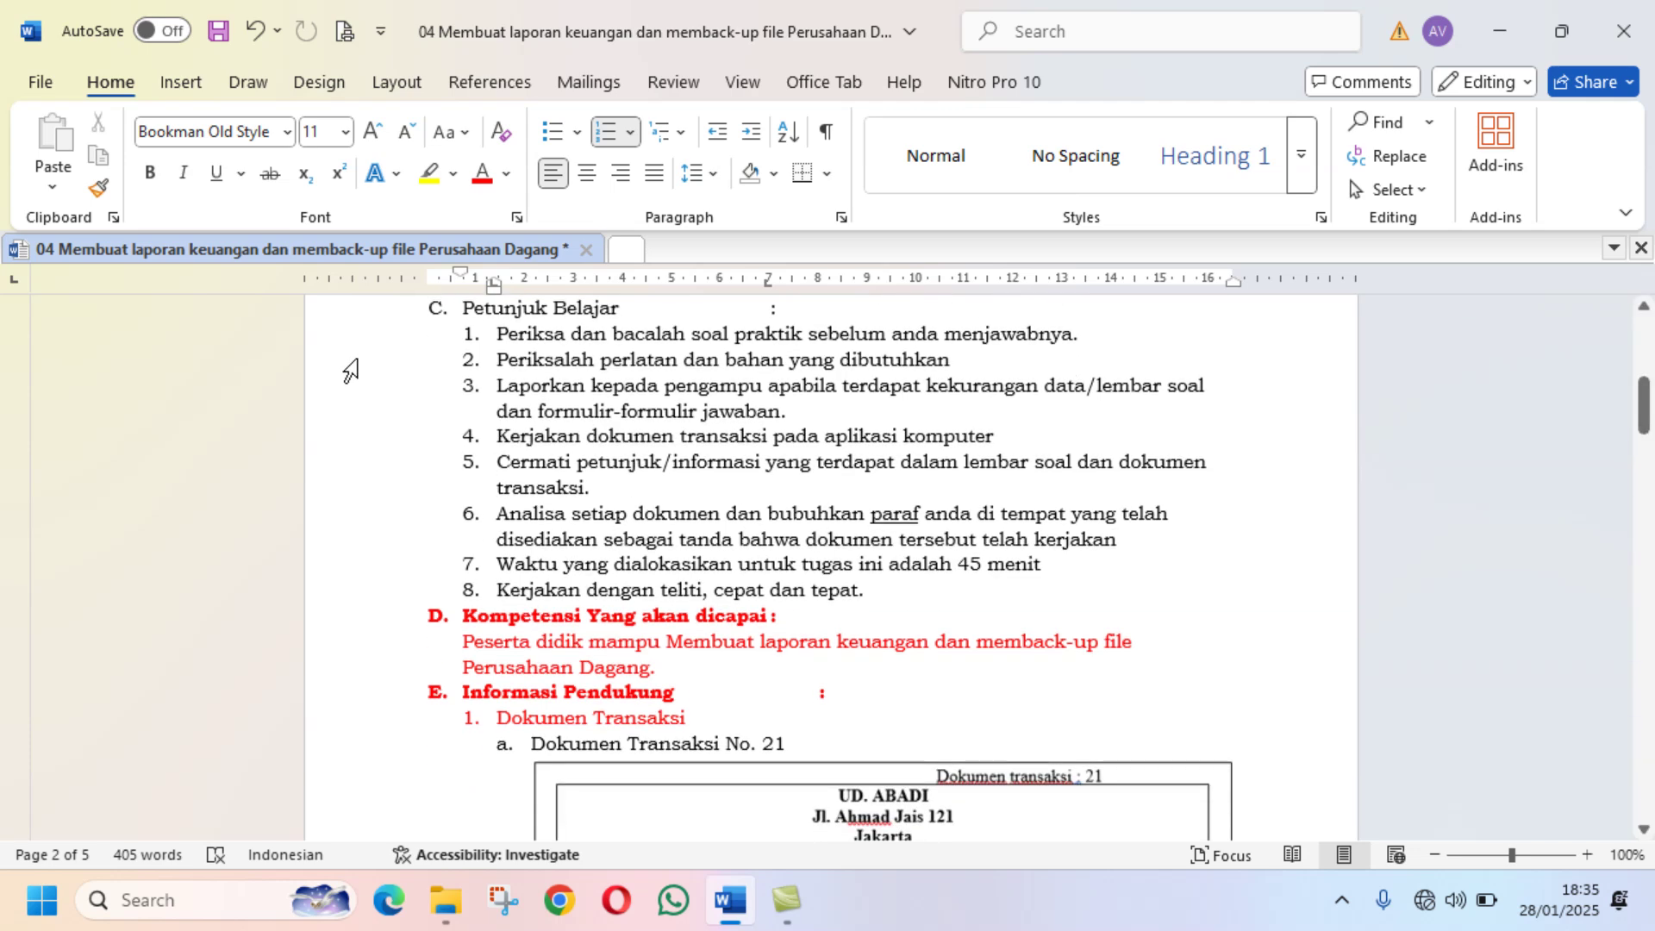
scroll(350, 370, down, 2)
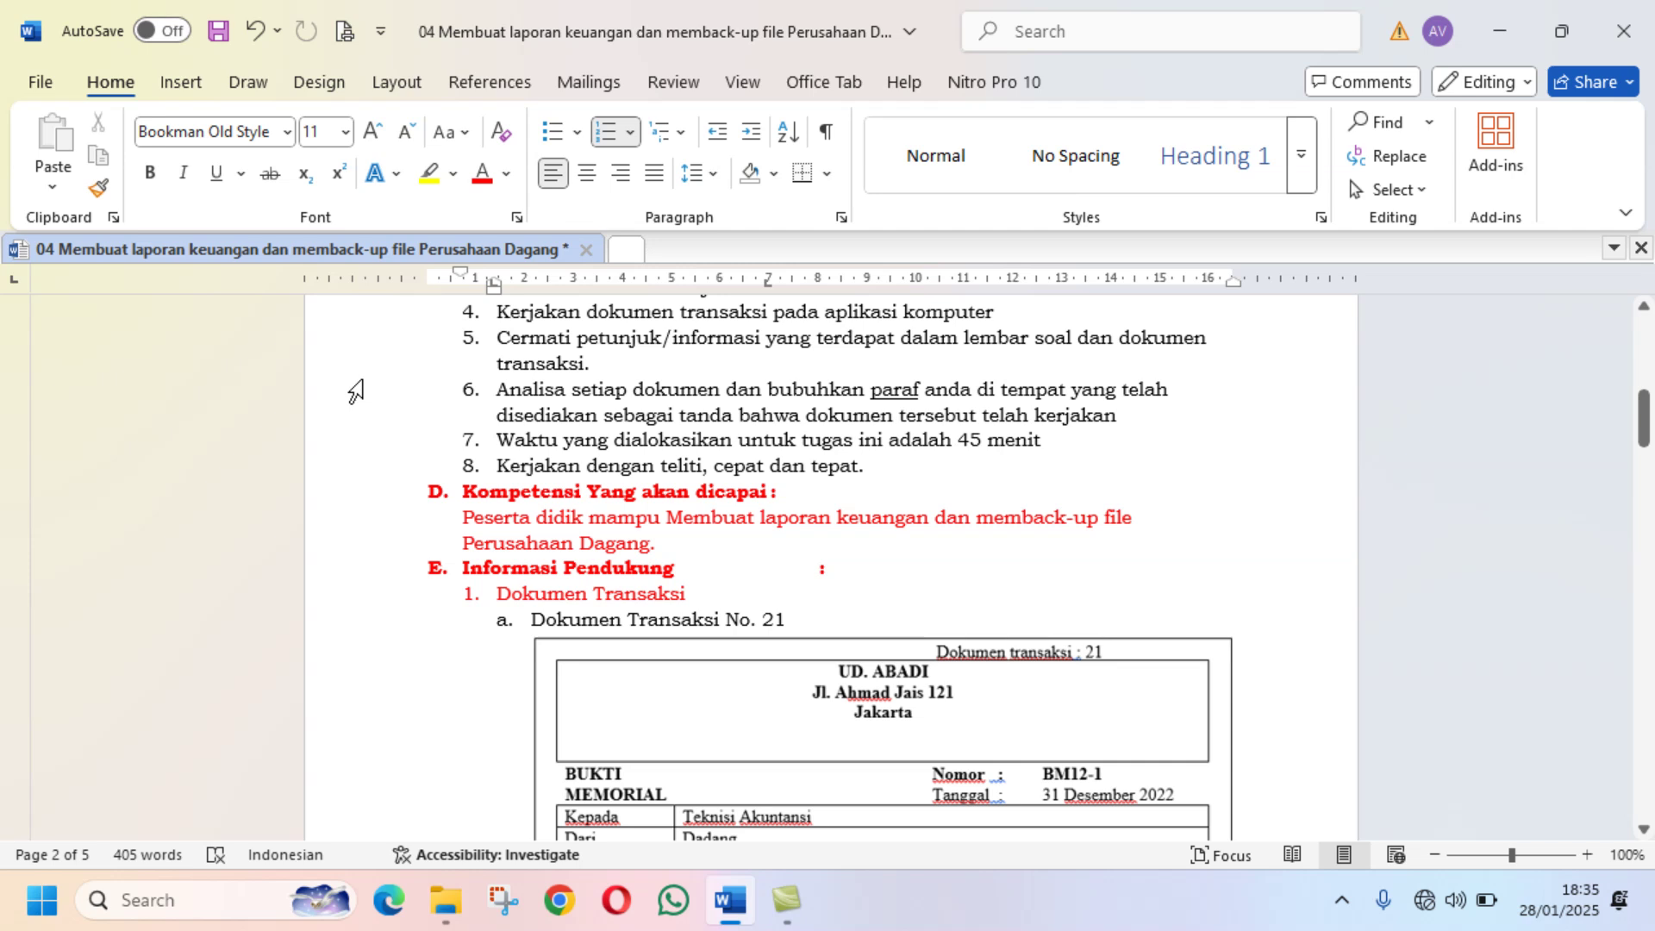
Step: Scroll past the transaction documents and Alat dan Bahan table to sections G 'Langkah Kerja' and H 'Tugas'
scroll(355, 393, down, 2)
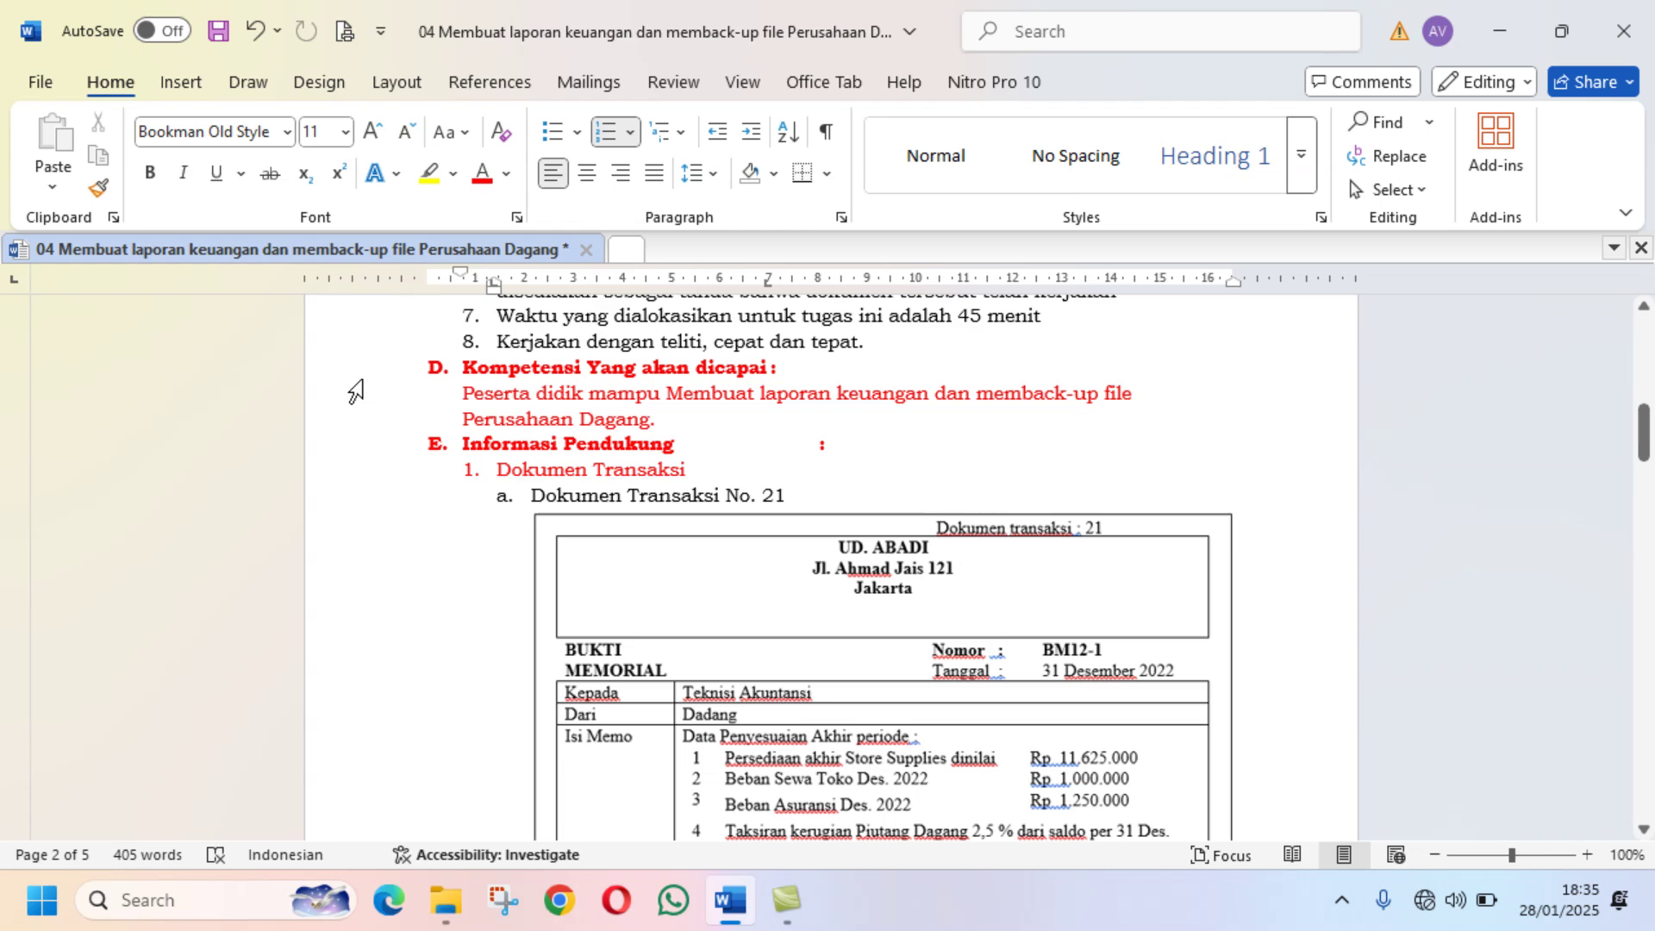
scroll(355, 392, down, 2)
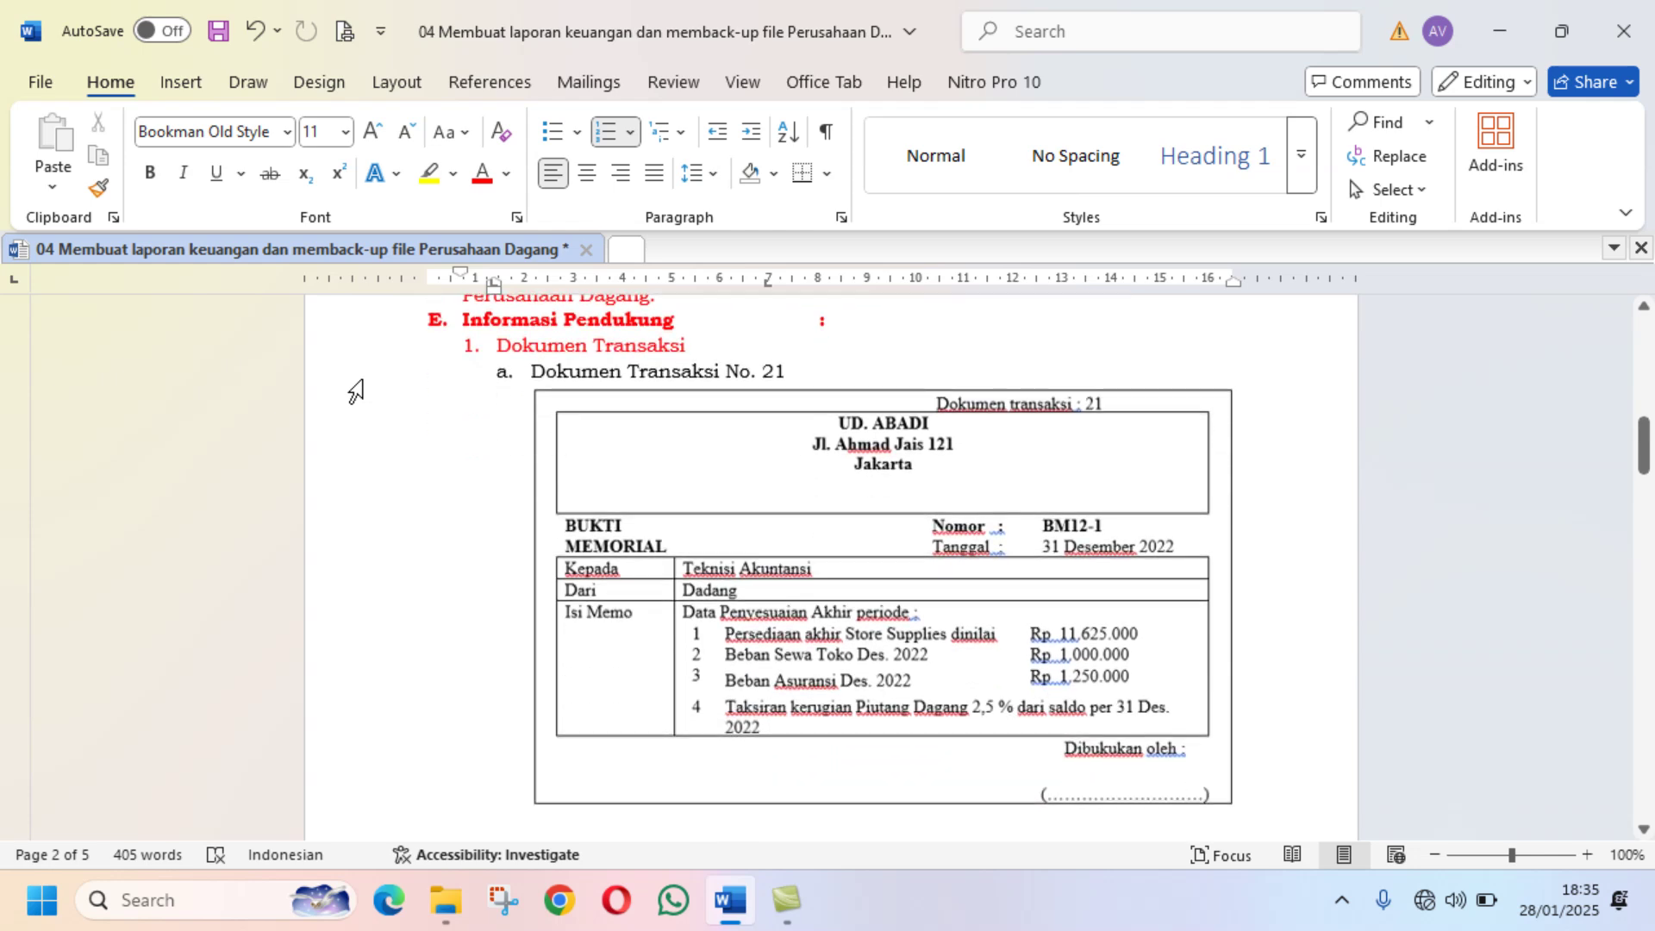
scroll(355, 392, down, 5)
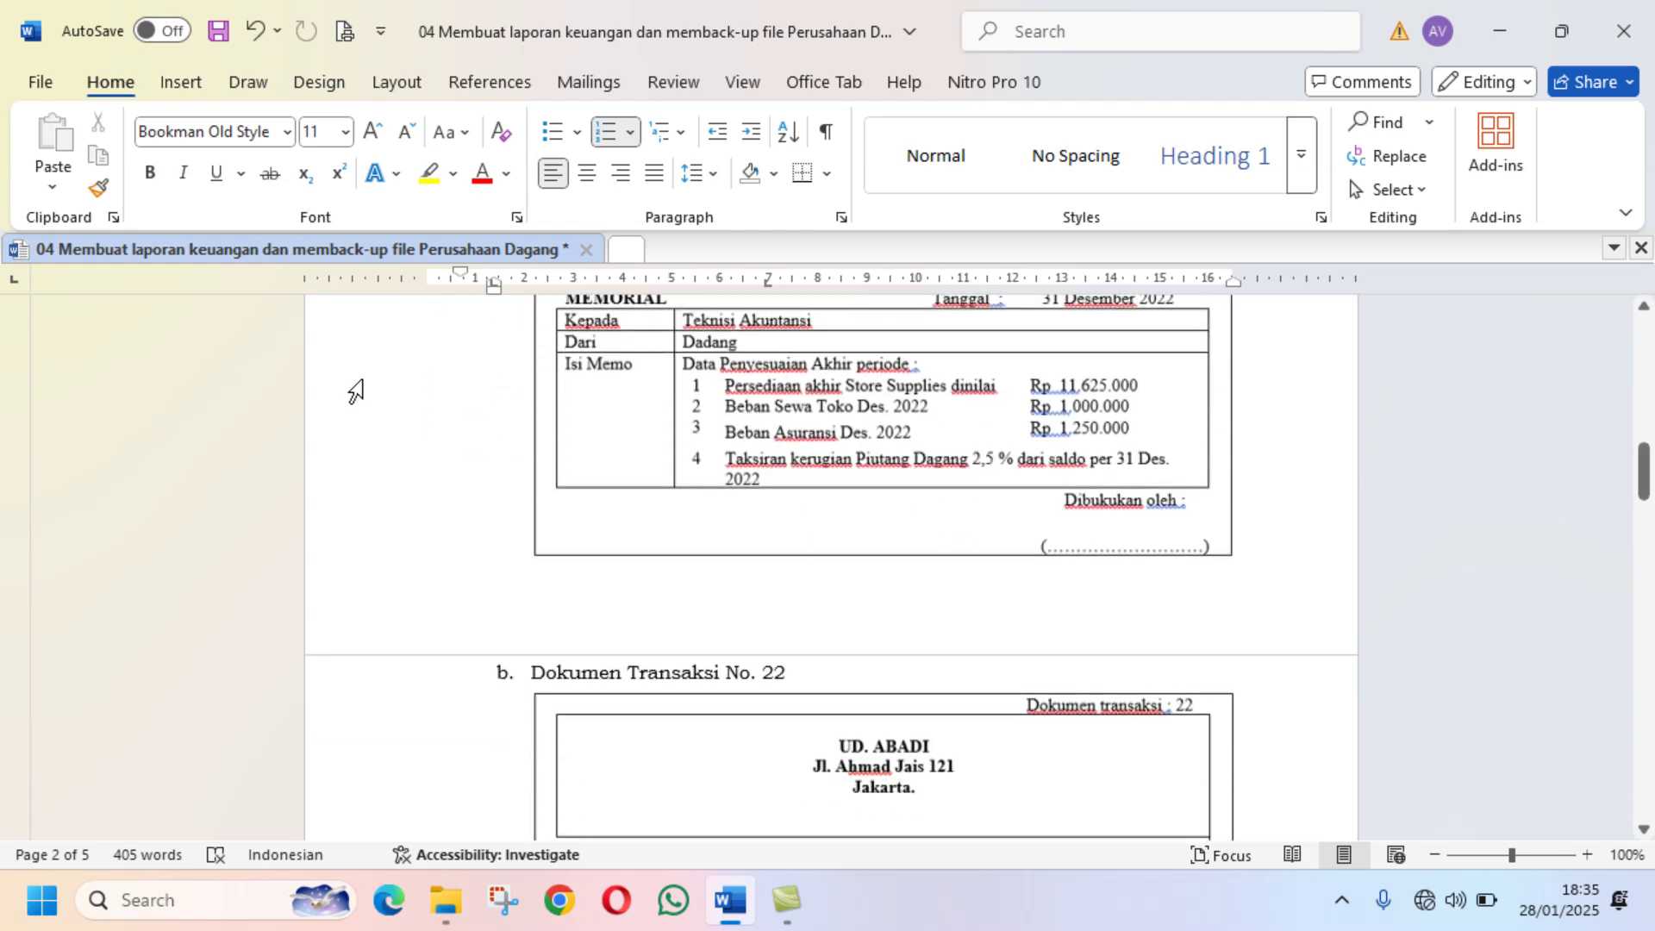
scroll(355, 393, down, 12)
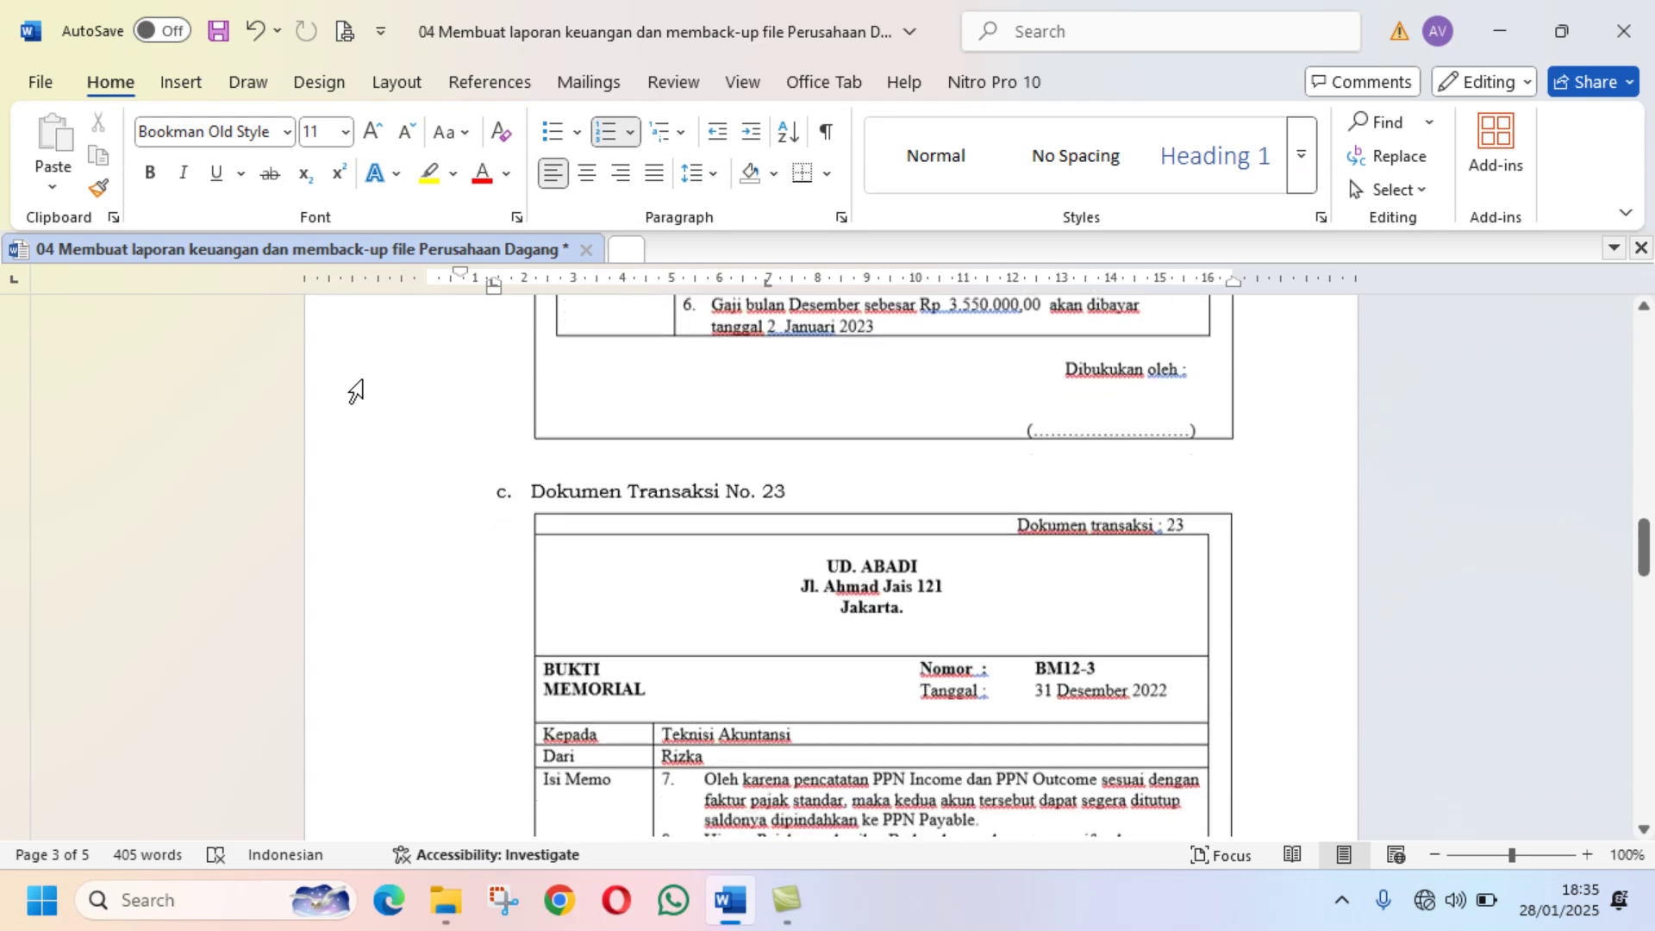
scroll(355, 392, down, 2)
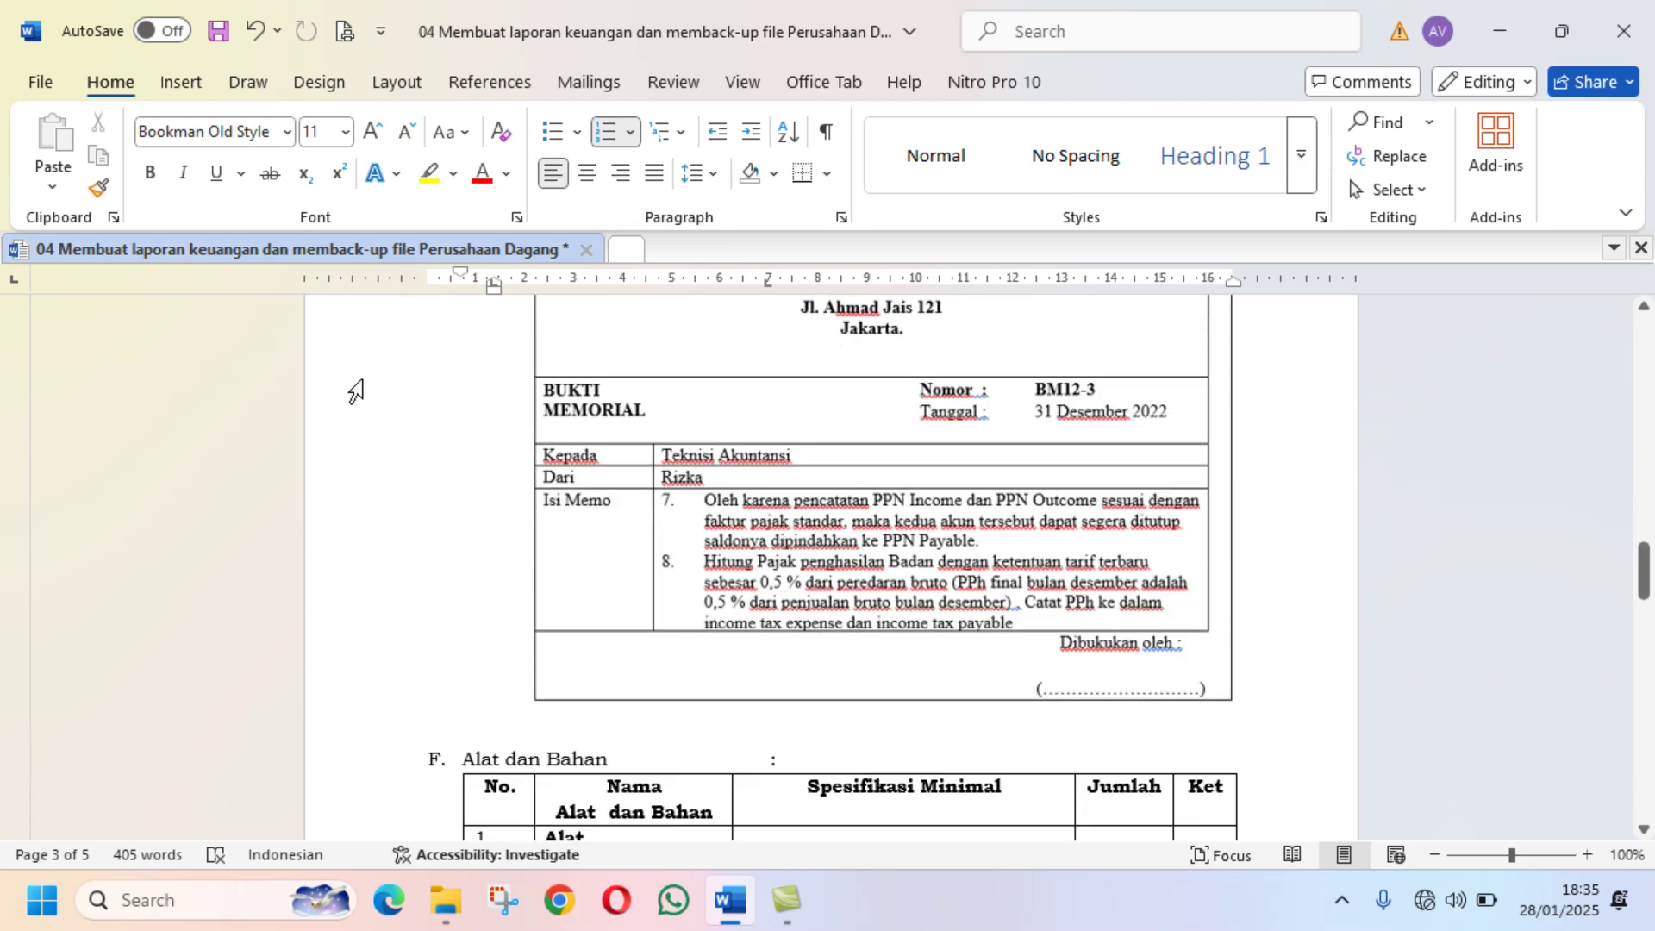
scroll(355, 392, down, 2)
scroll(355, 393, down, 1)
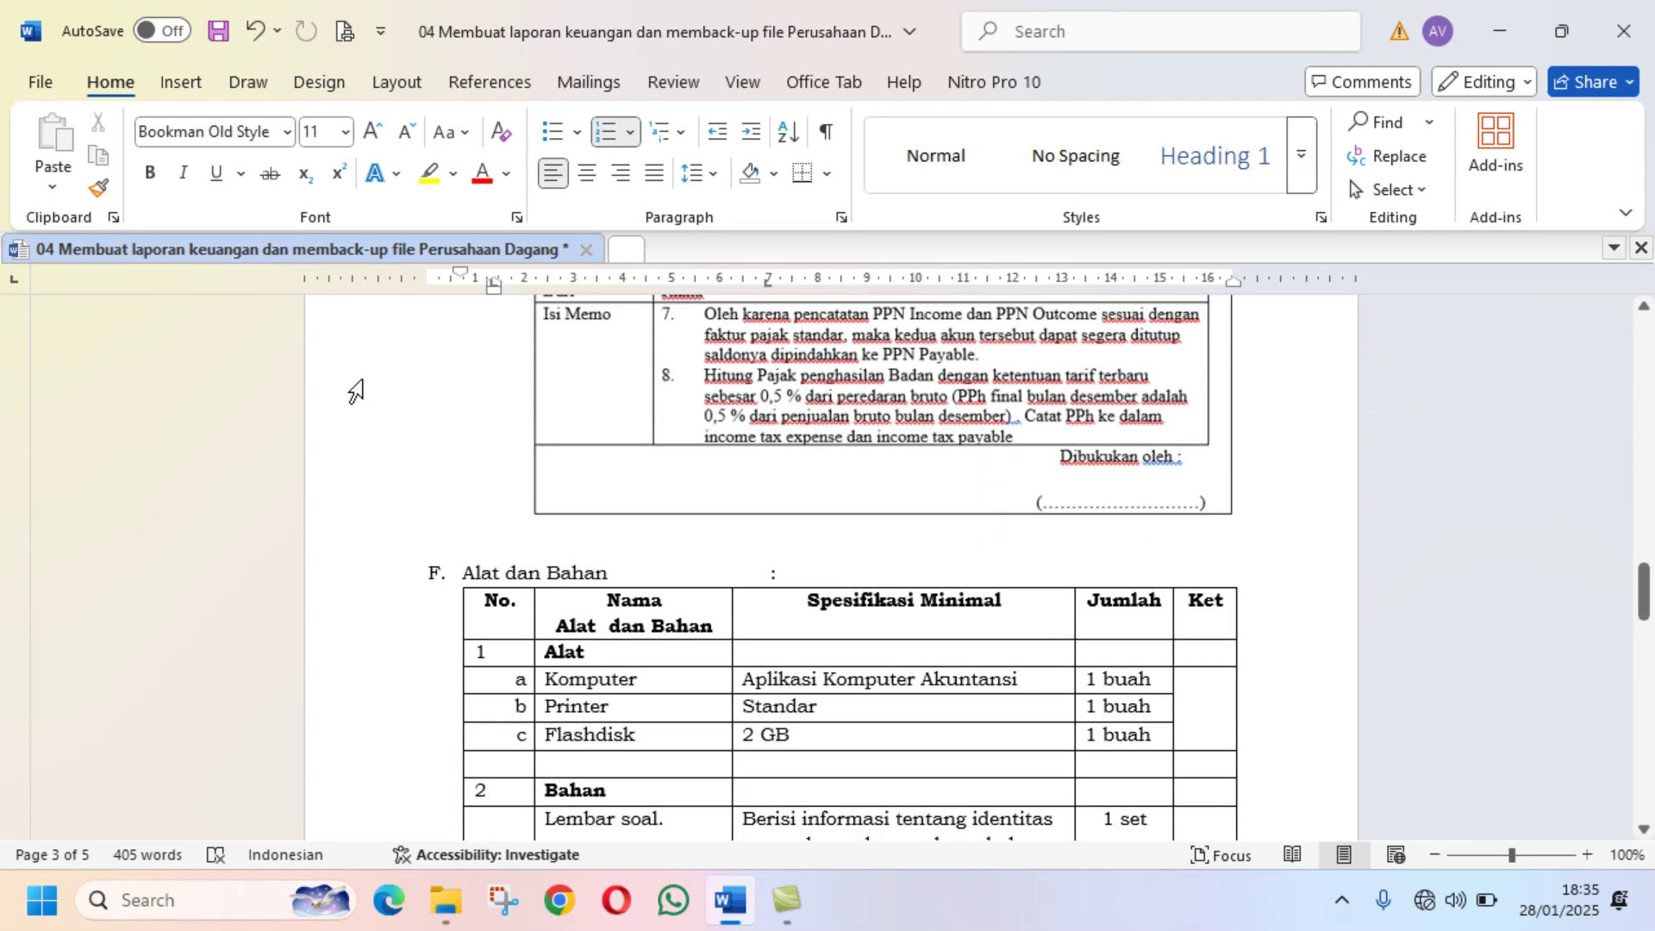
scroll(356, 392, down, 2)
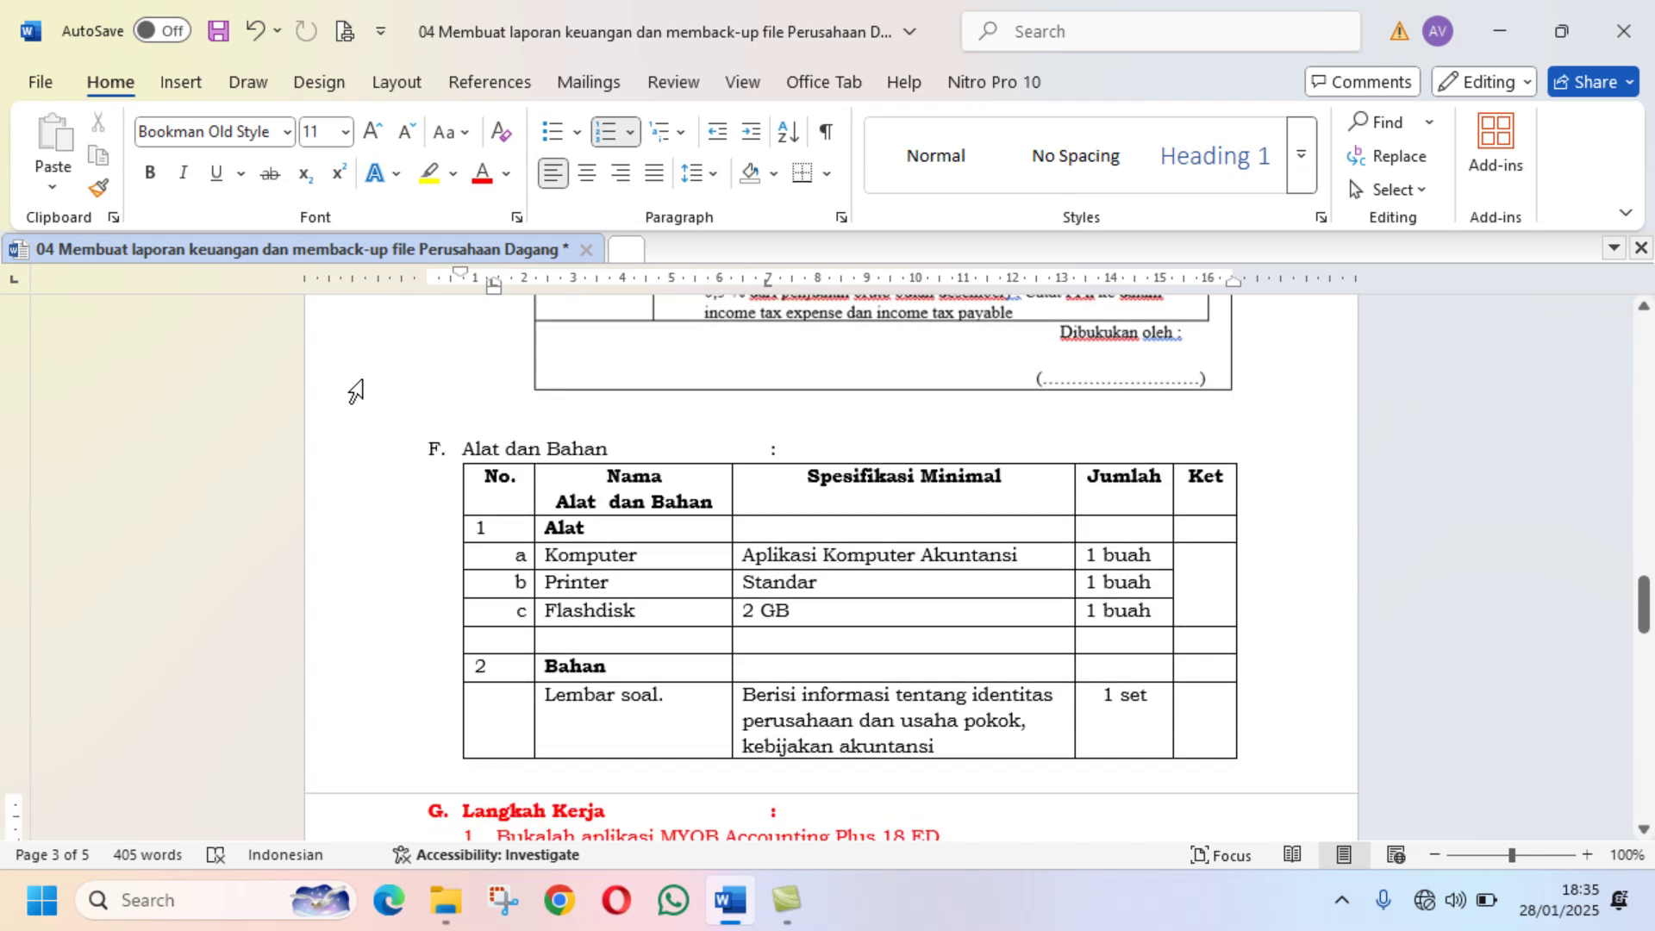
scroll(355, 393, down, 4)
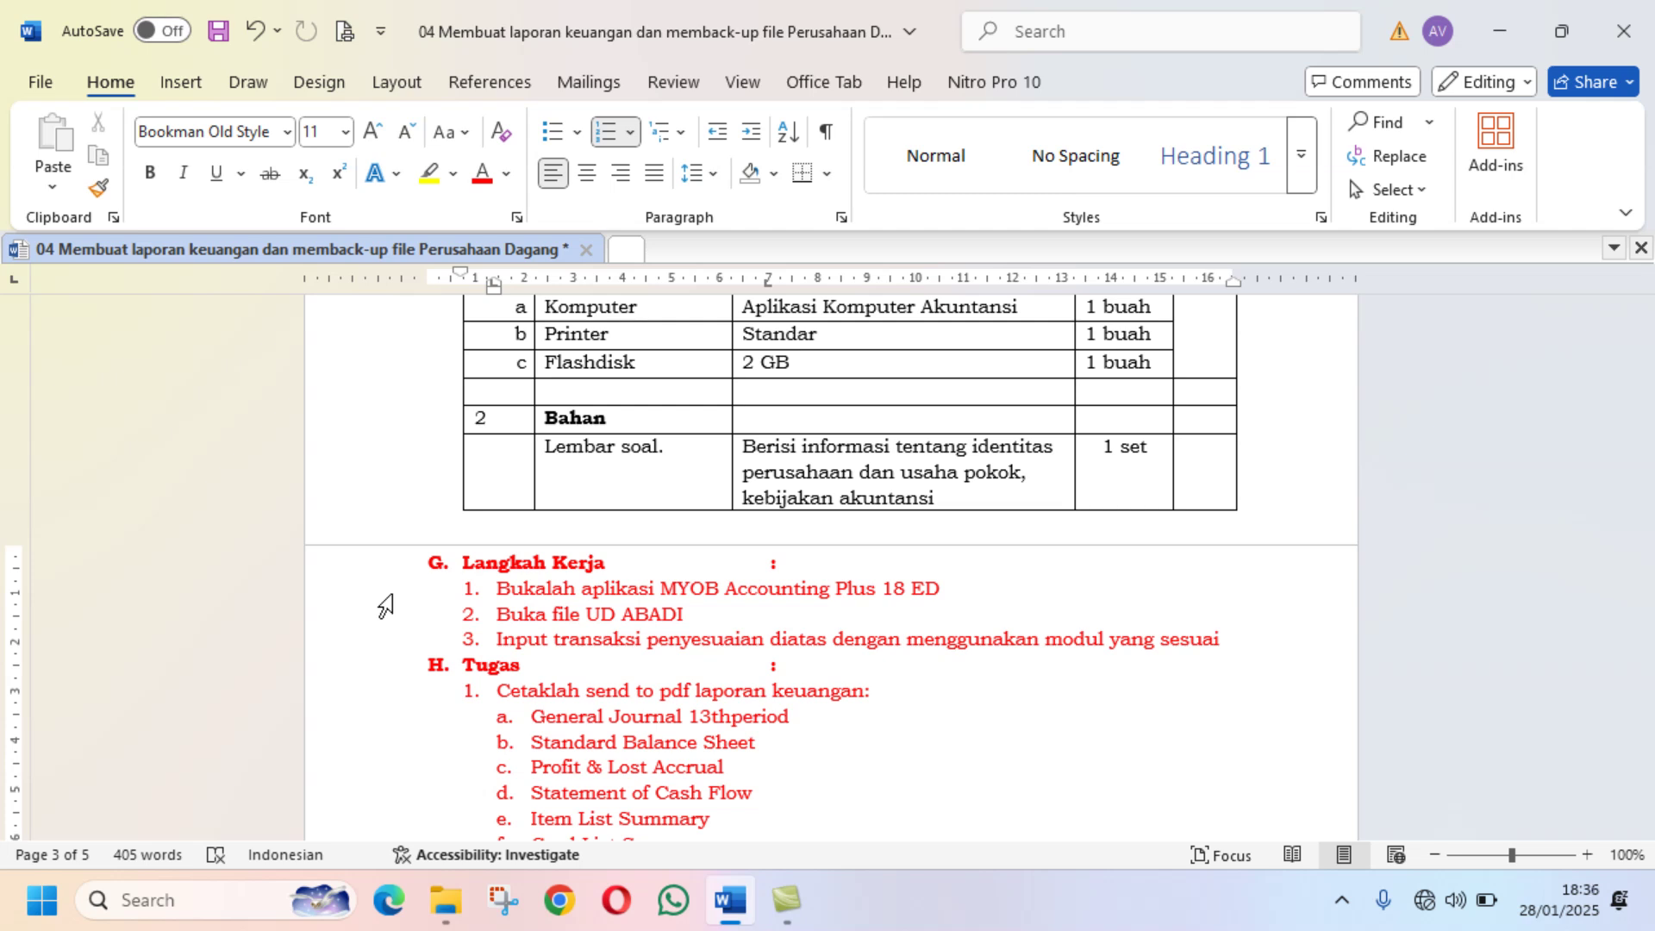
Step: Scroll back to the BM12-1 memo (Dokumen Transaksi No. 21), then minimize Word
scroll(385, 606, down, 3)
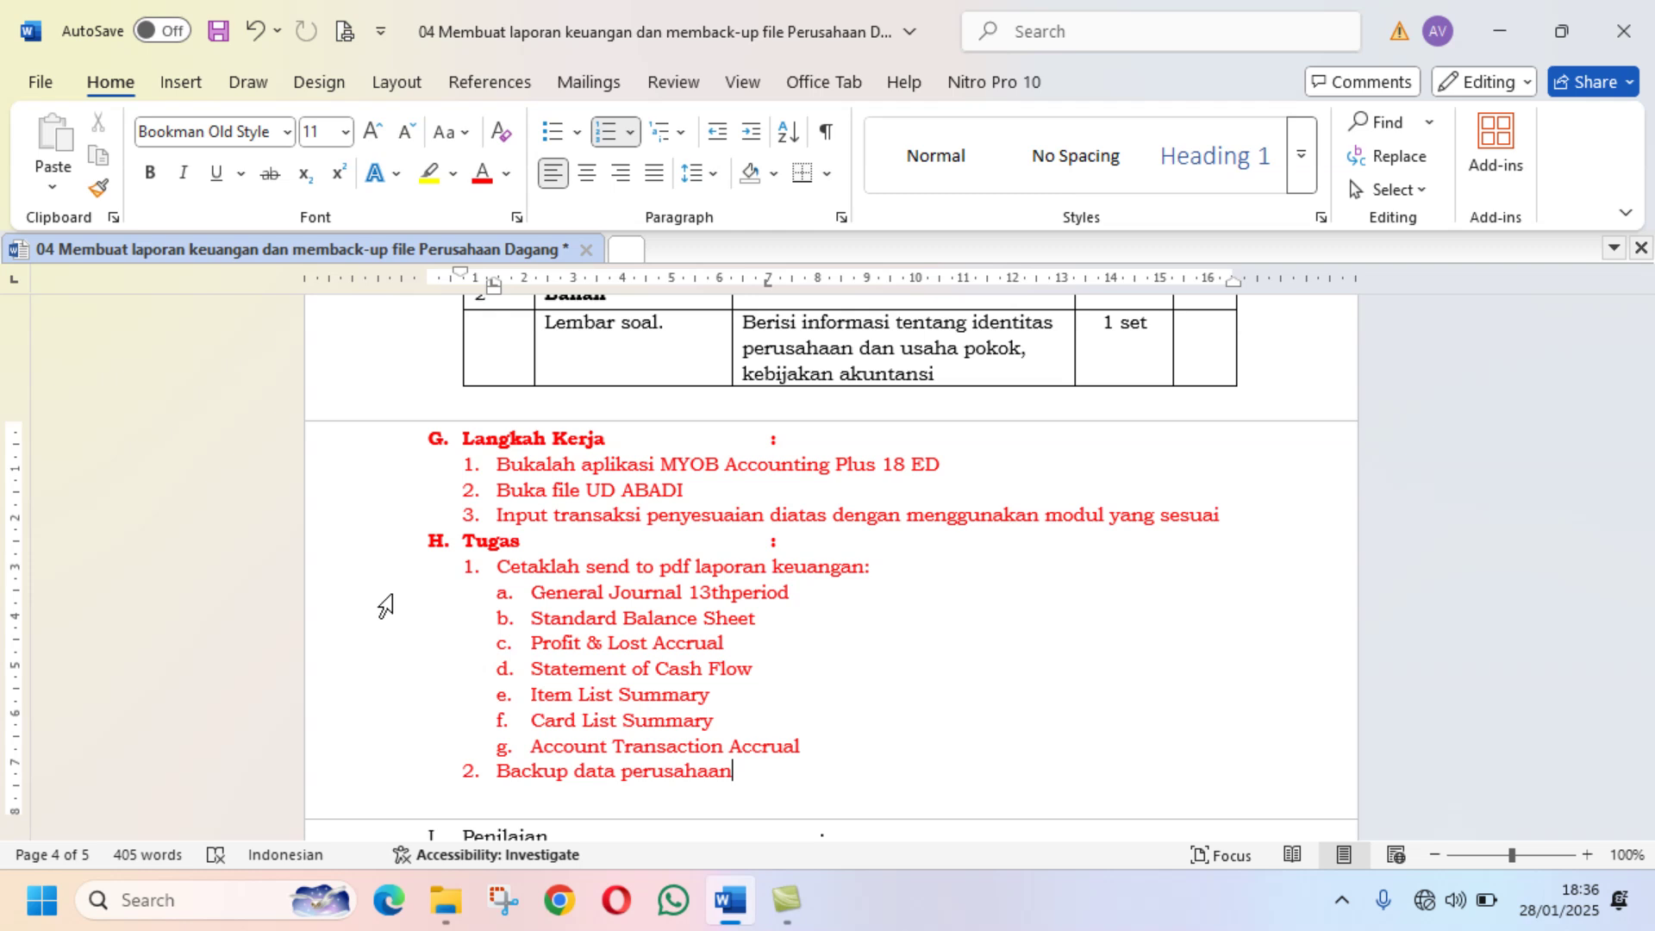
scroll(386, 606, down, 2)
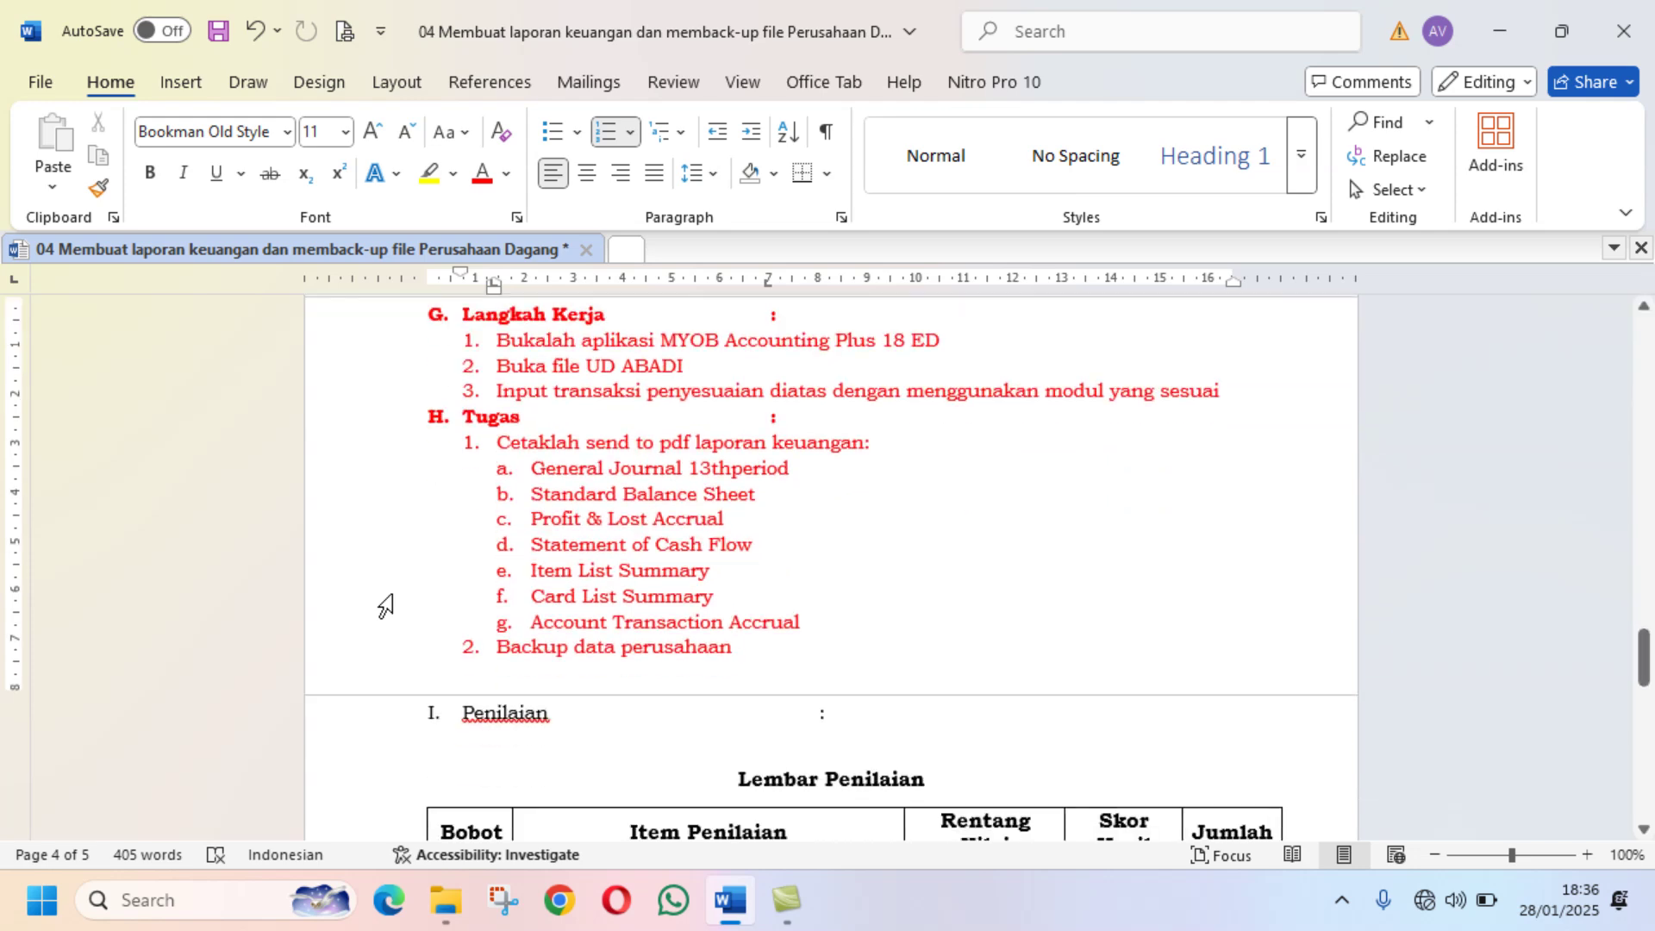
scroll(386, 606, up, 12)
scroll(386, 606, up, 15)
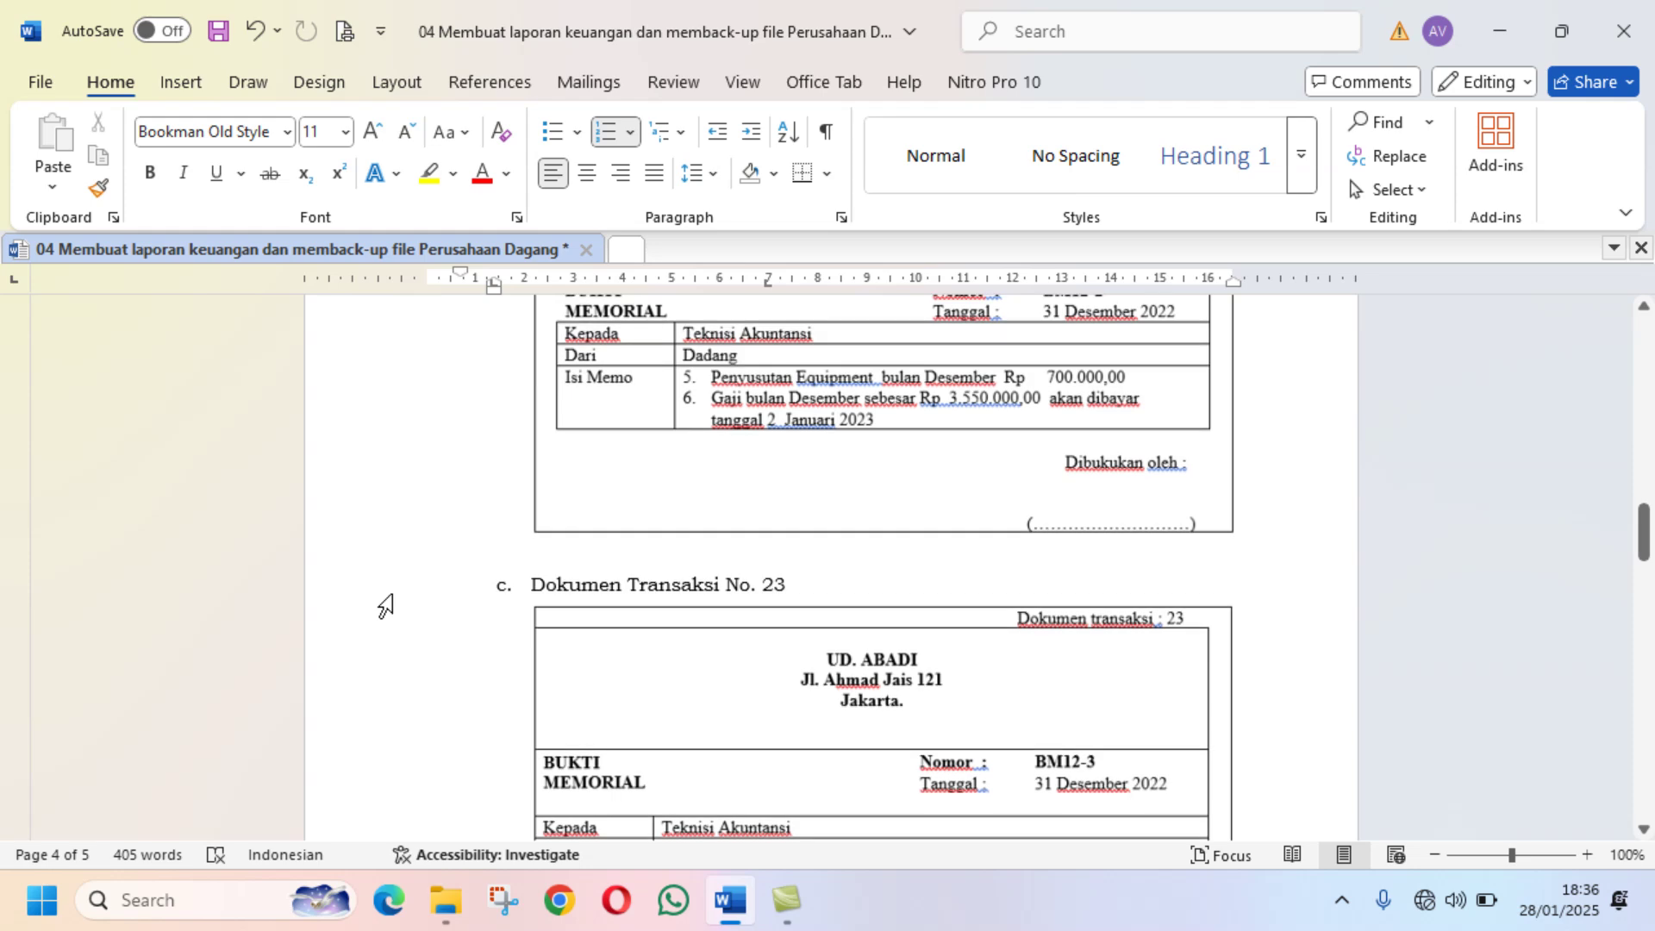
scroll(385, 606, up, 7)
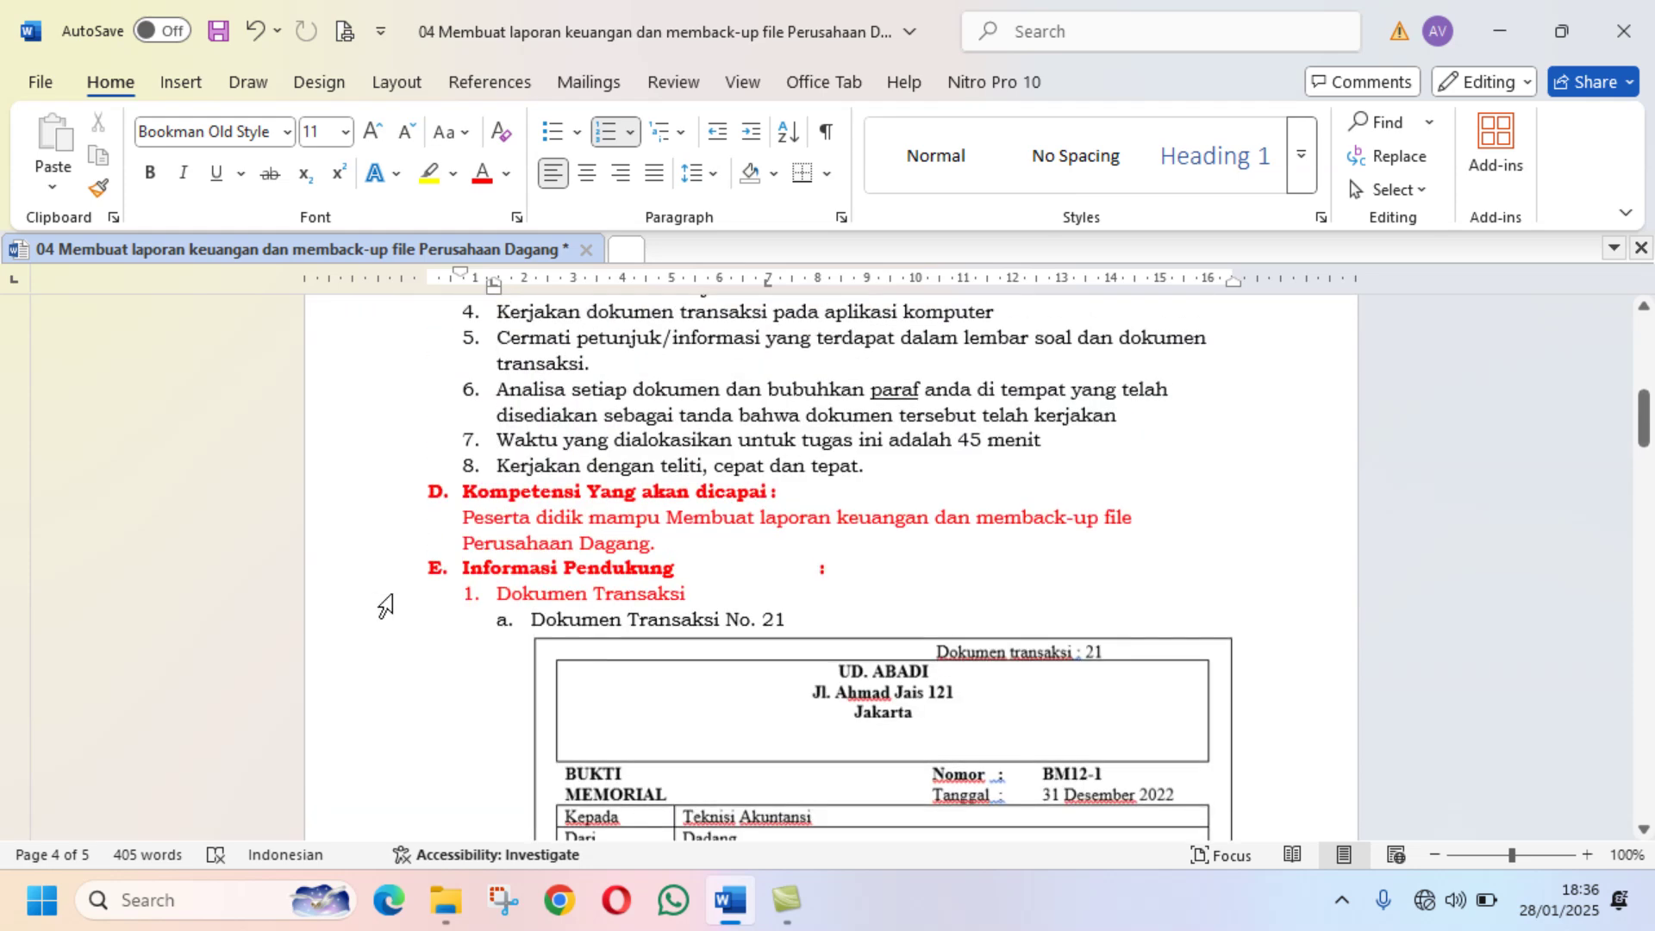
scroll(385, 606, down, 4)
scroll(385, 606, down, 3)
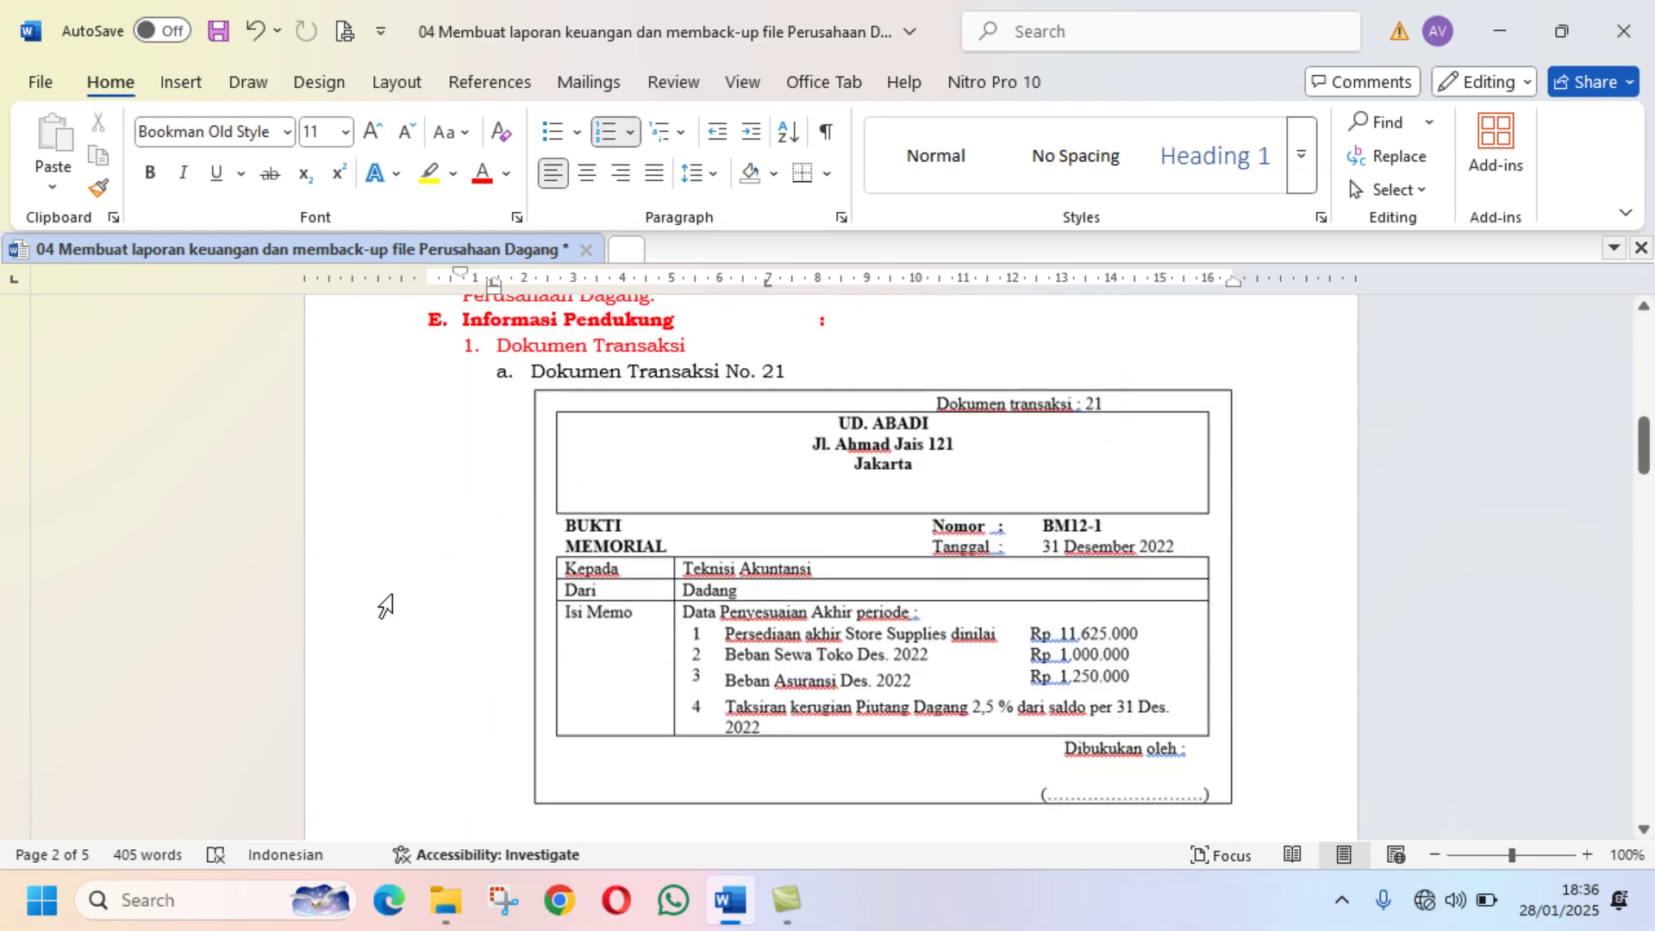
click(1520, 26)
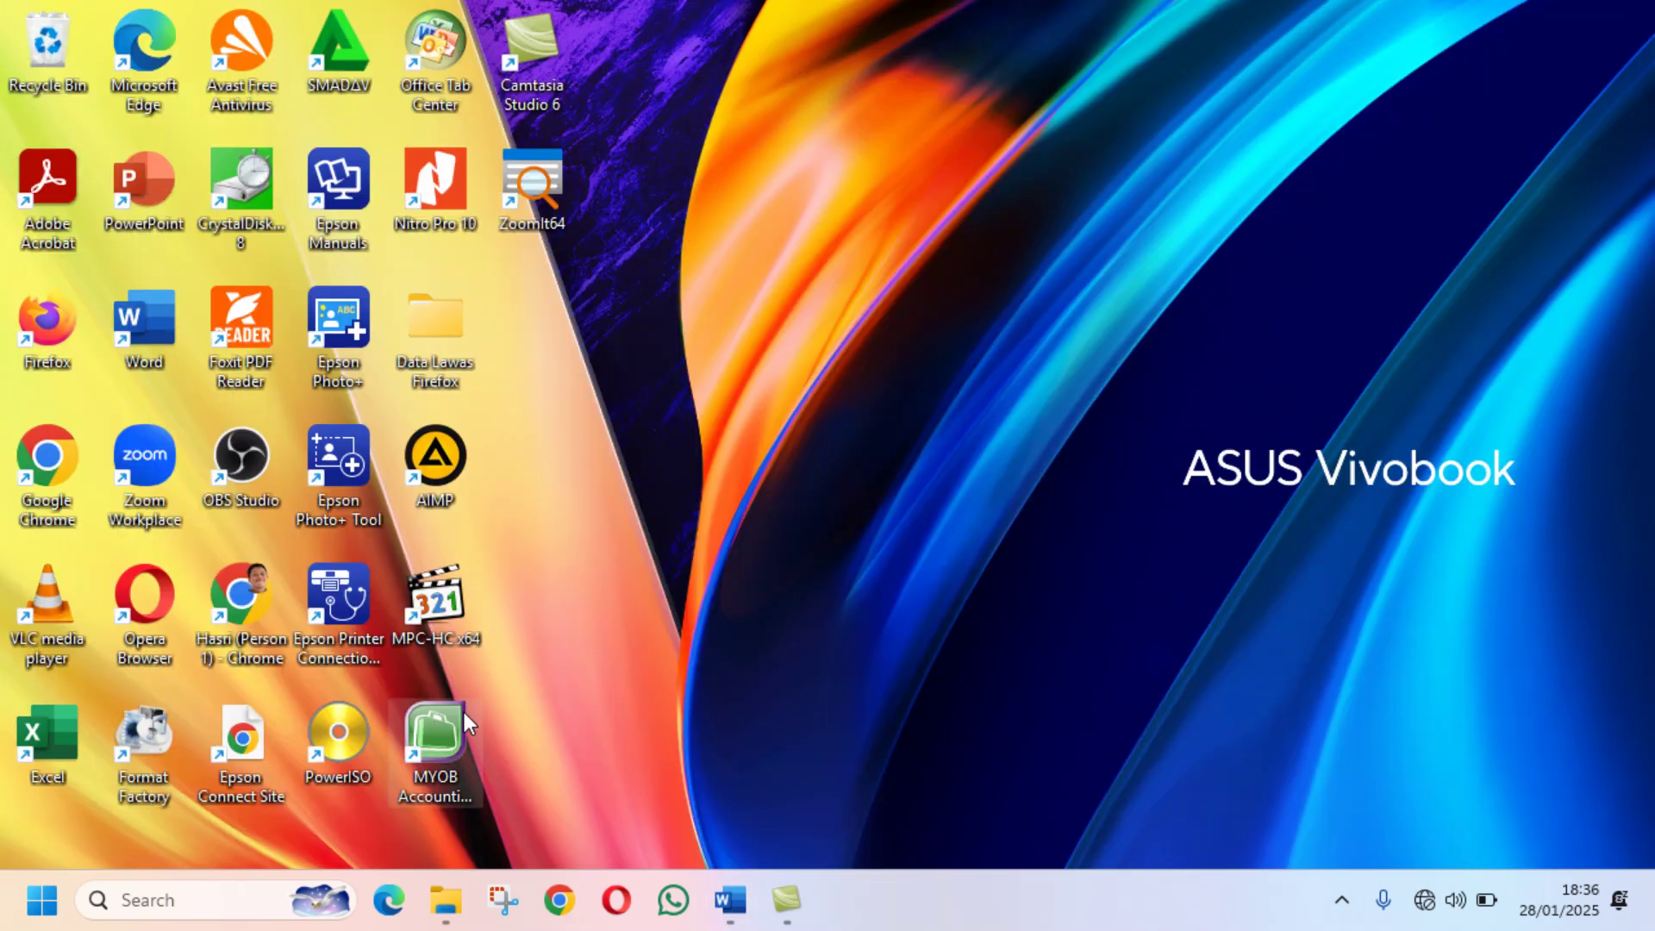
Step: Launch MYOB, open the company file from D:\UD ABADI, sign on, and return to Word
double_click(464, 712)
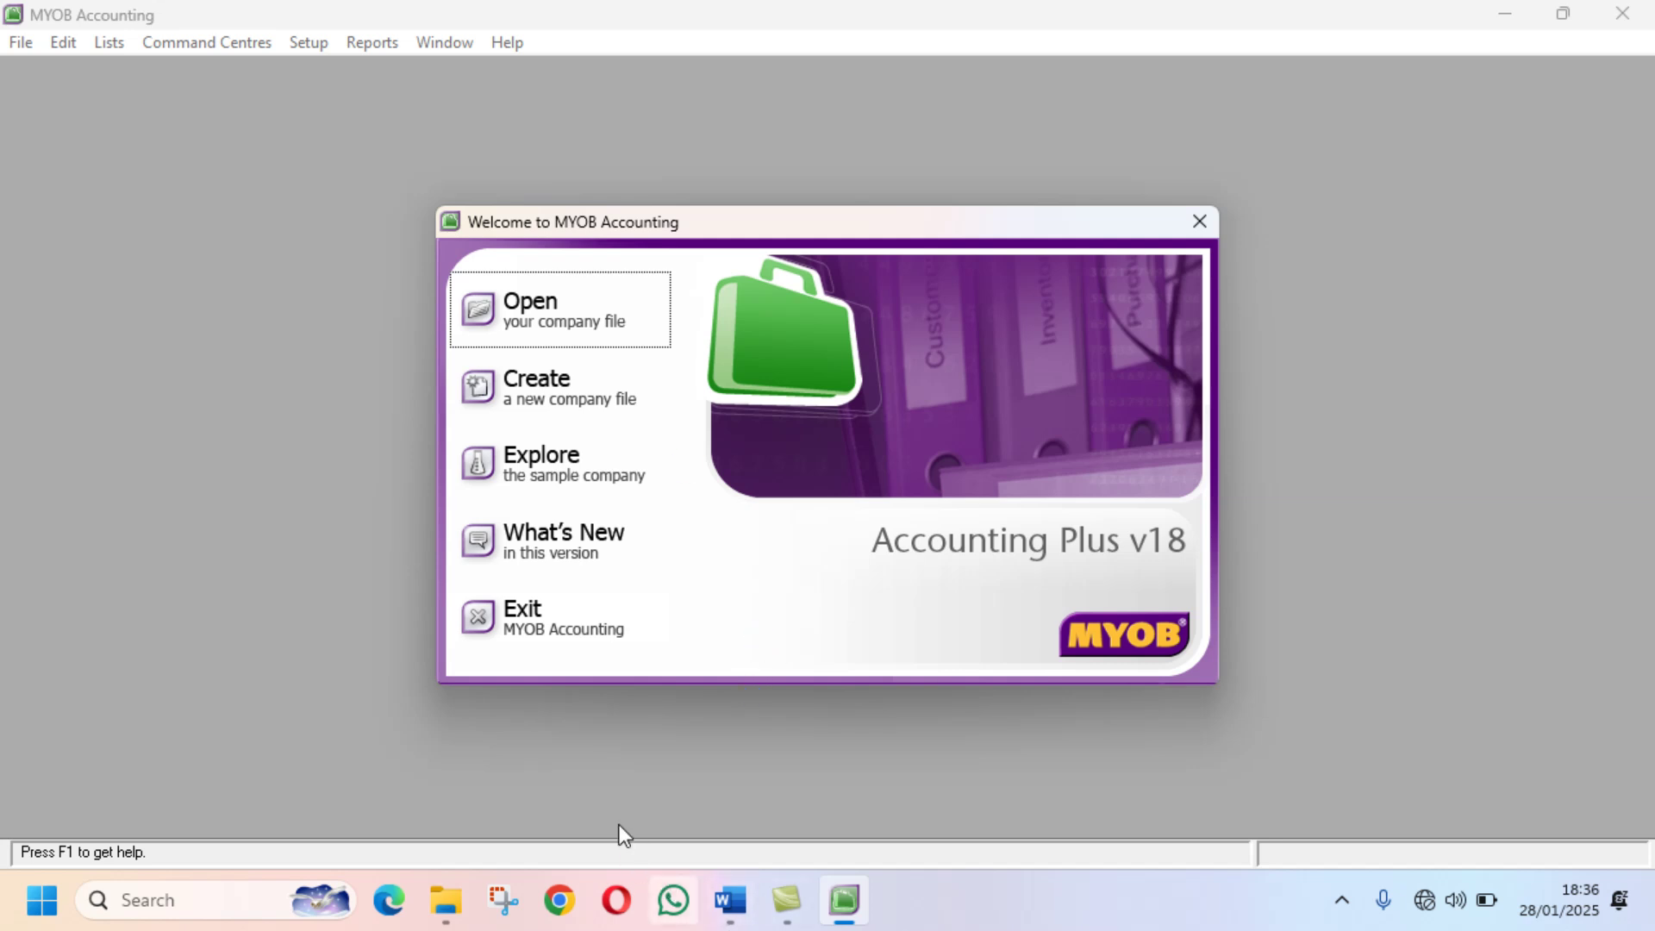
click(593, 324)
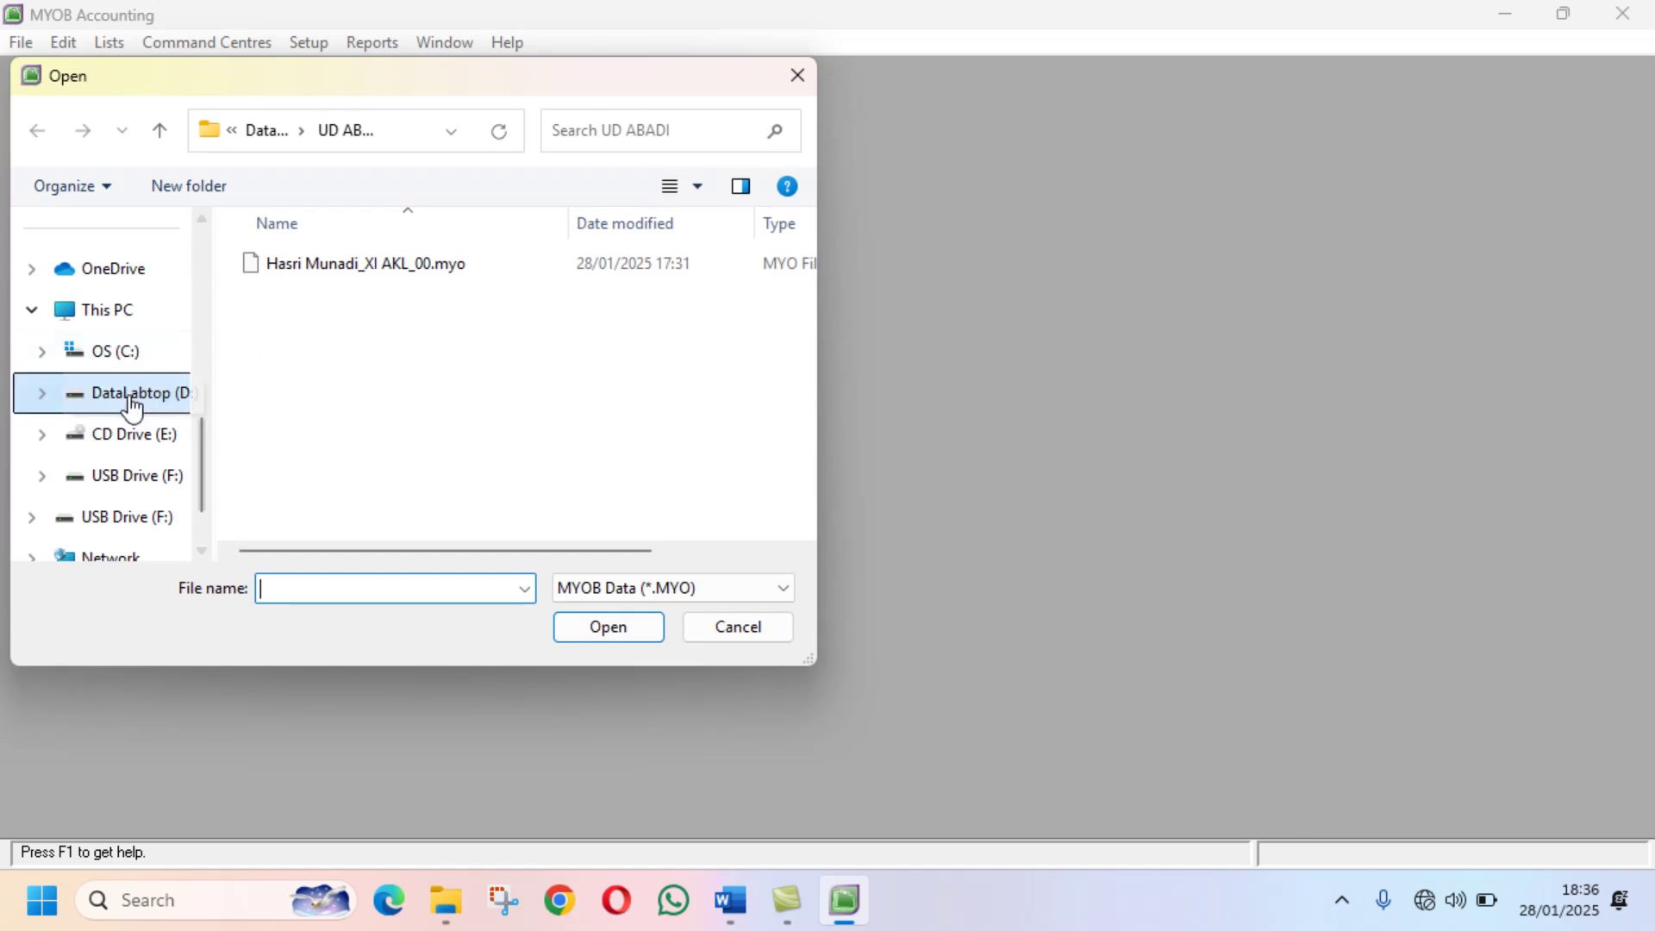
click(131, 405)
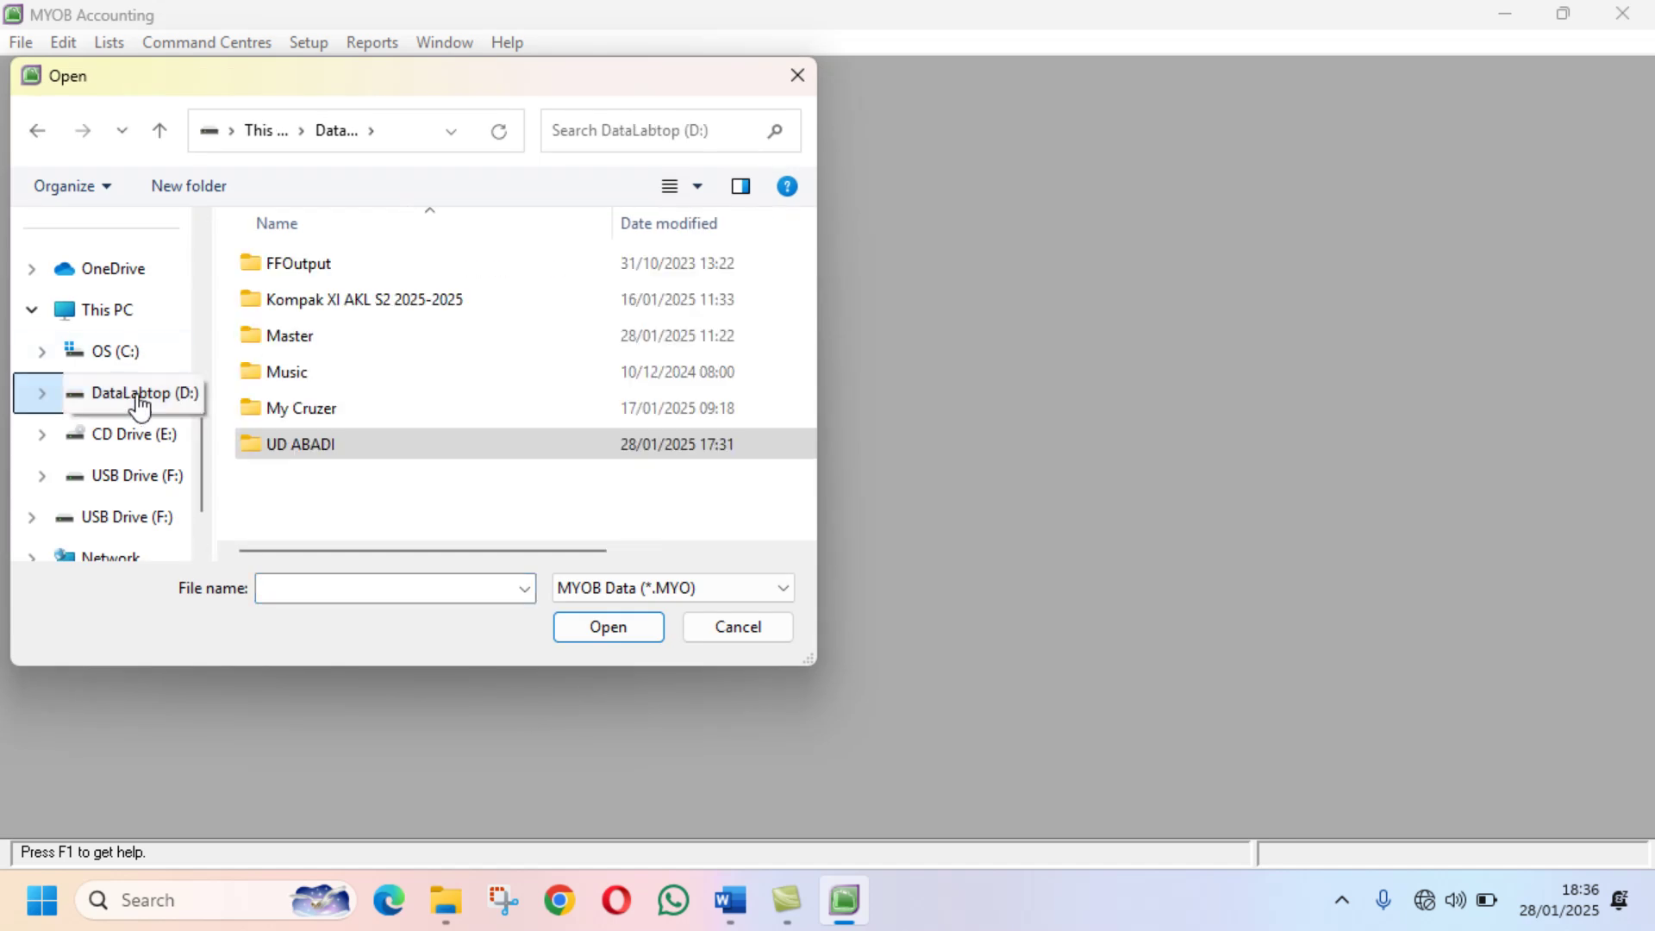
double_click(348, 443)
click(335, 258)
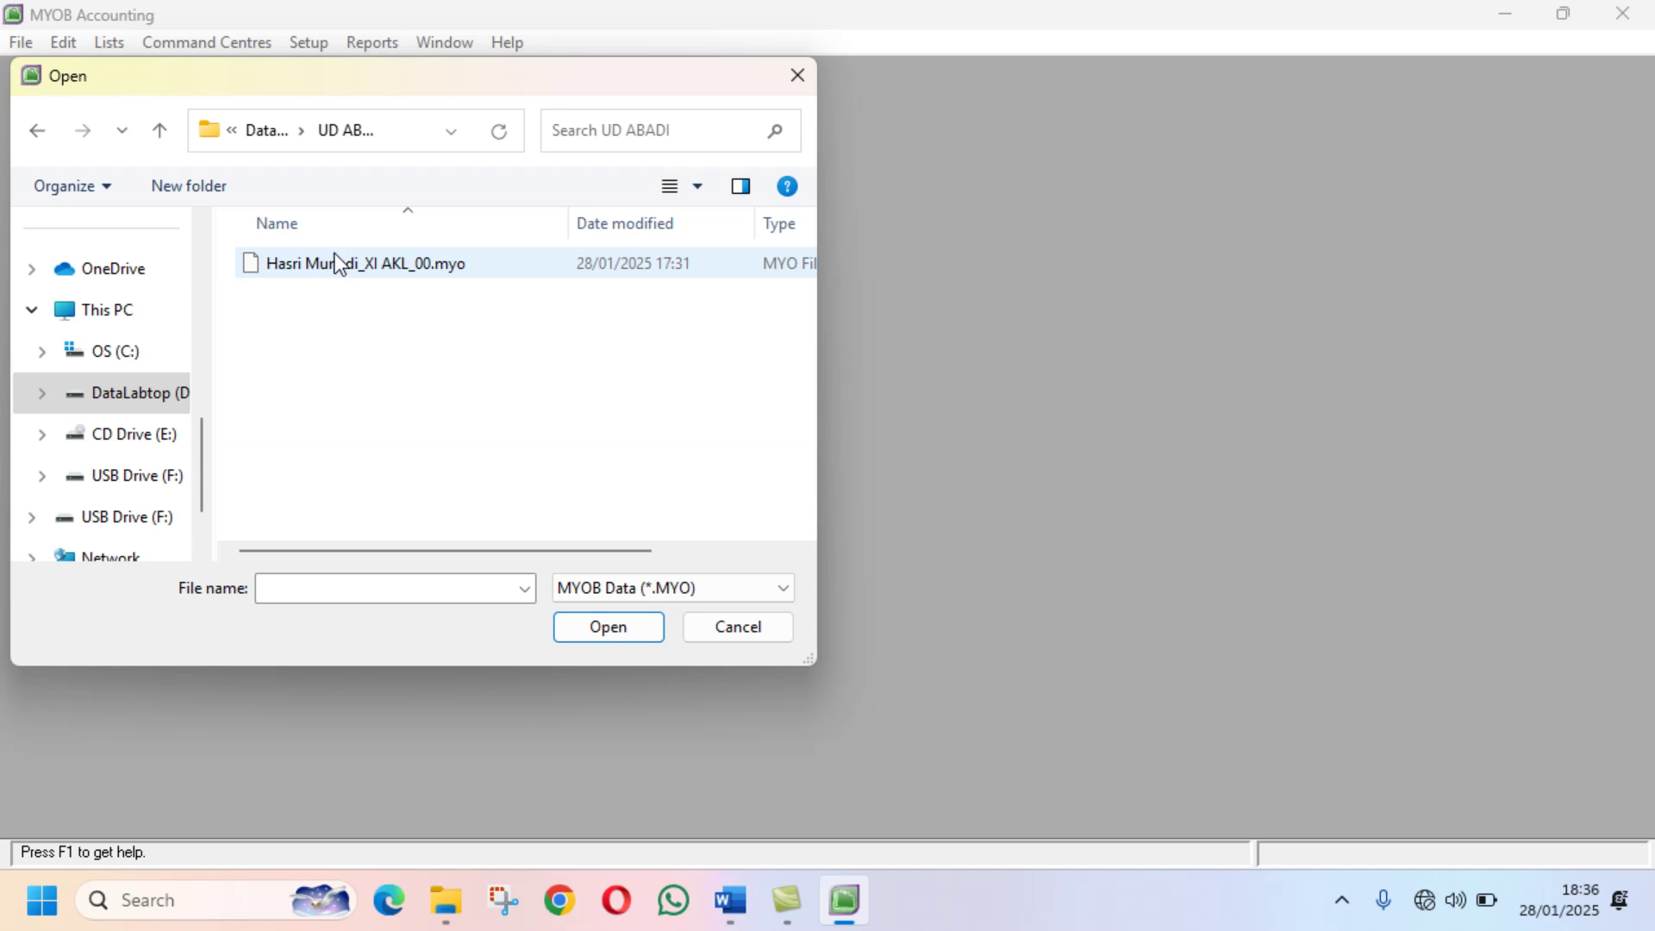
click(634, 638)
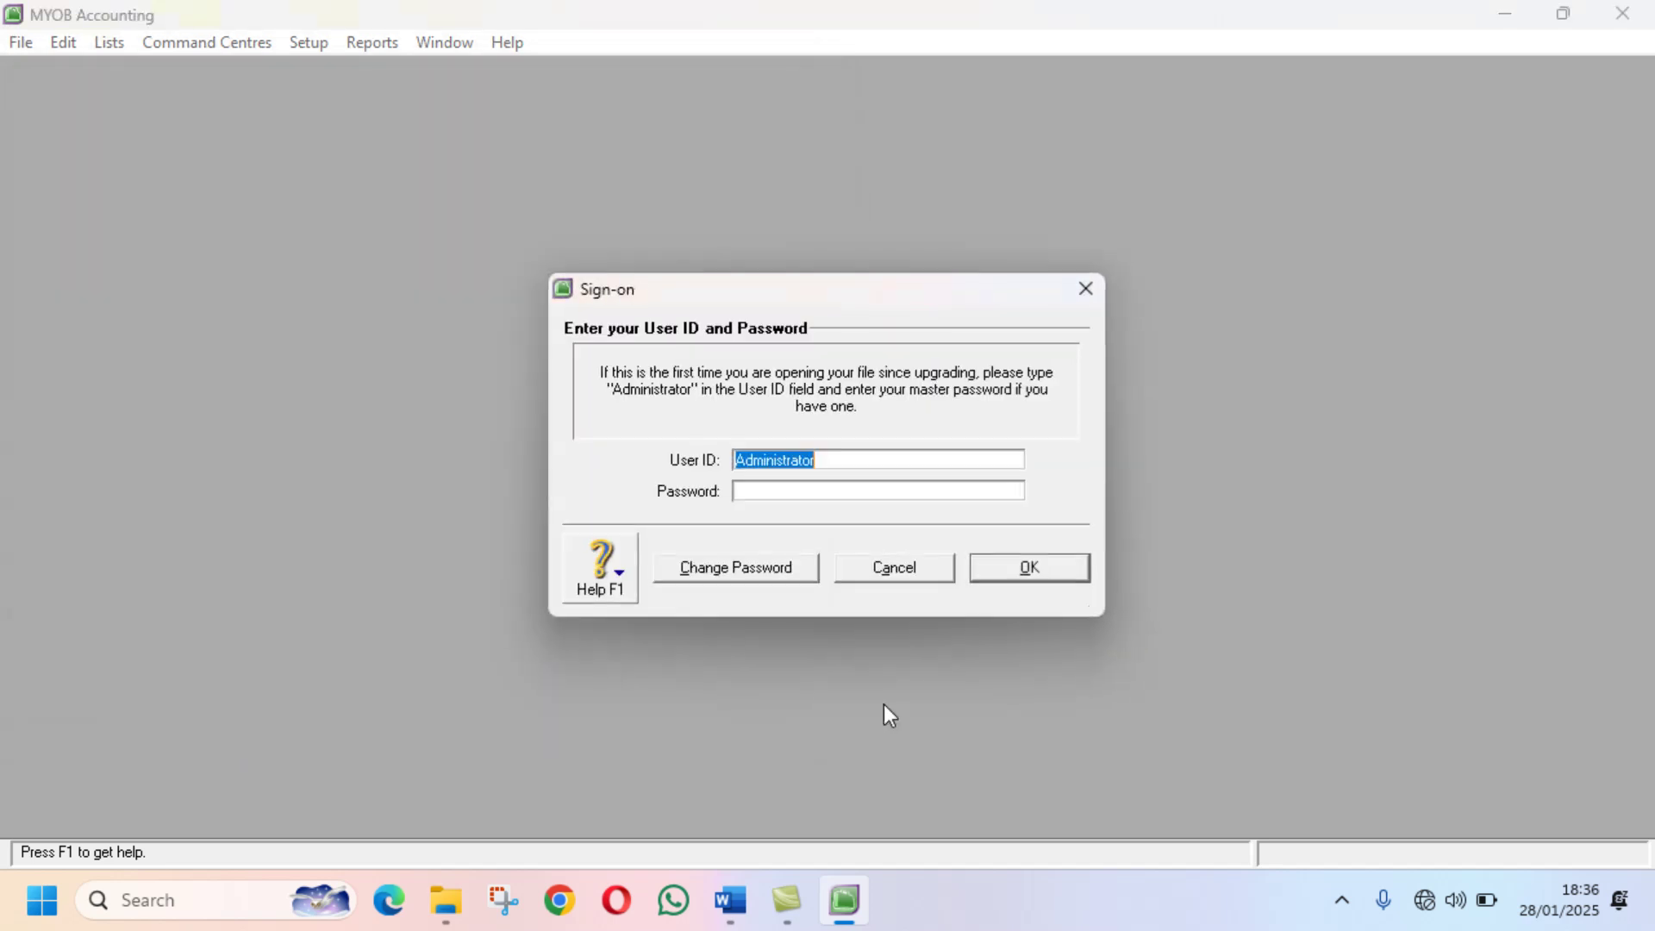
click(1030, 569)
click(730, 900)
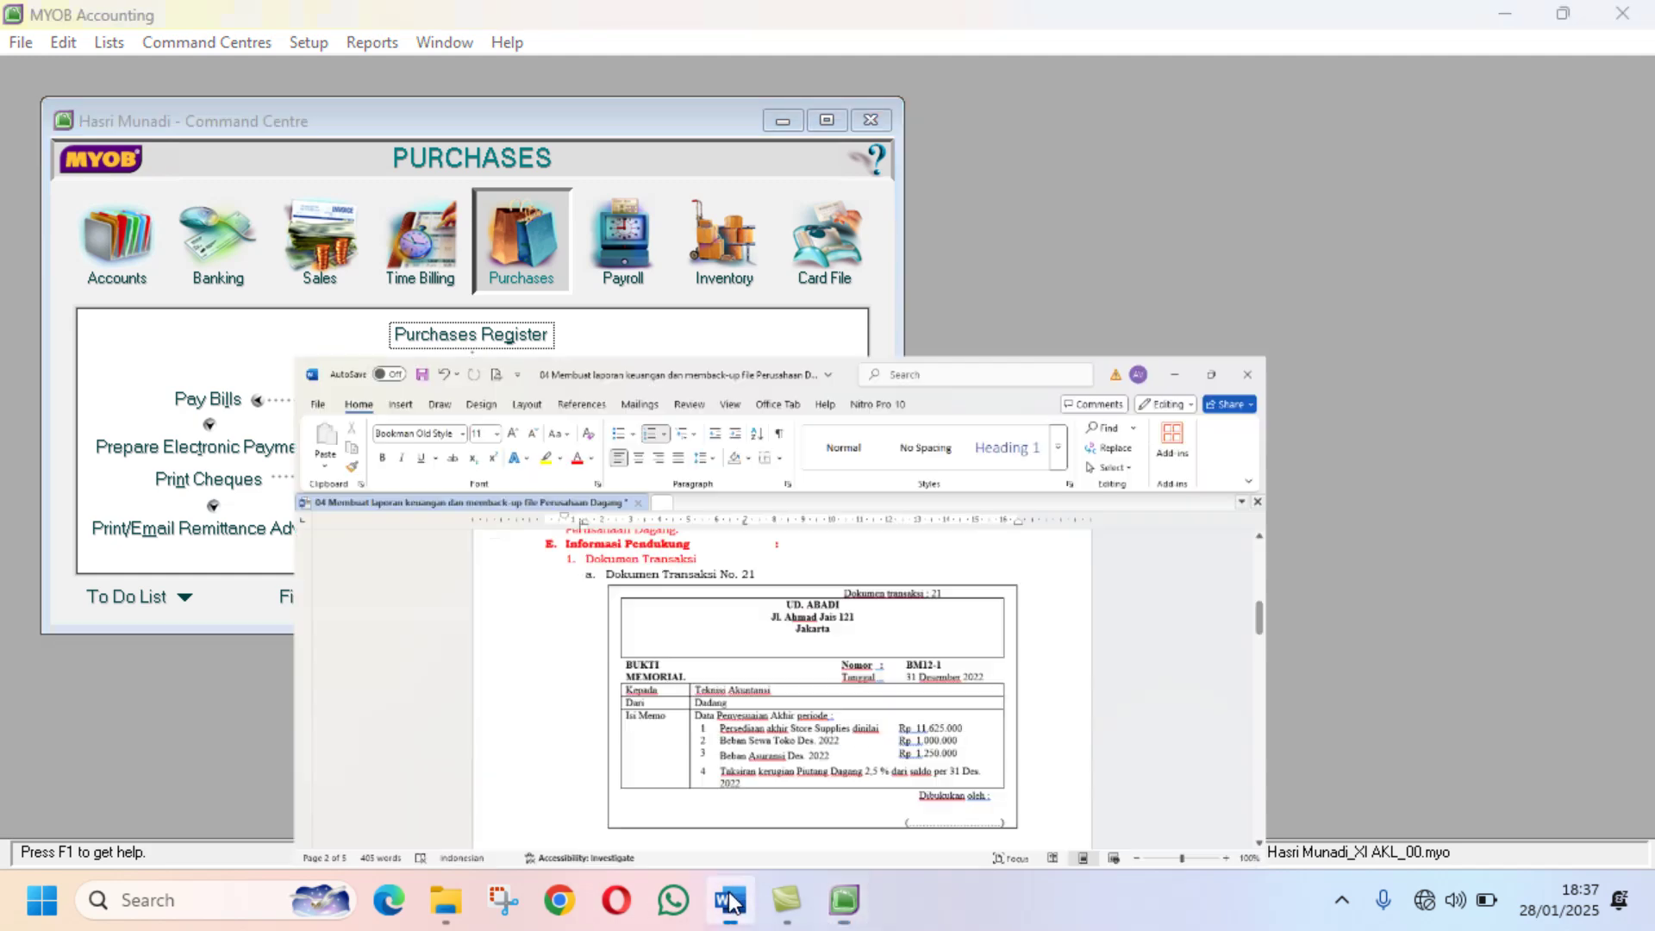
Step: Review the BM12-1 figures in Dokumen Transaksi No. 21, then switch back to MYOB
scroll(1293, 453, down, 3)
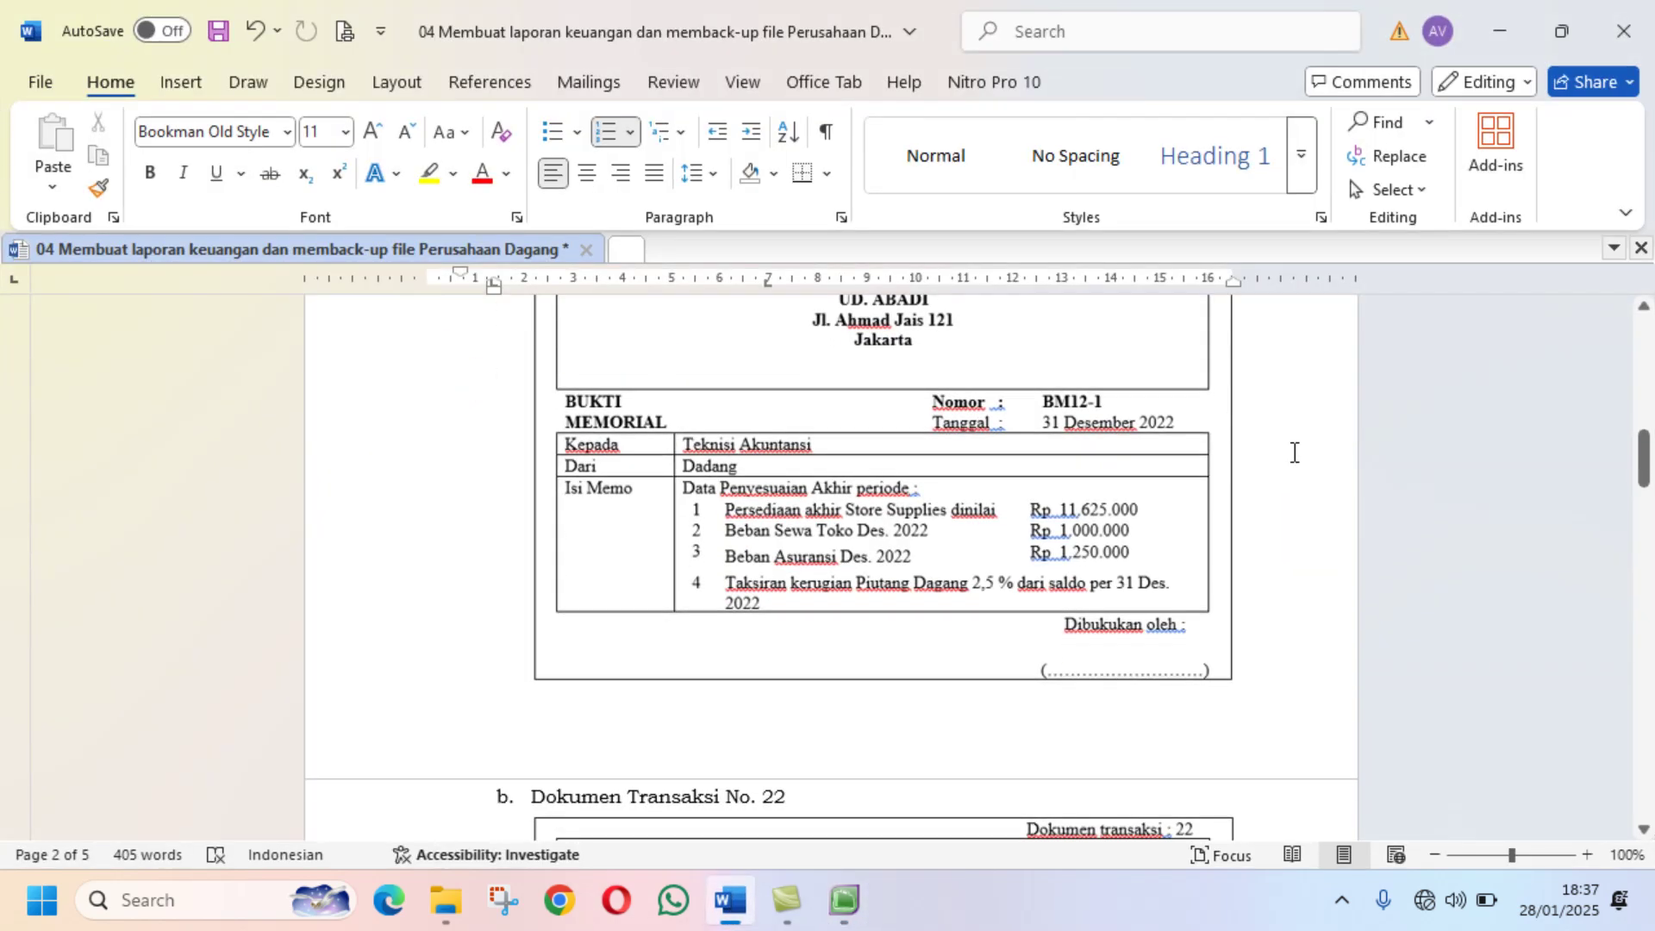
scroll(1293, 453, up, 1)
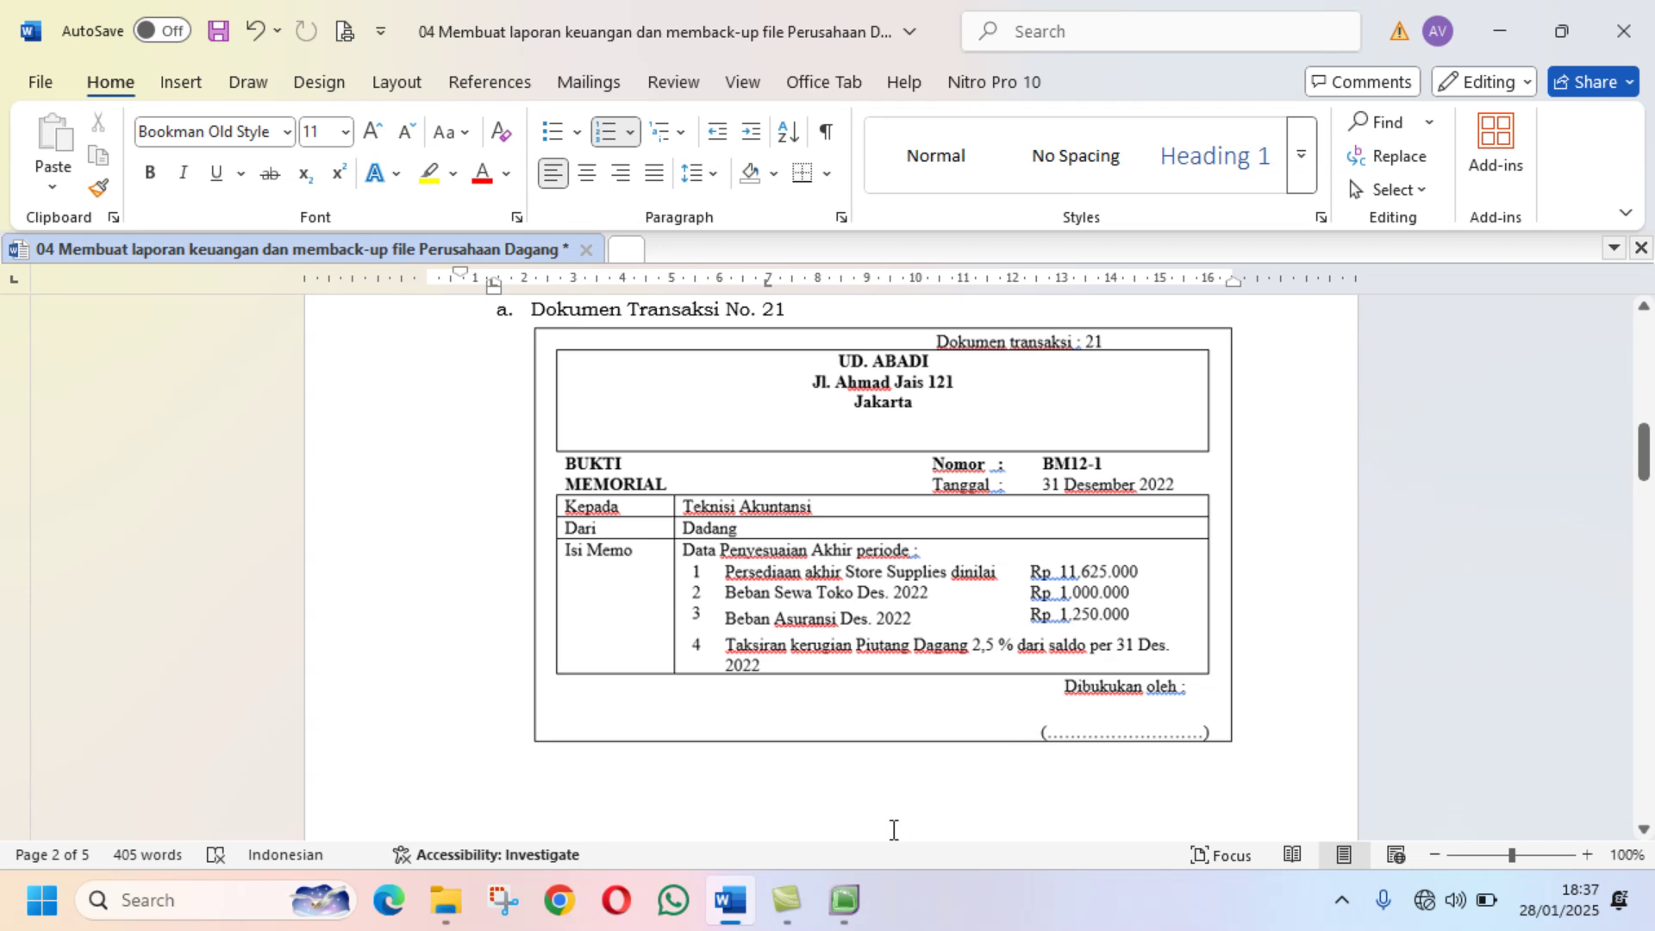
click(858, 920)
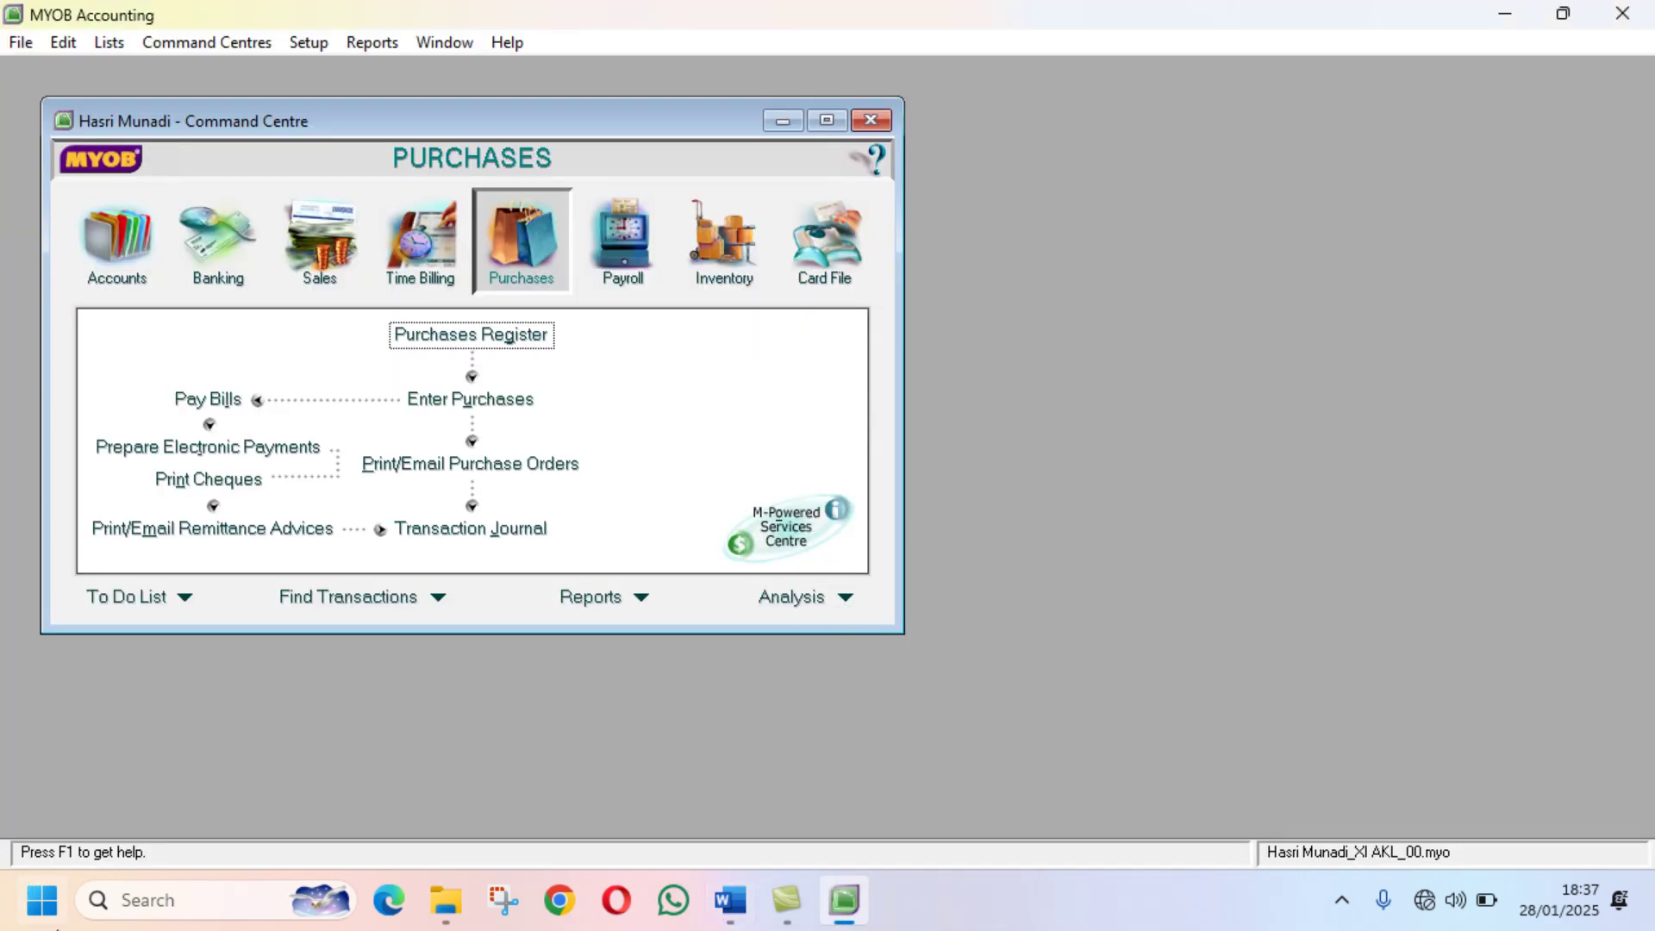
Step: Hide a window opened by mistake and get from Word back to MYOB
click(780, 912)
click(782, 914)
click(734, 914)
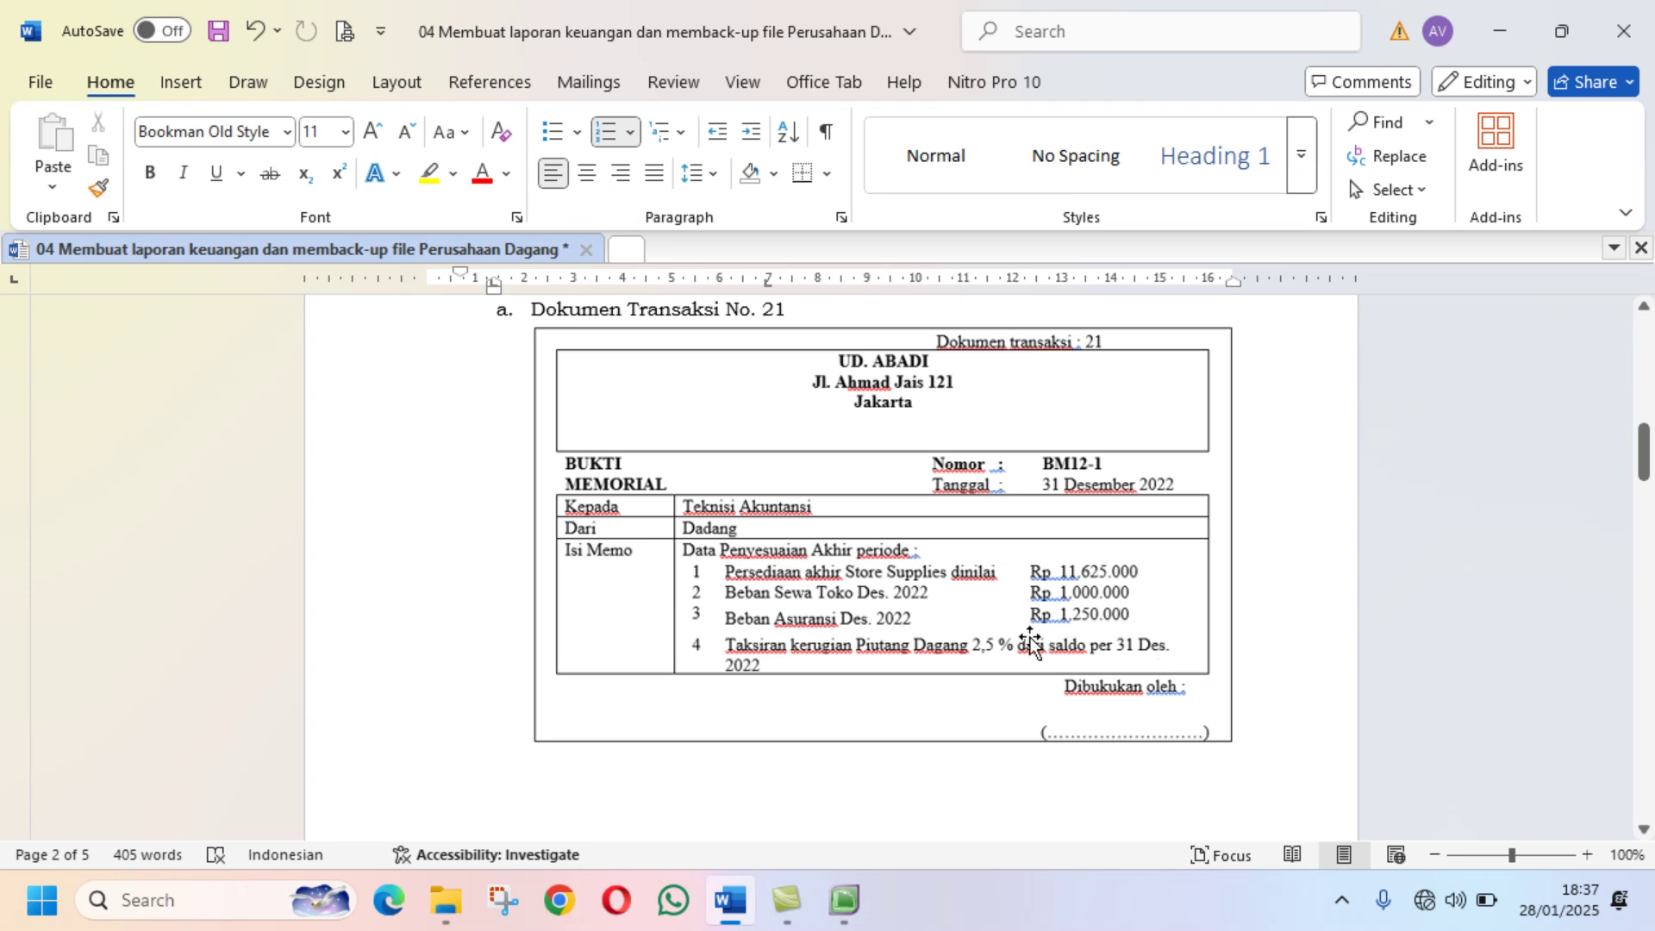
click(845, 899)
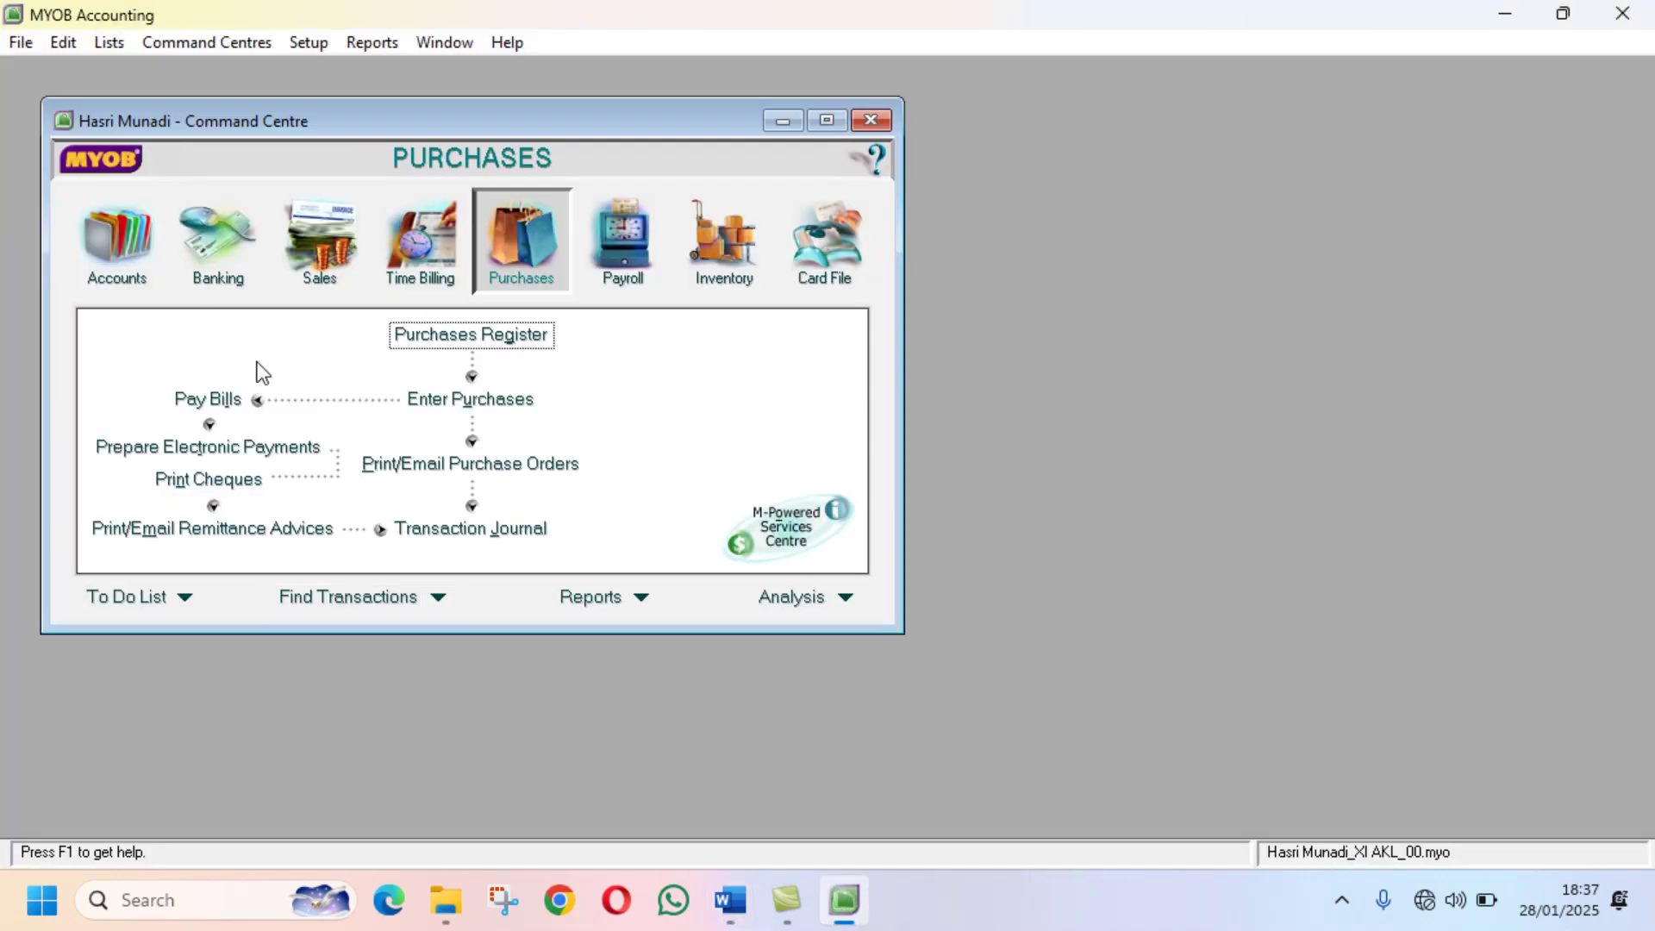
Step: Confirm asset account 1-1600 Store Supplies stands at Rp10.300.000, then return to Word's memo
click(96, 255)
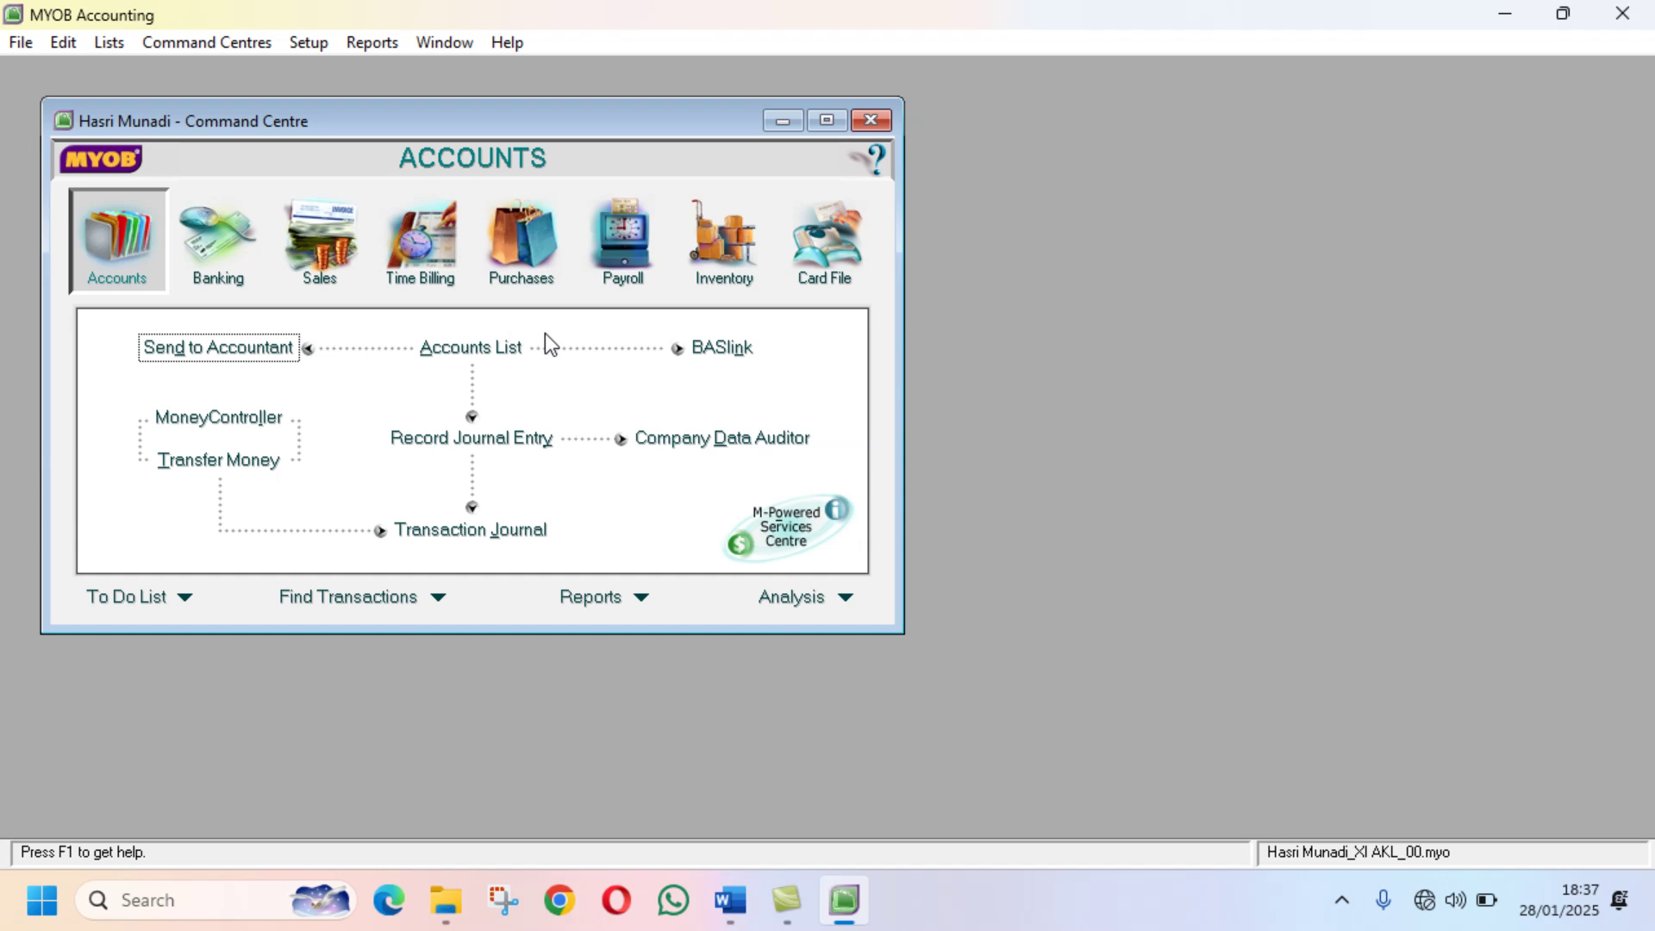
click(506, 346)
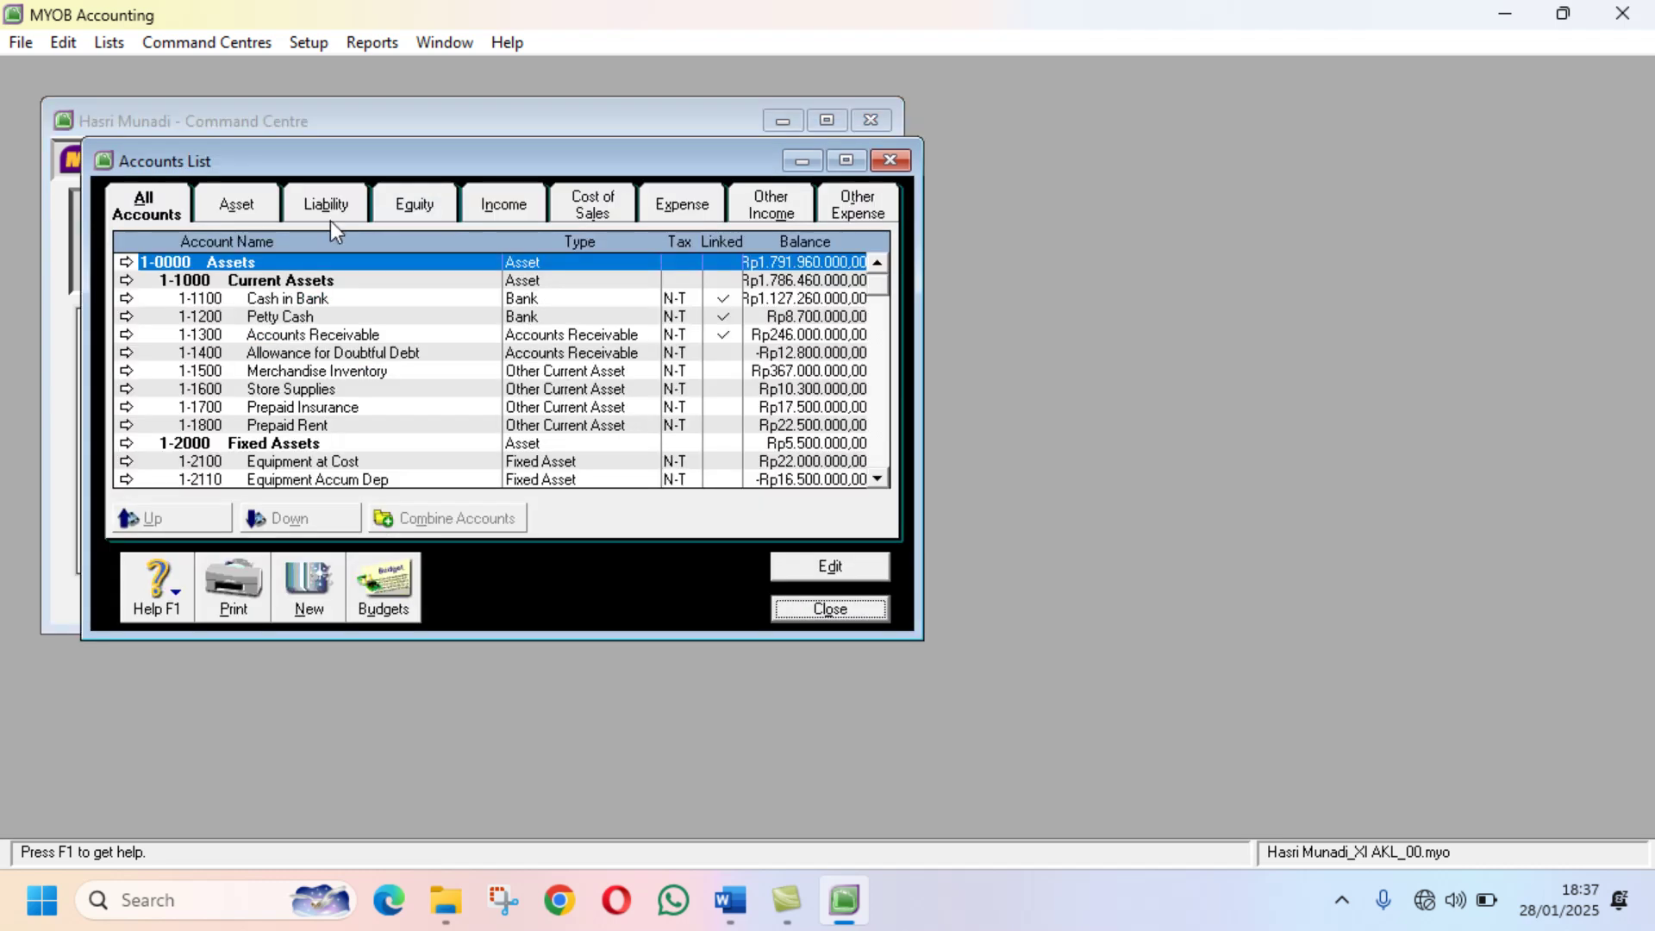
click(242, 205)
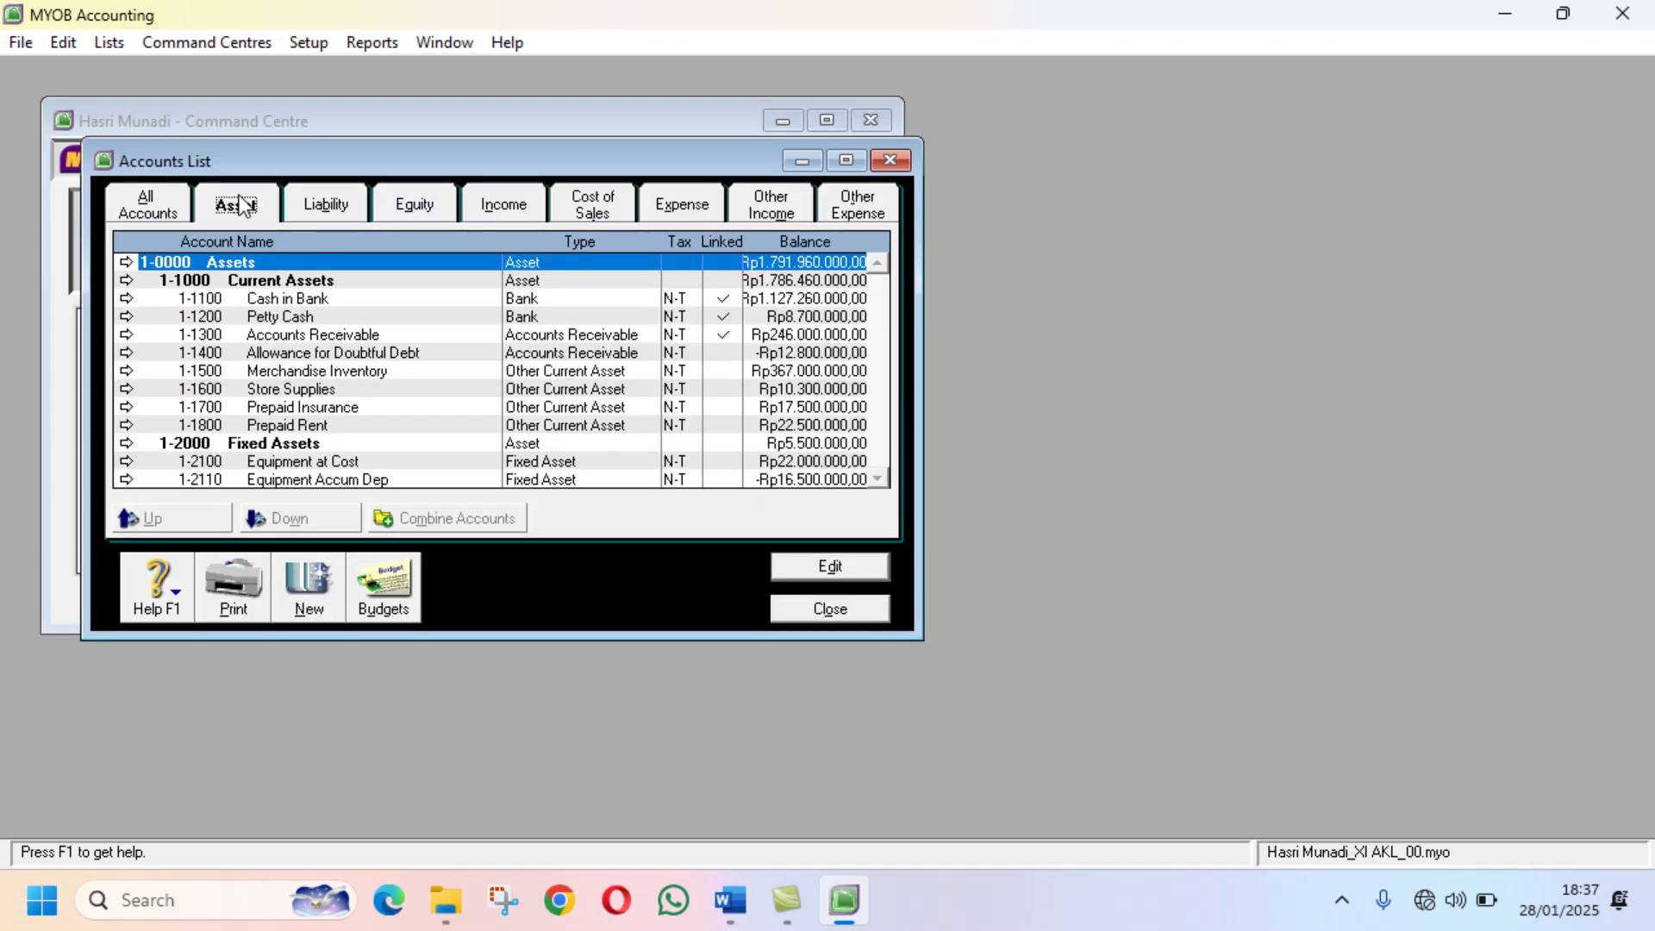
click(281, 390)
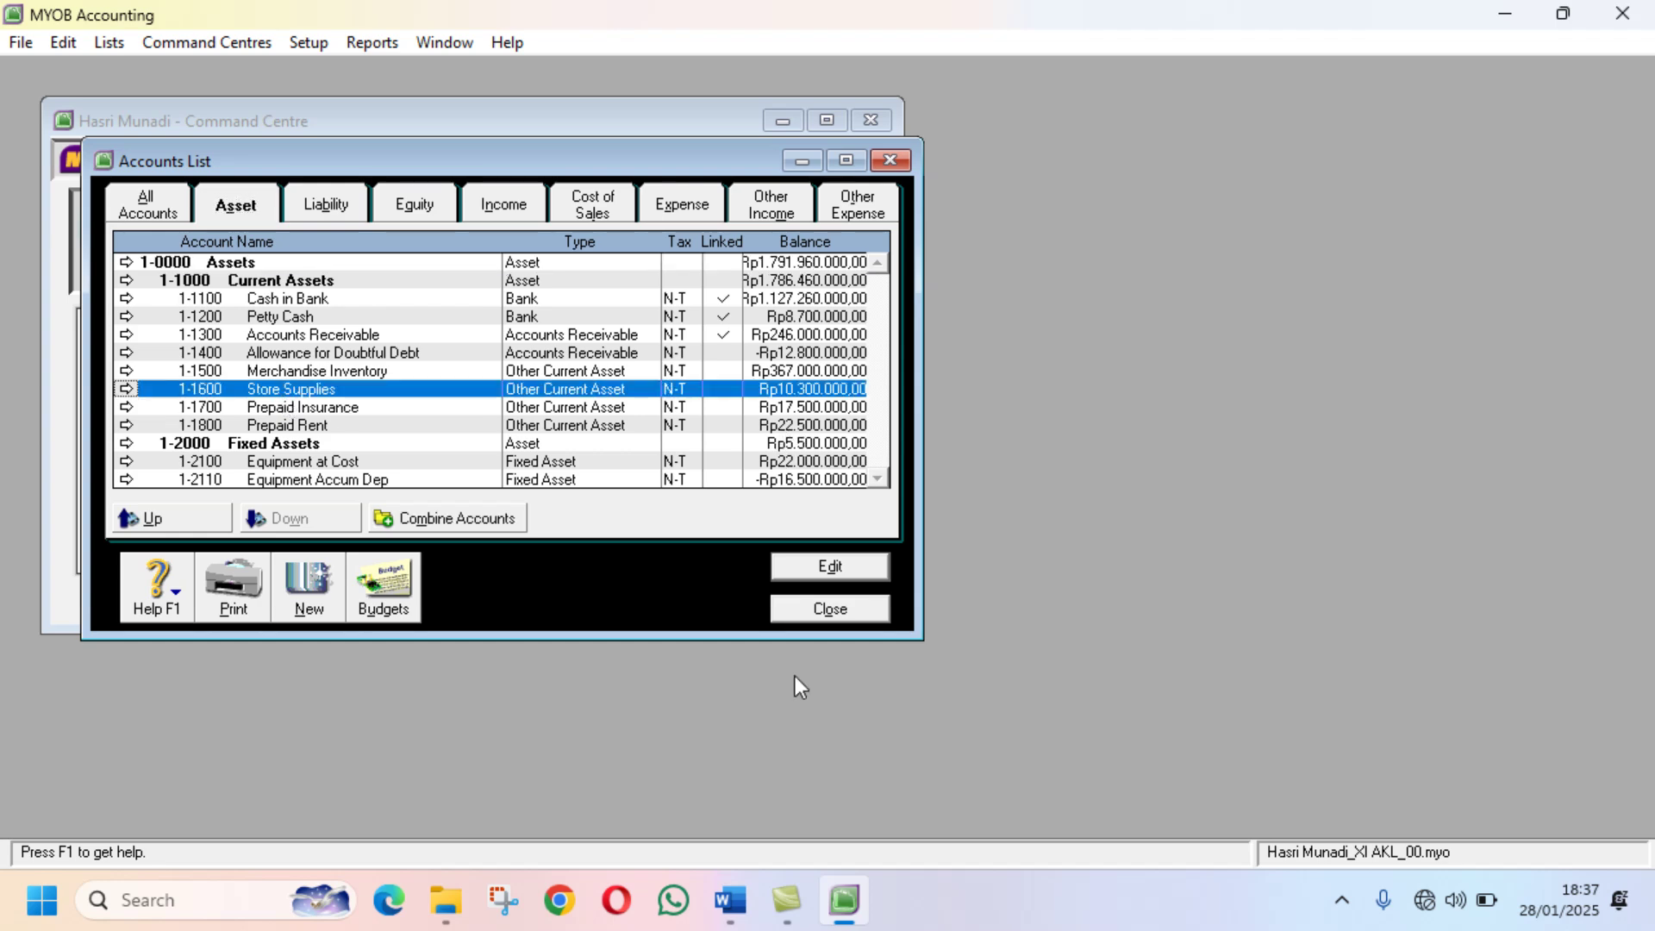
click(743, 903)
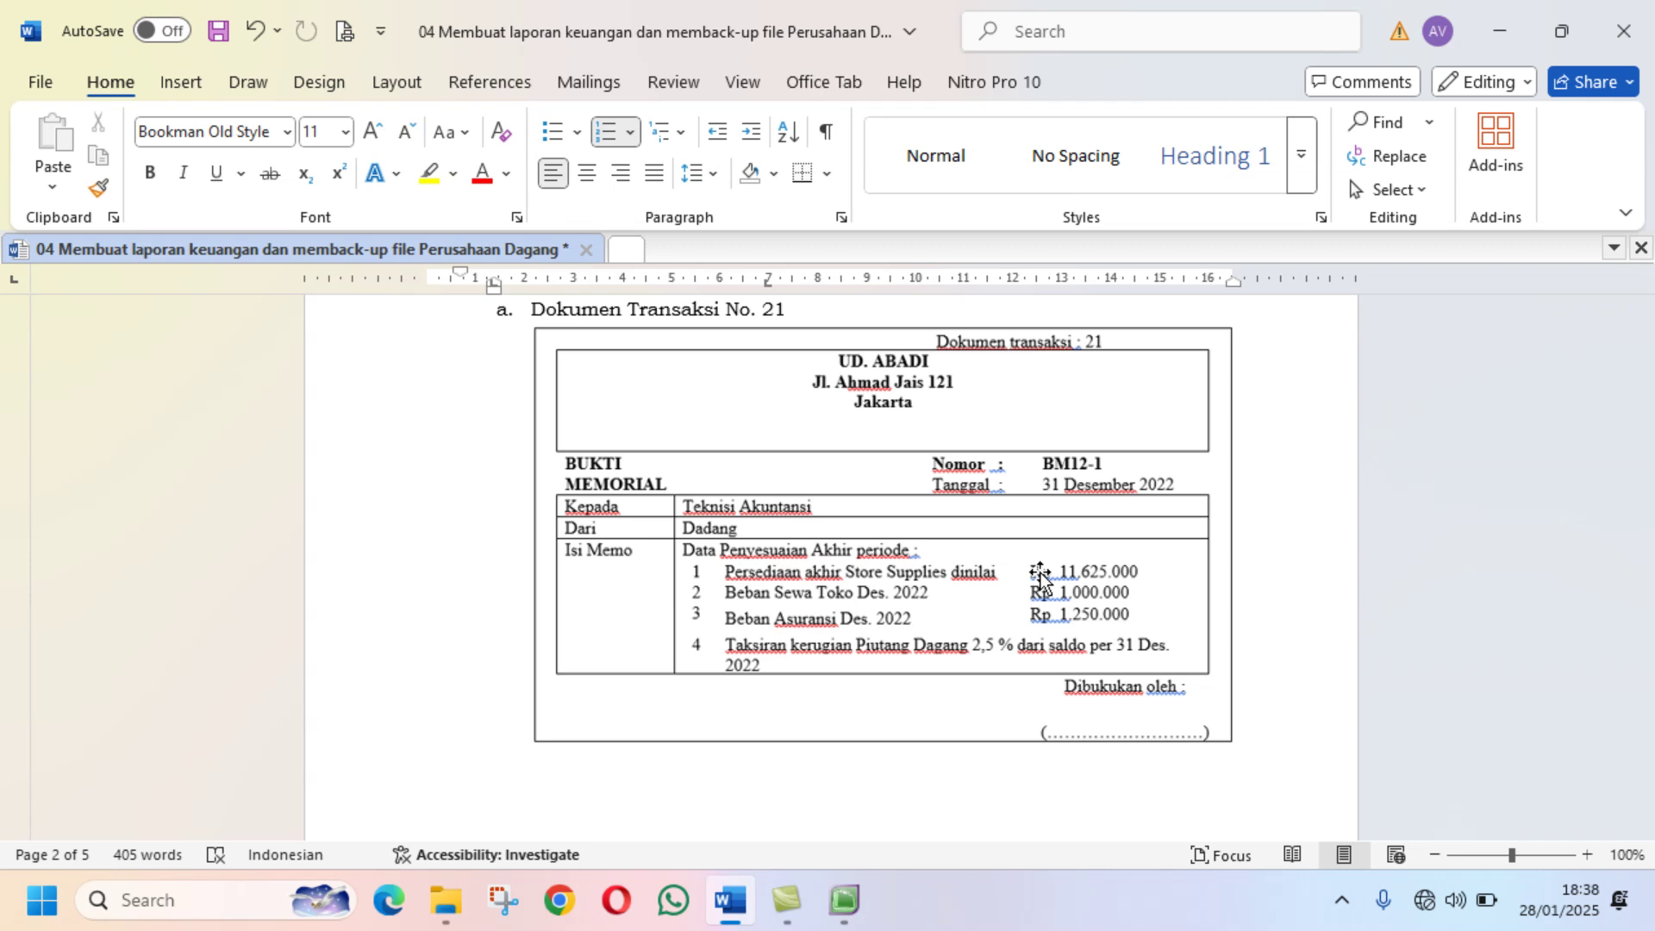
Step: Open the 02 Membuat bagan akun jobsheet from the Jobsheet UD ABADI folder
mouse_move(774, 892)
click(445, 900)
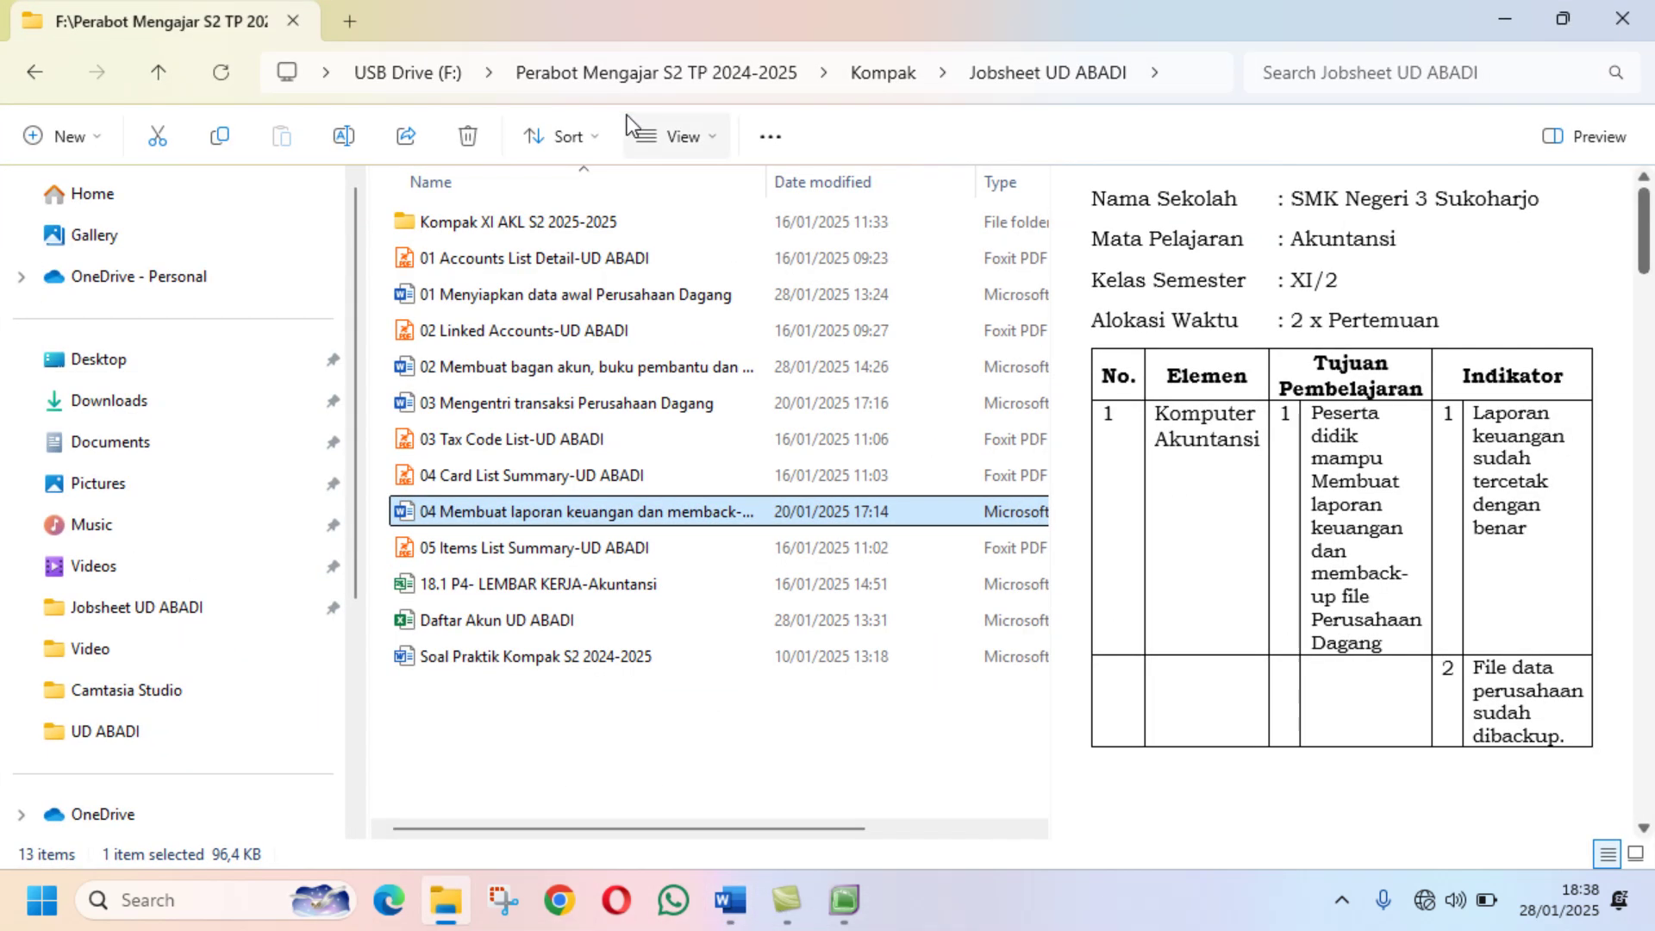
click(340, 18)
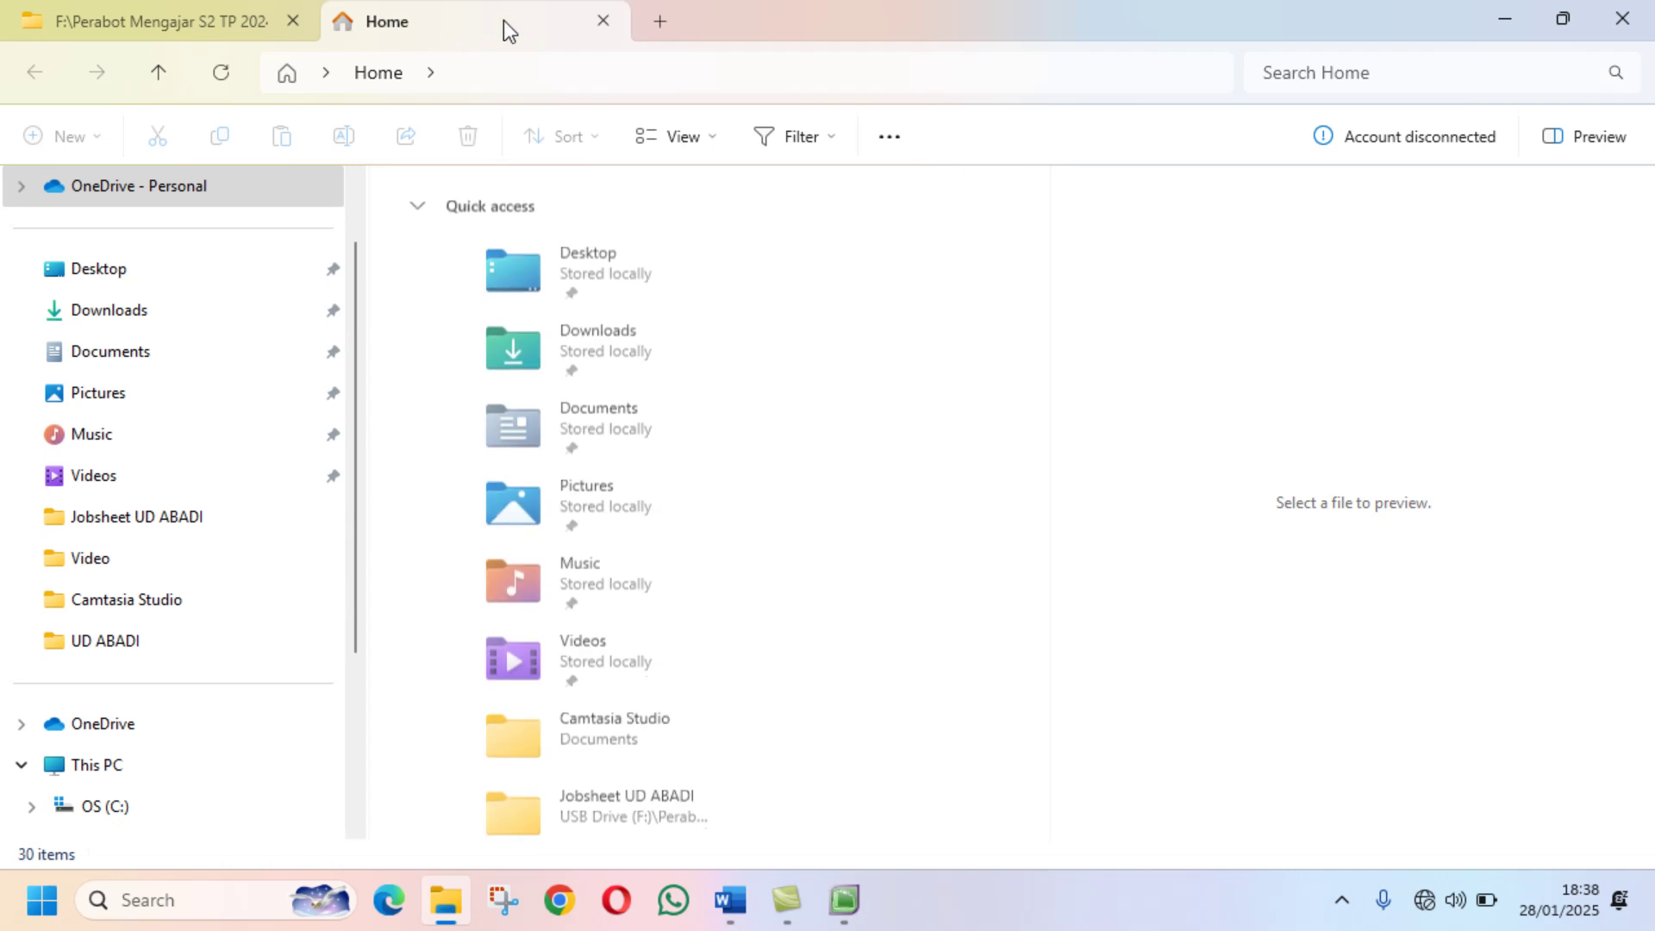
click(107, 527)
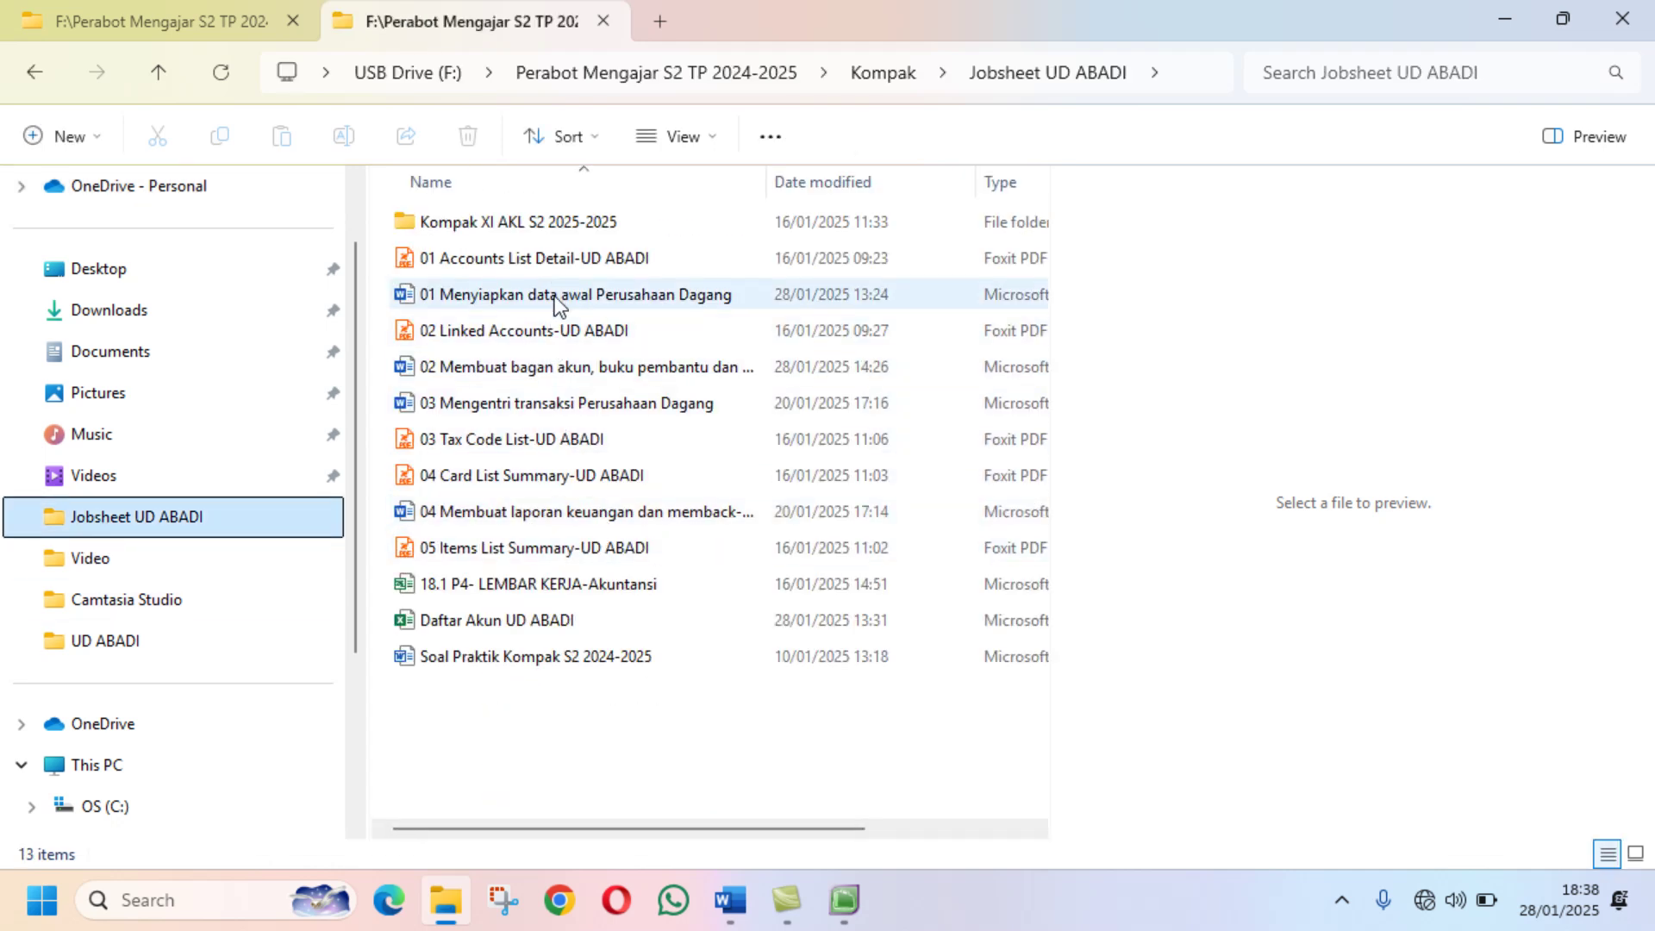
double_click(453, 369)
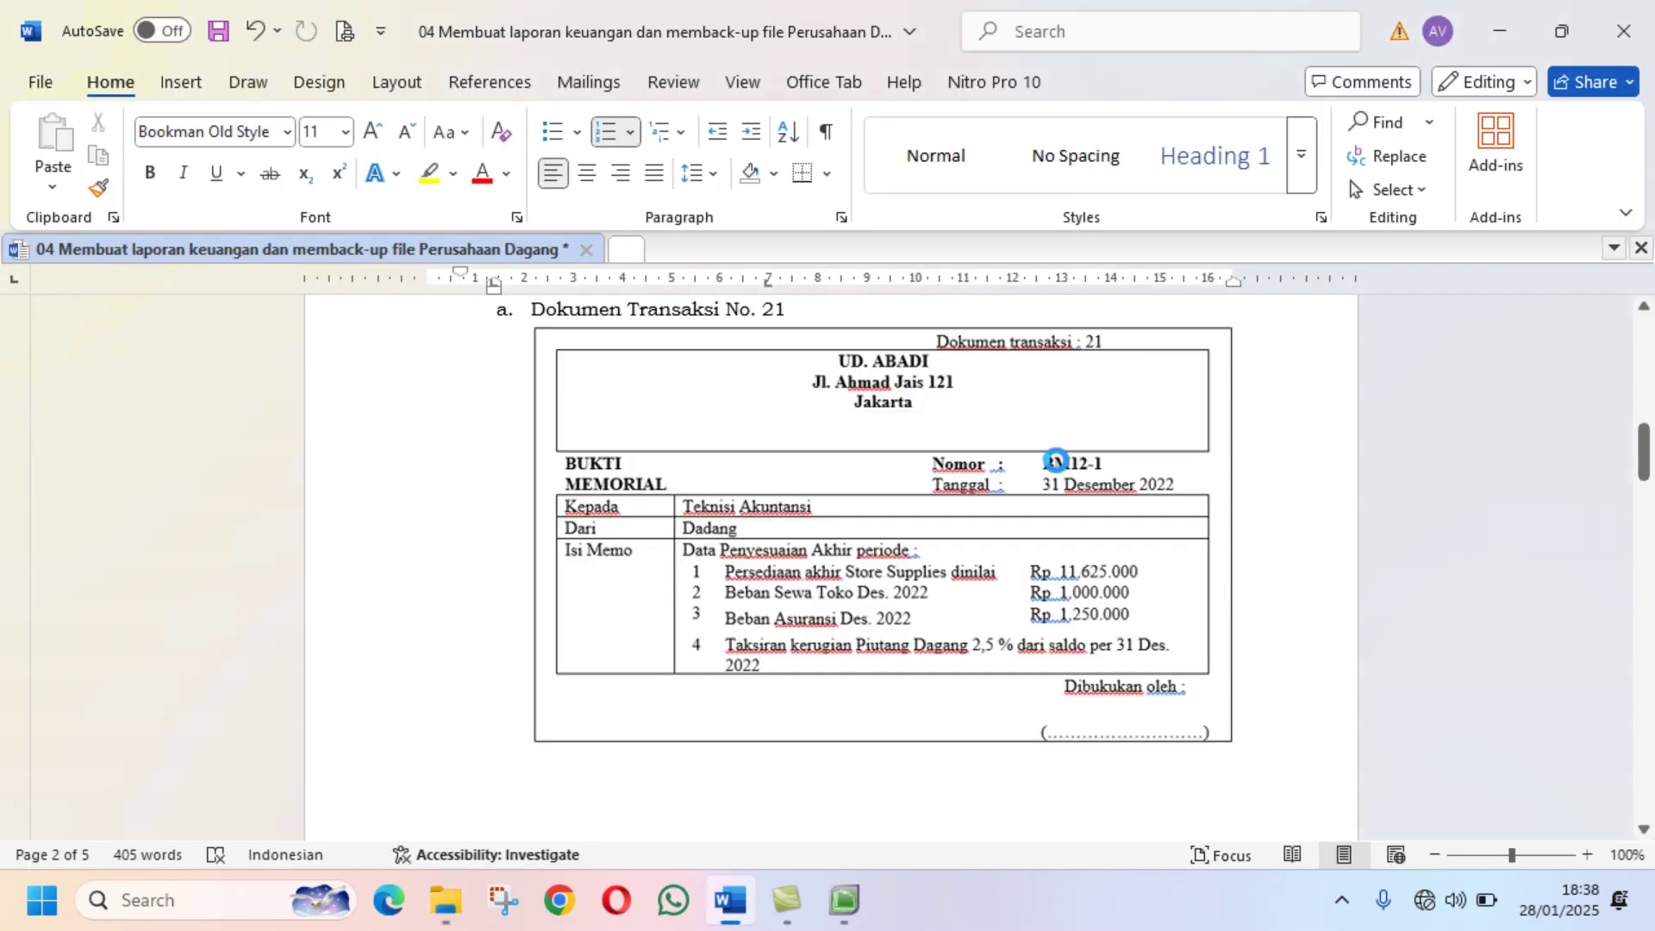
Step: Scroll the 02 jobsheet to its opening balances, e.g. Merchandise Inventory debit 420.000.000
scroll(1056, 459, down, 10)
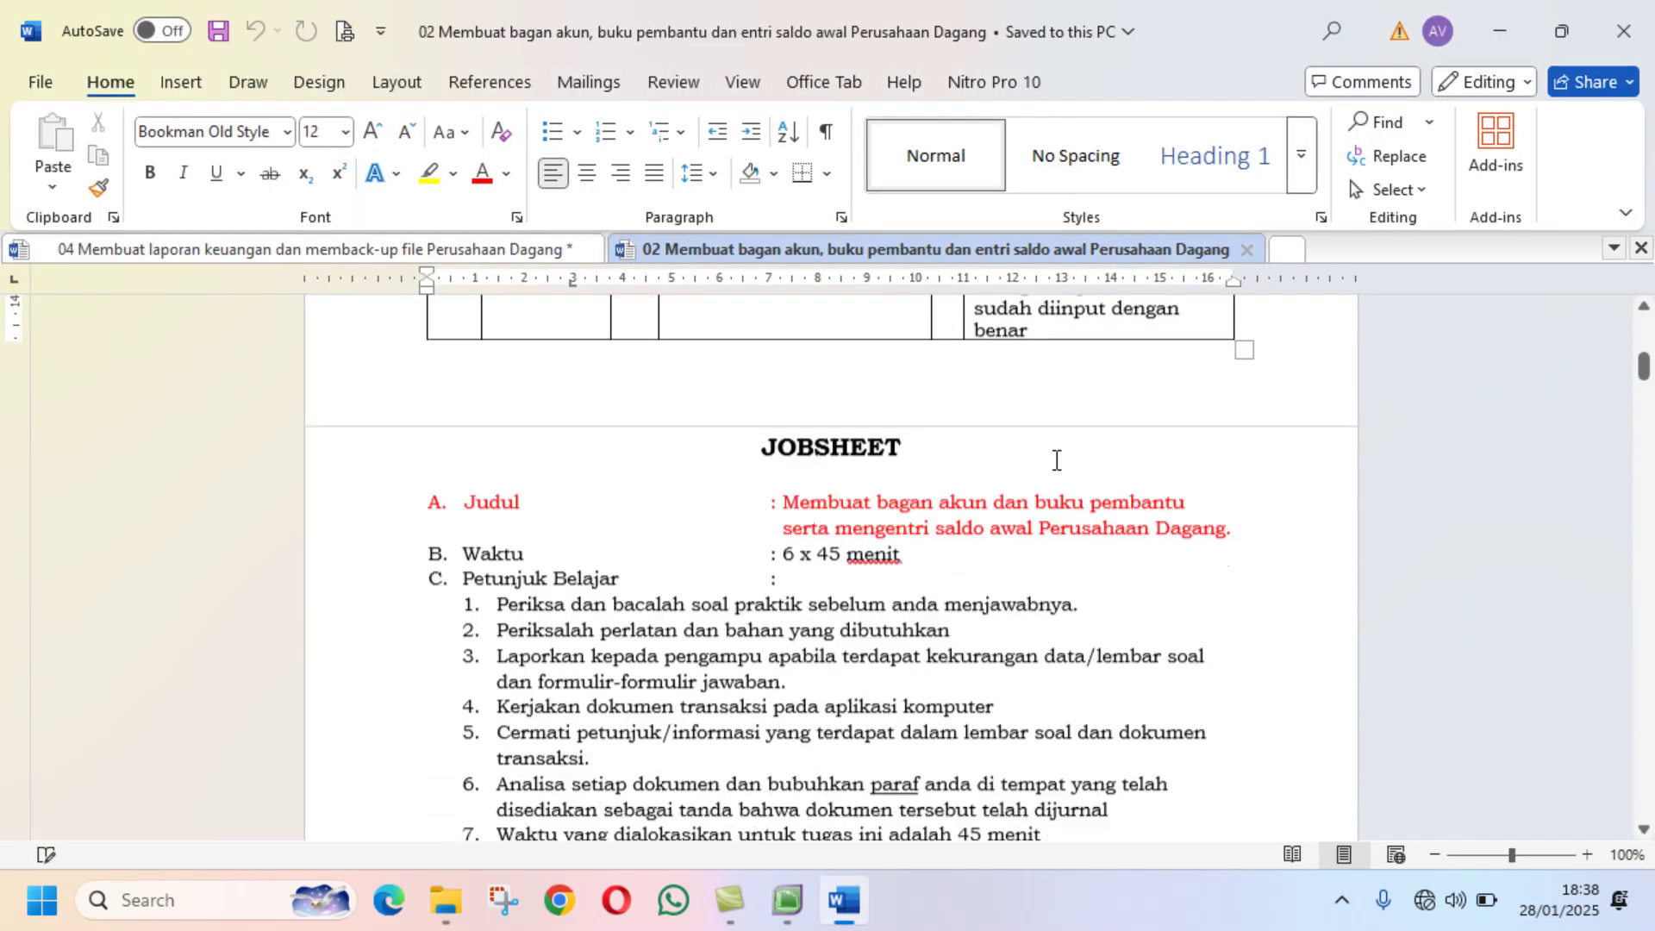
scroll(1056, 459, down, 15)
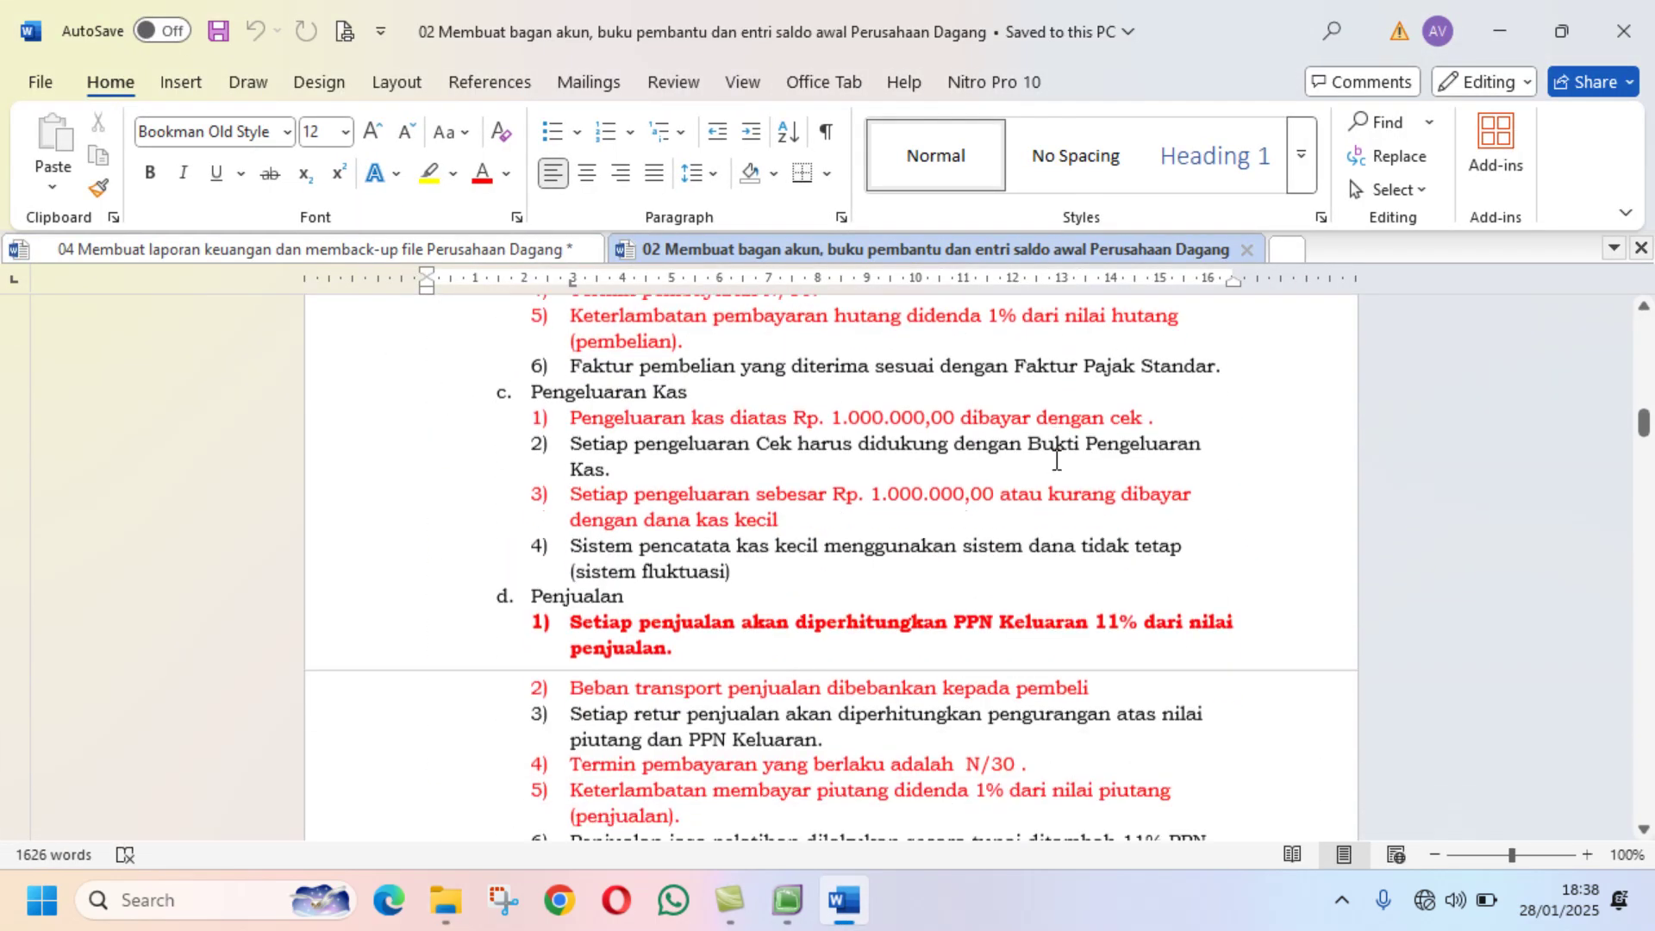
scroll(1056, 459, down, 20)
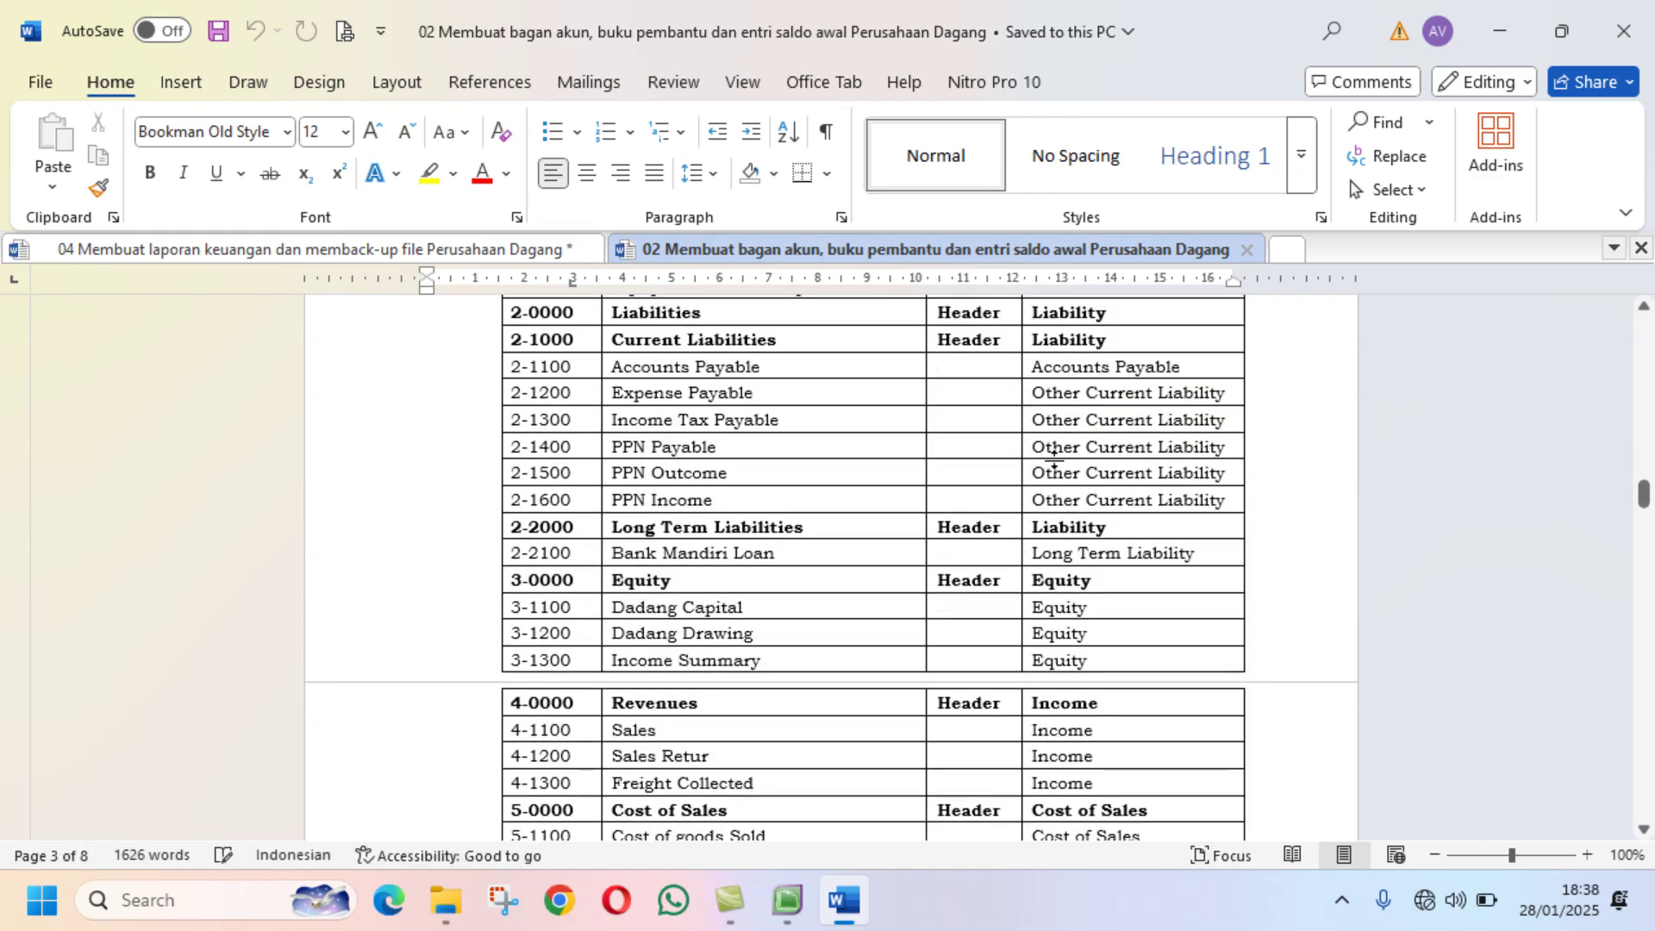
scroll(1053, 462, down, 20)
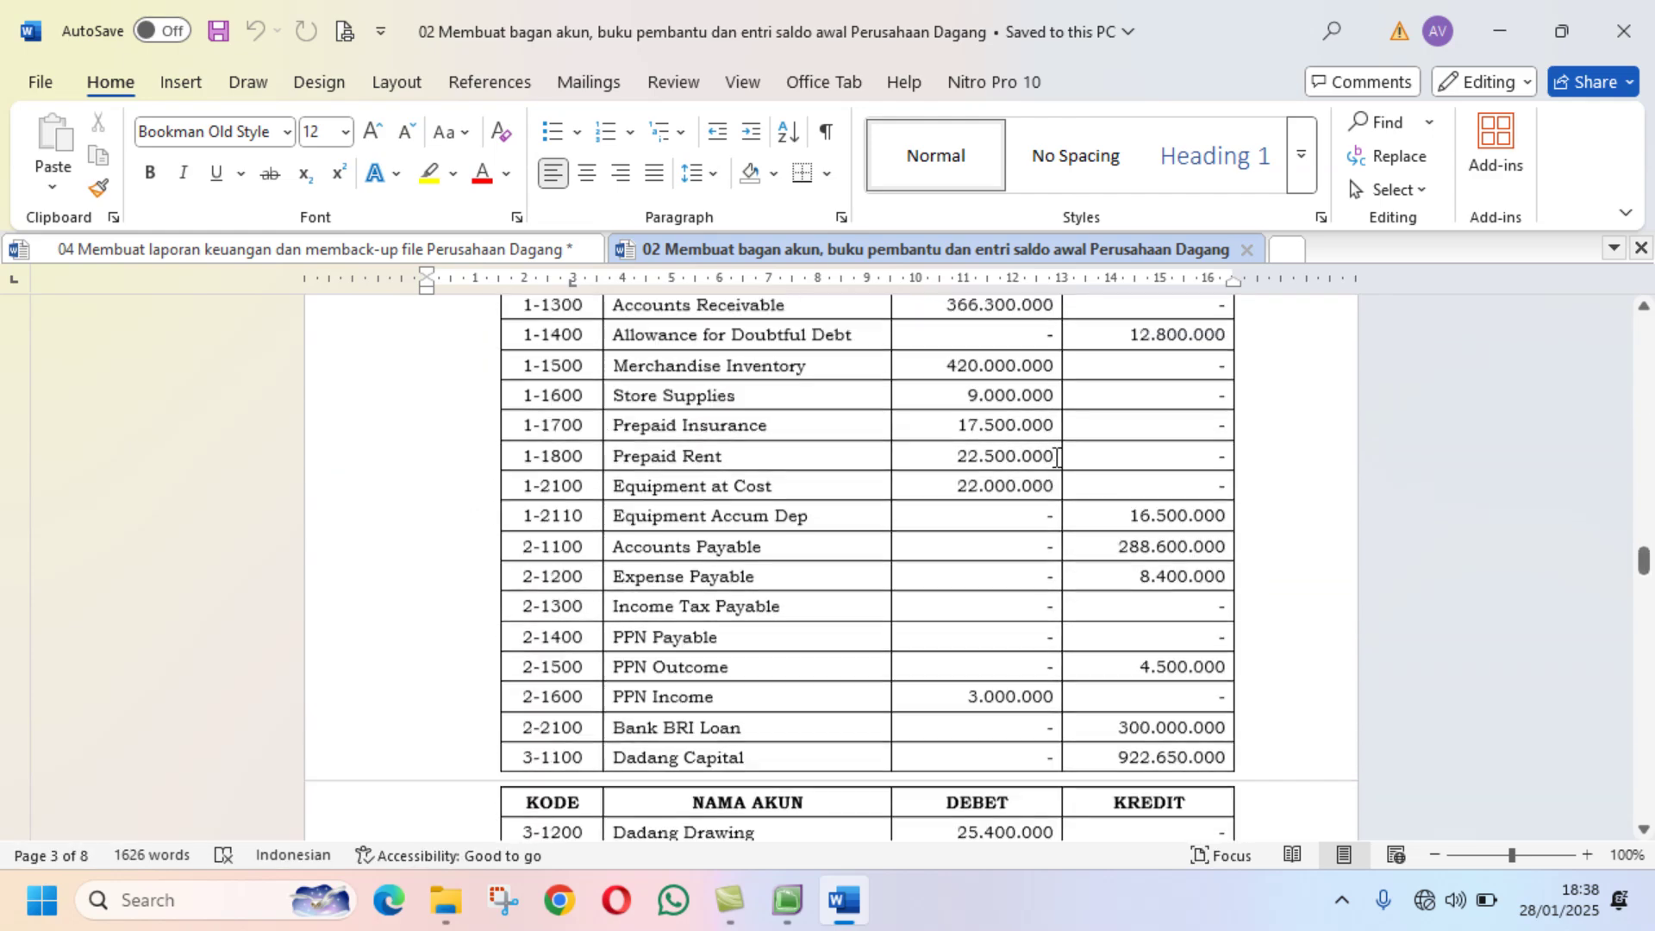
scroll(1055, 457, up, 1)
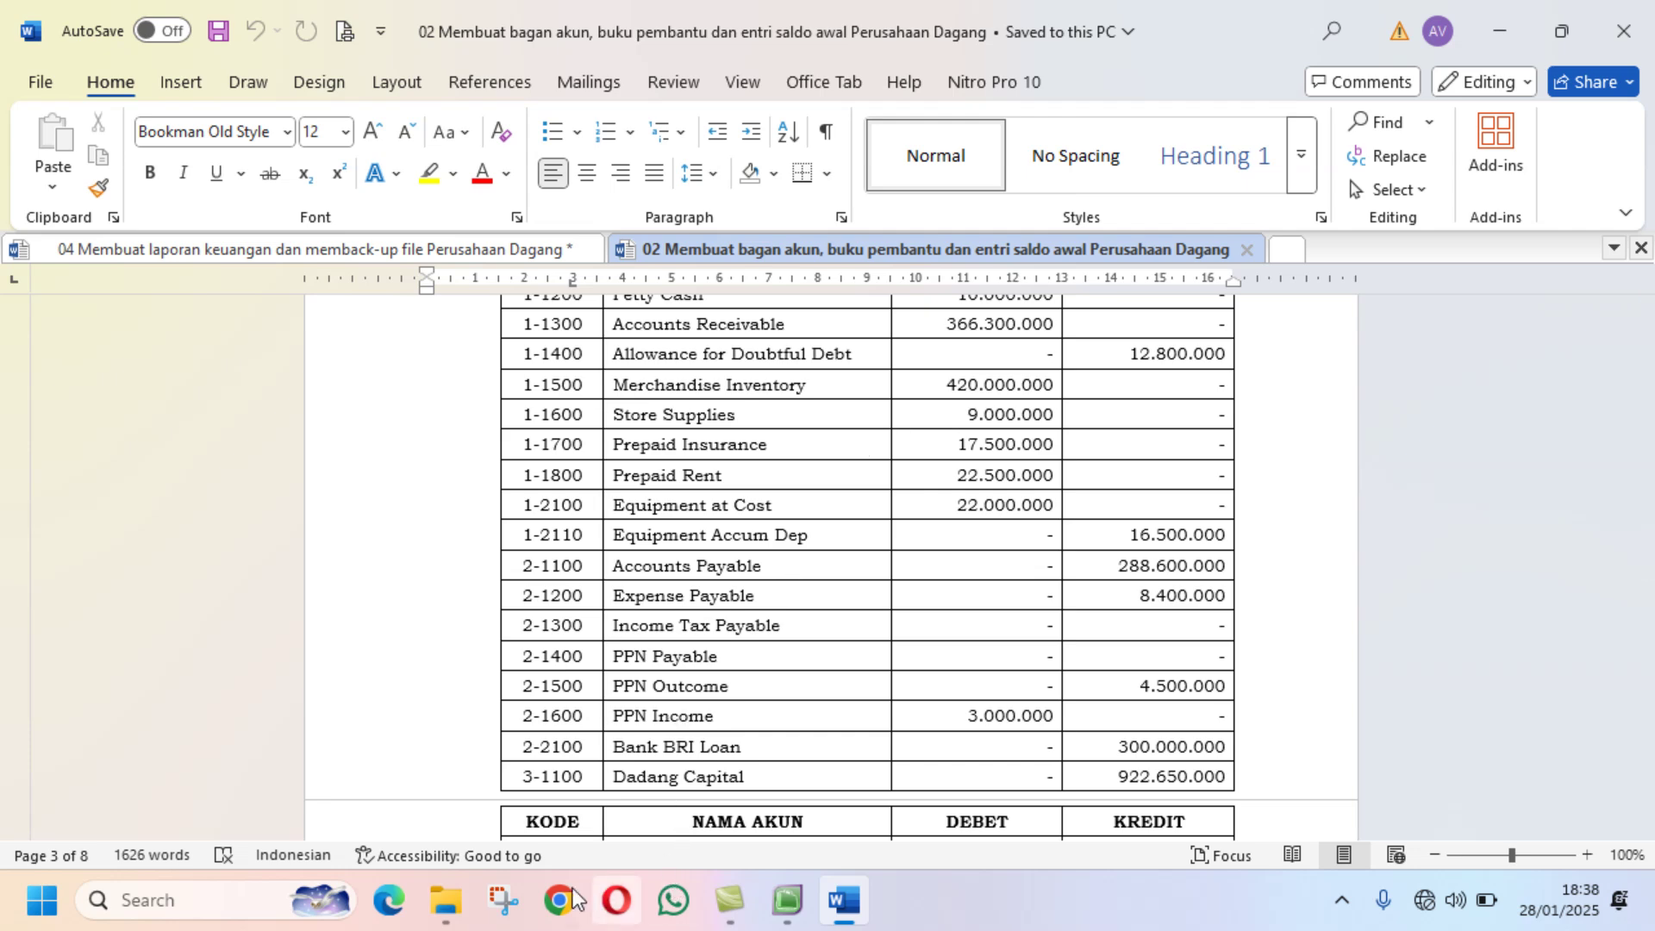
Step: Select the 03 Mengentri transaksi Perusahaan Dagang file in File Explorer
click(449, 916)
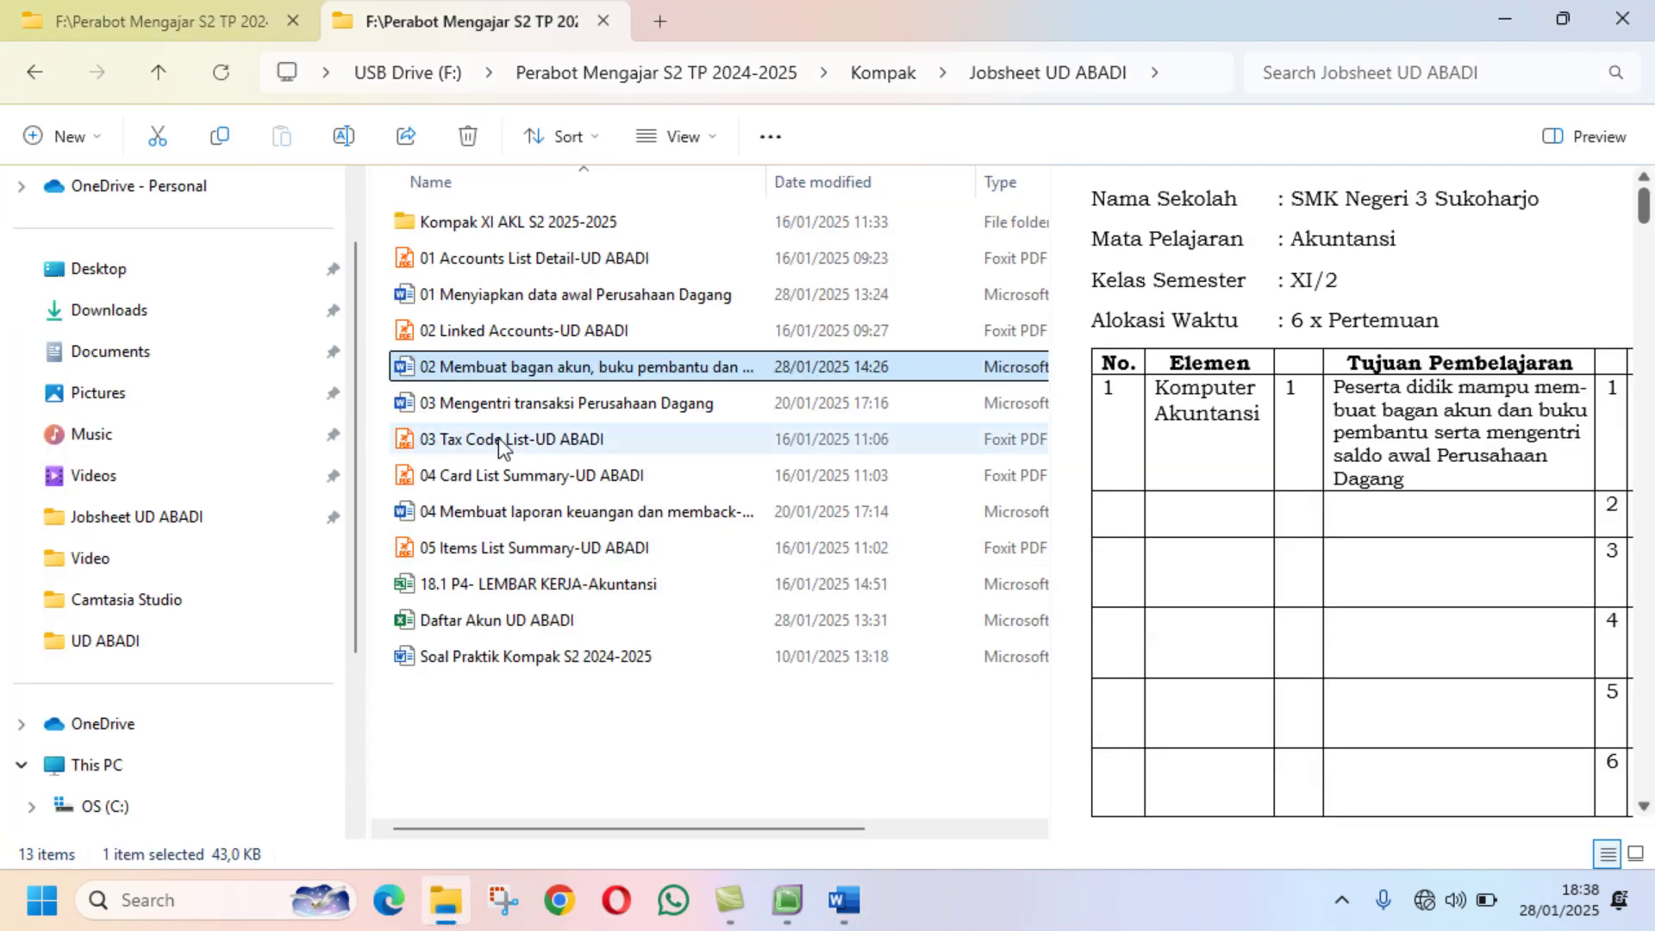
click(514, 412)
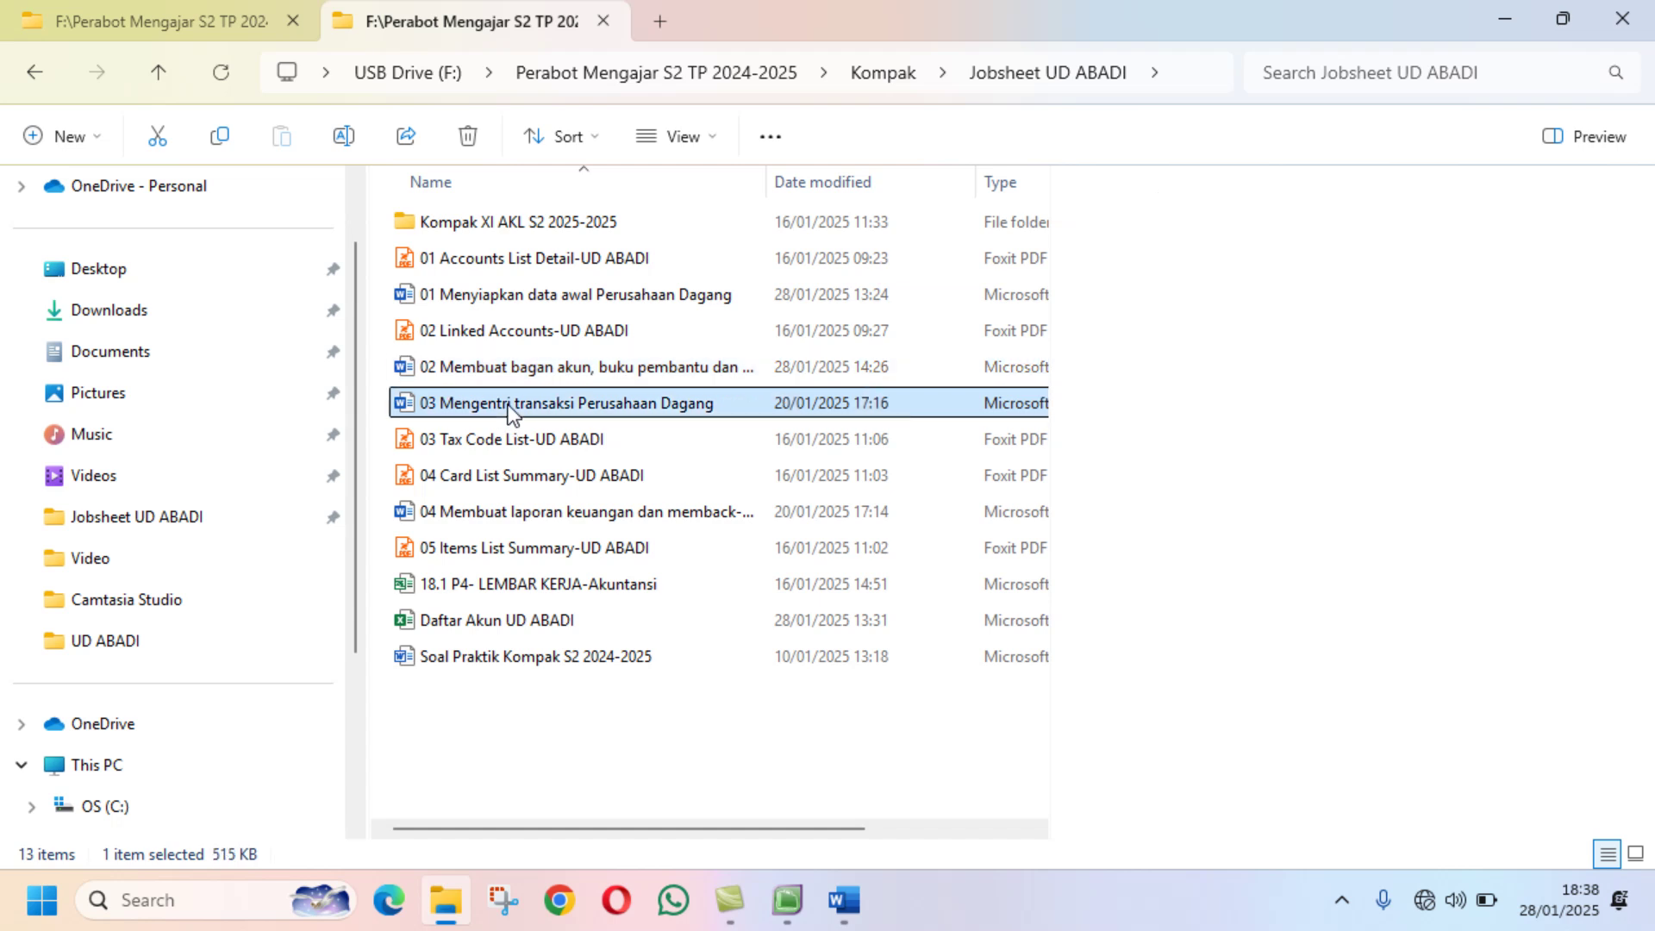
key(F2)
Step: Open the 03 Mengentri transaksi jobsheet in Word and start reading its transaction documents
double_click(799, 409)
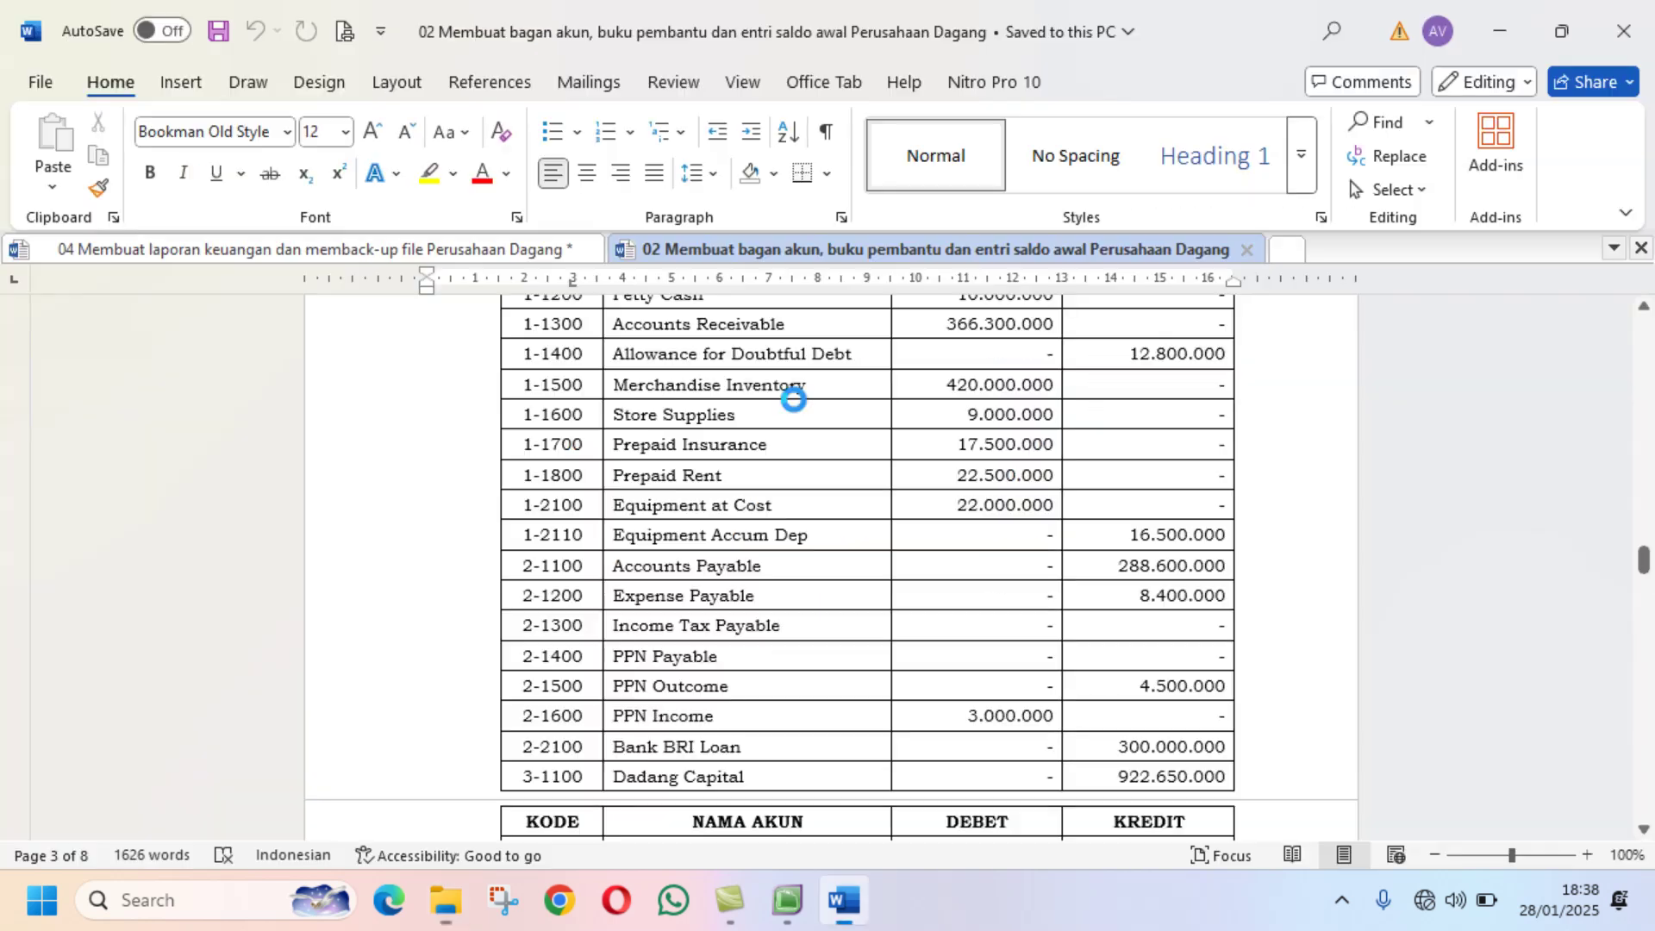
scroll(796, 401, down, 15)
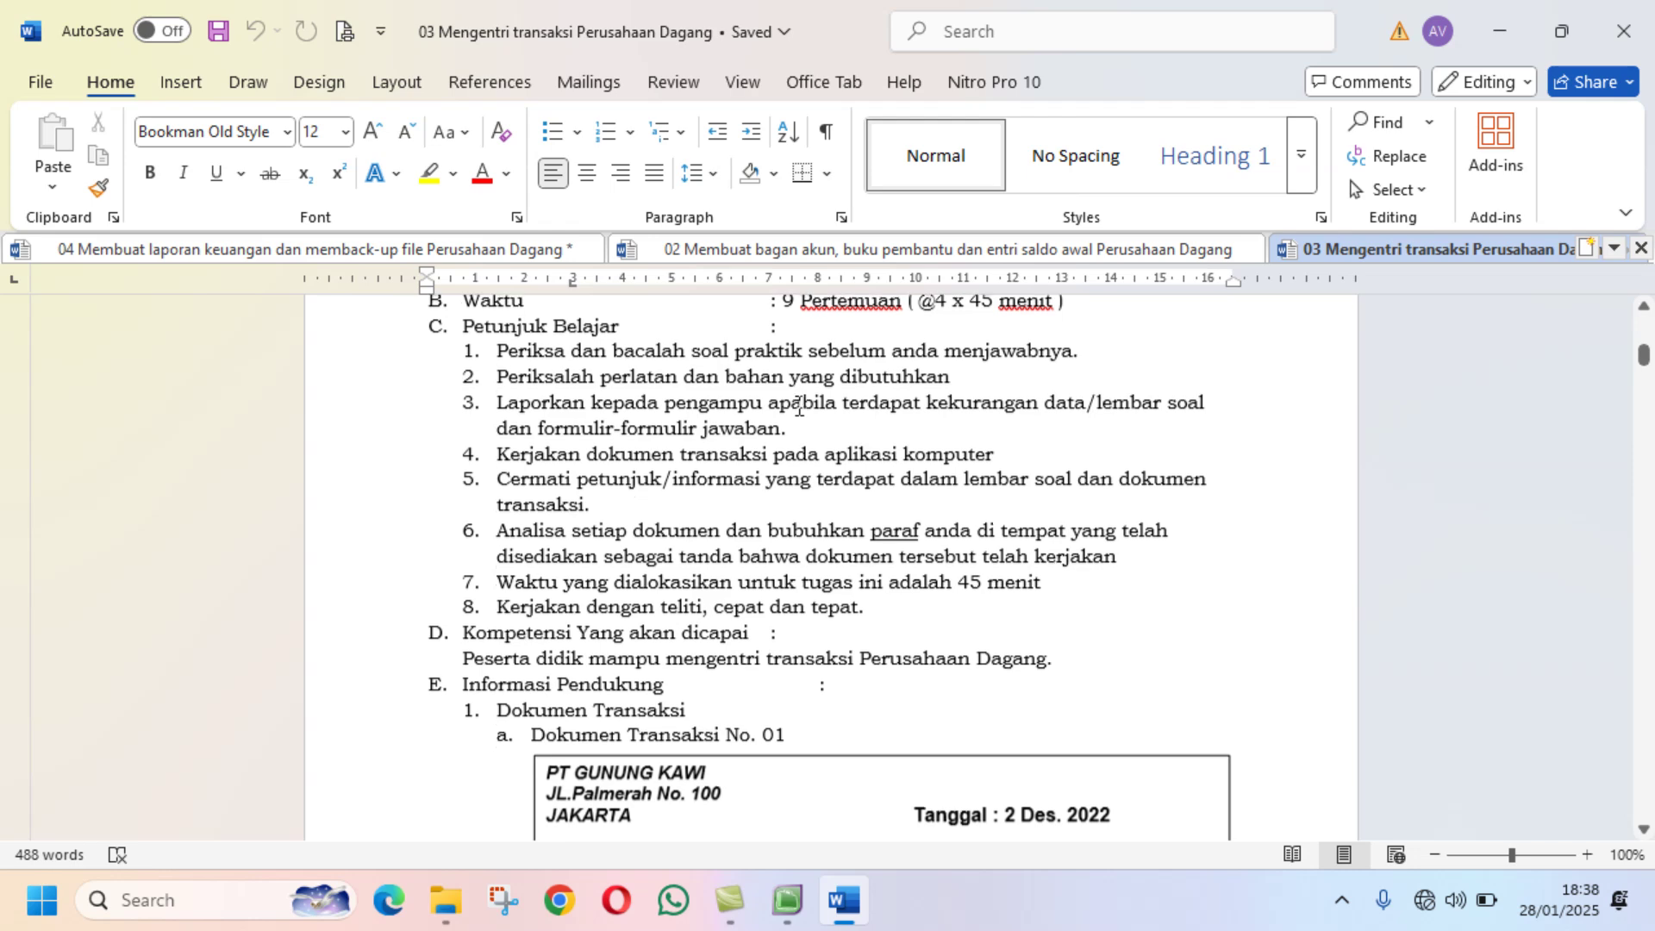
scroll(807, 408, down, 4)
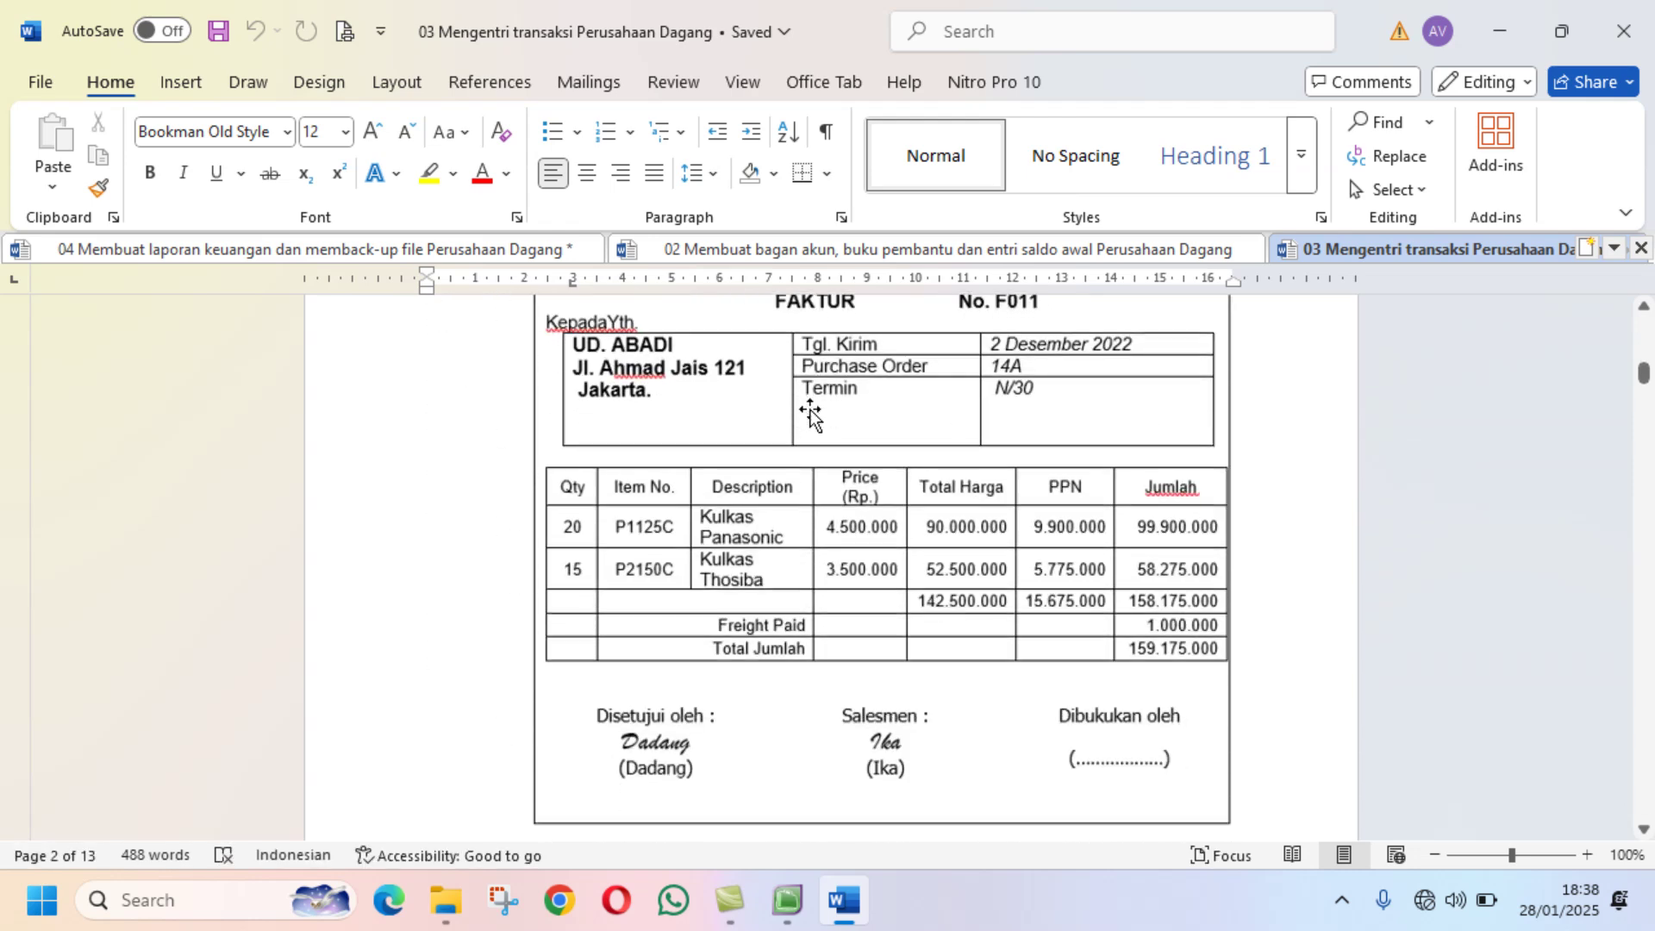
scroll(815, 415, down, 6)
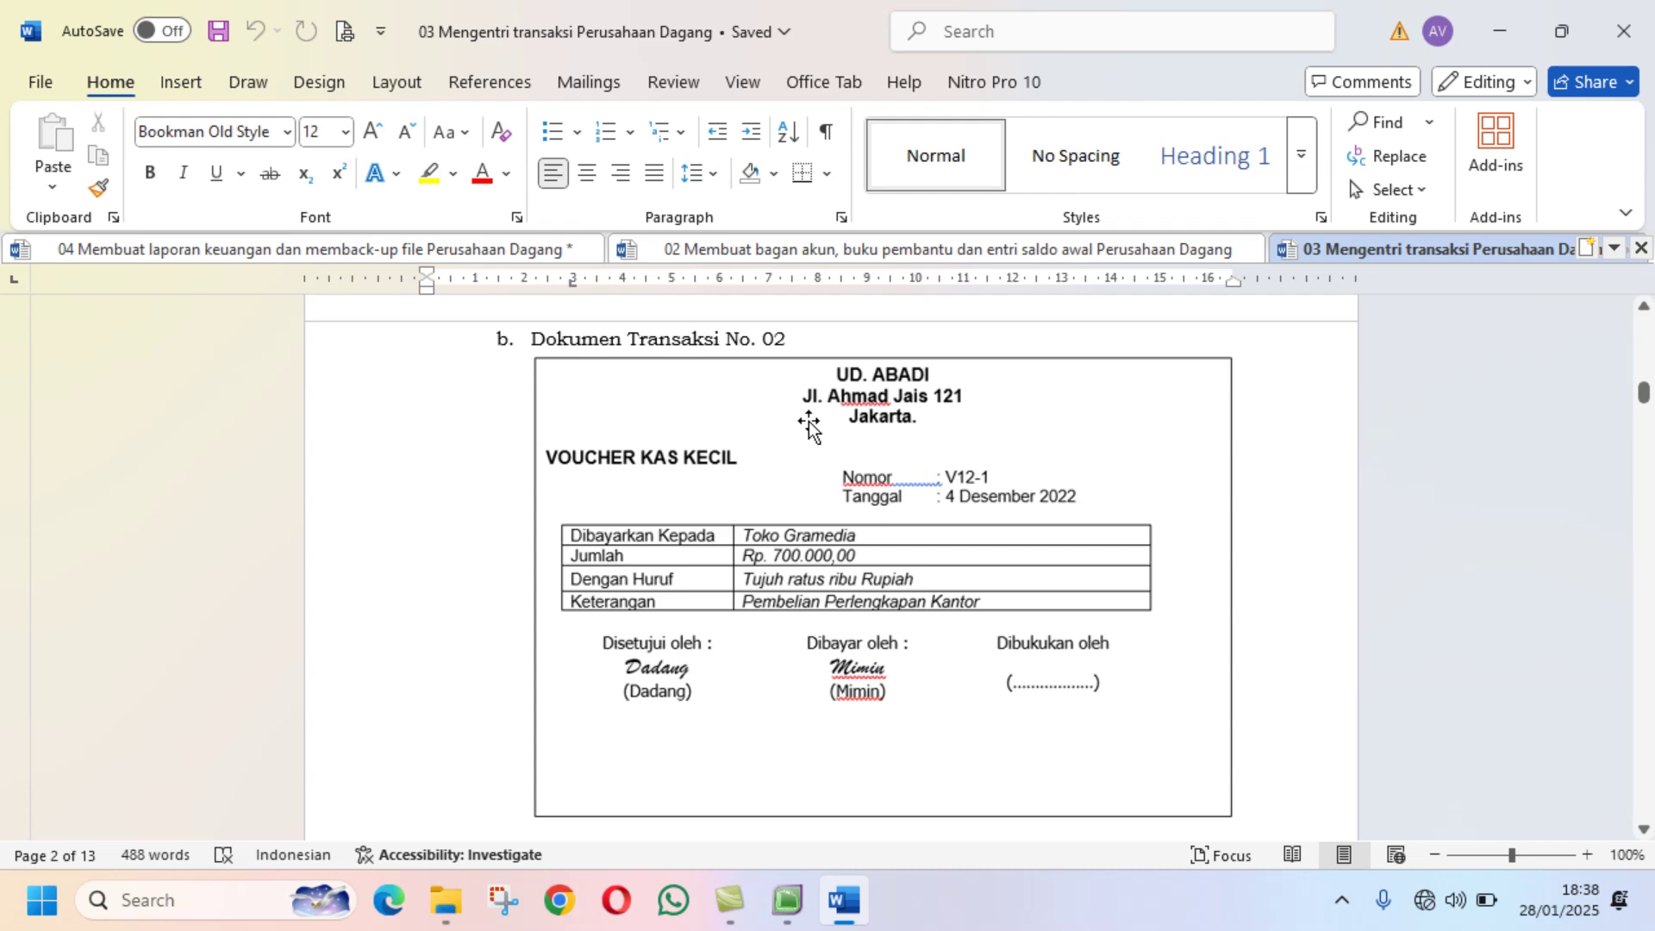
scroll(809, 425, down, 1)
scroll(809, 425, up, 1)
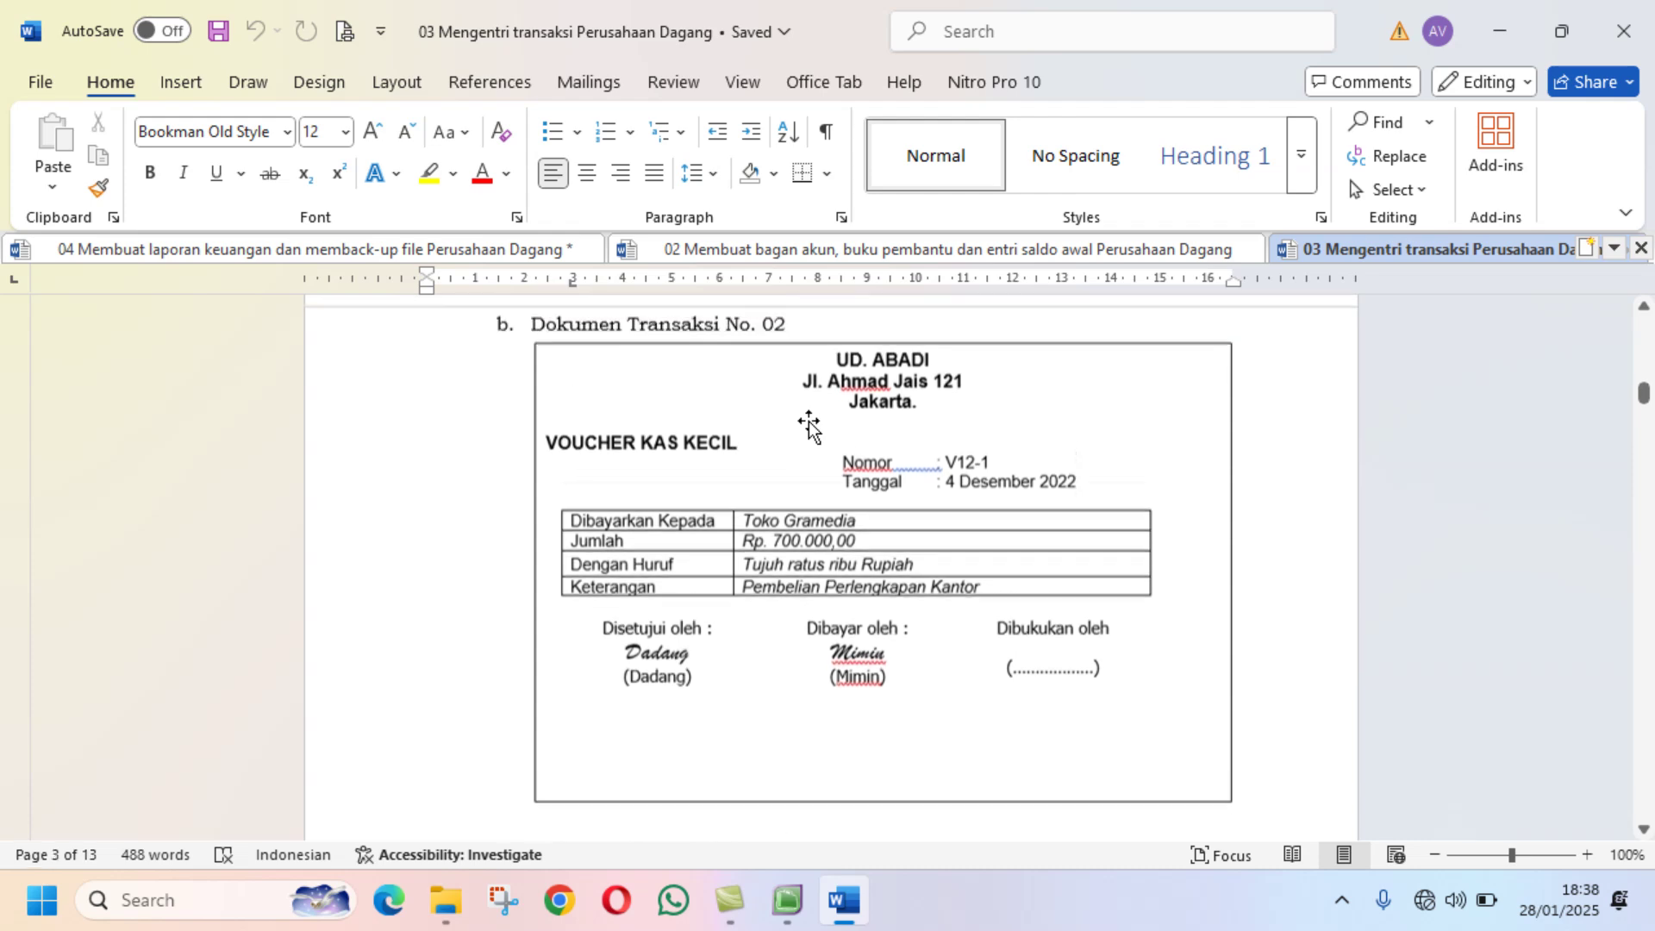
scroll(808, 425, down, 7)
scroll(808, 425, down, 8)
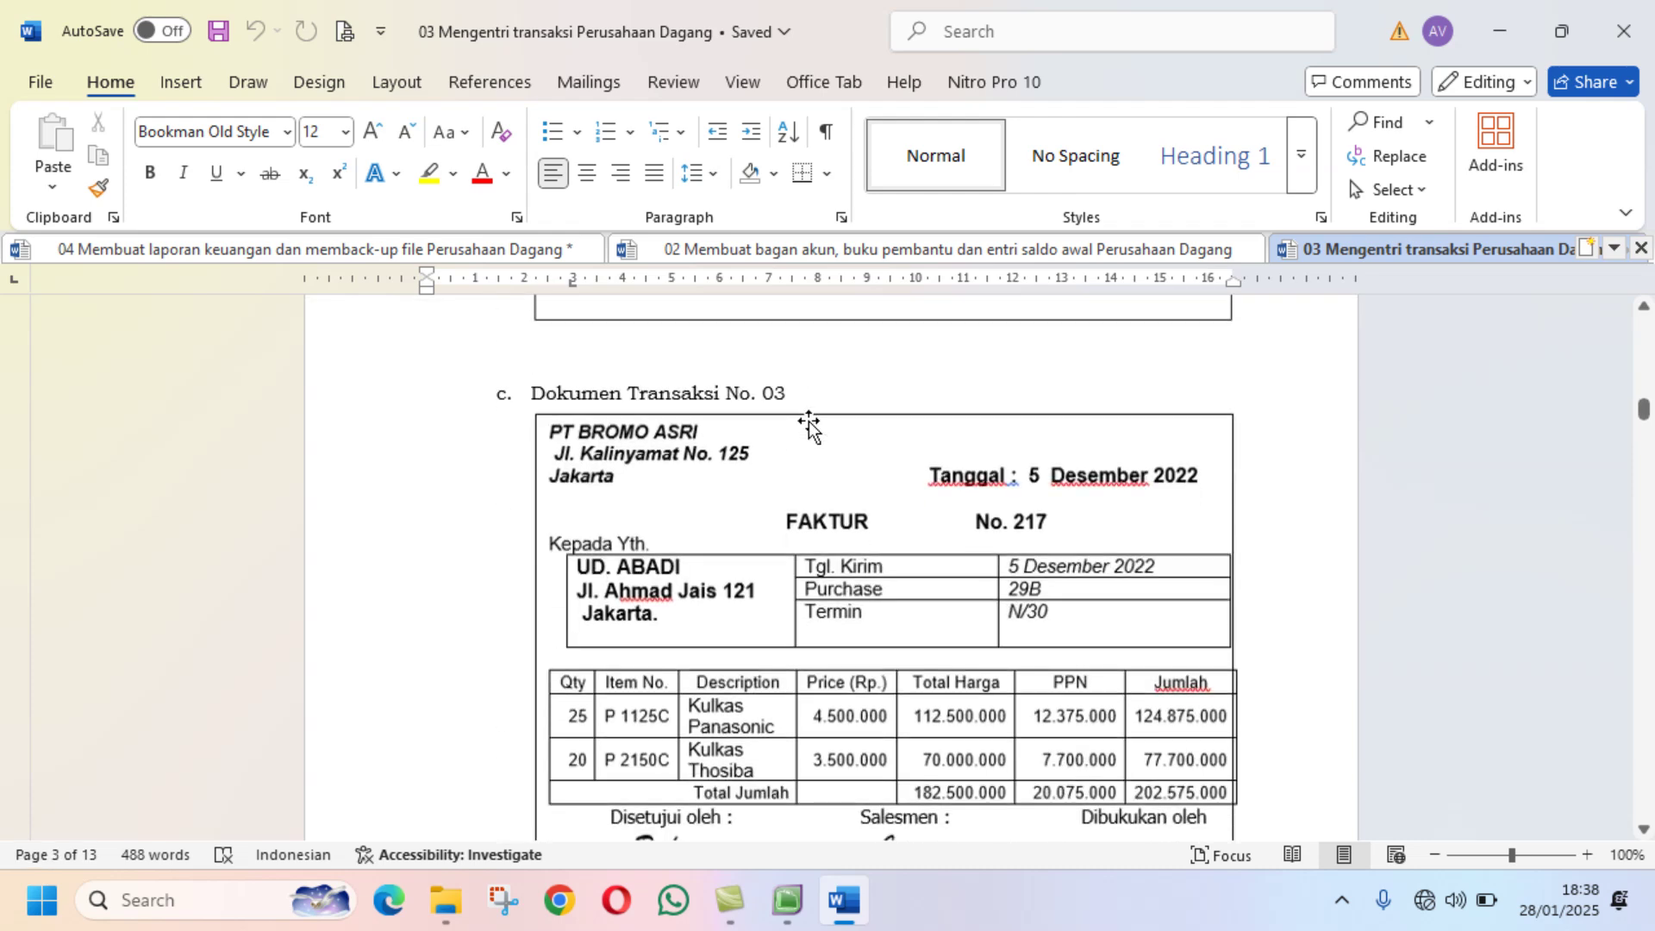
scroll(808, 425, down, 7)
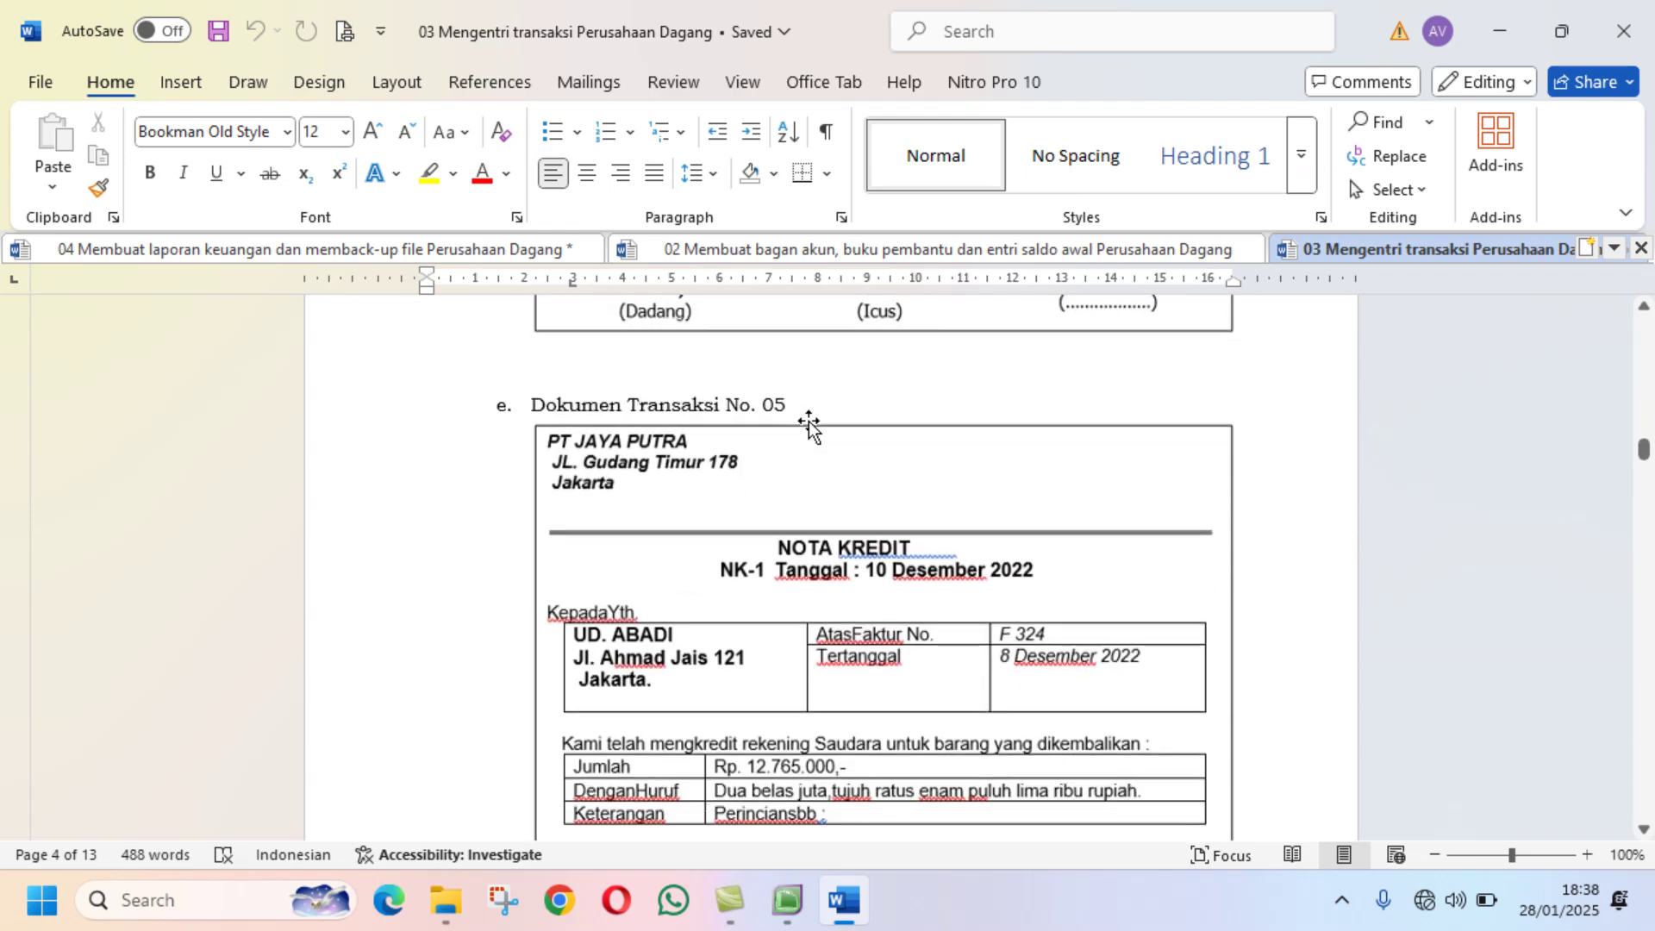
scroll(808, 422, down, 10)
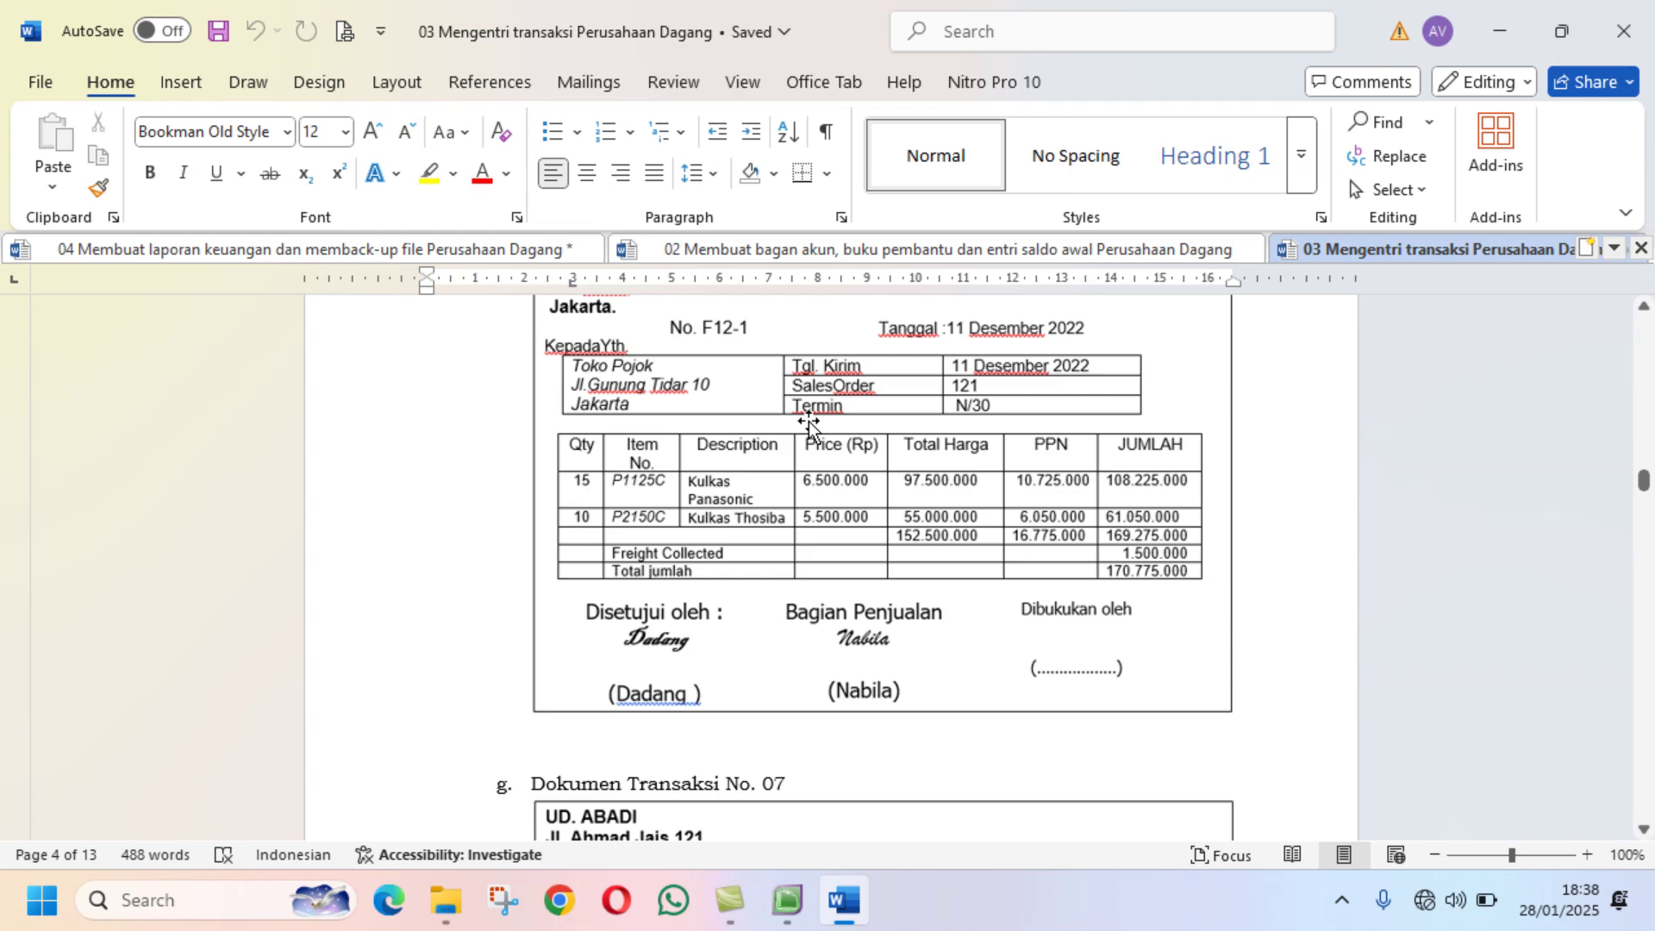
scroll(808, 421, up, 2)
scroll(809, 423, down, 5)
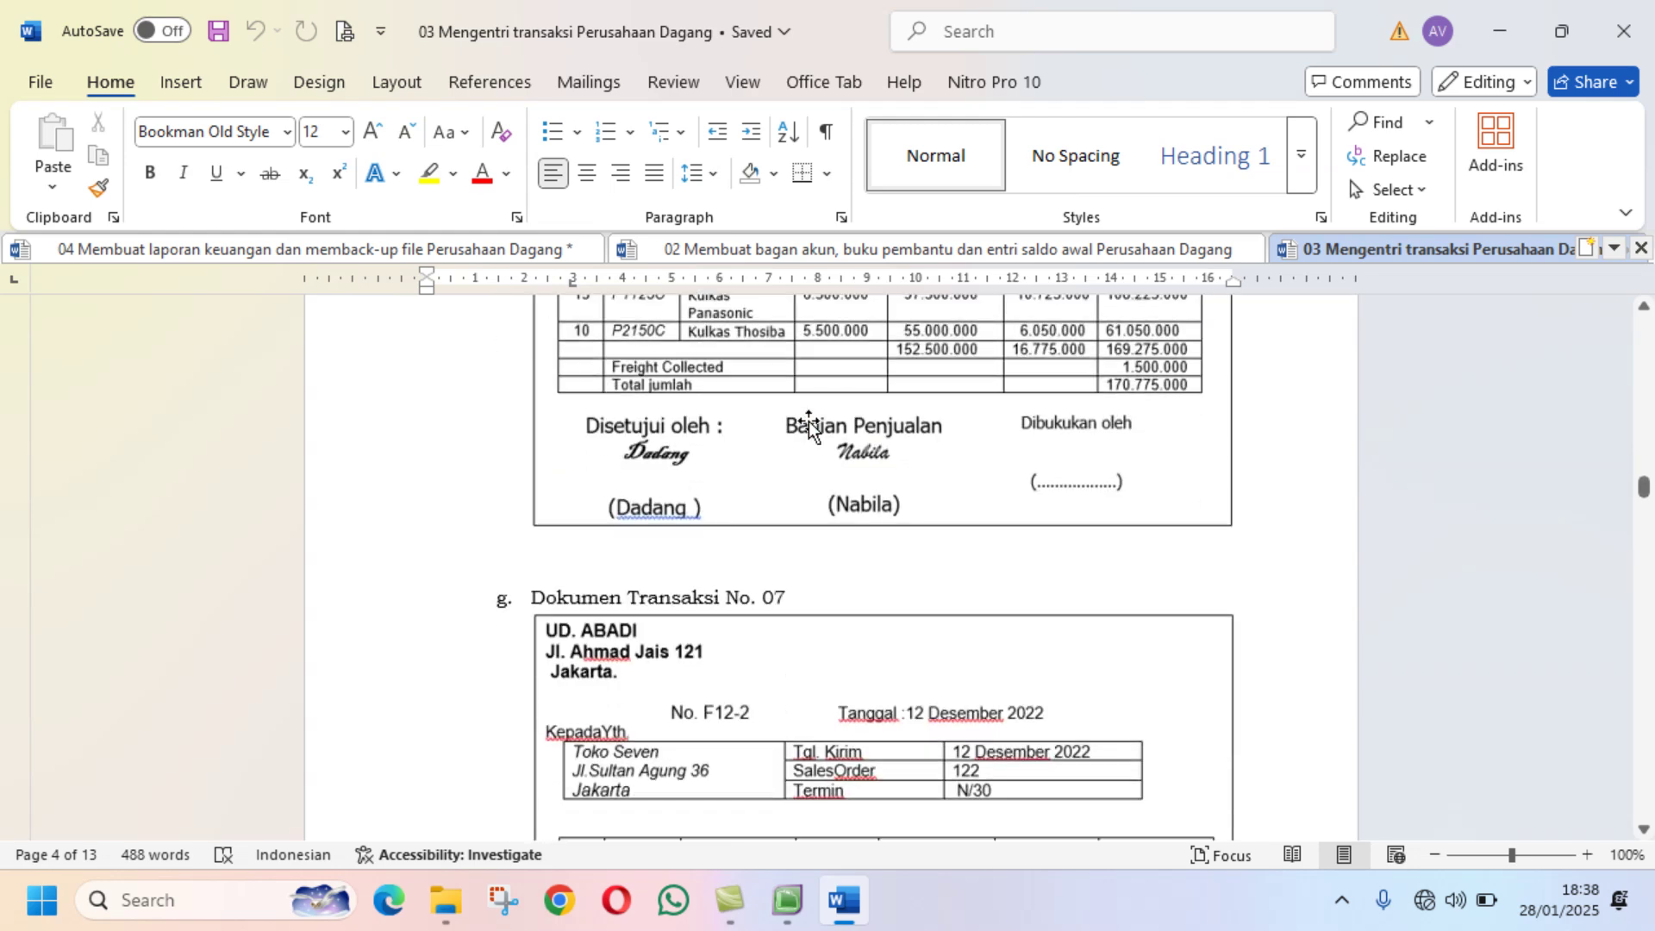
scroll(808, 425, down, 10)
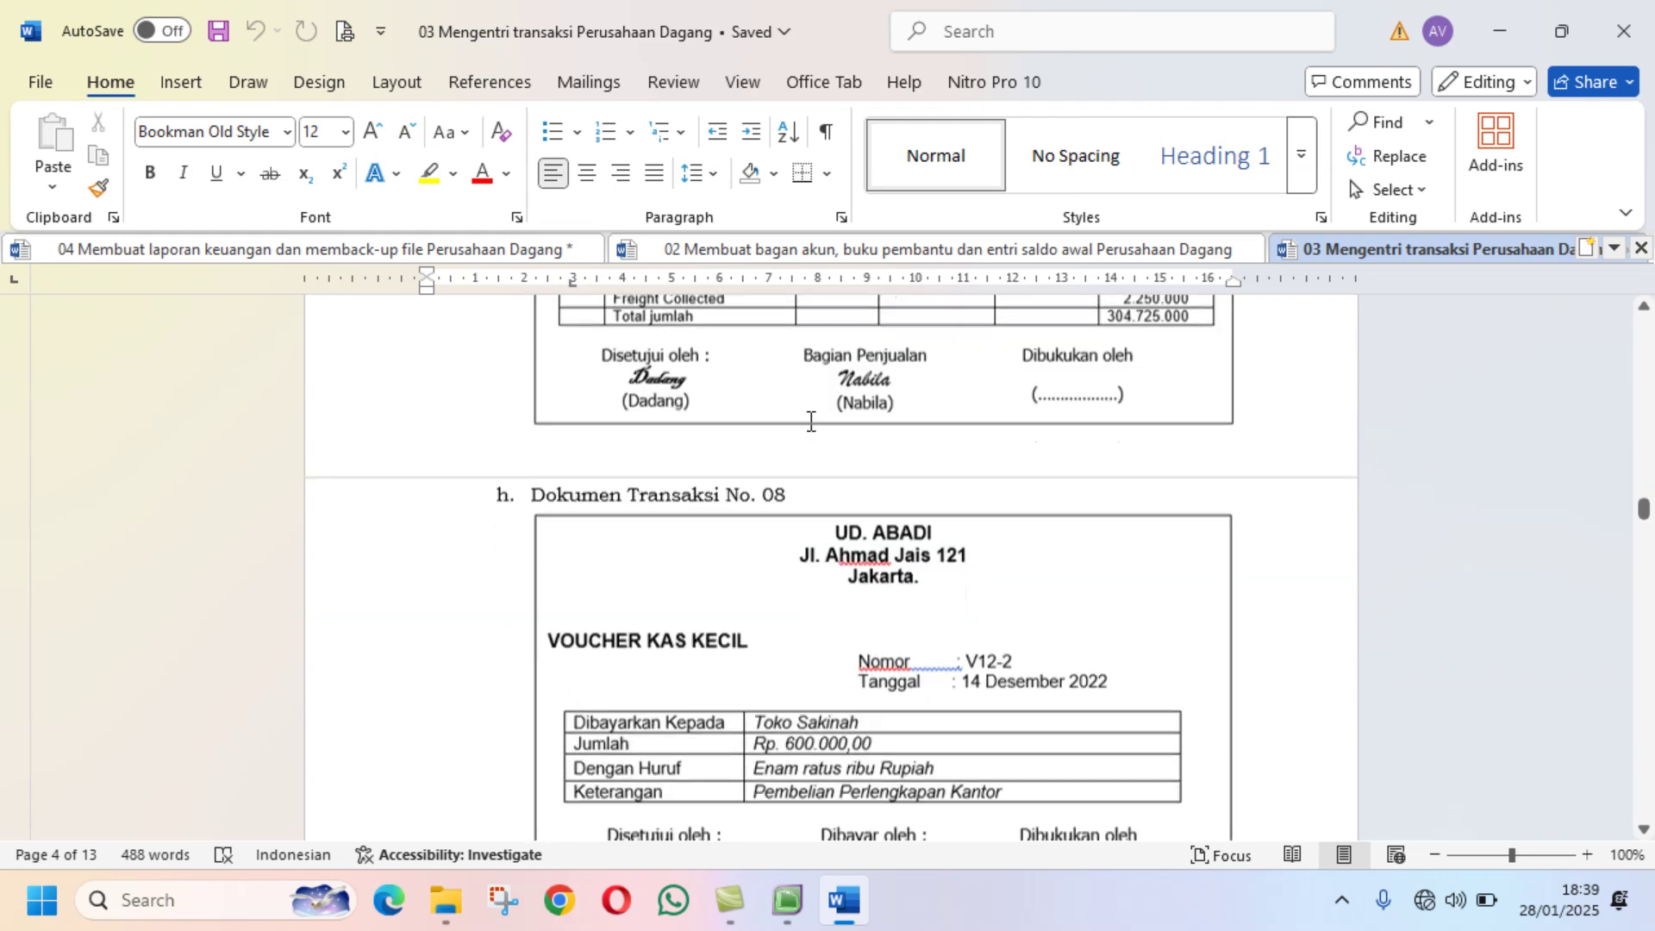
scroll(809, 425, down, 1)
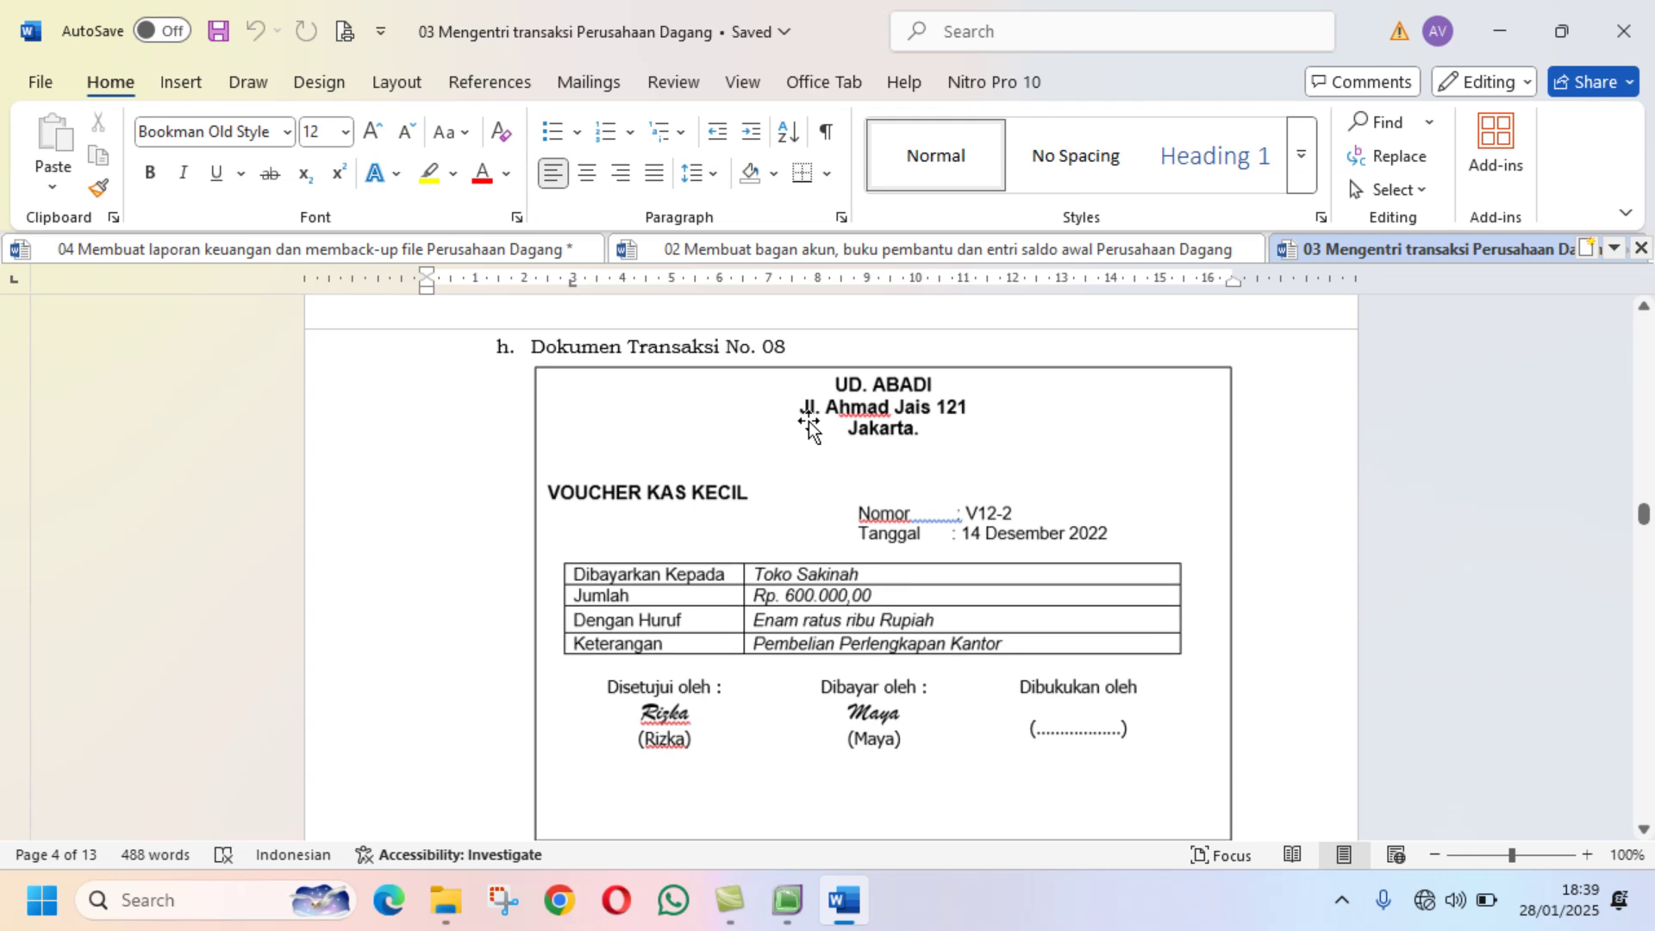
scroll(808, 422, down, 8)
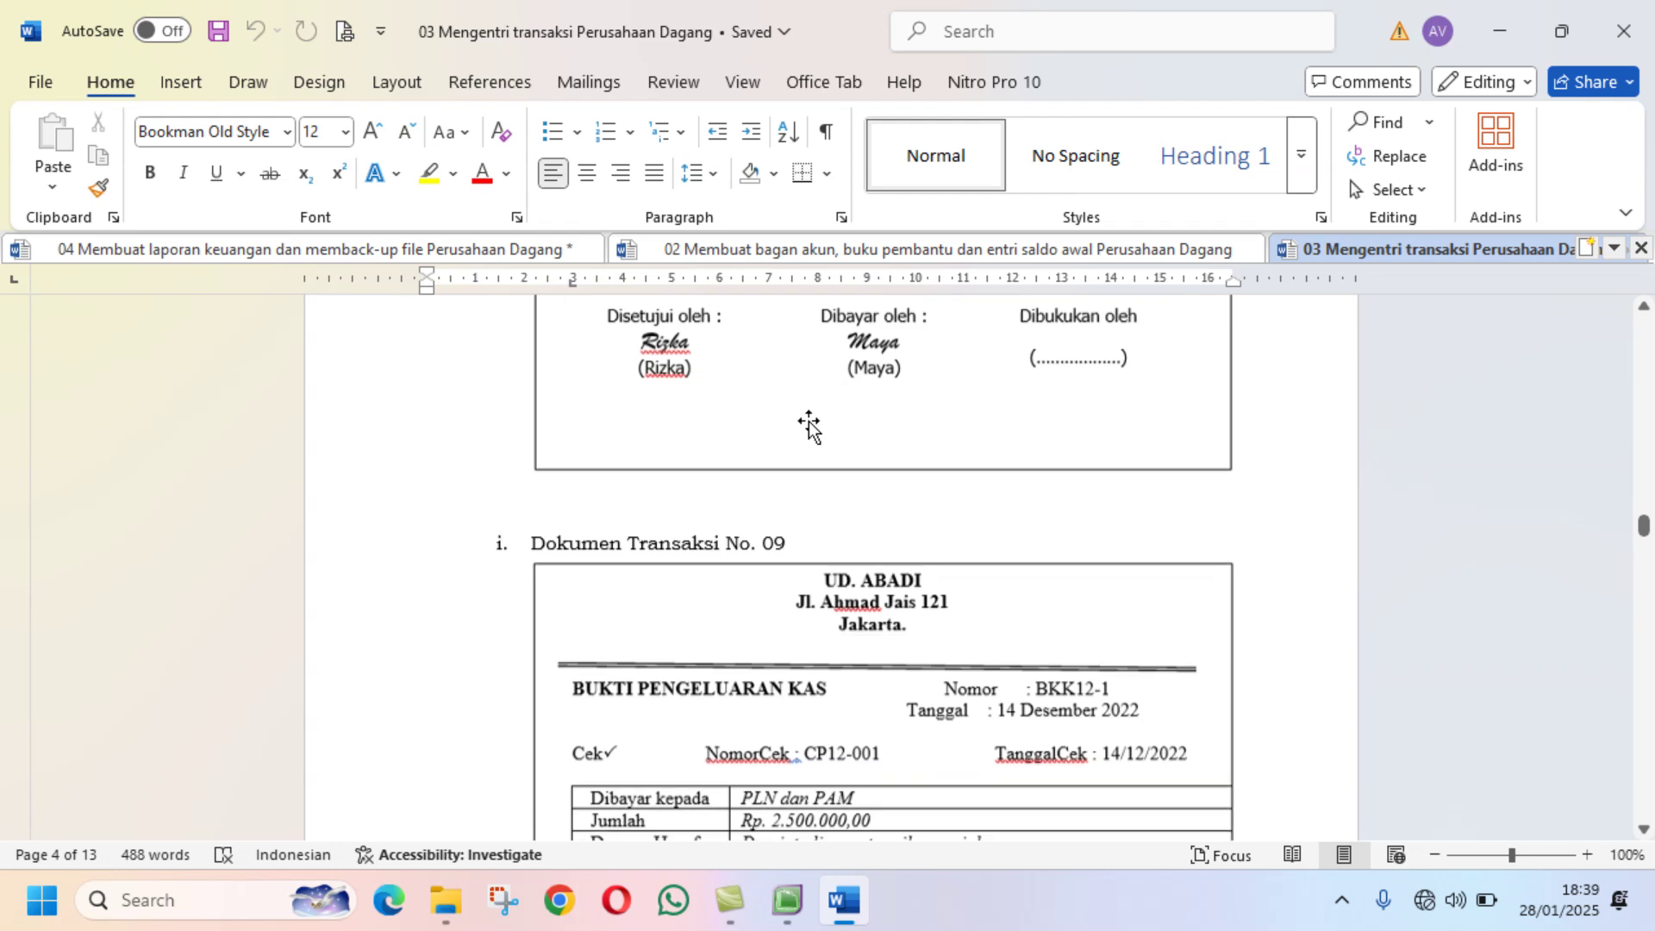
Step: Read on through transaction documents No. 12 to No. 20 down to section F 'Alat dan Bahan'
scroll(808, 425, down, 3)
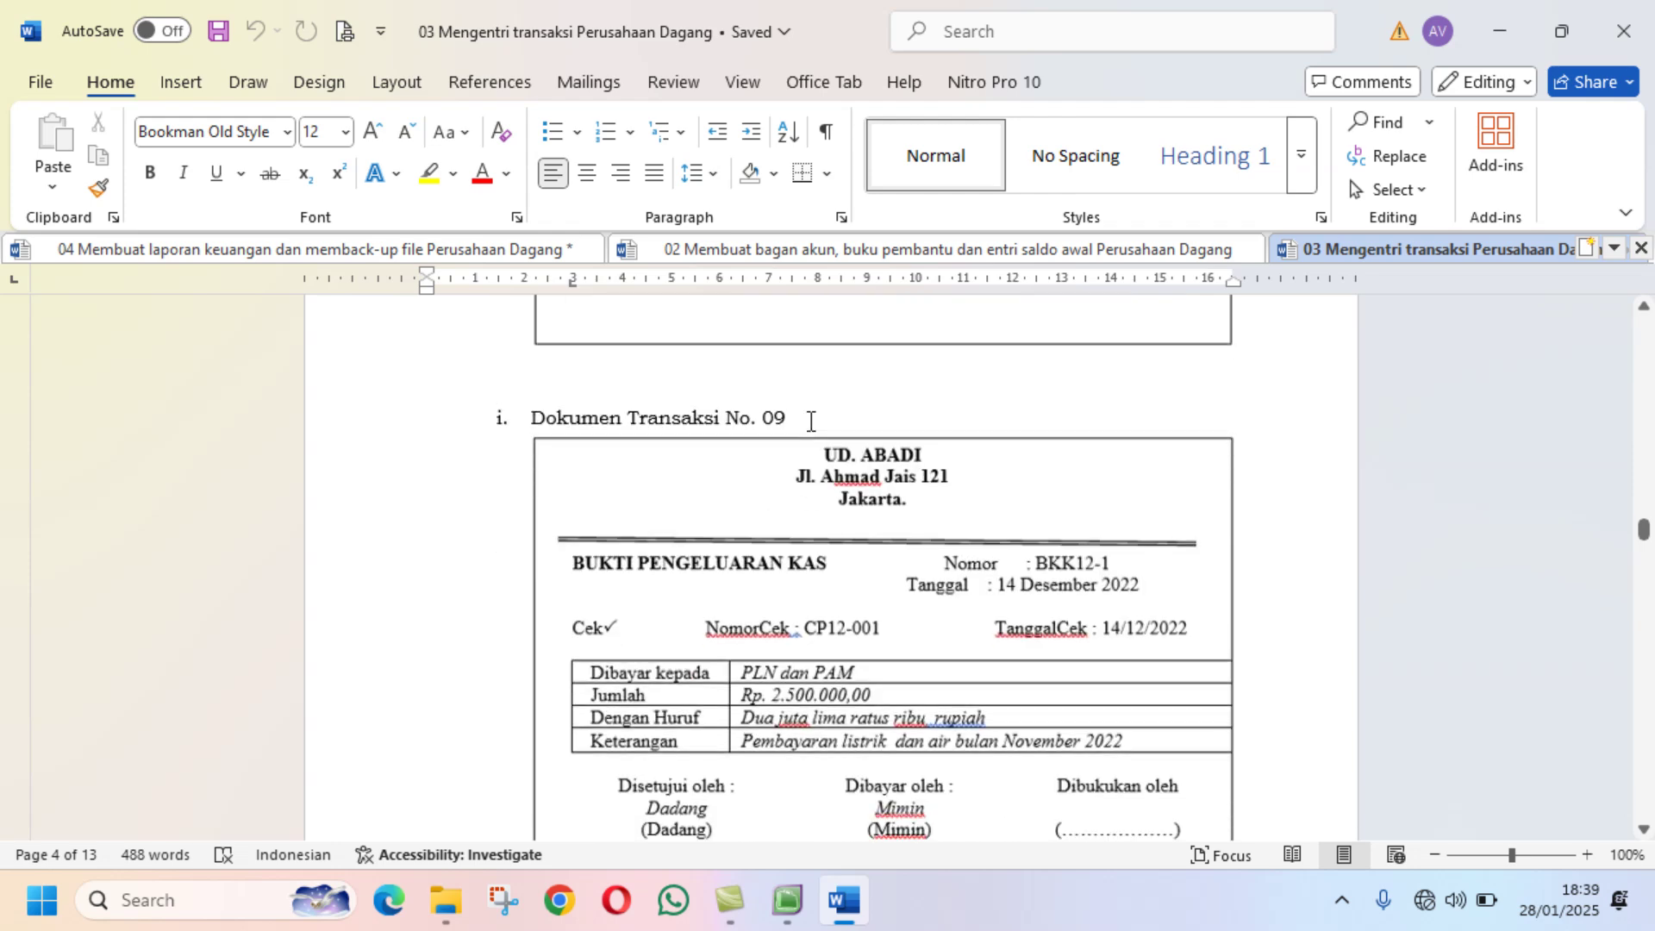
scroll(810, 421, down, 15)
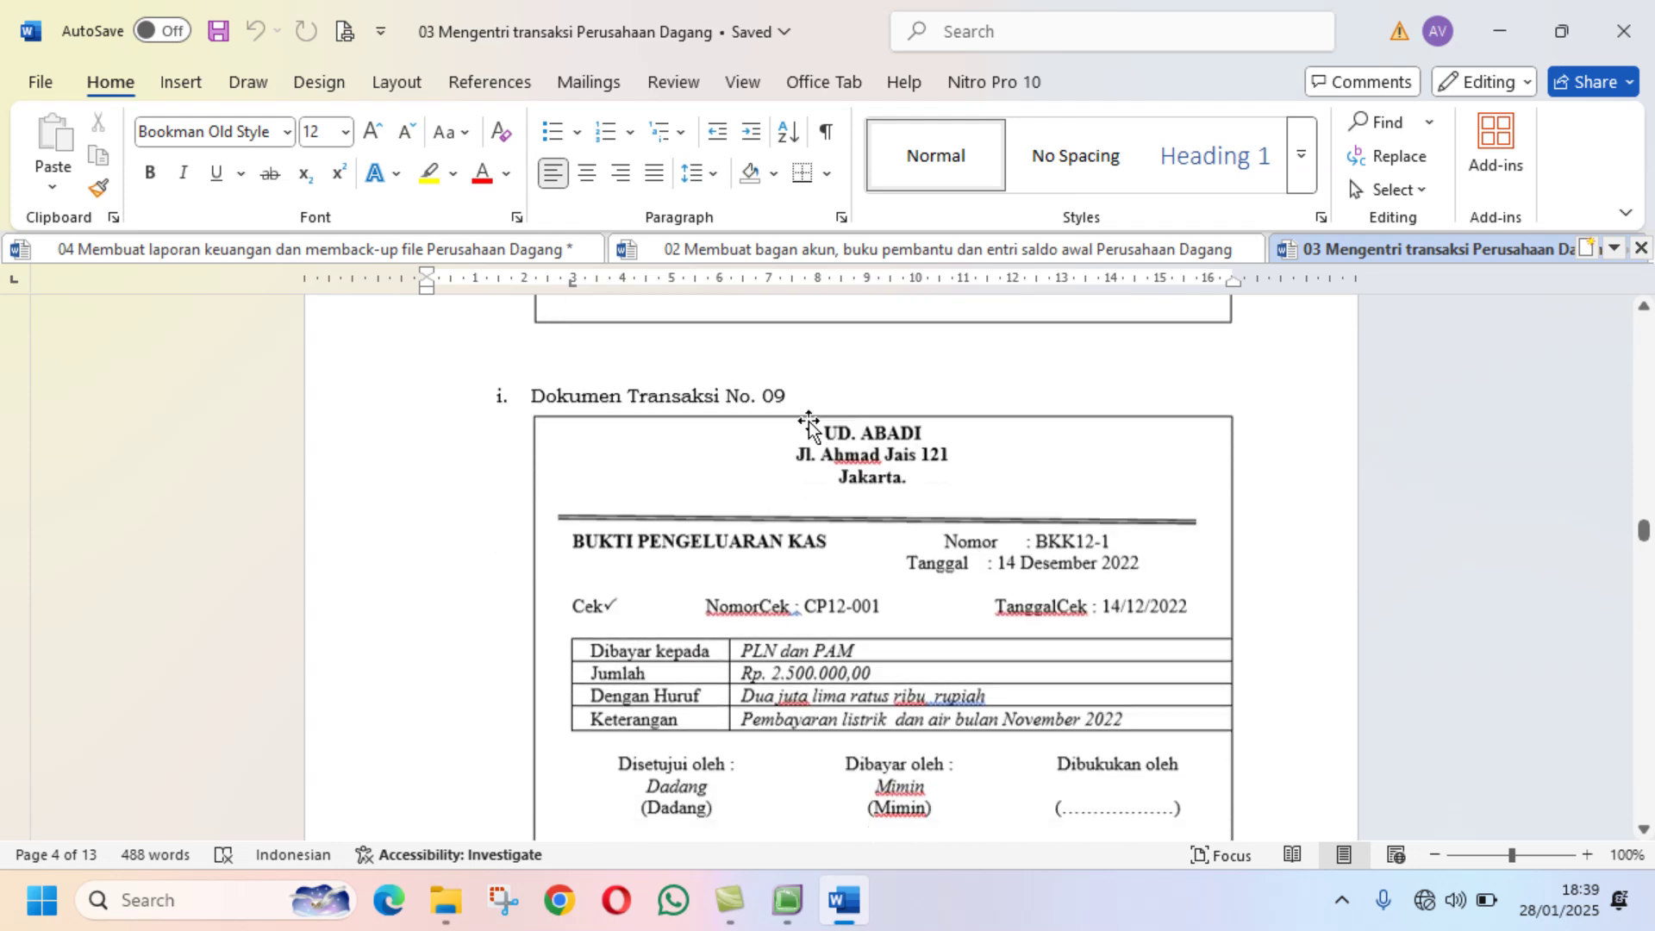
scroll(809, 422, down, 4)
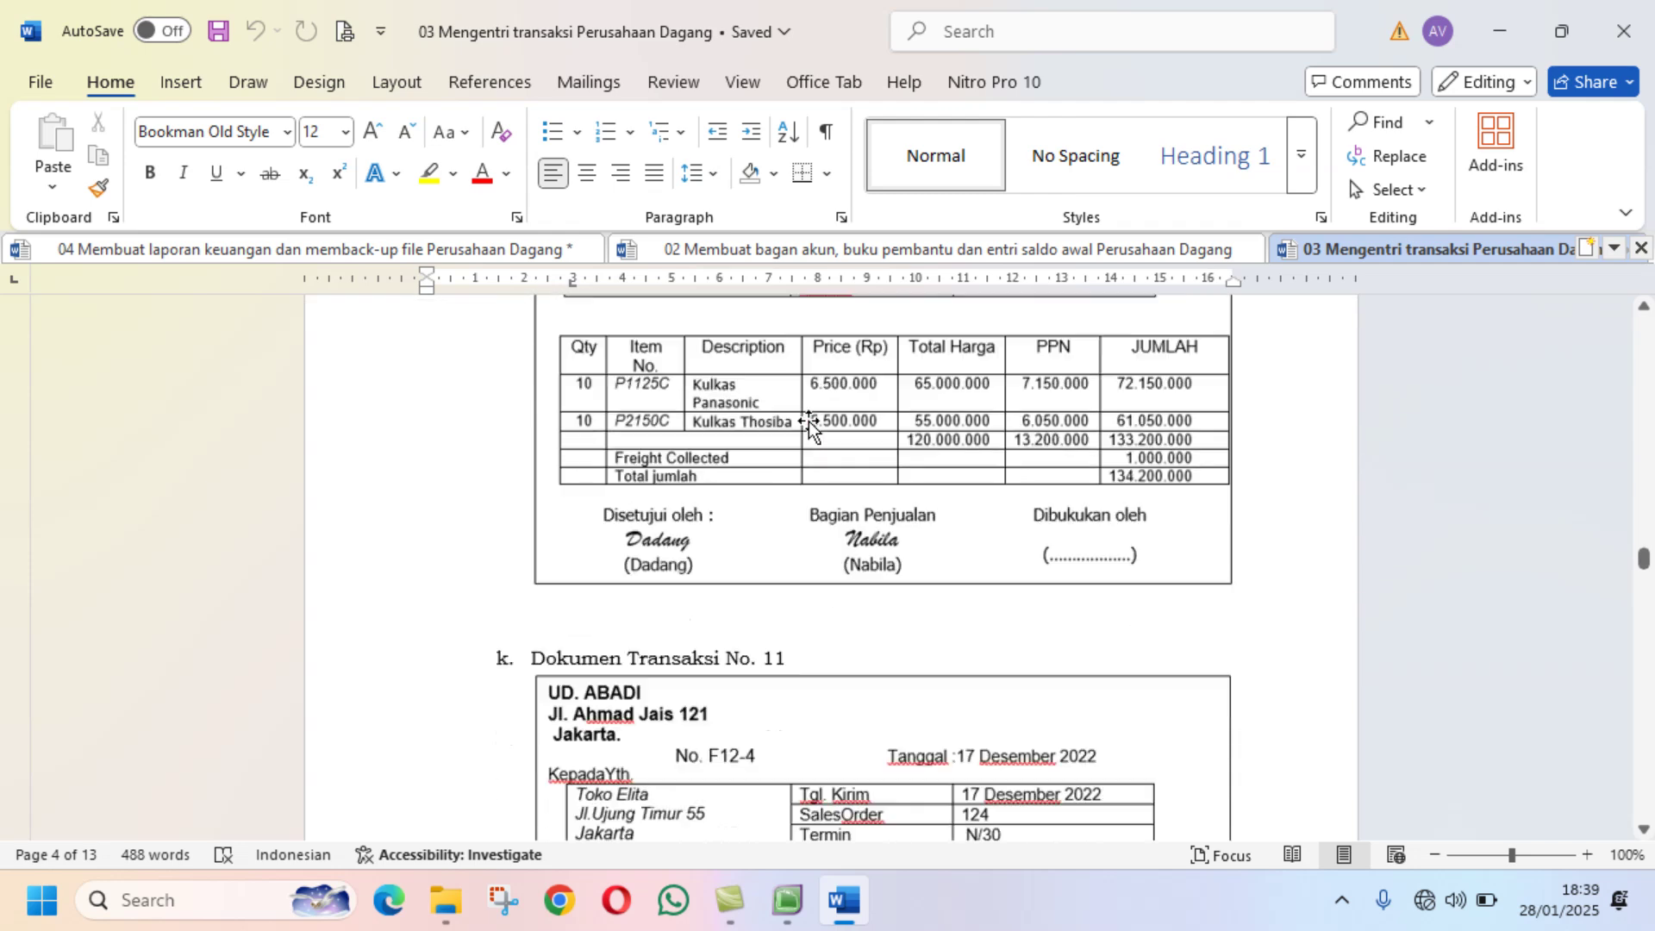
scroll(809, 425, down, 20)
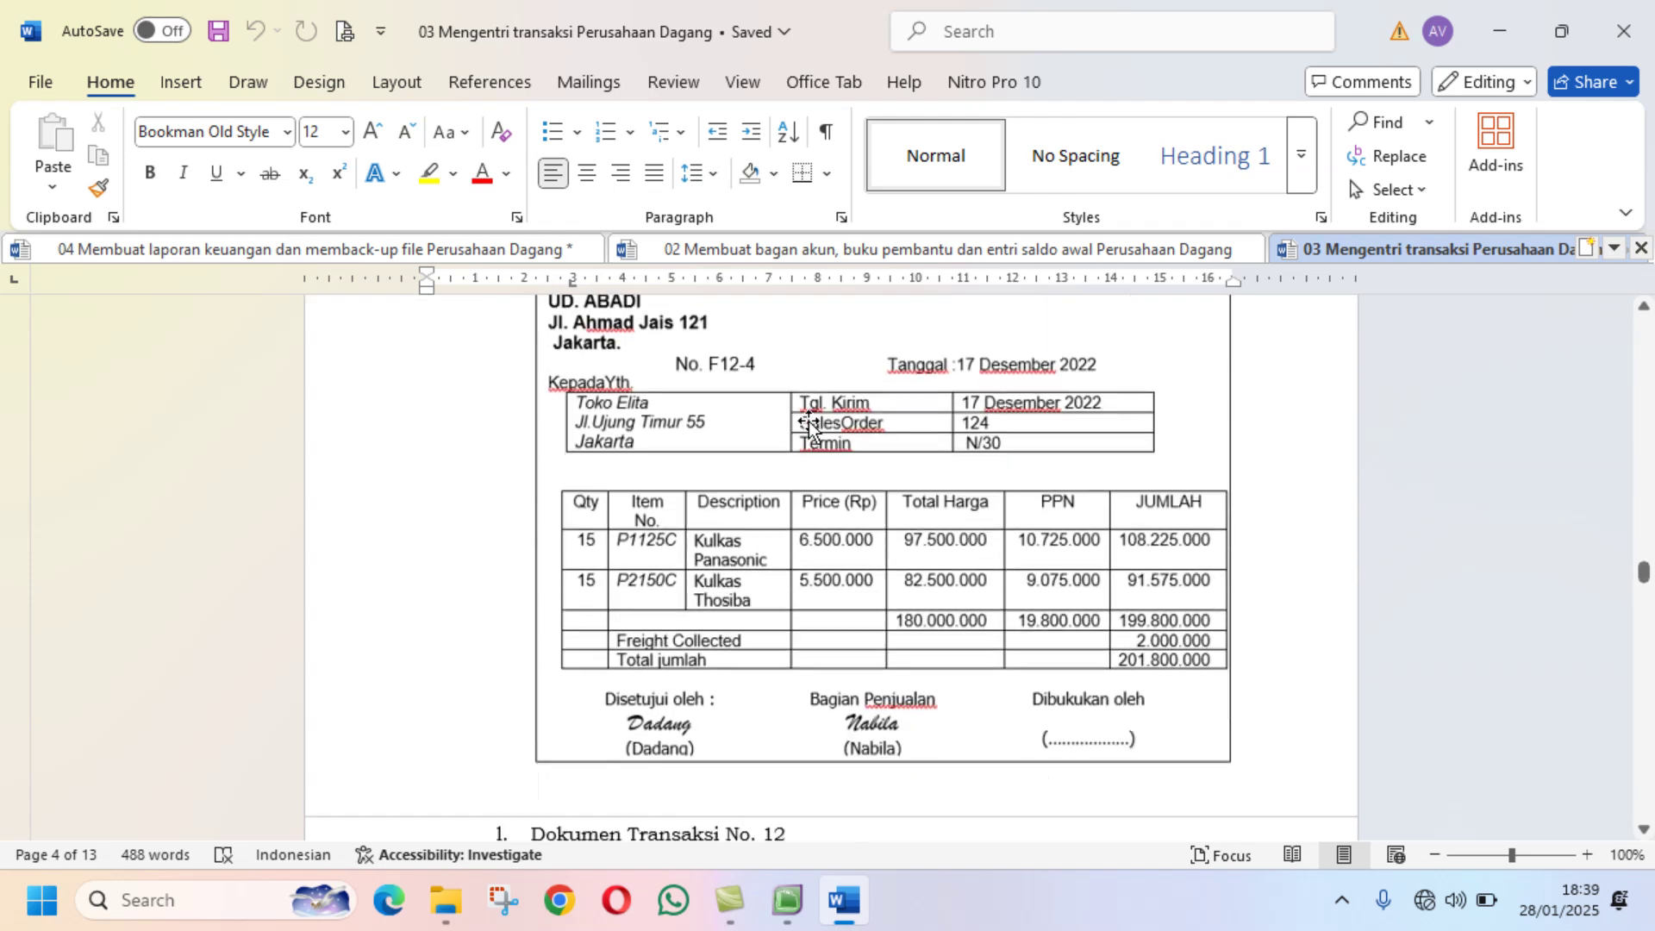
scroll(808, 422, down, 20)
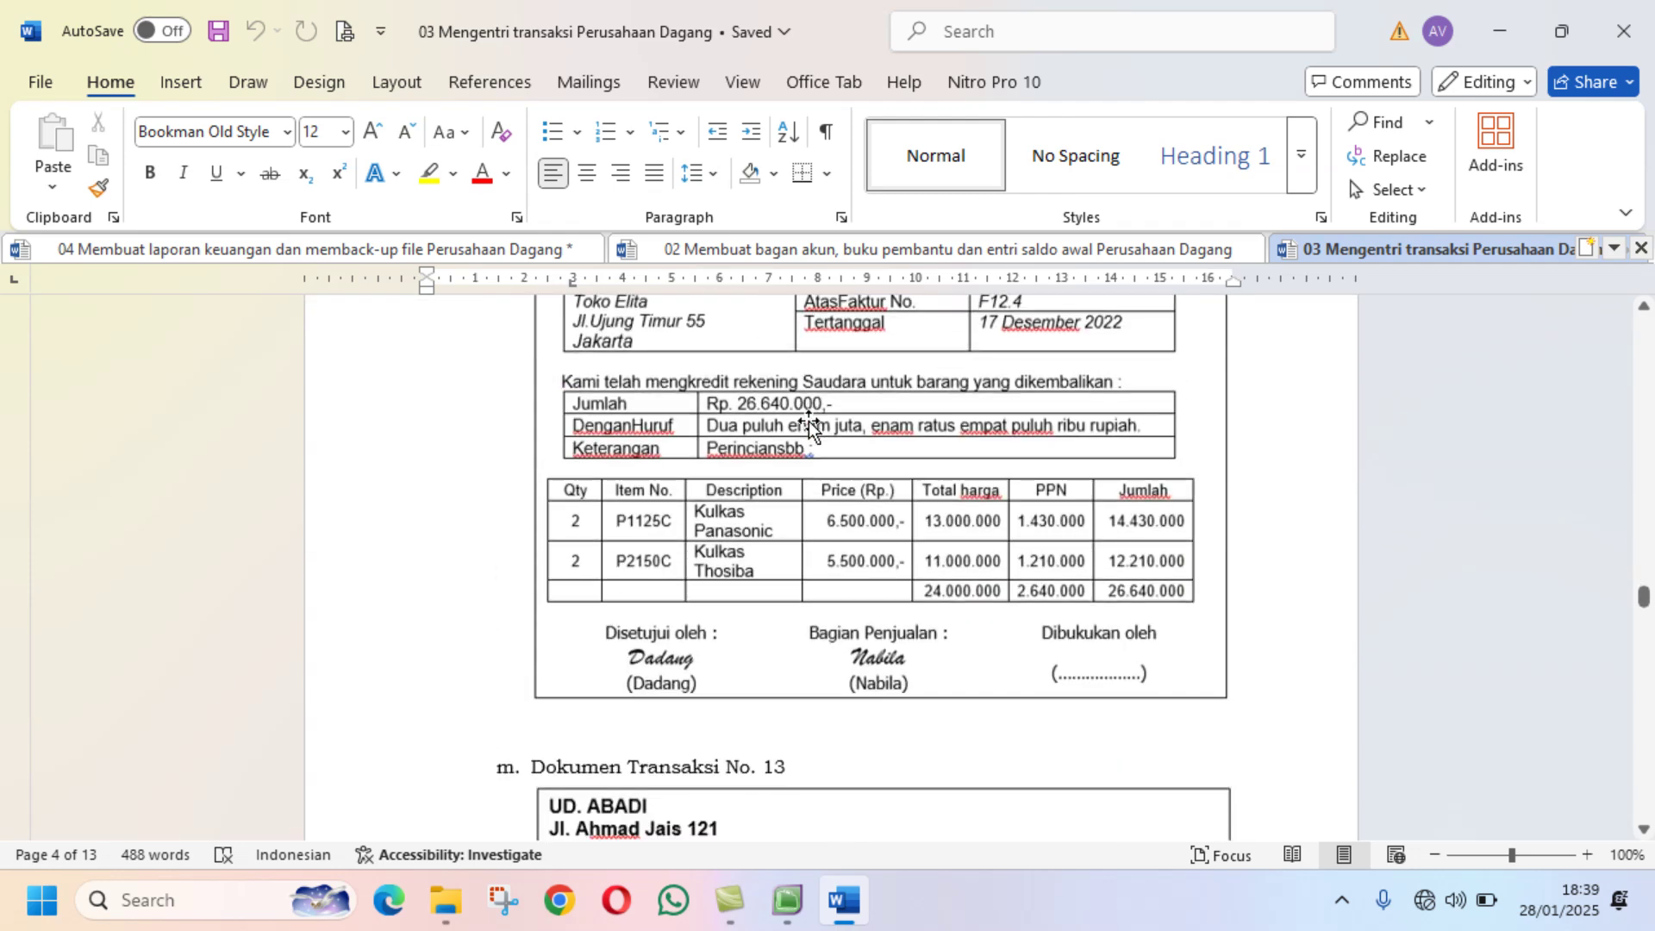
scroll(808, 425, down, 12)
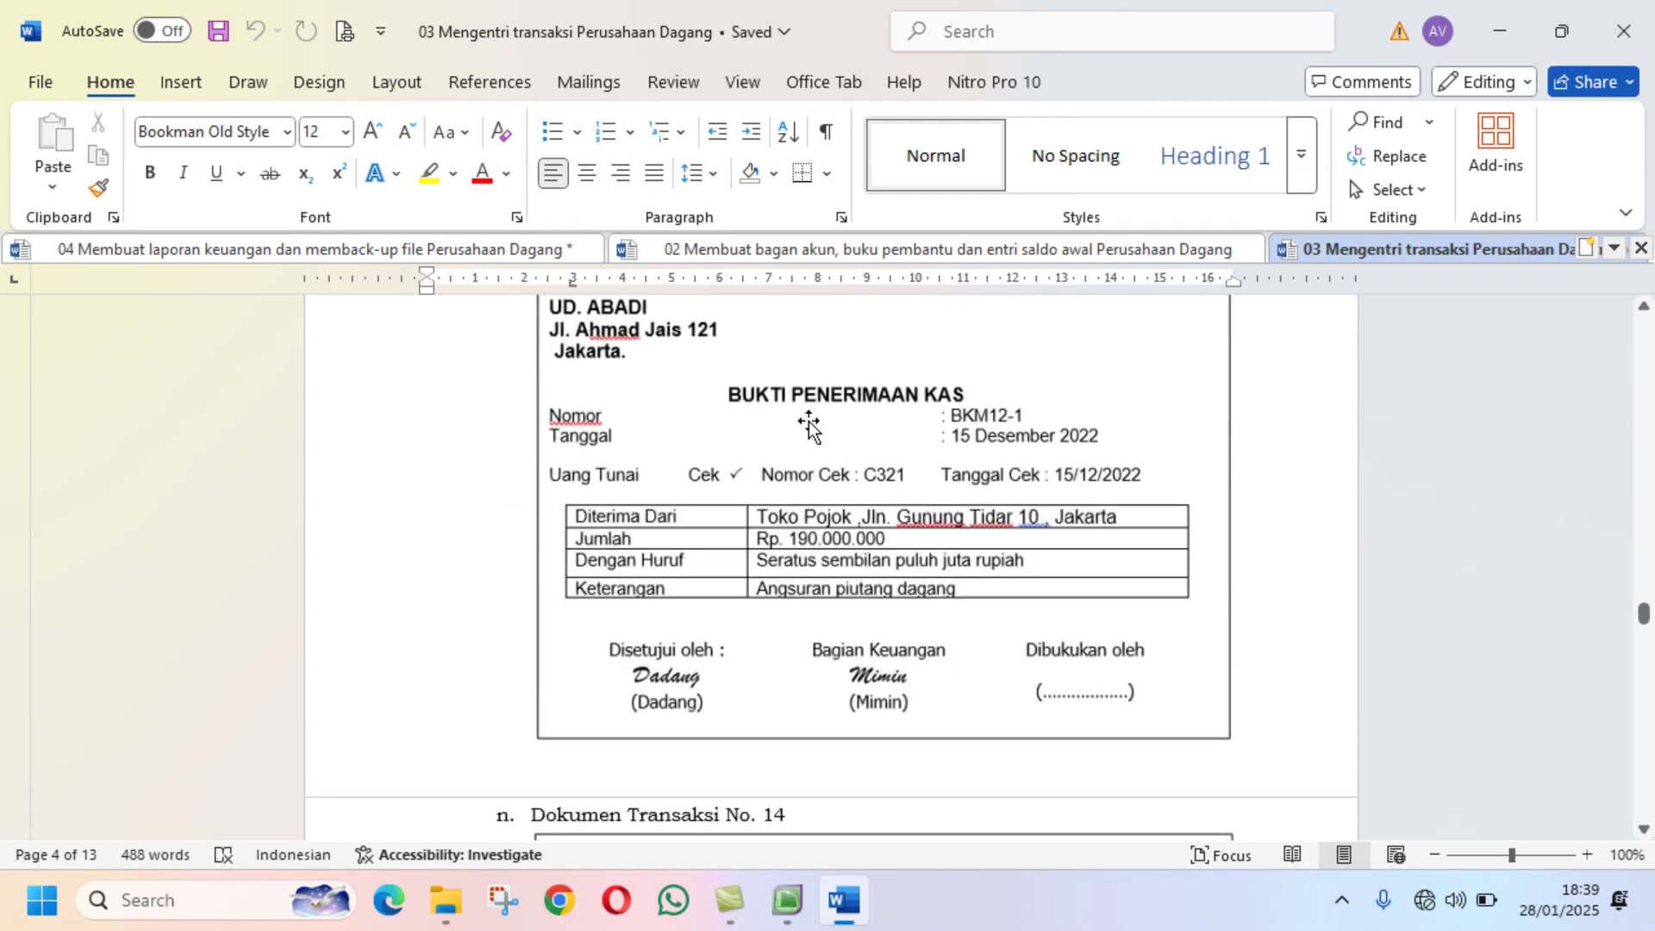
scroll(808, 425, down, 3)
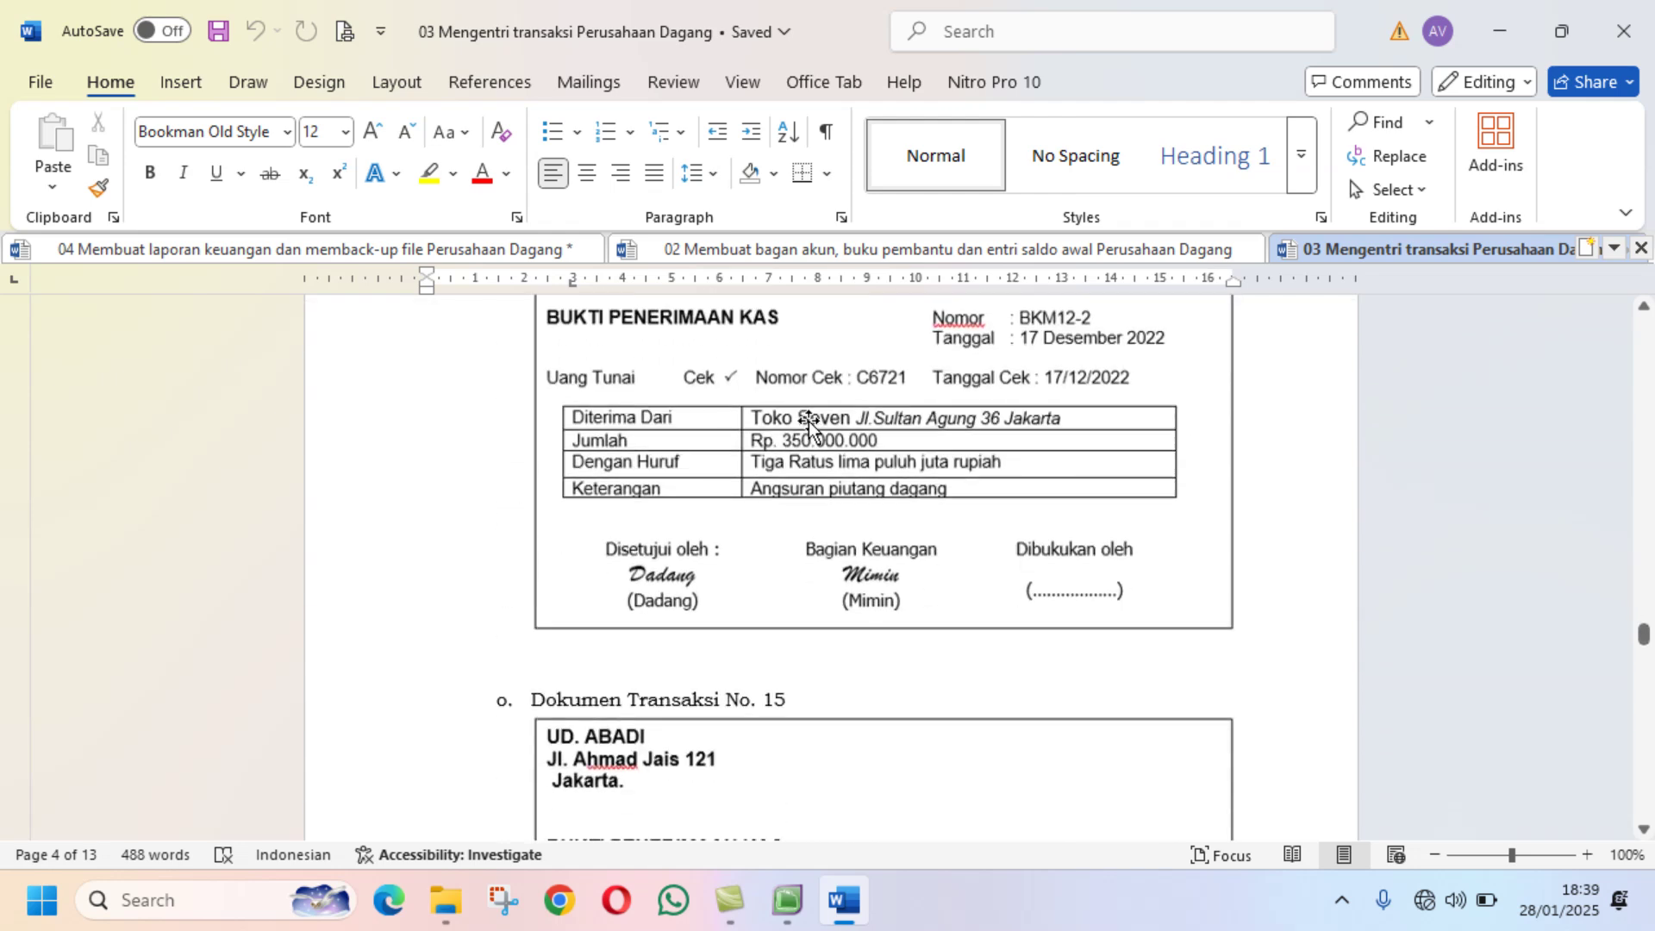
scroll(808, 422, up, 4)
scroll(808, 422, down, 4)
scroll(808, 423, down, 5)
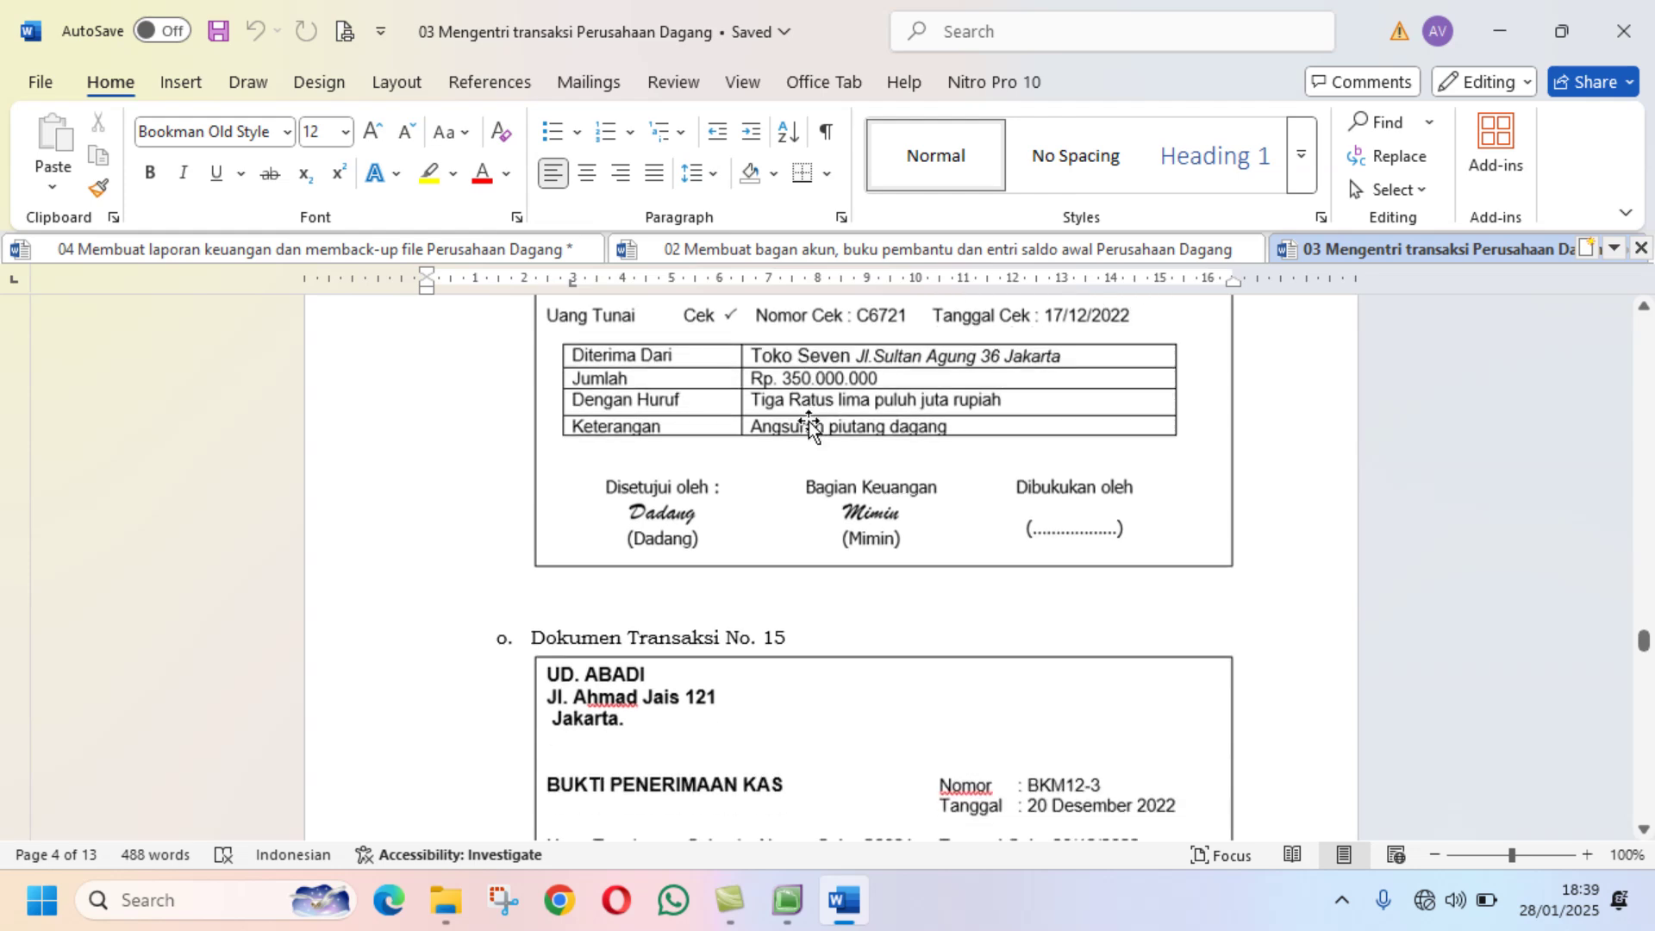
scroll(809, 423, down, 10)
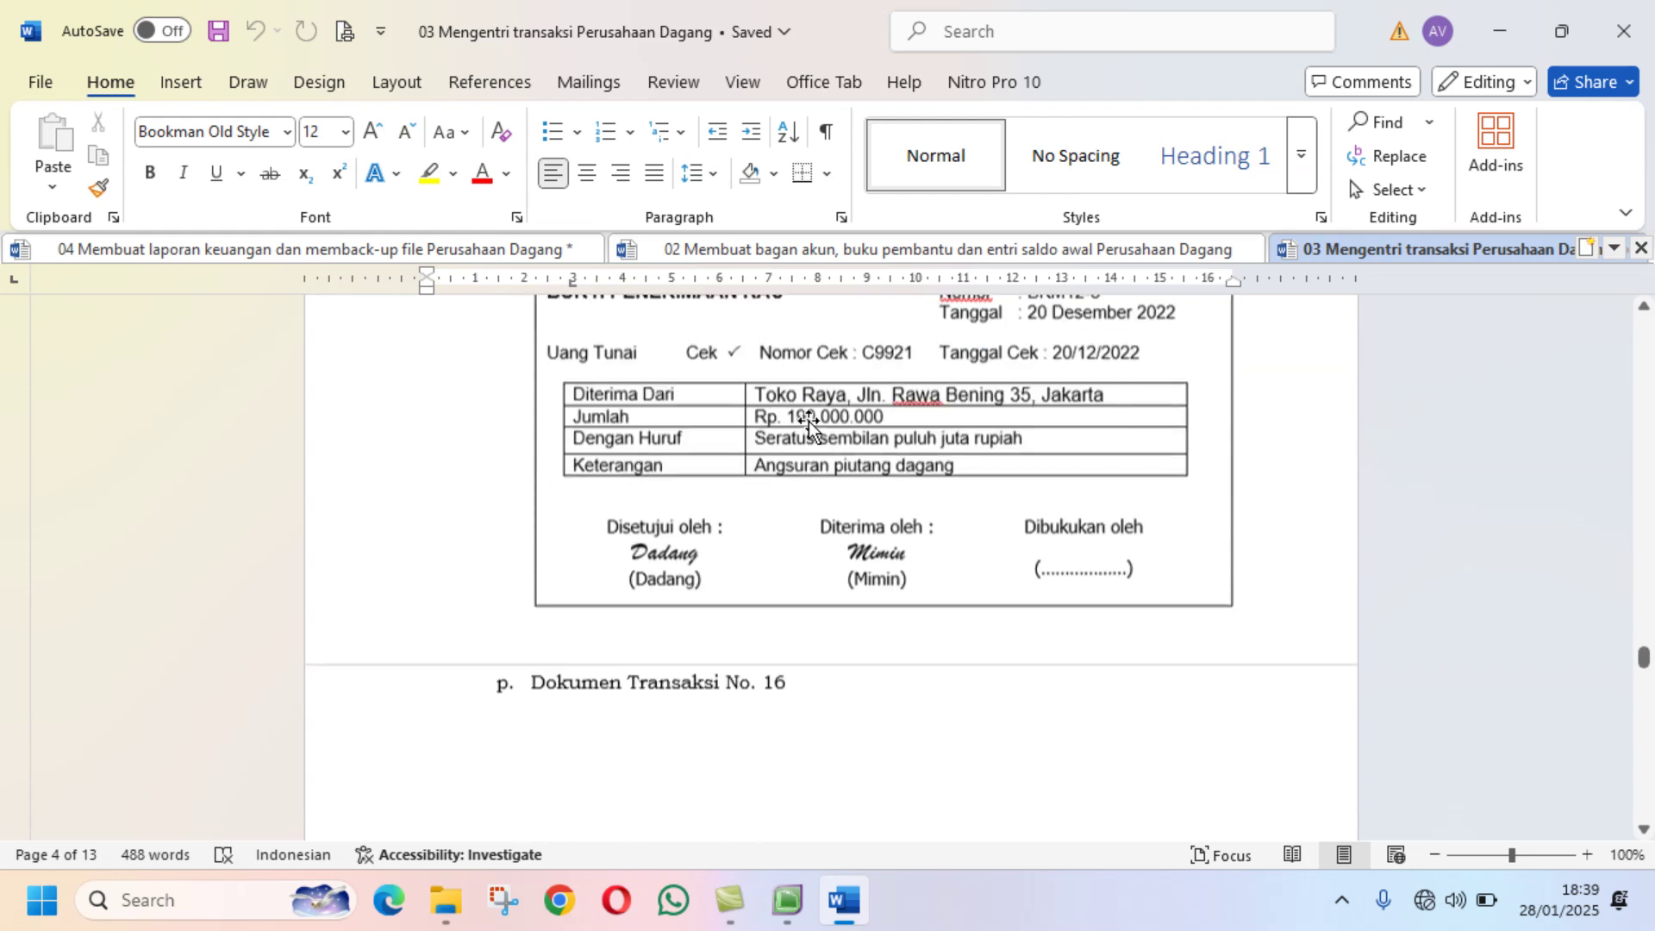
scroll(809, 421, down, 13)
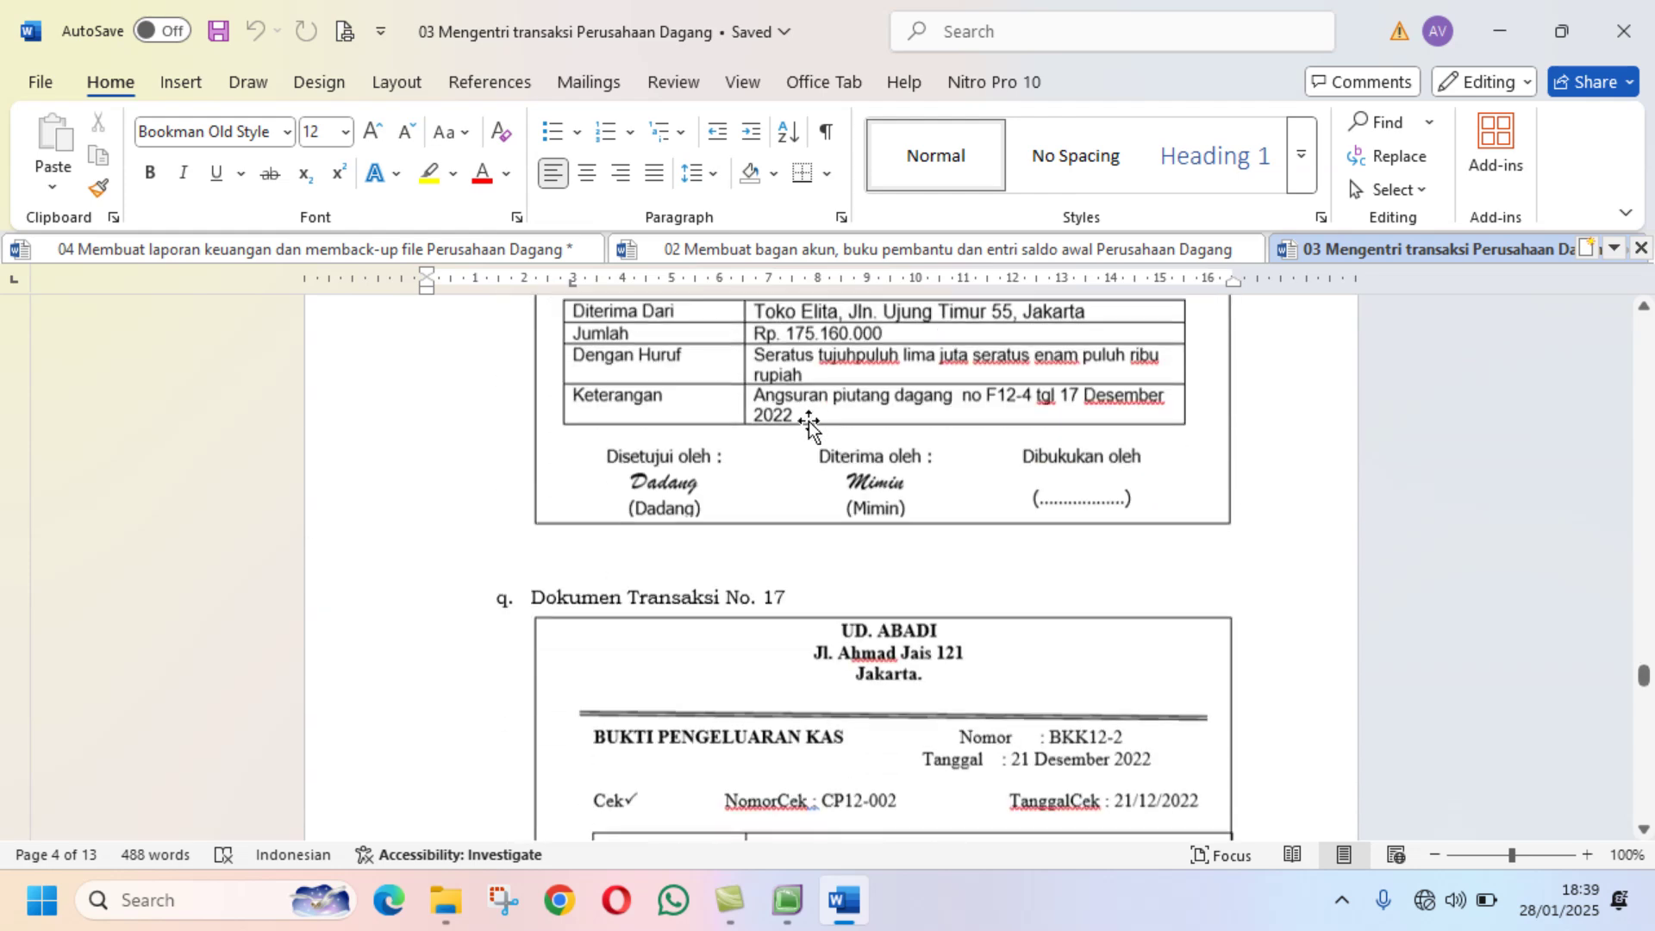
scroll(808, 421, down, 20)
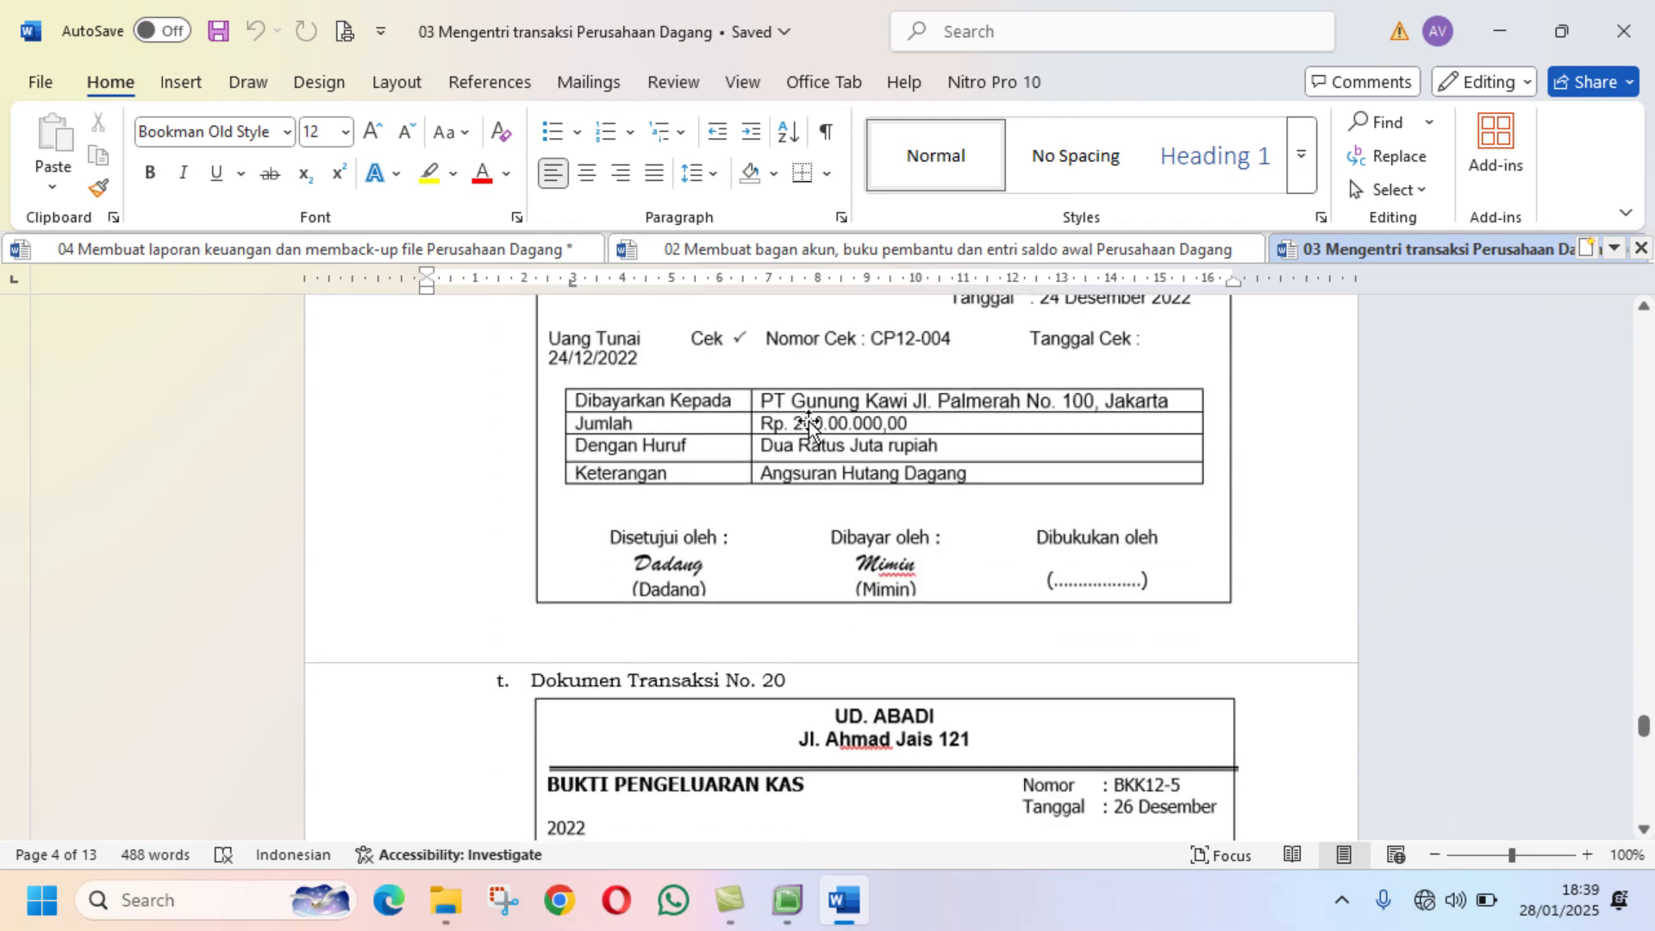
scroll(808, 420, down, 8)
scroll(808, 421, down, 5)
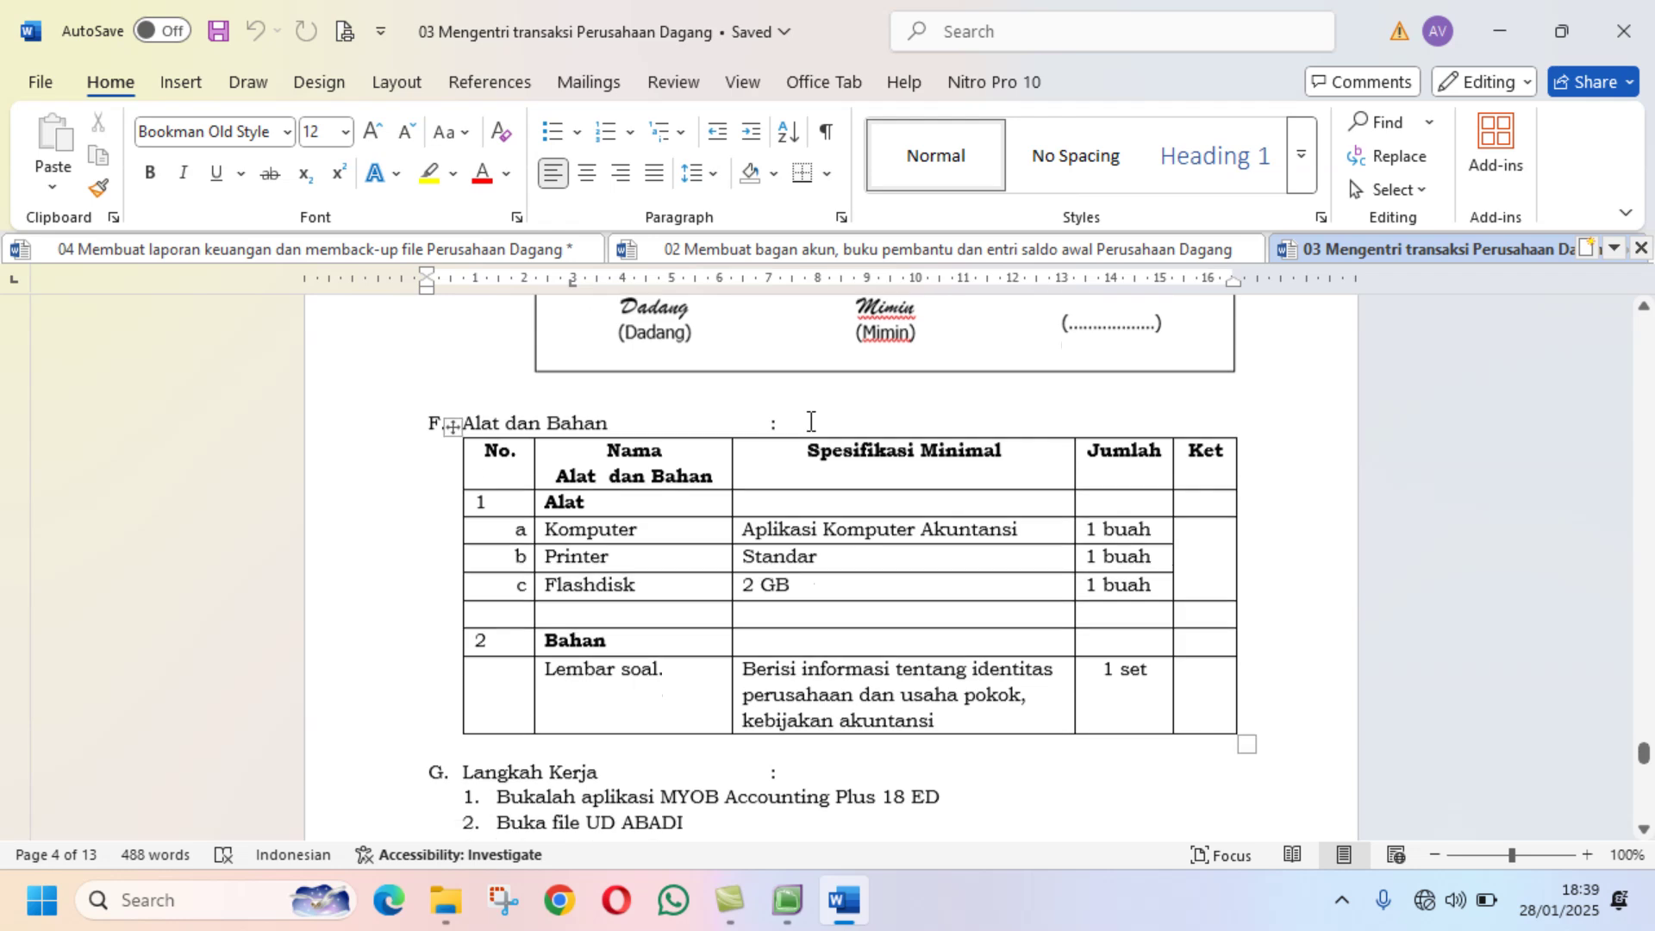
Step: Check the MYOB Accounts List balances, then return to the 03 jobsheet
click(787, 900)
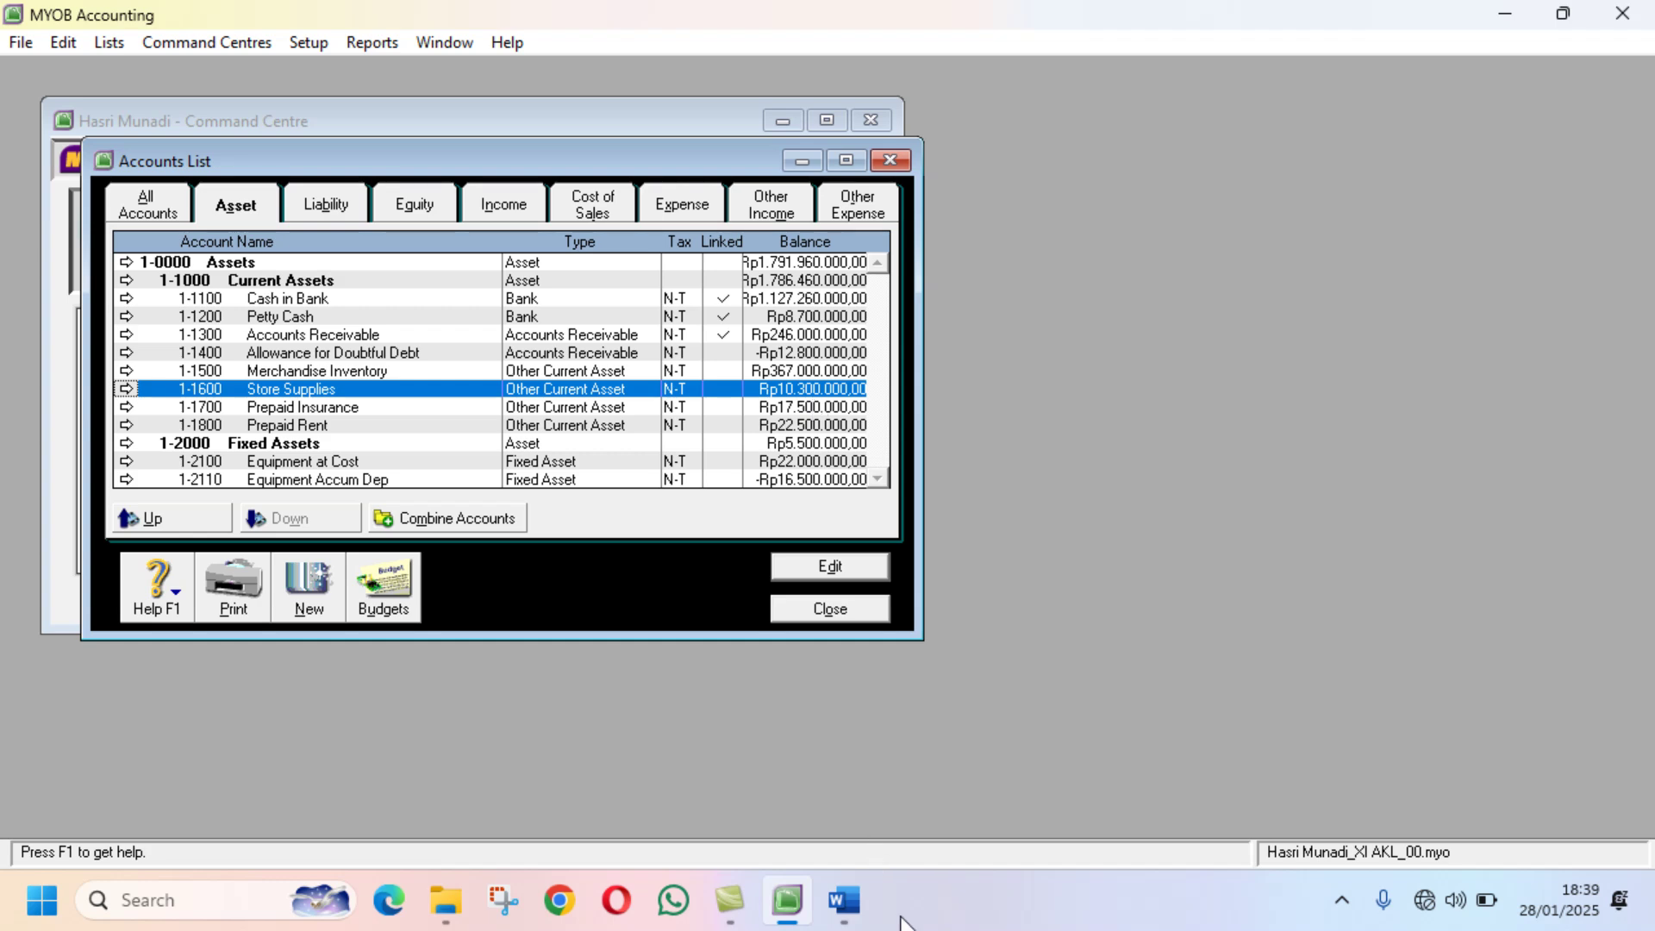
click(845, 900)
scroll(999, 622, up, 2)
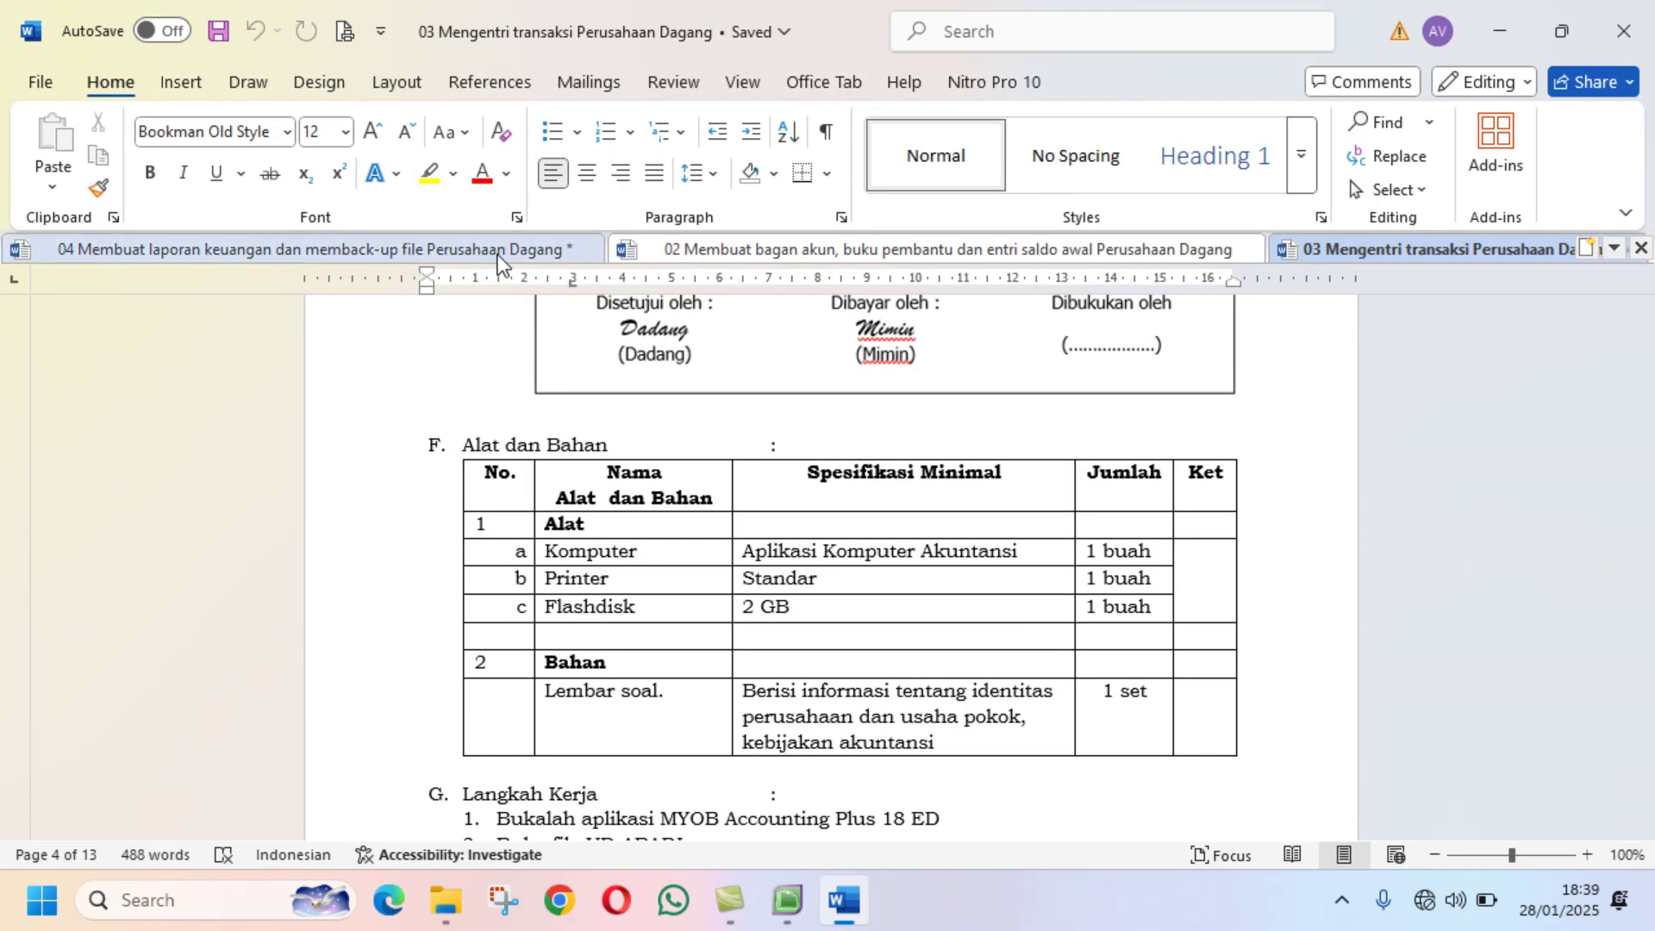
Step: Switch to the 04 Membuat laporan keuangan document at the BM12-1 memo, then open Start
click(498, 254)
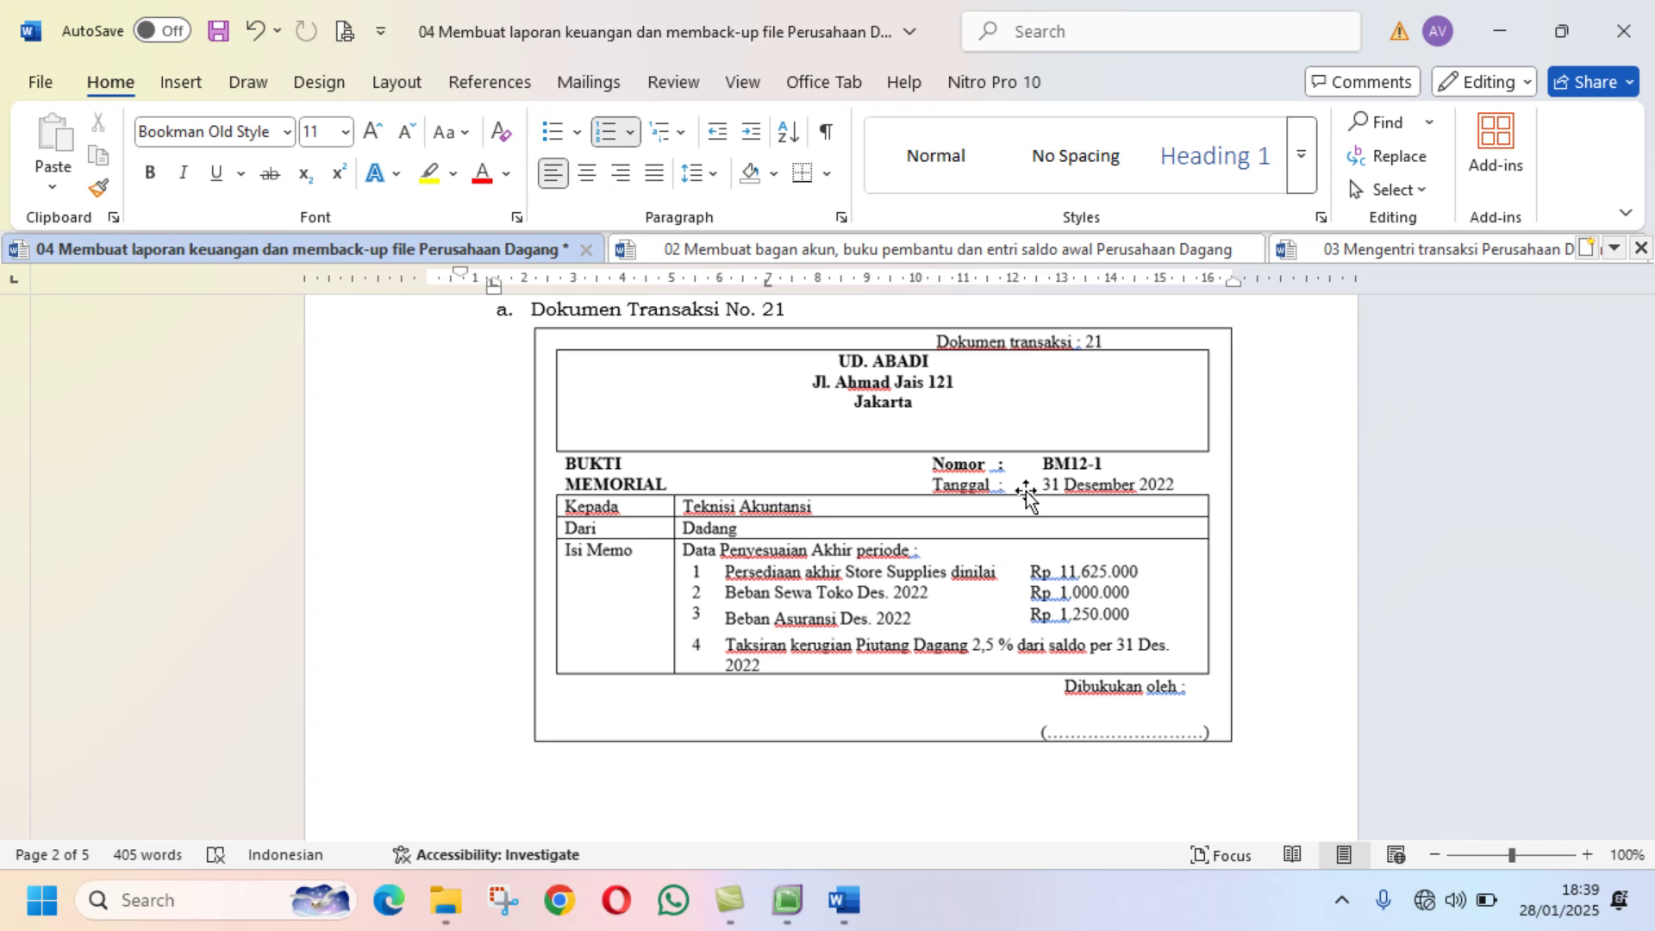
click(40, 901)
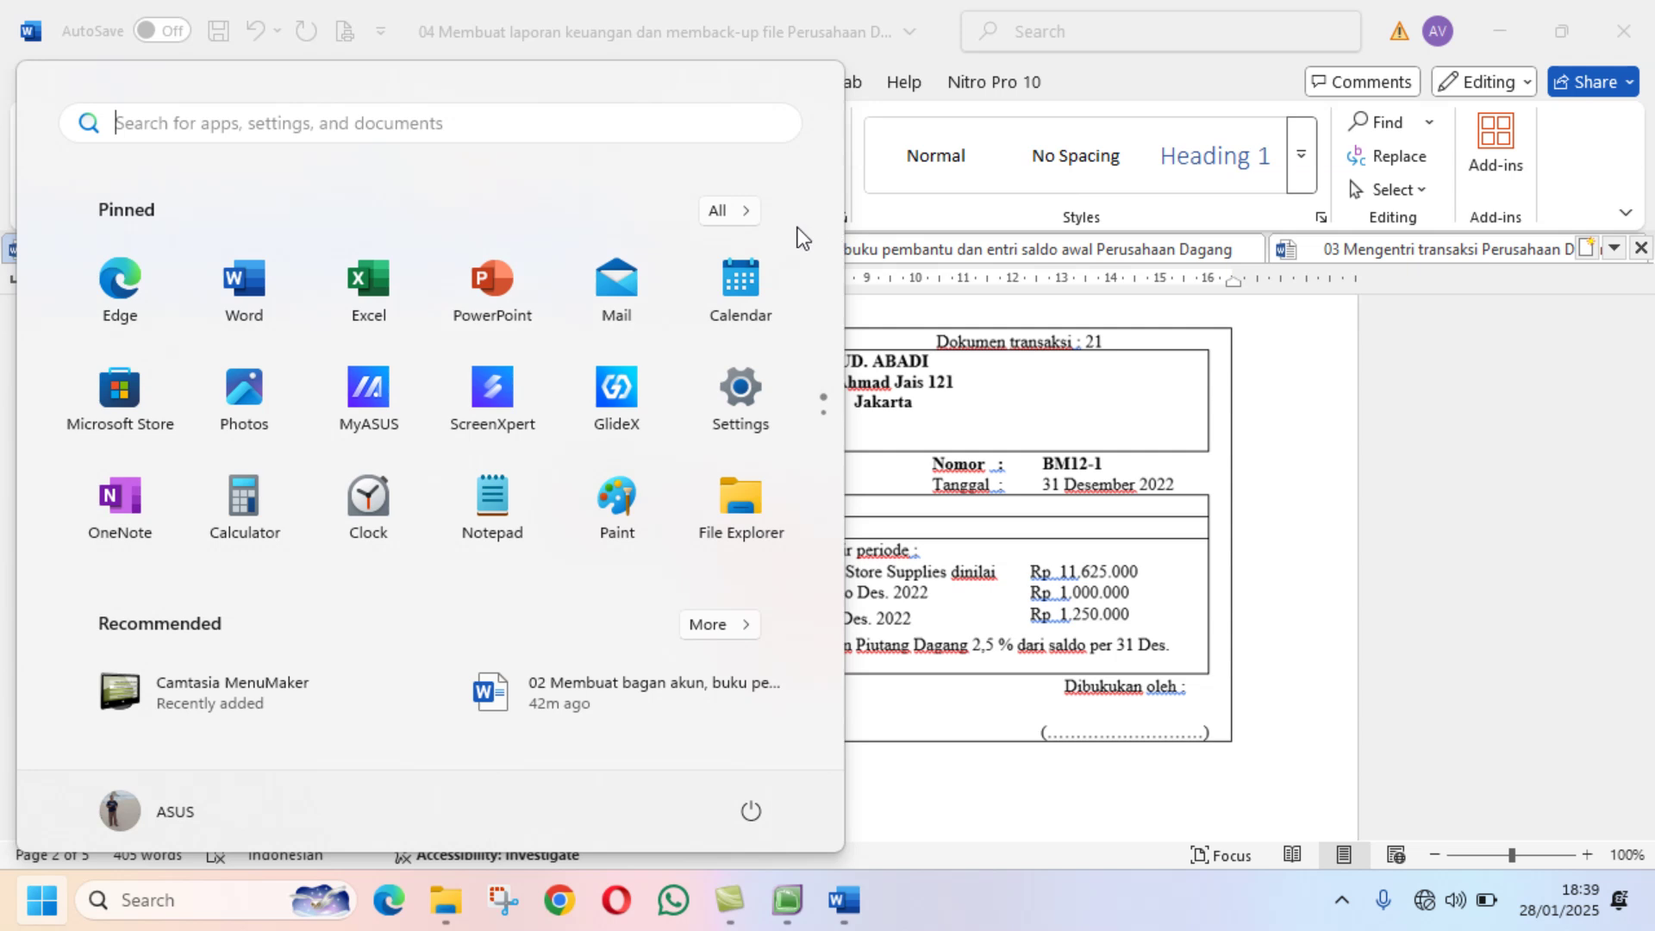
Step: Launch Excel from the Start menu's All apps list
click(733, 210)
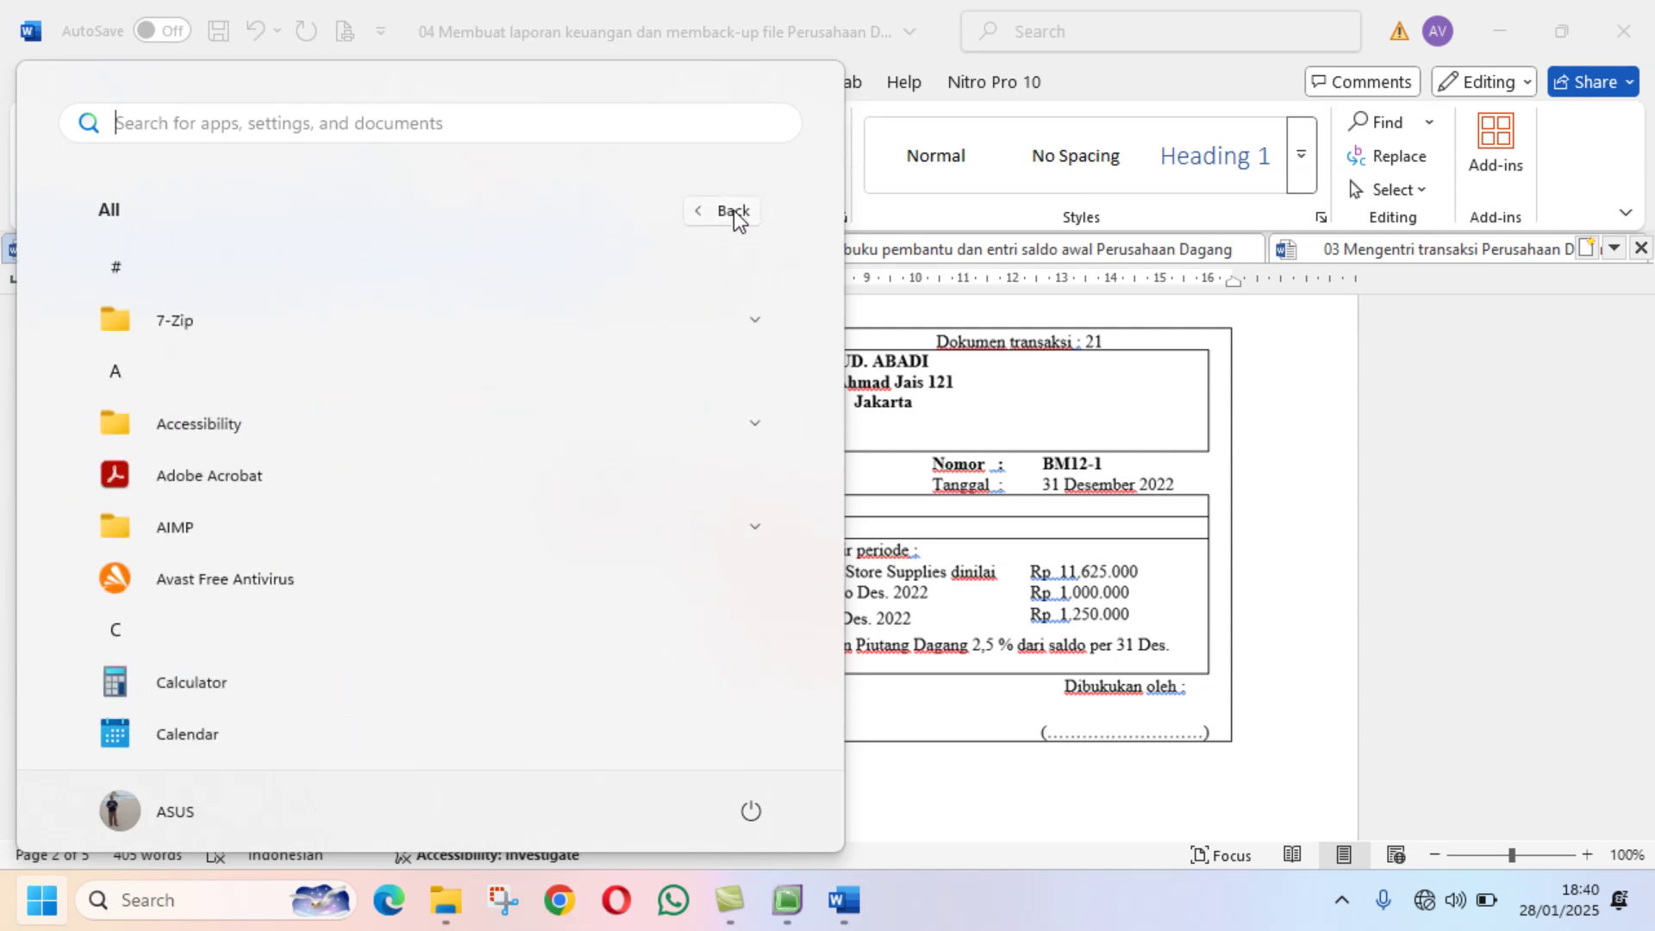
scroll(653, 366, down, 3)
scroll(654, 365, down, 3)
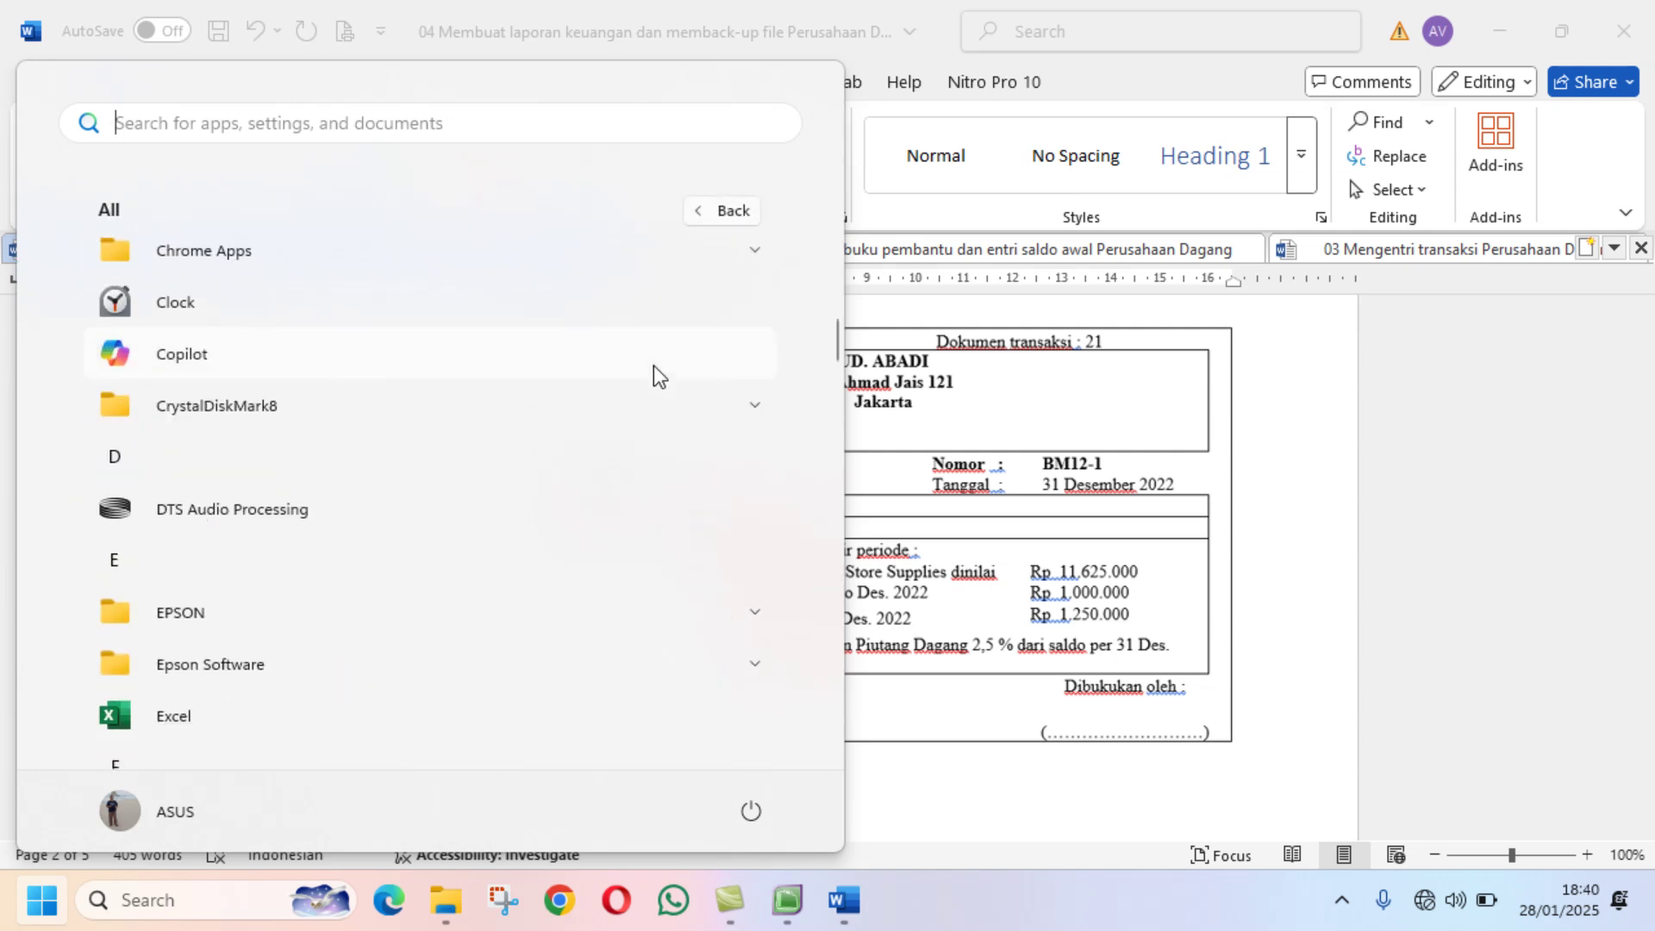
click(183, 722)
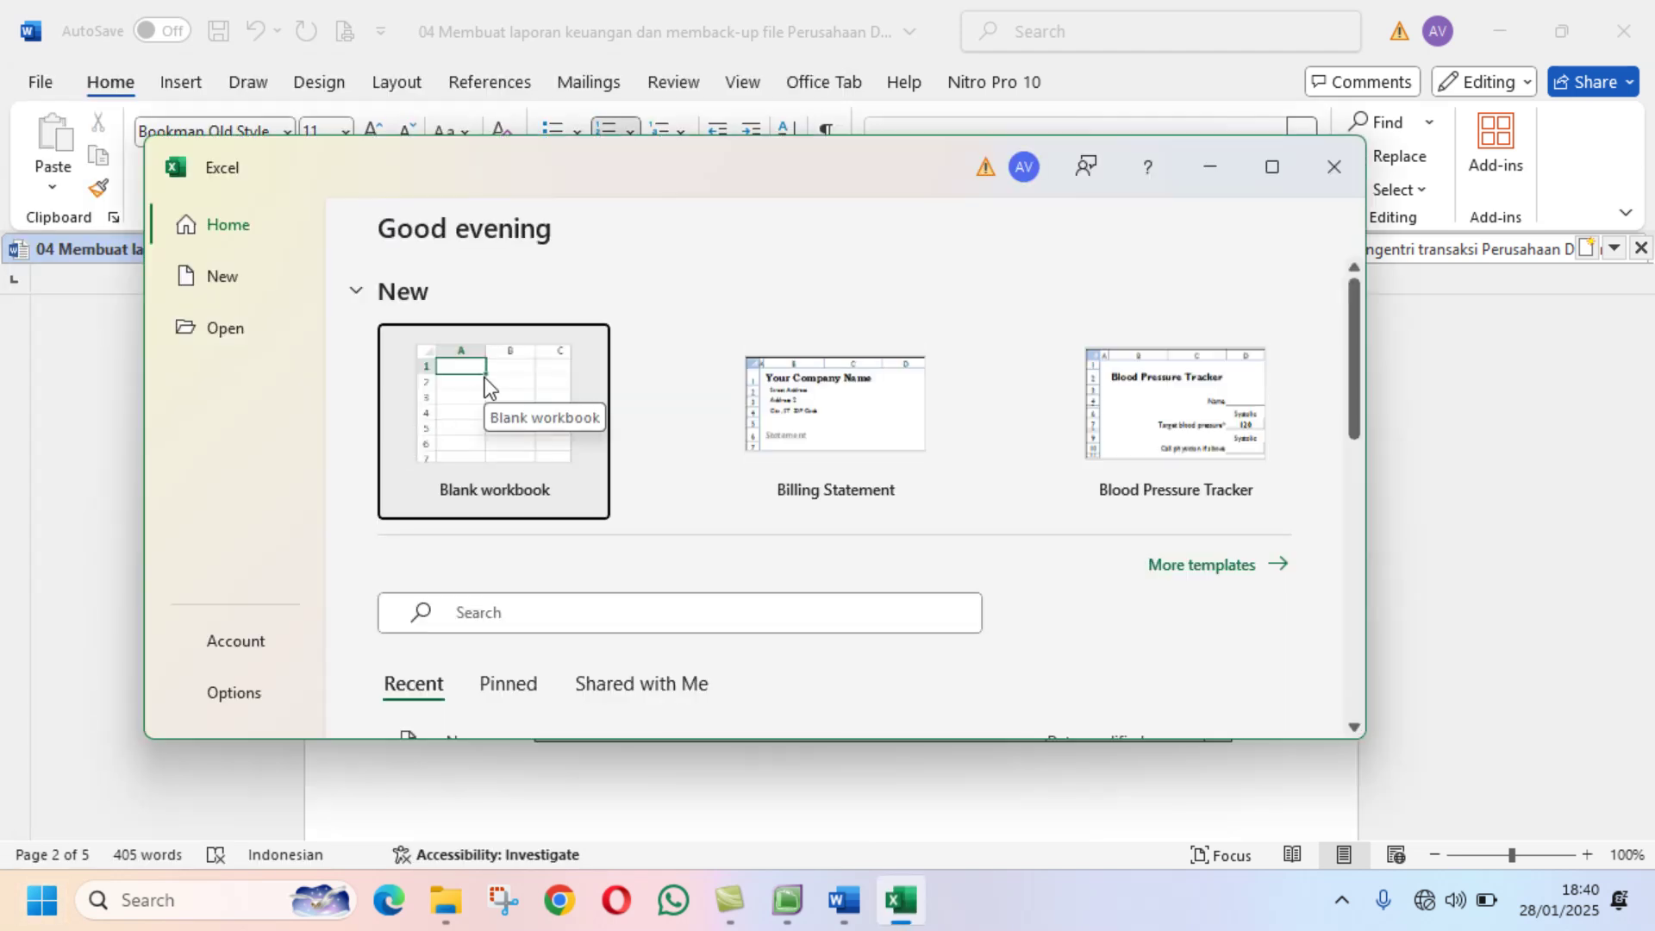
Step: Start a maximized blank workbook and enter item 1, Store Supplies, in A1 and B1
click(400, 443)
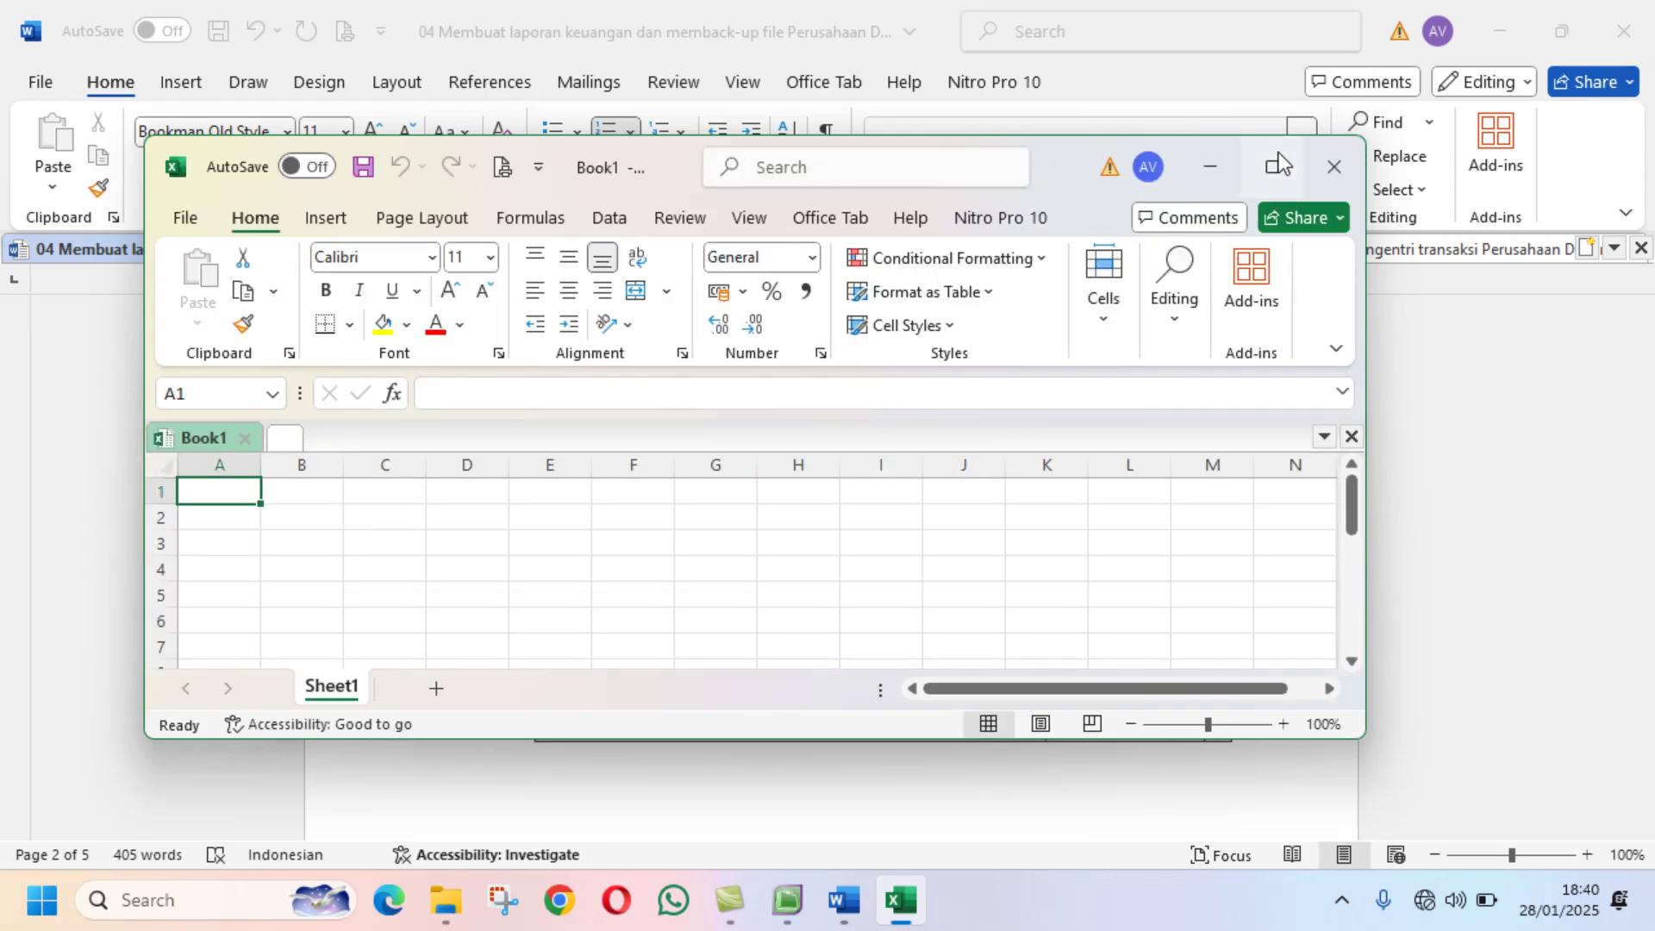
click(1271, 167)
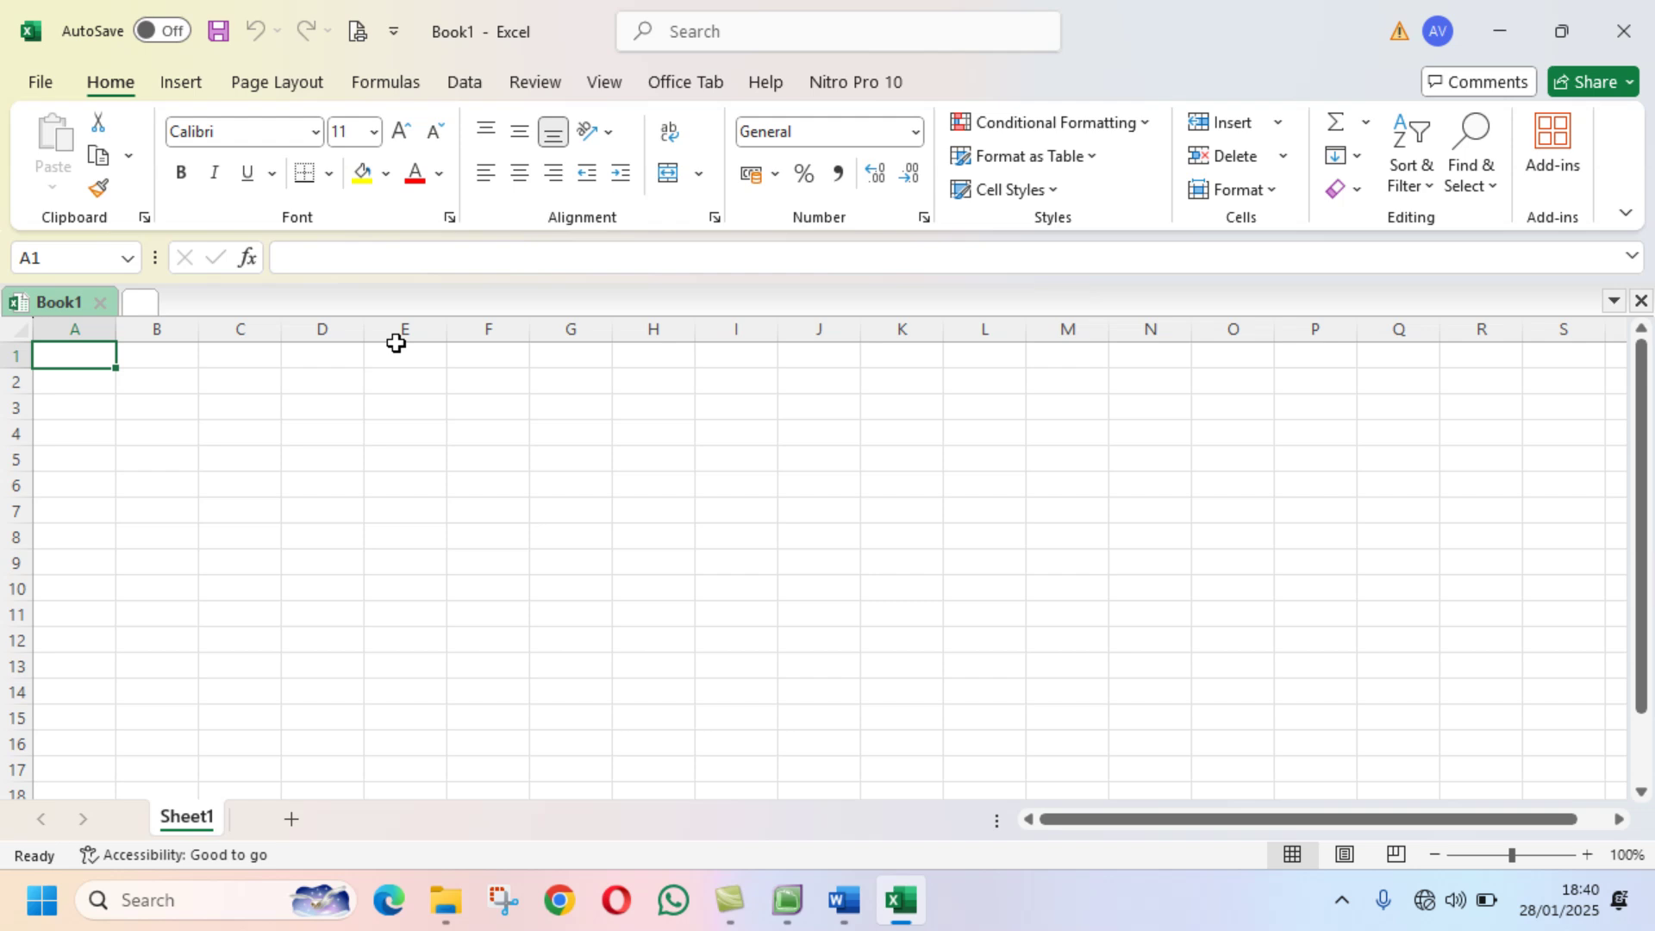
text(1)
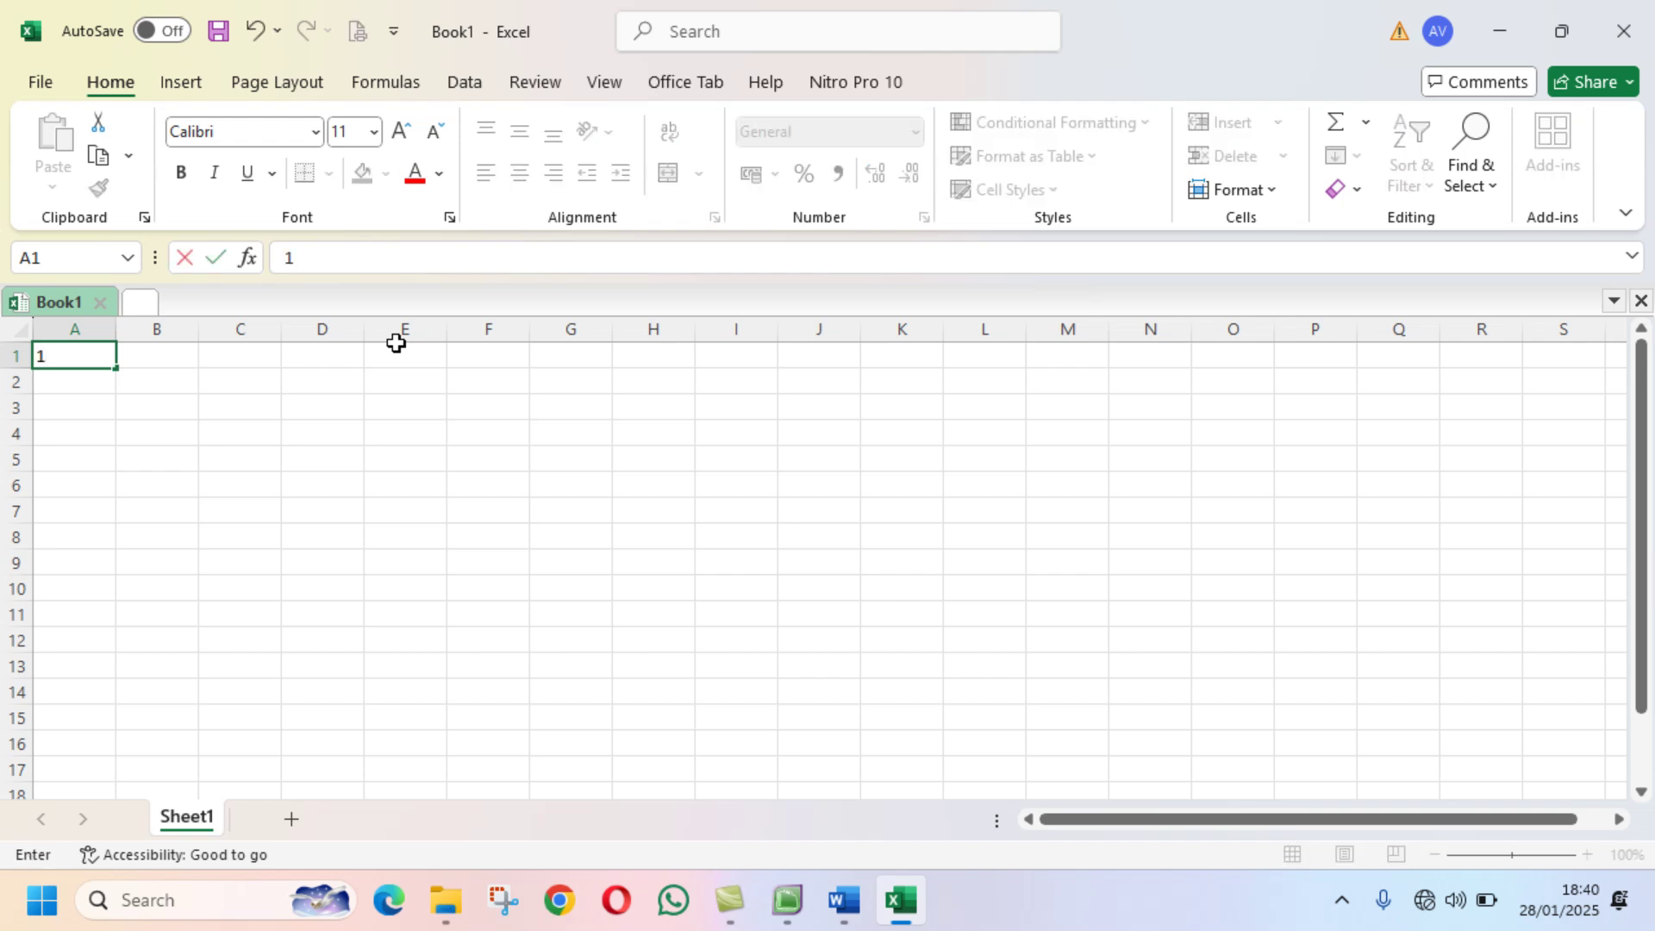
key(Tab)
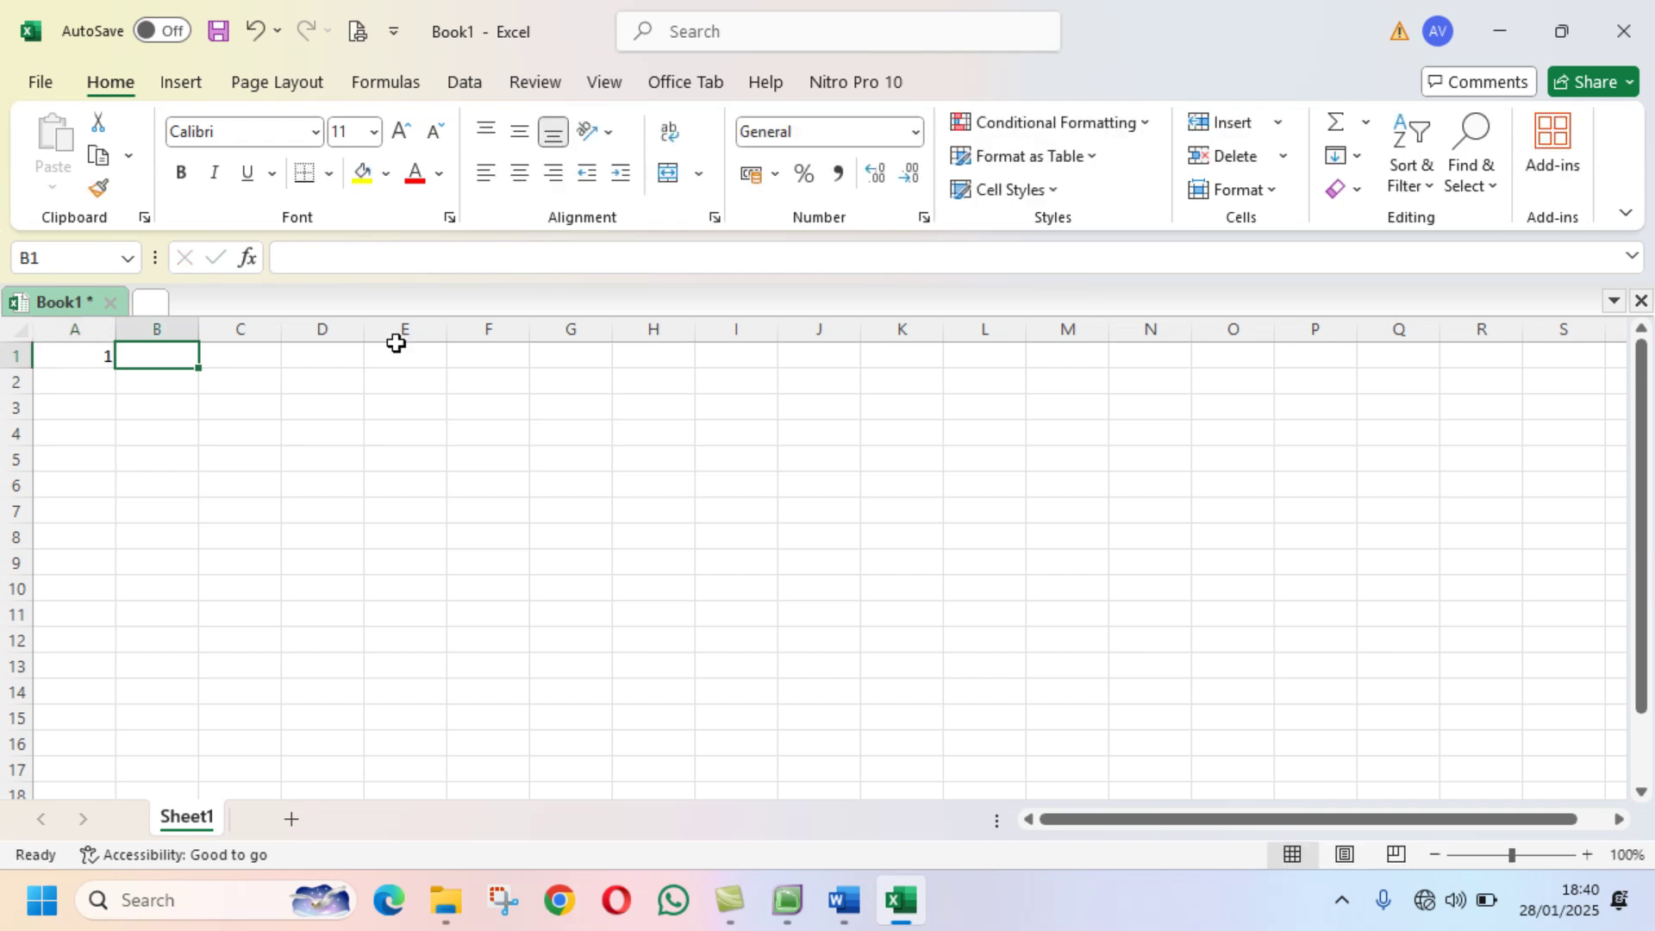
text(Store ')
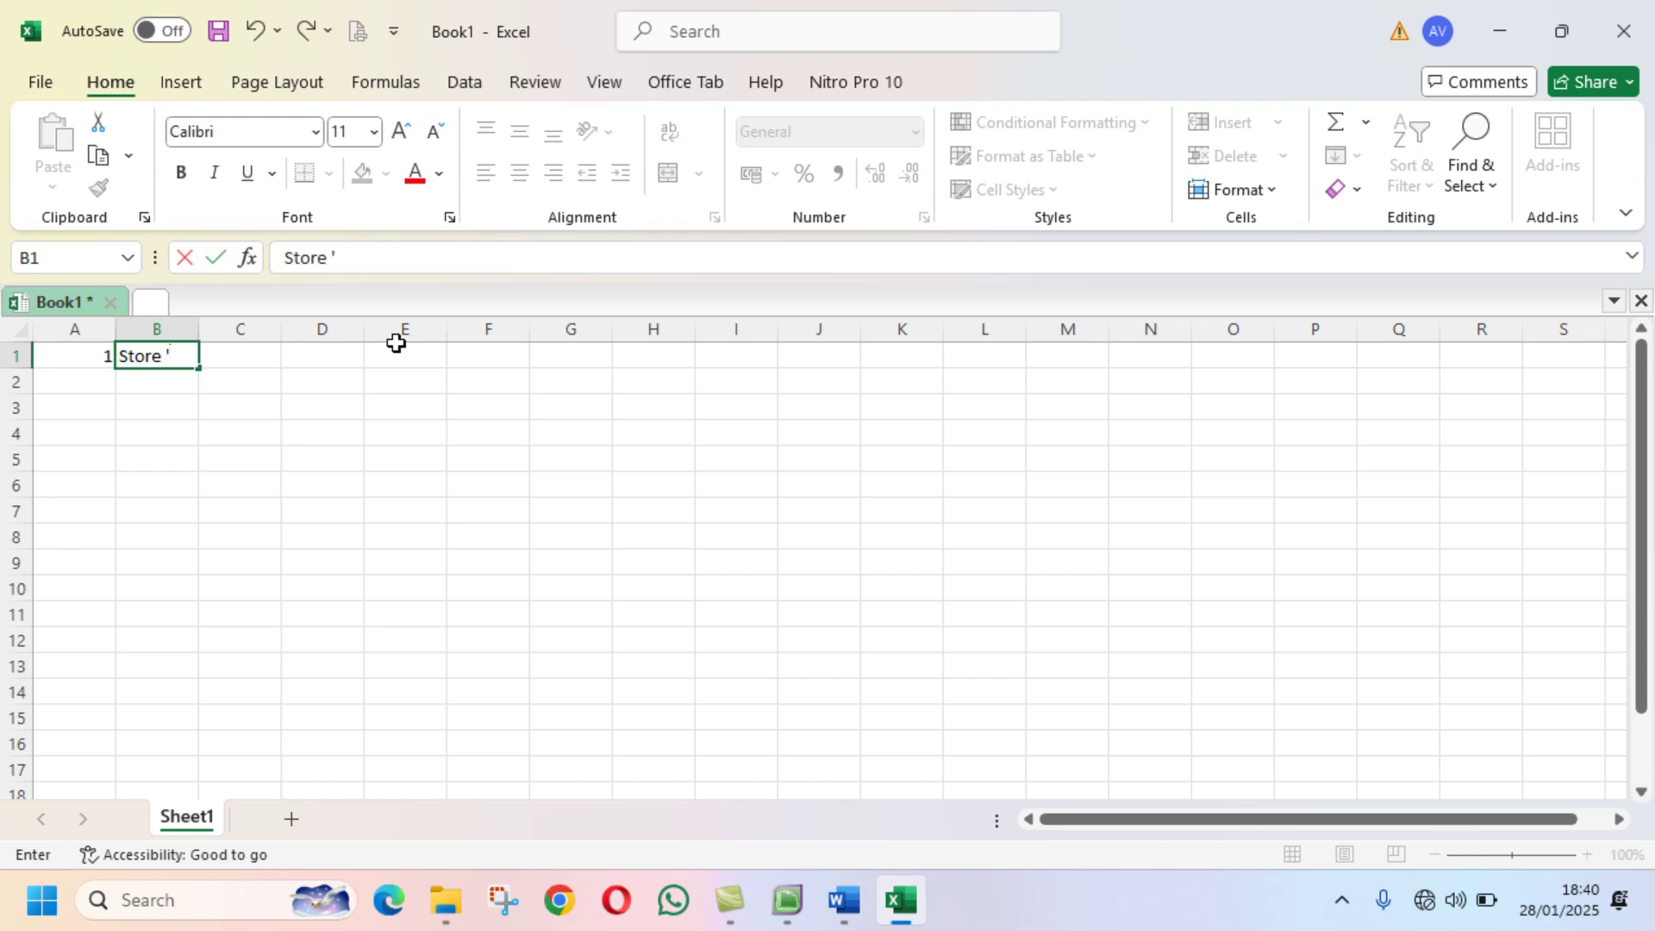
text(Suppi)
key(BackSpace)
text(;)
key(BackSpace)
text(lies)
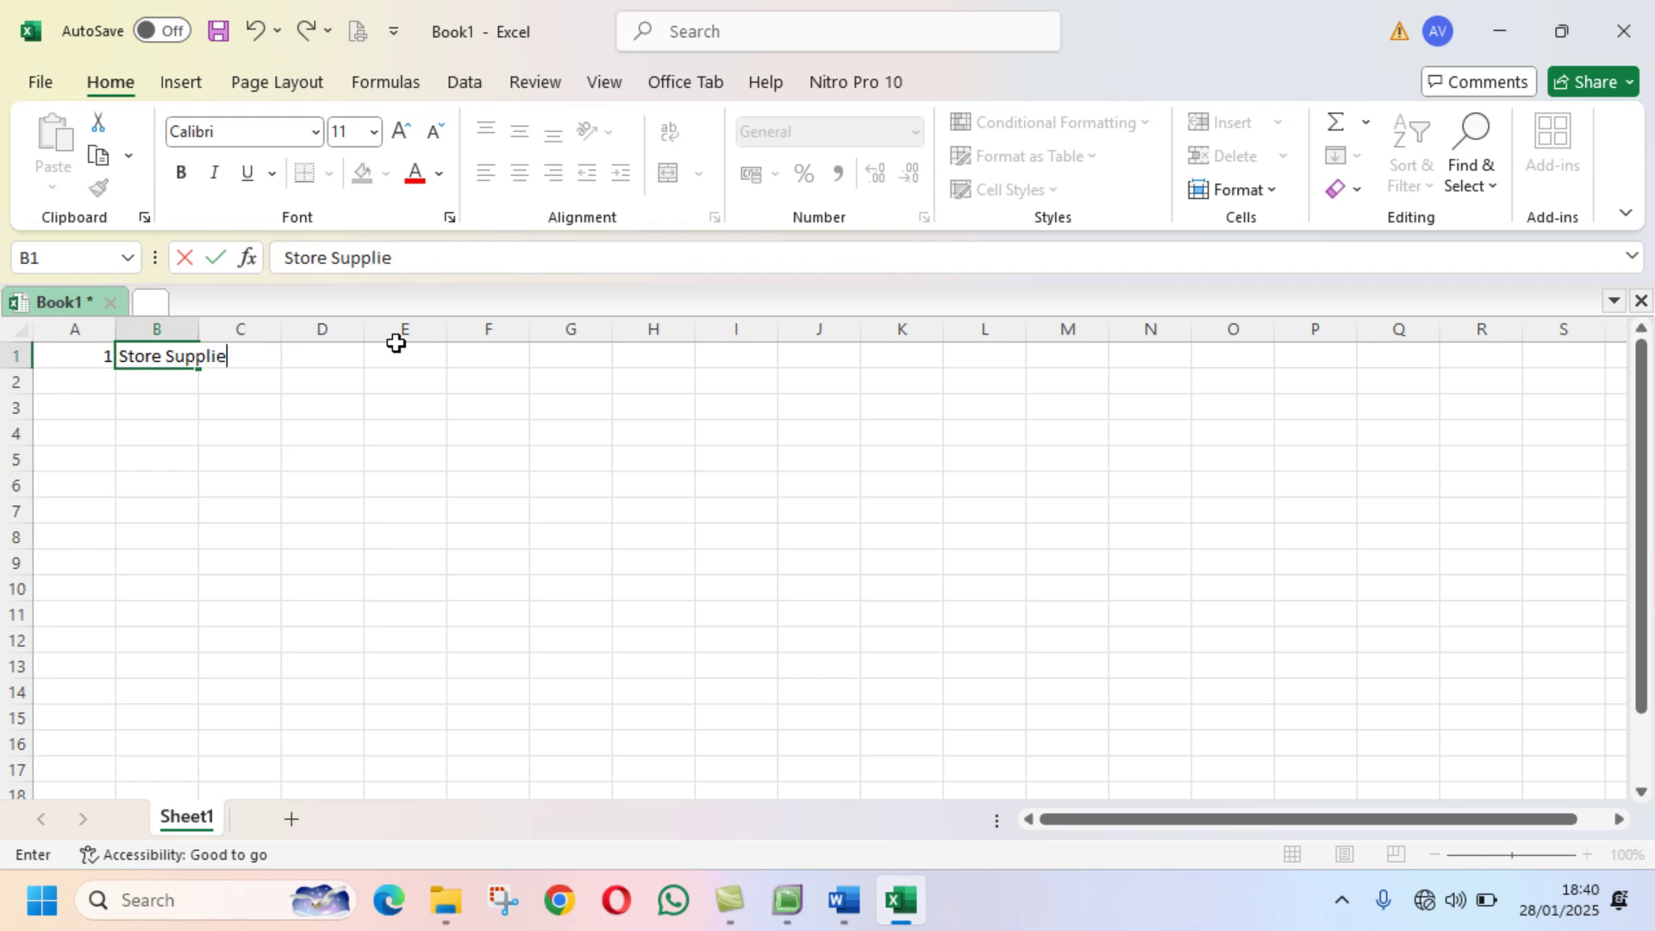
key(Tab)
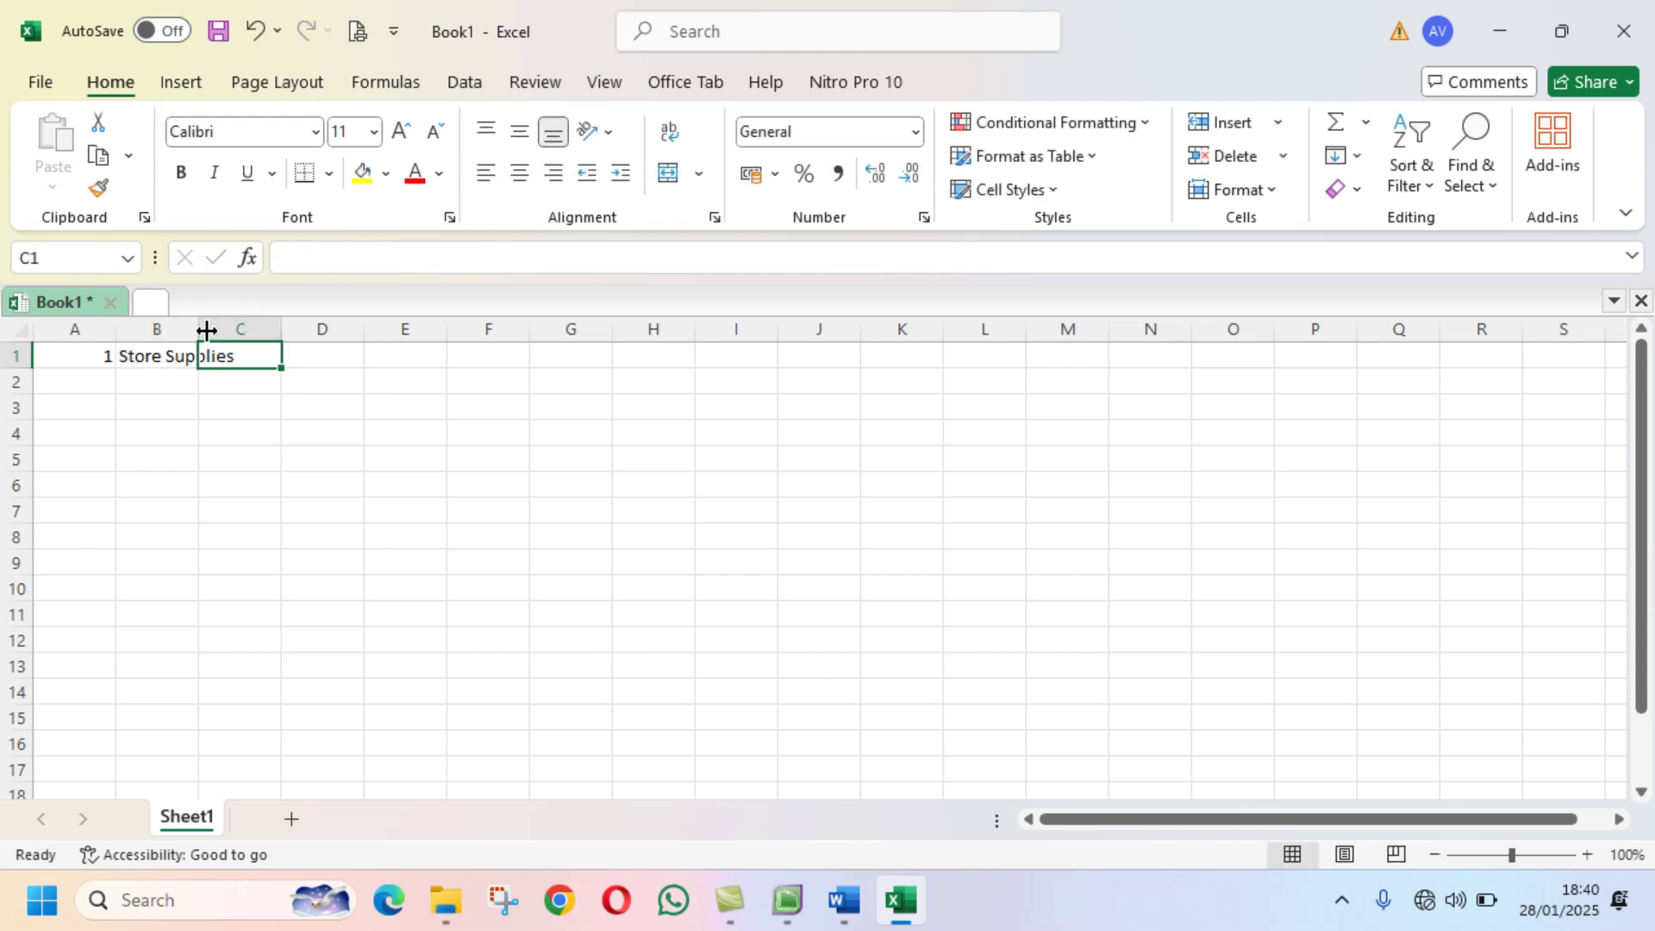
Step: Widen column B and enter 10300000 in C1 with thousands-separator formatting
double_click(196, 330)
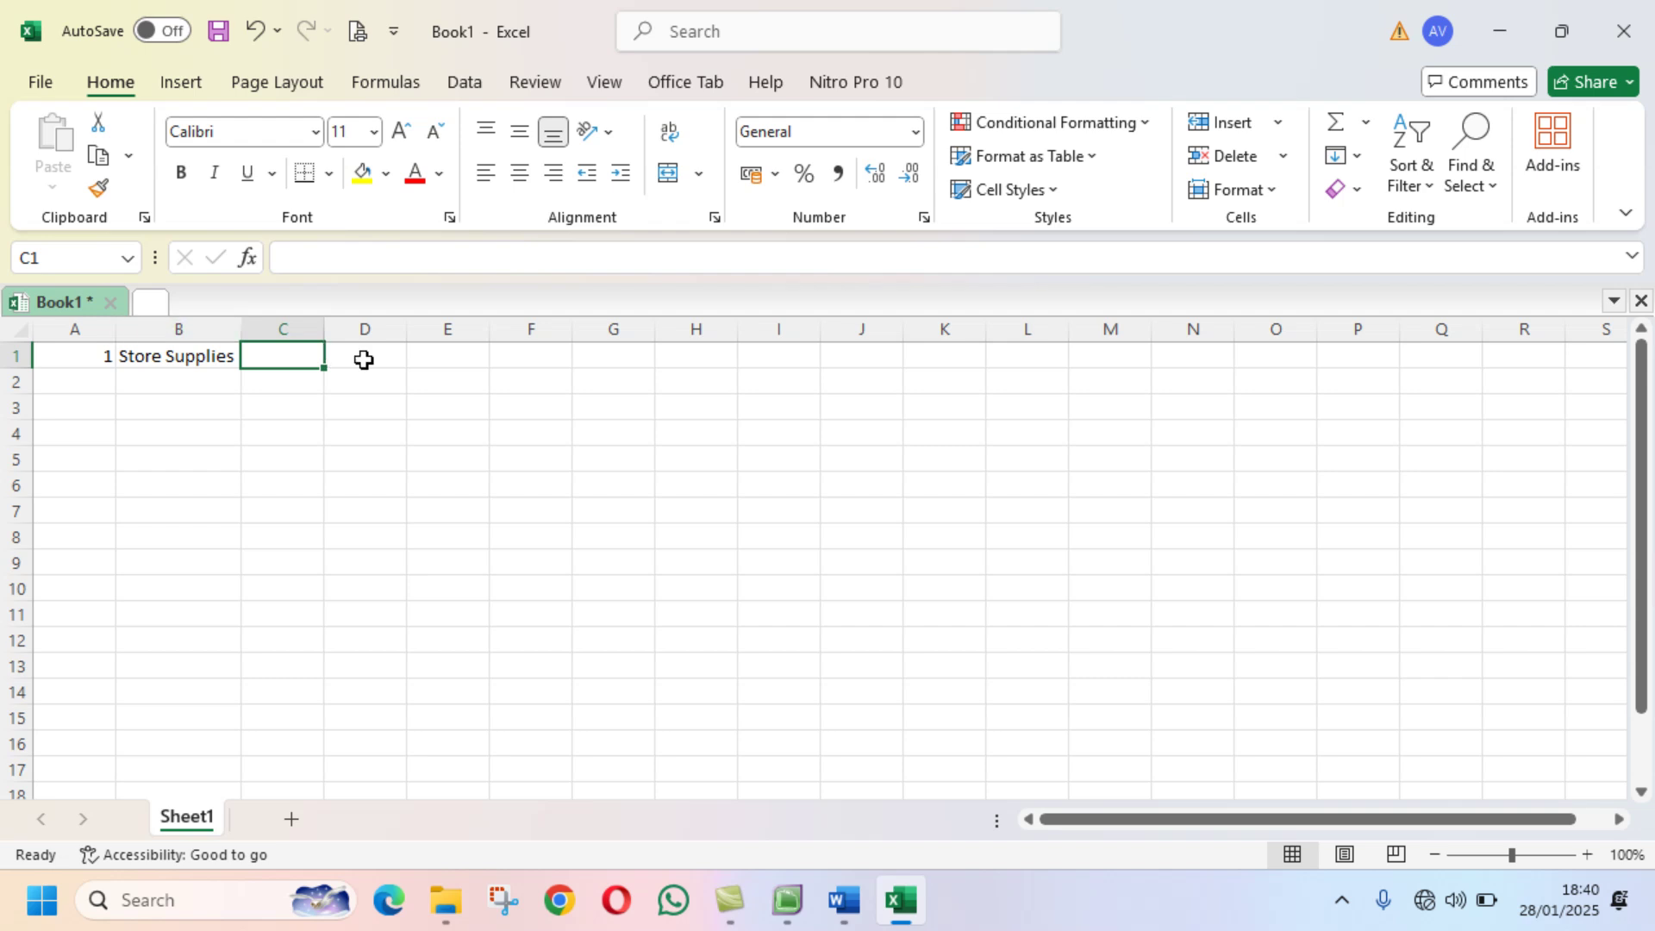
text(1)
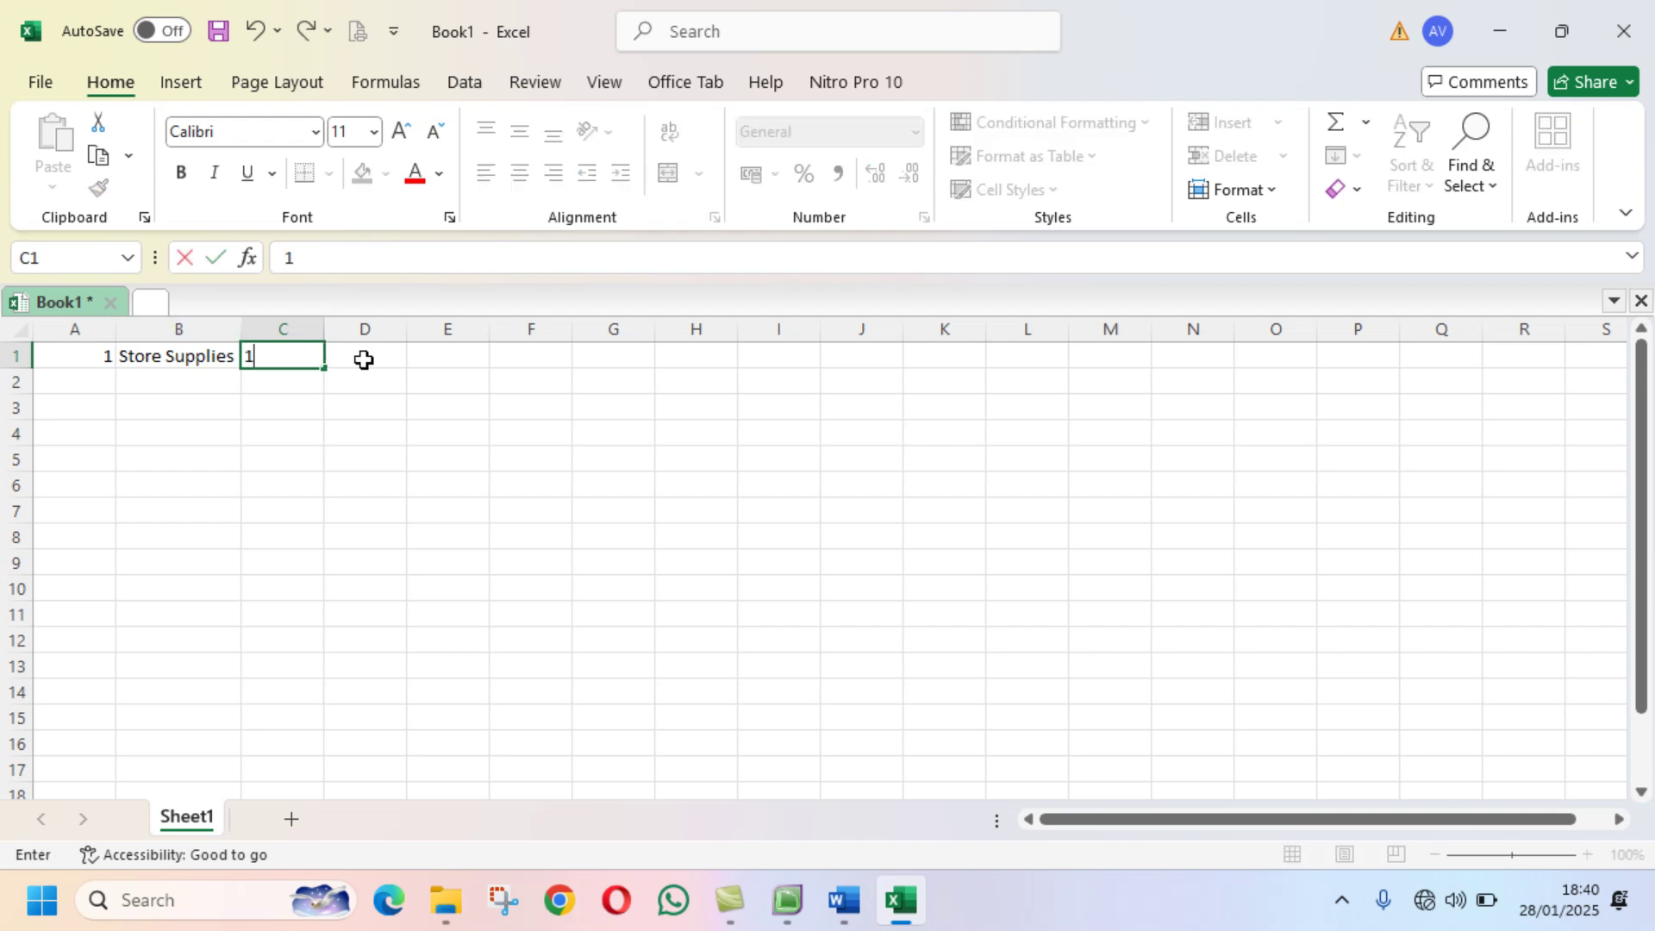
text(0300000)
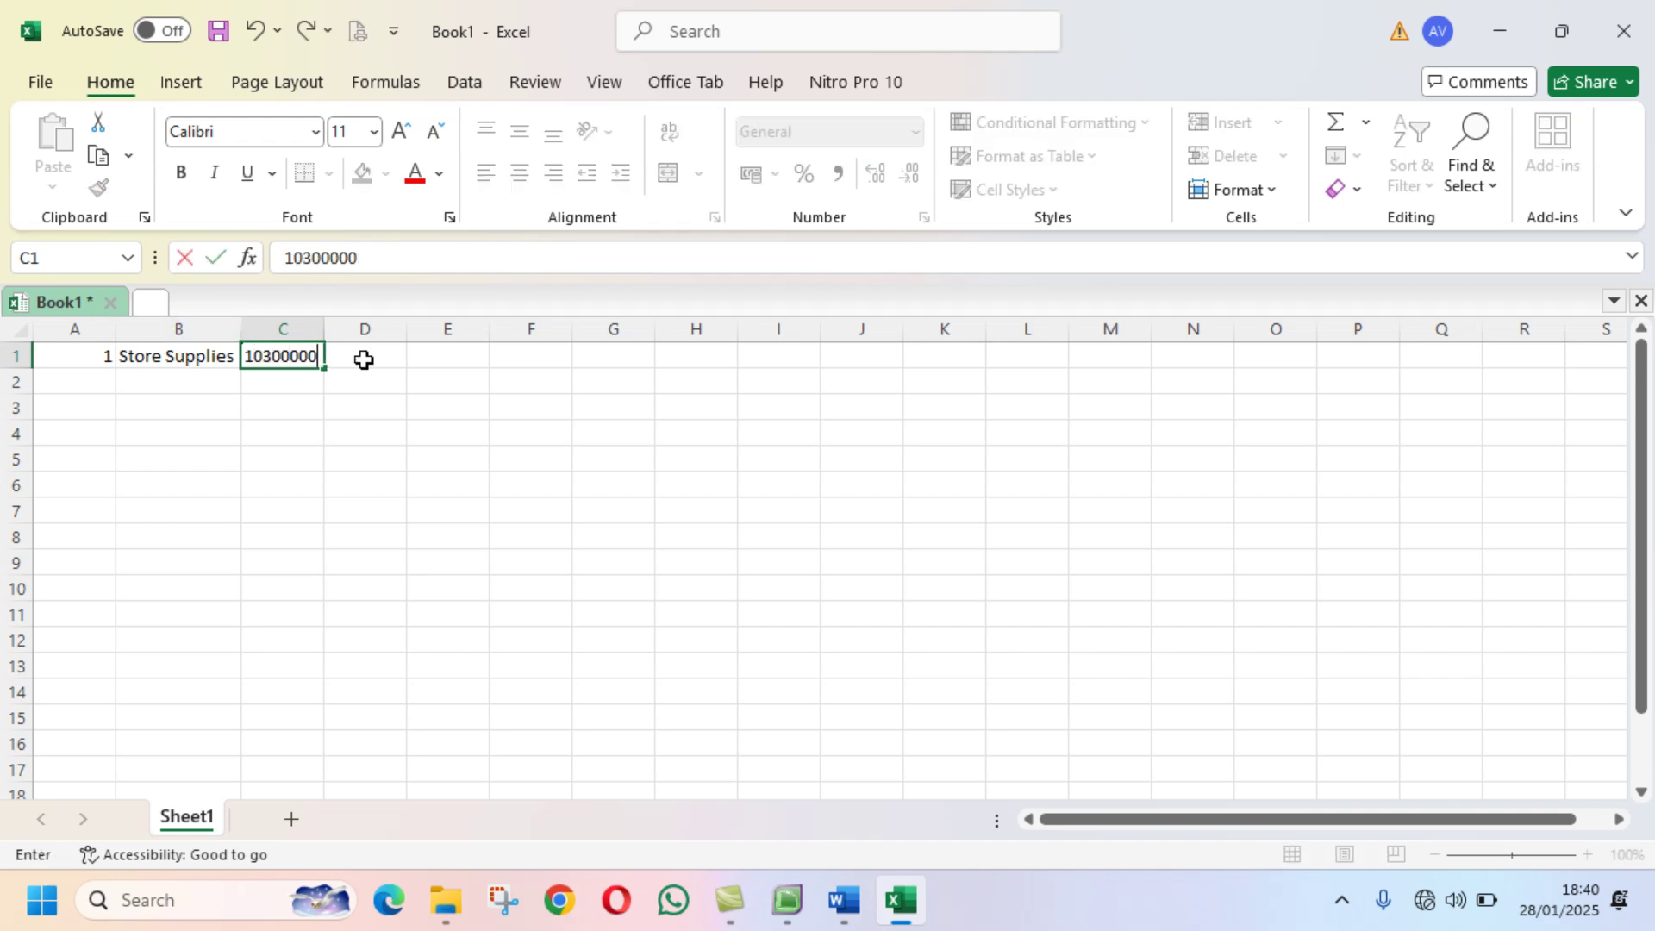
key(Return)
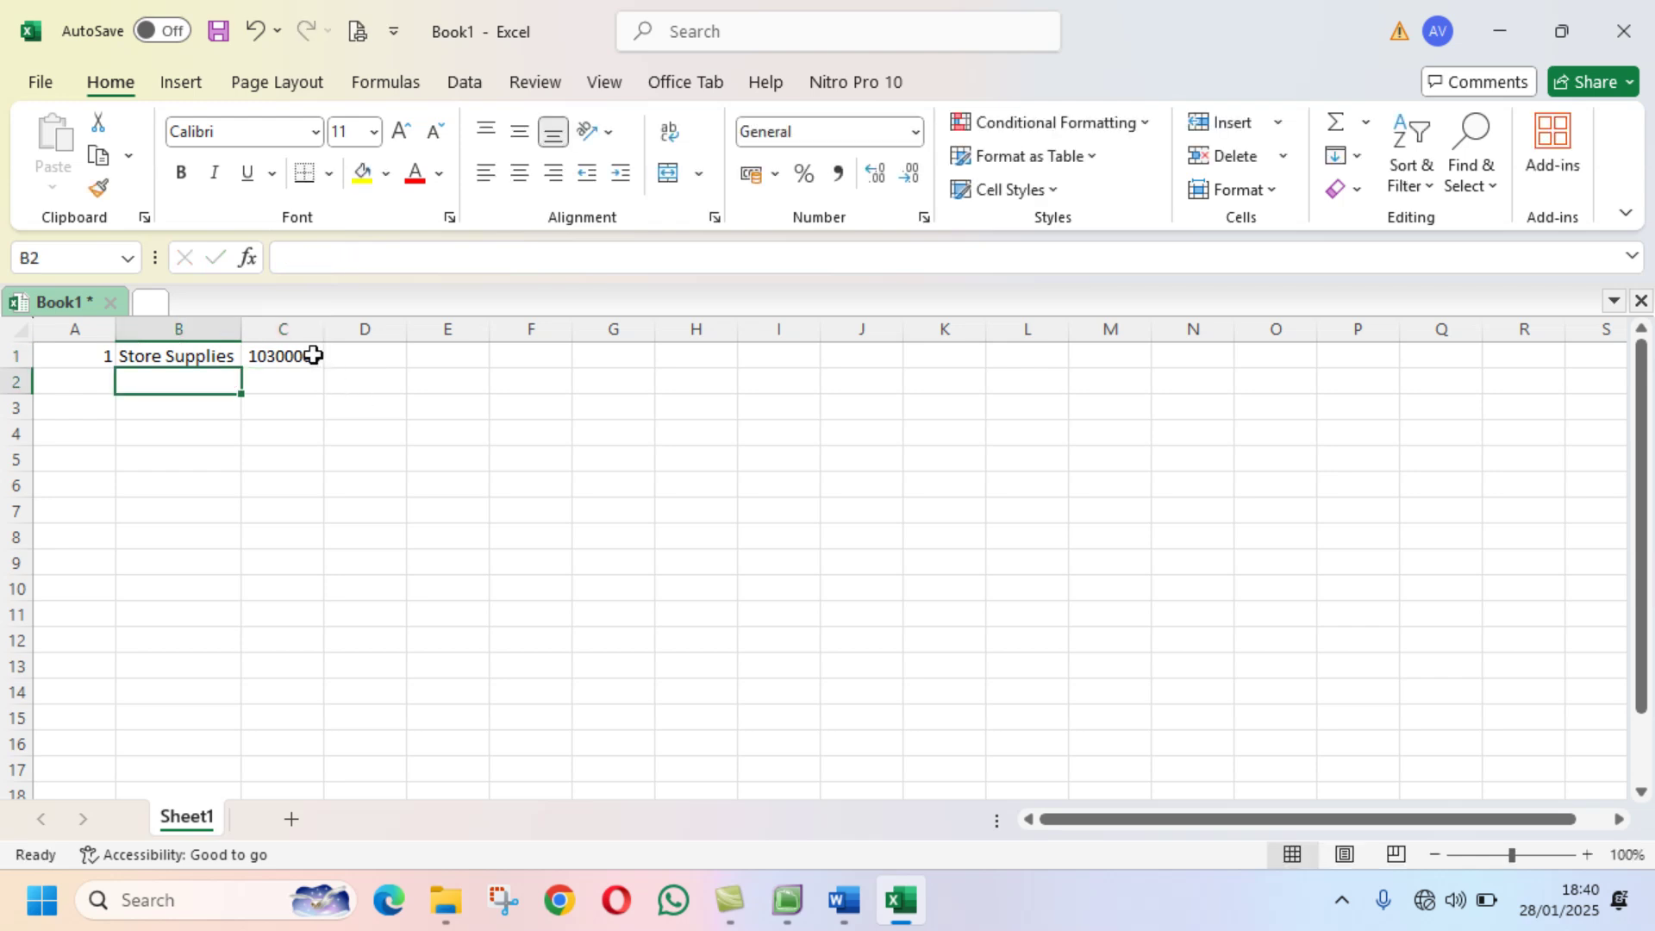
click(310, 355)
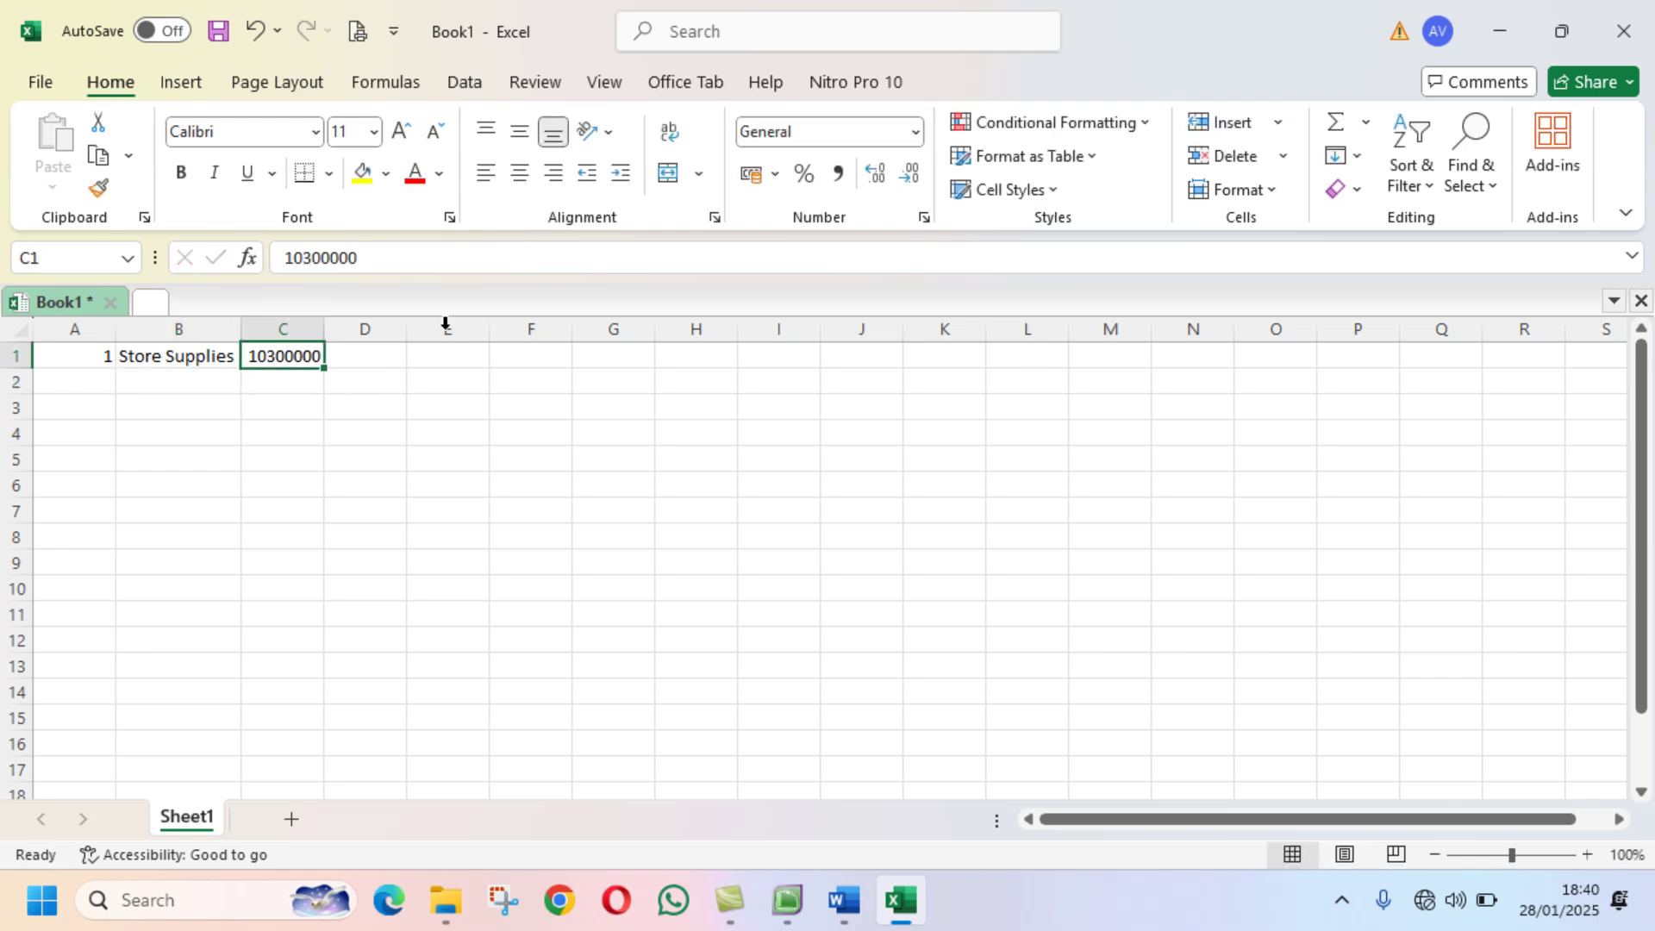
click(838, 176)
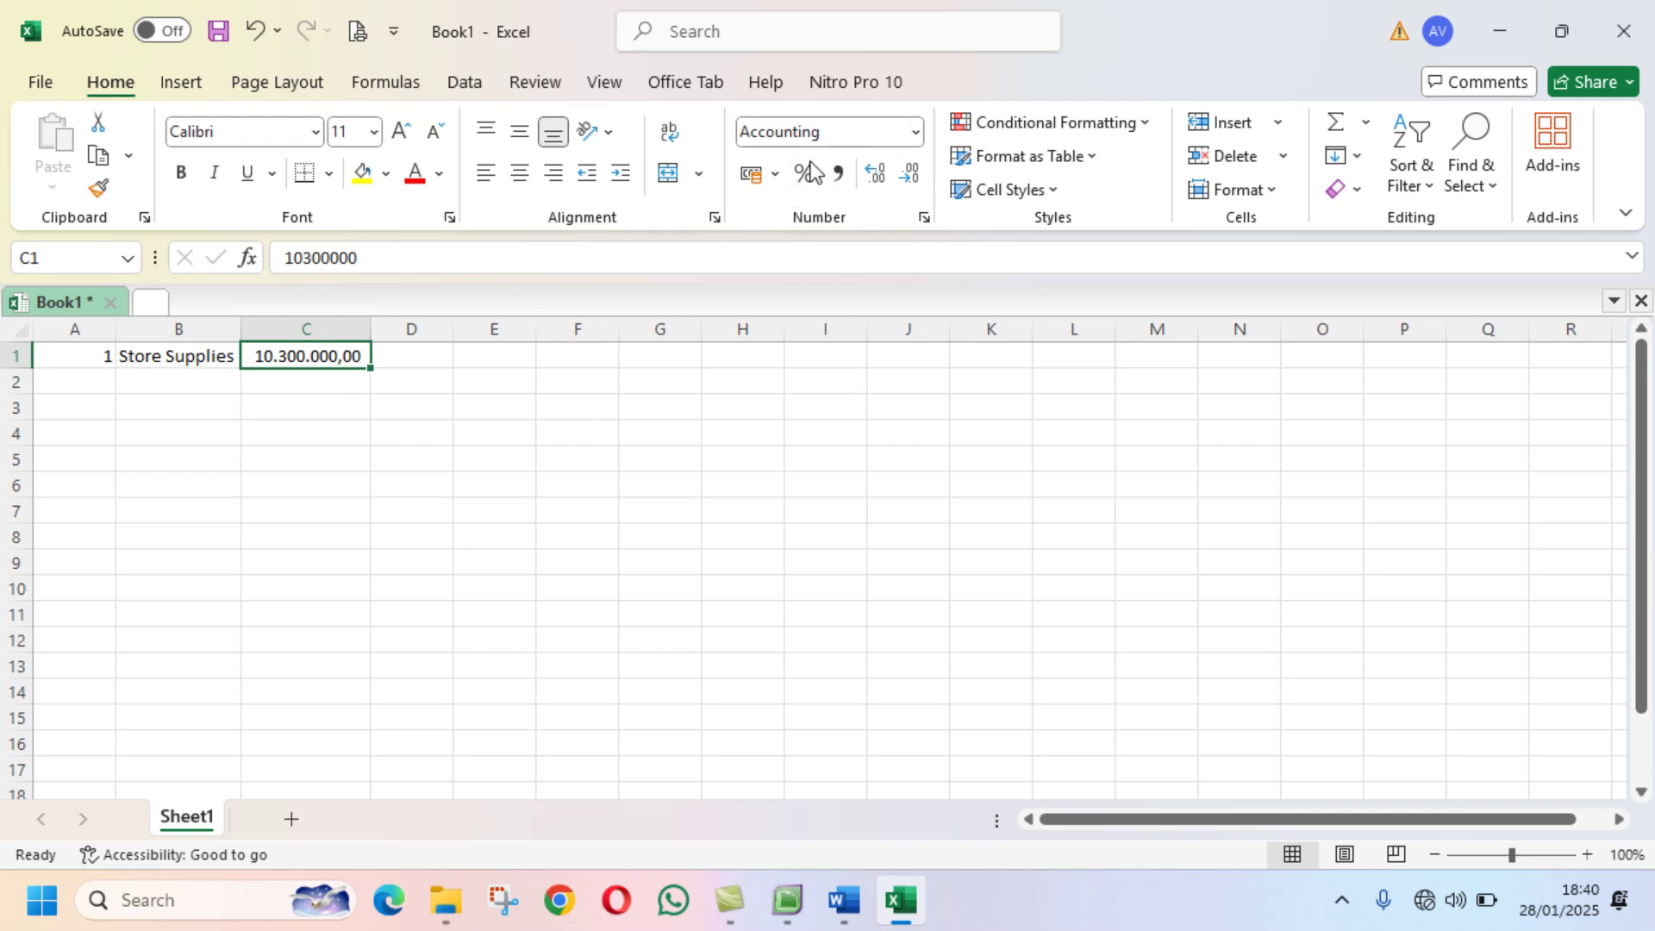
Step: Add the label Saldo in B2 and bring up the BM12-1 memo in Word
click(145, 377)
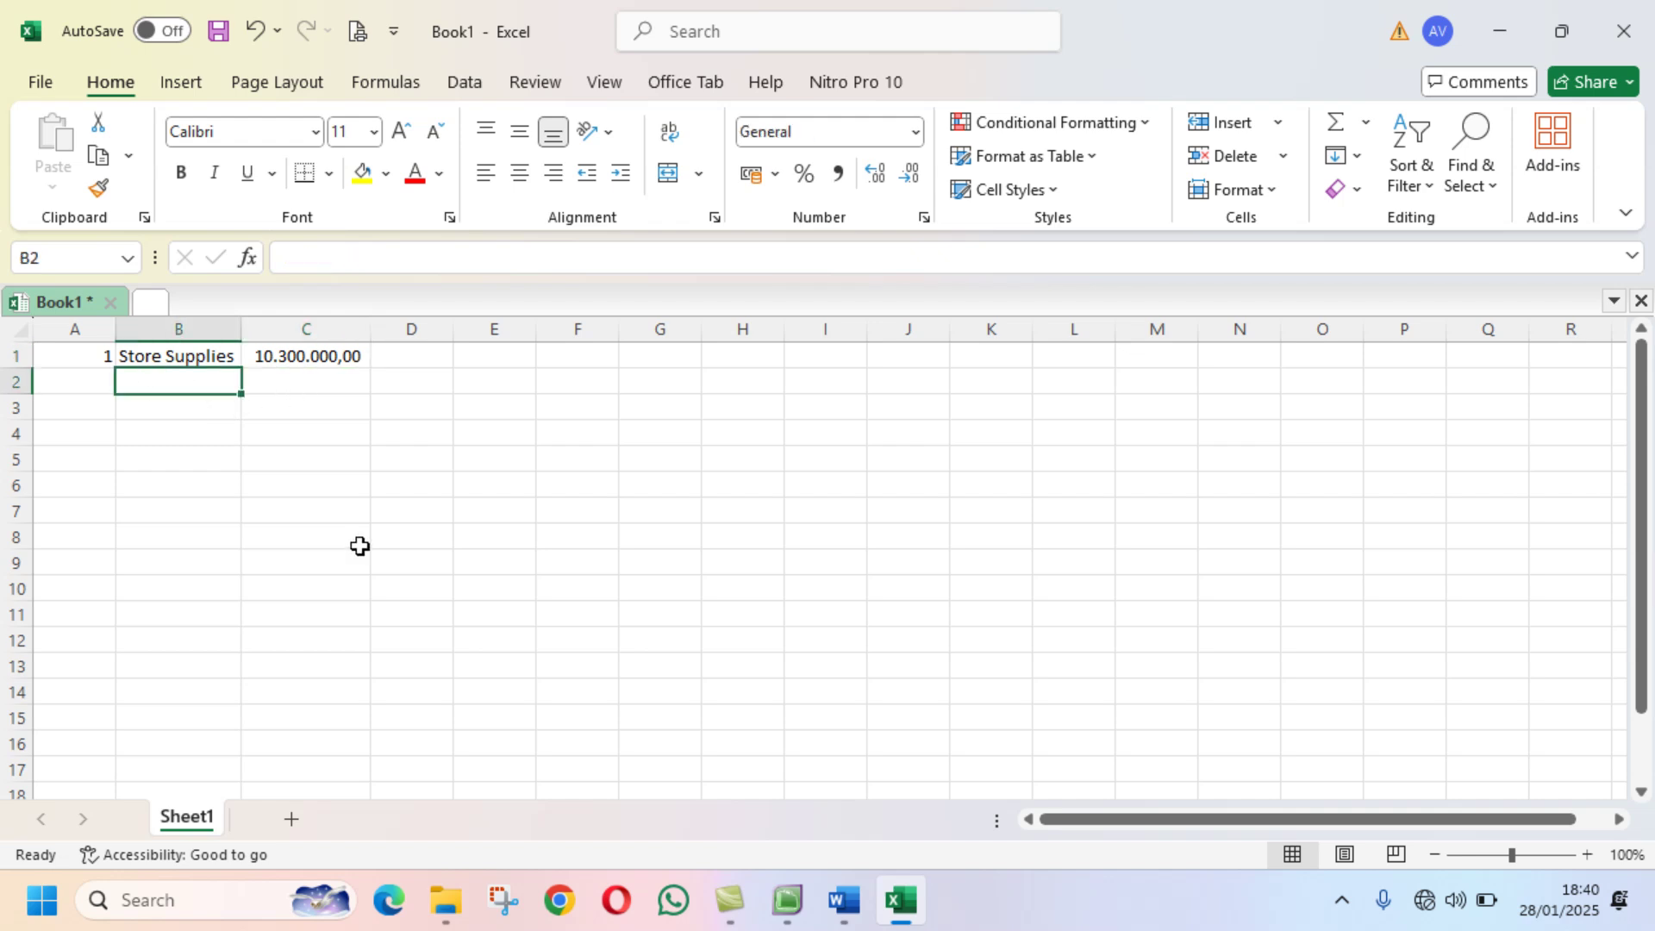
text(Saldo)
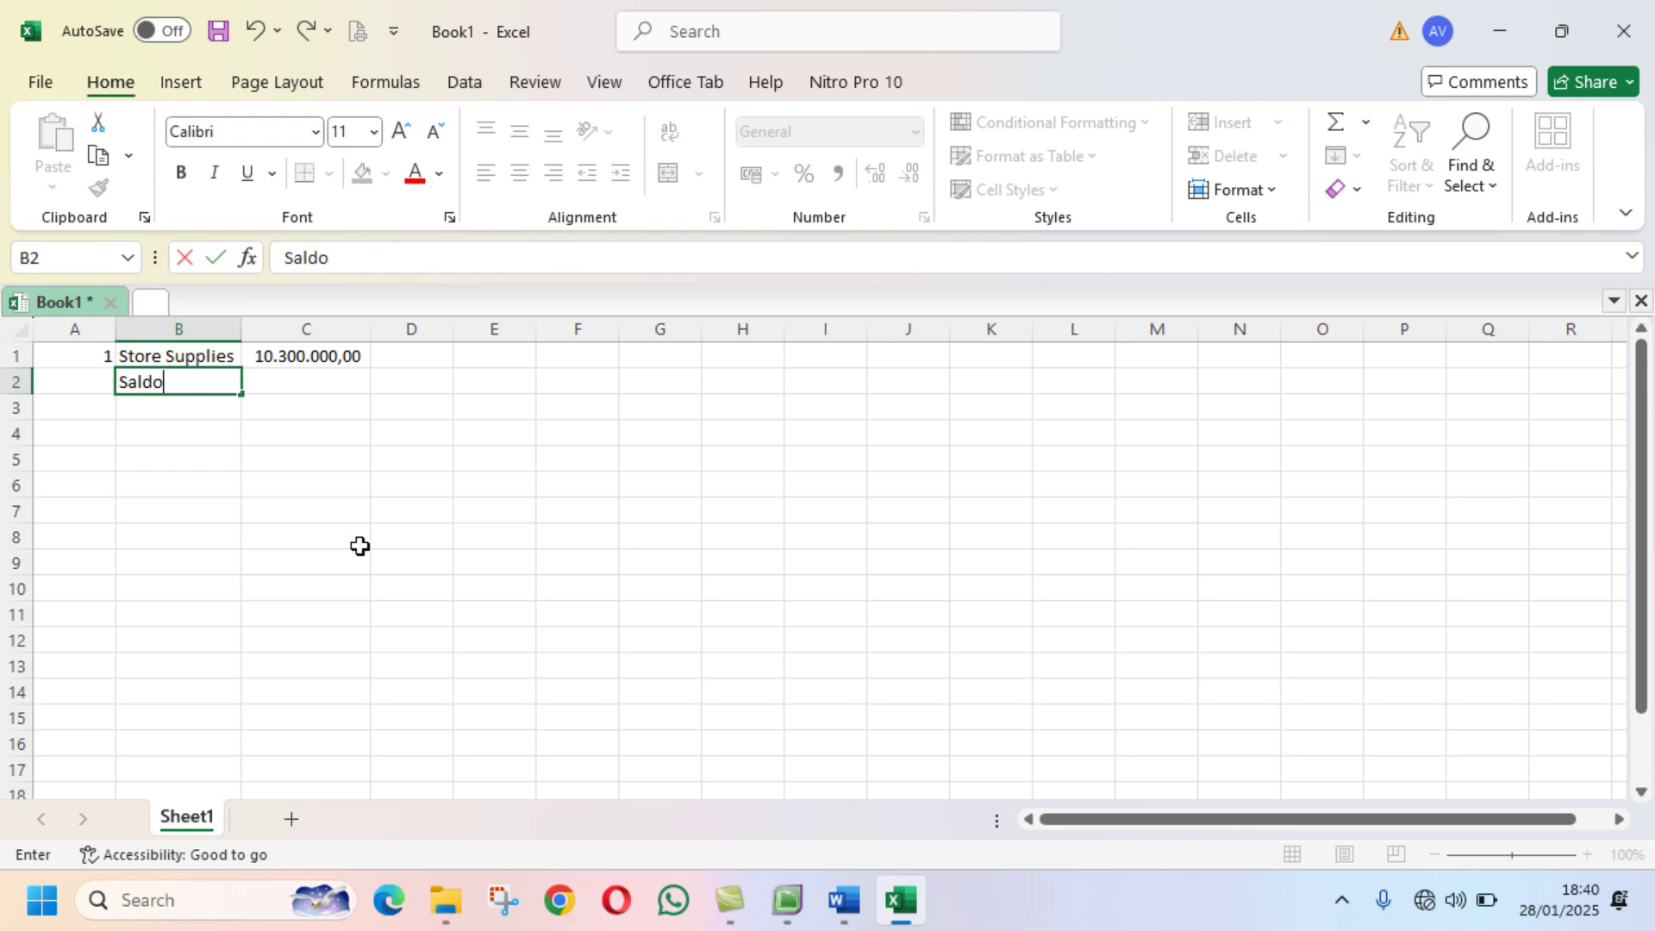
key(Tab)
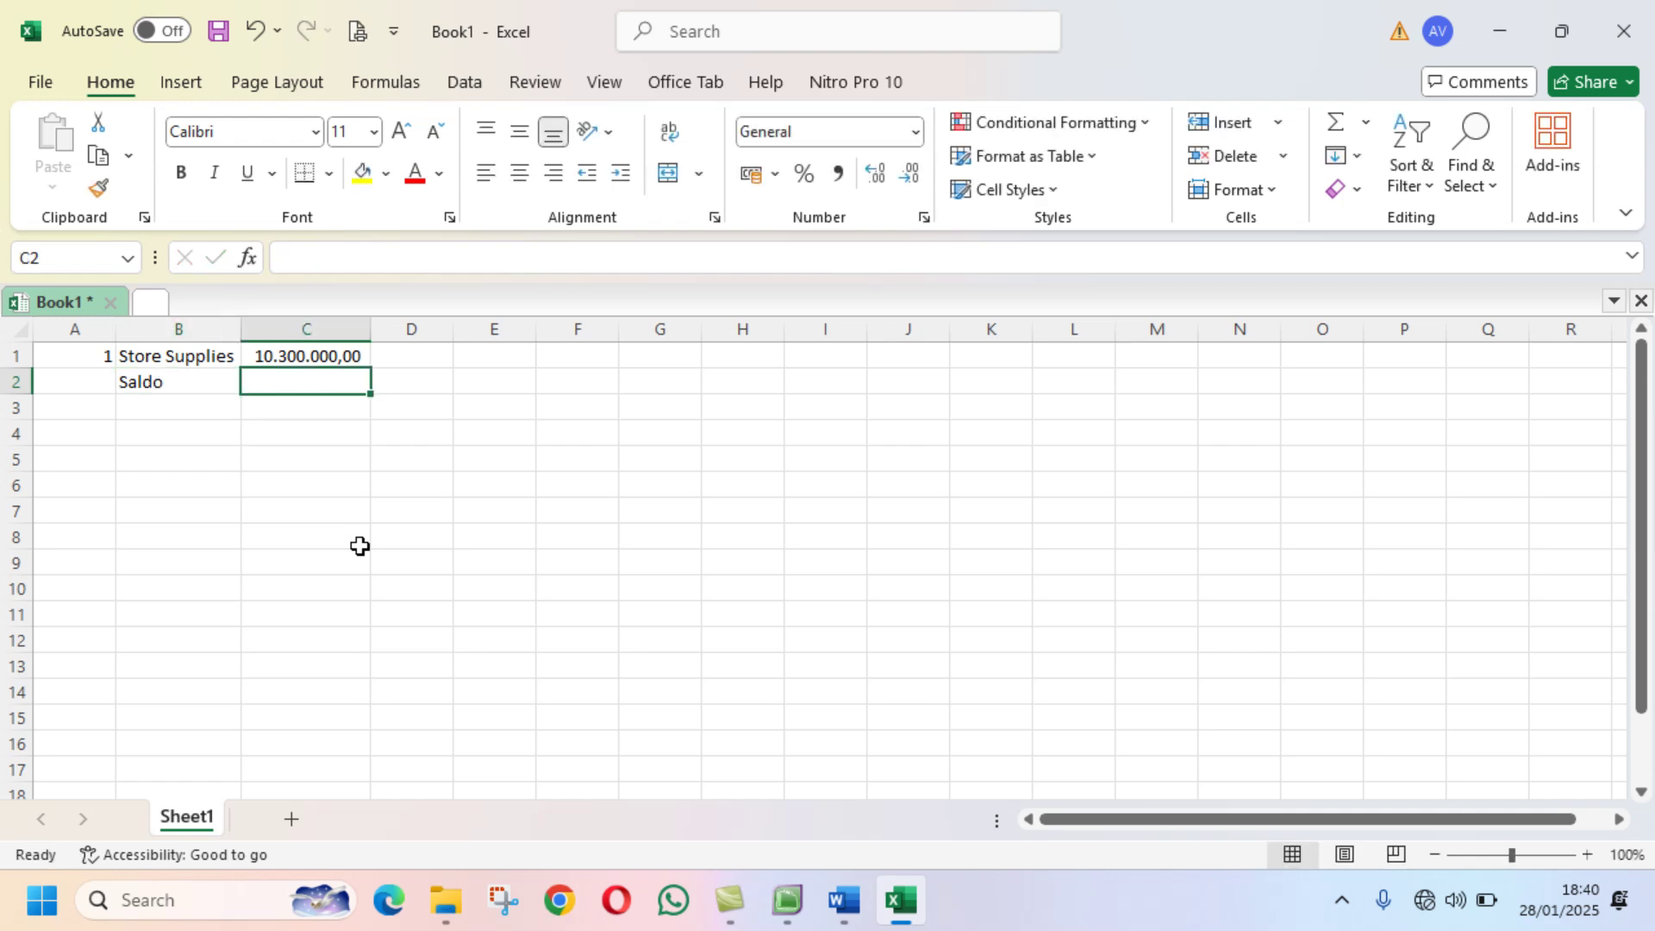
click(845, 902)
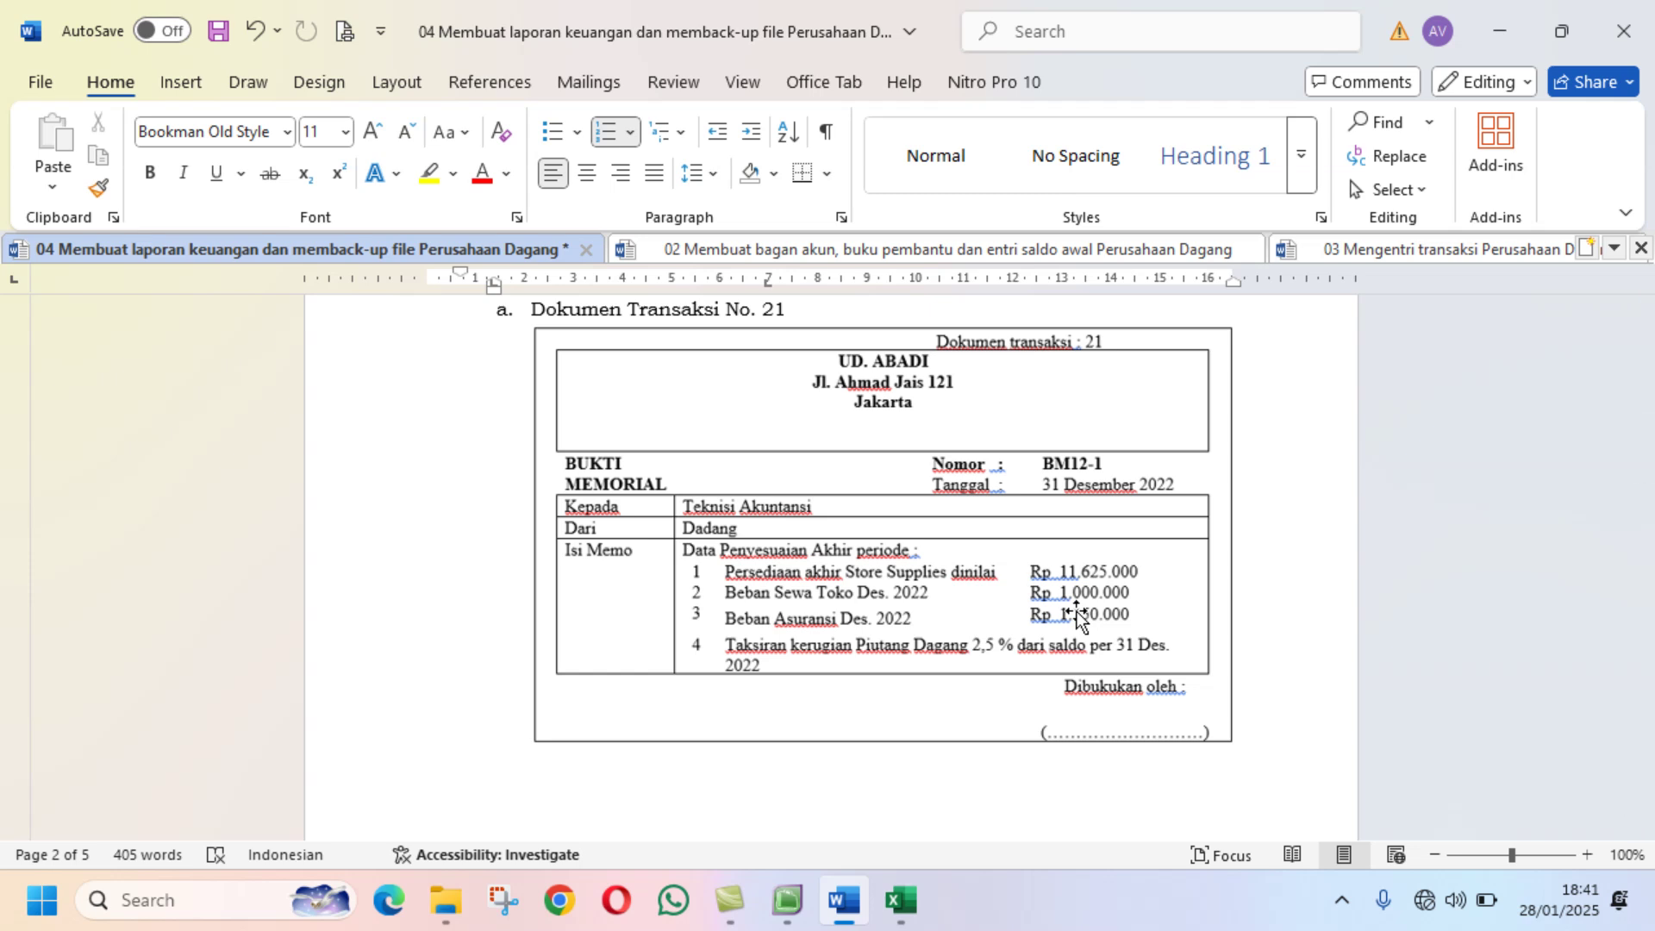
Step: Enter the Saldo amount in C2 from the memo, revising it to 11620000
click(916, 911)
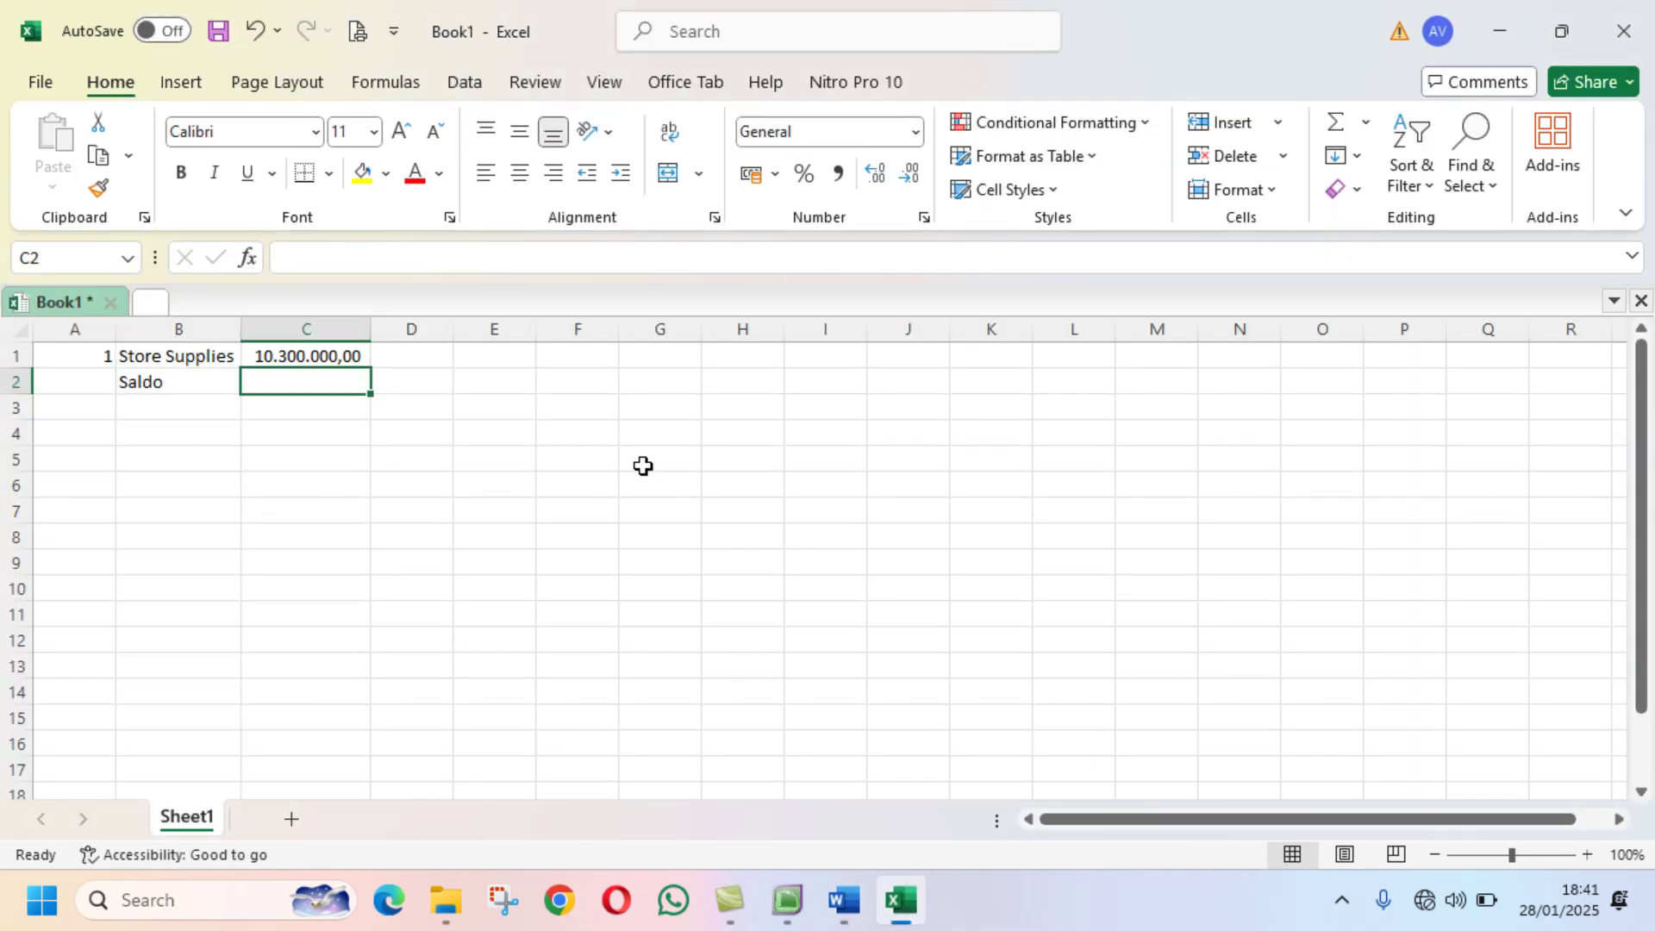
click(849, 911)
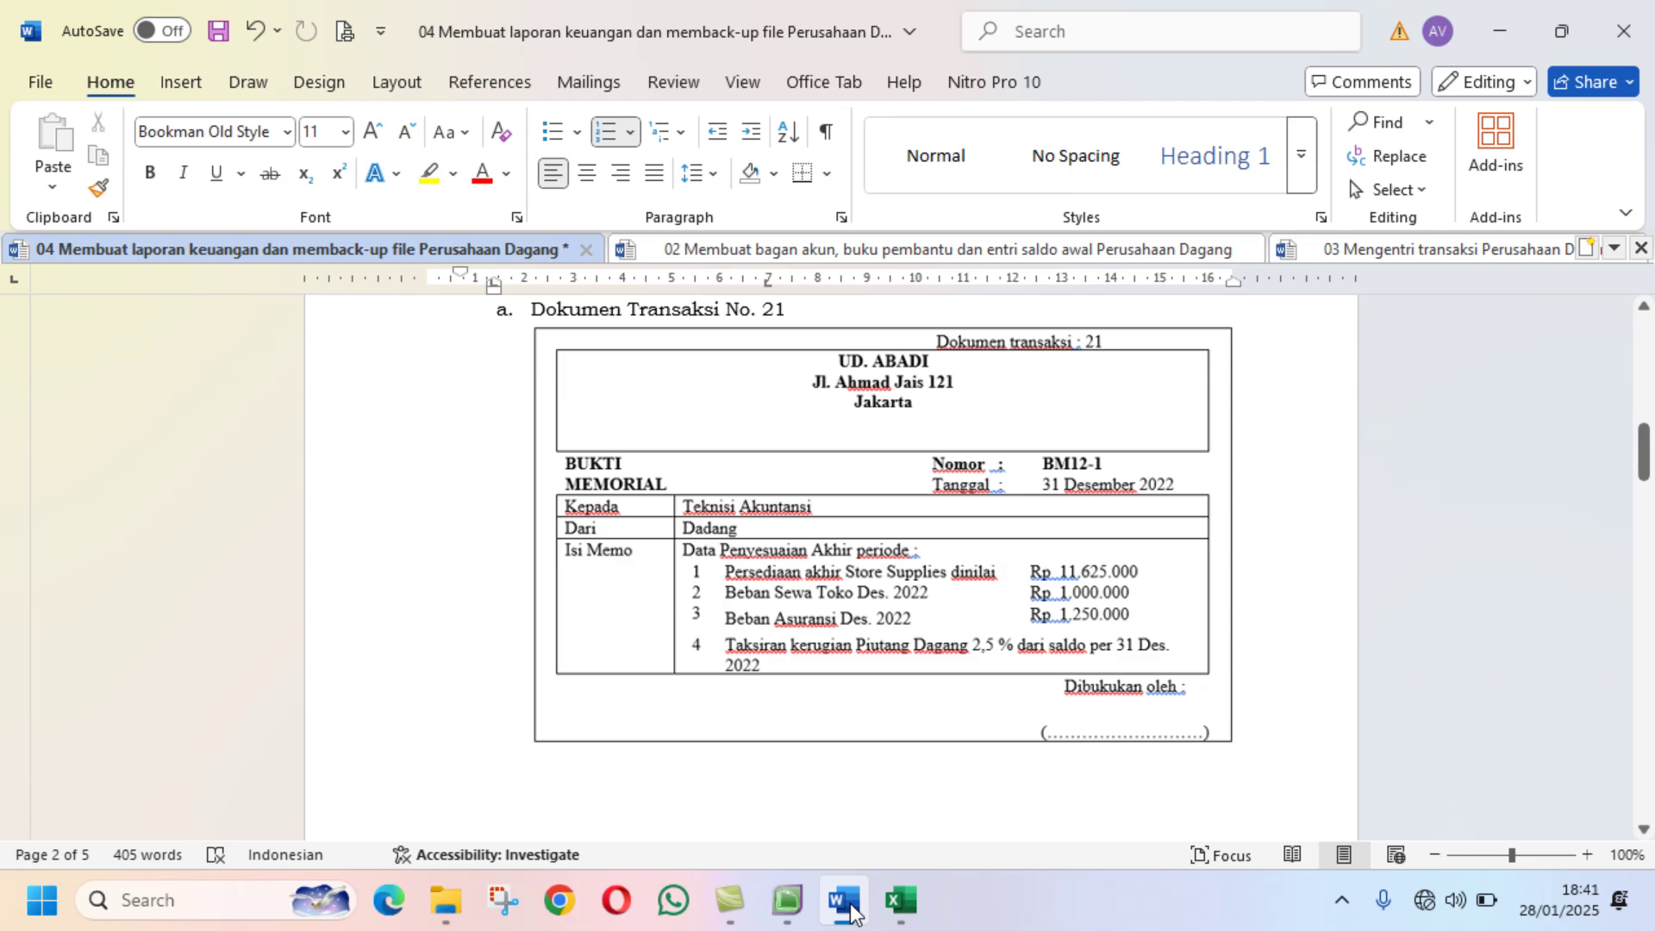
click(900, 901)
text(1)
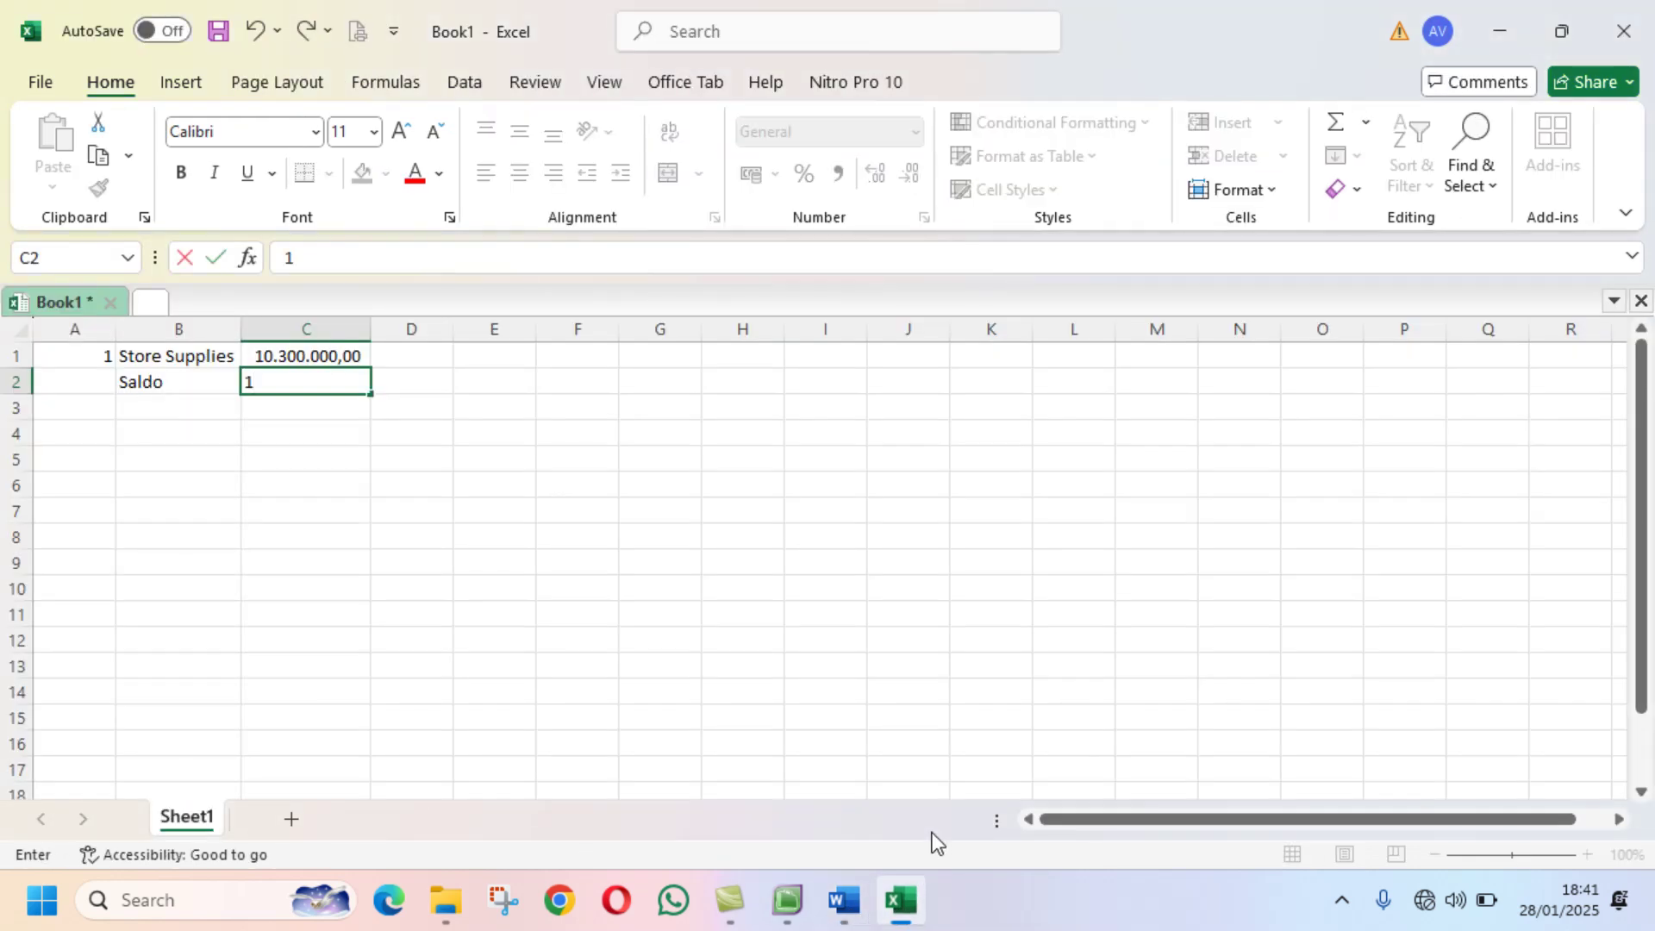
text(625000)
key(Return)
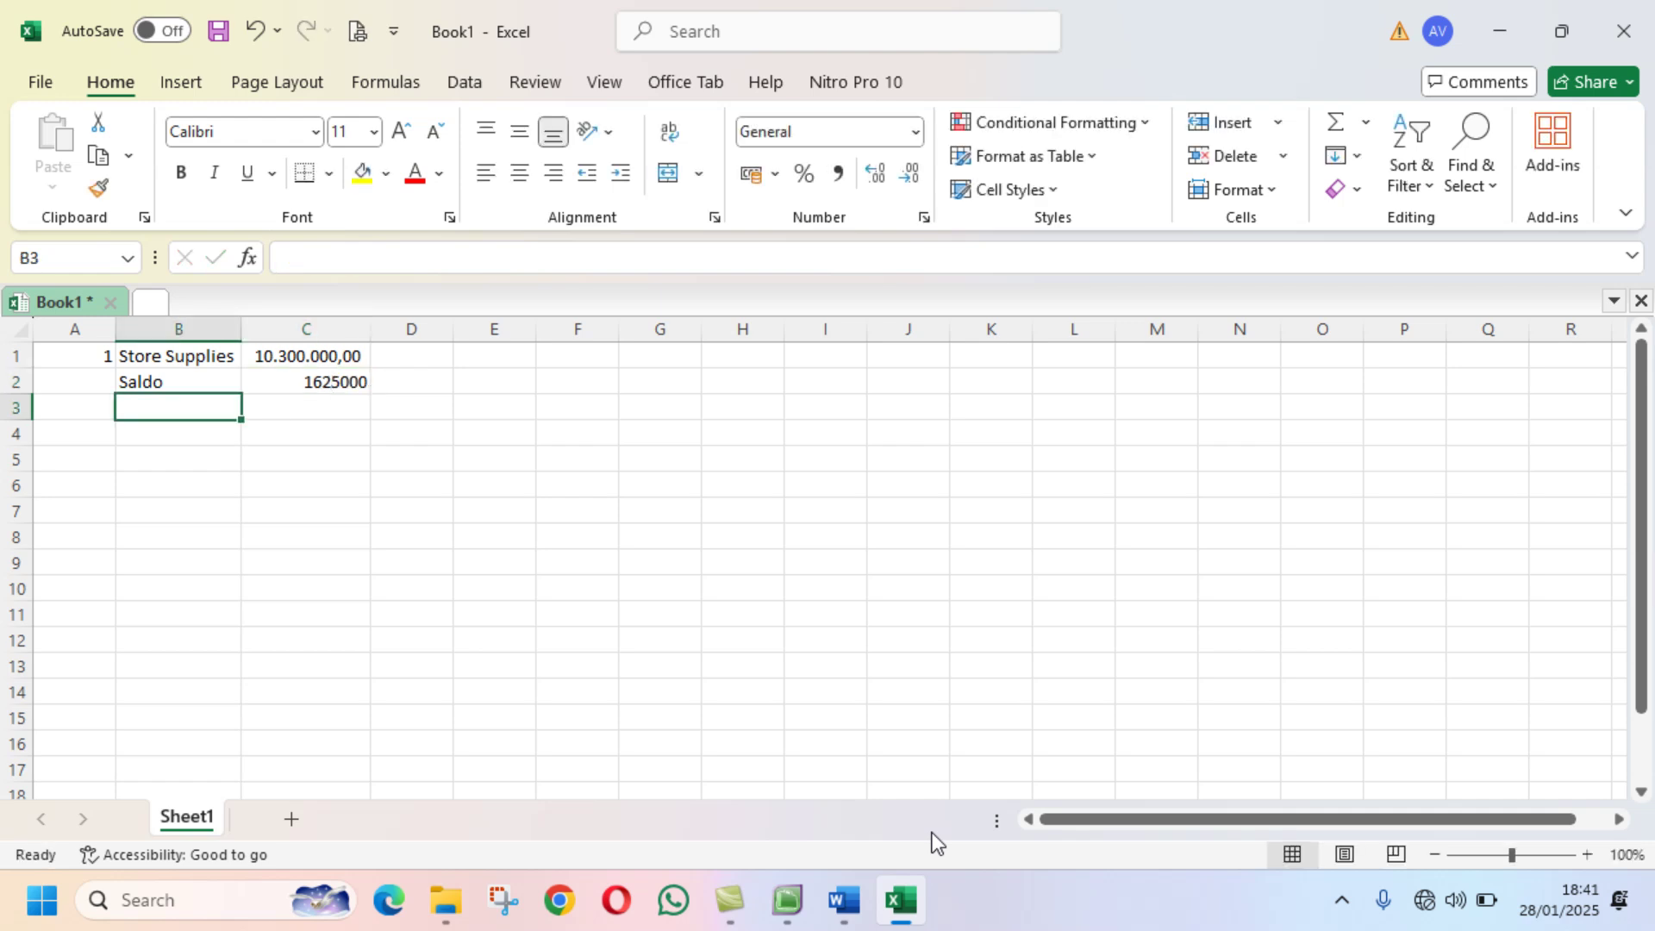
click(319, 382)
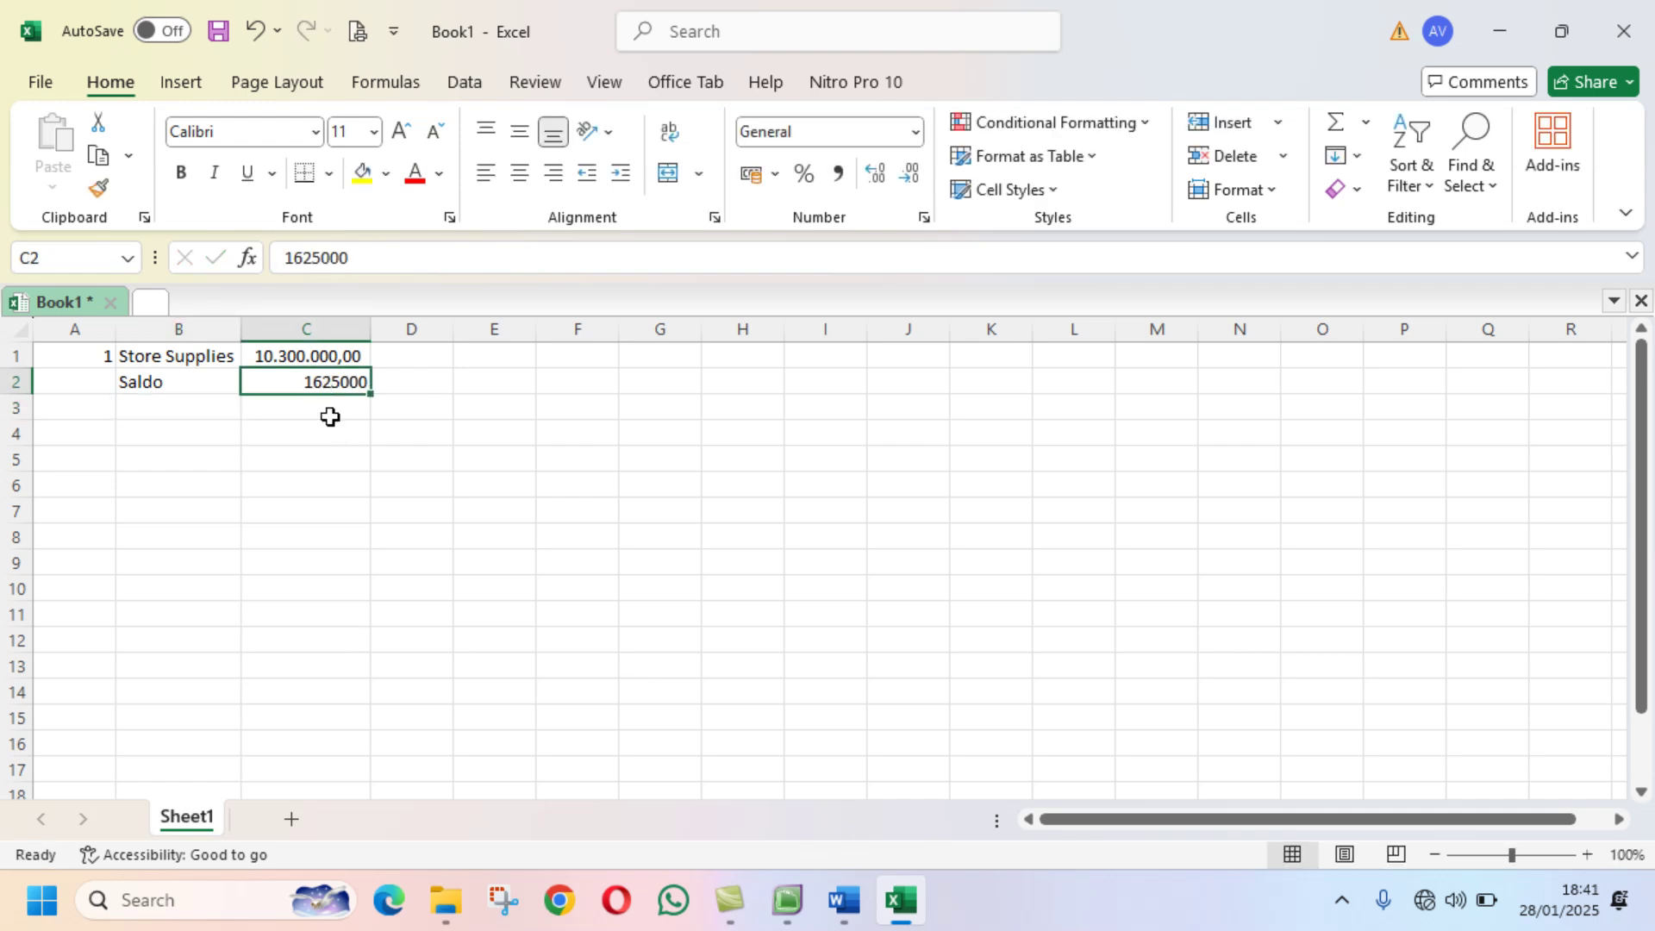
click(848, 906)
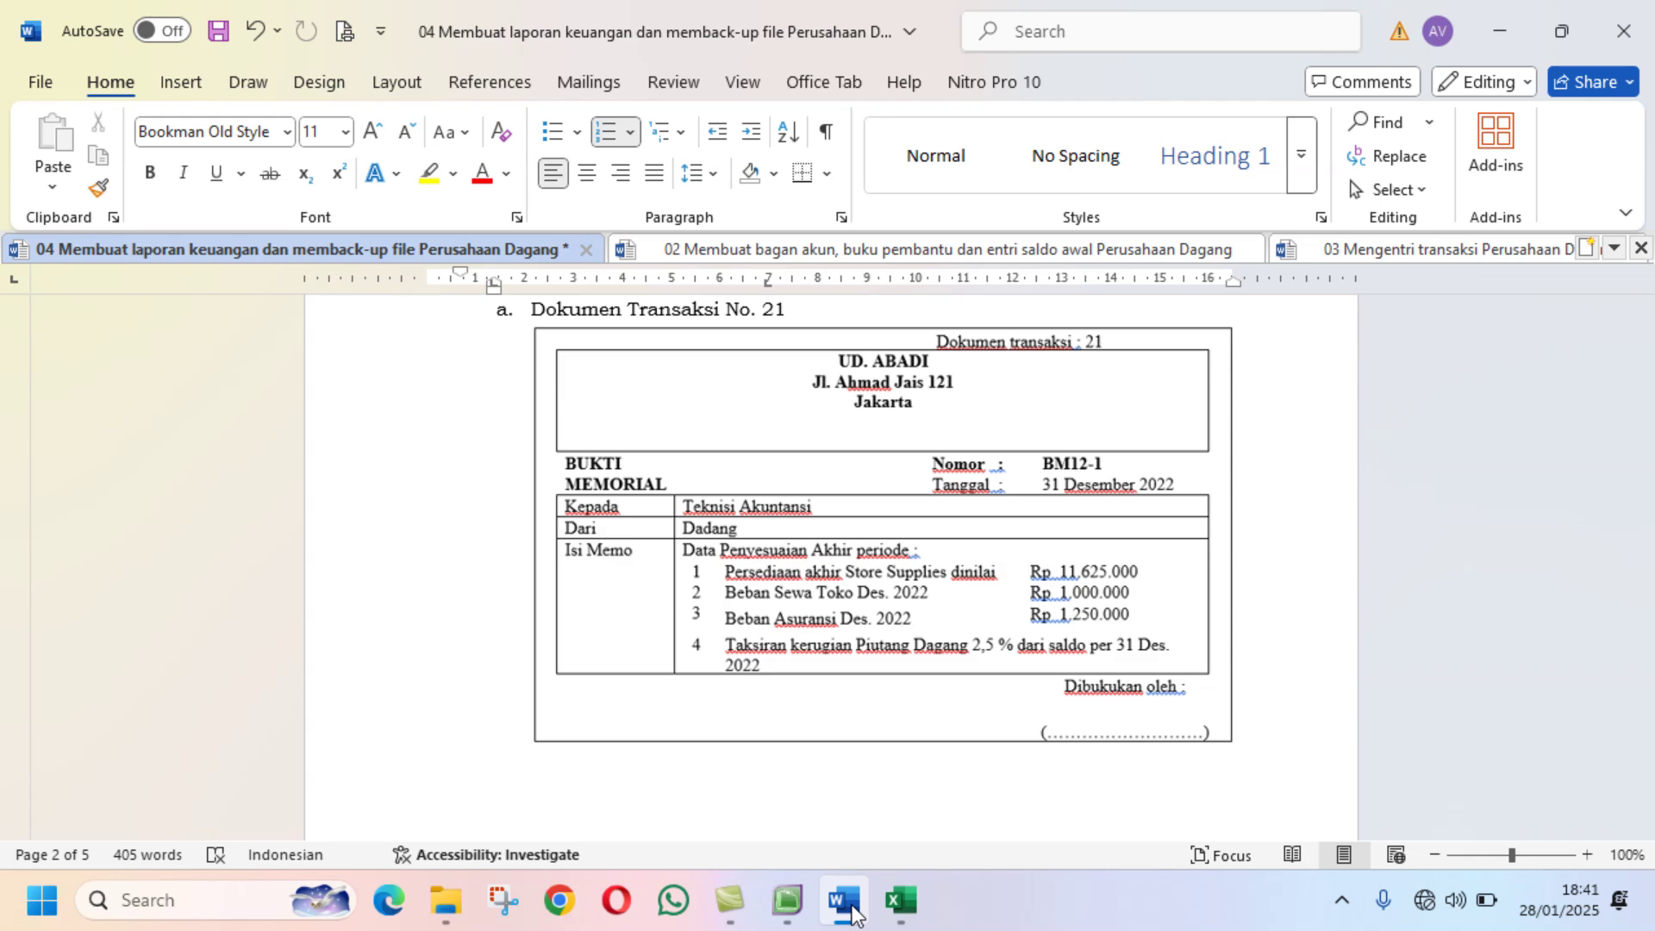
click(899, 901)
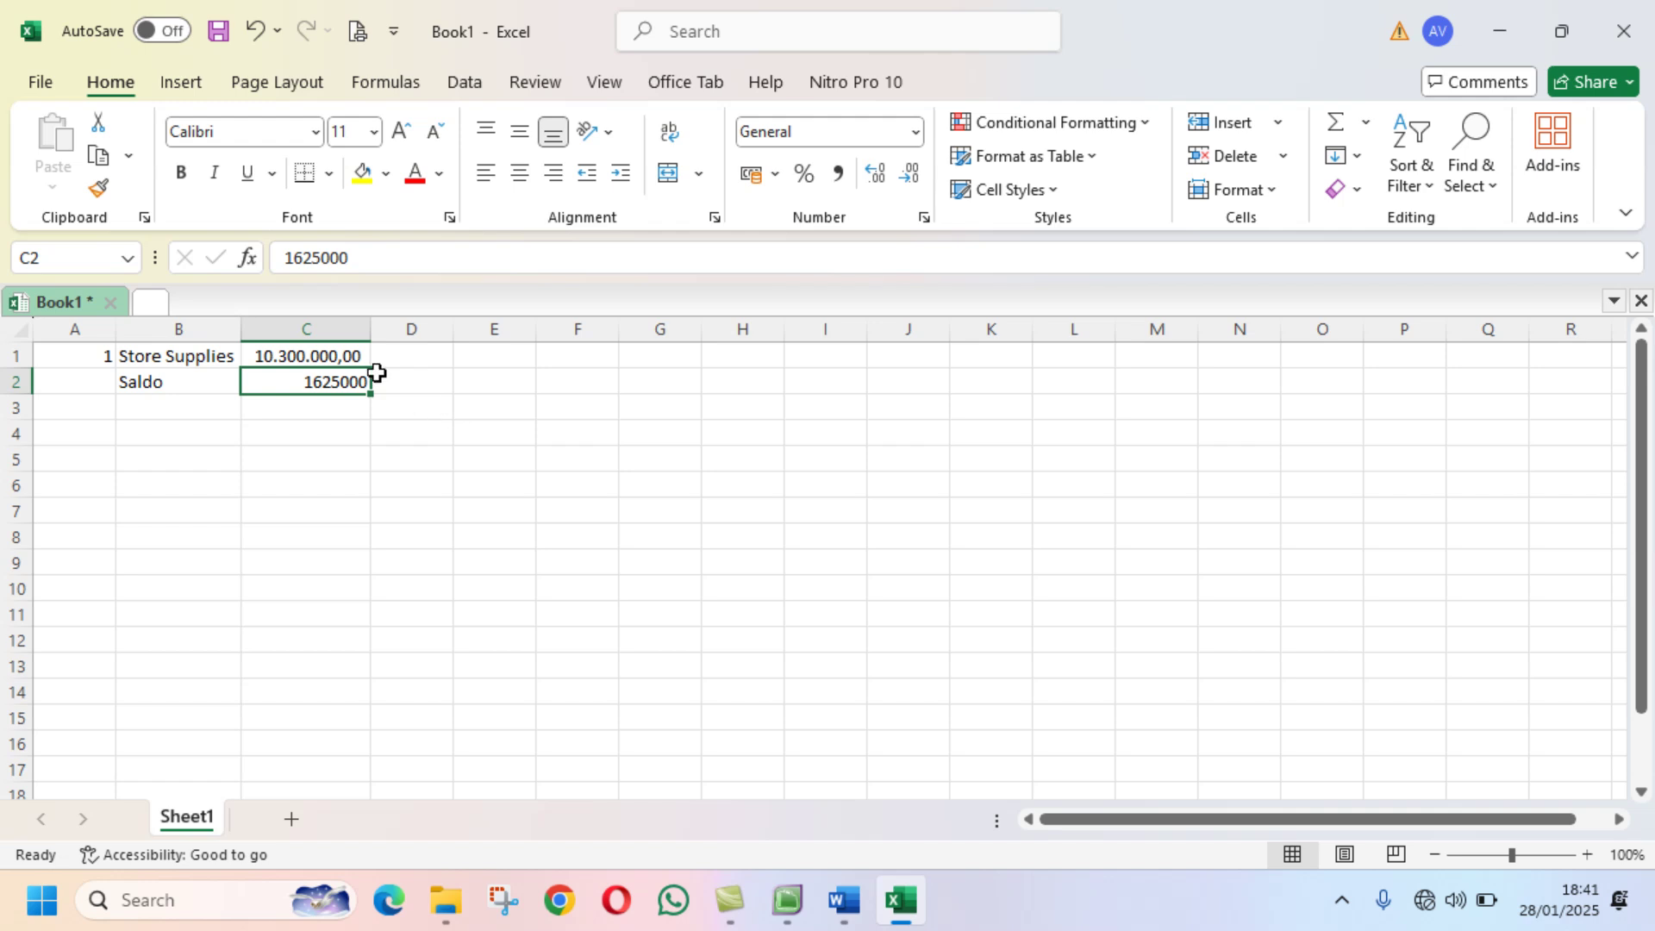
text(11)
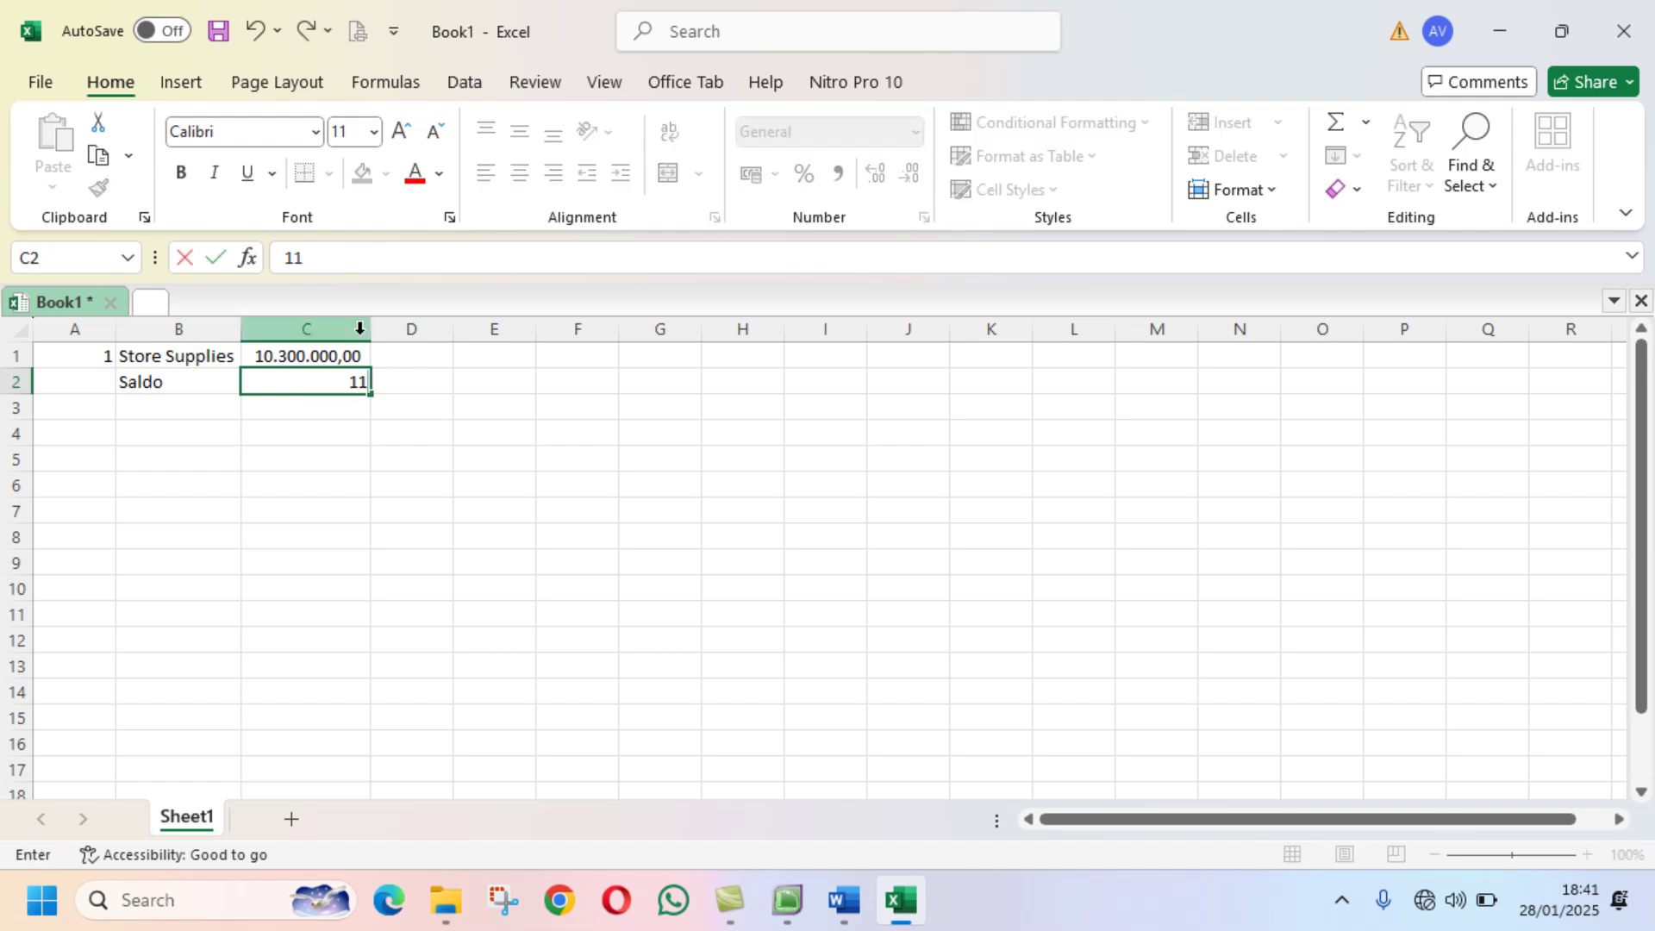
text(620000)
key(Return)
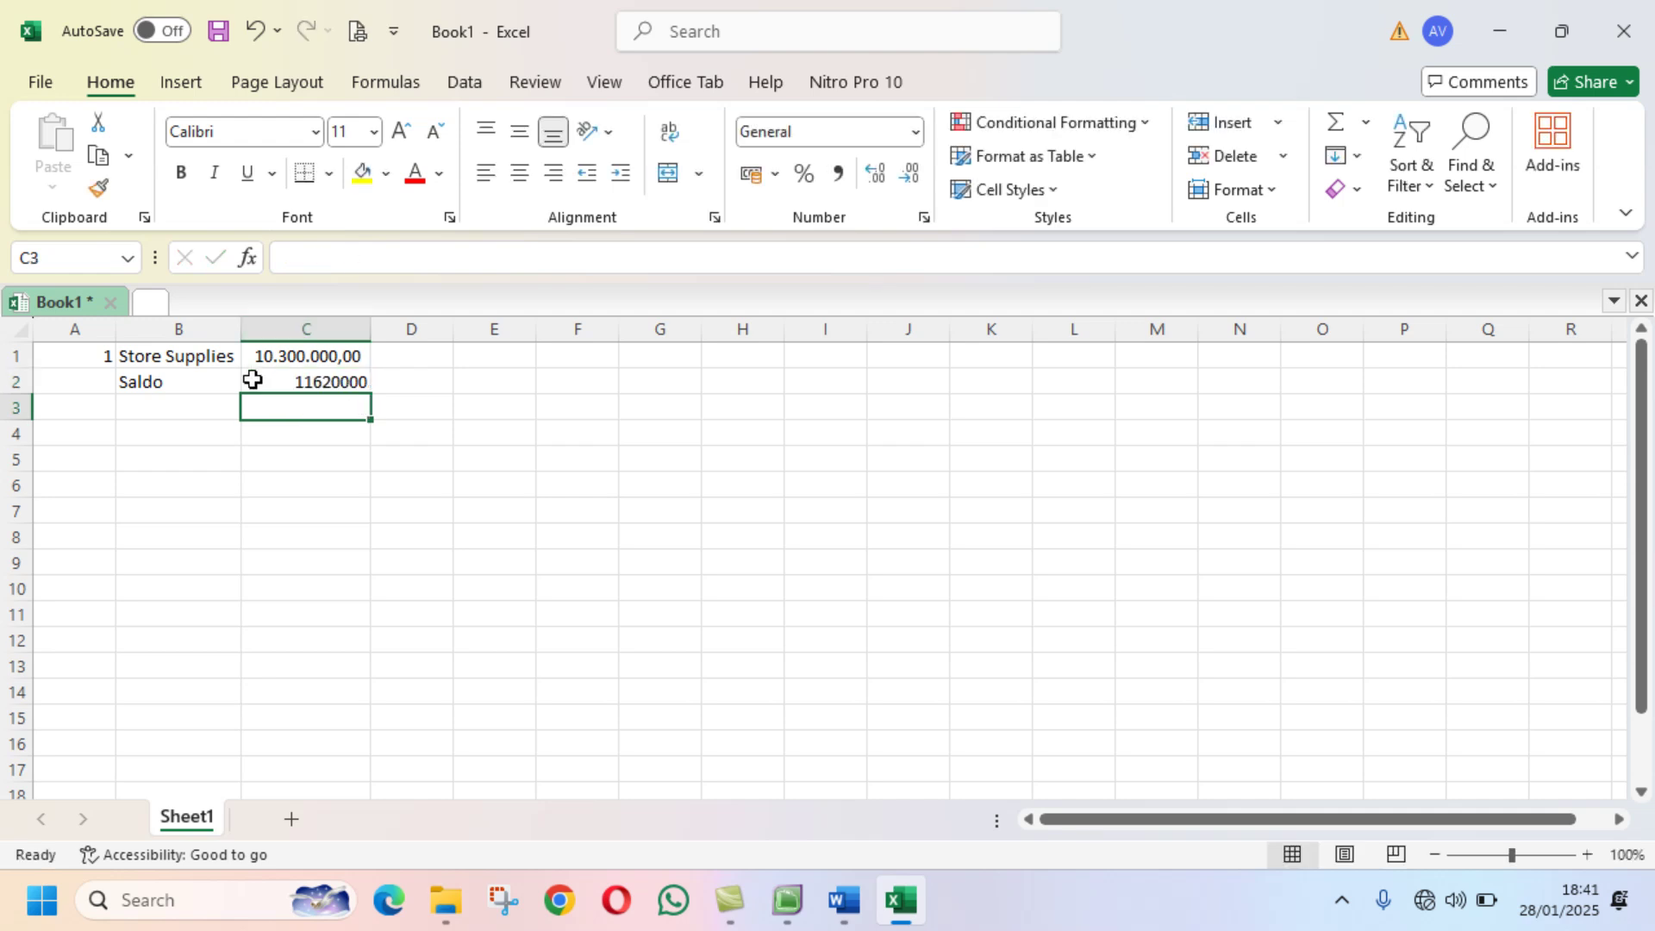
click(321, 379)
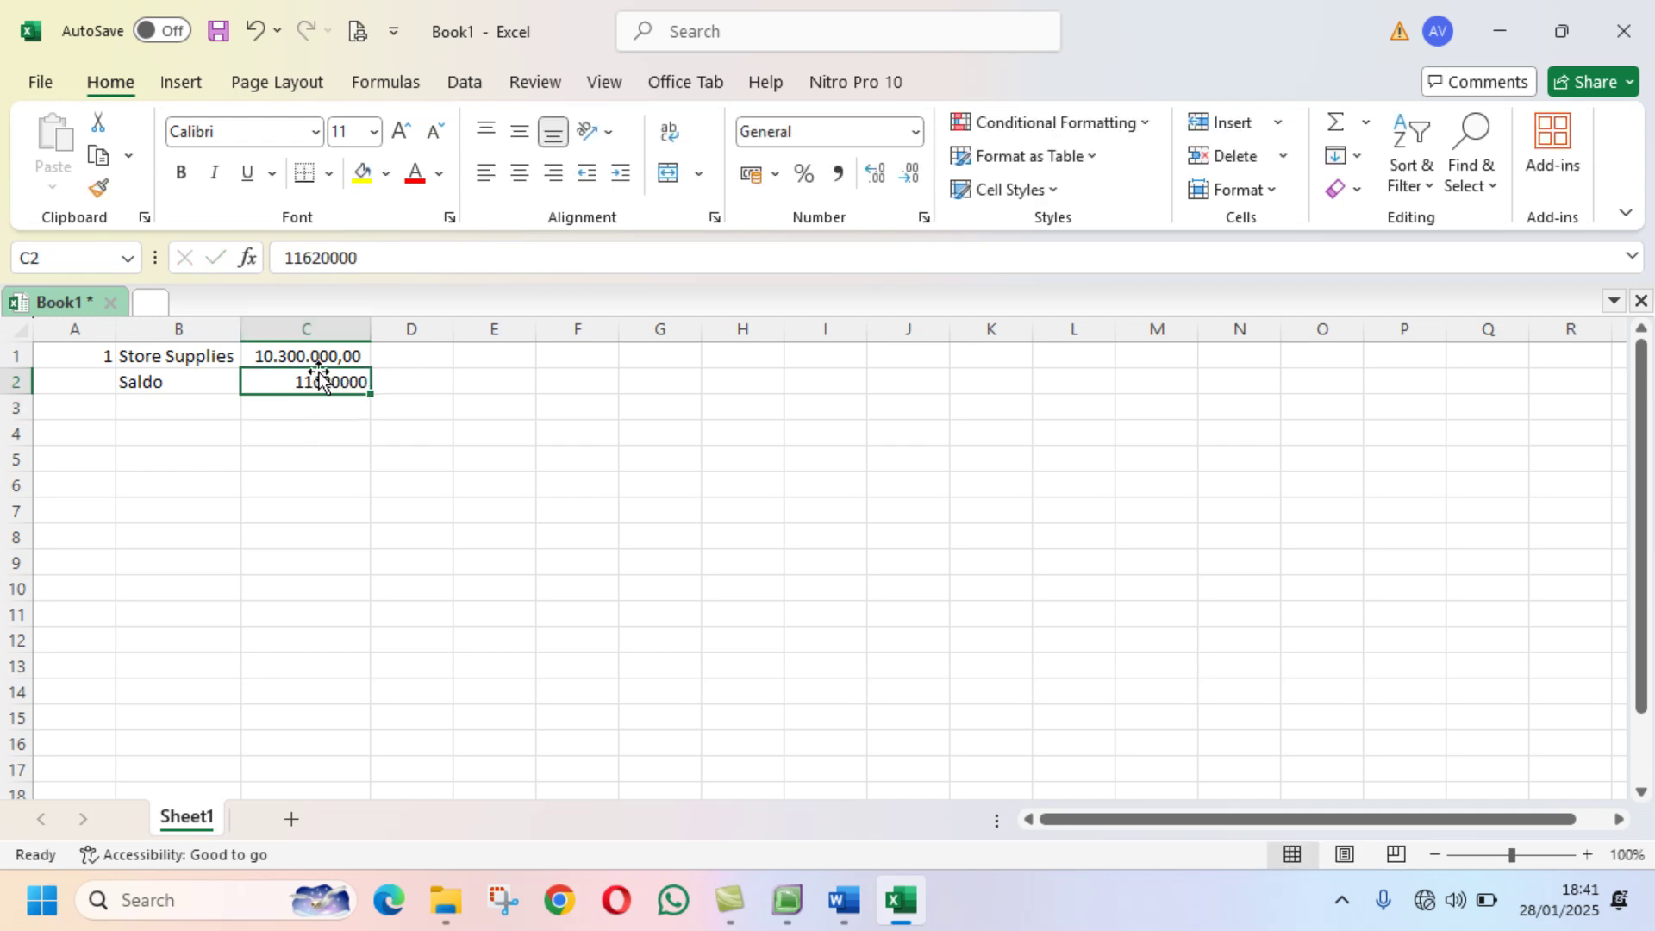
Step: Copy C1's accounting number format onto C2 with Format Painter
click(97, 188)
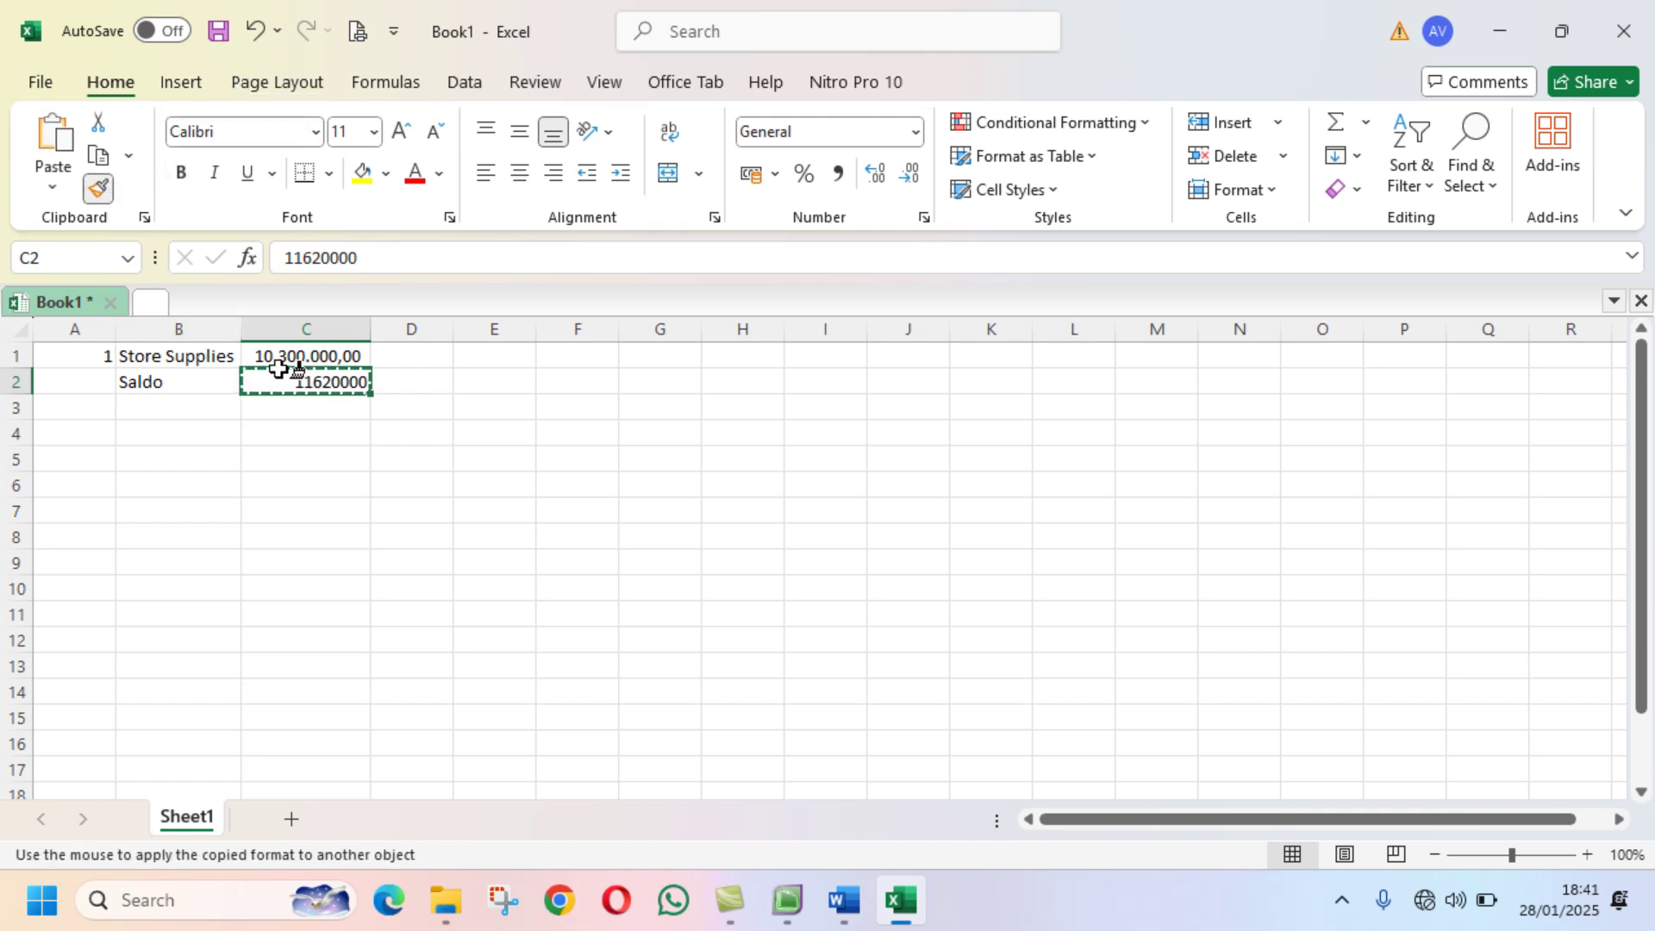
click(298, 374)
click(296, 348)
click(98, 188)
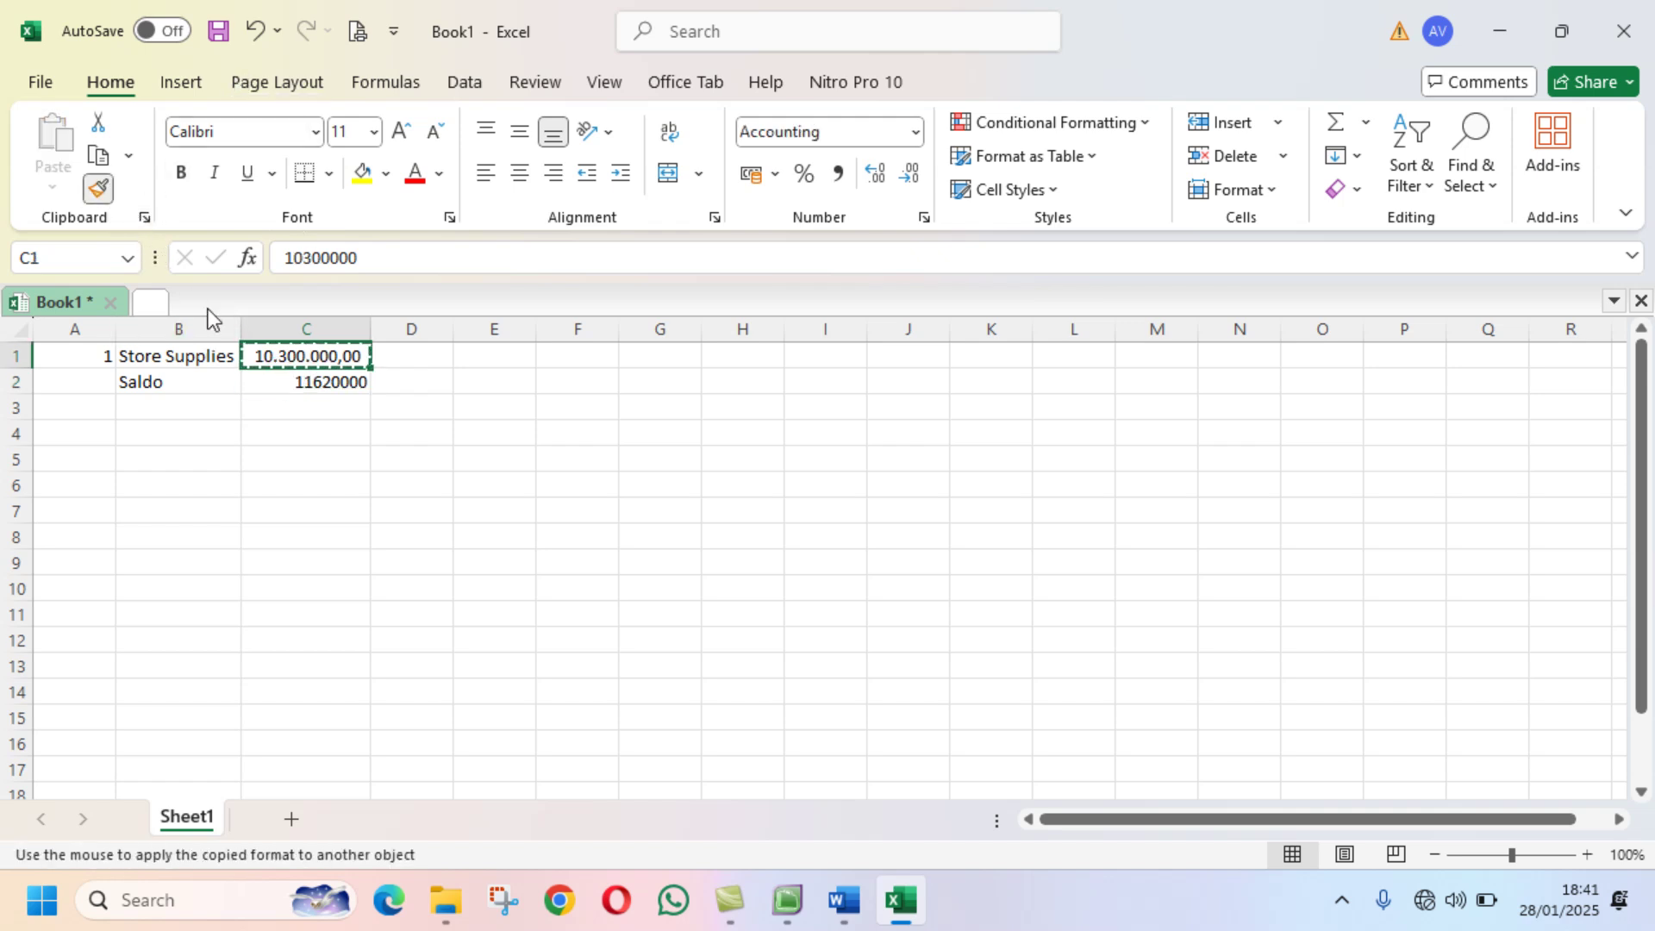
click(289, 382)
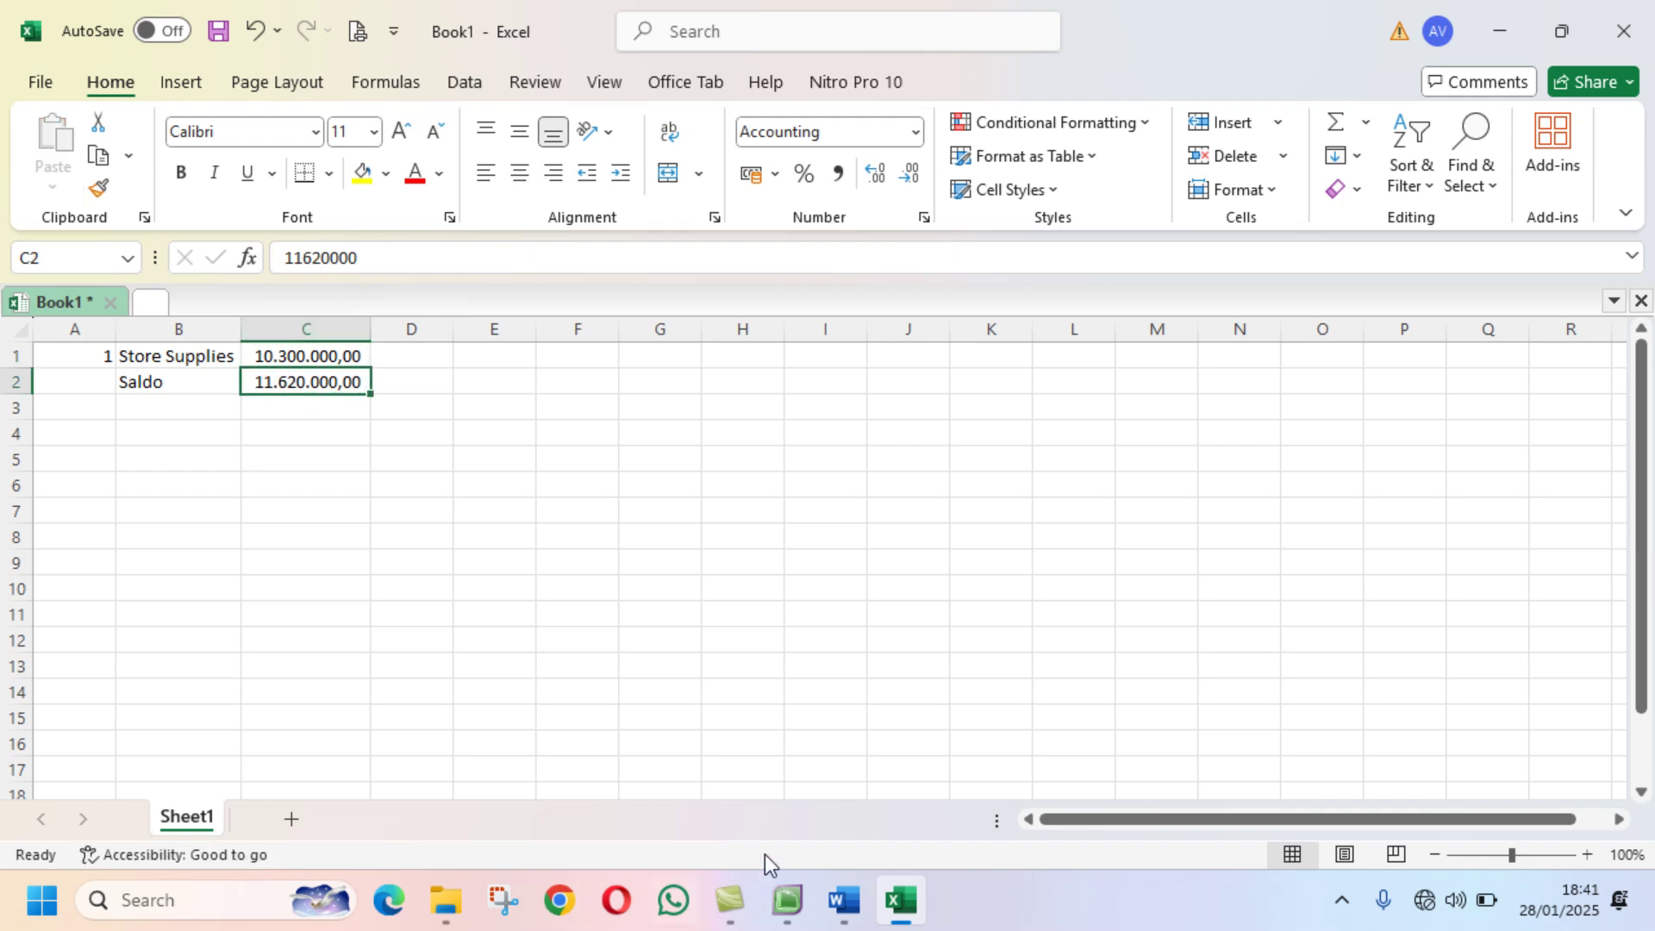
Step: Correct C2's amount to 11625000 after rechecking the memo figures
click(852, 916)
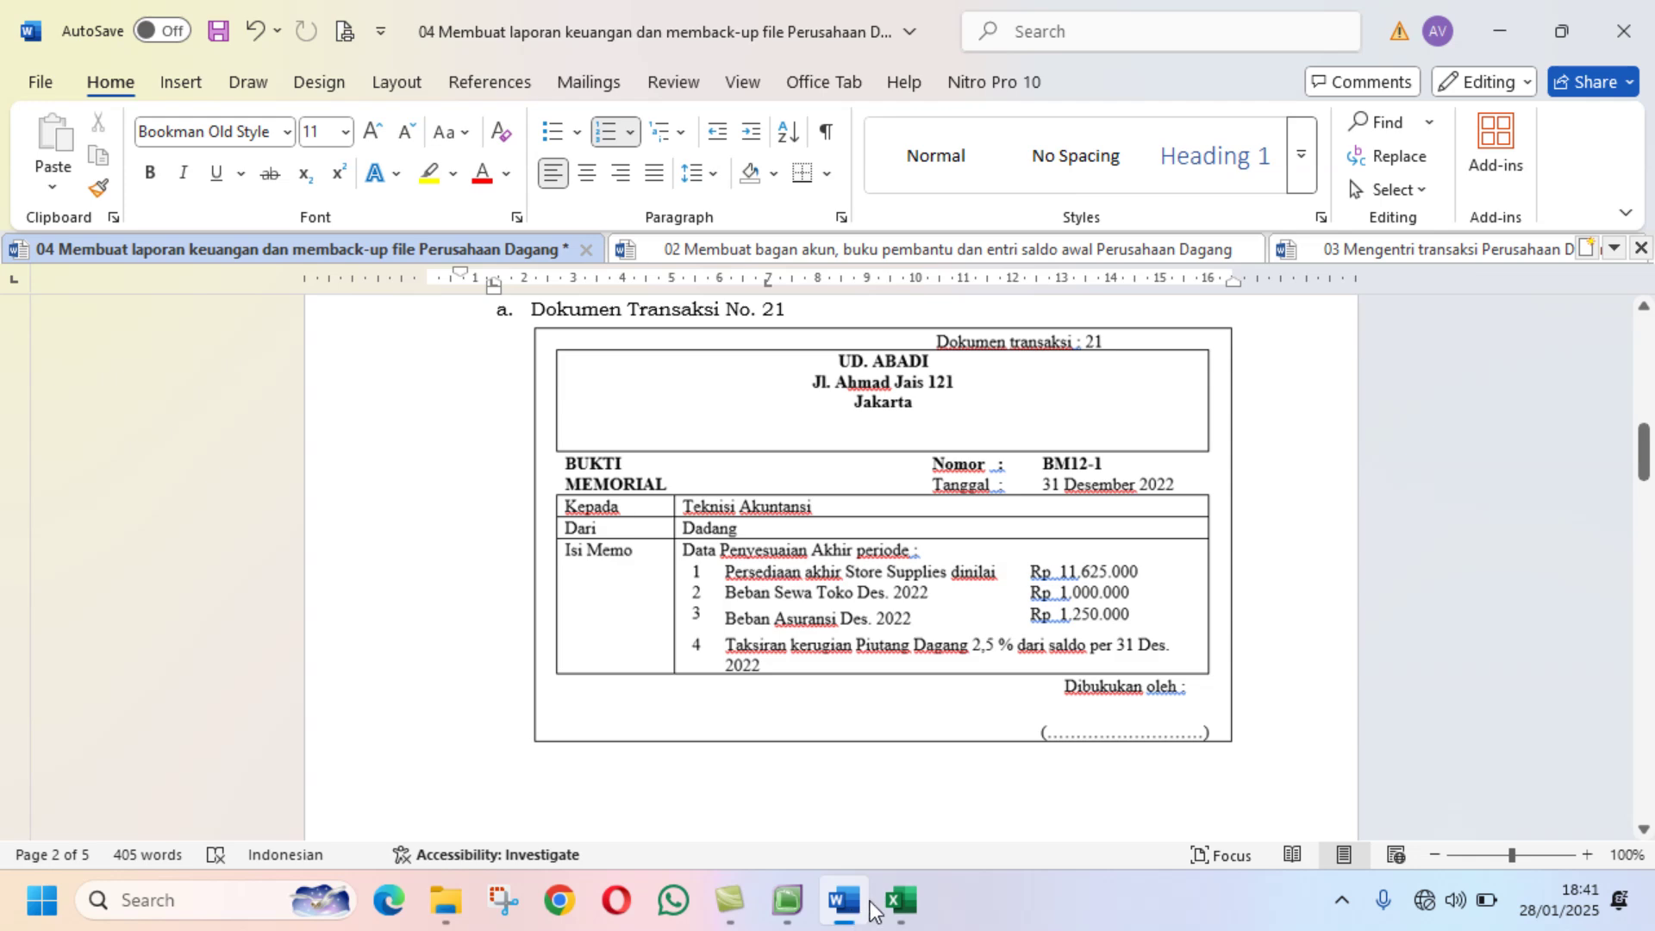
click(899, 902)
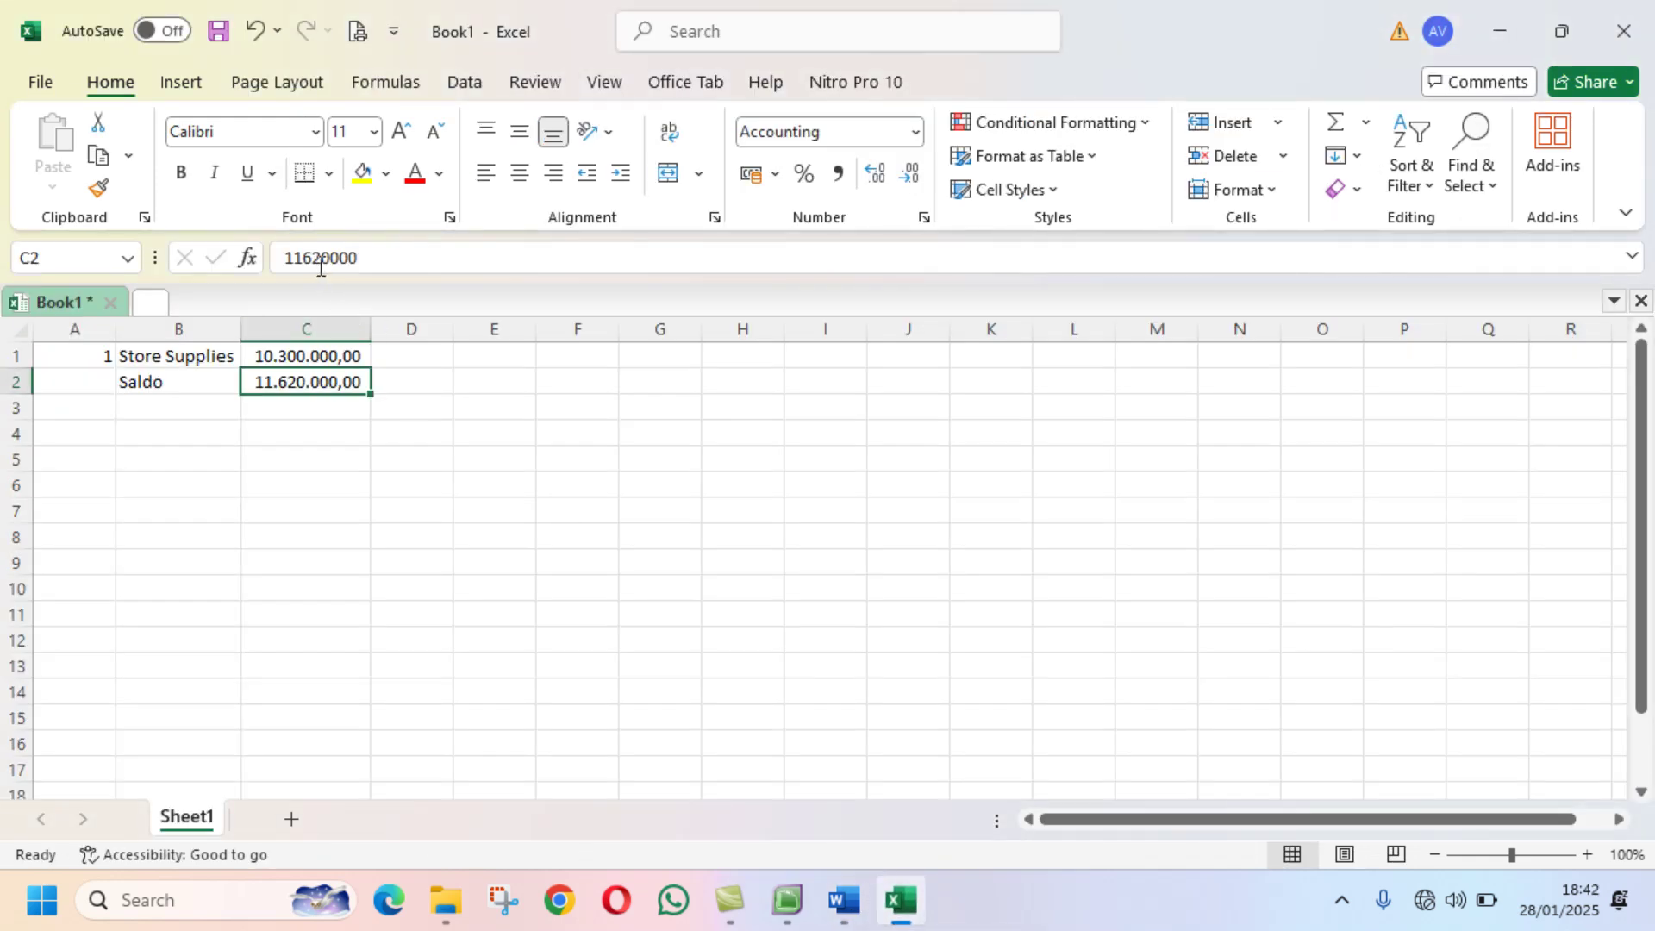
drag(322, 263, 331, 272)
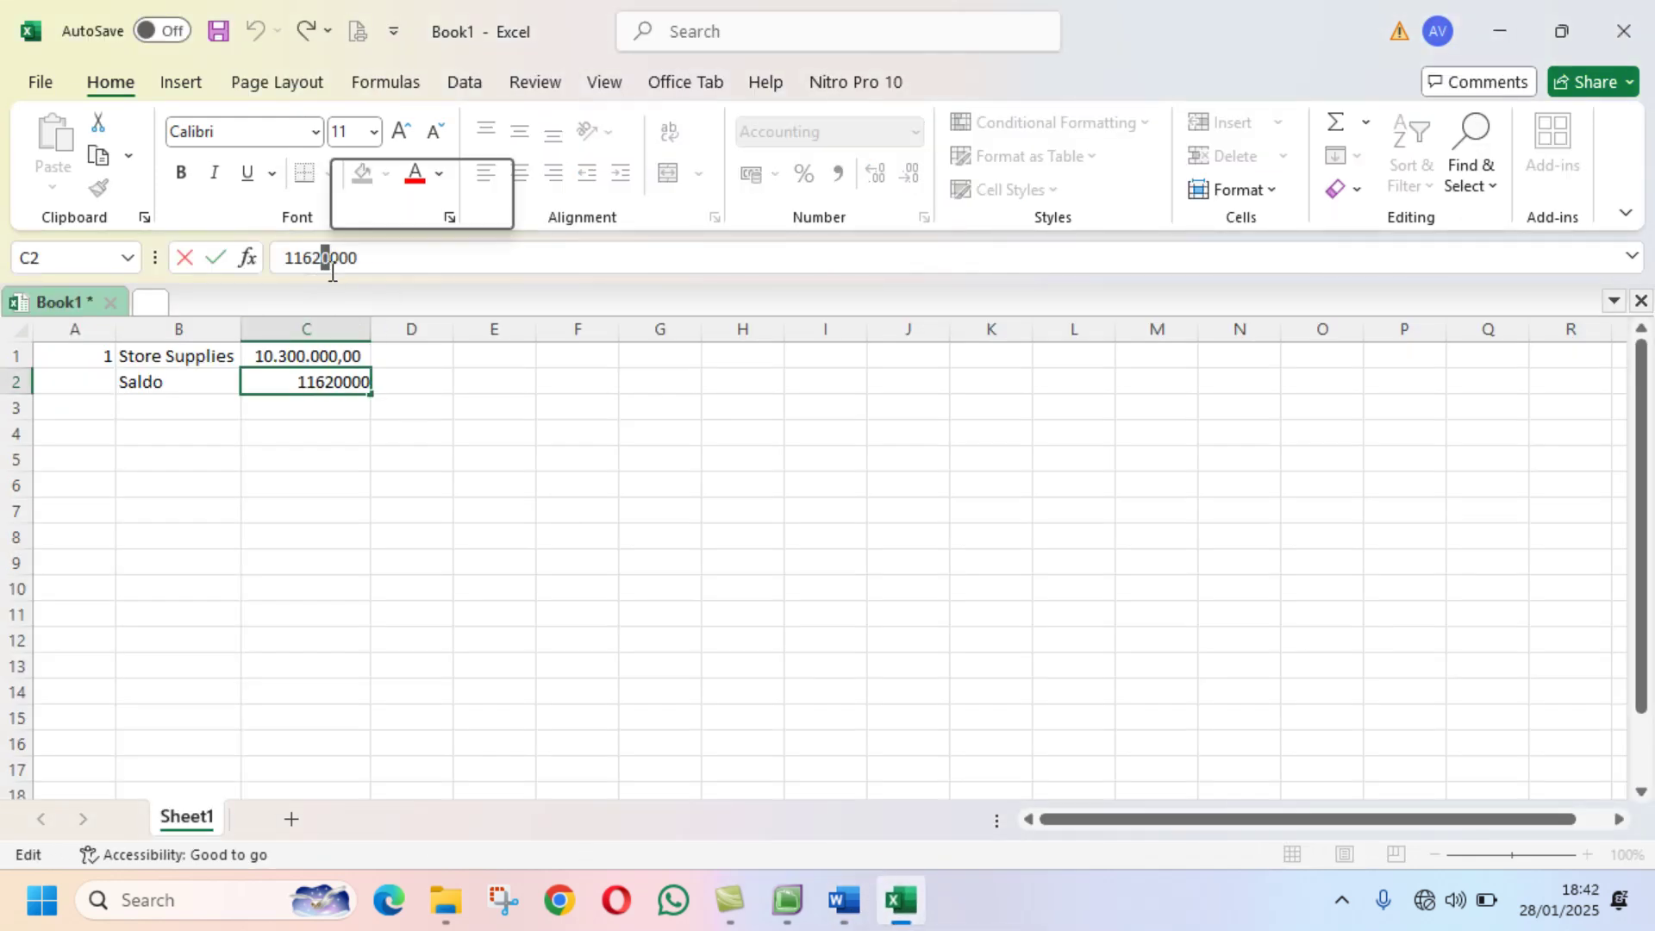
text(5)
key(Return)
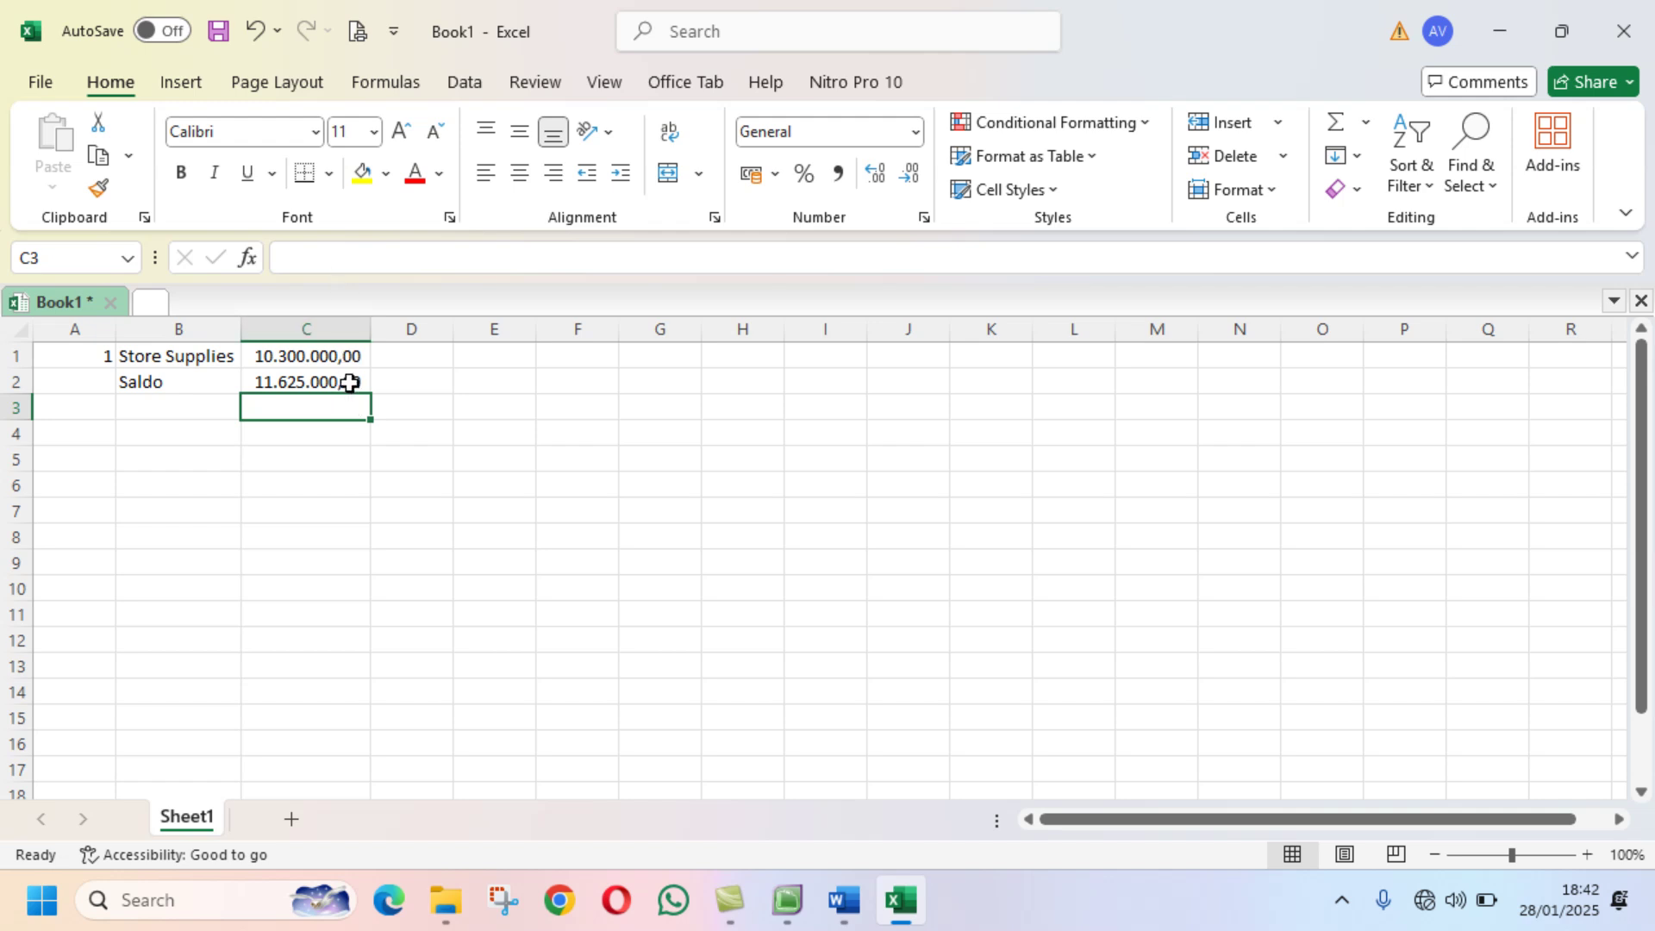
click(350, 381)
click(375, 257)
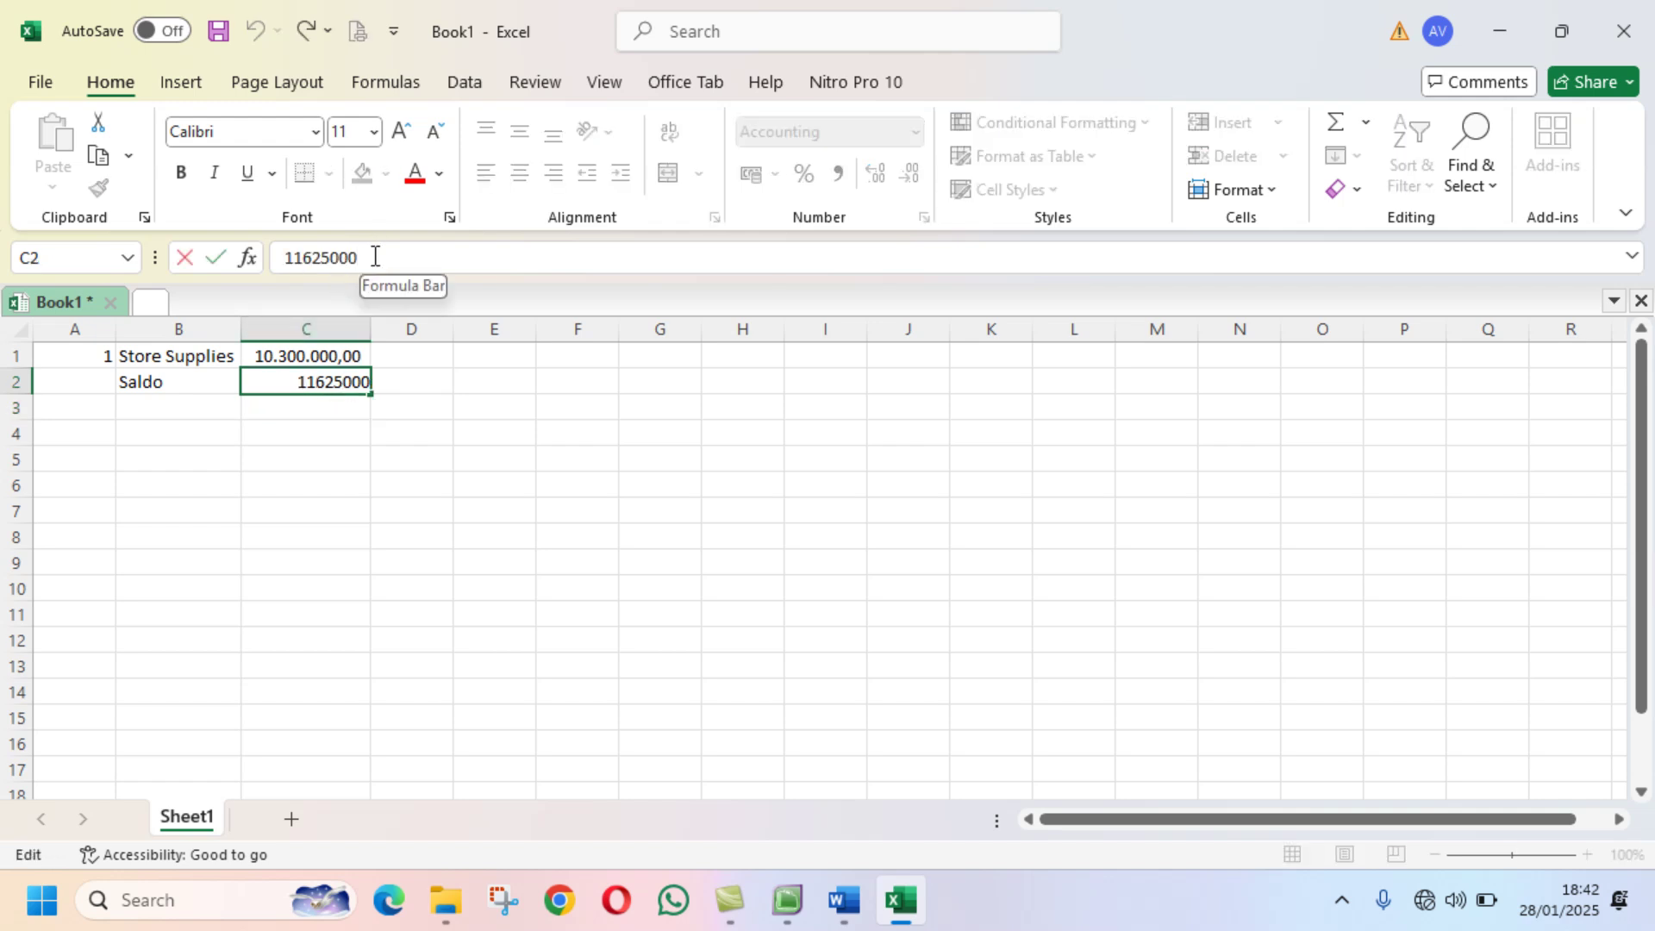
key(BackSpace)
key(Return)
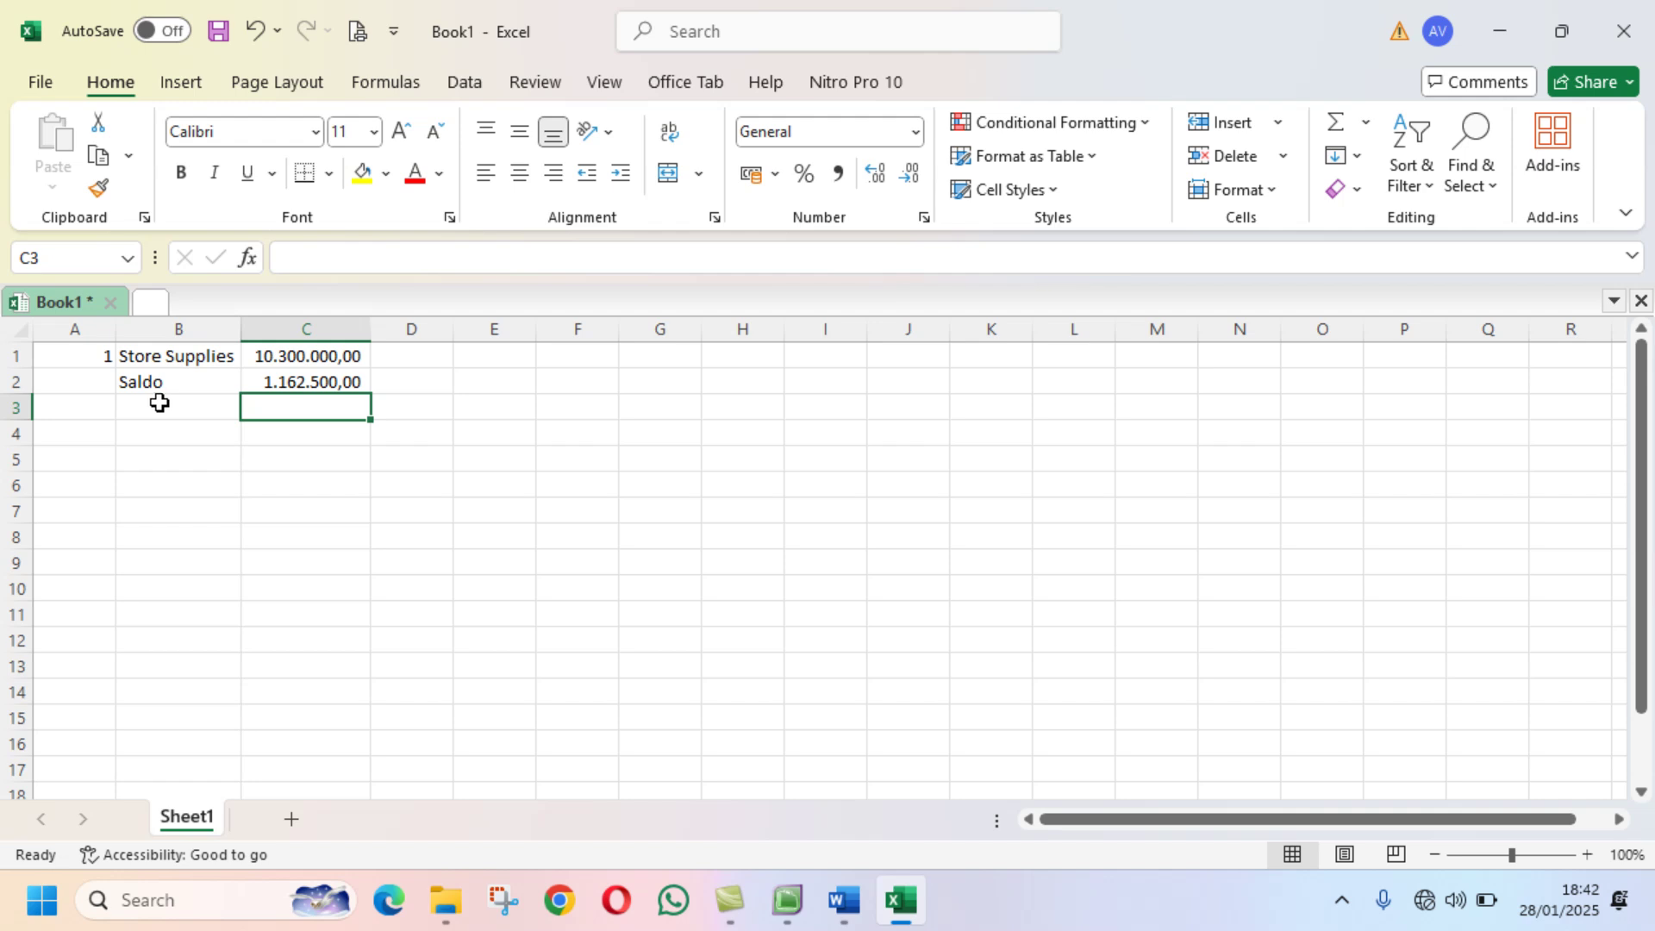
Step: Label B3 'Store Supplies Exp.' and widen column B to fit it
click(160, 402)
text(B)
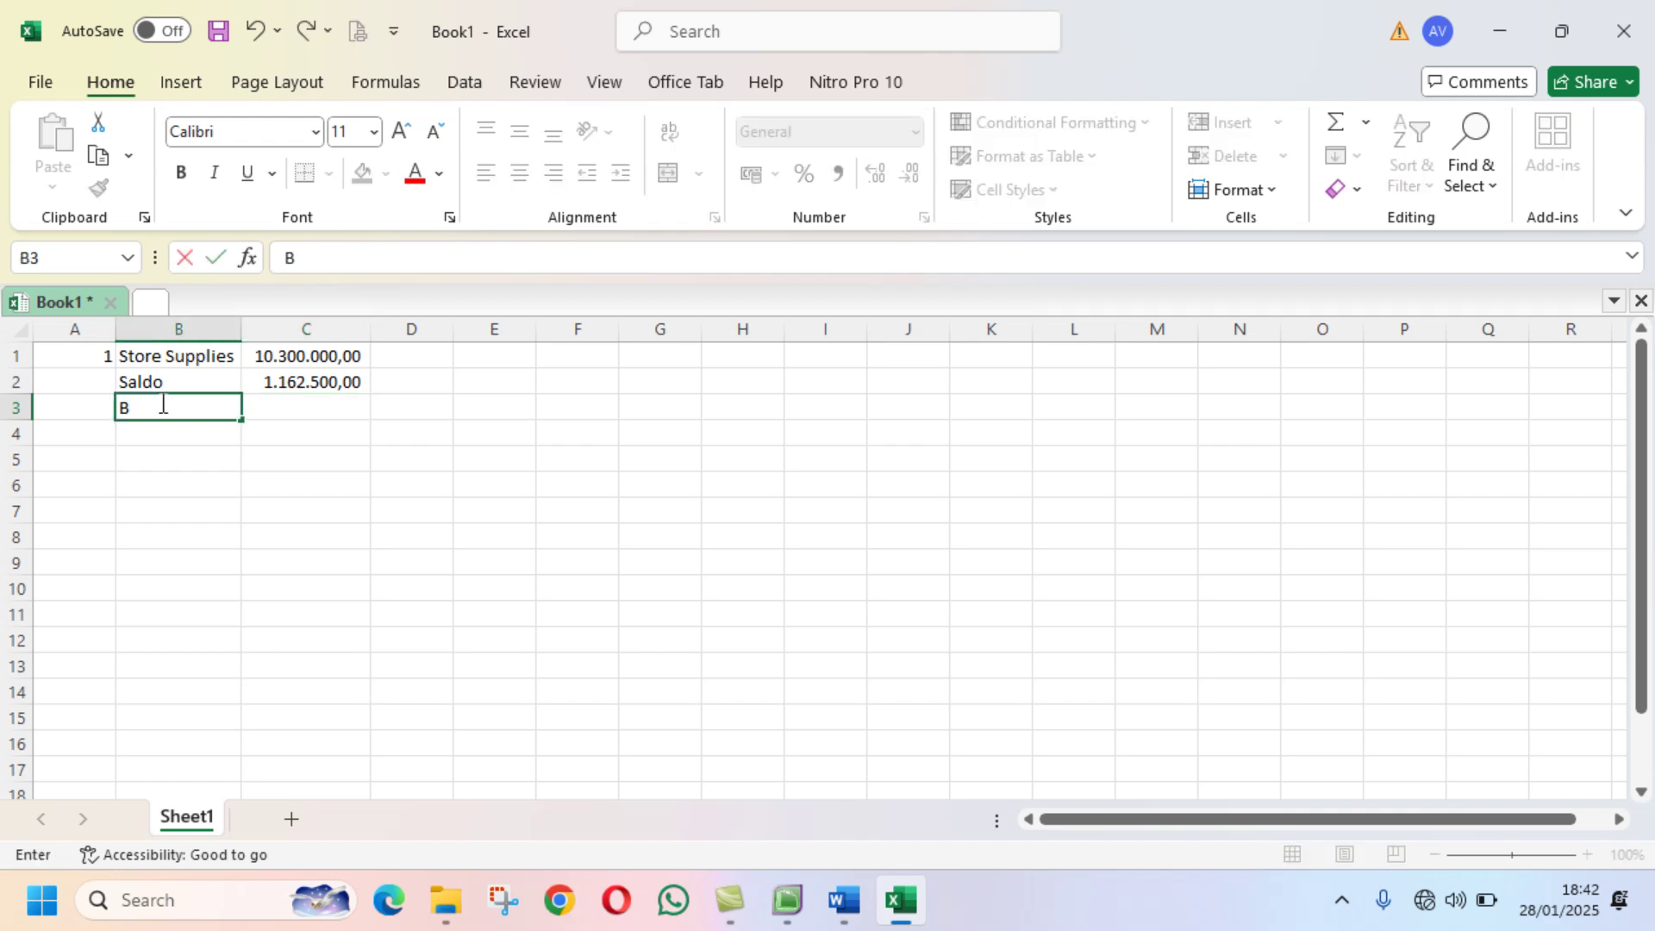
key(BackSpace)
text(Stot)
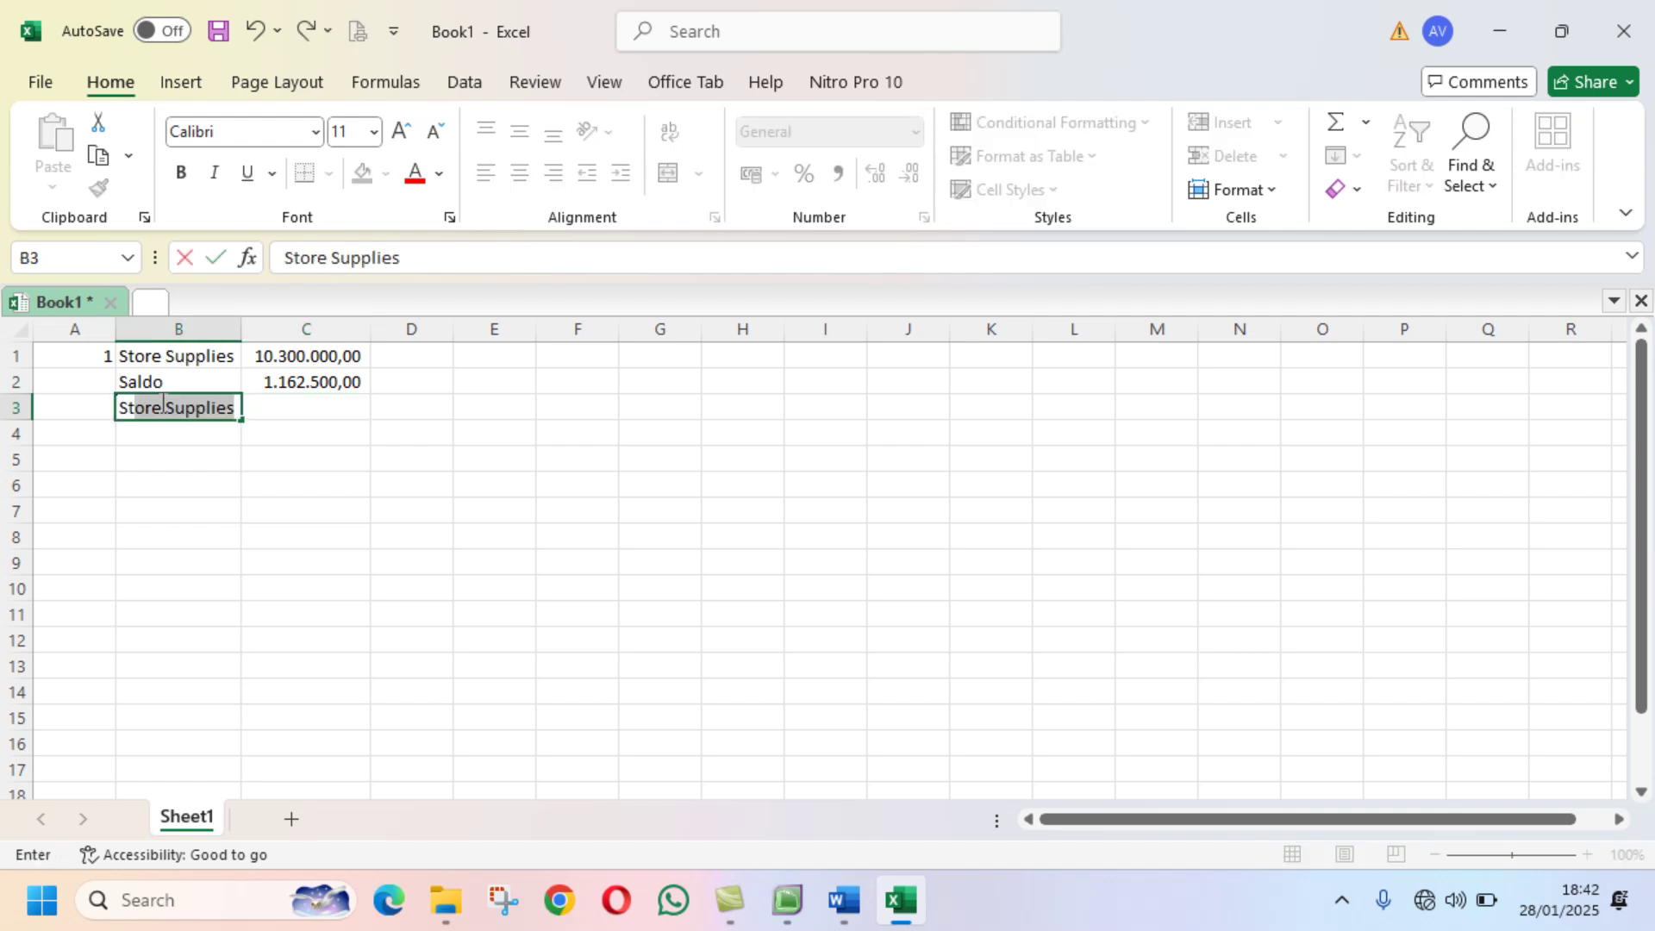
text(e)
key(BackSpace)
key(BackSpace)
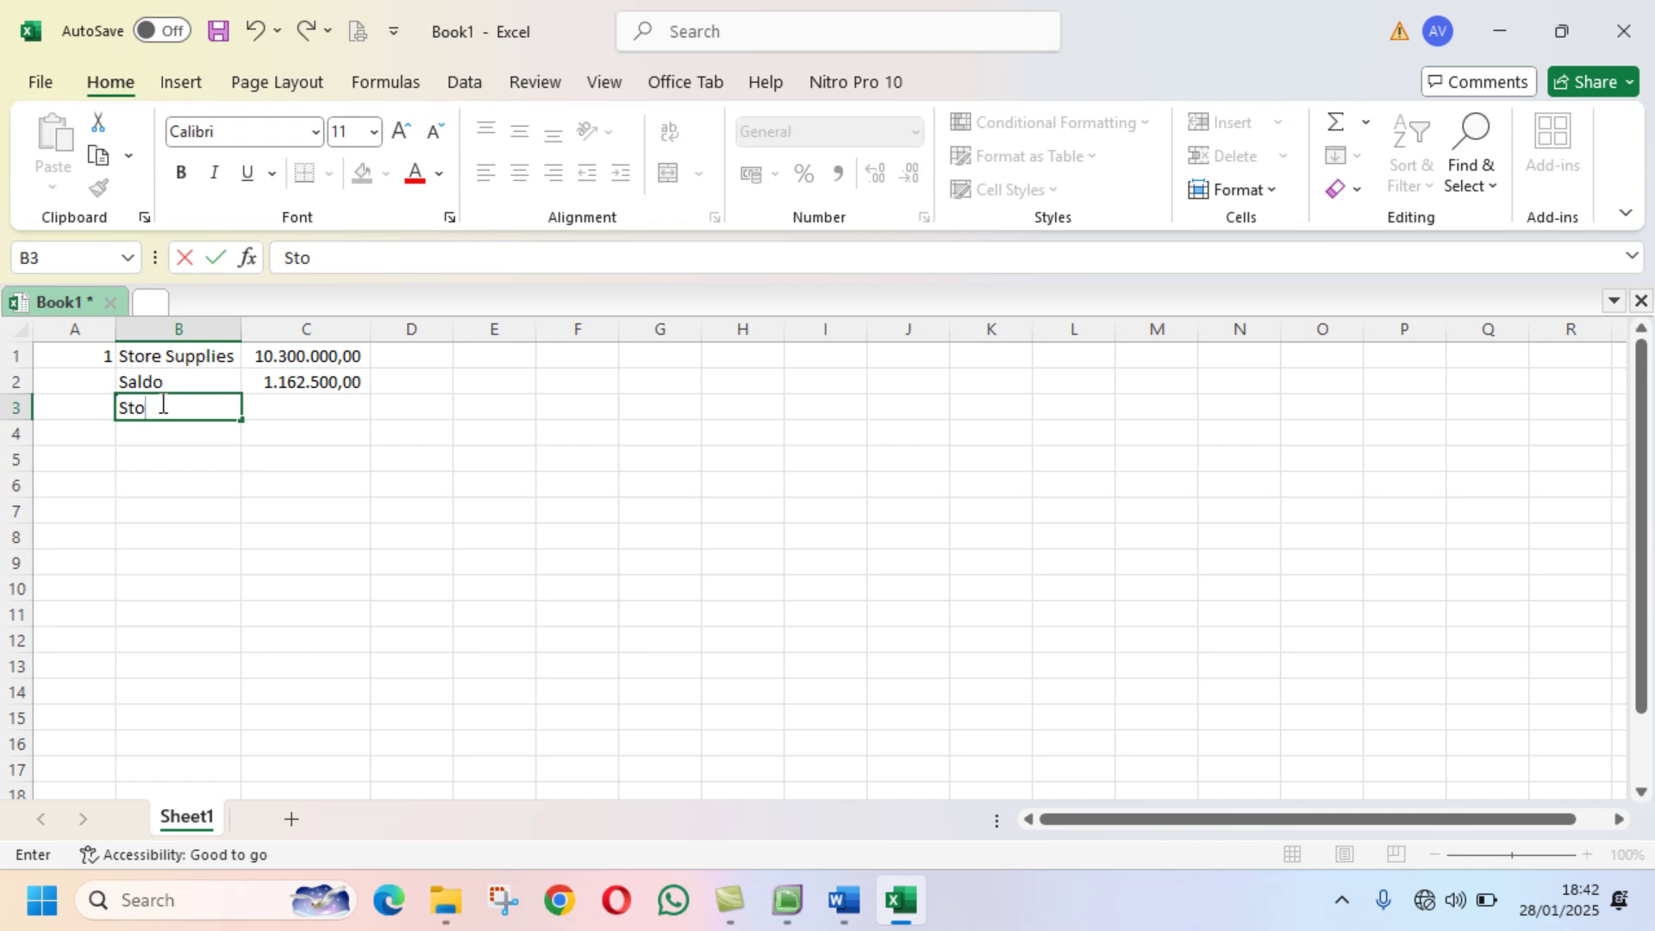
text(re)
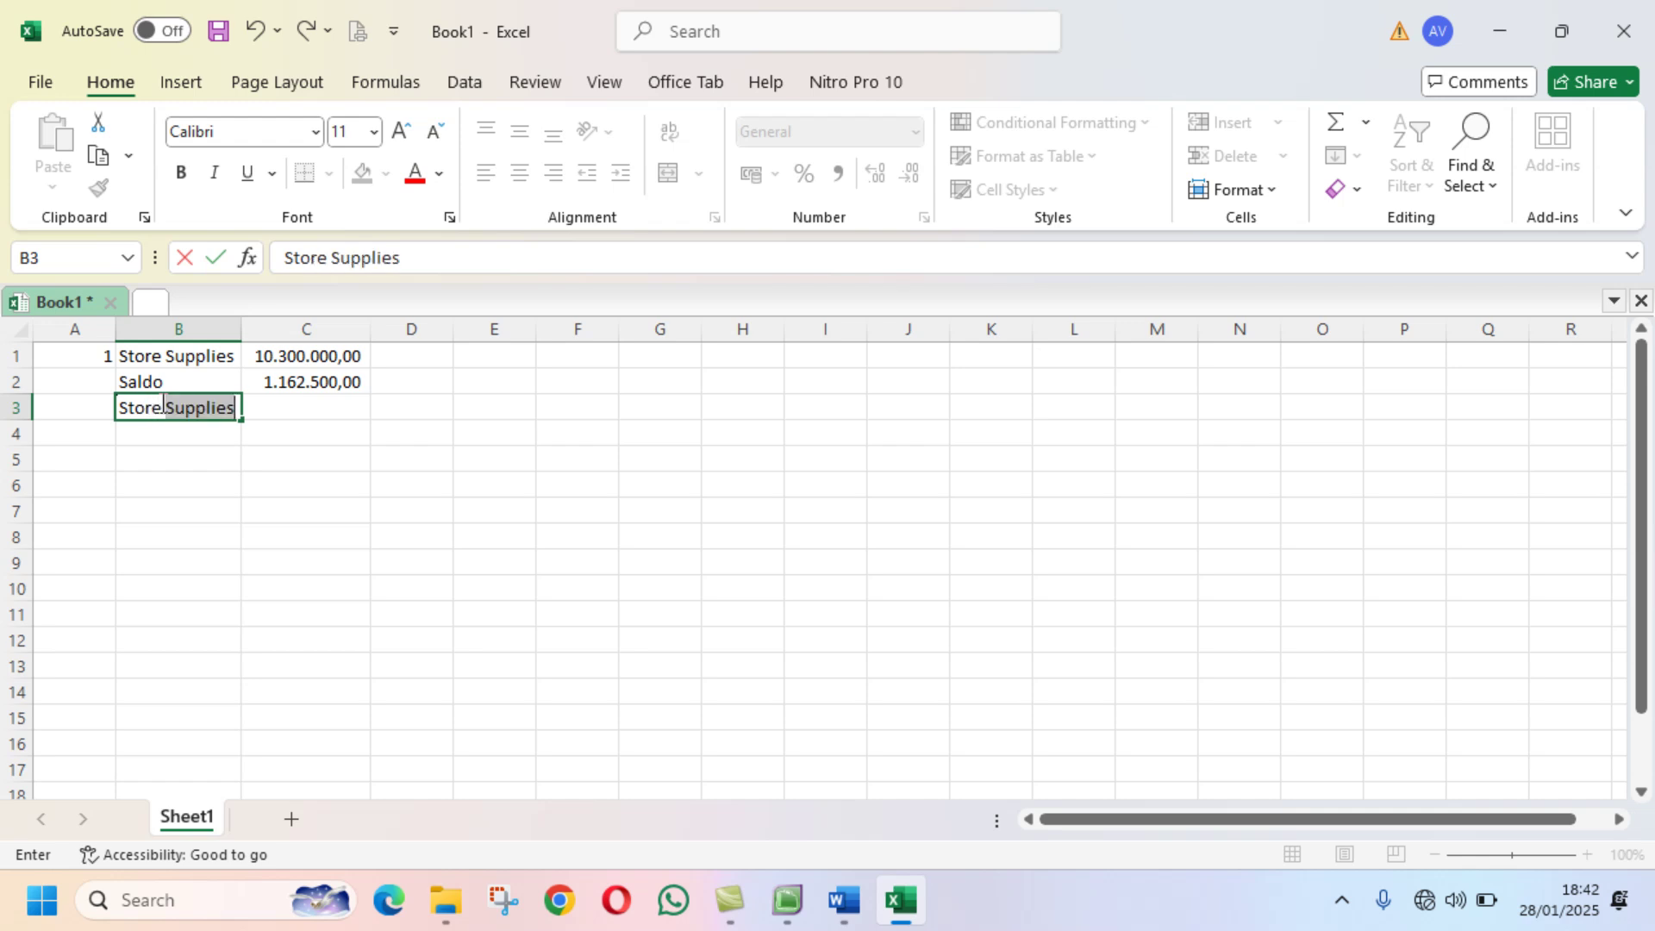
click(504, 265)
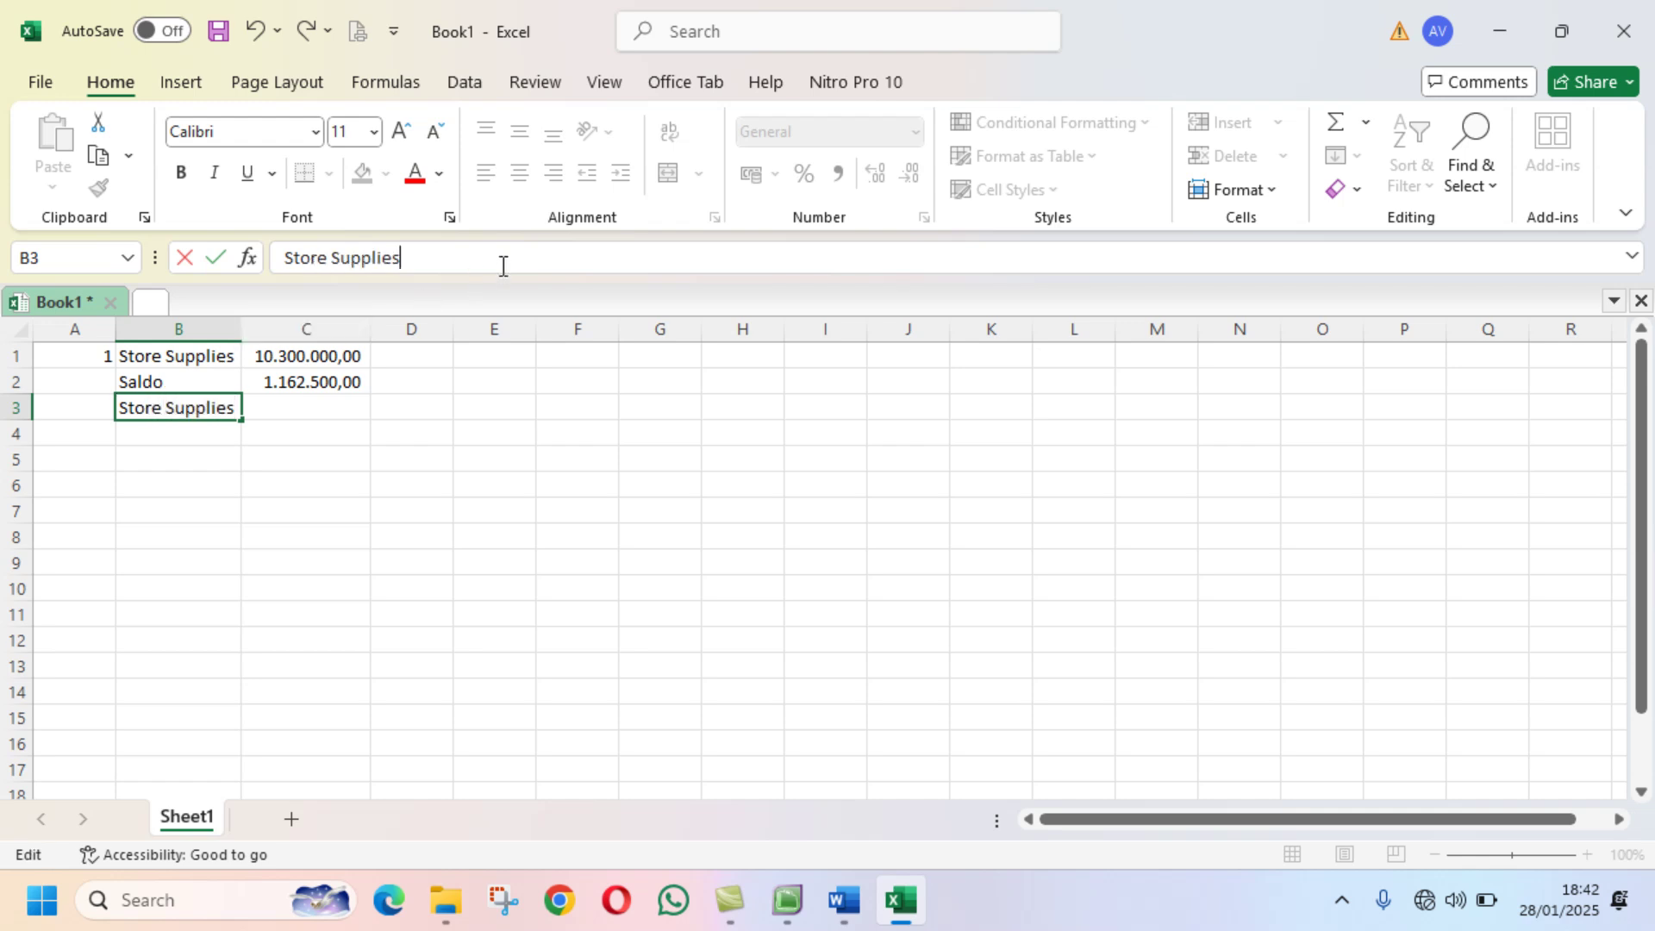
text(Exp.)
key(Return)
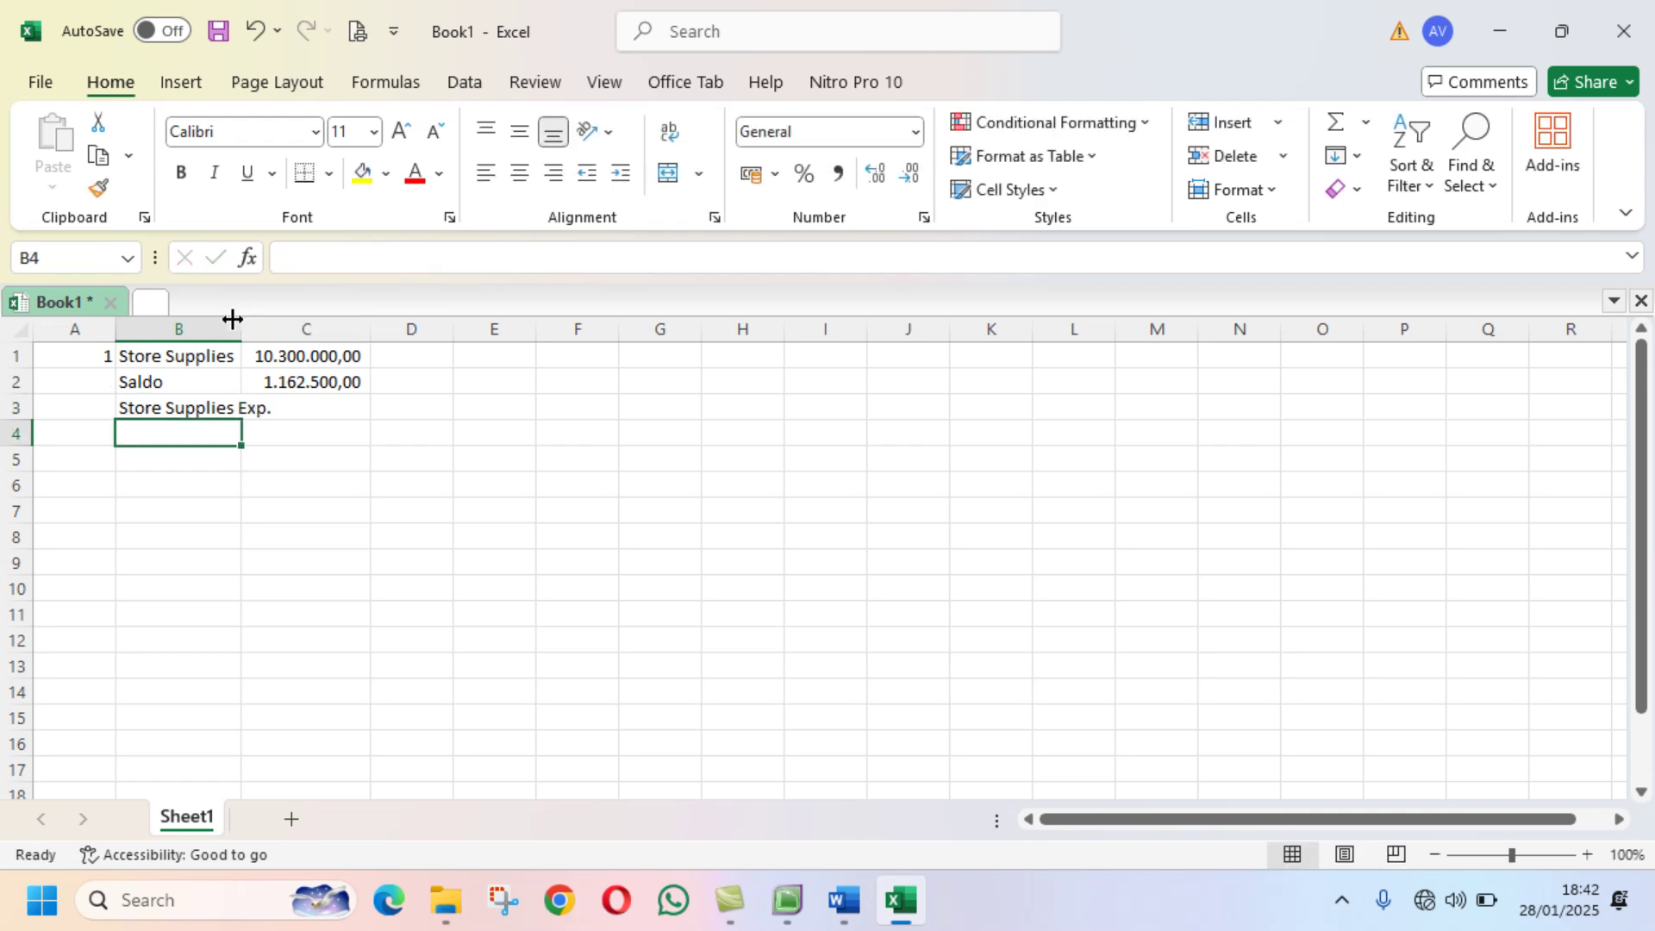
double_click(242, 330)
Step: Enter =C1-C2 in C3 to compute the 9.137.500,00 supplies expense
click(335, 410)
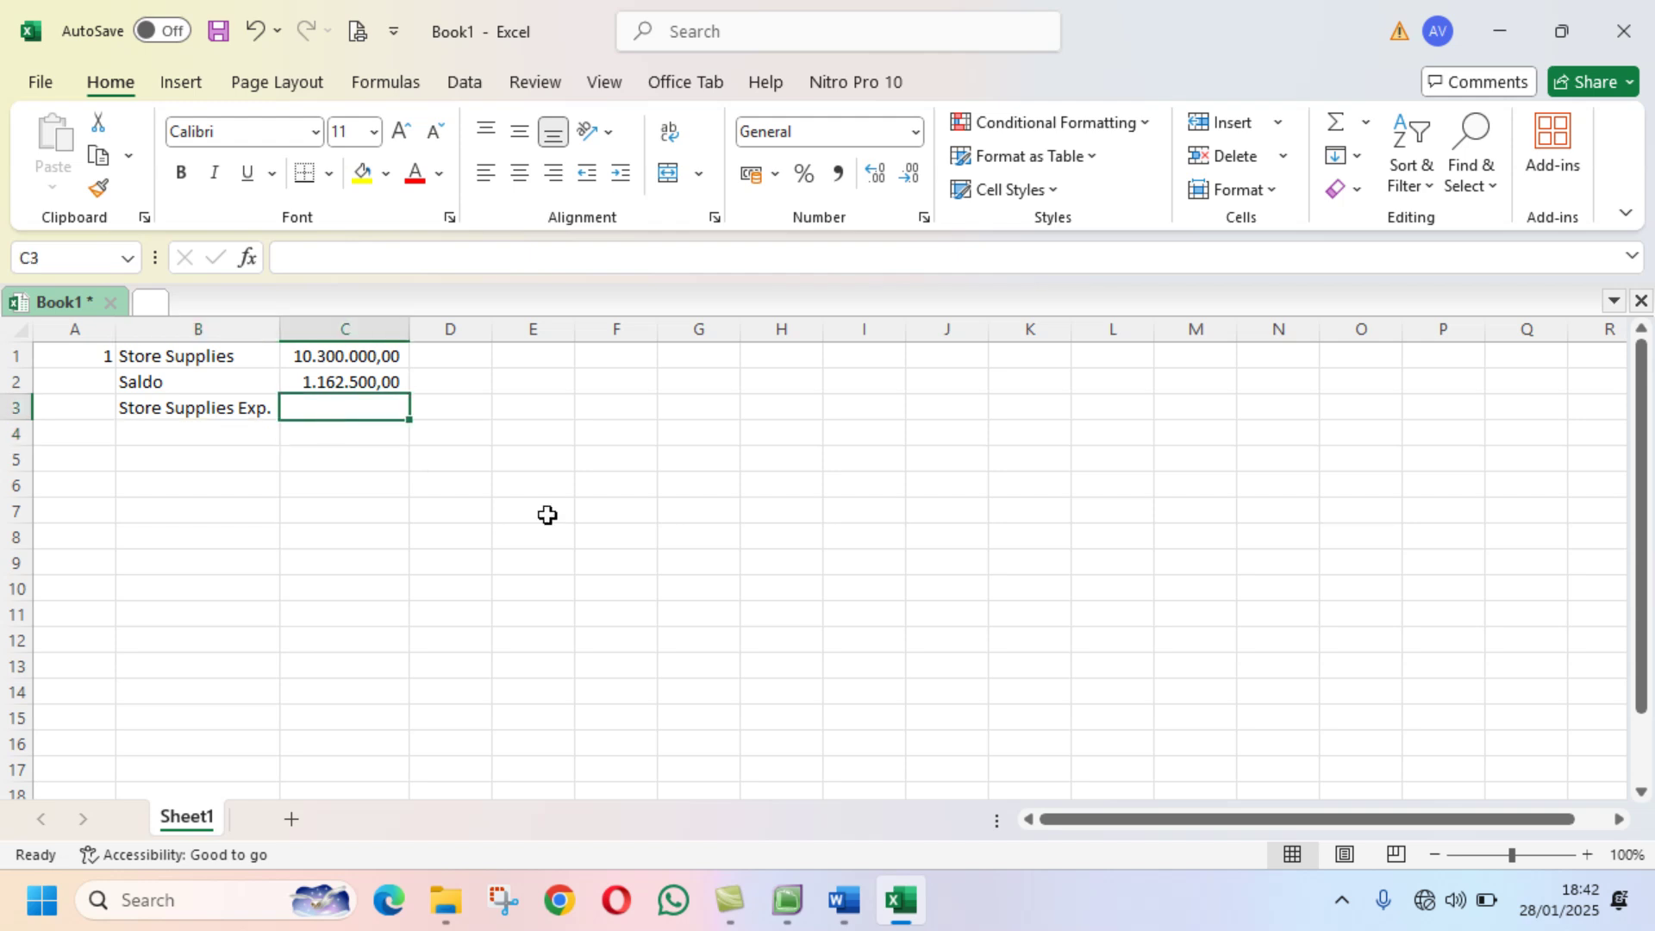
text(=)
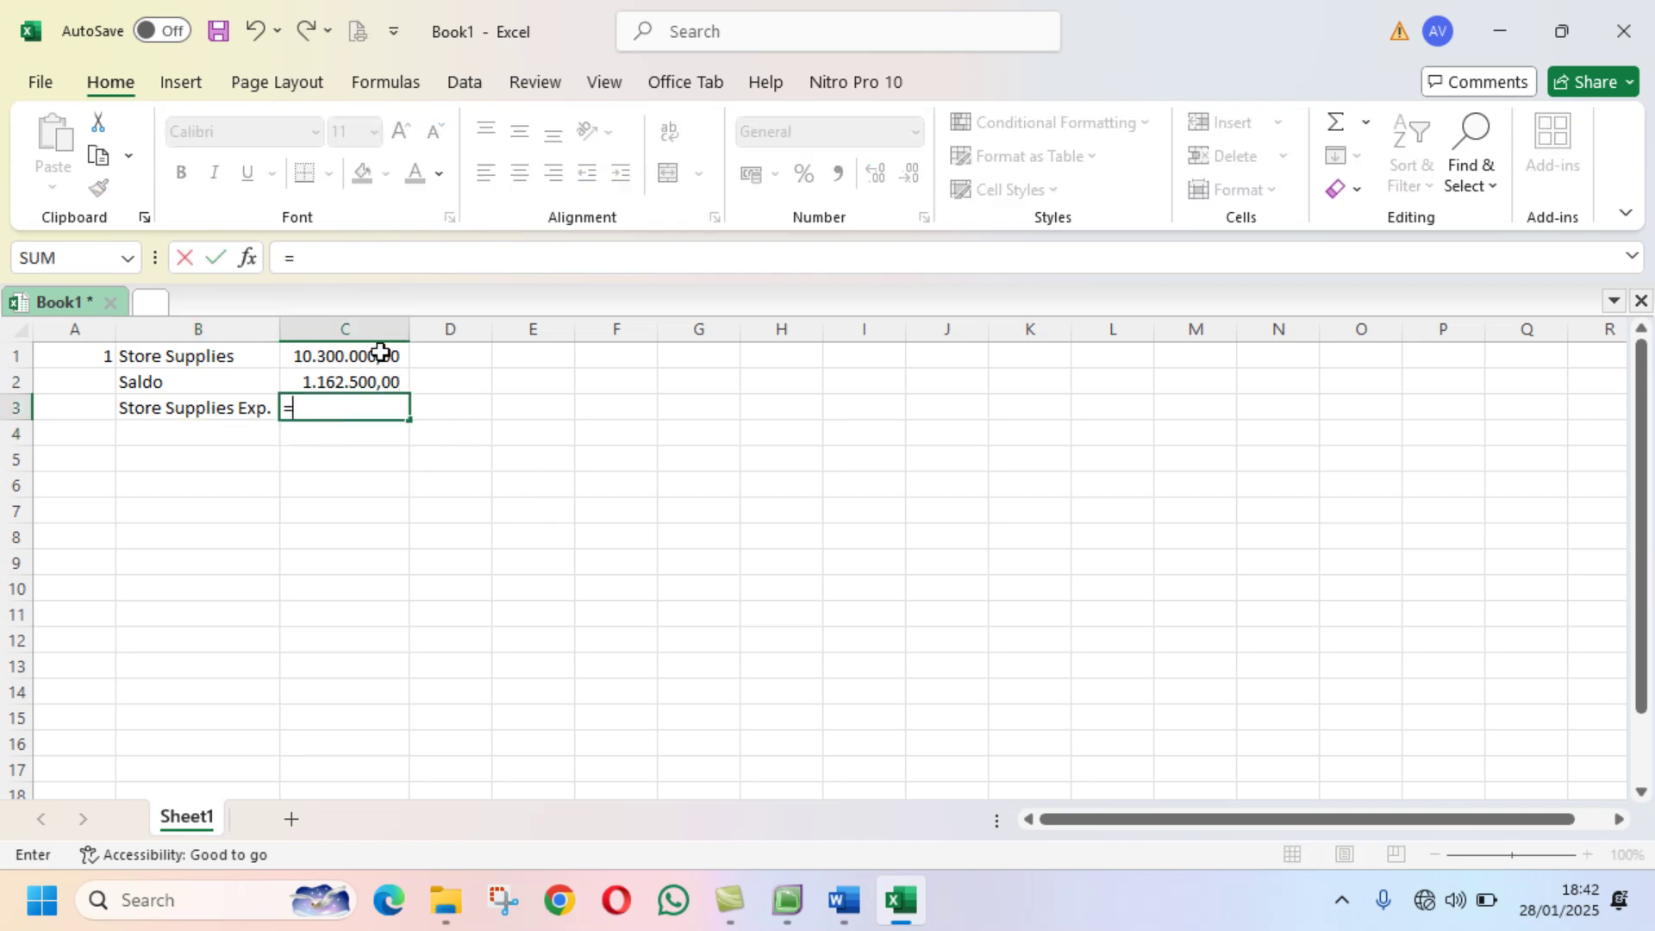
click(380, 353)
text(-)
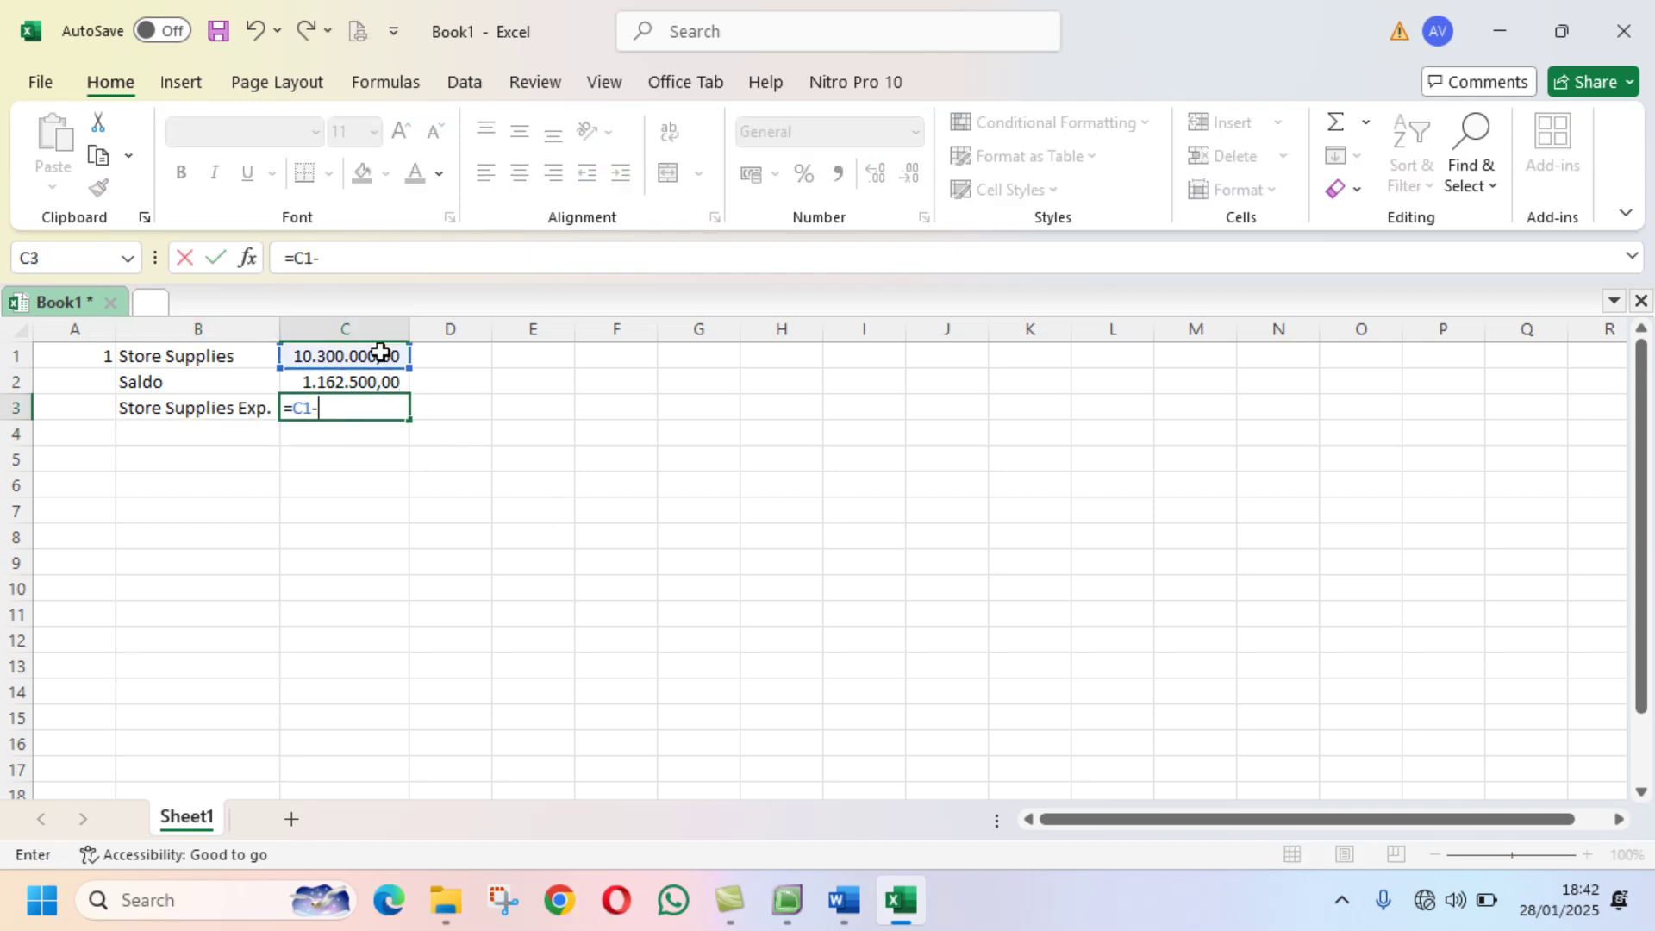
click(374, 379)
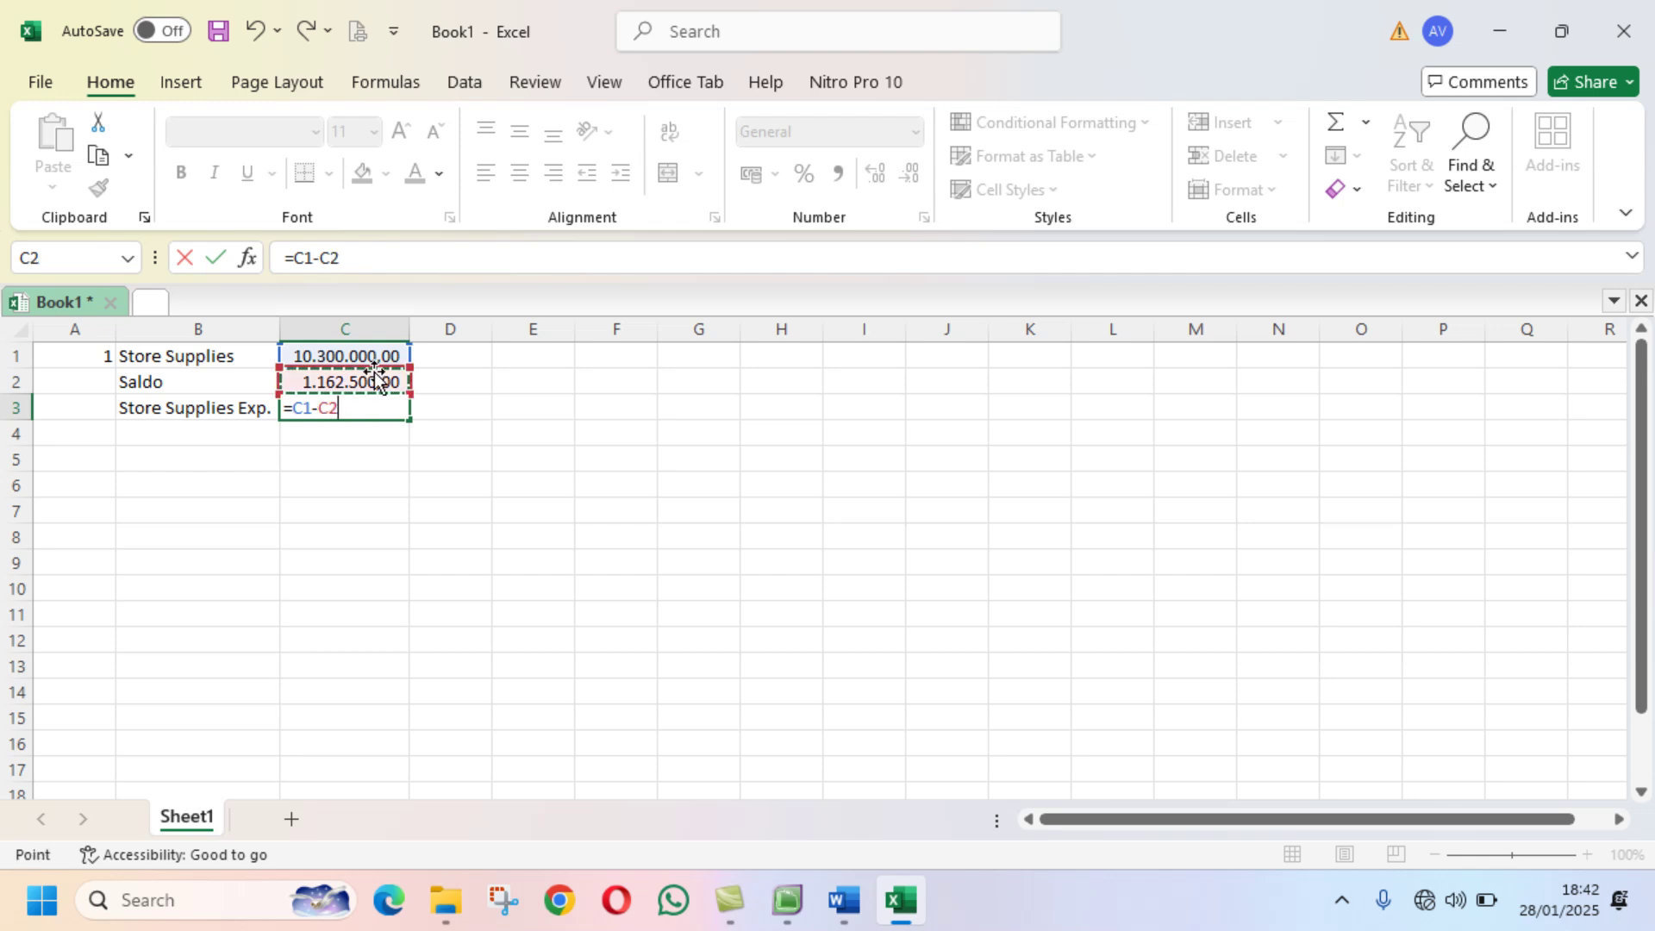
key(Return)
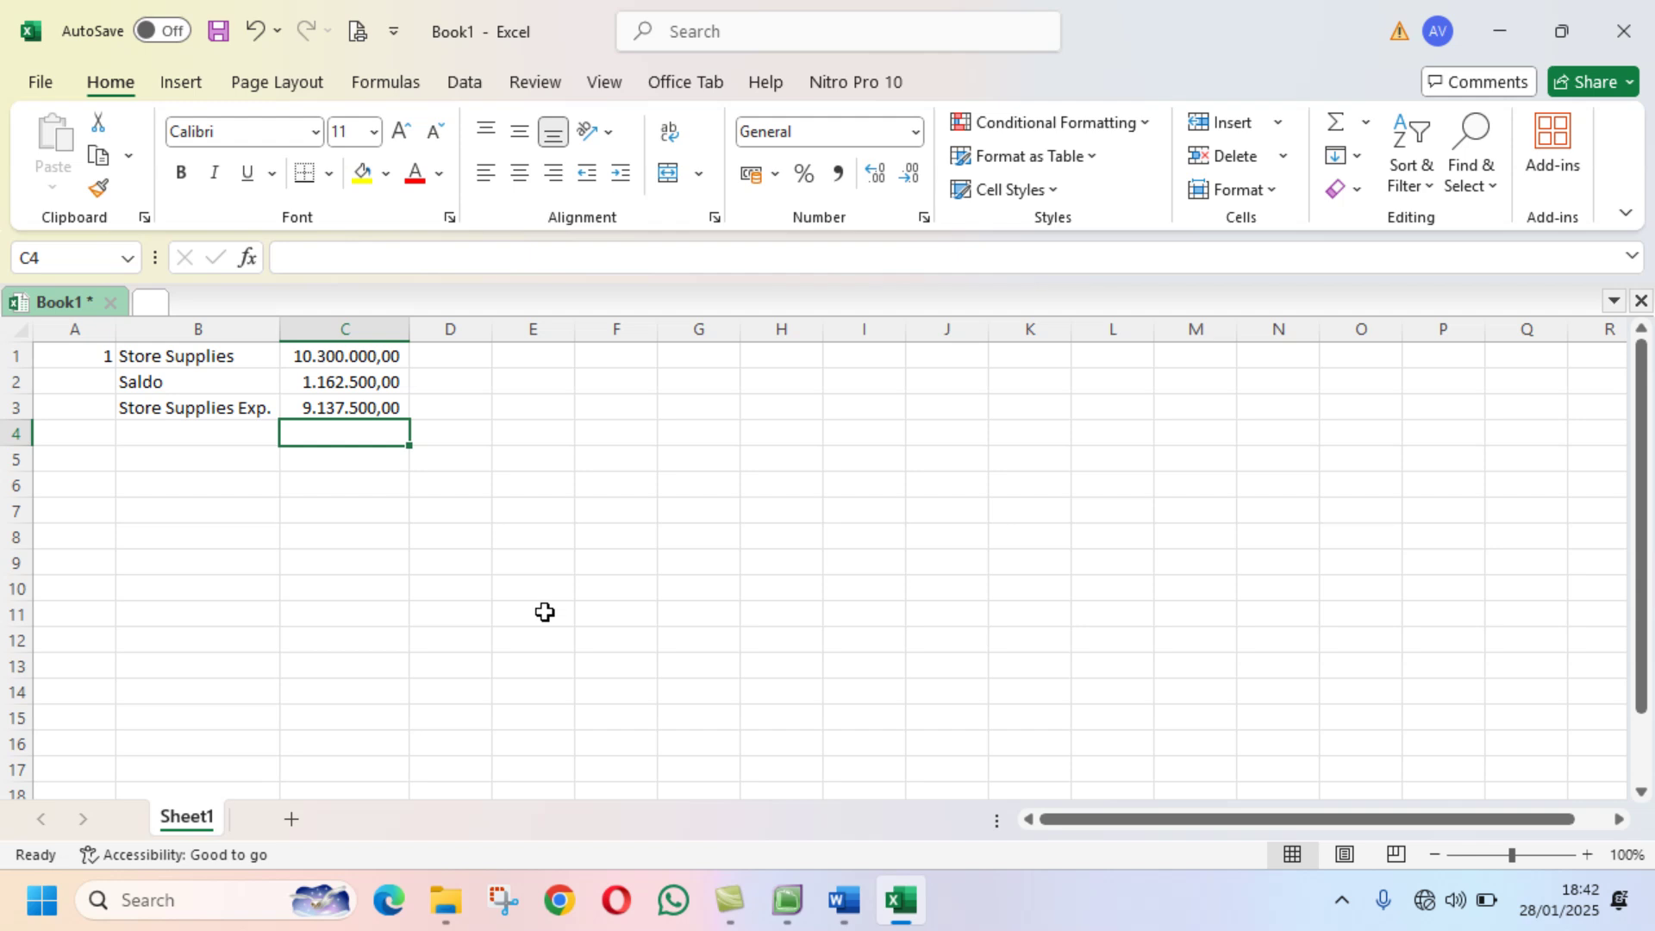
Step: Number items 2 and 3 in A5 and A6, checking the memo
click(53, 459)
text(2)
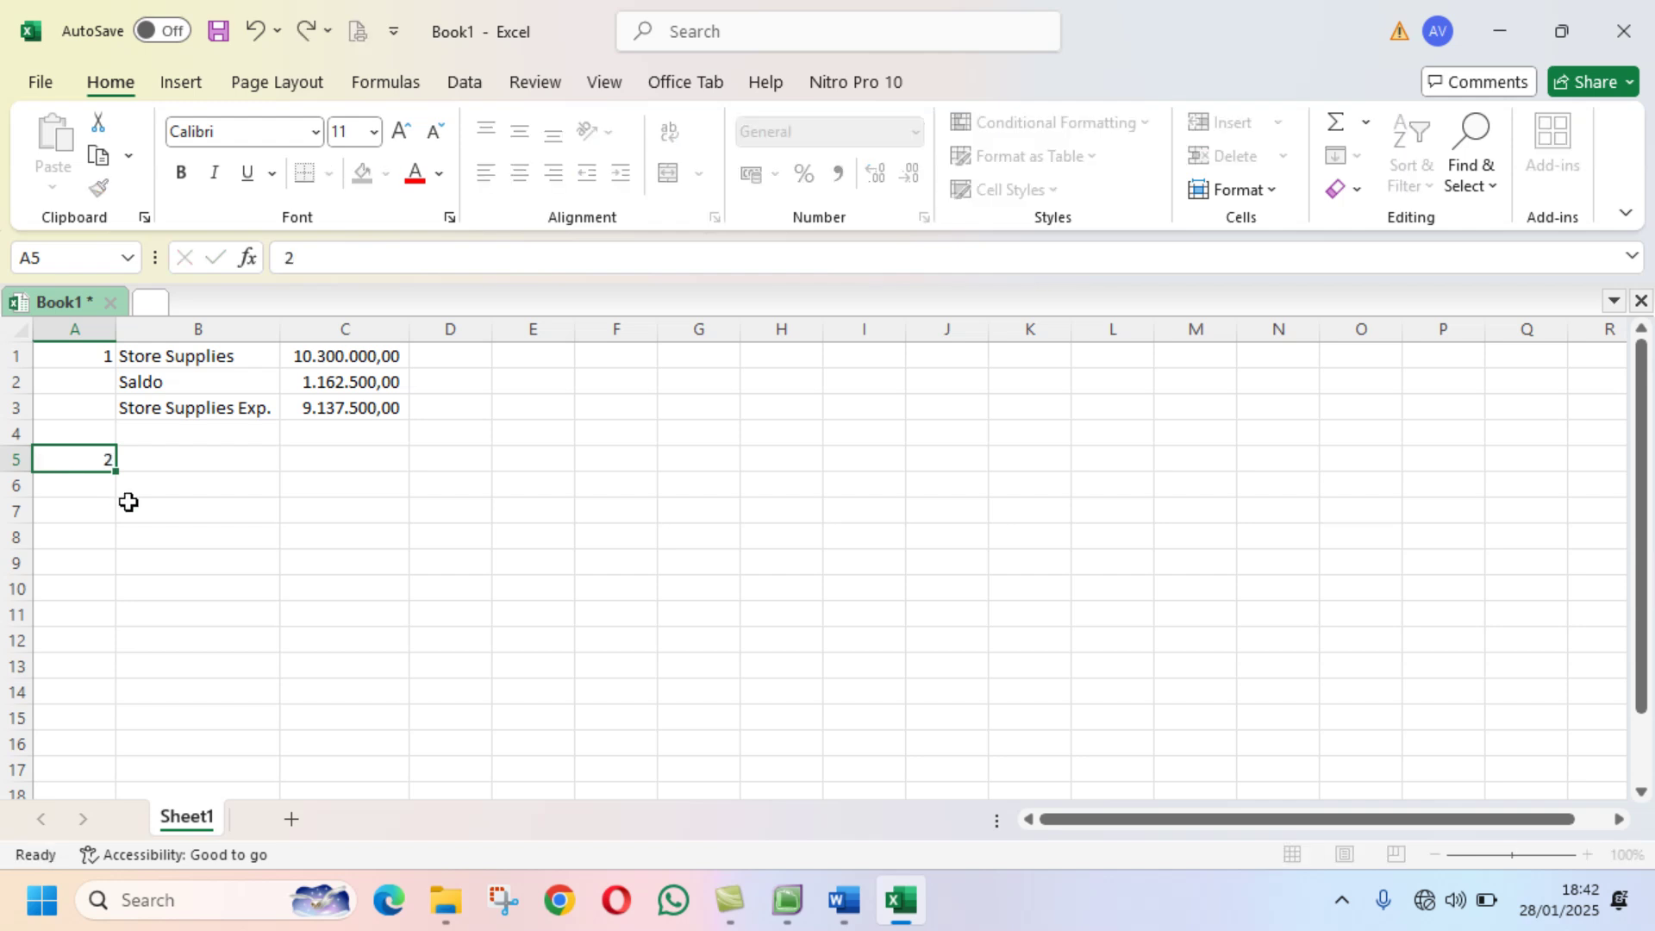
key(Return)
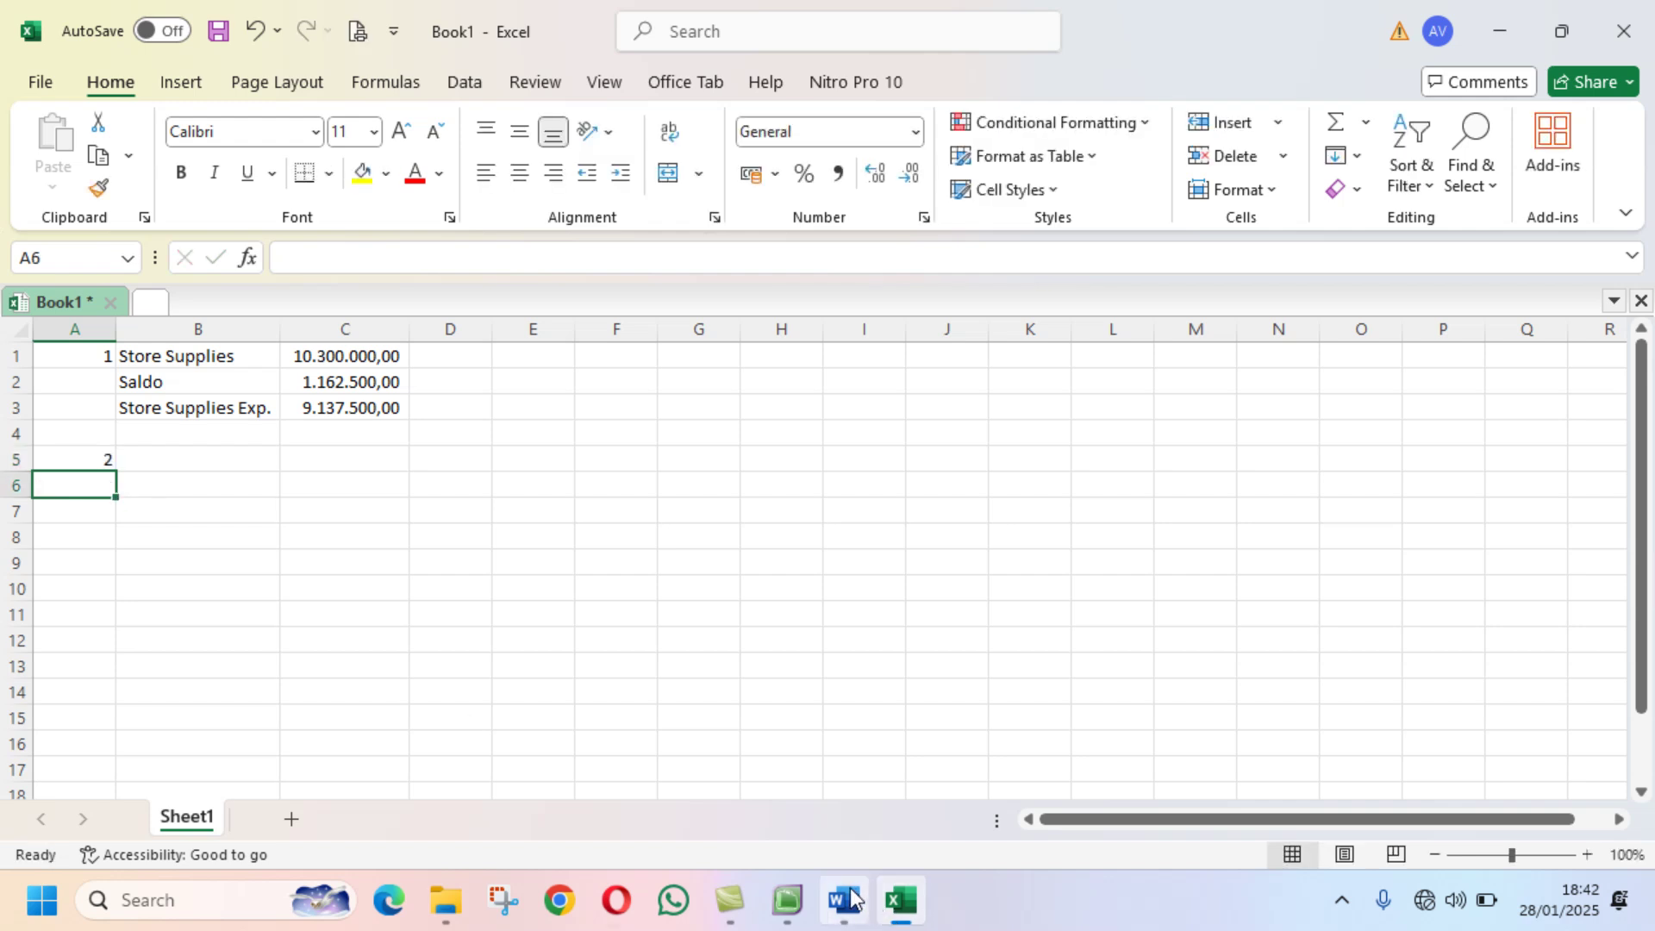
click(850, 899)
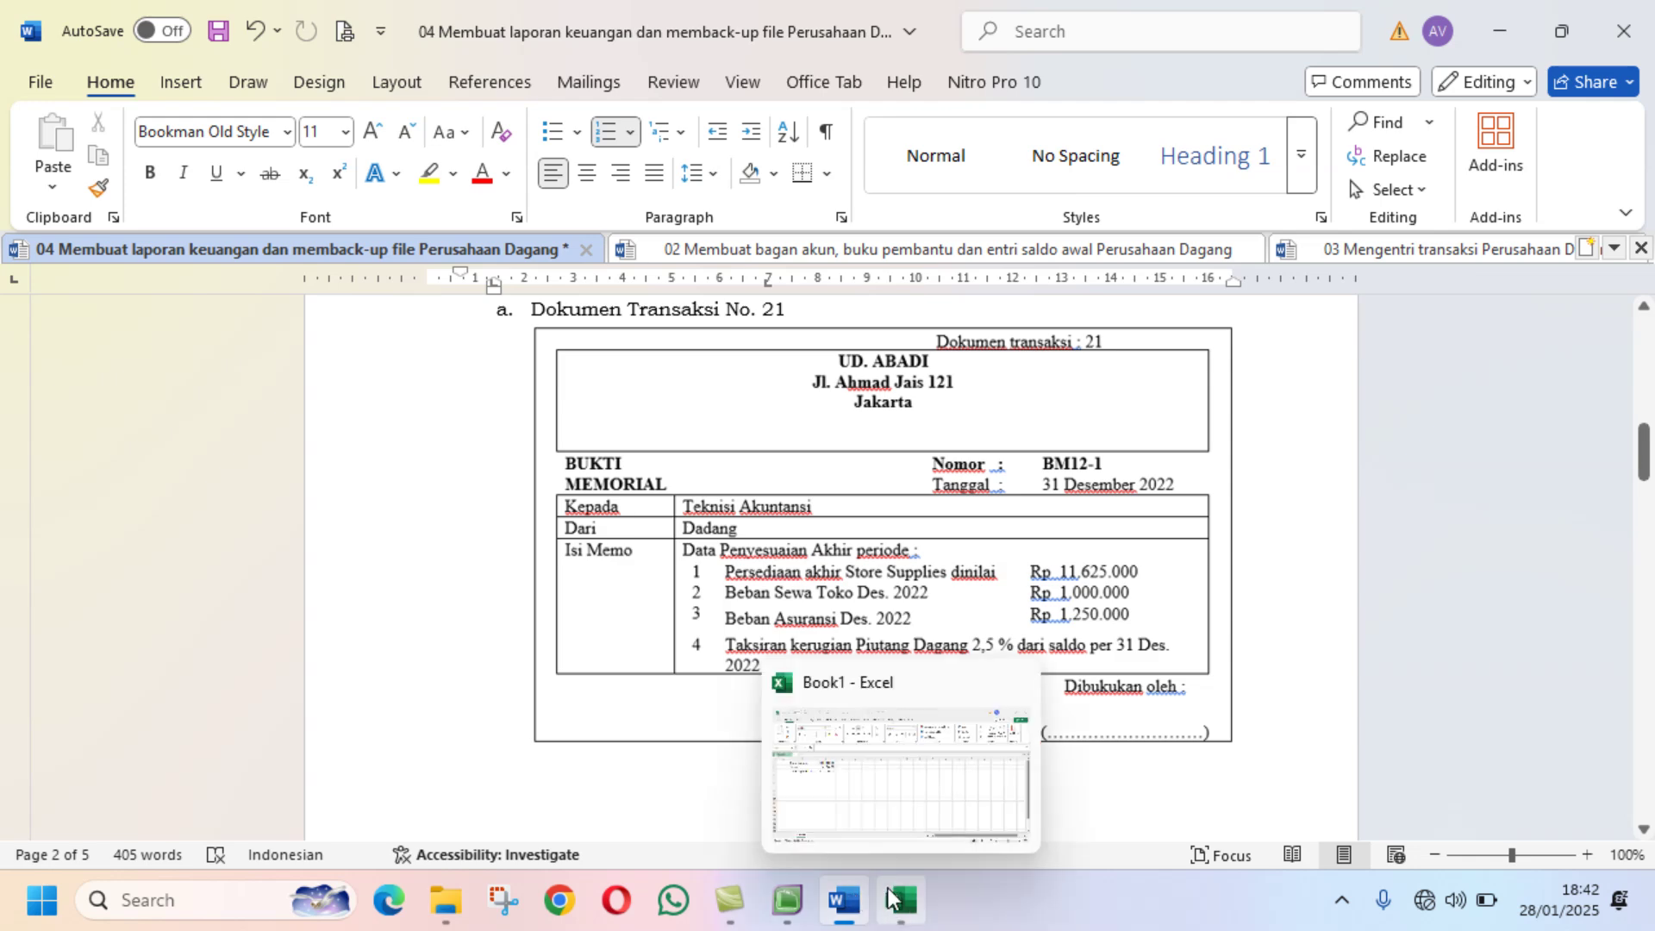
click(893, 899)
text(3)
key(Return)
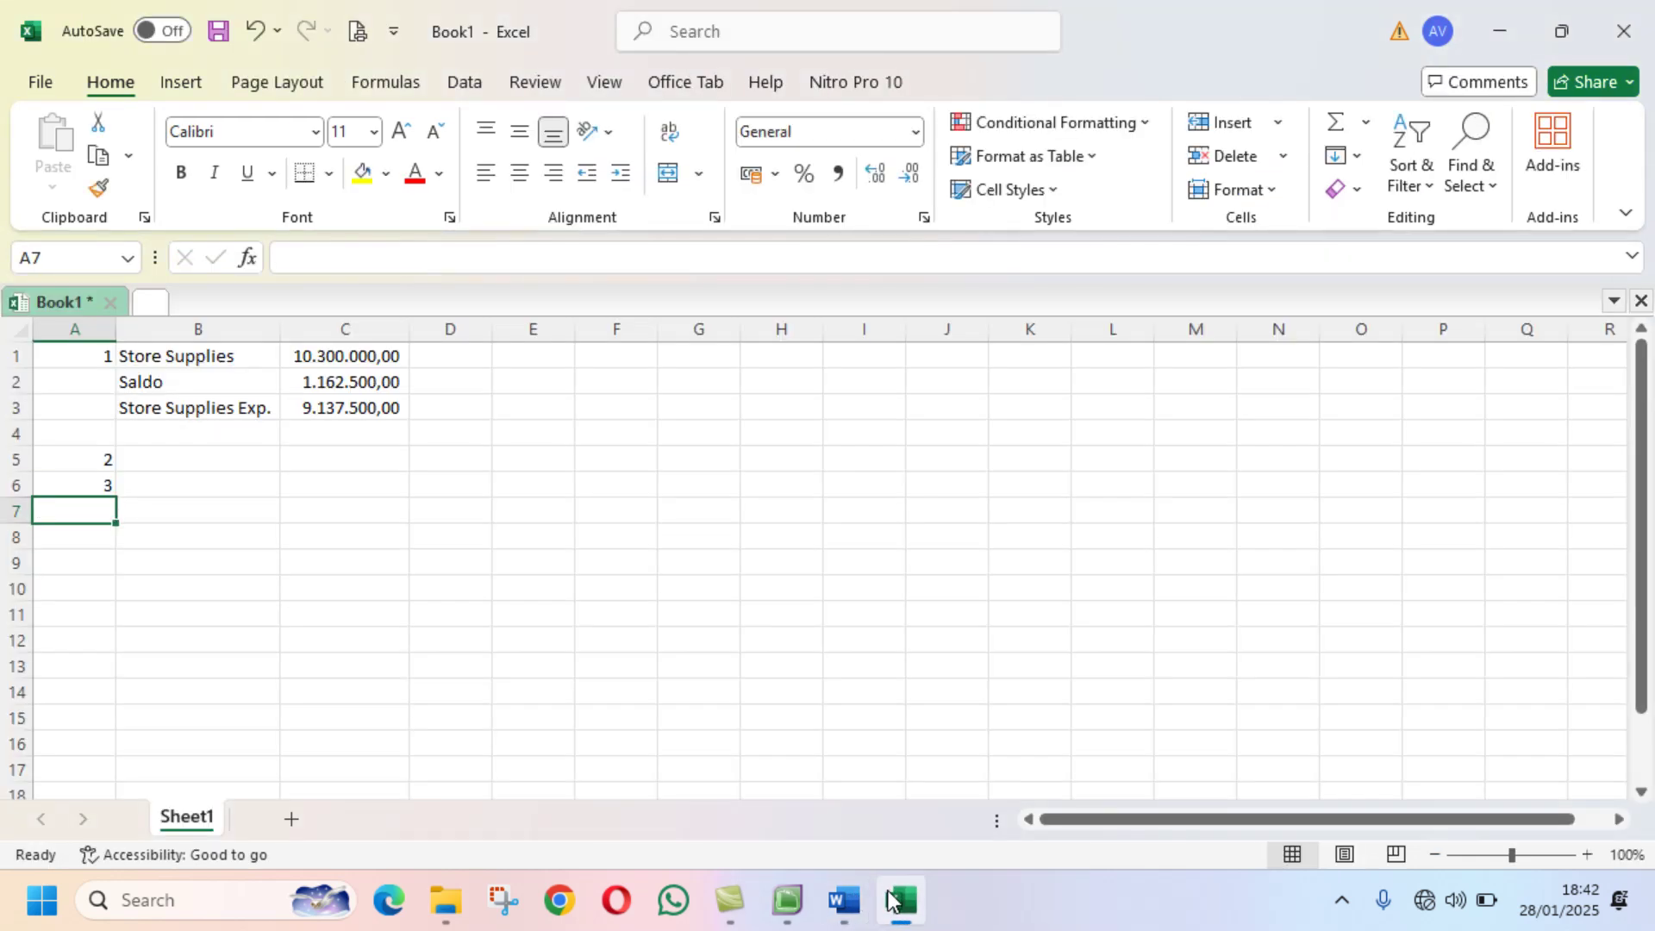
Step: Note 'Sudah jelas' beside items 2 and 3 in B5 and B6
click(254, 457)
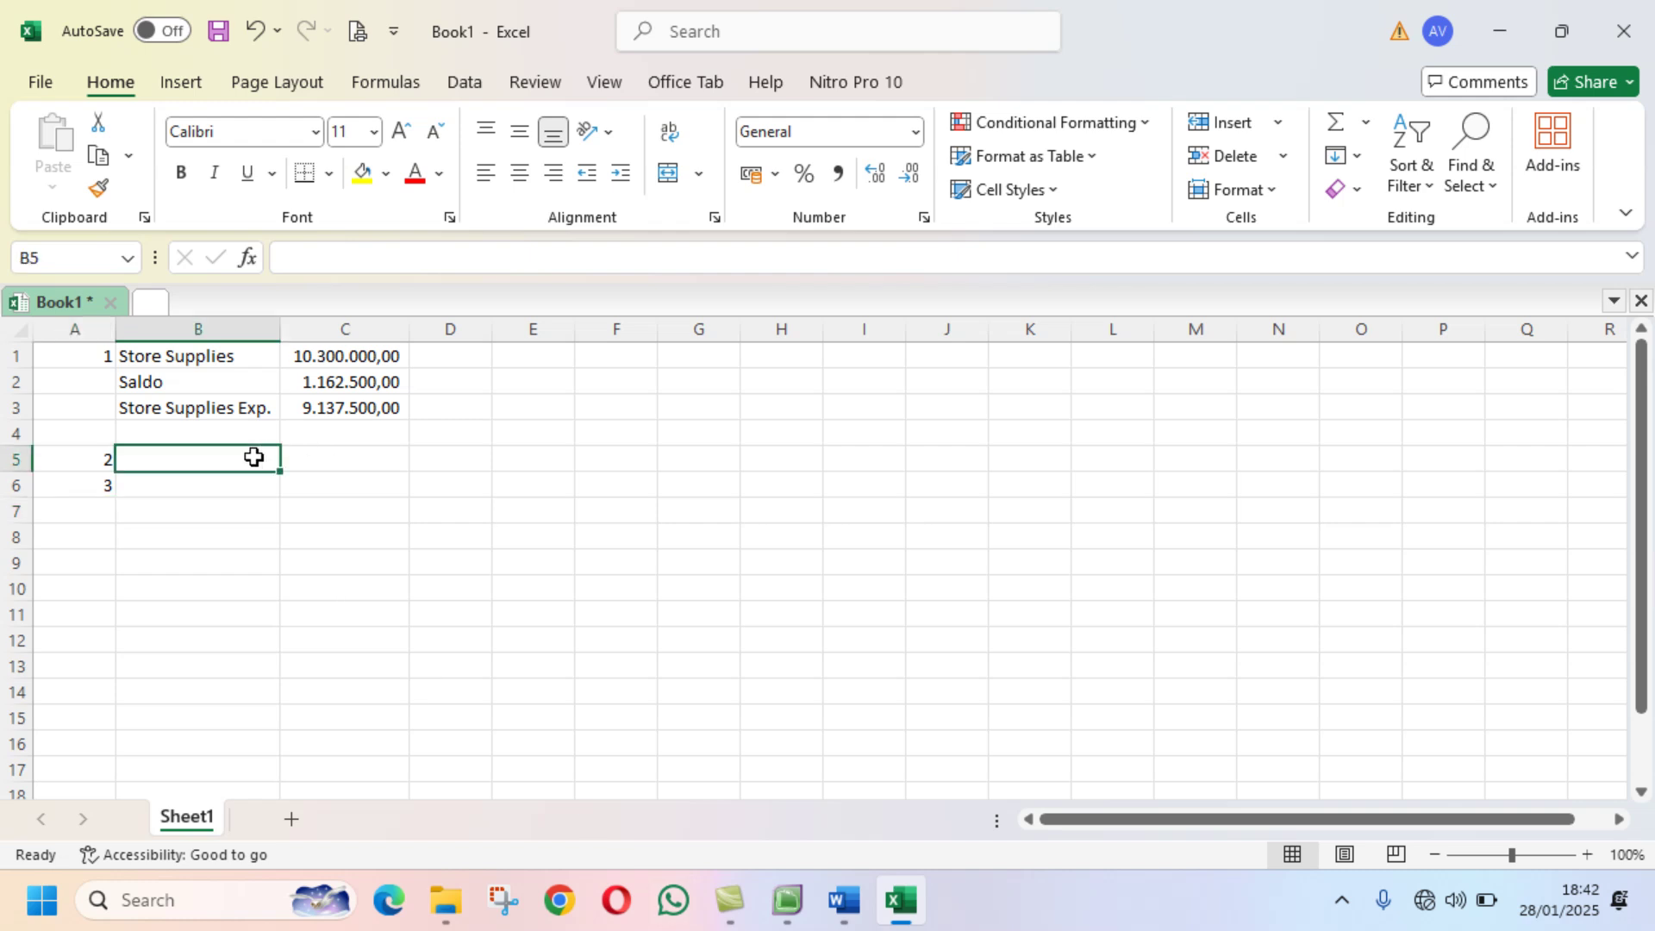
text(Sudah )
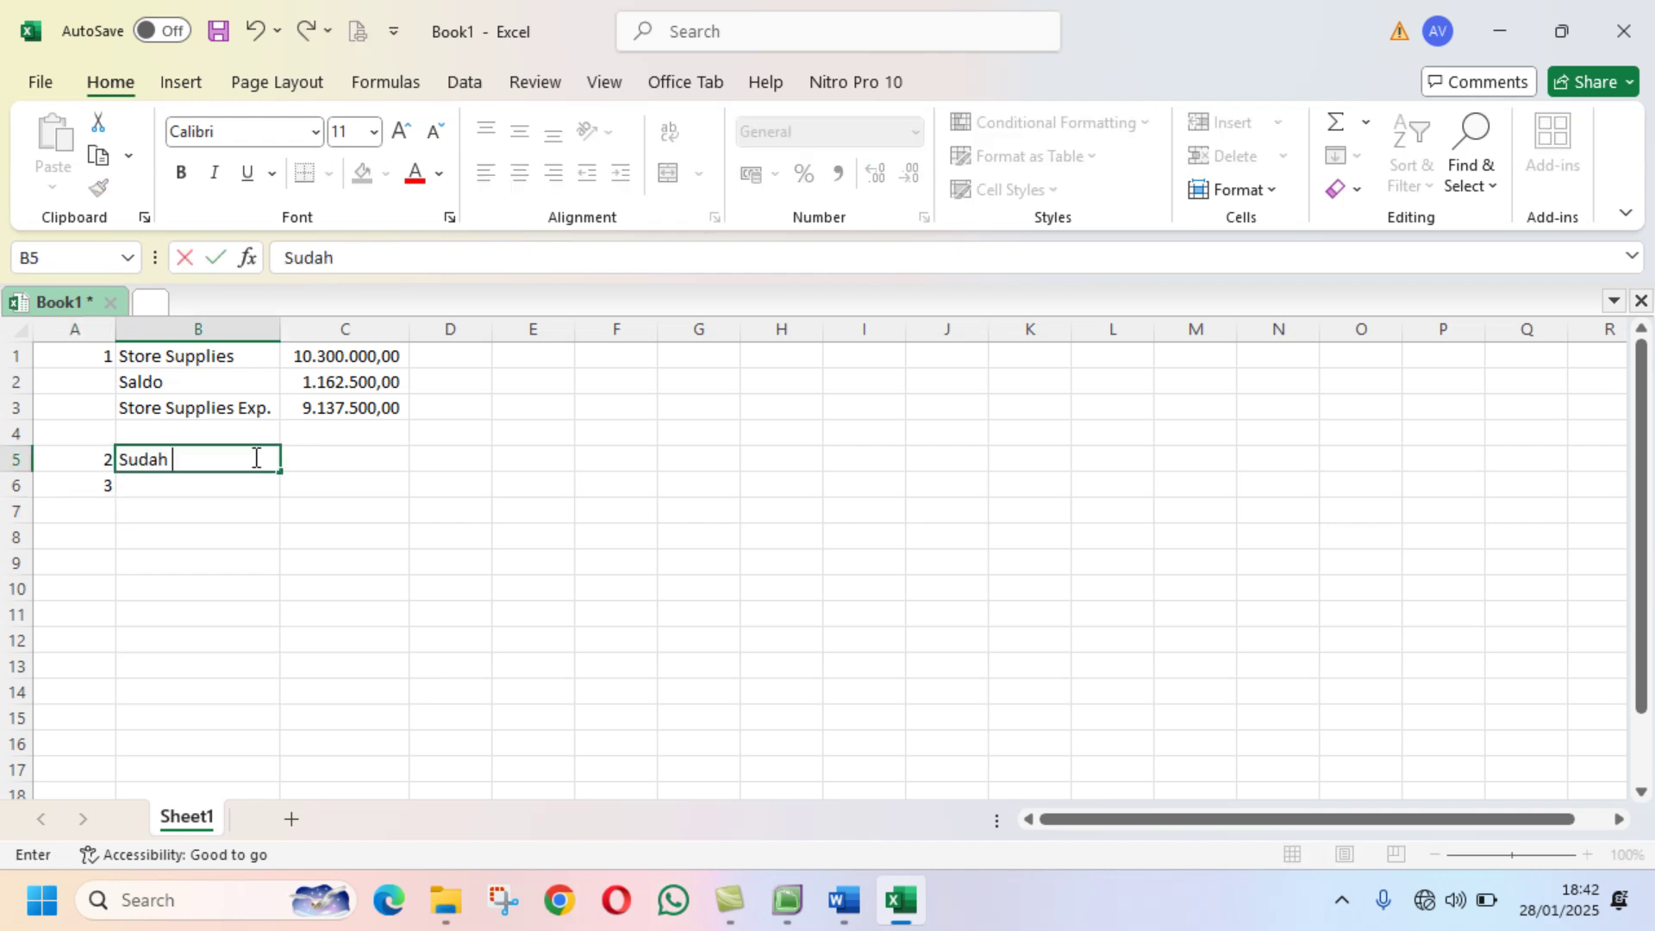
text(jelas)
key(Return)
text(Sudah jelas)
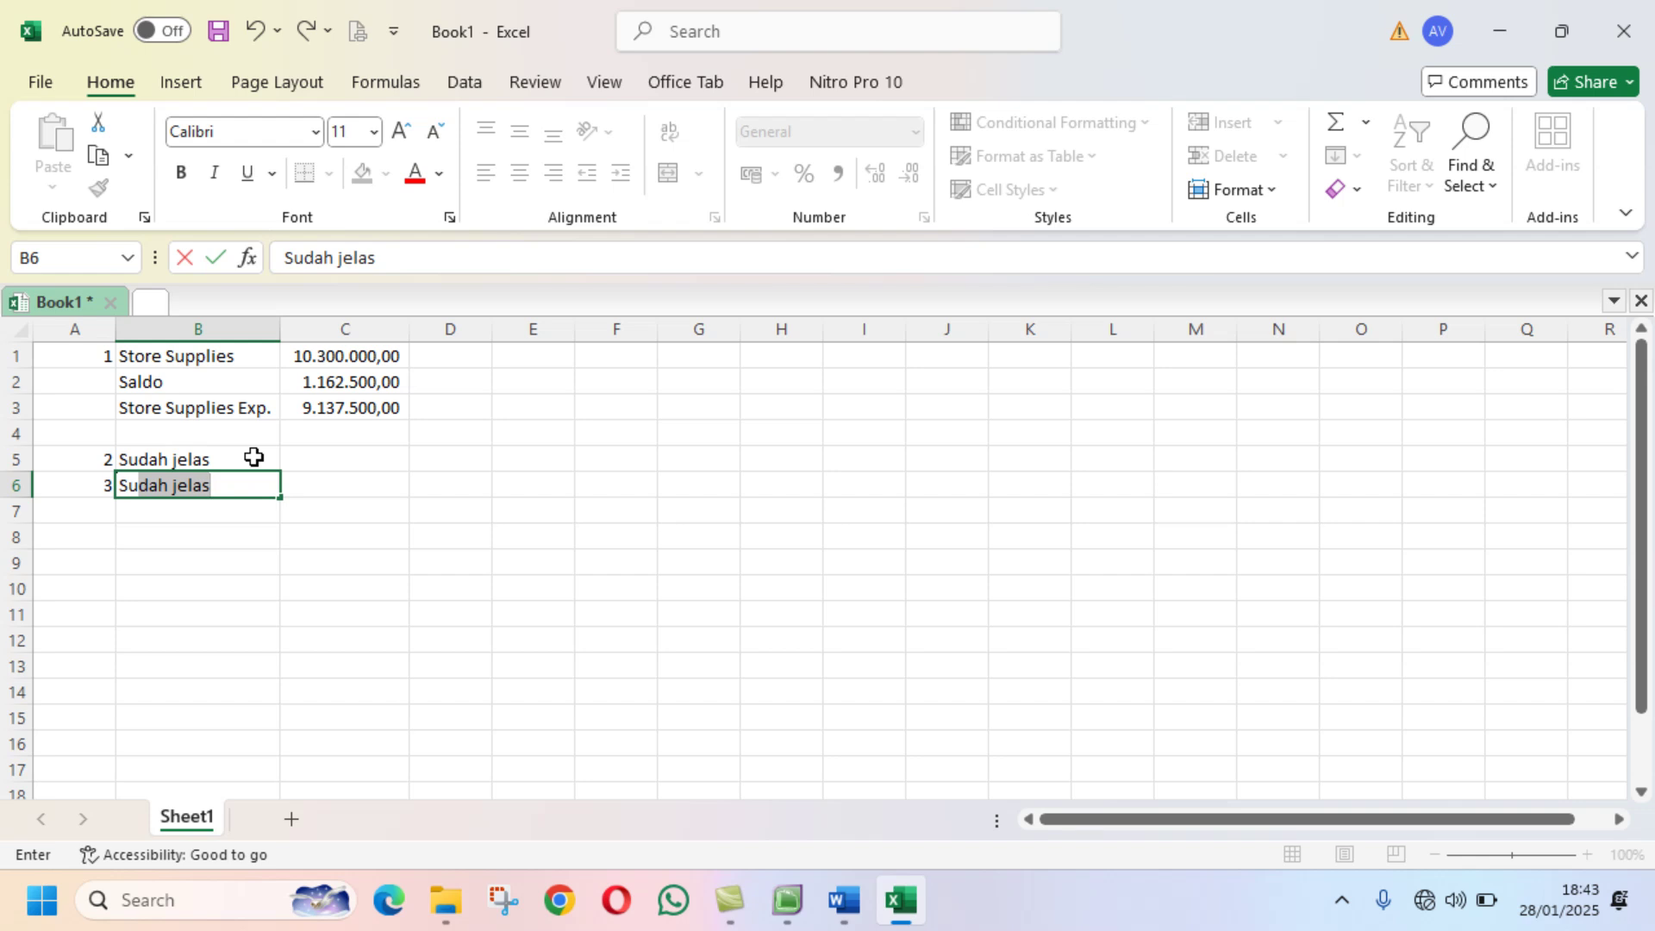
key(Return)
click(82, 514)
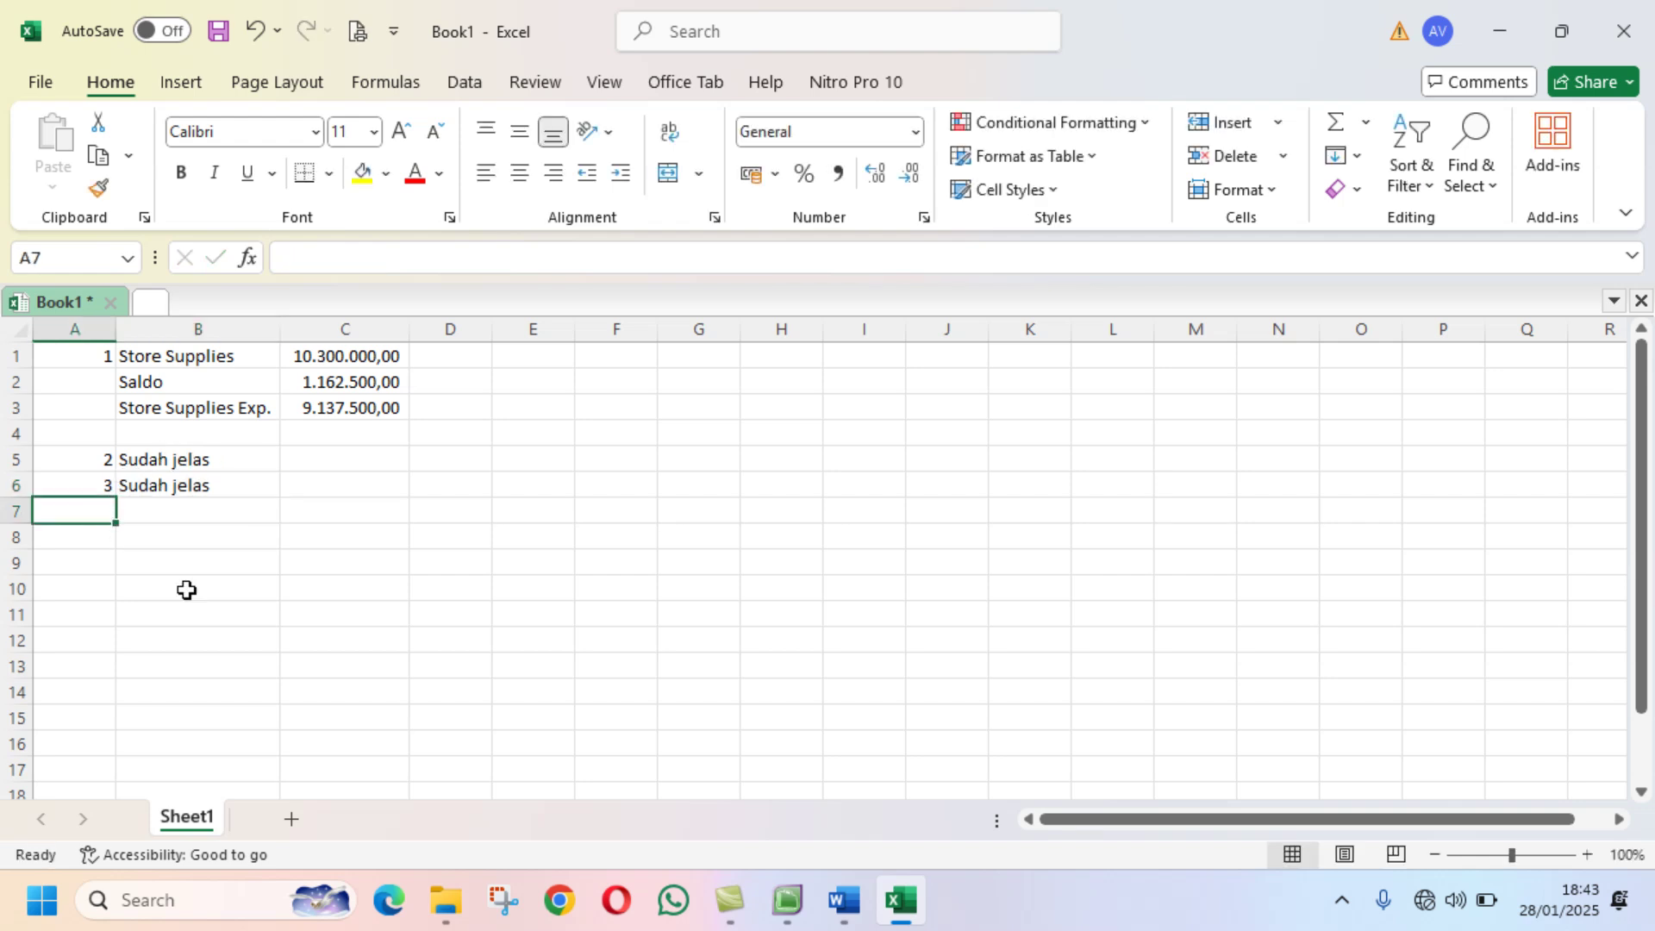
Step: Enter item 4 in A7, checking the memo and MYOB's Allowance for Doubtful Debt account
text(4)
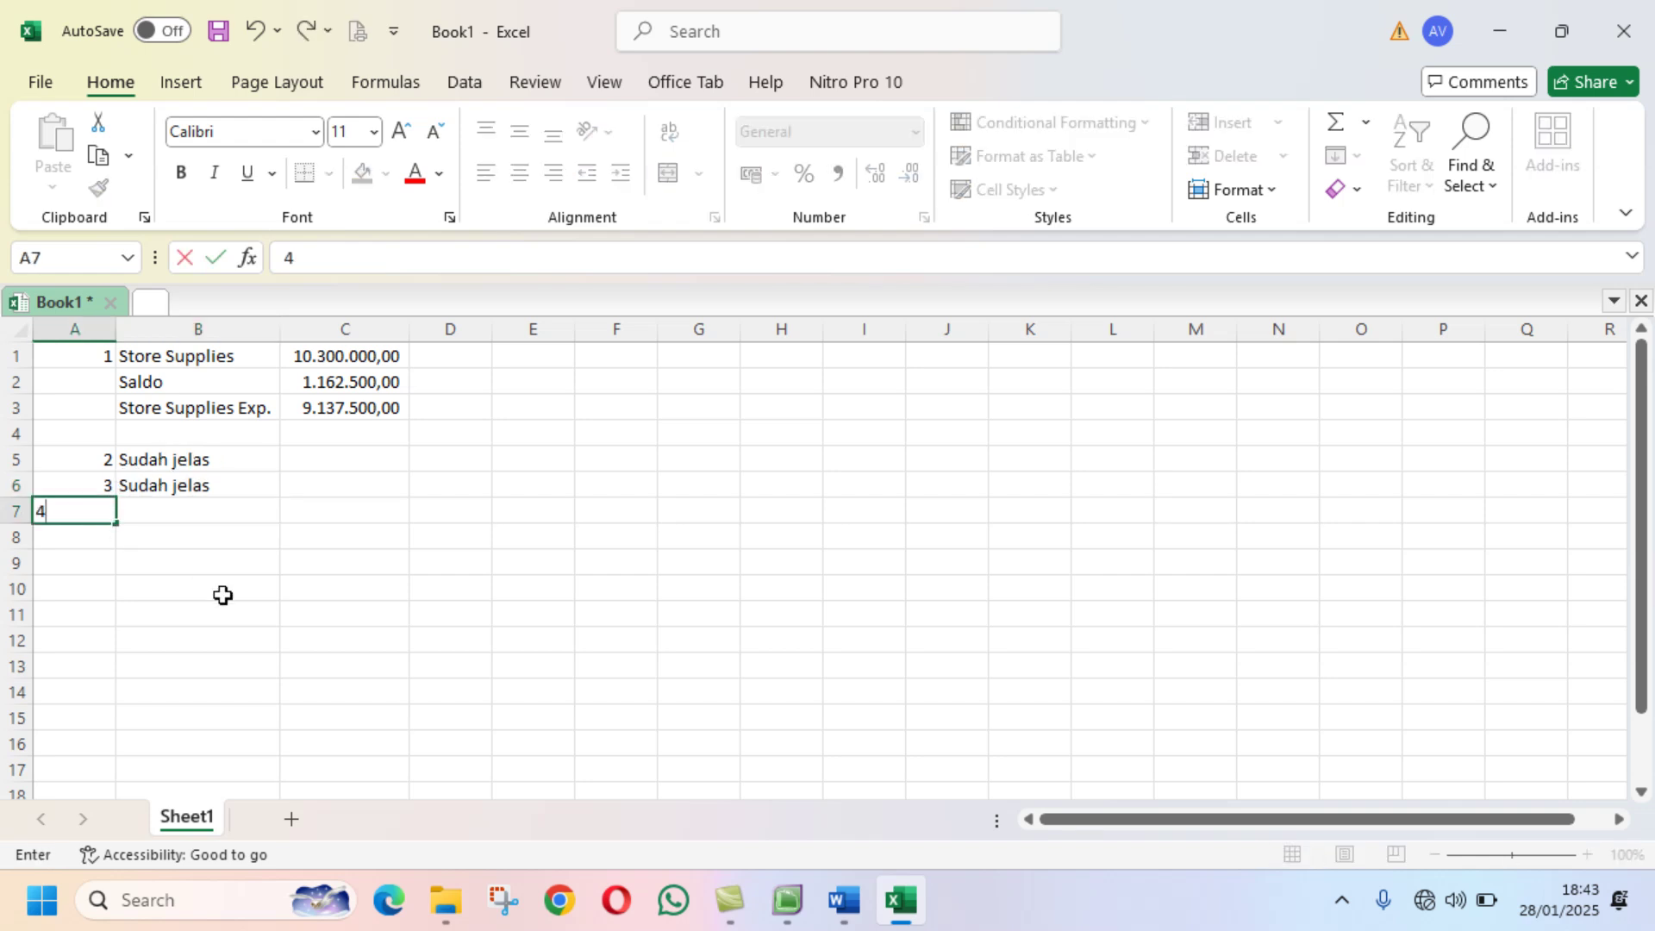
key(Return)
click(171, 511)
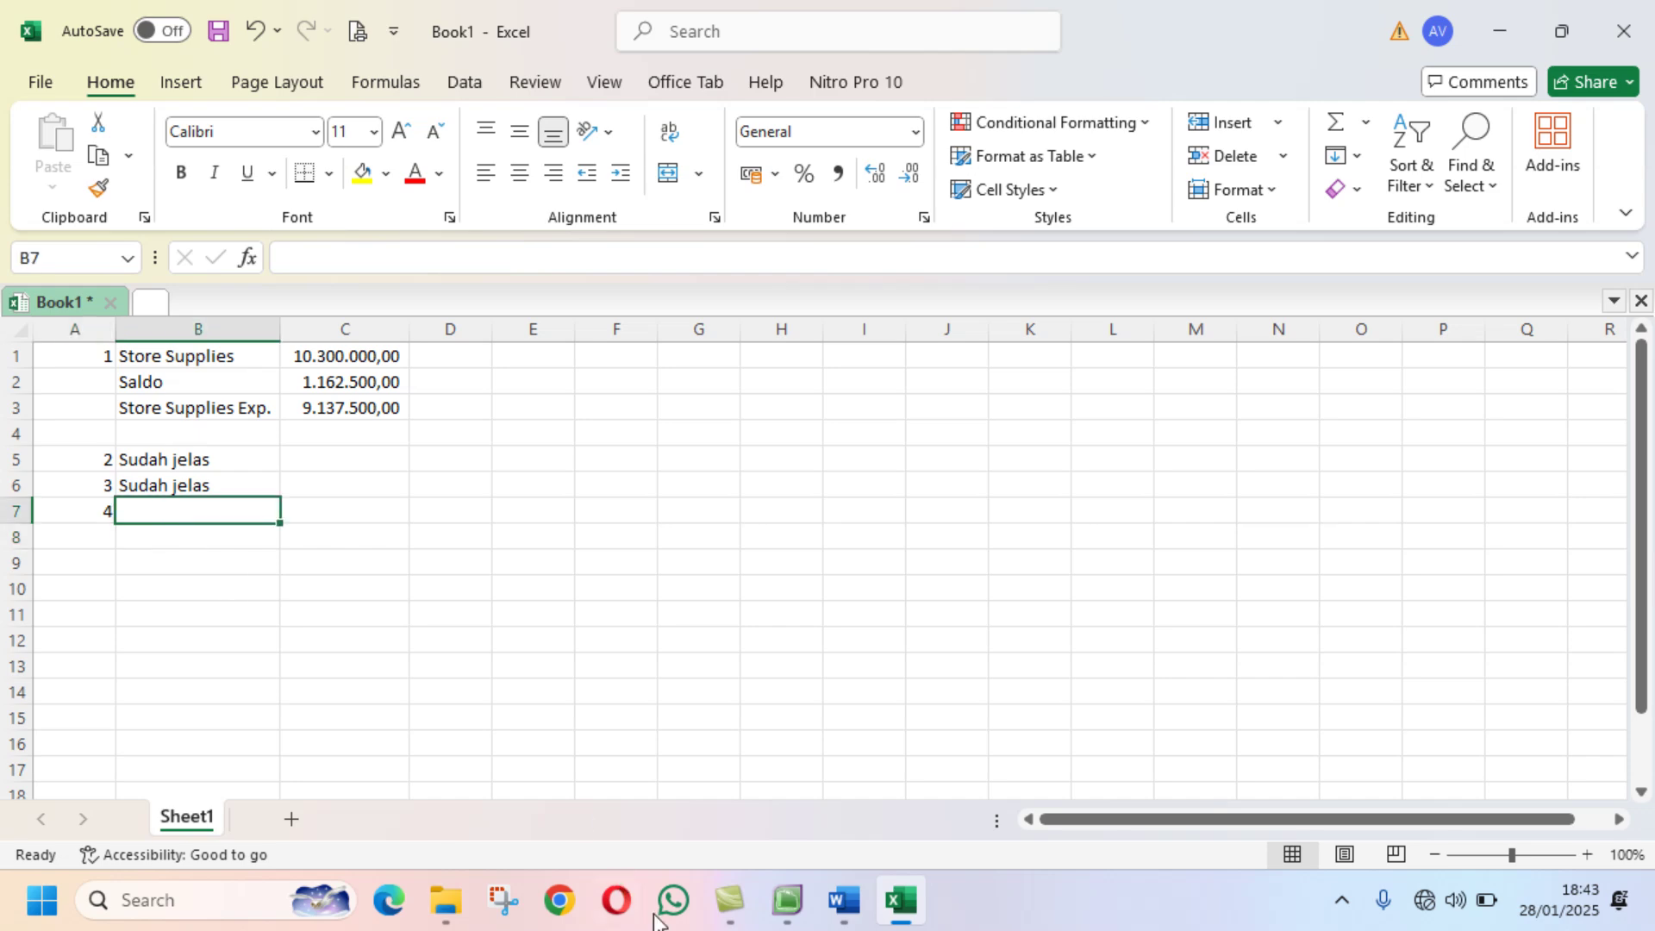
click(830, 907)
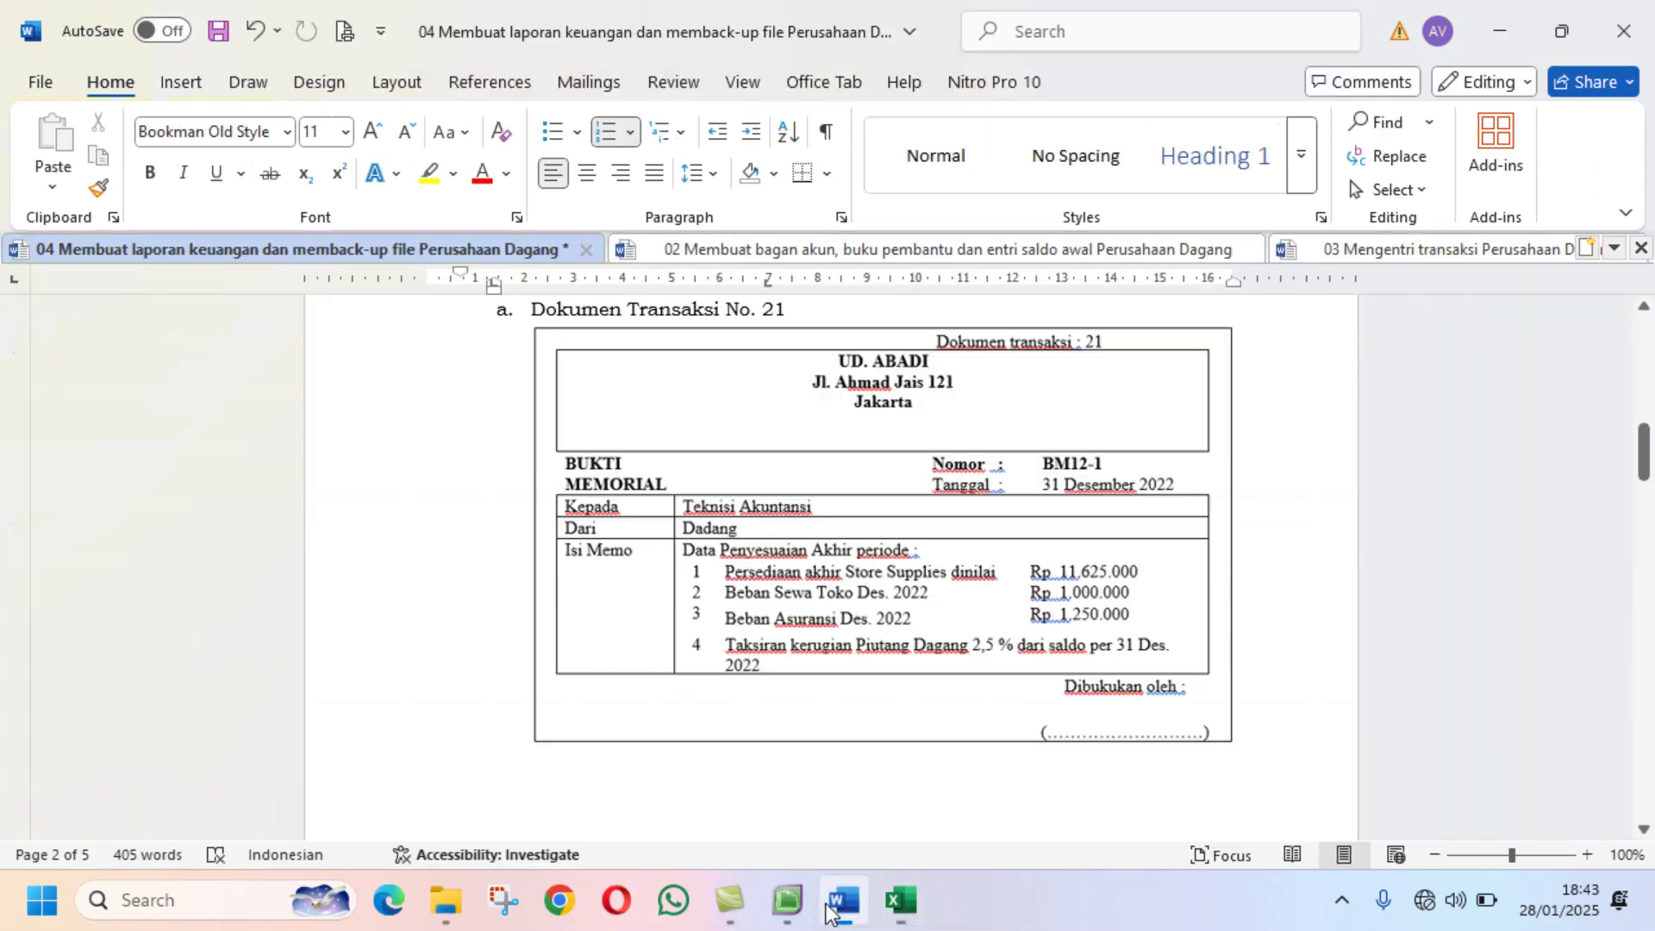
click(877, 907)
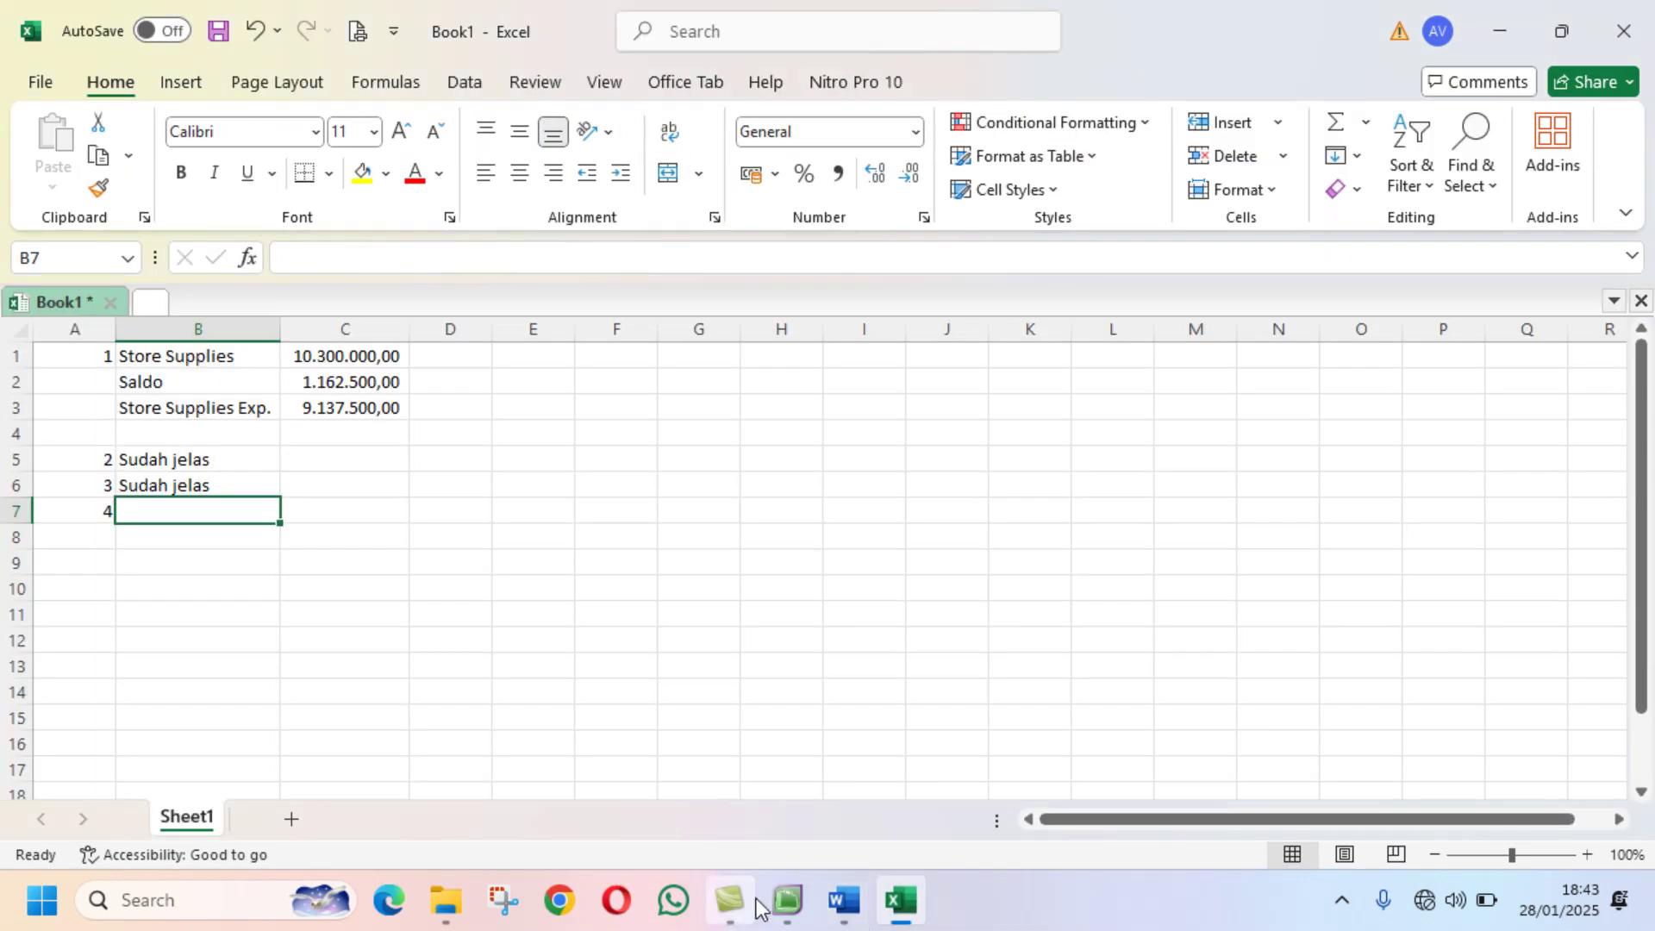
click(787, 900)
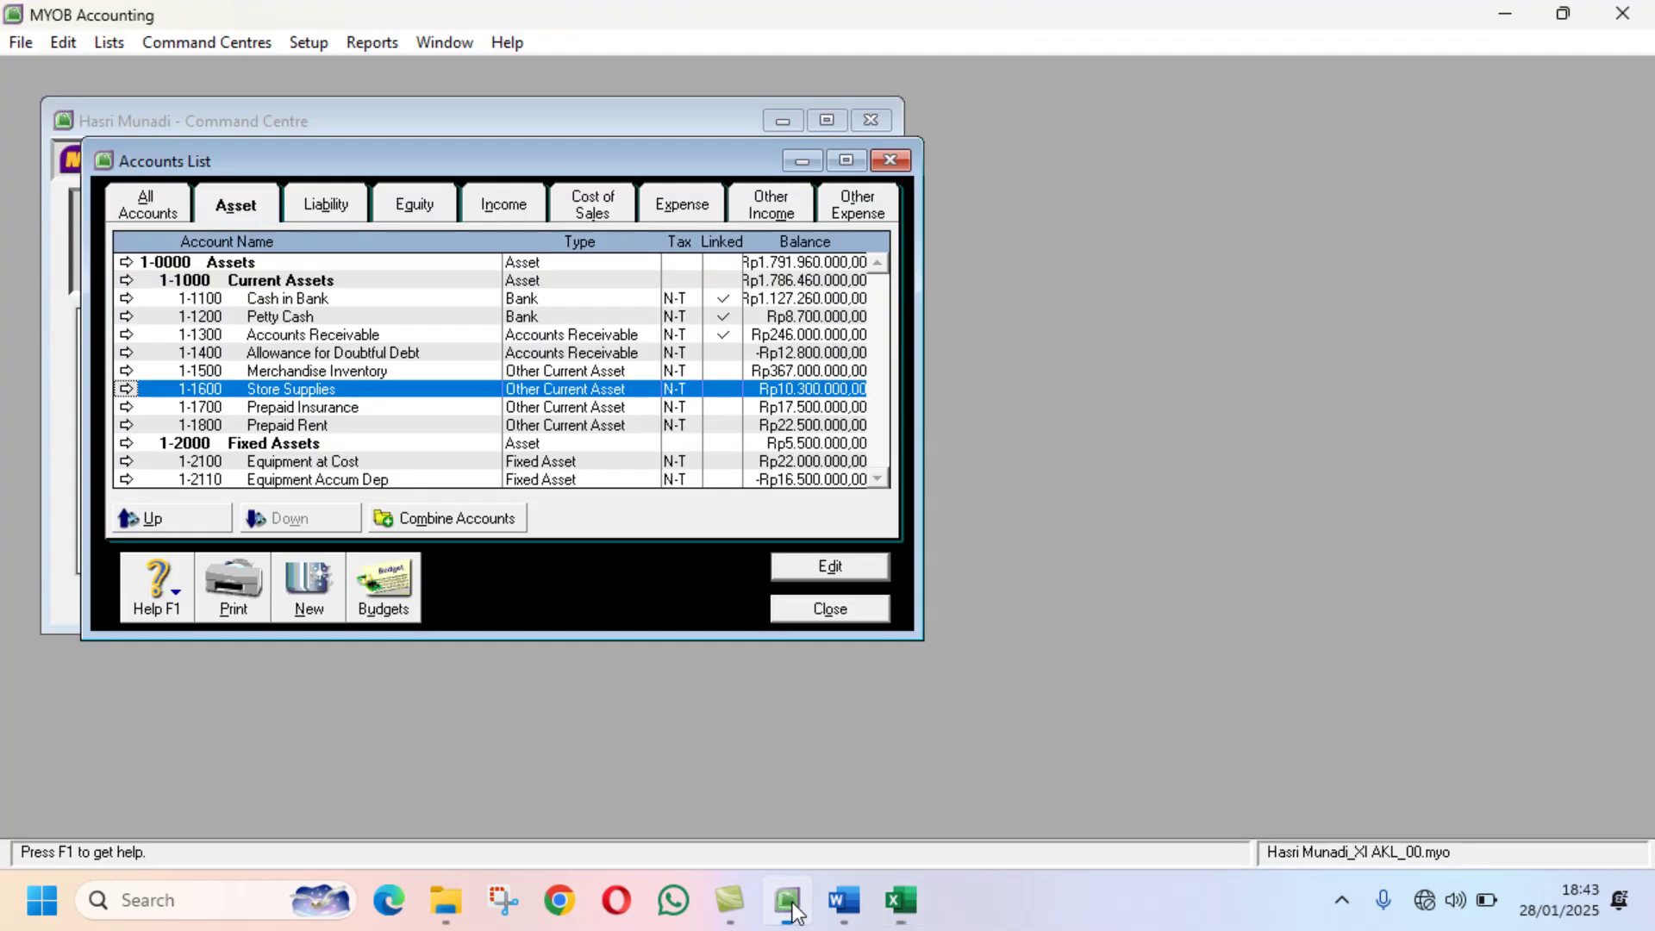
click(362, 355)
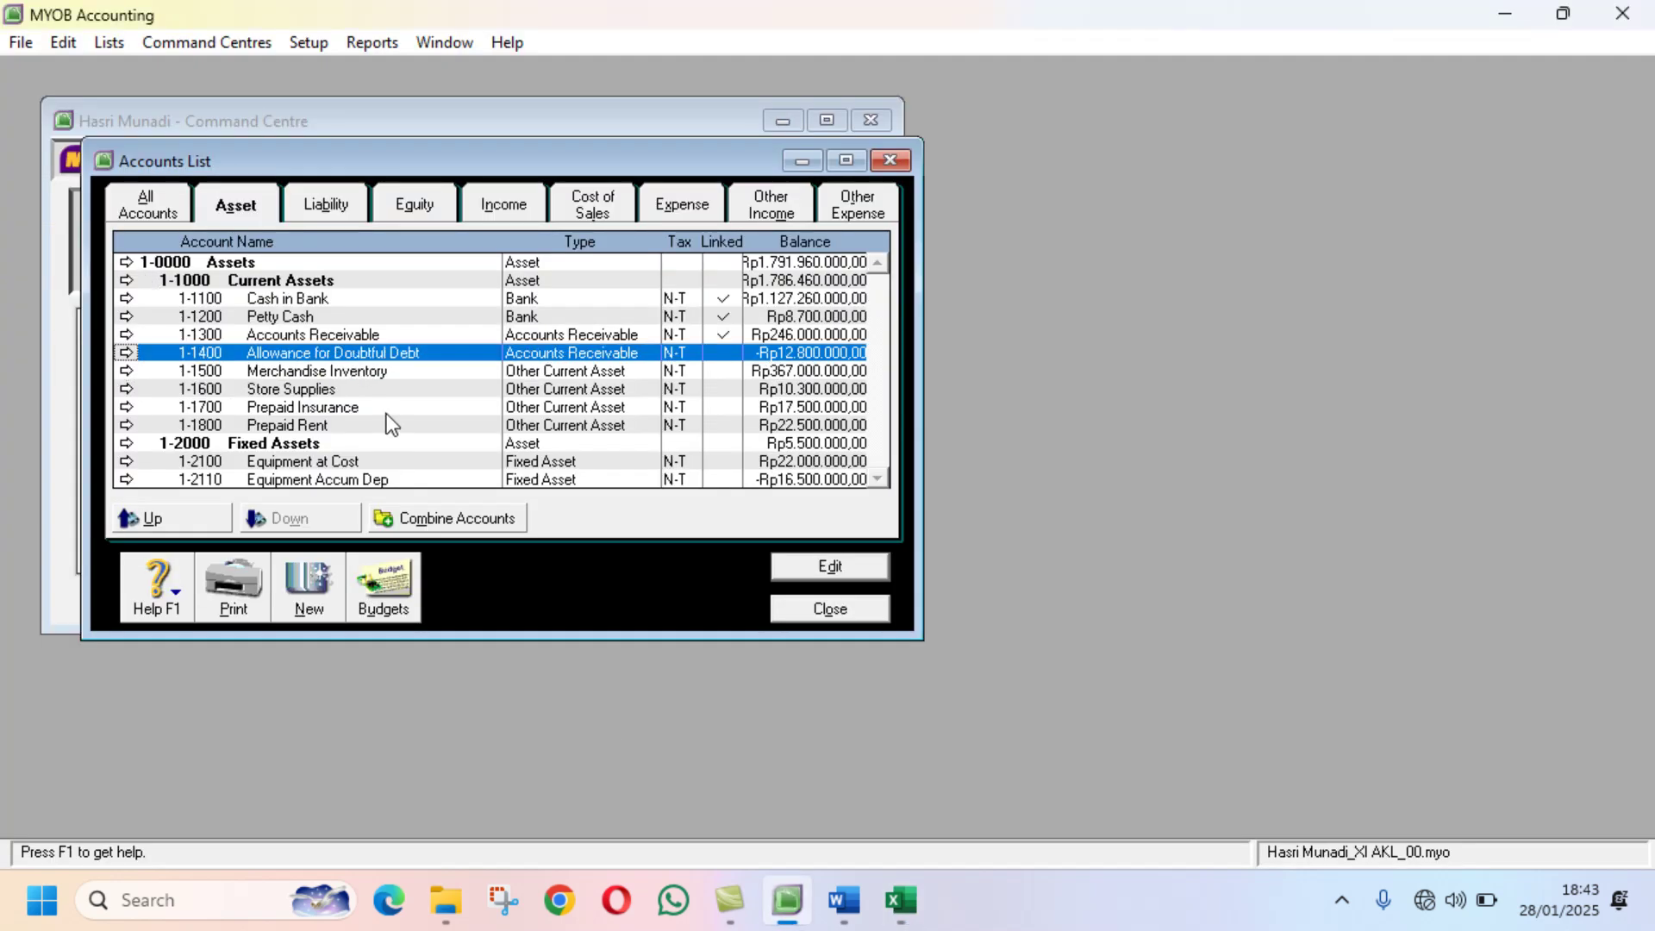
click(899, 900)
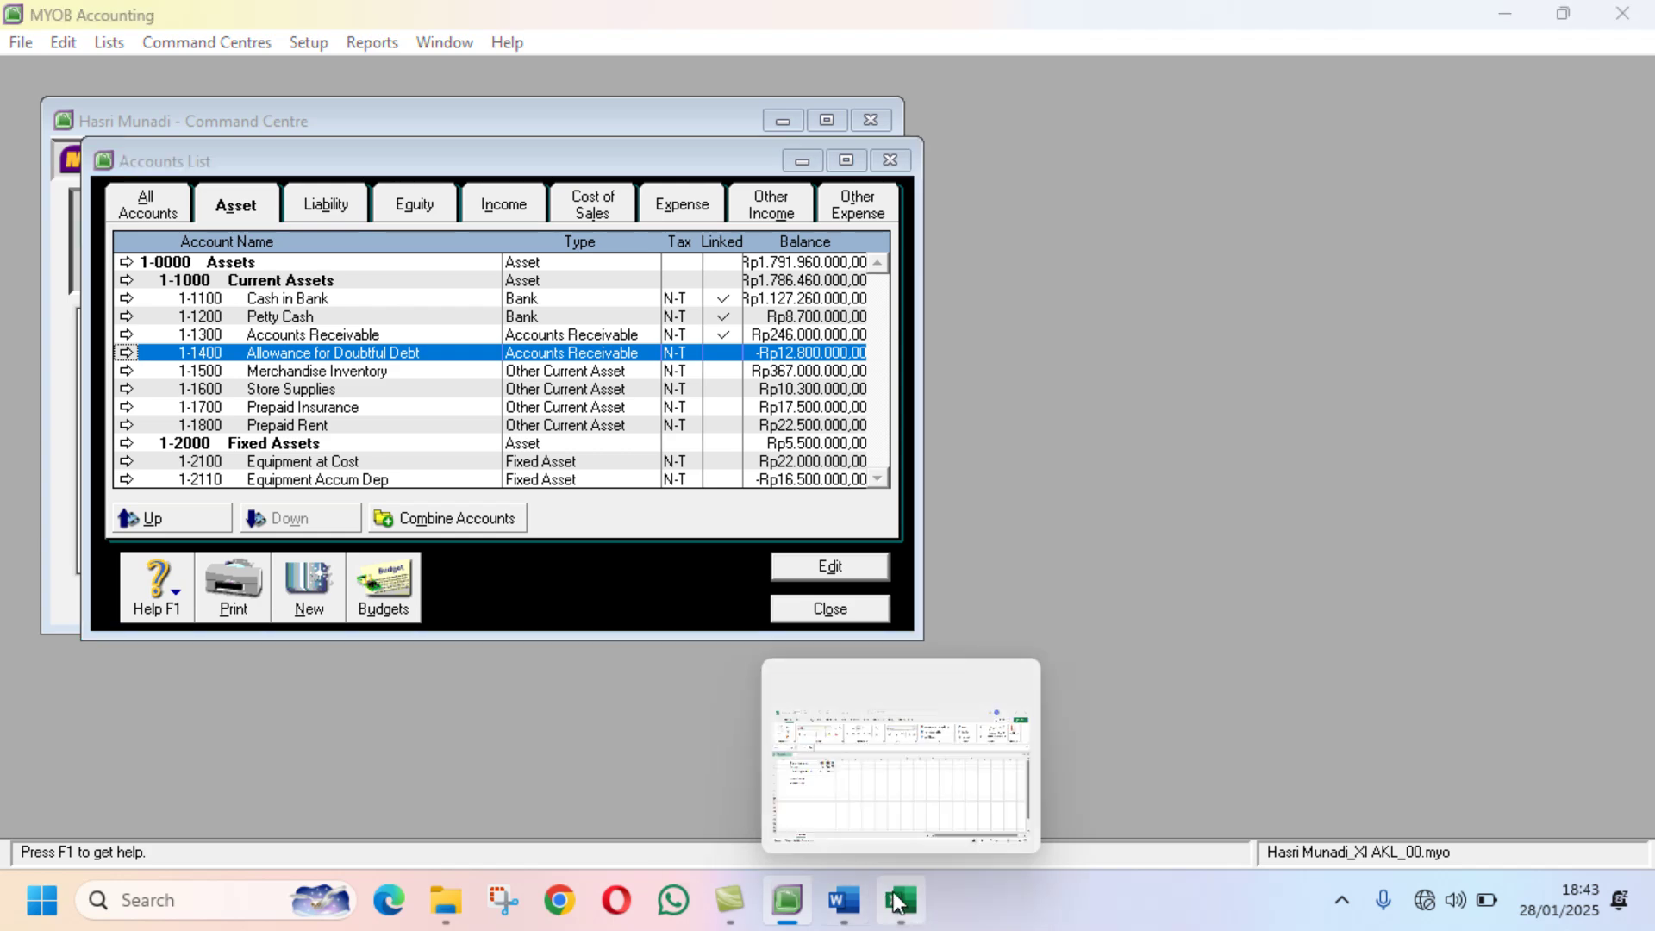
Step: Type the label 'Allowance for Doubtfull deb' in B7
text(Al)
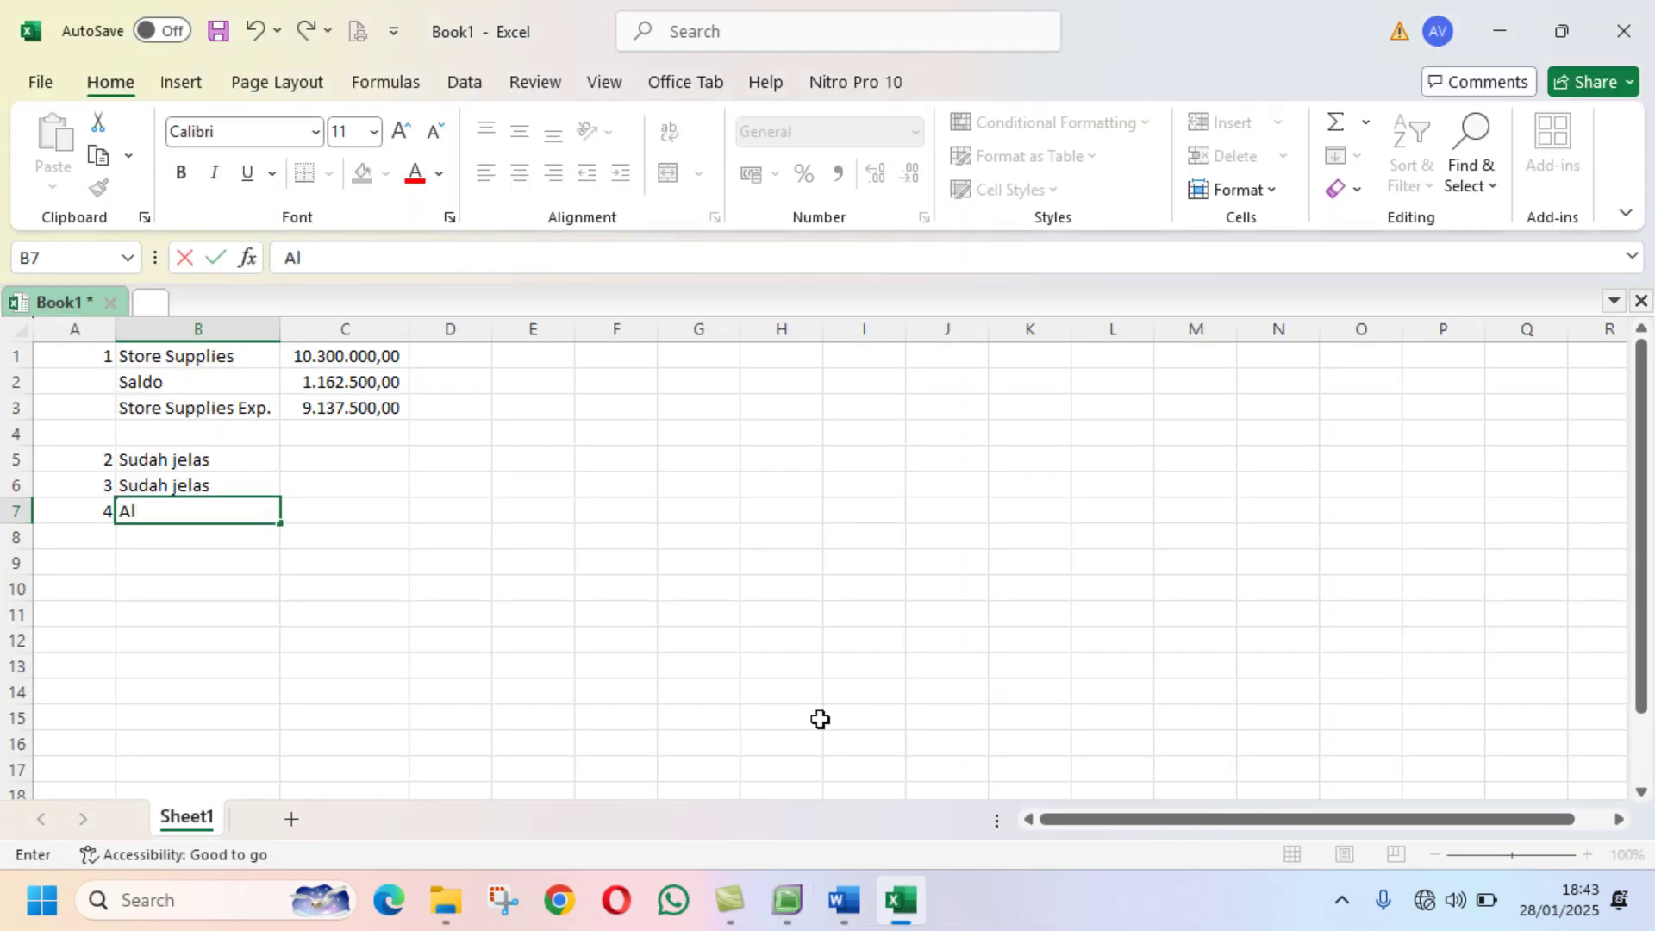
text(lowance for Doub)
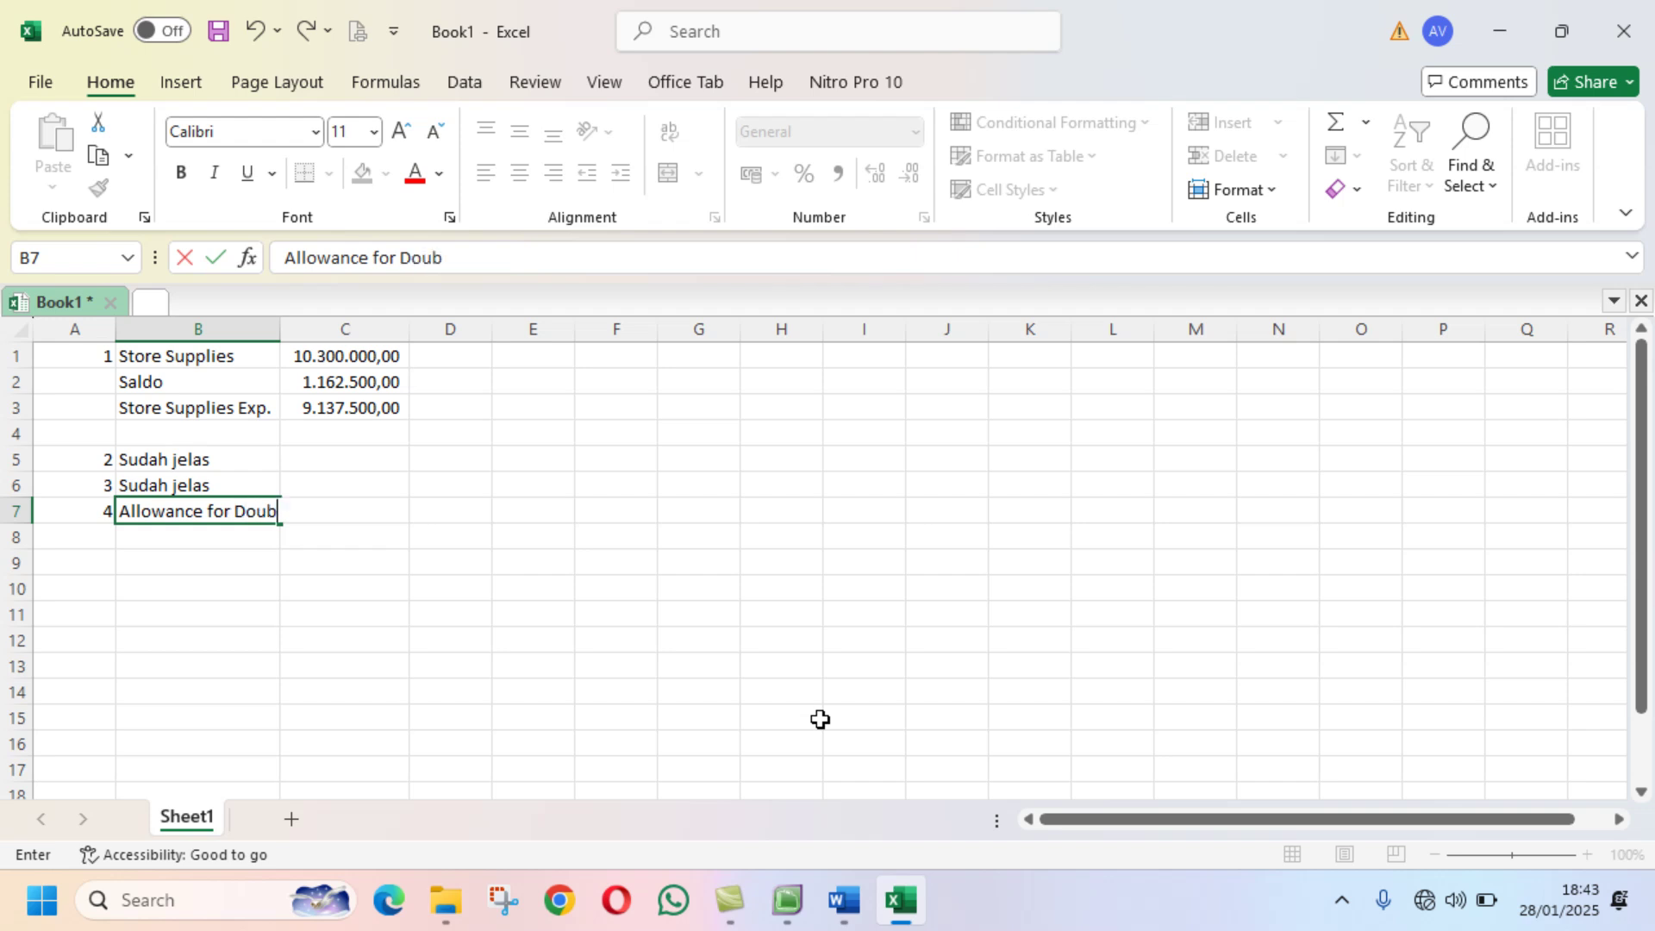
text(tfull de)
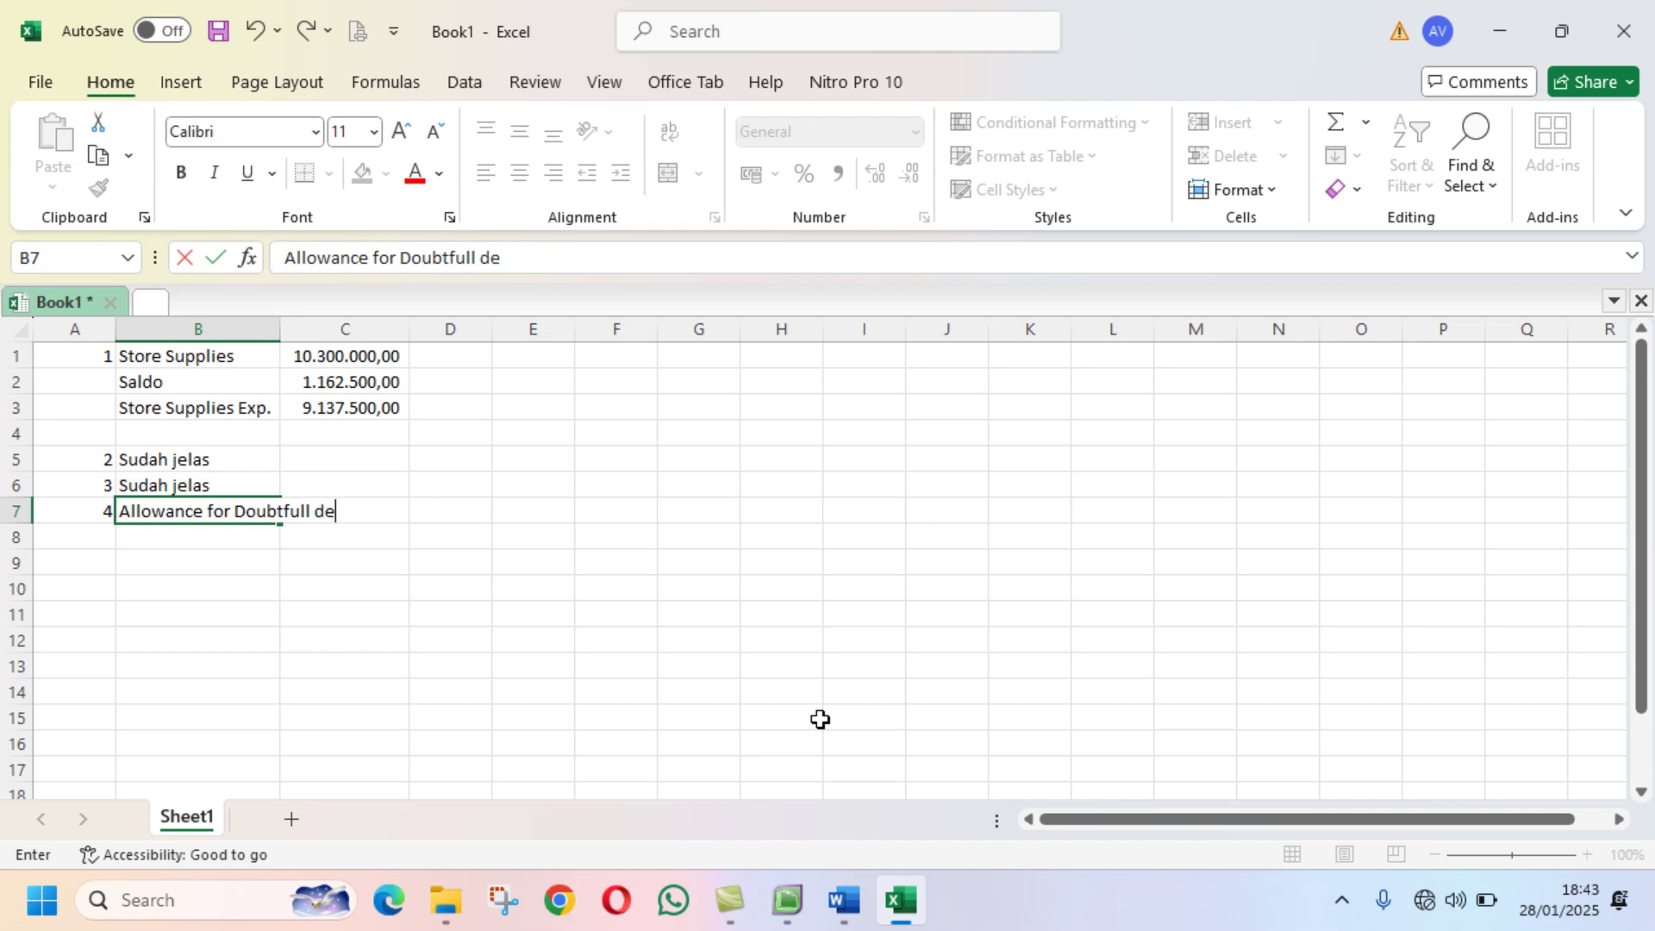
text(b)
key(Return)
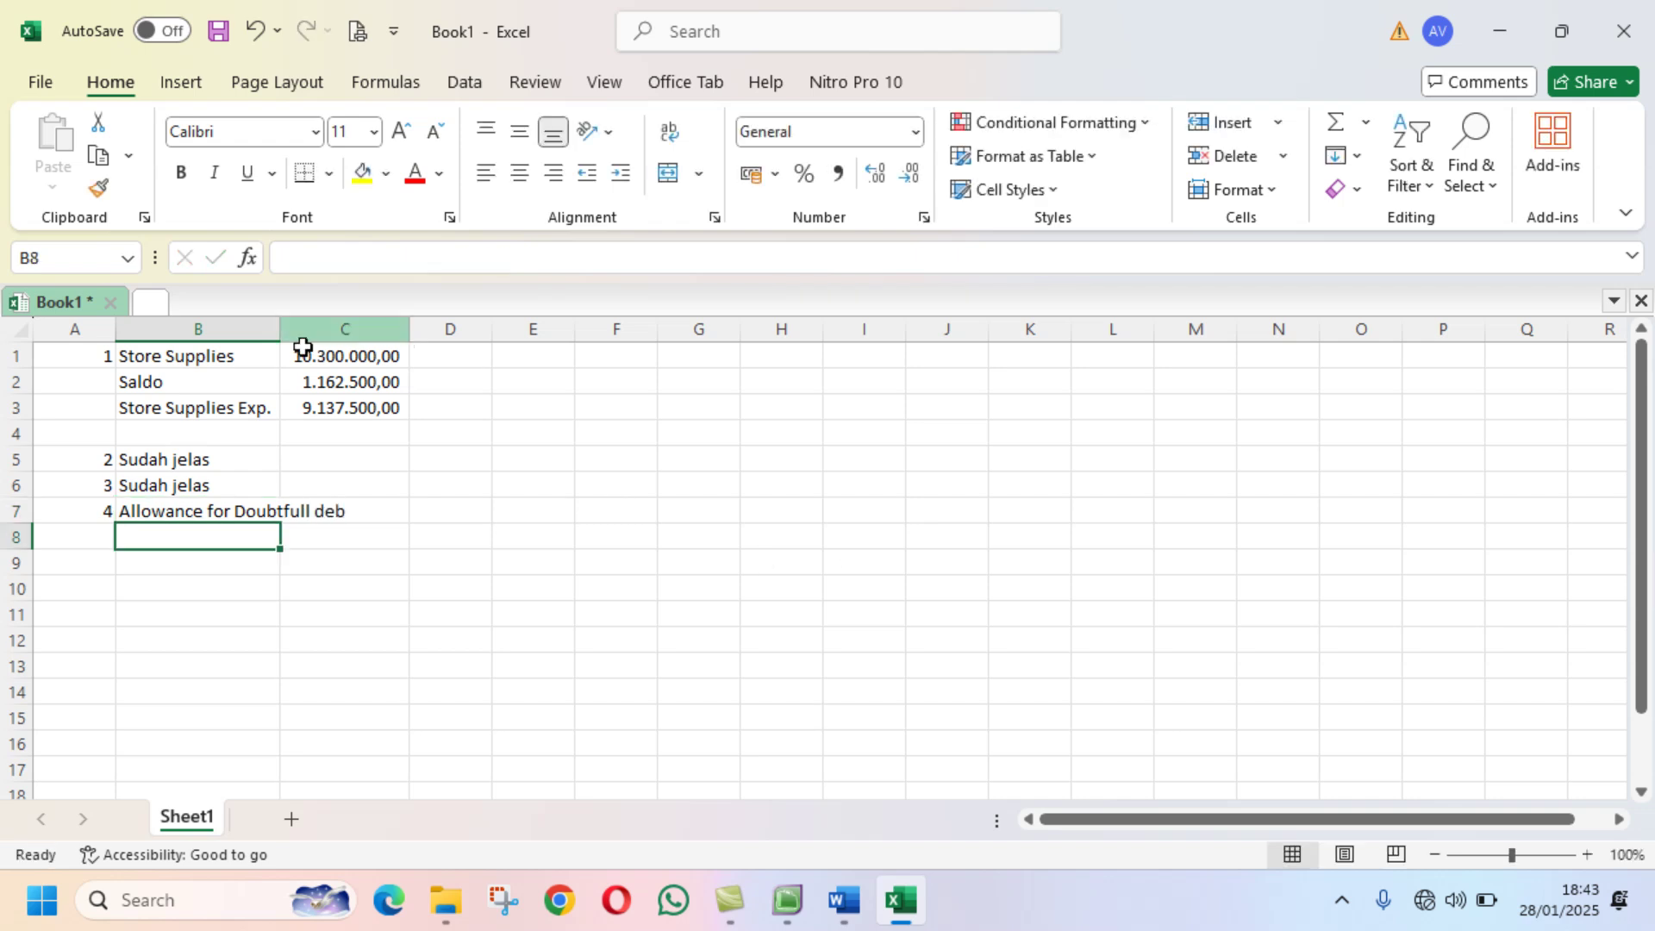
Step: Widen column B and enter the 12800000 doubtful-debt allowance in C7
double_click(280, 332)
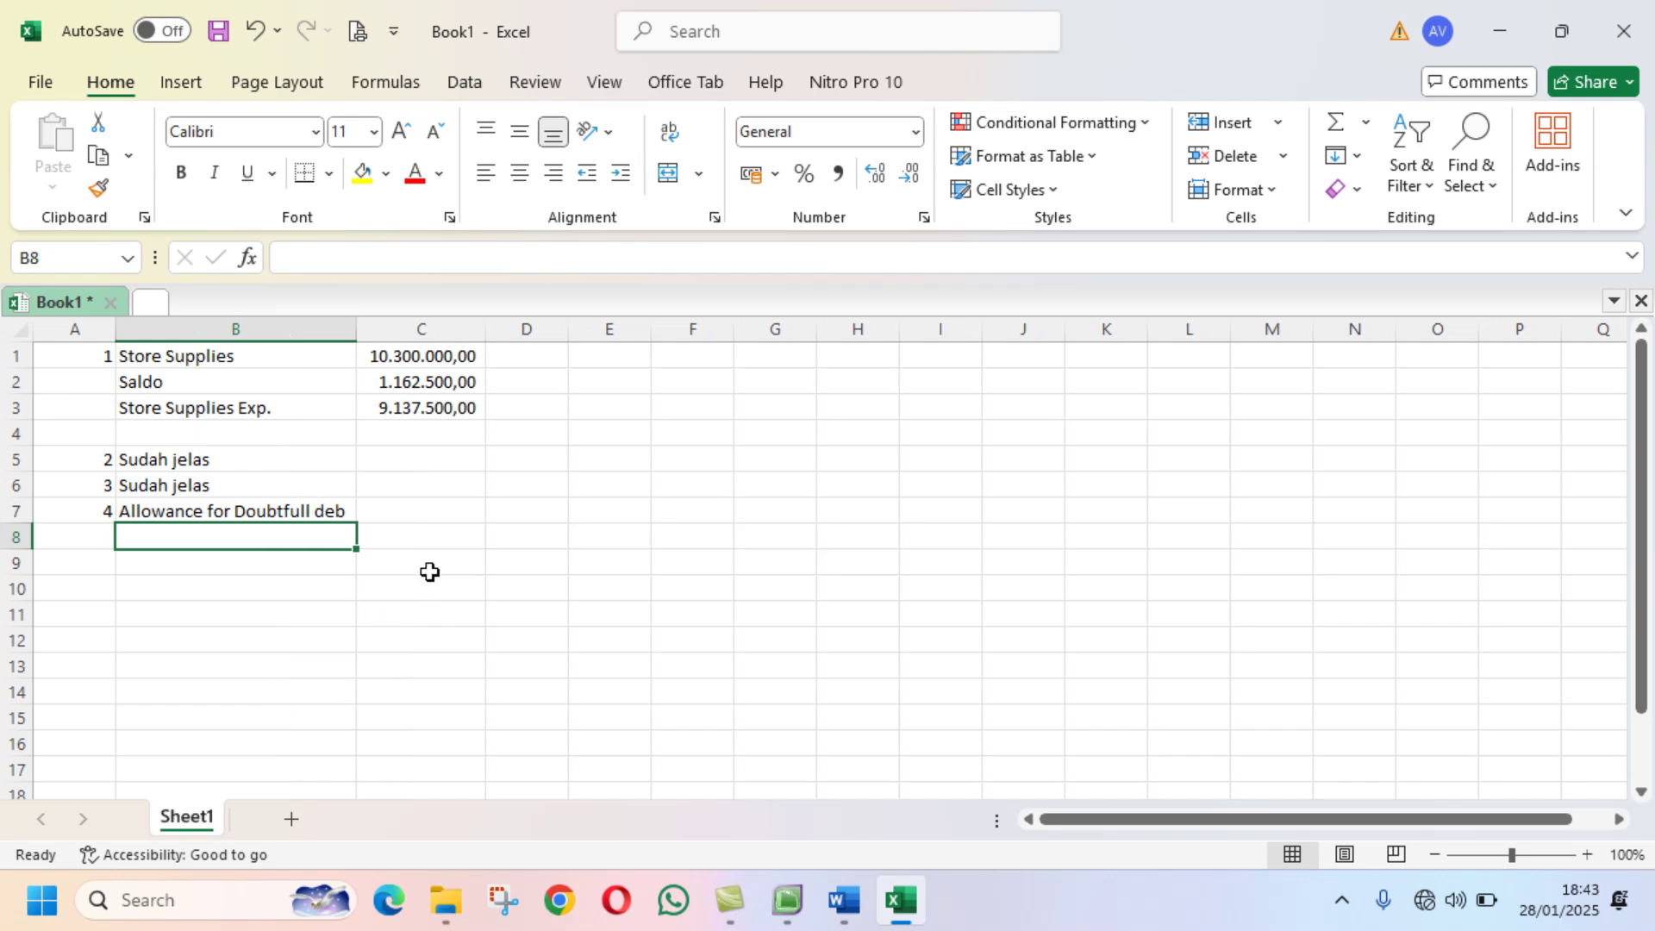
mouse_move(849, 905)
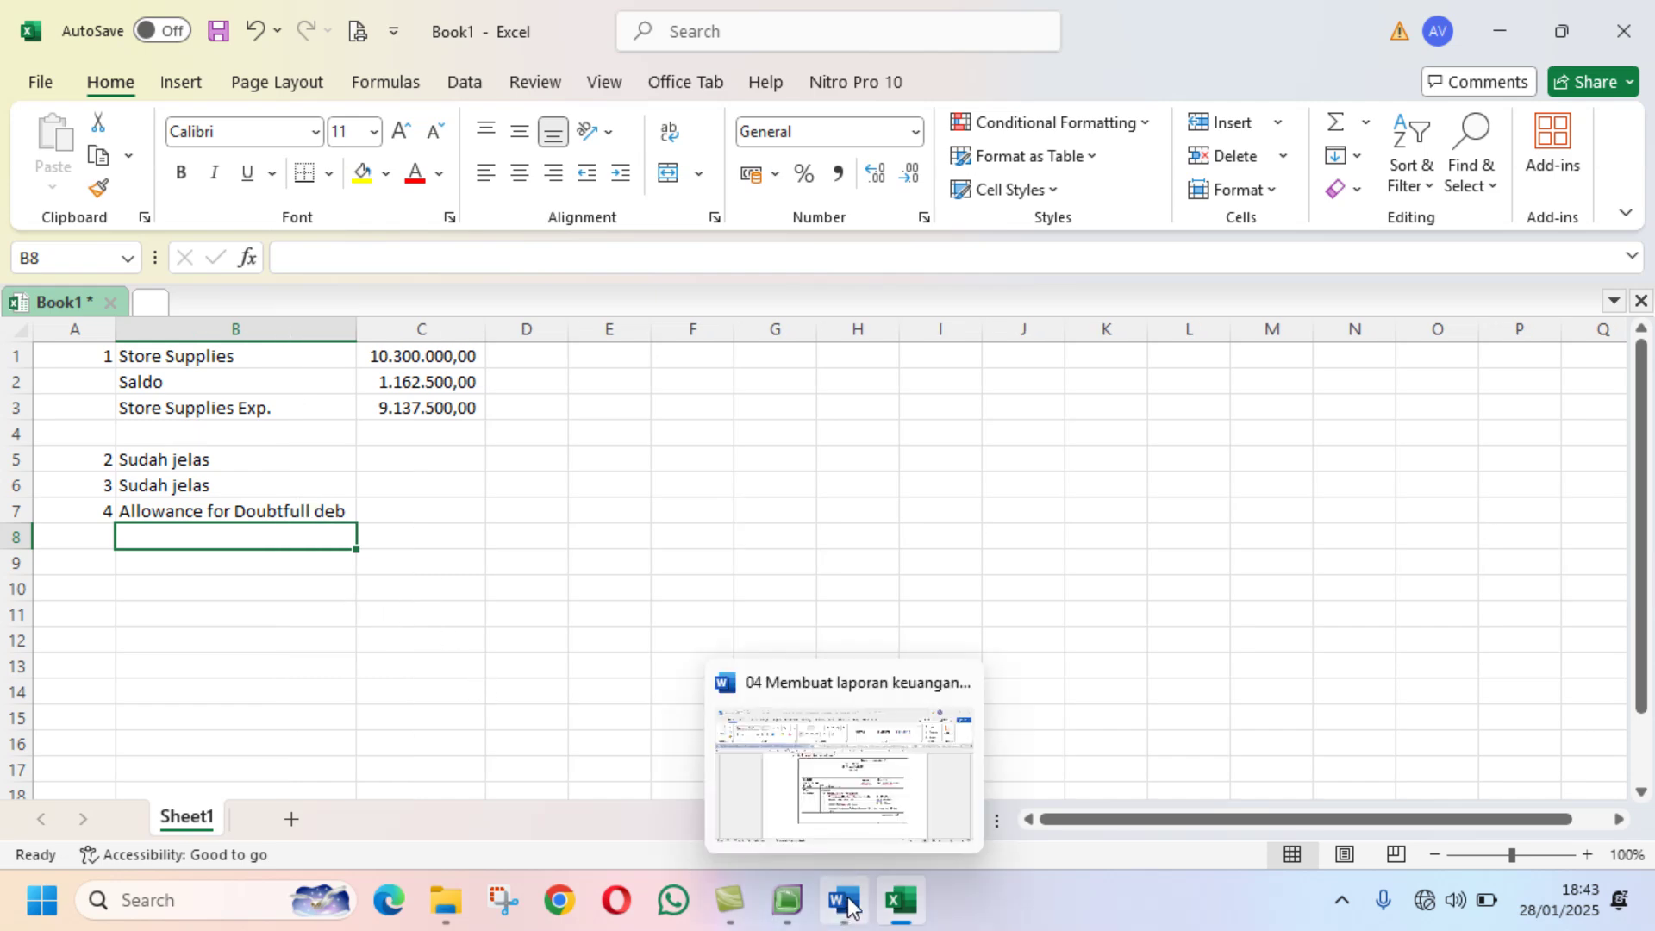
click(787, 899)
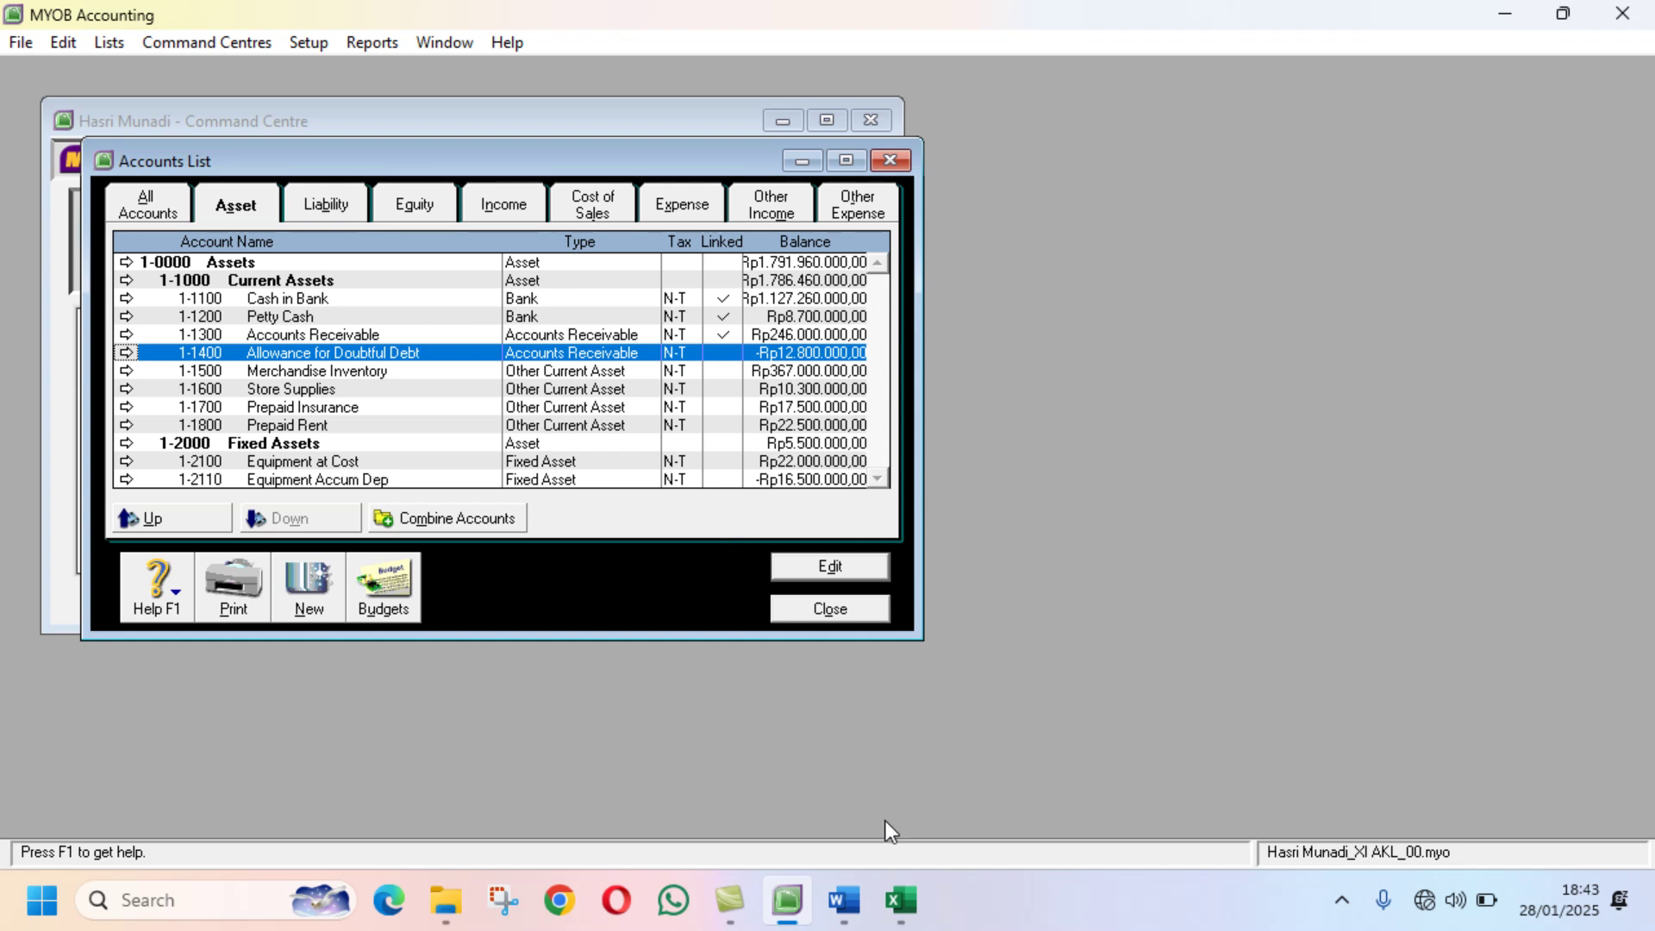
click(901, 900)
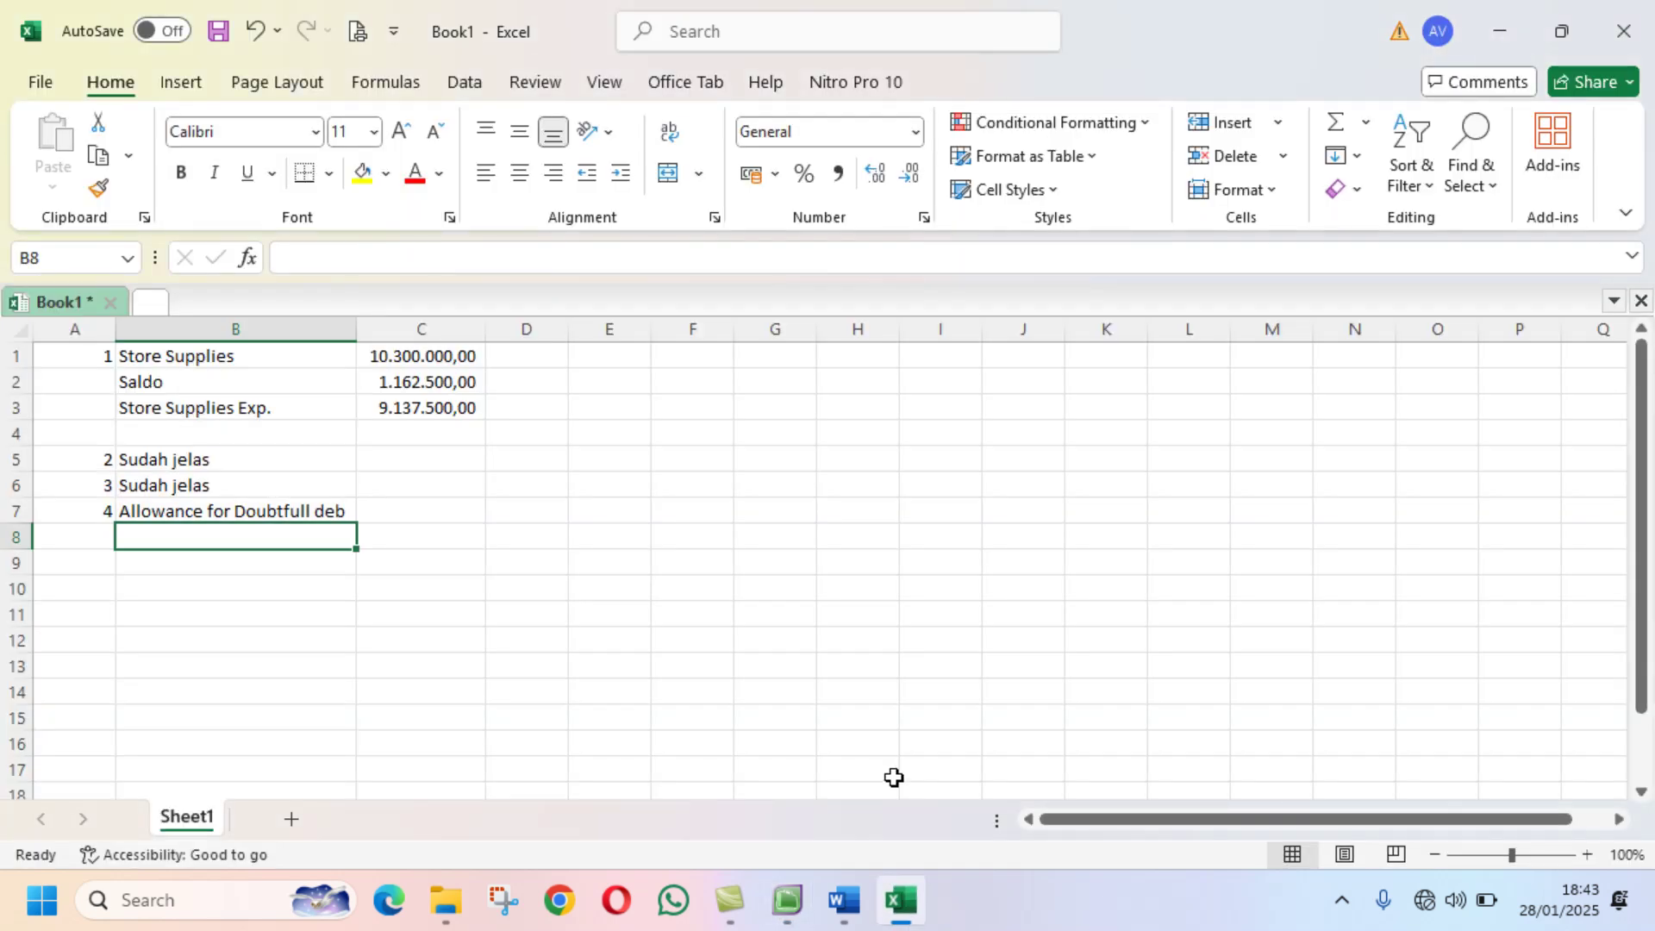
text(_)
key(Escape)
click(403, 506)
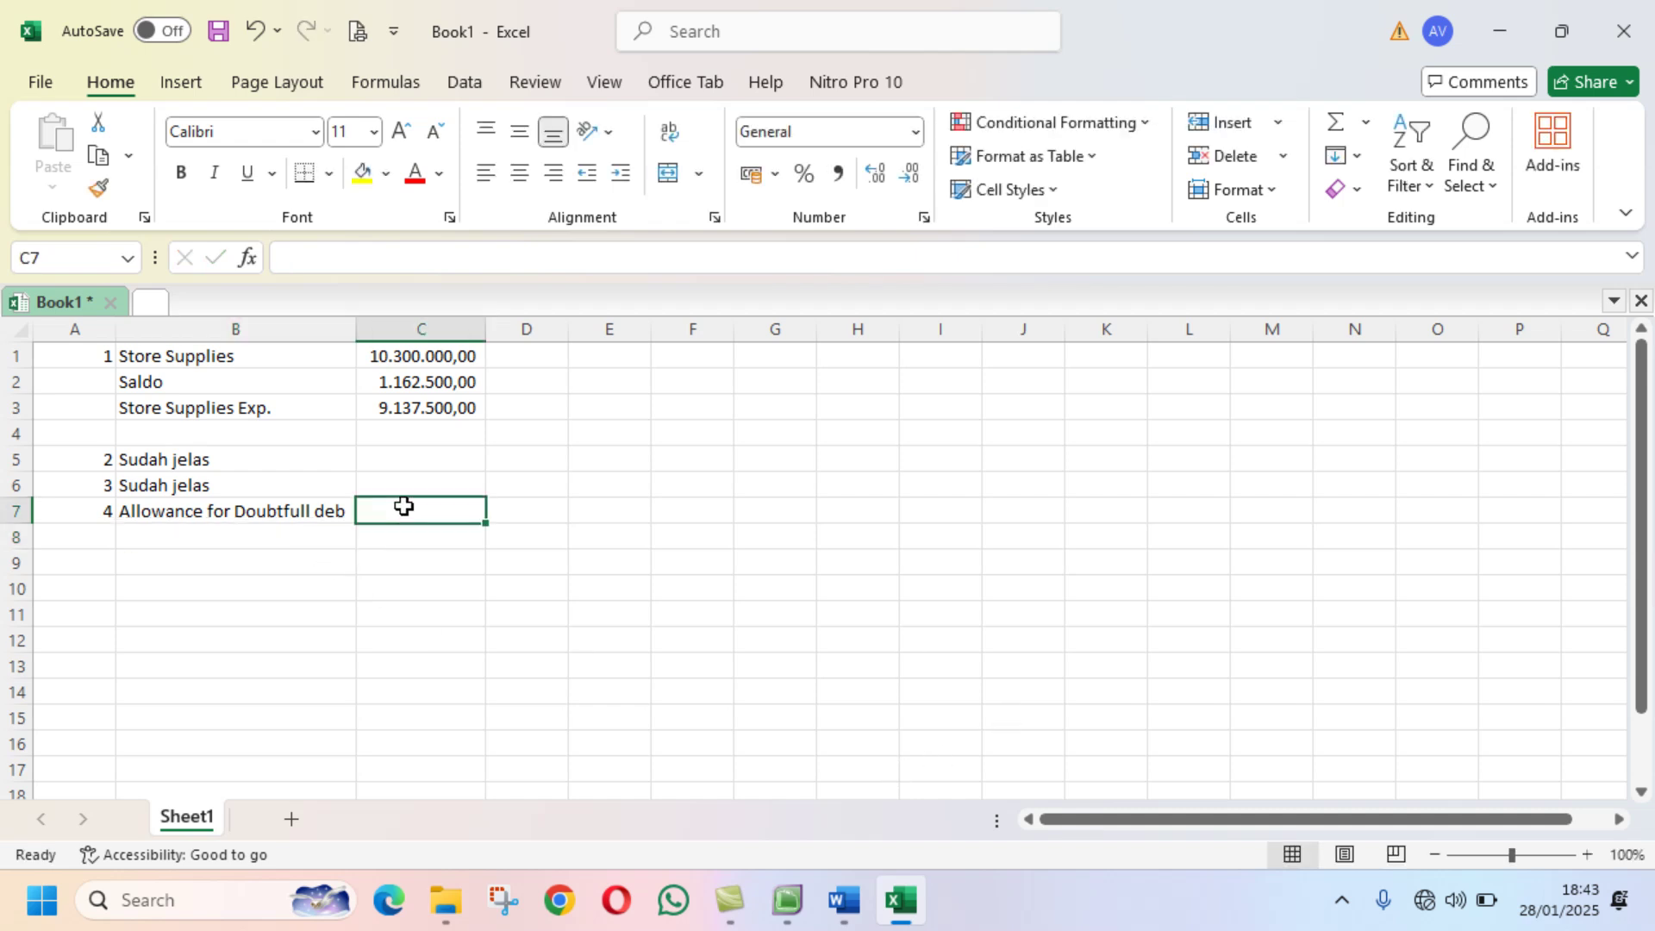
text(1)
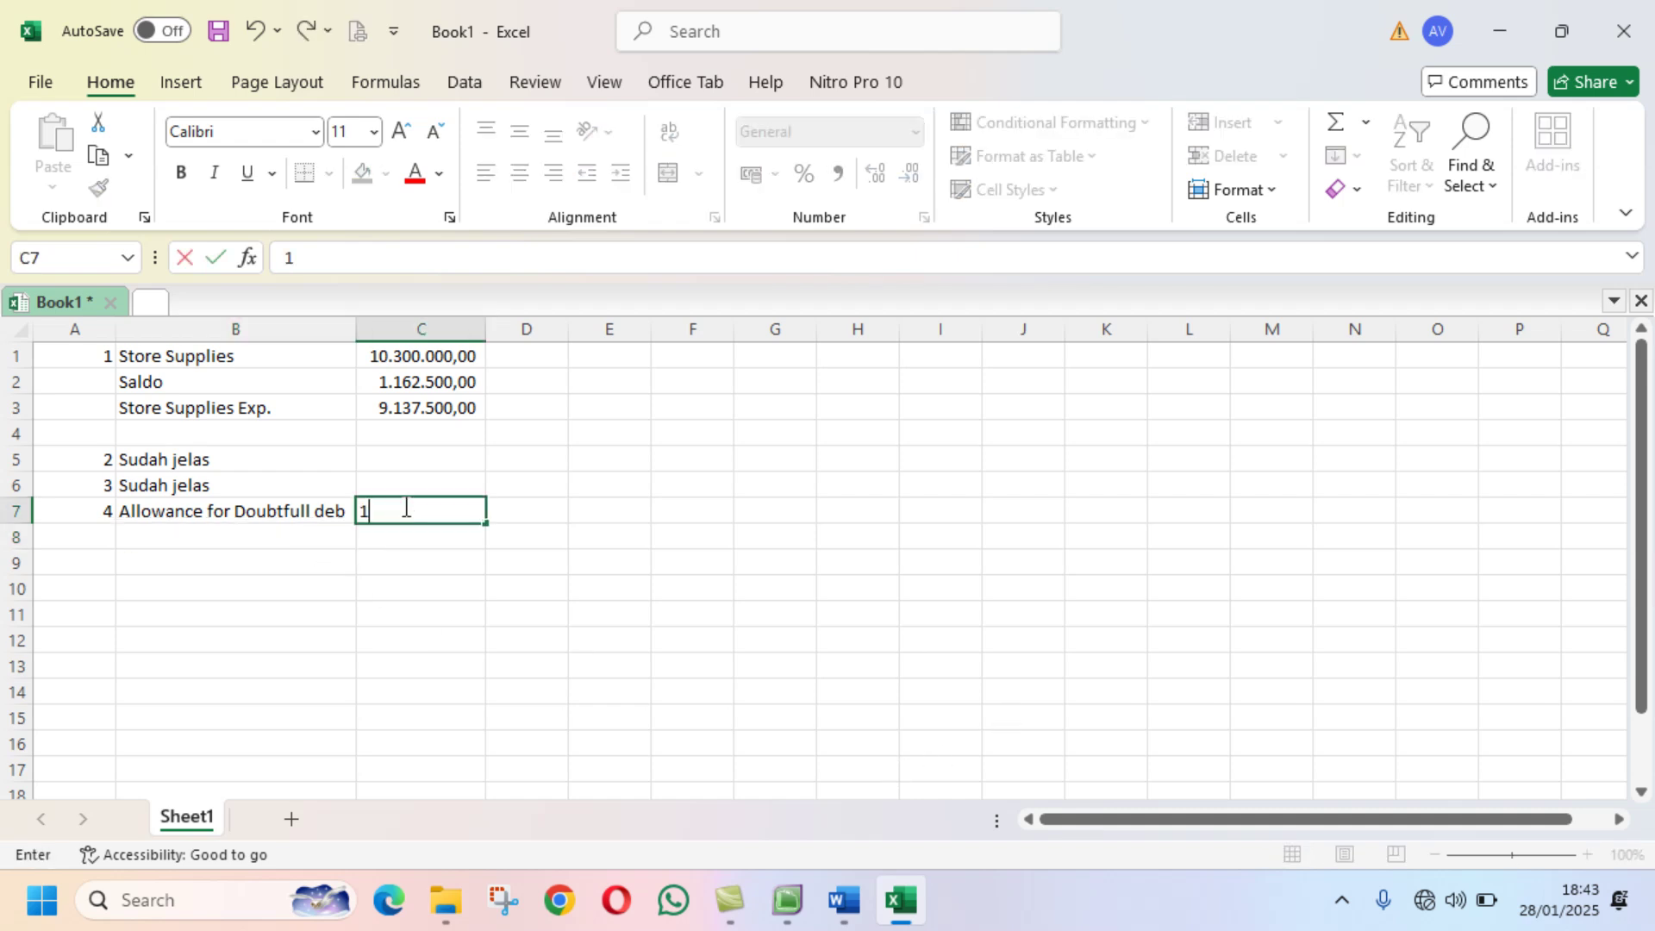
text(2800000)
key(Return)
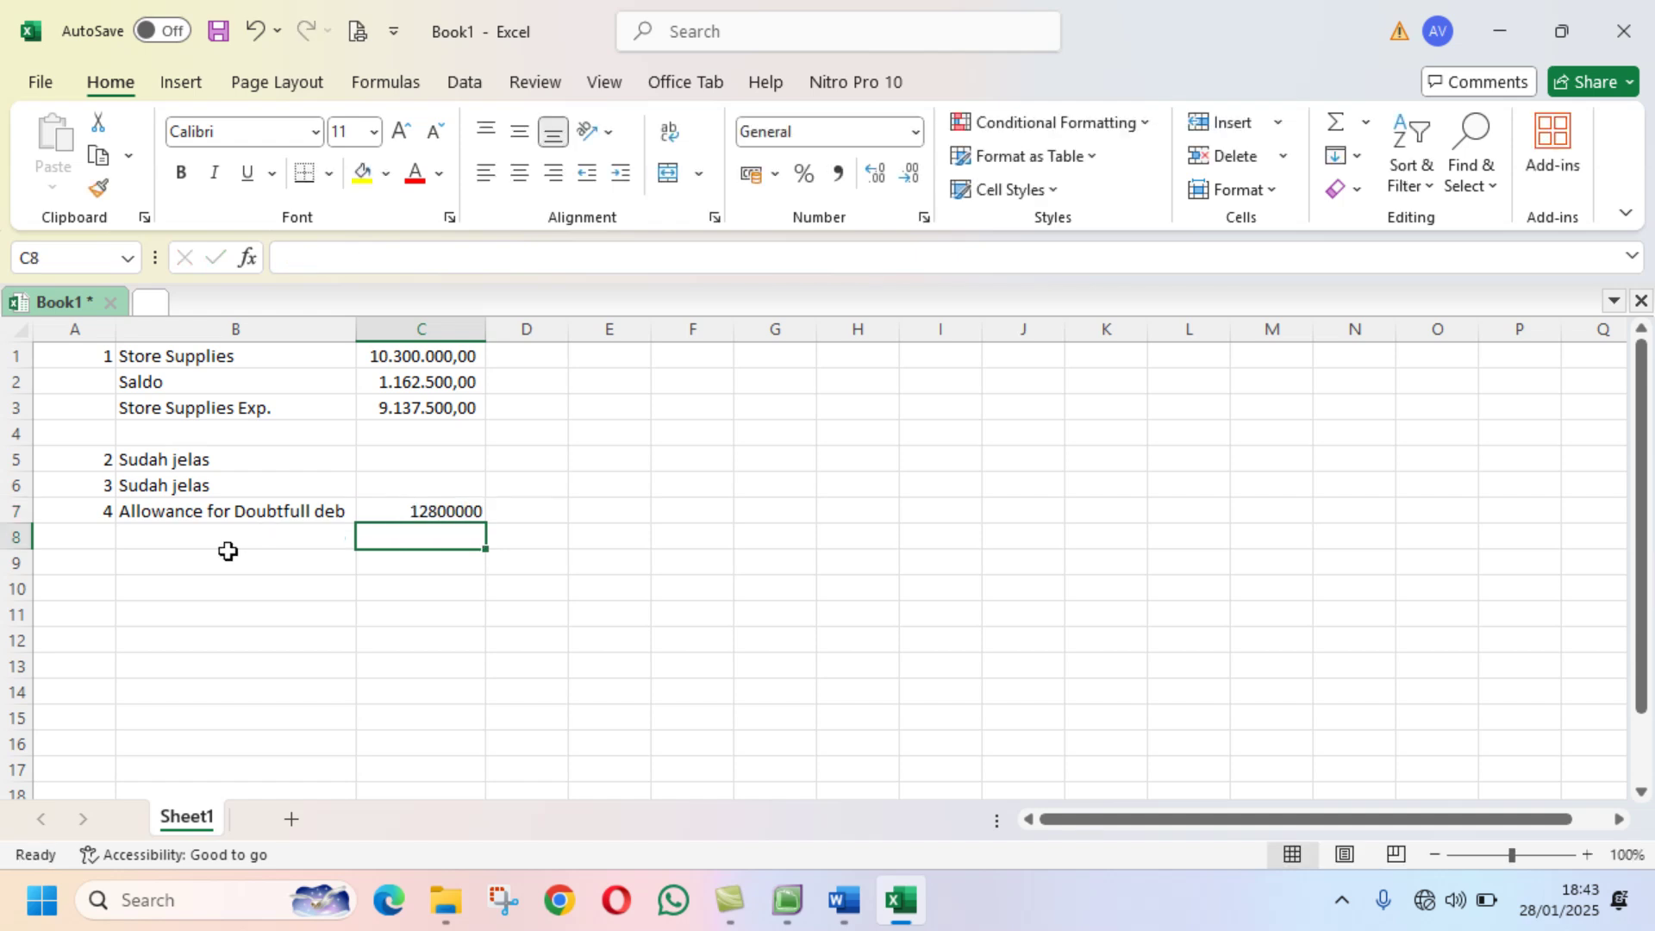
Step: Label B8 'Hasil Perhitungan' and return to MYOB's accounts list
click(229, 556)
click(230, 533)
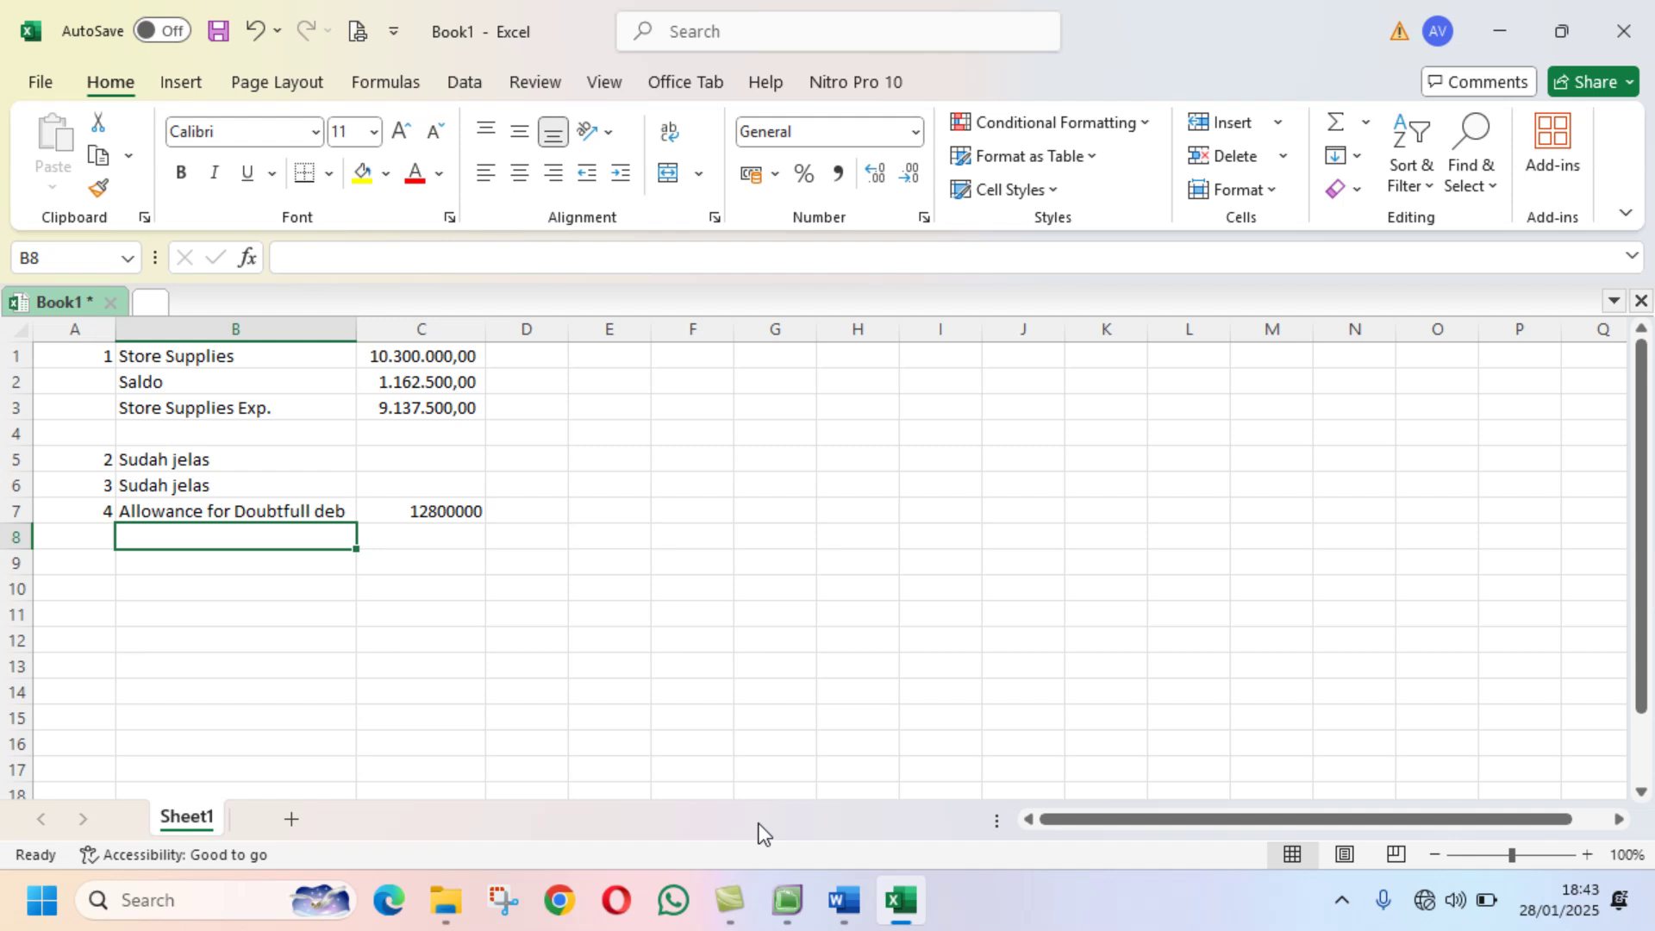
text(Hasil Per)
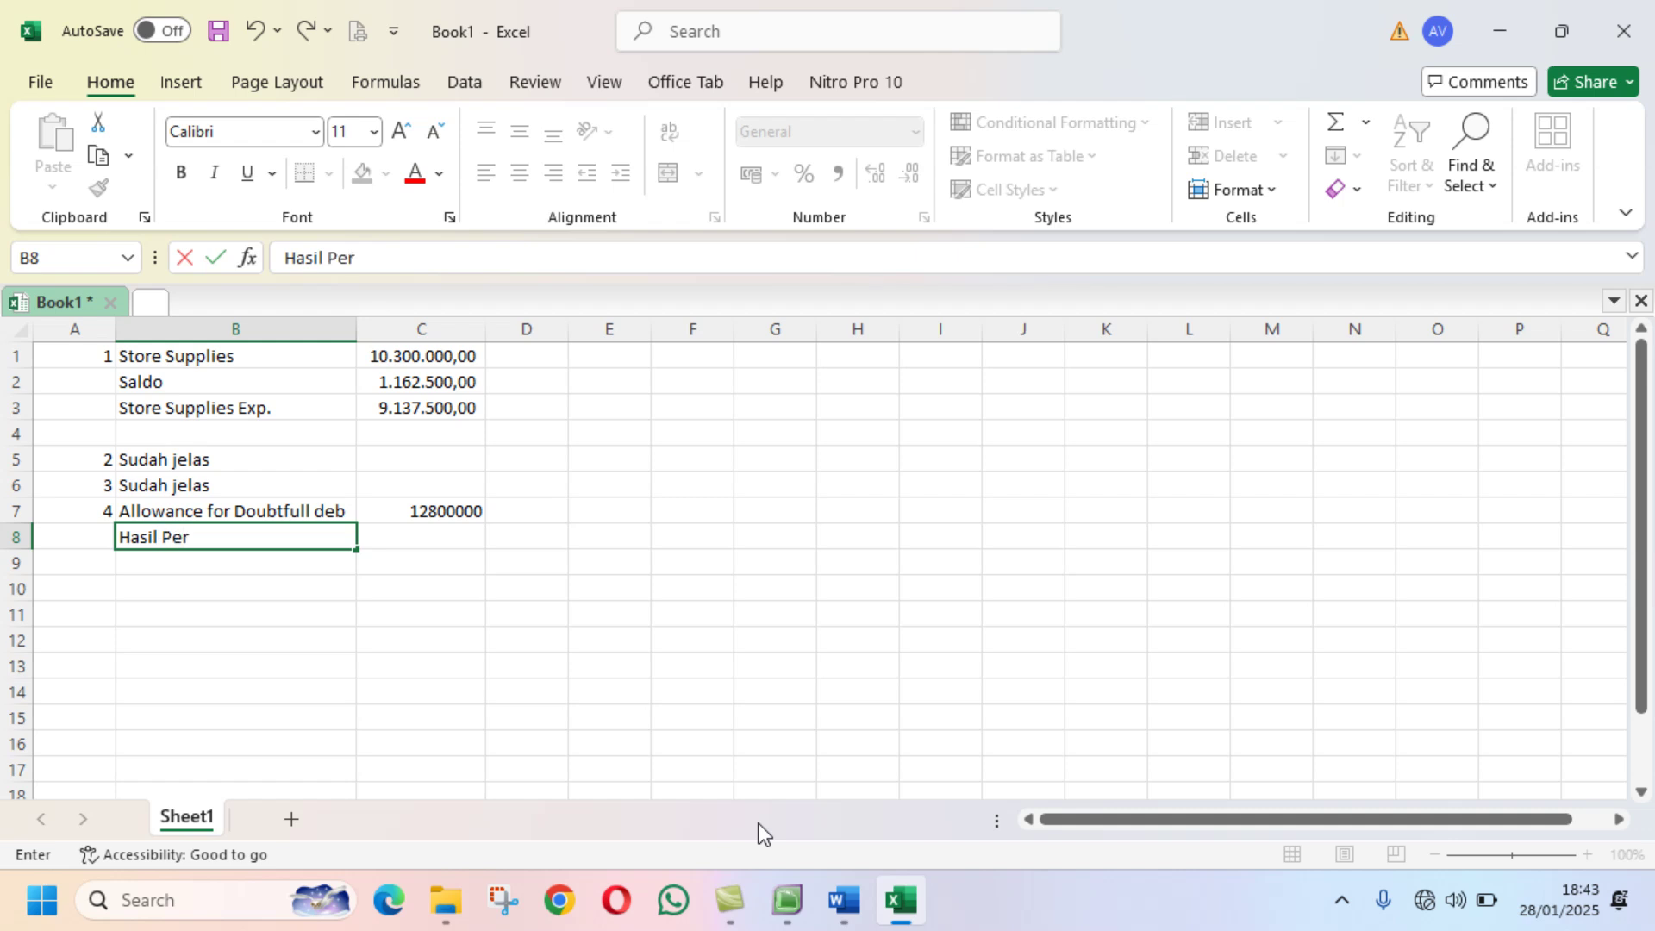
text(hitungan)
key(Return)
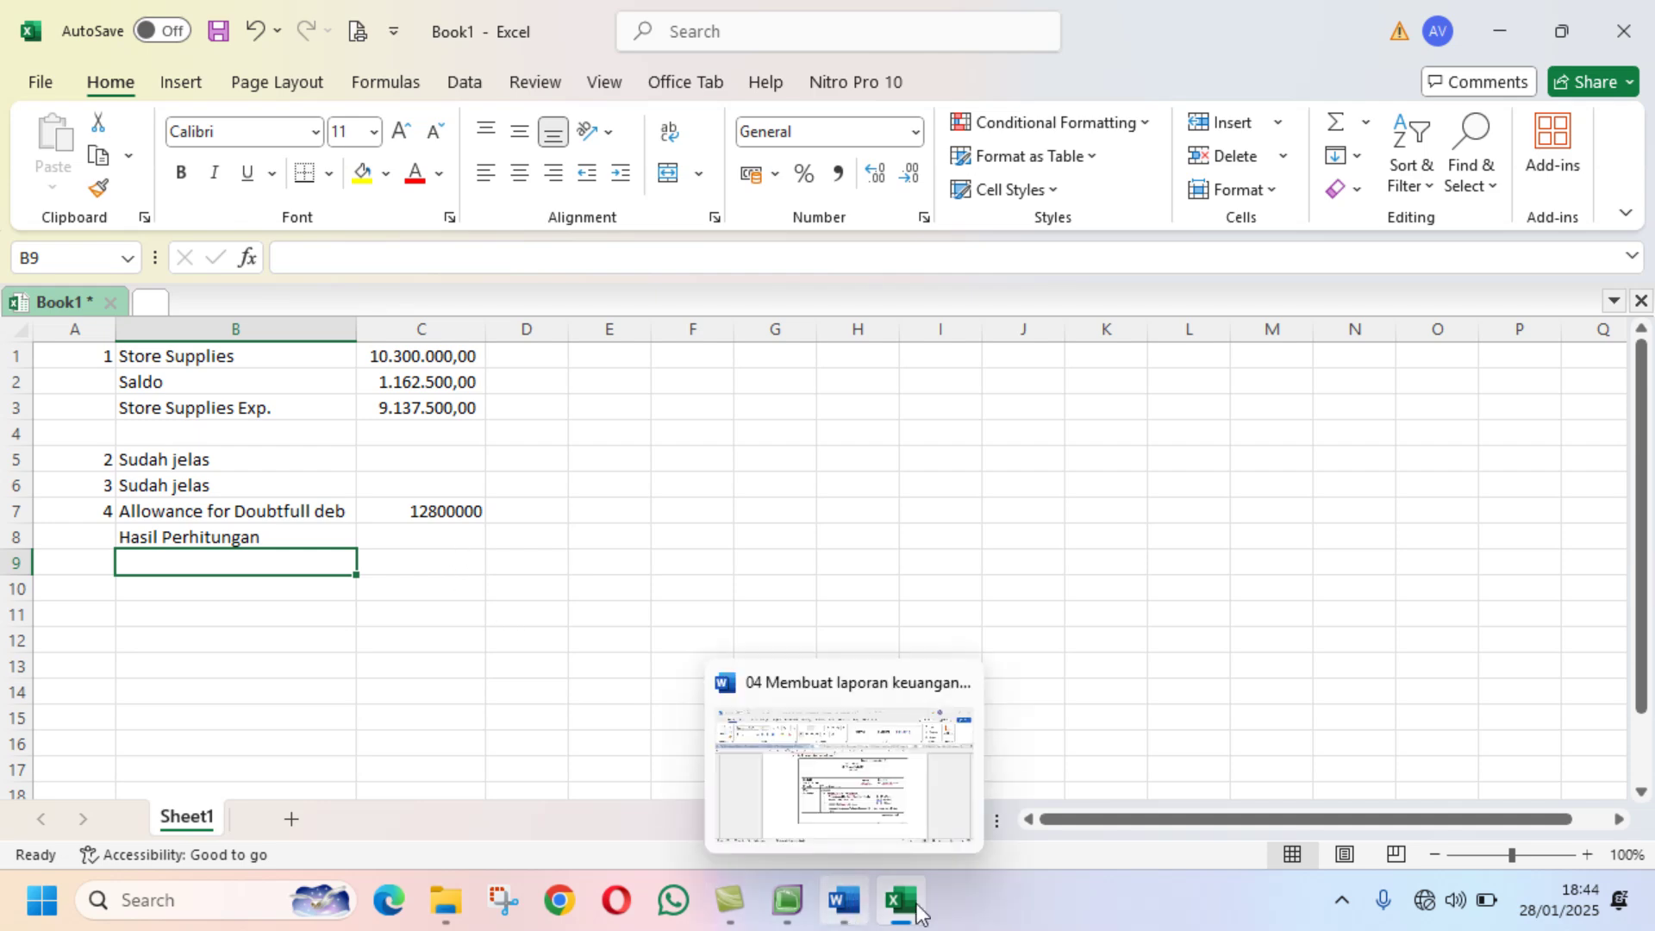
click(786, 900)
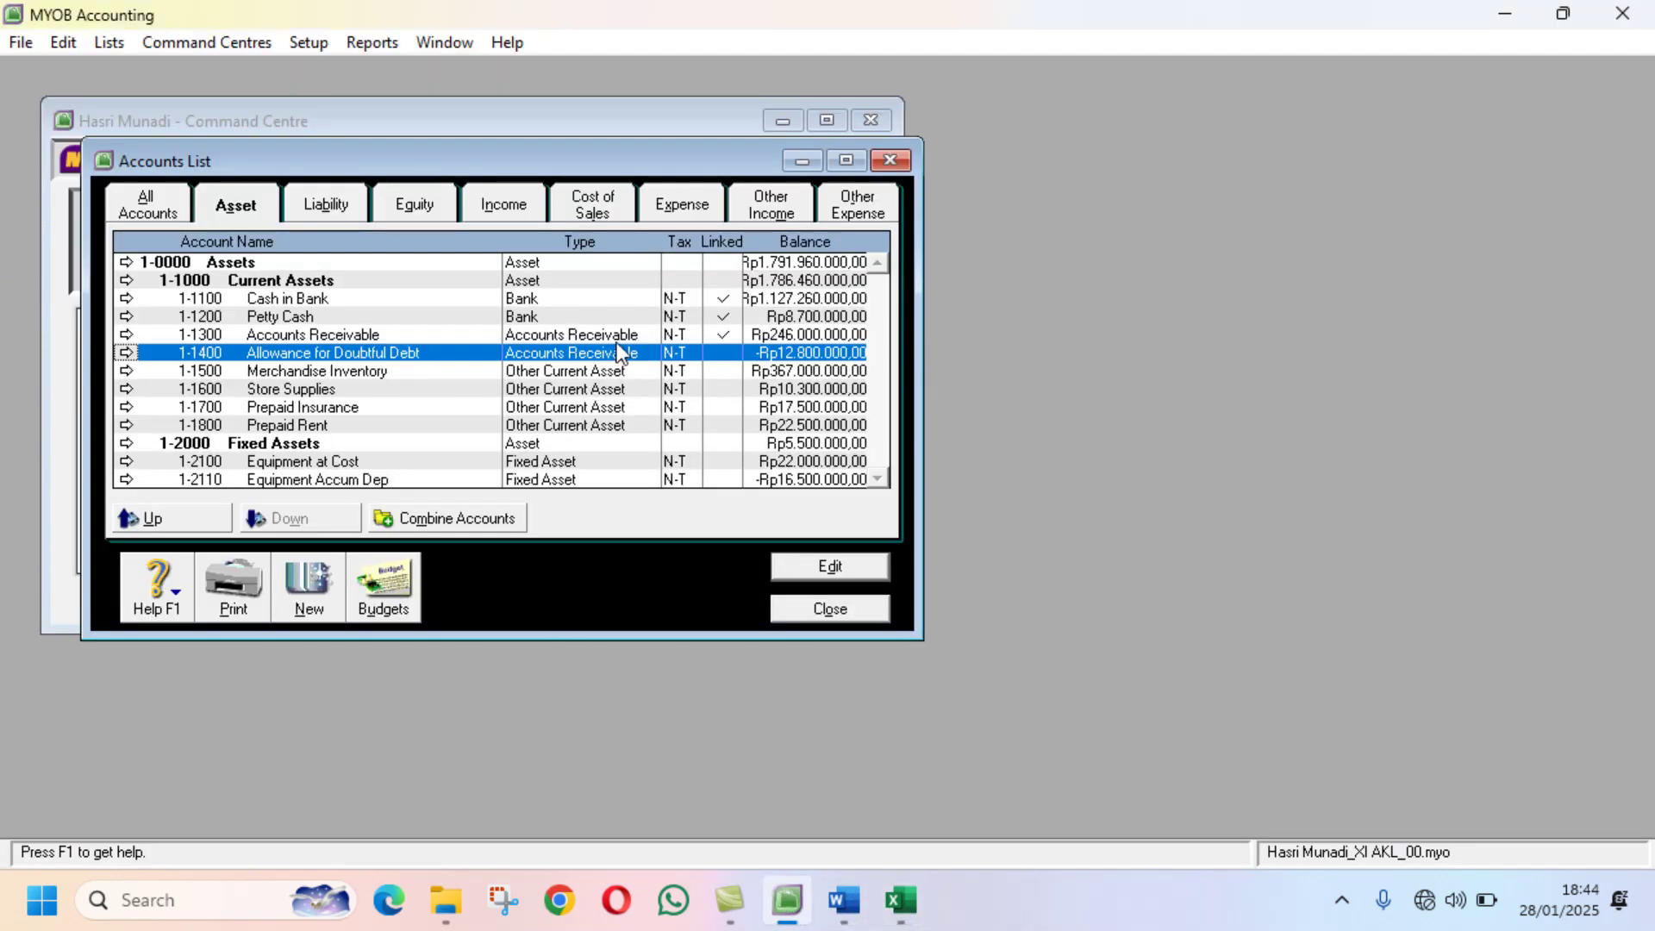
Step: Check MYOB's Rp246.000.000,00 Accounts Receivable balance and the memo's 2.5% estimate, then select C8
key(Up)
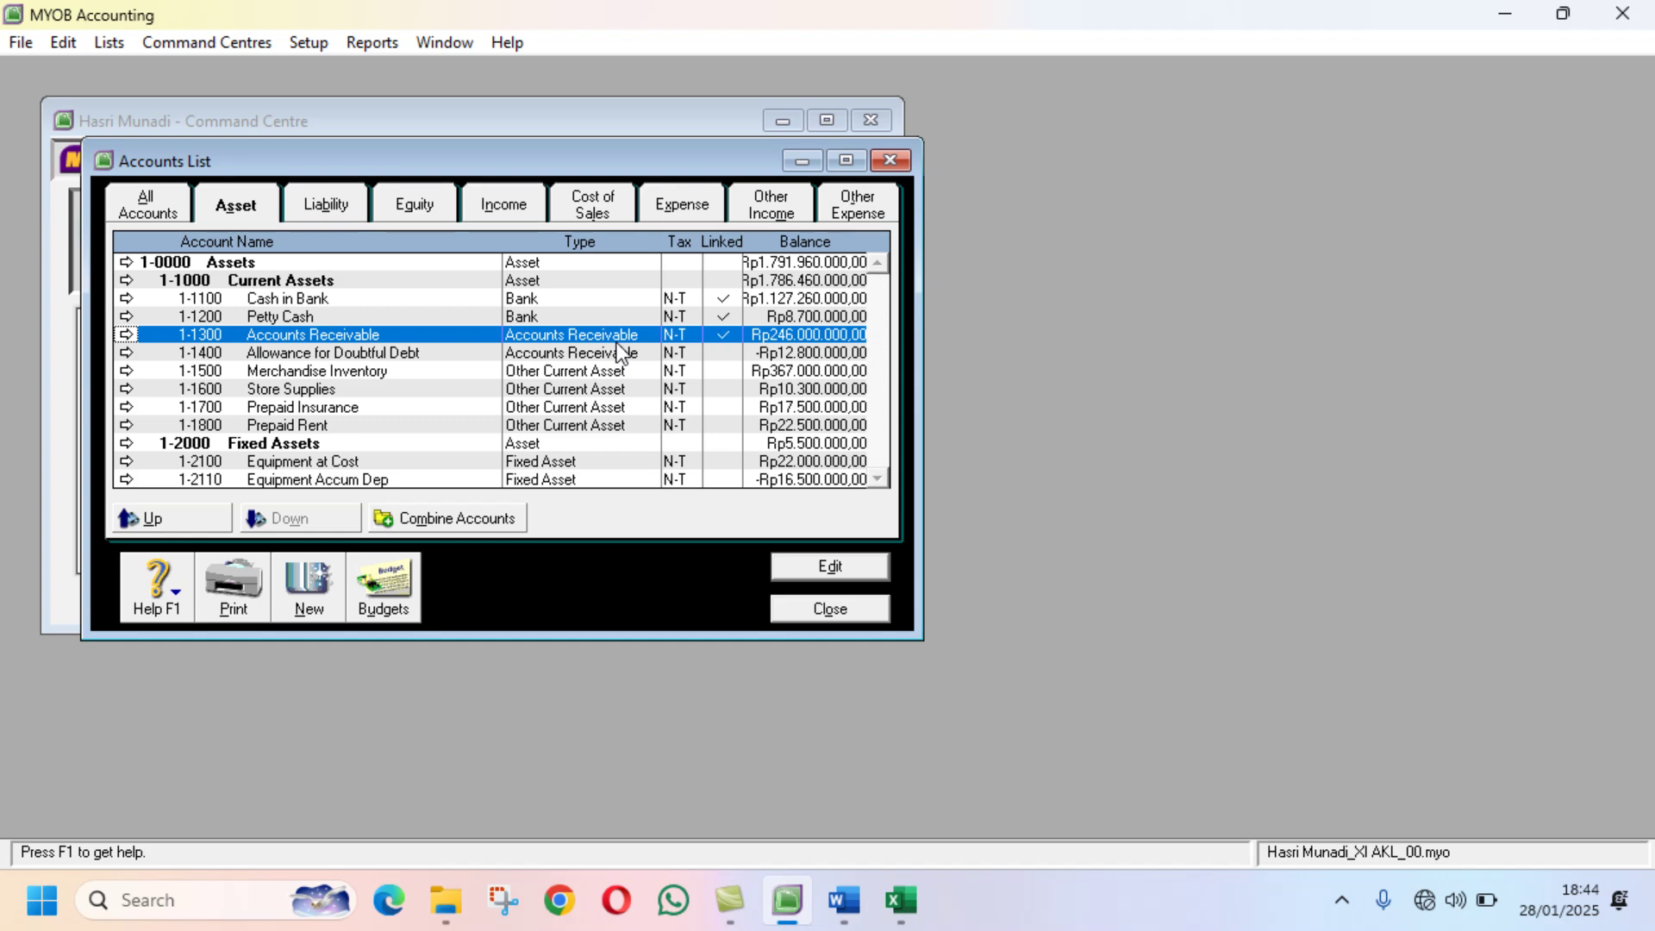
mouse_move(918, 905)
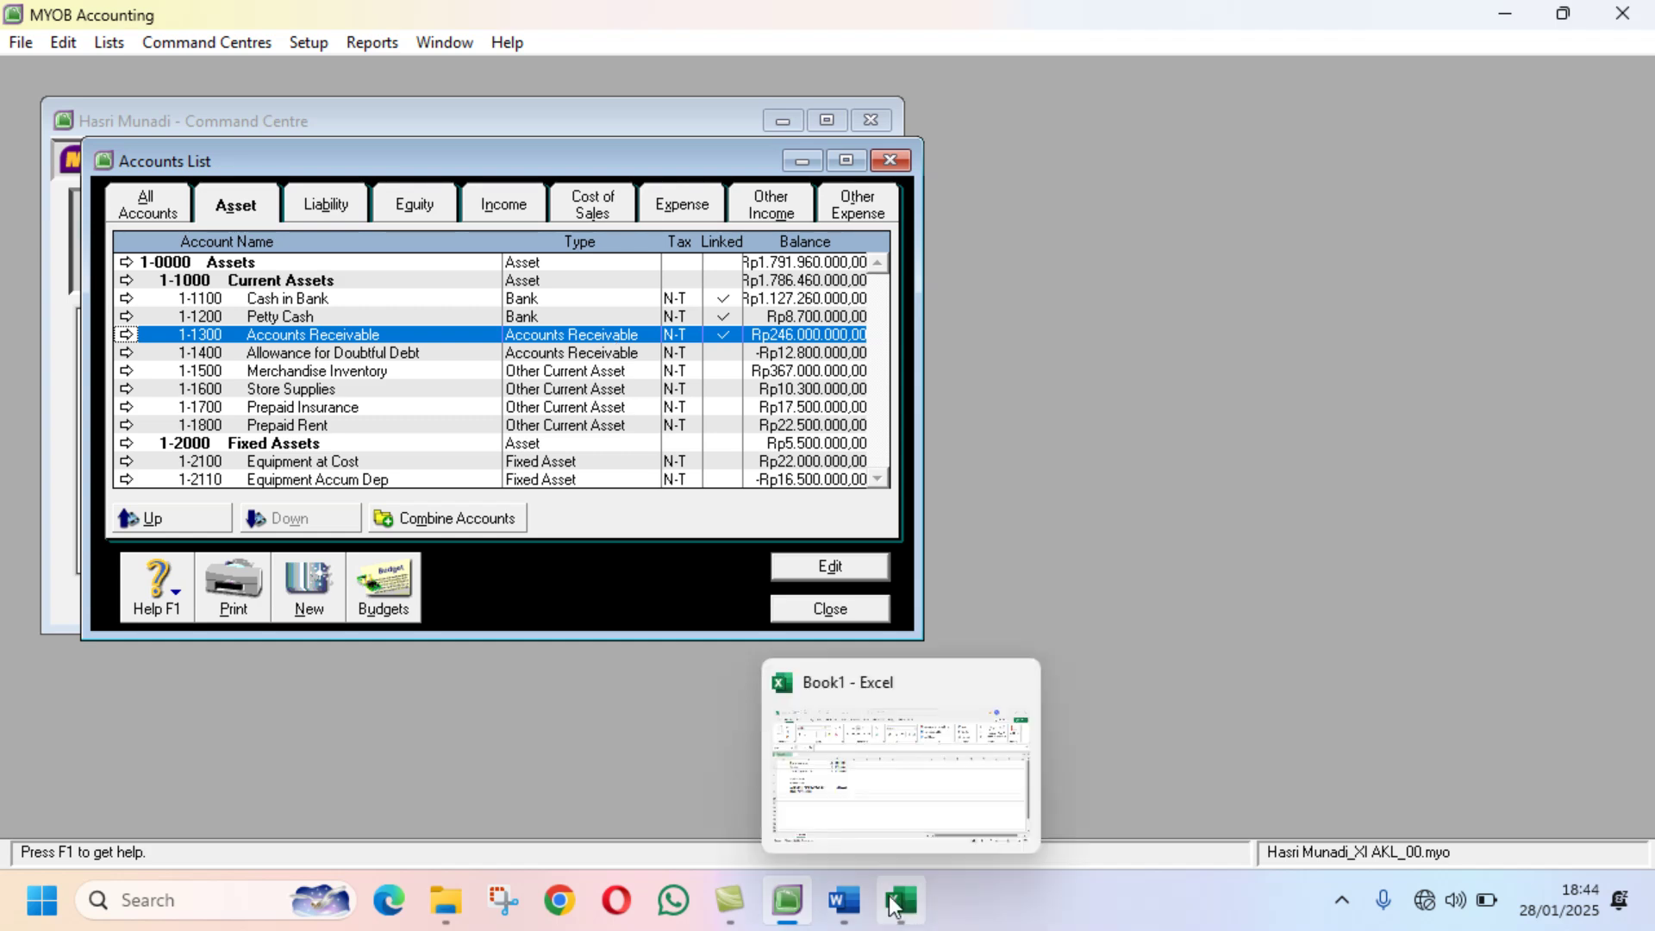
click(843, 899)
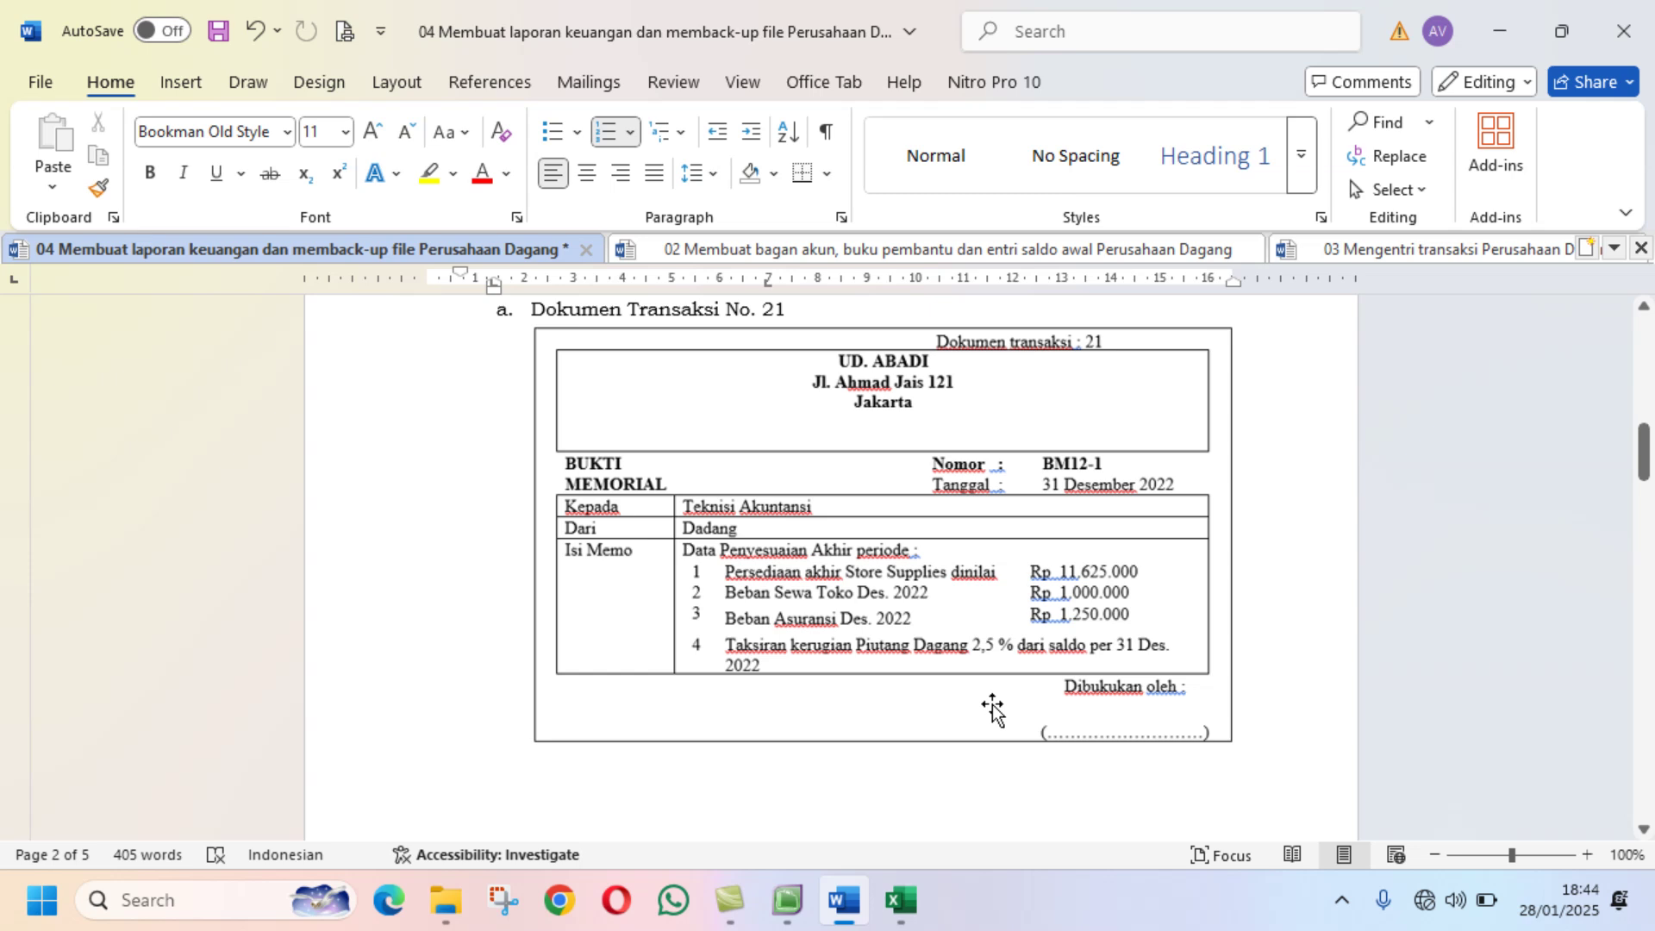
click(918, 905)
click(451, 531)
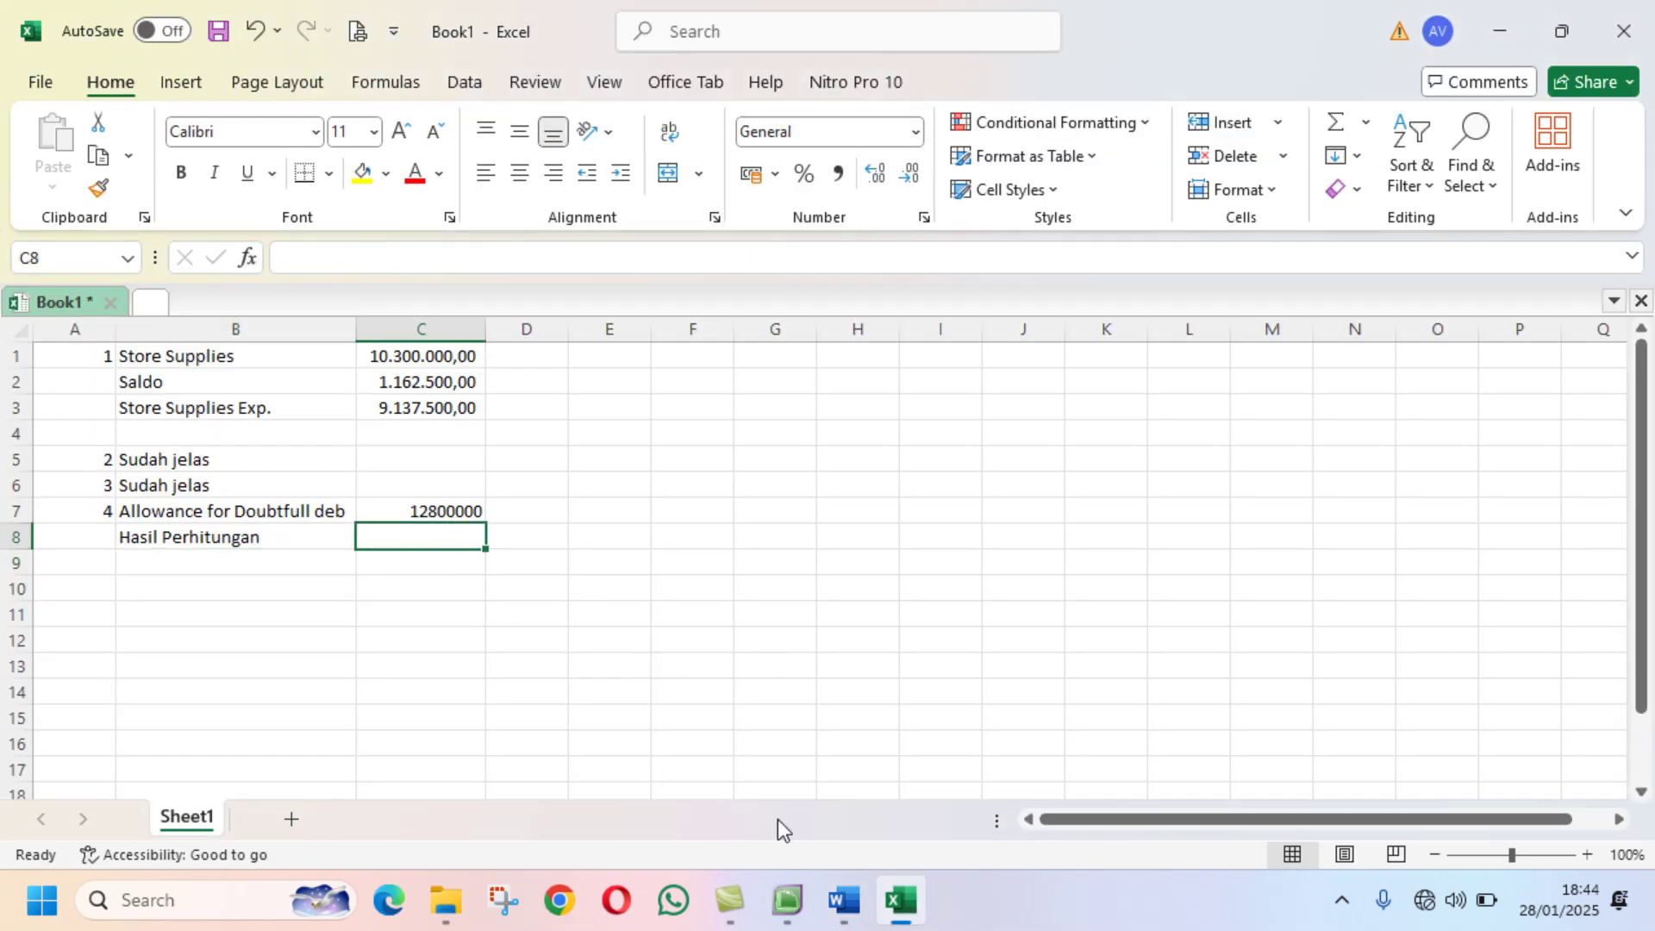
click(793, 905)
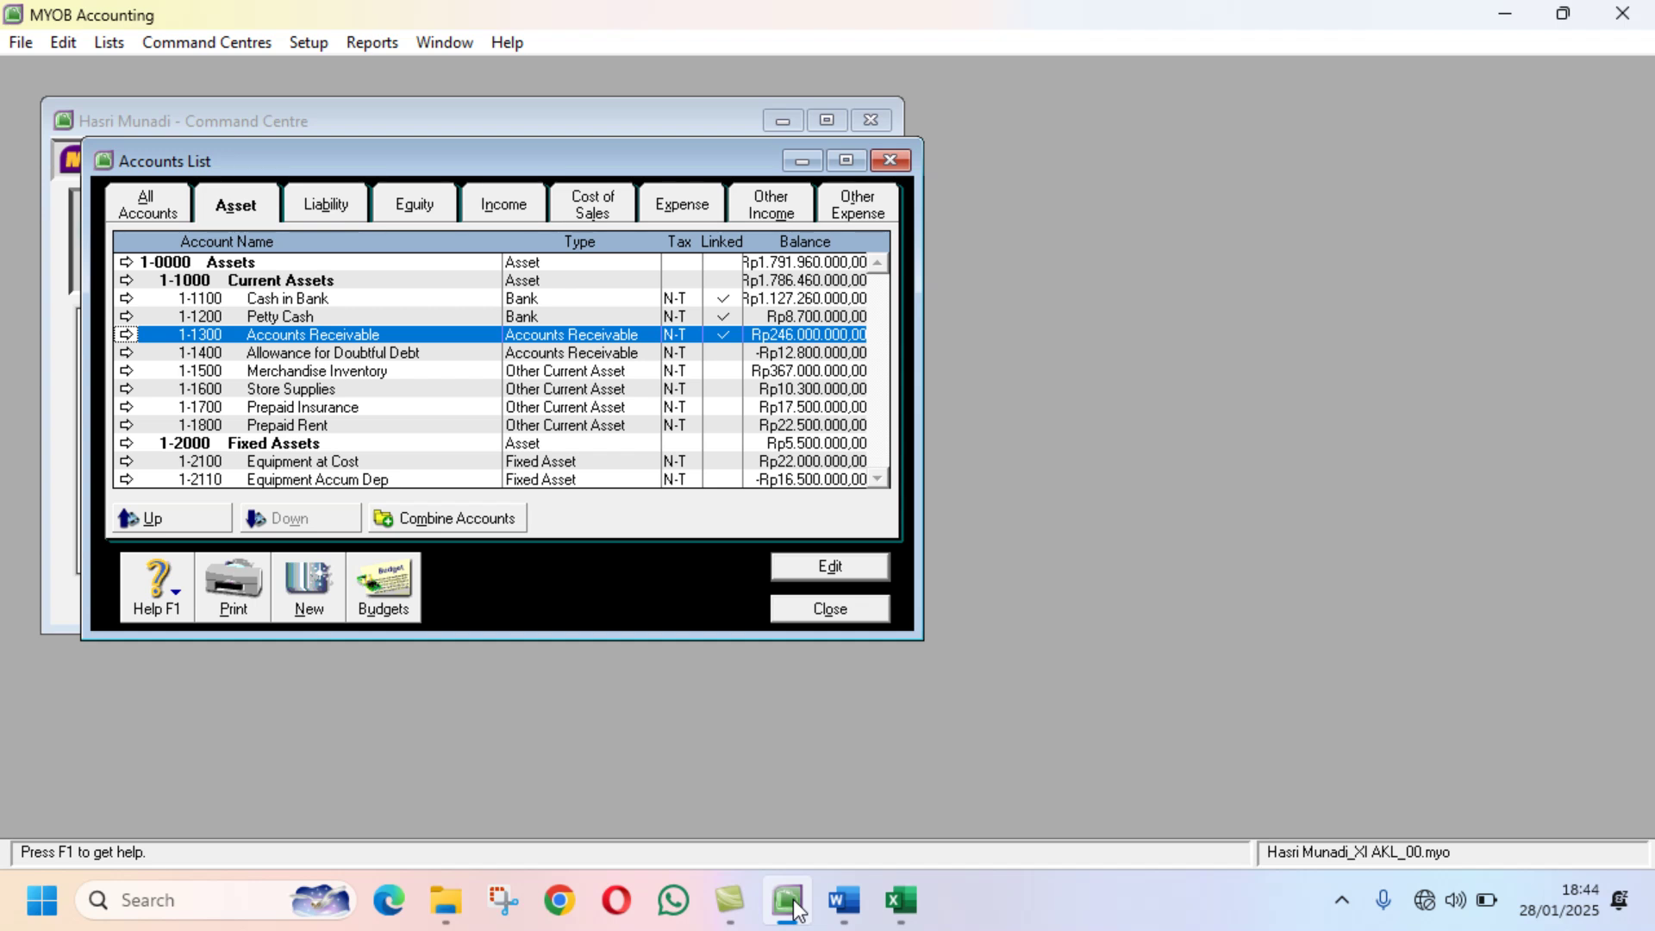
click(899, 901)
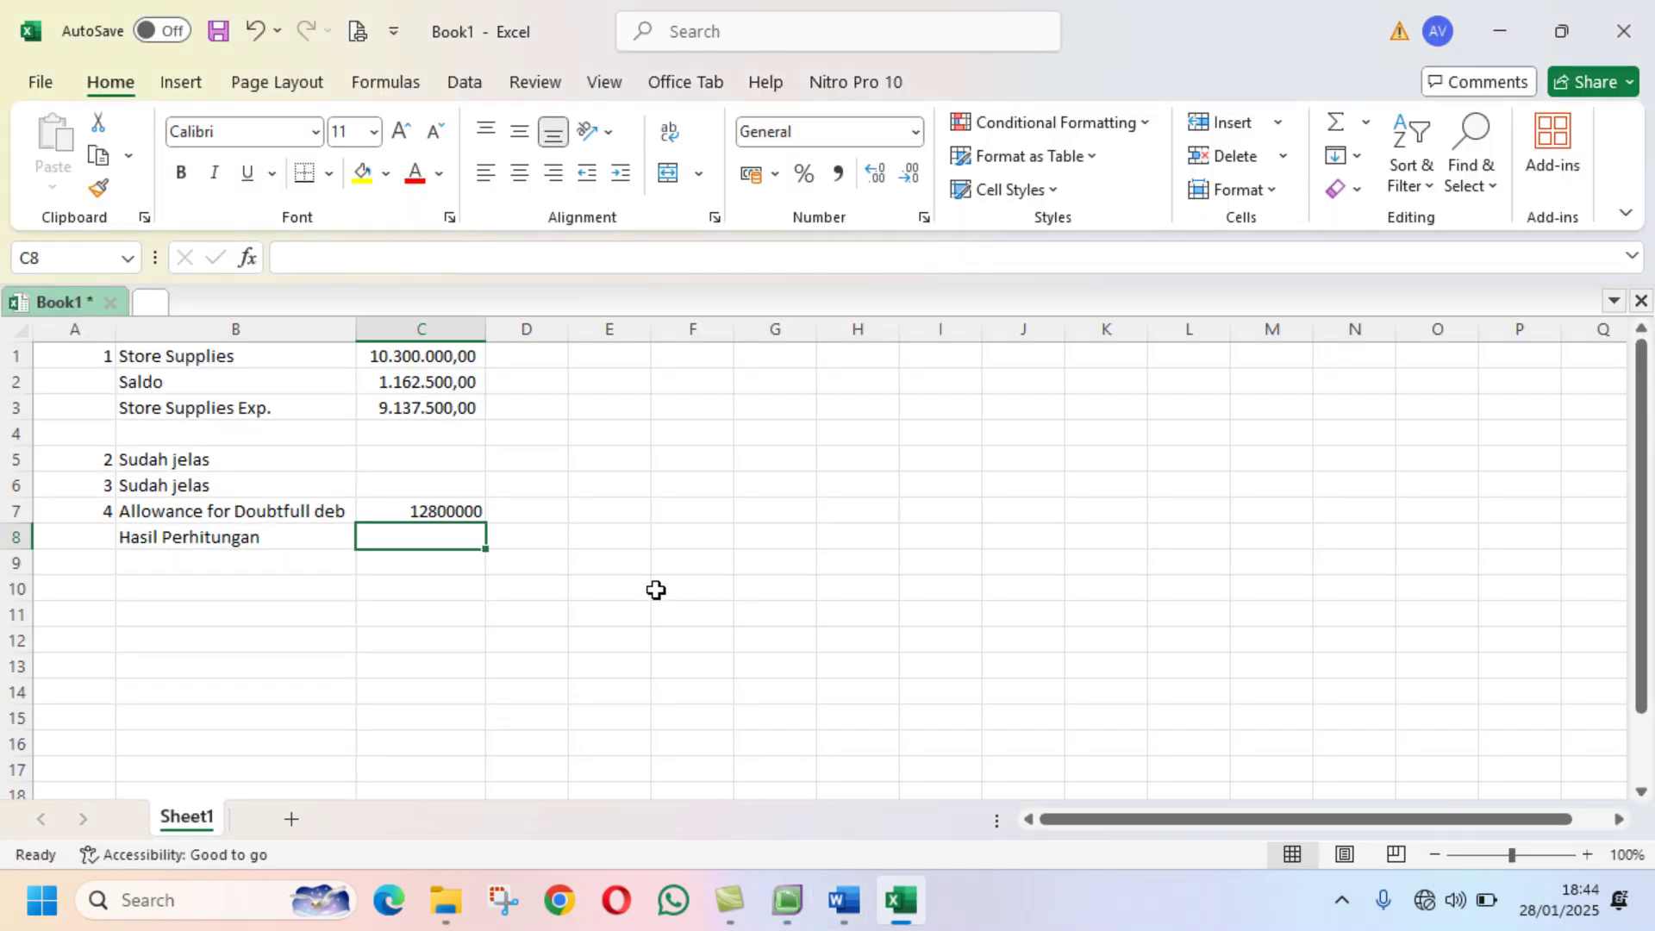
Step: Enter =2,5%*246000000 in C8, using a comma decimal separator, to get 6150000
text(=)
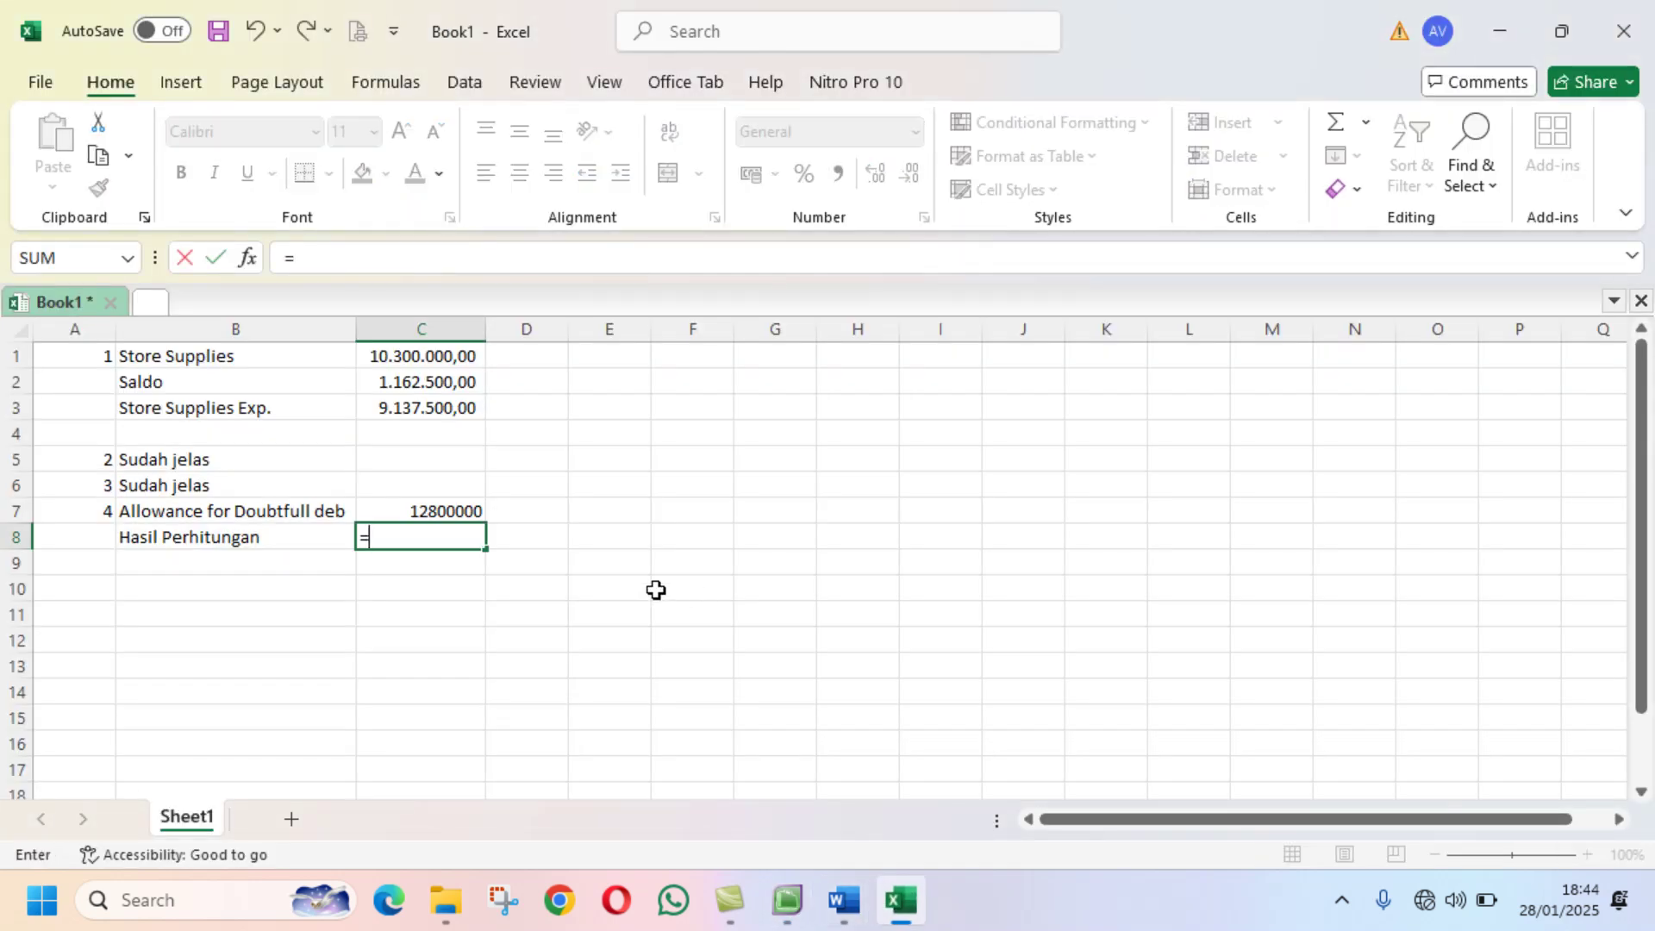
text(2.5%*24)
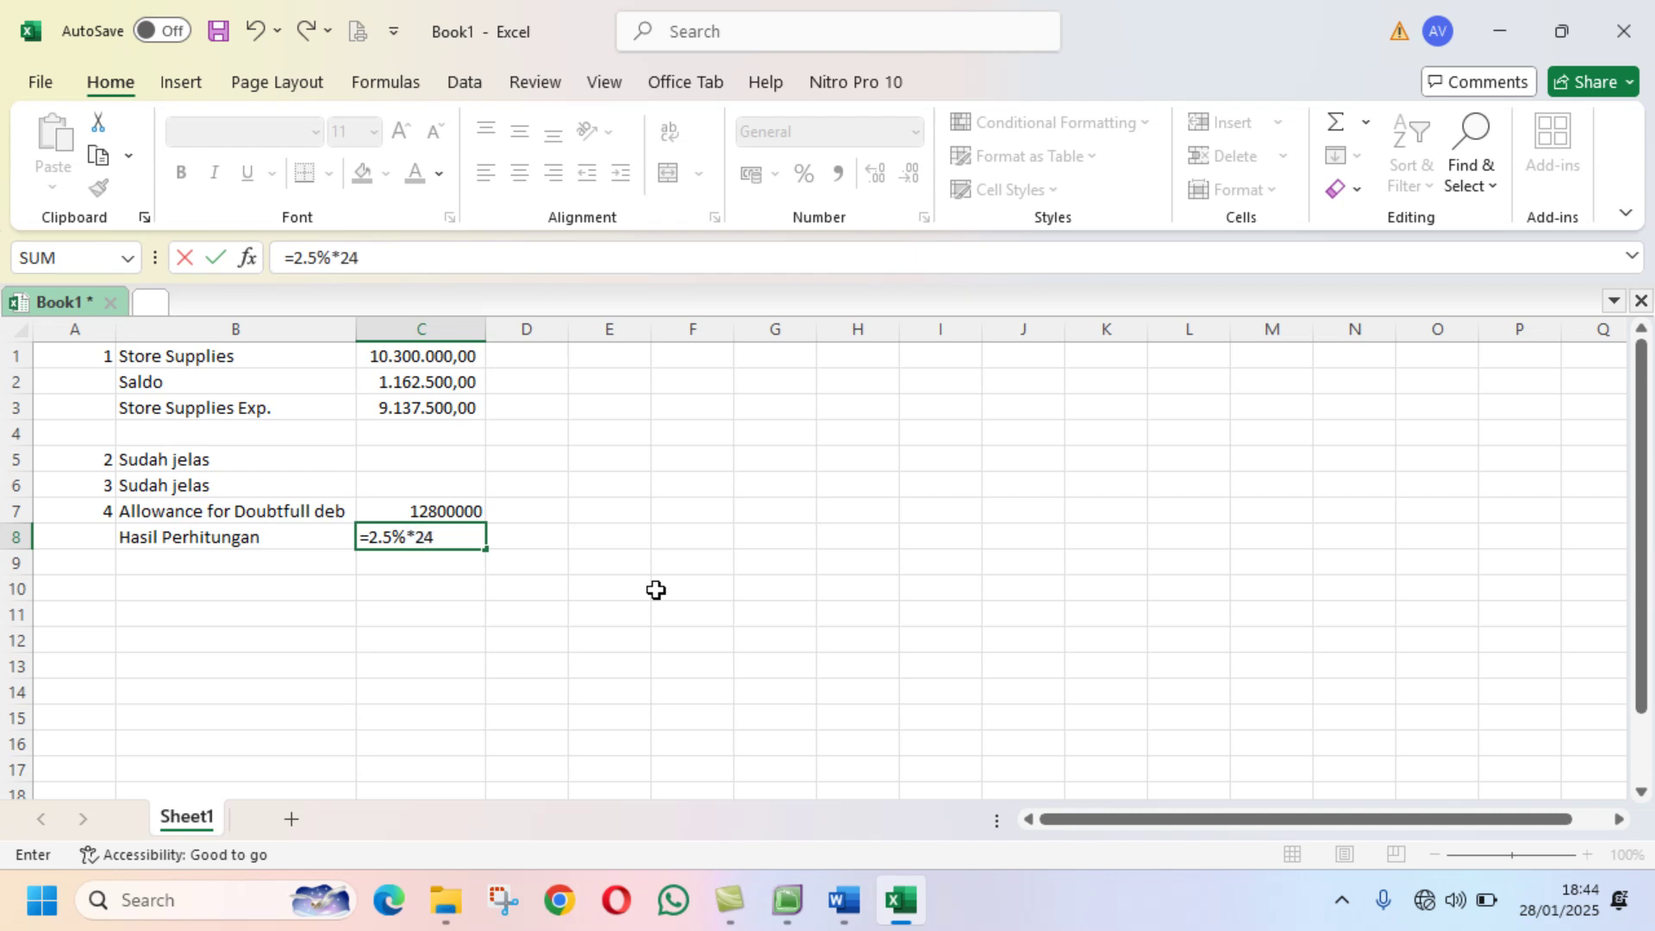
text(6000000)
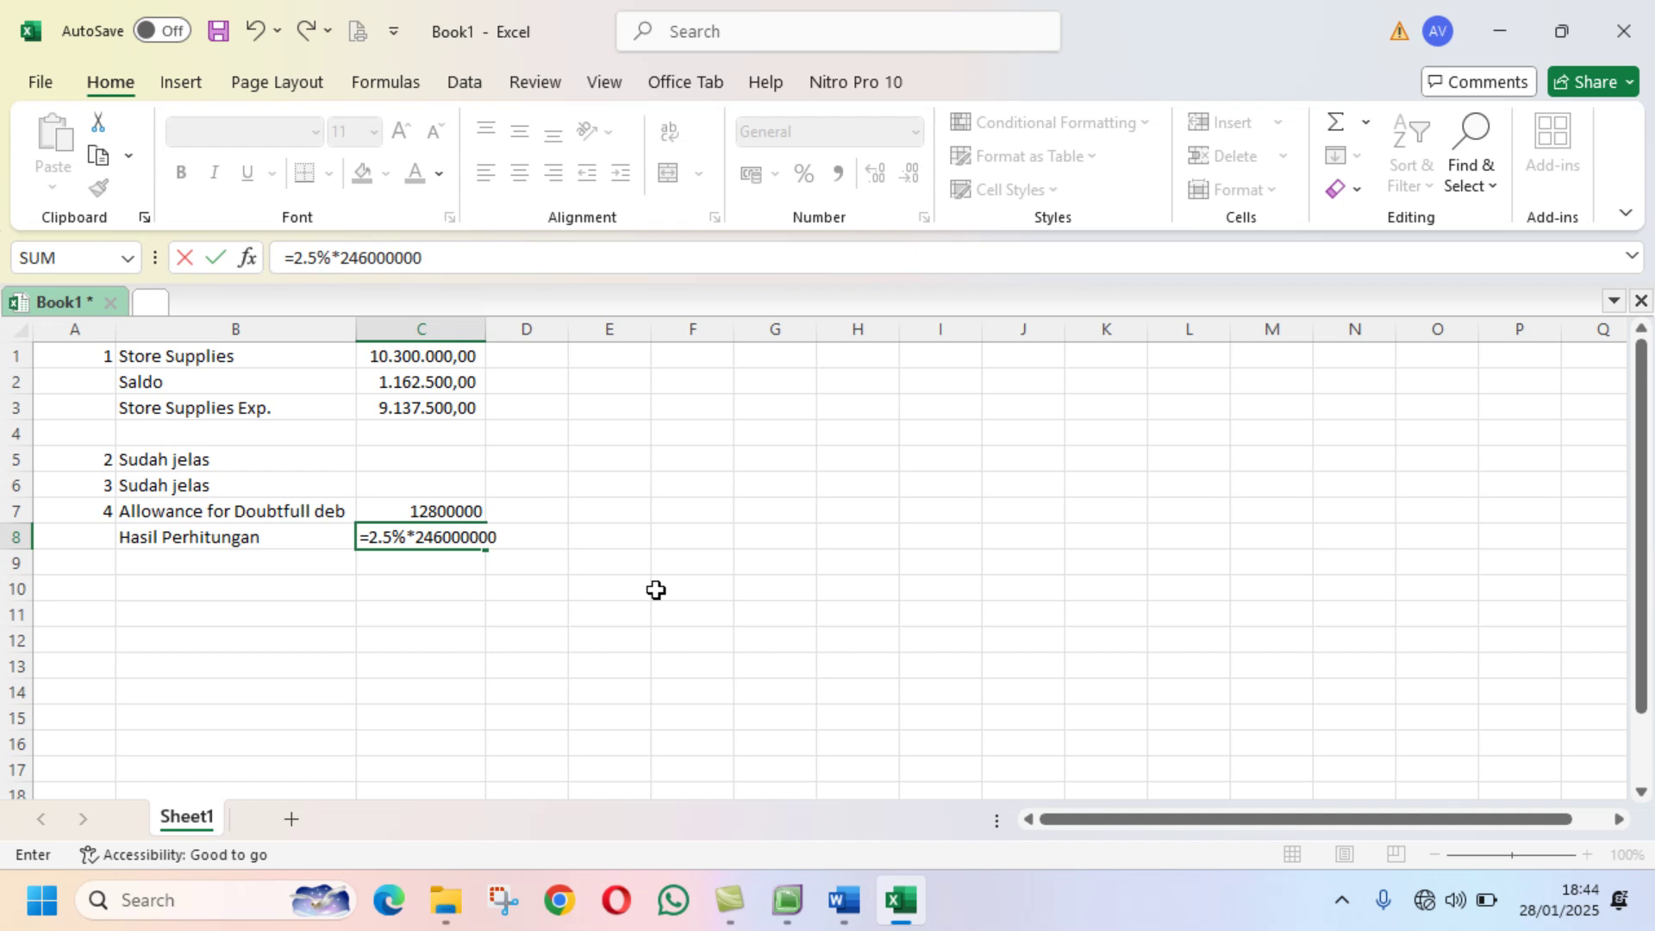
key(Return)
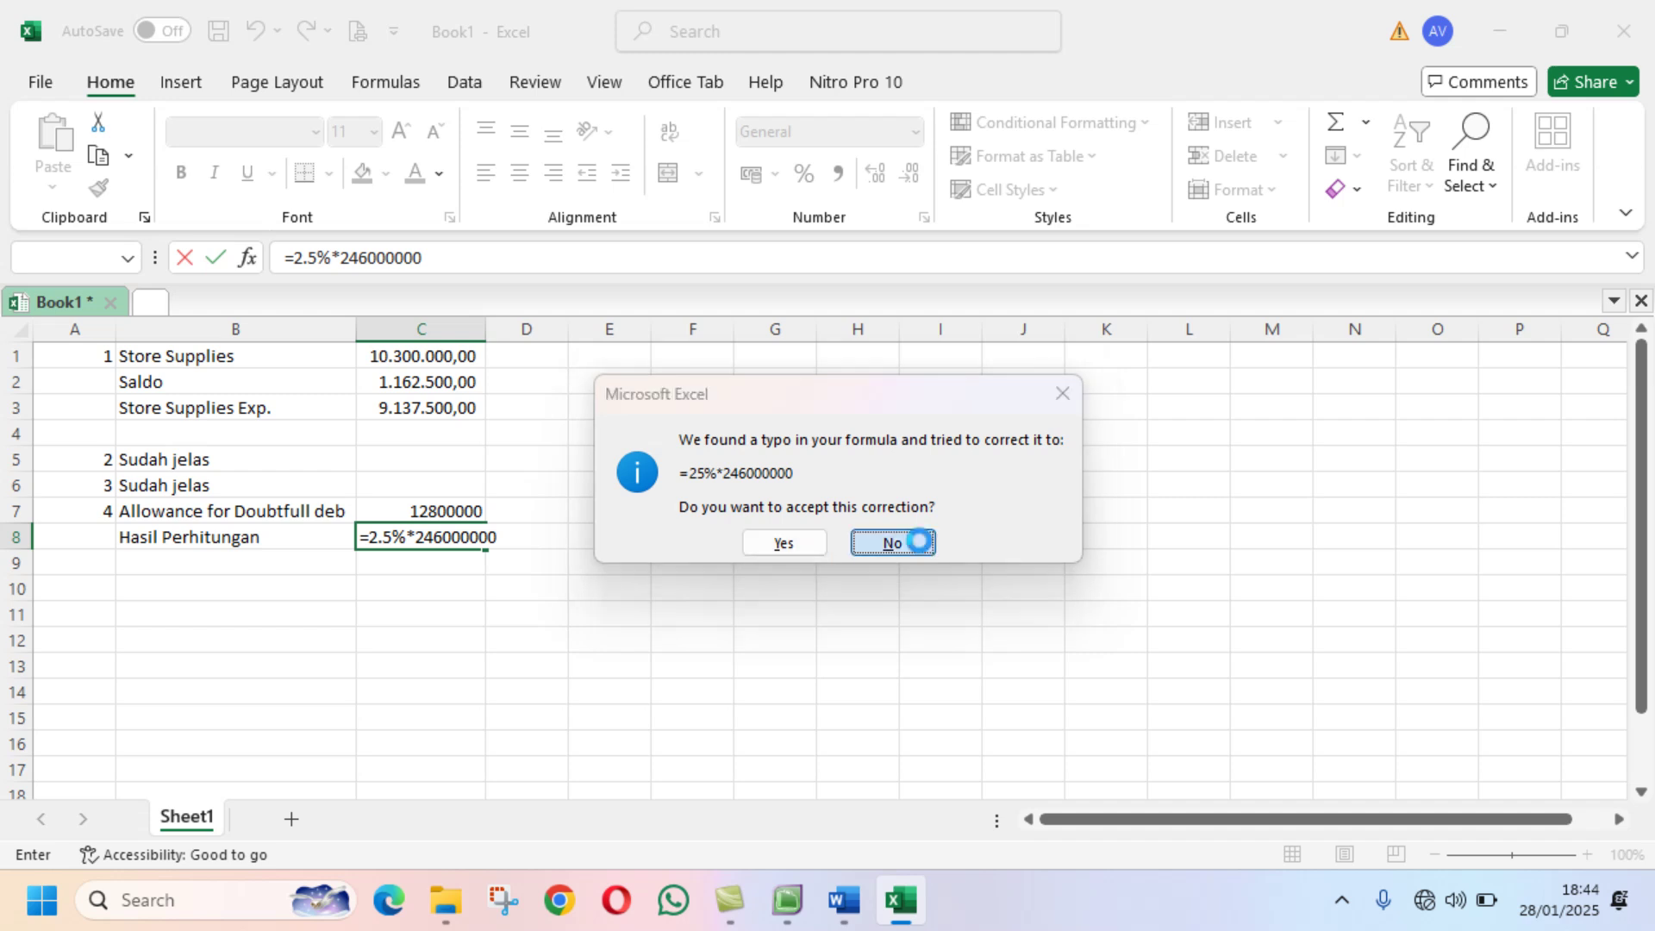
click(905, 542)
click(782, 586)
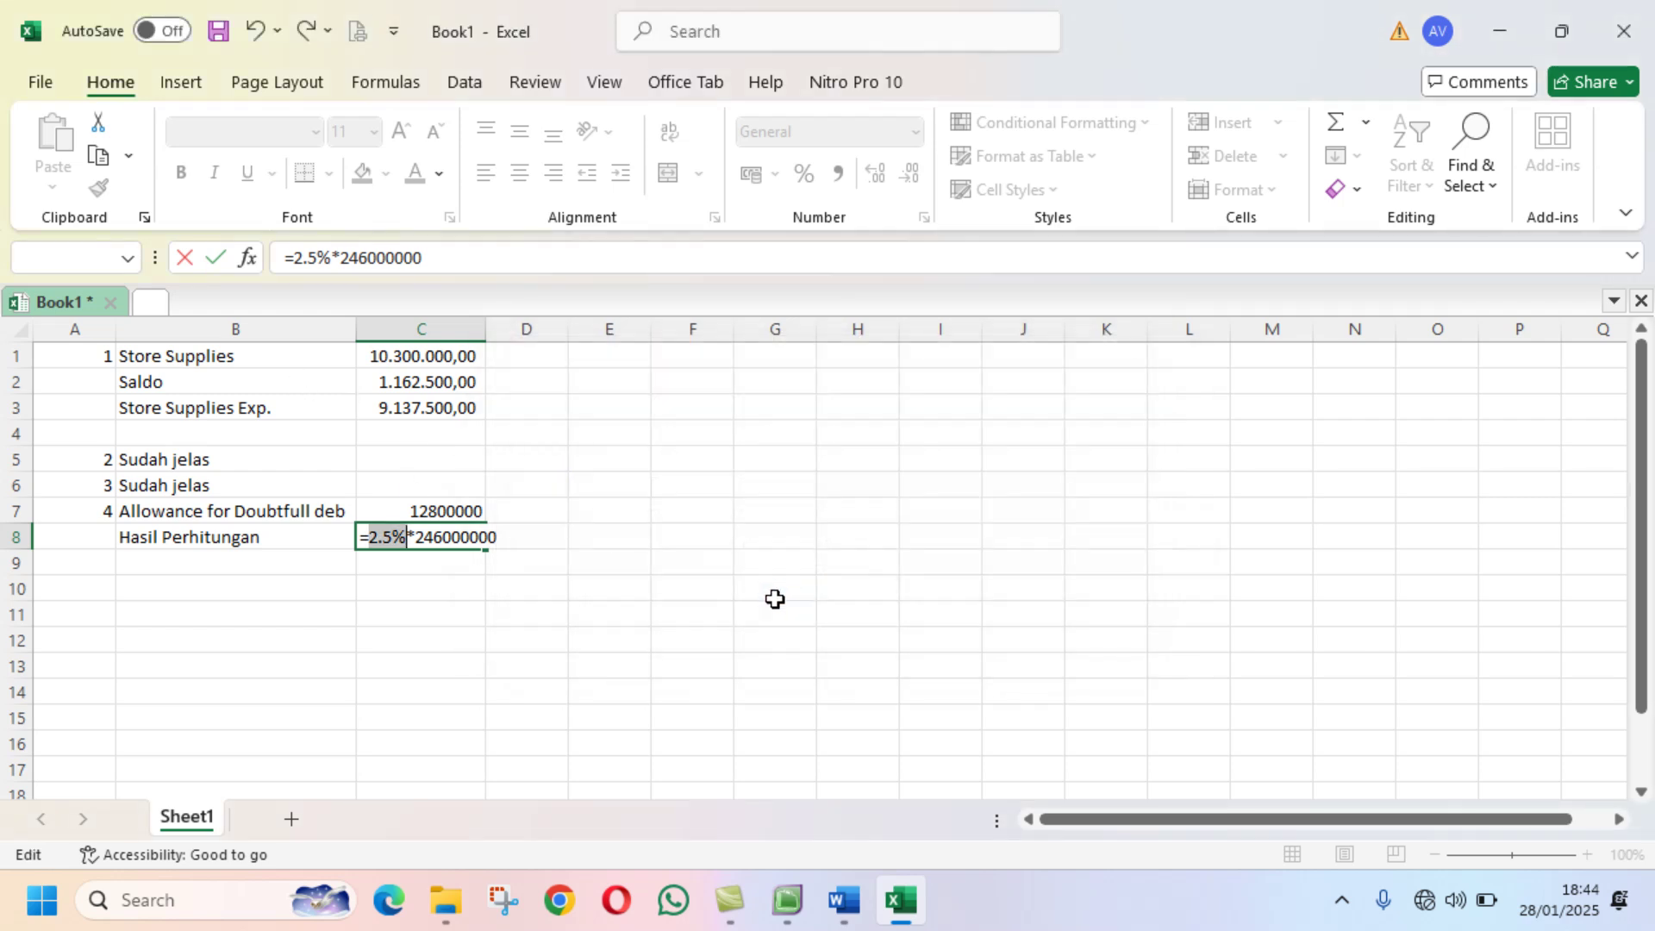
click(304, 257)
key(BackSpace)
text(,)
key(Return)
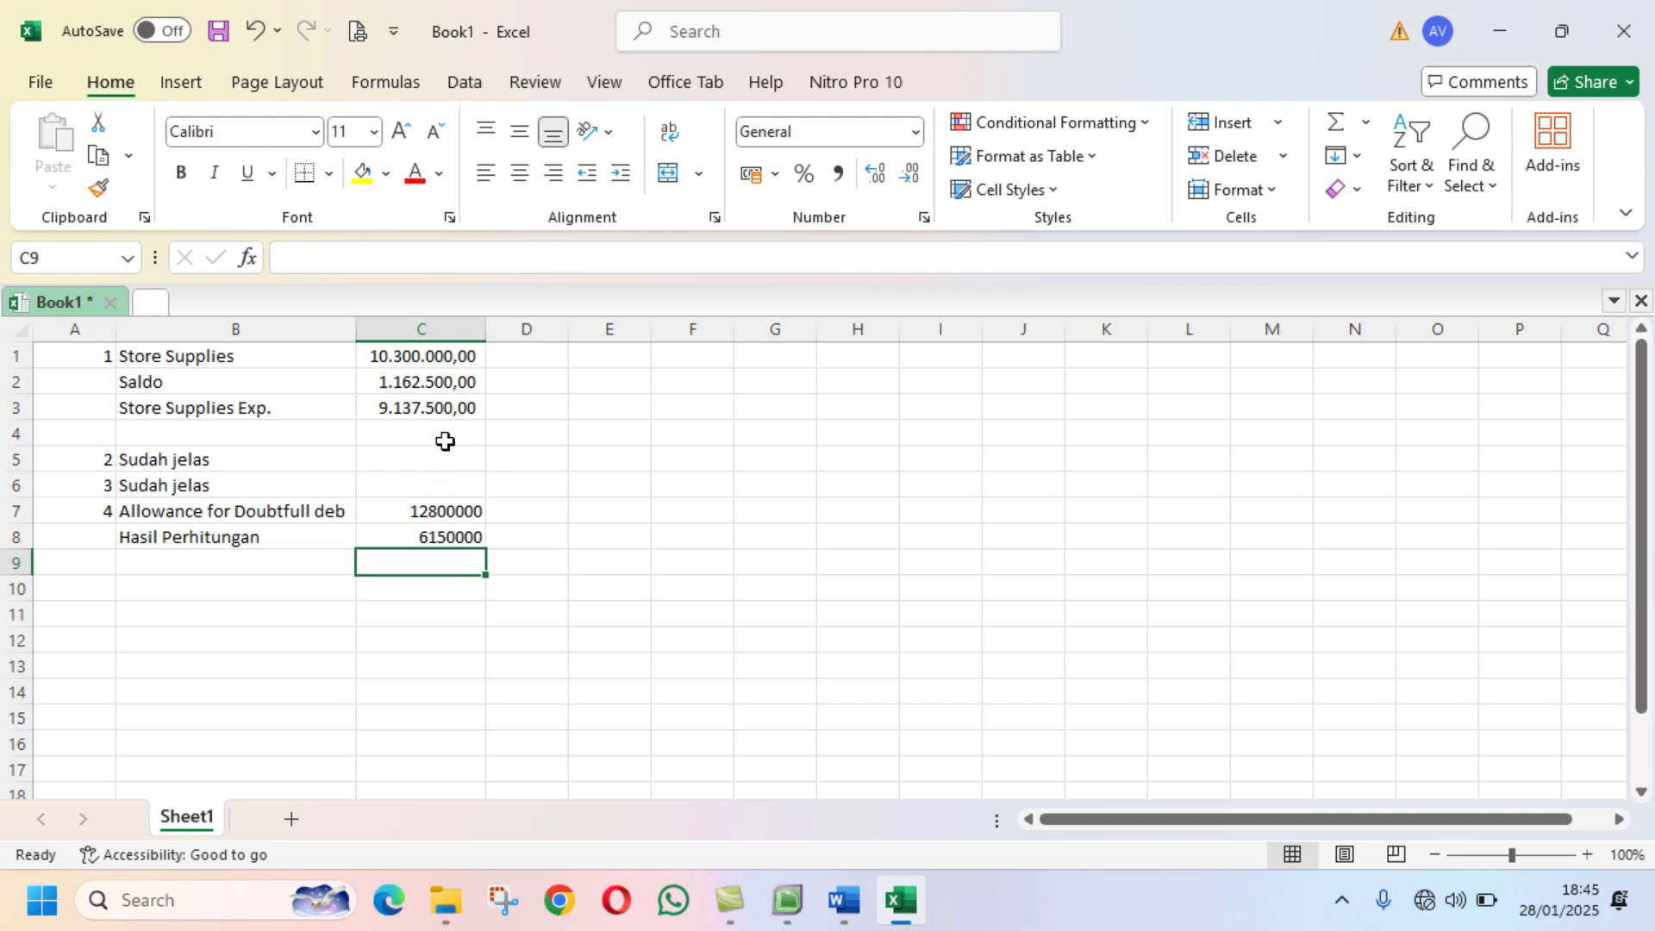
Step: Copy C3's accounting format onto C7 and C8 with Format Painter
click(443, 407)
click(97, 188)
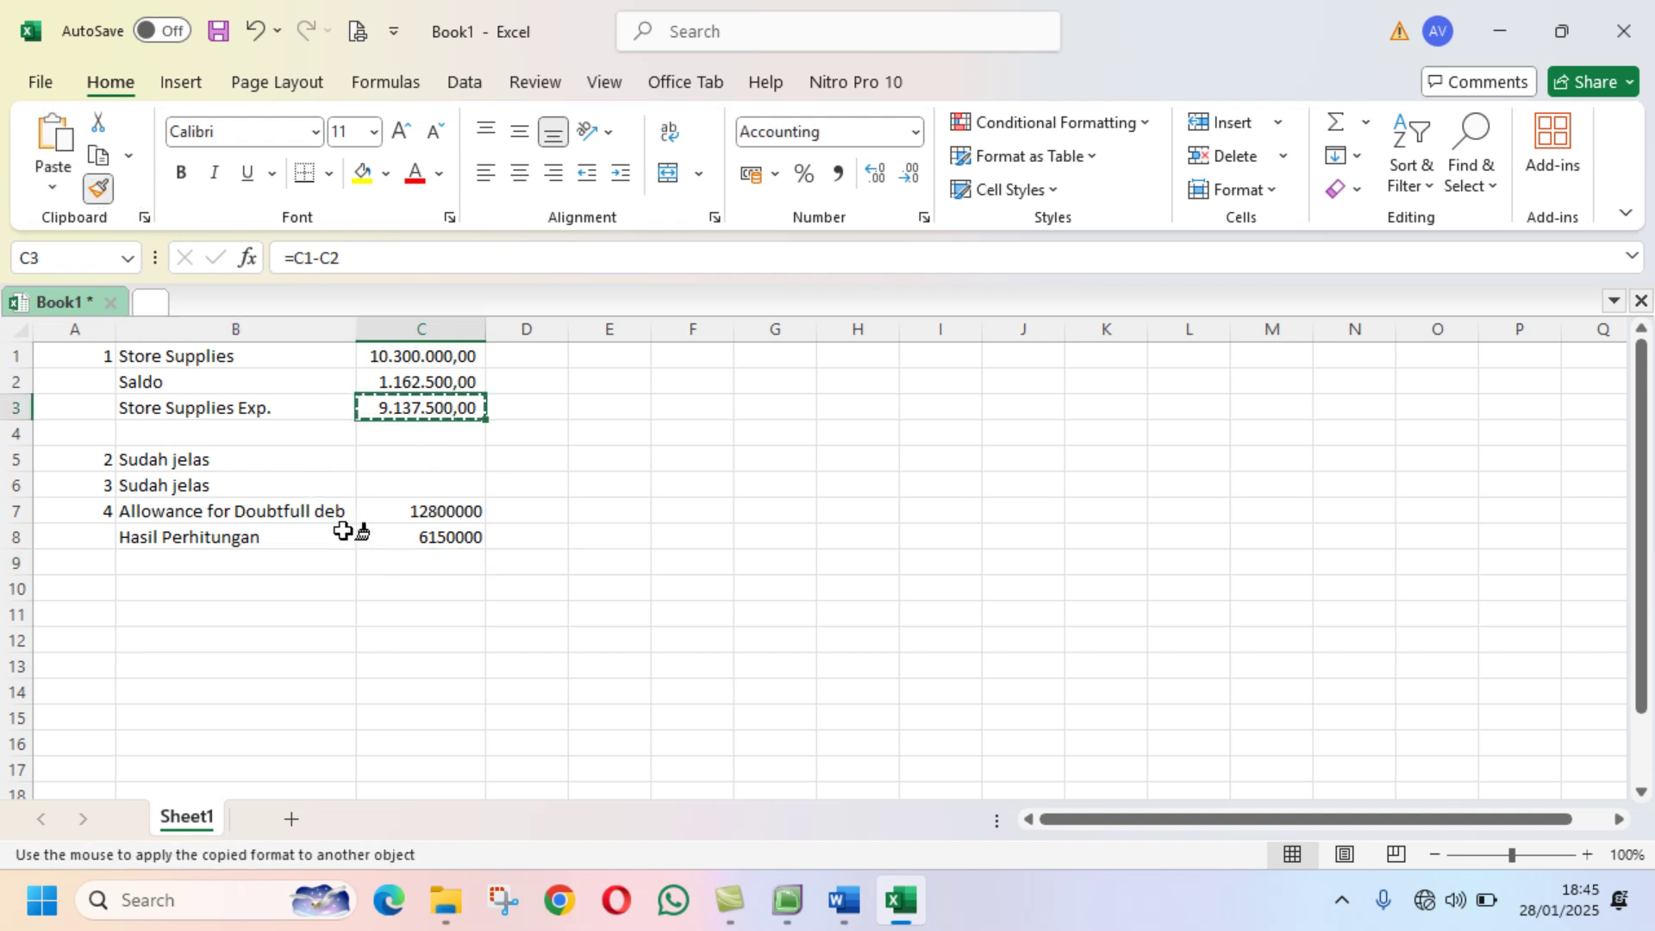
drag(406, 515, 406, 537)
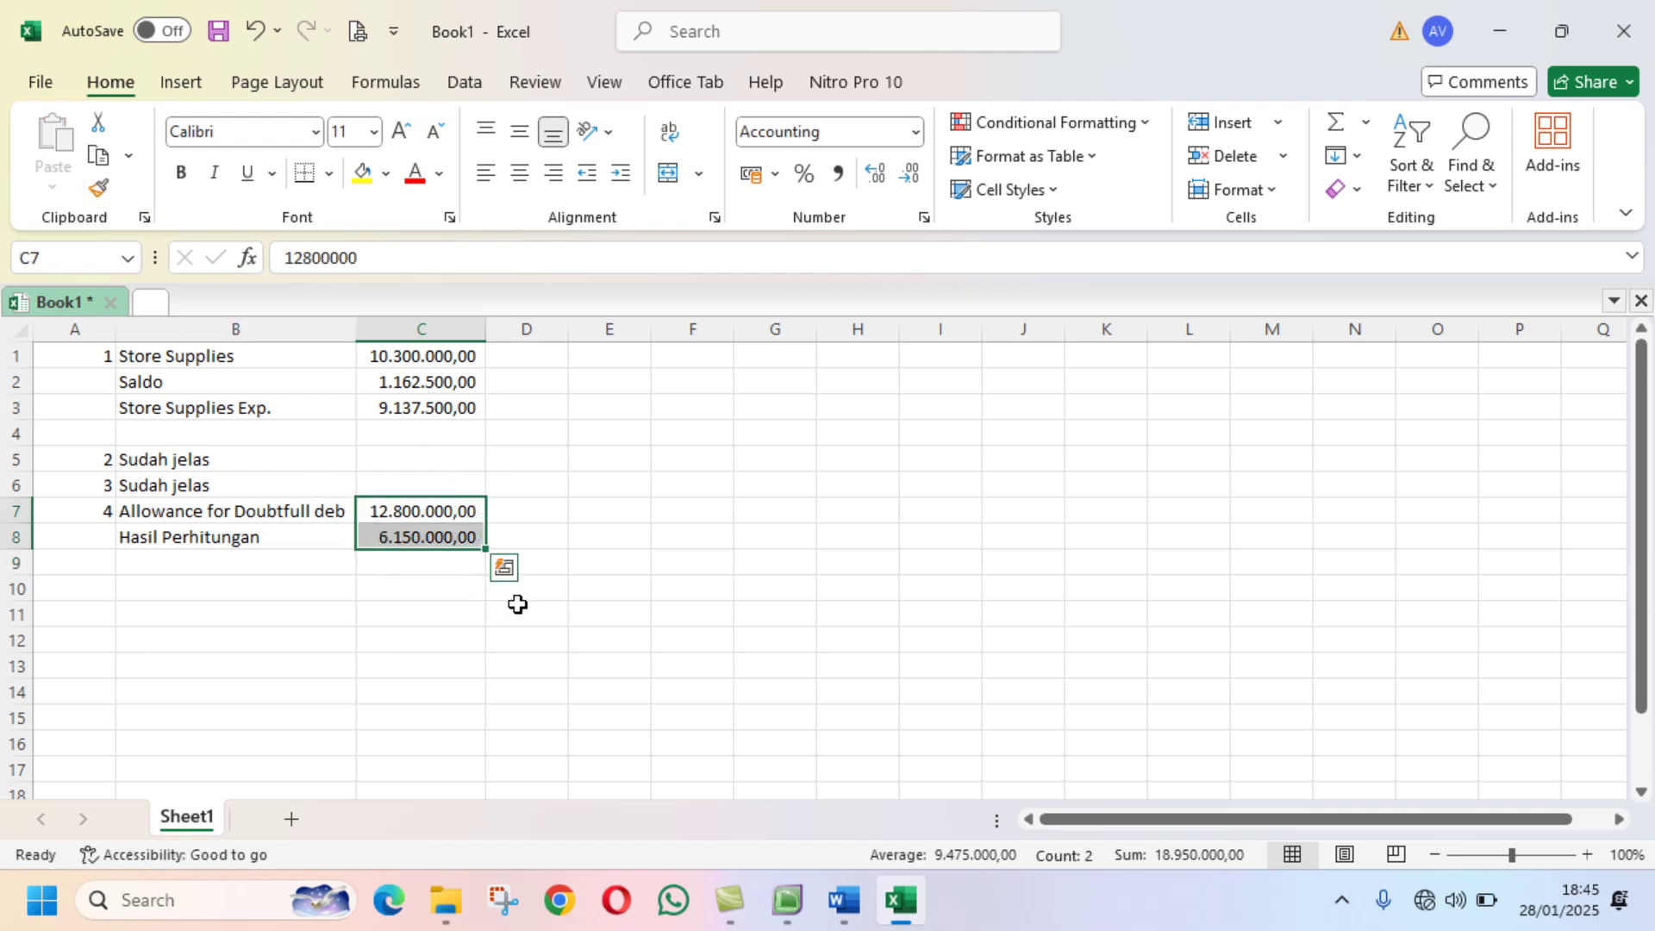
click(584, 661)
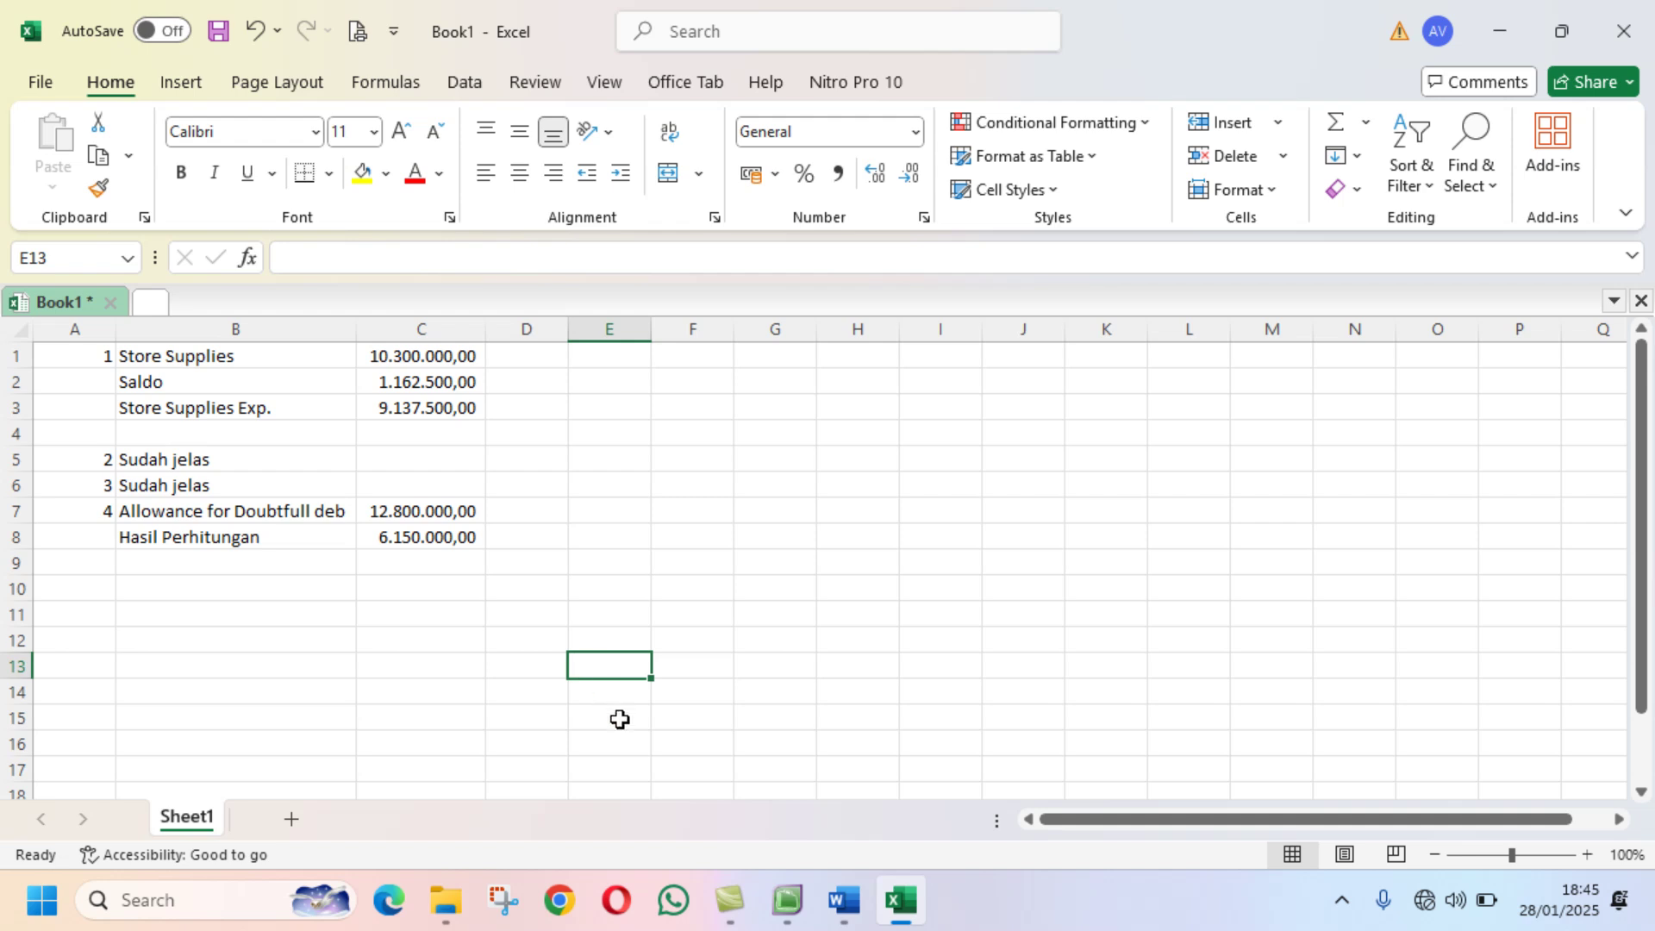
Step: Recheck the memo and MYOB, then start entering 246000 in D8
click(843, 900)
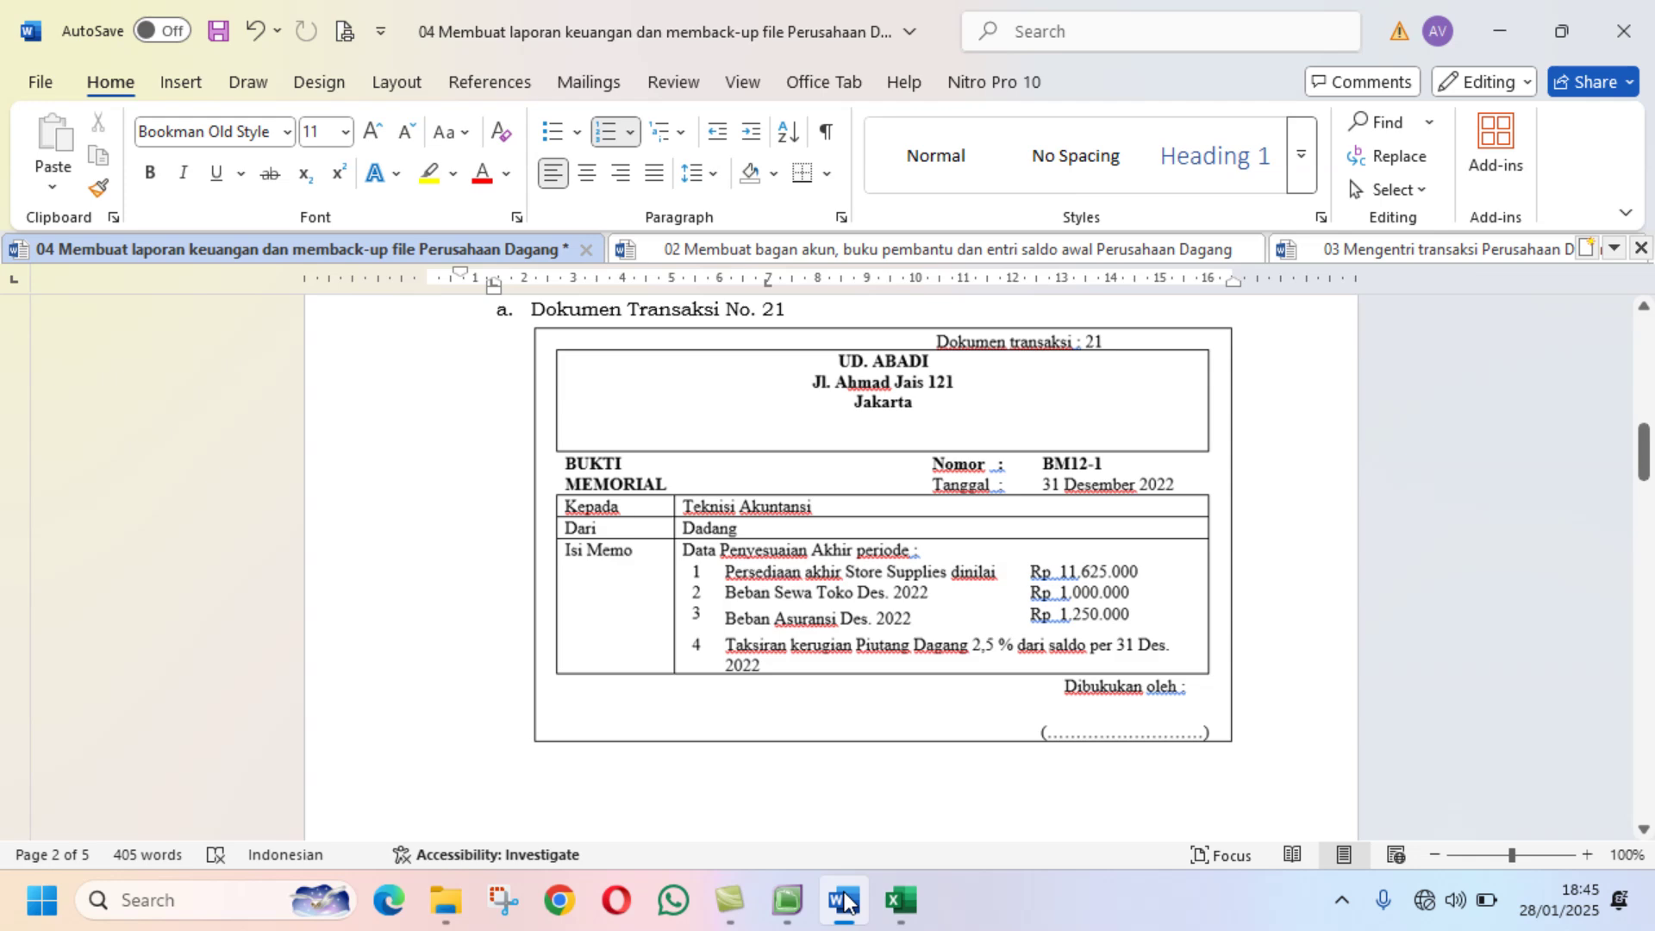
click(899, 900)
click(448, 536)
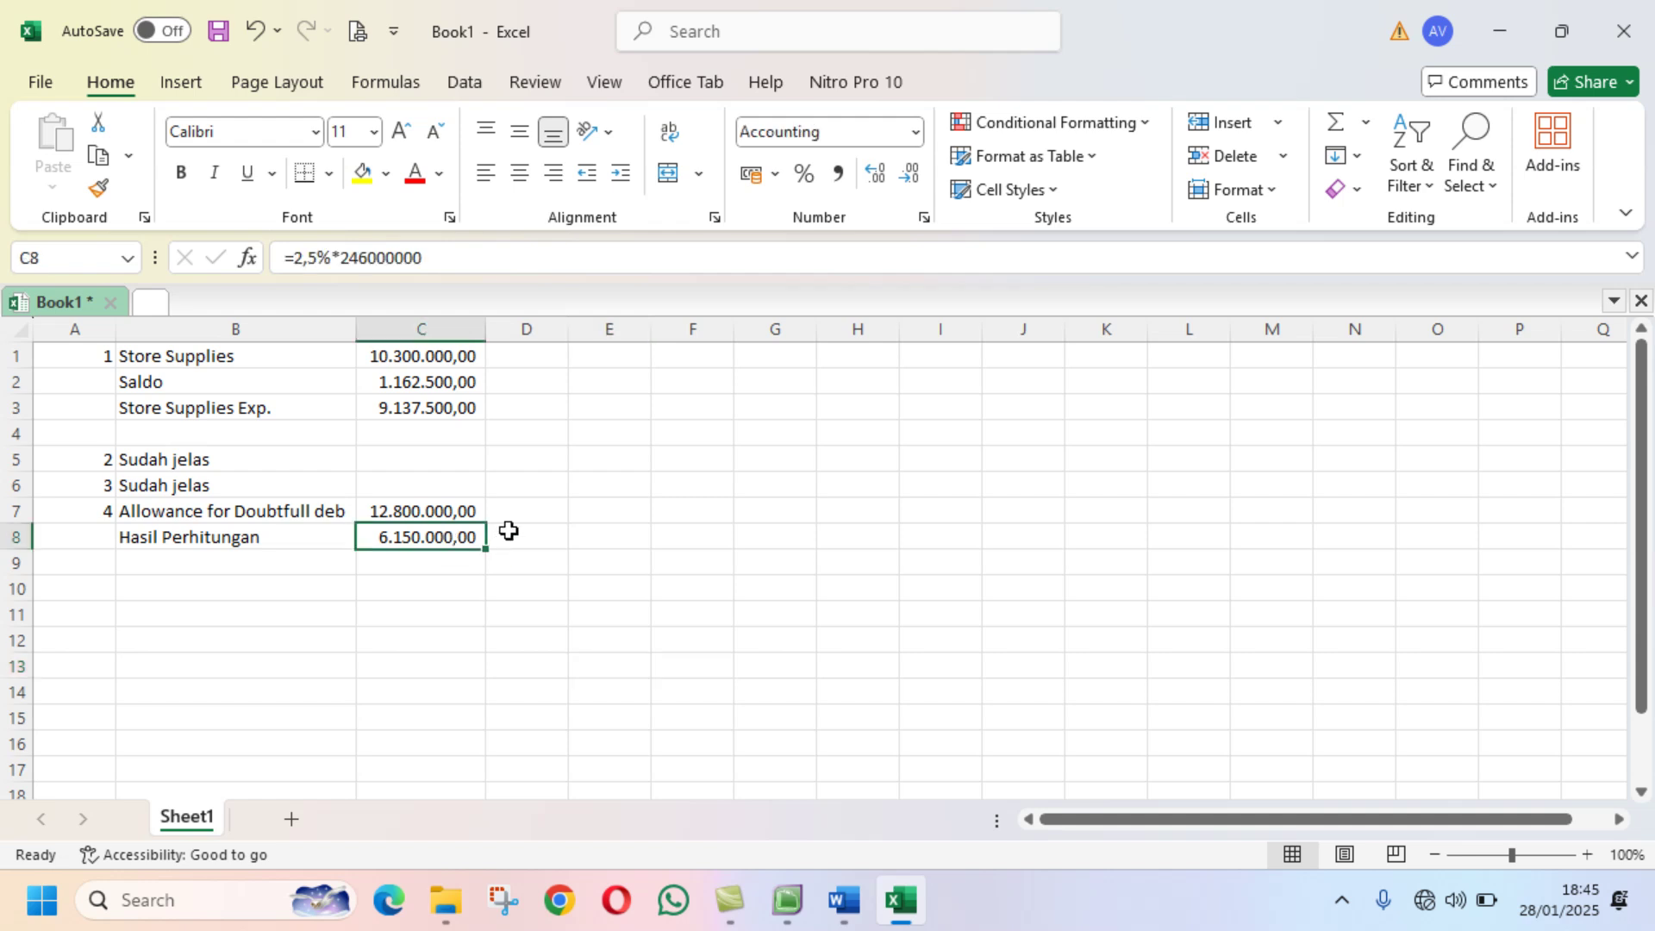
click(513, 536)
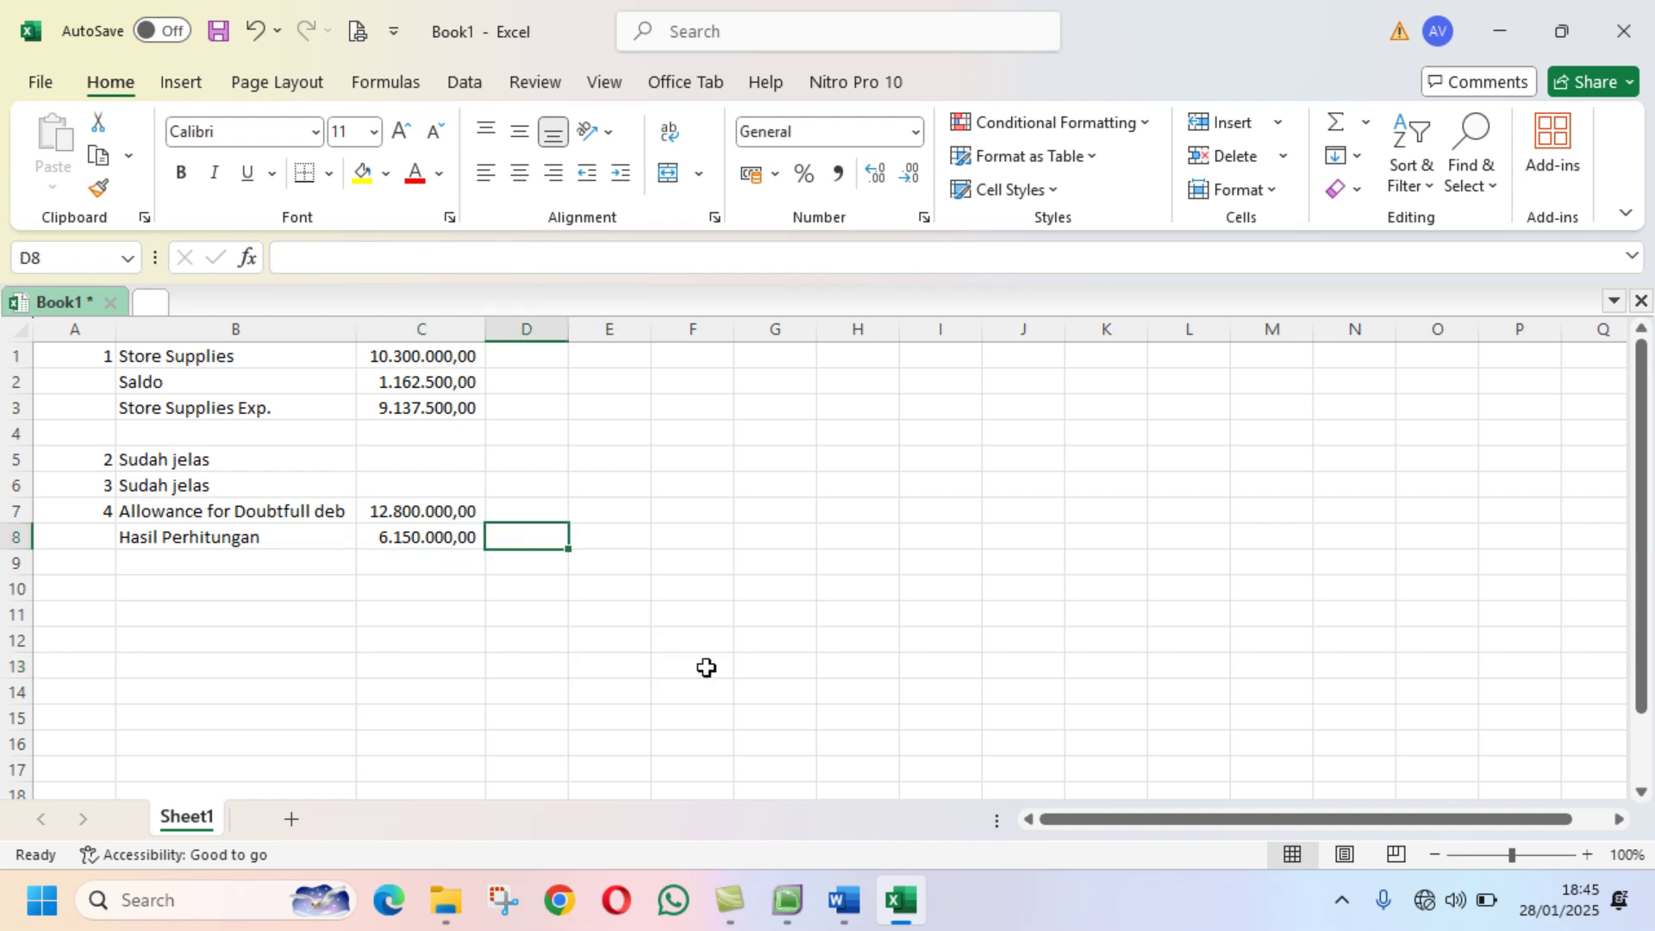
click(787, 901)
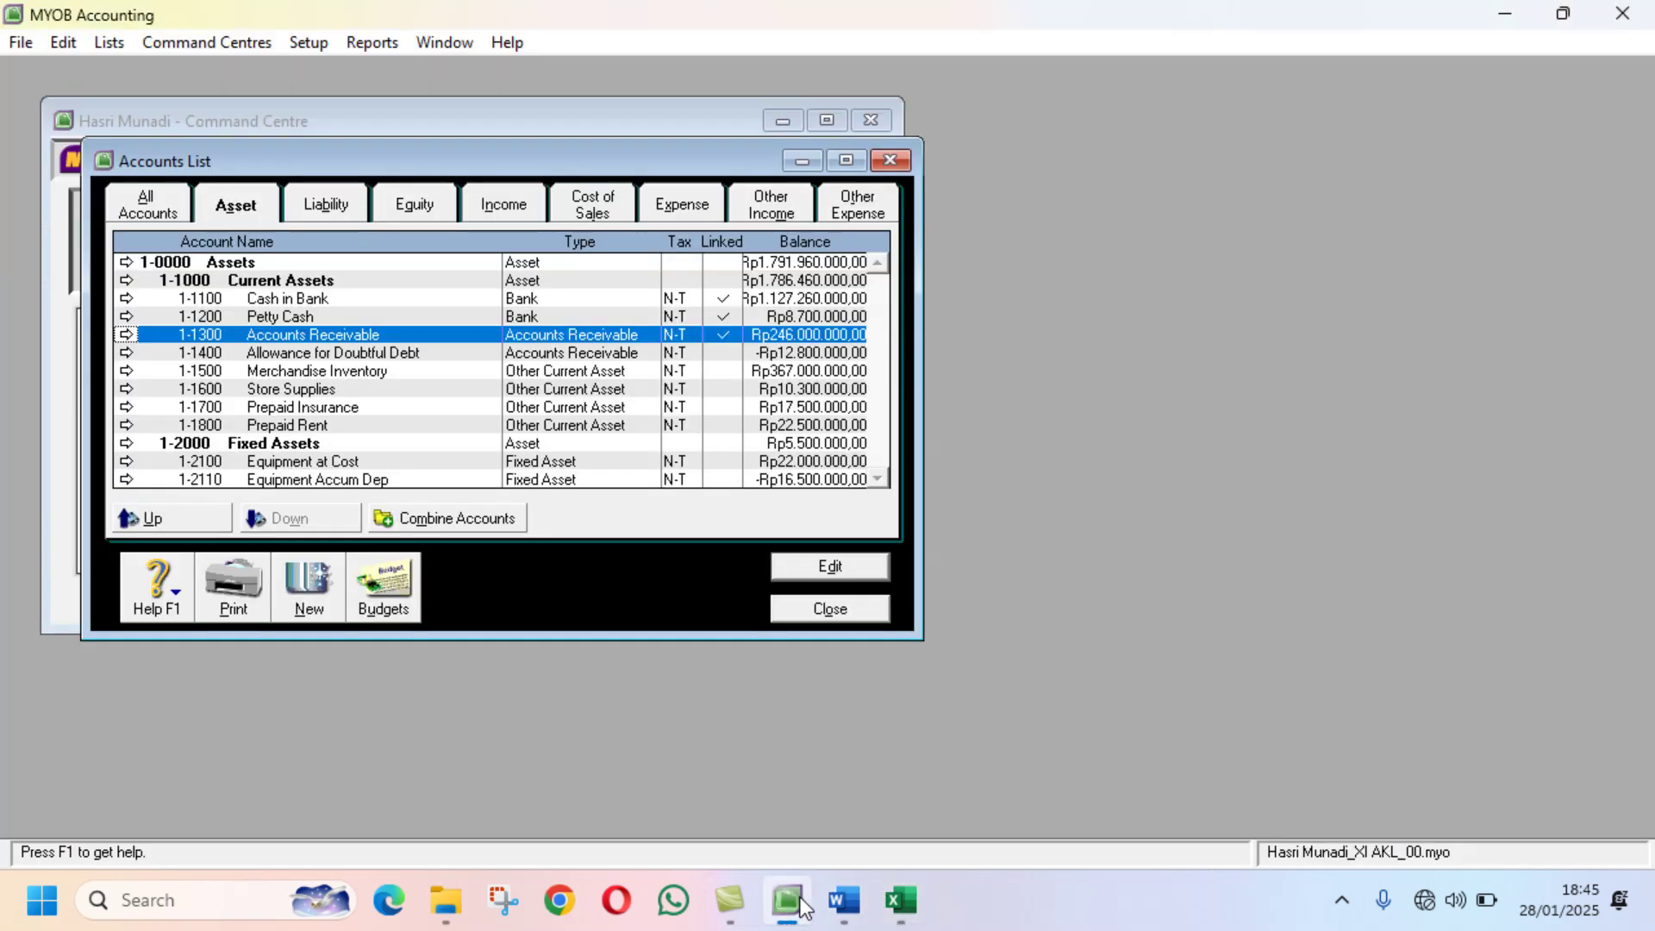
click(901, 896)
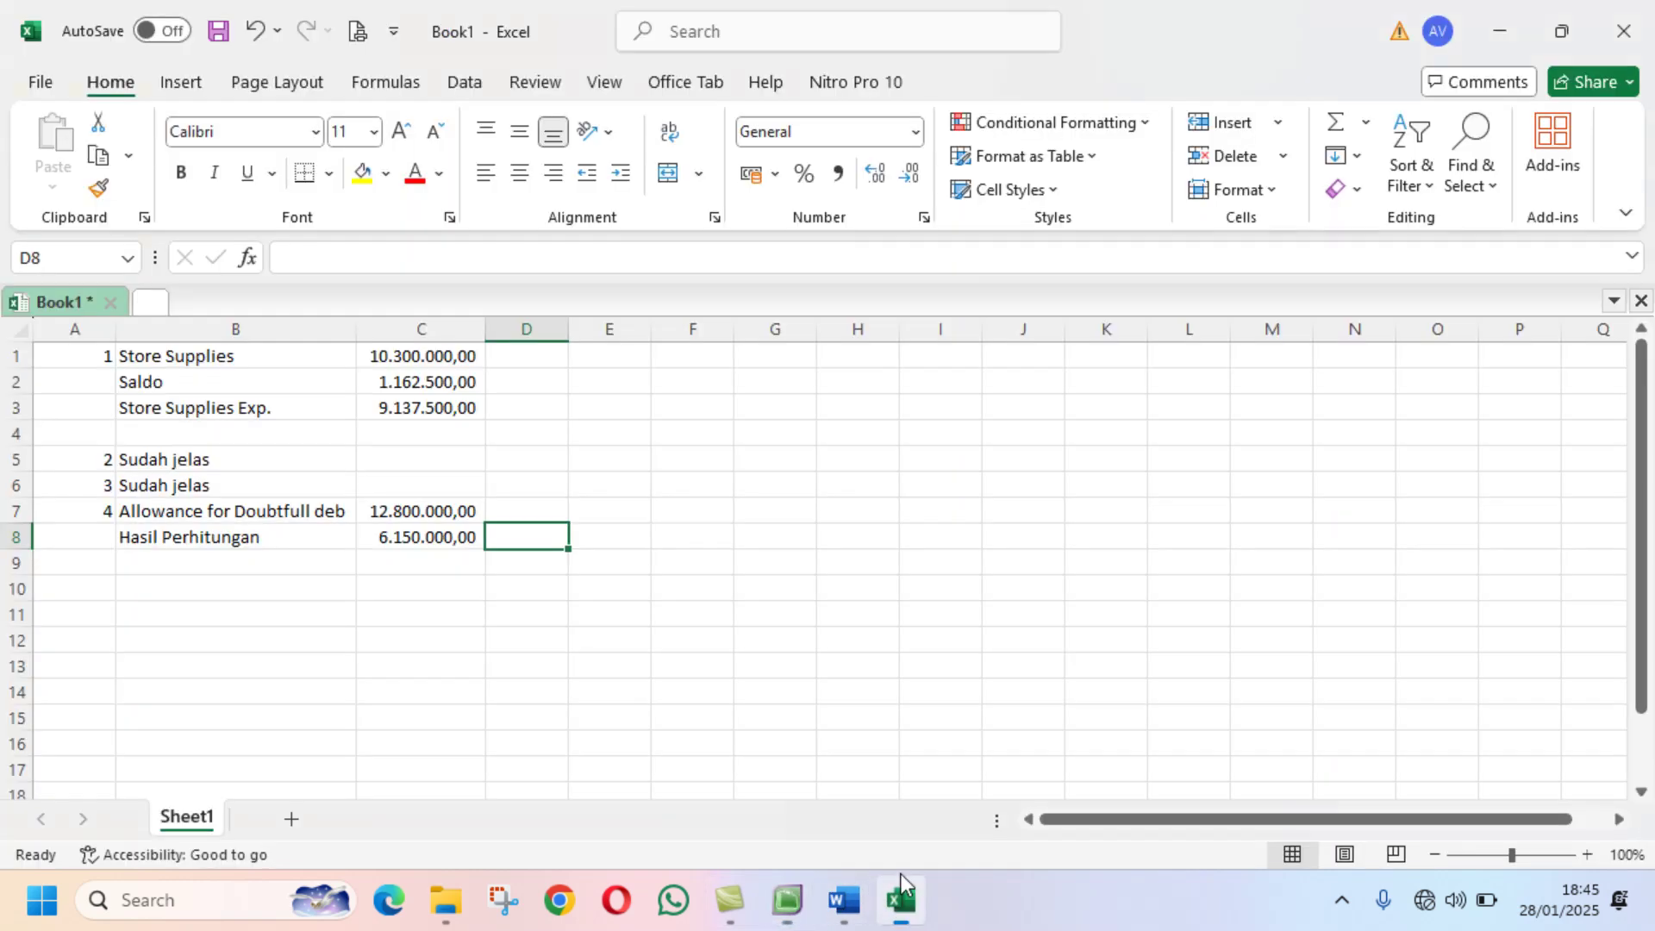
text(246)
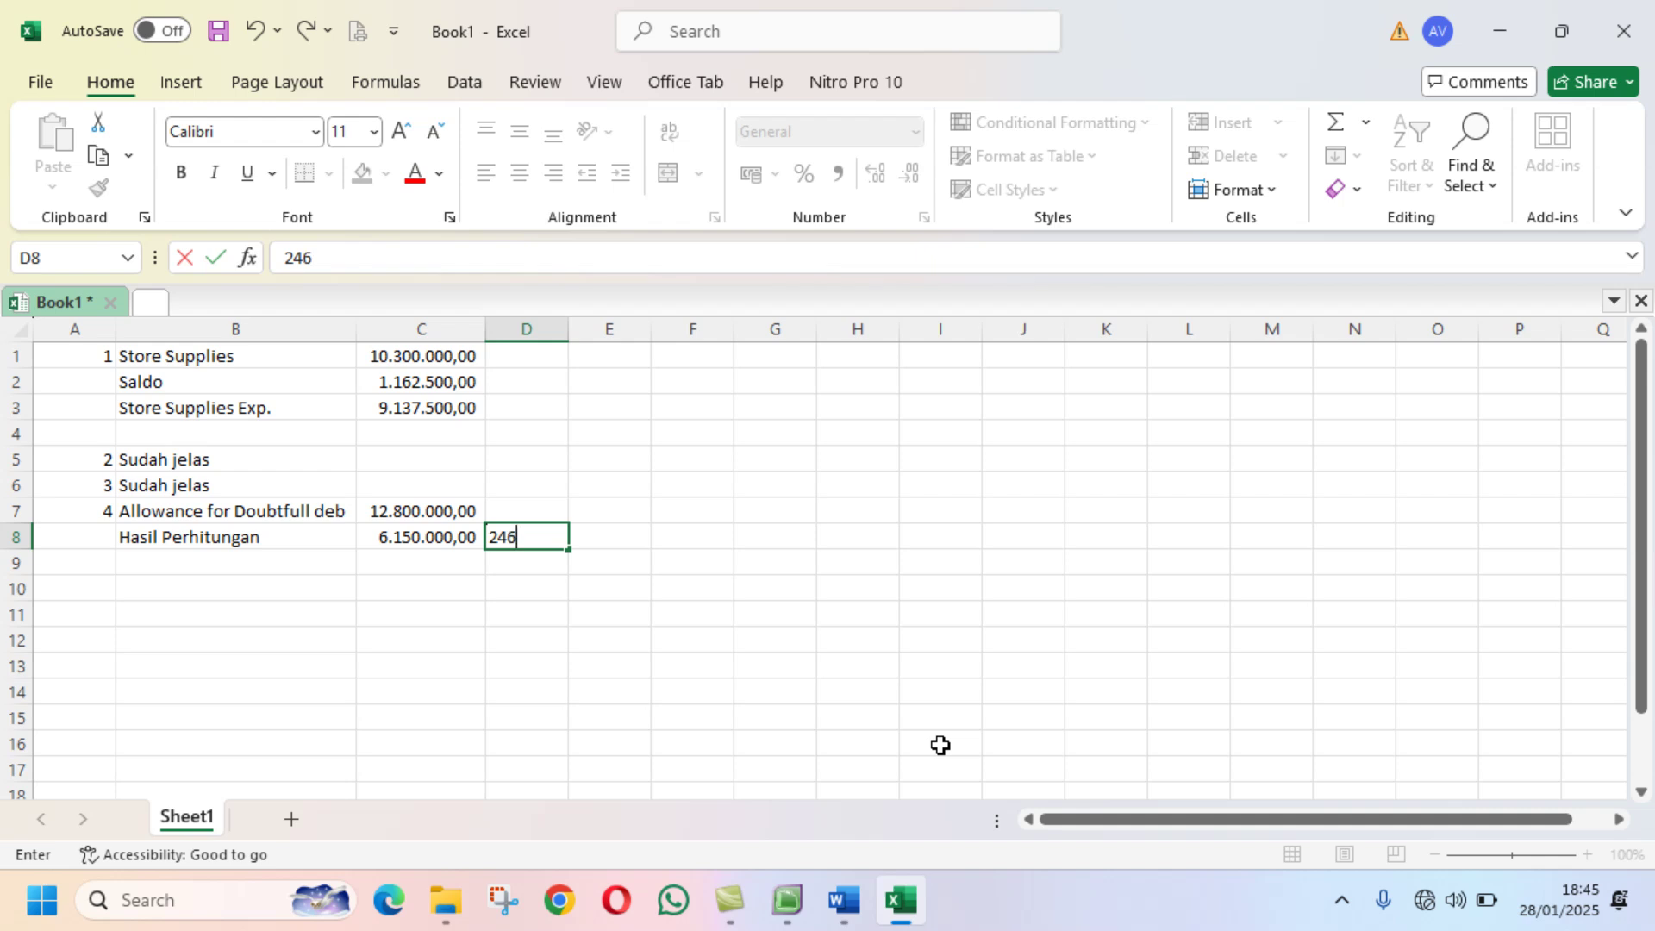
text(000)
Step: Enter 246.000.000 in D8, copy C7's number format onto it, and autofit column D
text(00)
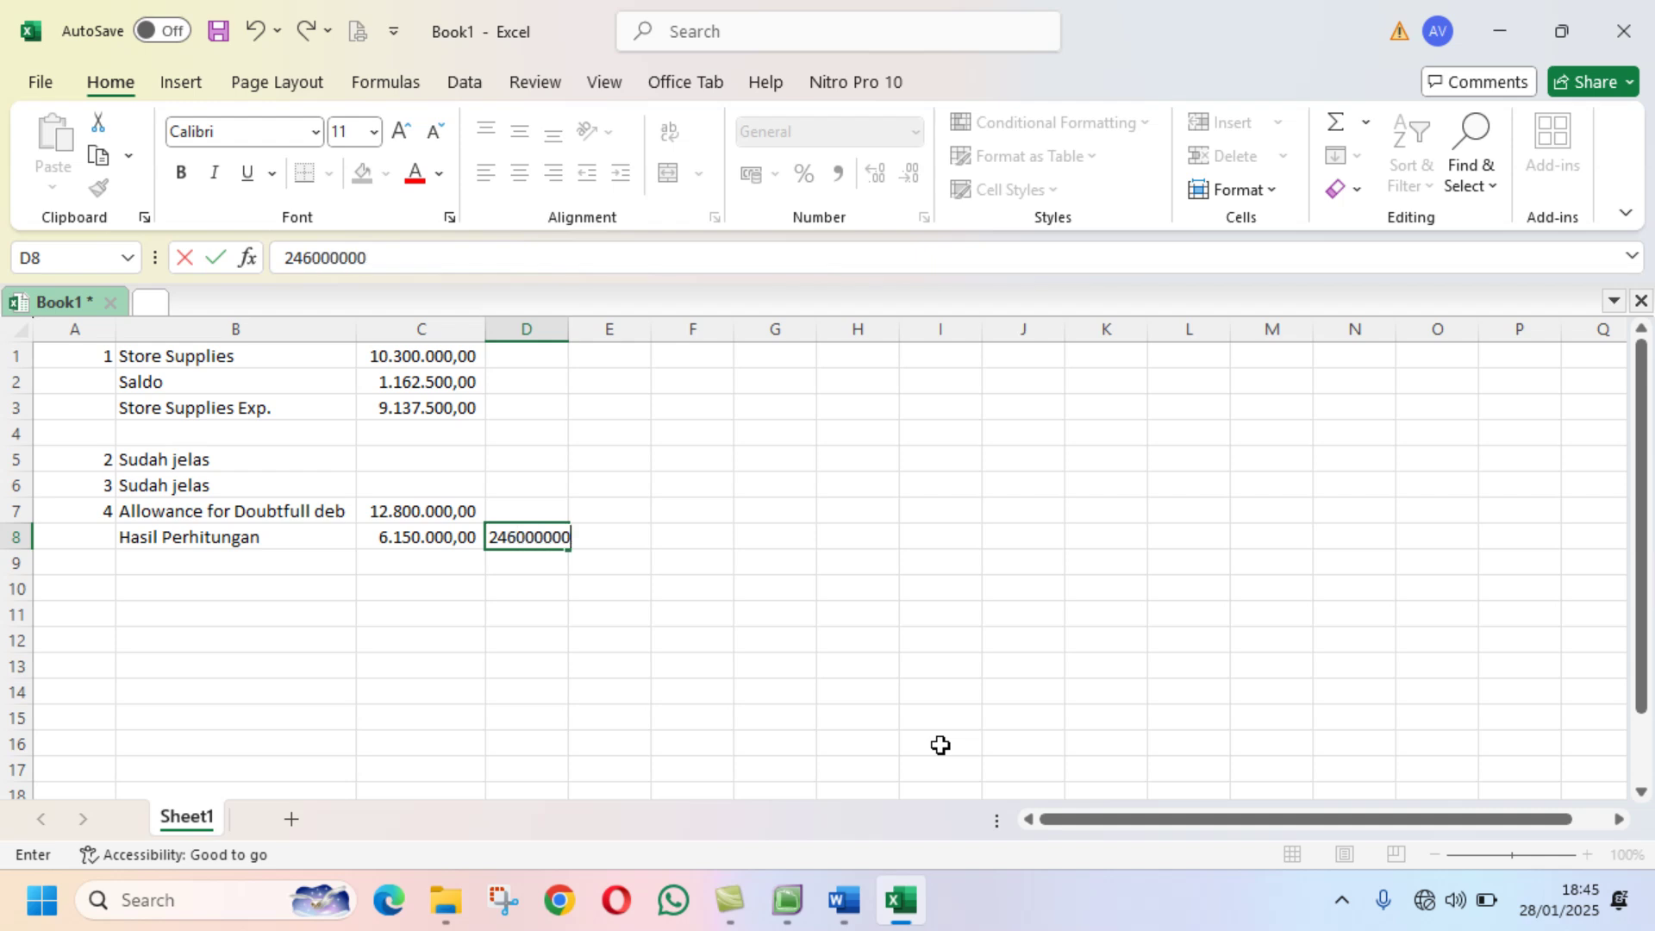
key(Return)
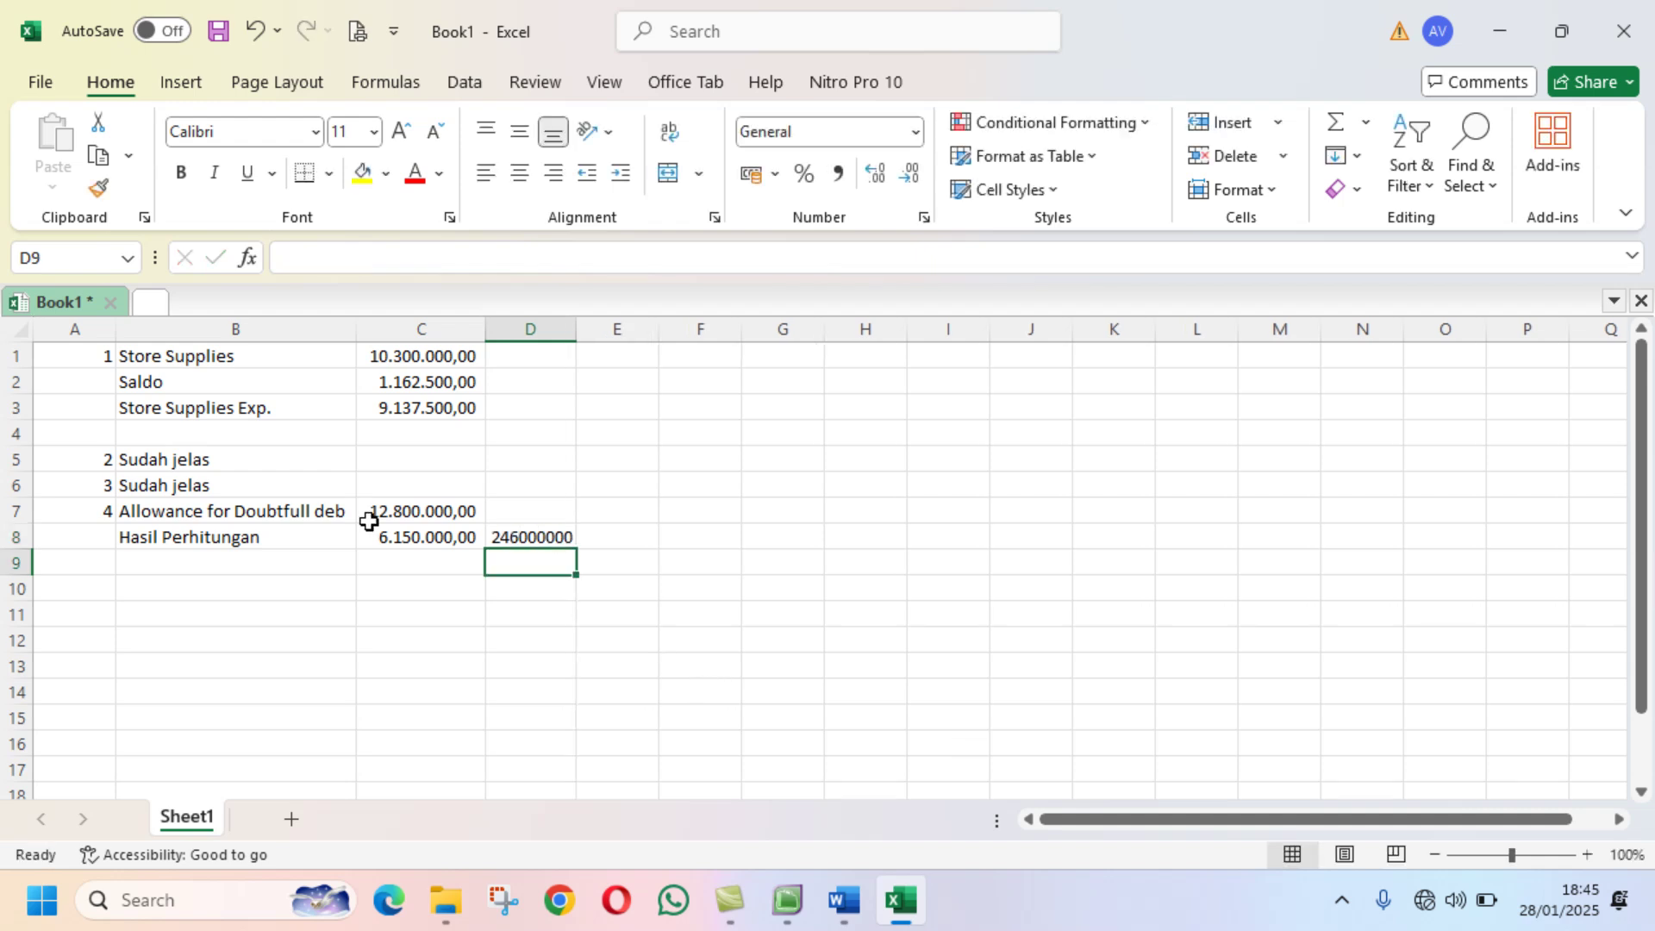
click(367, 514)
click(107, 188)
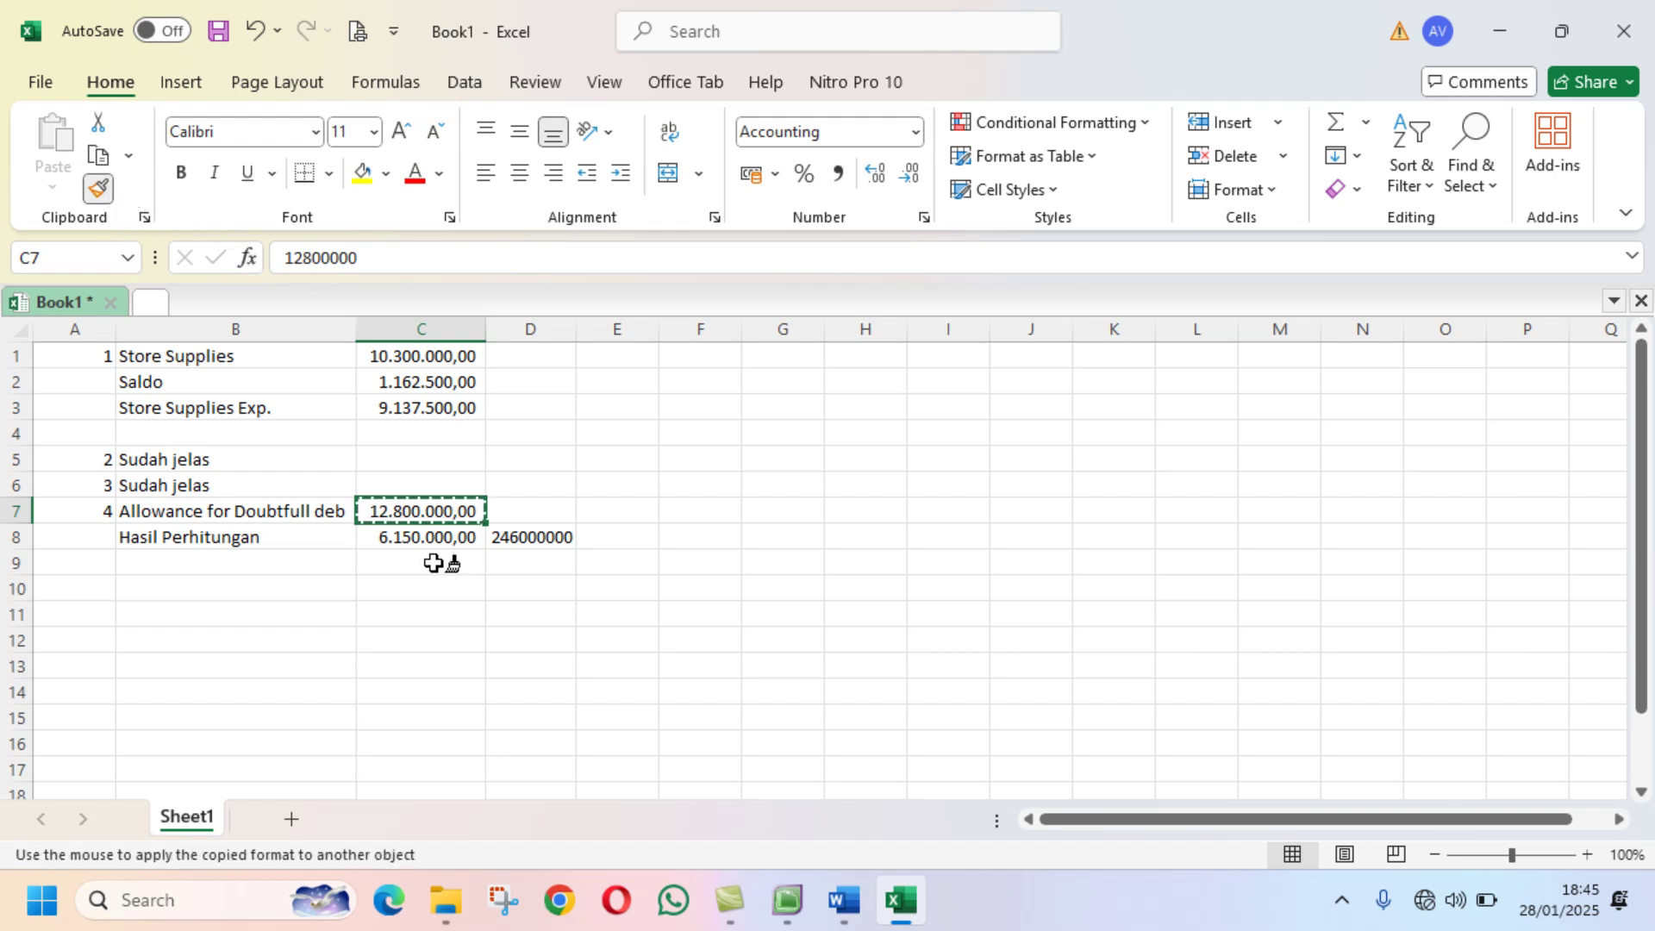
click(525, 534)
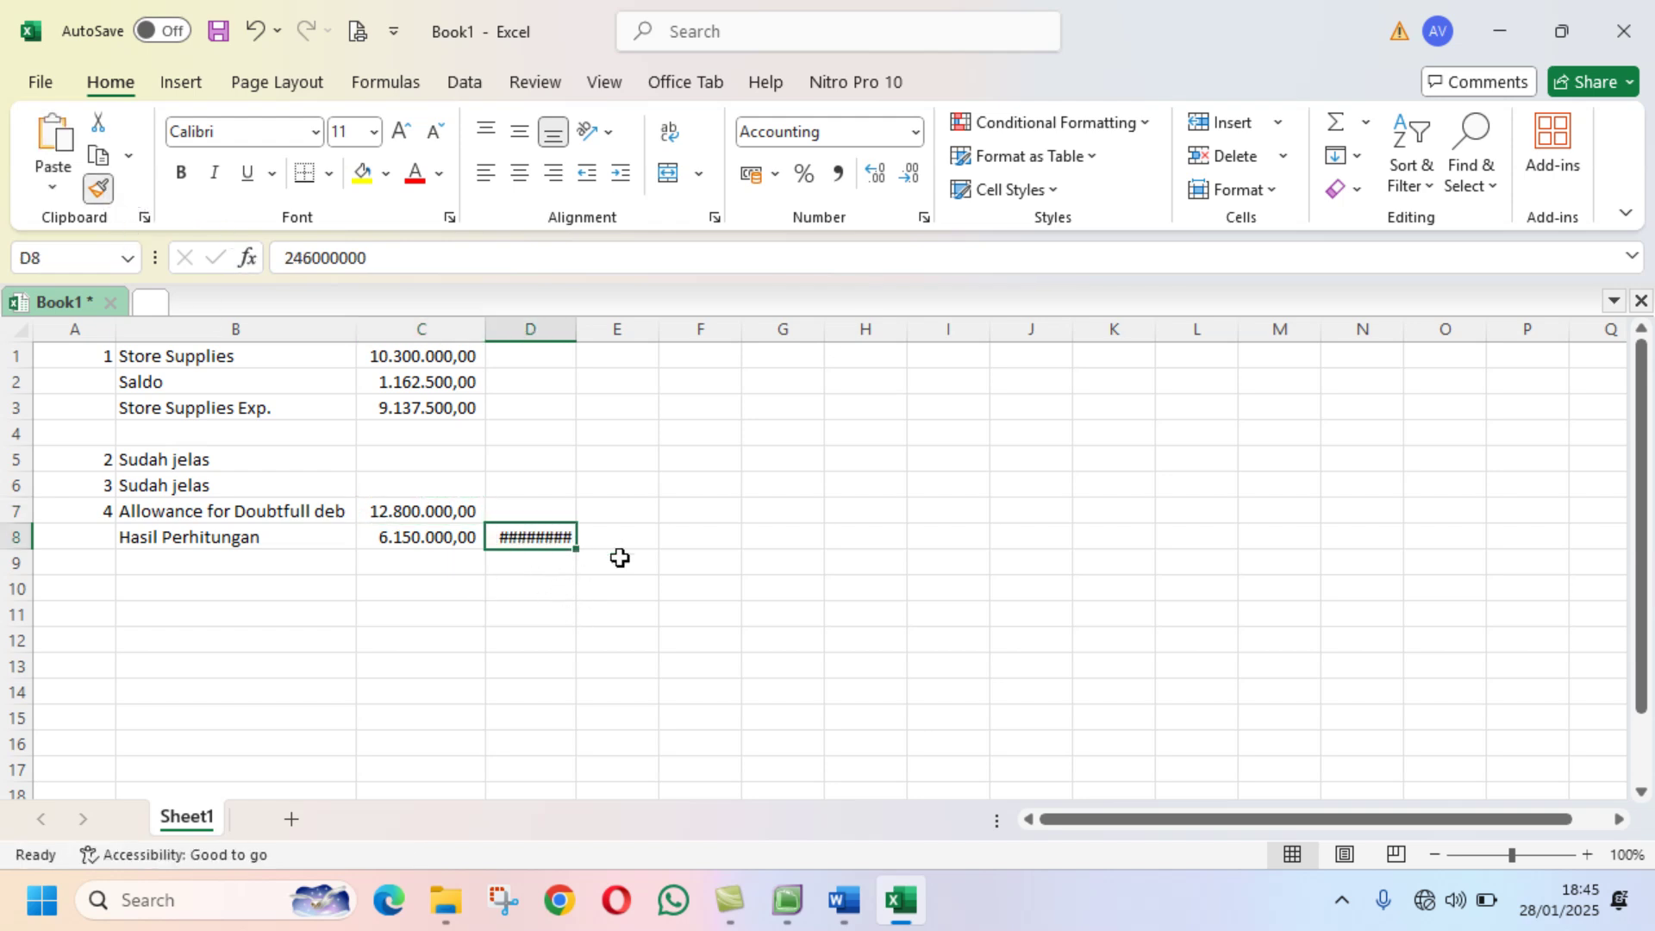
double_click(570, 319)
Step: Enter the 2,5% rate in cell E8
click(658, 536)
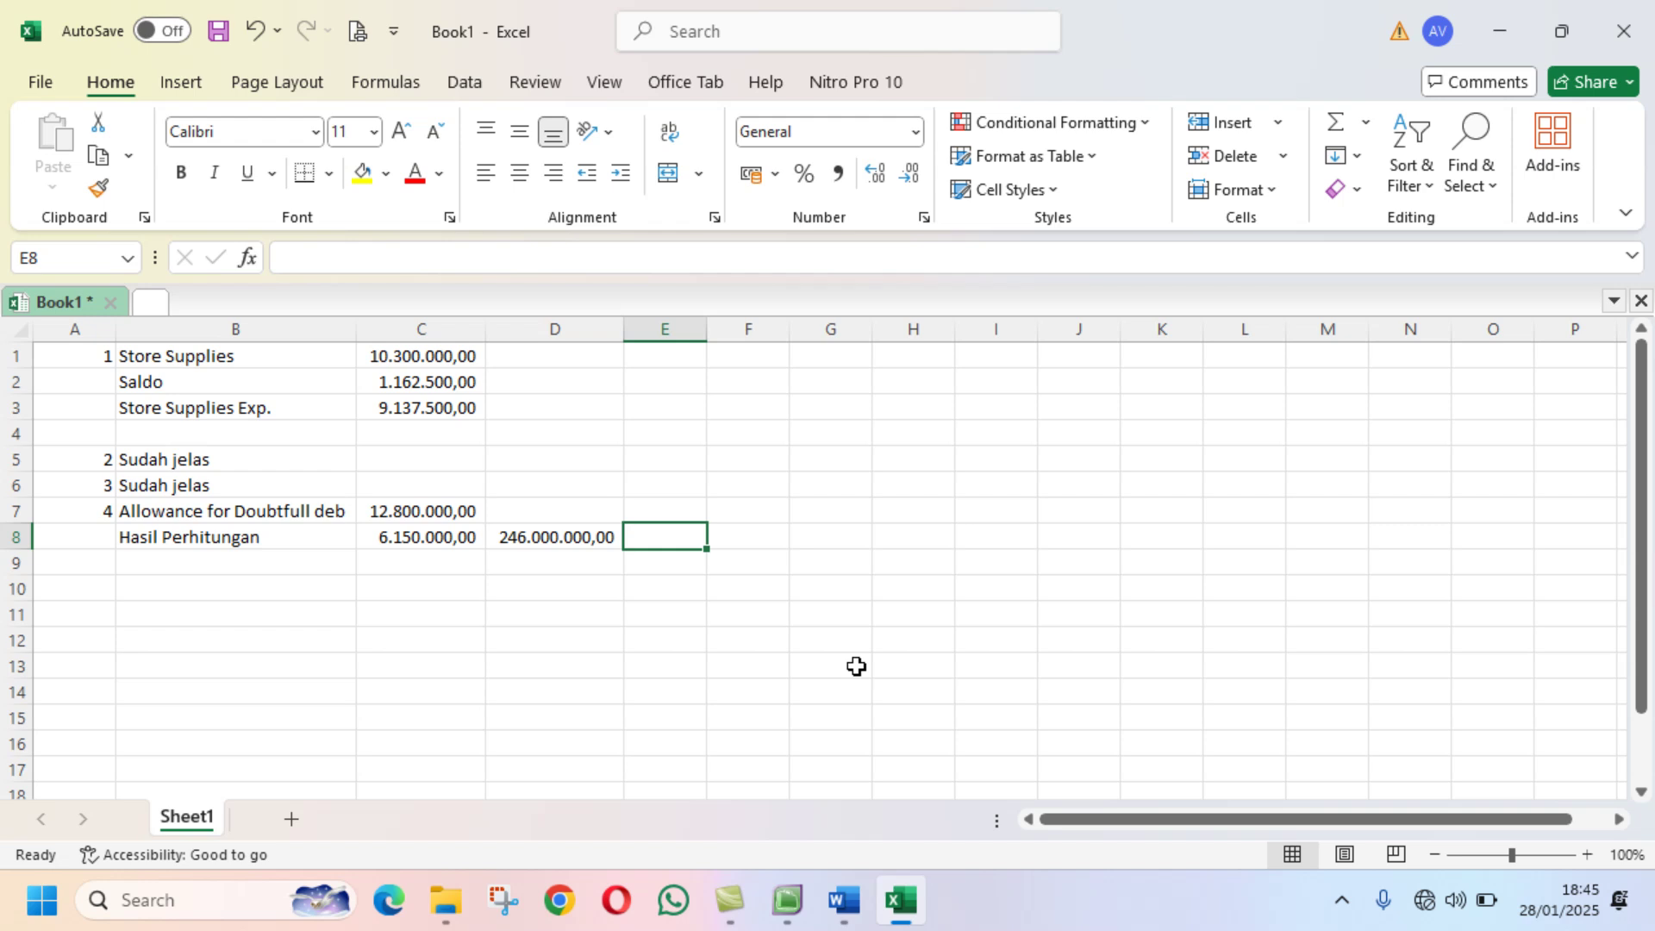
text(2,5)
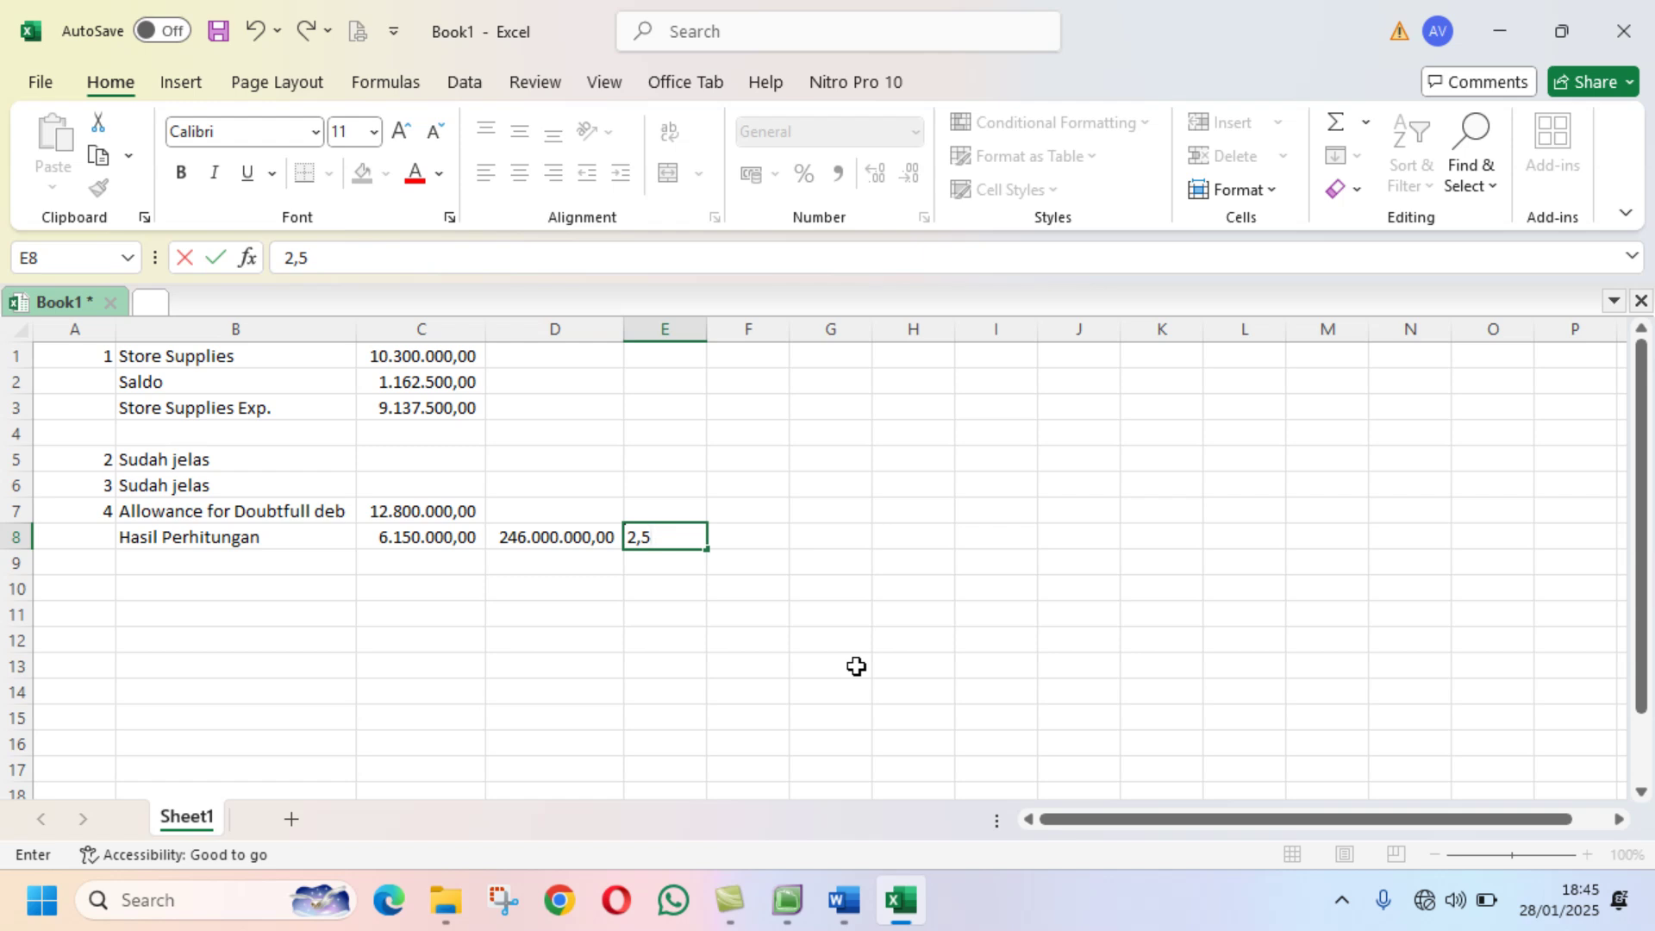
text(&)
key(BackSpace)
text(%)
key(Return)
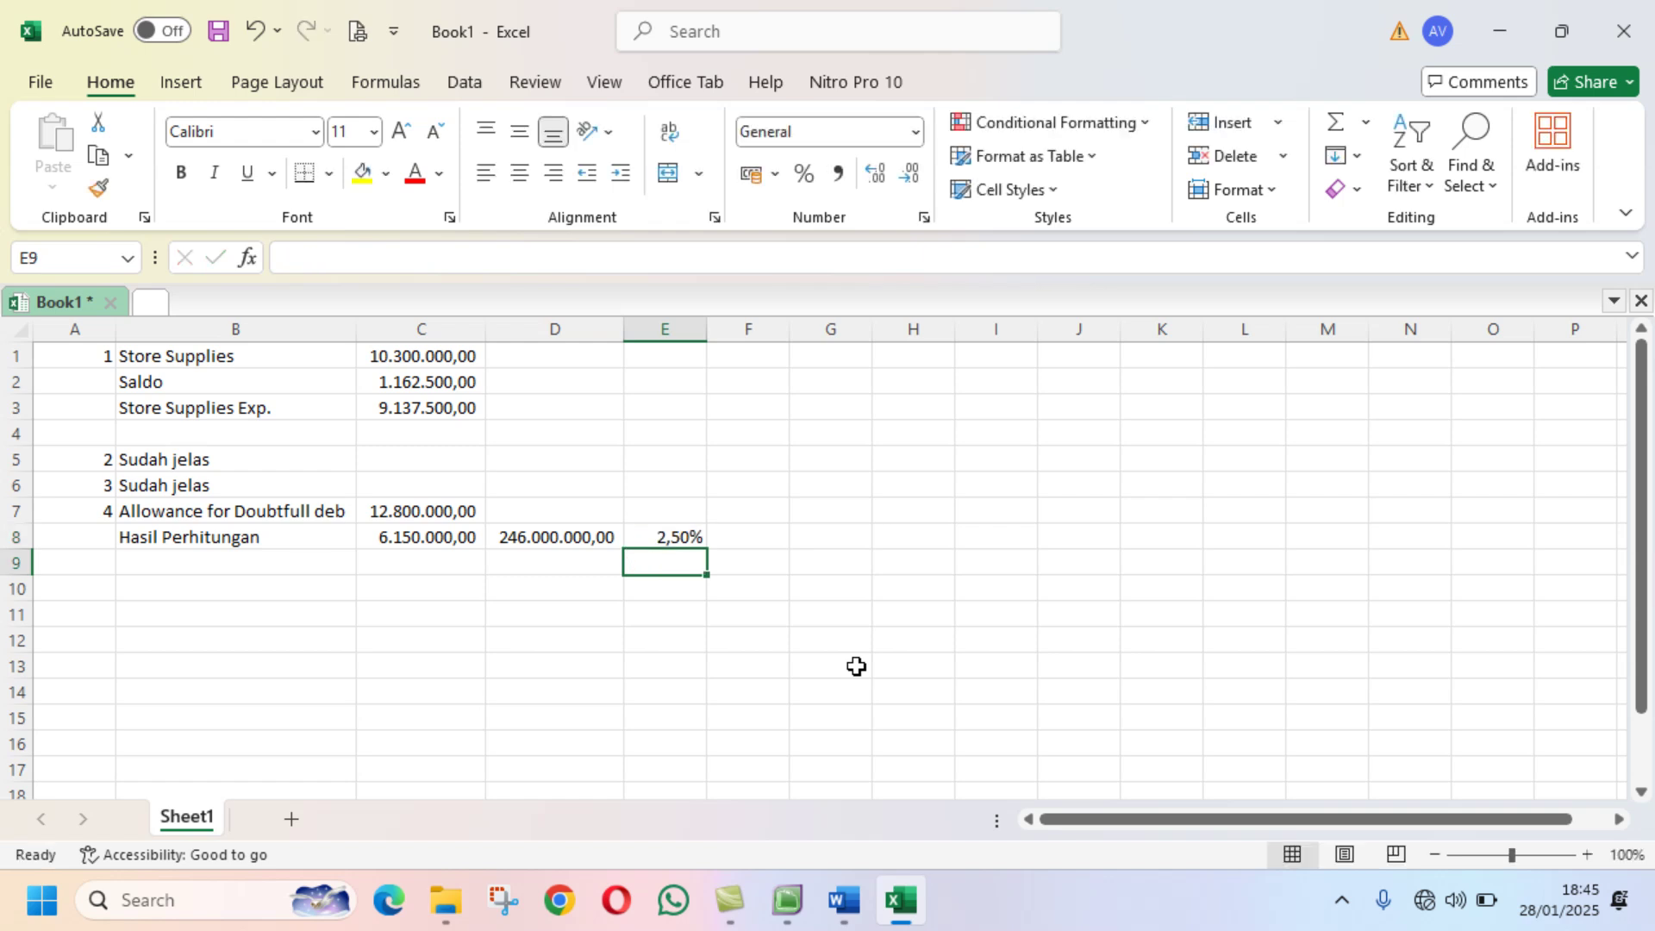
click(646, 535)
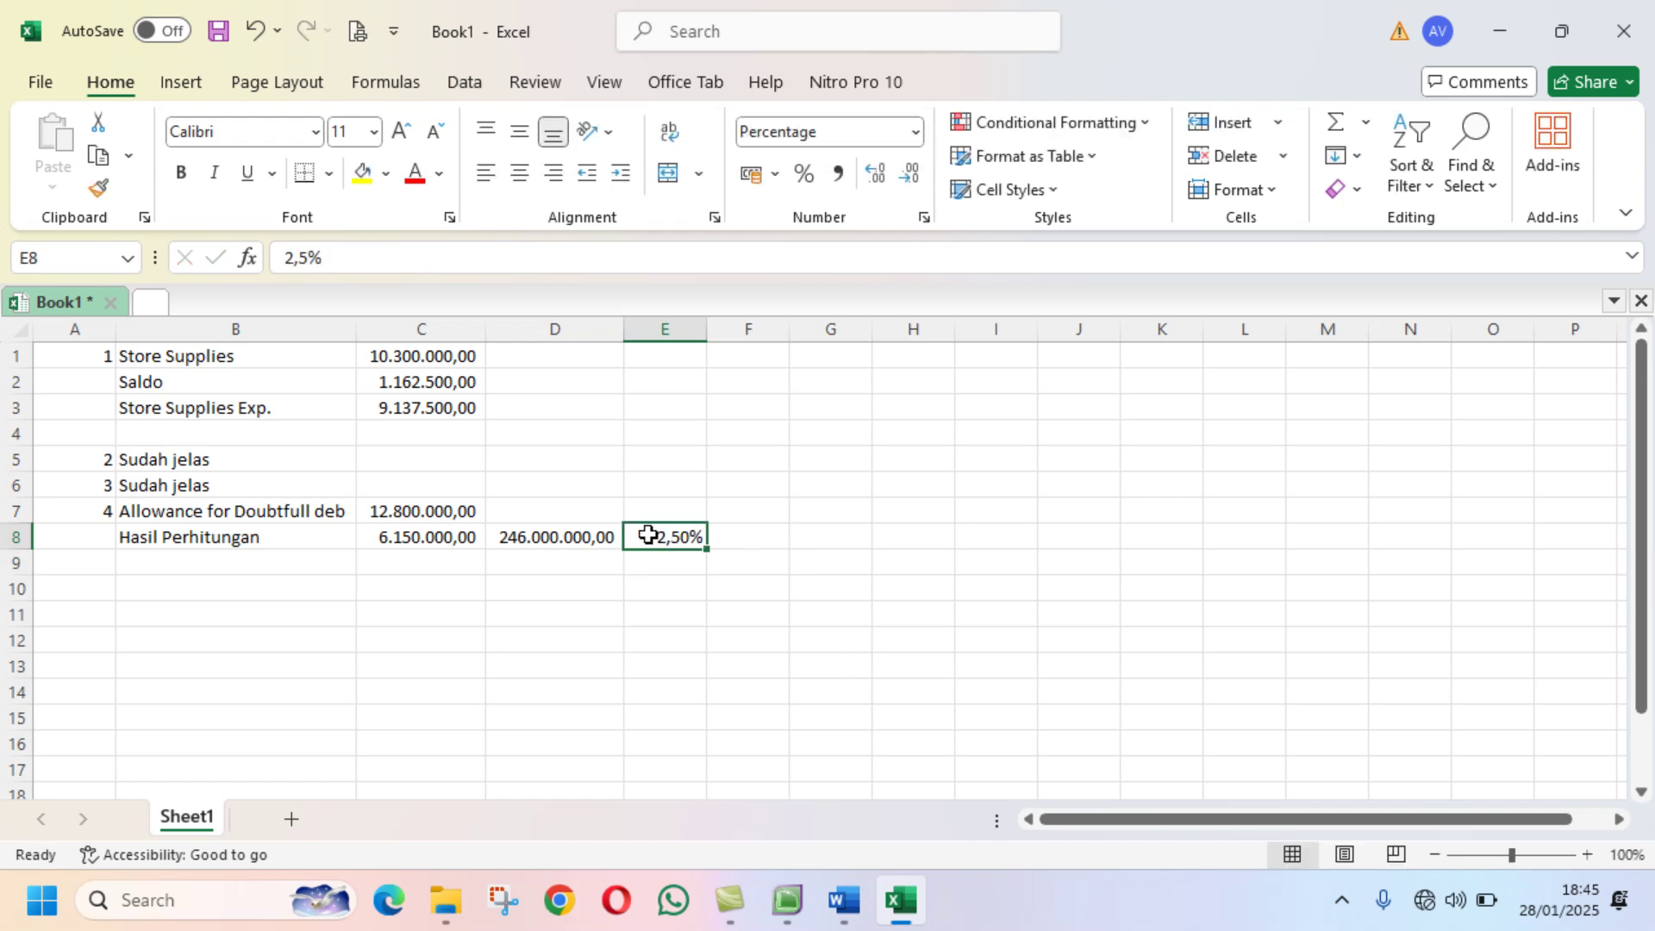
Step: Replace the old calculation in C8 with the formula =D8*E8
click(416, 534)
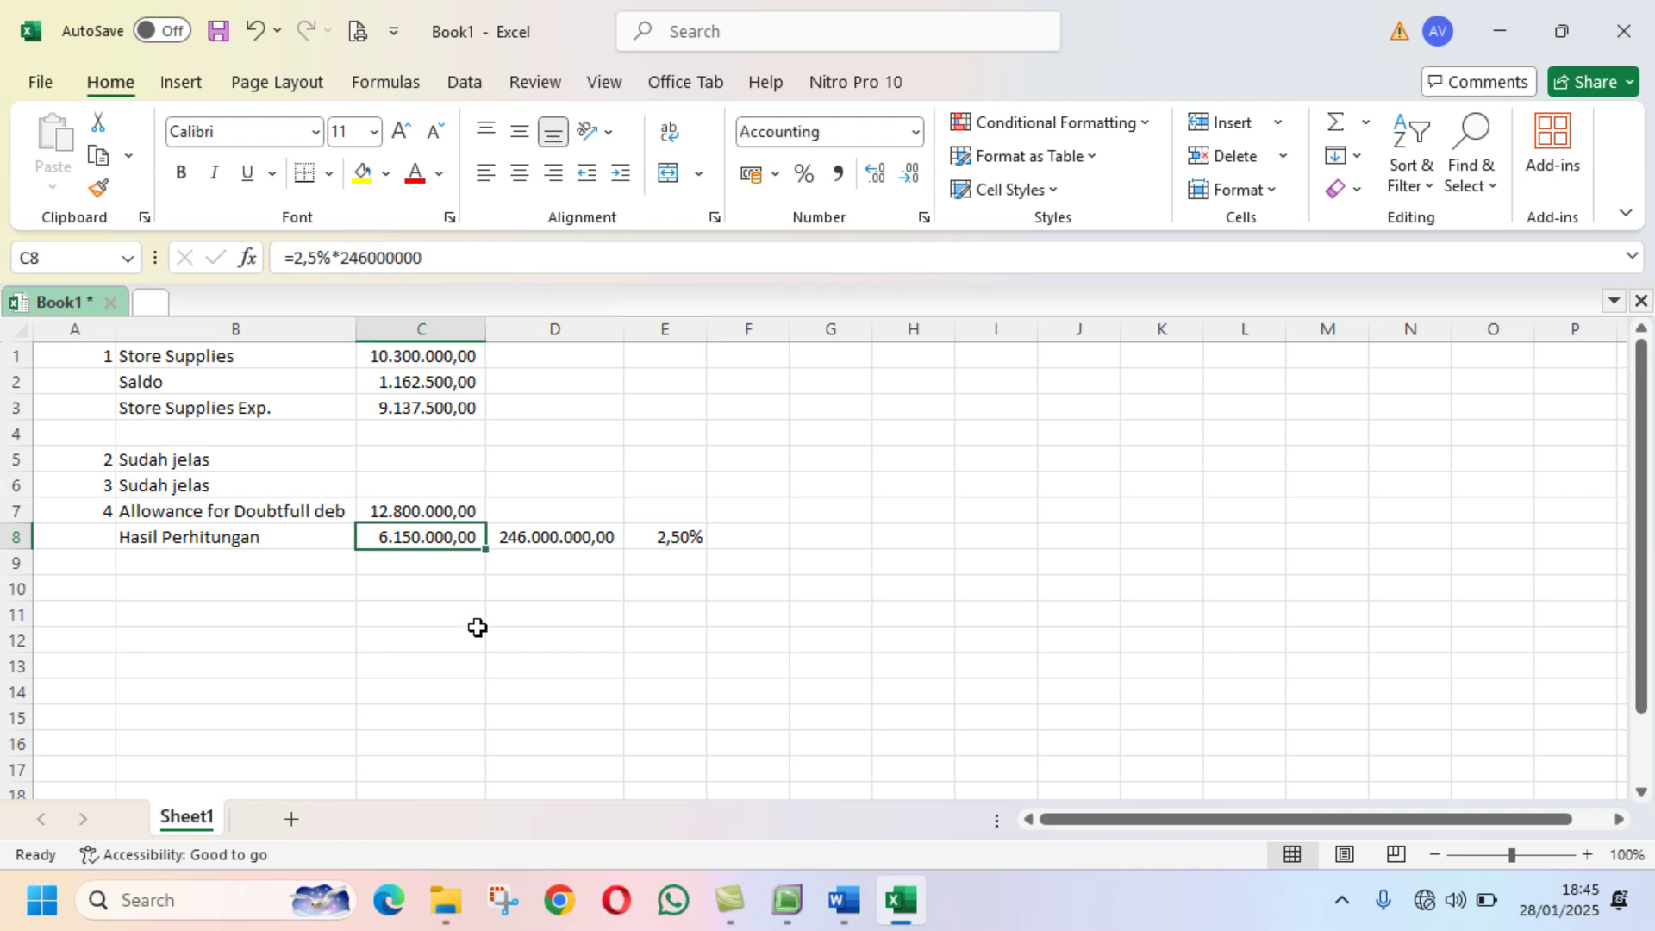
key(Delete)
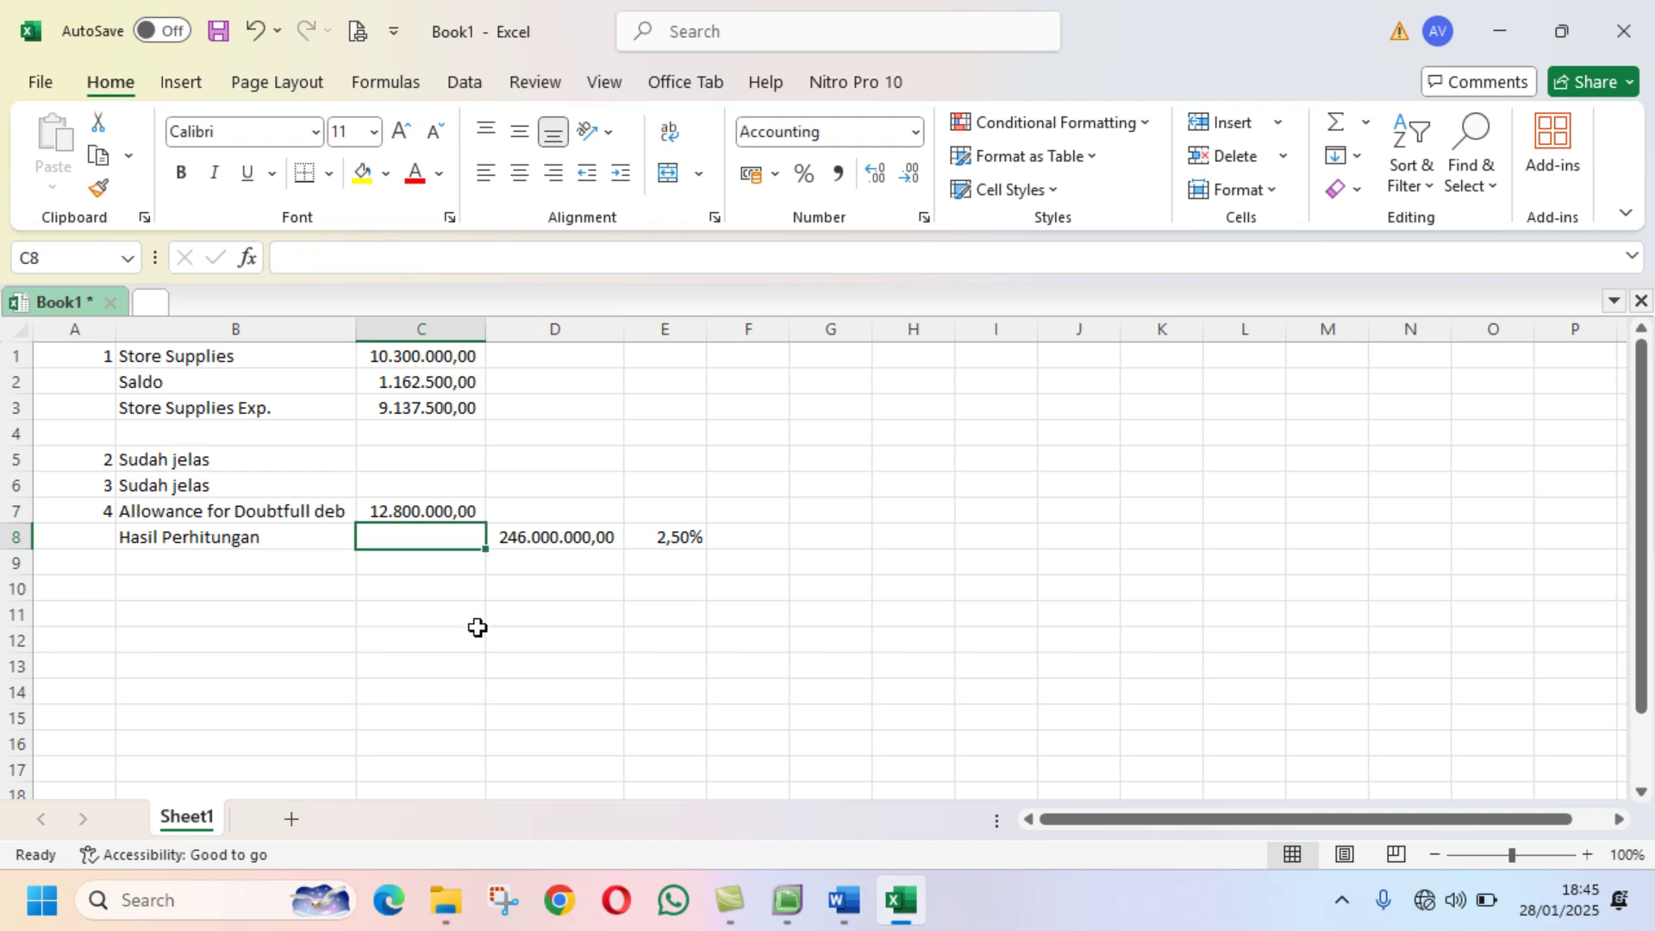
text(=)
click(526, 536)
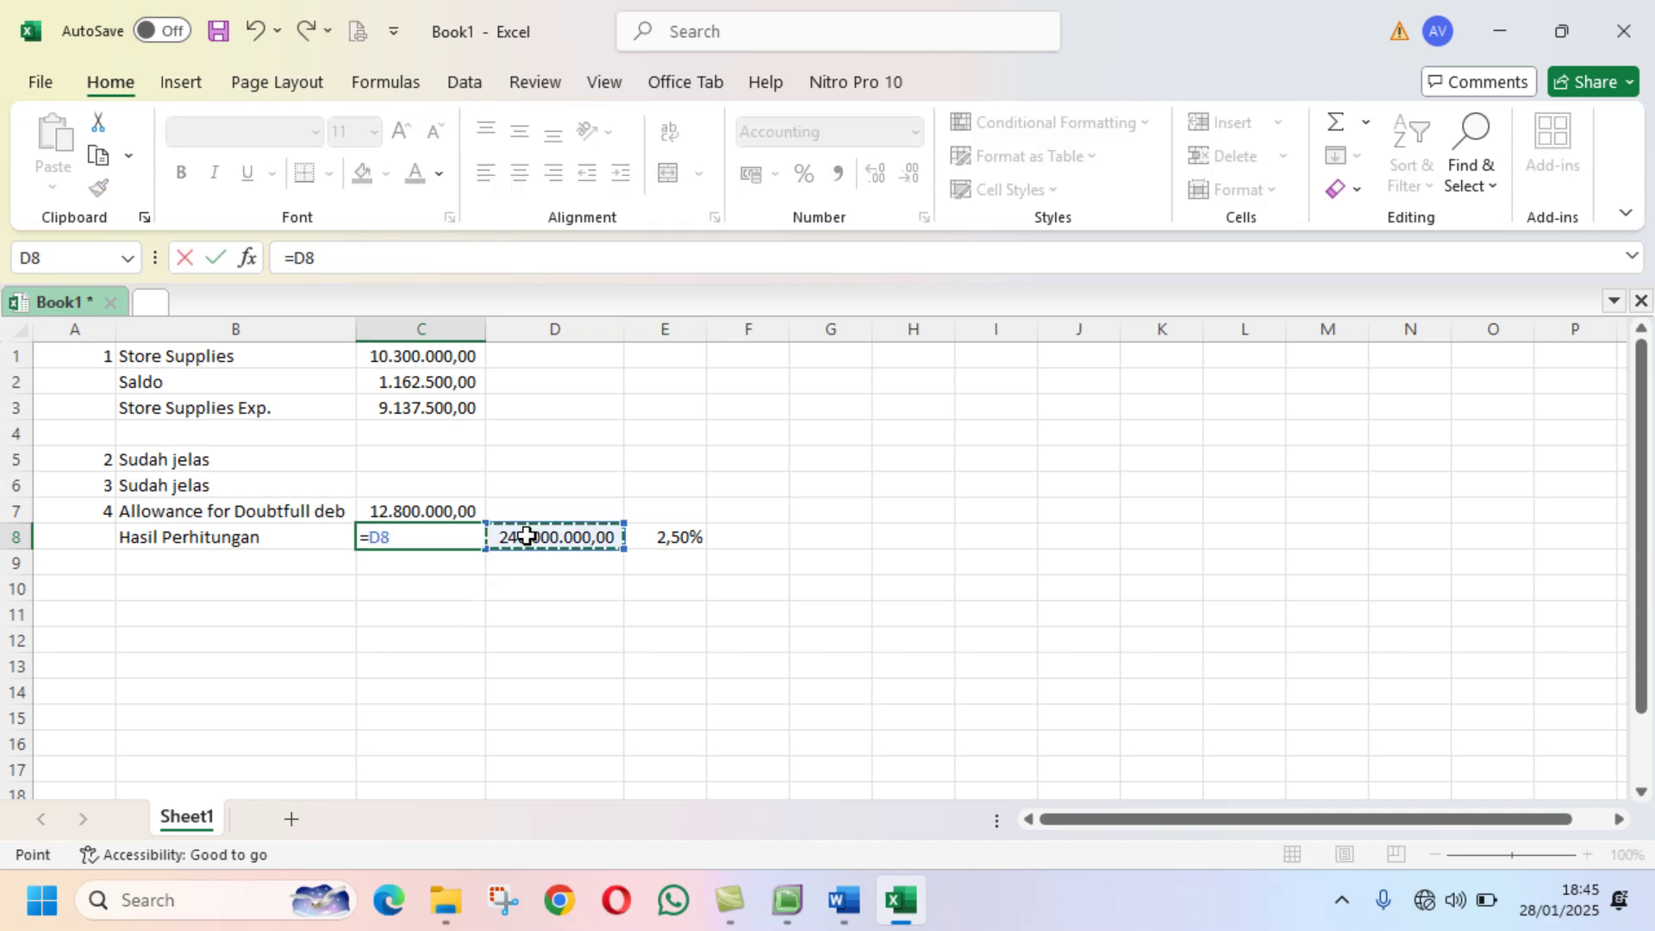
text(*)
click(669, 536)
key(Return)
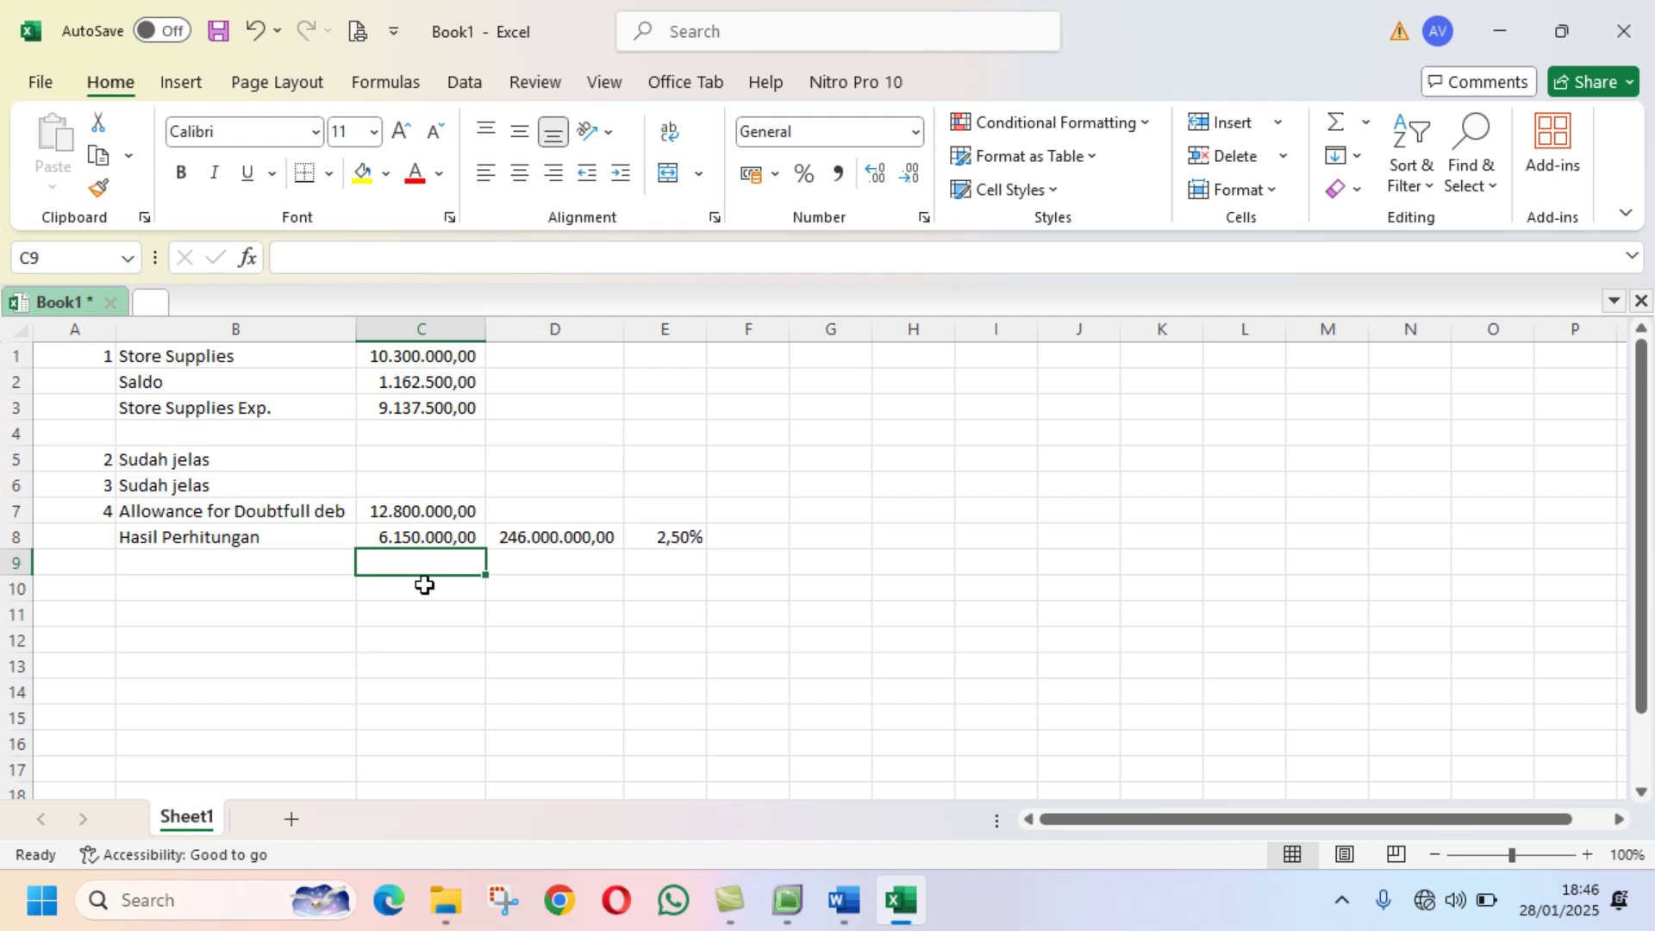
Step: Set C9 to =C7-C8, giving 6.650.000,00, then return to MYOB
text(=)
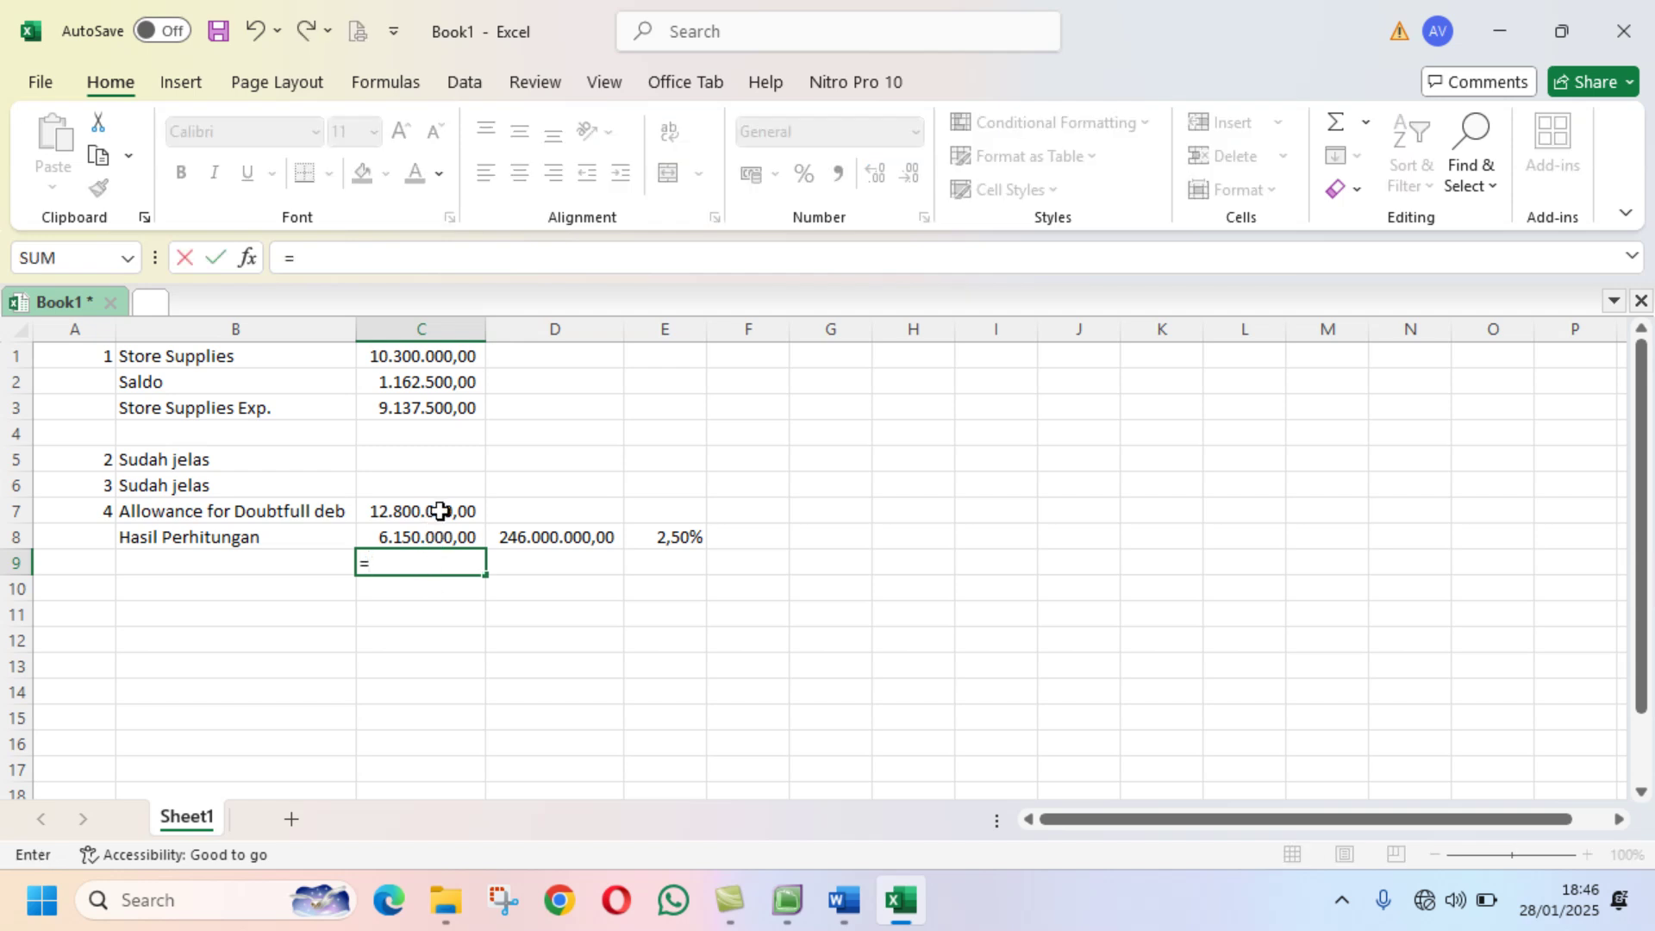
click(440, 511)
text(-)
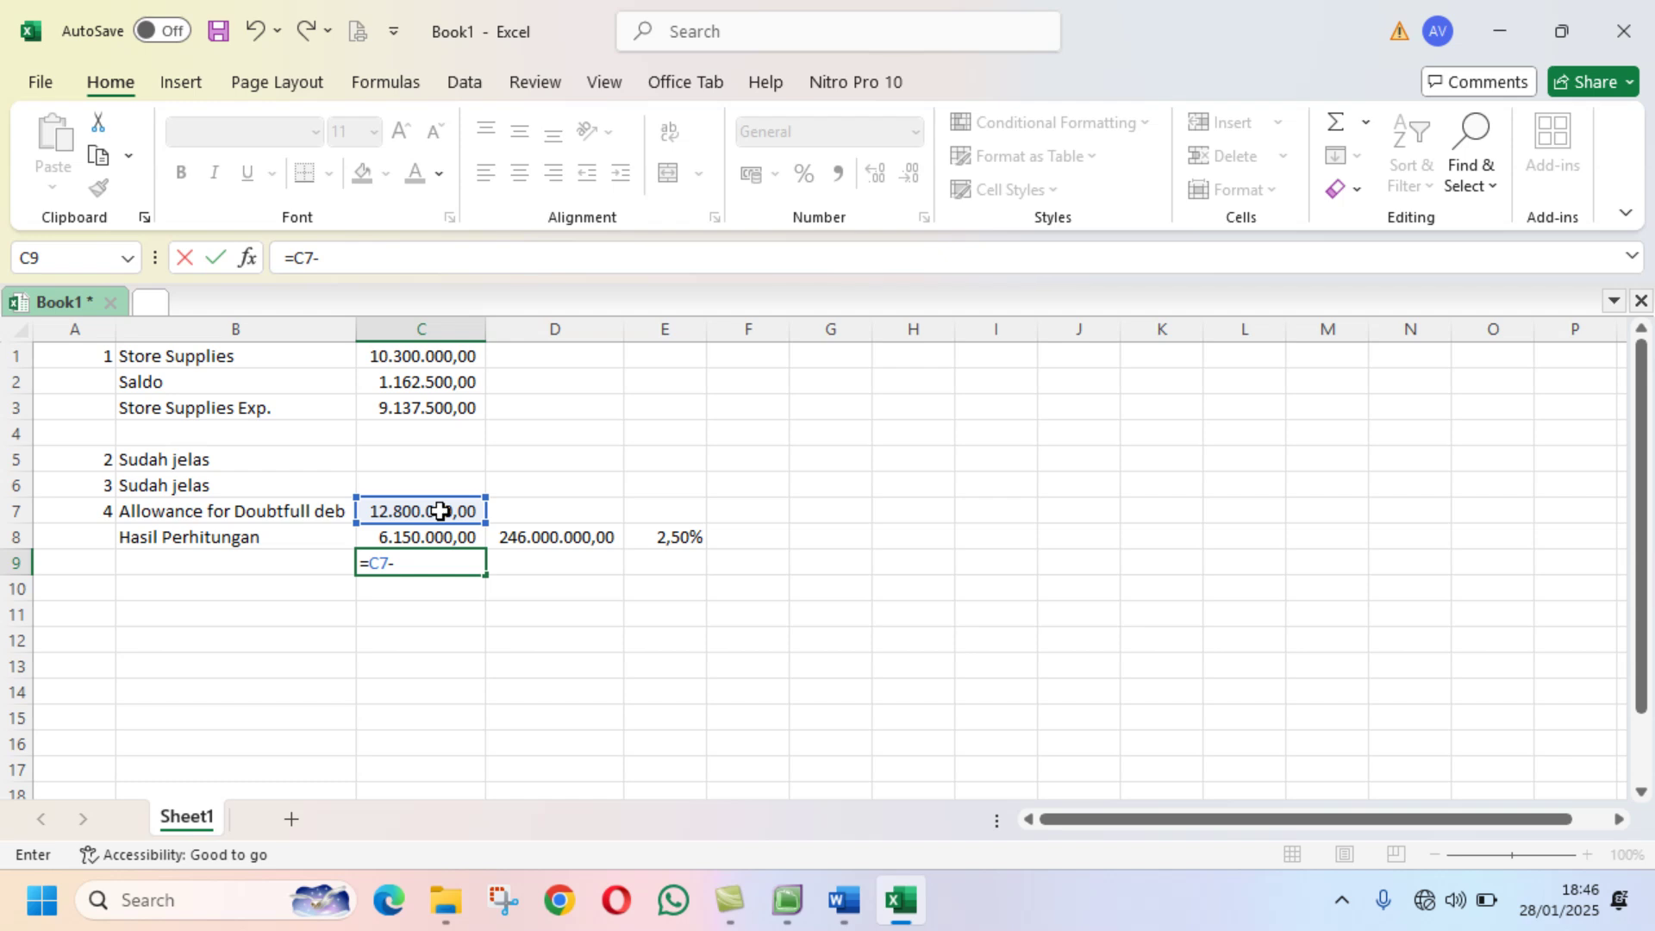
click(435, 536)
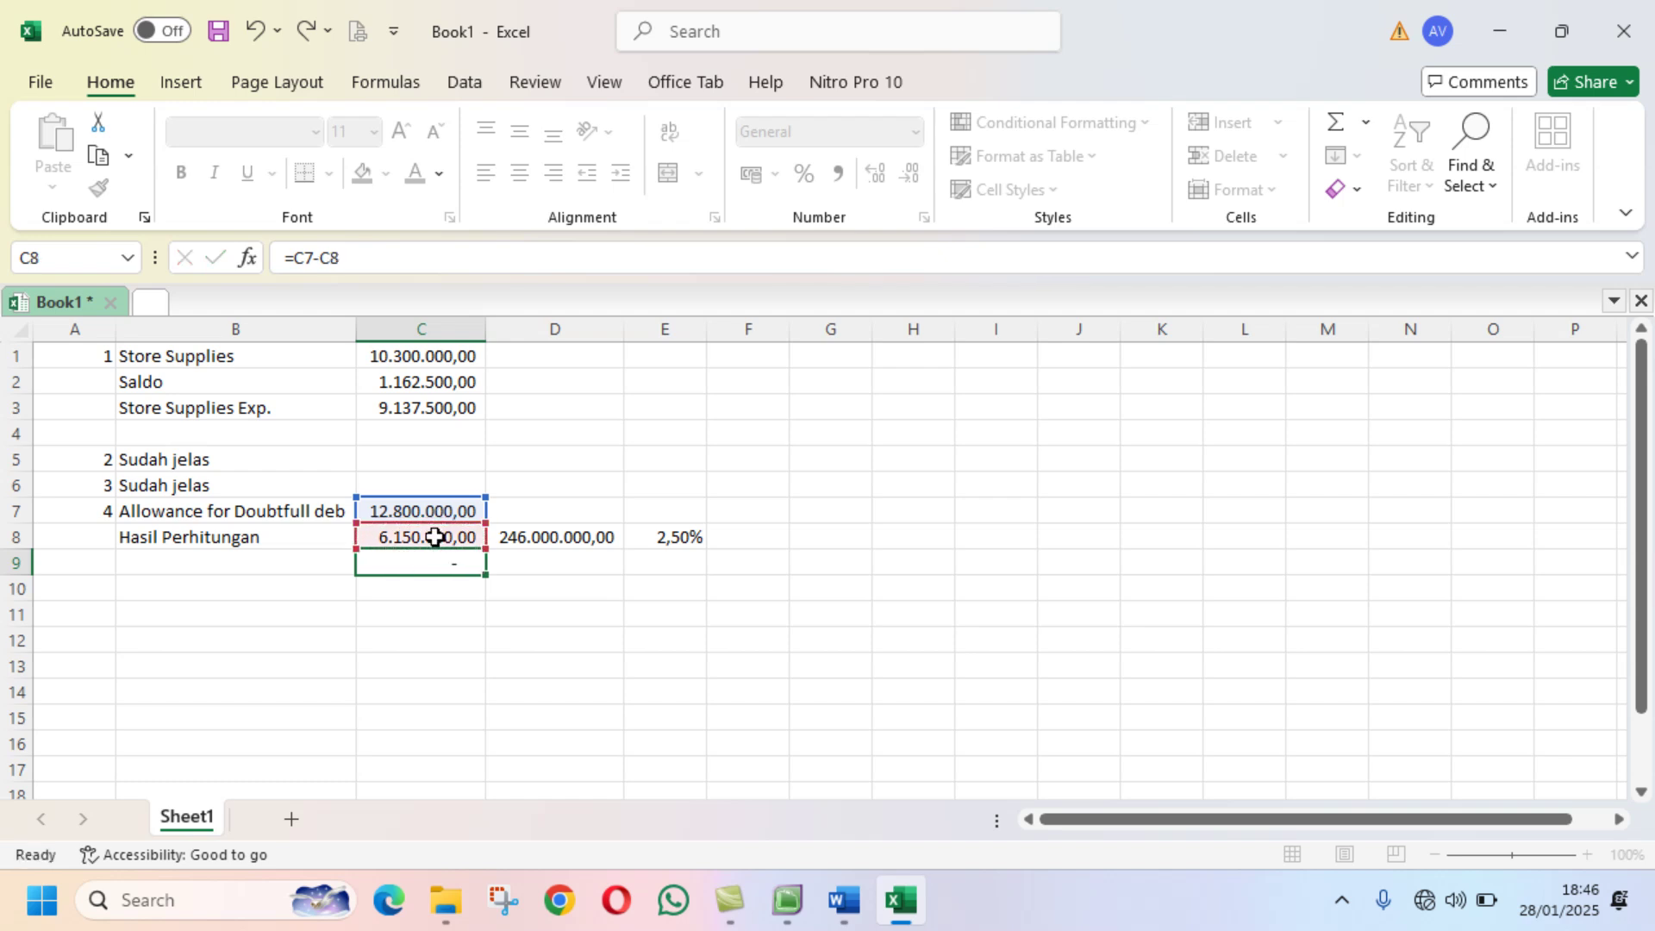
key(Return)
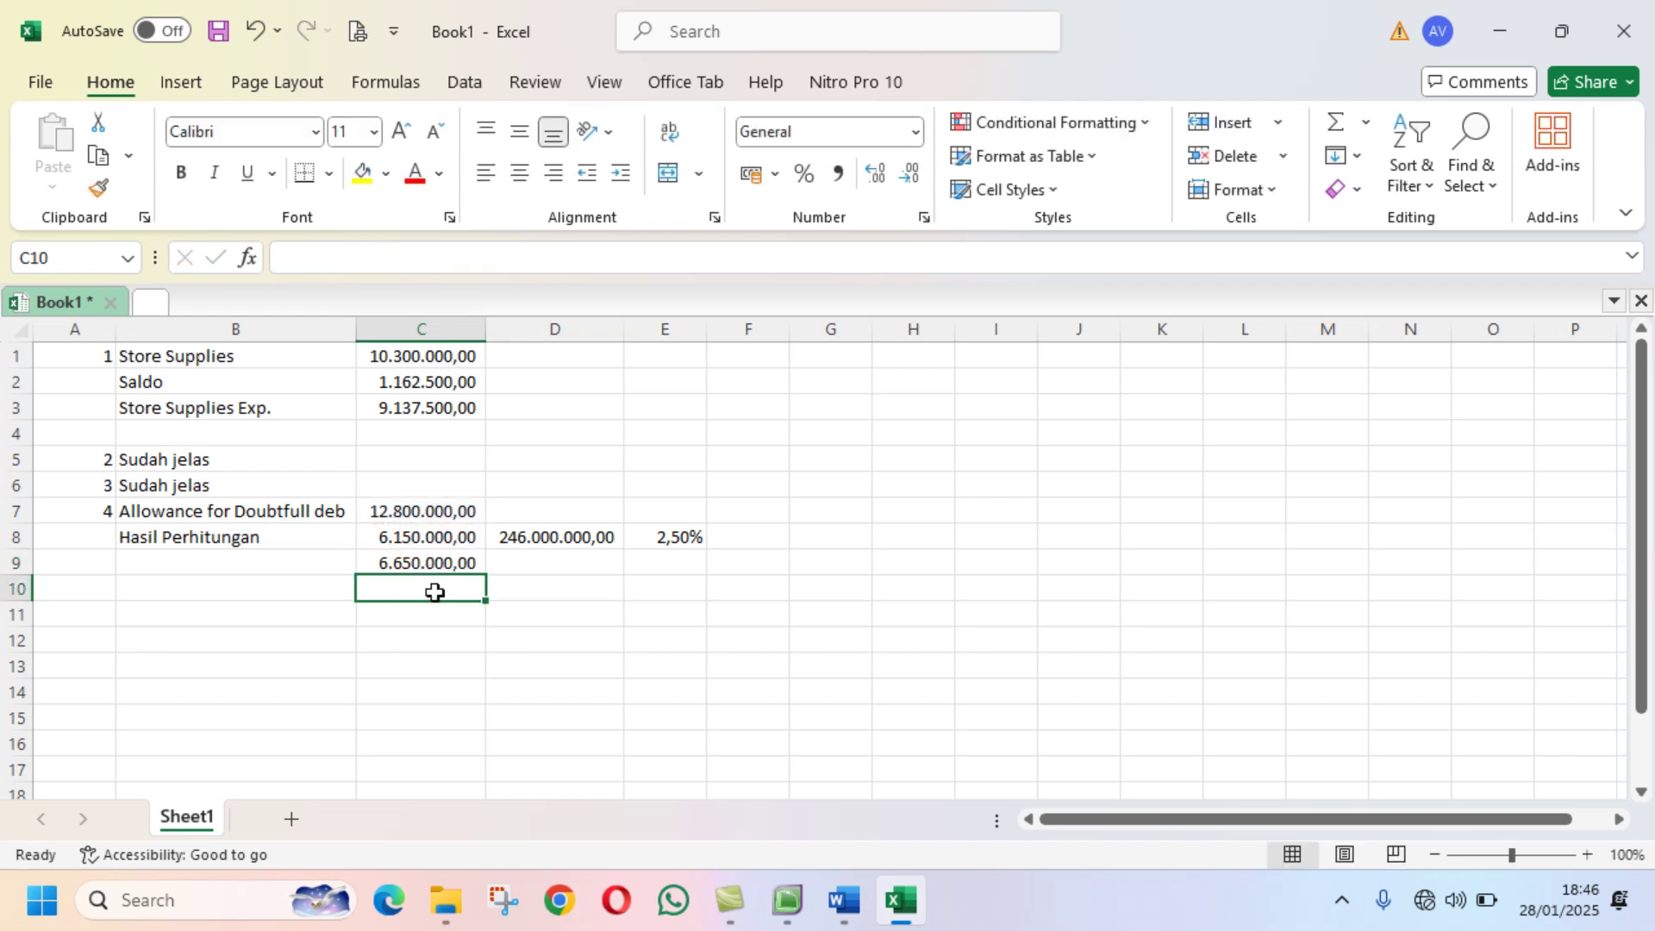
click(787, 900)
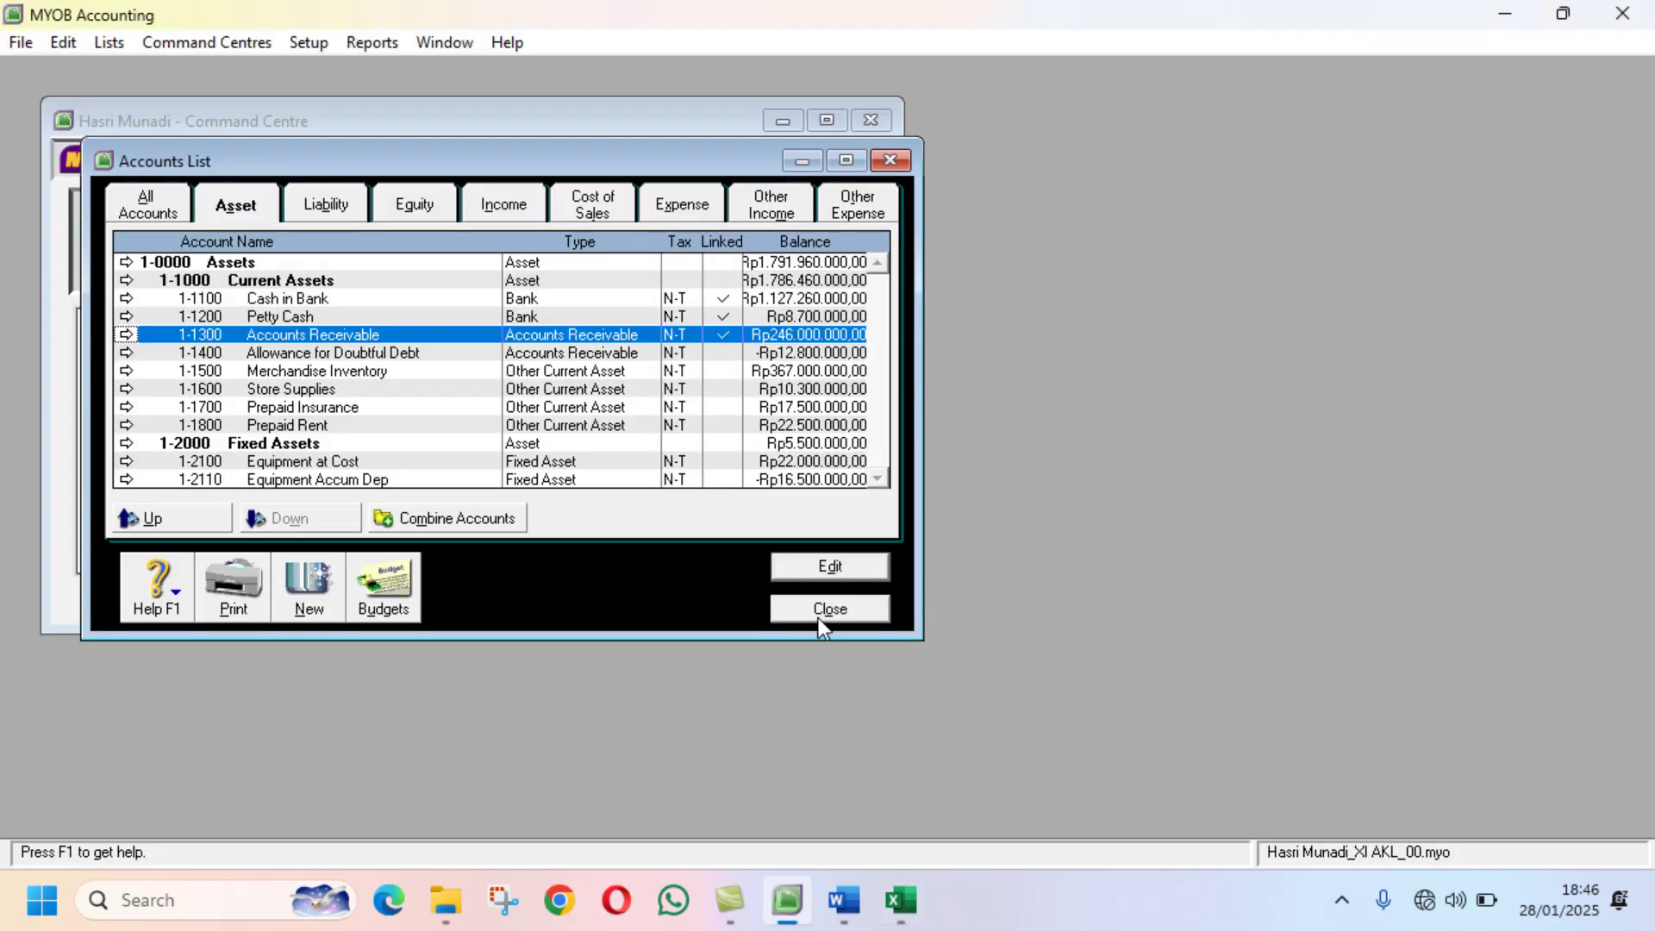
Step: Start a new general journal entry from the Command Centre and number it BM12-1
drag(524, 159, 1261, 136)
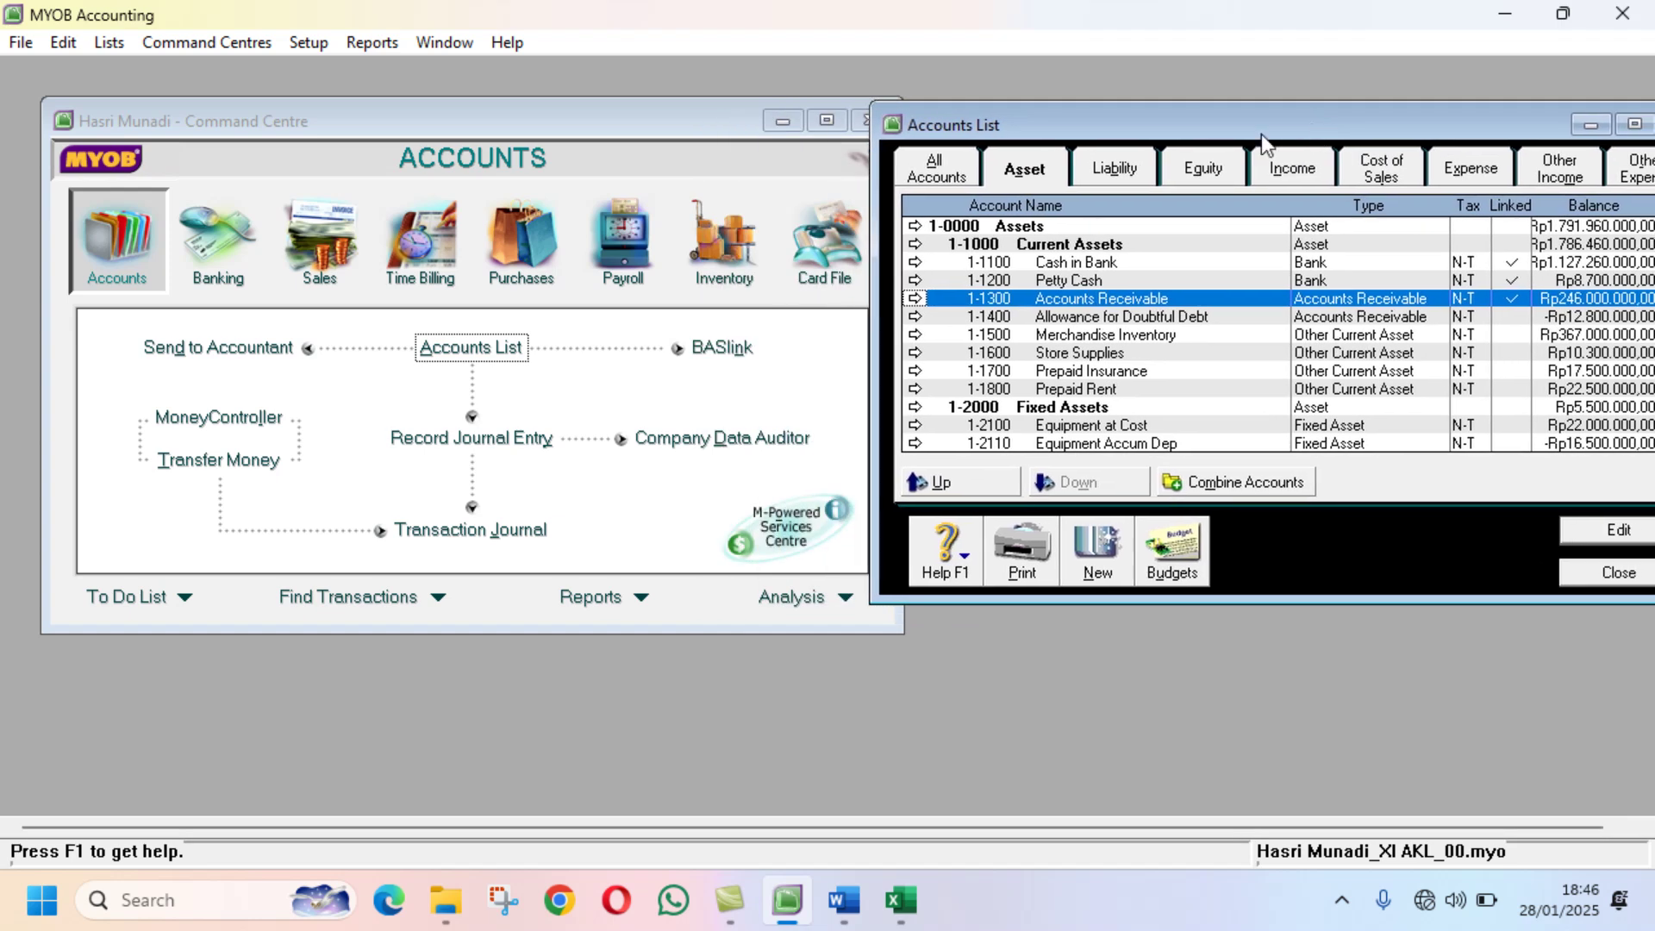
click(151, 256)
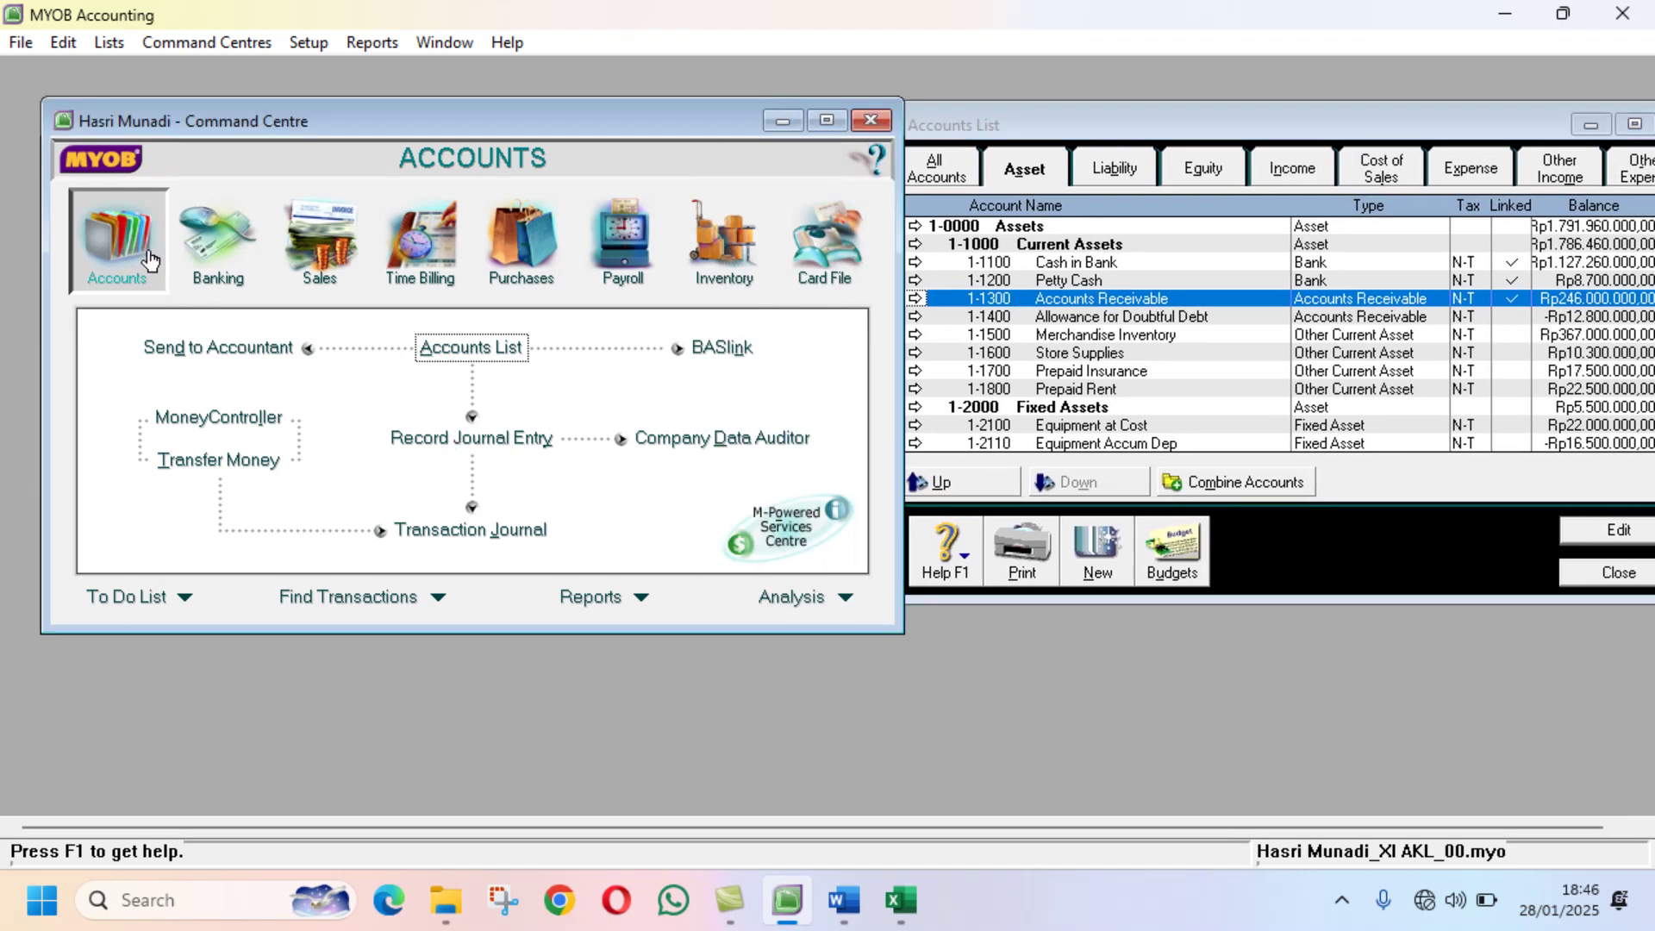
click(422, 443)
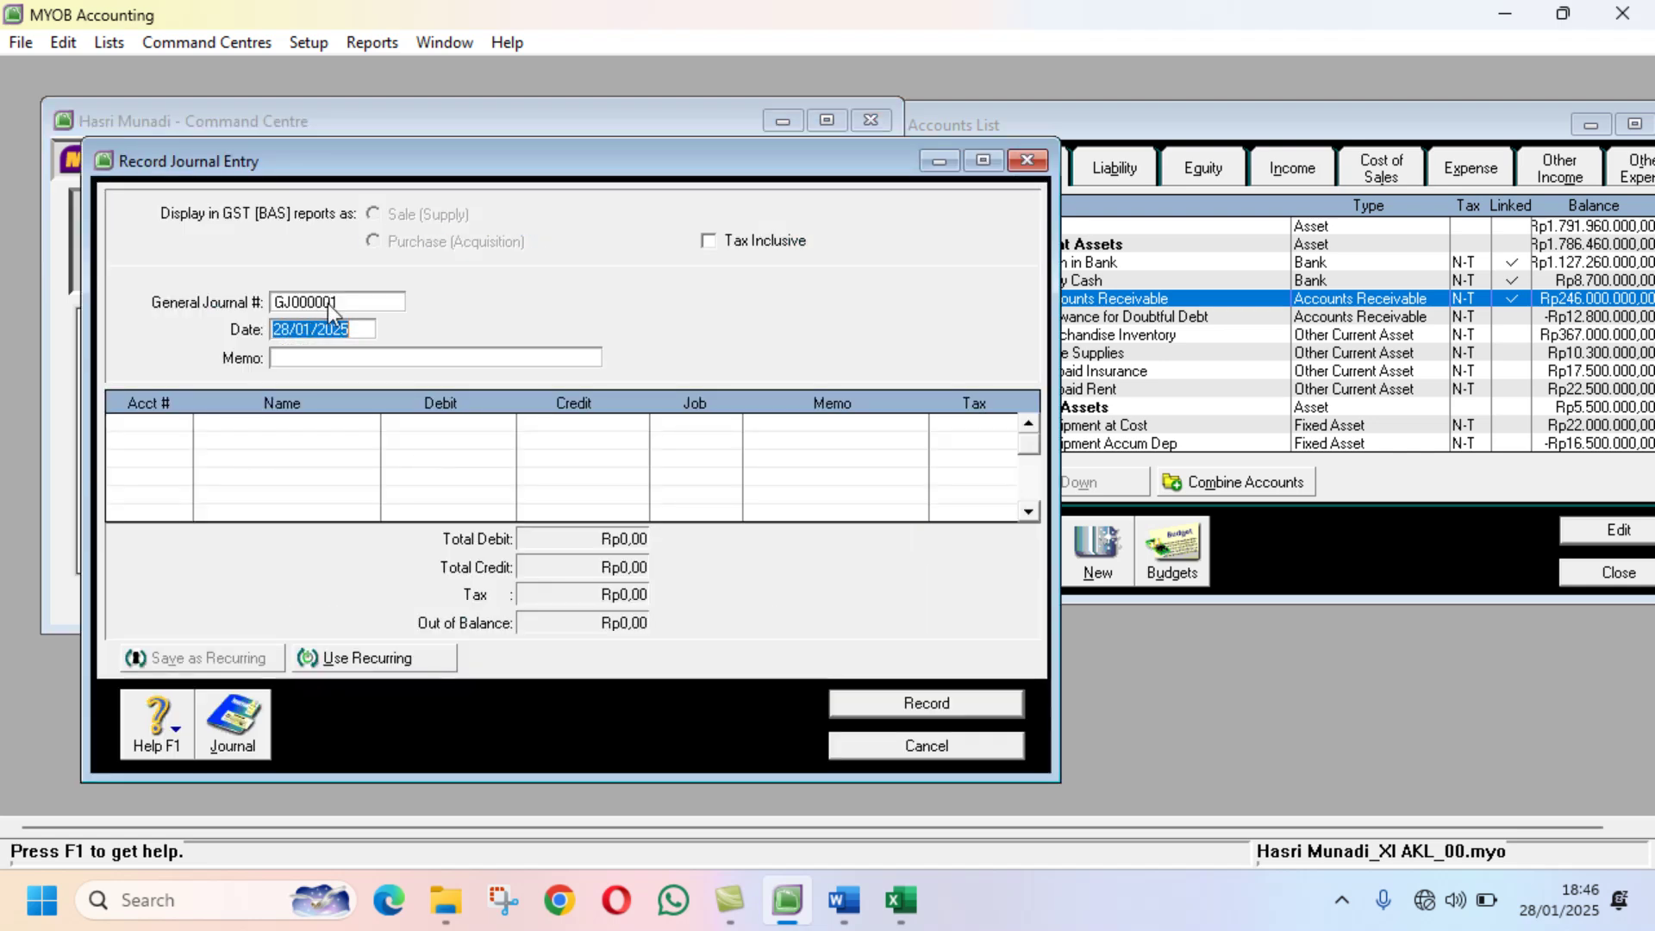
click(327, 303)
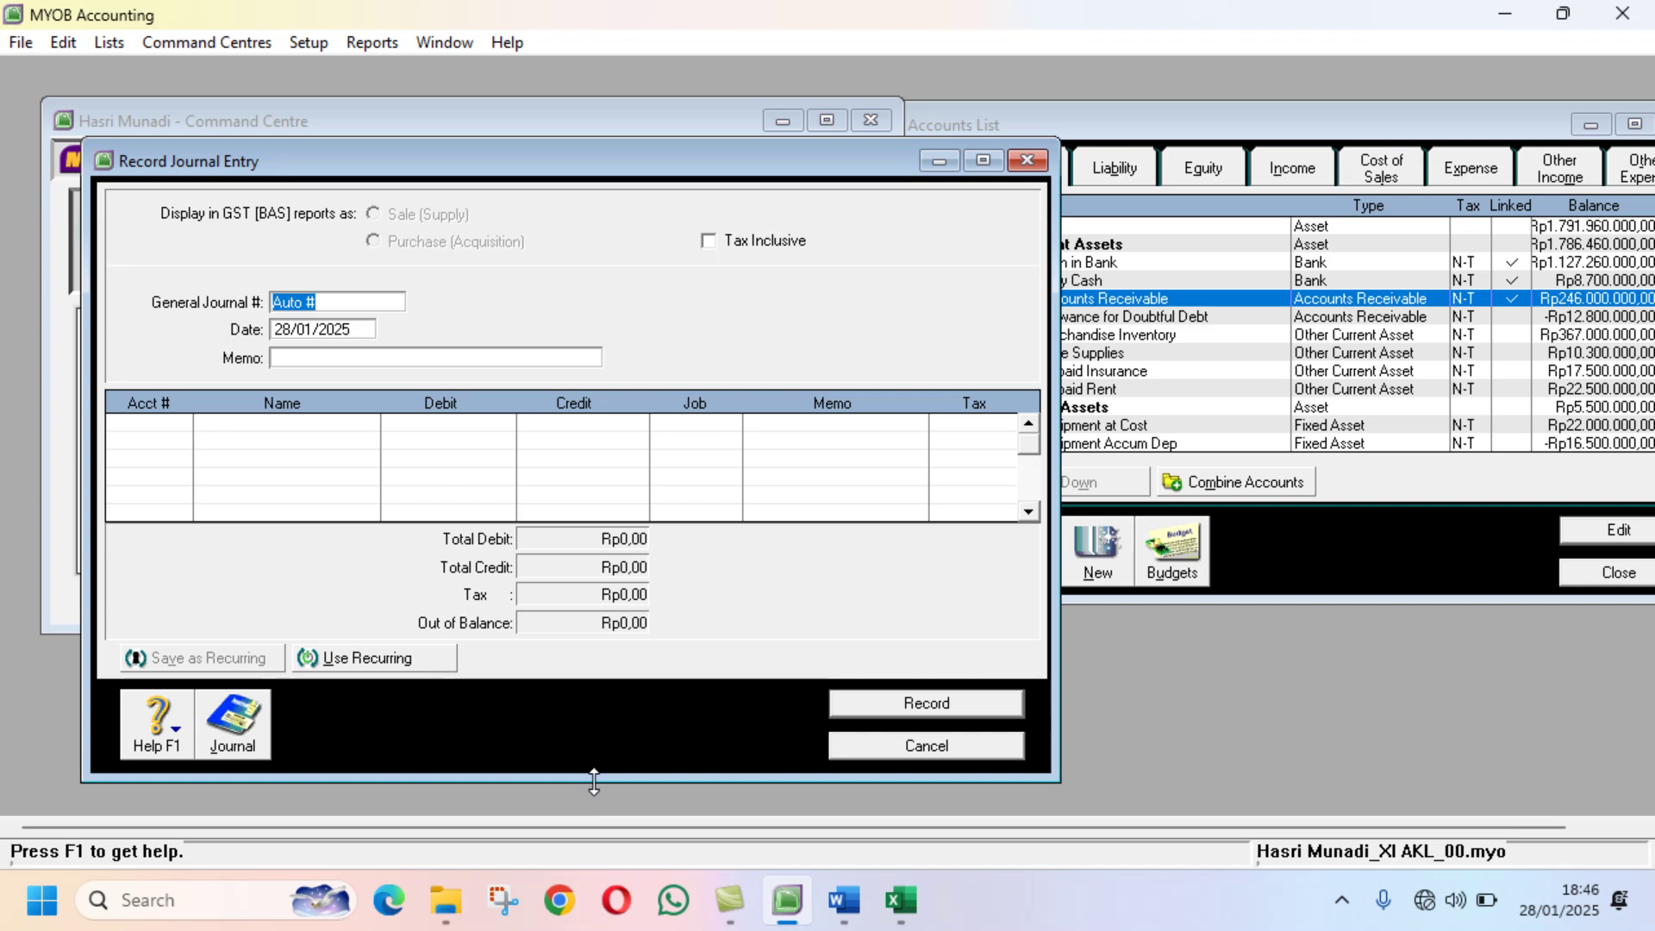
text(BM12-1)
Step: Date the journal 31/12/2022 and enter the memo 'Penyesuaian Bukti No. 1'
click(358, 333)
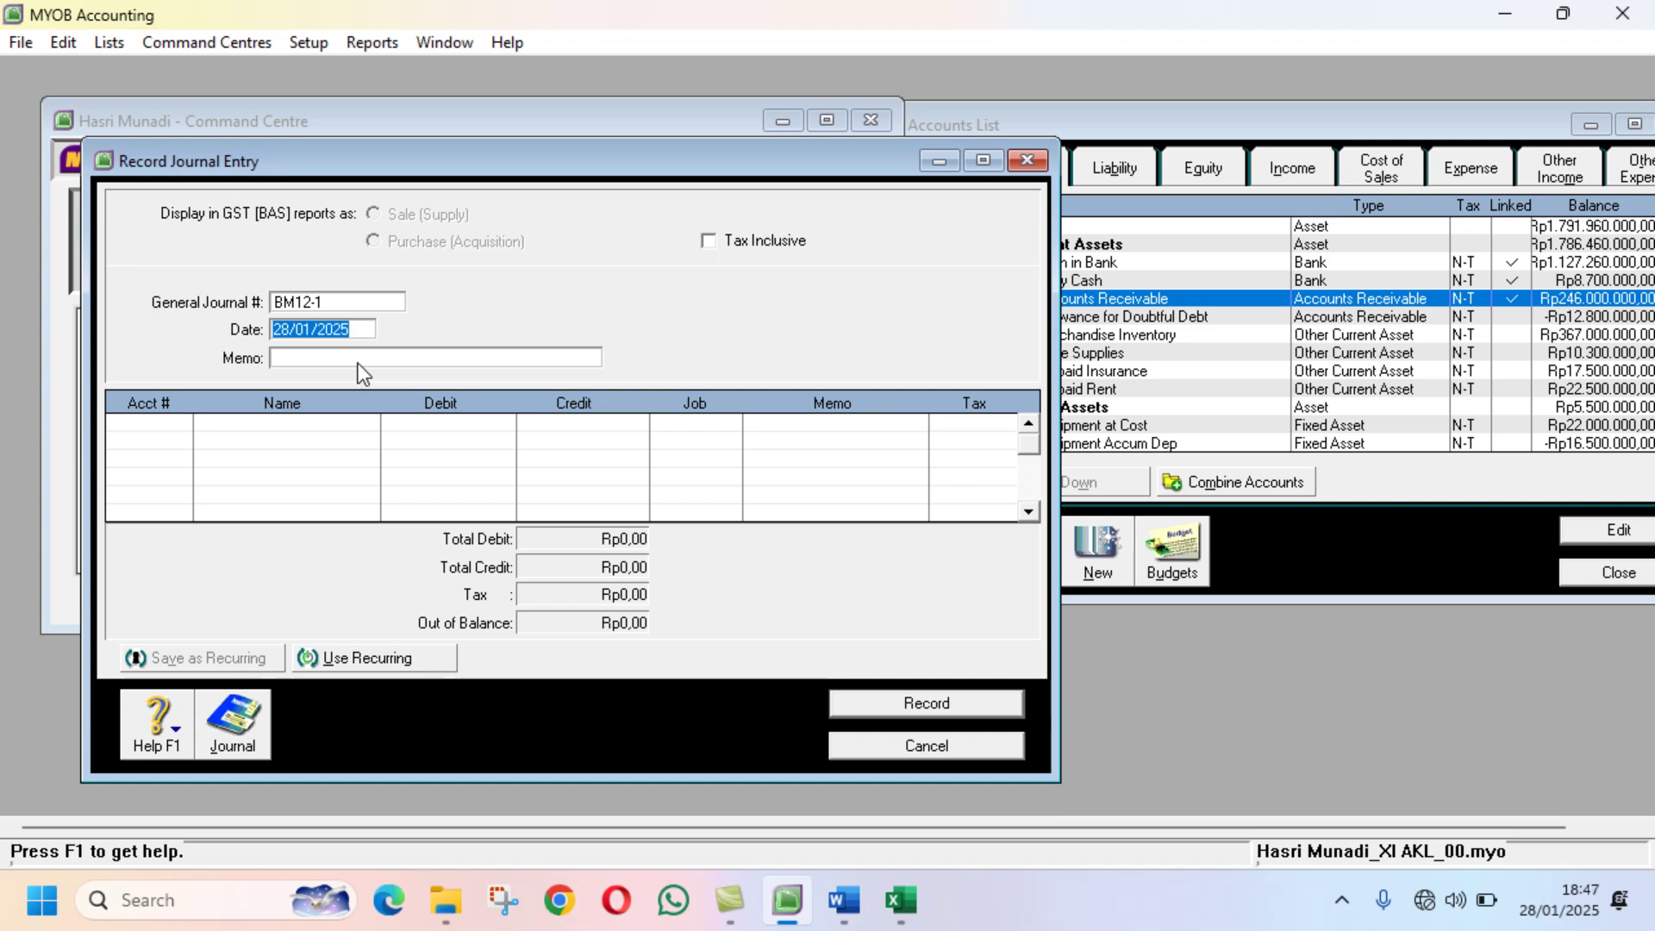
text(131/1)
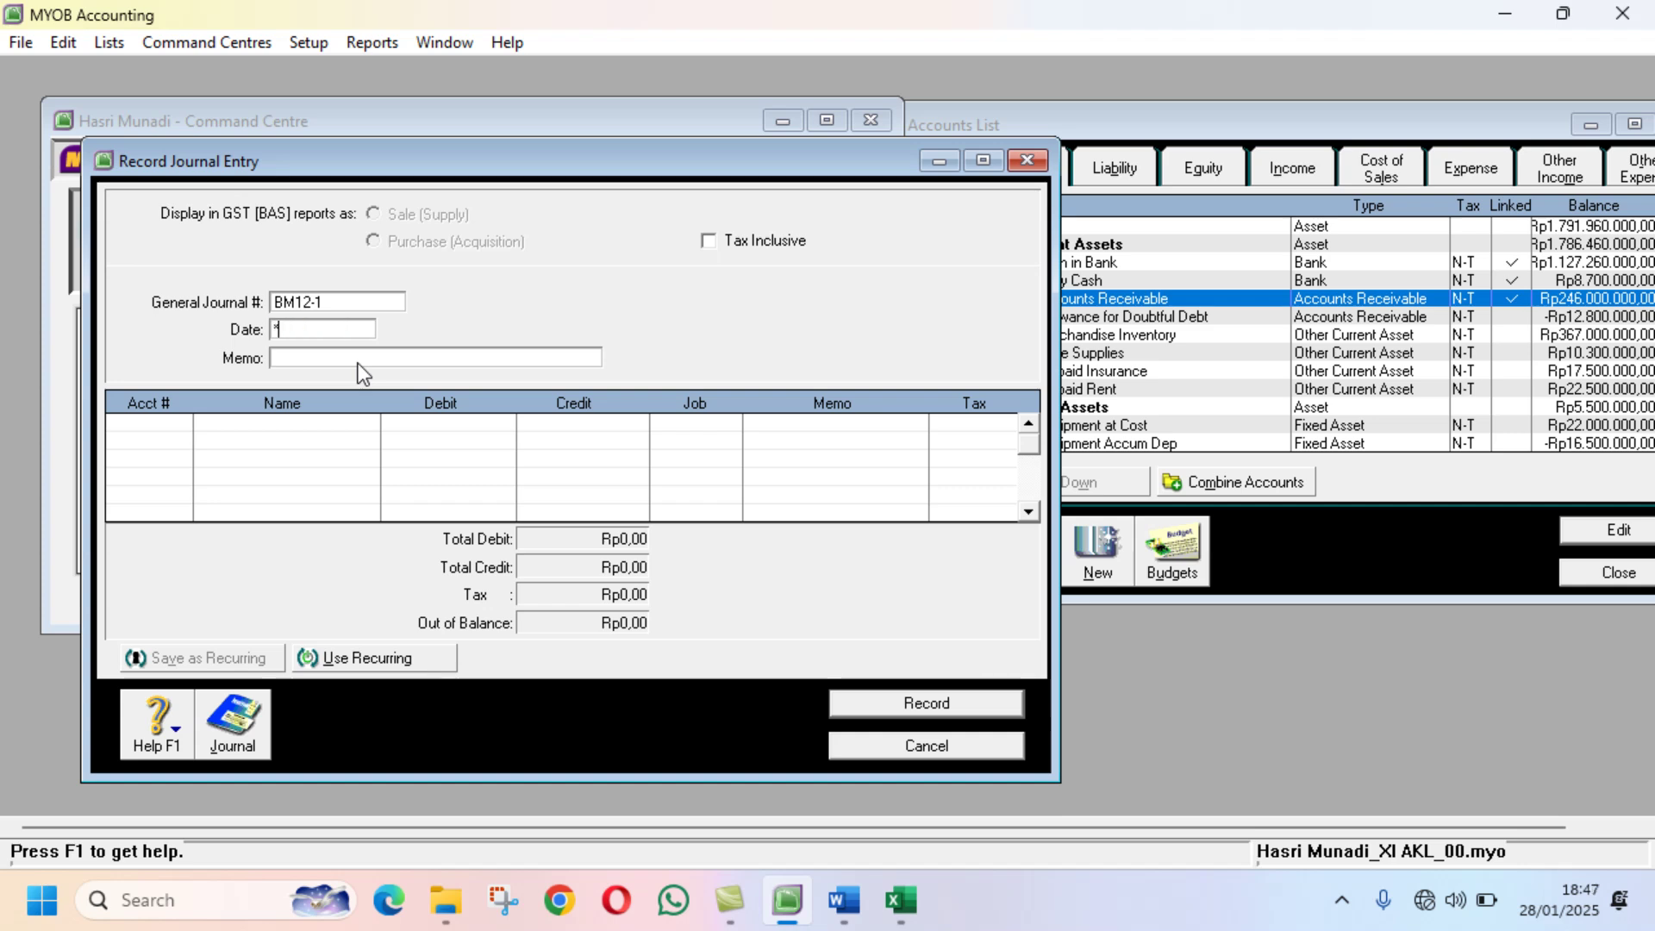
text(2/20)
click(359, 362)
text(Peneys)
key(BackSpace)
key(BackSpace)
key(BackSpace)
text(yesuai)
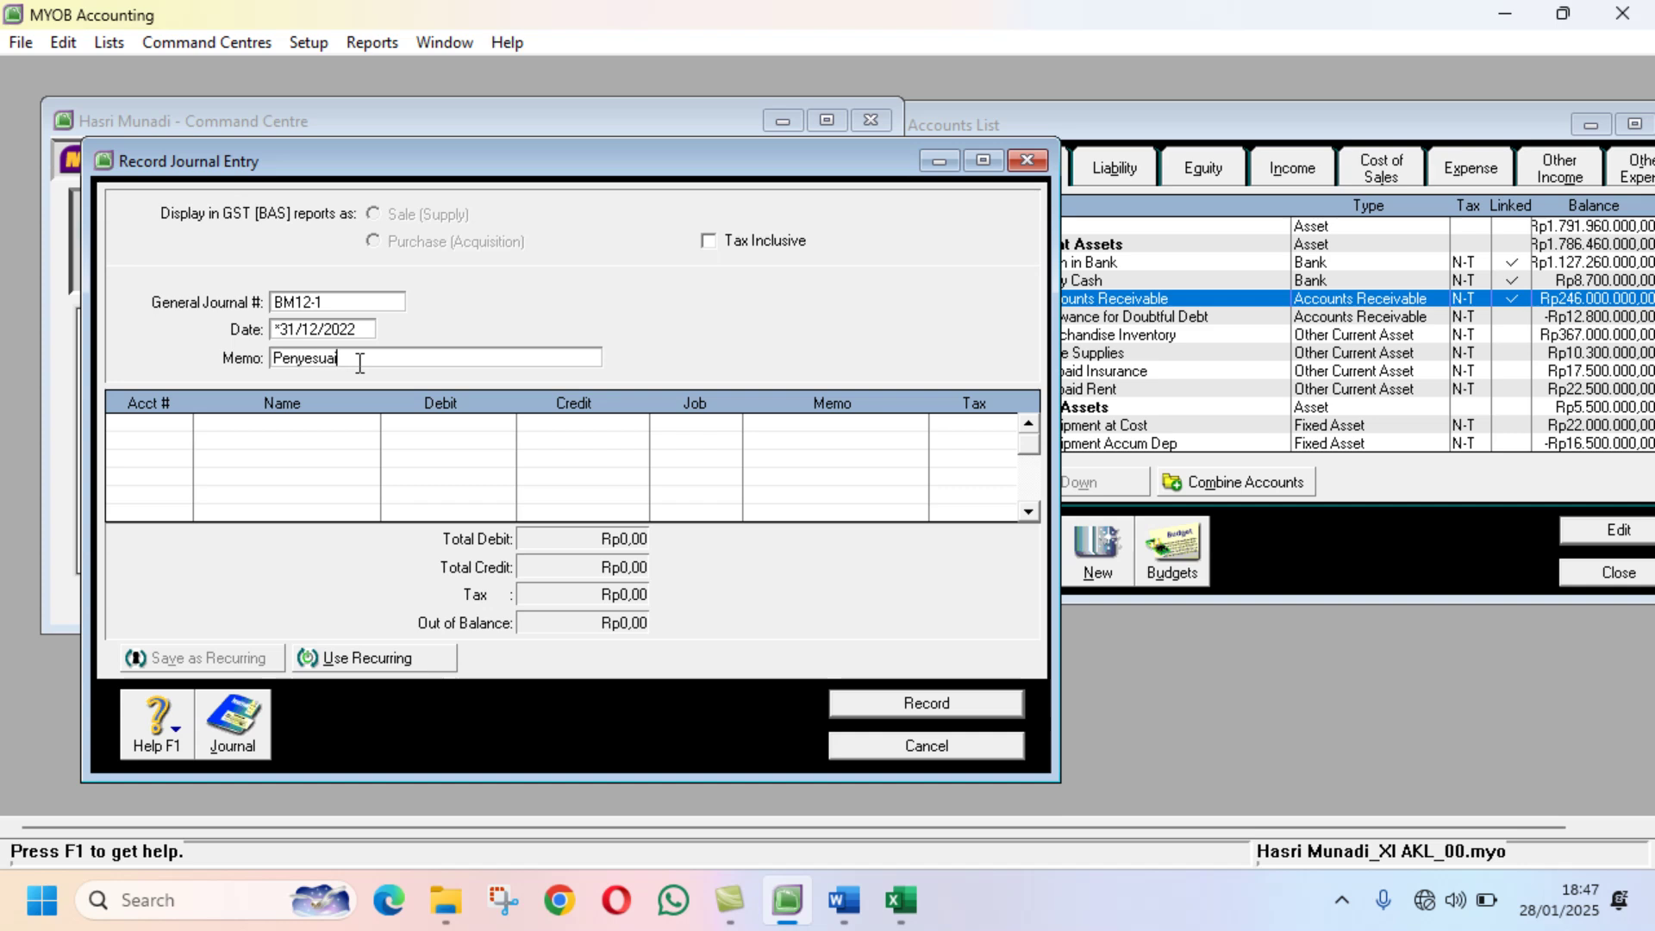
text(an Bukti No. 1)
click(193, 431)
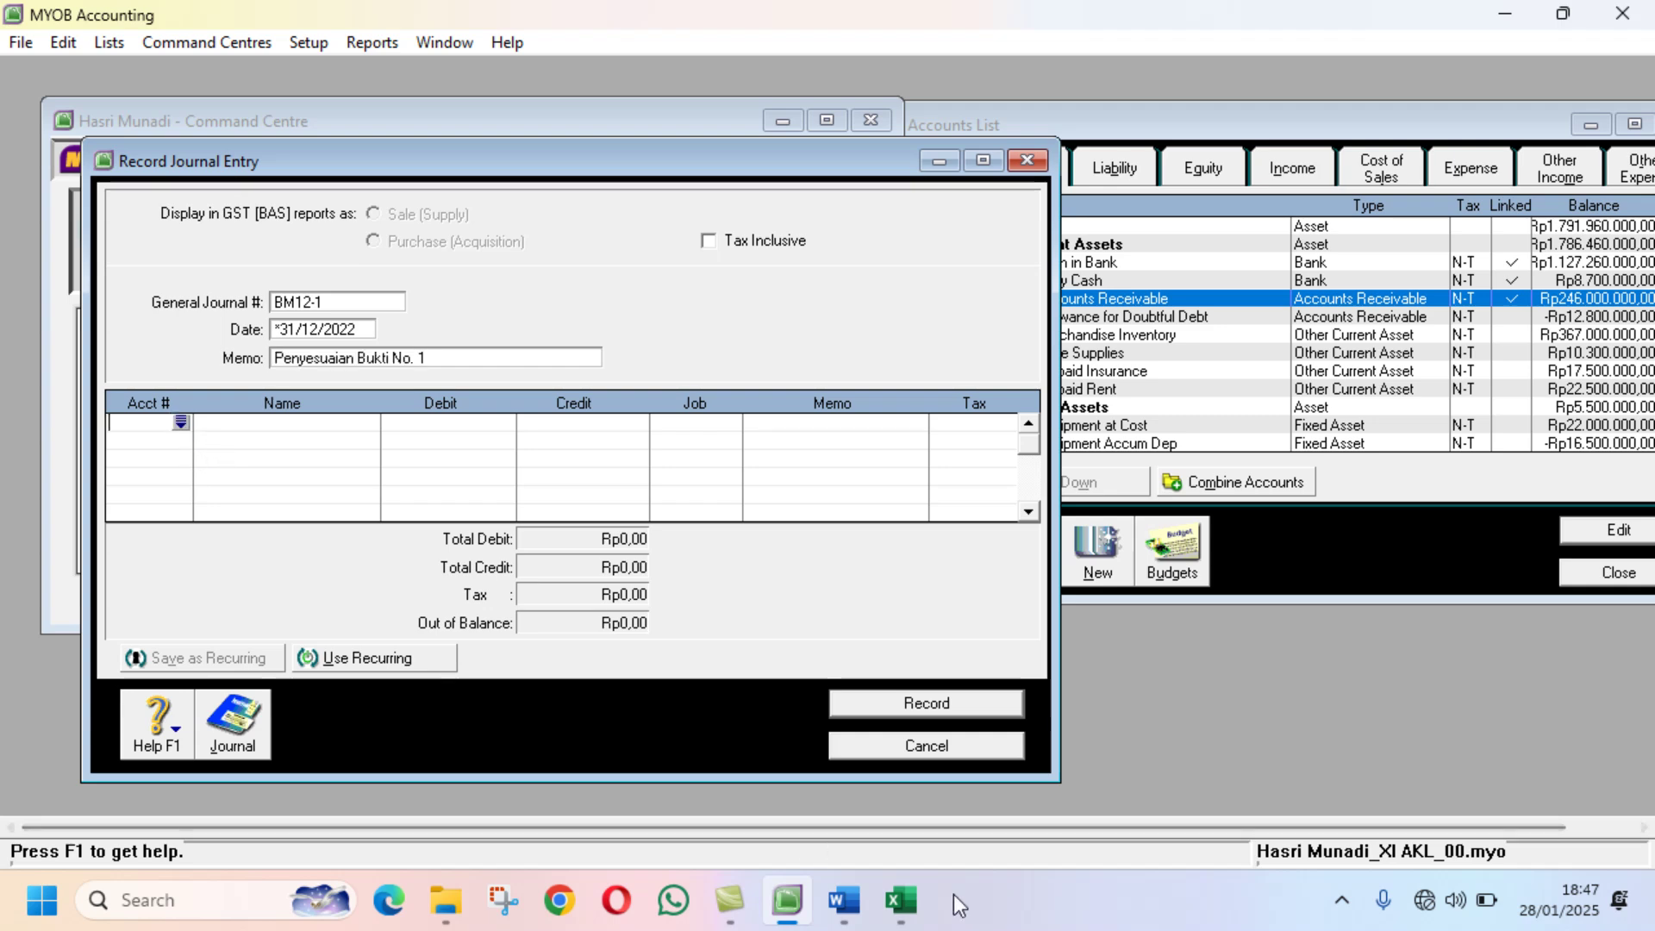
Step: Debit 6-1200 Store Supplies Expenses with 9.137.500 on the journal's first line
click(896, 902)
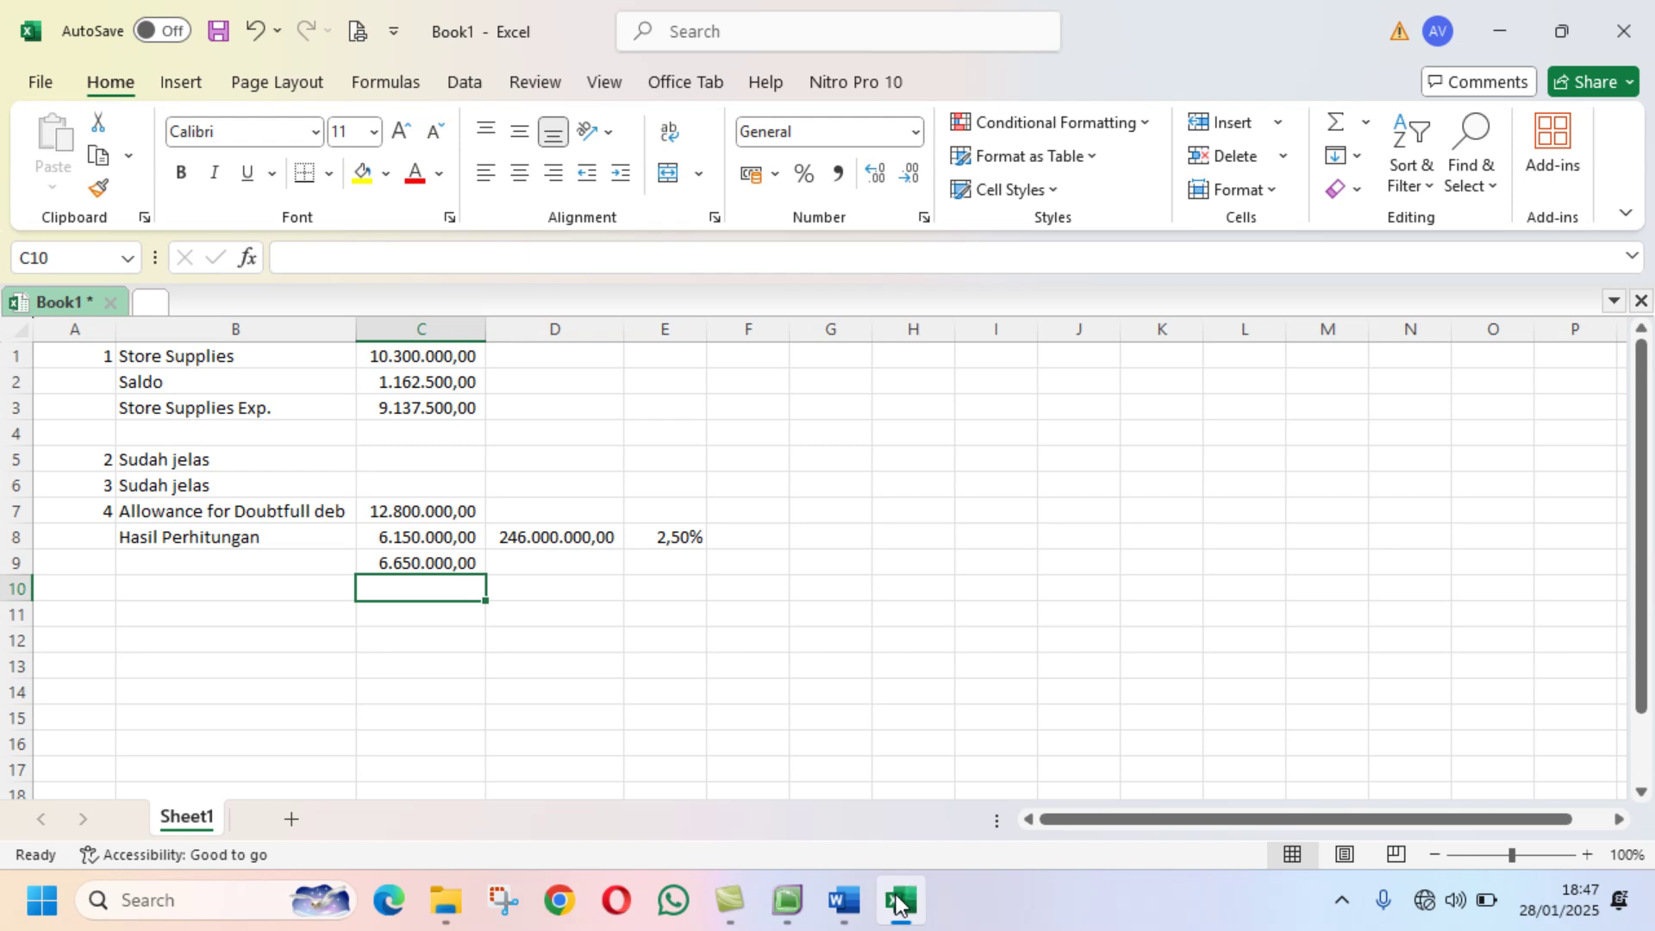
click(787, 900)
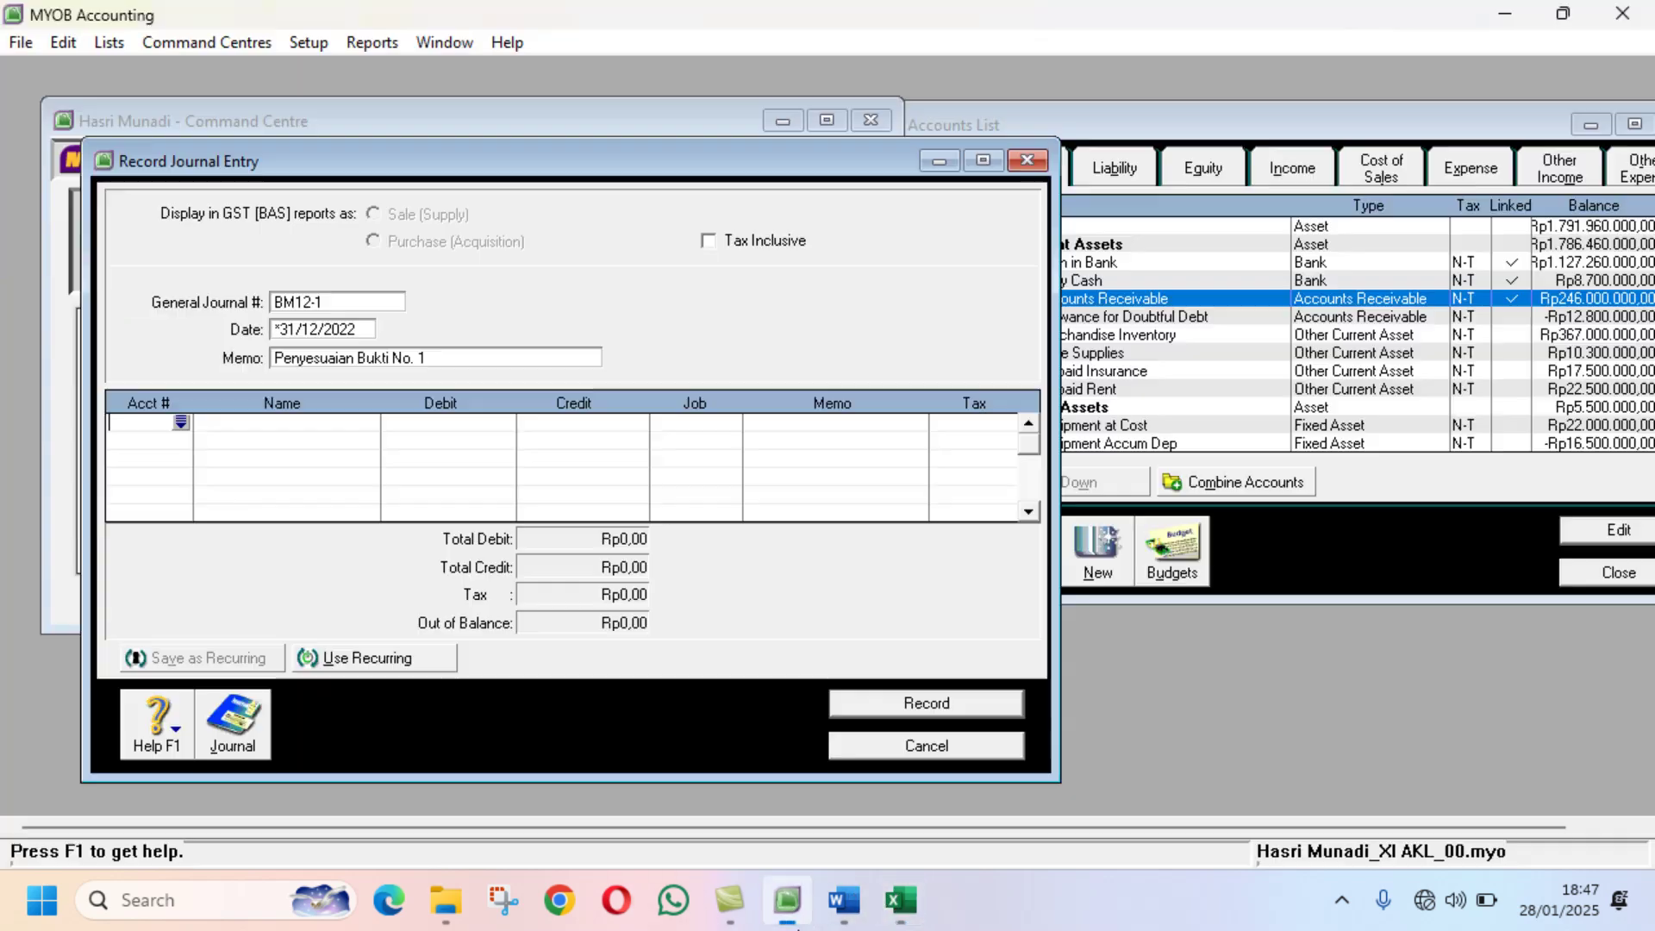
click(180, 421)
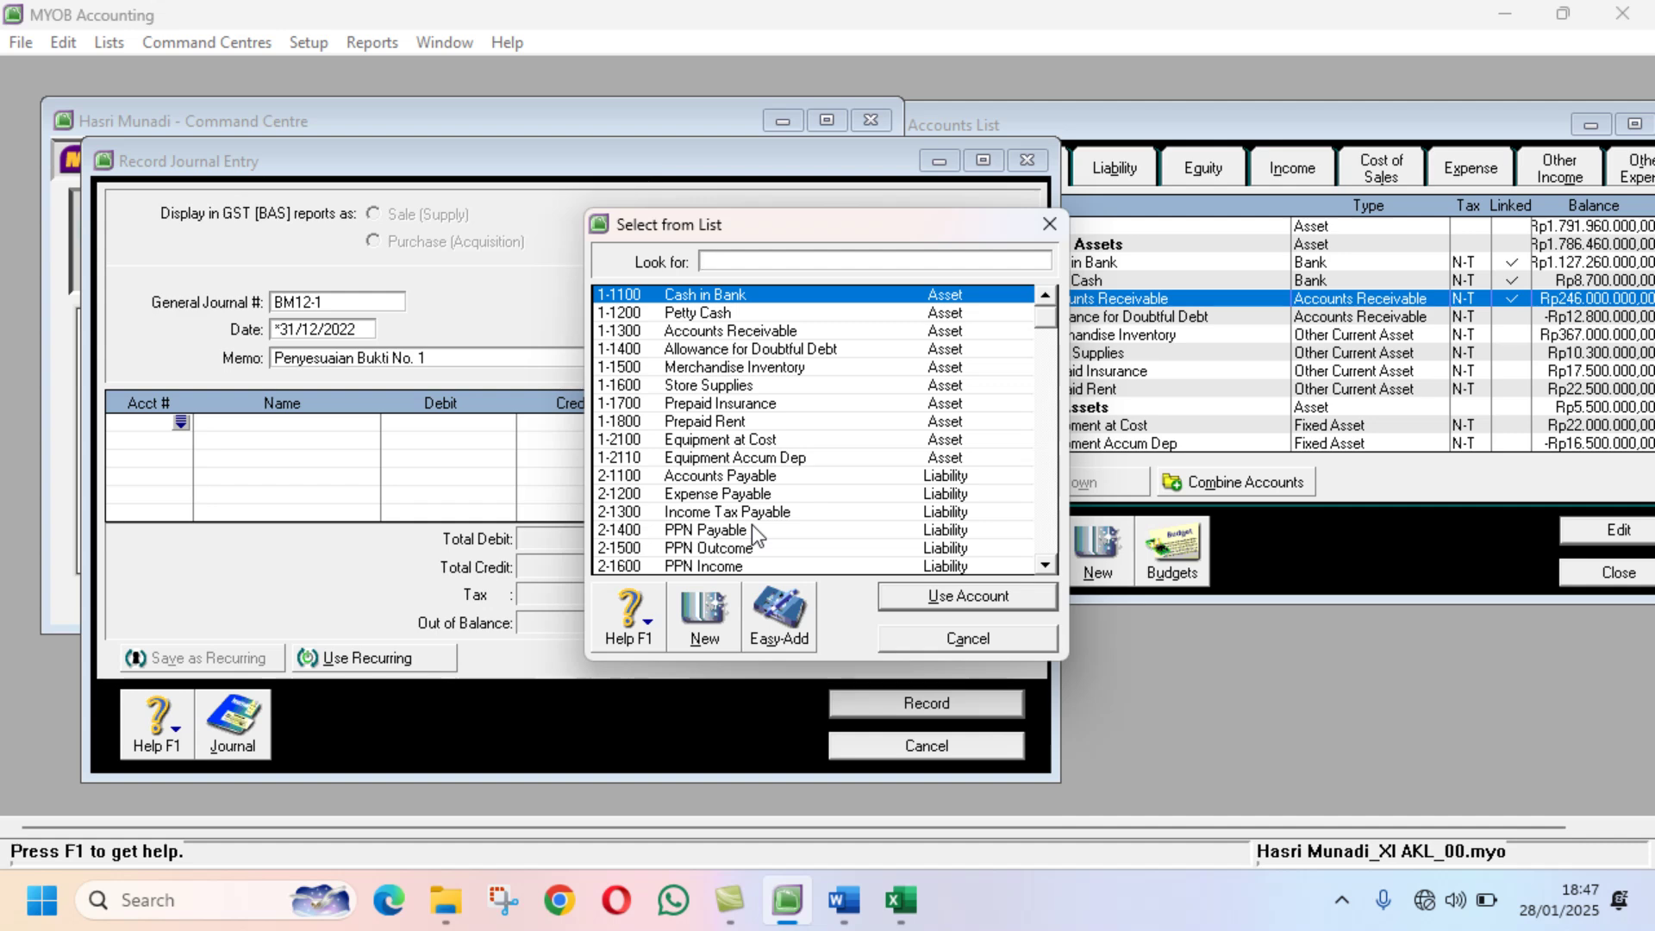
text(6-1200)
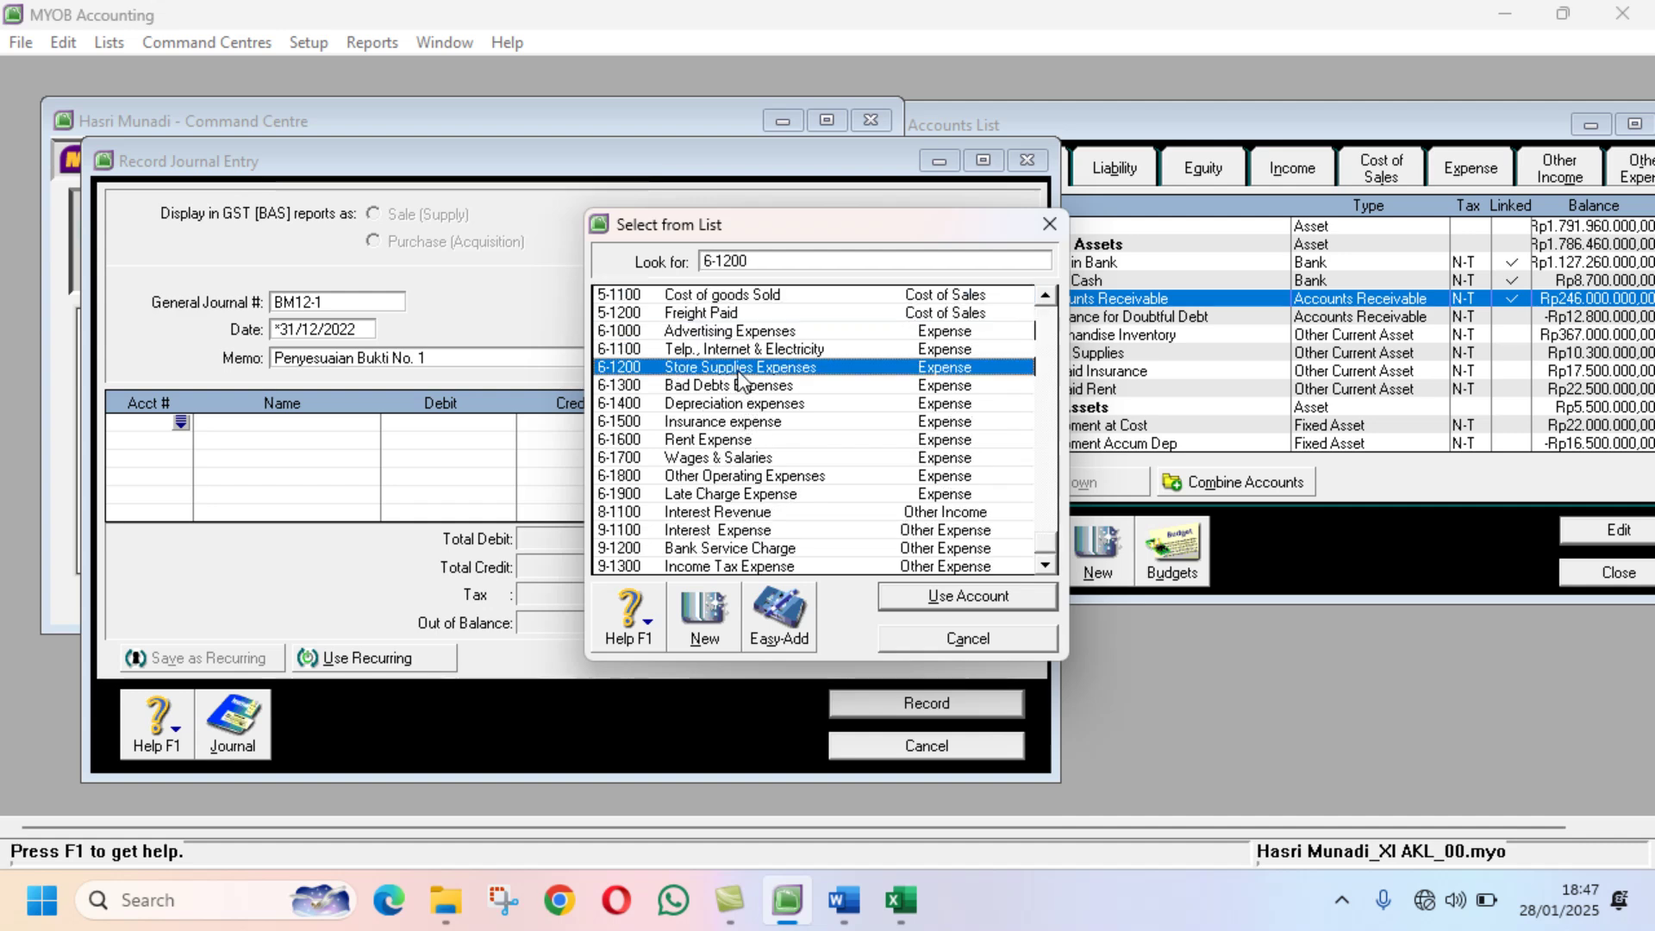
click(939, 596)
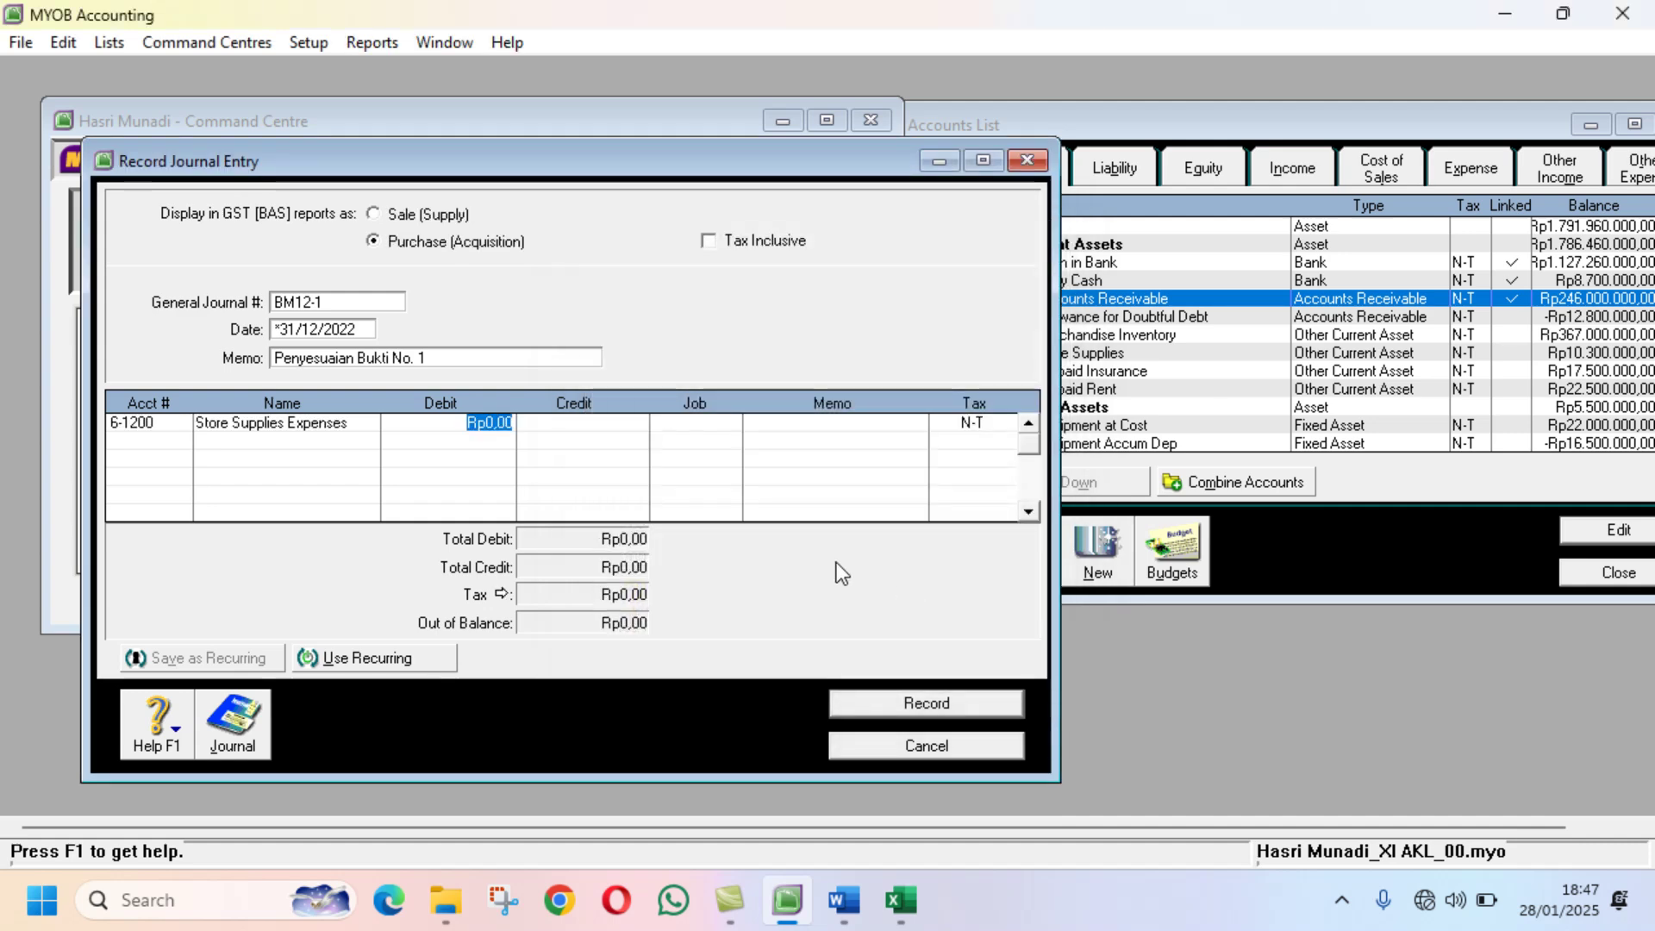
click(904, 905)
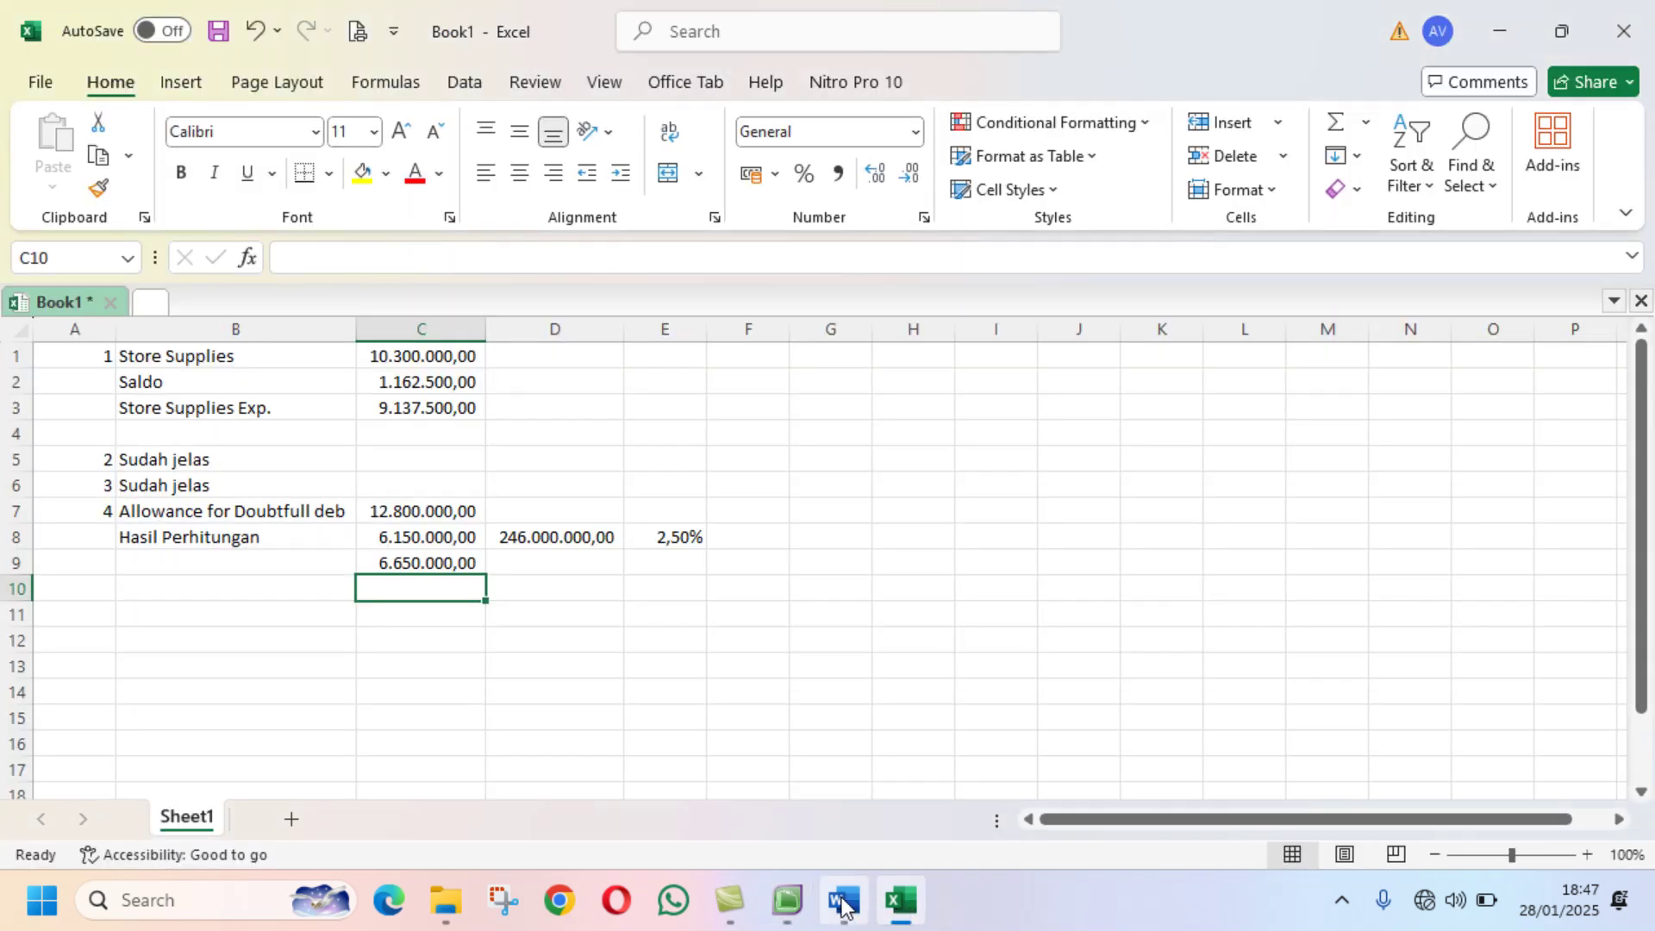
click(789, 904)
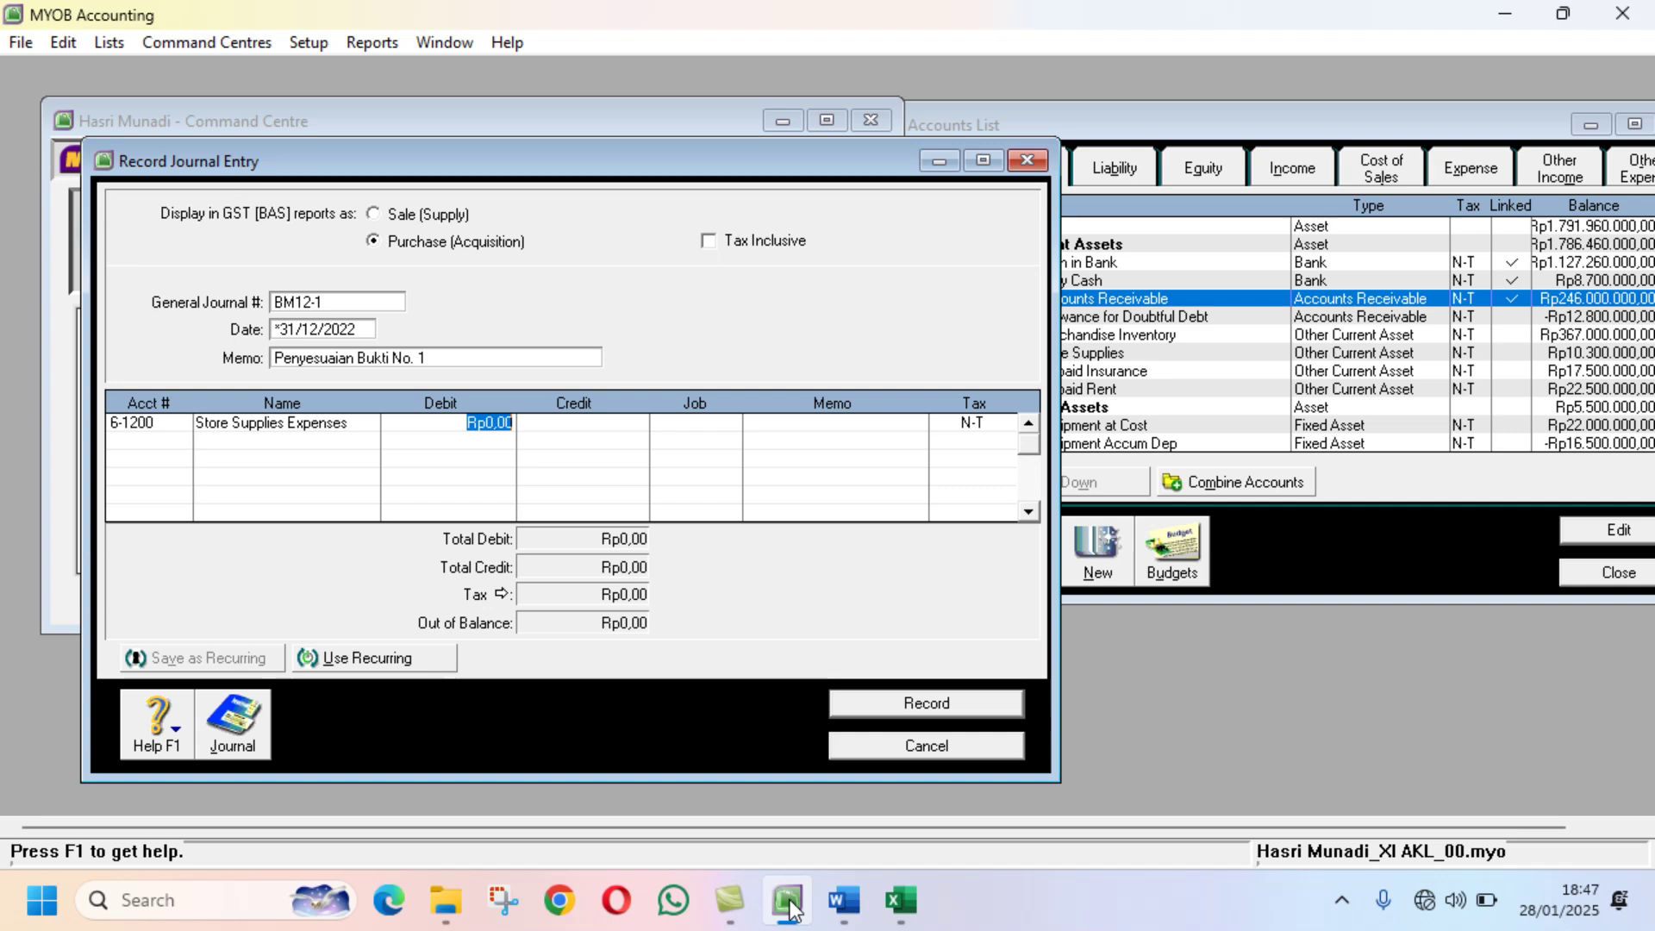
text(9137500)
key(Return)
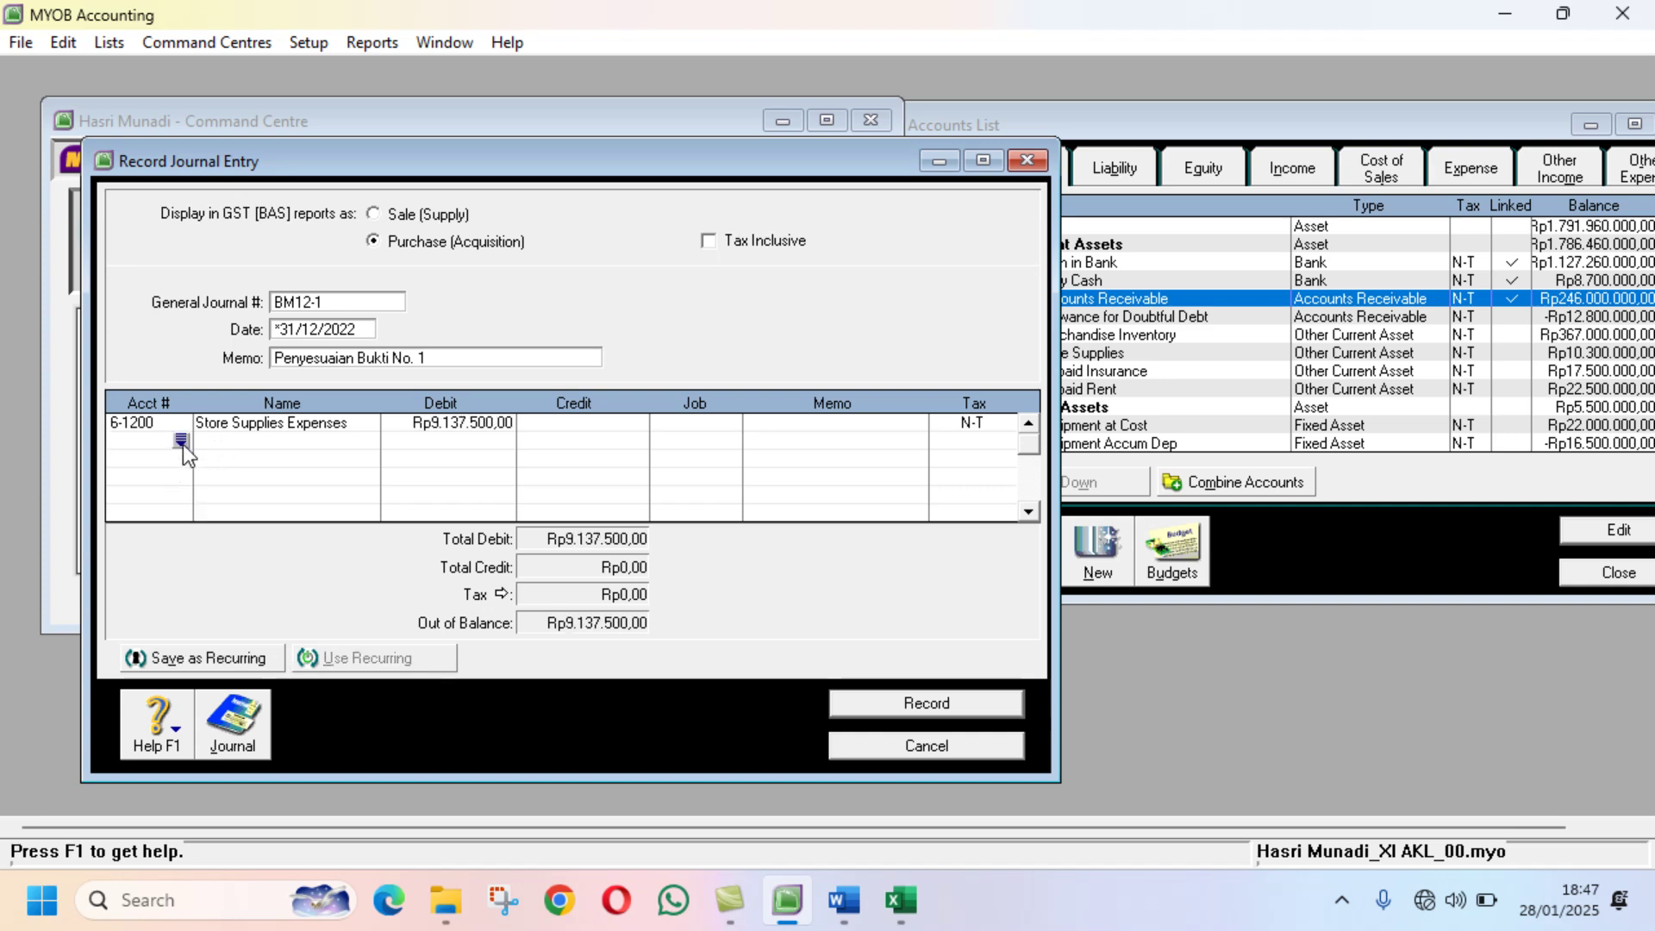
click(182, 442)
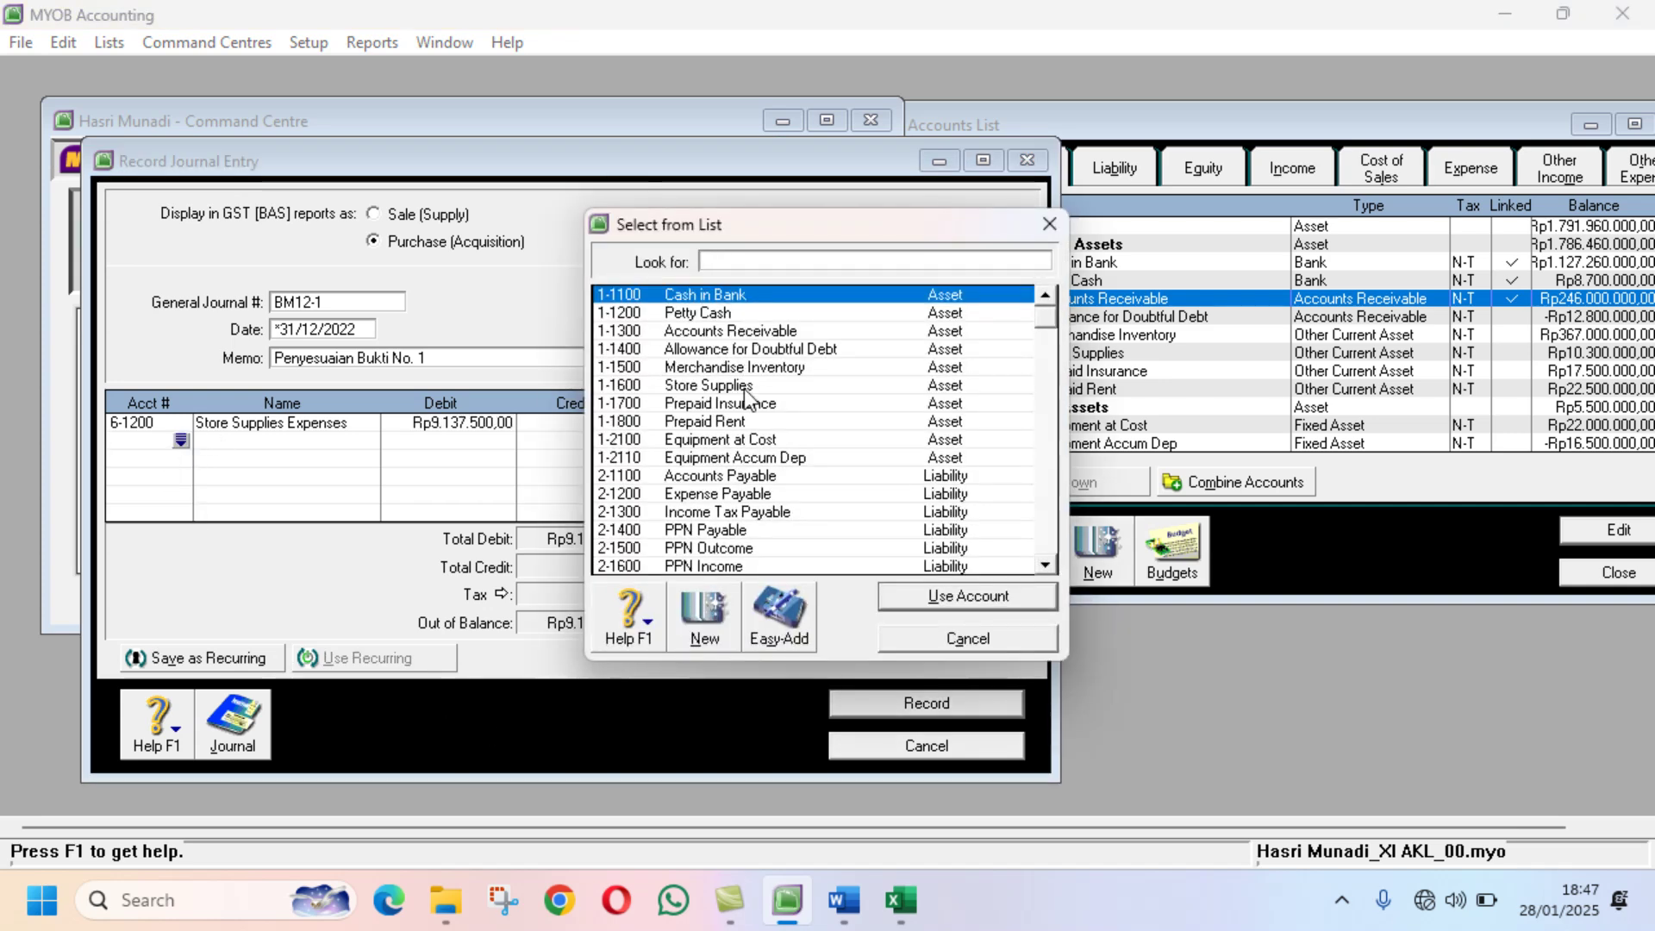
Step: Credit 1-1600 Store Supplies on the second line for the matching amount
text(1-1600)
click(940, 595)
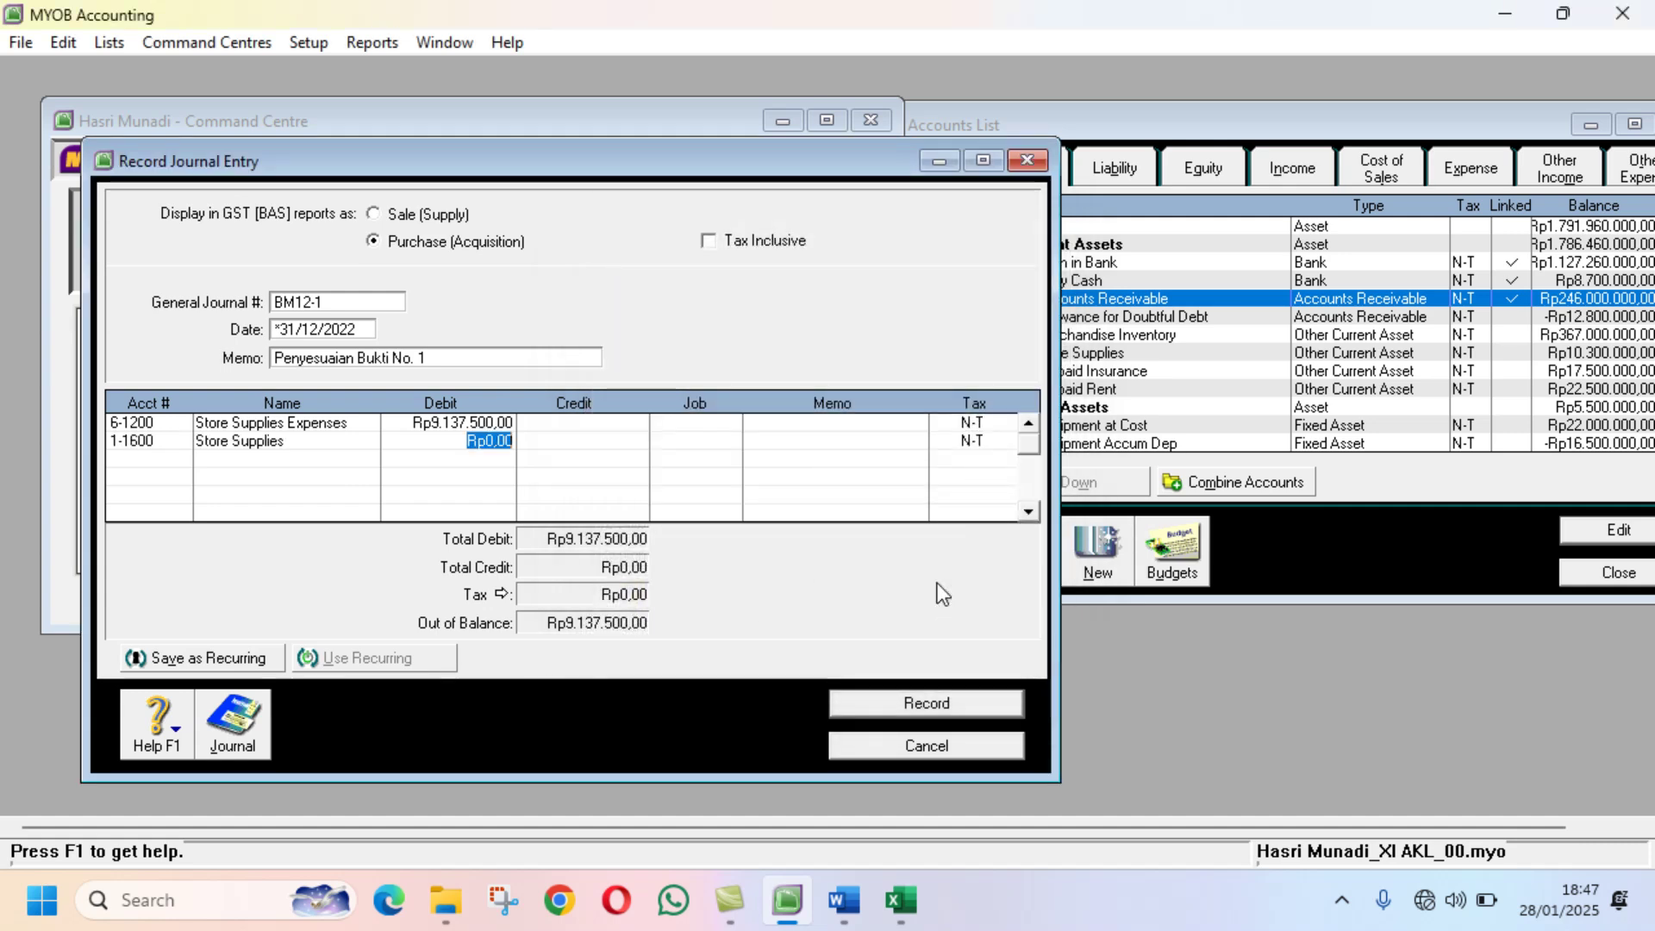
key(Tab)
key(Tab)
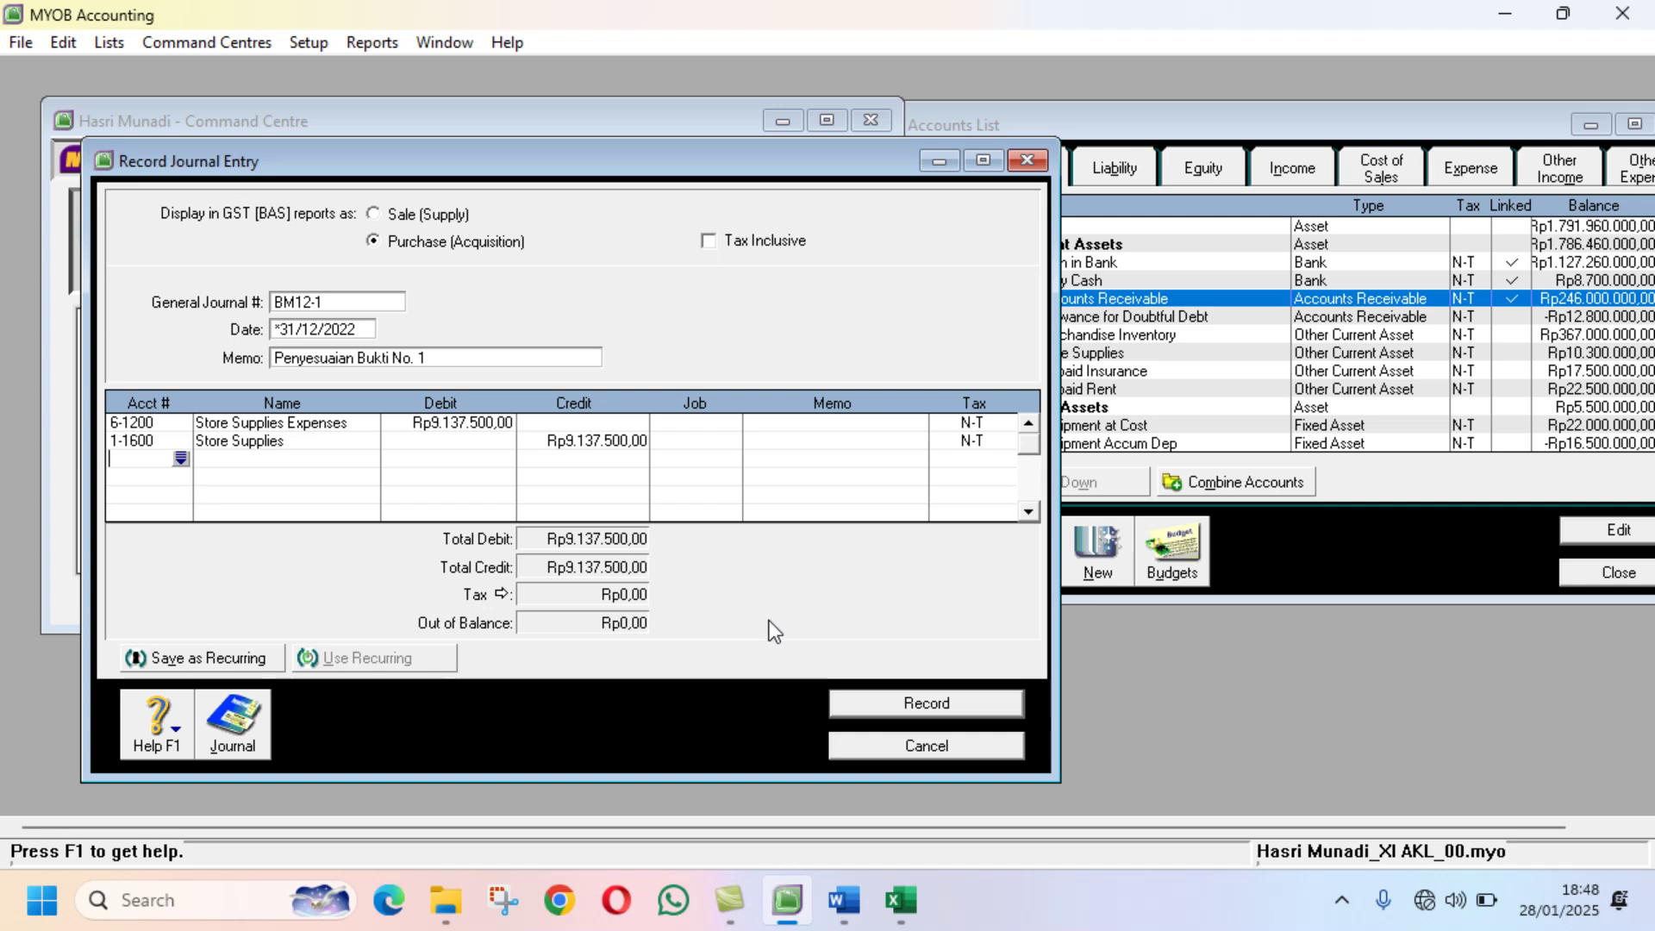
click(833, 908)
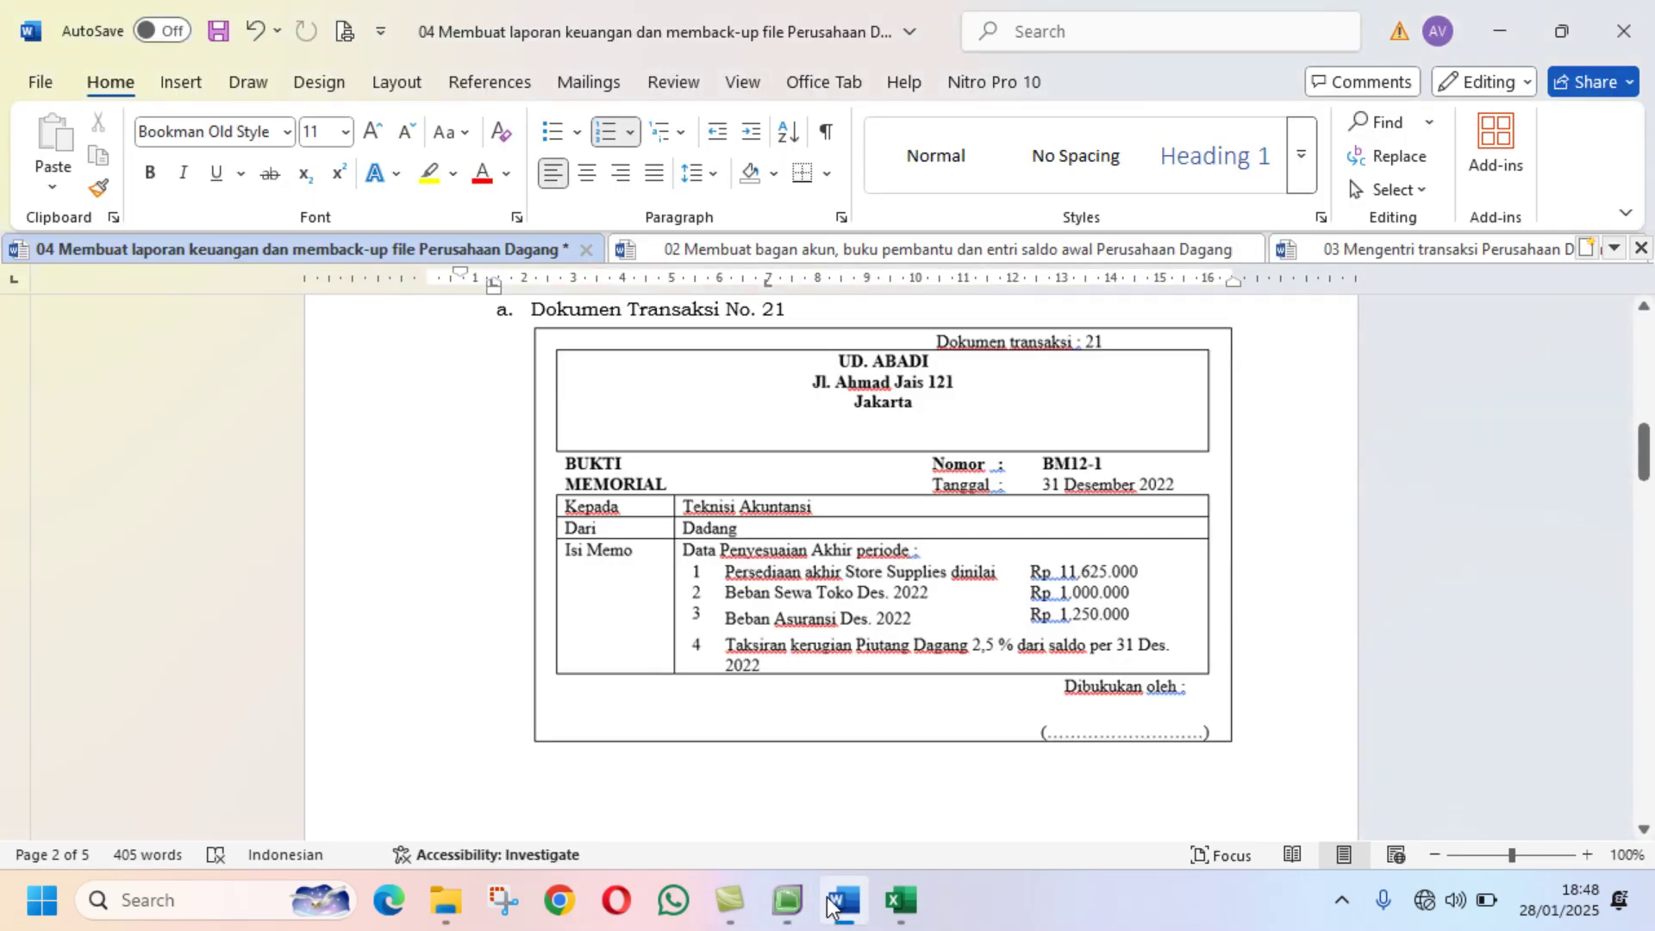
click(899, 901)
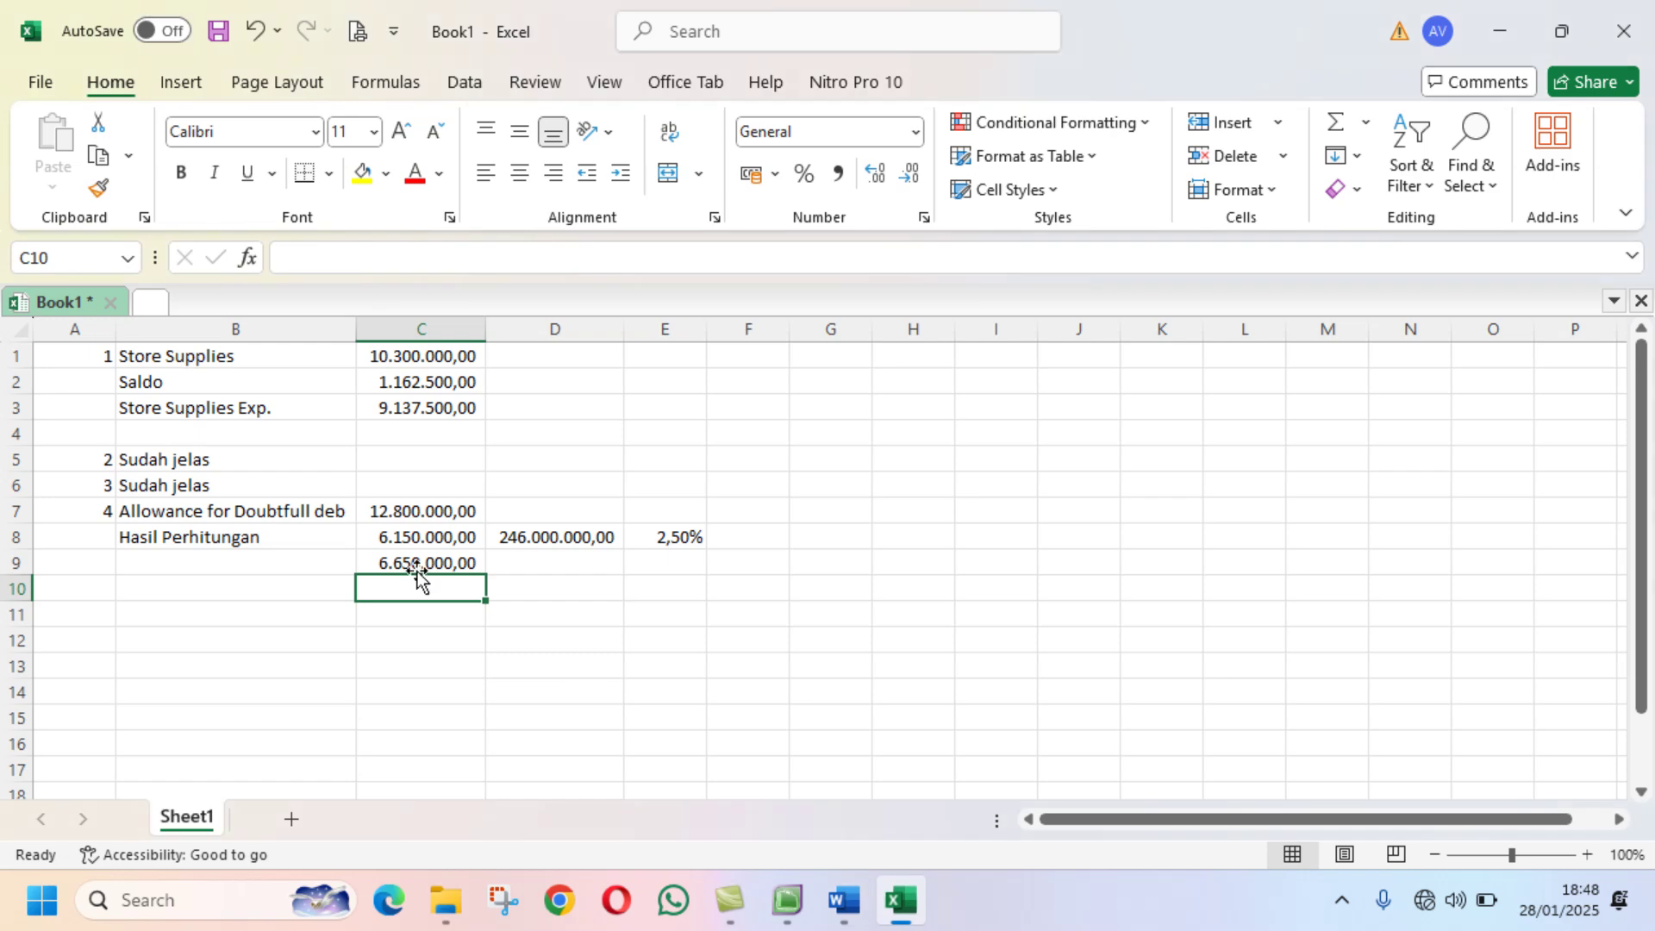
click(787, 900)
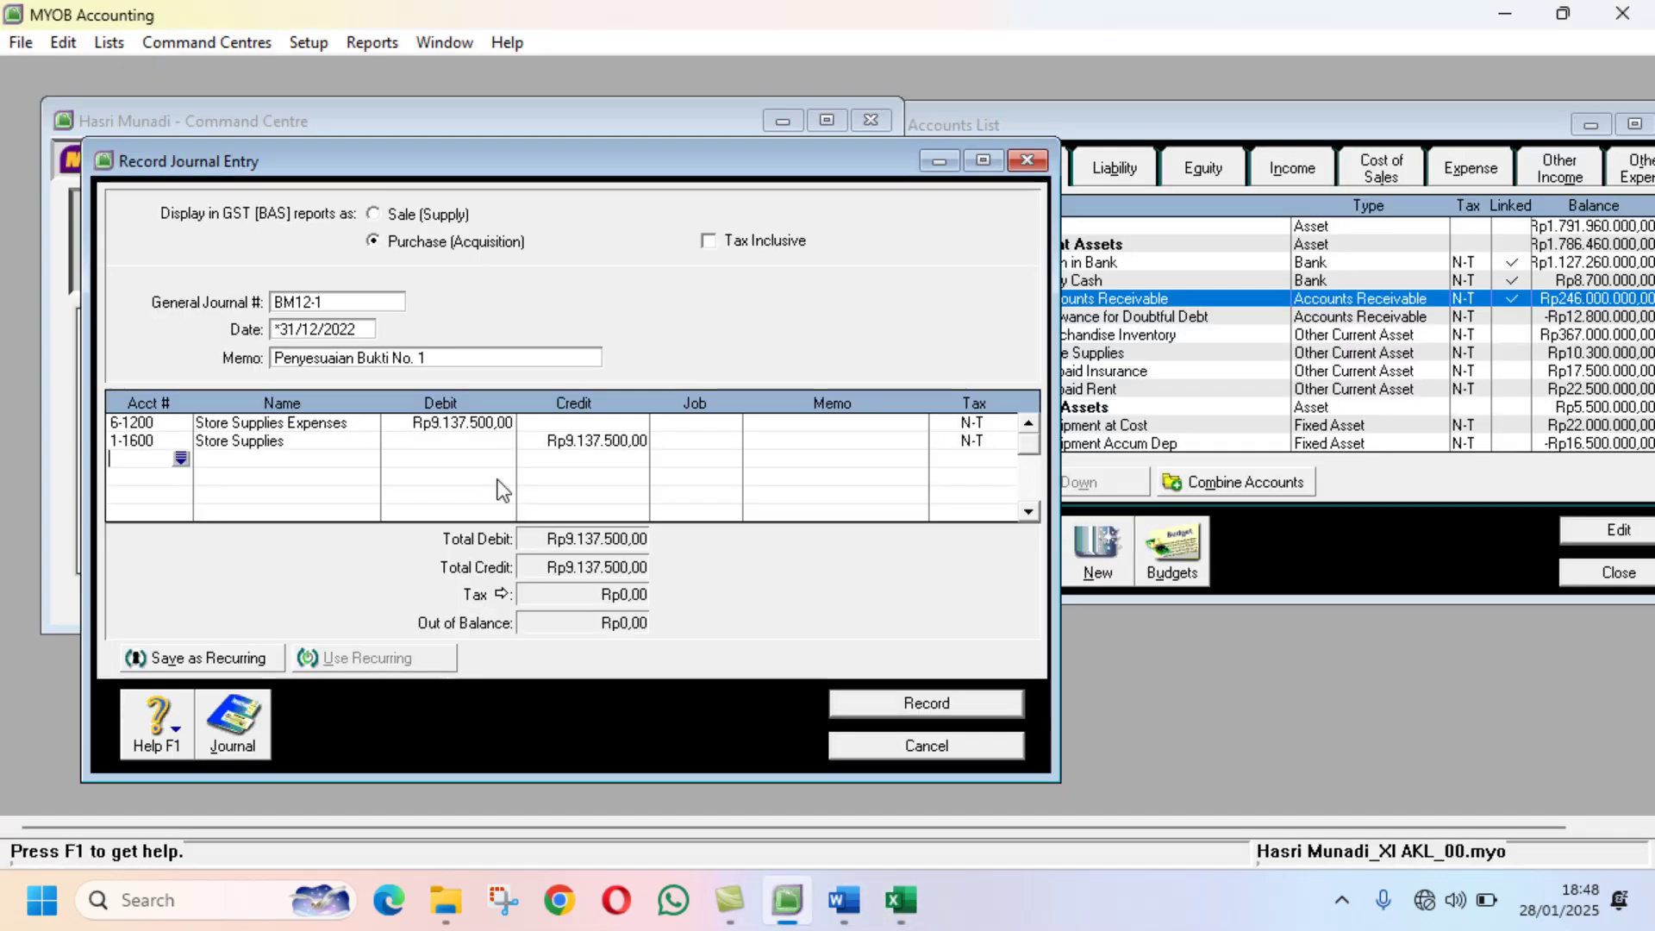
Step: Debit 6-1600 Rent Expense and credit 1-1800 Prepaid Rent, each 1.000.000
click(180, 458)
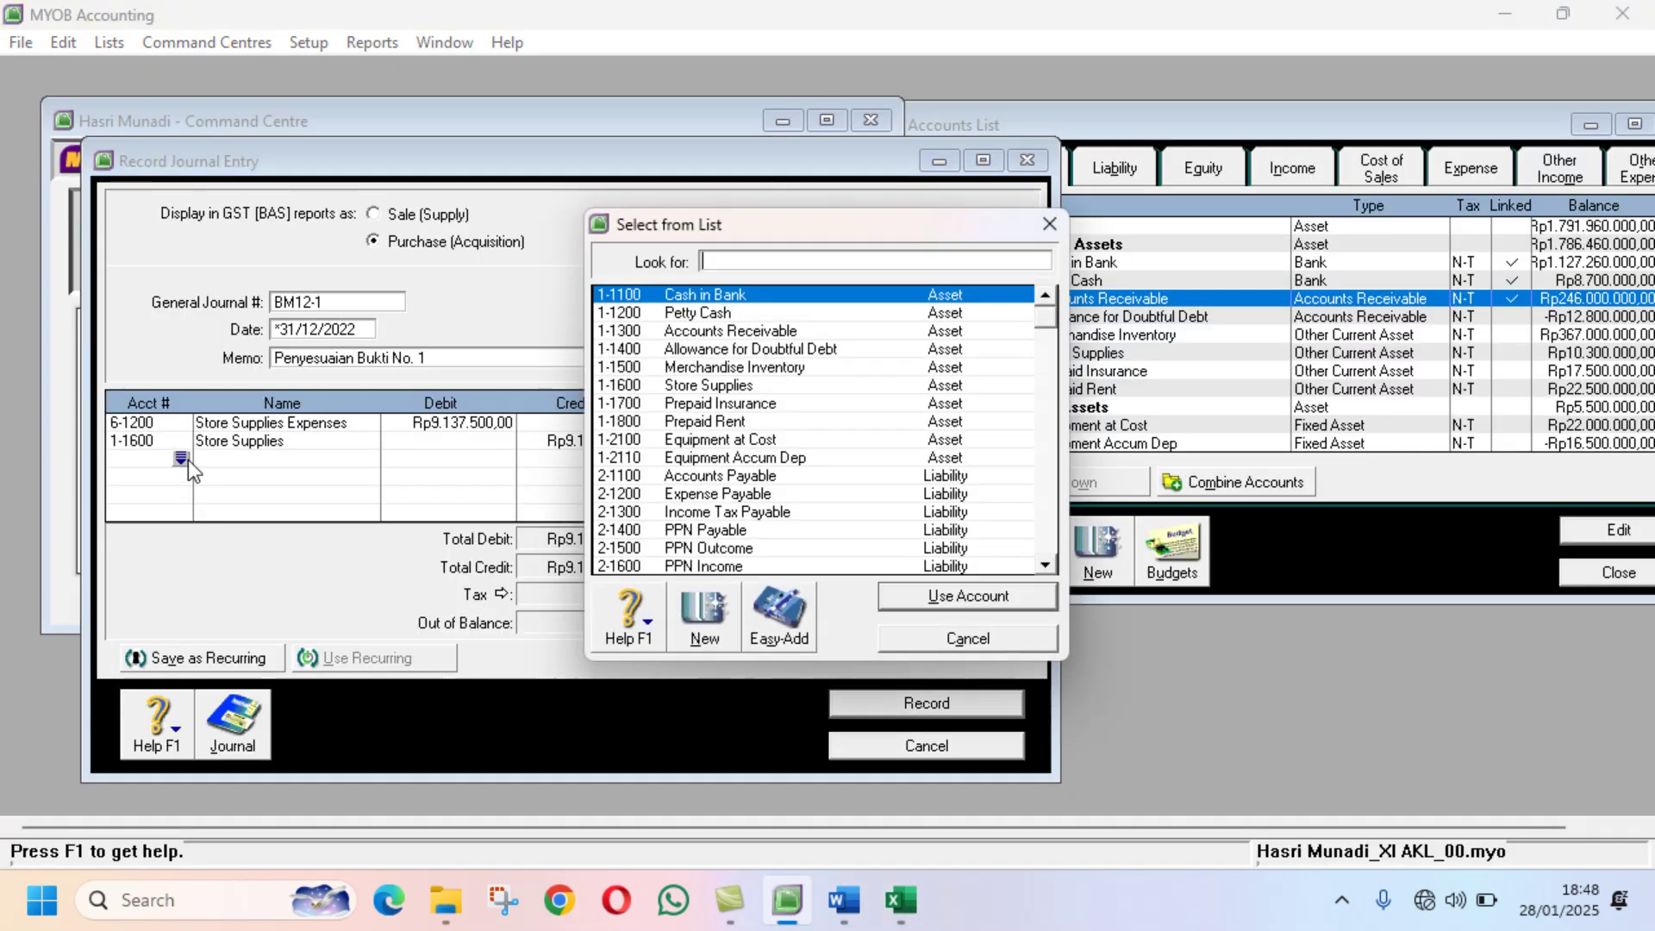
text(6)
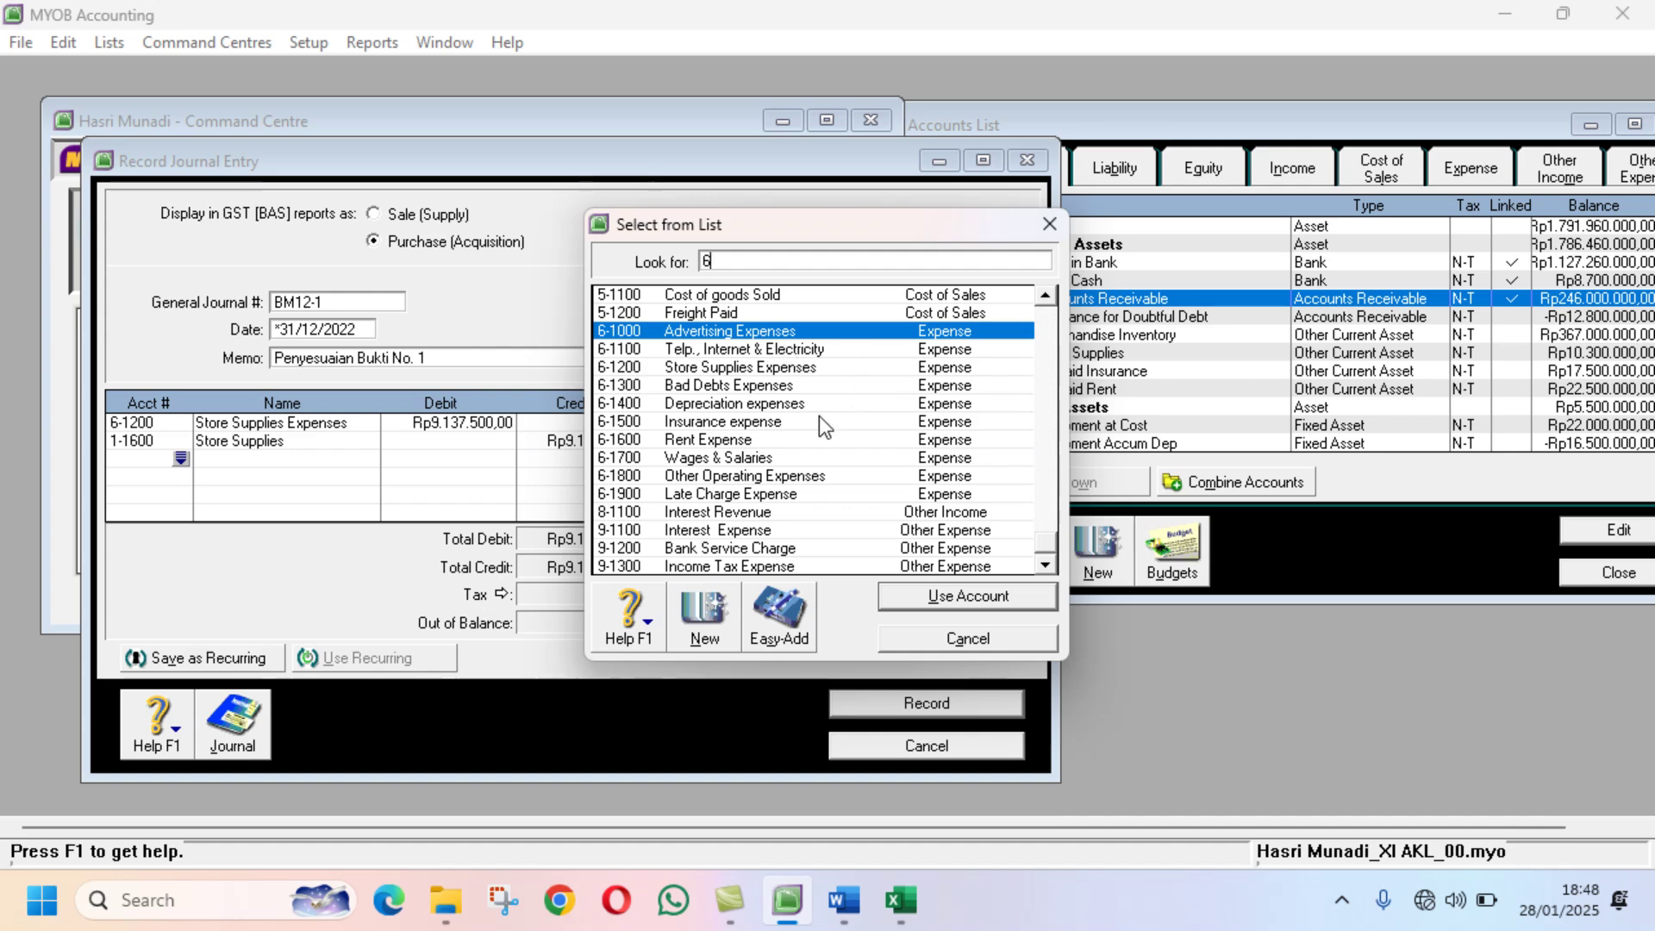
text(-1600)
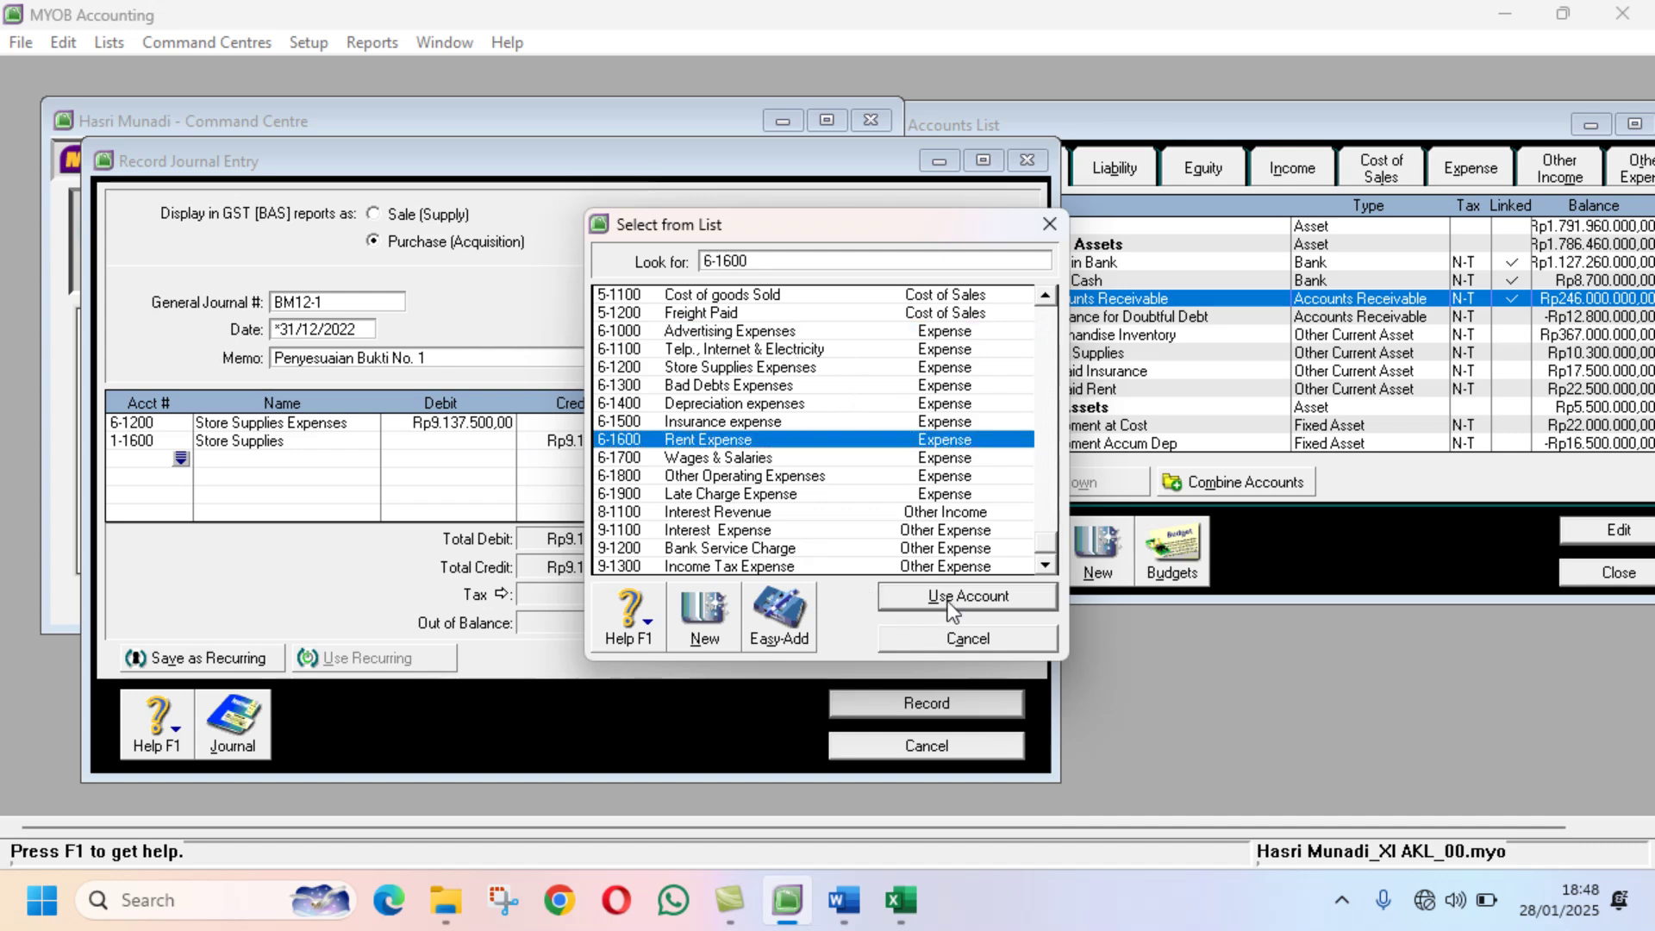
click(948, 599)
text(1.000.)
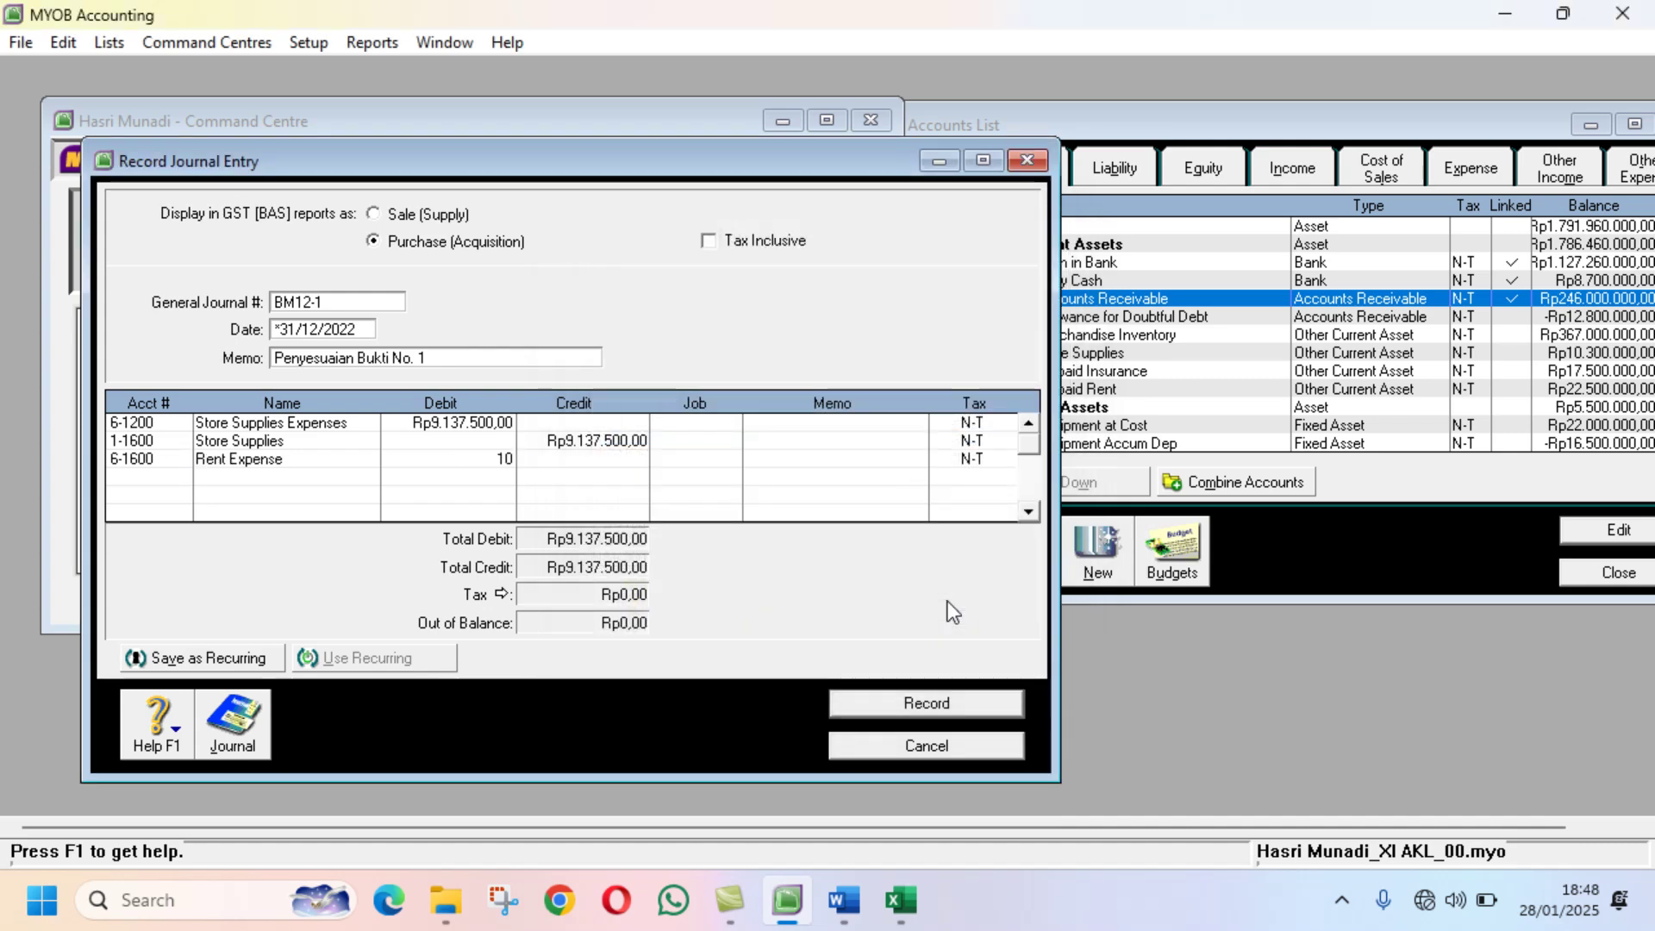
text(00000)
key(Tab)
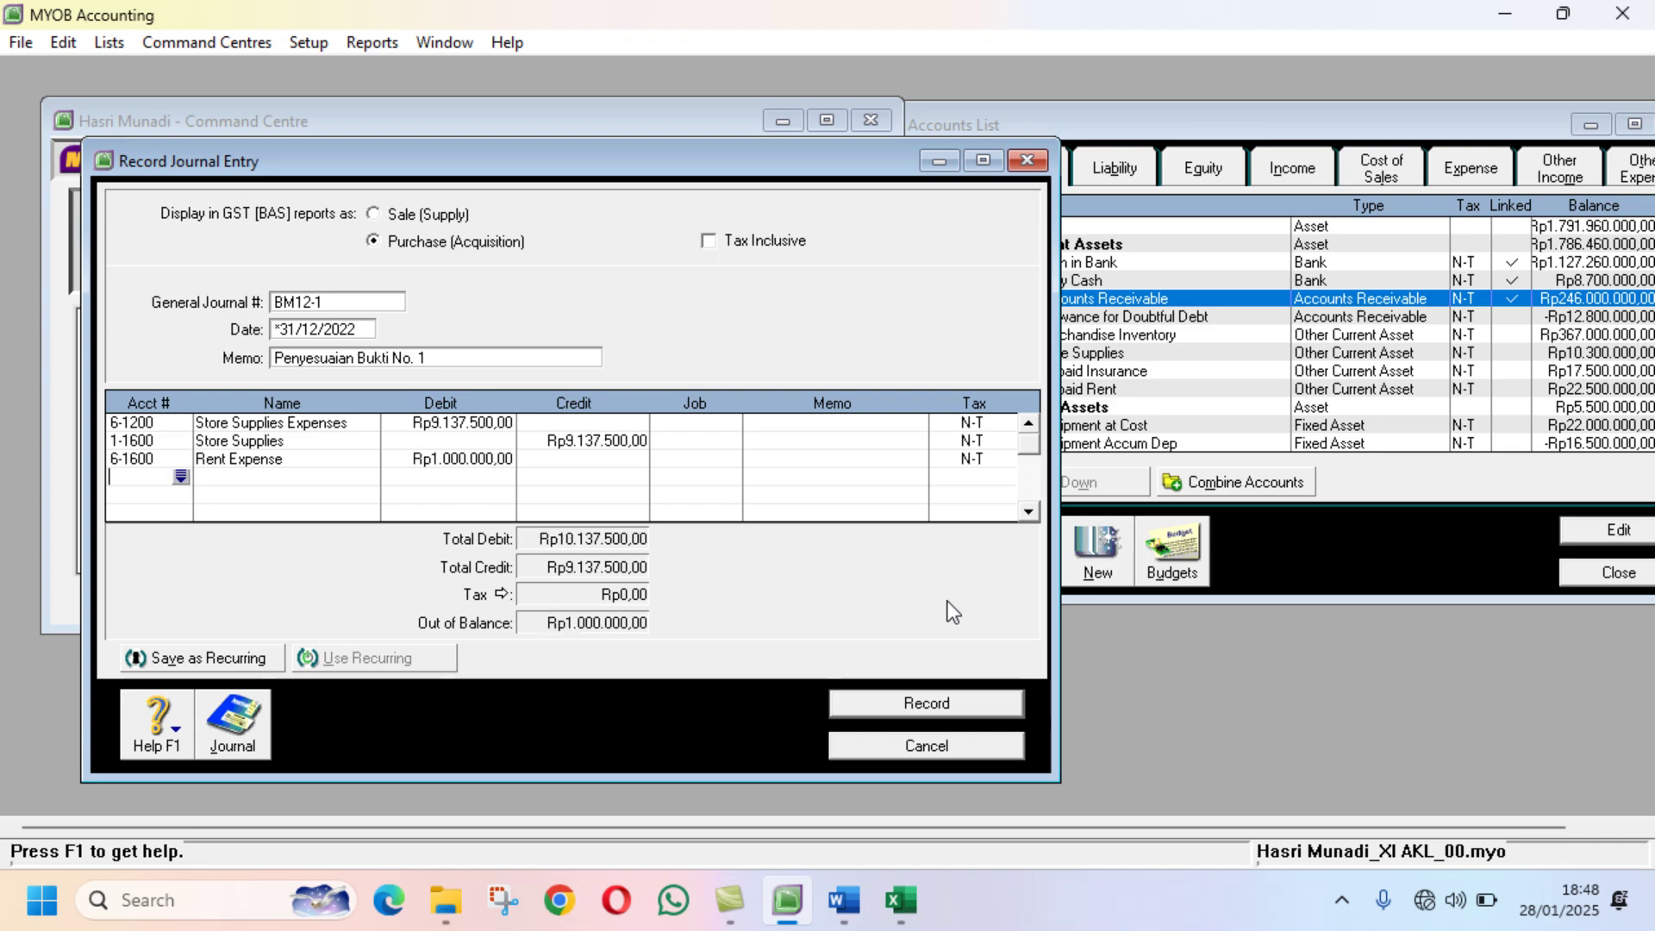
text(1)
key(Tab)
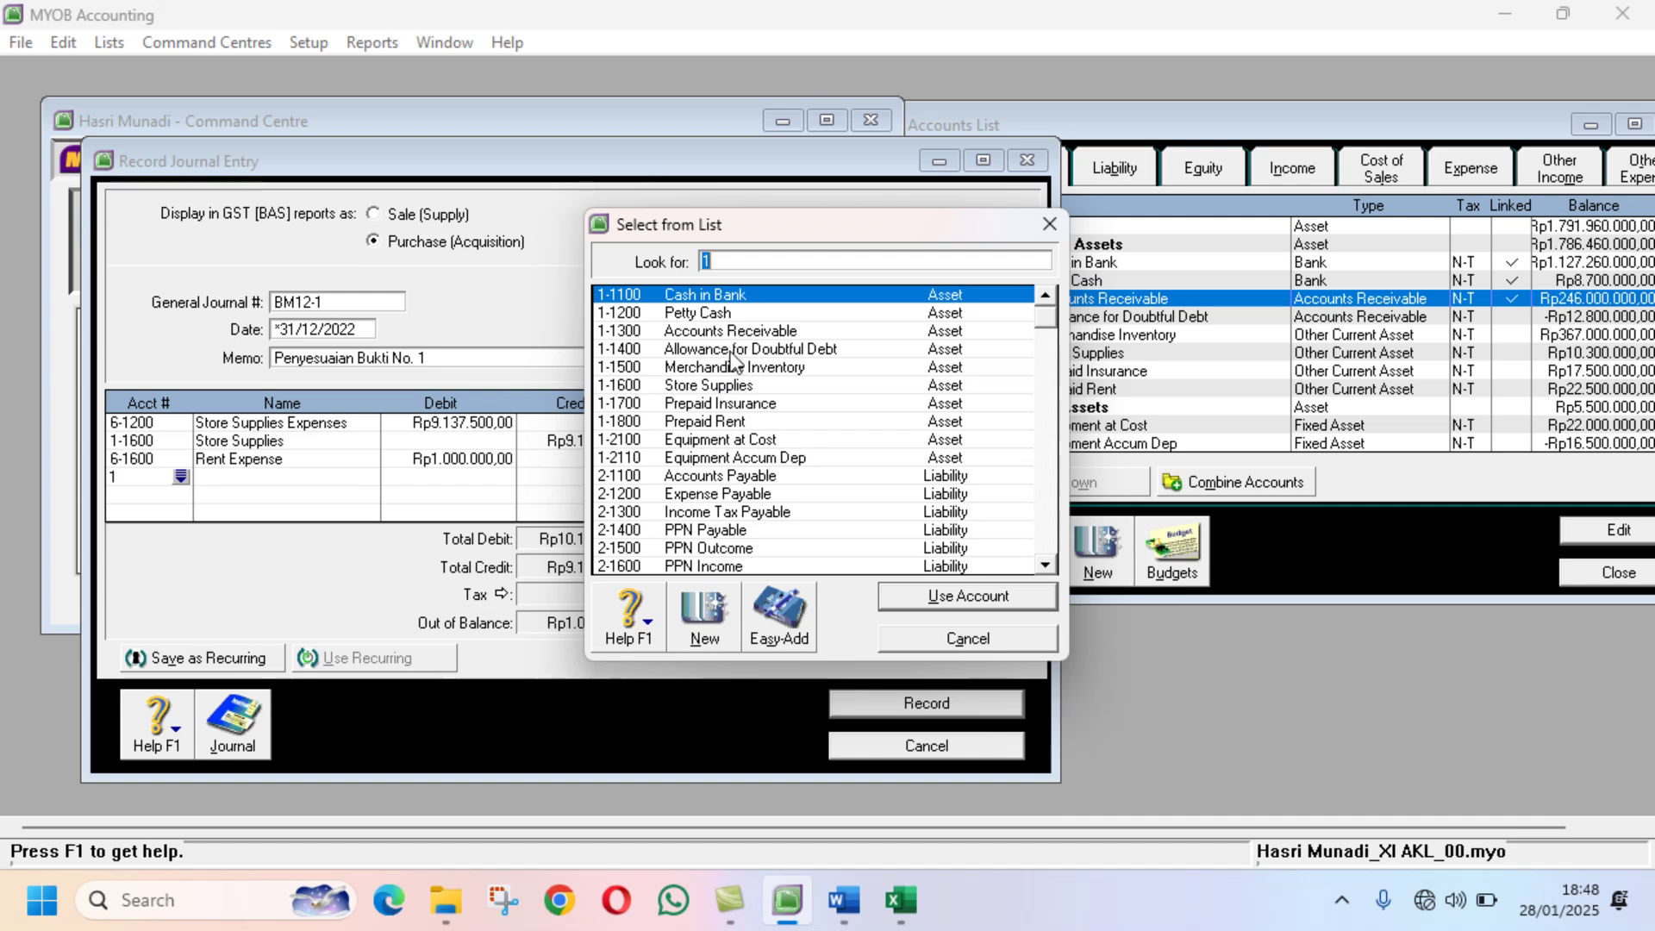
text(1-1800)
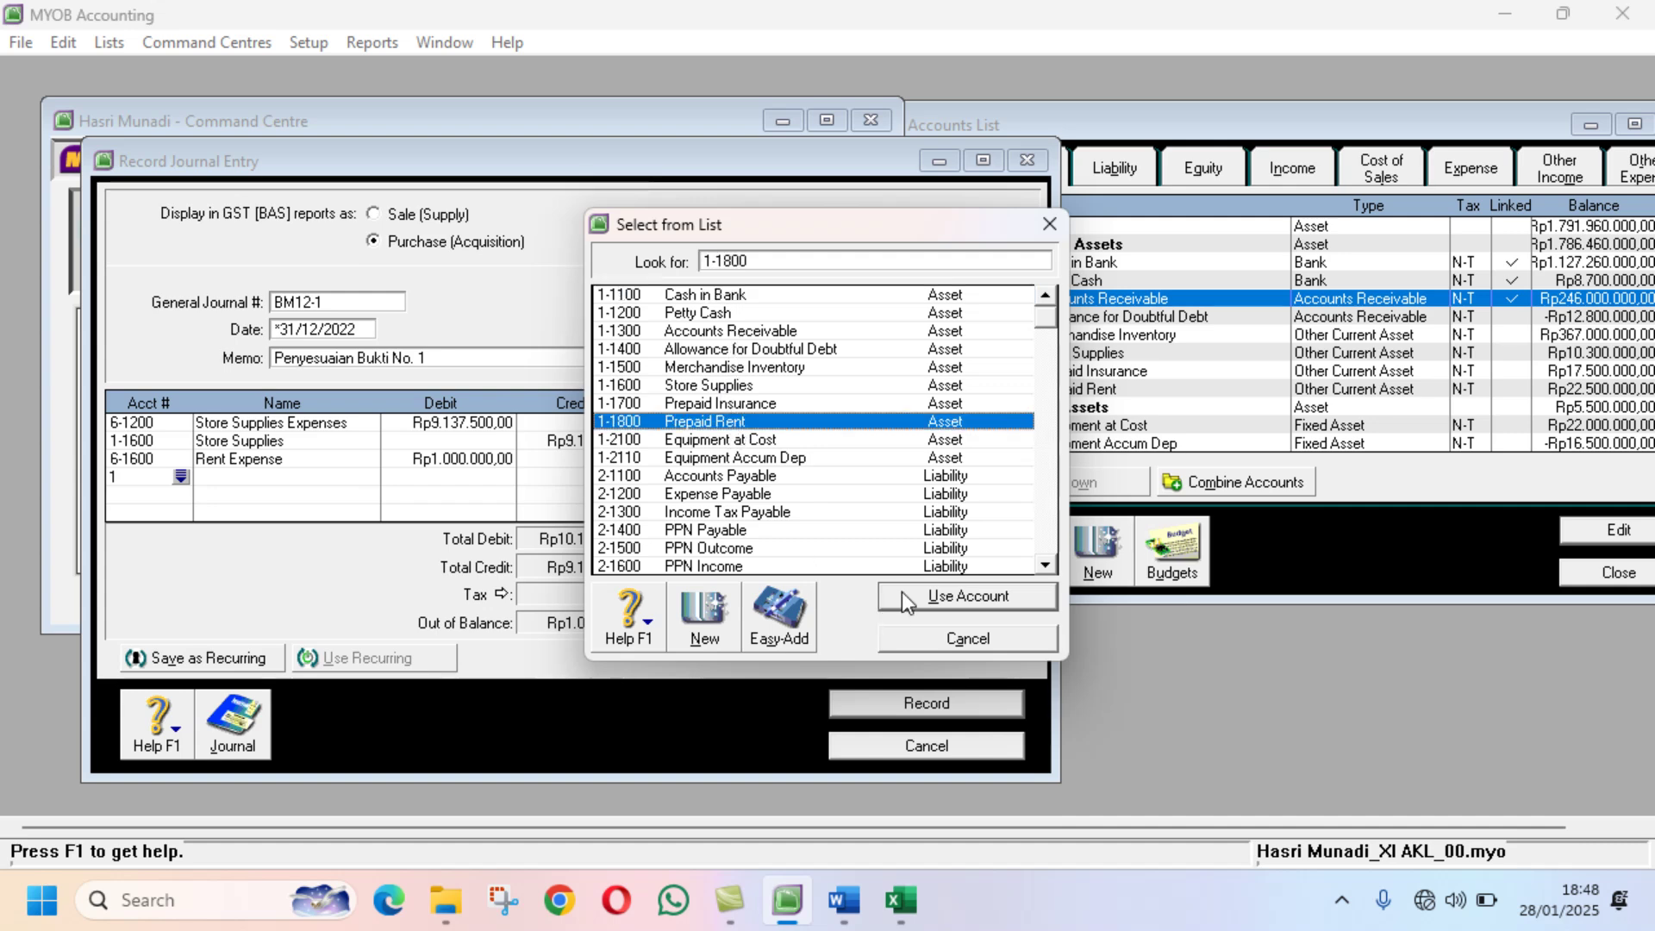
click(902, 591)
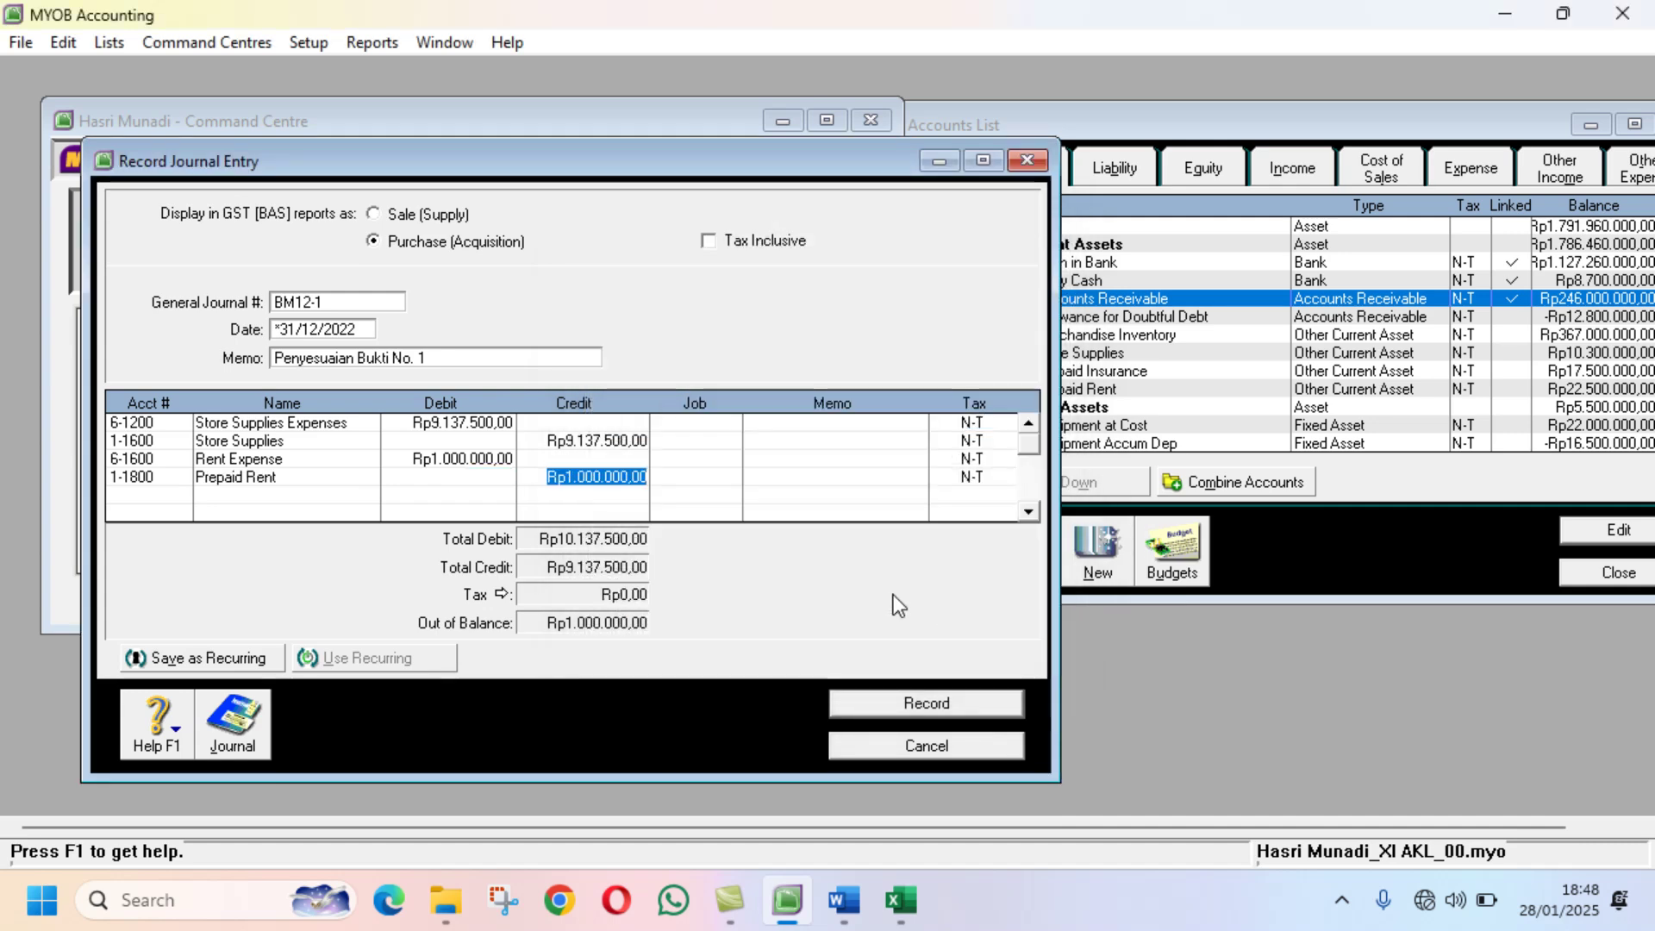
key(Return)
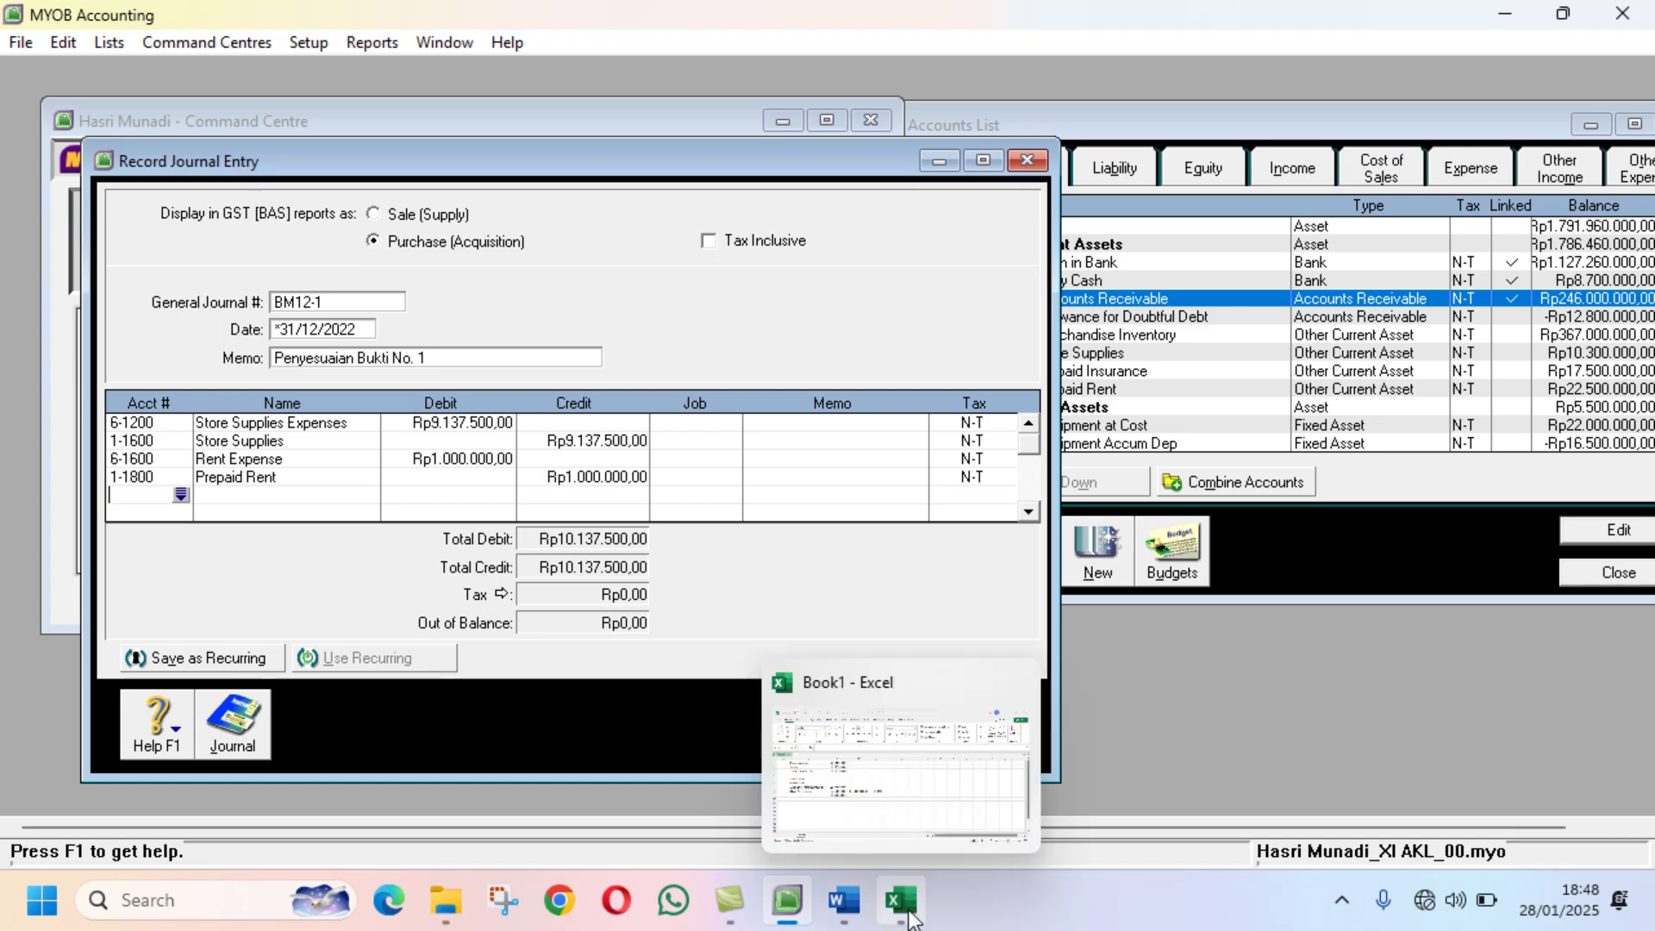
Step: Debit 6-1500 Insurance expense with 1.250.000 on the fifth line
click(843, 900)
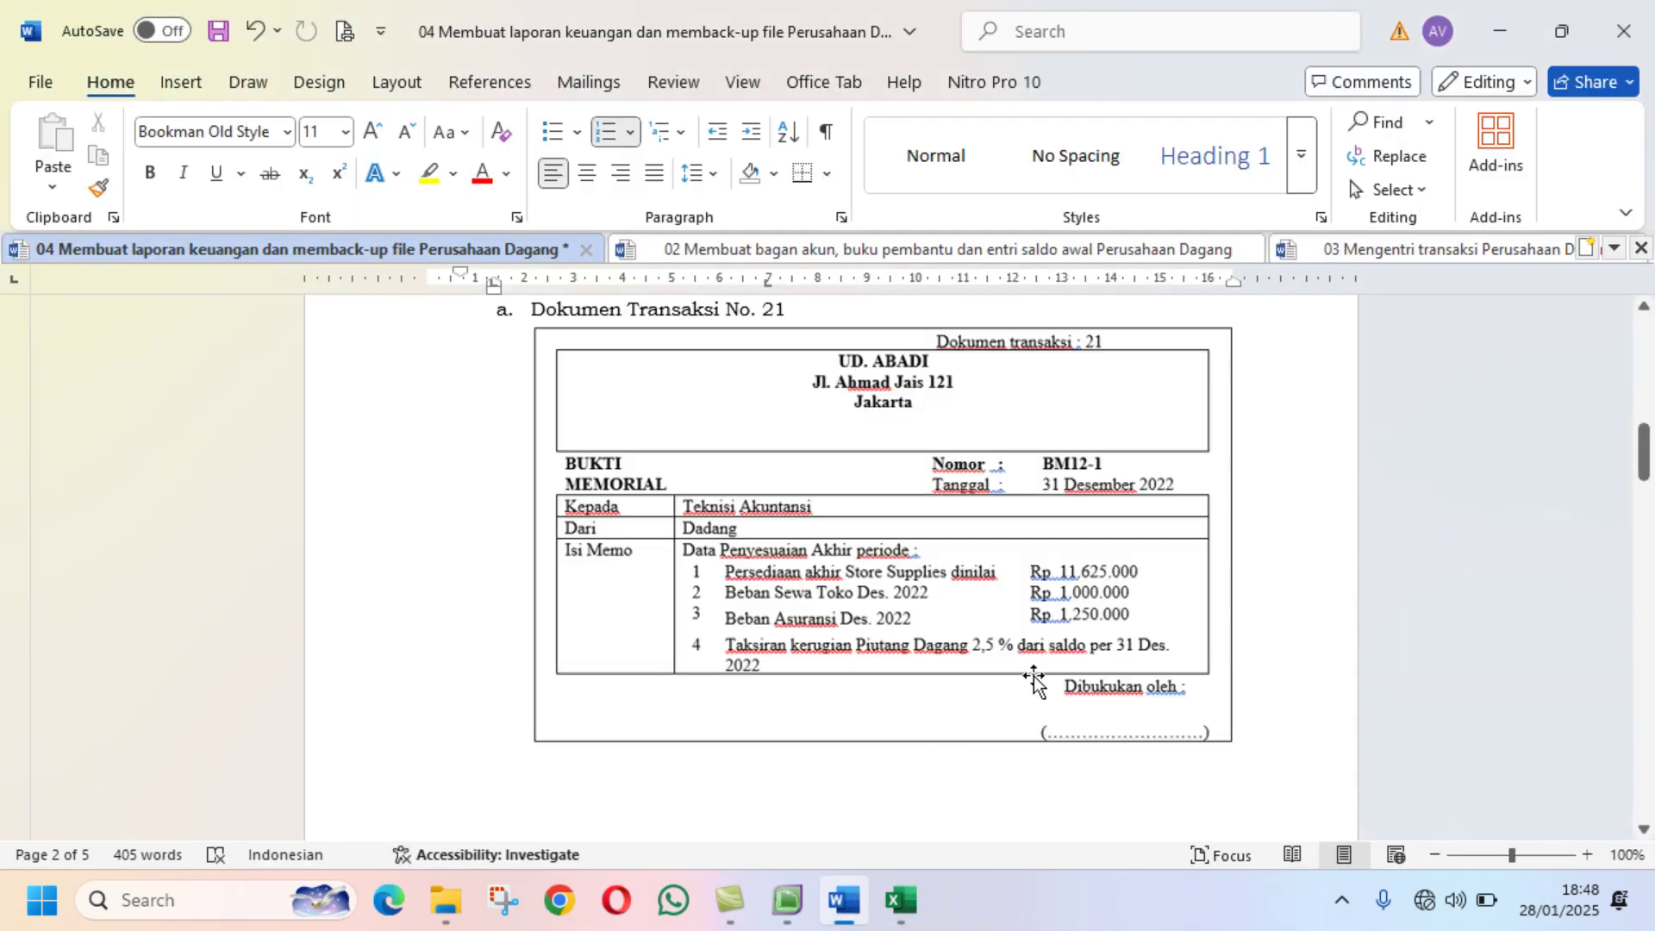
click(907, 918)
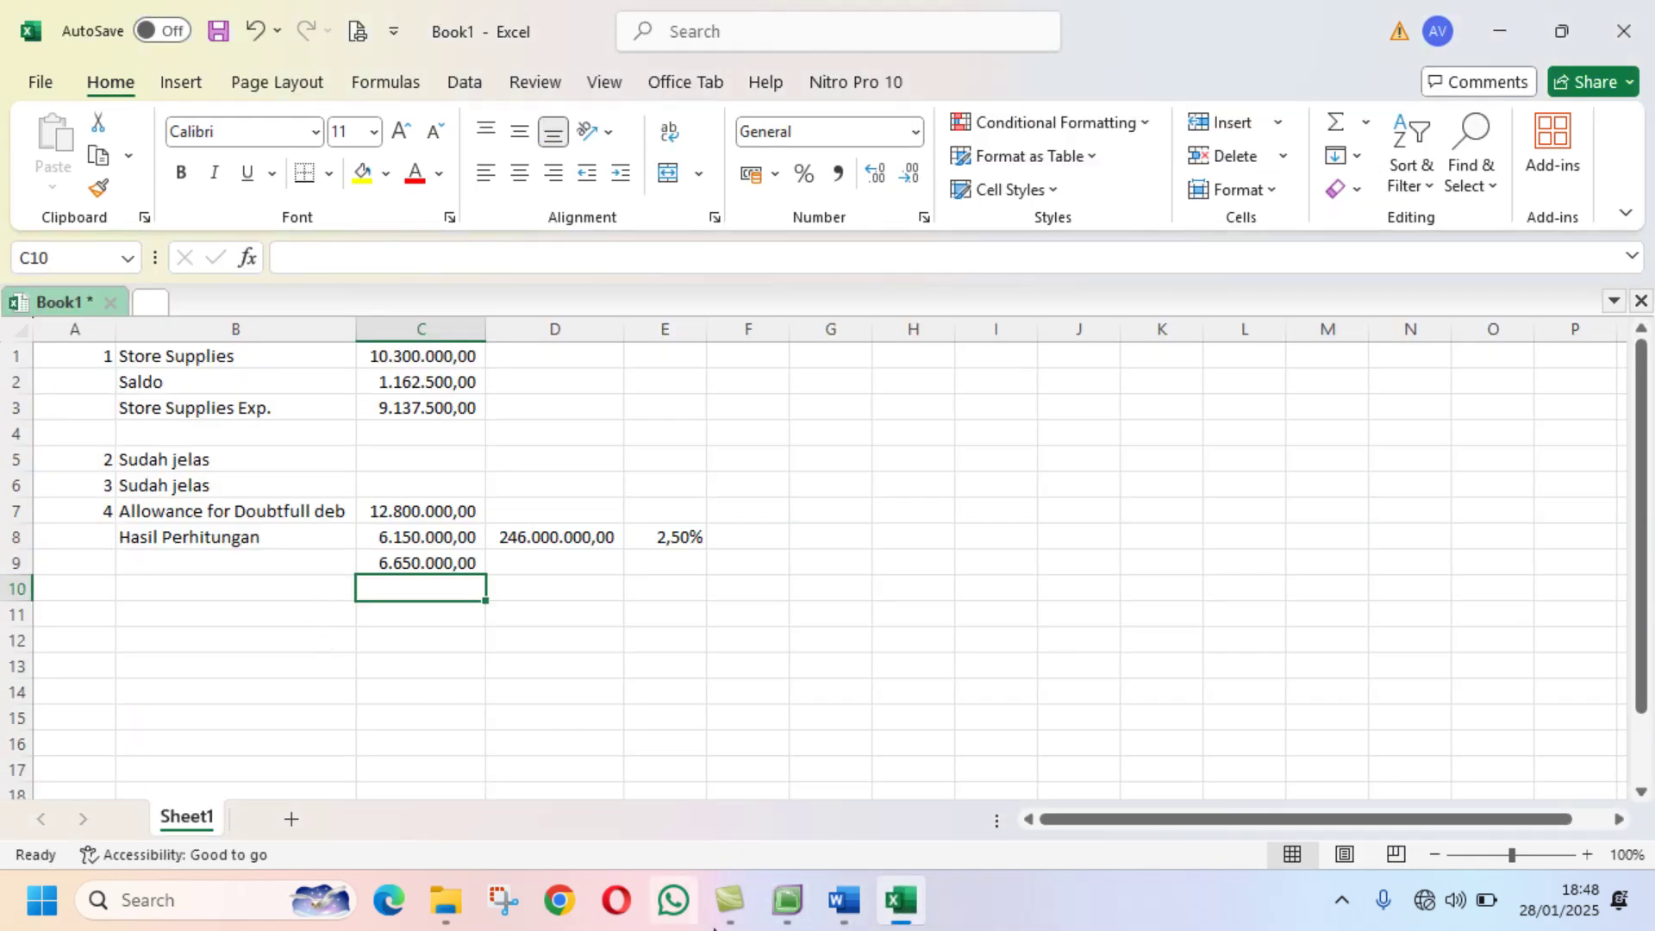
click(797, 905)
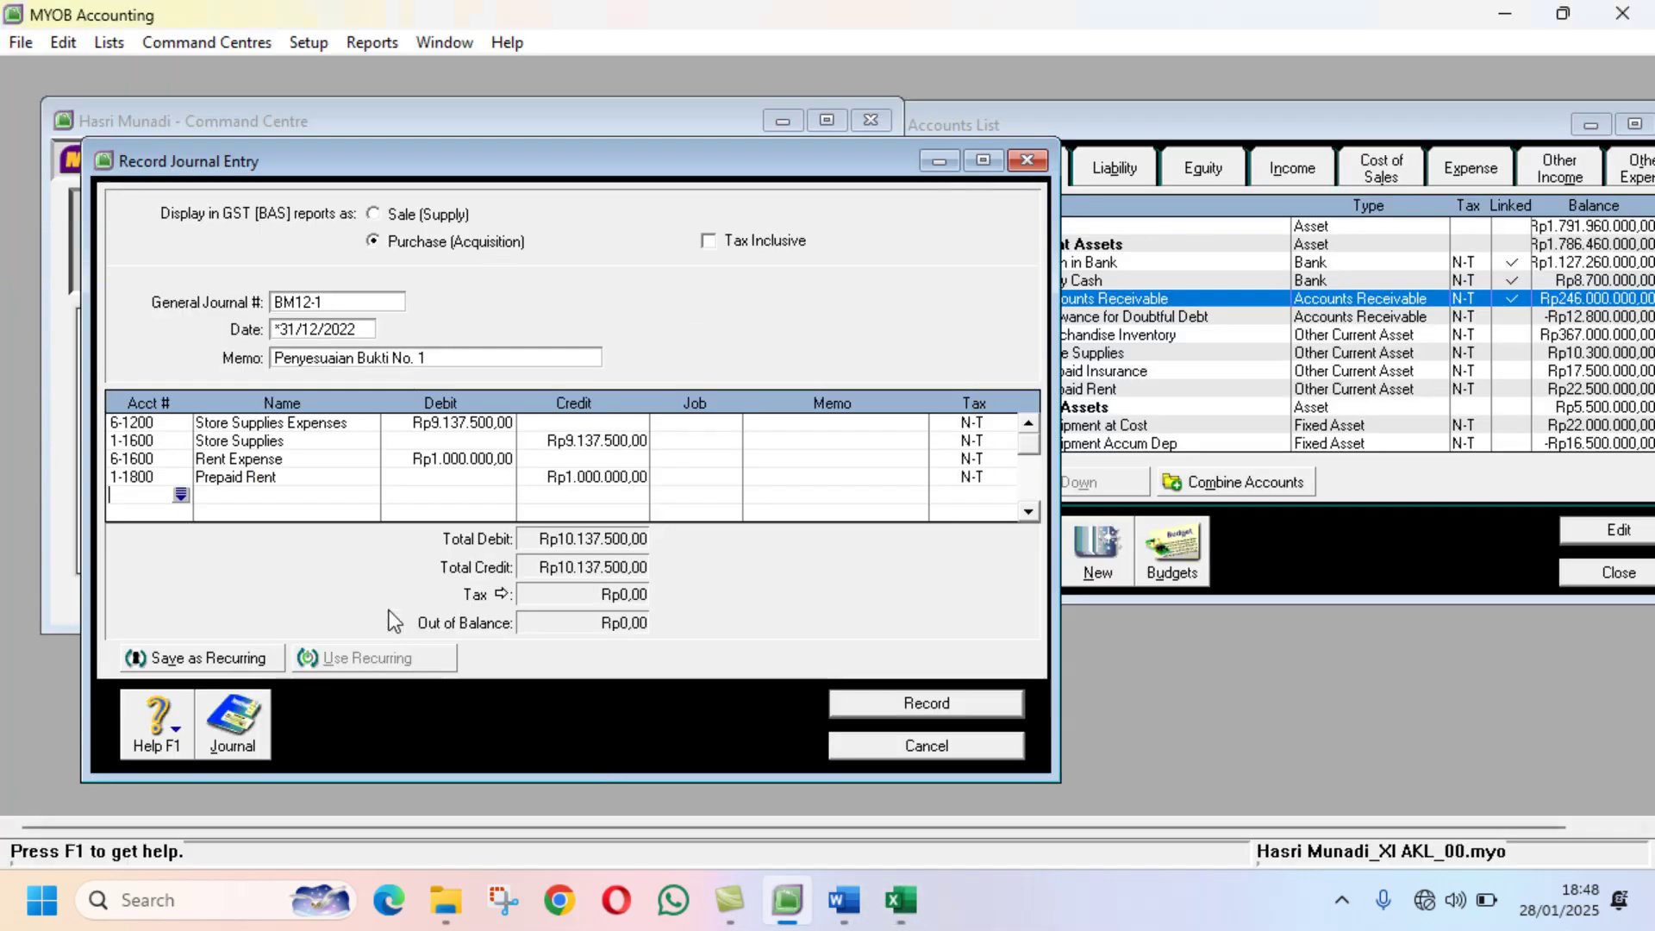
click(180, 495)
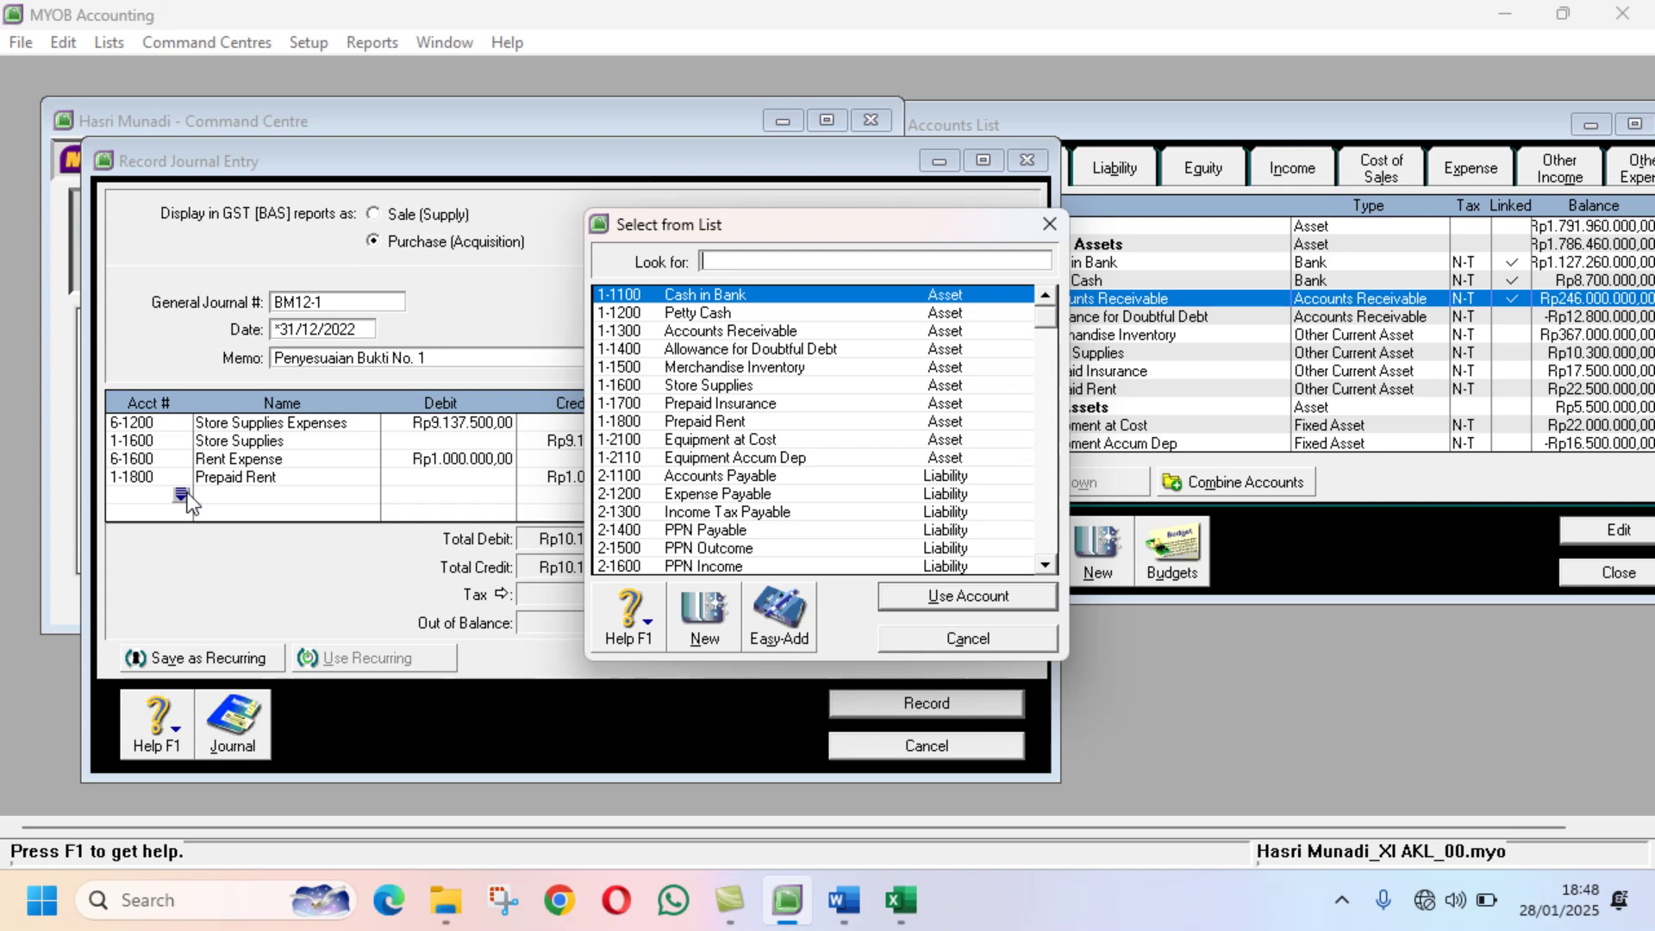
text(6-1500)
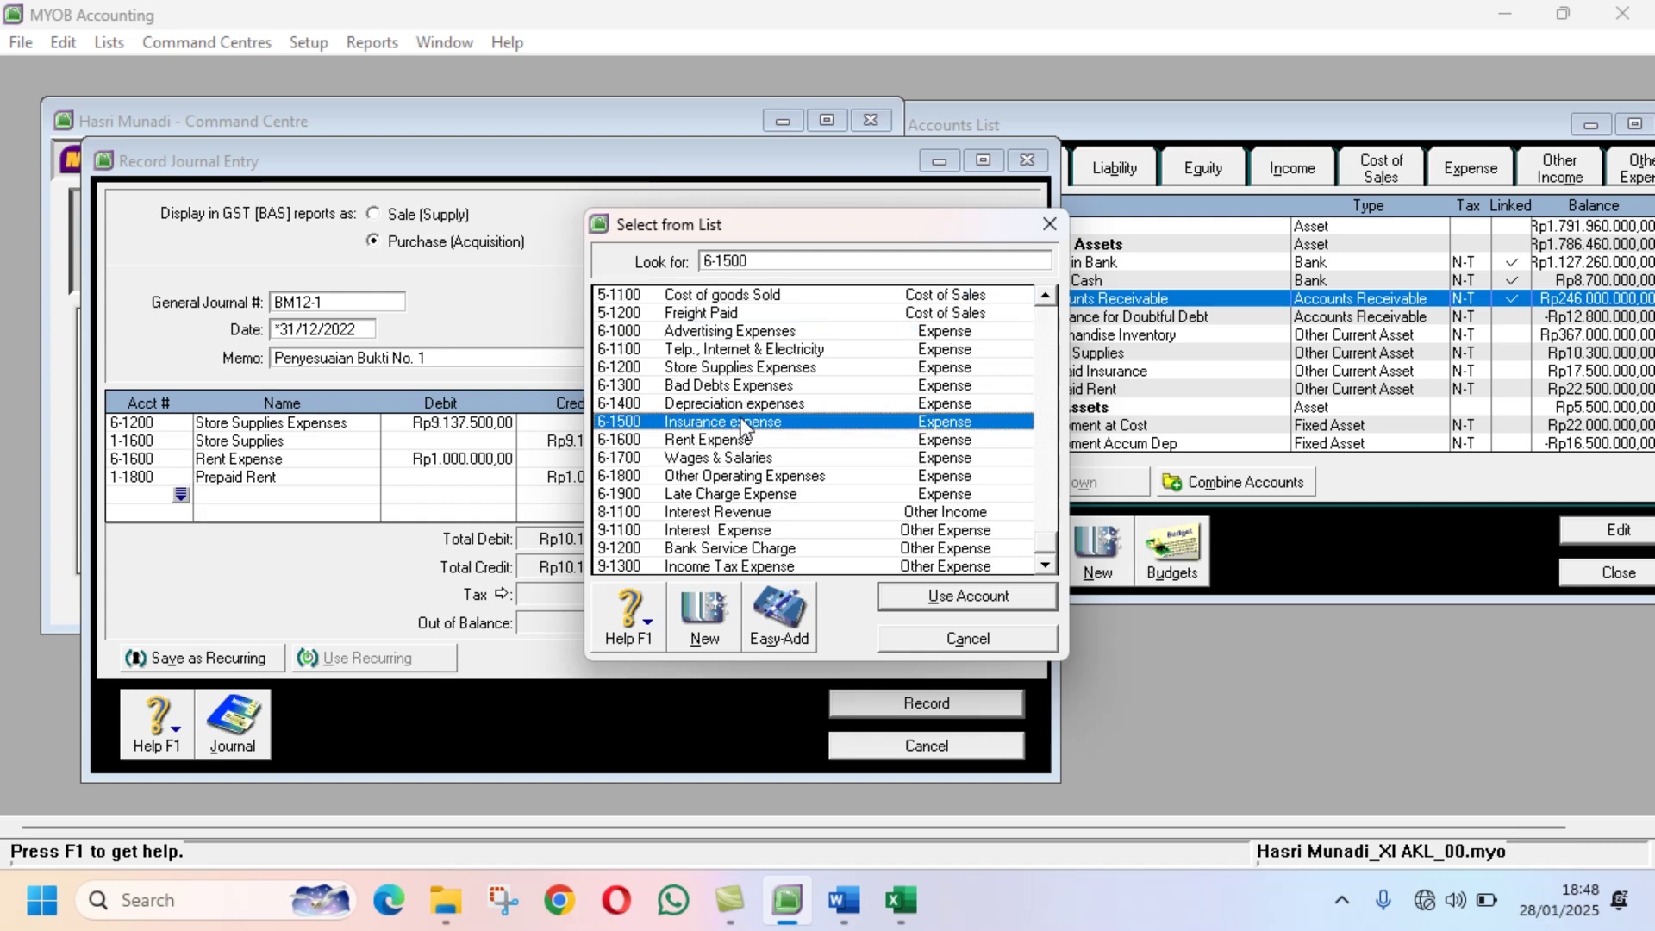
click(917, 598)
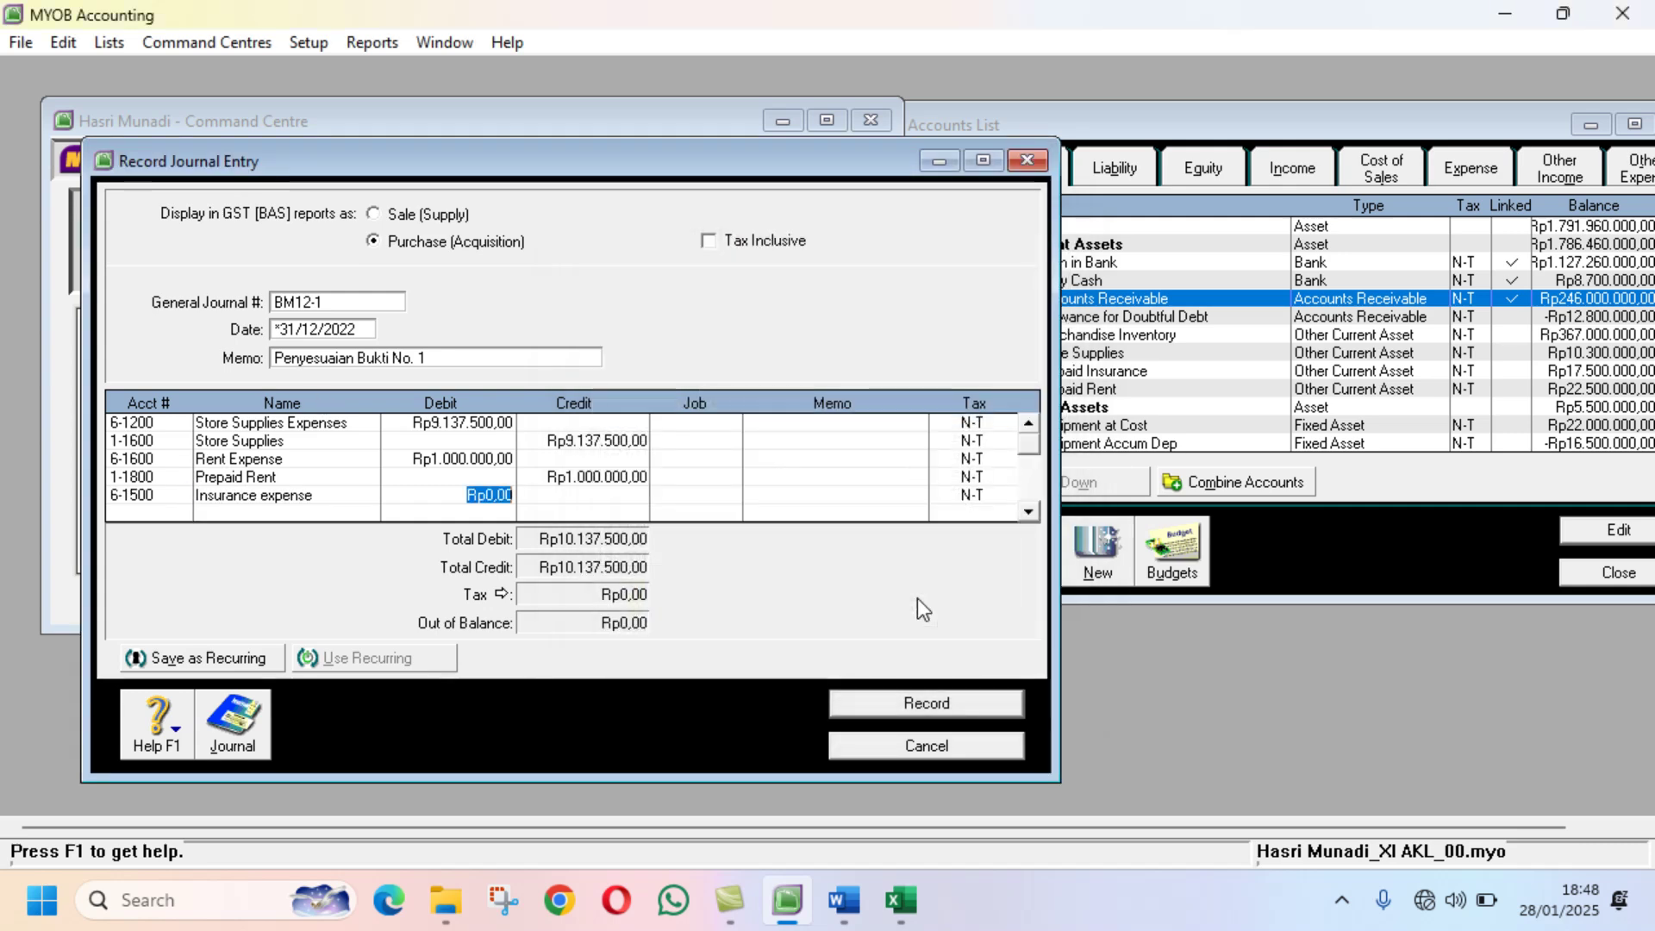
text(1250000)
key(Return)
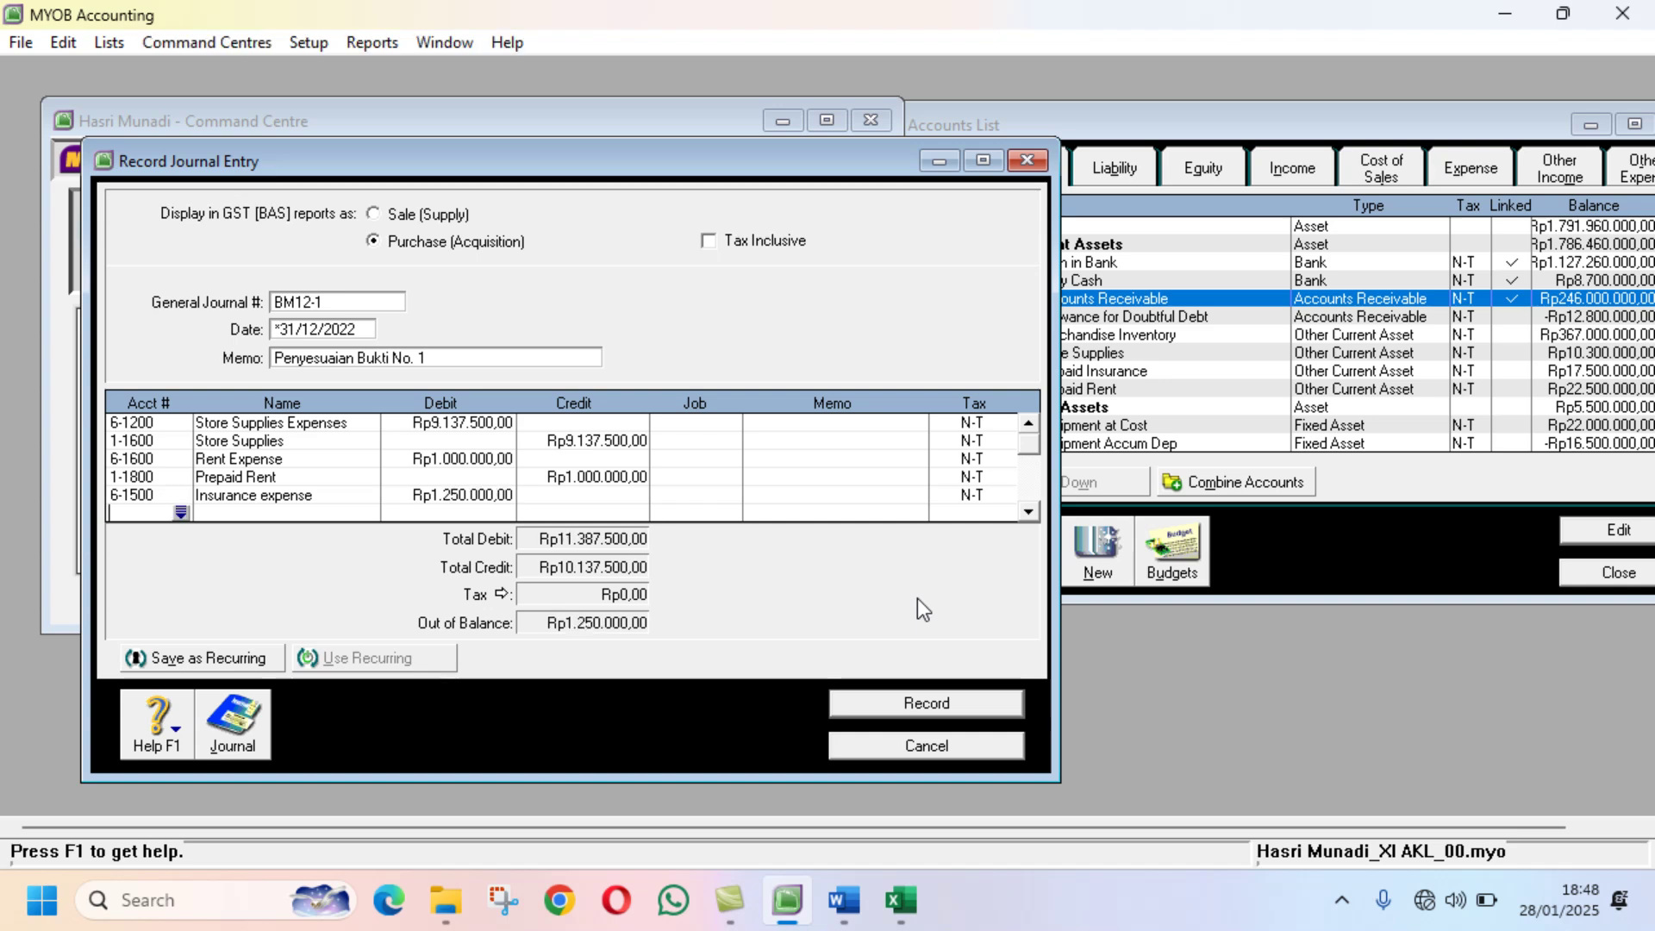
click(180, 511)
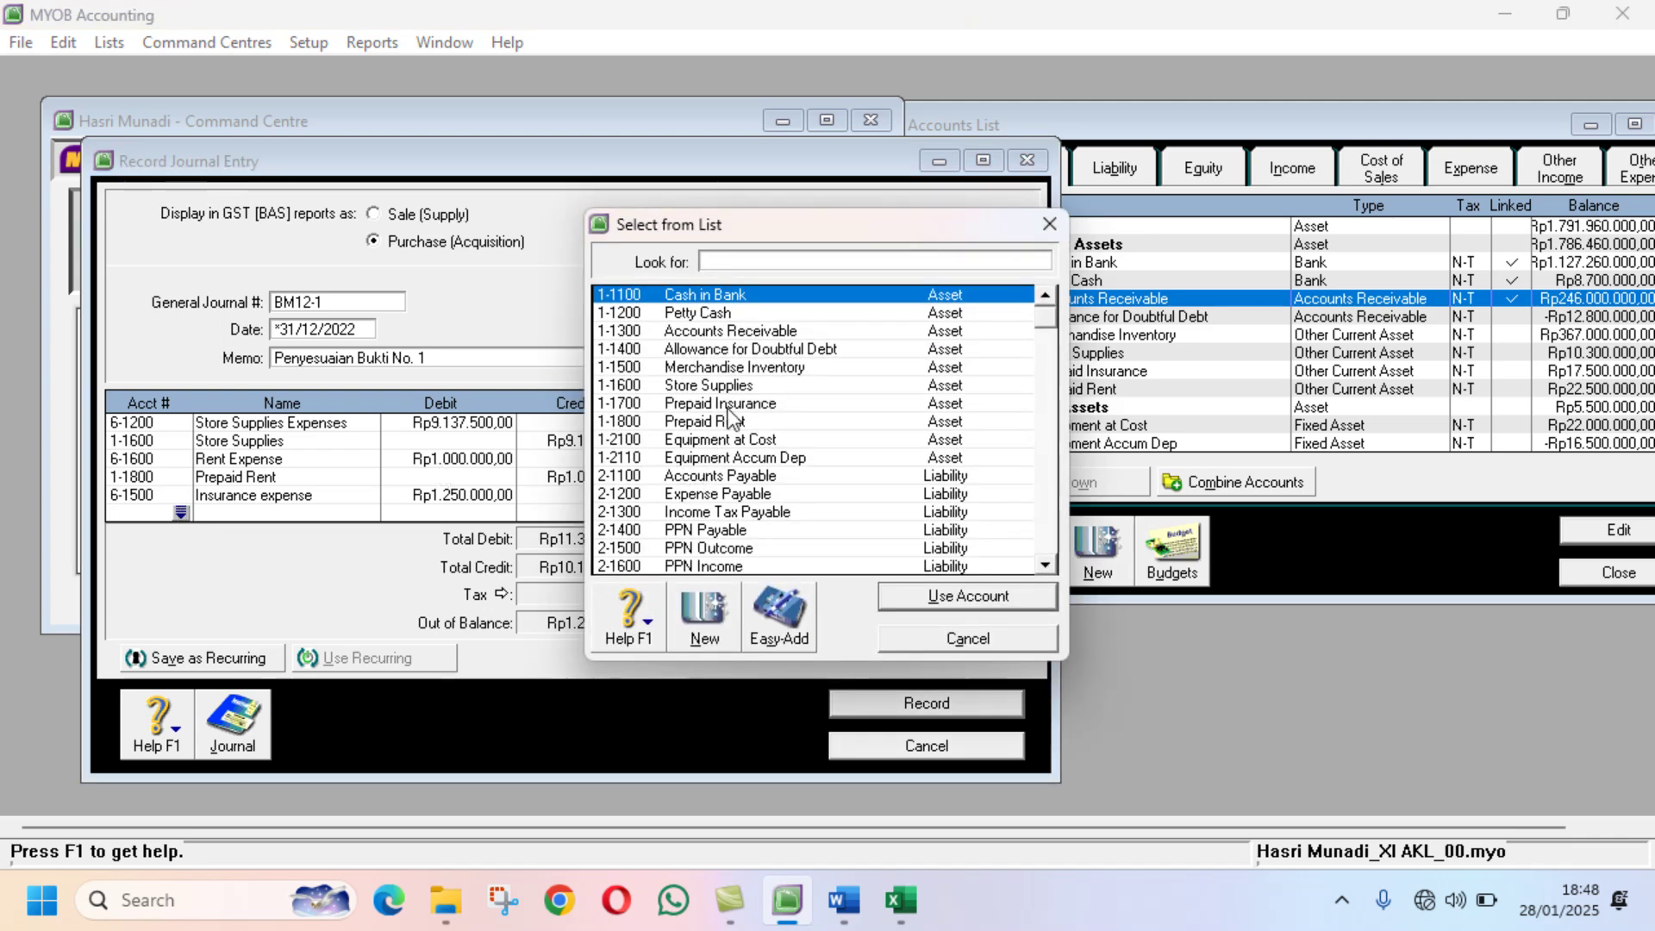
Step: Credit 1-1700 Prepaid Insurance Rp1.250.000, balancing both totals at Rp11.387.500,00
text(11700)
click(917, 597)
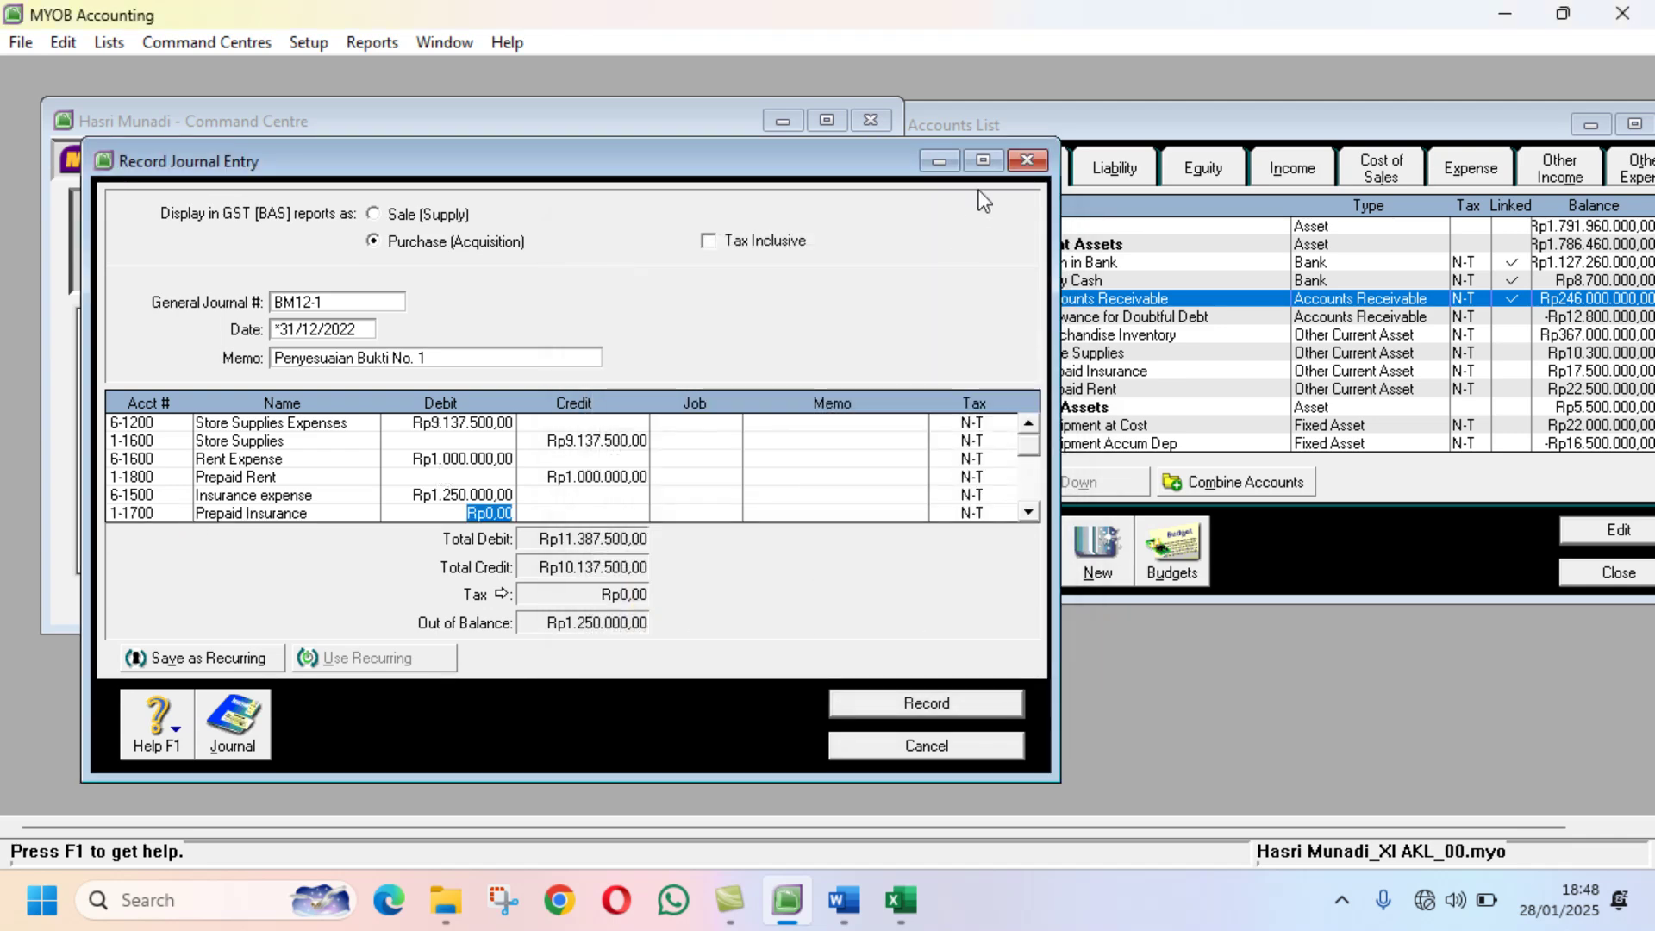
click(982, 161)
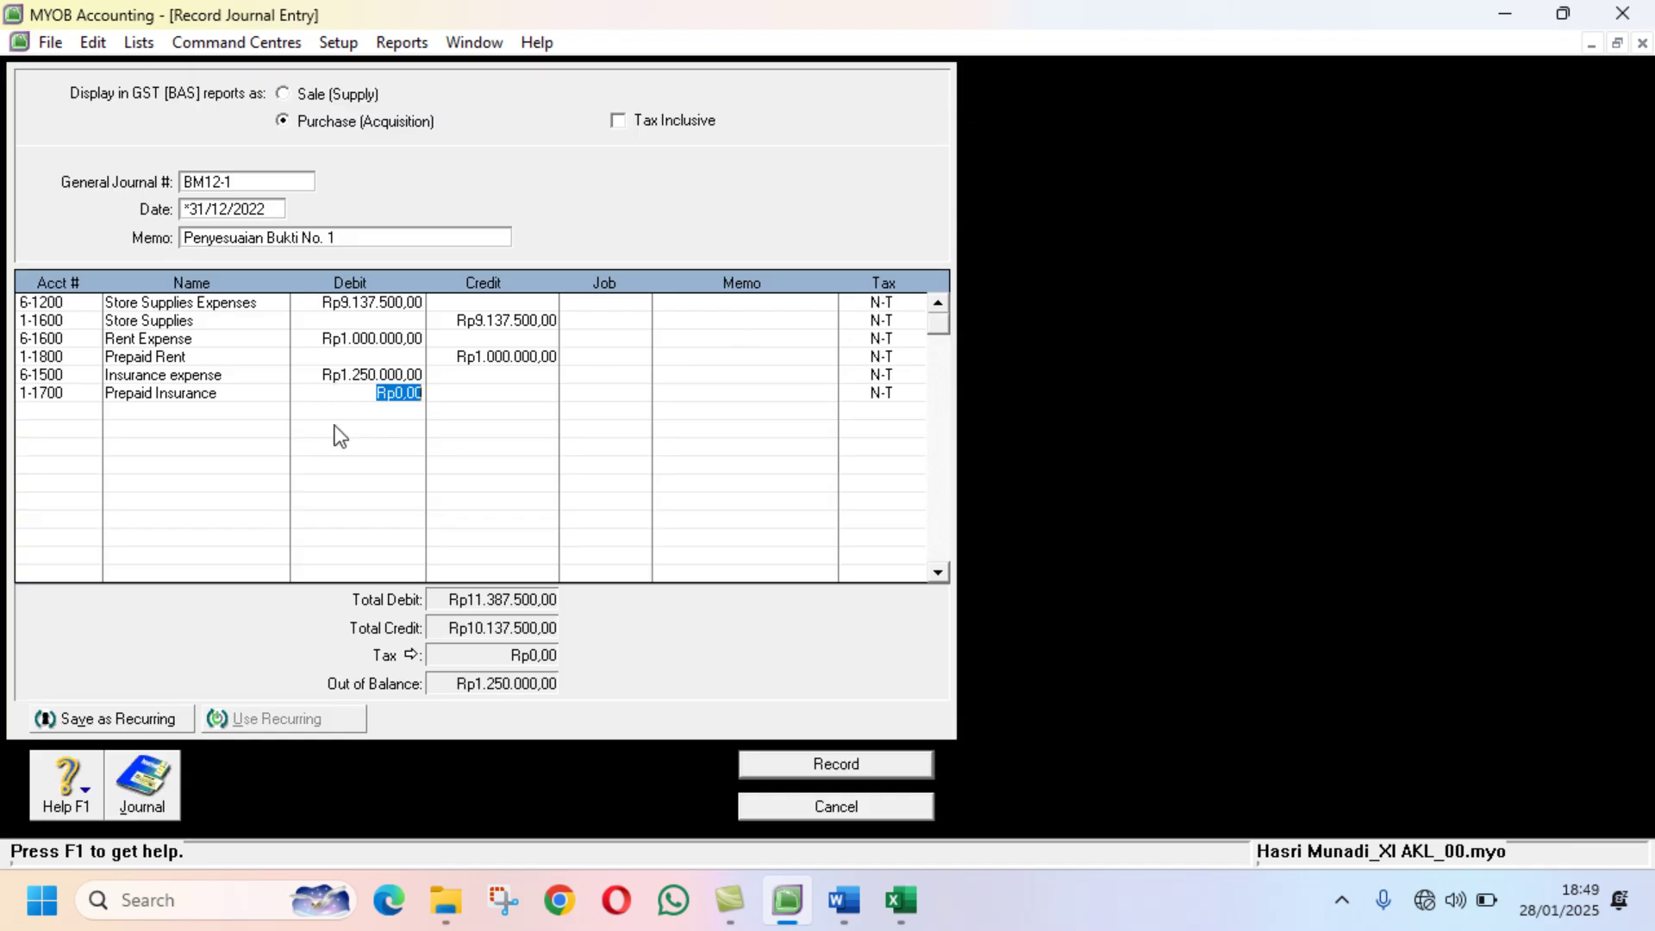
key(Tab)
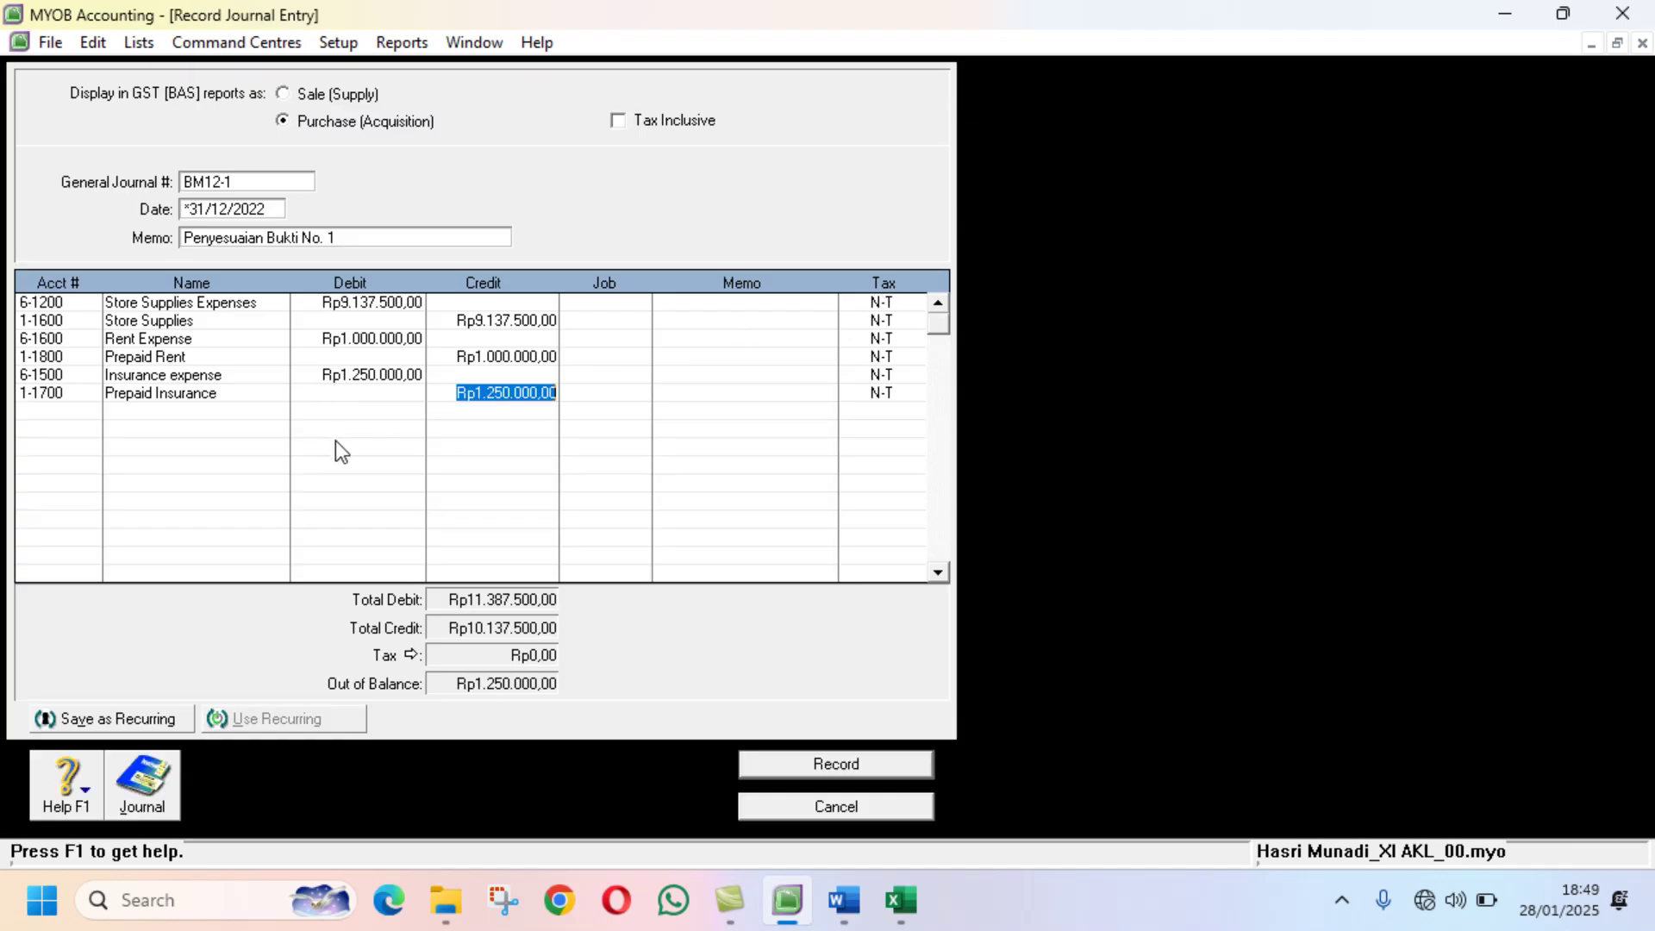
key(Return)
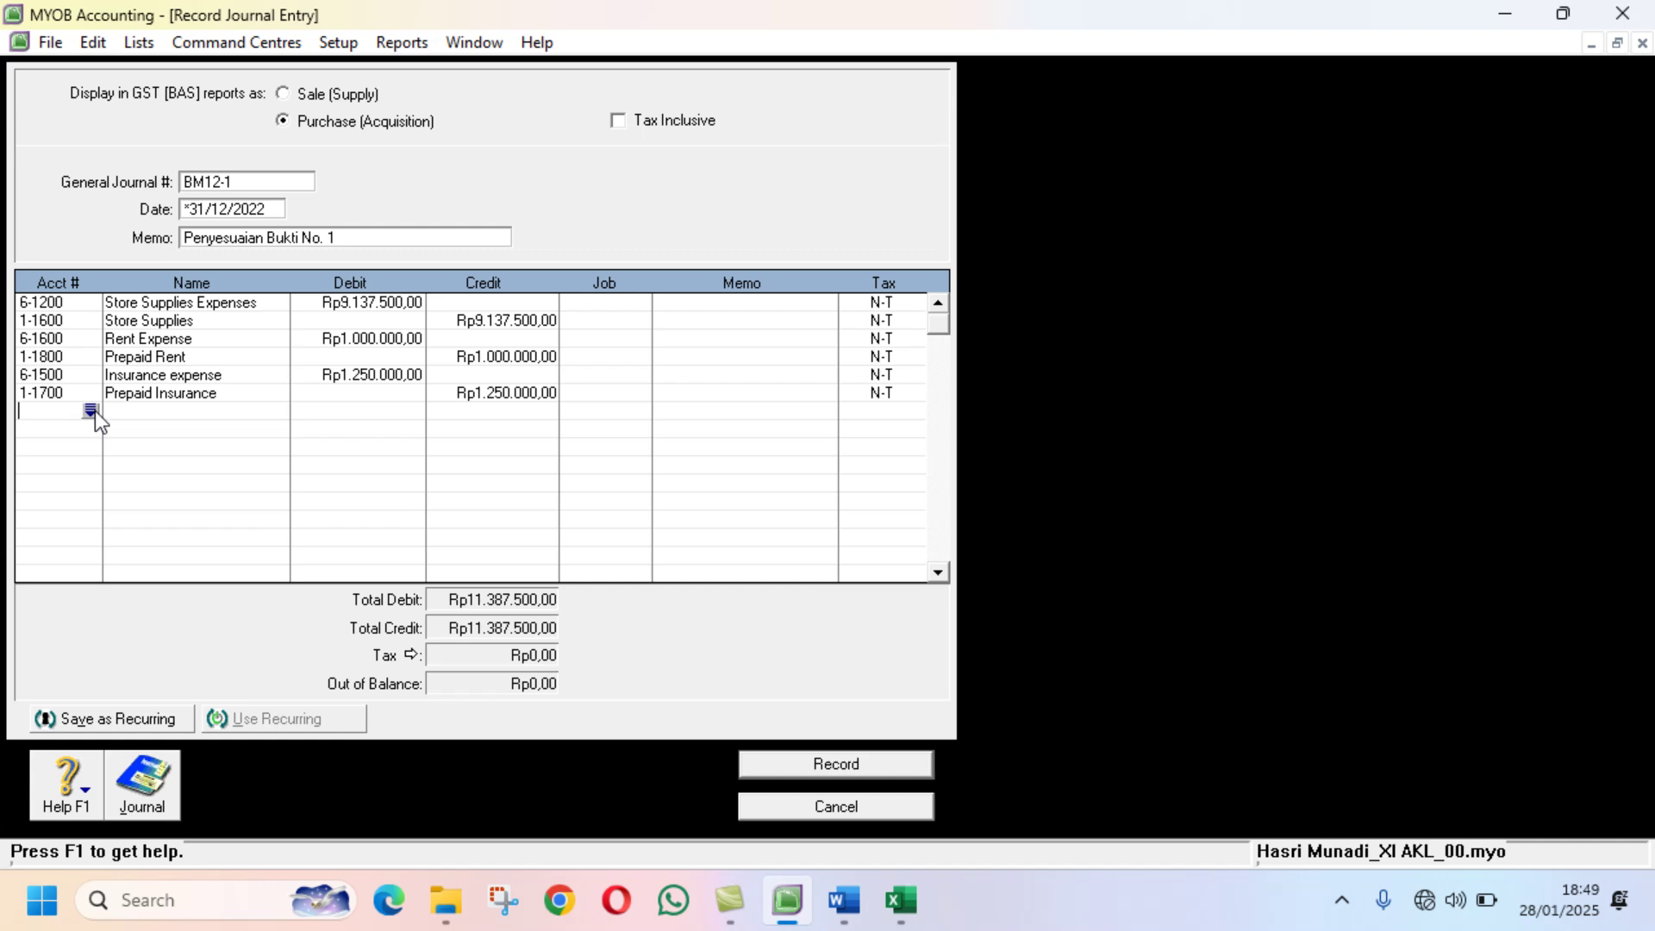
click(900, 899)
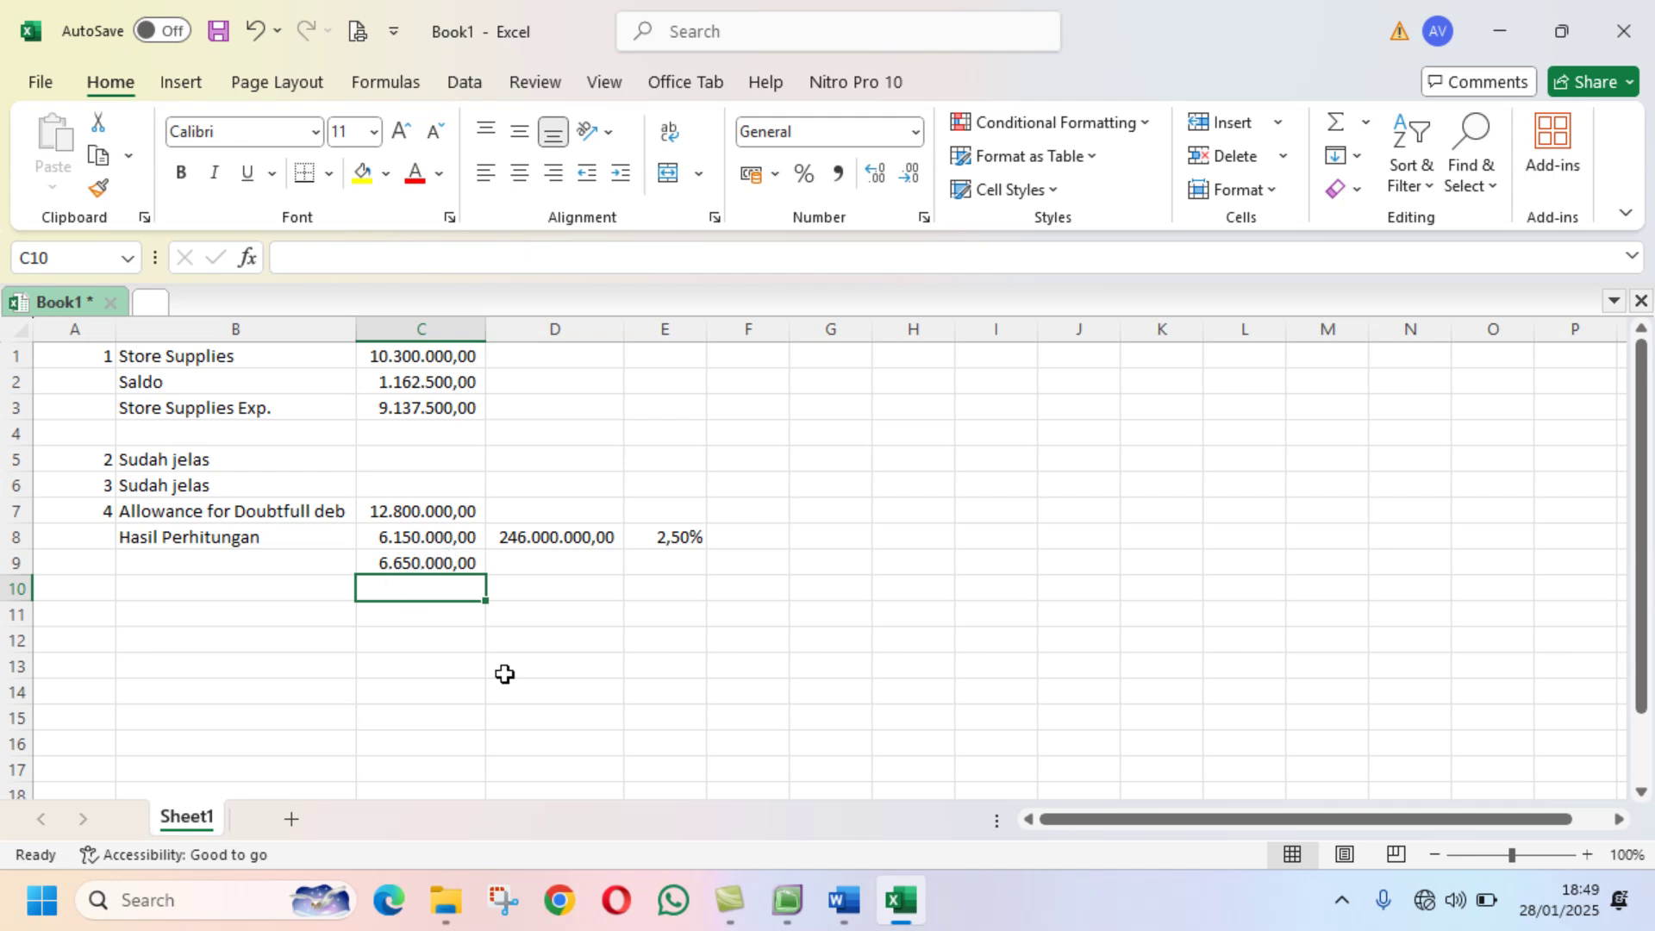
click(787, 900)
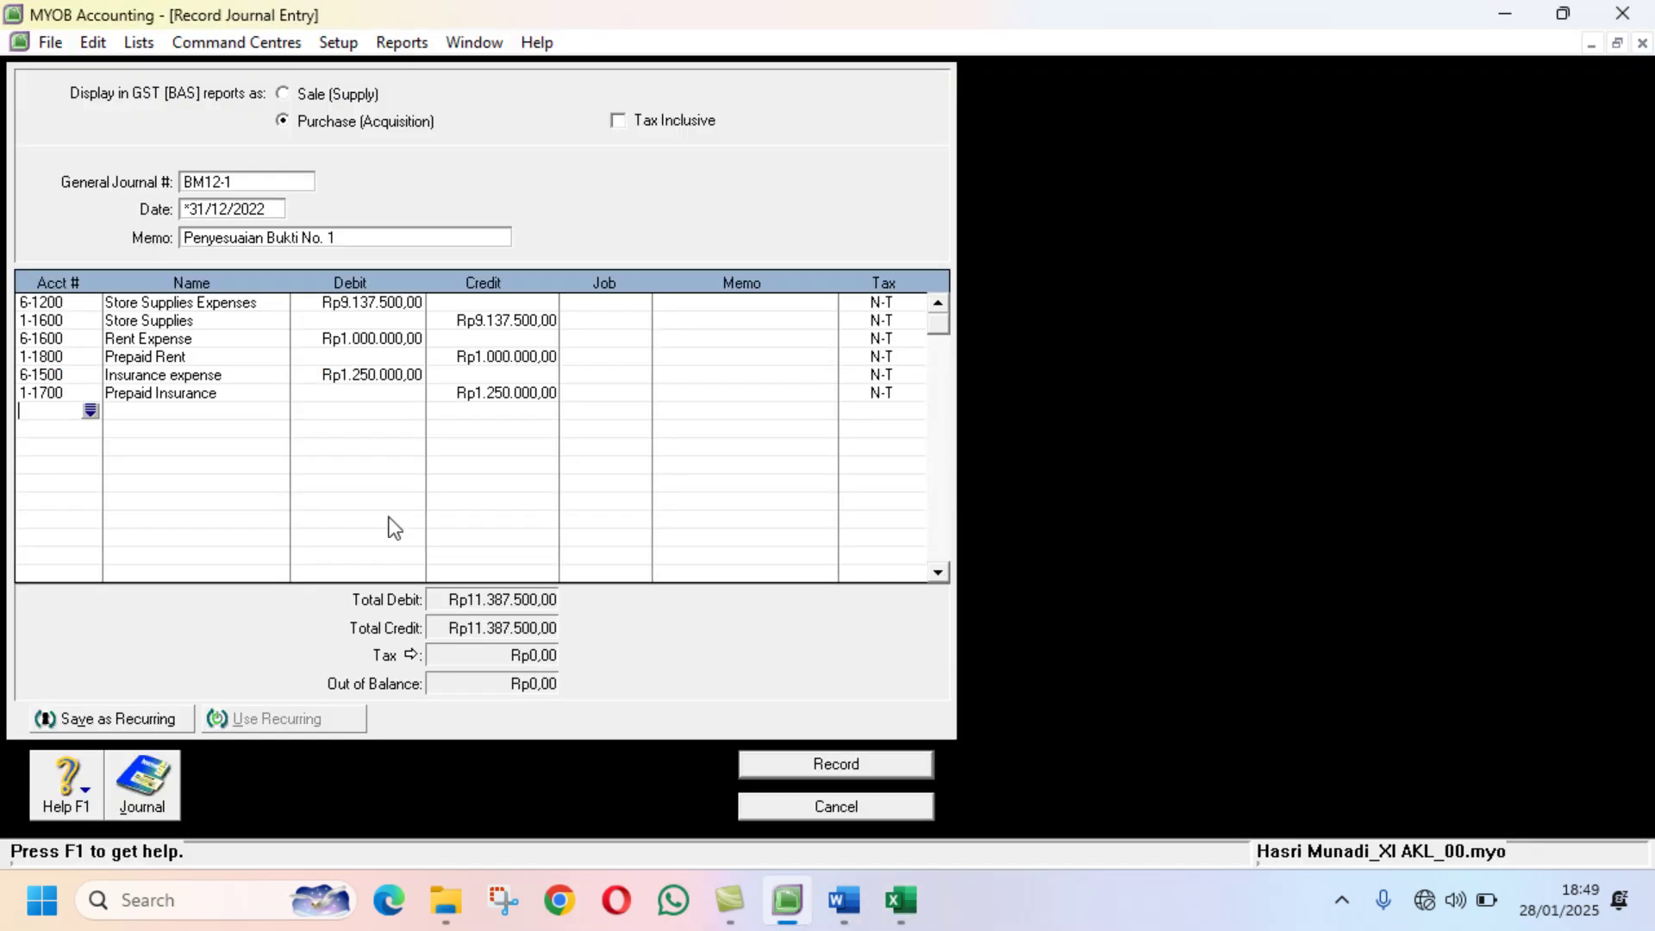
Step: Debit 1-1400 Allowance for Doubtful Debt with 6.650.000 on a new line
text(1)
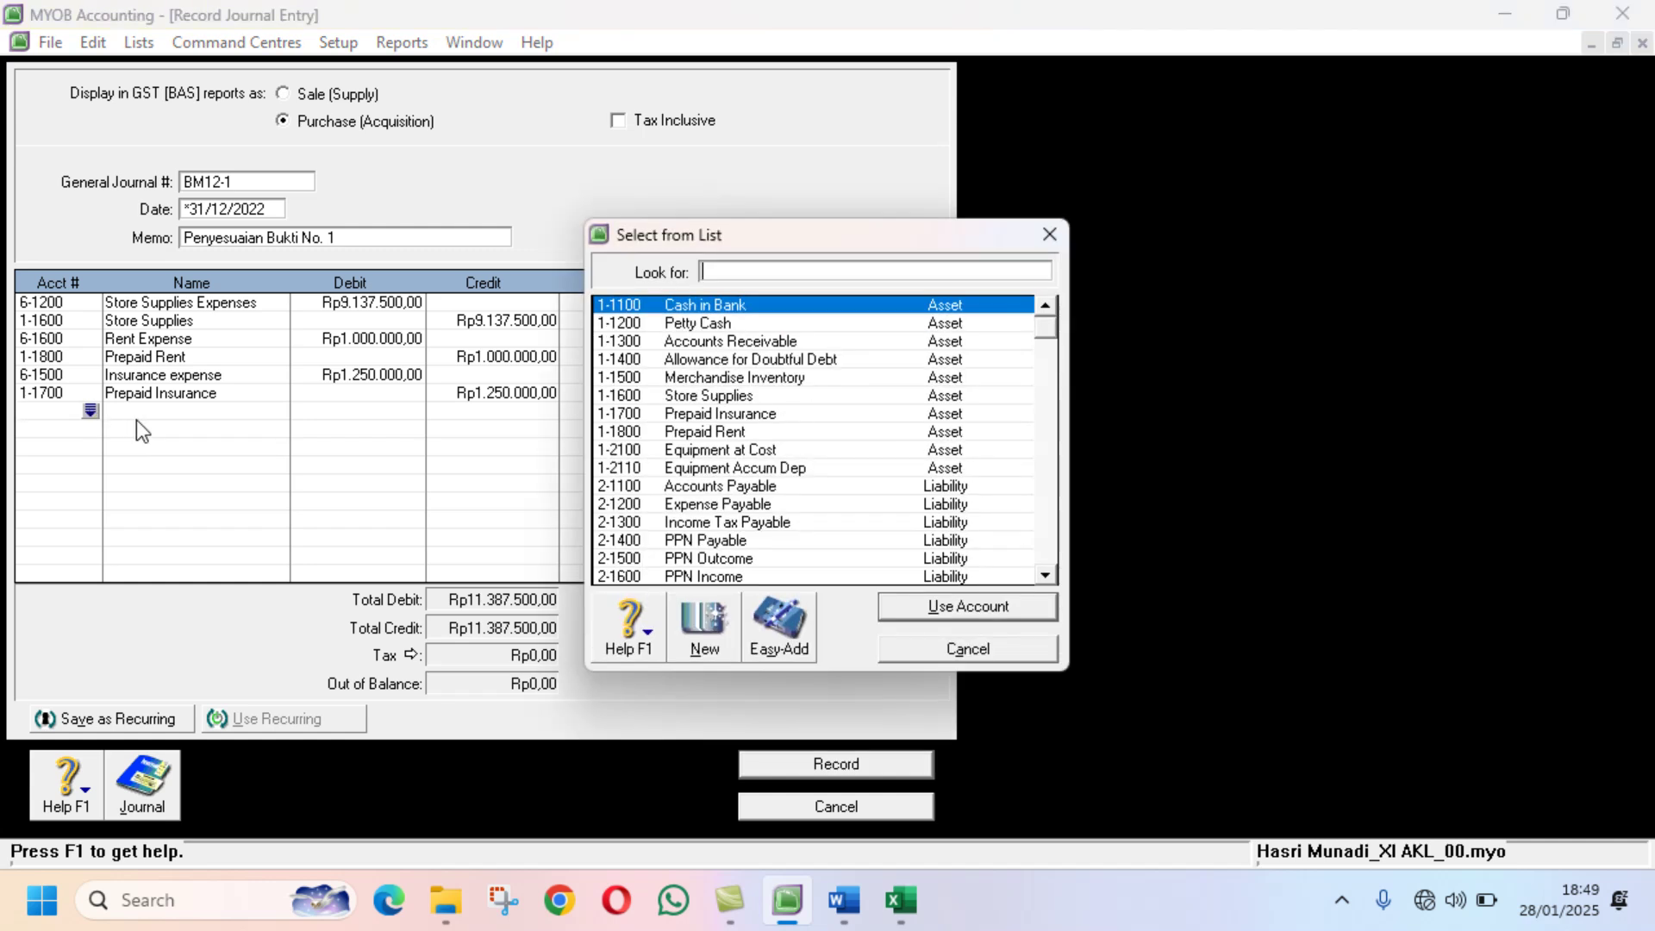
click(714, 362)
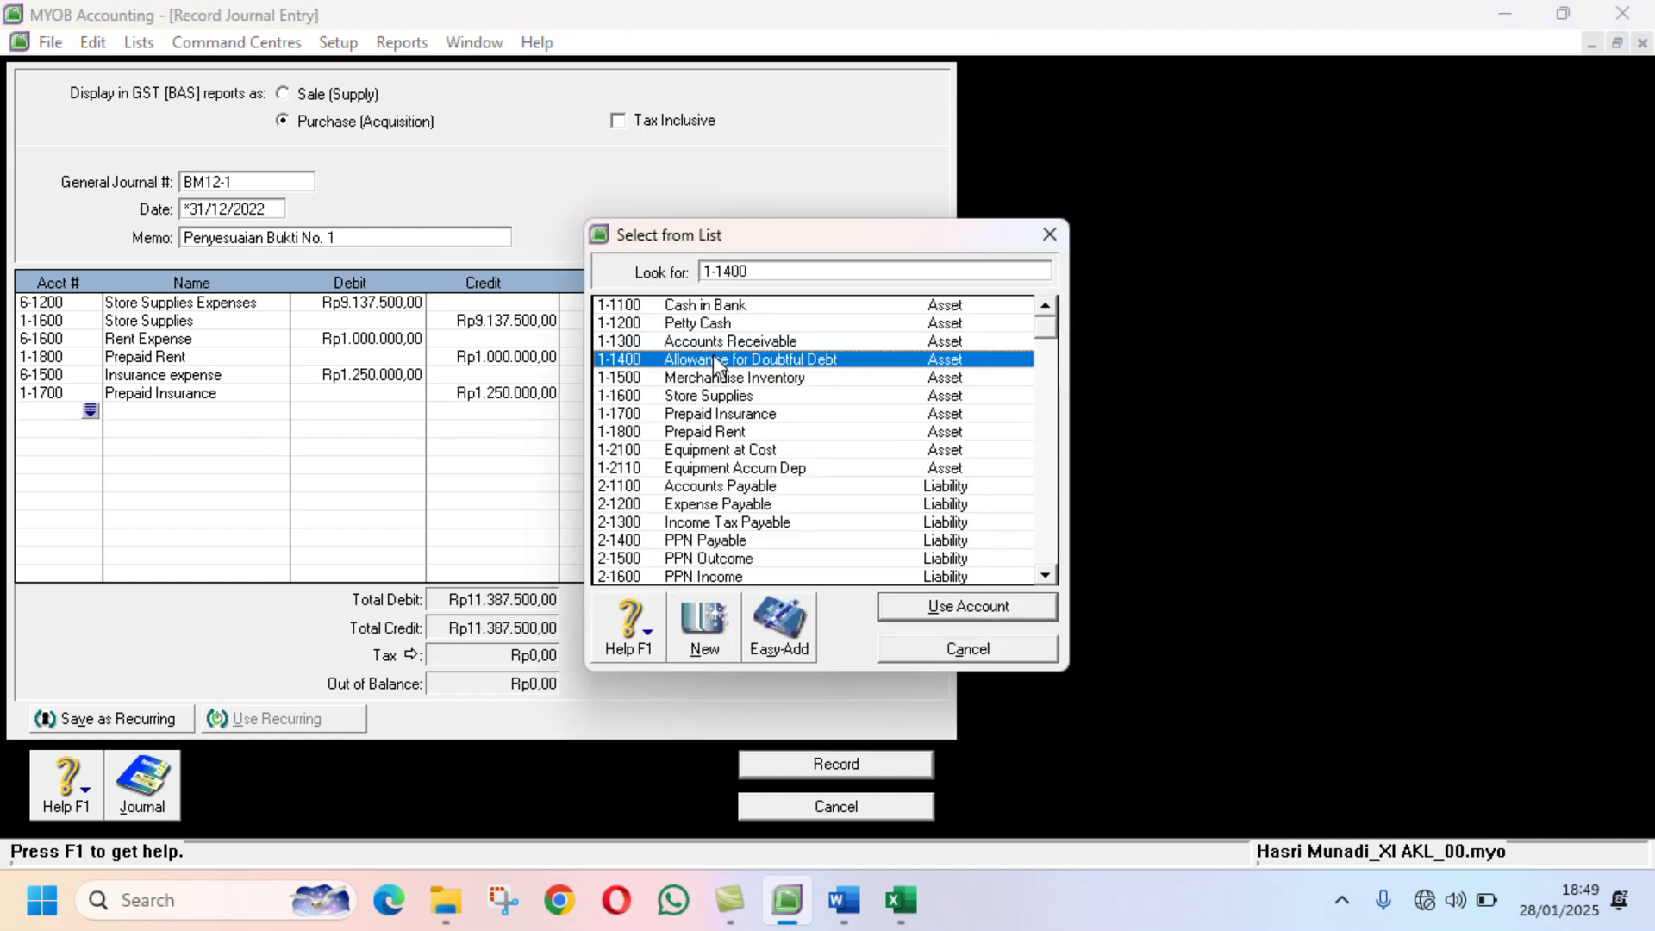
click(939, 608)
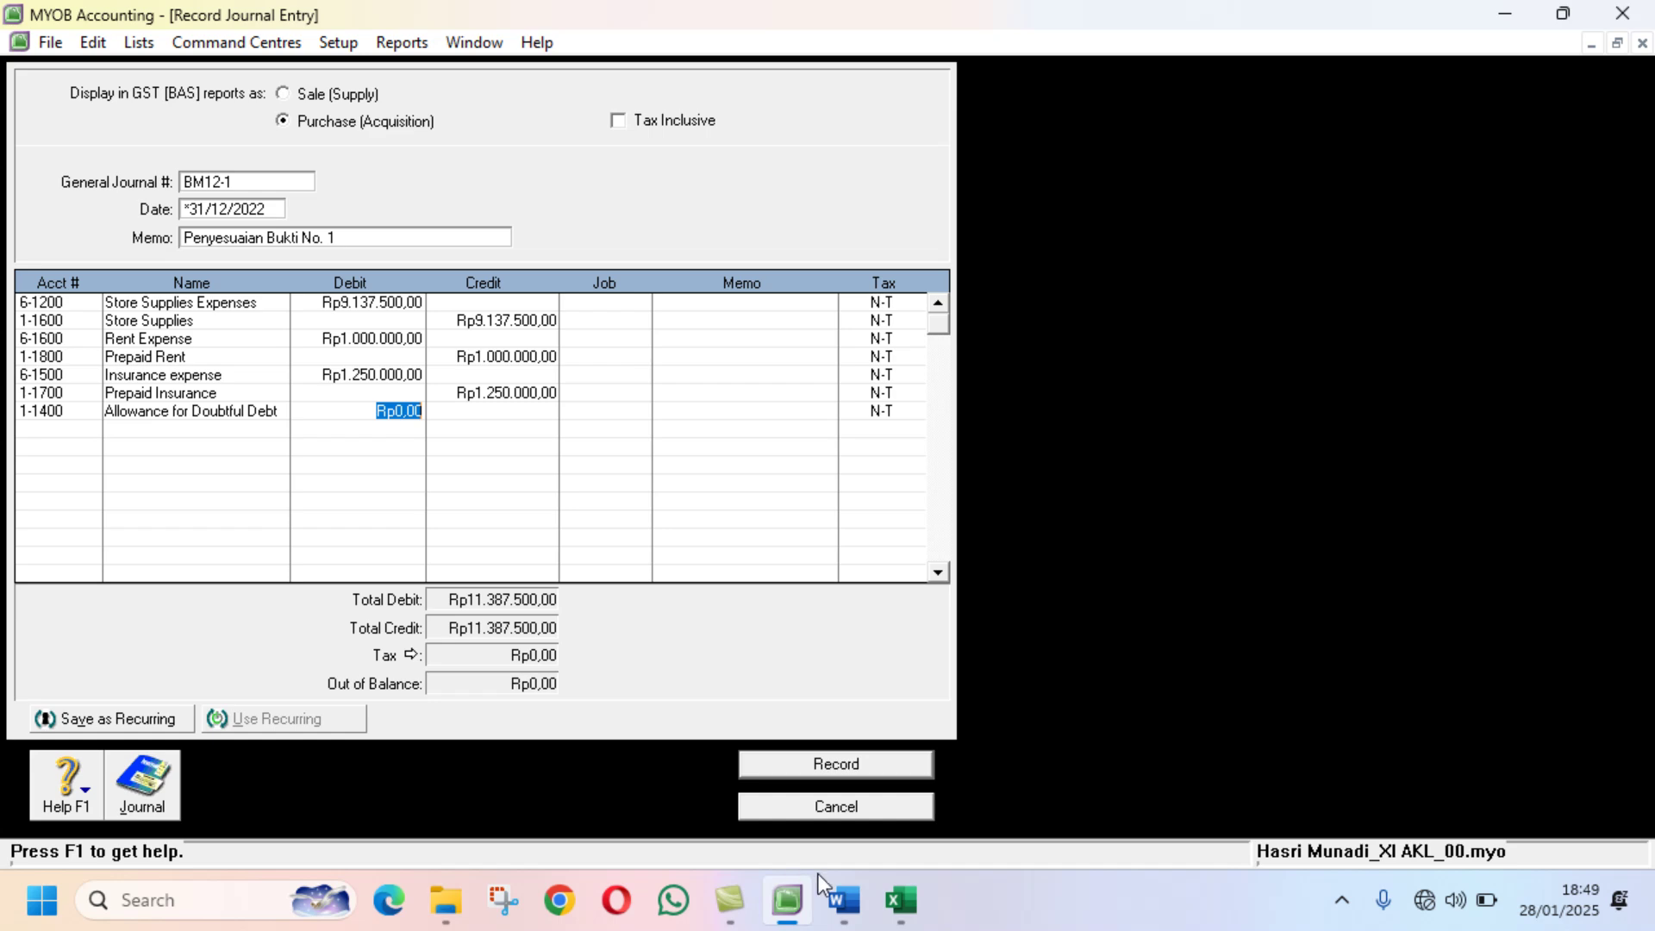
click(909, 912)
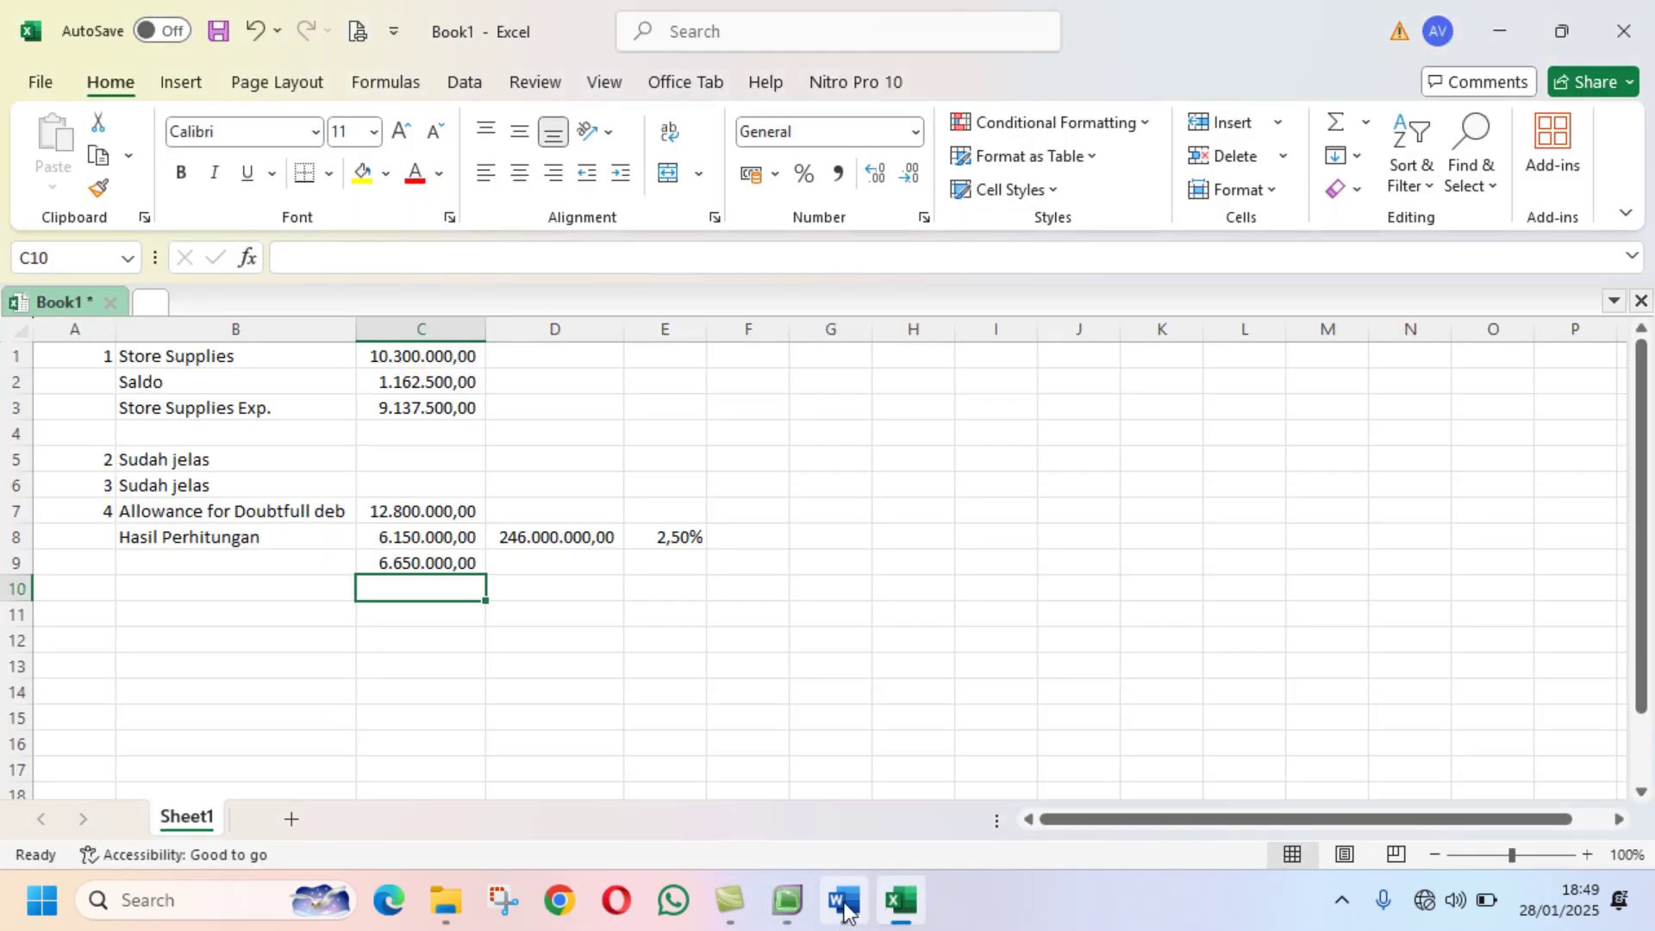
click(786, 905)
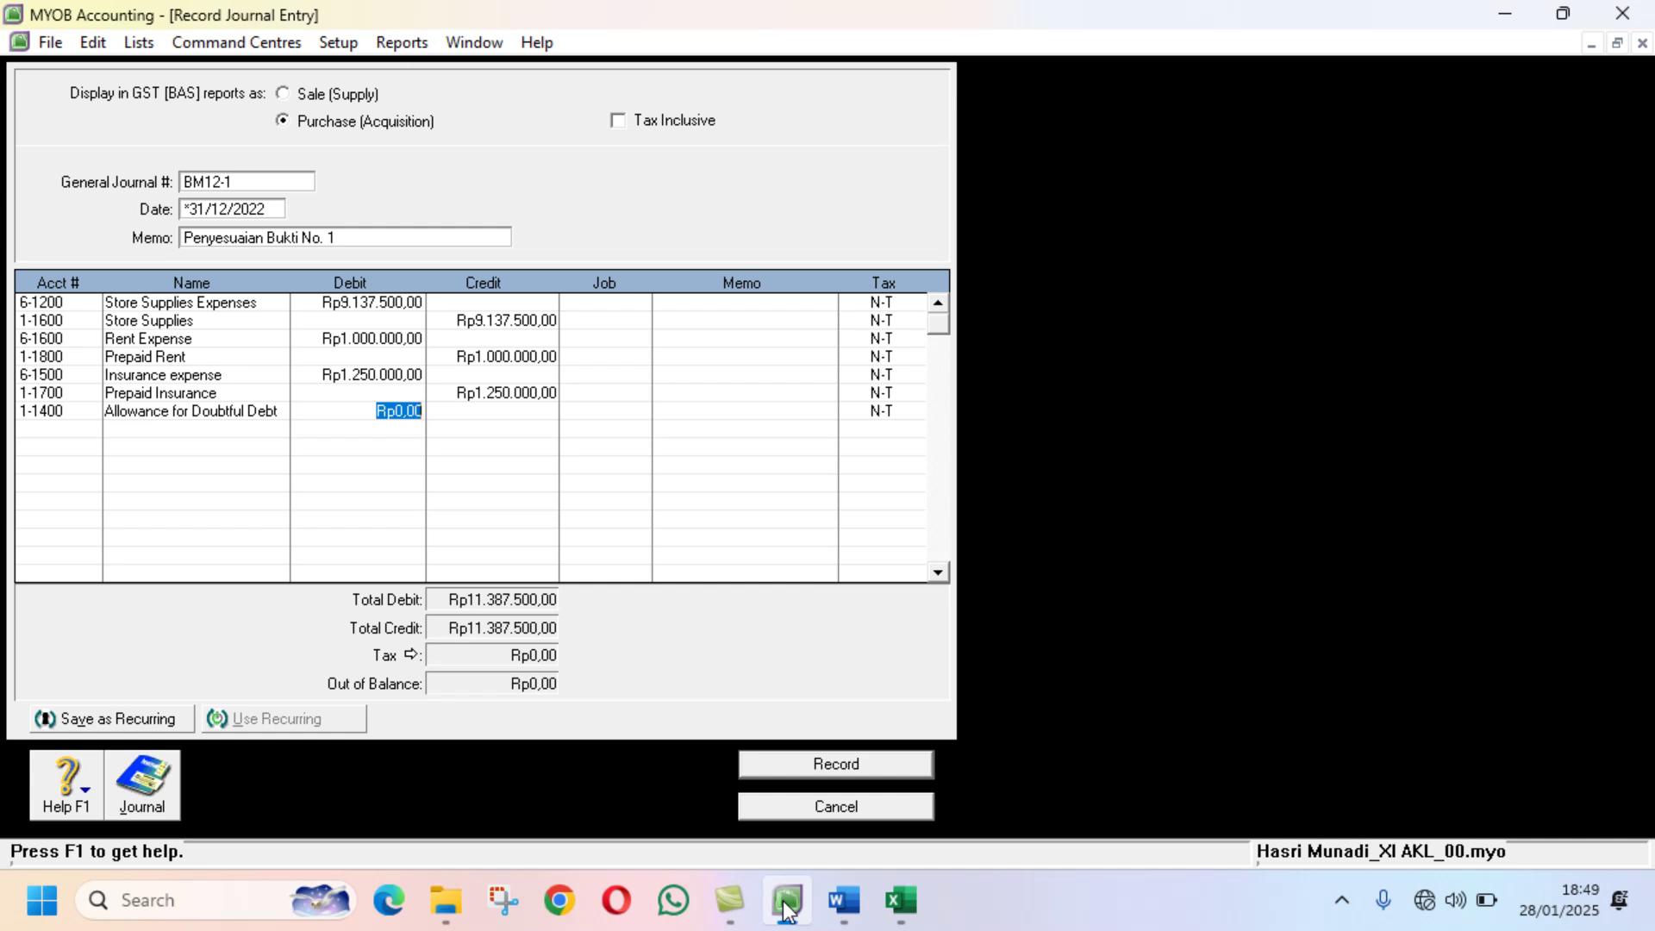
text(6650000)
key(Return)
key(Return)
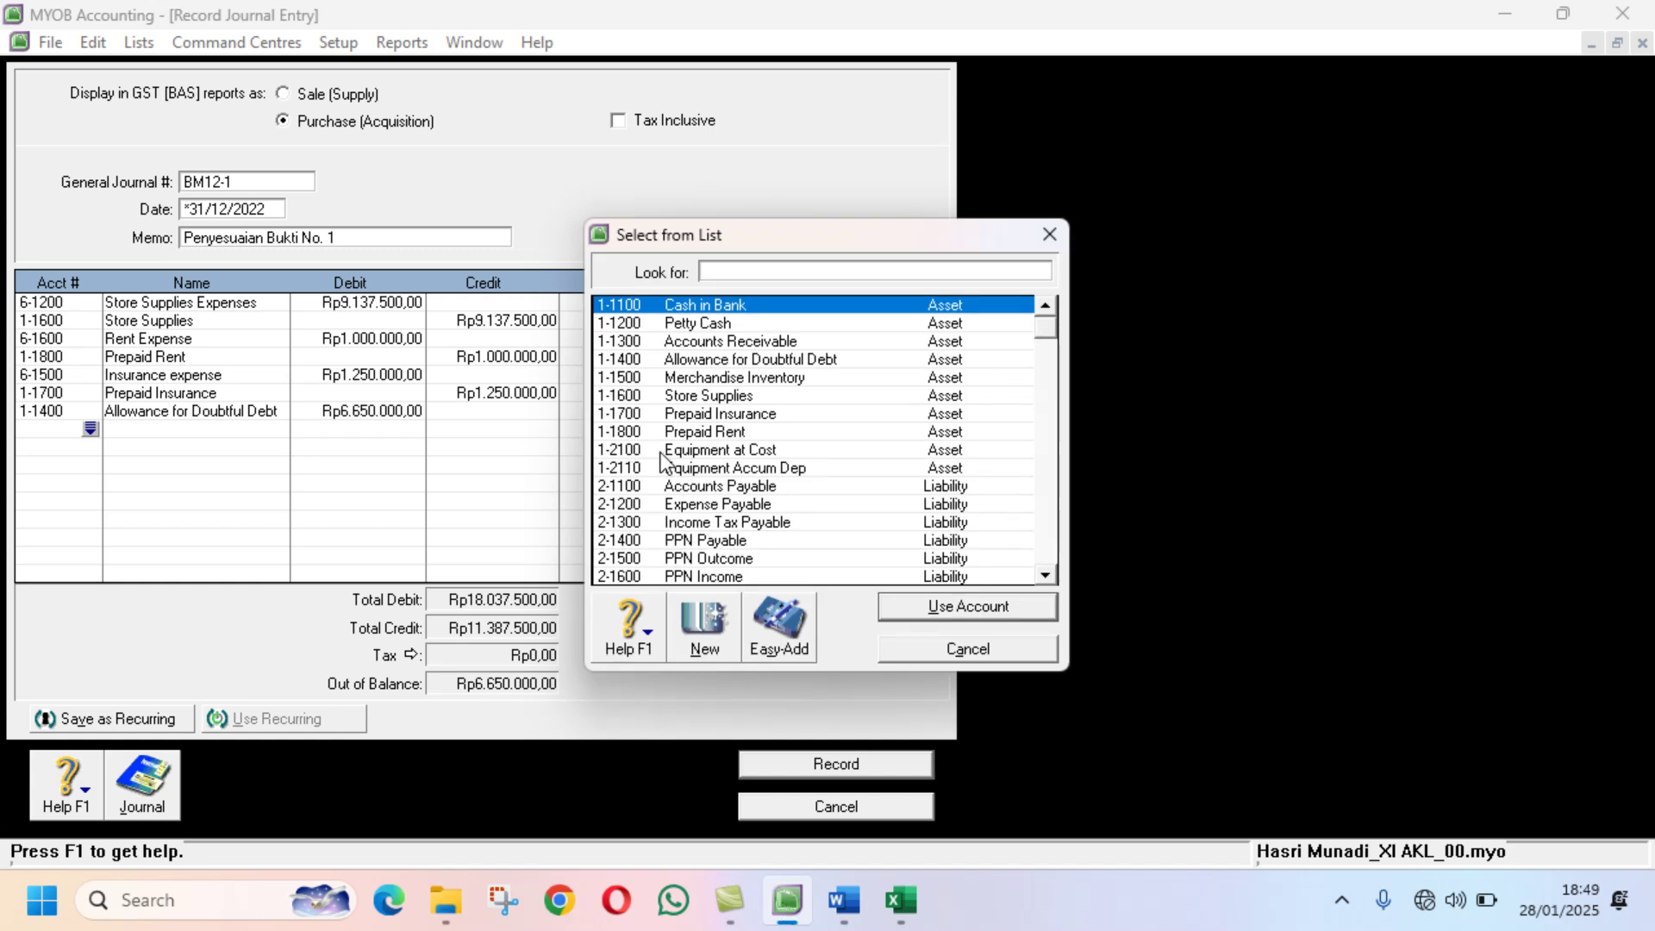
Step: Credit 6-1300 Bad Debts Expenses 6.650.000, balancing totals at Rp18.037.500,00
scroll(788, 442, down, 3)
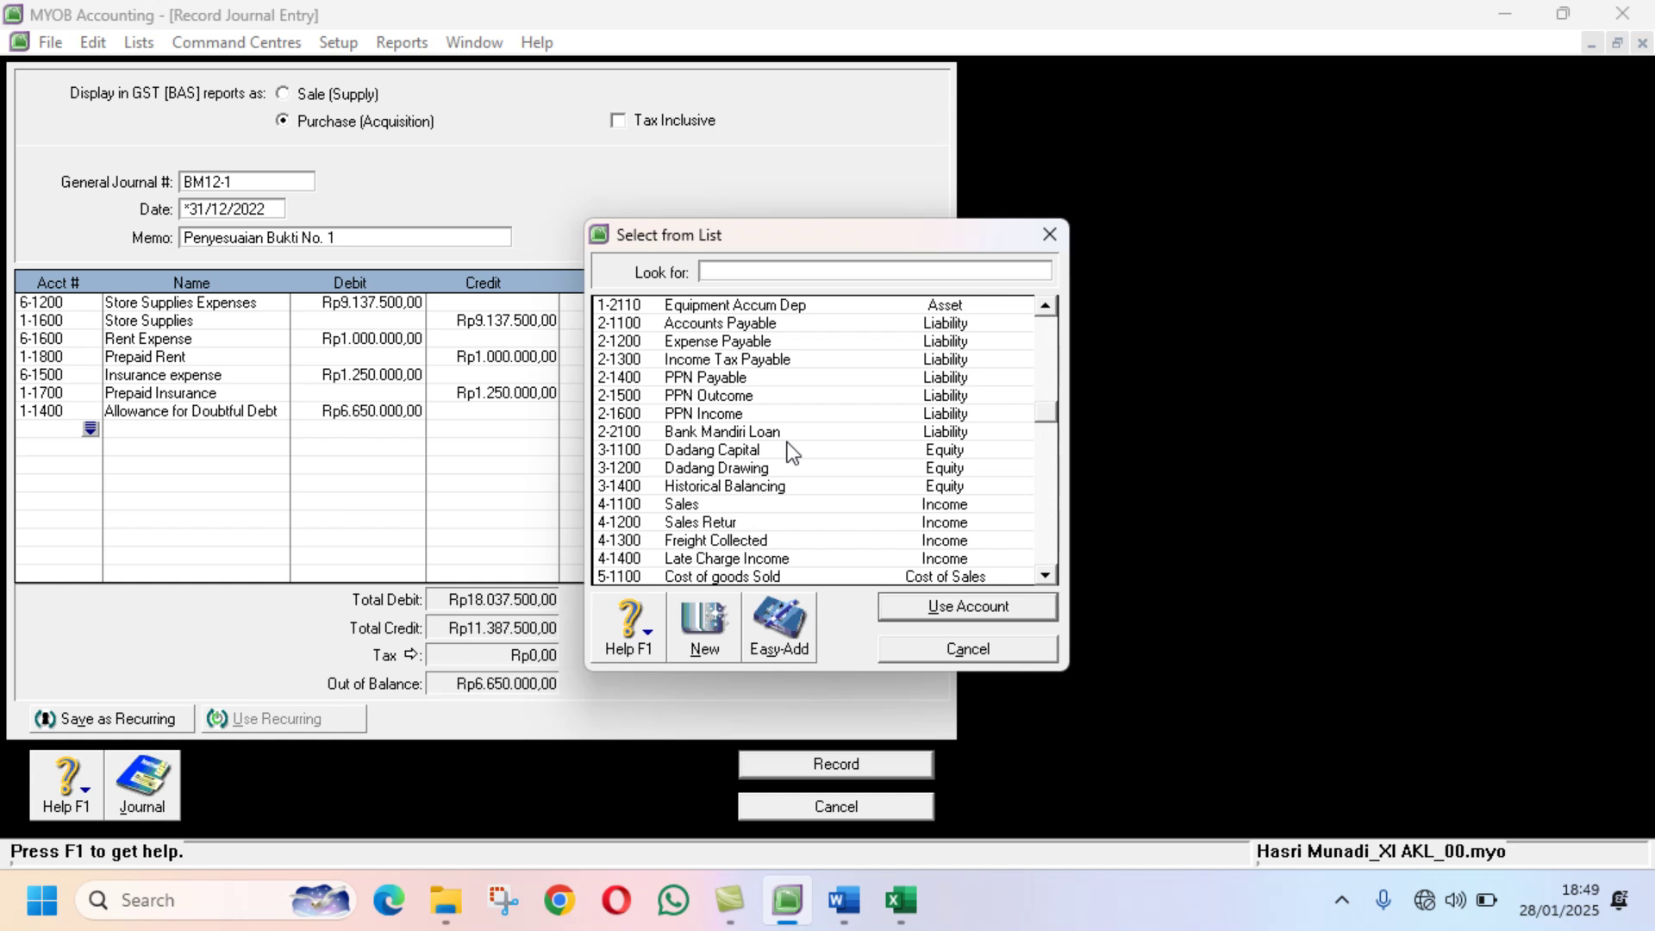
text(6)
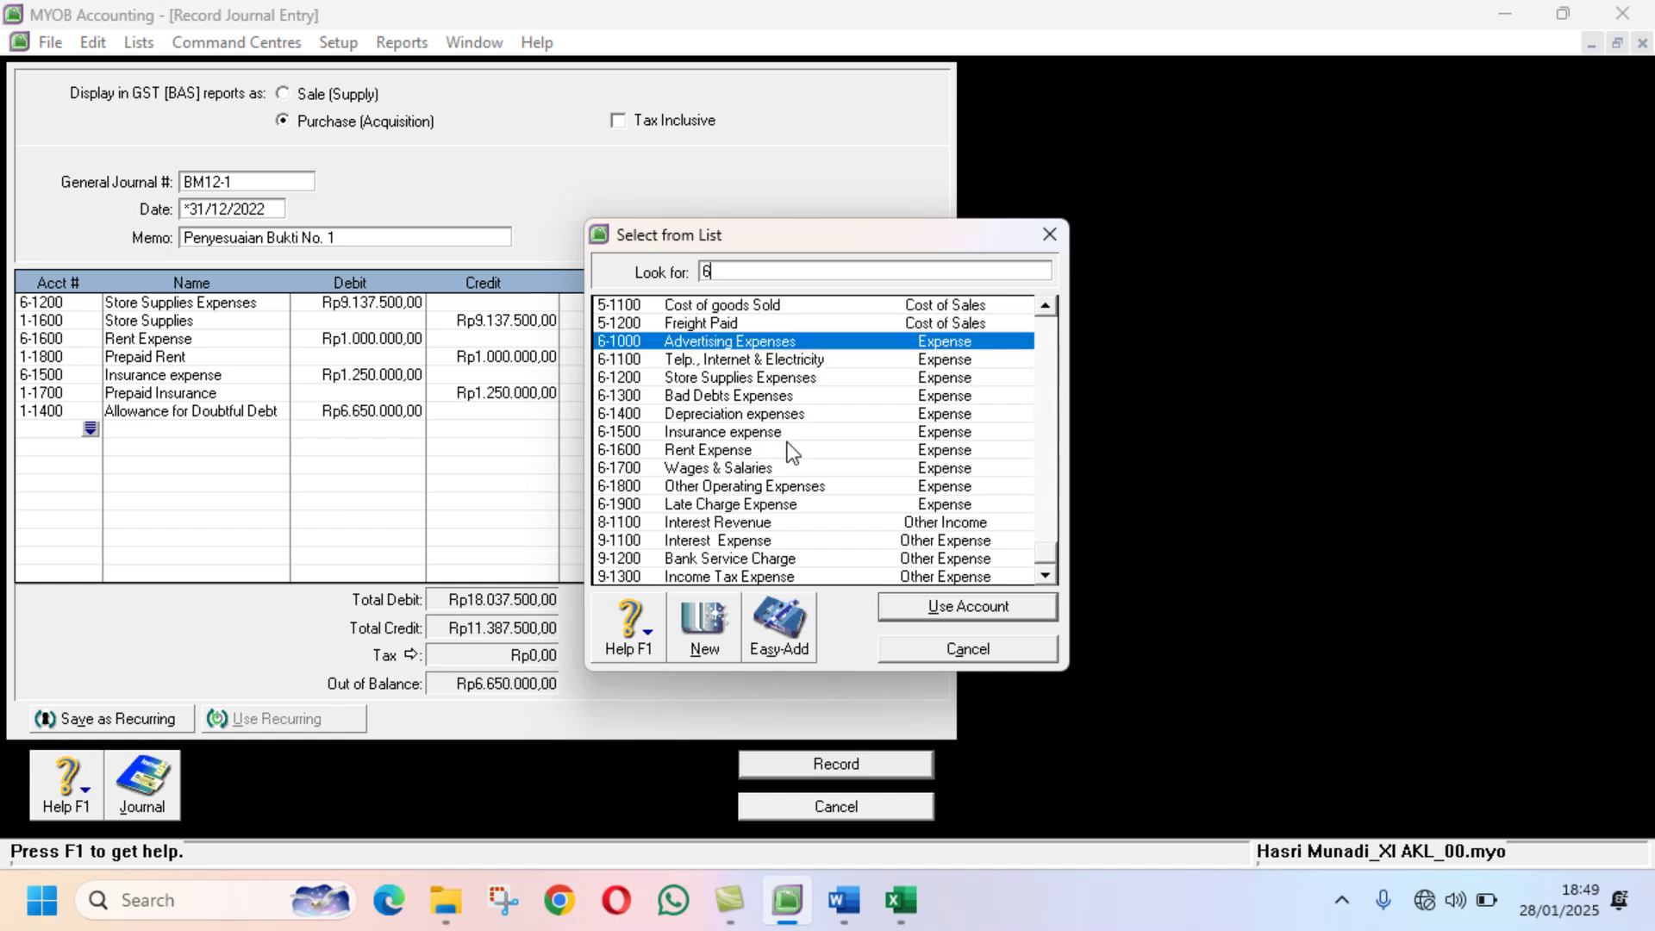
text(-1300)
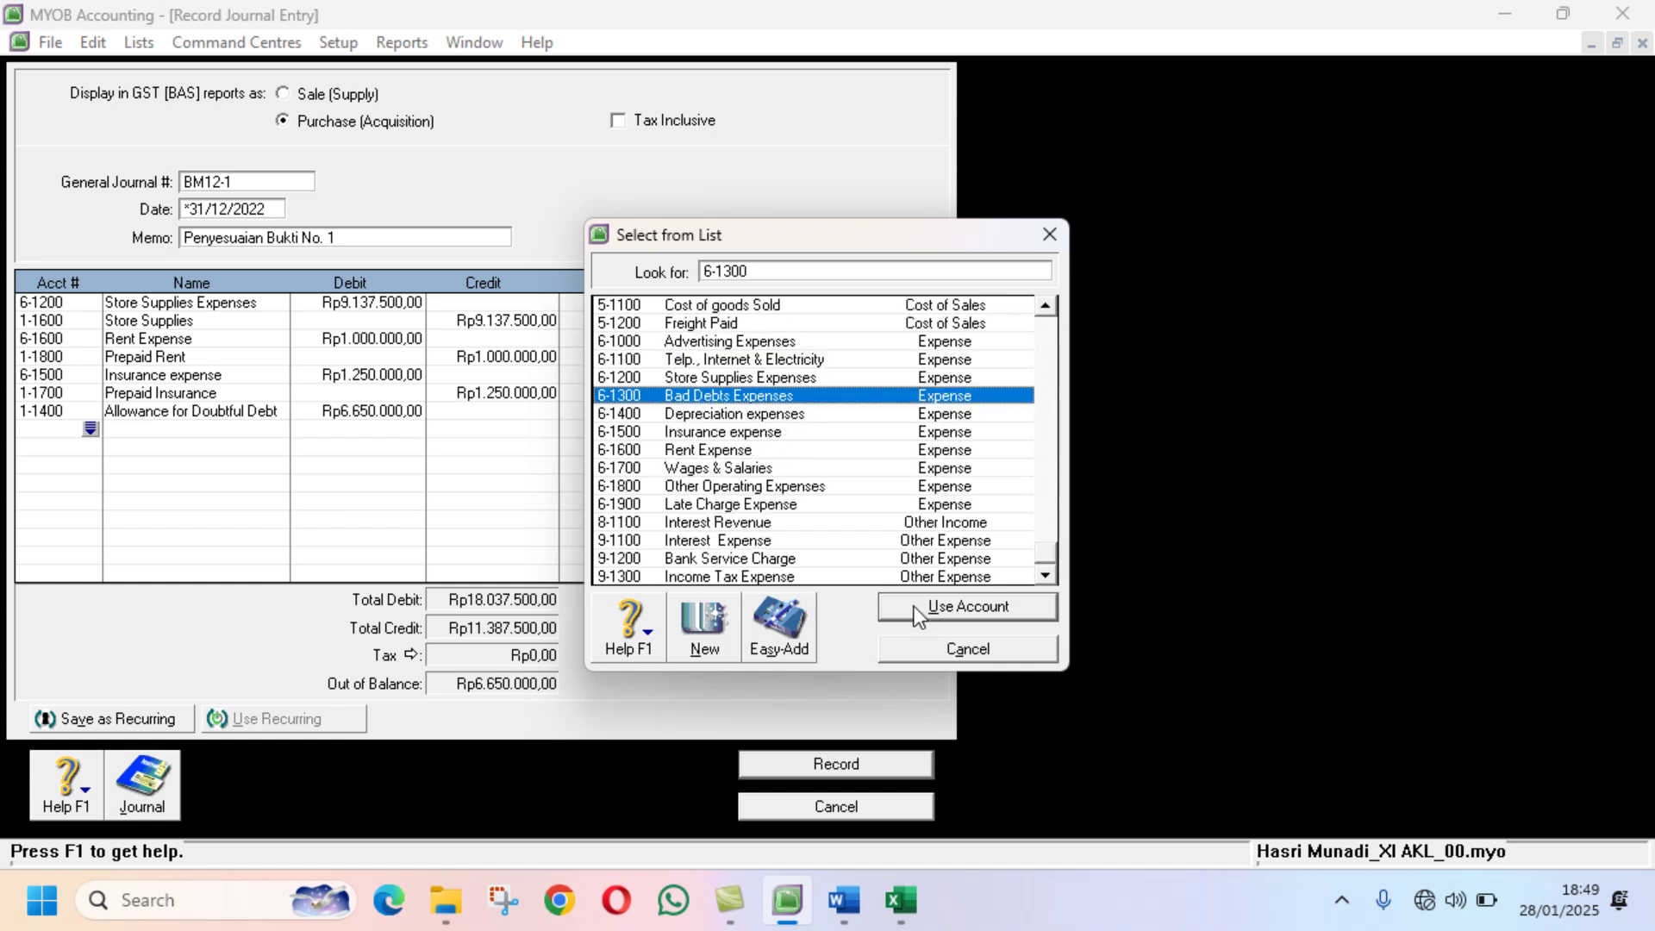
click(914, 607)
key(Tab)
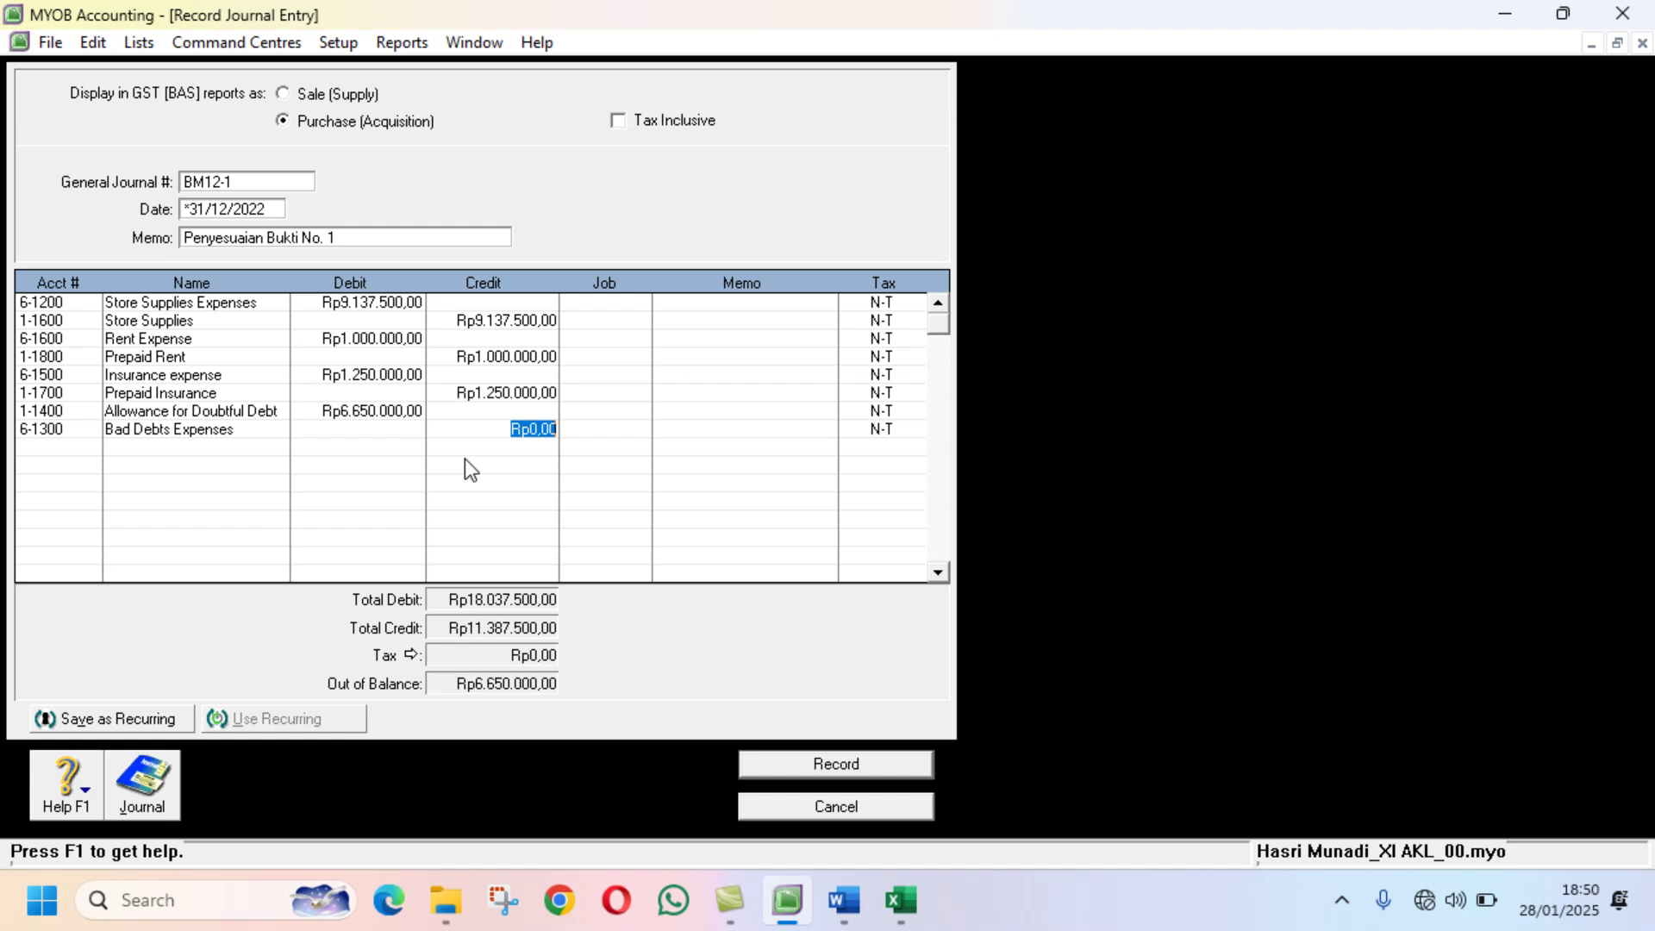
text(6.650.)
text(0000)
key(Tab)
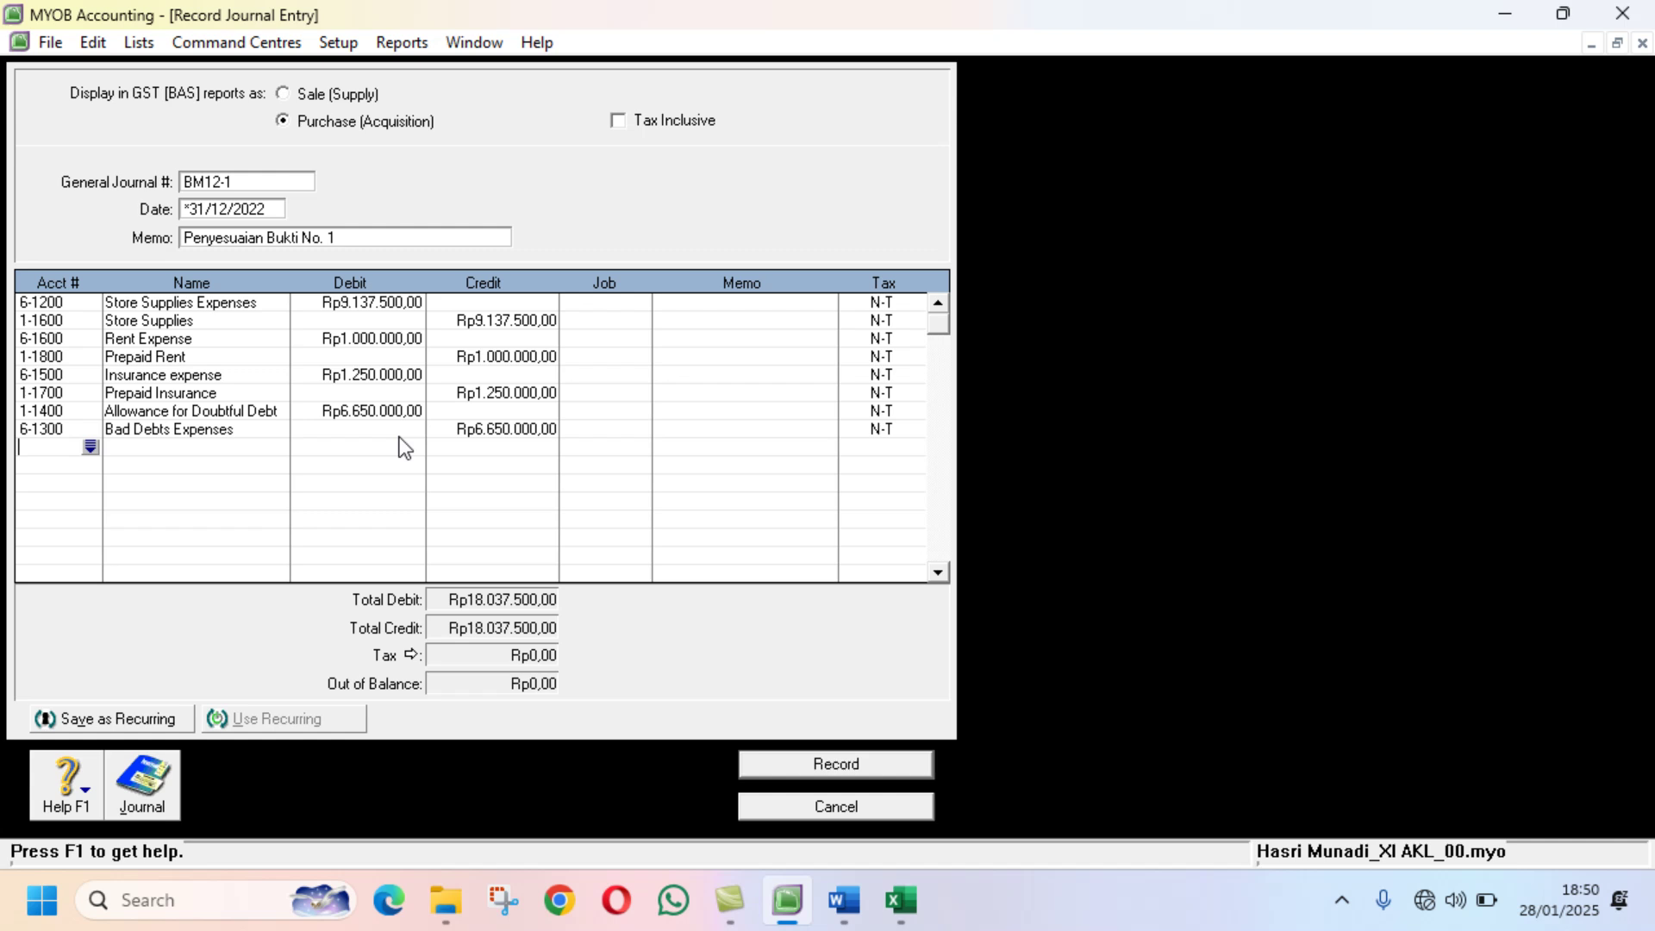
click(899, 900)
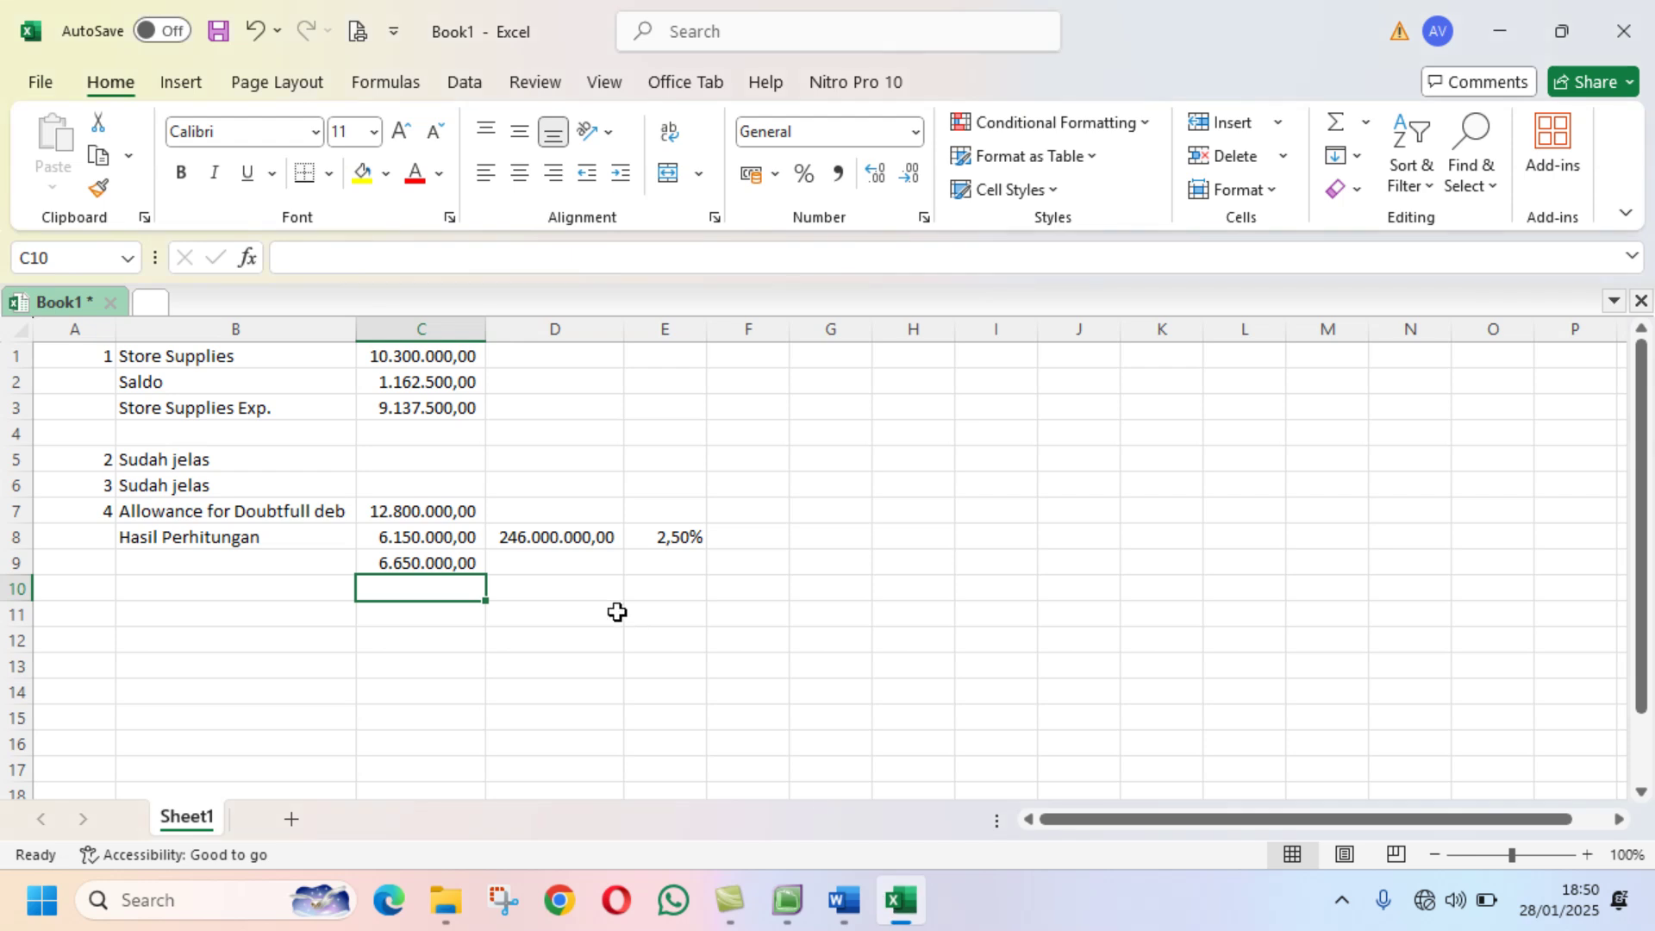
click(787, 900)
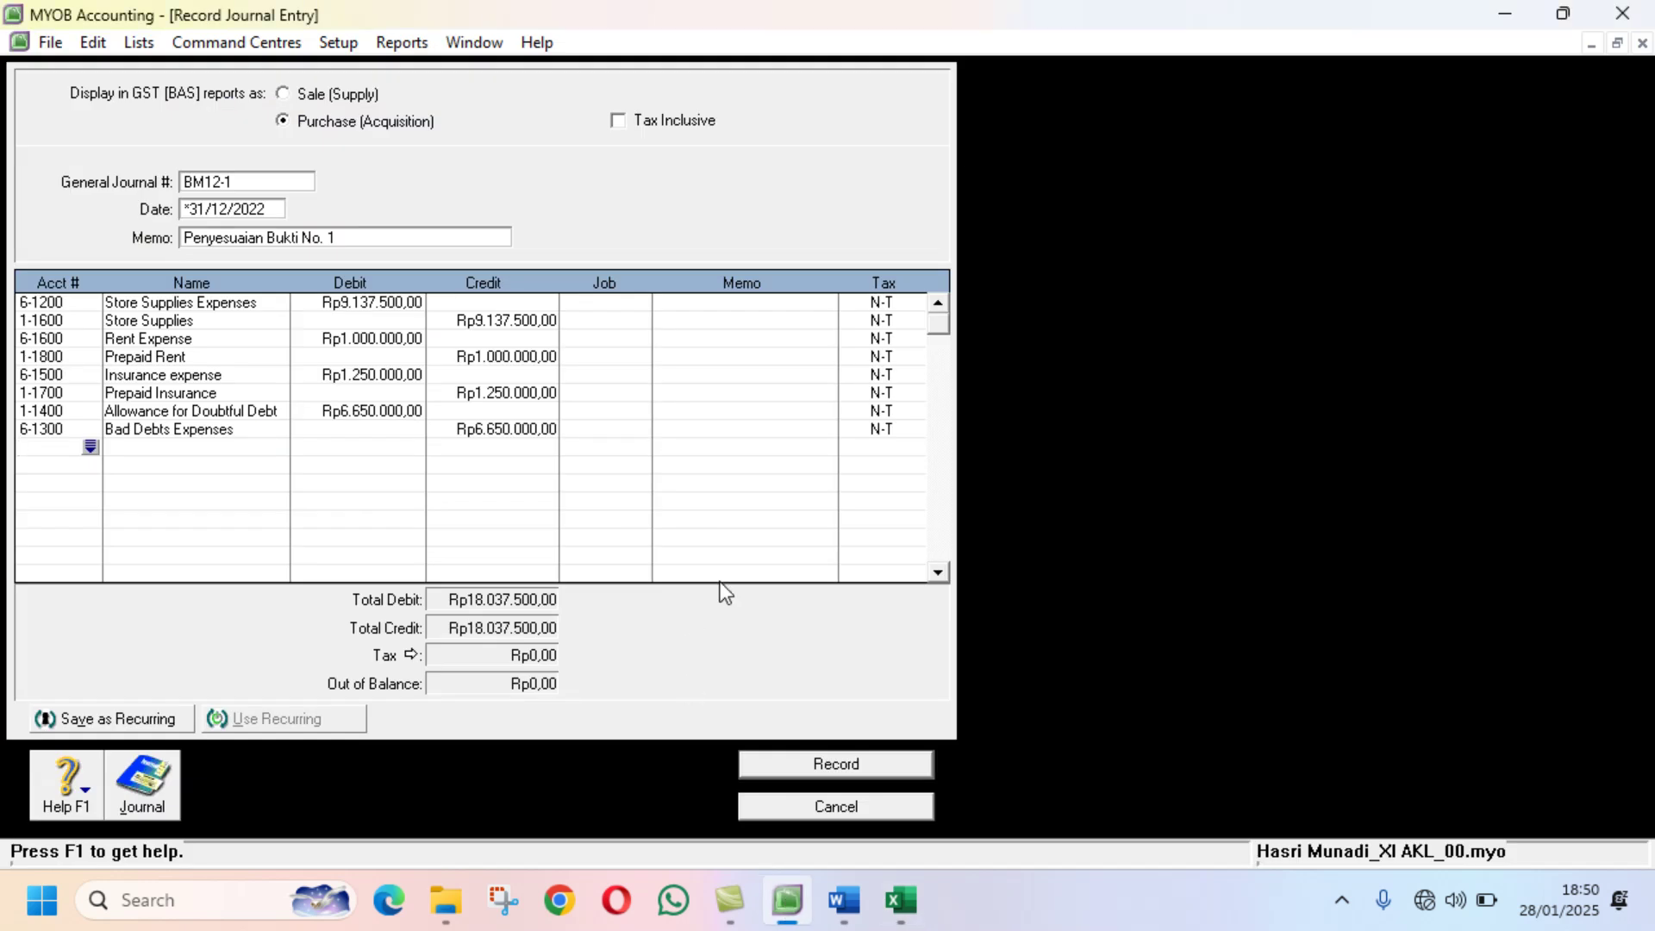
Step: Record journal BM12-1 and bring the Accounts List into view
click(815, 763)
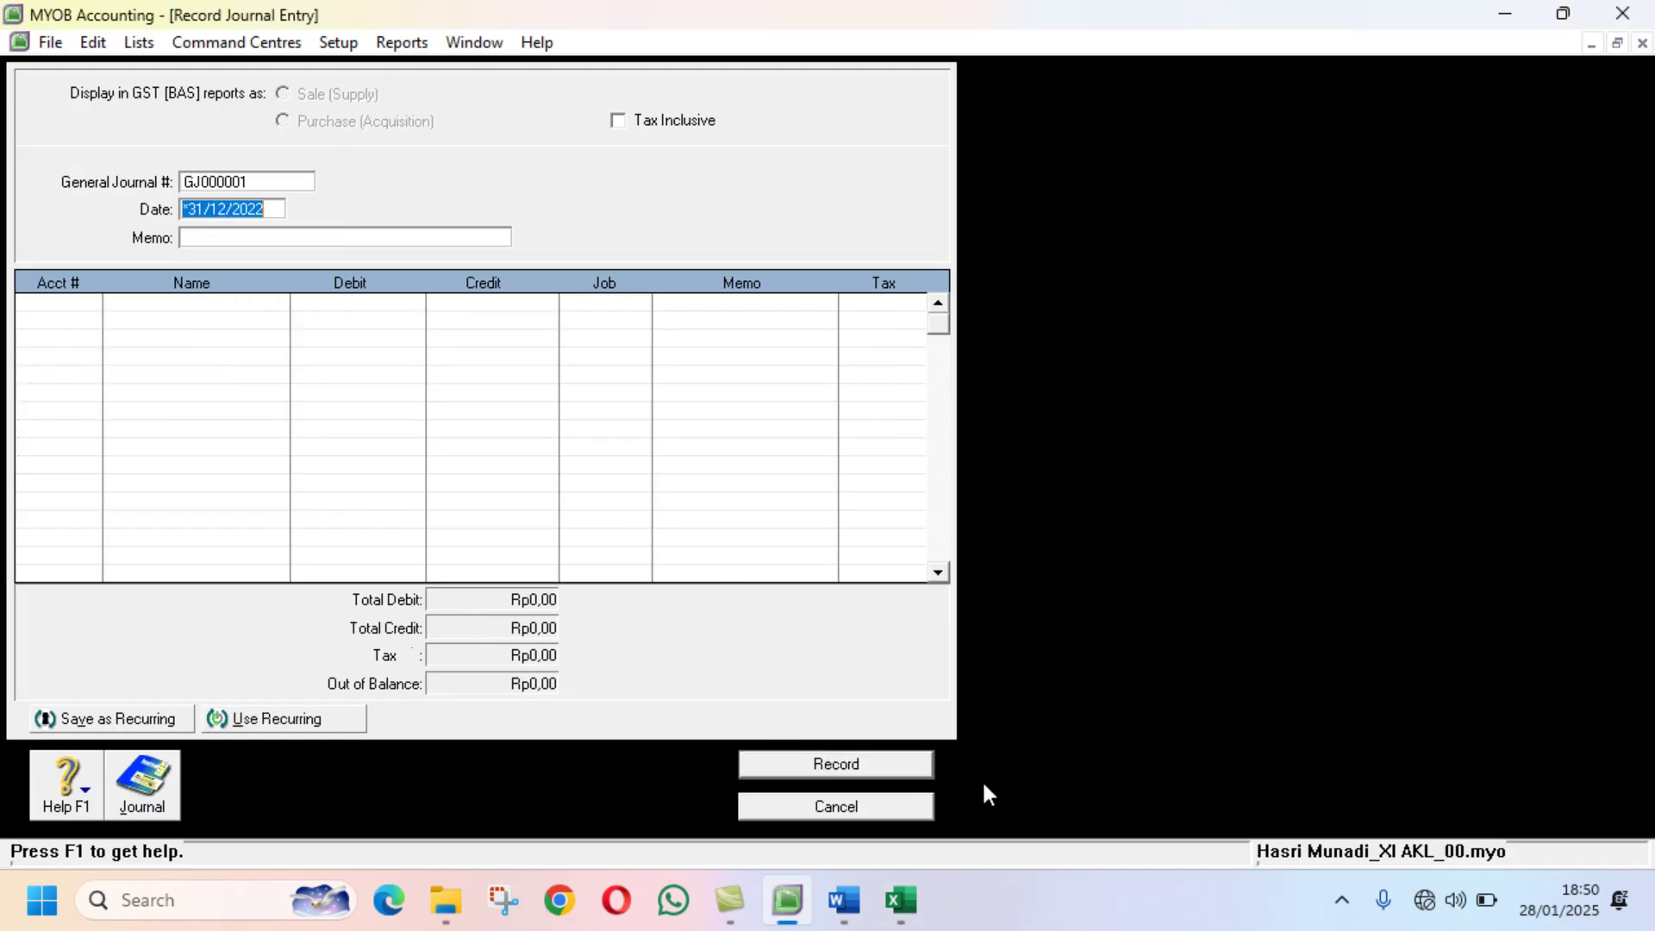
click(1613, 44)
click(1341, 127)
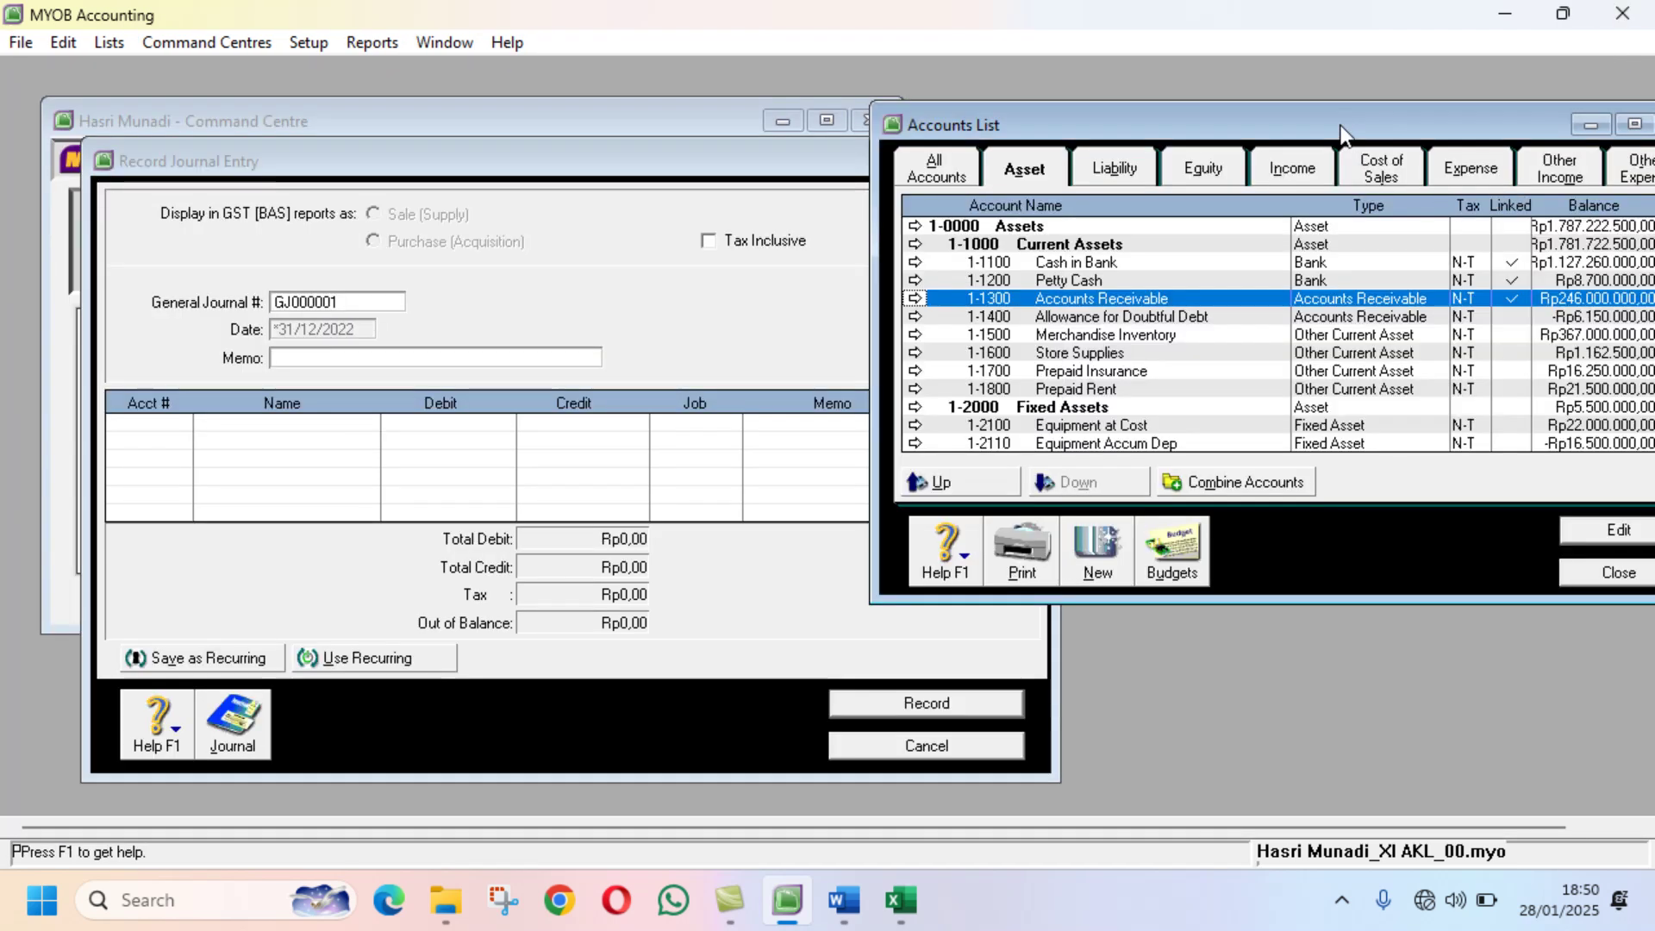
drag(1342, 127, 1061, 127)
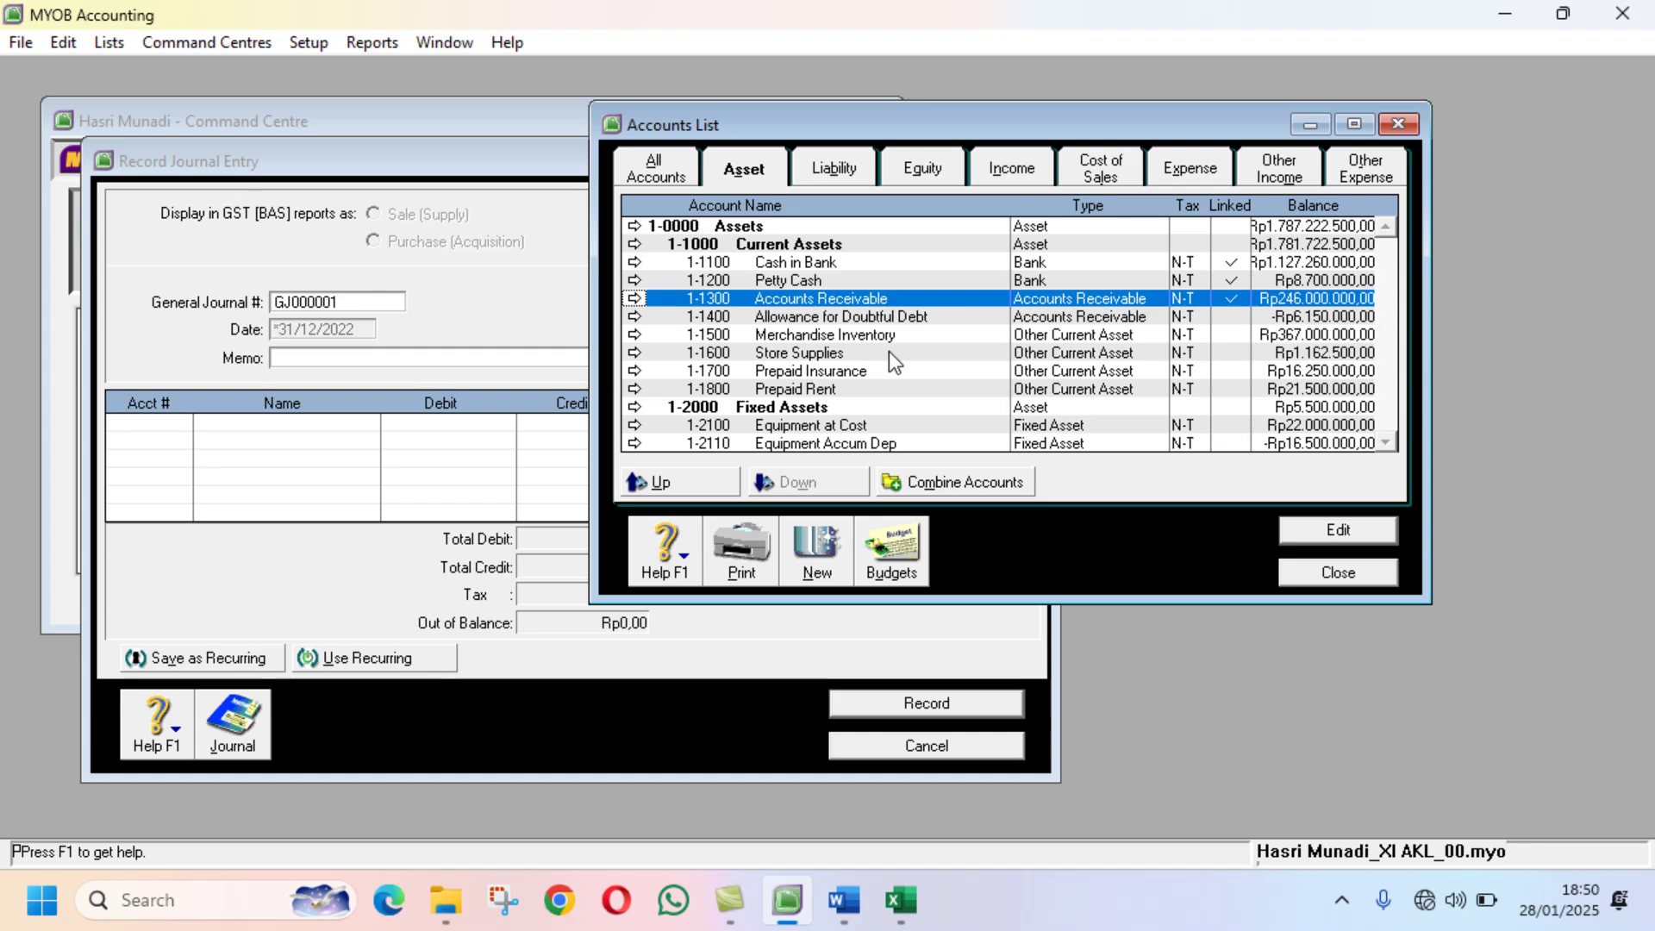
Step: Compare Store Supplies (Rp1.162.500) and Allowance for Doubtful Debt (-Rp6.150.000) against Excel
click(900, 901)
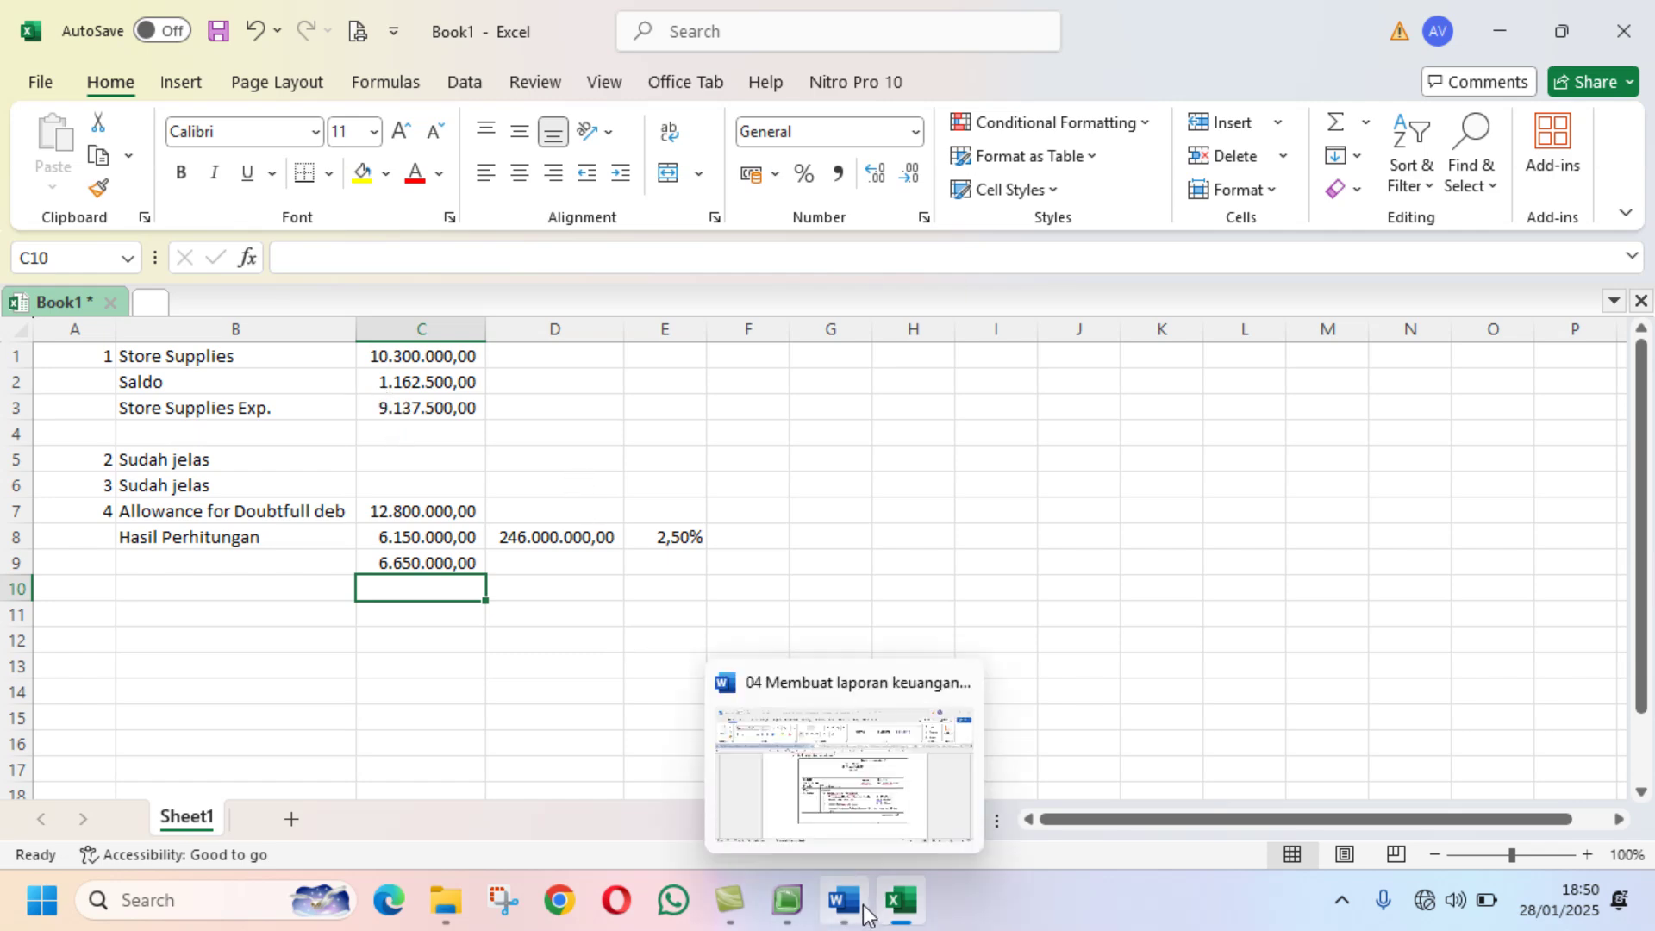
click(787, 900)
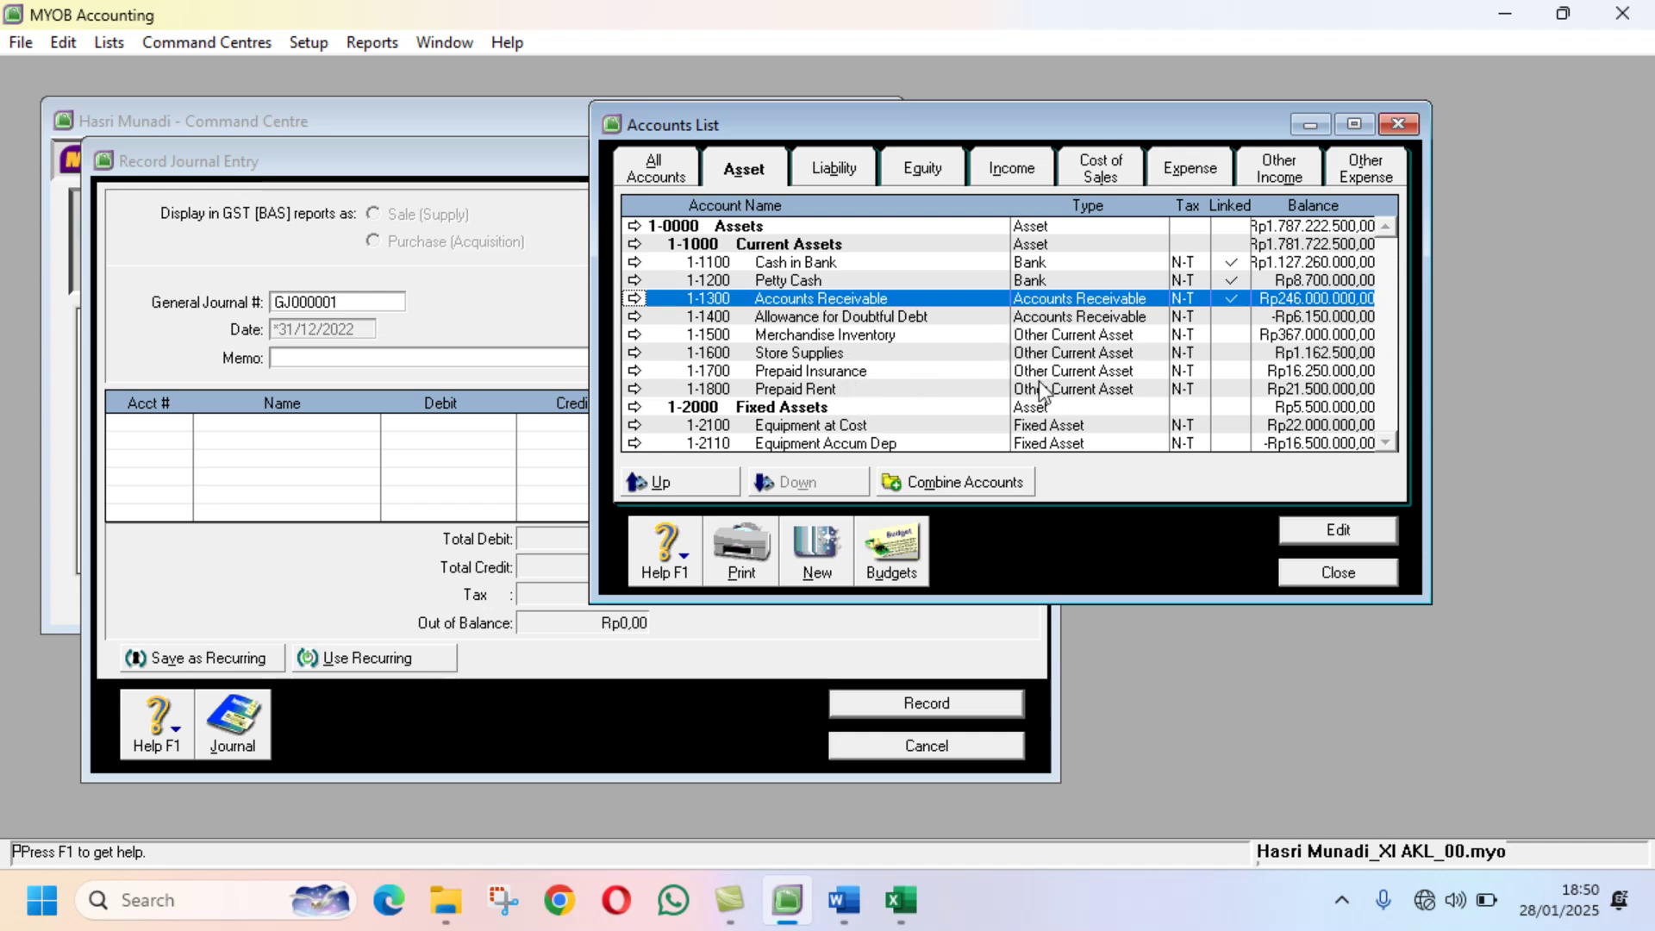
click(927, 355)
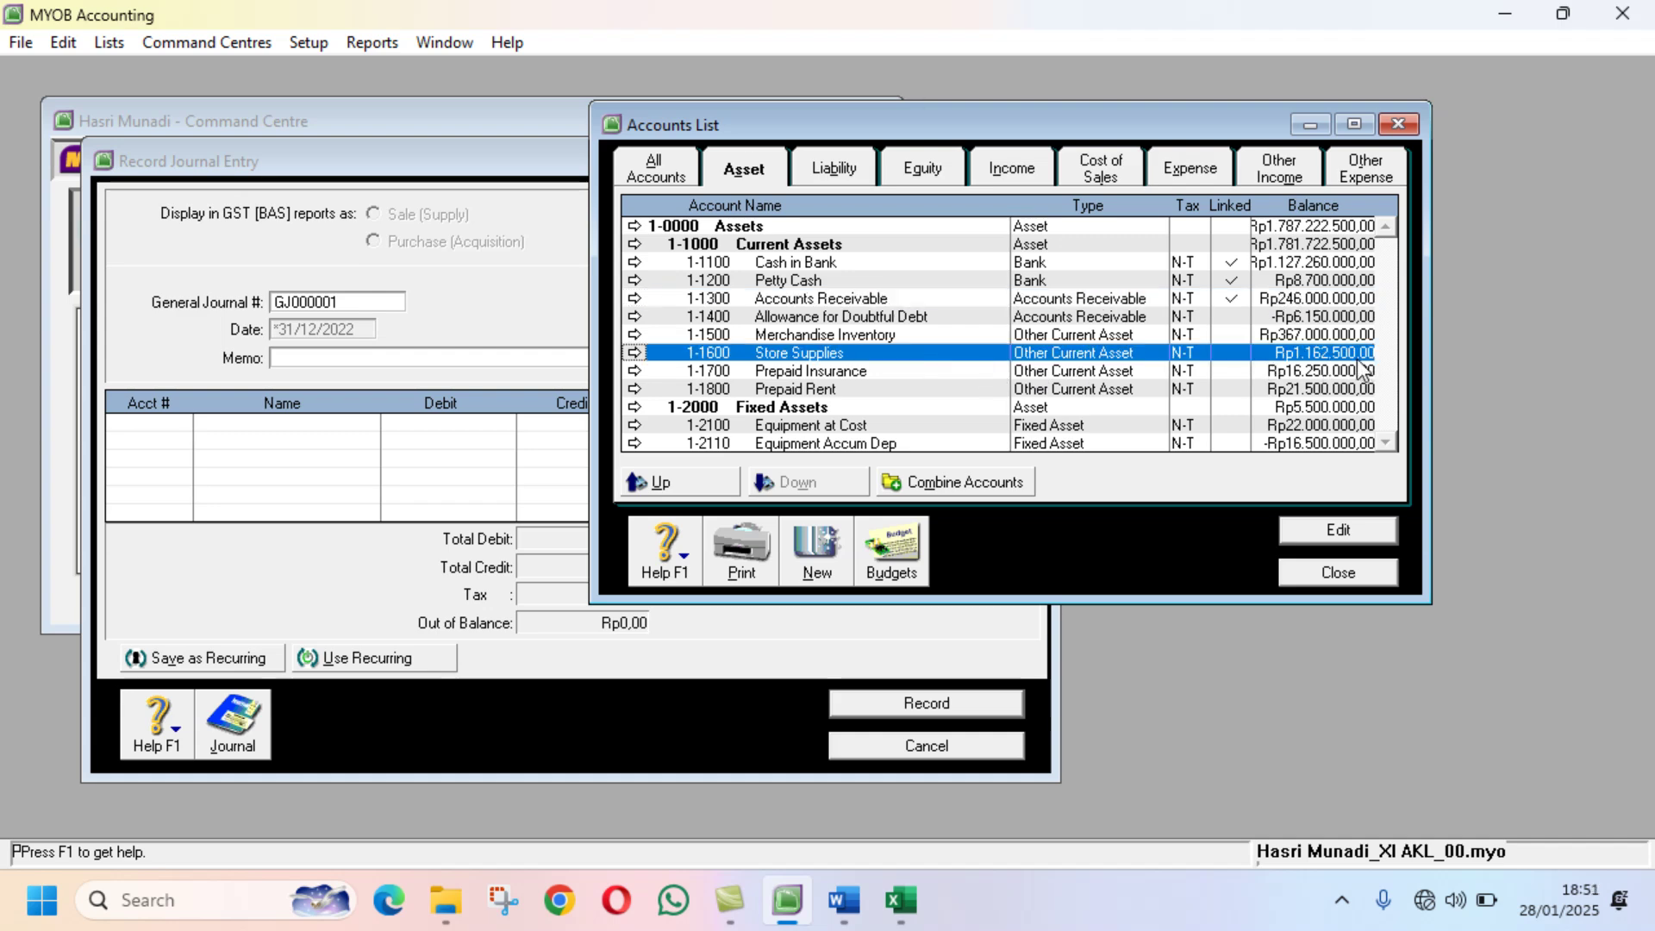
click(899, 900)
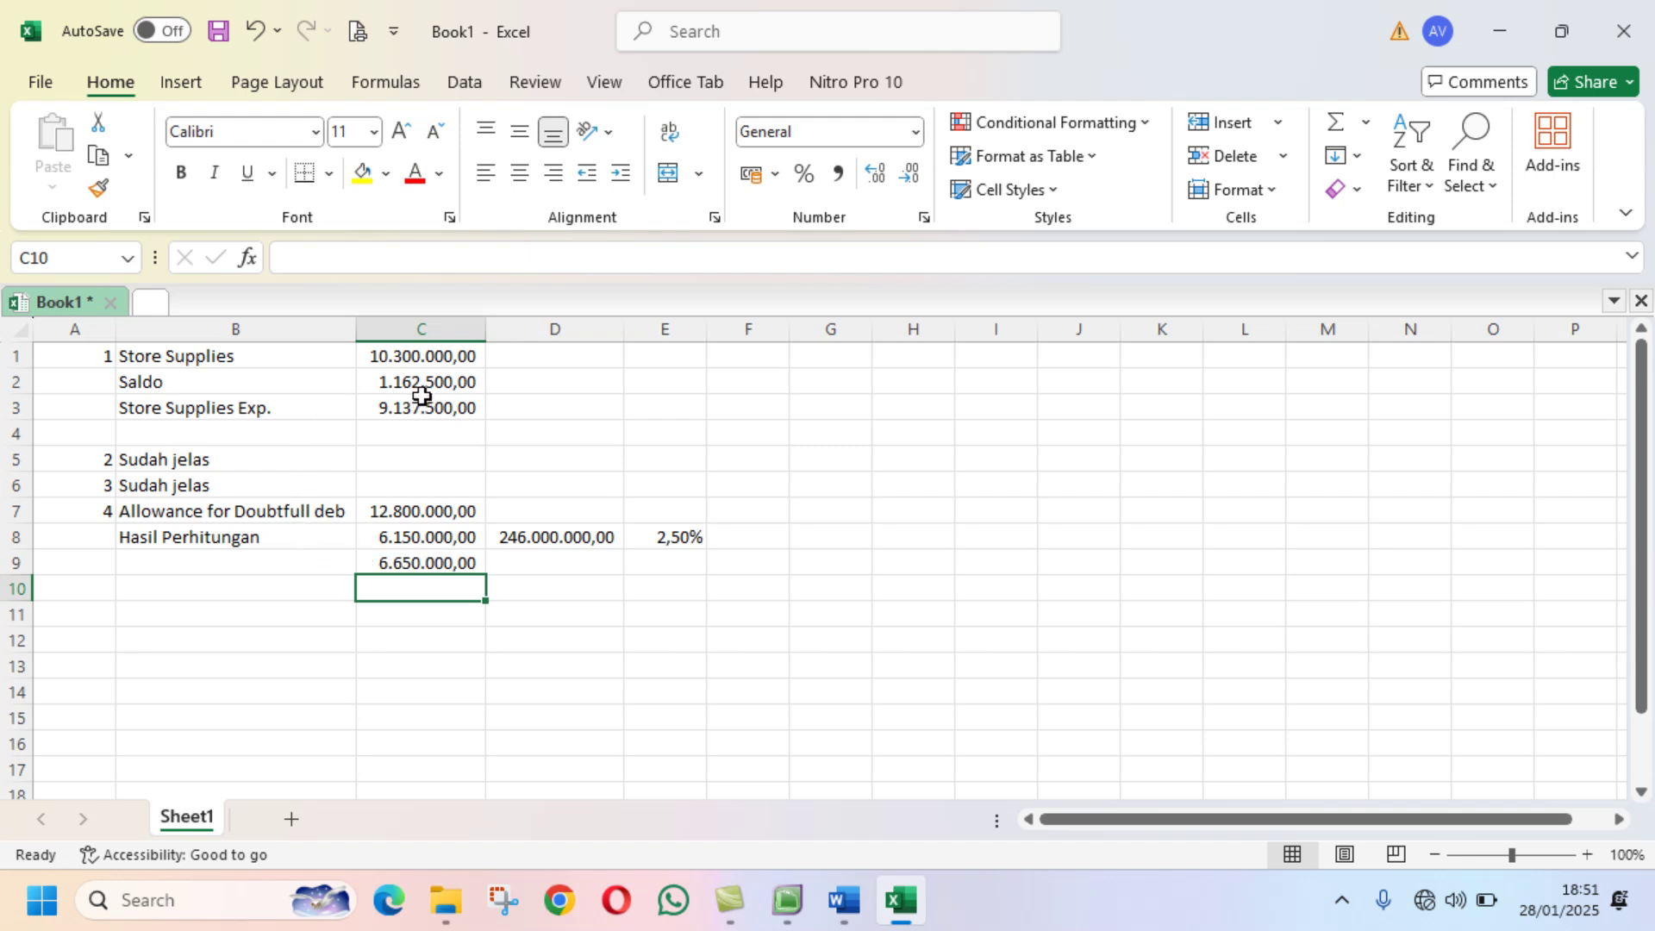
click(403, 467)
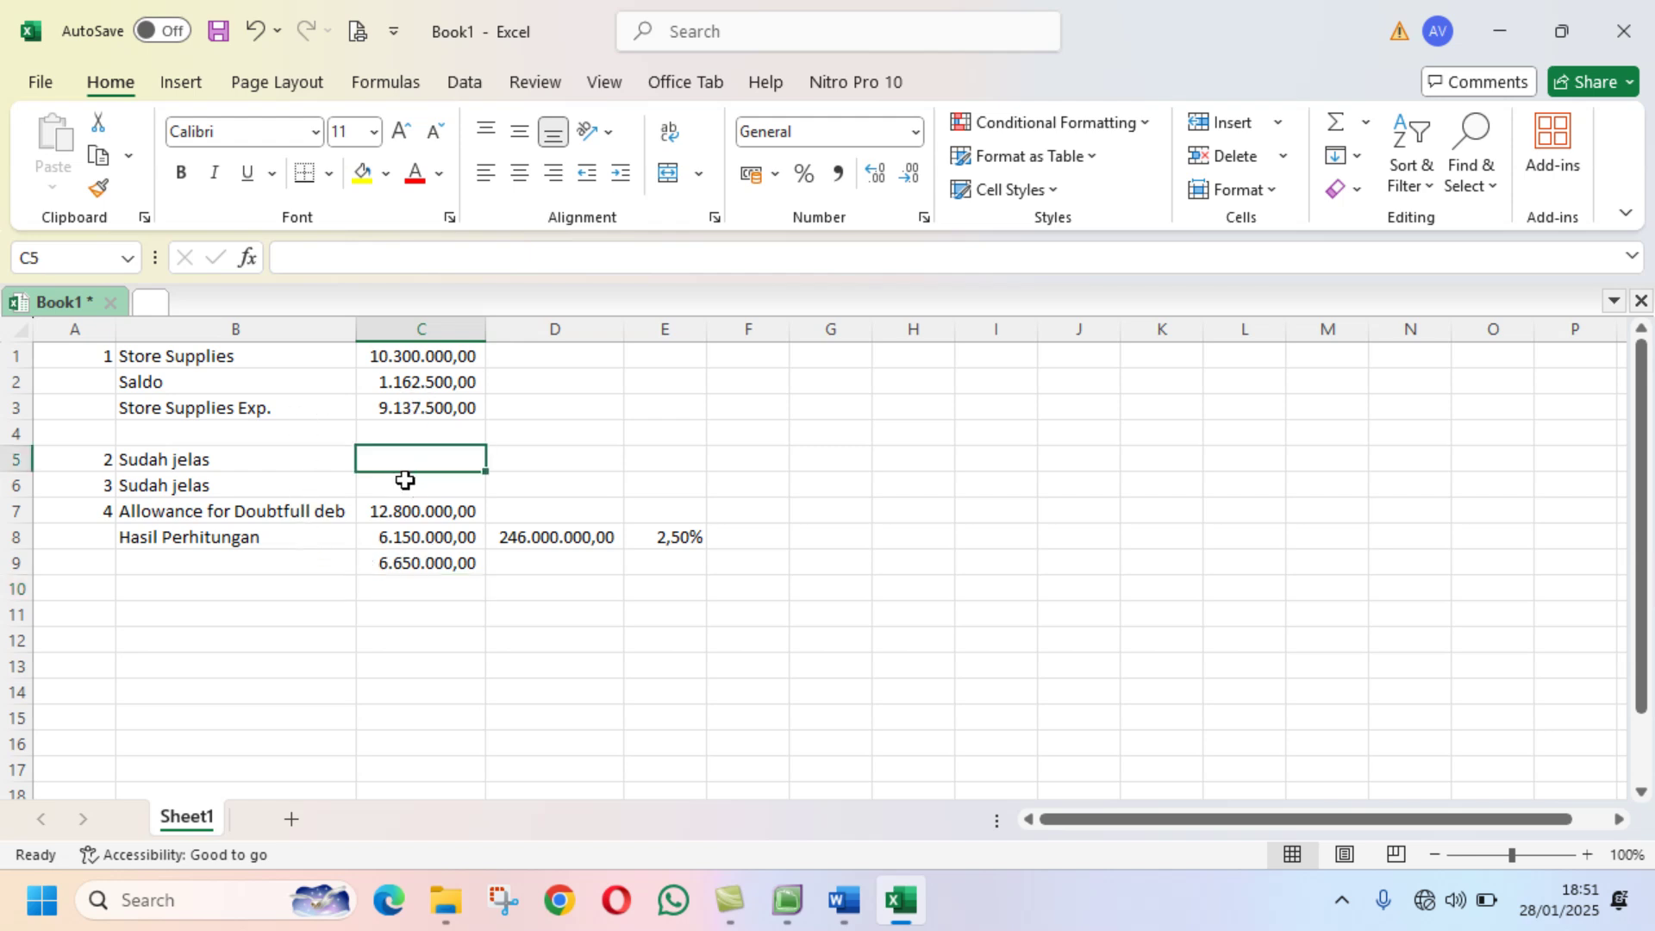
click(414, 510)
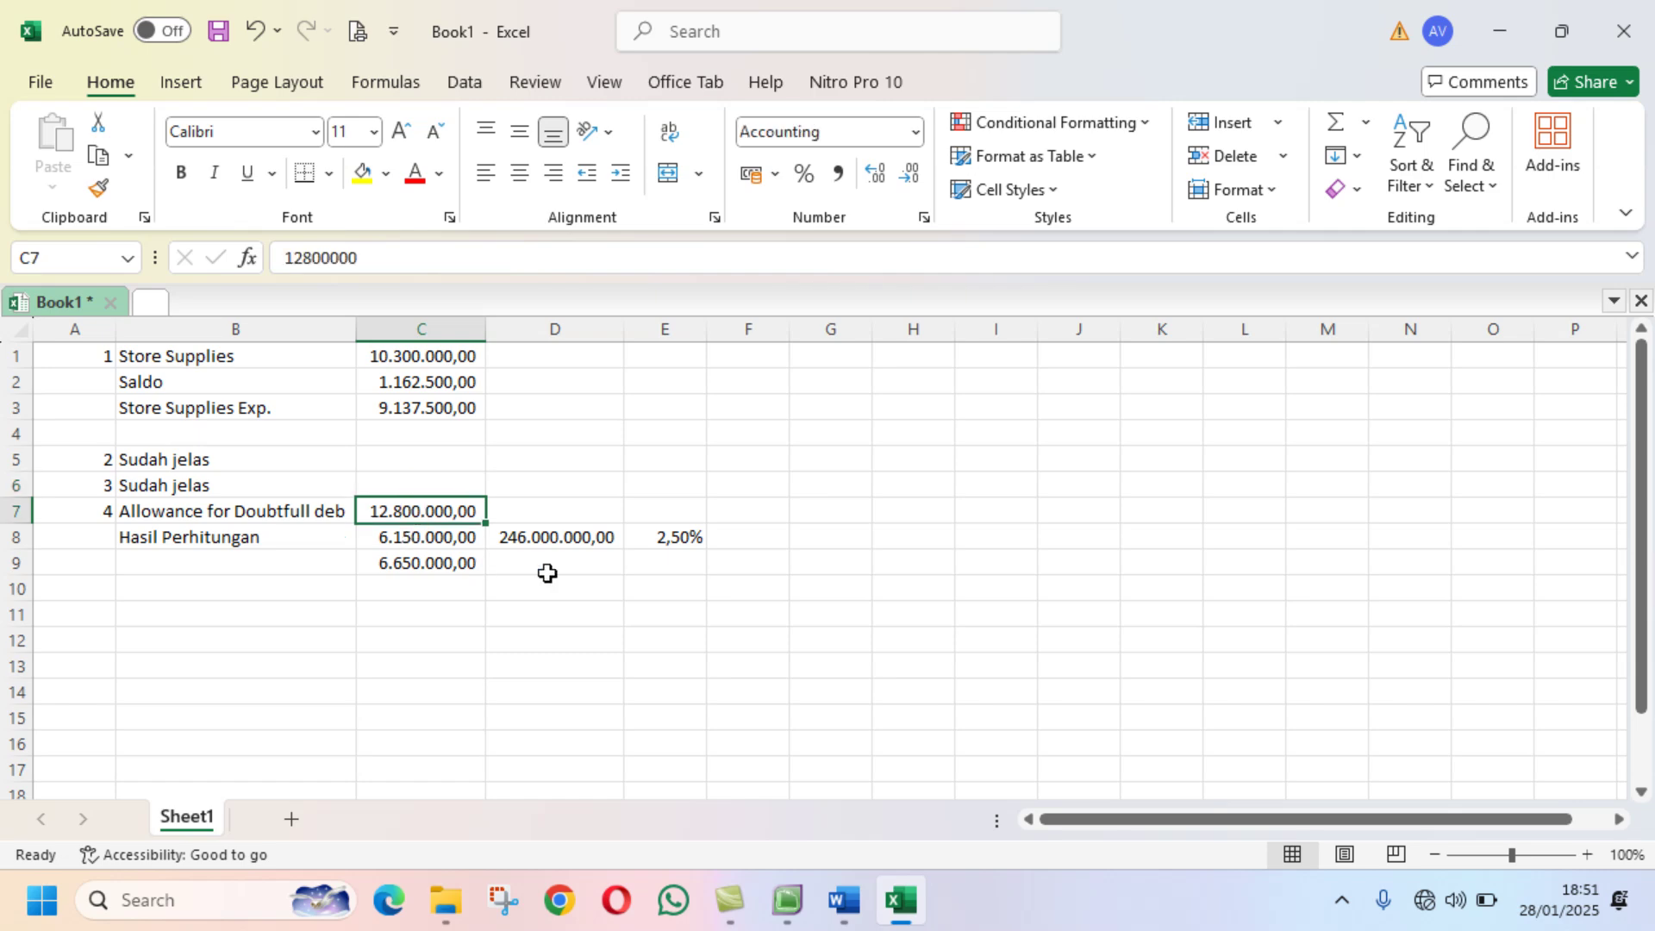
click(787, 900)
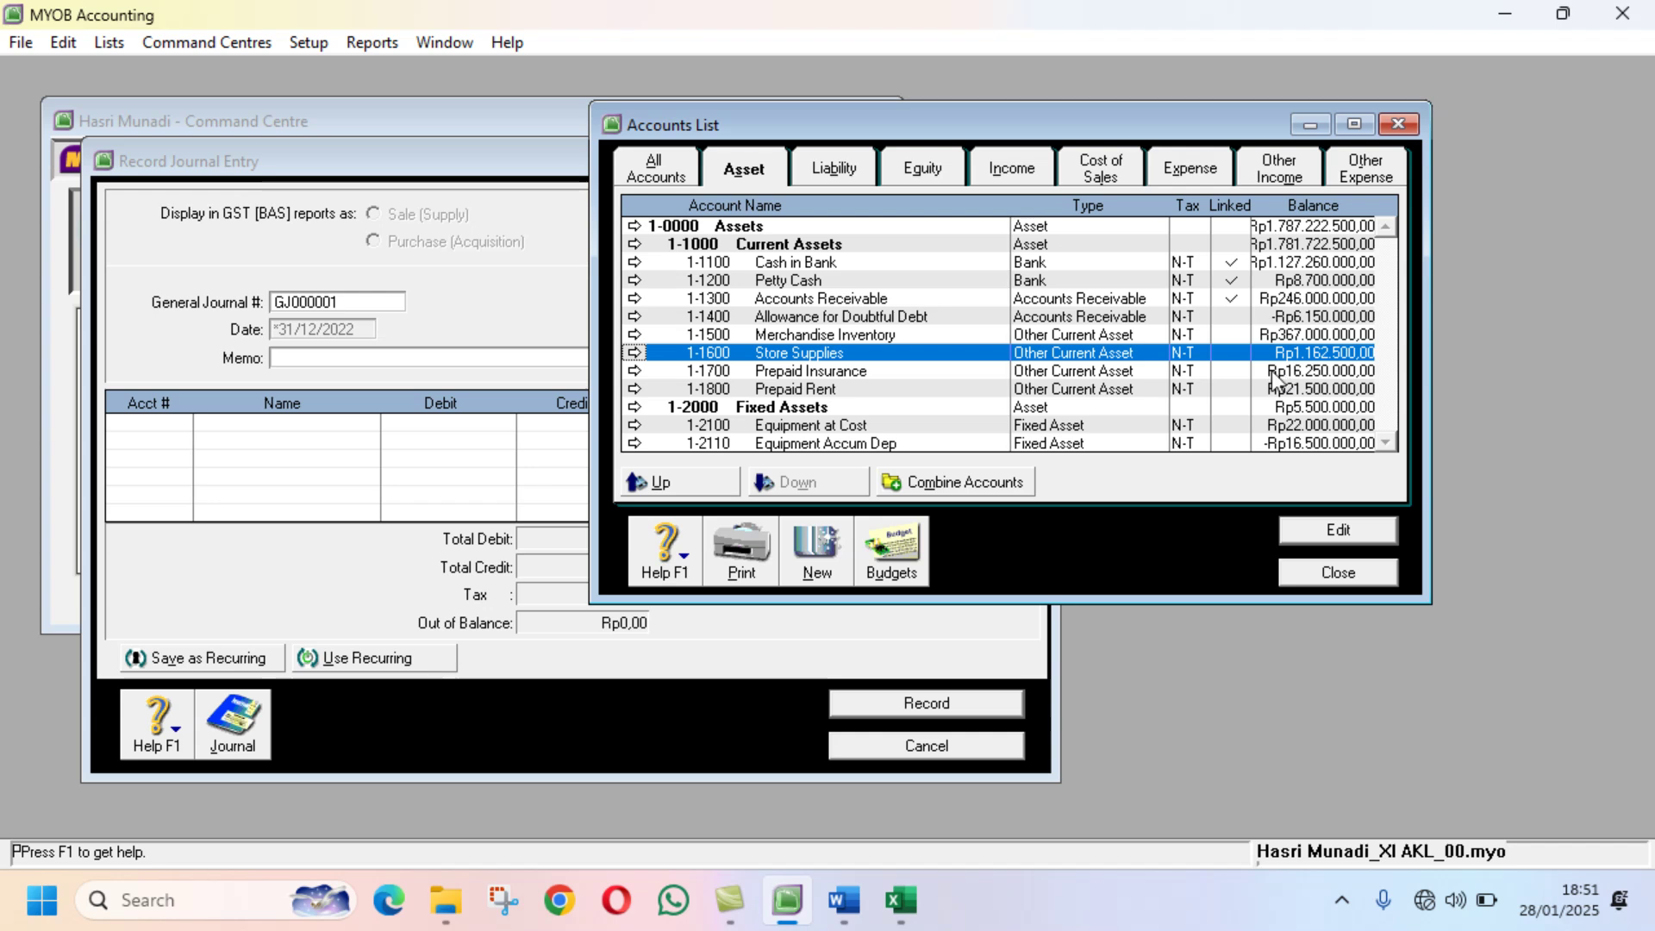
click(812, 319)
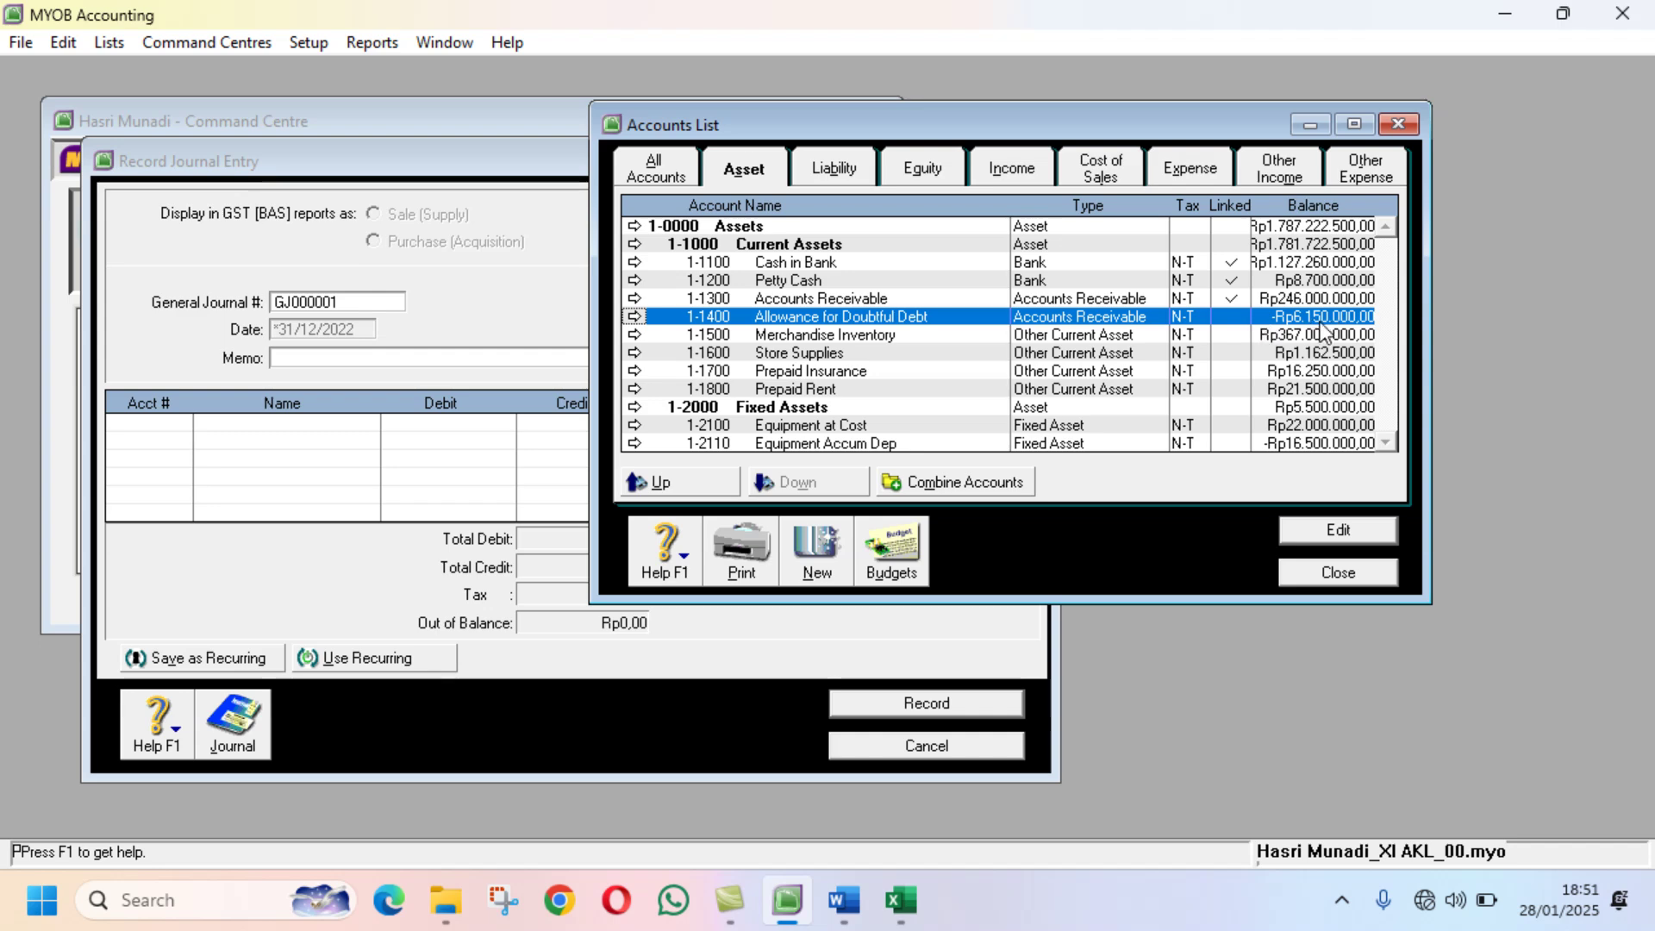
Step: Check the Excel allowance figures: 246.000.000 × 2,50% = 6.150.000, leaving 6.650.000 against 12.800.000
click(901, 900)
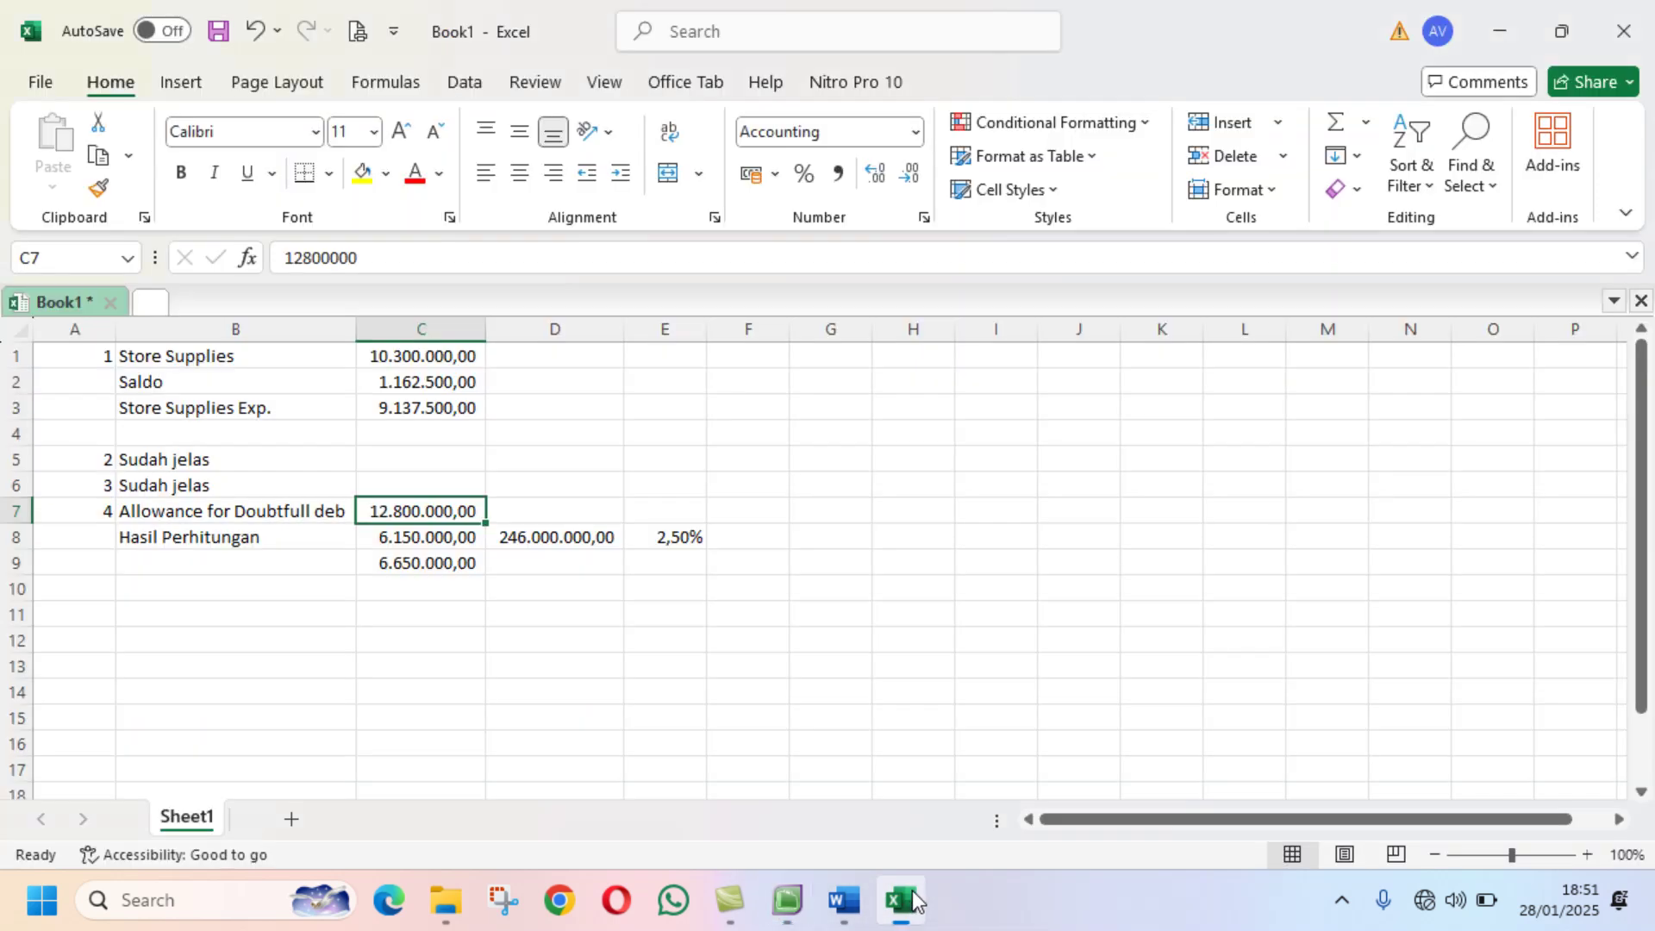
click(432, 540)
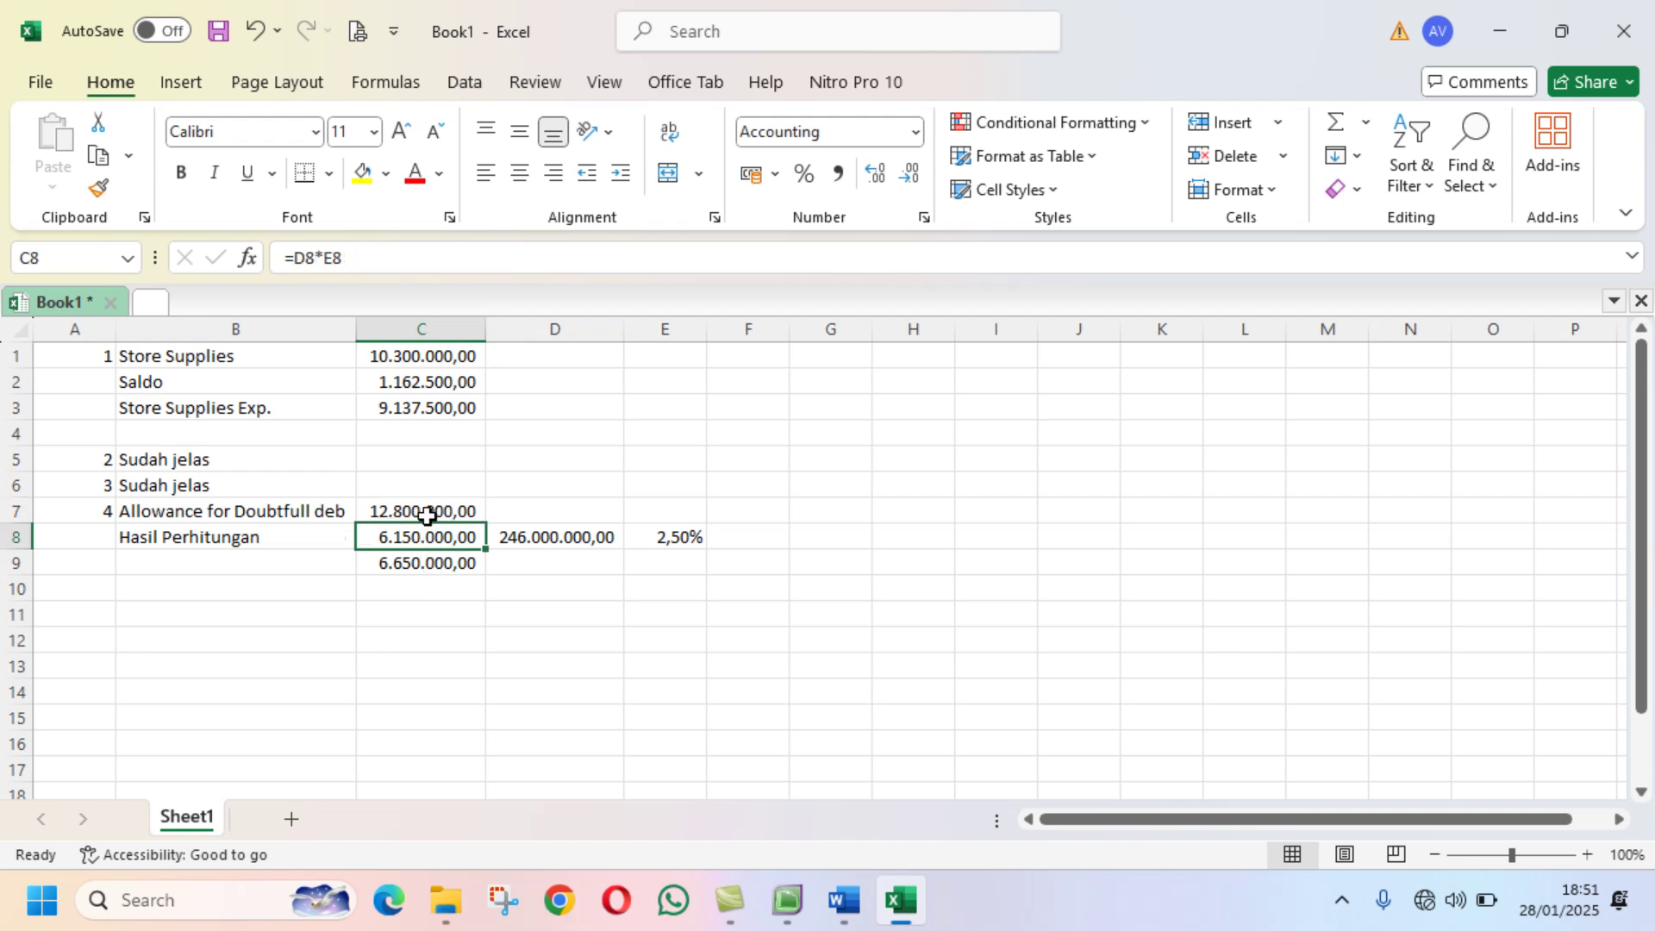
click(426, 516)
click(425, 533)
click(424, 511)
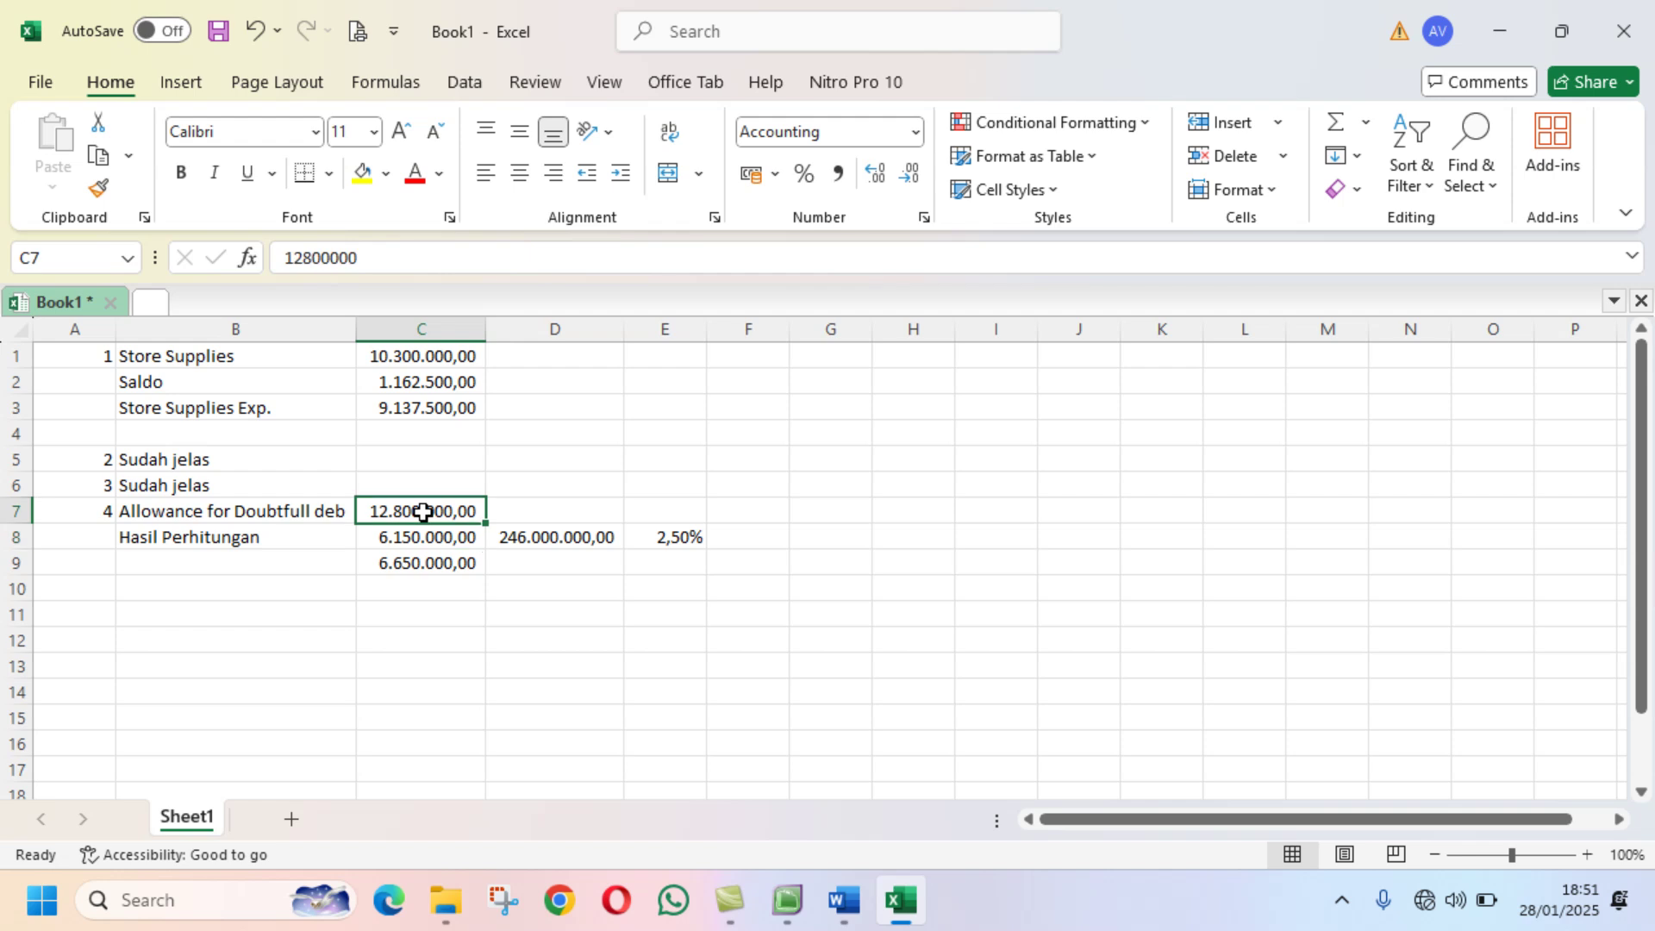
click(418, 530)
click(413, 511)
click(412, 529)
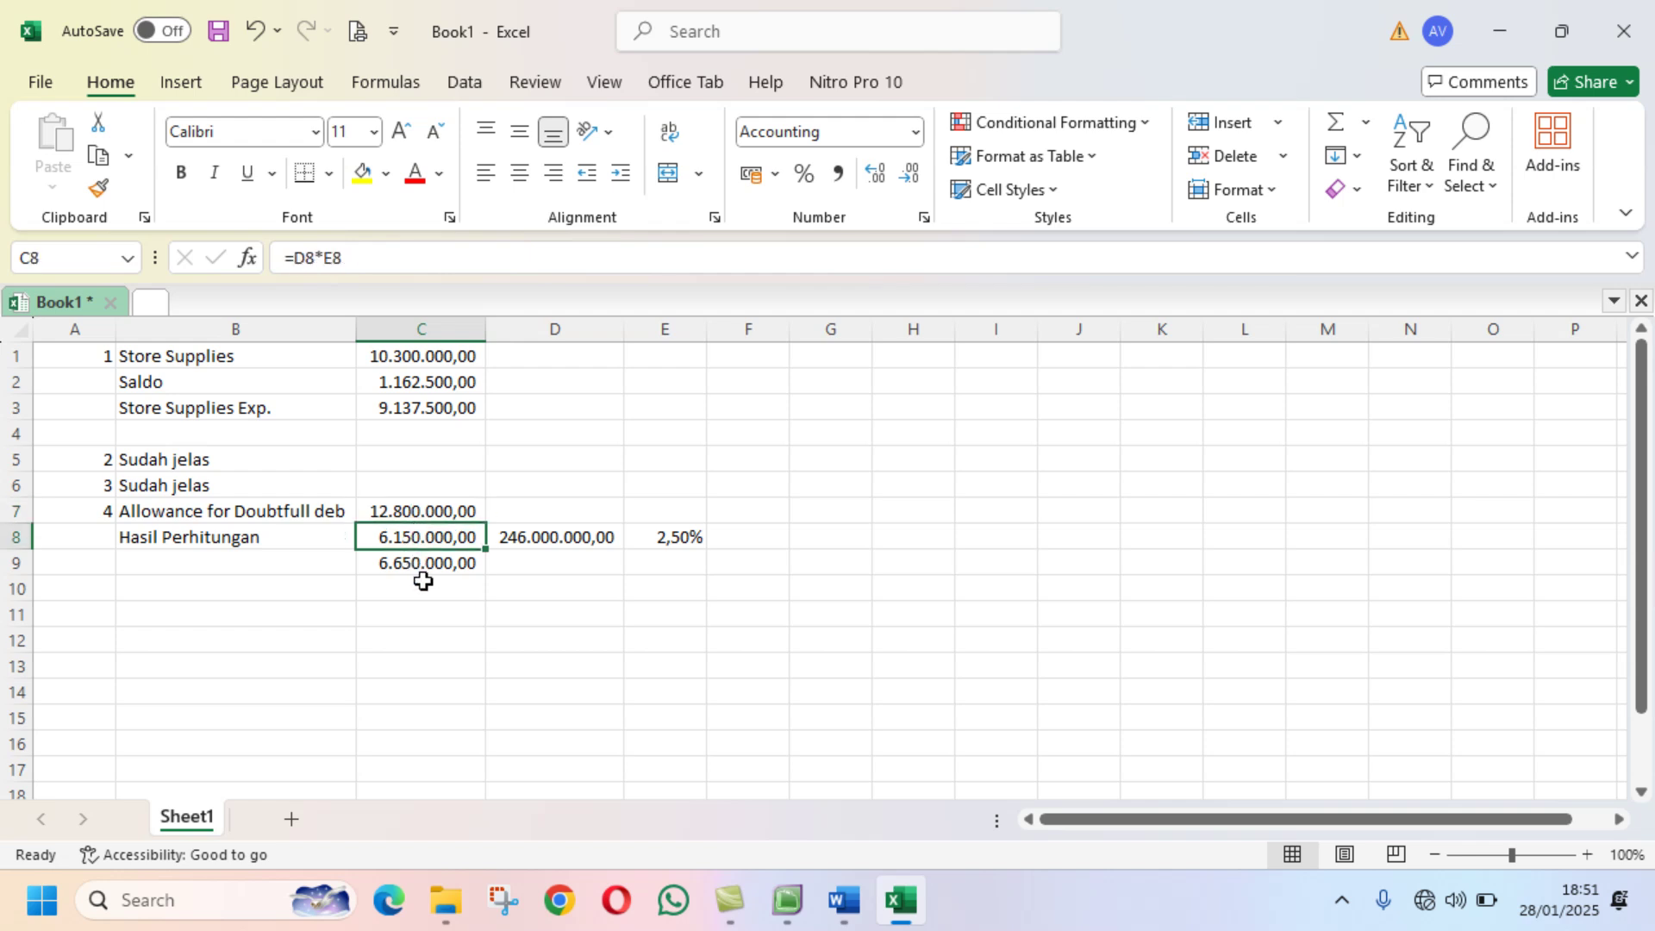
click(419, 562)
click(422, 511)
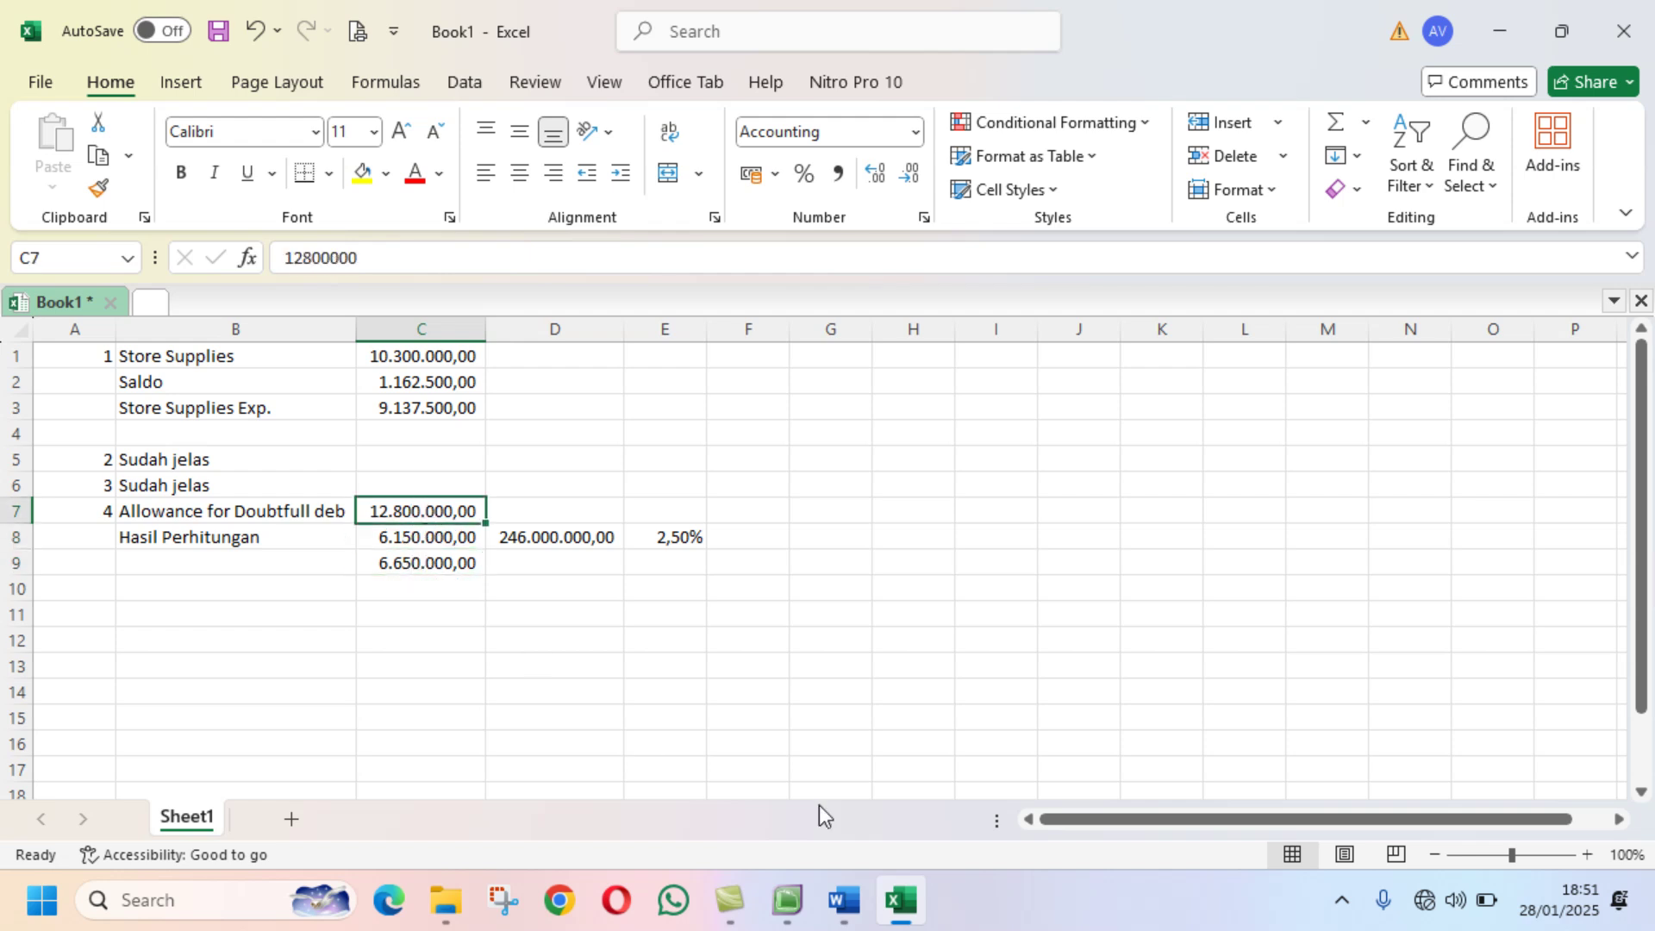
Step: Show Dokumen Transaksi No. 22 in Word: depreciation 700.000,00 and December salaries 3.550.000,00
click(842, 900)
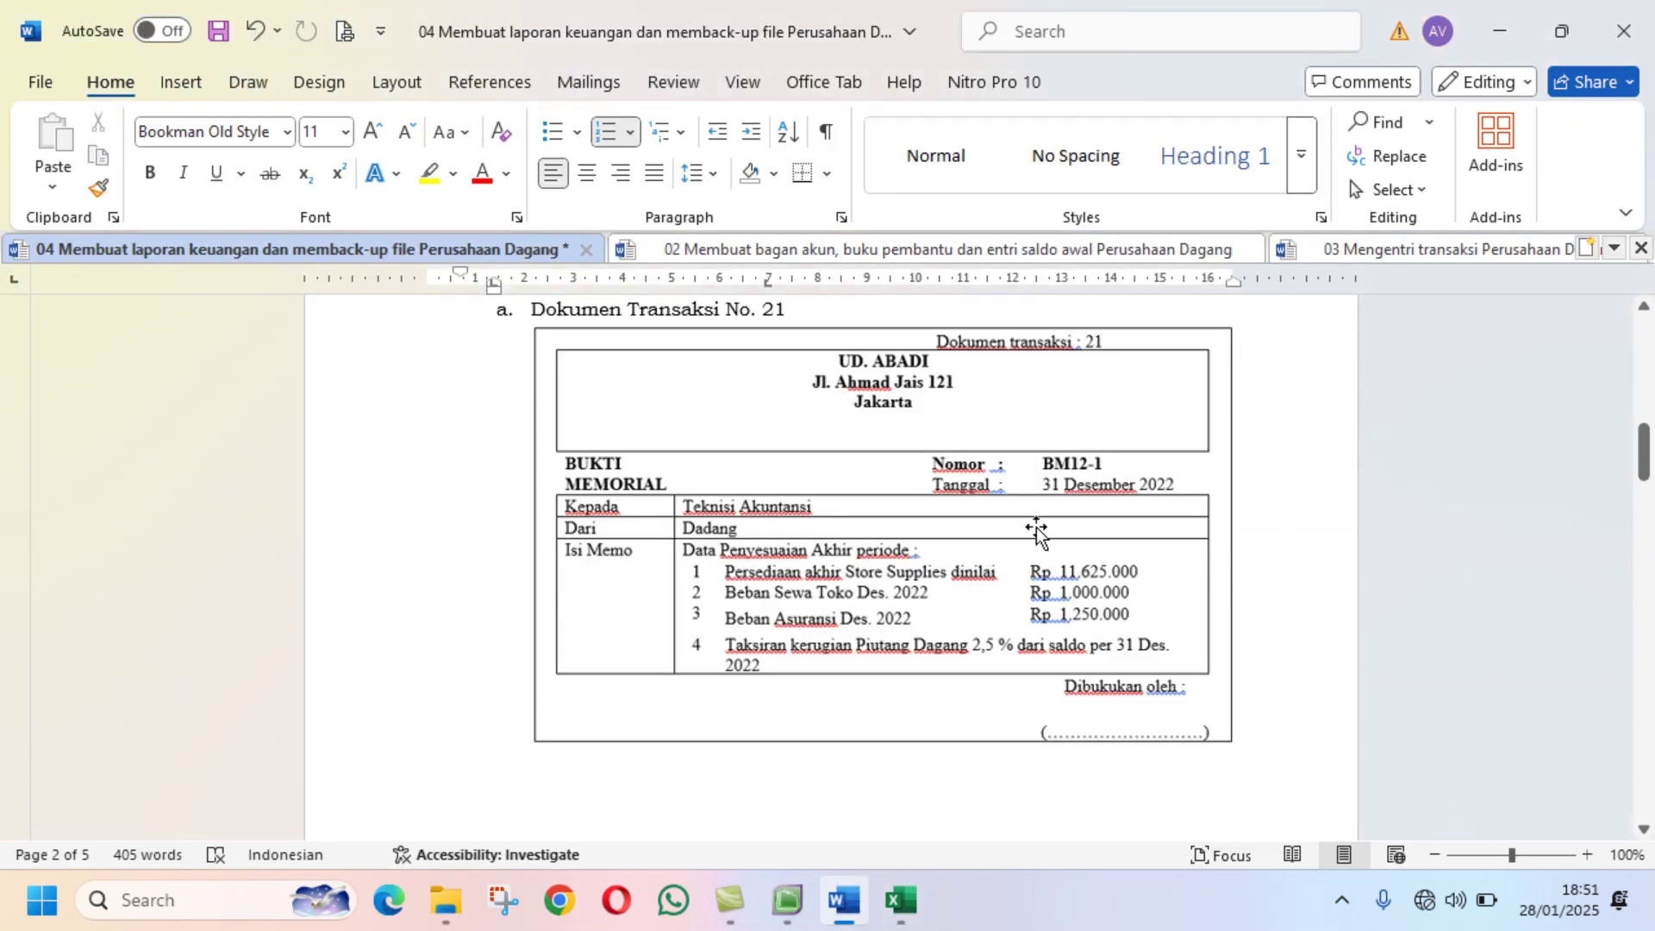
scroll(1037, 531, down, 10)
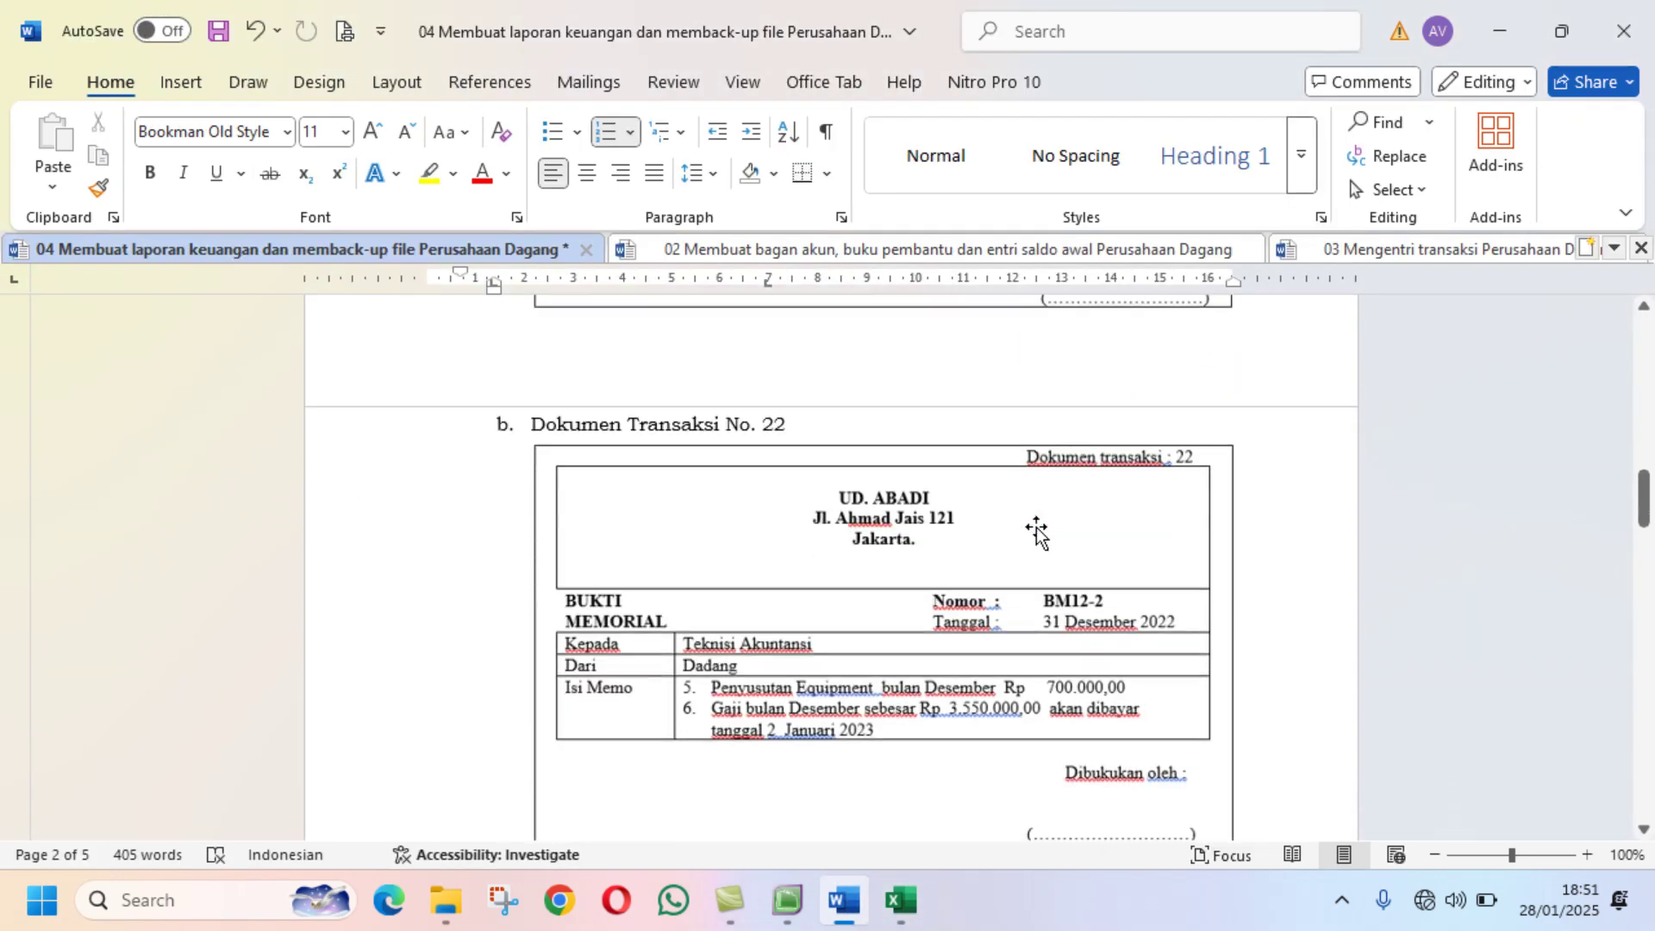
scroll(1037, 532, up, 1)
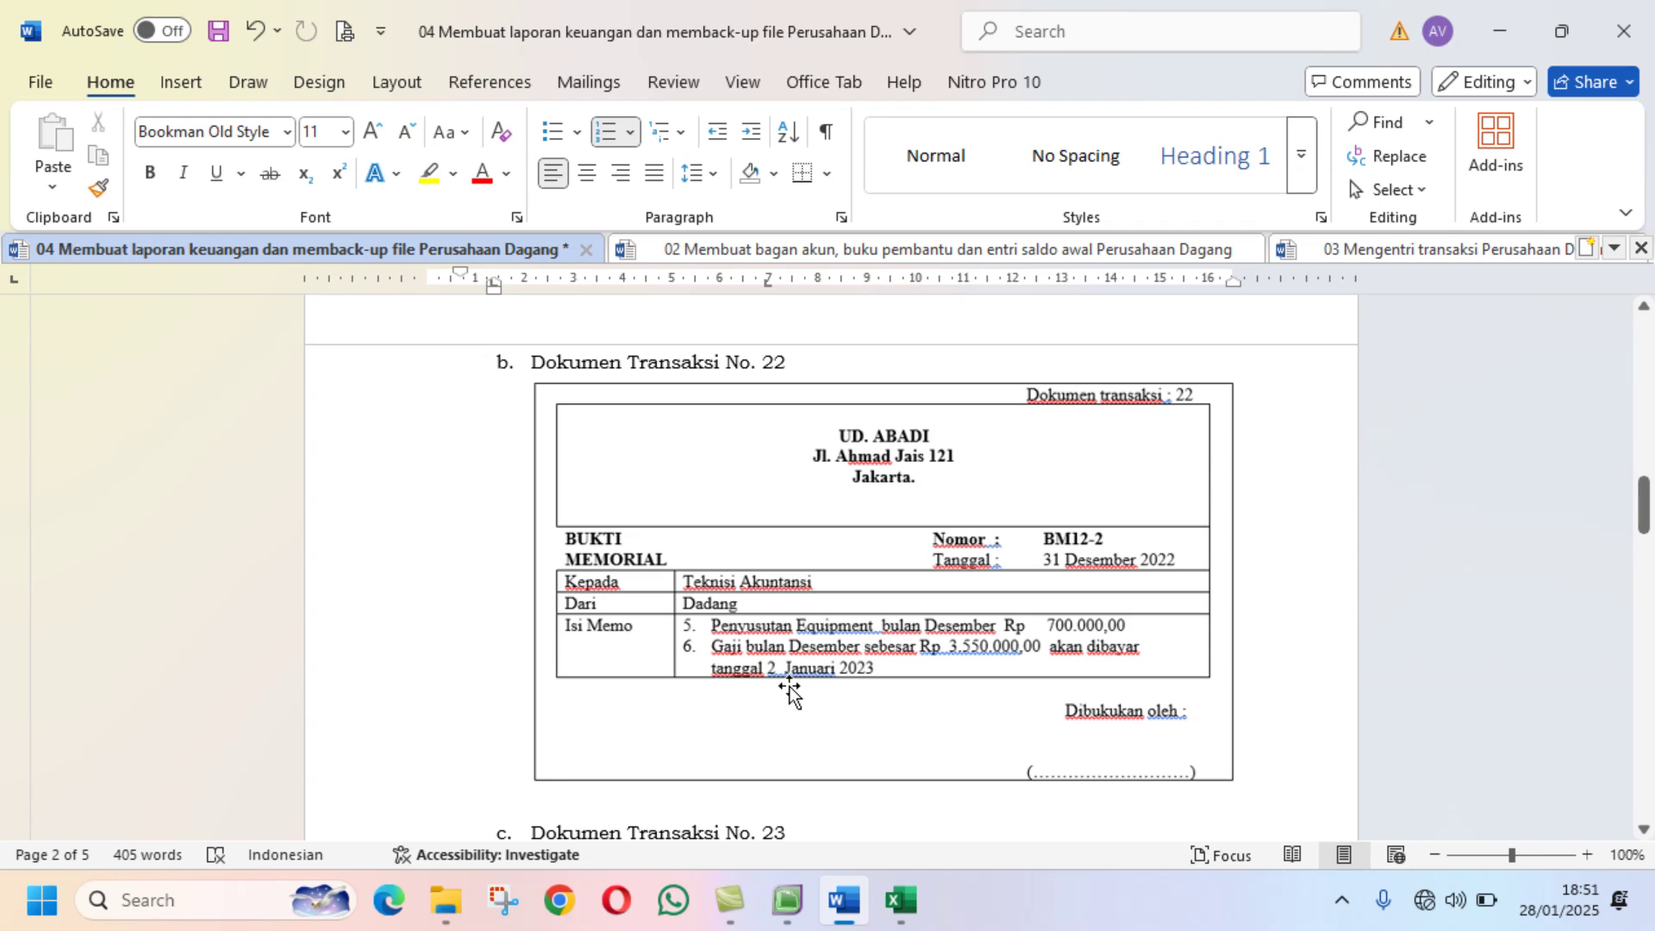
Step: Number the new general journal BM12-2, dated 31/12/2022, with memo 'Penyesuaian Bukti No. 2'
click(787, 899)
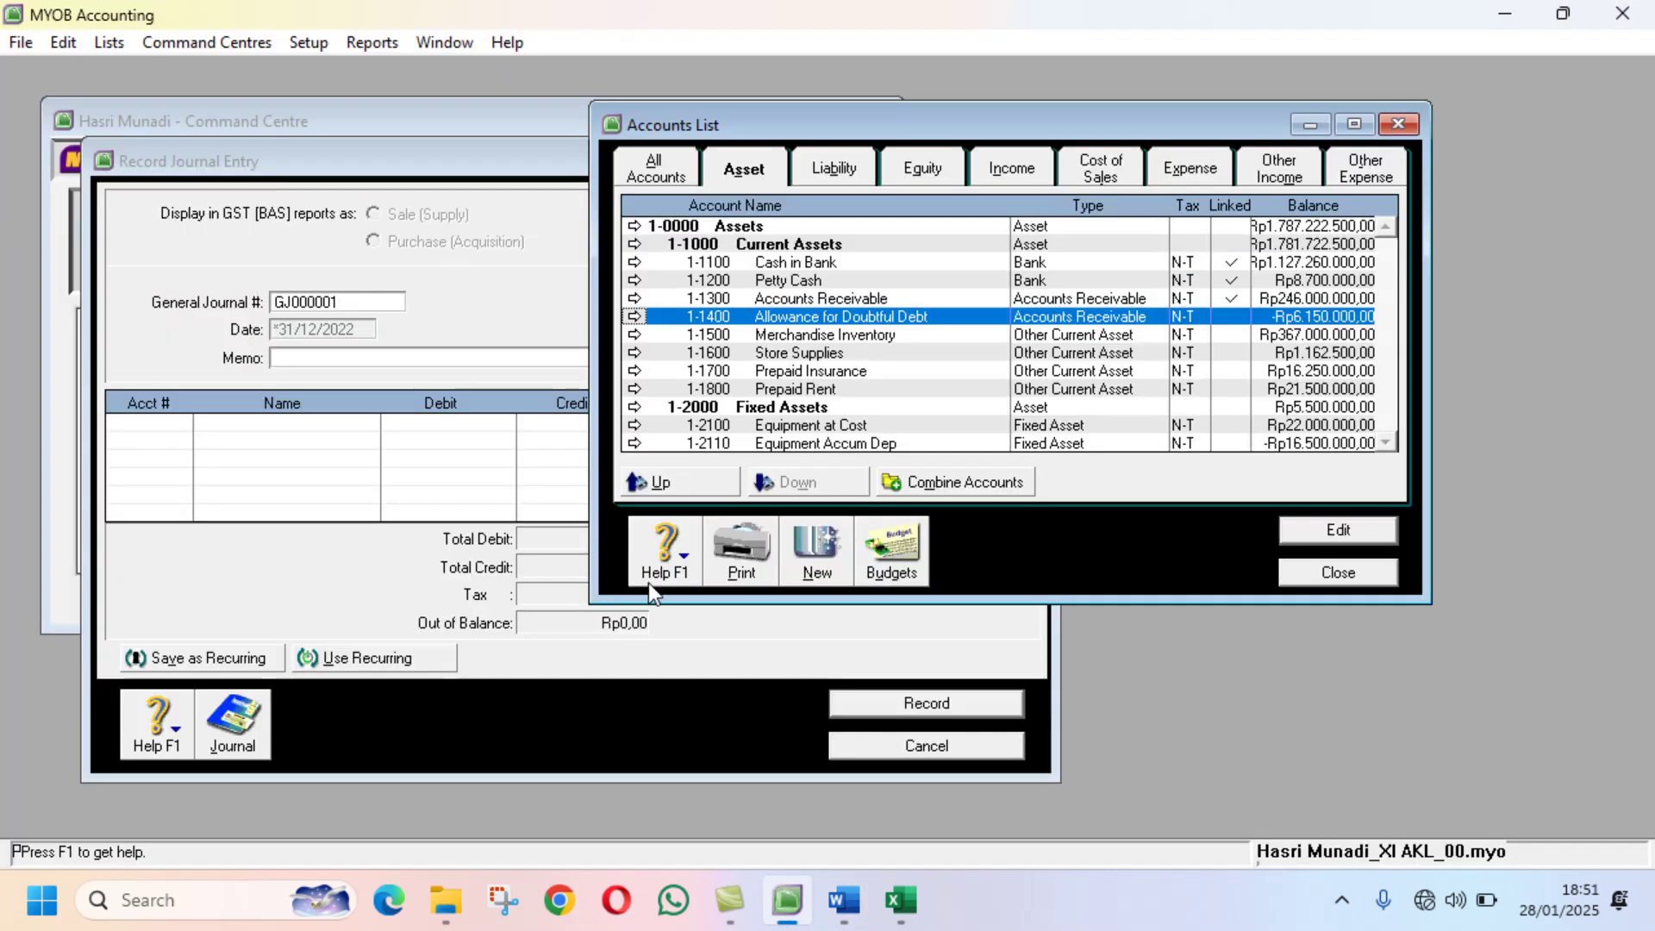
click(529, 154)
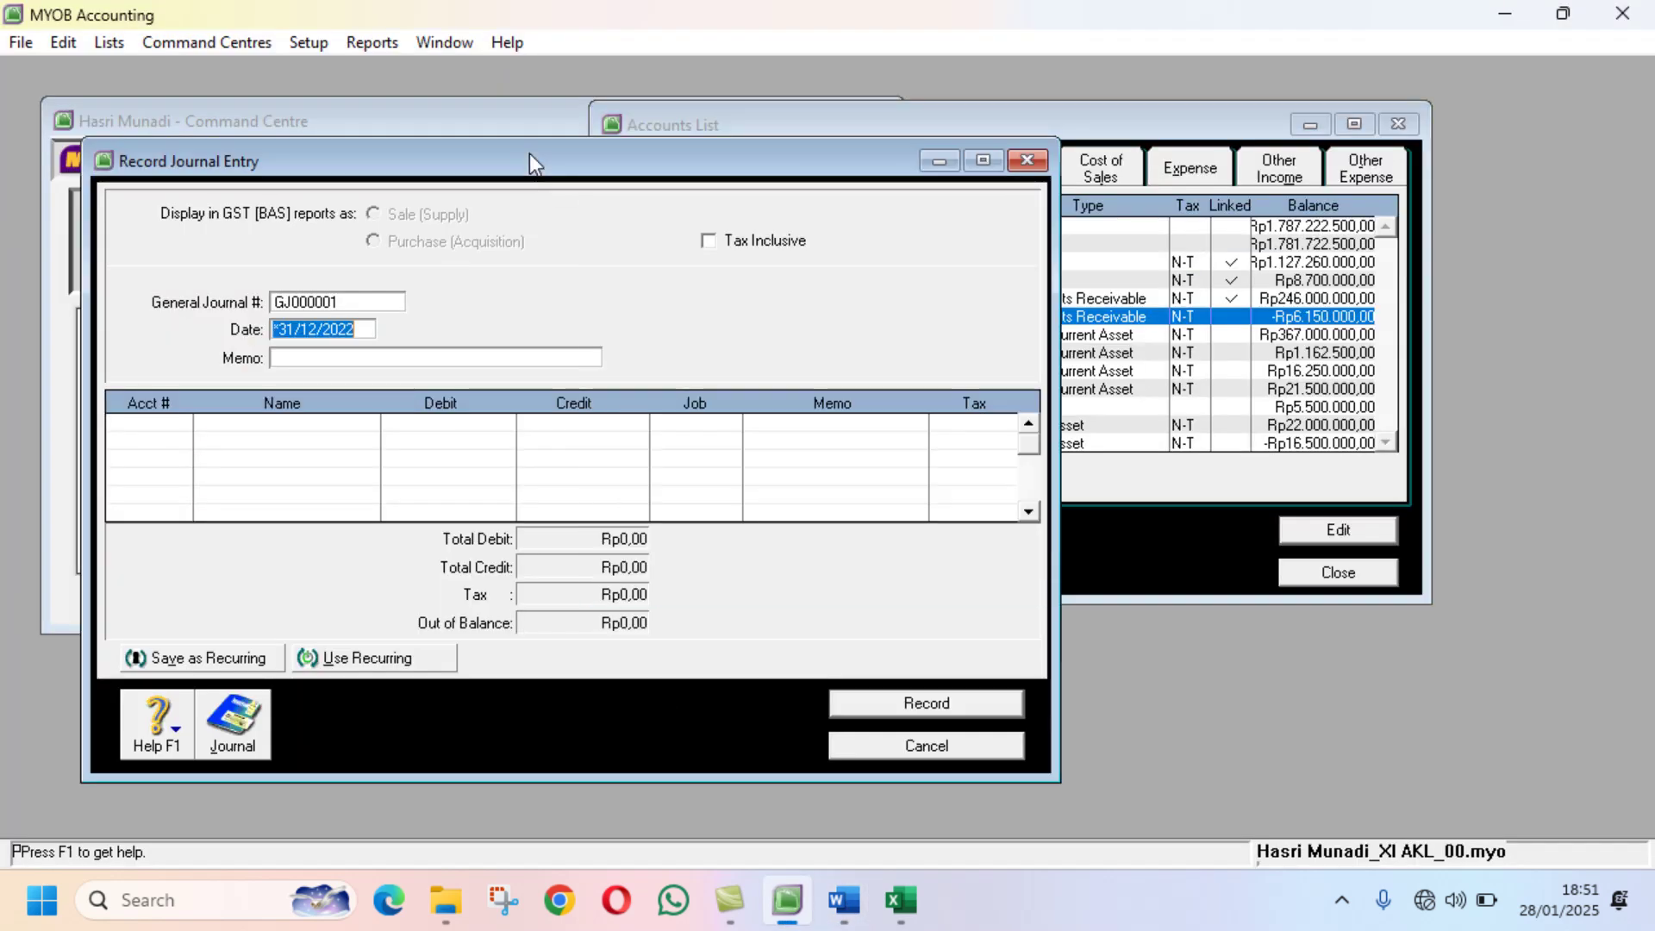
click(327, 304)
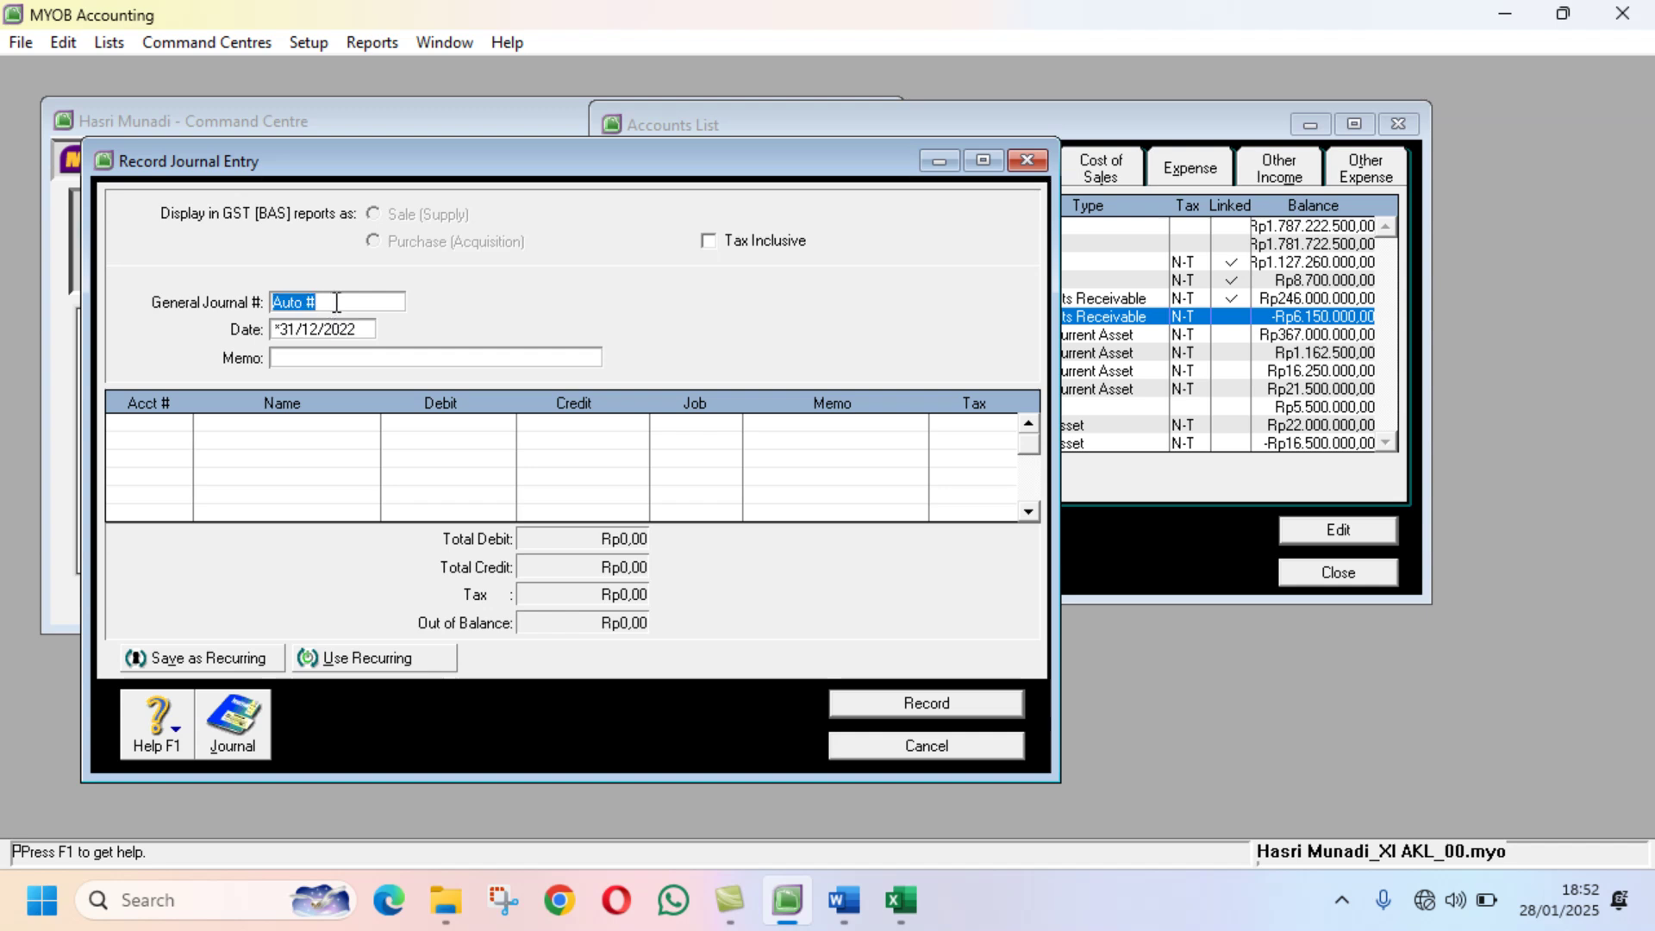
text(b)
key(BackSpace)
text(BM)
text(12-2)
click(334, 324)
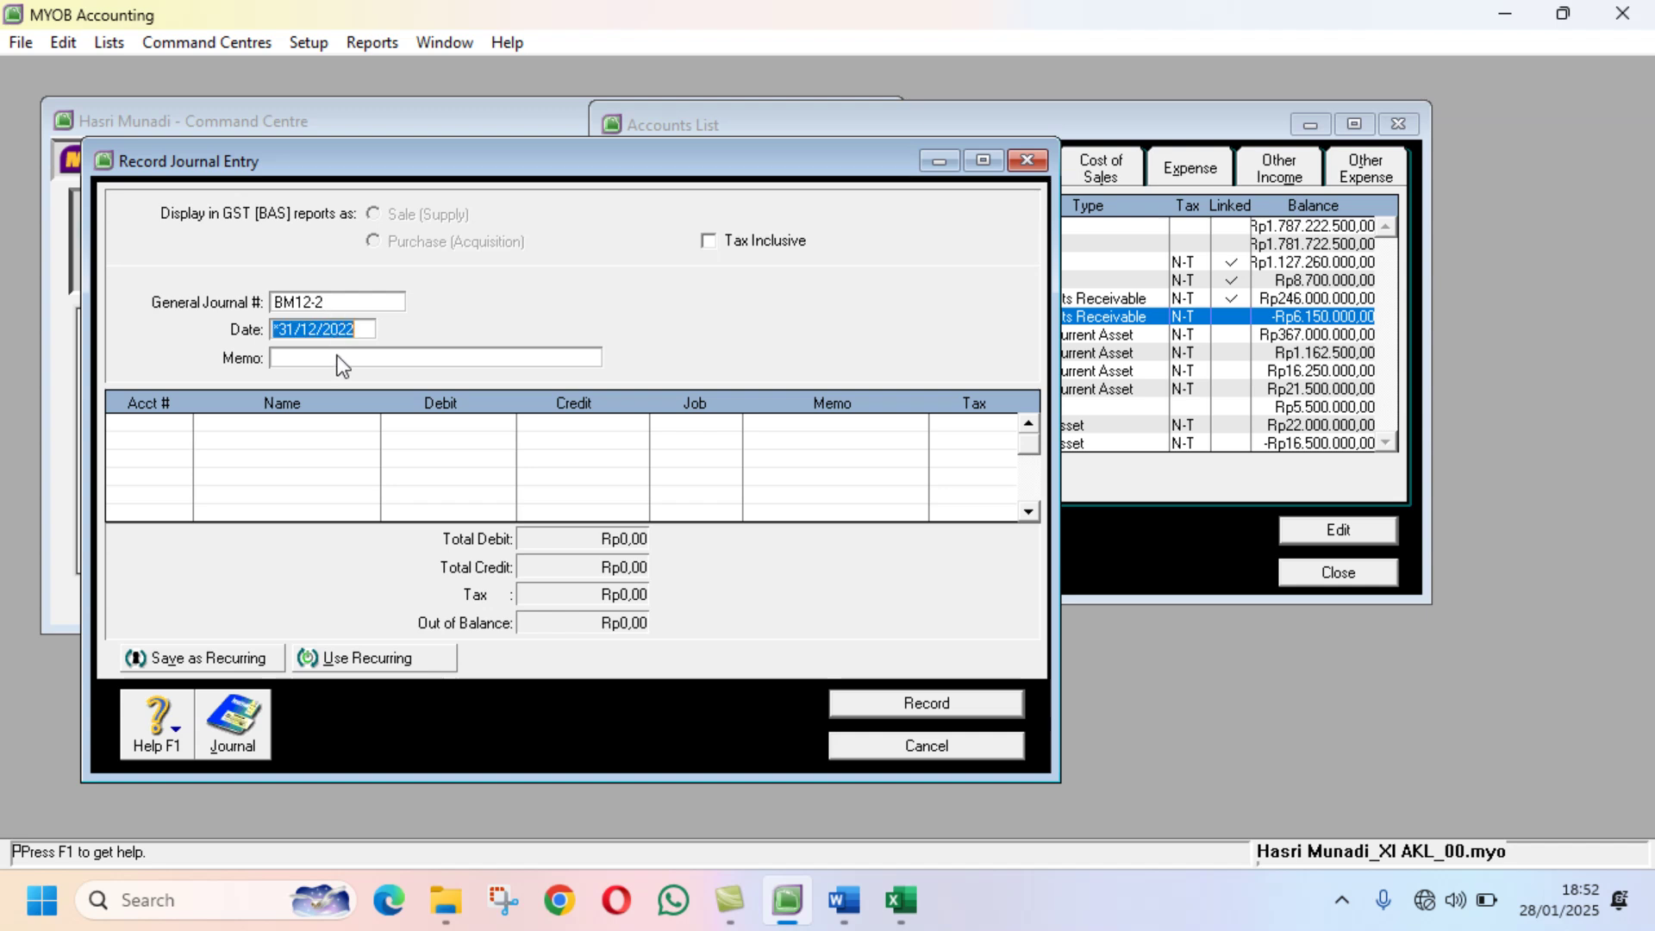
click(338, 356)
text(Pen)
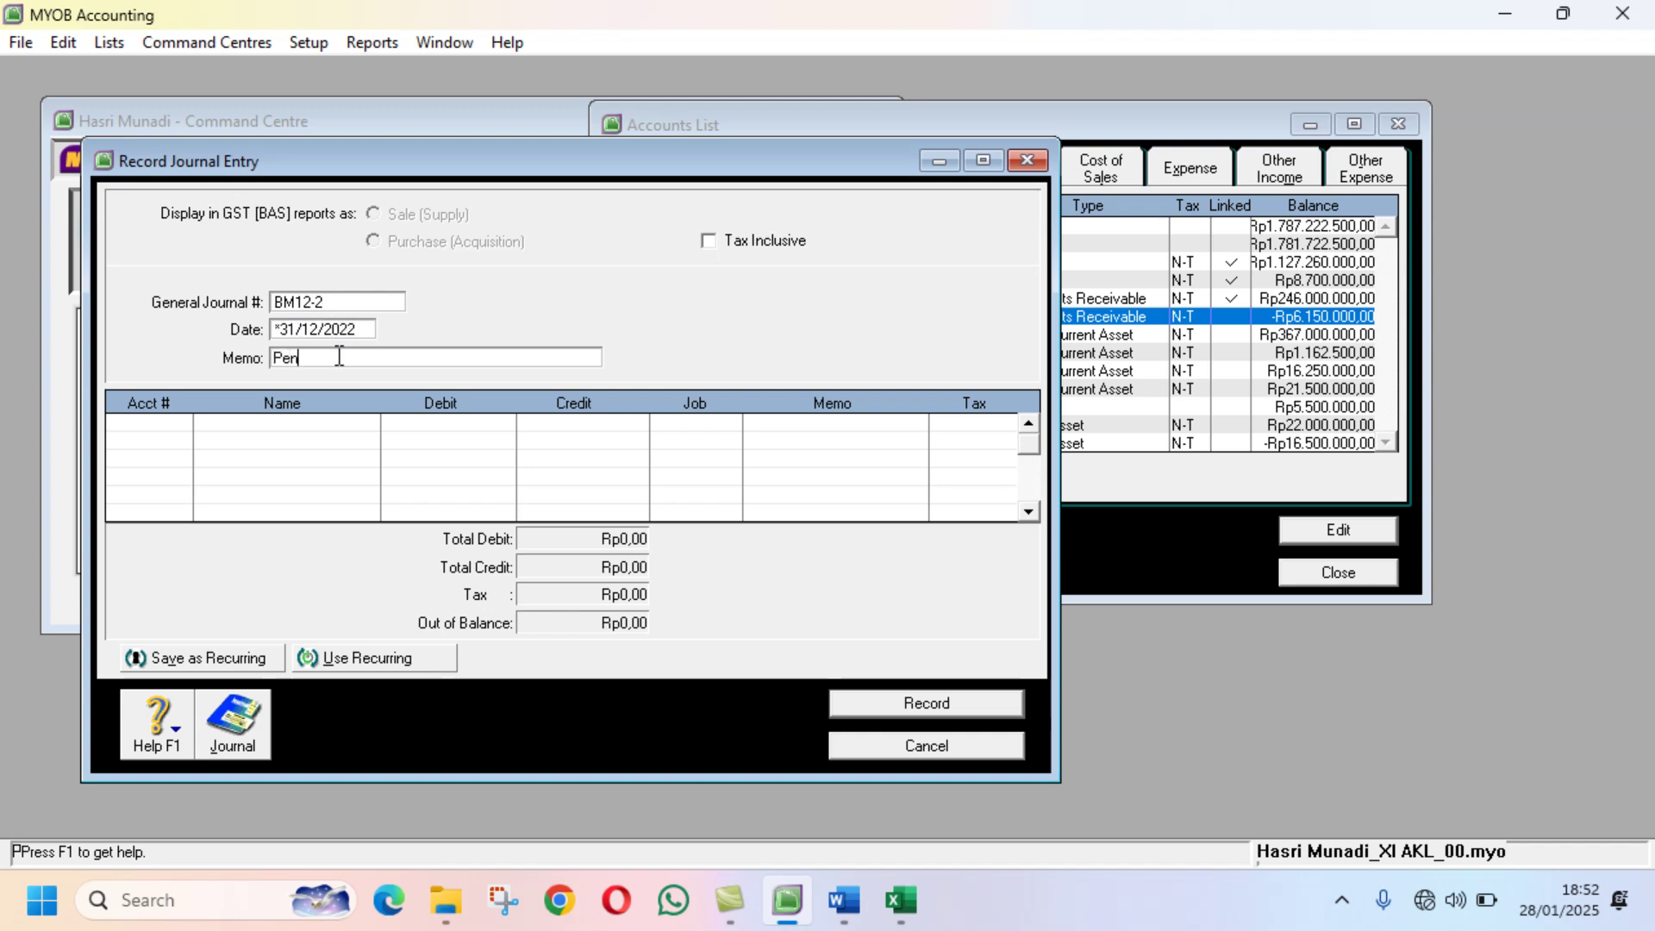
text(yesuaian Bukti No. 2)
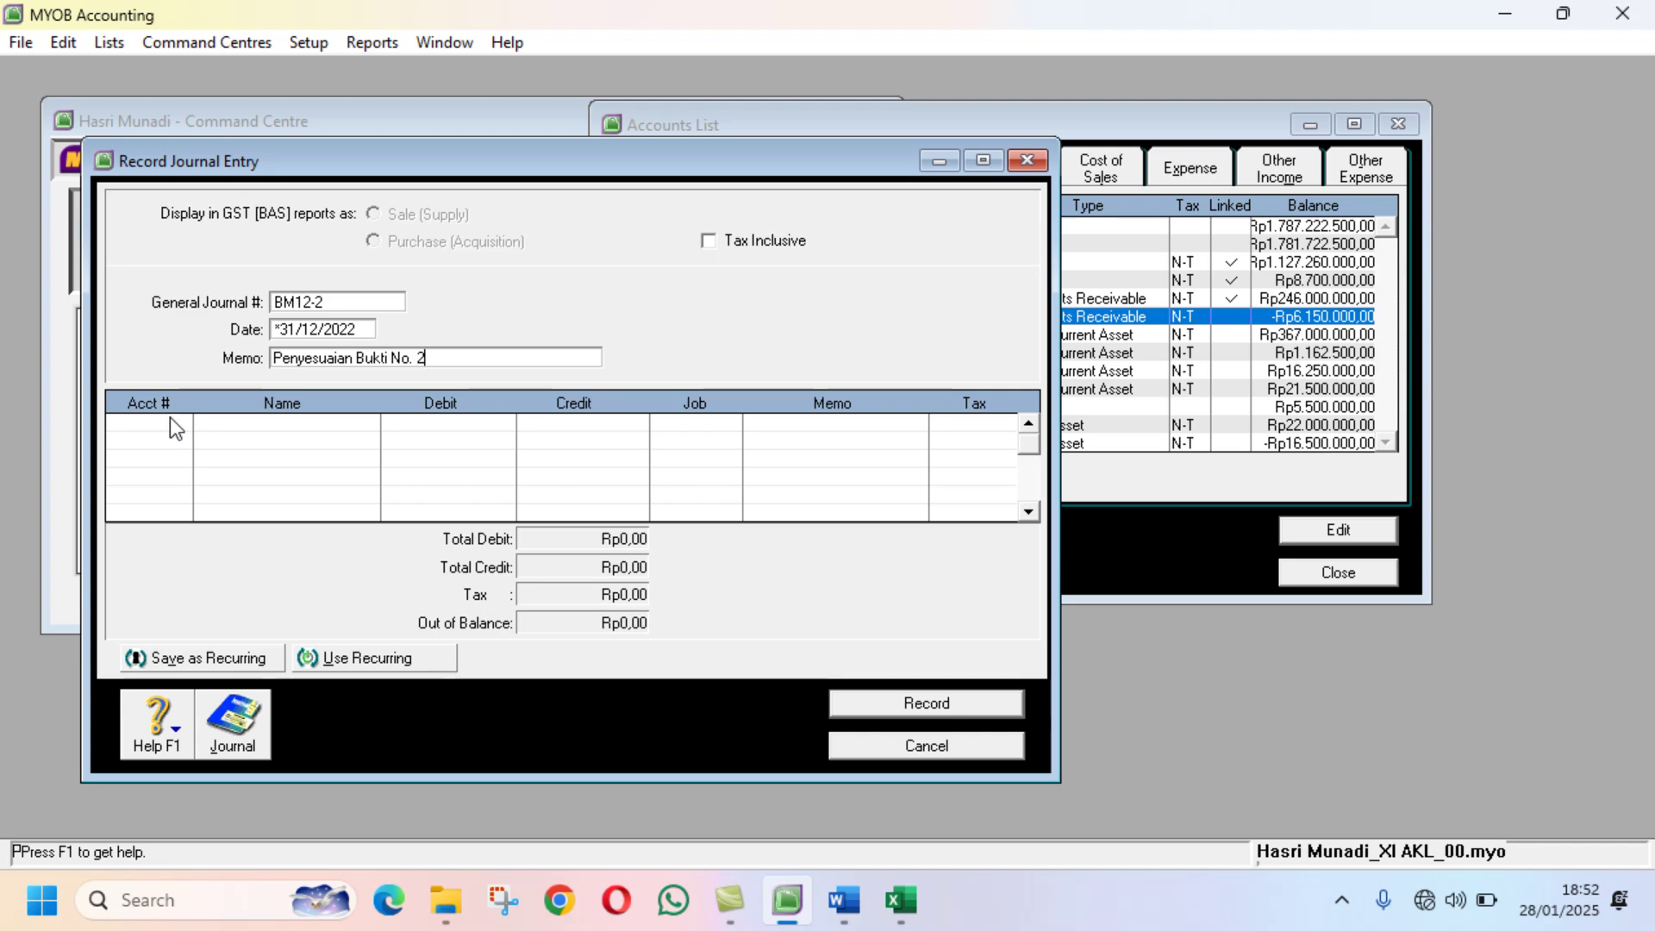
click(173, 421)
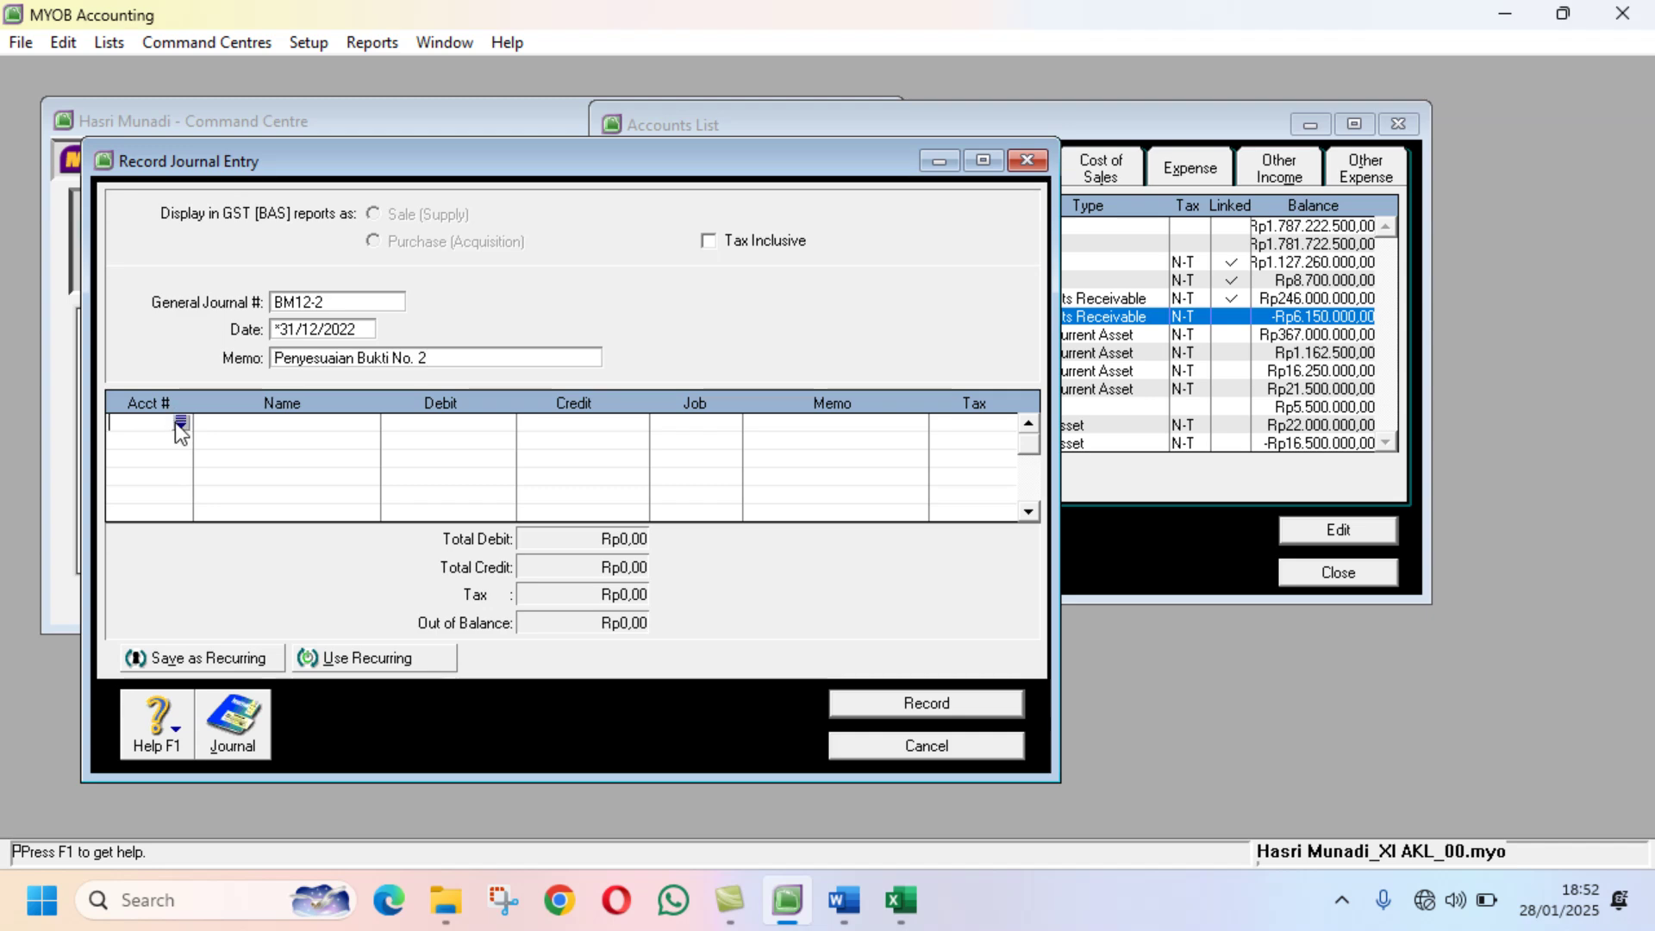
Step: Debit 6-1400 Depreciation expenses Rp700.000 on the first journal line
click(844, 900)
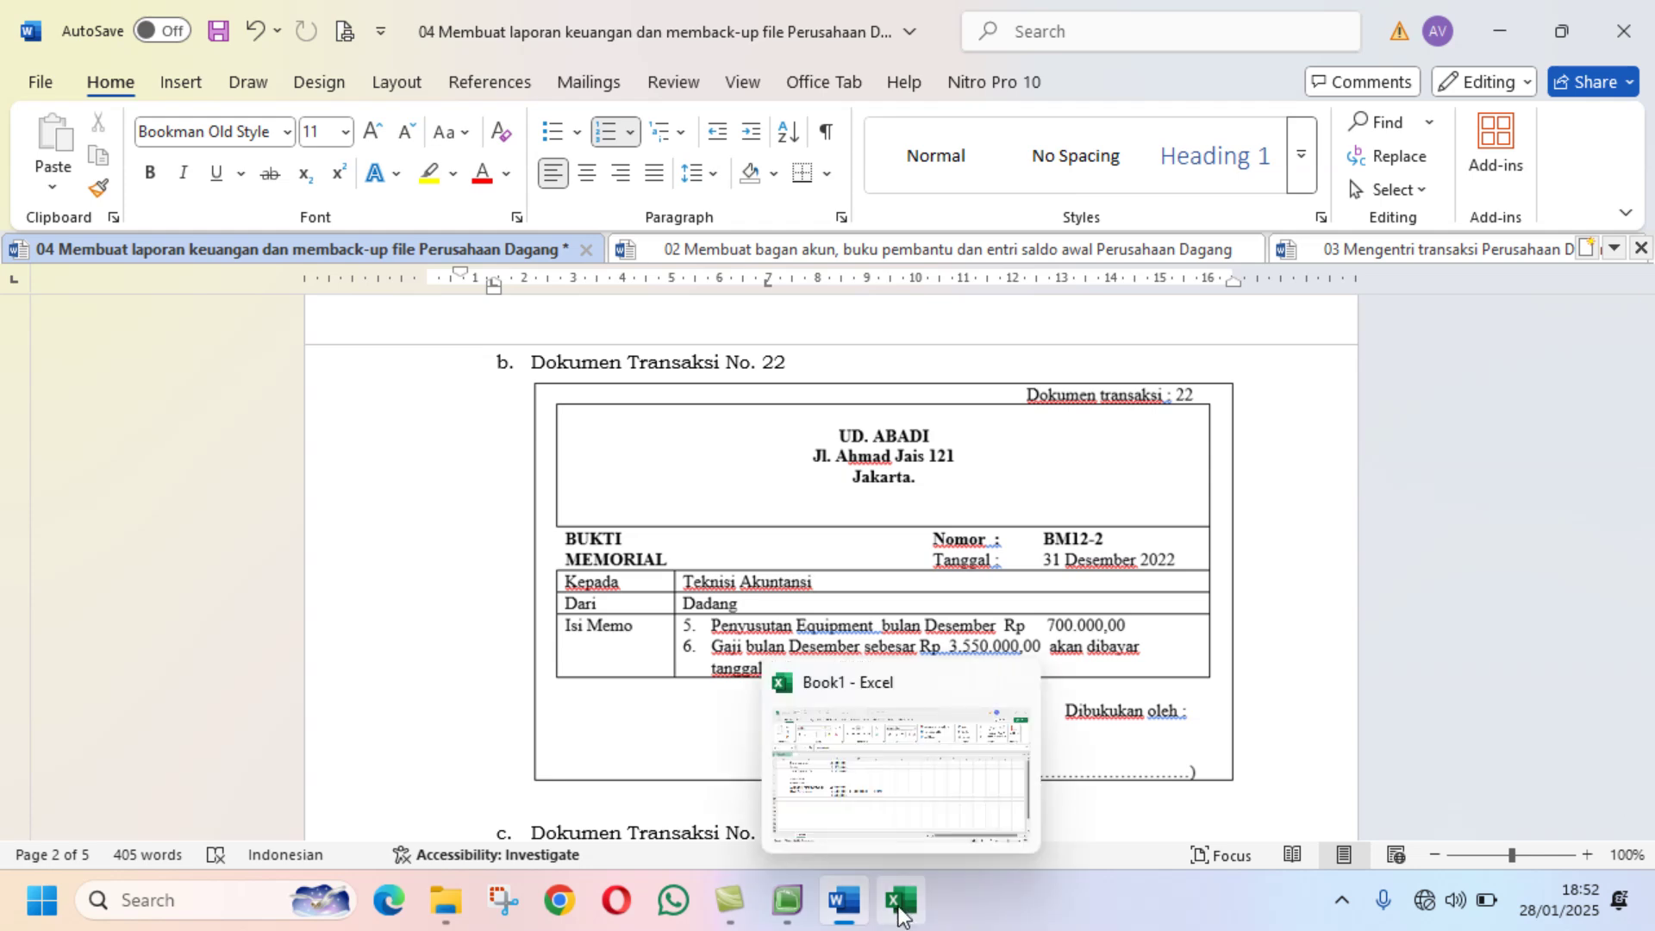
click(790, 907)
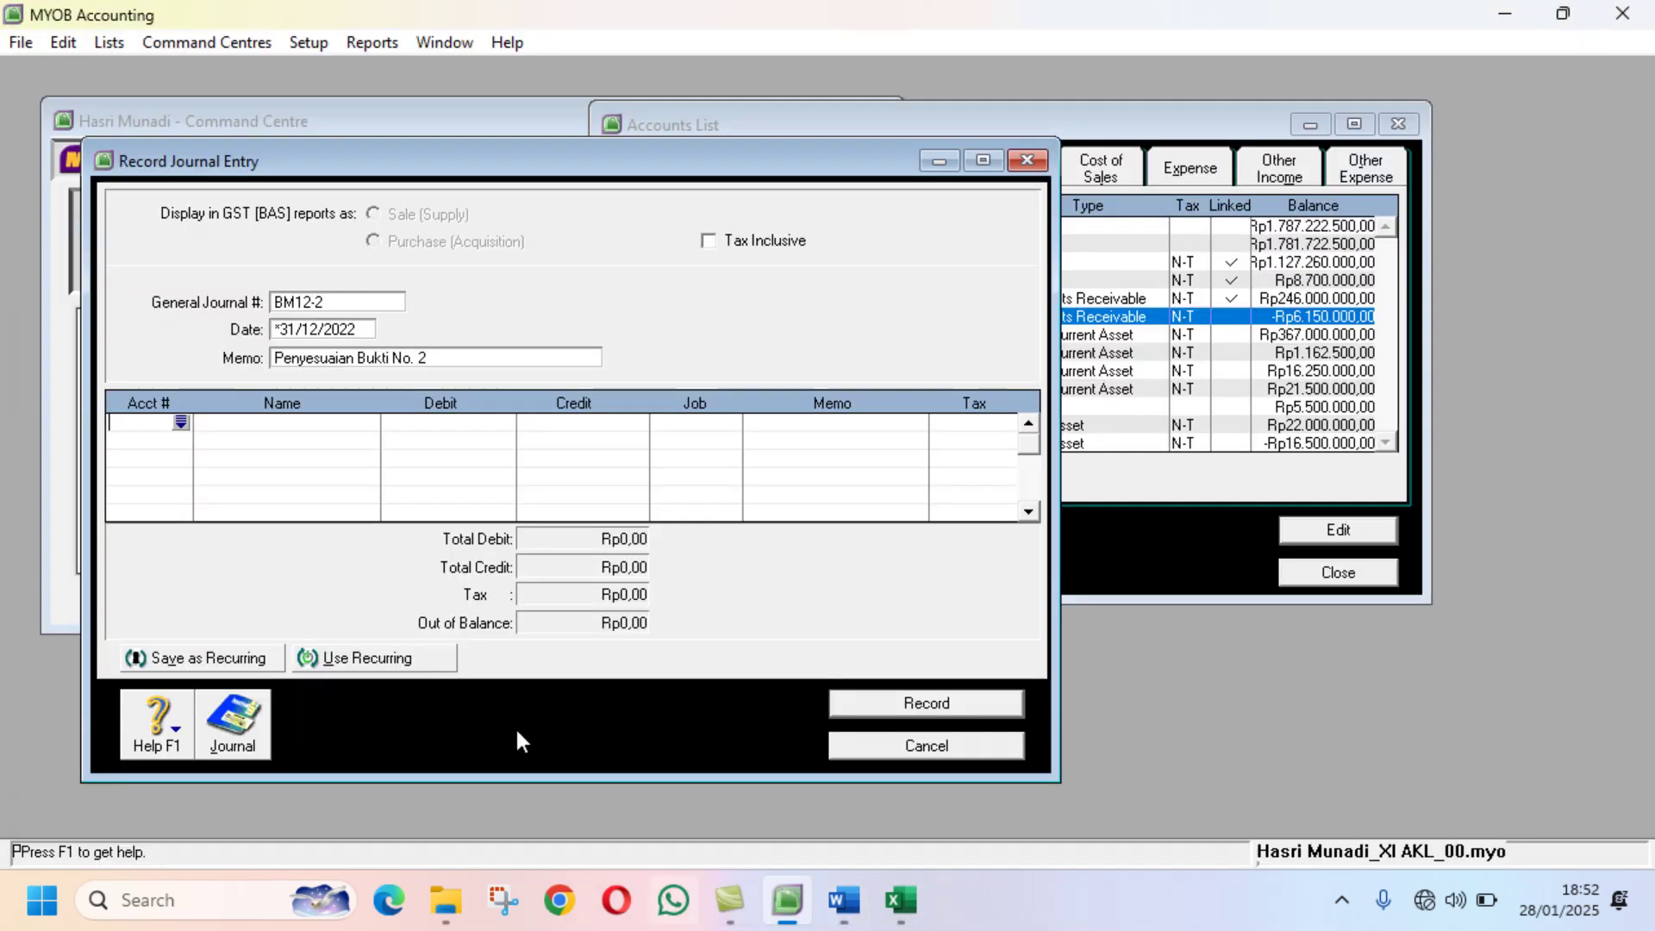
click(180, 422)
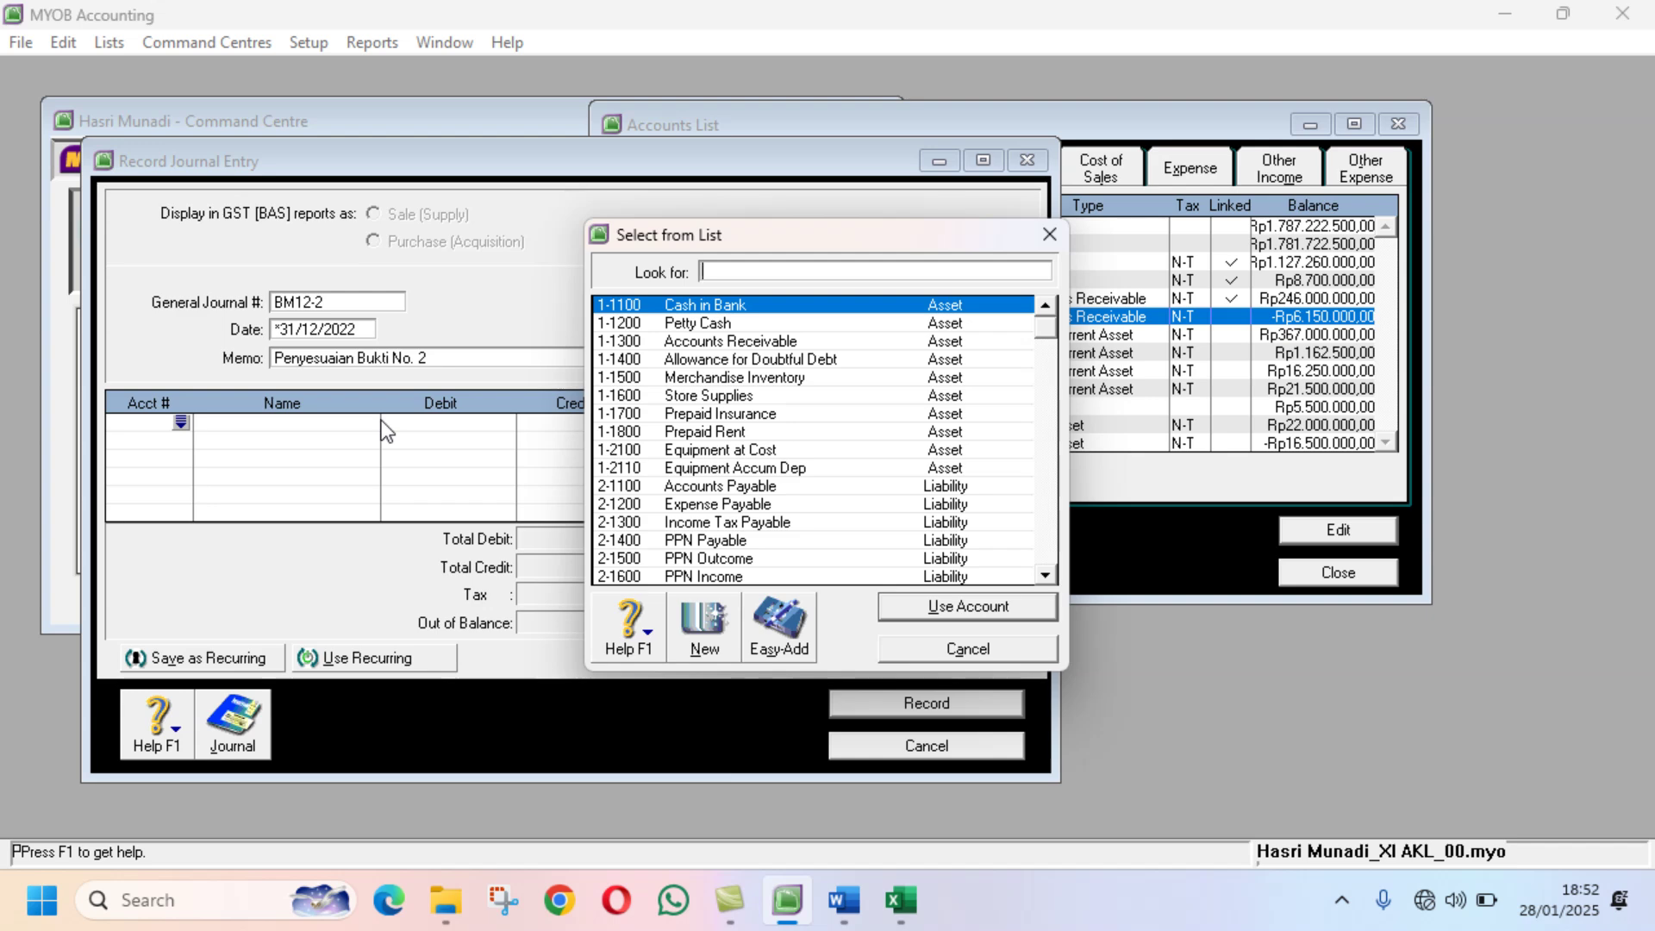
text(6-1400)
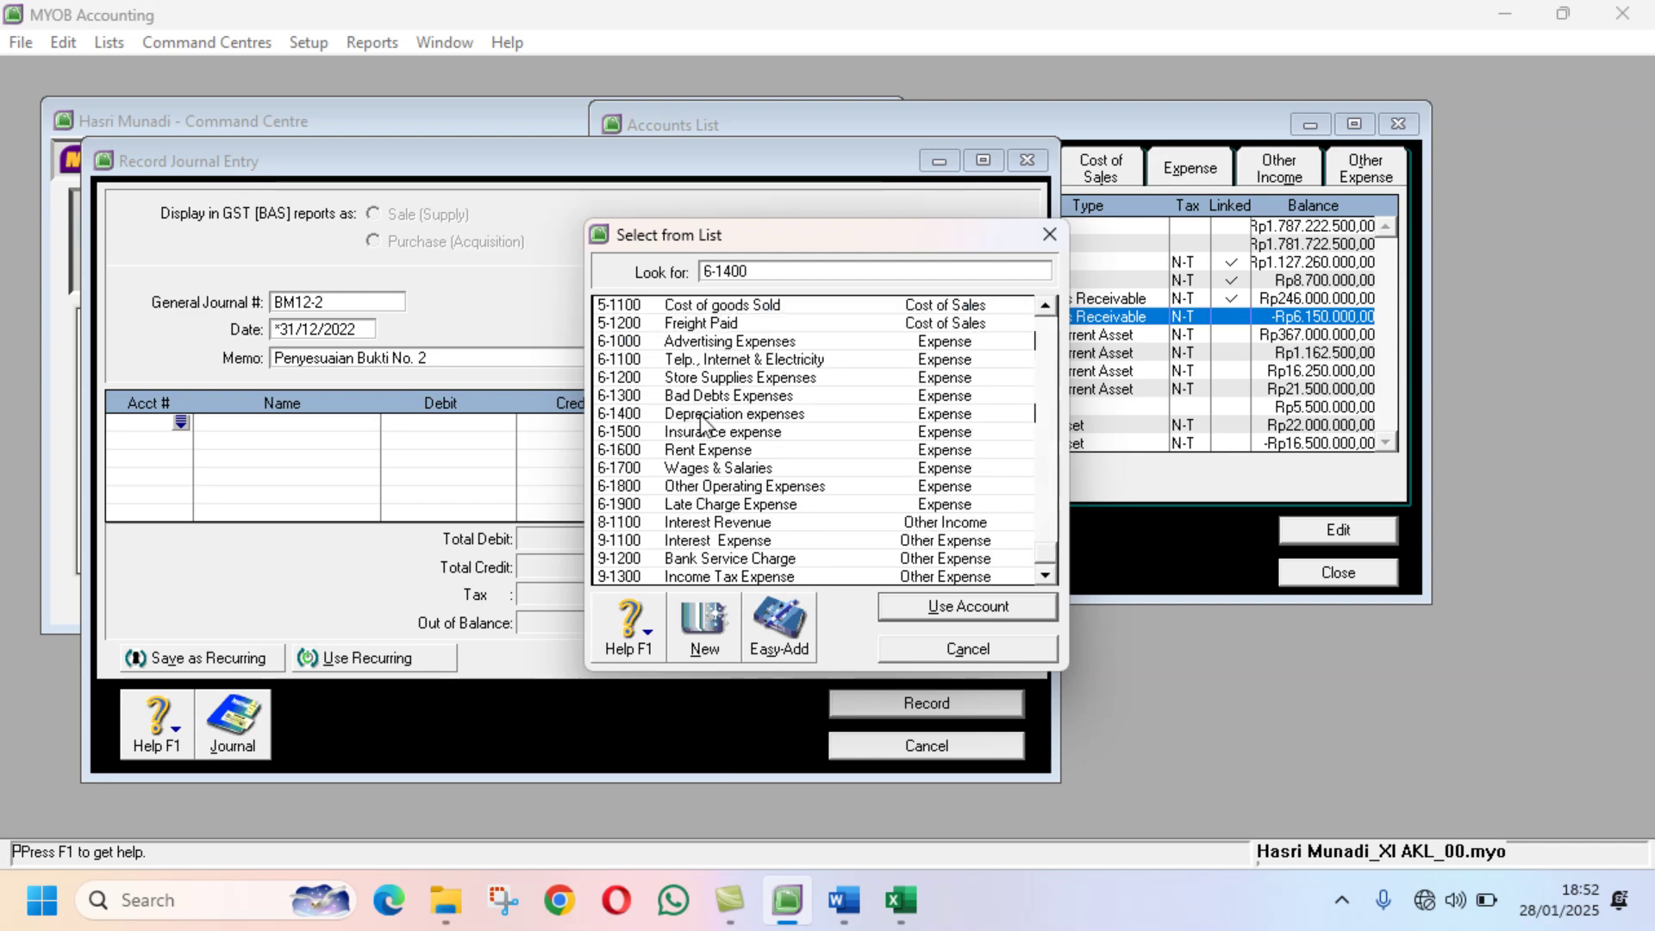
click(941, 607)
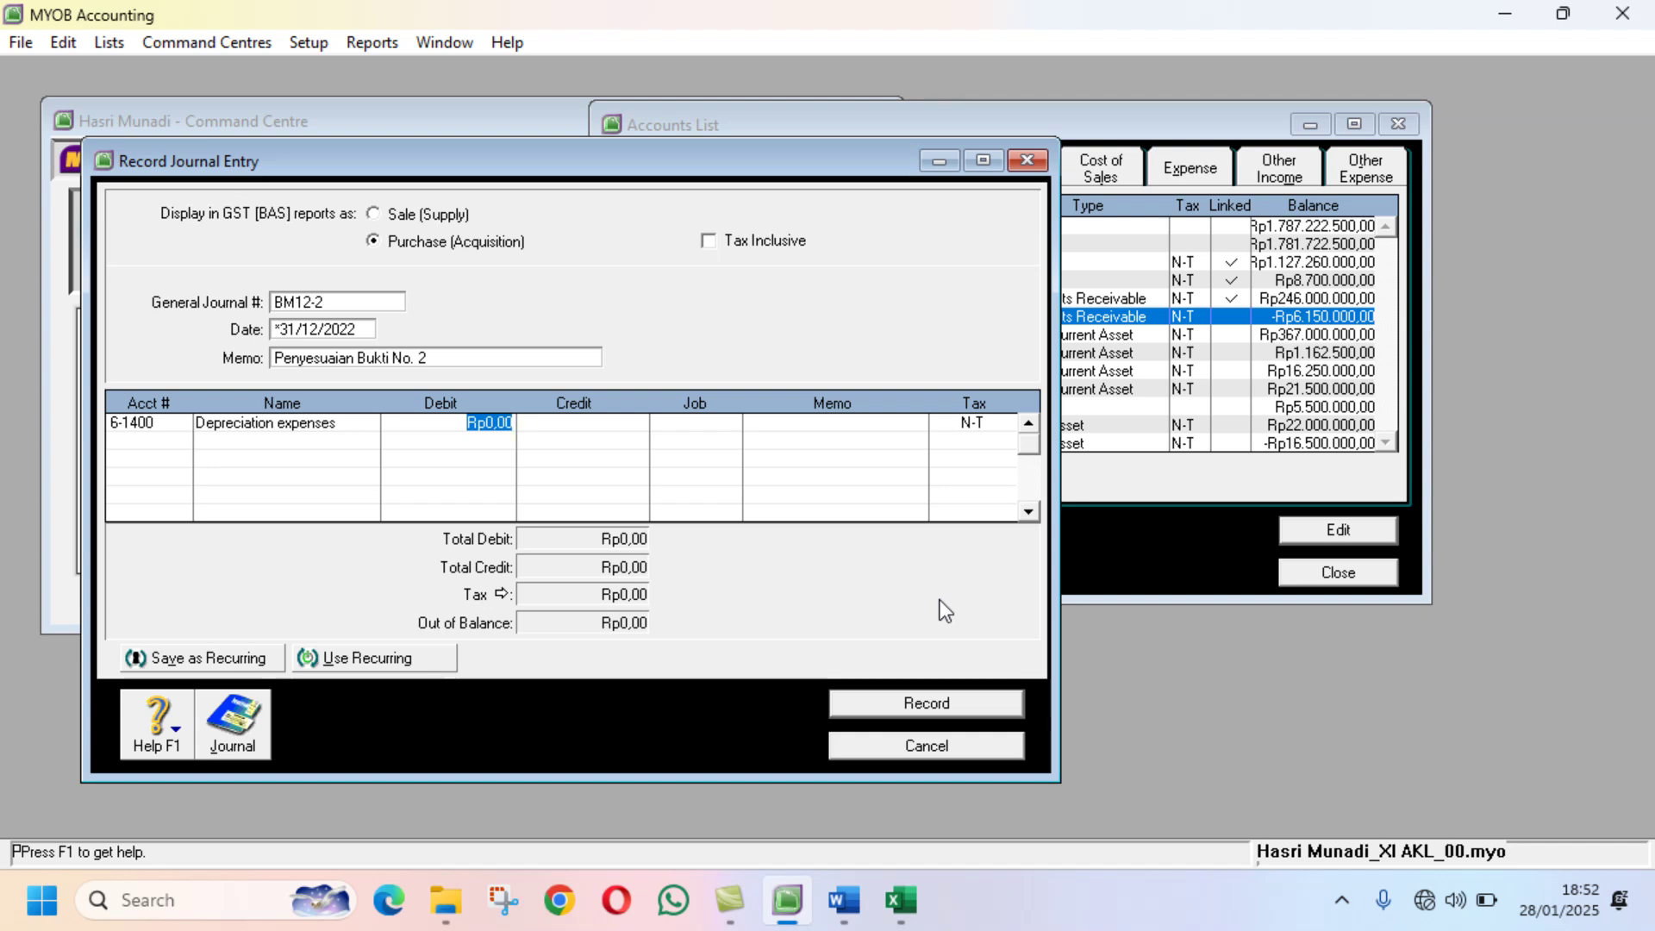
text(700000)
key(Return)
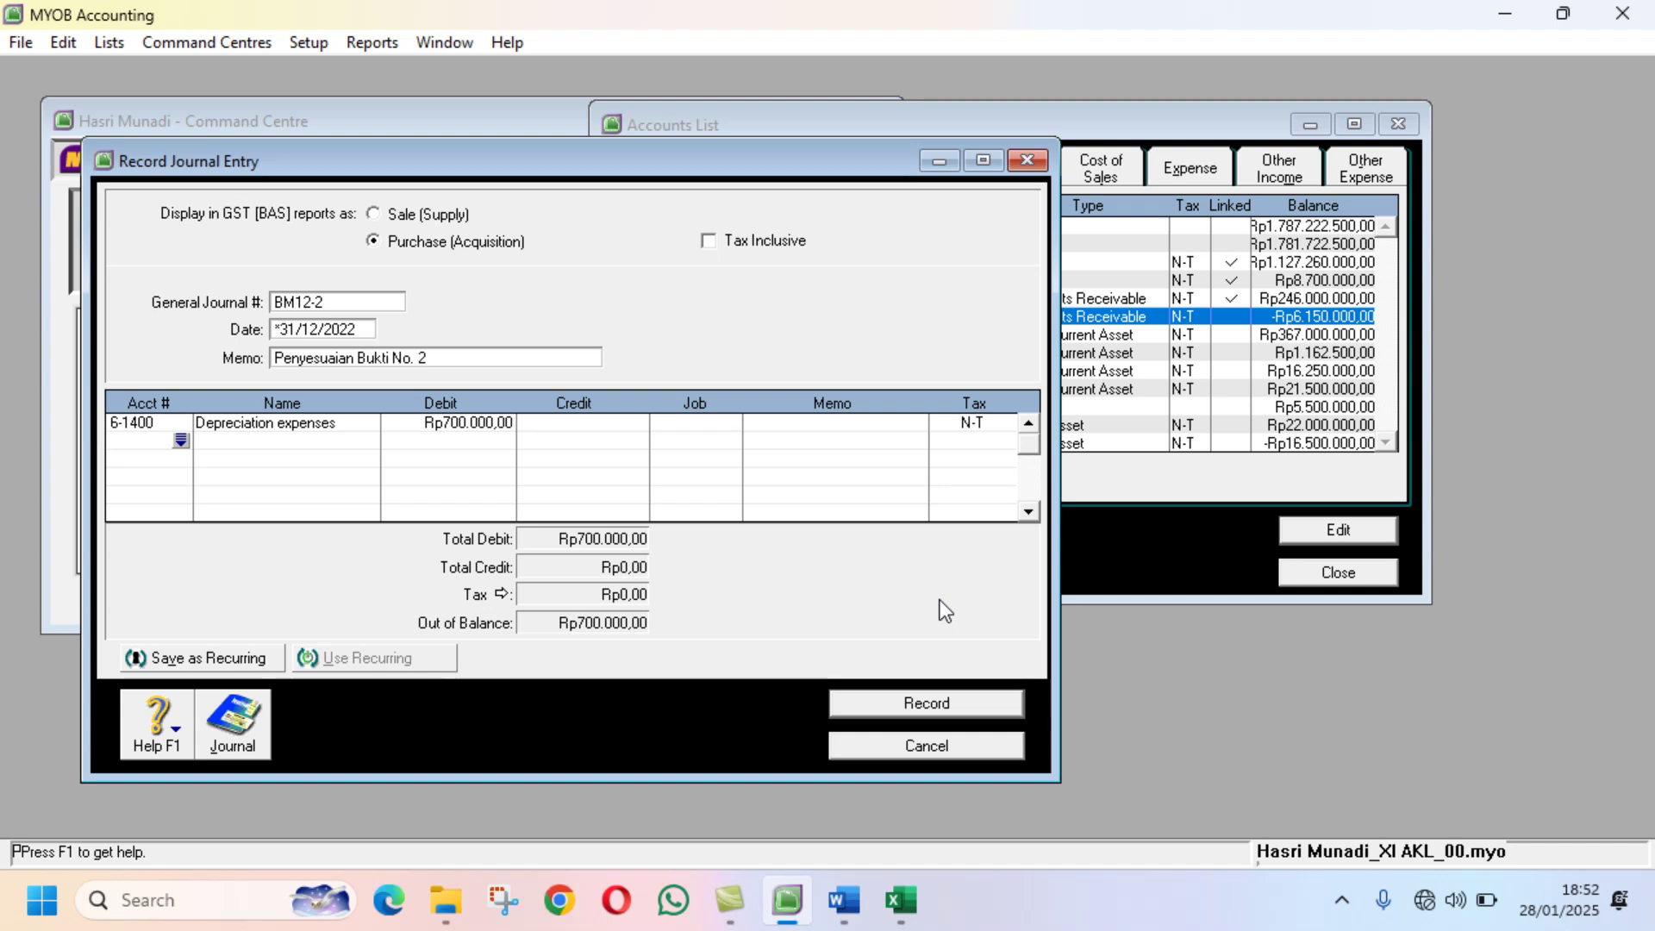
Step: Credit 1-2110 Equipment Accum Dep Rp700.000 to balance the depreciation entry
text(1)
key(Tab)
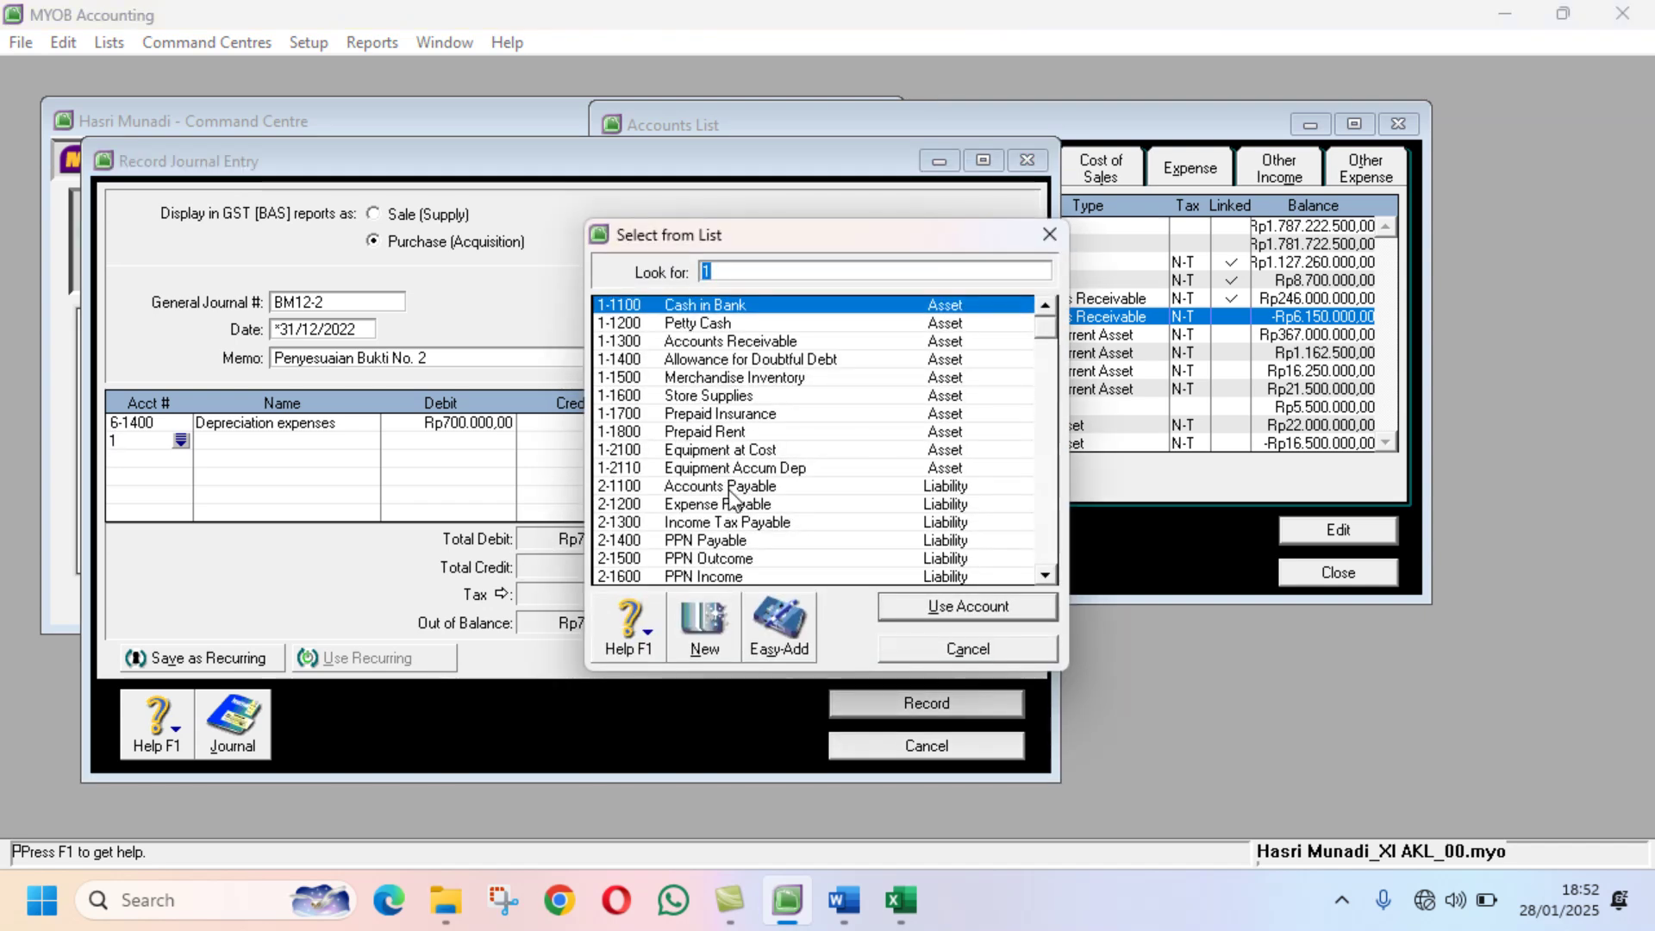
click(728, 469)
click(918, 610)
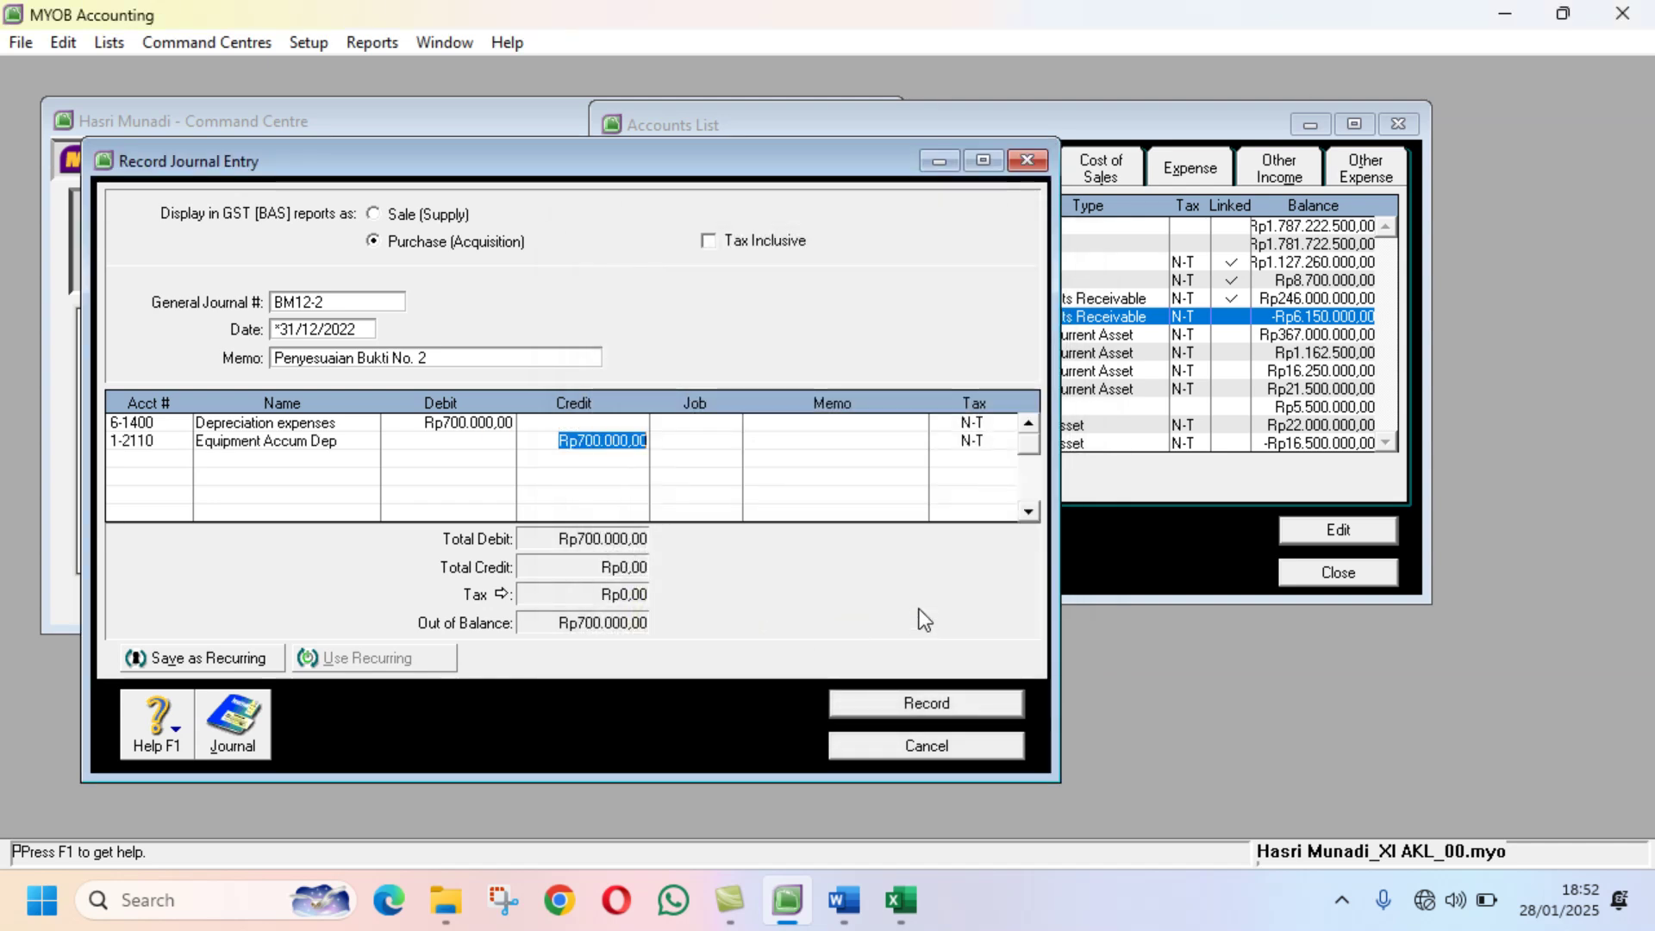
key(Return)
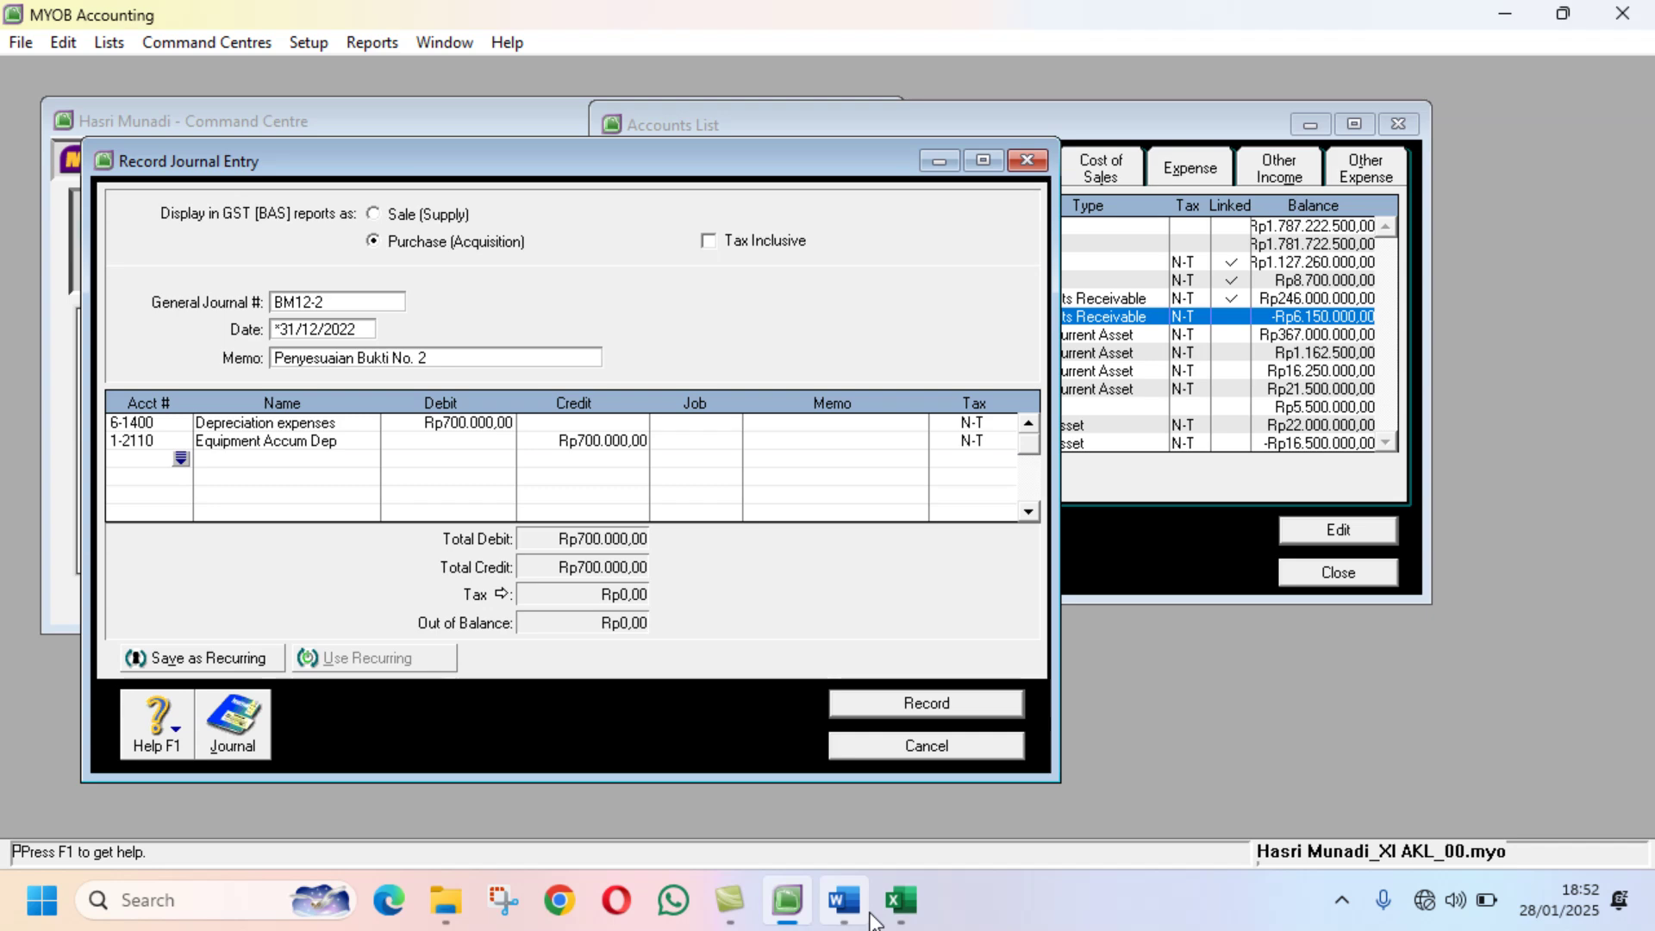
click(862, 905)
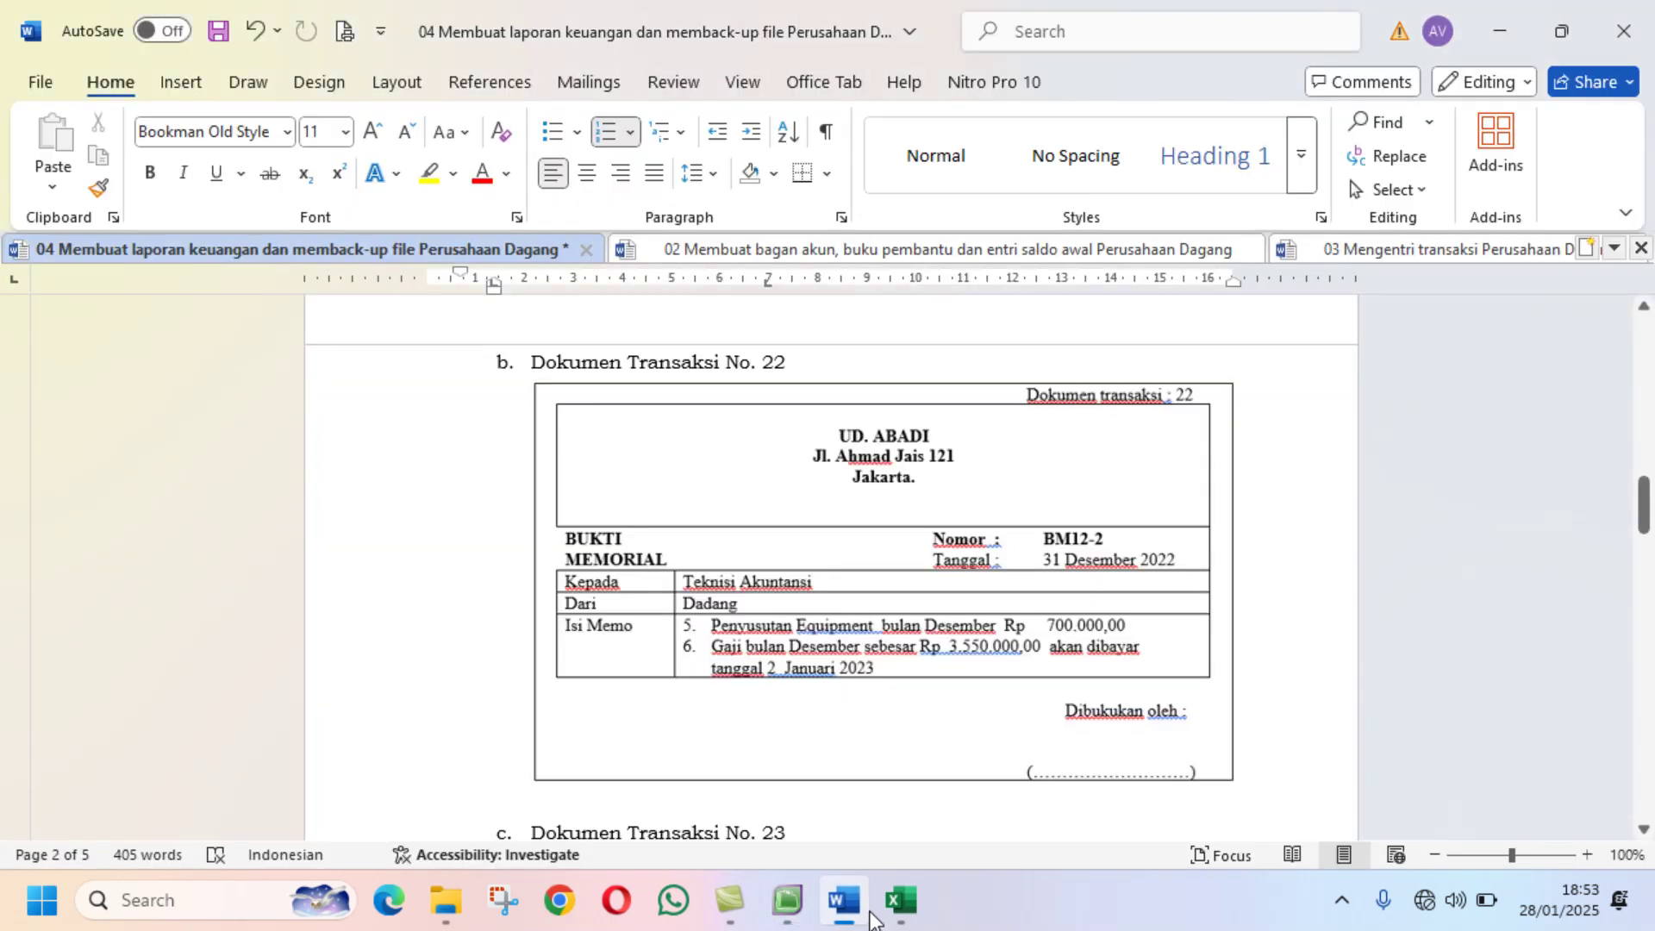
Step: Debit 6-1700 Wages & Salaries Rp3.550.000 on the third journal line
click(787, 900)
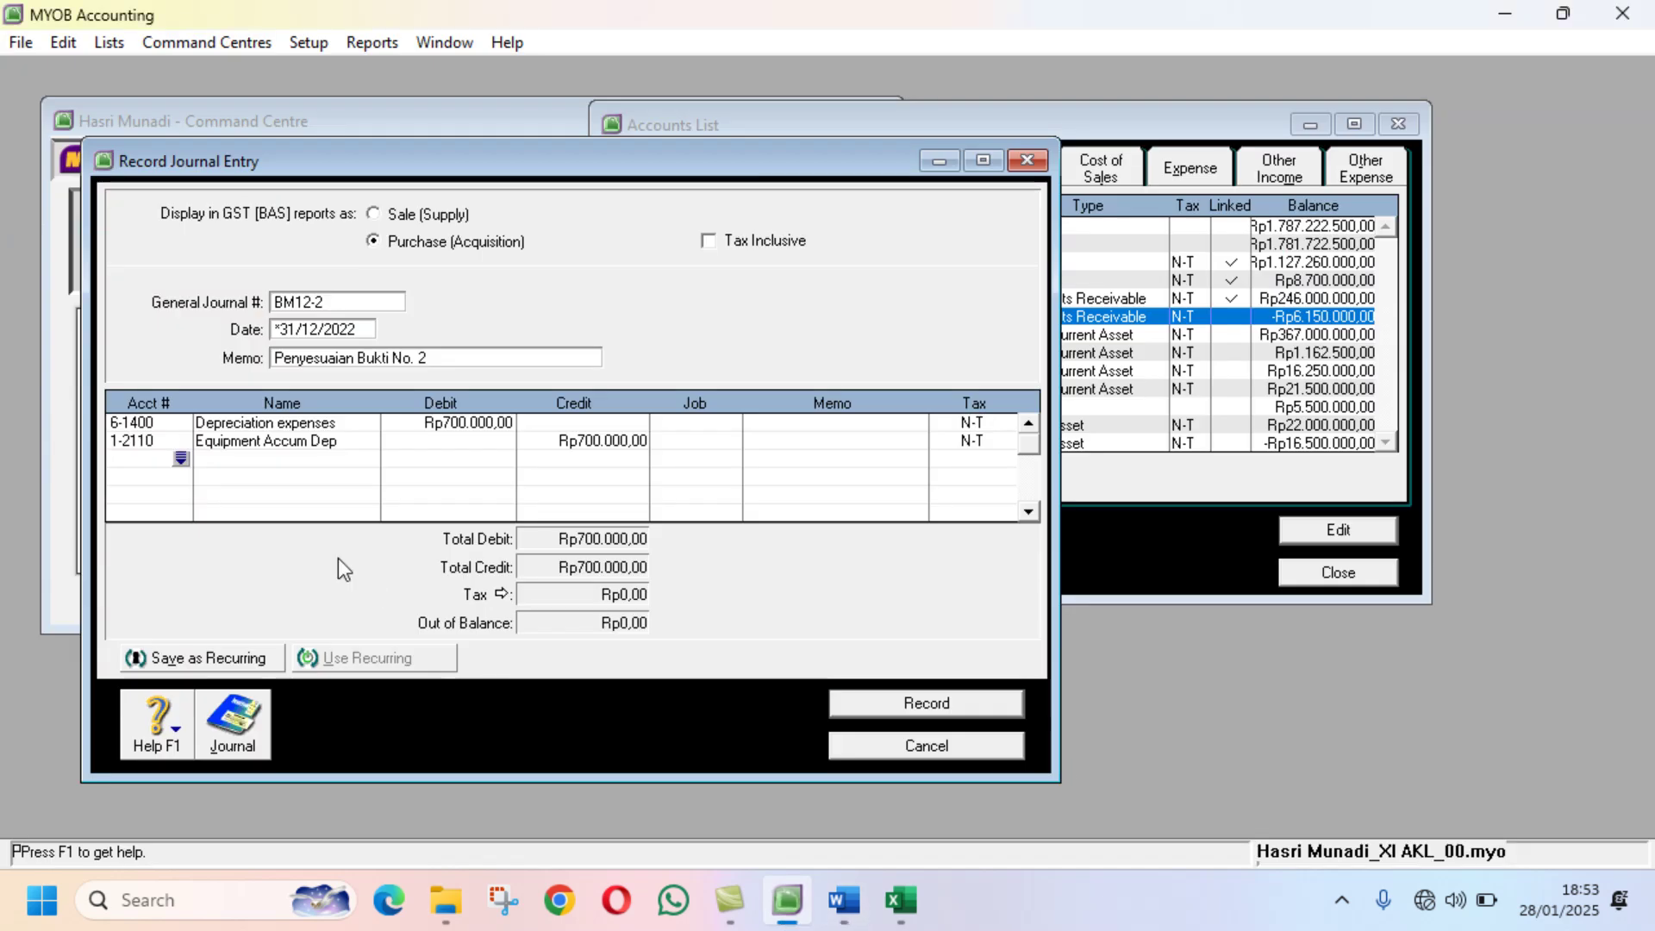
text(6)
key(Tab)
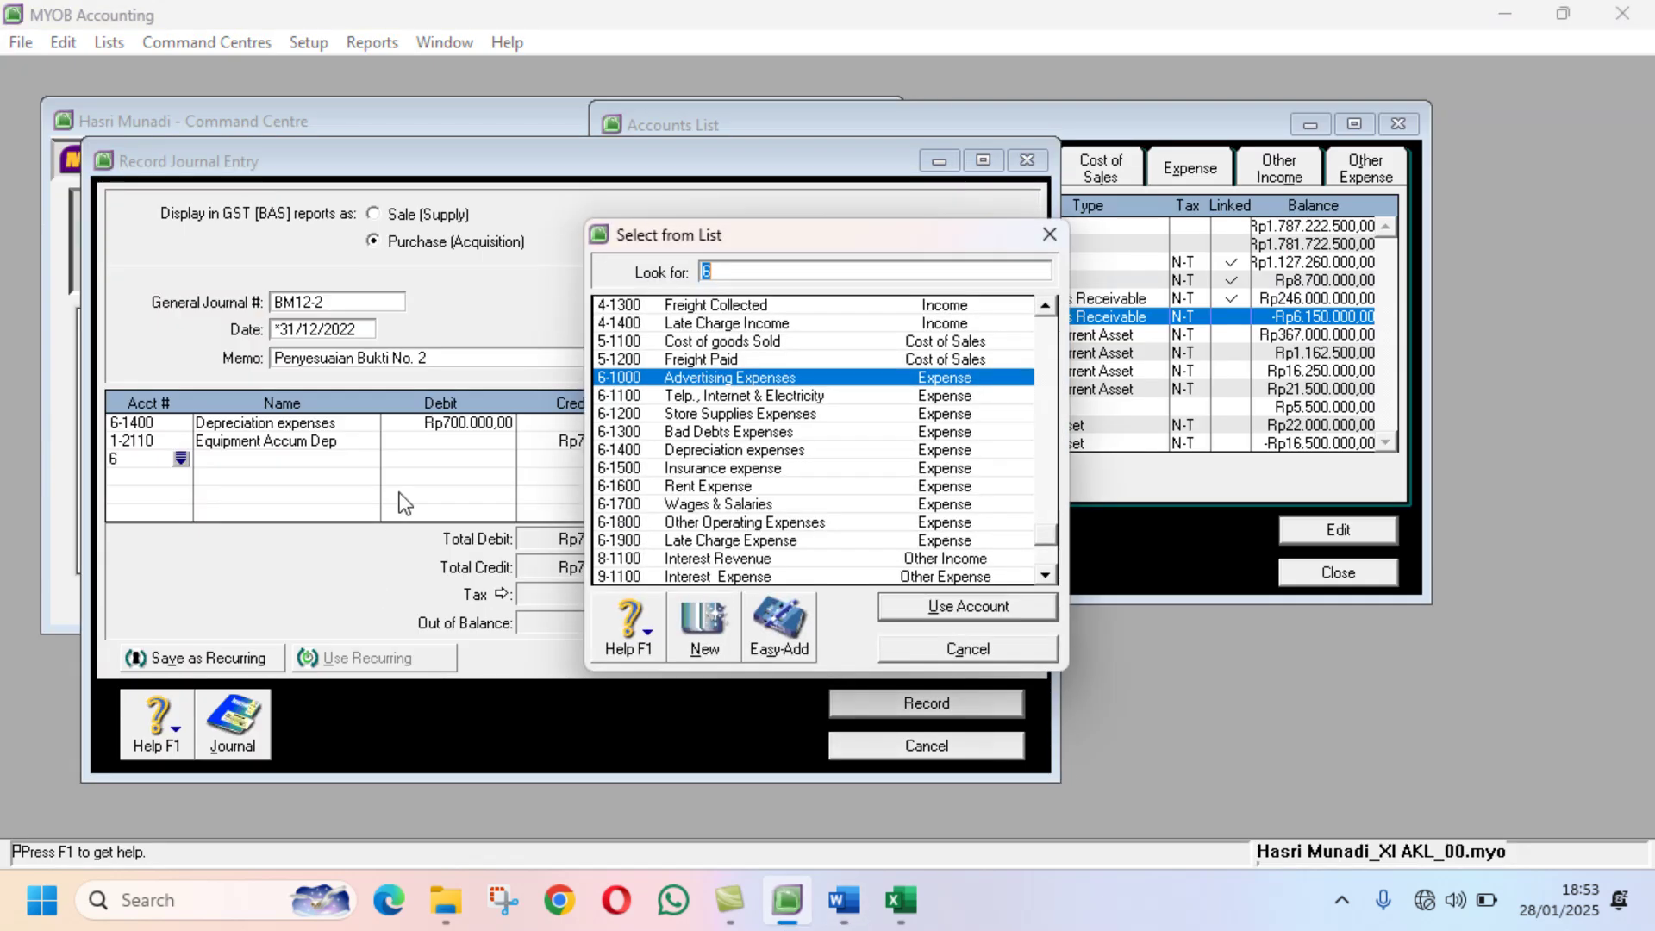
click(758, 505)
click(912, 608)
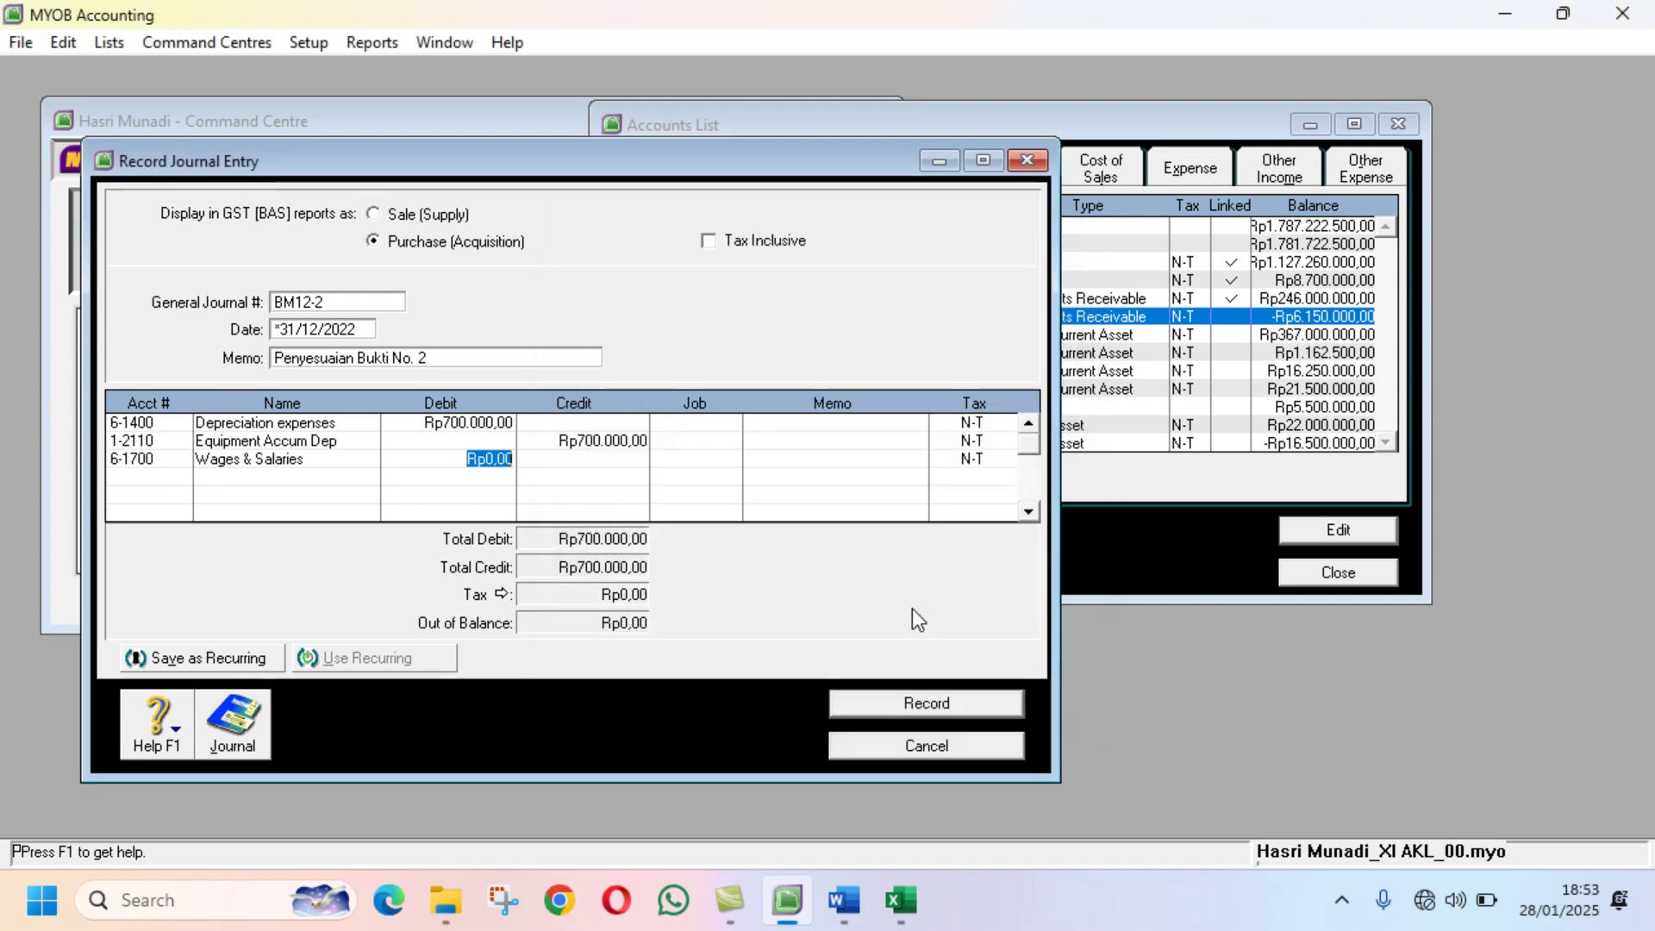
click(840, 903)
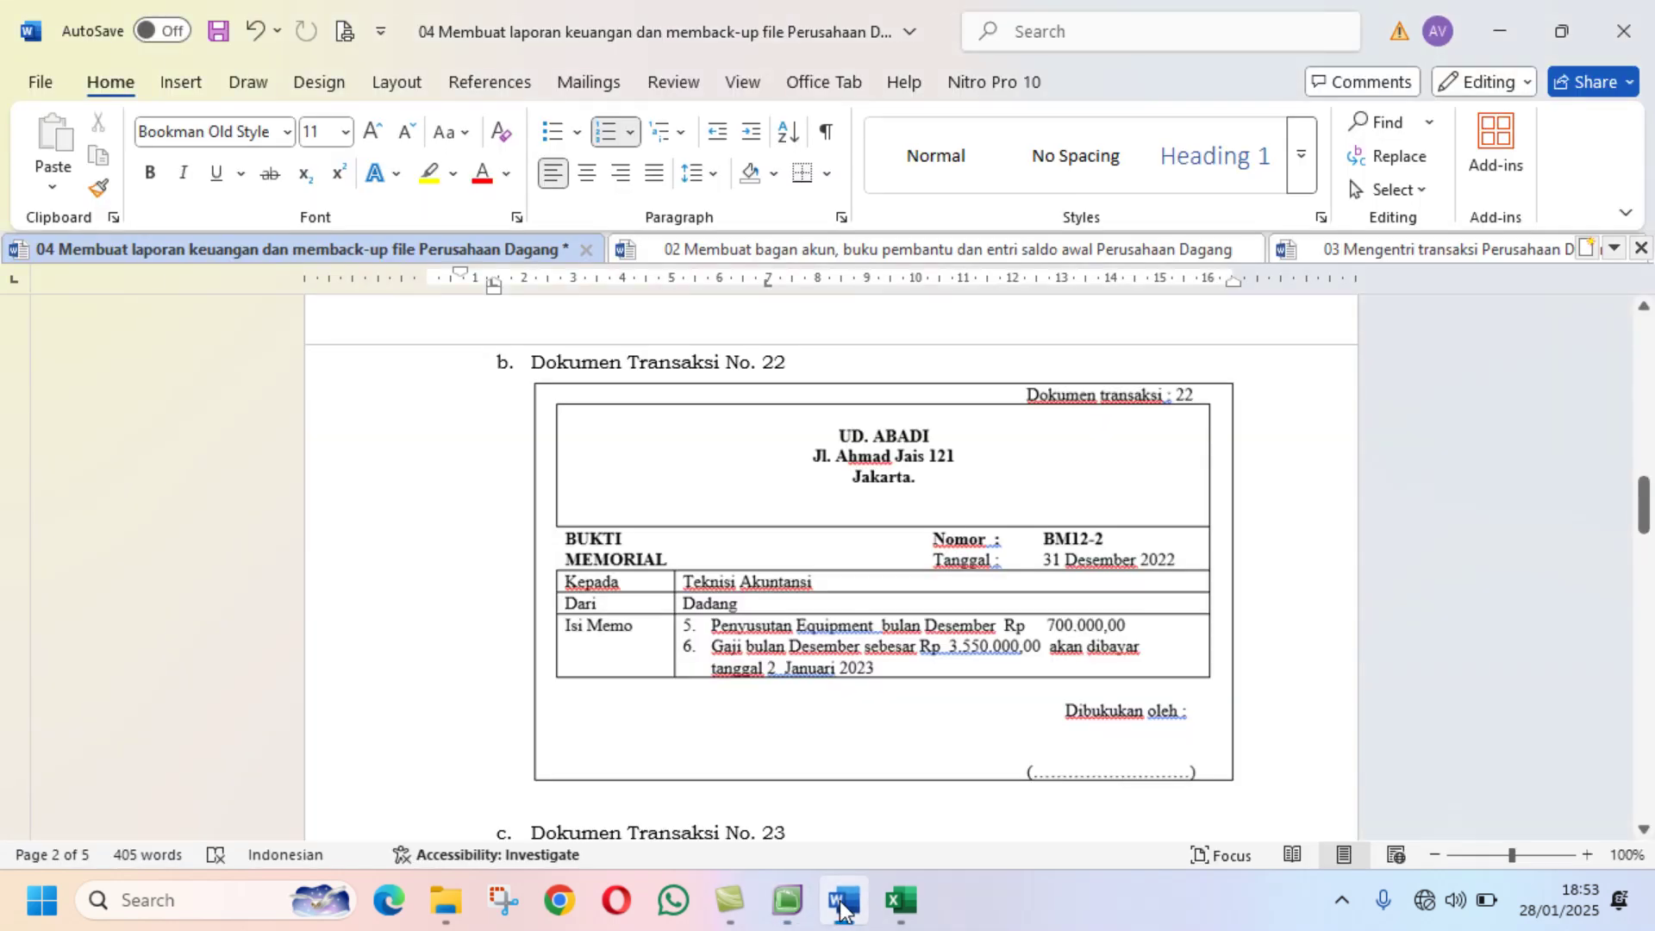
click(901, 901)
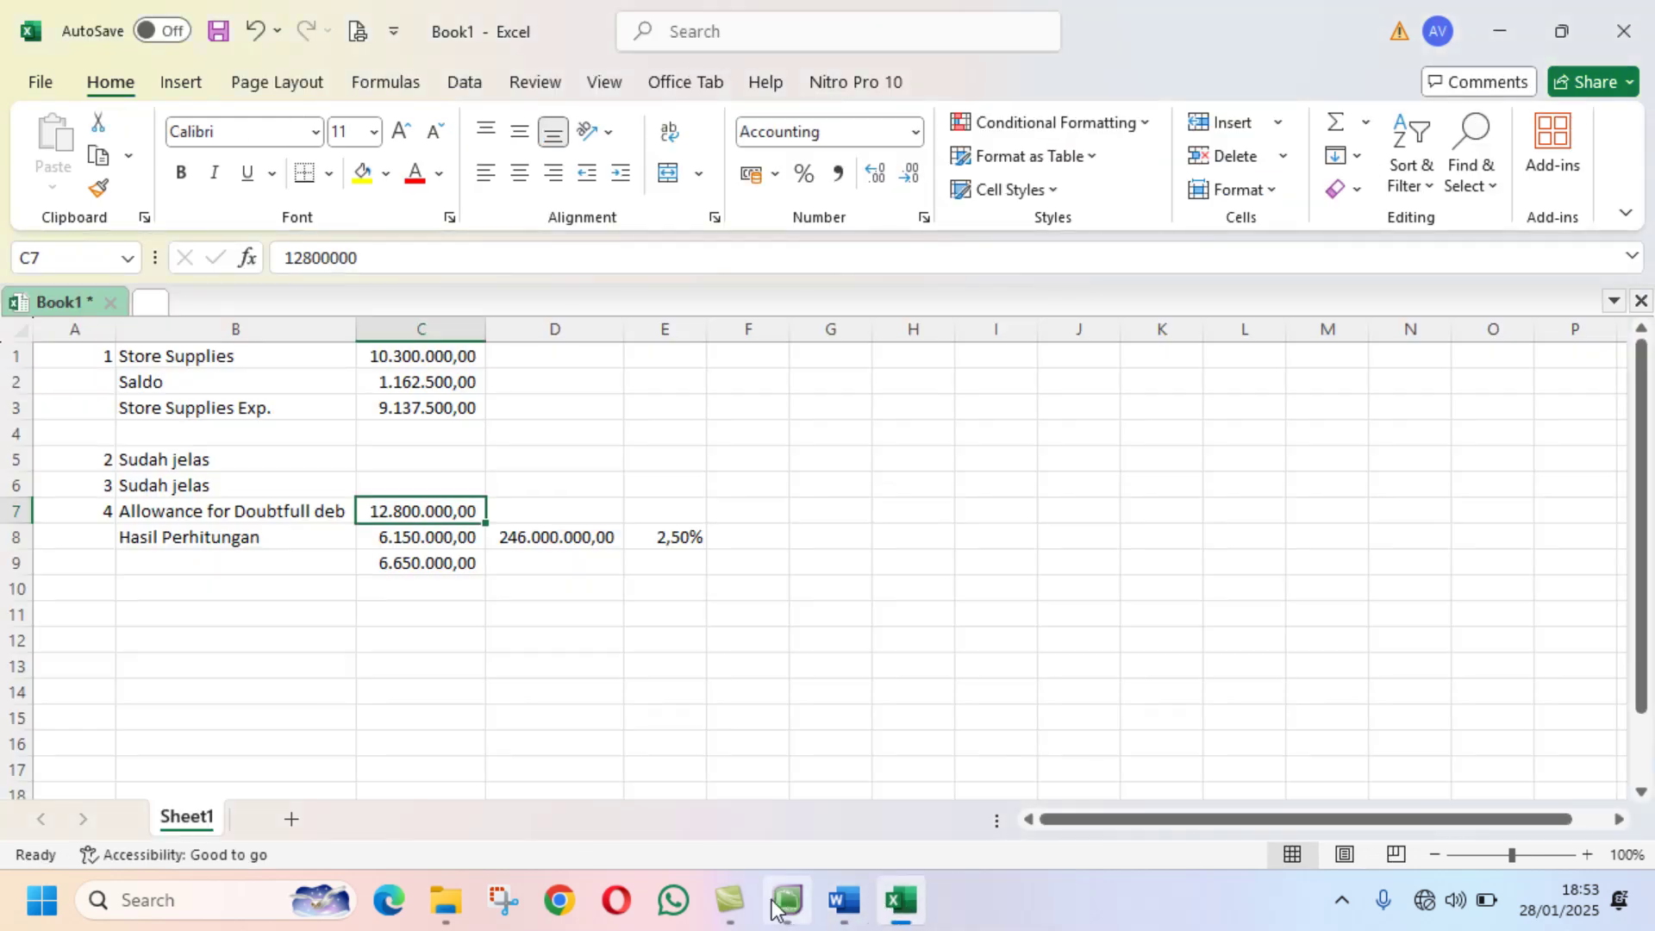
click(772, 903)
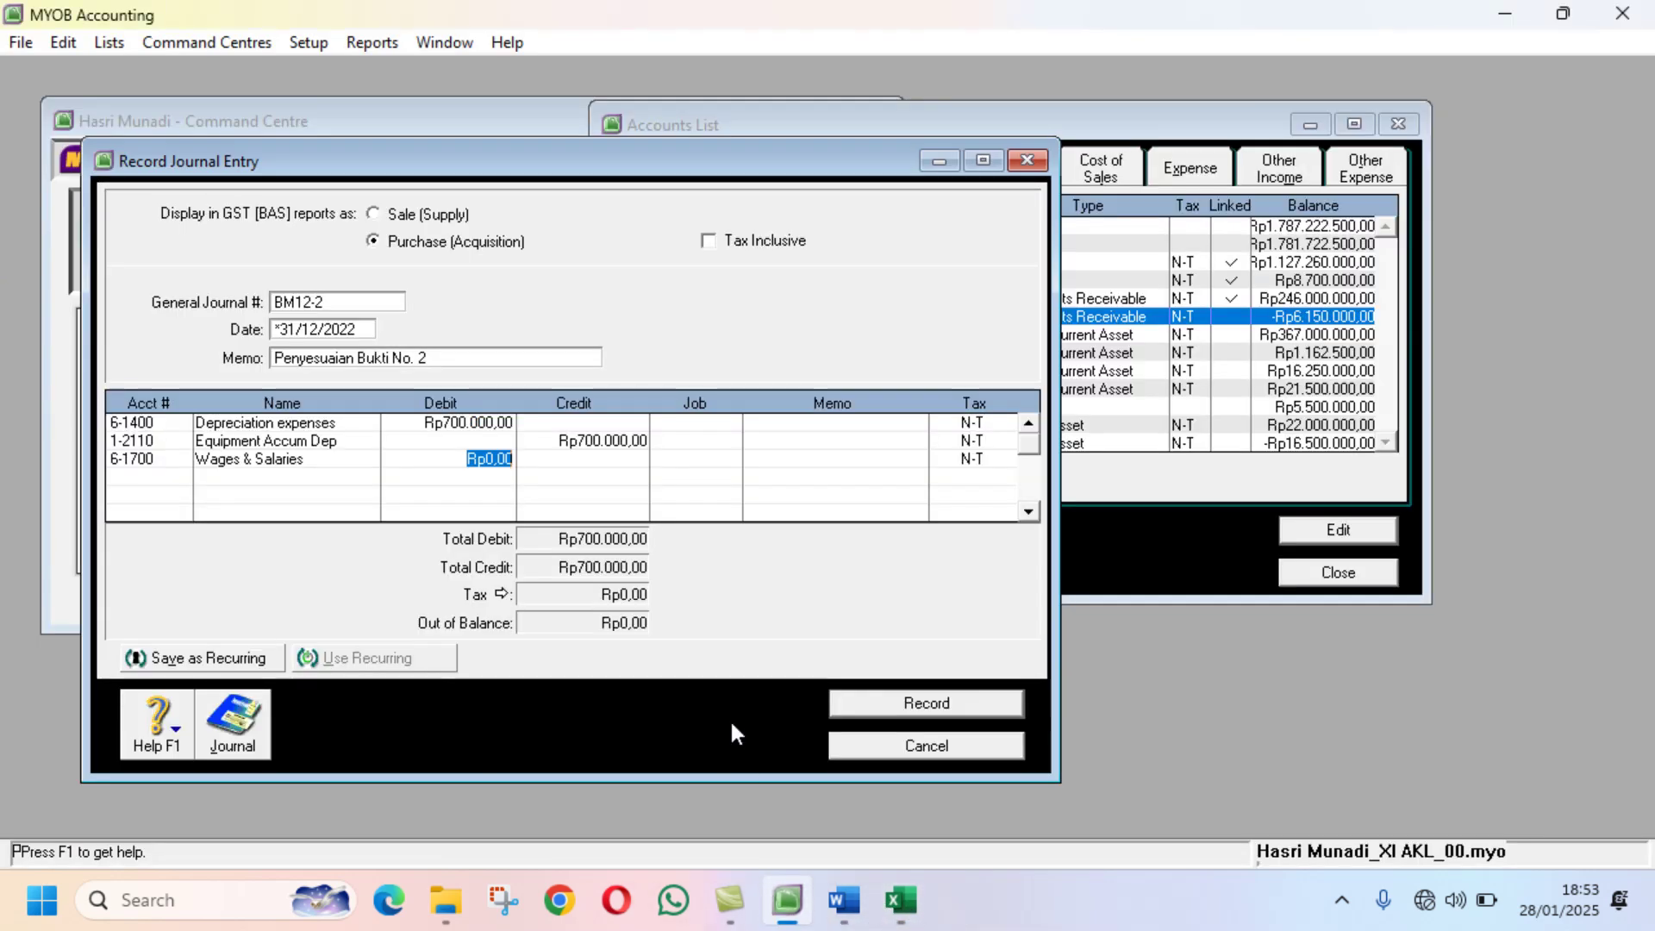
text(3.)
text(550.0)
text(00)
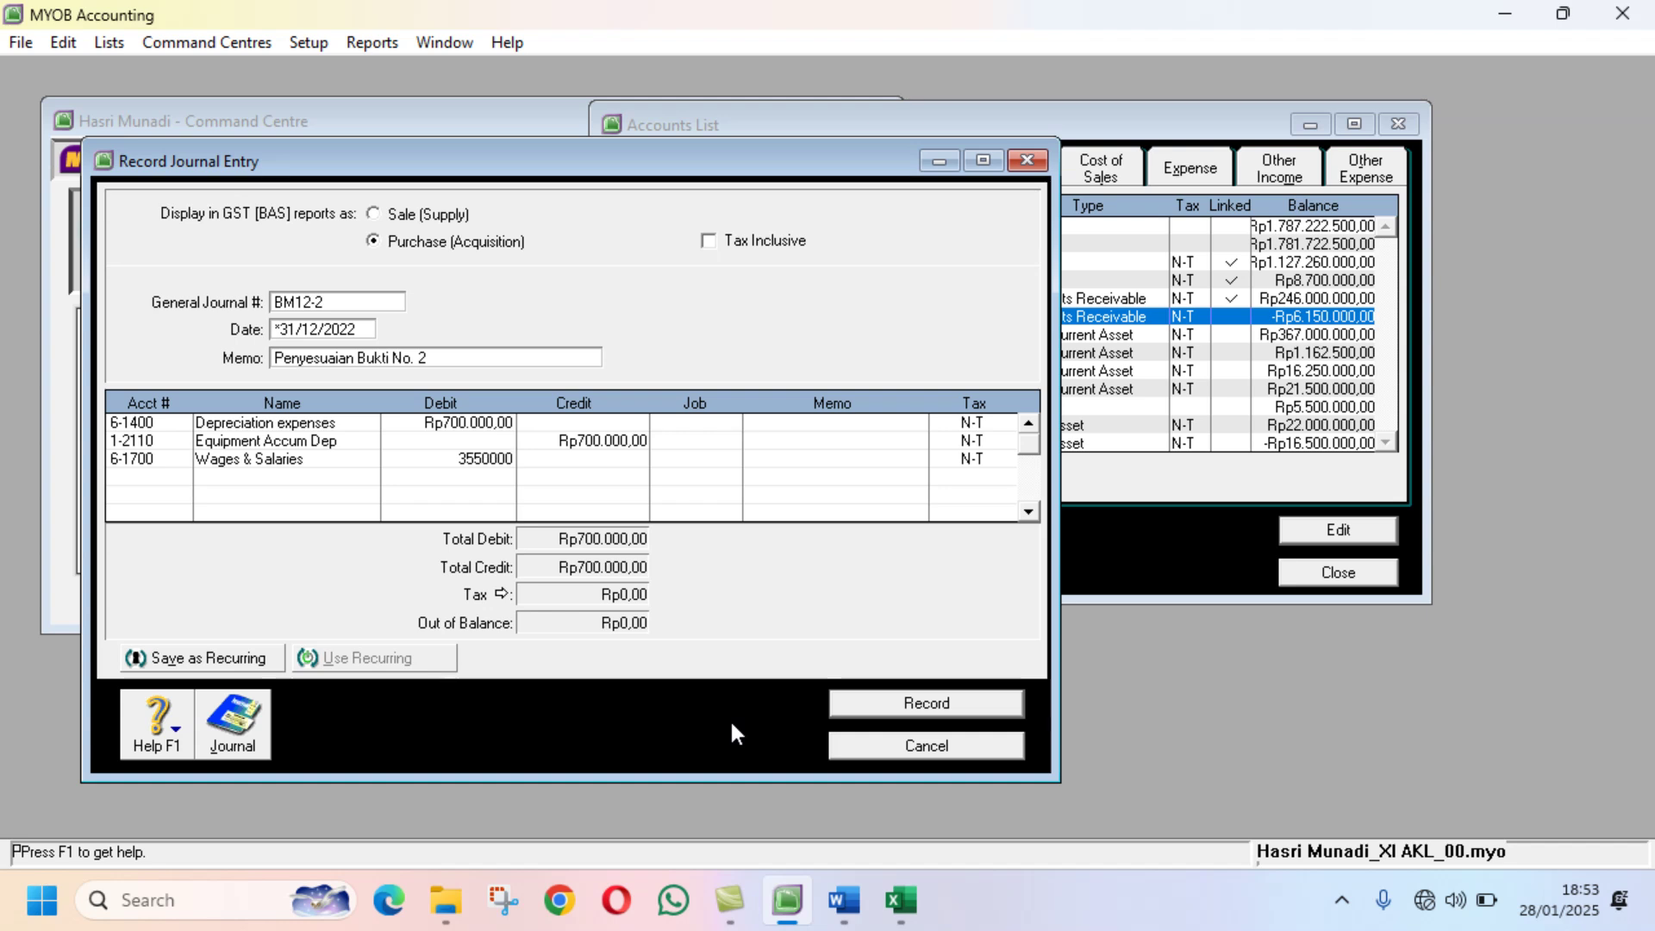
key(Tab)
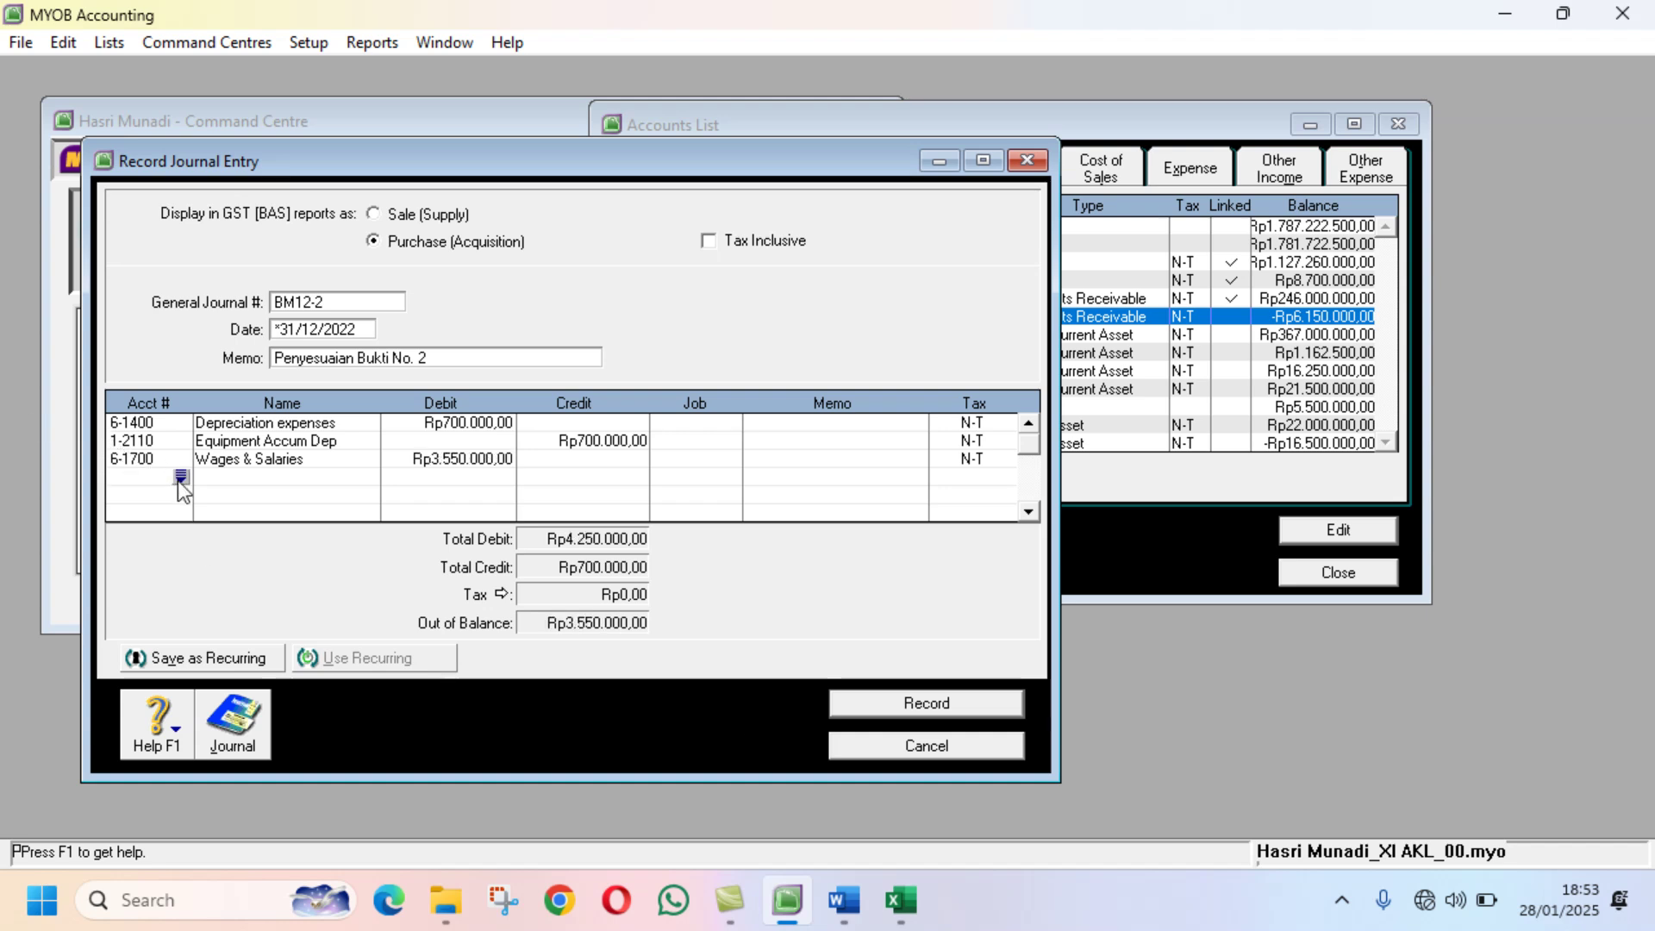
Step: Credit 2-1200 Expense Payable Rp3.550.000, balancing the journal at Rp4.250.000,00
click(180, 476)
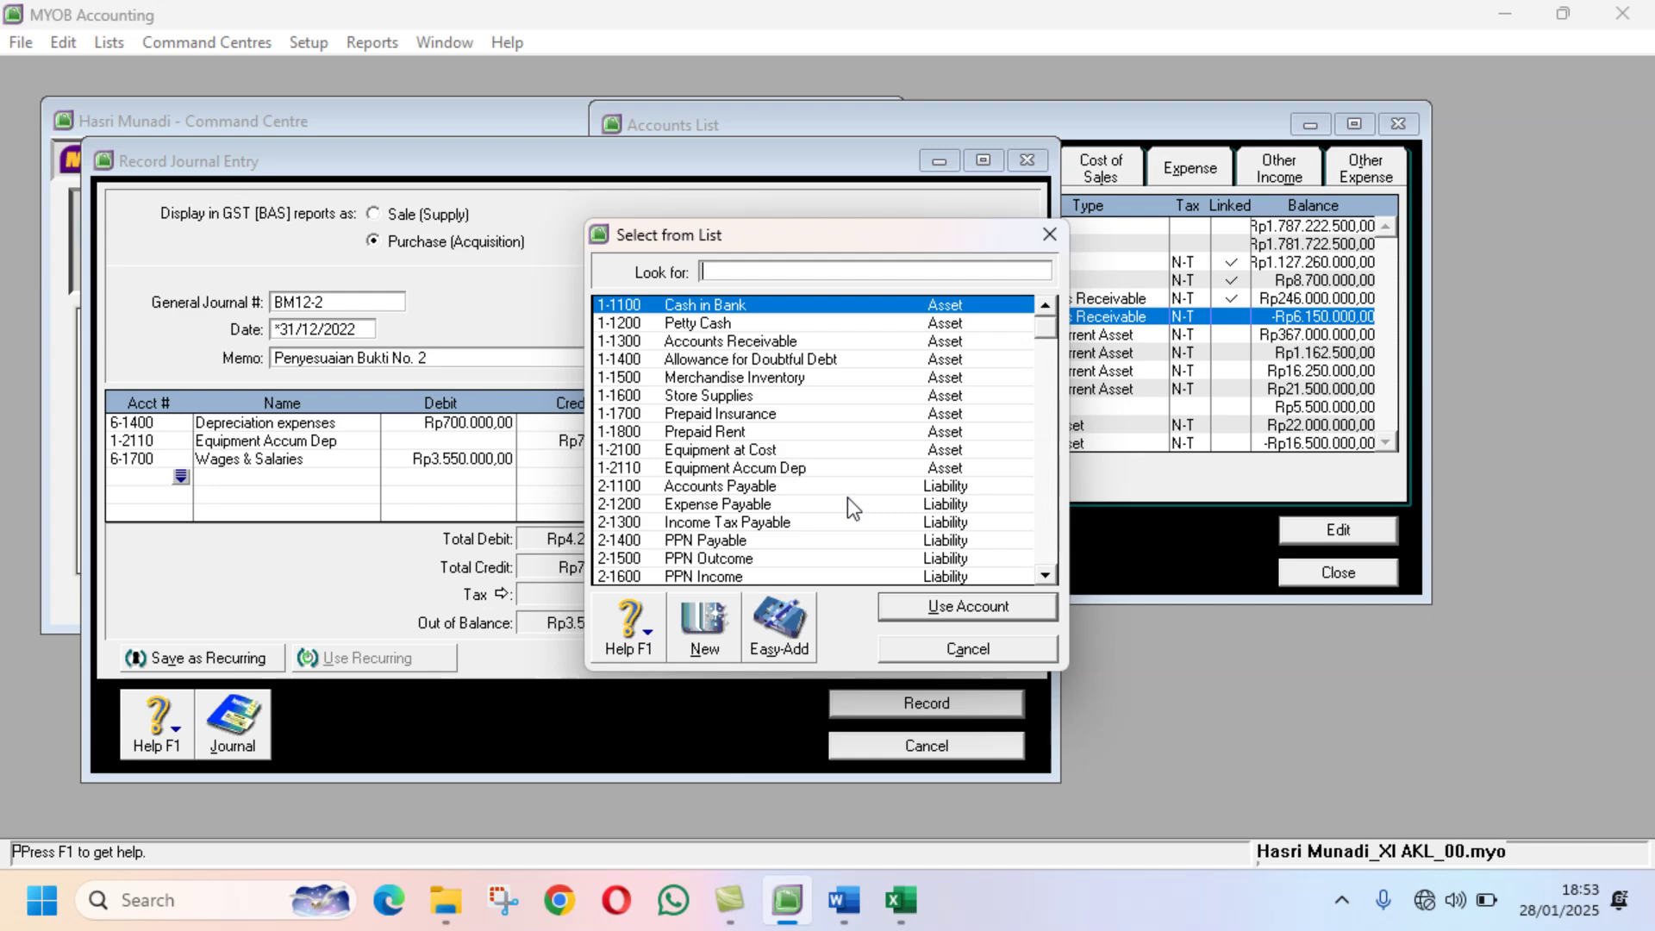
text(2-1200)
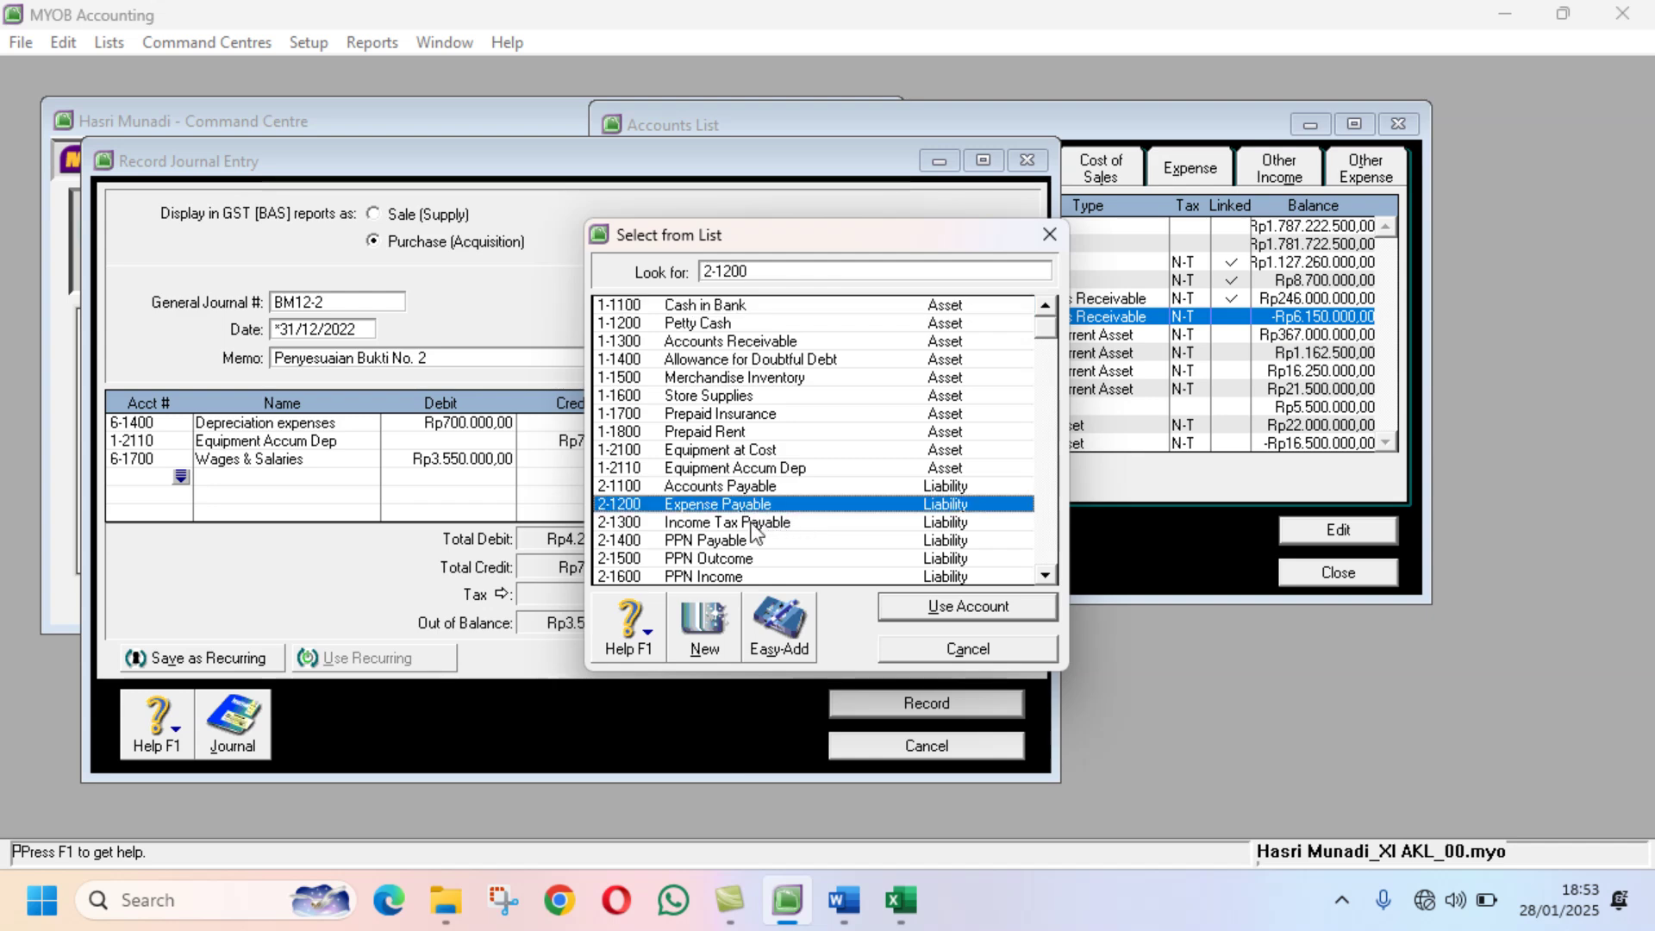
click(943, 611)
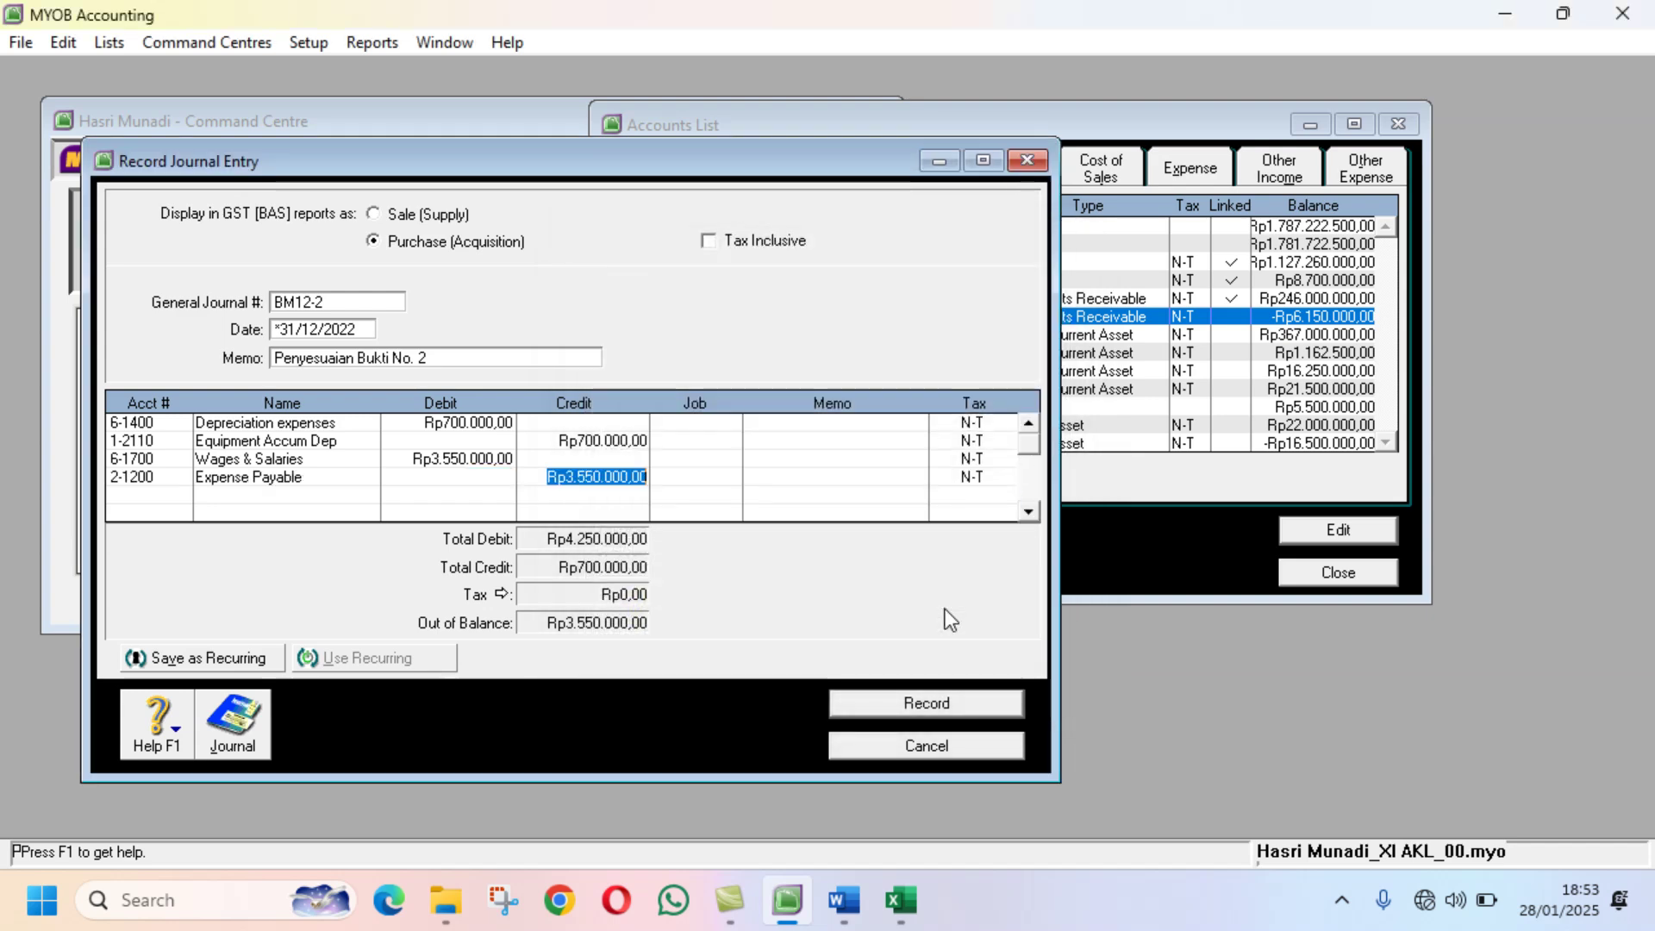
key(Tab)
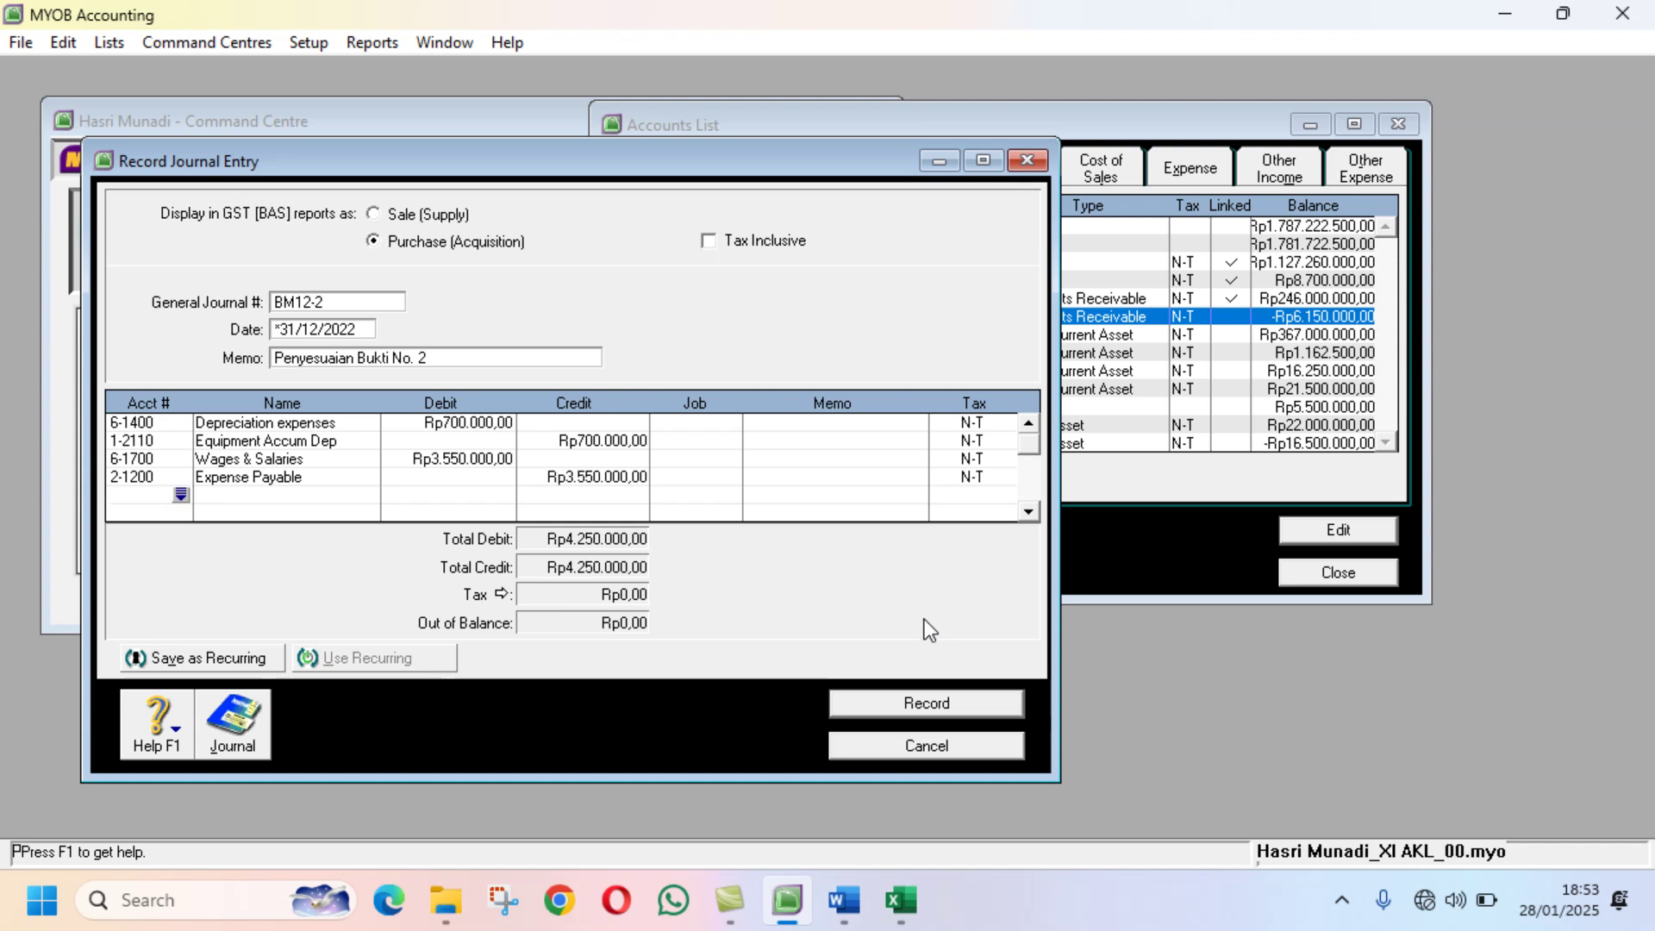
Step: Record BM12-2, then read Dokumen Transaksi No. 23 (BM12-3) in Word
click(917, 700)
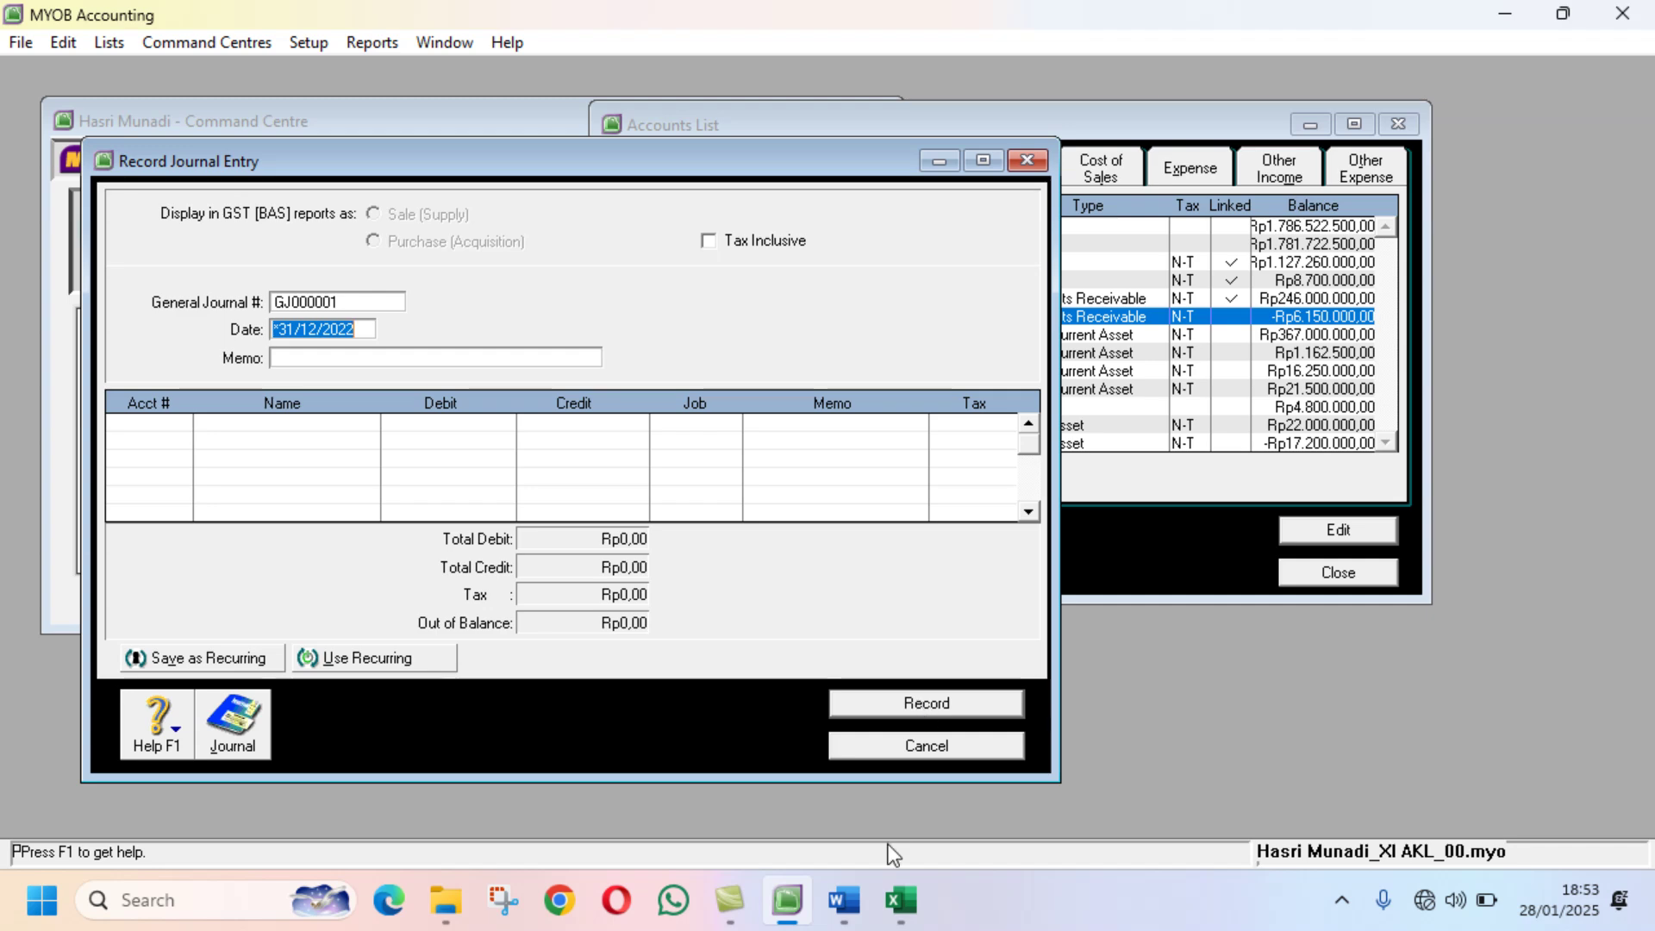
click(847, 905)
scroll(1249, 411, down, 6)
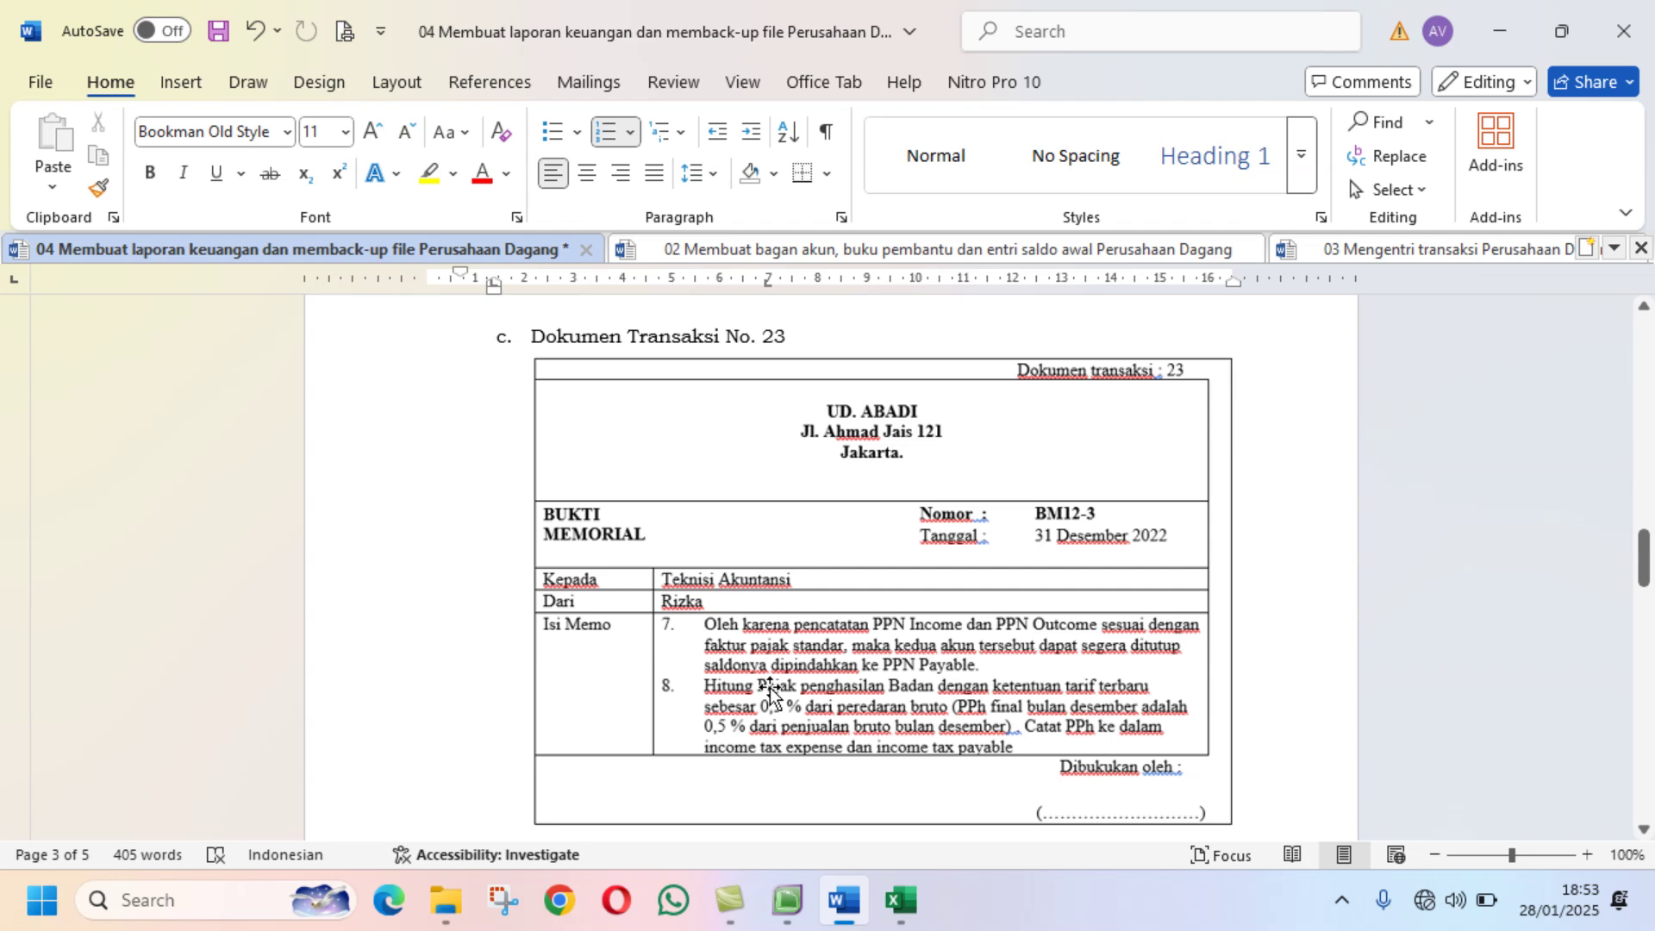
click(899, 900)
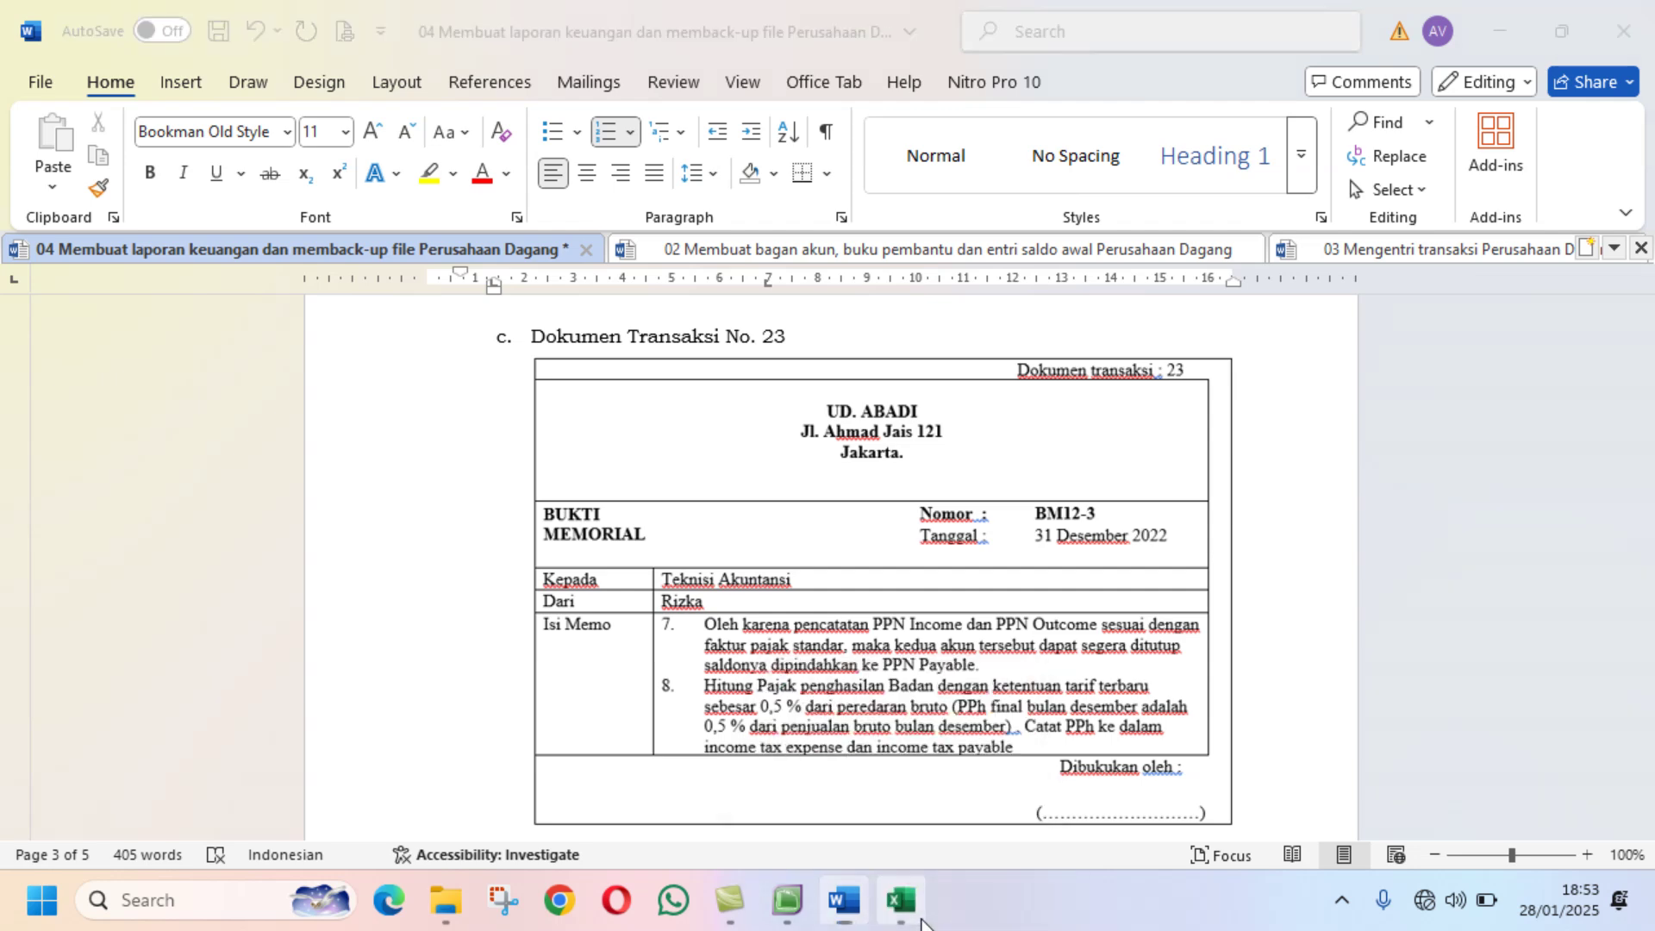
mouse_move(787, 900)
click(782, 793)
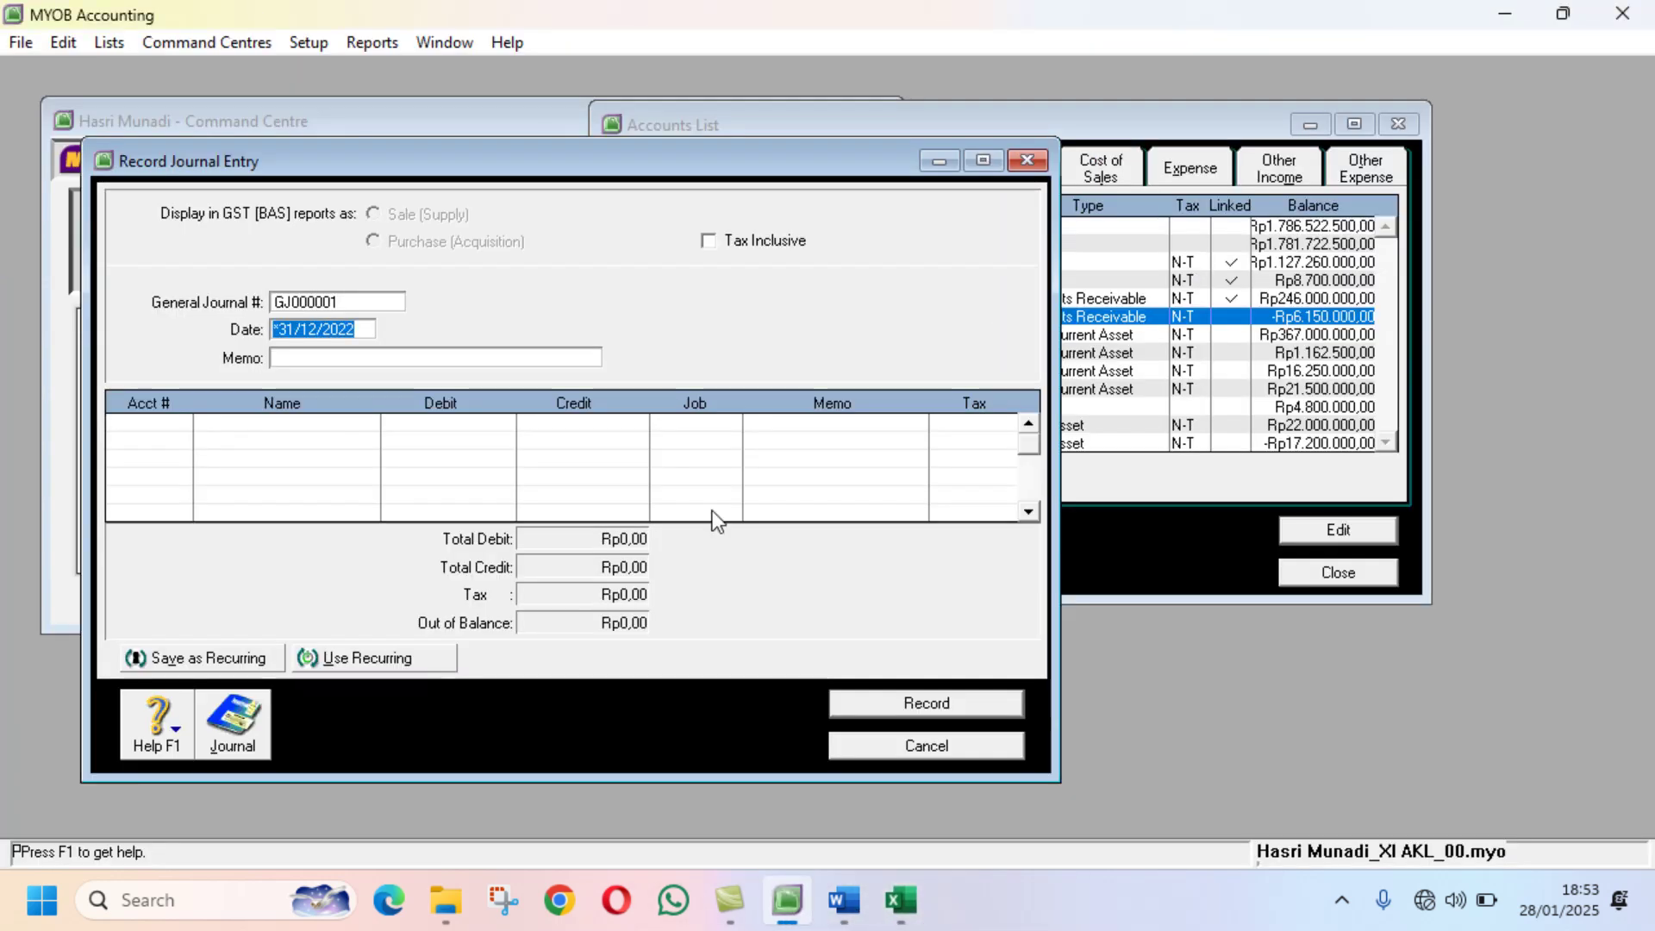
Step: Check the PPN Payable and PPN Outcome balances on the Accounts List's Liability tab
click(1083, 142)
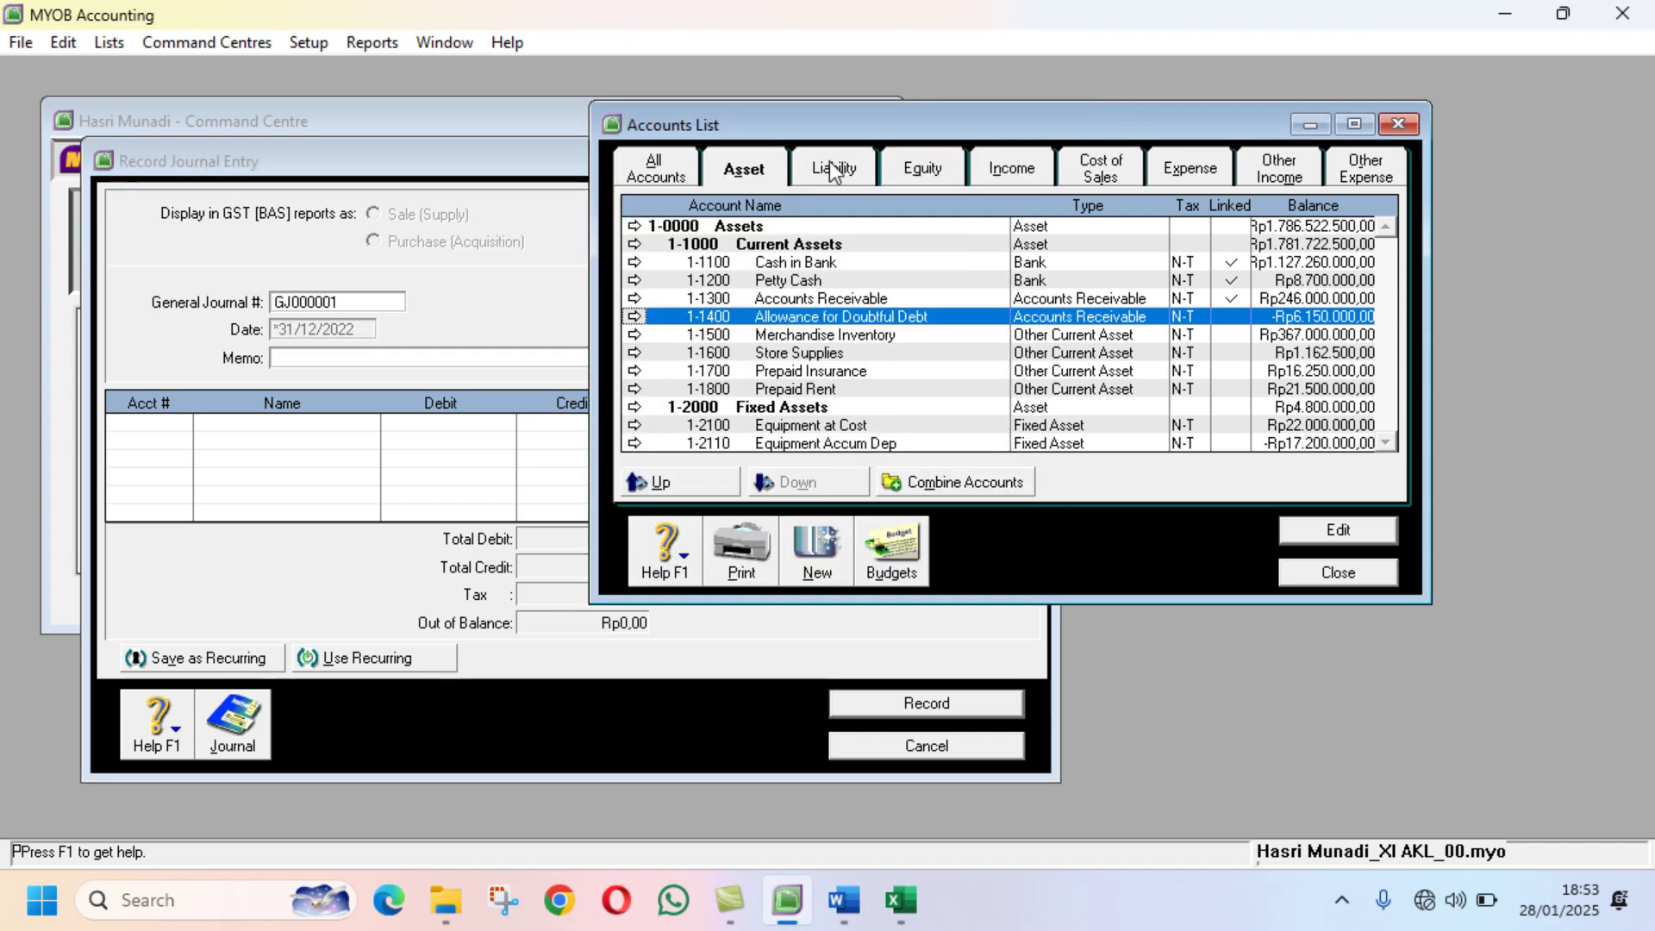
click(829, 164)
click(863, 315)
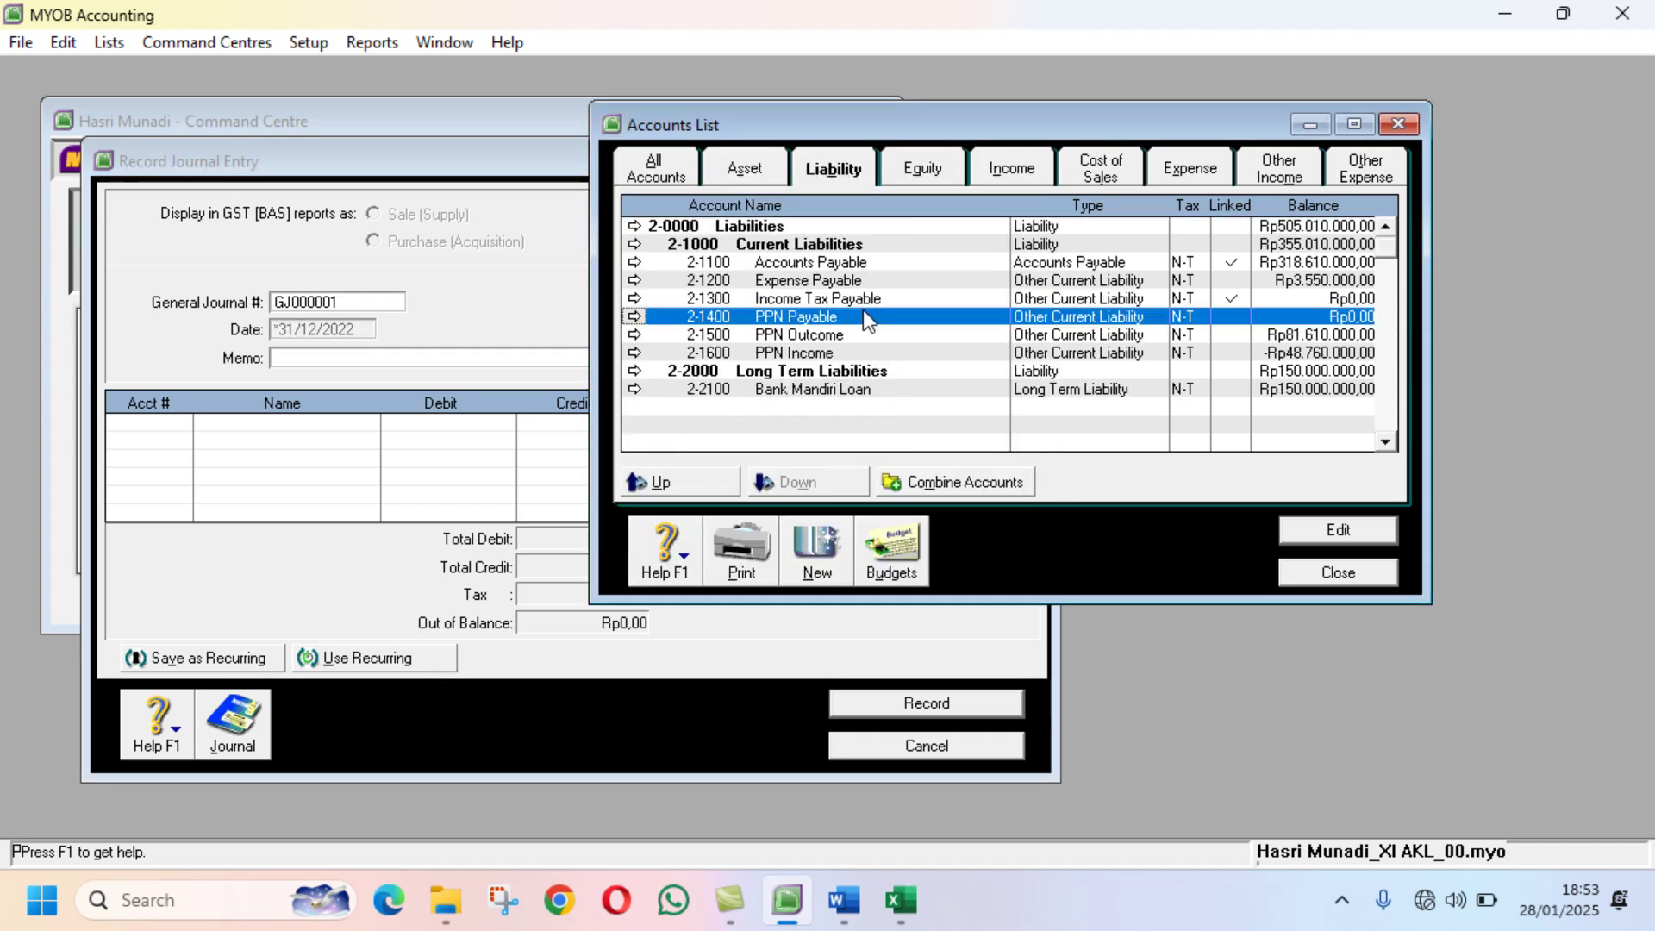
click(860, 335)
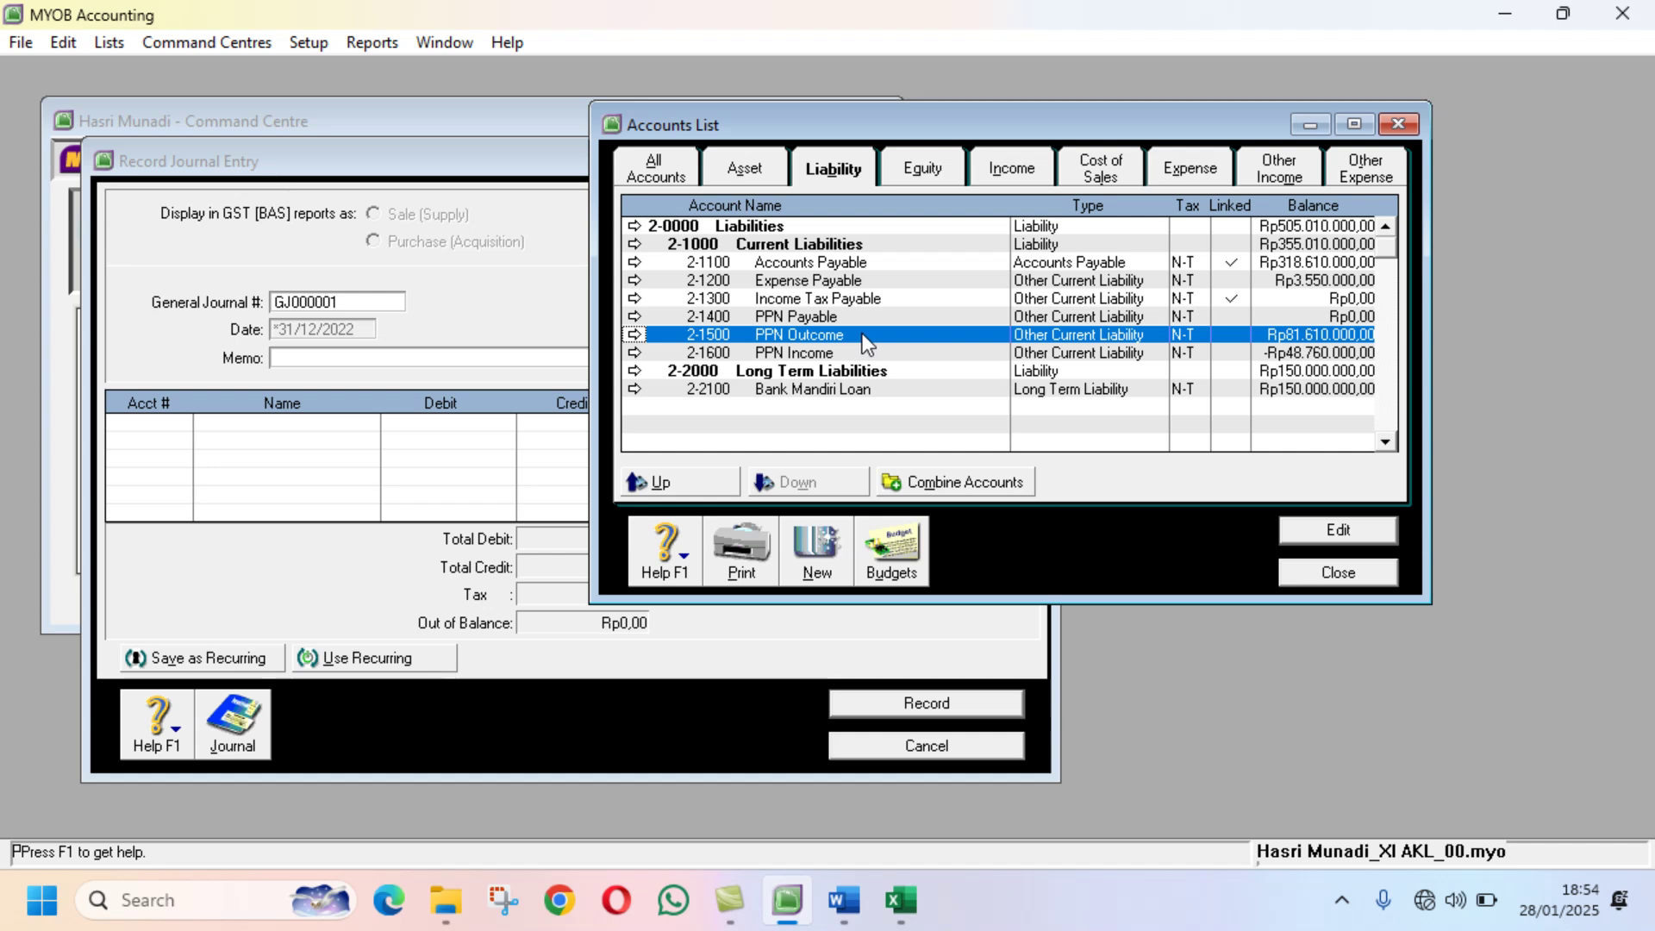
click(888, 898)
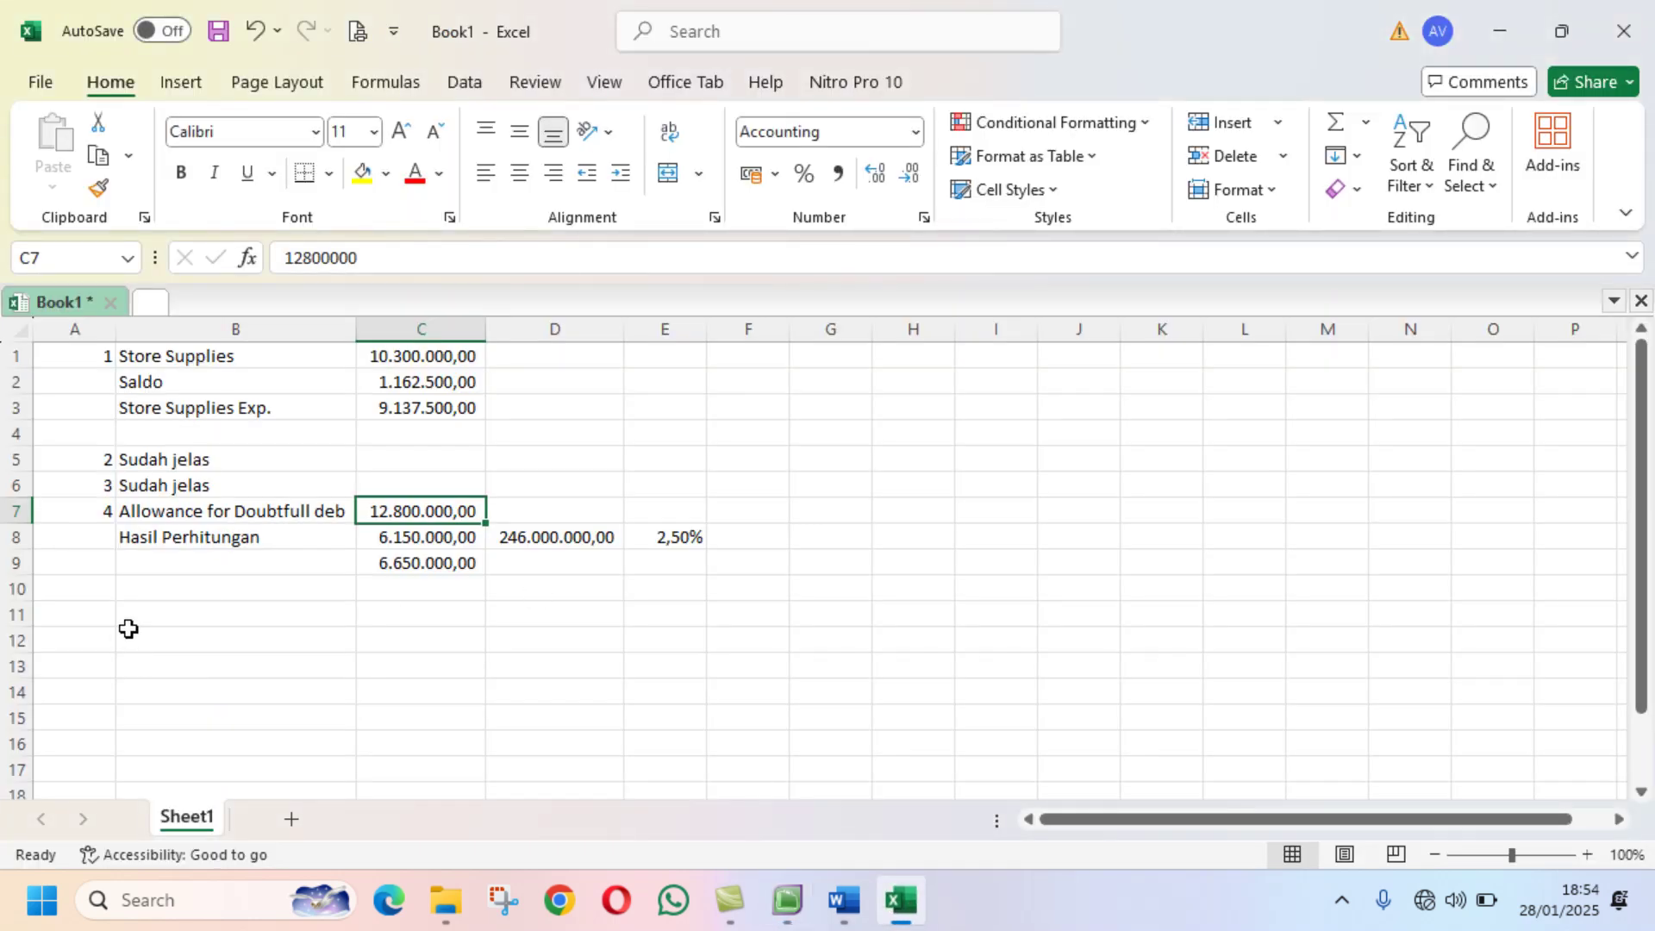
Step: Number a new row 1 in A11 and label it PPN Outcome in B11
click(100, 623)
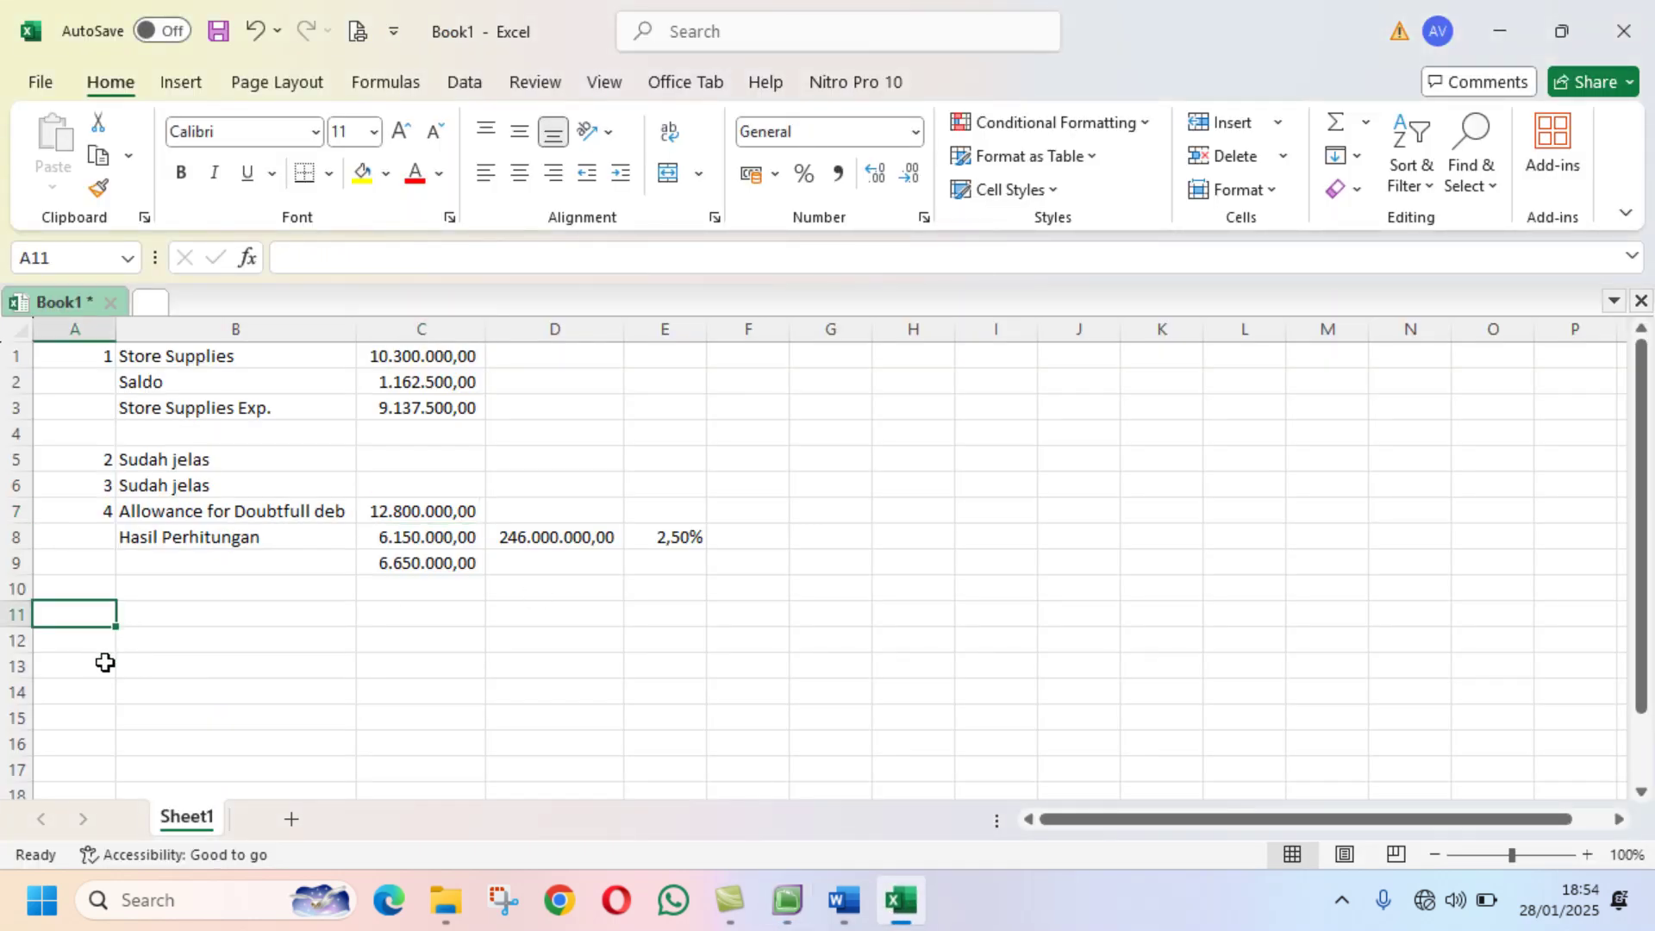
text(1)
key(Return)
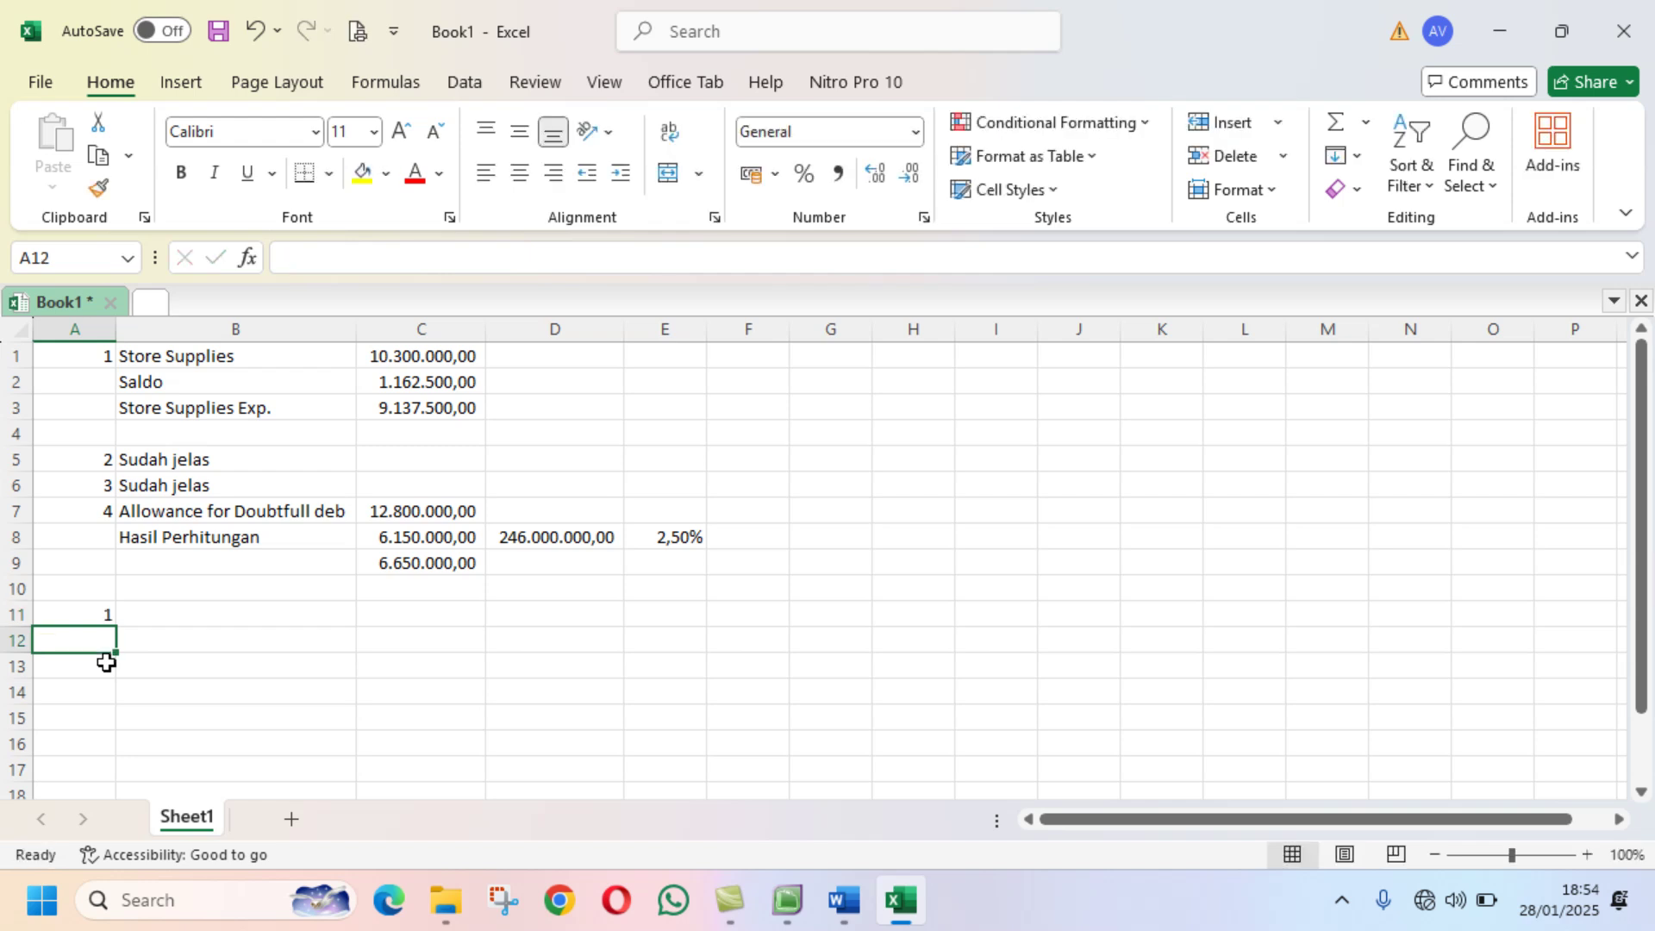
key(Up)
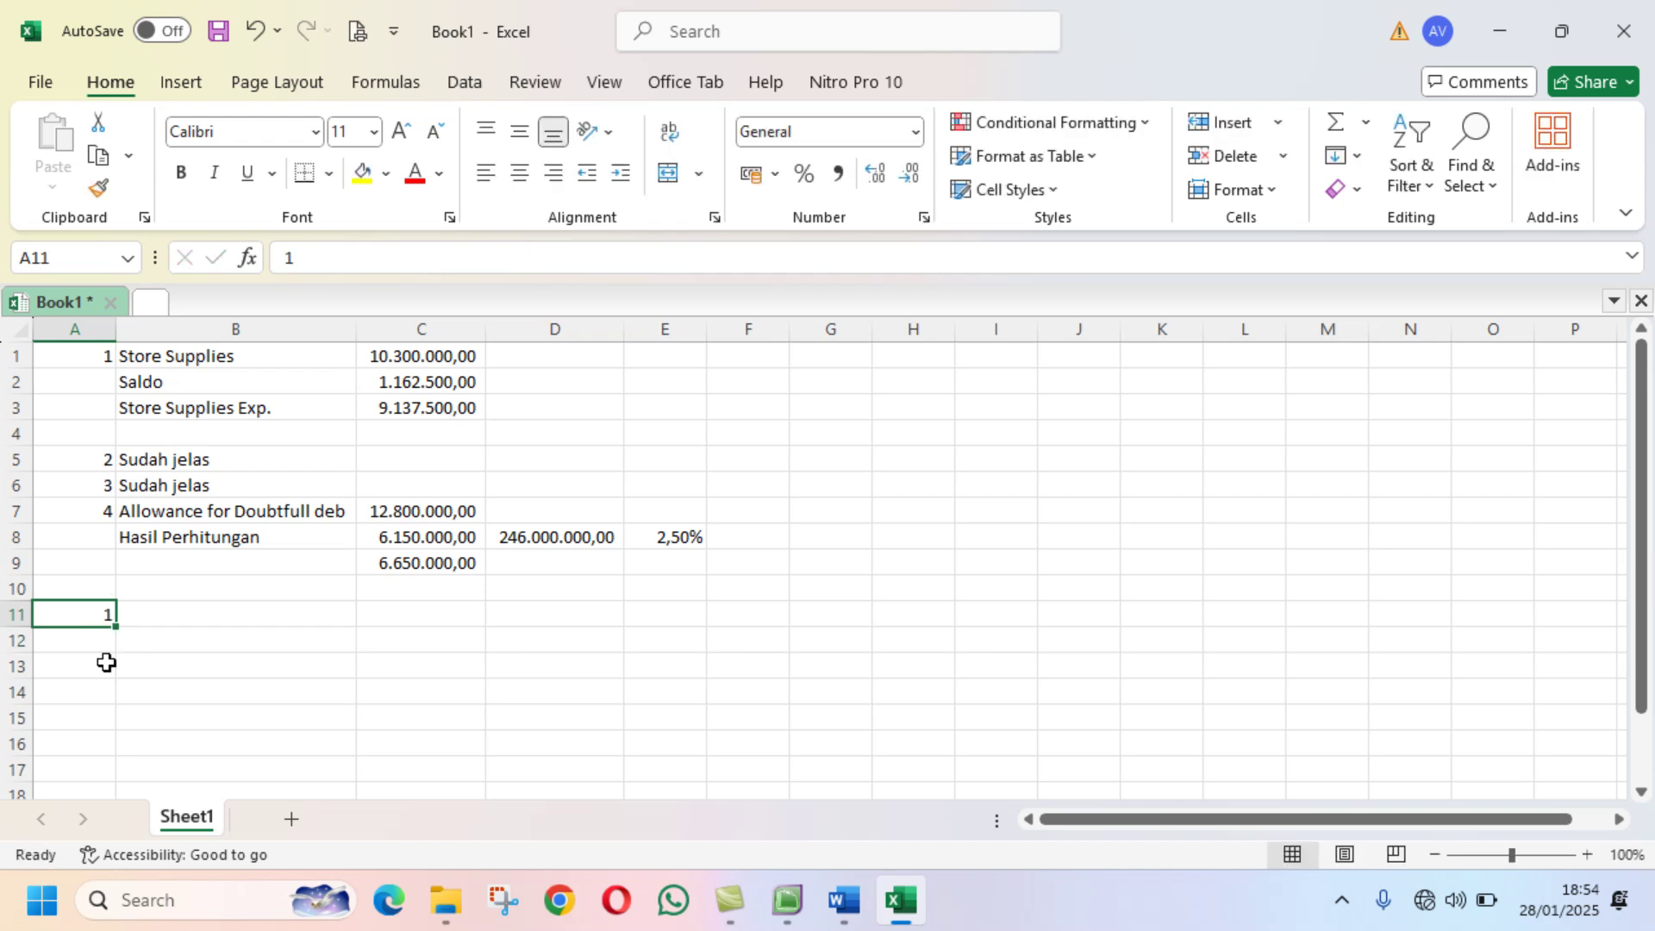
key(Right)
text(PPN O)
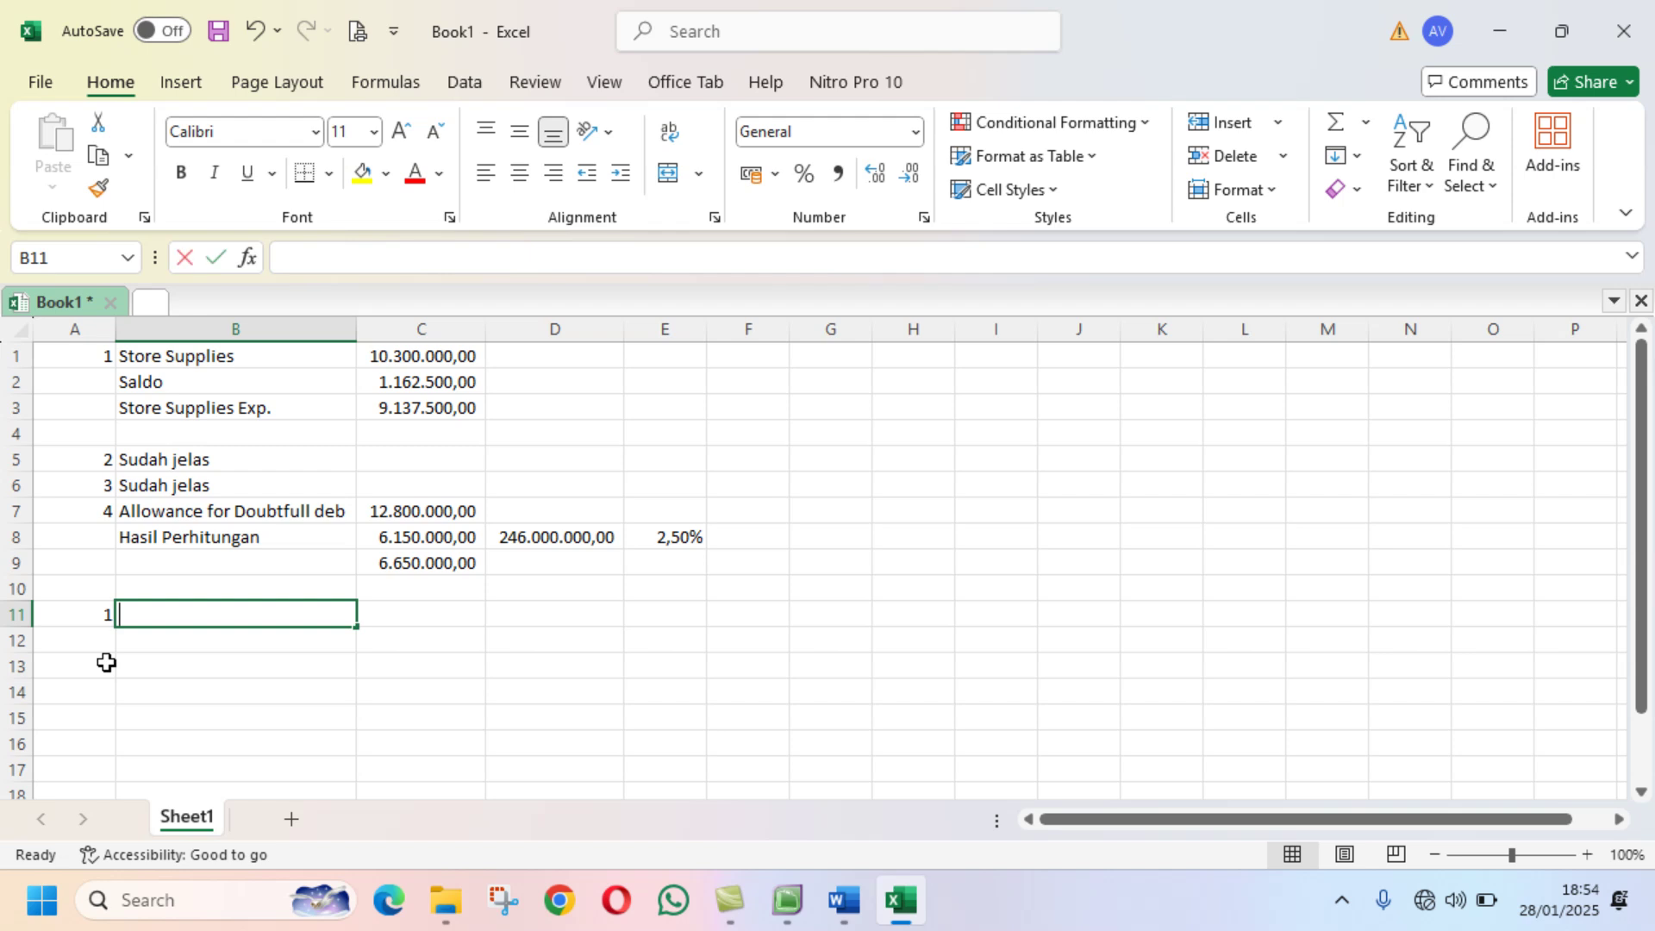
text(ut)
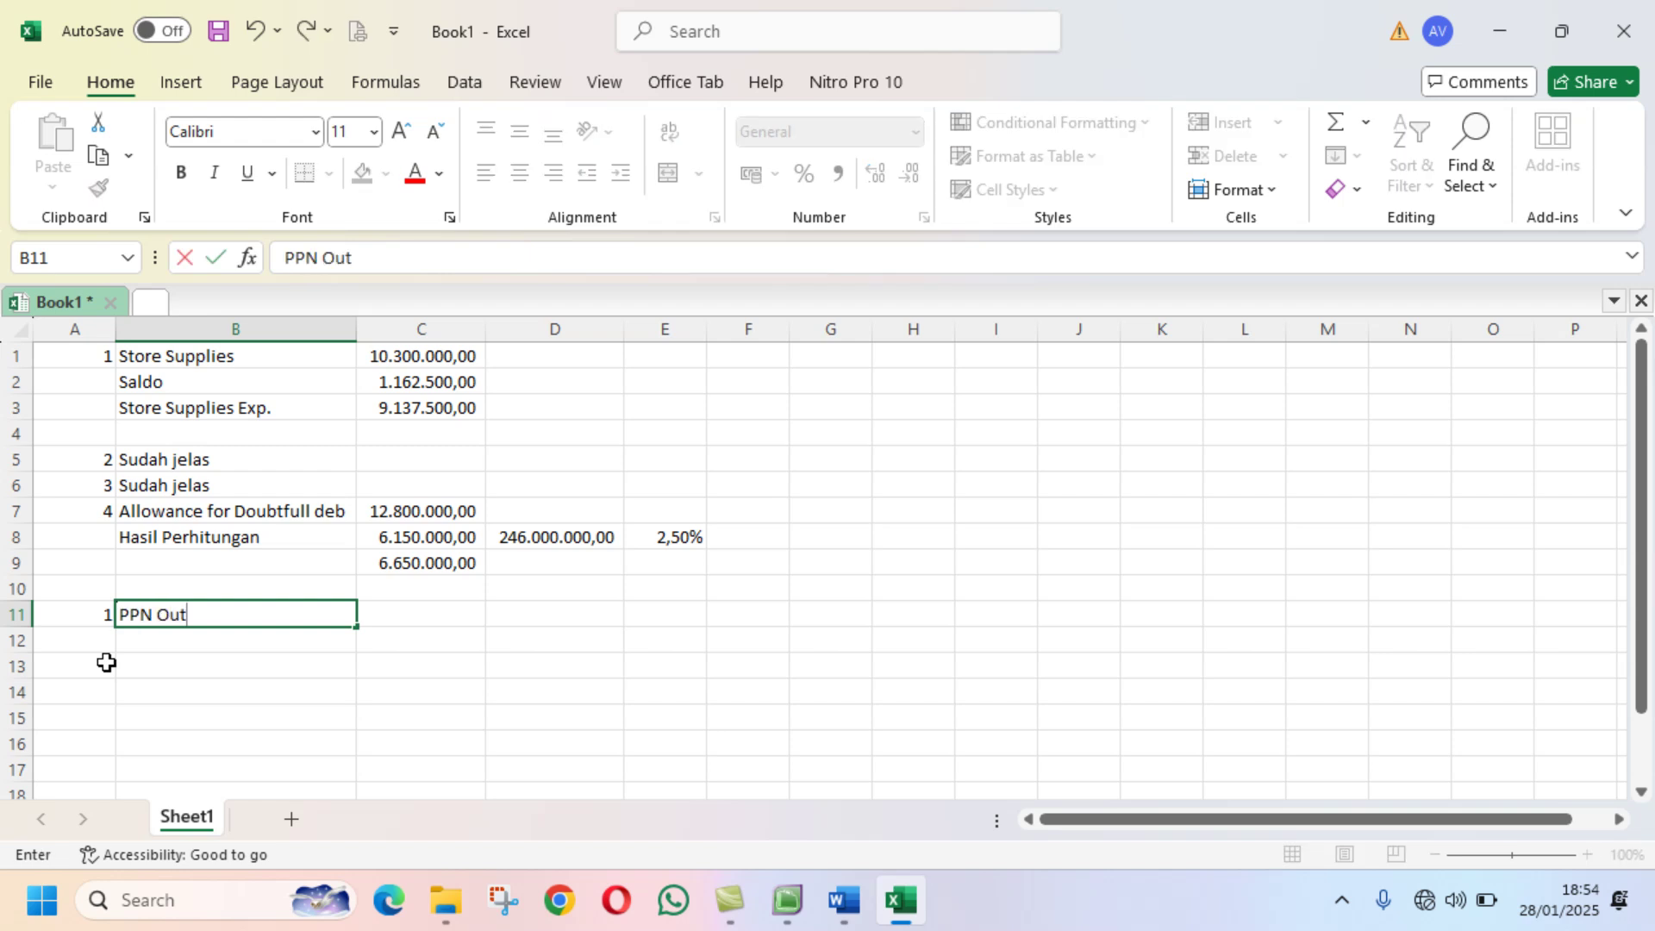
text(come)
key(Tab)
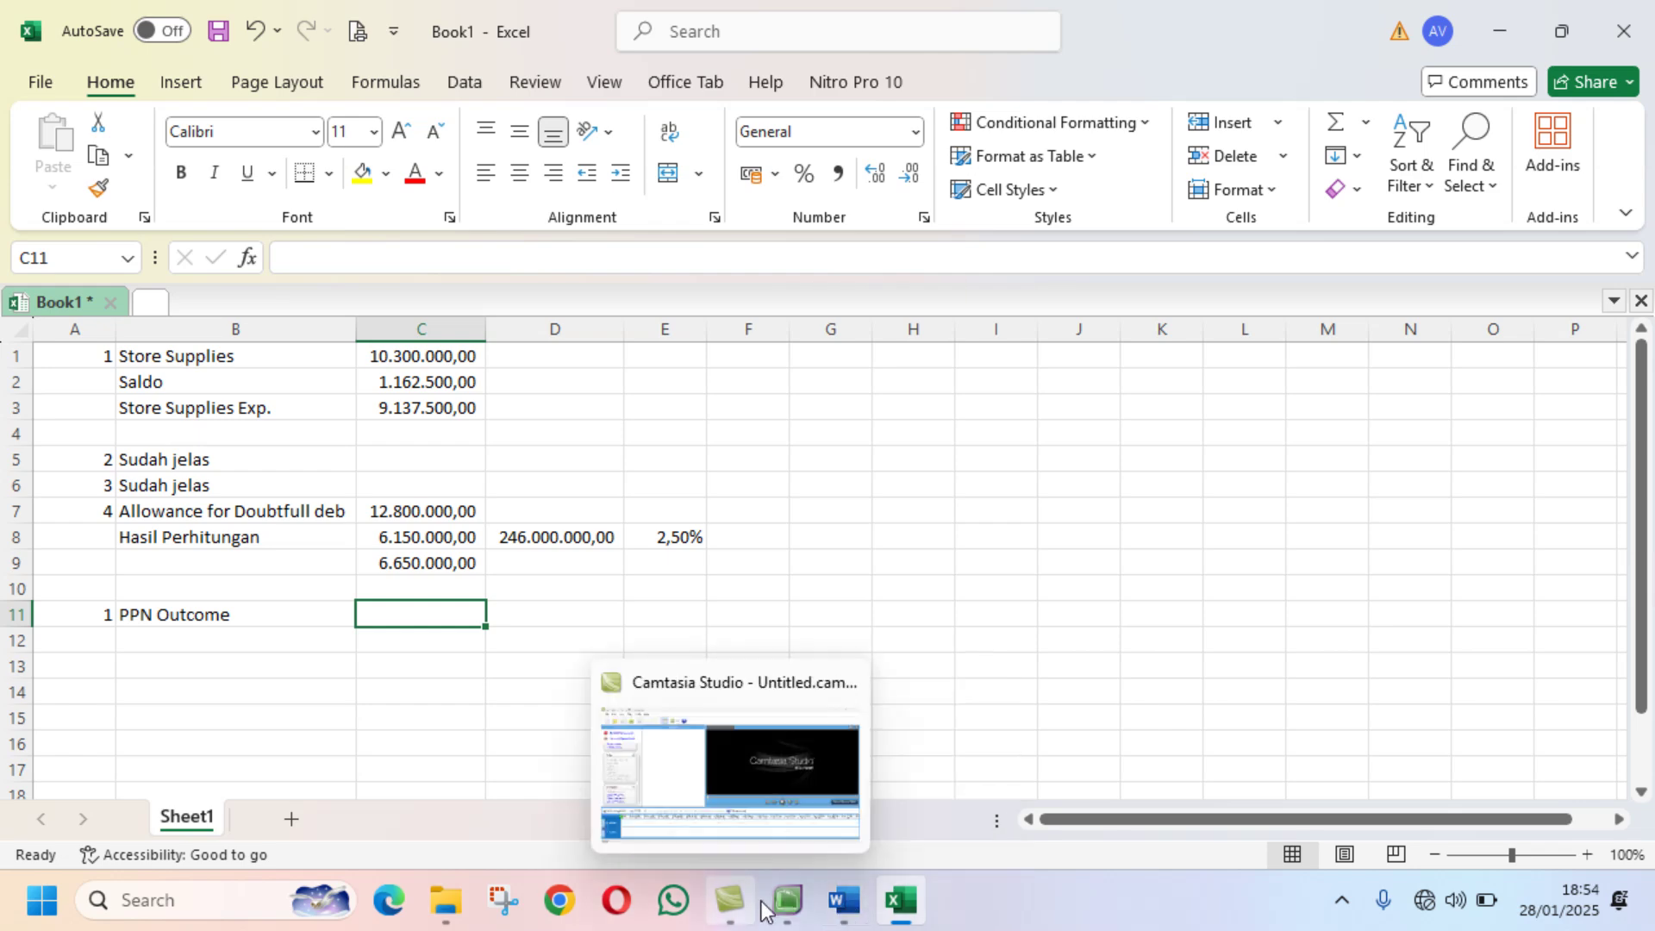
Step: Enter PPN Outcome's 81.610.000 in C11 and copy C7's accounting format onto it
click(787, 899)
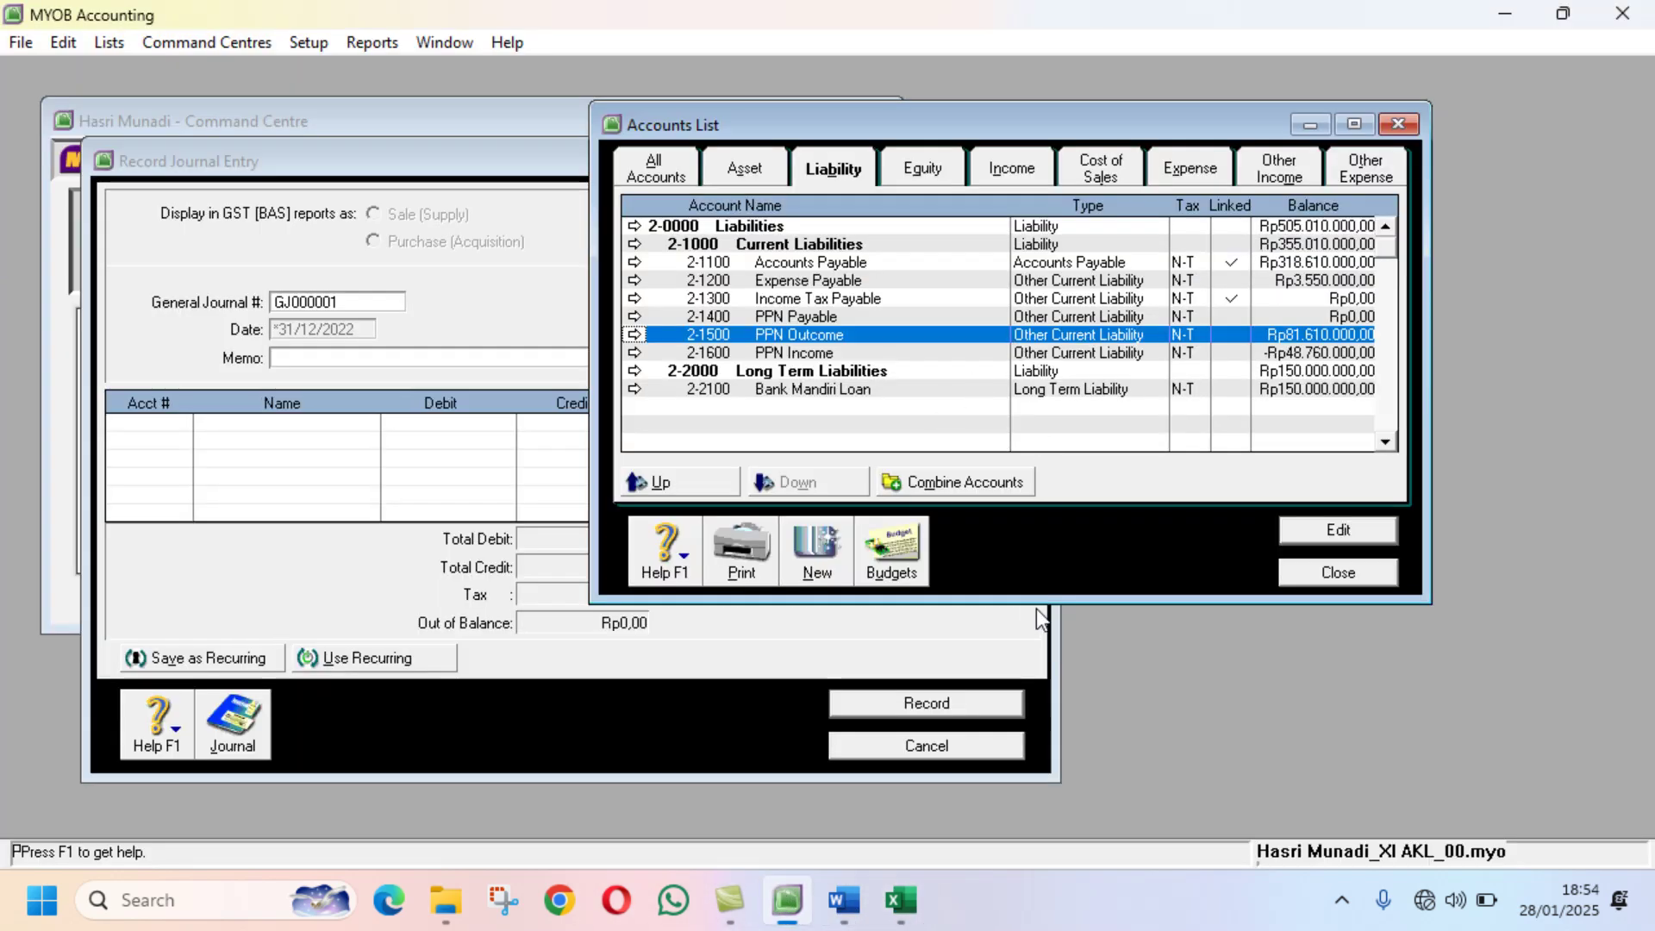
click(913, 905)
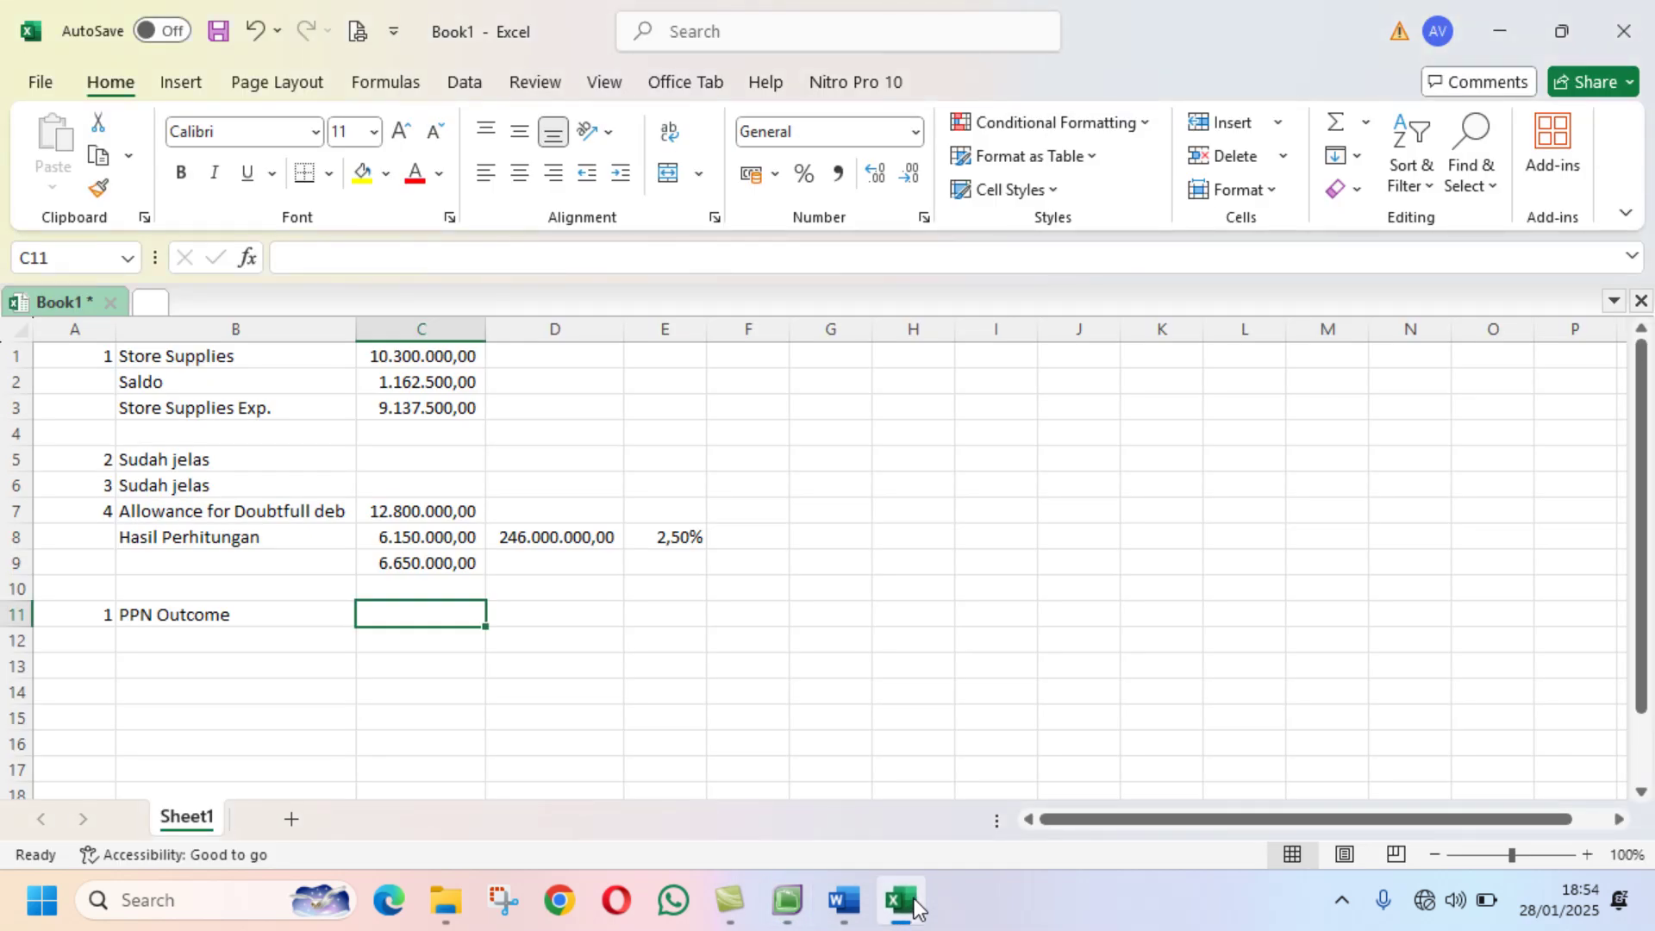
text(810)
key(BackSpace)
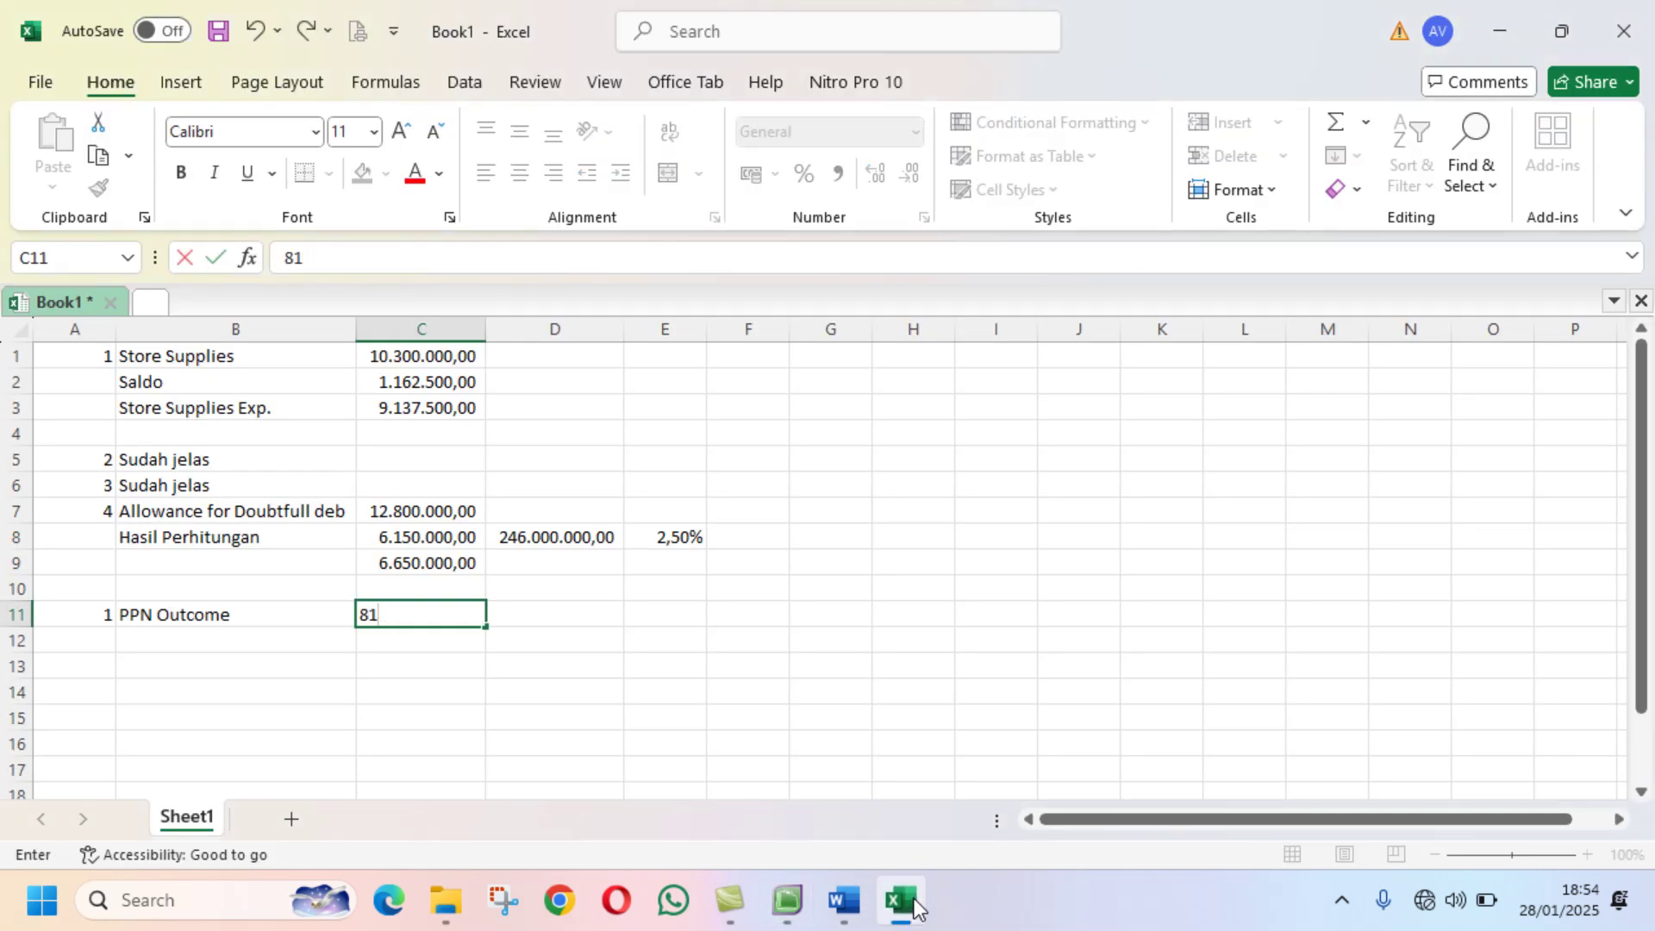
text(610000)
key(Return)
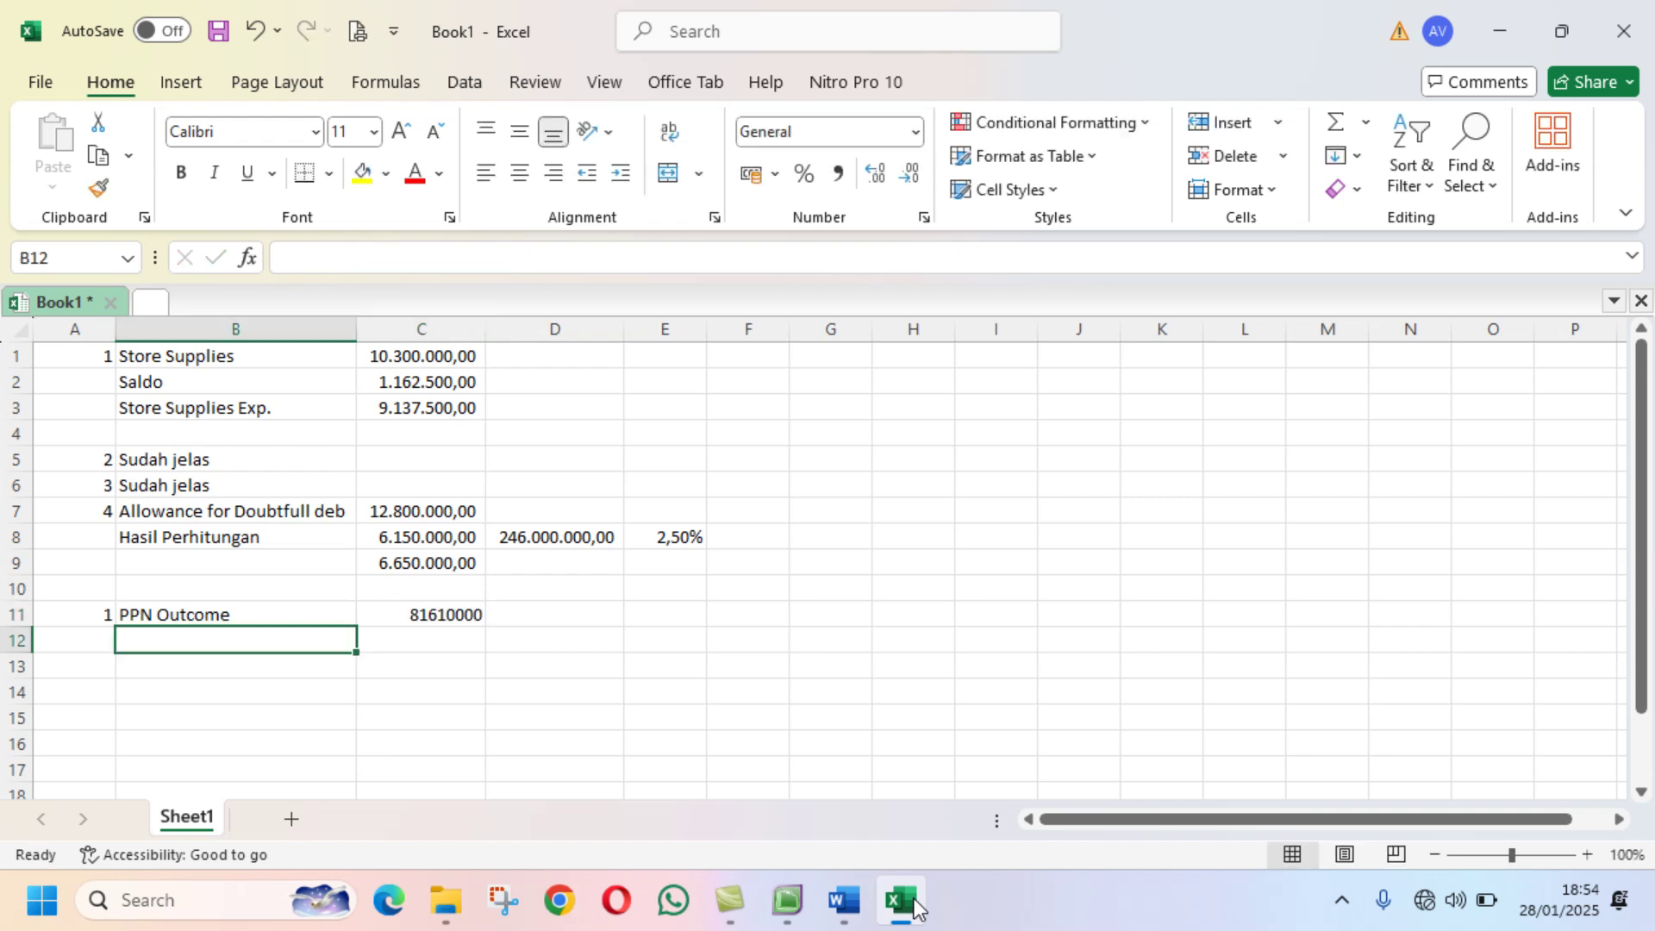
click(435, 513)
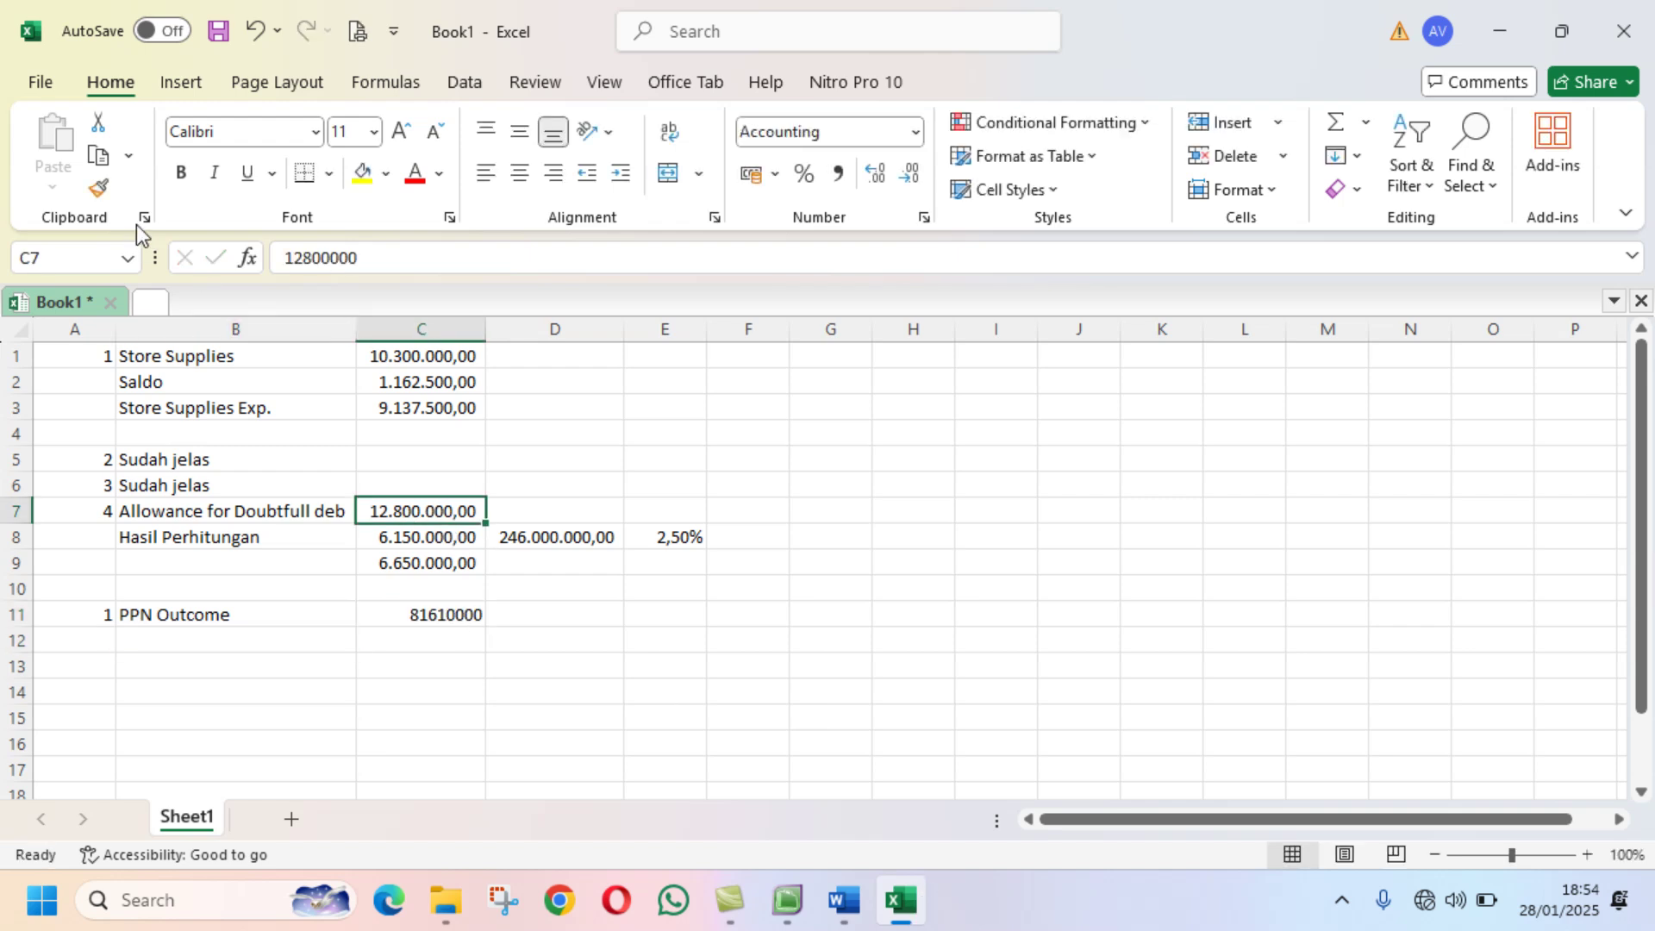
click(97, 188)
click(431, 625)
drag(431, 625, 431, 642)
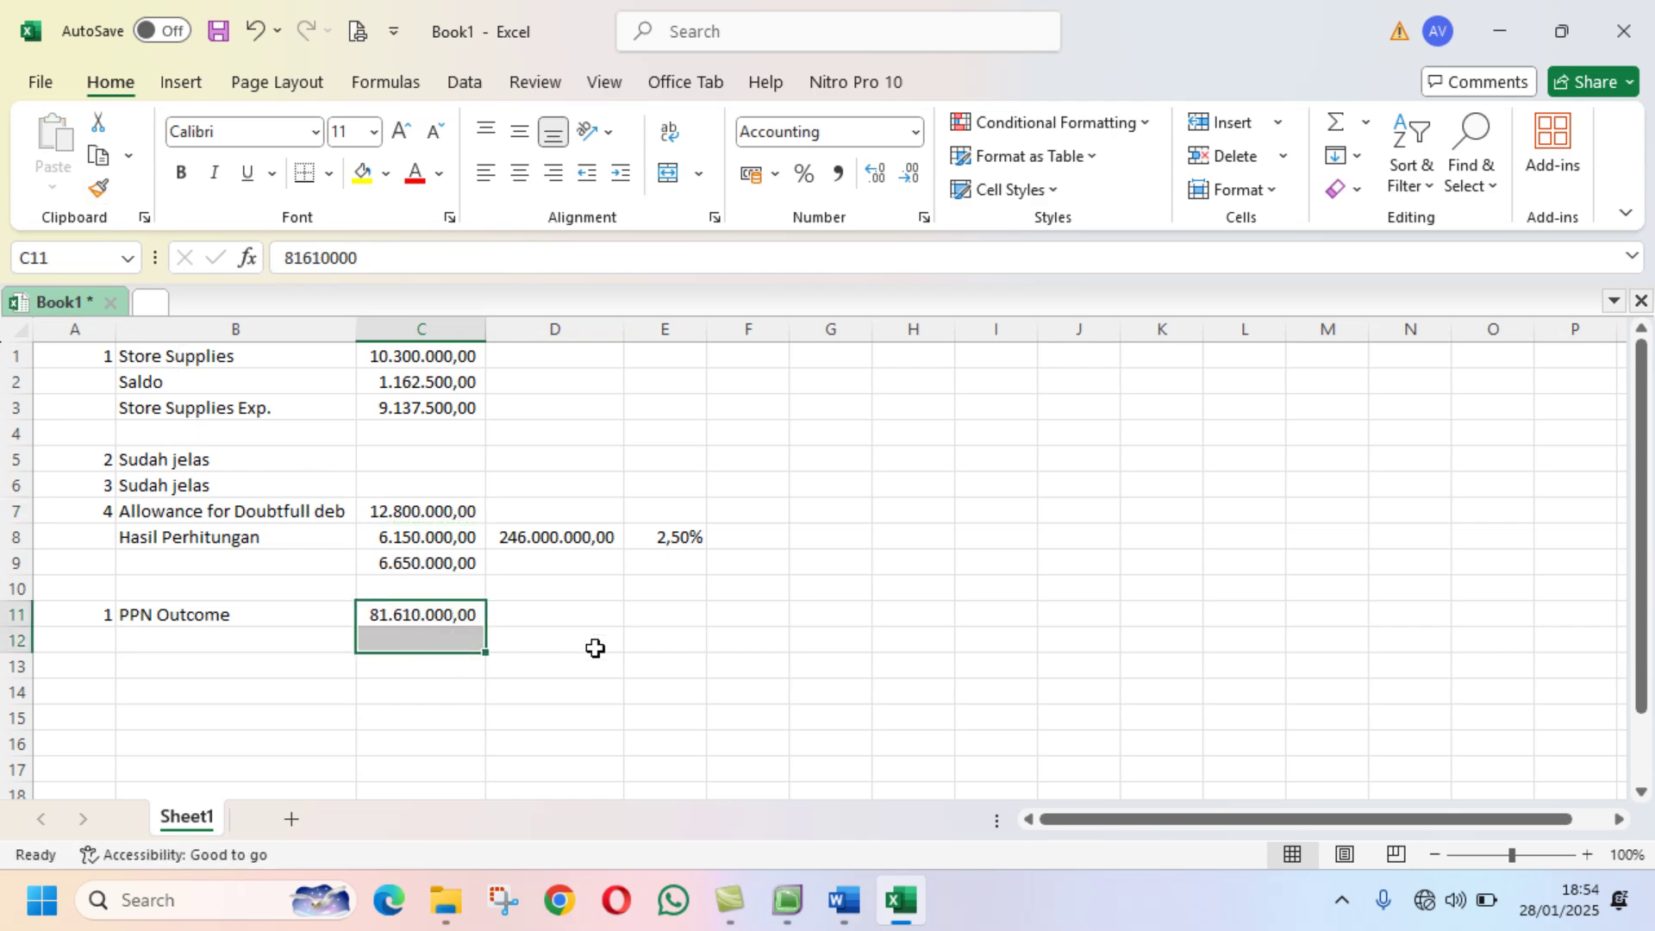
Step: Mark PPN Outcome K in D11 and add a PPn Income label in B12
click(799, 908)
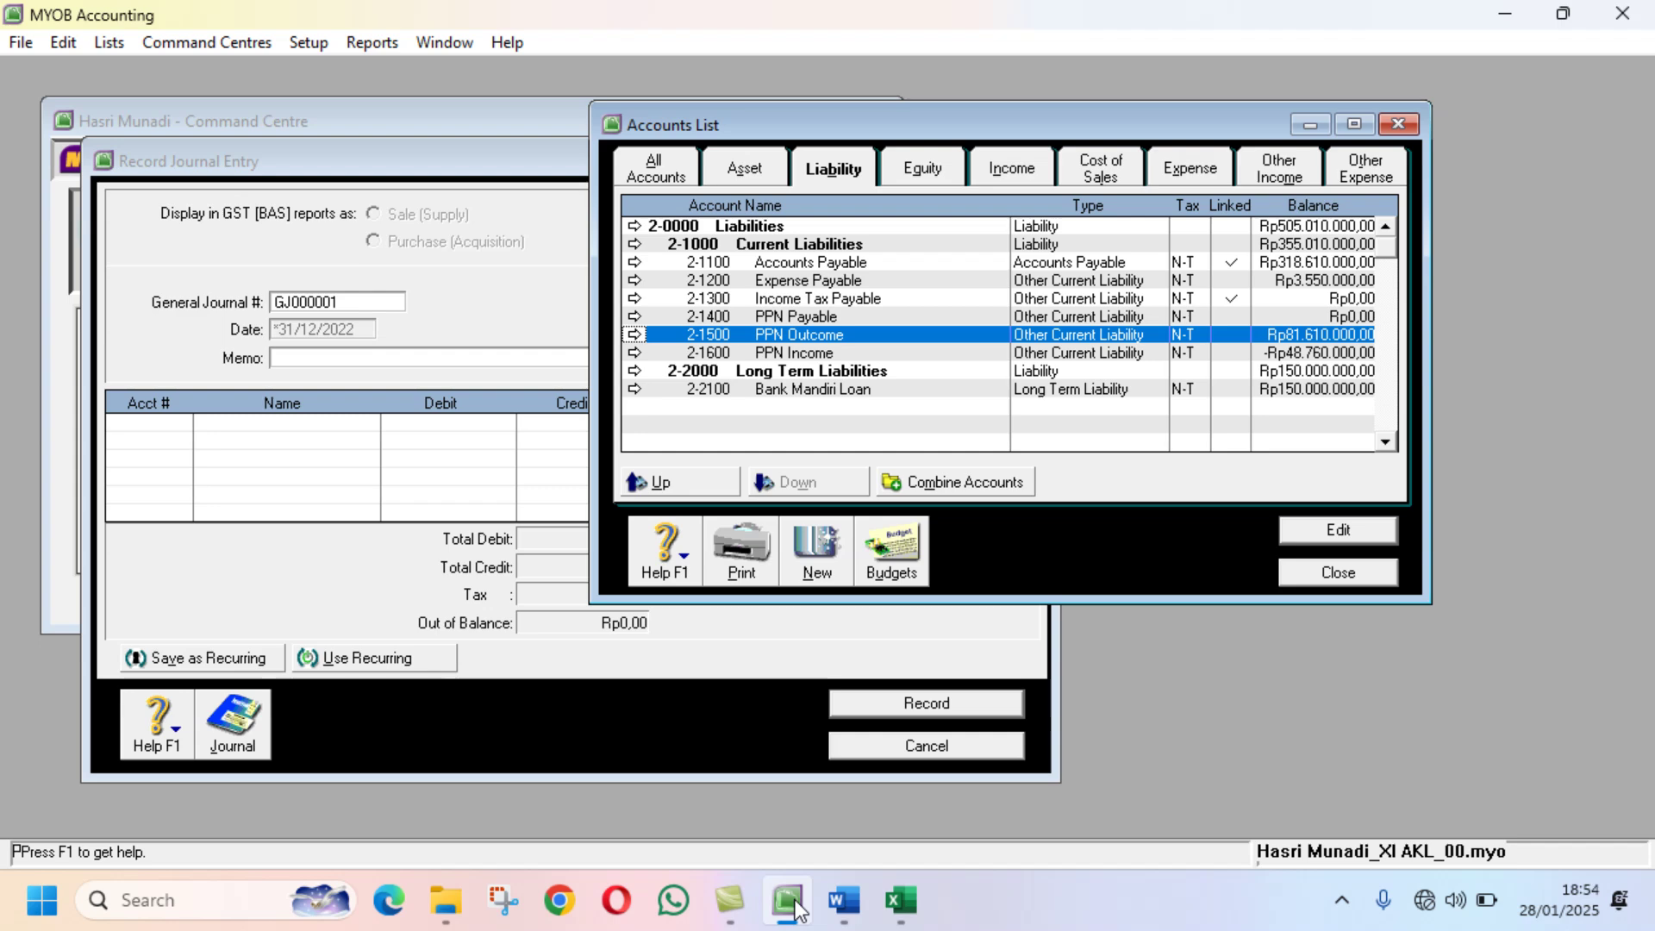
click(899, 899)
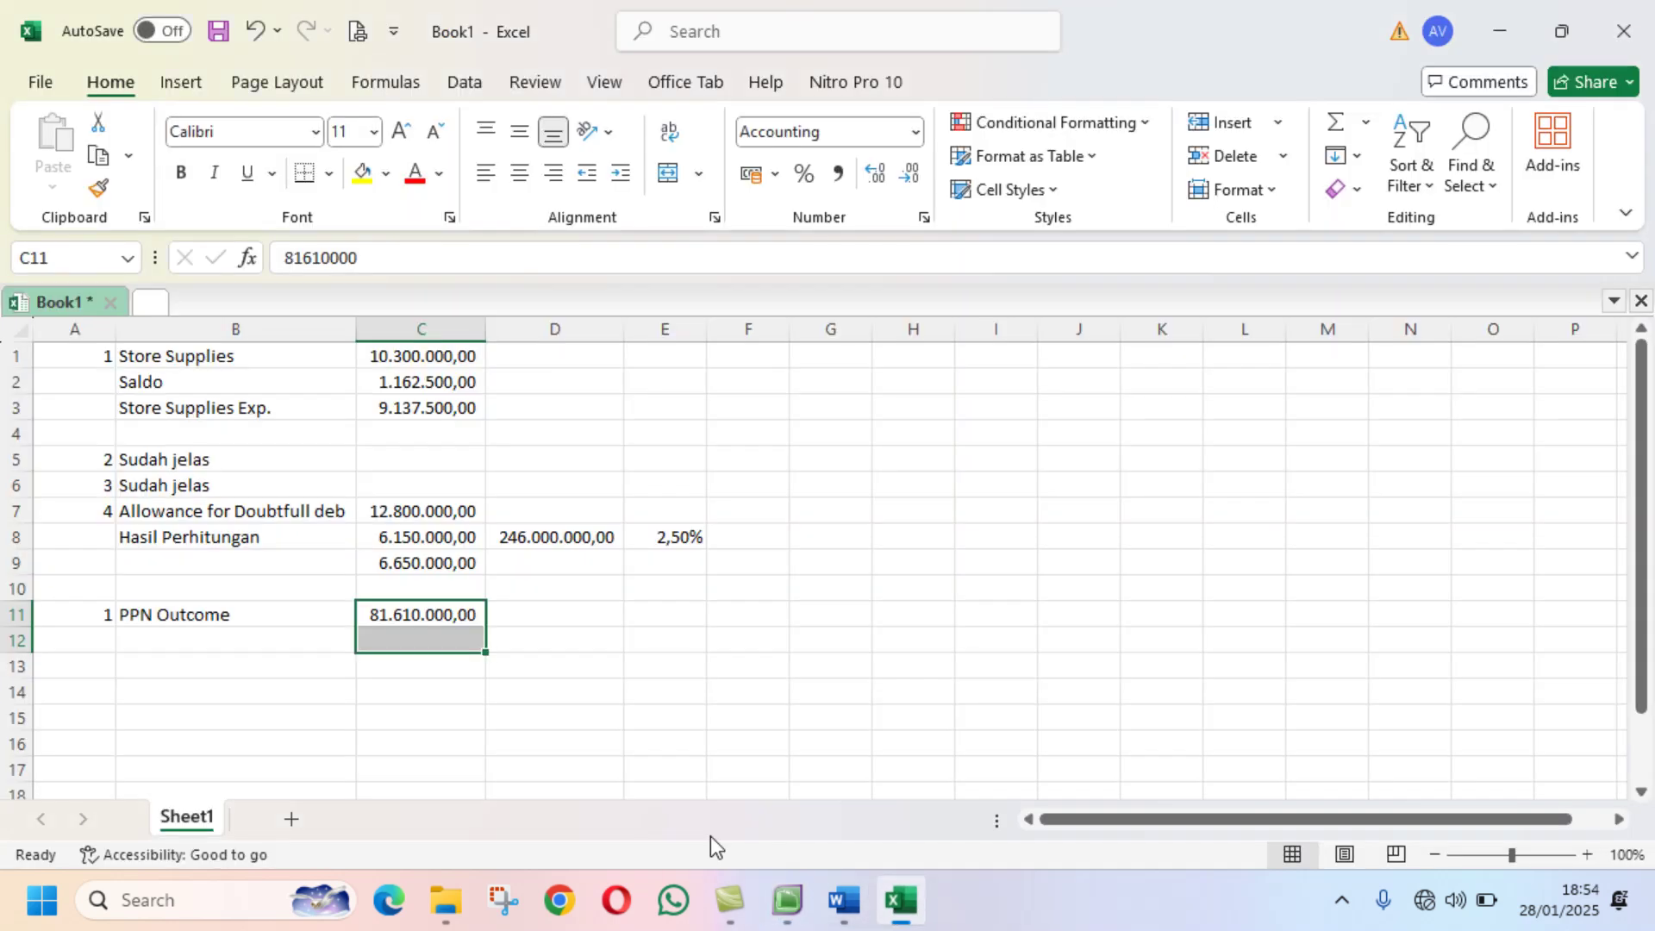
click(549, 617)
text(K)
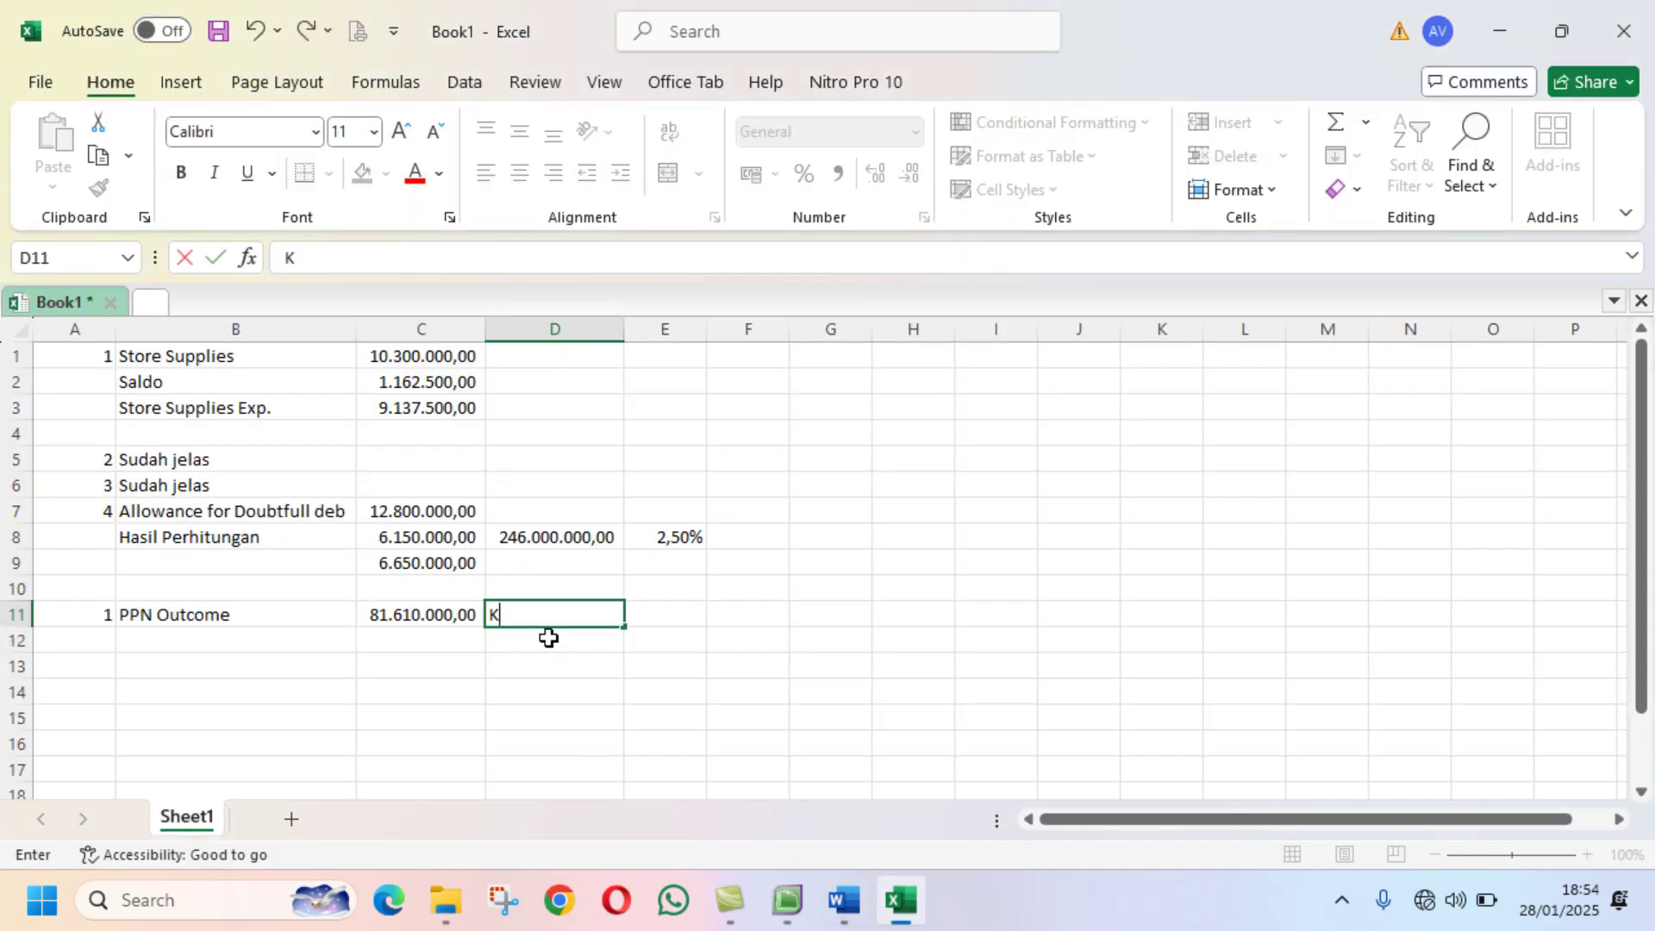
key(Return)
click(242, 643)
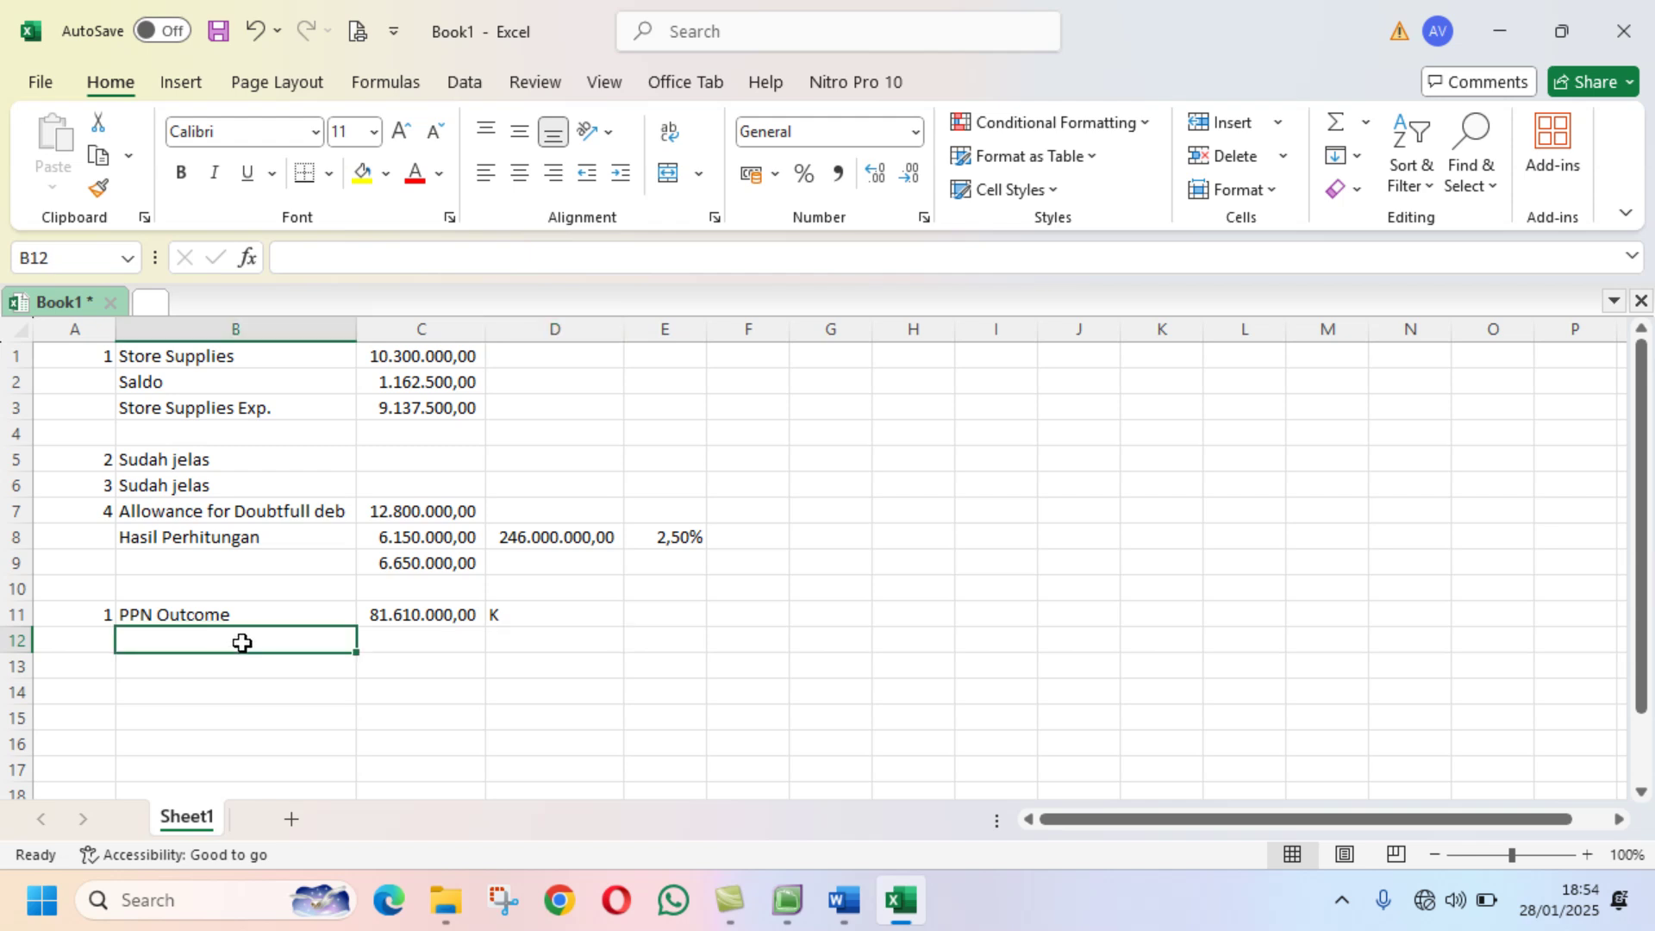
text(PPn )
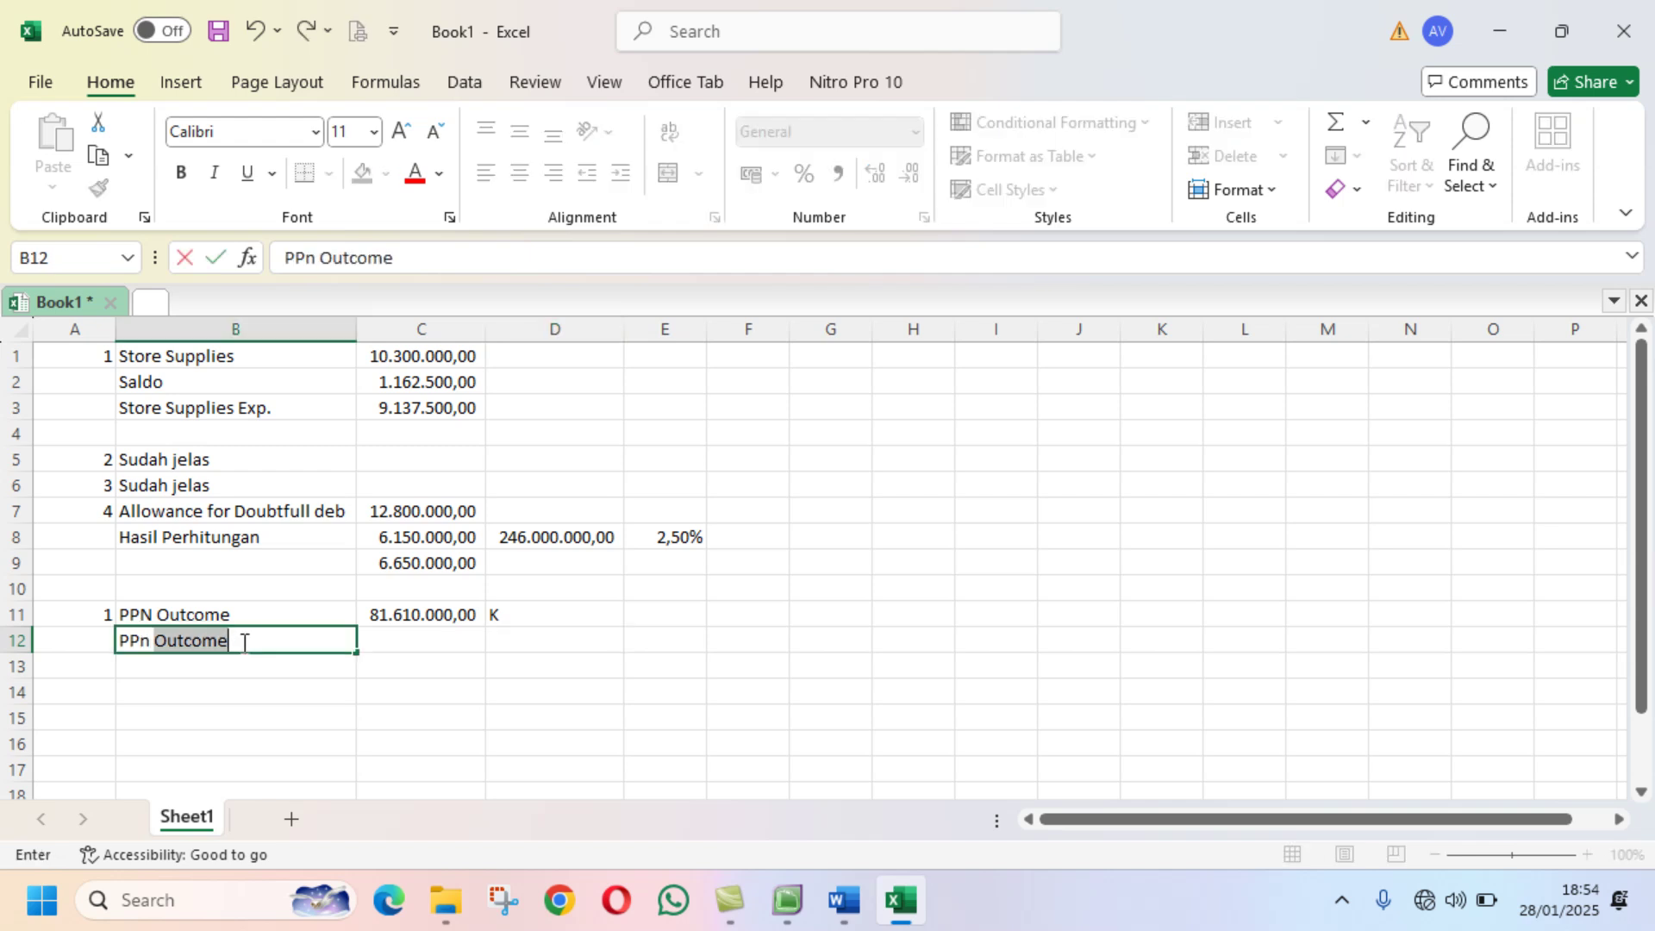
text(Income)
key(Tab)
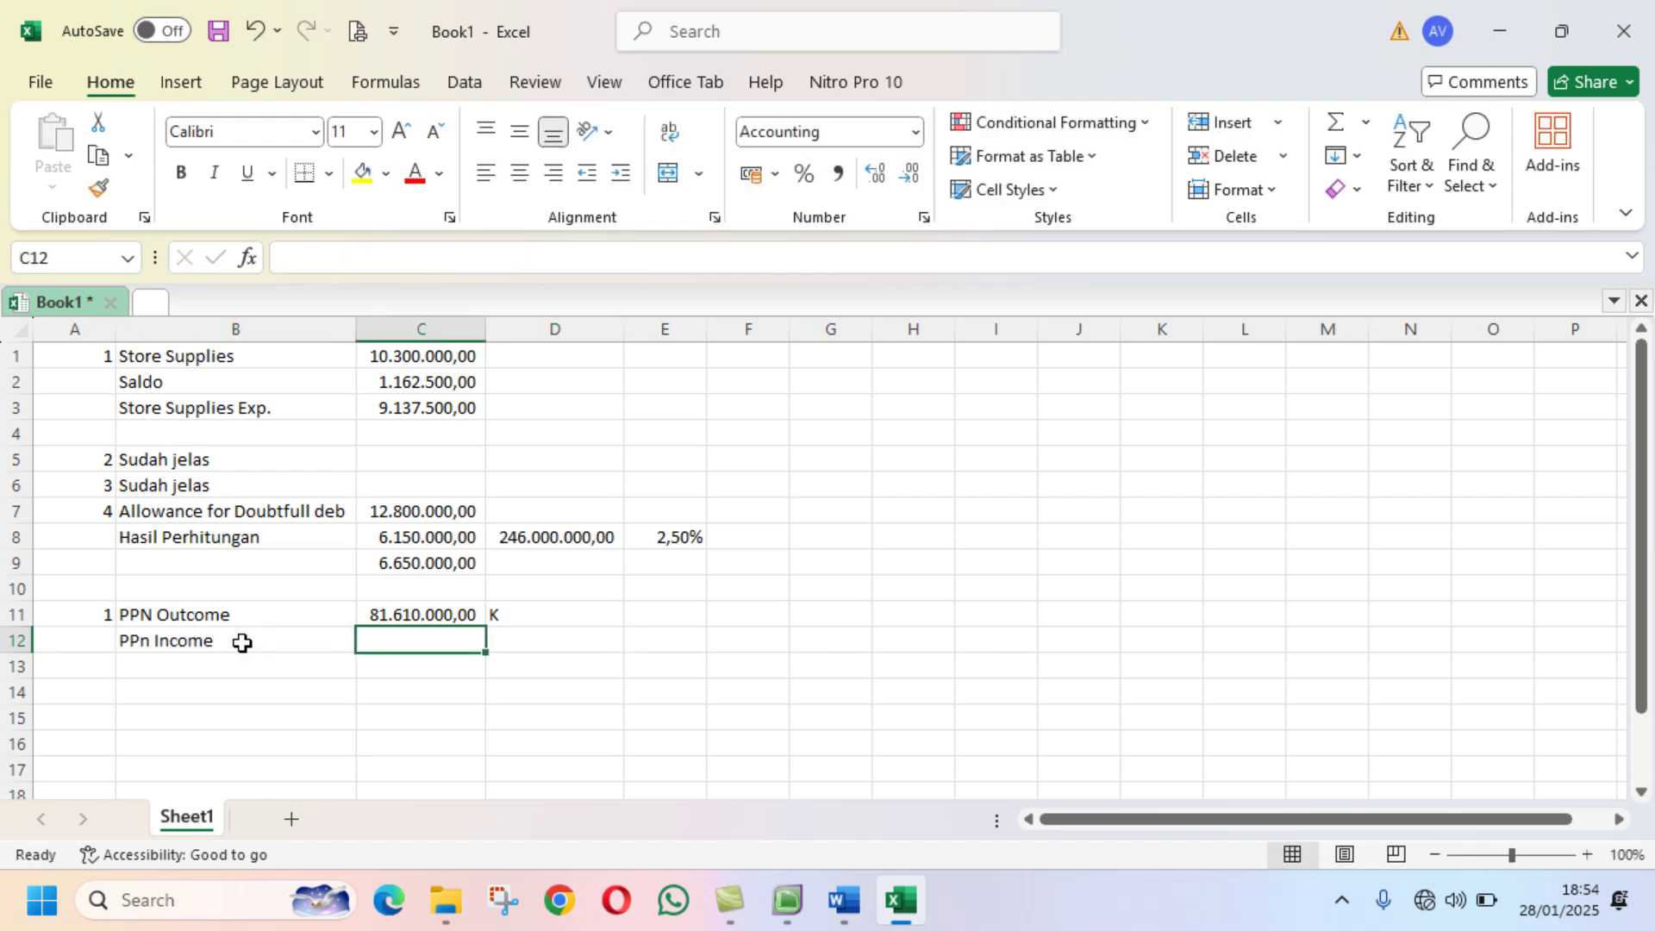
click(786, 900)
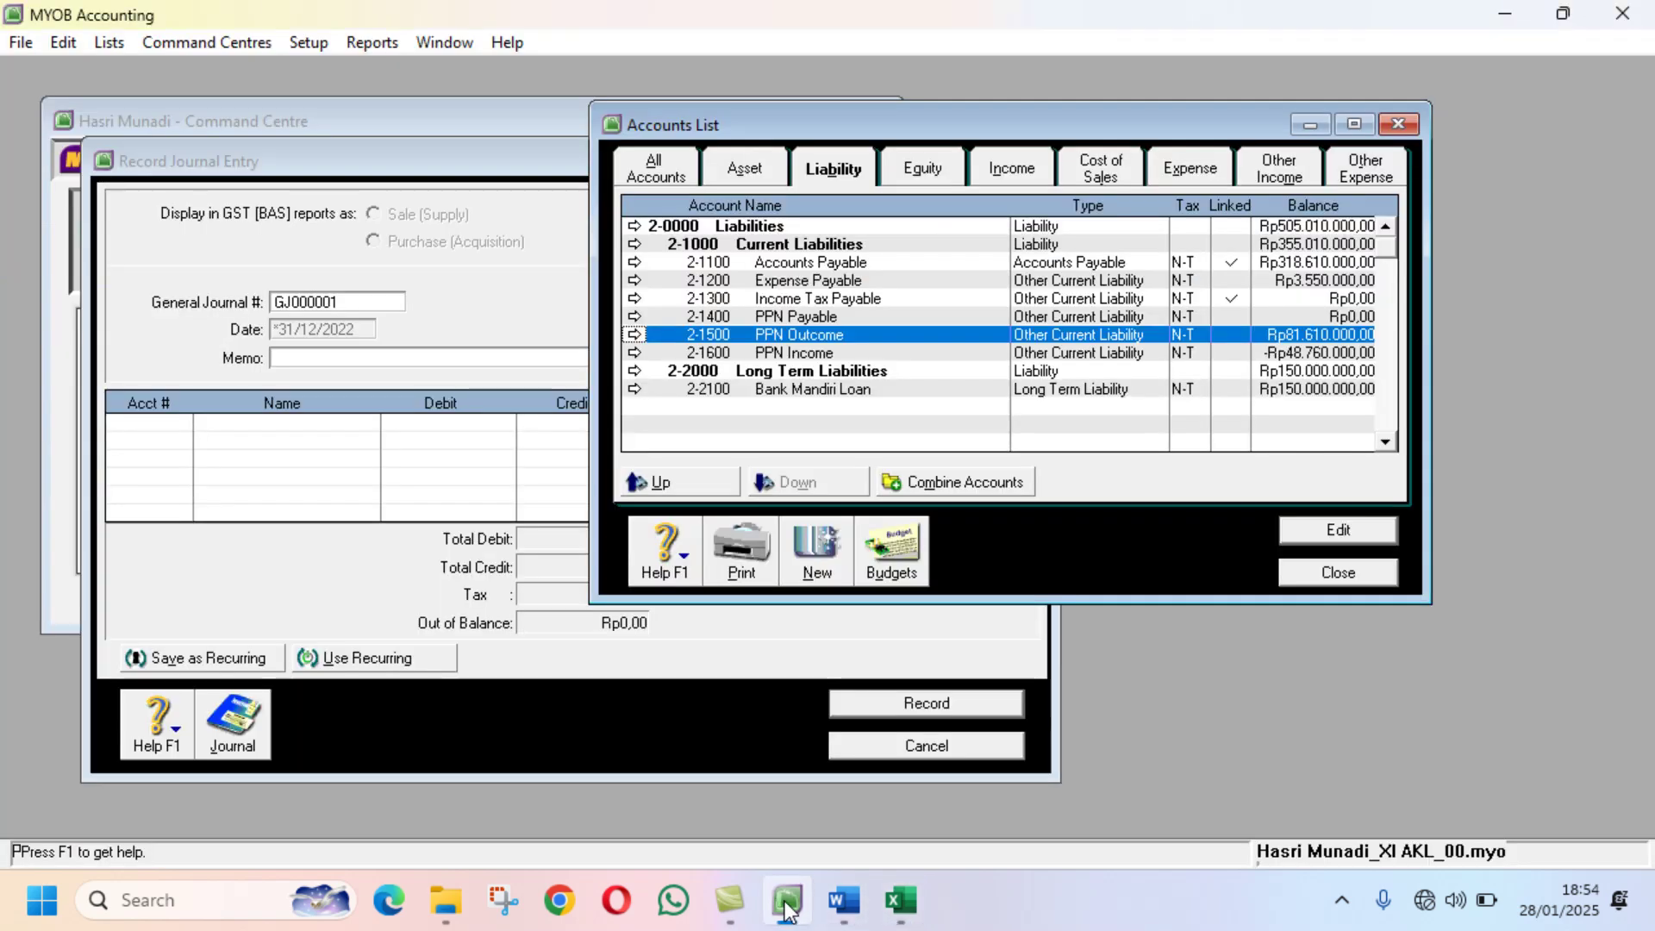
Step: Enter PPn Income's MYOB balance 48.760.000 in C12 and mark it D in D12
click(791, 358)
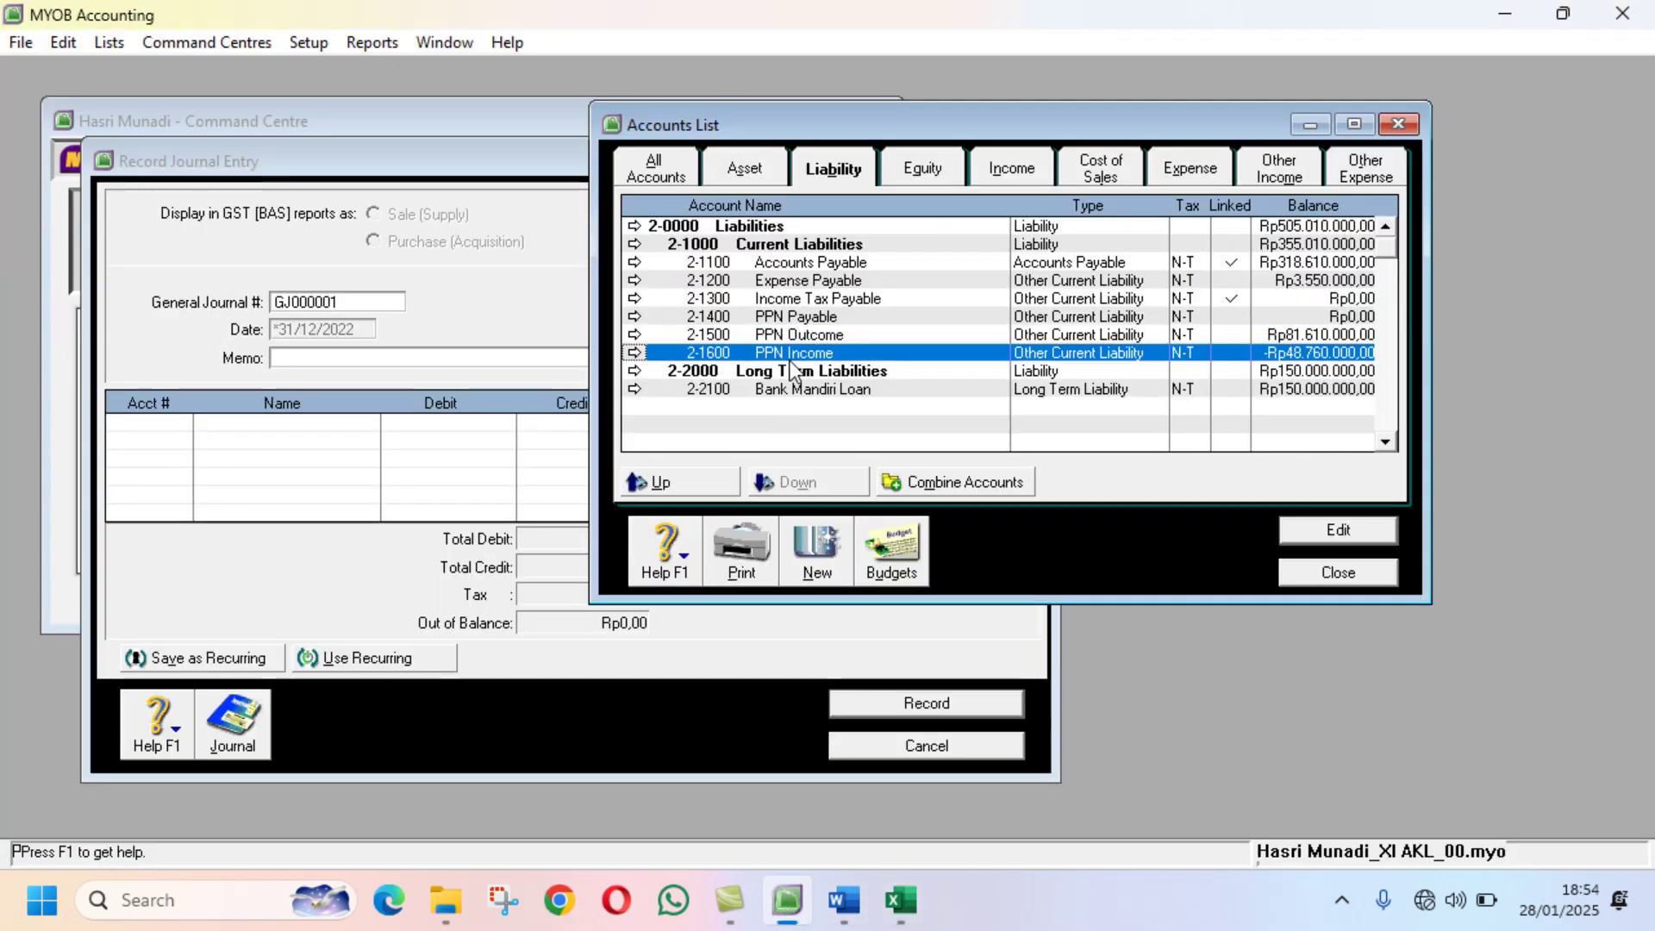
click(896, 905)
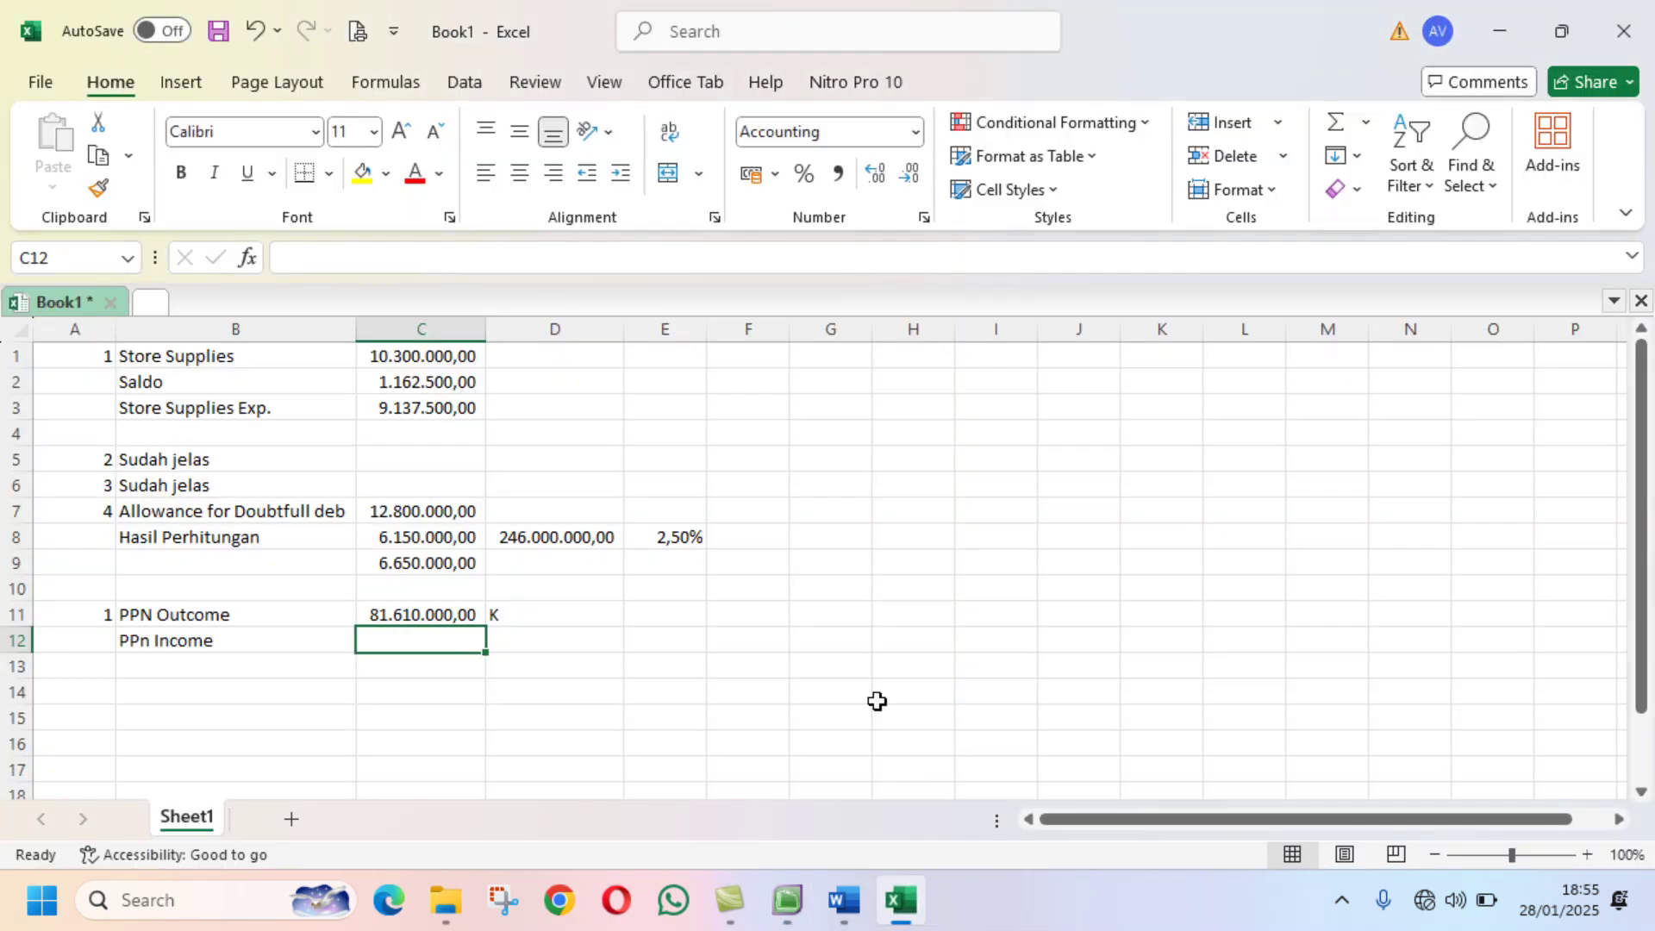
text(48)
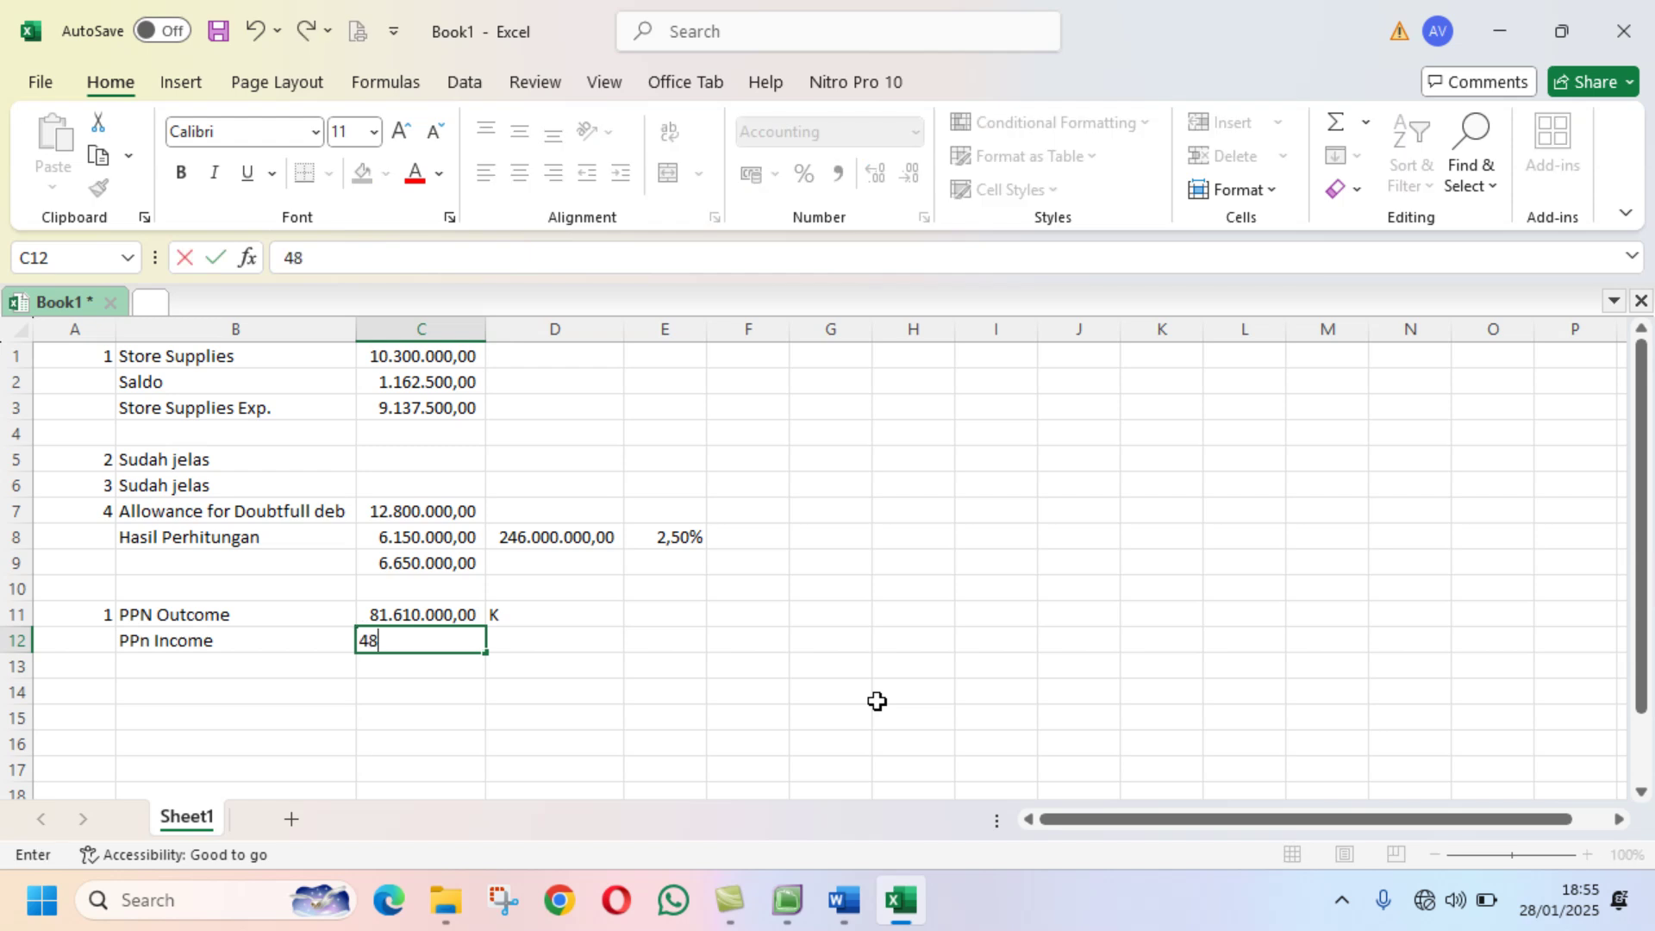
text(760000)
key(Return)
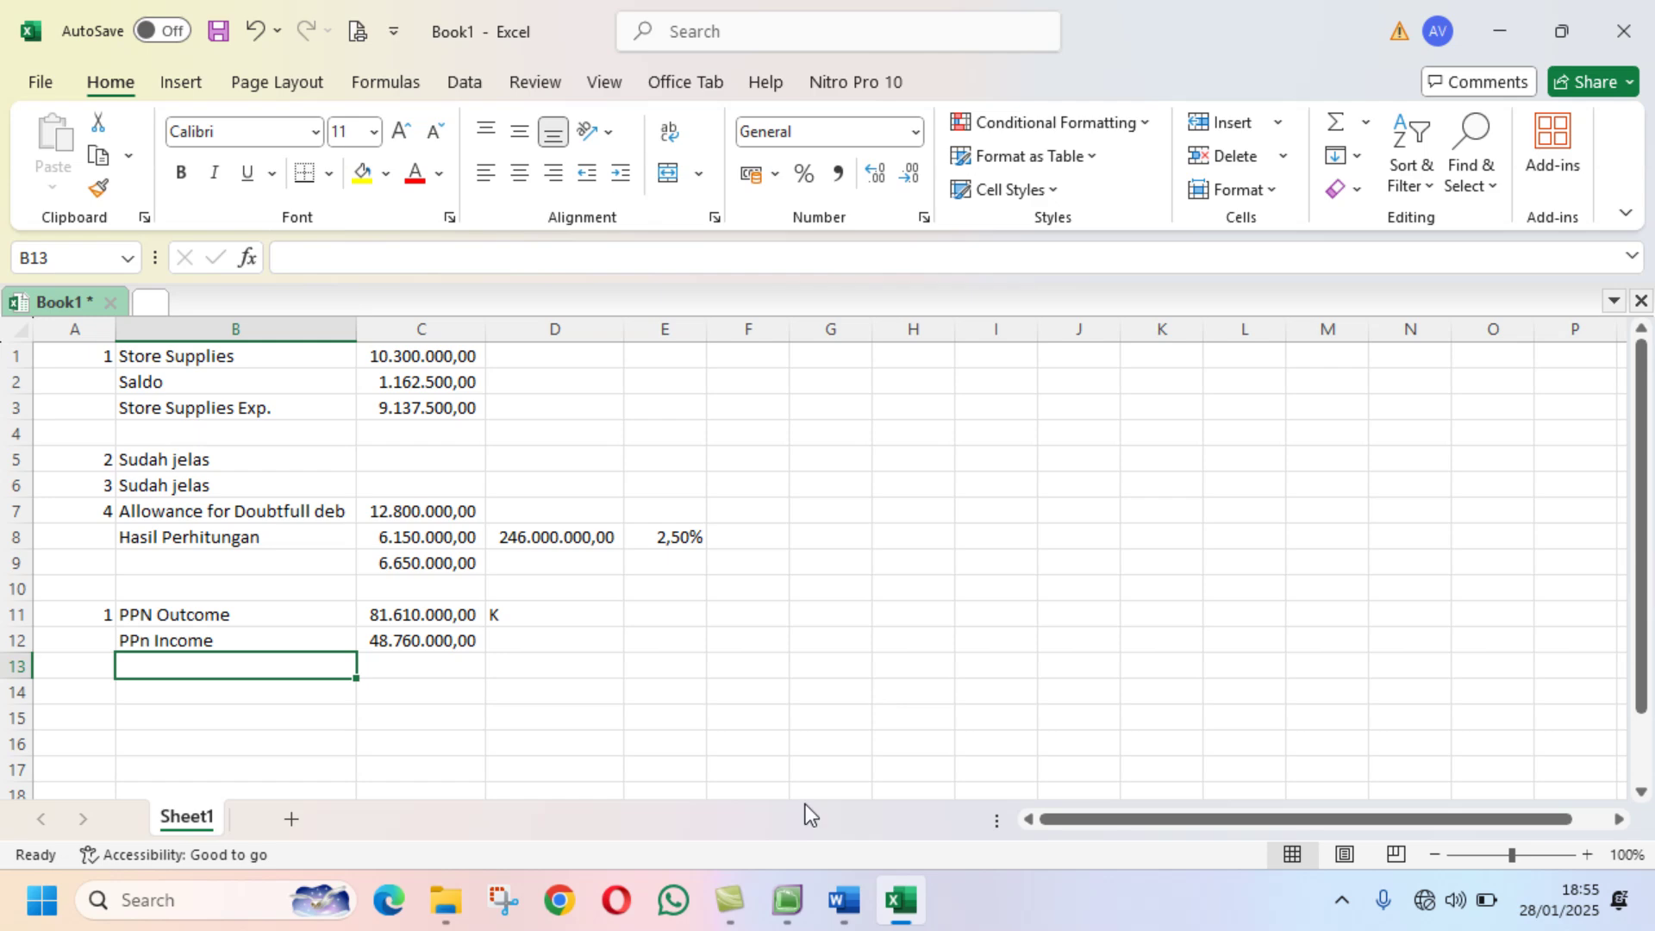
click(782, 916)
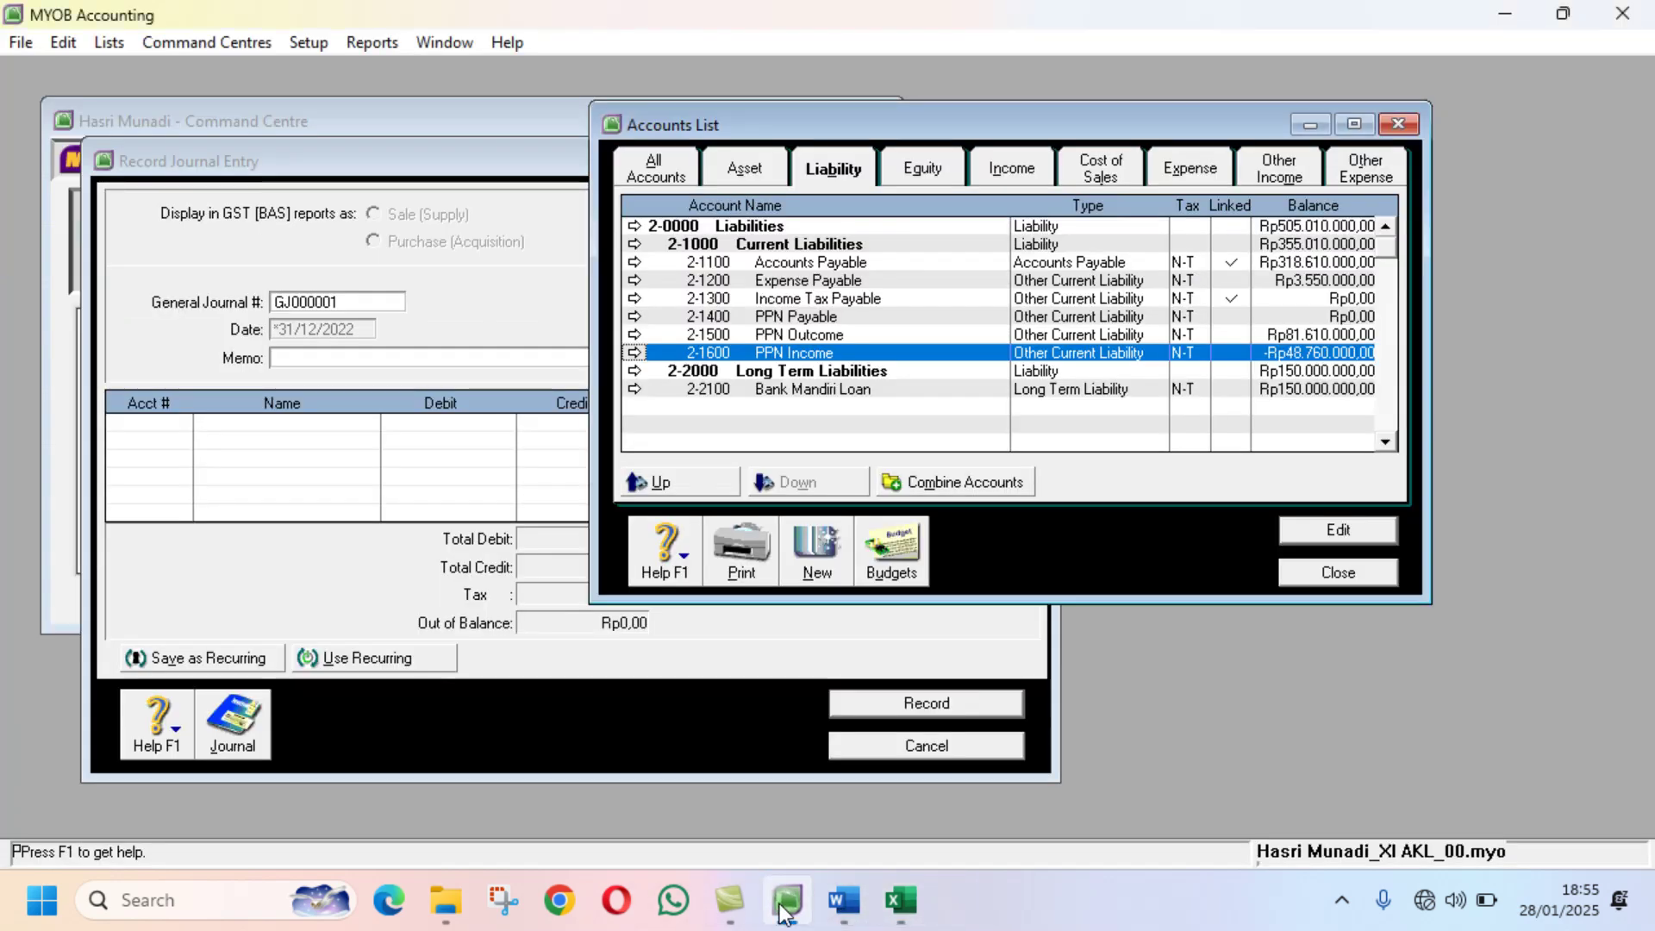
click(899, 900)
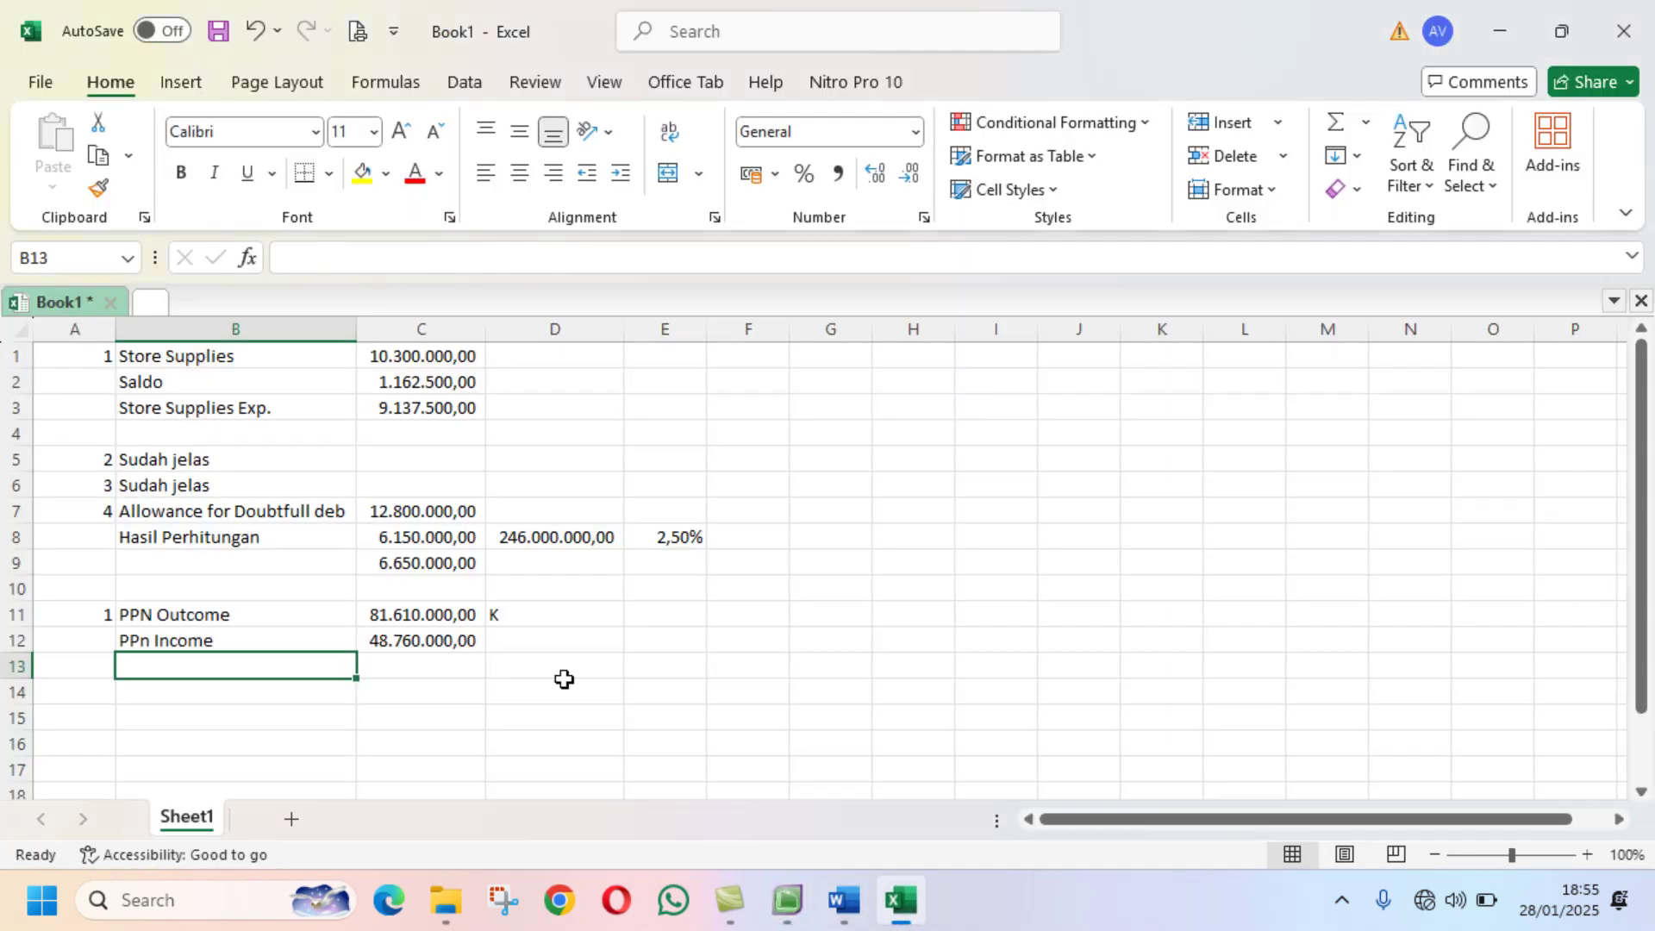
click(554, 641)
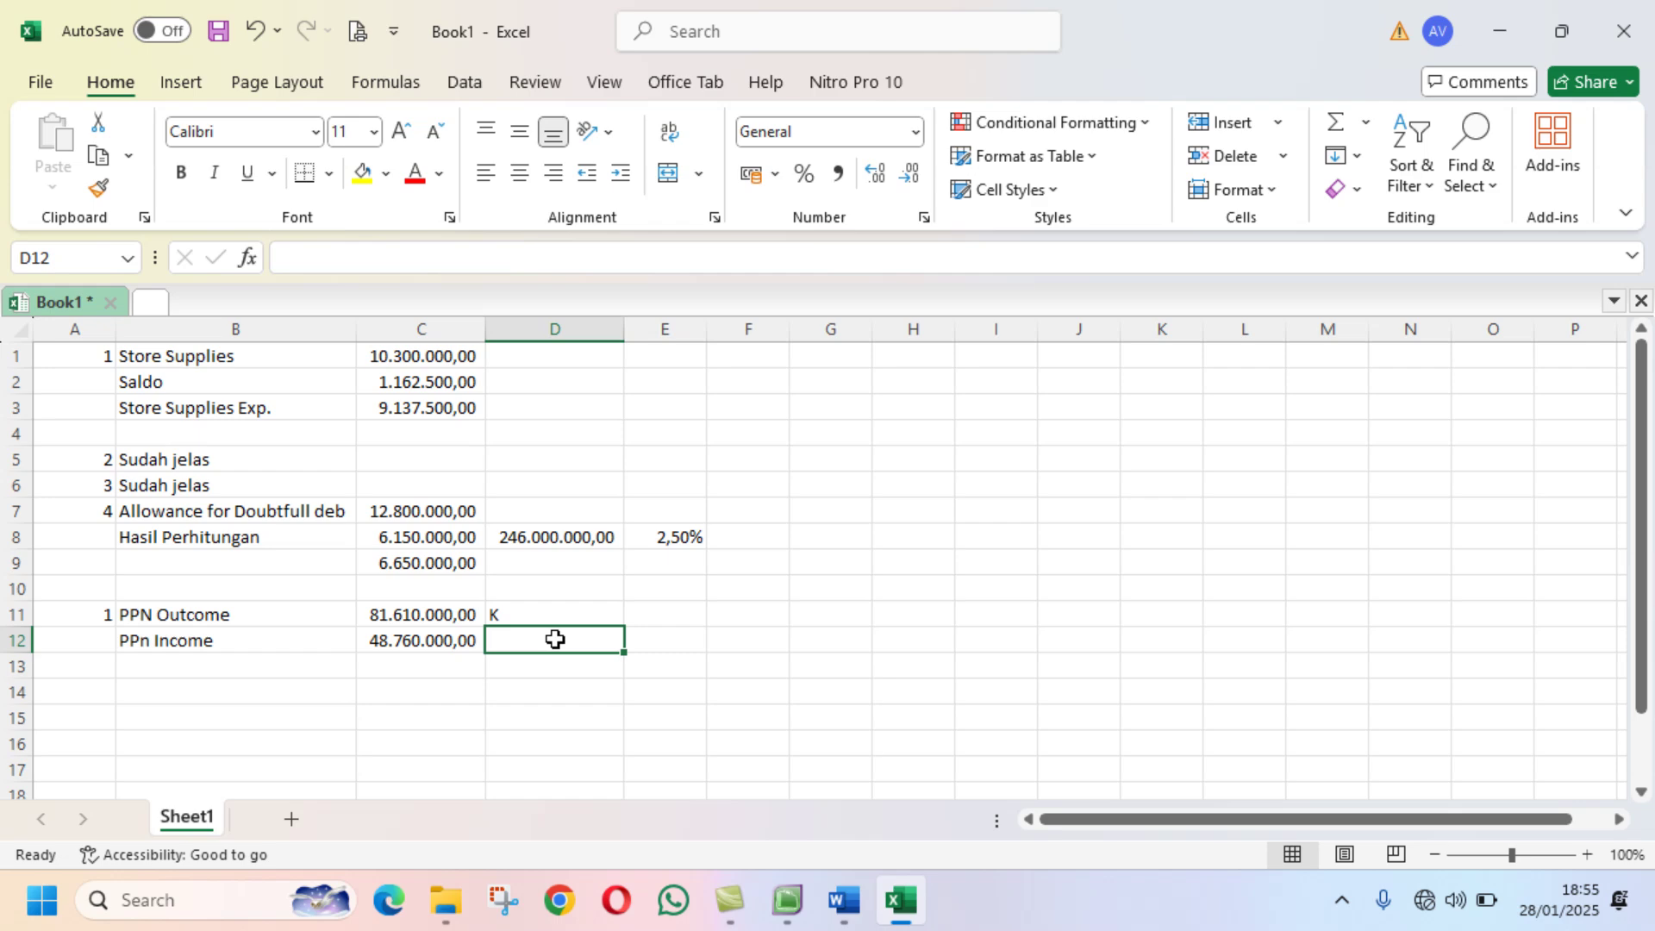
text(D)
key(Return)
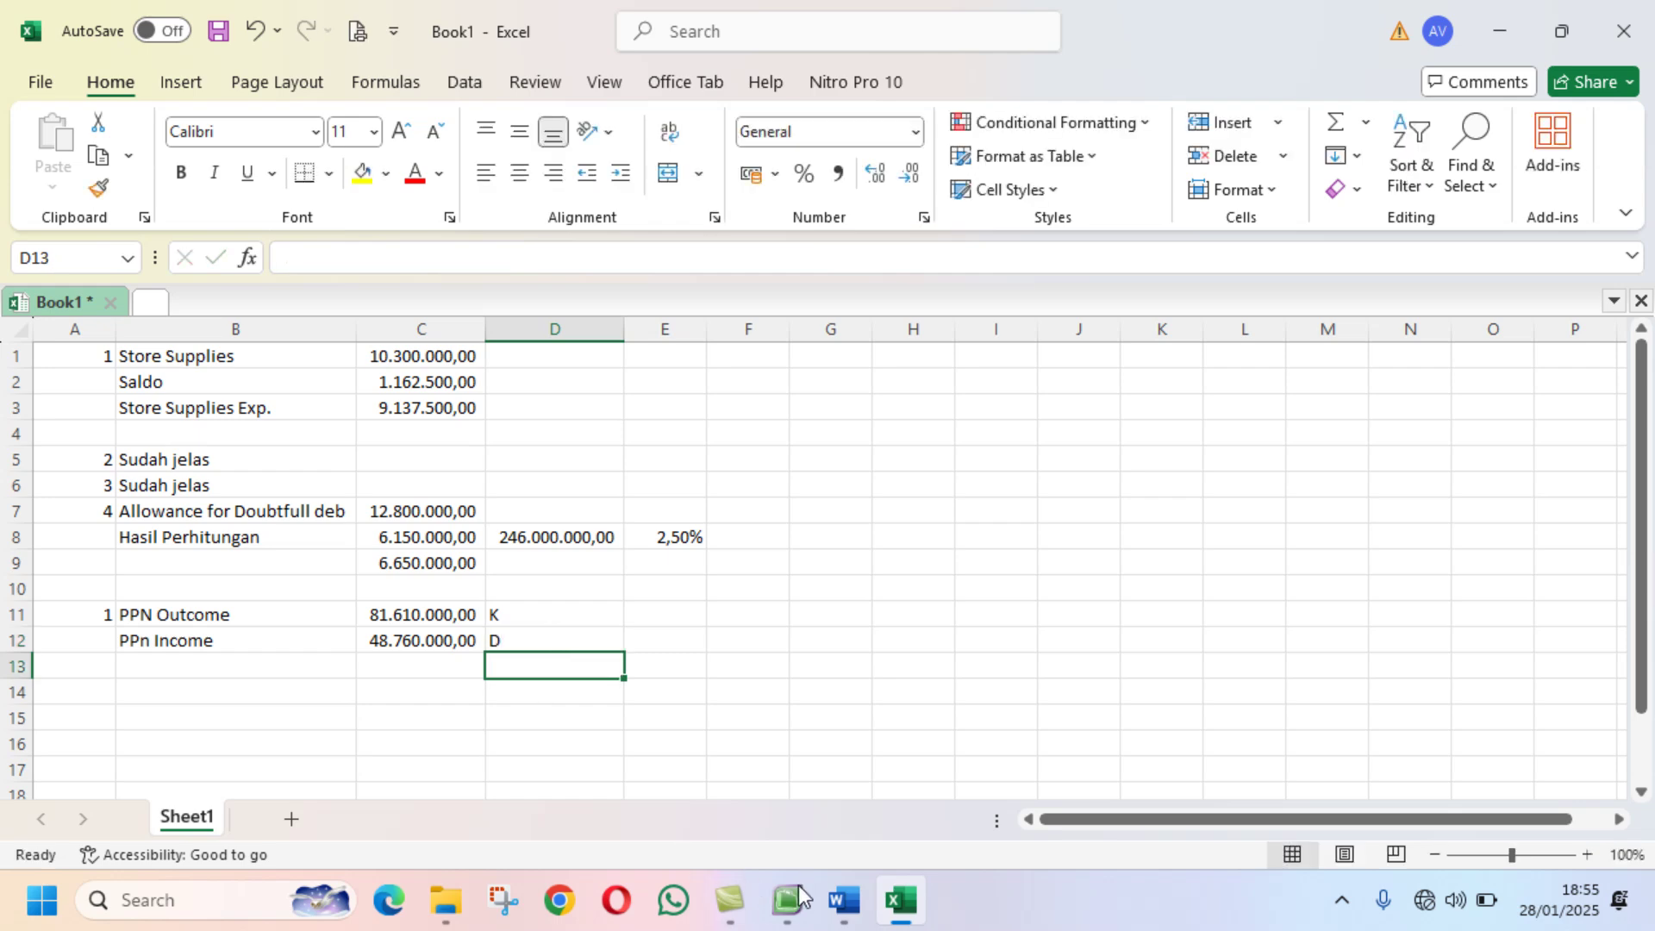
click(799, 898)
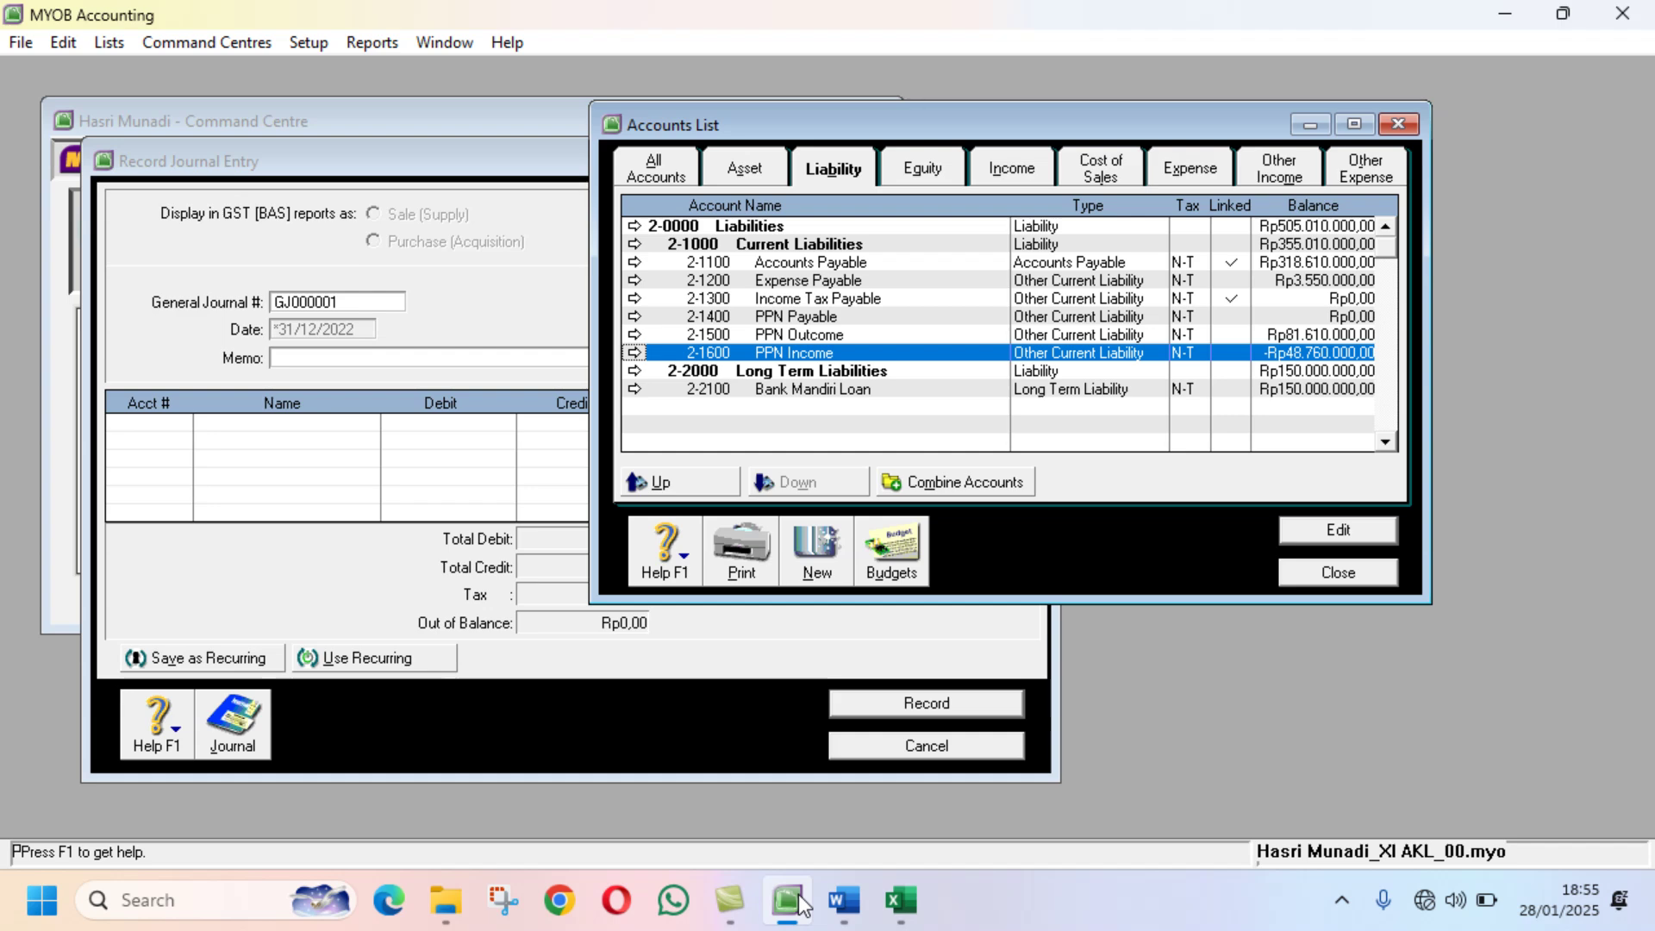
click(900, 899)
click(228, 668)
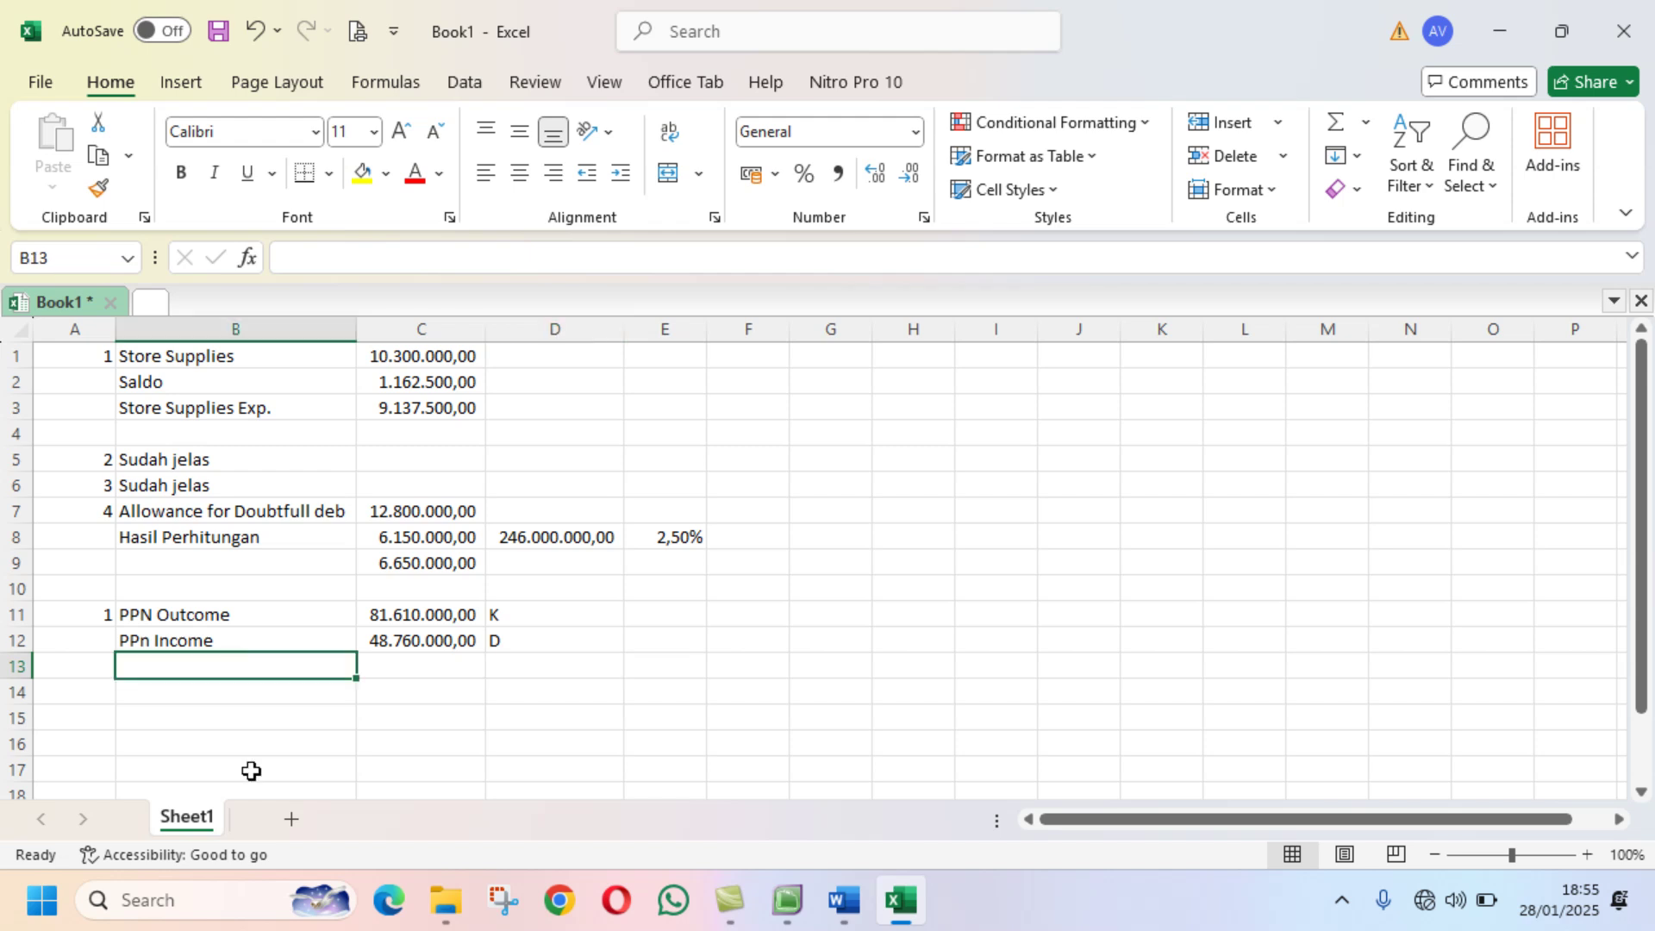
Step: Label row 13 'PPN Payable' in B13
text(PPN P)
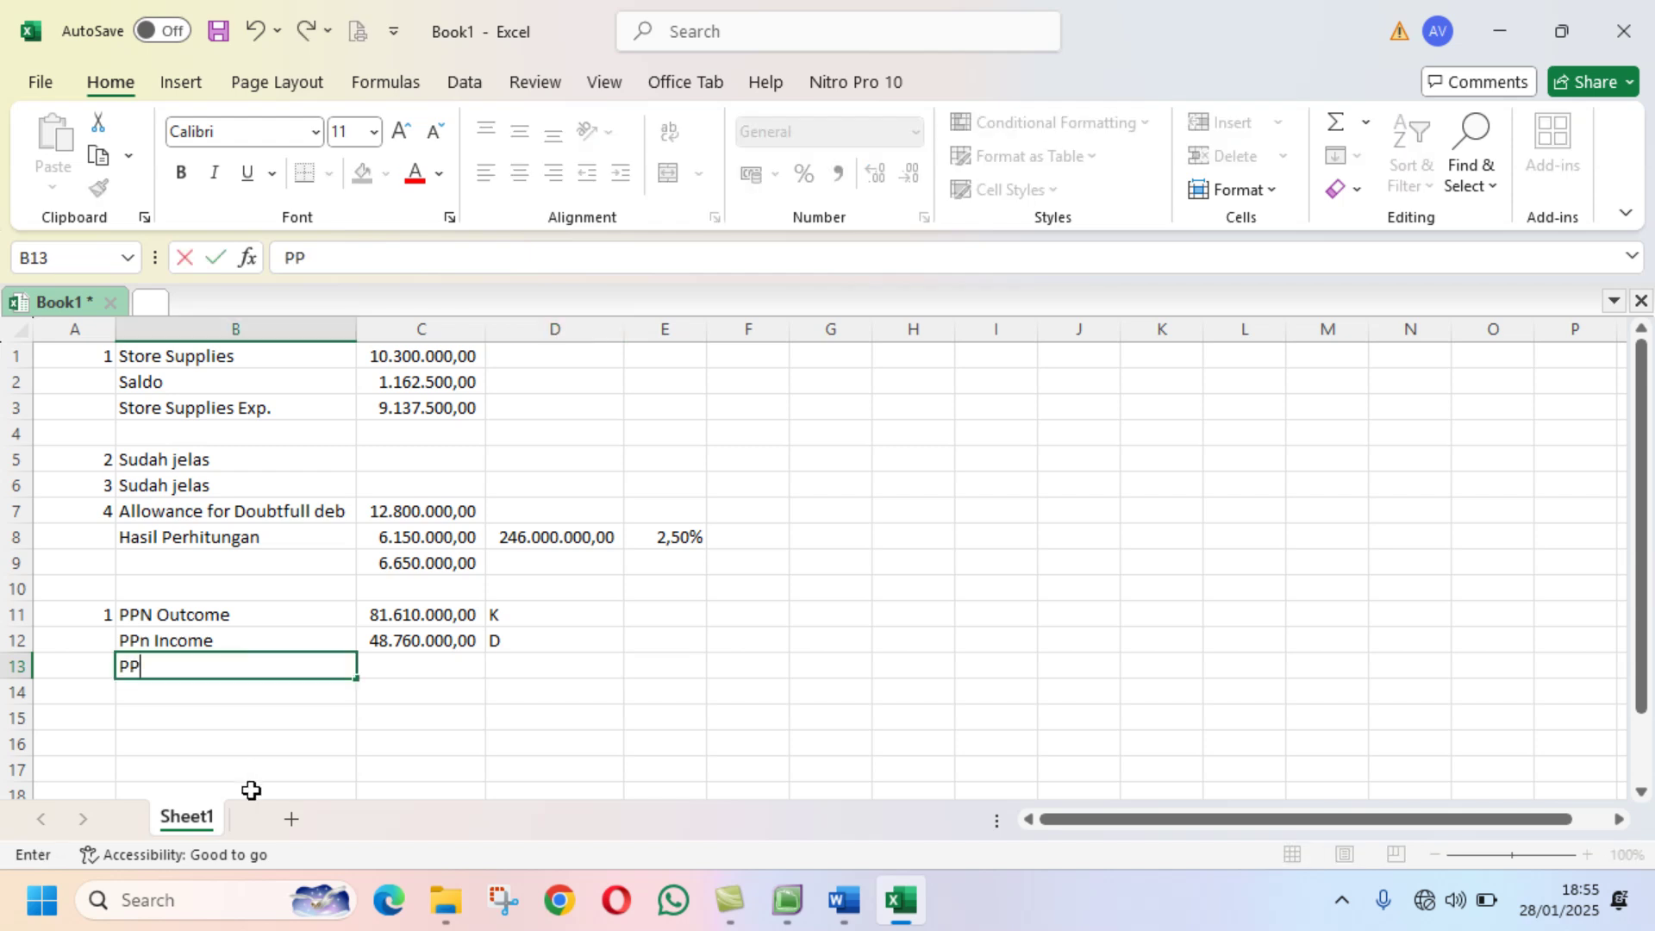
text(sysn)
key(BackSpace)
key(BackSpace)
key(BackSpace)
key(BackSpace)
text(ayable)
key(Return)
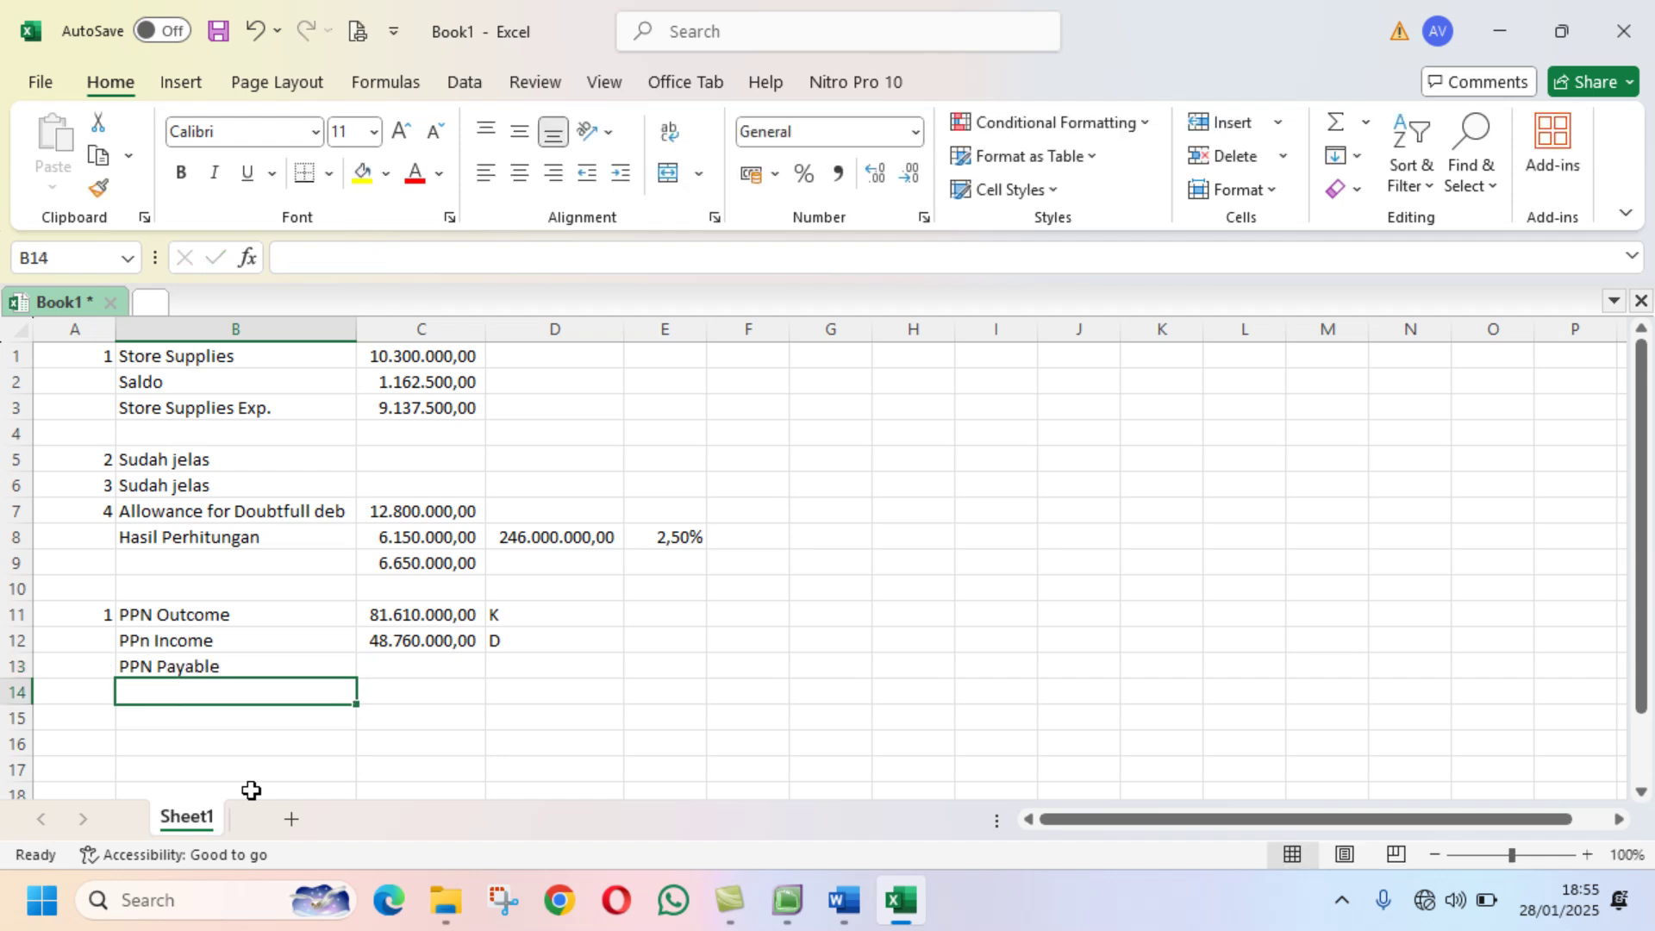
Step: Correct the B12 label from 'PPn Income' to 'PPN Income'
click(158, 638)
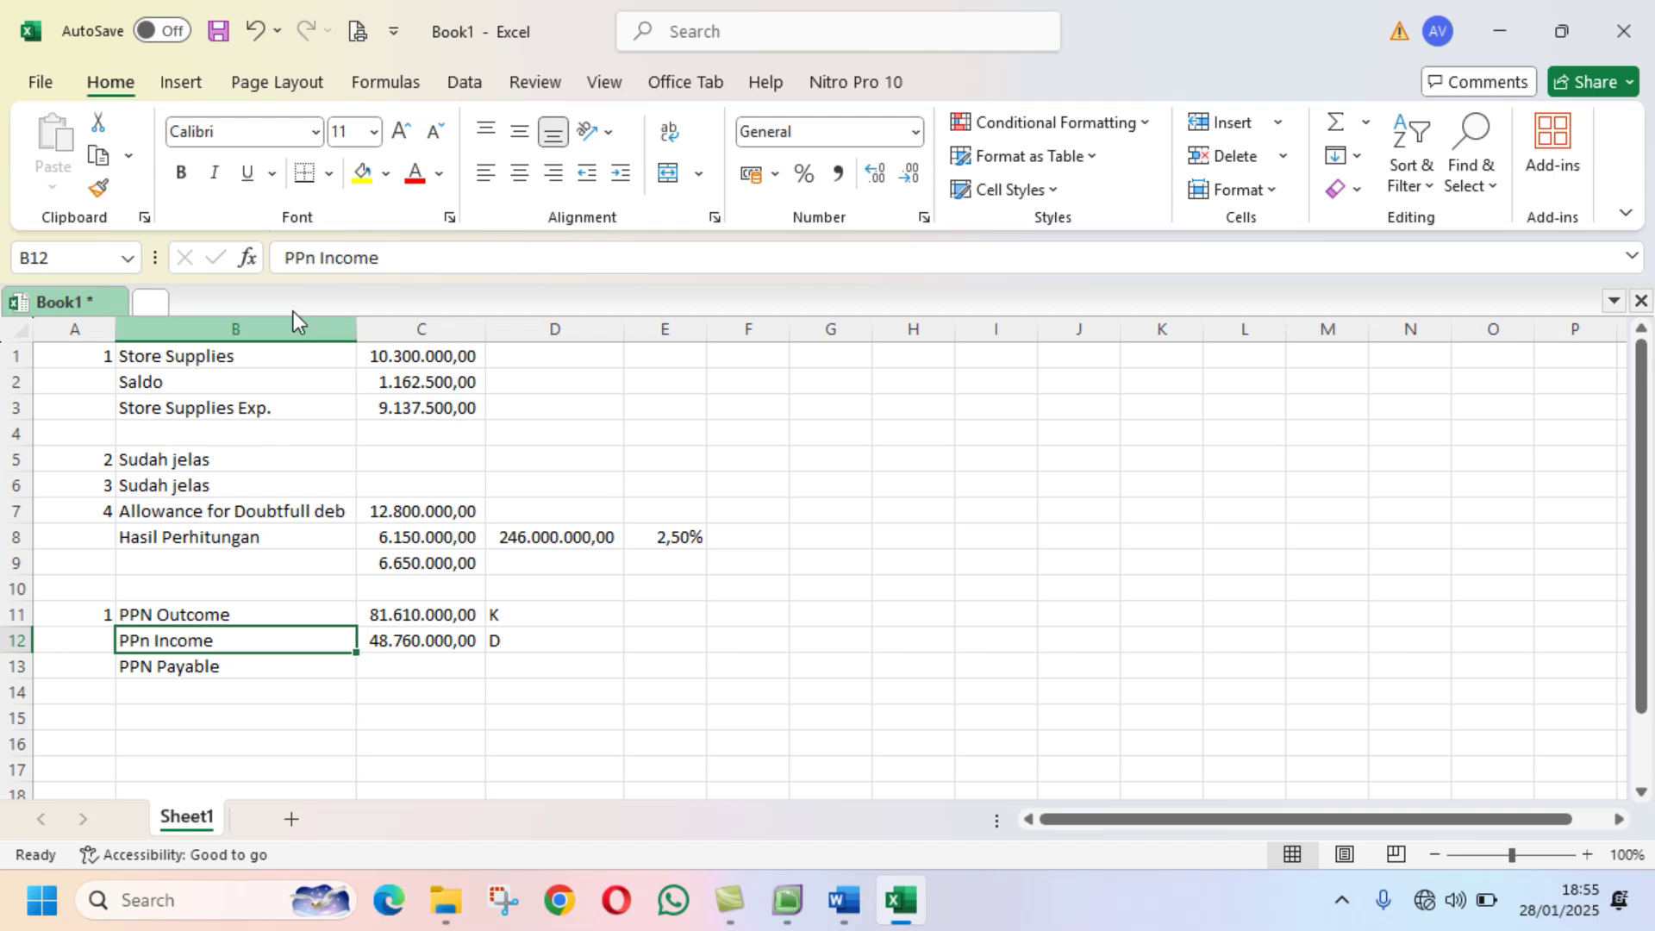
click(308, 258)
drag(304, 258, 317, 269)
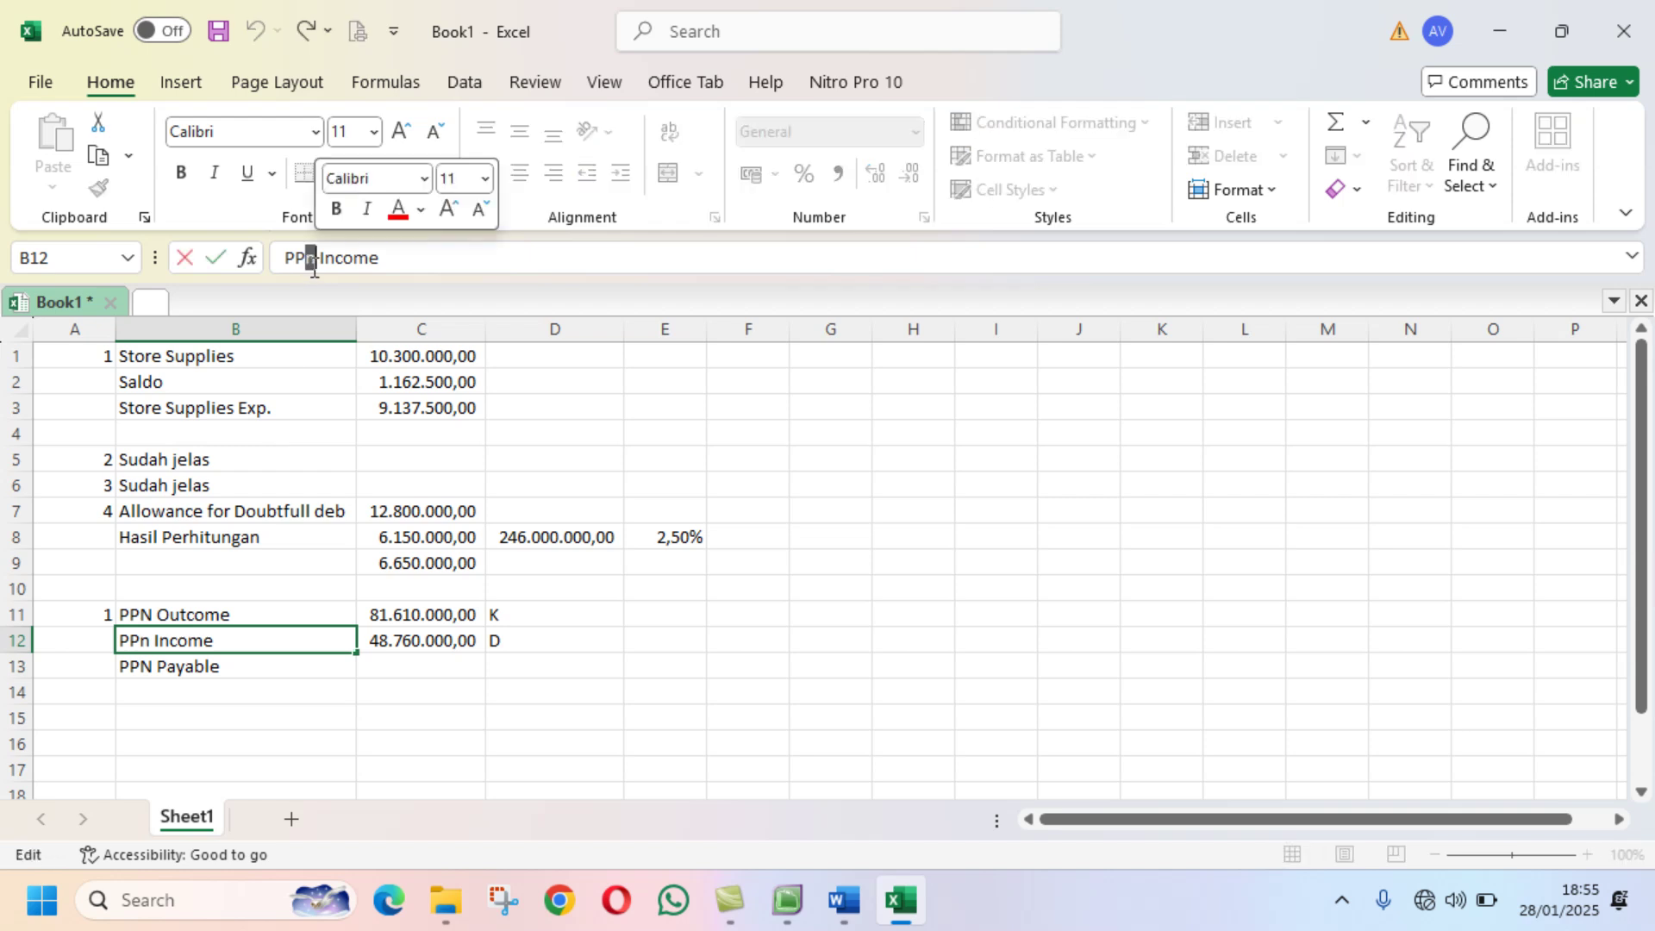
text(N)
key(Return)
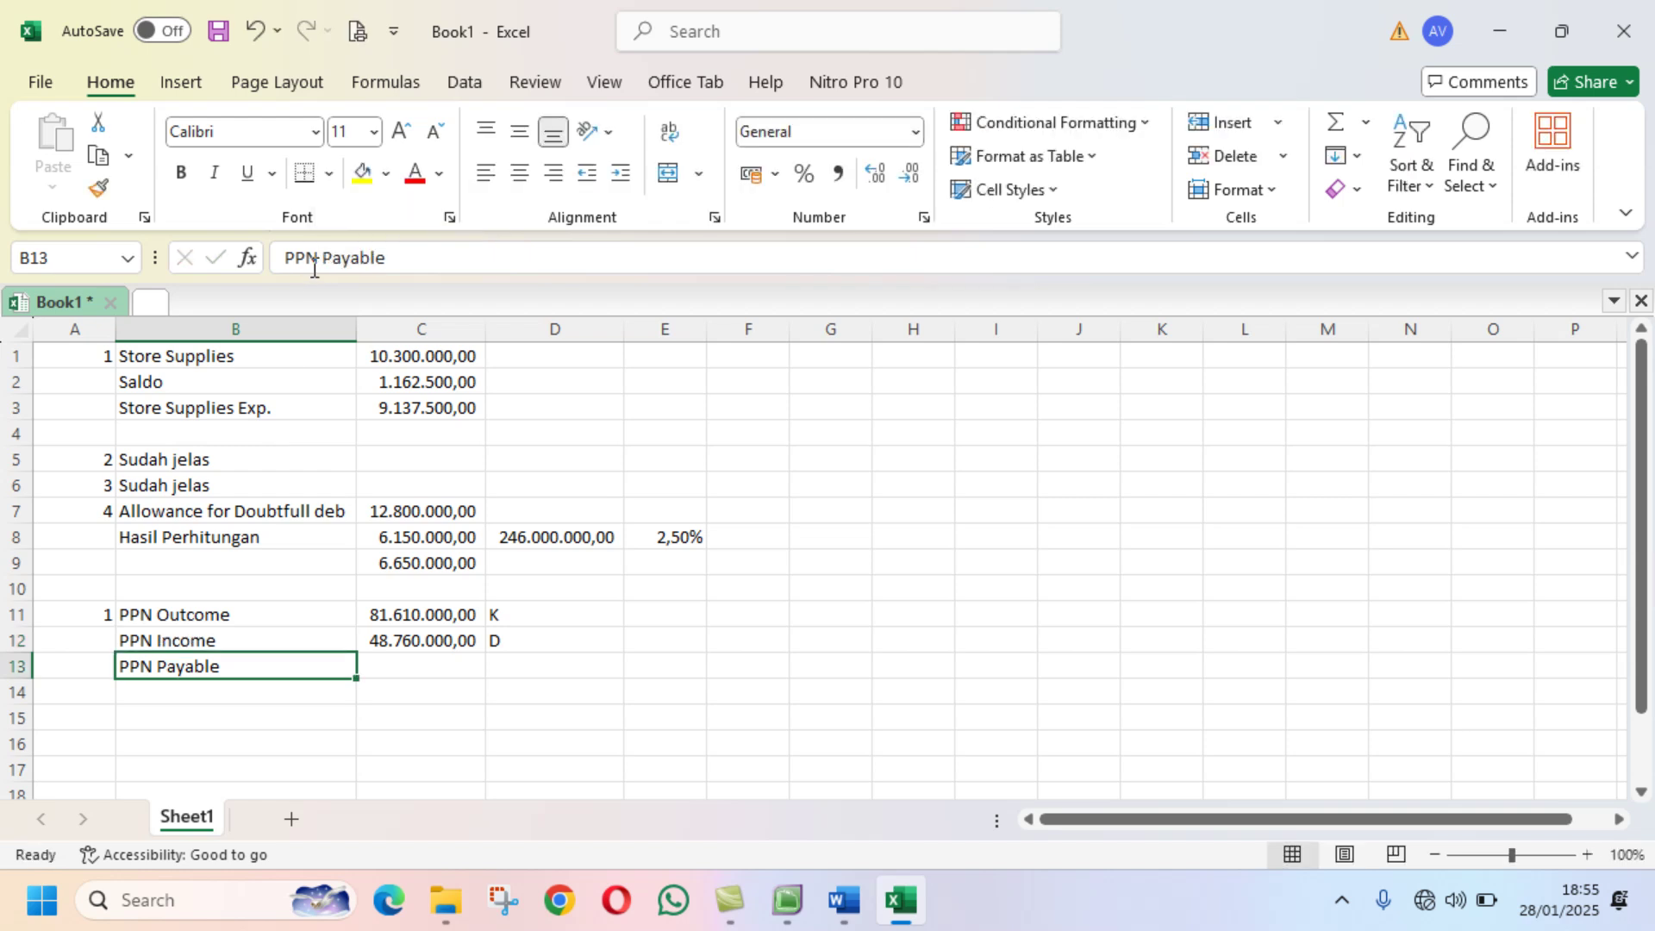
Step: Compute PPN Payable in C13 as =C11-C12, giving 32.850.000,00
click(414, 662)
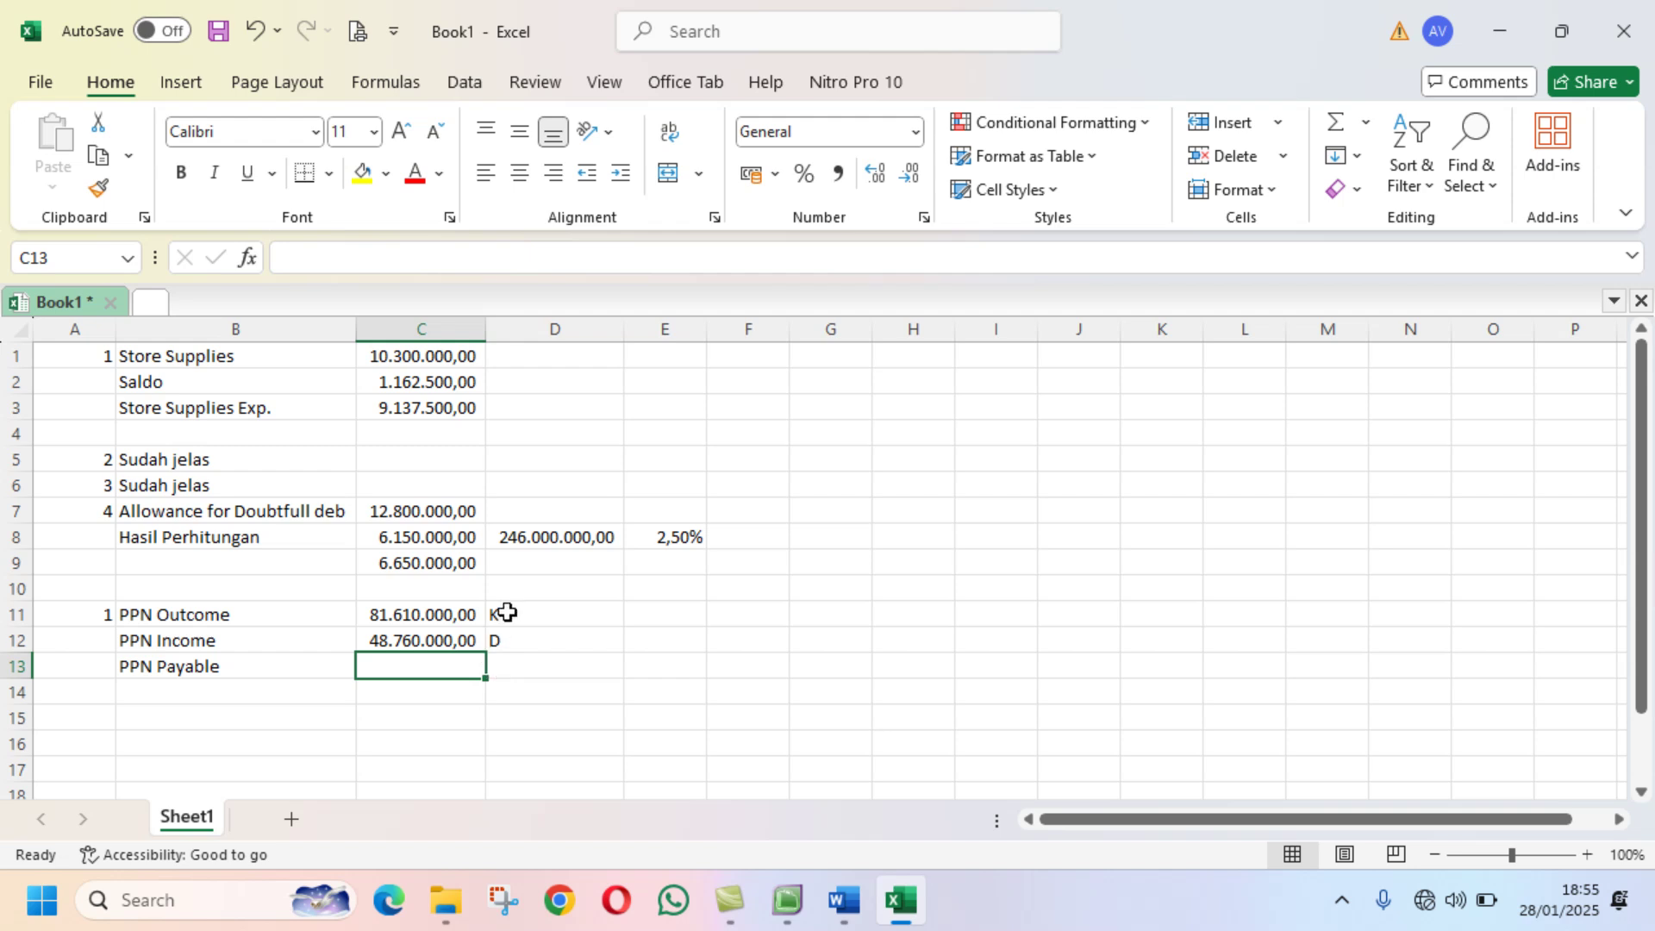
text(=)
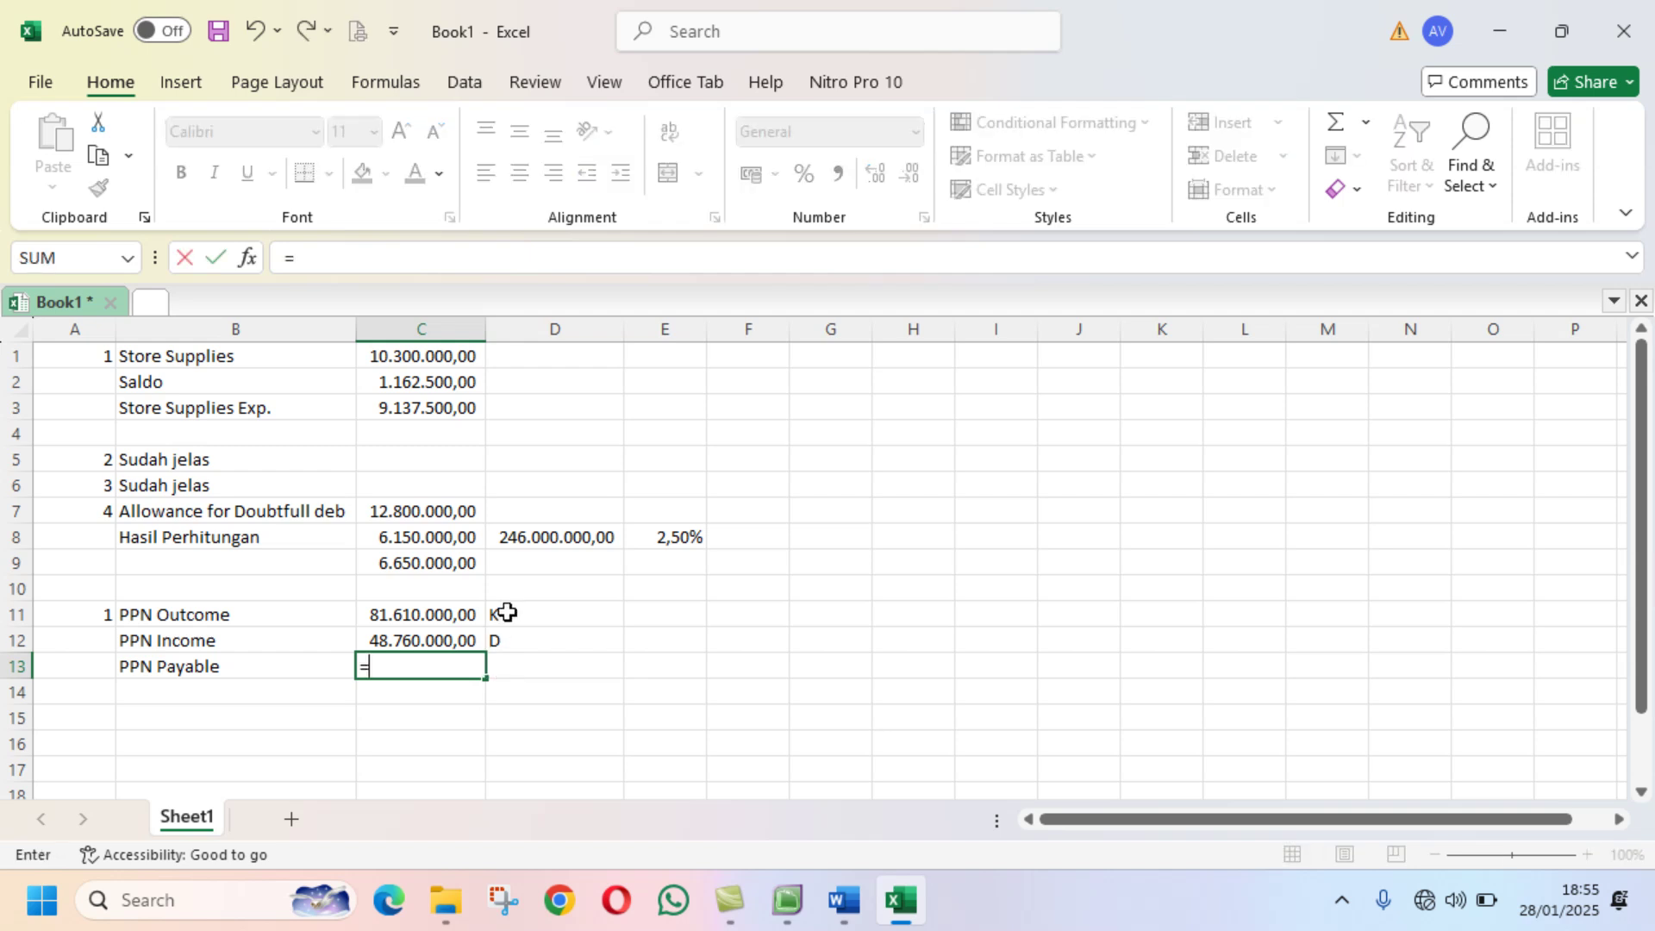
click(439, 609)
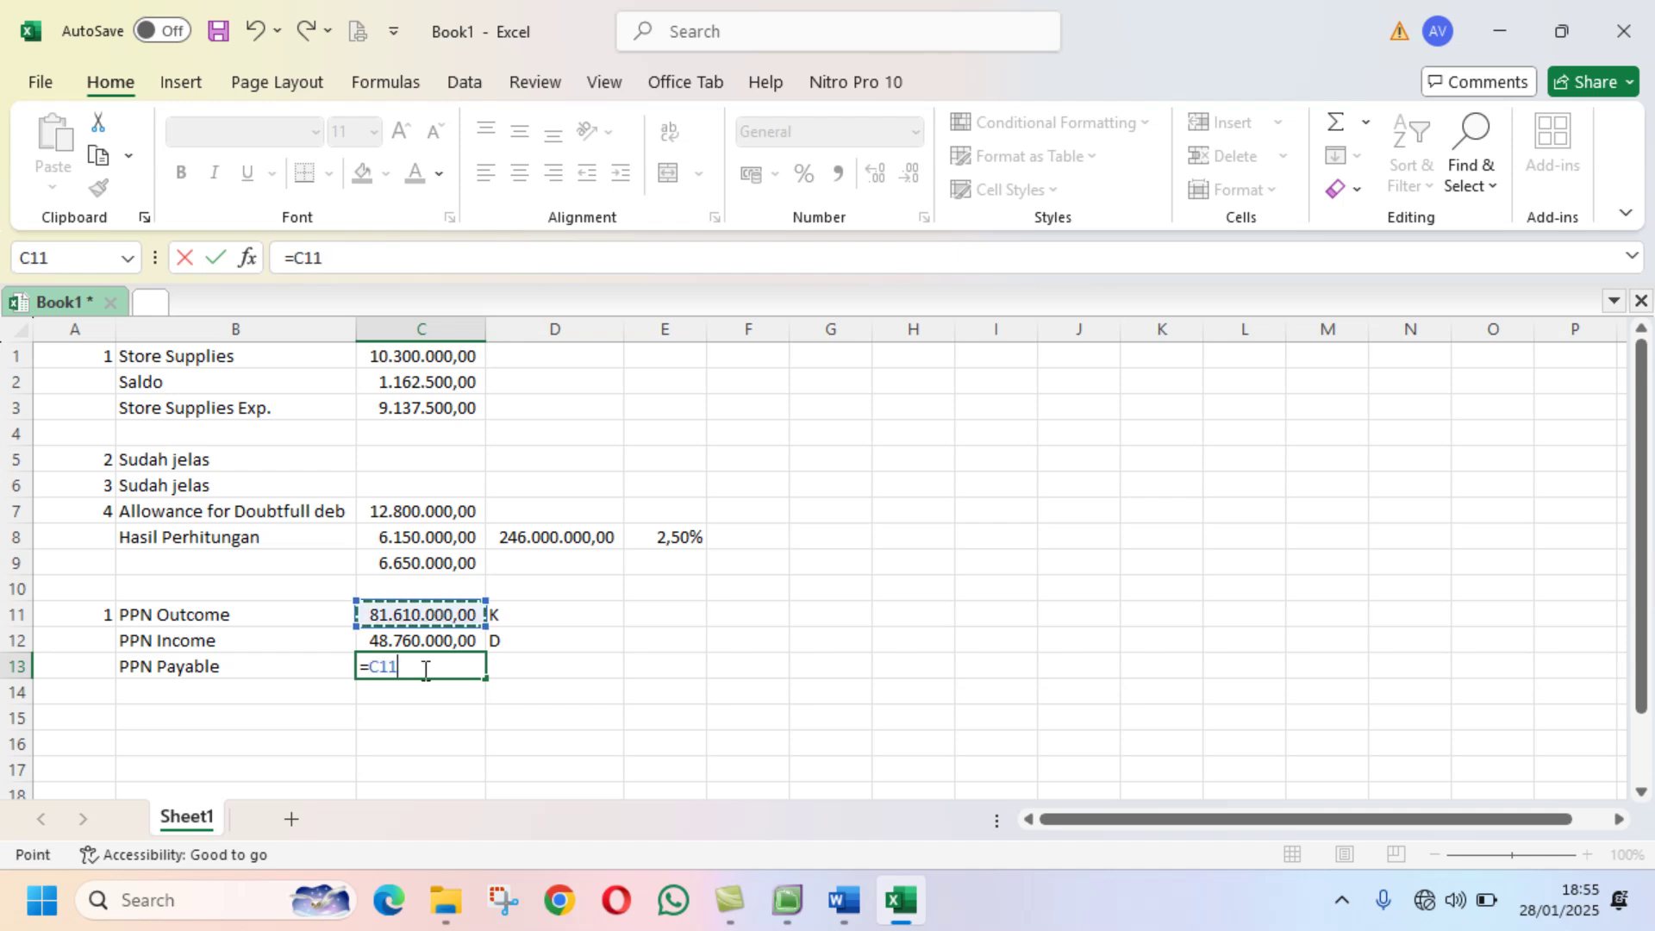
text(-)
click(431, 640)
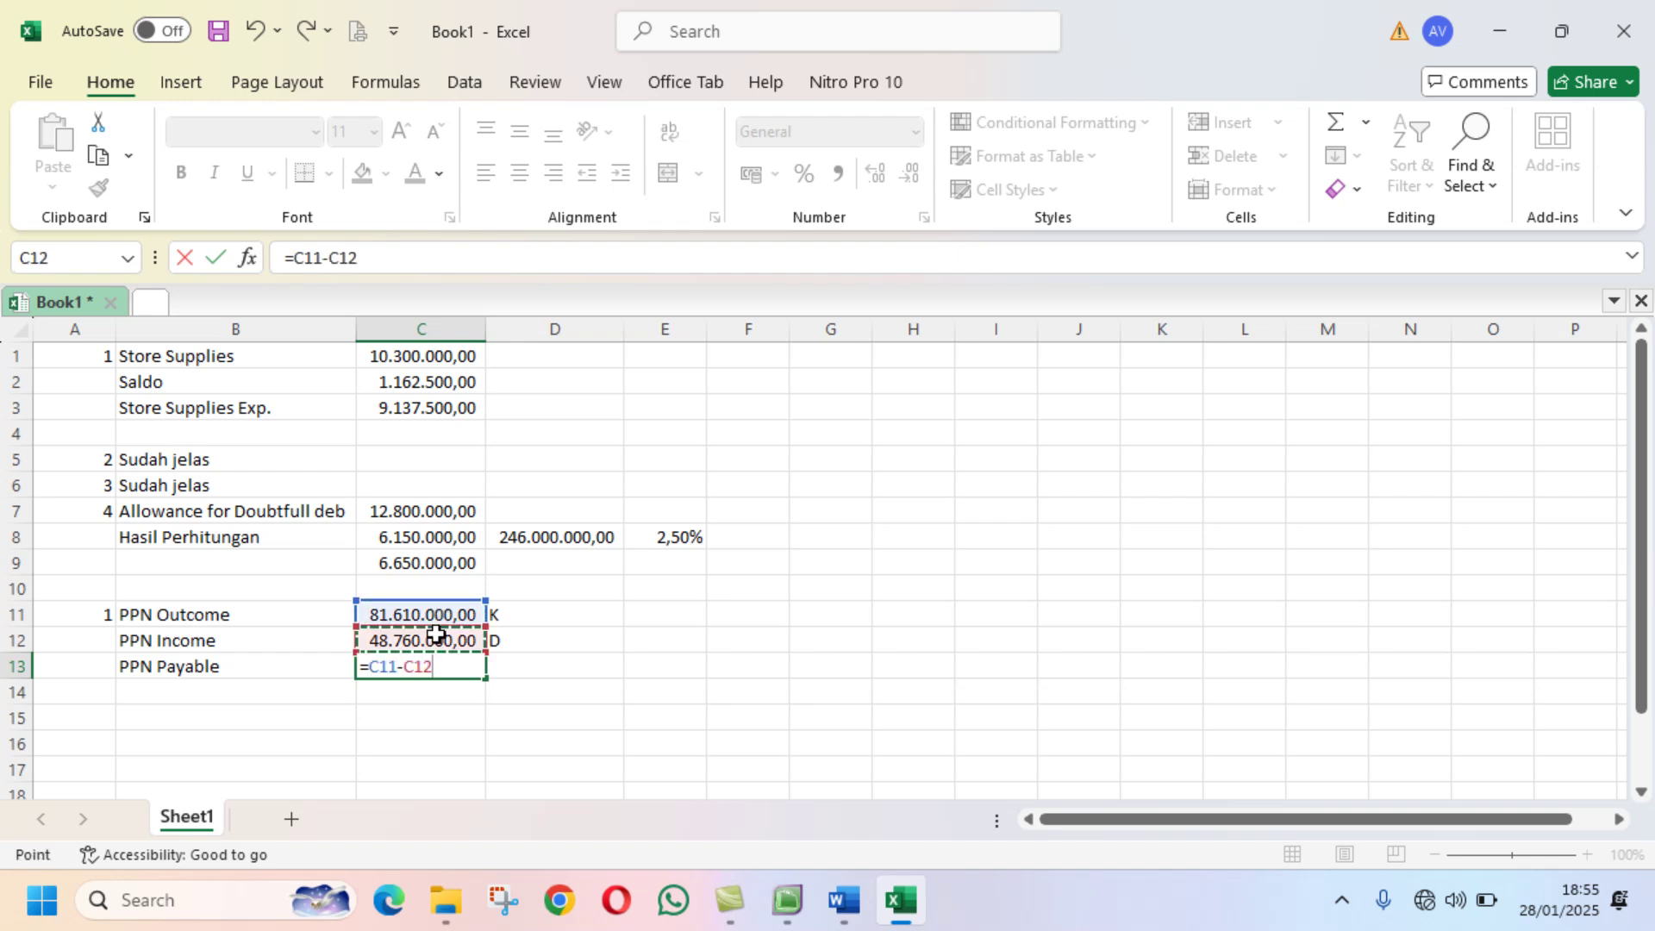
key(Return)
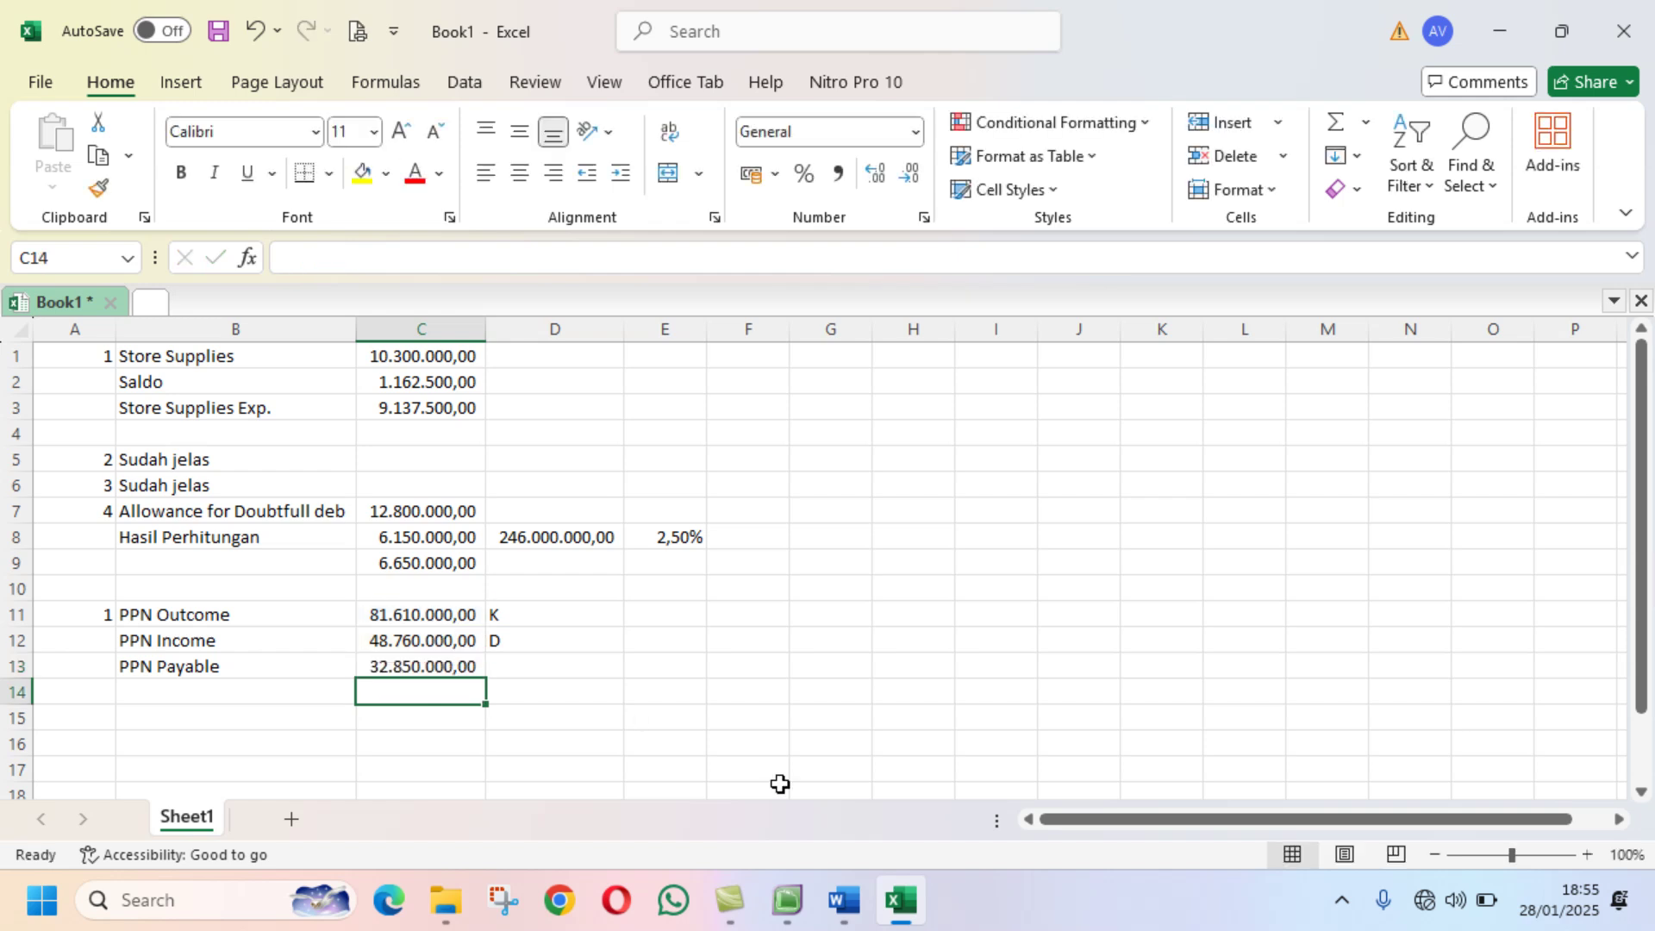
Step: Number the next adjustment 2 in A15 and show the BM12-3 memo in Word
click(99, 722)
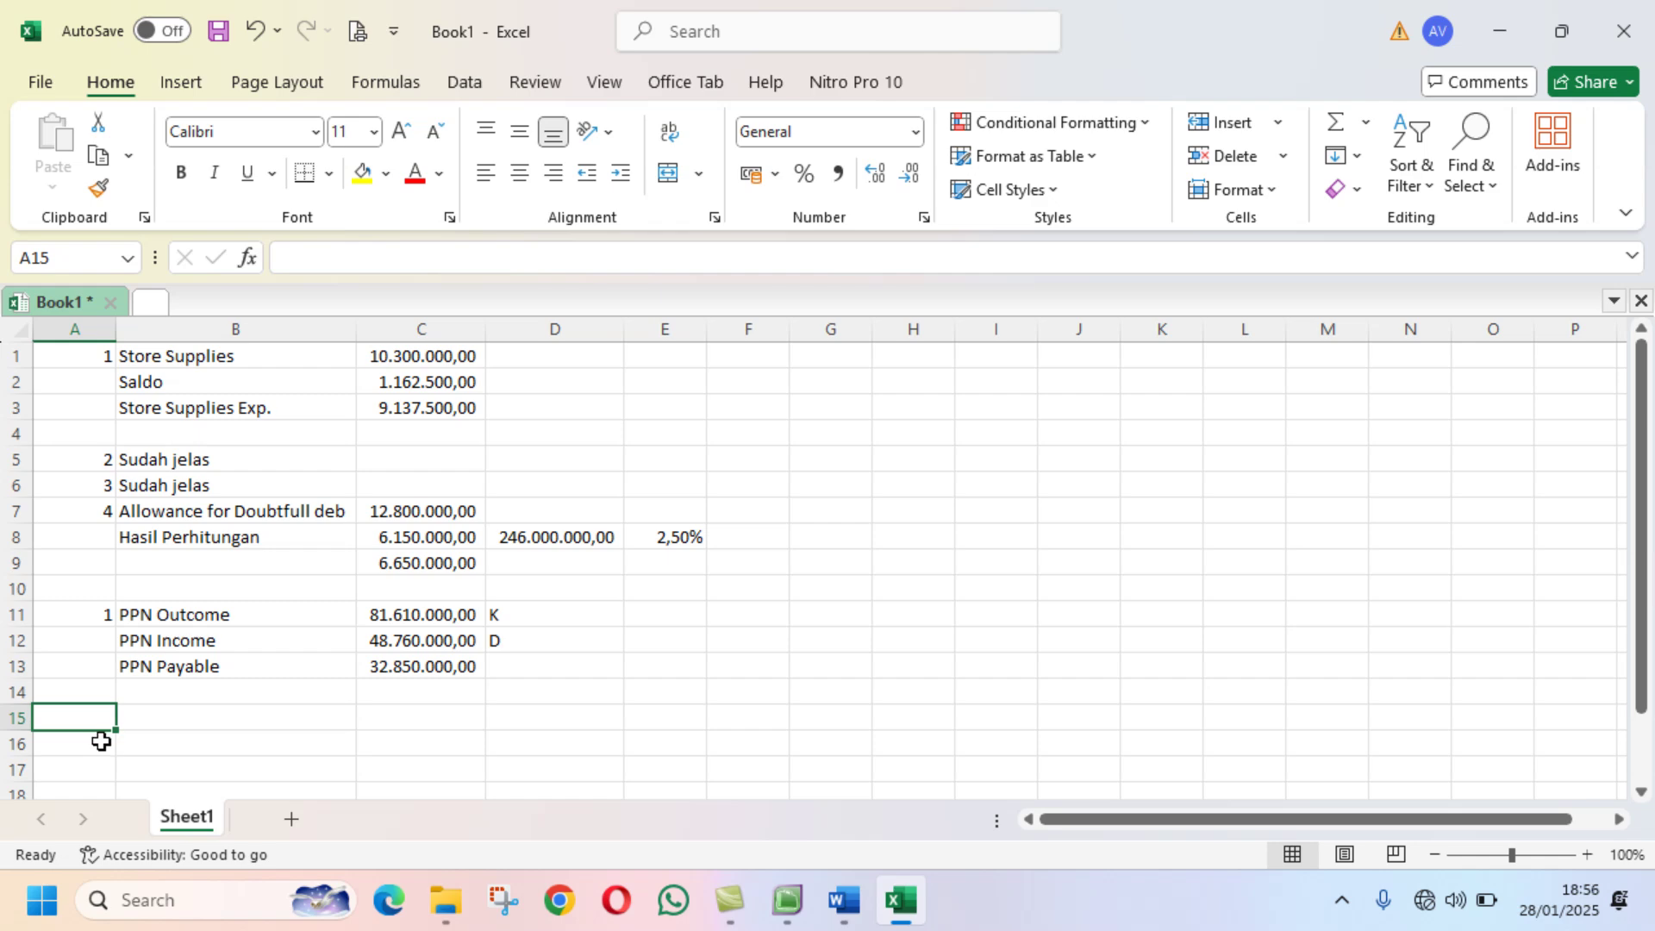
text(2)
key(Return)
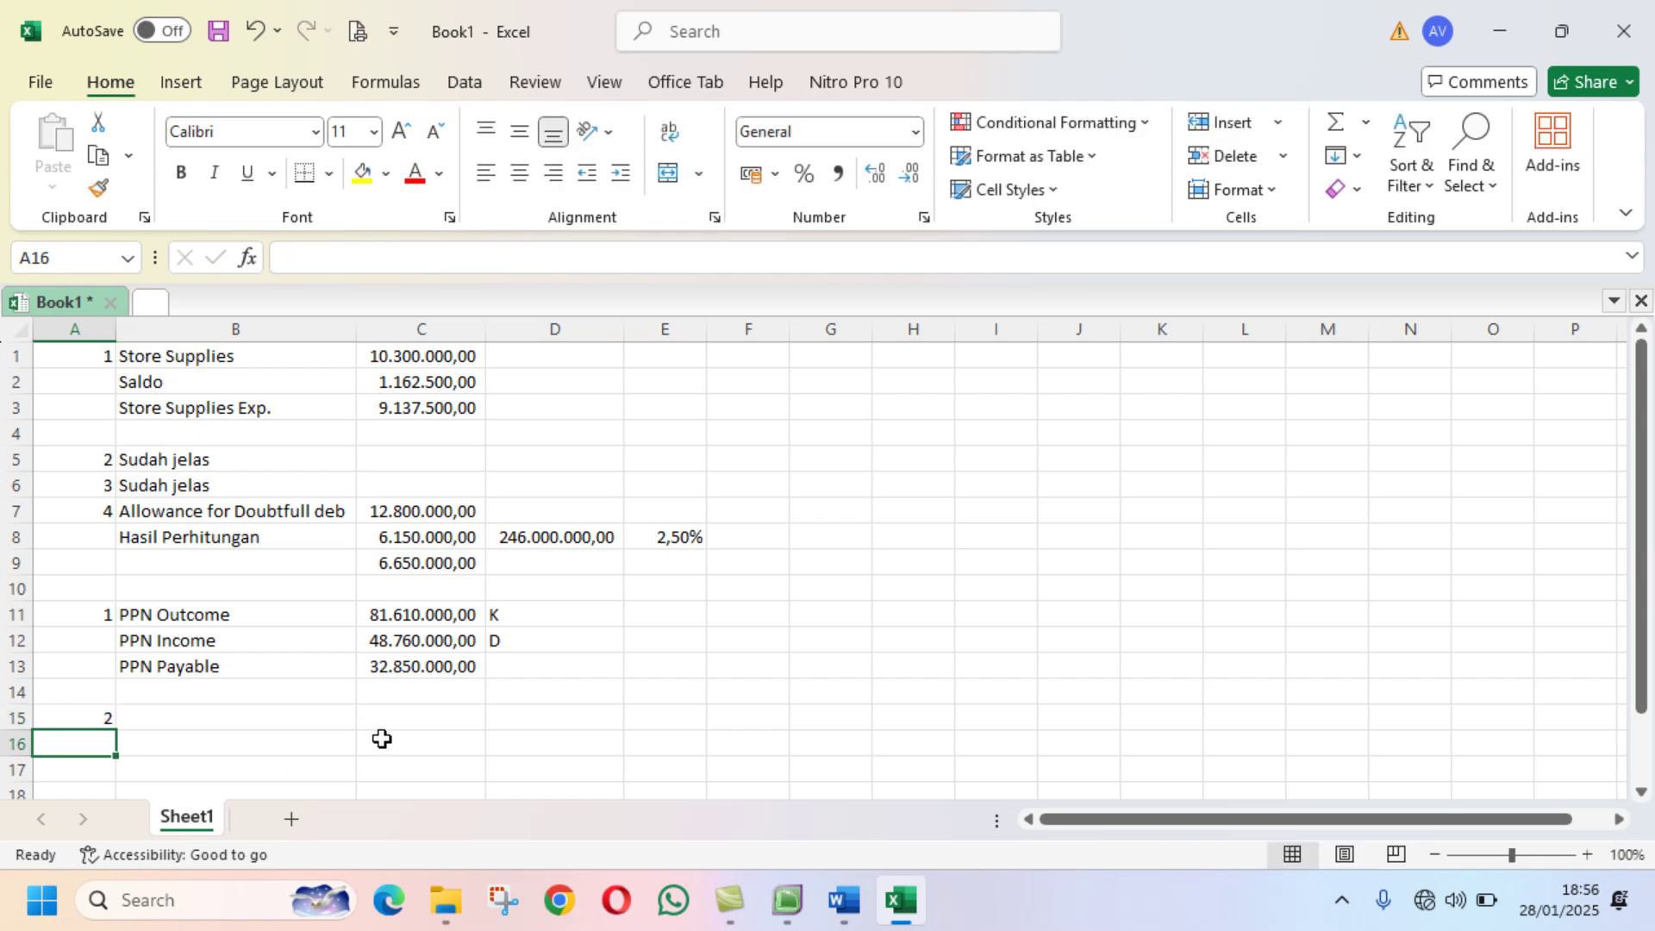
click(844, 900)
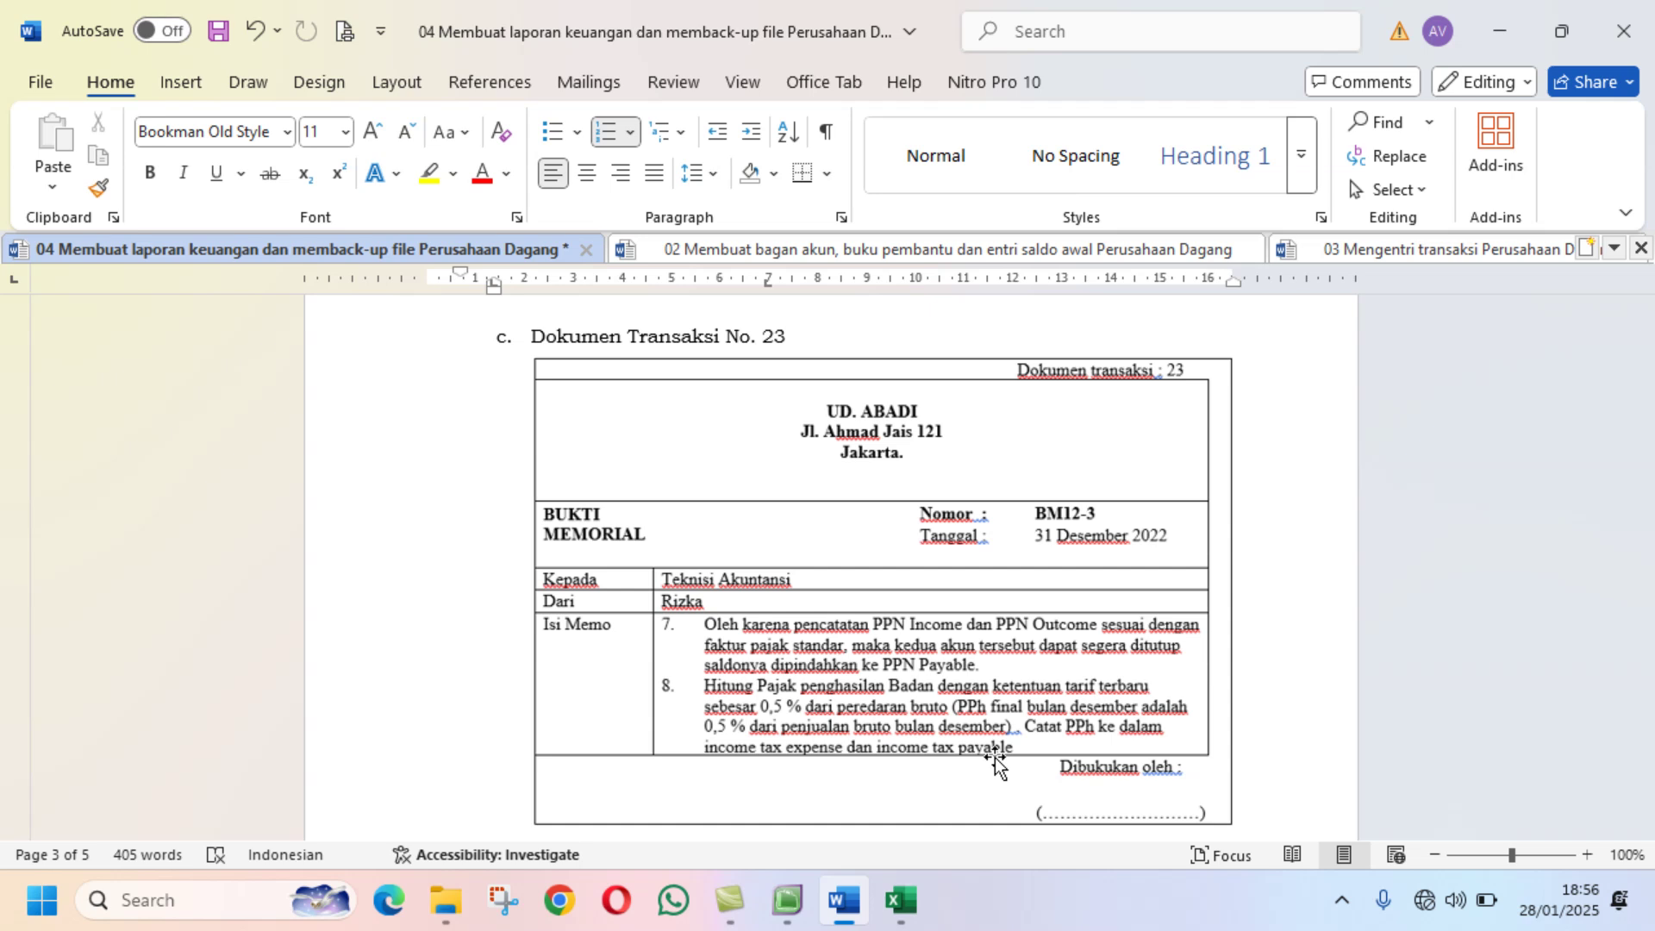
Step: Confirm the Sales account balance of Rp1.255.000.000,00 in MYOB's income accounts, then return to Excel's Book1
click(786, 900)
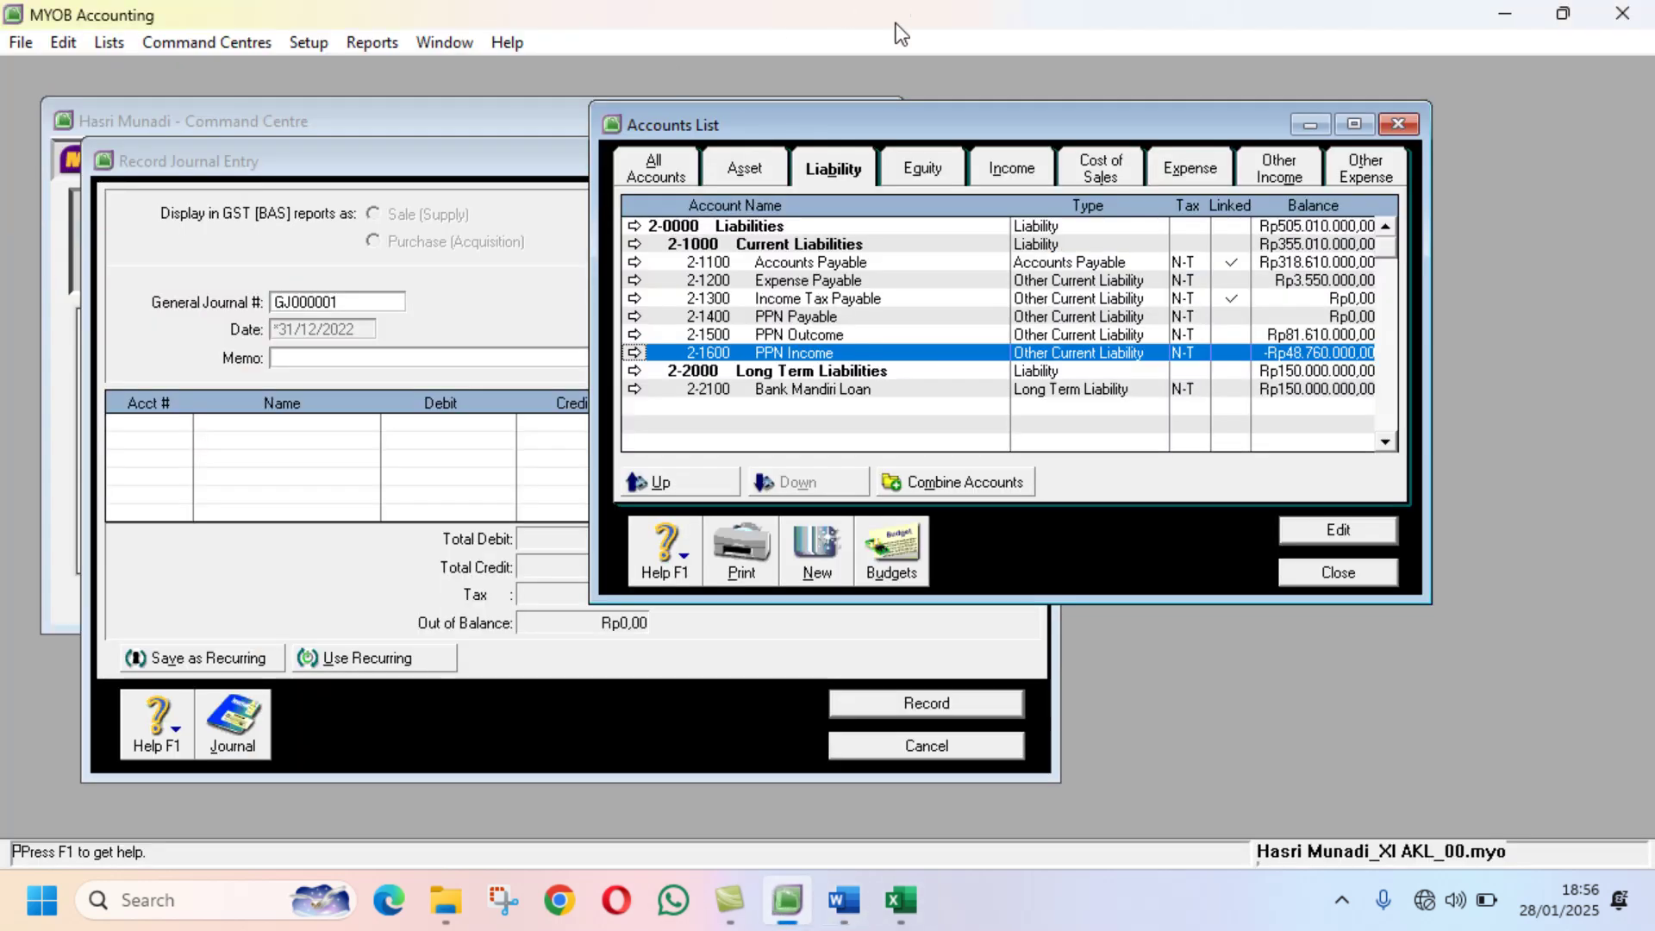
click(1012, 171)
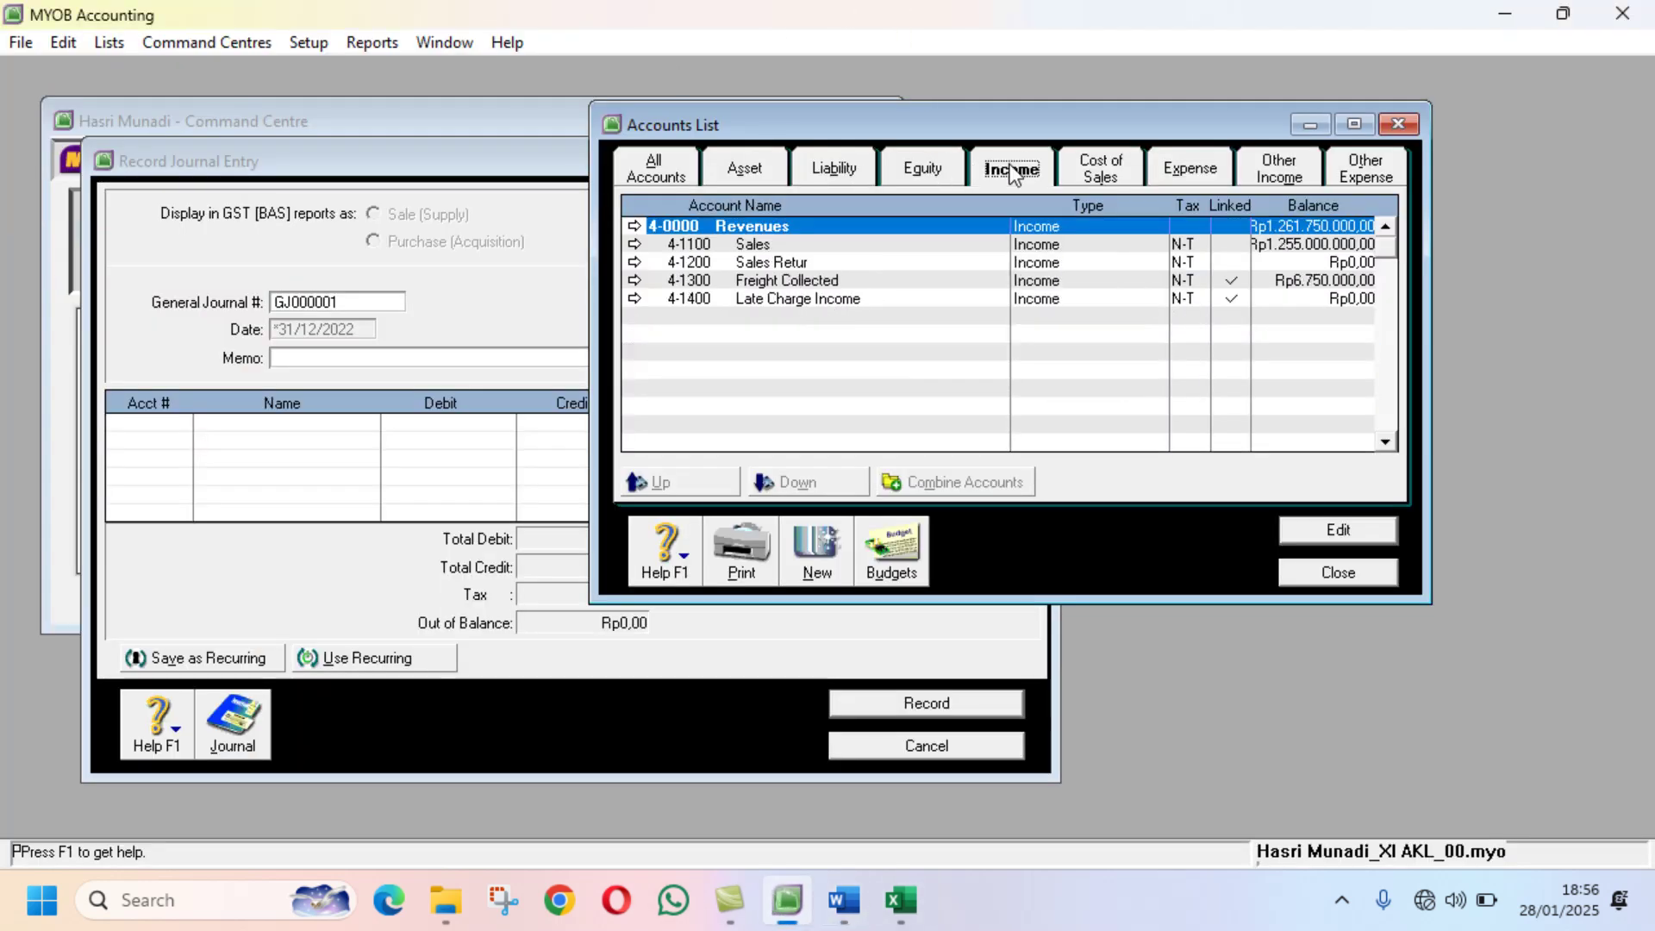
click(960, 245)
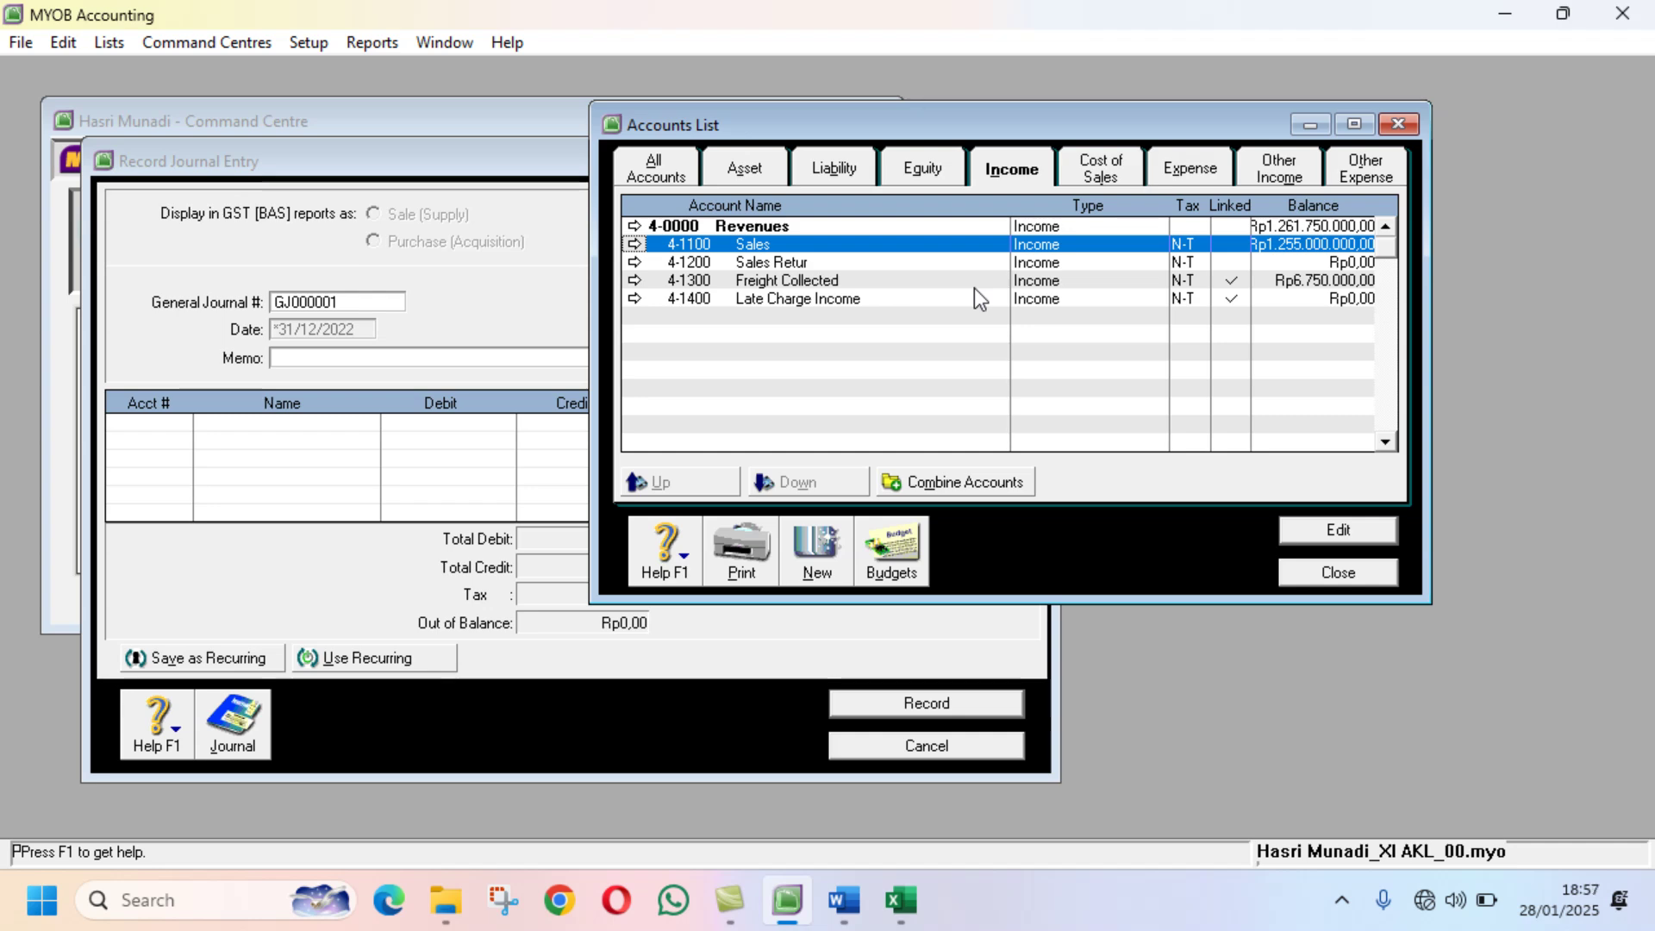
click(901, 900)
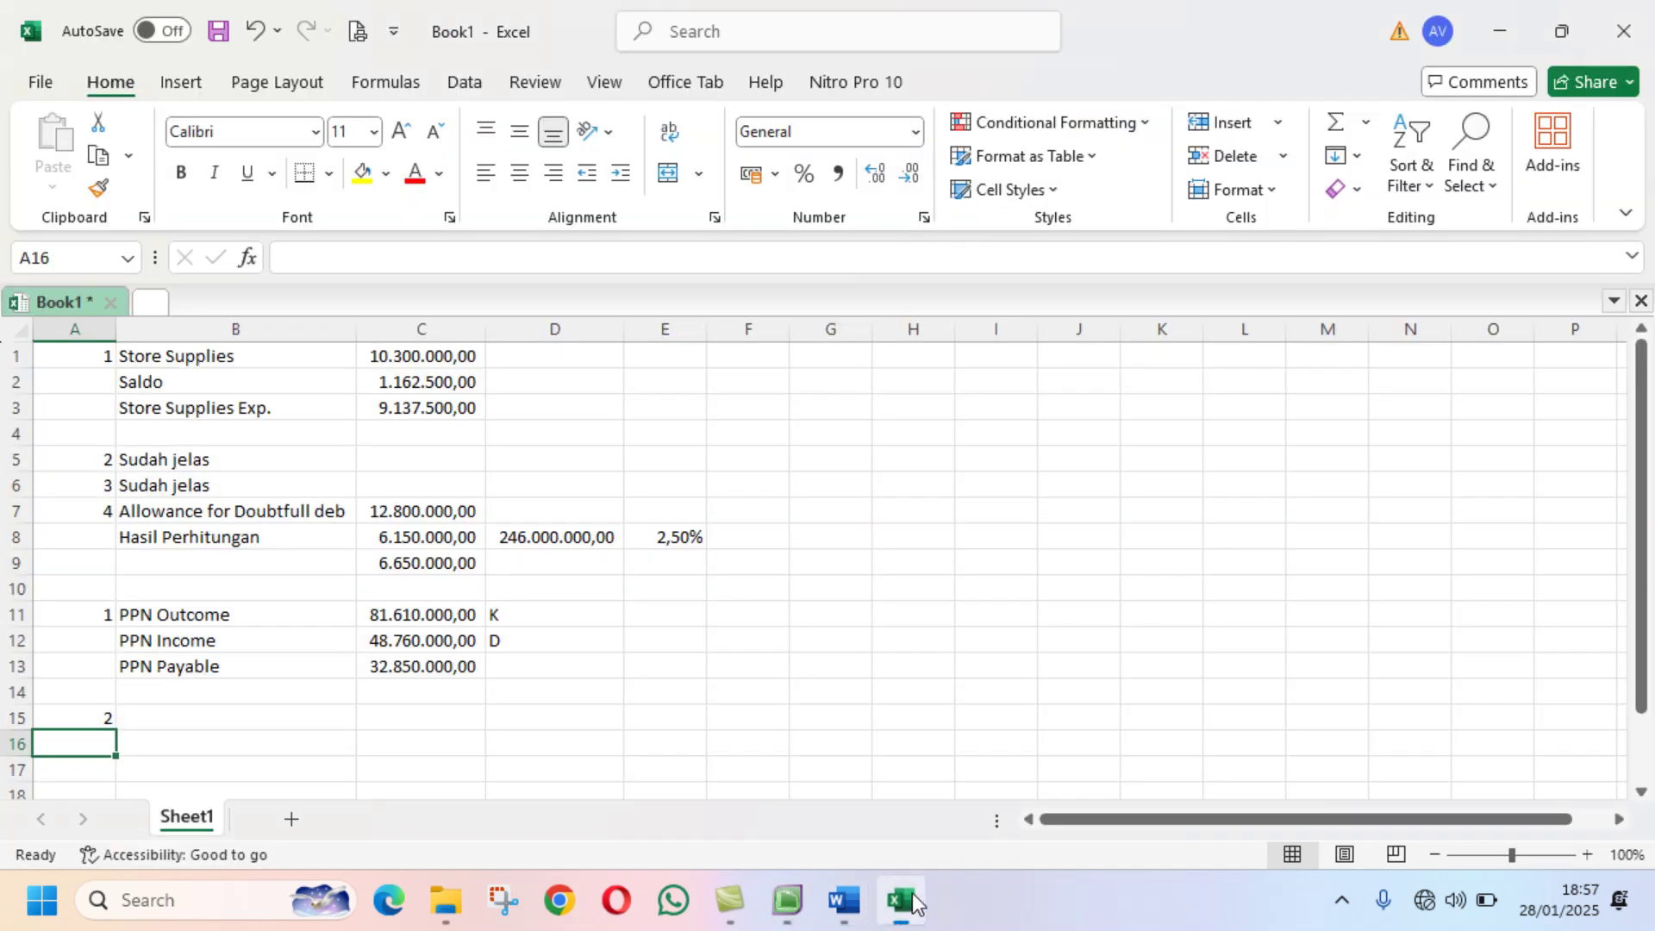
Step: Label cell B15 'Penjualan Bruto', correcting the typo
click(210, 723)
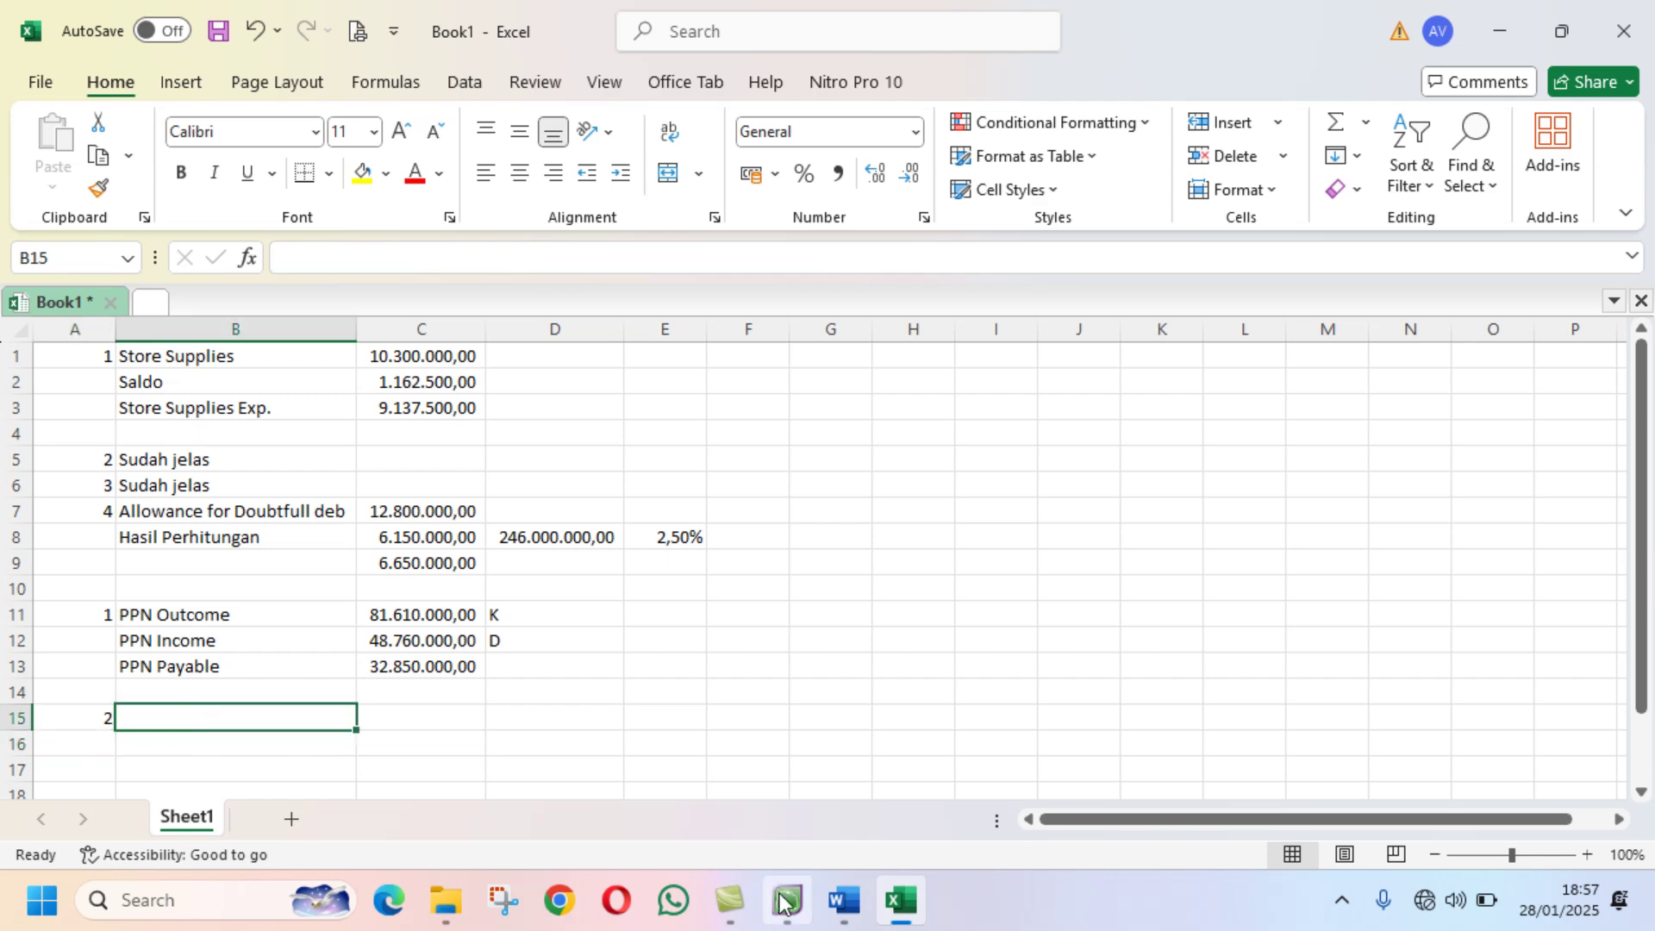
mouse_move(810, 907)
click(861, 905)
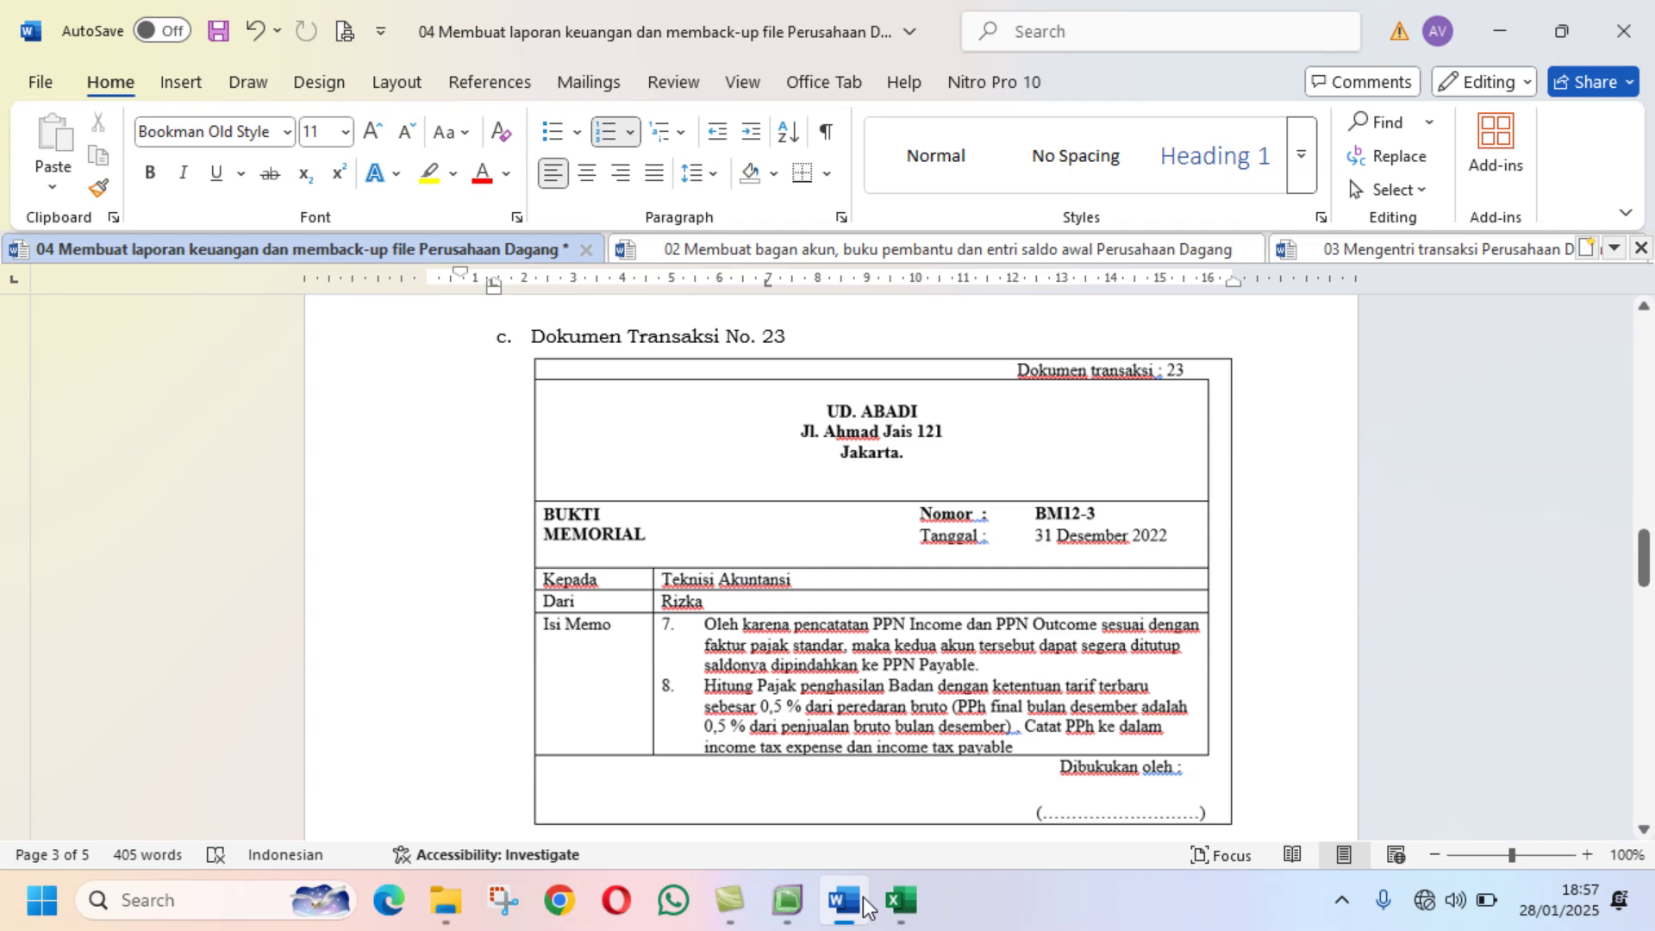
click(901, 900)
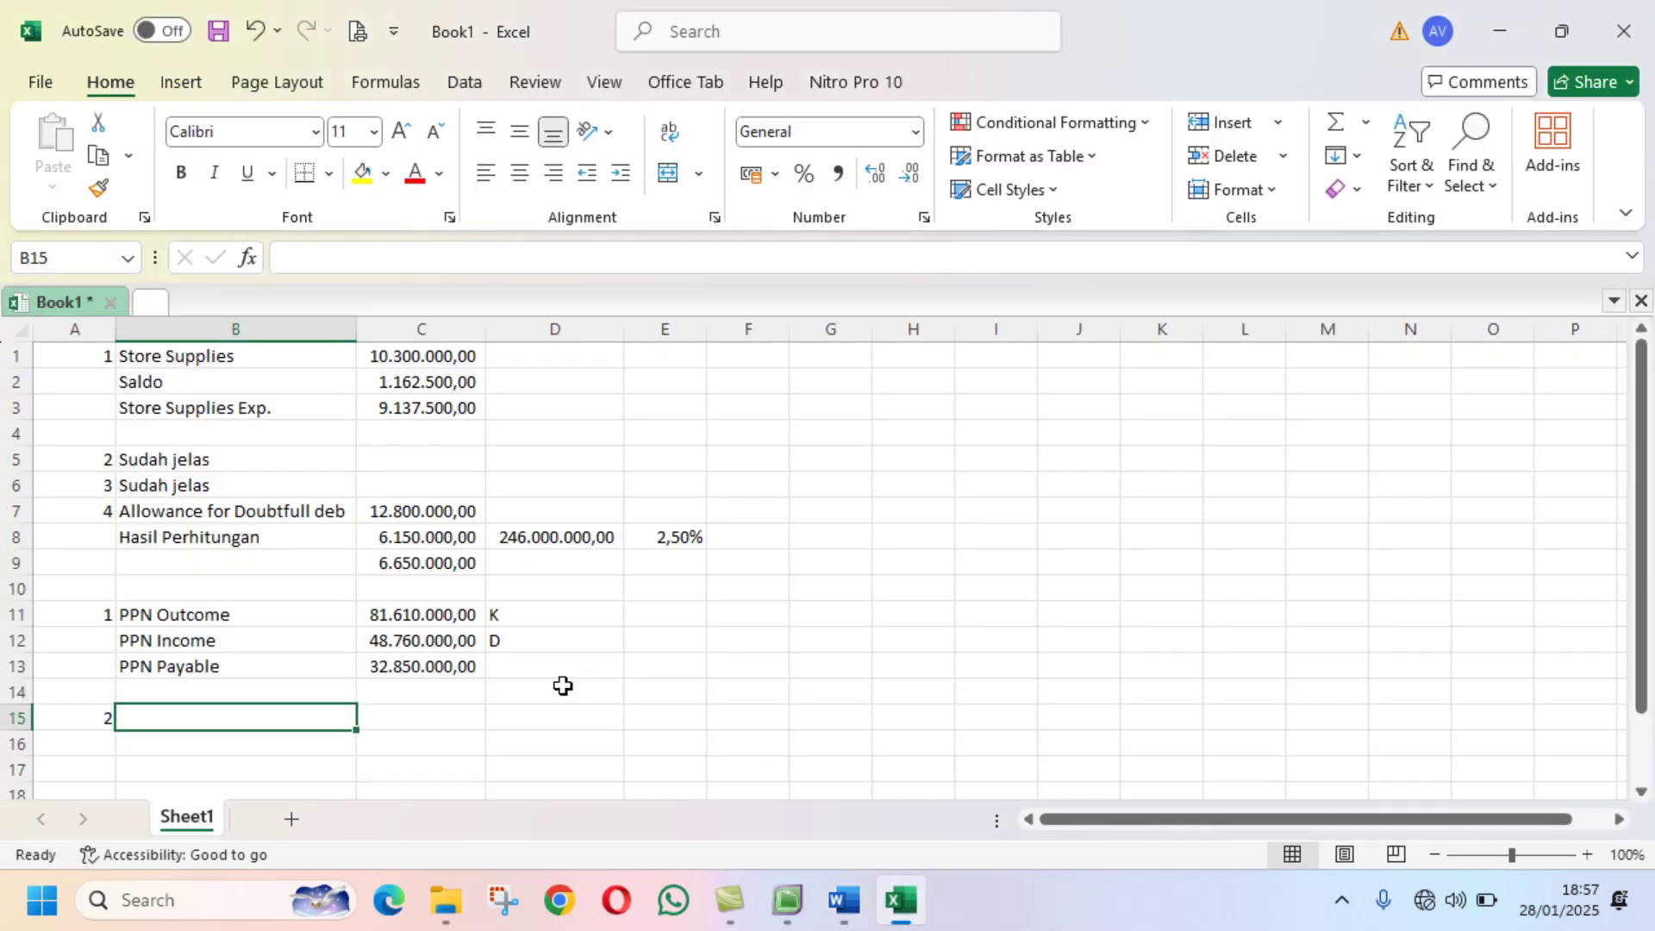
text(Pen)
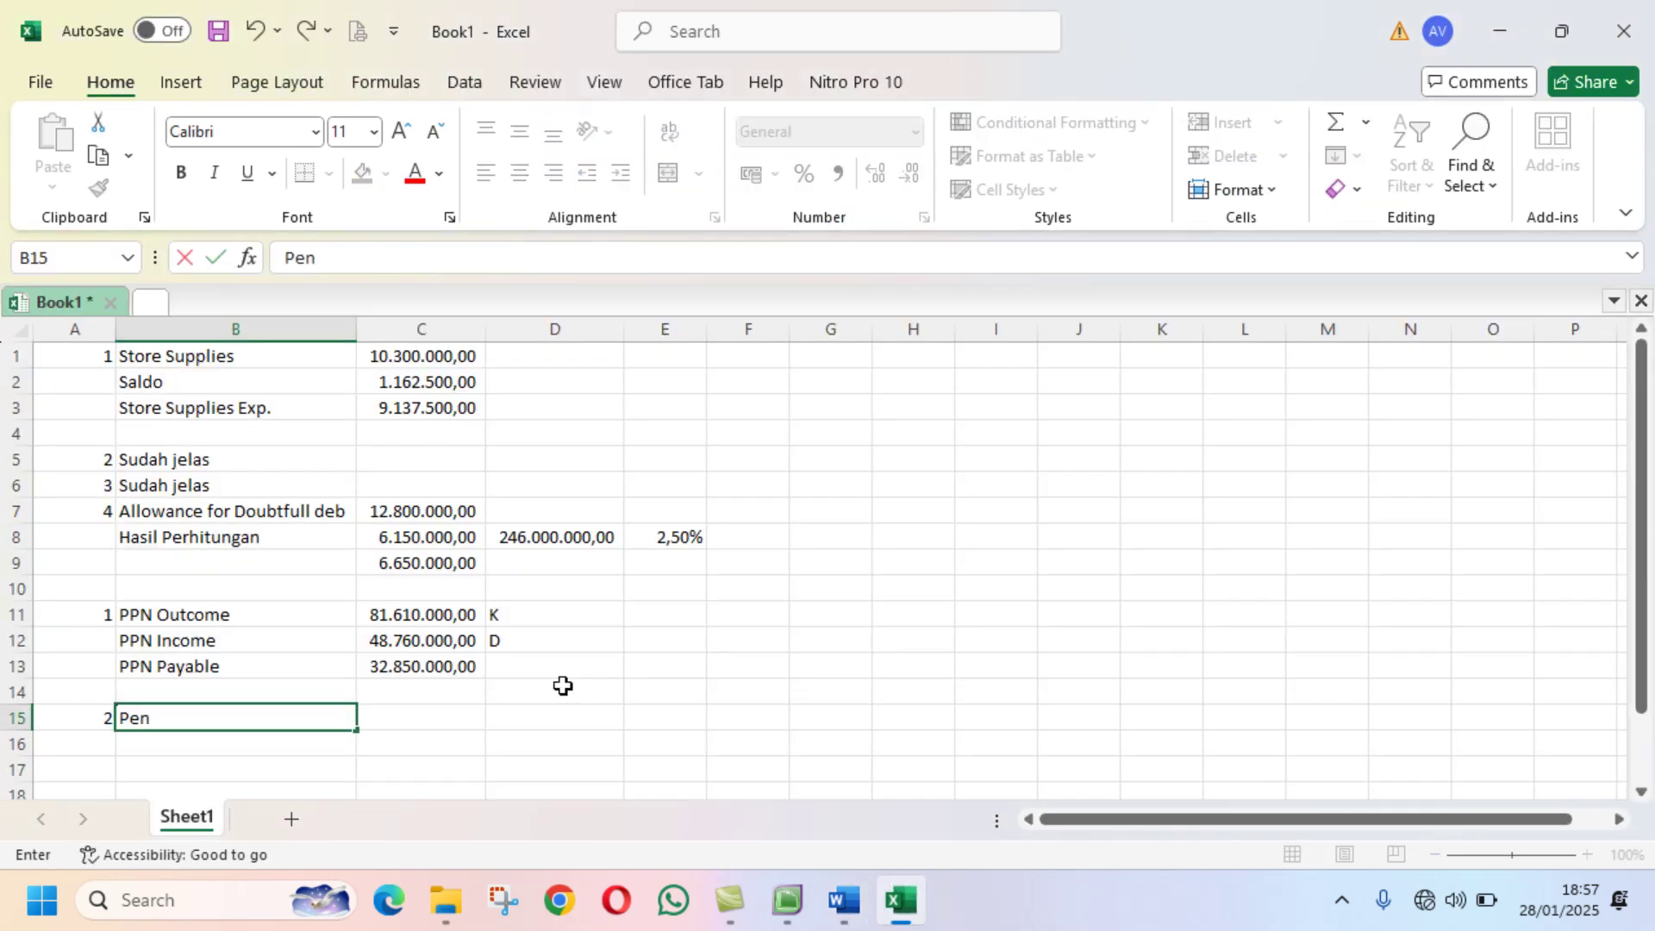
text(jualan B)
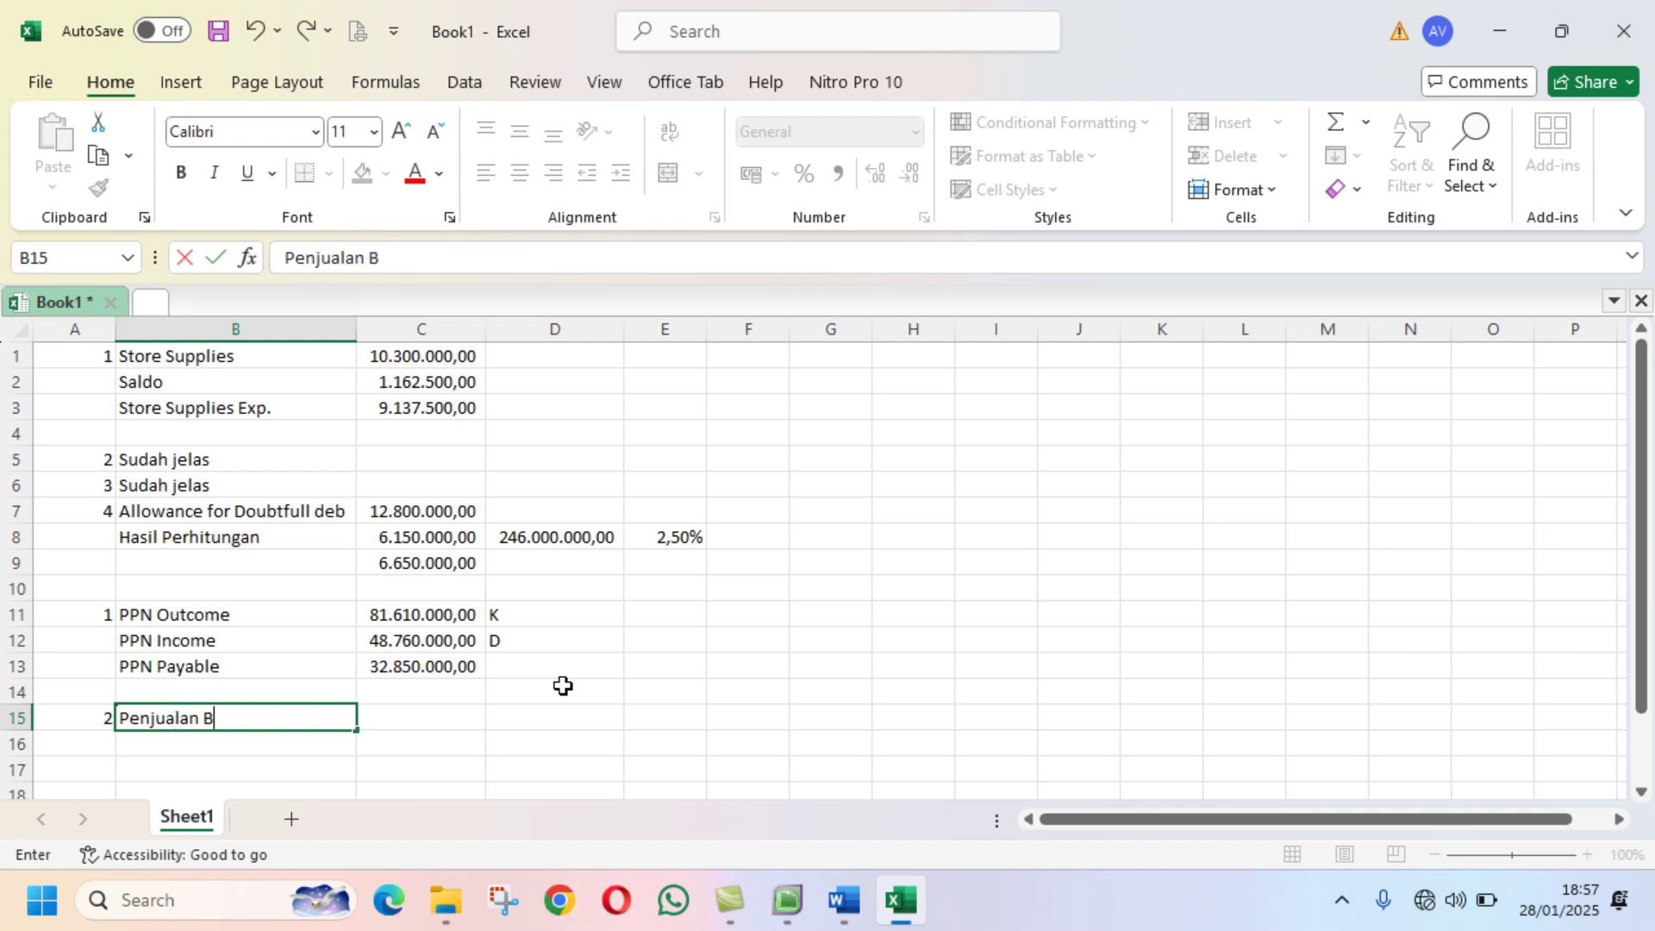
text(euro)
key(BackSpace)
key(BackSpace)
key(BackSpace)
key(BackSpace)
text(eur)
key(BackSpace)
key(BackSpace)
key(BackSpace)
text(ruto)
key(Tab)
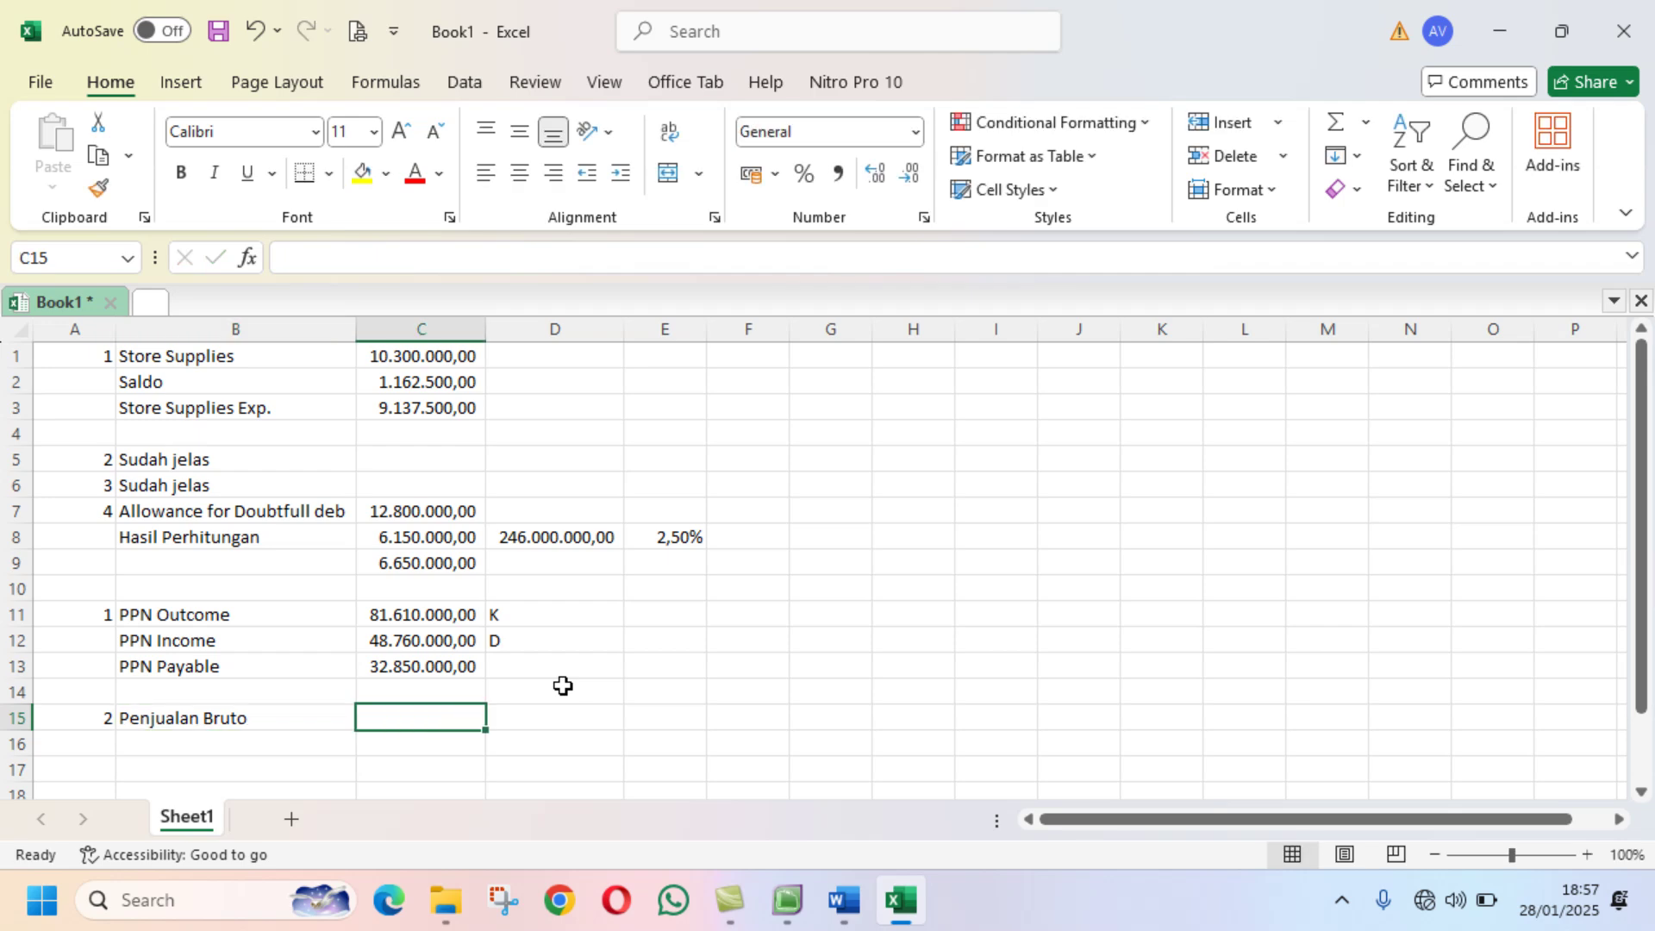
click(787, 901)
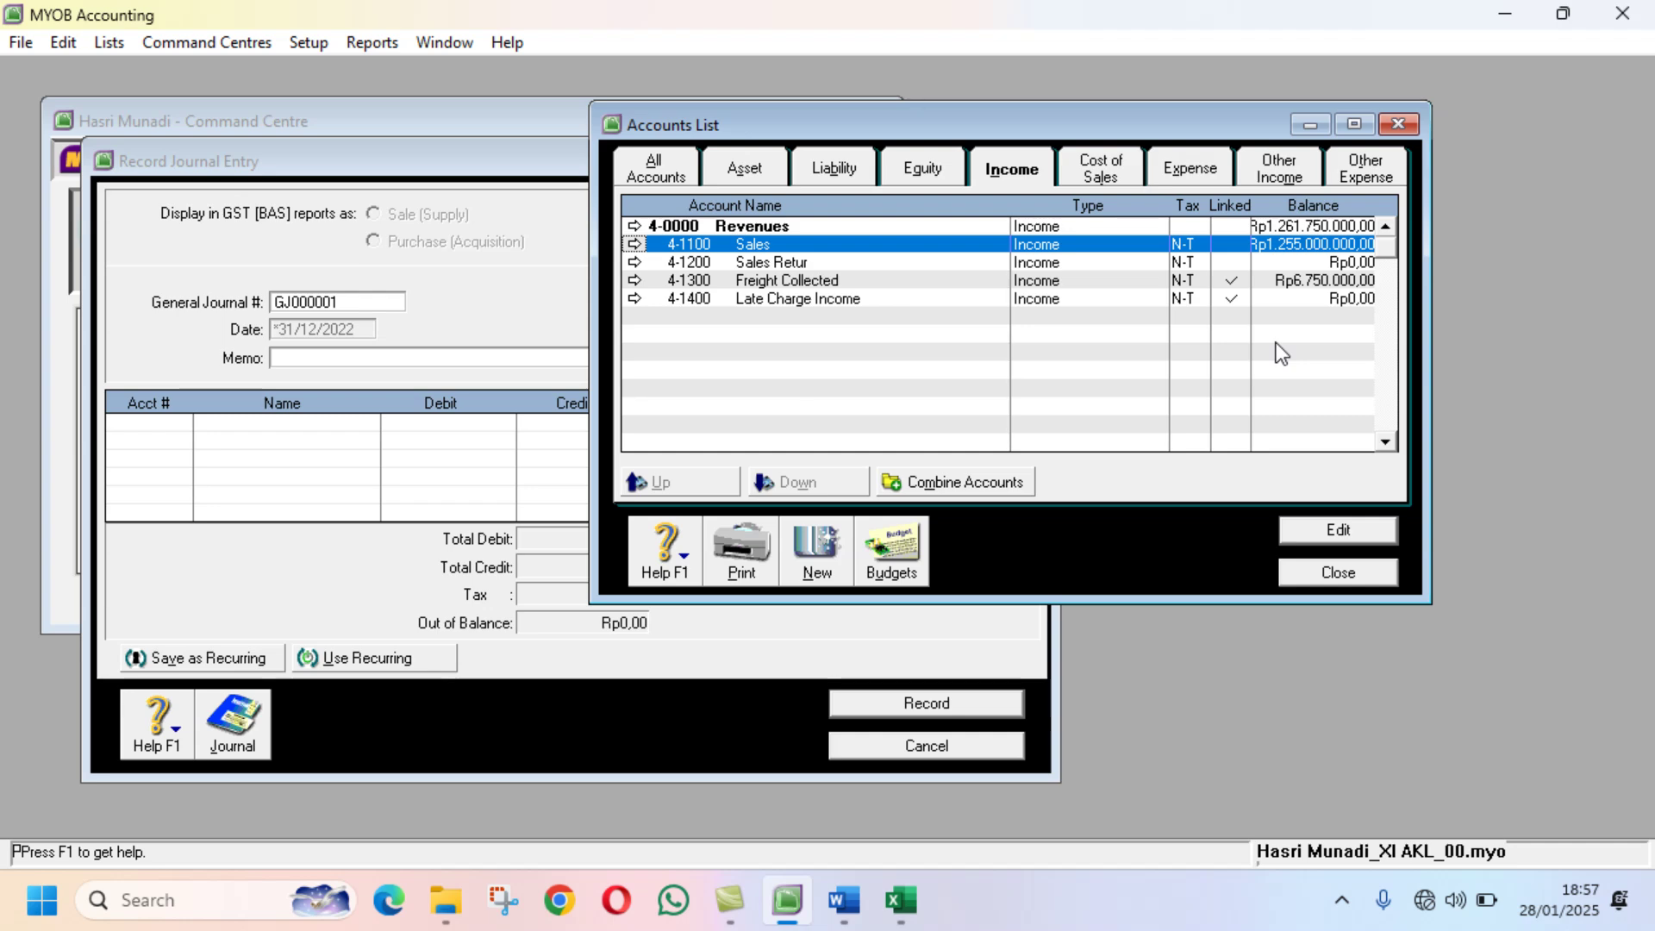
click(901, 901)
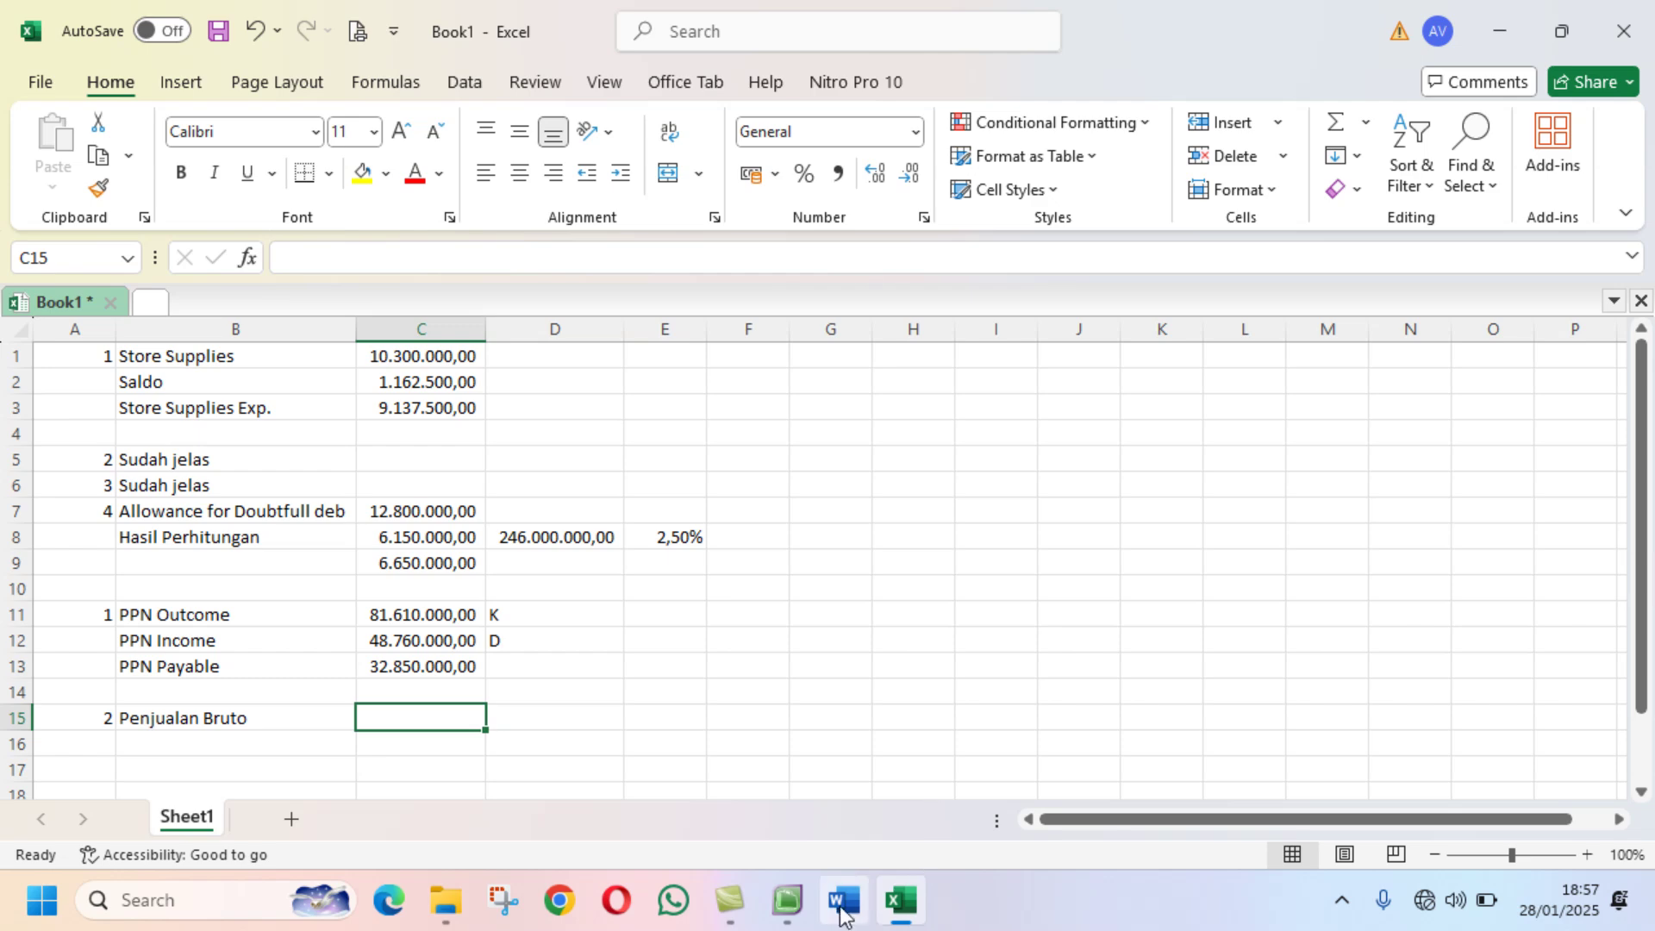
click(798, 905)
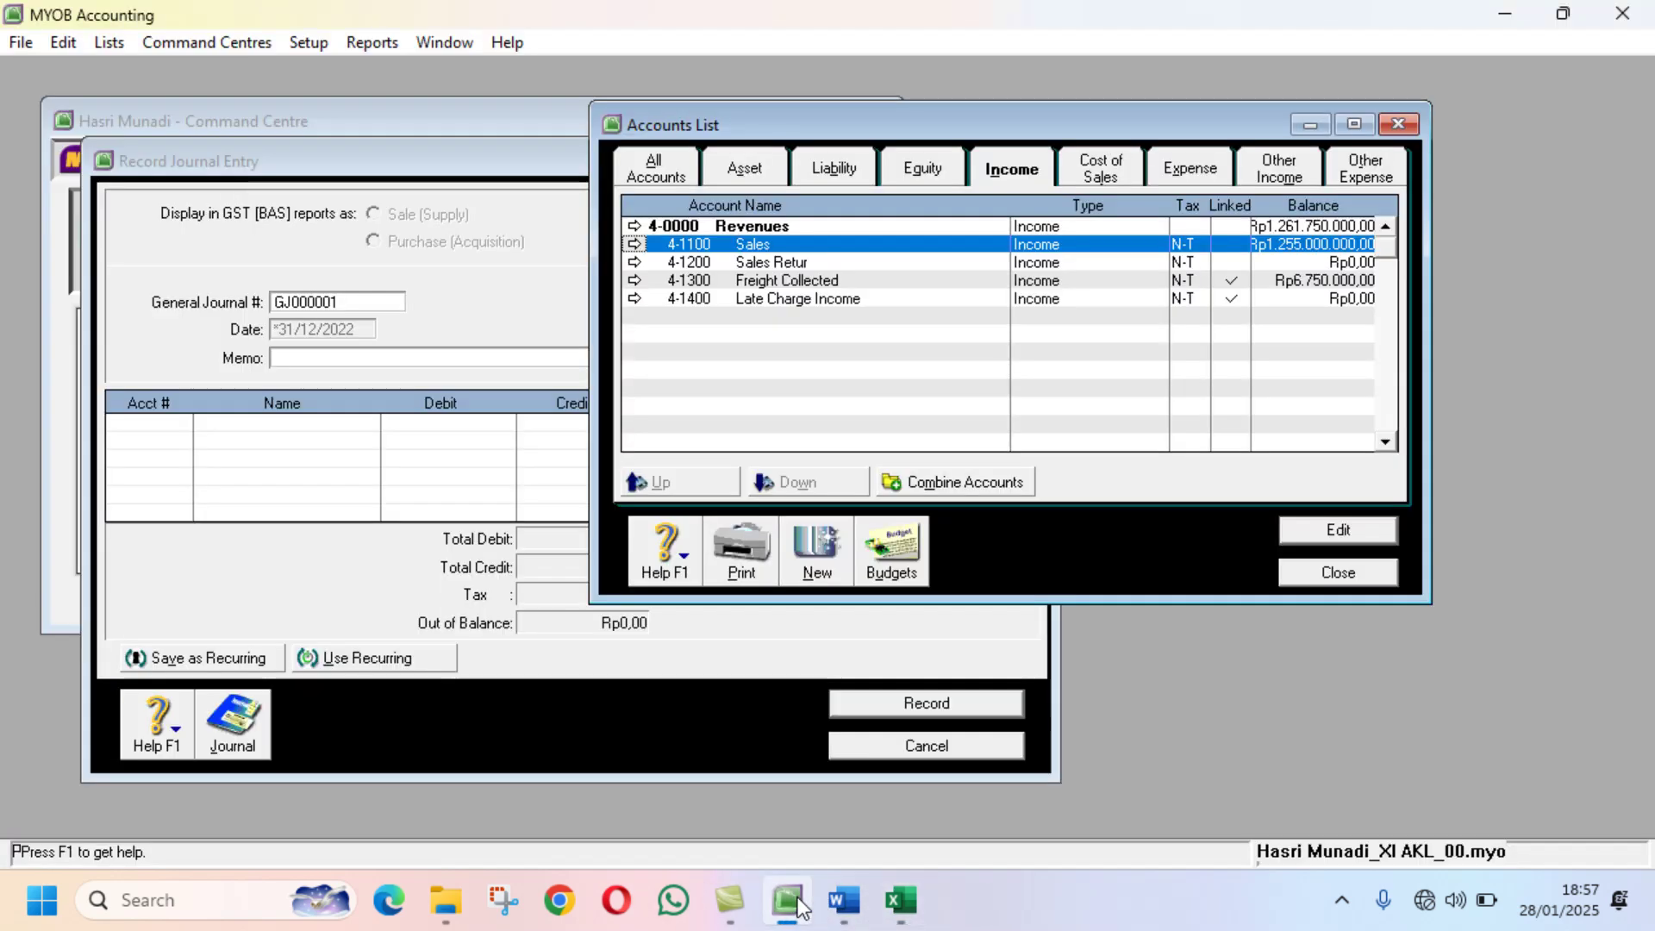
click(893, 905)
text(1)
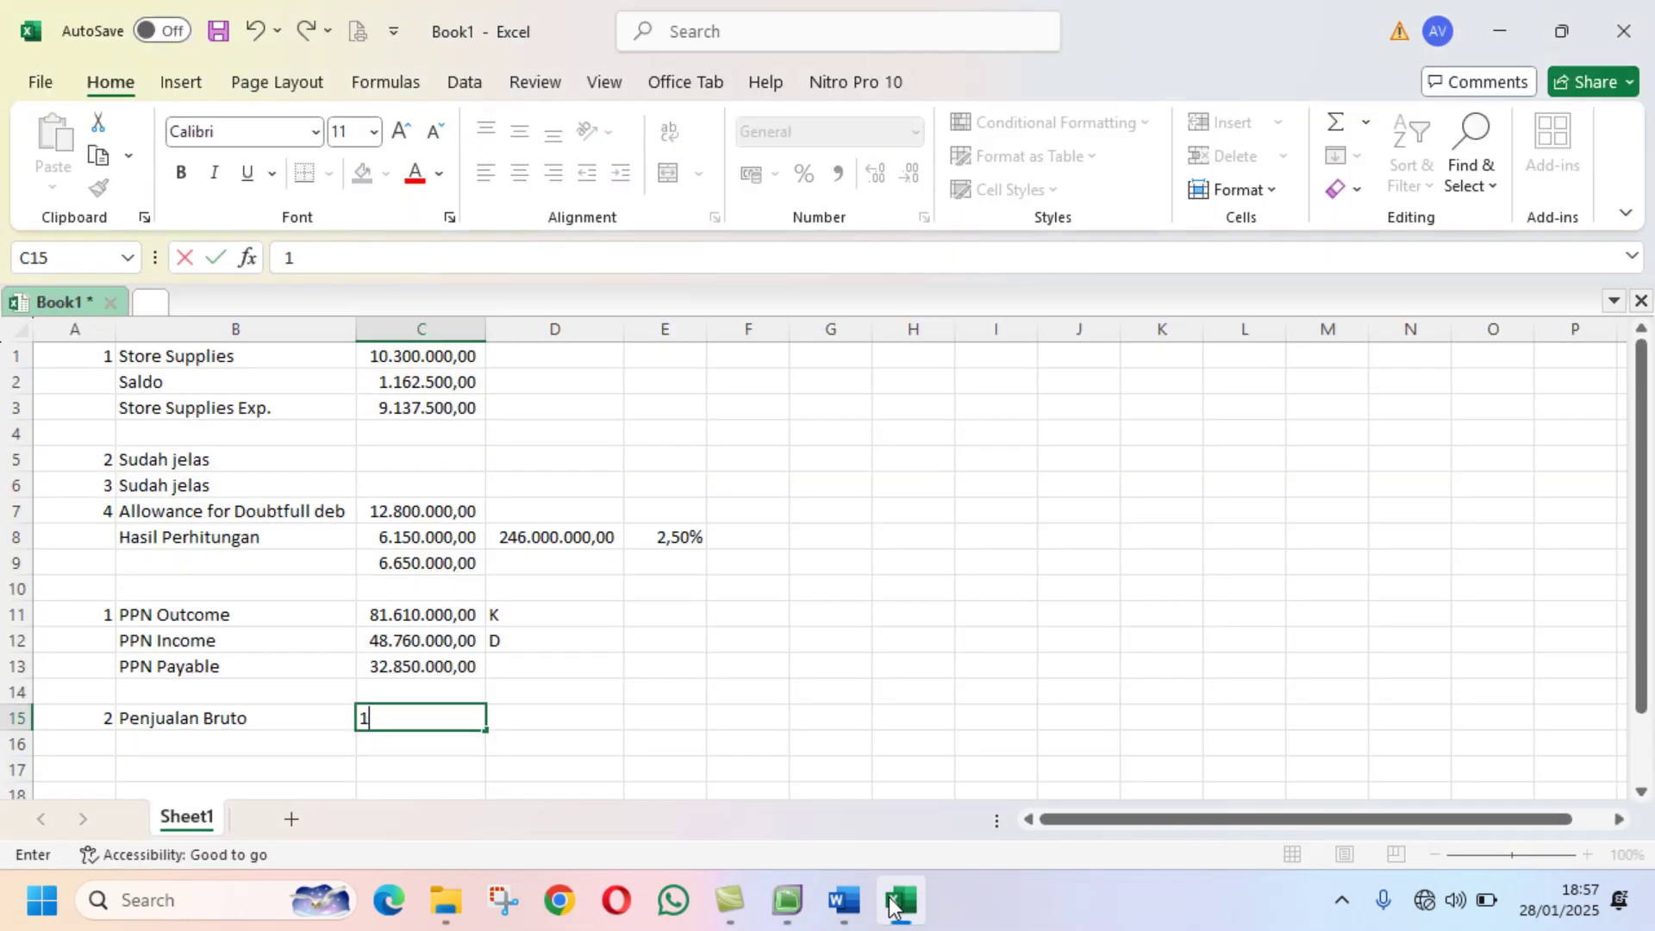
text(255000000)
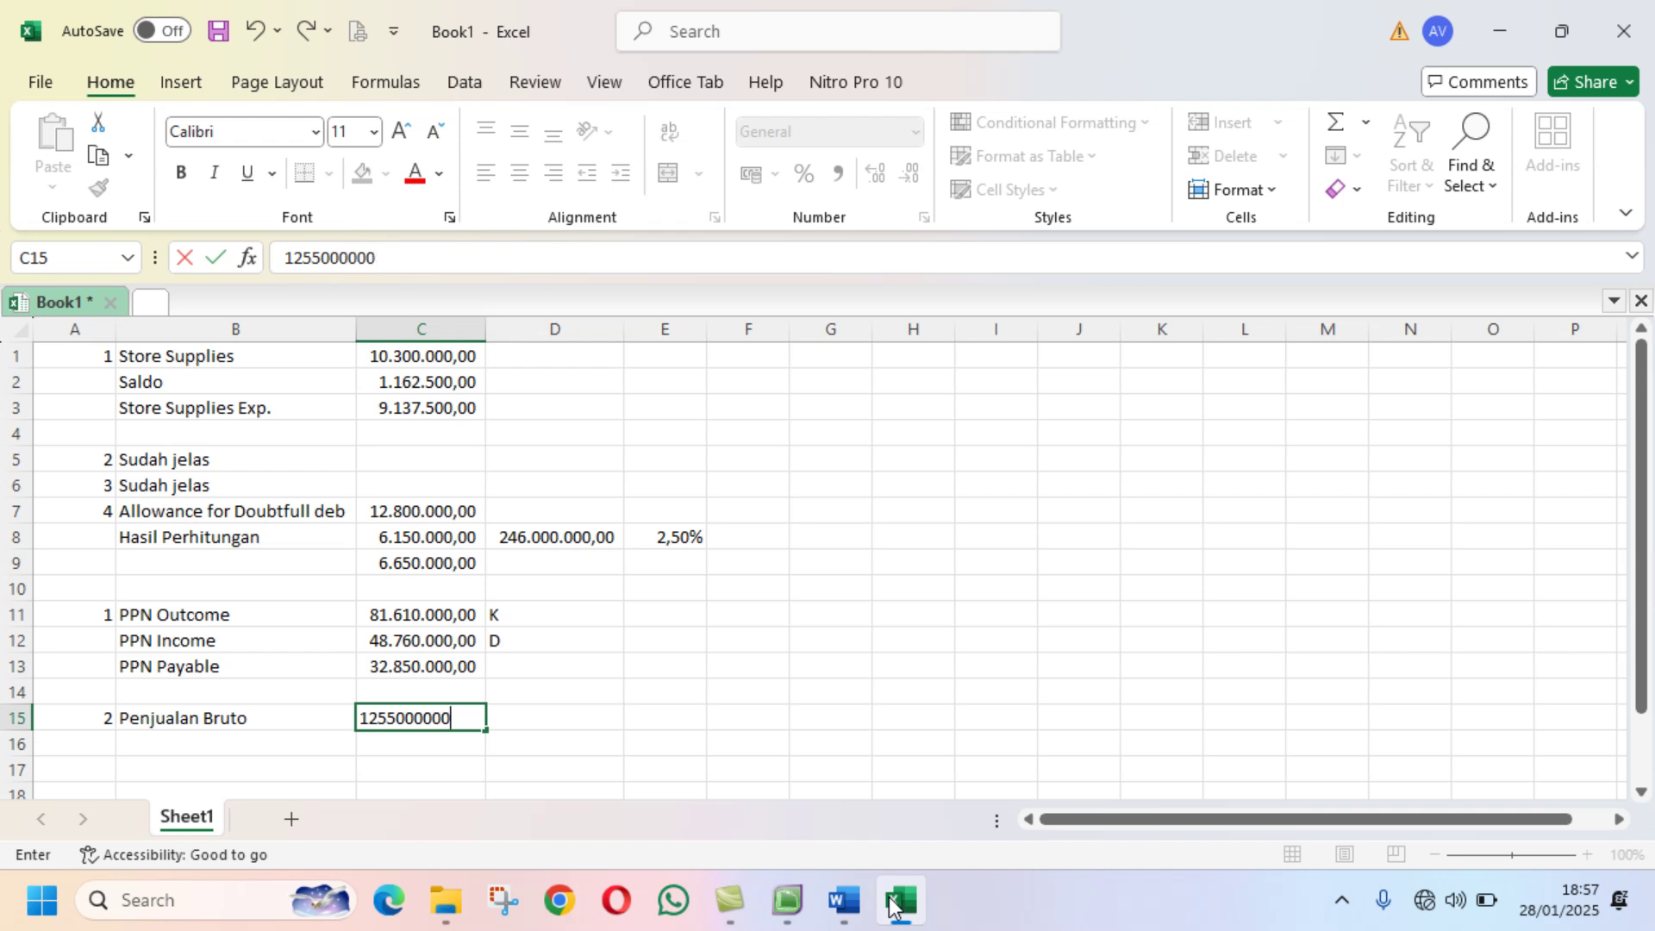
key(Return)
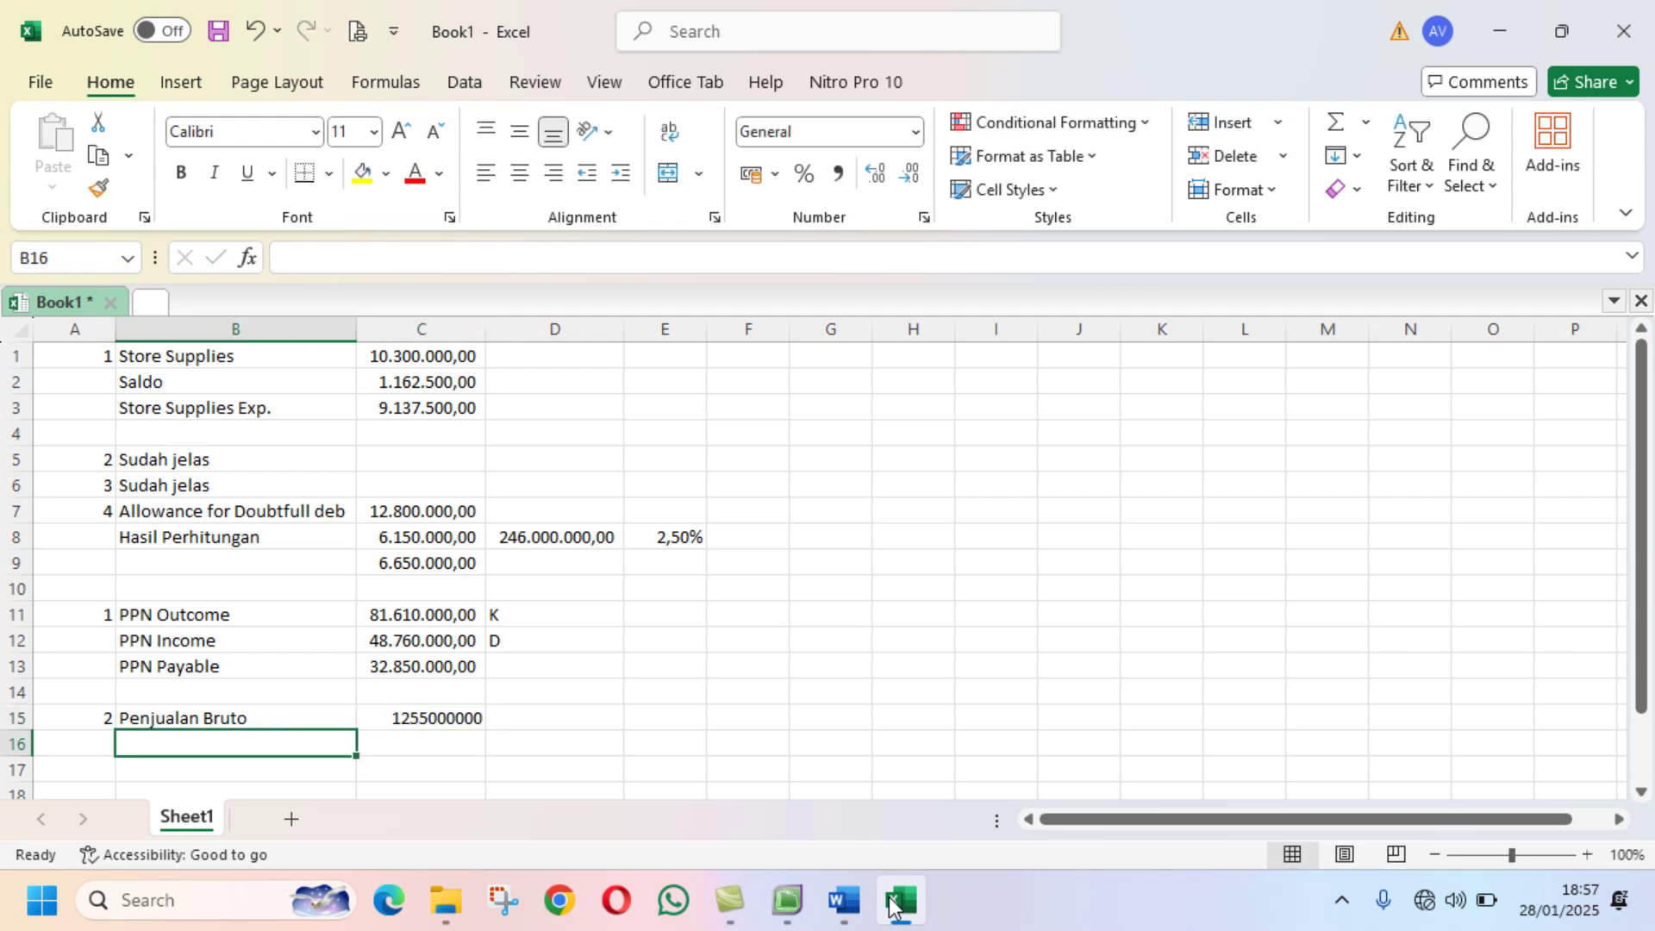
Step: Give C15 the PPN figures' accounting format and autofit column C to show 1.255.000.000,00
click(424, 669)
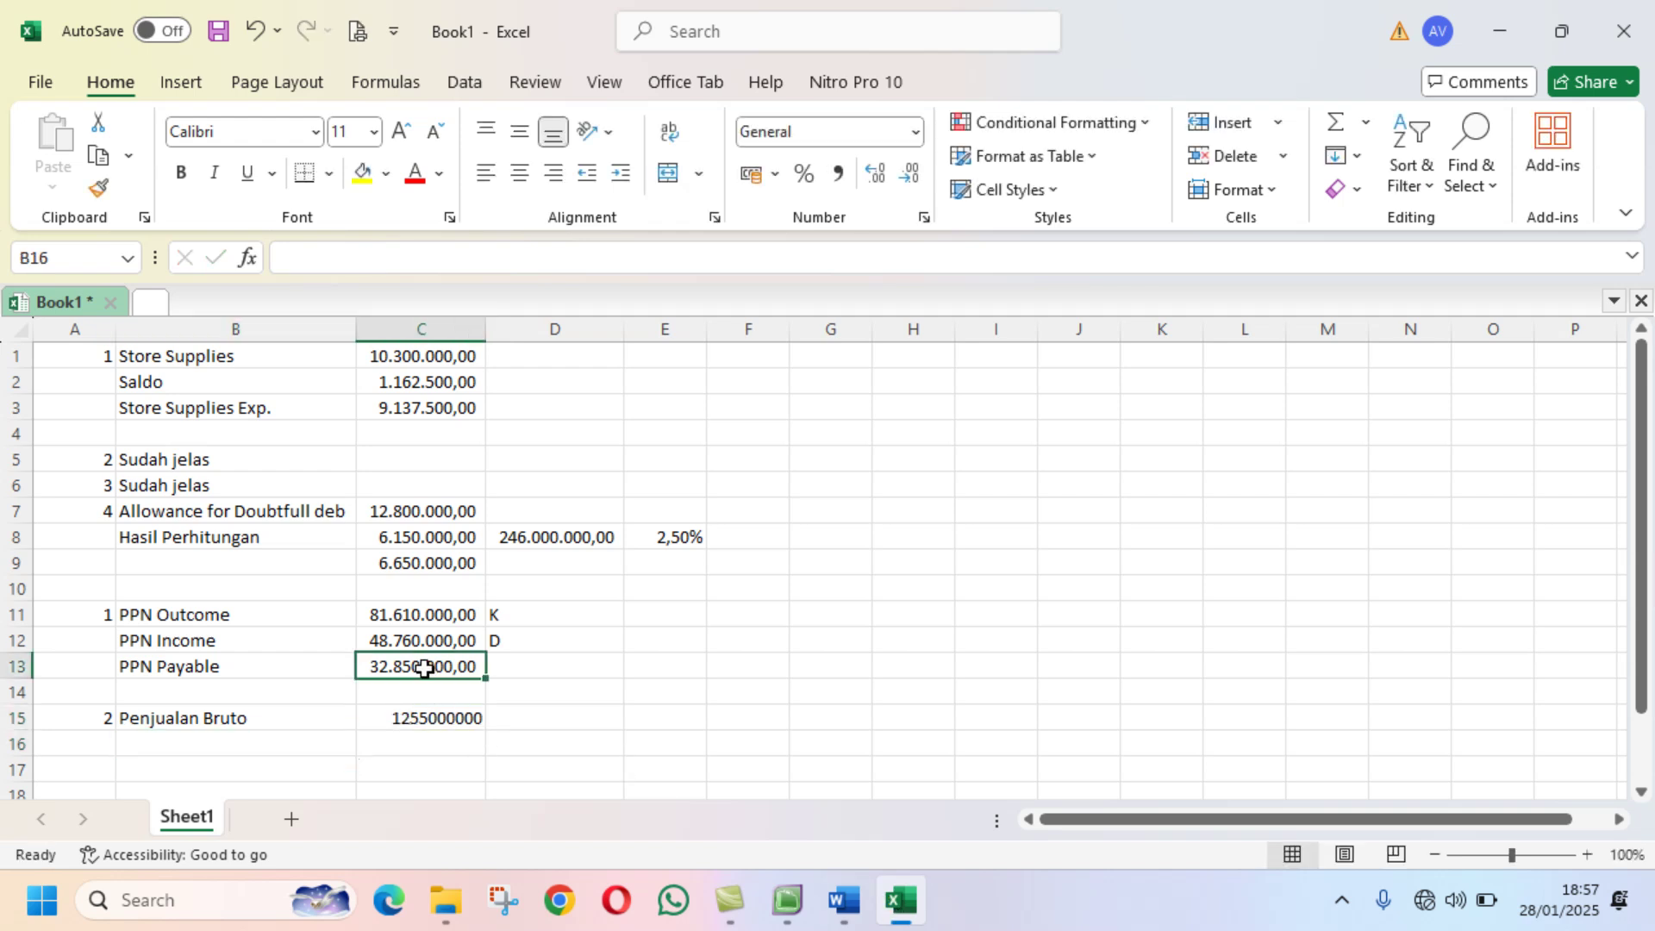
click(97, 188)
click(440, 718)
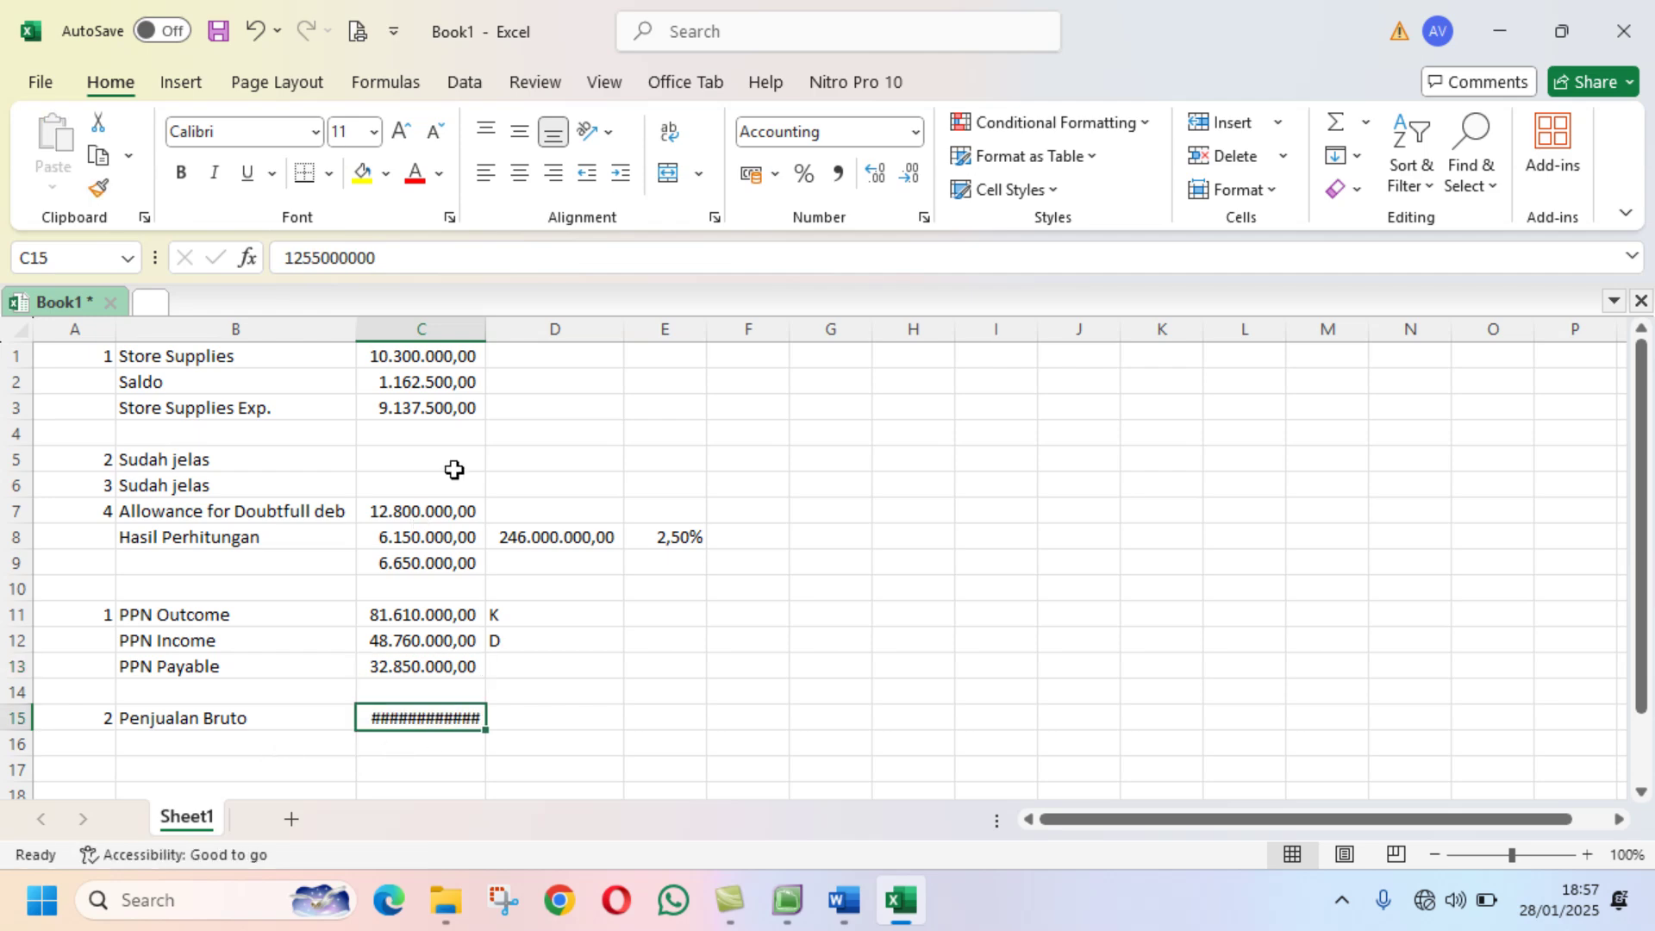
drag(484, 328, 485, 327)
double_click(485, 327)
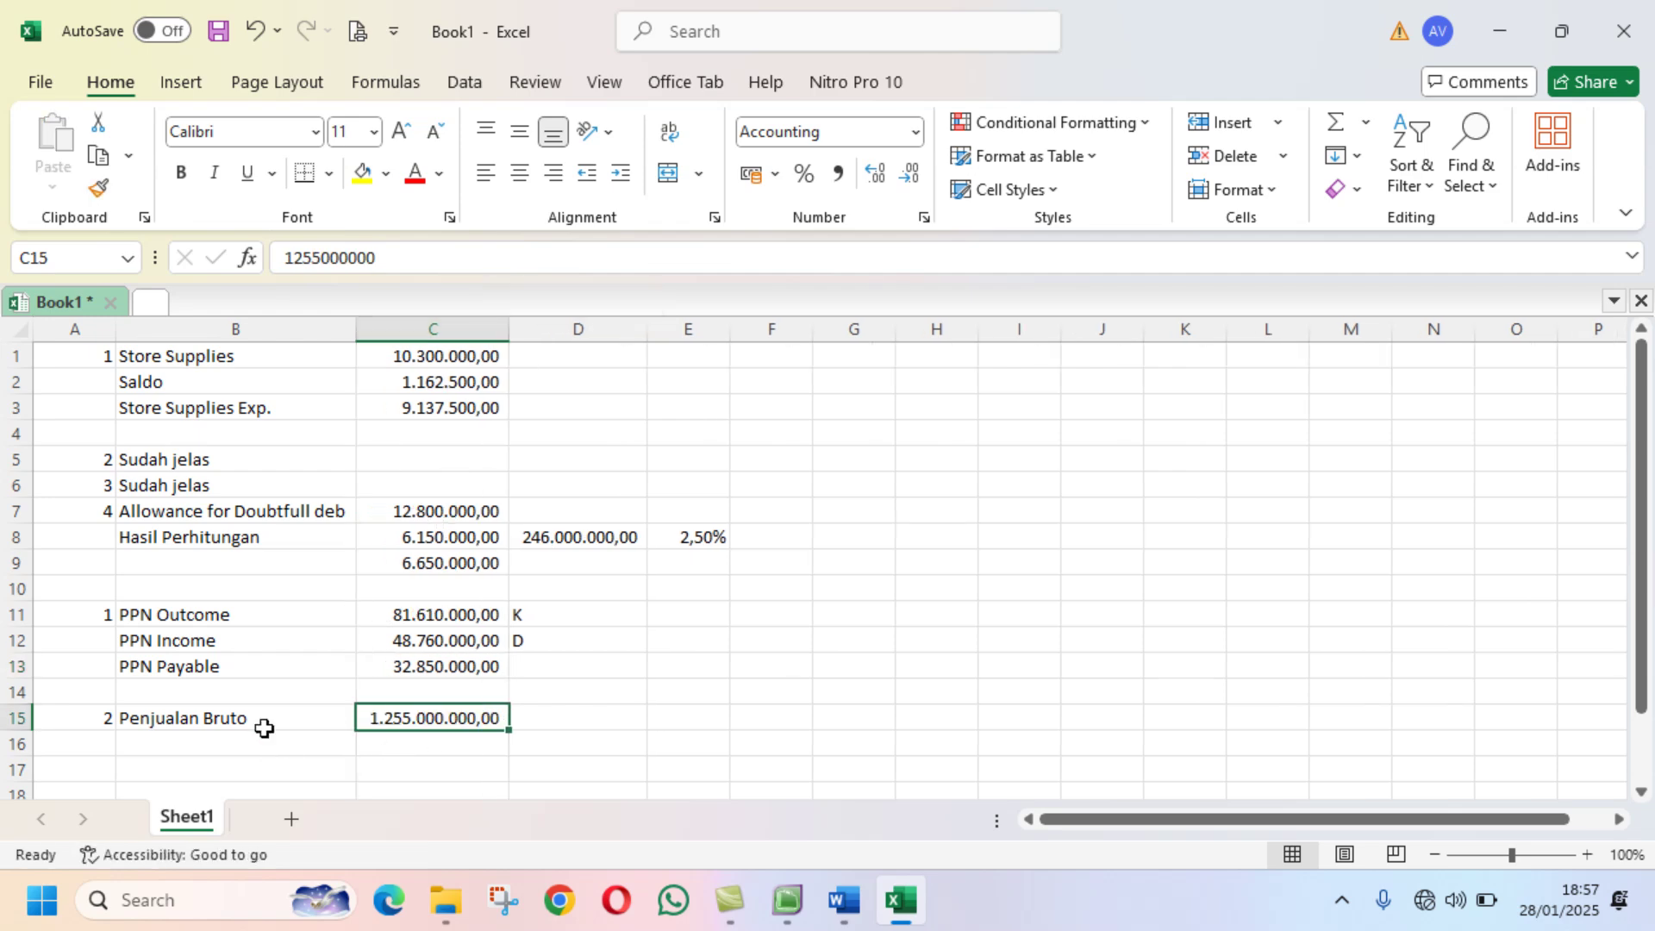
click(790, 902)
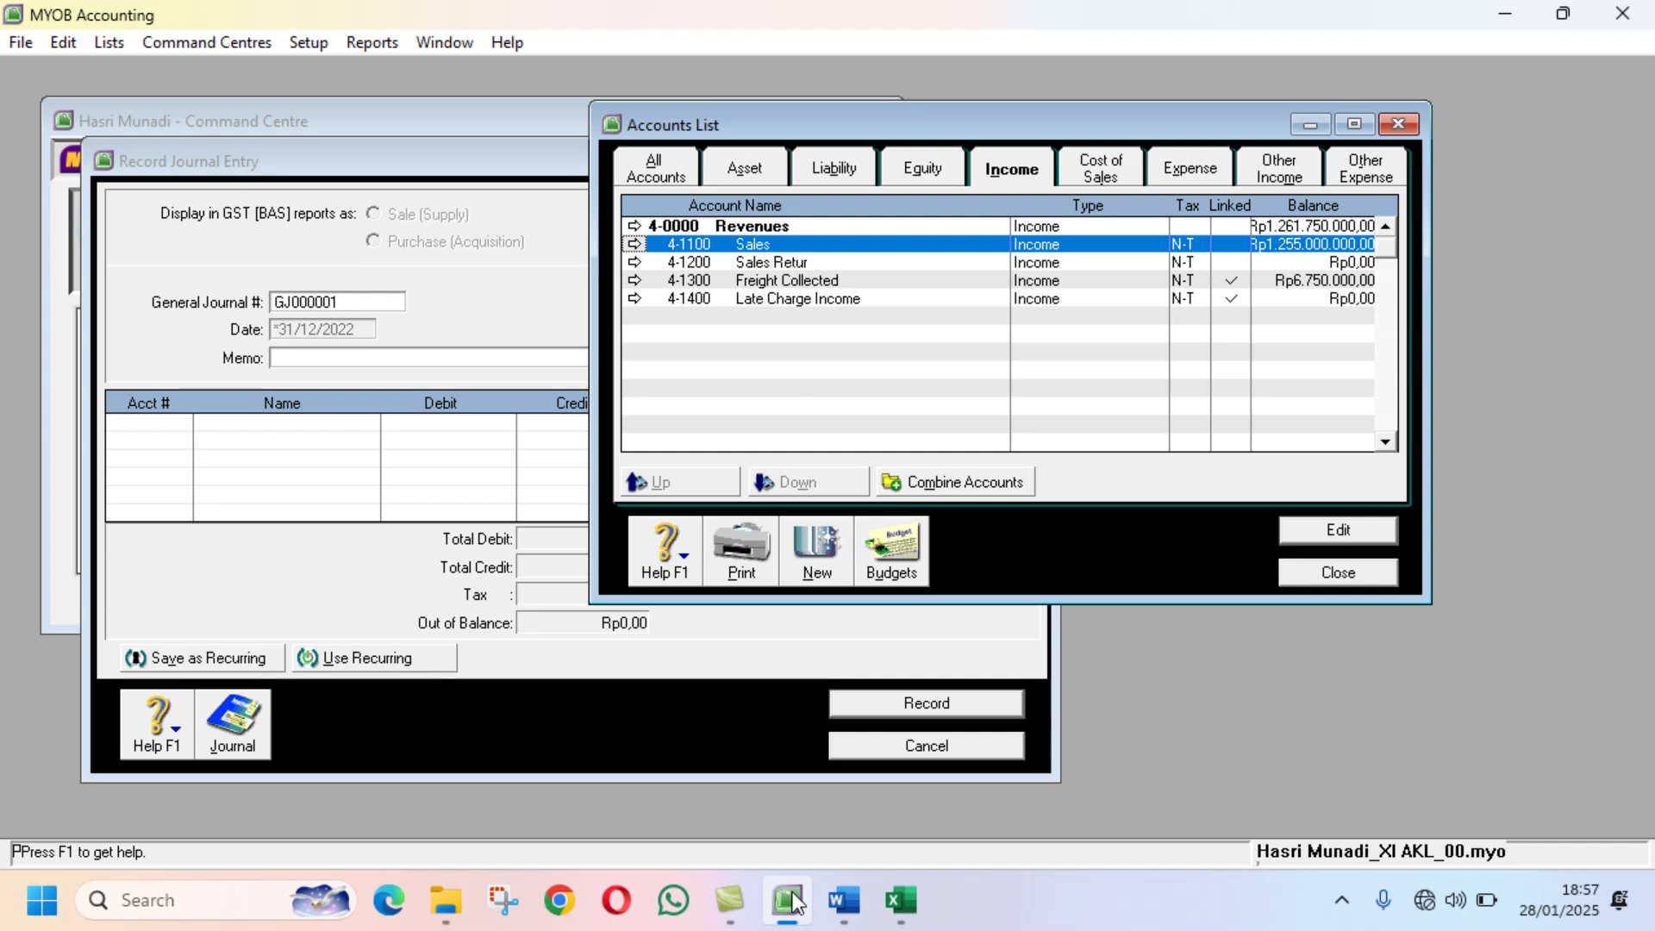
click(899, 900)
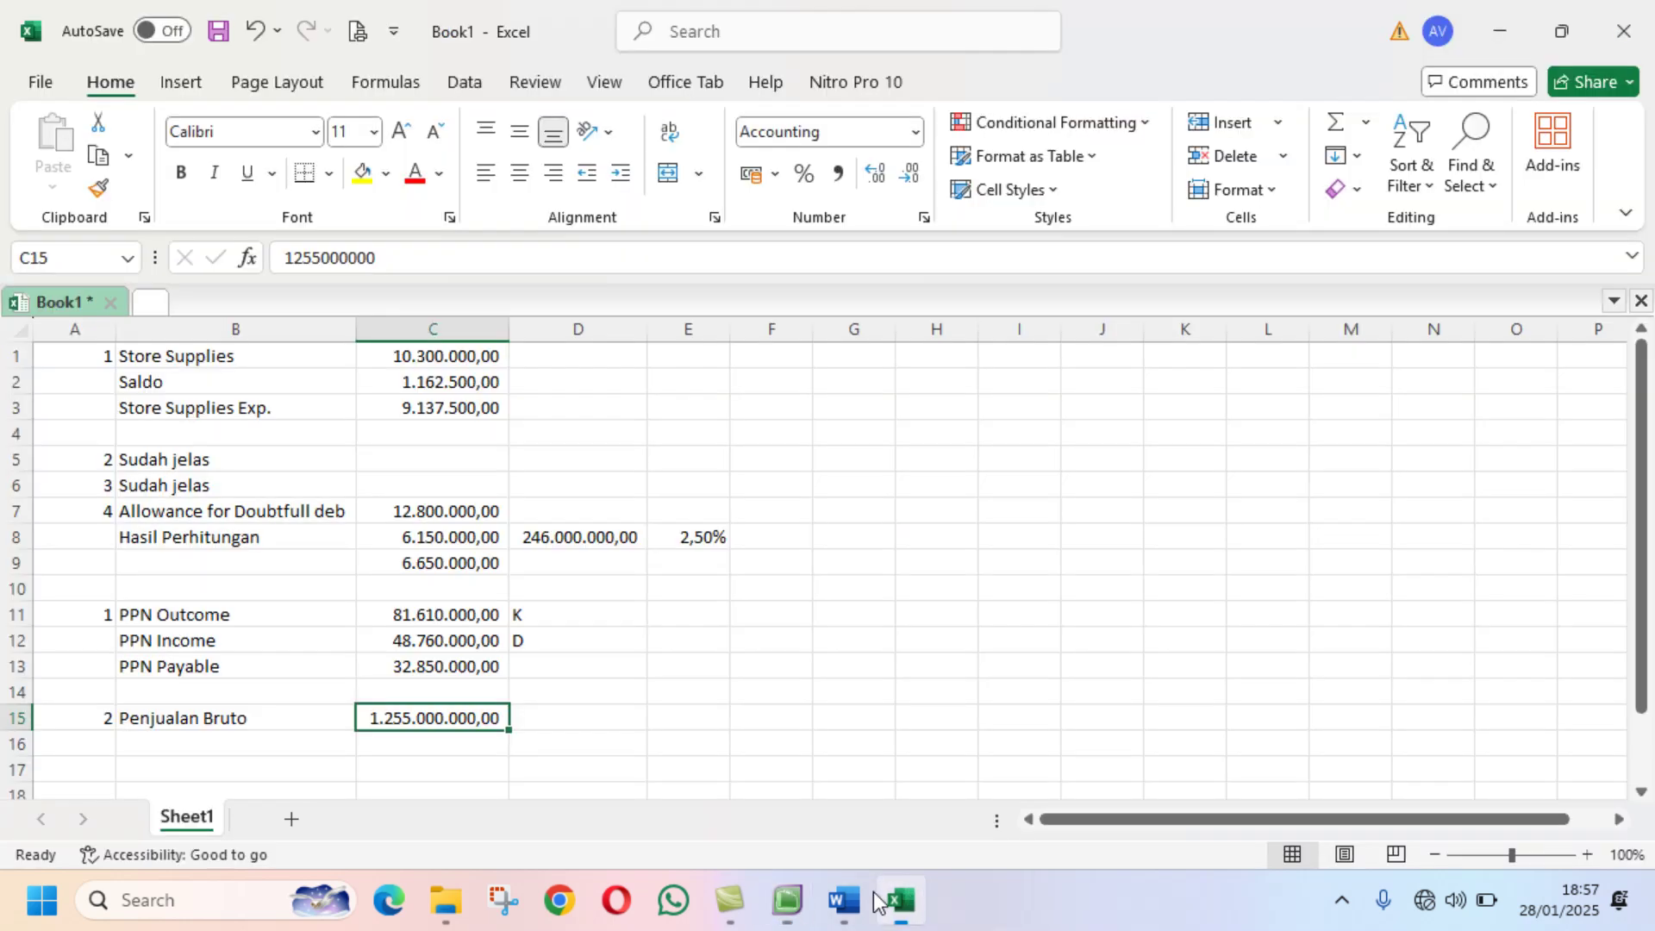
click(221, 745)
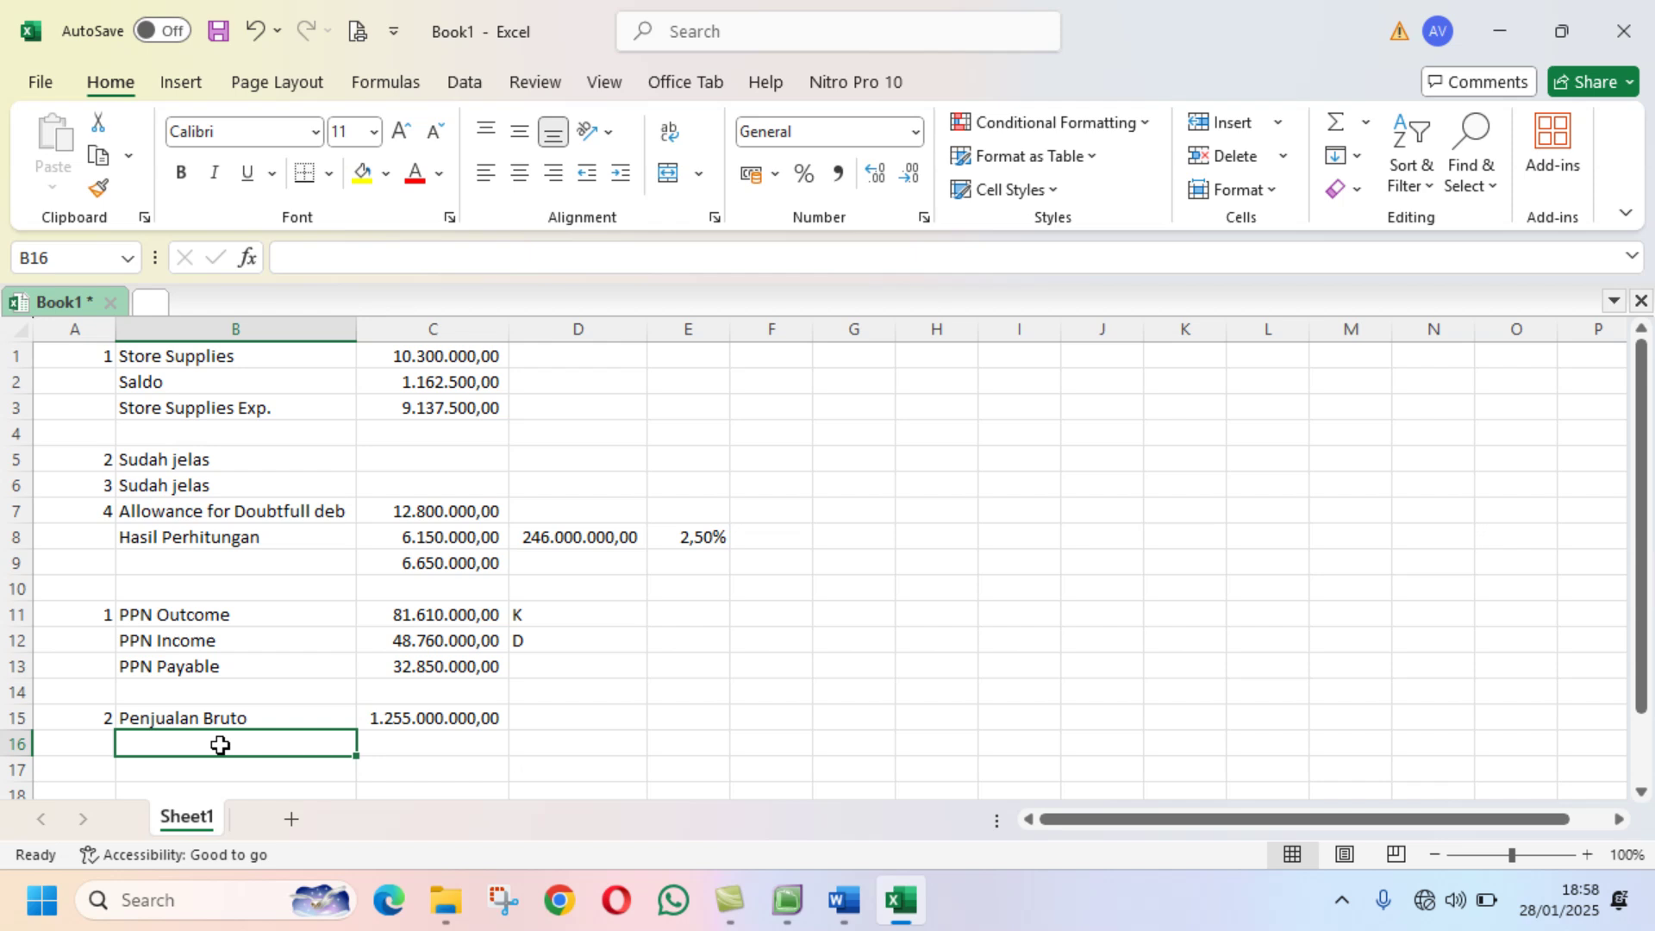
Step: Add a Tarif row with 0,5% in row 16 and a PPh label in B17
text(Tarif)
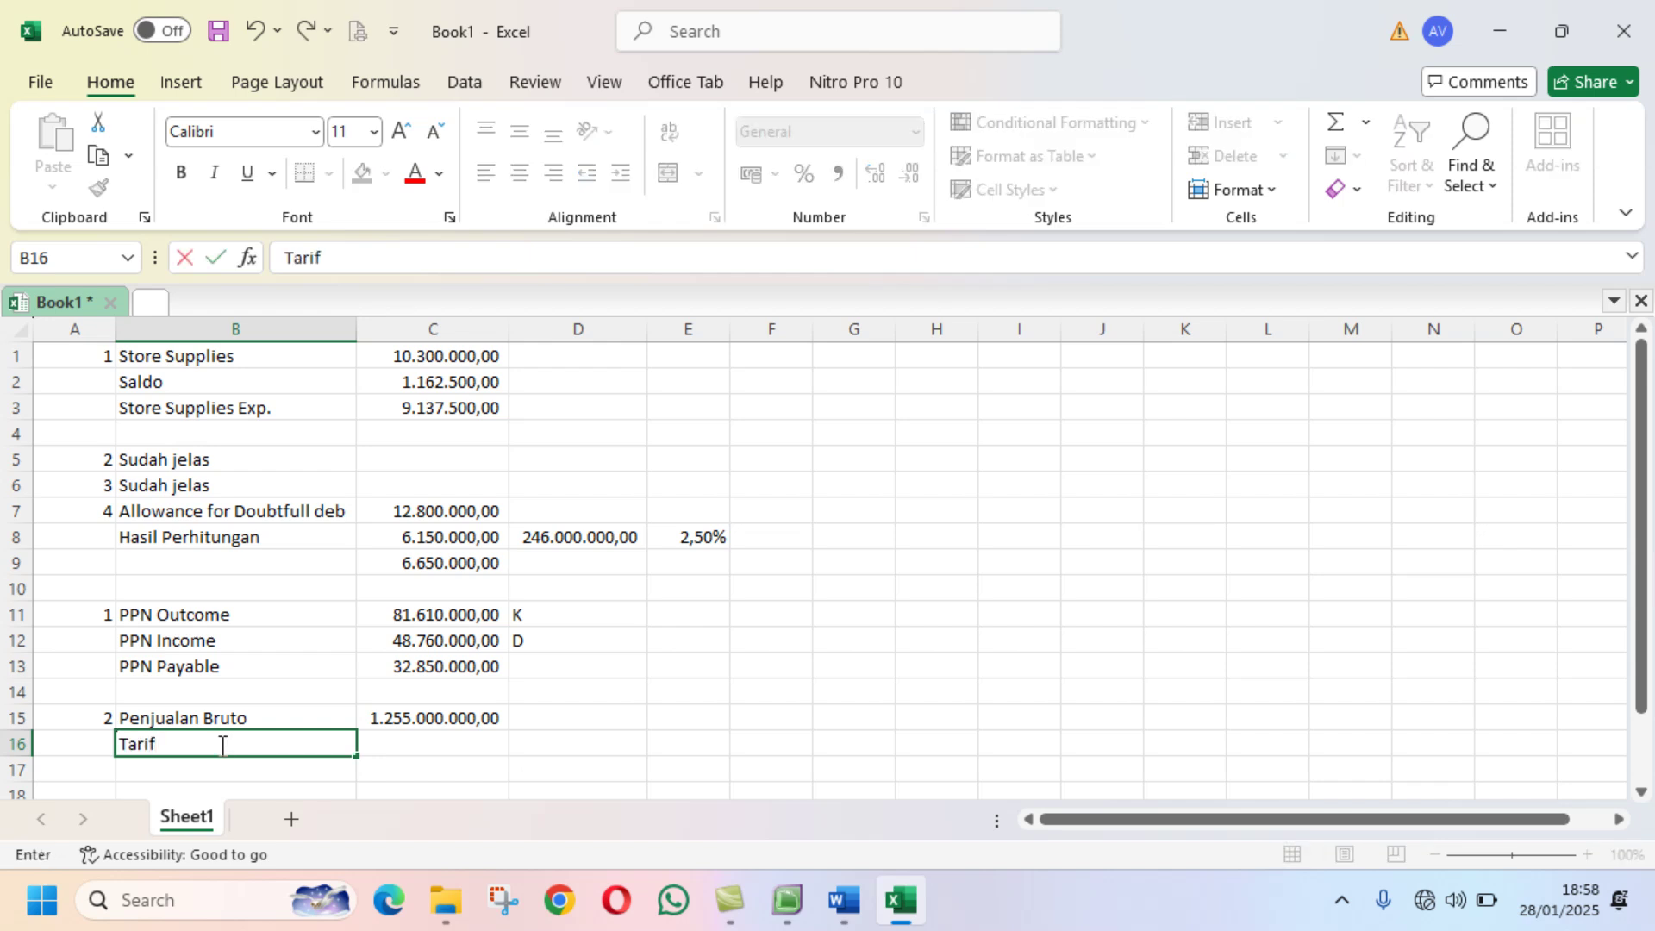
key(Tab)
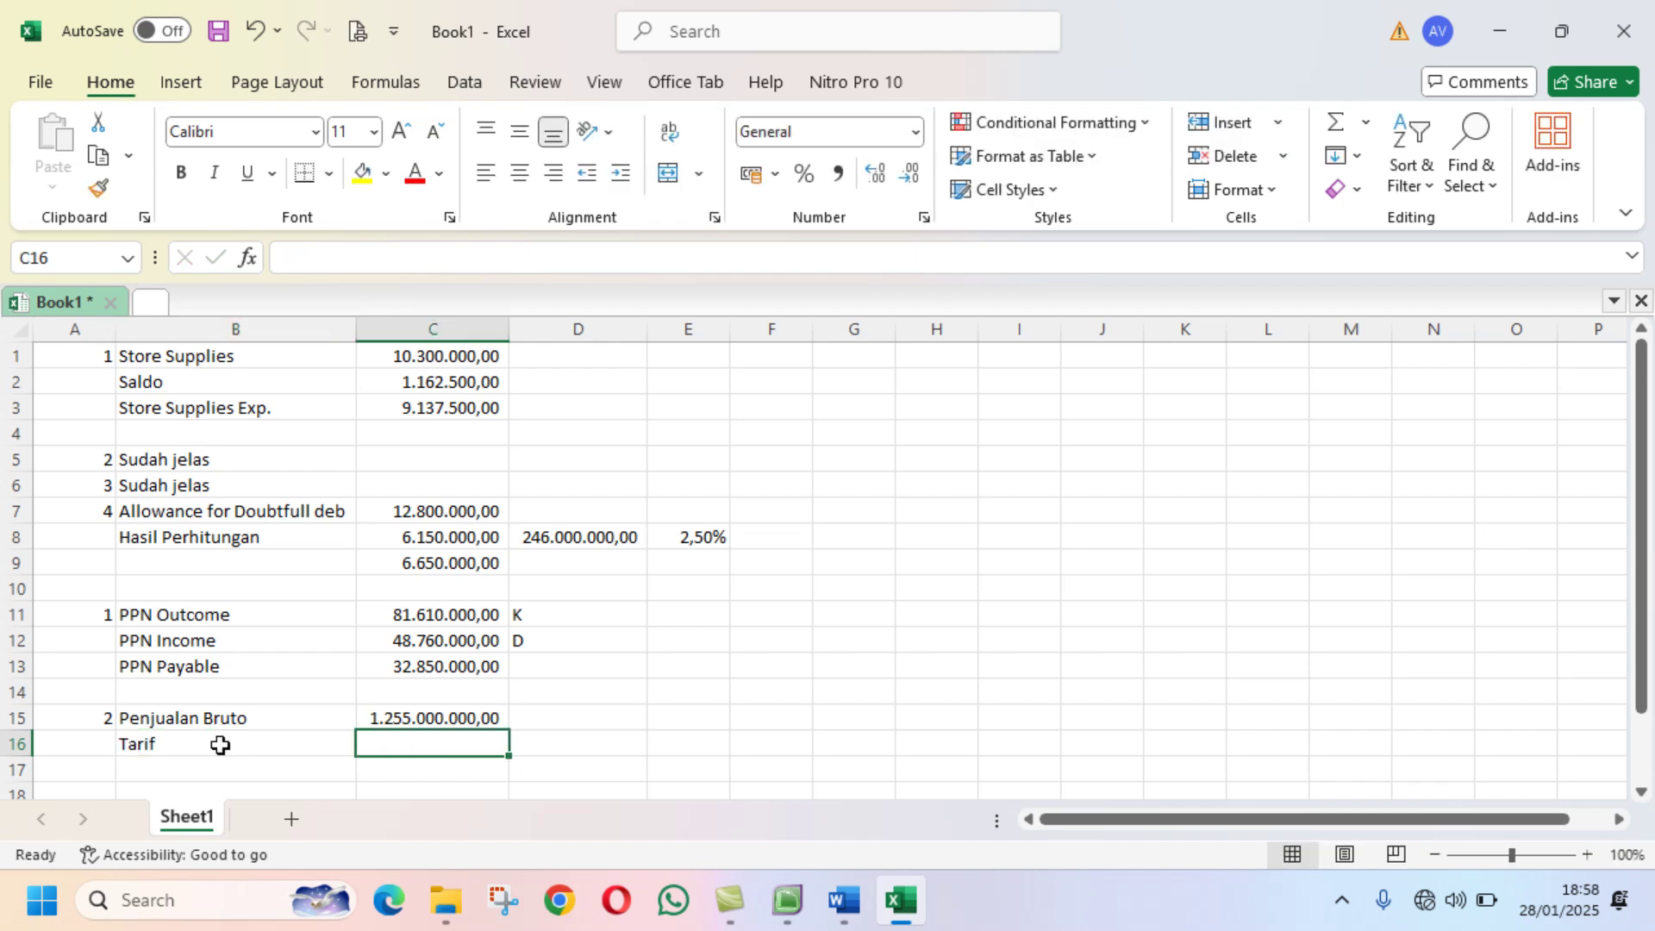
text(0,)
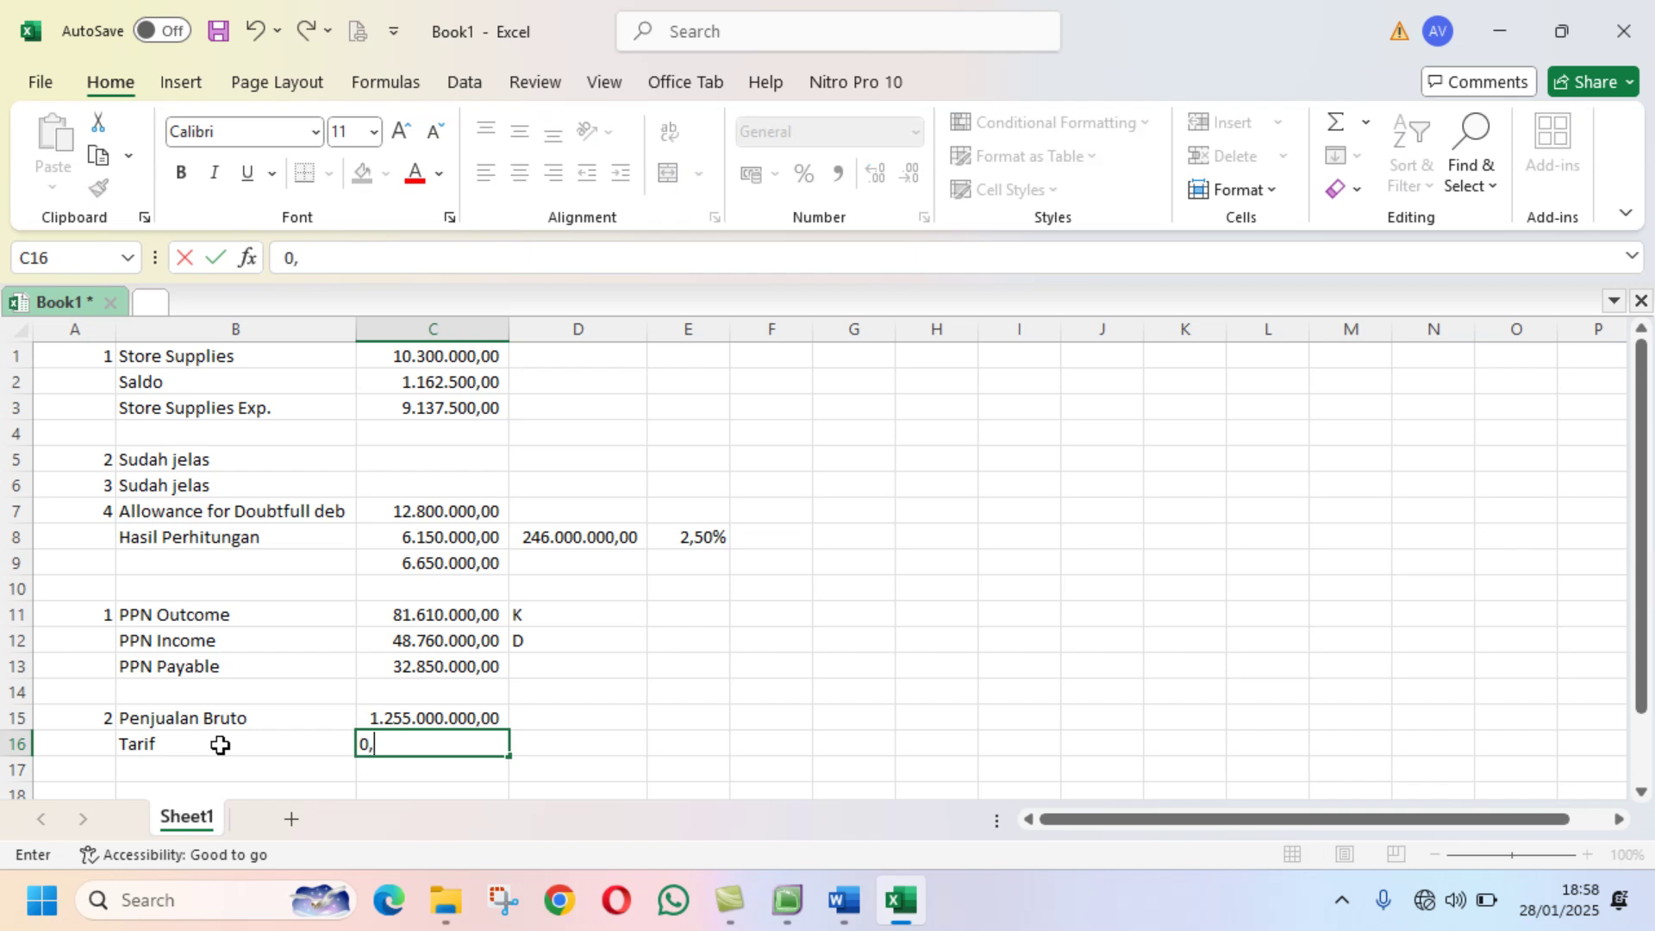
text(5%)
key(Return)
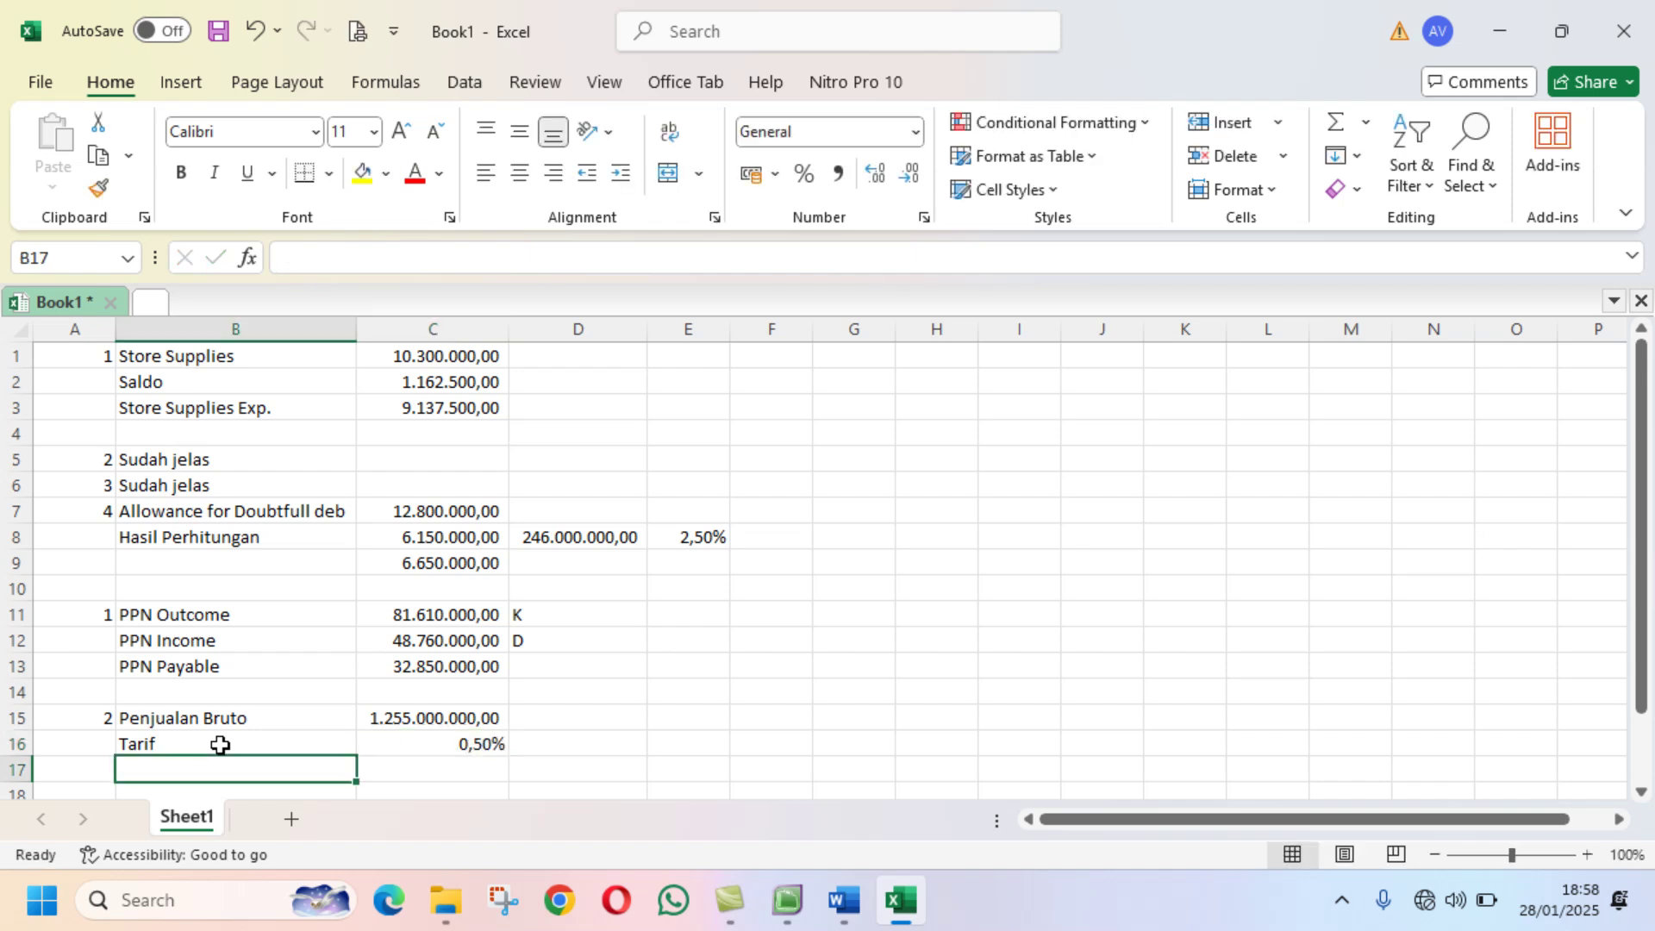
text(PPh)
key(Return)
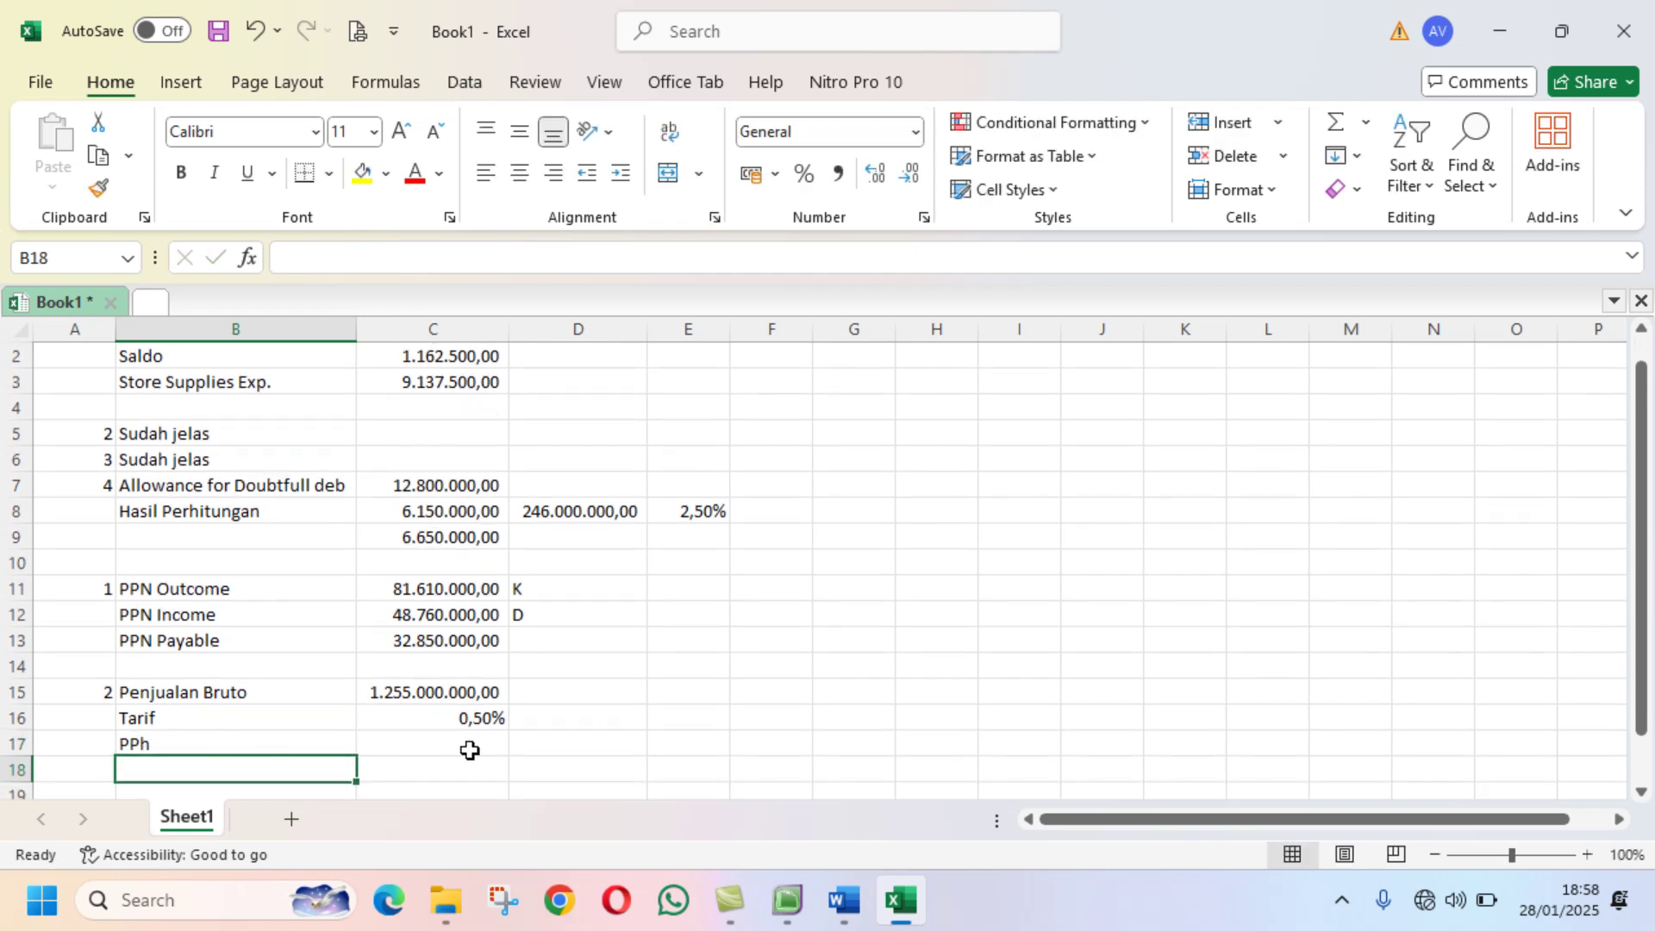
Step: Calculate PPh in C17 as =C15*C16, giving 6.275.000,00
click(470, 750)
text(=)
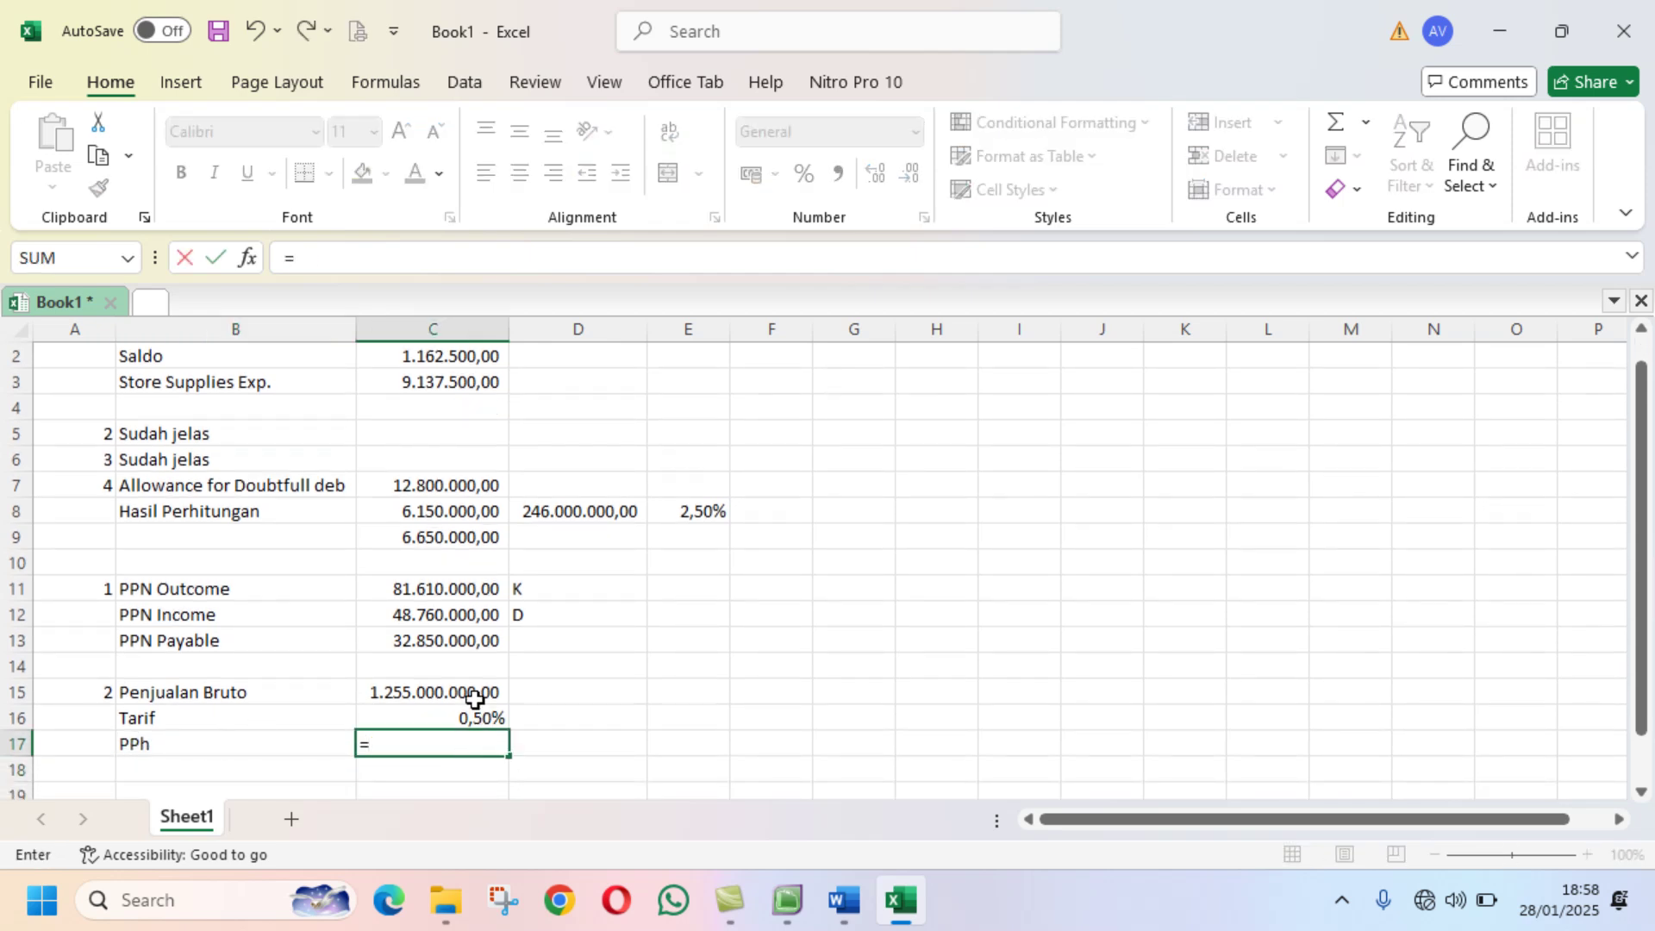
click(473, 692)
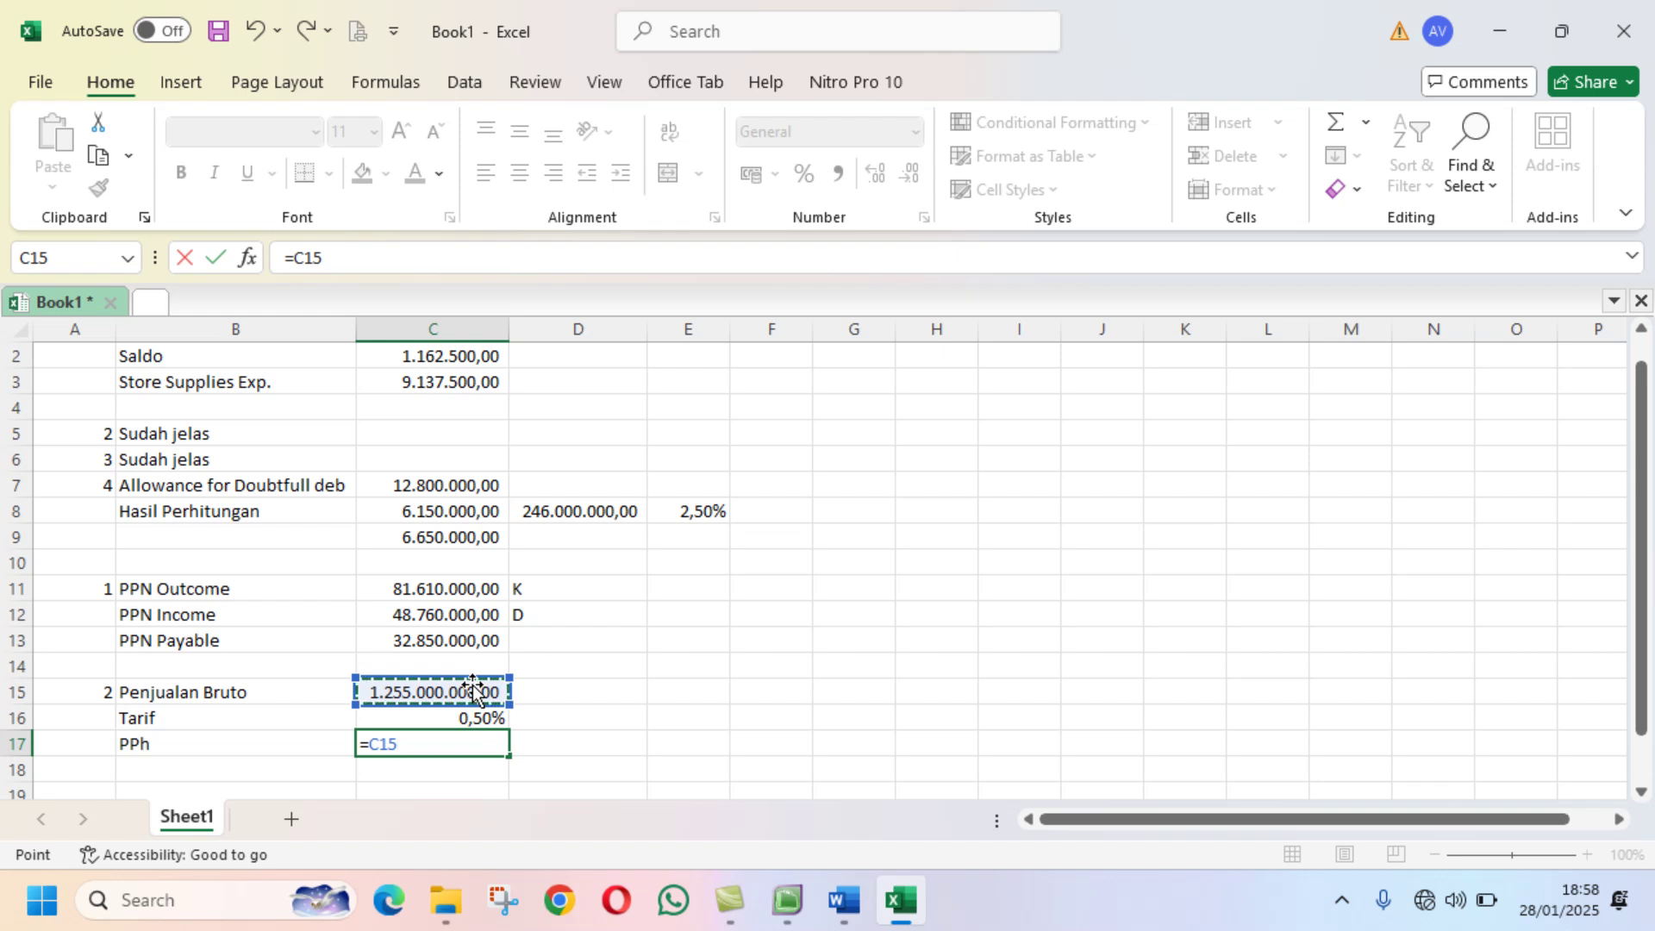
text(*)
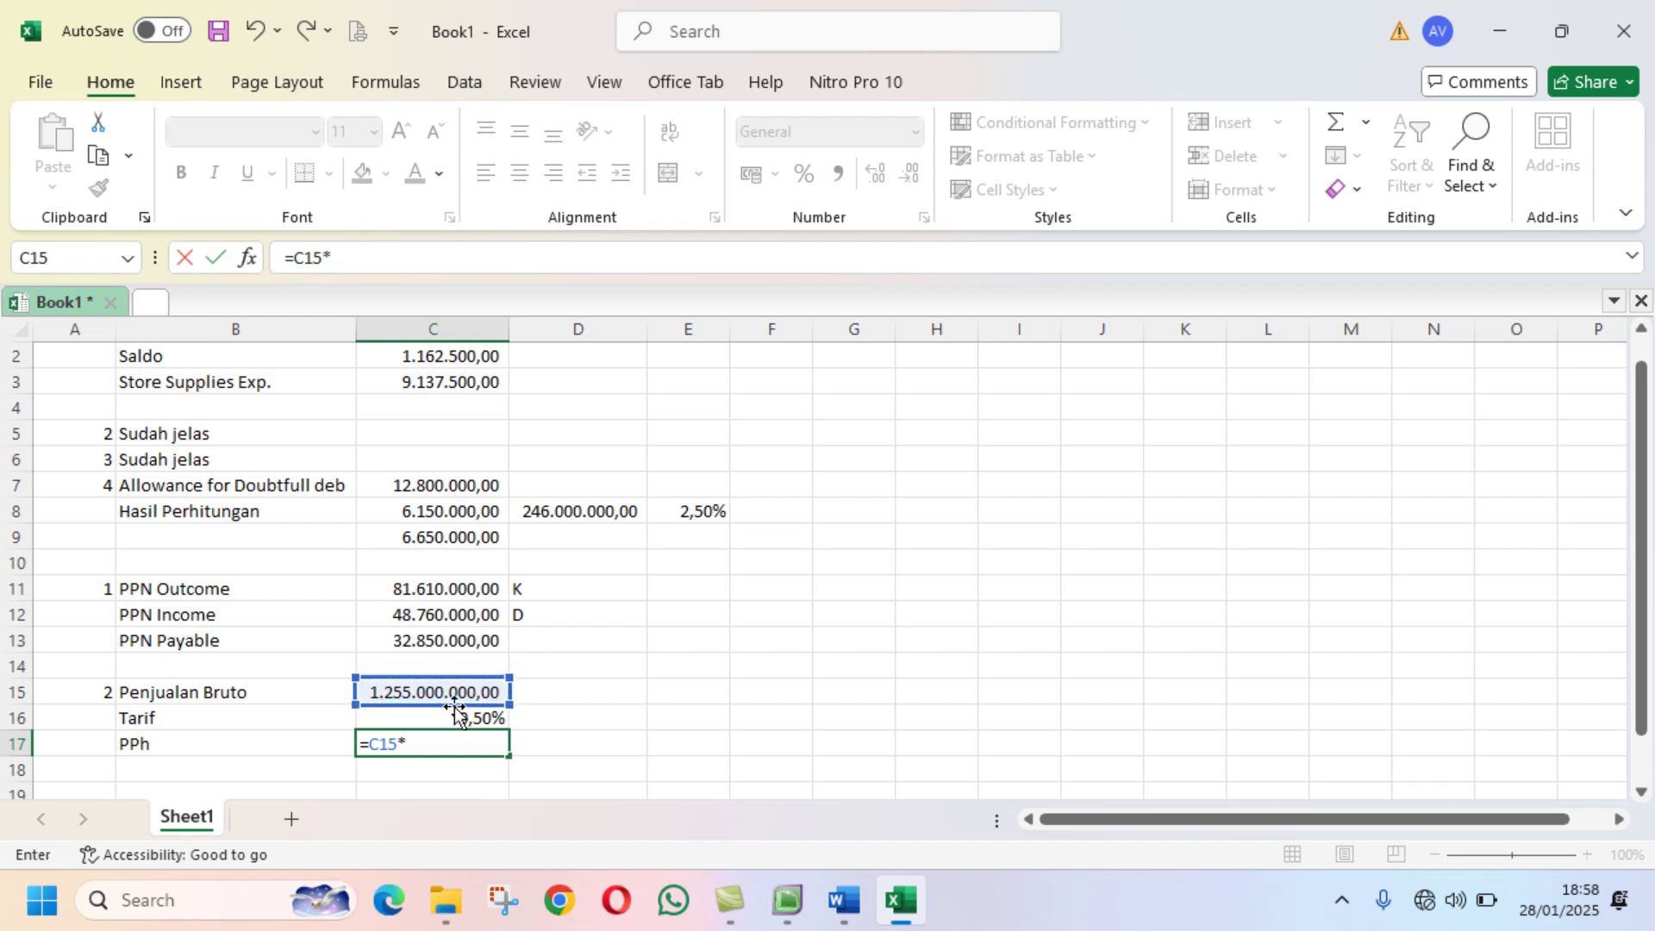
click(454, 714)
key(Return)
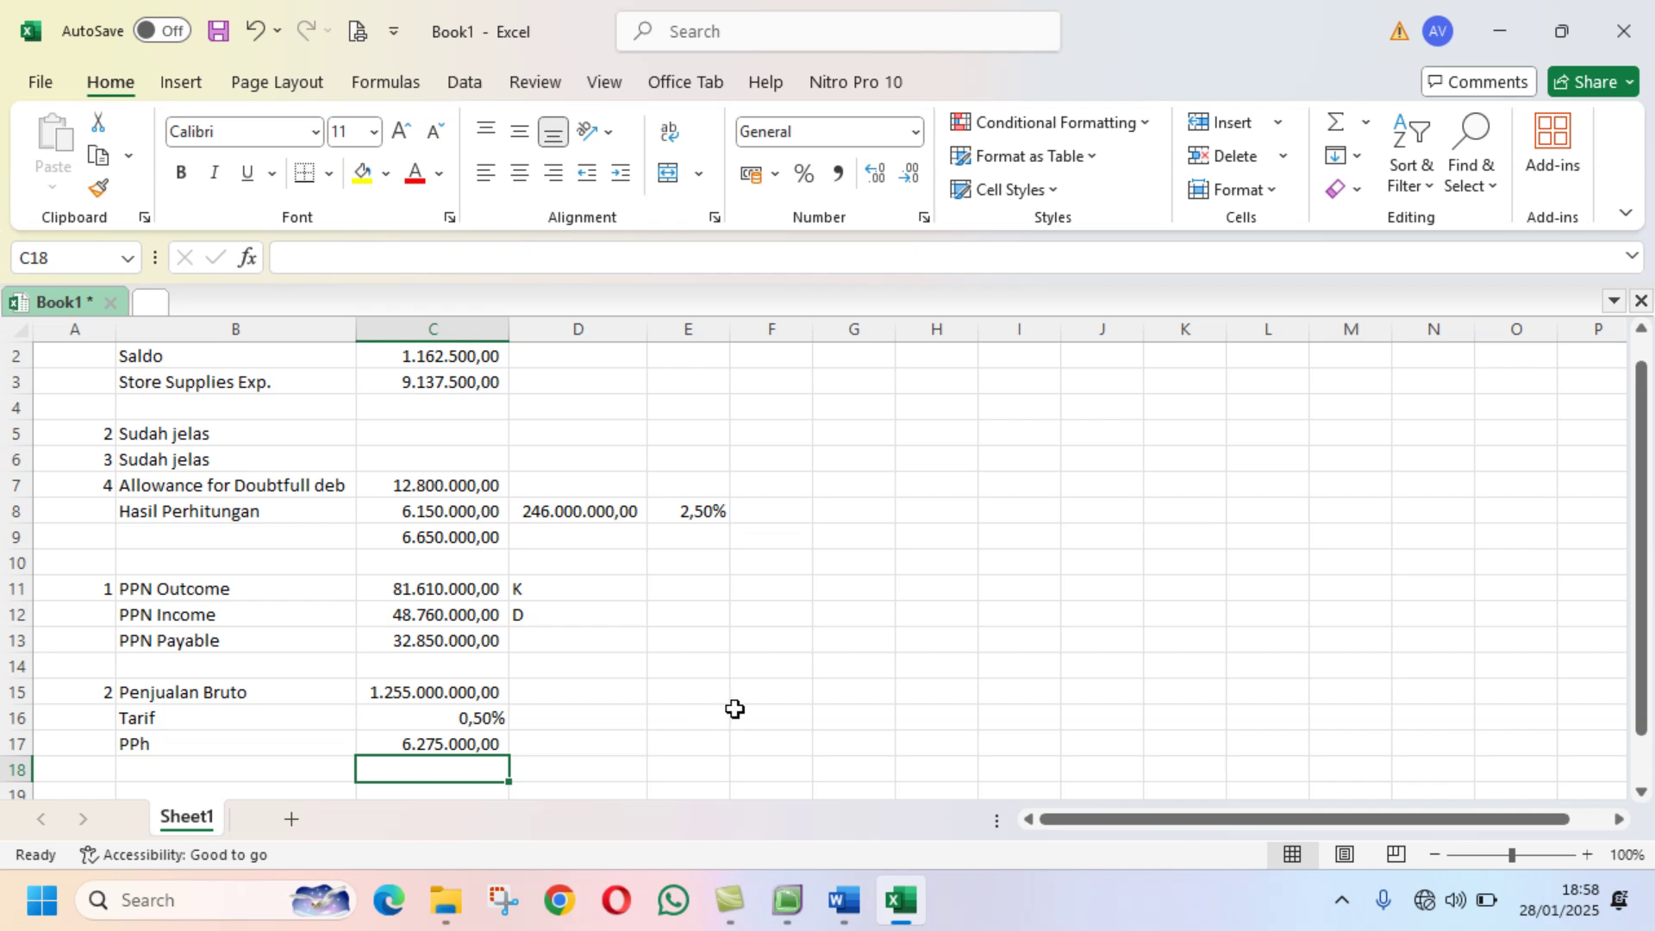
click(843, 900)
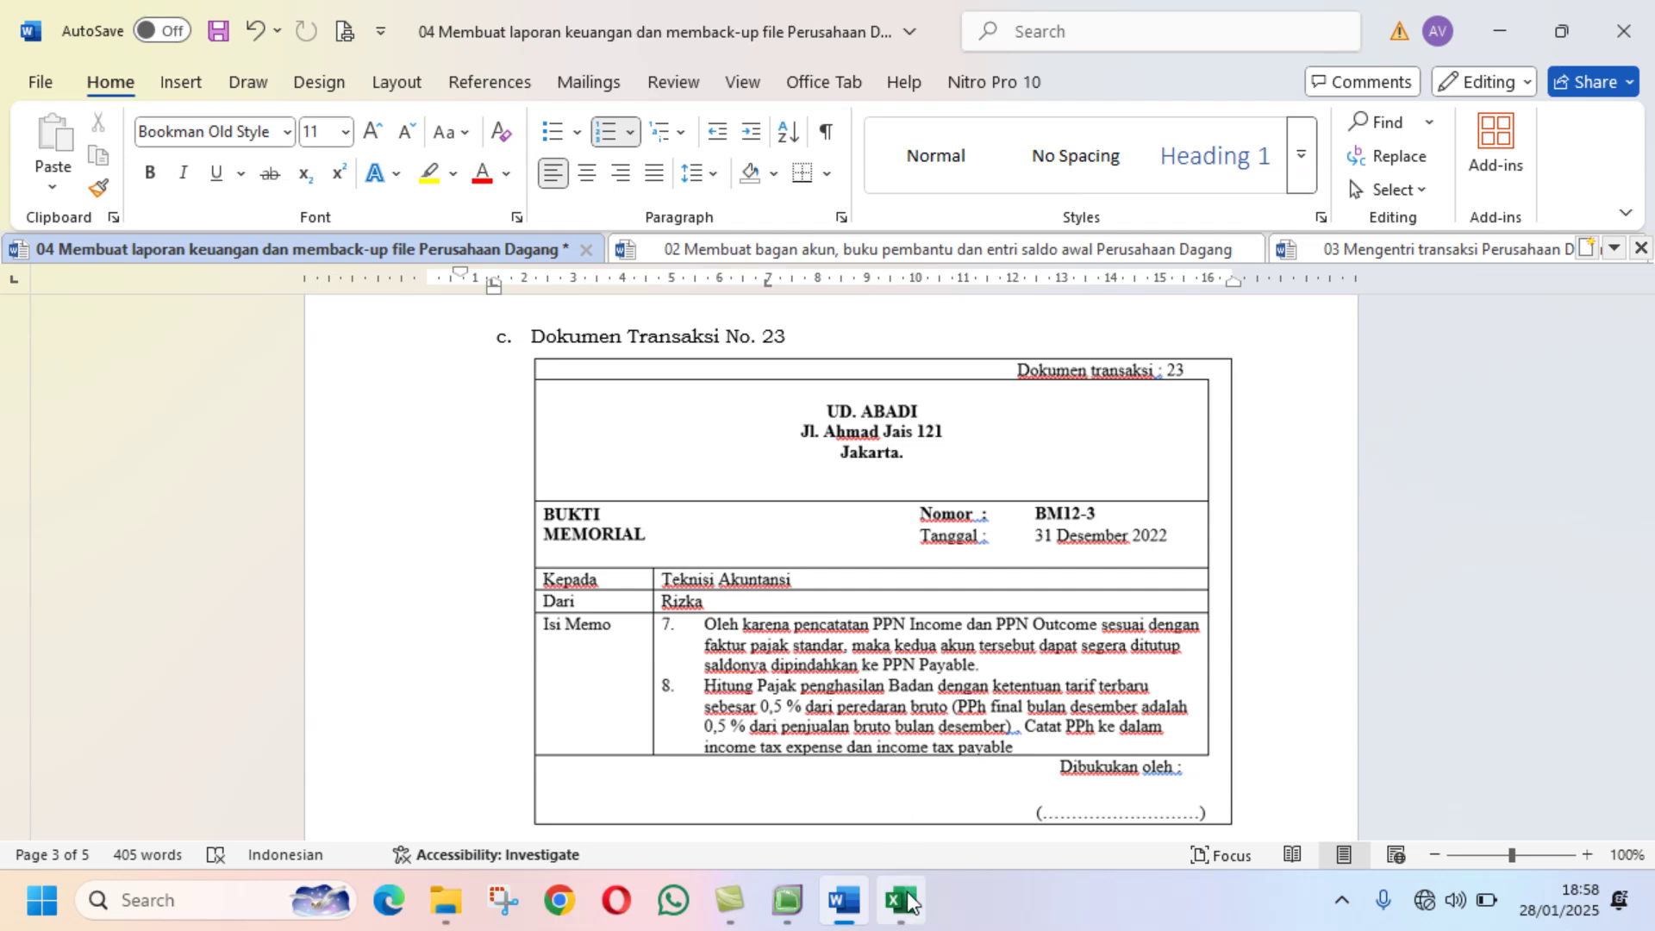
Step: Return to MYOB's Accounts List after reading the BM12-3 memo
click(789, 905)
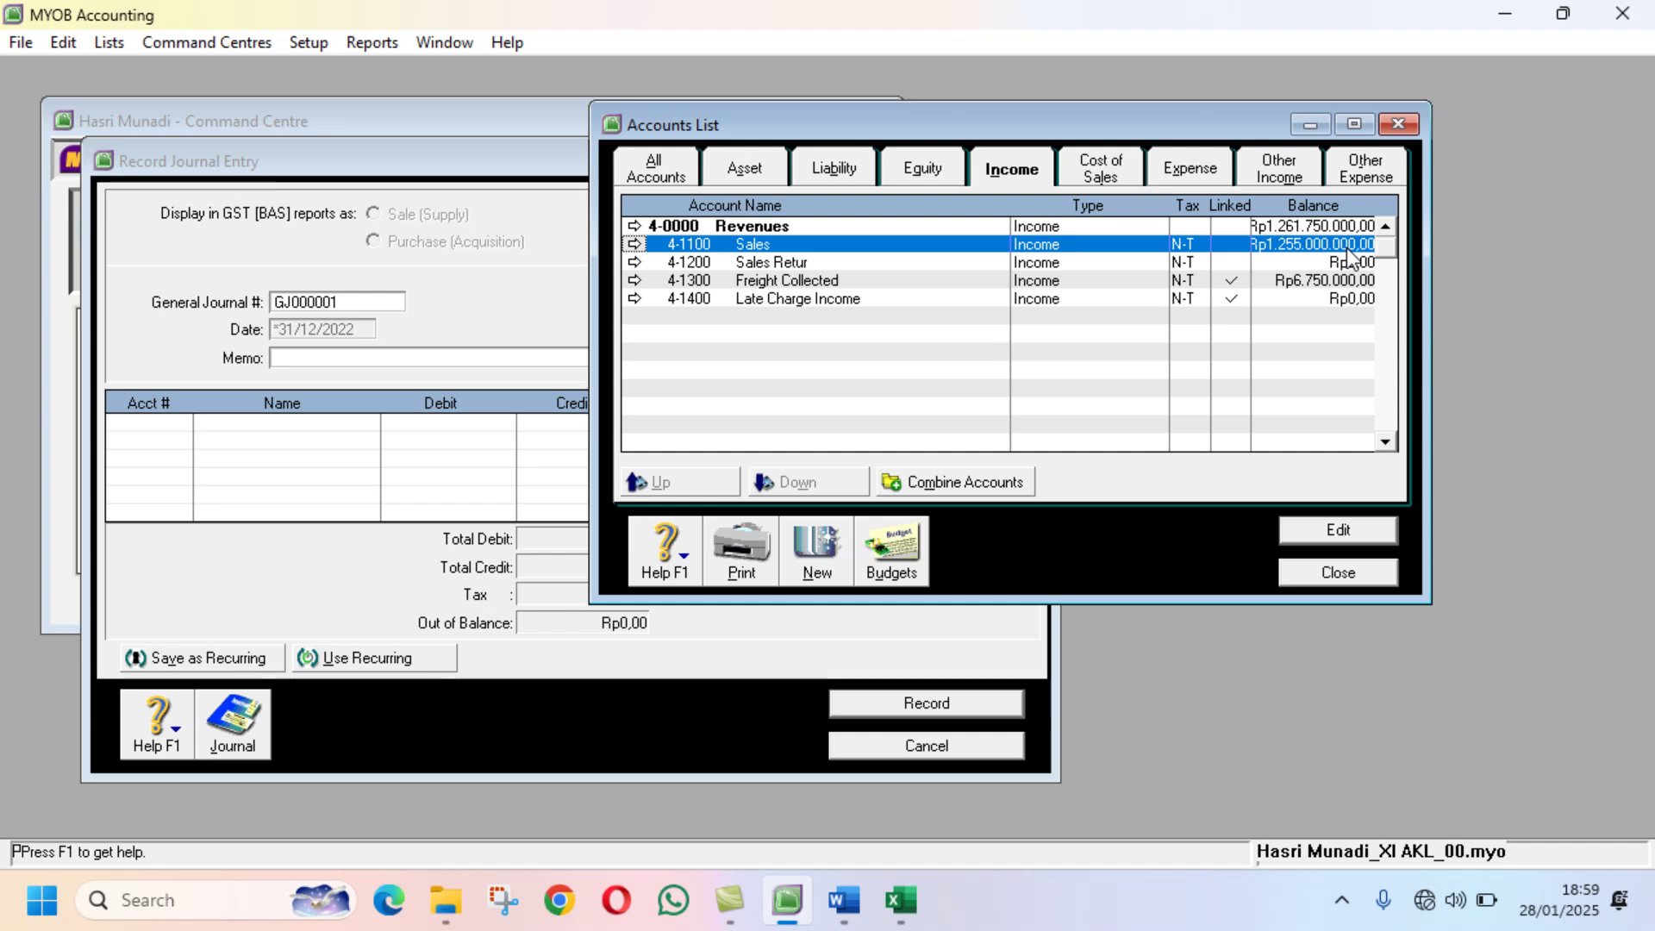
Step: Close the Accounts List and pick Sales Summary under the Sales tab of Index to Reports
click(1398, 125)
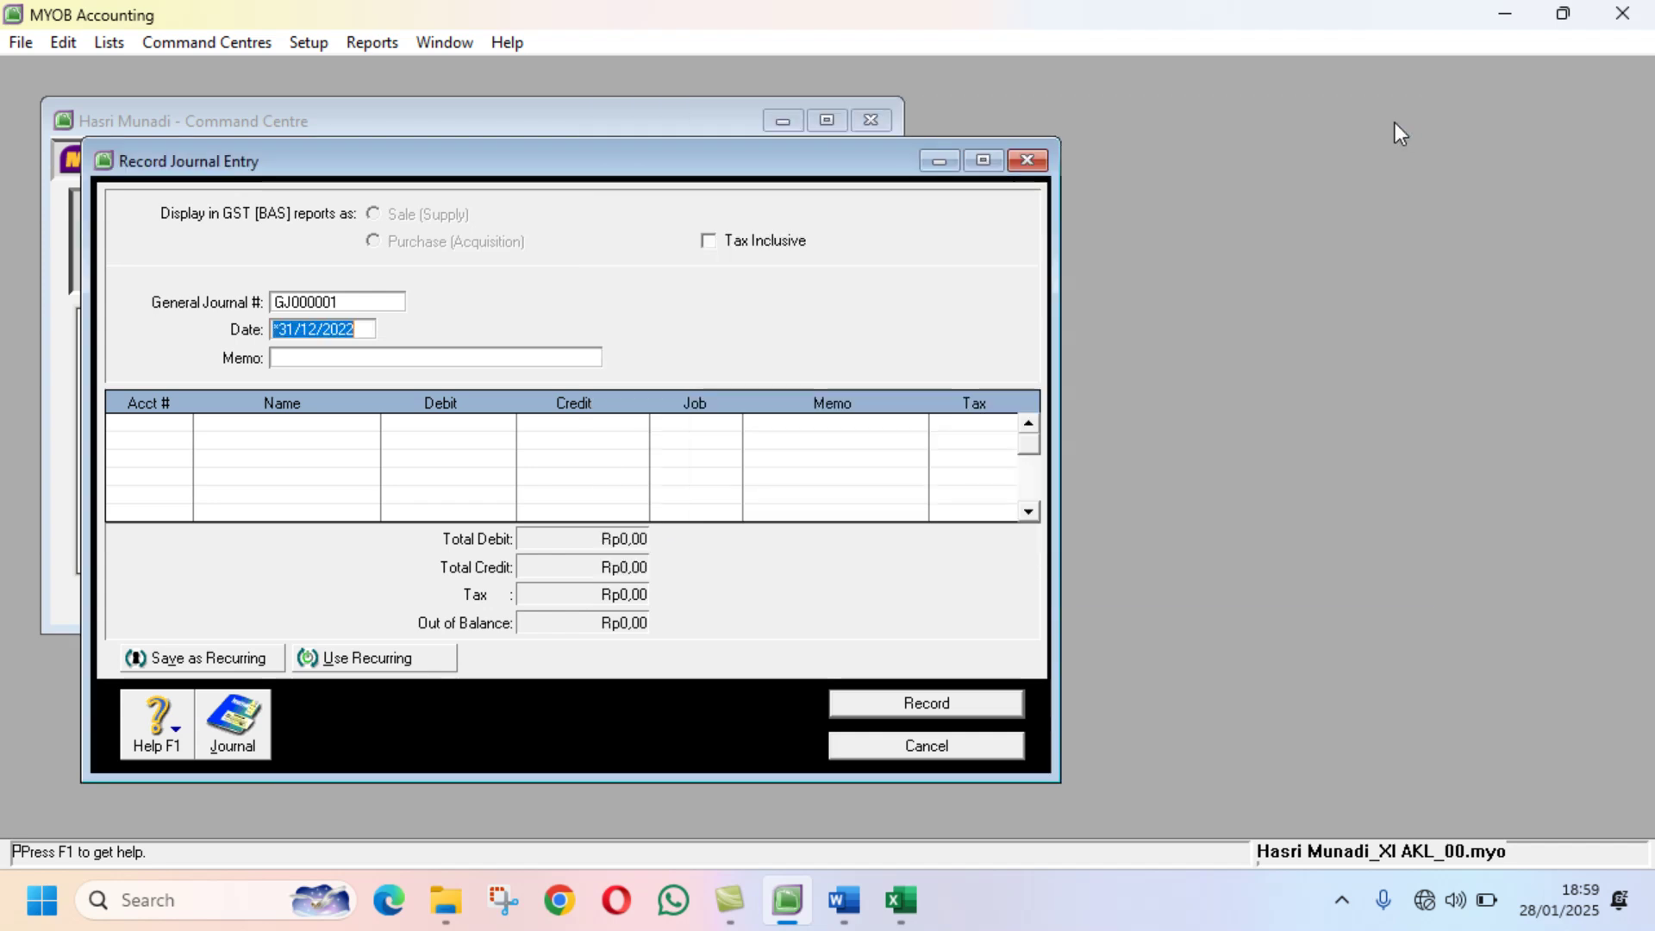
click(298, 49)
mouse_move(324, 111)
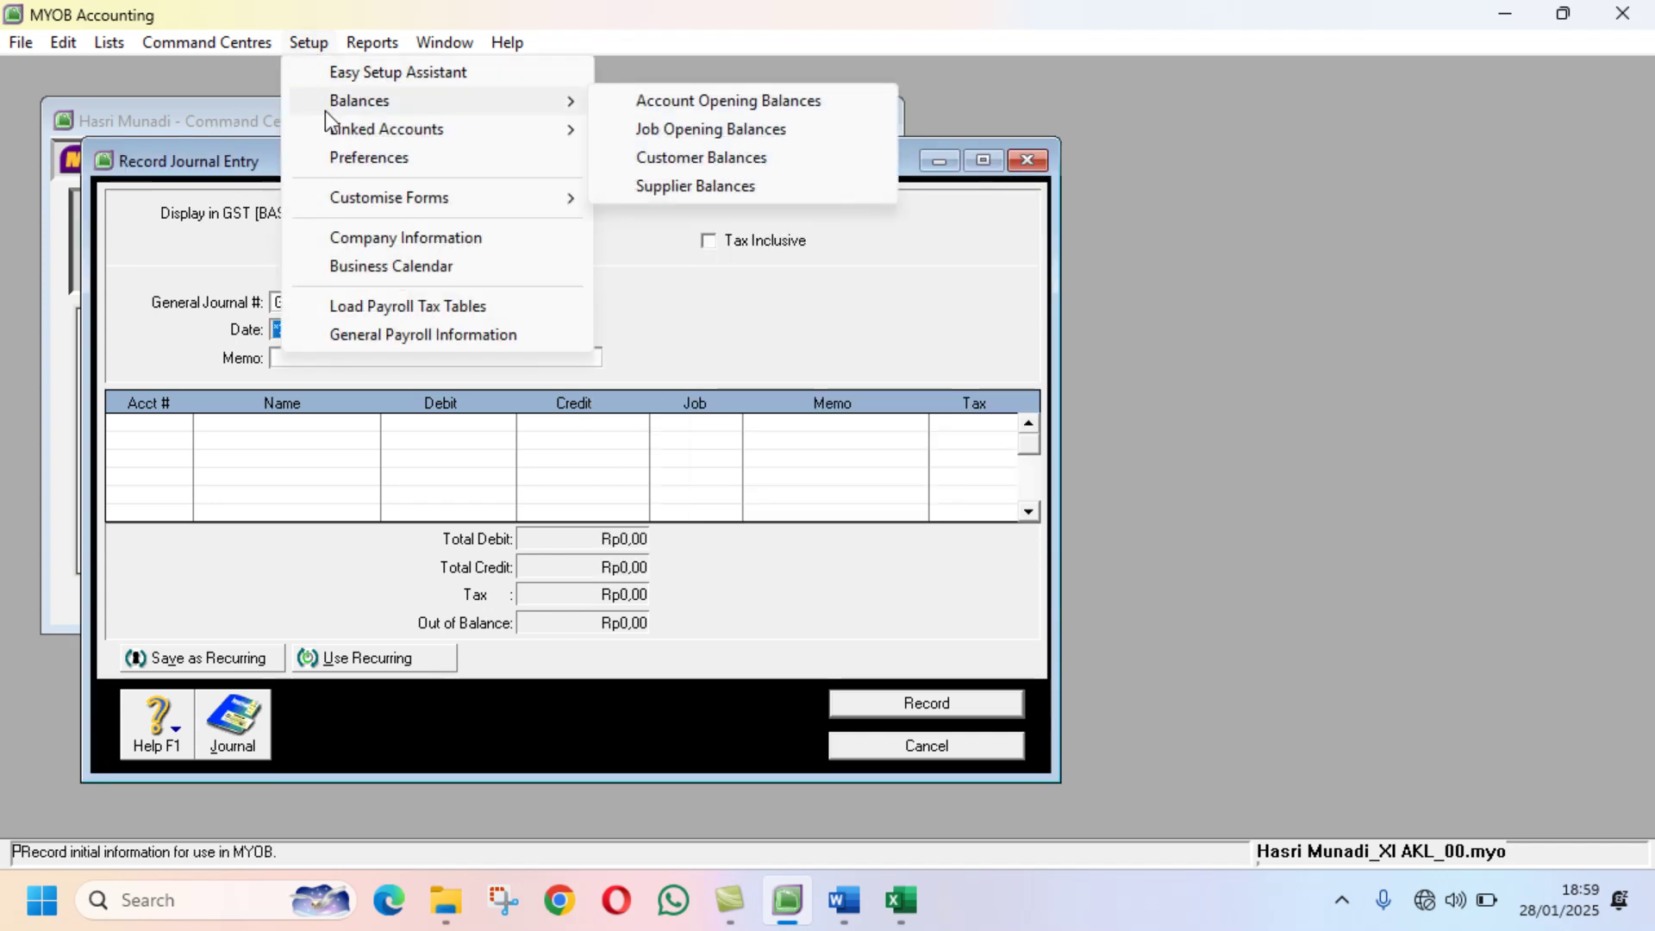
mouse_move(372, 43)
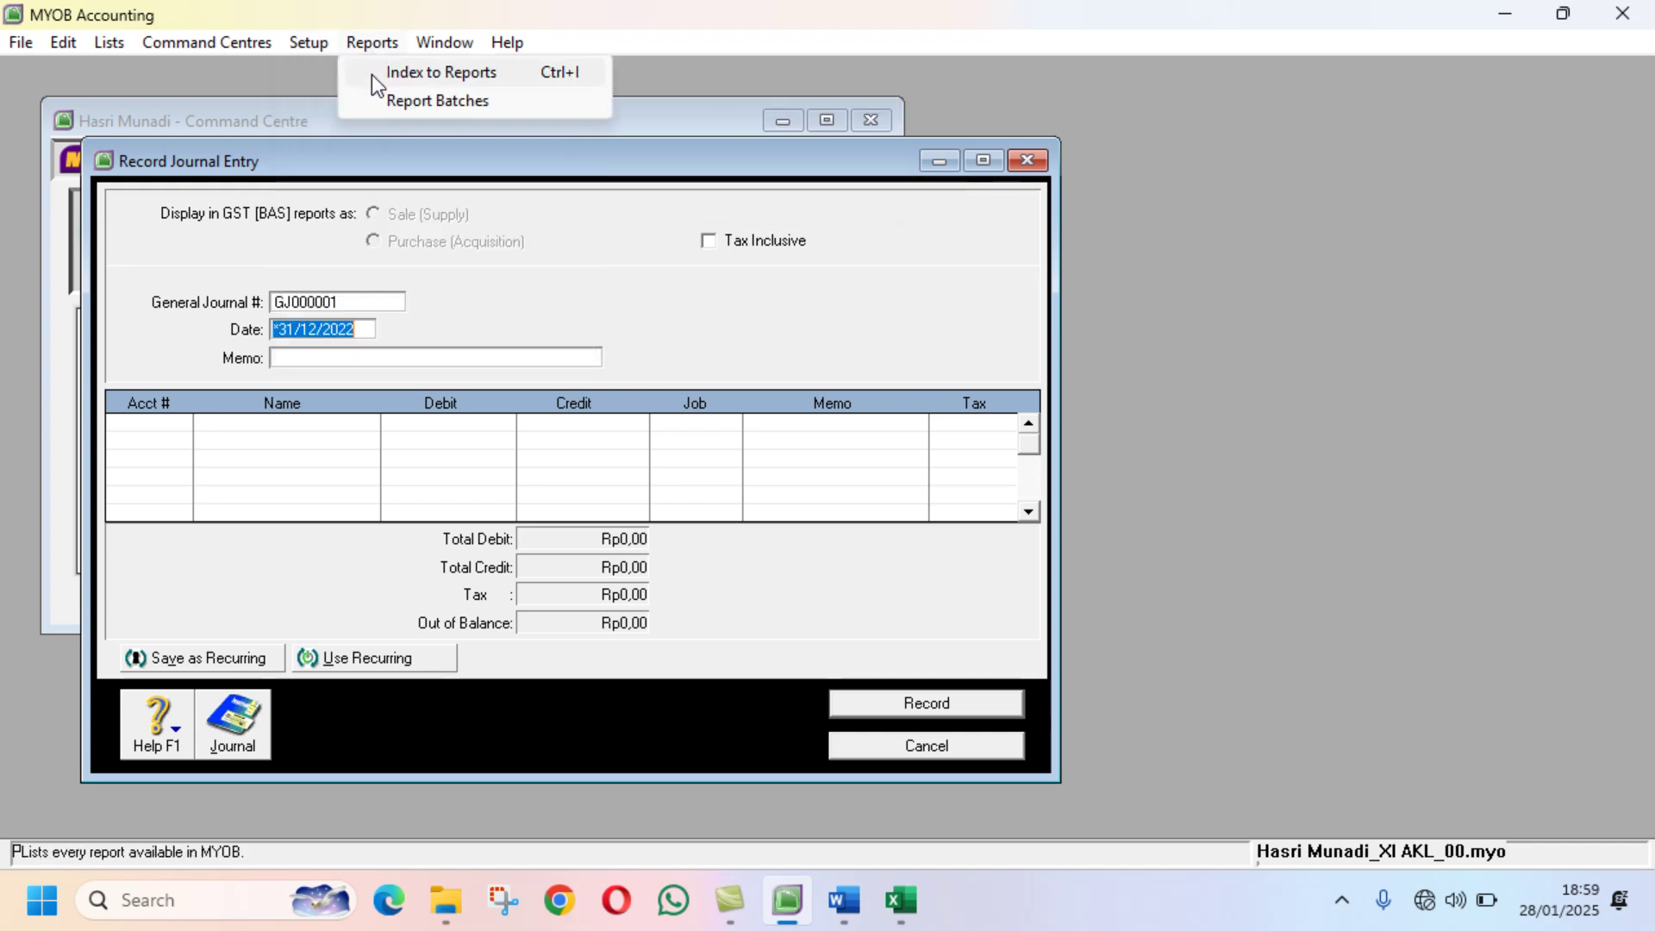
click(373, 75)
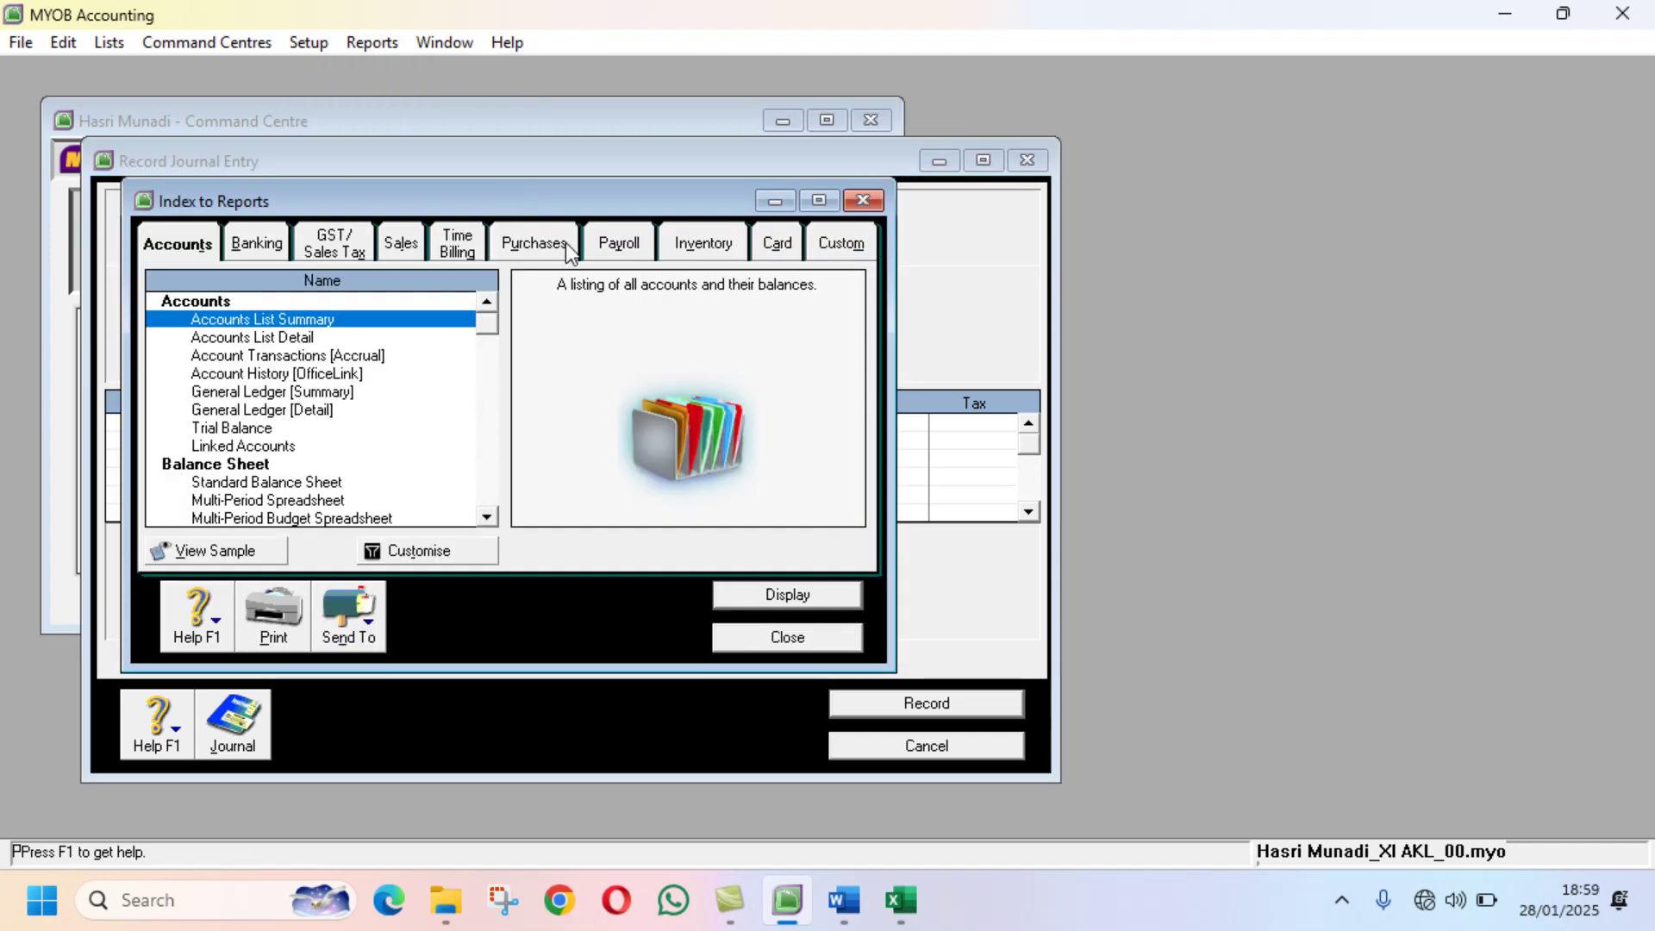
click(406, 248)
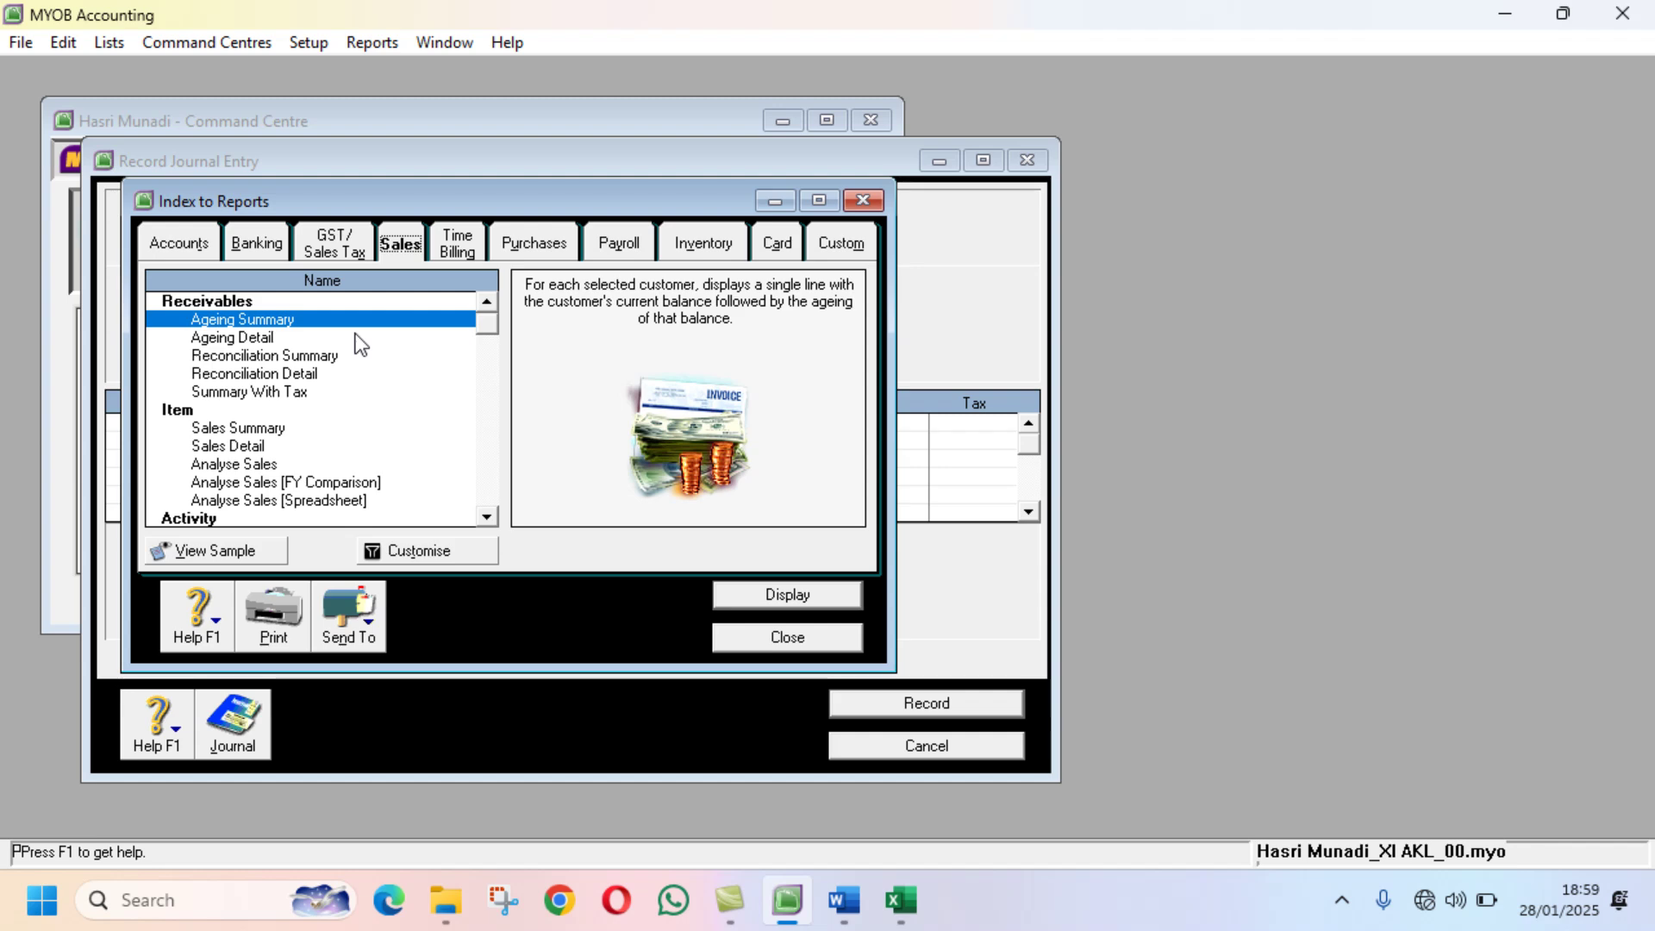
click(274, 434)
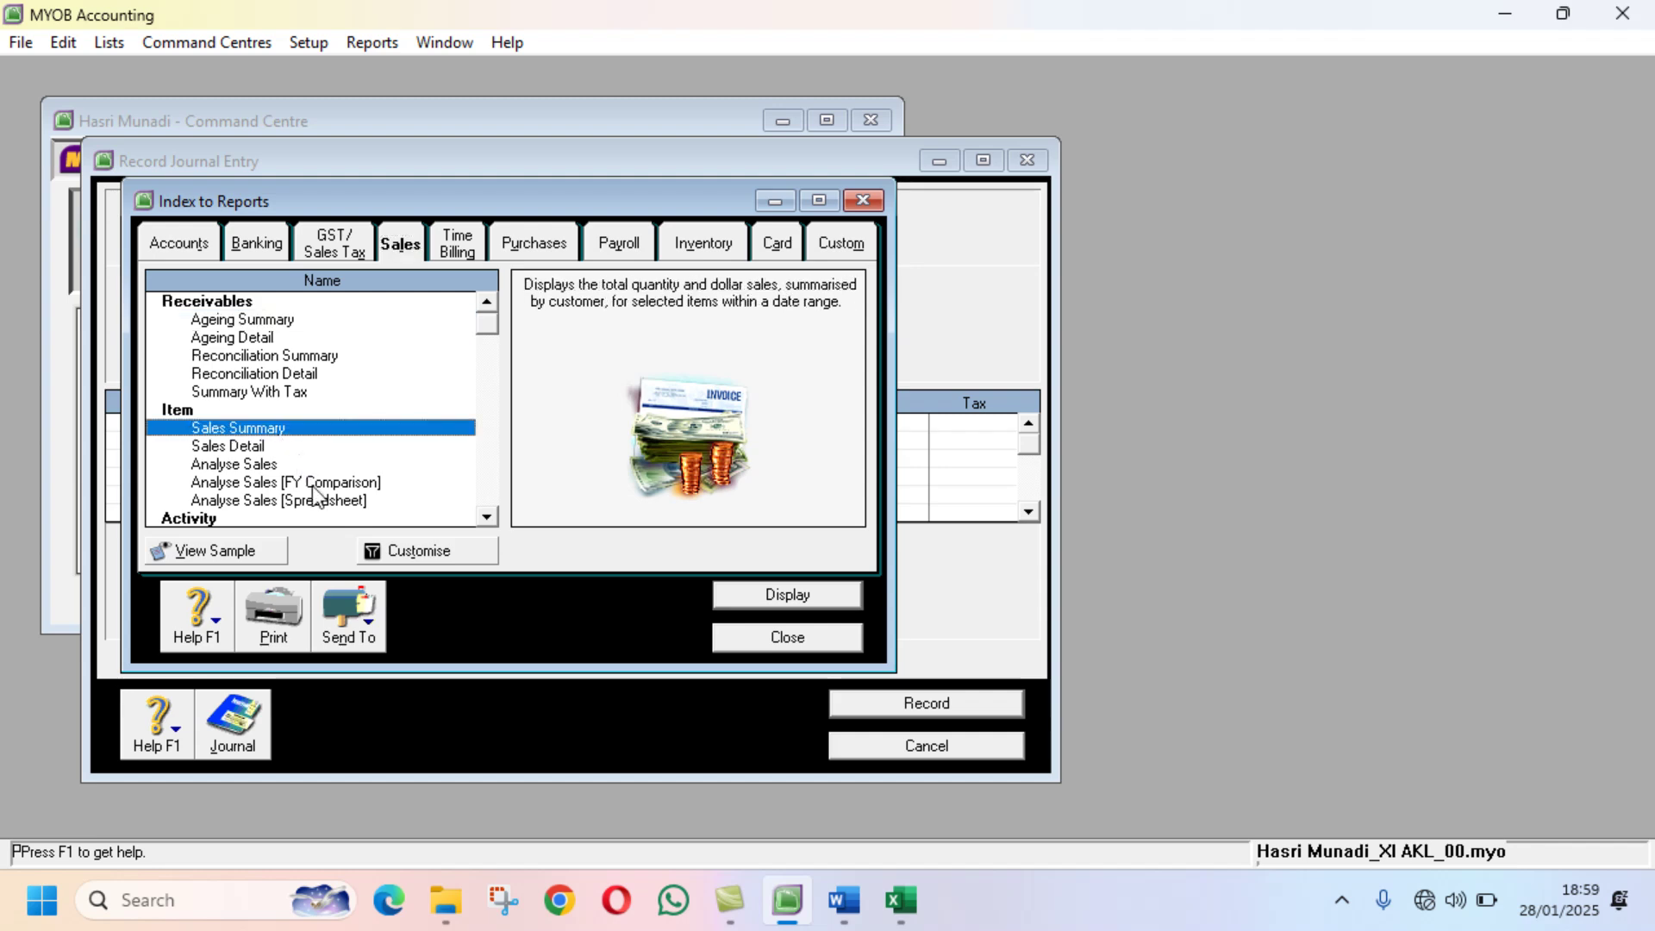
Step: Display the December 2022 Sales [Item Summary] report maximised, then return to Excel
click(436, 551)
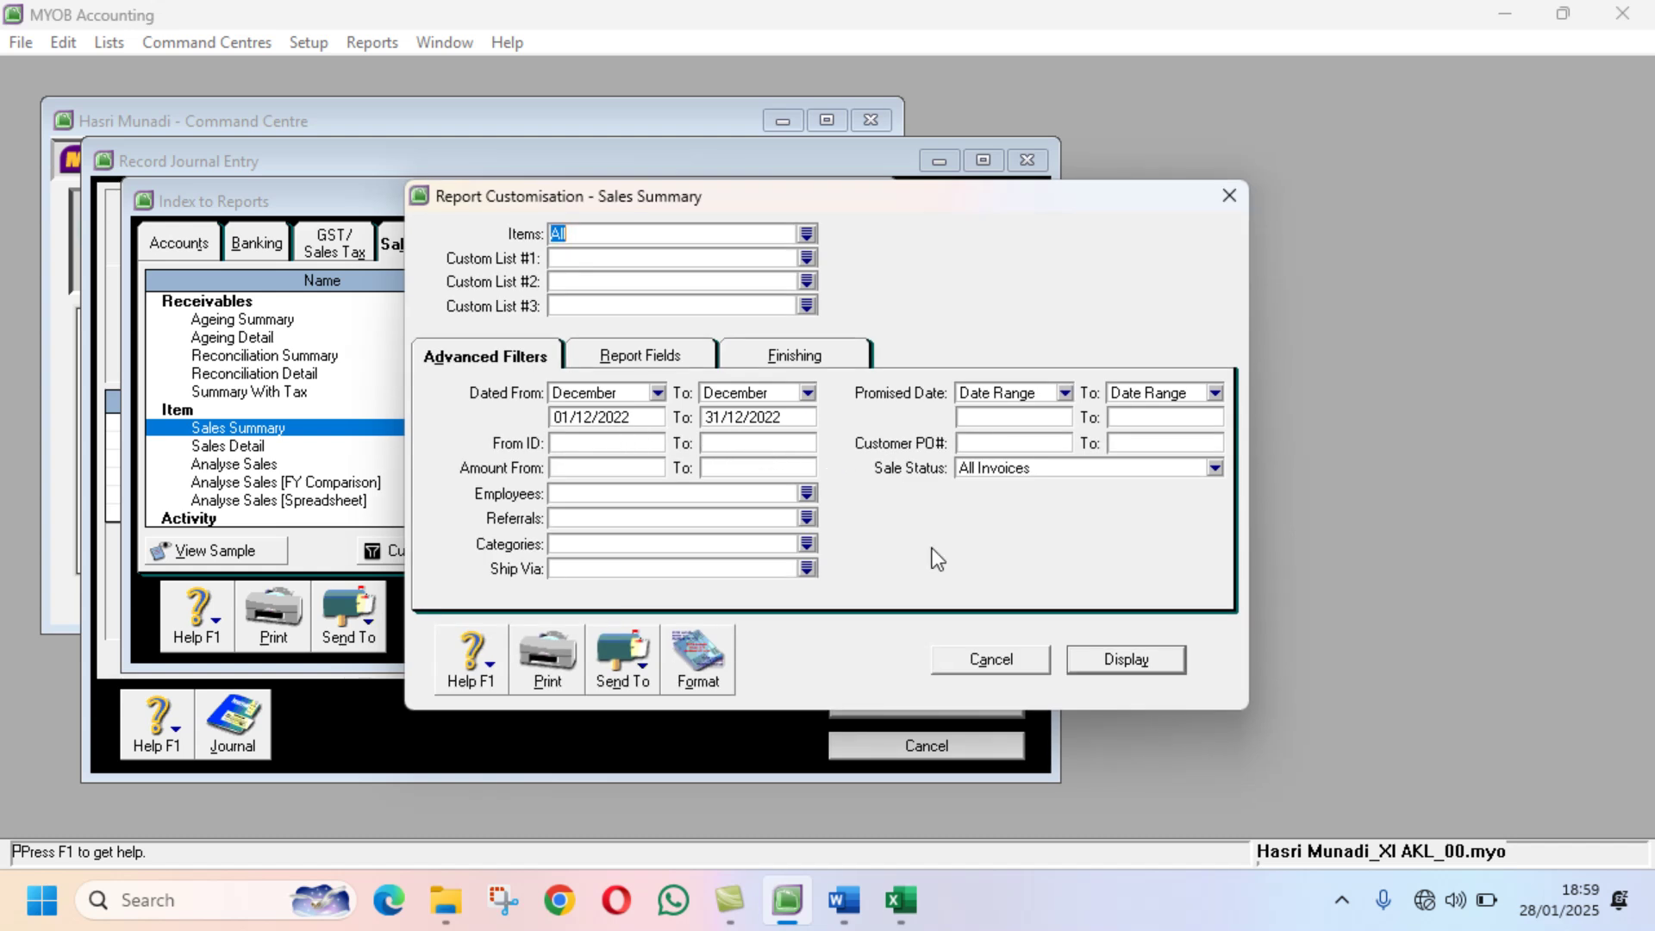
click(1136, 662)
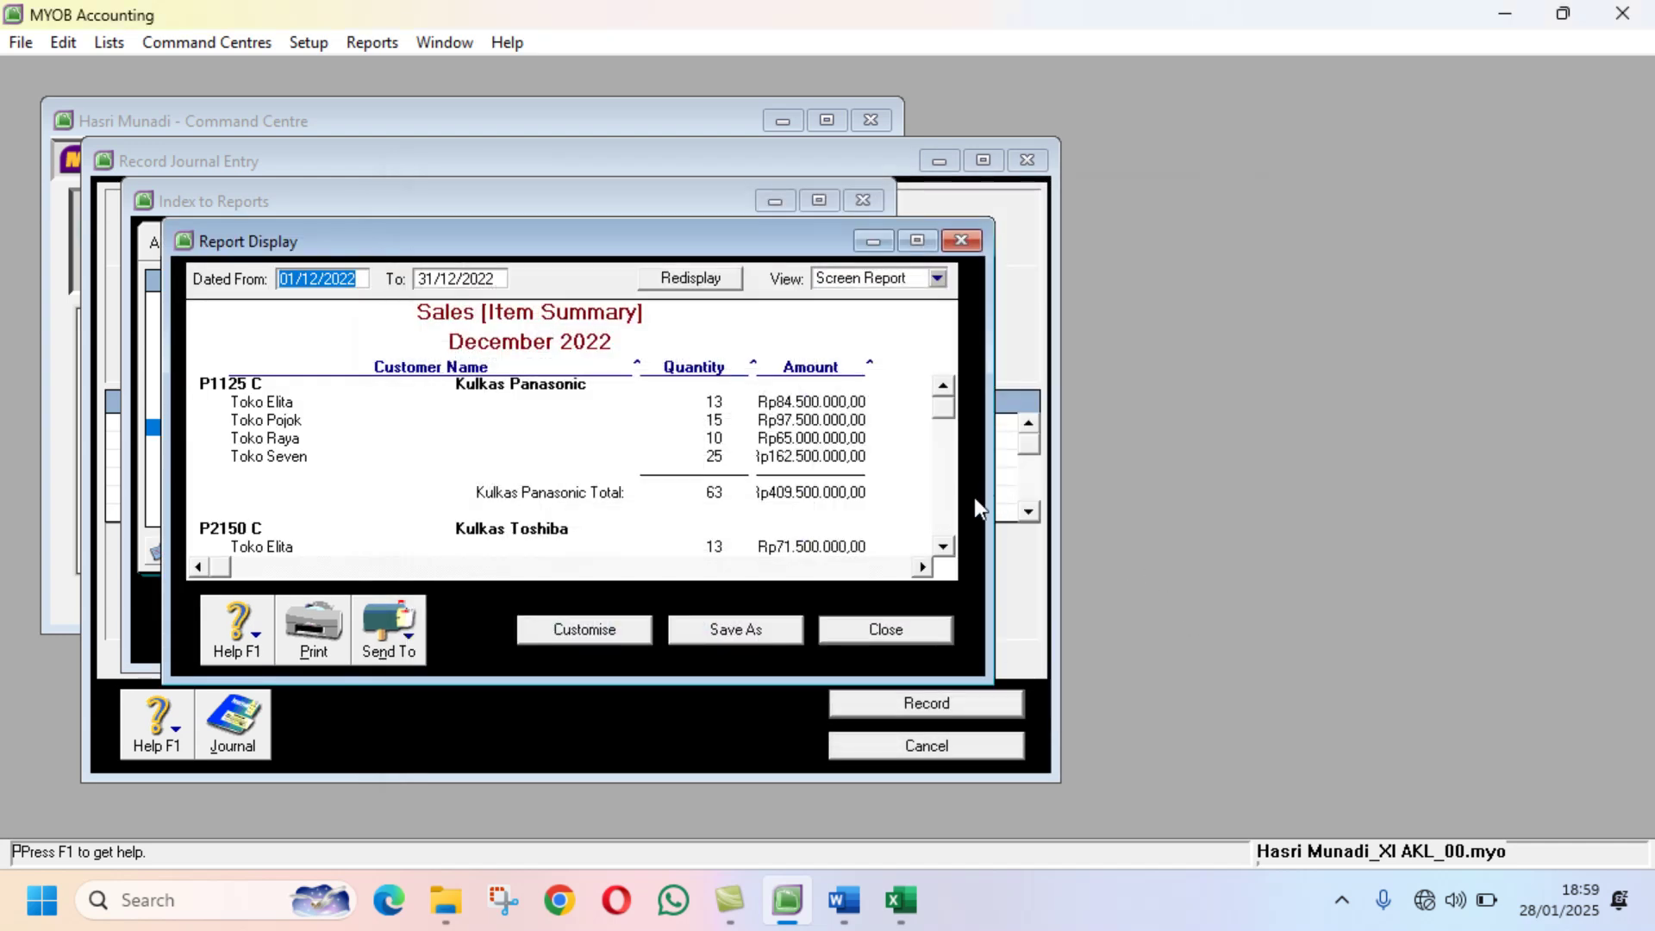
scroll(974, 498, down, 2)
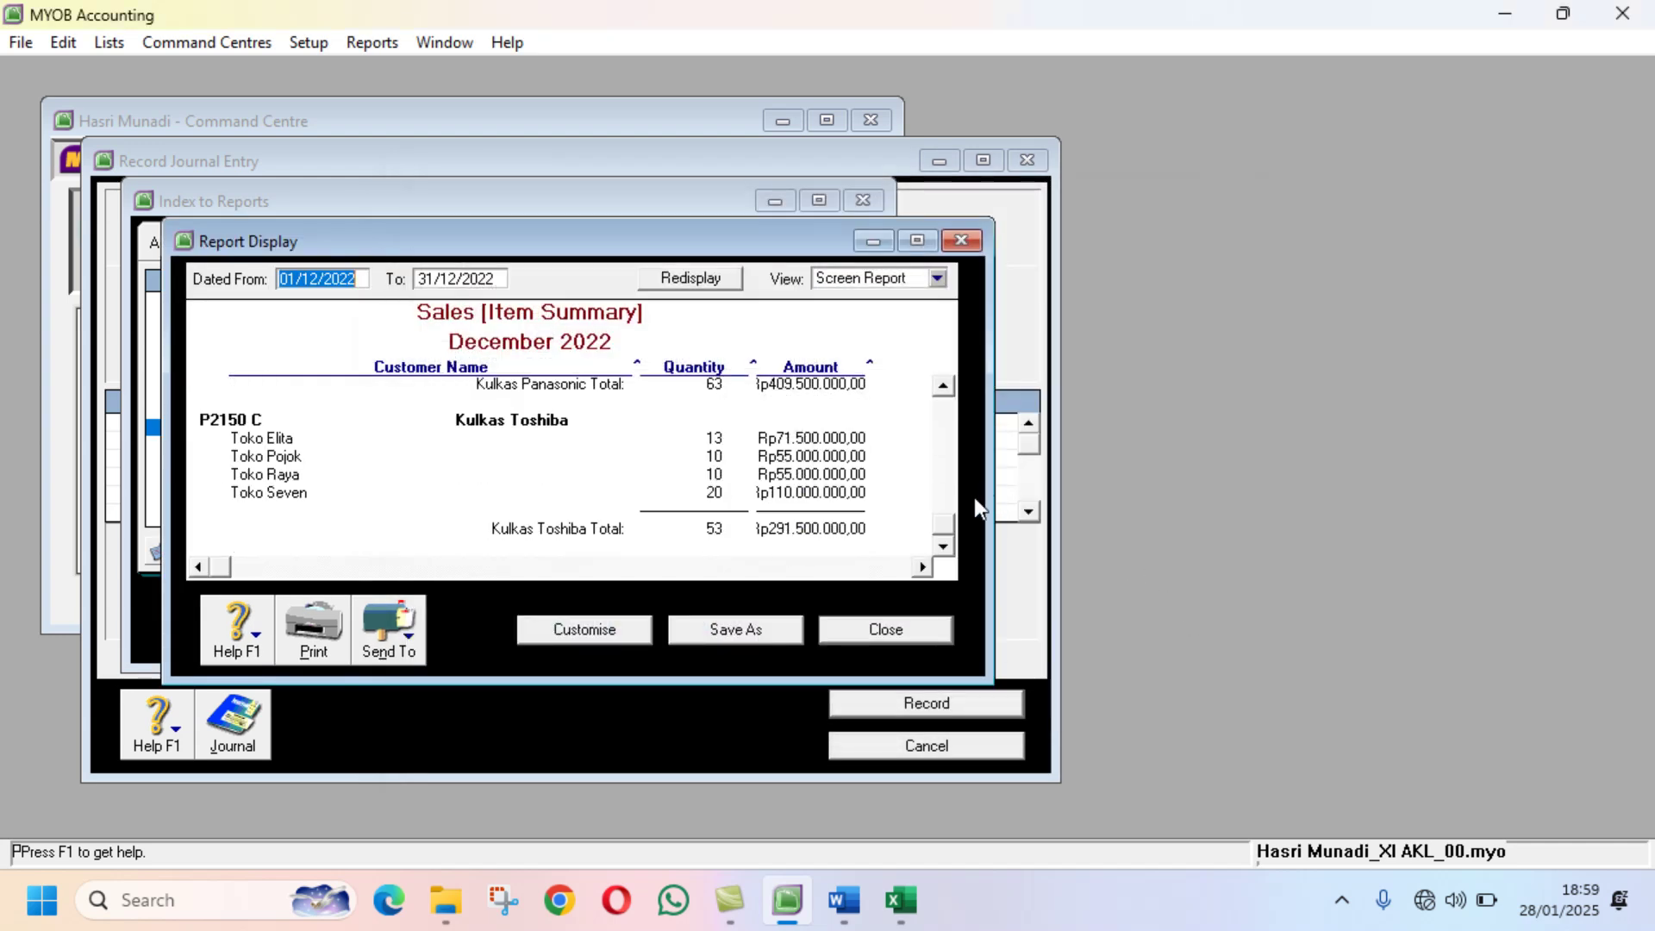
click(927, 239)
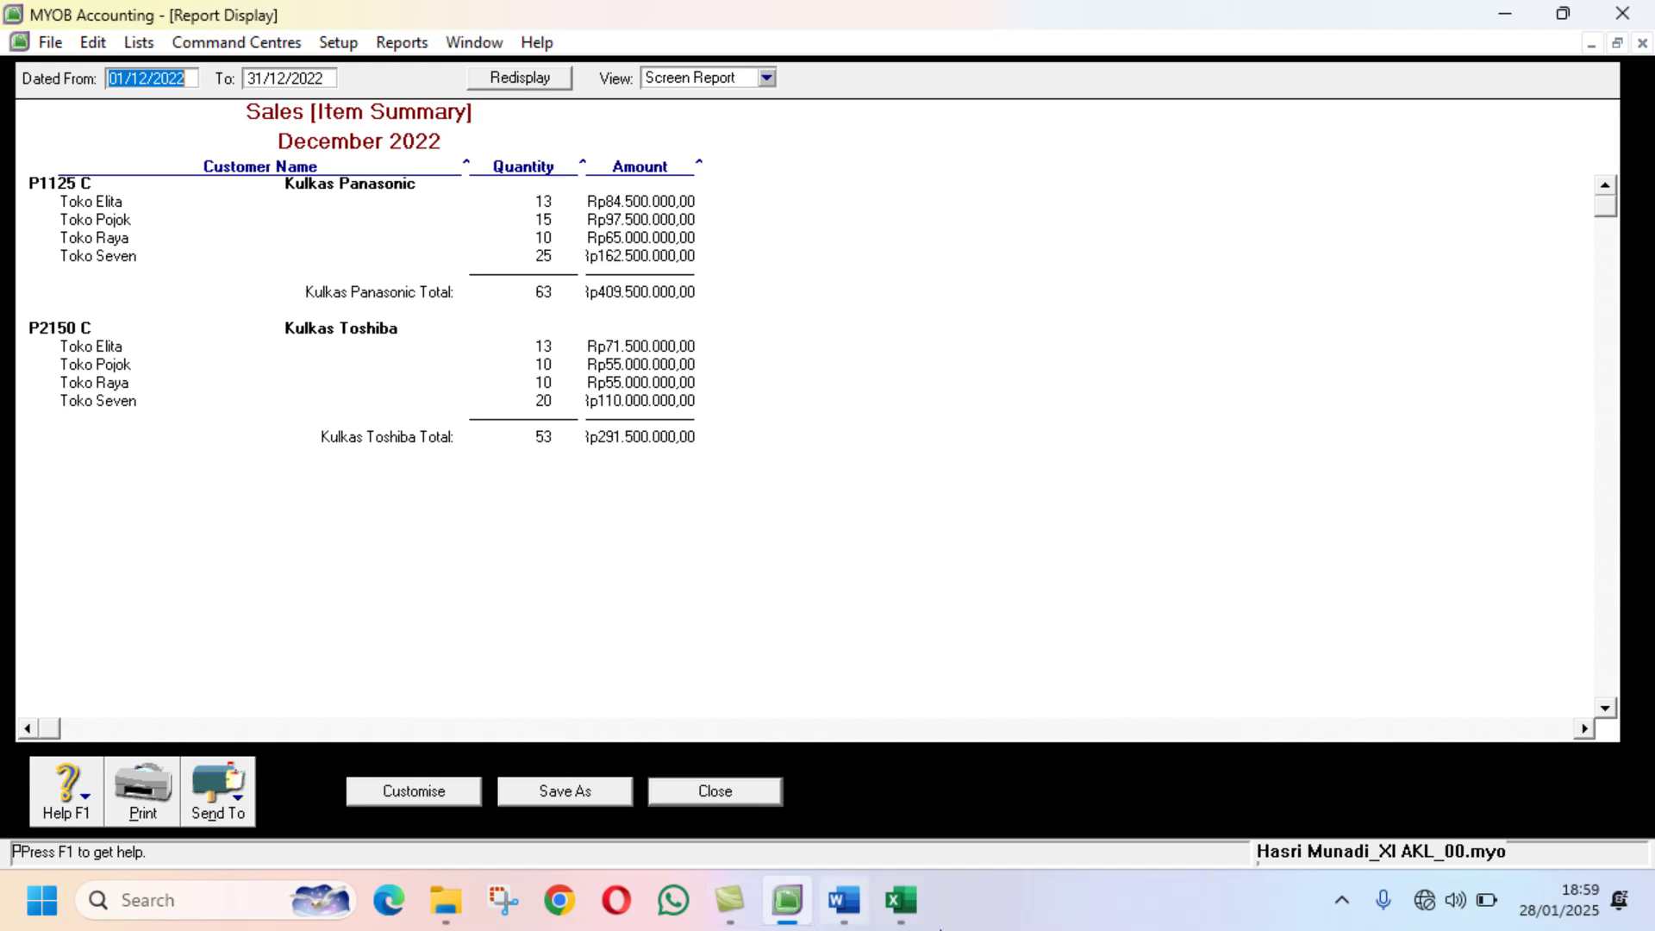
click(901, 900)
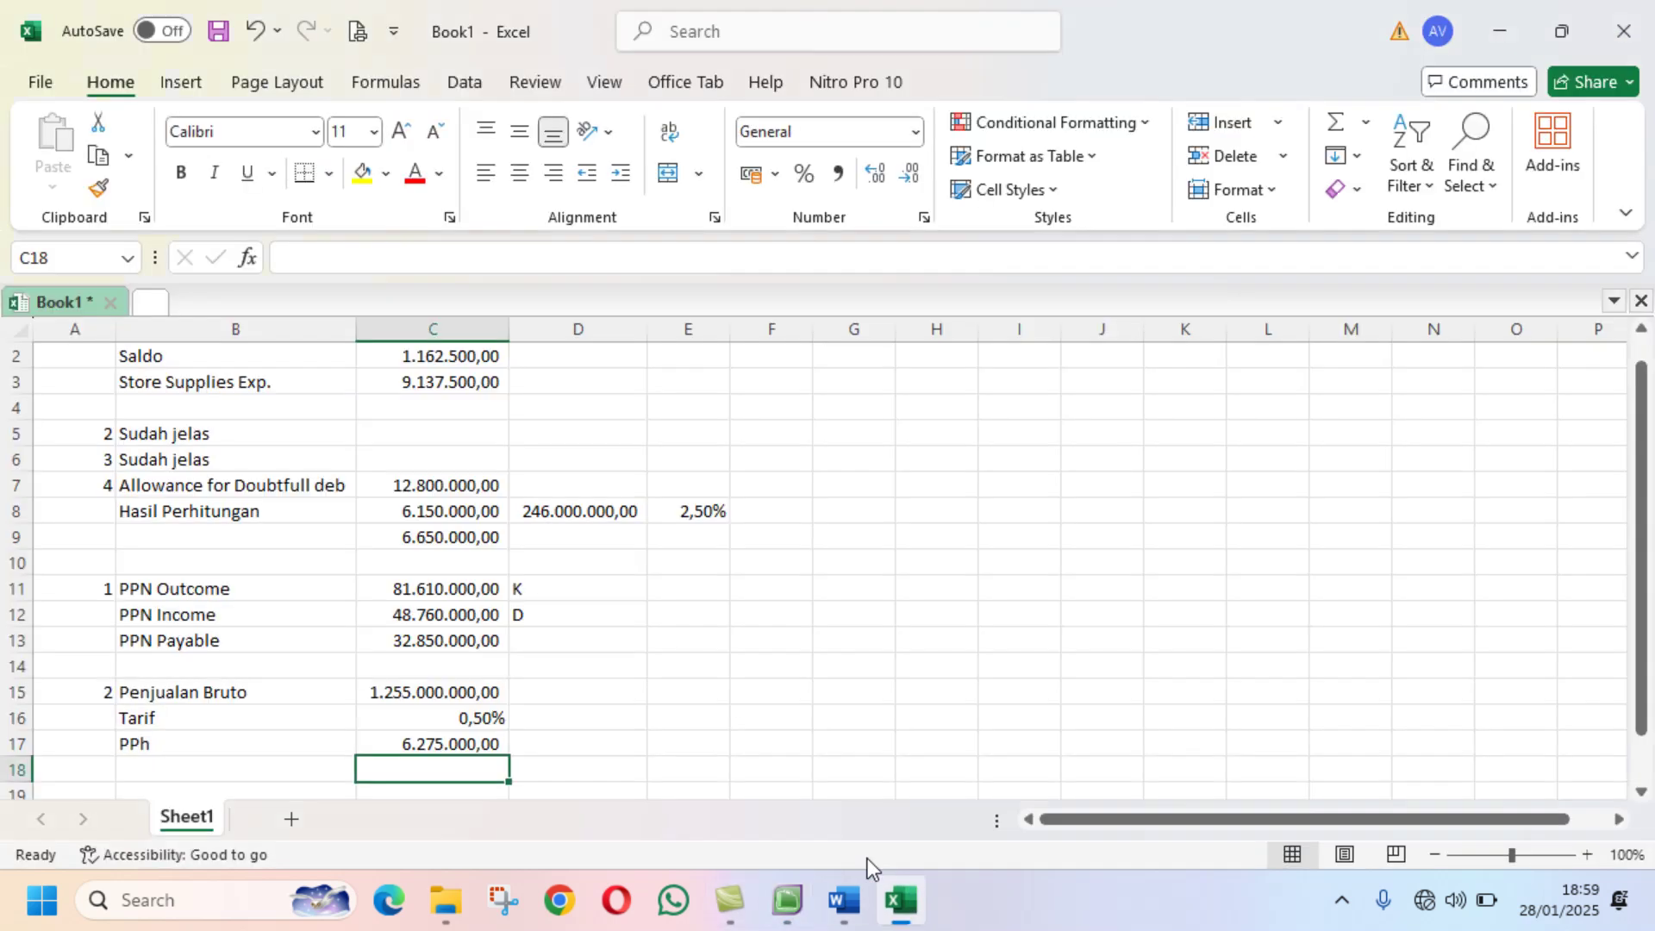
Step: Enter the Kulkas Panasonic total 409500000 in D15, read from the MYOB report
click(444, 689)
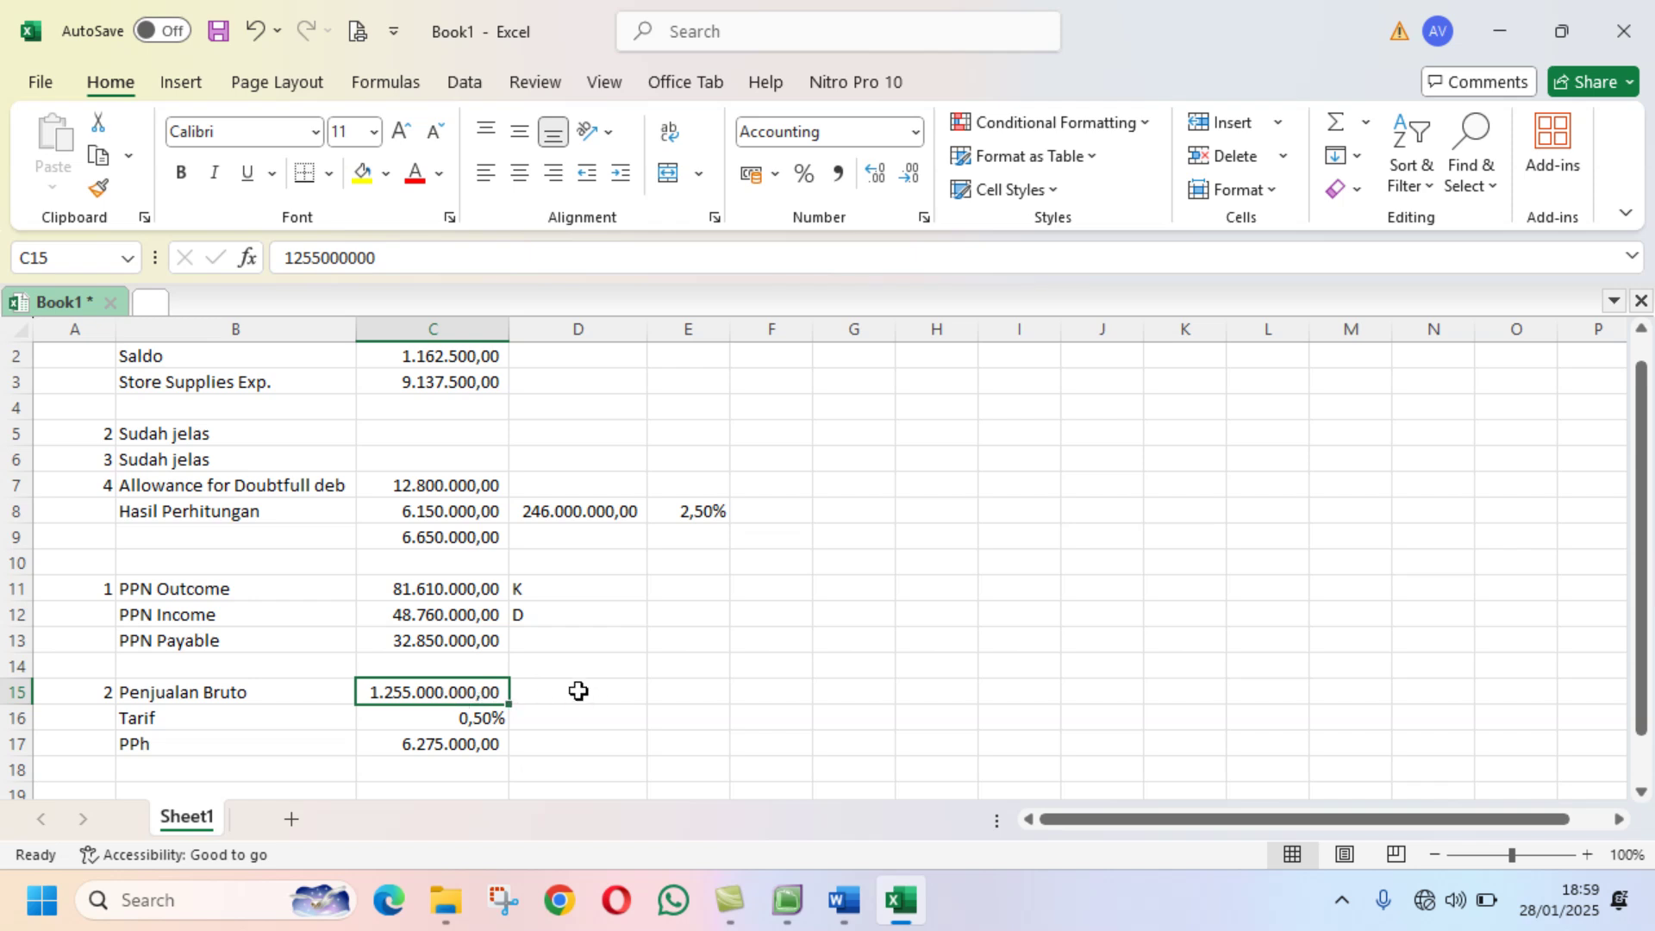
click(627, 692)
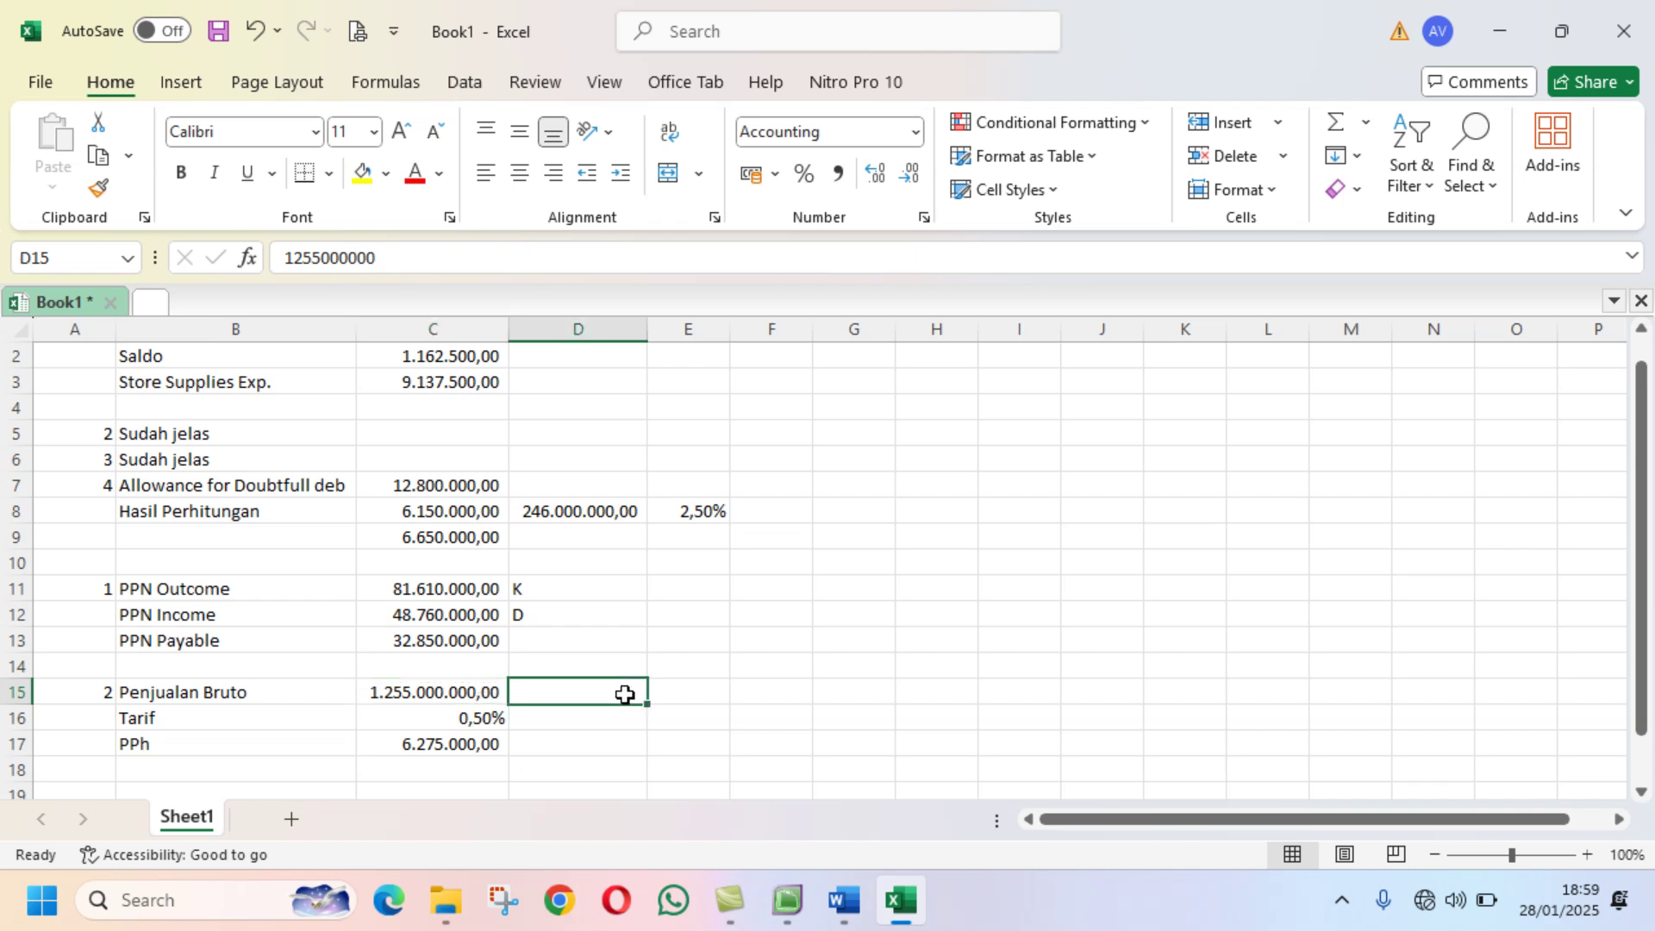
click(798, 903)
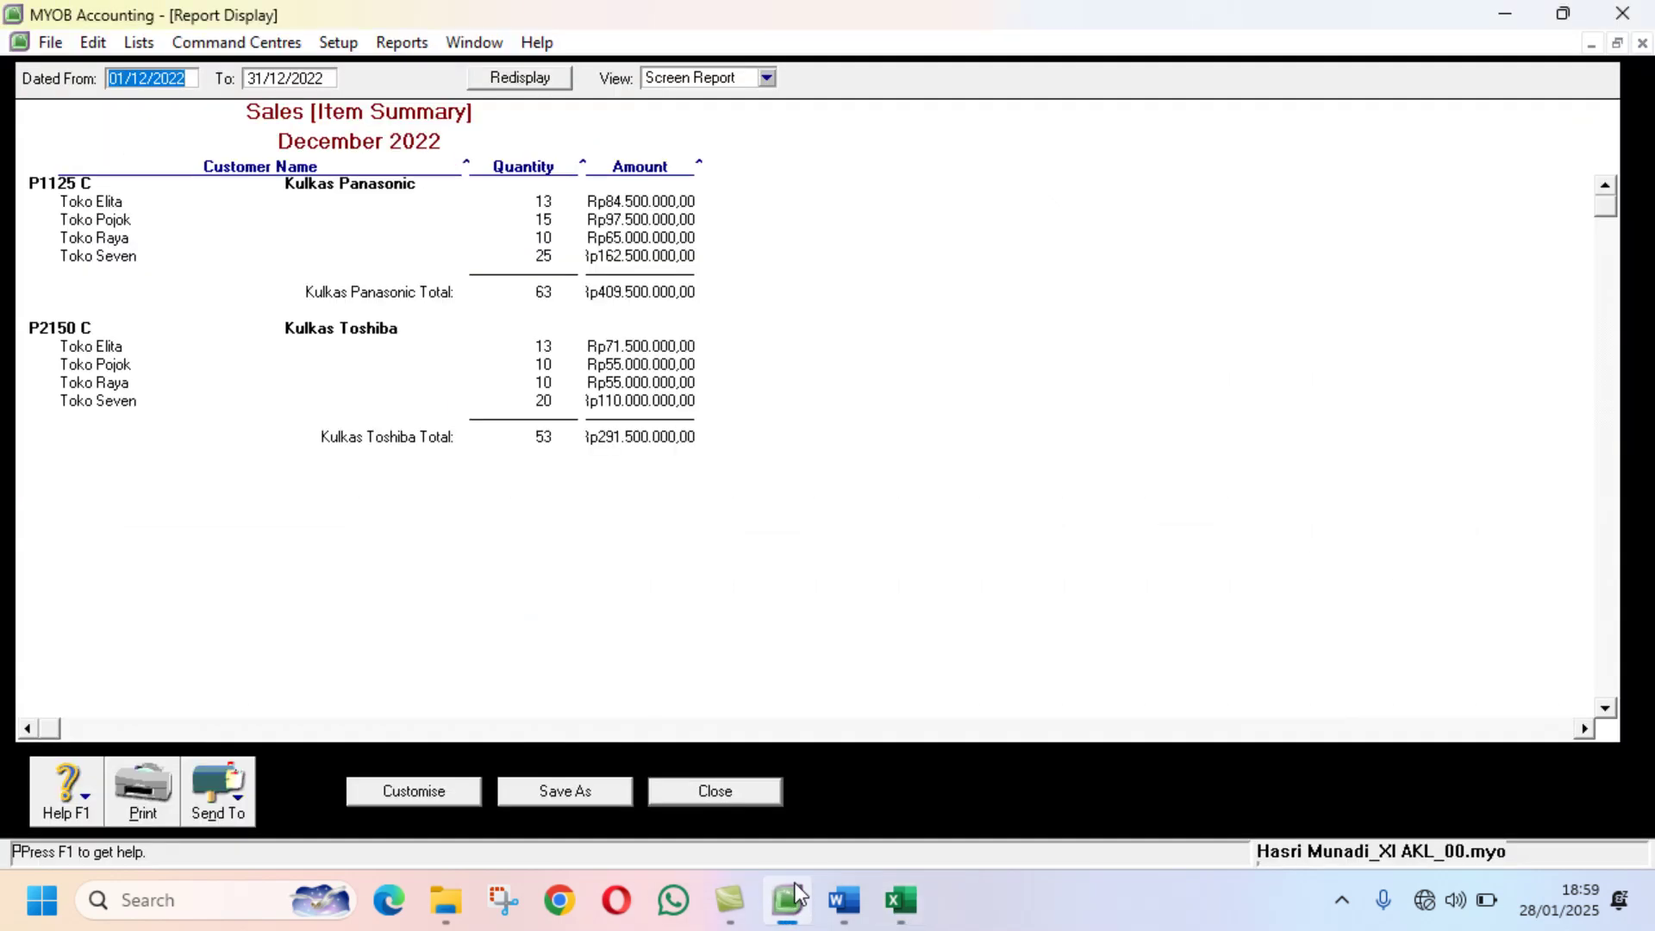
click(914, 897)
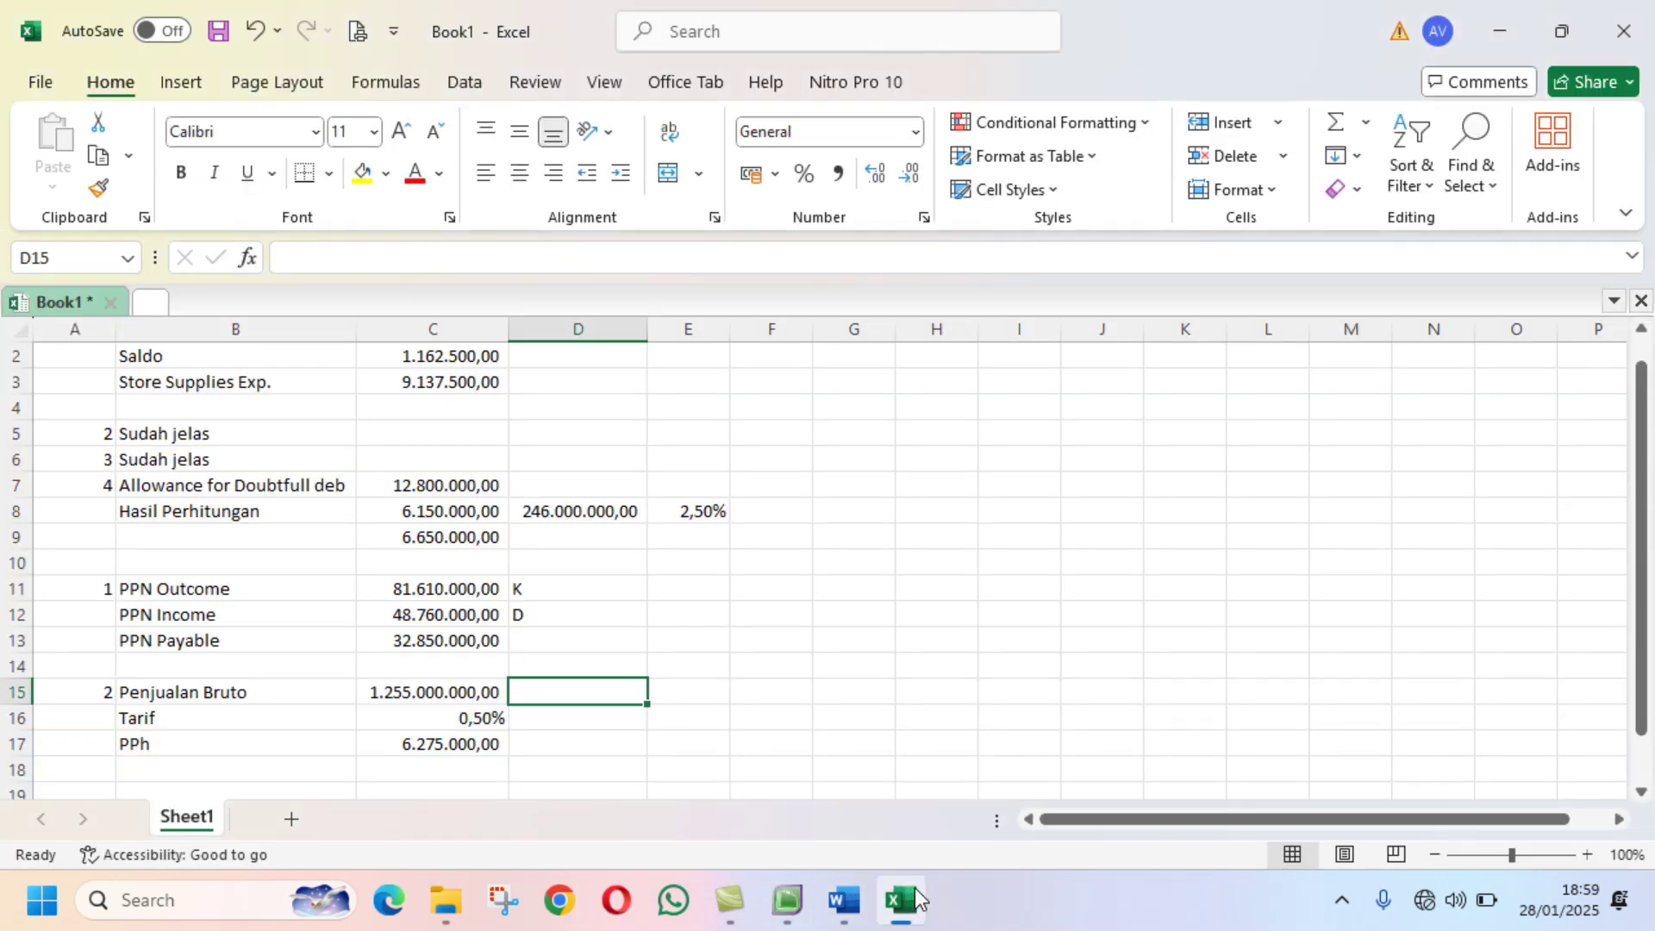
text(409)
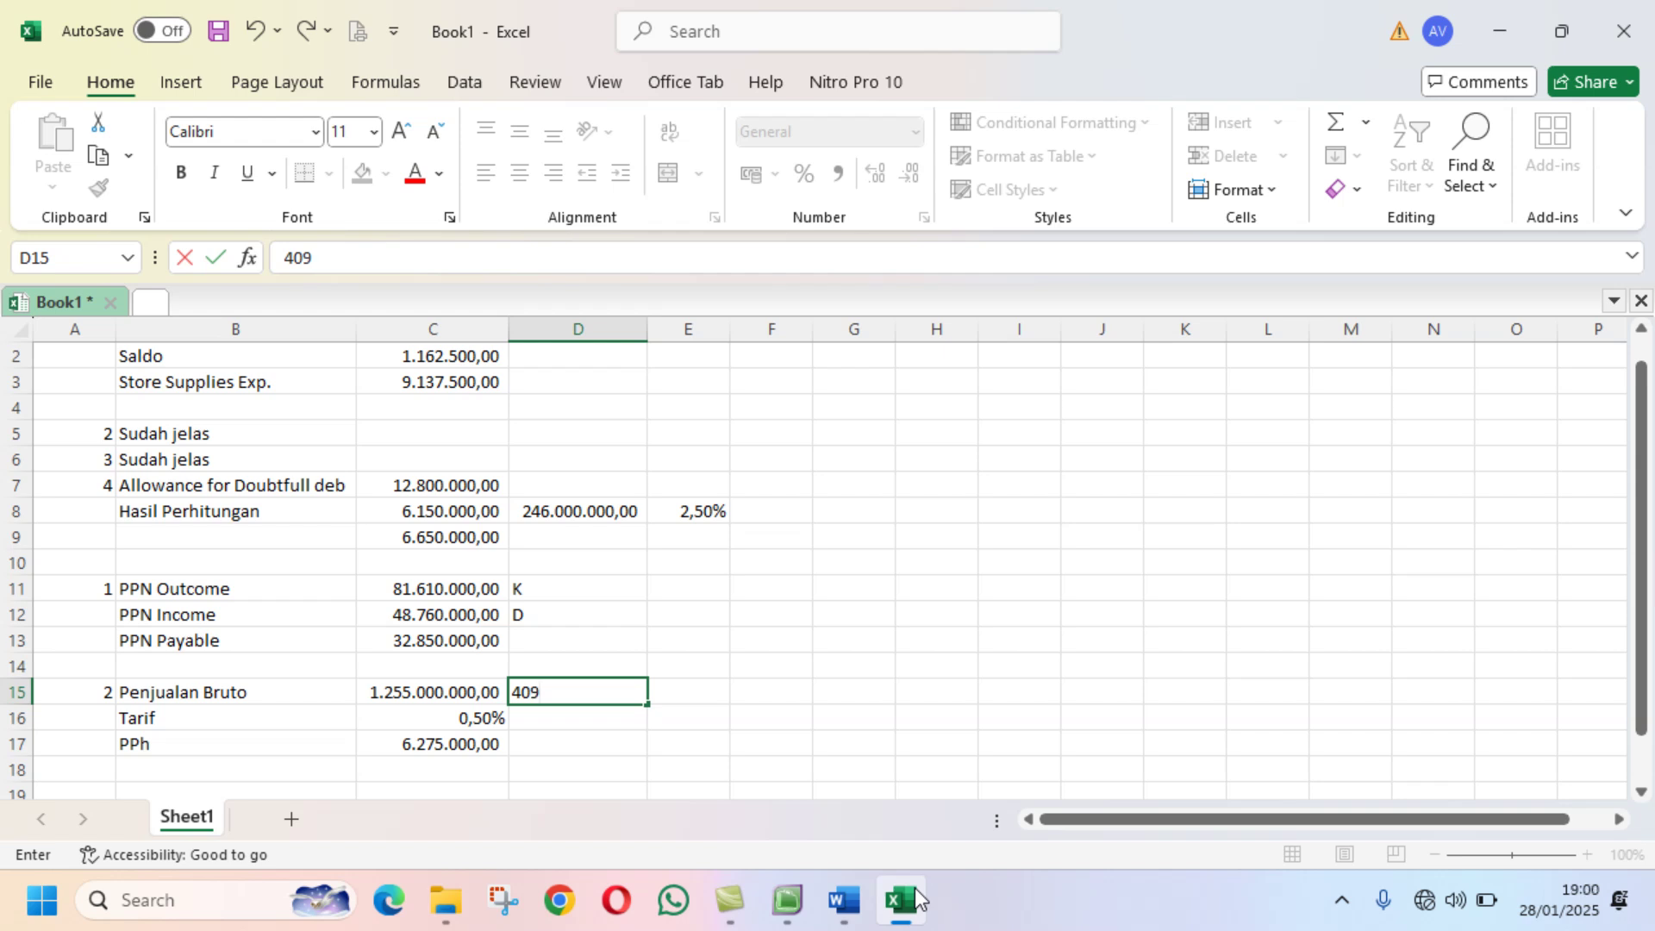
text(500000)
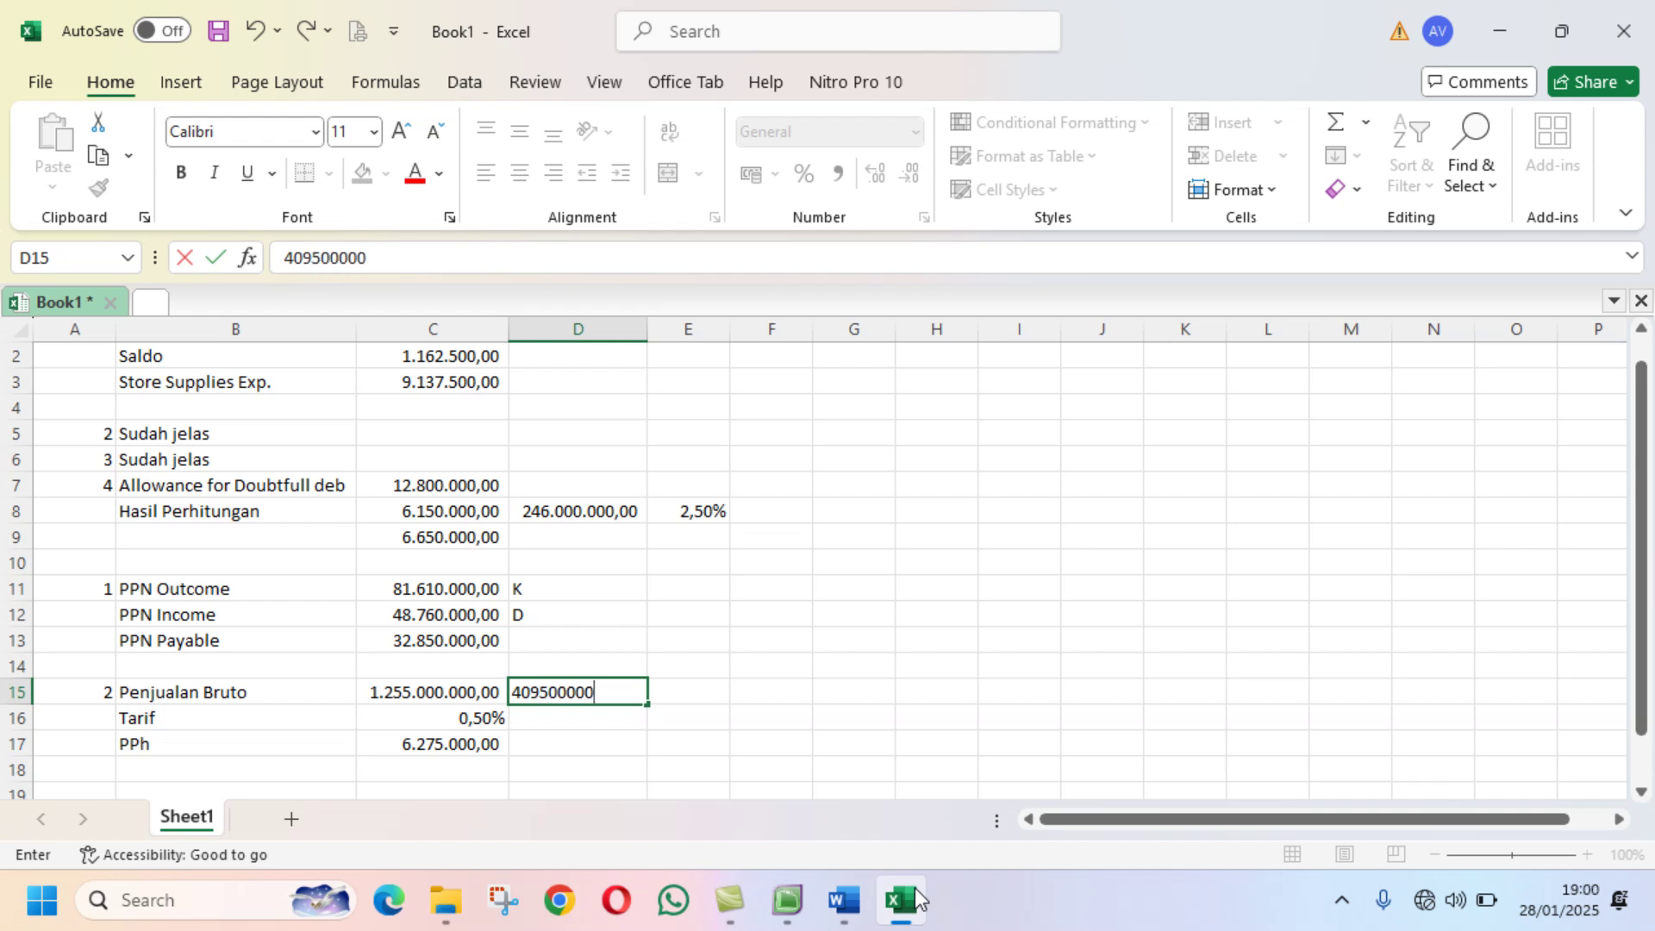
key(Return)
Step: Copy C15's accounting format to D15:E15 and enter the Kulkas Toshiba total 291.500.000 in E15
click(399, 695)
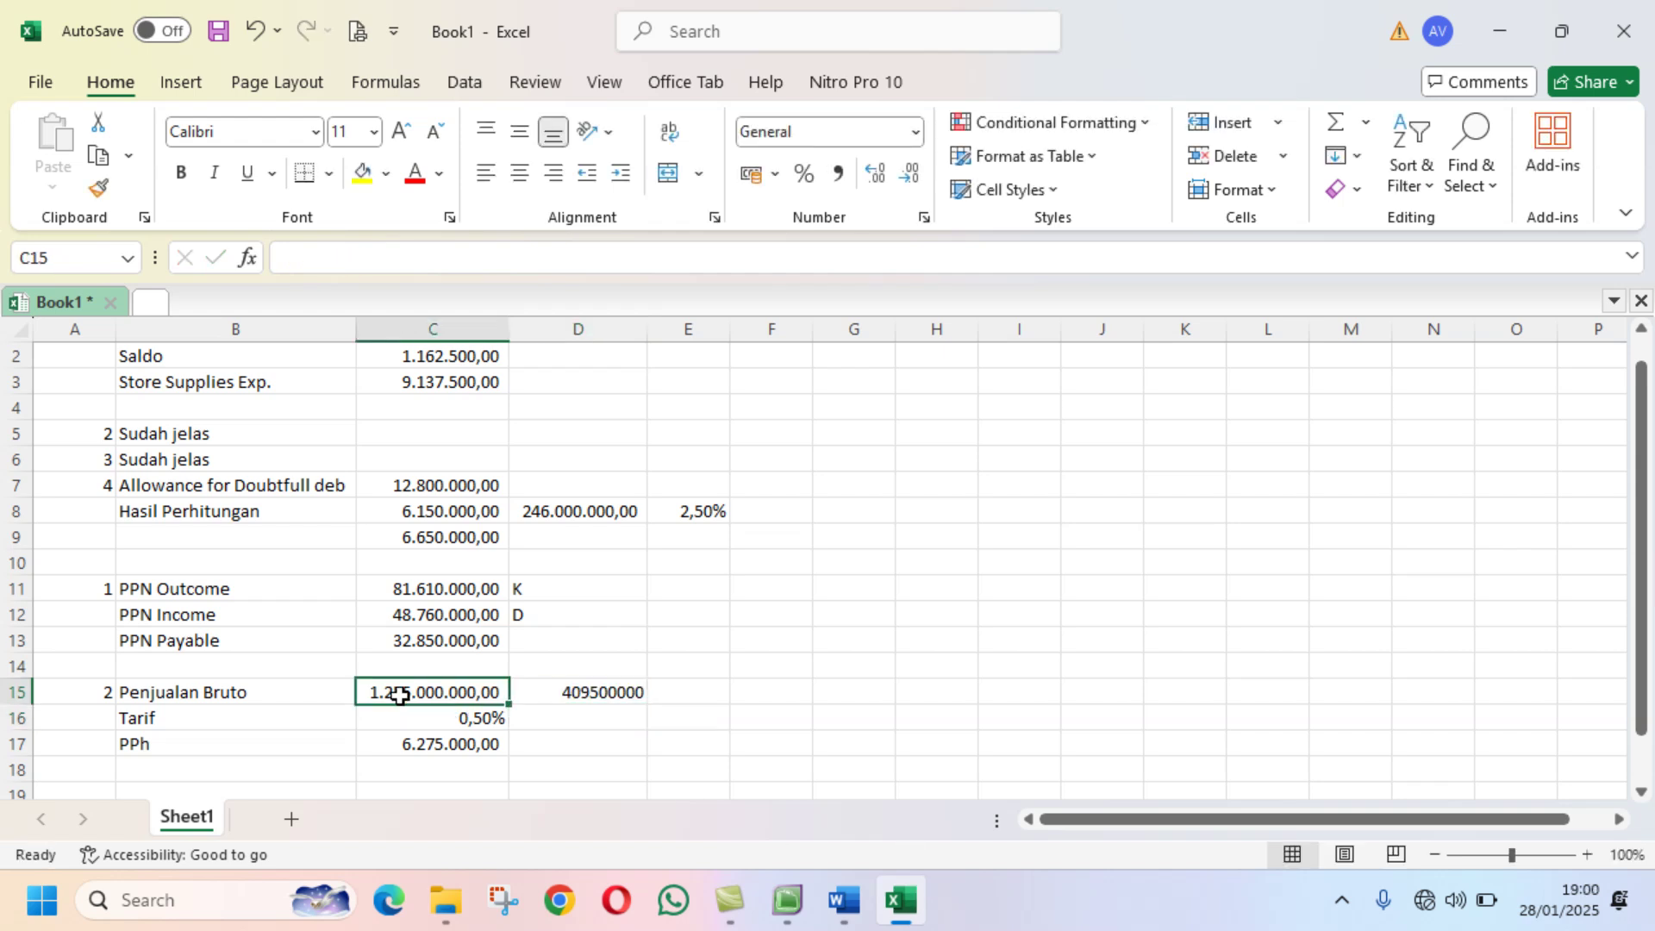
click(98, 187)
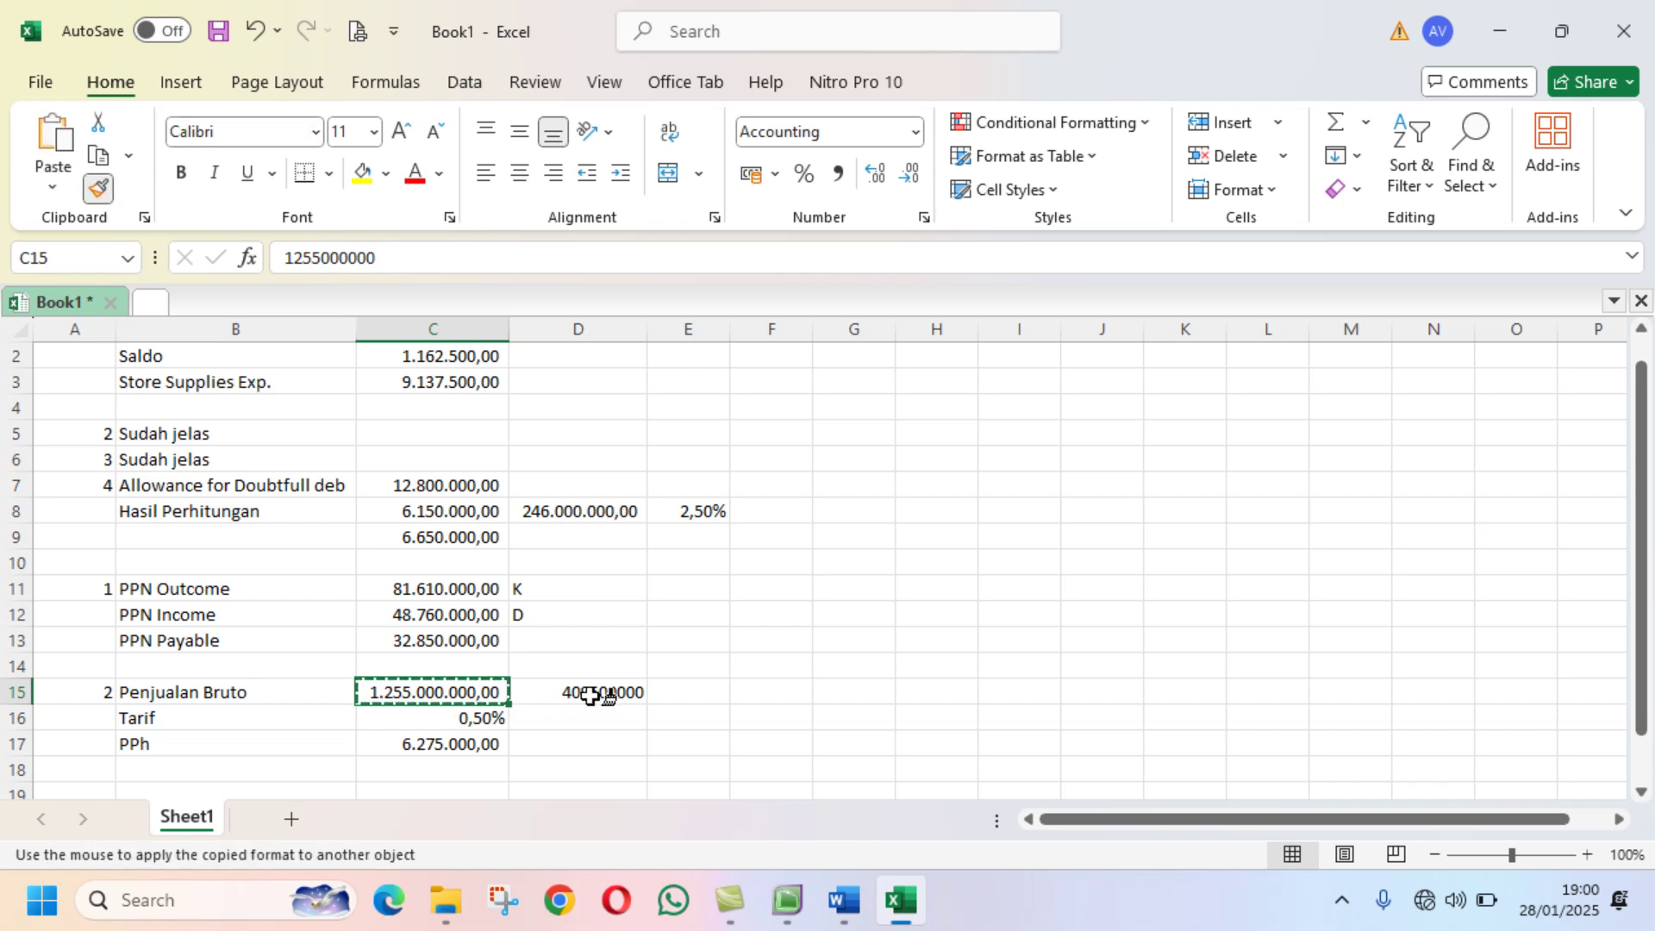
drag(596, 695, 694, 691)
click(695, 692)
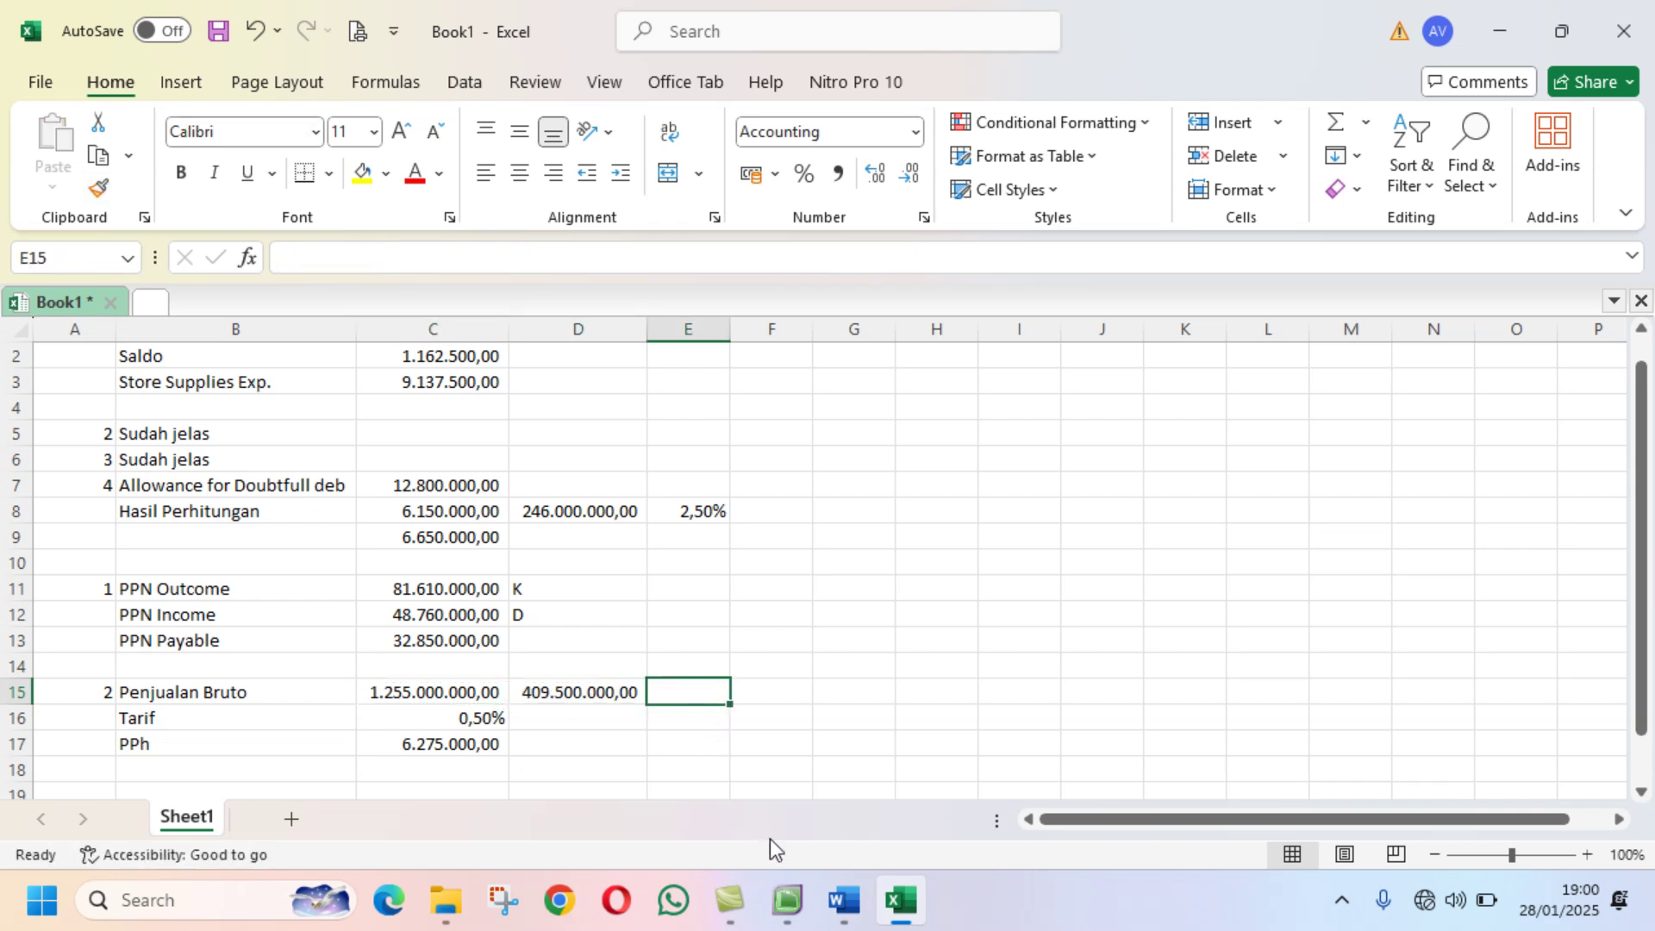
click(788, 902)
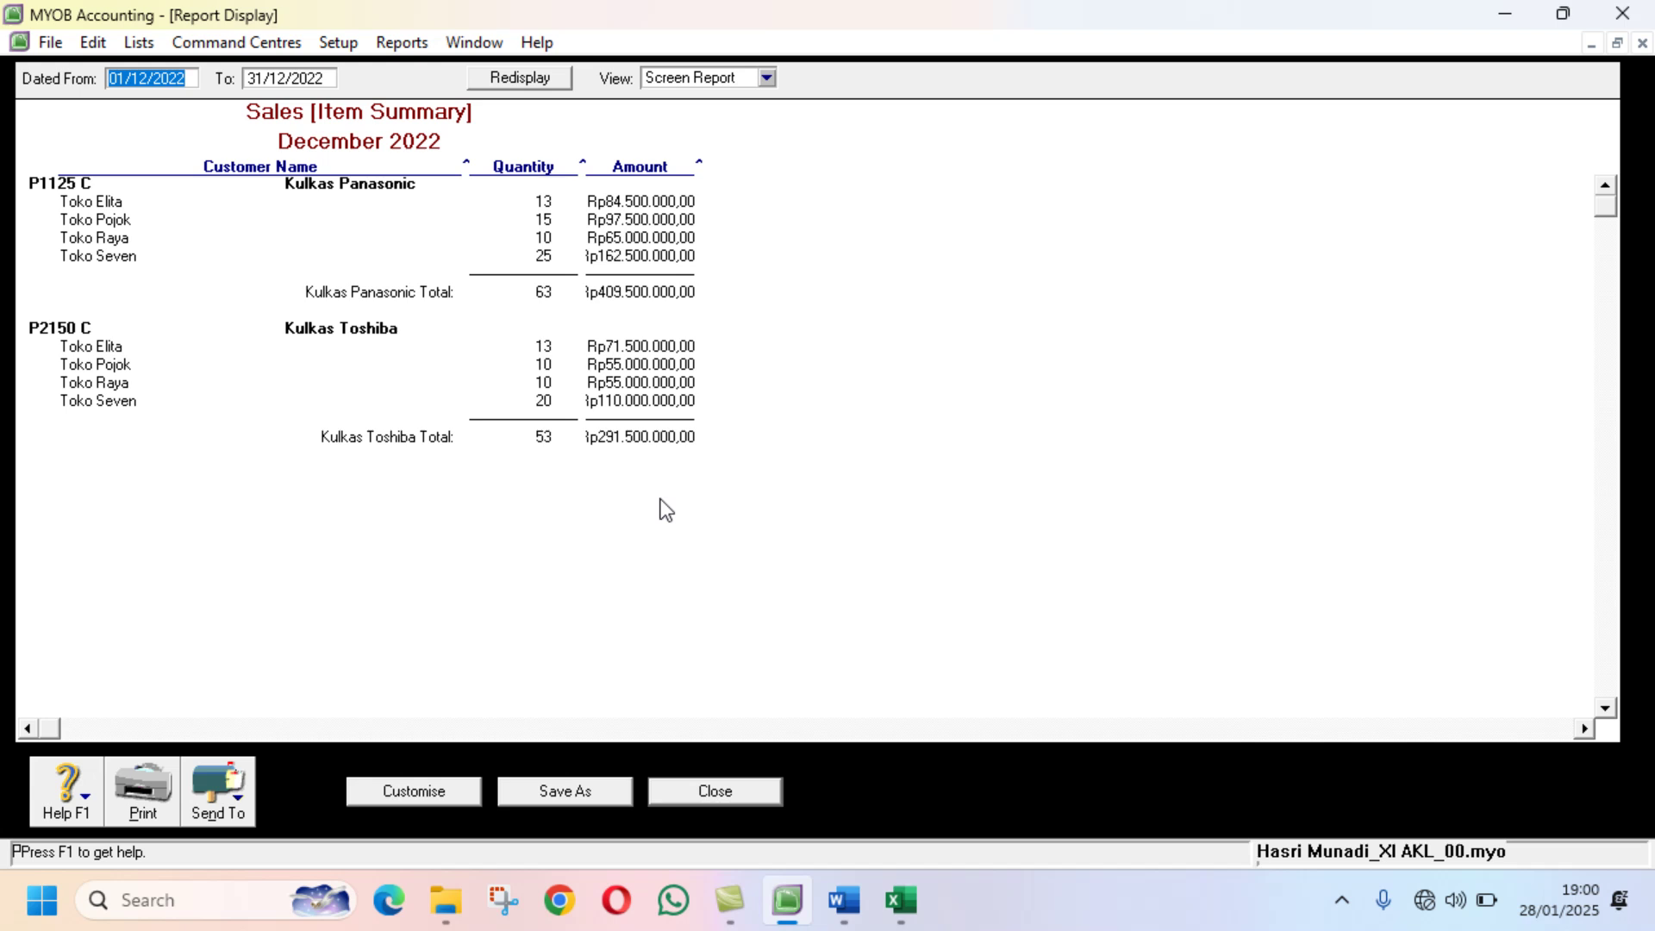
click(901, 902)
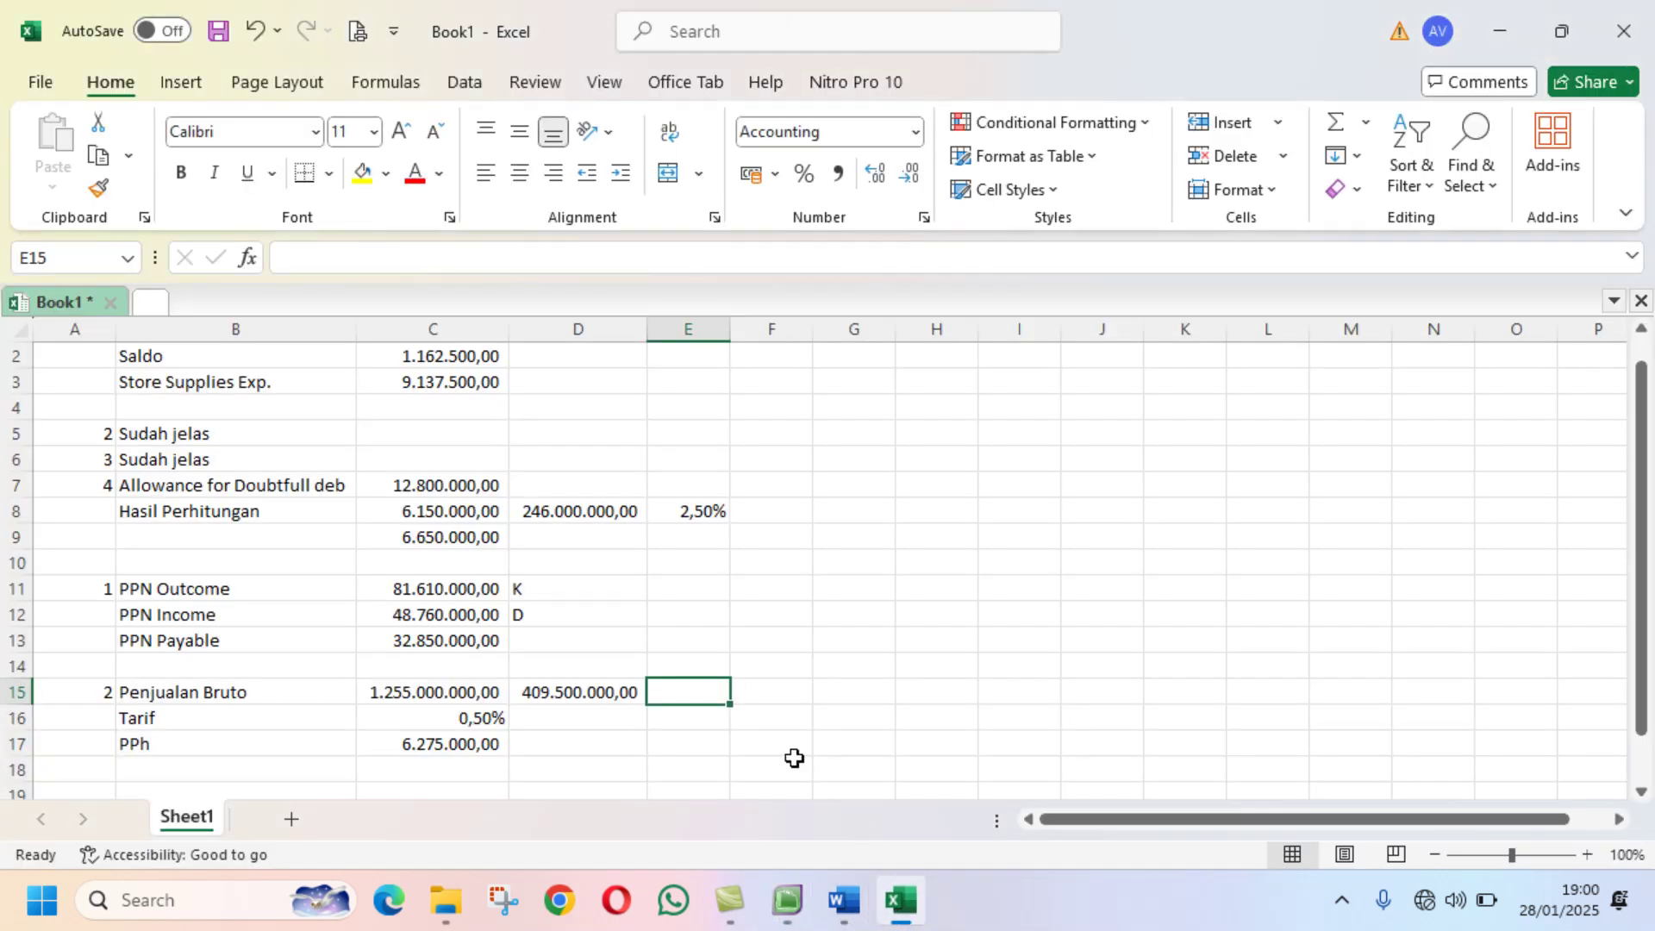
text(291)
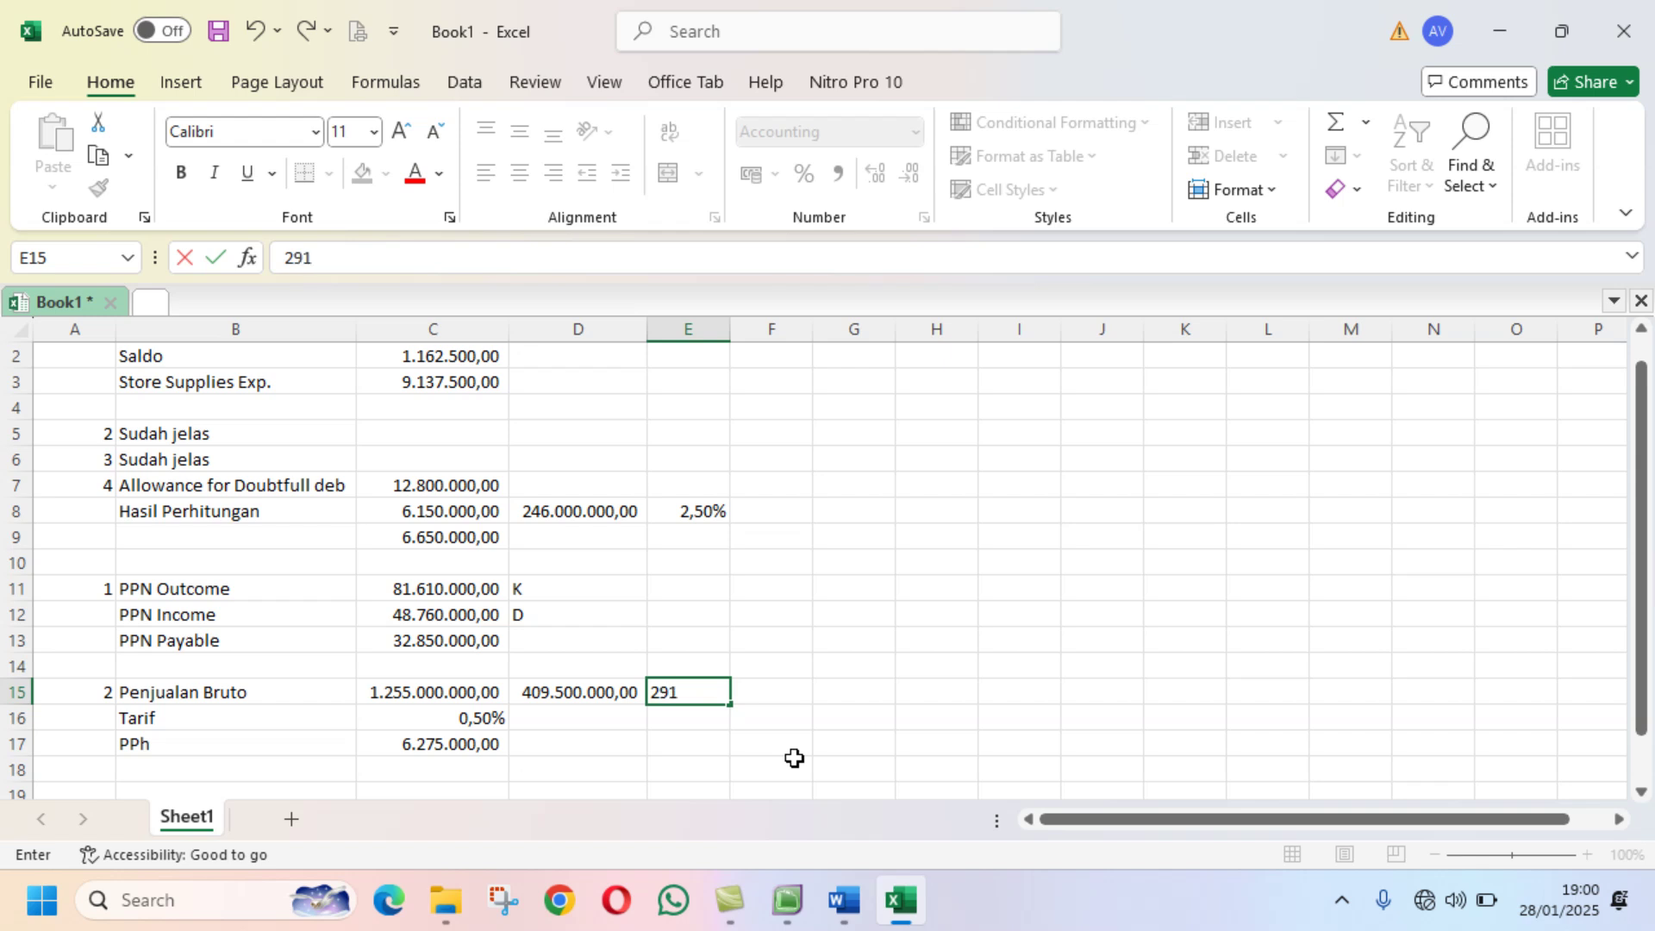
text(.500.000)
key(Return)
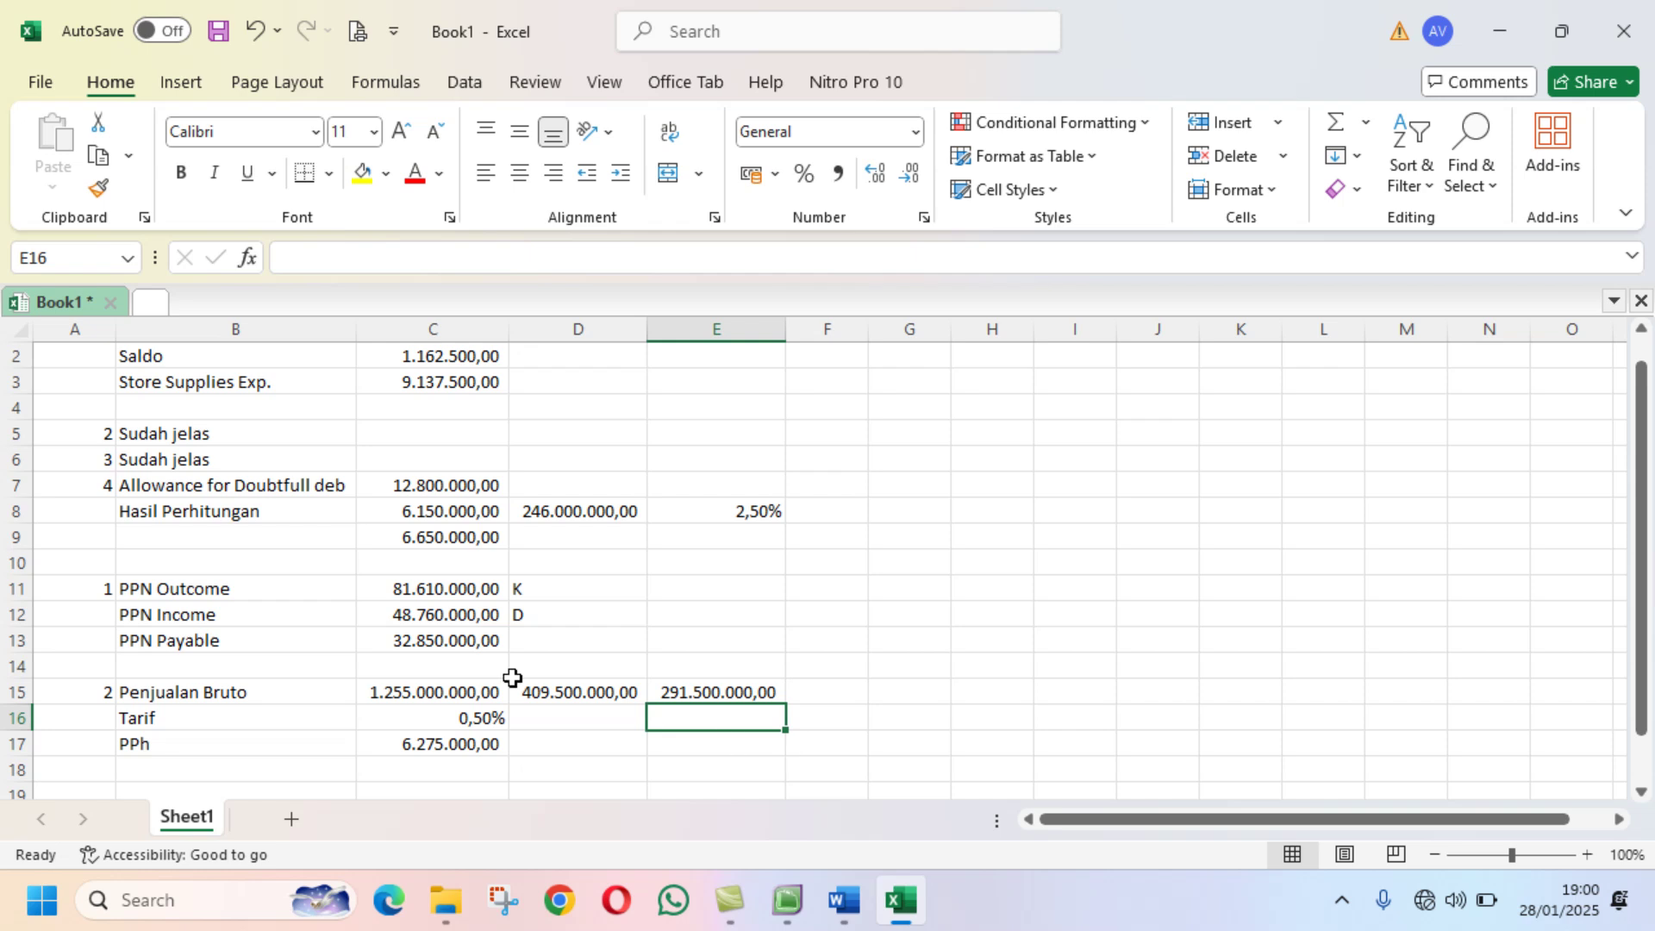
Step: Replace C15 with =D15+E15, making gross sales 701.000.000,00 and PPh 3.505.000,00
click(468, 691)
text(=)
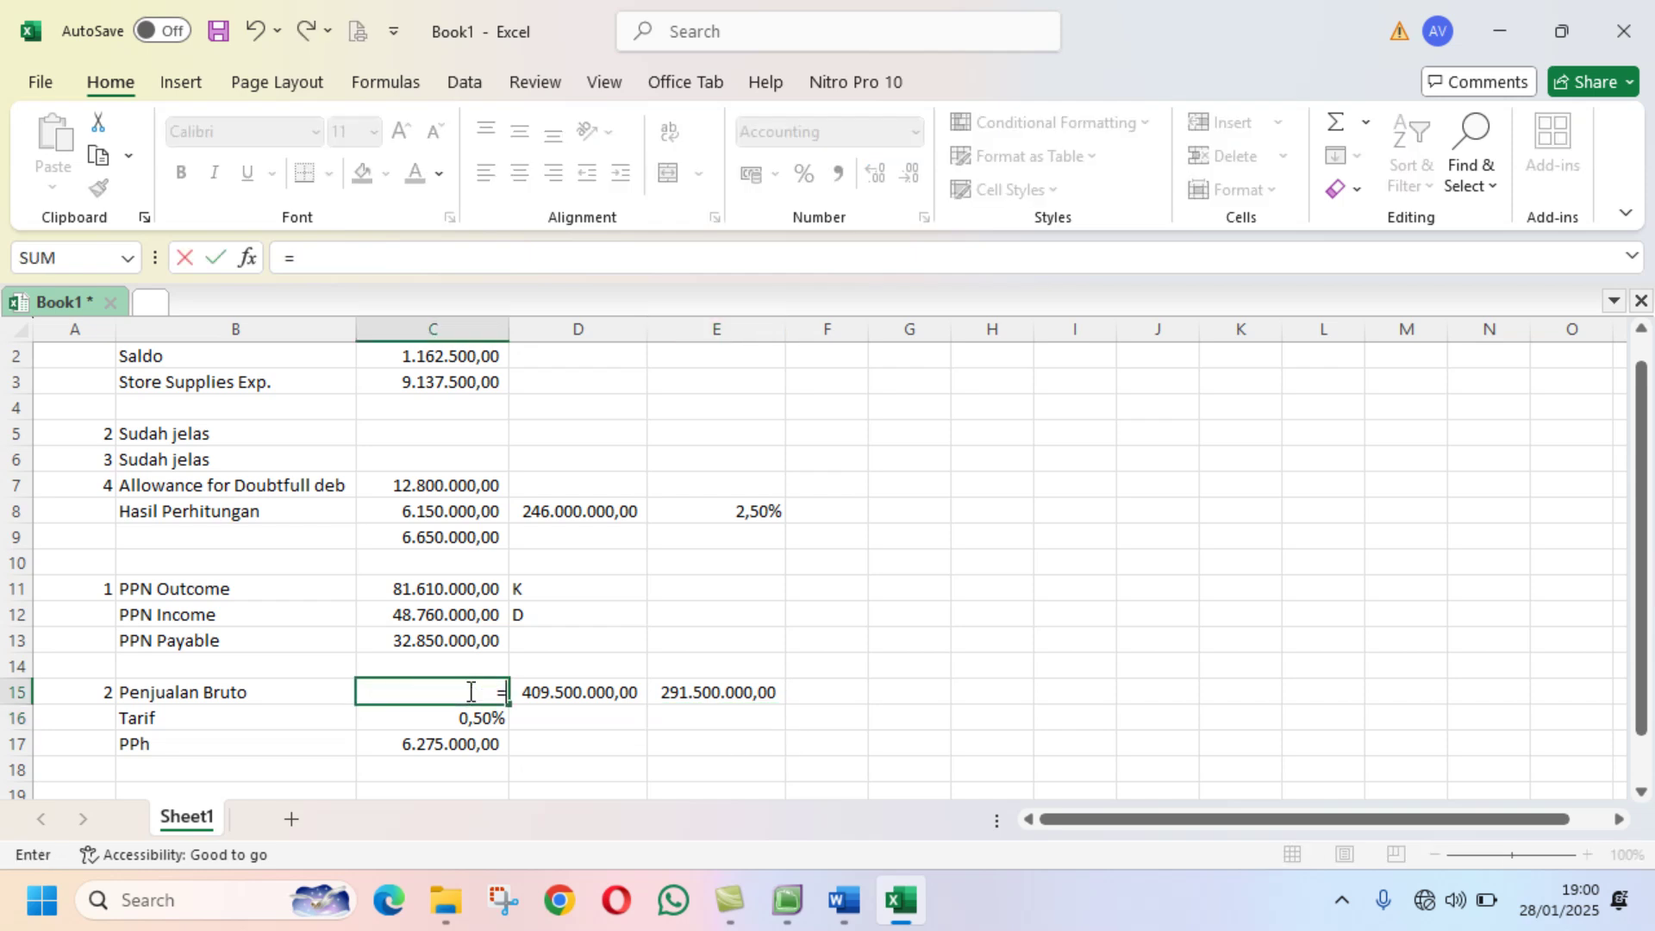
click(552, 693)
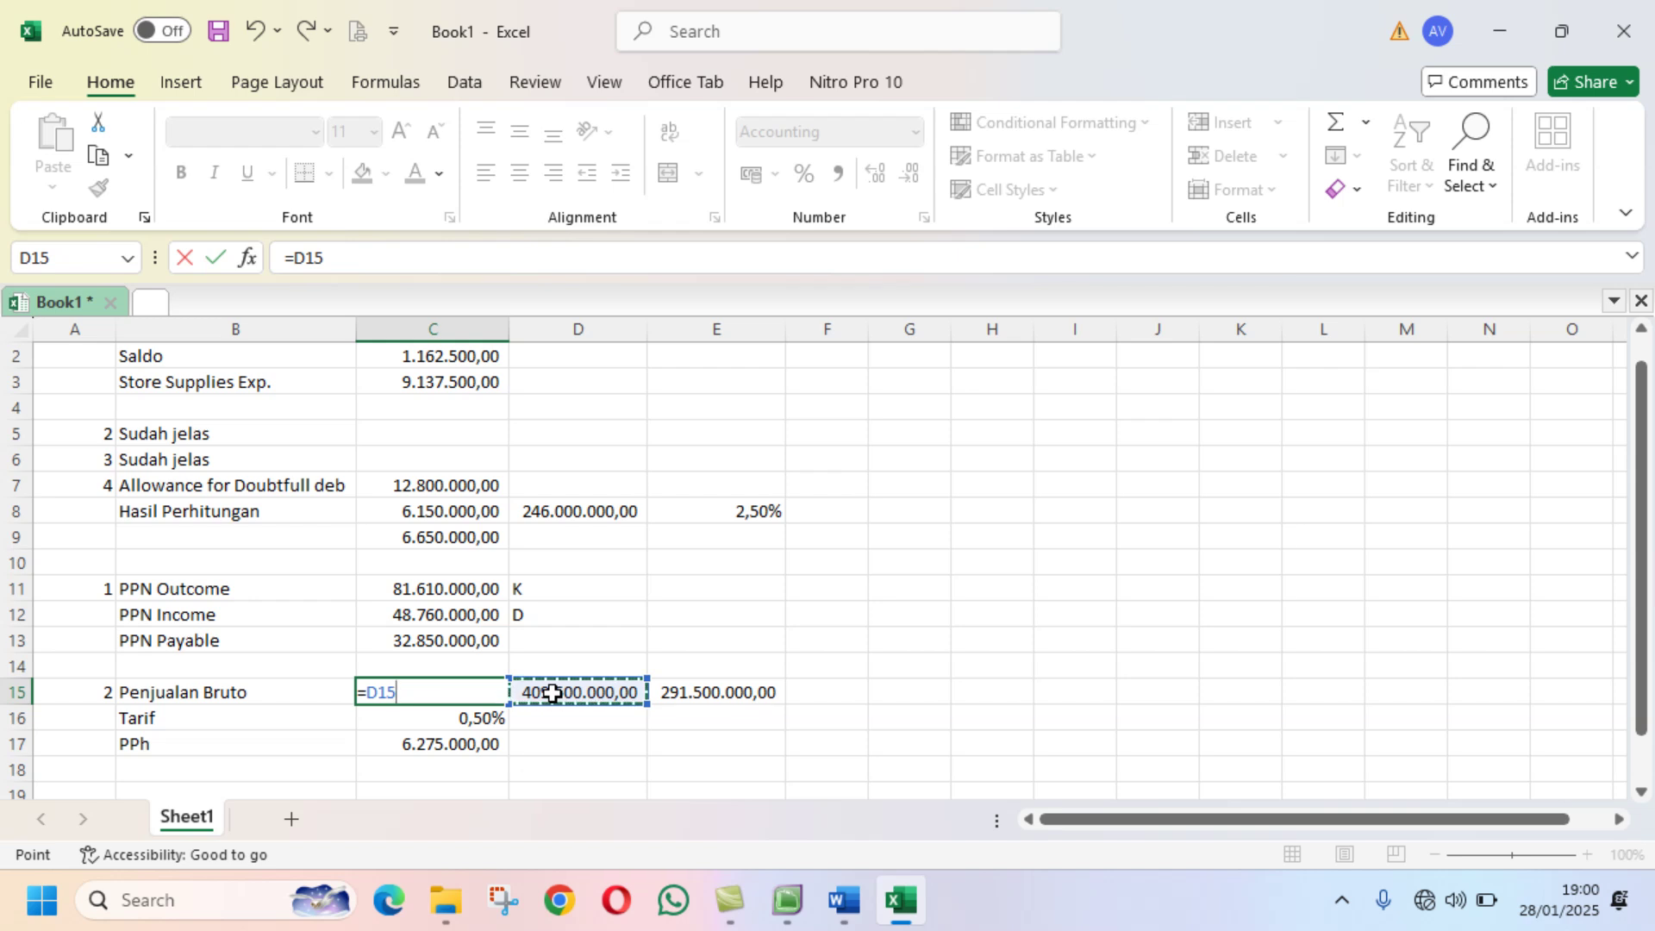
text(+)
click(684, 693)
key(Return)
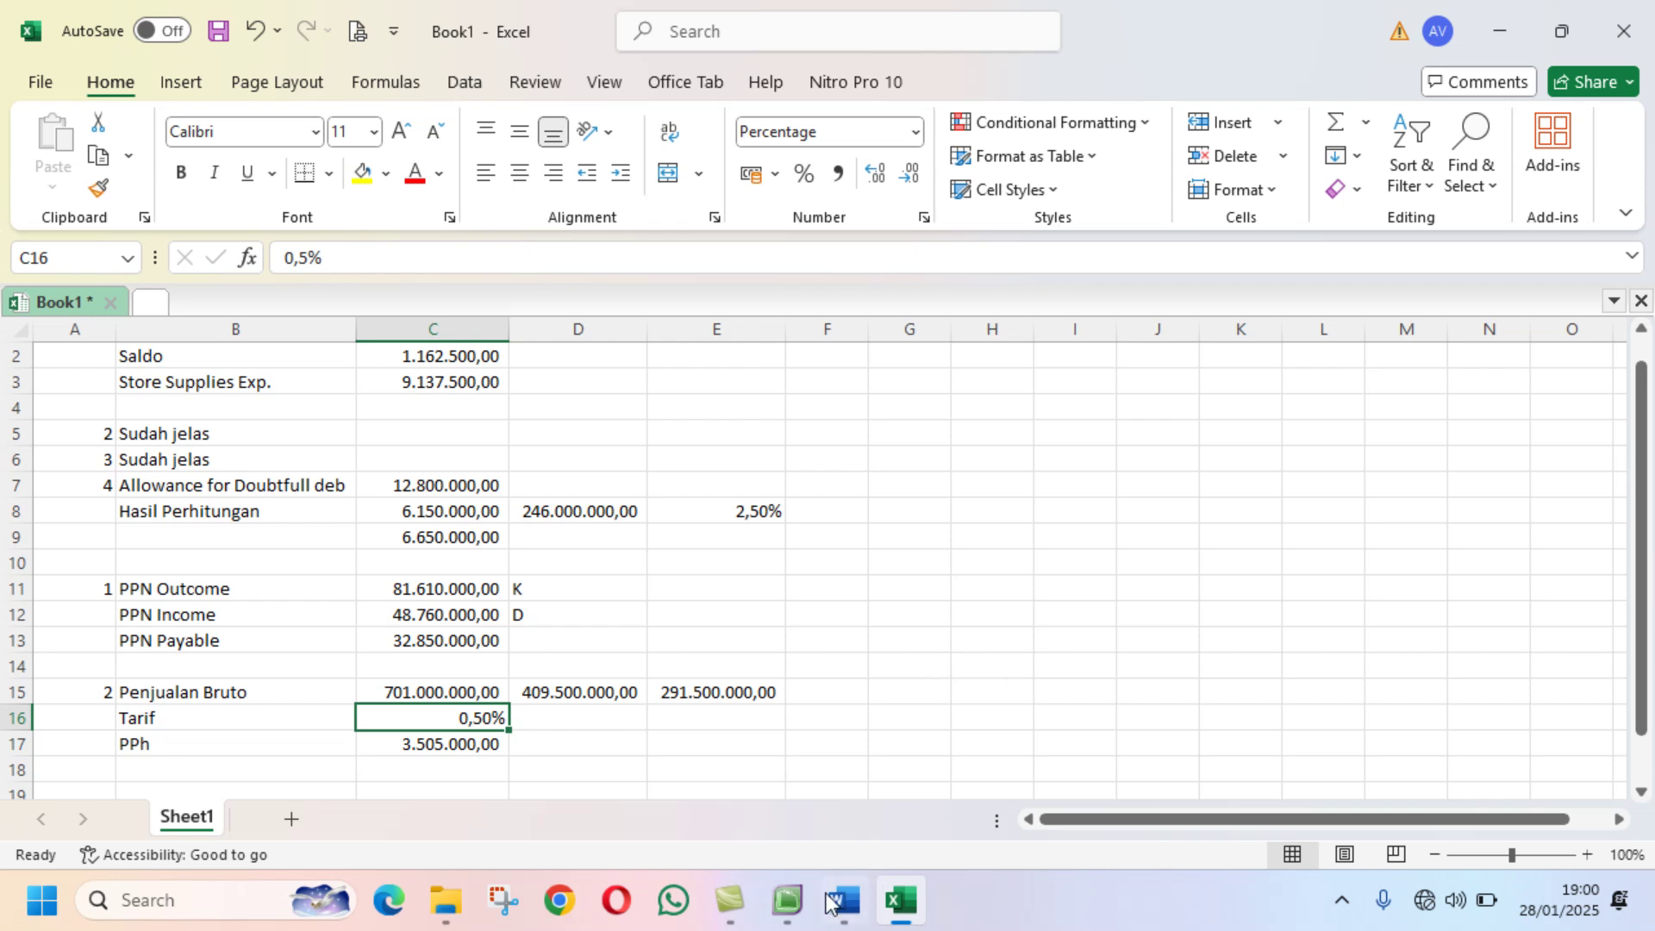
click(787, 899)
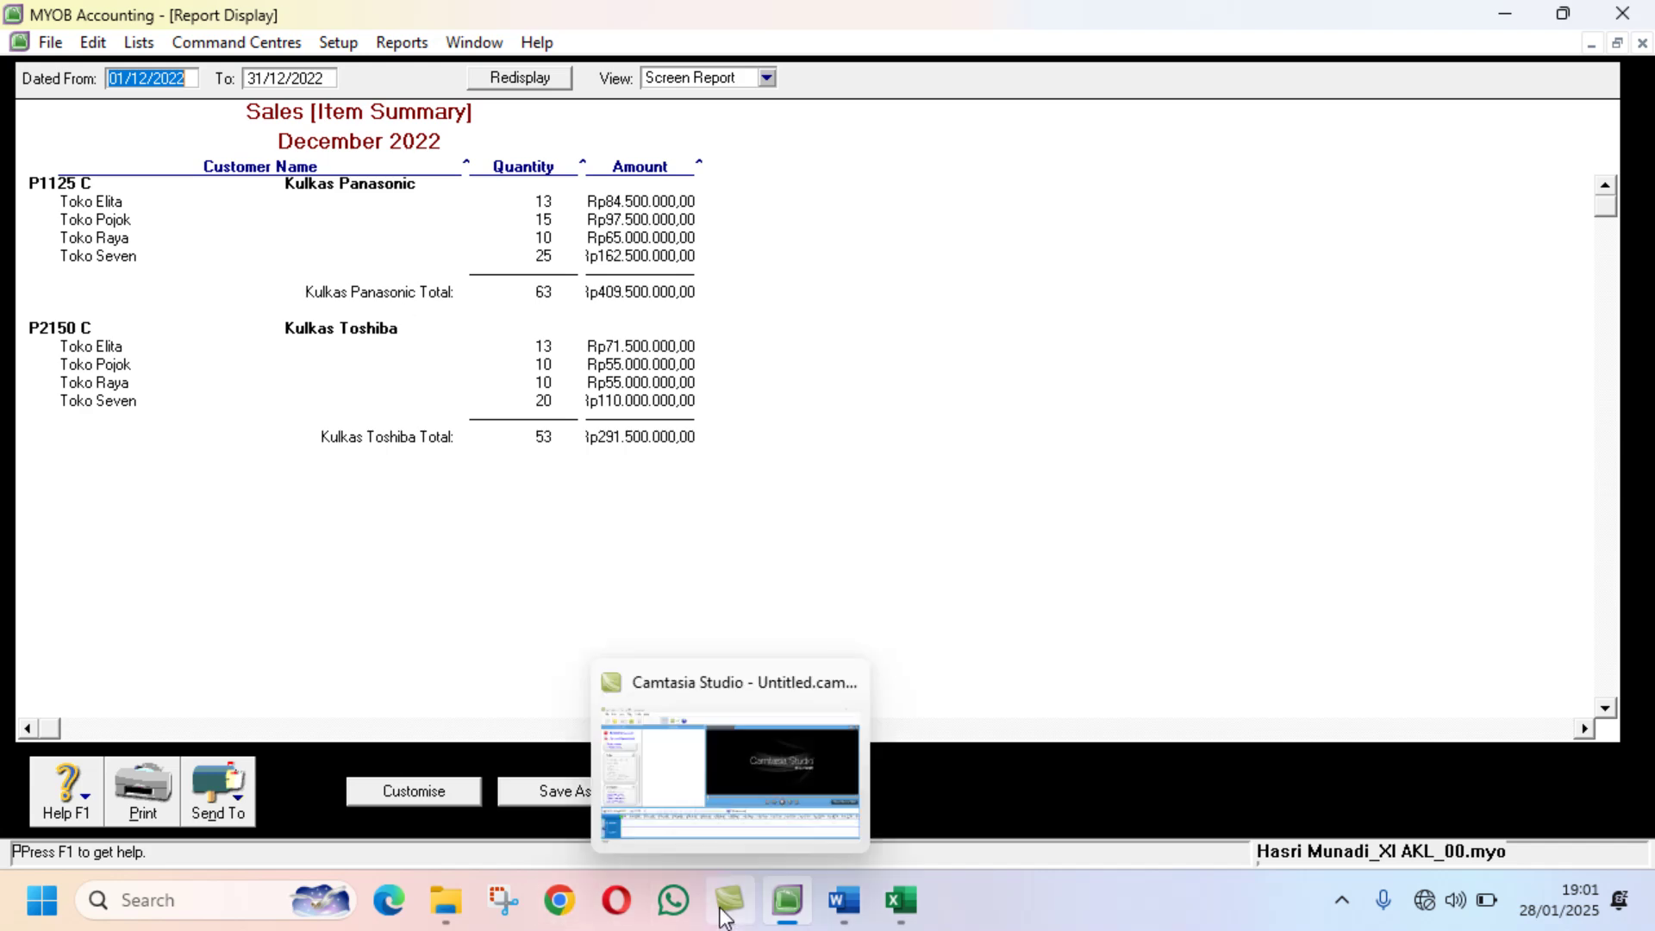
Step: Review Dokumen Transaksi No. 20 back to No. 10 in the 03 Mengentri transaksi Perusahaan Dagang document
click(445, 900)
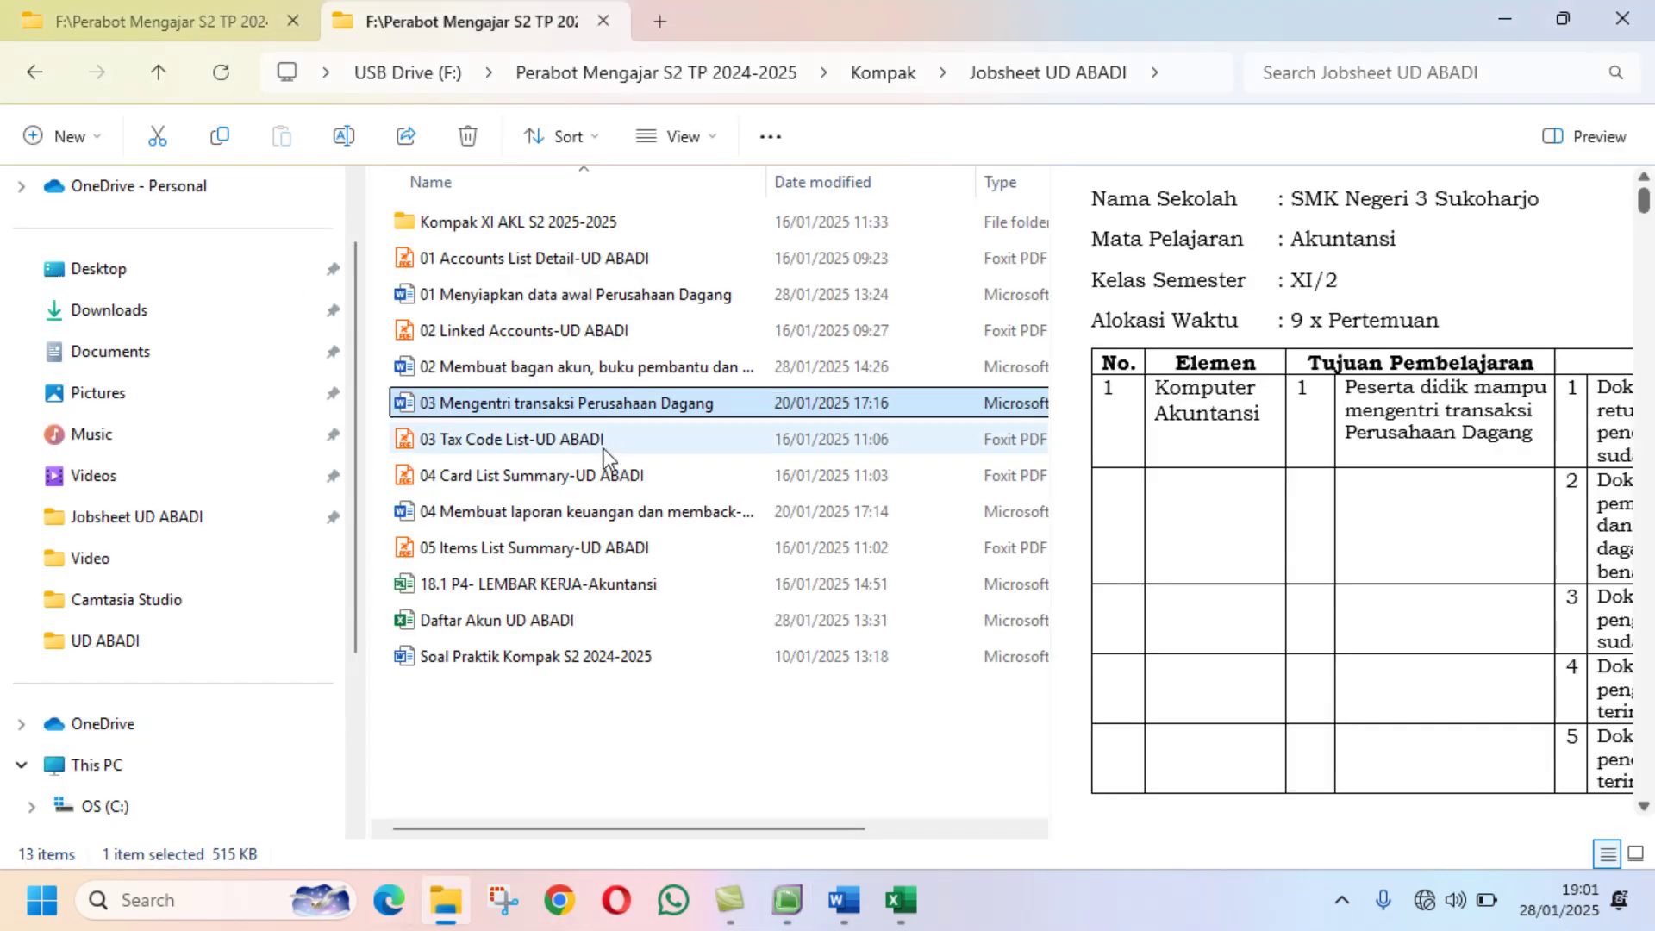
click(844, 900)
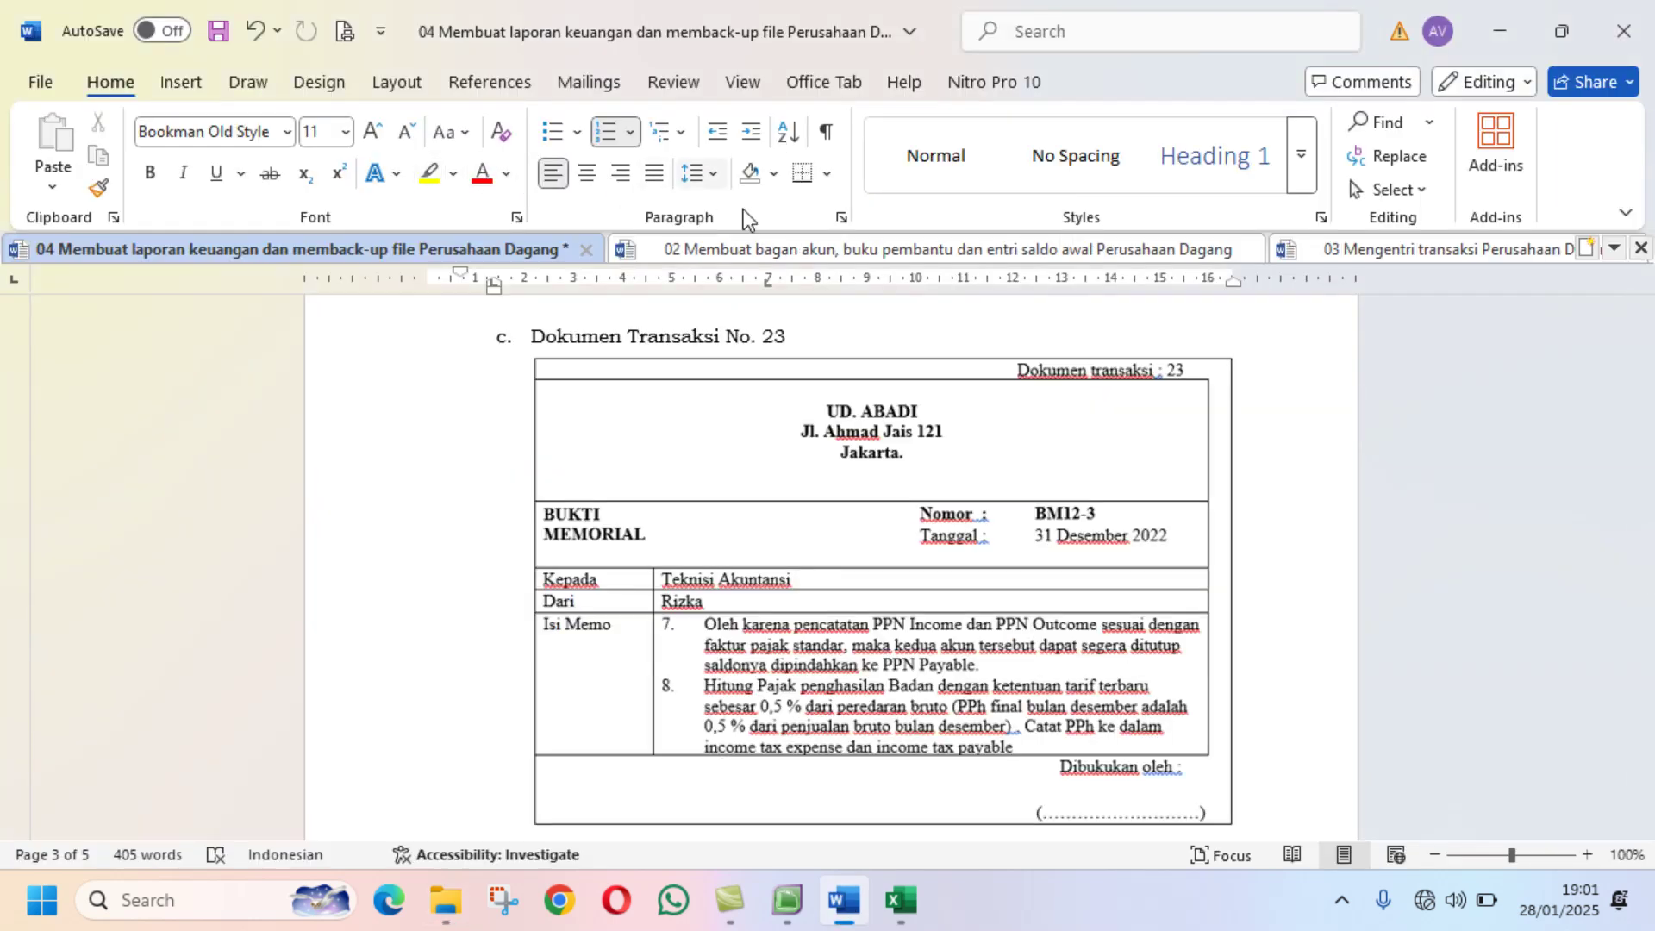
click(1341, 257)
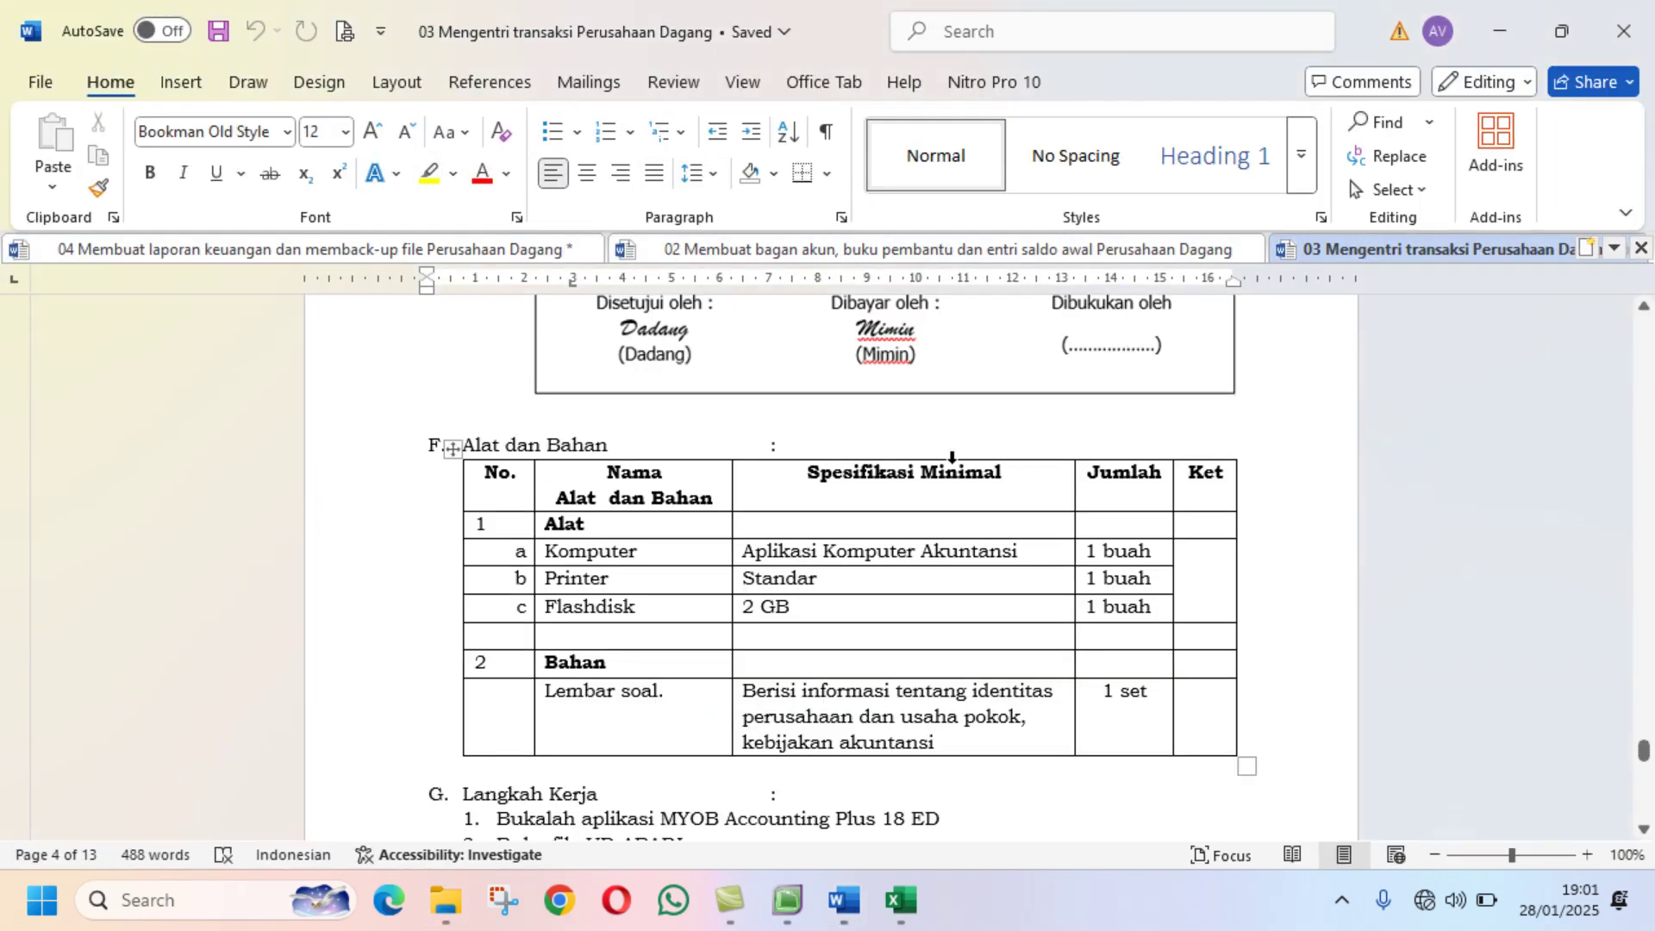
scroll(952, 457, up, 5)
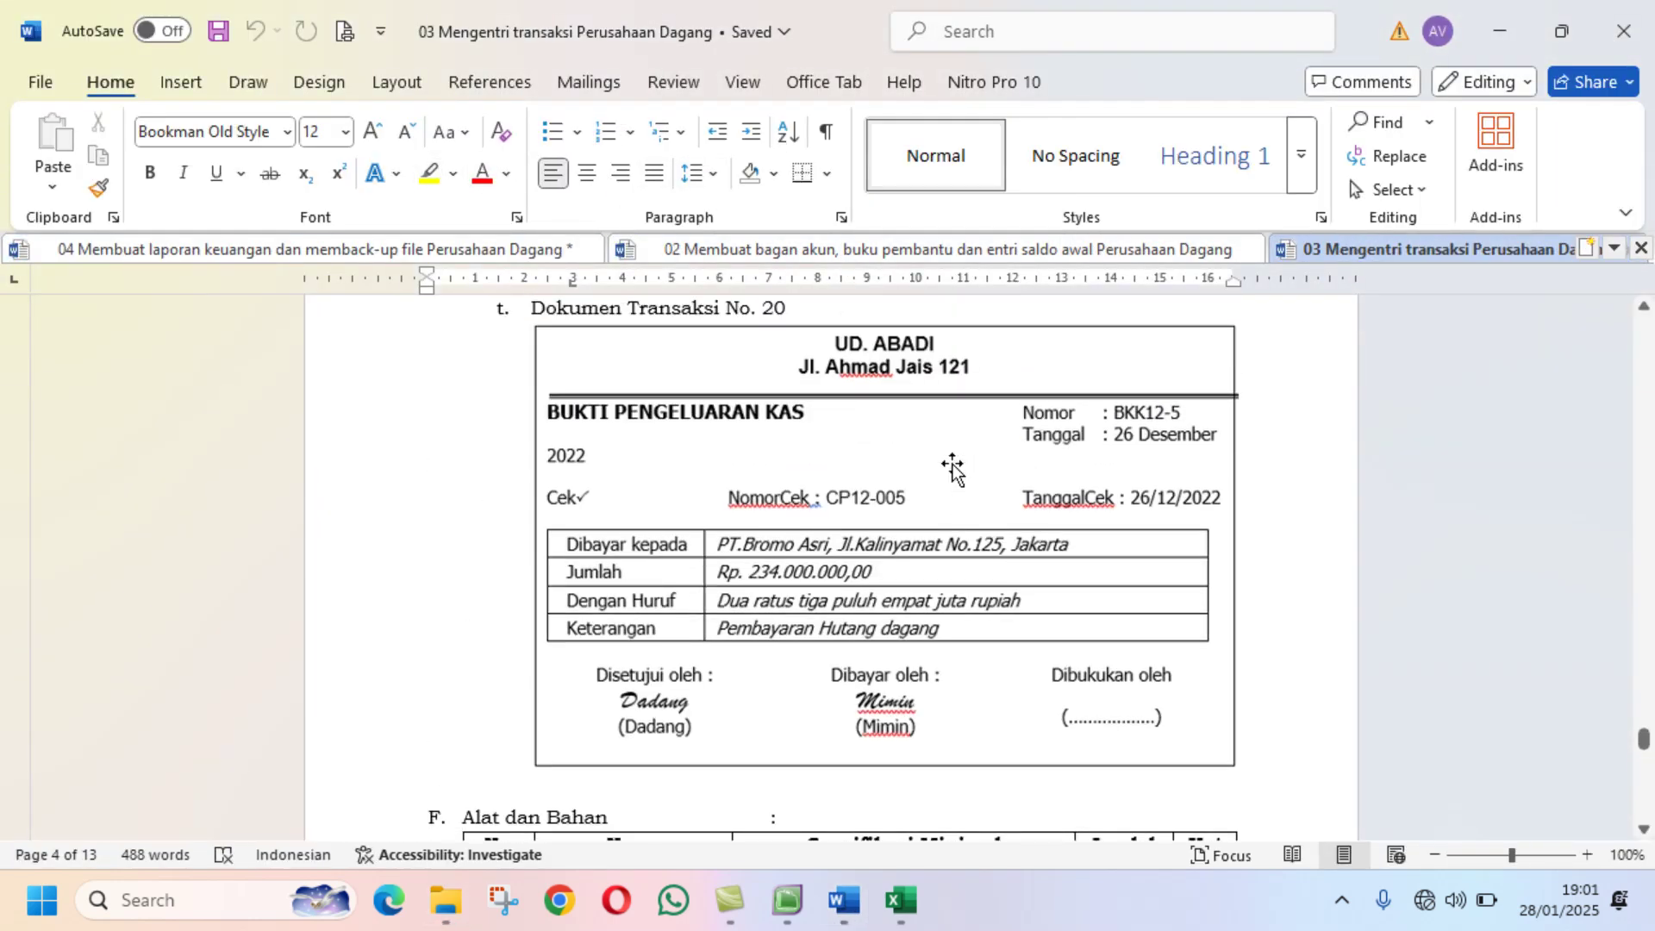
scroll(952, 466, up, 15)
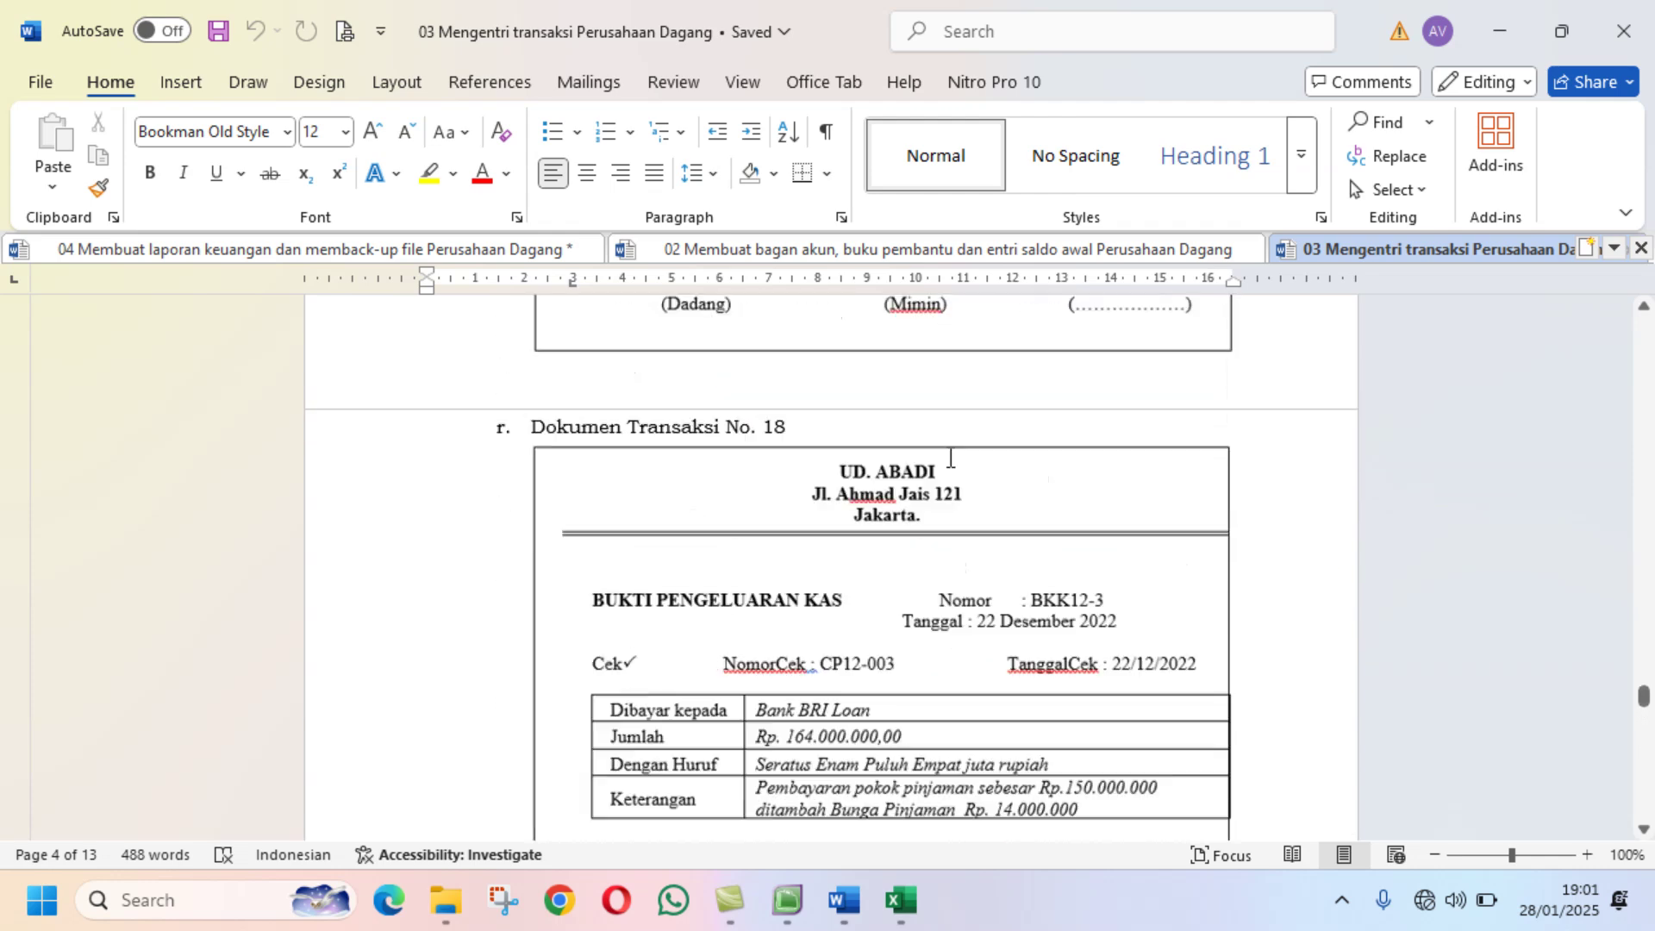
scroll(951, 457, up, 15)
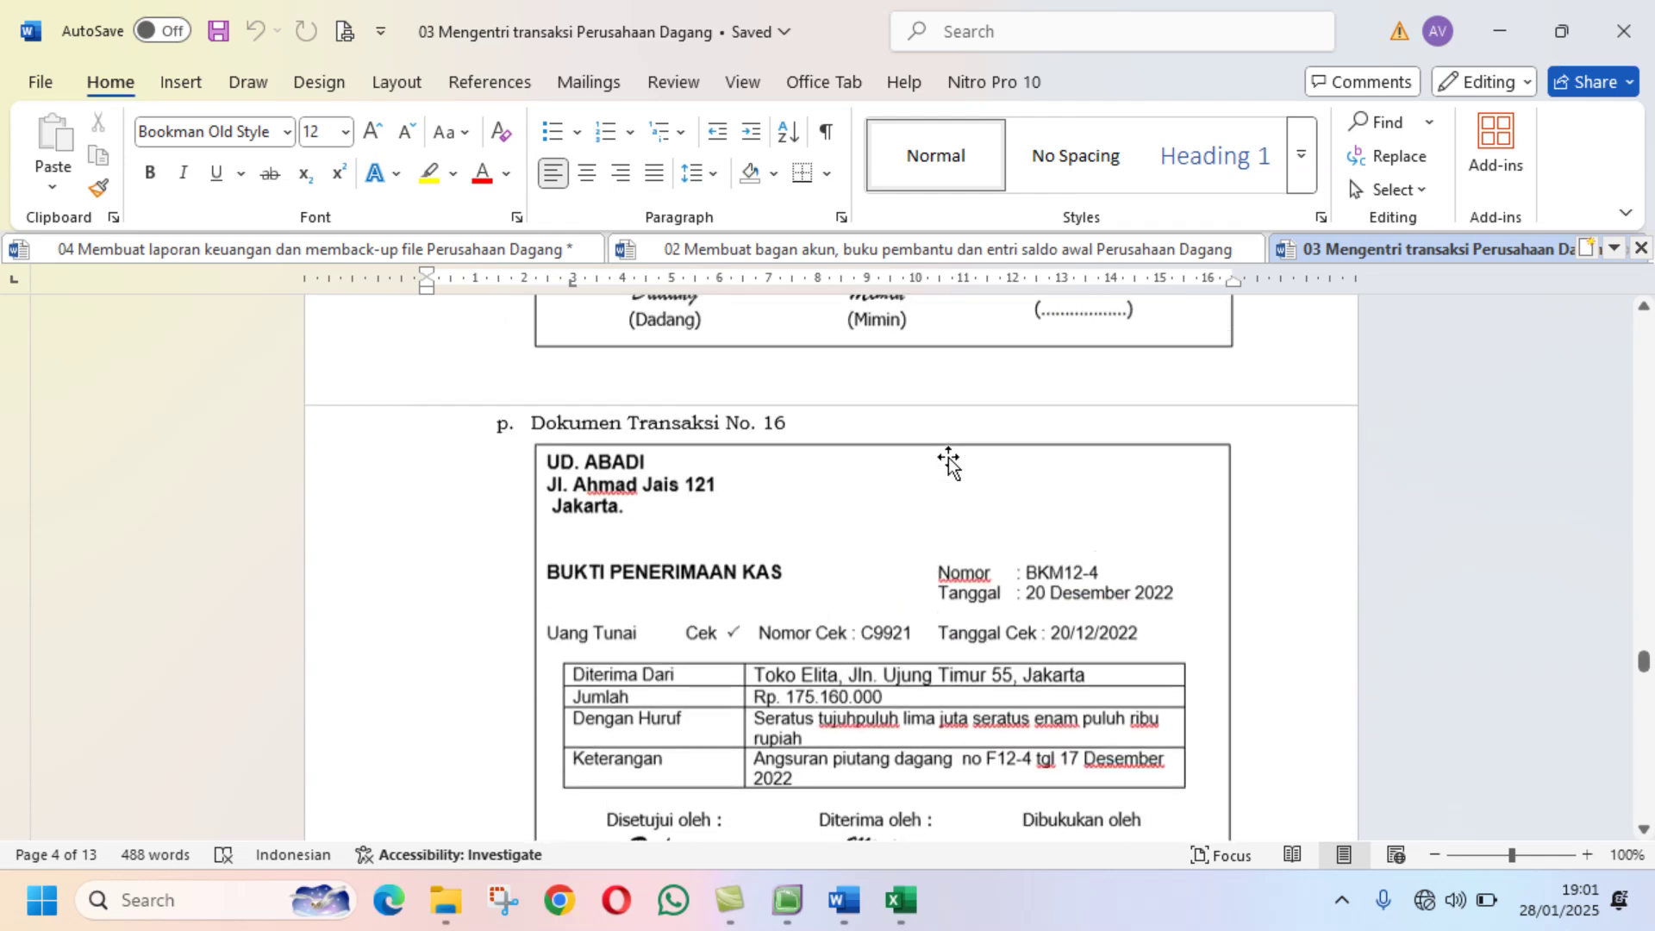
scroll(948, 463, up, 15)
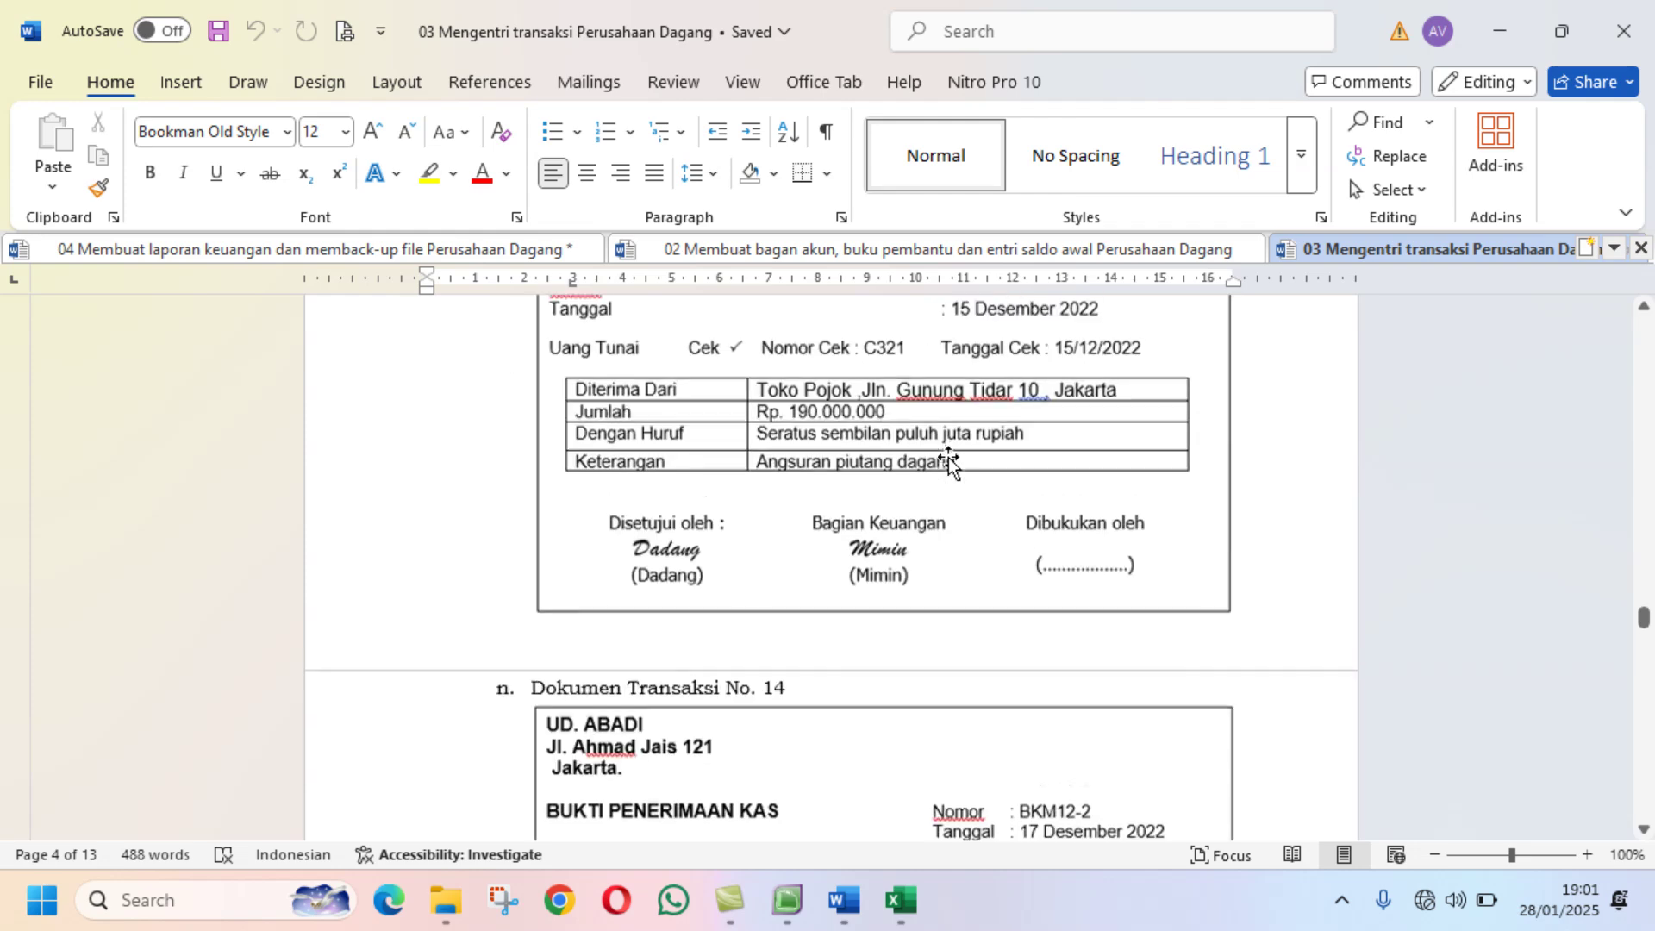
scroll(948, 462, up, 10)
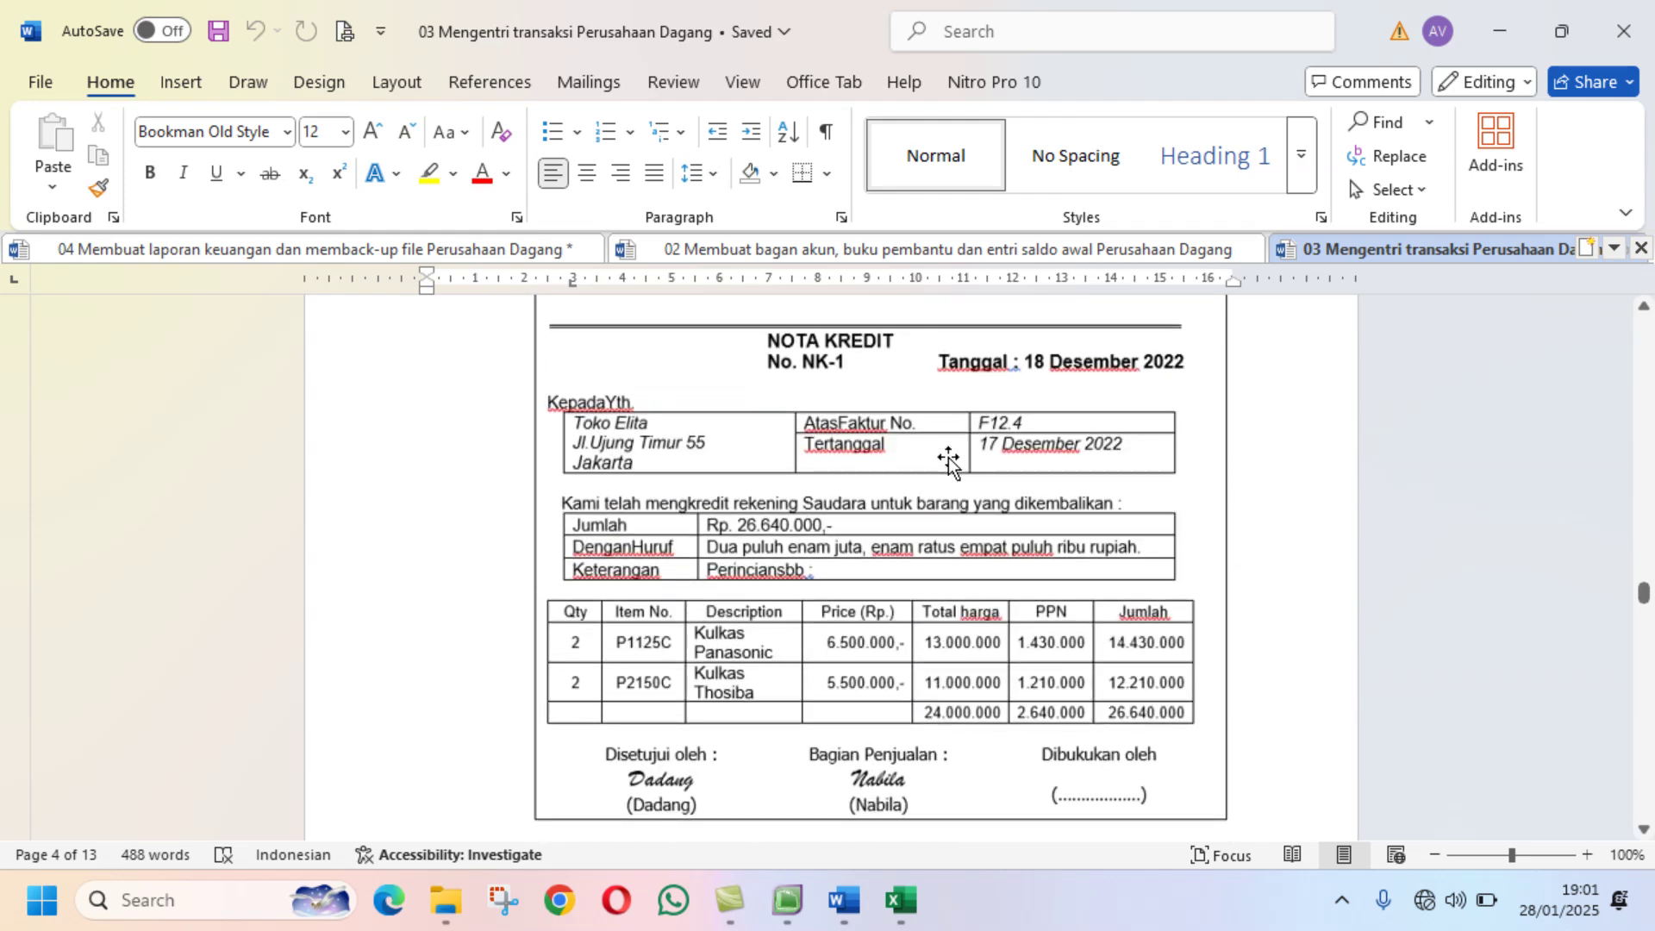
scroll(948, 463, up, 10)
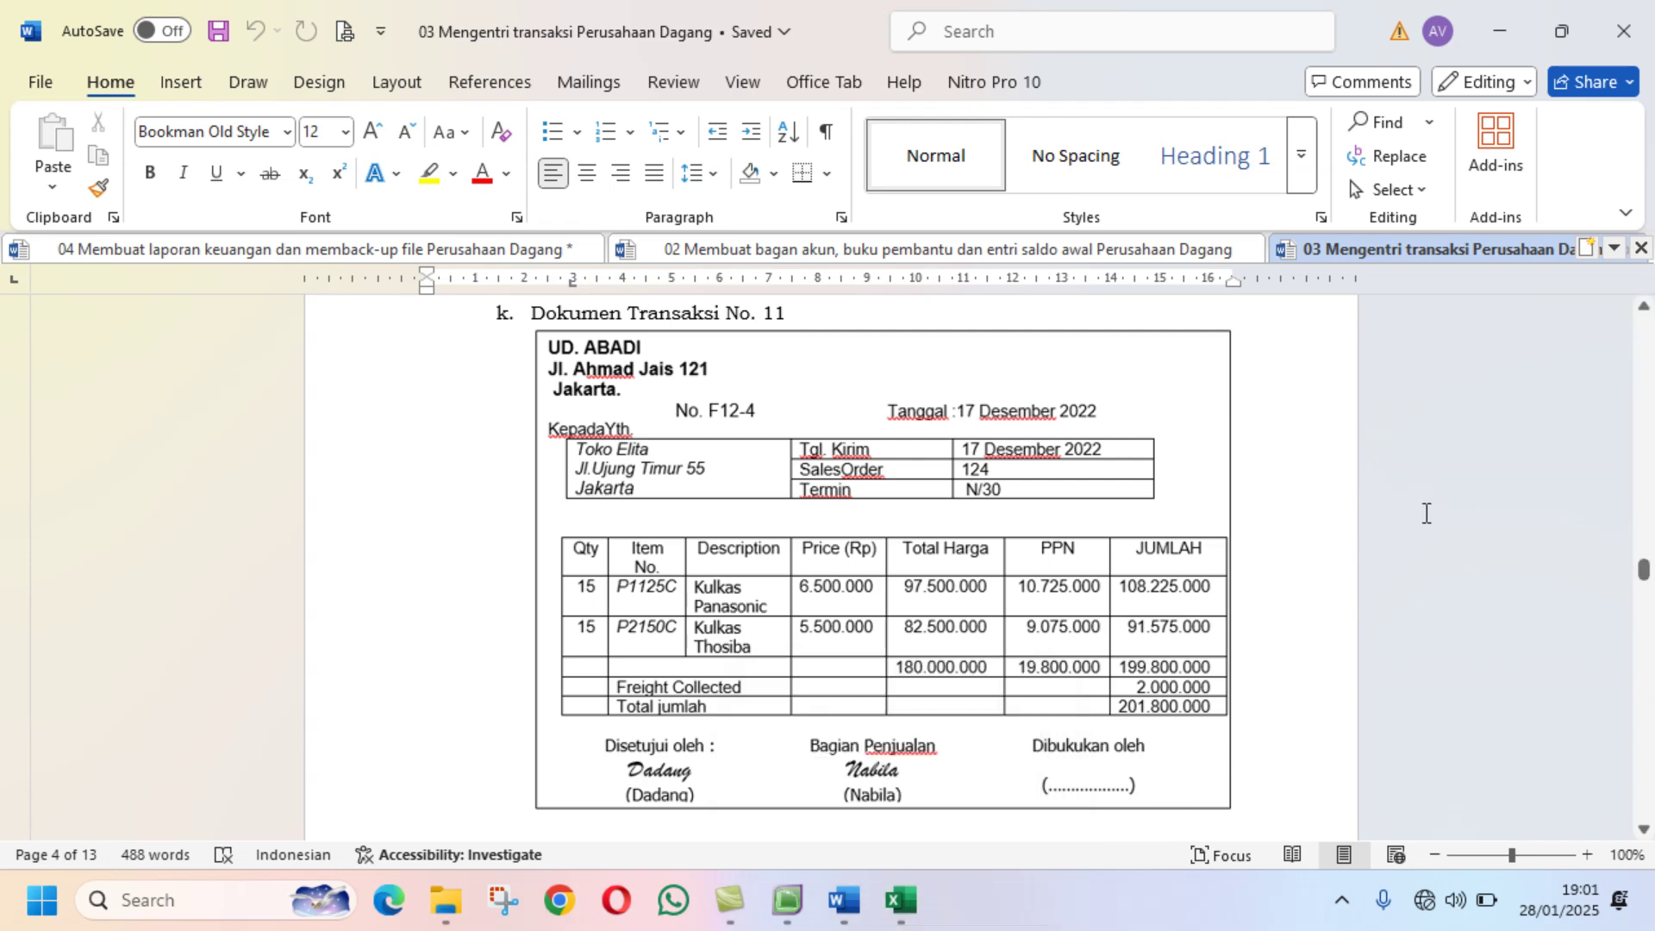
scroll(1363, 524, up, 4)
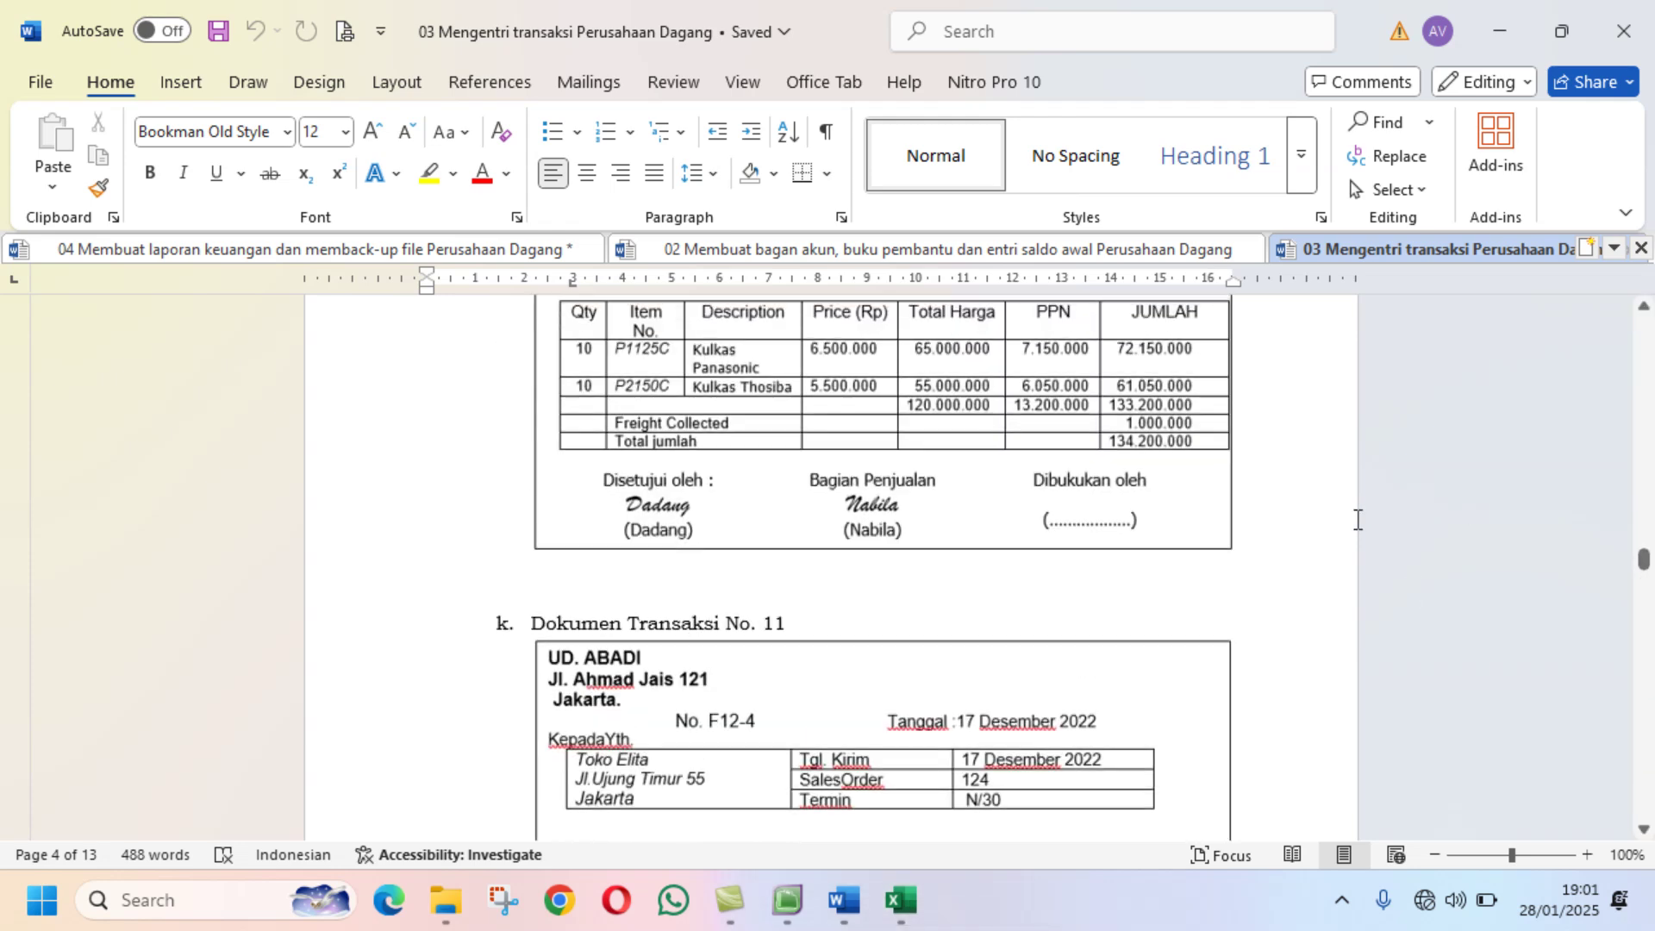
scroll(1358, 520, up, 3)
scroll(1353, 521, down, 1)
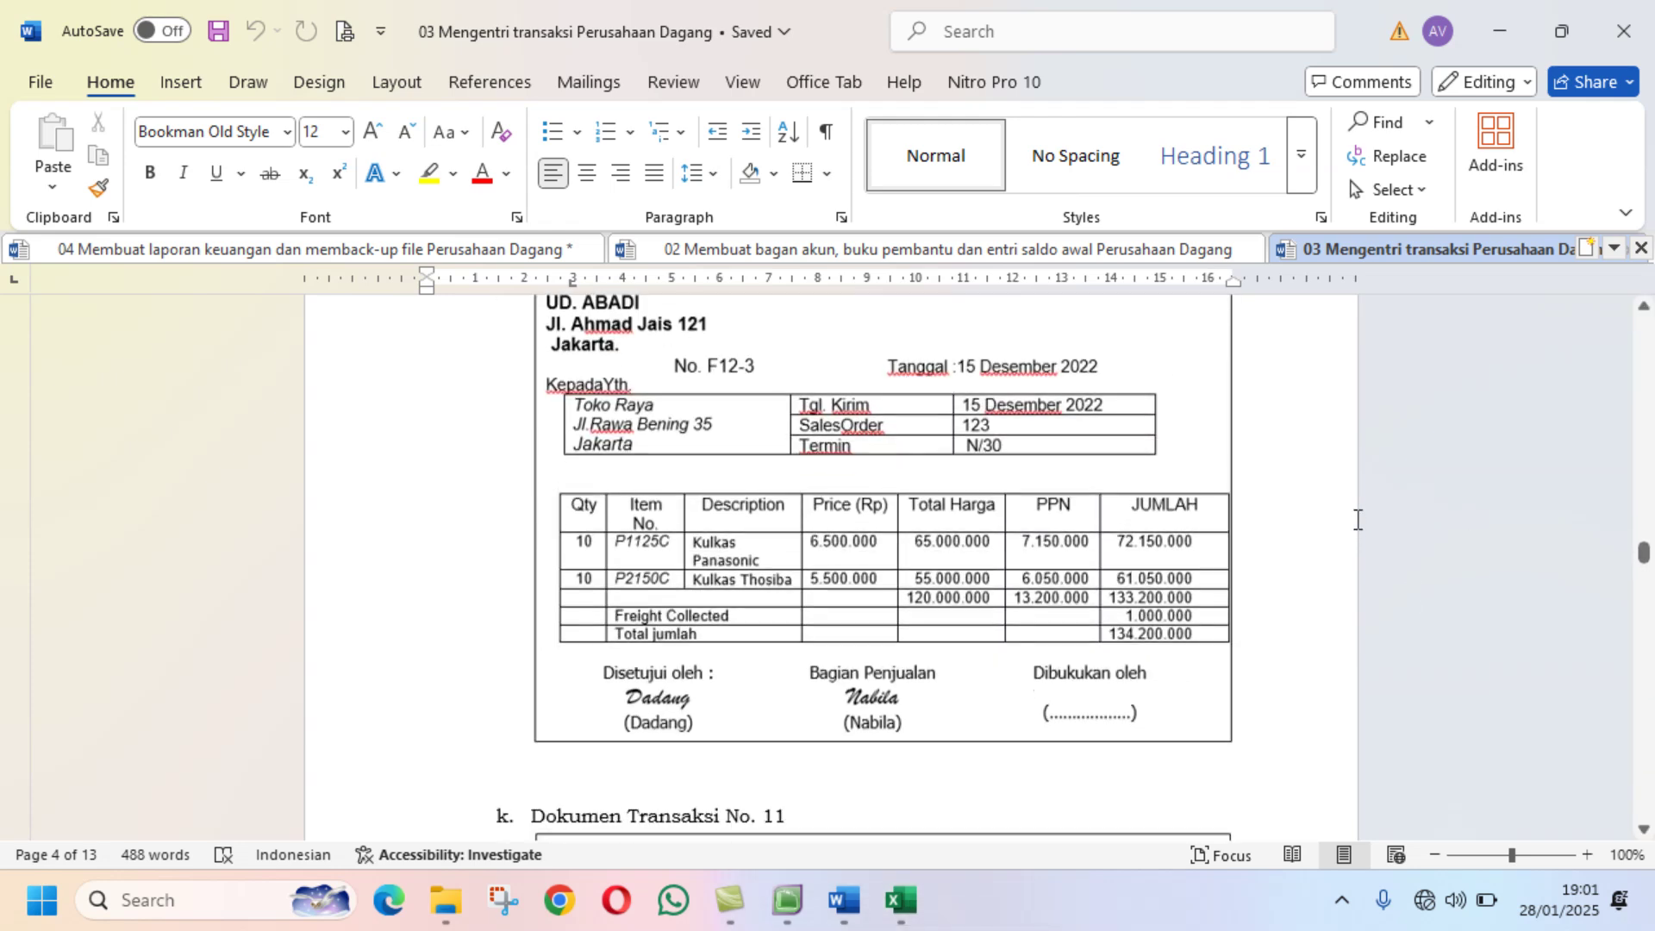
mouse_move(888, 903)
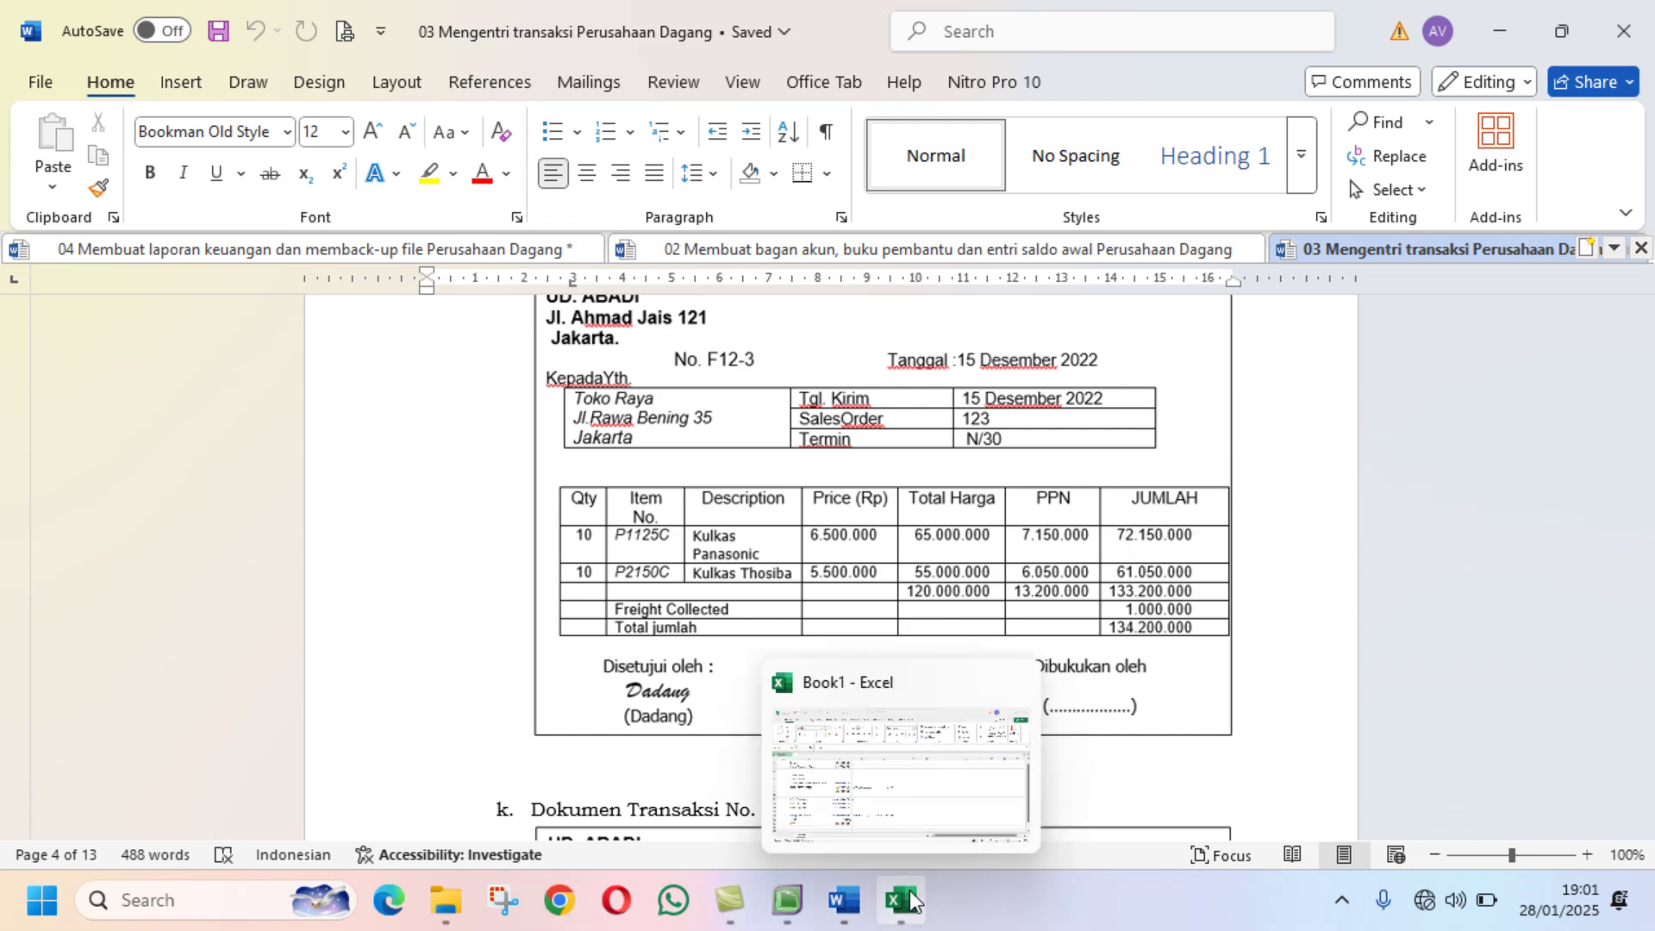
click(787, 900)
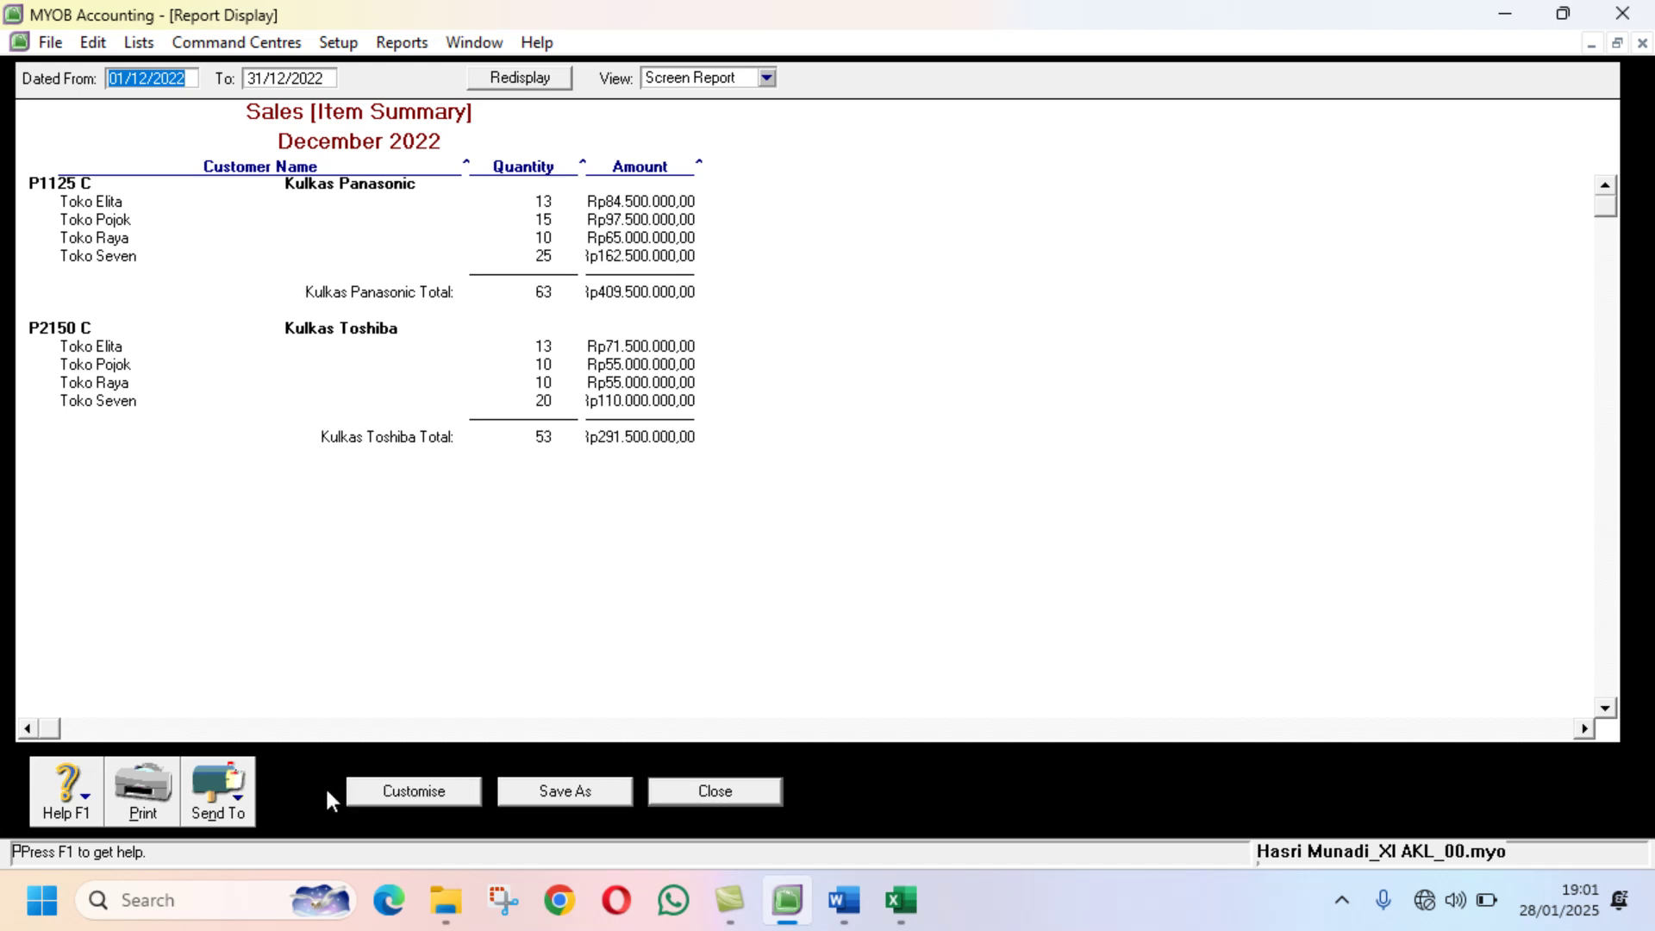
Step: Display the December 2022 item Sales Detail report in place of the summary
click(705, 799)
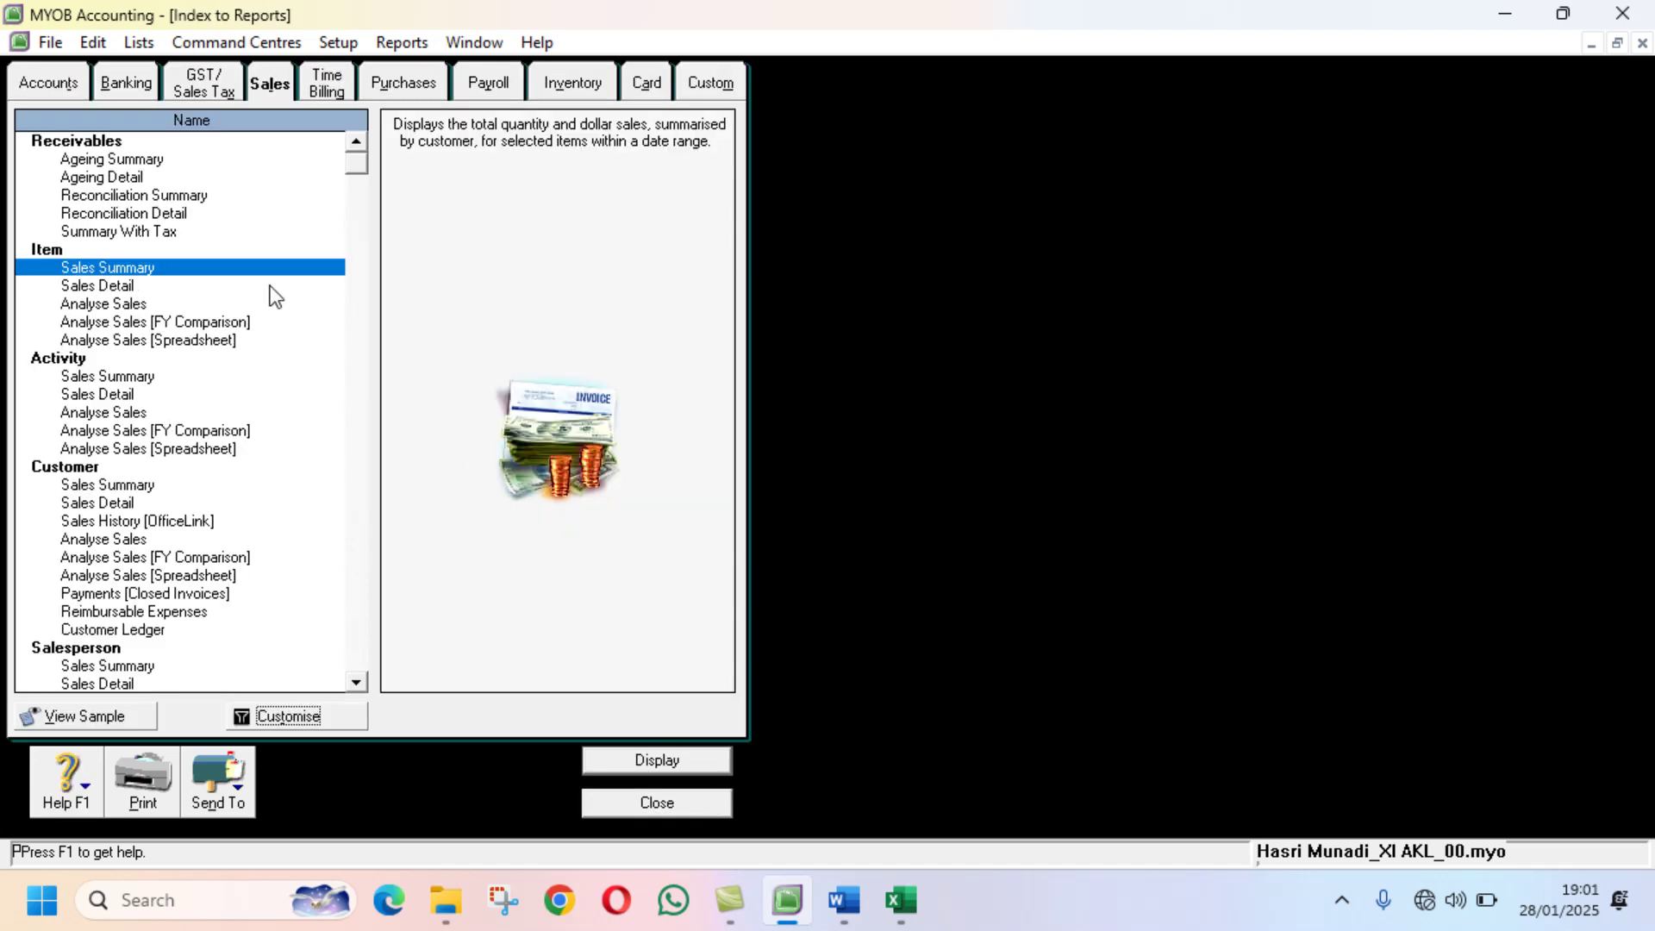
click(131, 287)
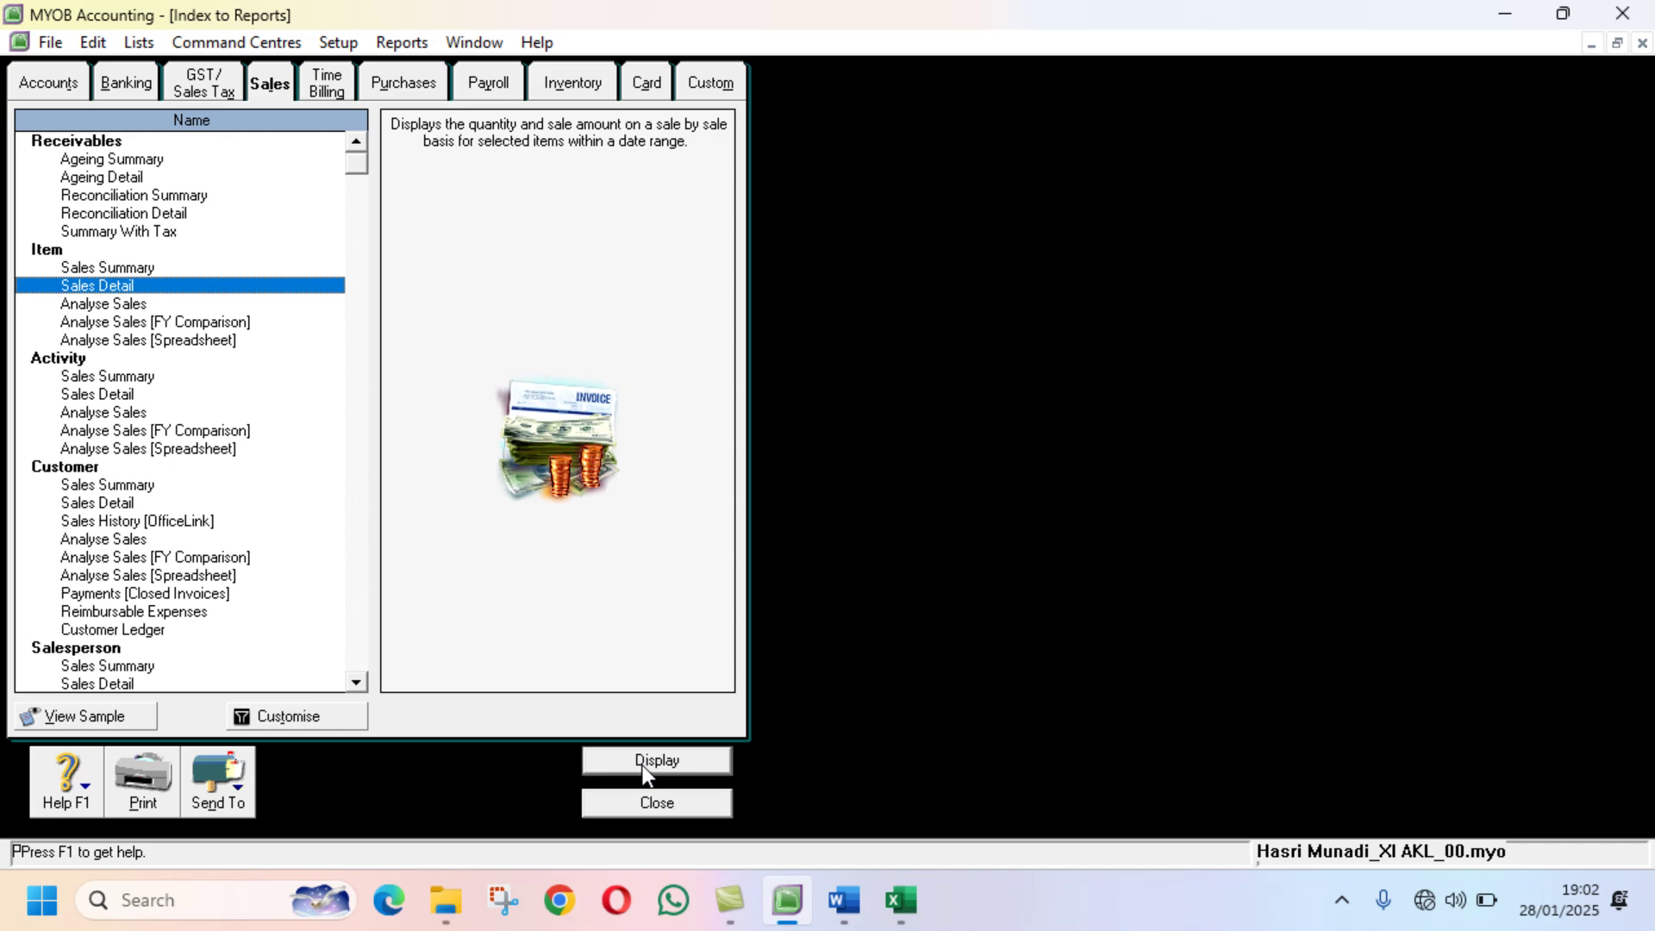
click(332, 722)
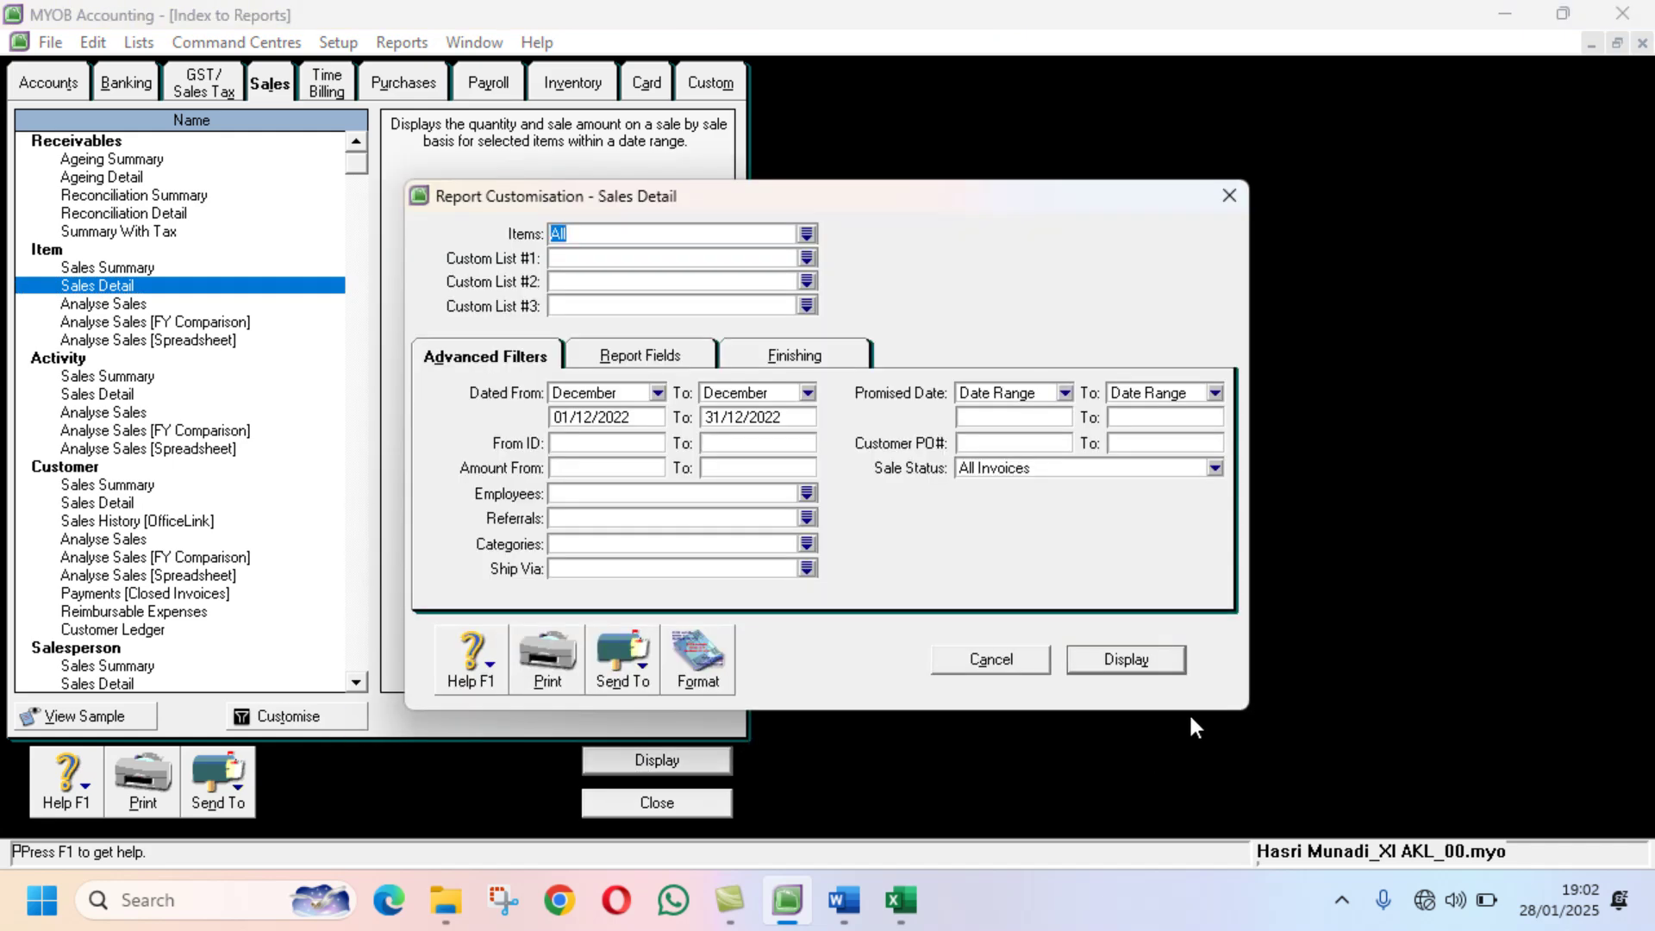
click(1125, 661)
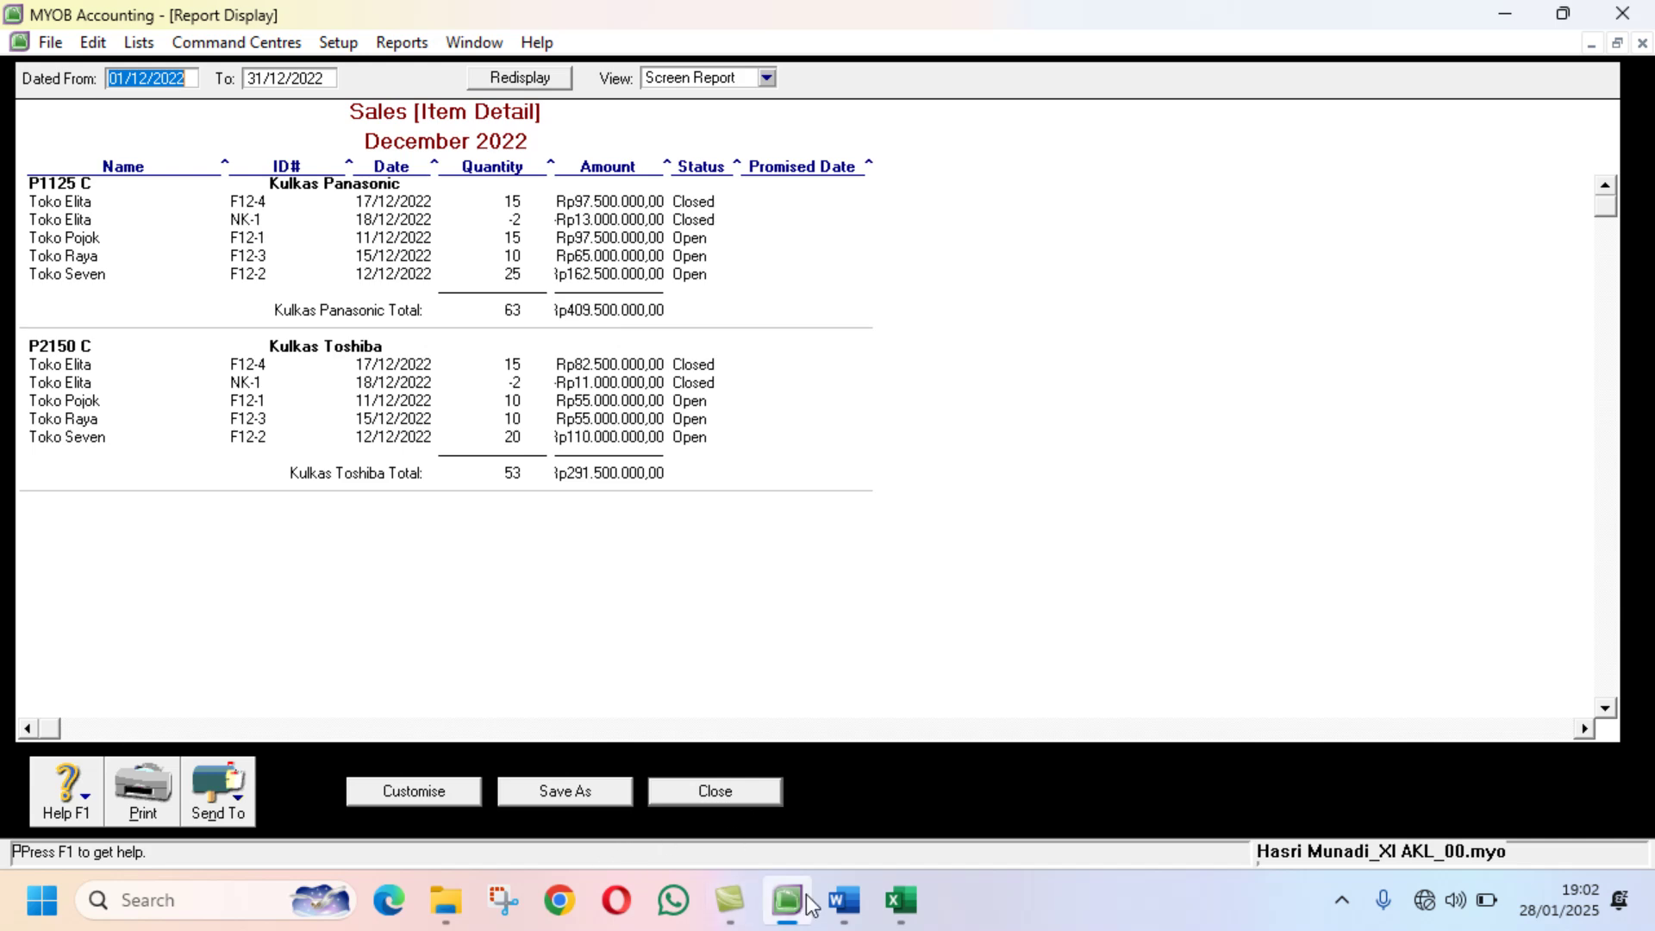
Step: Compare the item sales detail report against the Word transaction documents
click(845, 879)
scroll(935, 739, down, 6)
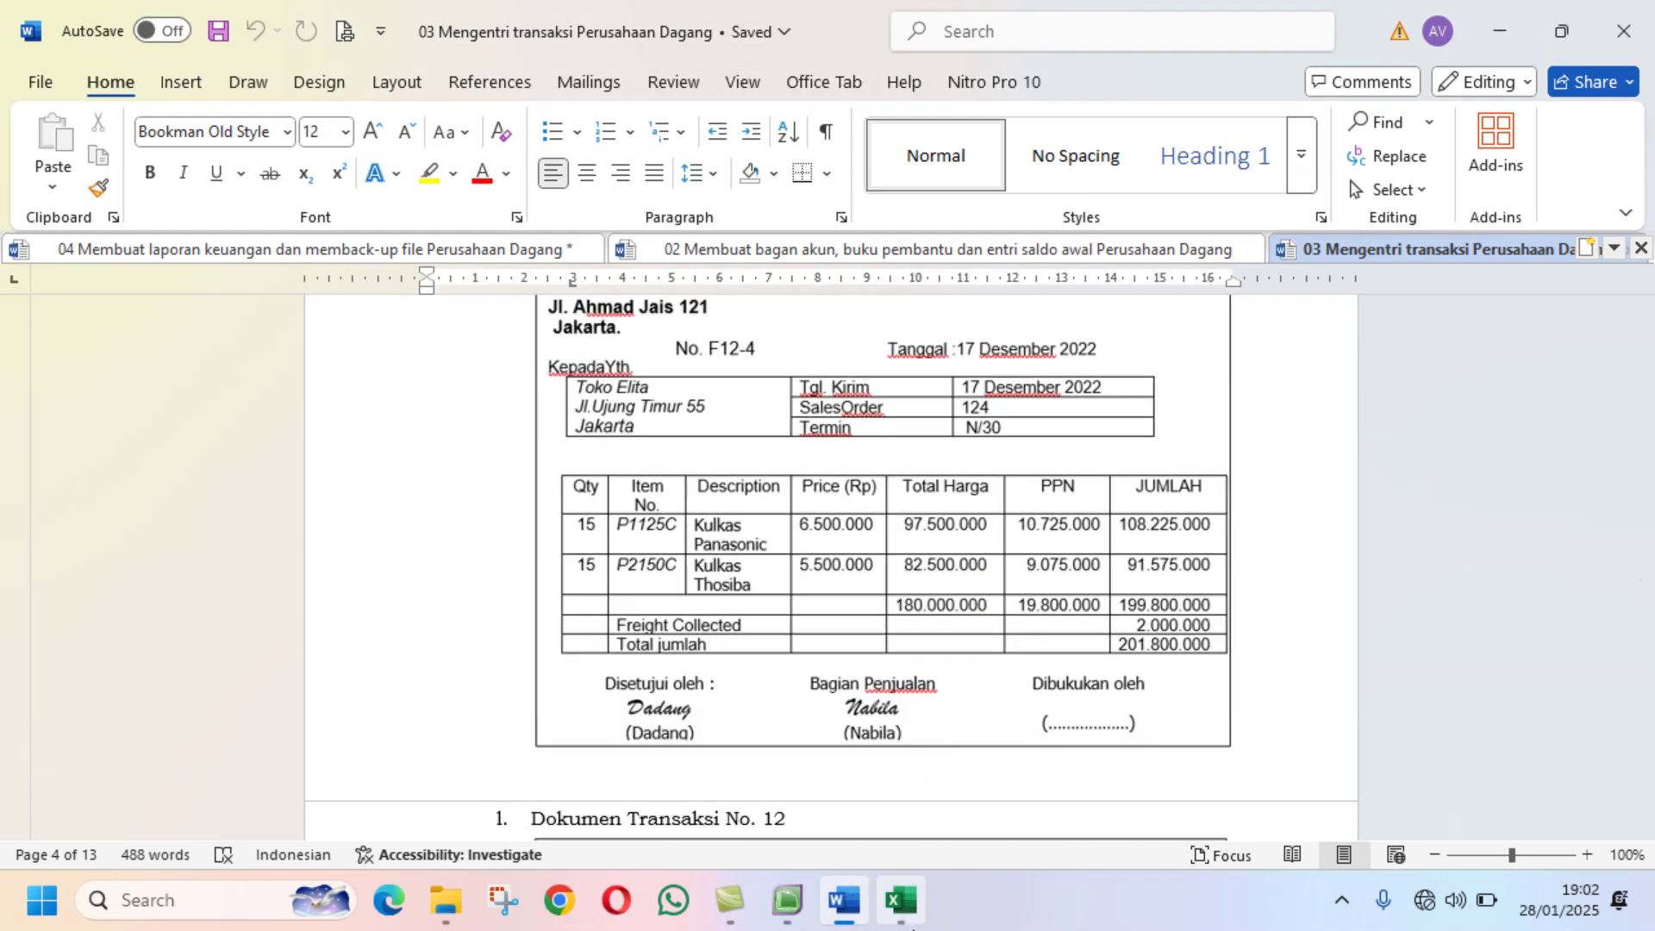
mouse_move(903, 916)
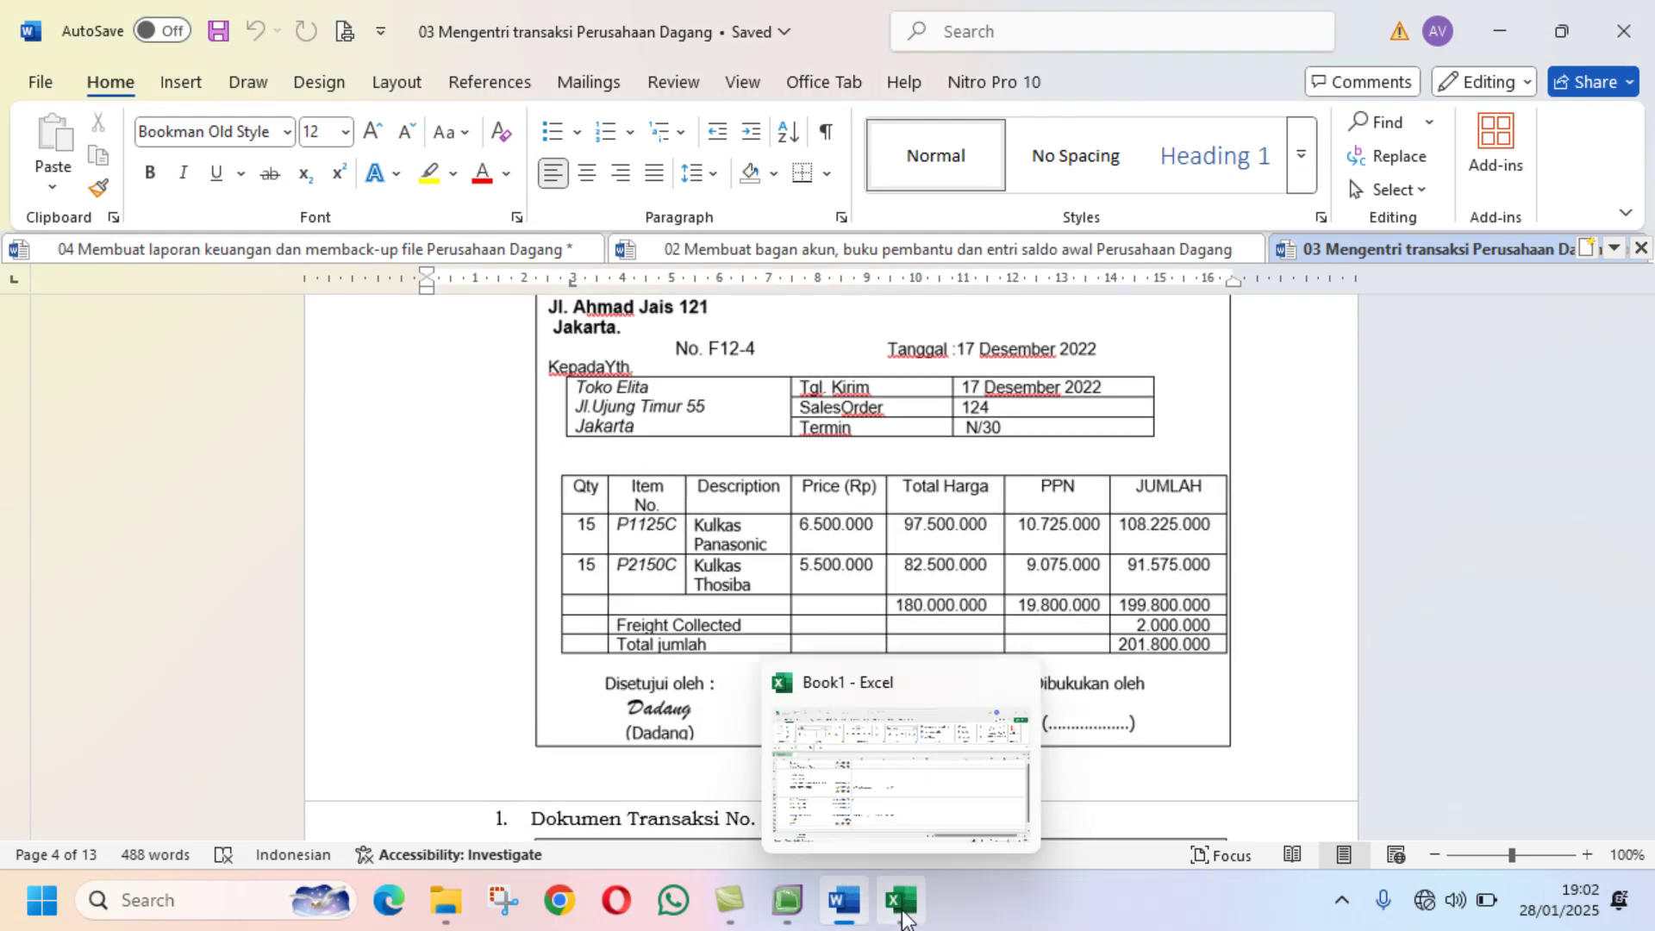
click(783, 903)
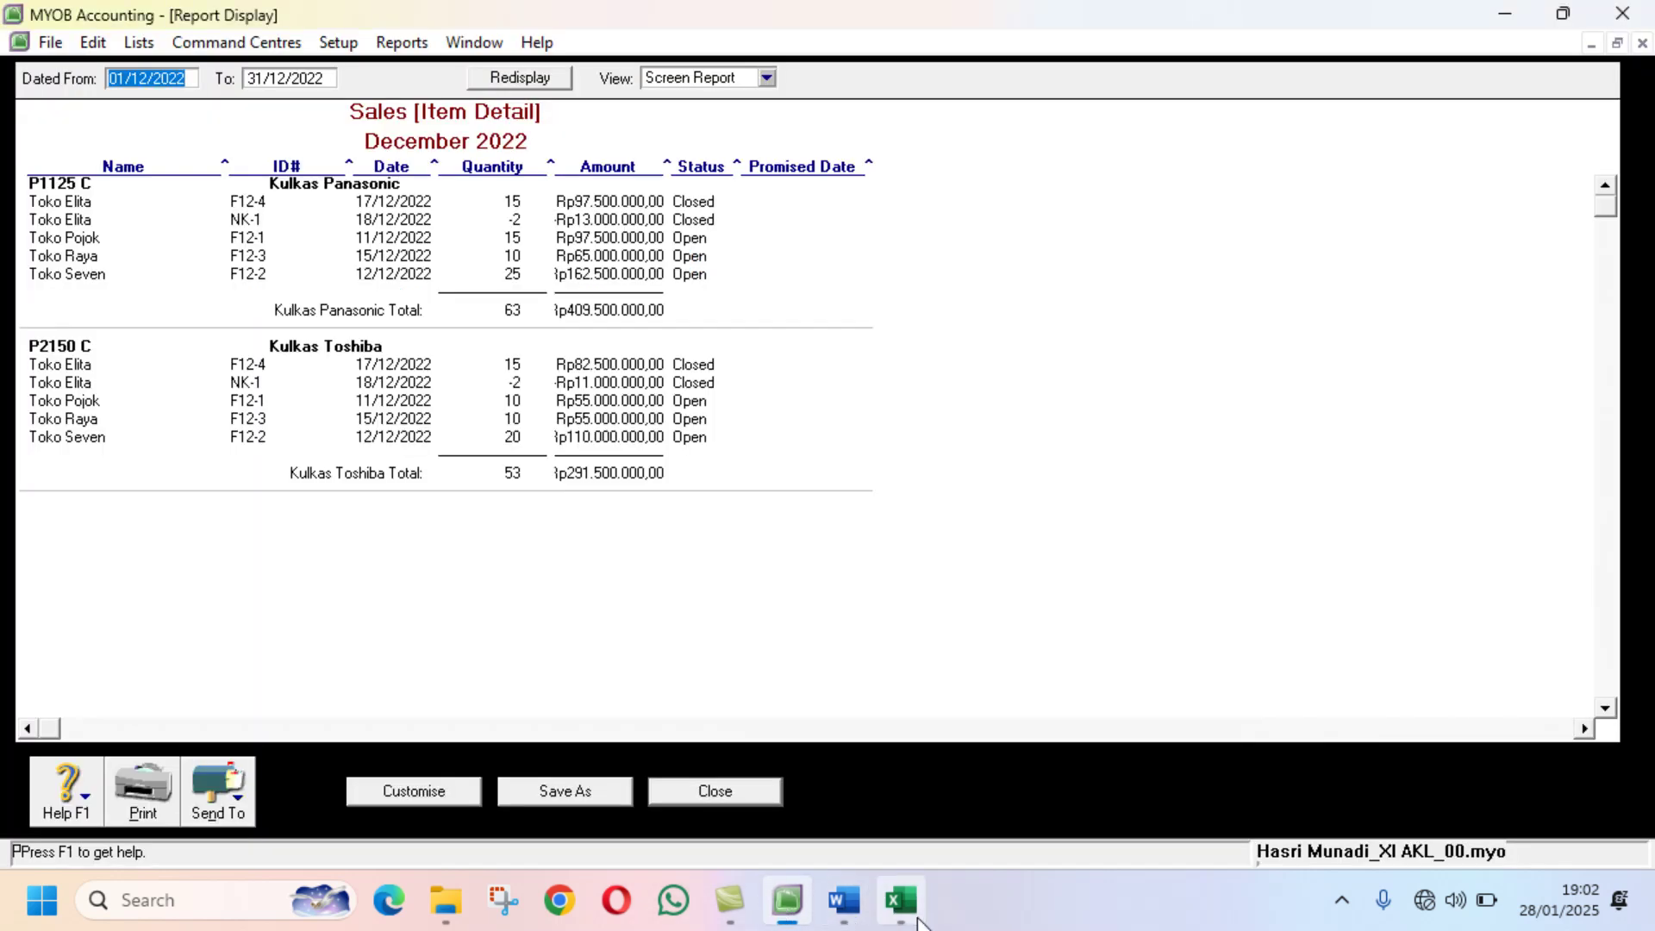
click(845, 900)
scroll(1108, 627, up, 10)
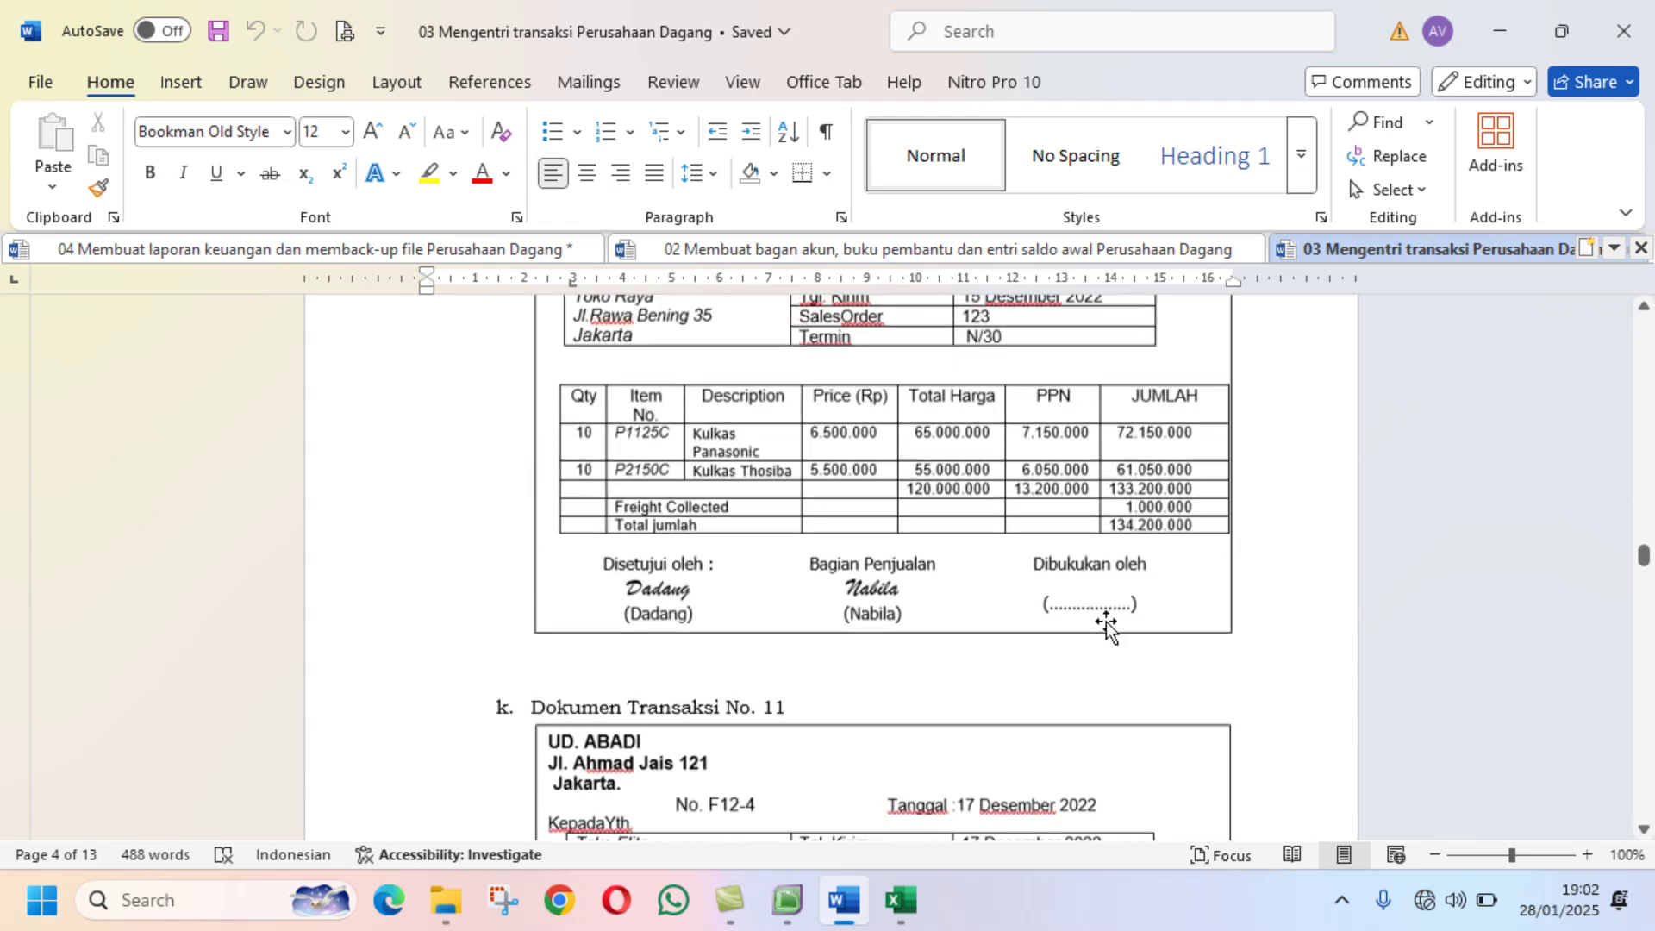
scroll(1105, 622, up, 6)
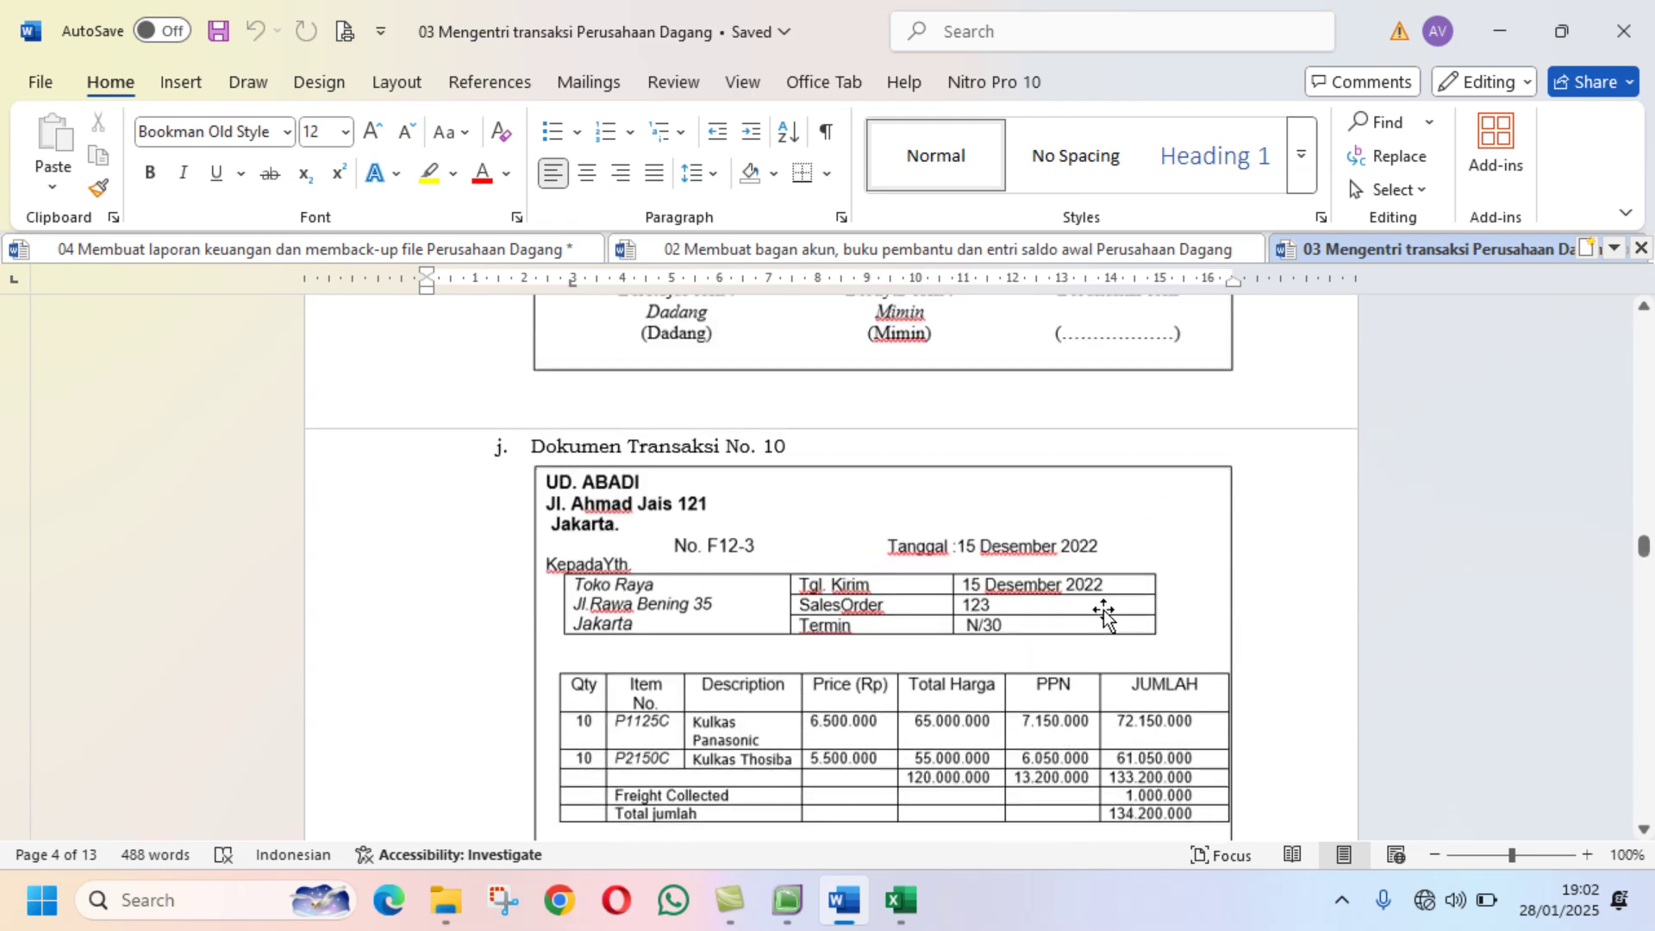
scroll(1103, 612, down, 3)
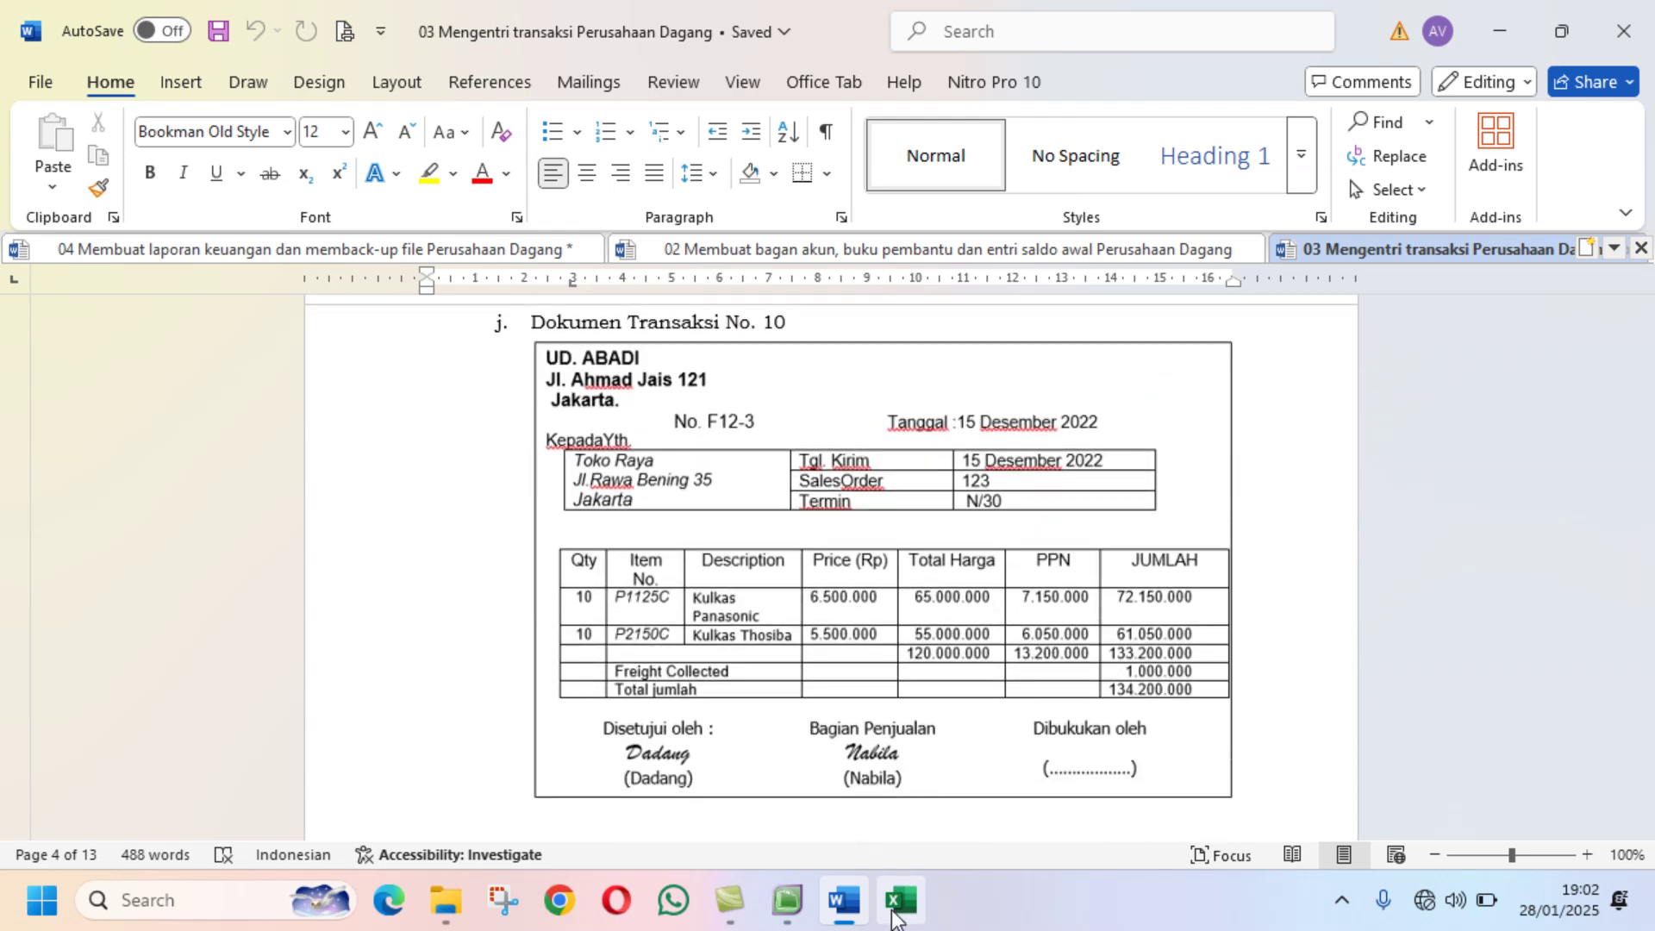
click(789, 900)
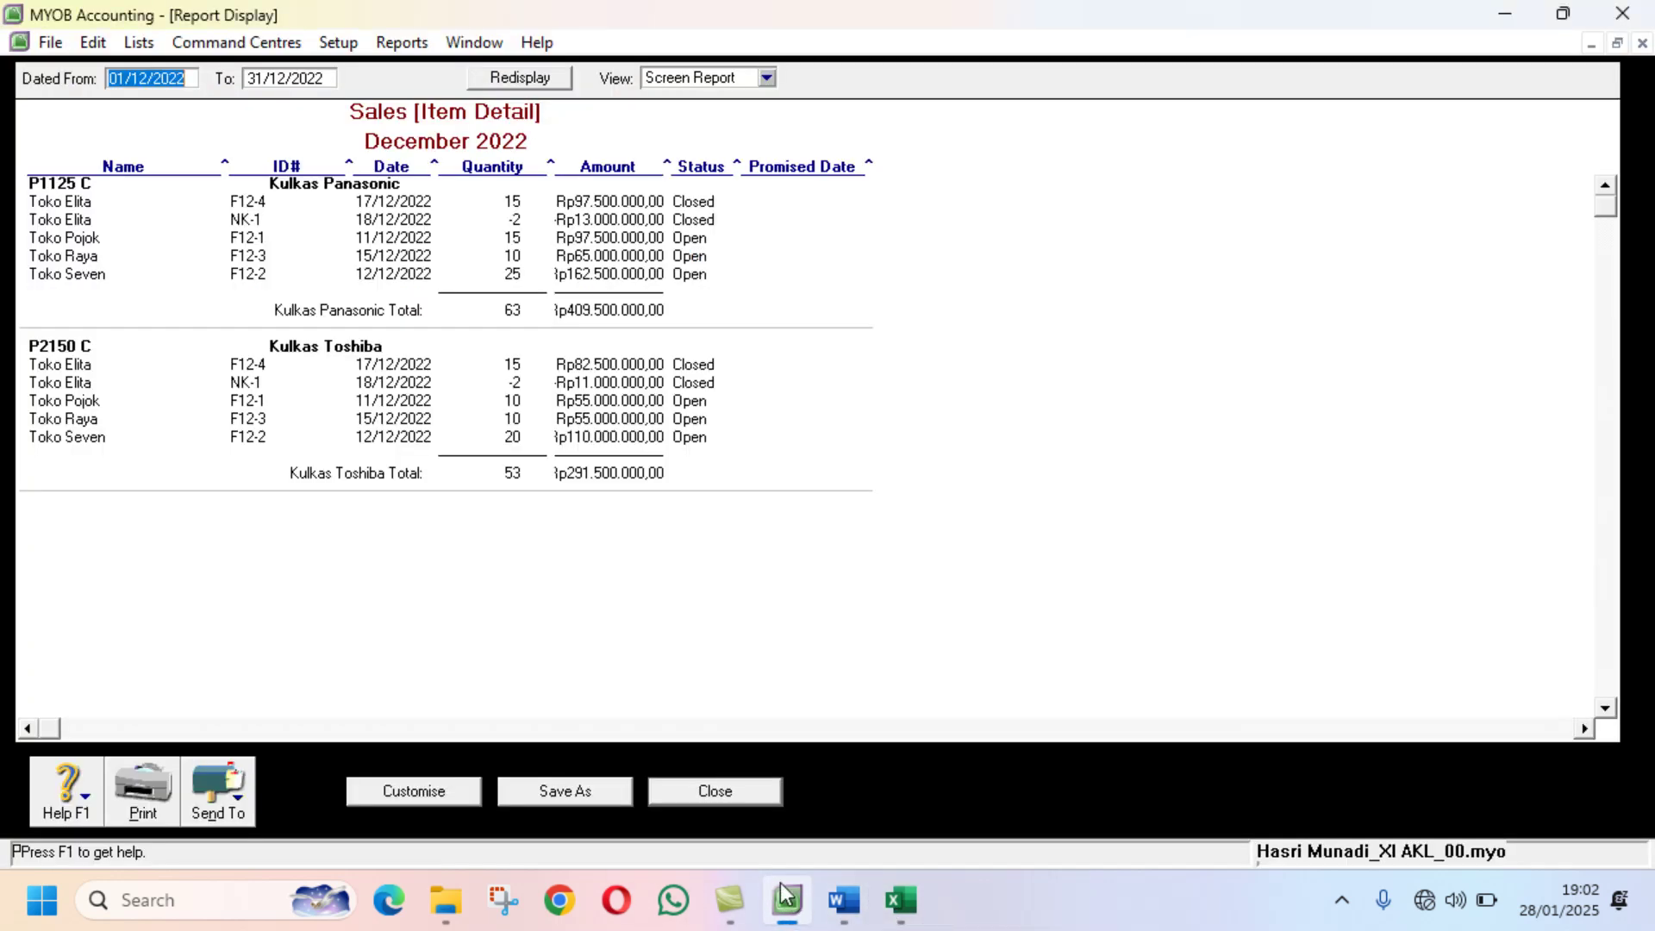
Step: Close the sales detail report and Index to Reports, returning to blank journal GJ000001
click(723, 791)
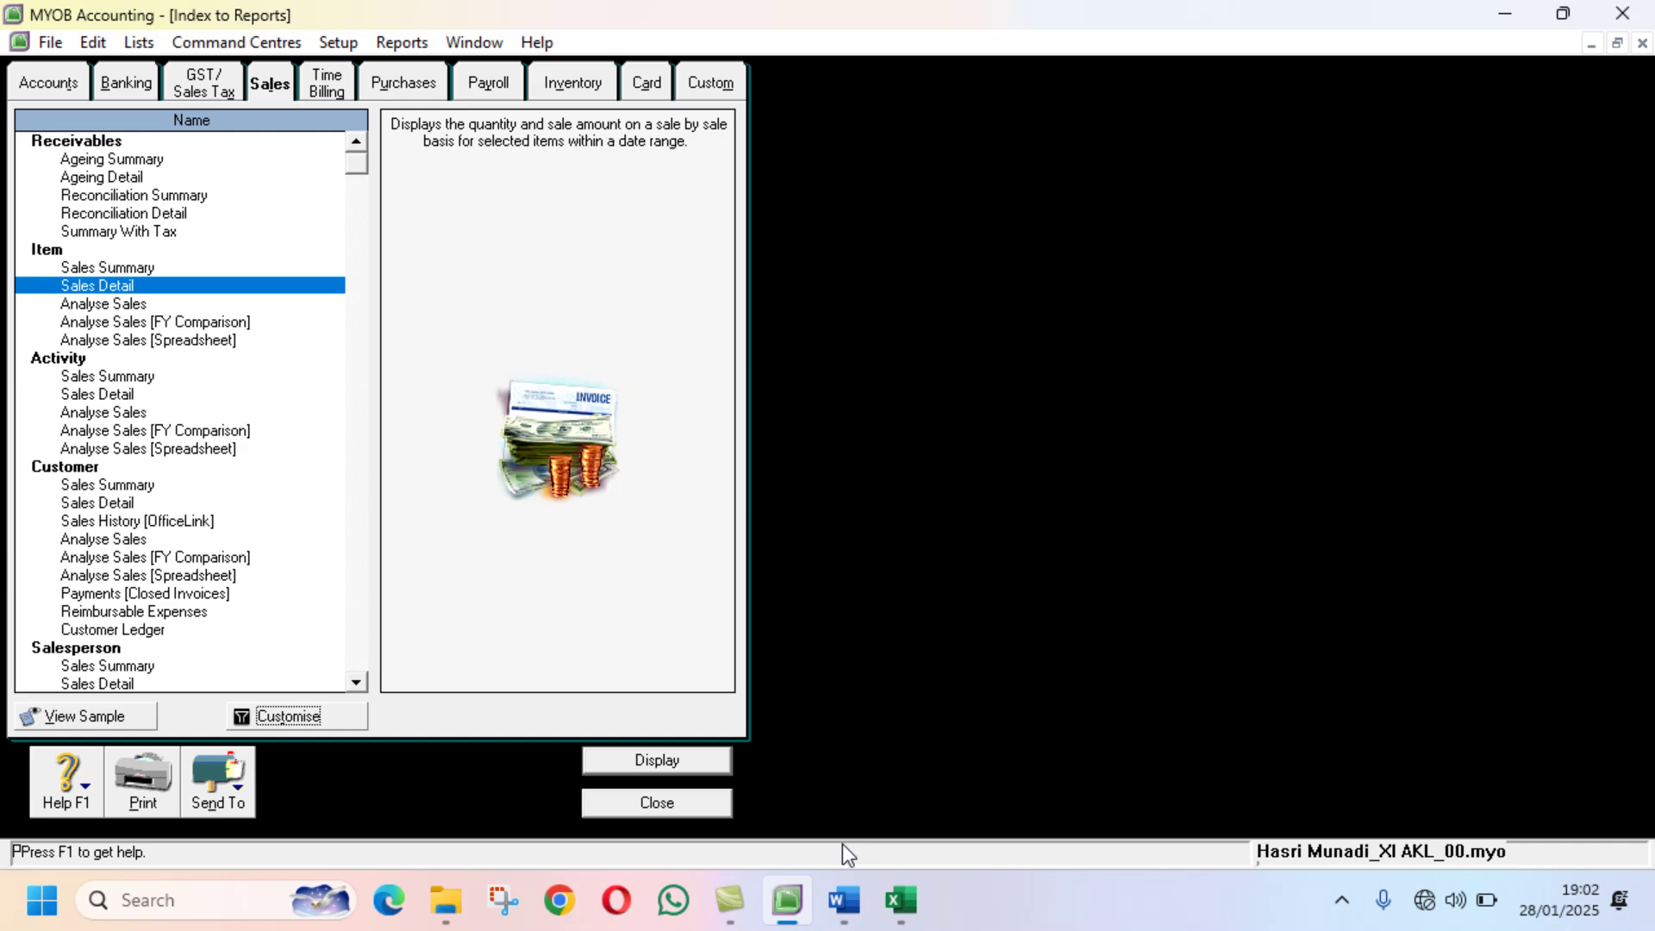
click(900, 901)
click(784, 902)
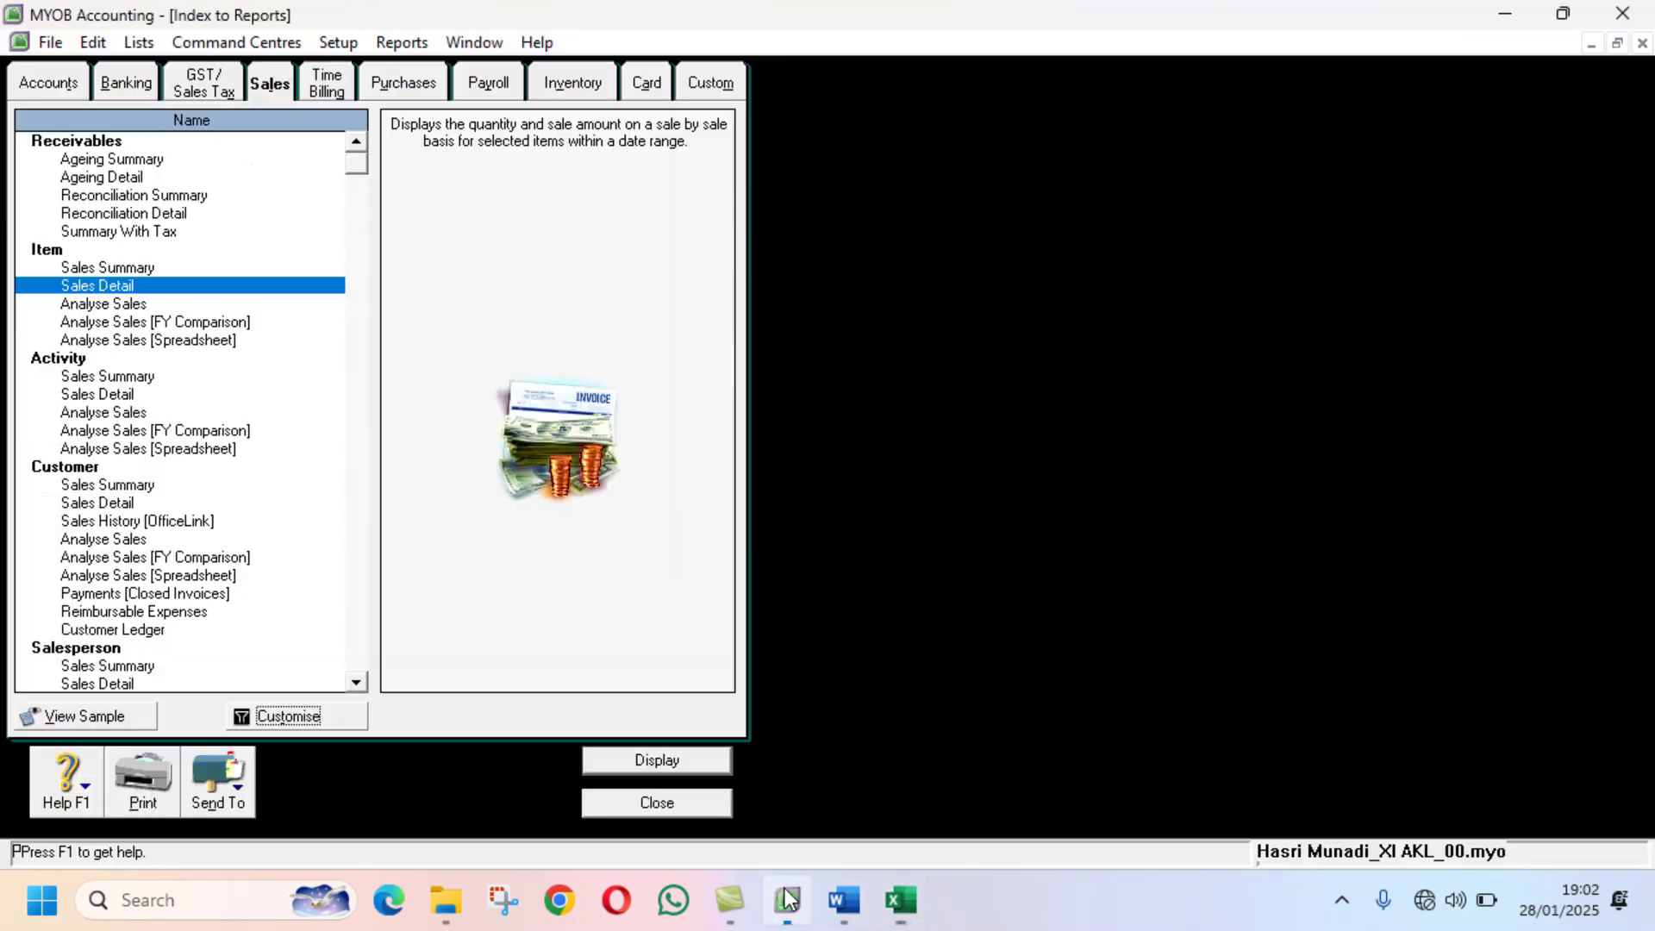
click(1615, 43)
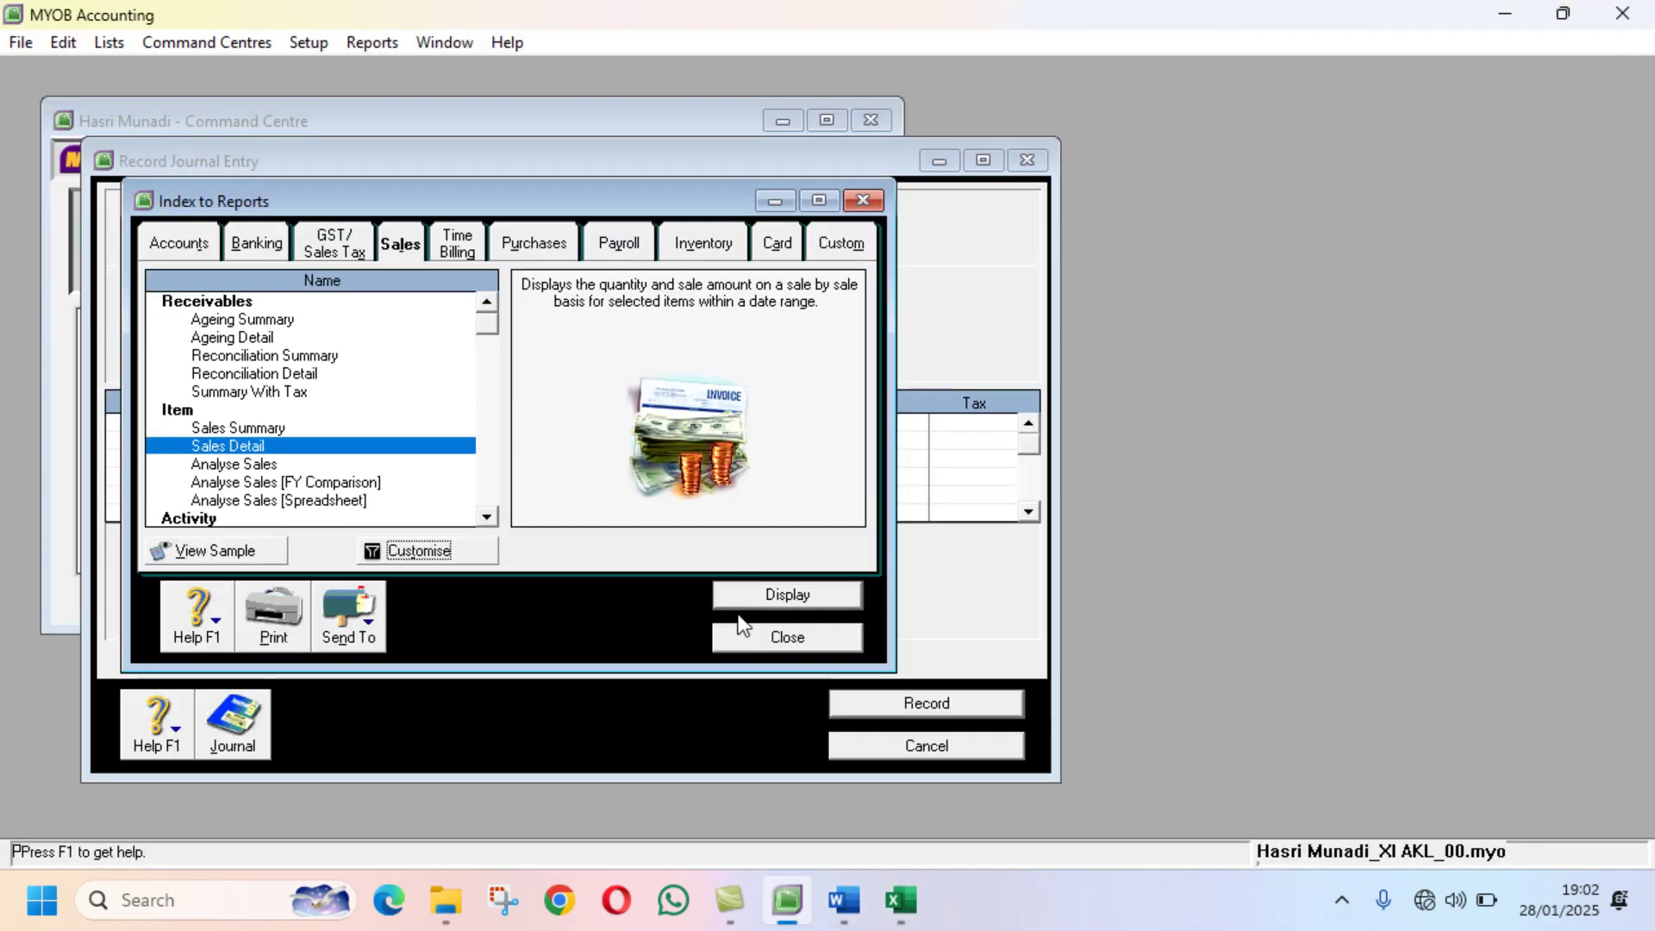
click(786, 637)
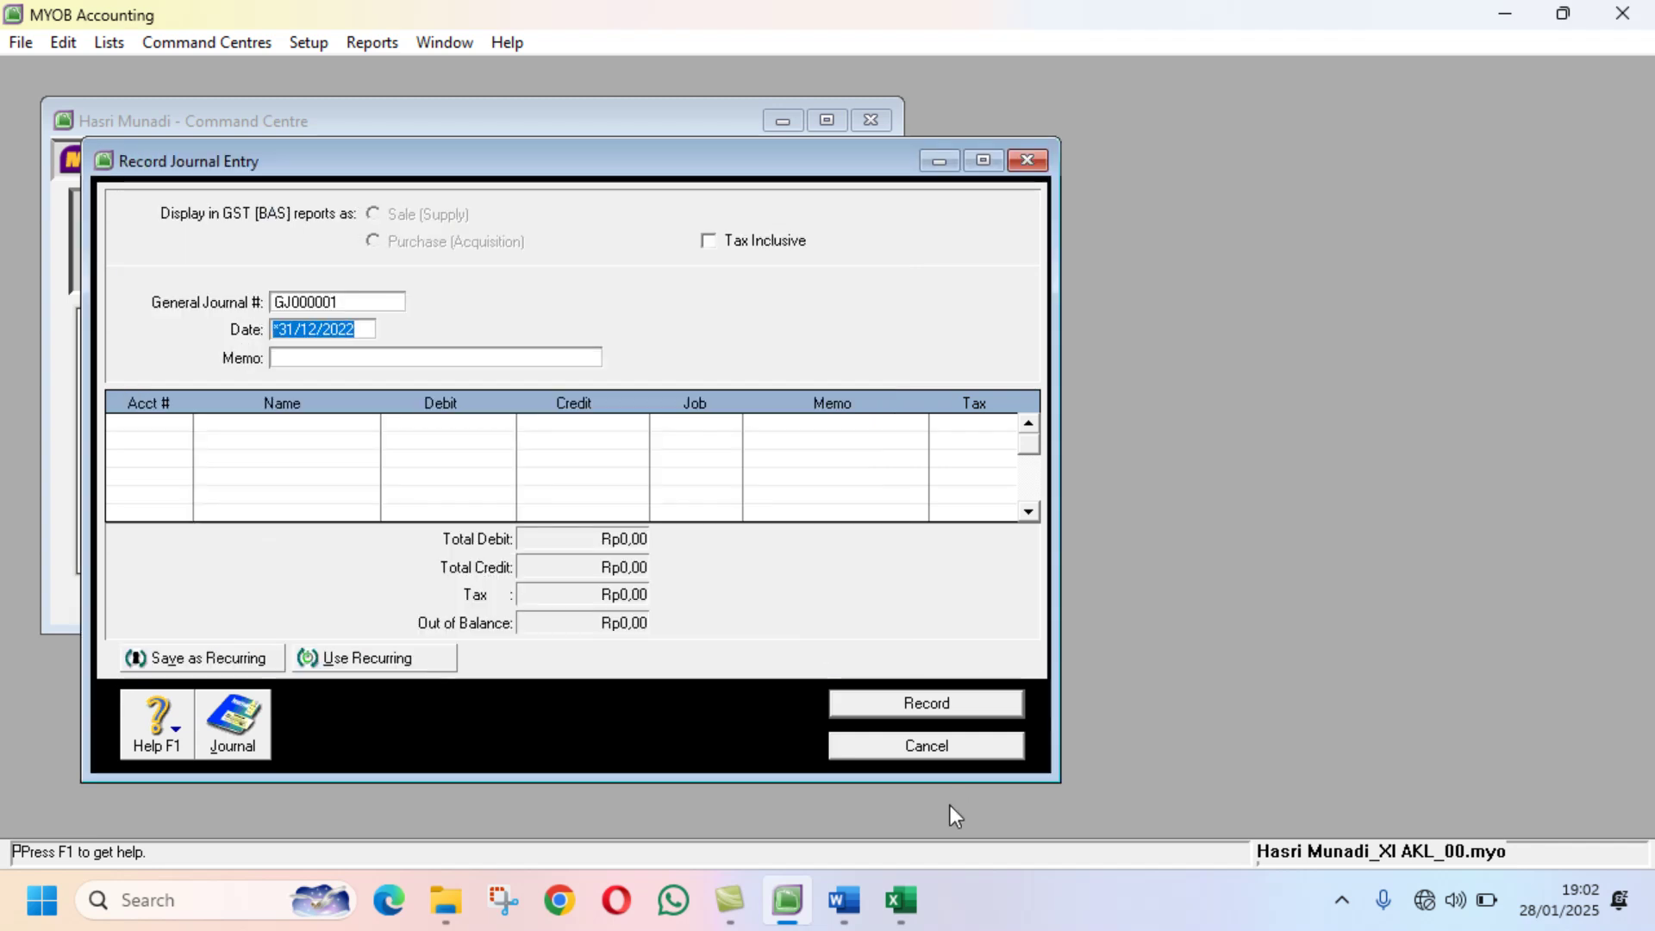
Step: Look up the PPN Outcome entry in B11 of the Excel sheet
click(900, 902)
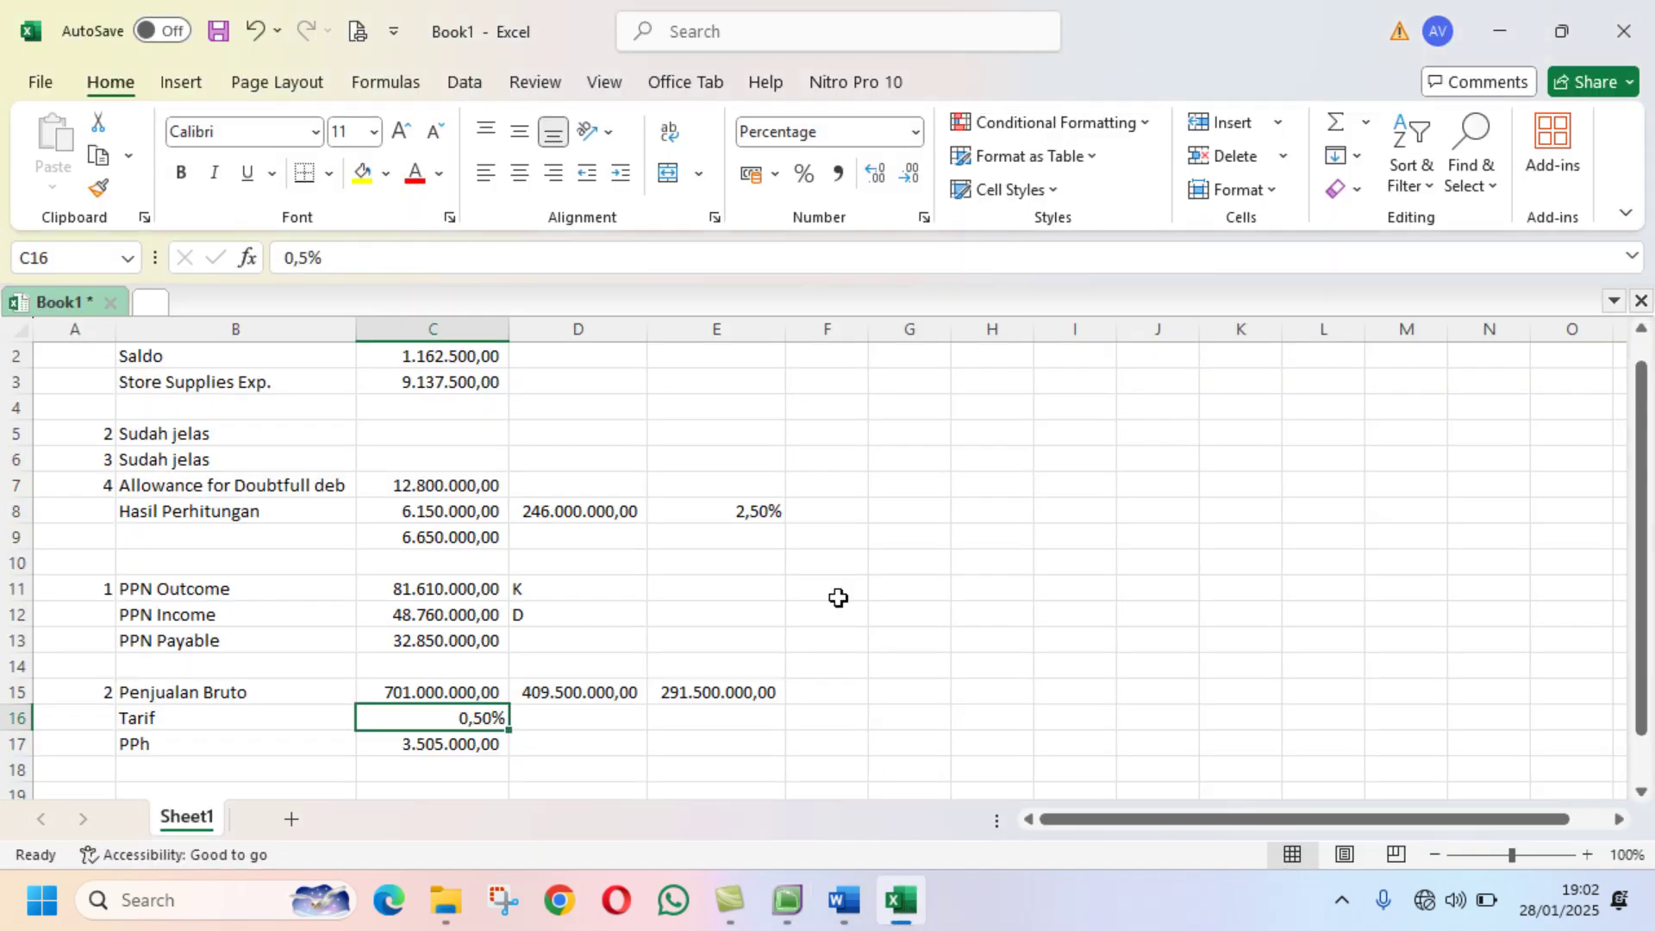
scroll(838, 598, down, 2)
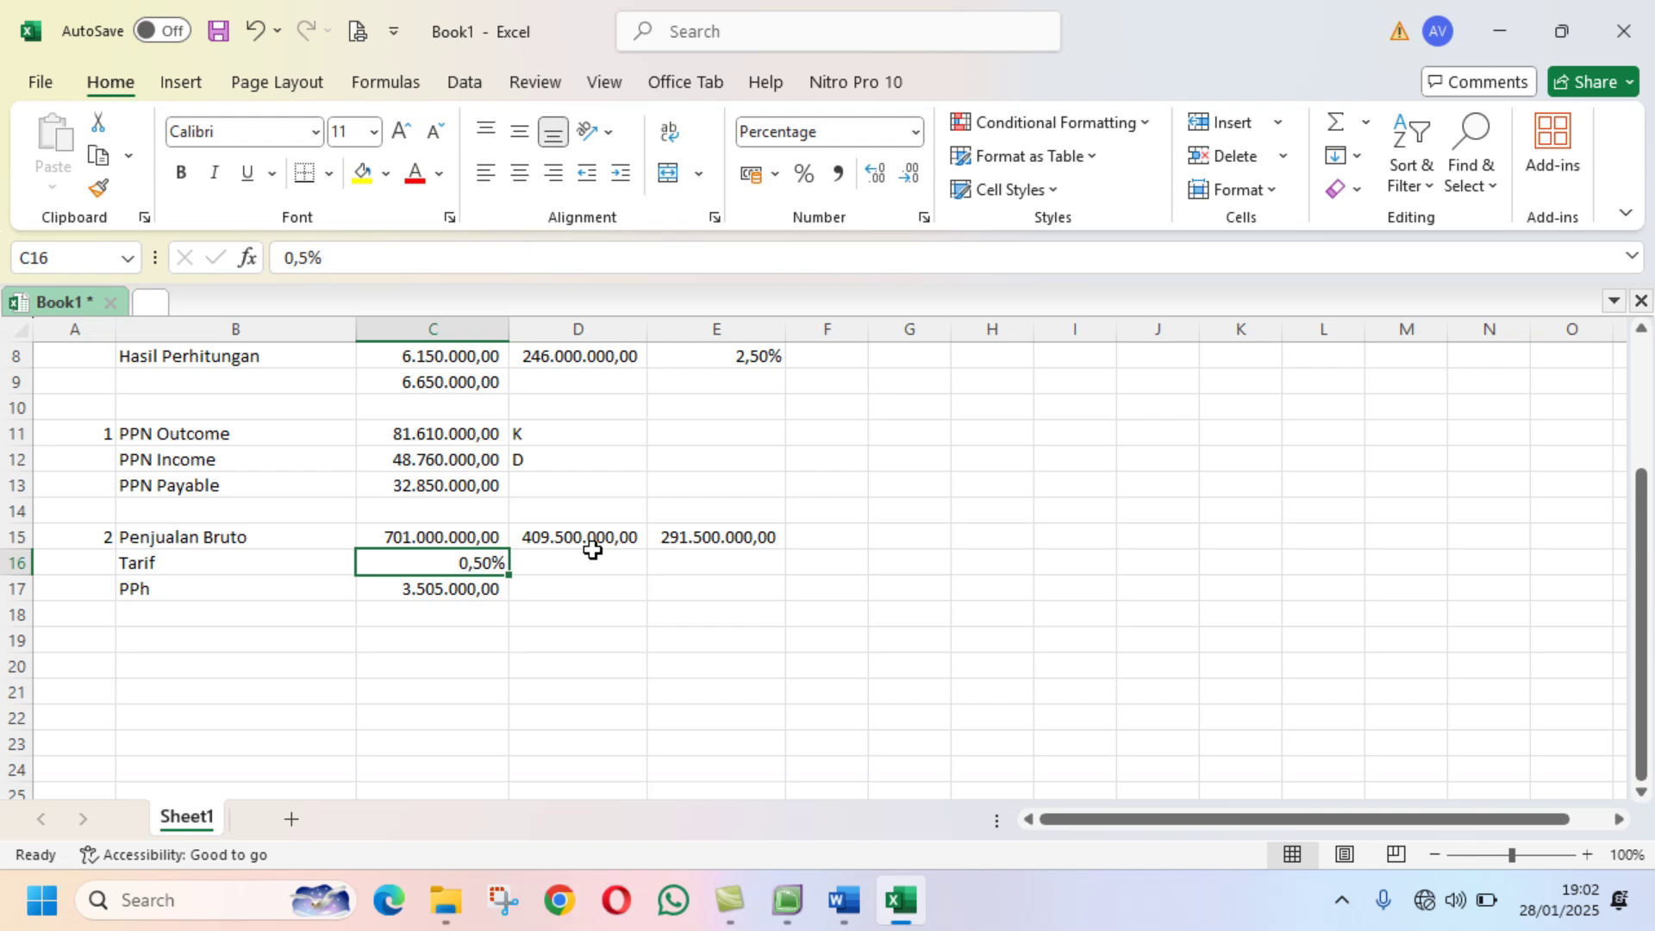
click(268, 432)
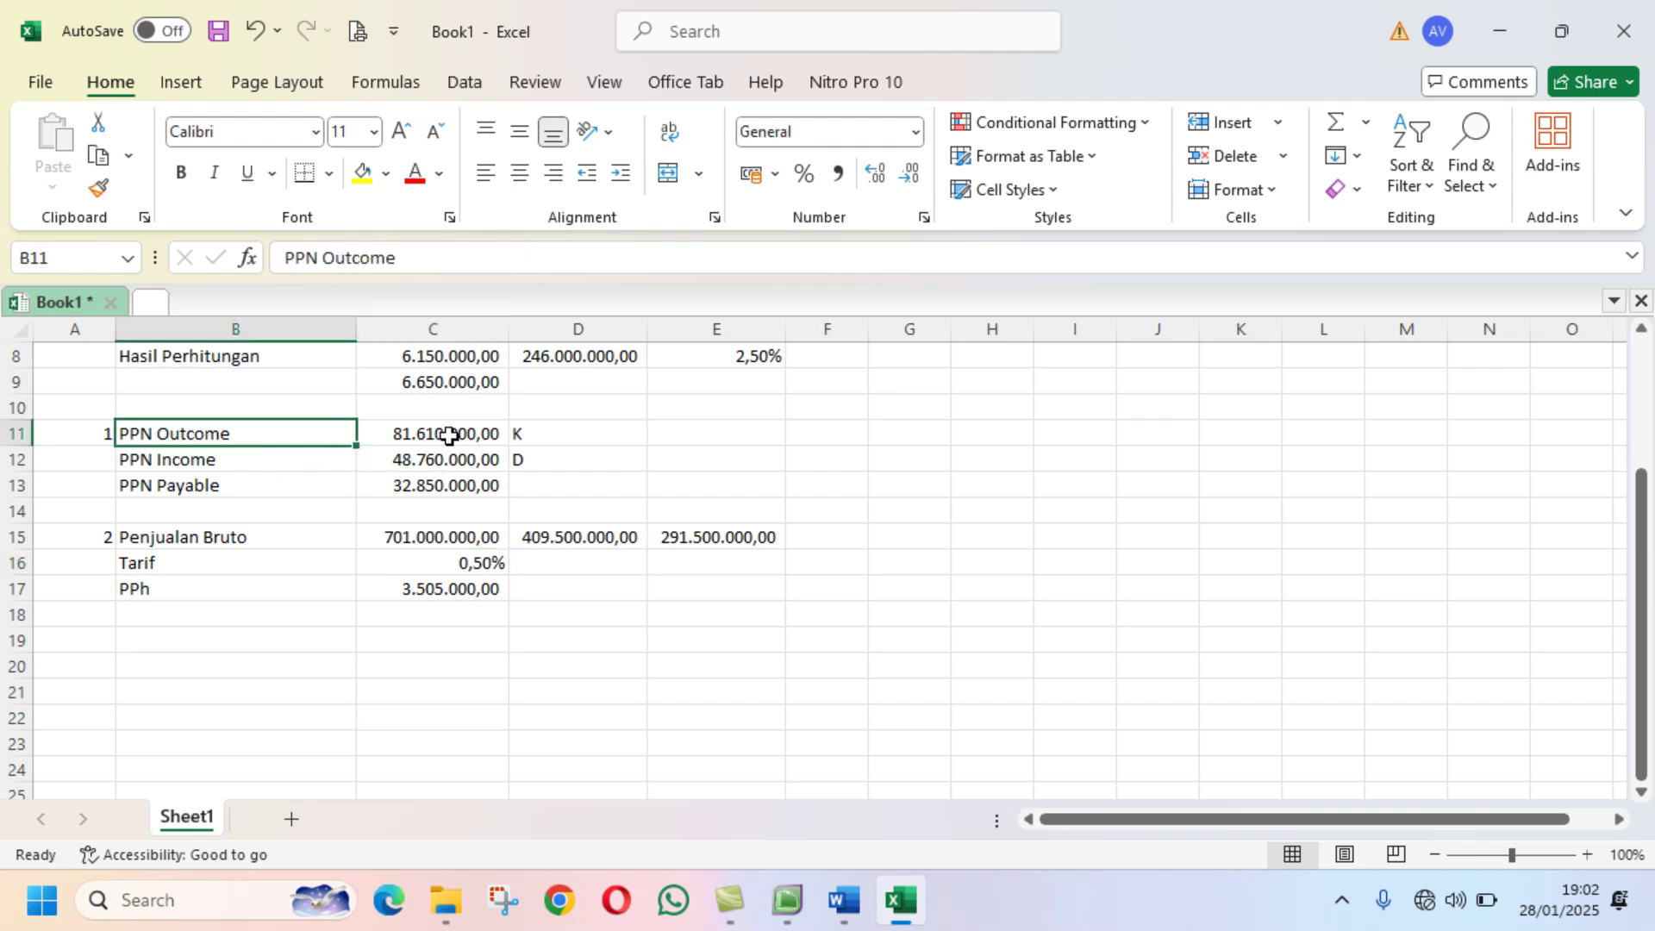
click(786, 900)
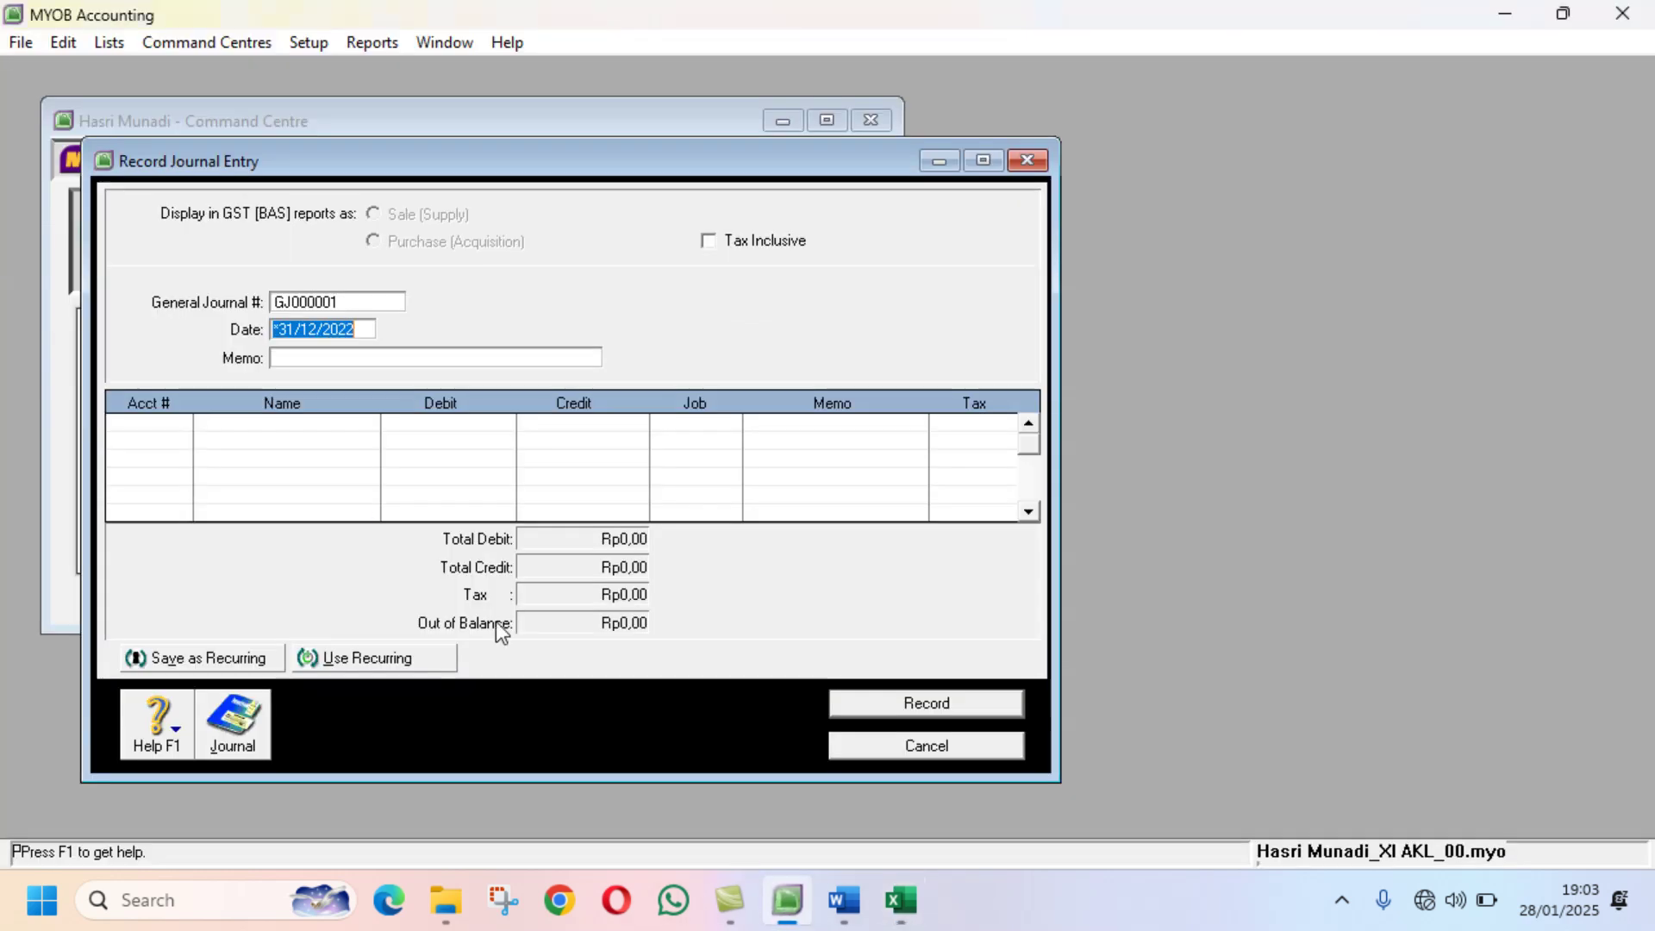
Step: Number the journal BM12-3 and give it the memo 'Penyesuaian Bukti No. 3'
click(340, 357)
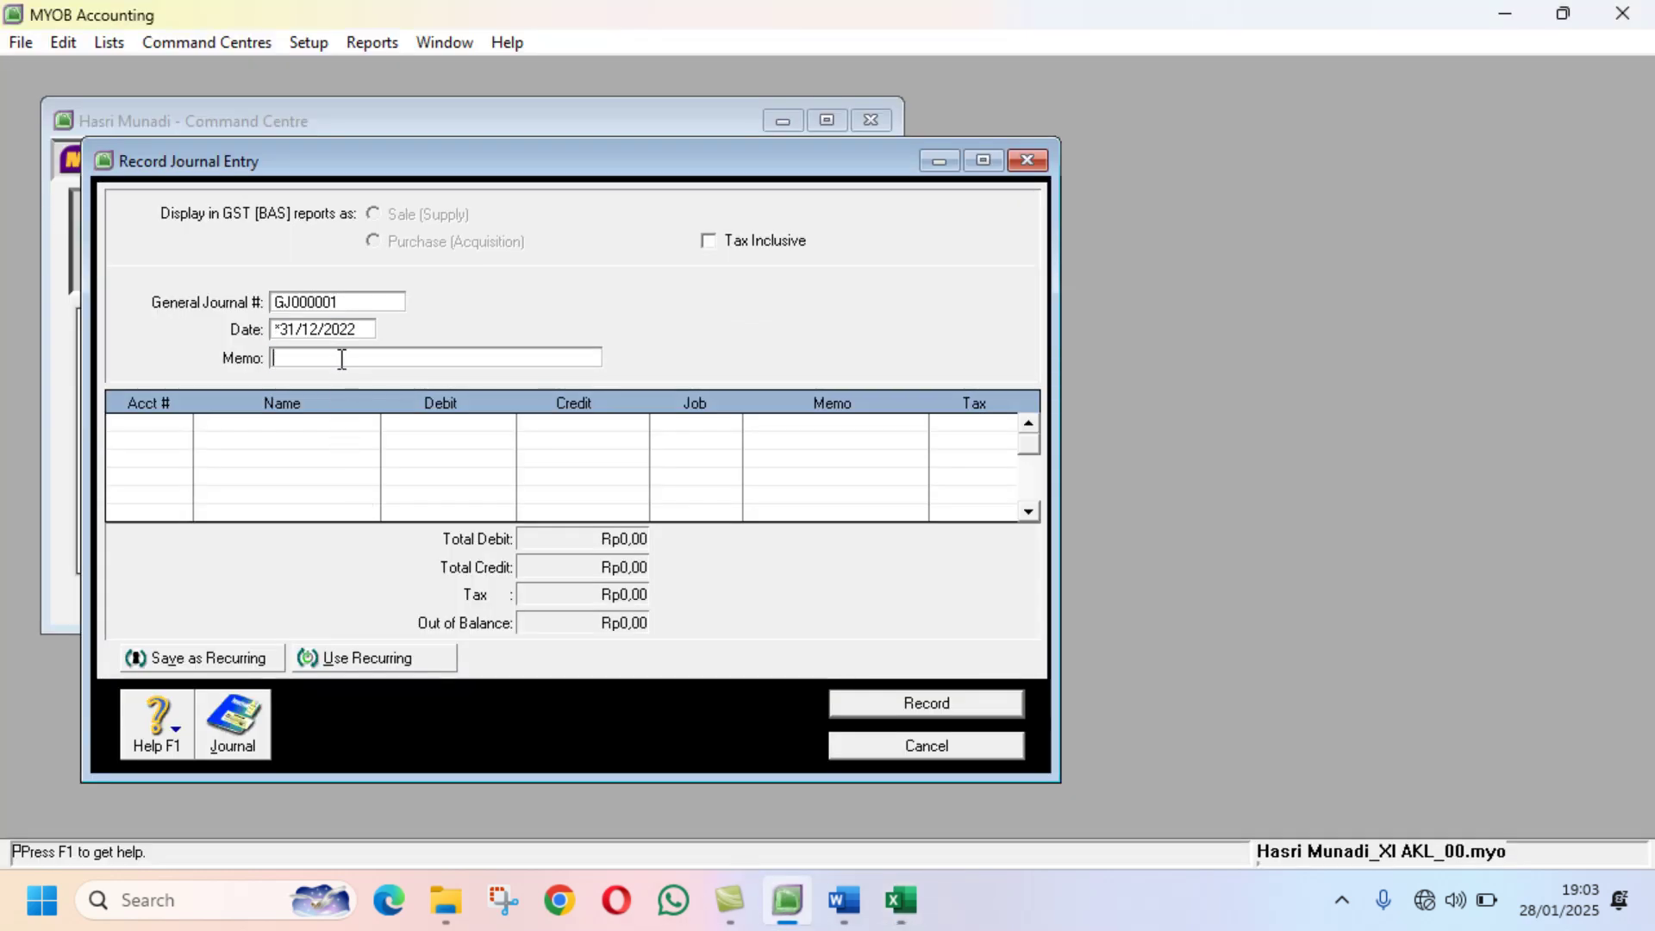
text(Penyesuaia)
click(350, 303)
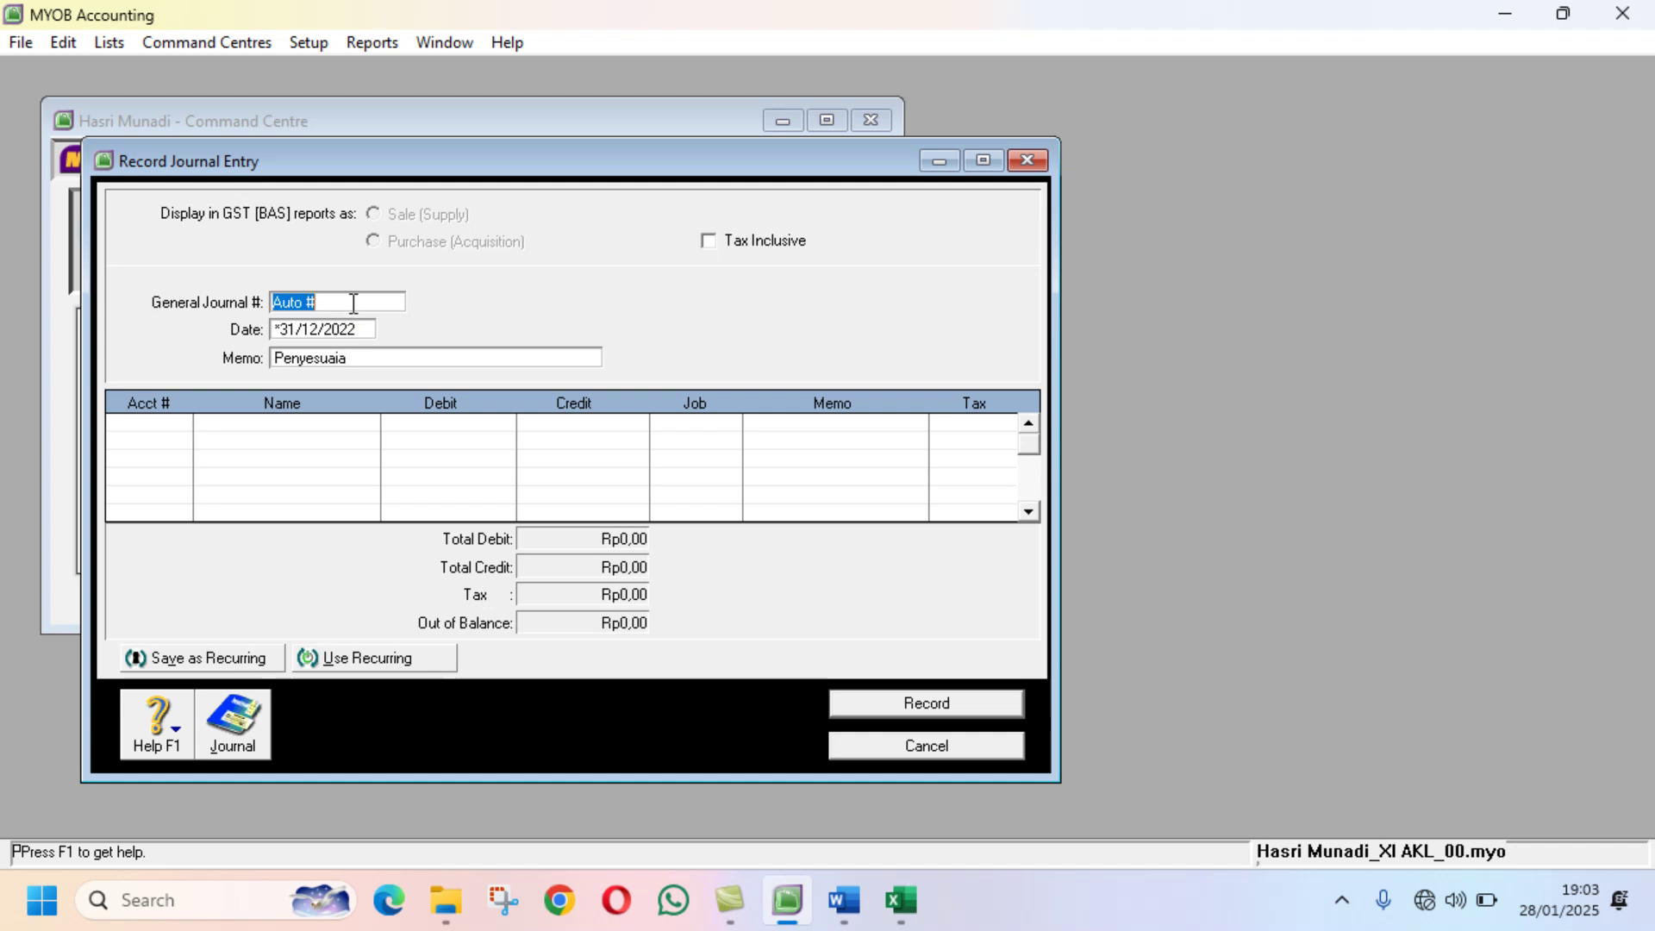
text(BM12-3)
click(380, 358)
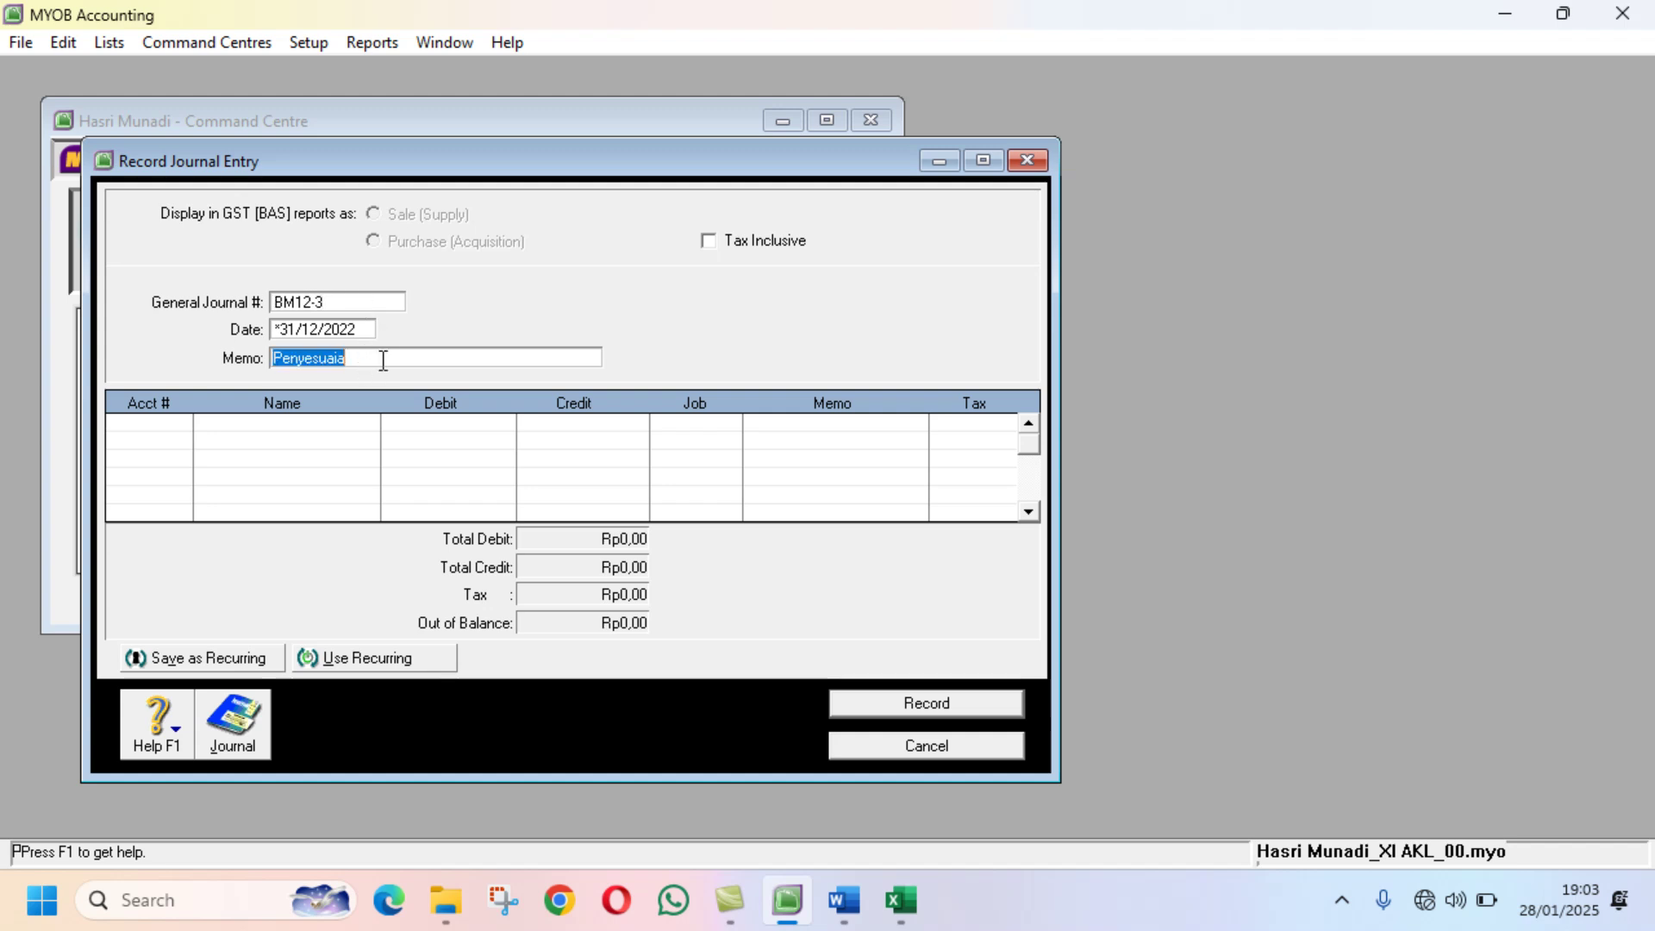
click(383, 360)
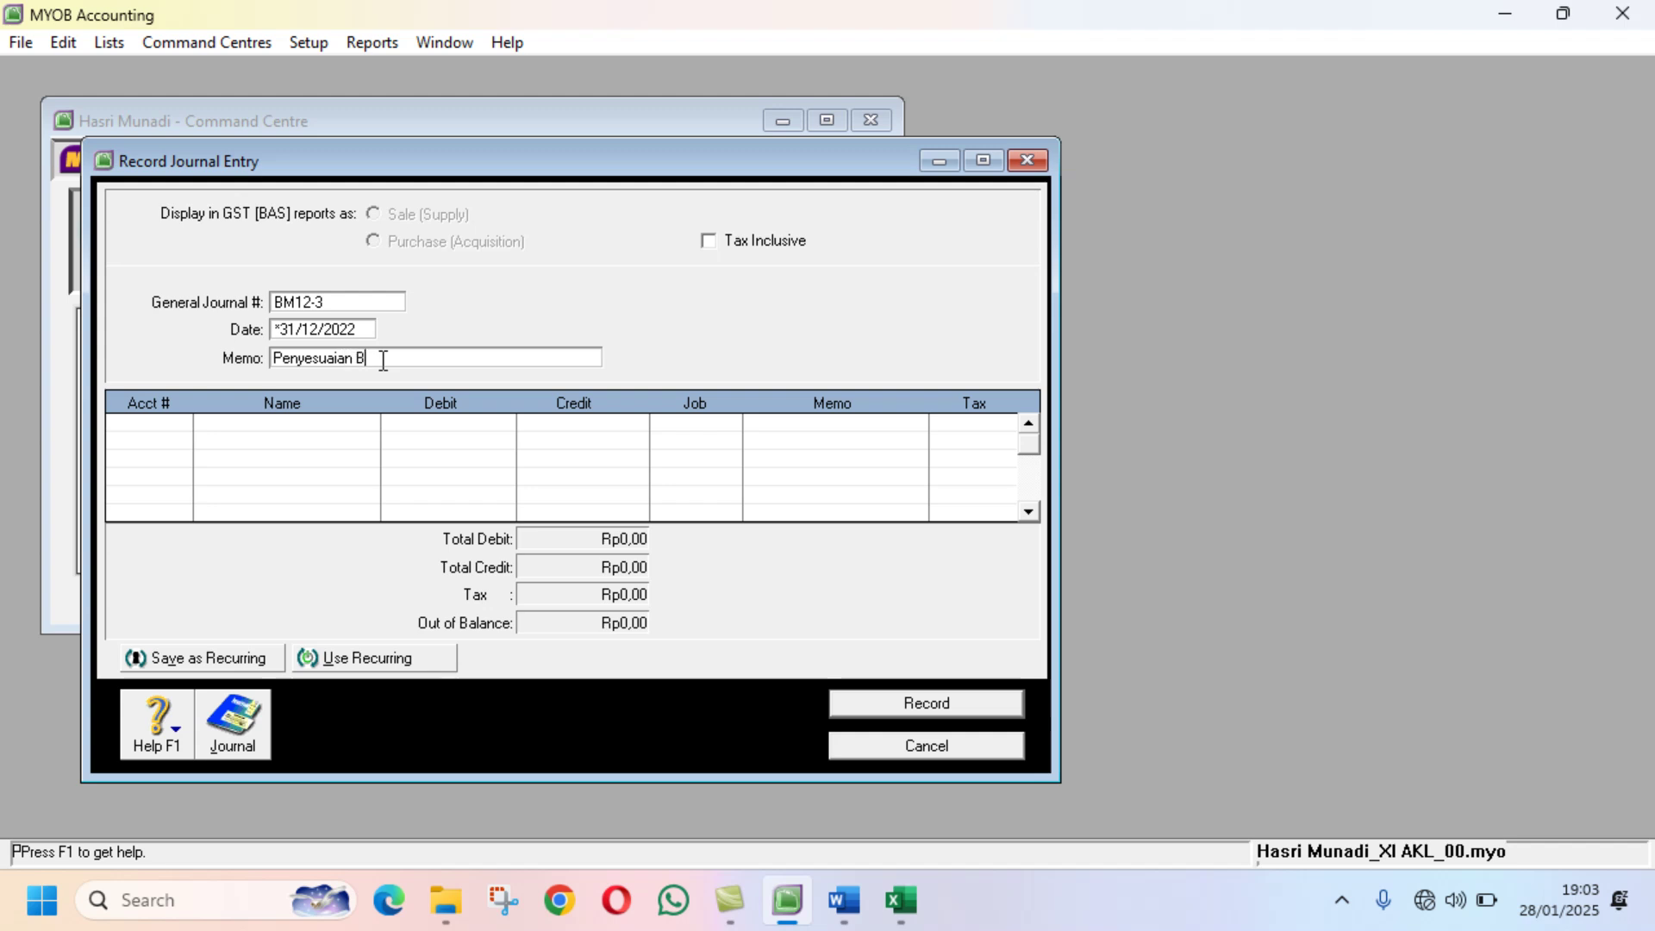
text(n Bukti No. 3)
click(152, 426)
click(901, 901)
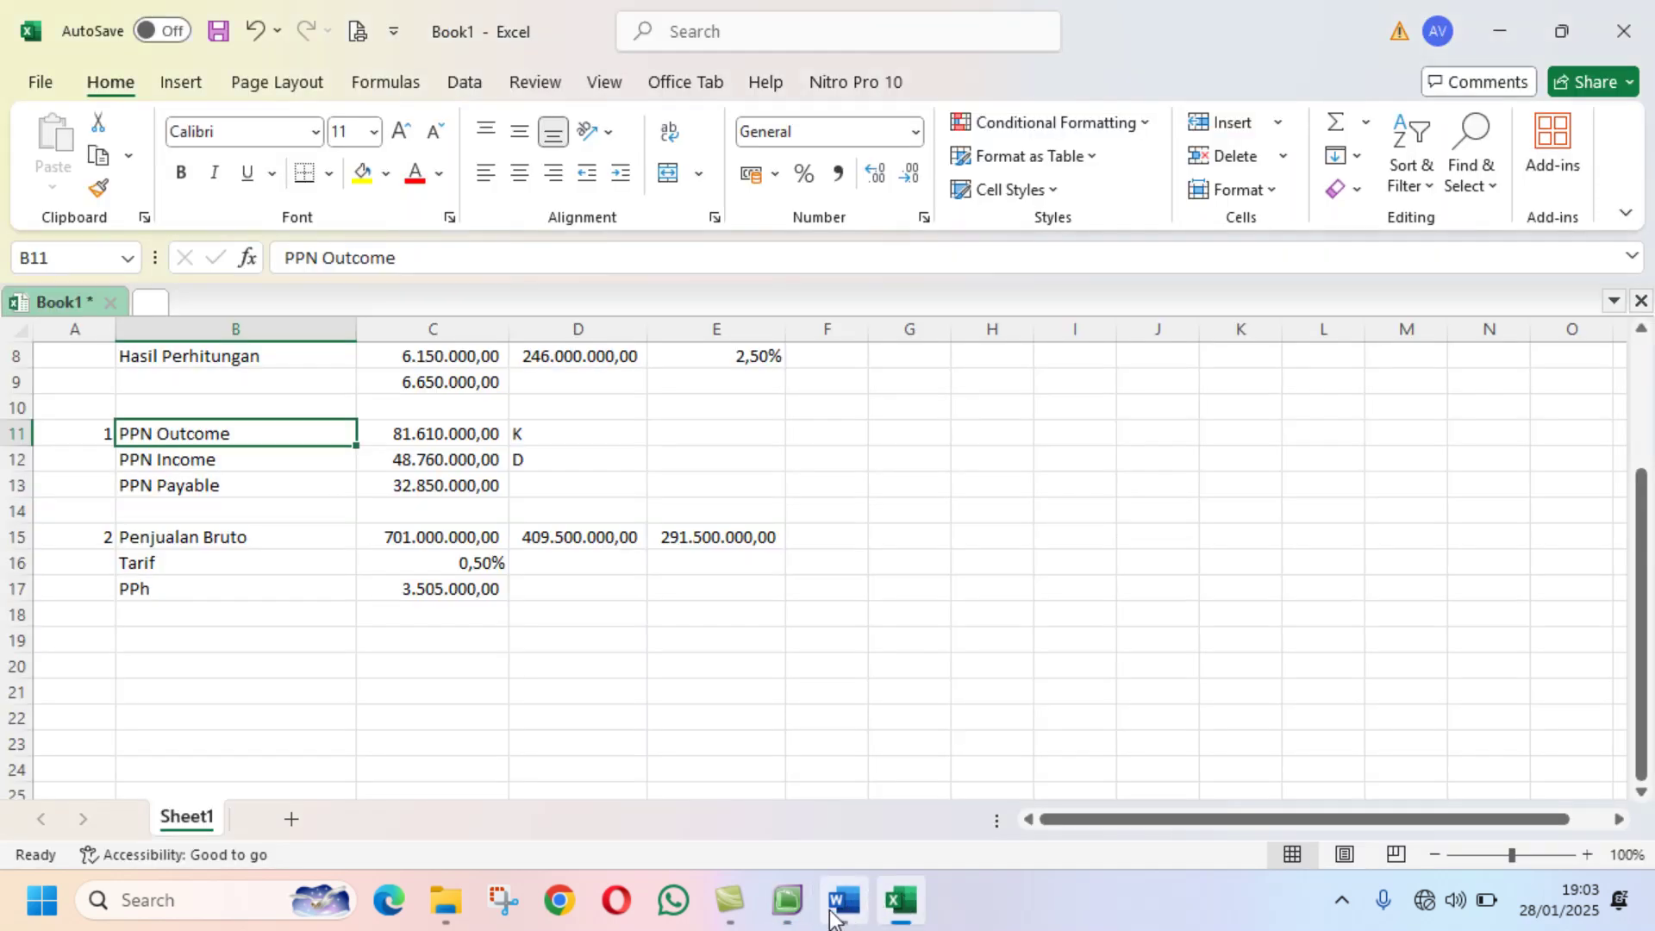
click(787, 901)
Step: Debit PPN Outcome (2-1500) Rp81.610.000 on the first journal line, checking the amount in Excel
click(182, 423)
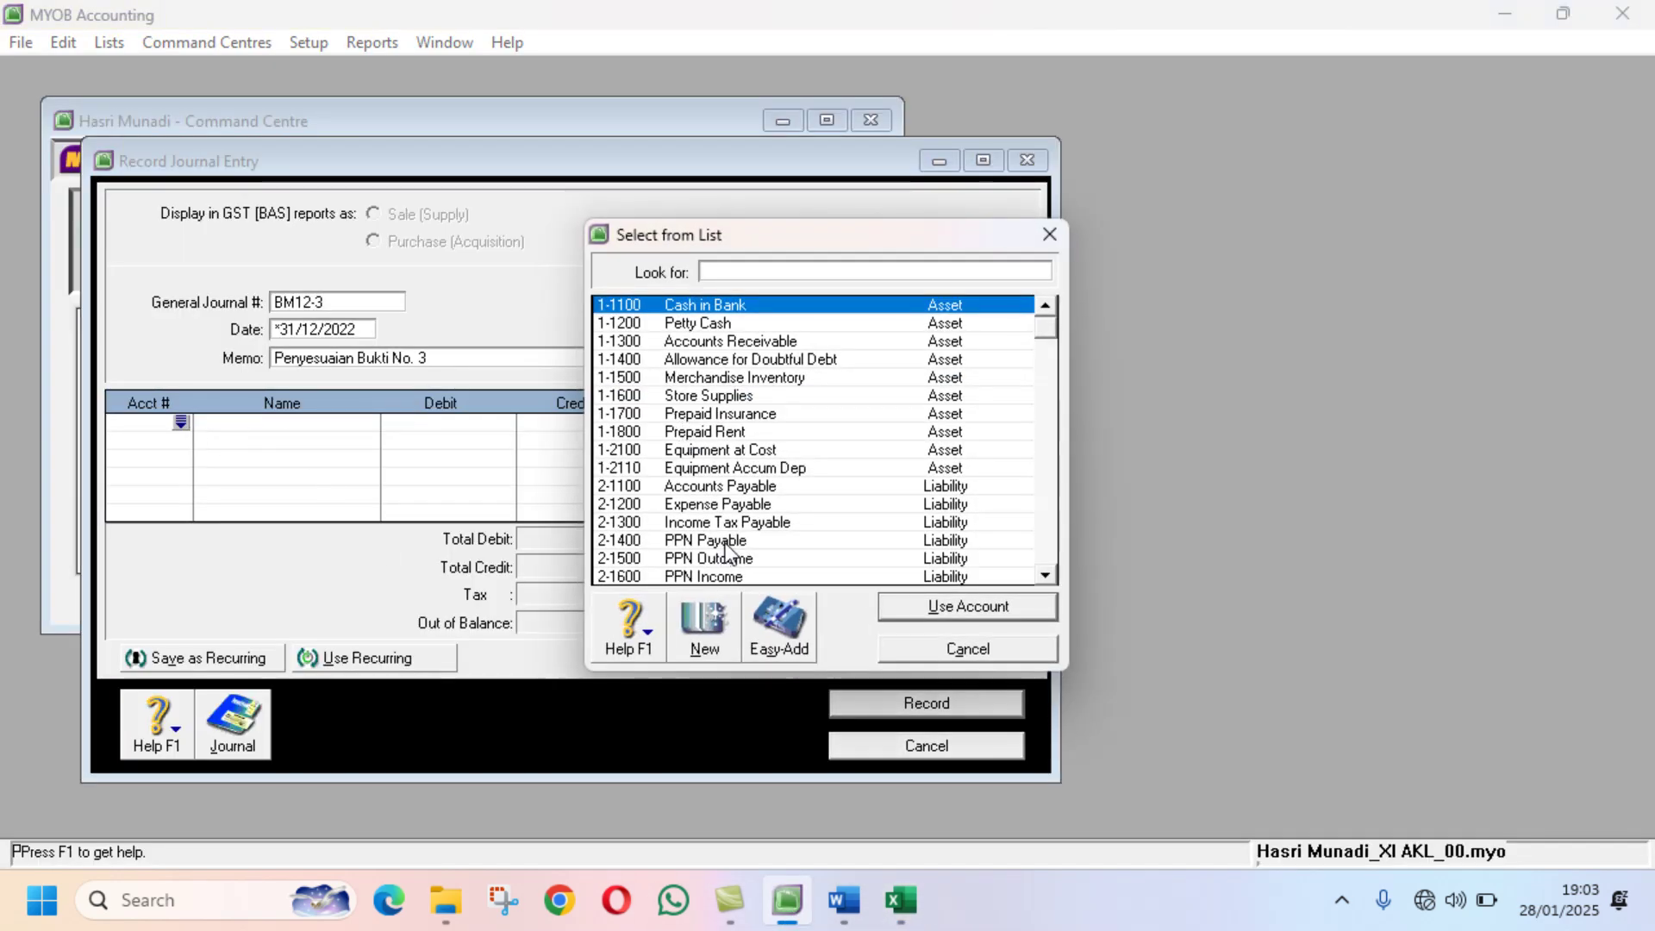
text(2-1500)
click(951, 607)
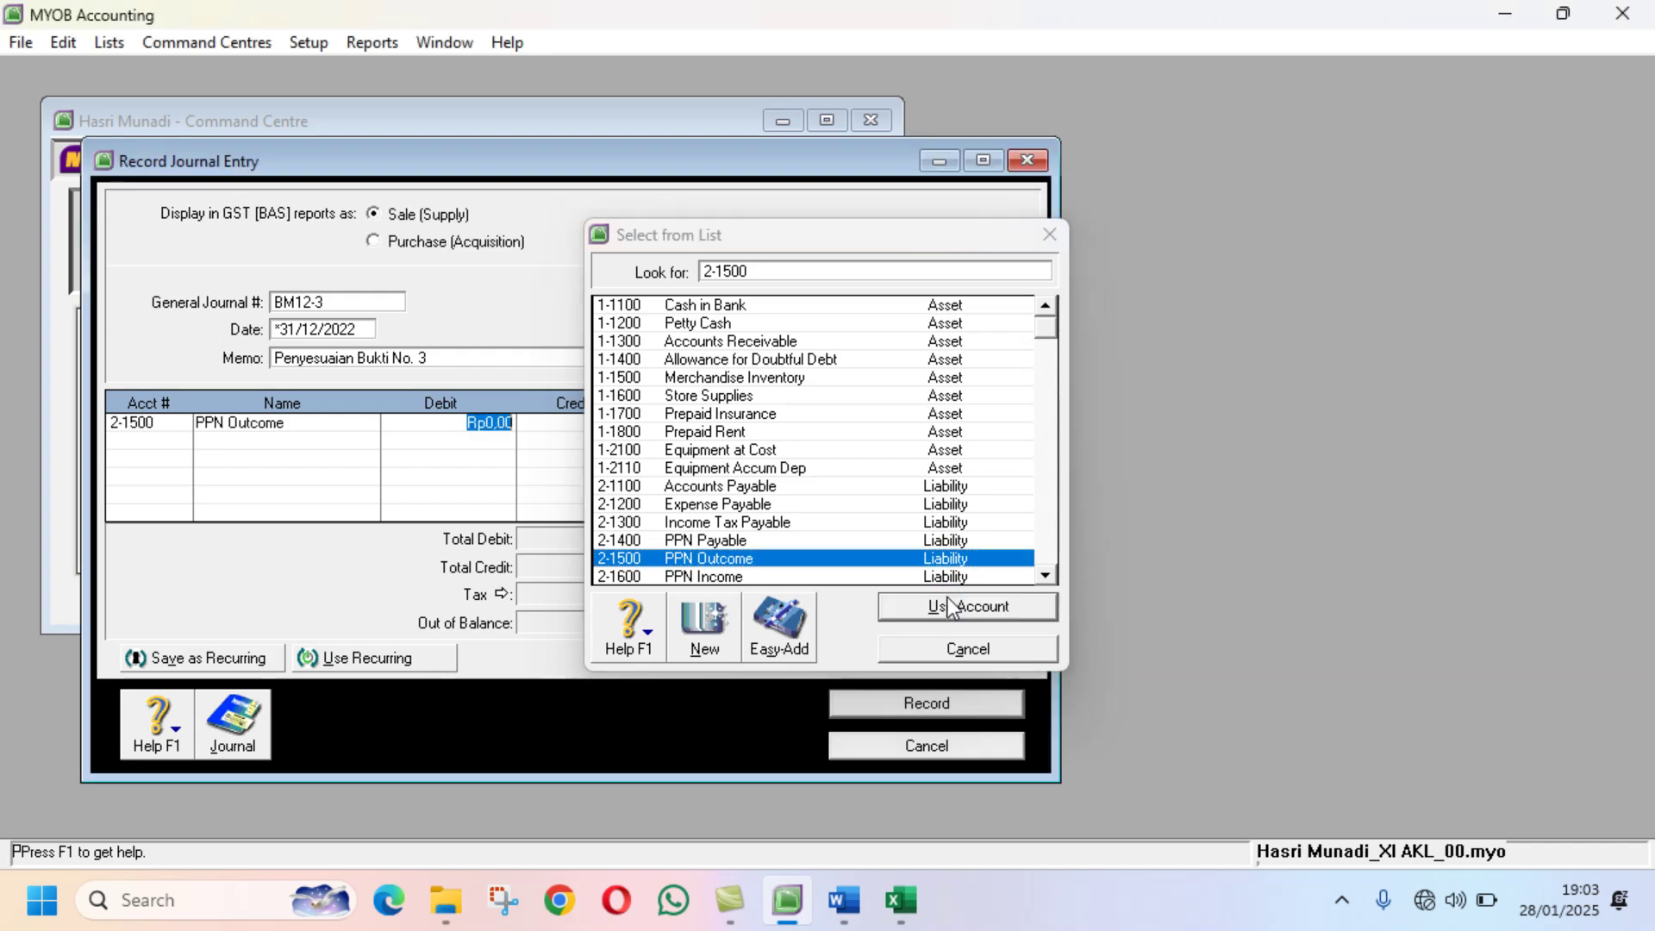
click(912, 917)
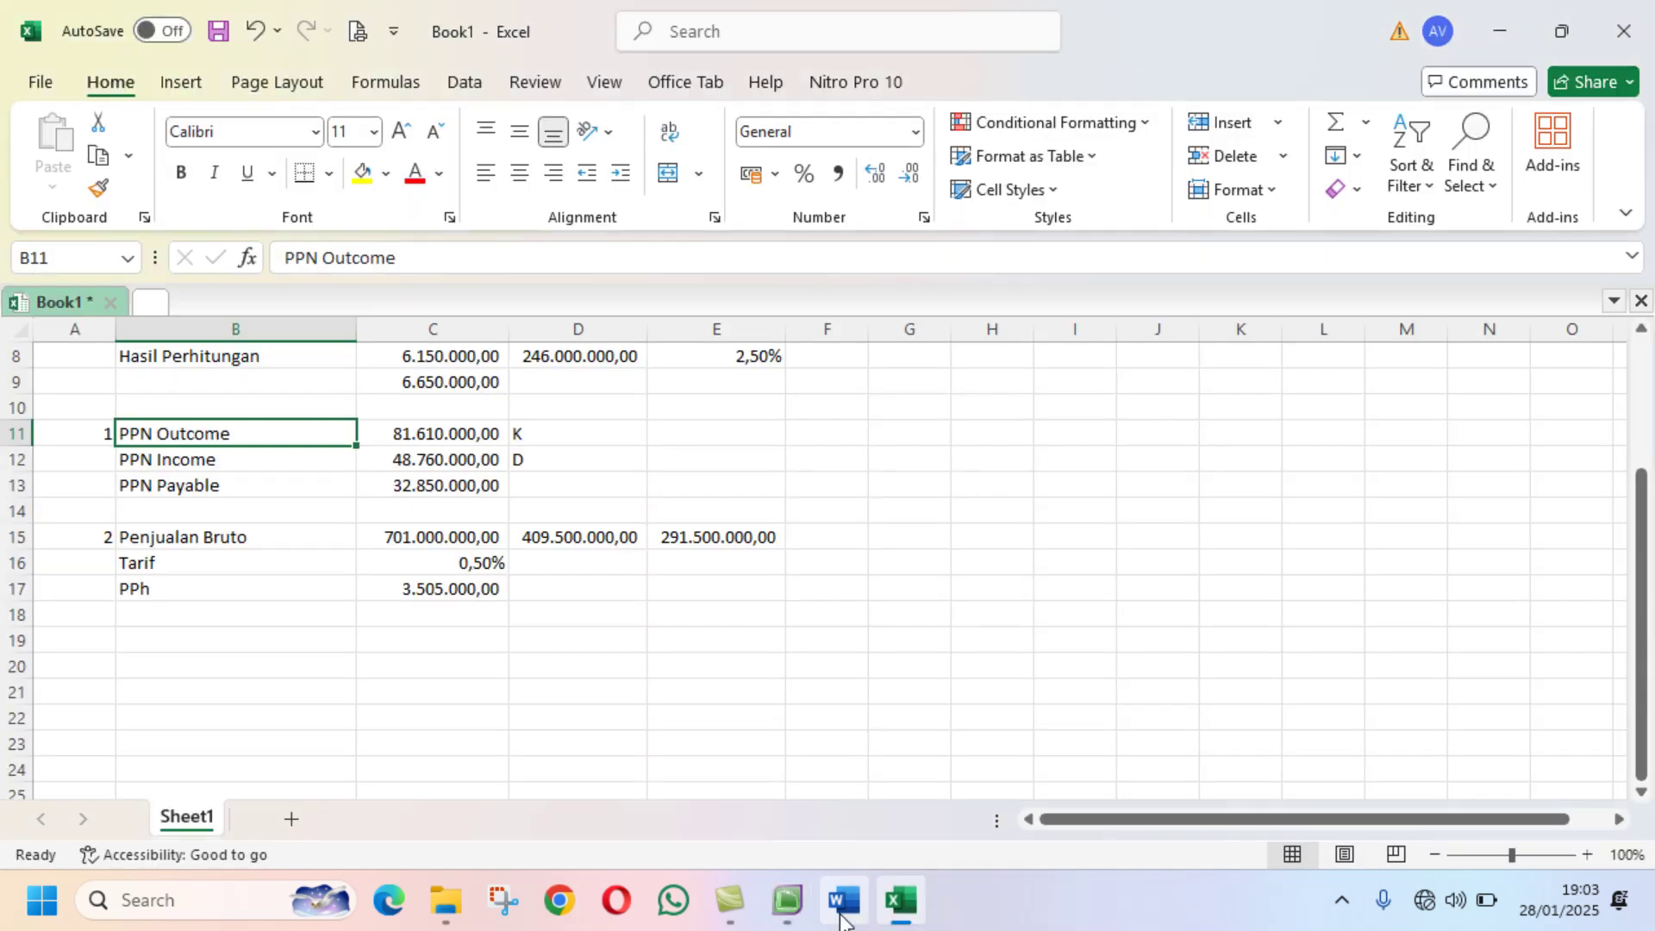
click(787, 899)
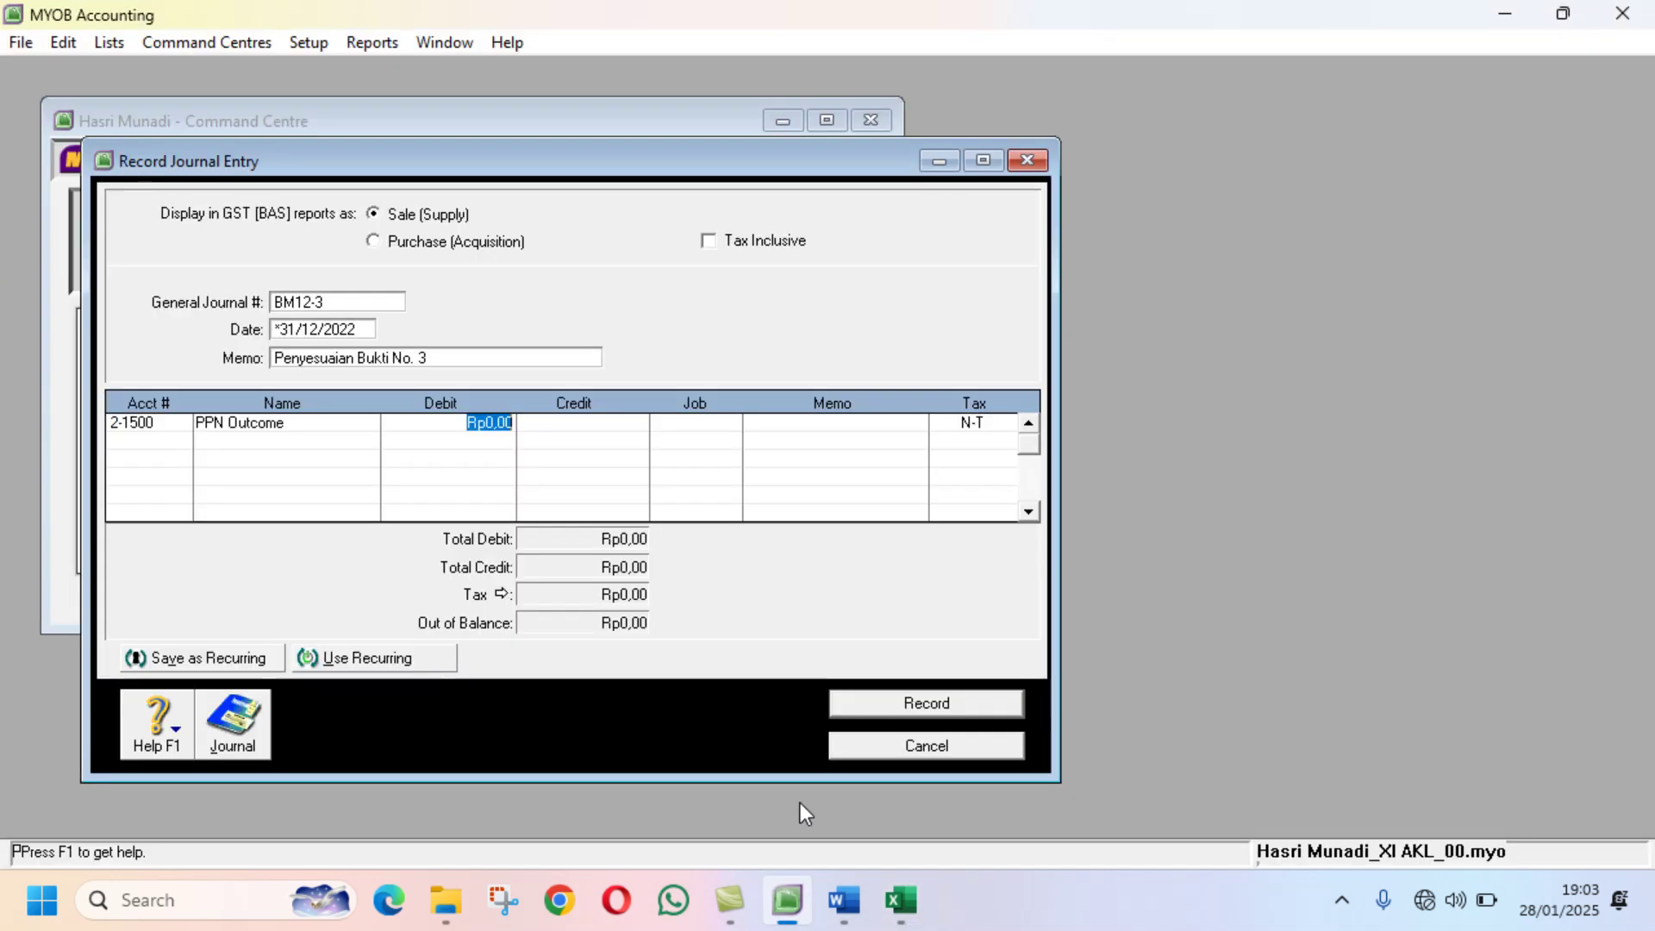
text(81610000)
key(Return)
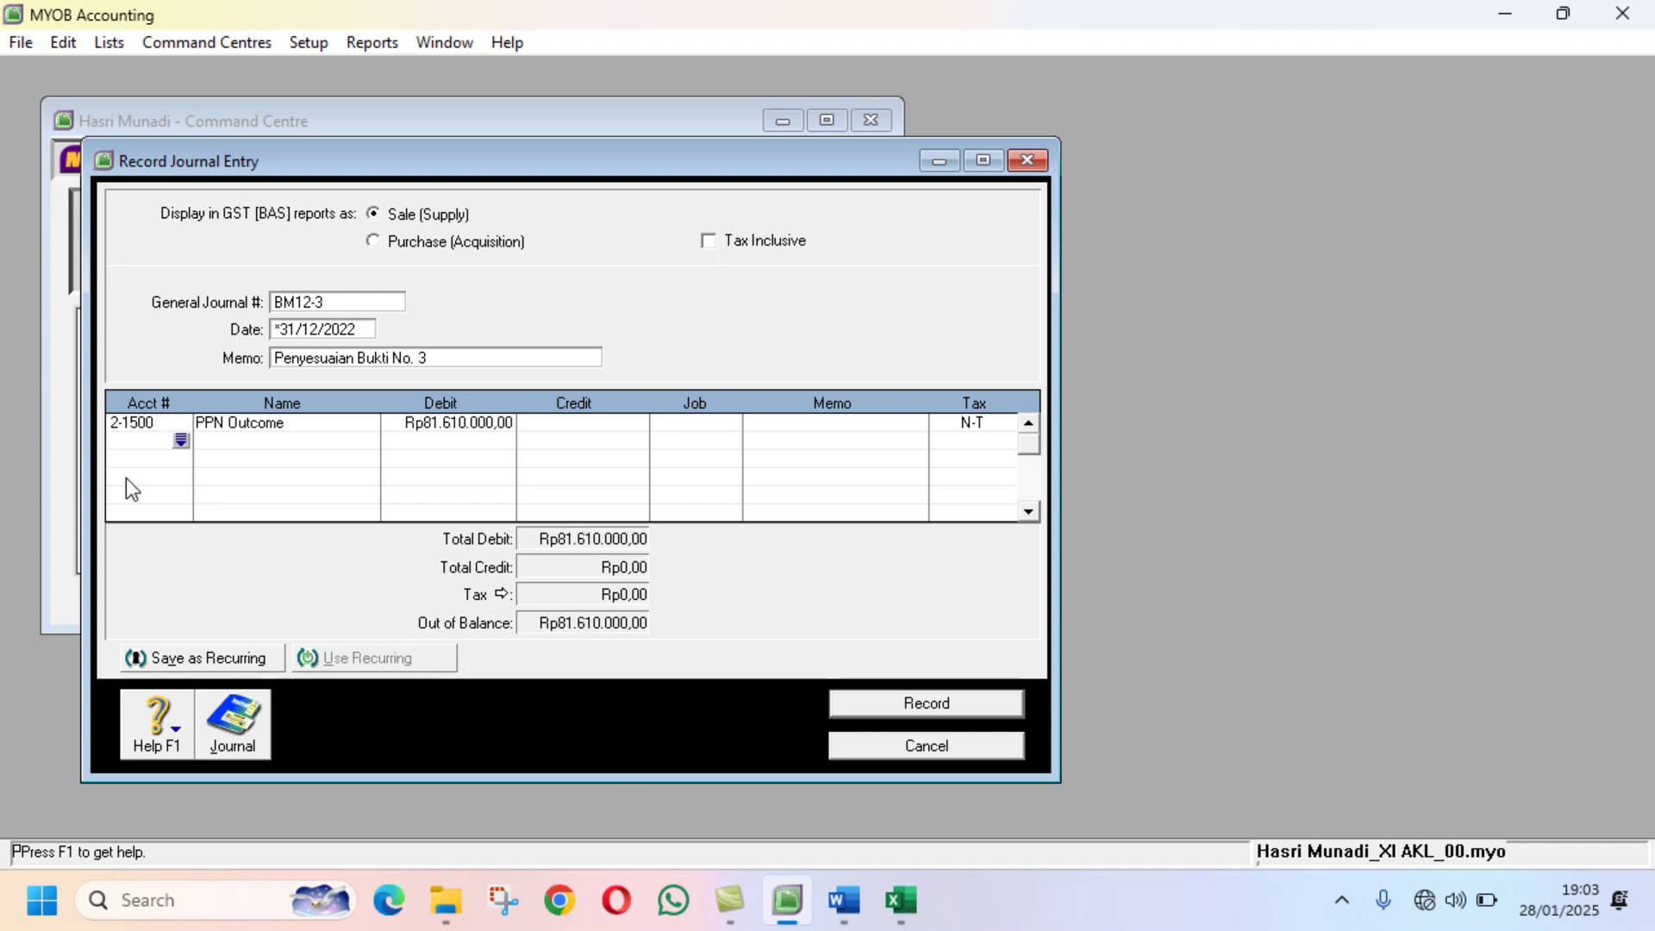
Step: Credit PPN Income (2-1600) Rp48.760.000 on the second journal line
click(179, 442)
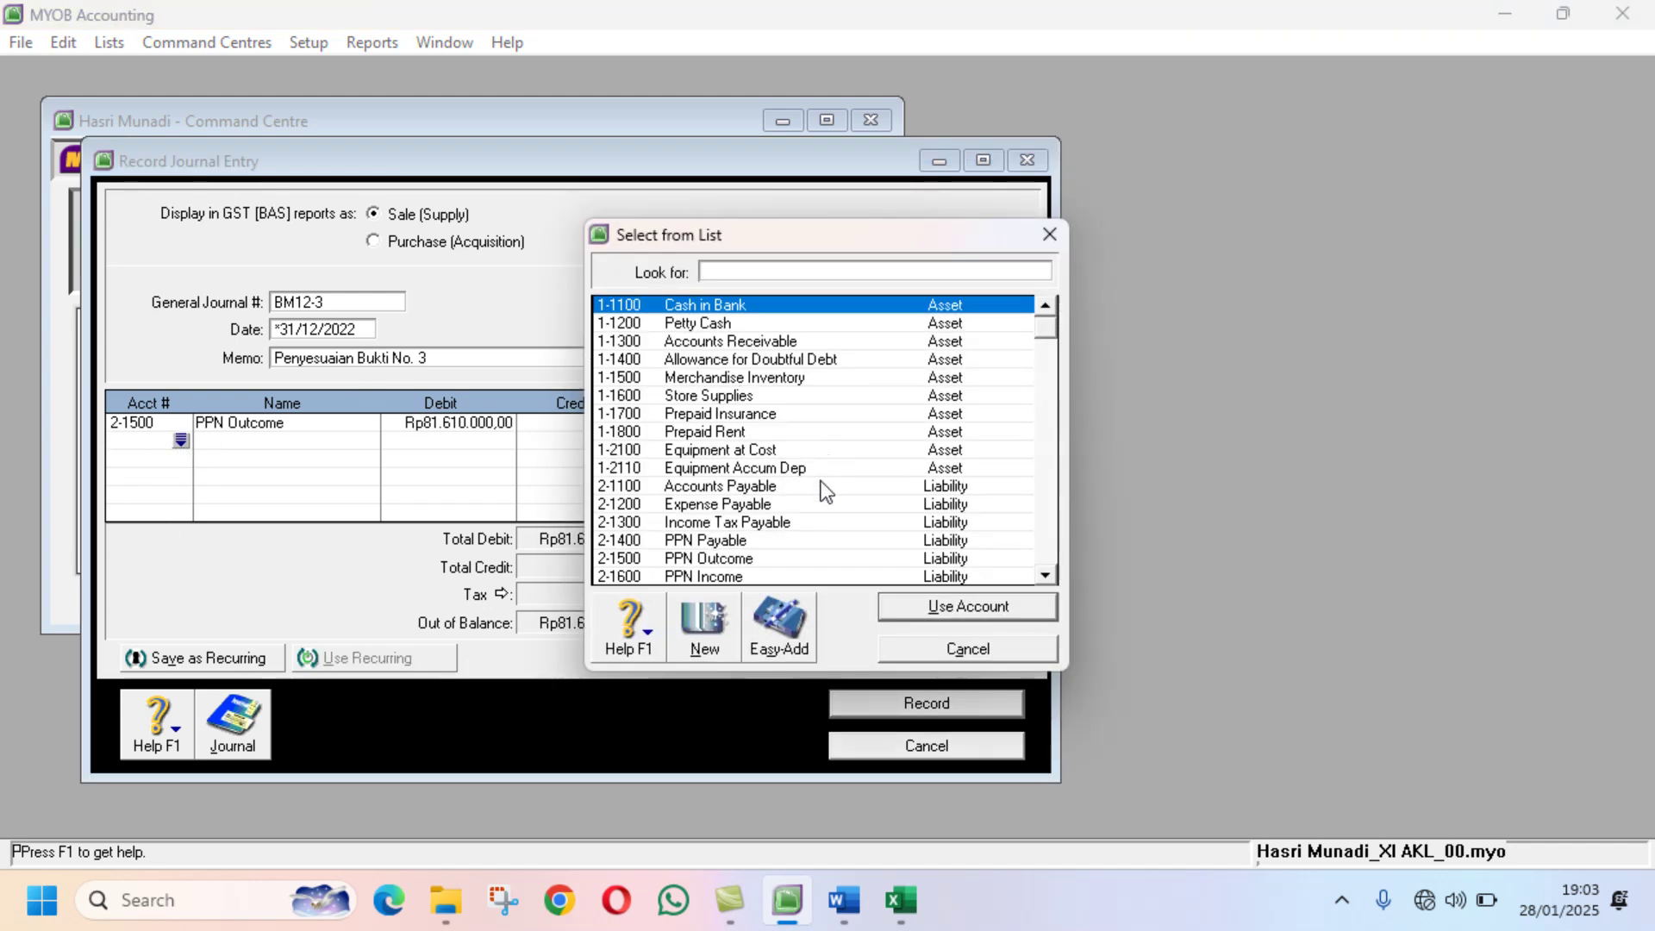
click(756, 576)
click(917, 608)
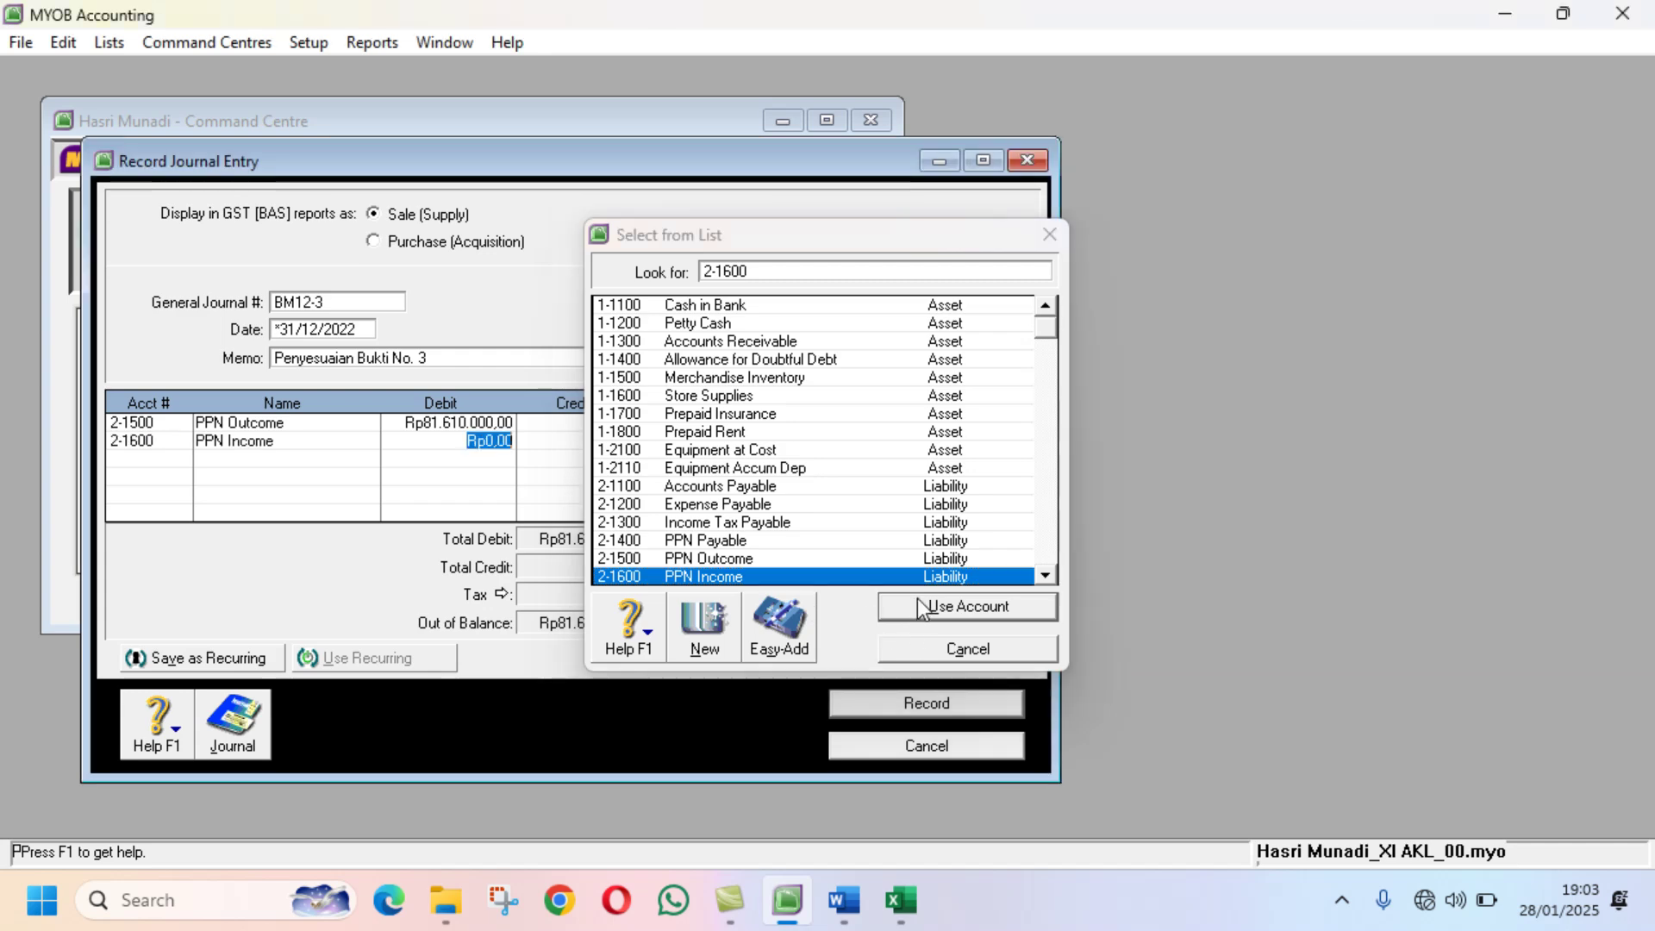
key(Tab)
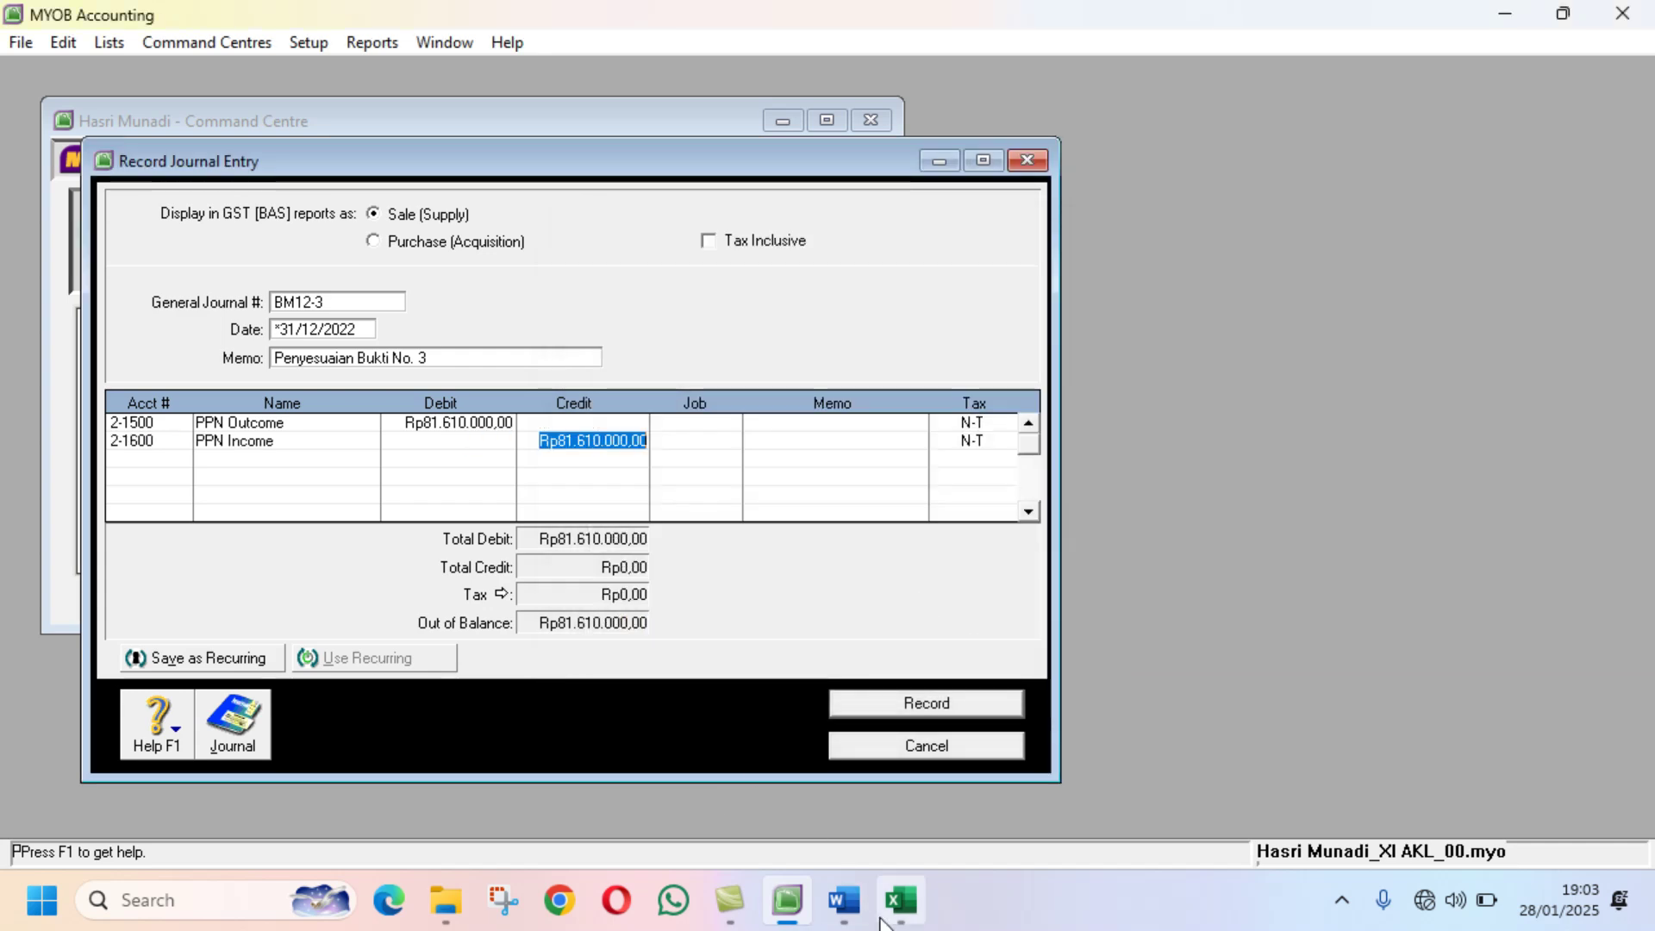
click(901, 901)
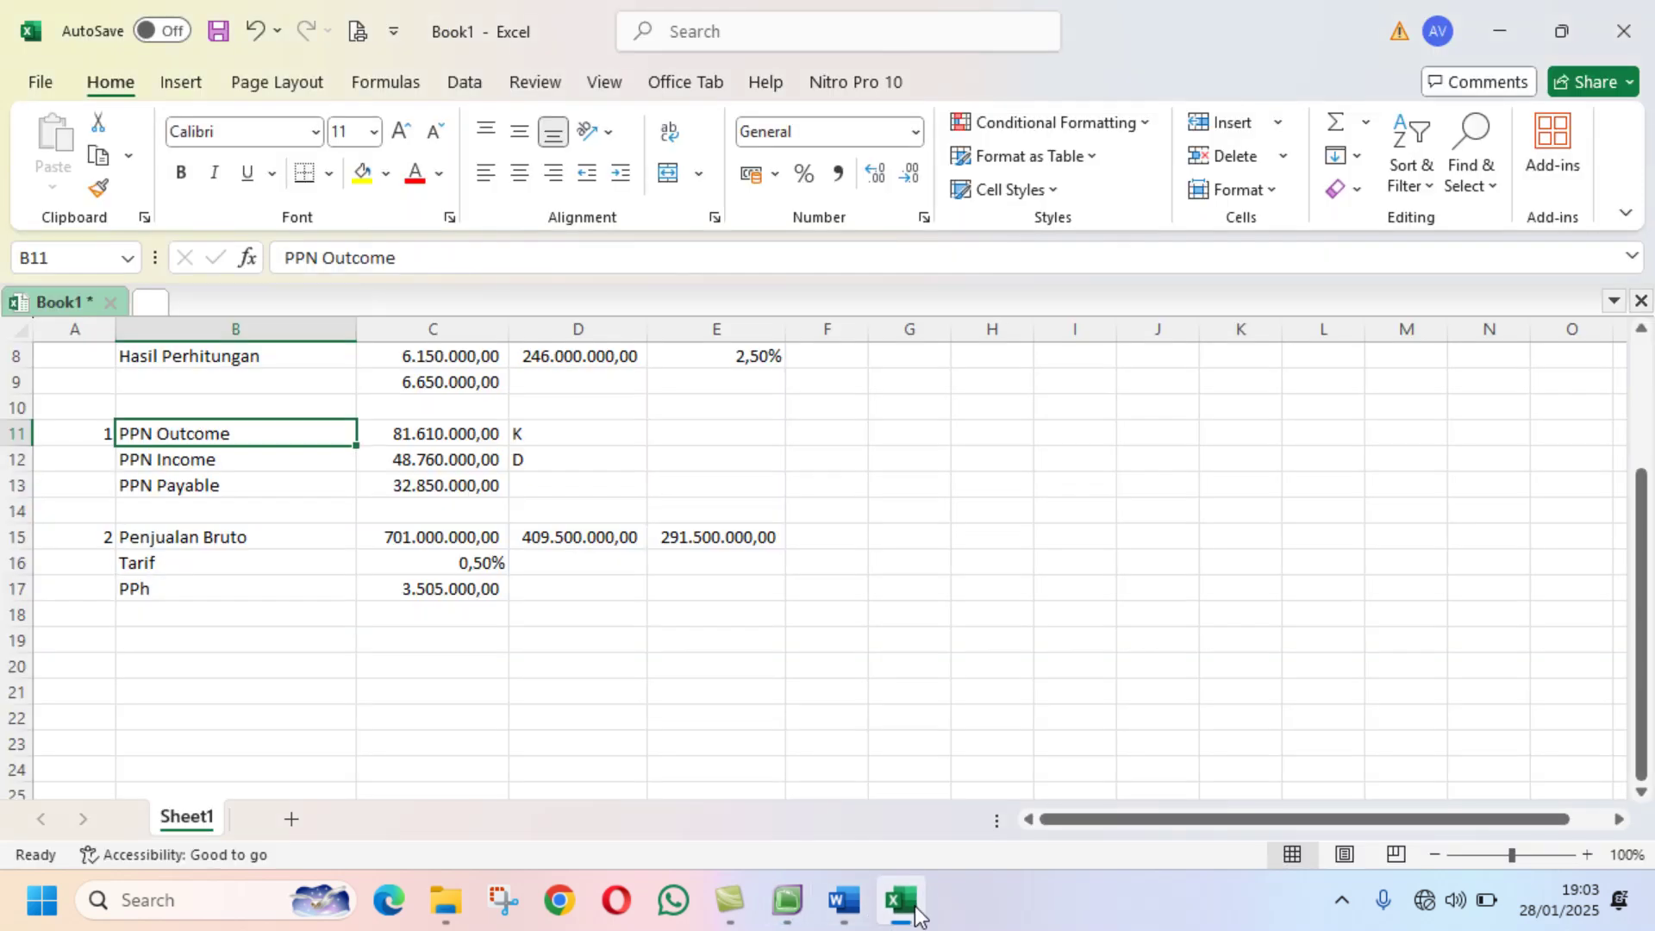
click(779, 900)
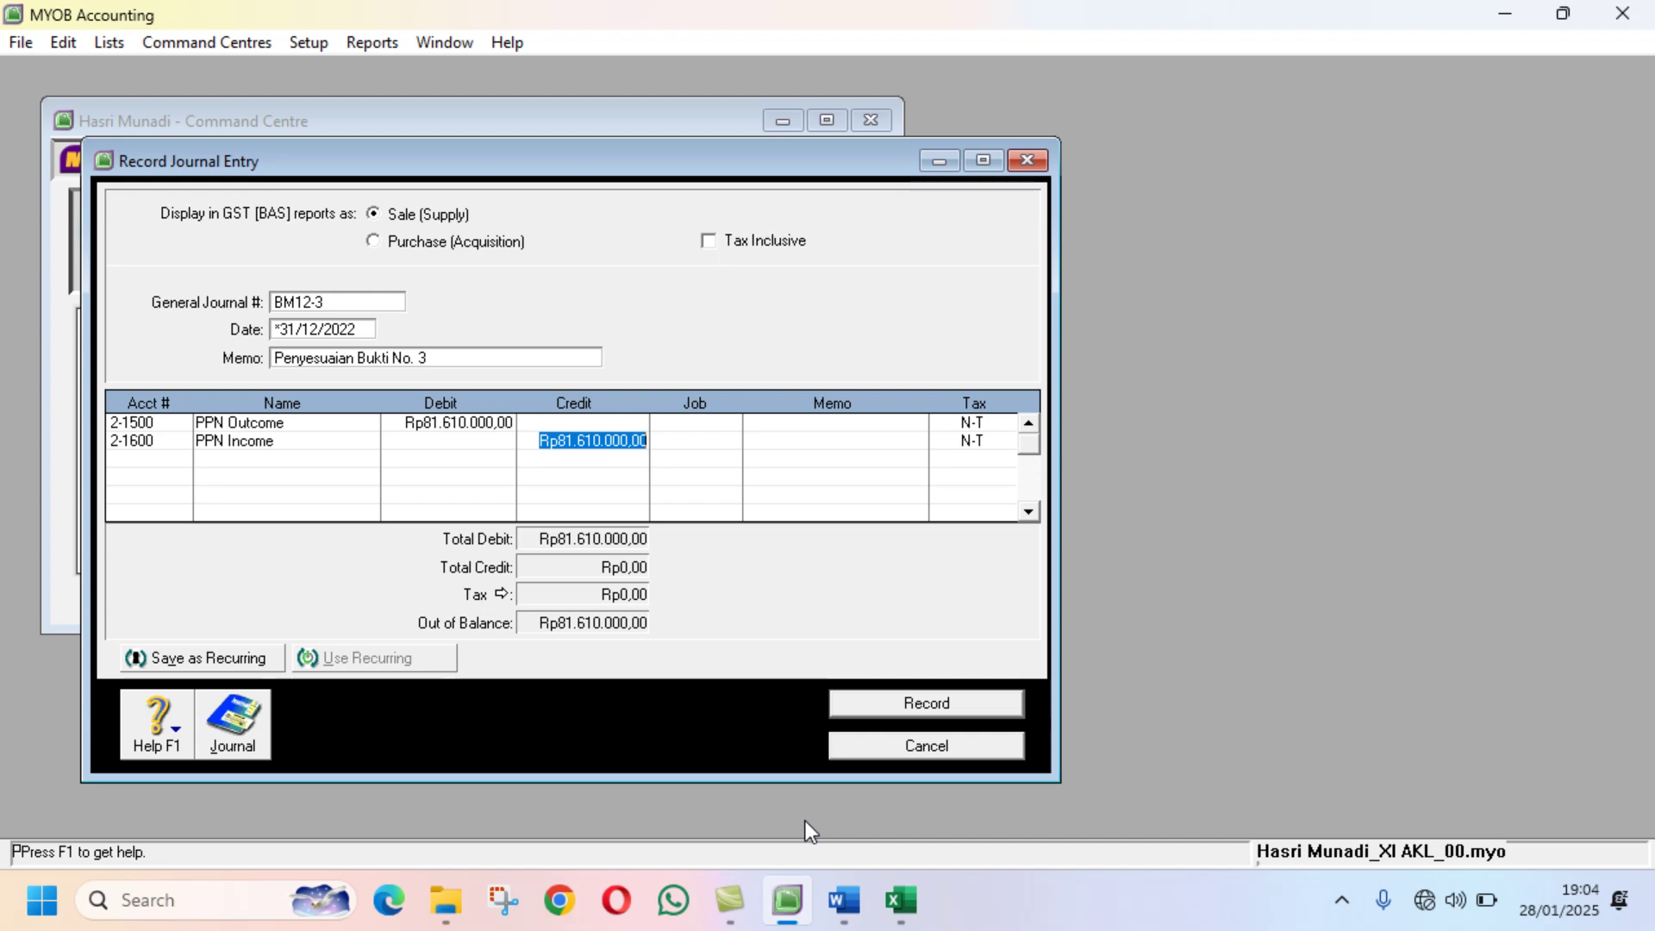
text(487)
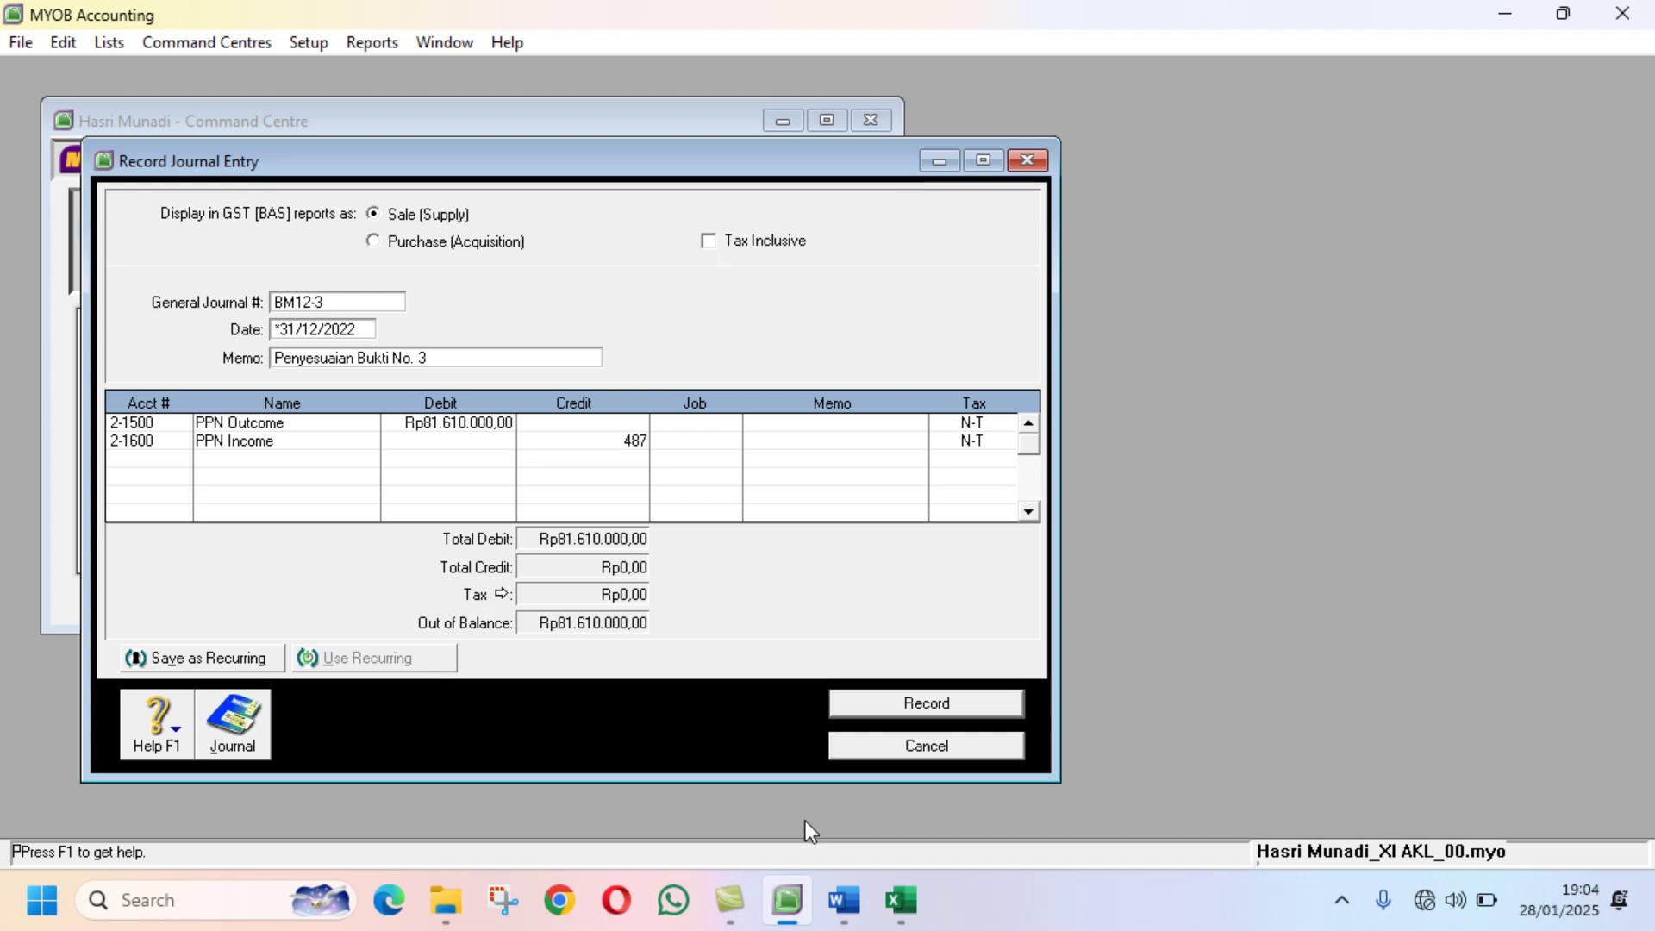
text(60000)
key(Return)
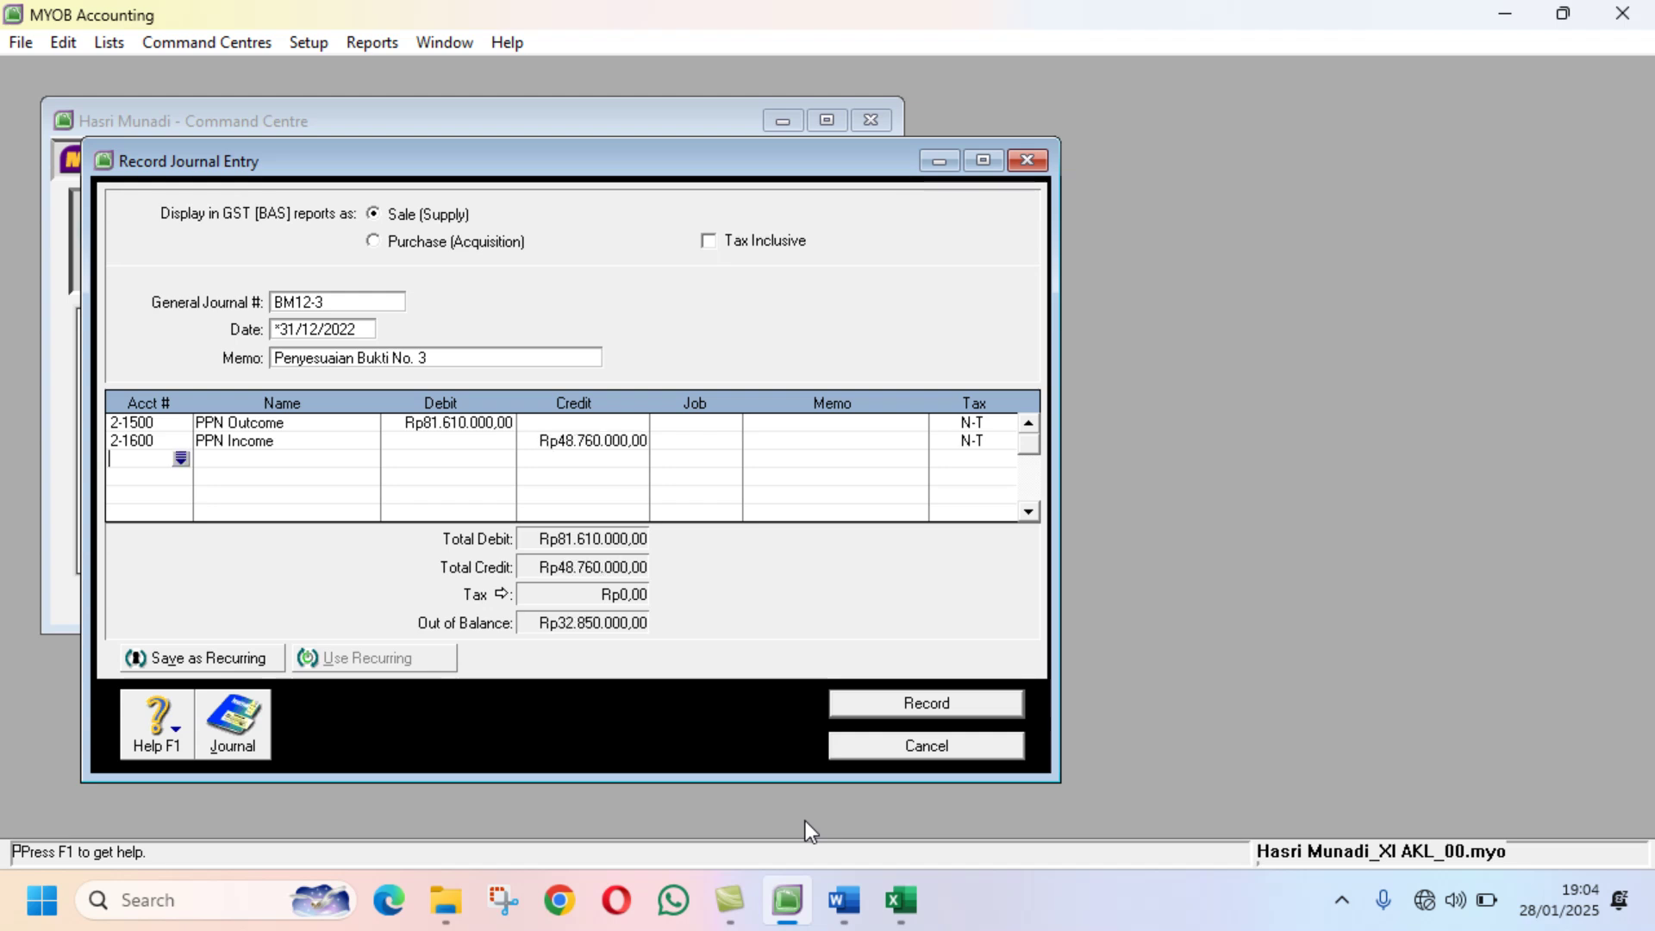
Step: Credit PPN Payable (2-1400) Rp32.850.000 on the third line, balancing the journal
click(181, 460)
text(2-1400)
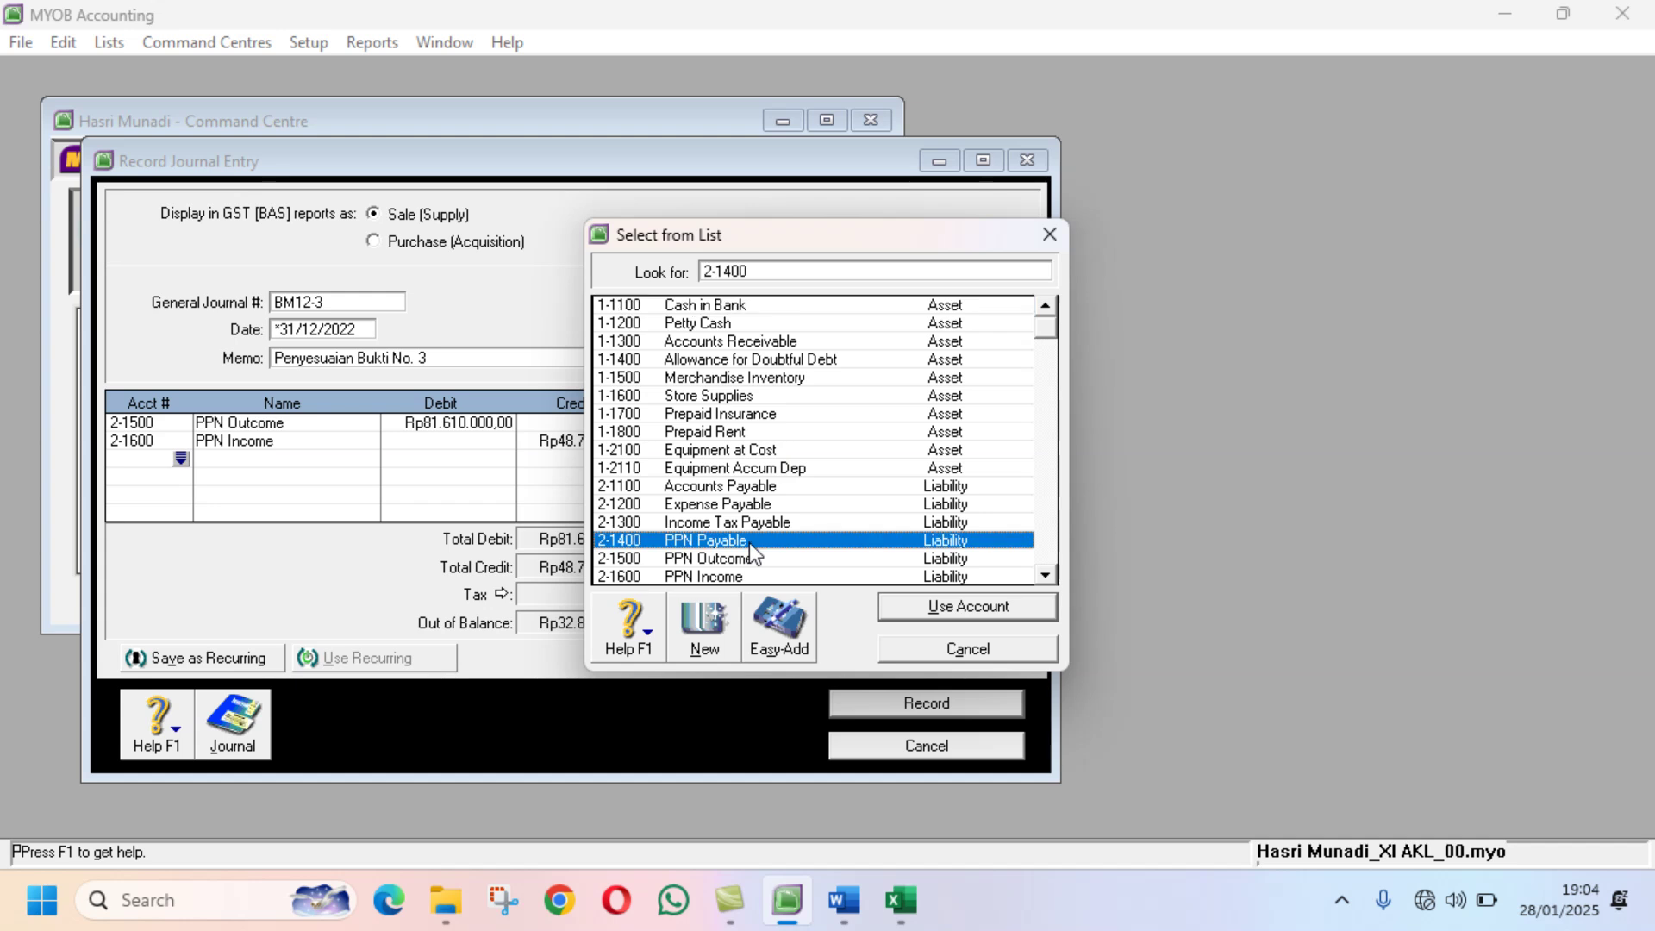
click(915, 606)
key(Tab)
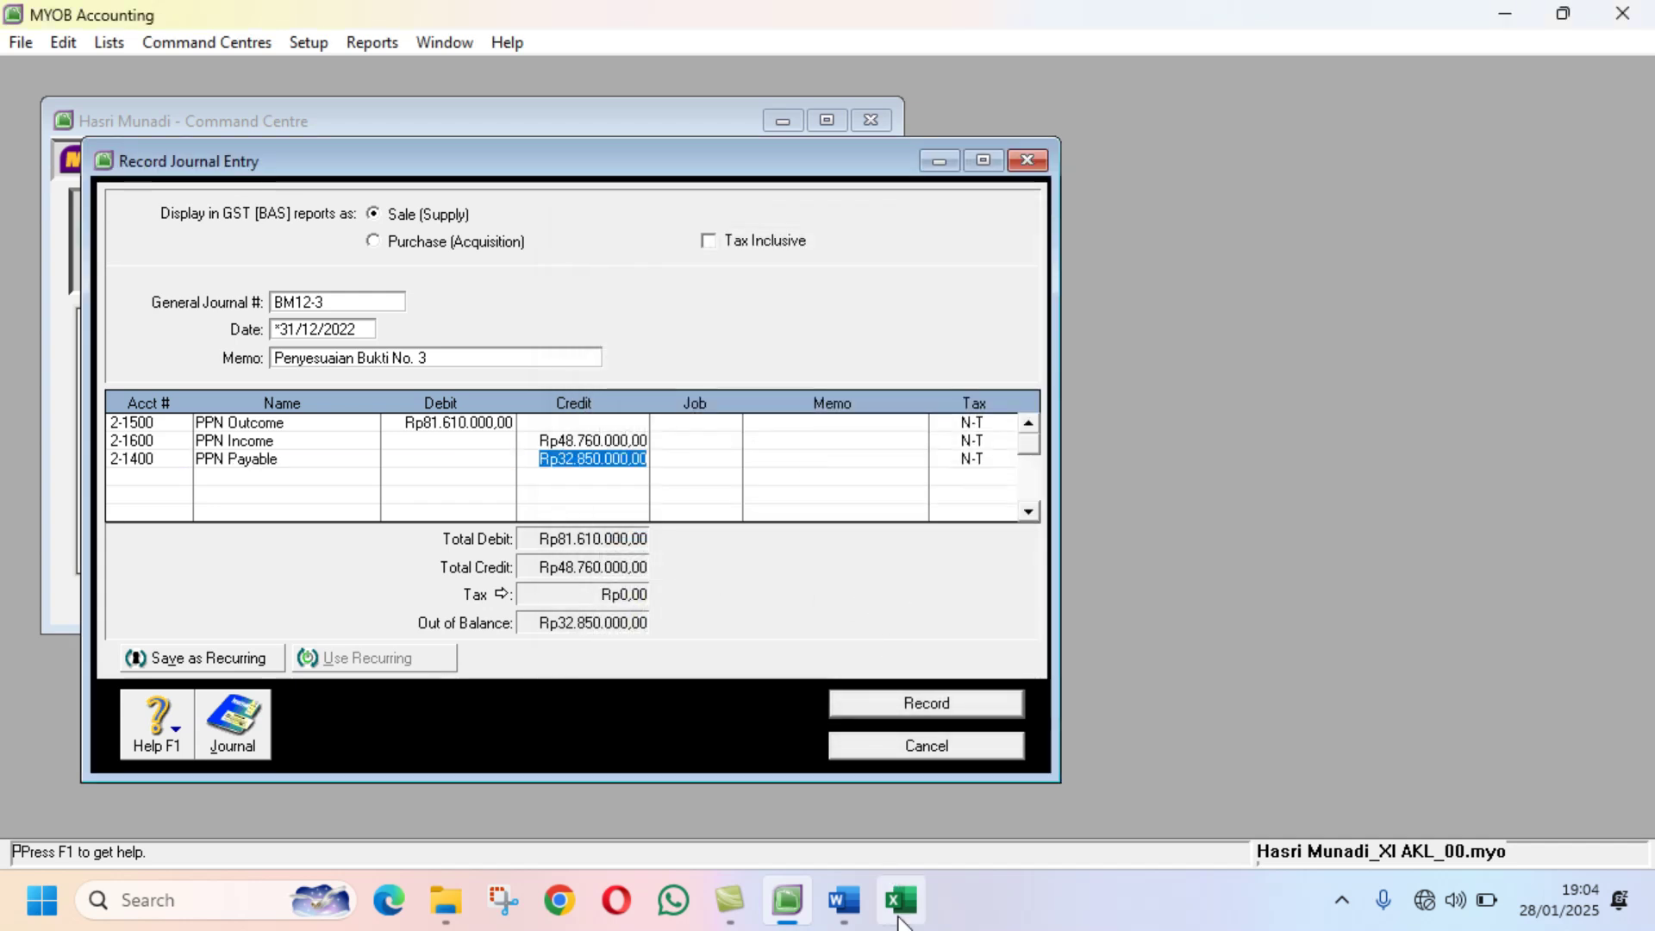
mouse_move(865, 919)
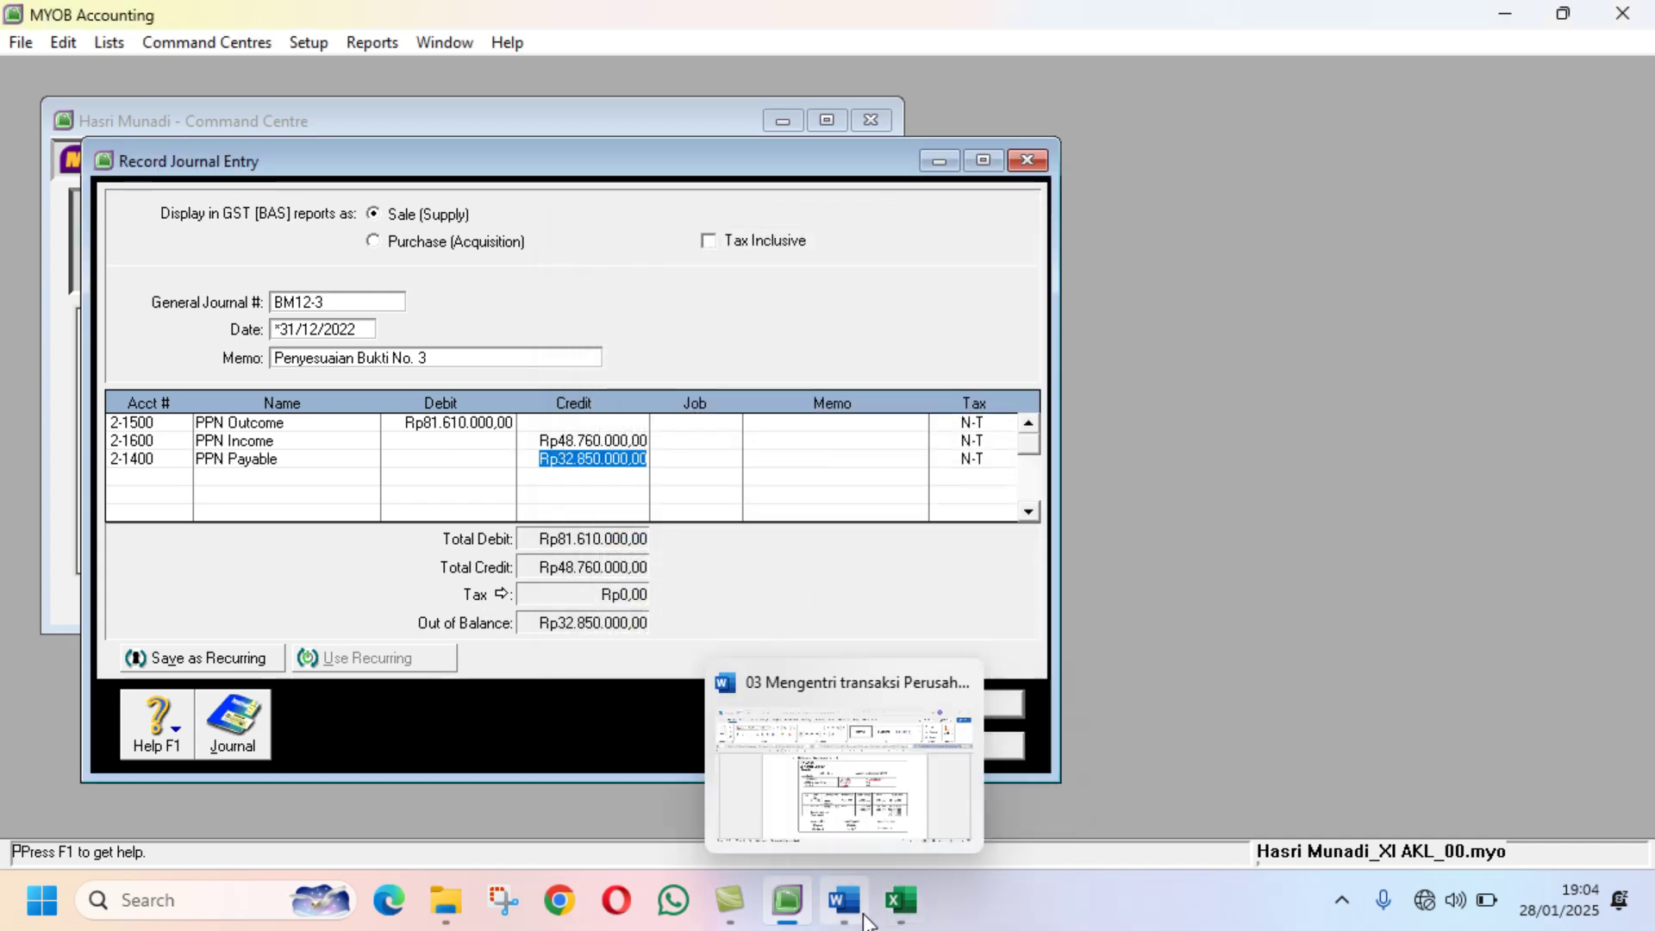
click(909, 905)
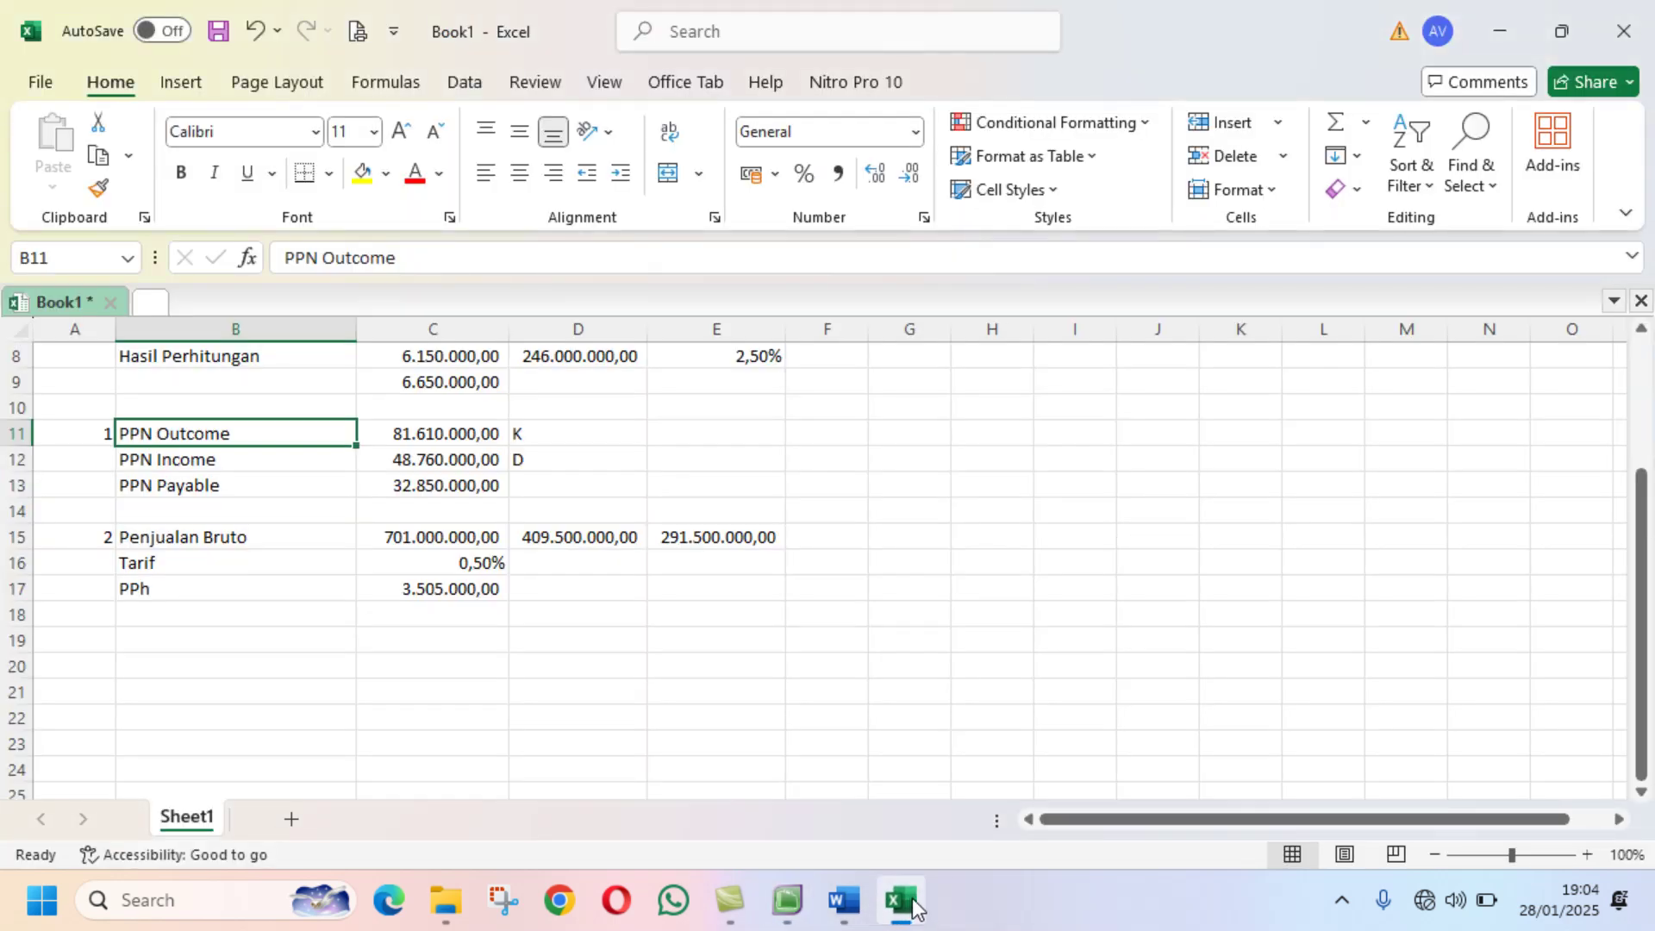
click(787, 902)
key(Return)
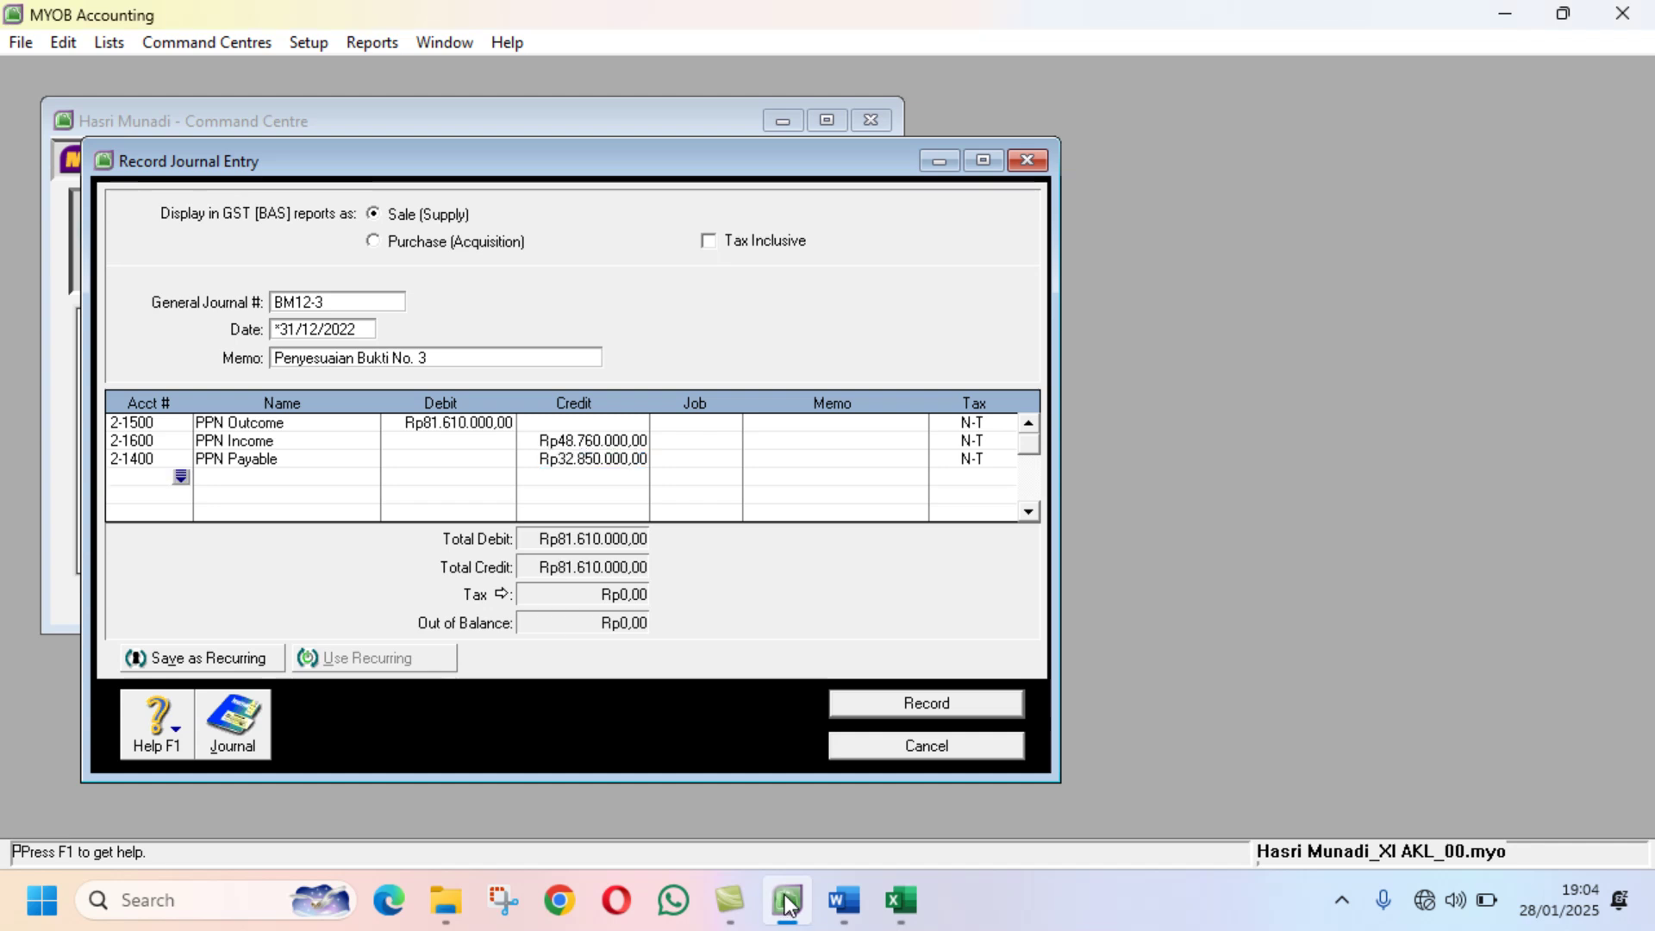
click(924, 903)
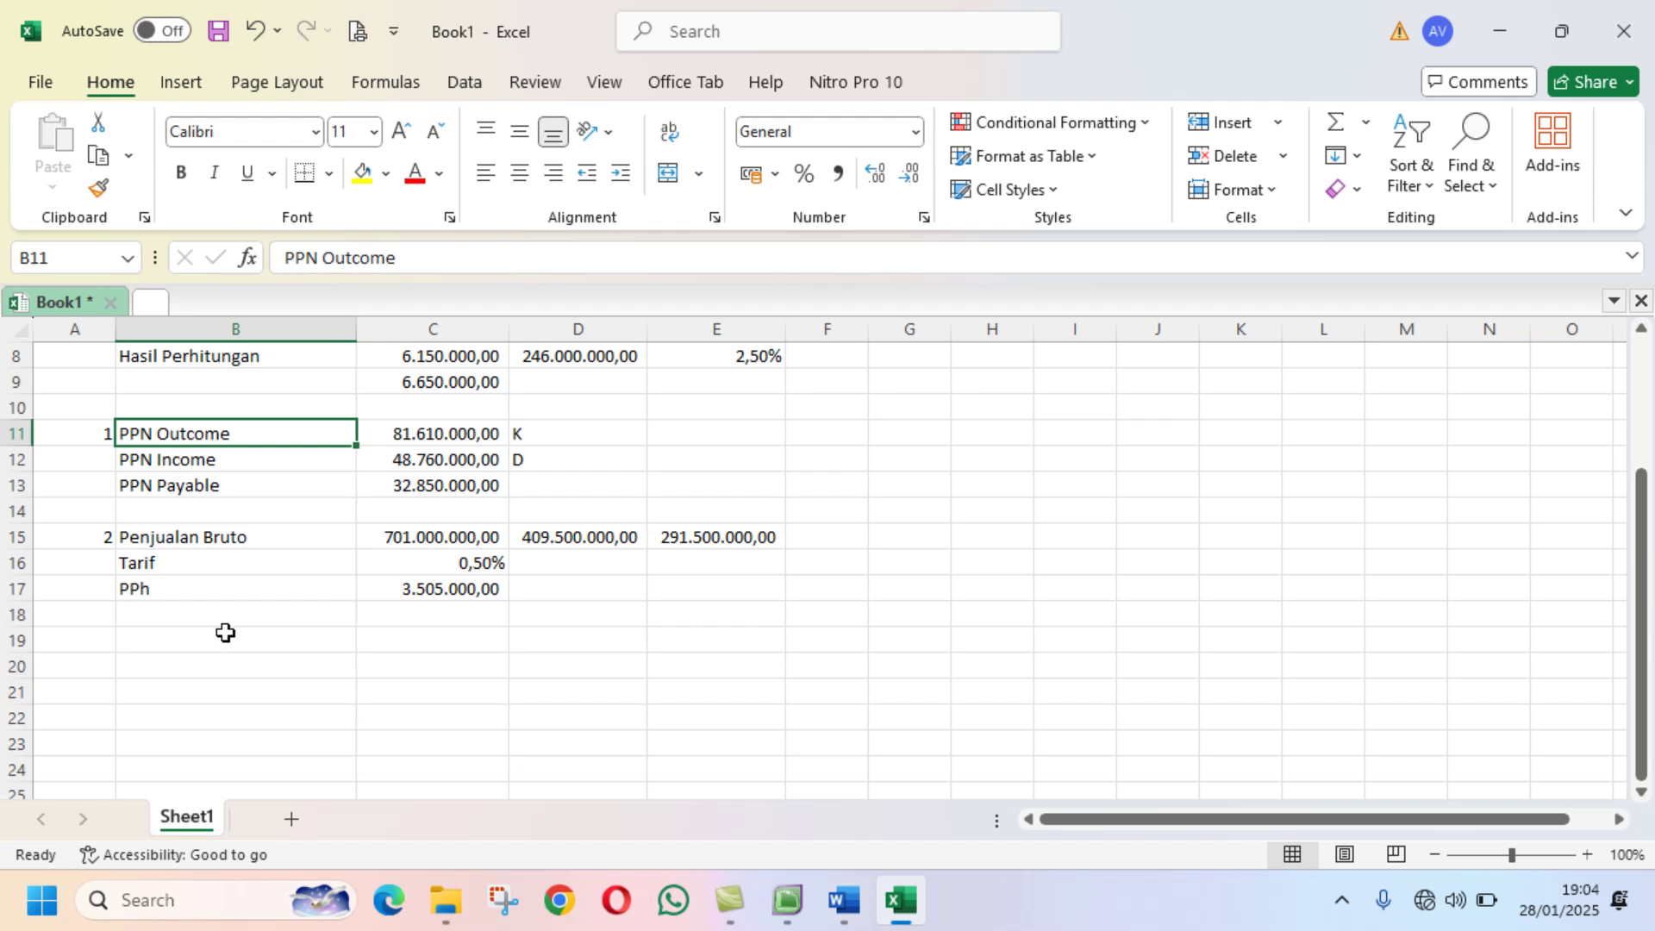
Step: Check the PPh figure in Excel cell C17, then show memorial BM12-3 in the '04 Membuat laporan keuangan' document
click(434, 592)
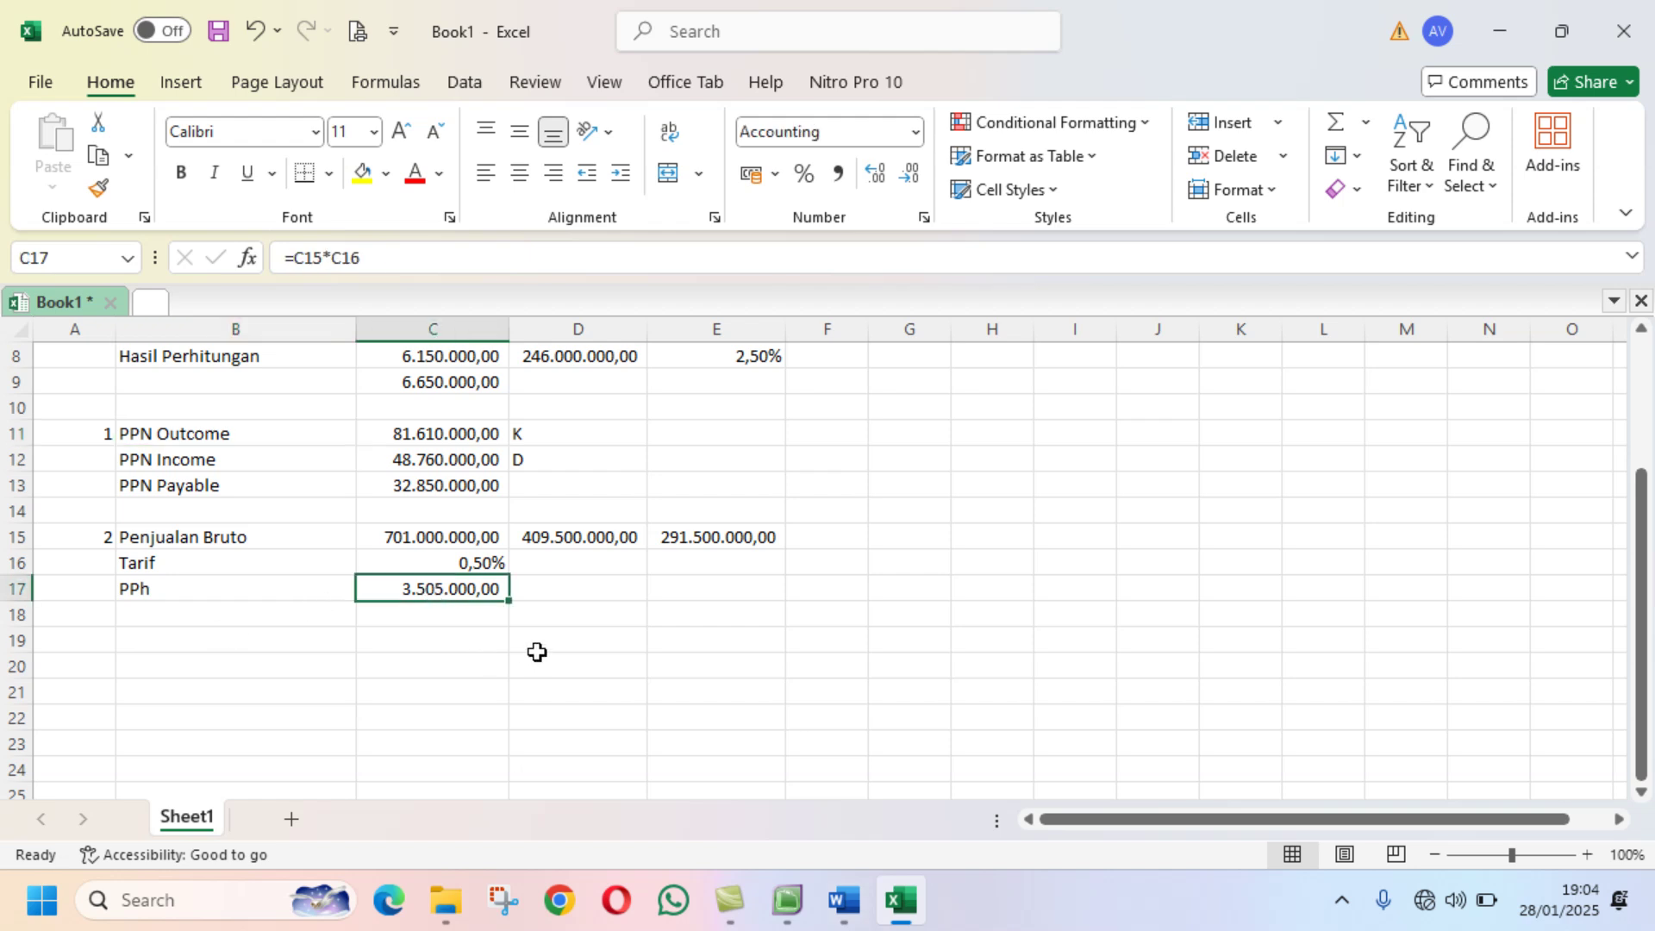
click(845, 901)
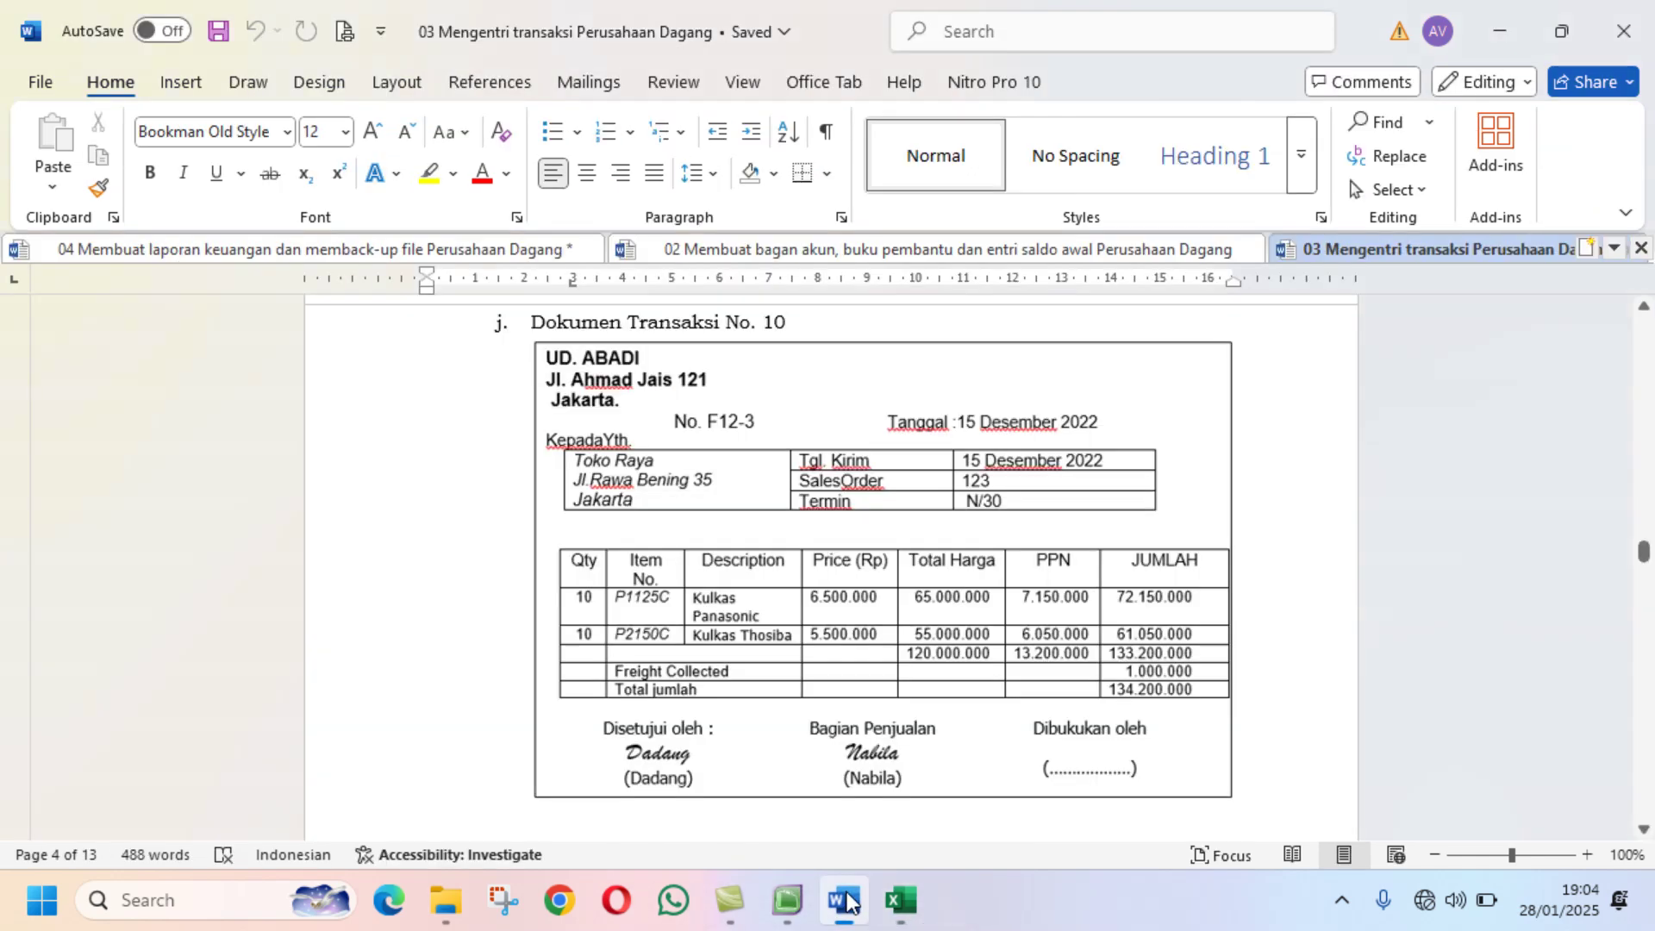
scroll(905, 686, down, 4)
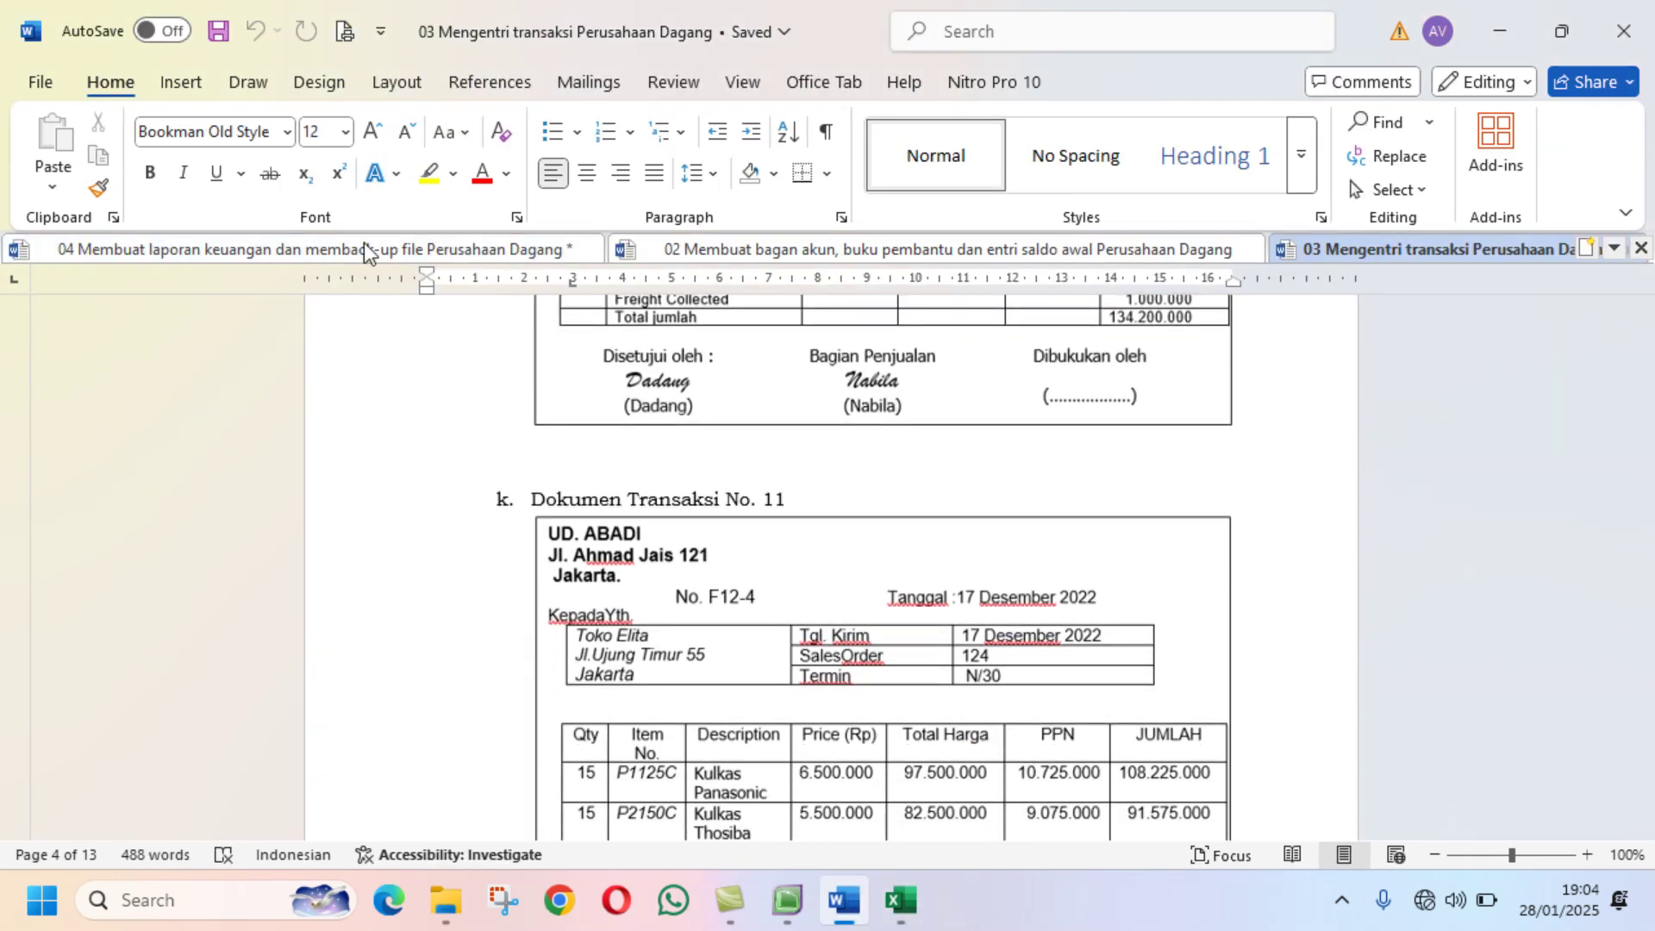
click(365, 252)
scroll(1043, 548, down, 2)
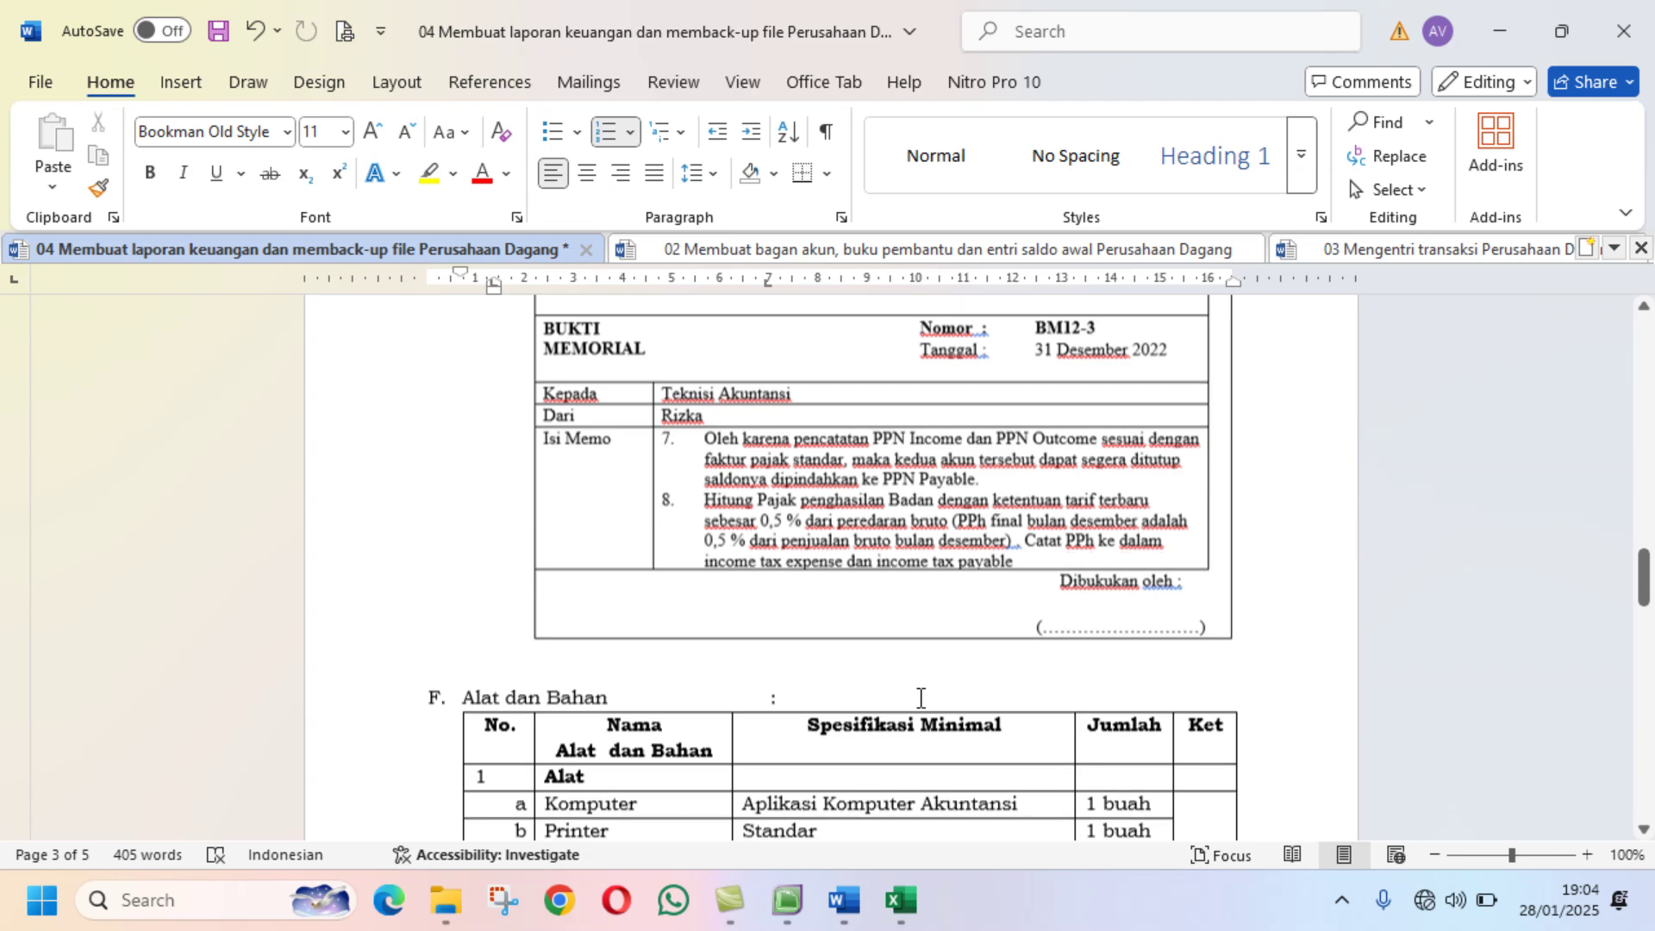
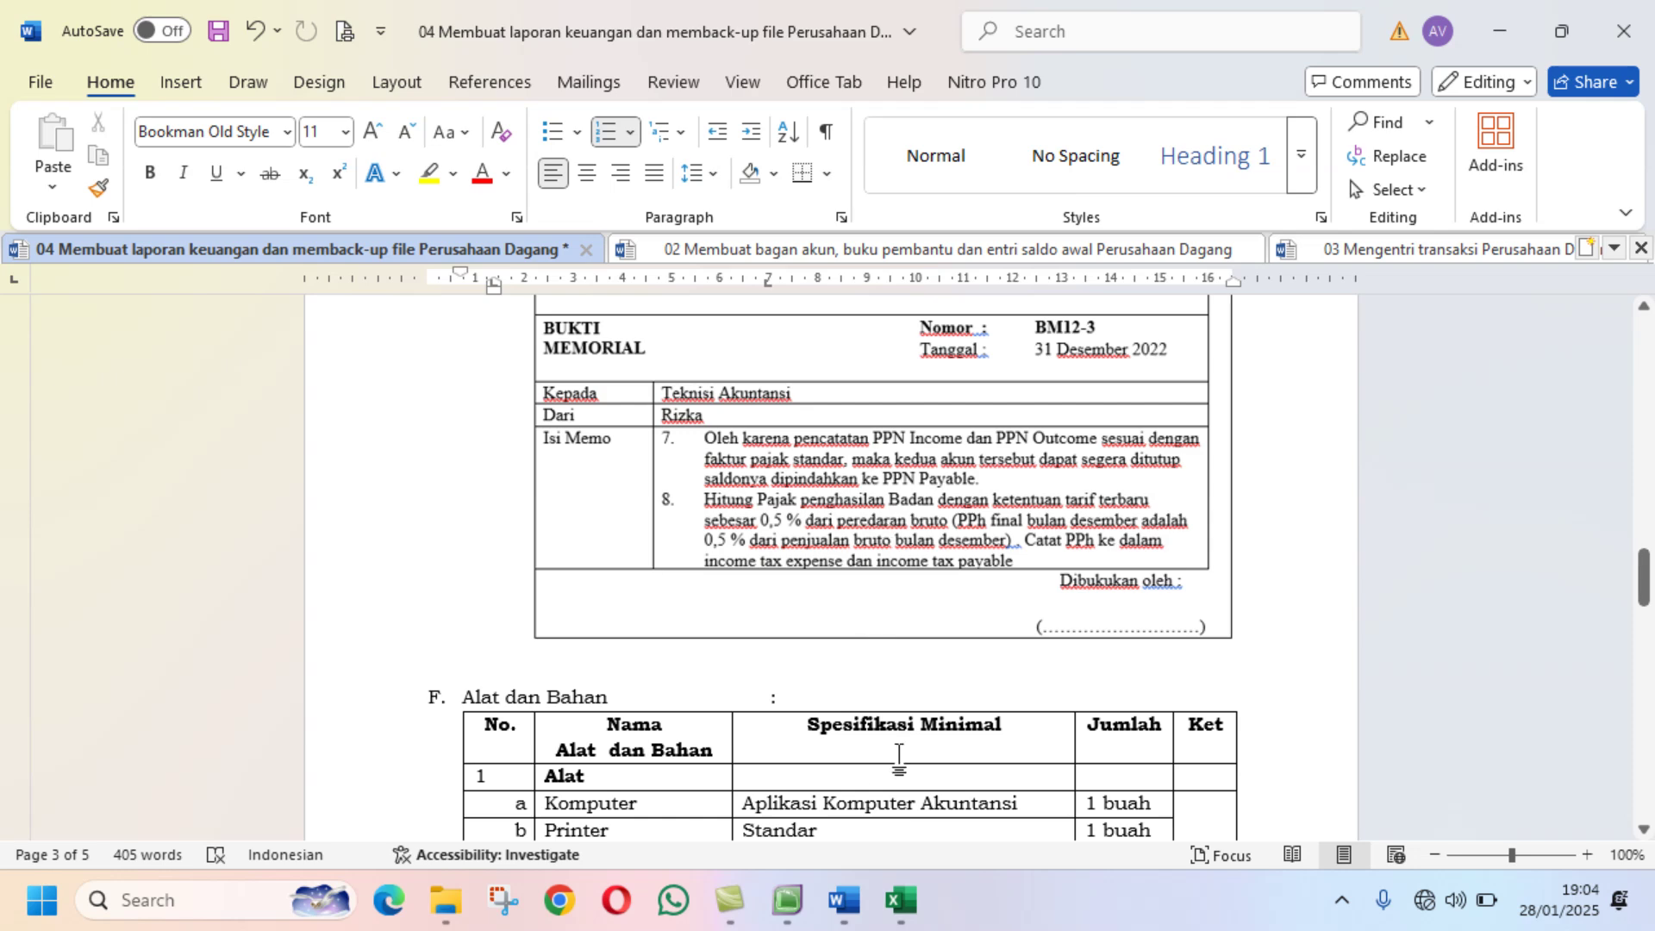
Step: Bring MYOB's Record Journal Entry window for memorial BM12-3 back to the front
click(787, 900)
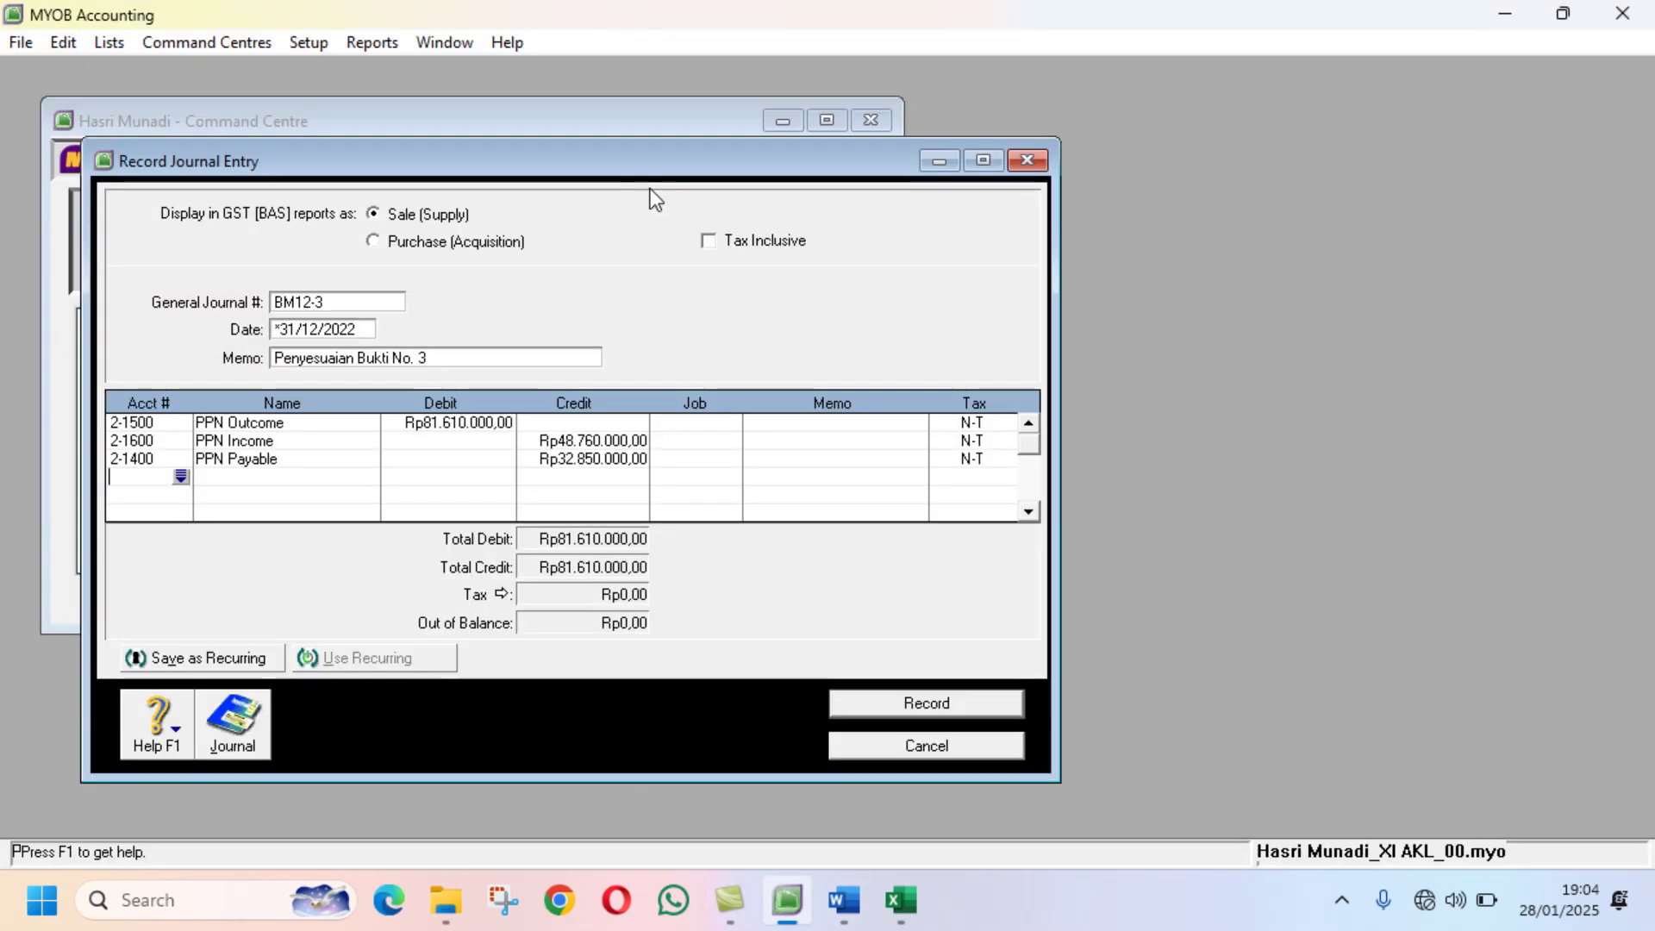
Step: Browse the Accounts List's Expense and Other Expense accounts, checking 9-1300 Income Tax Expense
drag(617, 157, 1297, 115)
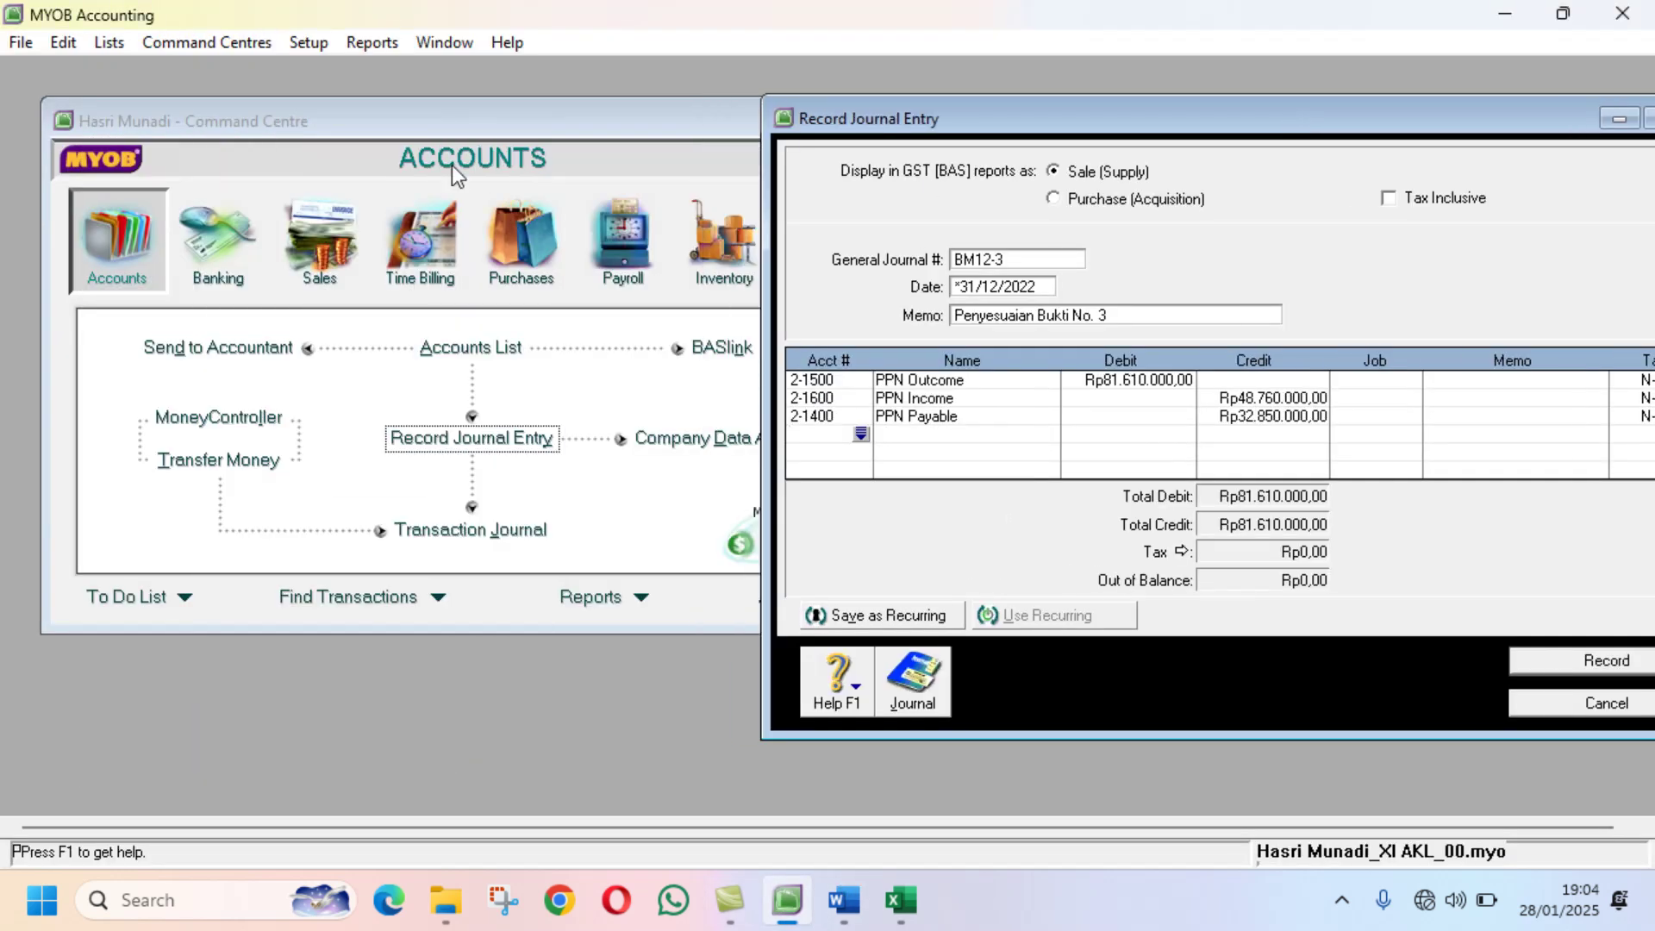
click(400, 115)
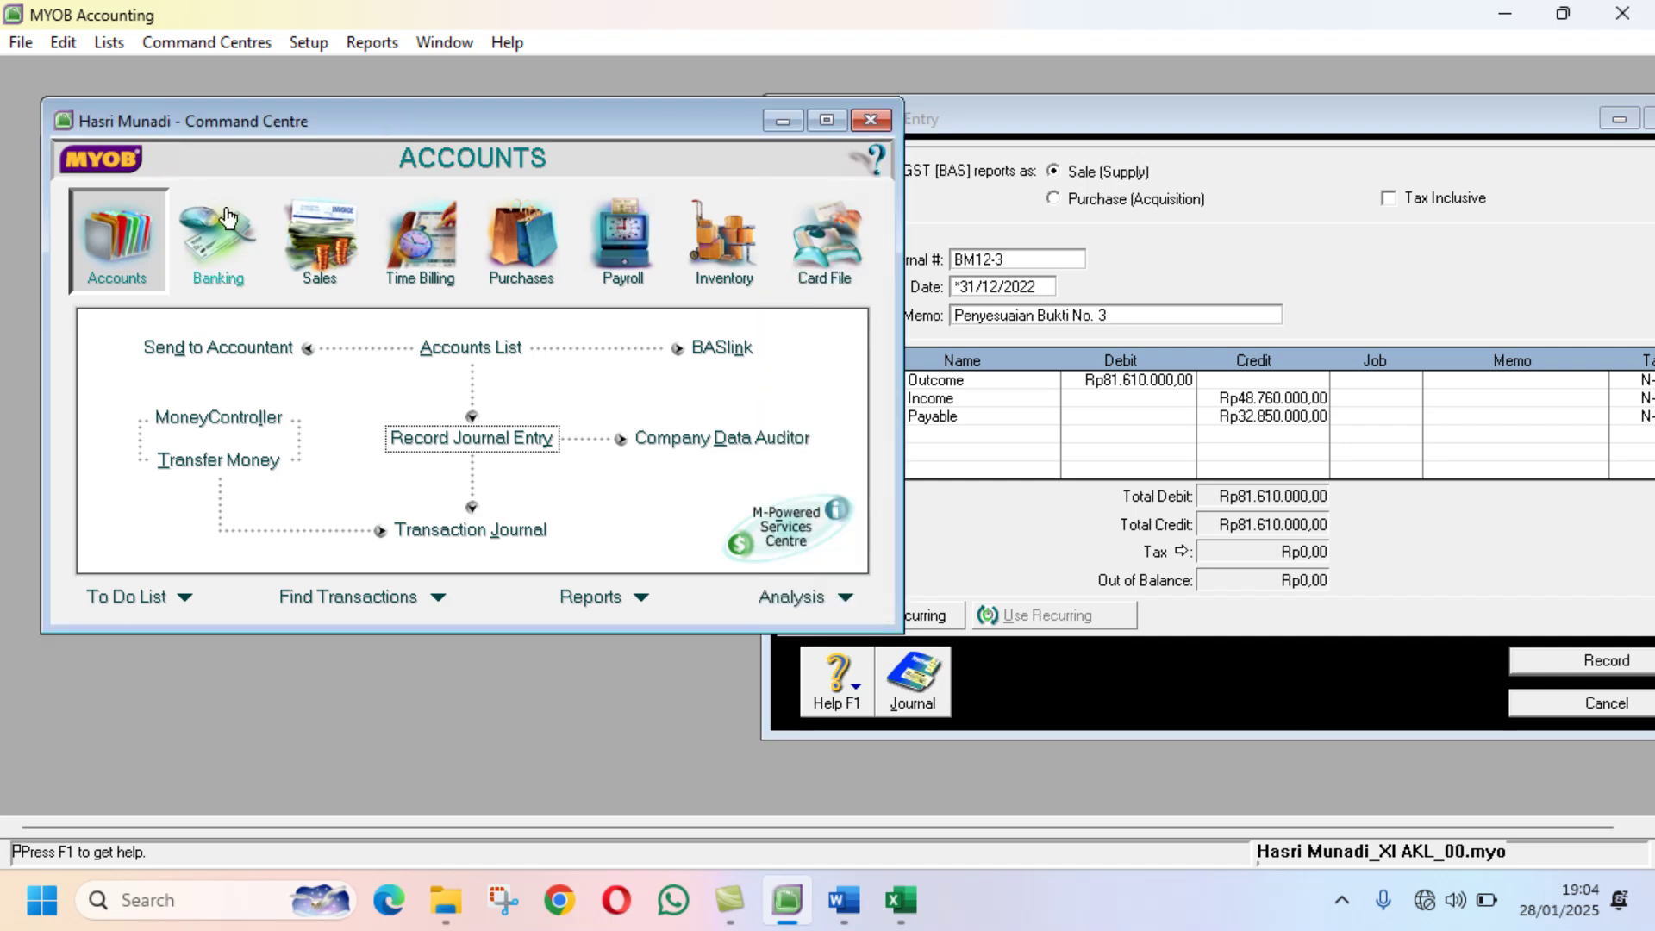
click(443, 353)
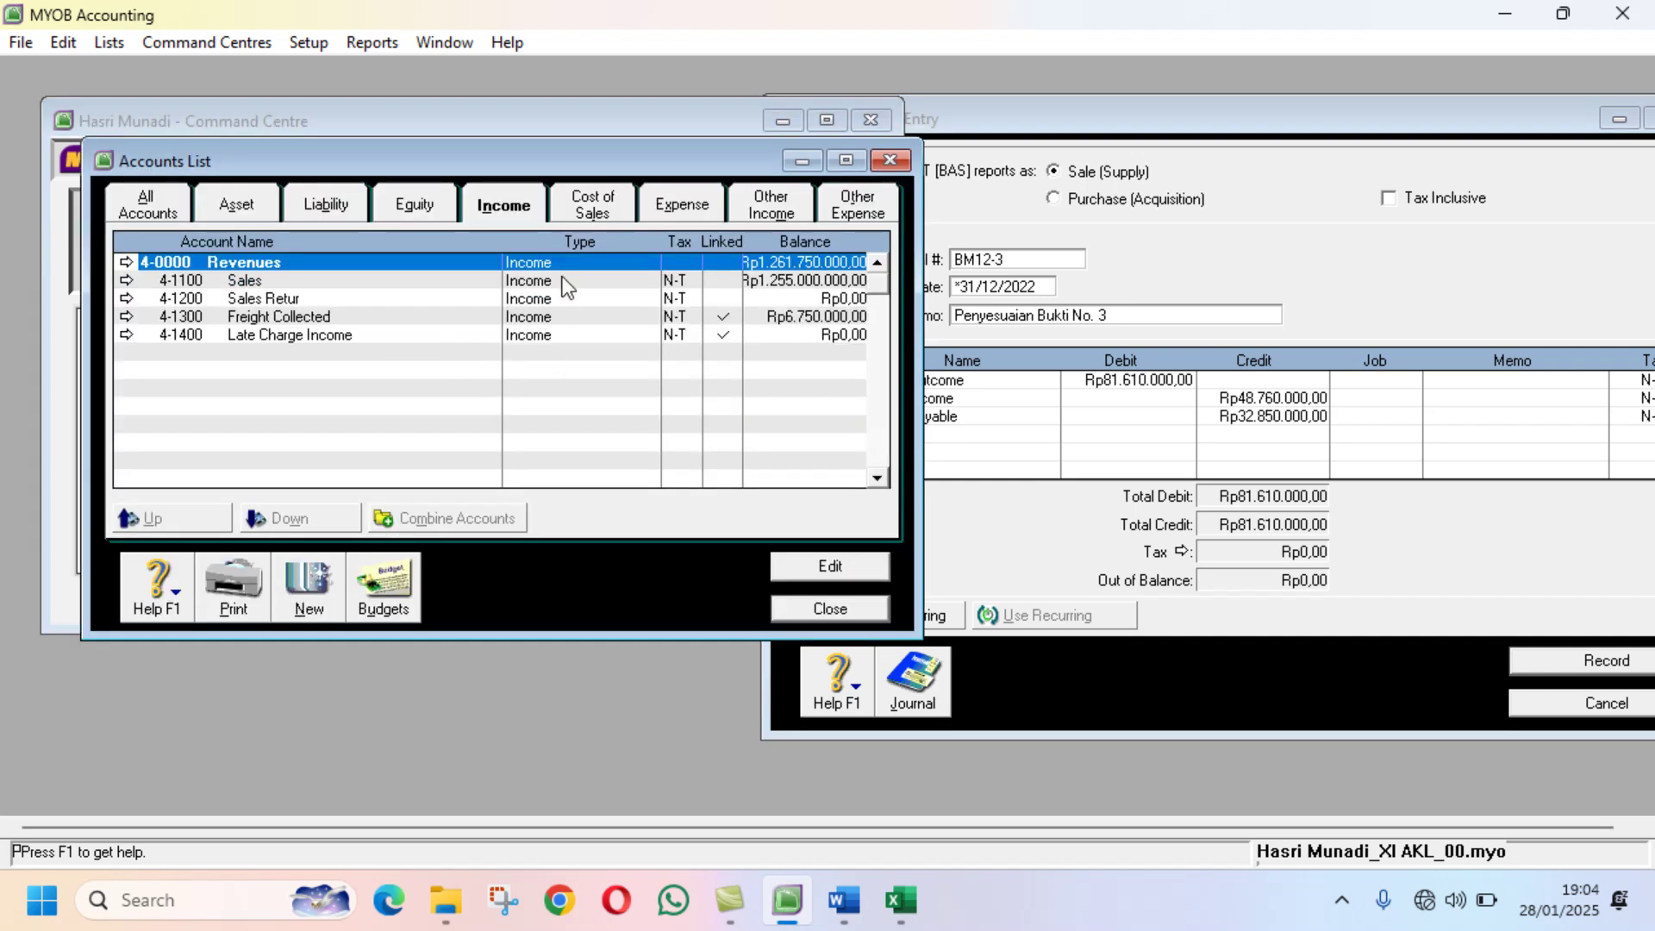
click(680, 205)
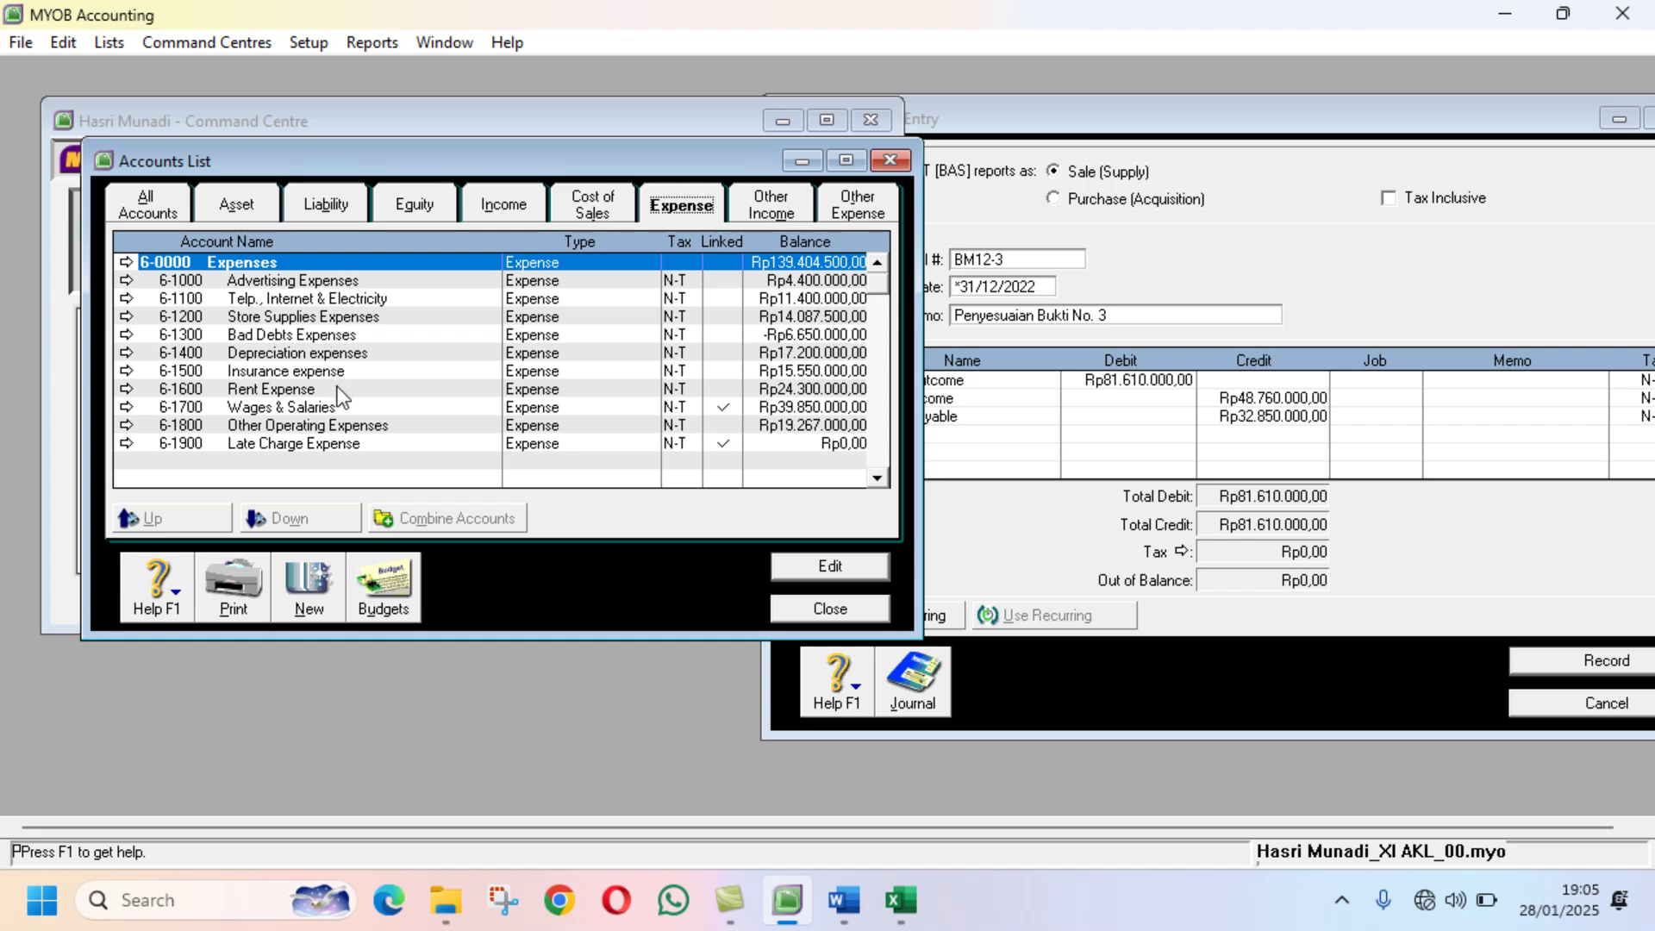
click(843, 204)
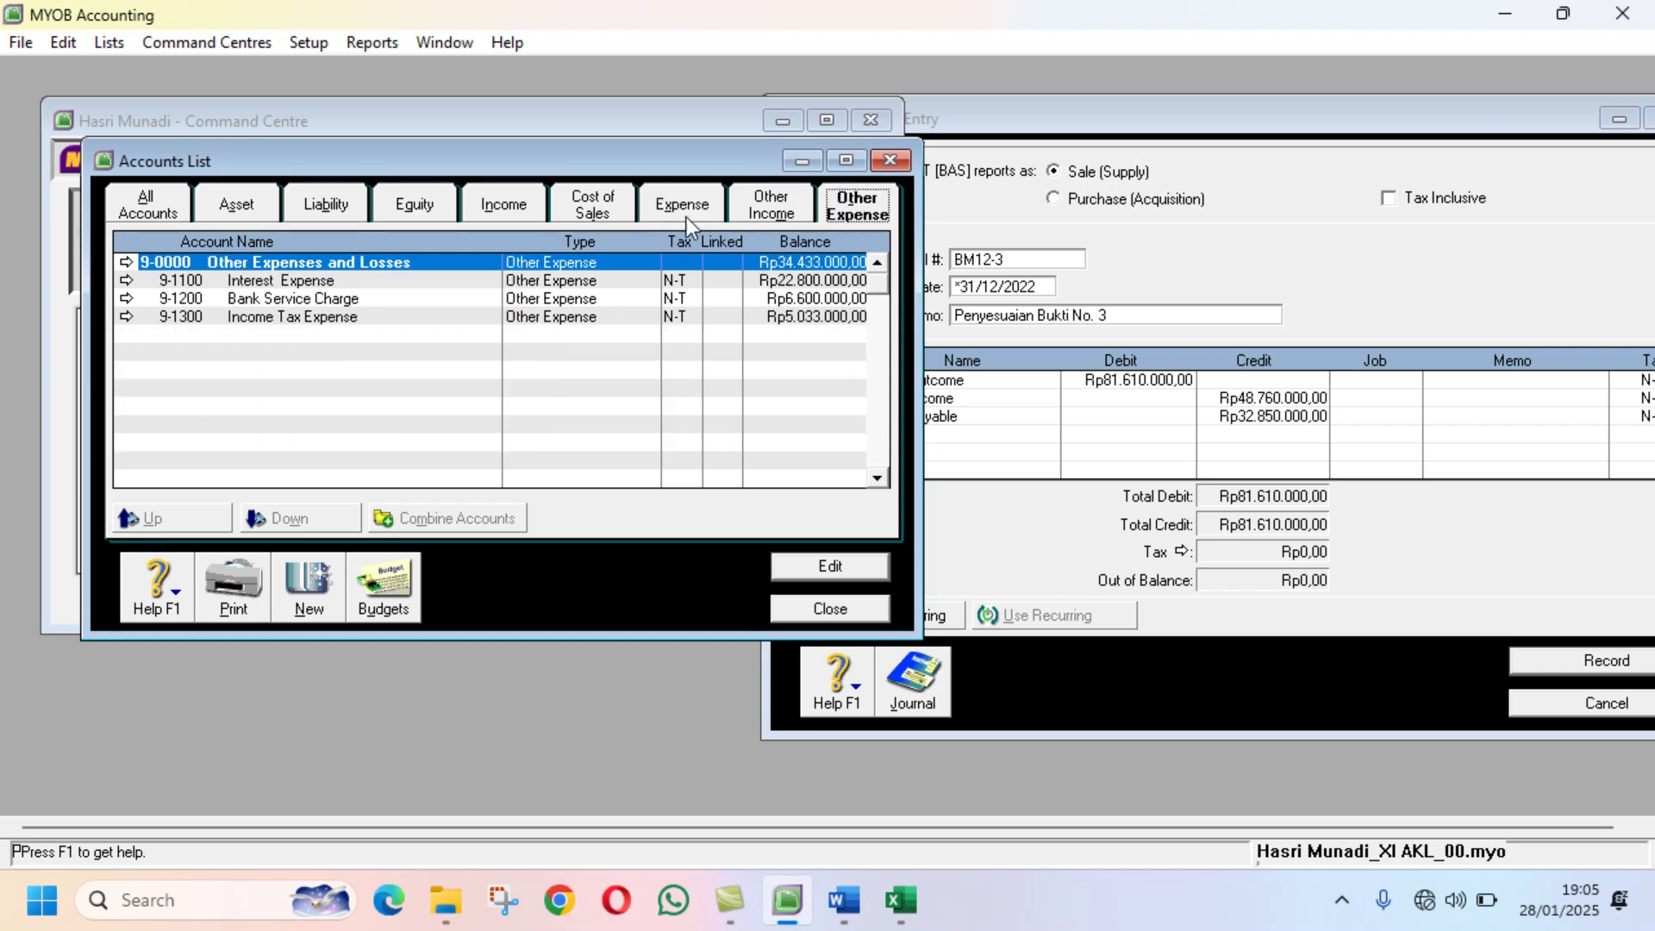
click(335, 314)
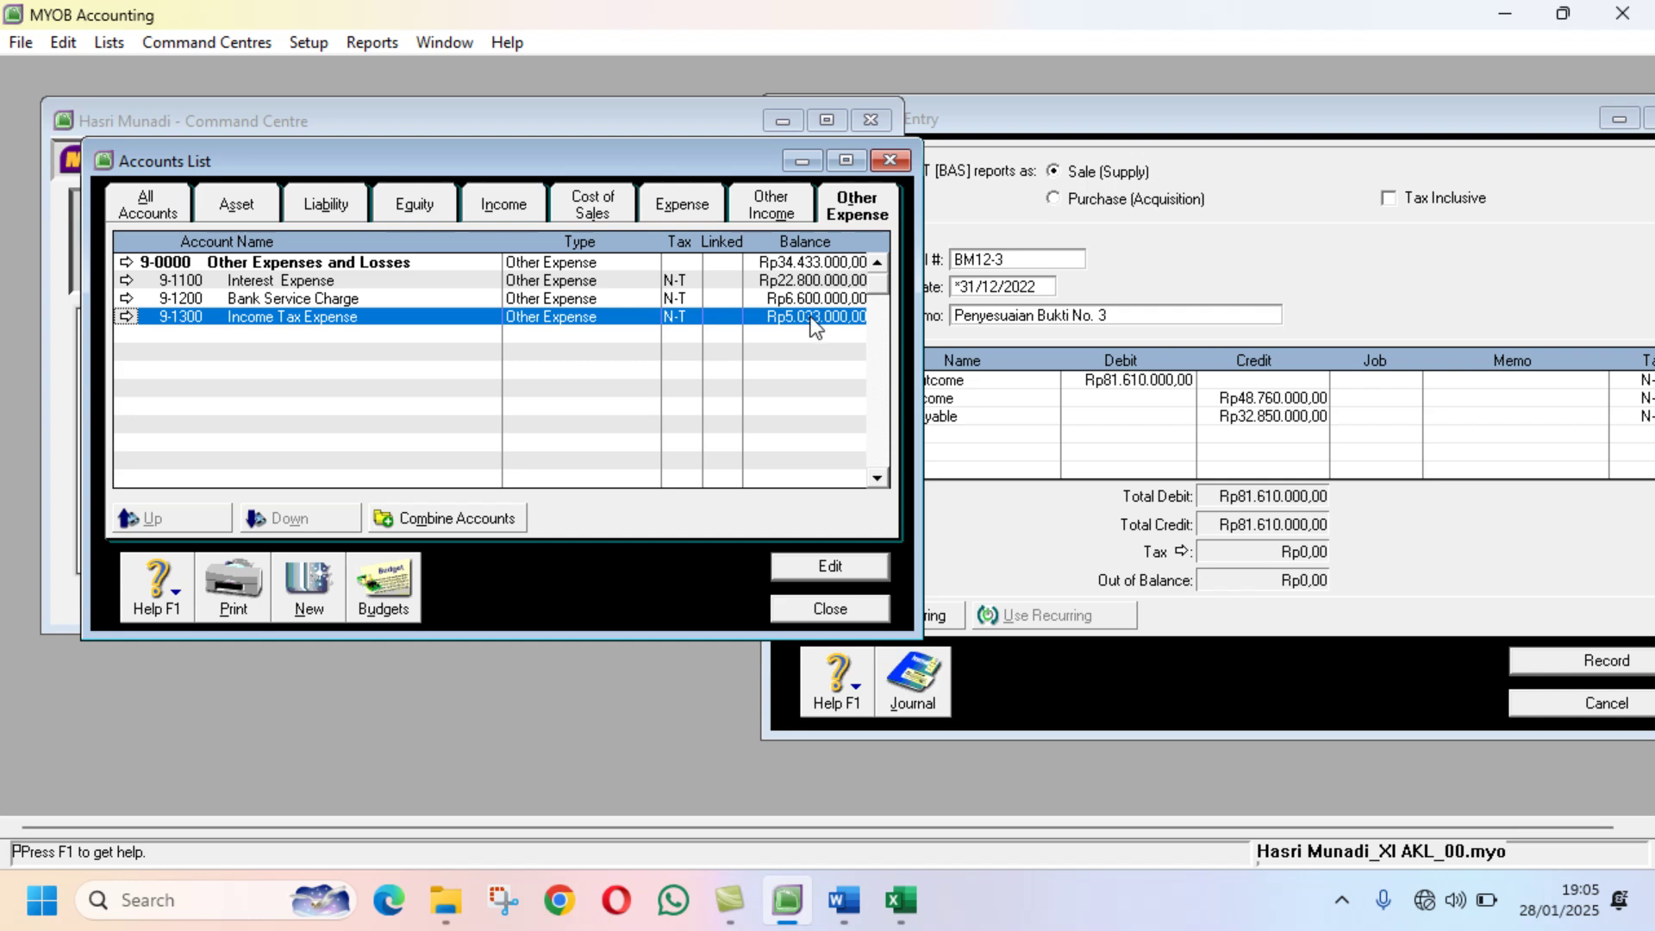
click(1217, 110)
click(846, 905)
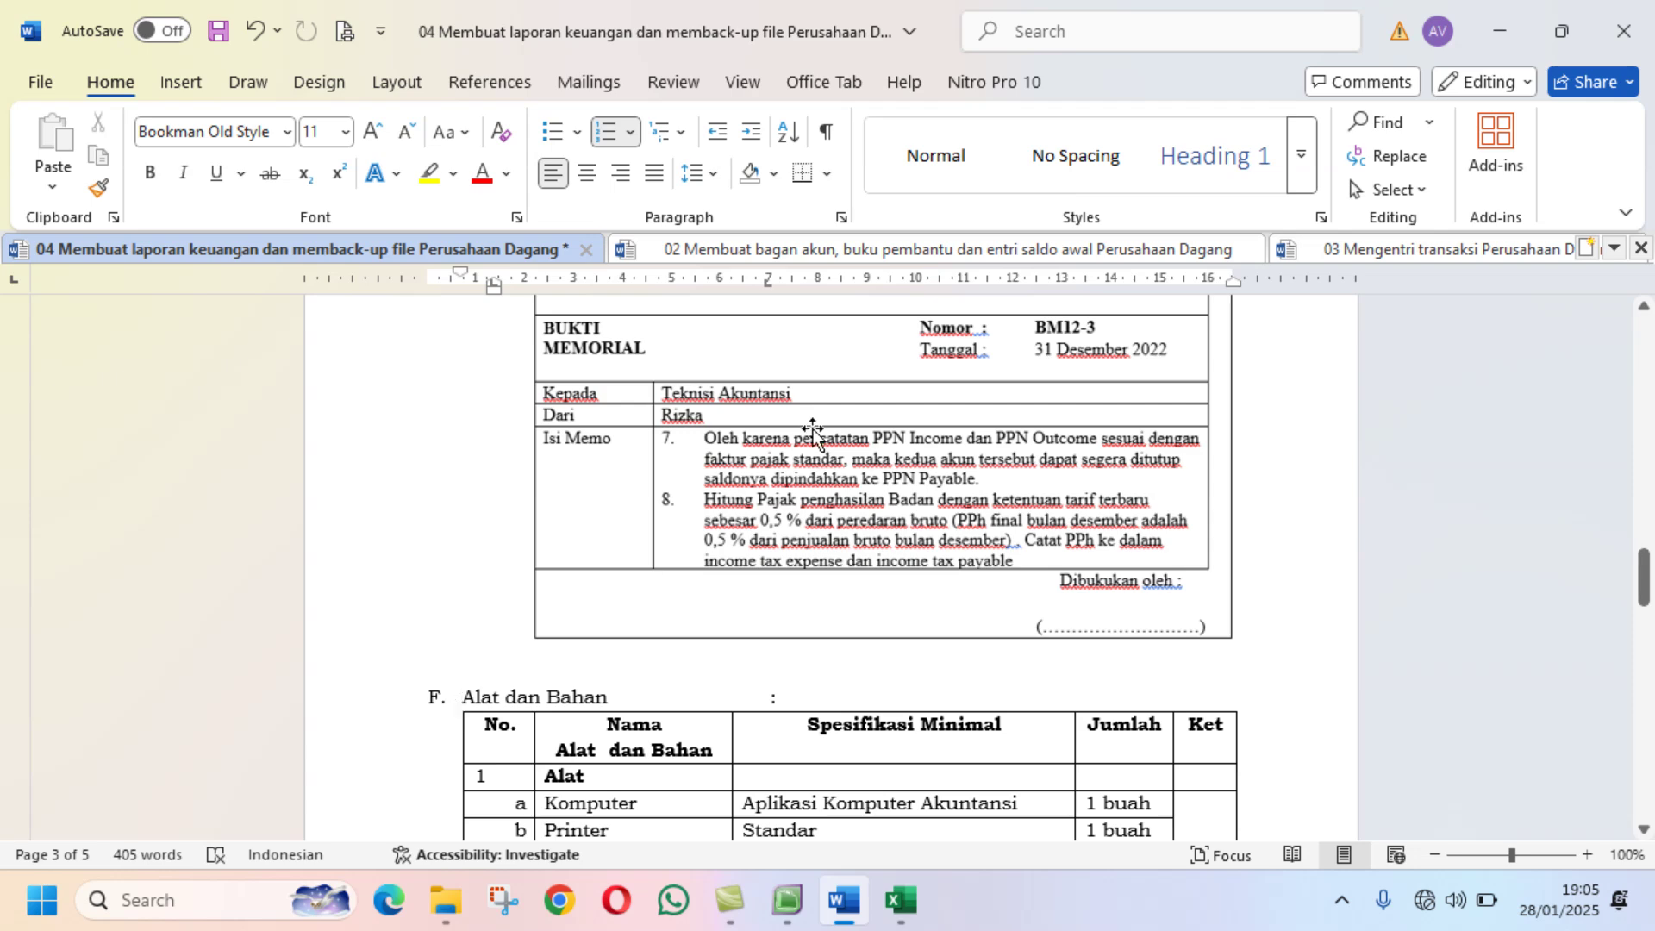
Step: Read the policies and Daftar Akun table in the '02 Membuat bagan akun' document
key(ctrl+Tab)
drag(1648, 570, 1593, 368)
scroll(1270, 635, down, 15)
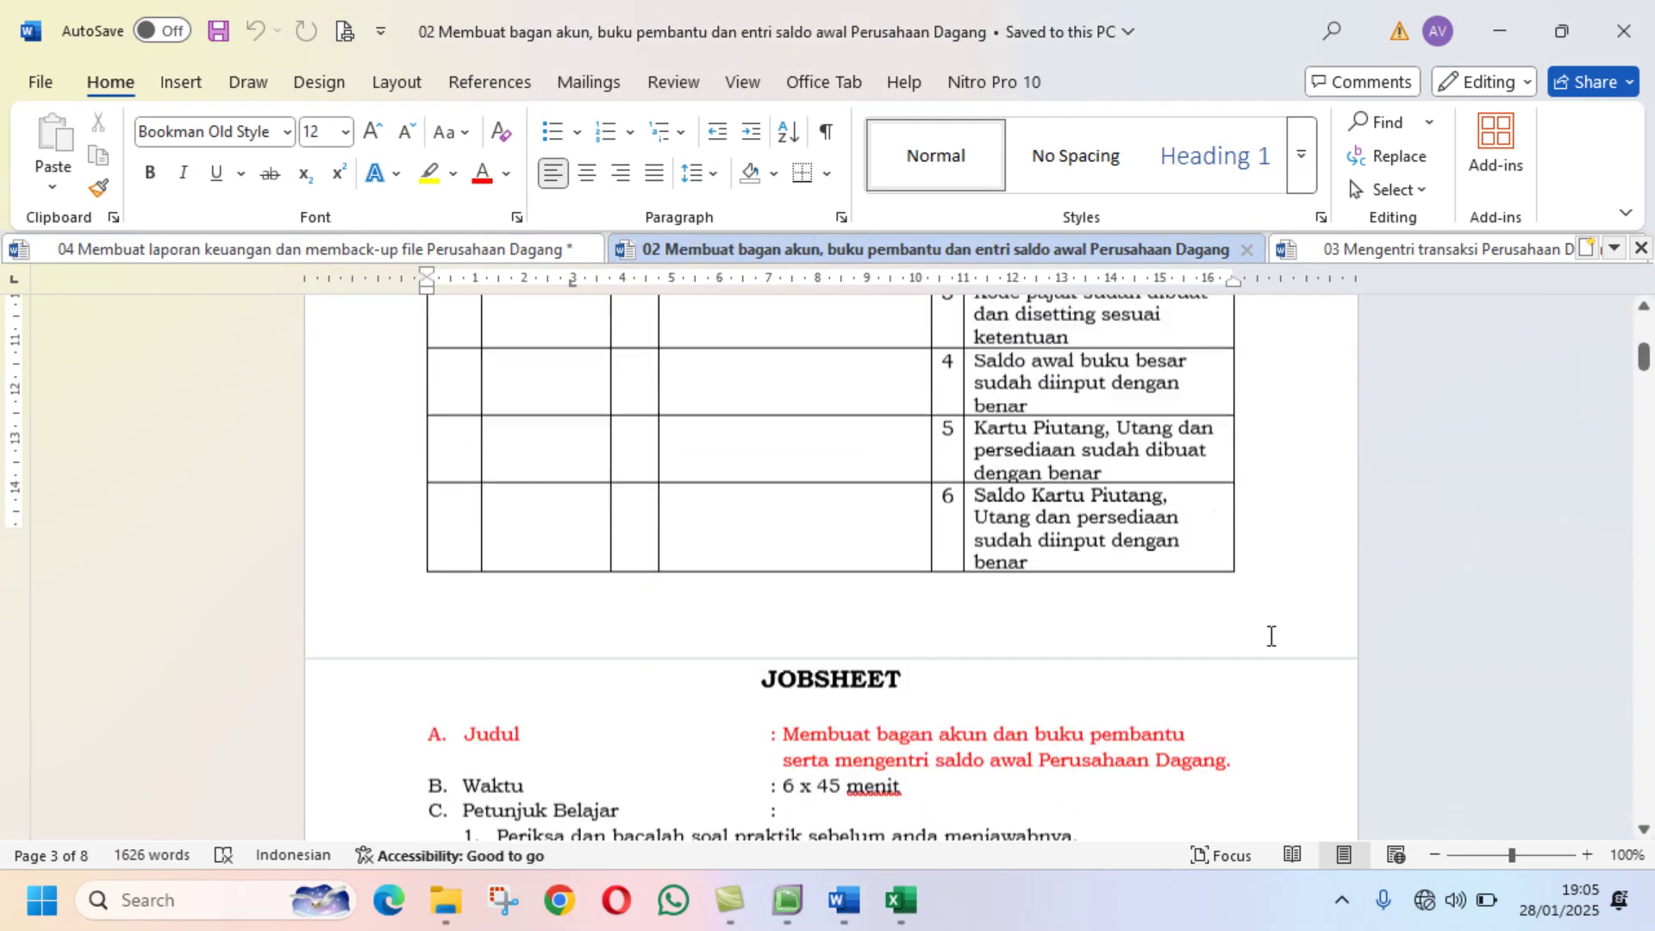
scroll(1278, 640, down, 6)
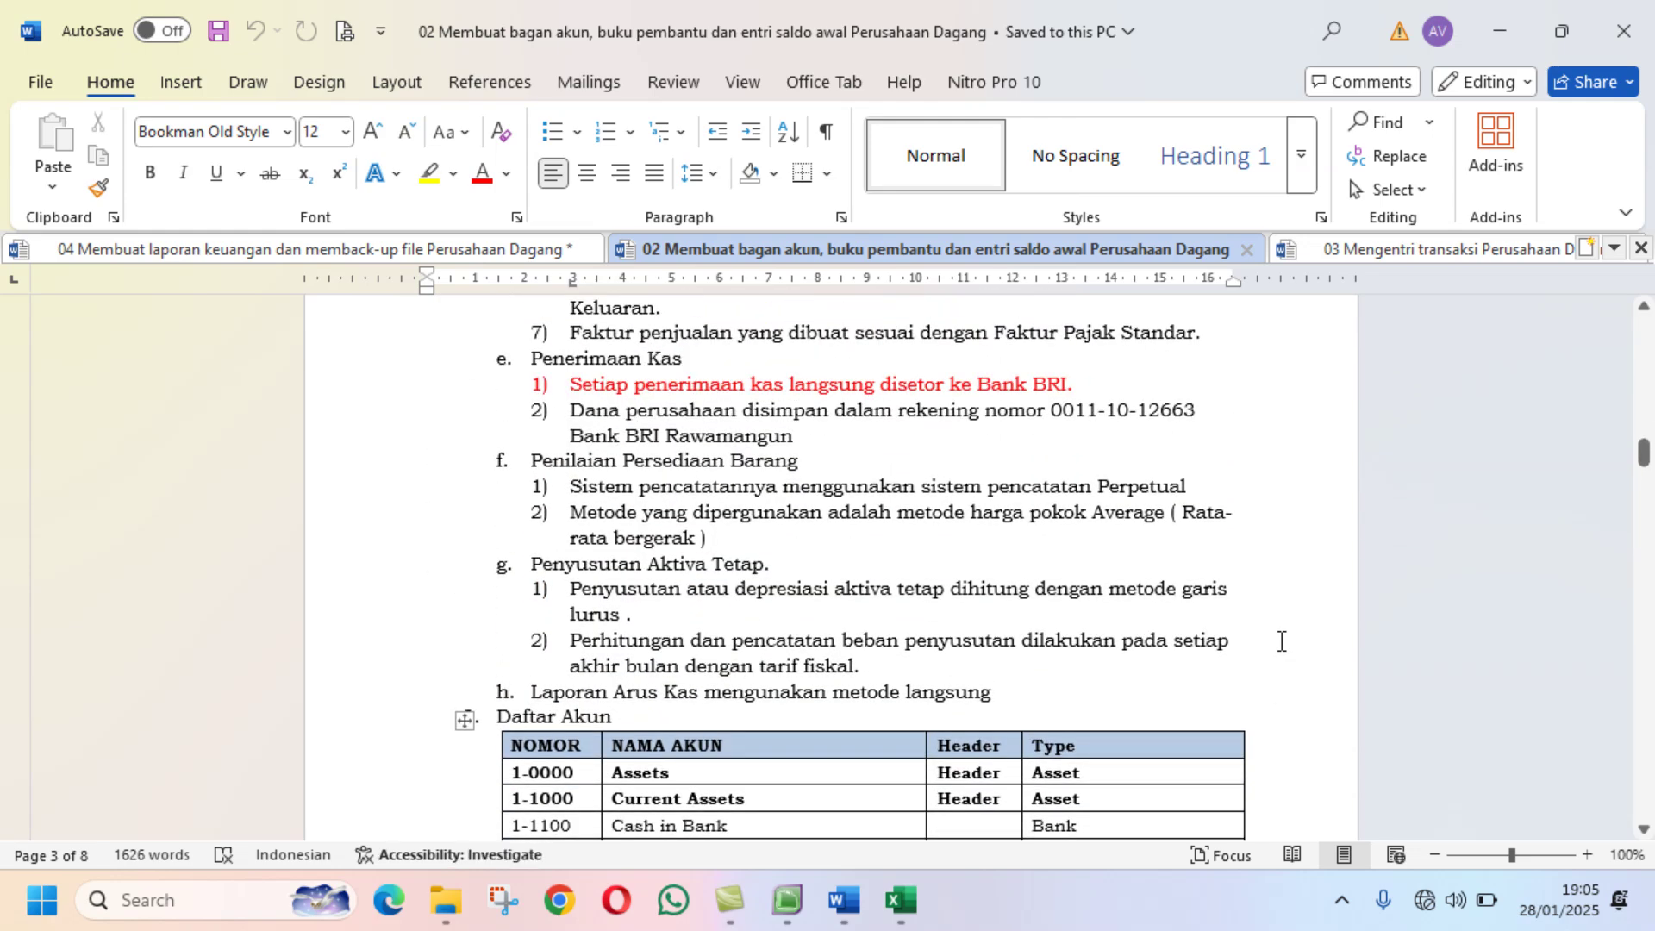
scroll(1280, 642, up, 3)
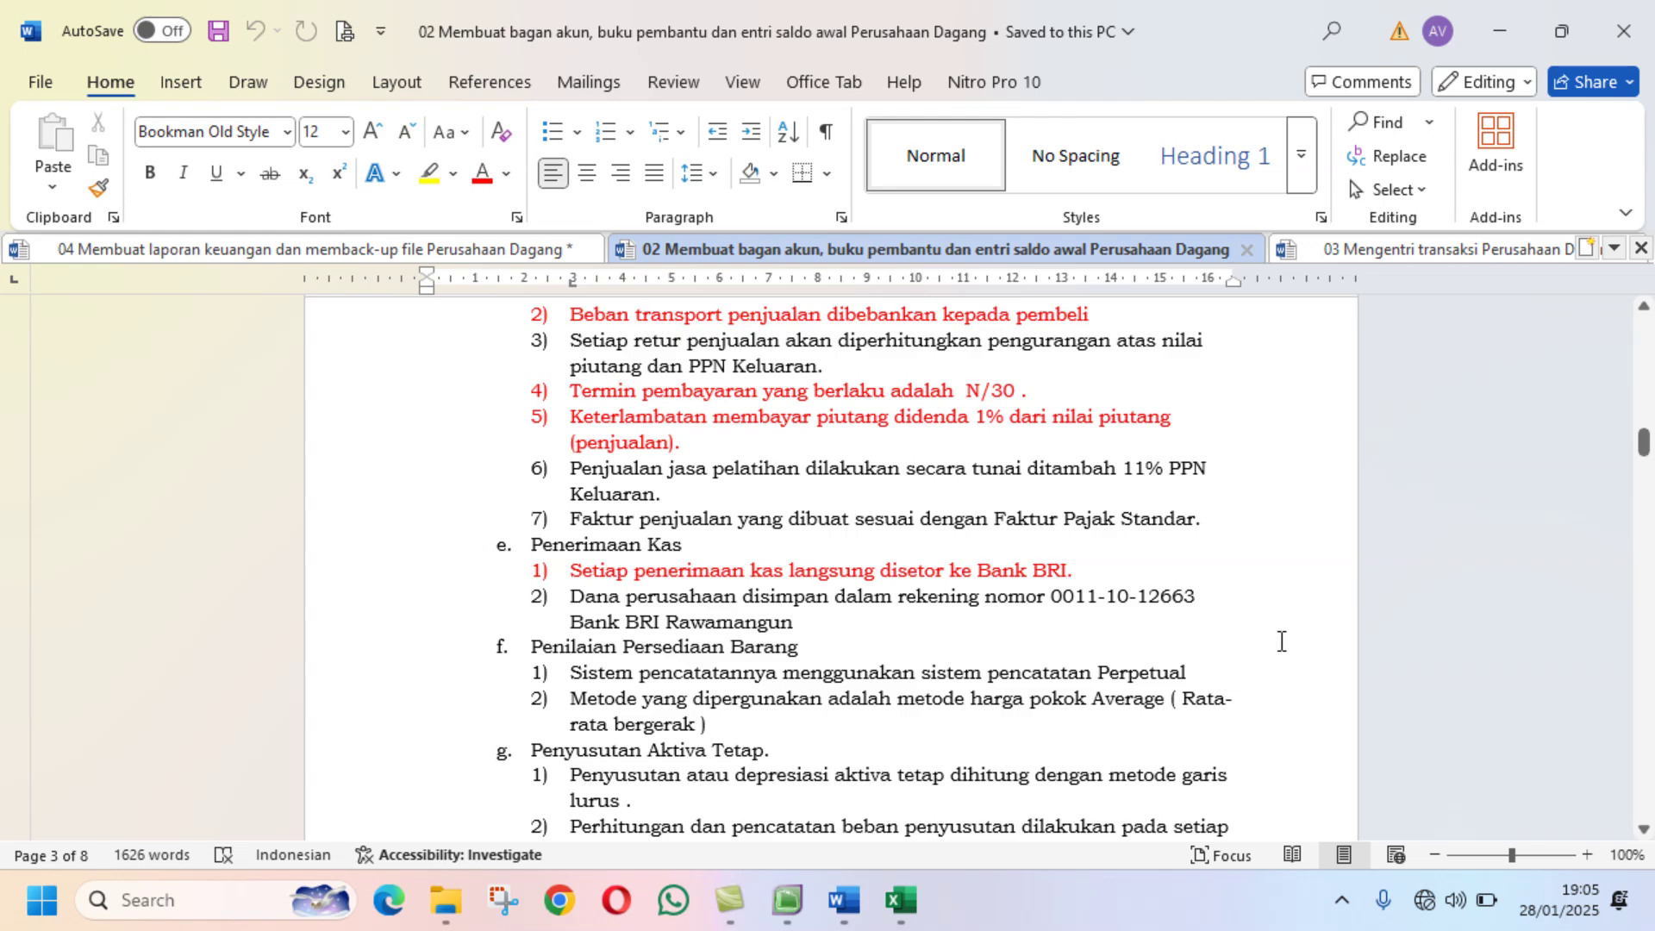
scroll(1281, 641, down, 3)
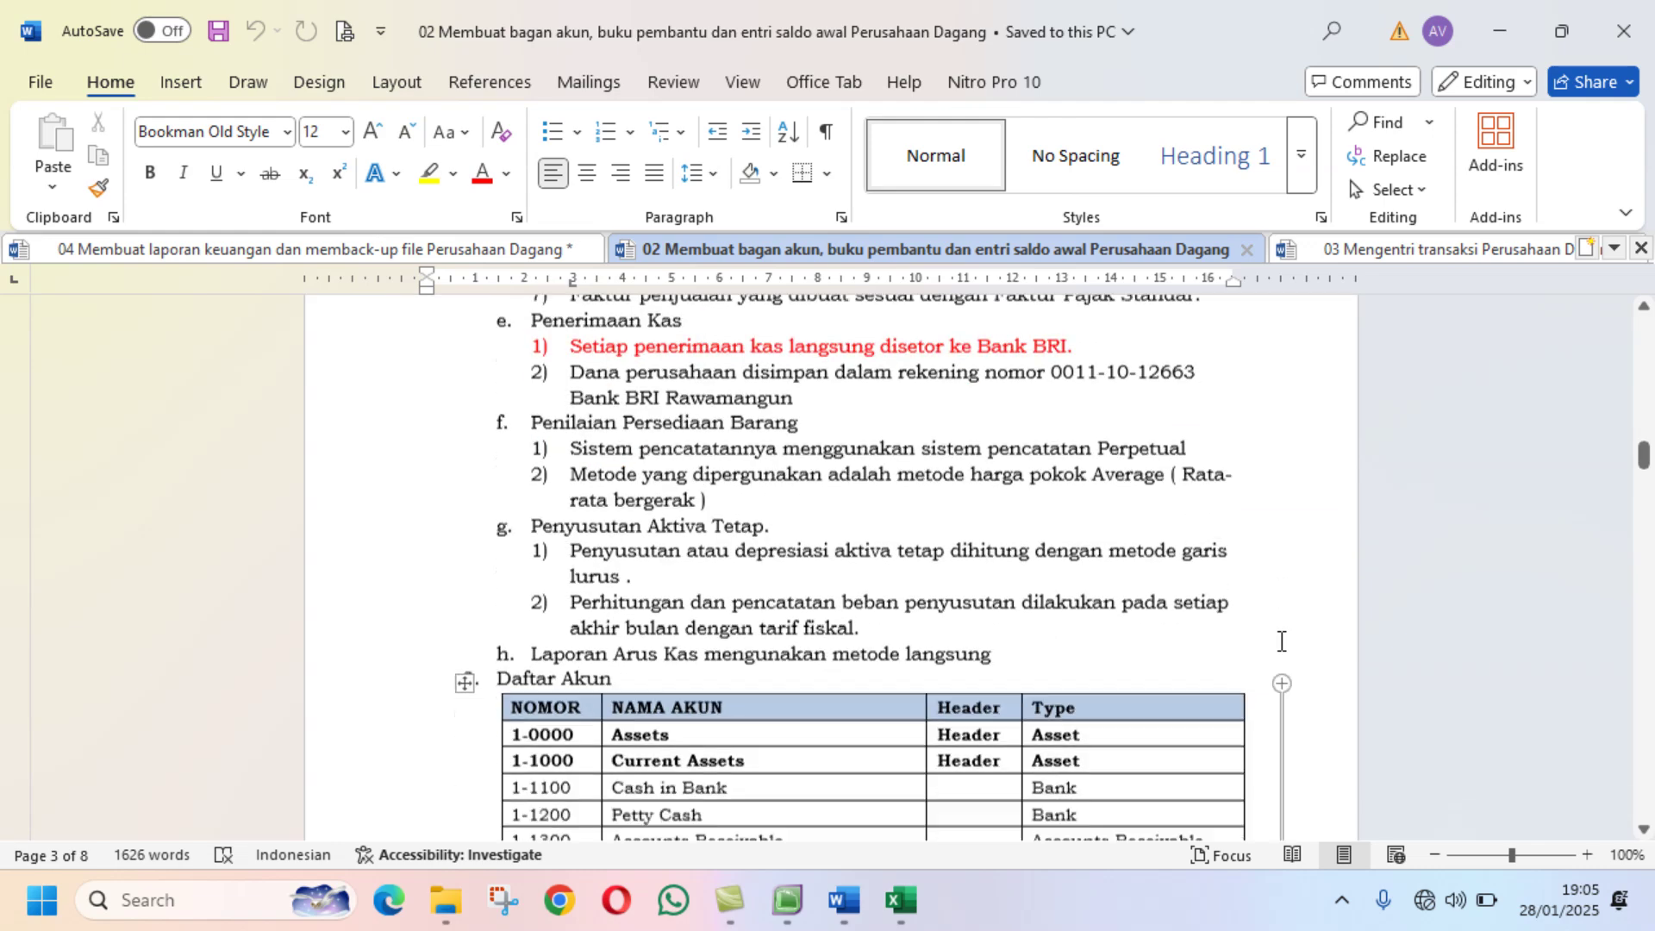
scroll(1280, 641, up, 10)
scroll(1281, 642, up, 2)
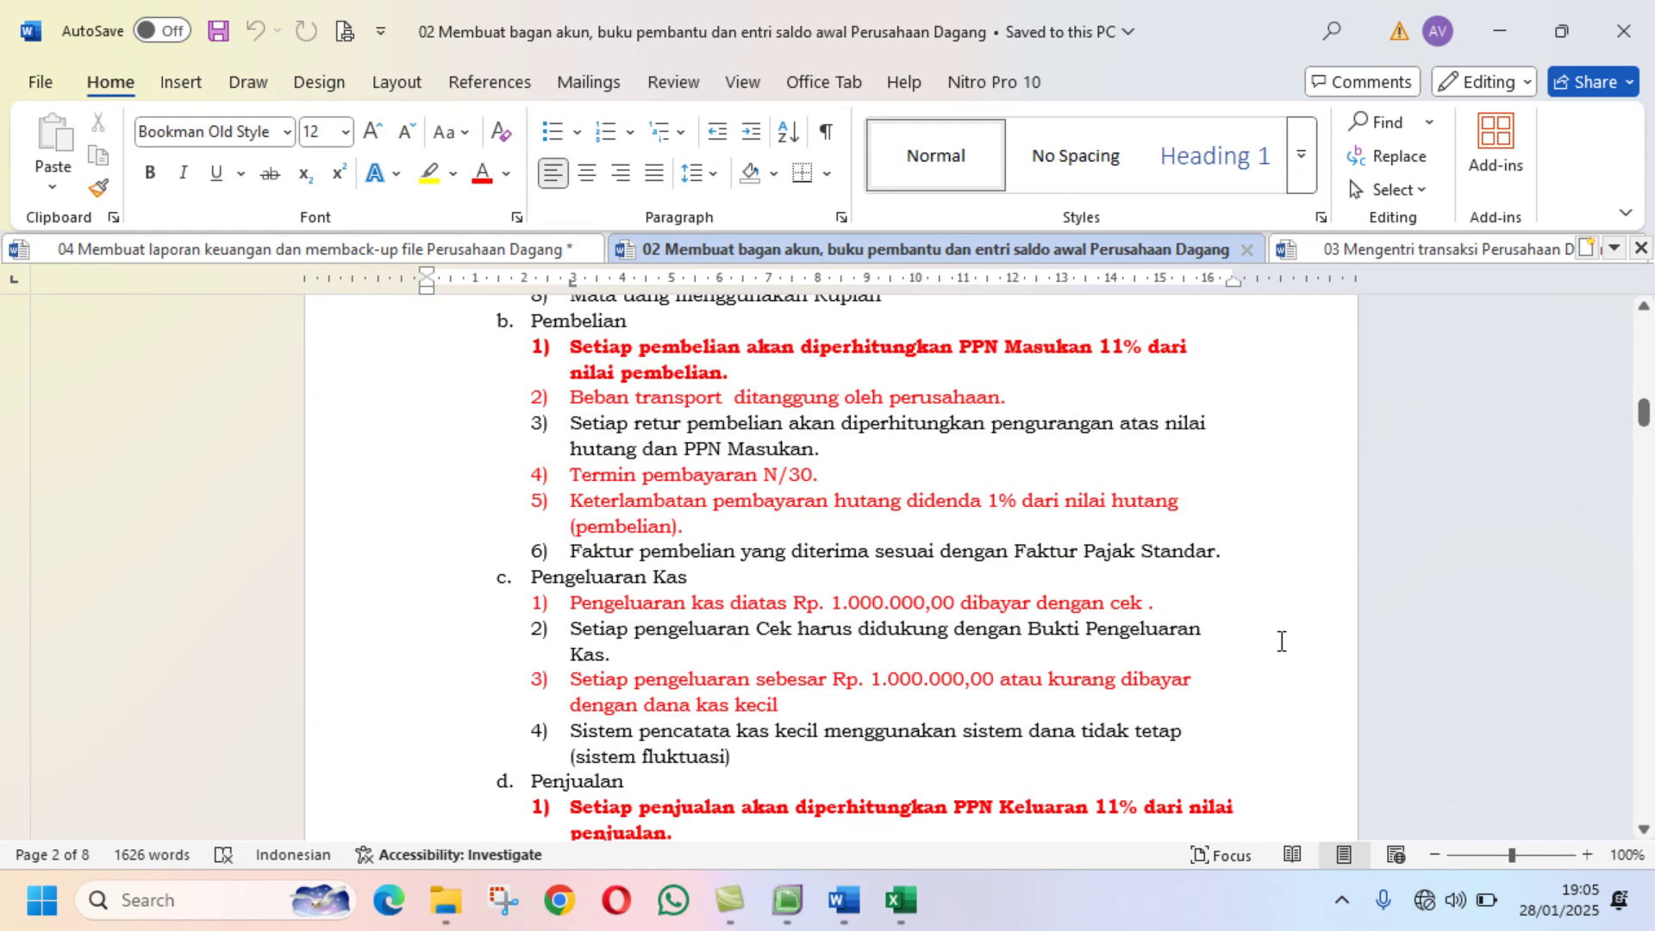
click(788, 904)
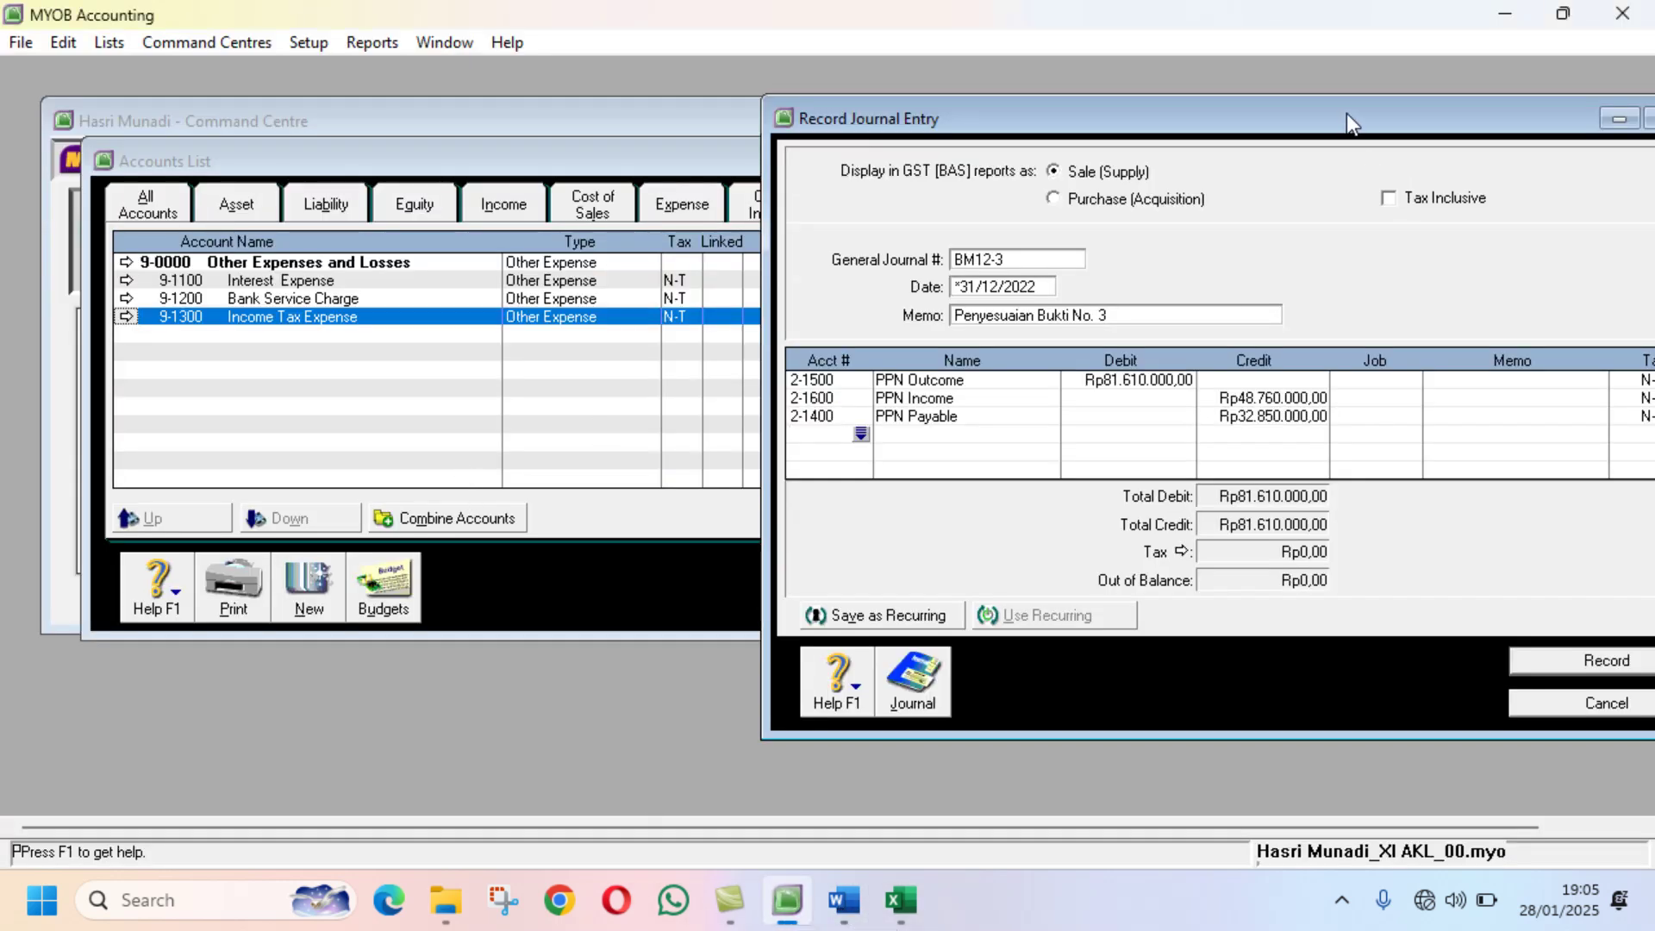
Step: Add a journal line debiting 9-1100 Interest Expense Rp3.505.000, matching the Excel PPh figure
drag(1346, 112, 907, 99)
click(422, 422)
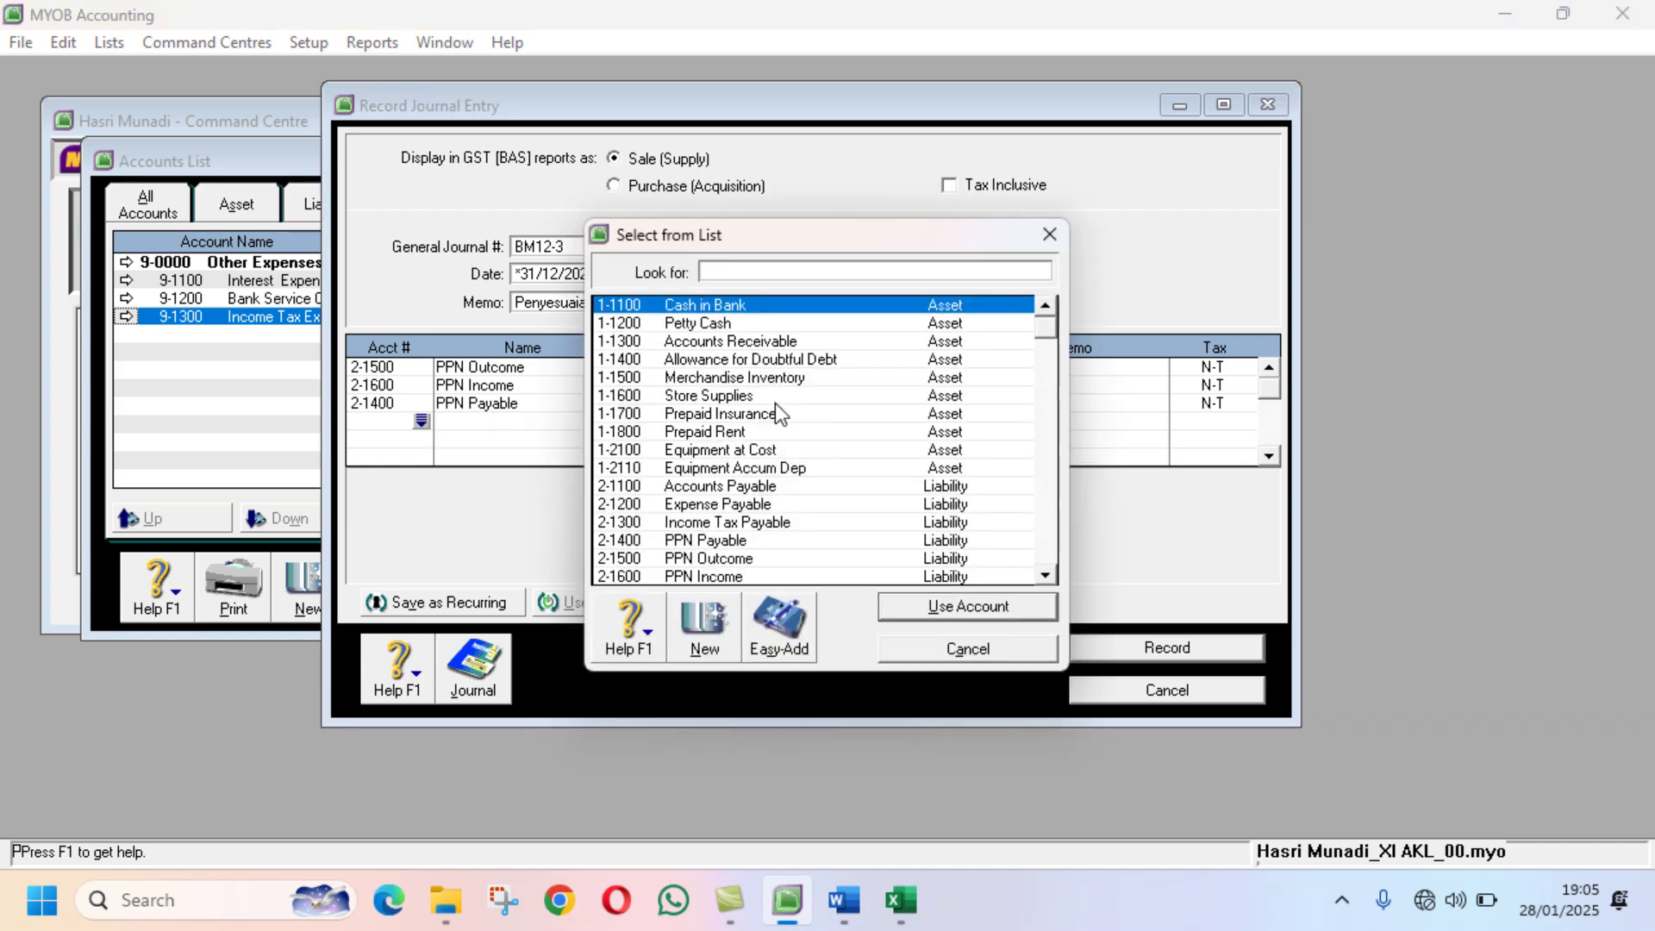
scroll(774, 404, down, 4)
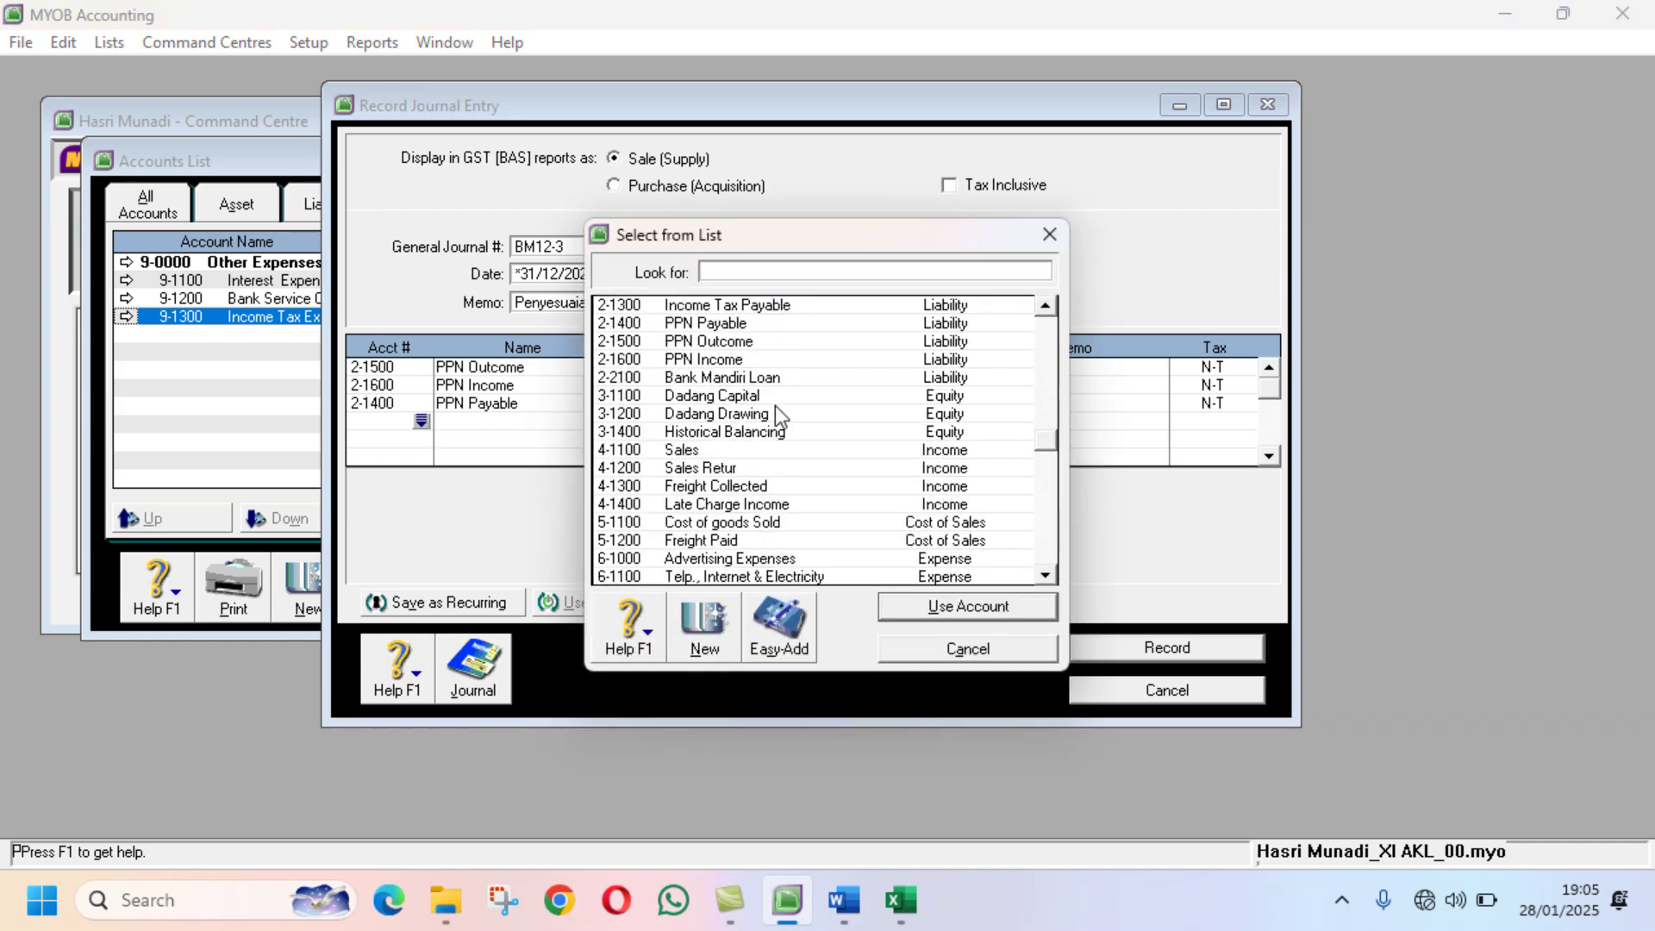
scroll(774, 405, down, 4)
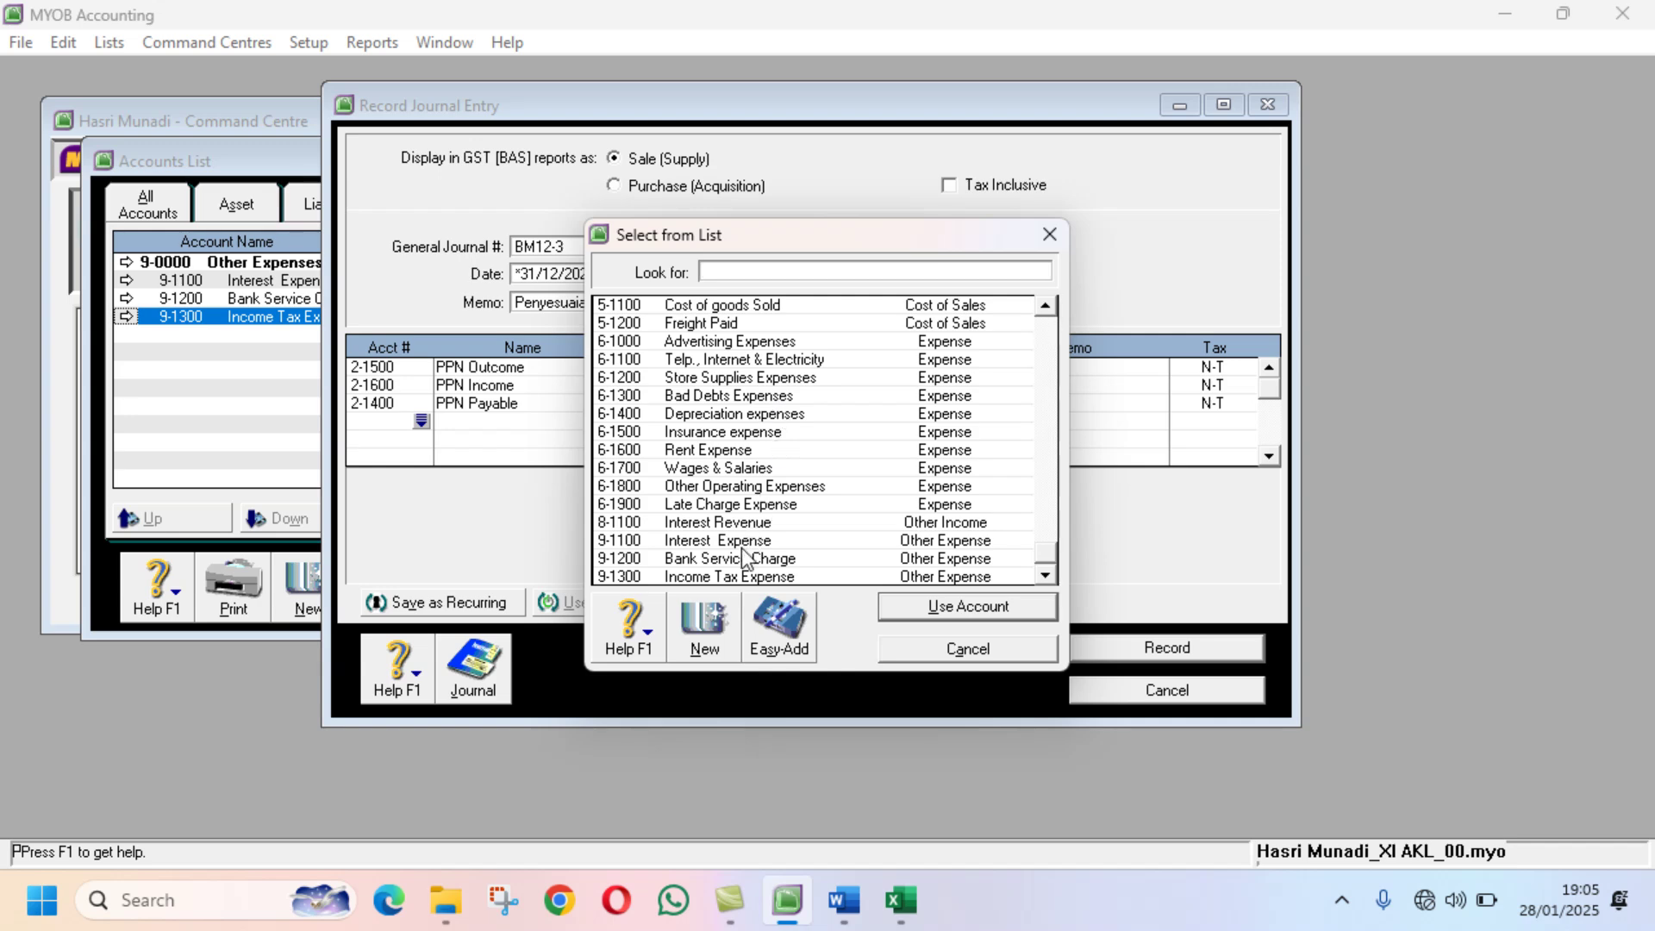
click(742, 545)
click(921, 597)
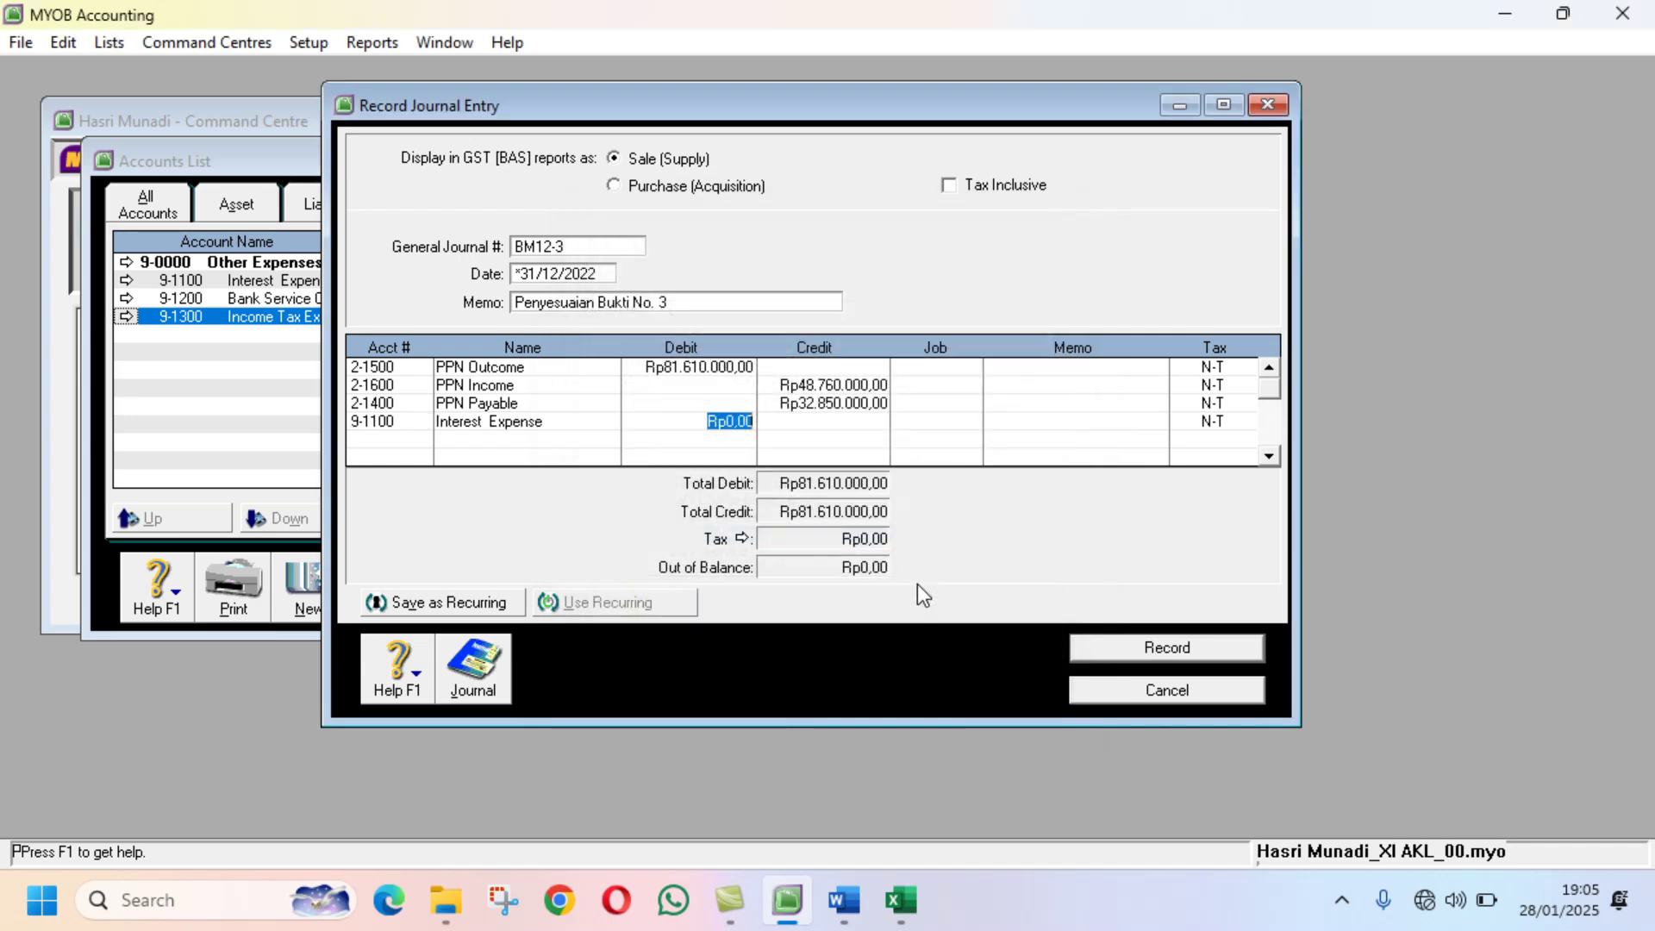
click(899, 876)
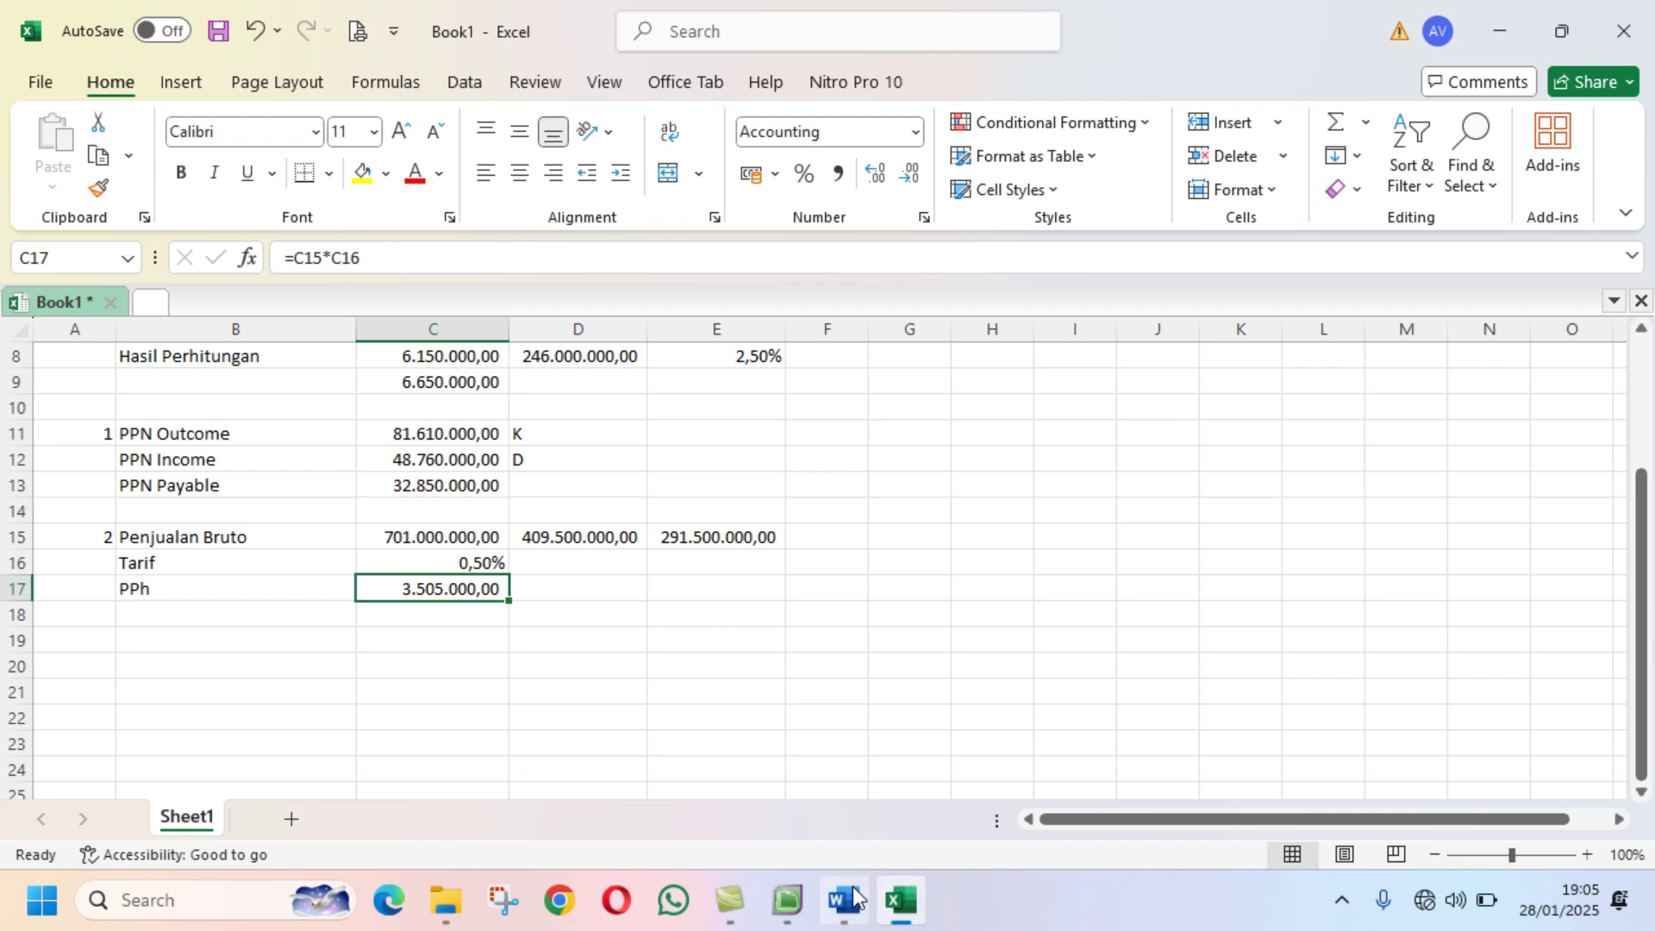
click(806, 900)
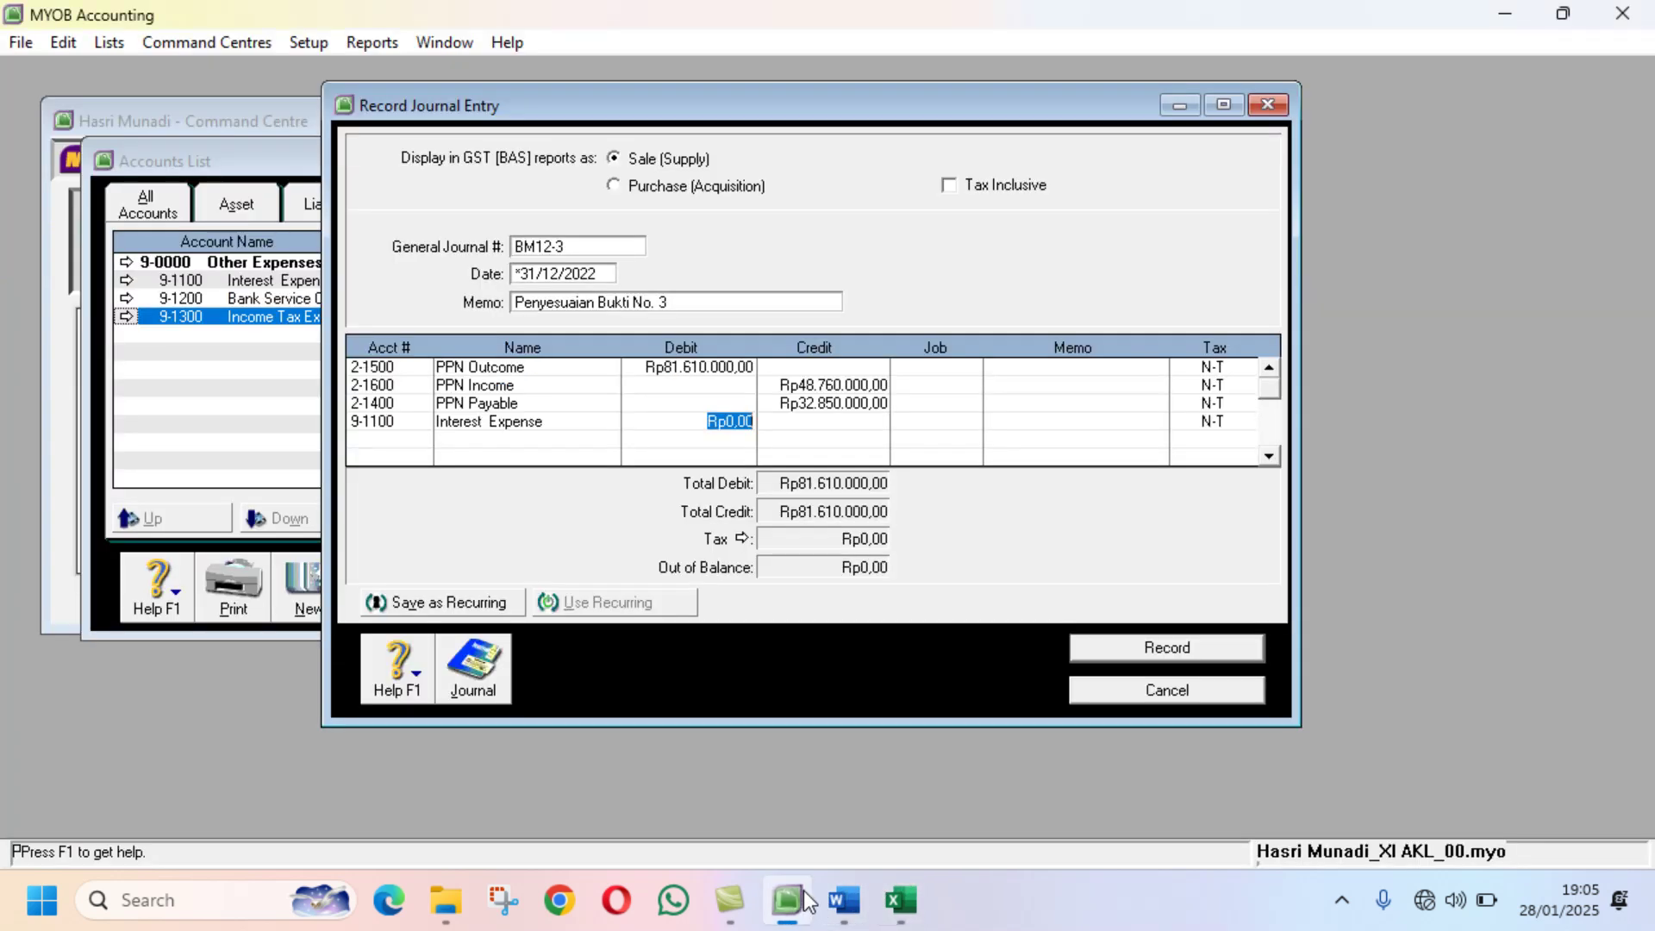
text(3505000)
key(Return)
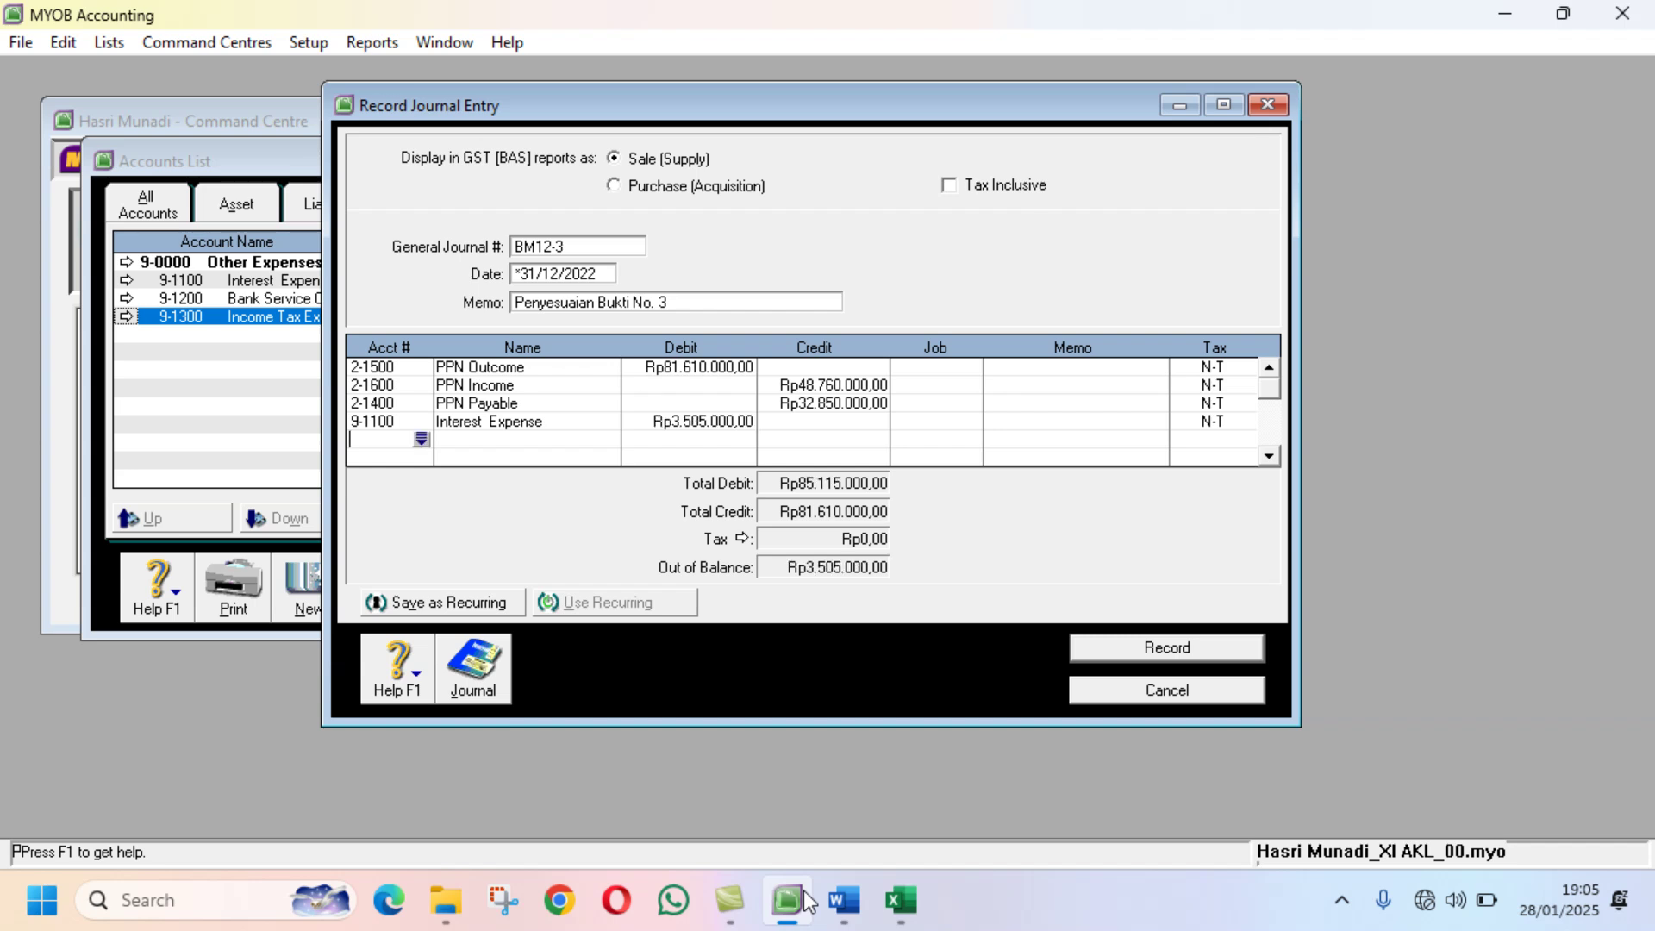
Step: Credit 2-1300 Income Tax Payable Rp3.505.000 and record the balanced journal BM12-3
click(422, 440)
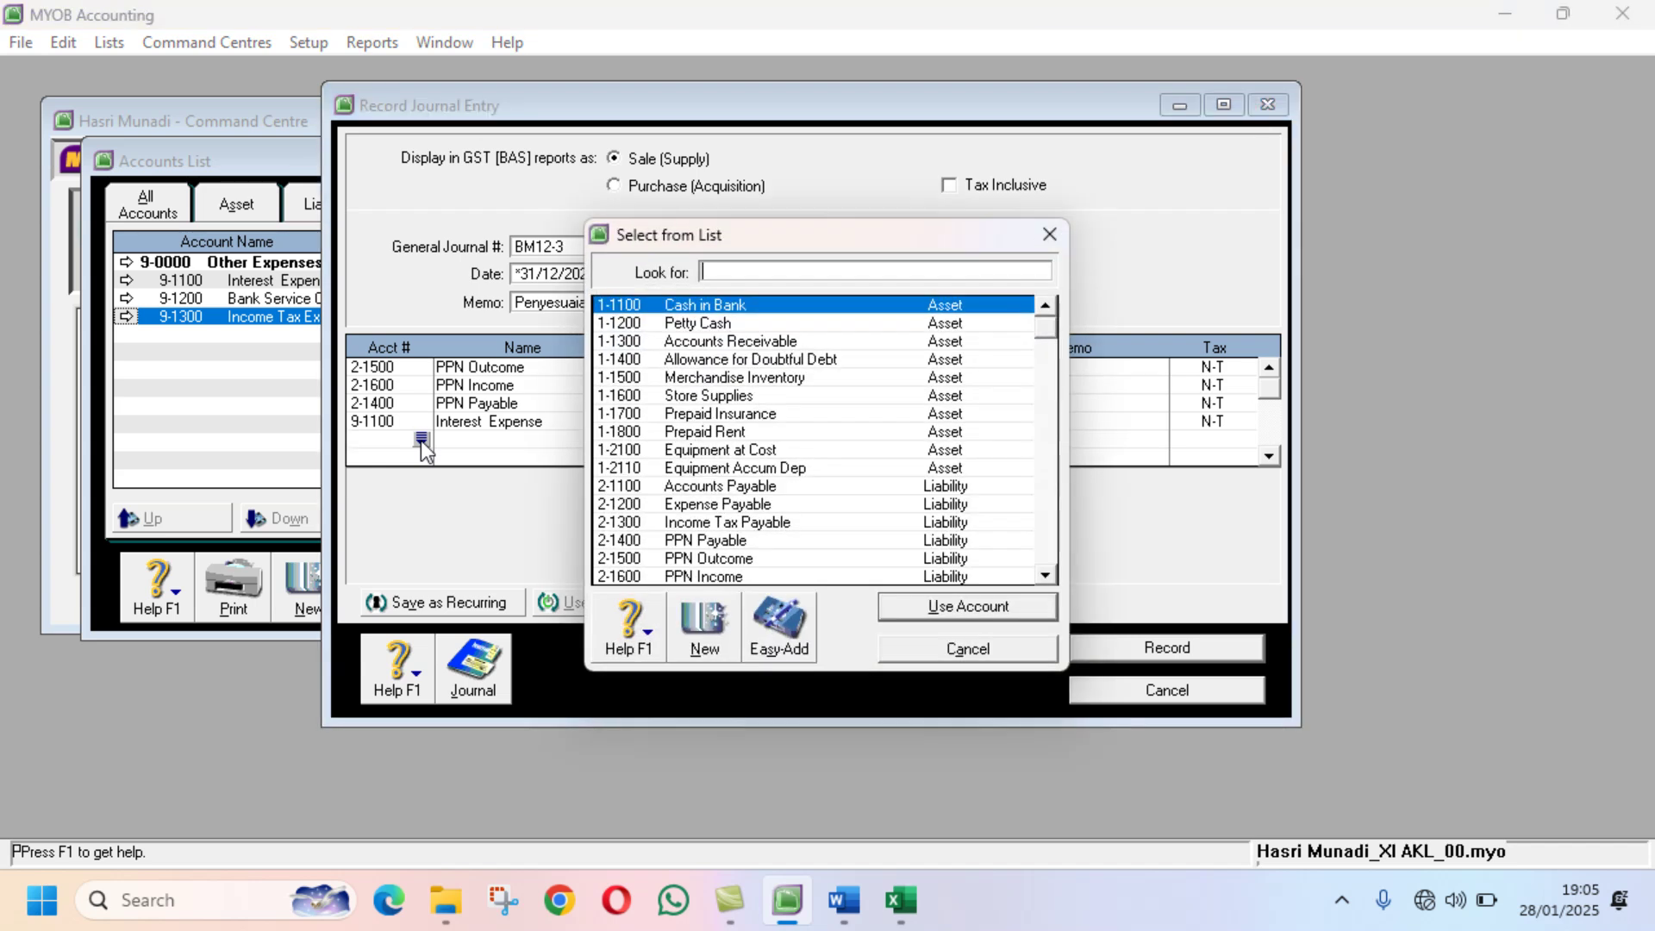
text(2)
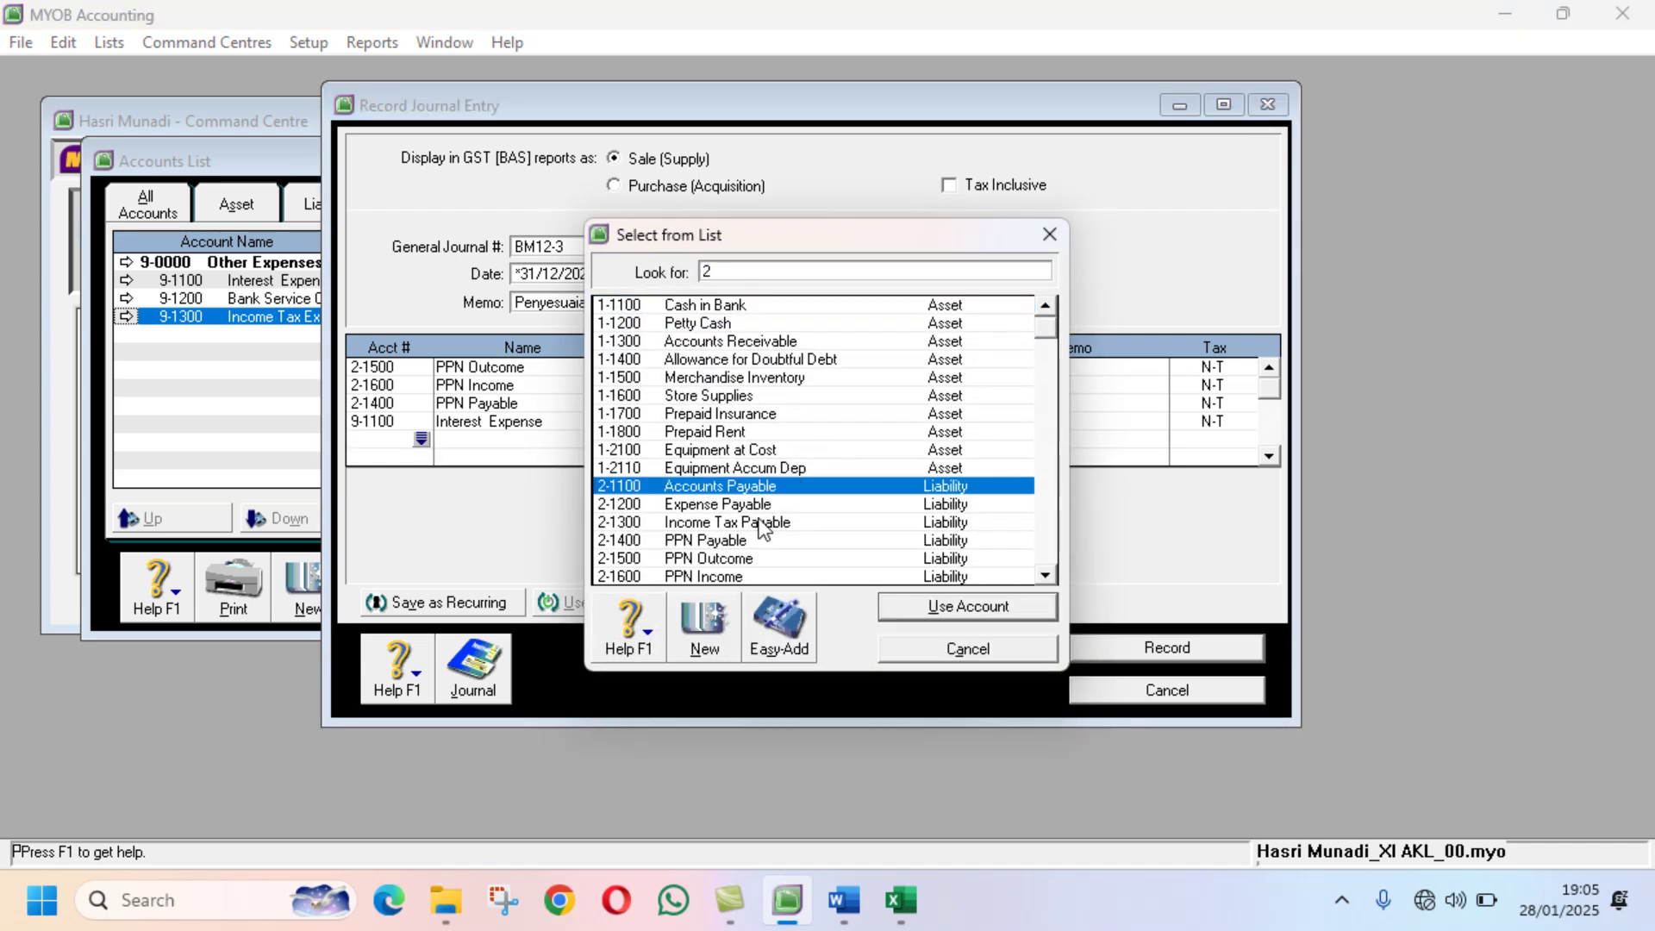
click(756, 524)
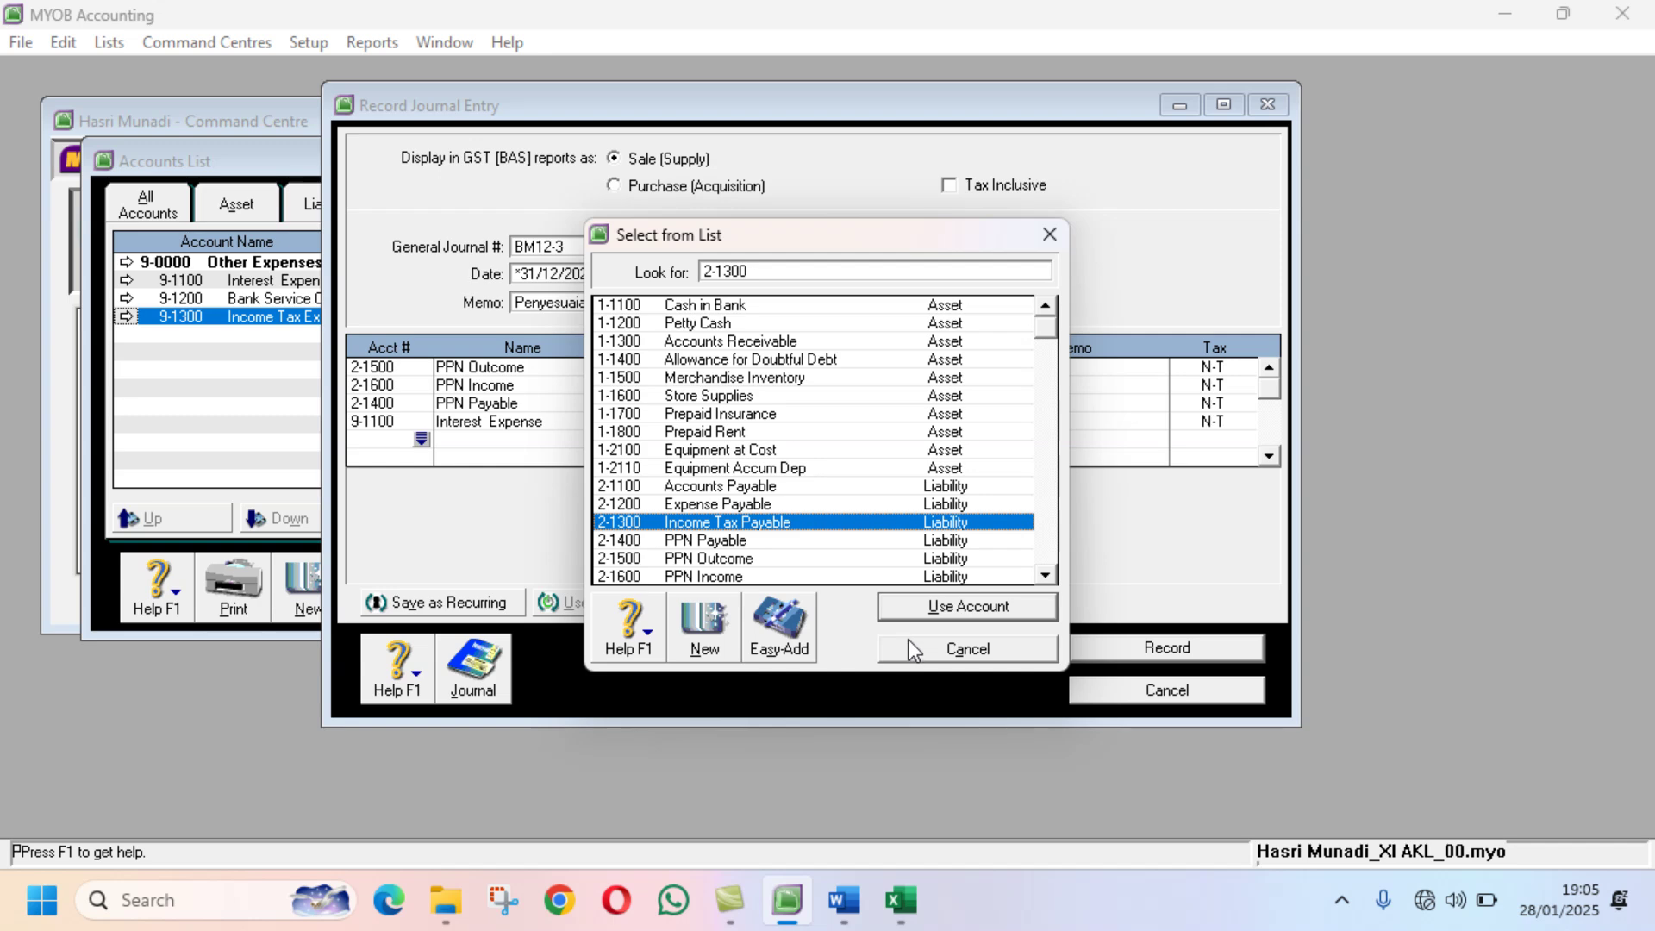
click(922, 606)
key(Tab)
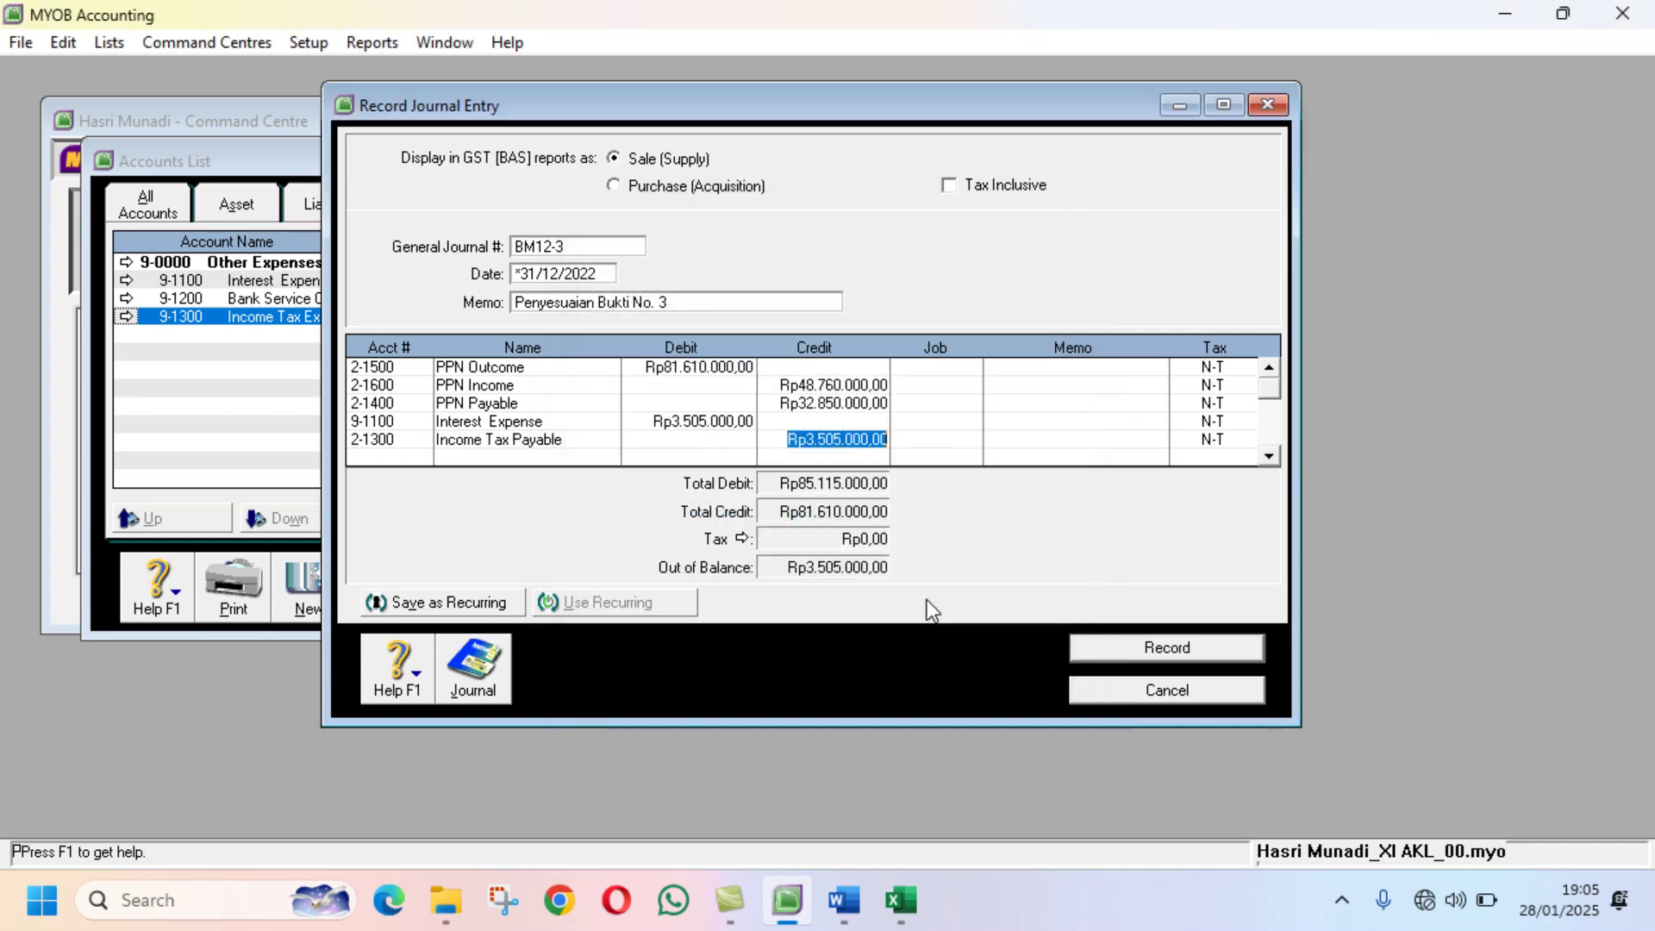
key(Tab)
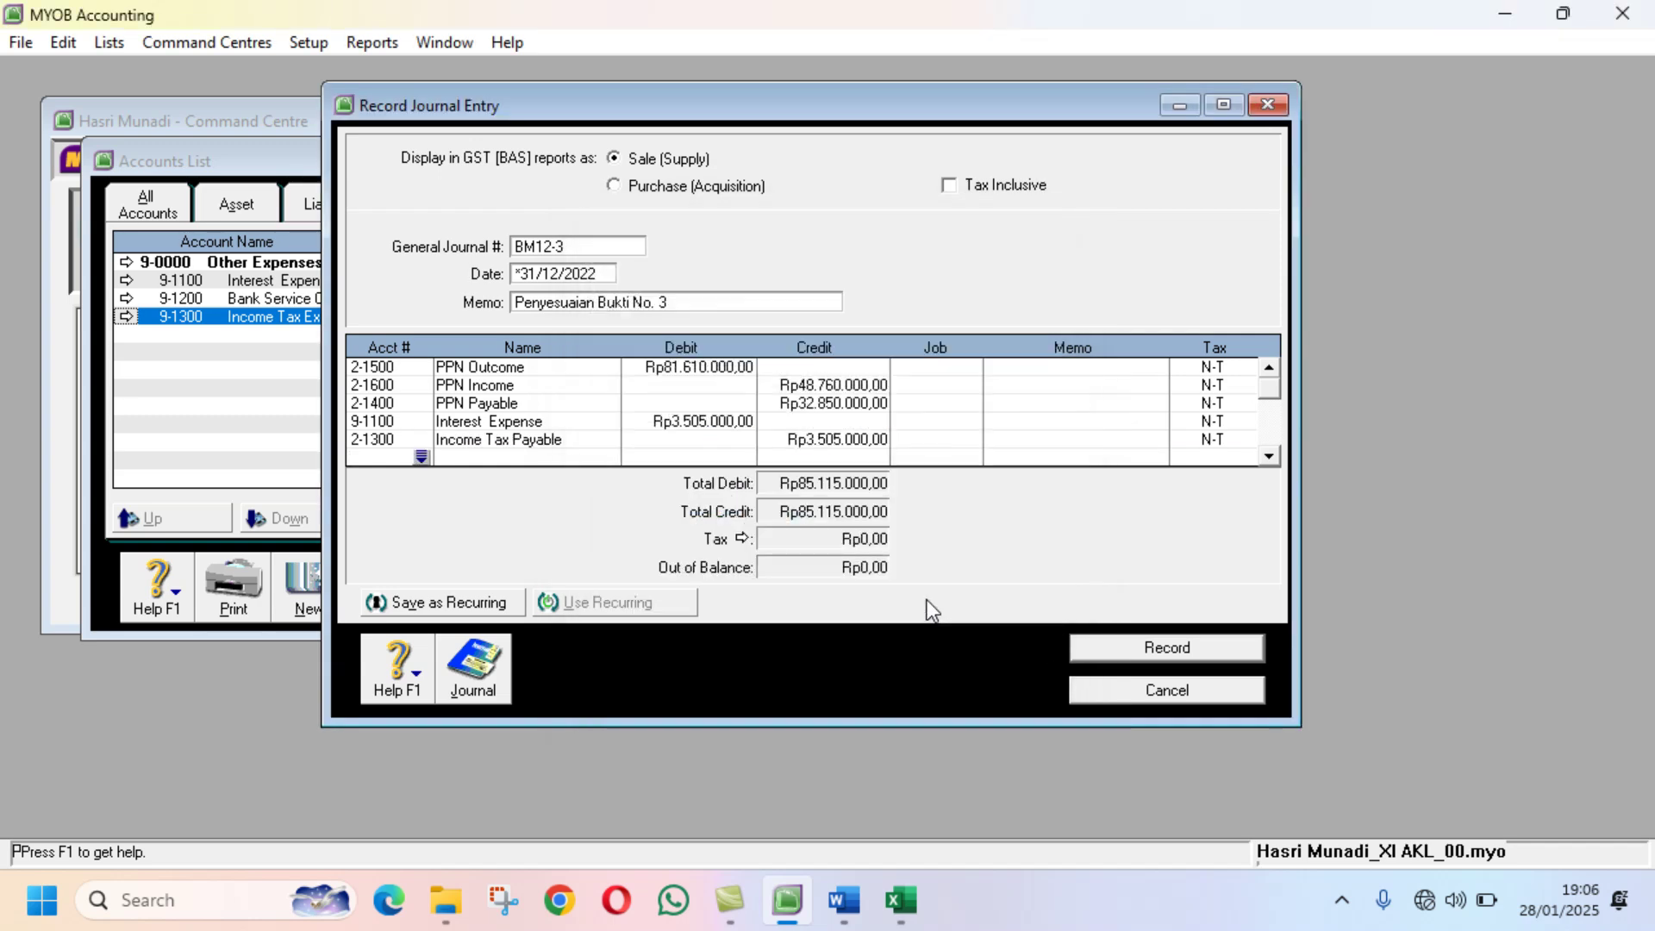
click(1112, 660)
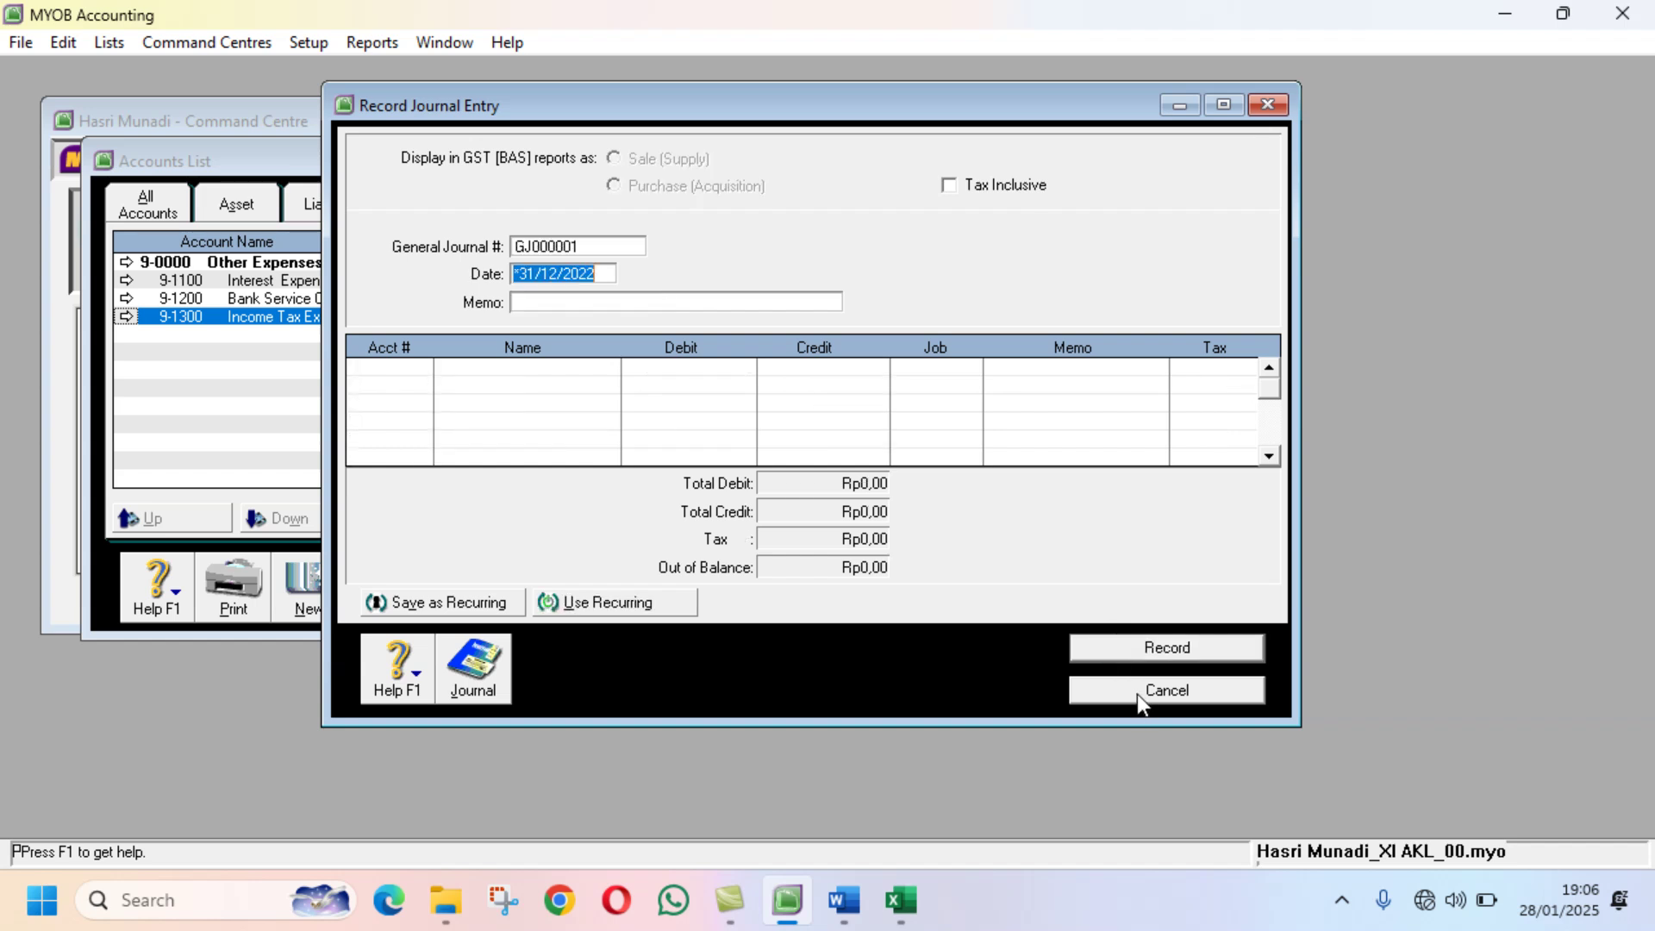
Step: Close MYOB's journal entry and Accounts List windows and go back to the Word jobsheet
click(1267, 104)
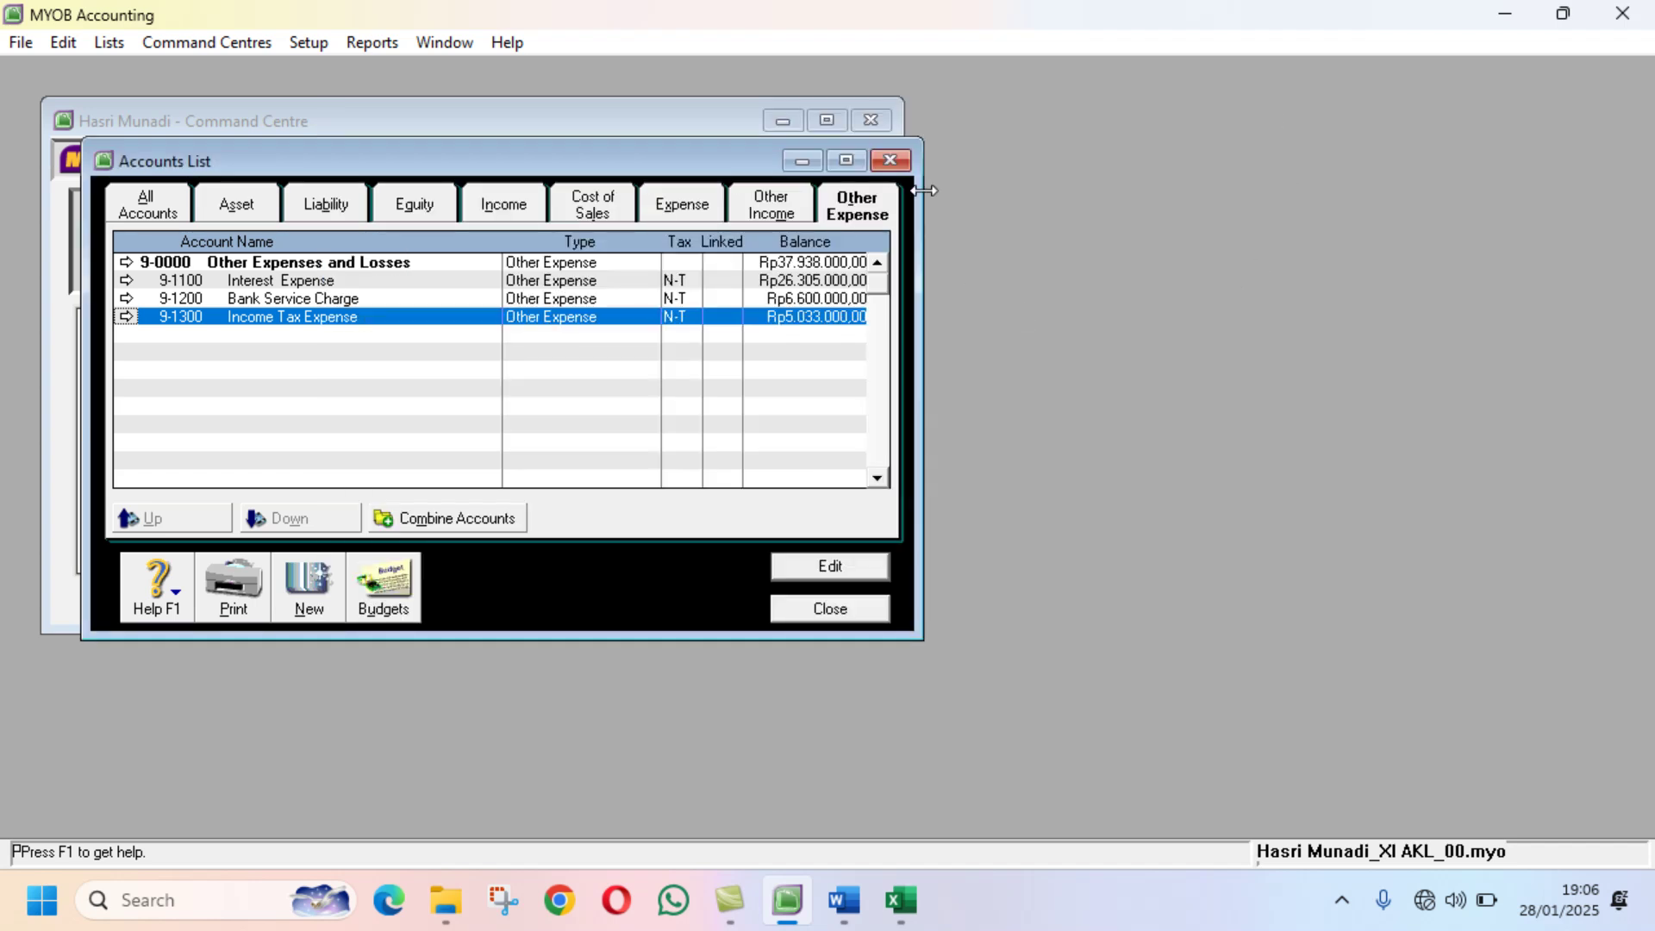
click(889, 160)
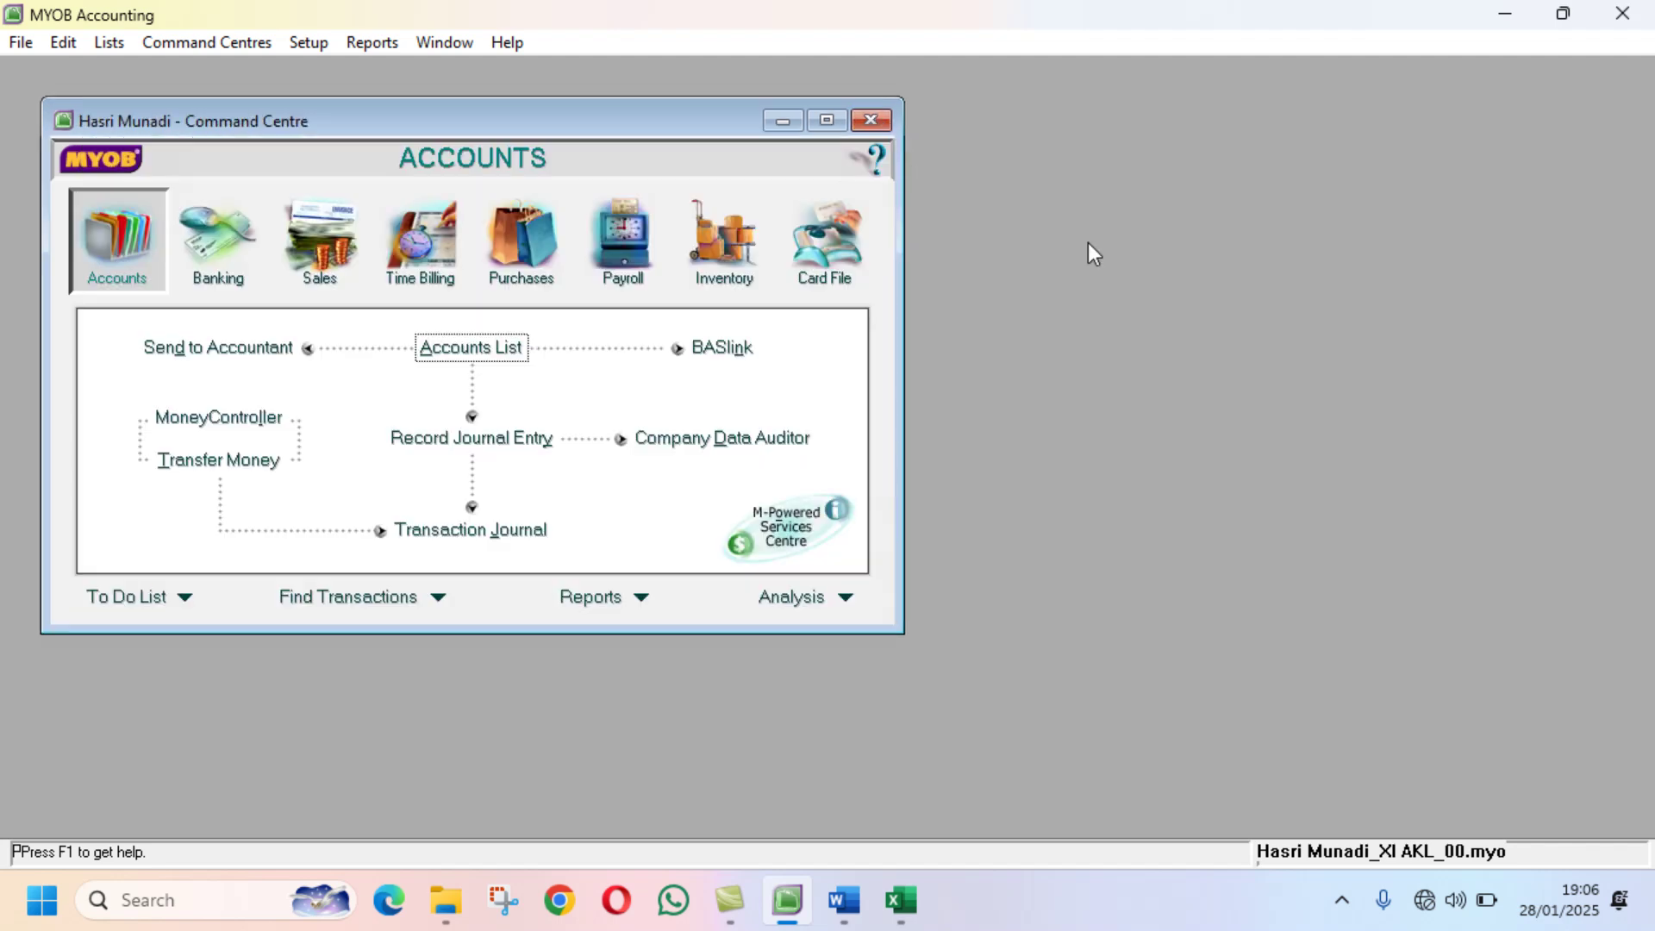
click(844, 900)
scroll(1256, 572, down, 6)
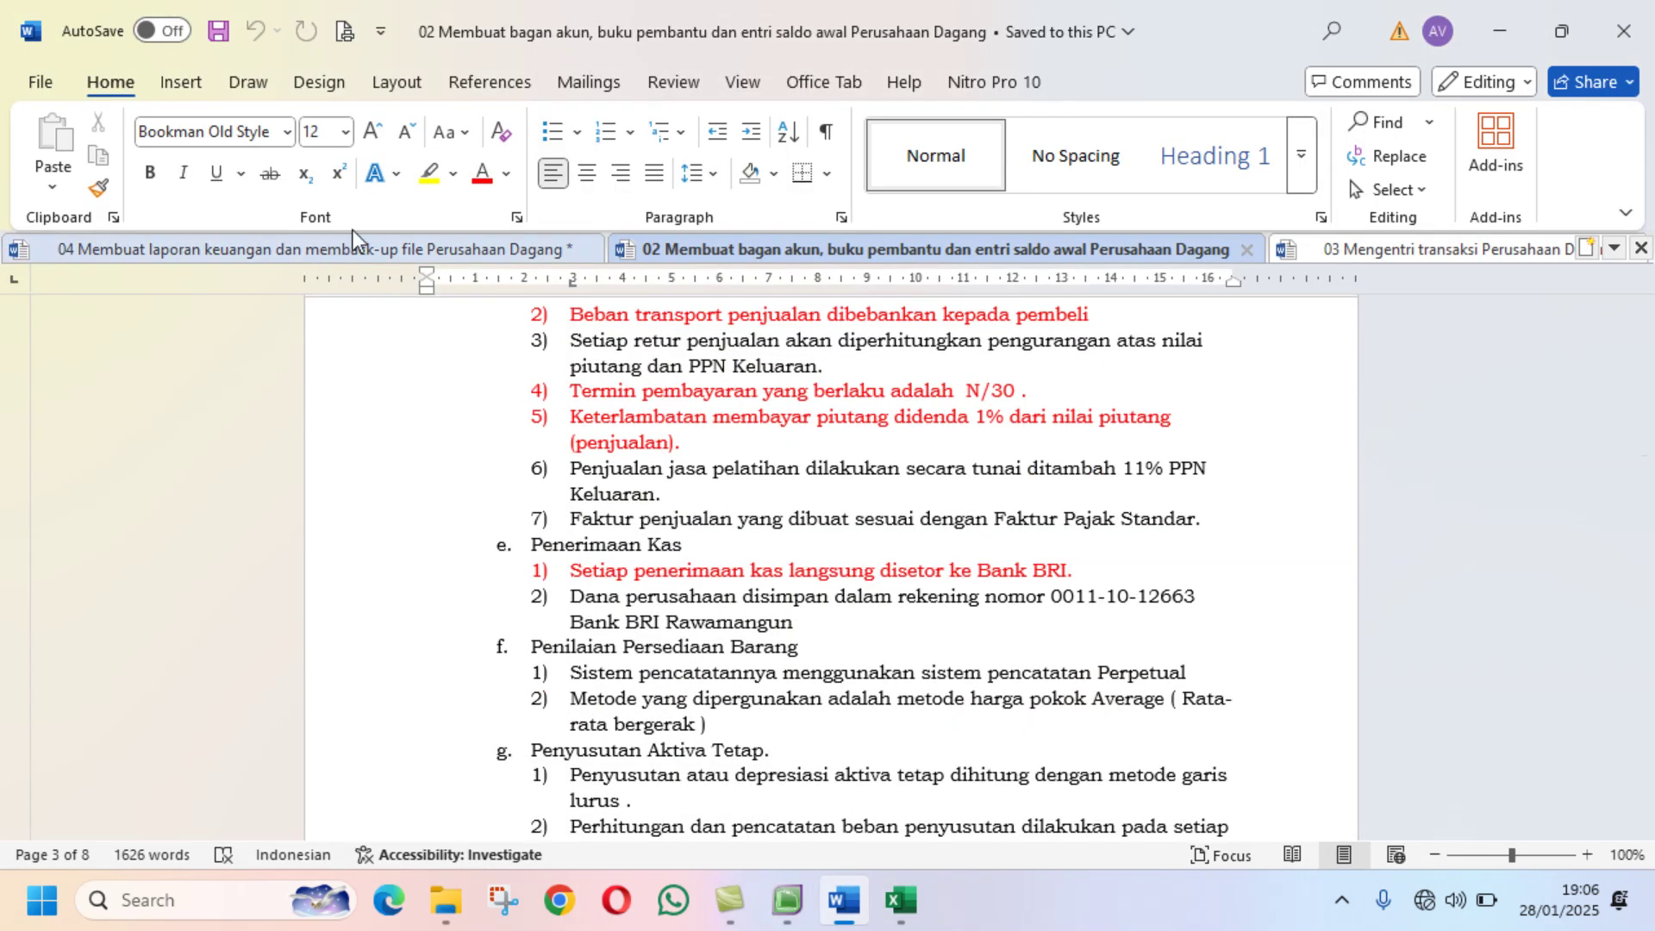
Step: Review the report-export tasks in sections G and H of the '04' financial-report document
click(310, 249)
scroll(1508, 565, down, 3)
scroll(1511, 571, down, 7)
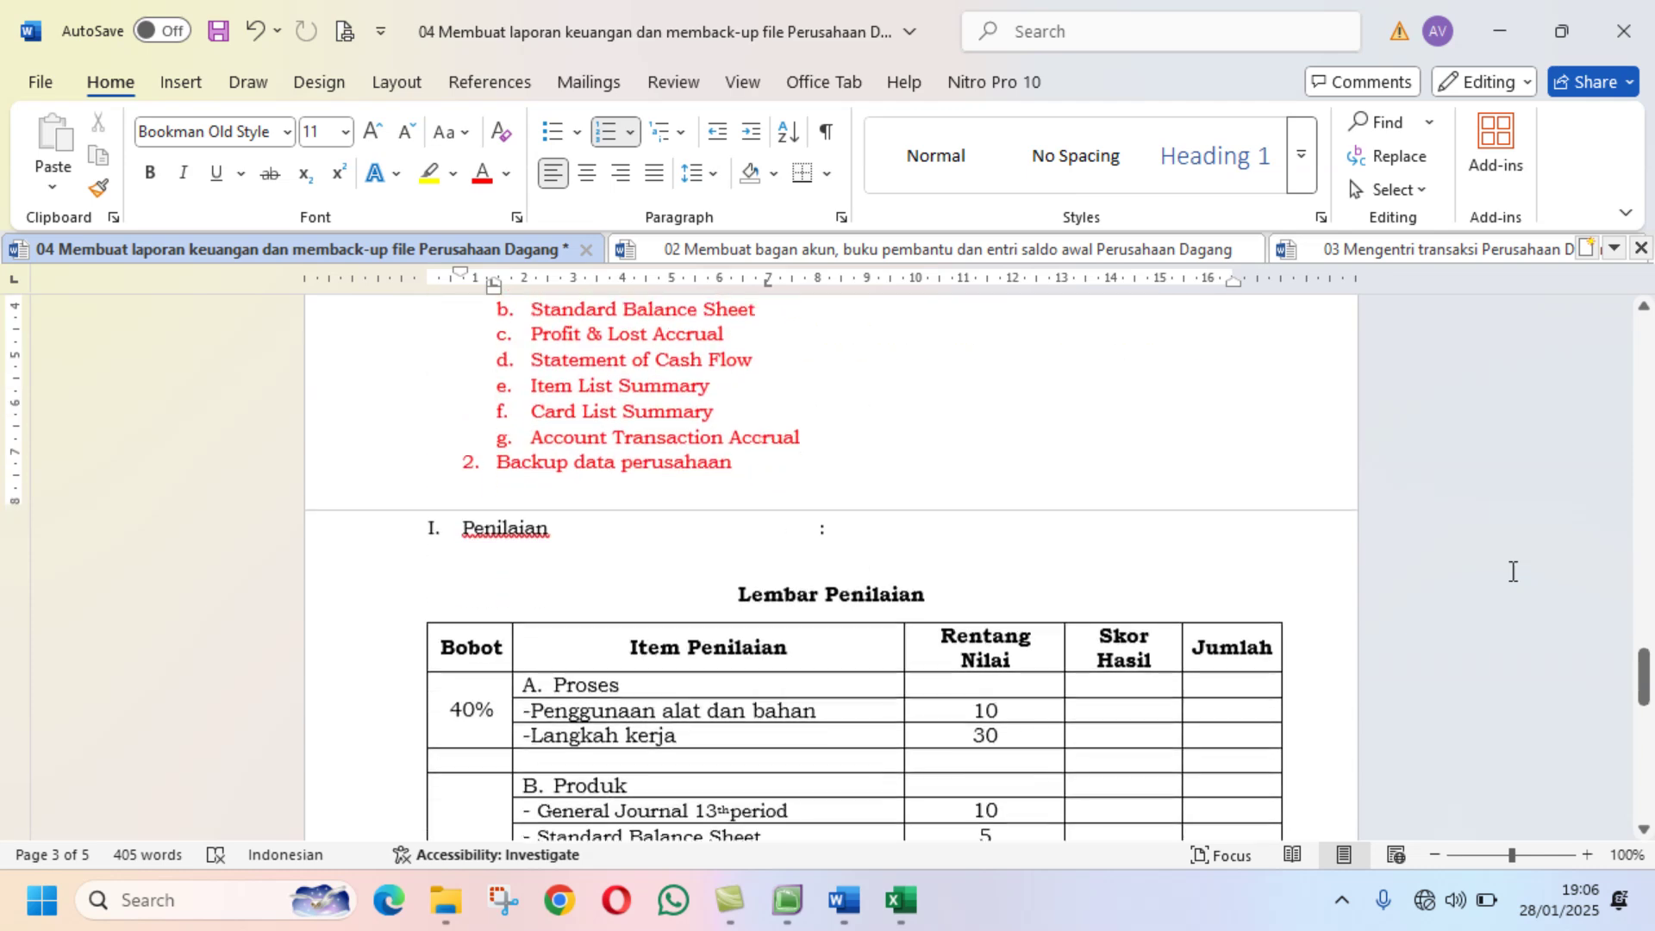
scroll(1511, 571, up, 3)
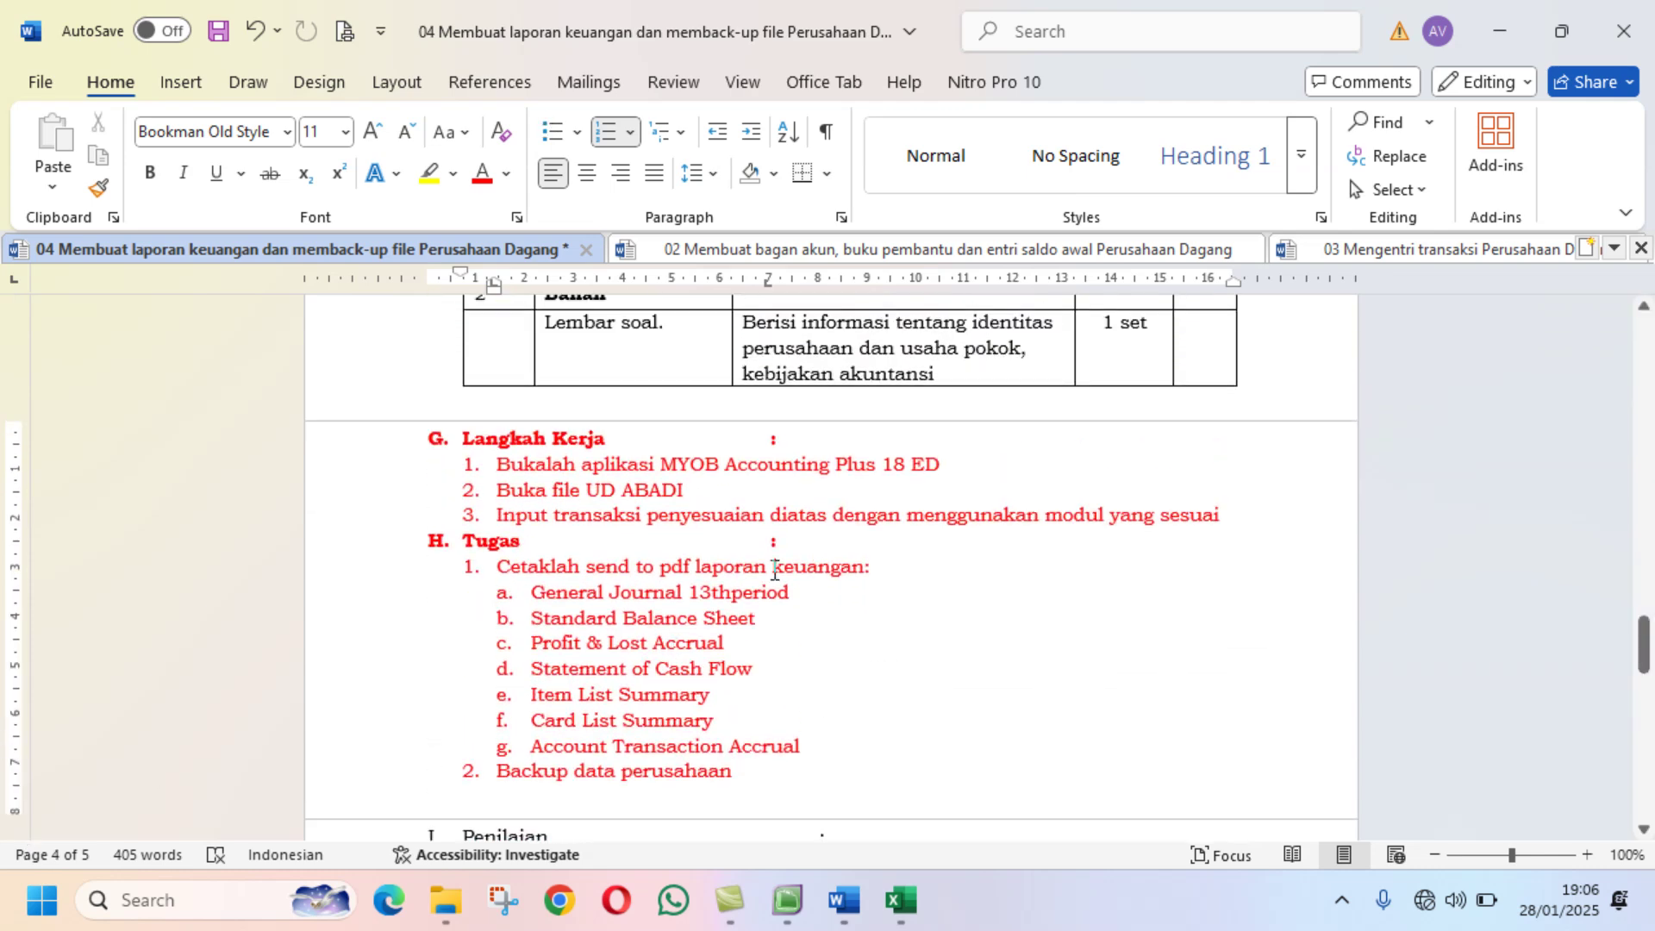
scroll(778, 573, up, 7)
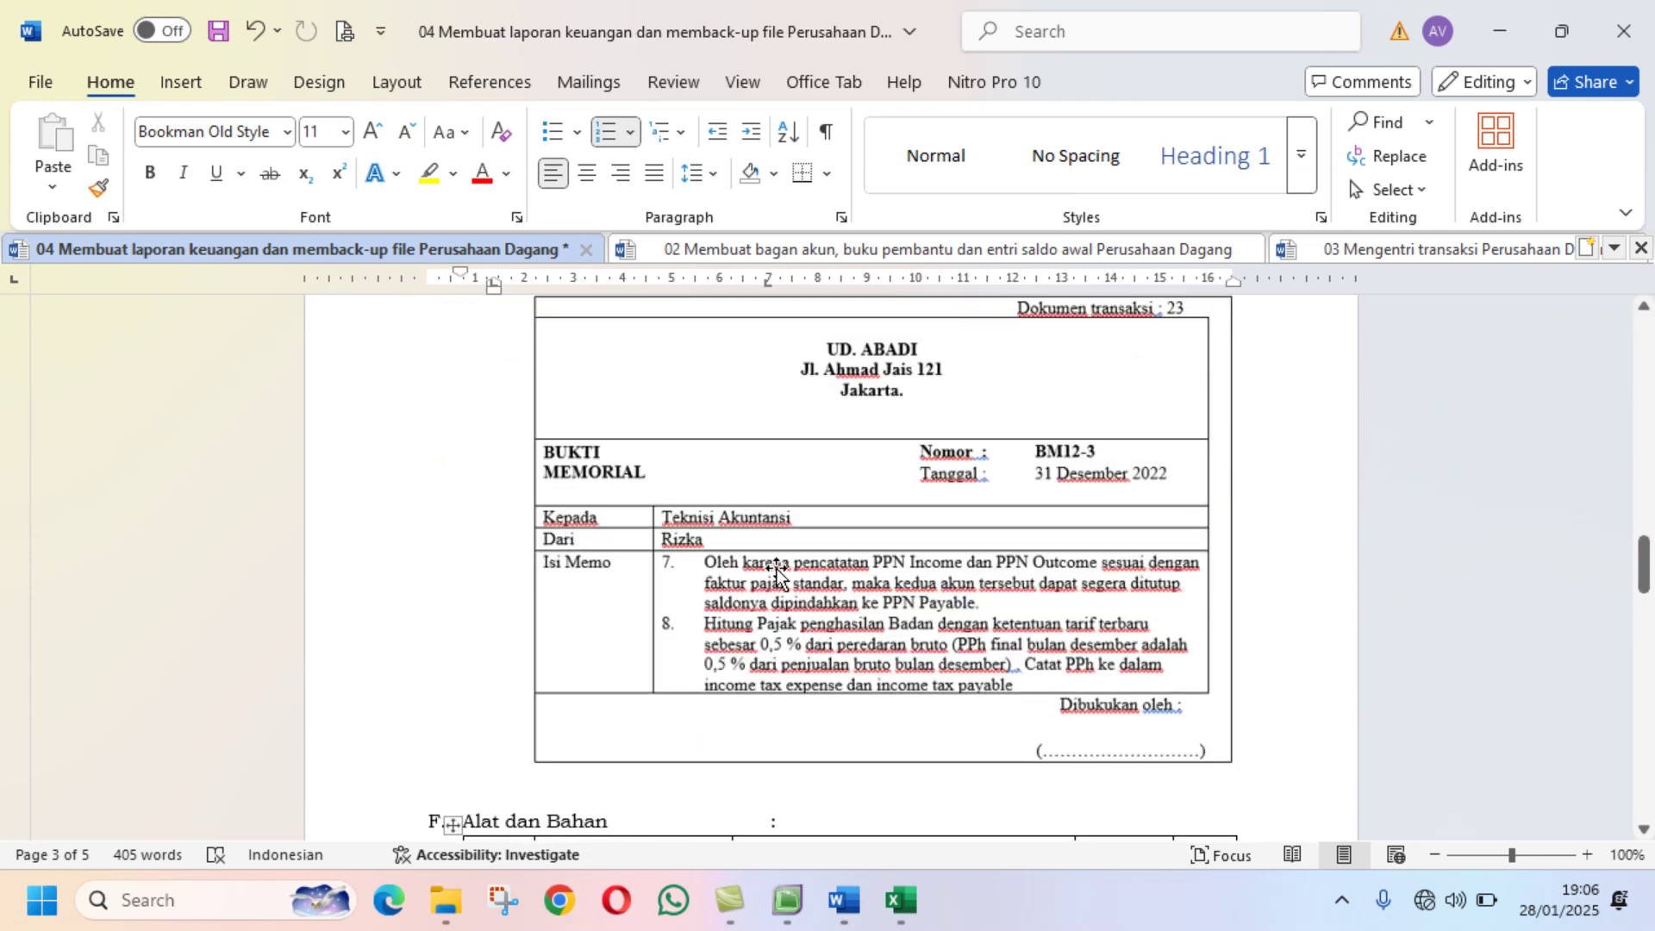
scroll(778, 572, down, 8)
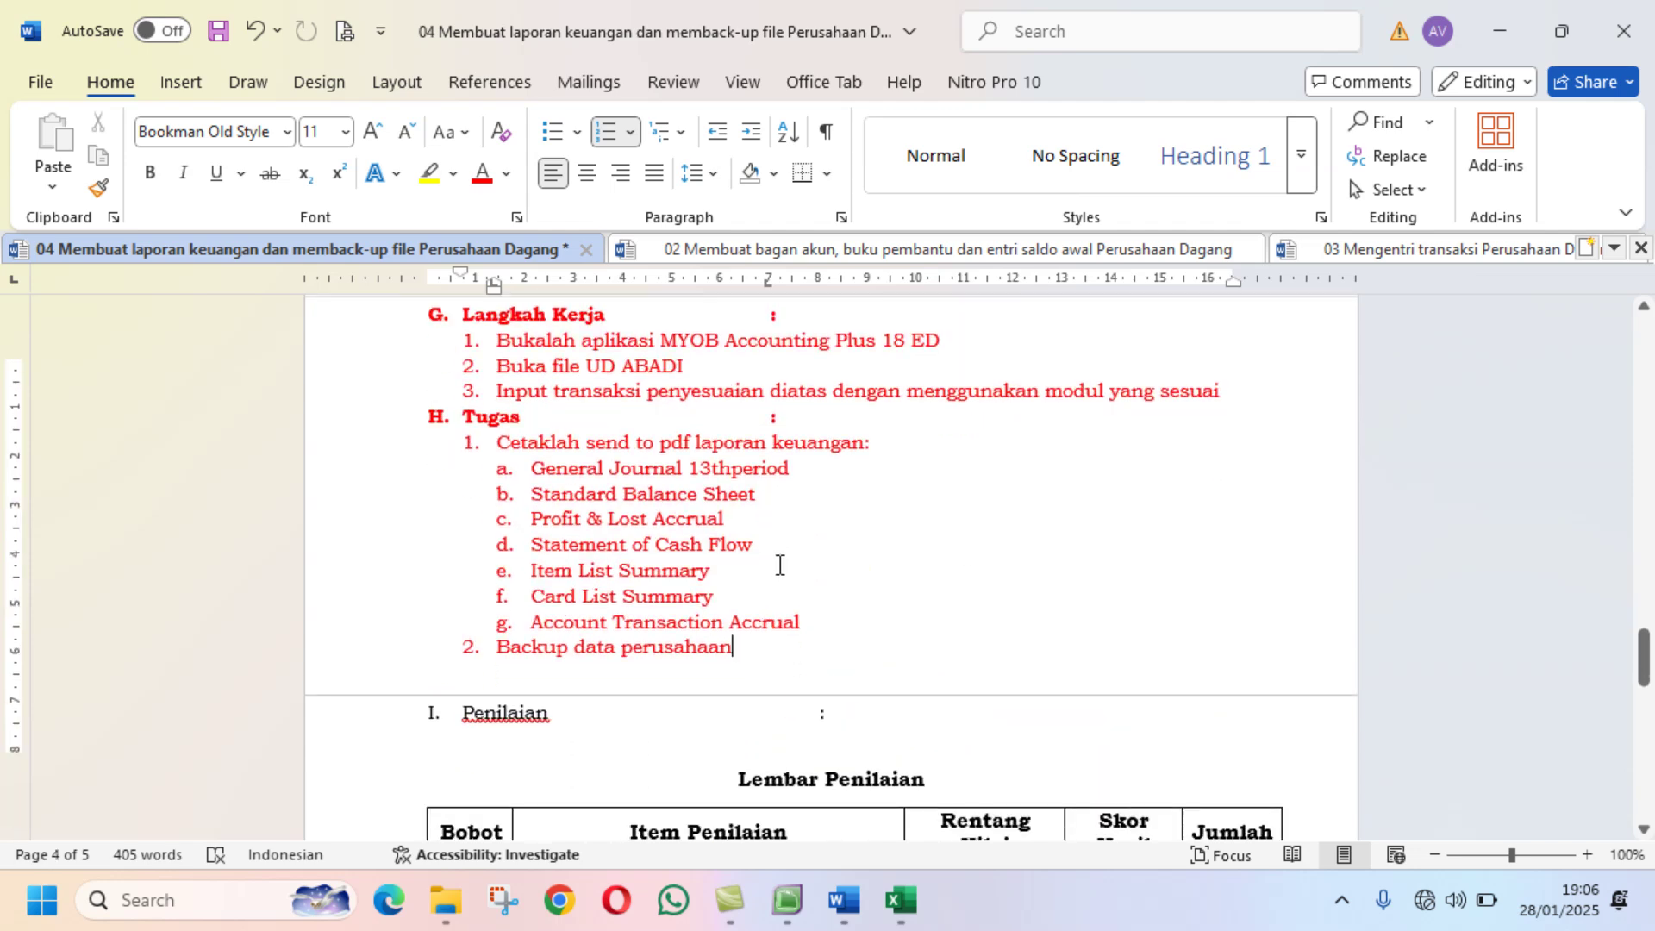
scroll(776, 568, up, 1)
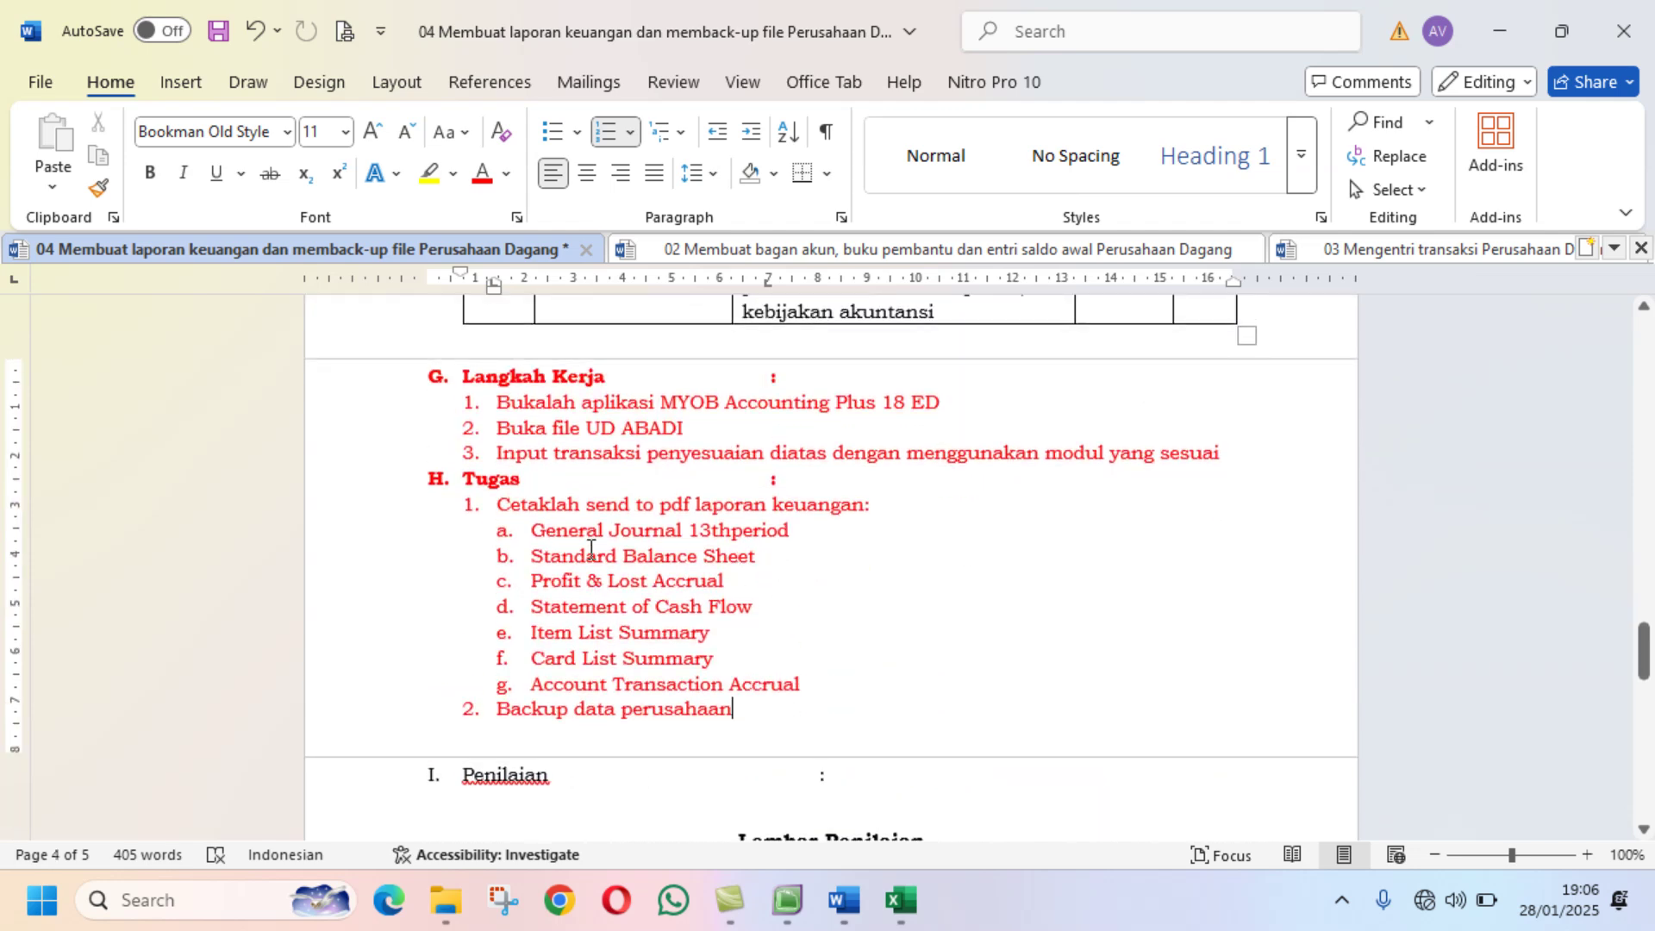
mouse_move(796, 916)
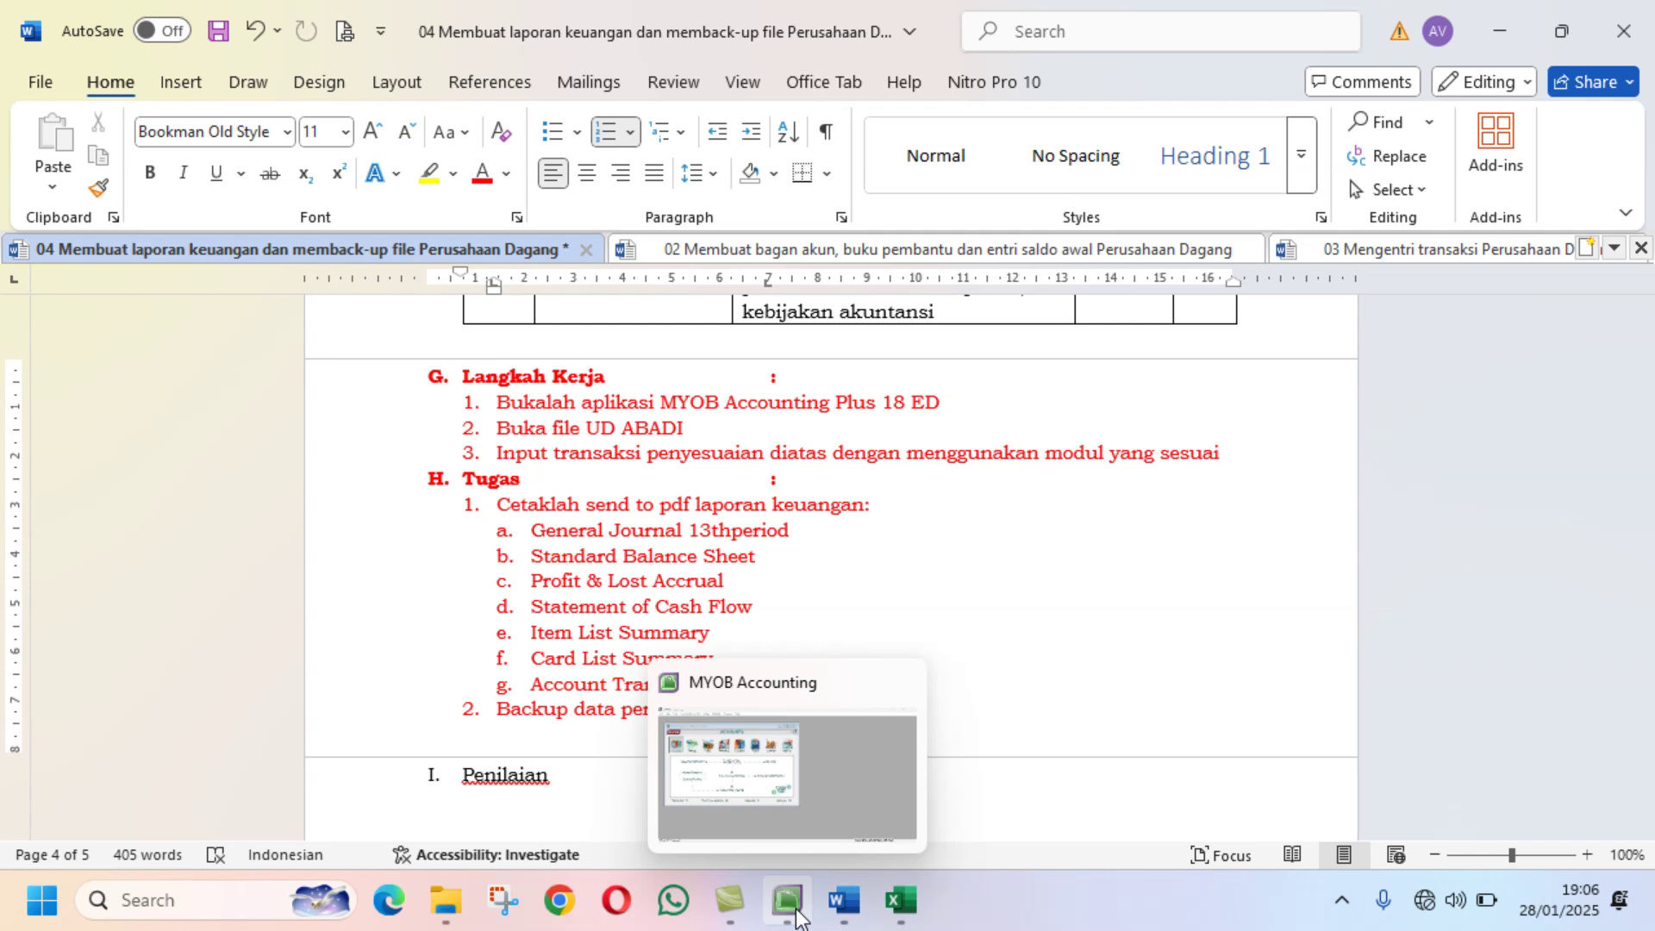
click(797, 915)
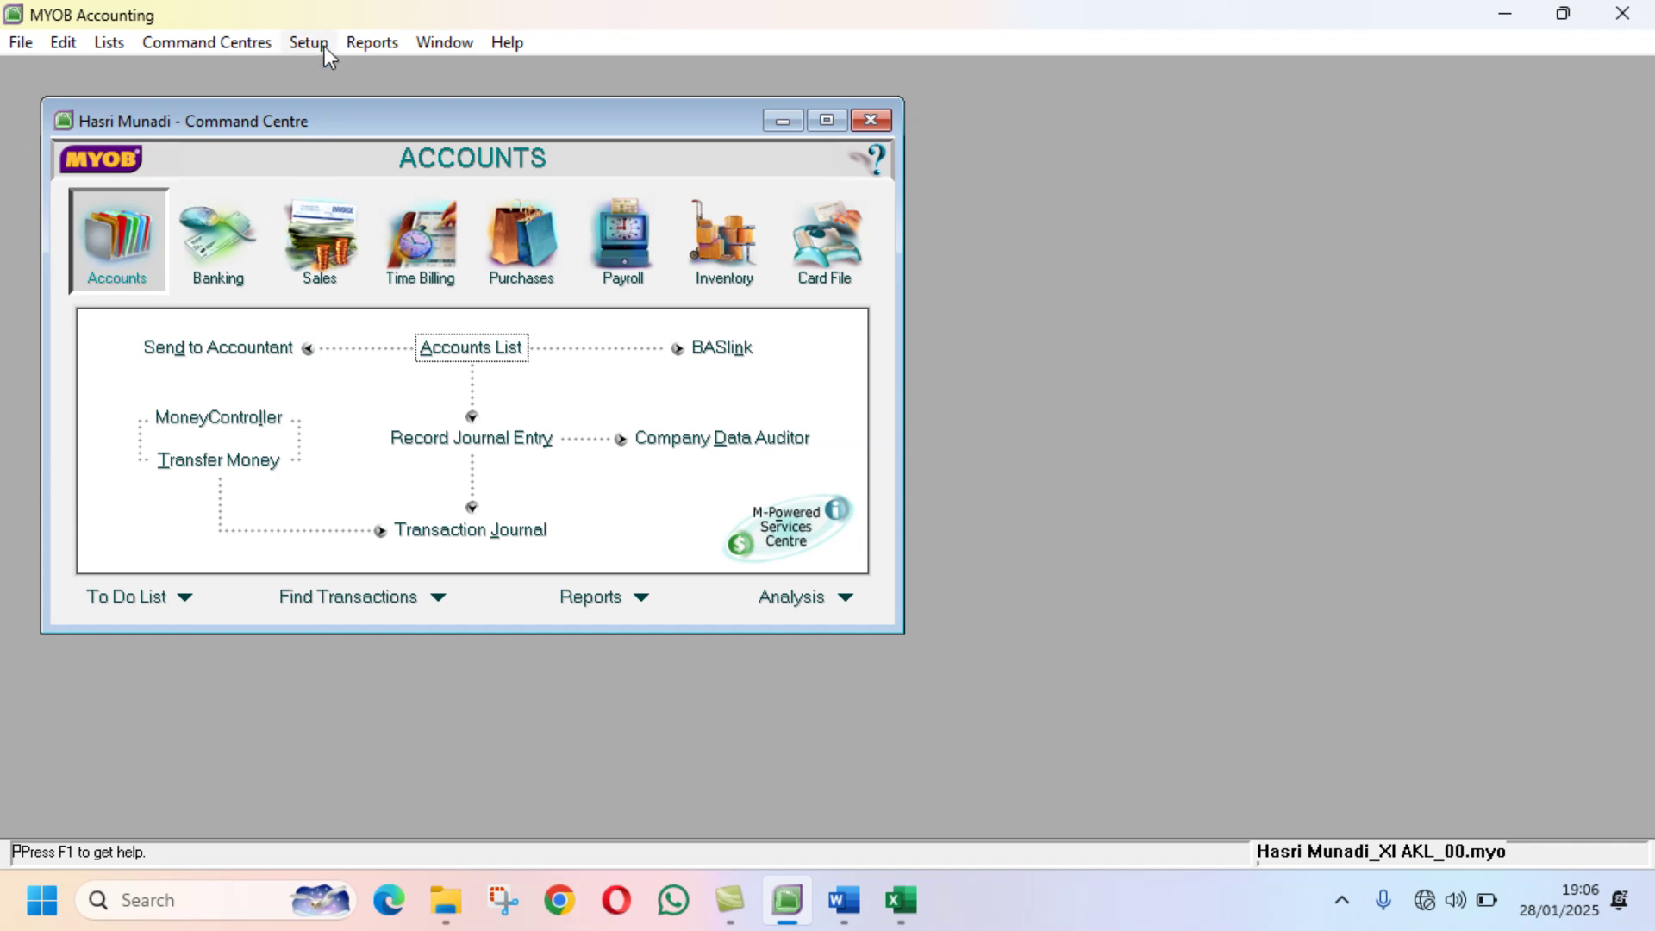
Step: Select the General Journal report in MYOB's Index to Reports
click(370, 45)
click(391, 72)
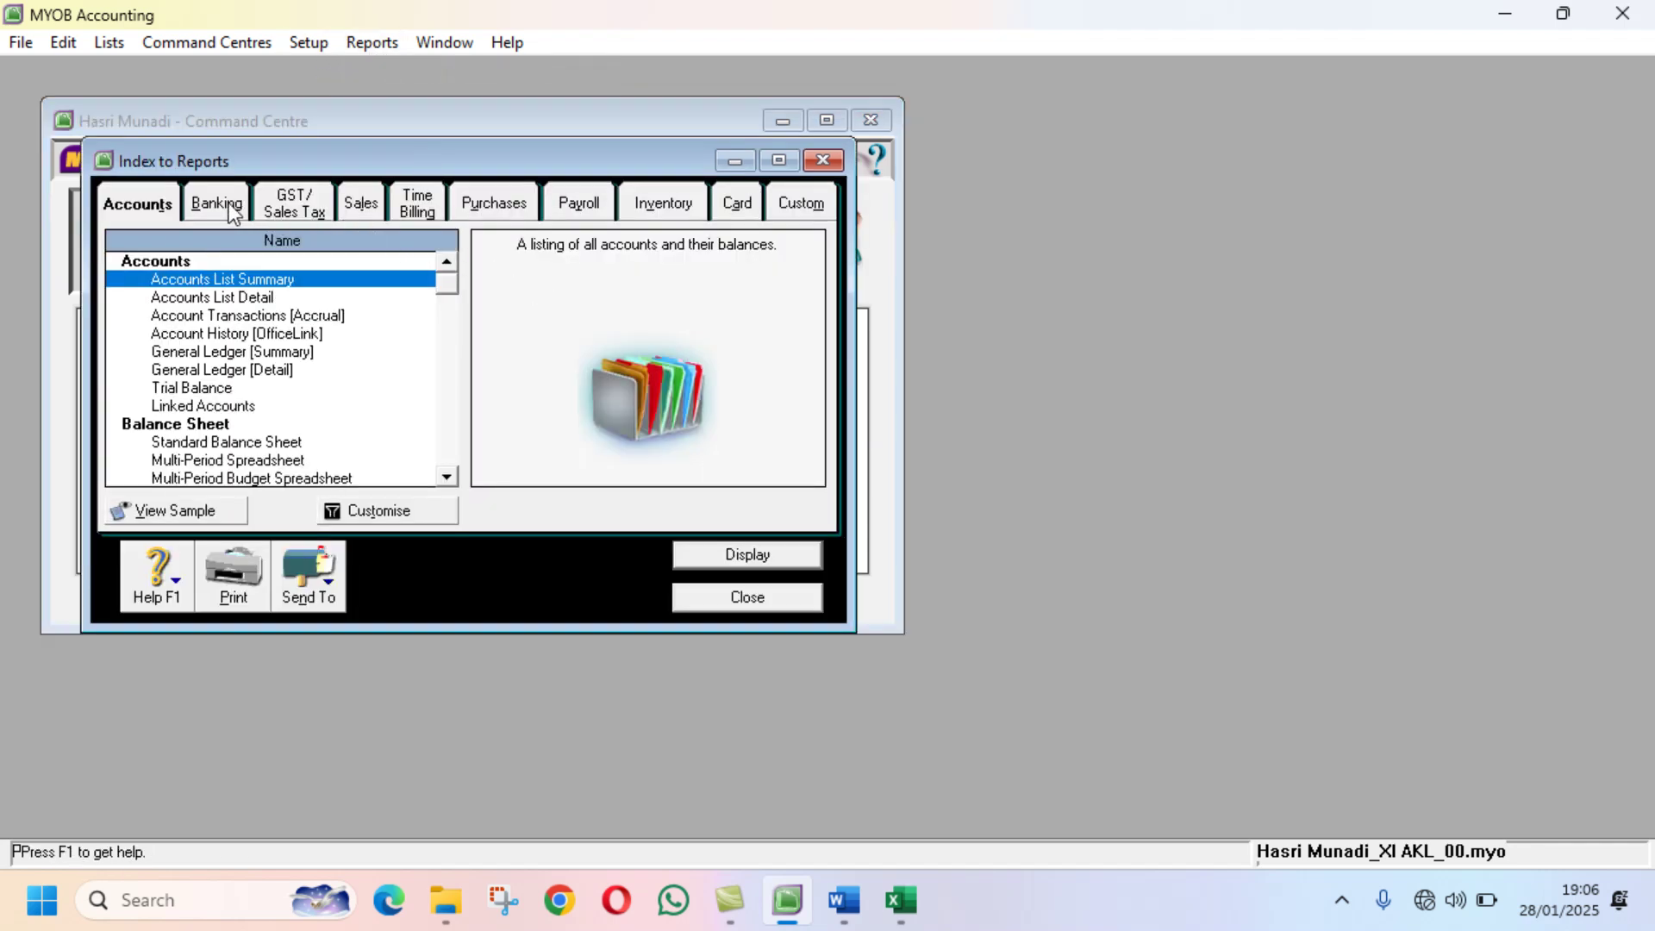
scroll(302, 393, down, 1)
scroll(302, 384, down, 4)
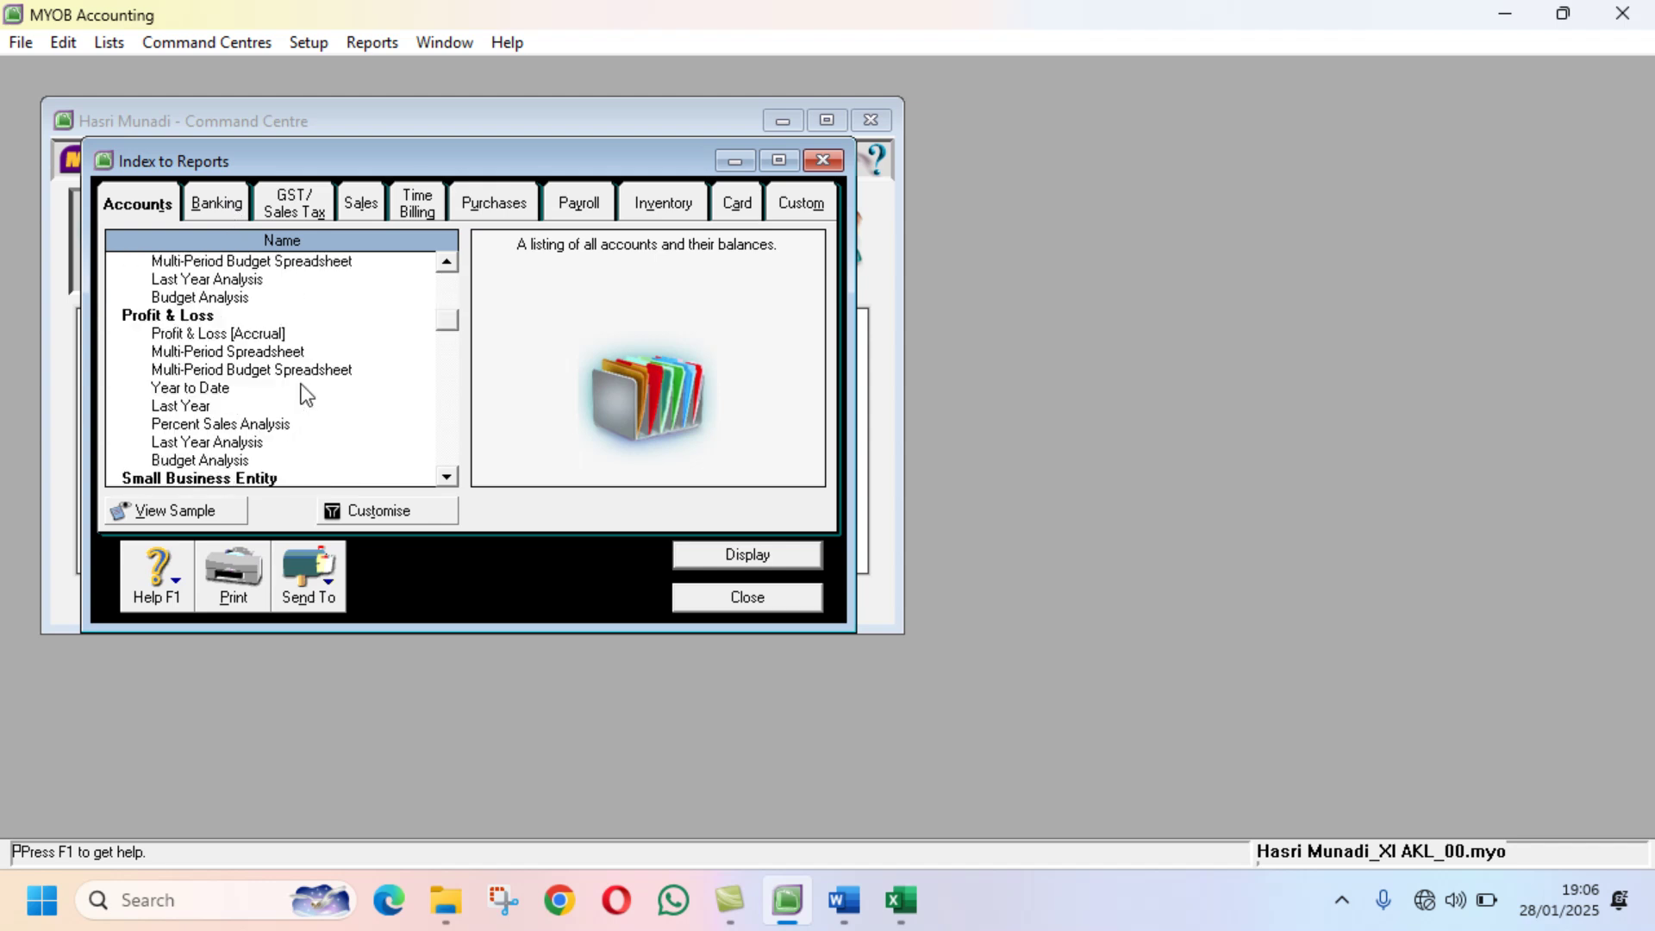
scroll(304, 394, down, 2)
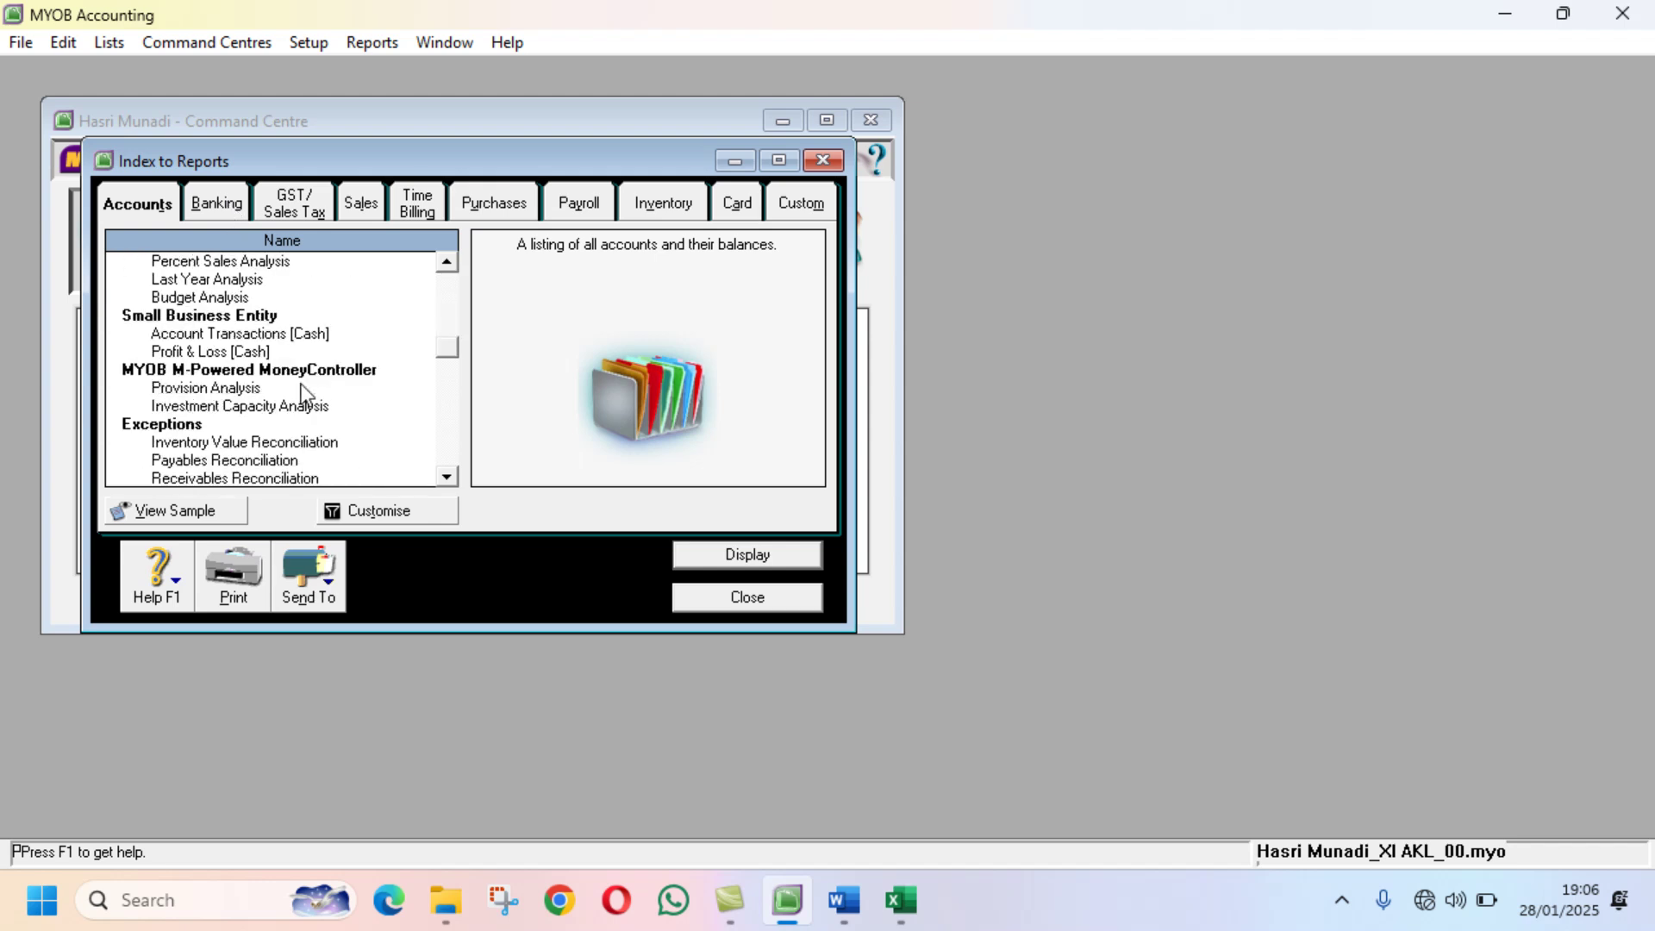
scroll(302, 385, up, 3)
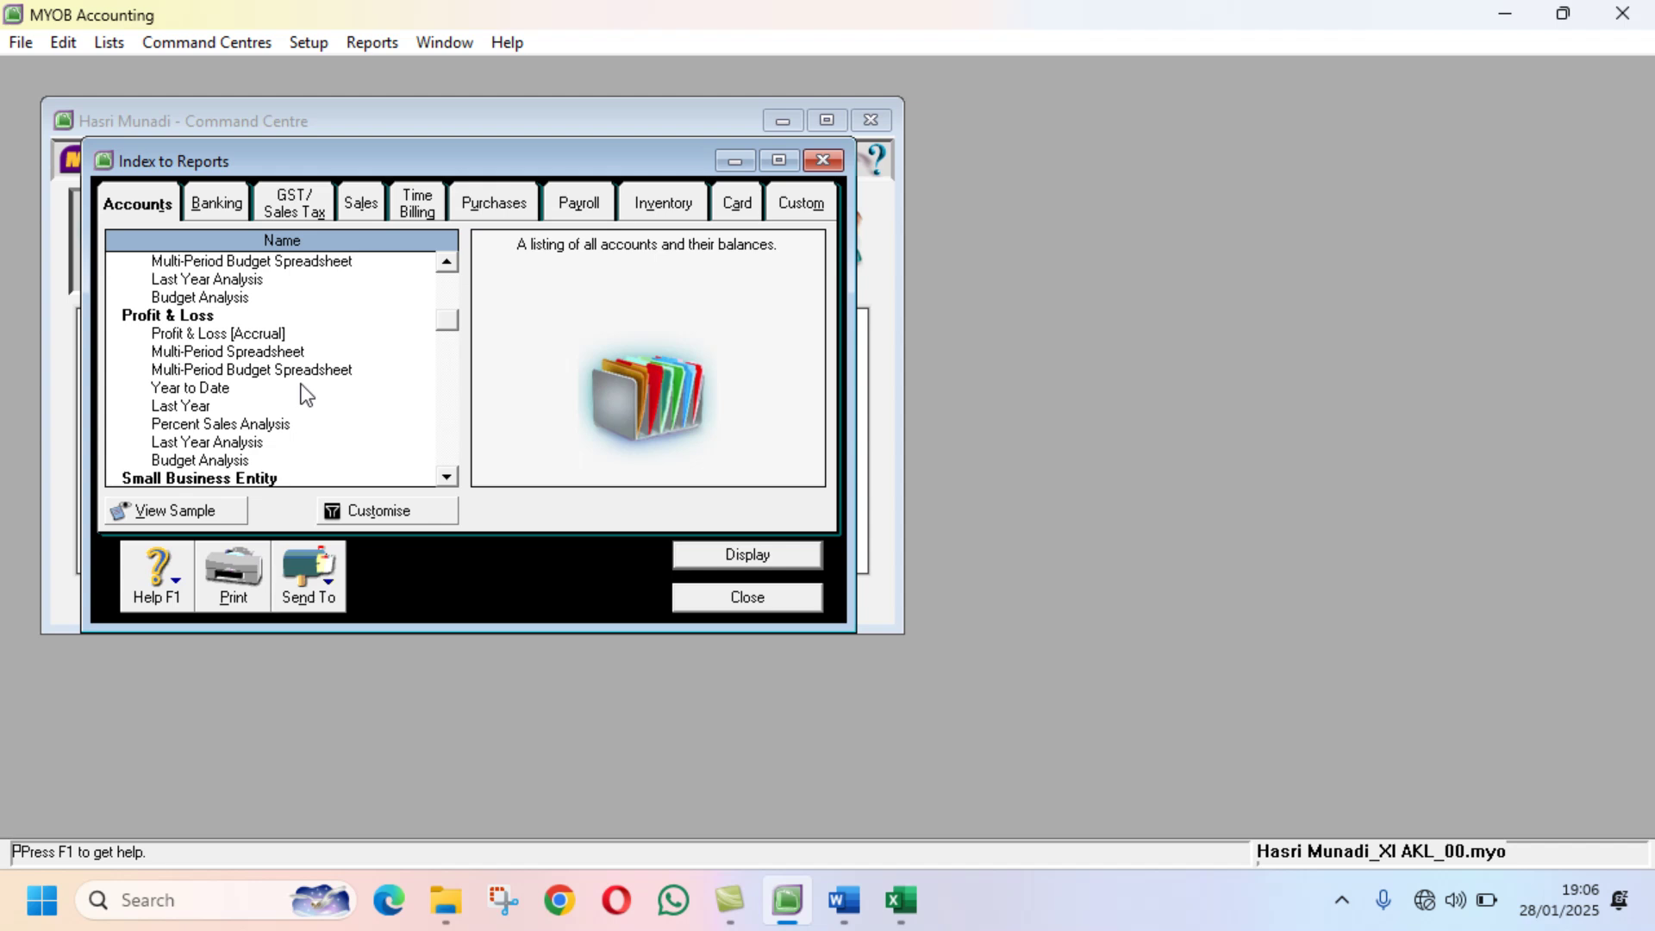
scroll(303, 394, down, 6)
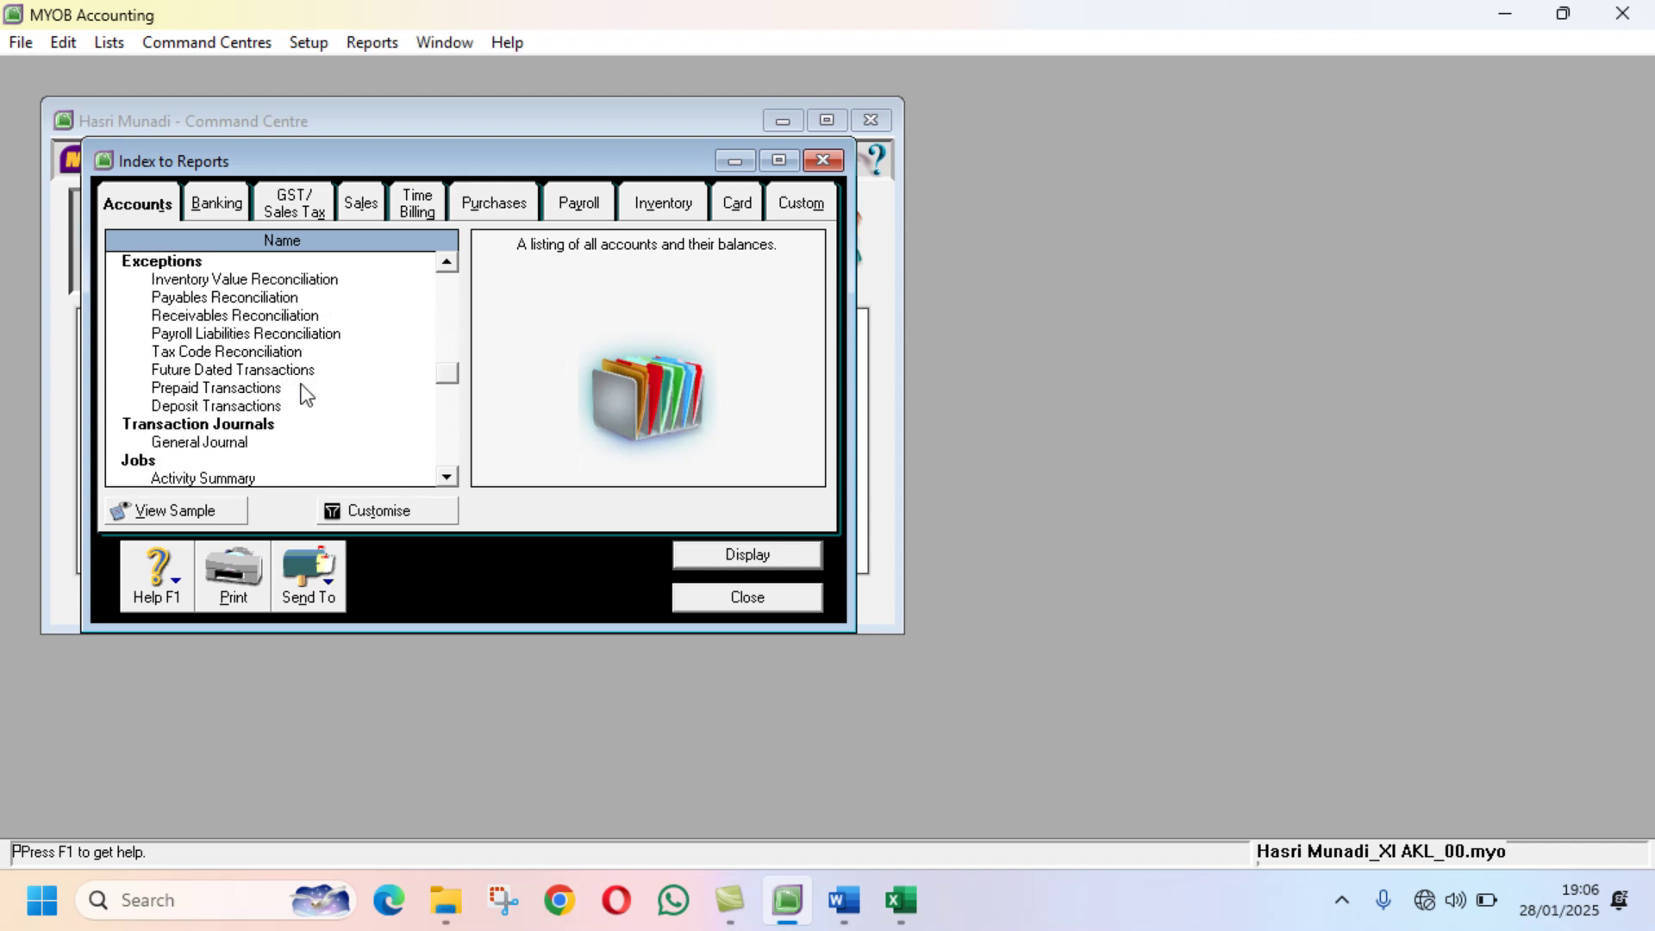
scroll(296, 388, down, 1)
click(239, 388)
Step: Customise the General Journal to run from 13th Period to 13th Period
click(411, 510)
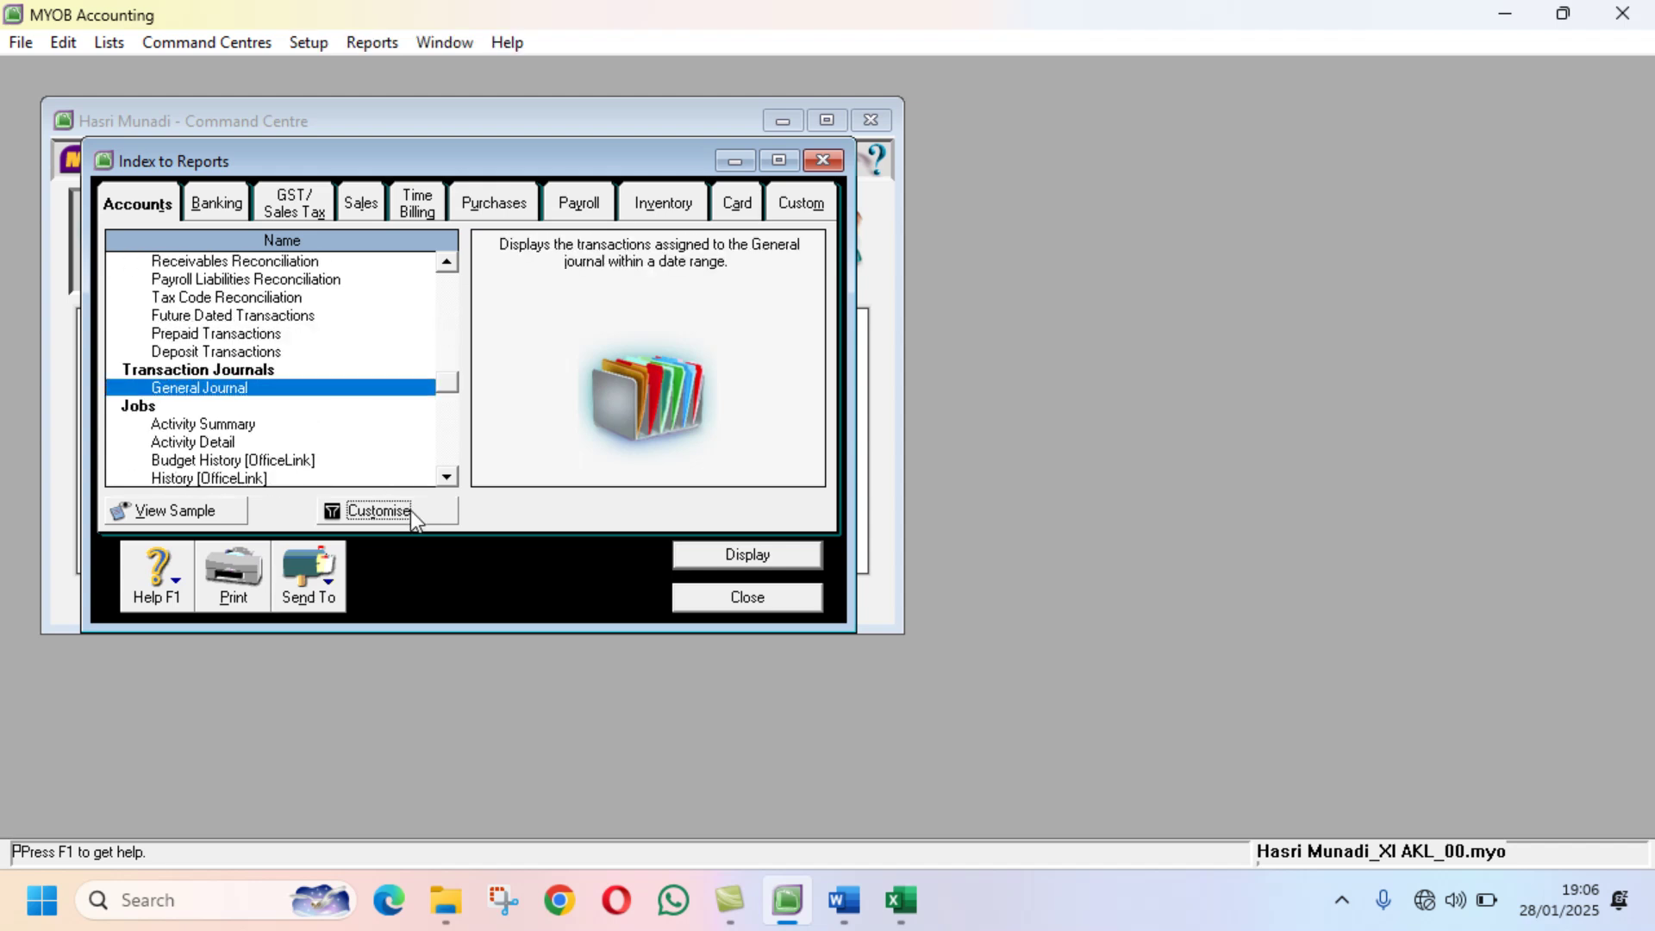
click(657, 392)
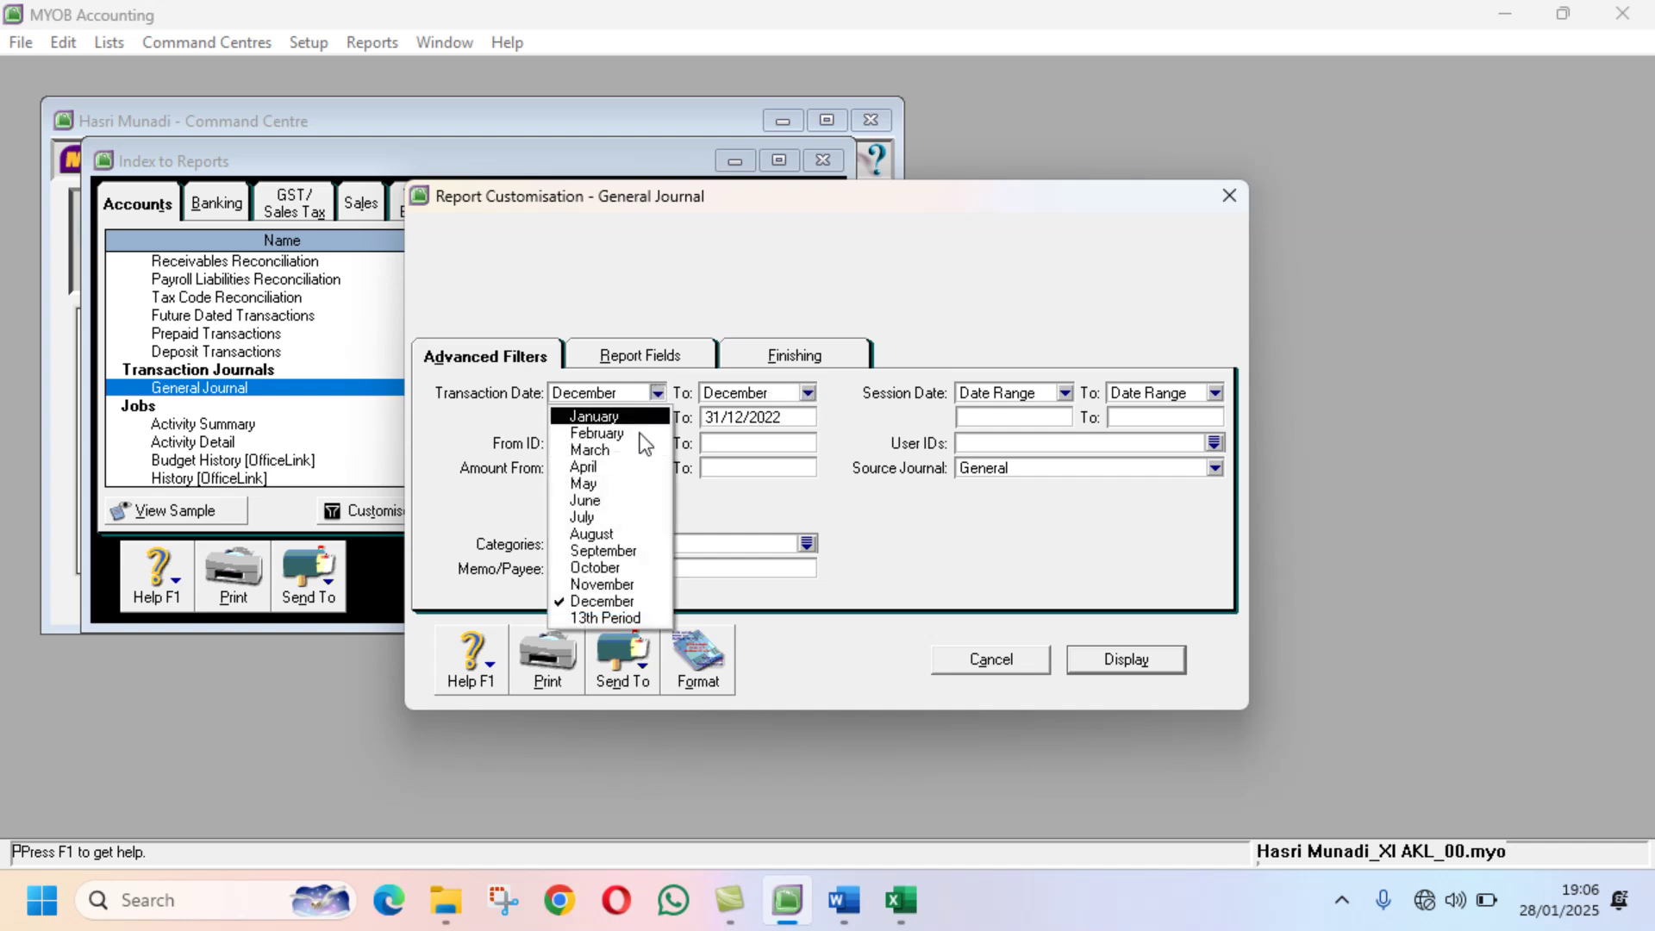
click(634, 617)
click(805, 392)
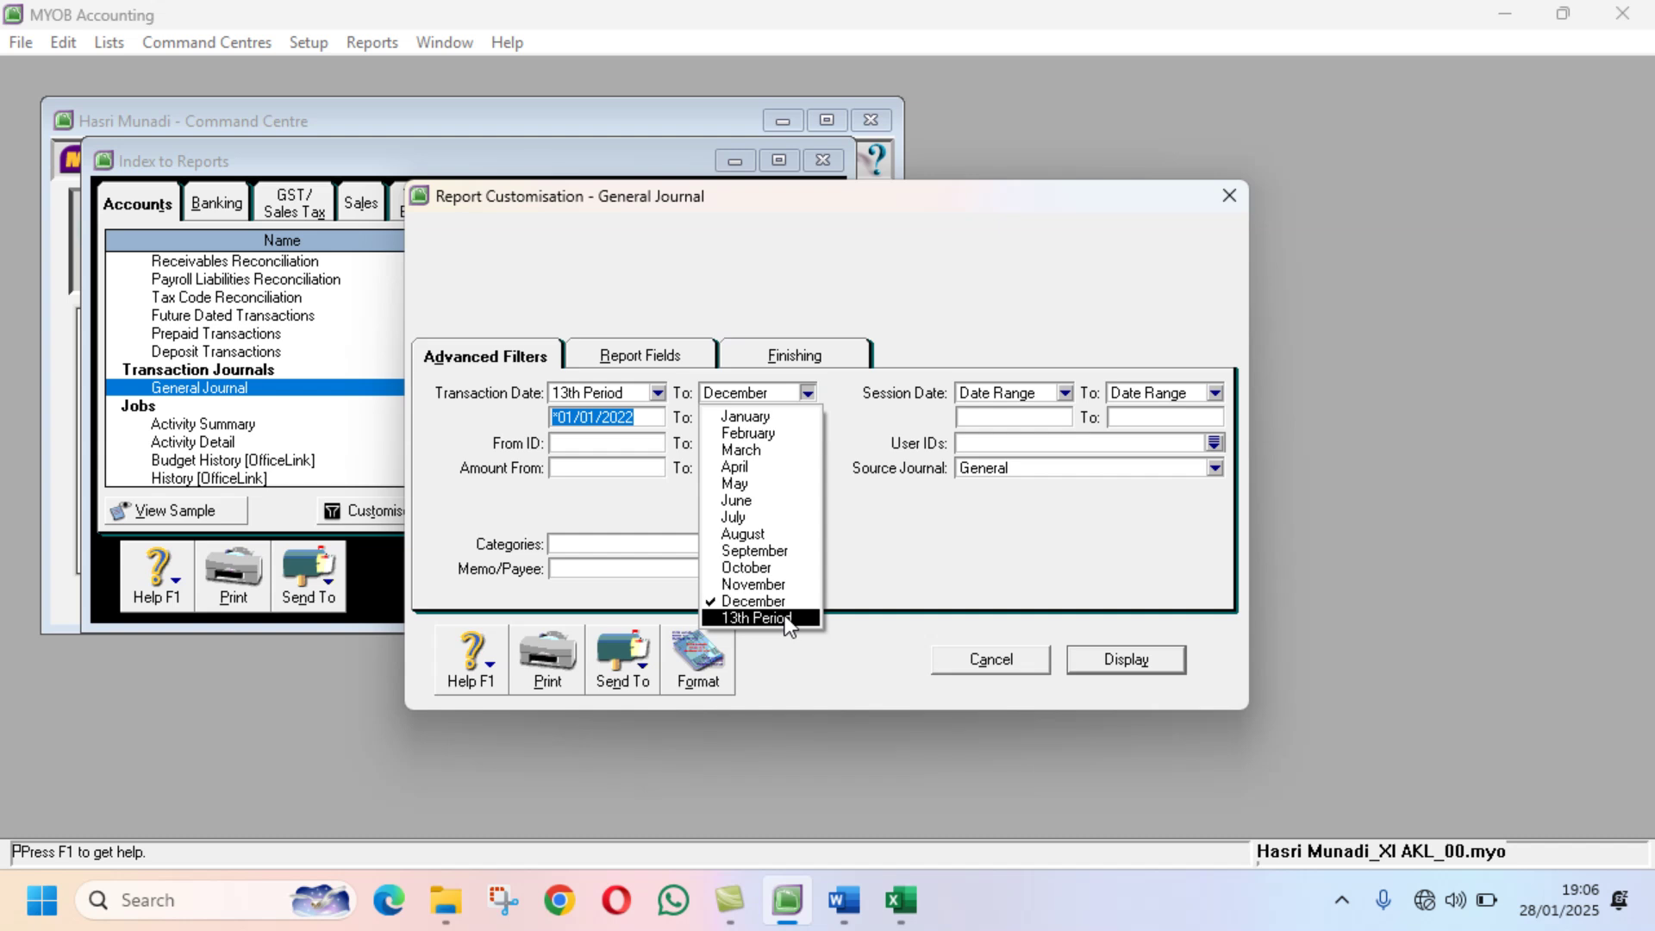
click(759, 618)
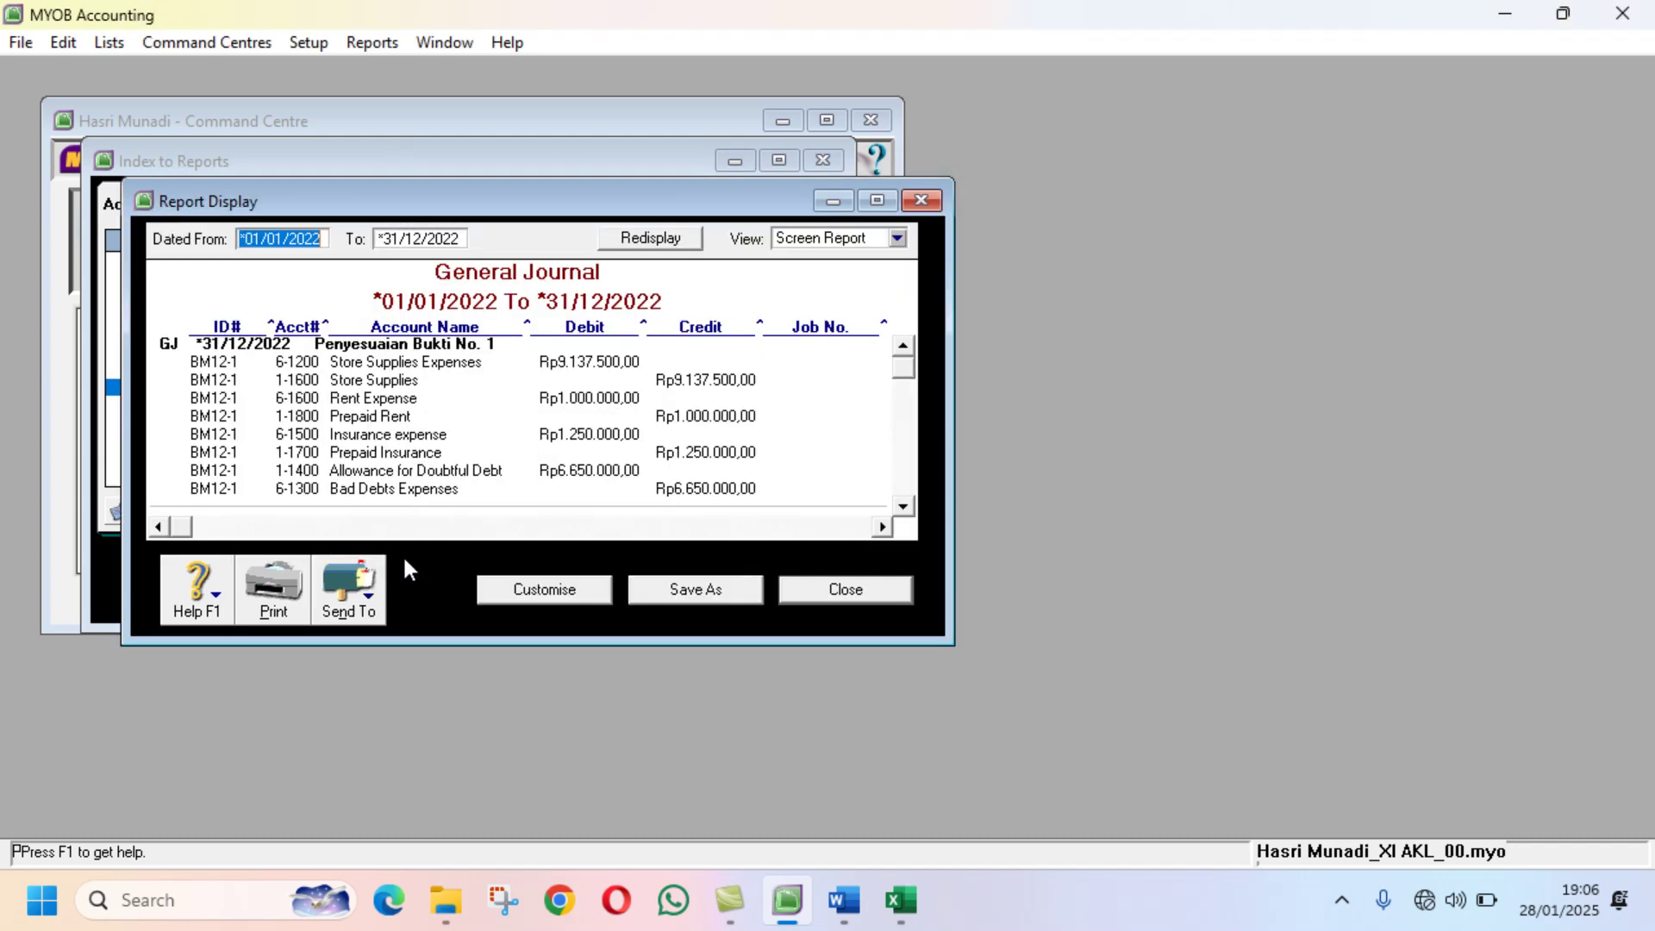
Step: Send the General Journal to PDF, appending the student's name and class suffix to the file name
click(369, 596)
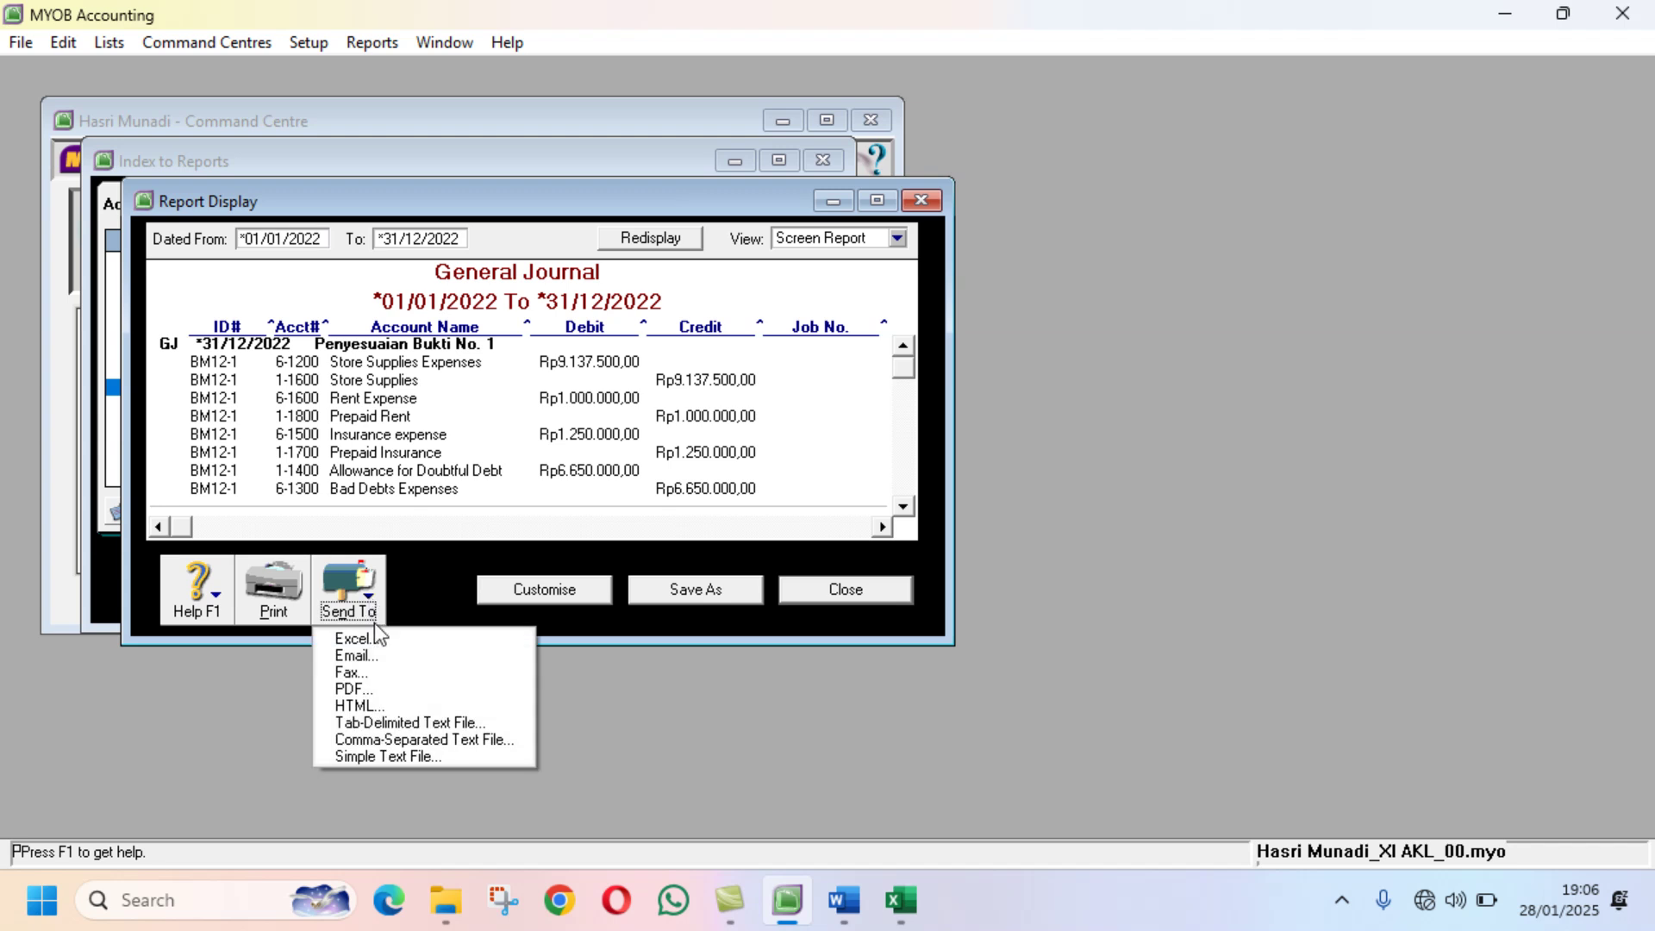
click(390, 690)
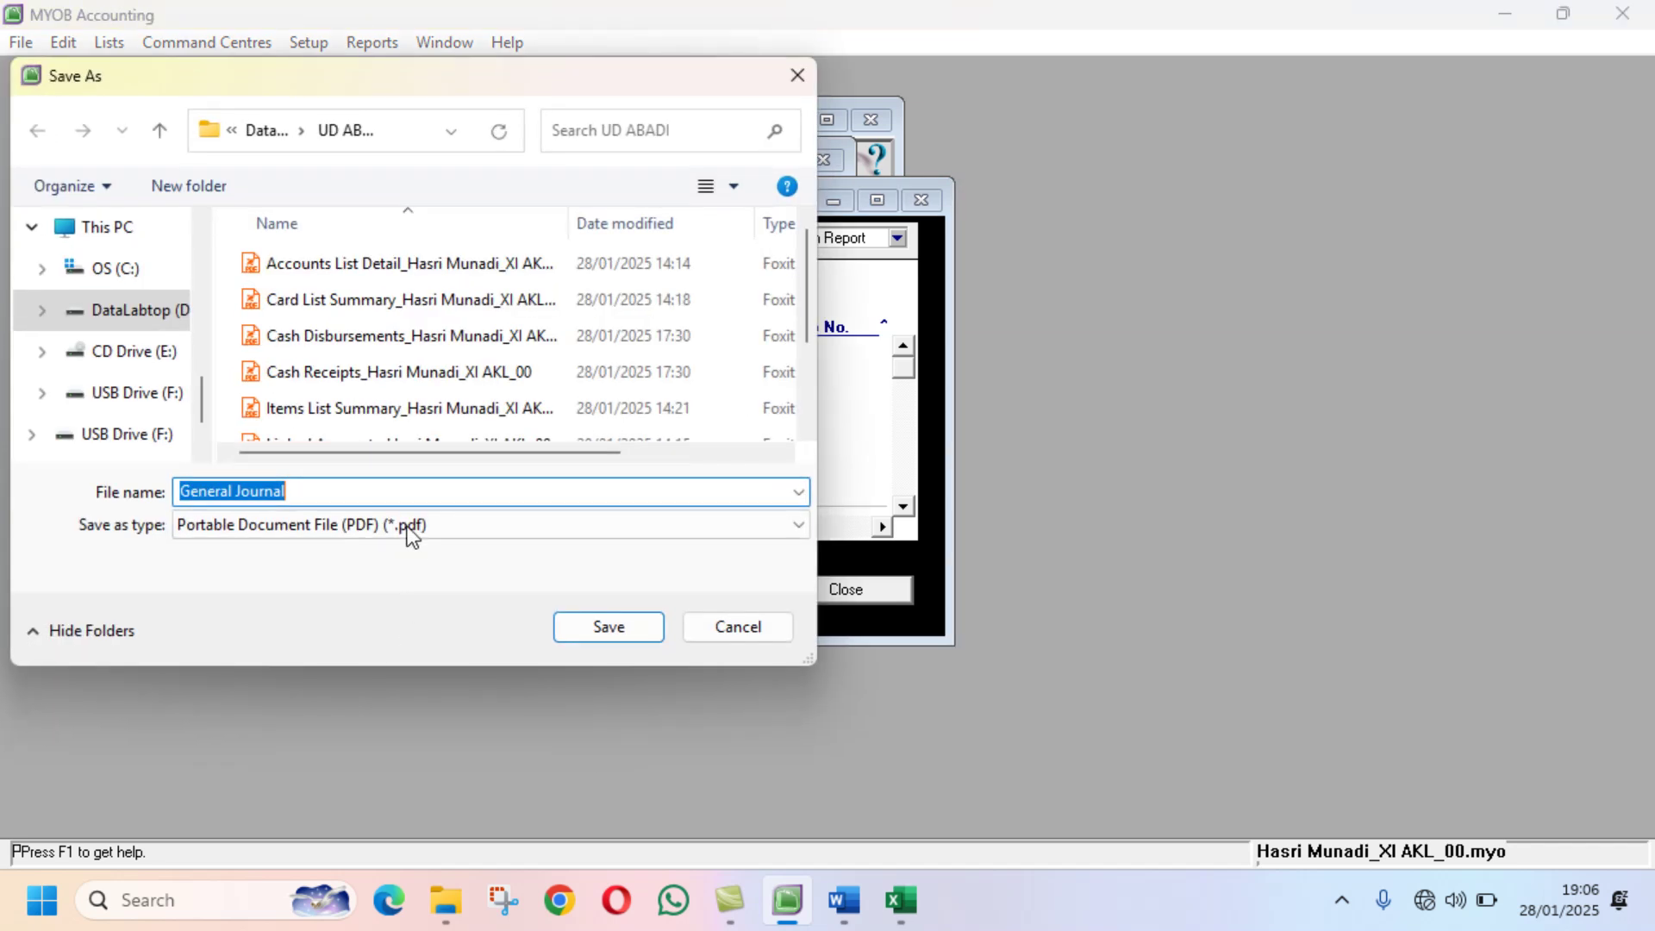
click(415, 489)
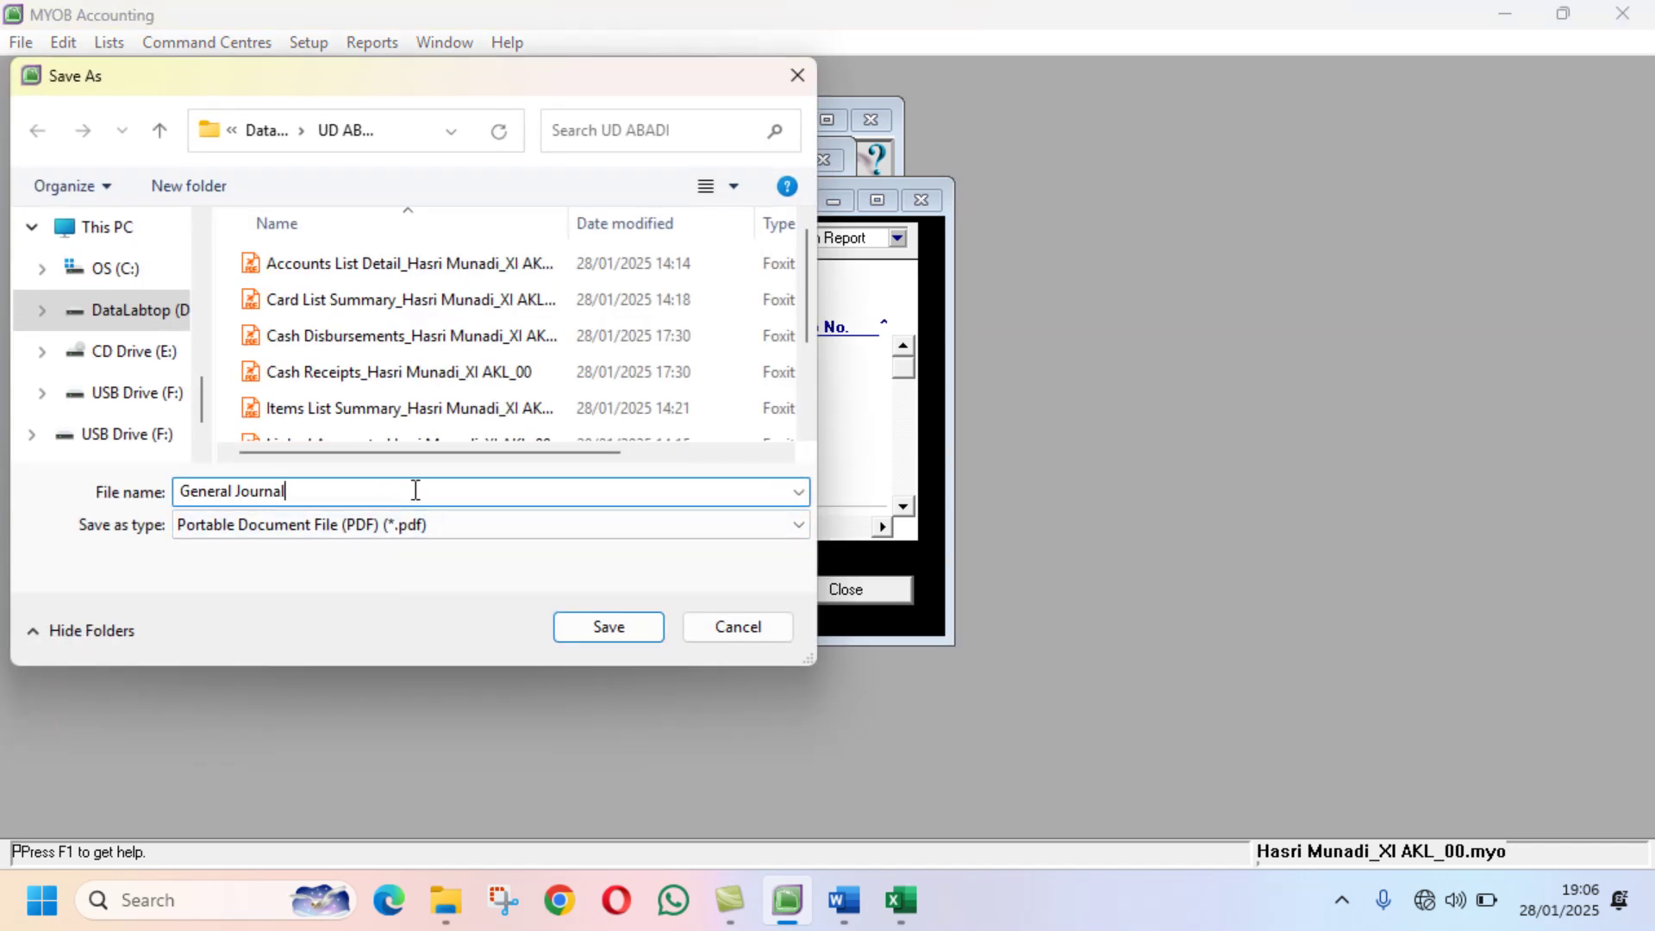
text(_h)
key(BackSpace)
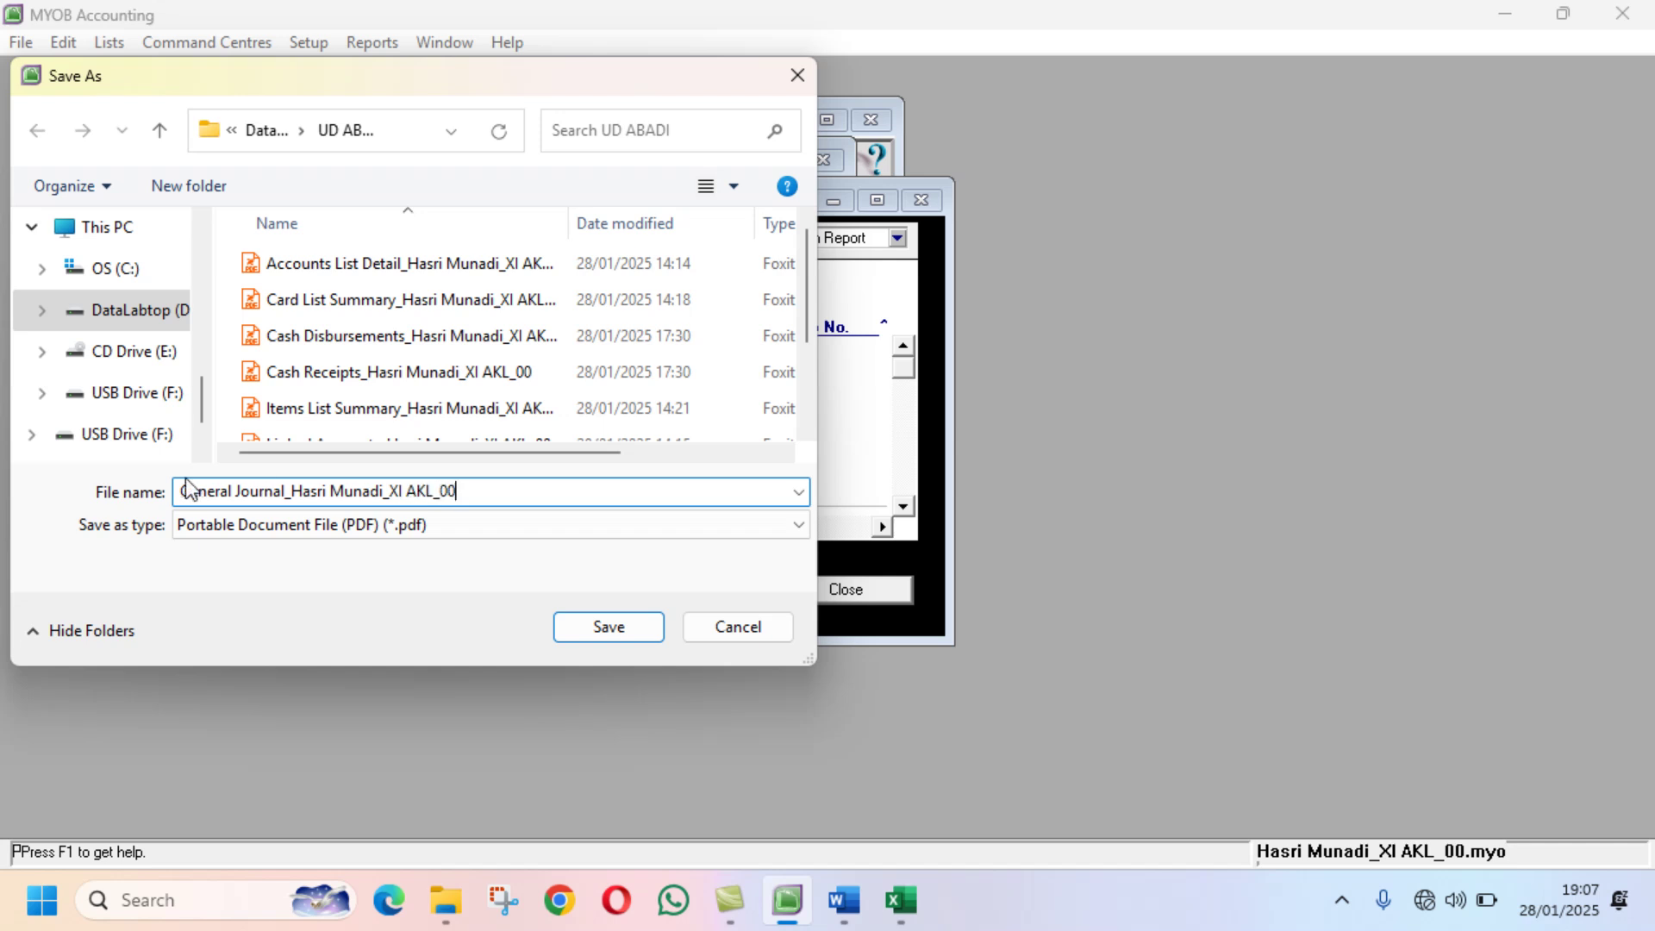
click(286, 498)
text(13)
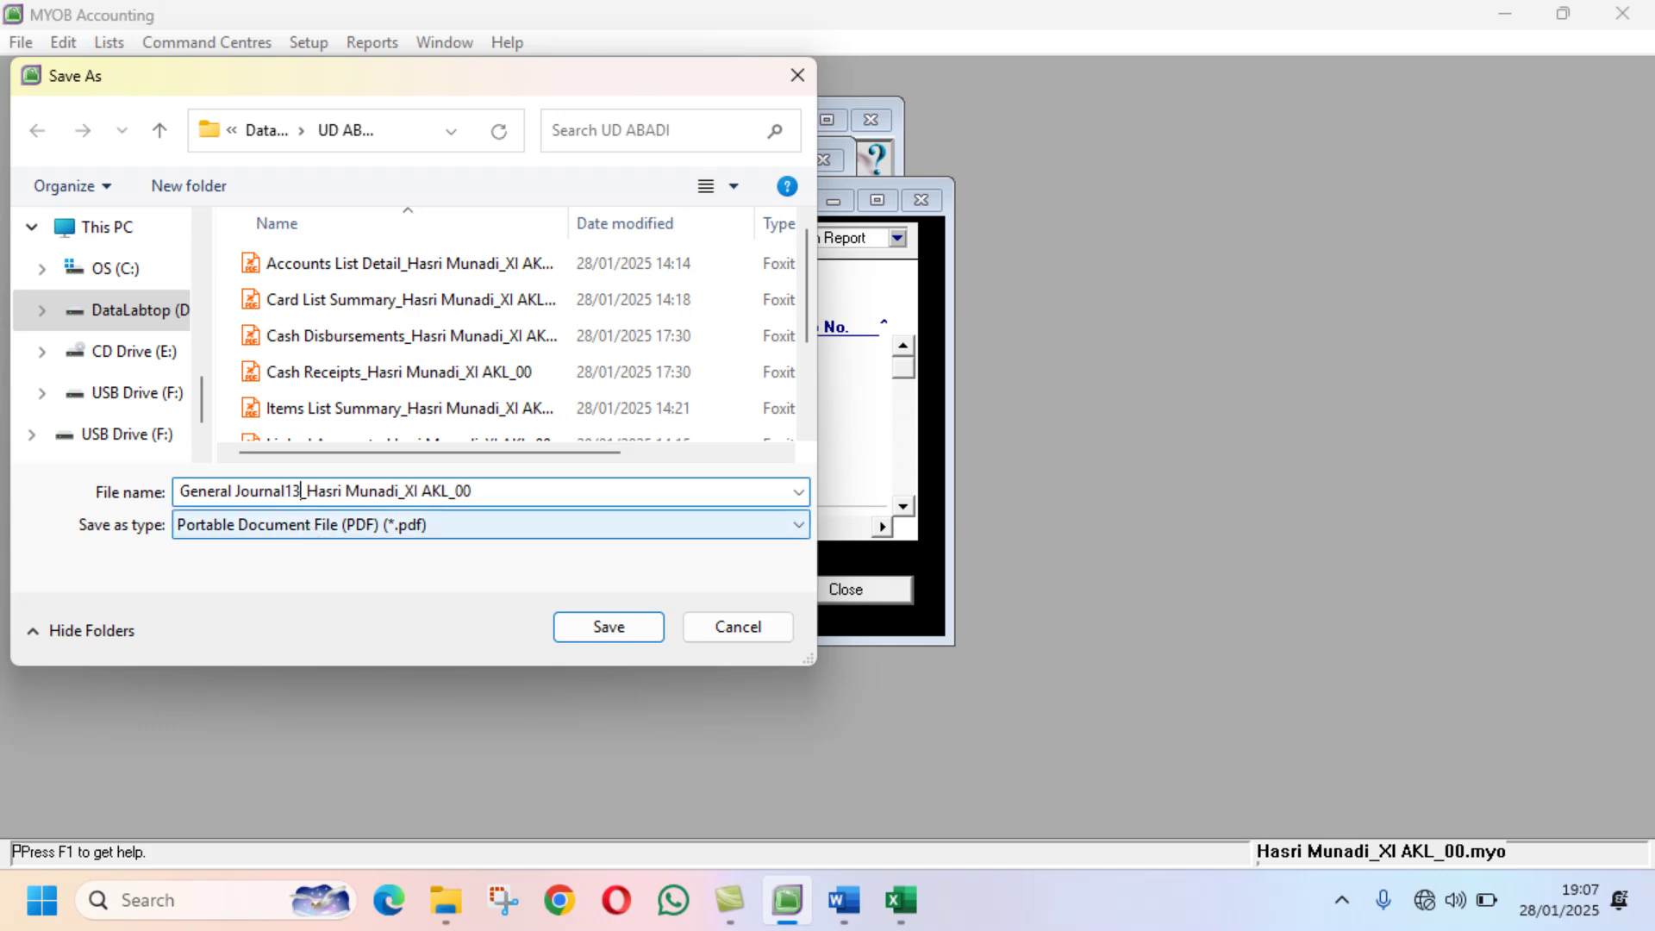
Step: Correct the file name to start 'General Journal13th' and save the PDF
click(841, 902)
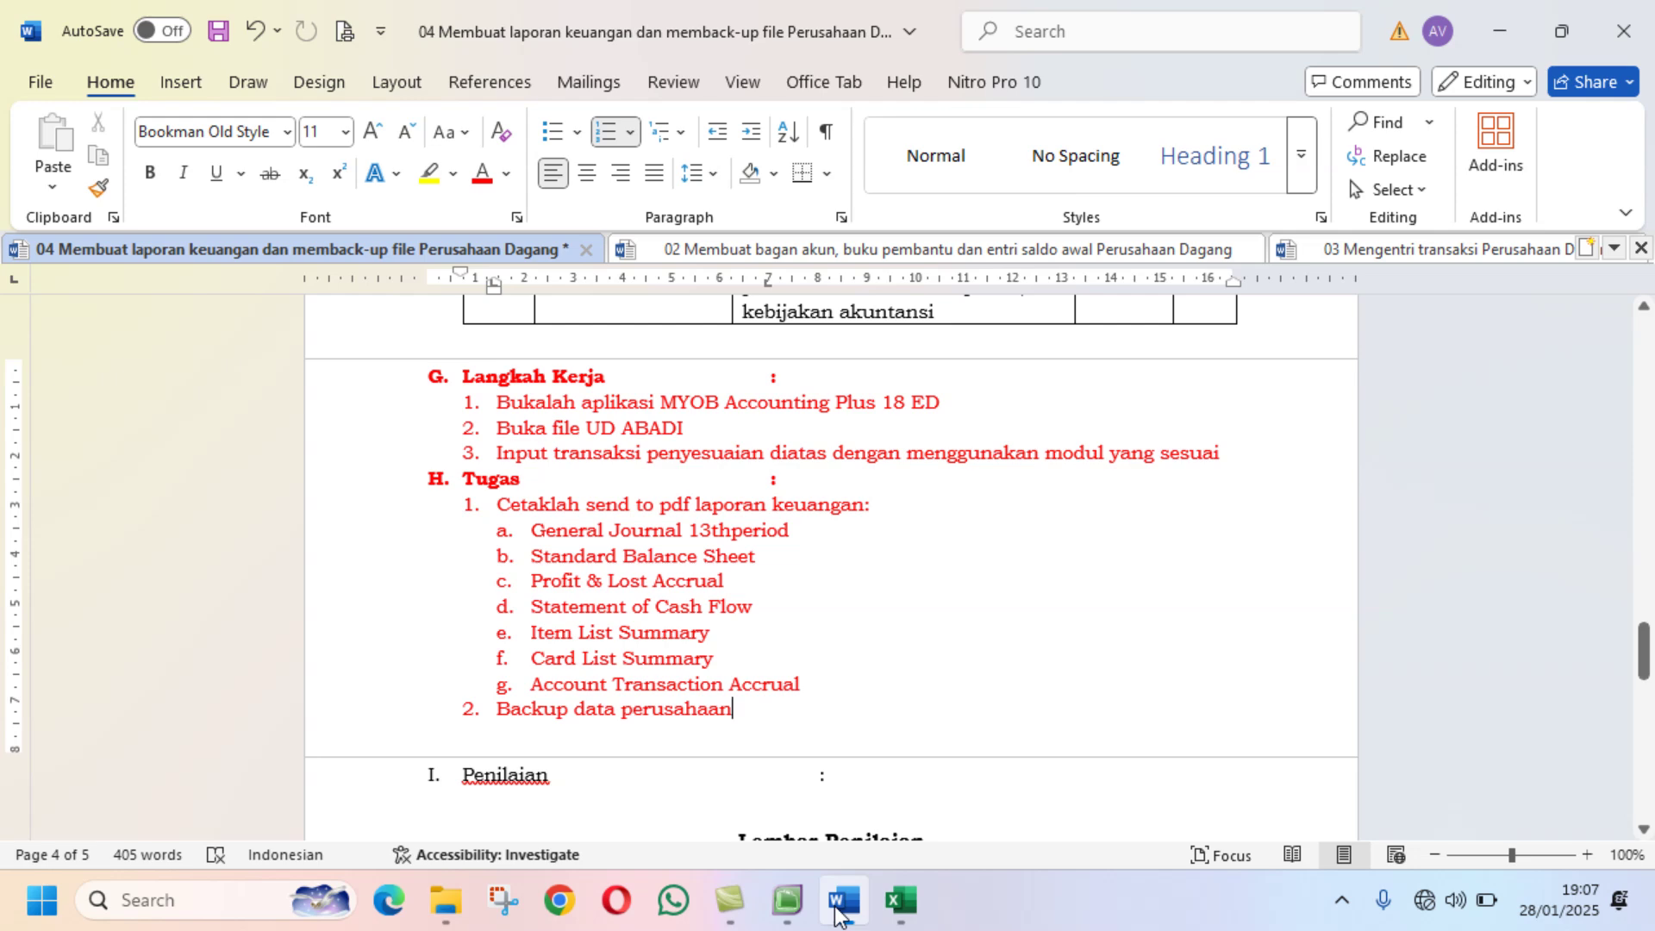
click(786, 903)
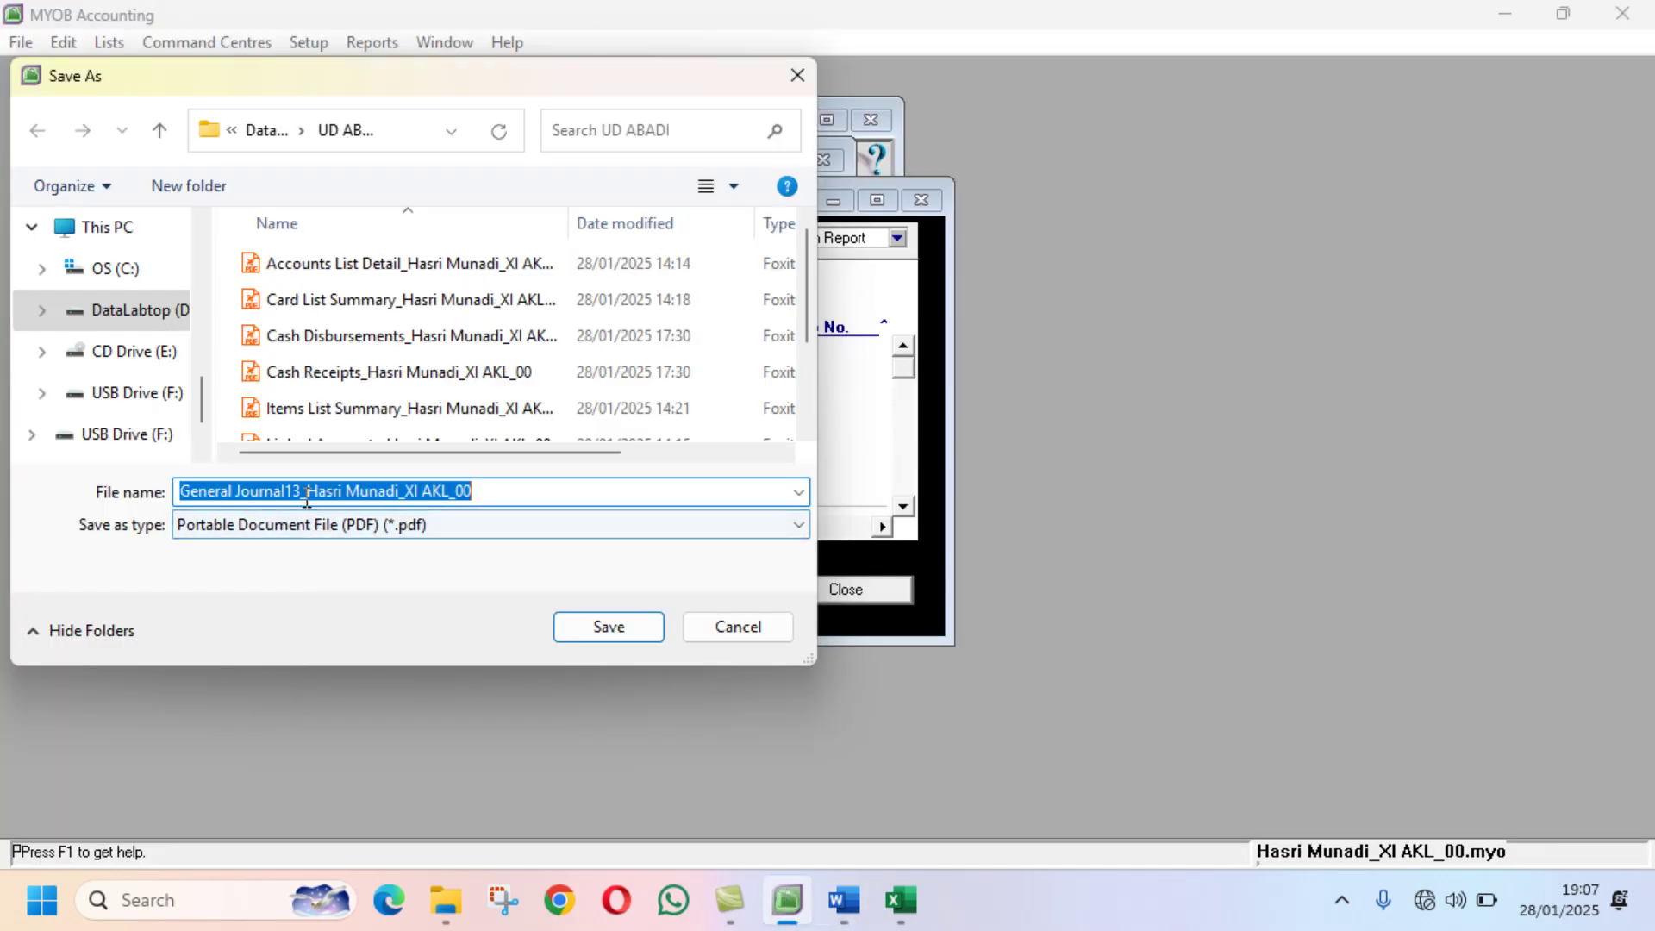
click(314, 527)
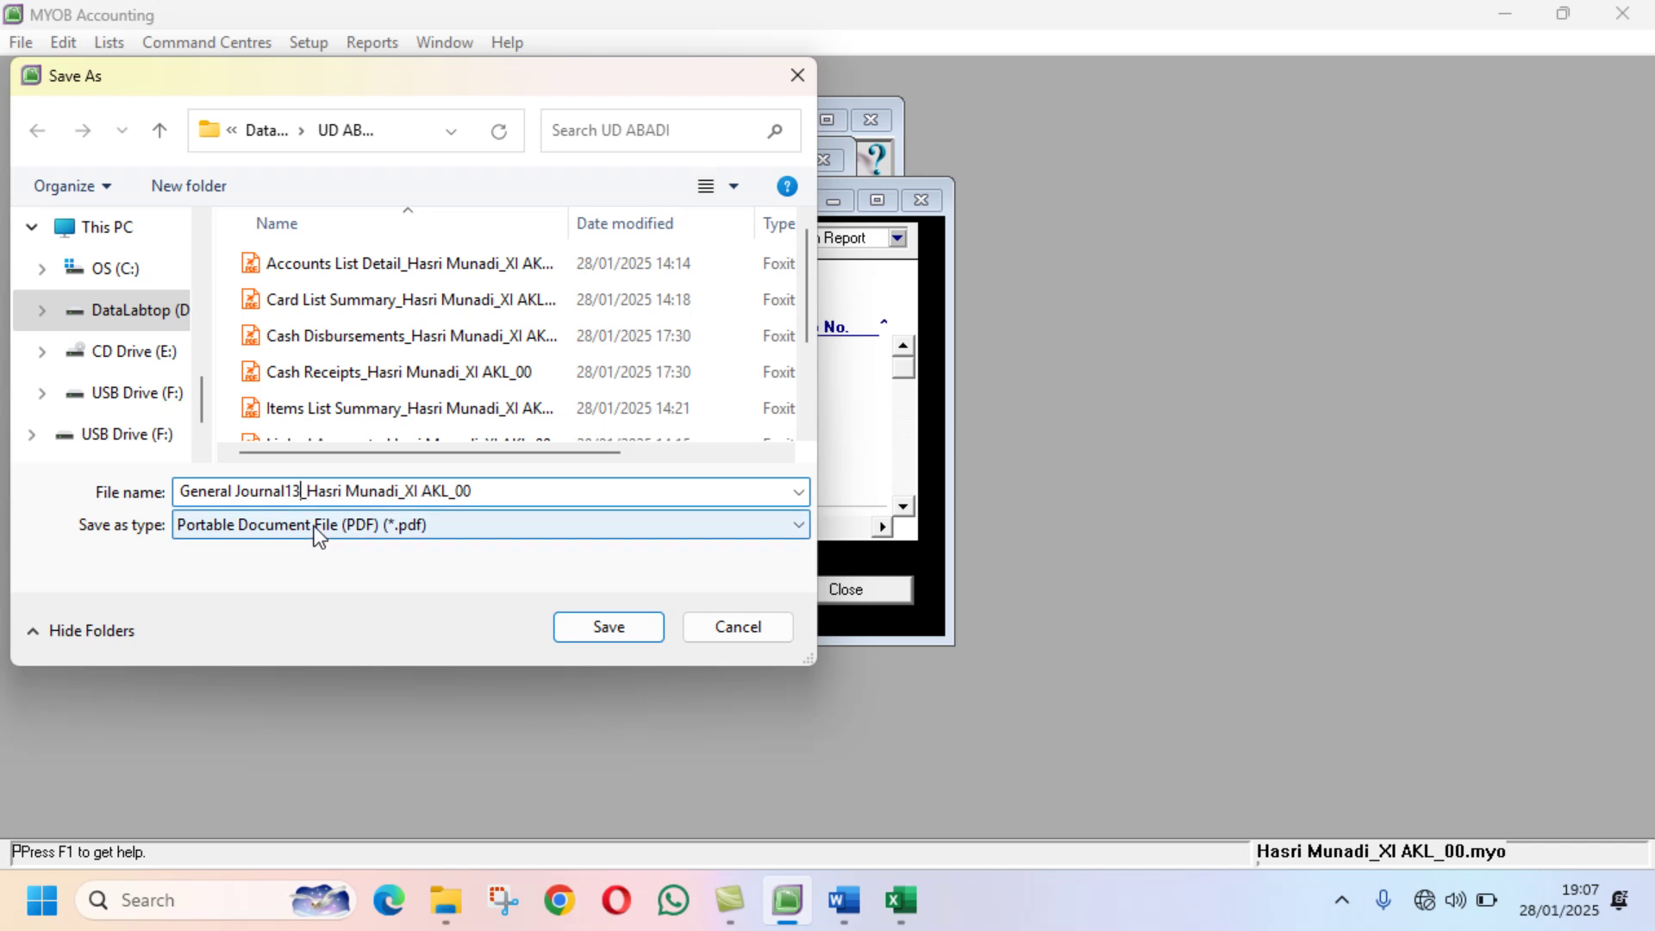
text(TH)
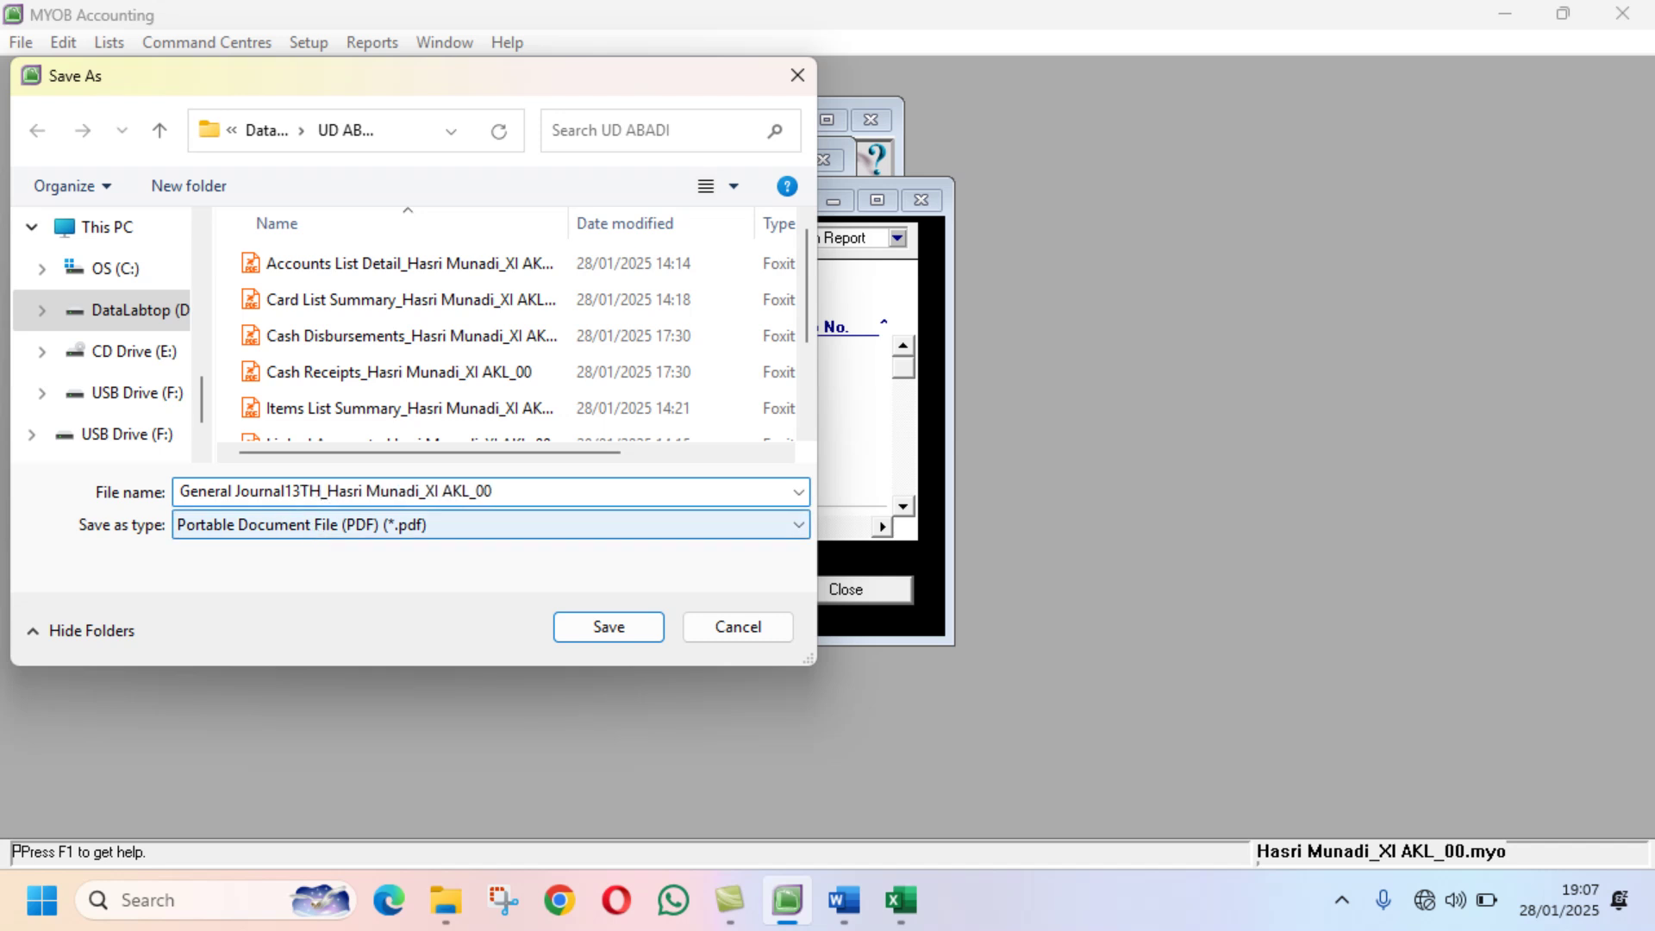
key(BackSpace)
key(BackSpace)
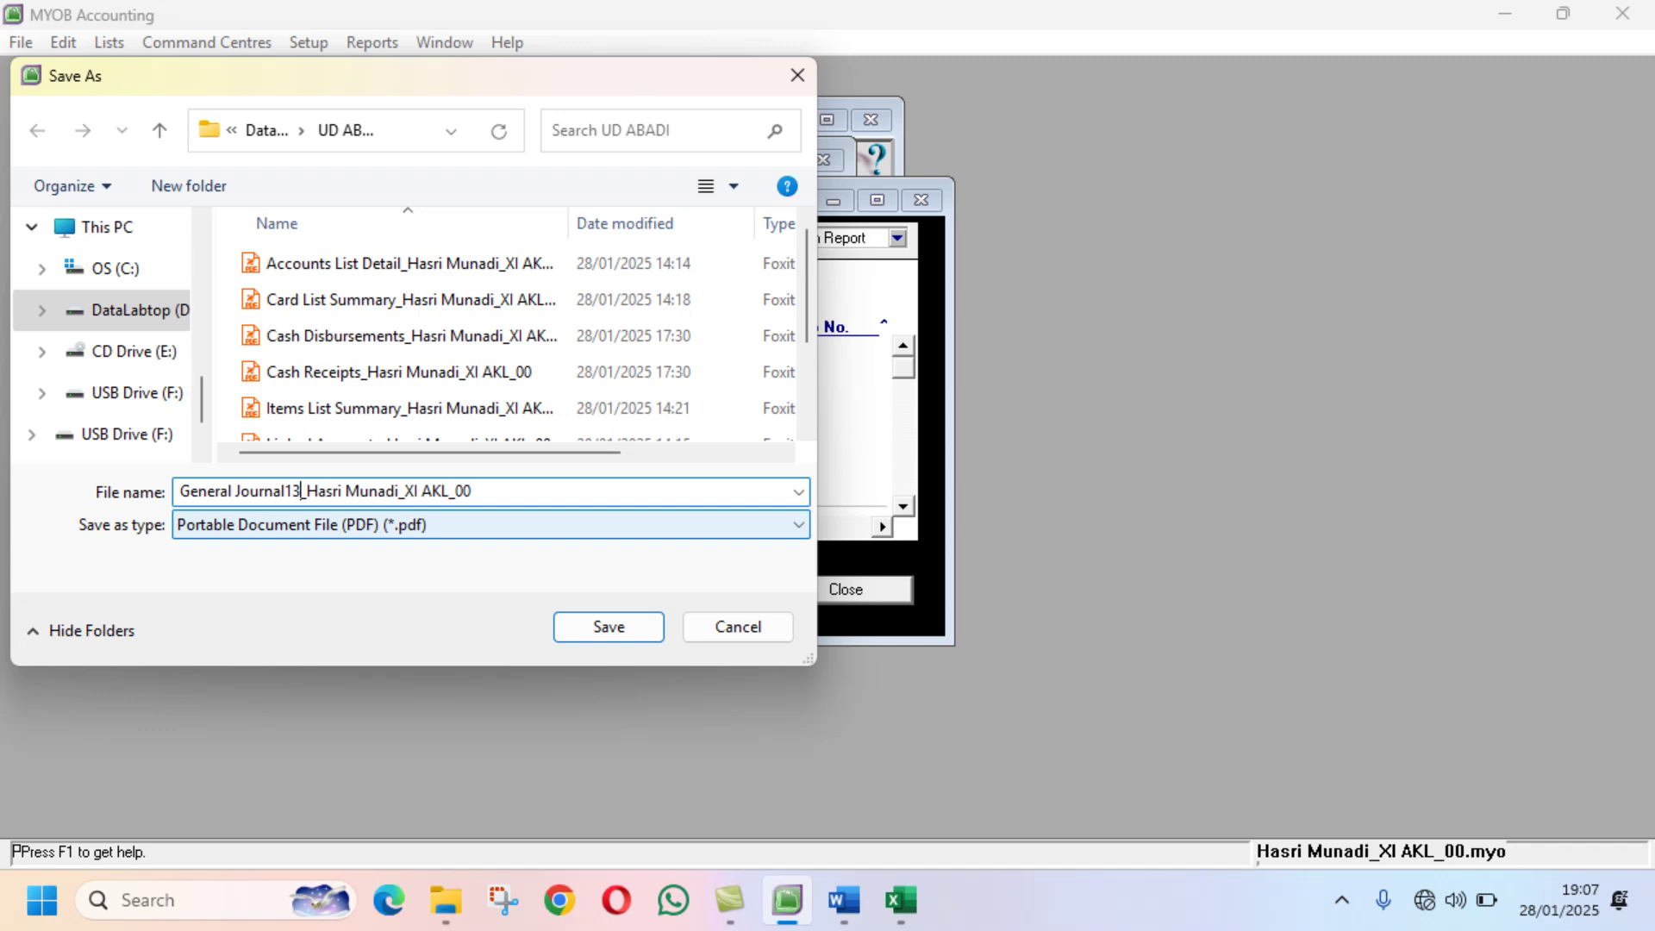
text(th)
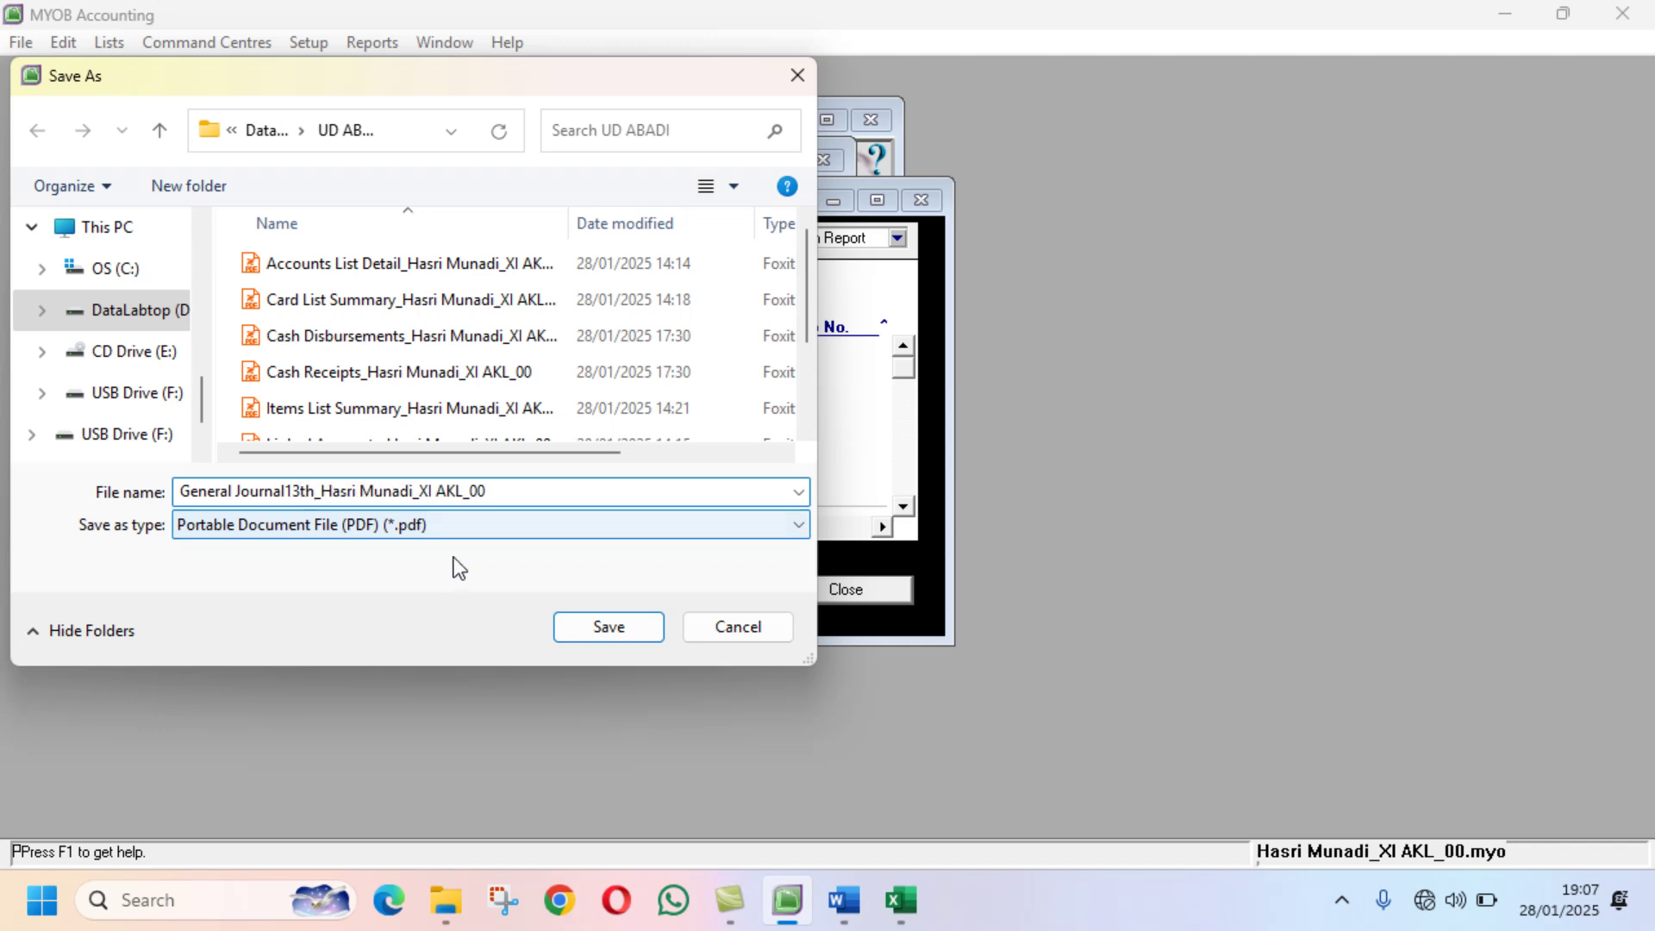
click(562, 628)
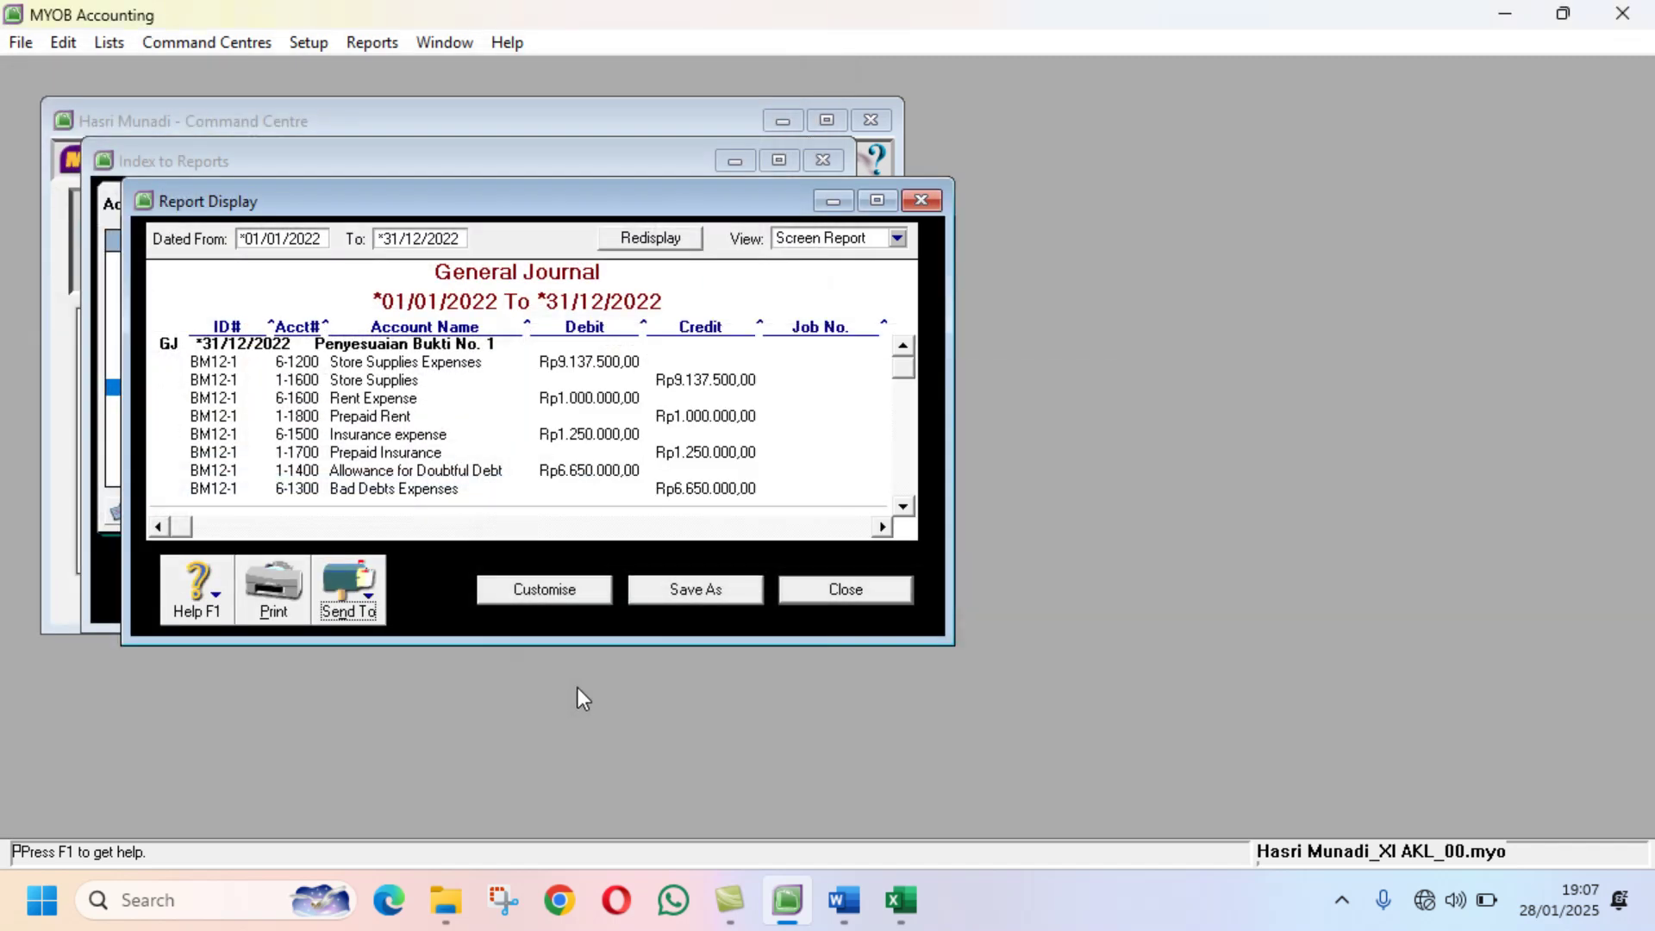
Step: Display the Standard Balance Sheet with Include $0.00 Balances ticked
click(847, 591)
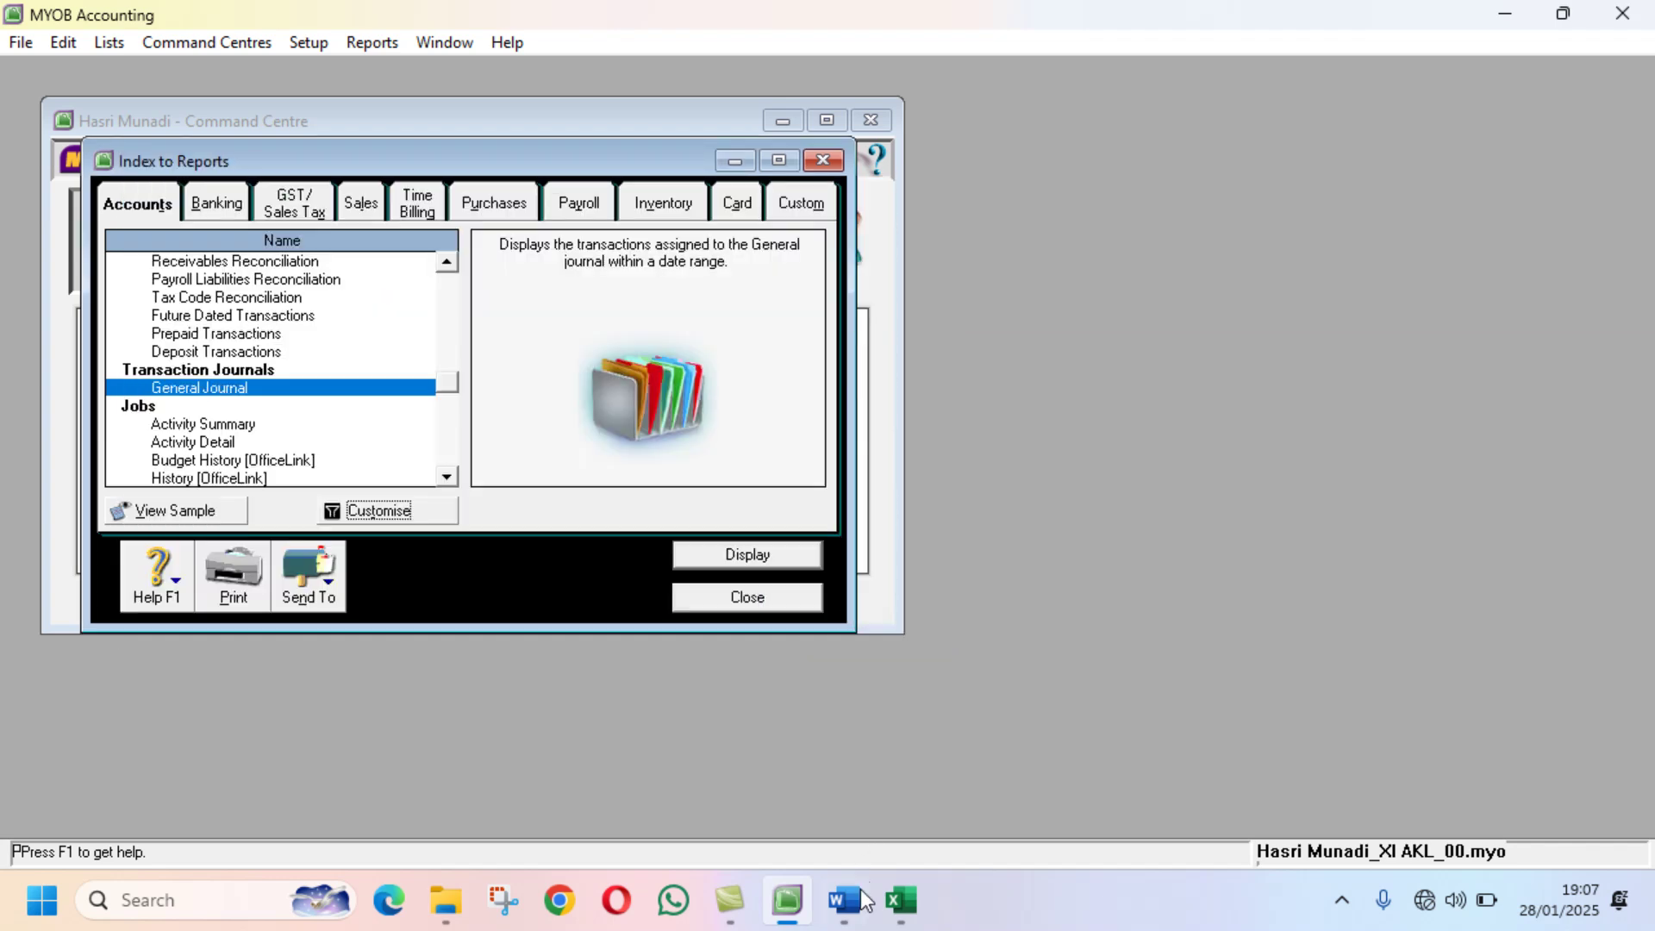
click(846, 905)
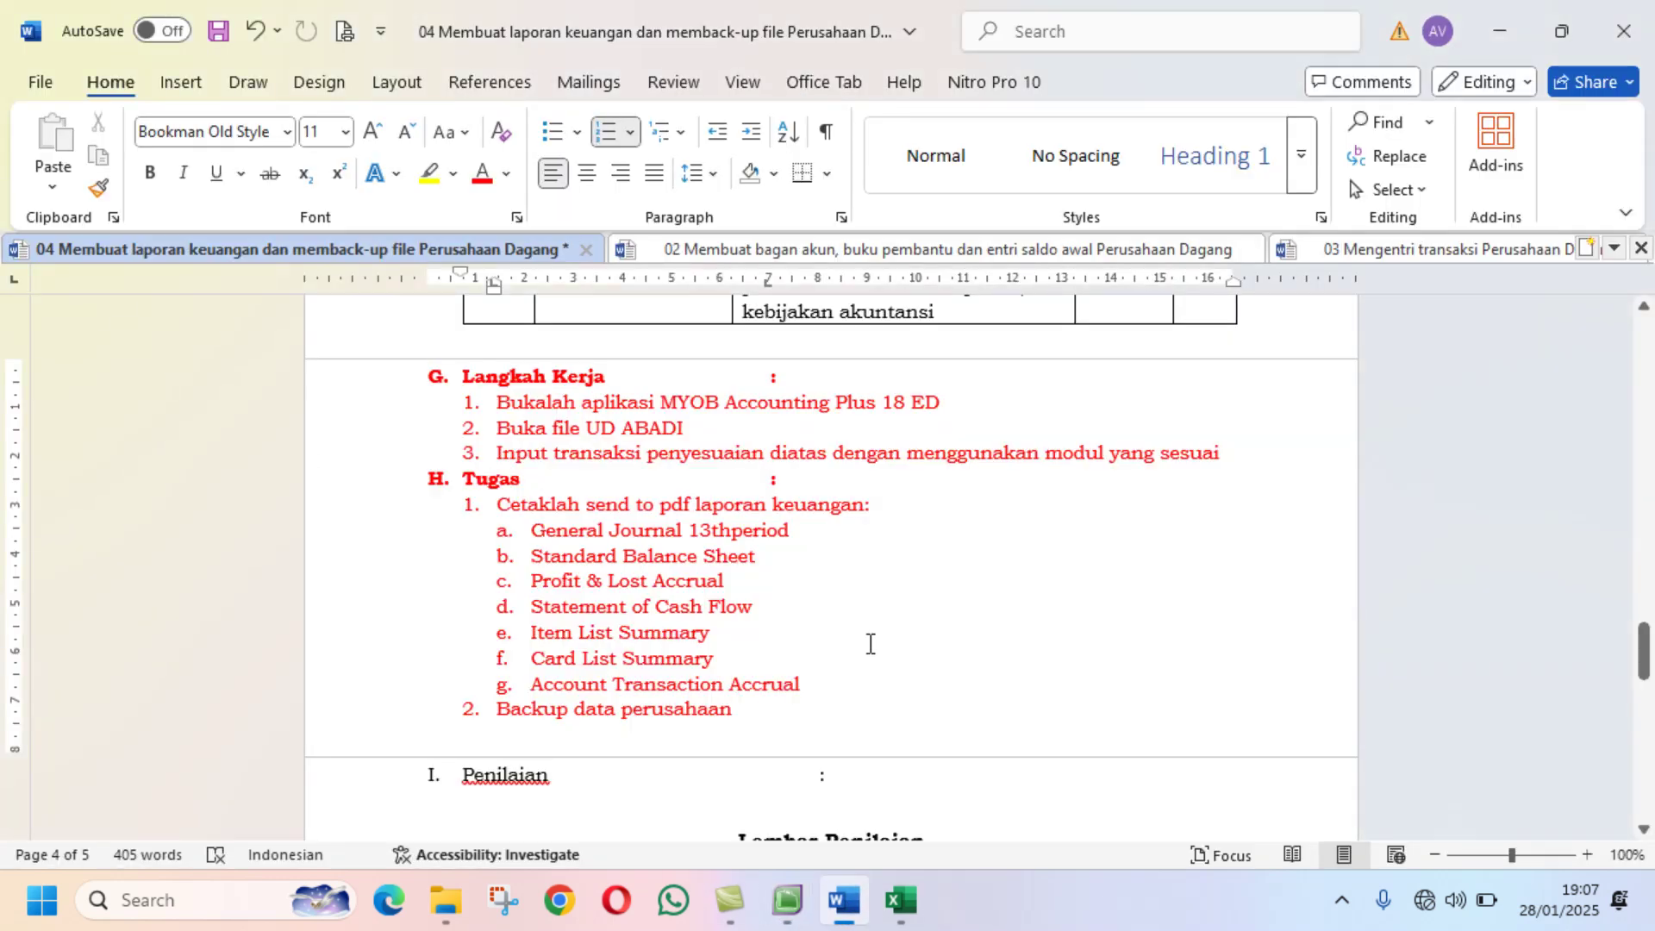
click(787, 901)
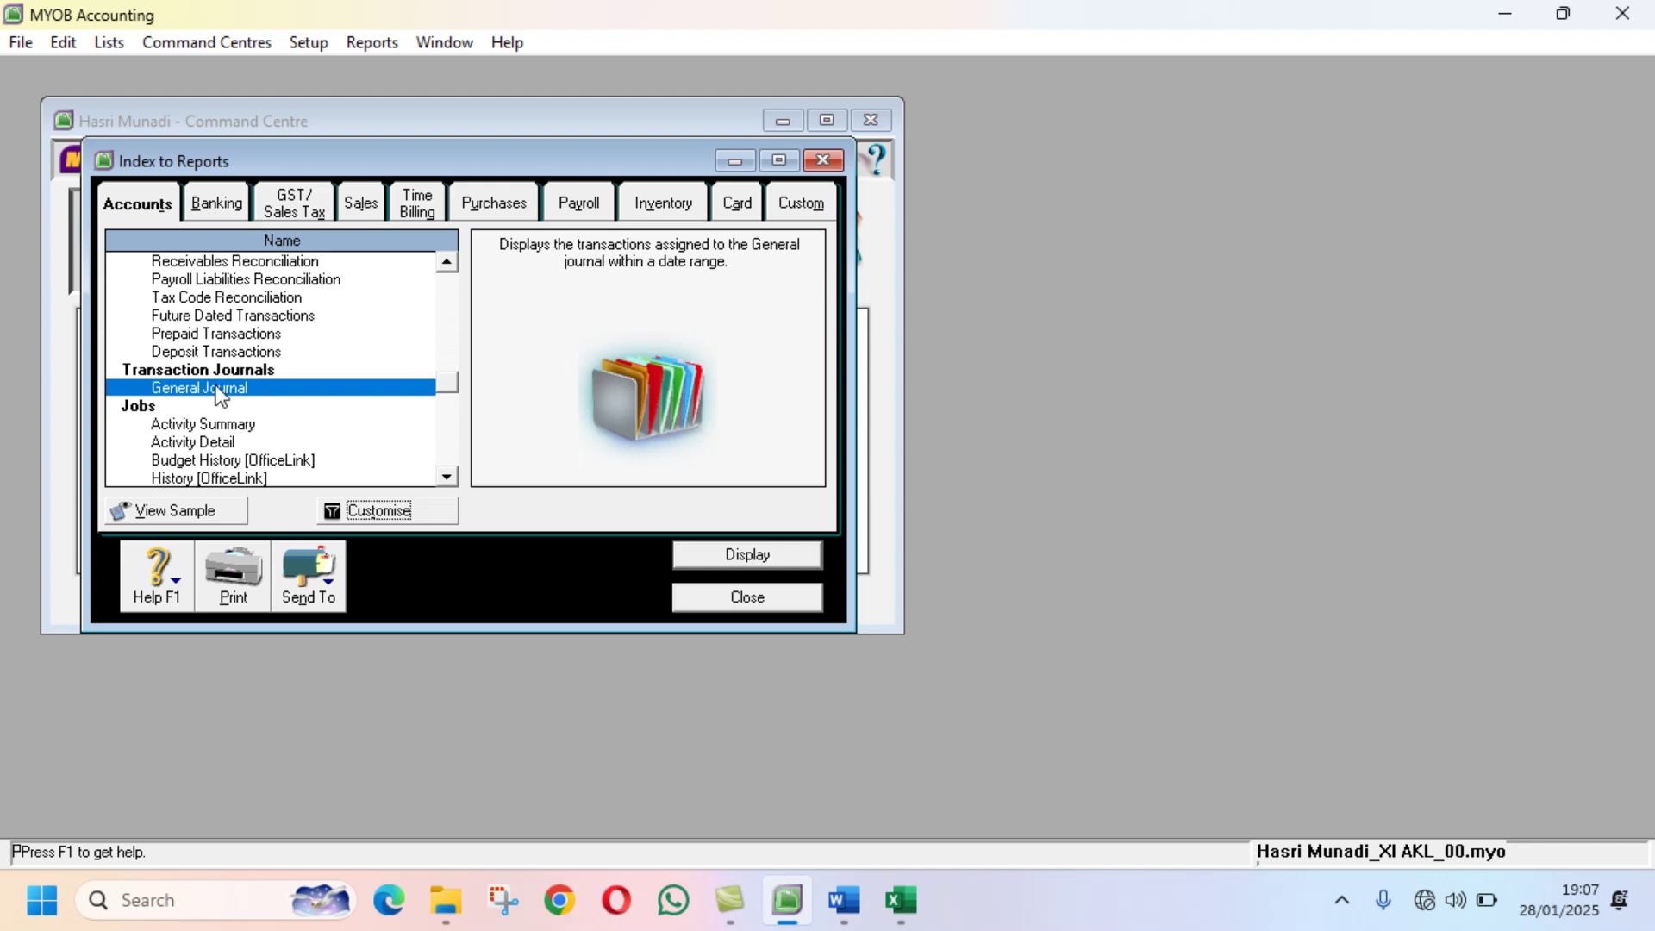
drag(438, 379, 446, 259)
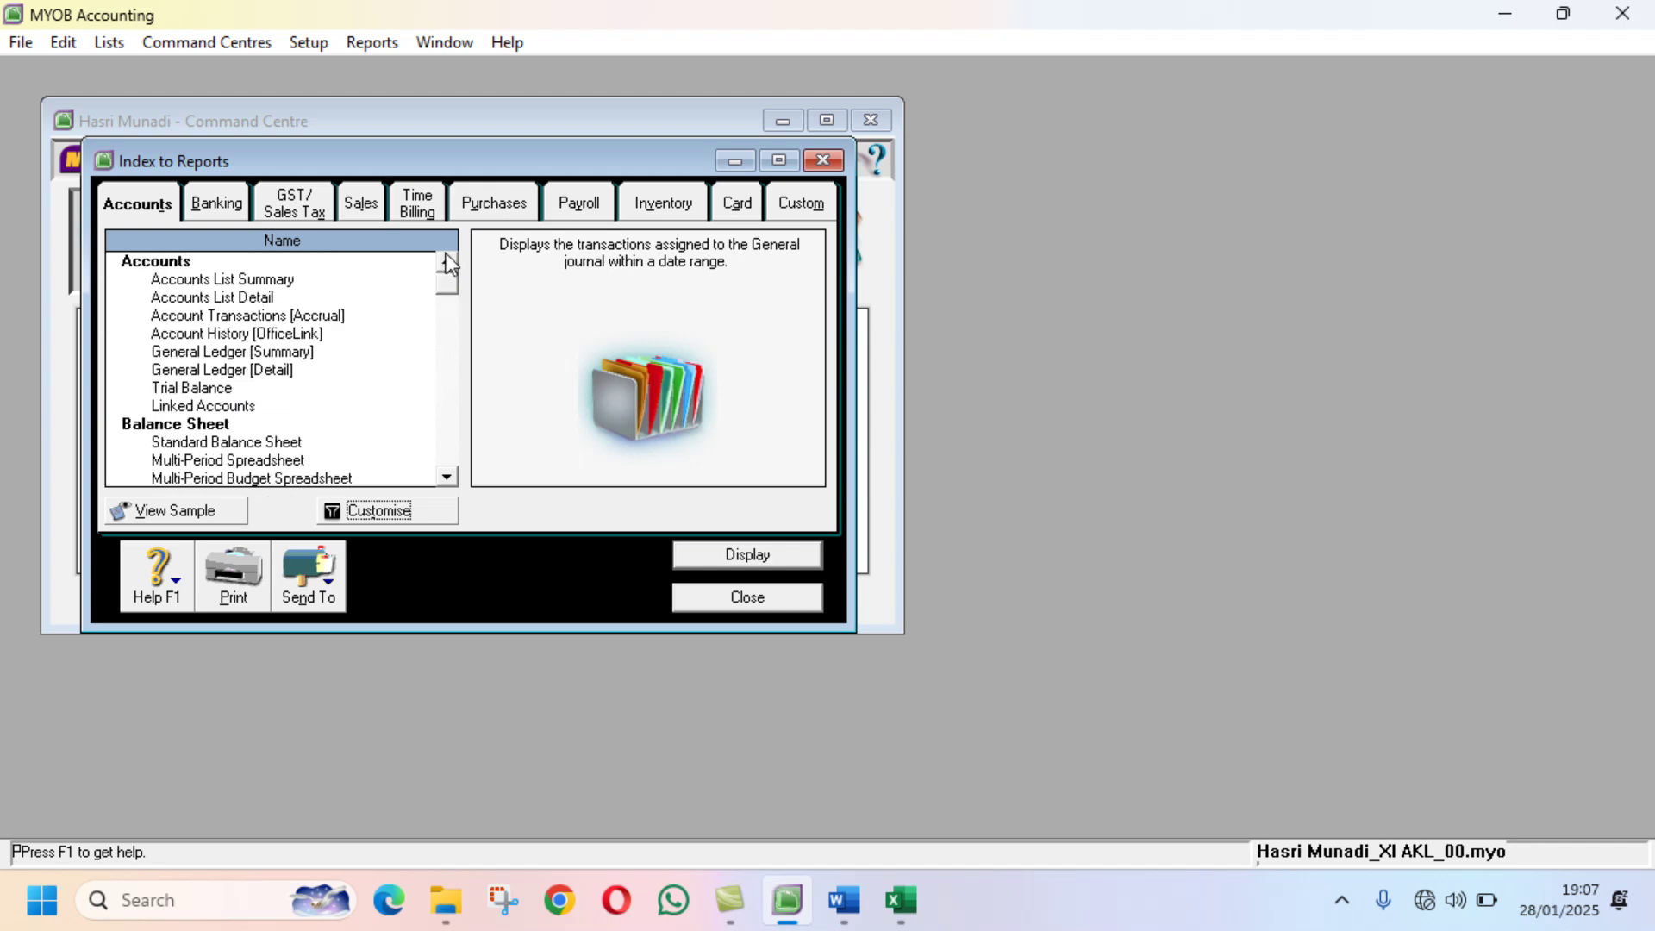
click(274, 448)
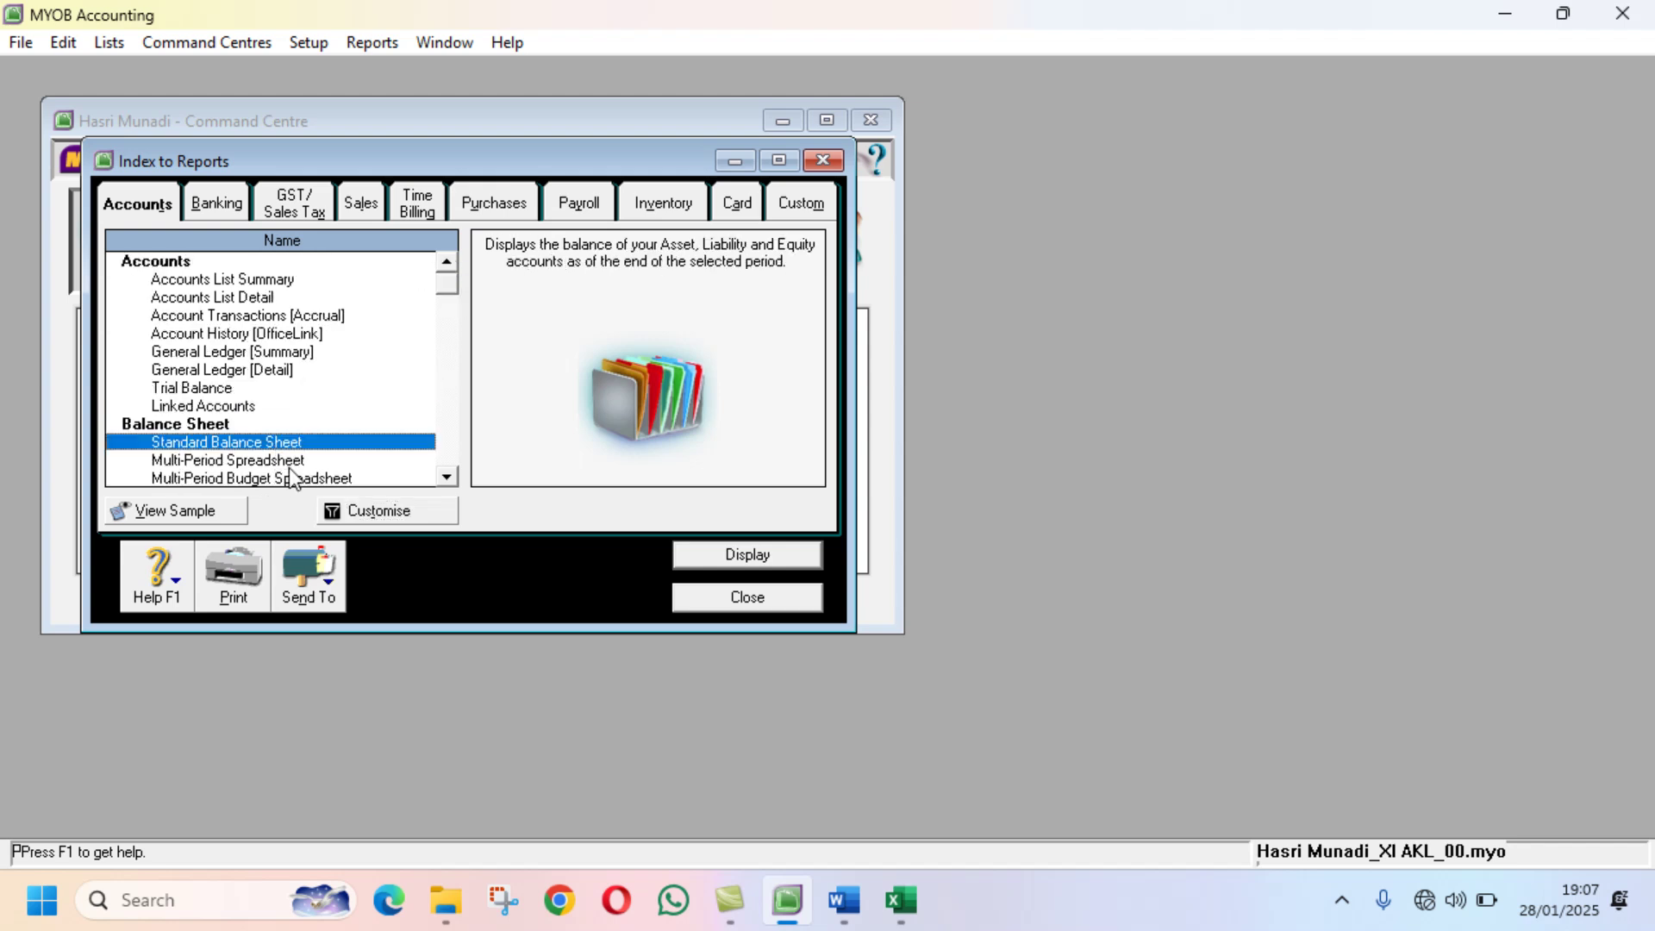
click(400, 513)
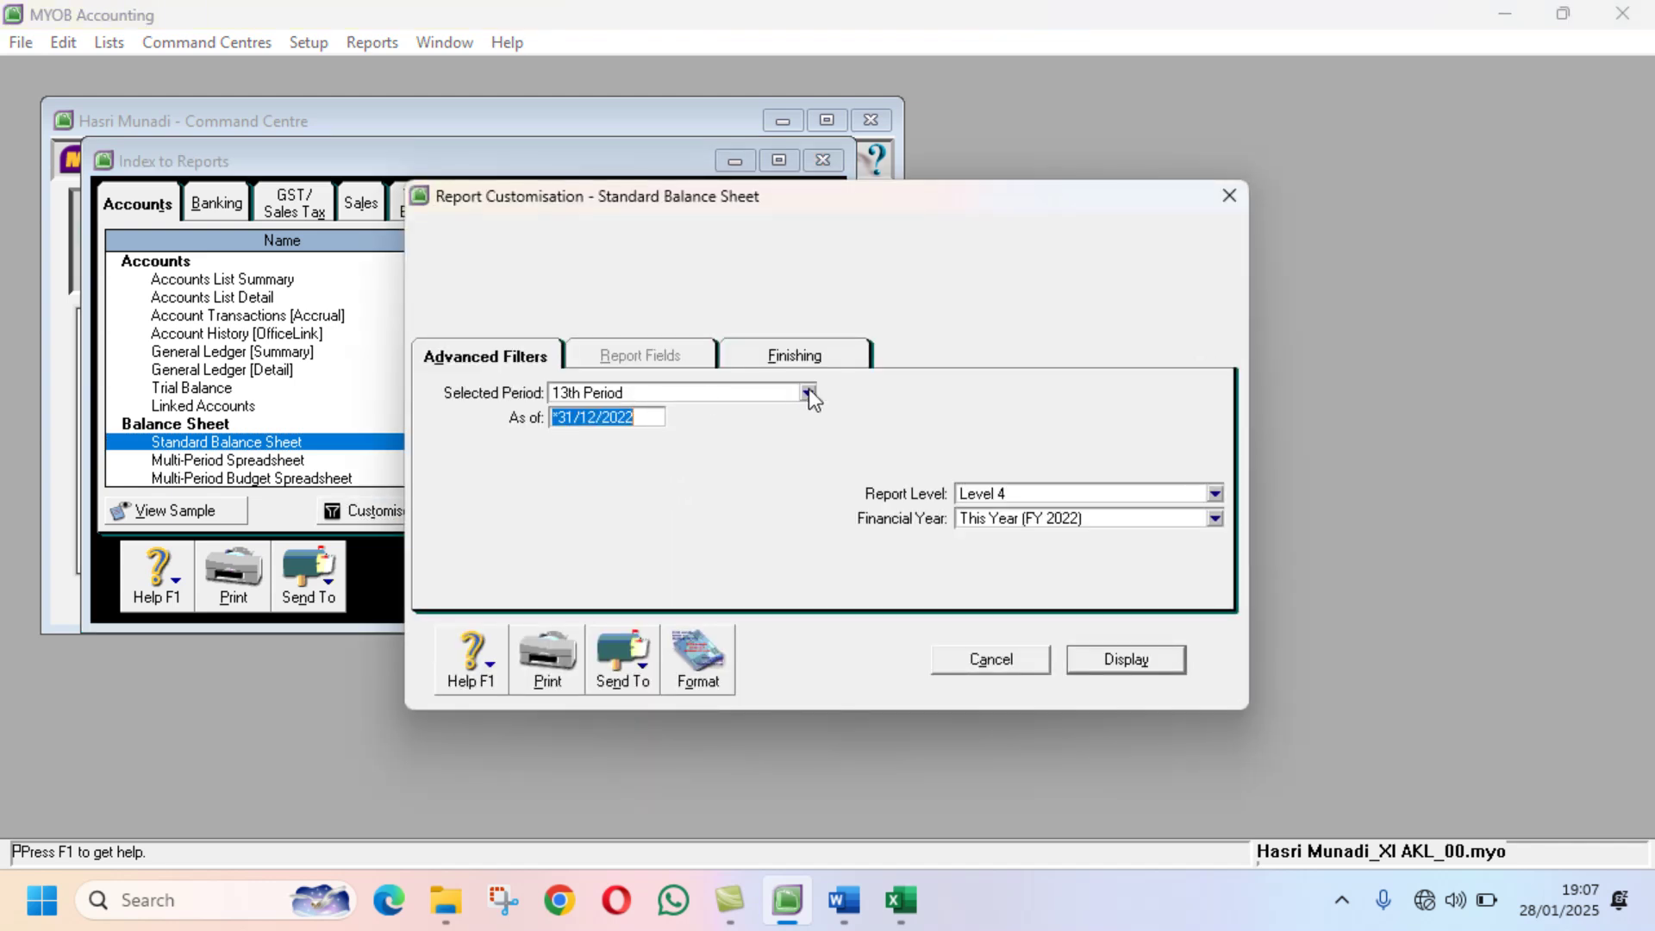
click(793, 352)
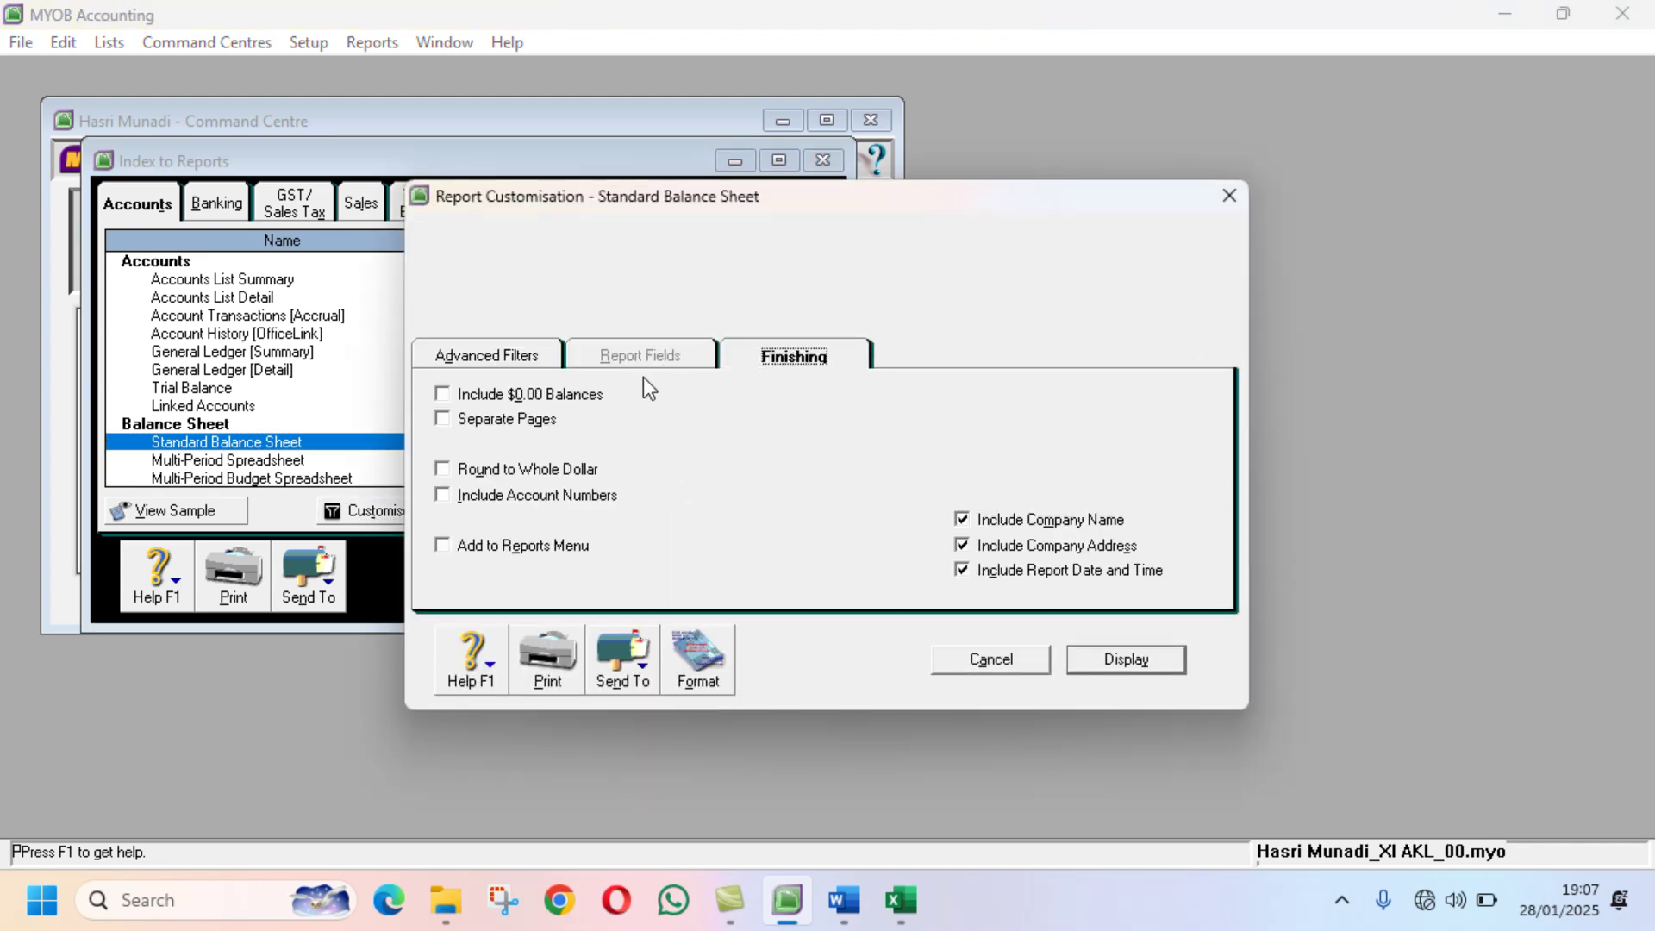
click(578, 396)
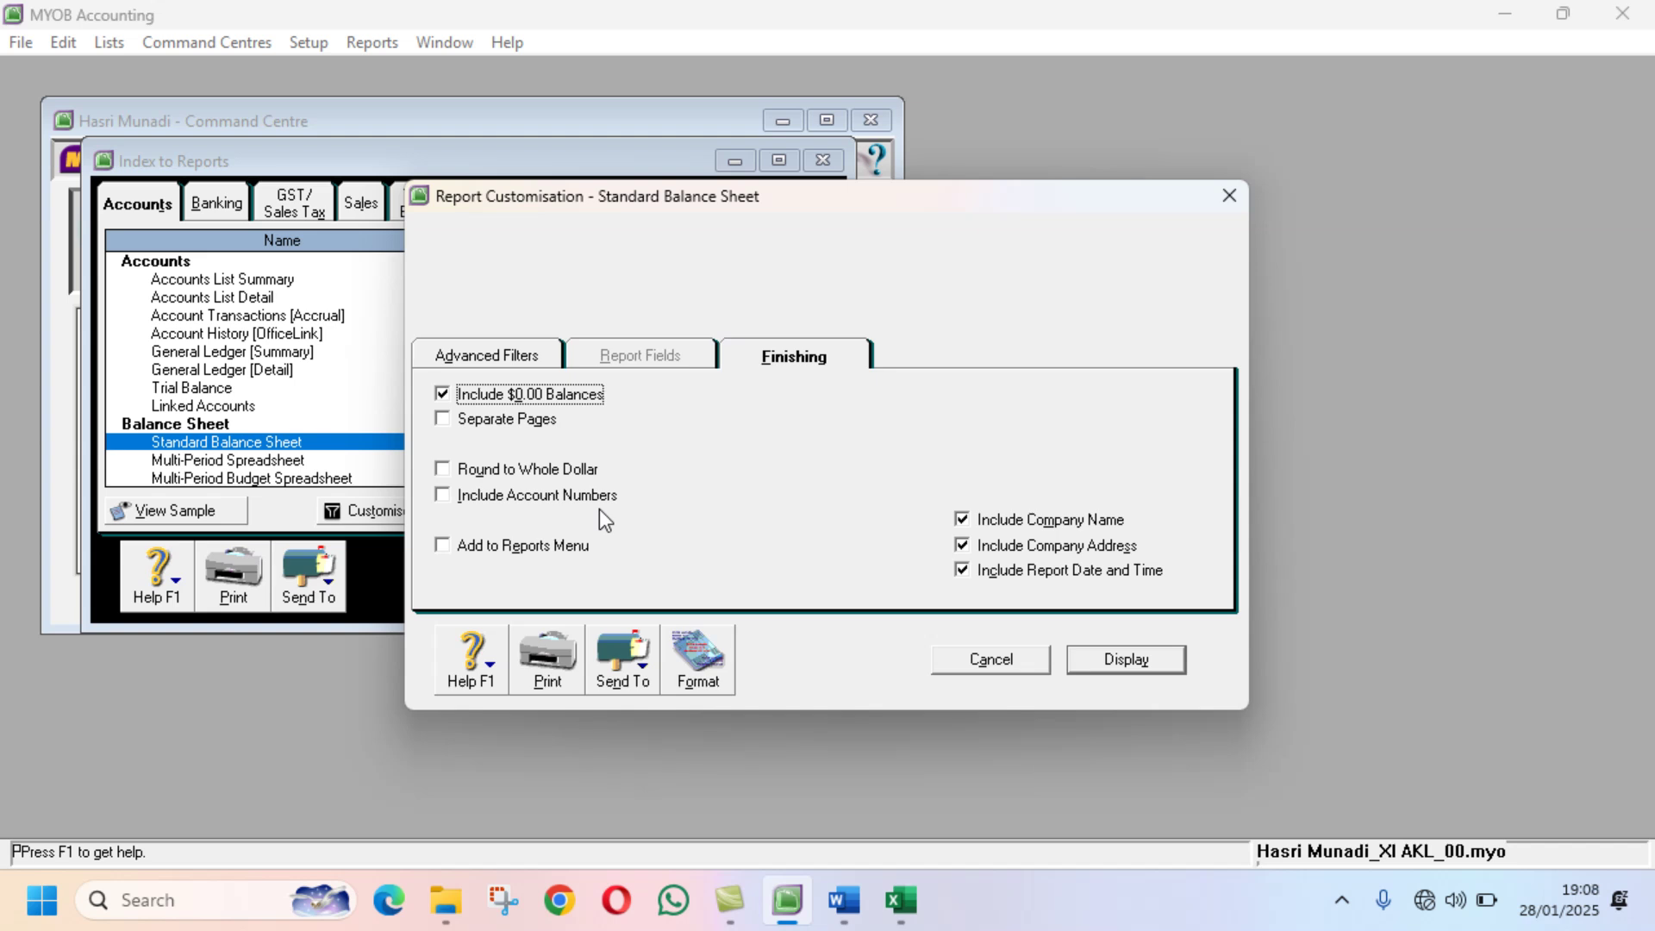
click(1129, 660)
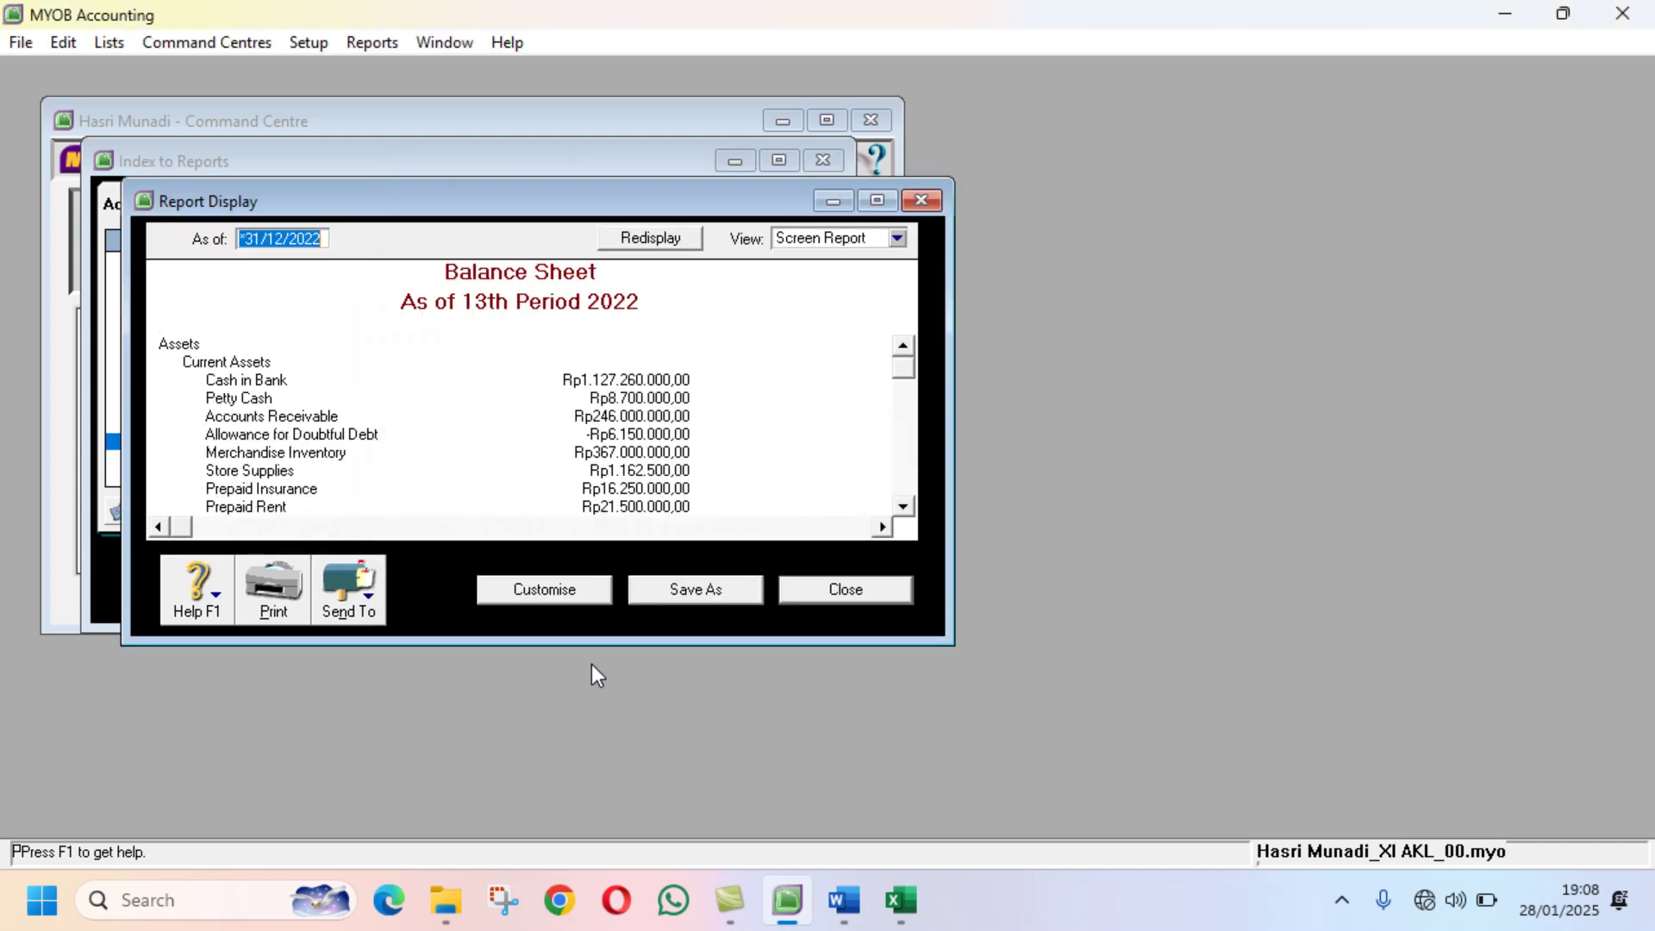
Step: Save the Standard Balance Sheet as a PDF with the student's name and class suffix
click(359, 592)
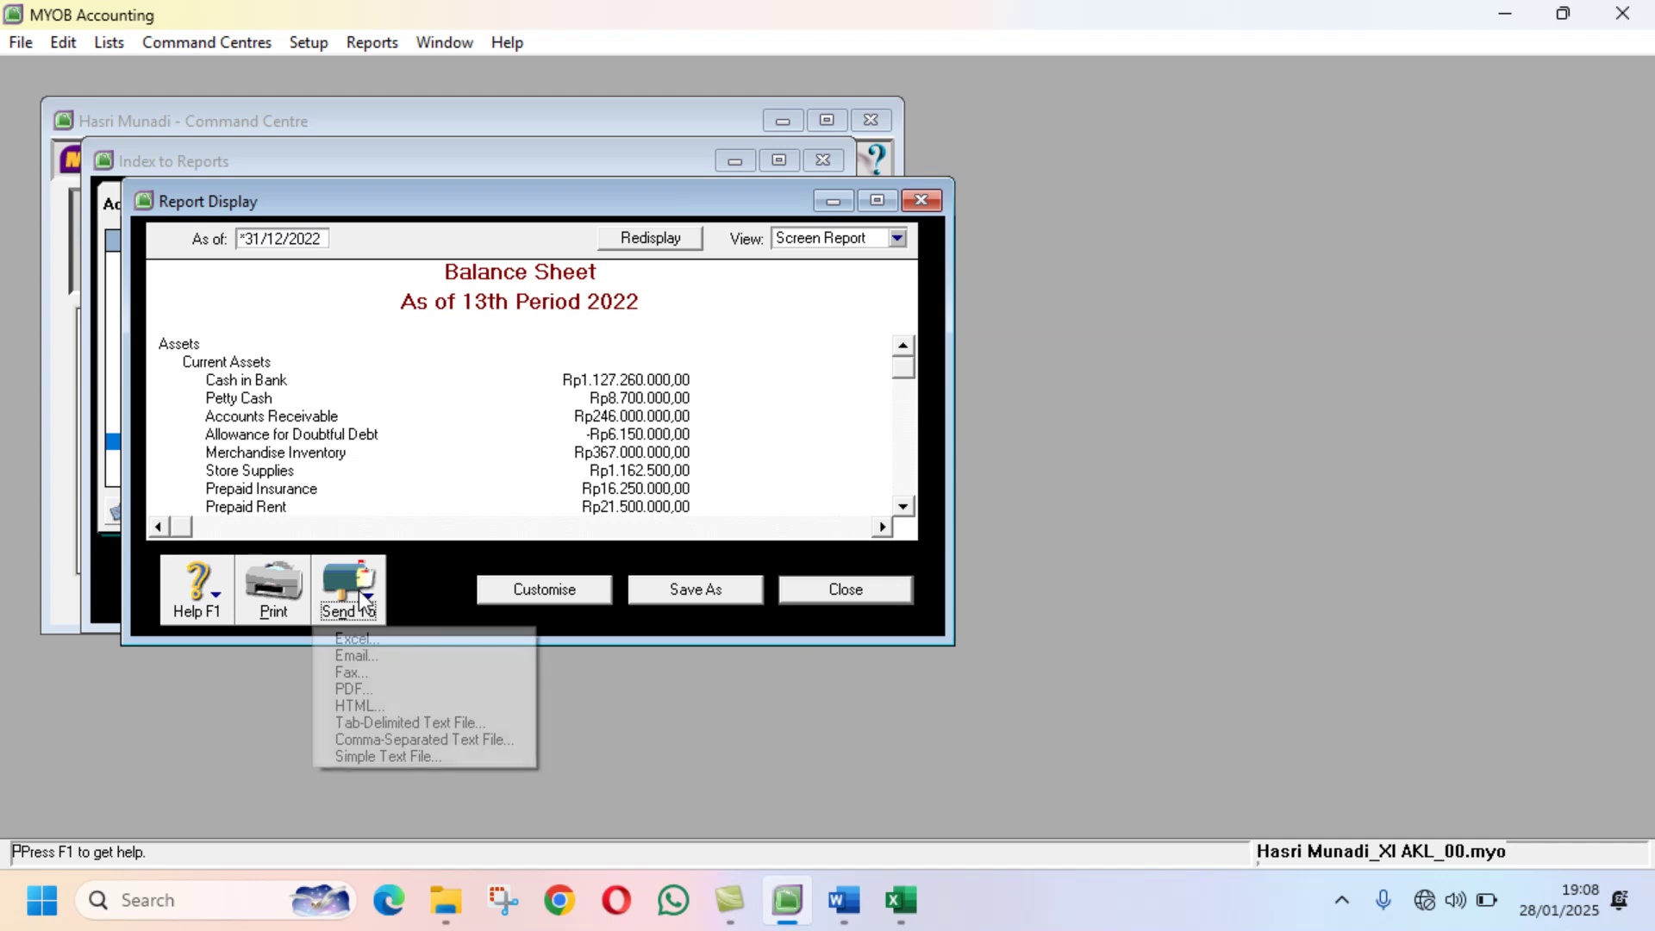
click(377, 689)
click(427, 493)
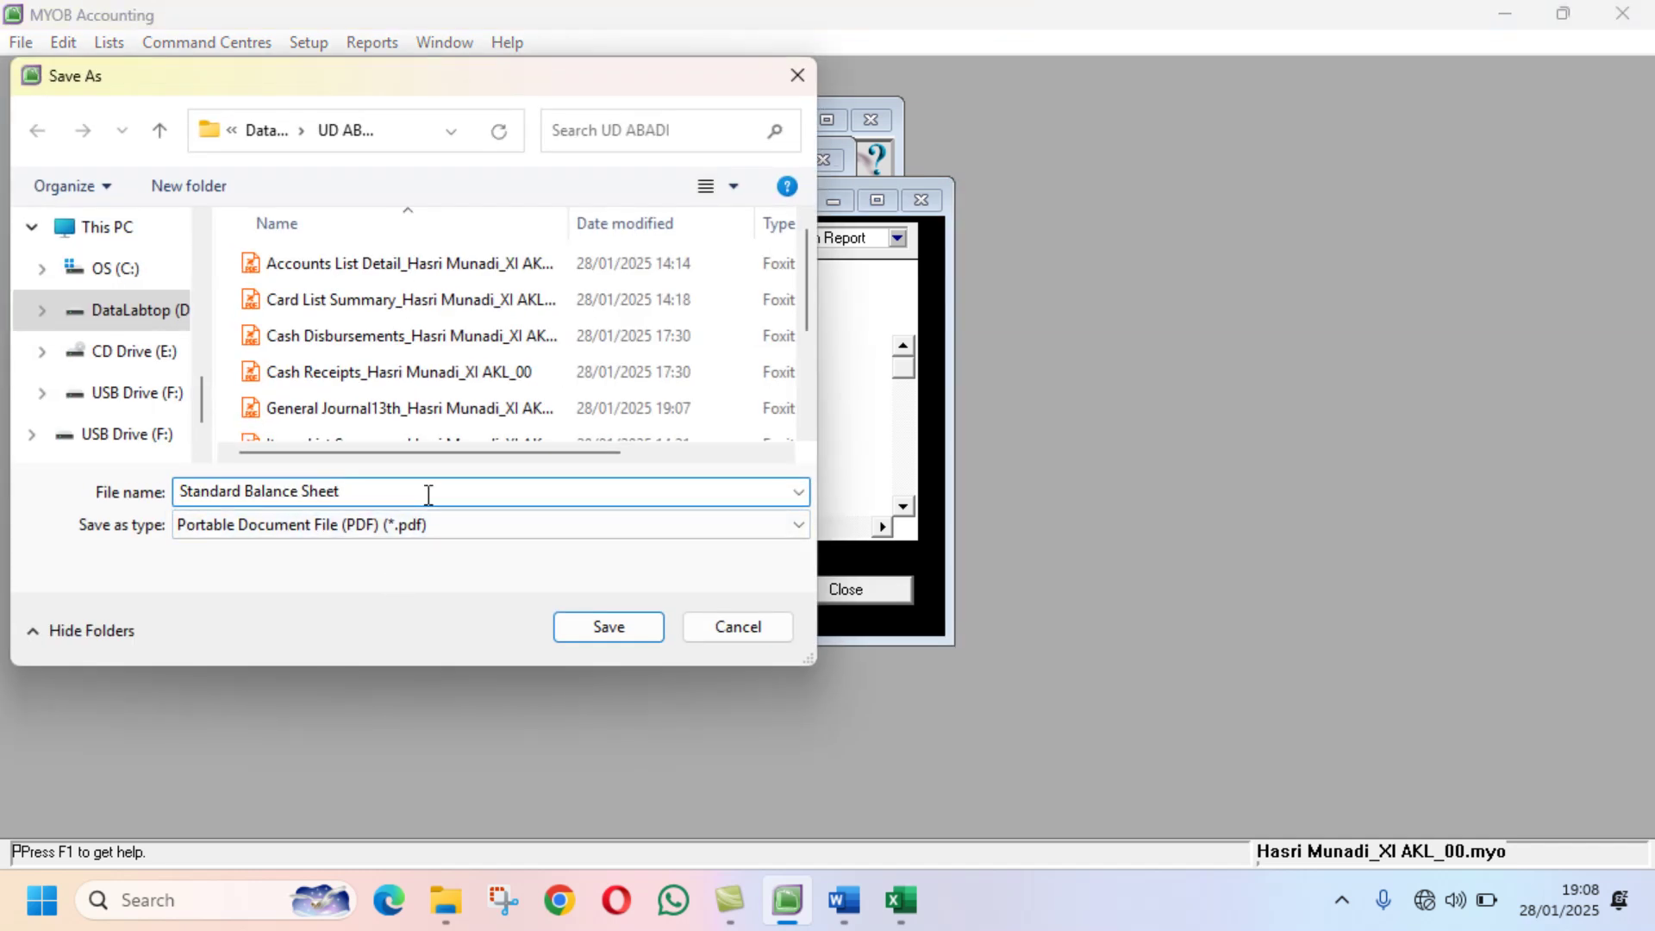
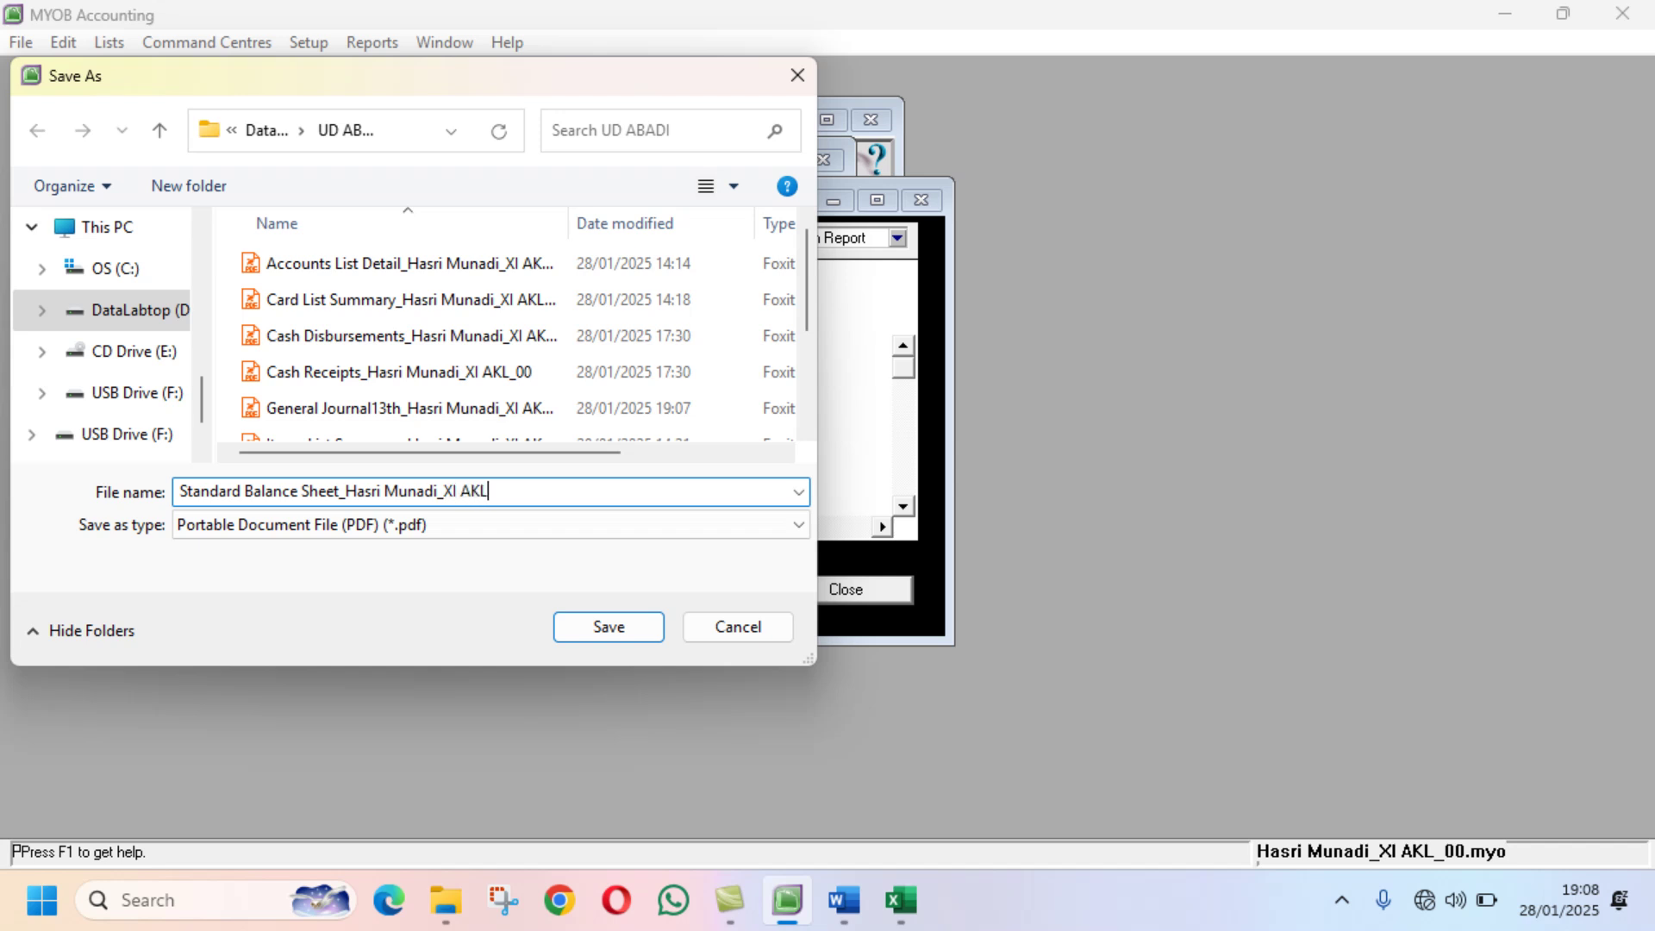
text(_00)
click(629, 638)
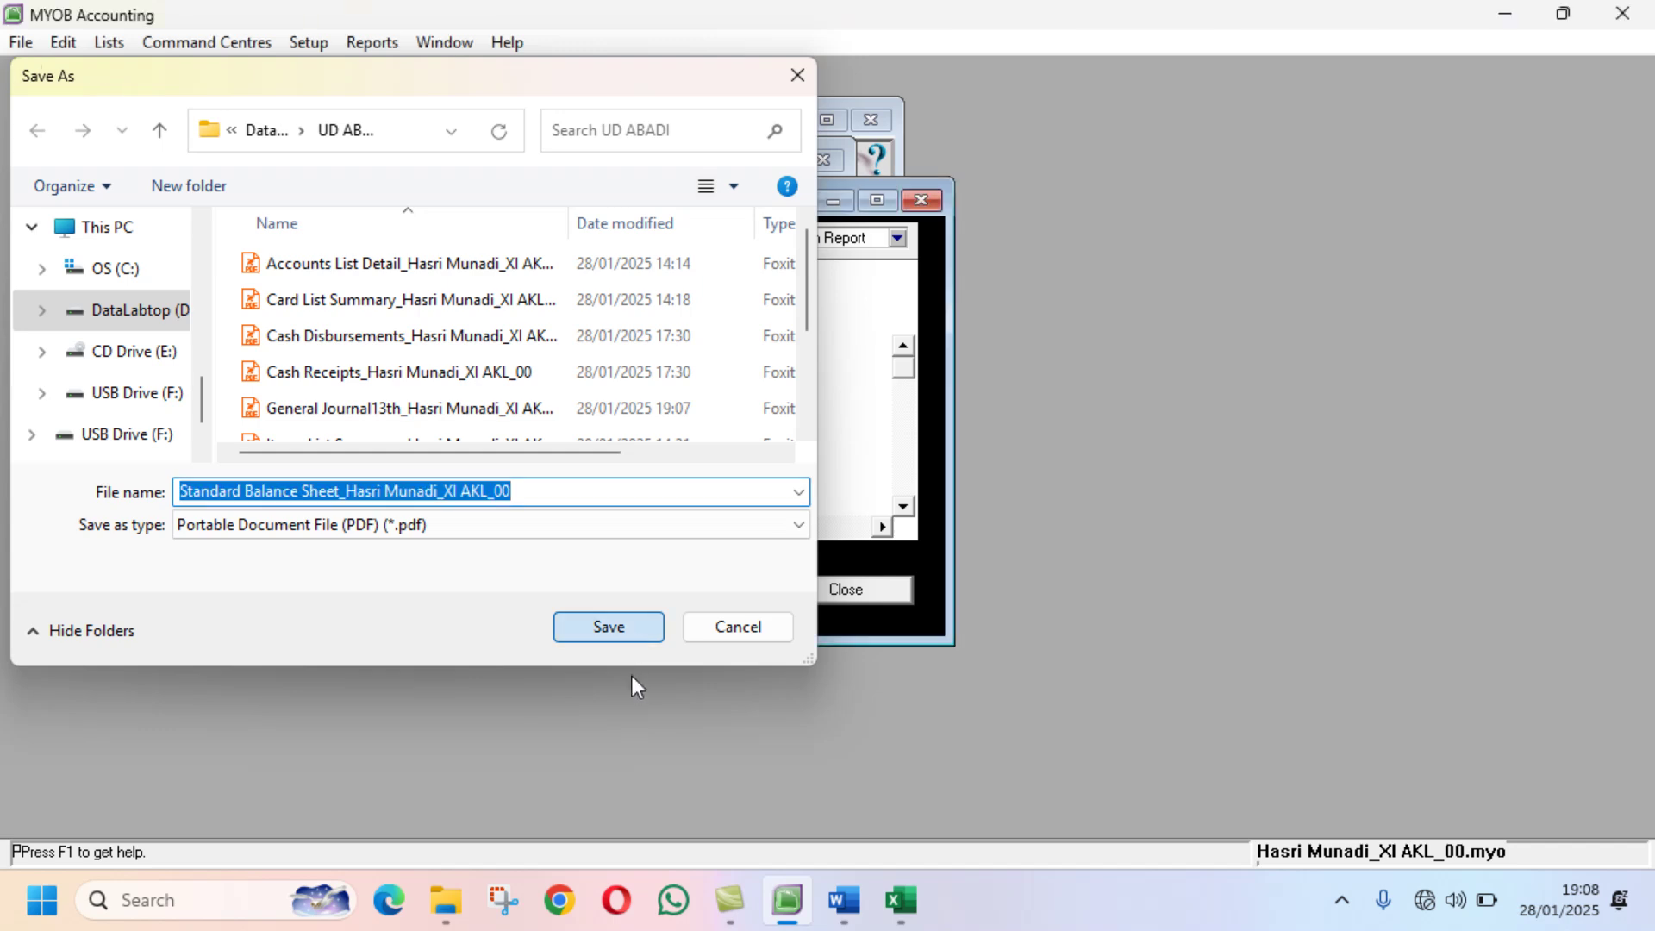
click(810, 598)
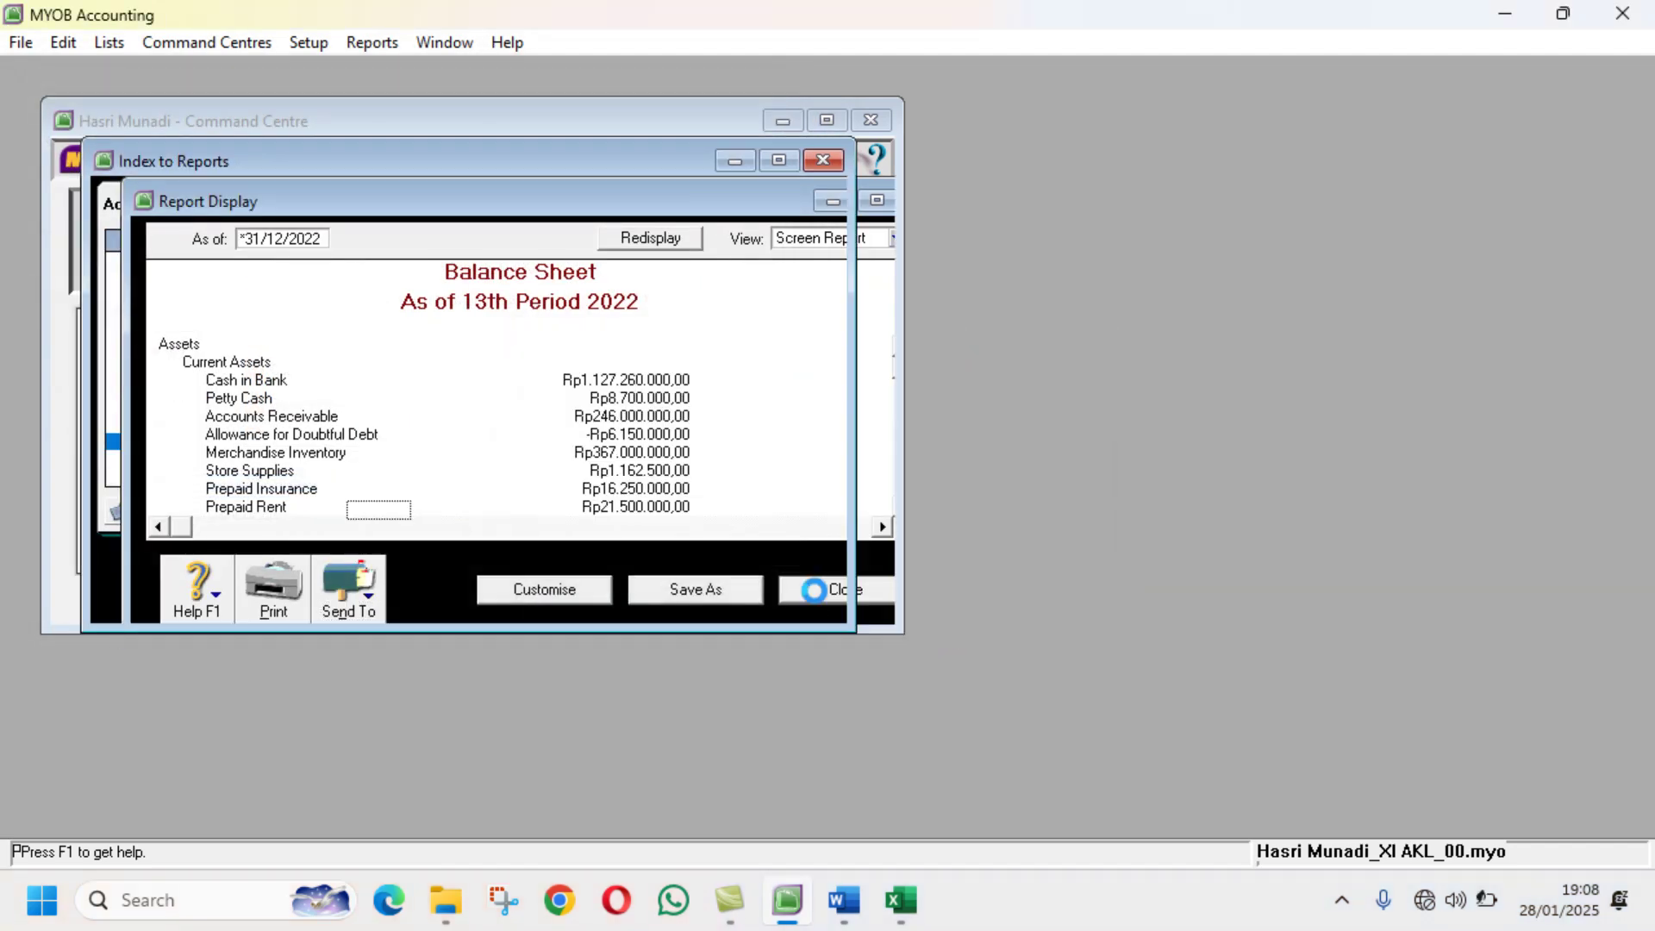
click(849, 915)
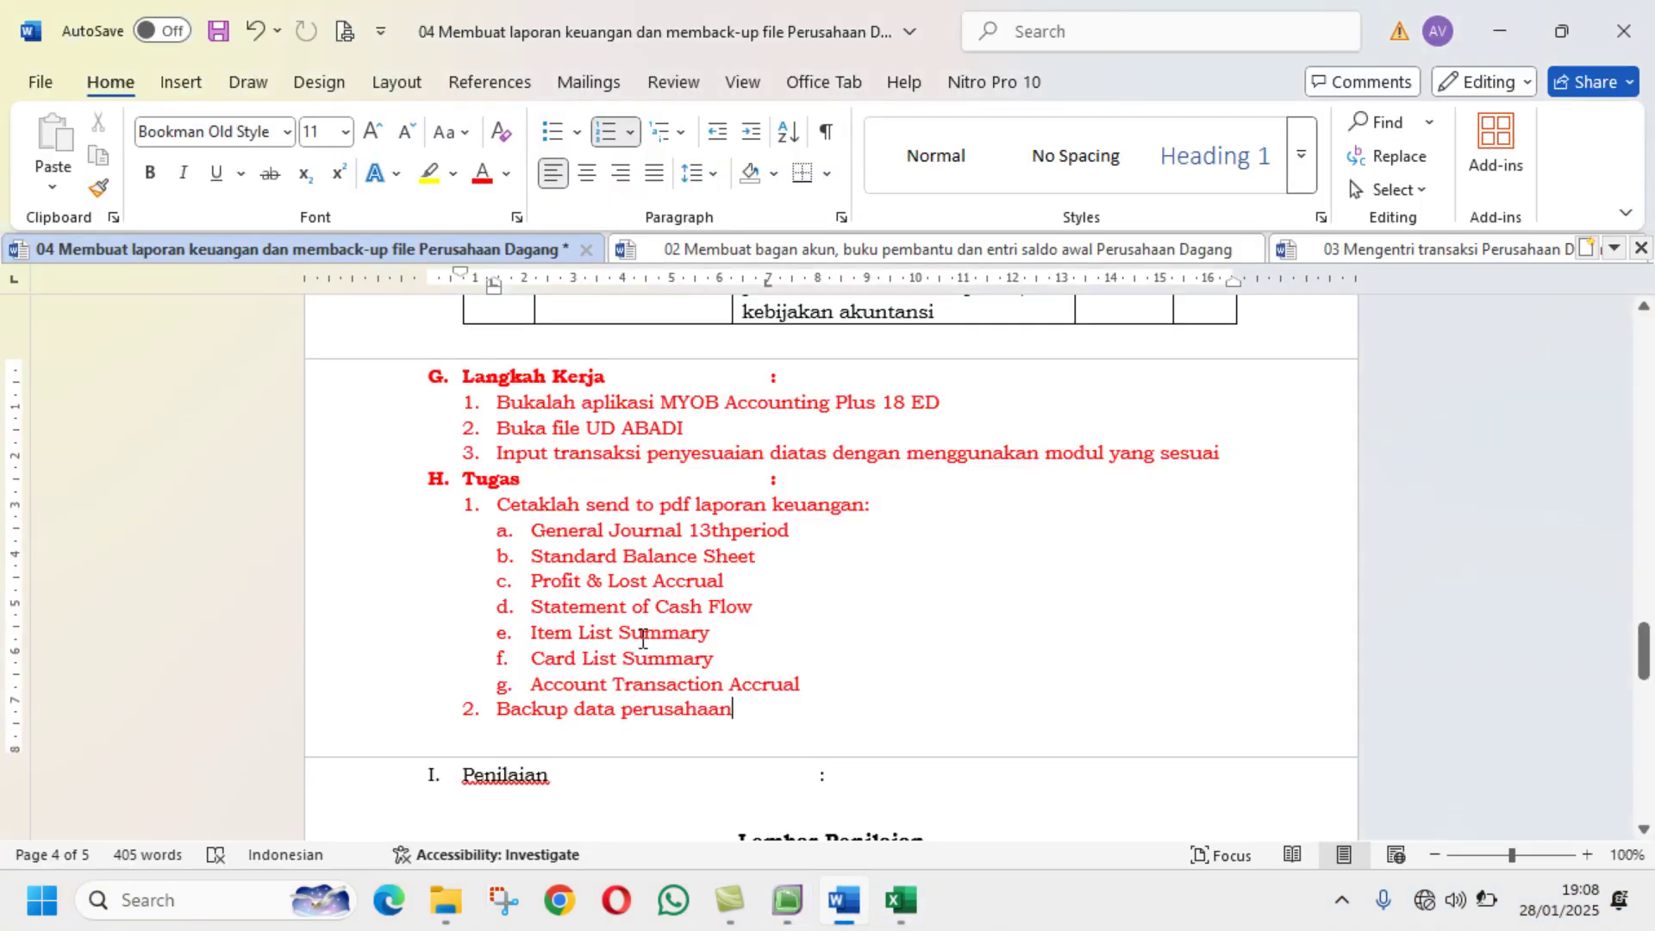
Step: Display the Profit & Loss [Accrual] report from January to 13th Period
click(787, 900)
scroll(303, 394, down, 2)
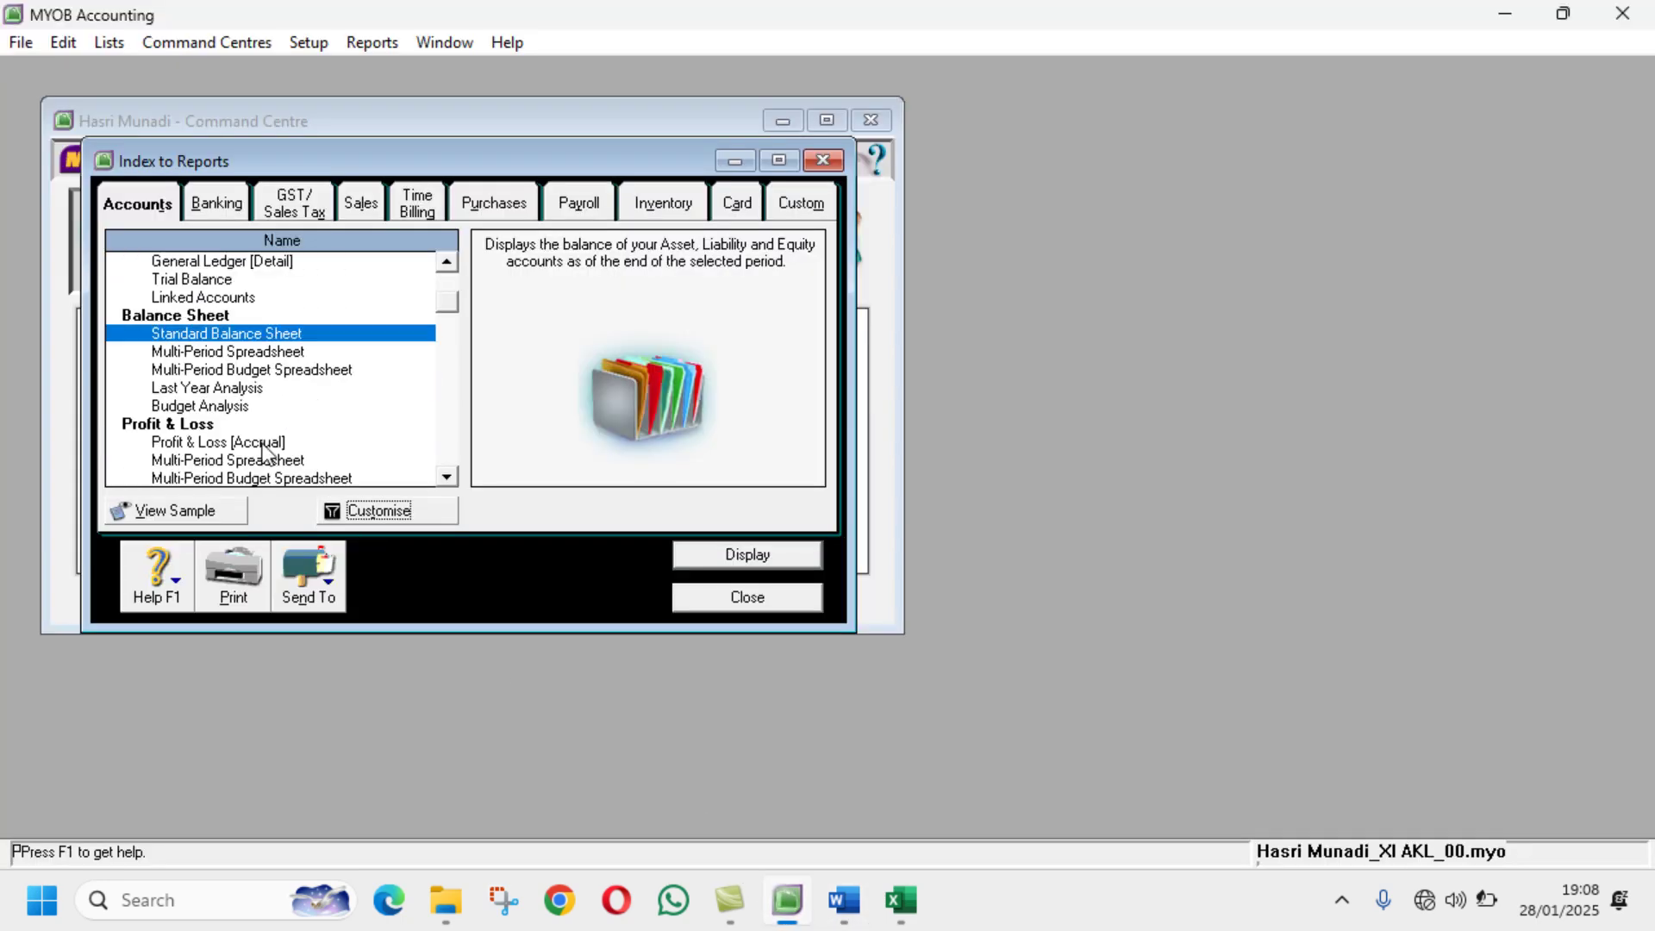
click(263, 444)
click(400, 510)
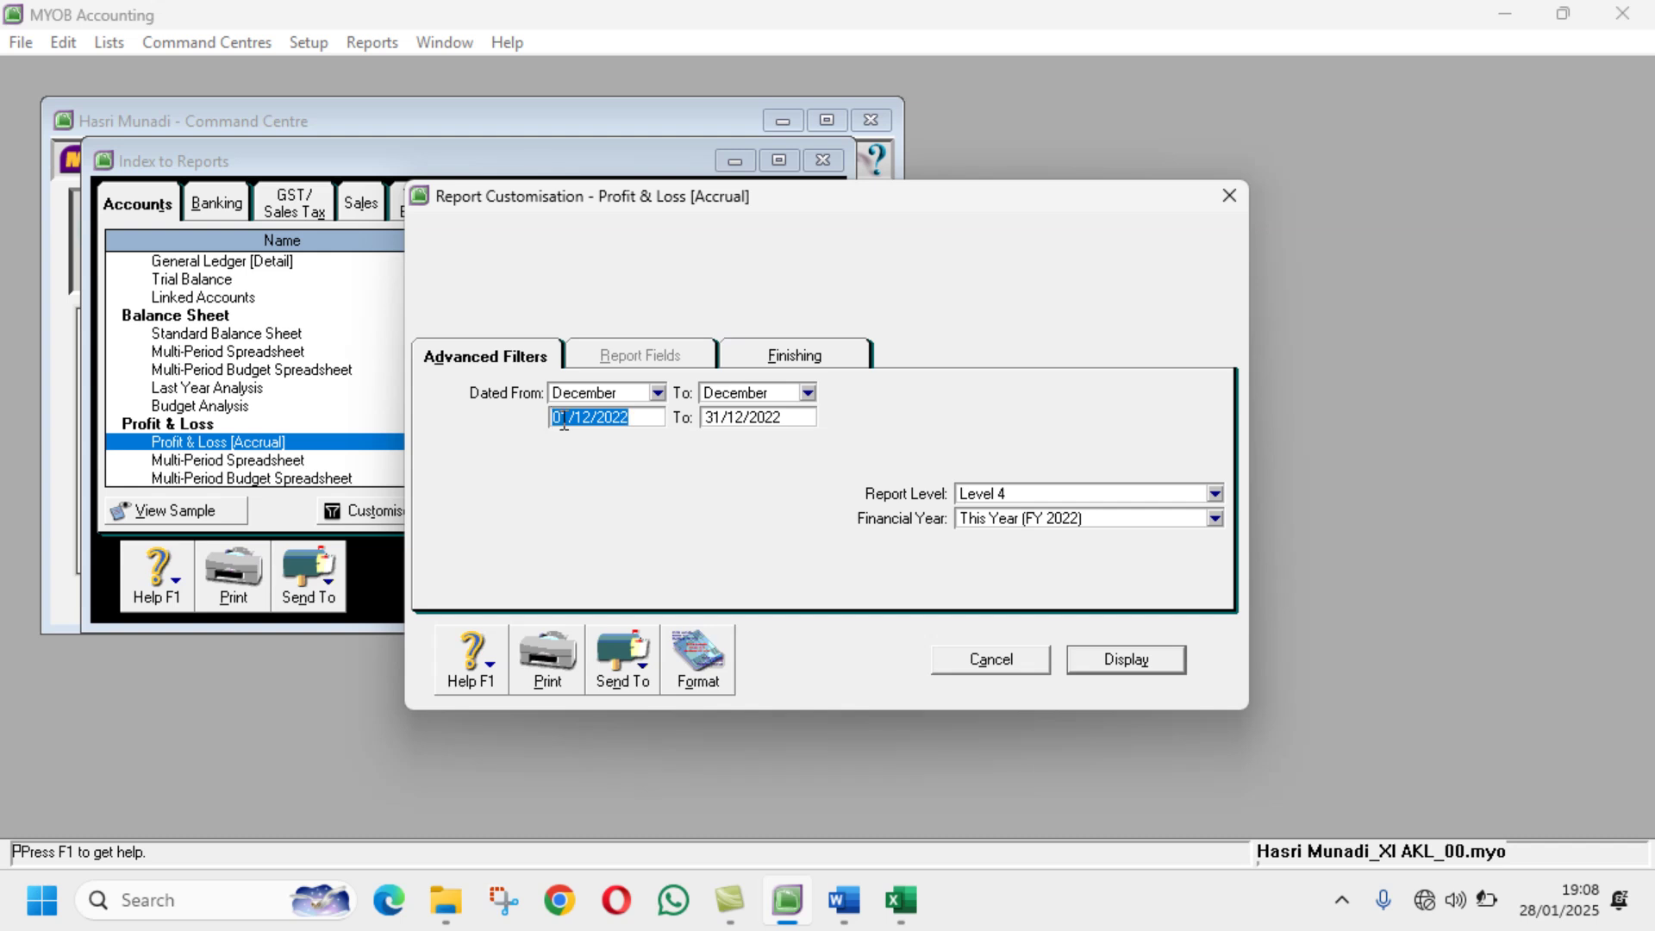
click(657, 393)
click(594, 417)
click(808, 393)
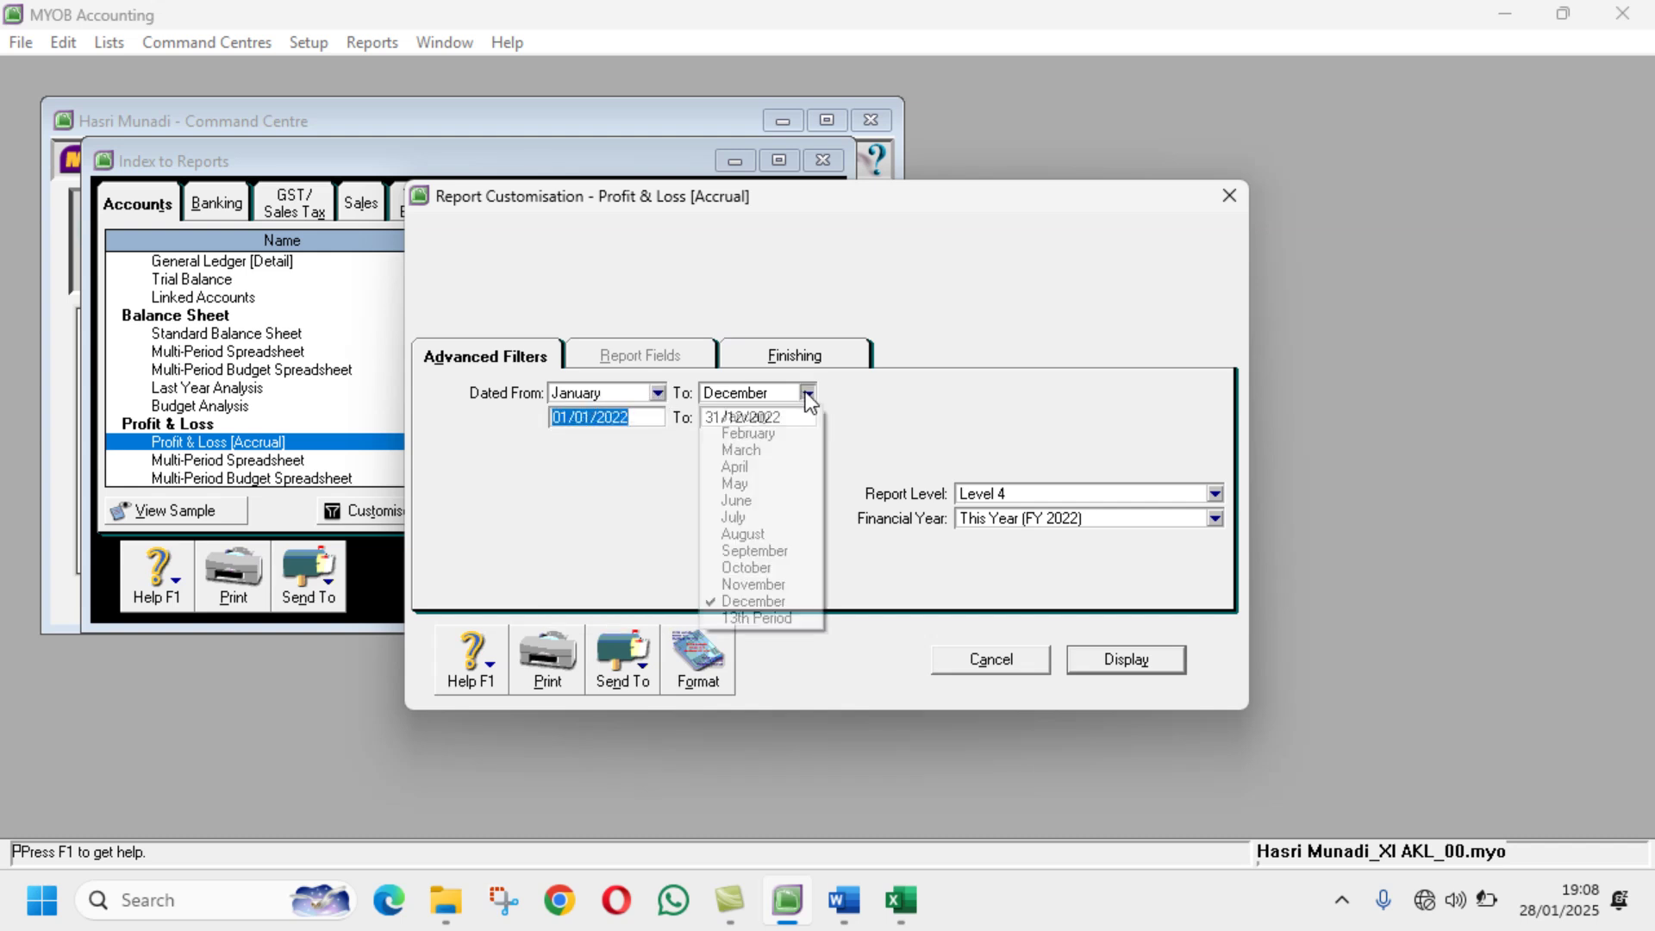
click(775, 618)
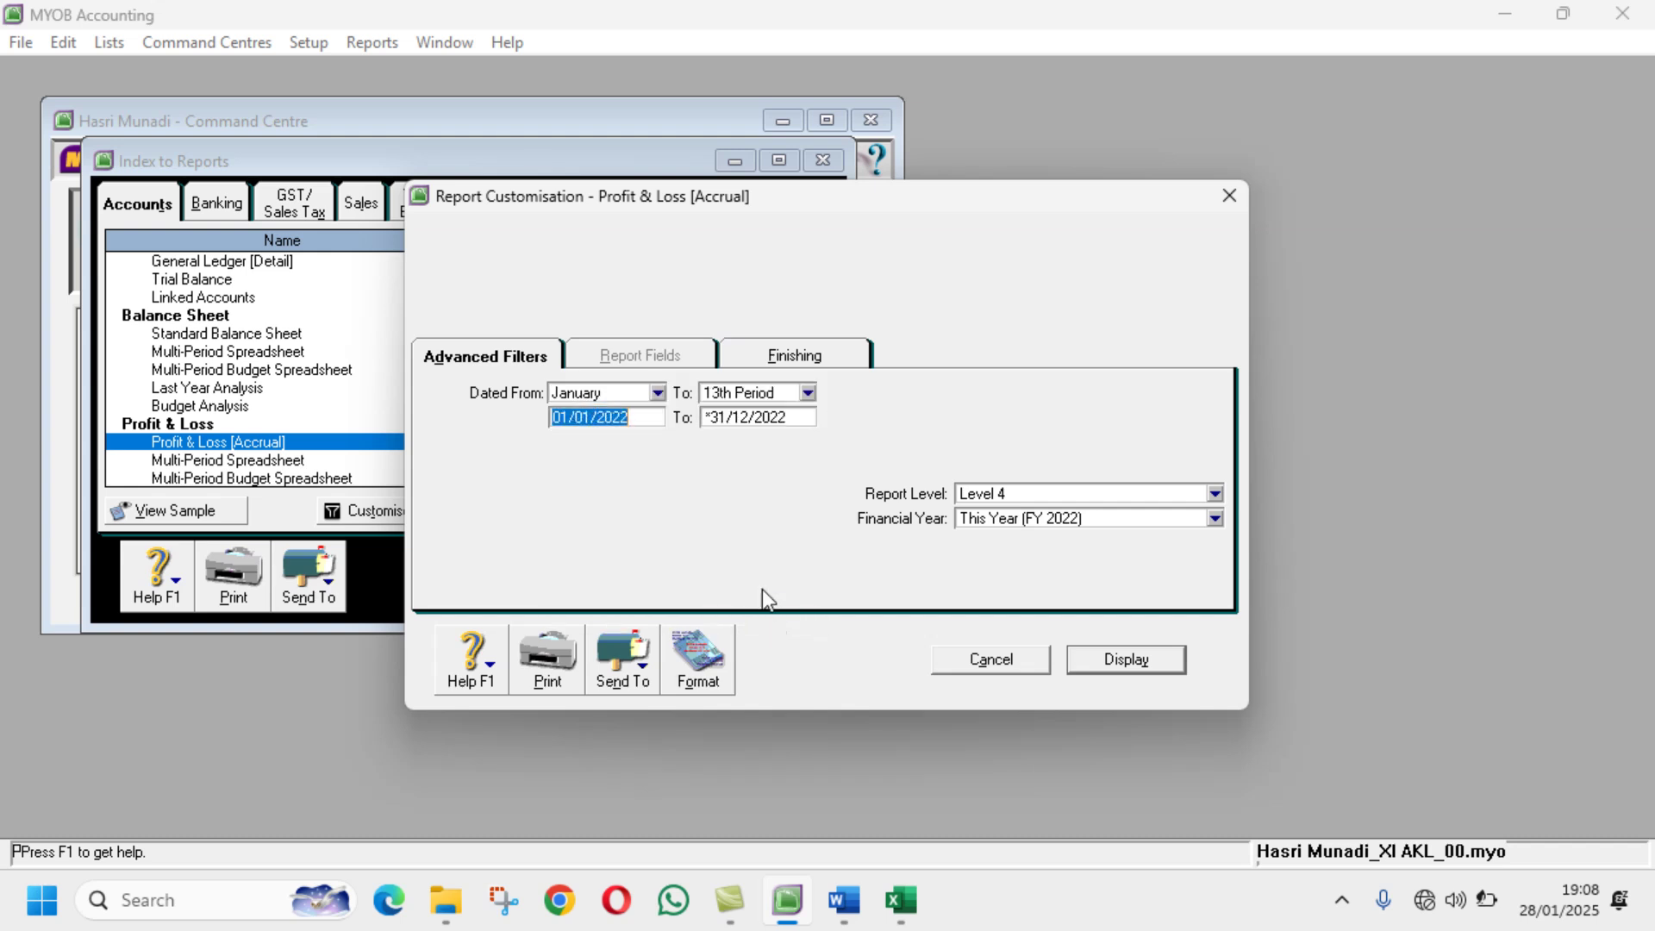
click(755, 355)
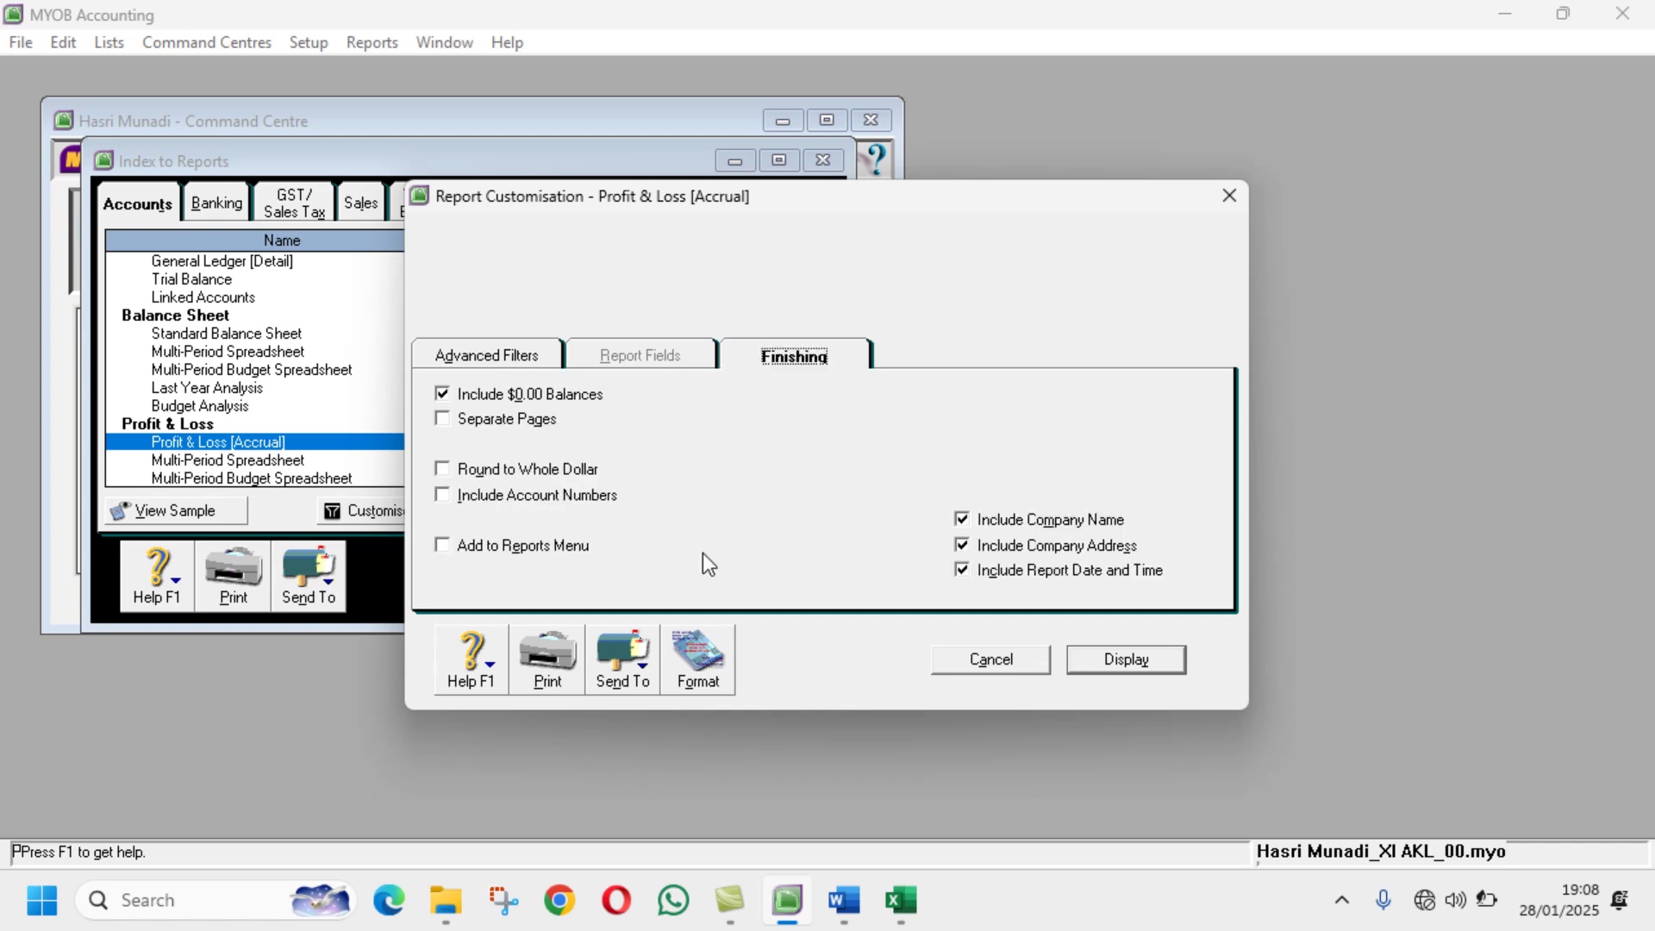
click(1152, 663)
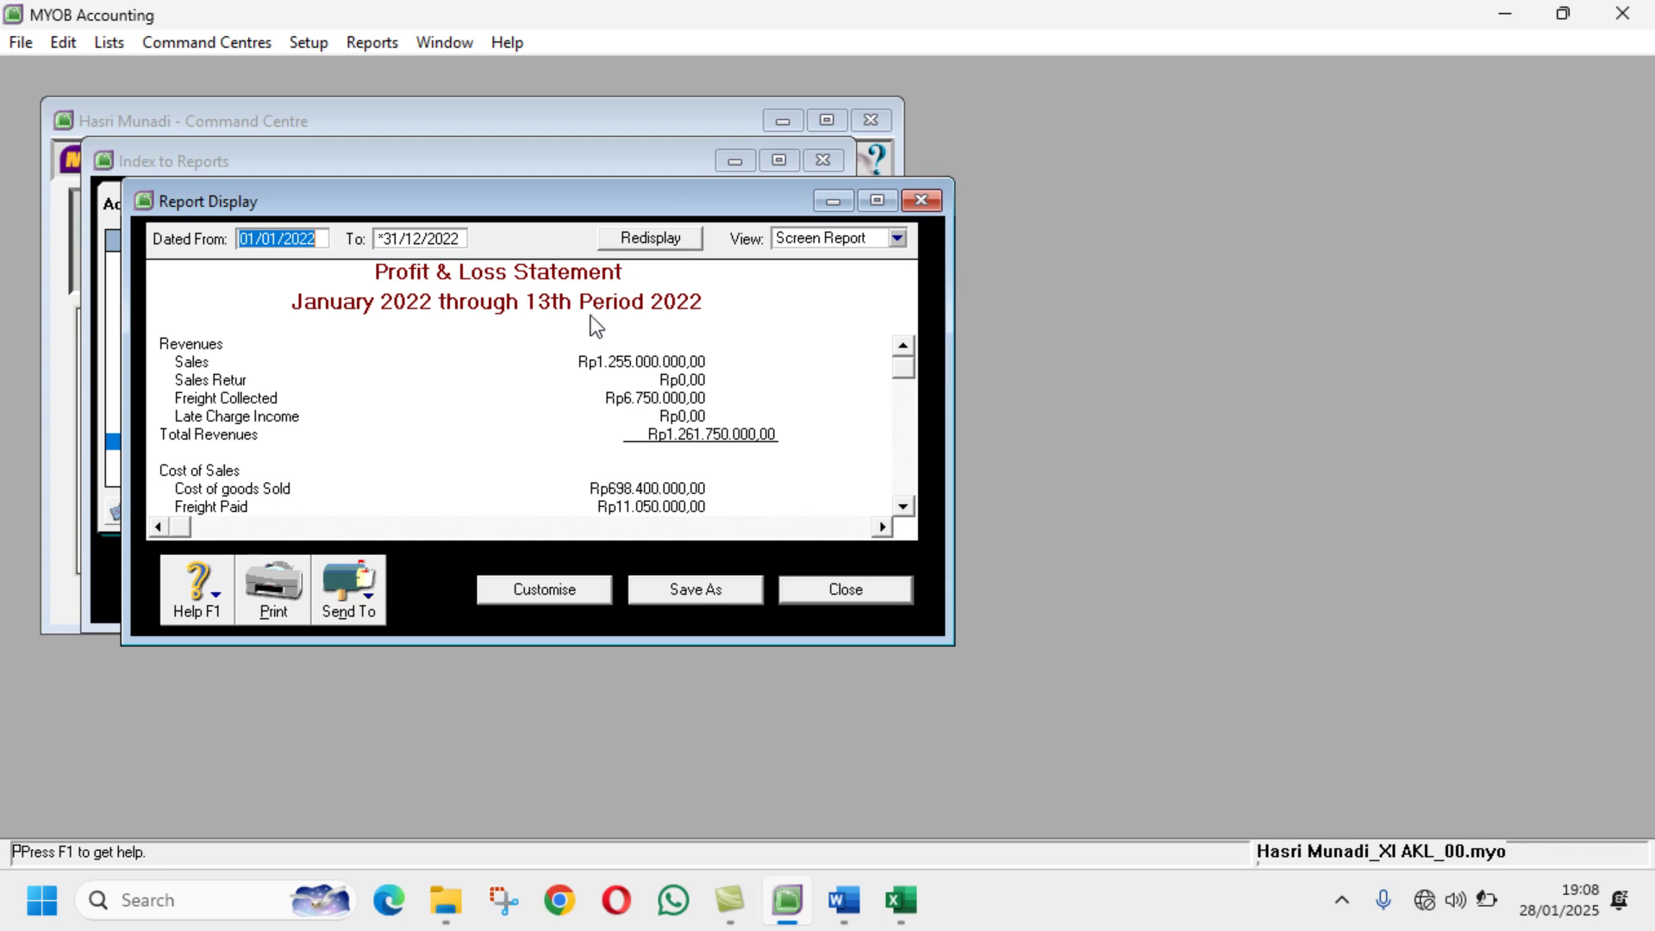
Step: Save the Profit & Loss report as a PDF with the student's name and class suffix
click(376, 602)
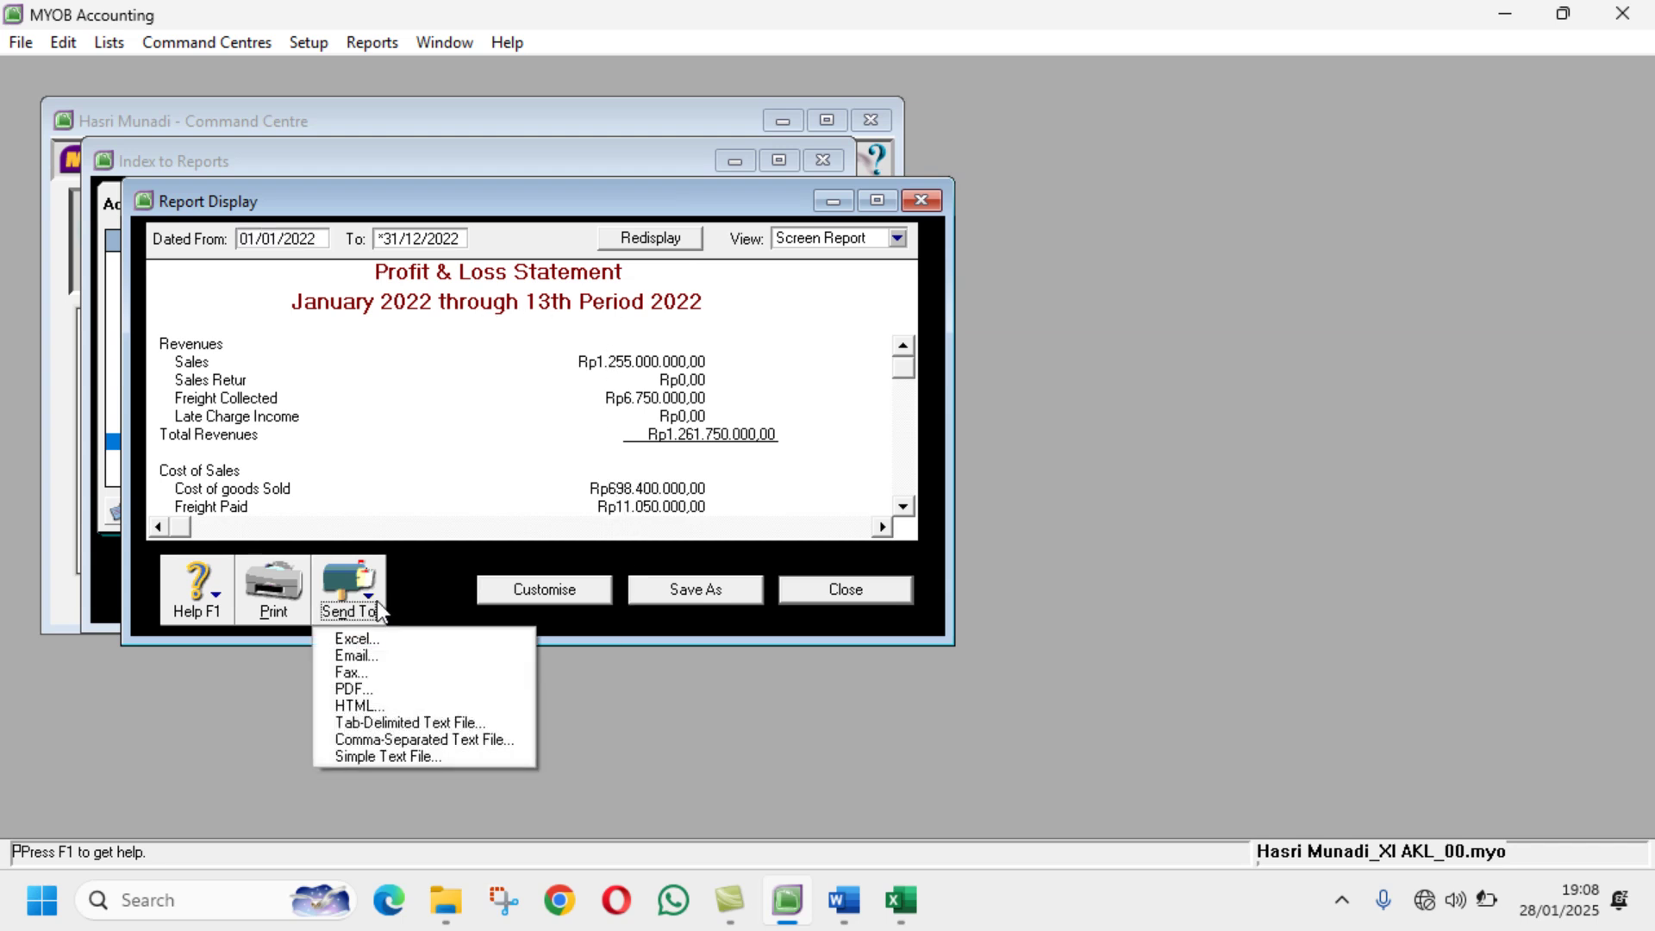
click(424, 689)
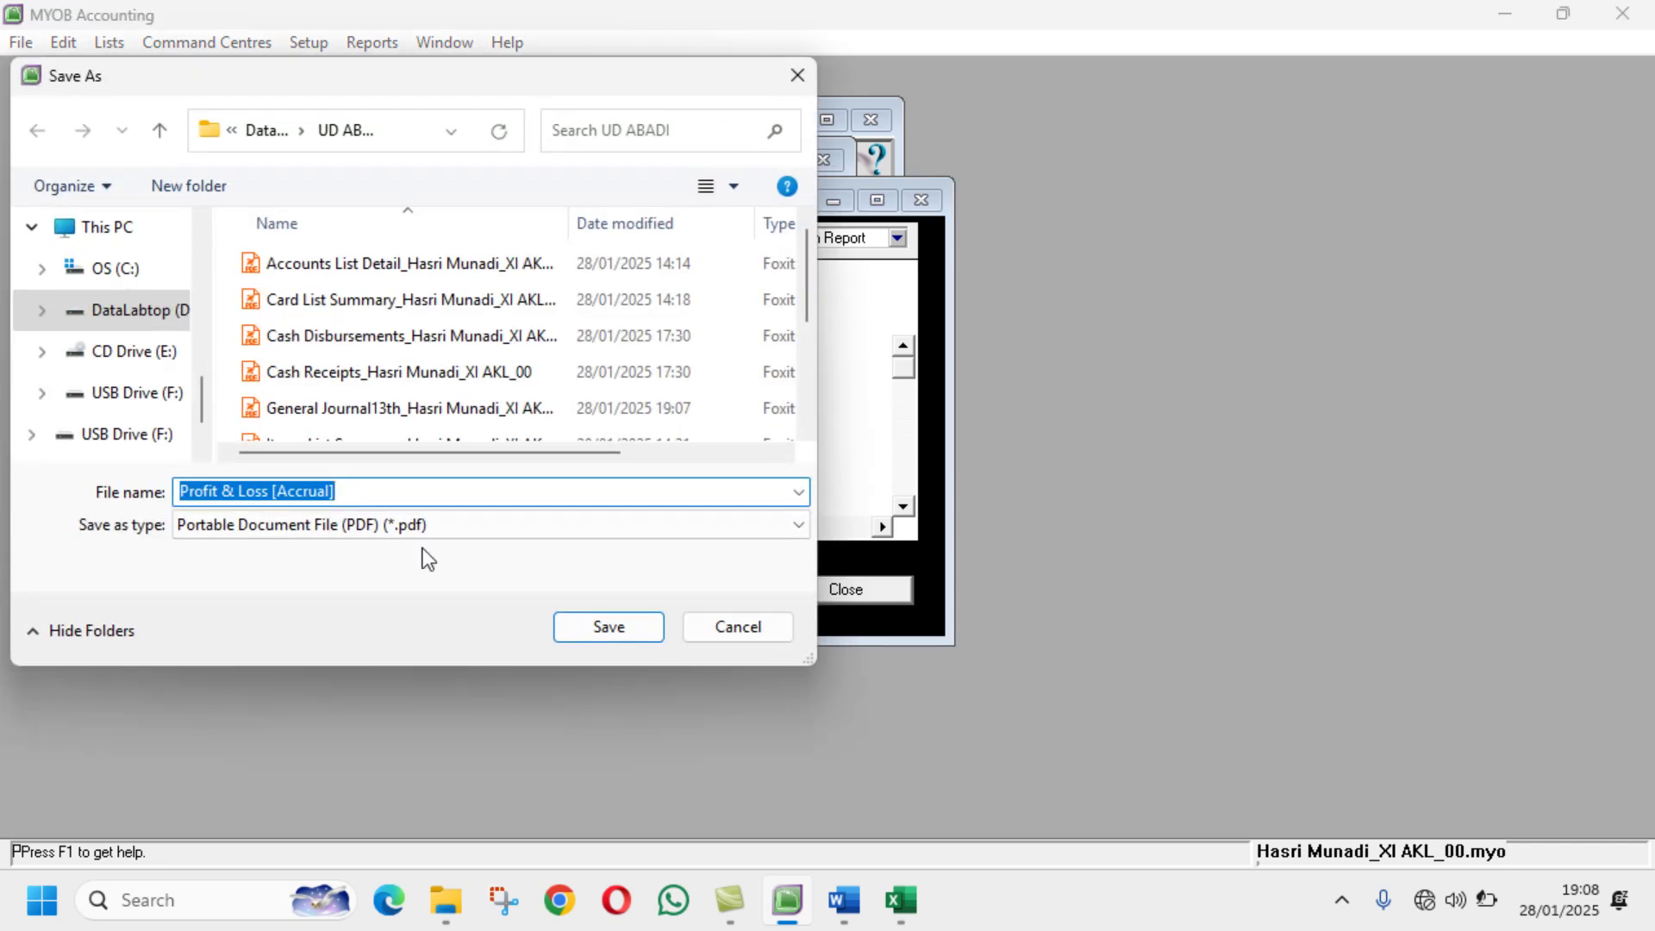
click(426, 493)
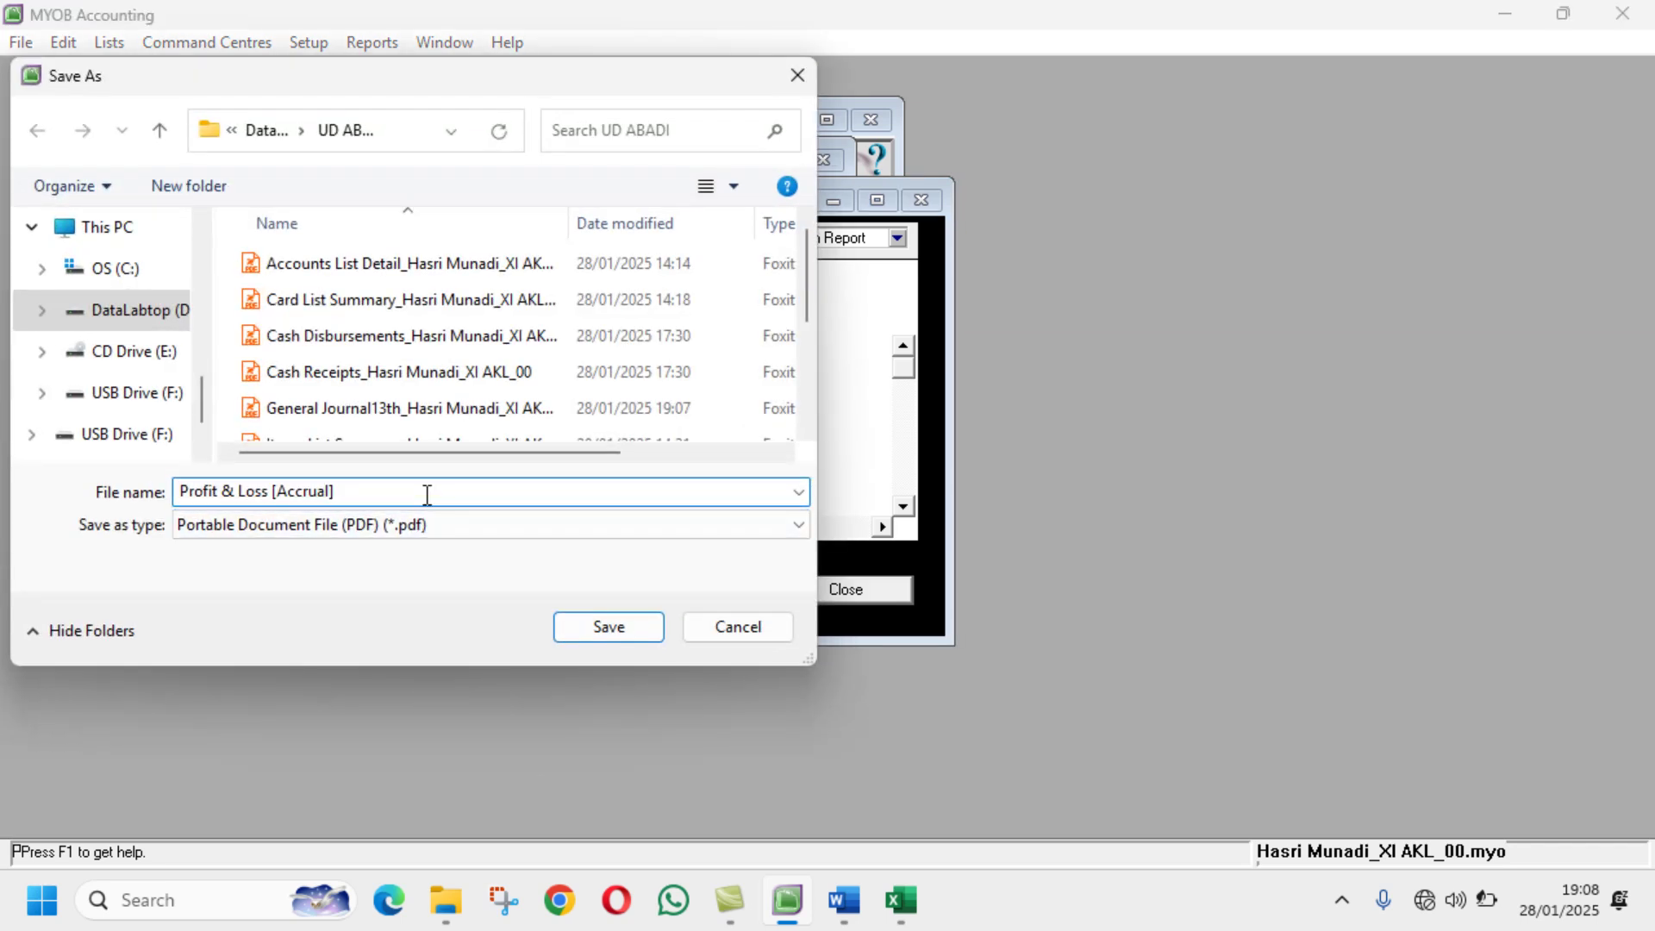
click(611, 627)
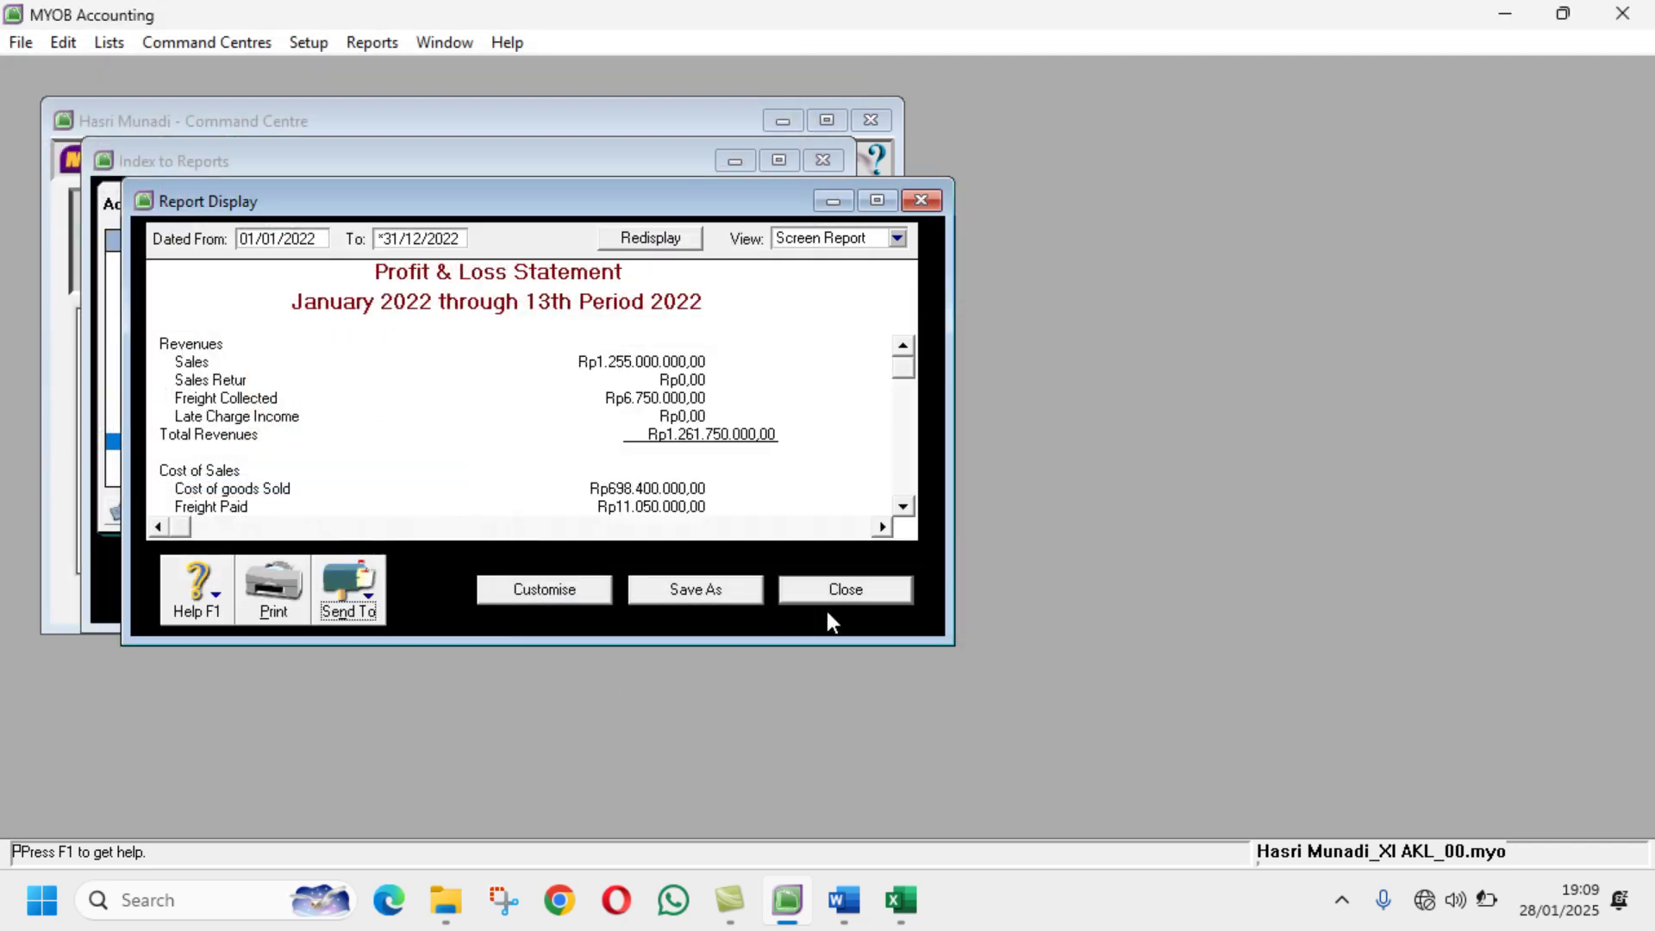
Step: Display the Statement of Cash Flow from the Banking reports
click(857, 597)
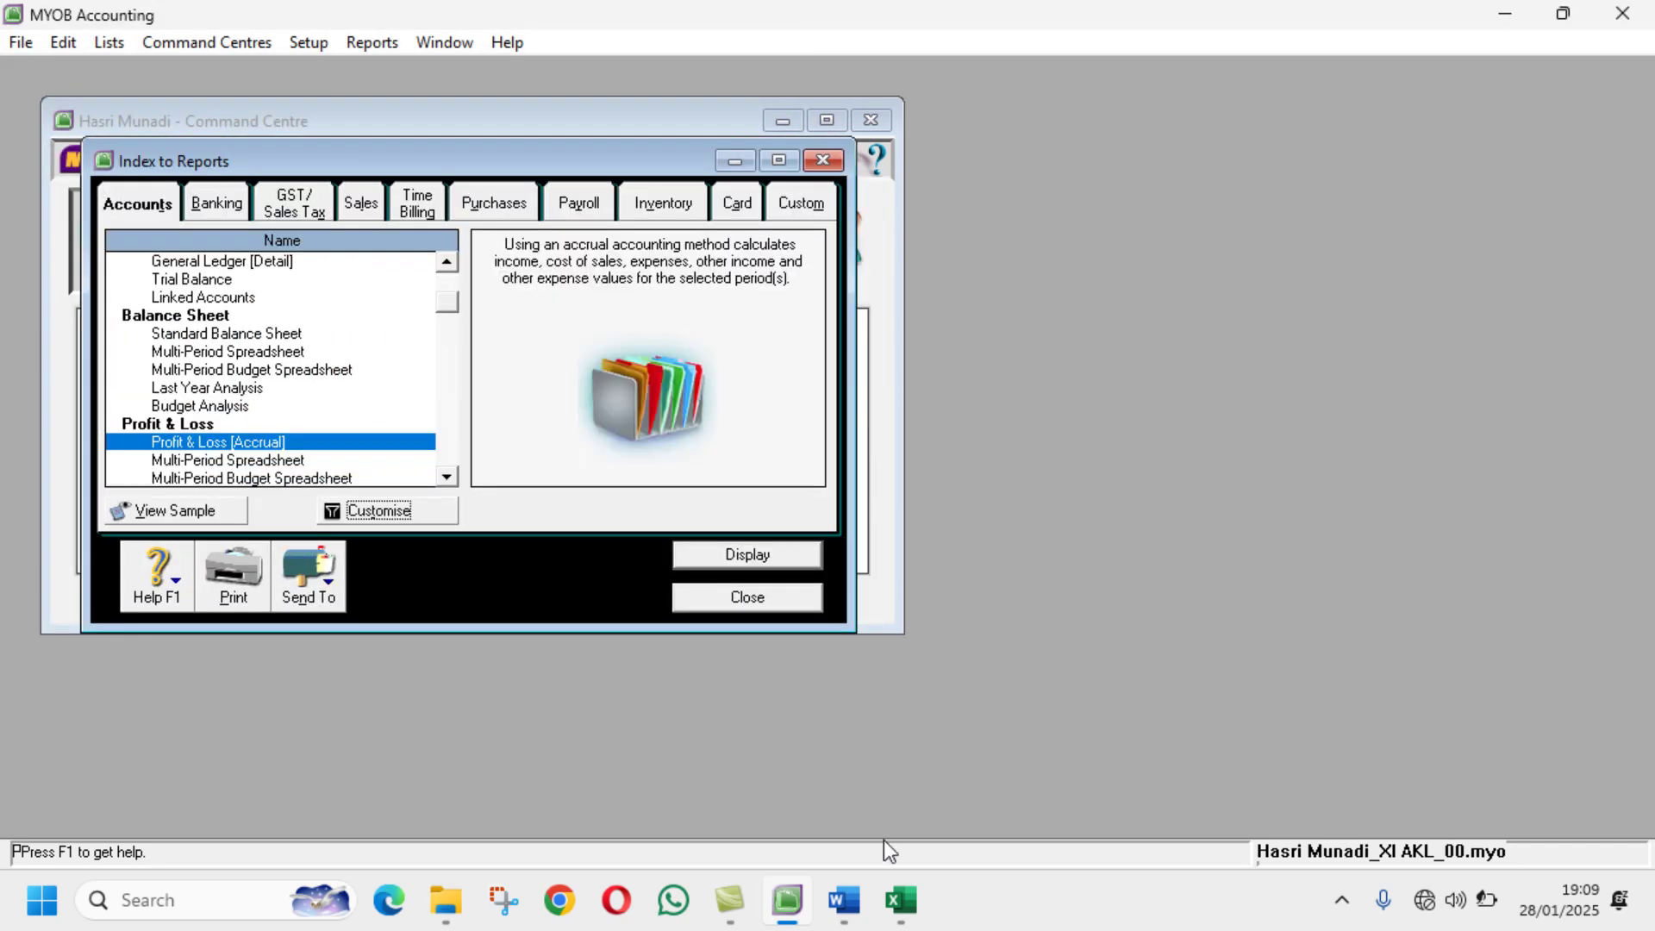
click(868, 911)
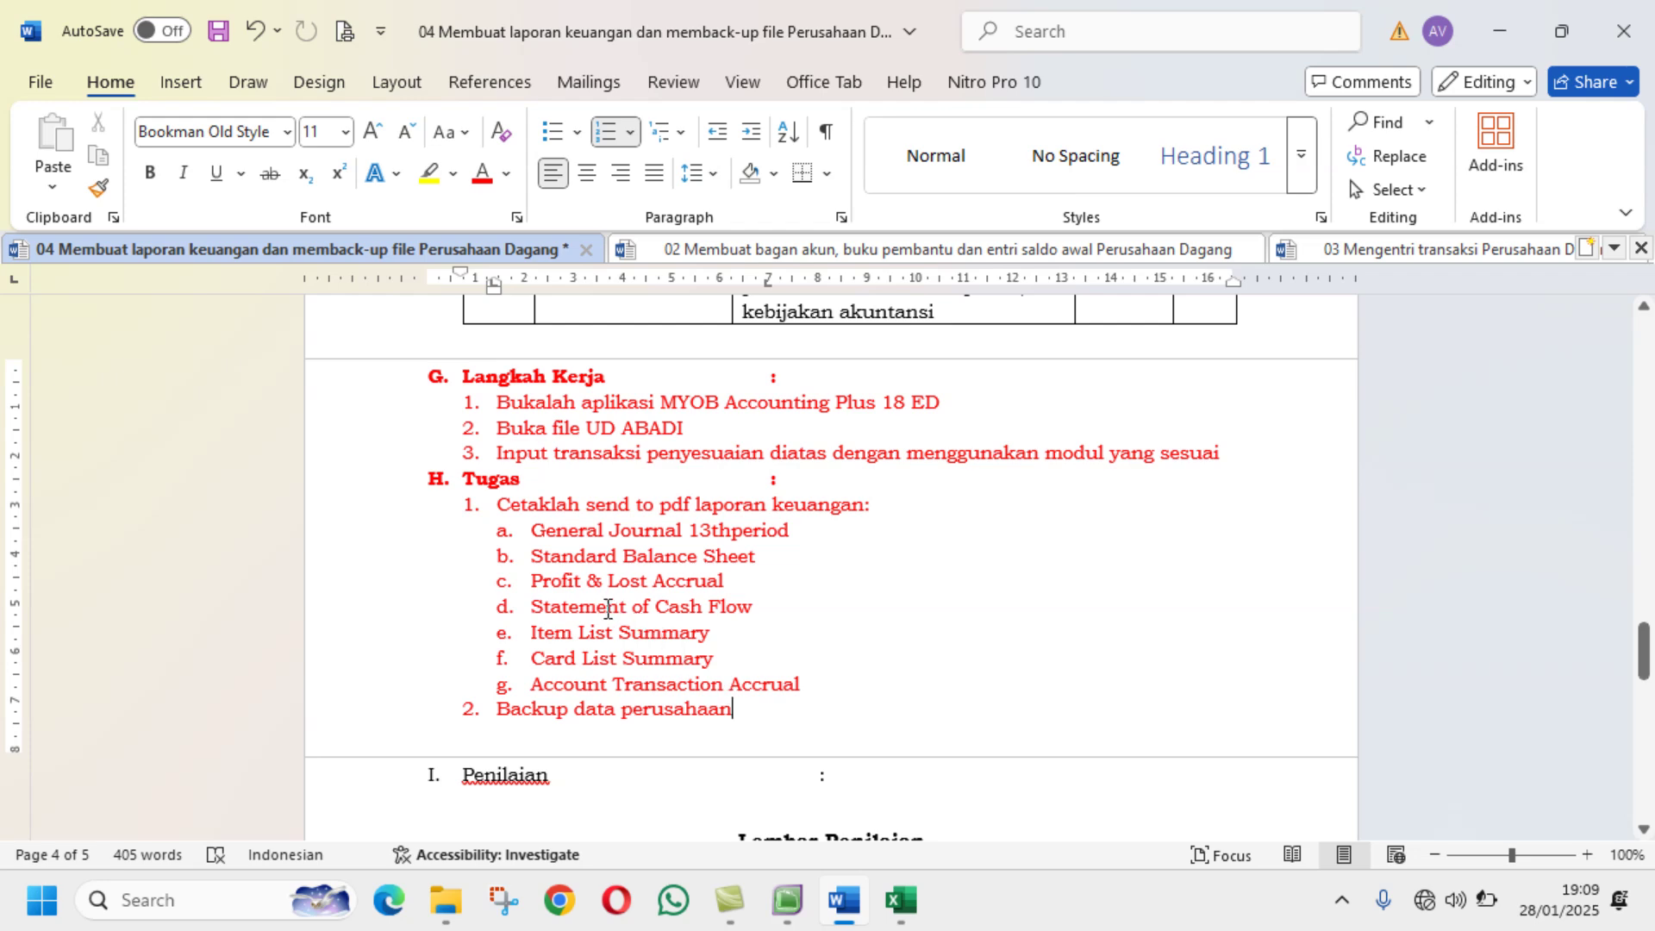
click(786, 902)
click(231, 206)
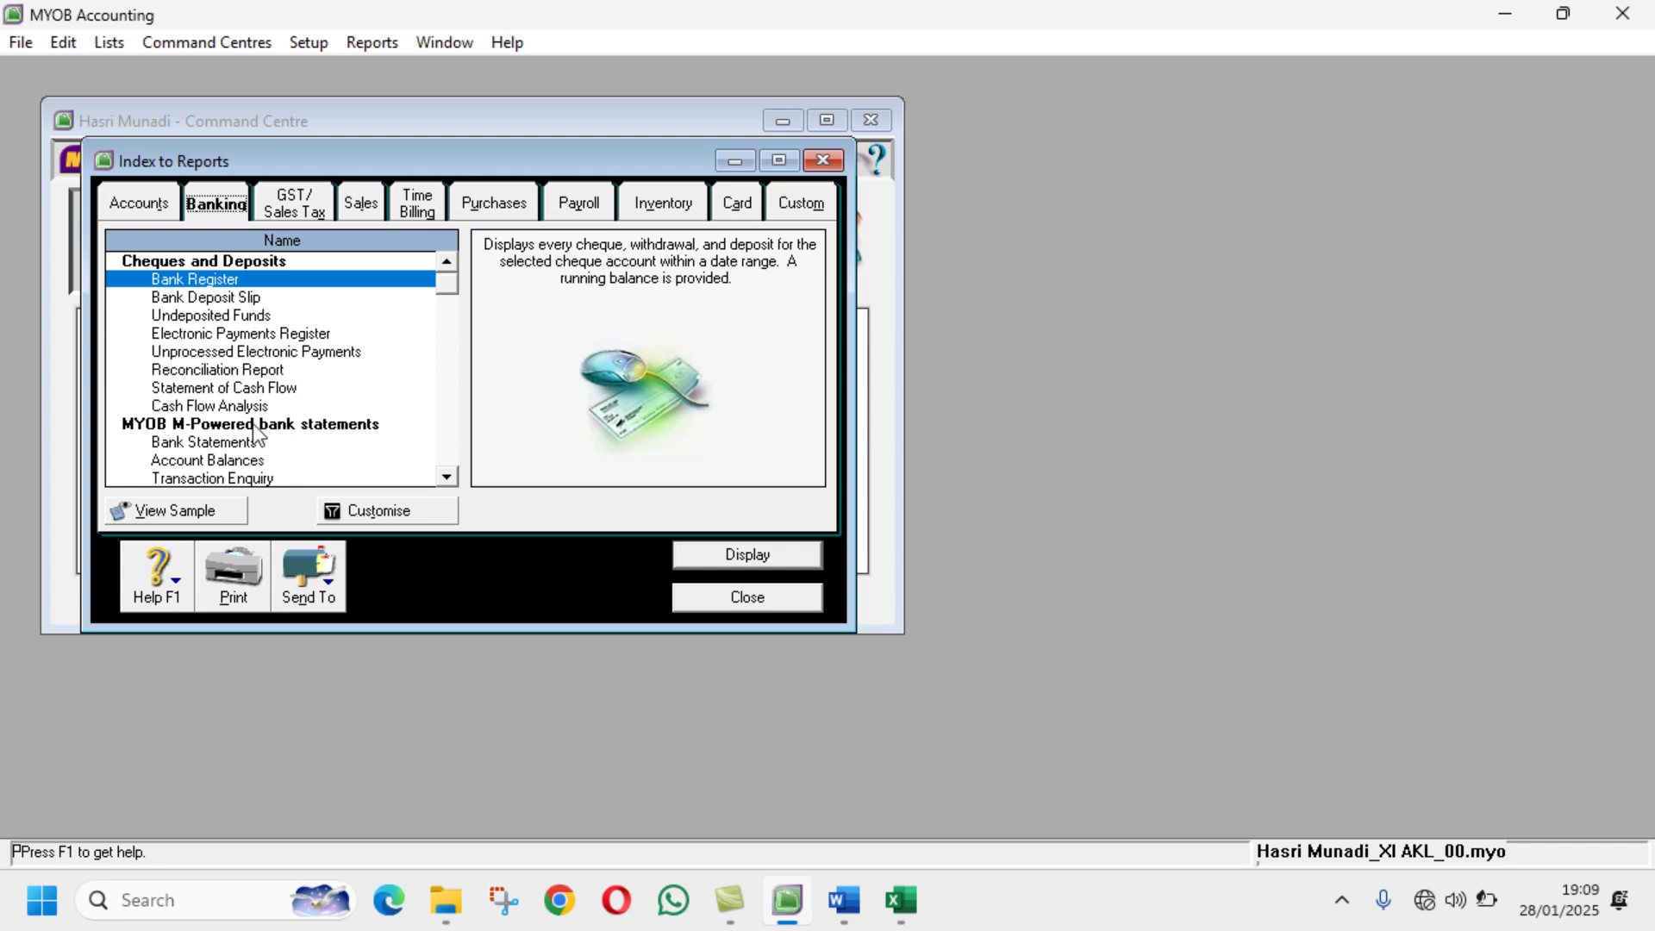
click(257, 388)
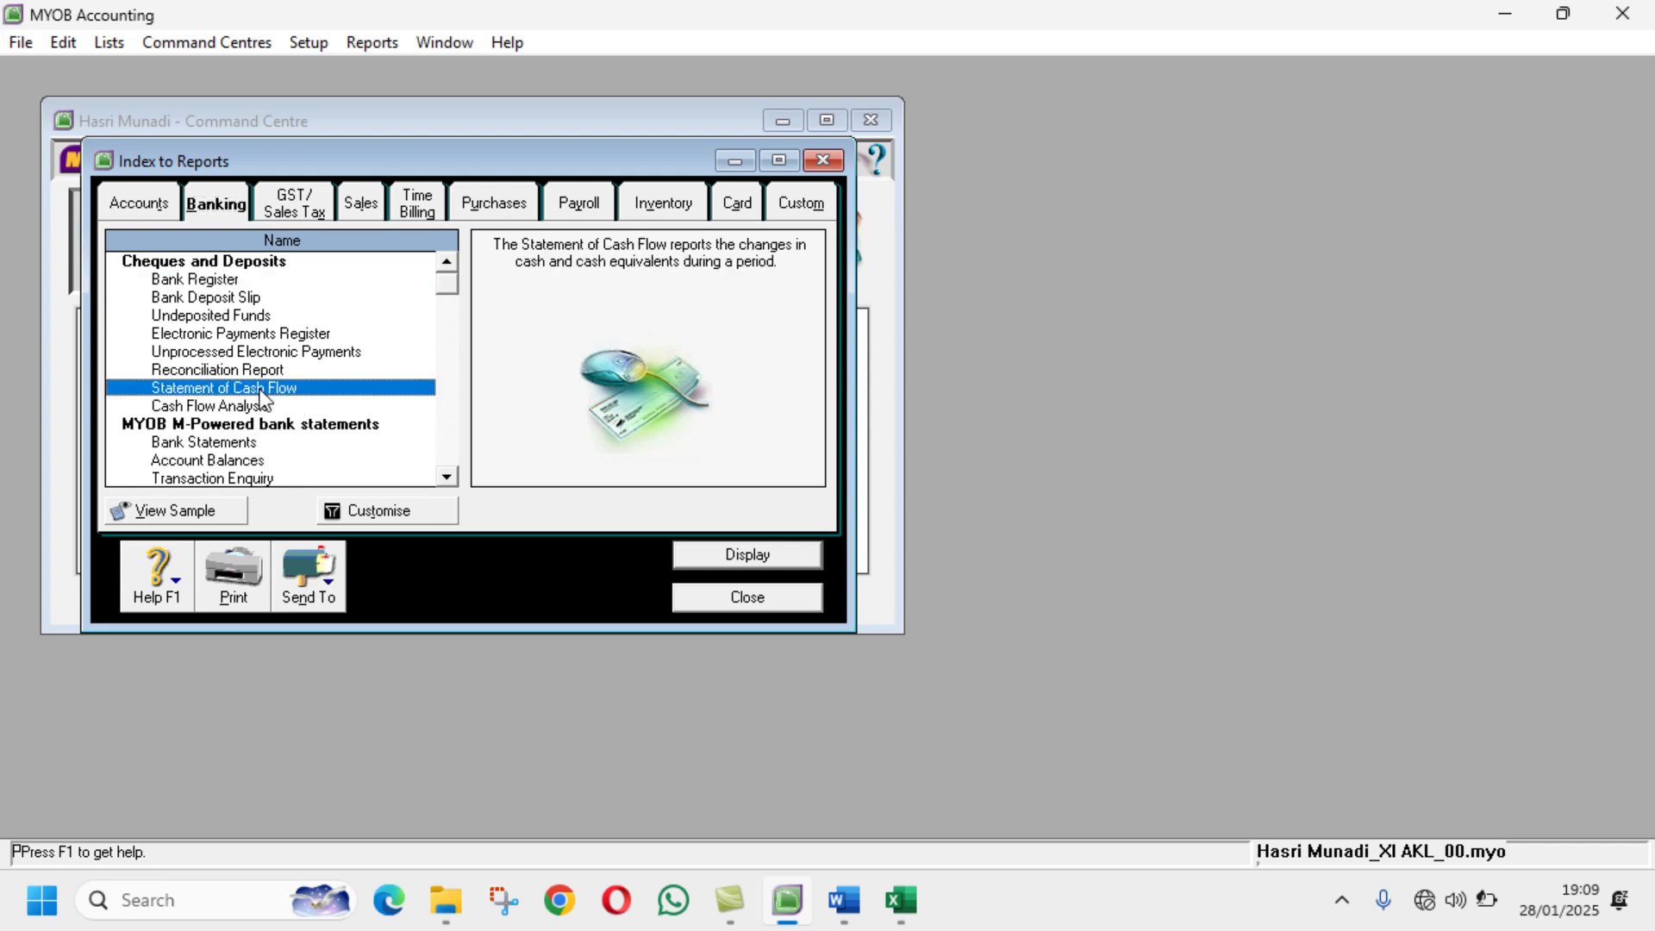
click(428, 509)
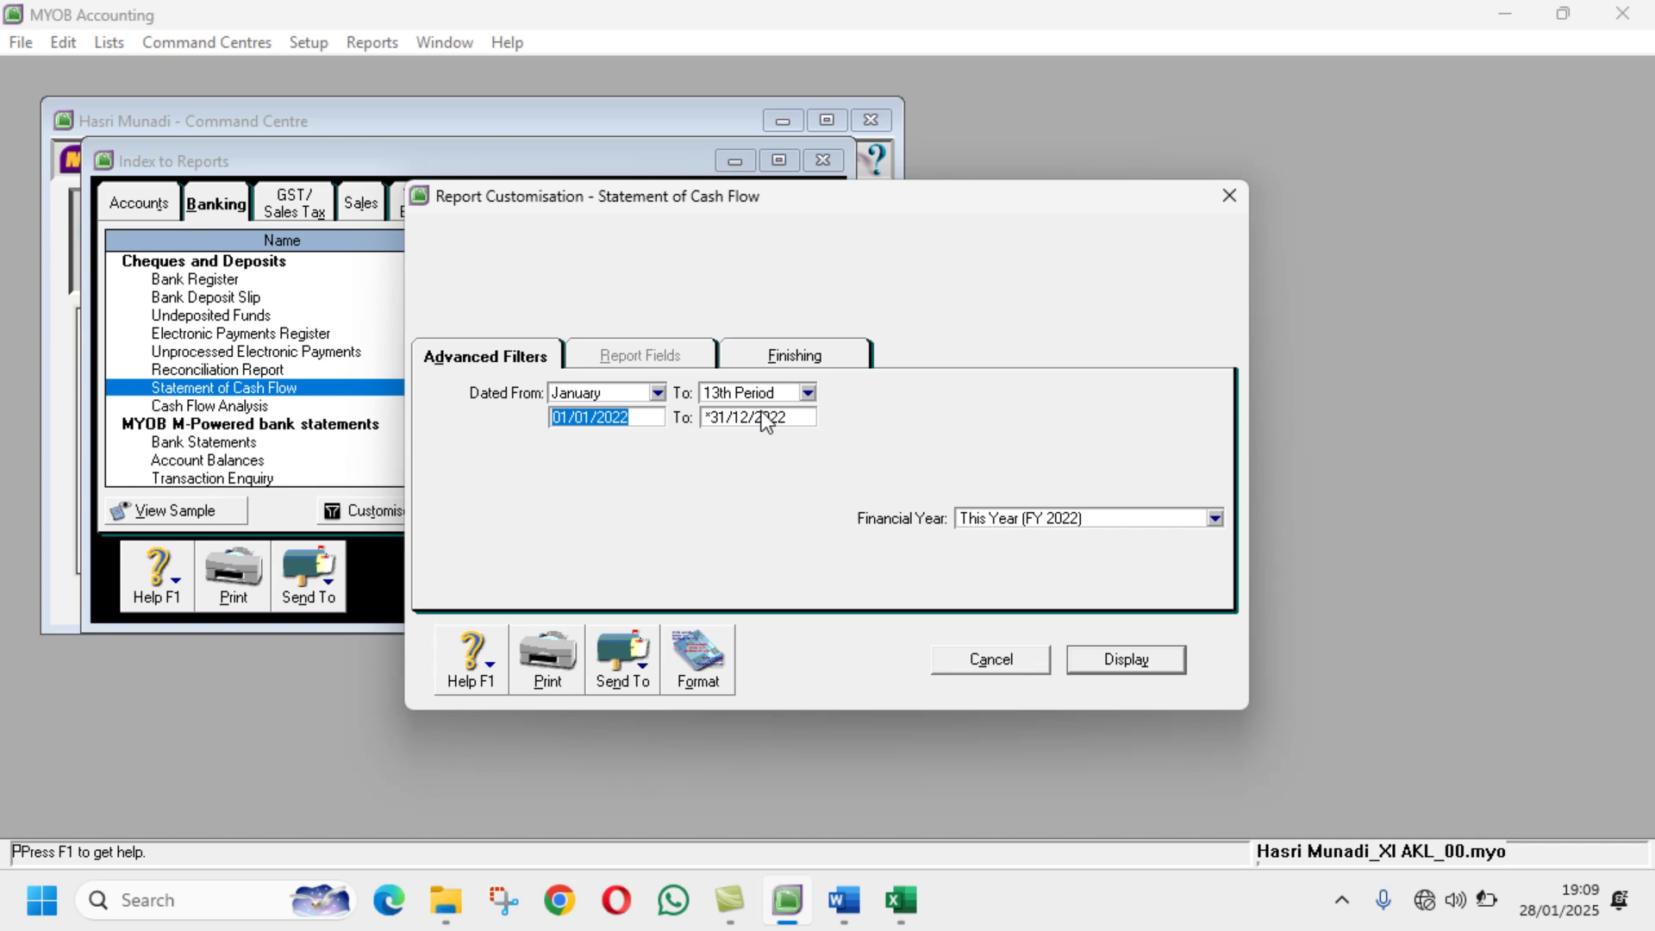
click(1145, 668)
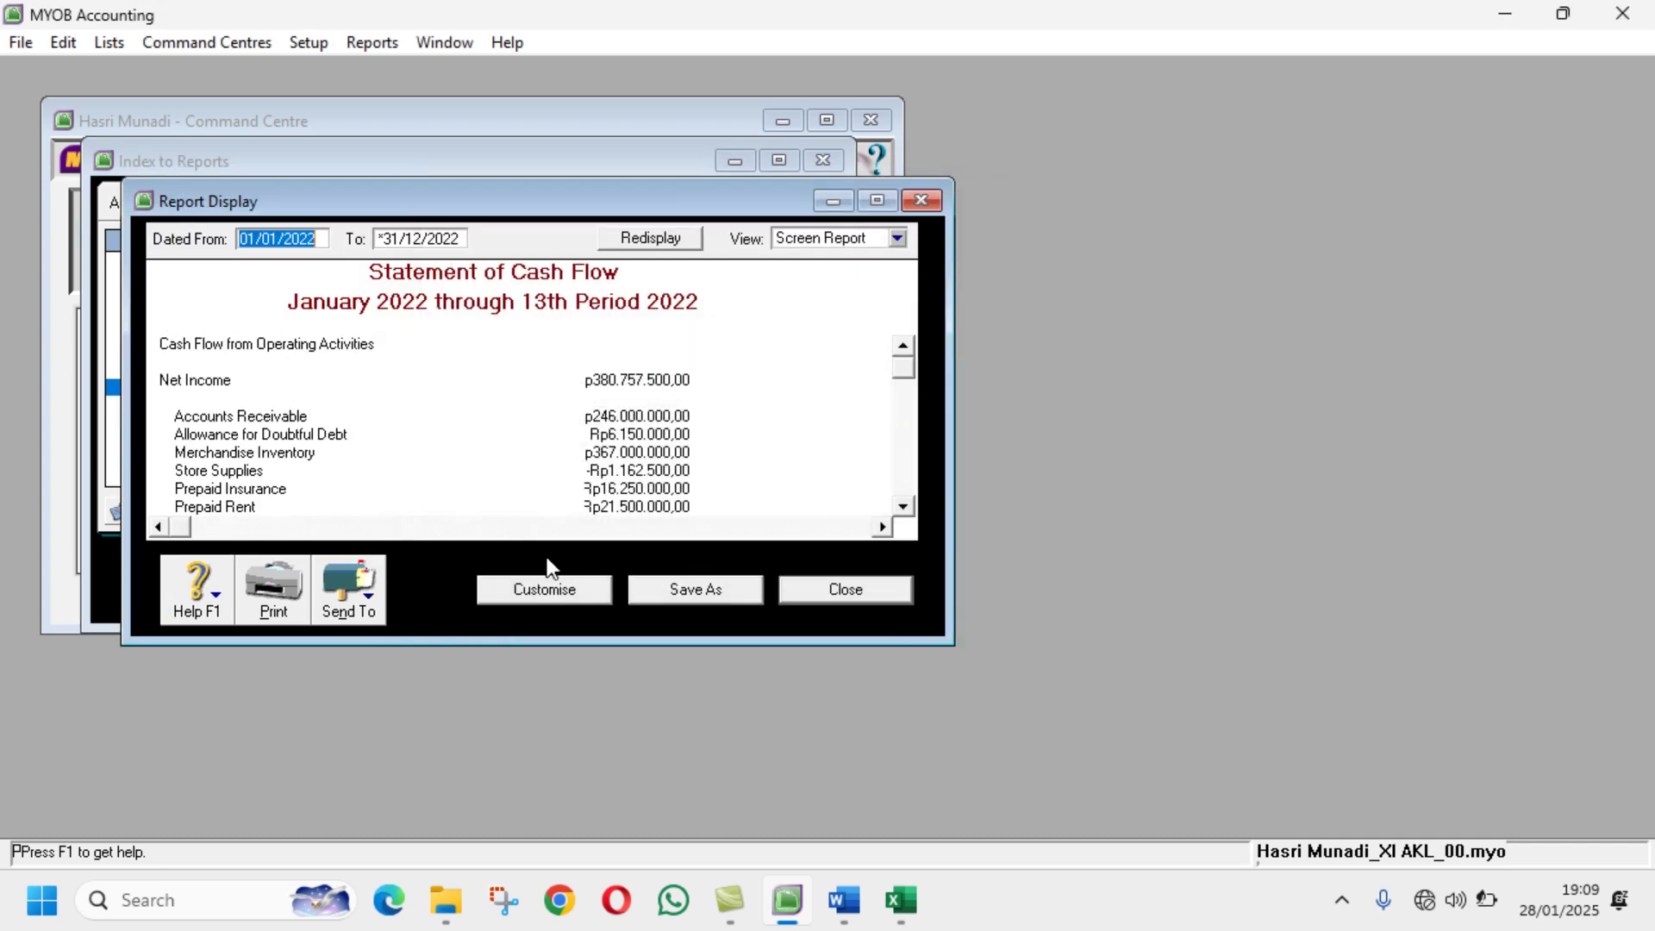
Step: Save the Statement of Cash Flow as a PDF with the student's name and class suffix, then close it
click(376, 600)
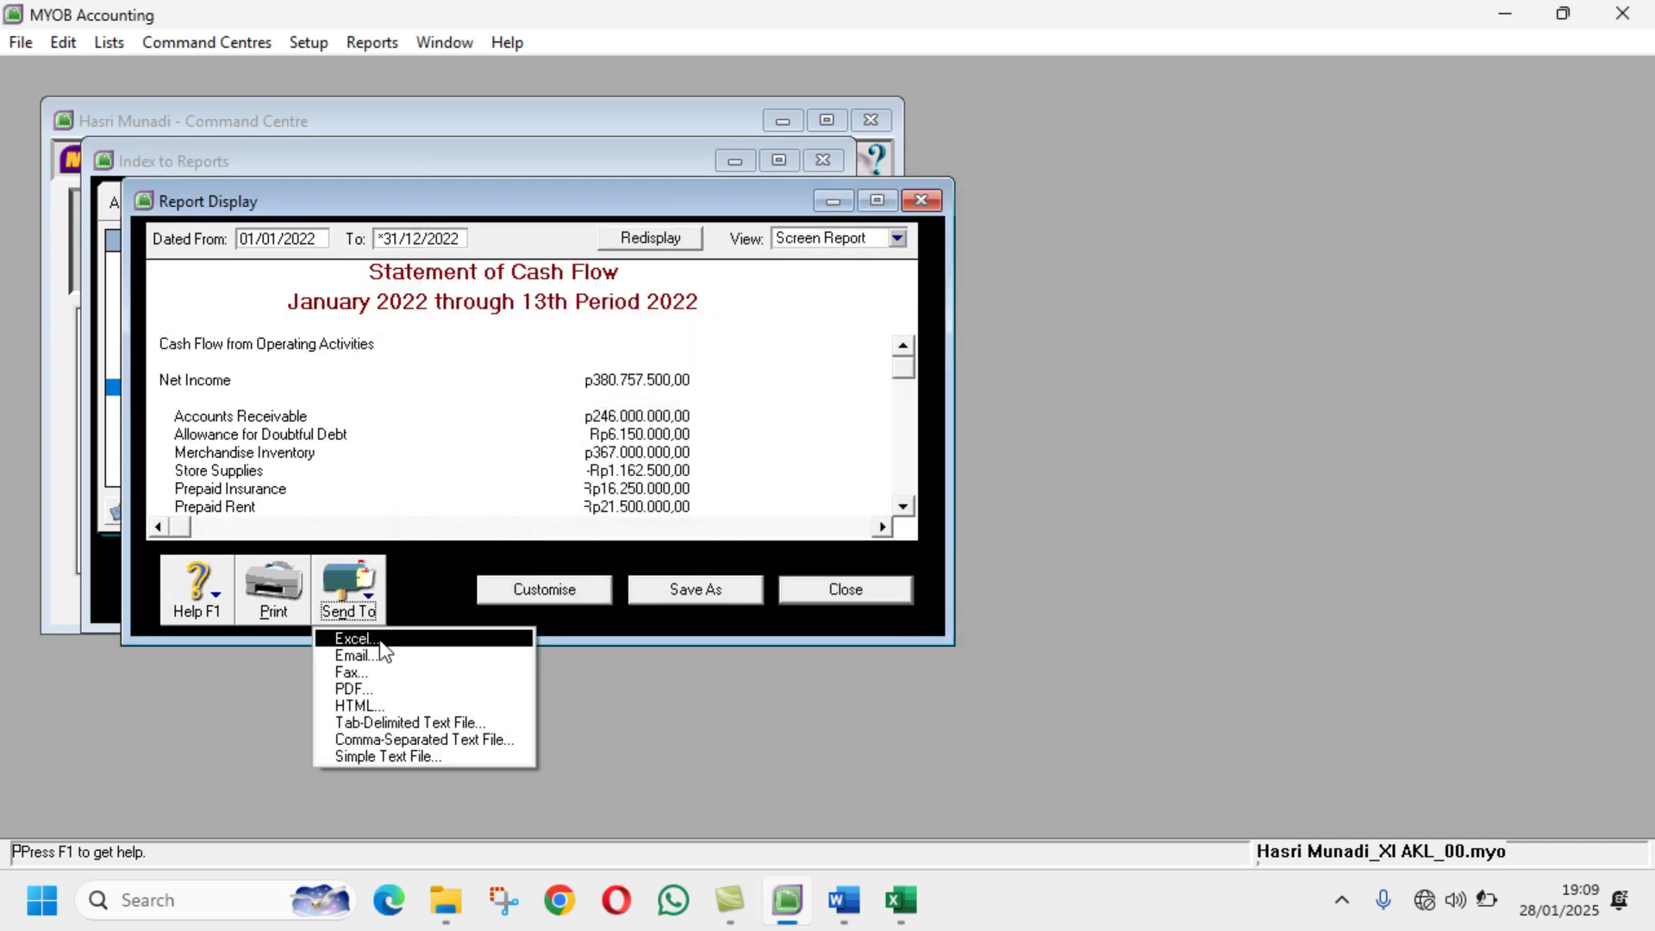
click(396, 690)
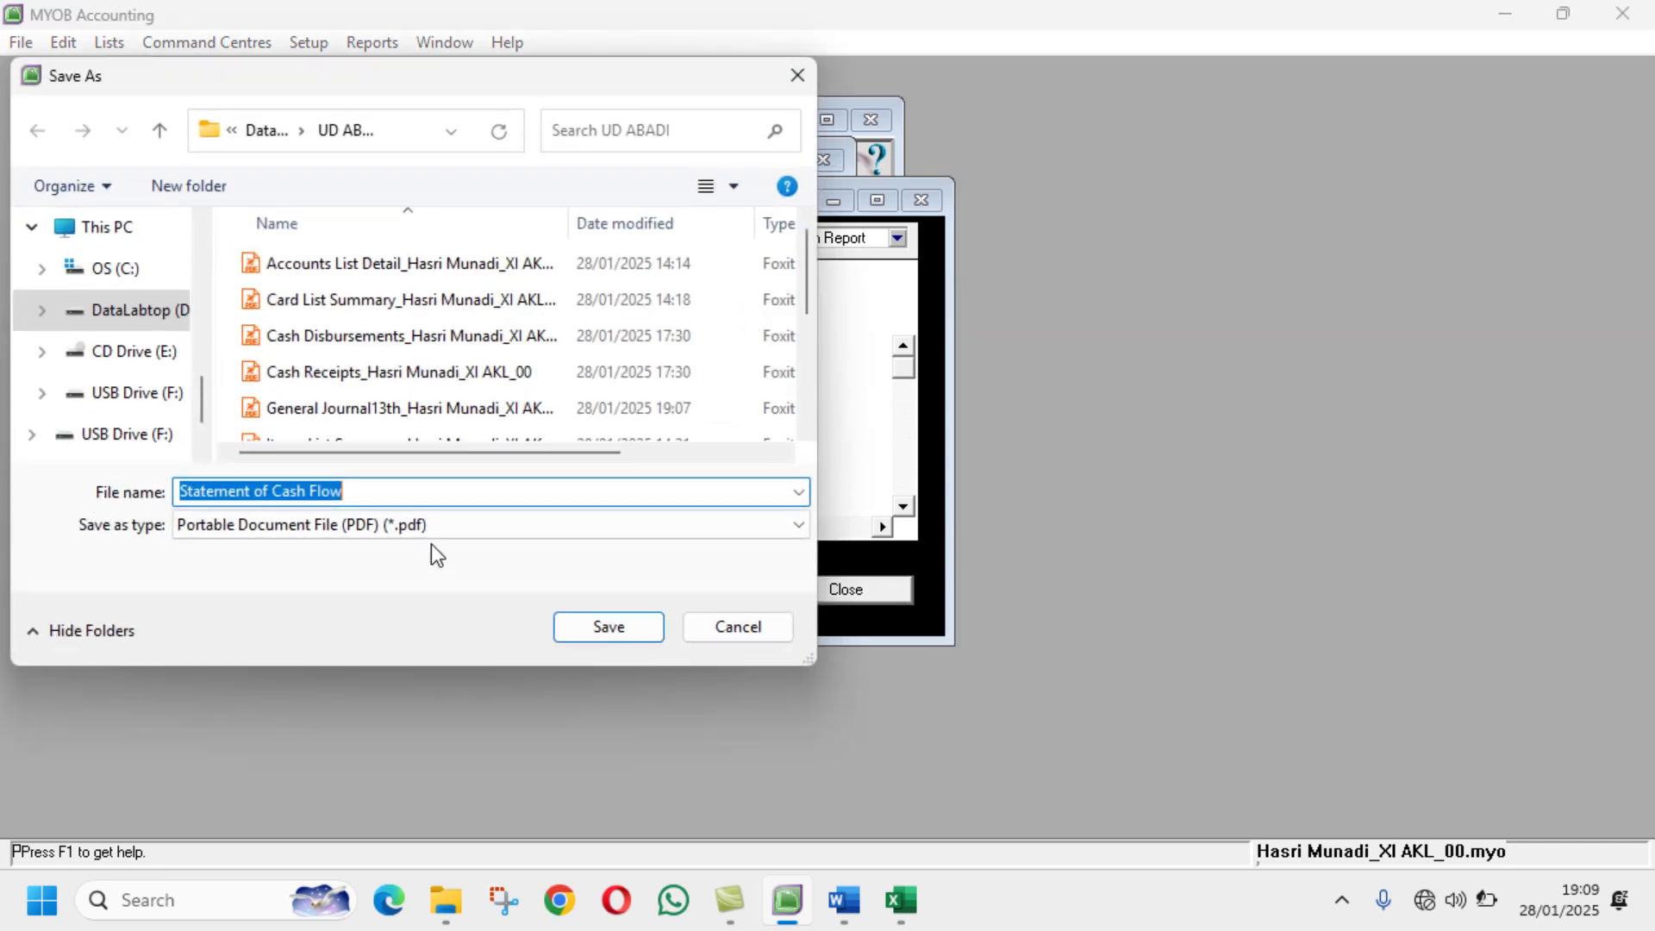
click(450, 488)
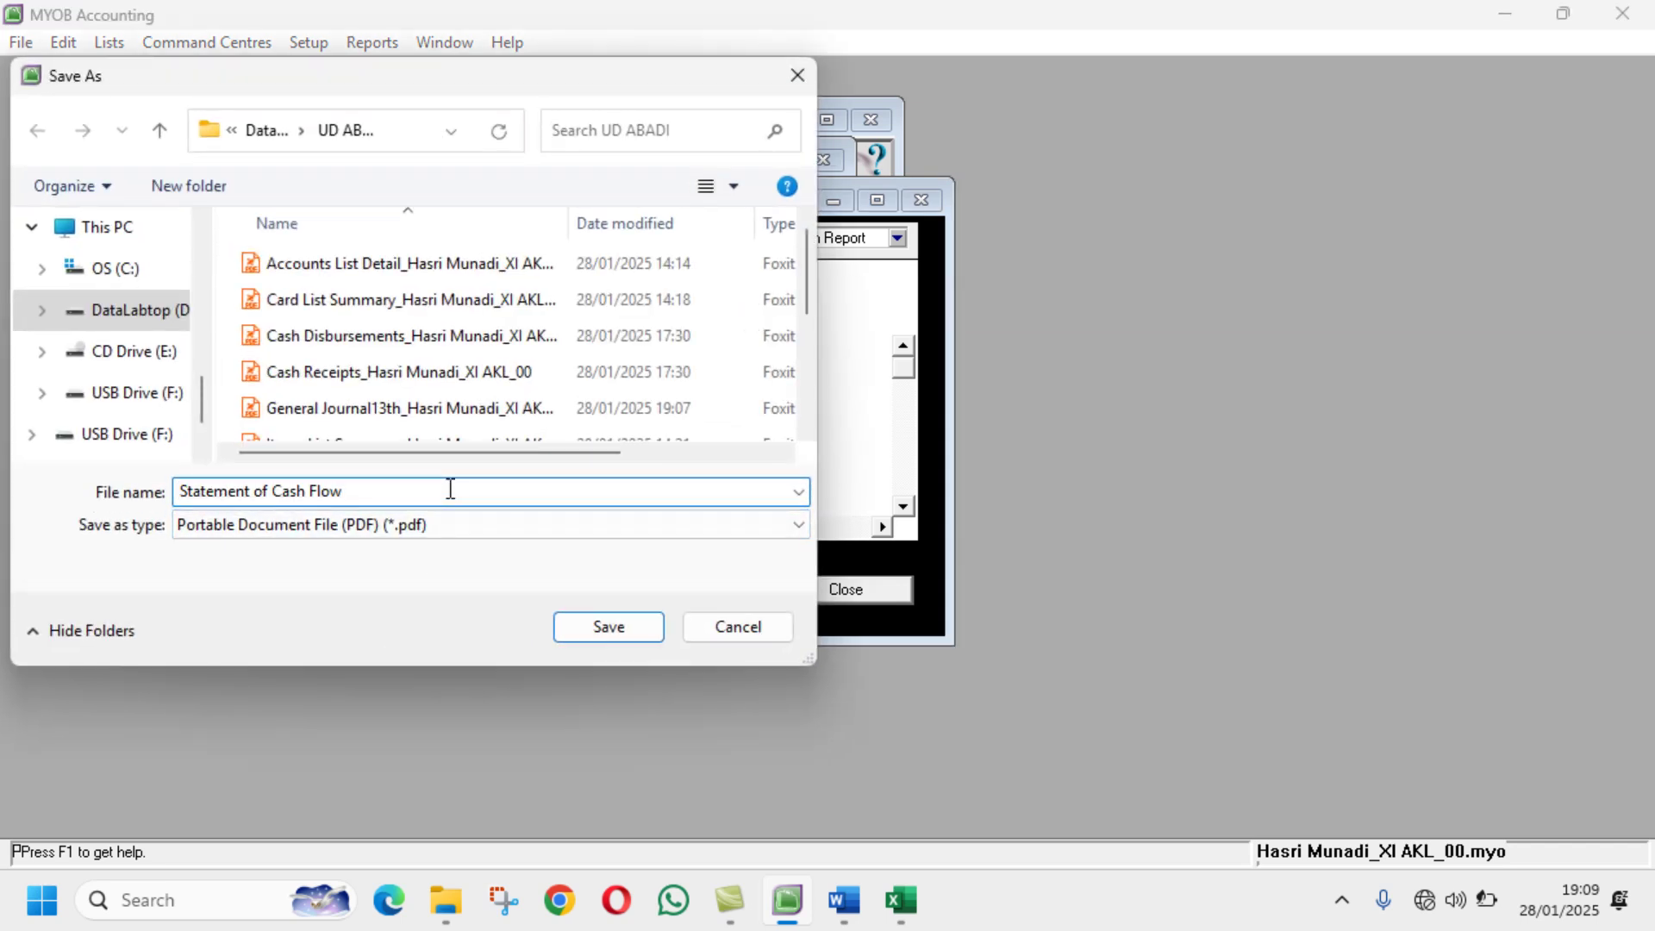
click(615, 632)
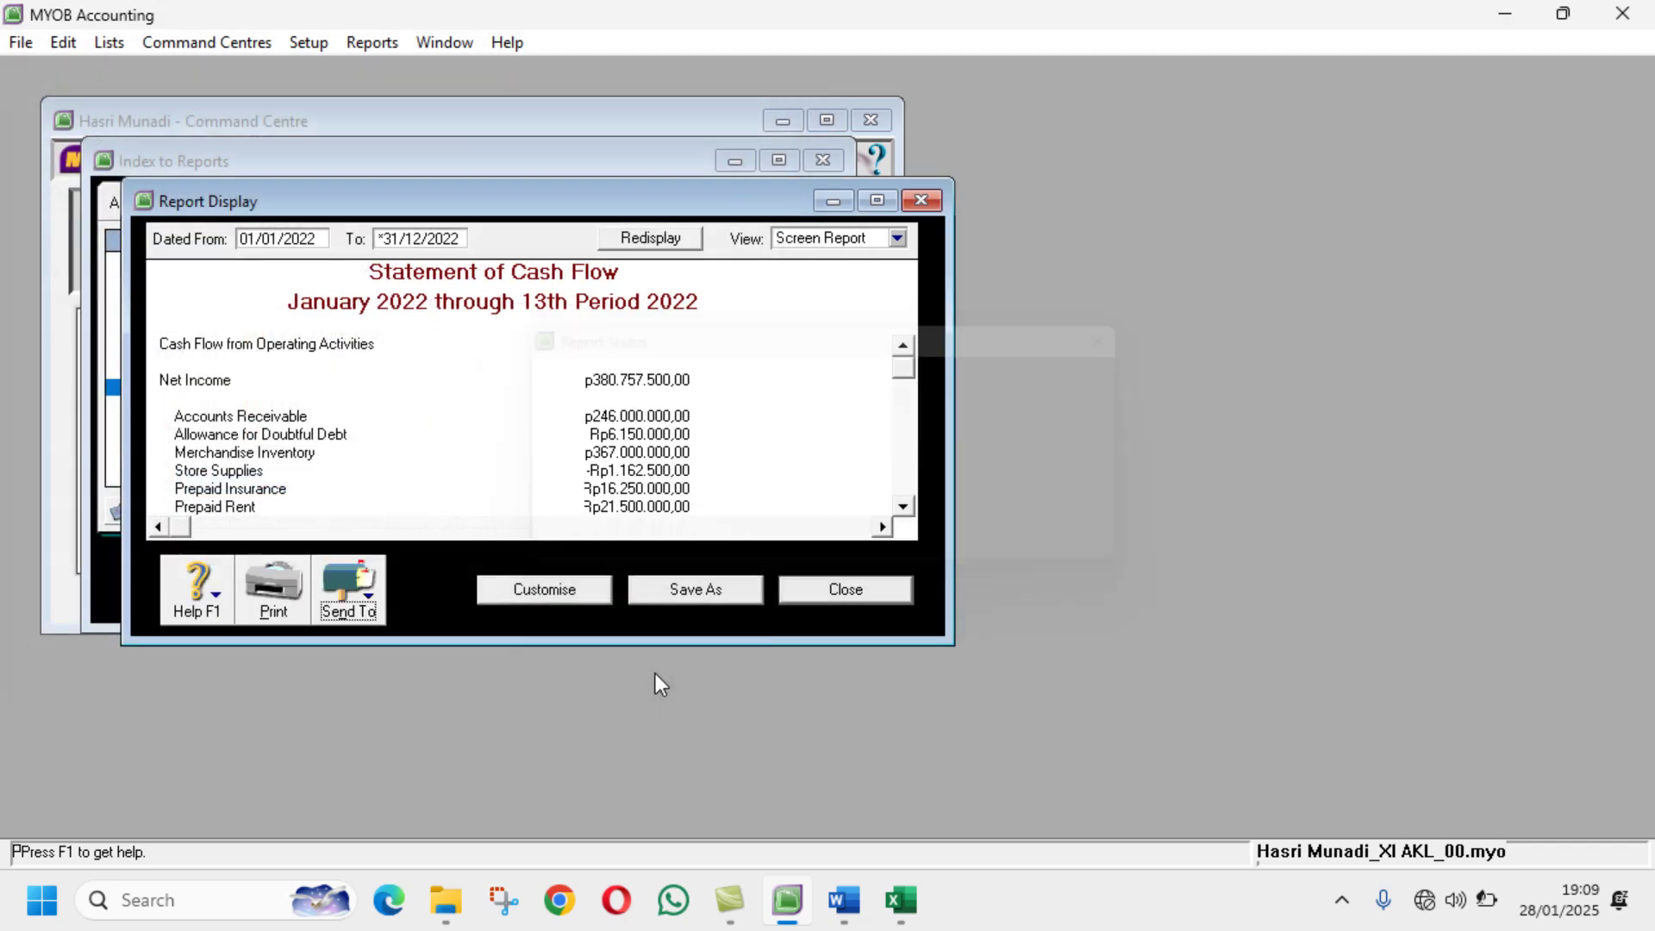
click(823, 590)
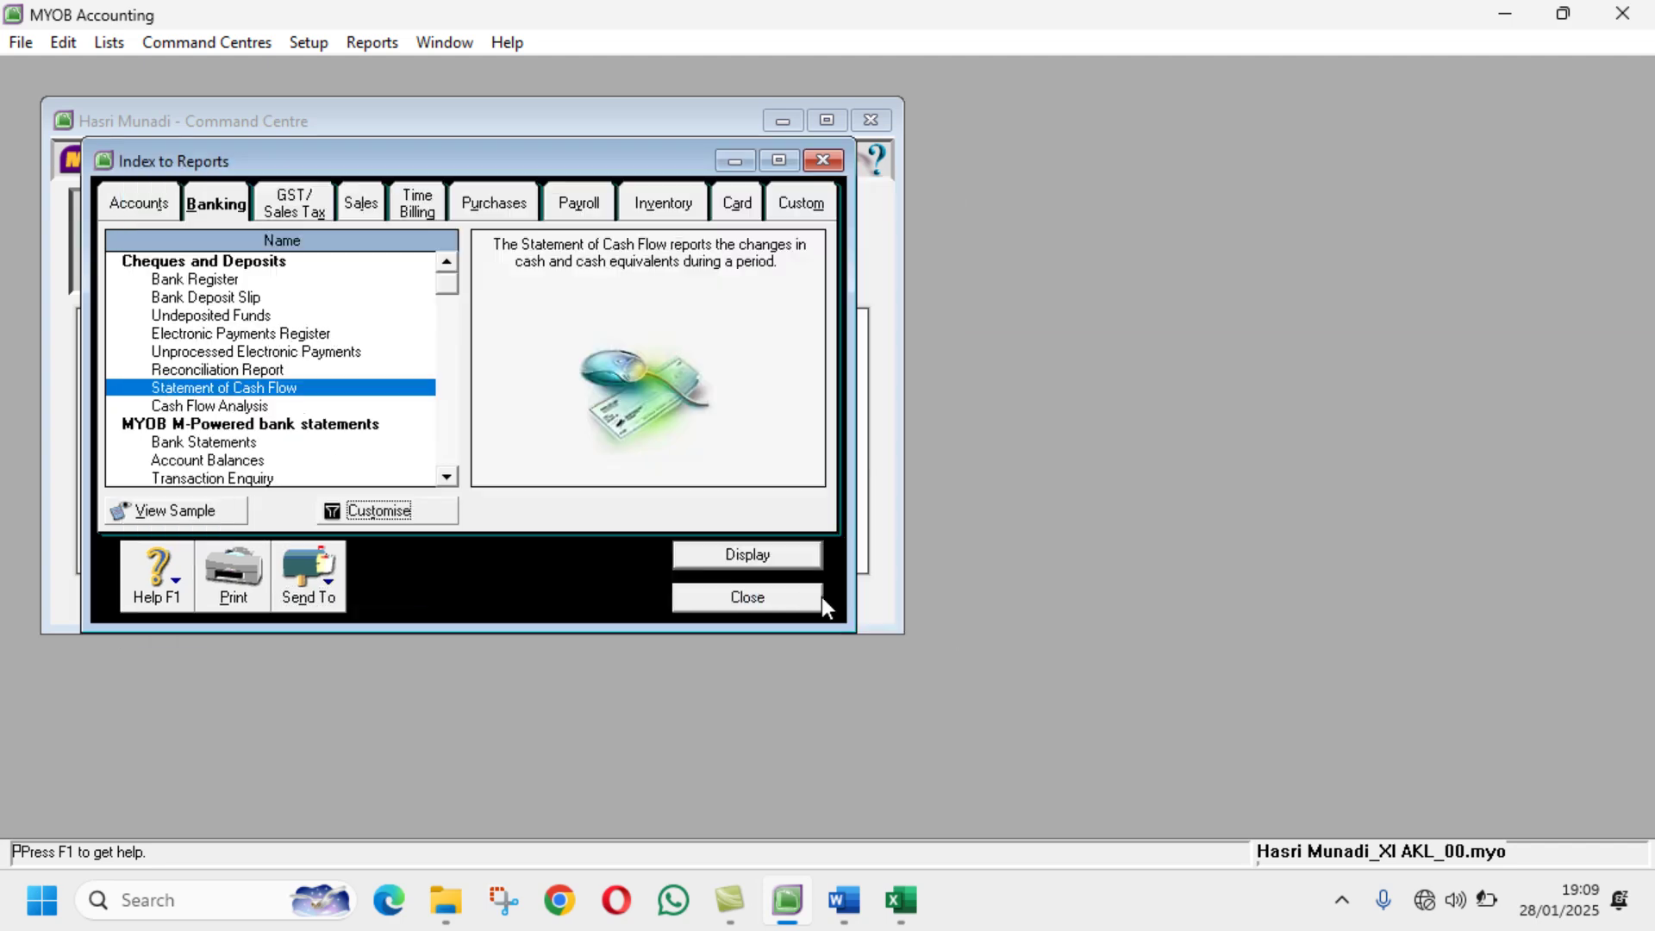
Step: Customise the Items List Summary report fields, removing the Supplier and Current Price columns
click(842, 900)
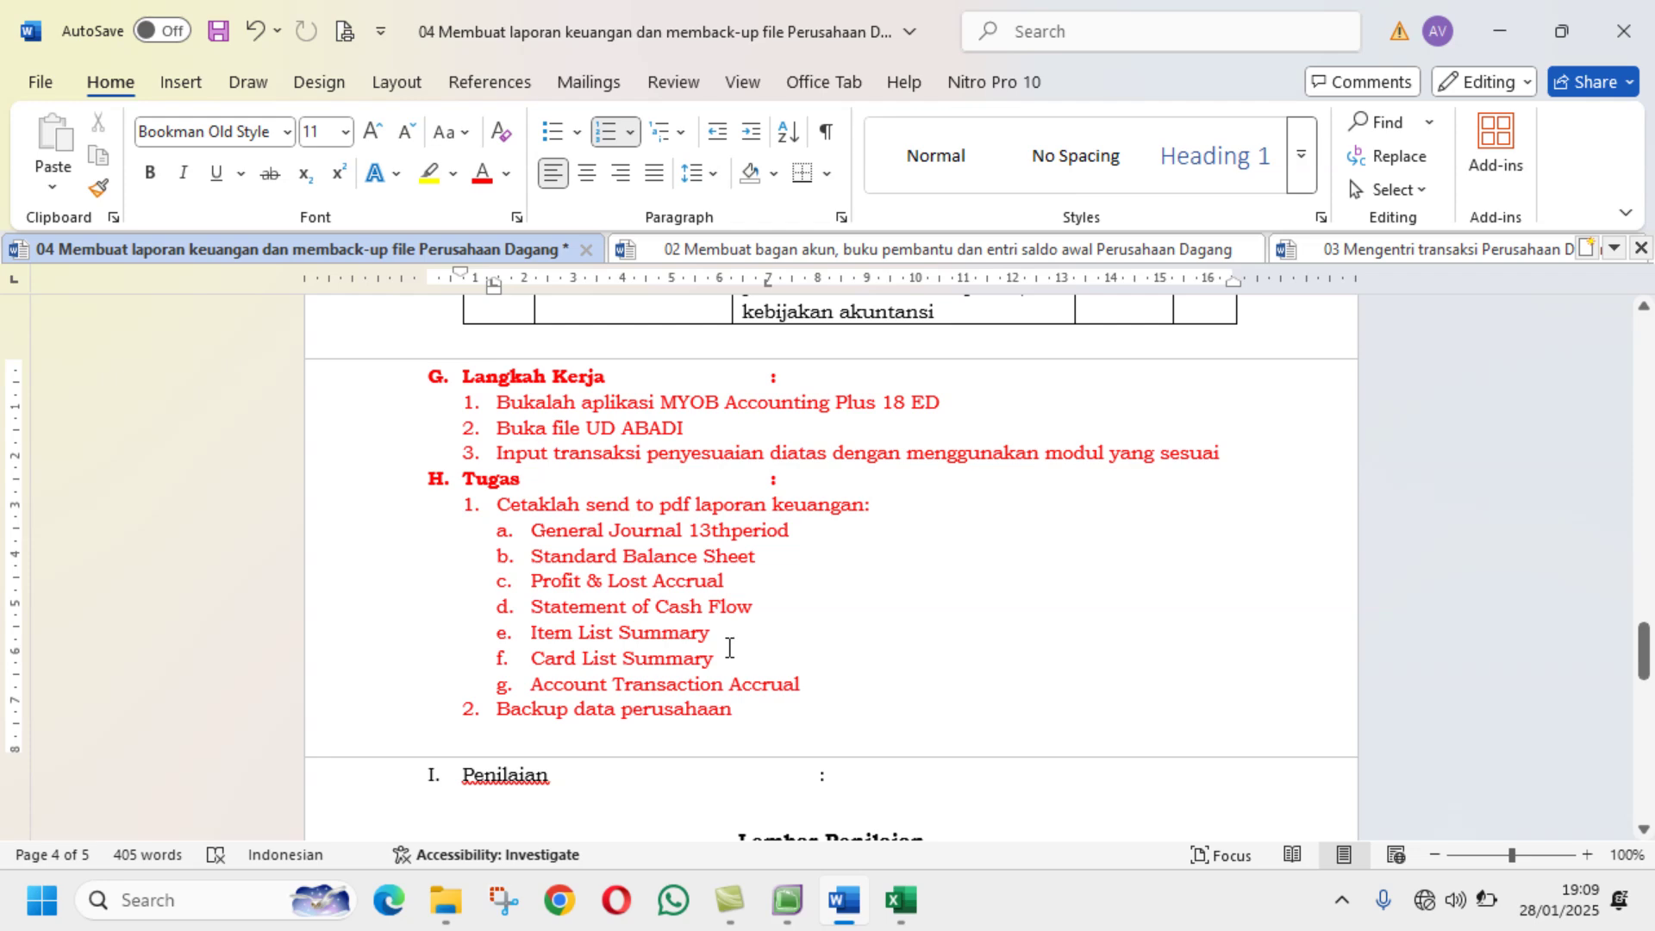
click(780, 912)
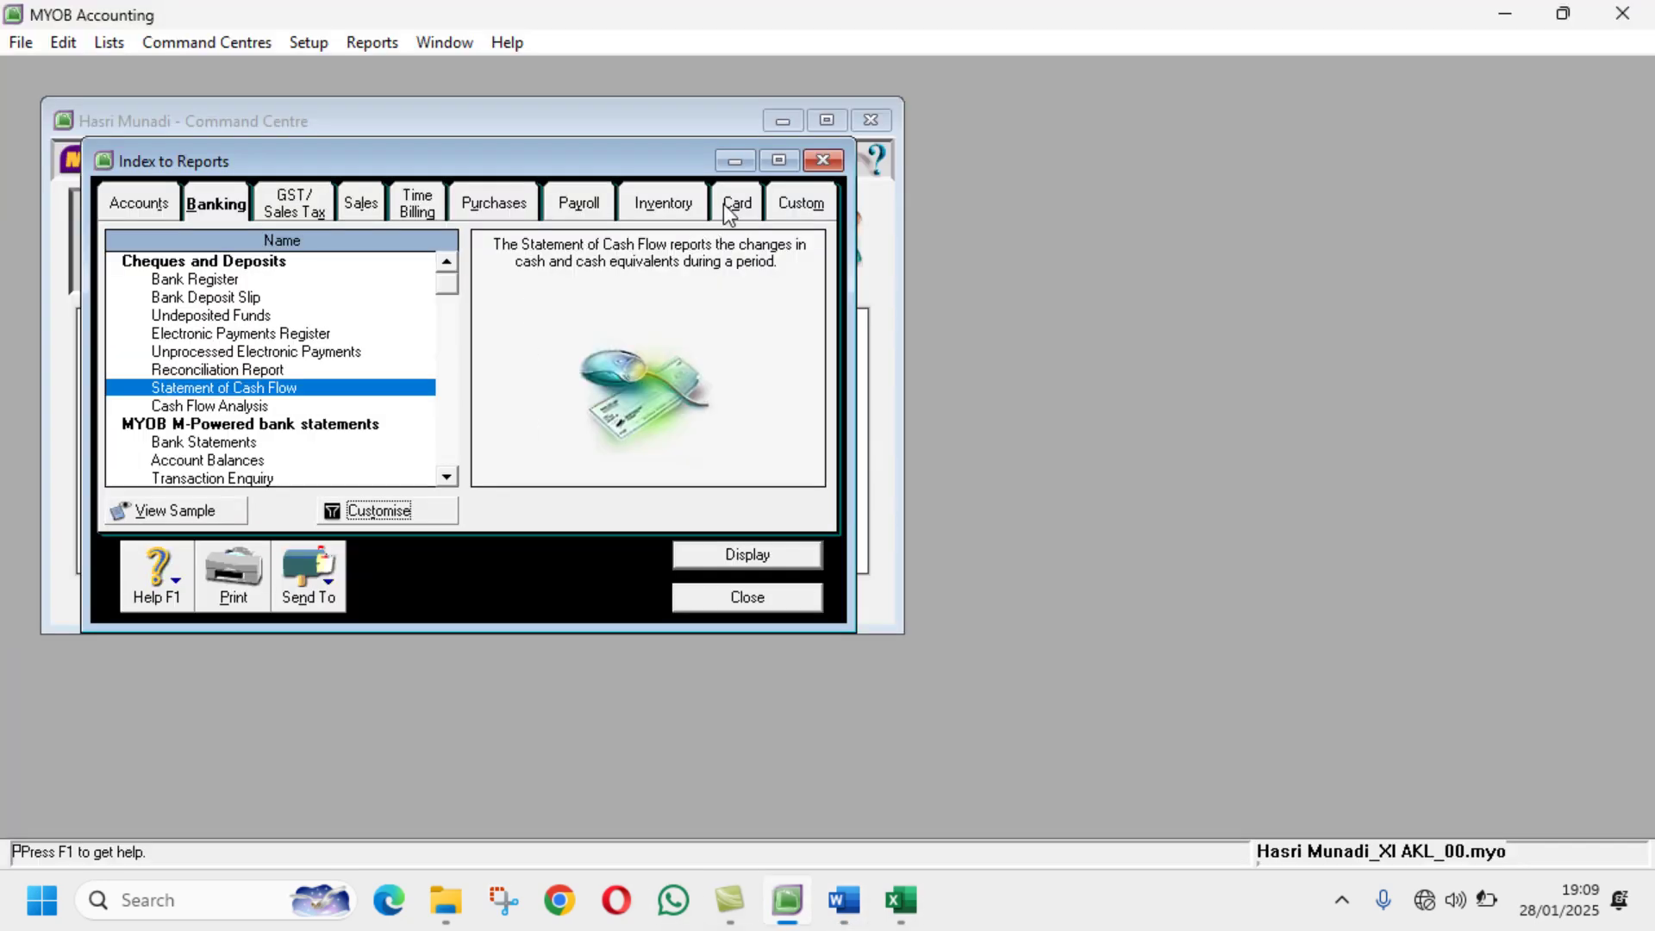
click(665, 203)
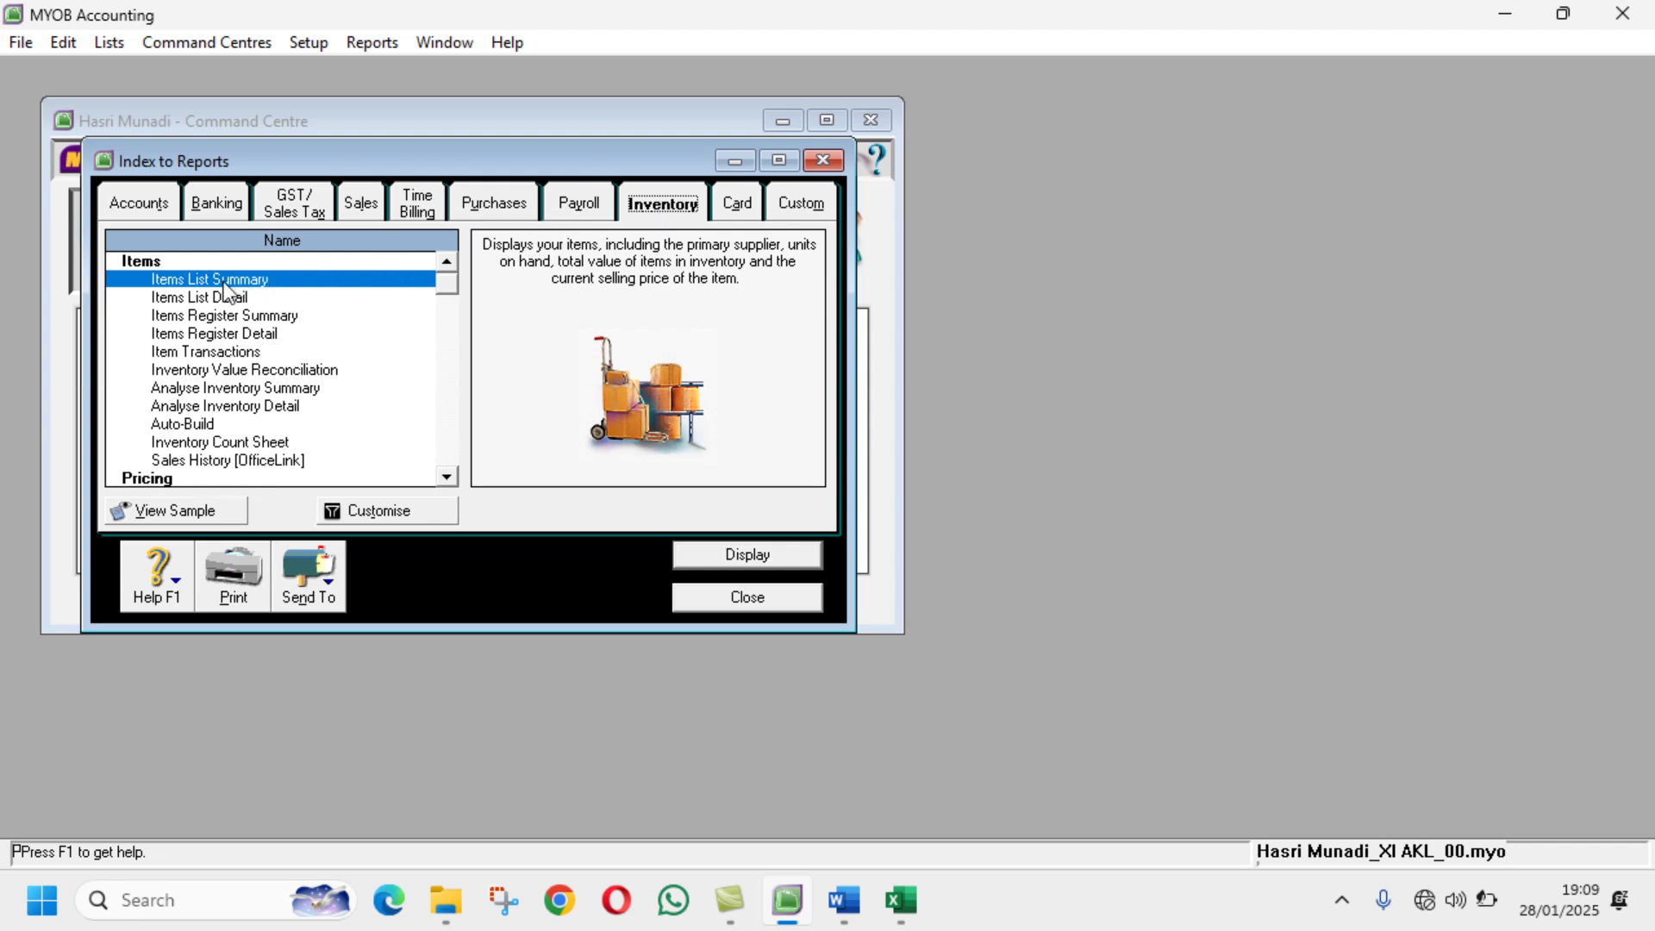
click(438, 512)
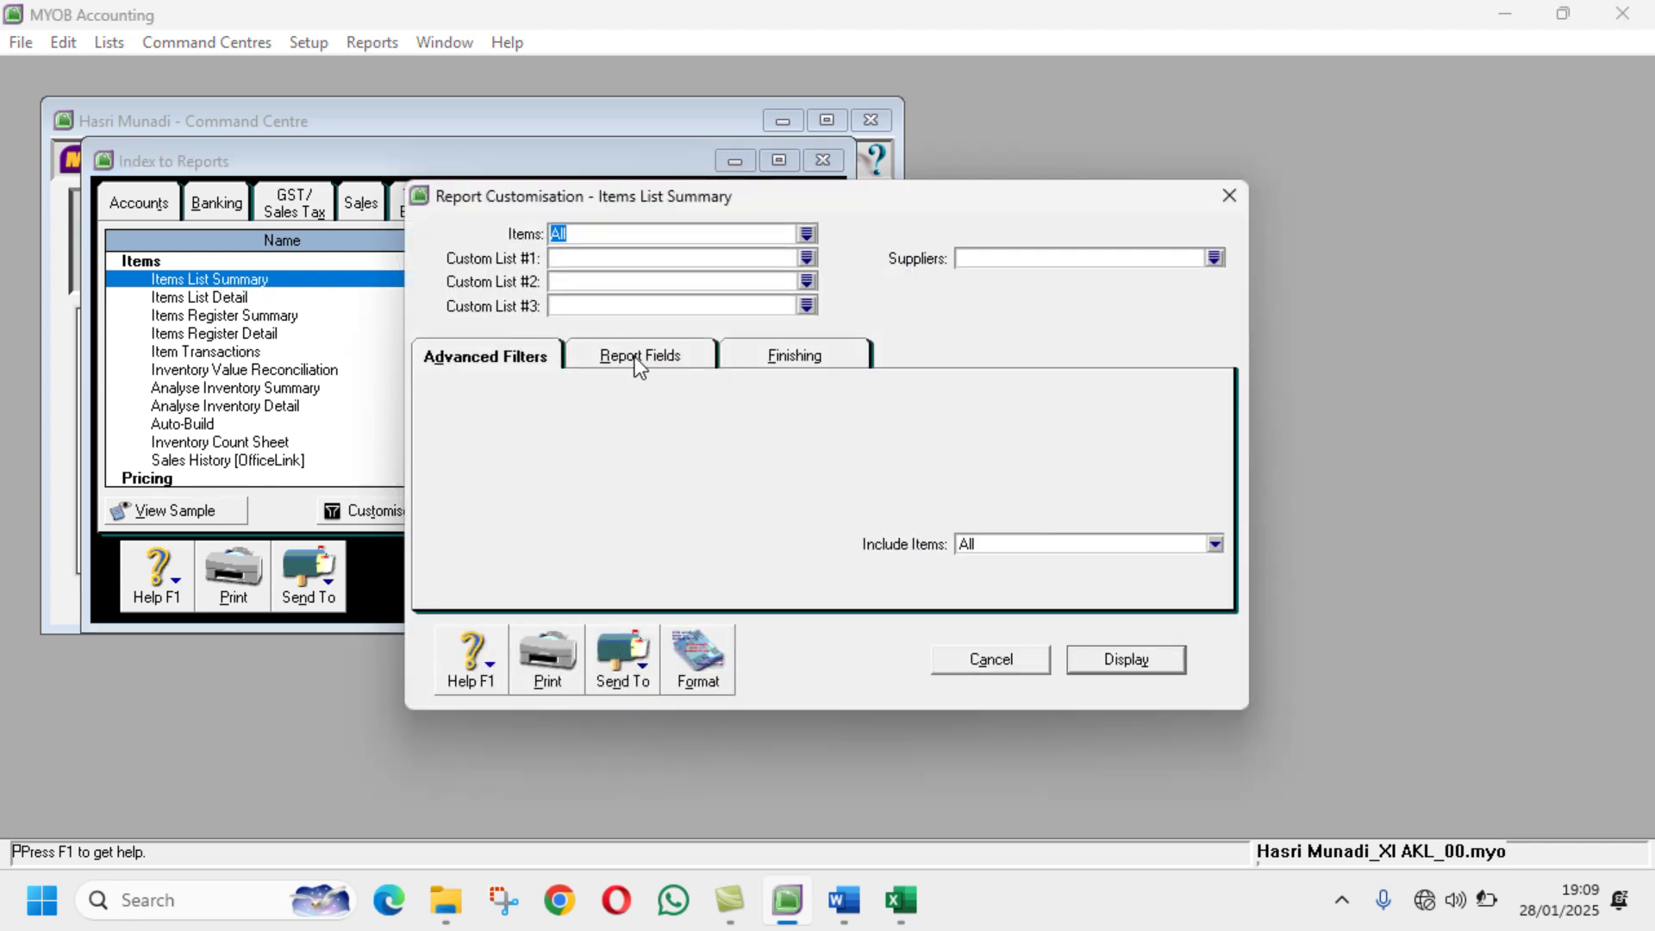
click(689, 356)
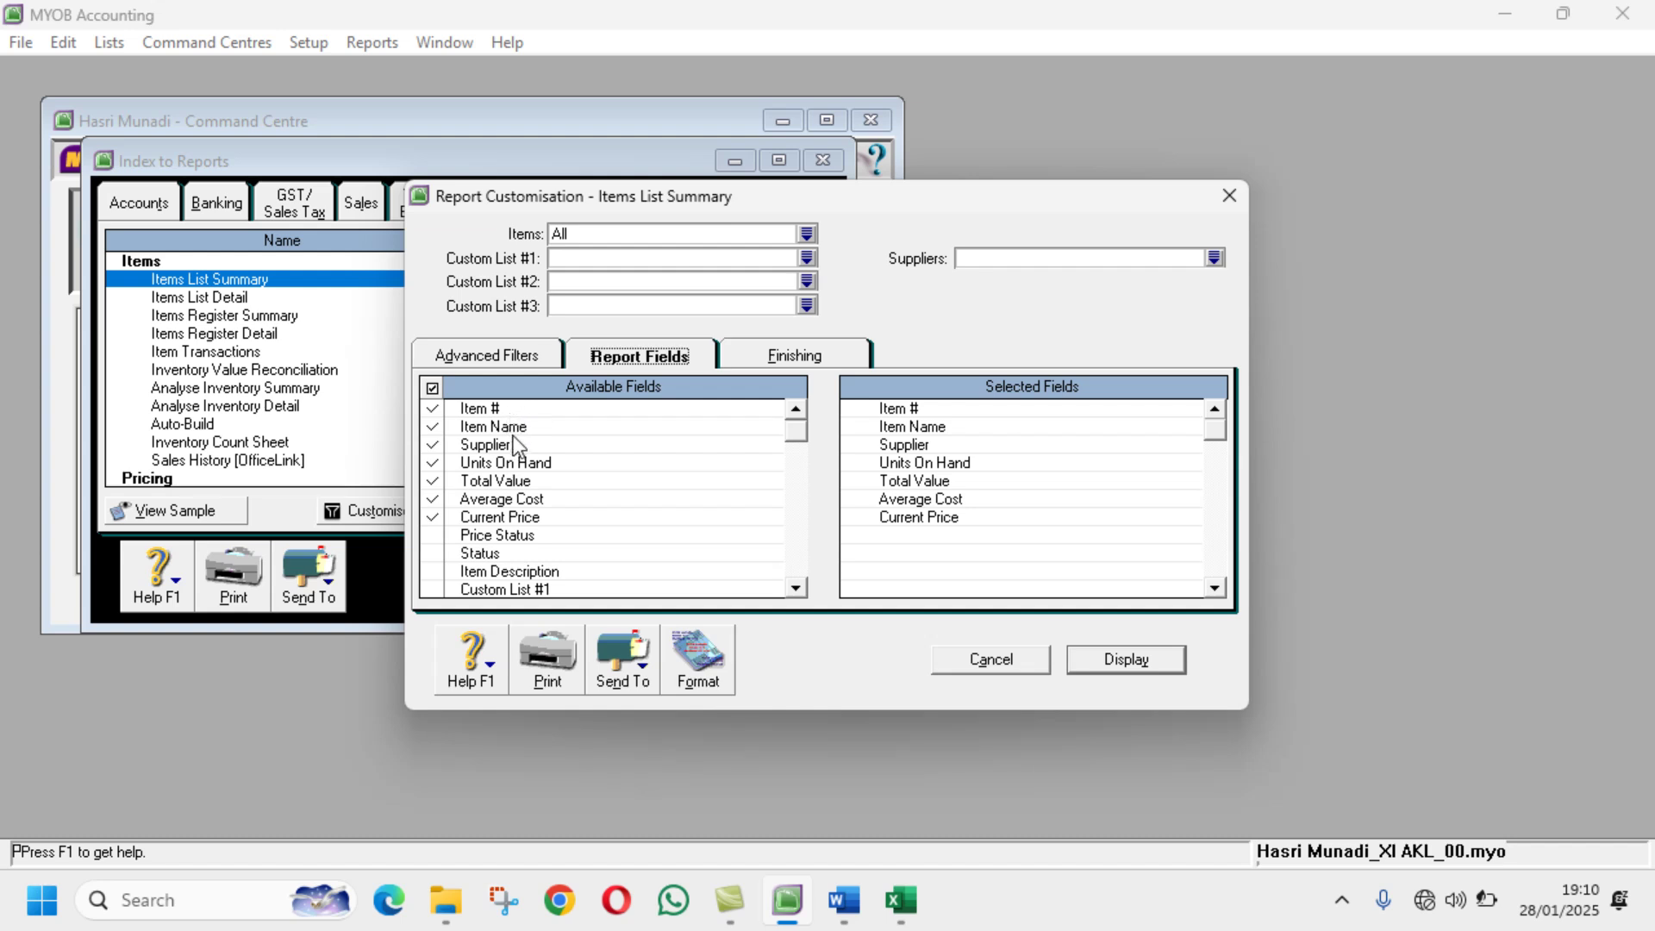
click(433, 445)
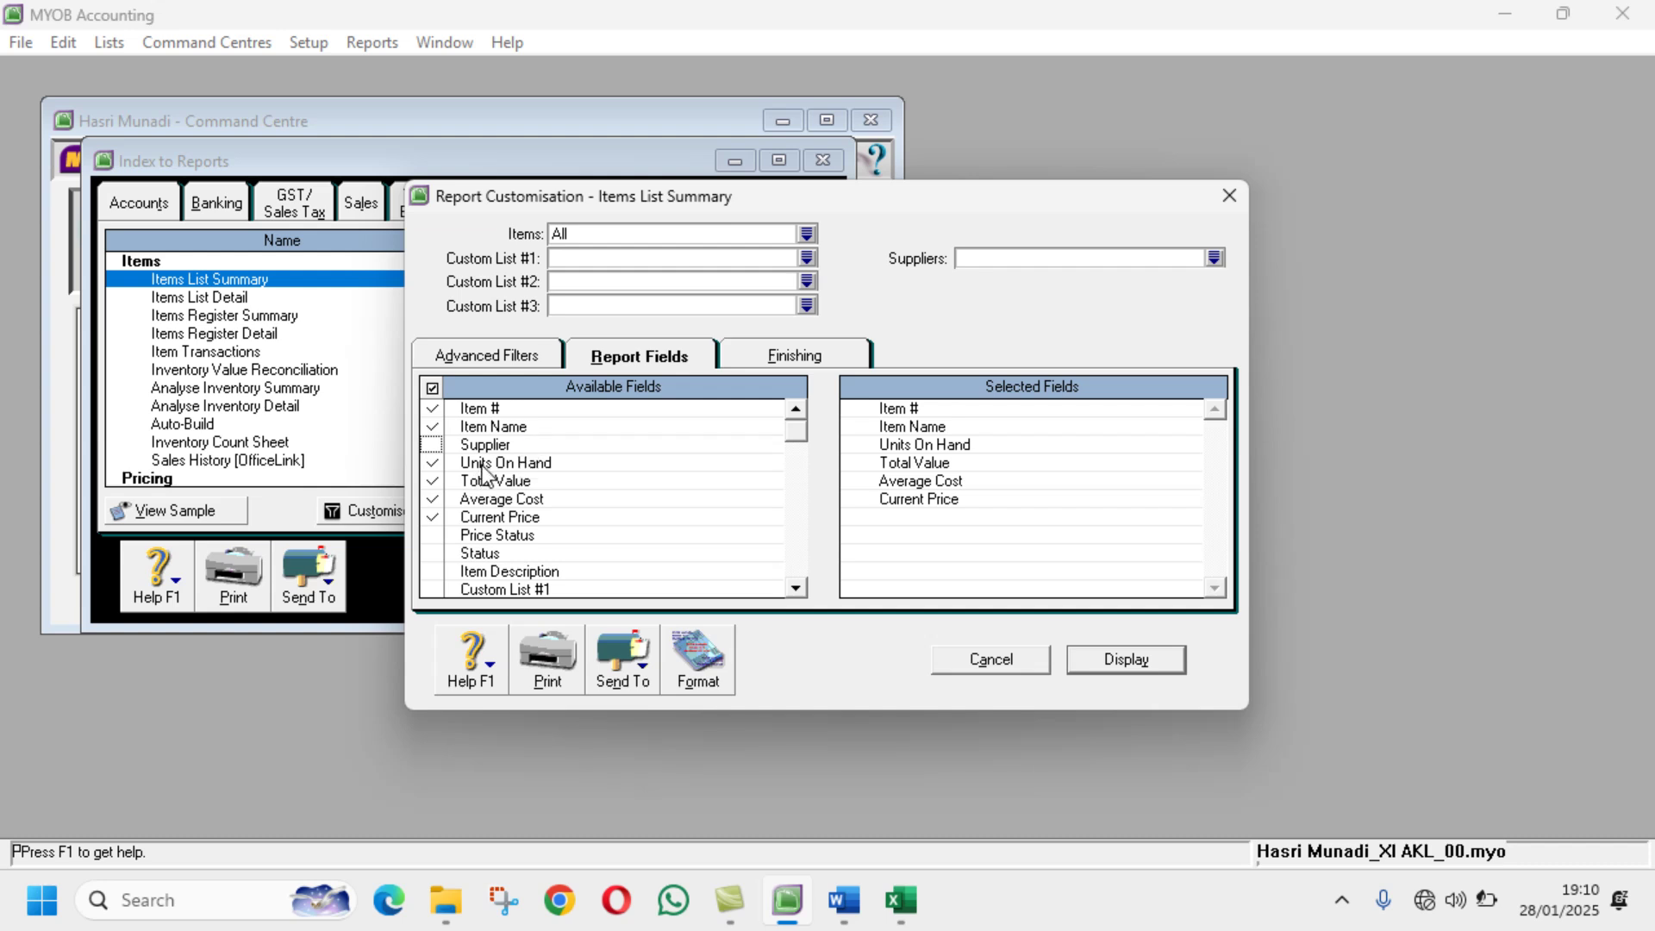
click(433, 517)
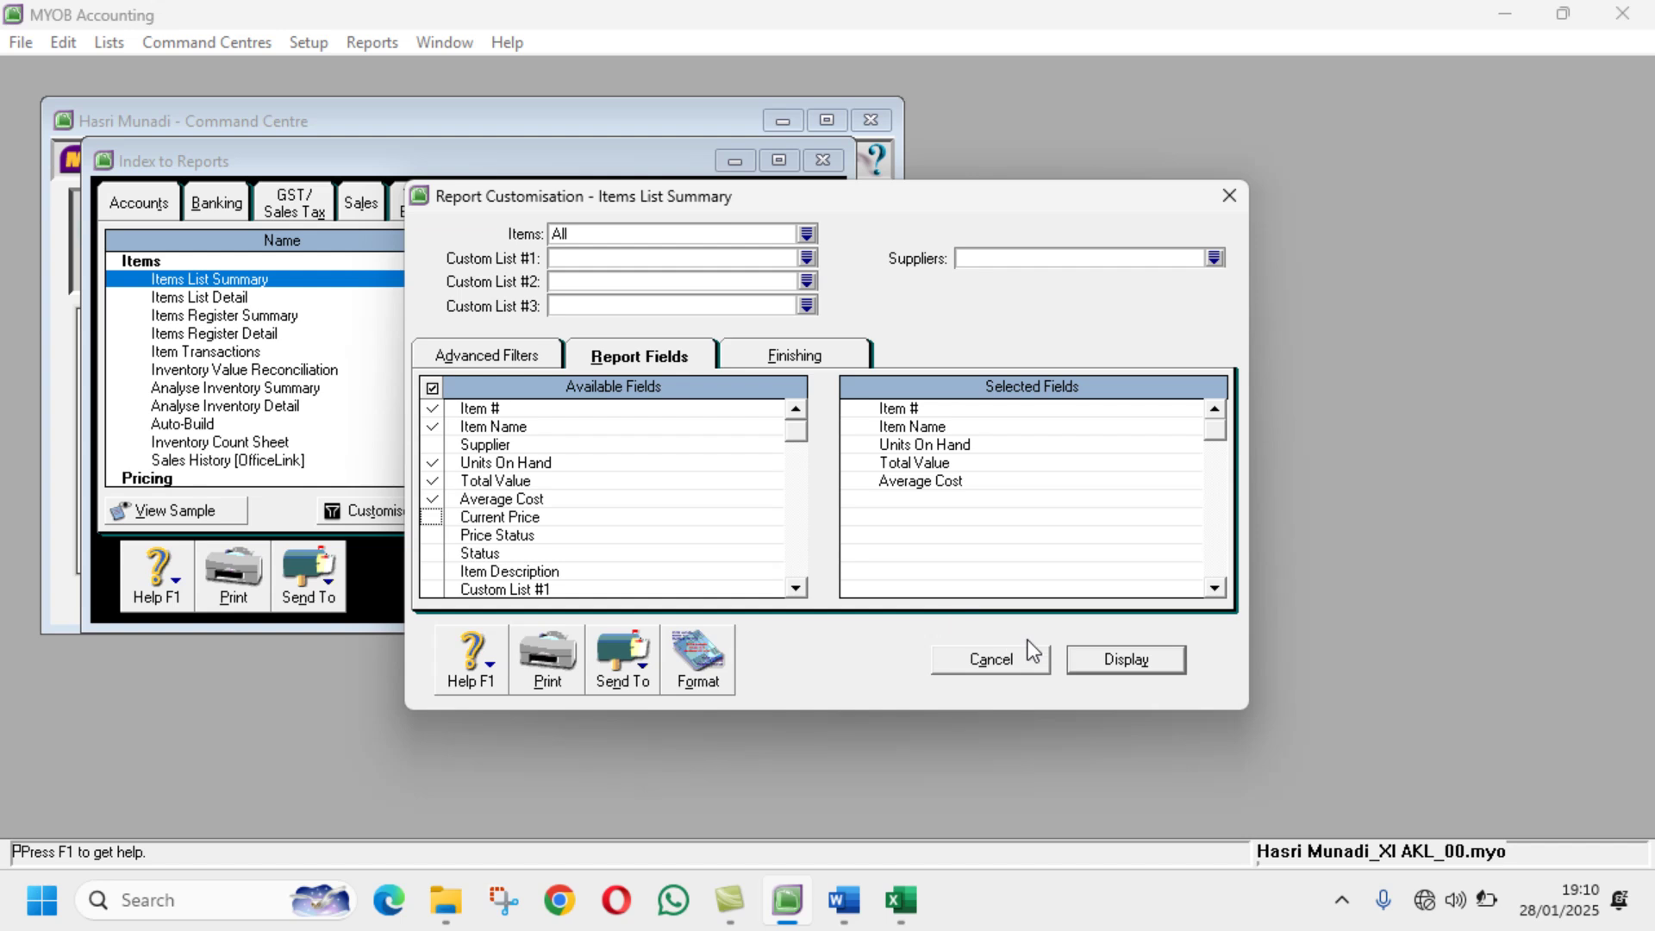
Step: Display the items report, widen Total Value, and send it to PDF
click(1111, 658)
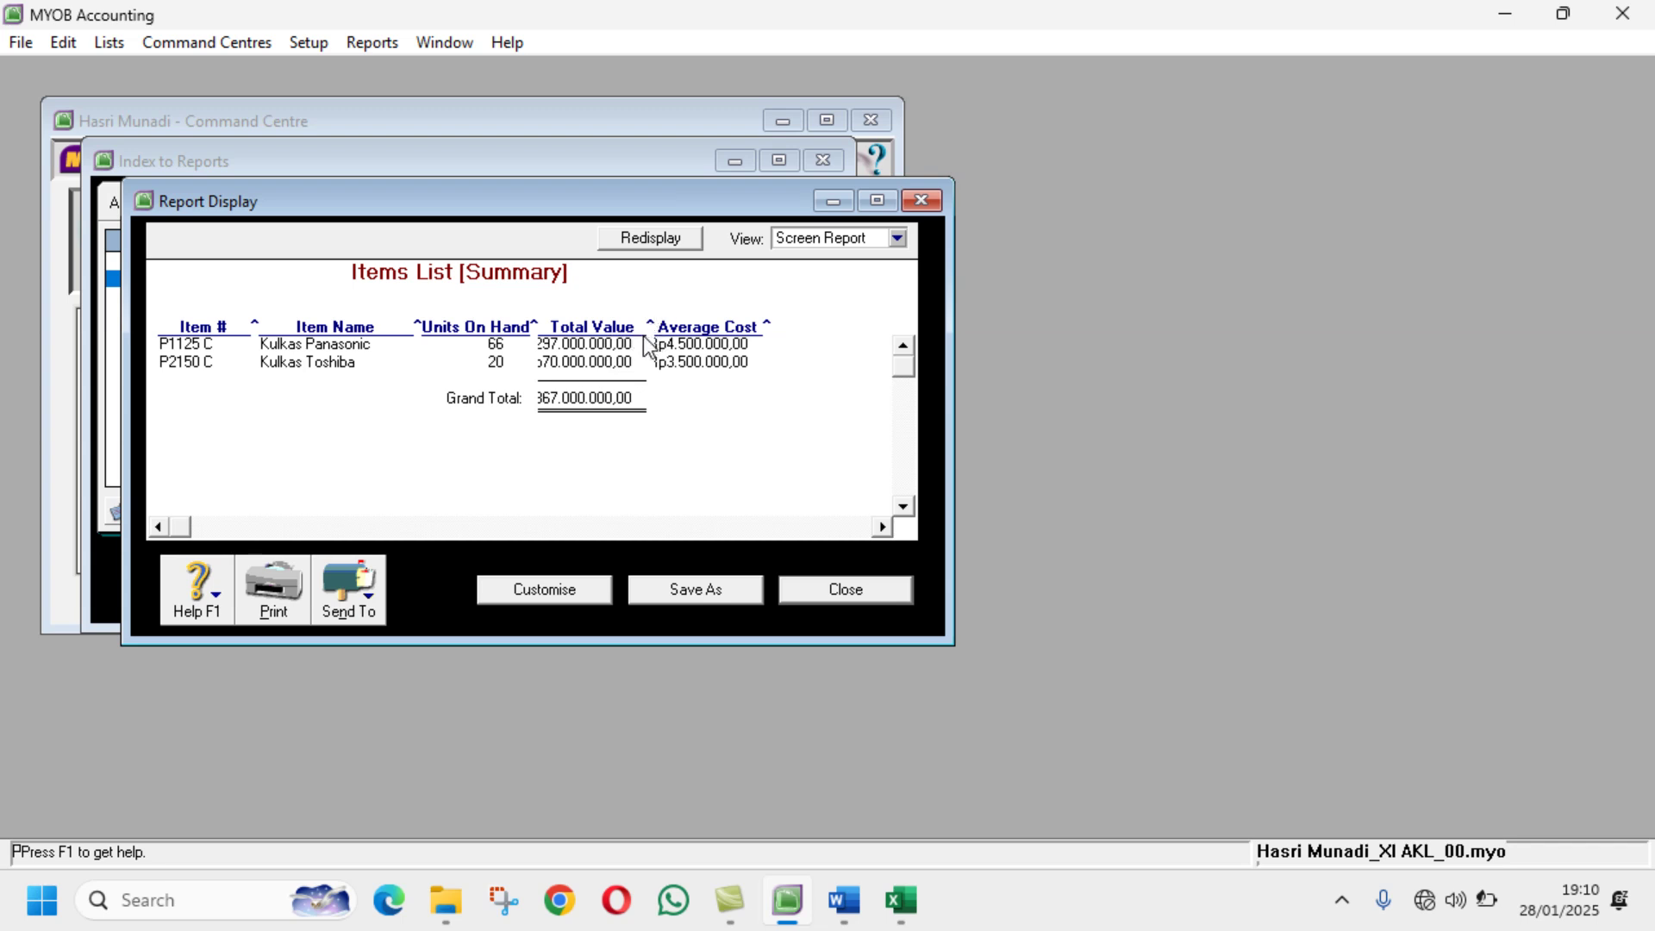
drag(648, 326, 694, 405)
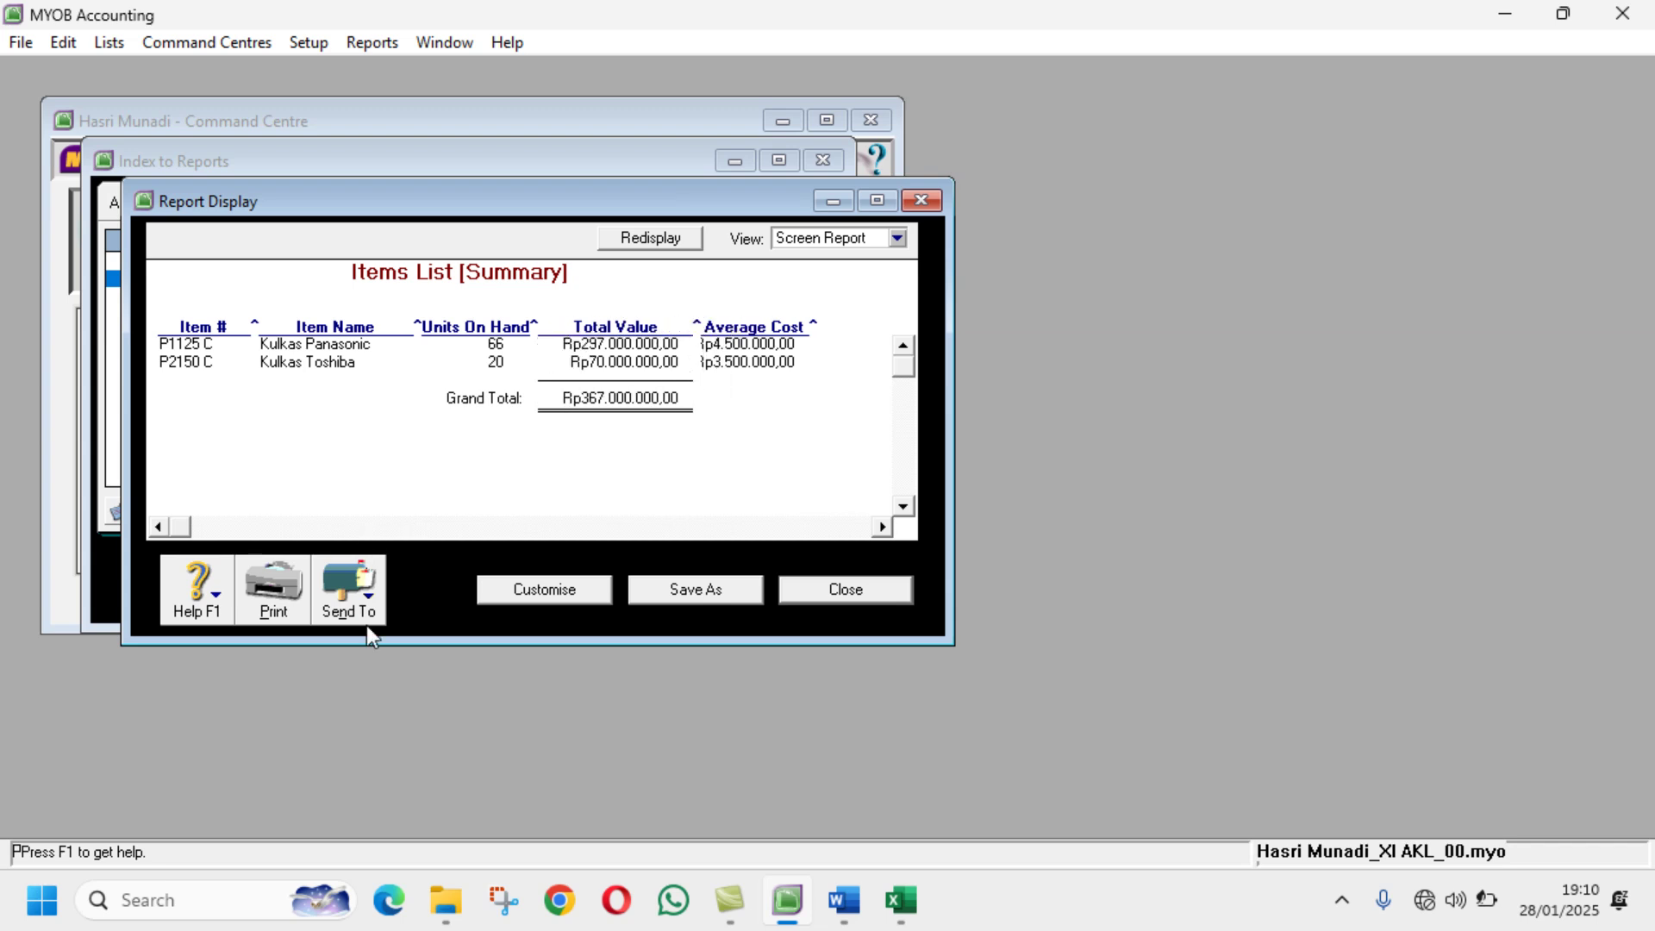
click(370, 604)
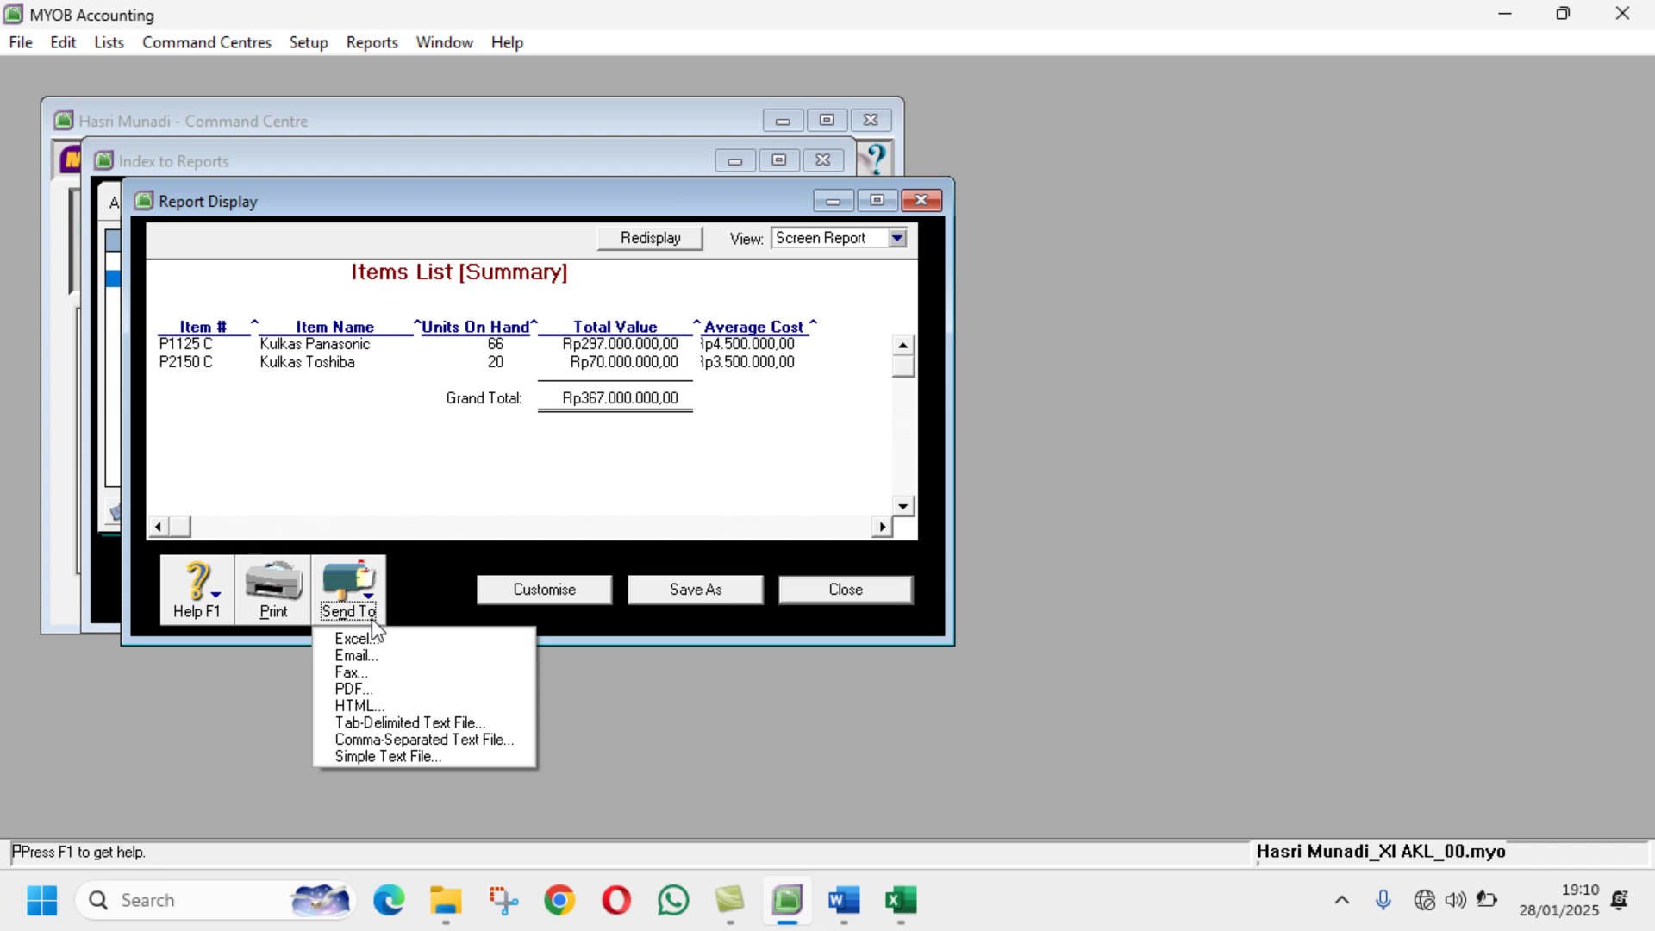
click(379, 689)
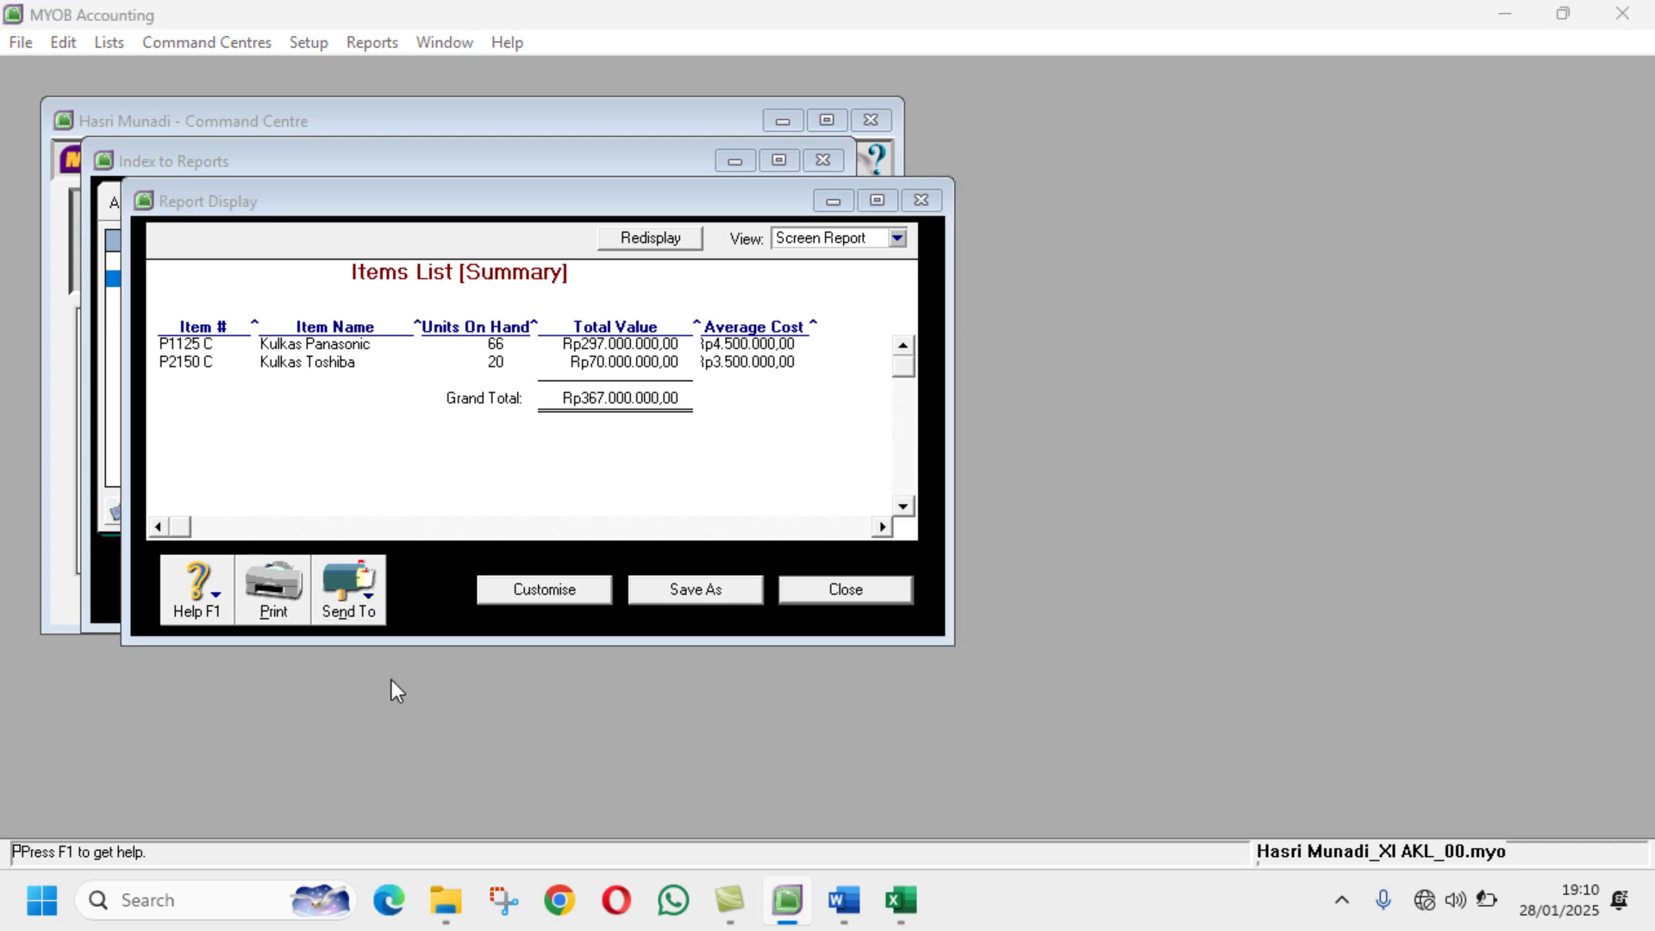
Step: Save the PDF as 'Items List Summary13th' plus the student's name and class, then close the report
click(448, 492)
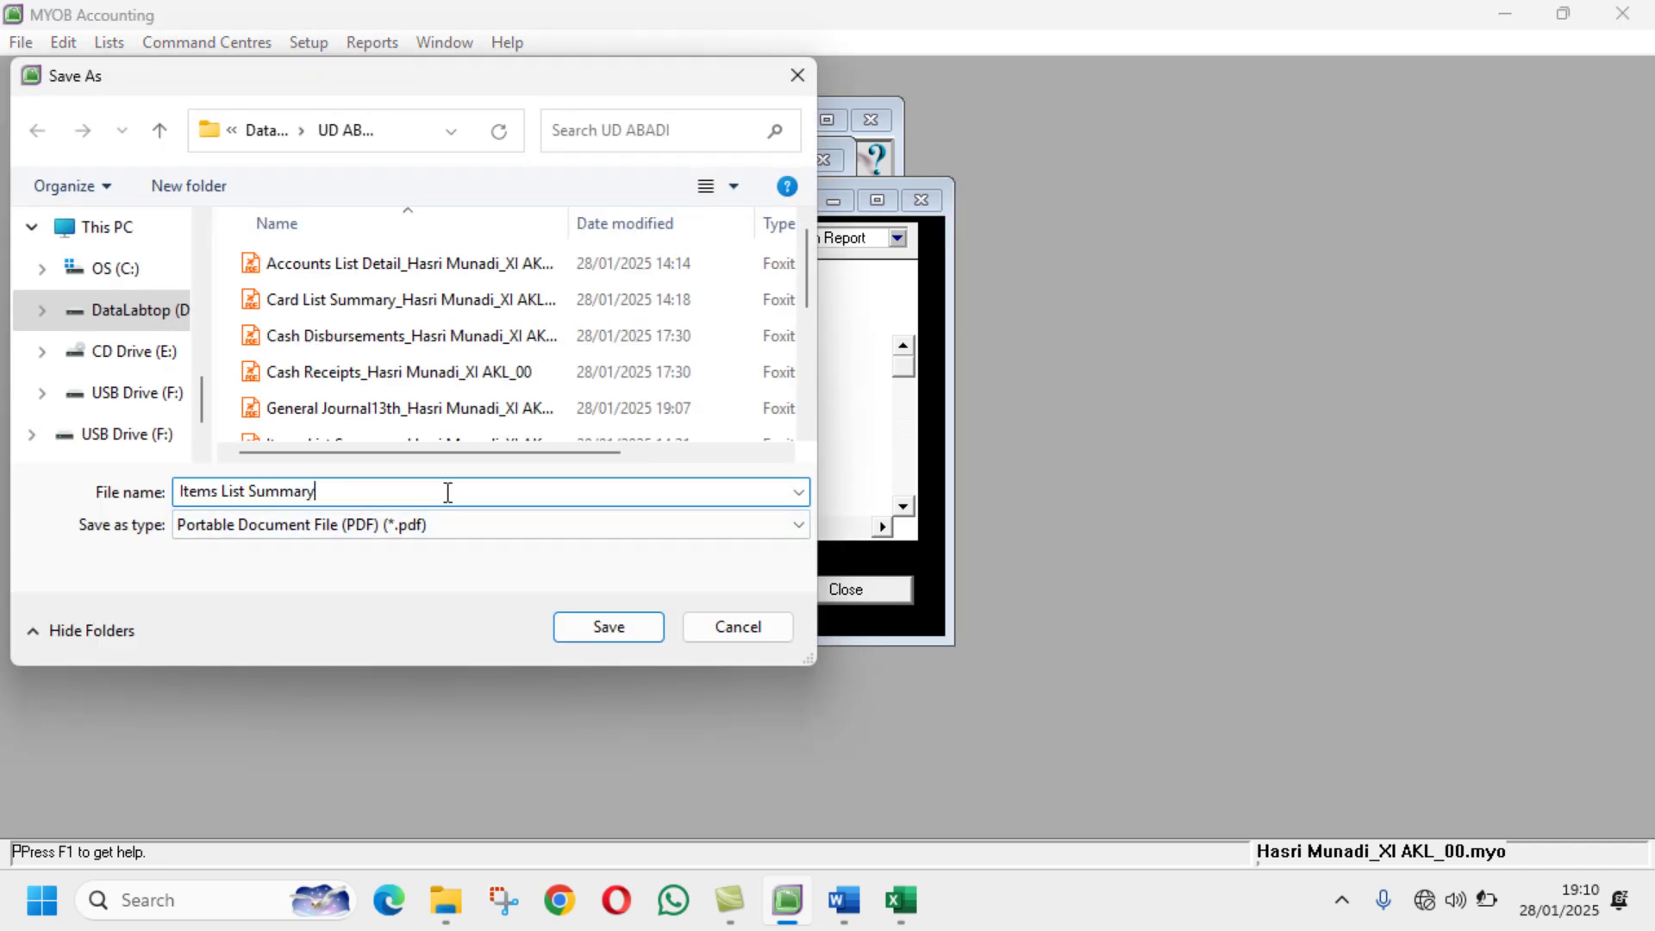
text(_ha)
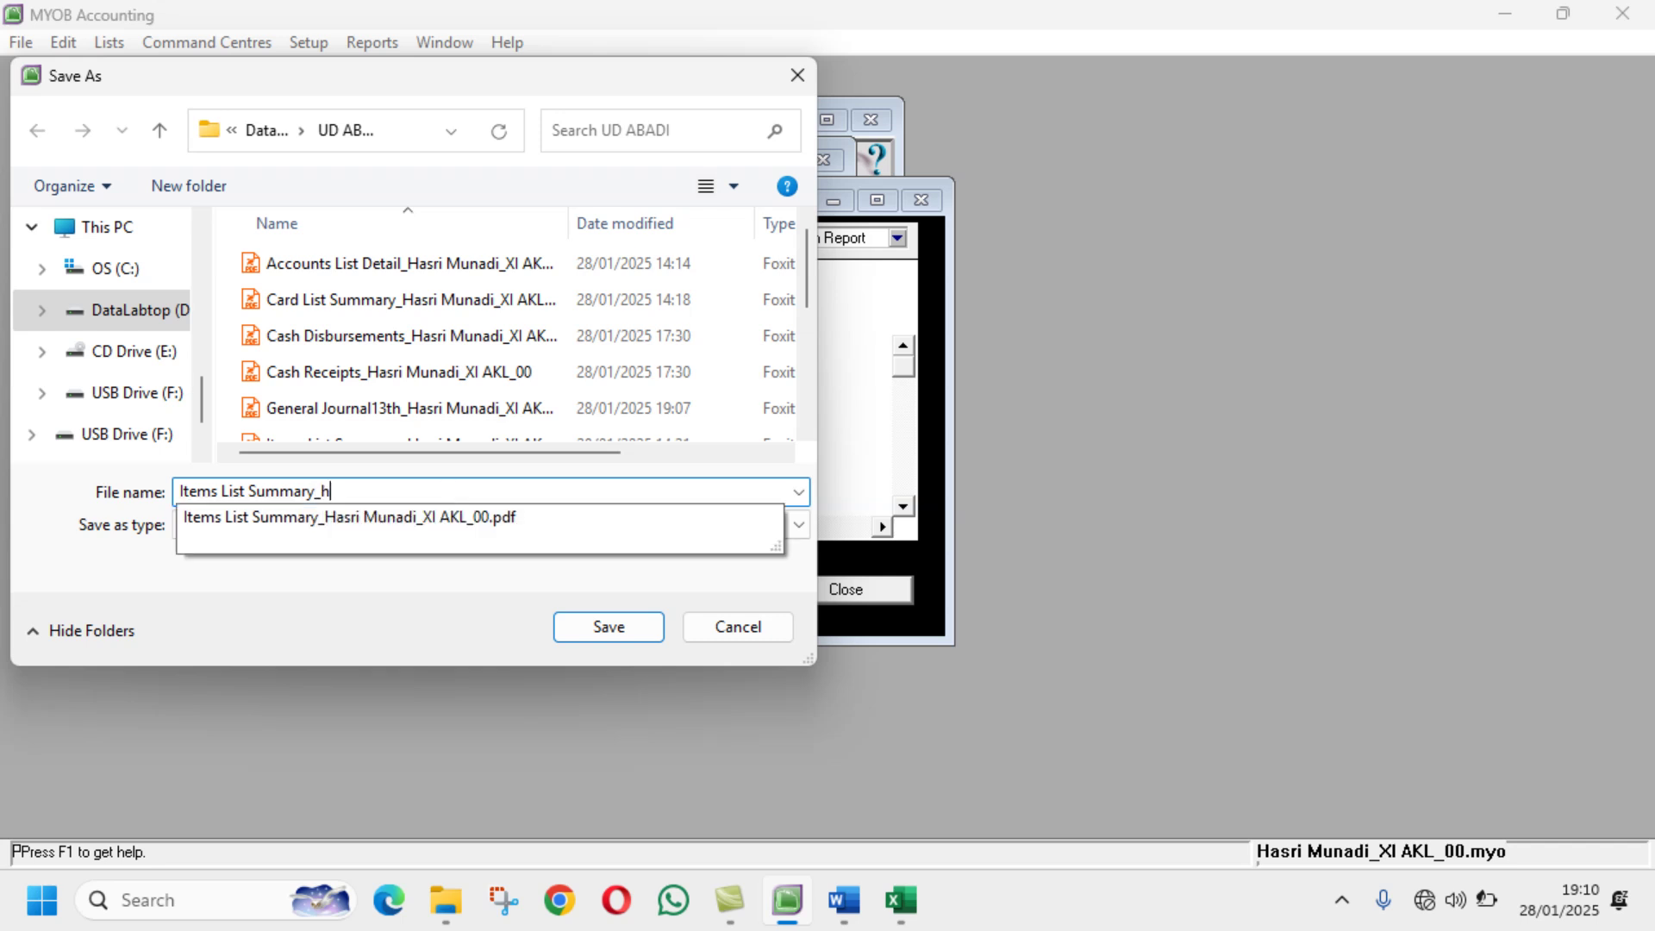
key(BackSpace)
key(BackSpace)
key(BackSpace)
text(_)
key(BackSpace)
text(13th)
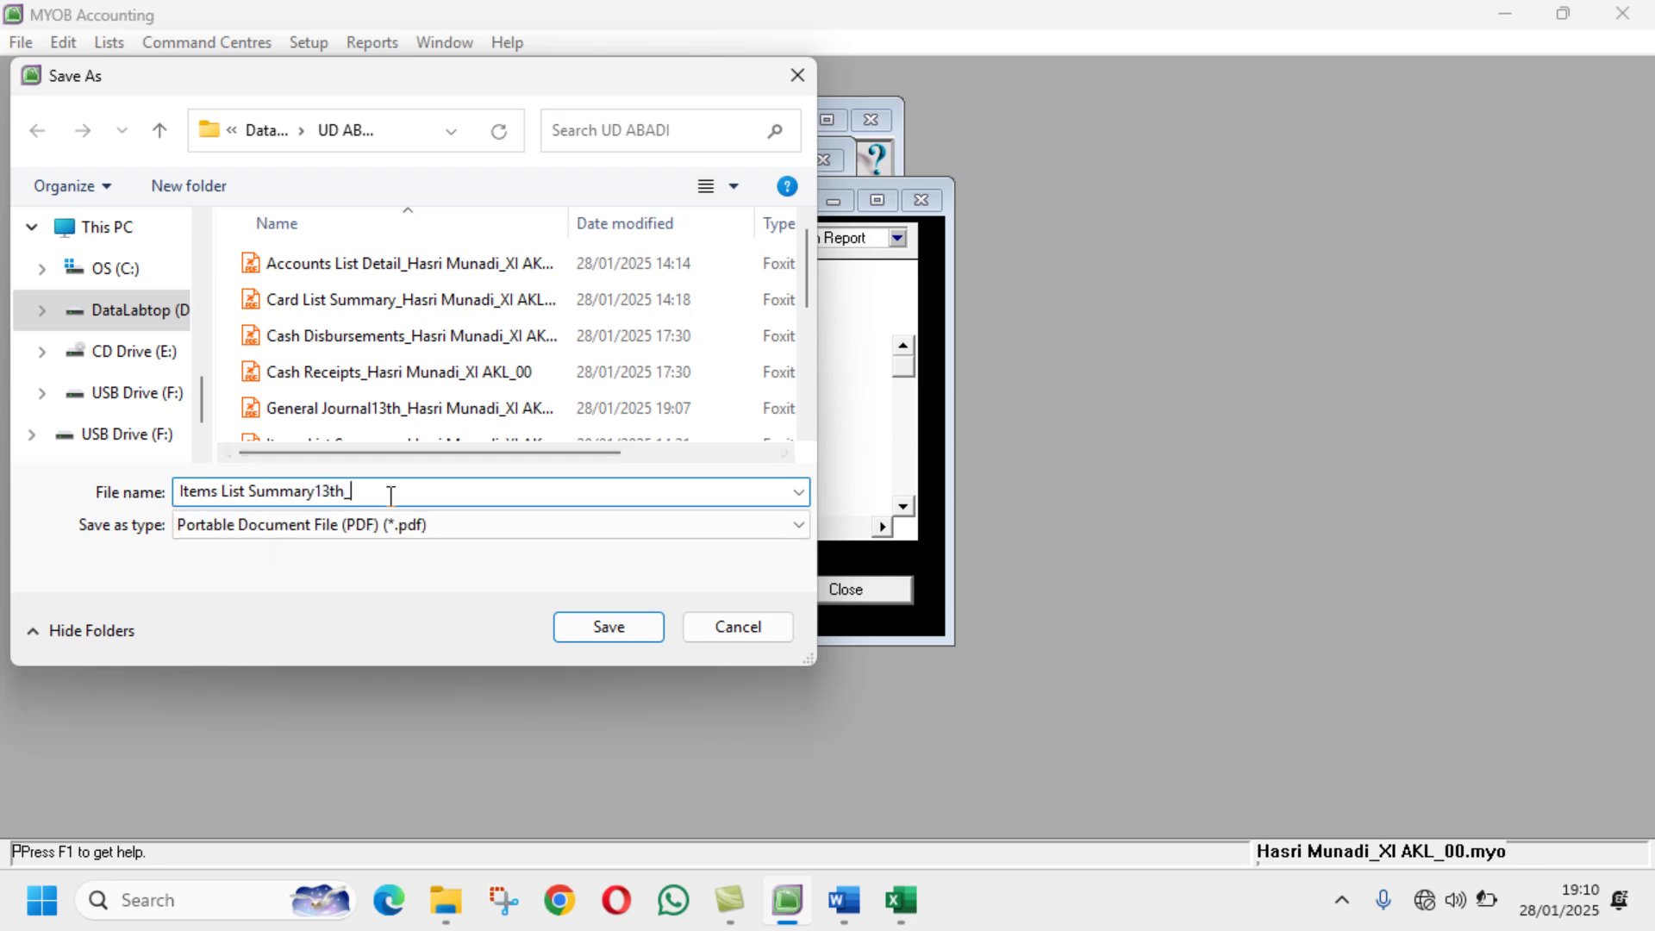
text(XI AKL_00)
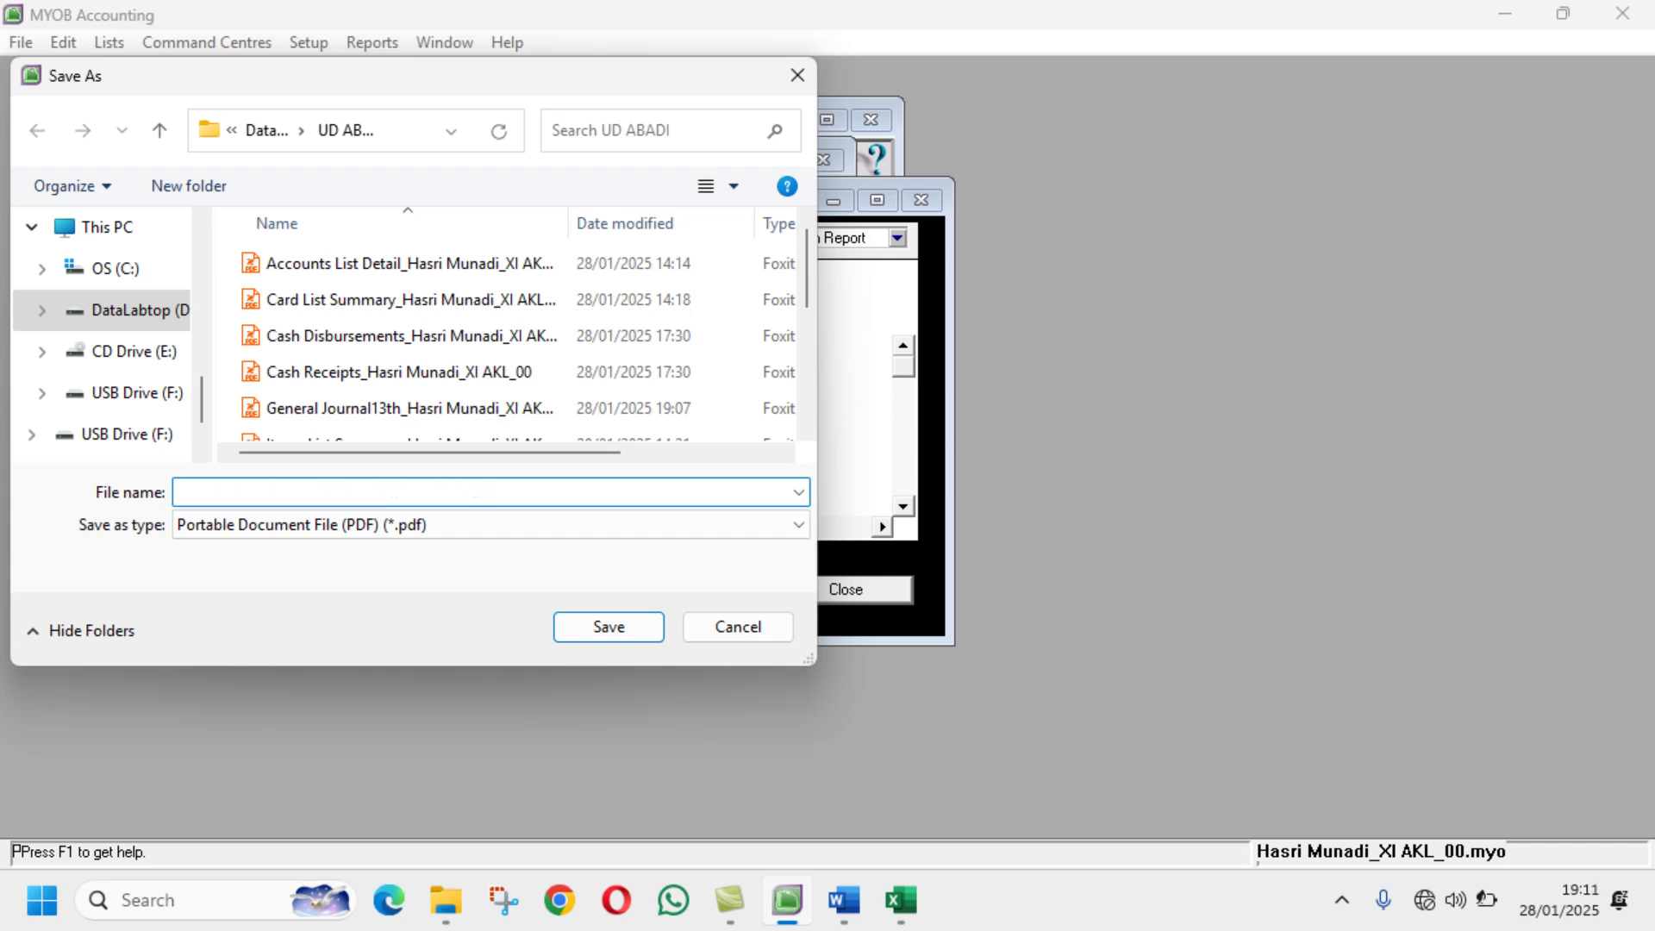
key(Return)
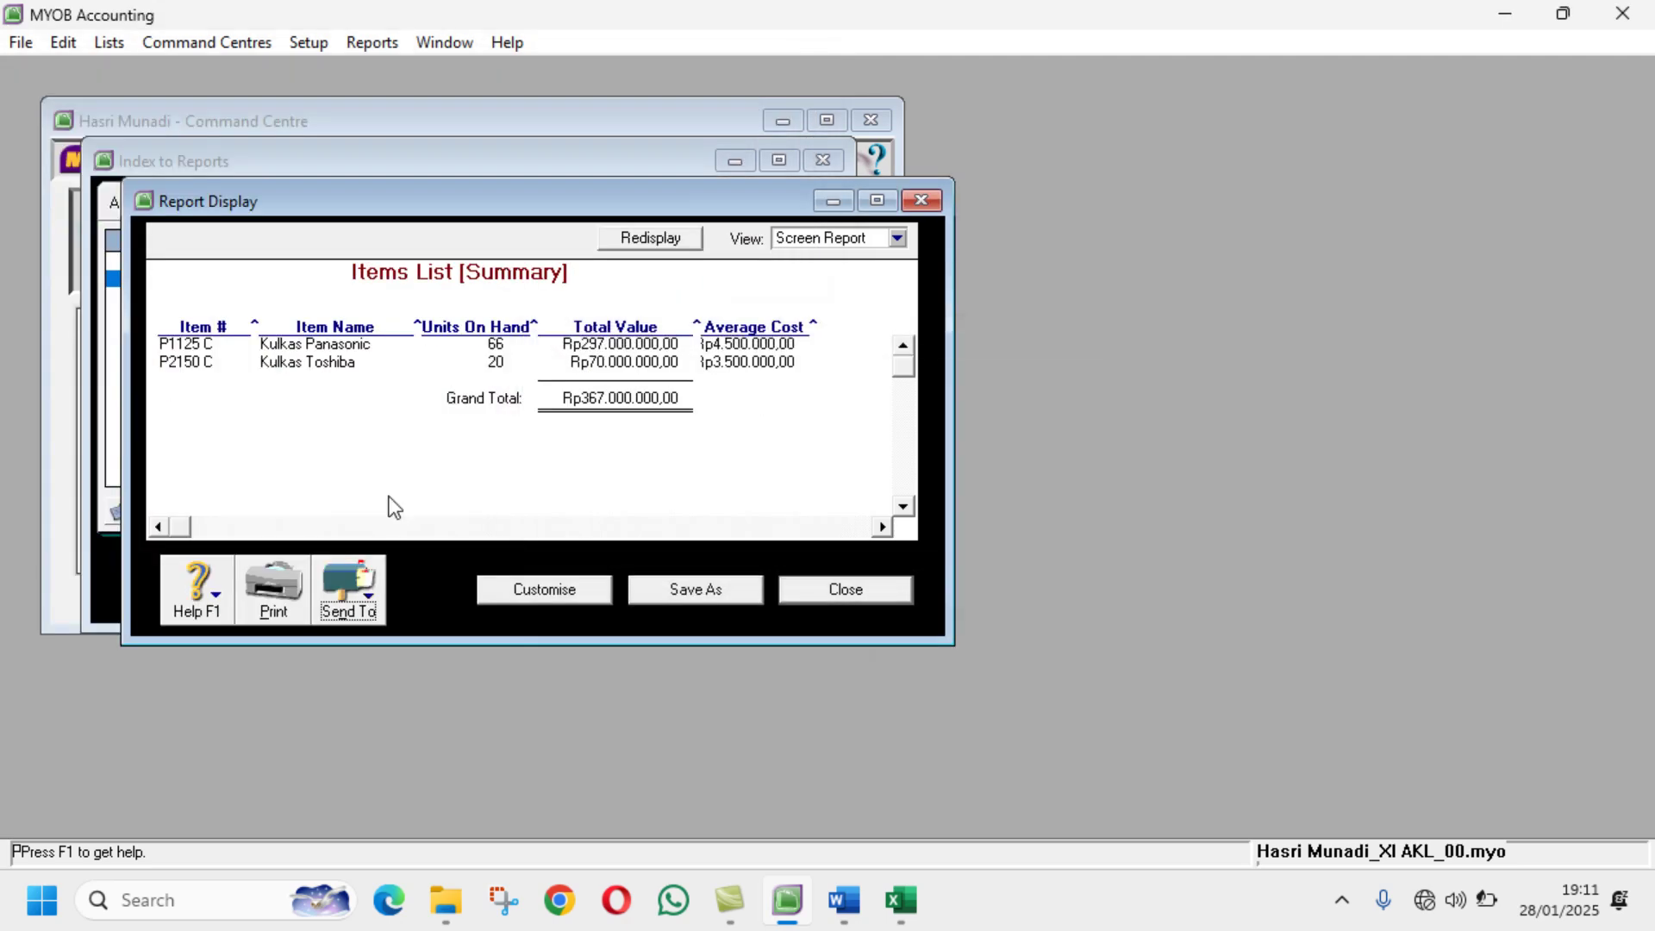
click(846, 583)
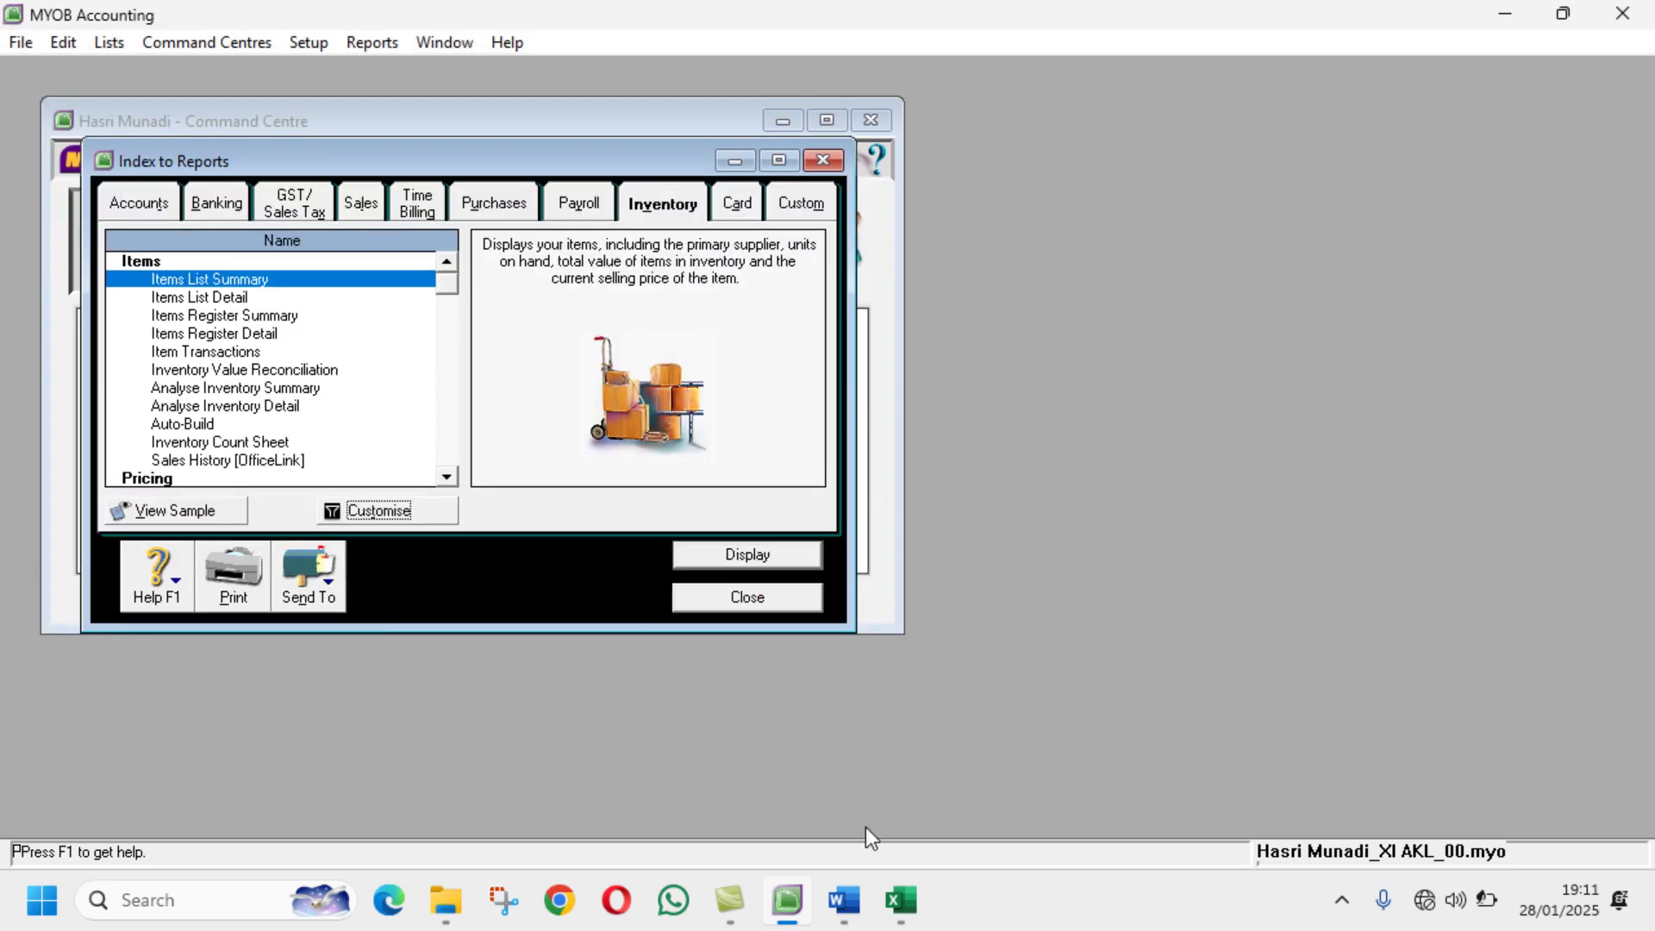
Step: Customise the Card List Summary fields, replacing Identifiers with Card ID
click(836, 896)
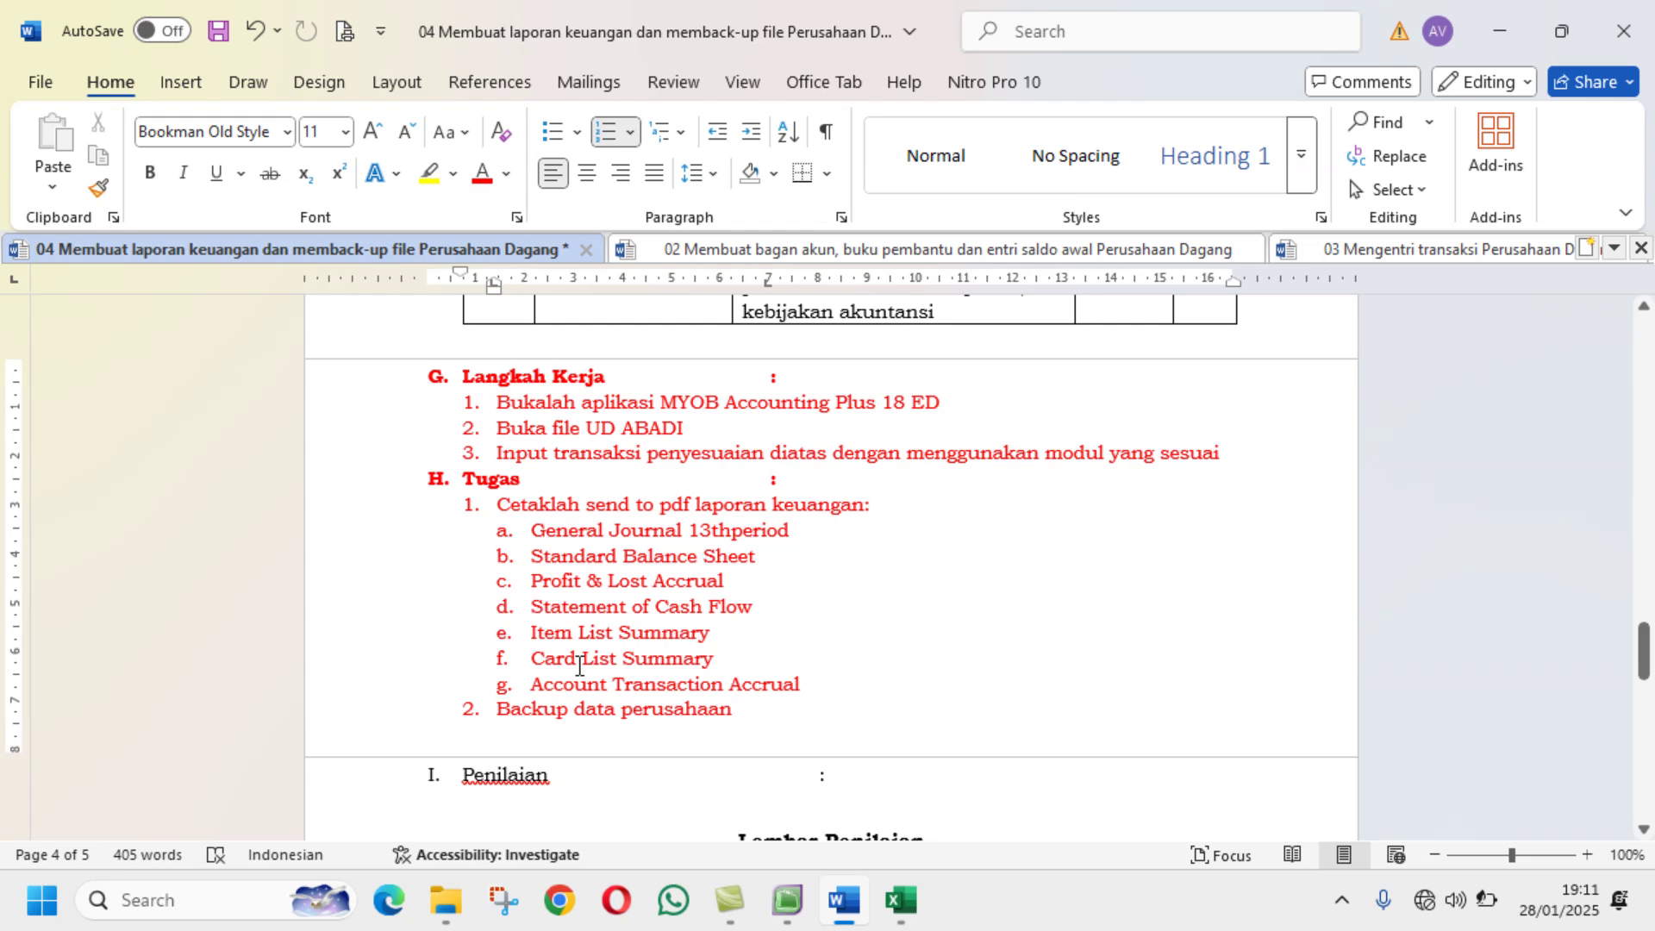
click(800, 918)
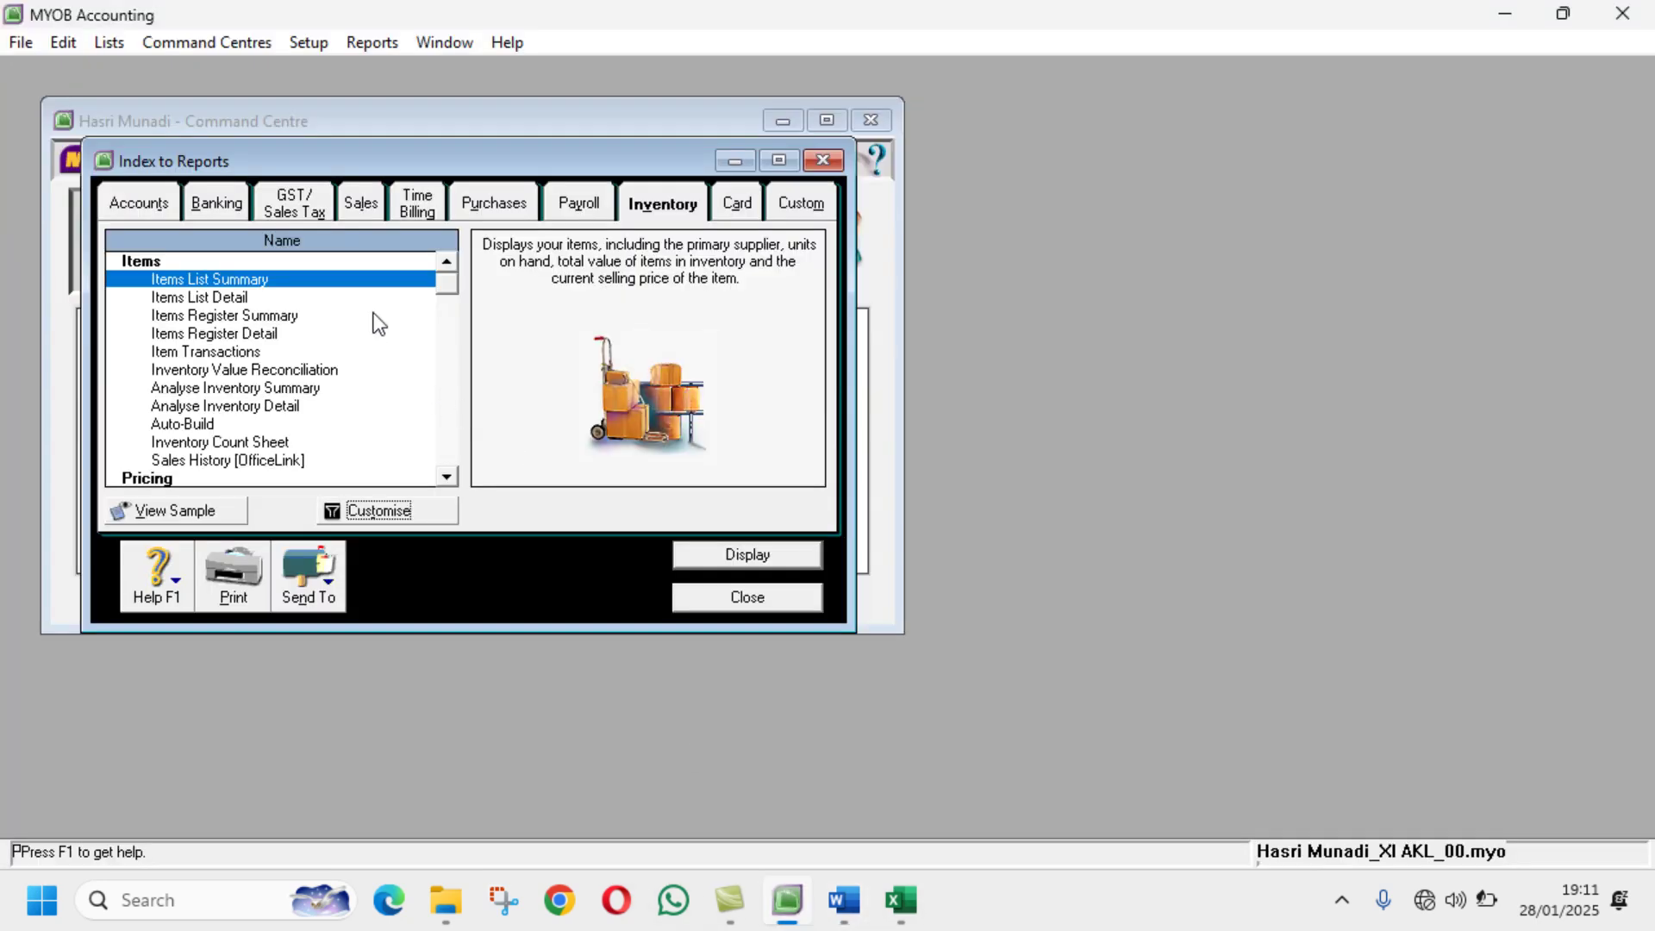
click(736, 204)
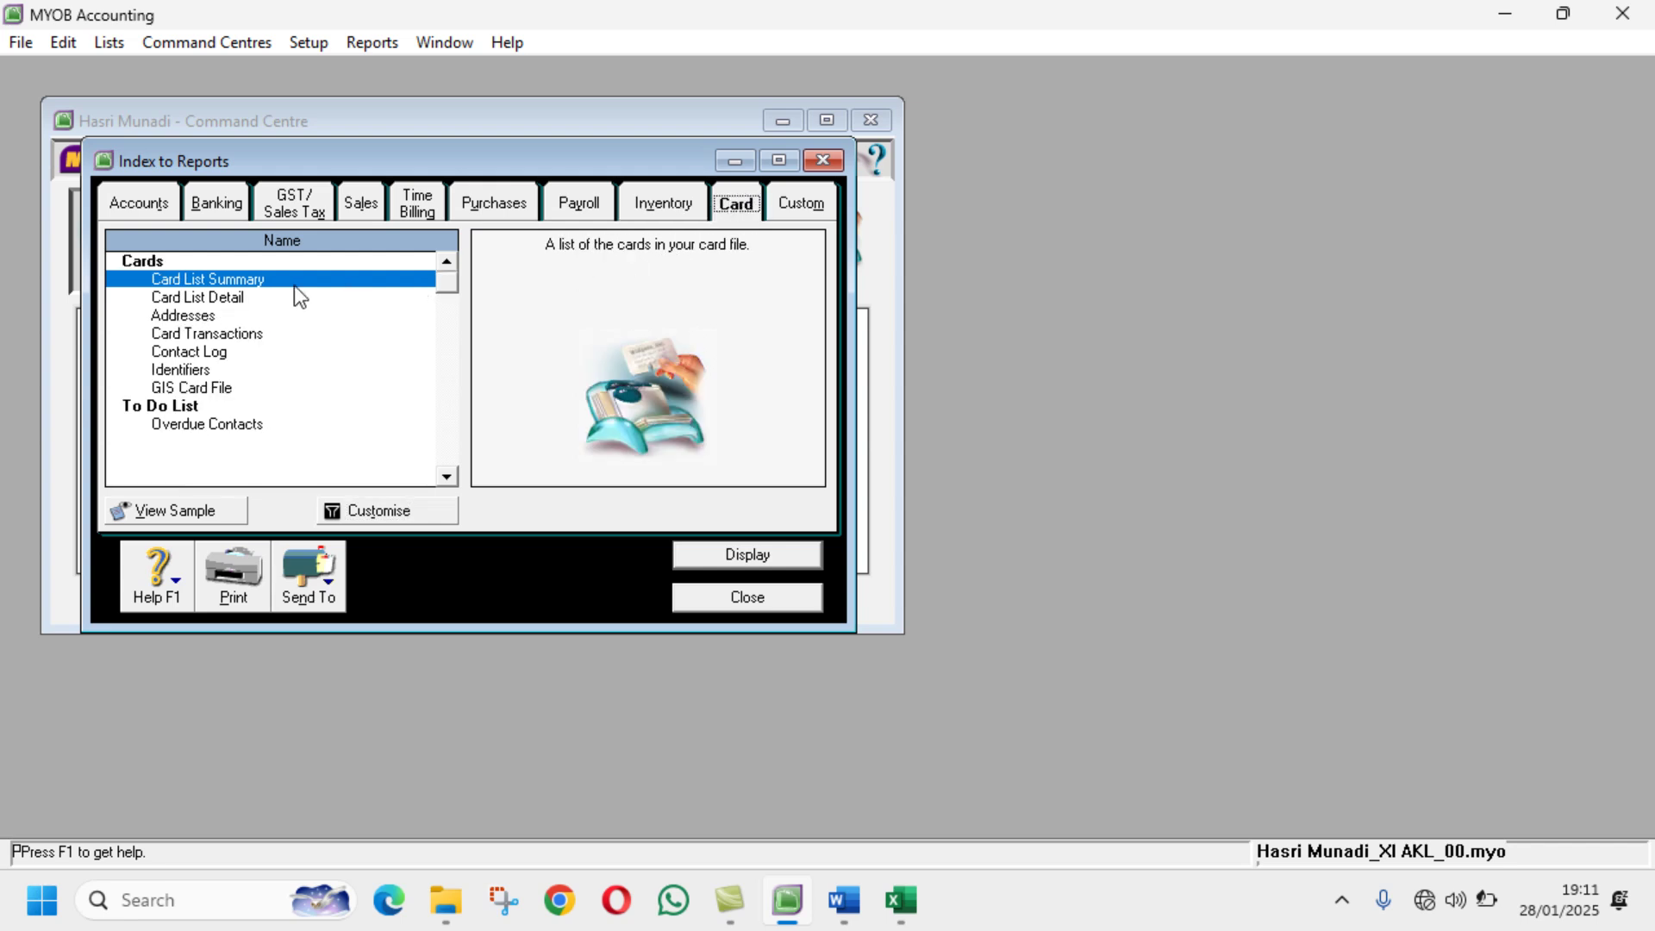
click(389, 513)
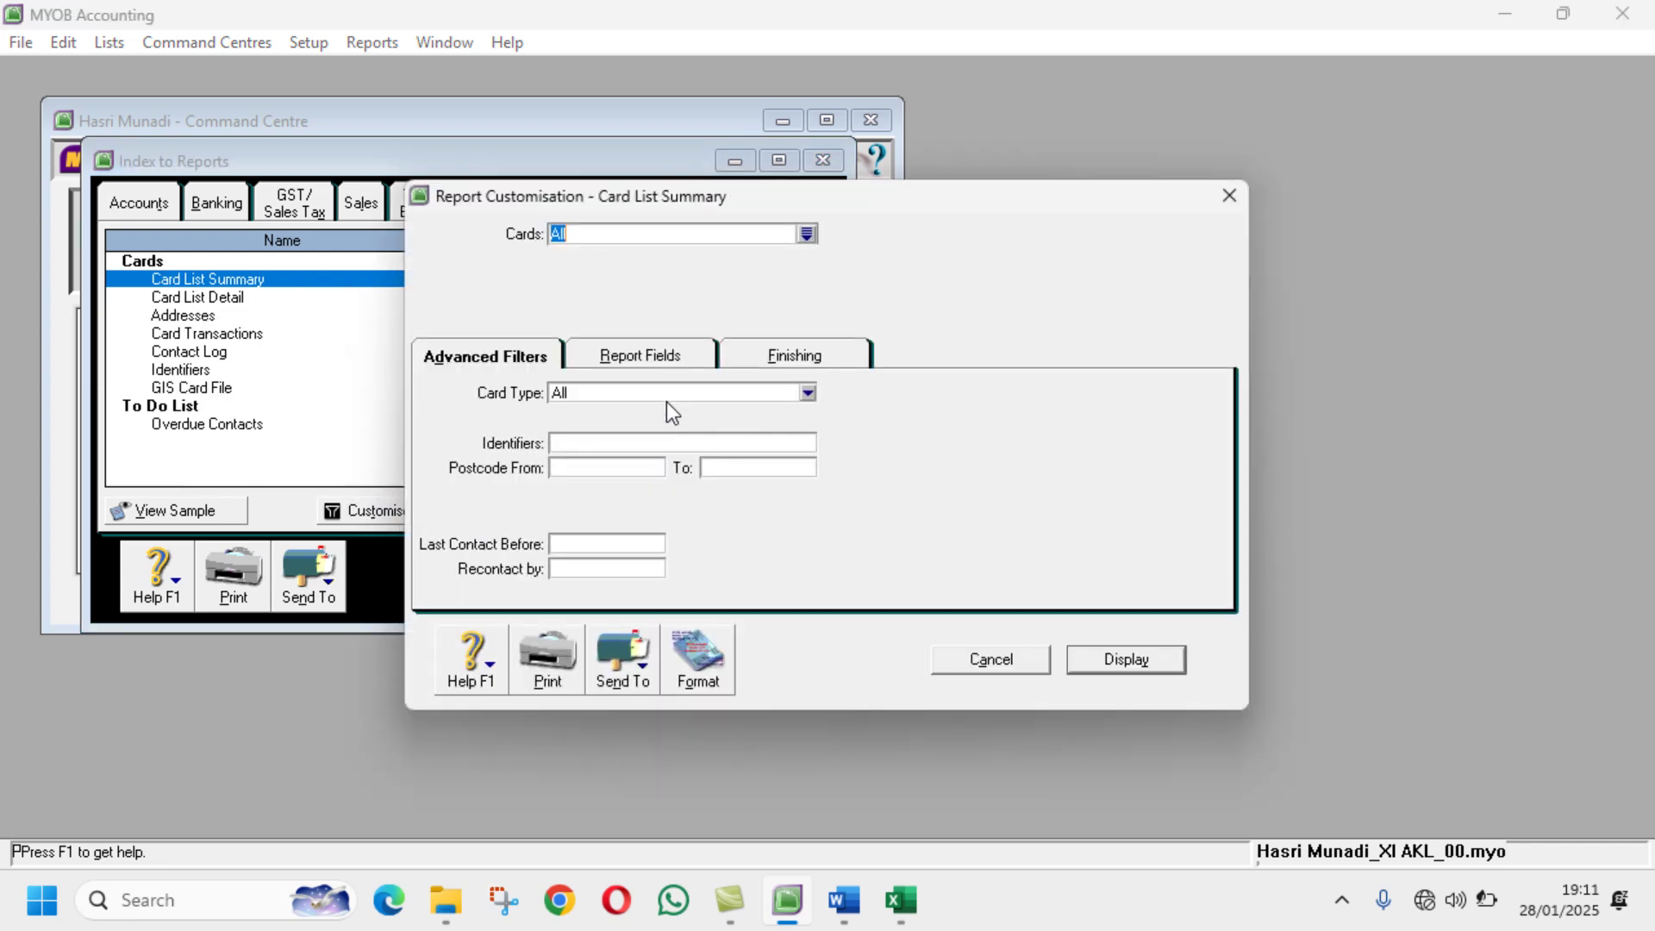
click(655, 358)
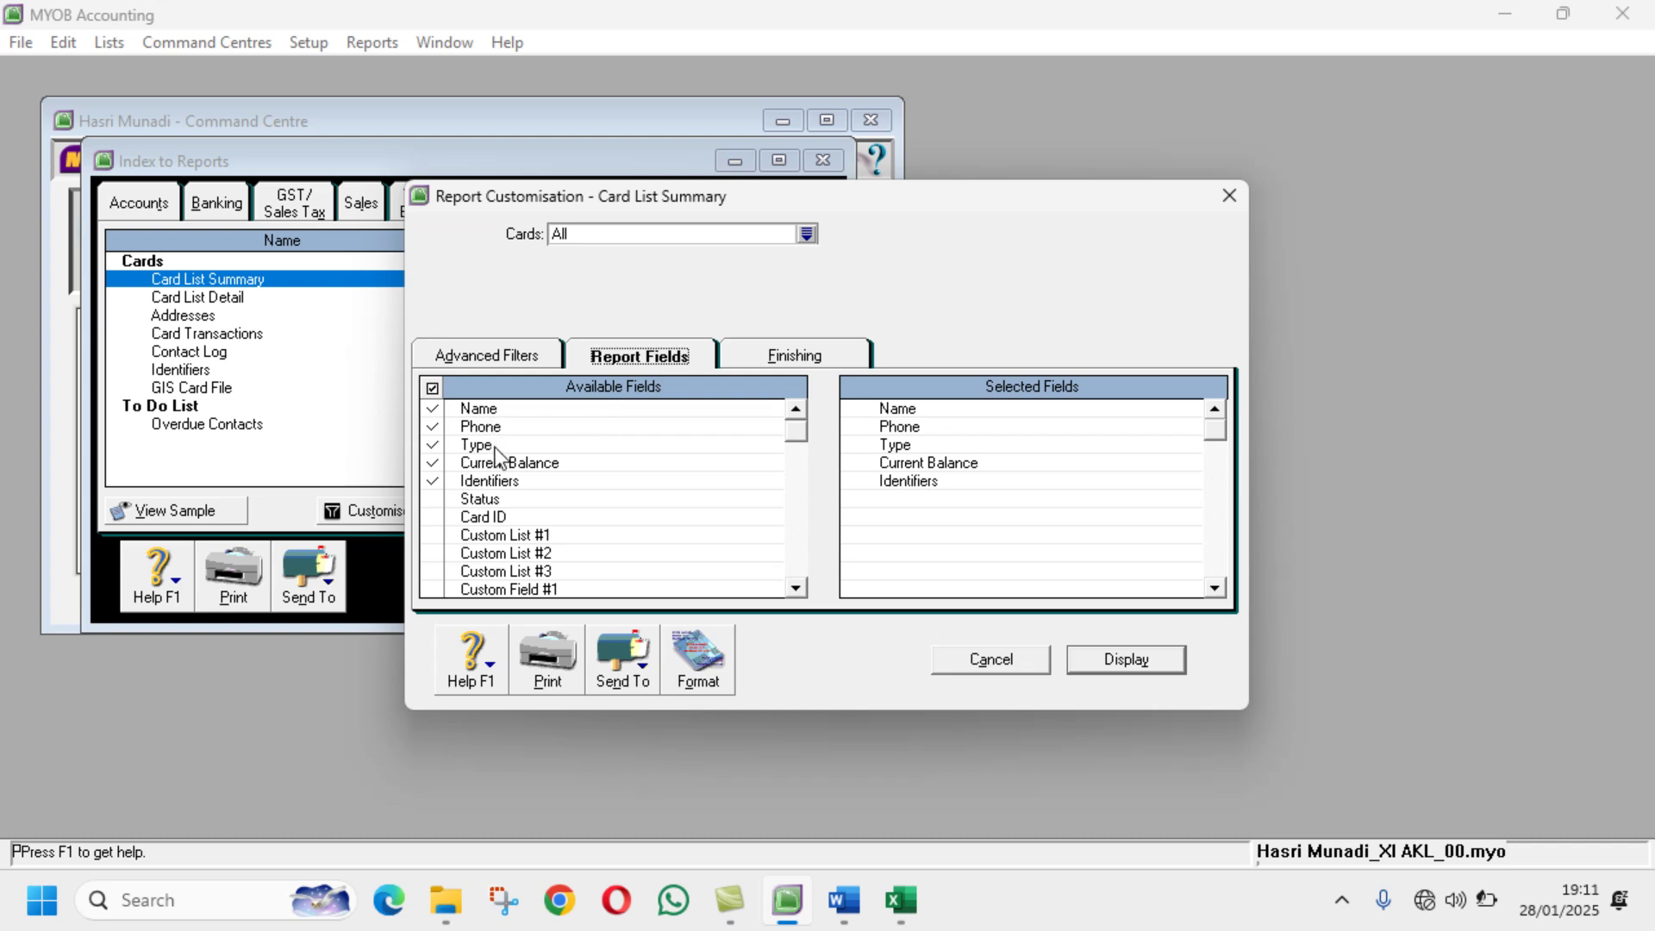
click(431, 481)
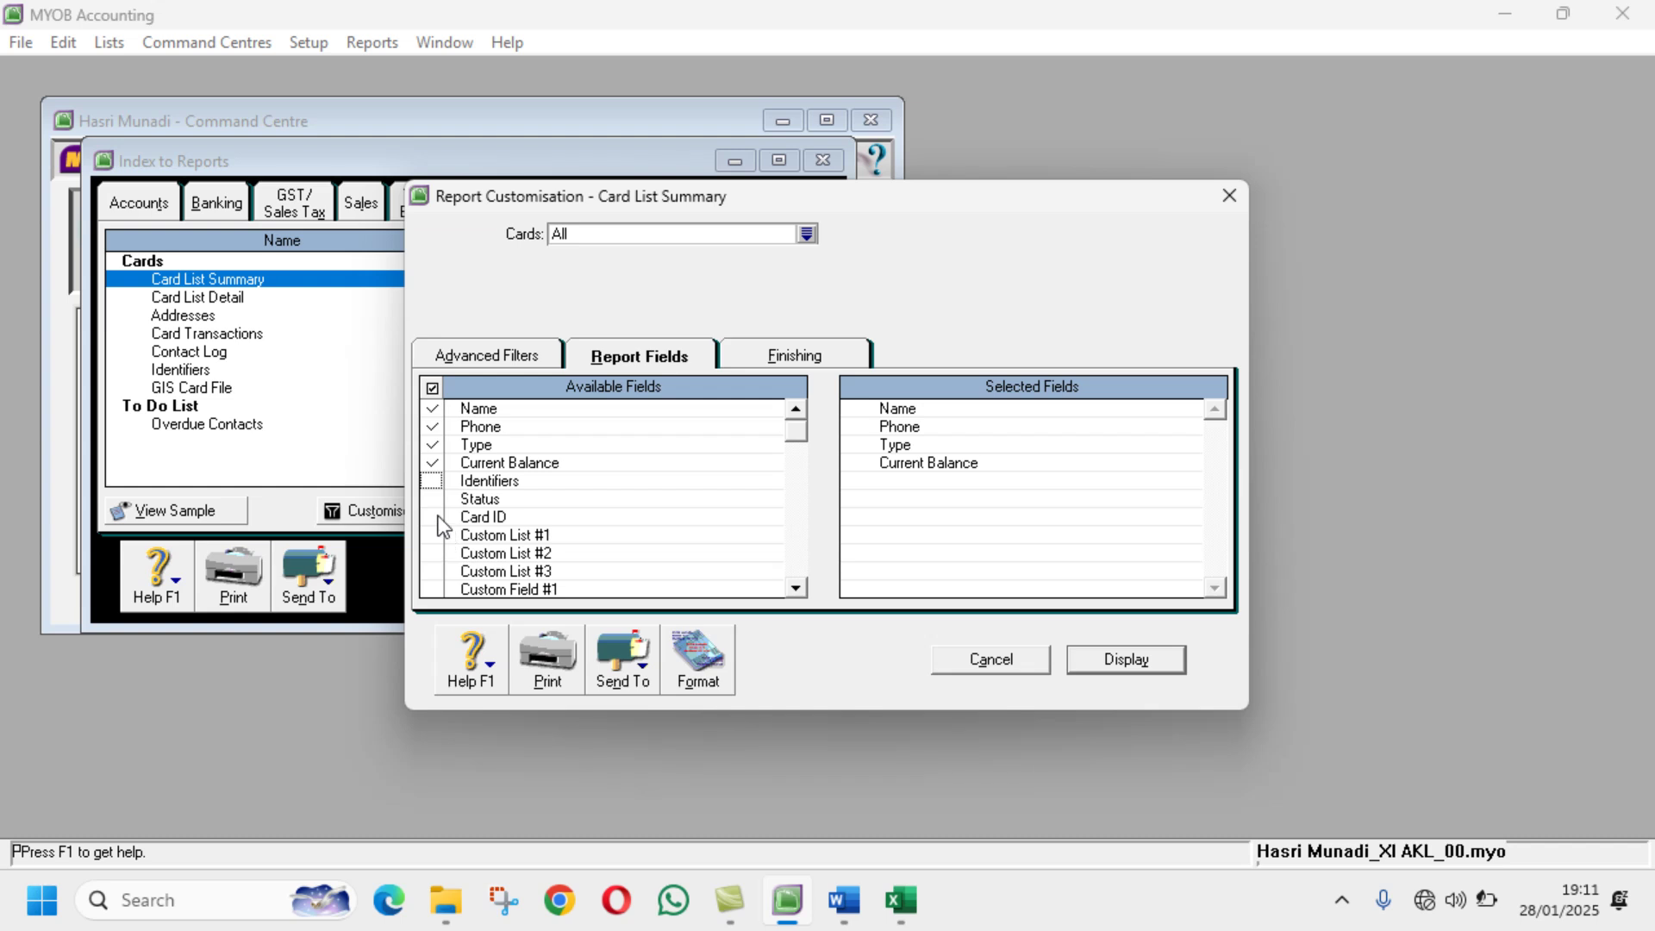
click(432, 517)
Step: Display the customised card report and bring up its Send To options
click(755, 361)
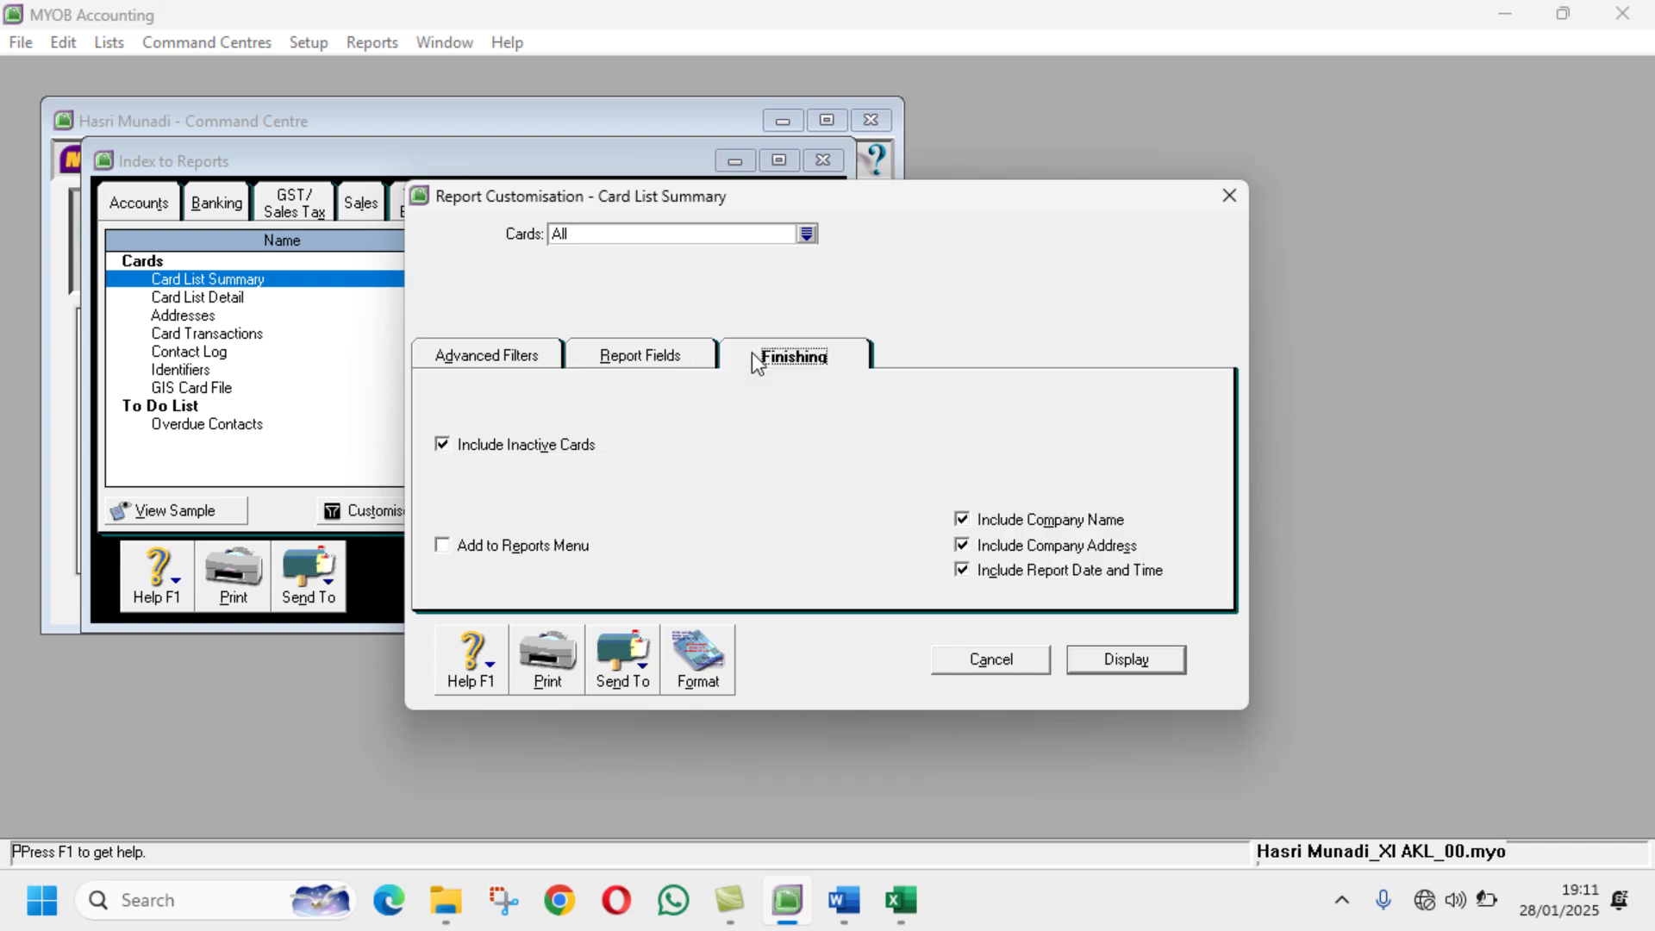
click(1129, 660)
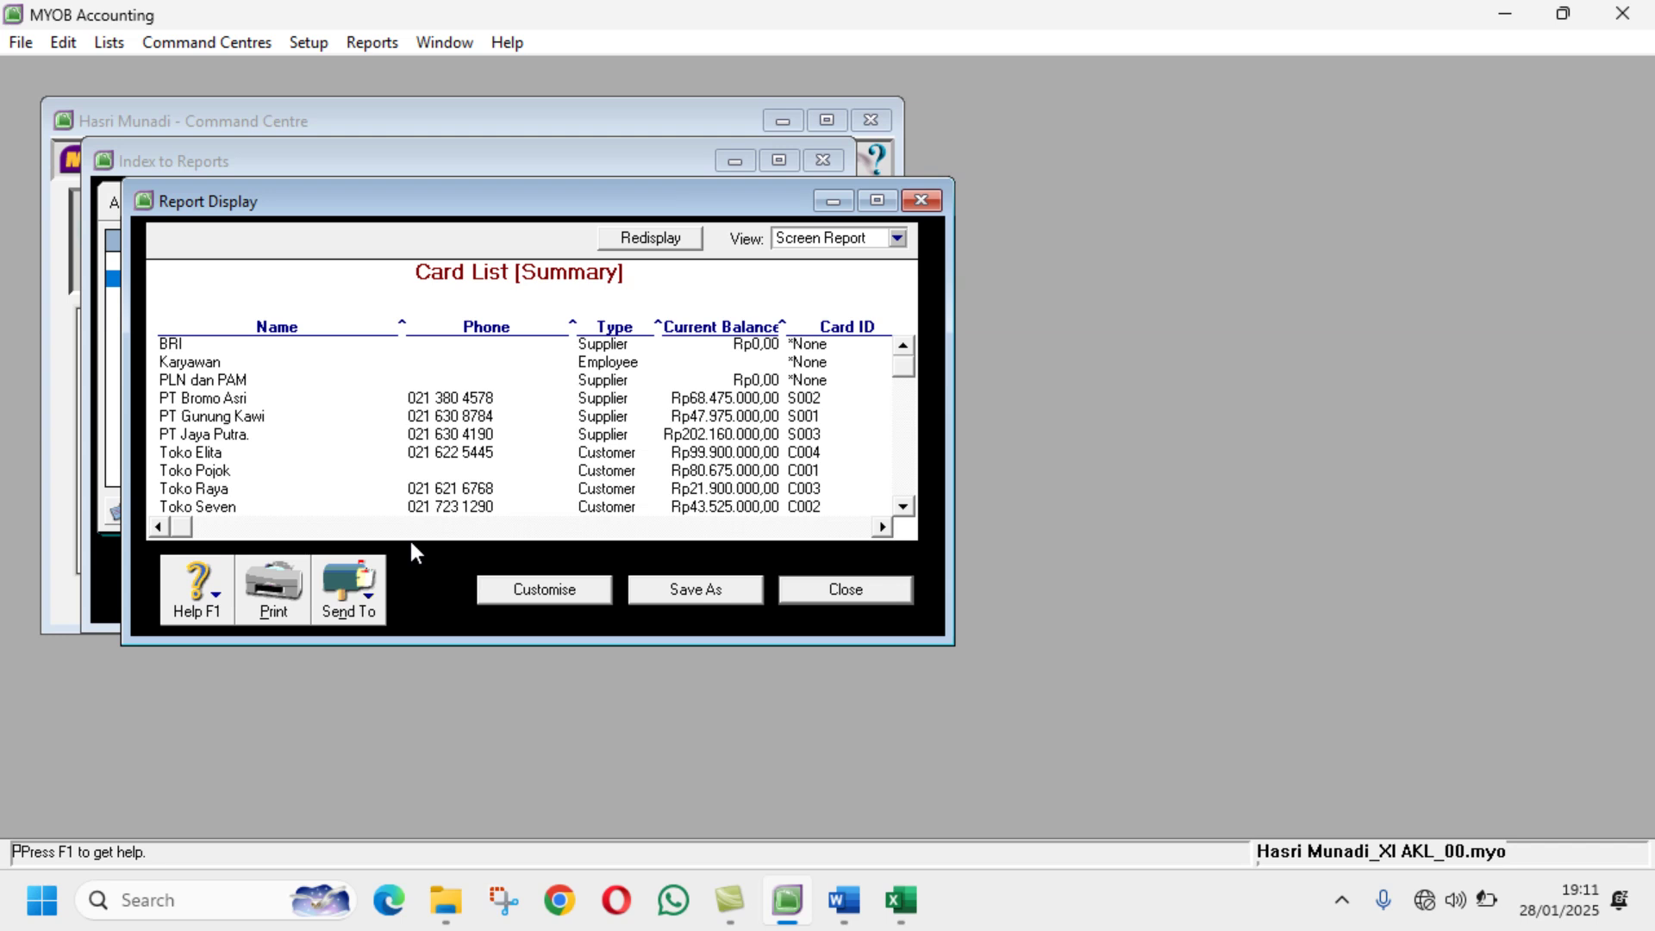
click(352, 599)
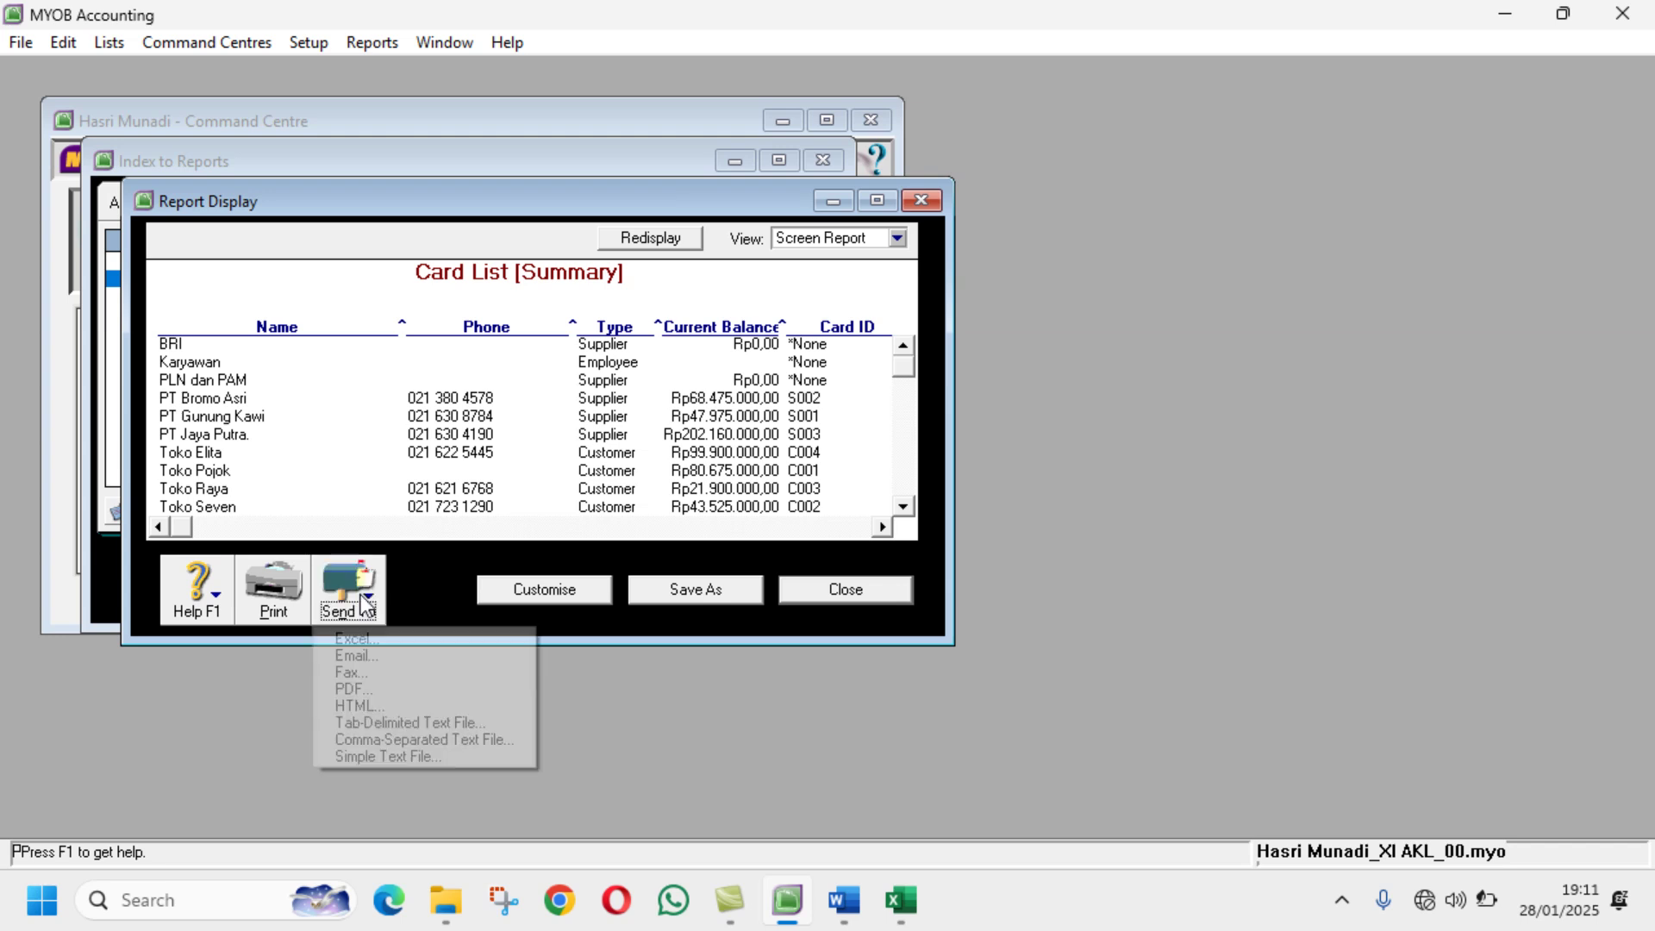
Step: Export the card report to PDF named with '13th', the student's name and class, then close it
click(391, 687)
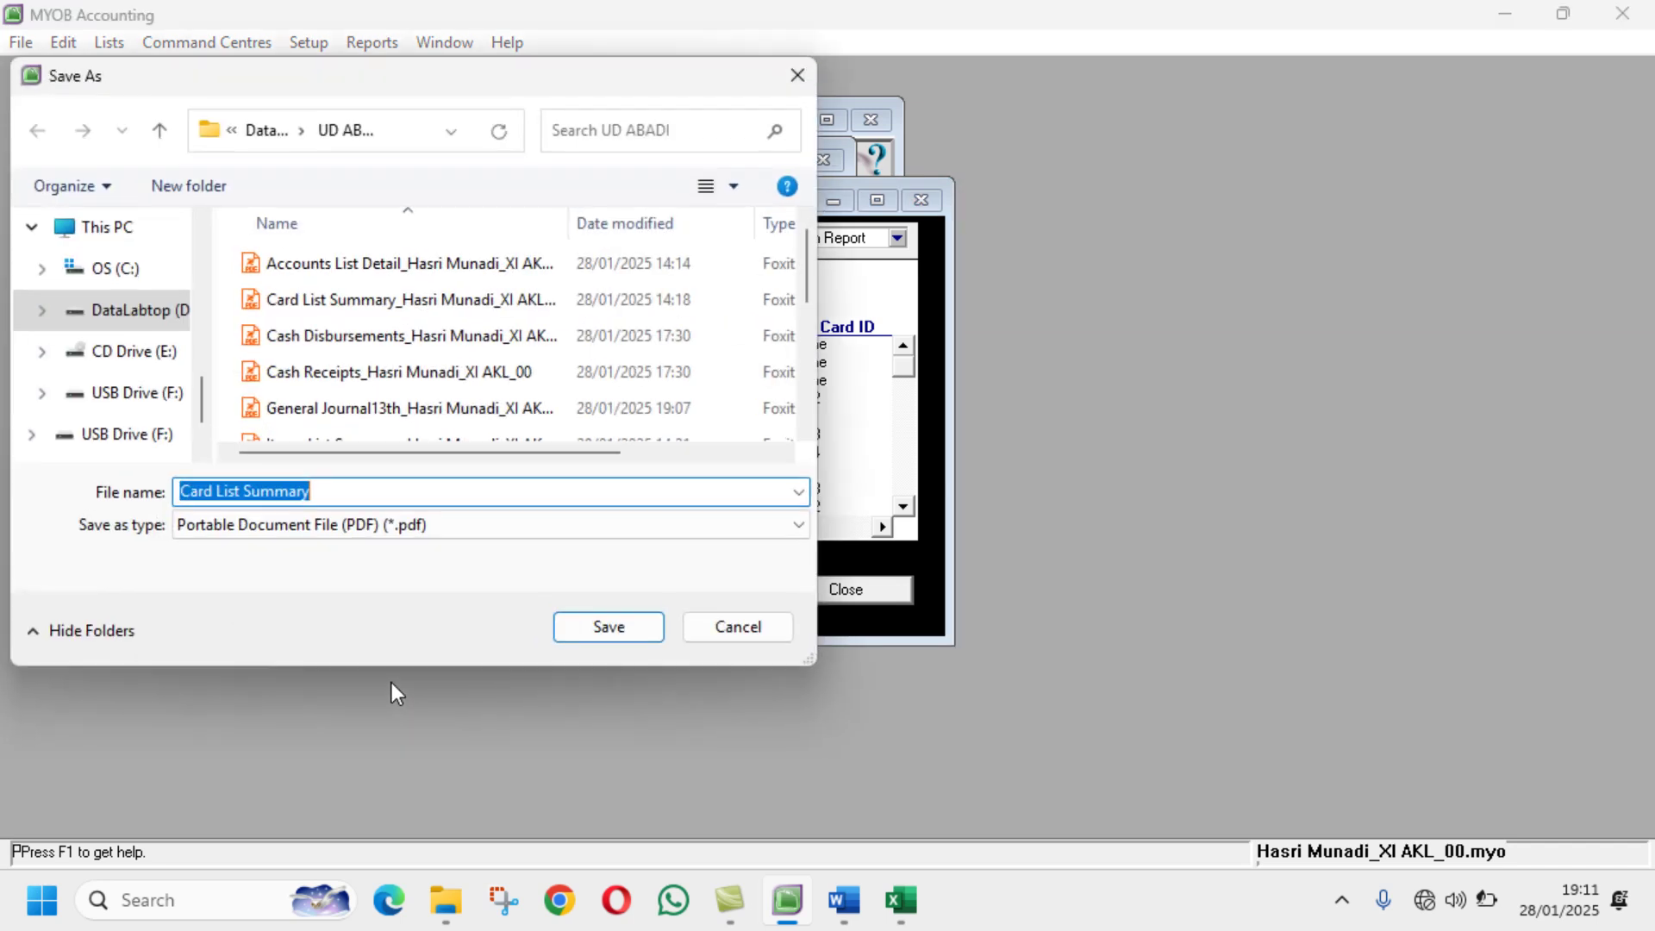
click(344, 489)
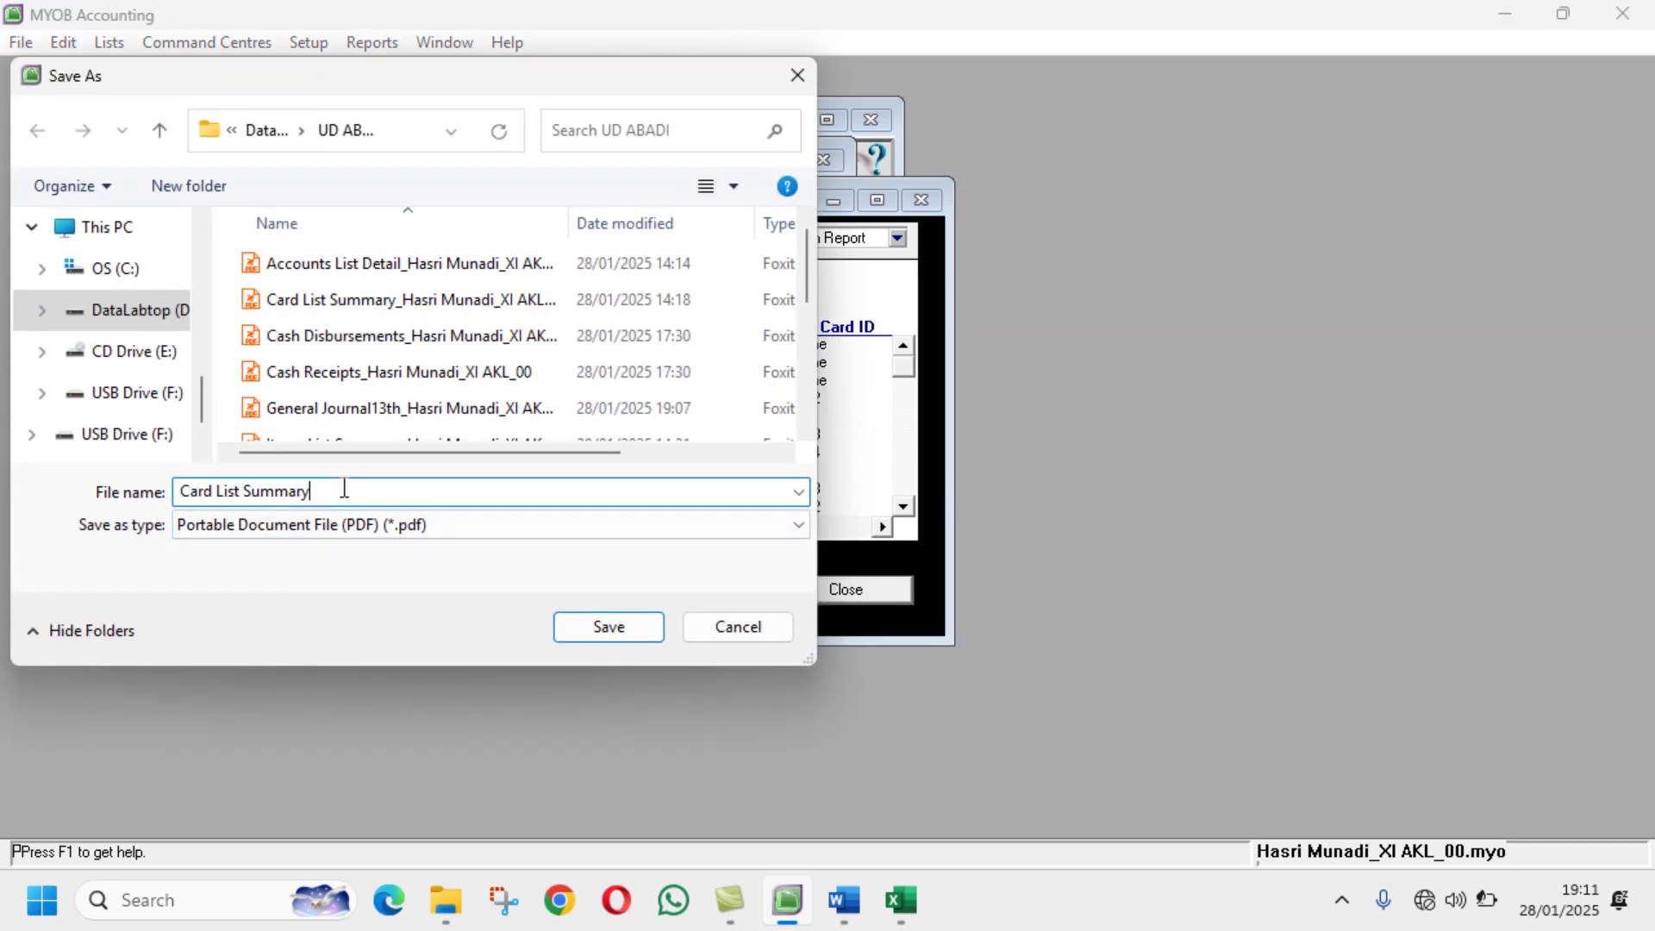
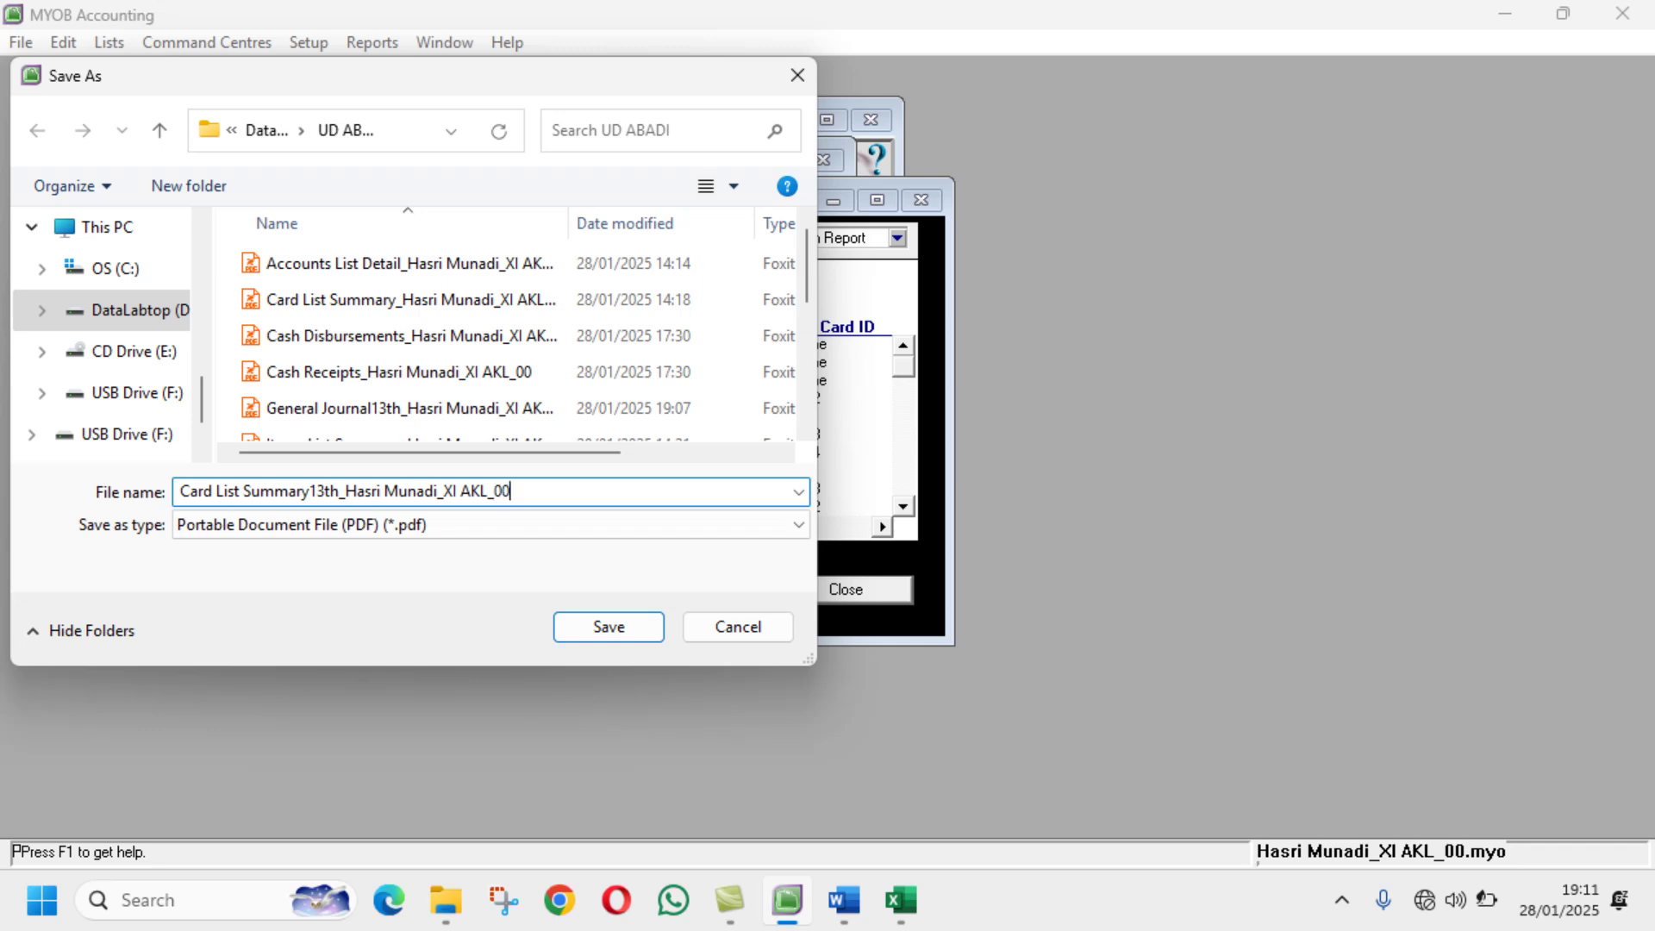
click(583, 624)
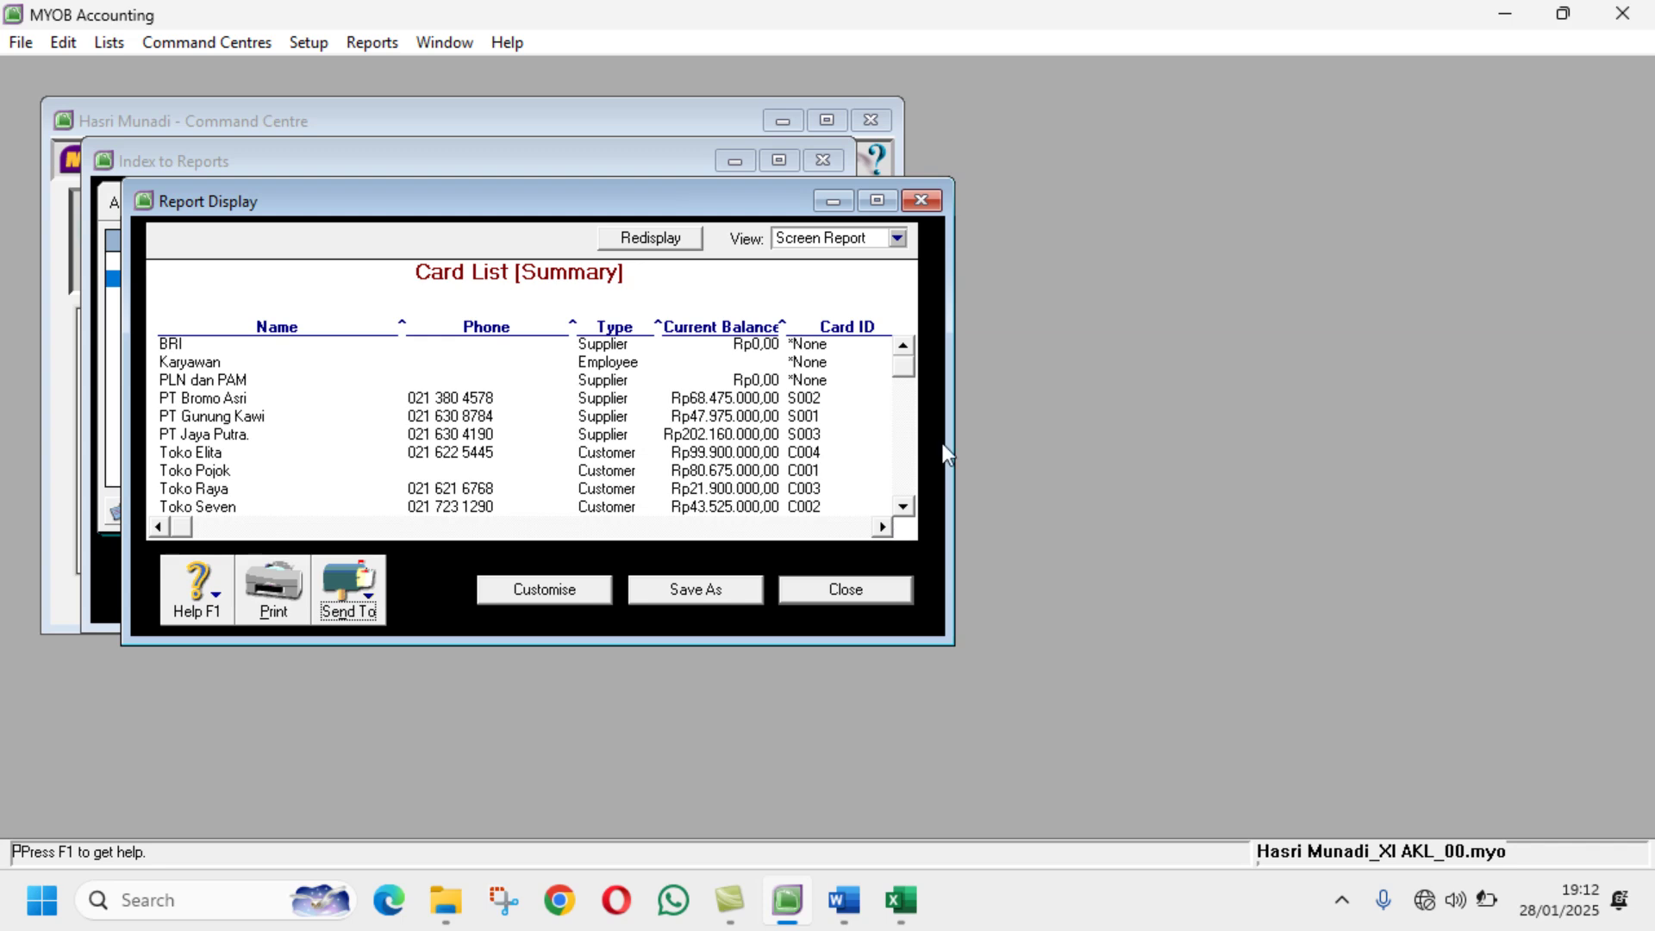
click(846, 589)
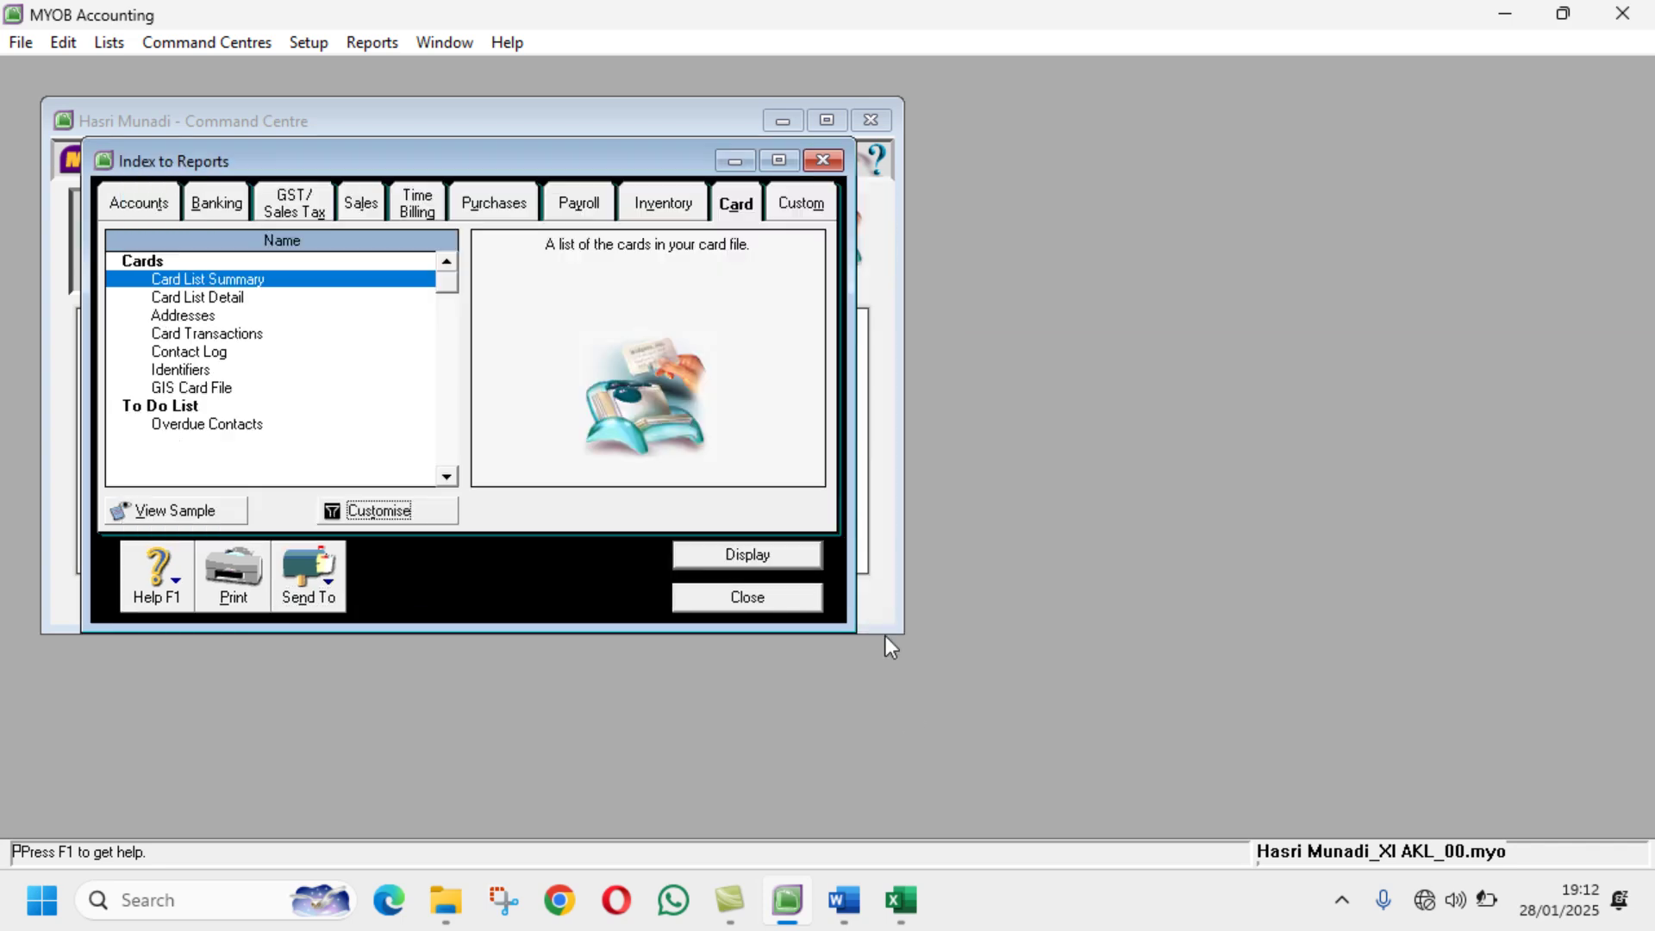
Step: Open the report fields for the Account Transactions [Accrual] report
click(844, 900)
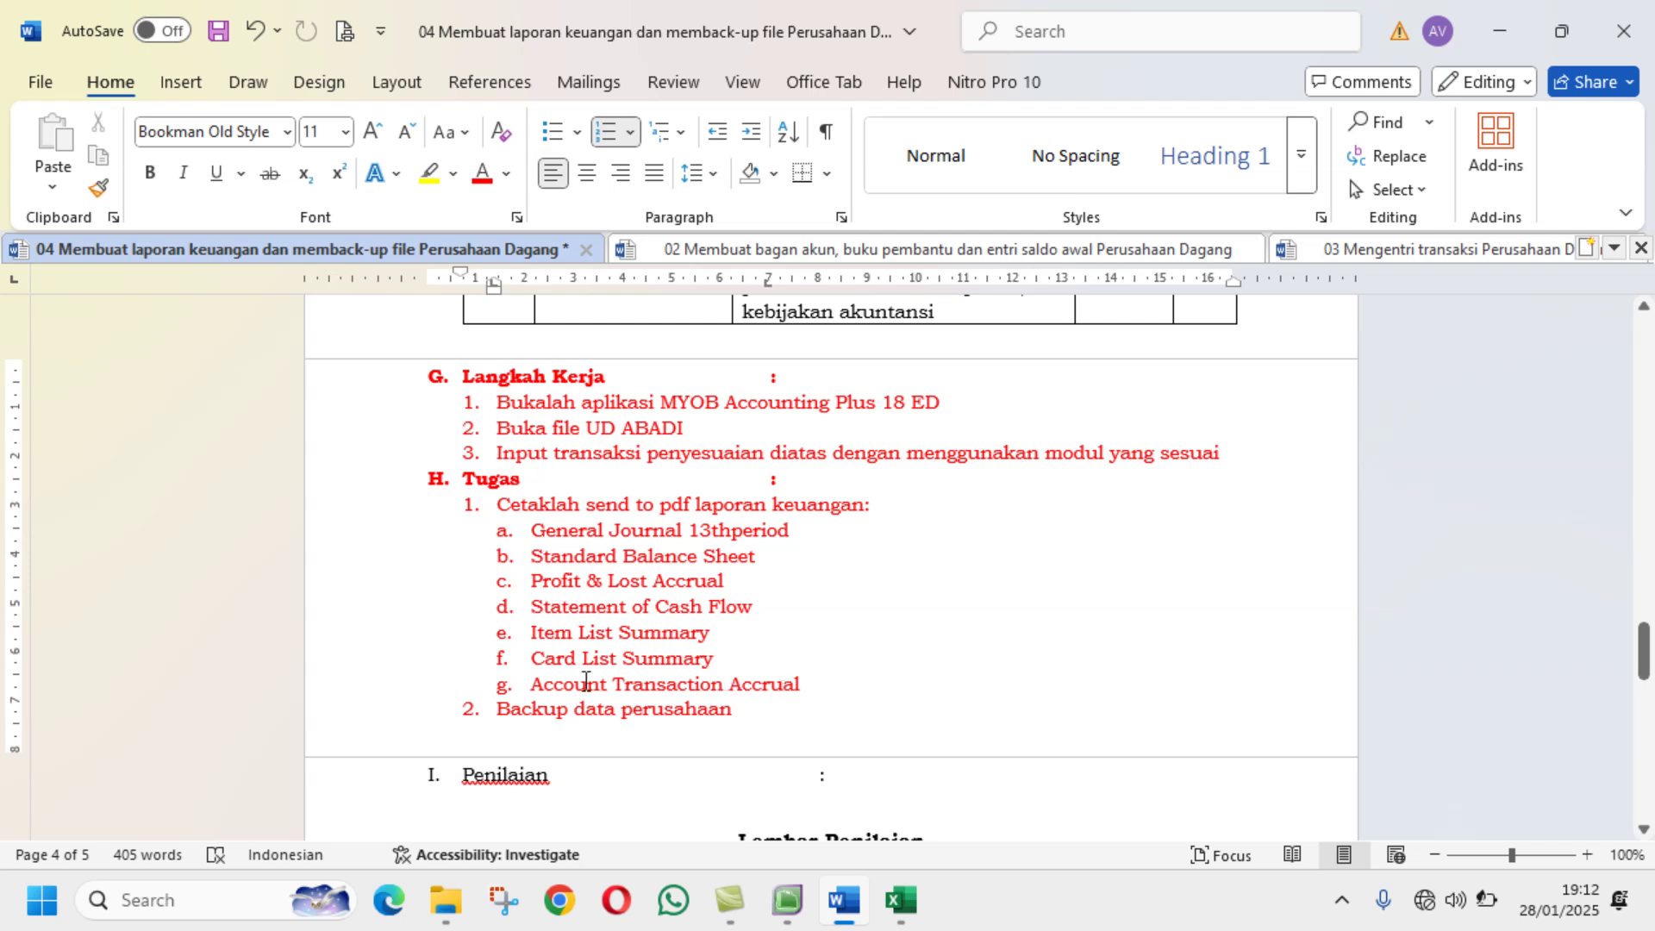
click(804, 898)
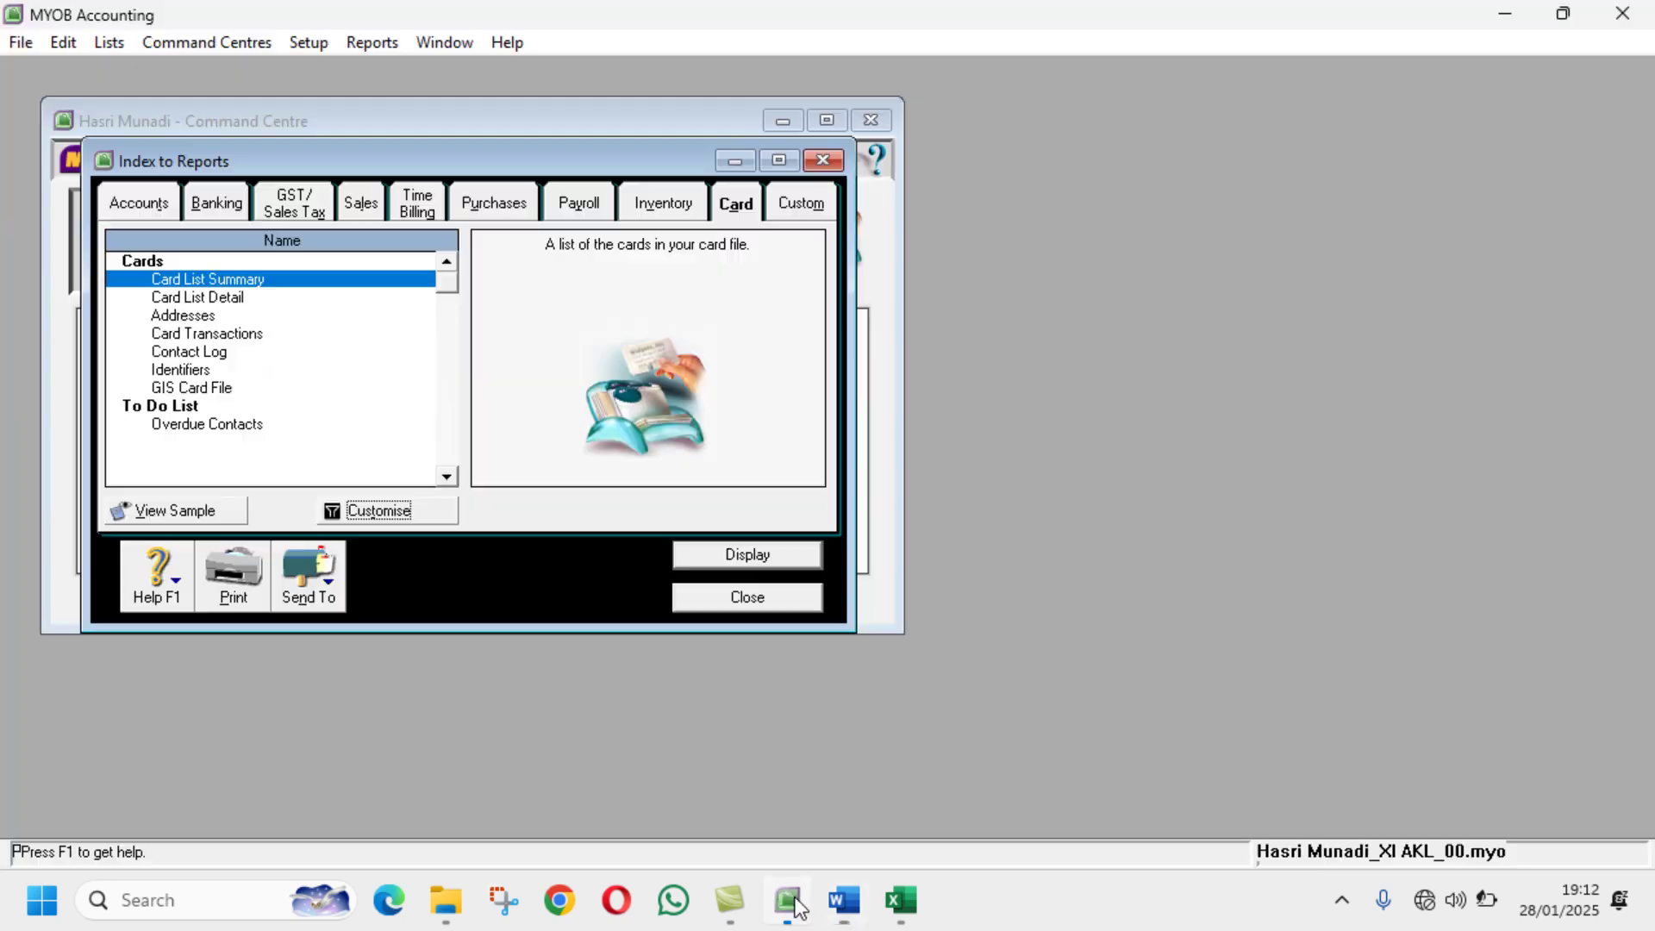
click(159, 203)
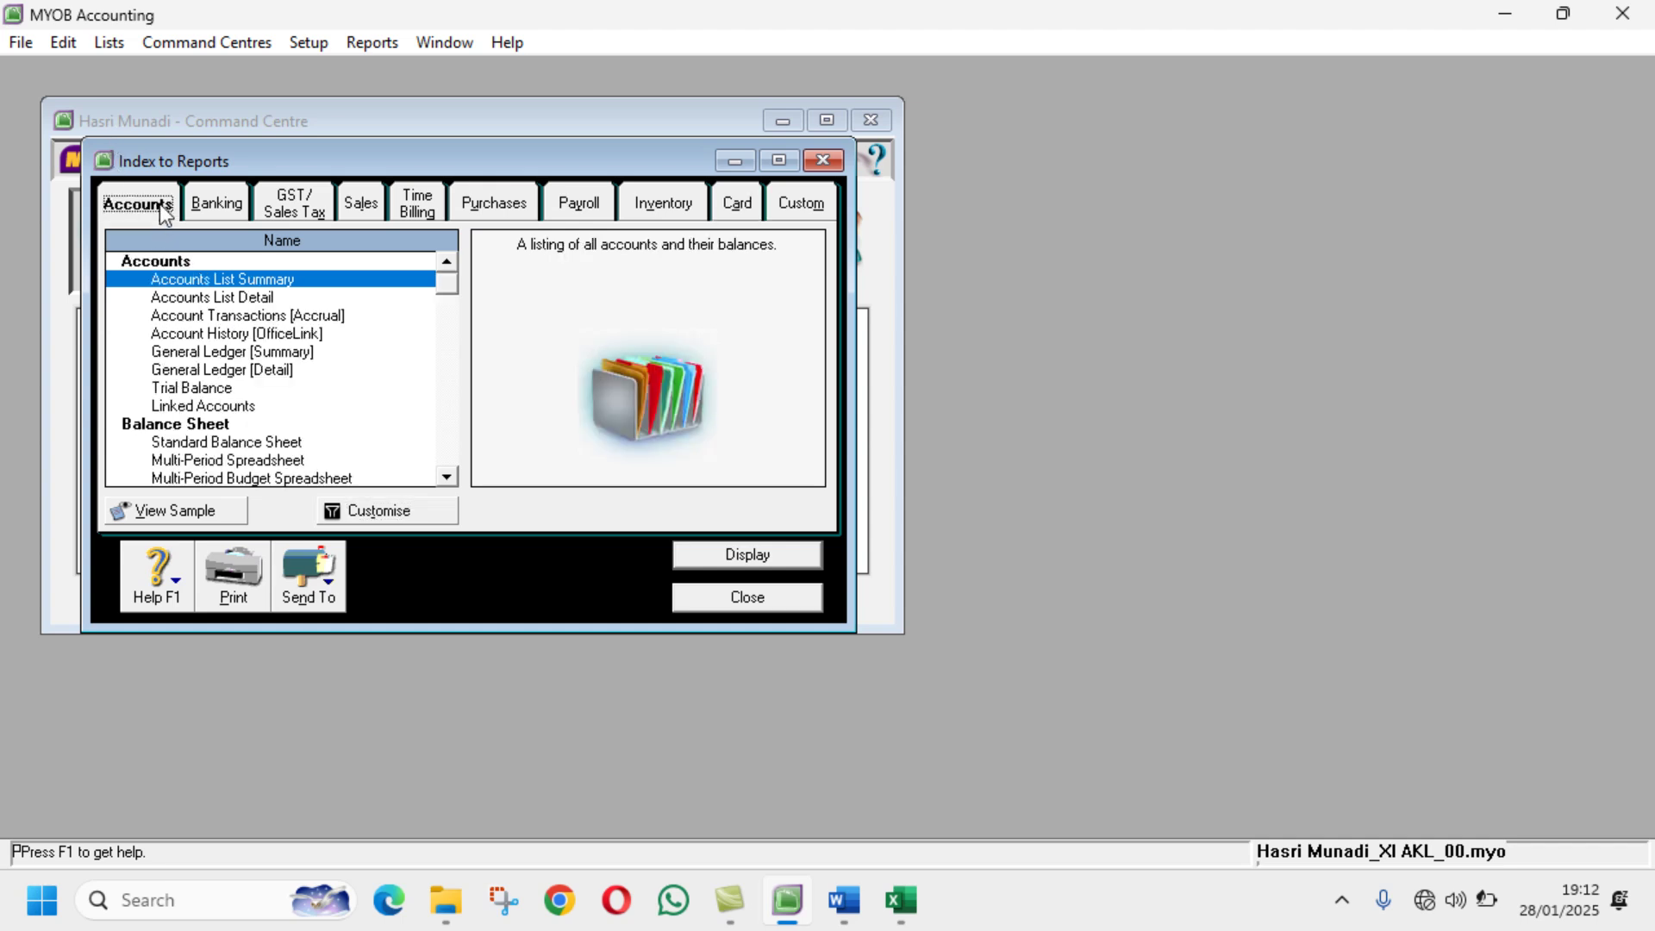
click(295, 318)
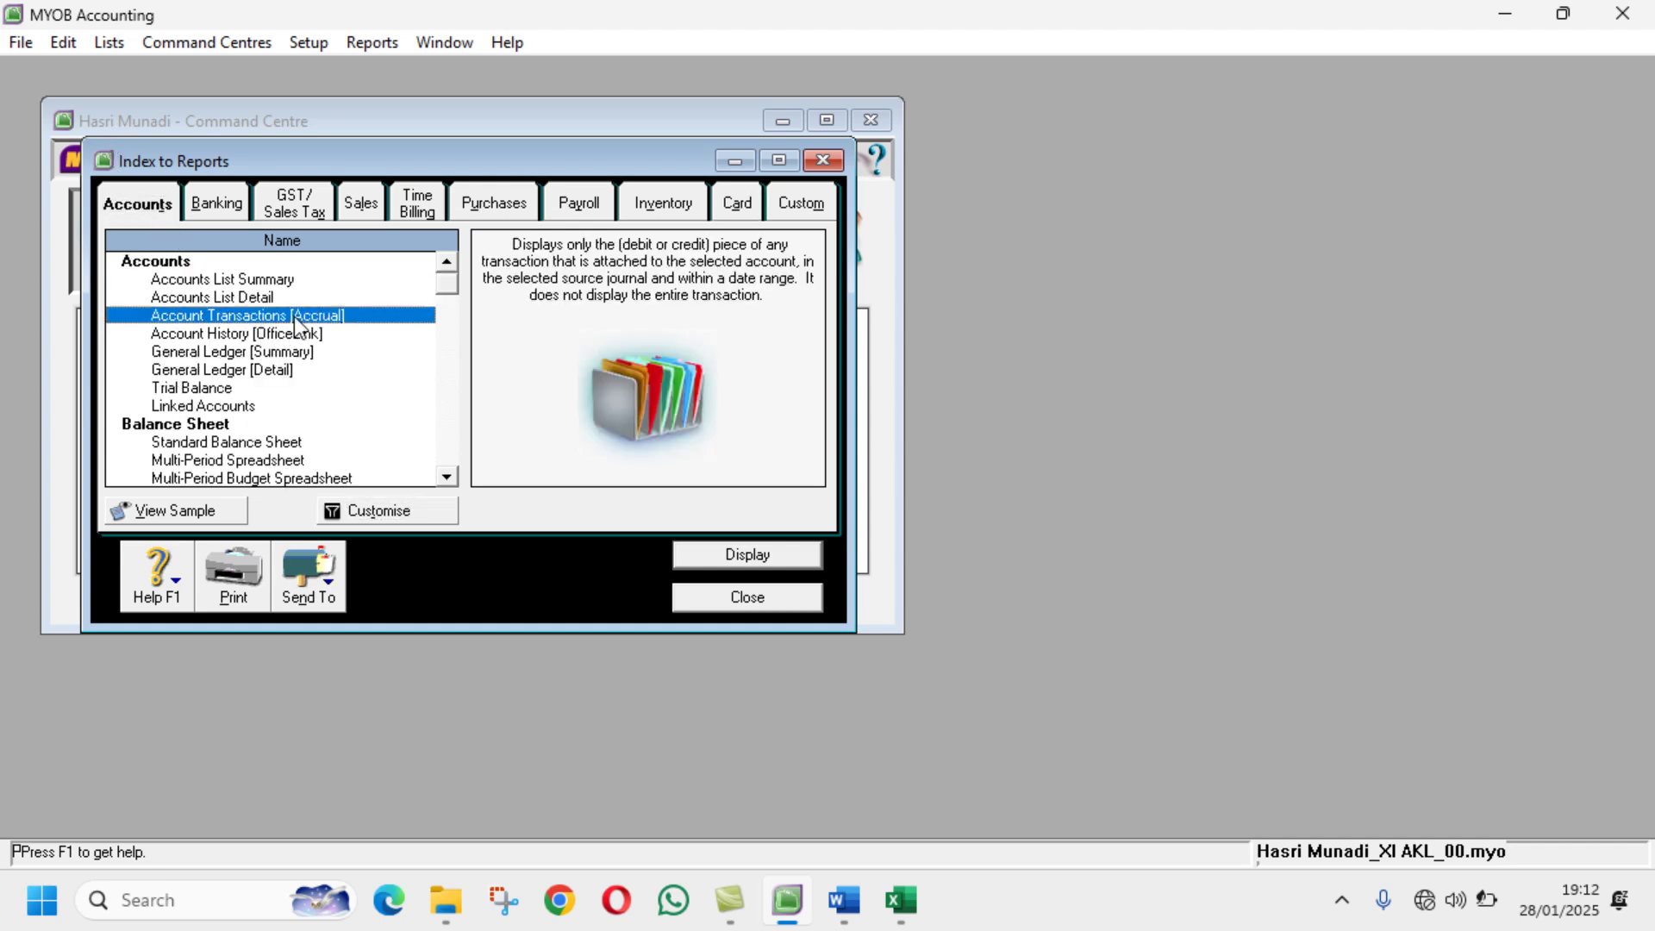
click(406, 515)
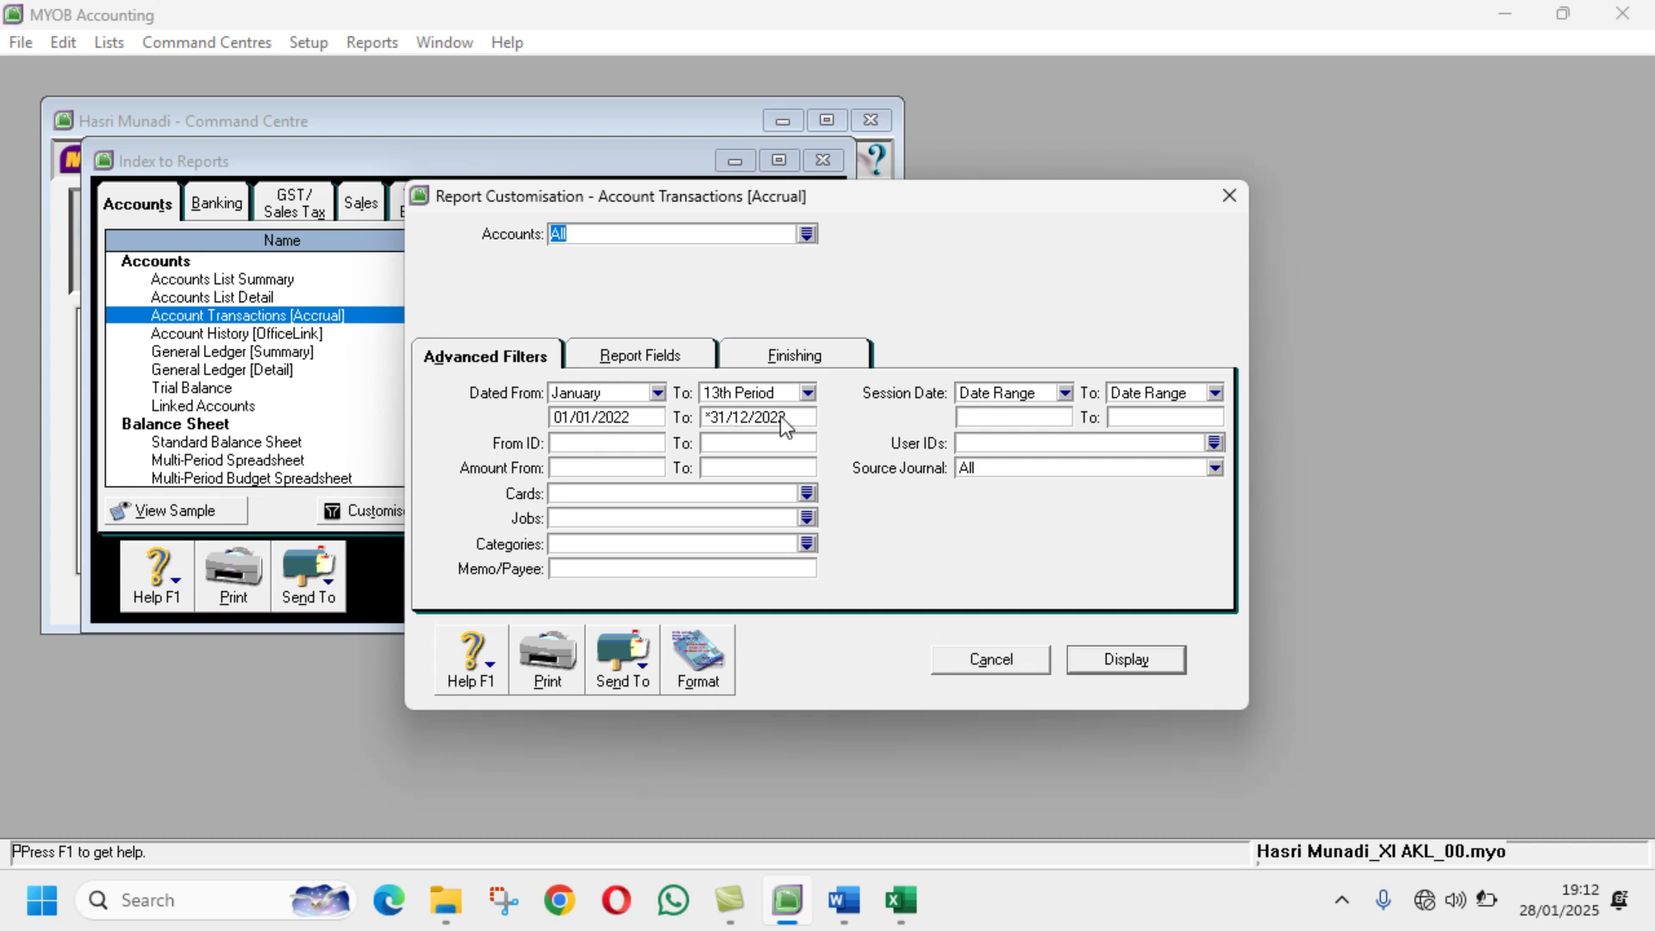
click(655, 356)
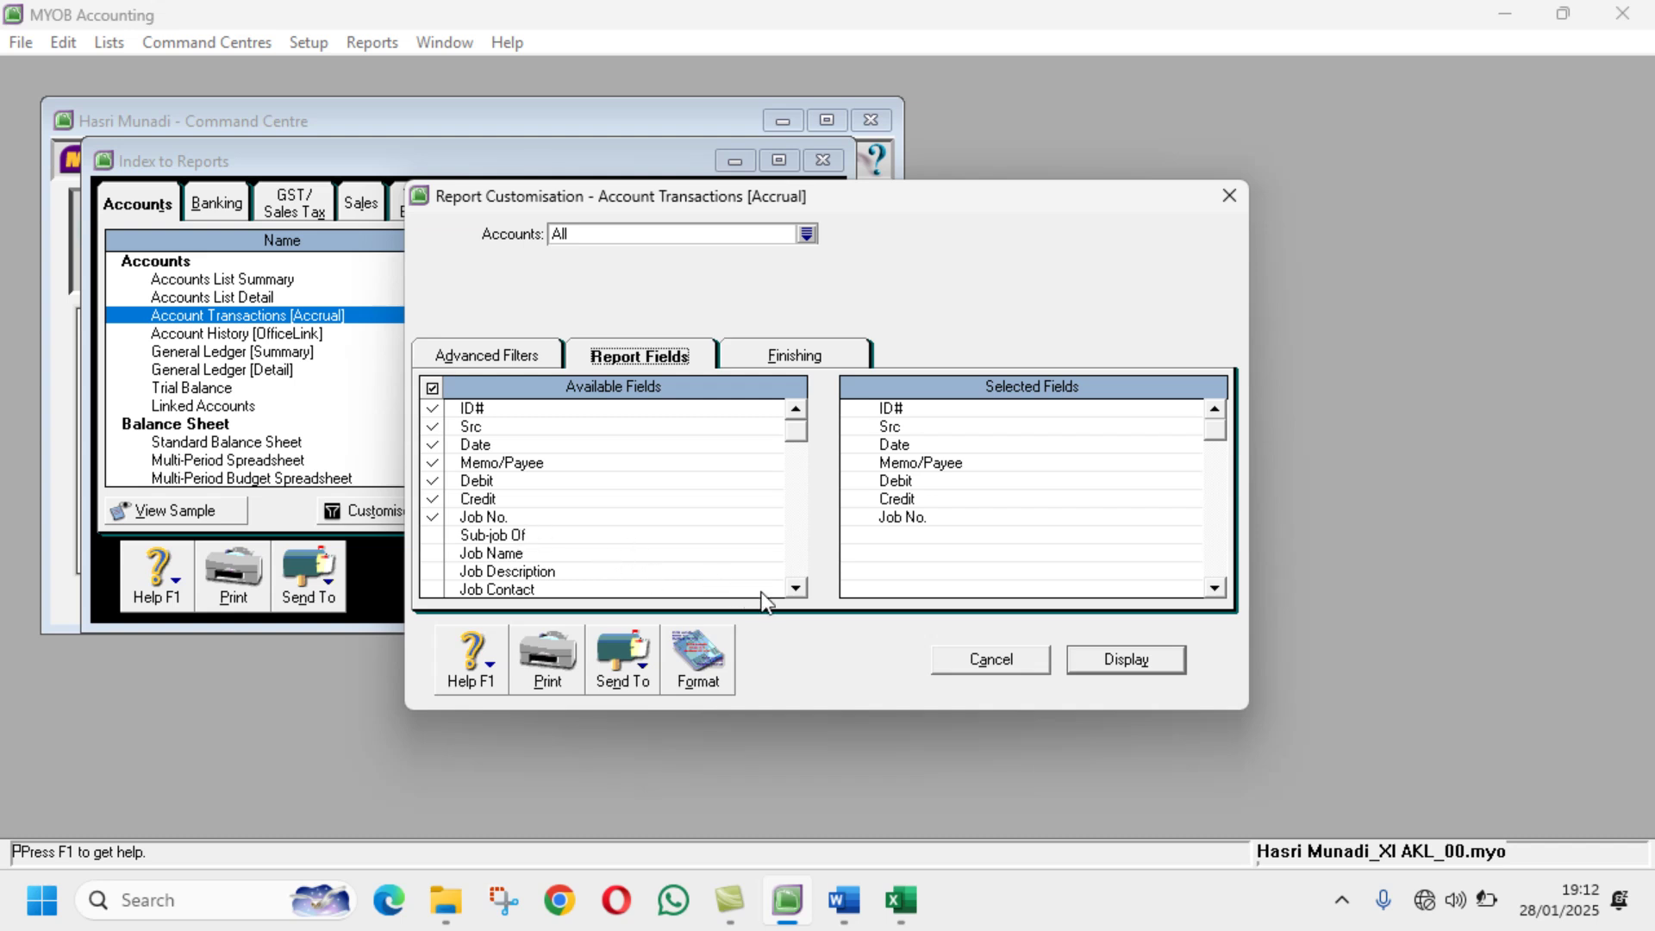
Step: Scroll the field list, then display the 01/01/2022–31/12/2022 report maximised
click(795, 588)
click(794, 589)
click(794, 589)
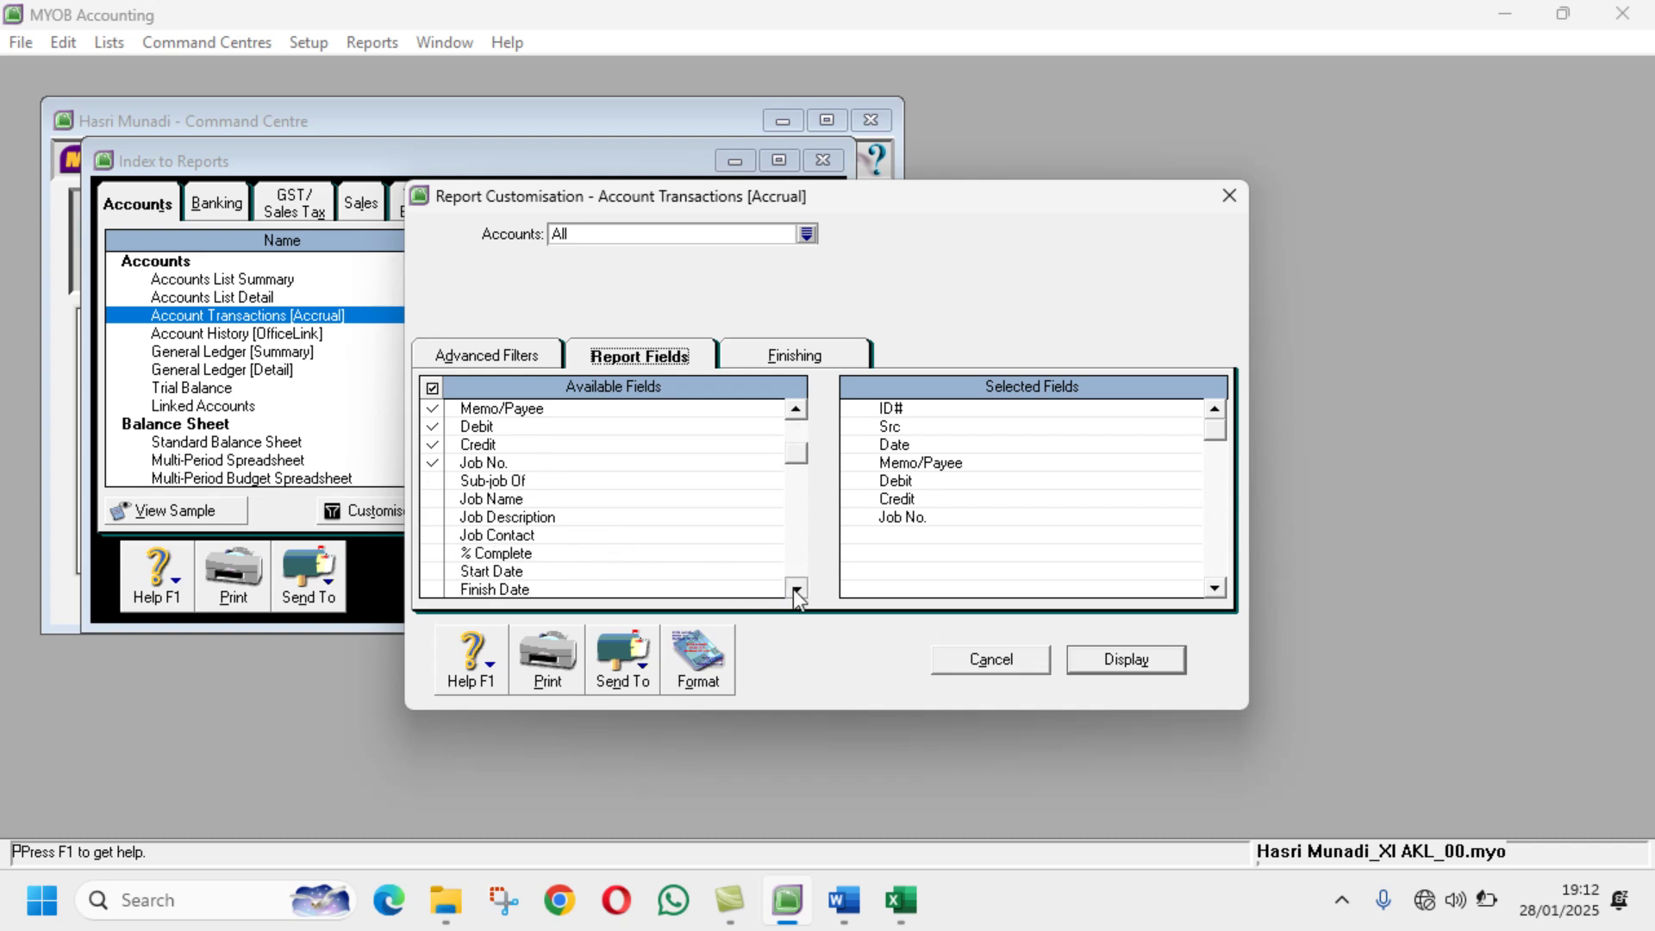
click(794, 589)
click(794, 589)
click(794, 589)
click(794, 589)
click(794, 589)
click(794, 589)
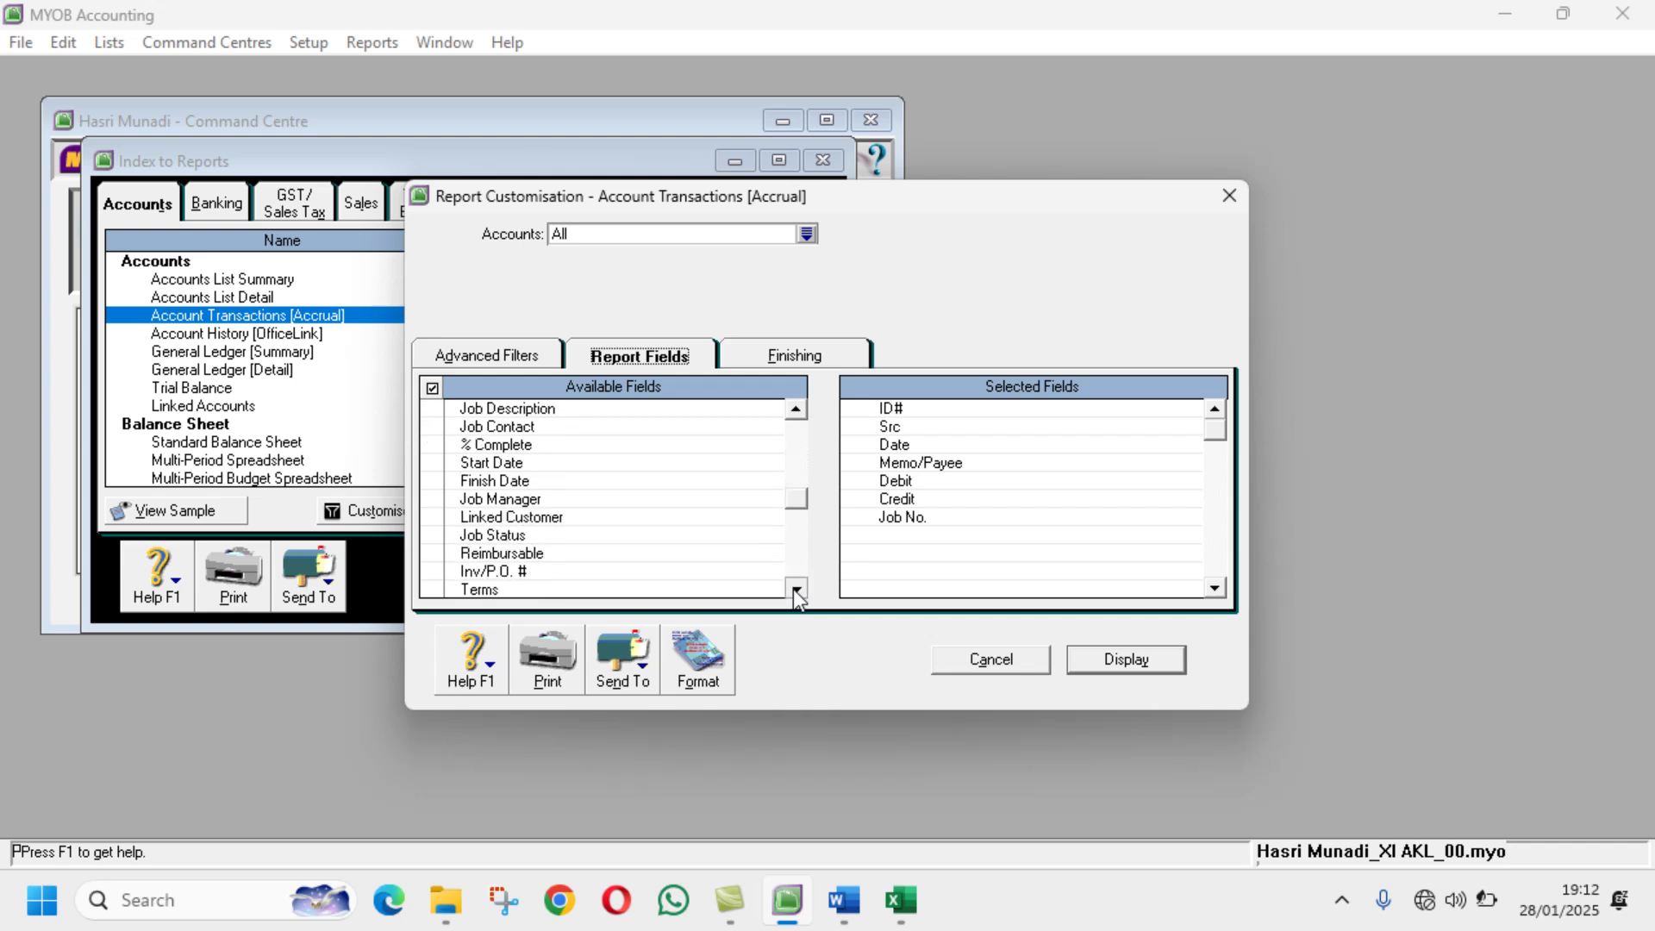
double_click(794, 589)
double_click(794, 589)
click(794, 589)
click(794, 589)
double_click(794, 588)
click(794, 588)
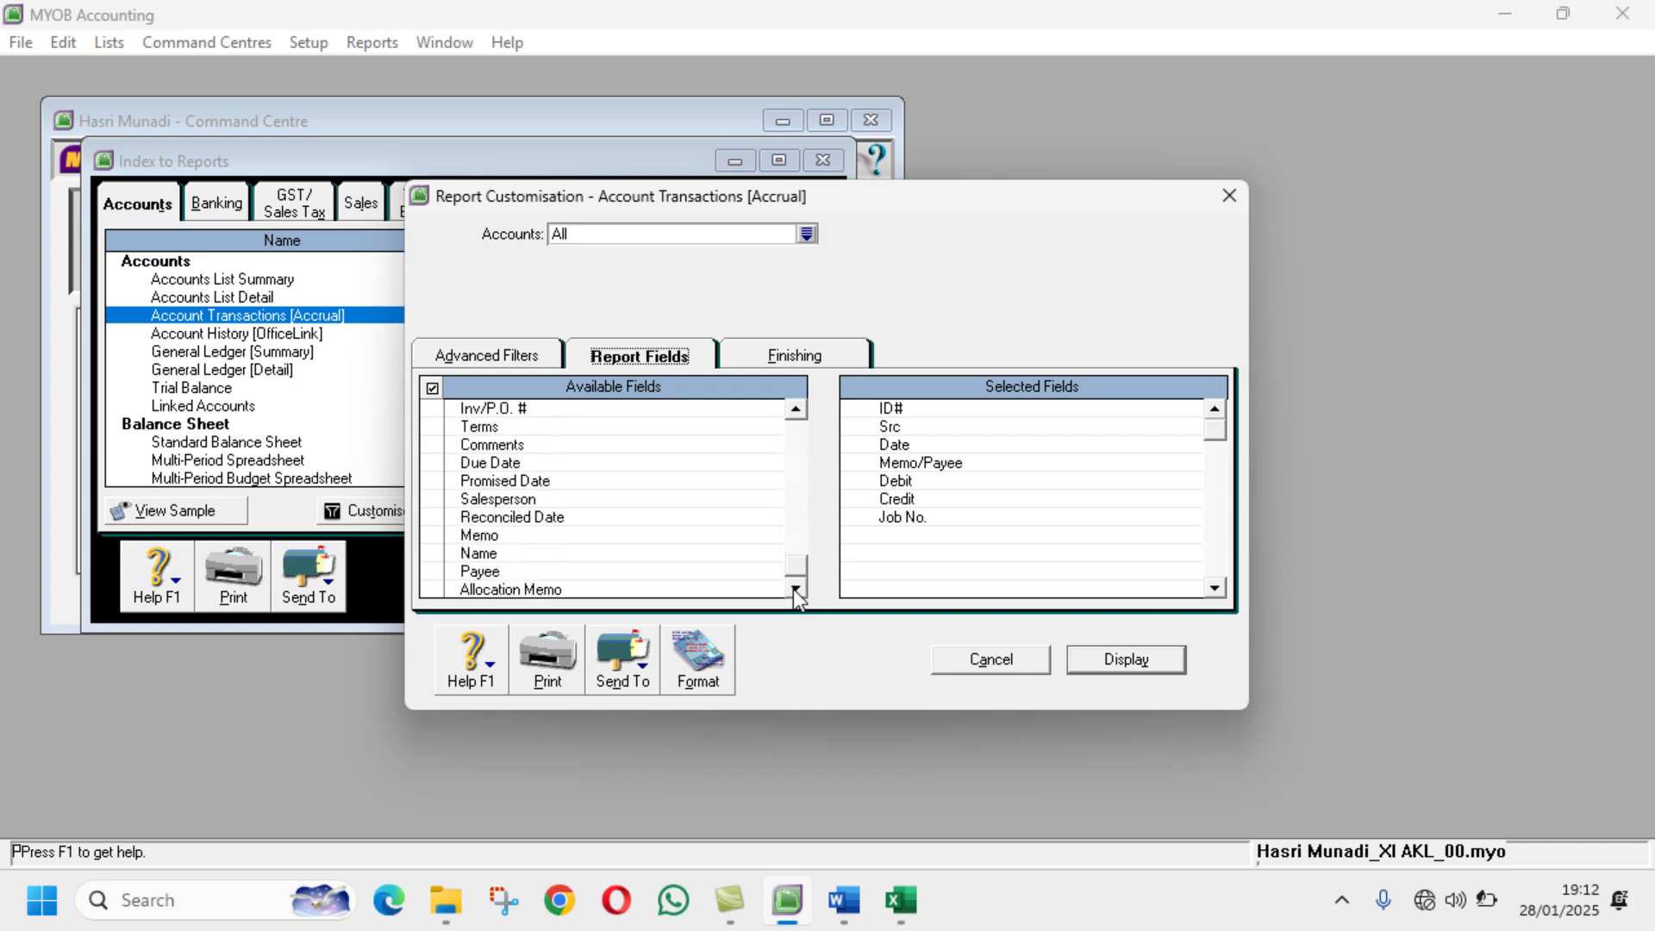
drag(800, 565, 795, 420)
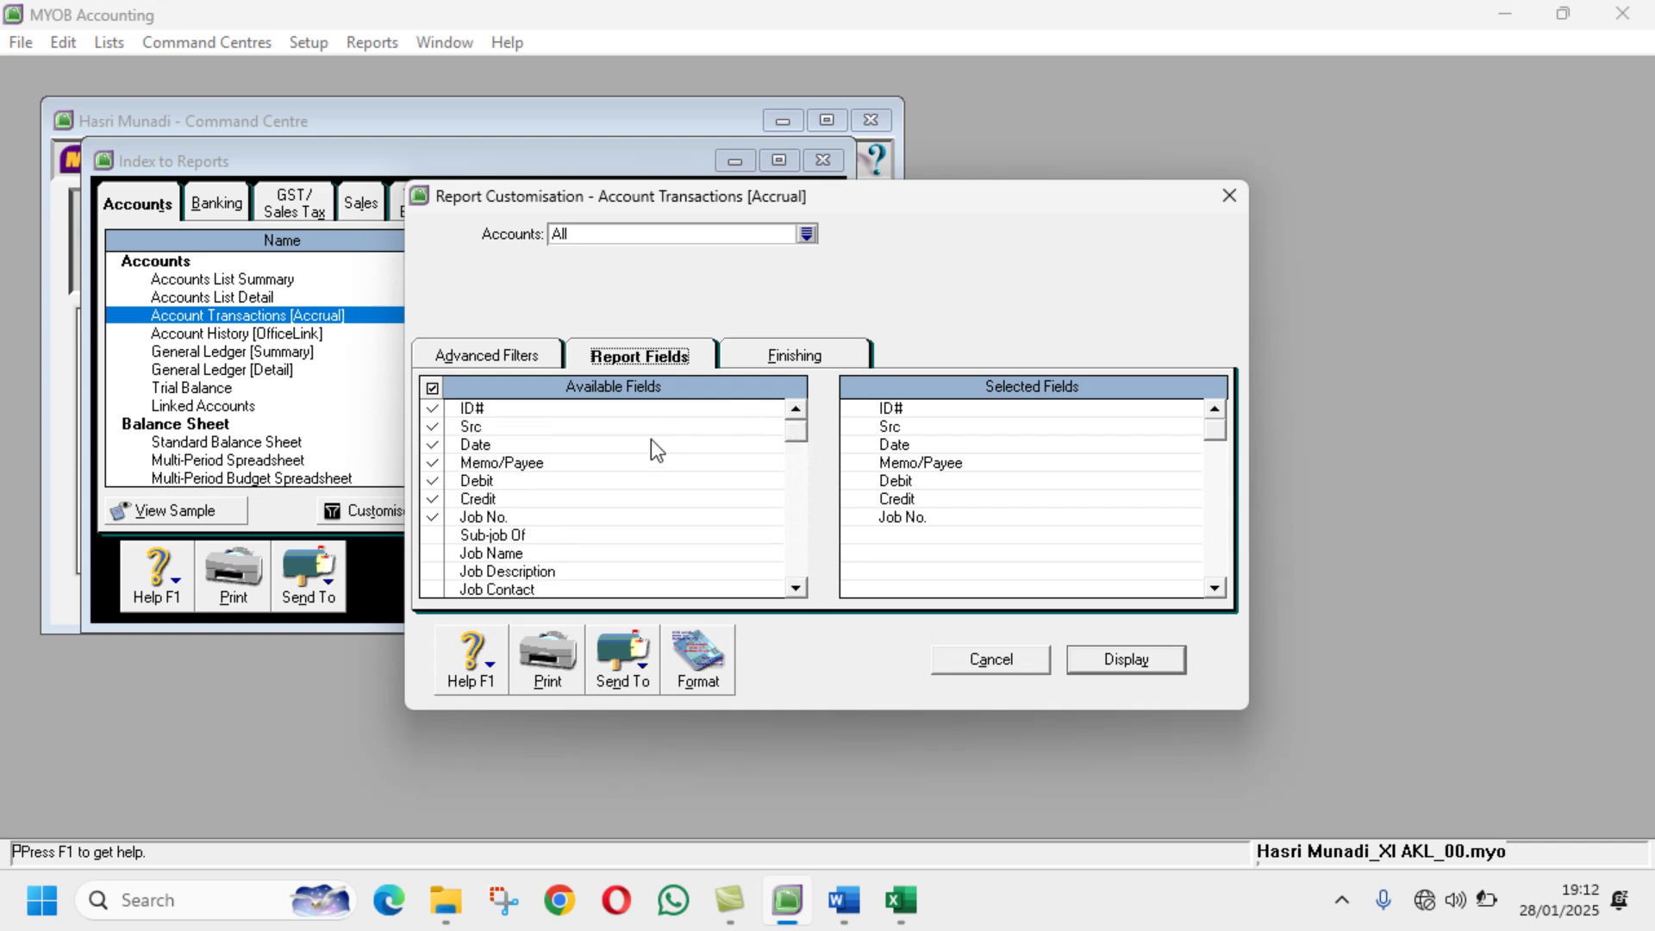
click(768, 358)
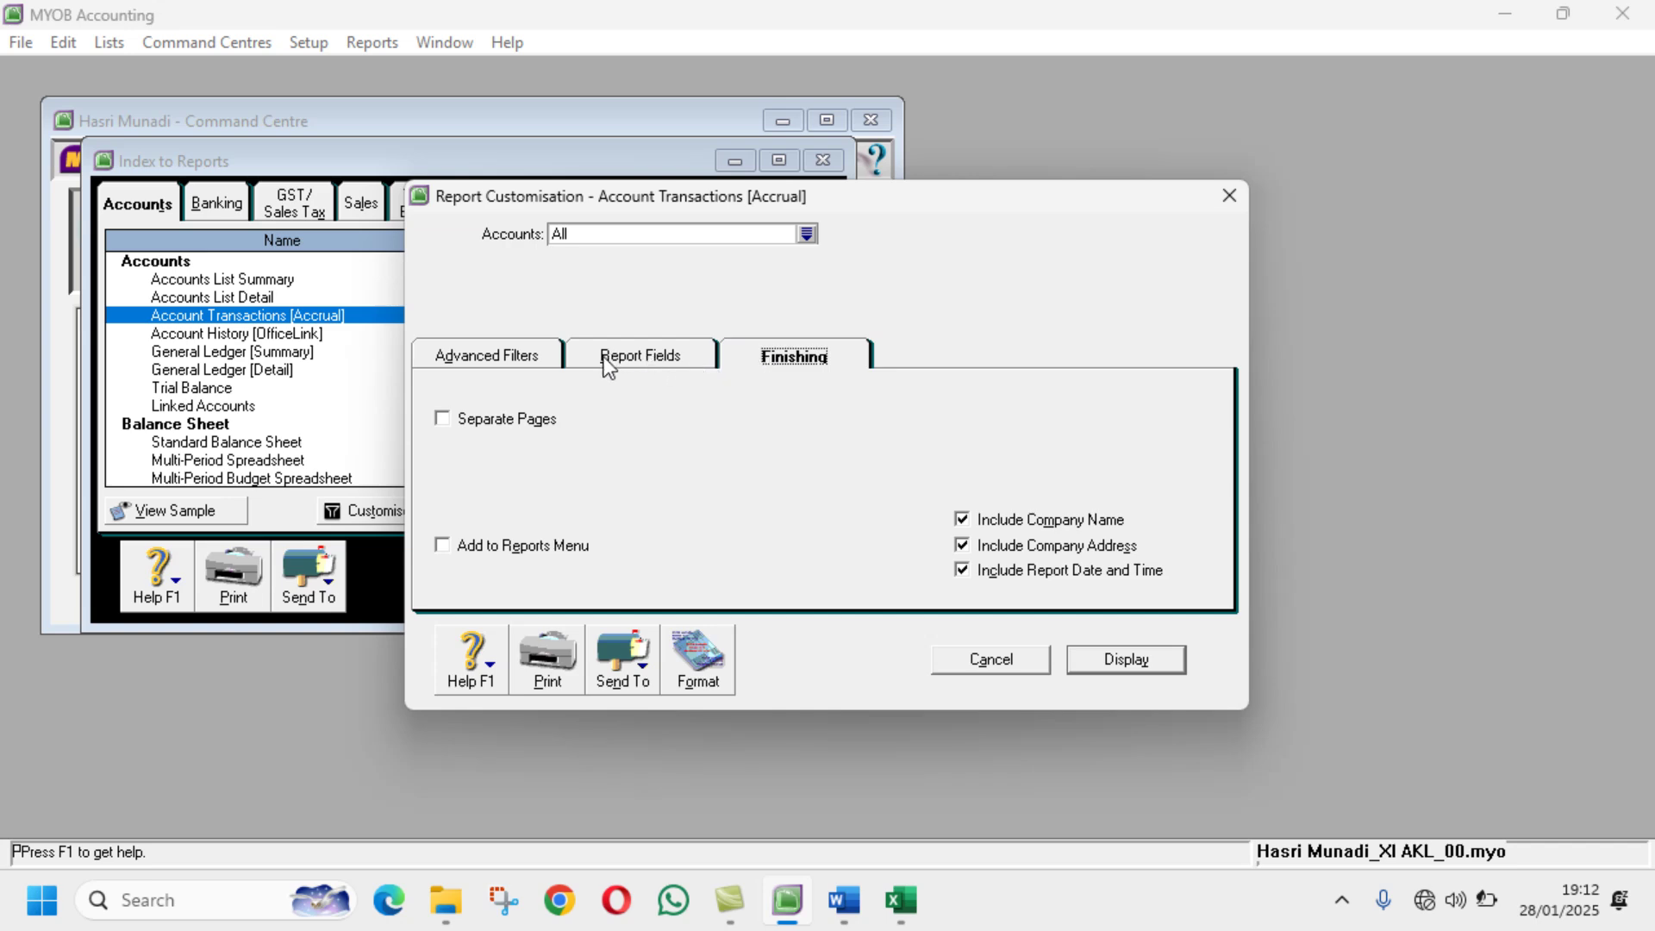
click(1099, 660)
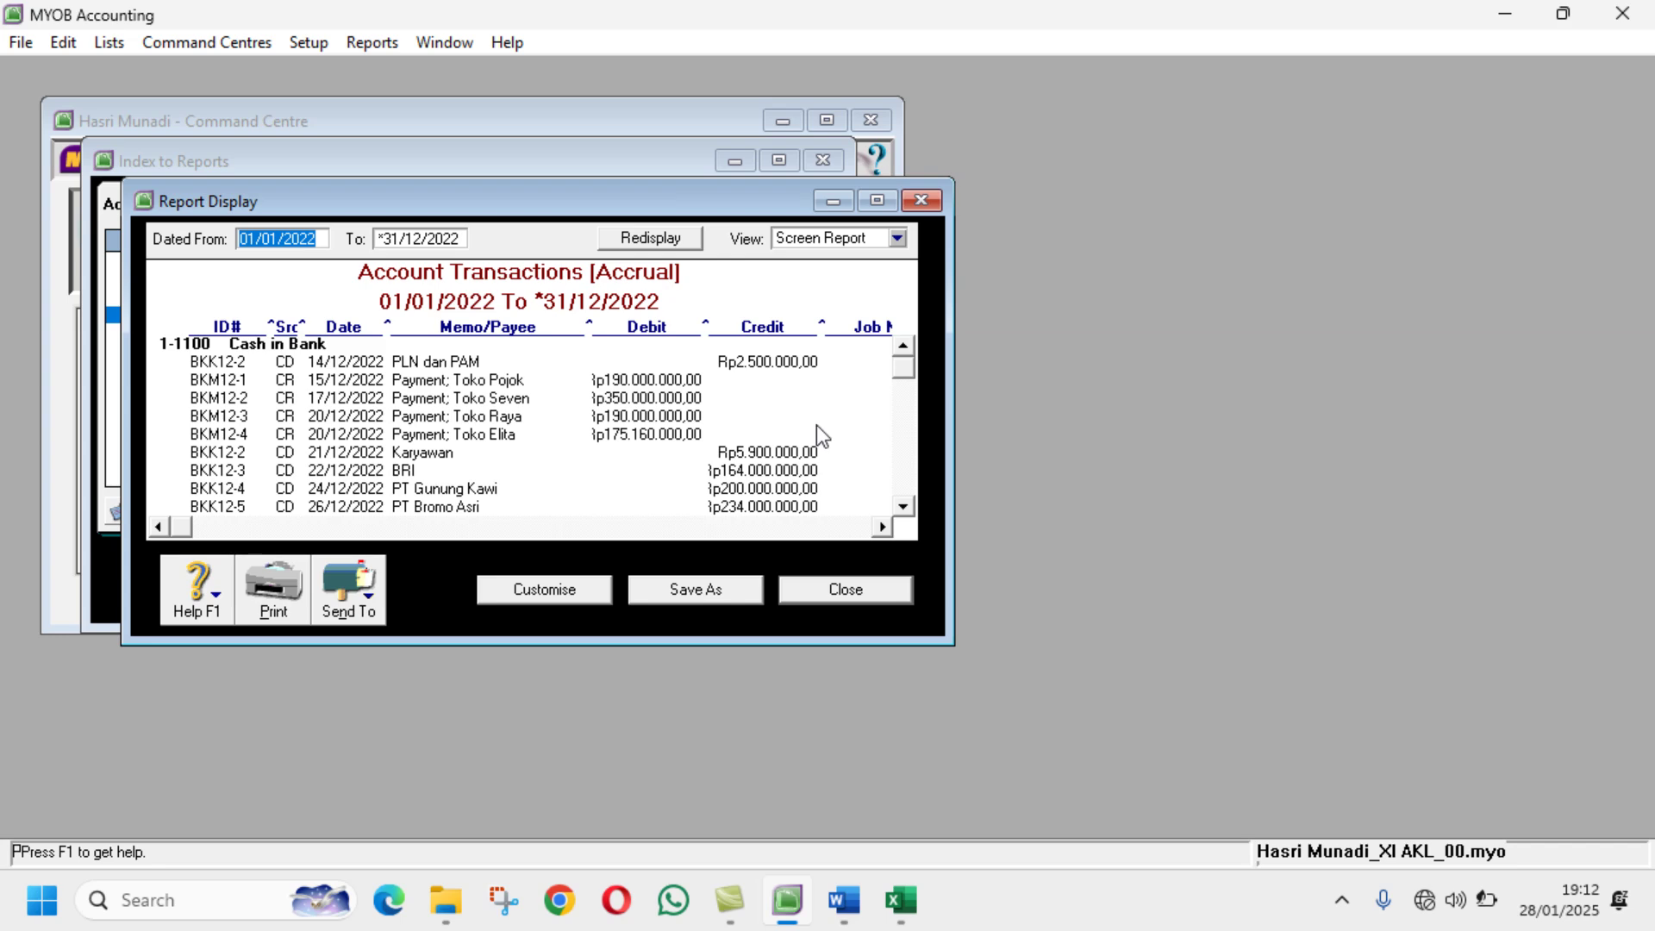
click(876, 202)
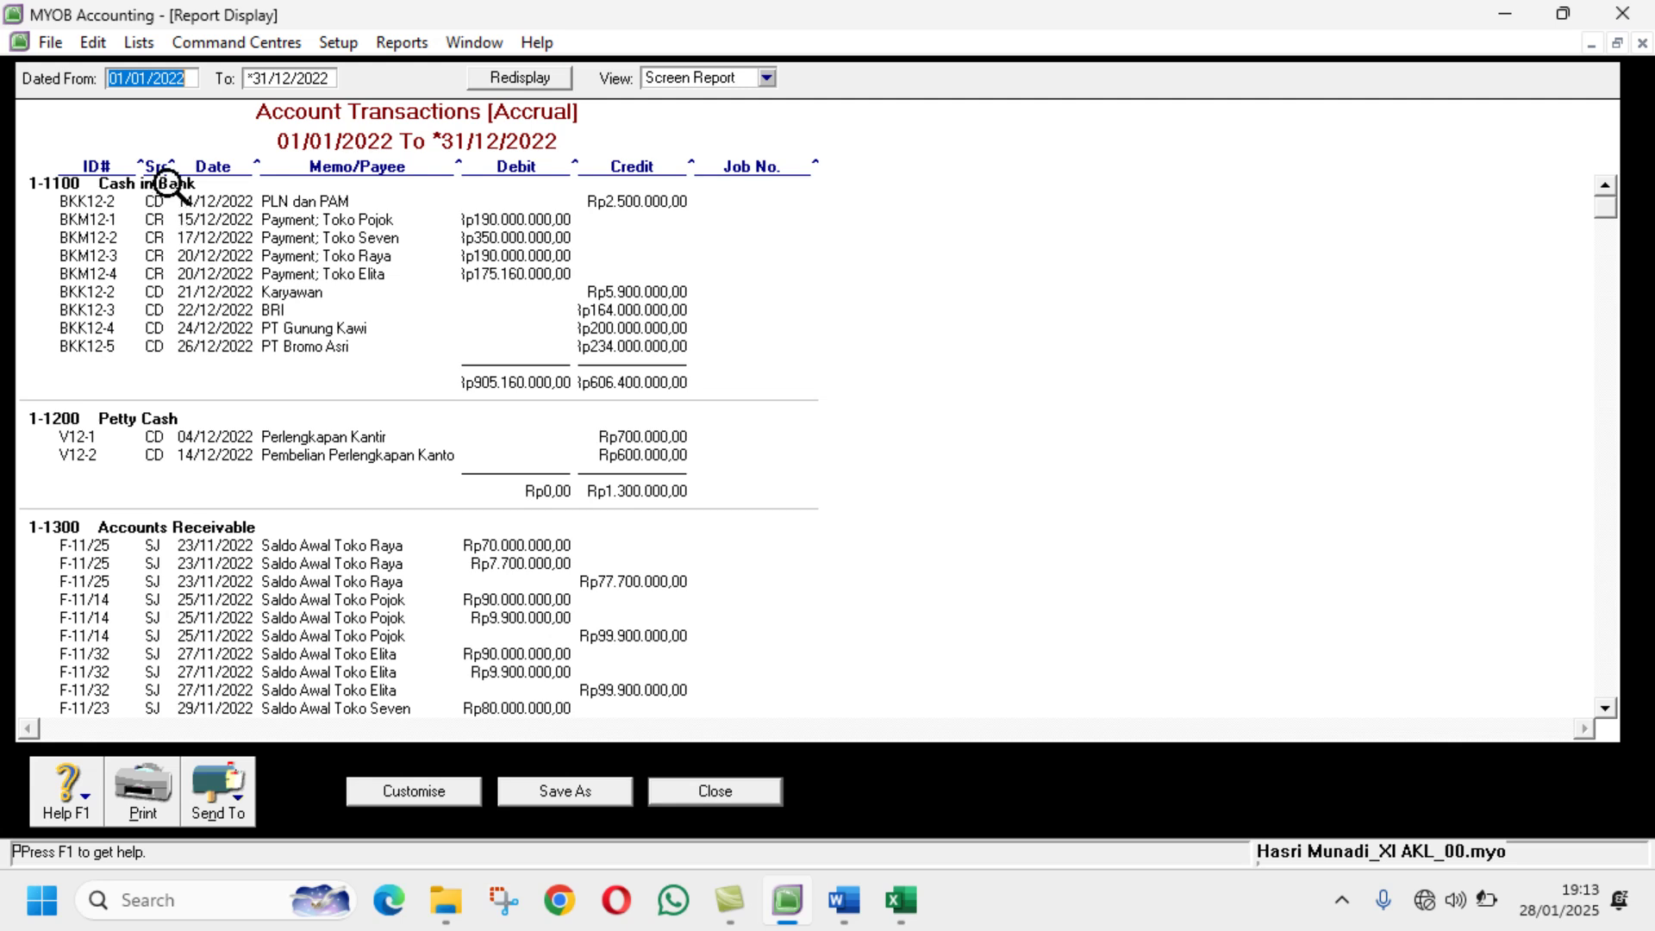
Step: Remove the Job No. column, regenerate the report, and widen the Src column
click(448, 799)
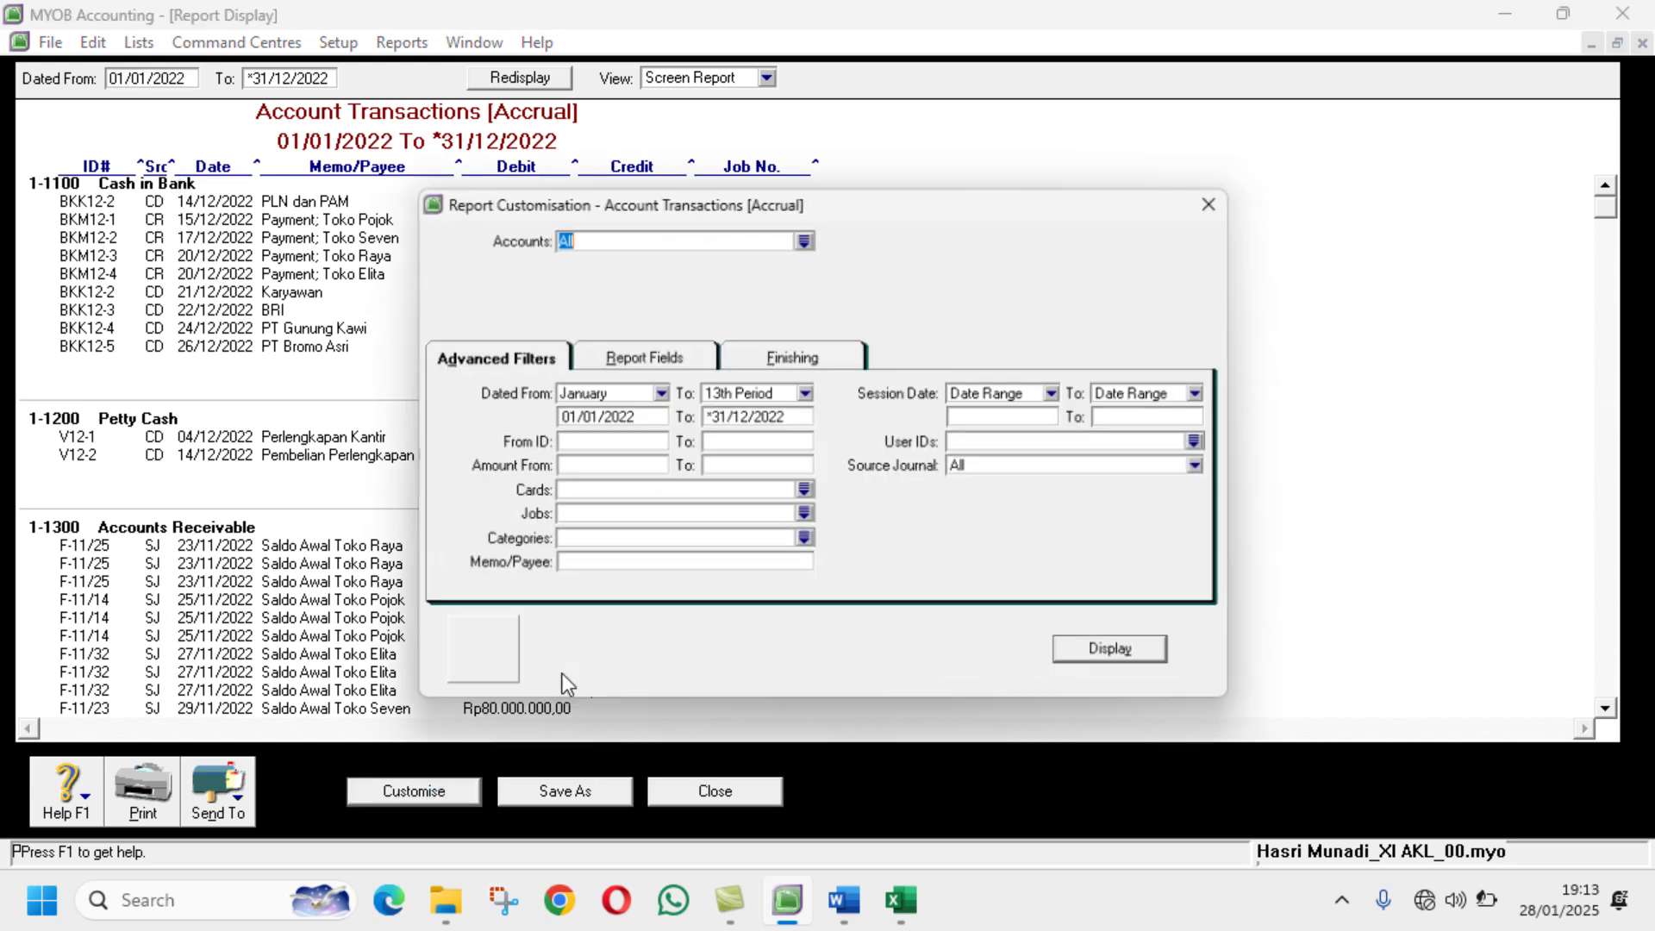
click(775, 366)
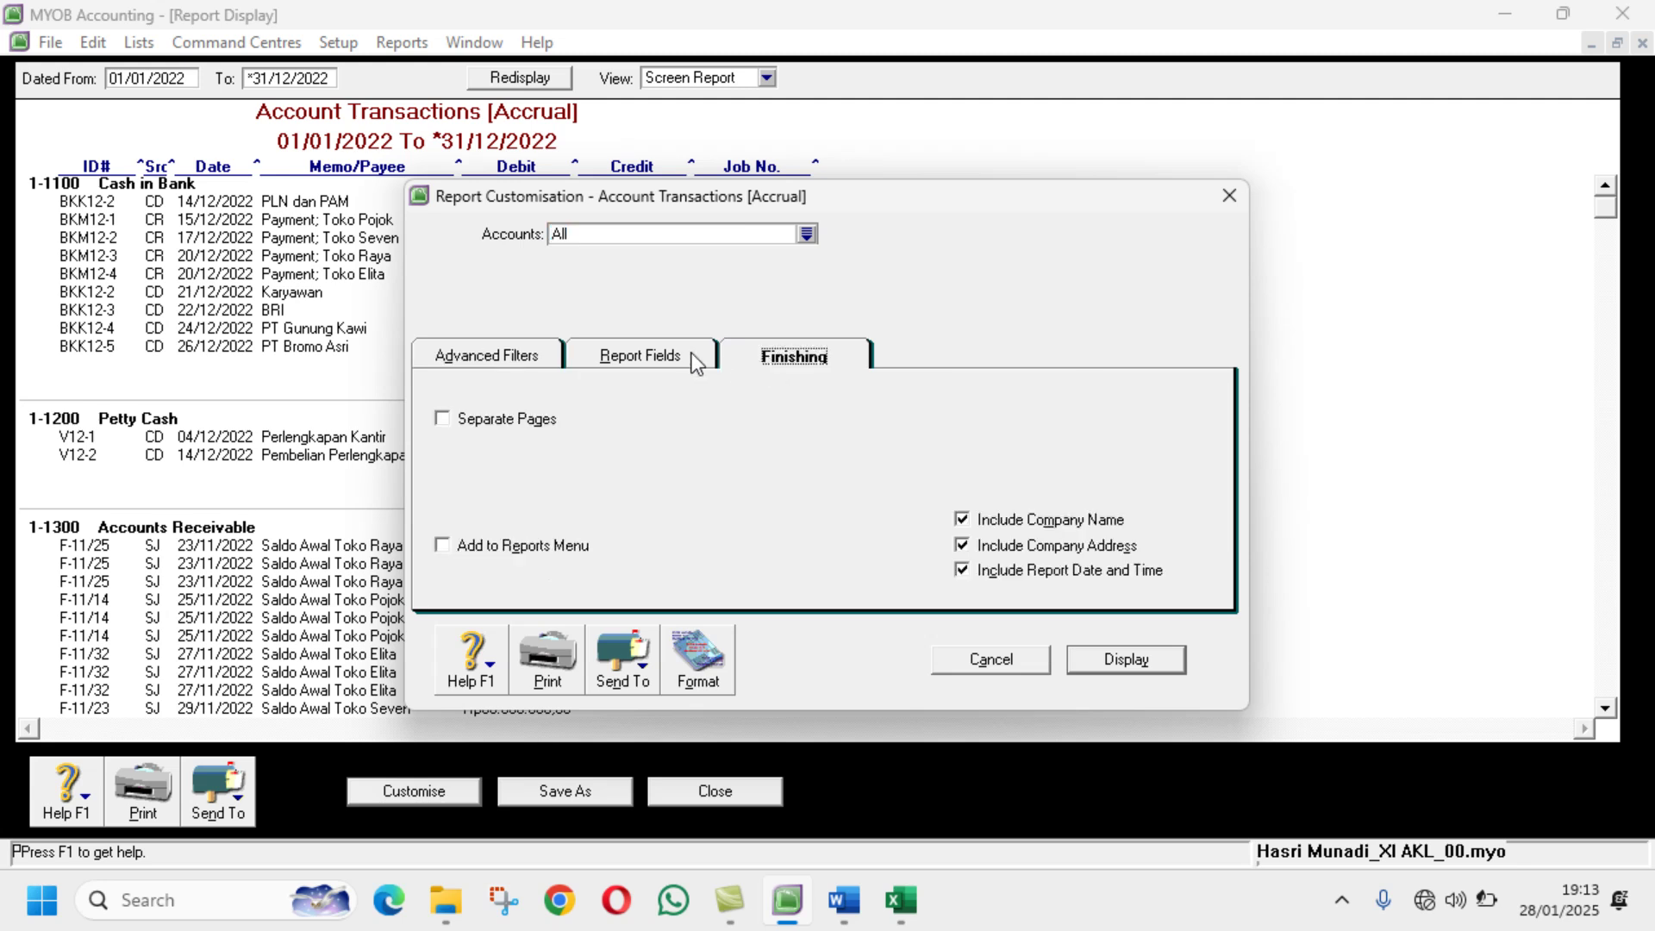
click(691, 355)
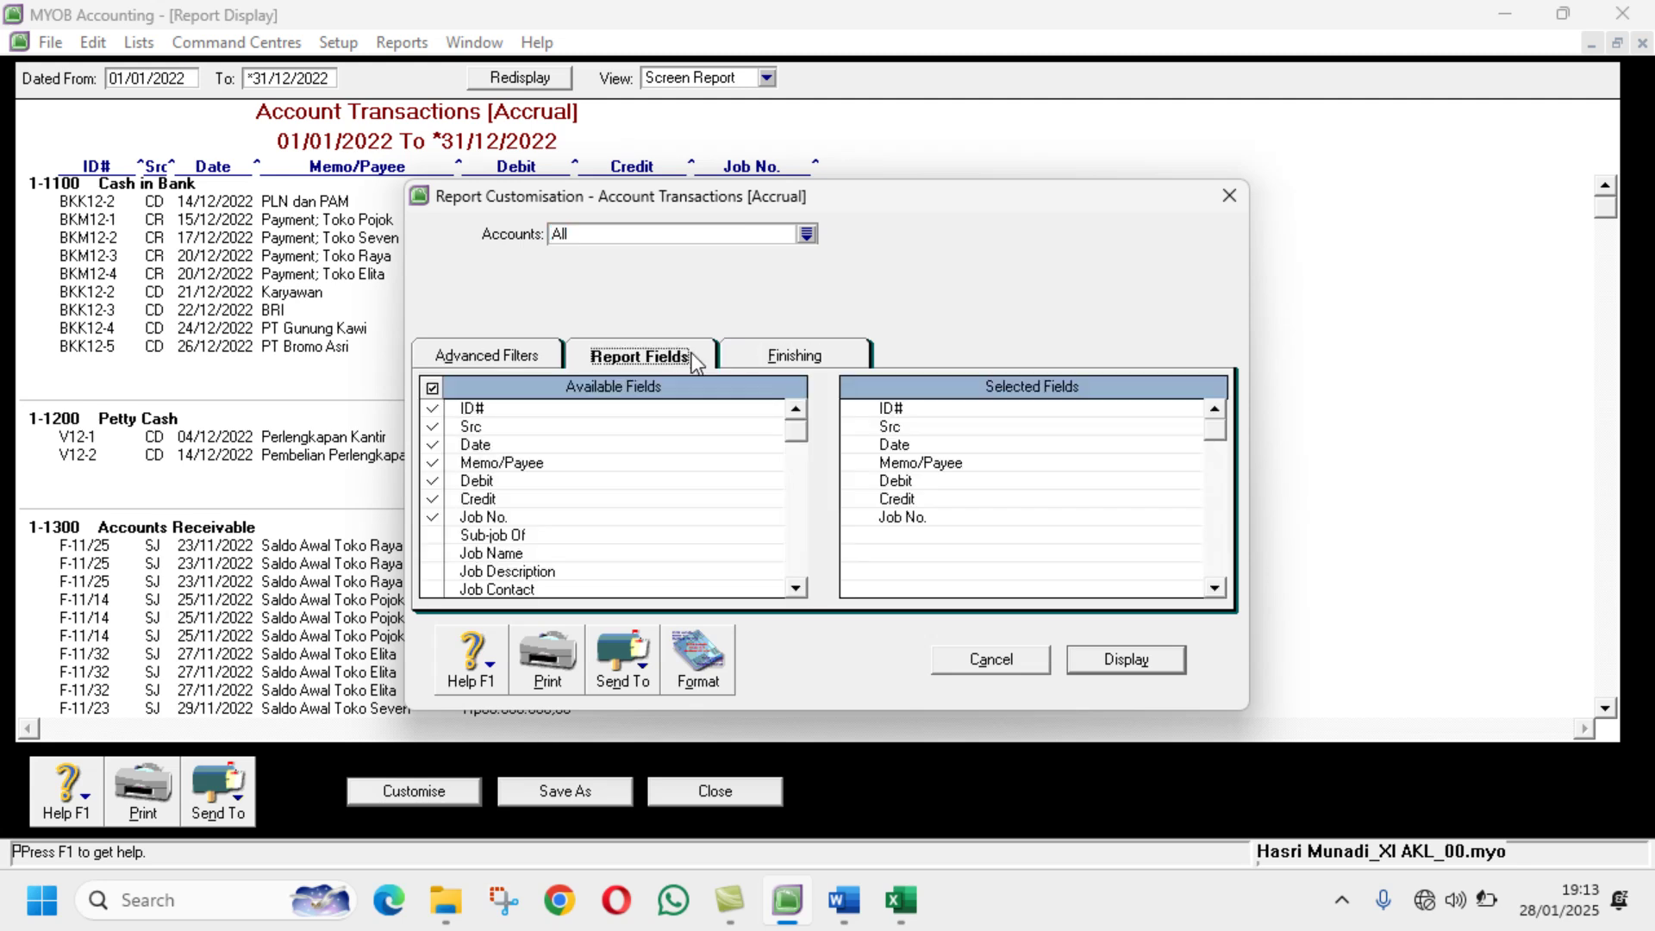
click(432, 517)
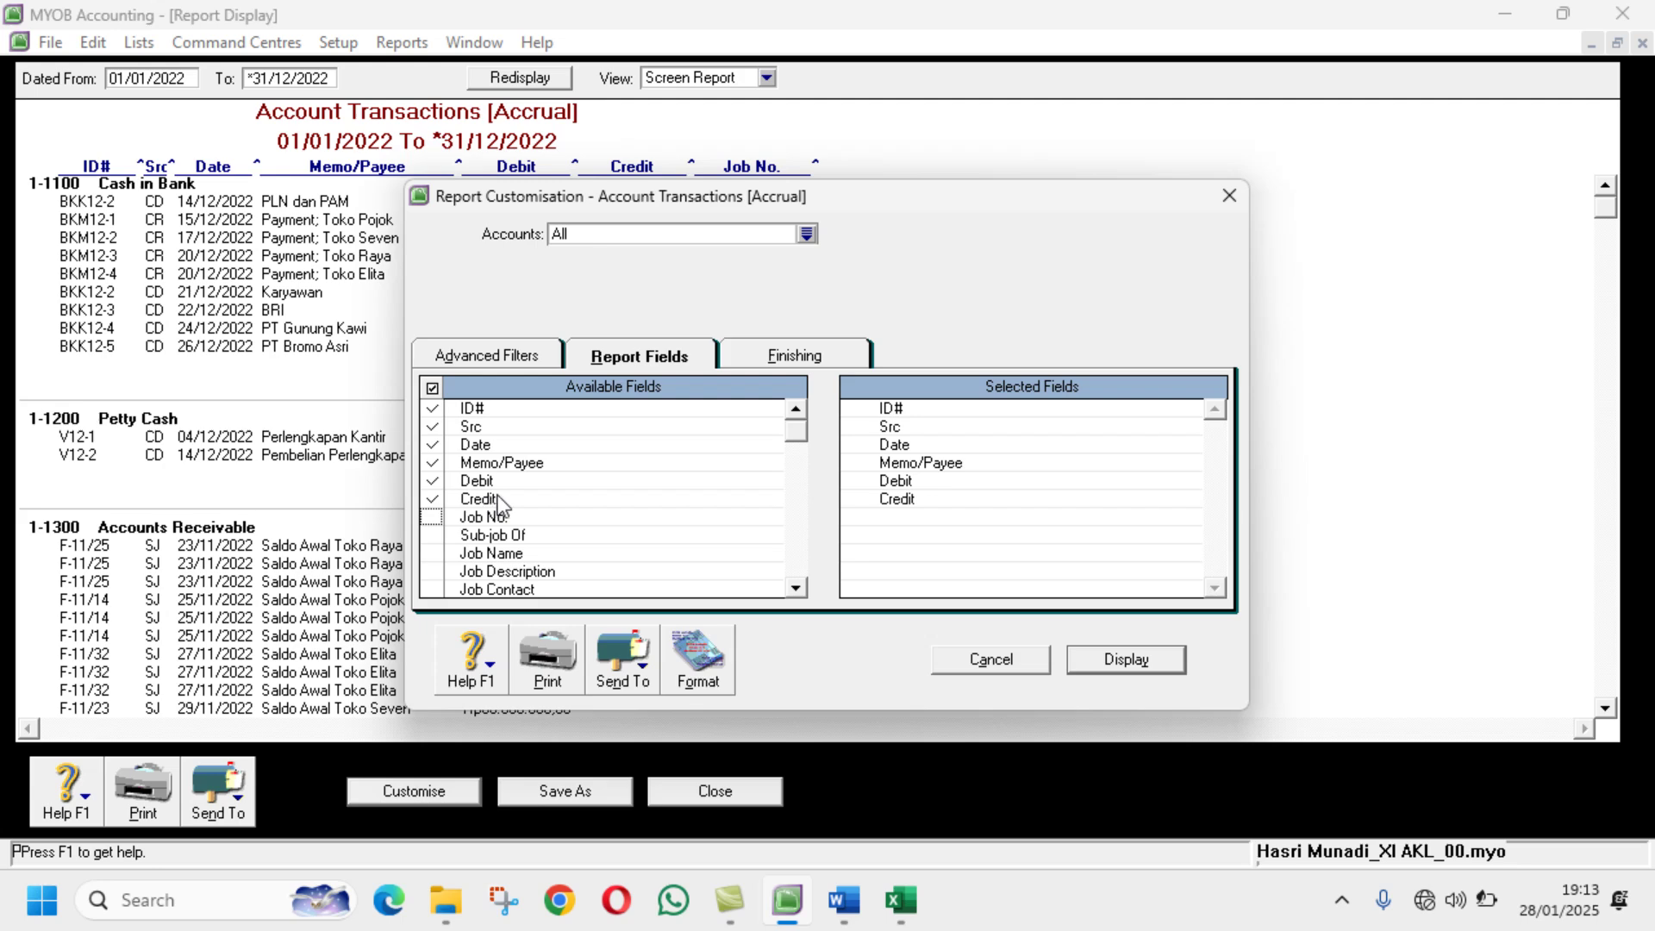
click(1141, 666)
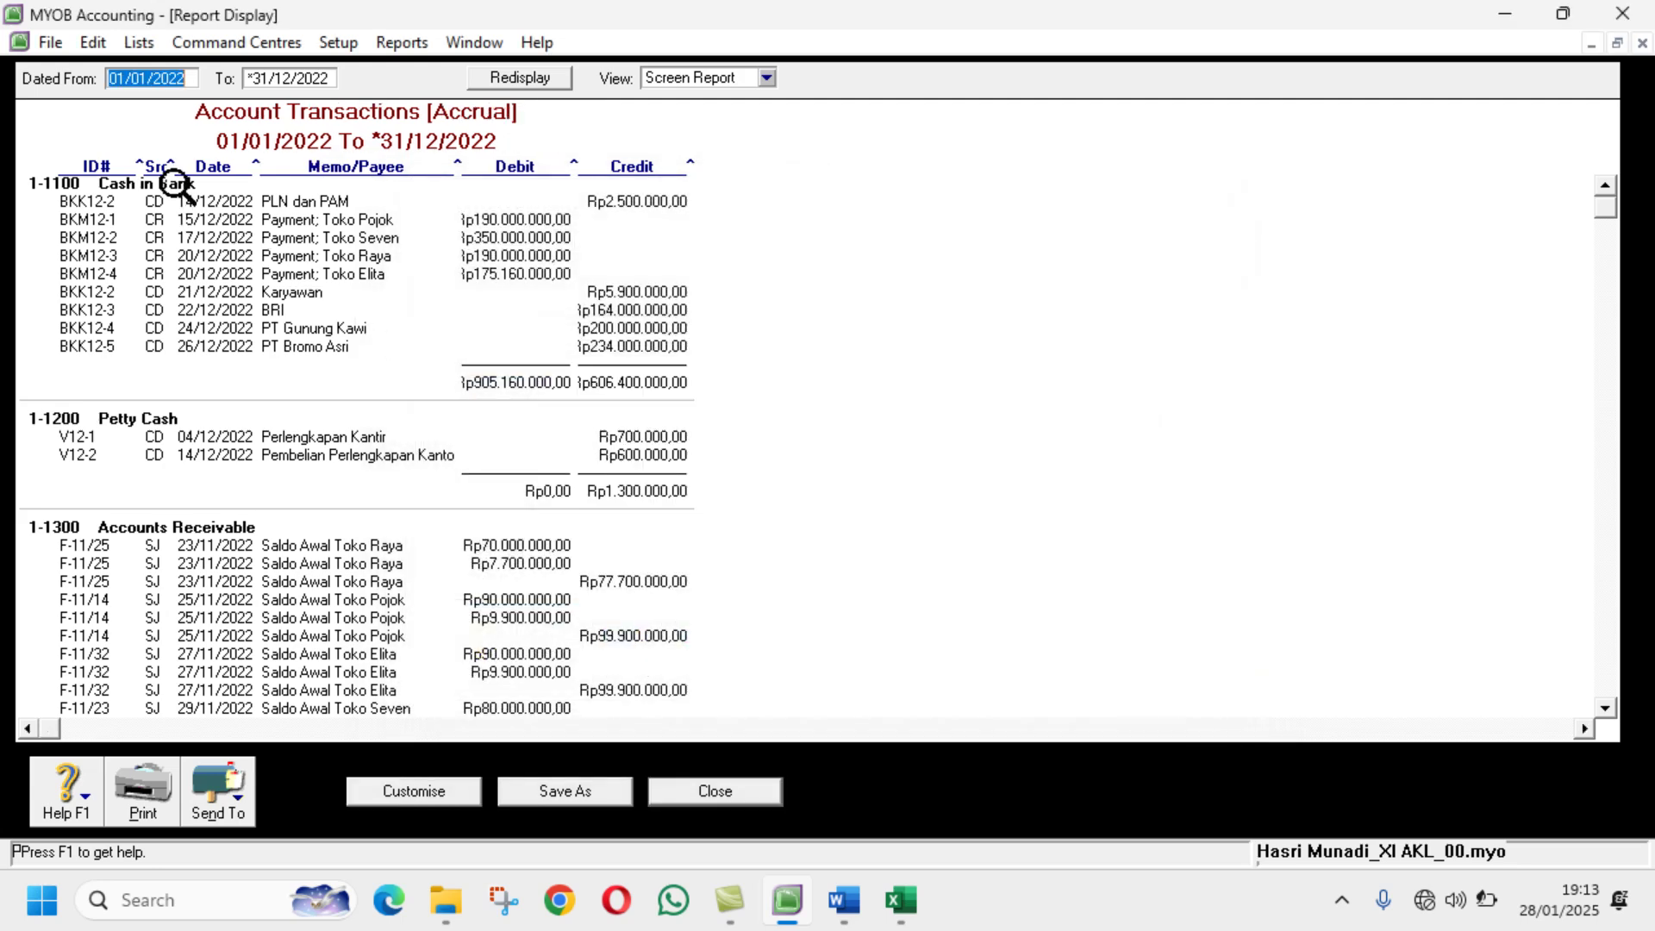
drag(173, 167, 198, 172)
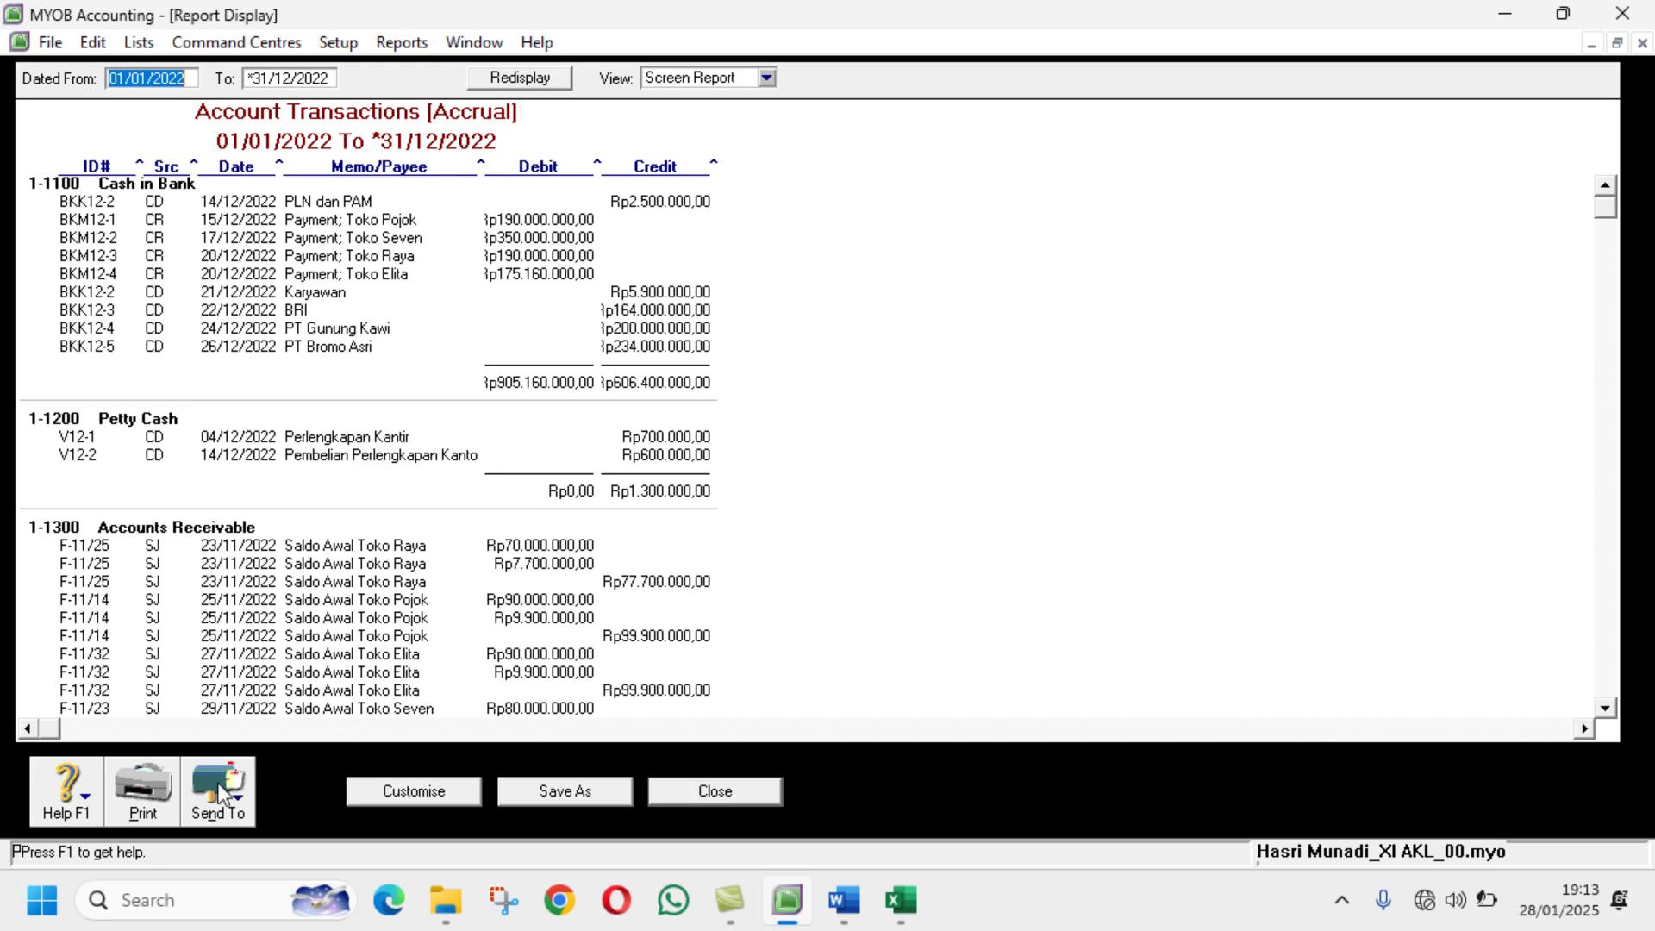
Step: Export the Account Transactions [Accrual] report to PDF with the student's name and class appended
click(233, 805)
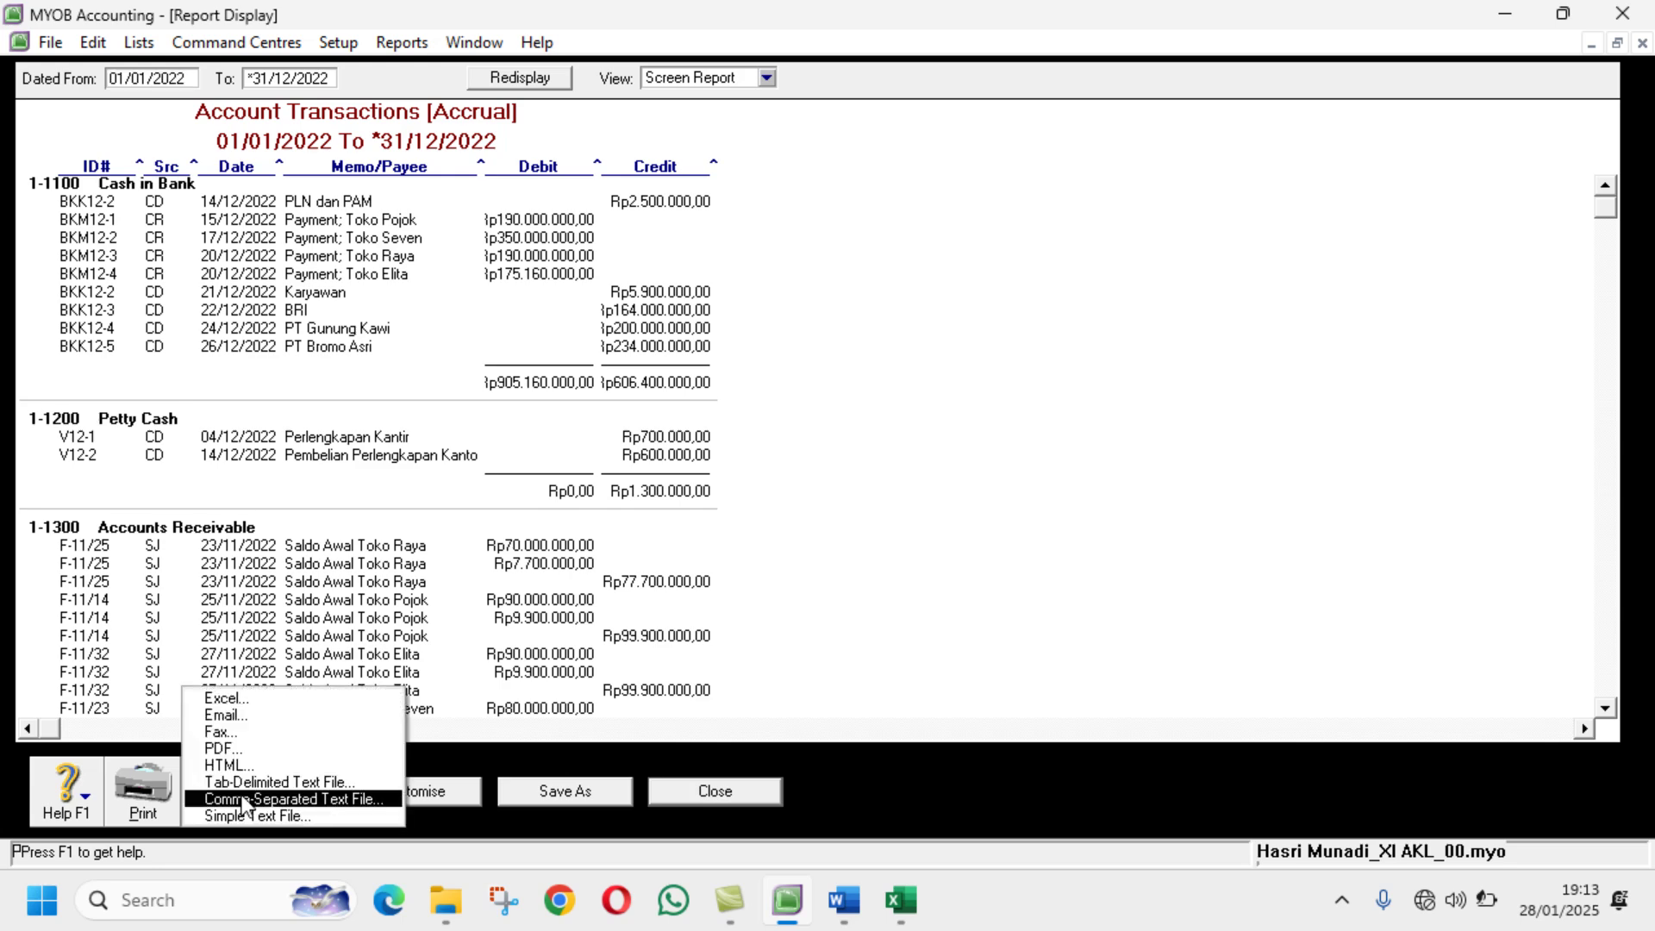
click(248, 748)
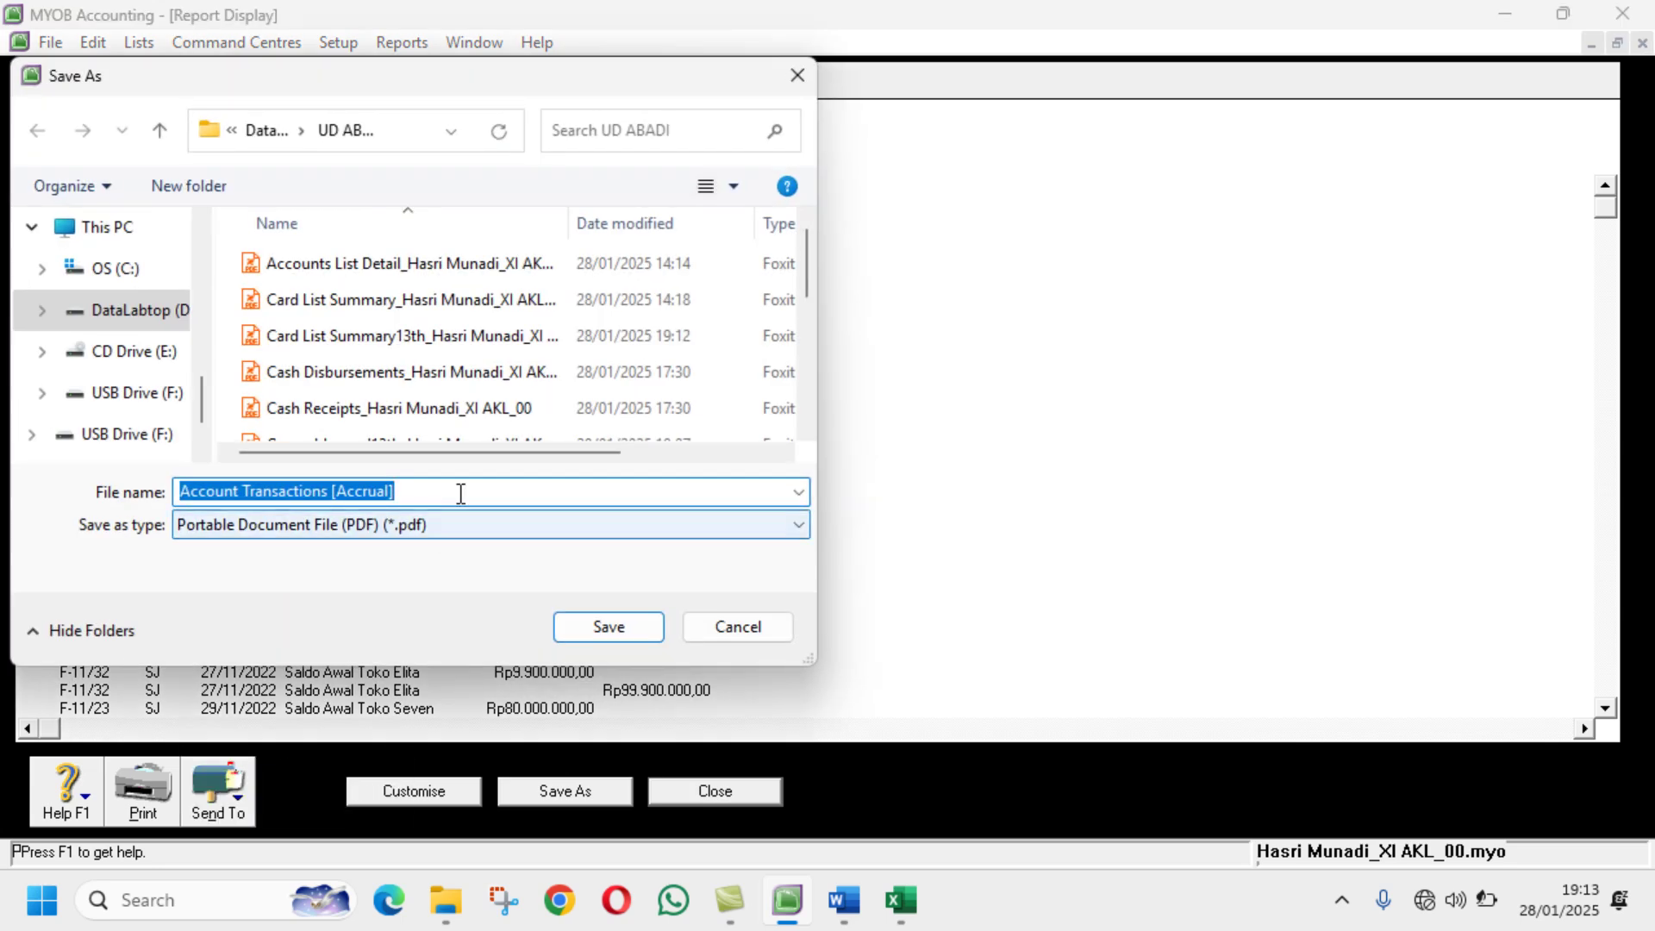
click(461, 493)
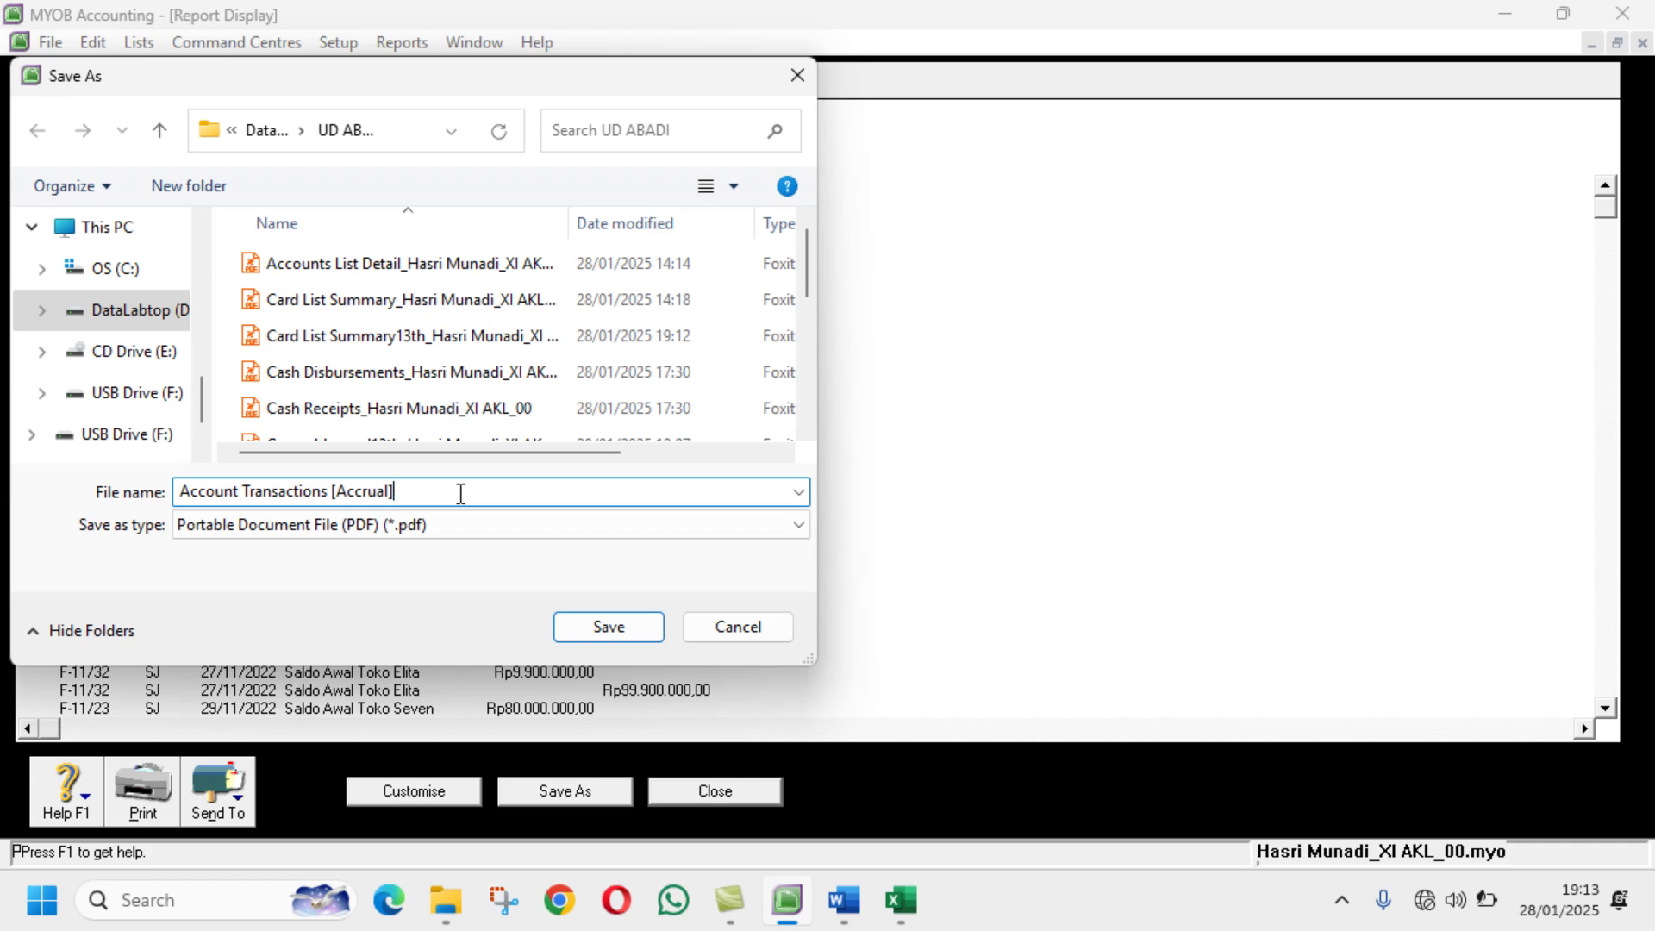
click(588, 621)
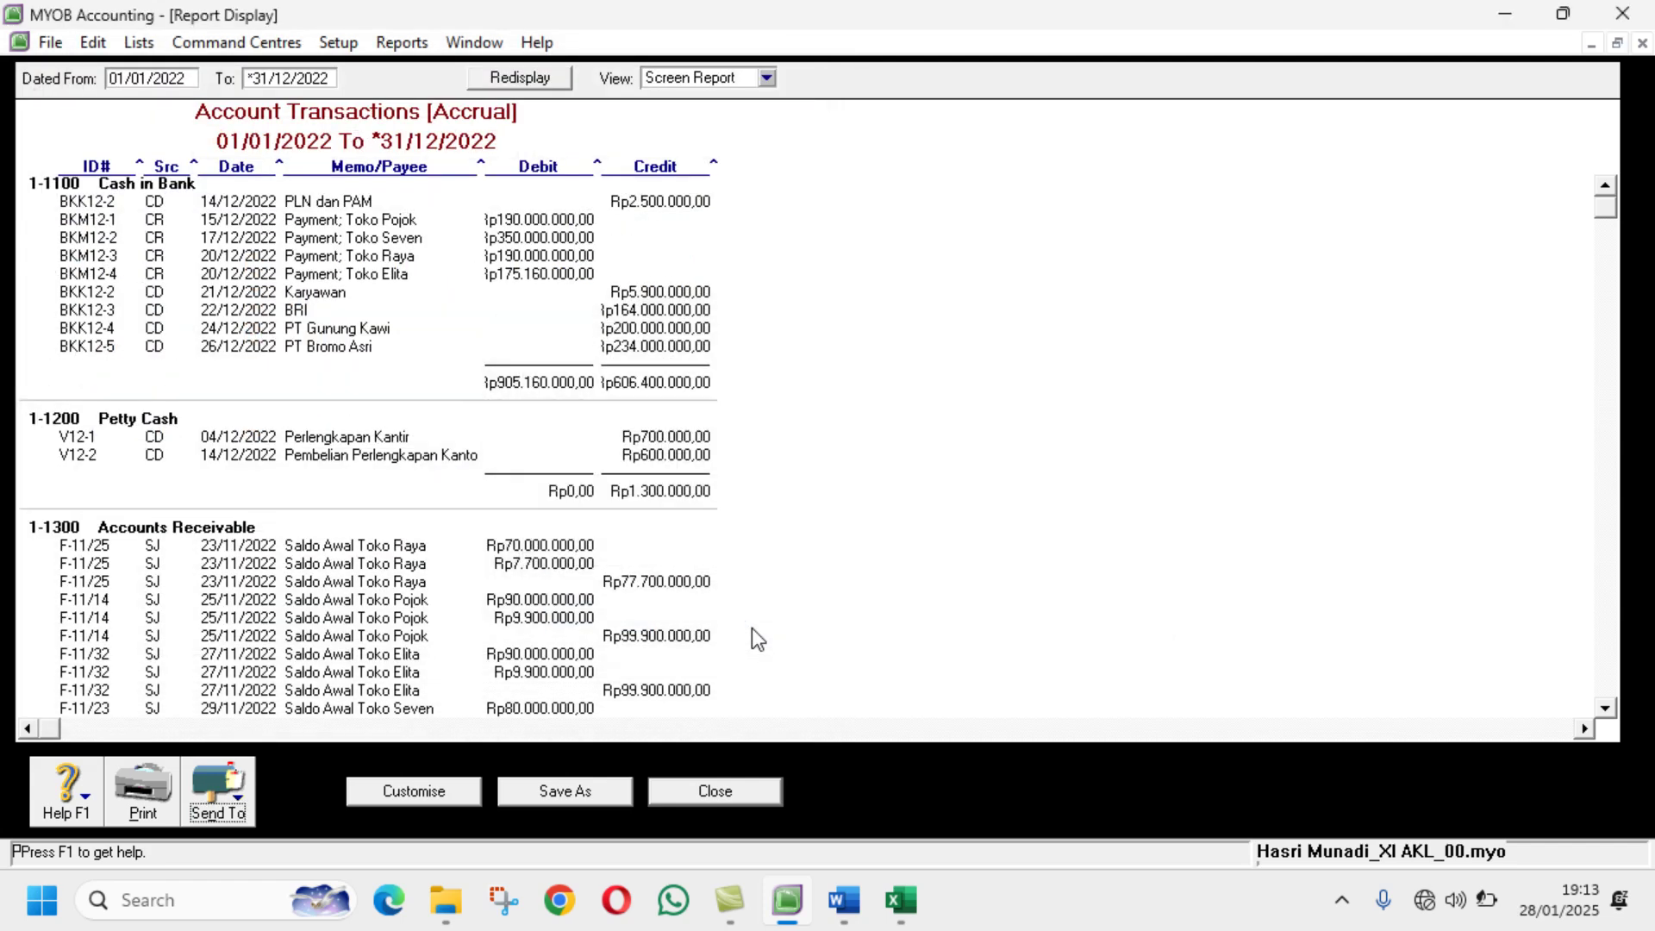
Step: Close the Account Transactions report and report index after checking the Word task list
click(762, 800)
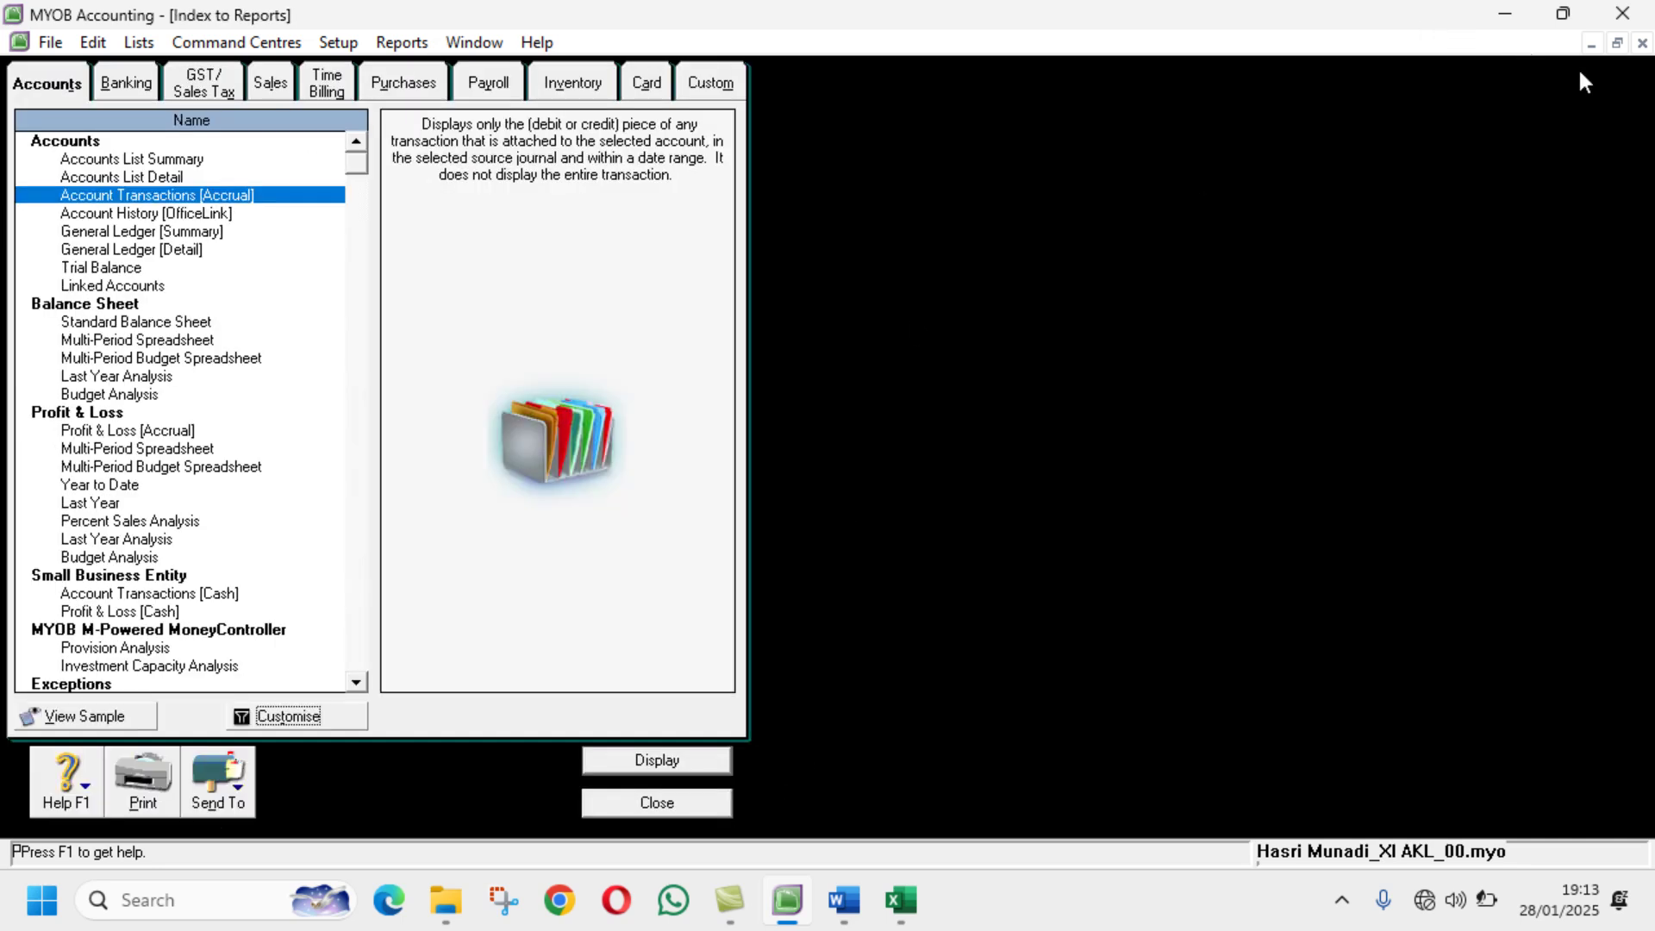
click(1618, 44)
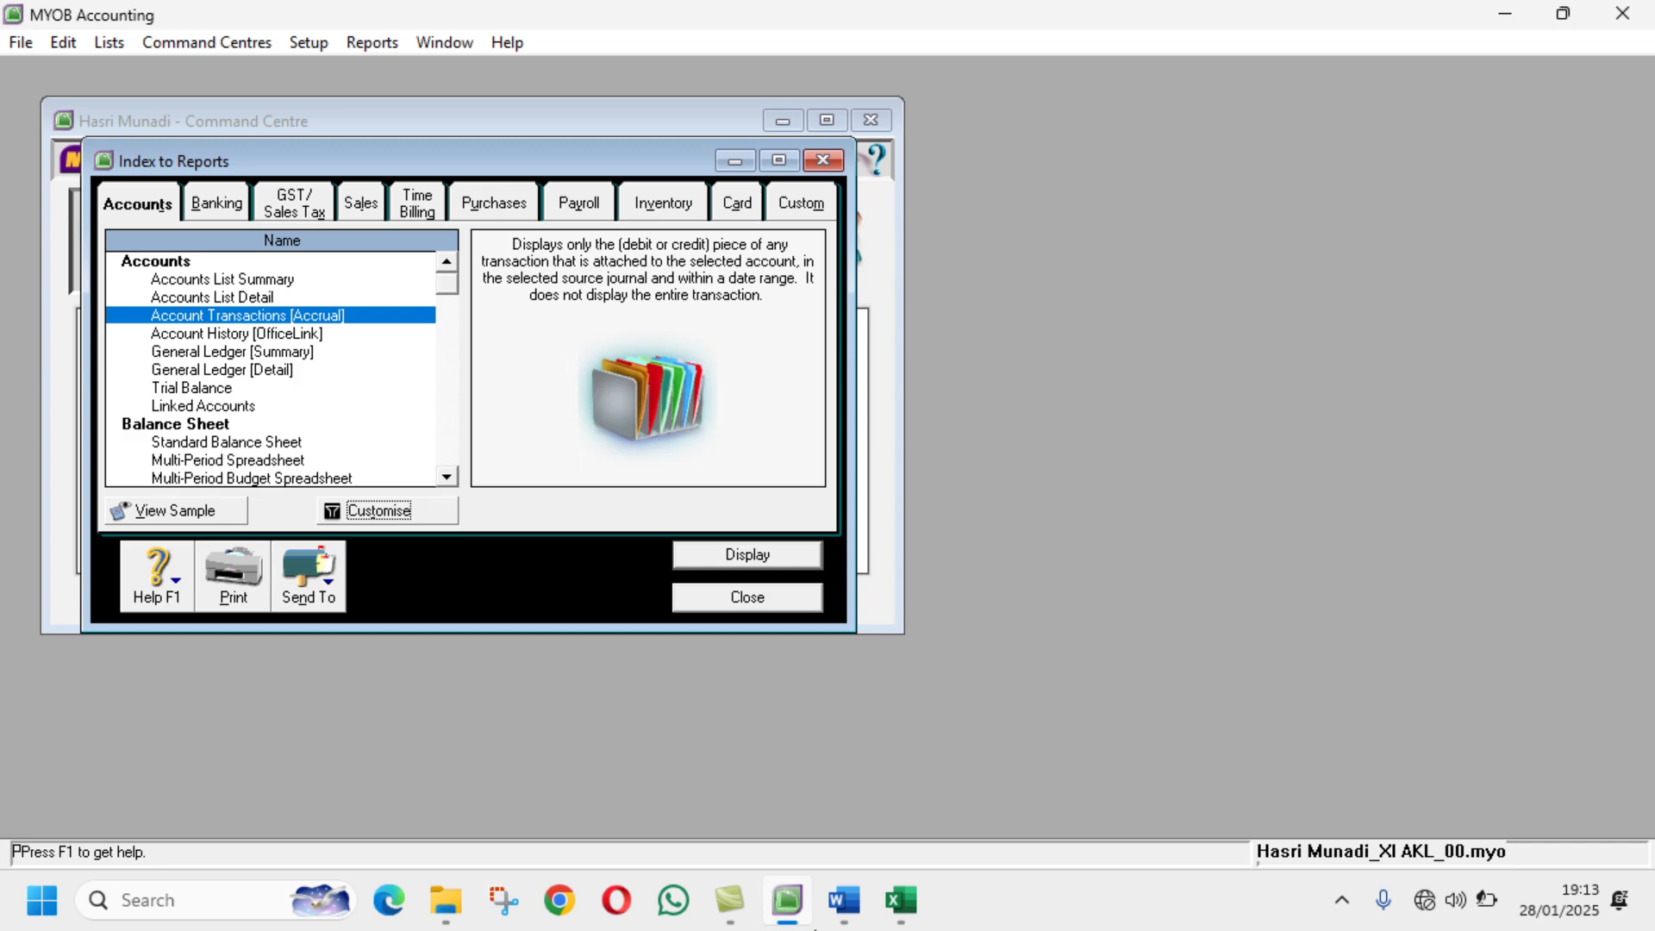
click(844, 900)
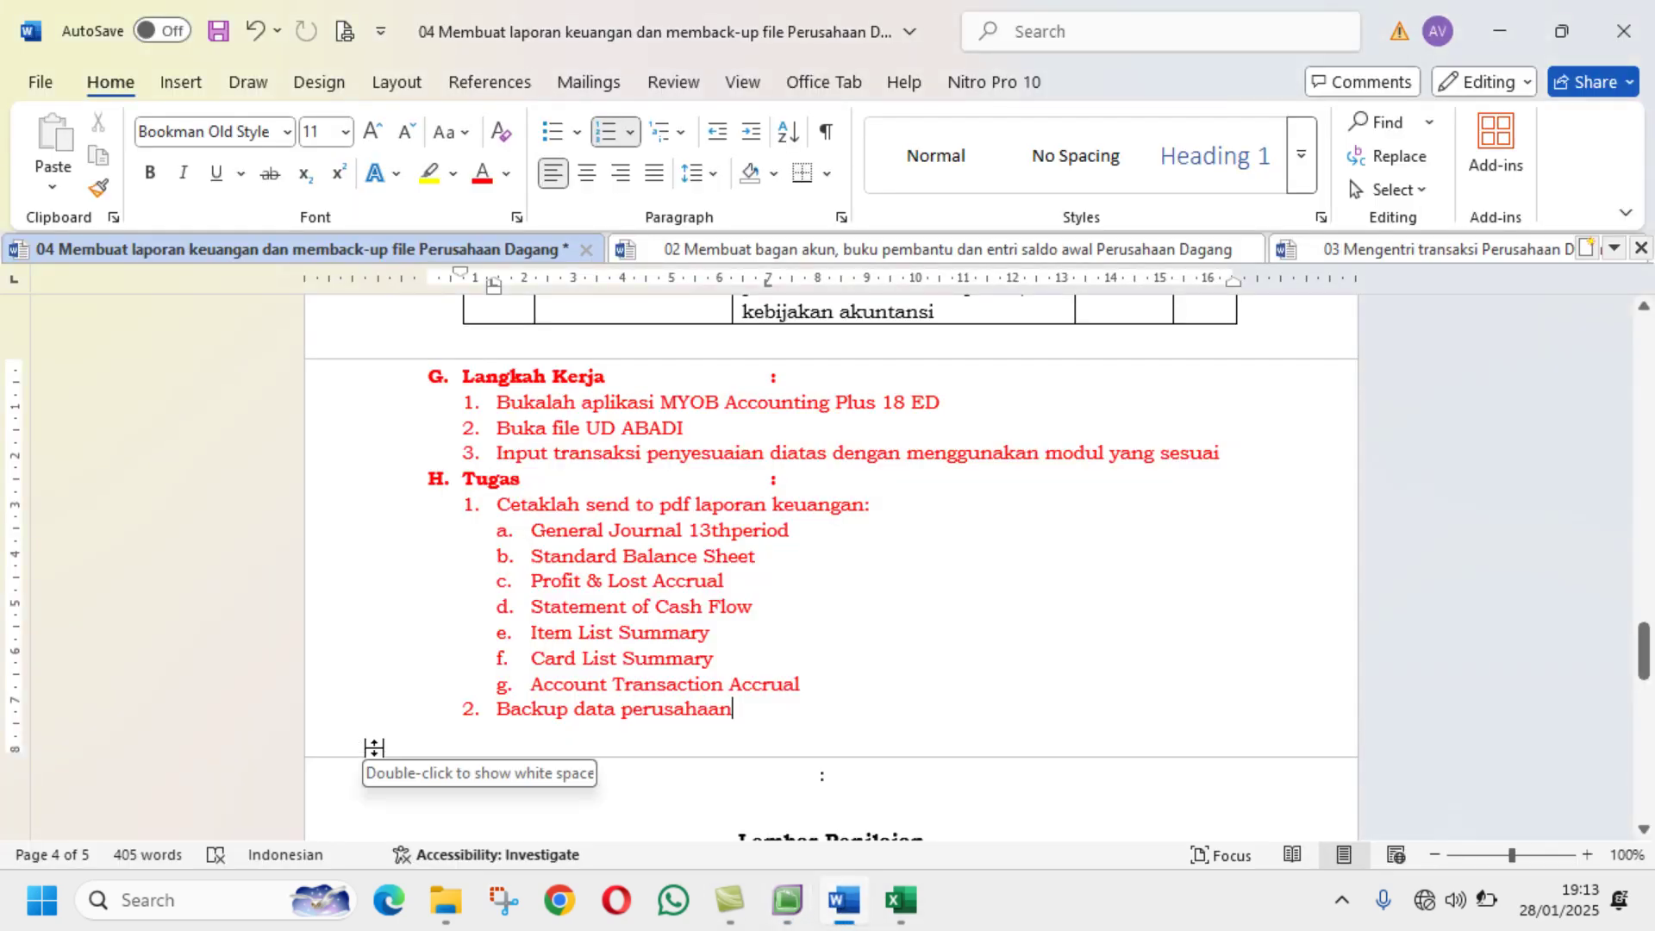
mouse_move(794, 894)
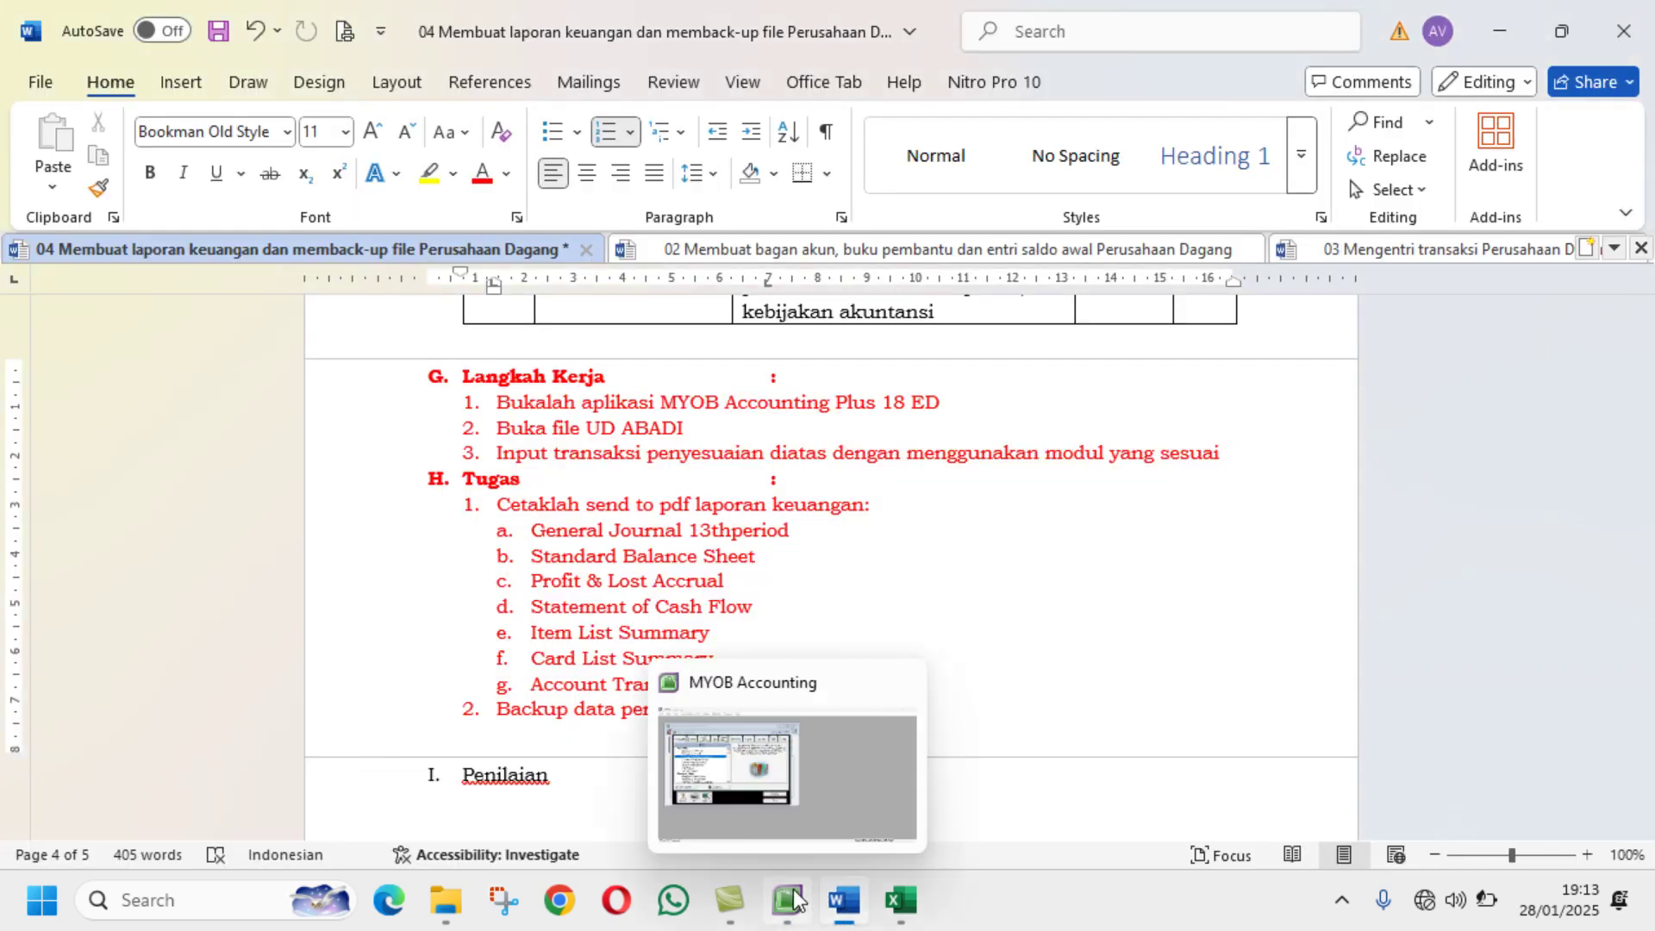
click(794, 906)
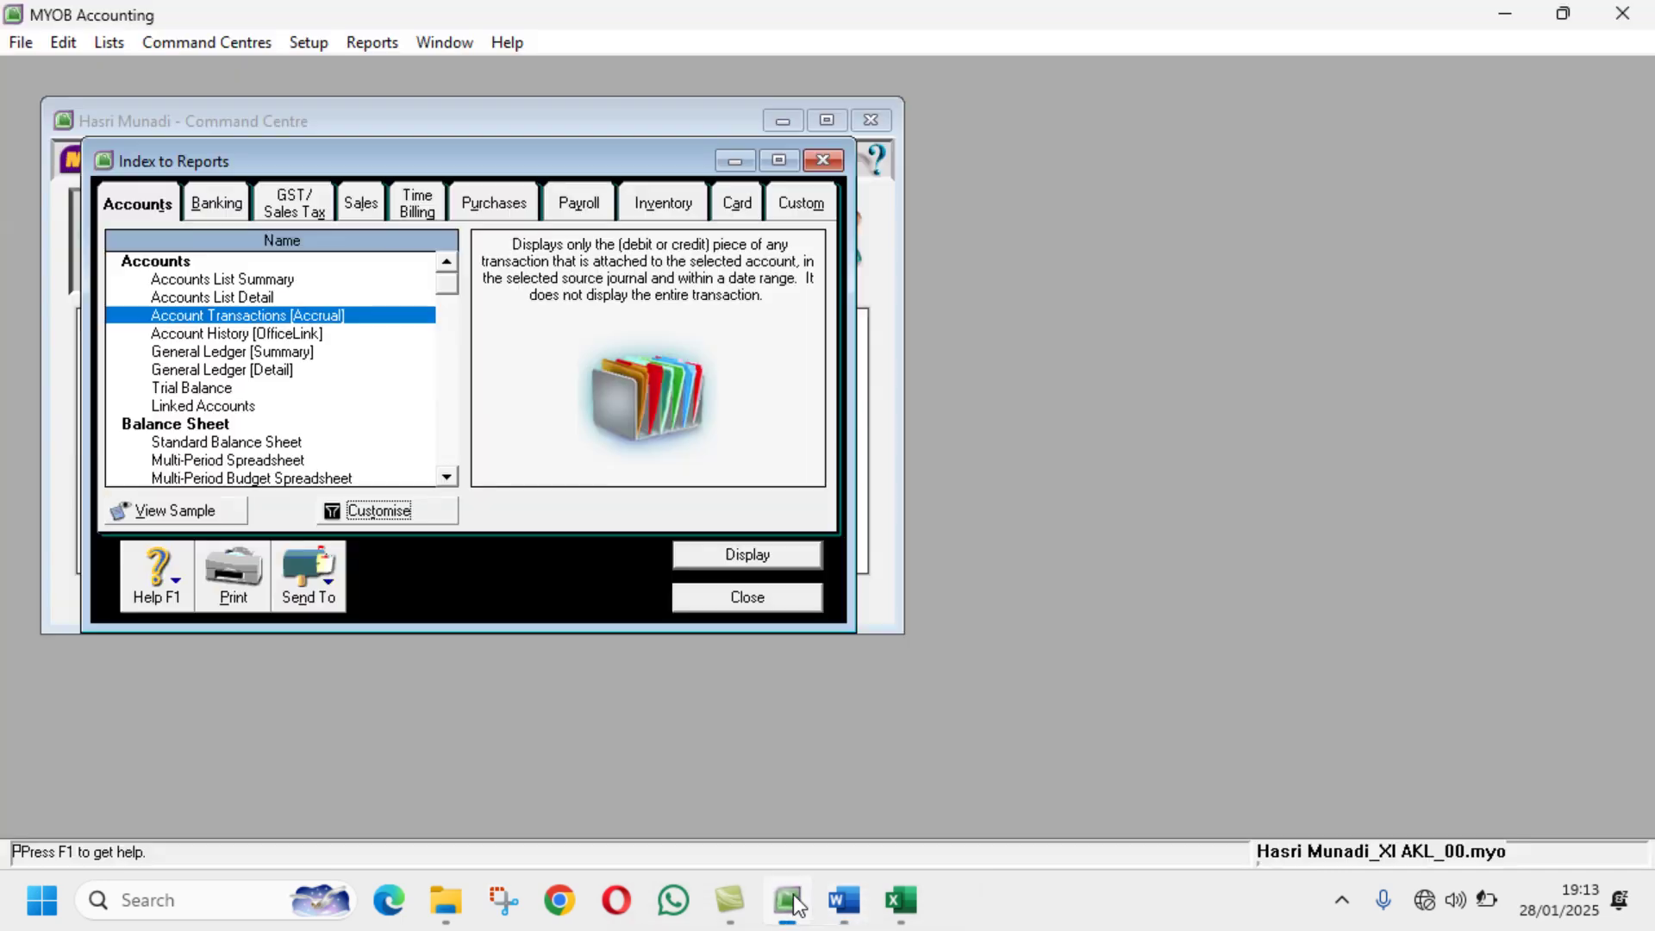
click(736, 591)
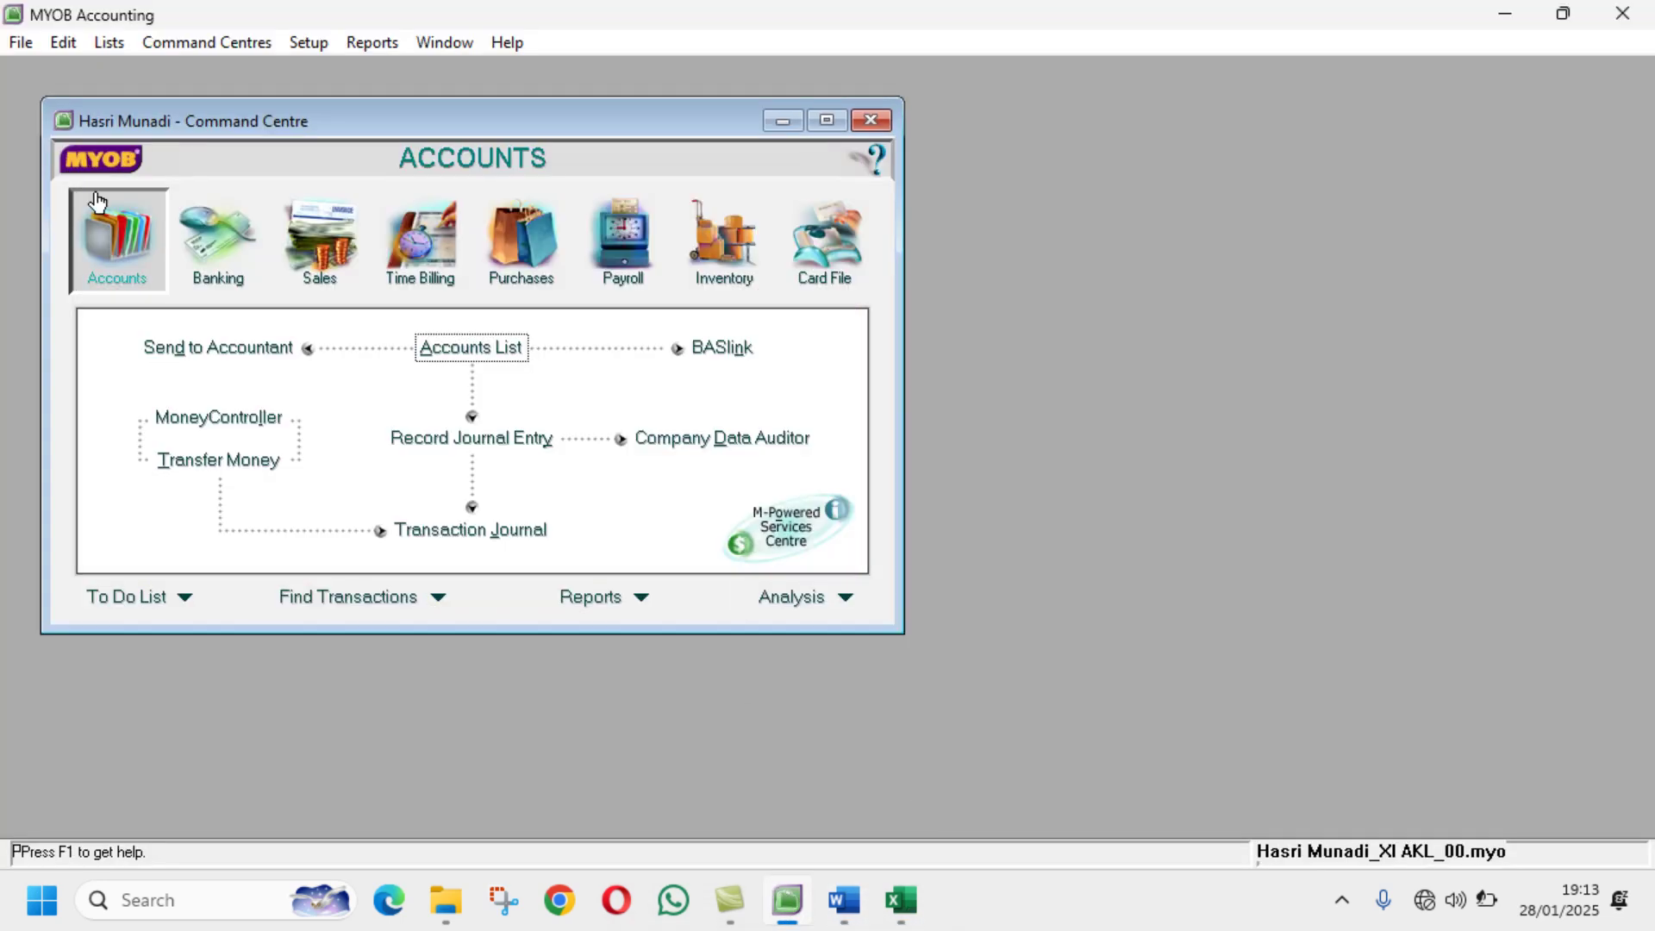
click(14, 41)
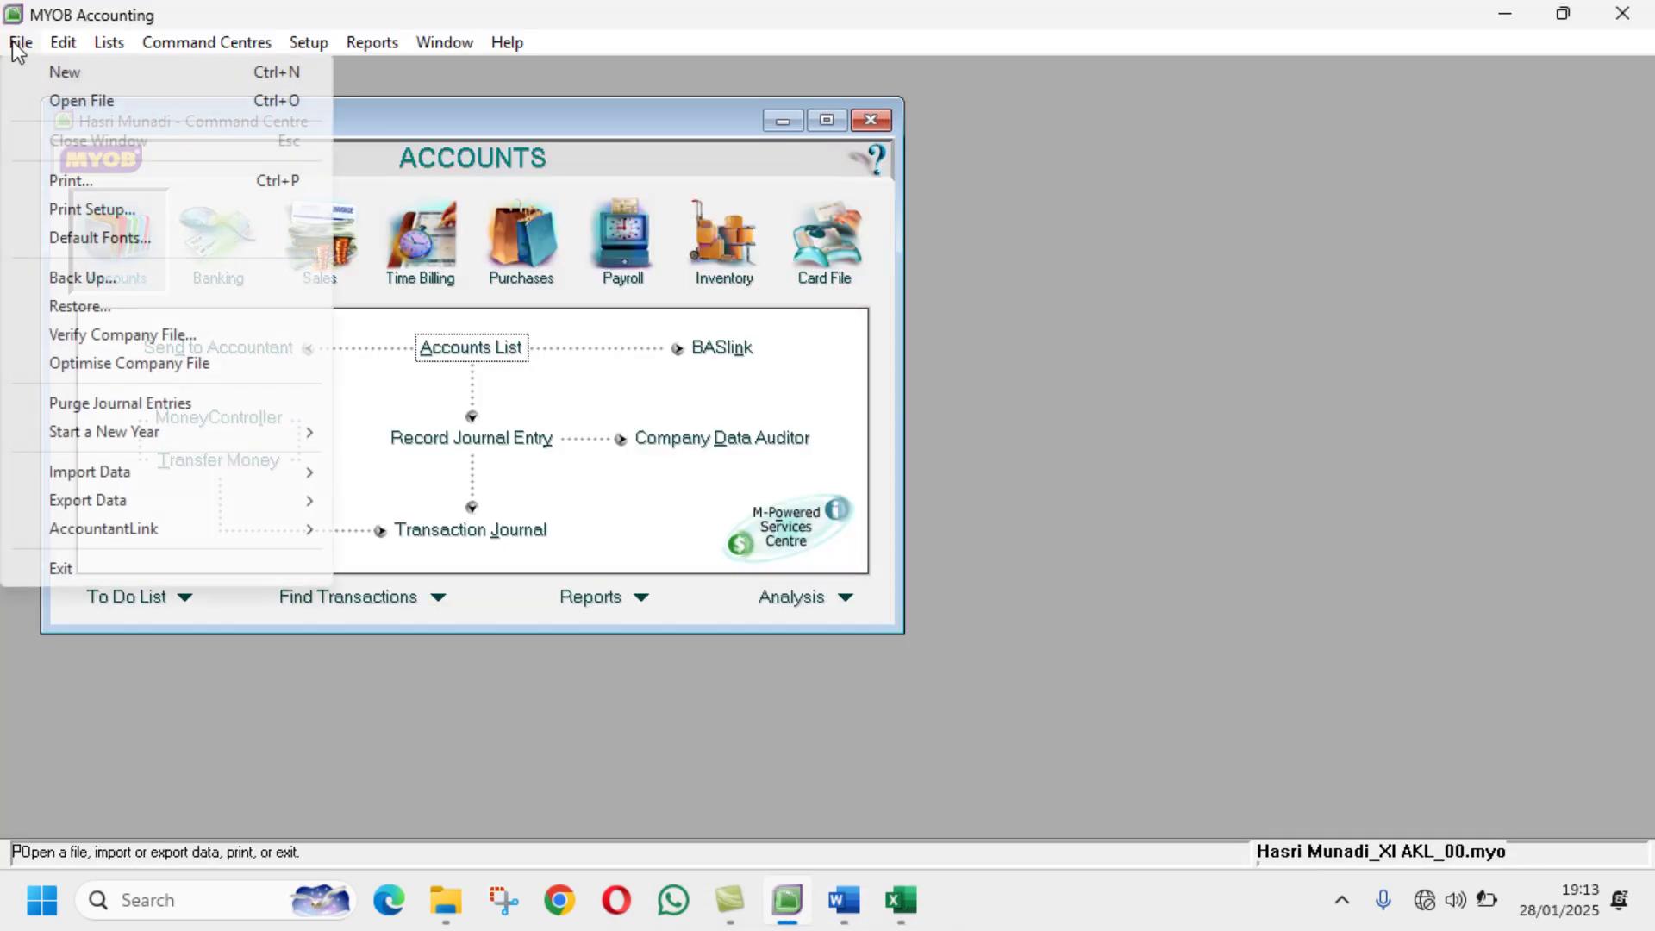
Step: Back up the company file with an error check, saved as MYOB0128 plus the student's name and class
click(65, 281)
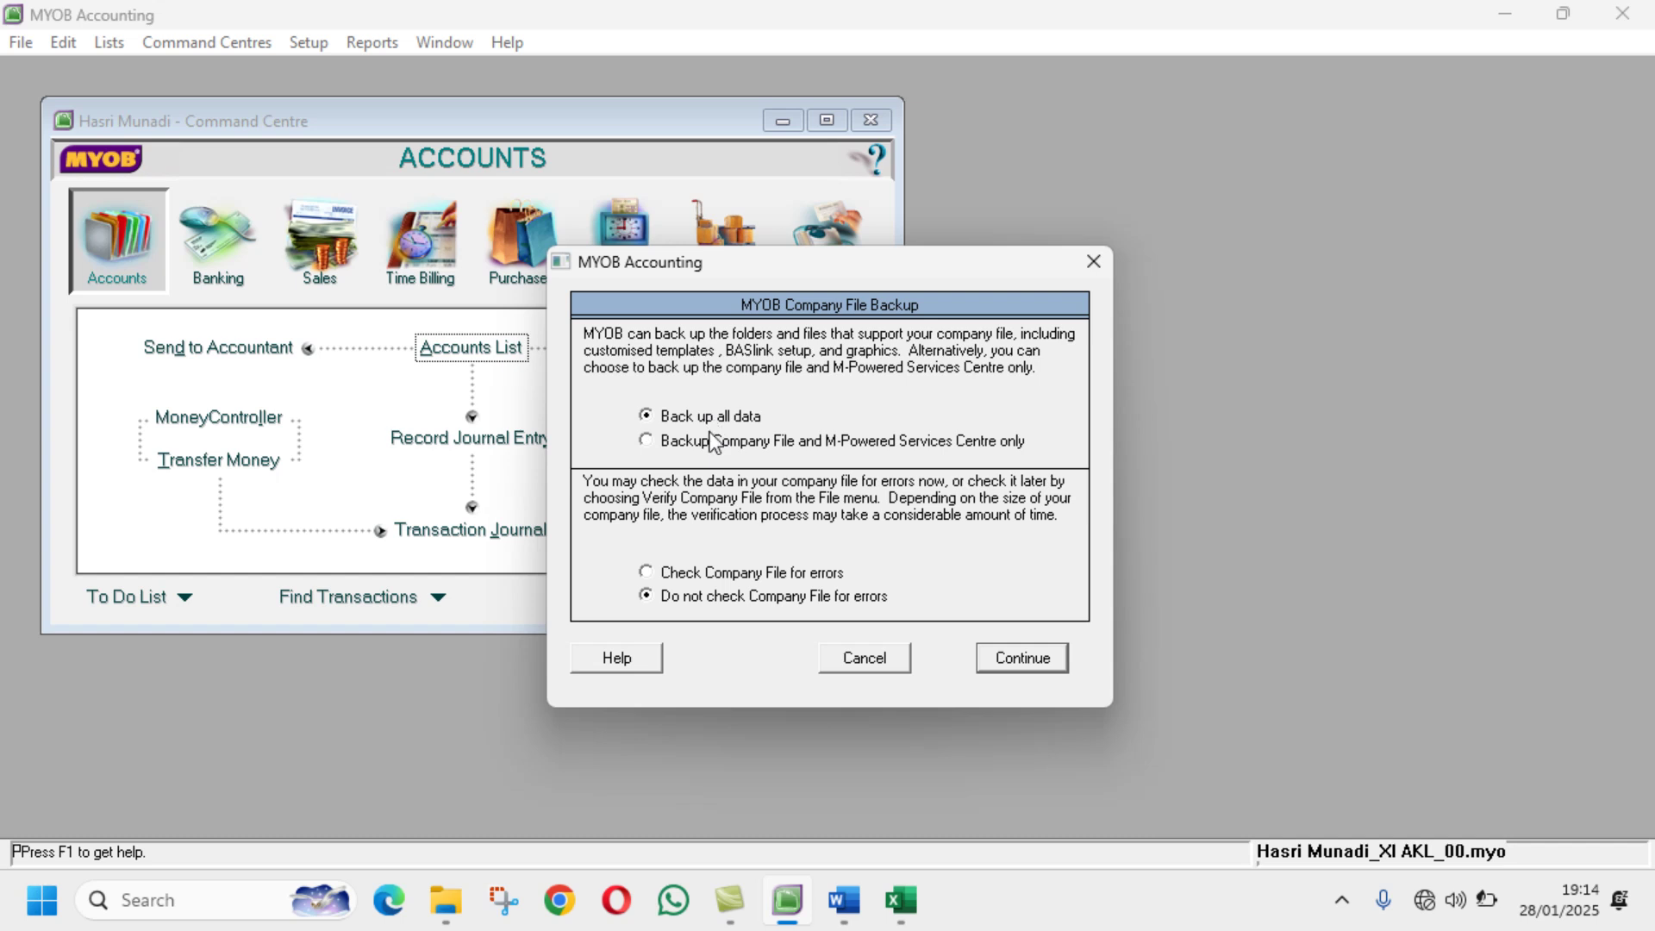
click(721, 576)
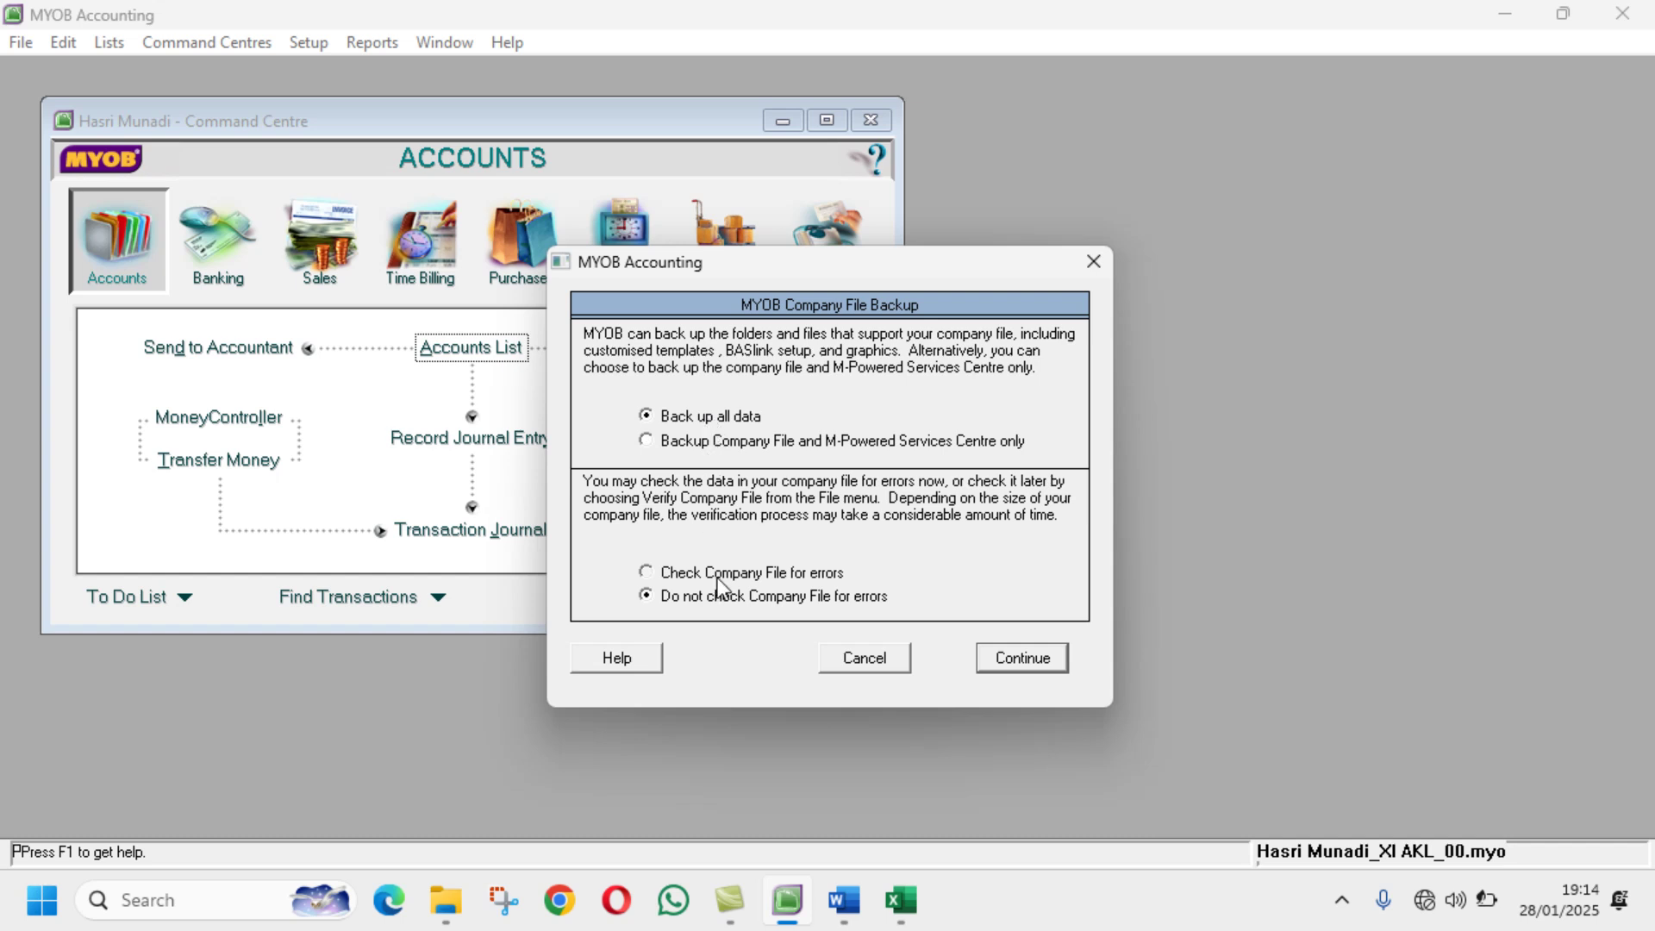
click(1022, 660)
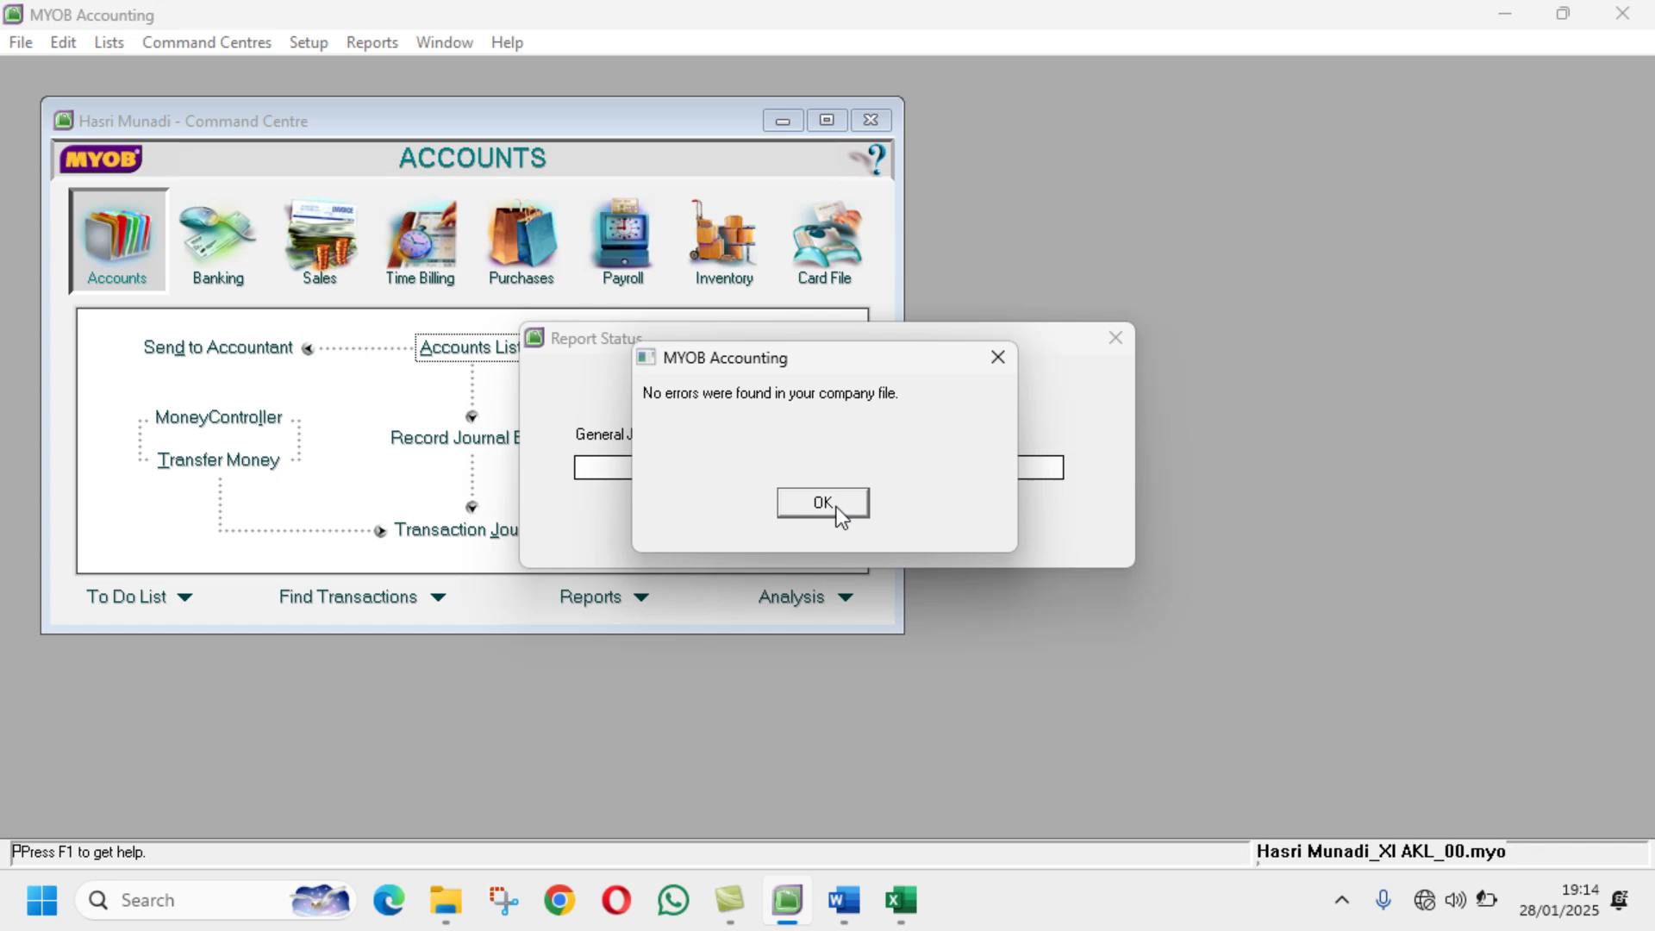
click(823, 503)
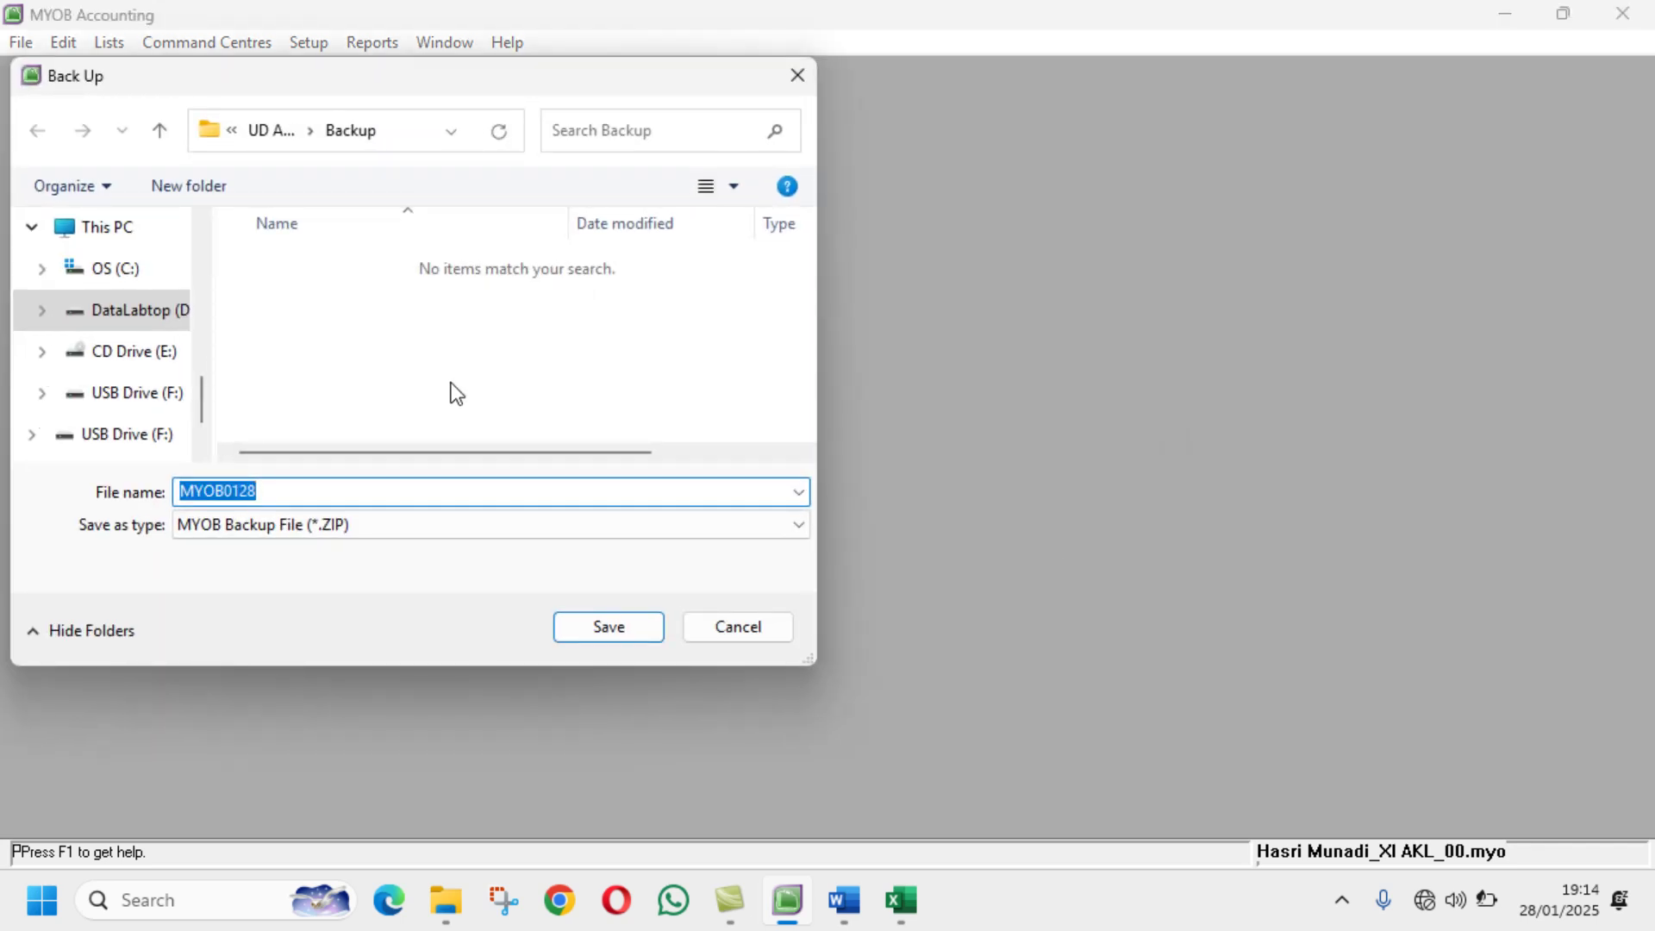
click(364, 493)
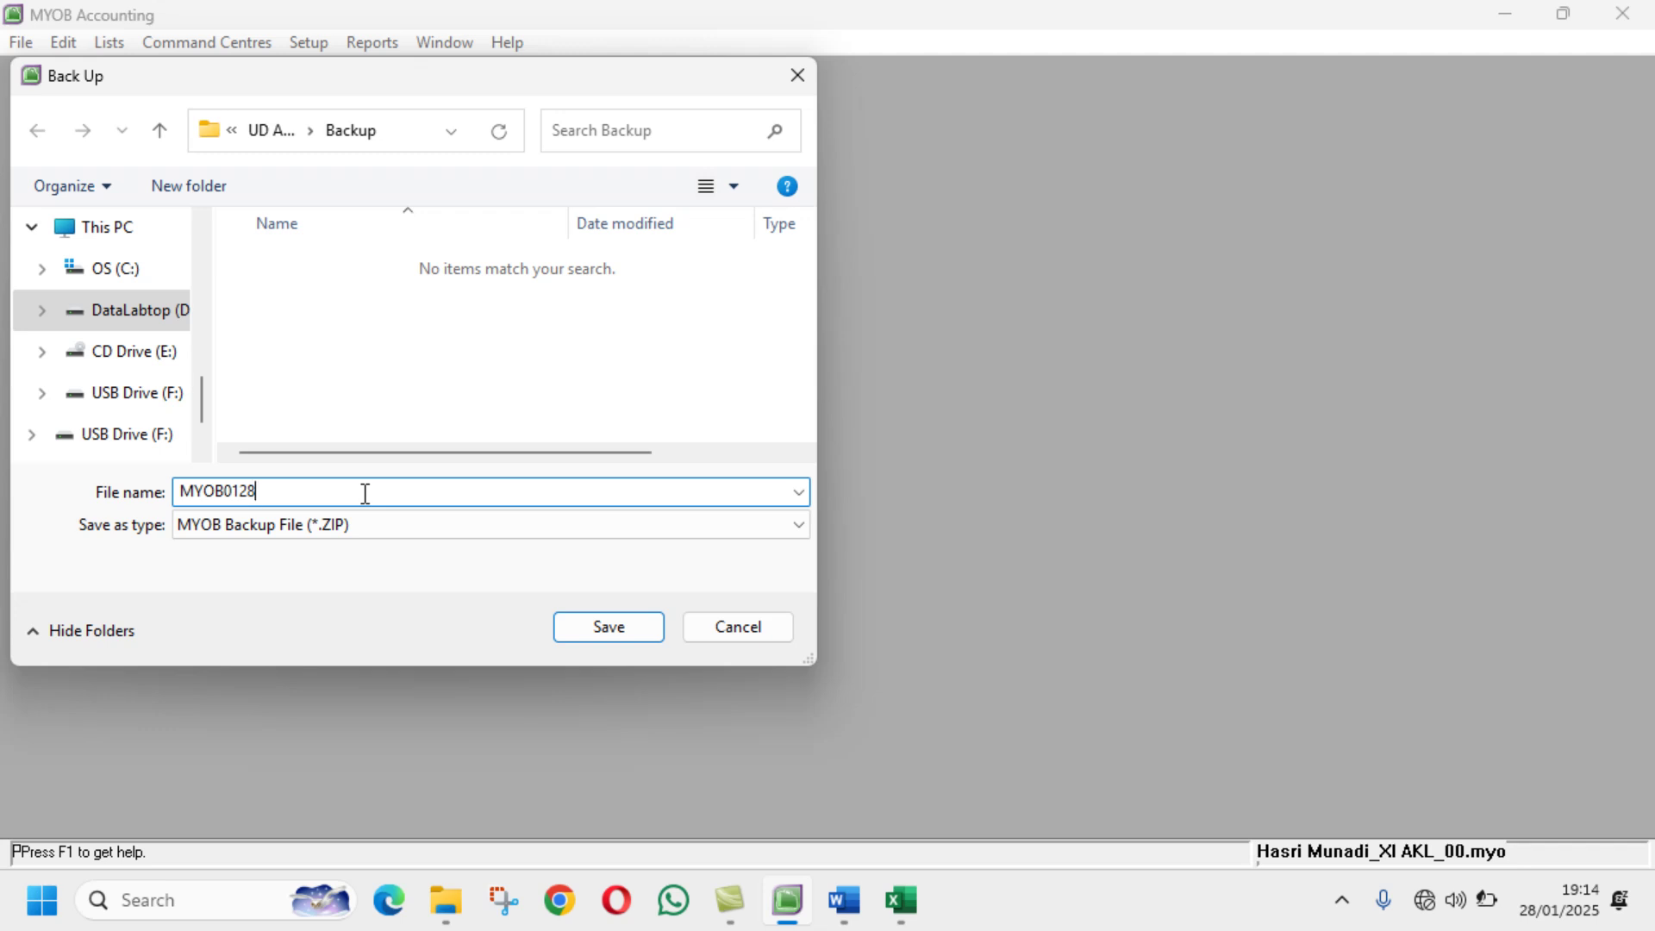
click(610, 632)
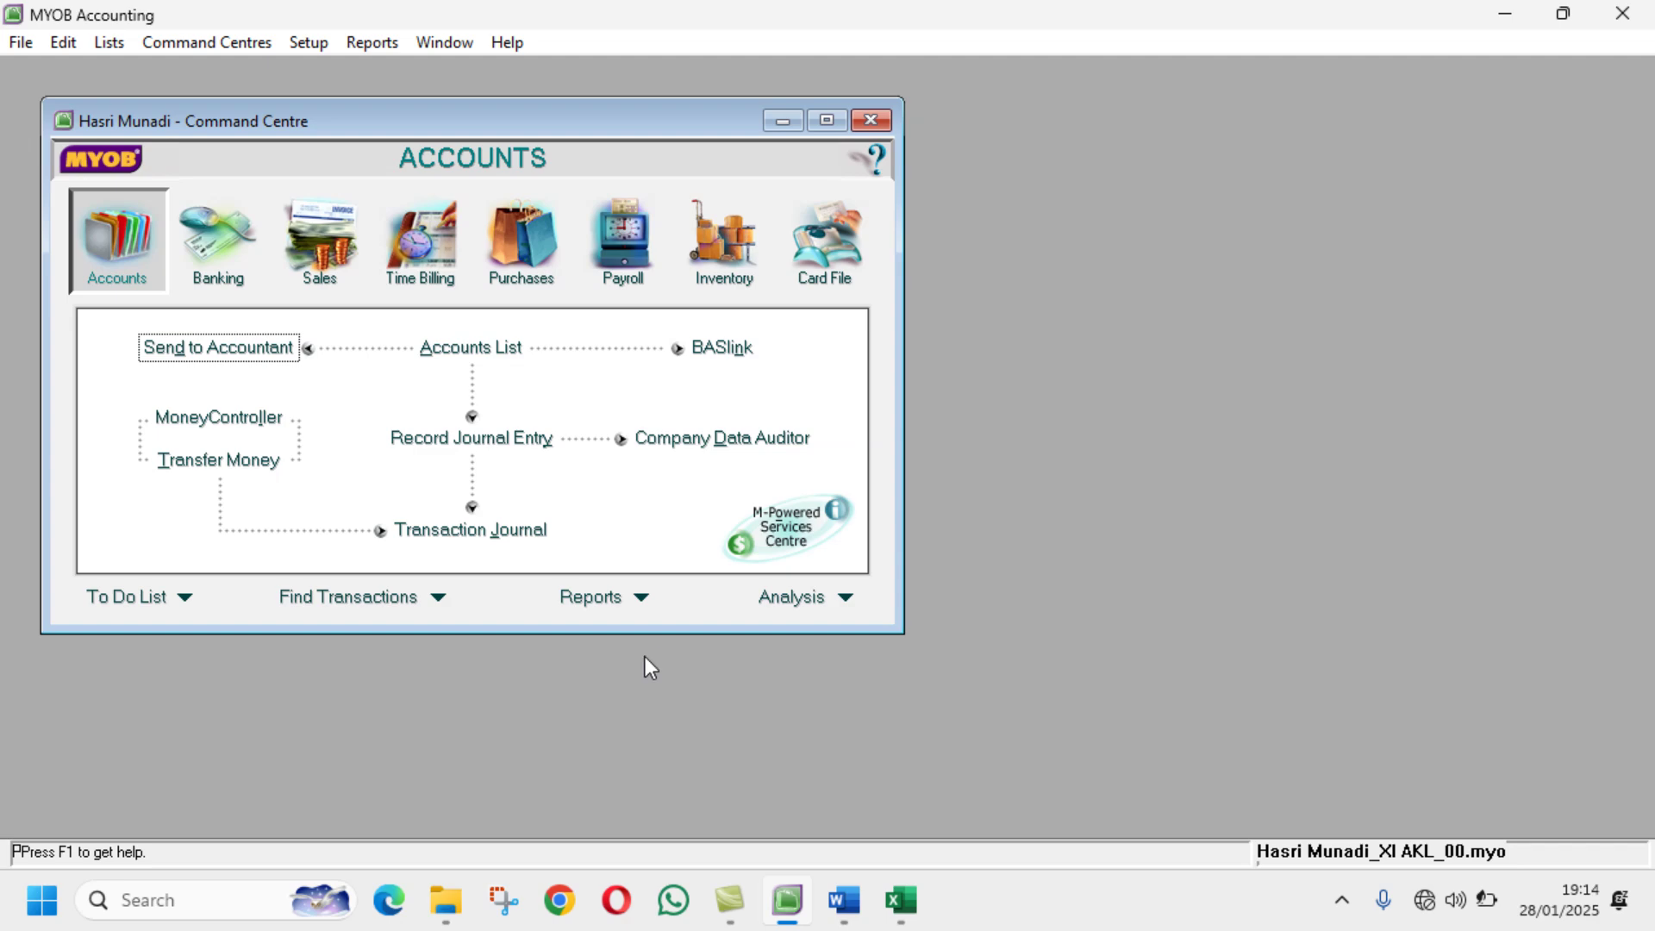
Step: Browse to D:\UD ABADI in a new Explorer view and open the .myo company file
click(455, 900)
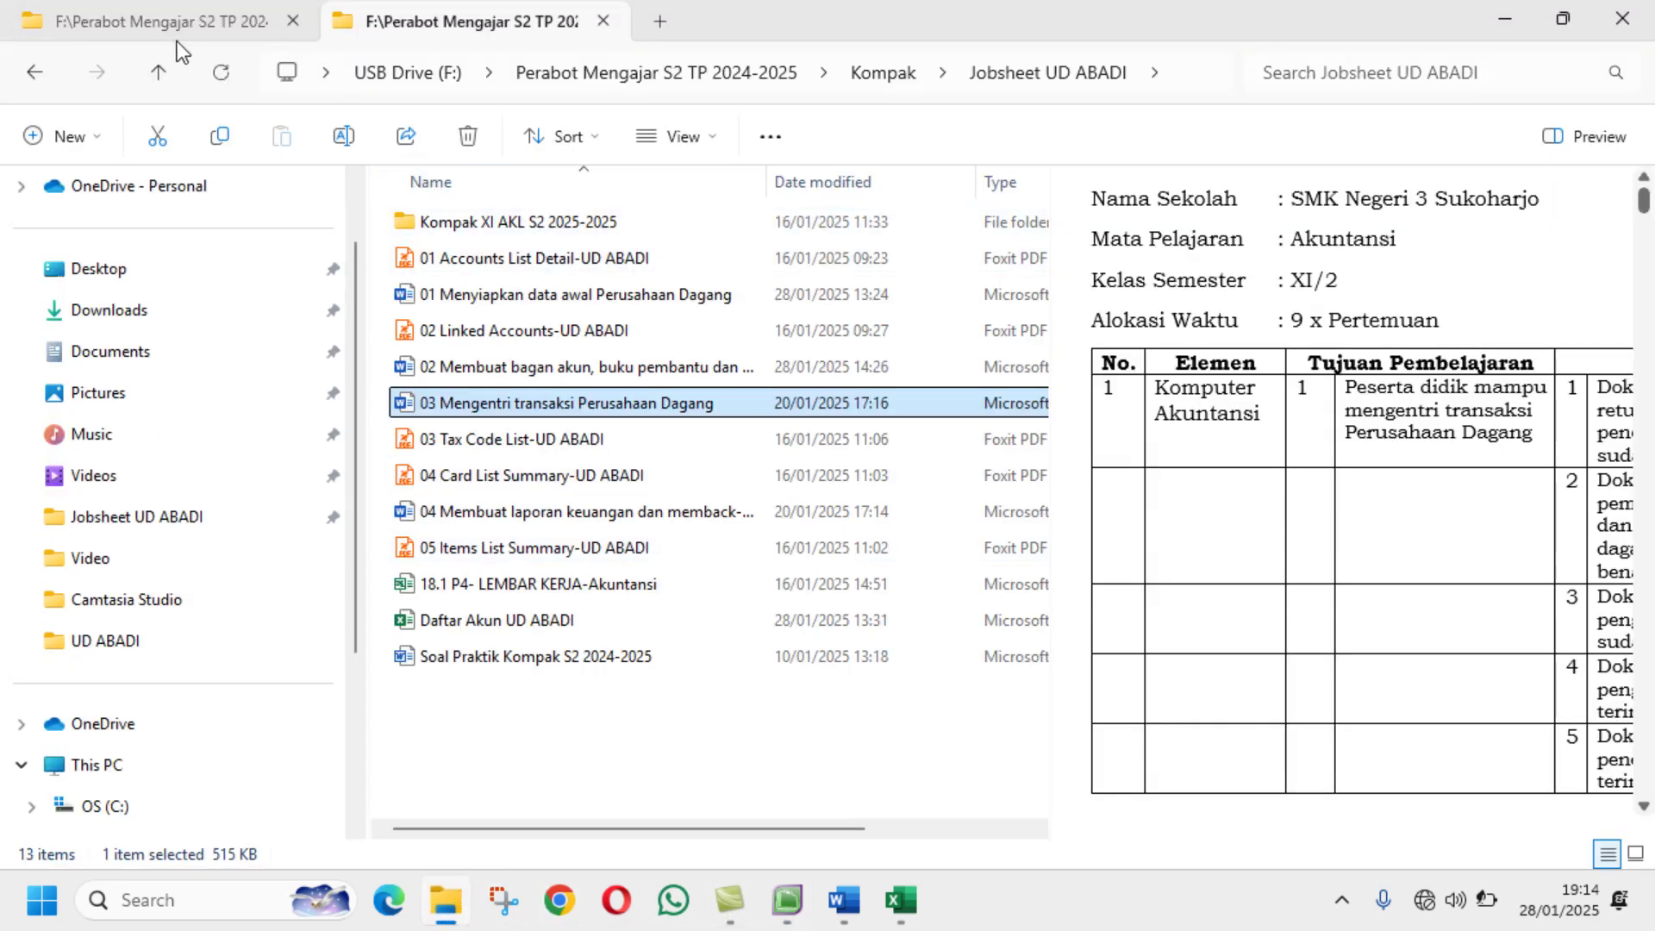
click(664, 23)
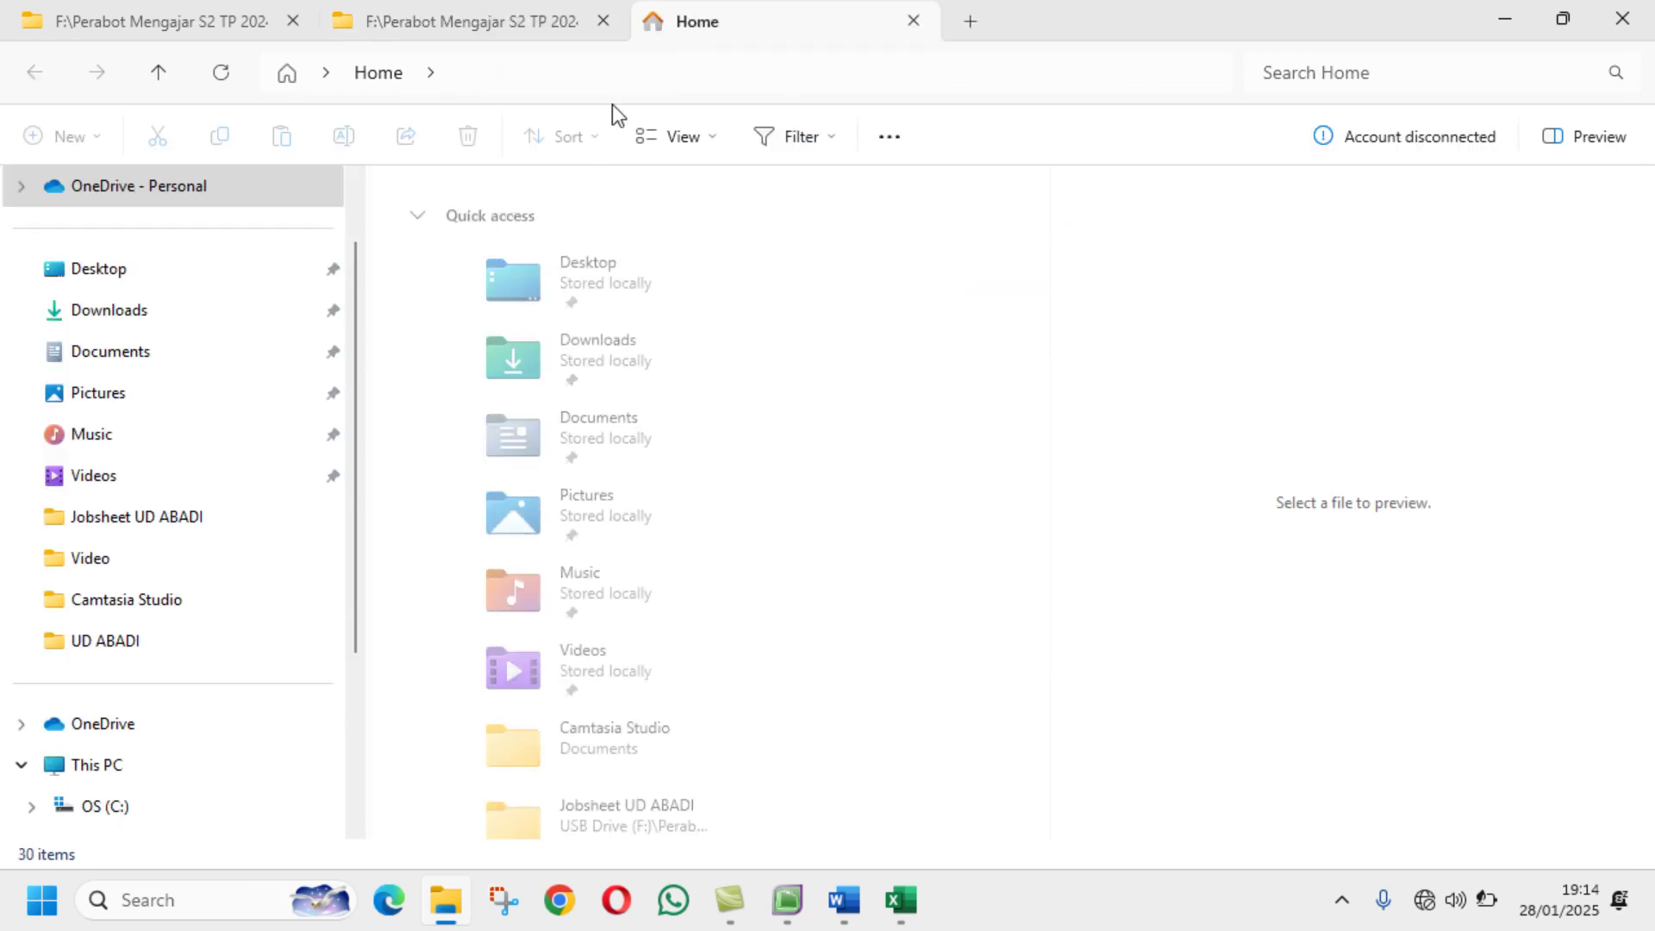
click(131, 769)
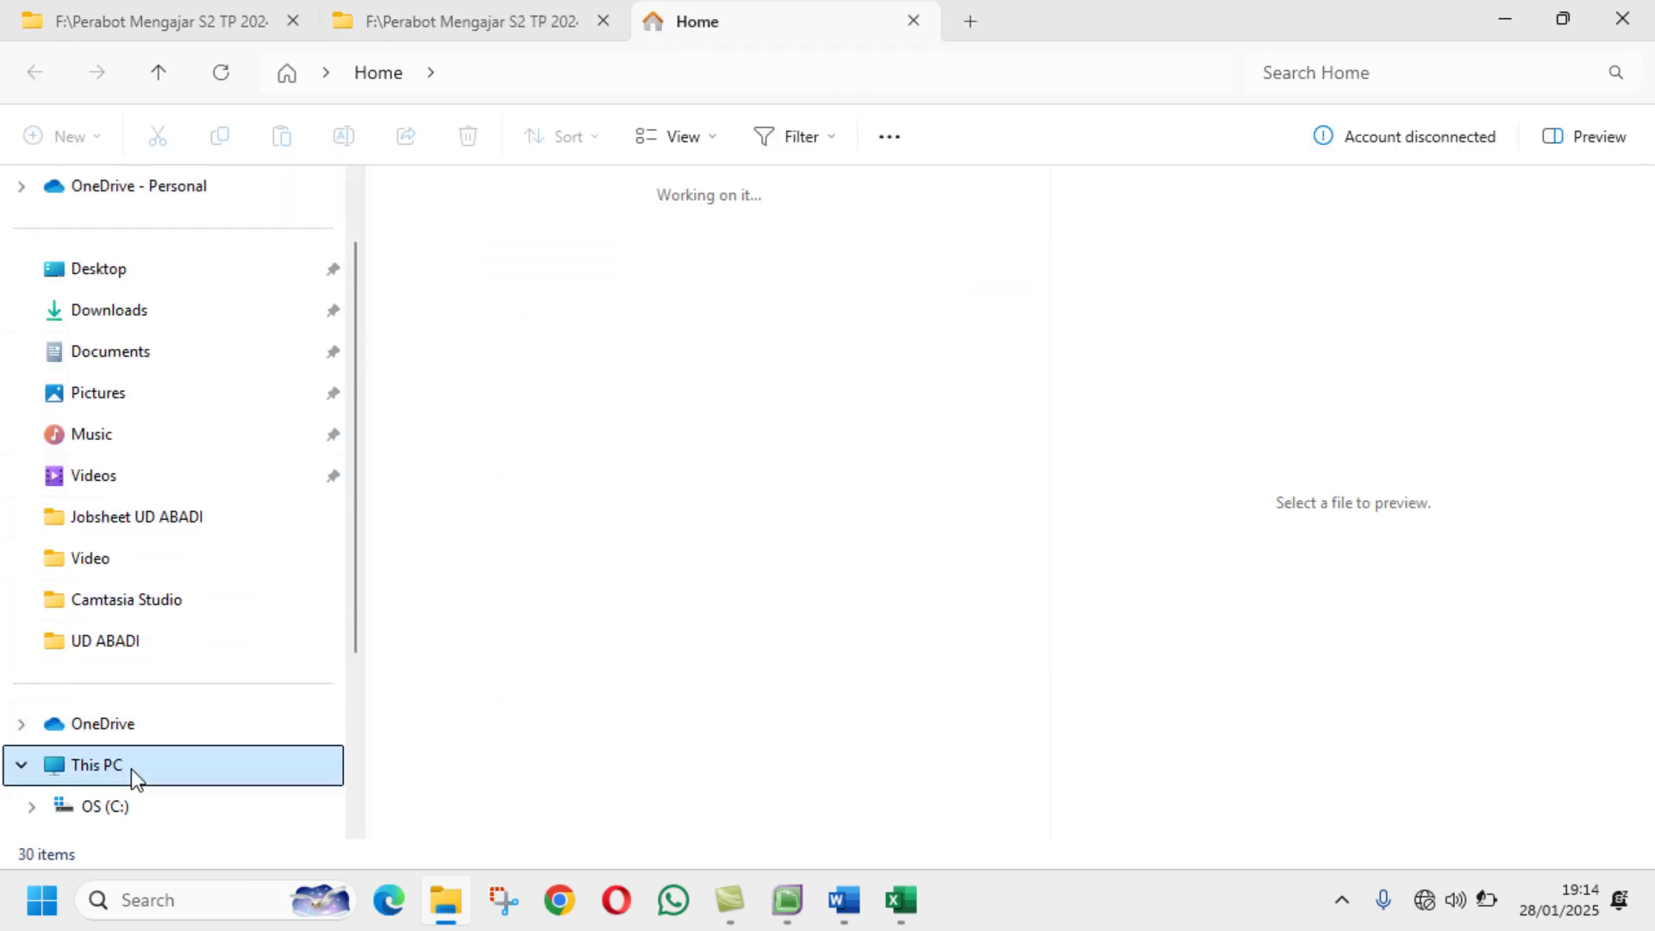
click(922, 241)
double_click(922, 236)
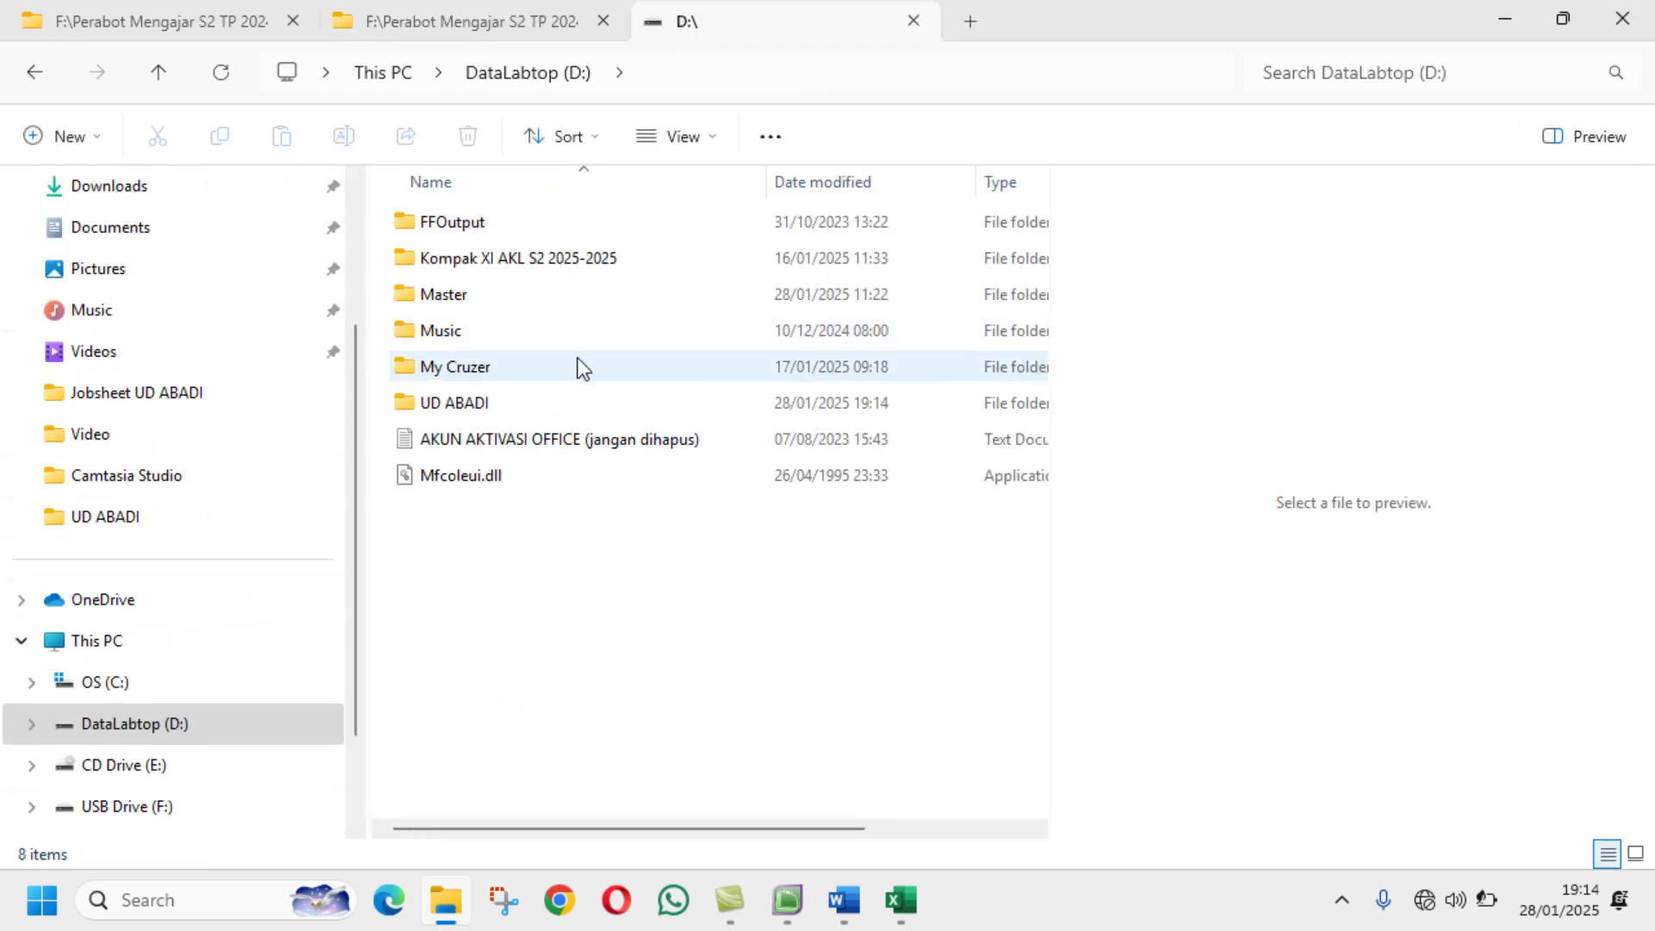
click(454, 407)
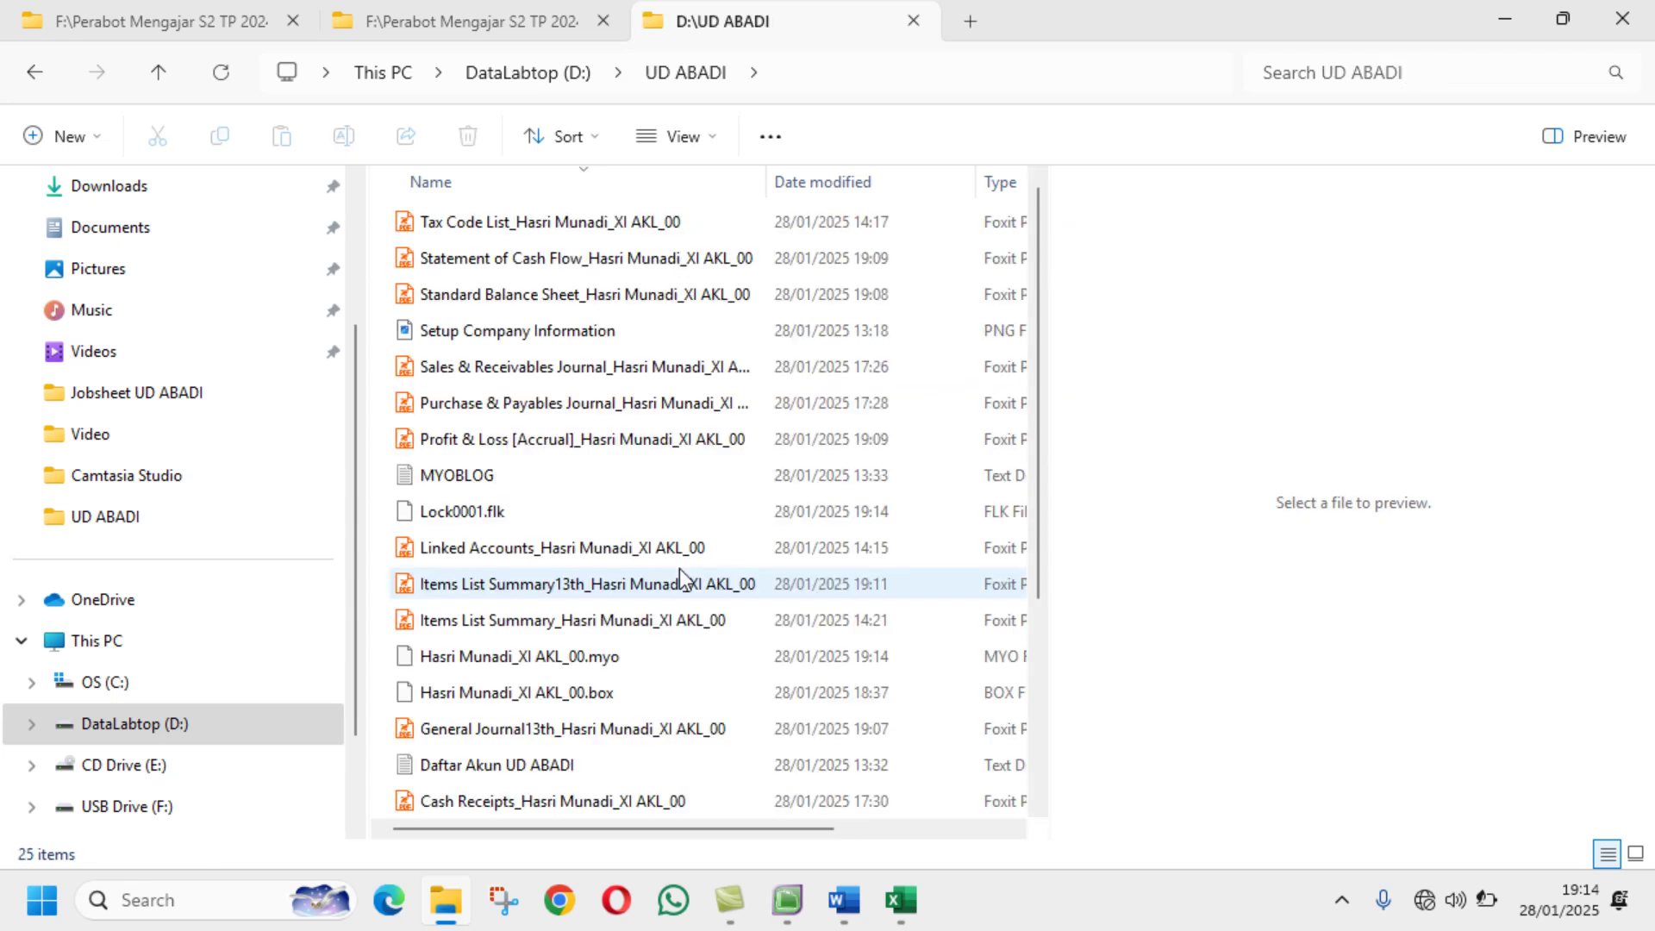
scroll(682, 577, down, 3)
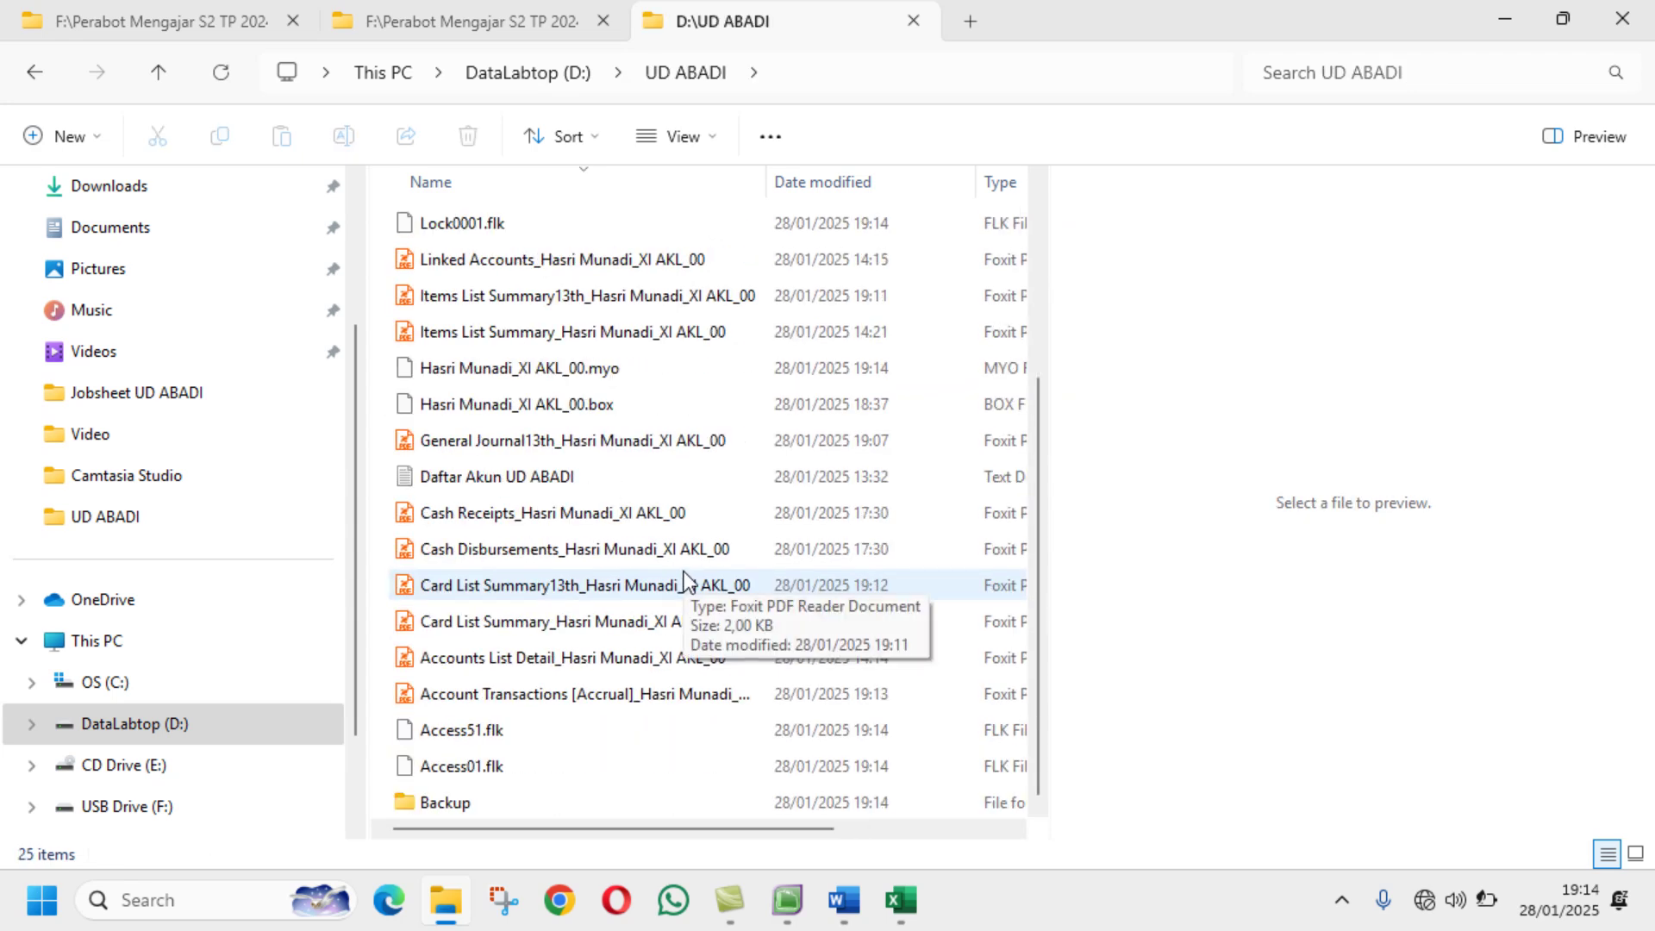
scroll(684, 579, up, 3)
double_click(720, 657)
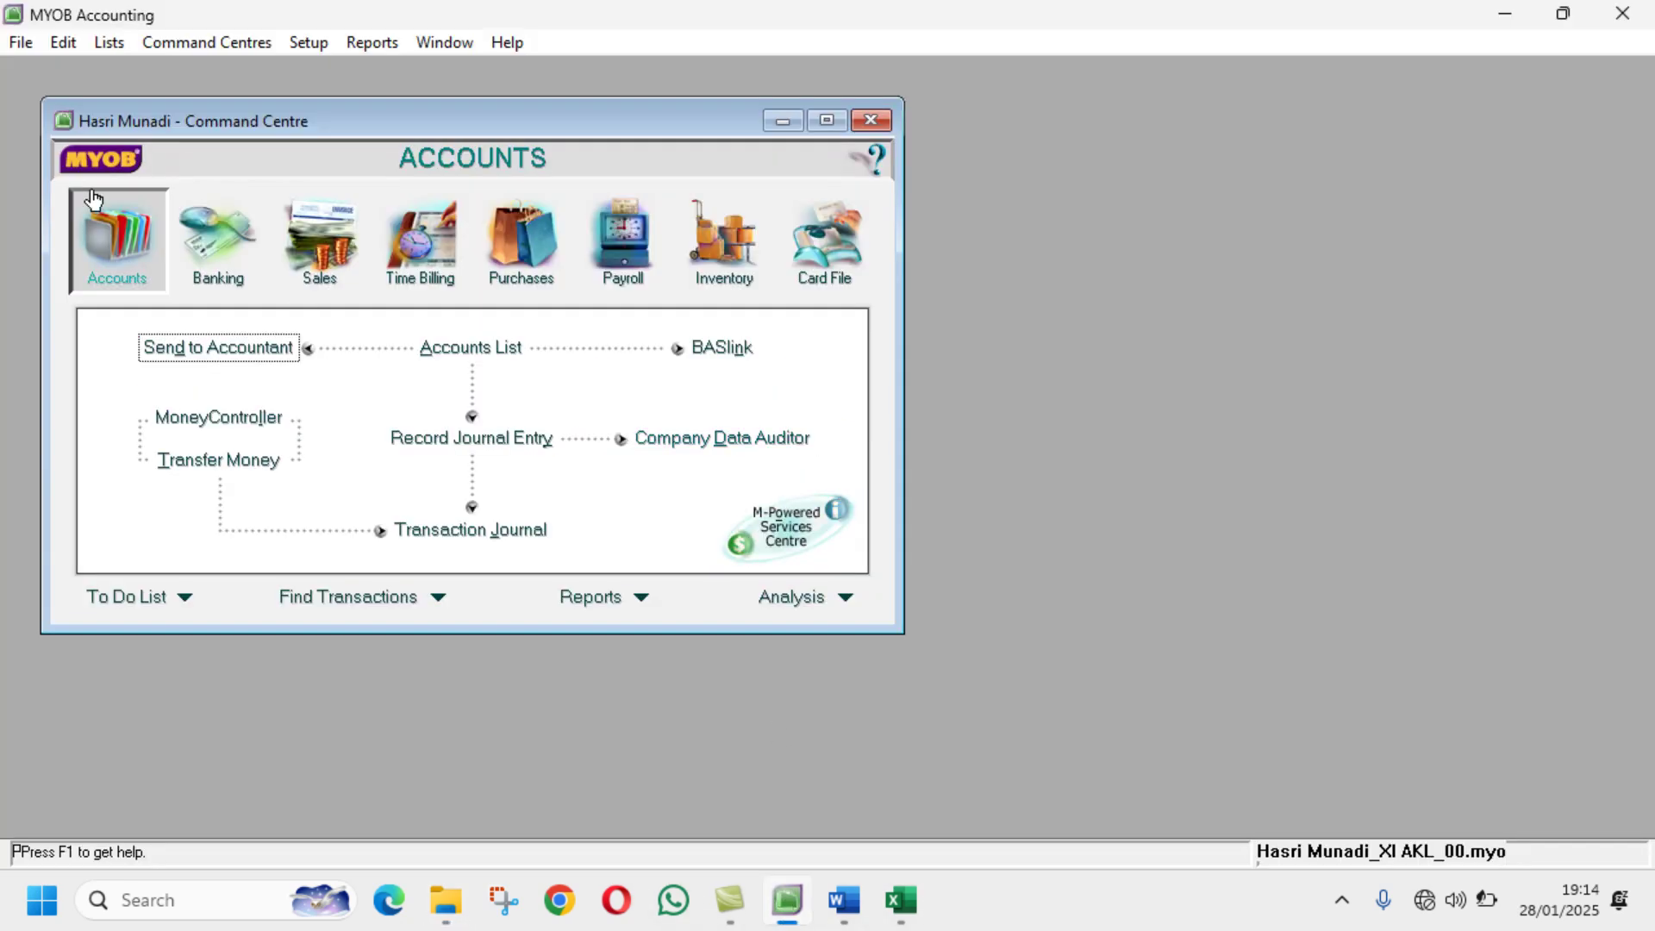
Step: Exit MYOB Accounting from the File menu
click(33, 41)
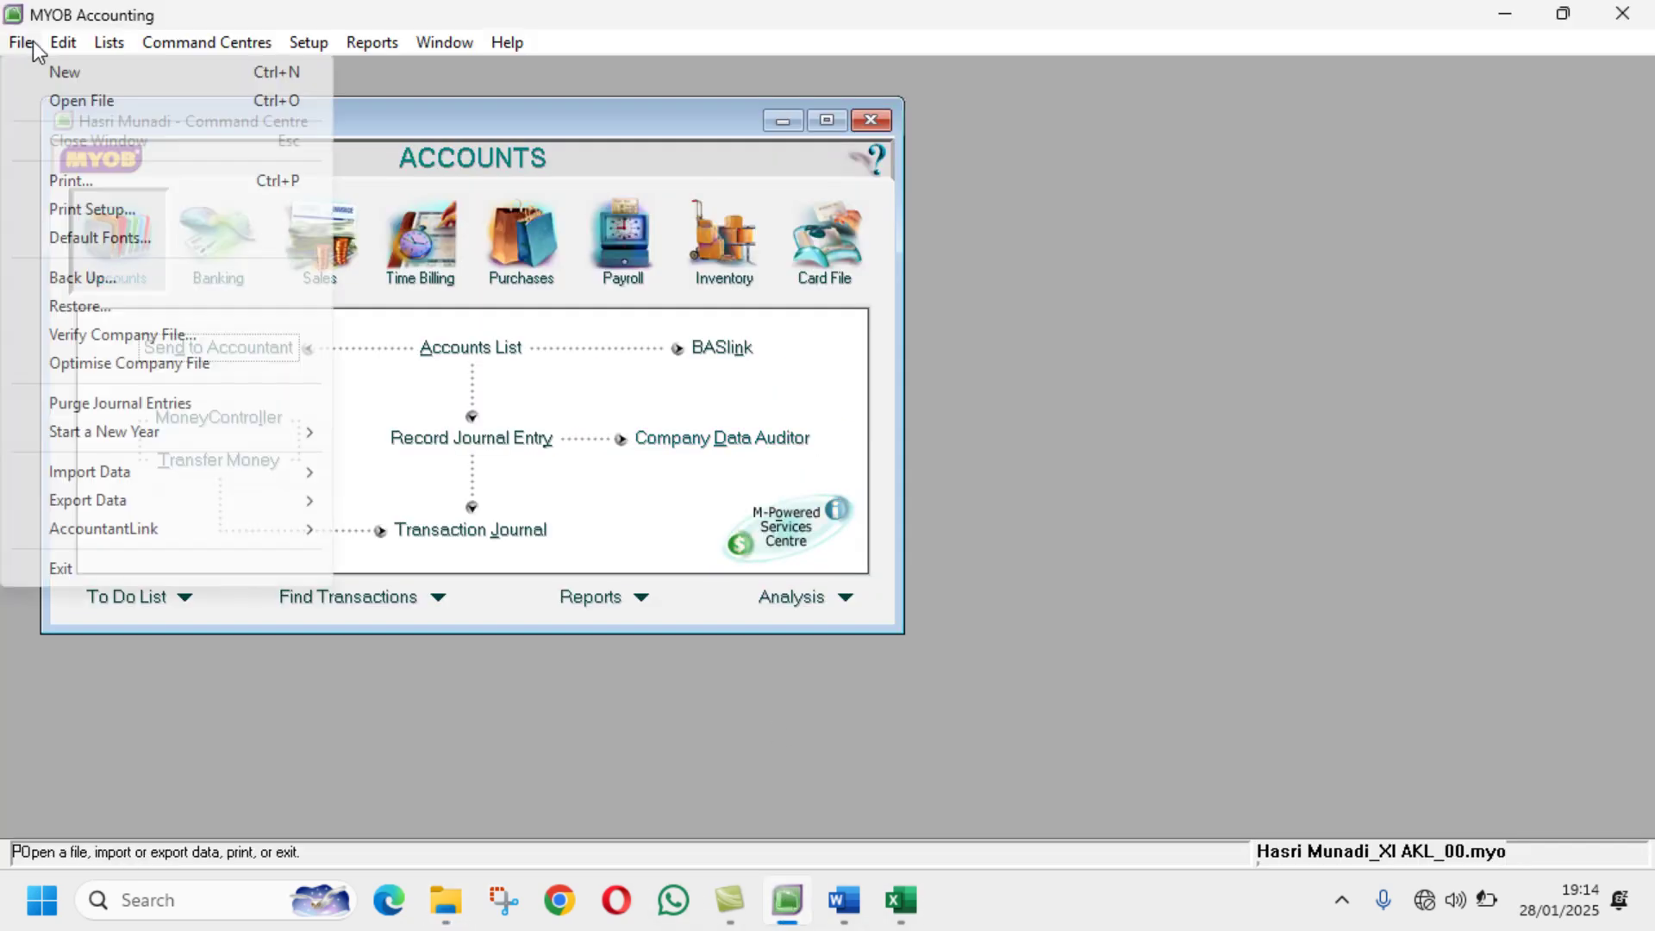
click(120, 569)
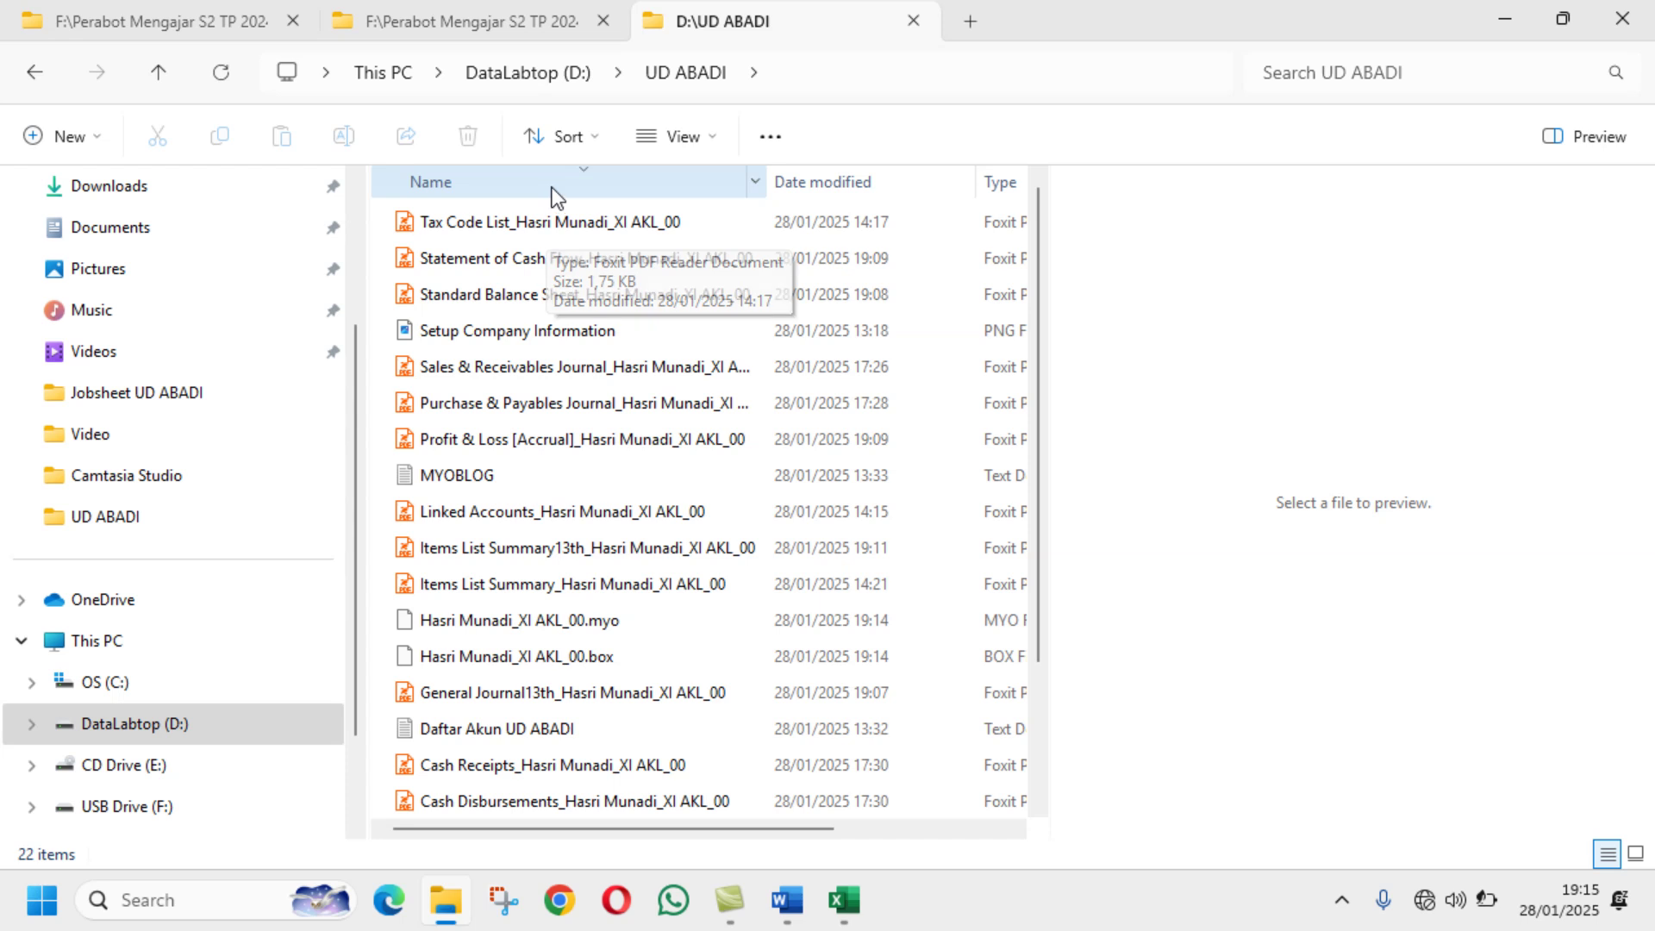
Step: Autofit the Name column to show full file names, then check the Word task list
double_click(768, 180)
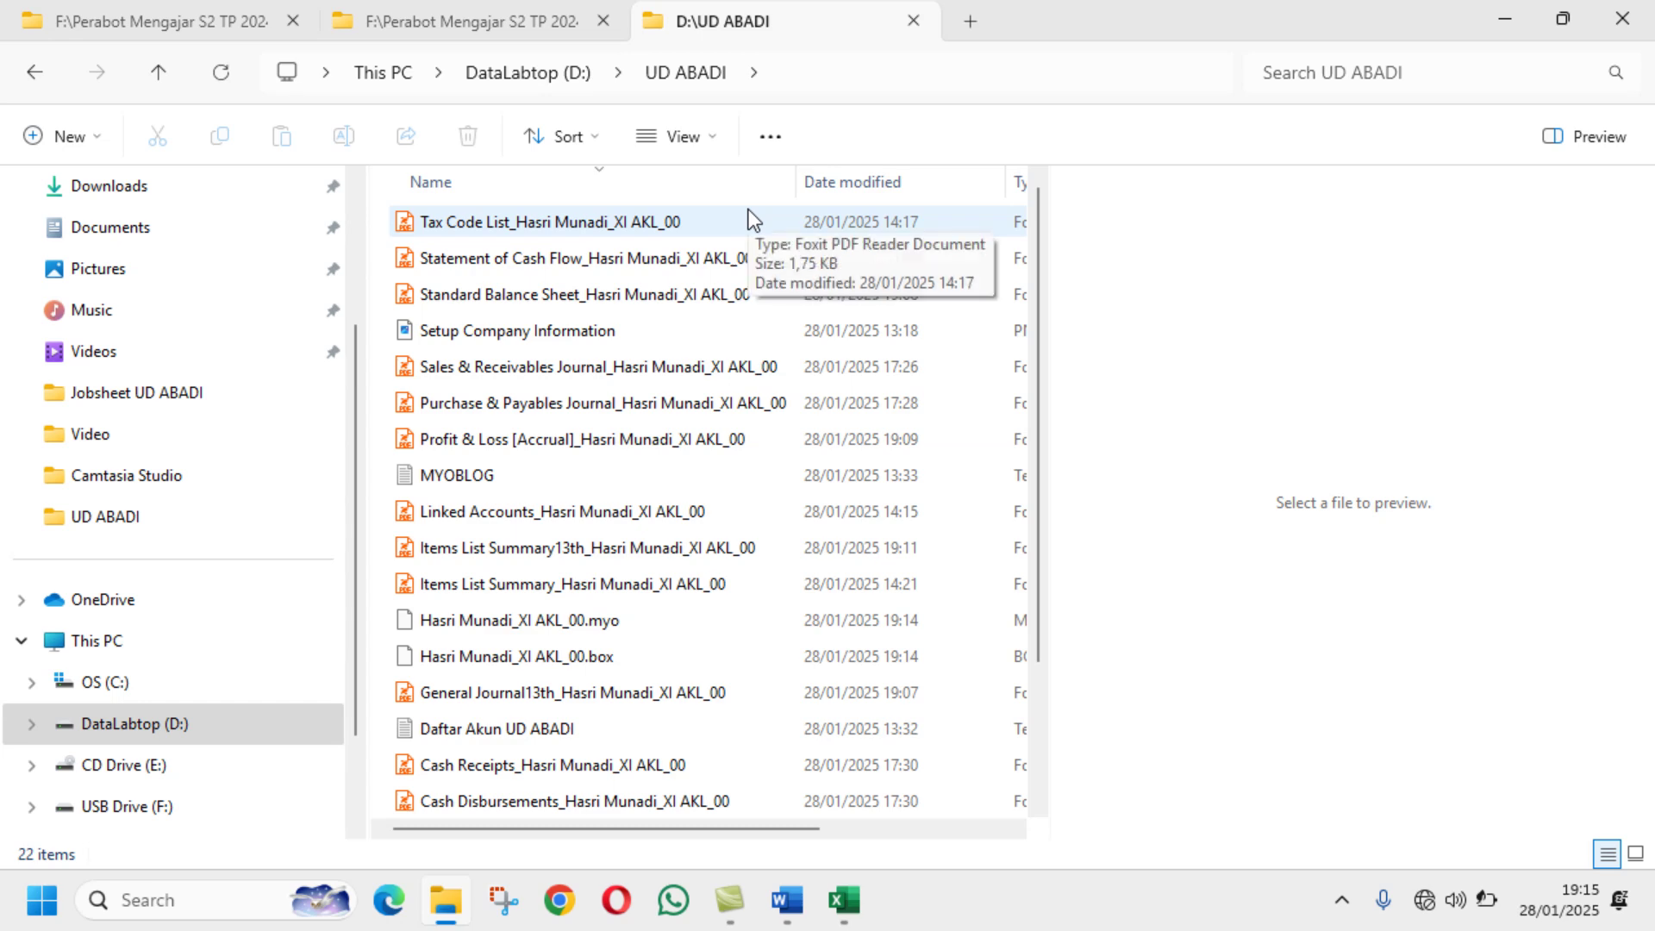
click(787, 900)
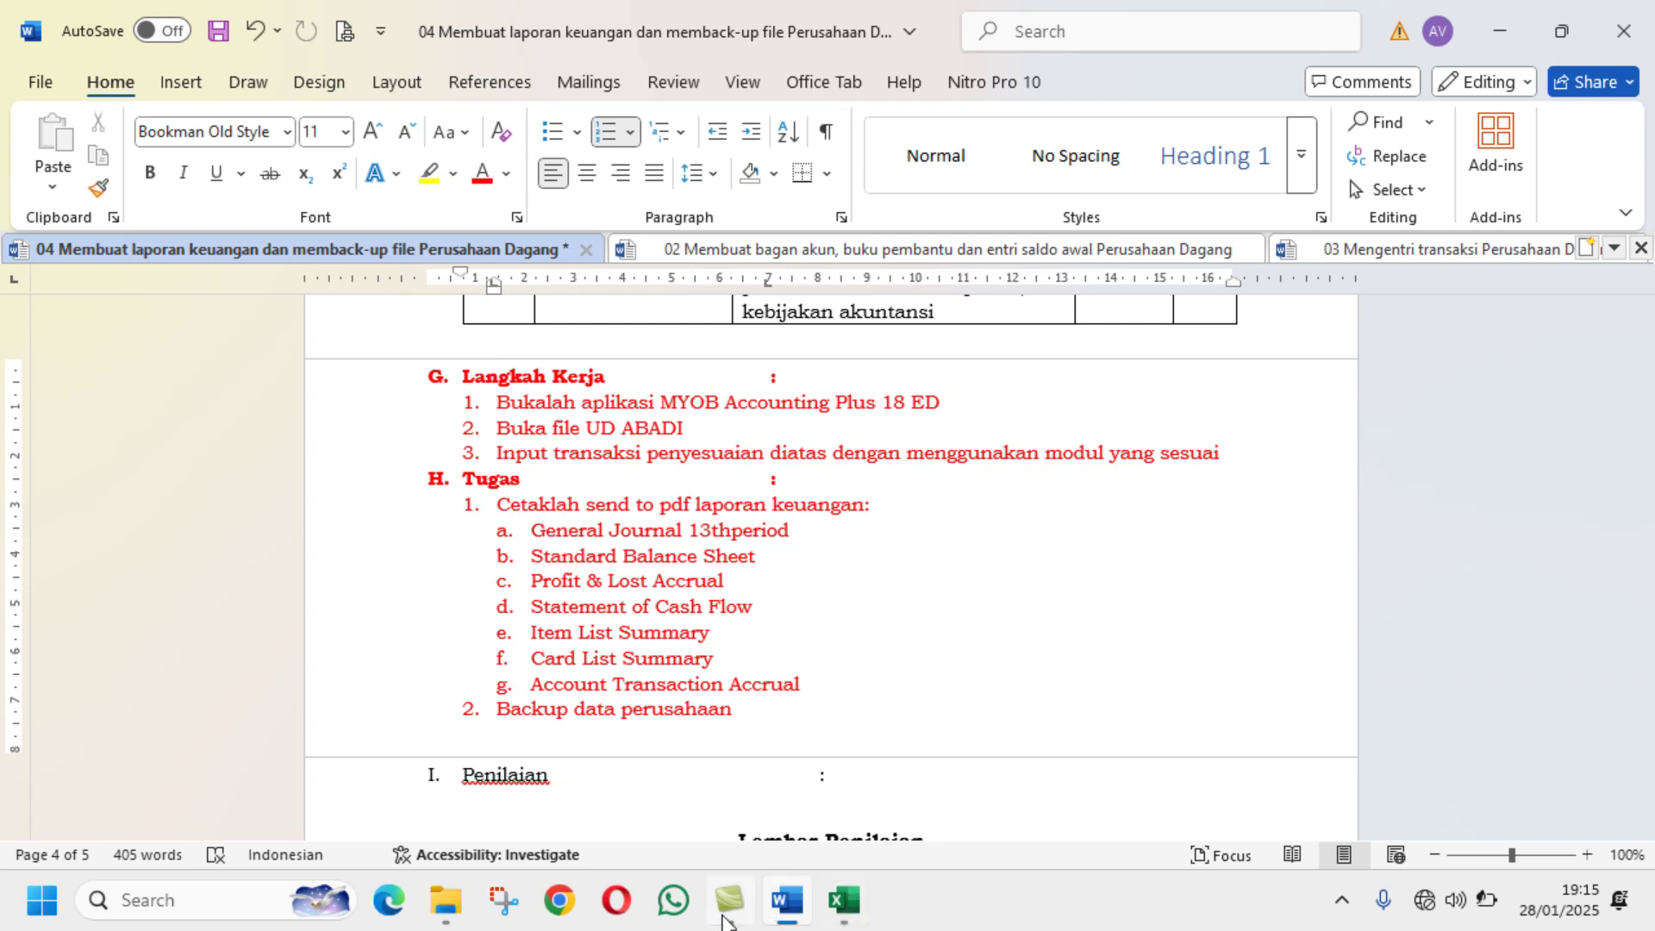
mouse_move(724, 920)
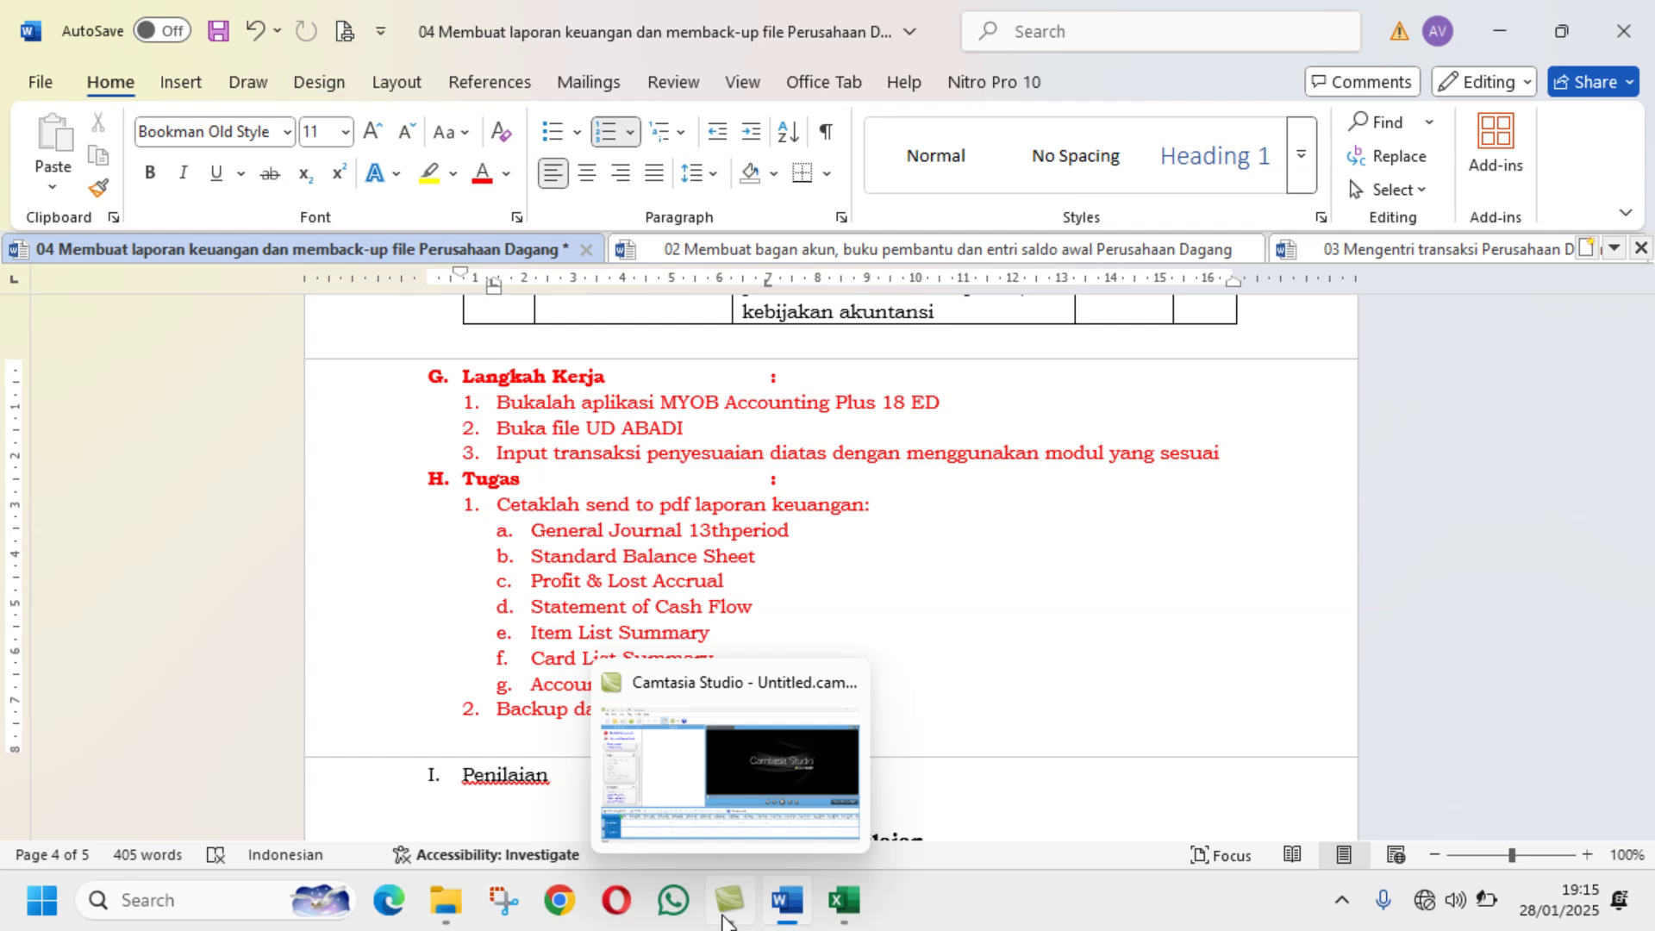
click(446, 901)
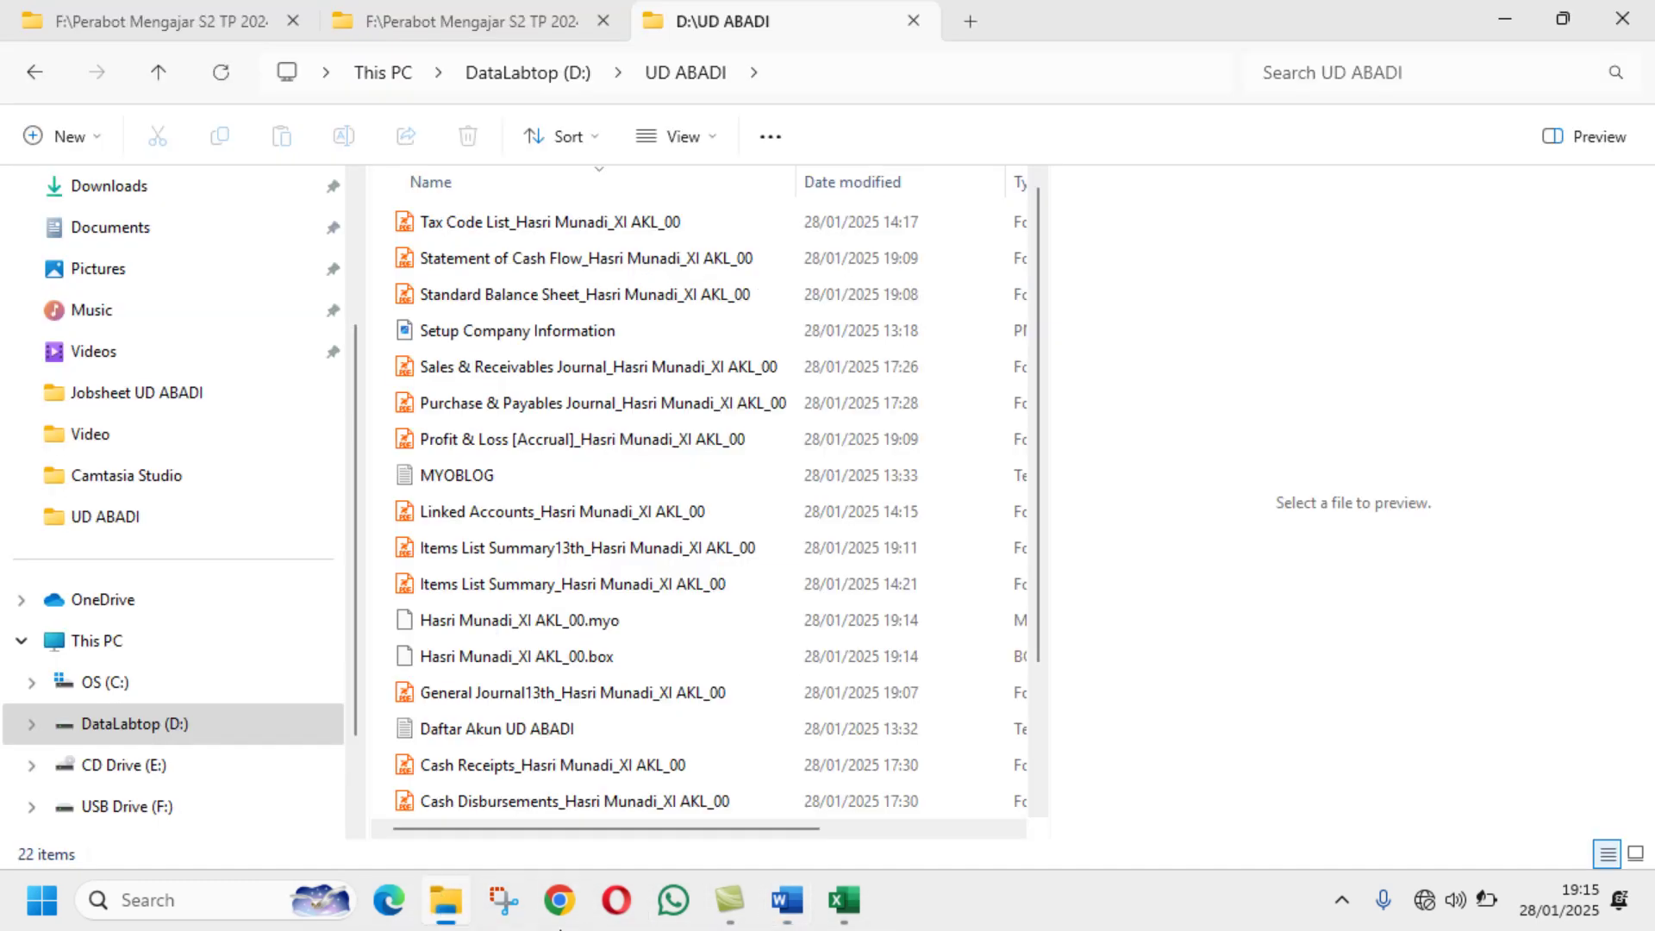
Step: Sort the UD ABADI files by date modified, oldest first
click(855, 179)
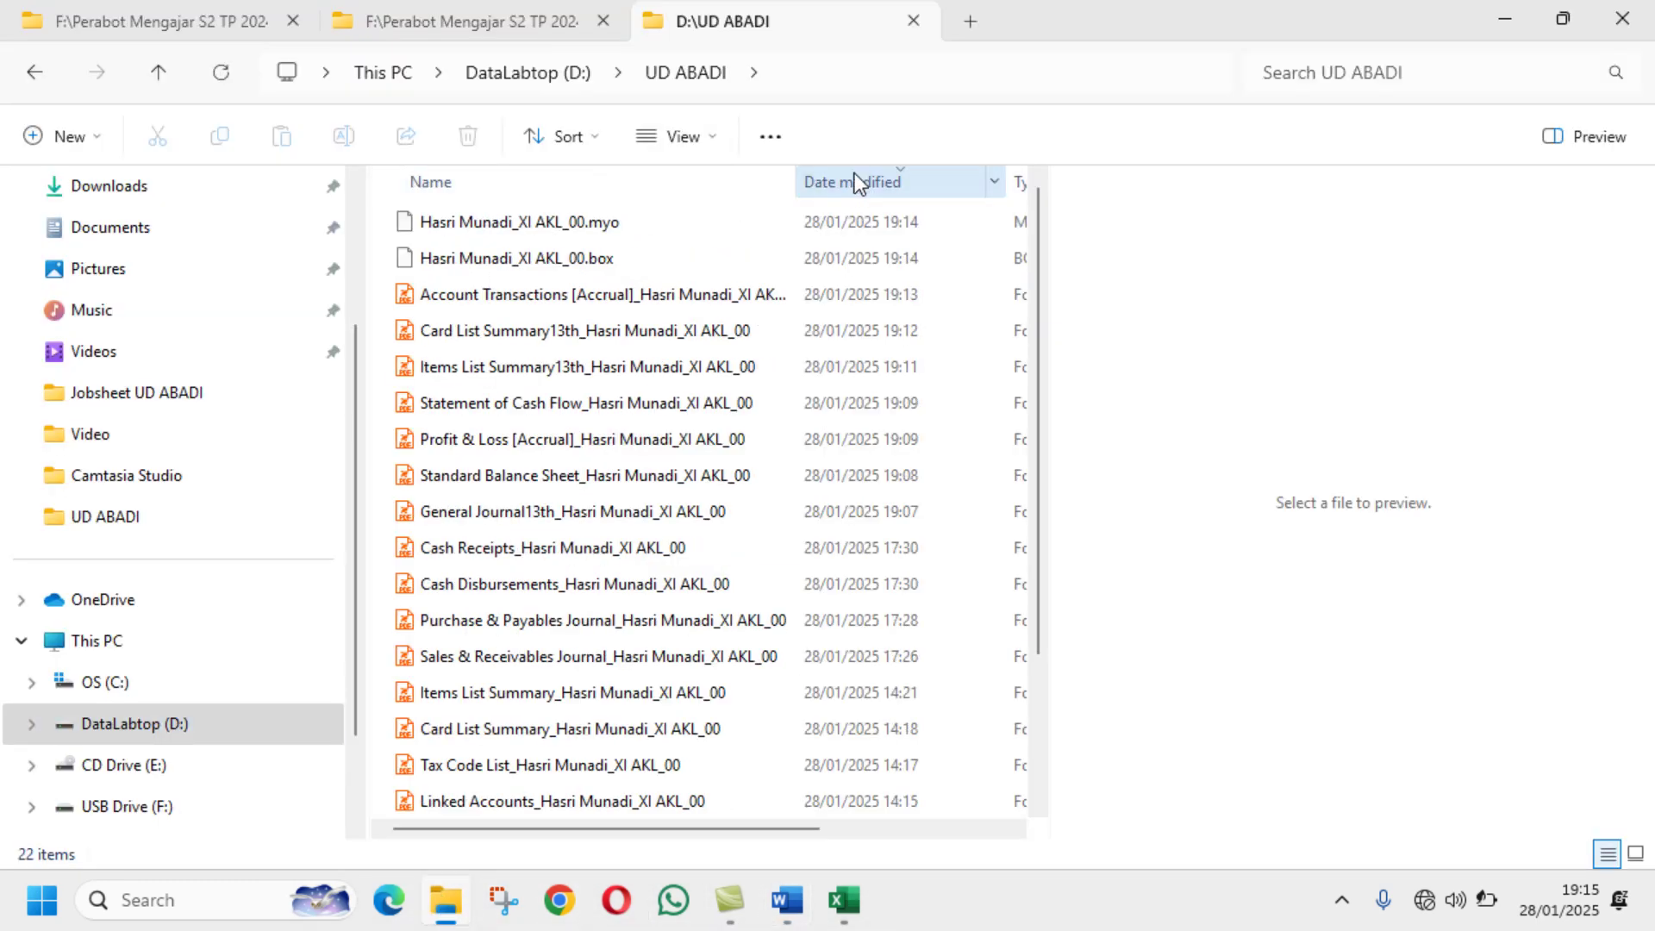
click(855, 176)
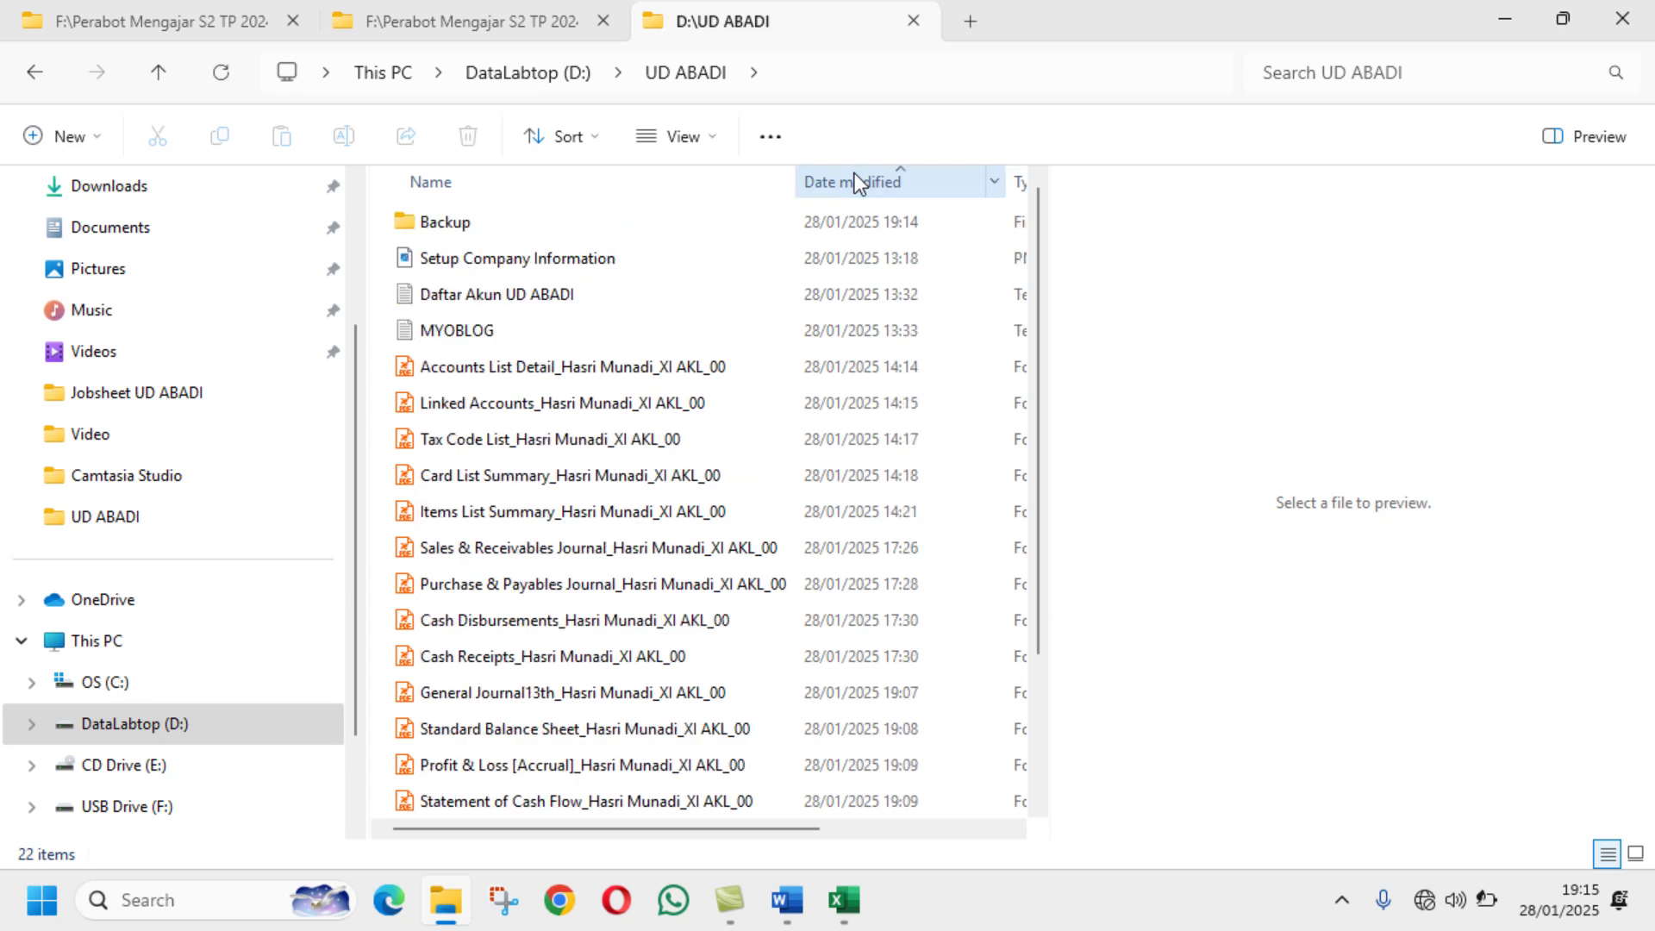
scroll(857, 262, down, 2)
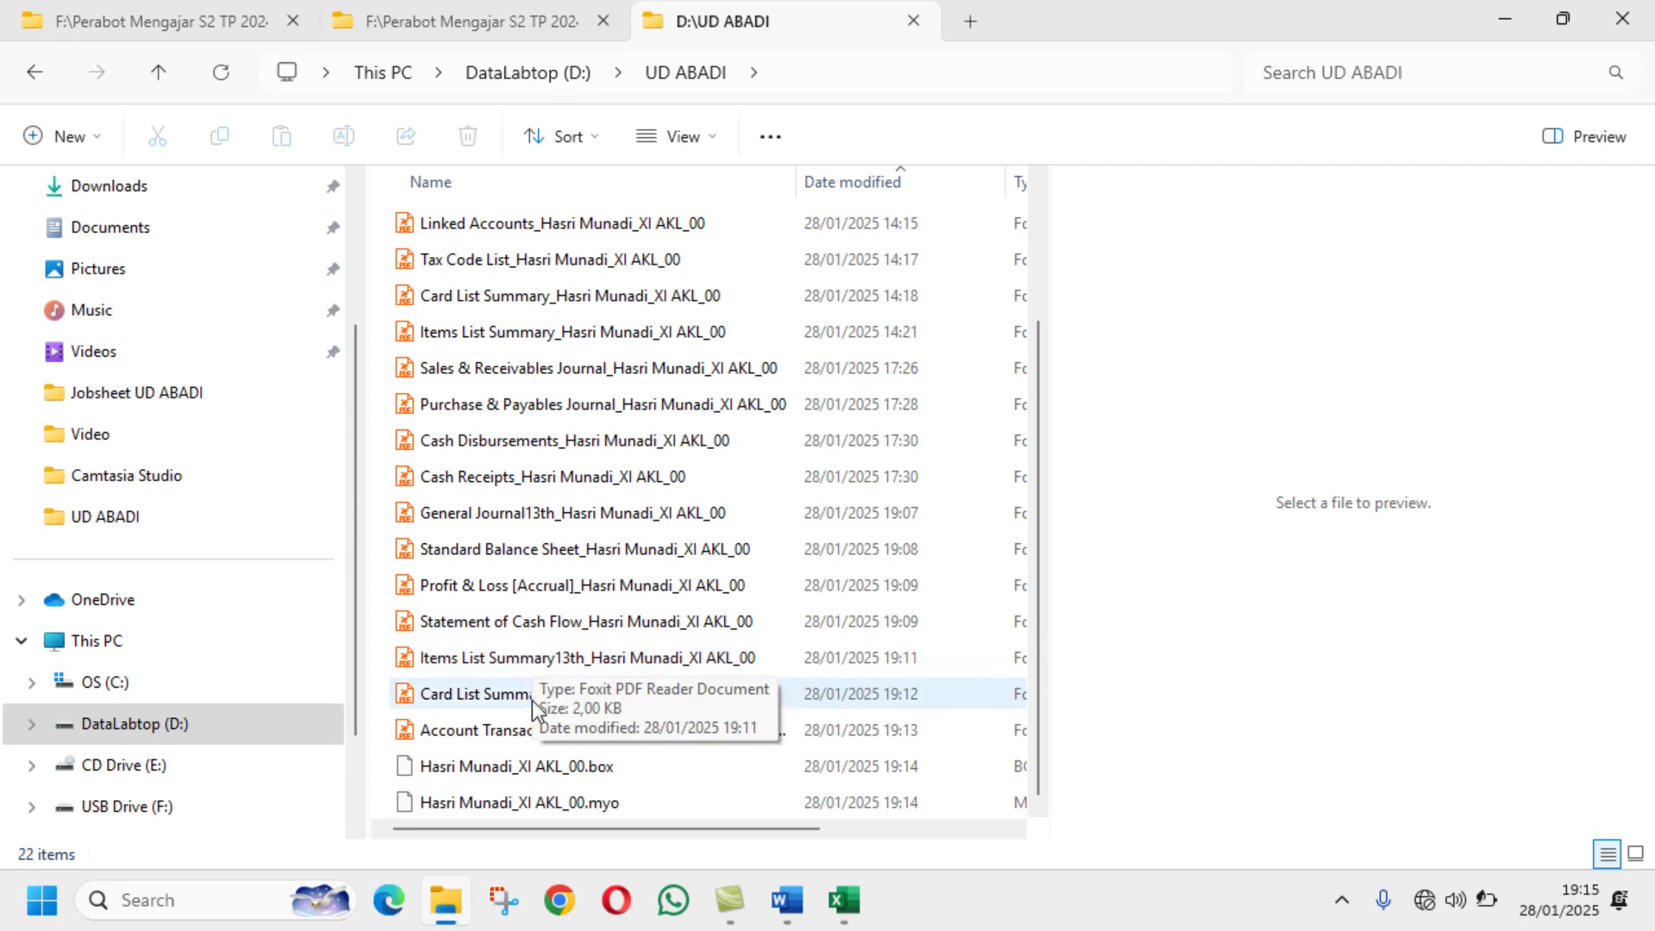
scroll(531, 700, up, 2)
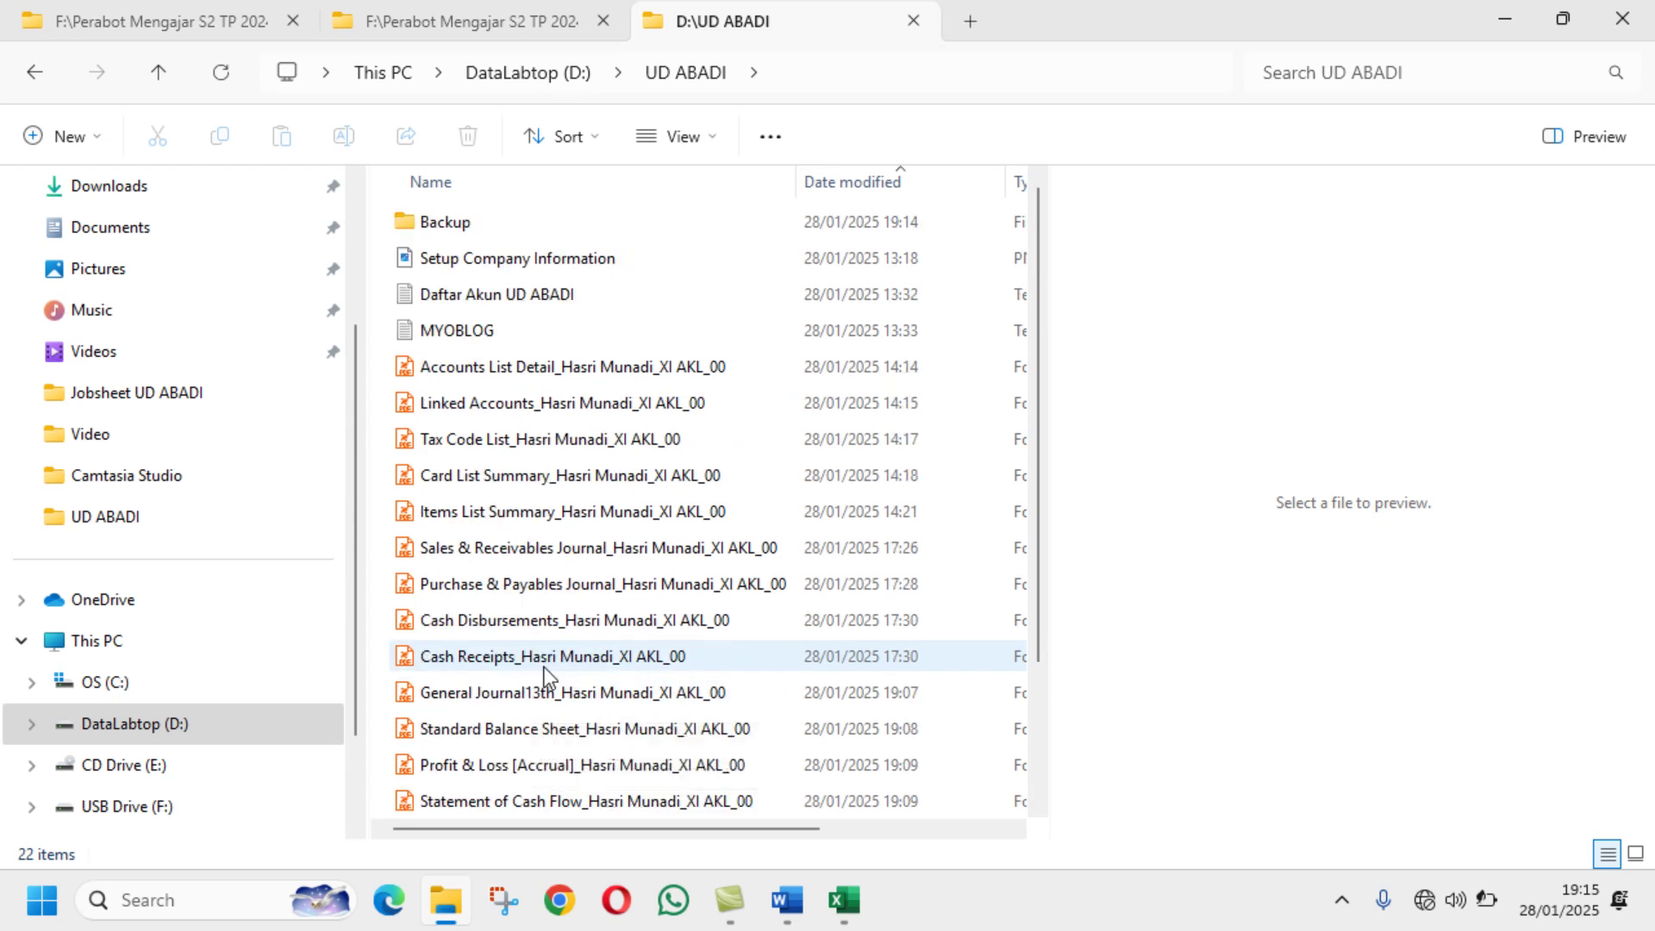
Step: Rename the Backup folder, typing 'sS42' before the name 'Backup'
click(452, 226)
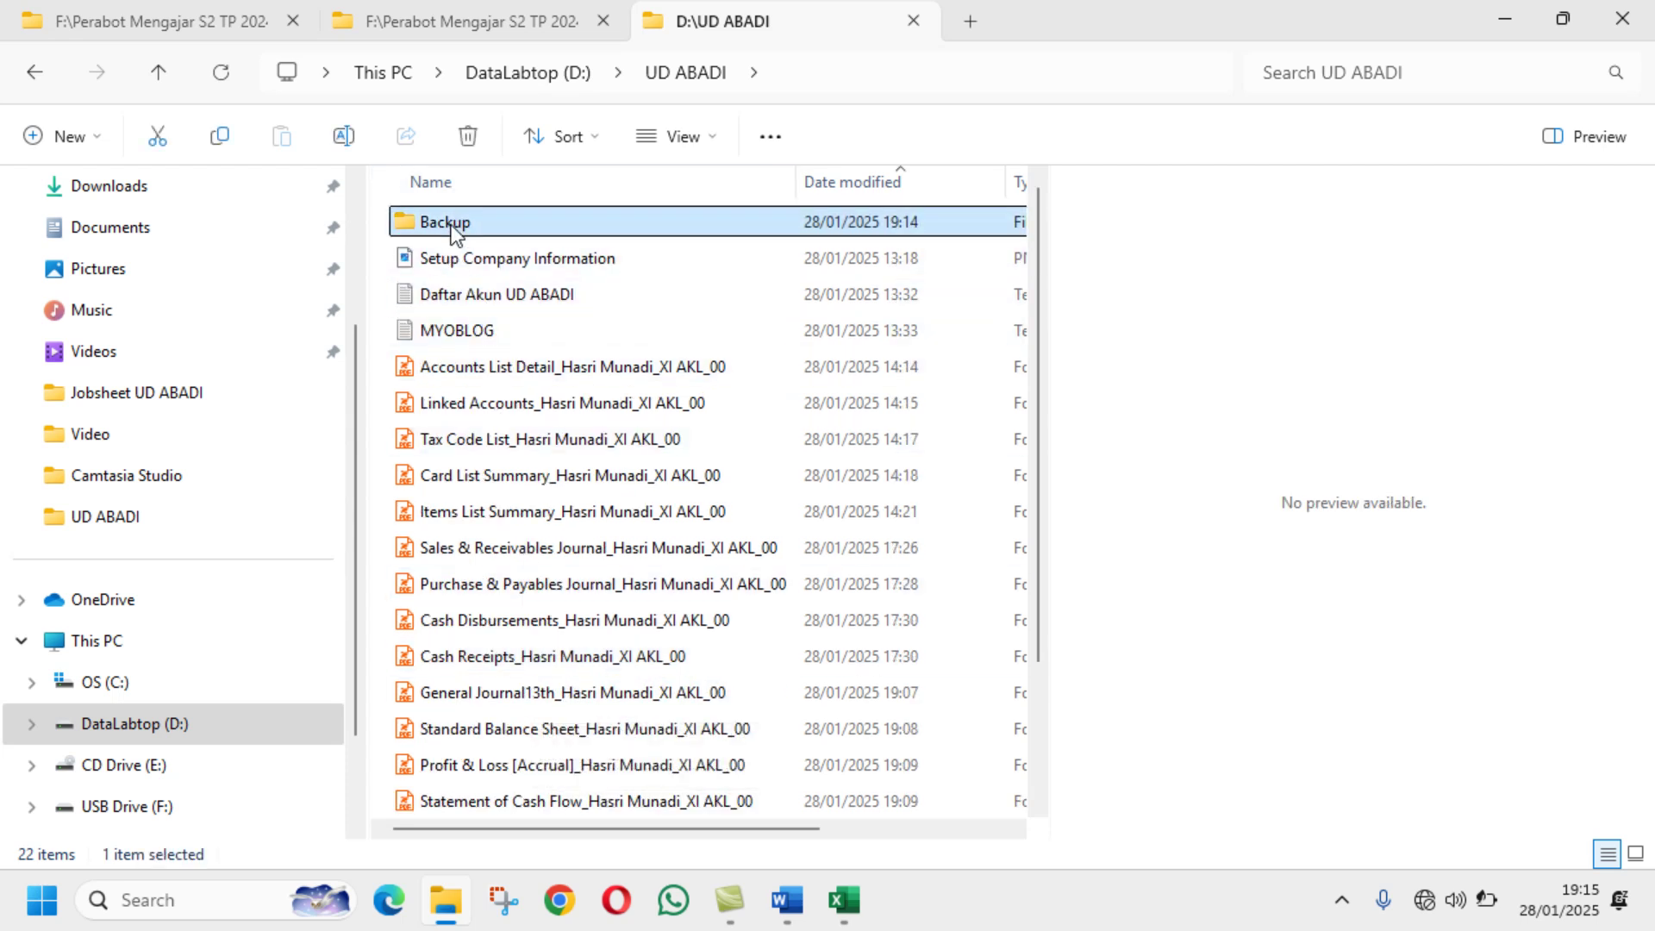
click(344, 136)
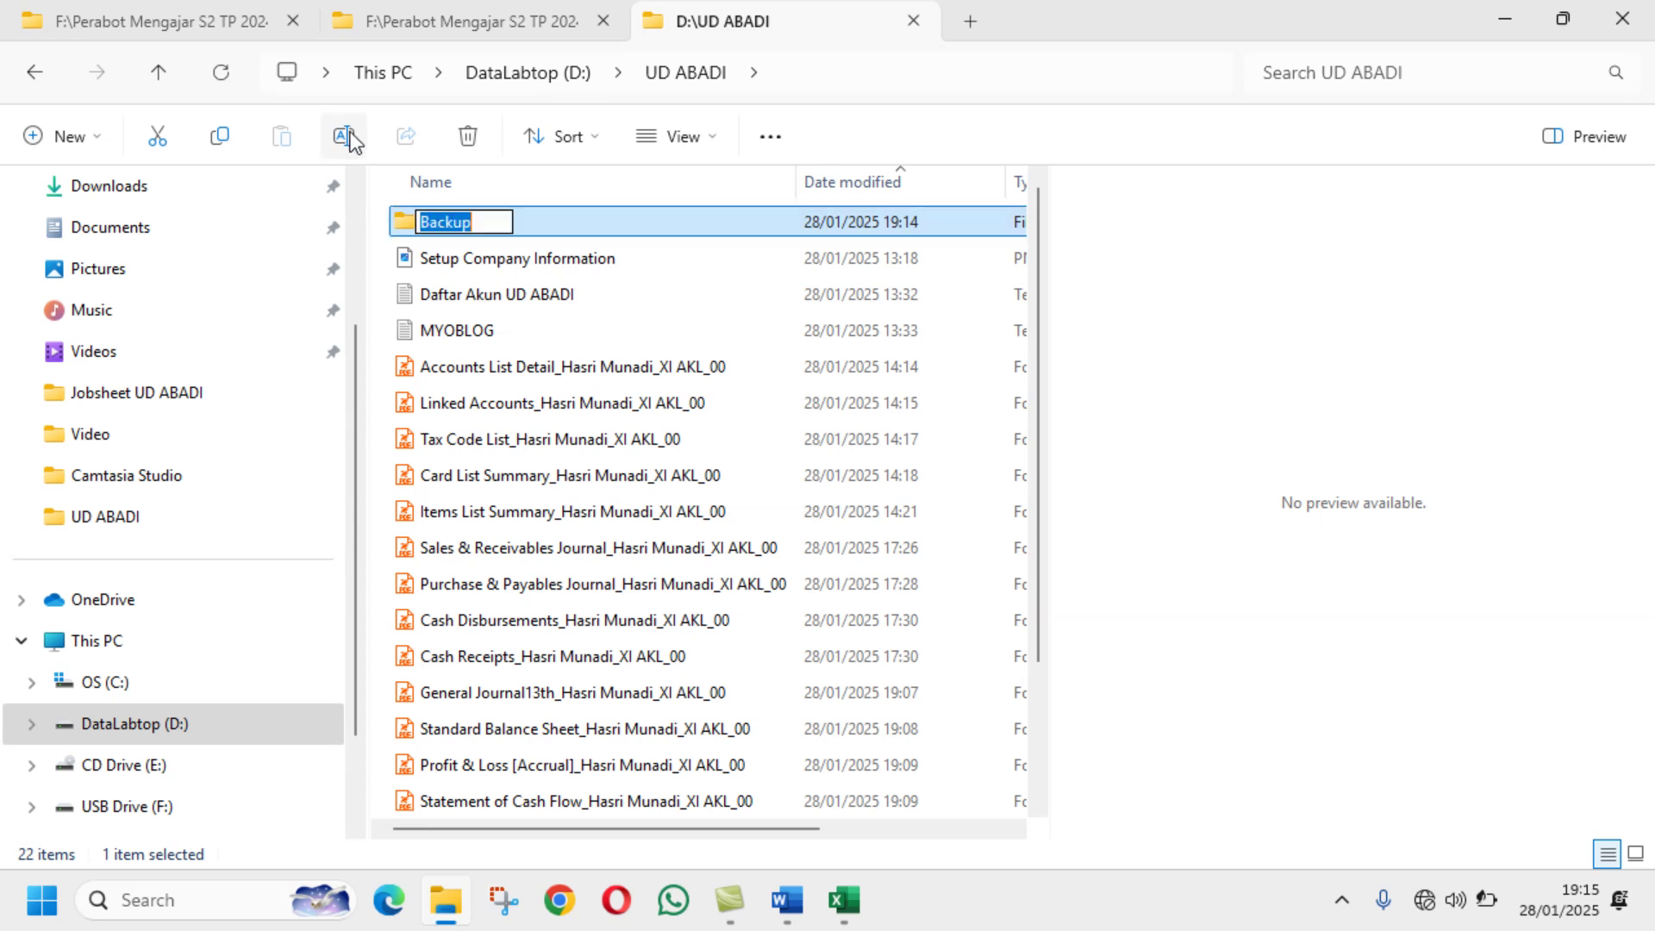
click(421, 224)
Step: Correct the backup folder's name to 'JS4-2 Backup' and return to the Word jobsheet
text(sS42)
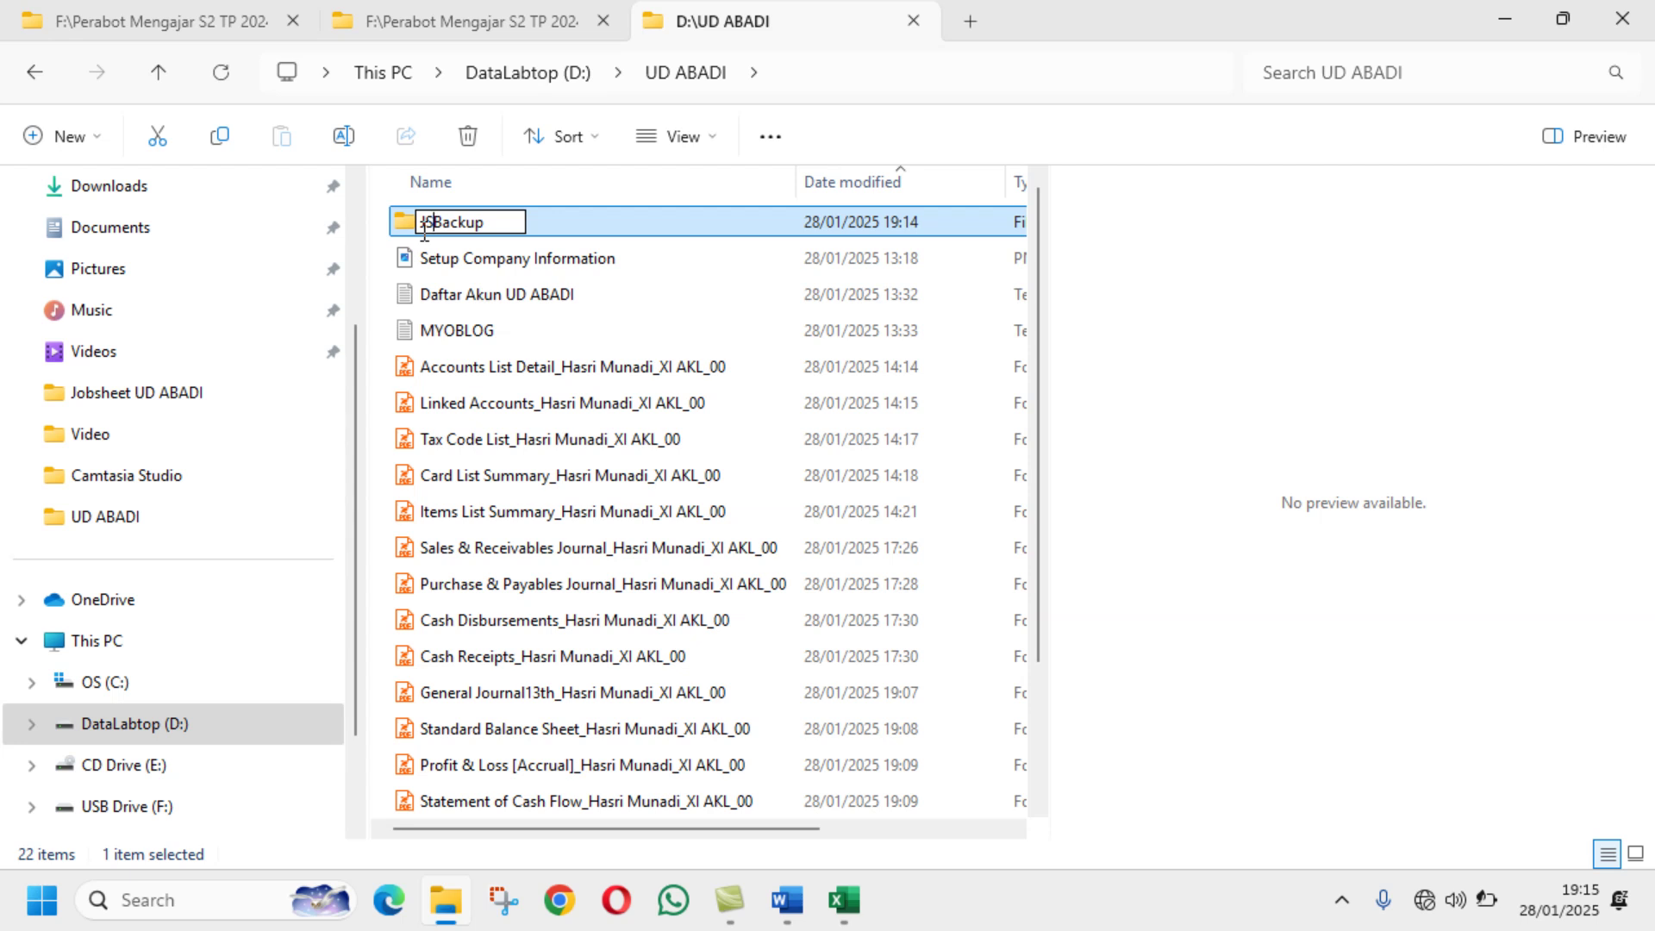
Step: Correct the backup folder's name to 'JS4-2 Backup' and return to the Word jobsheet
text(42)
key(BackSpace)
text(-2)
key(Return)
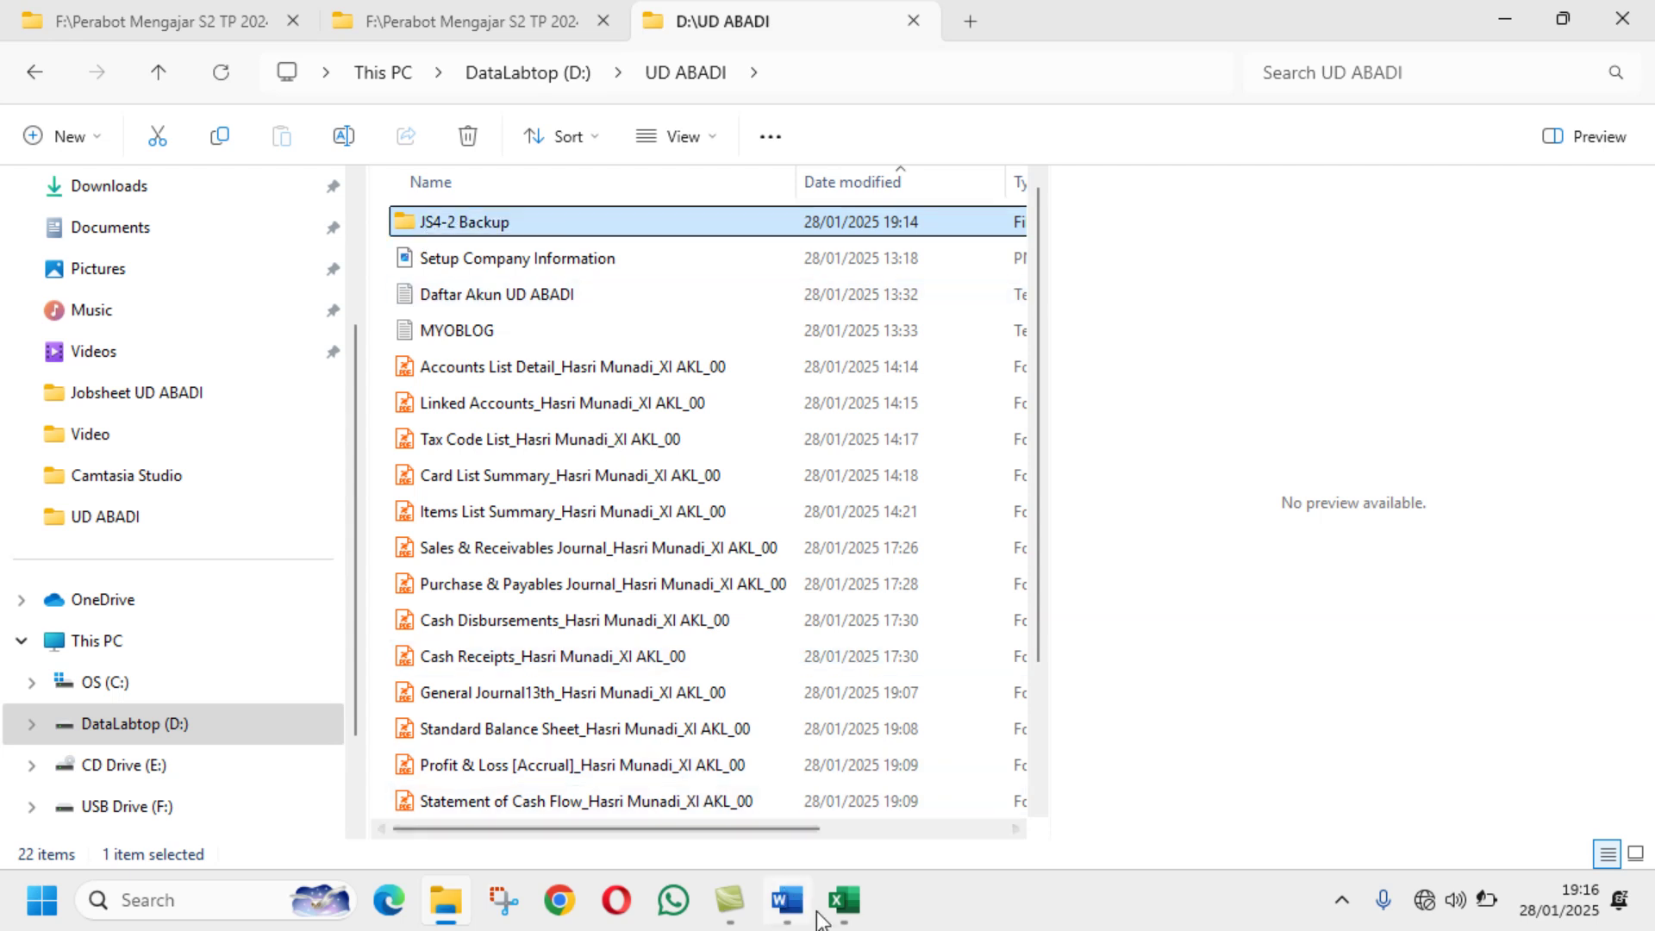
click(786, 900)
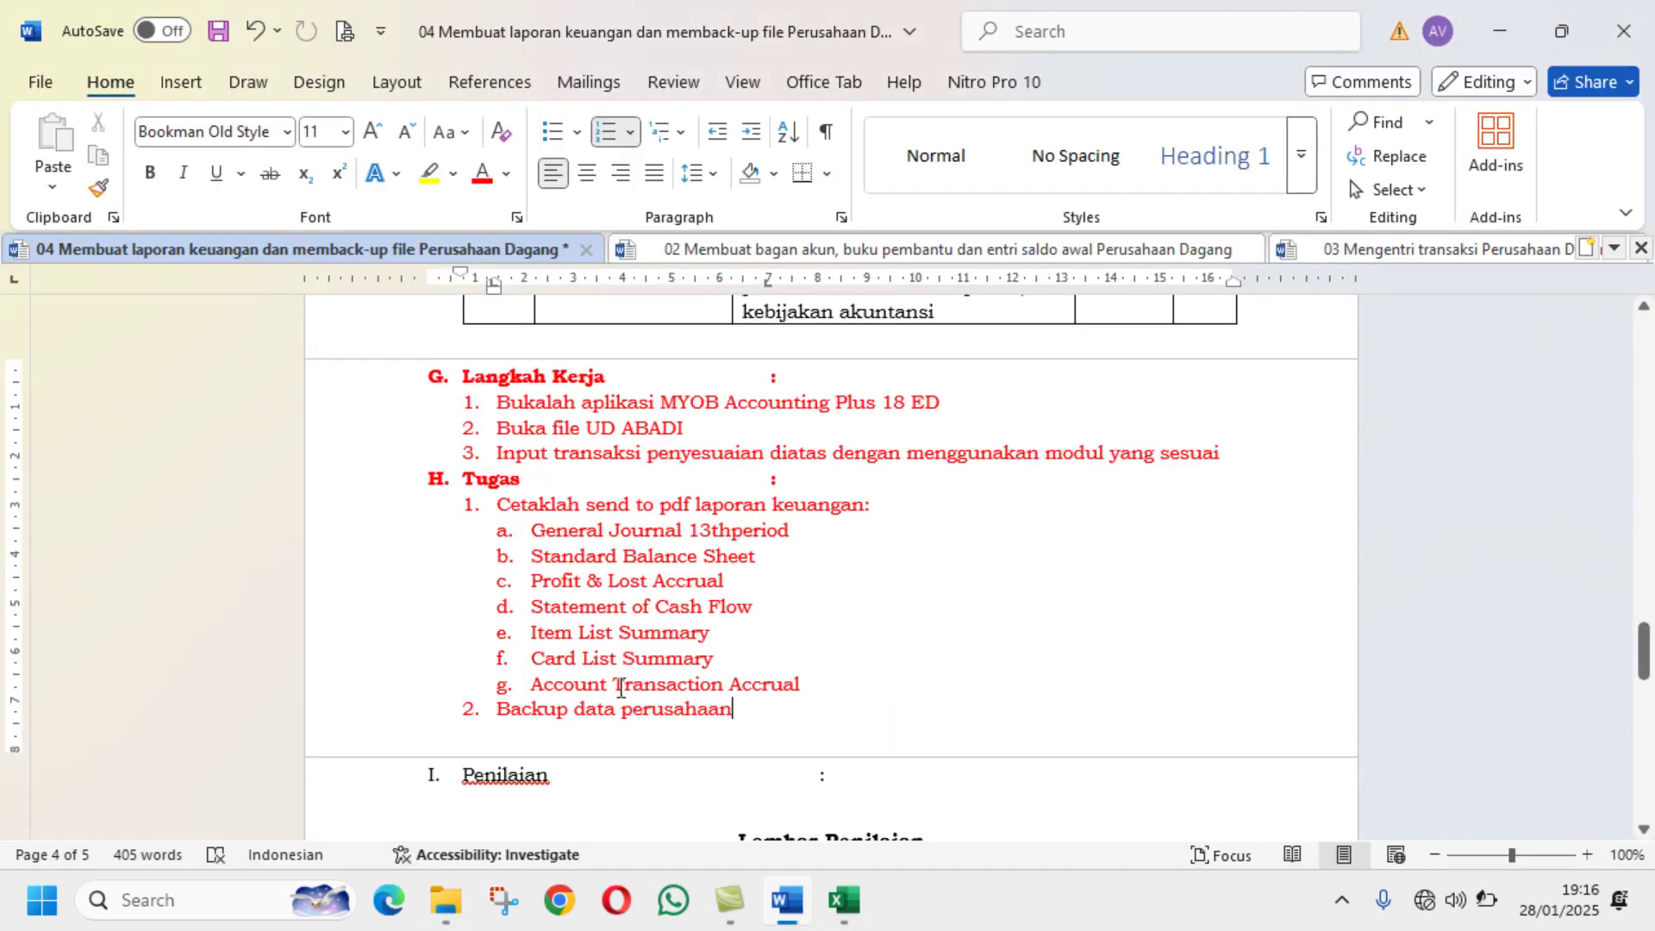
Step: Mark the backup task line in Word, then prefix the Account Transactions [Accrual] PDF with JS4-1f
click(788, 717)
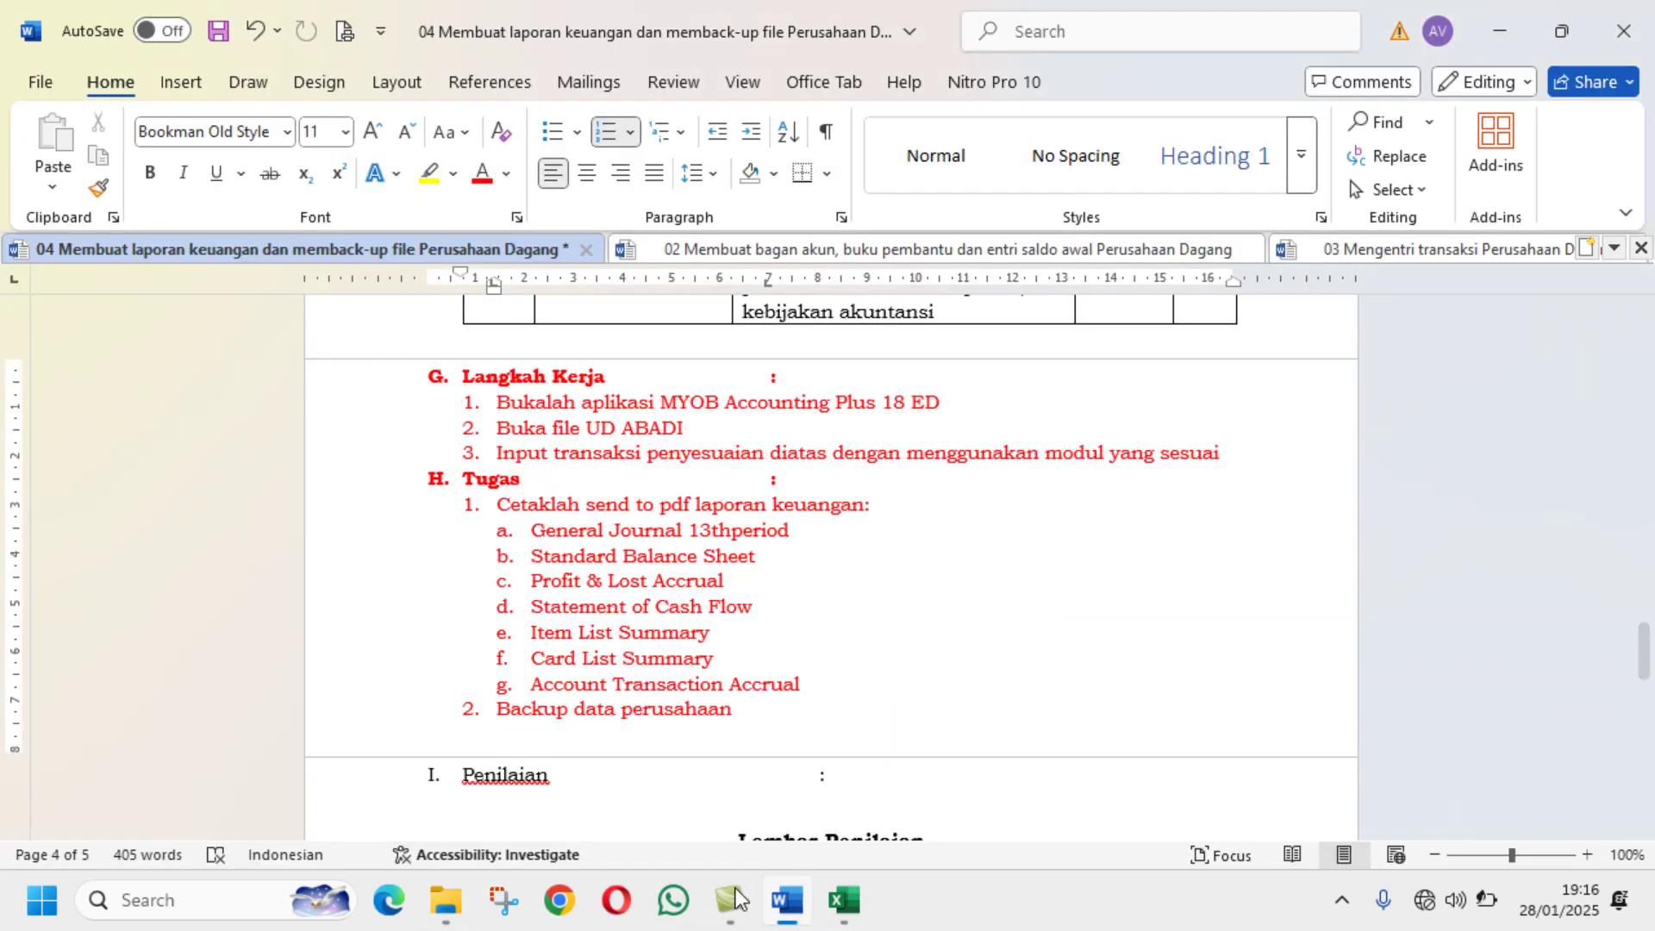
click(468, 905)
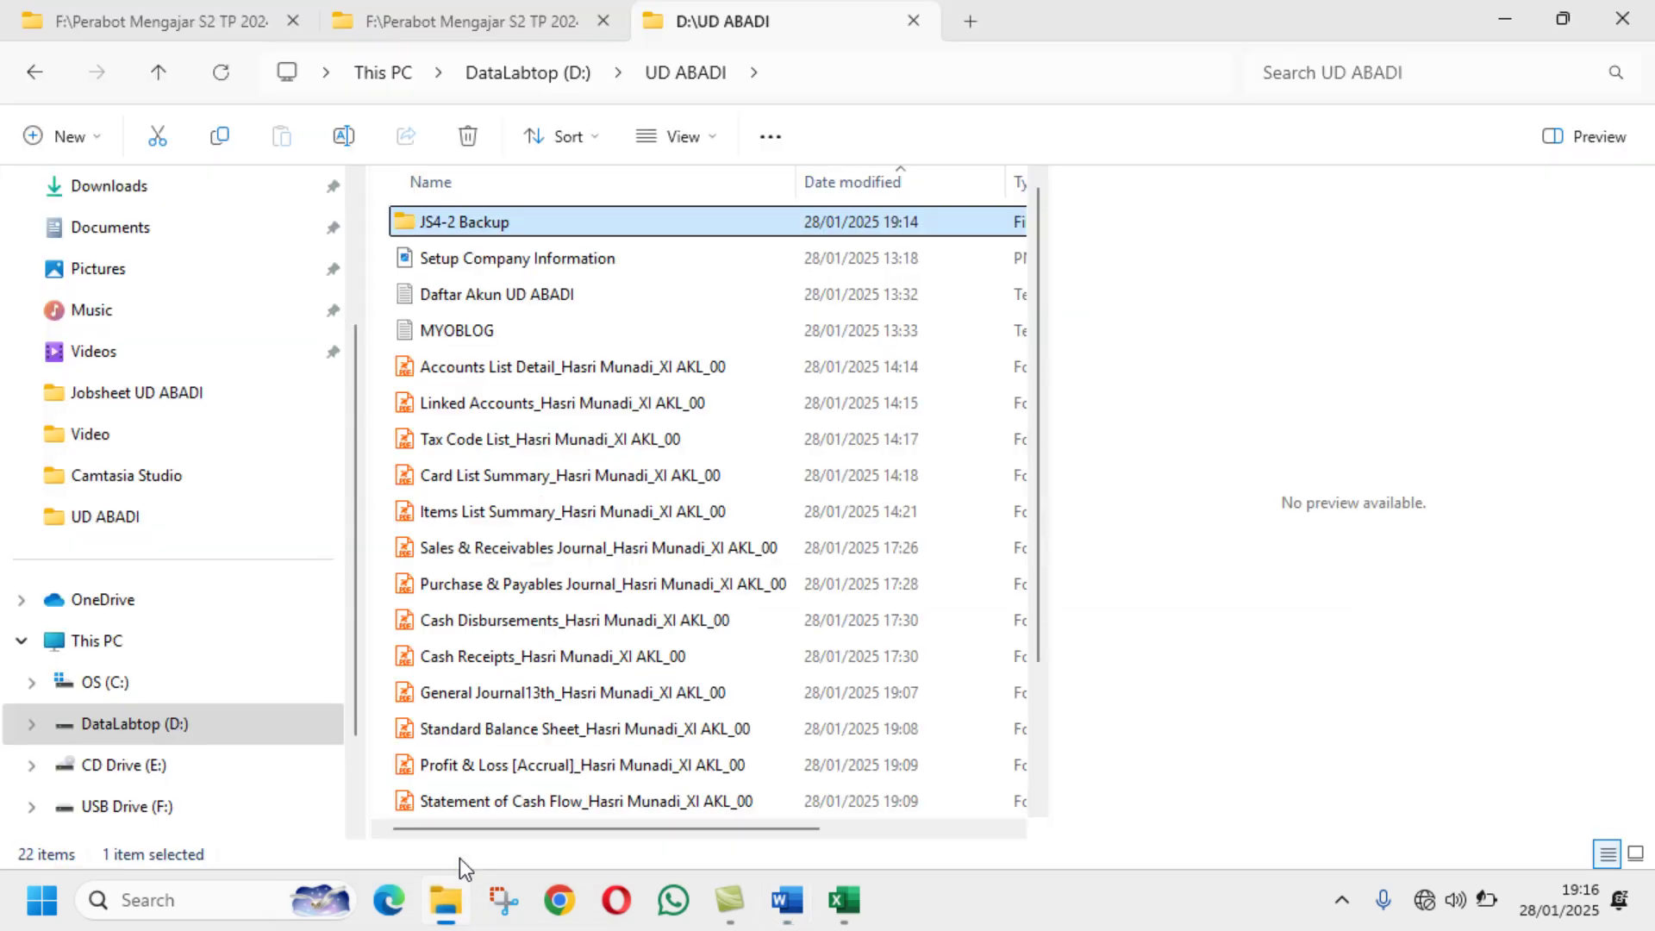
scroll(575, 438, down, 2)
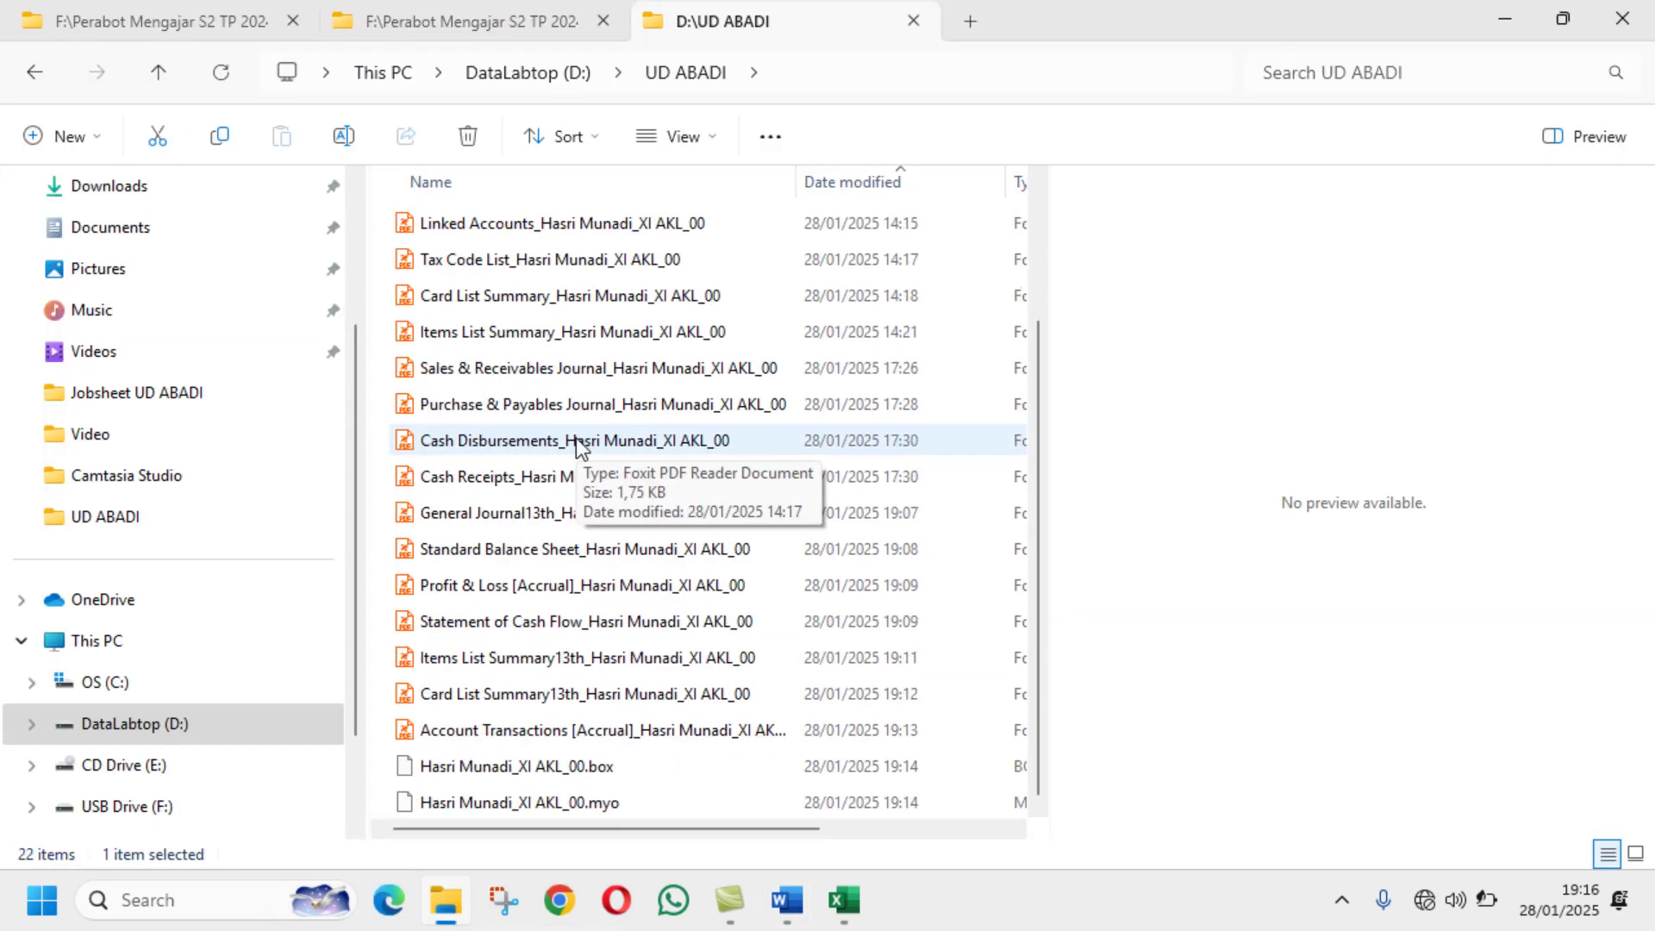
click(604, 729)
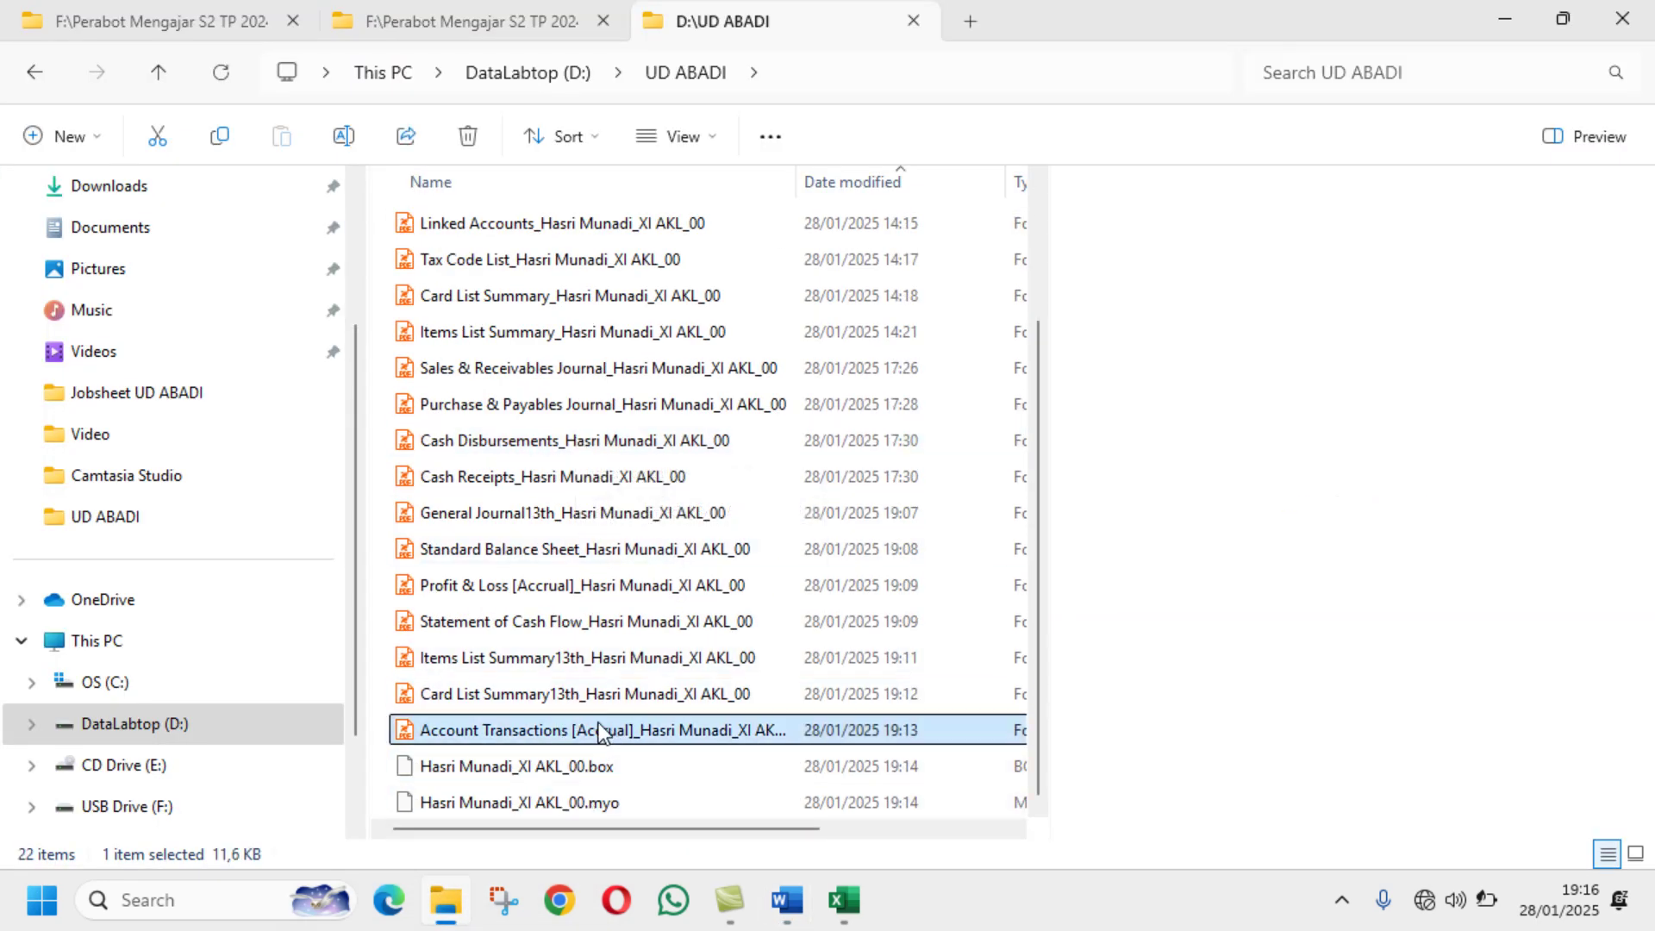
click(343, 136)
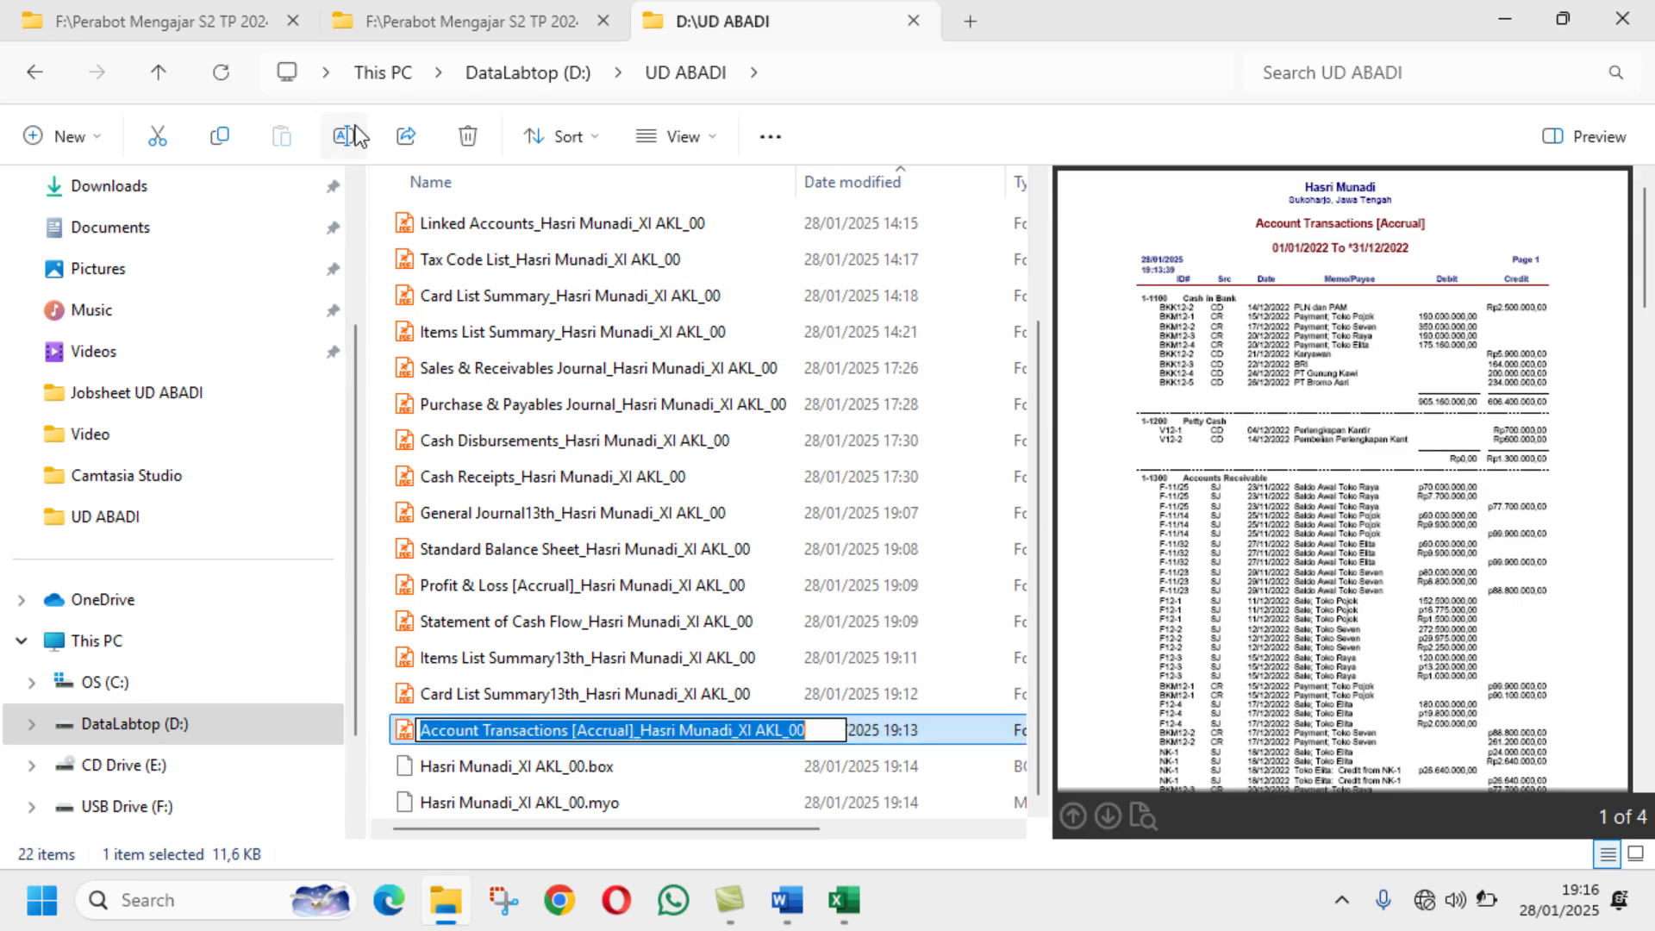
click(423, 730)
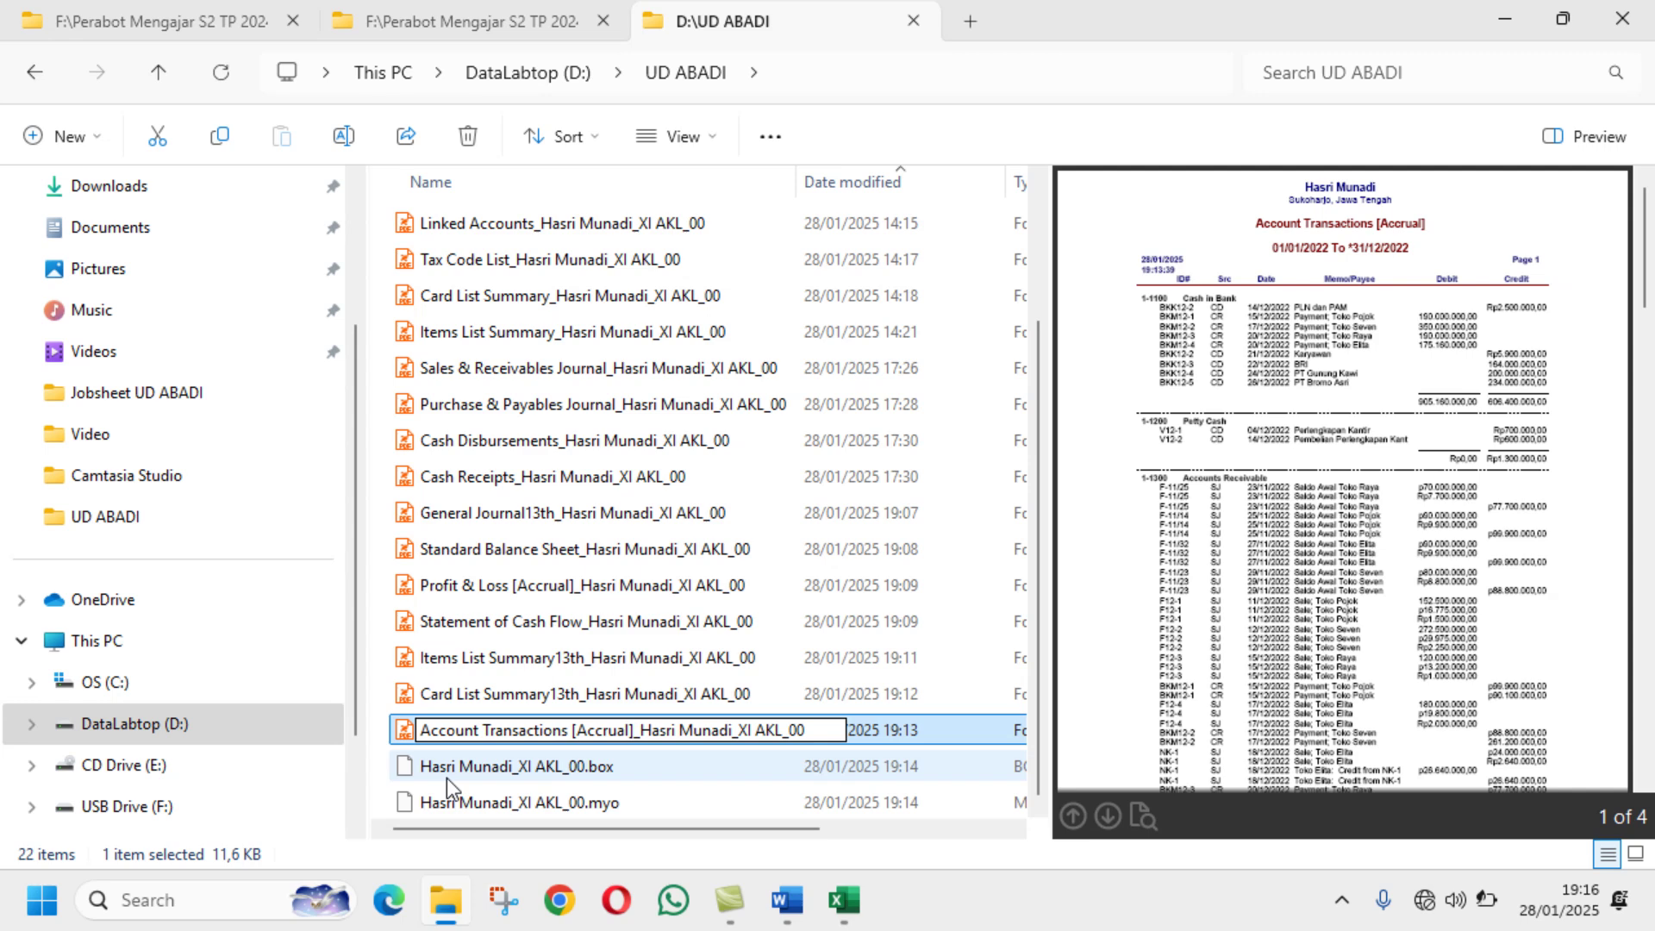
text(JS)
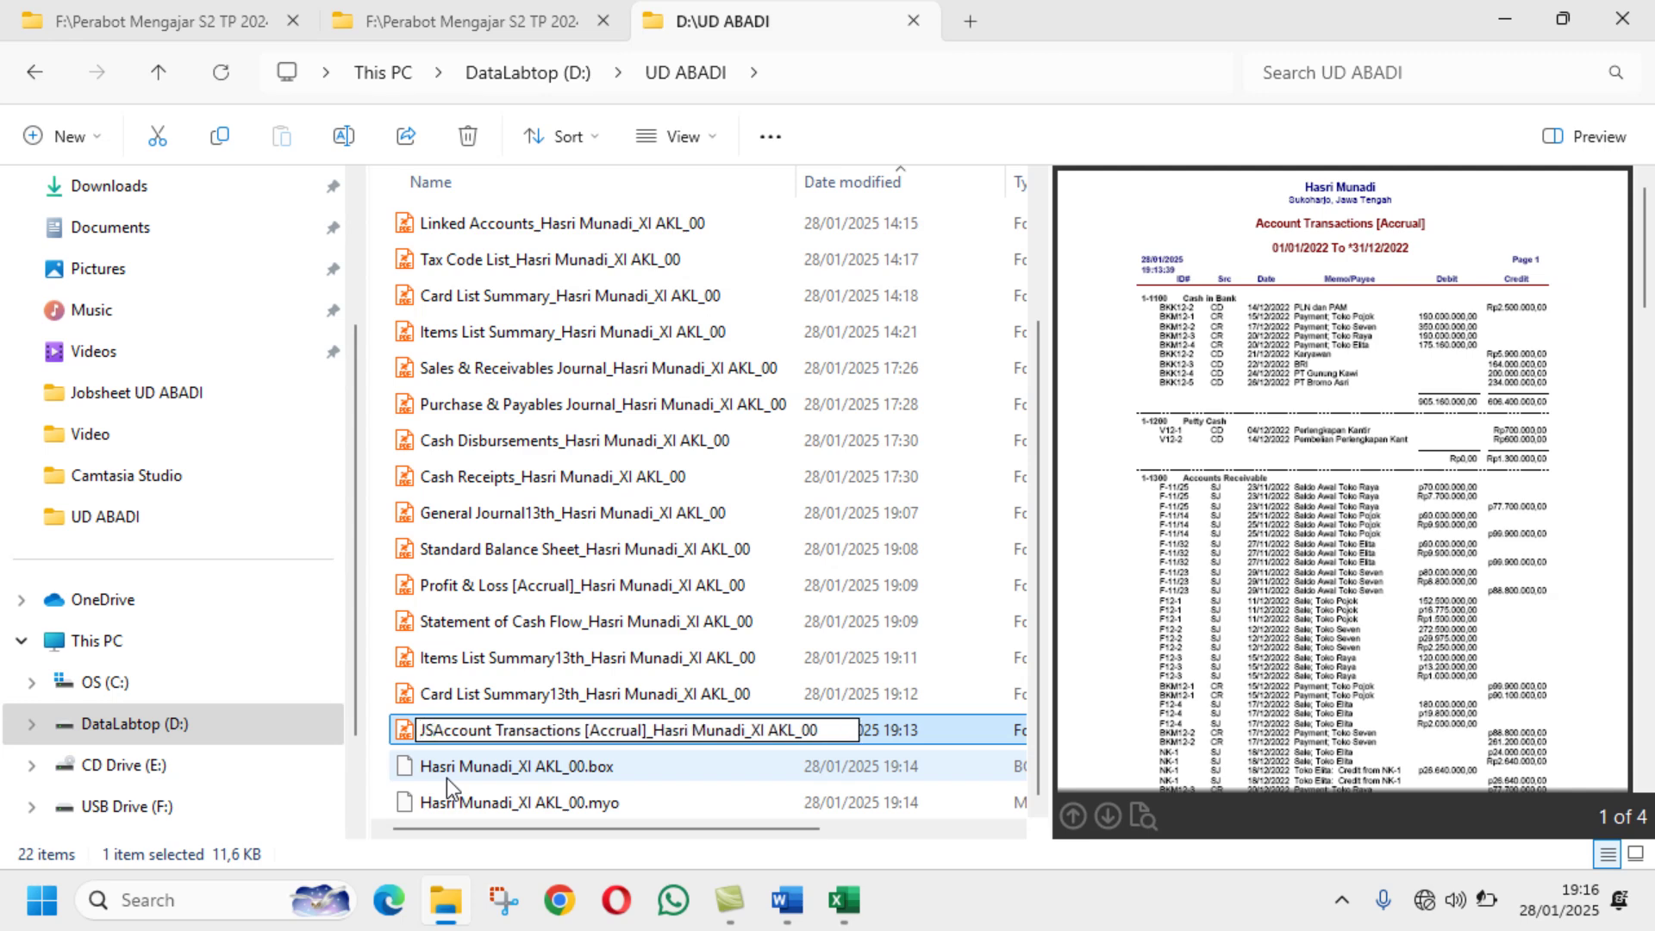
text(4)
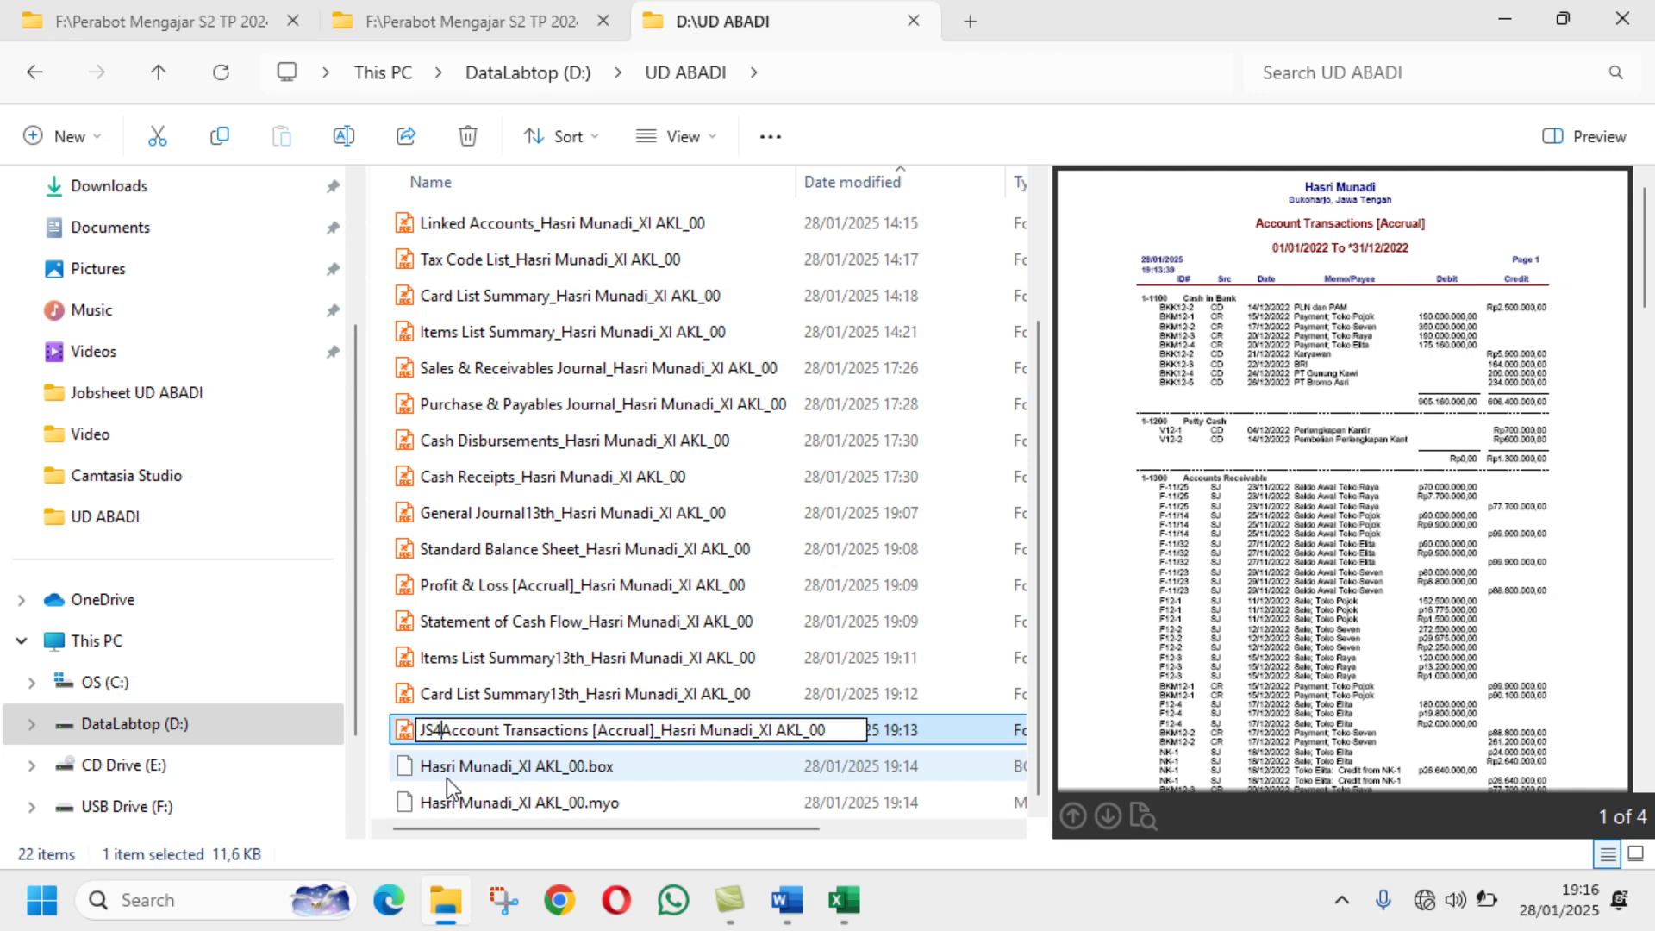
text(1)
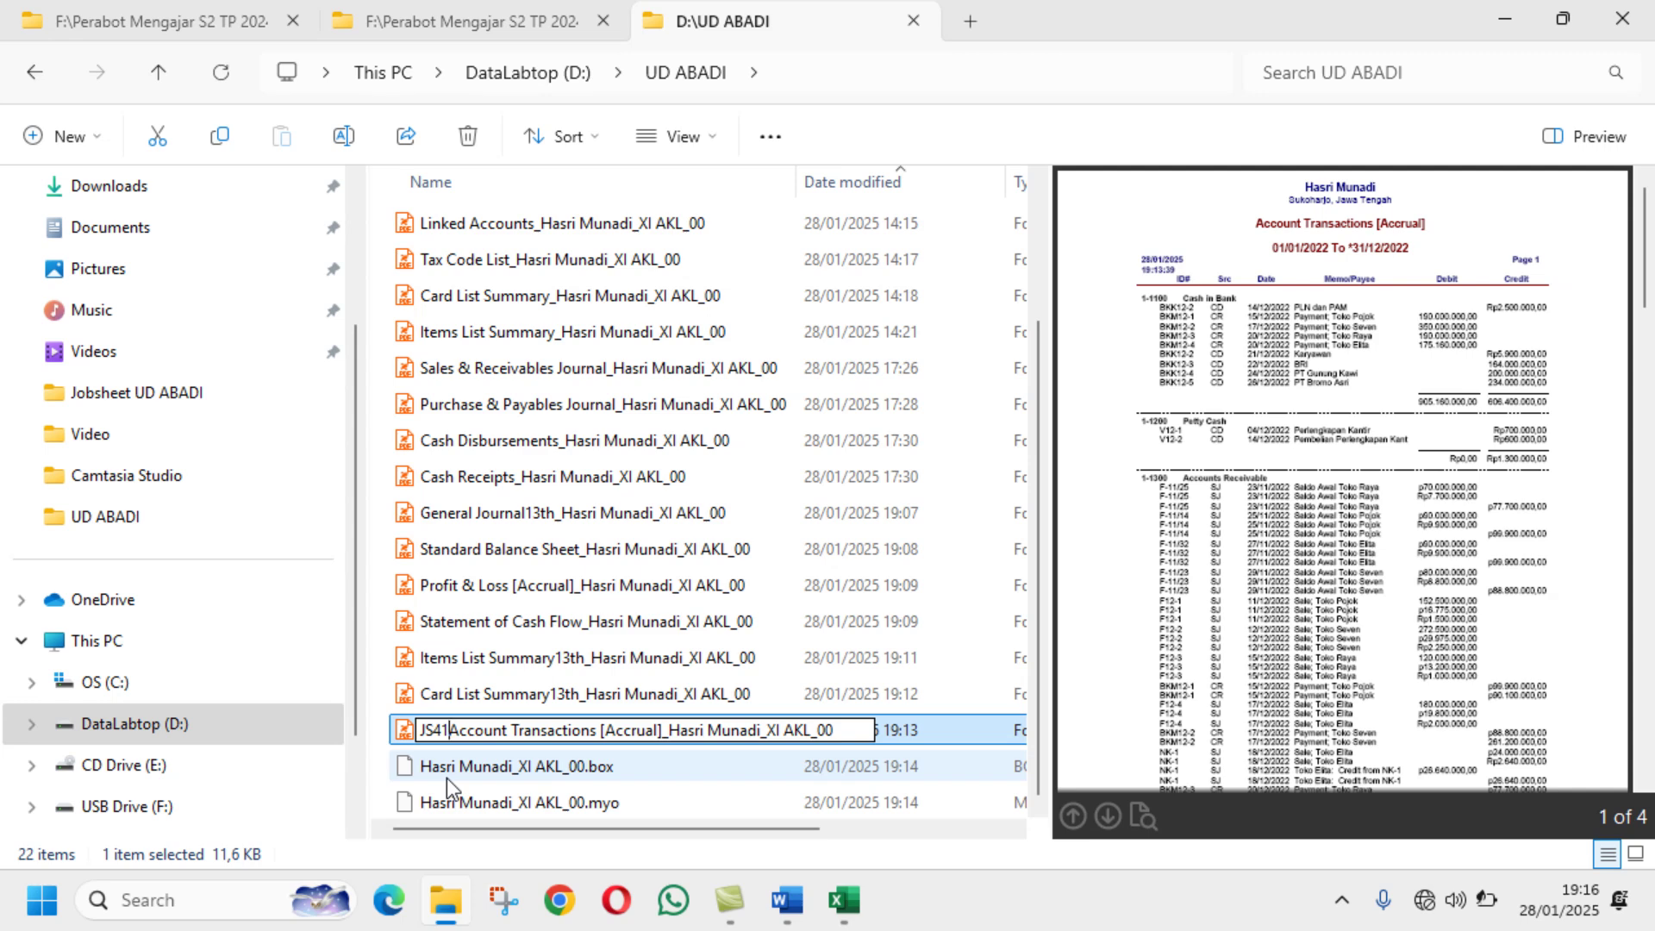
text(F)
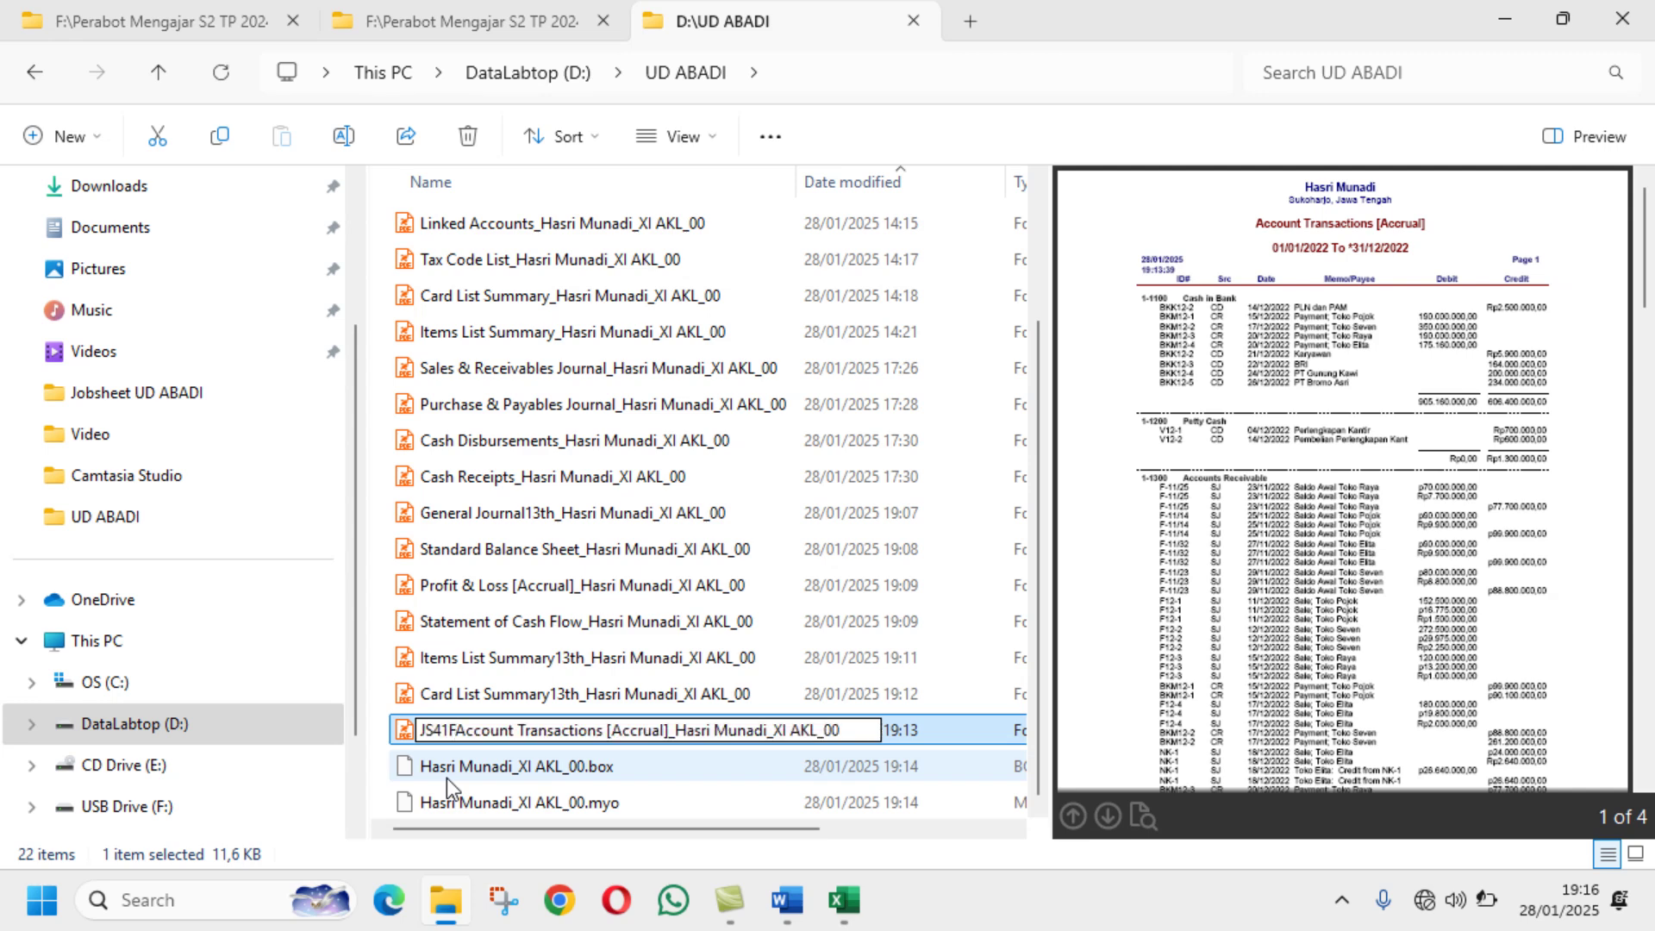
key(BackSpace)
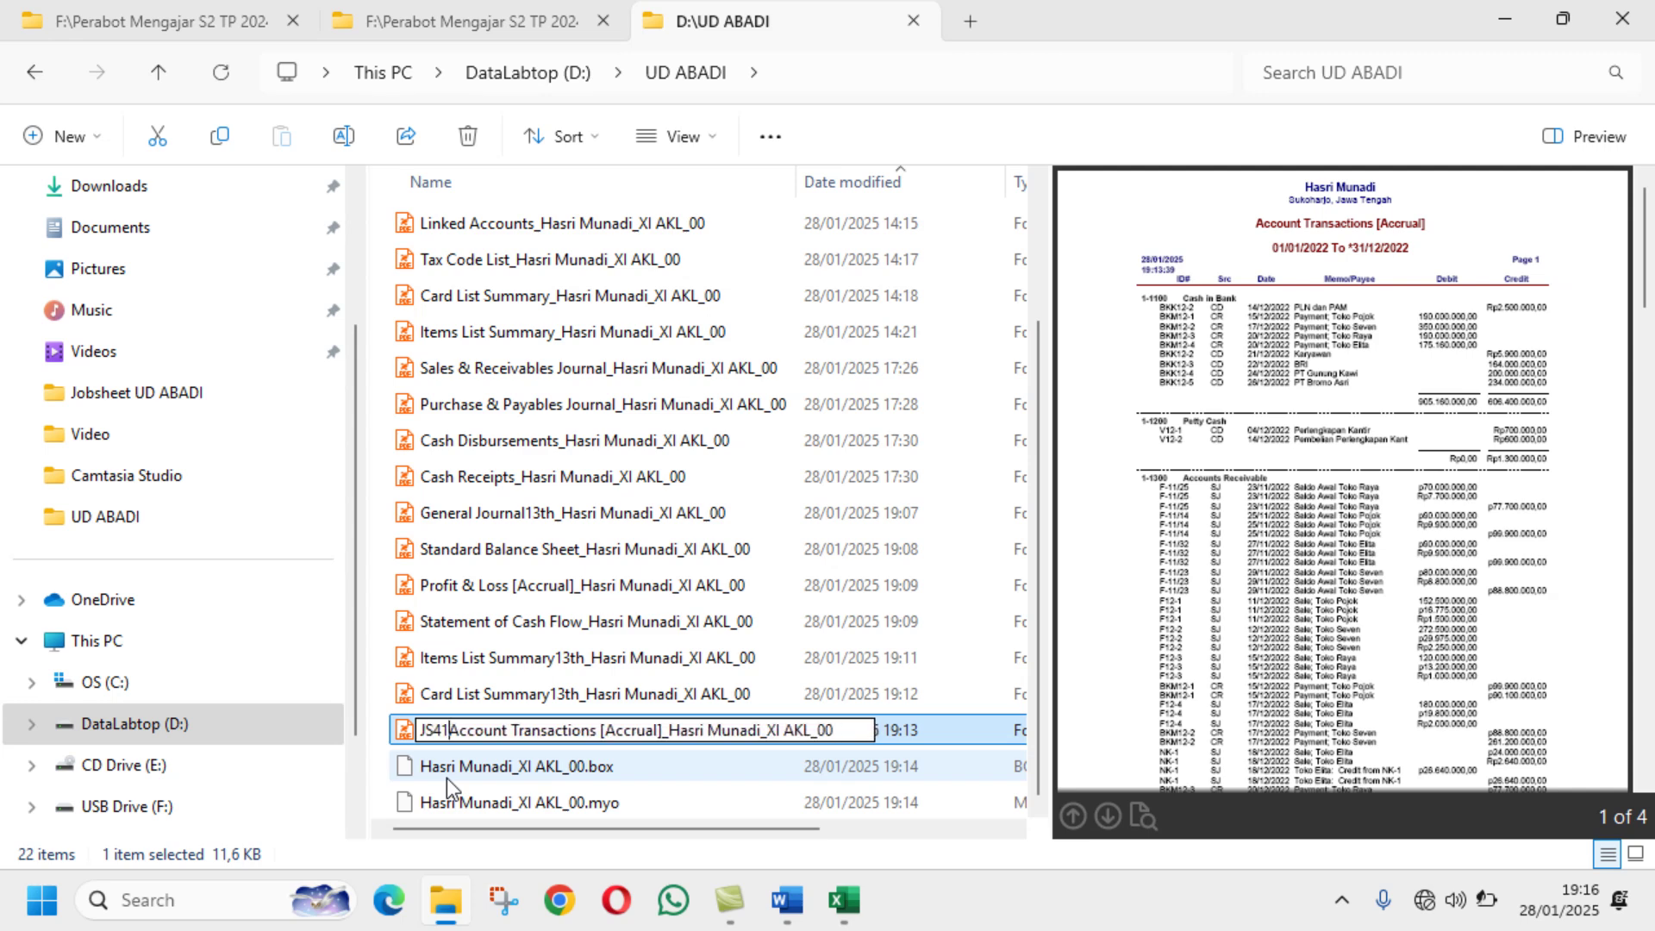
text(-)
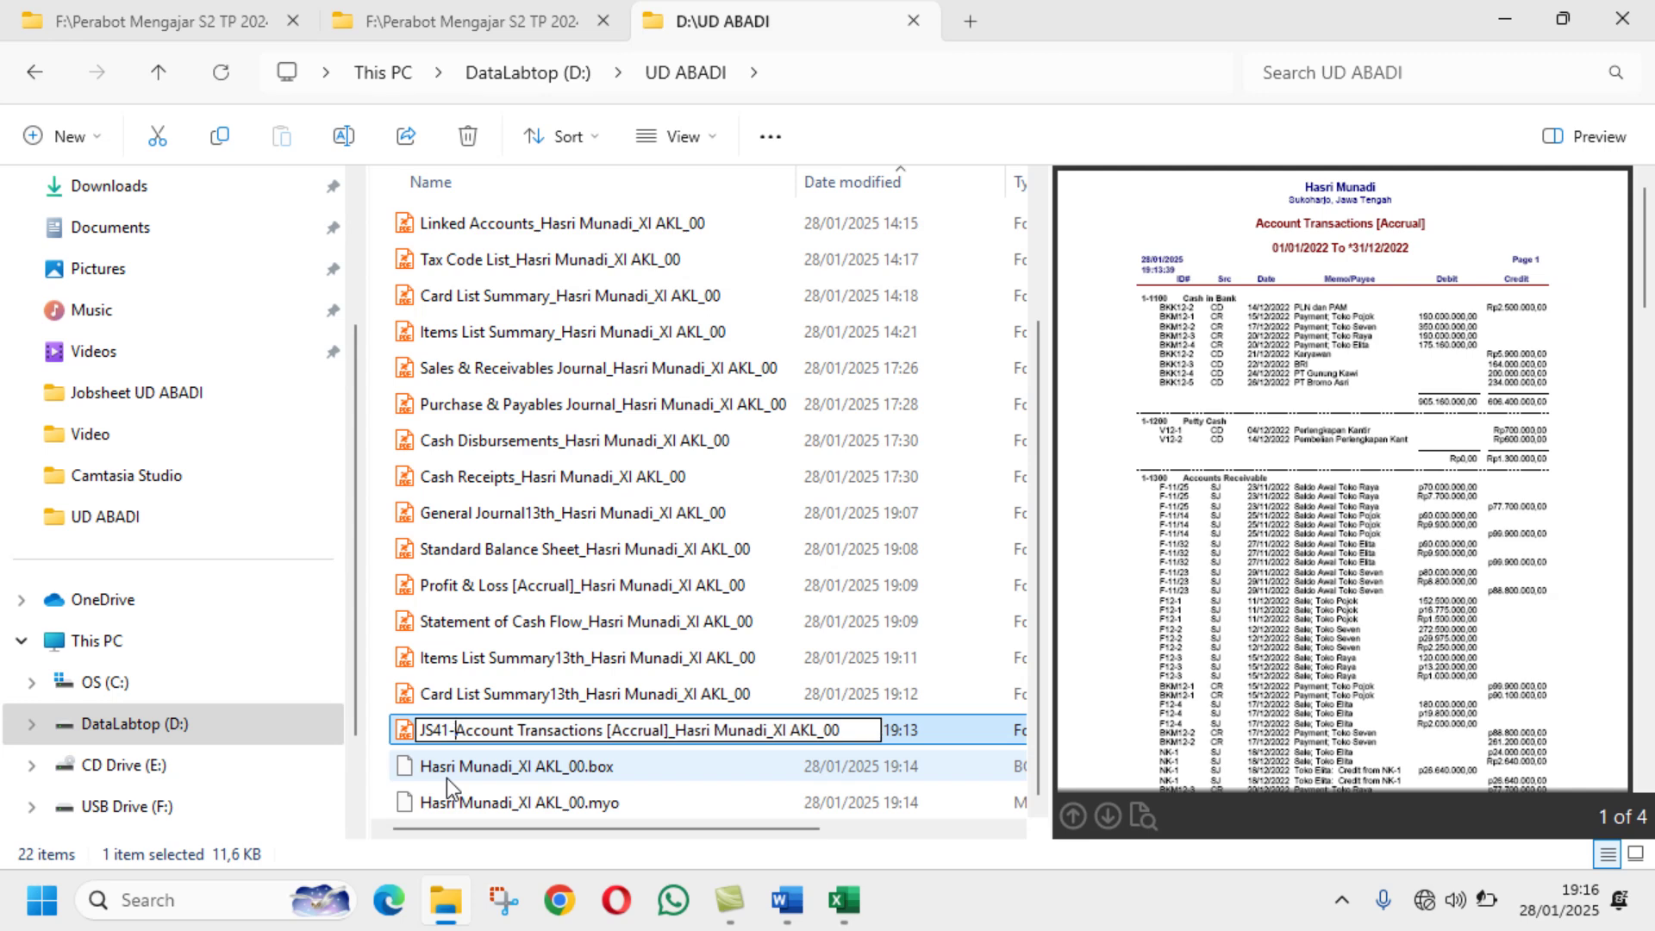
key(BackSpace)
key(BackSpace)
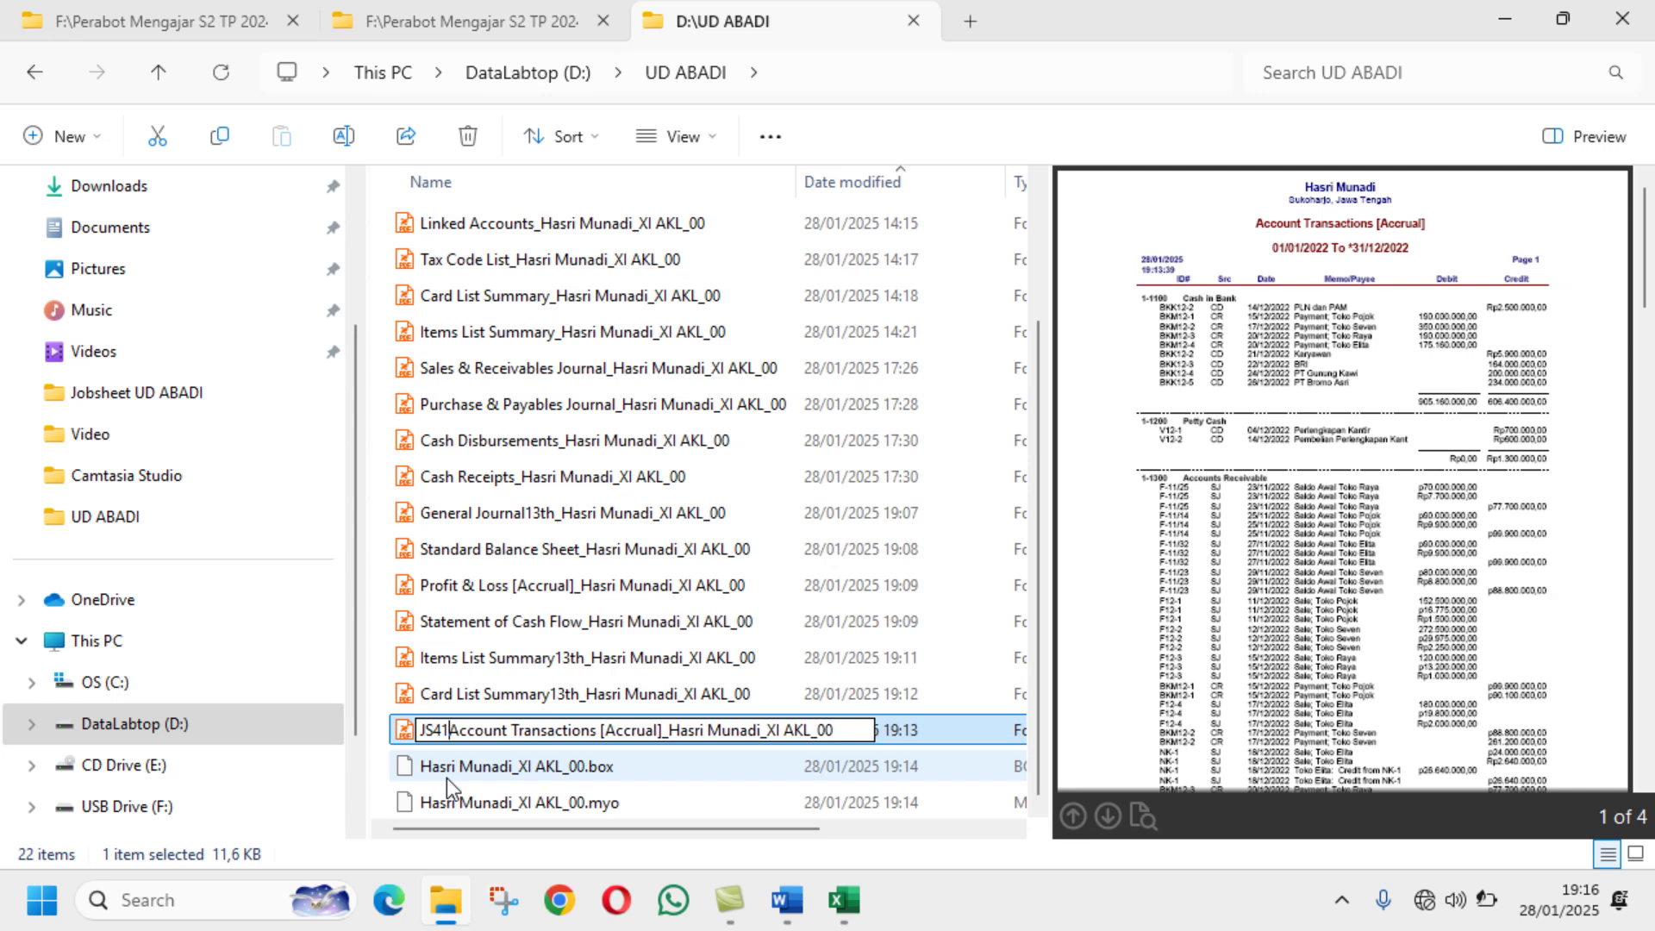
text(1f)
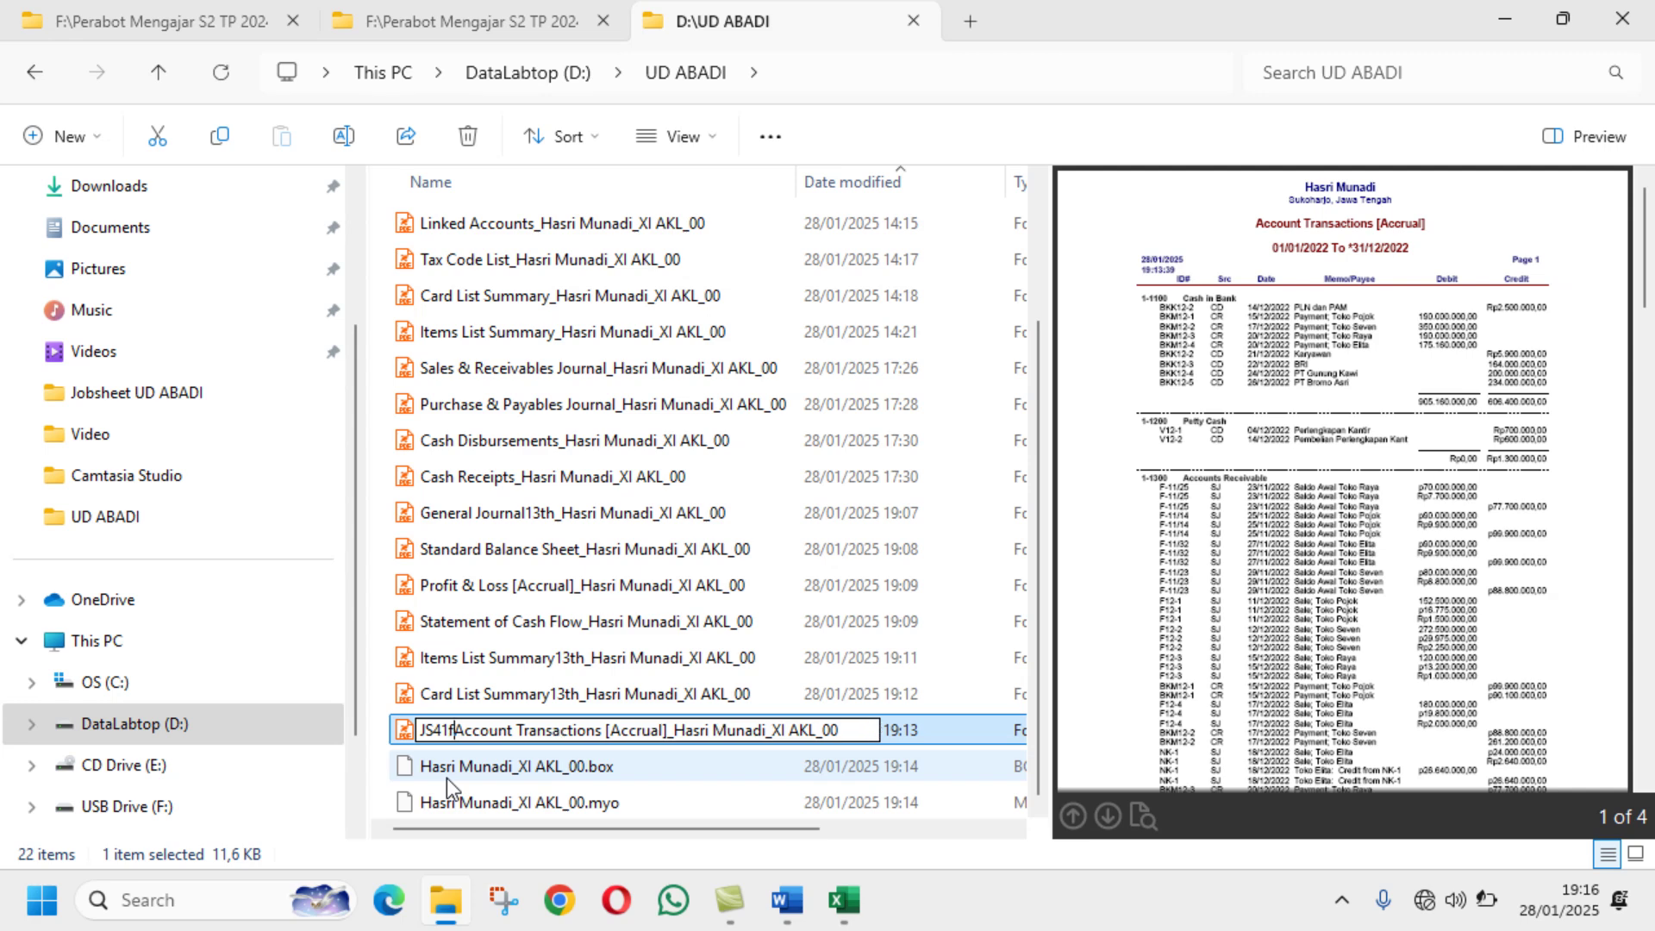
key(BackSpace)
key(BackSpace)
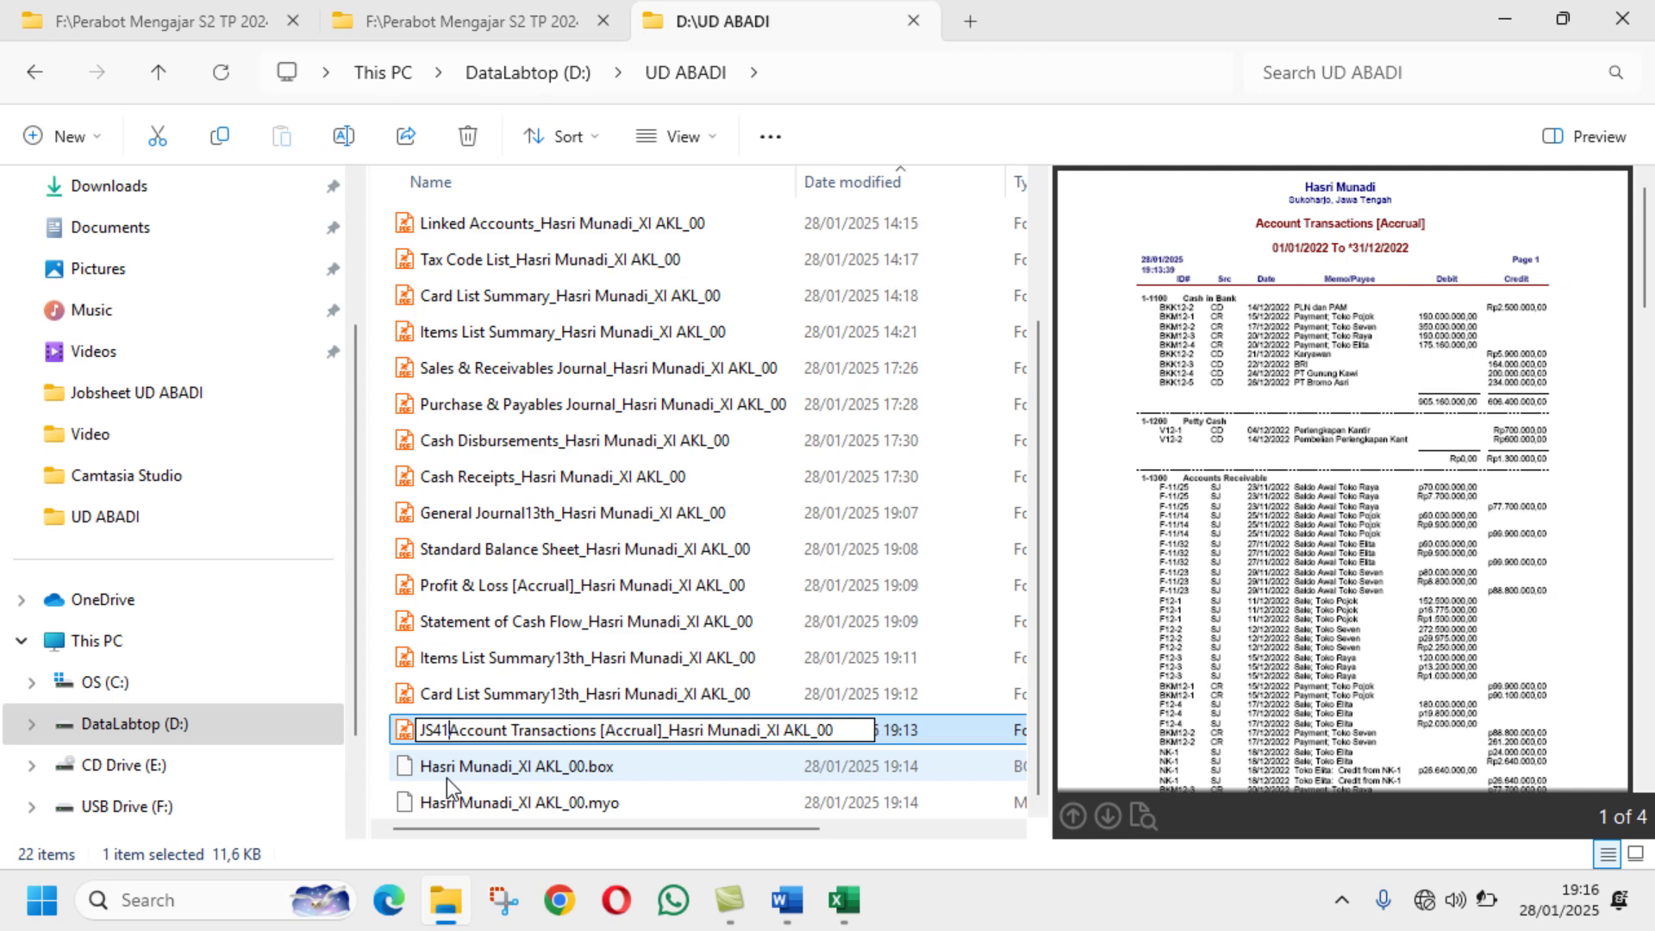
text(-1)
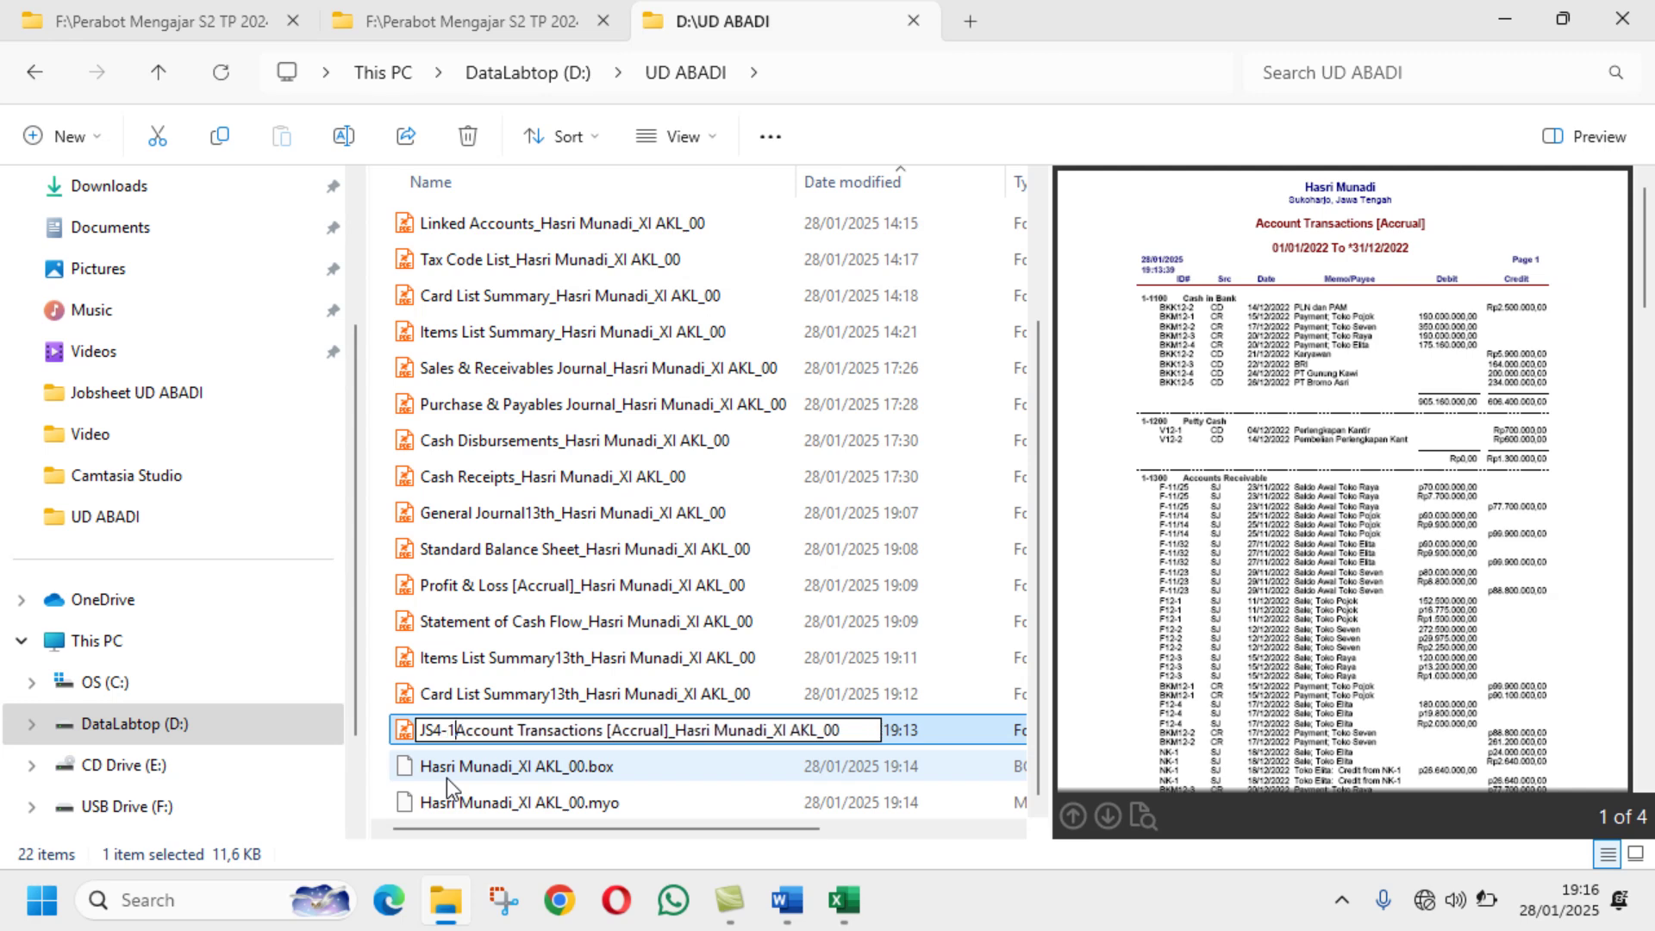
text(f)
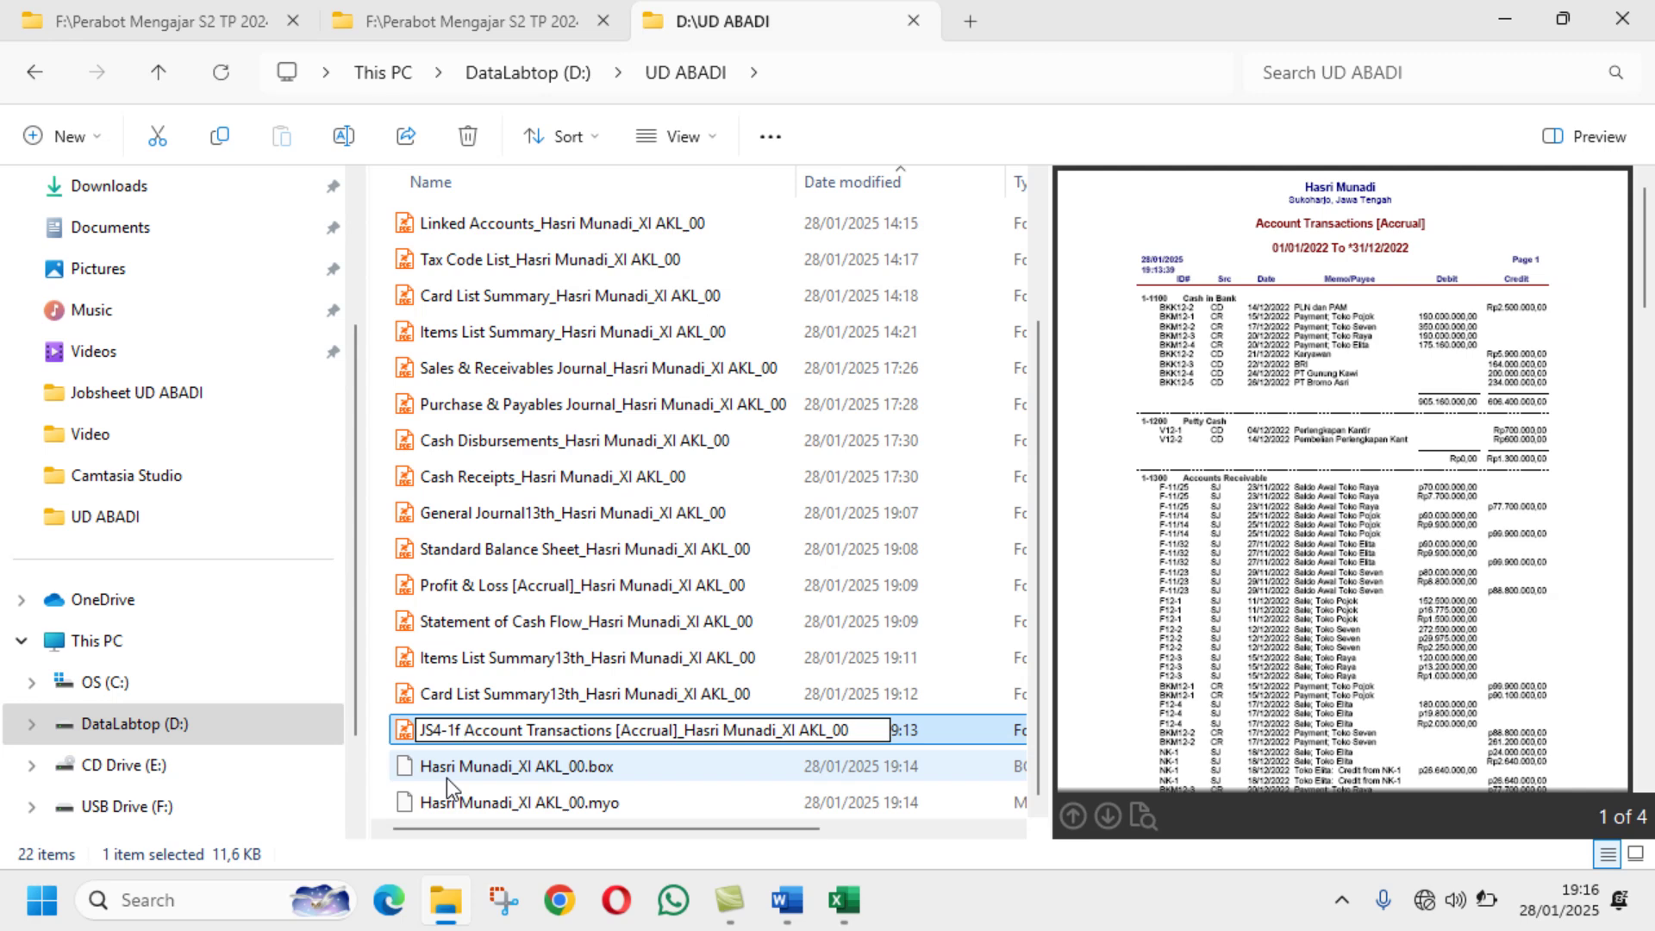
key(Return)
Step: After checking the Word task list, change the Account Transactions prefix from JS4-1f to JS4-1g
scroll(521, 498, up, 2)
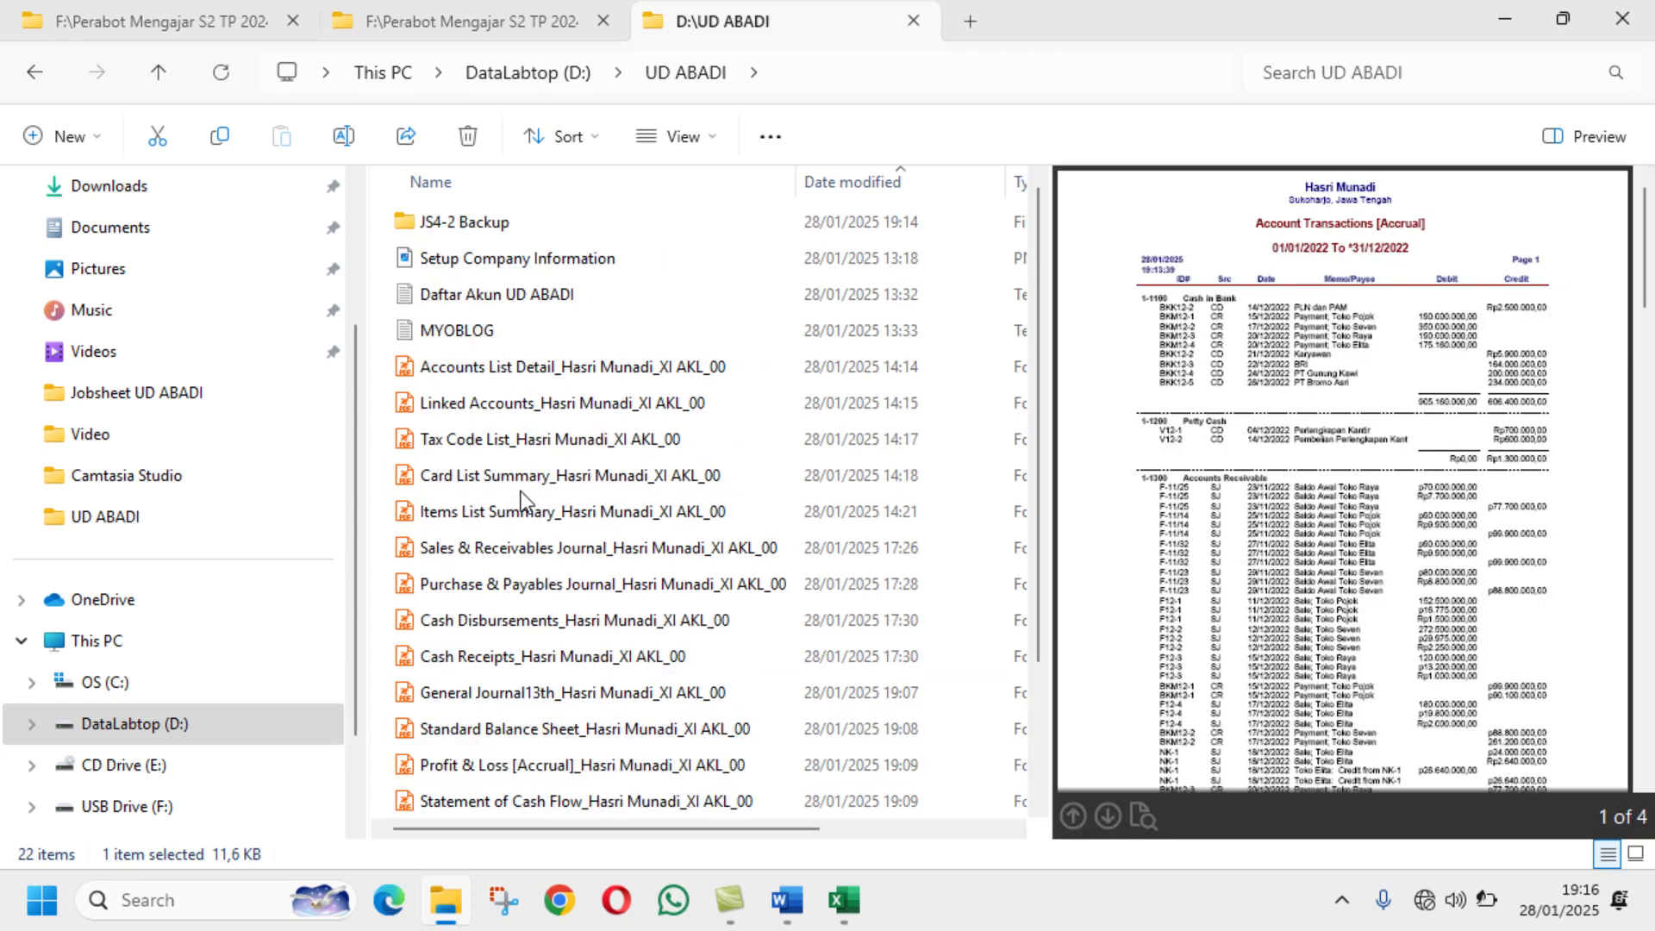
scroll(522, 499, down, 2)
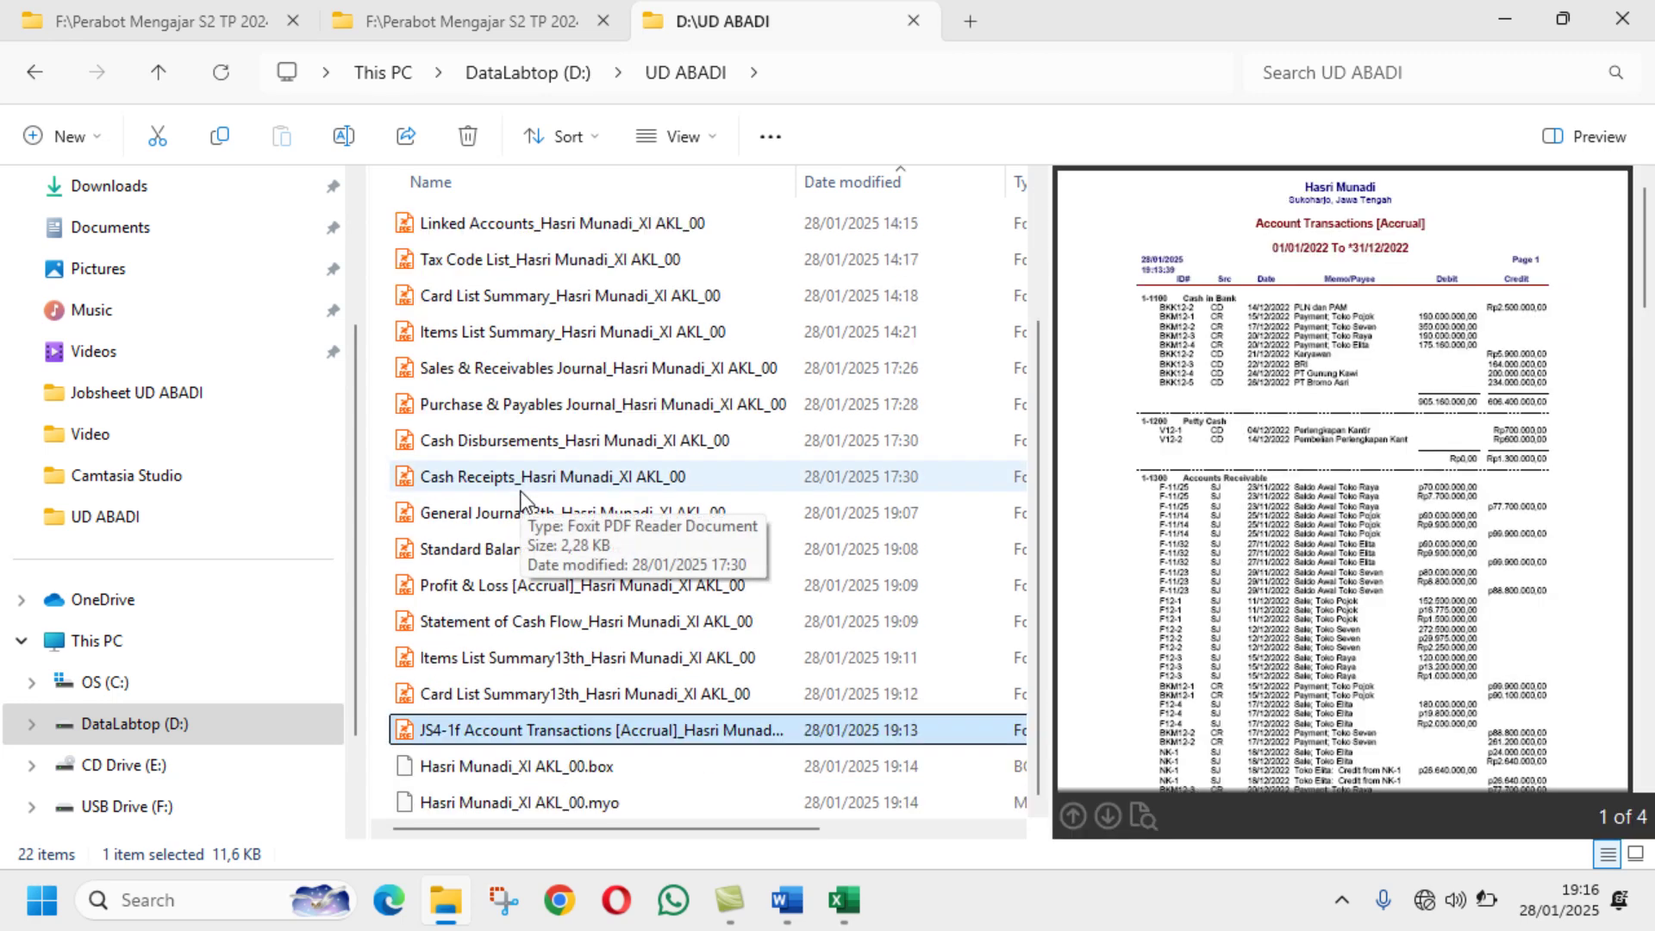
click(782, 905)
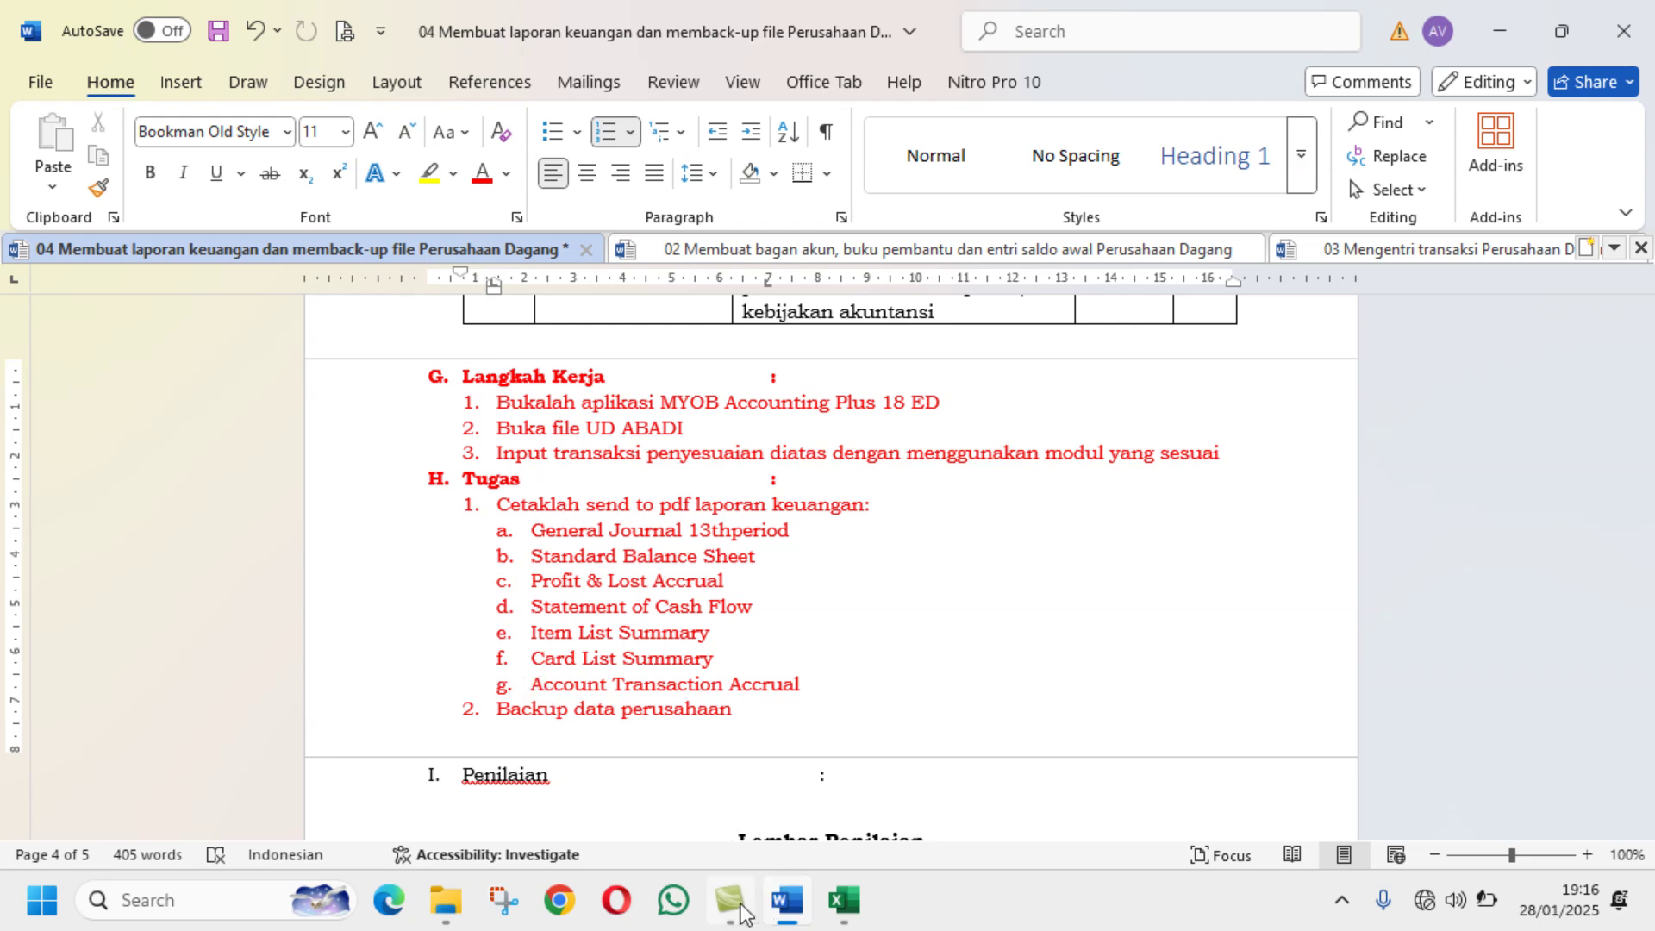
click(443, 784)
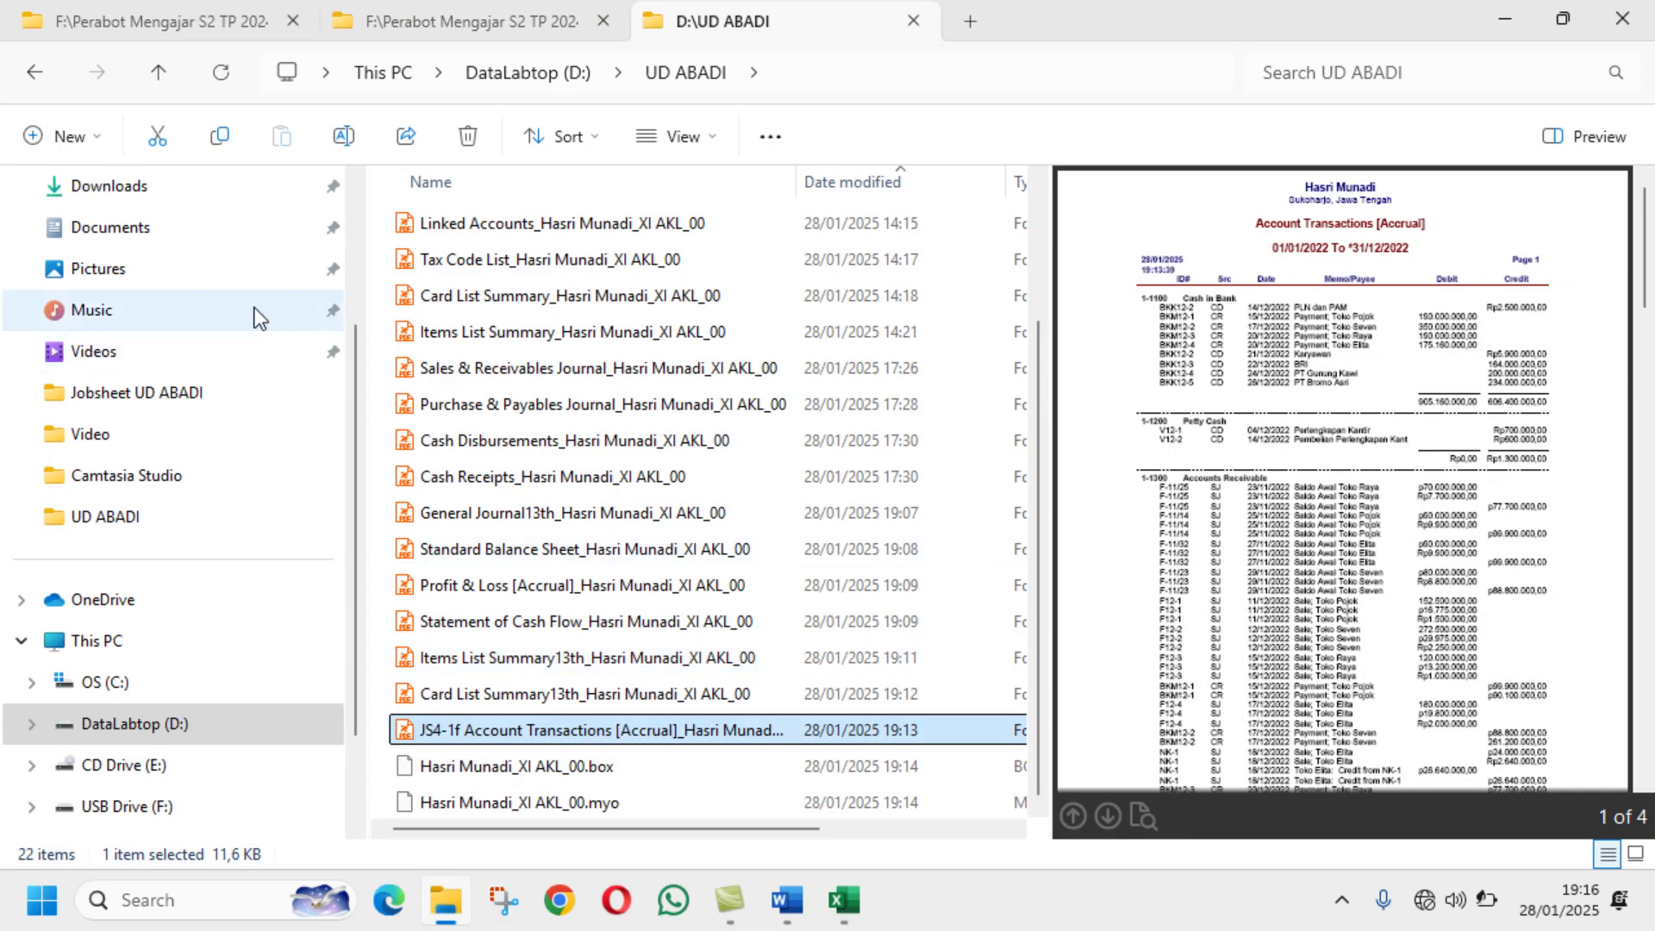
click(343, 136)
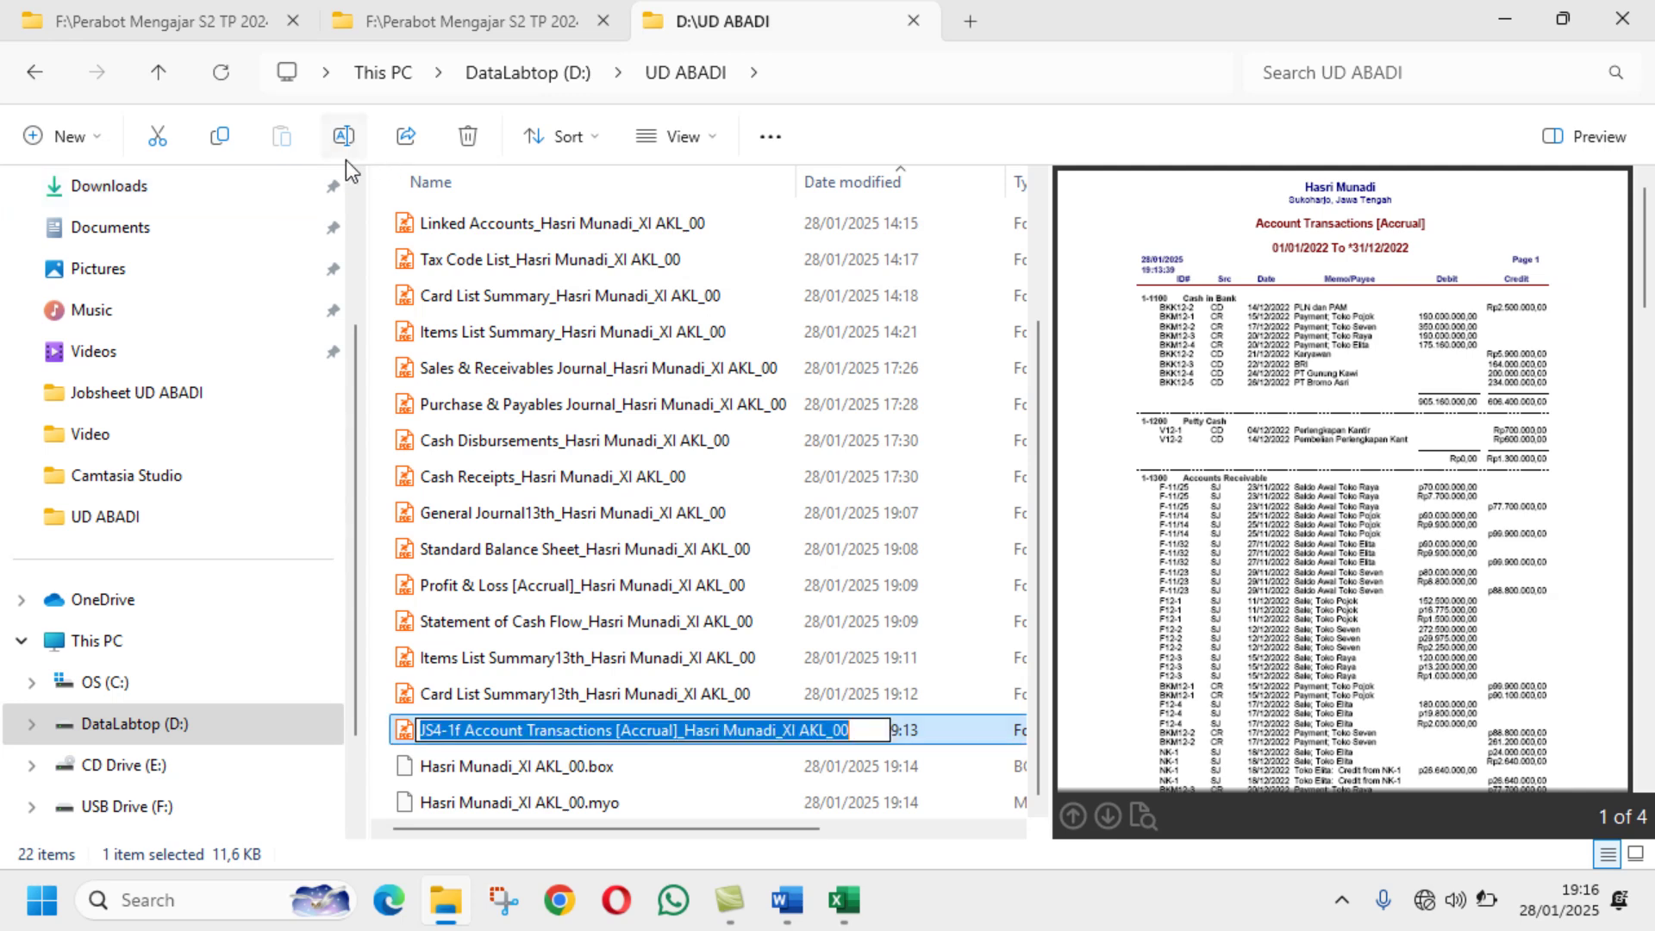
click(456, 729)
key(BackSpace)
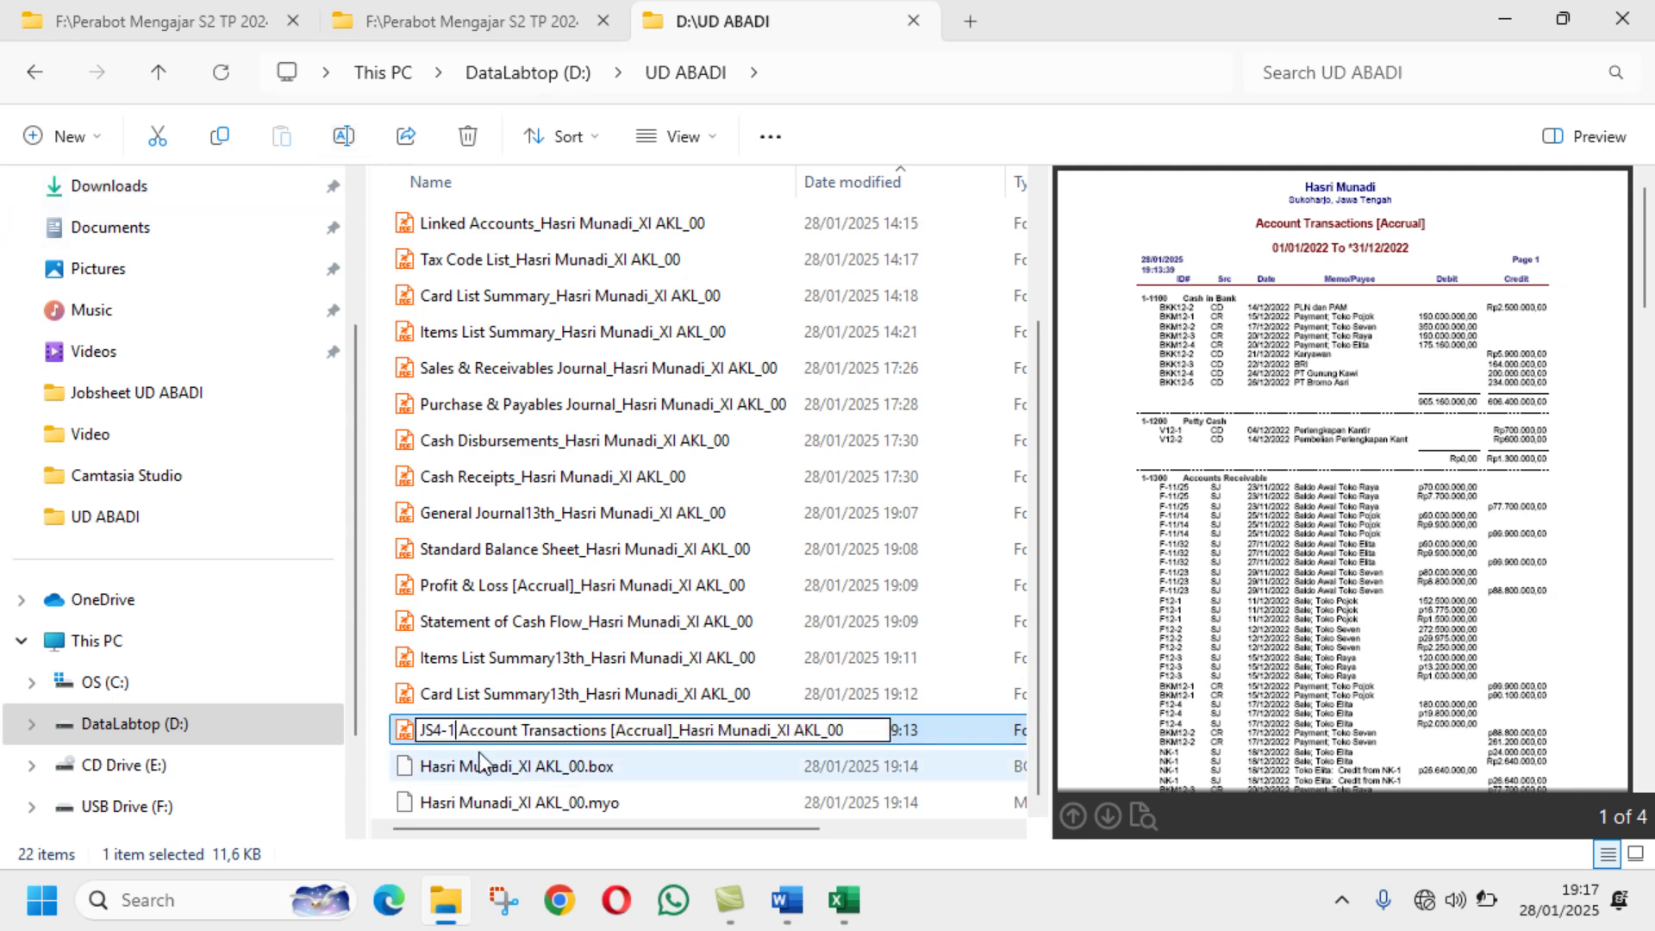
text(g)
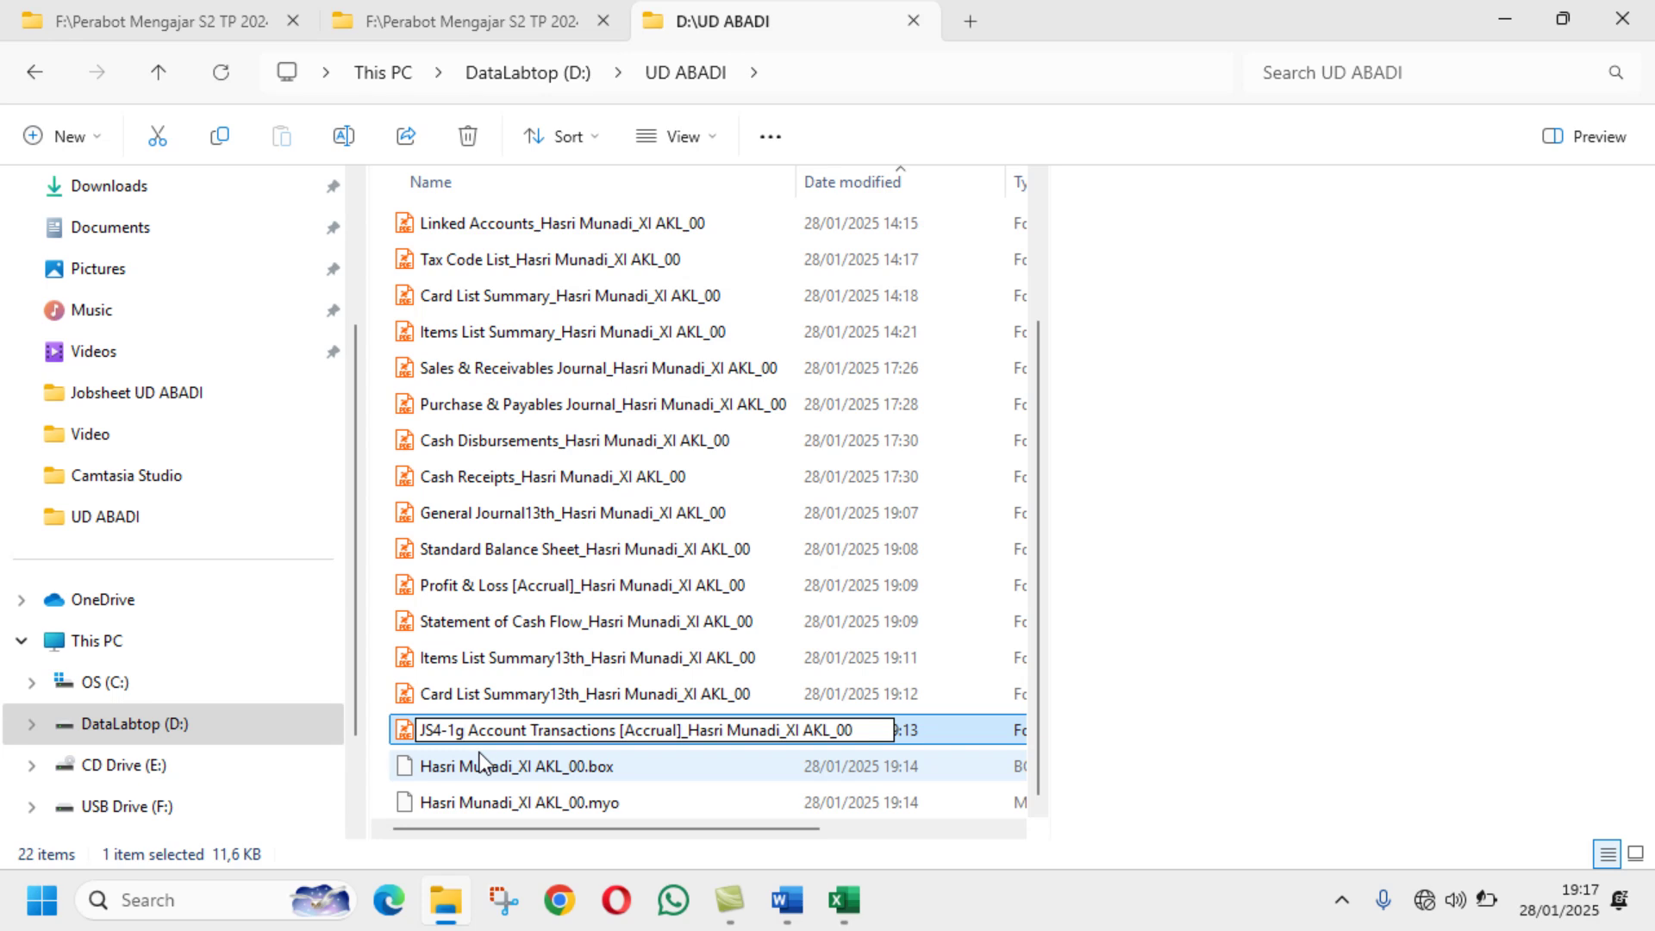
key(Return)
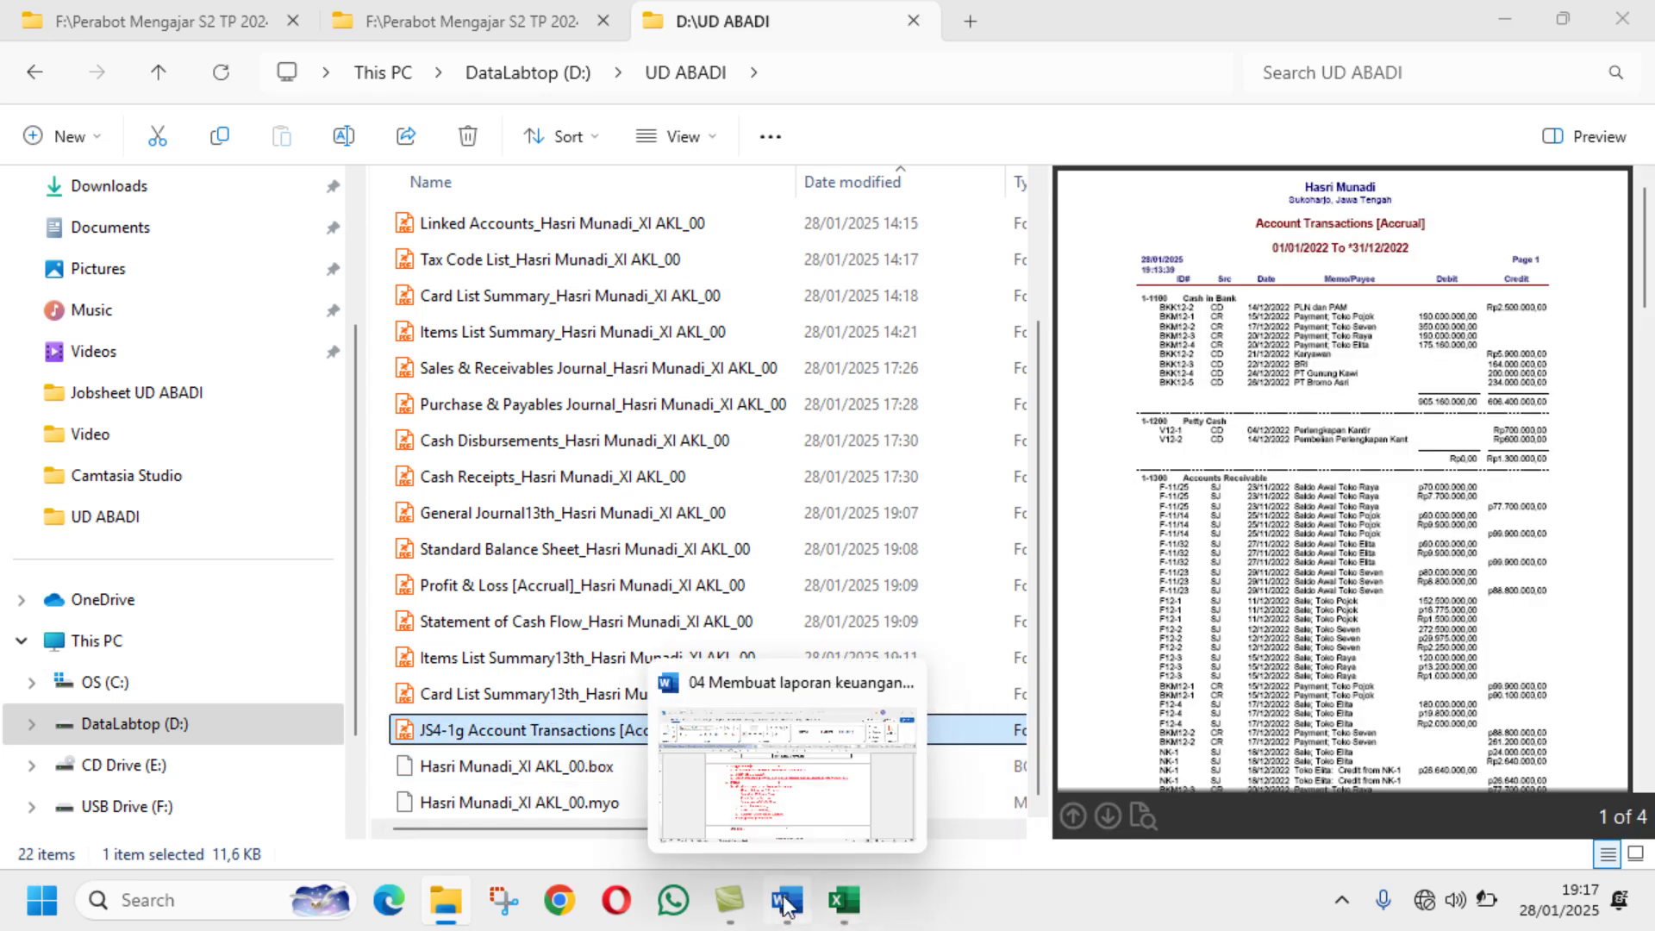
click(787, 900)
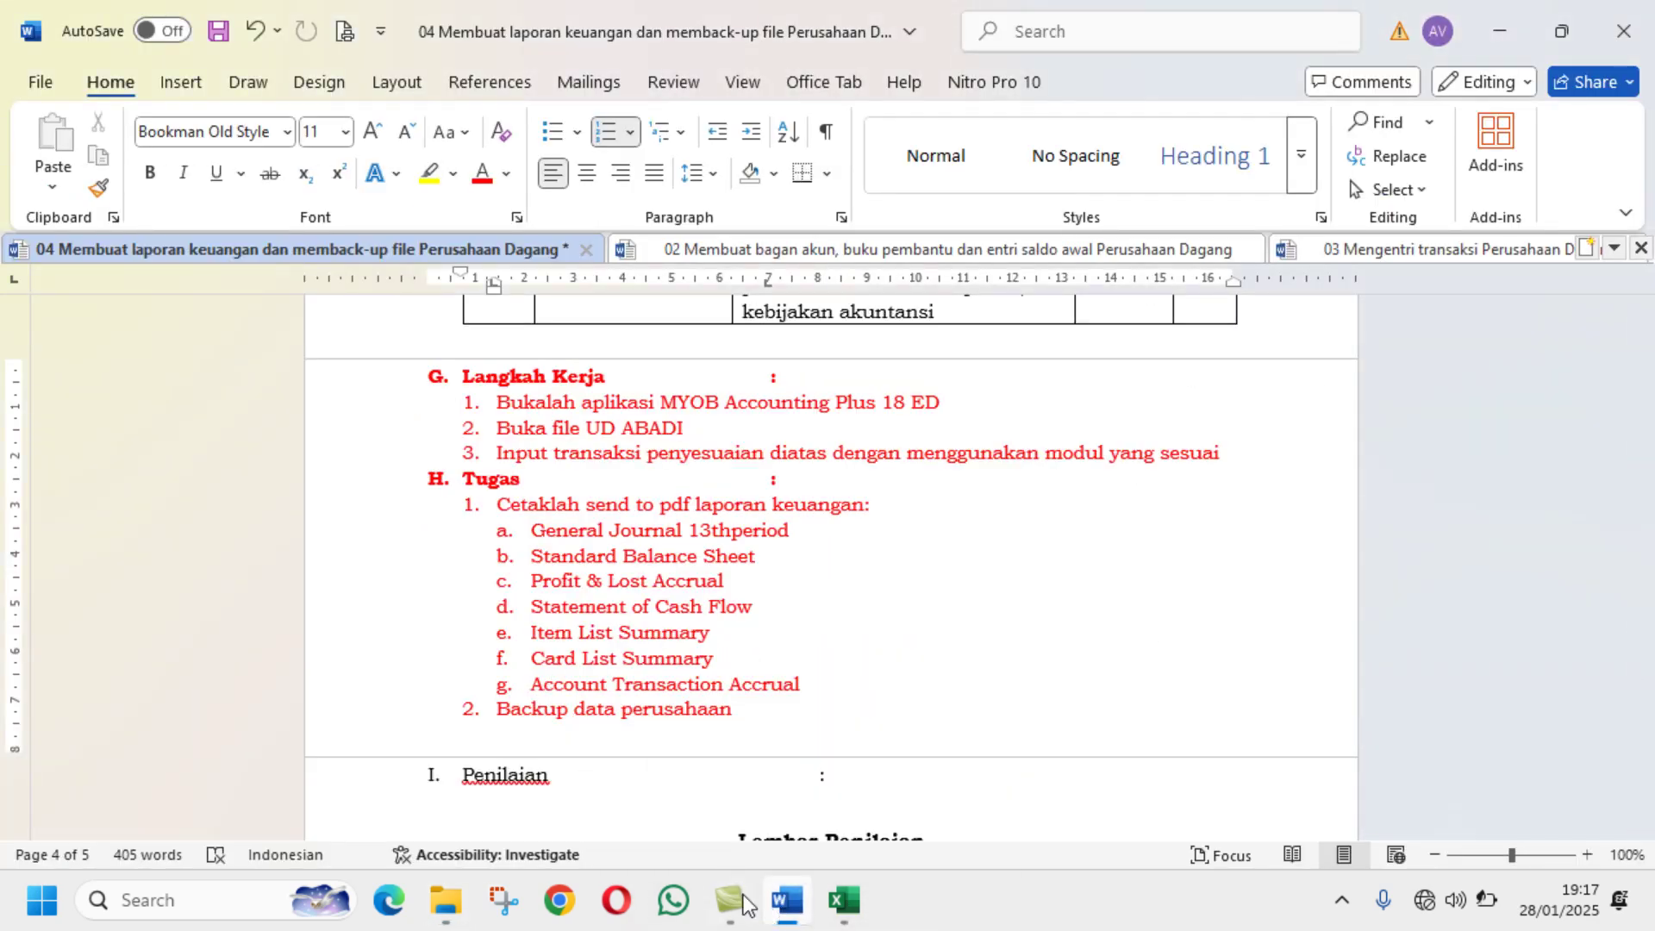
click(454, 915)
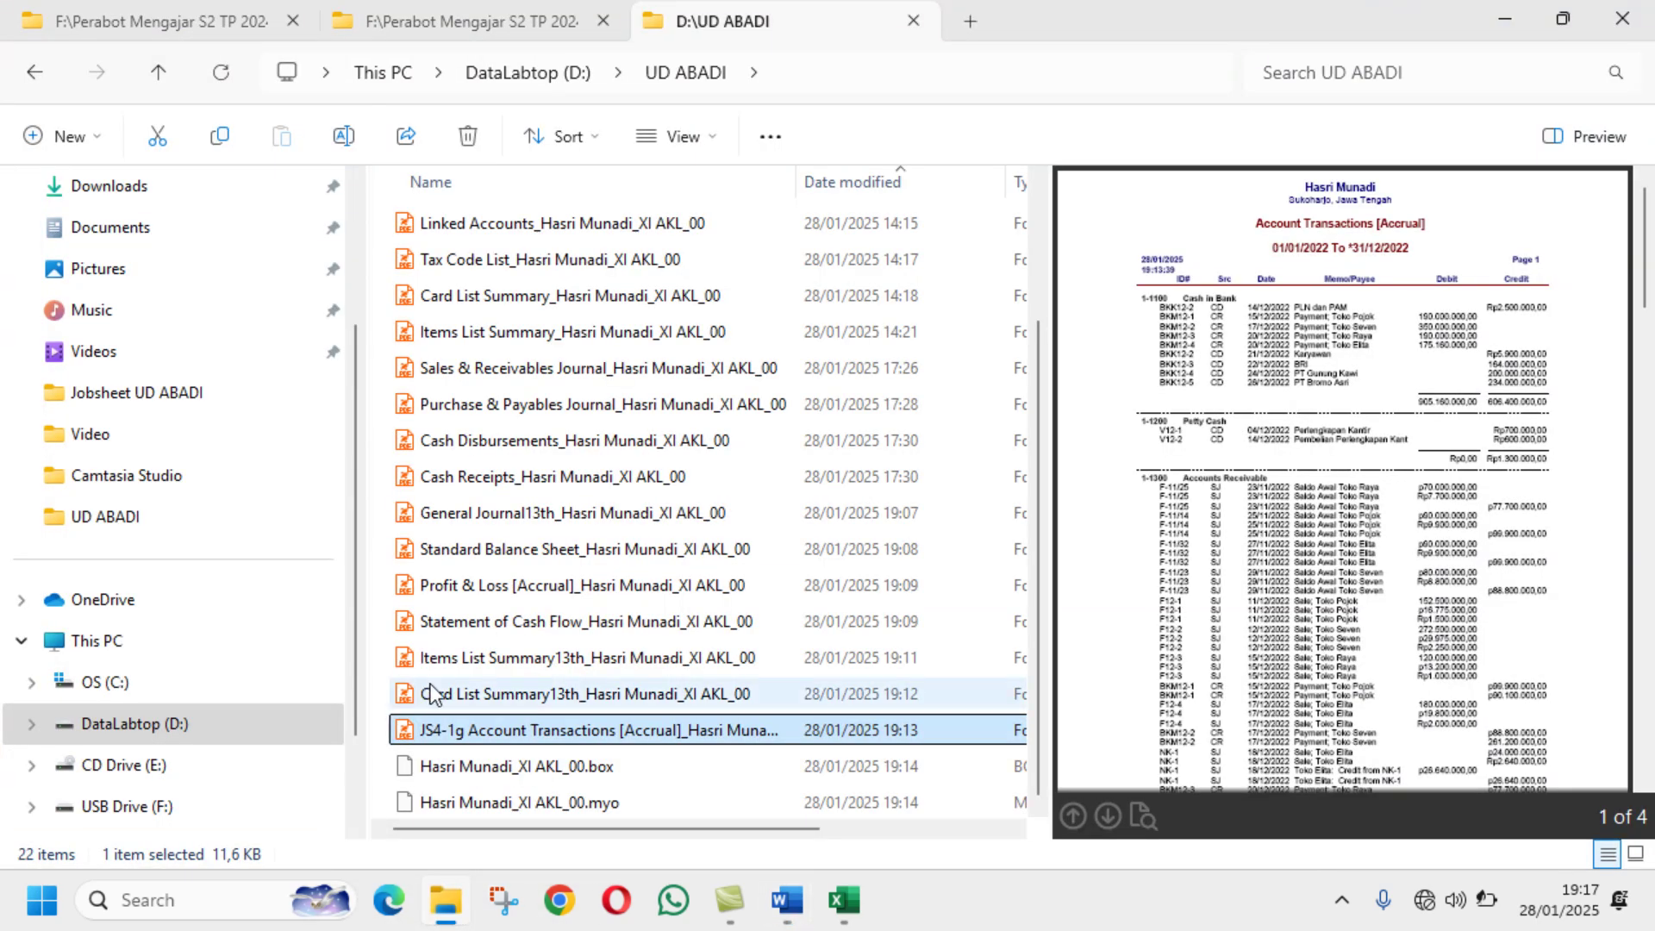
Step: Prefix the Card List Summary13th report PDF with JS4-1f
click(502, 693)
click(346, 138)
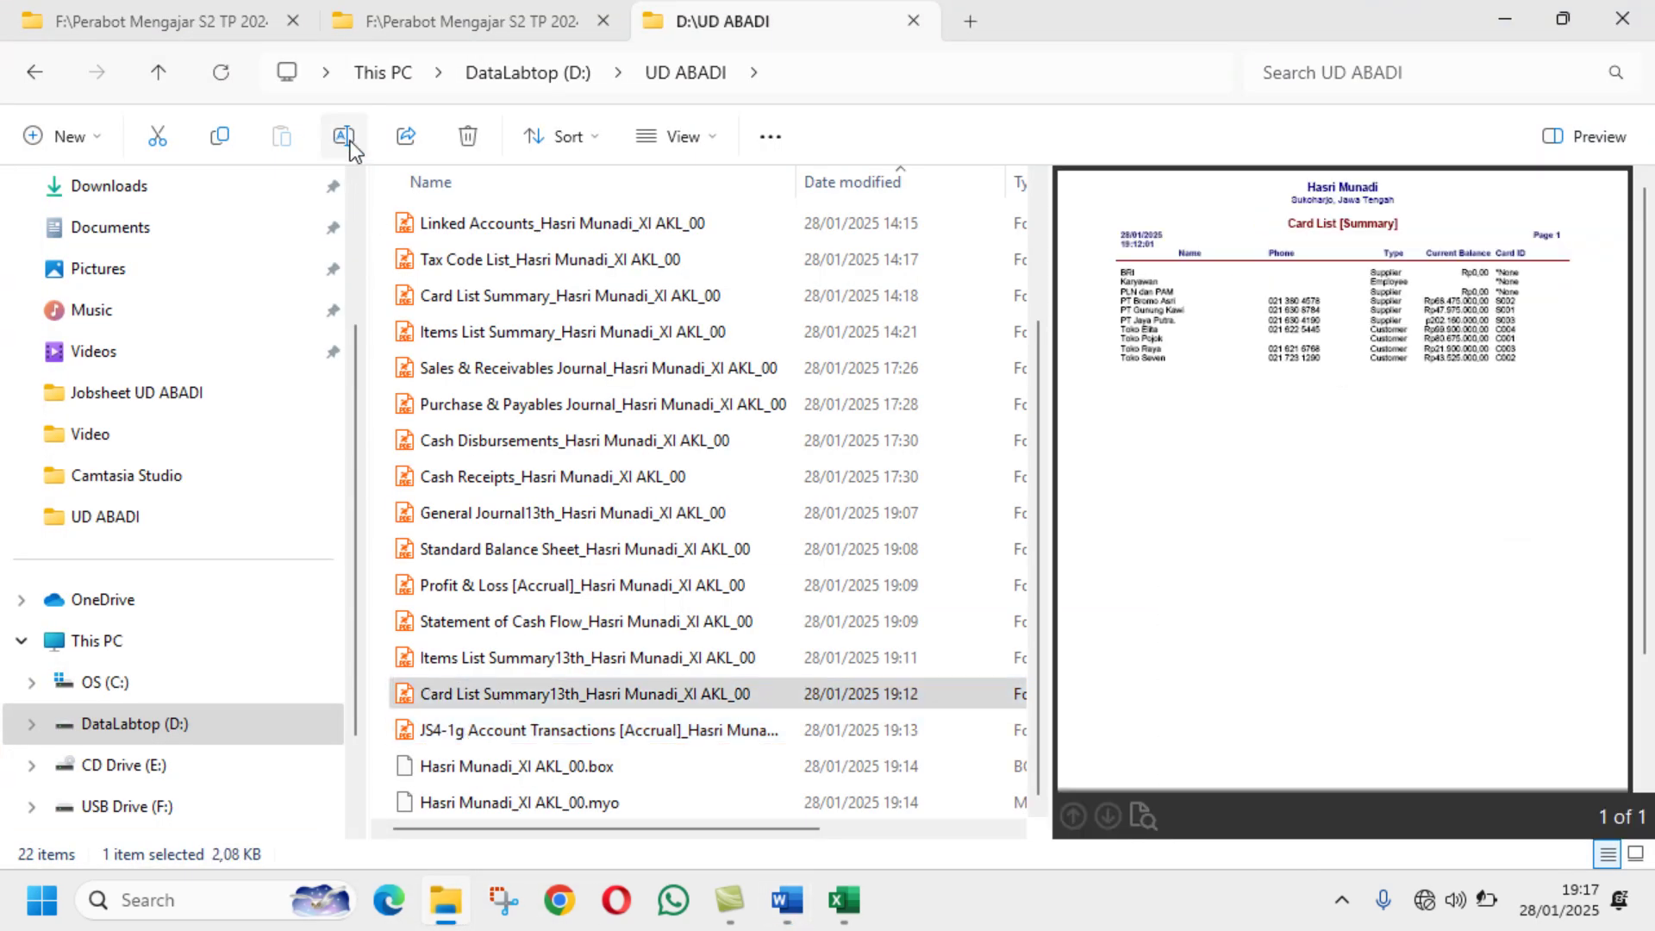
key(Home)
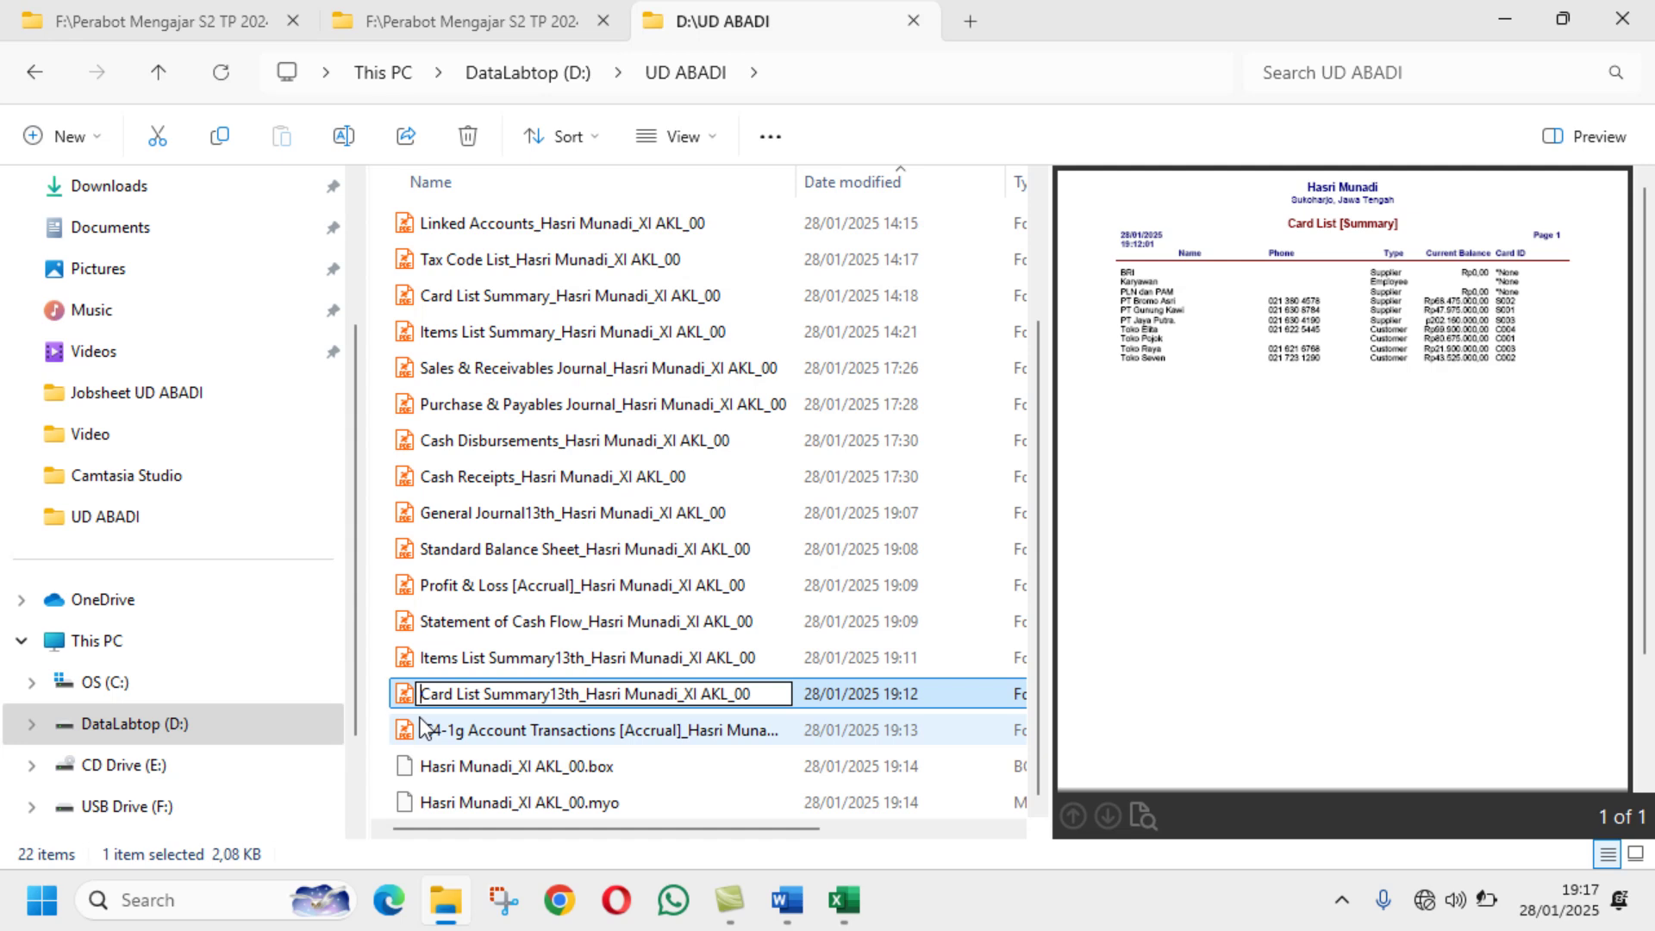
text(JS)
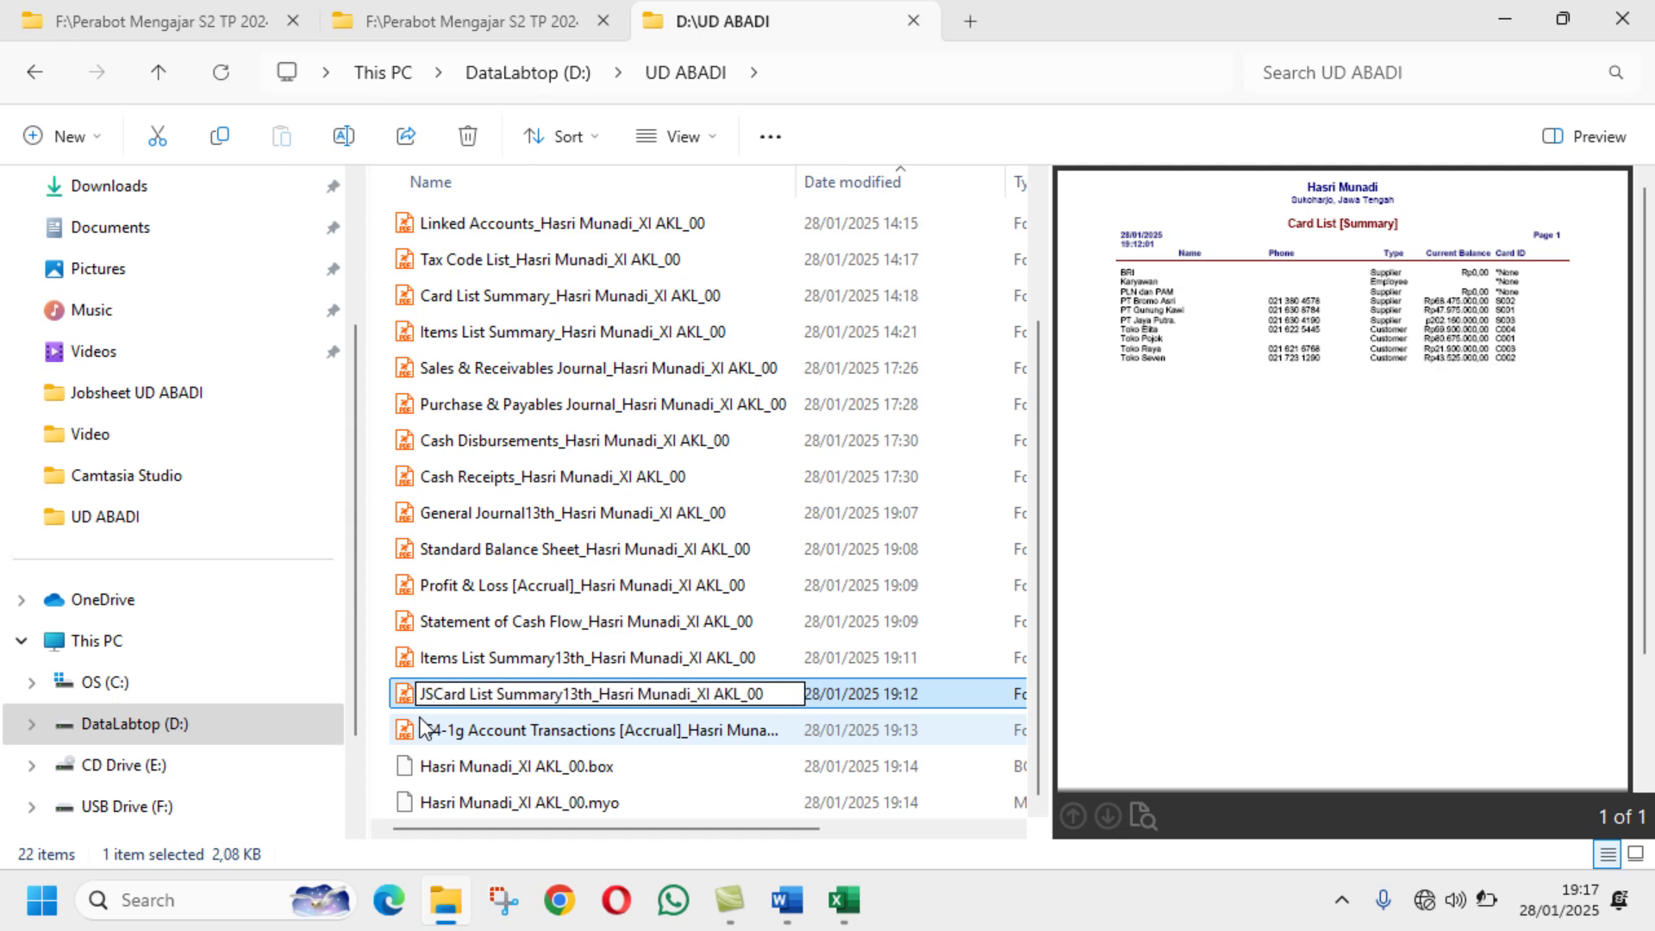
text(4-)
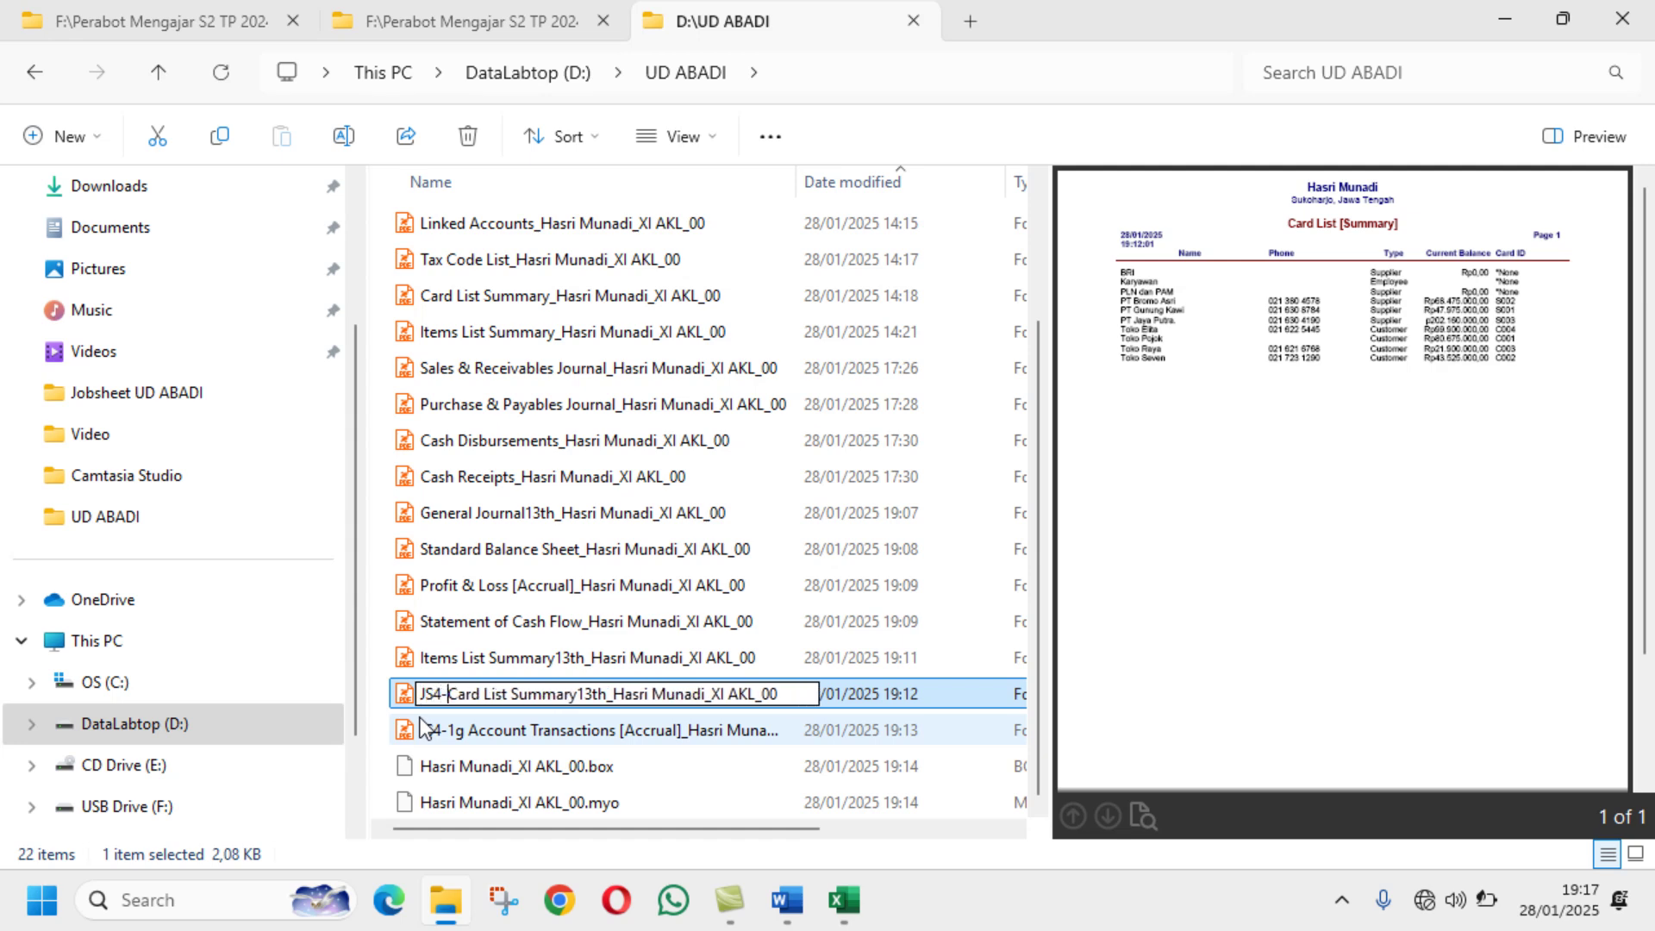
text(1)
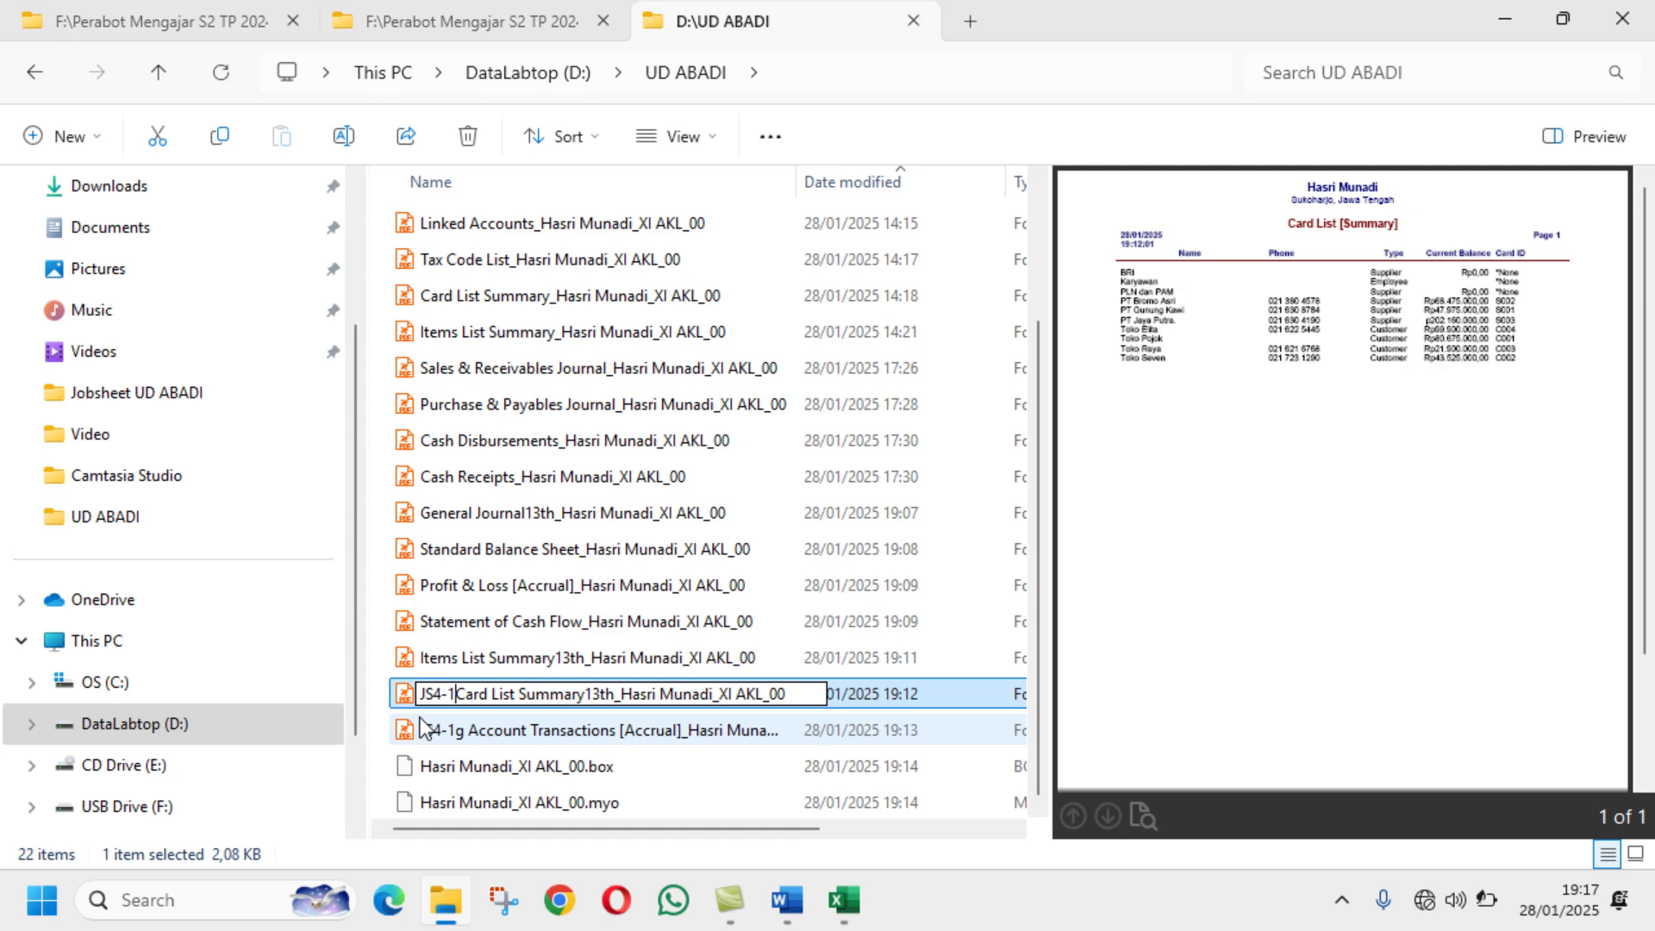
text(f)
key(BackSpace)
key(BackSpace)
text(f)
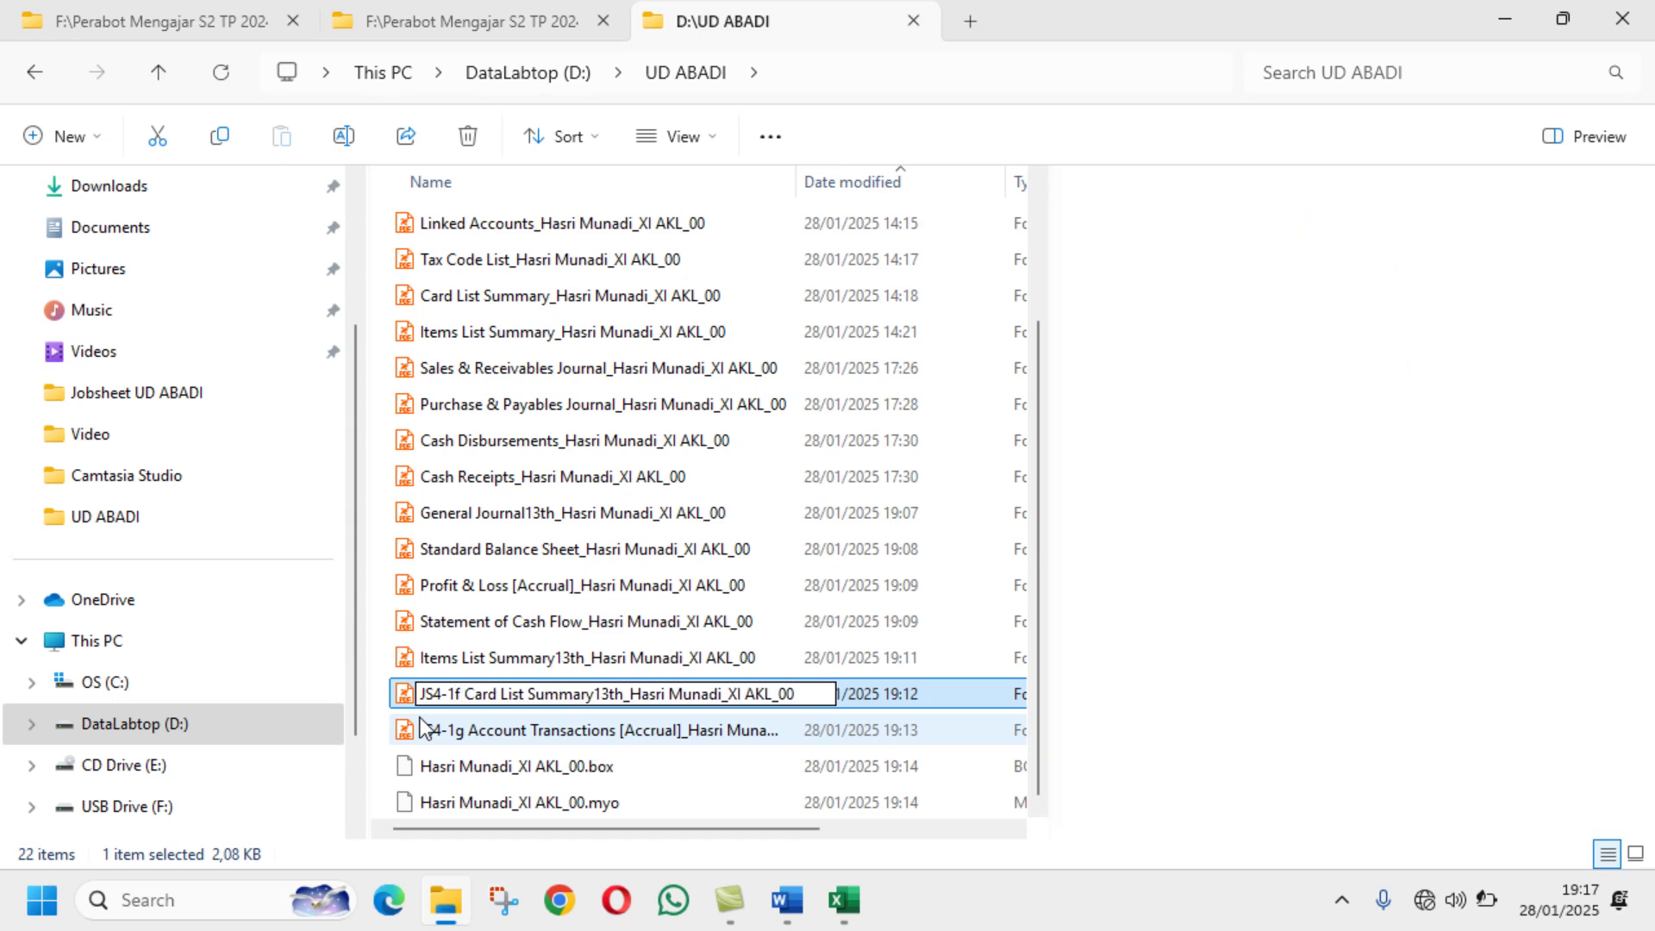
key(Return)
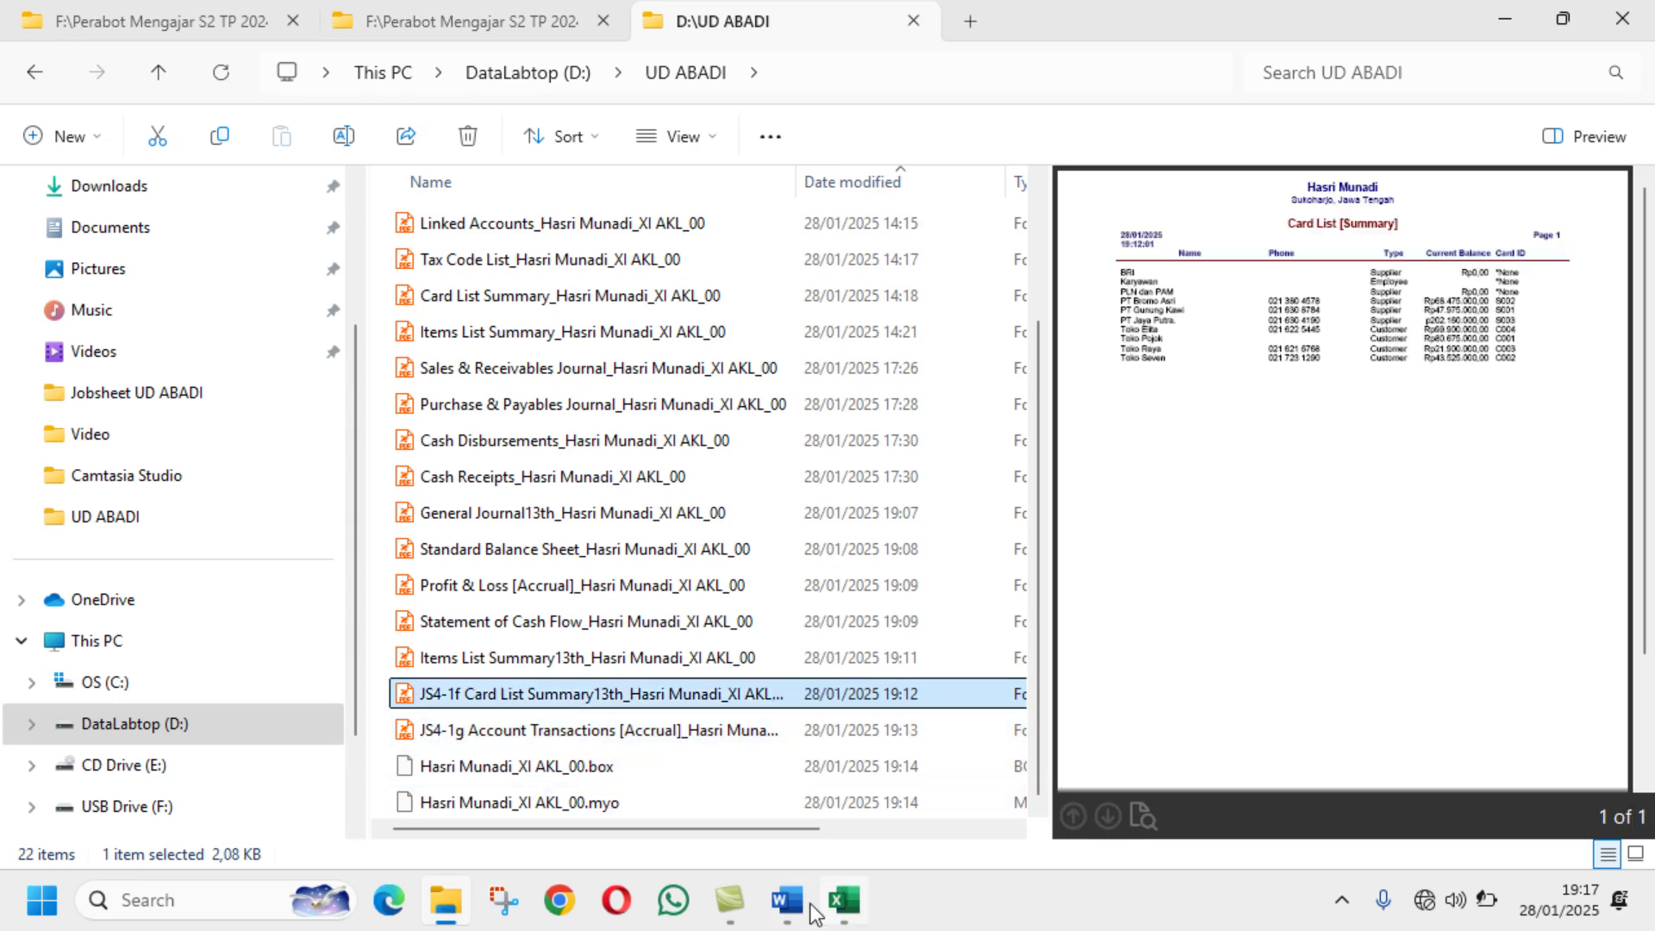
click(793, 903)
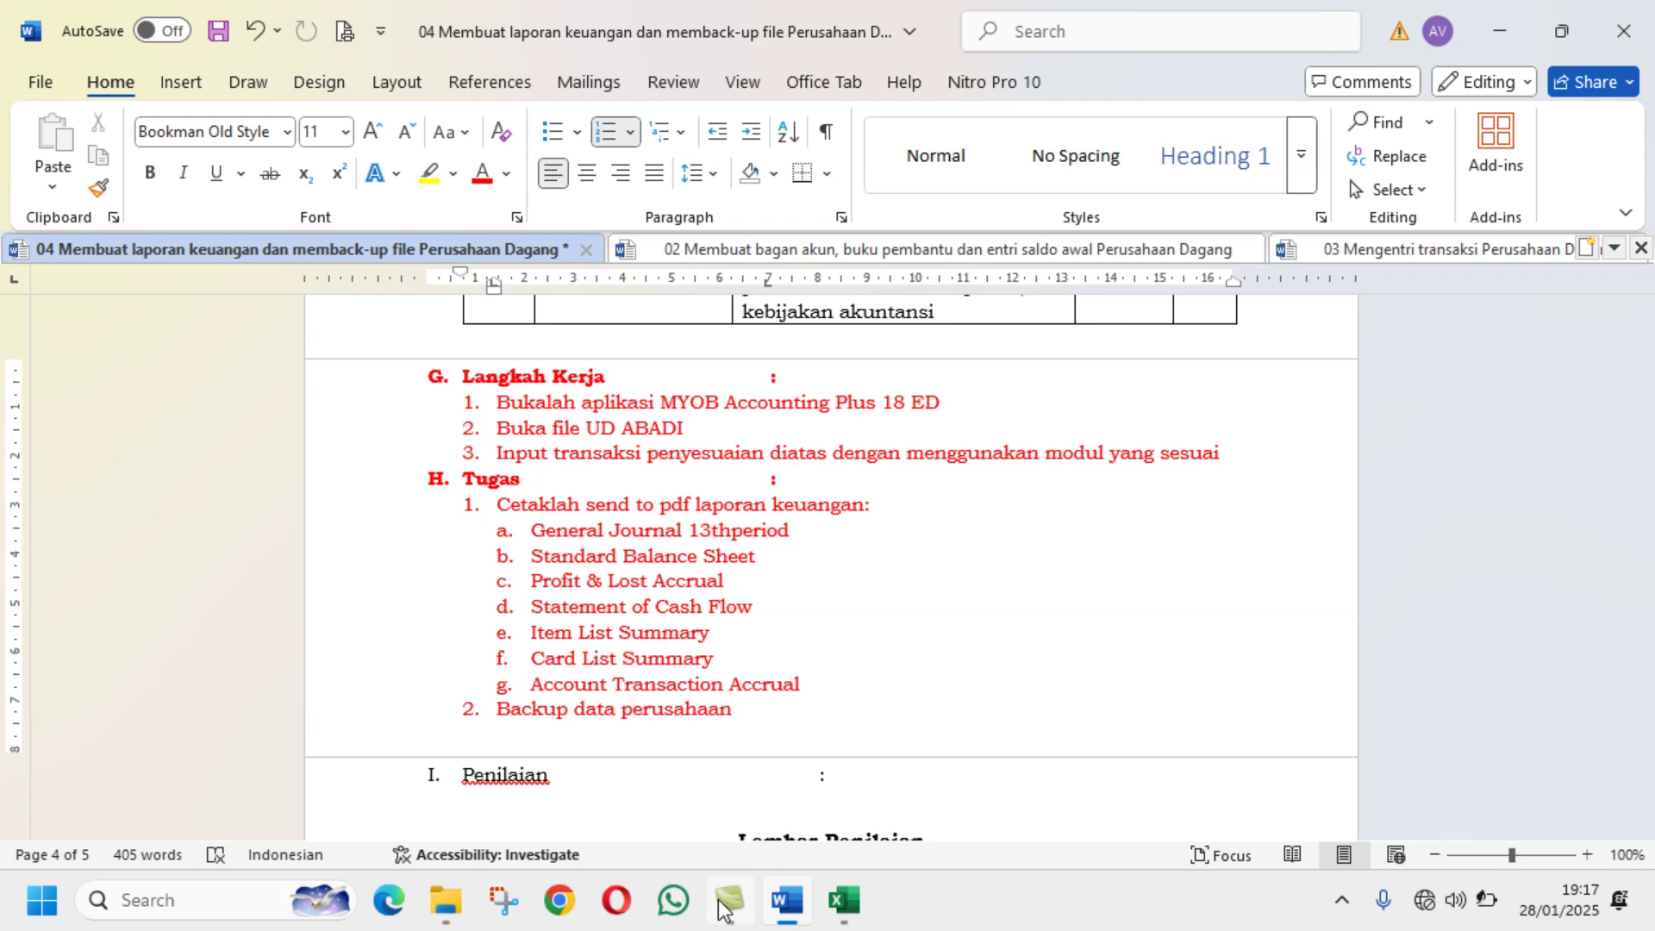
click(452, 905)
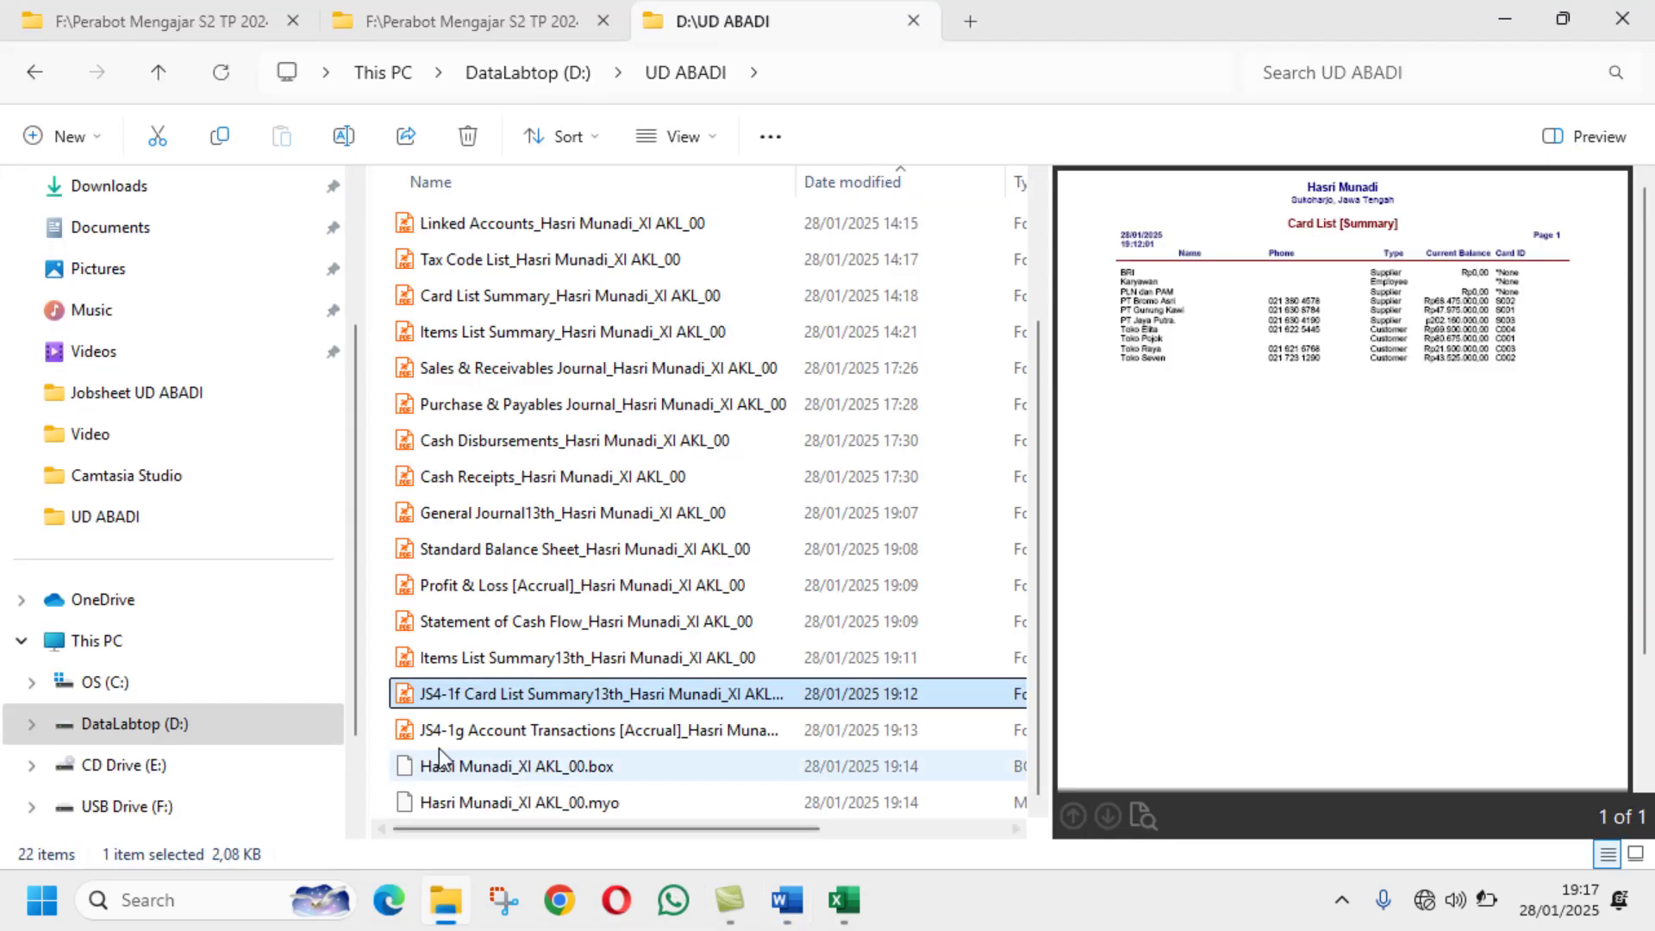
Step: Prefix the Items List Summary13th report PDF with JS4-1e
click(473, 658)
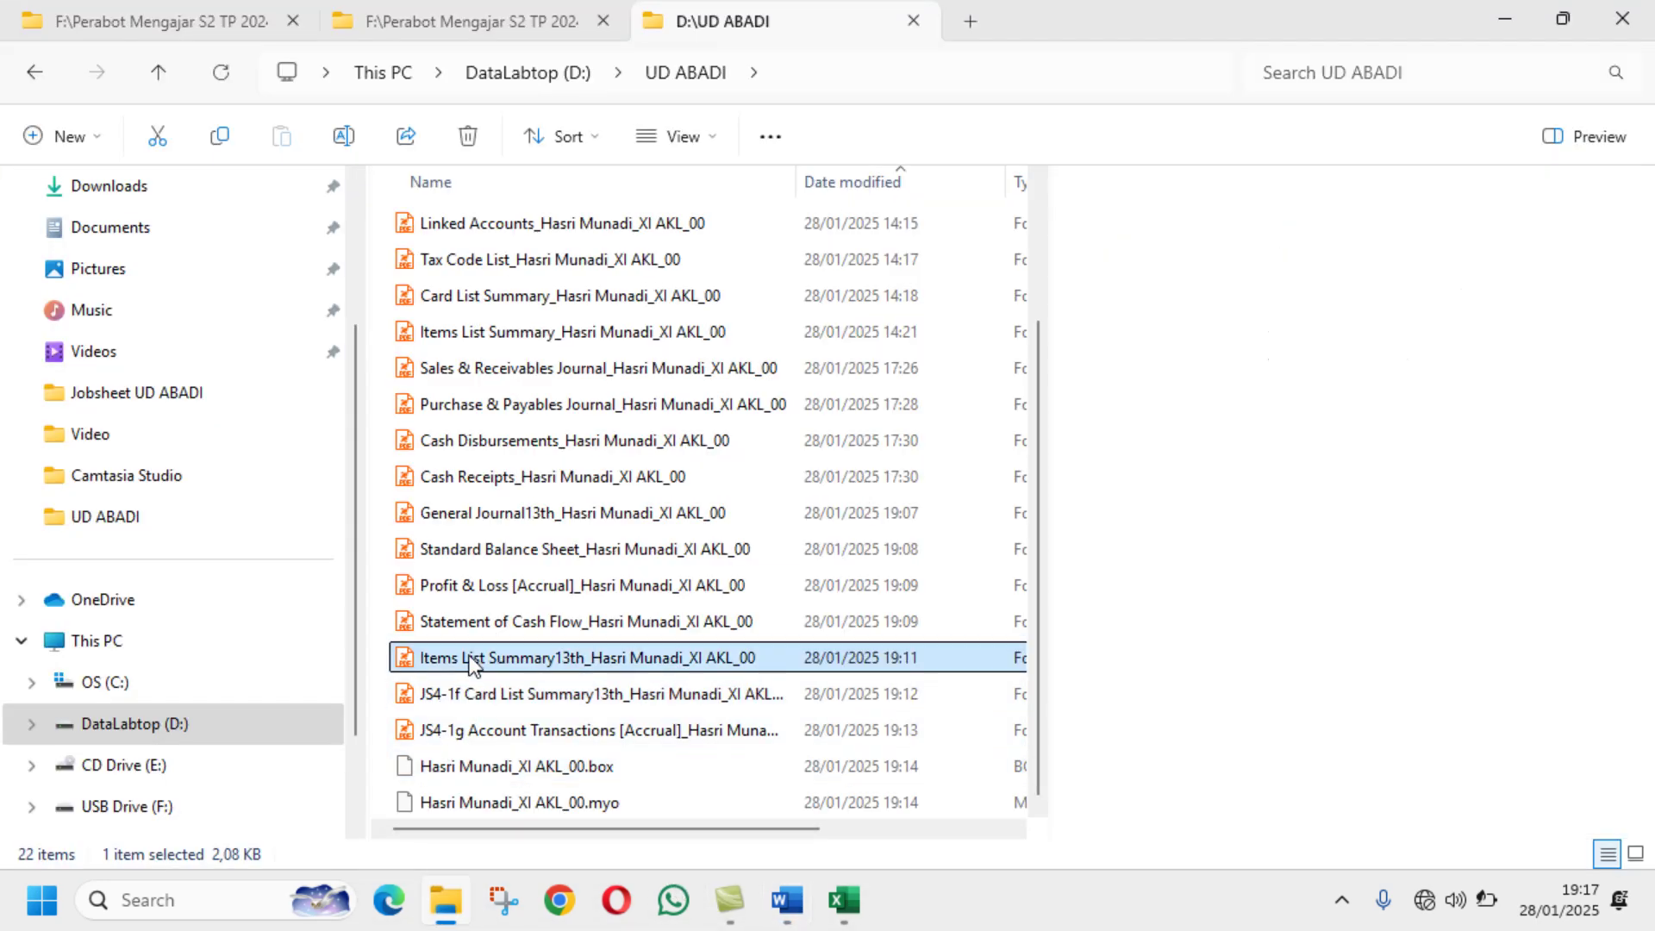
click(344, 136)
click(424, 660)
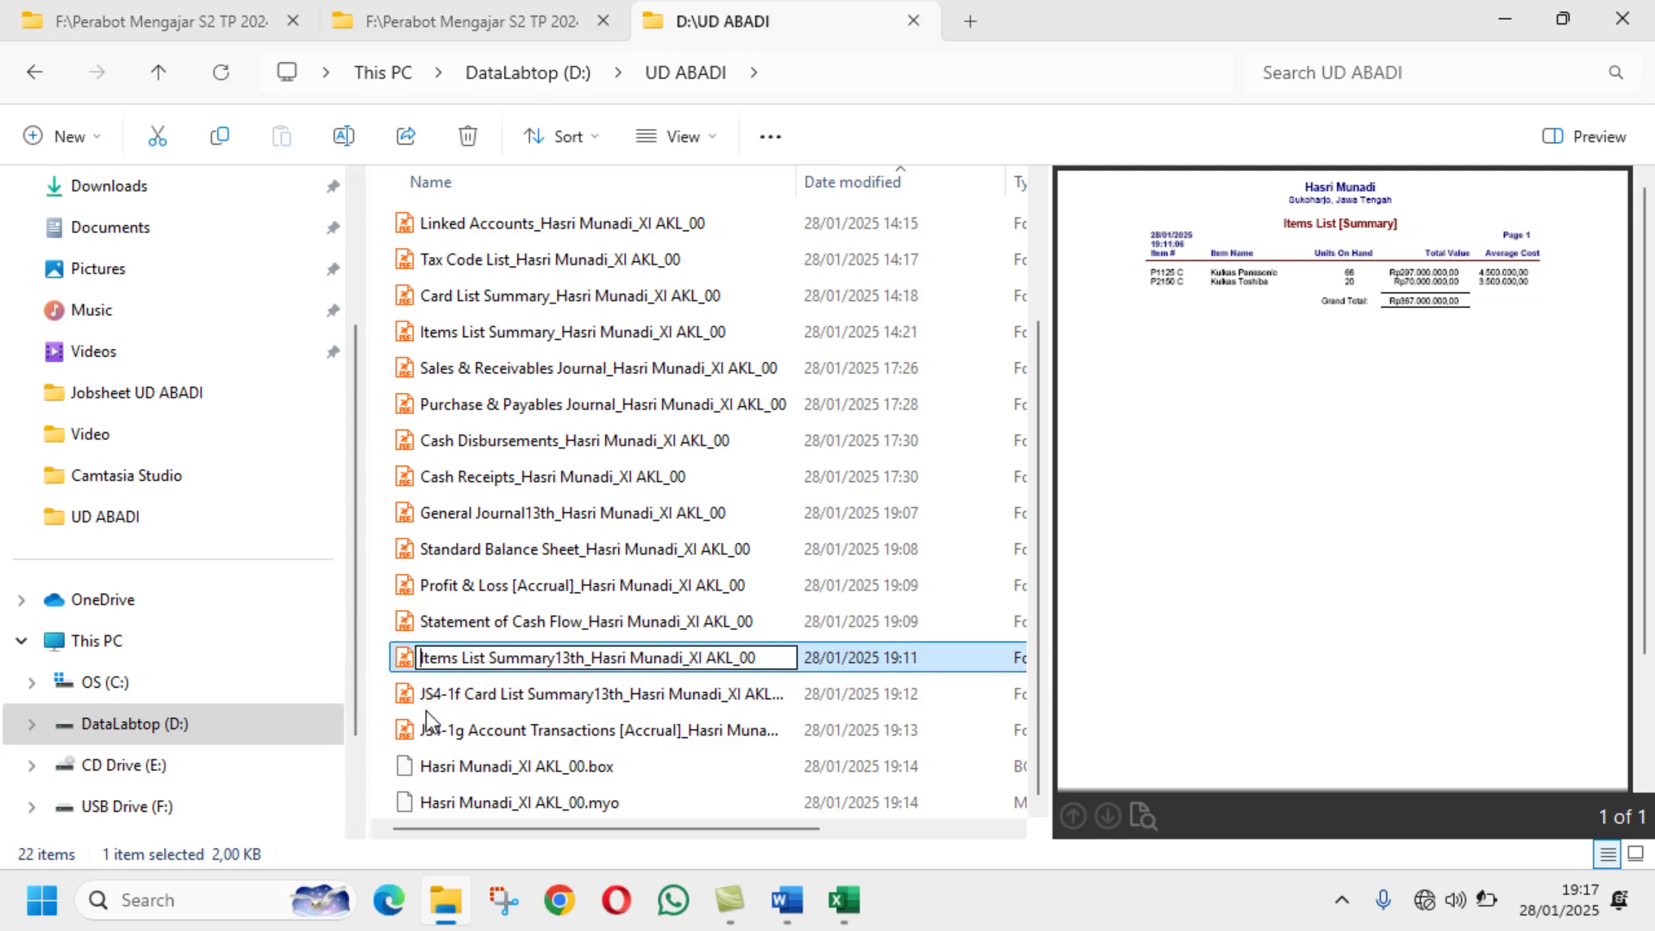
text(JS)
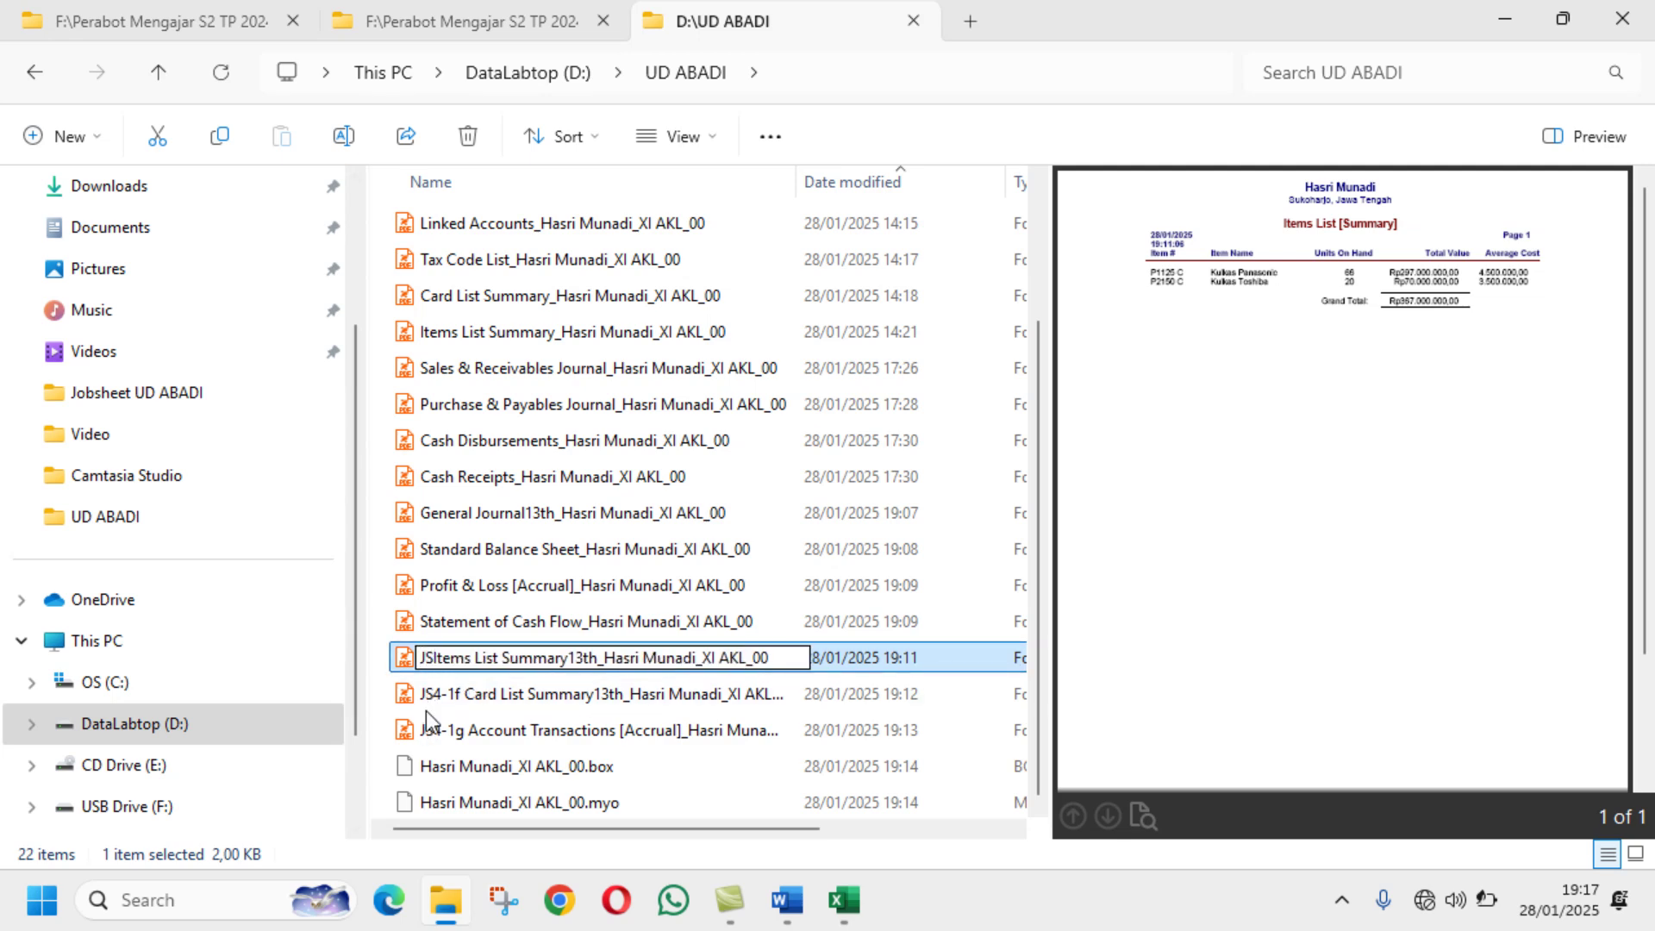
text(4)
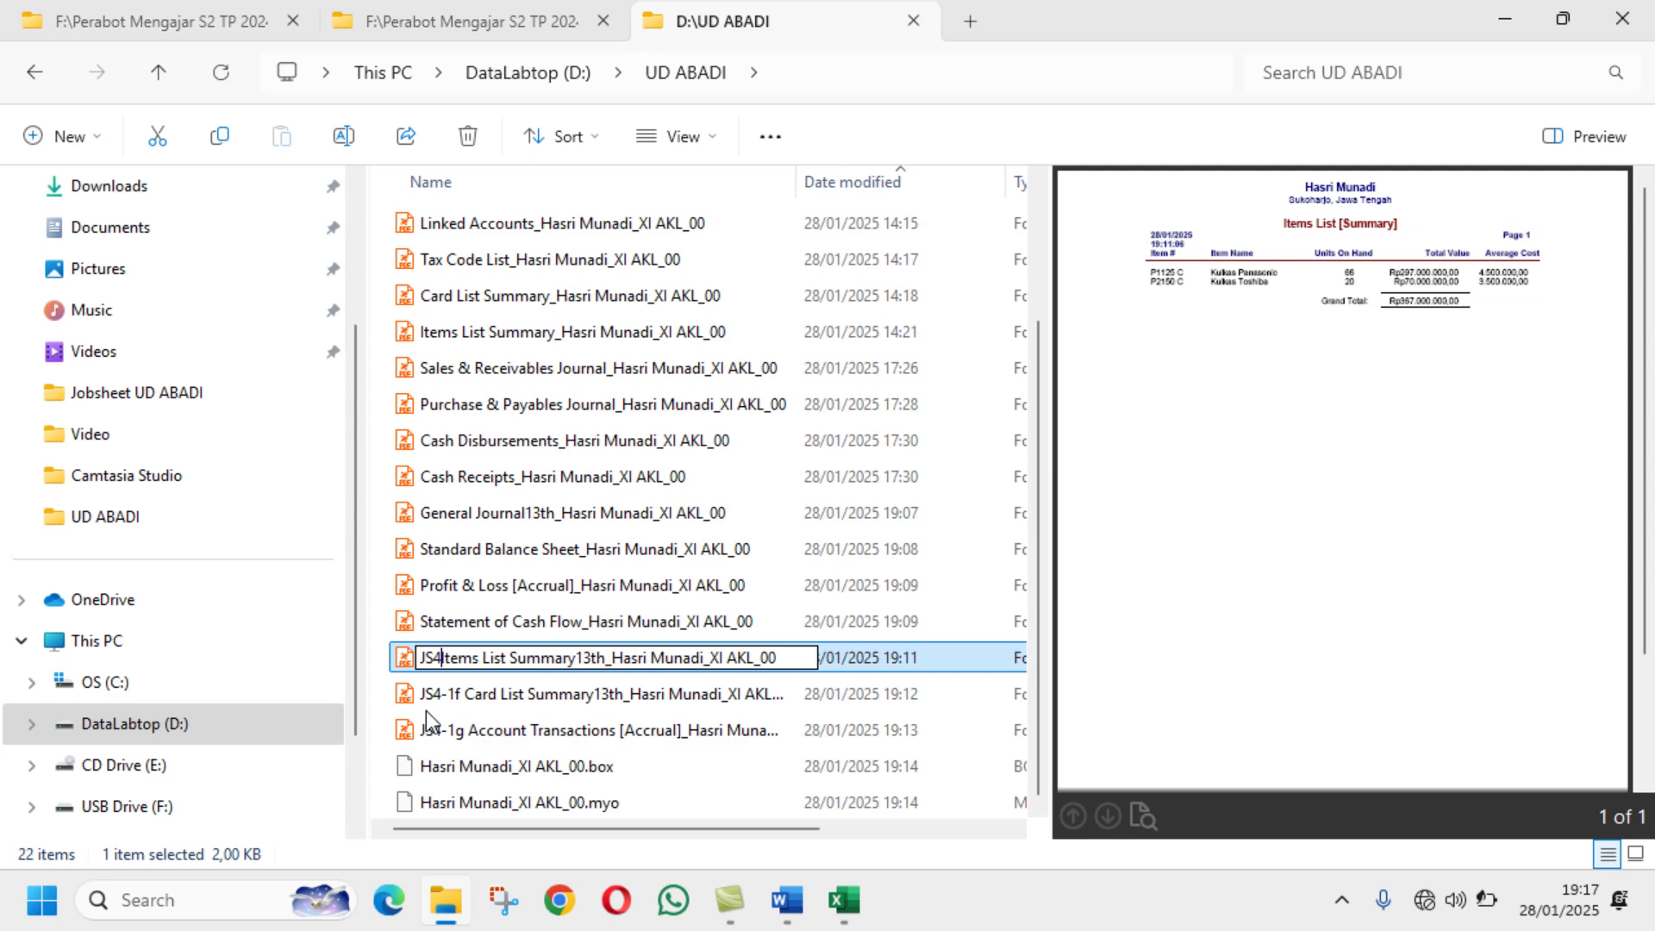
text(-1)
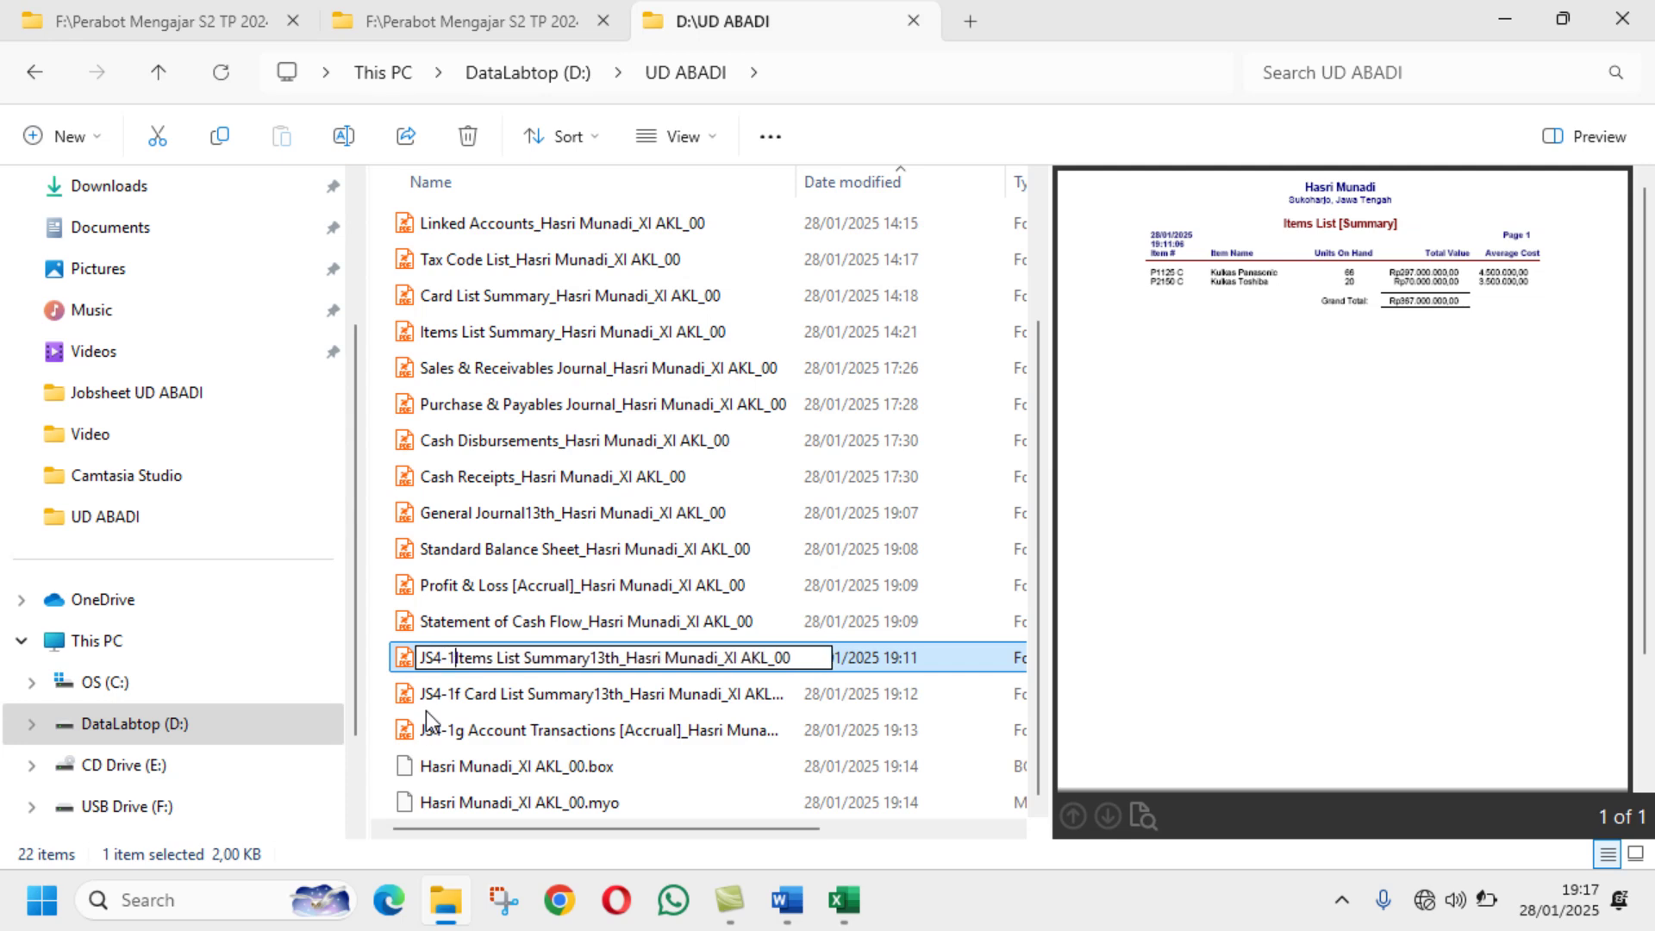
text(e)
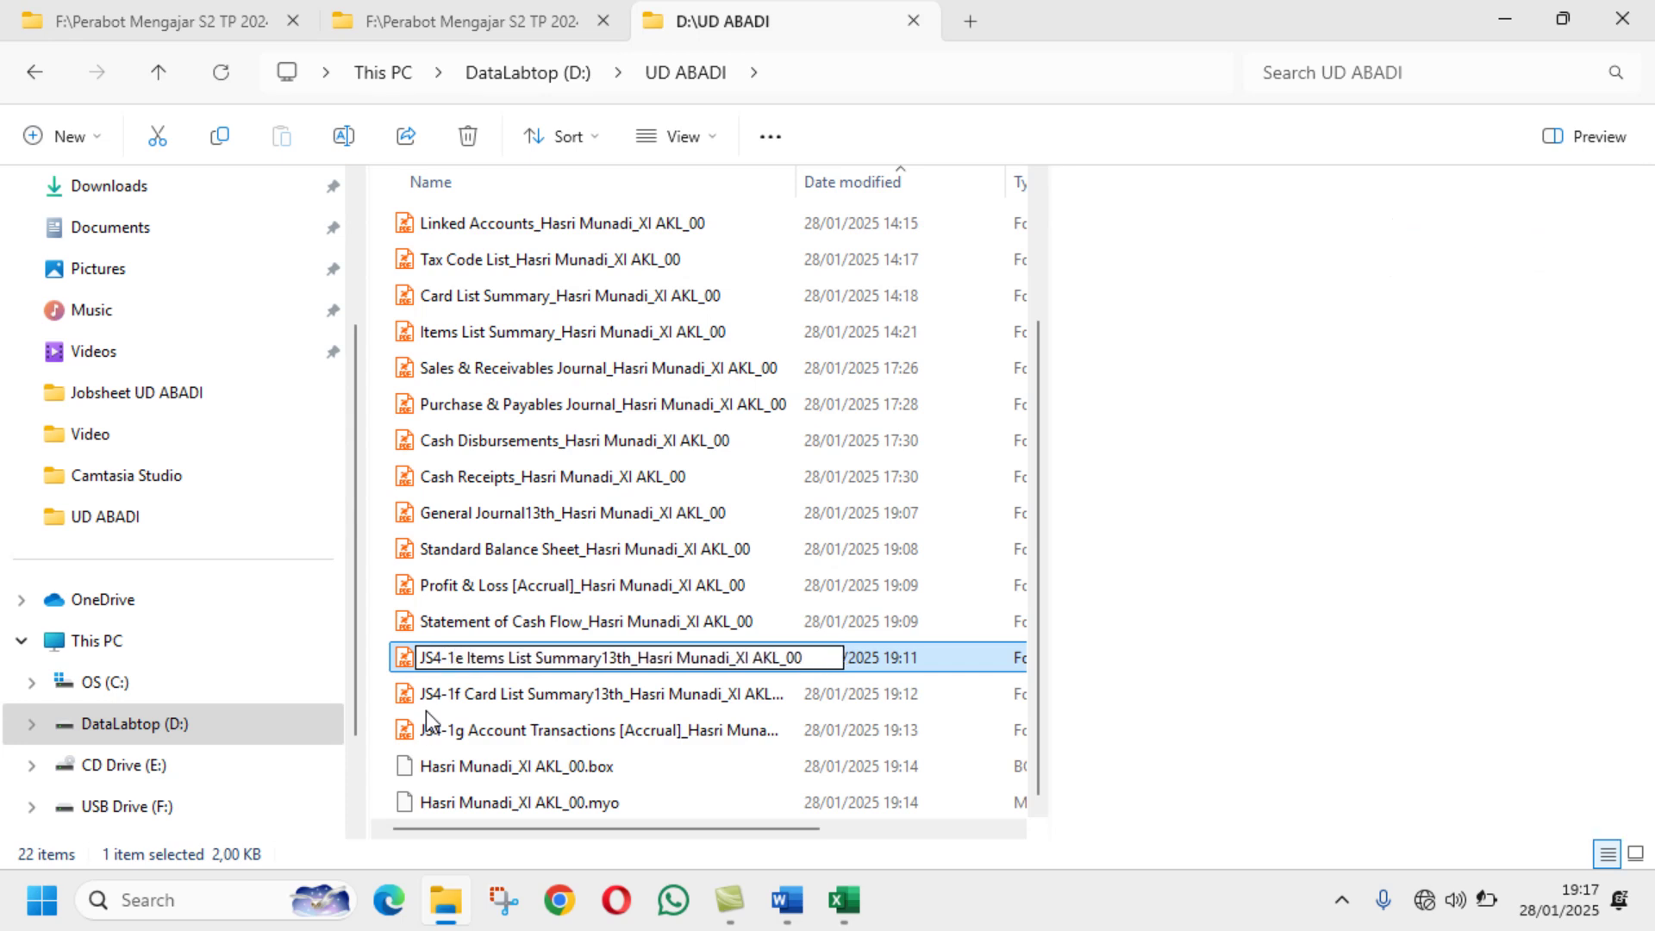
key(Return)
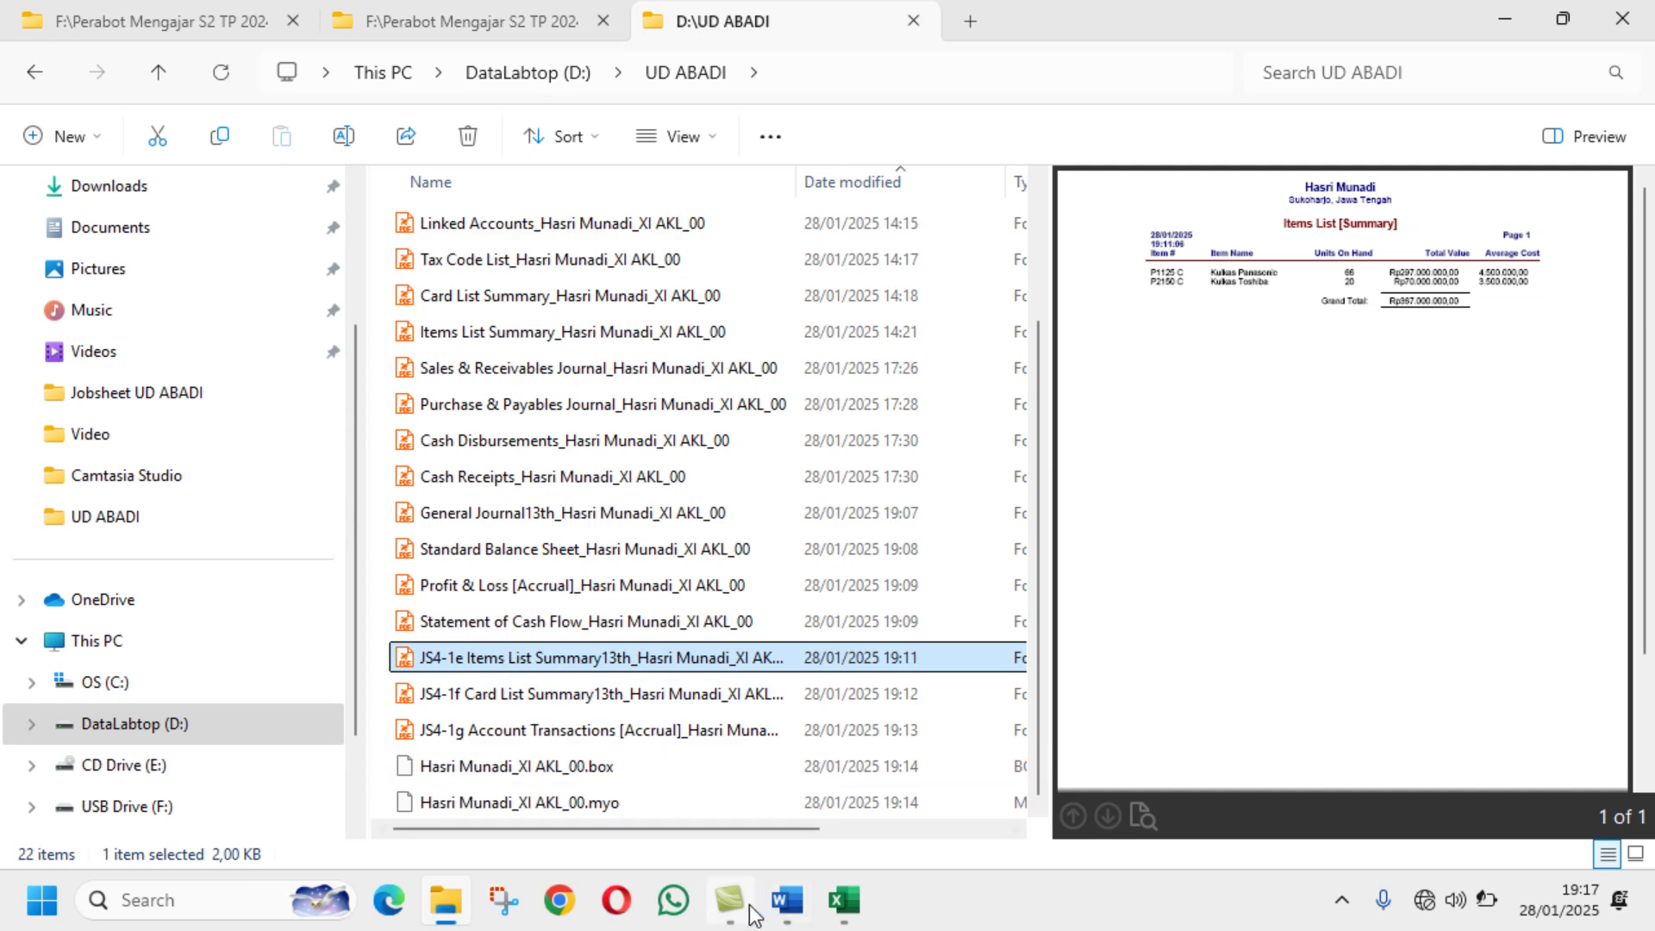
click(785, 899)
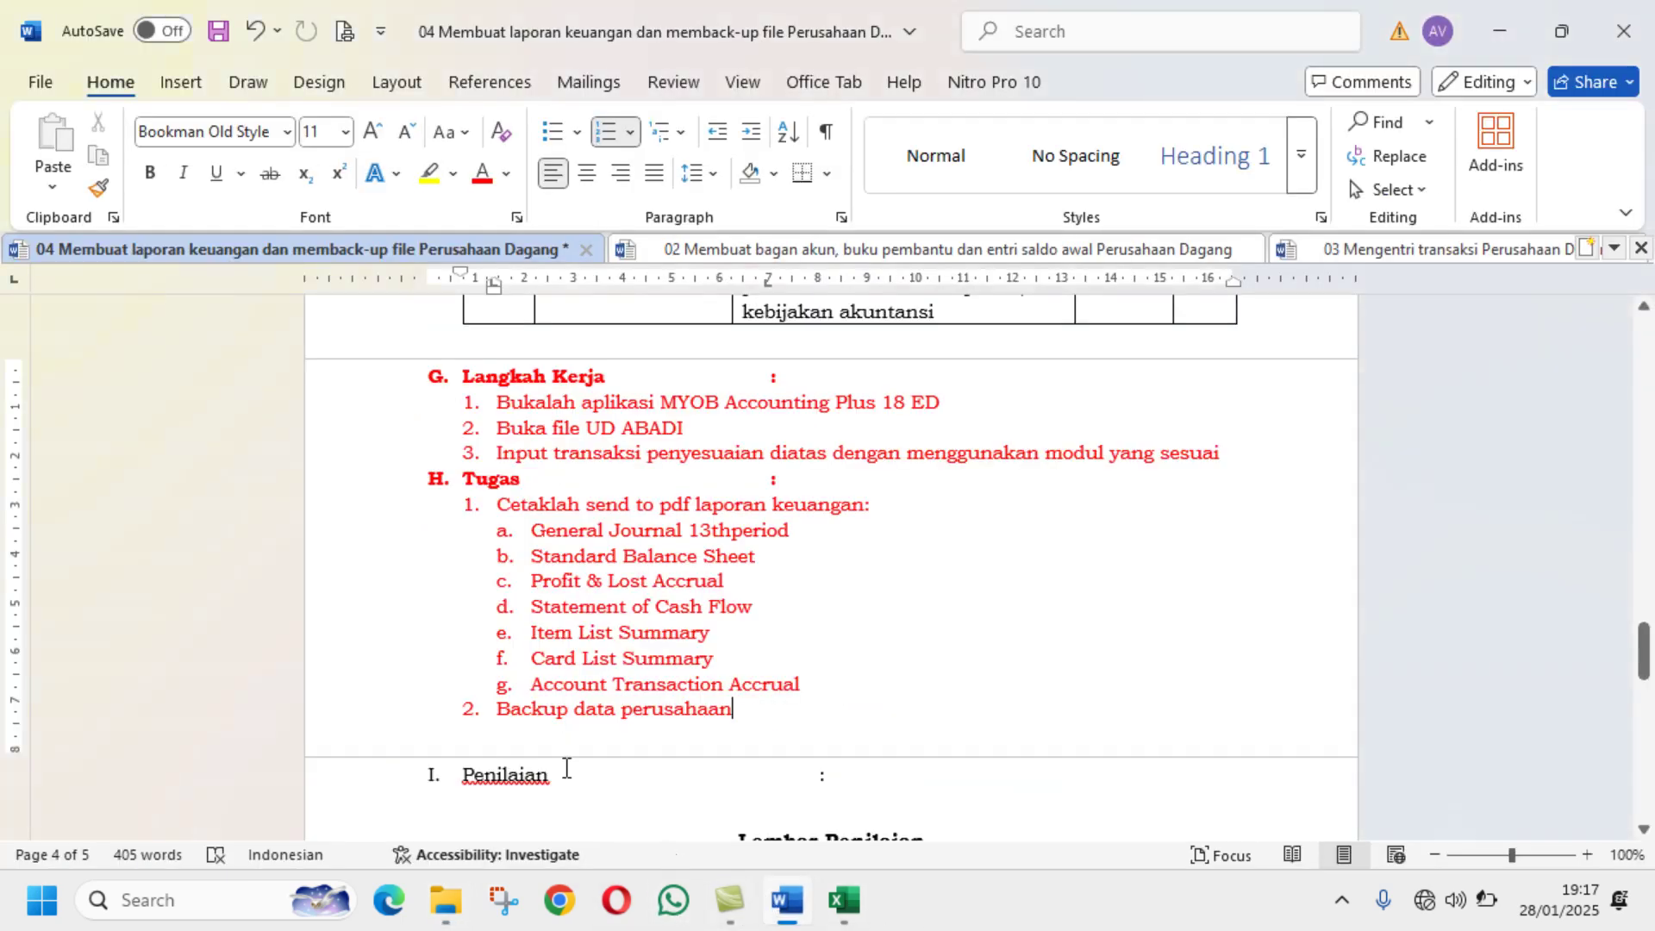
click(457, 892)
Step: Prefix the Statement of Cash Flow PDF with JS4-1d
click(500, 622)
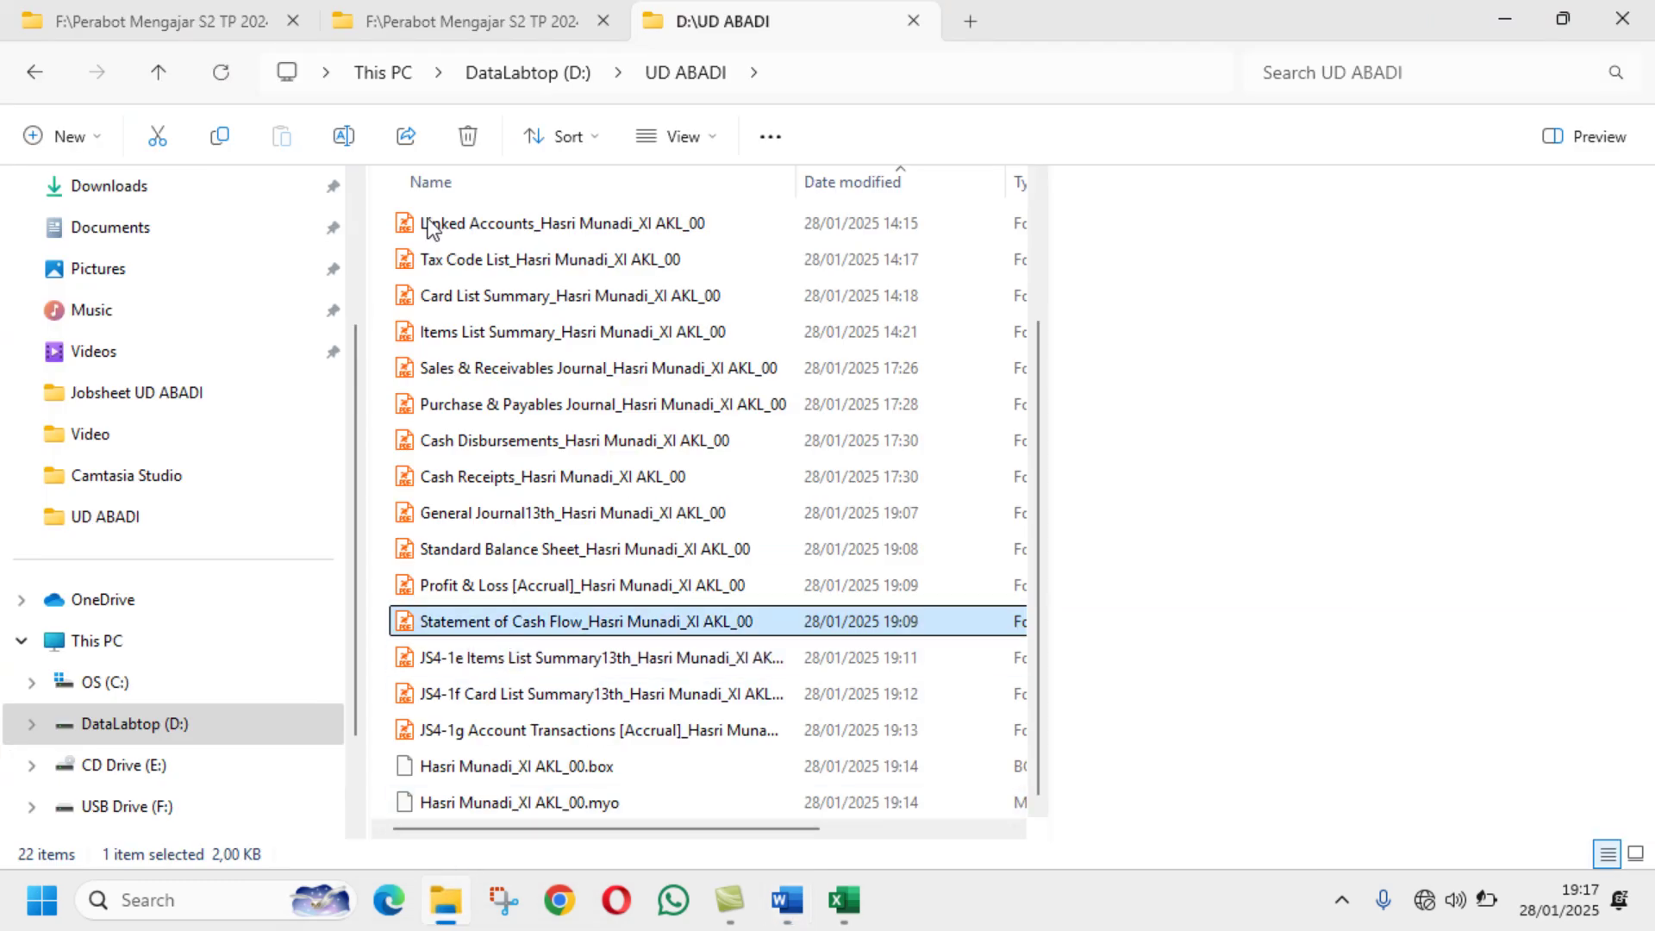
click(350, 136)
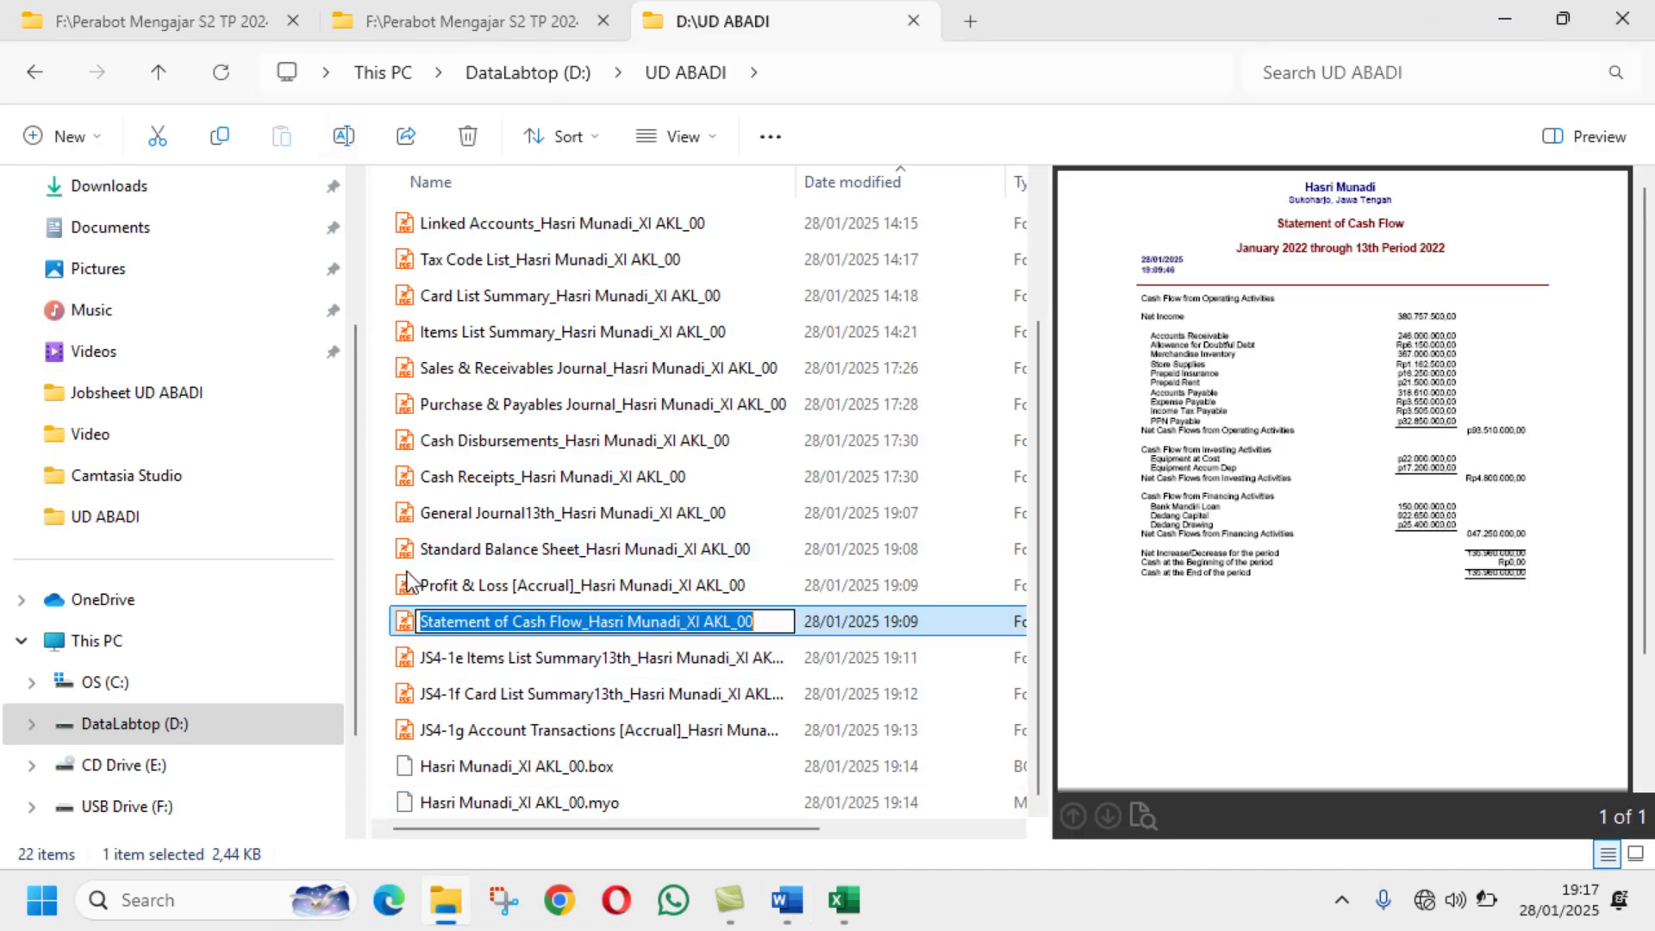
click(424, 622)
text(JS)
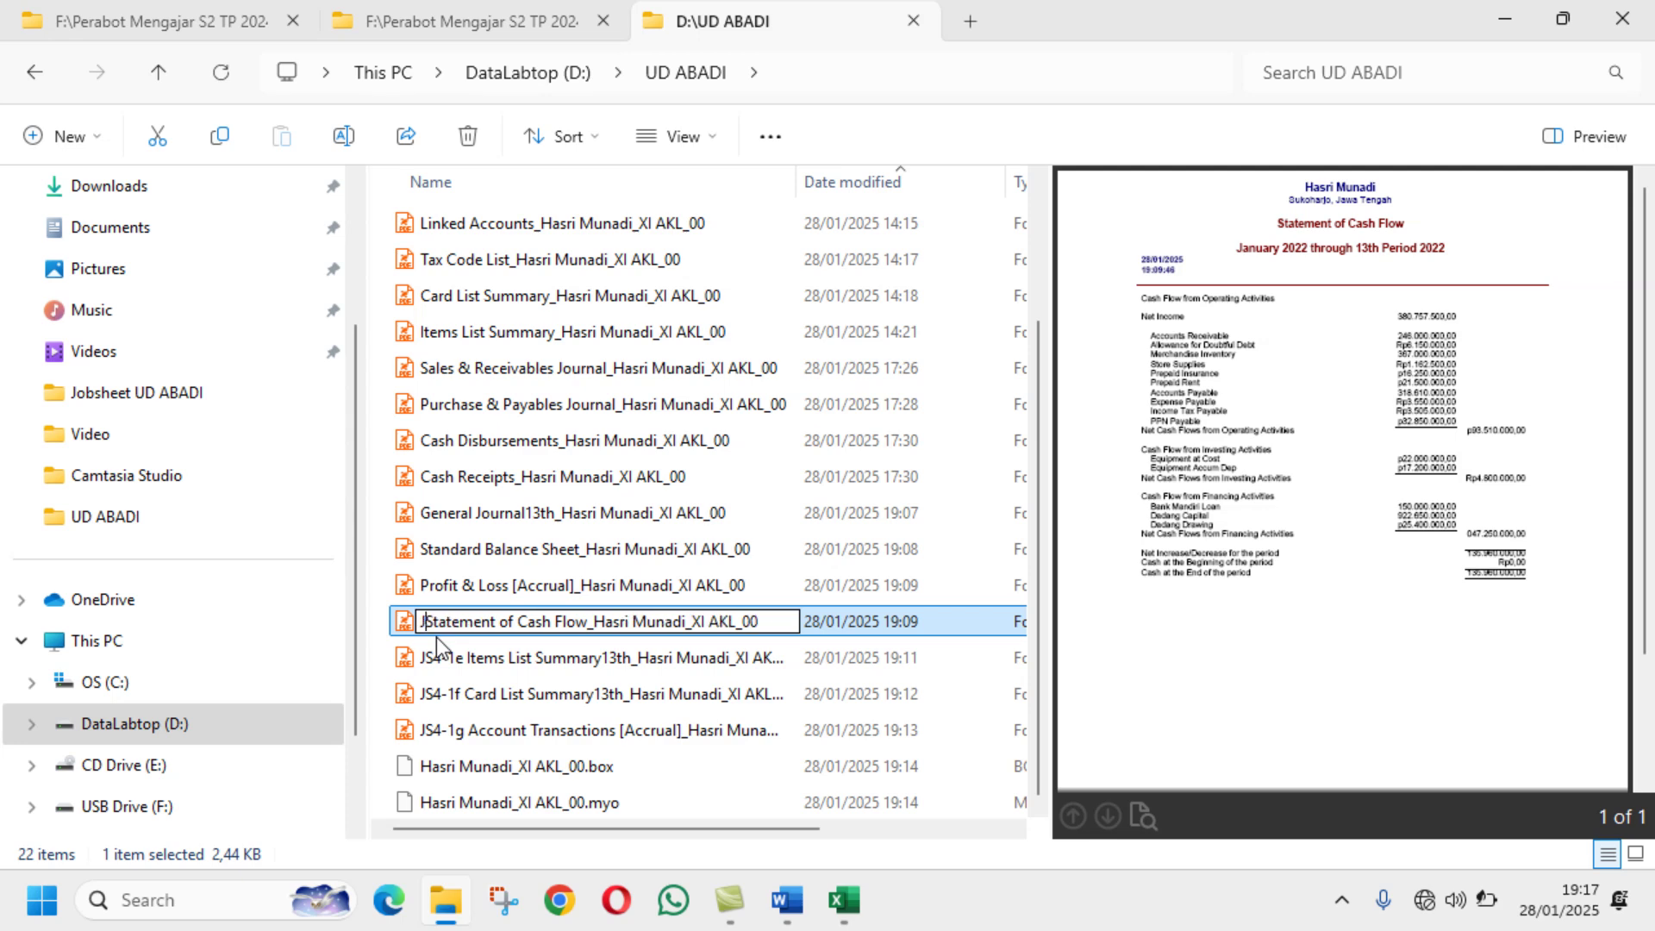
text(4)
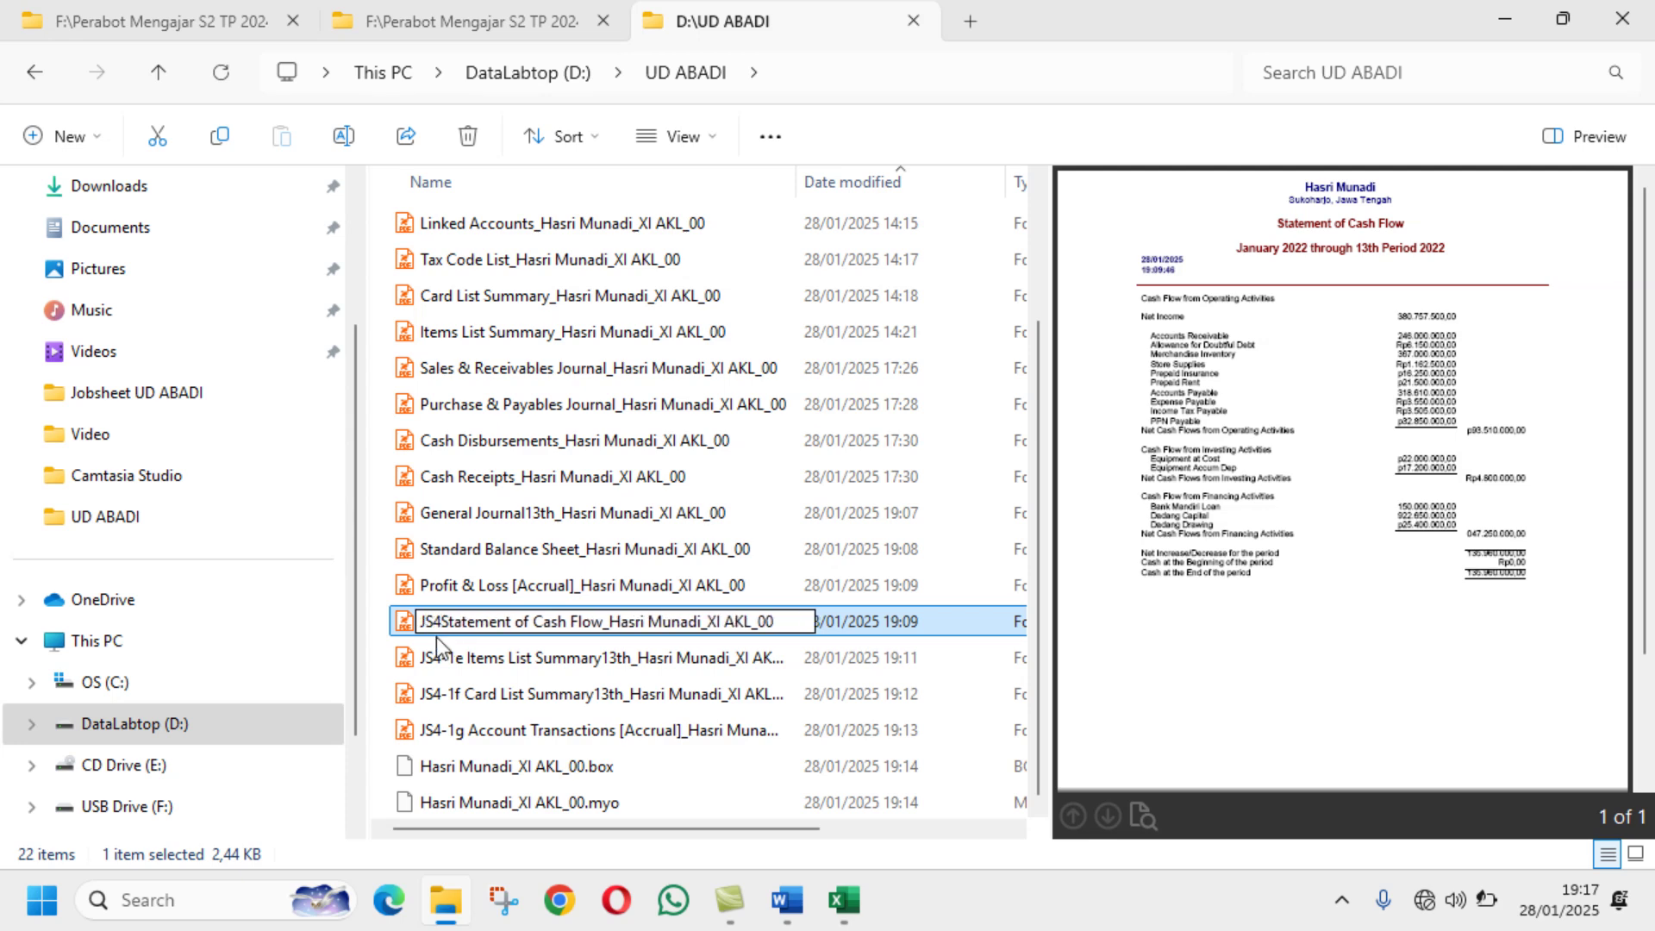
text(-1)
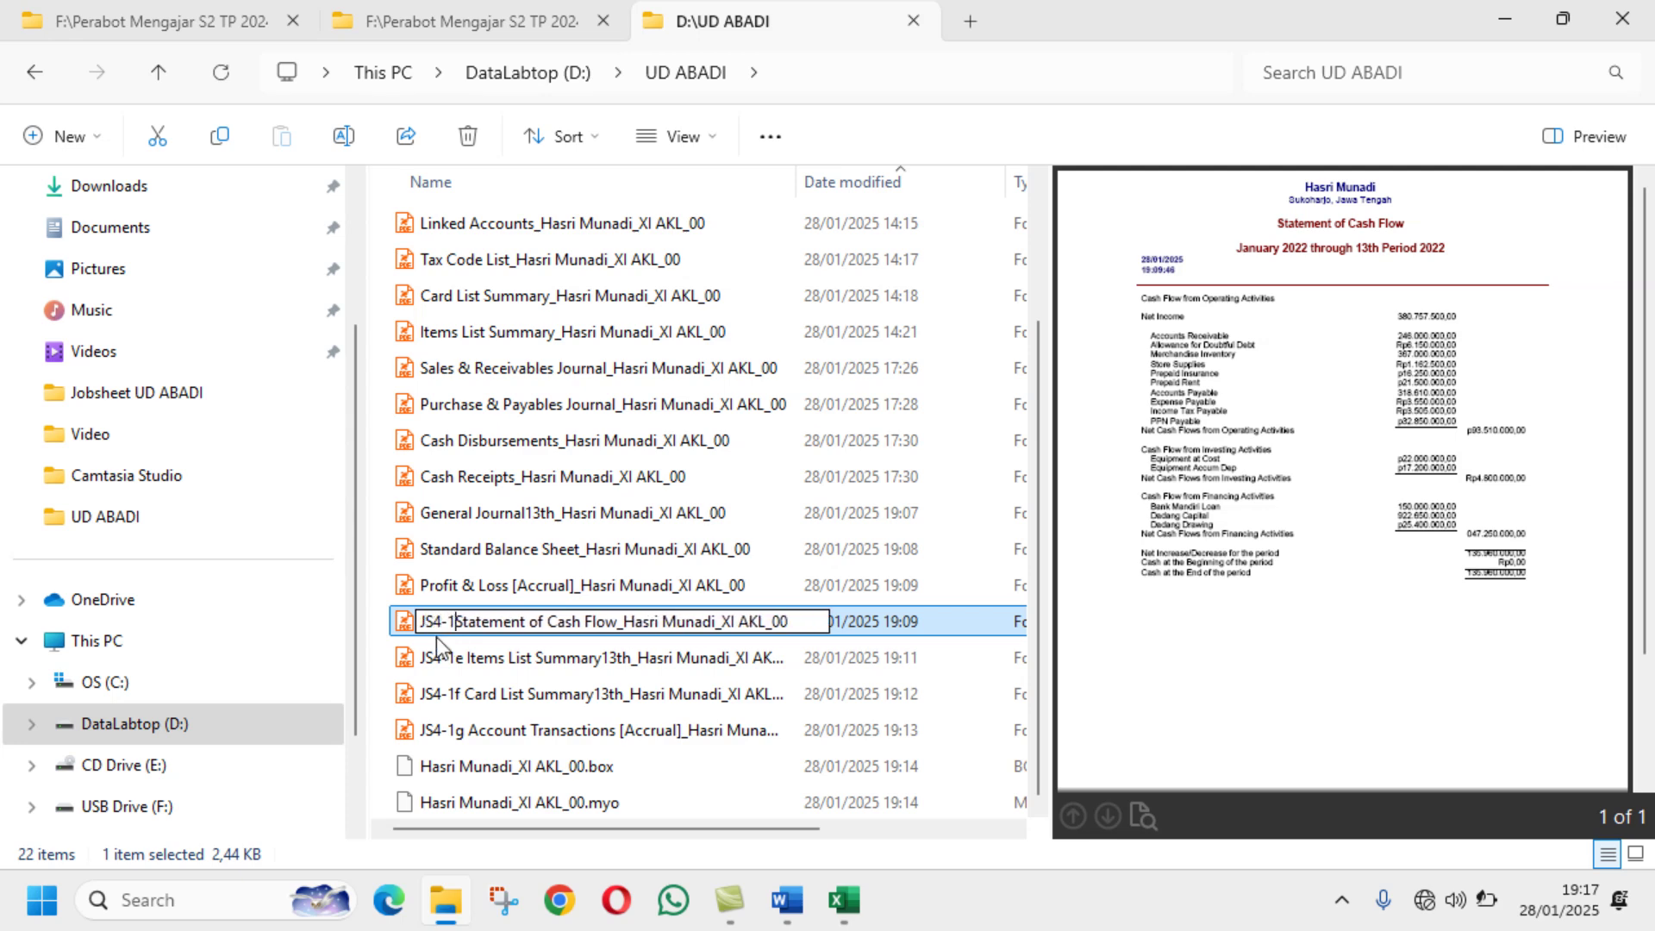
text(d)
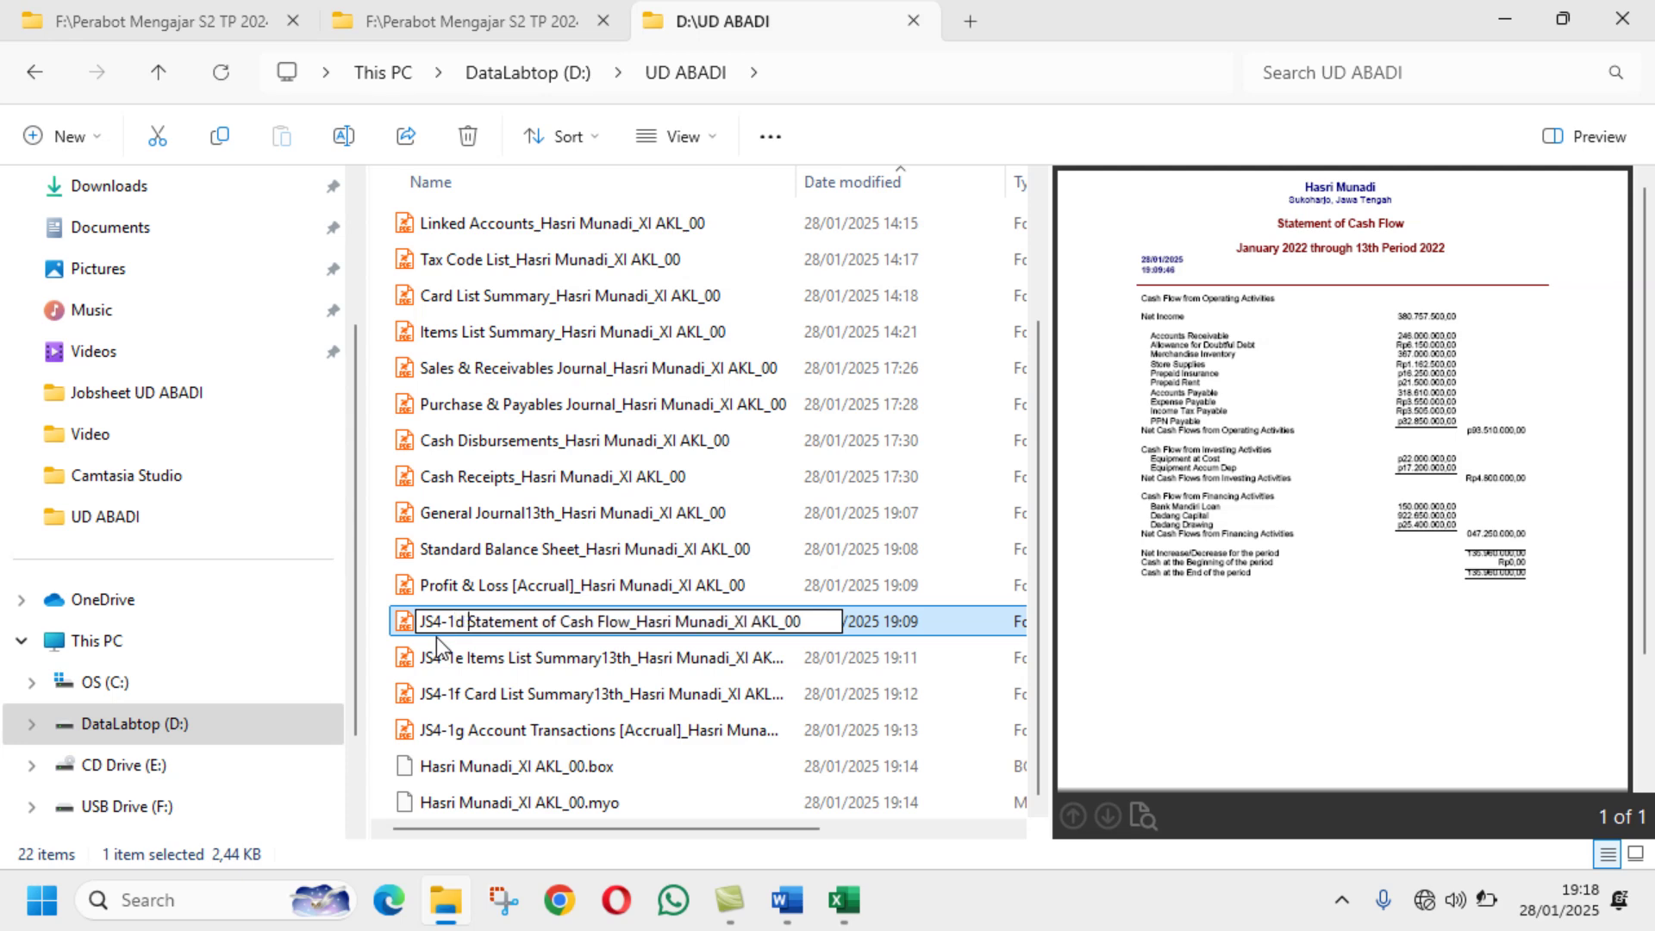
key(Return)
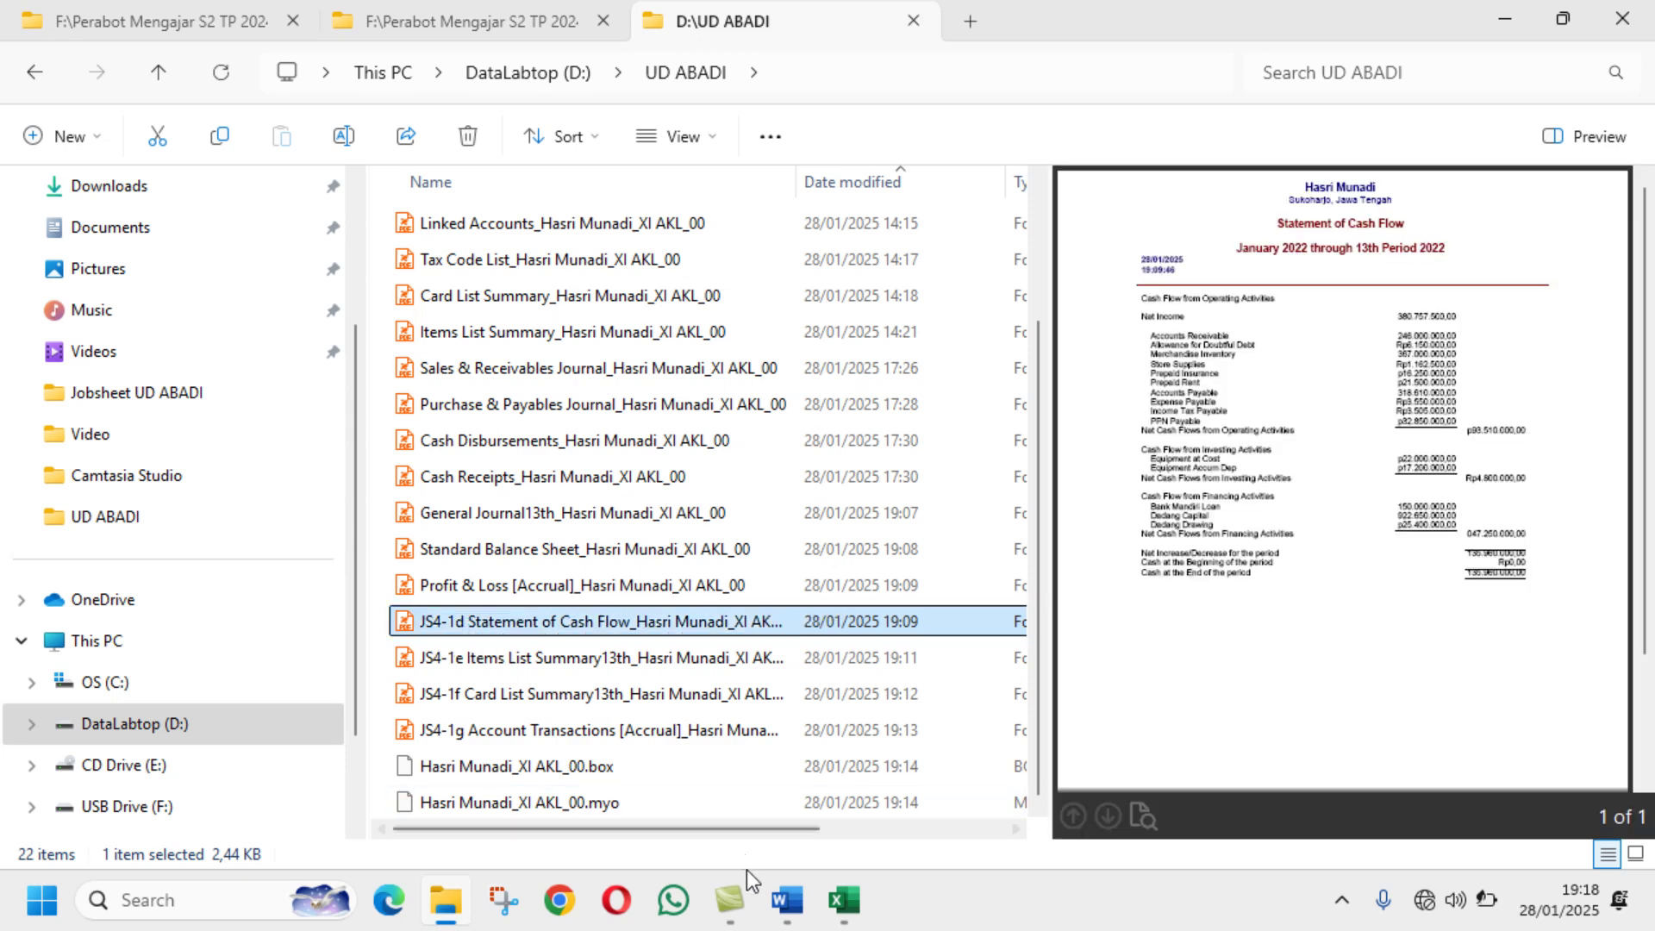
click(788, 902)
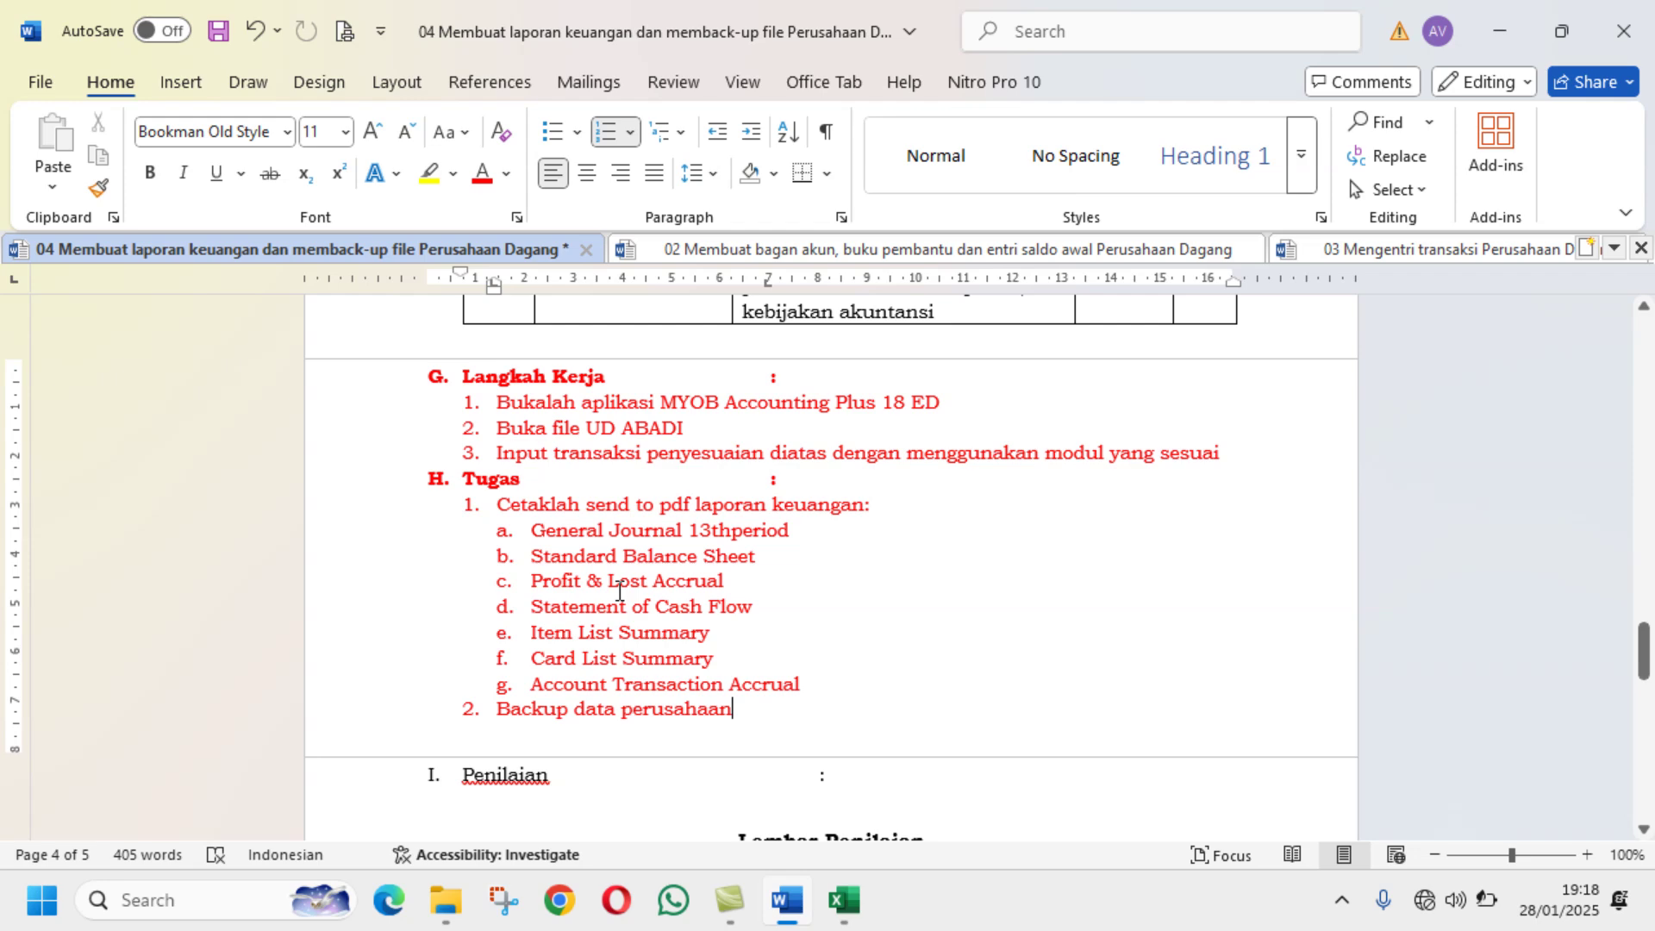
click(445, 900)
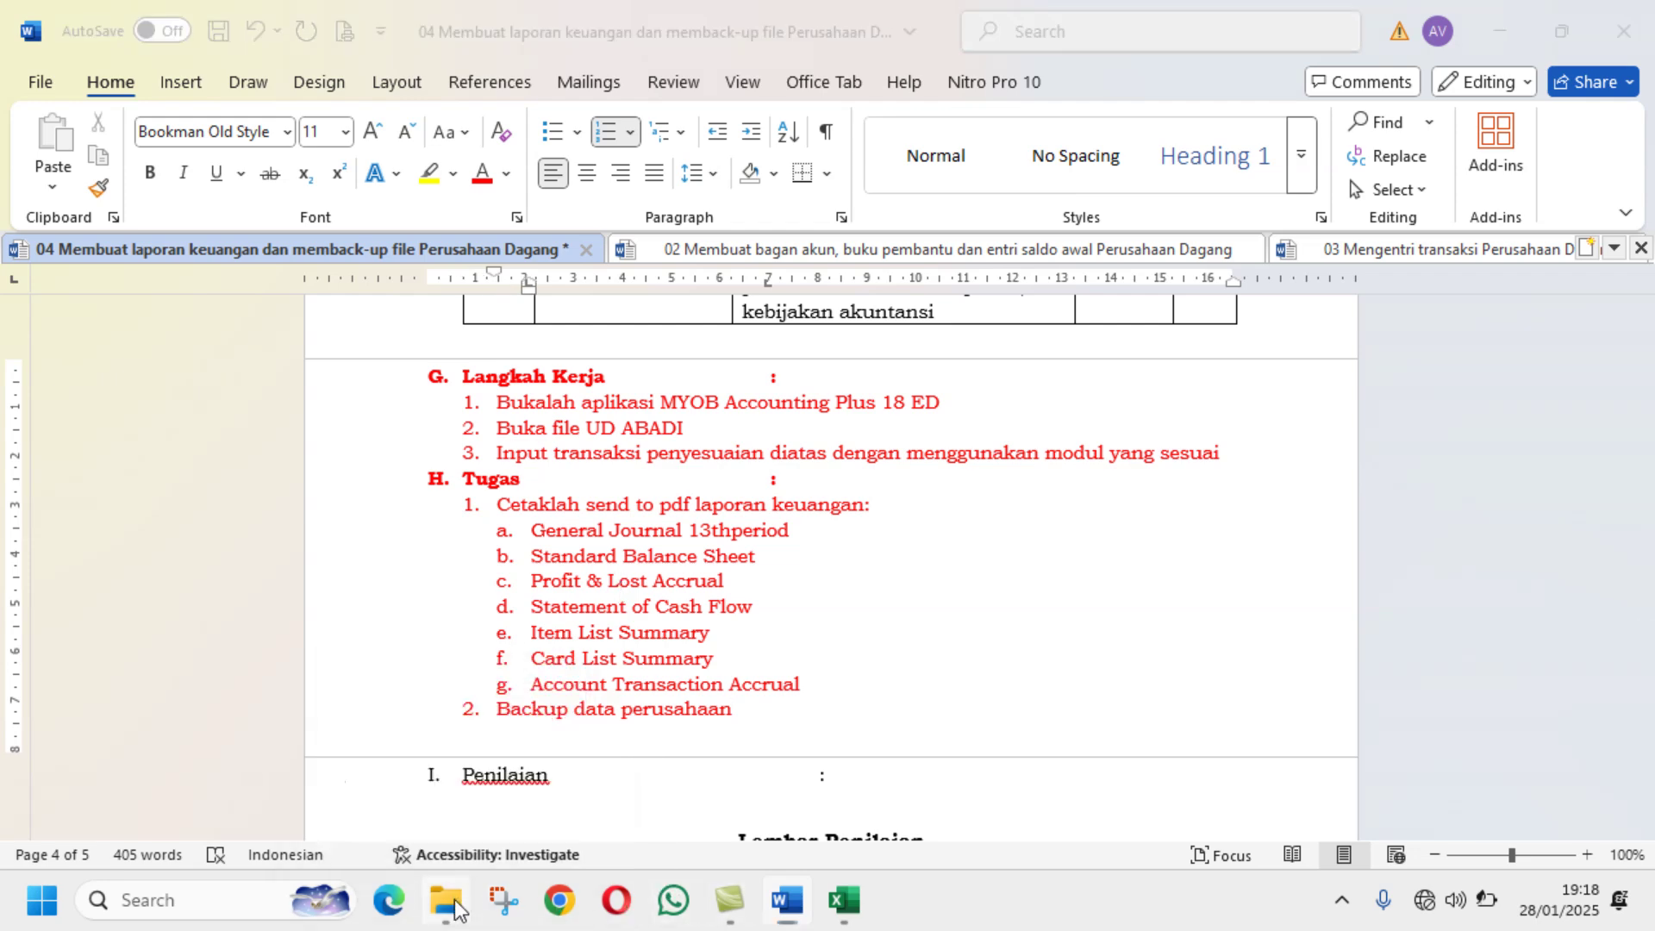
Step: Prefix the Profit & Loss [Accrual] report PDF with JS4-1c, checking the Word task list
click(514, 578)
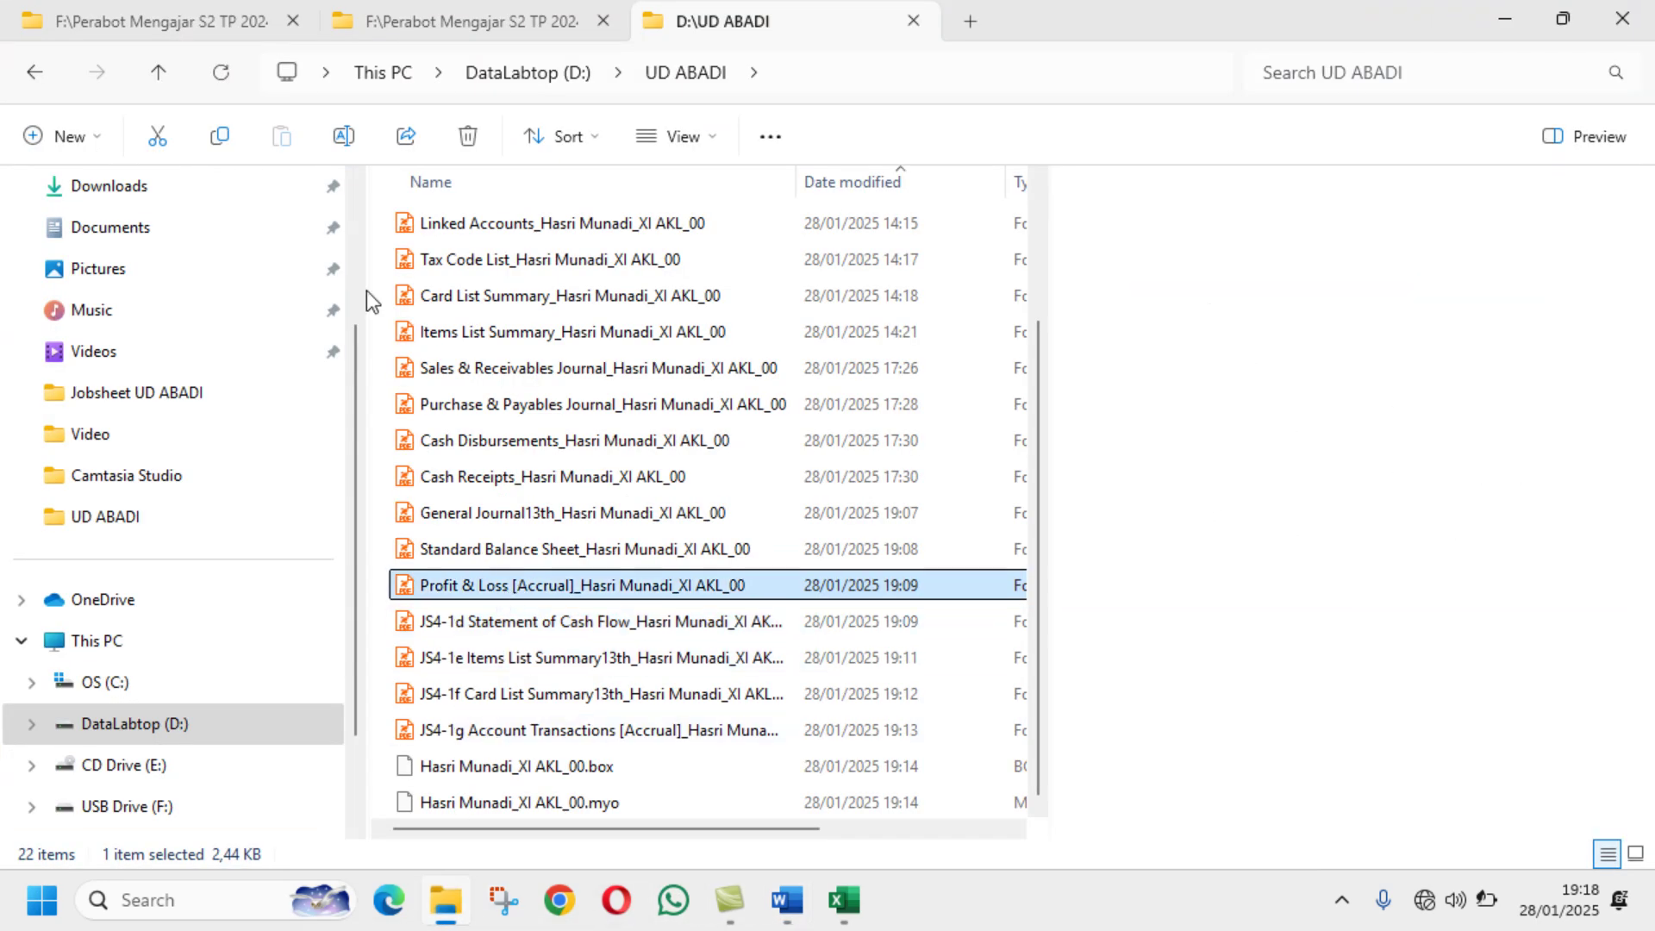
click(343, 136)
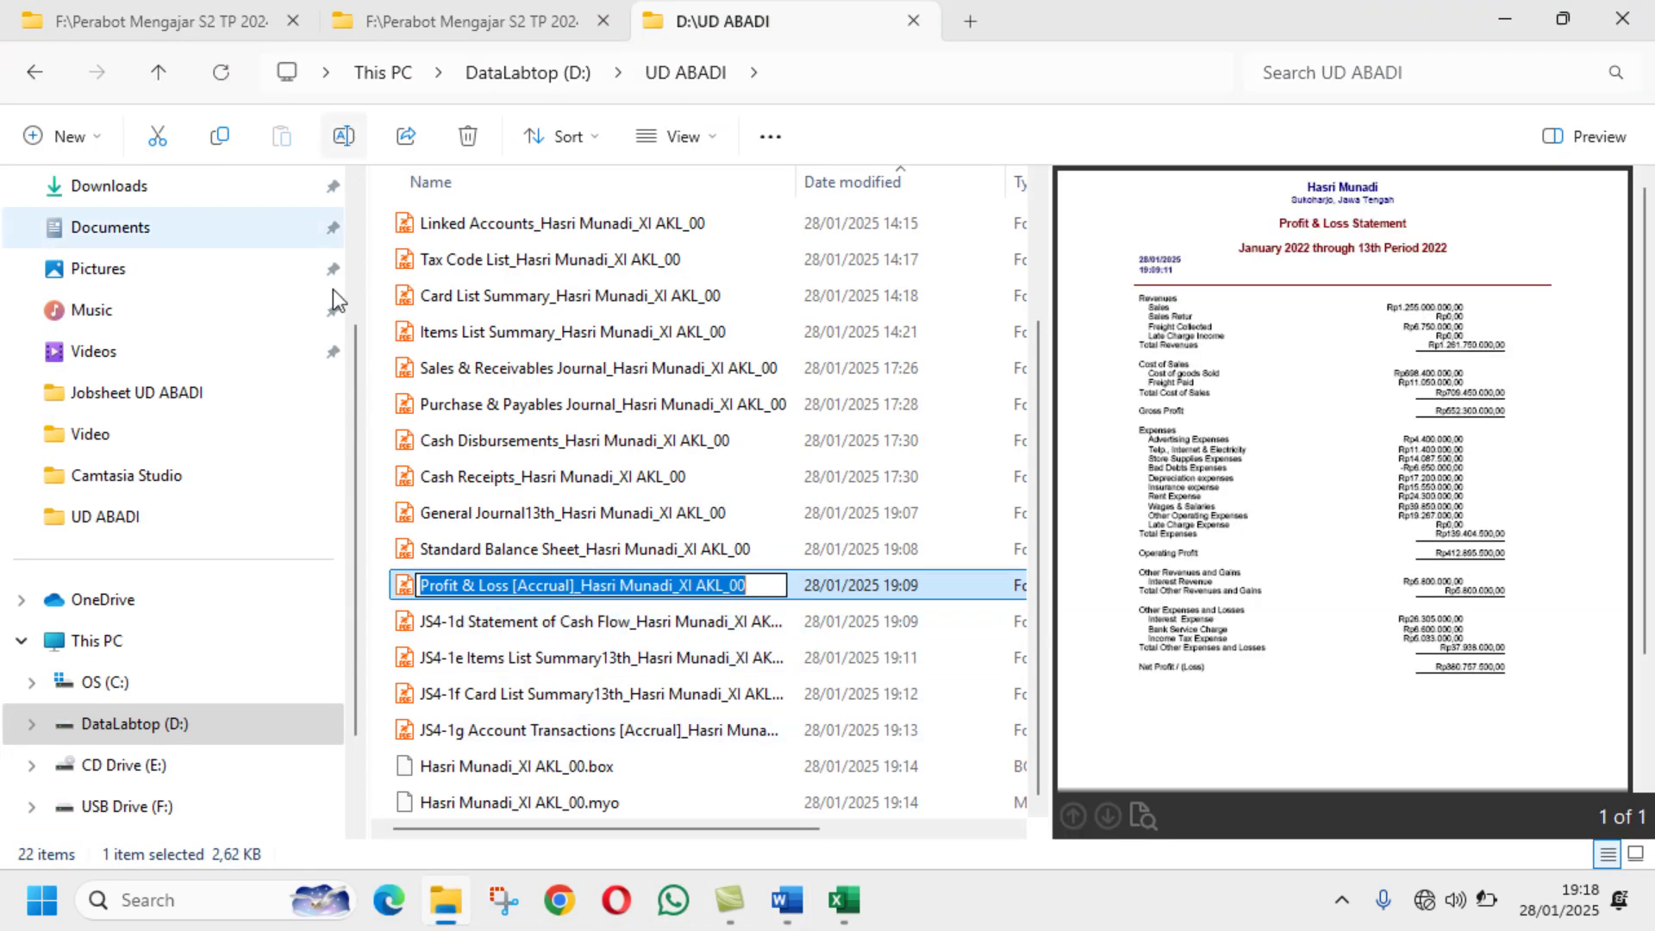
click(420, 586)
text(JS)
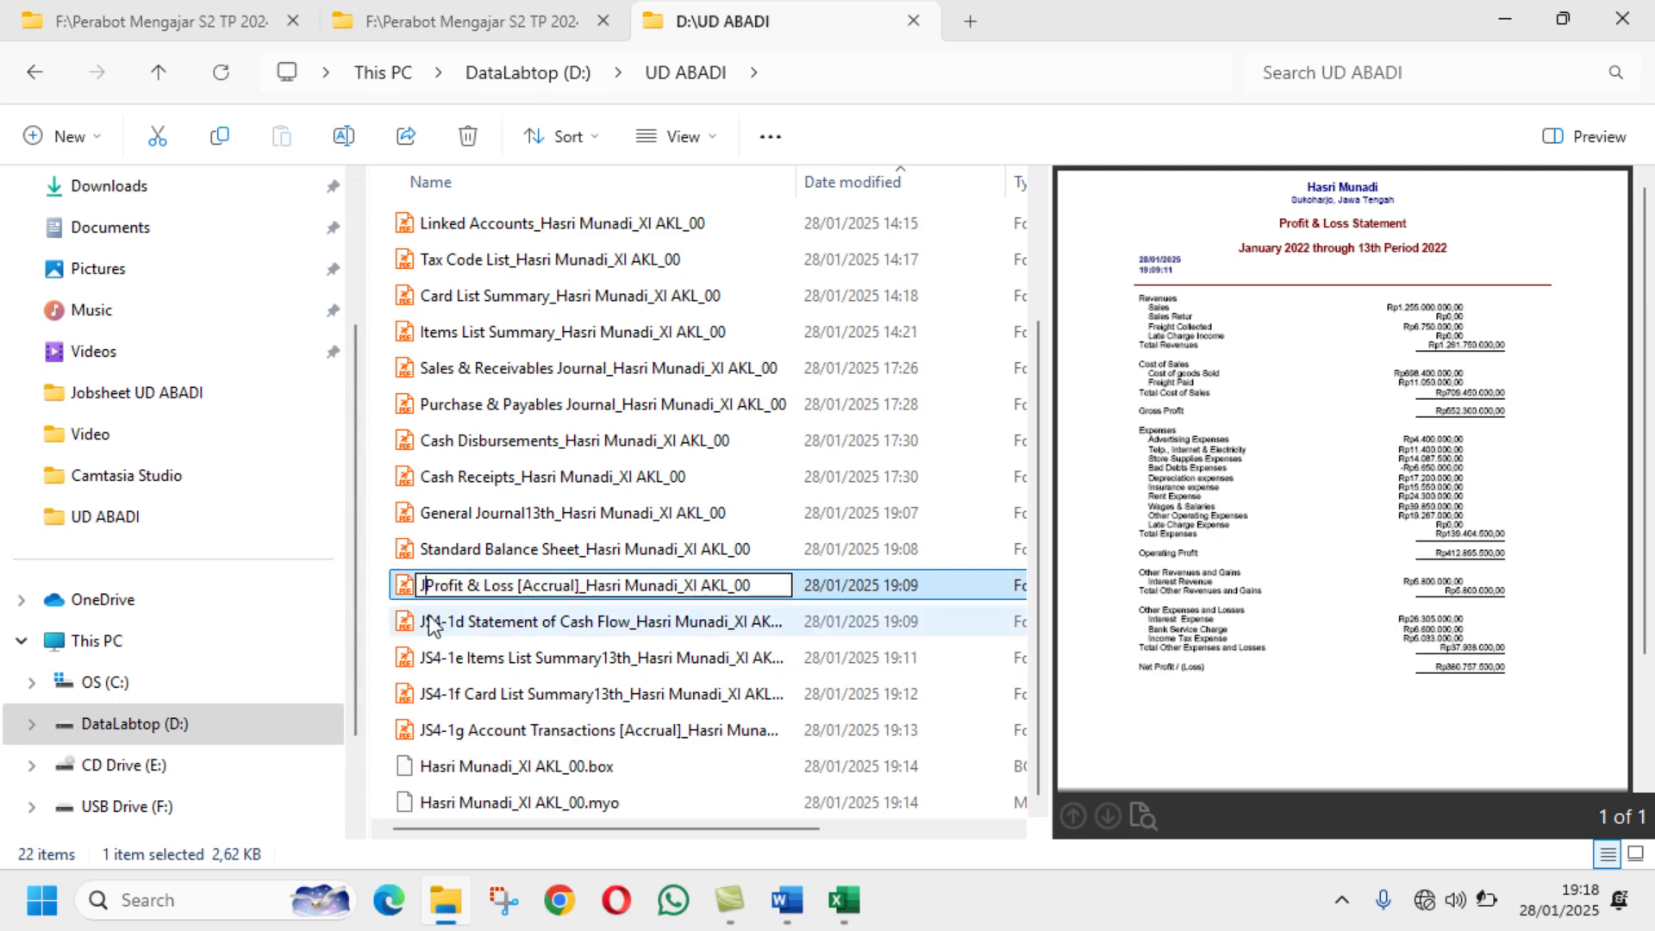
text(4)
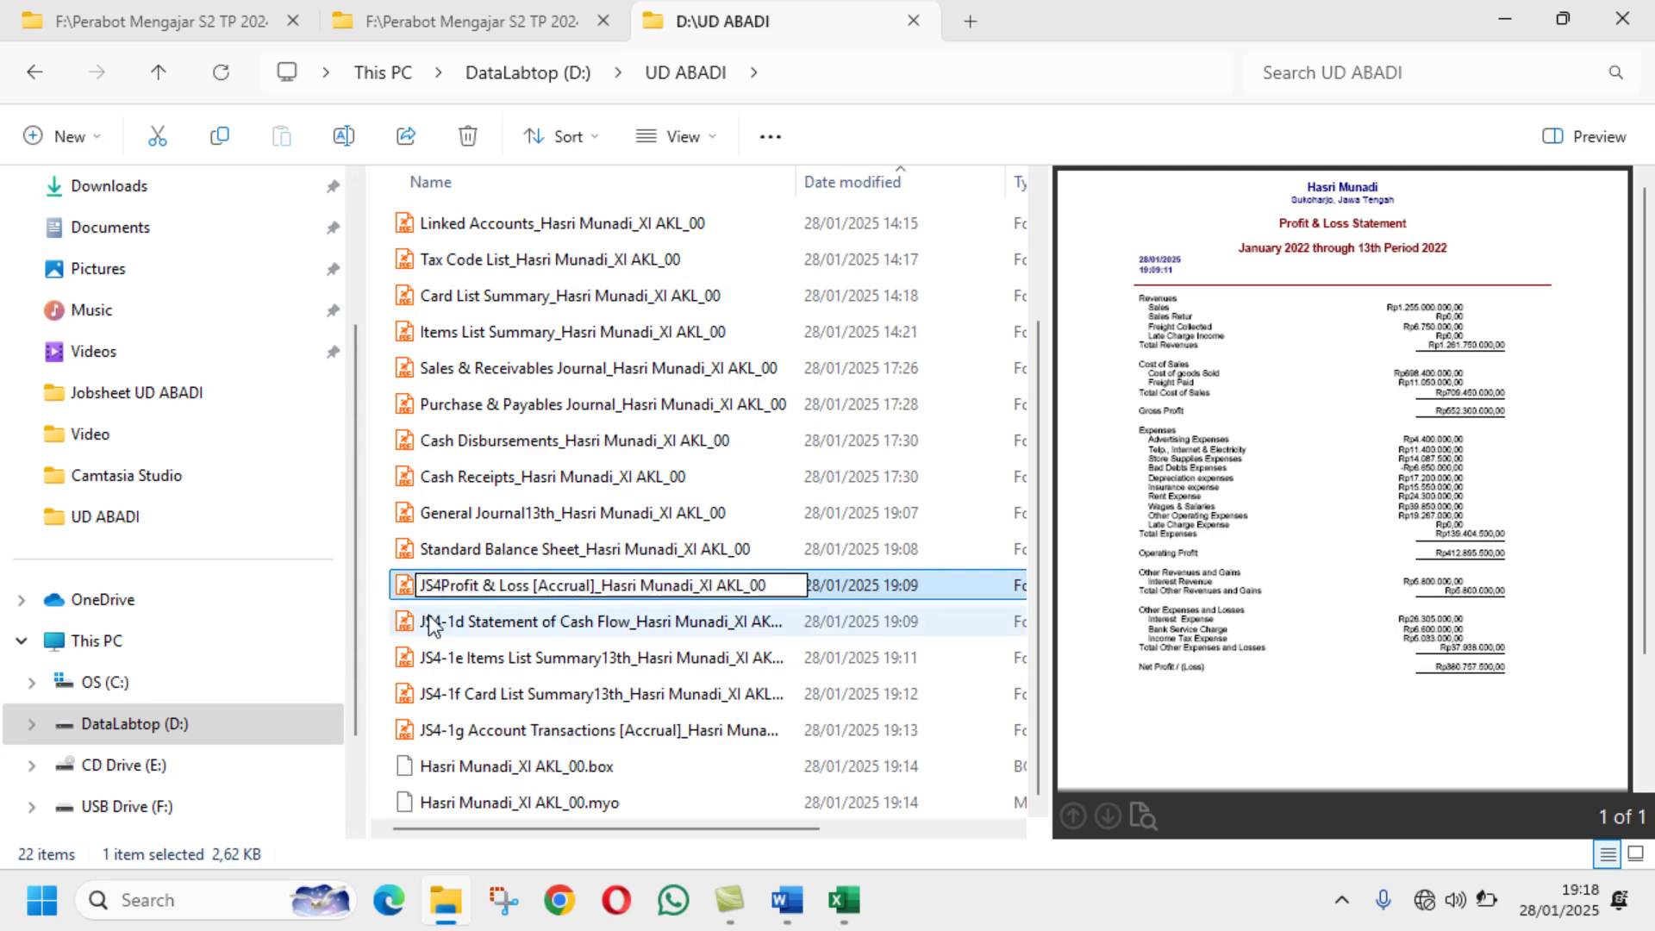
text(-1)
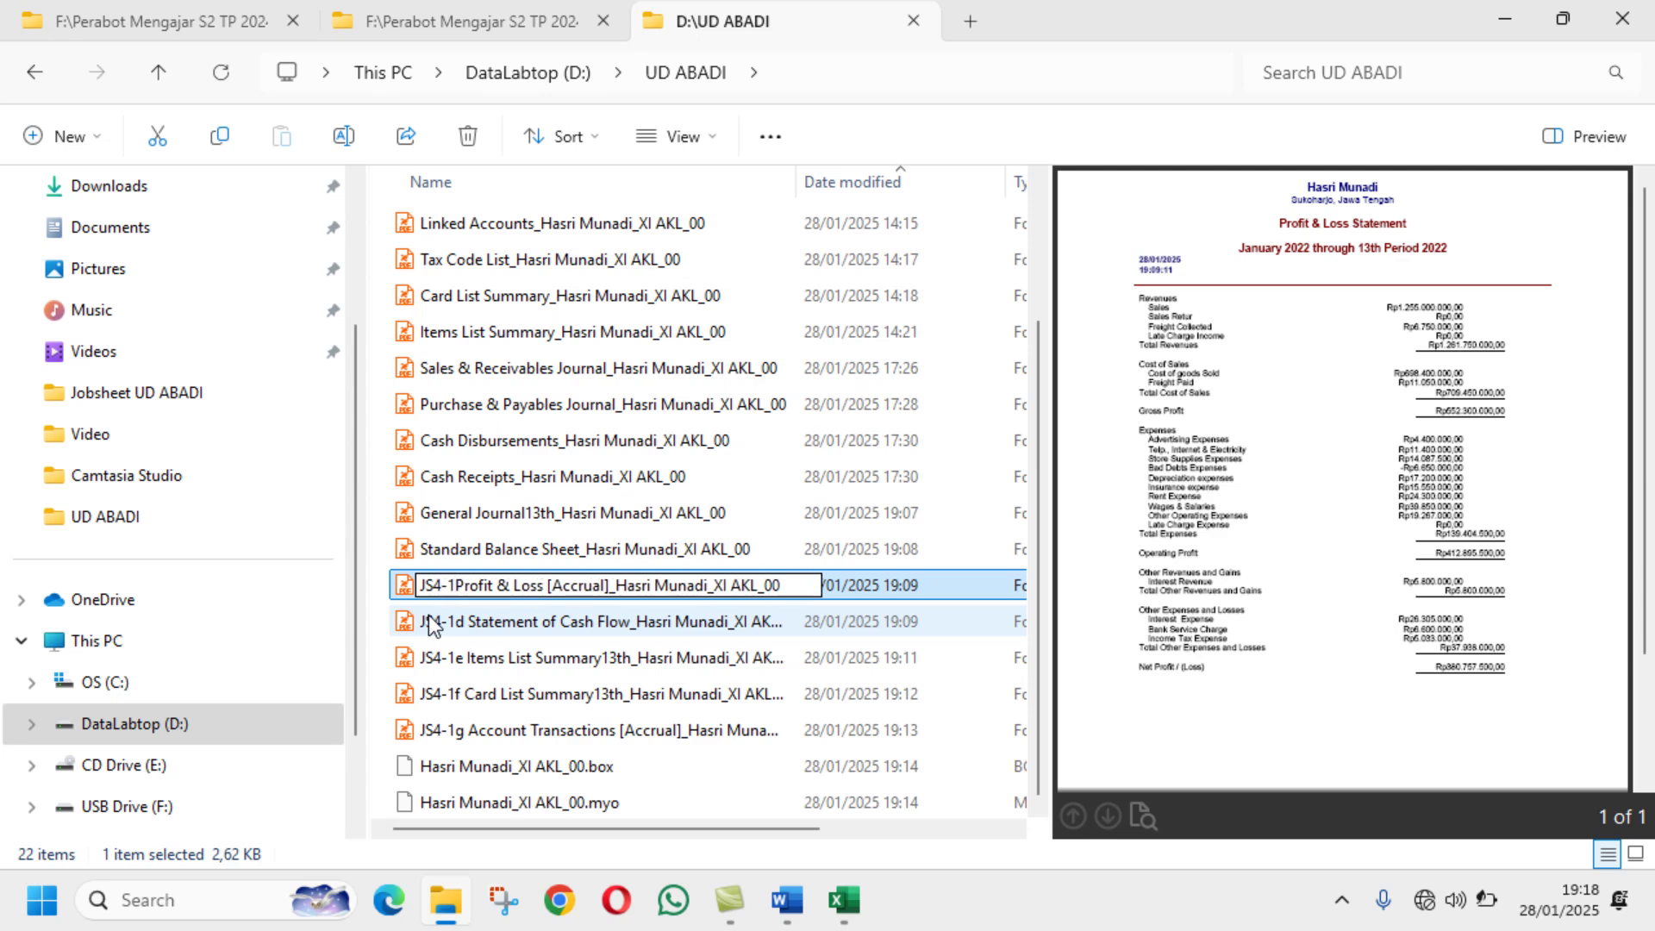
text(c)
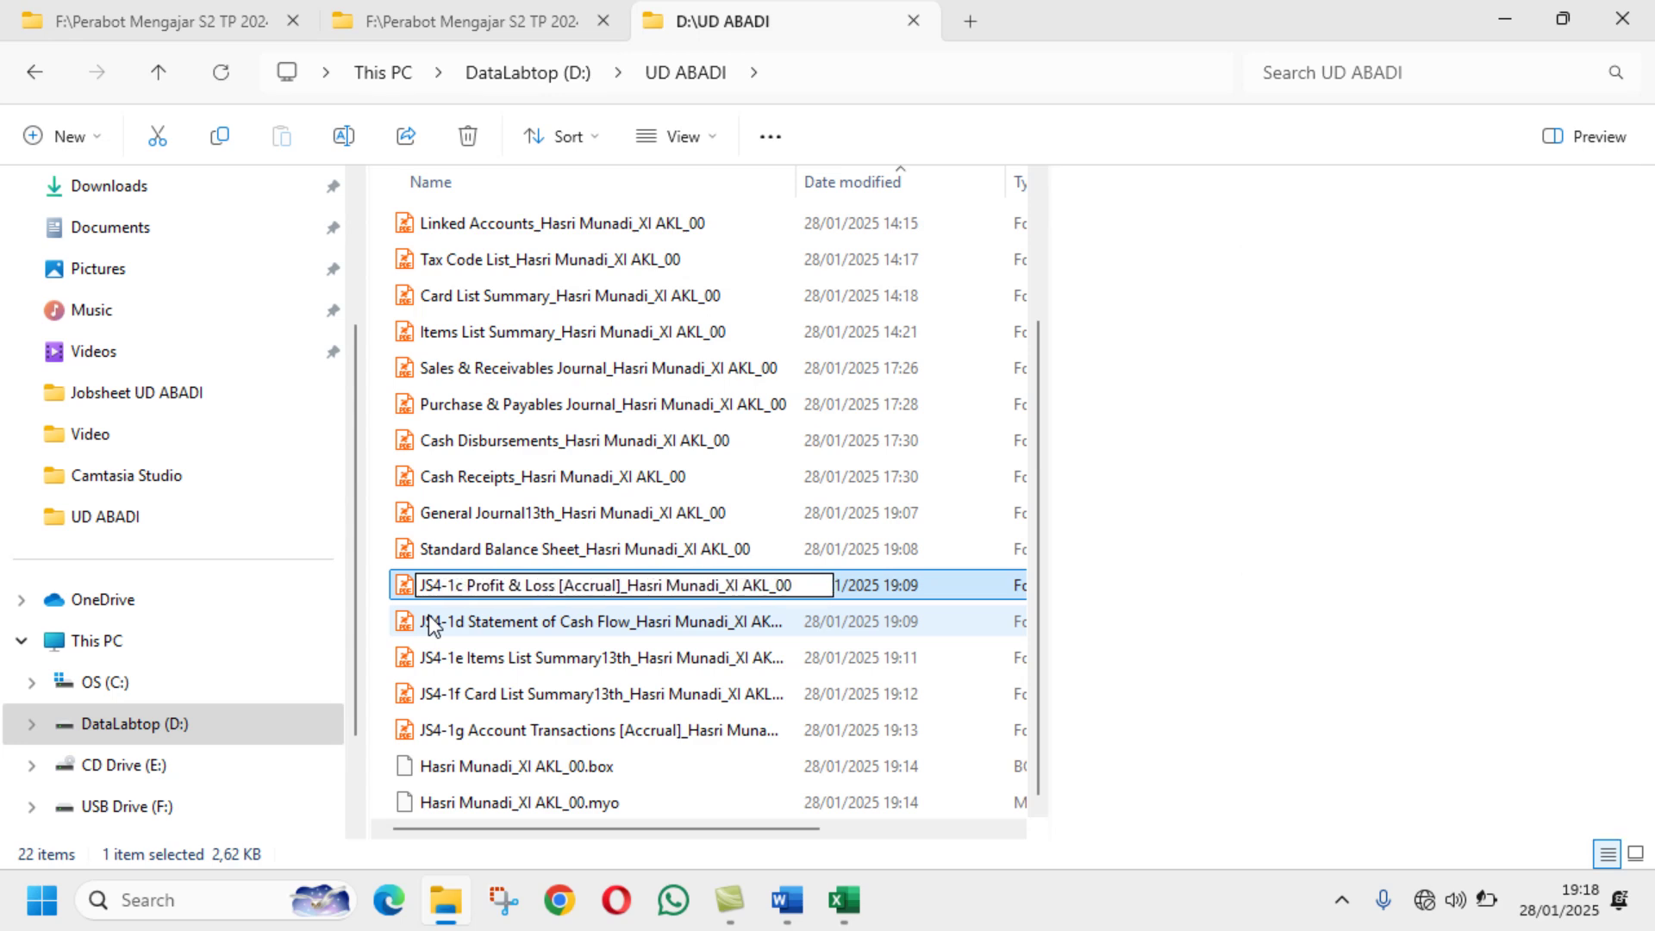
key(Return)
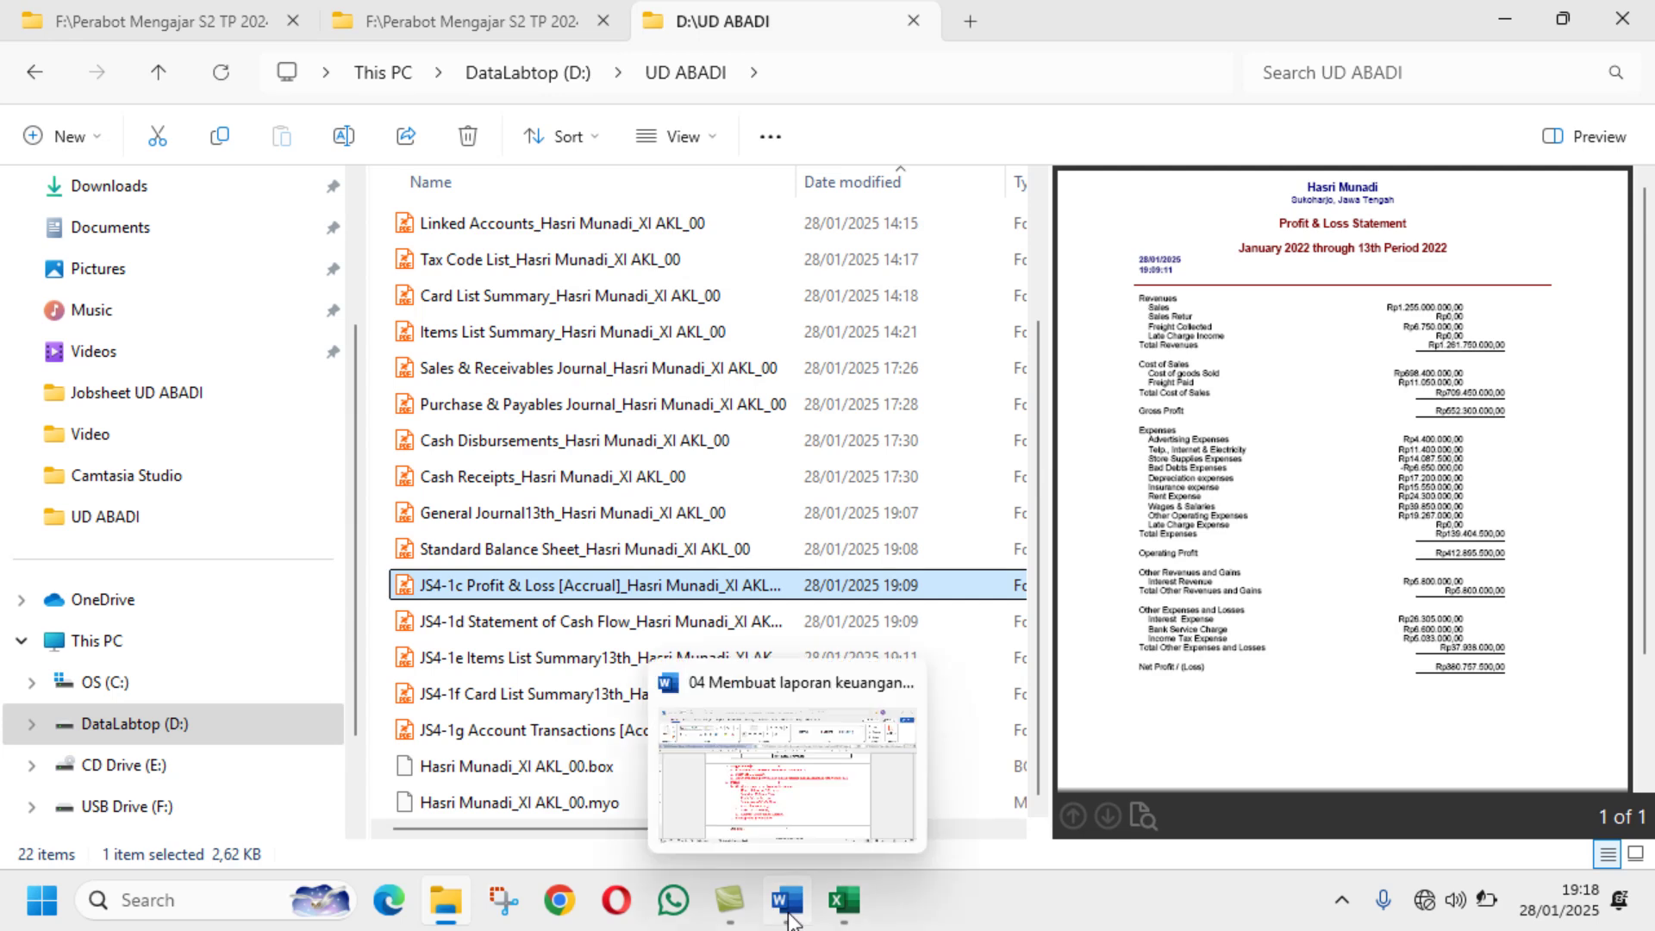
mouse_move(869, 912)
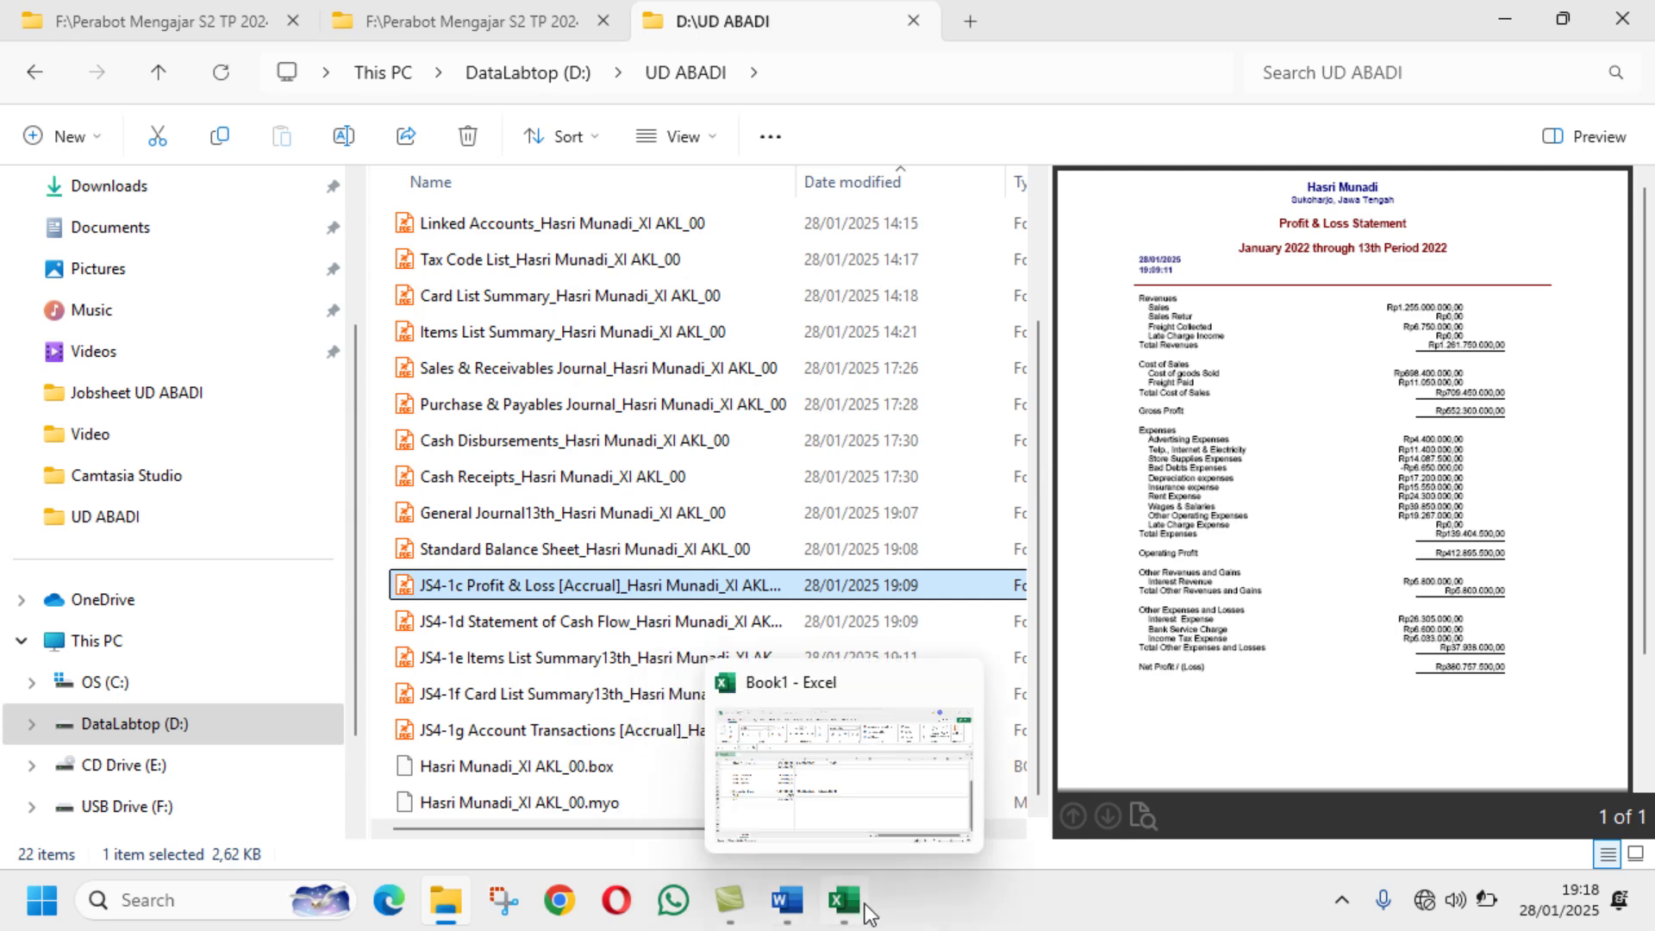
click(788, 896)
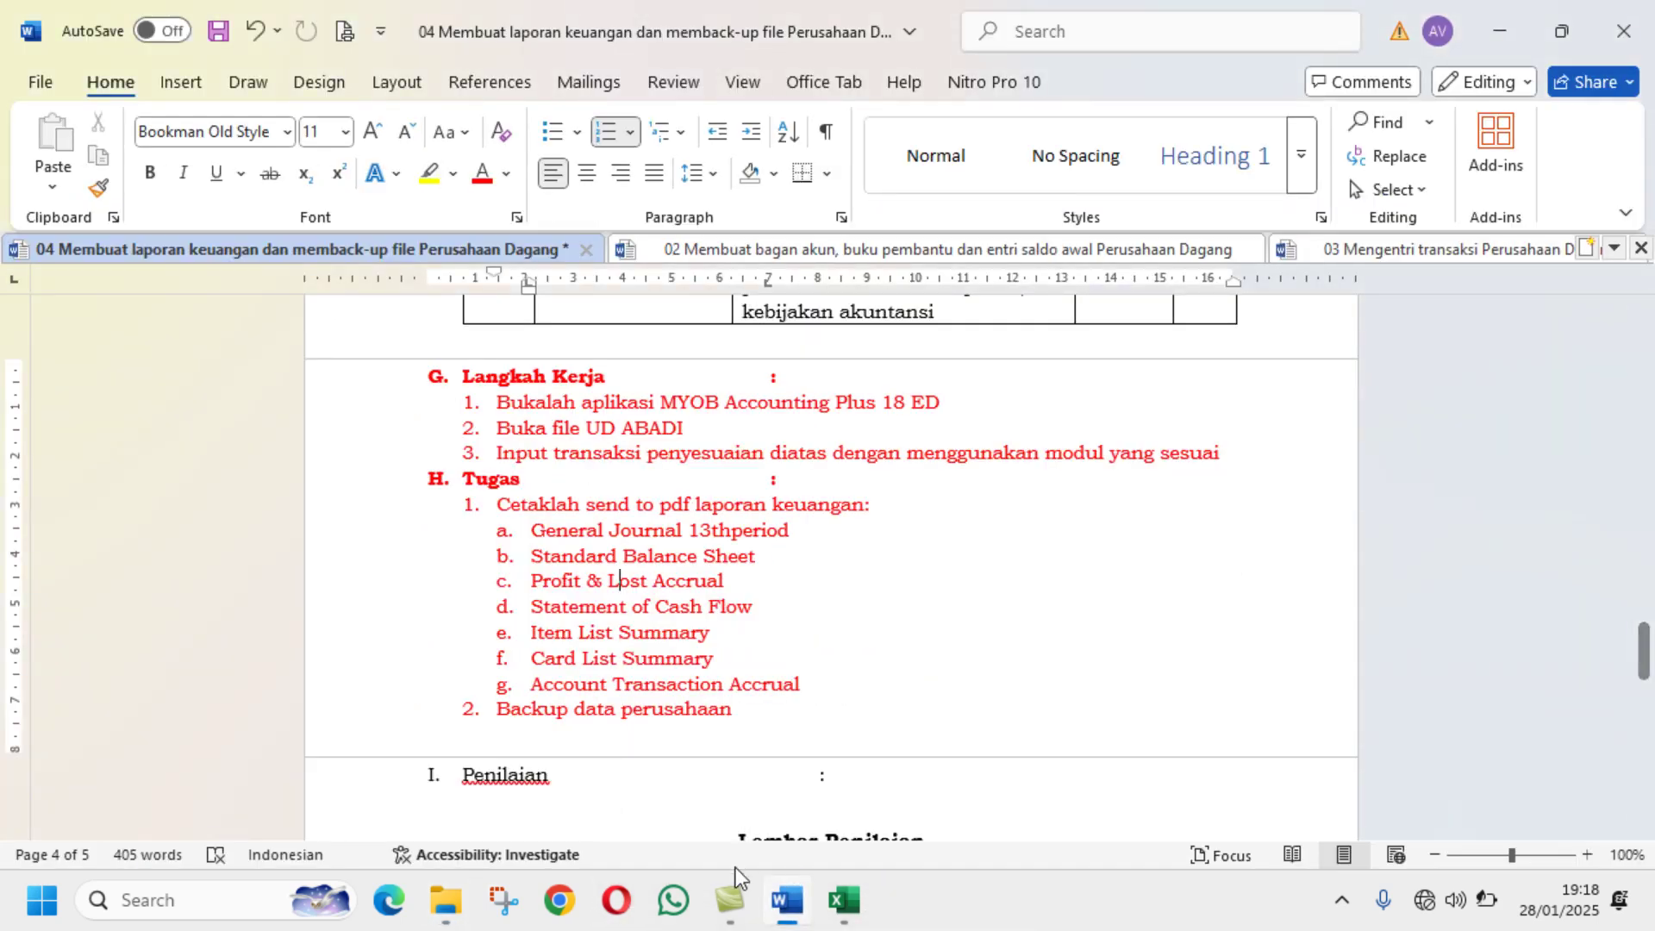
click(446, 900)
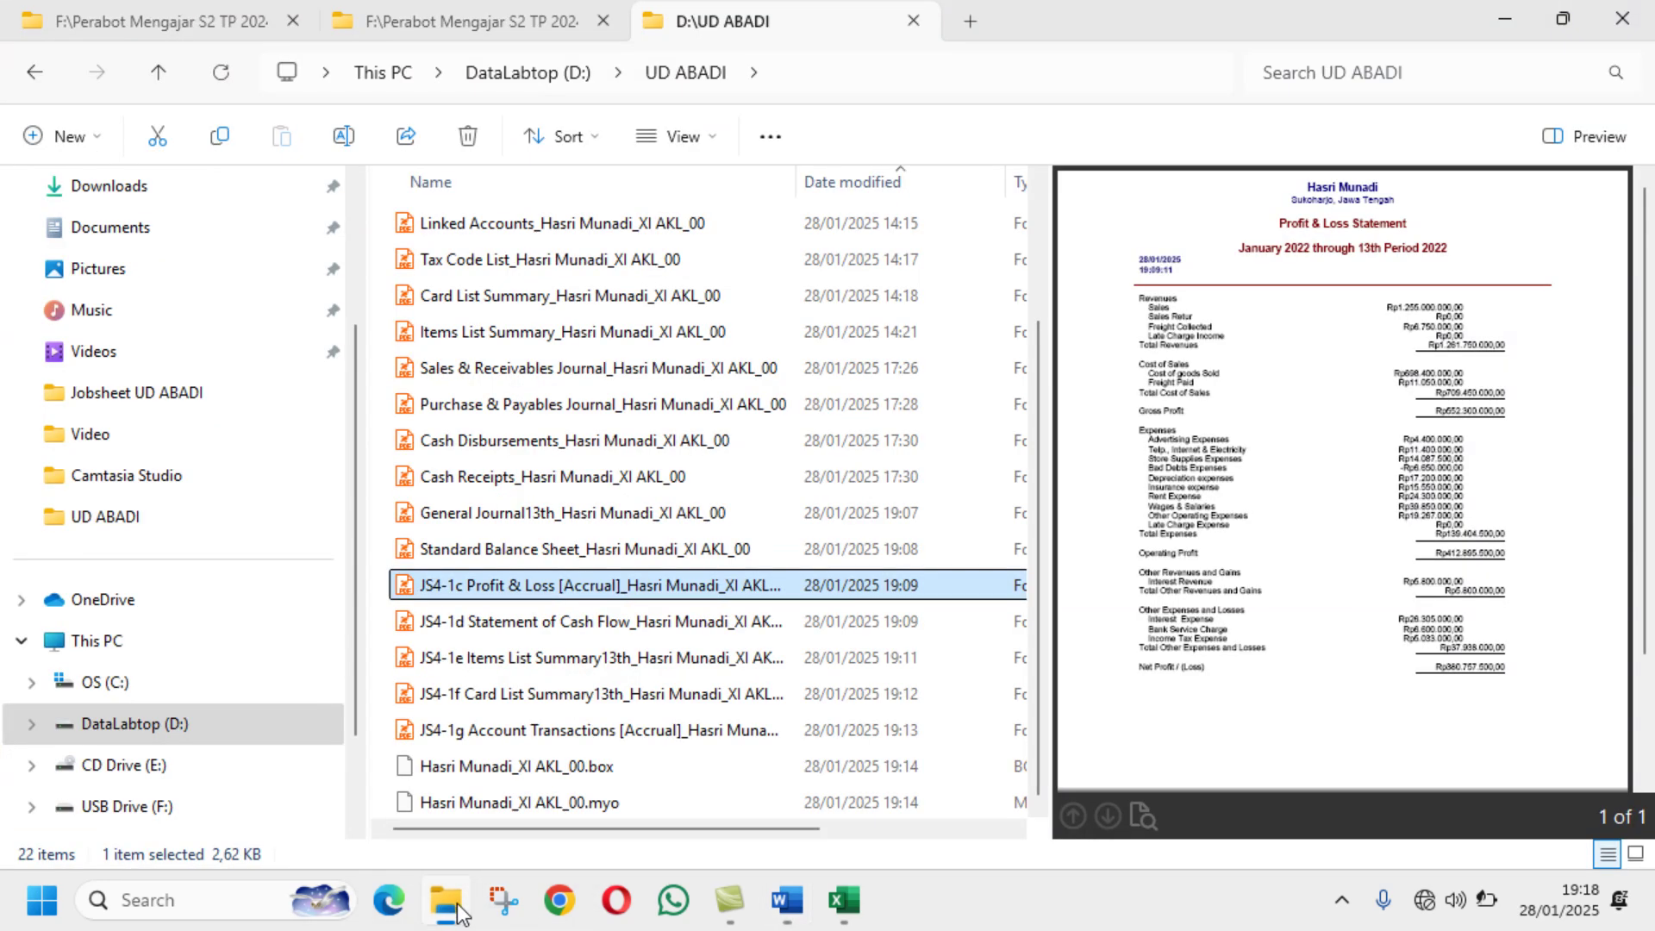
Step: Prefix the Standard Balance Sheet report PDF with JS4-1b
click(484, 552)
click(343, 135)
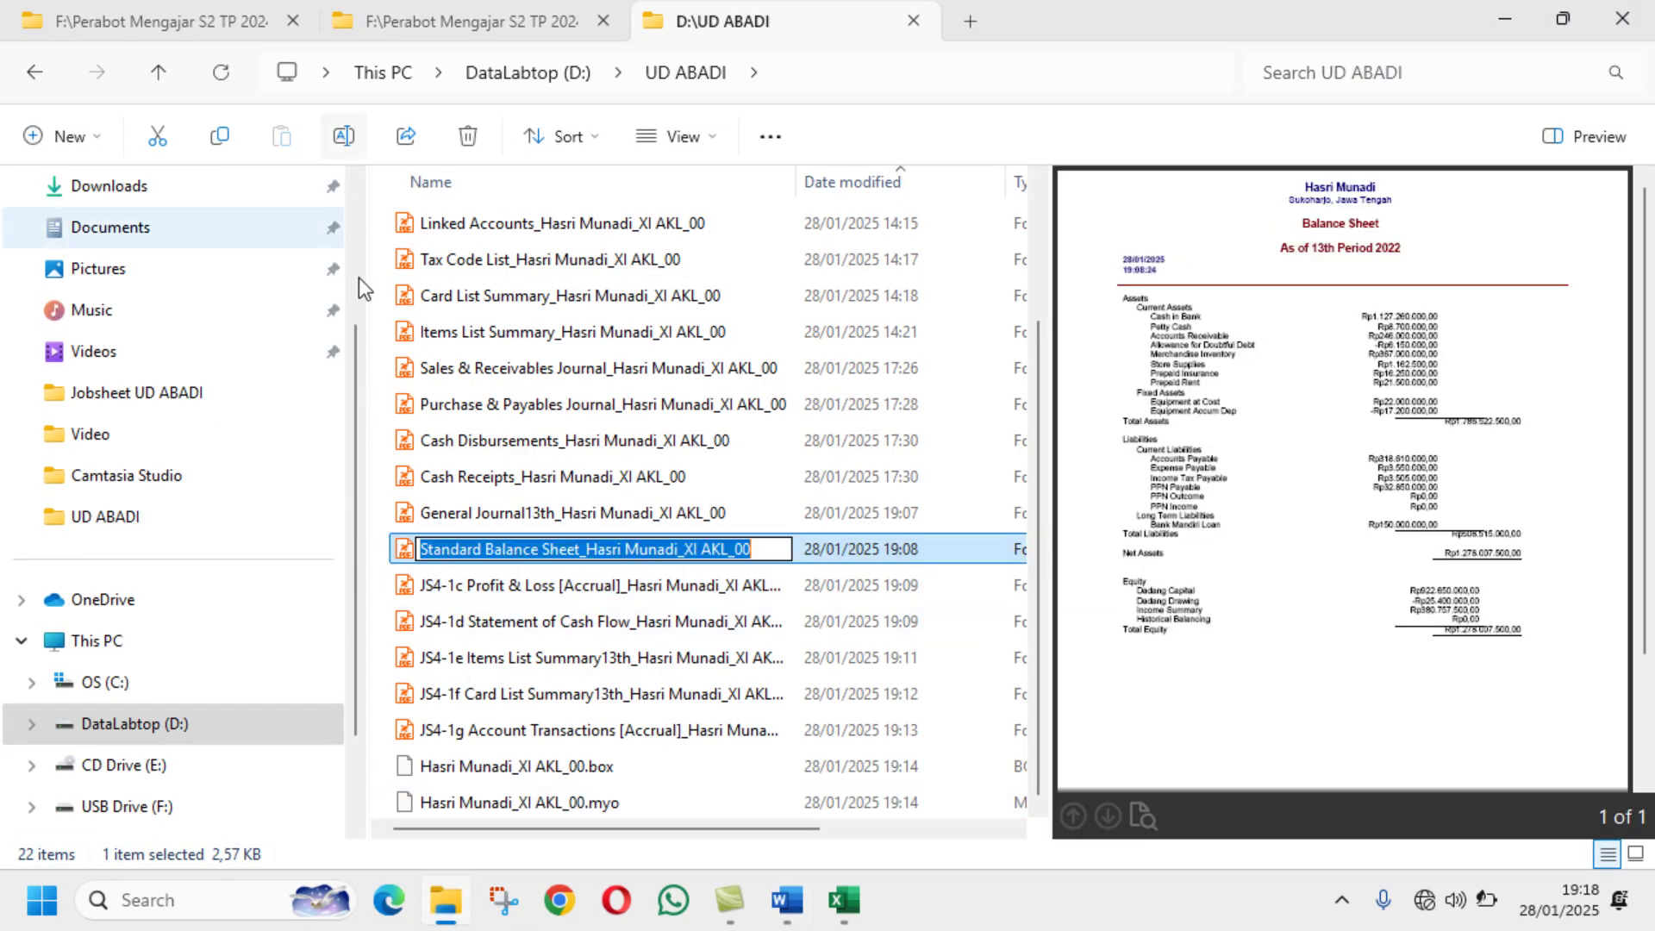
click(422, 549)
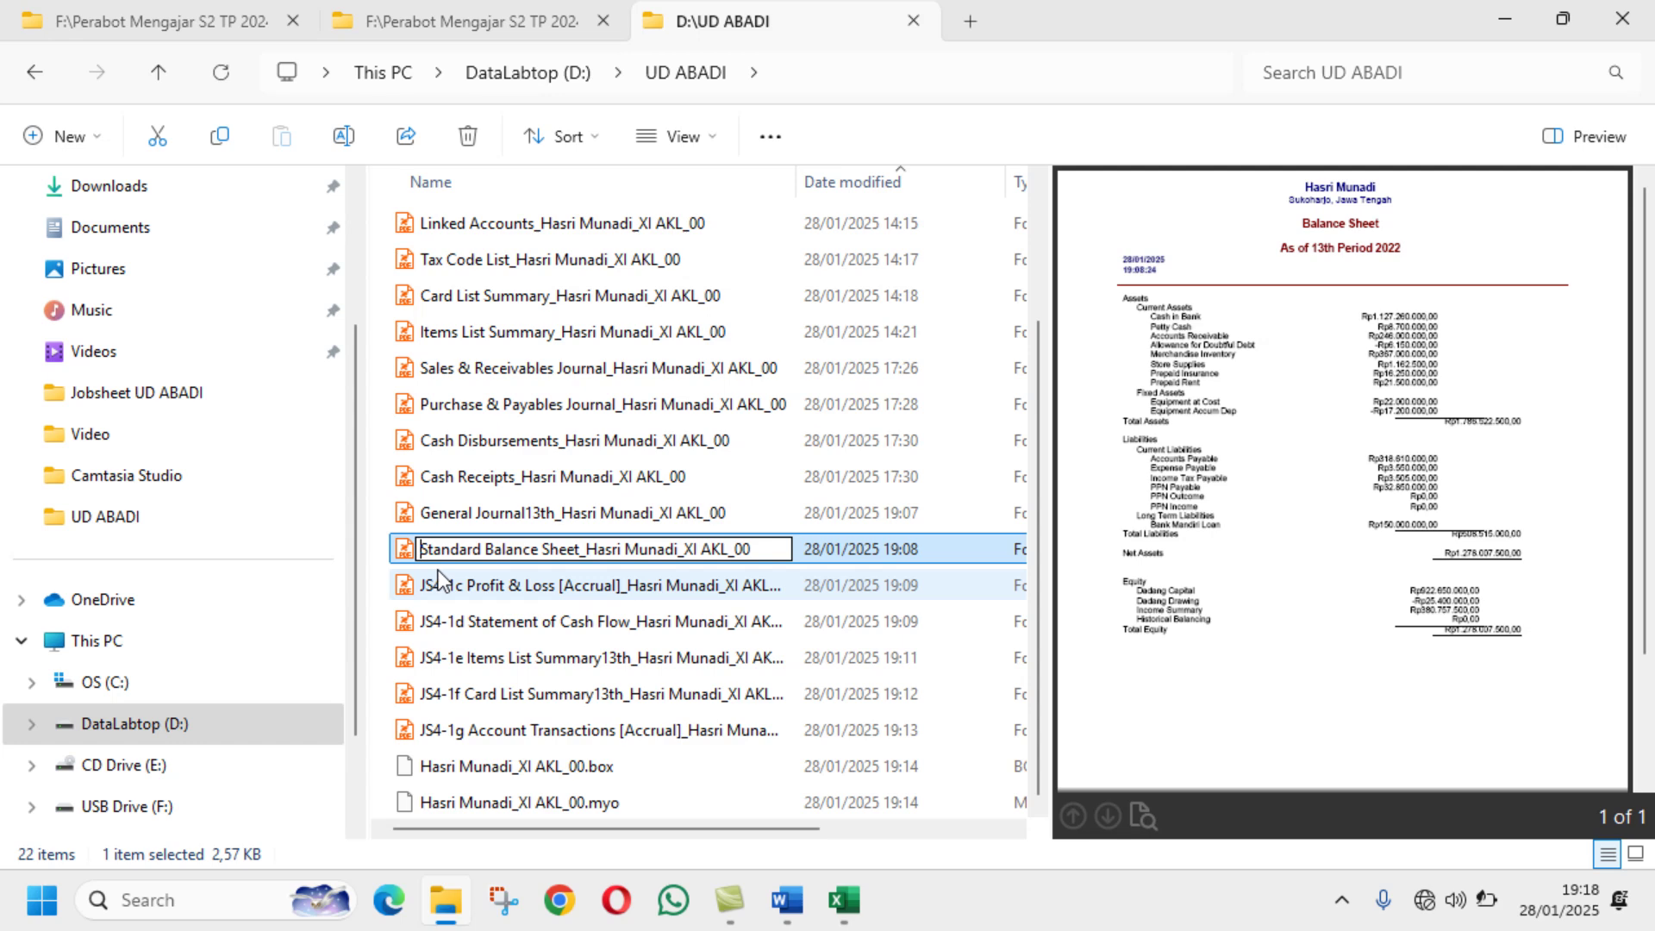
text(JS3)
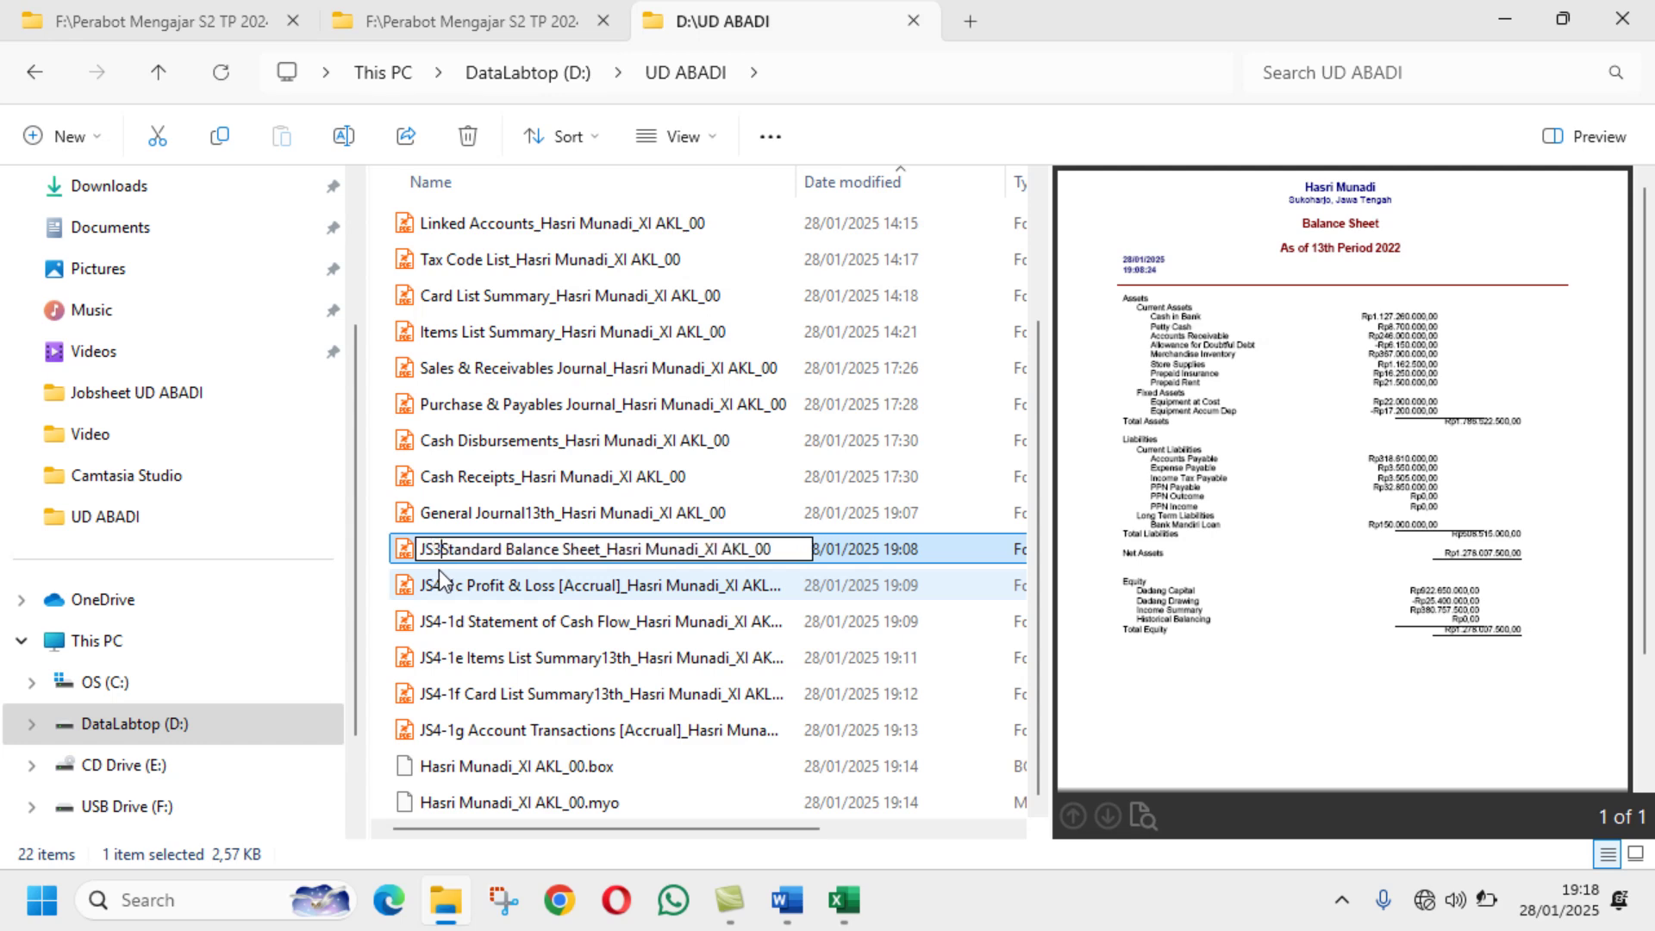
key(BackSpace)
text(4-)
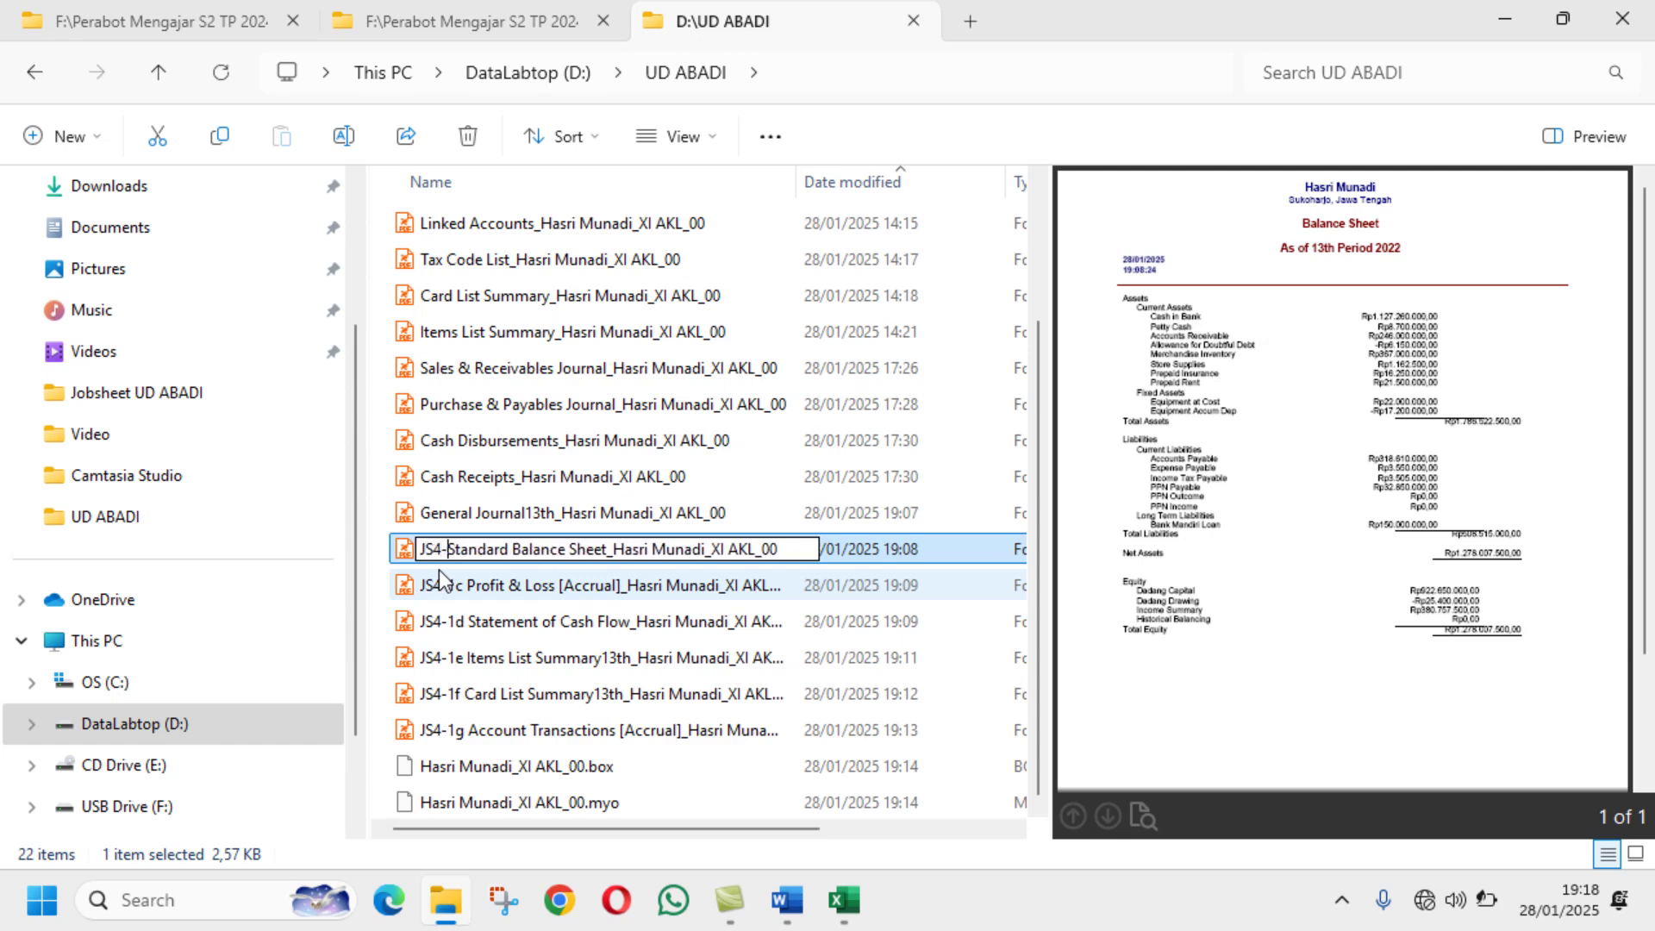
text(1)
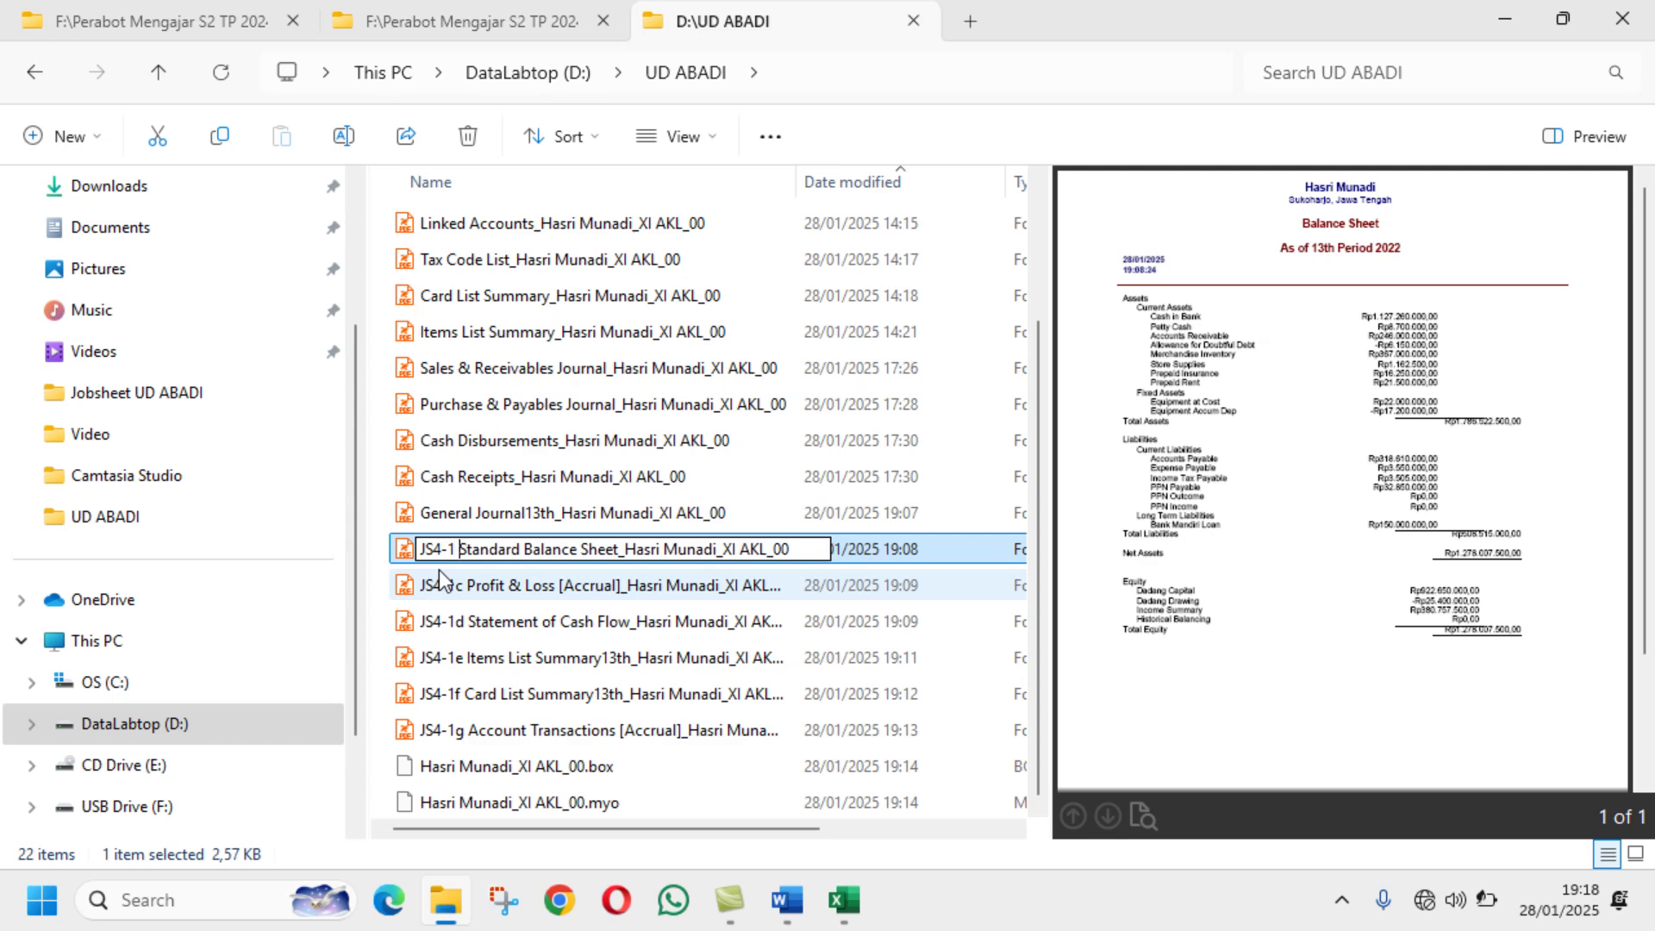
key(BackSpace)
text(b)
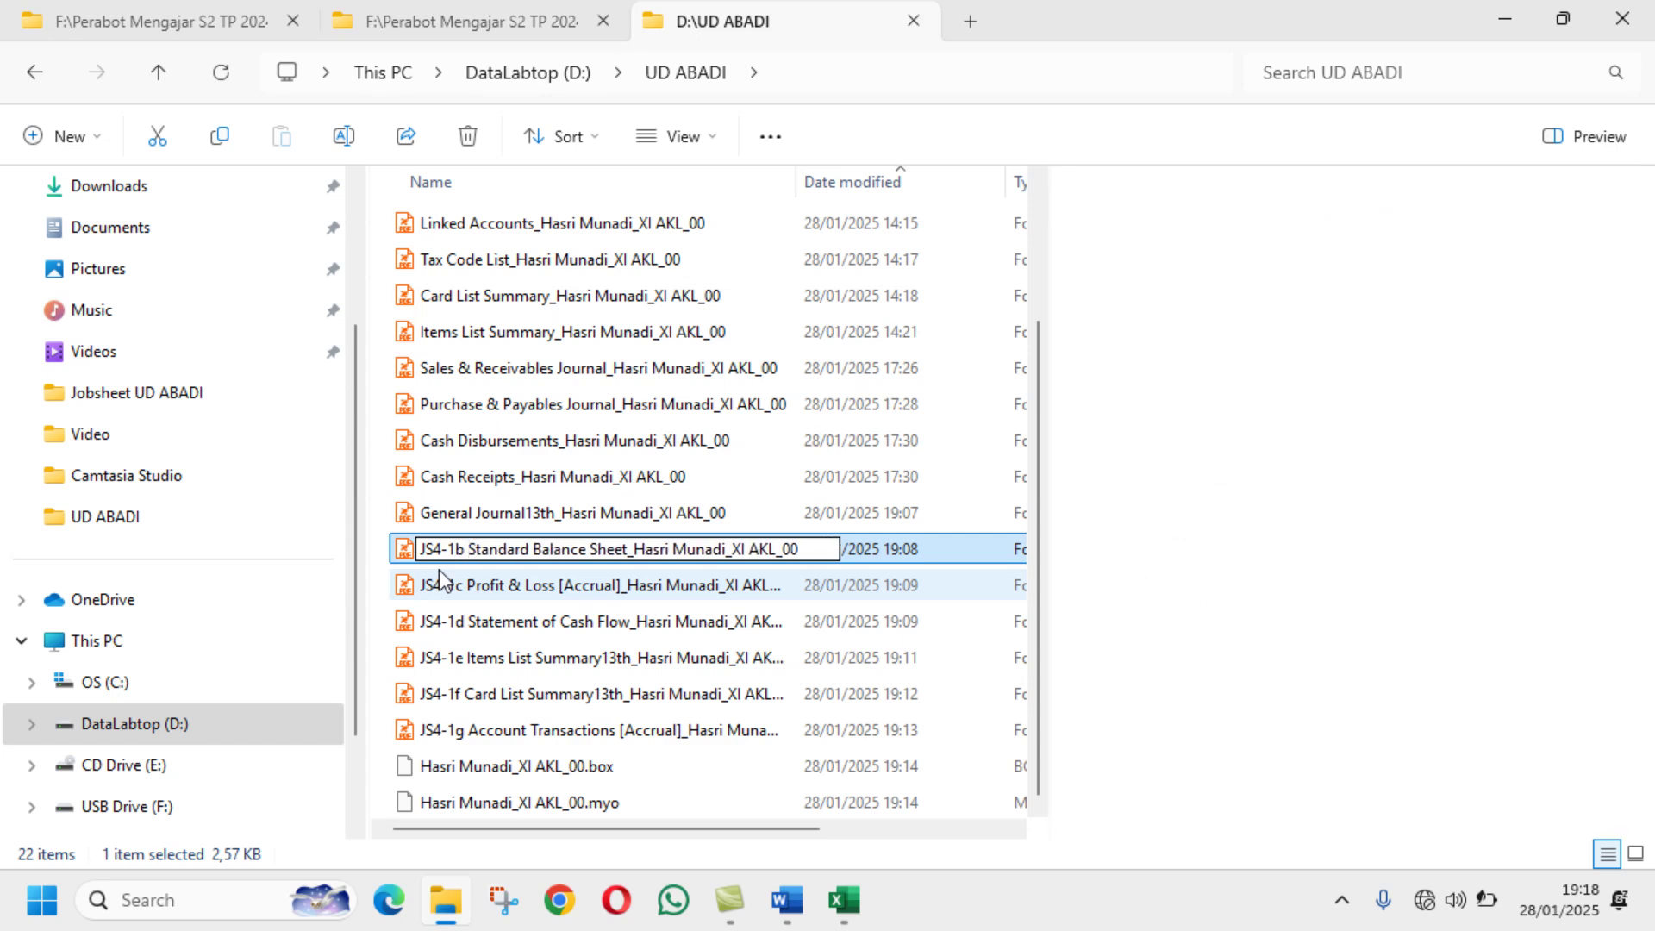
key(Return)
Step: Prefix the General Journal13th report PDF with JS4-1a
click(495, 517)
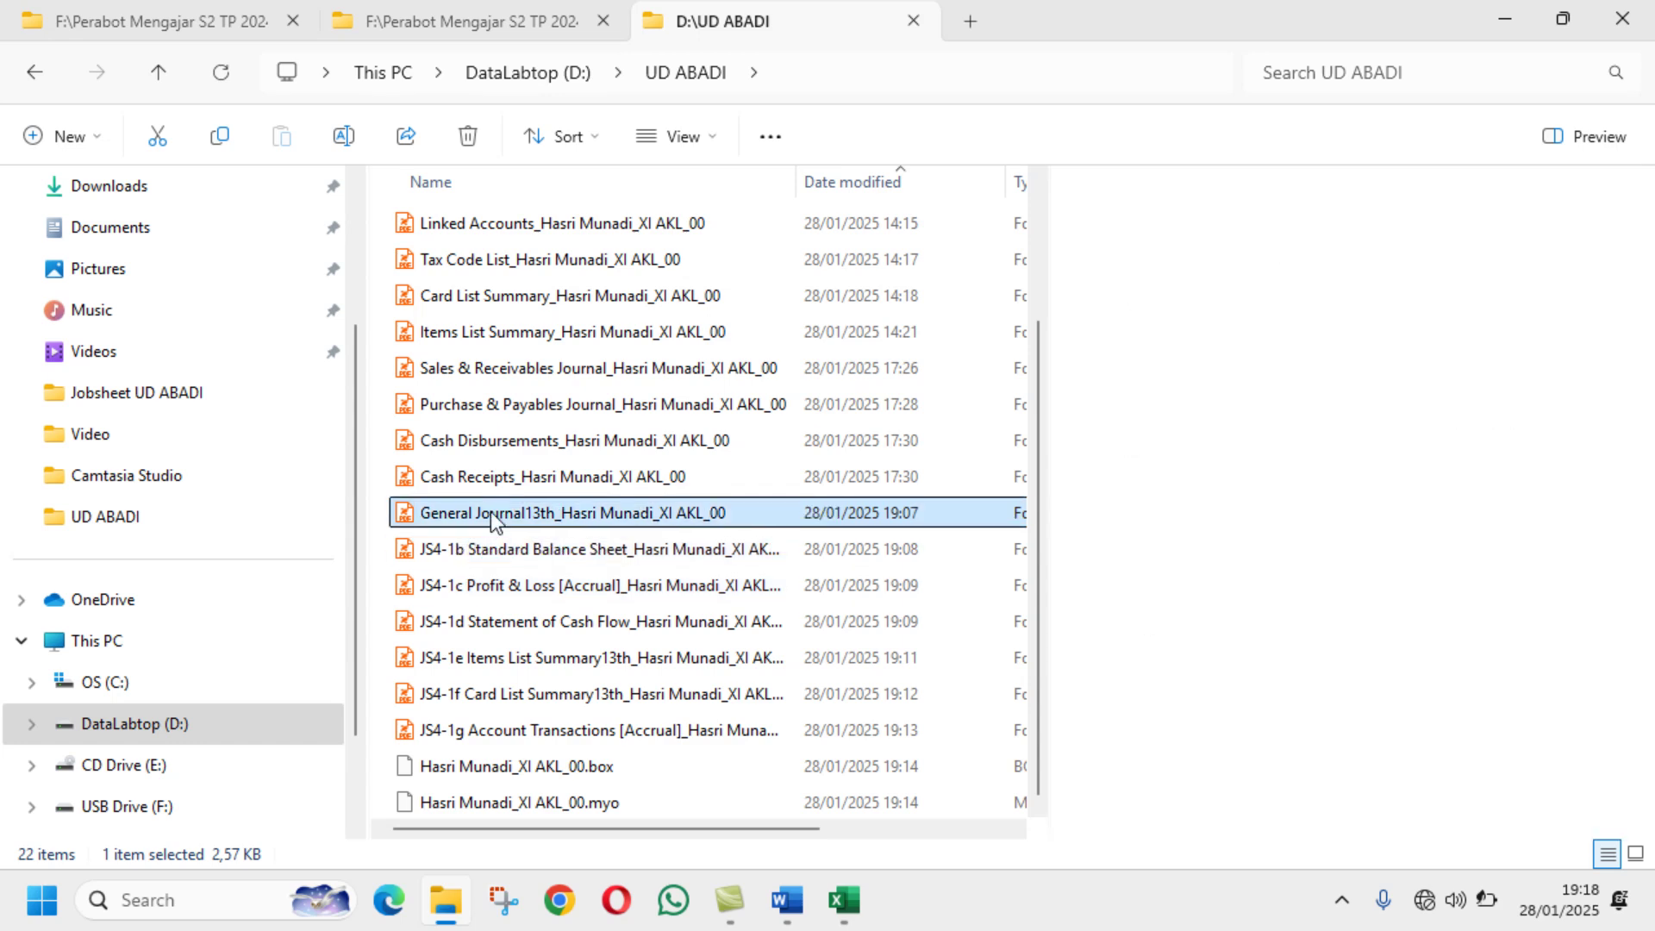
click(345, 137)
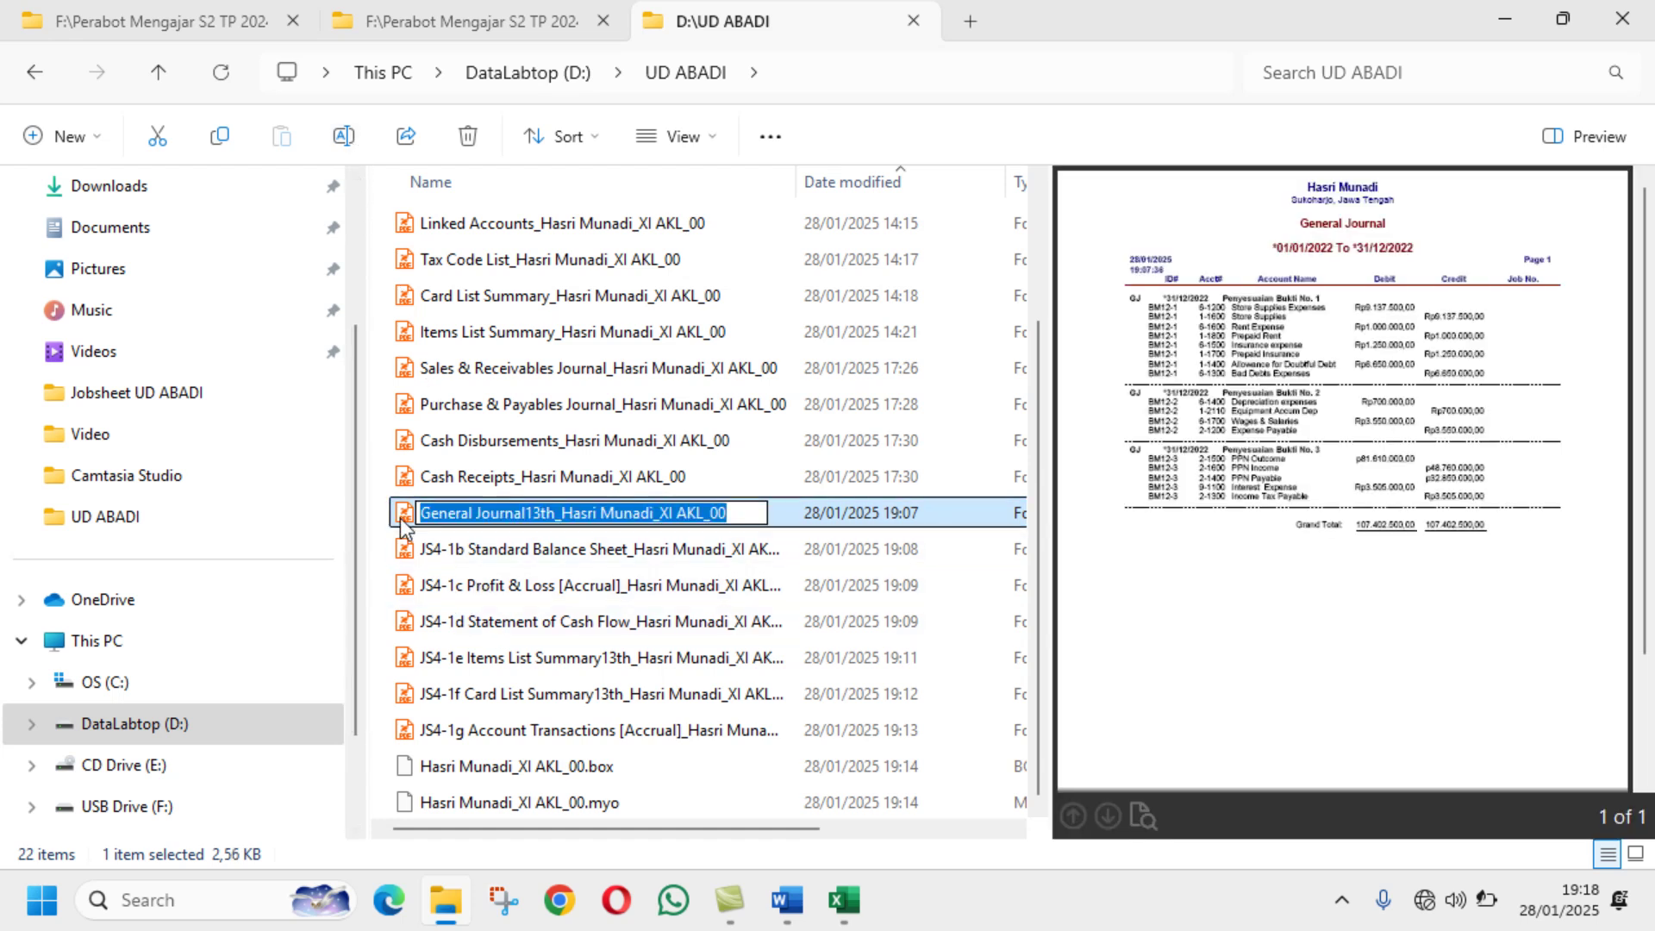
click(421, 512)
text(JS)
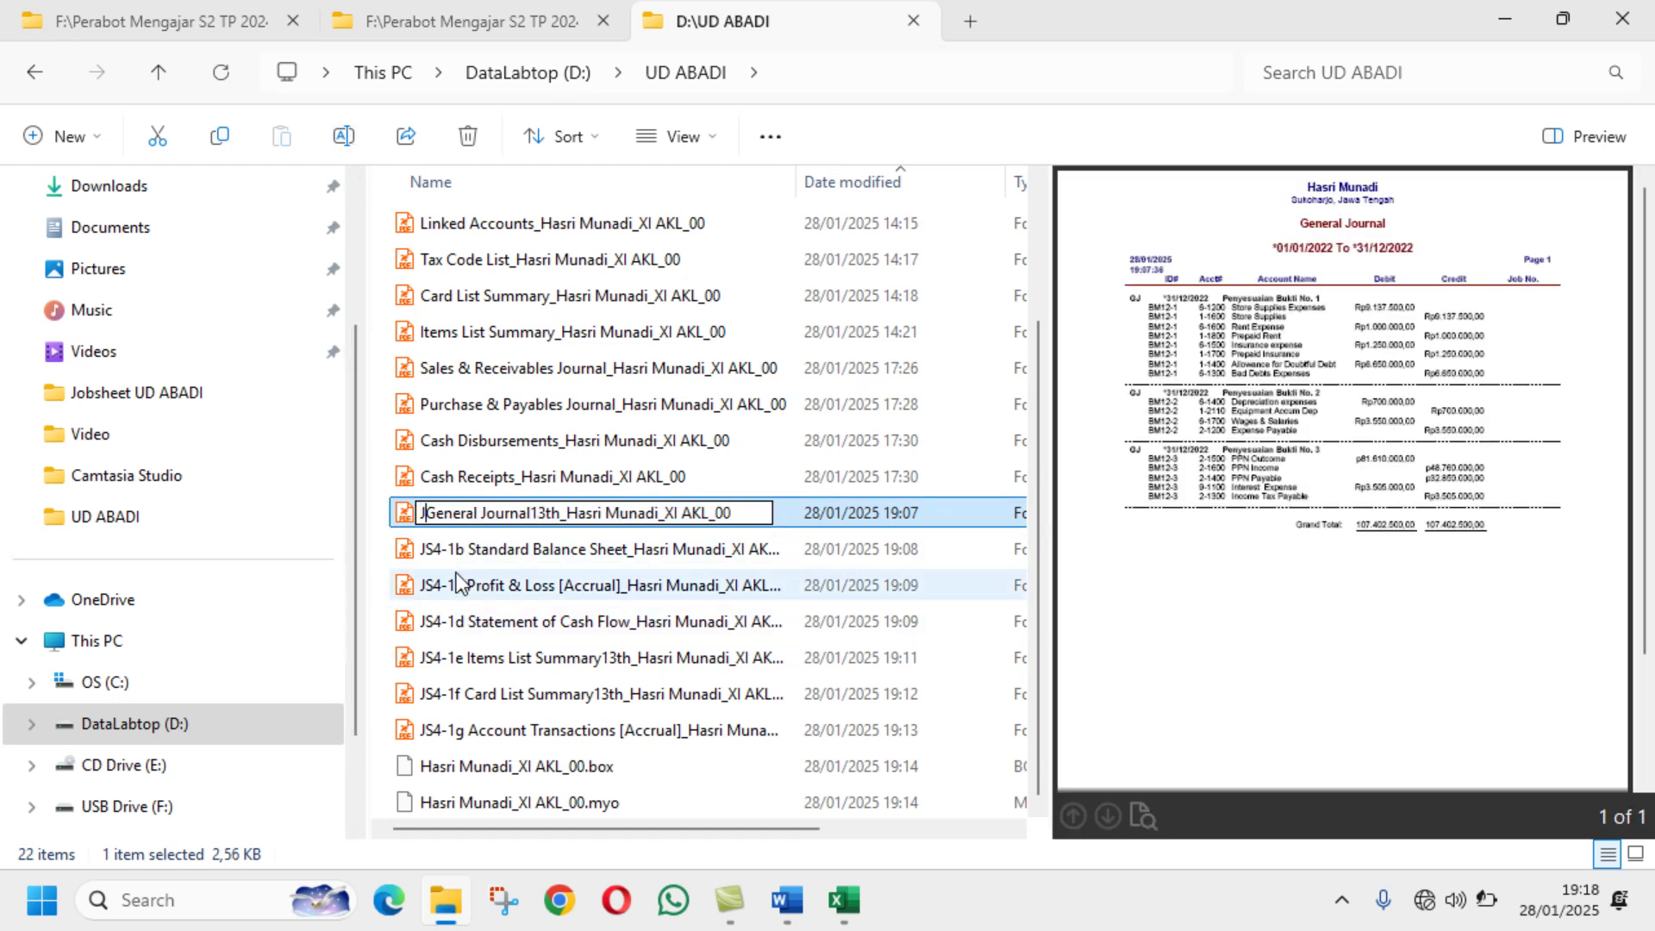
text(4-1)
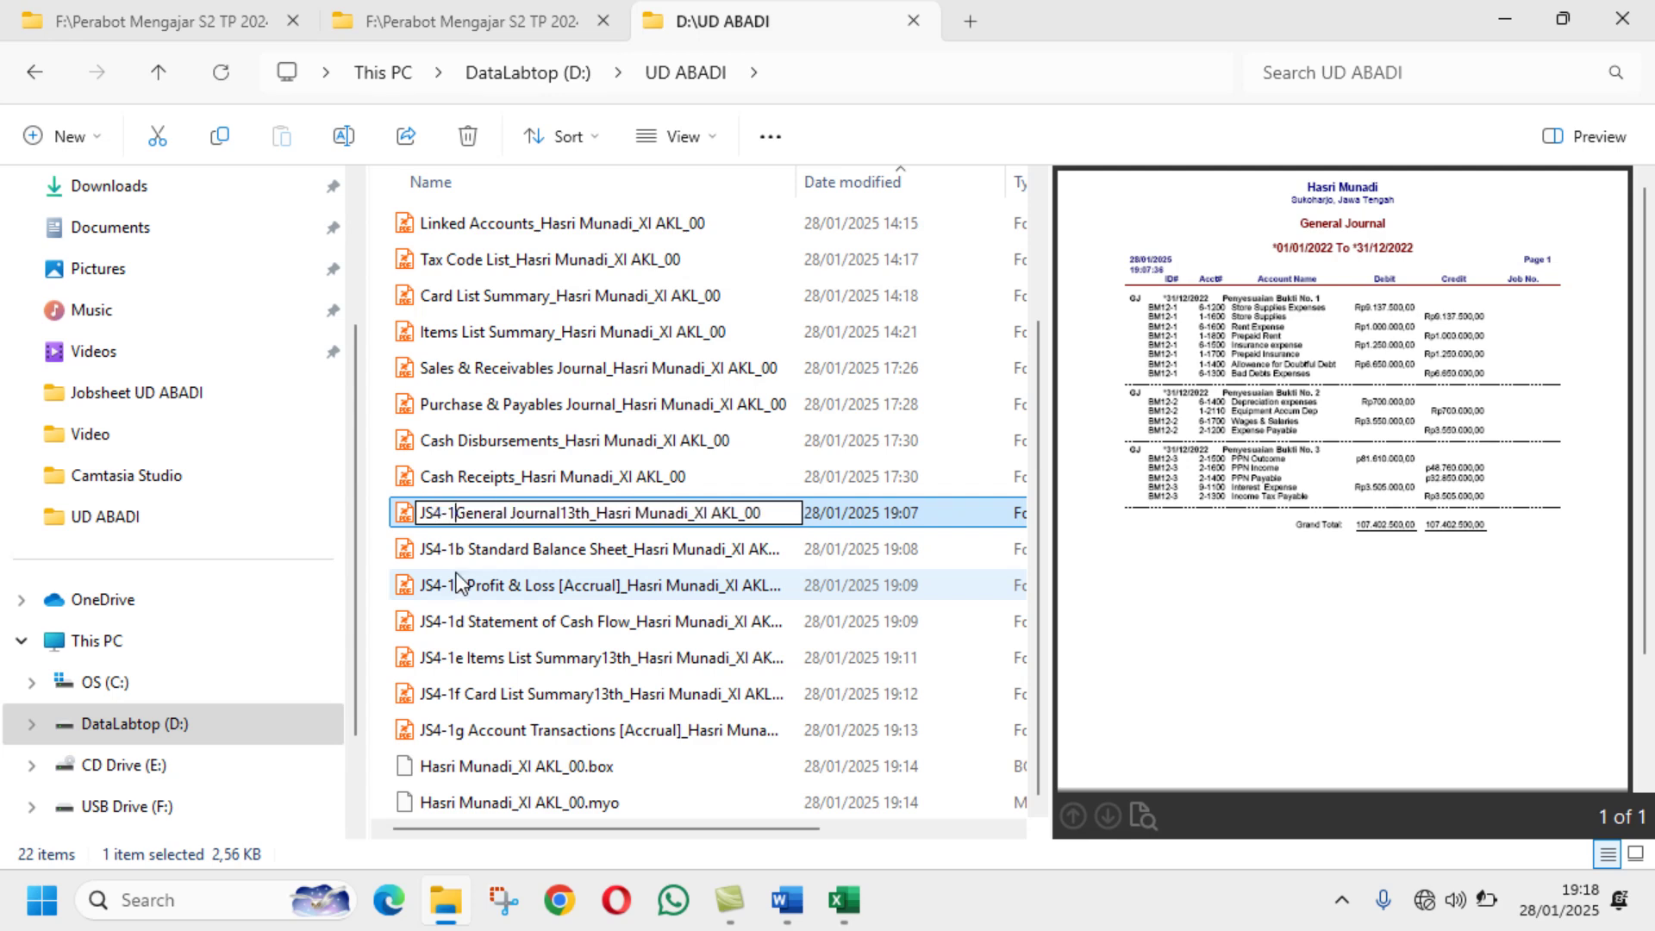
text(a)
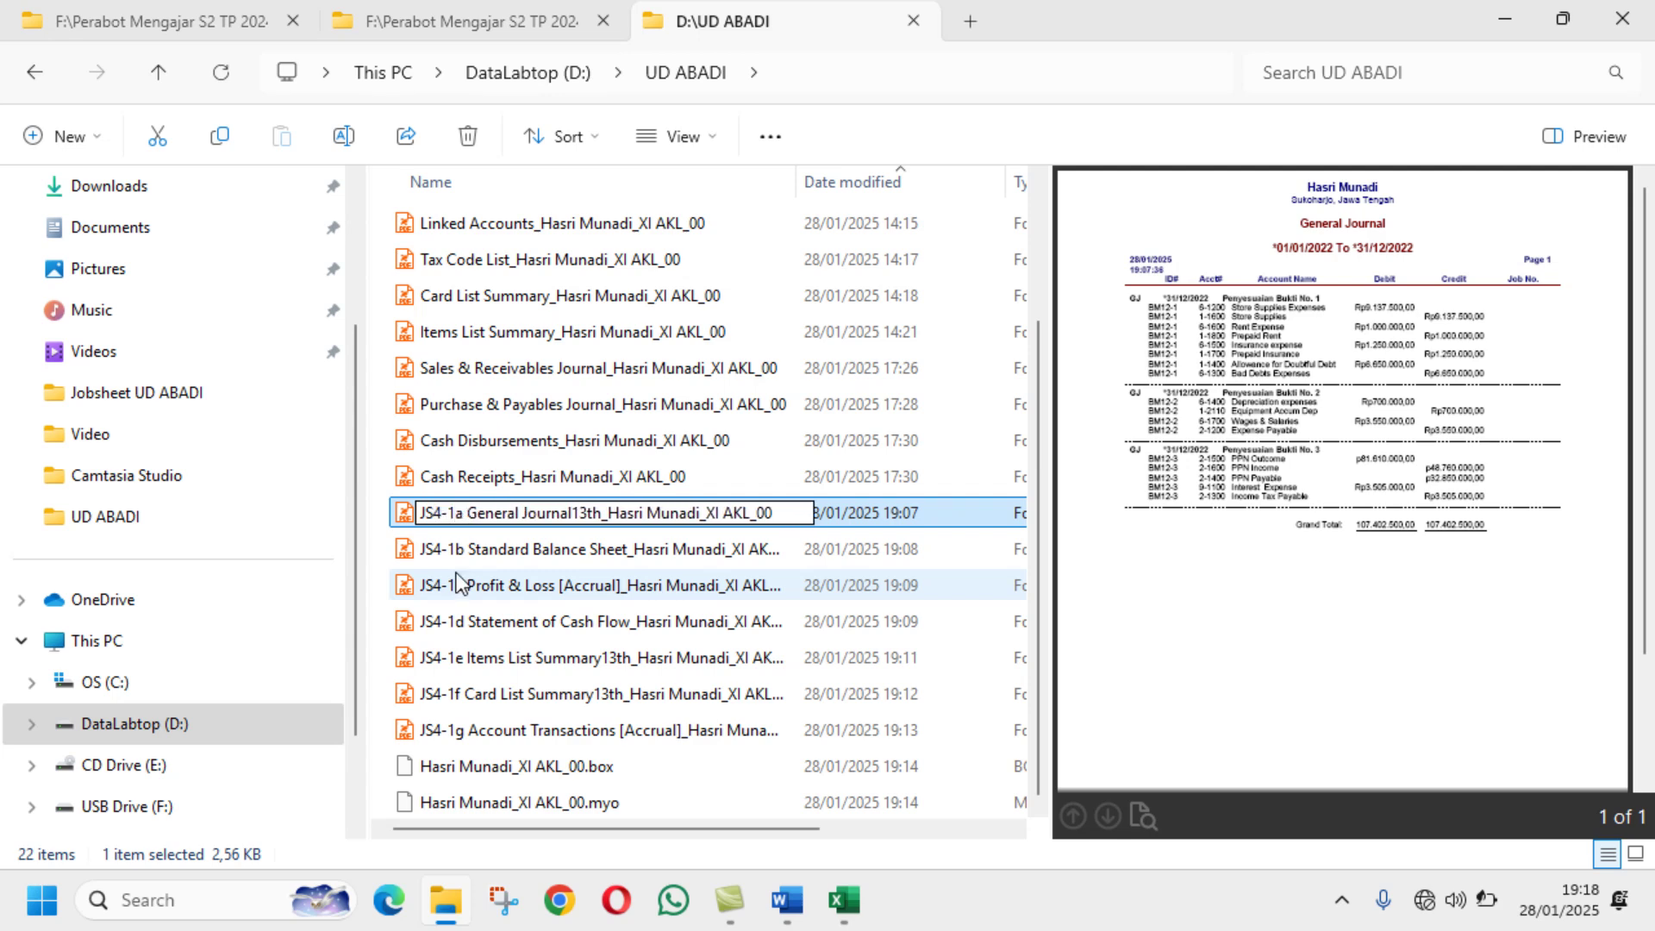
key(Return)
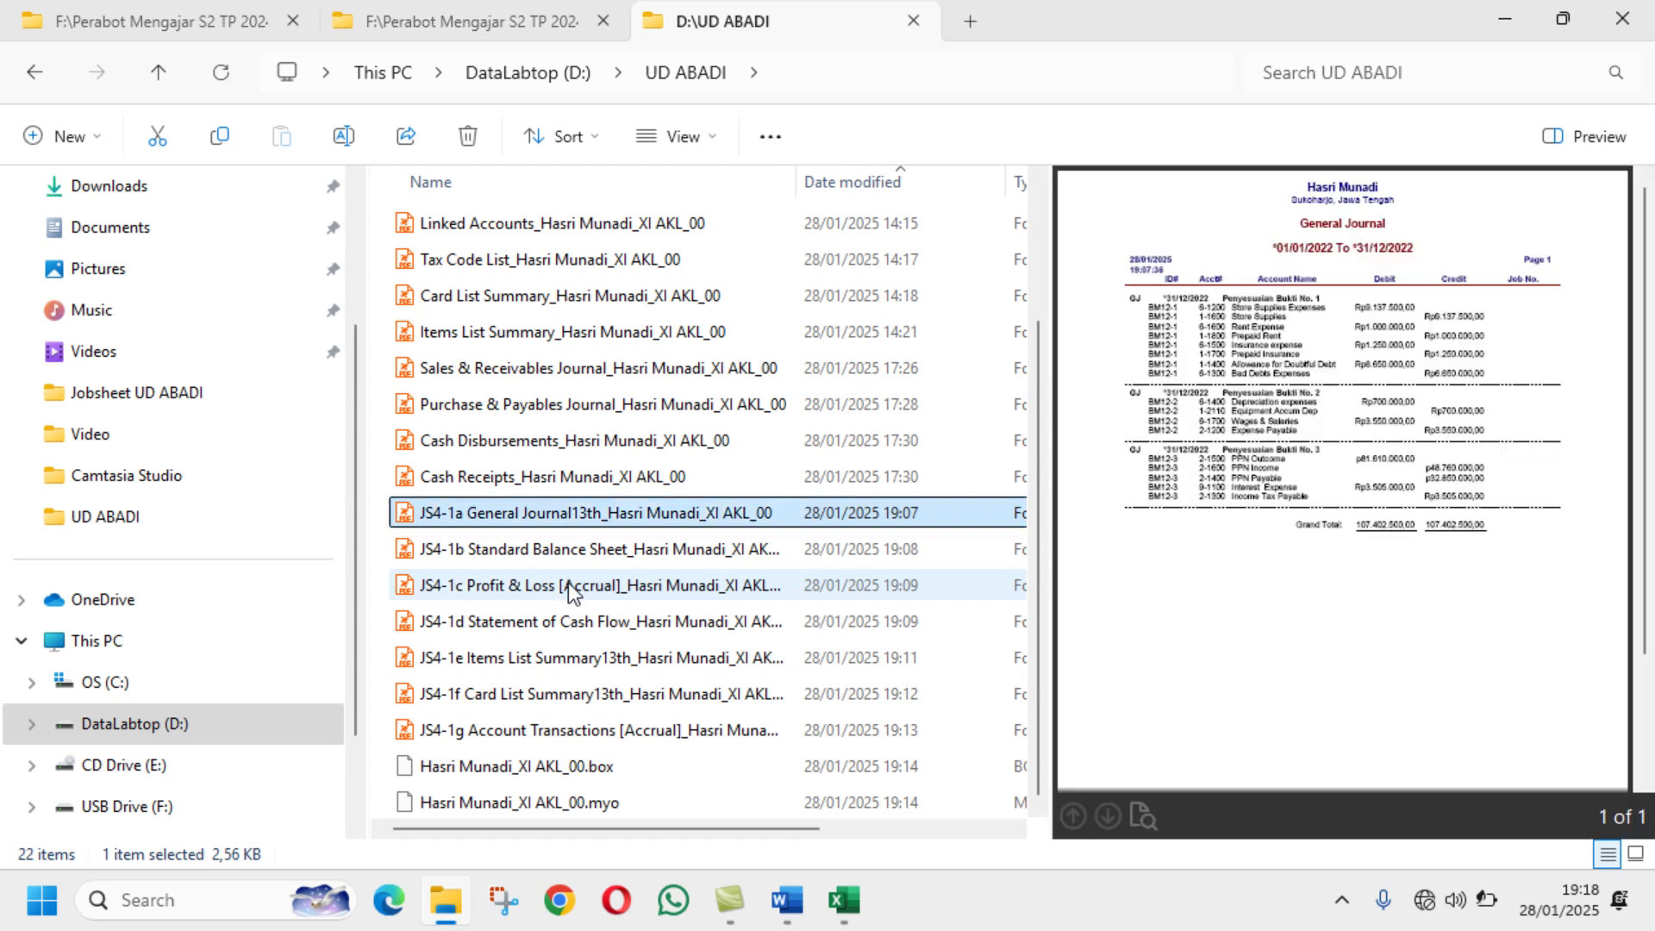
mouse_move(792, 905)
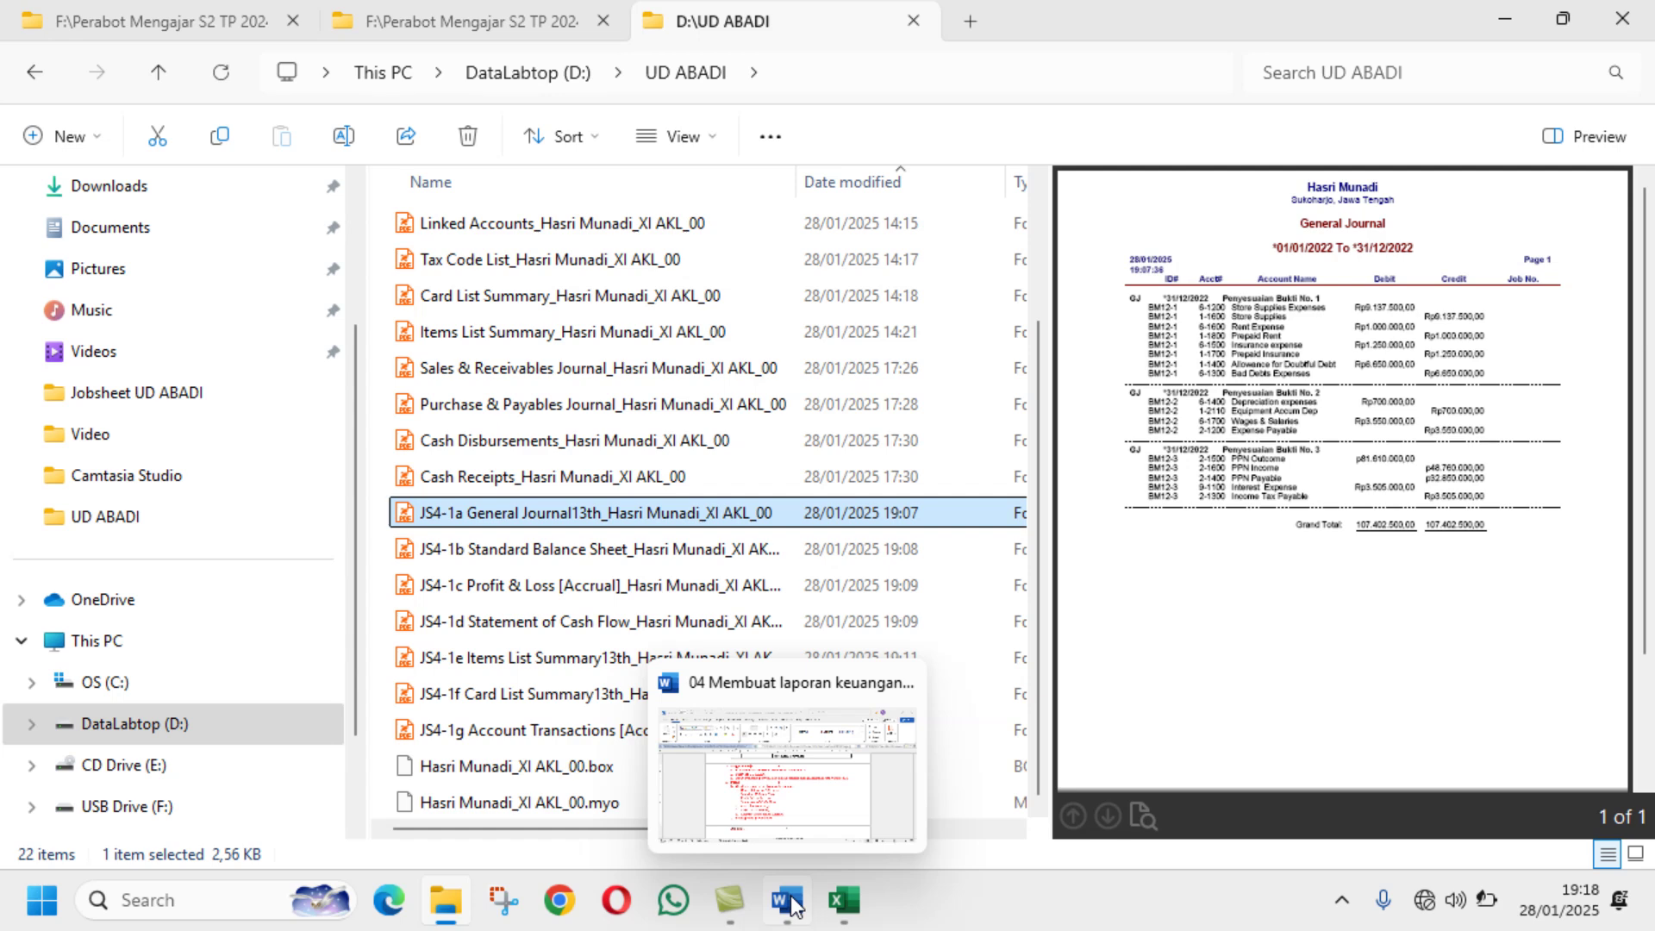
click(791, 905)
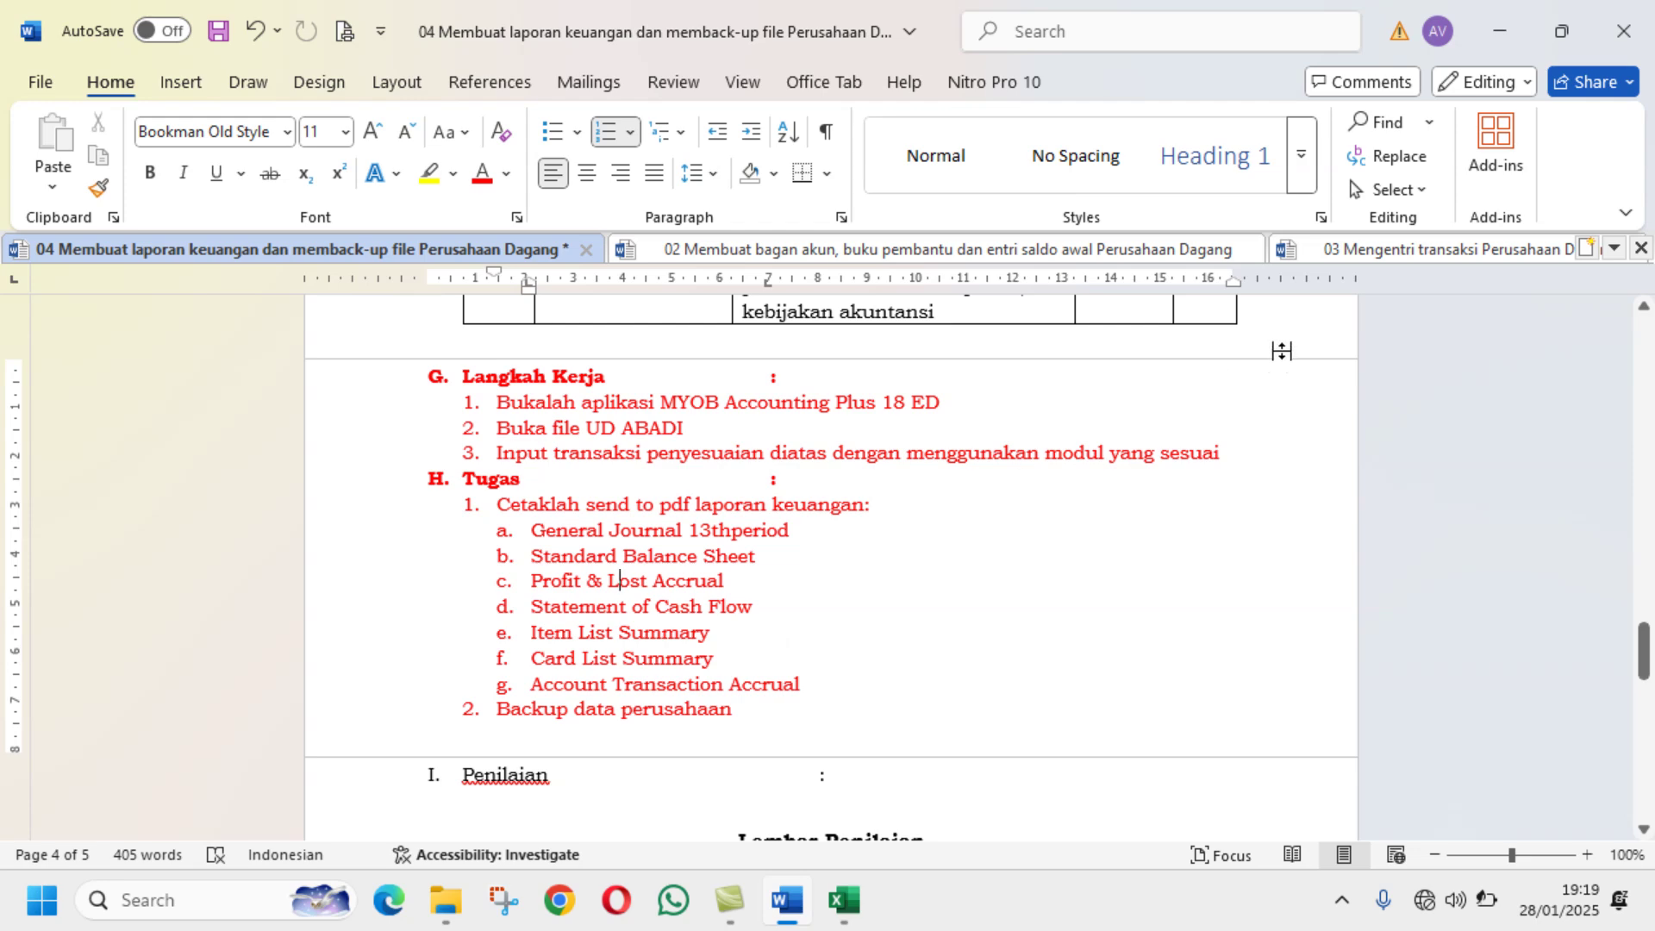
click(1341, 246)
scroll(791, 564, down, 20)
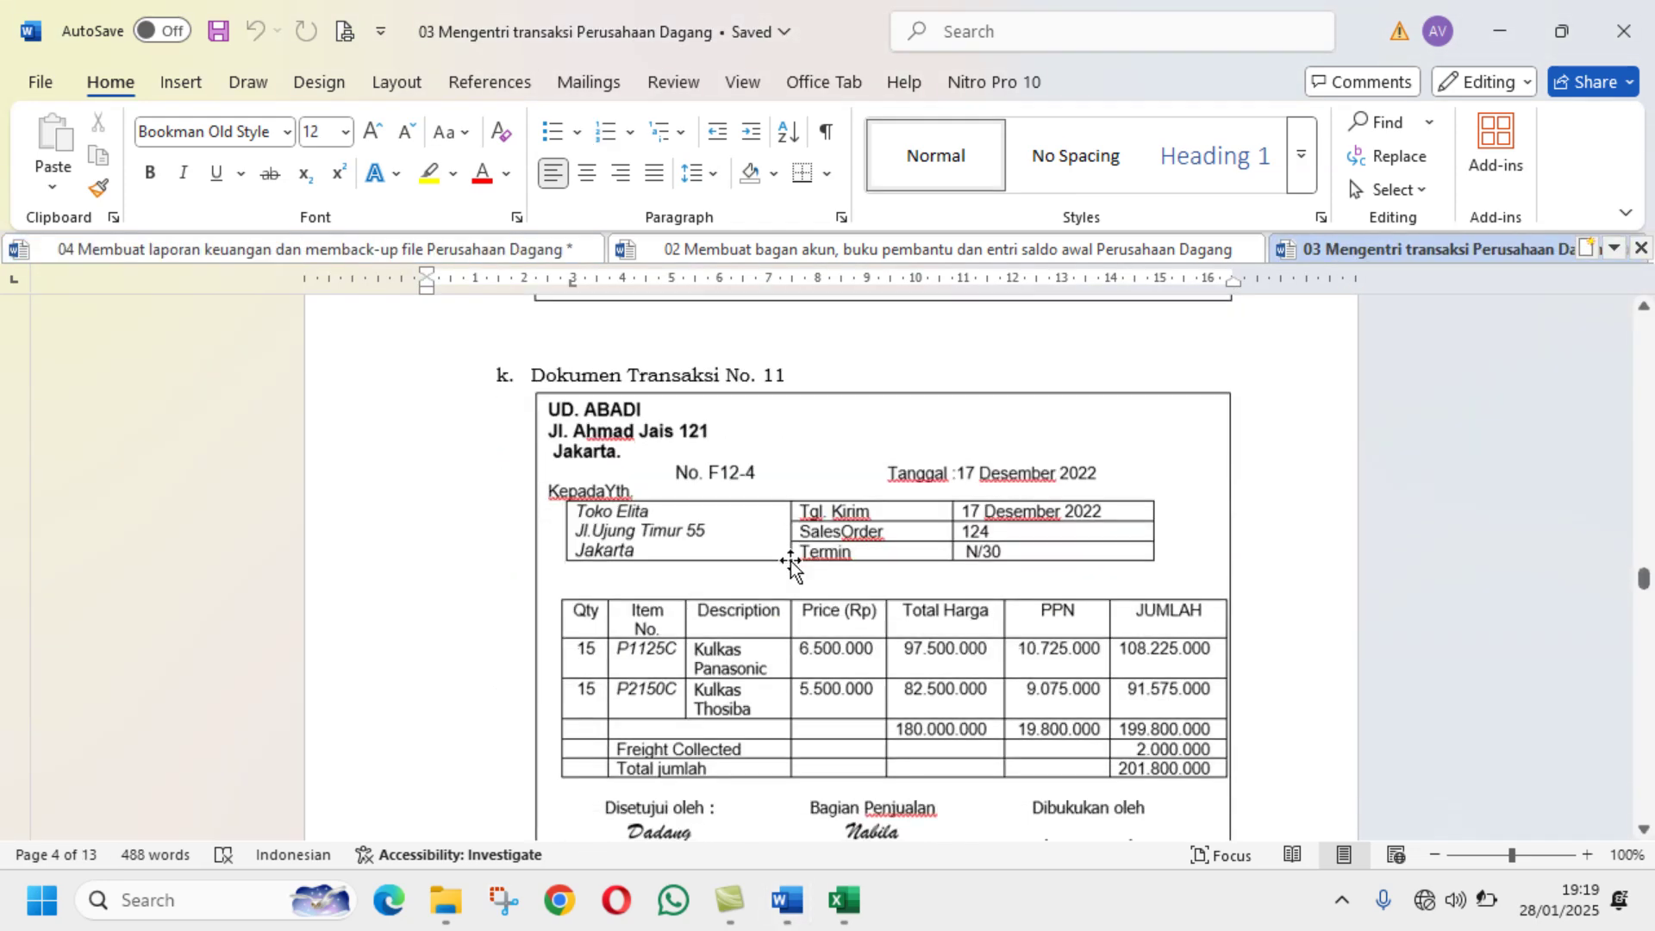
scroll(793, 550, down, 20)
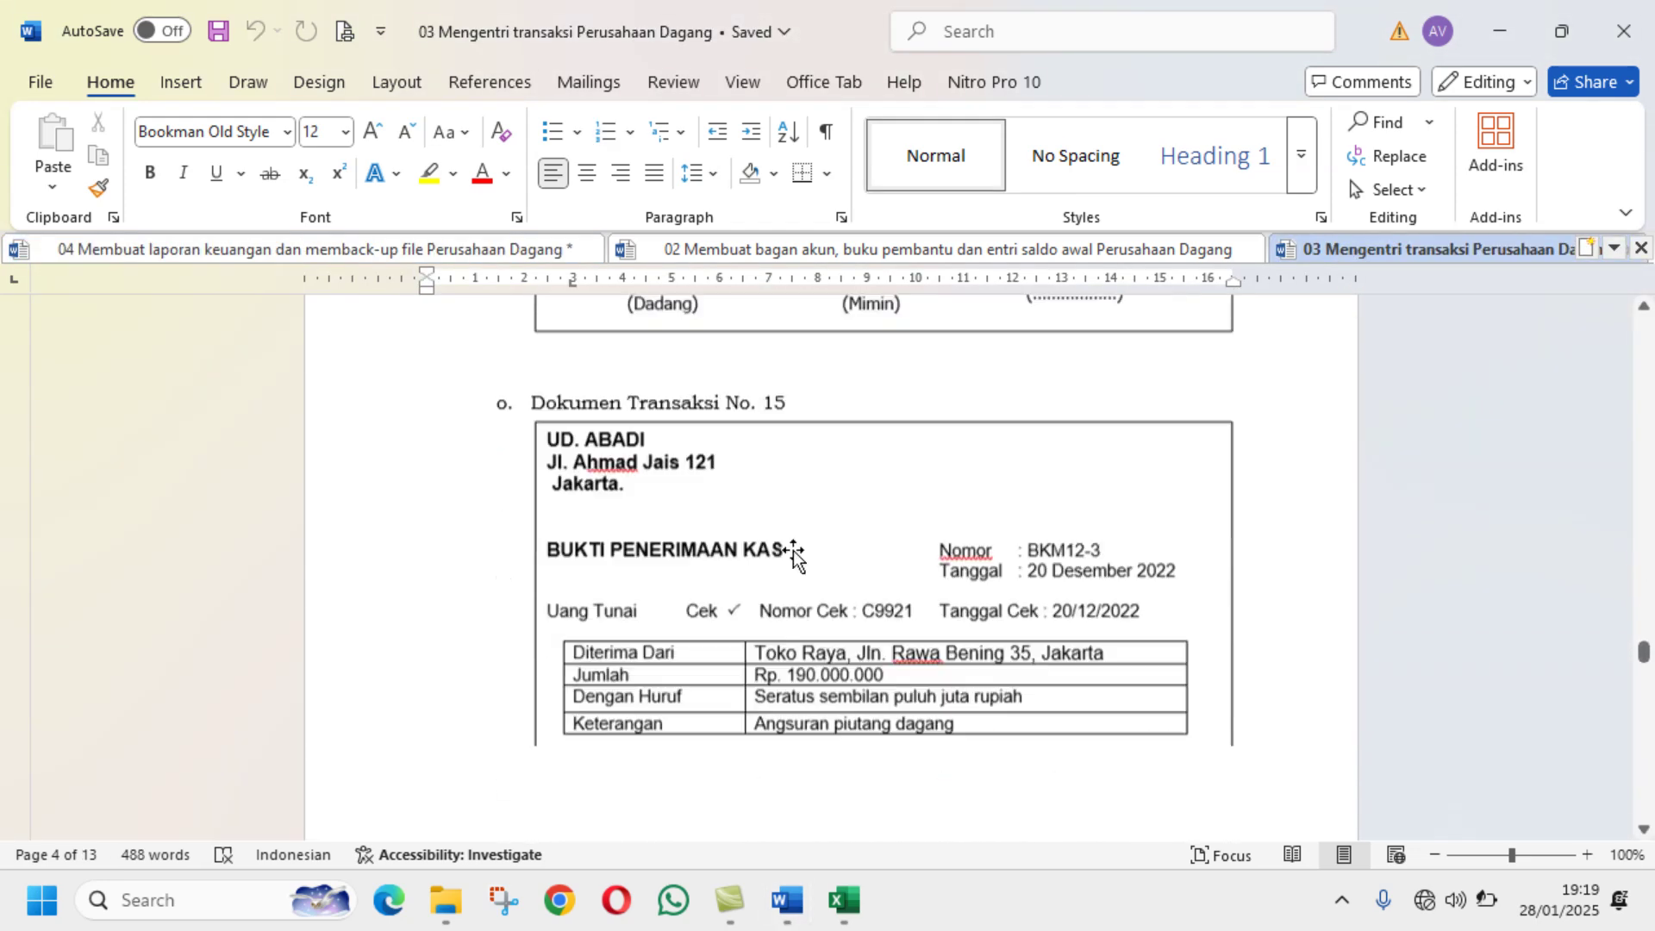
scroll(801, 548, down, 20)
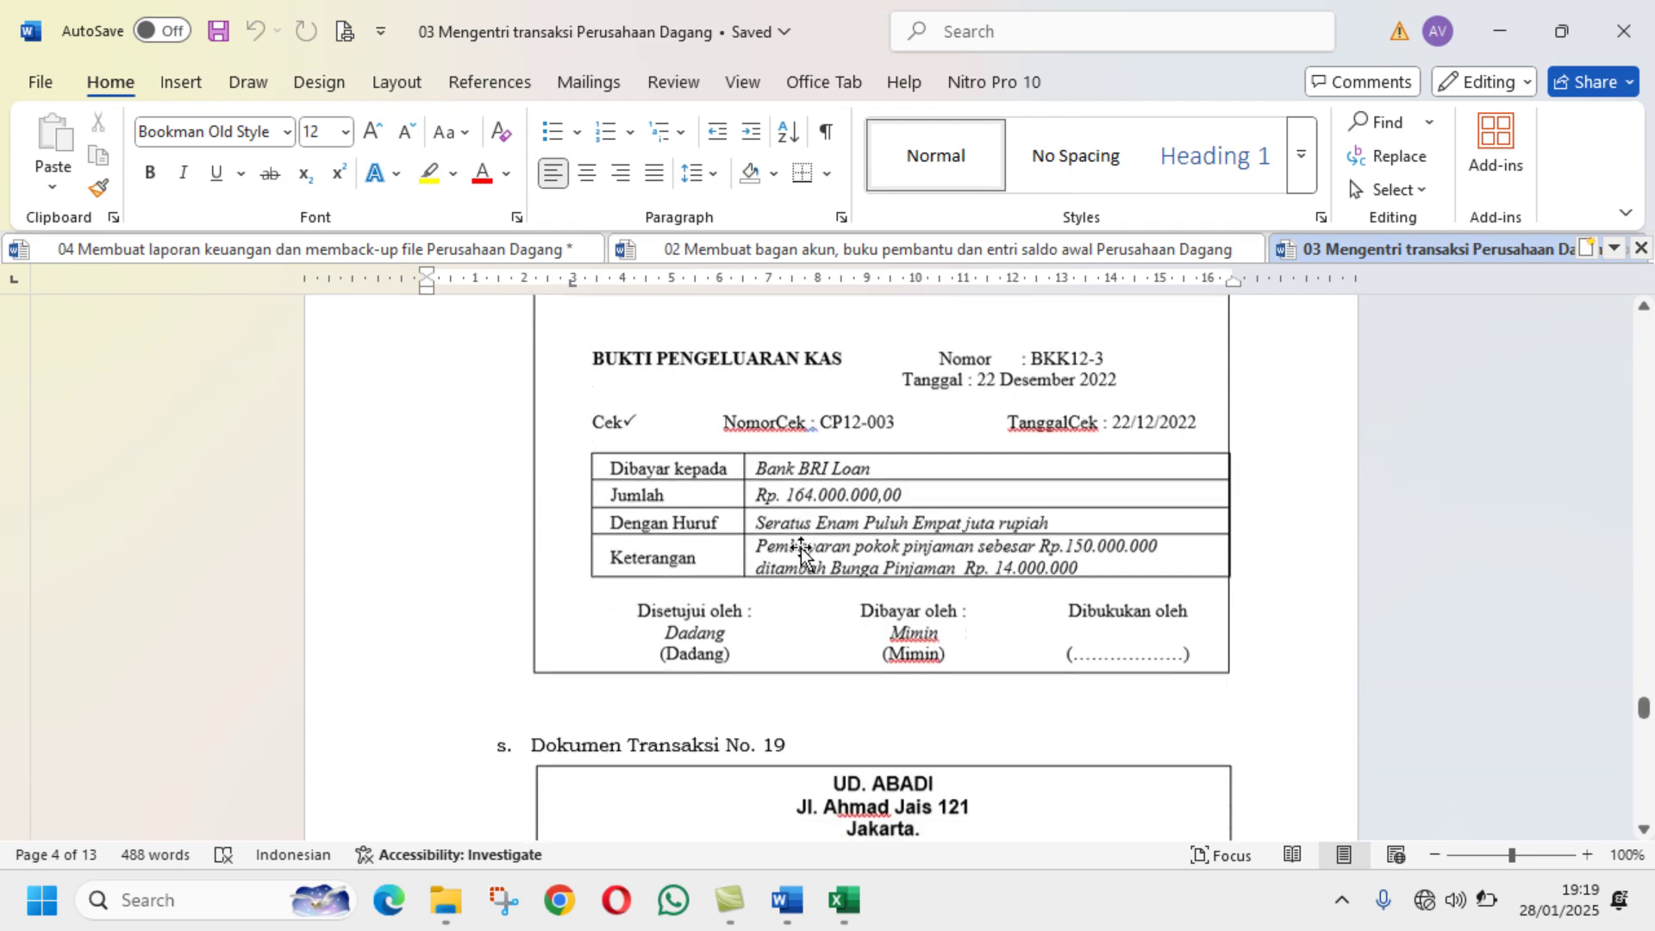
scroll(803, 547, down, 5)
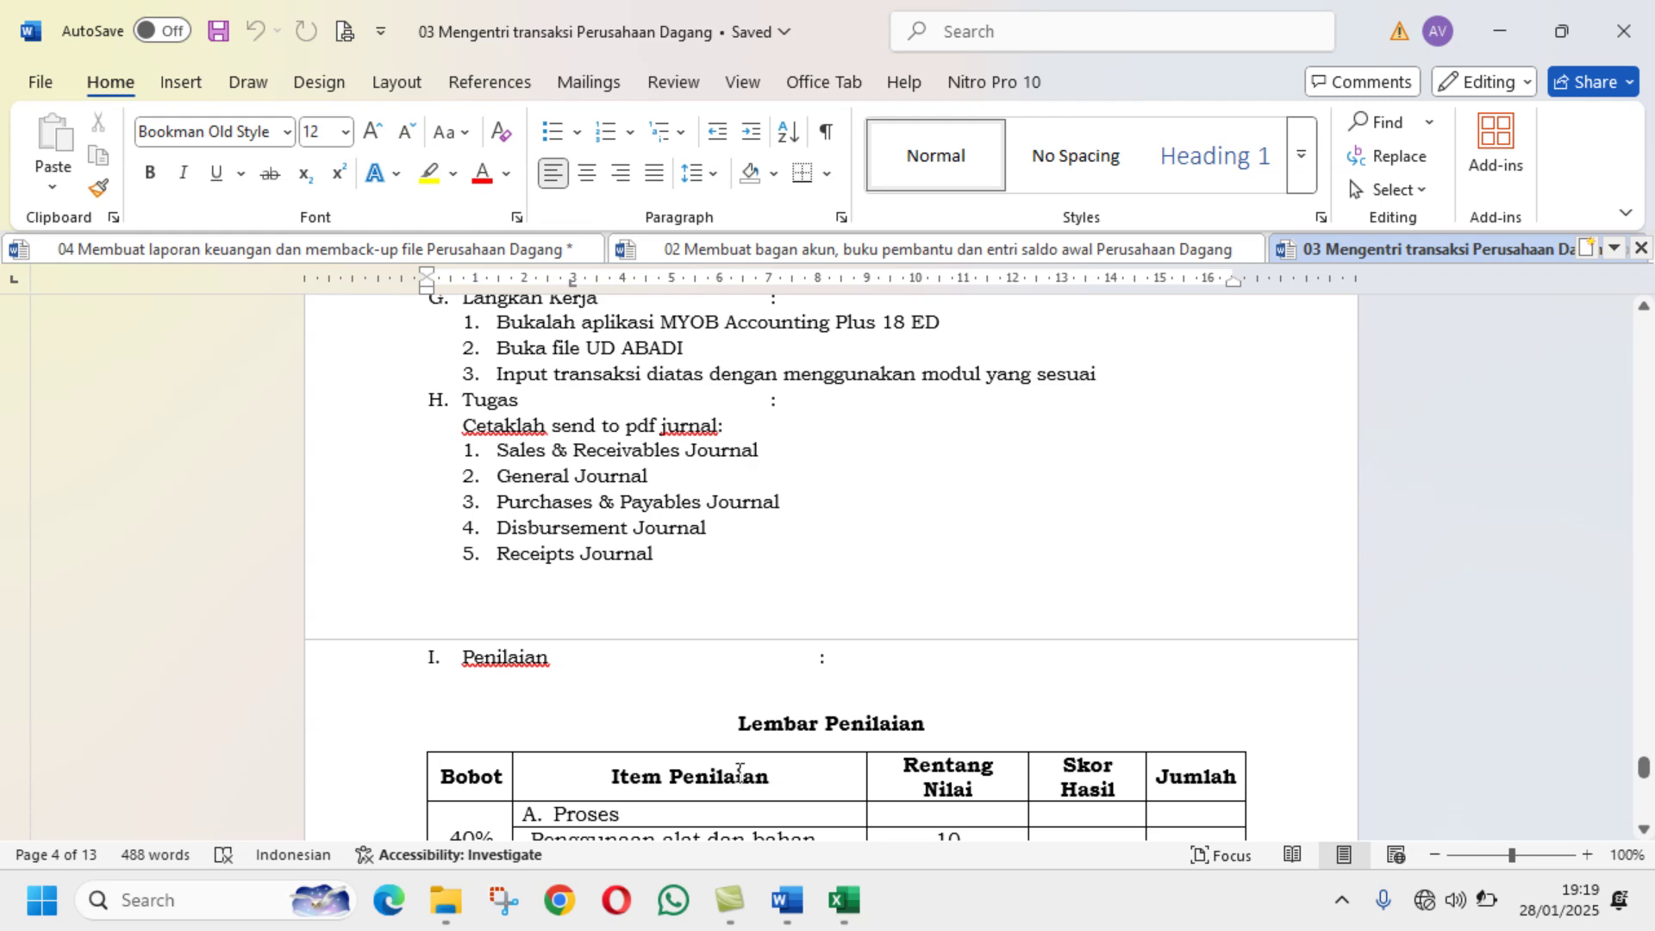
mouse_move(446, 900)
click(459, 795)
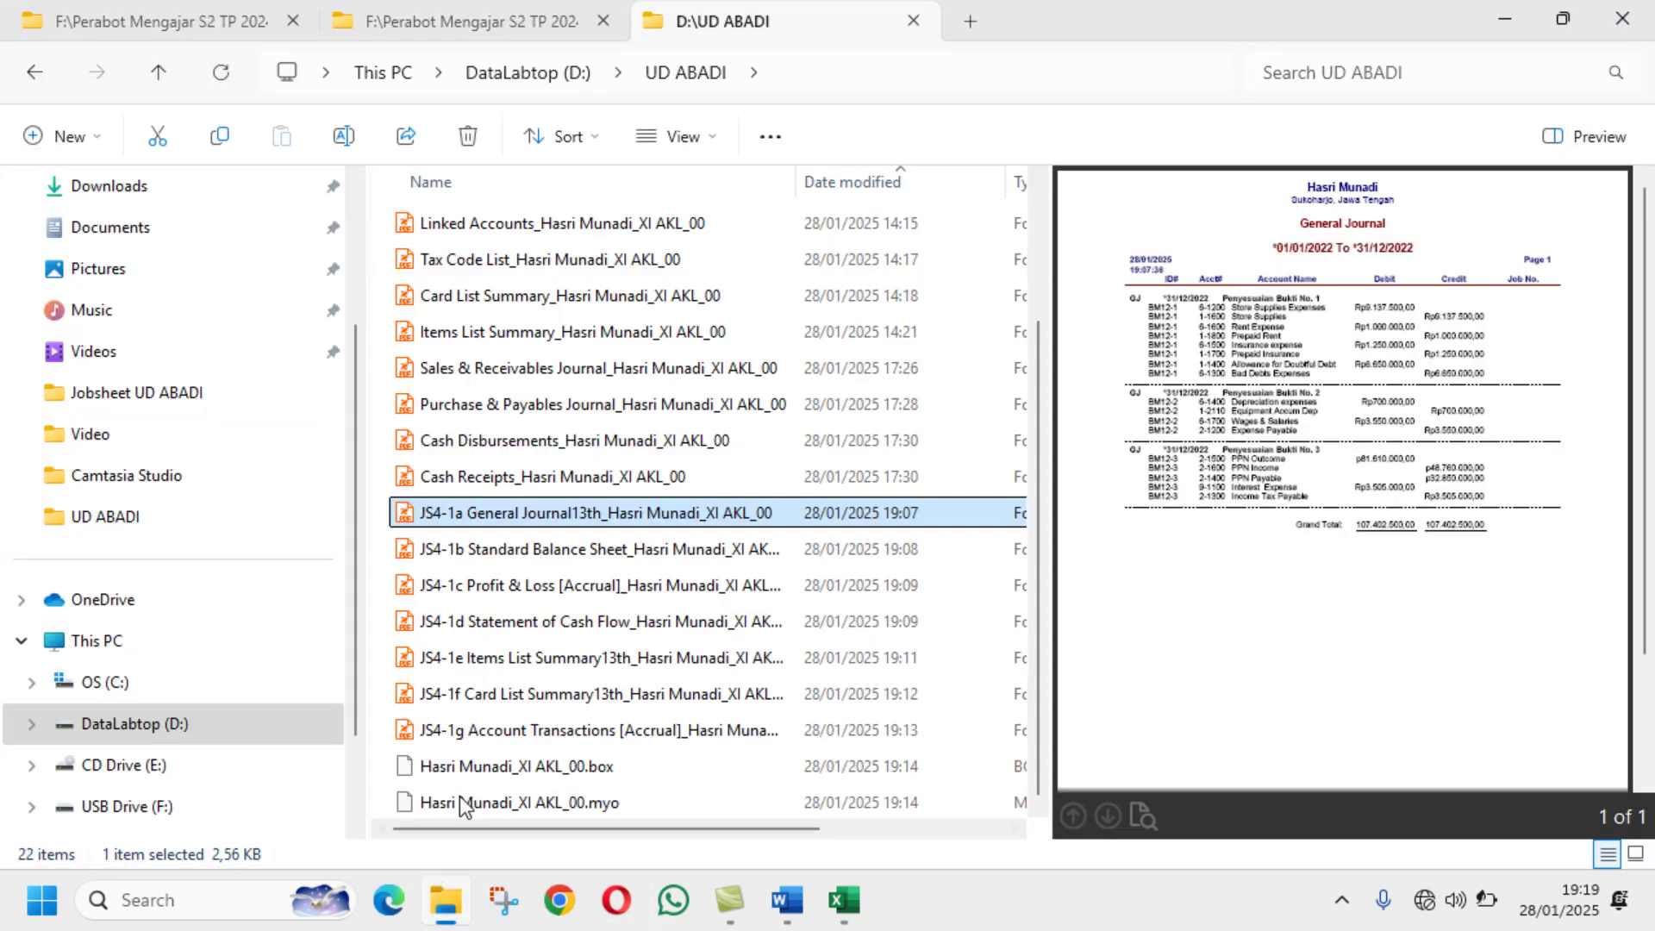
Step: Start the Cash Receipts PDF name with JS3- and check its task number in Word
click(527, 476)
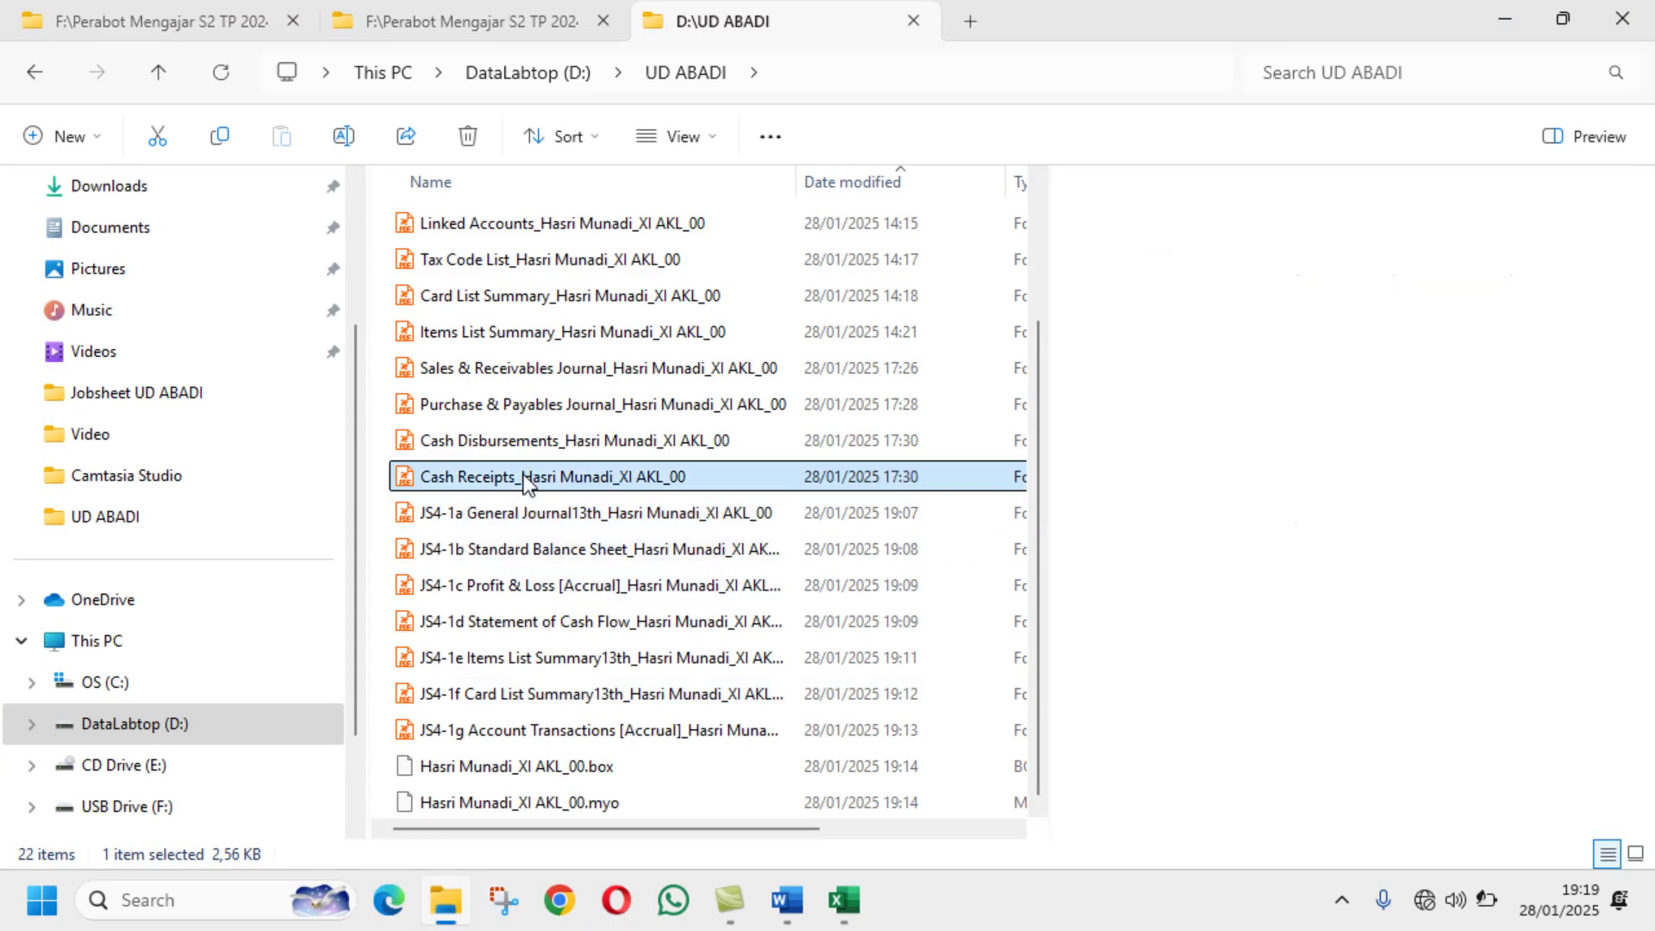
click(343, 136)
click(424, 479)
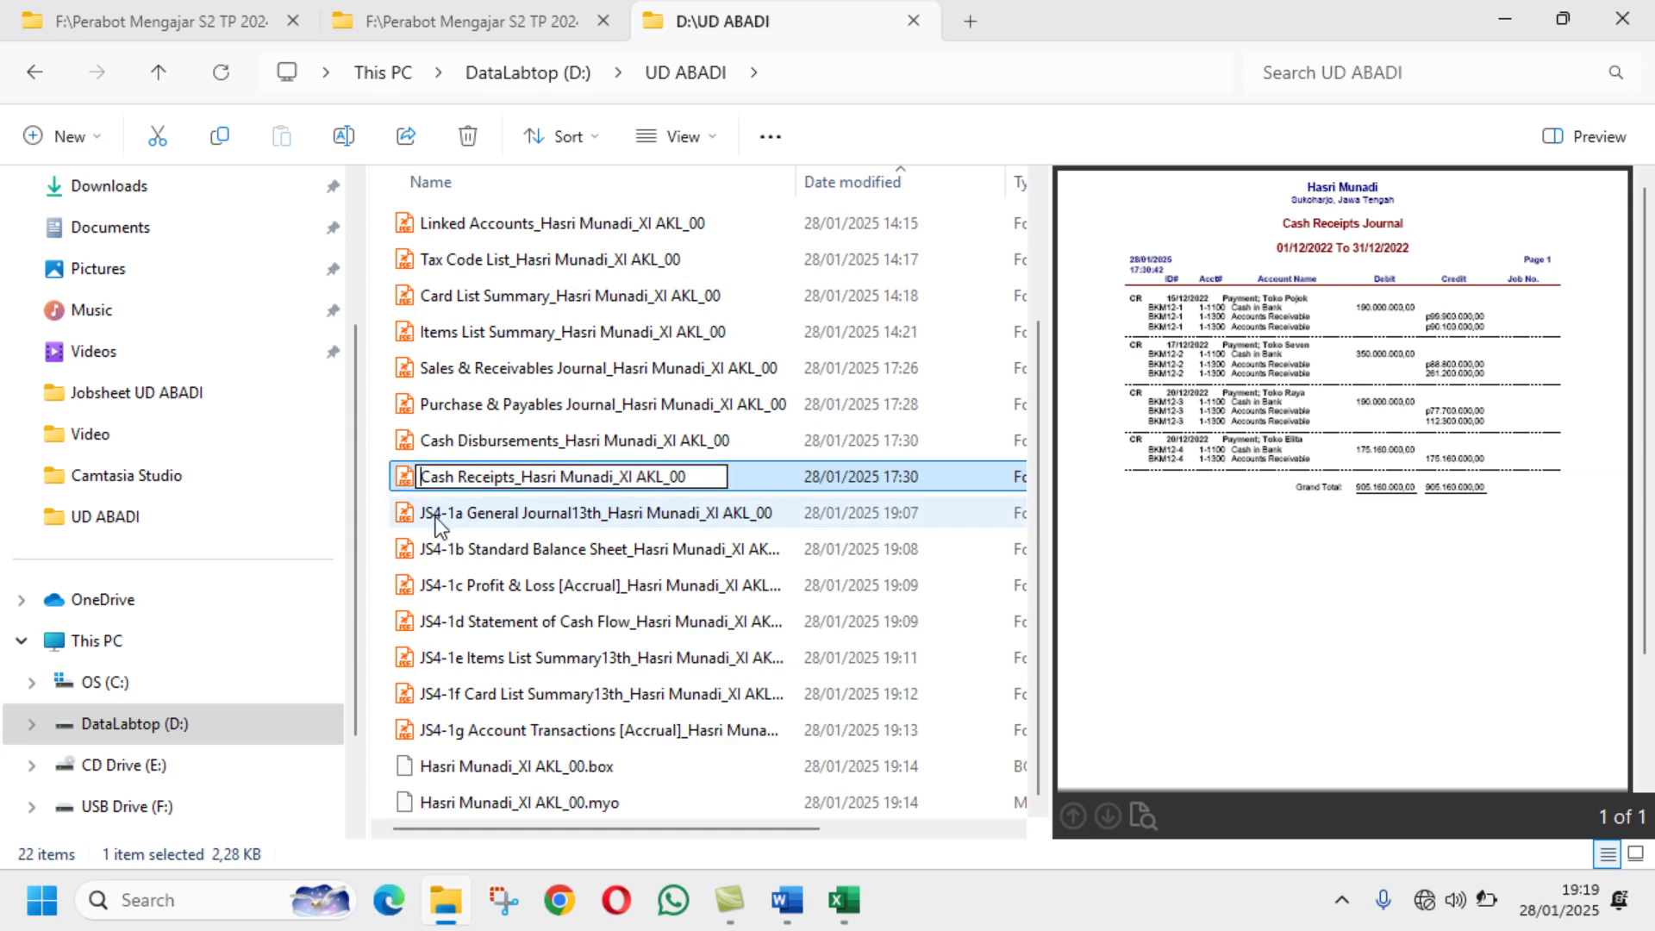
text(JS)
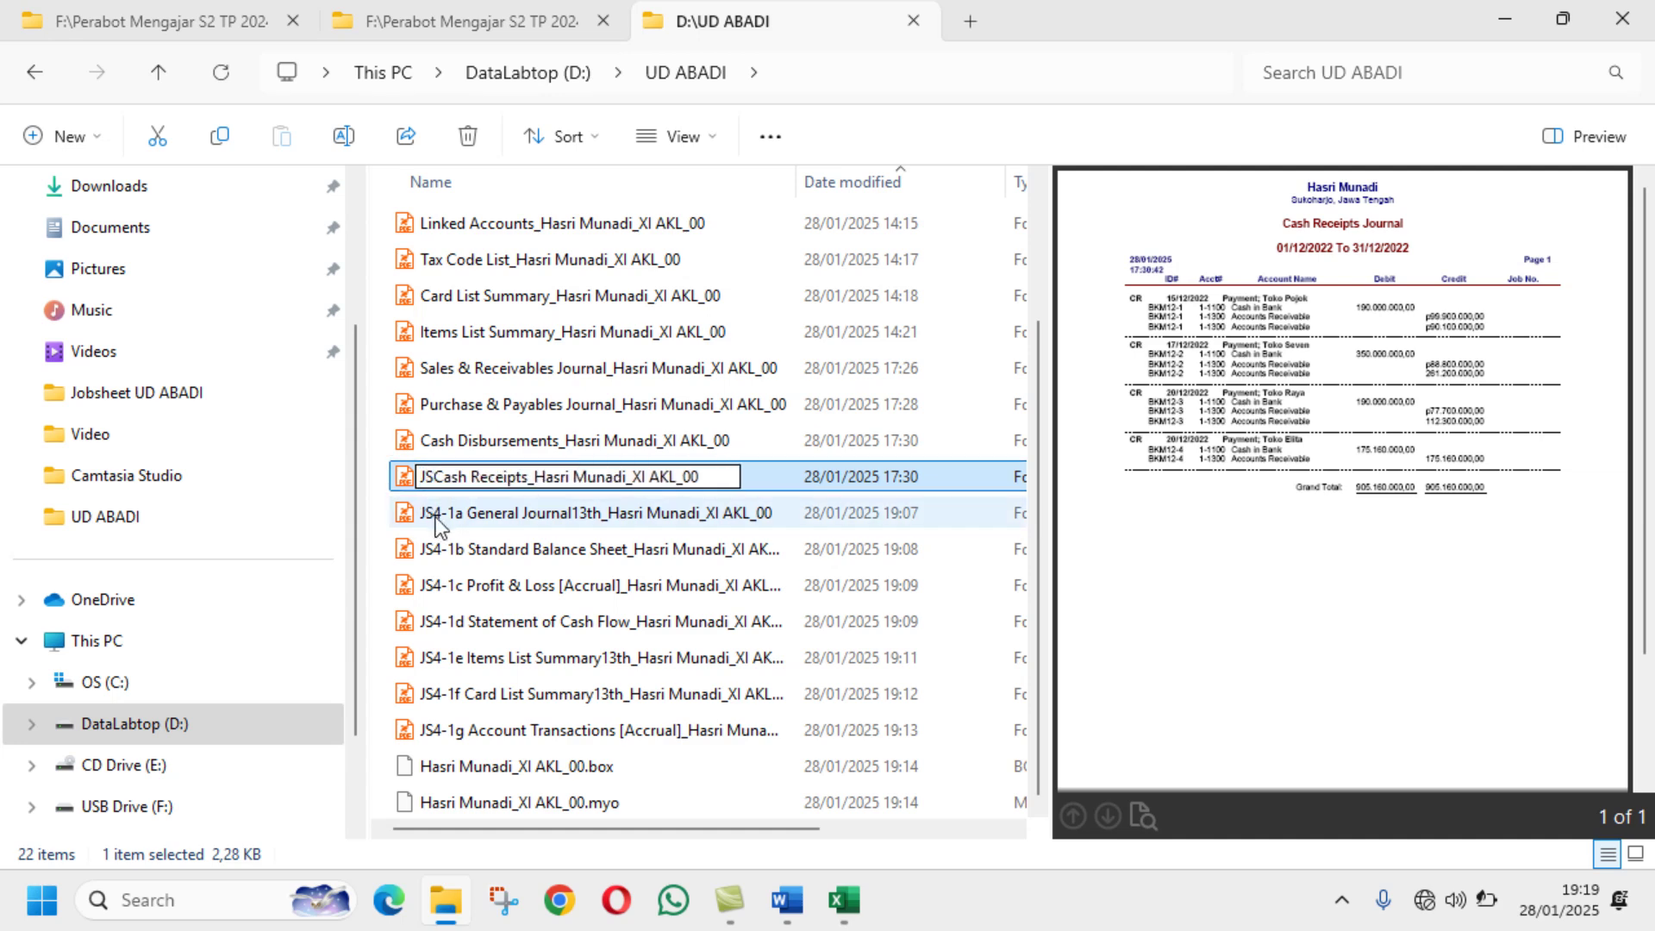
text(3-)
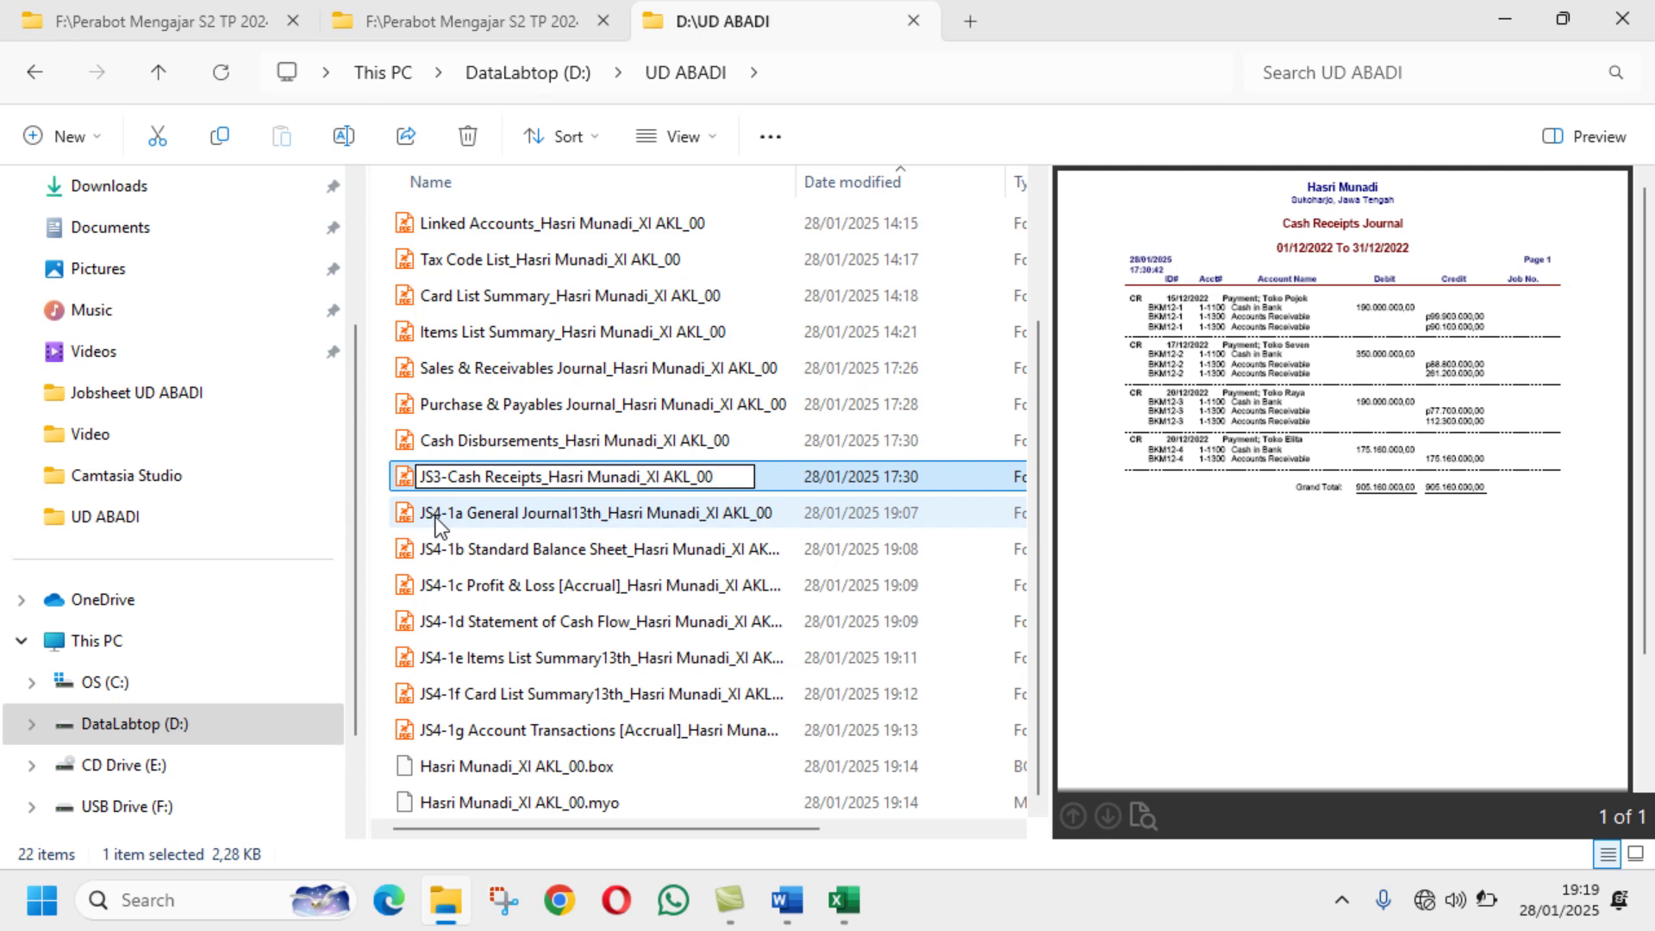
click(789, 905)
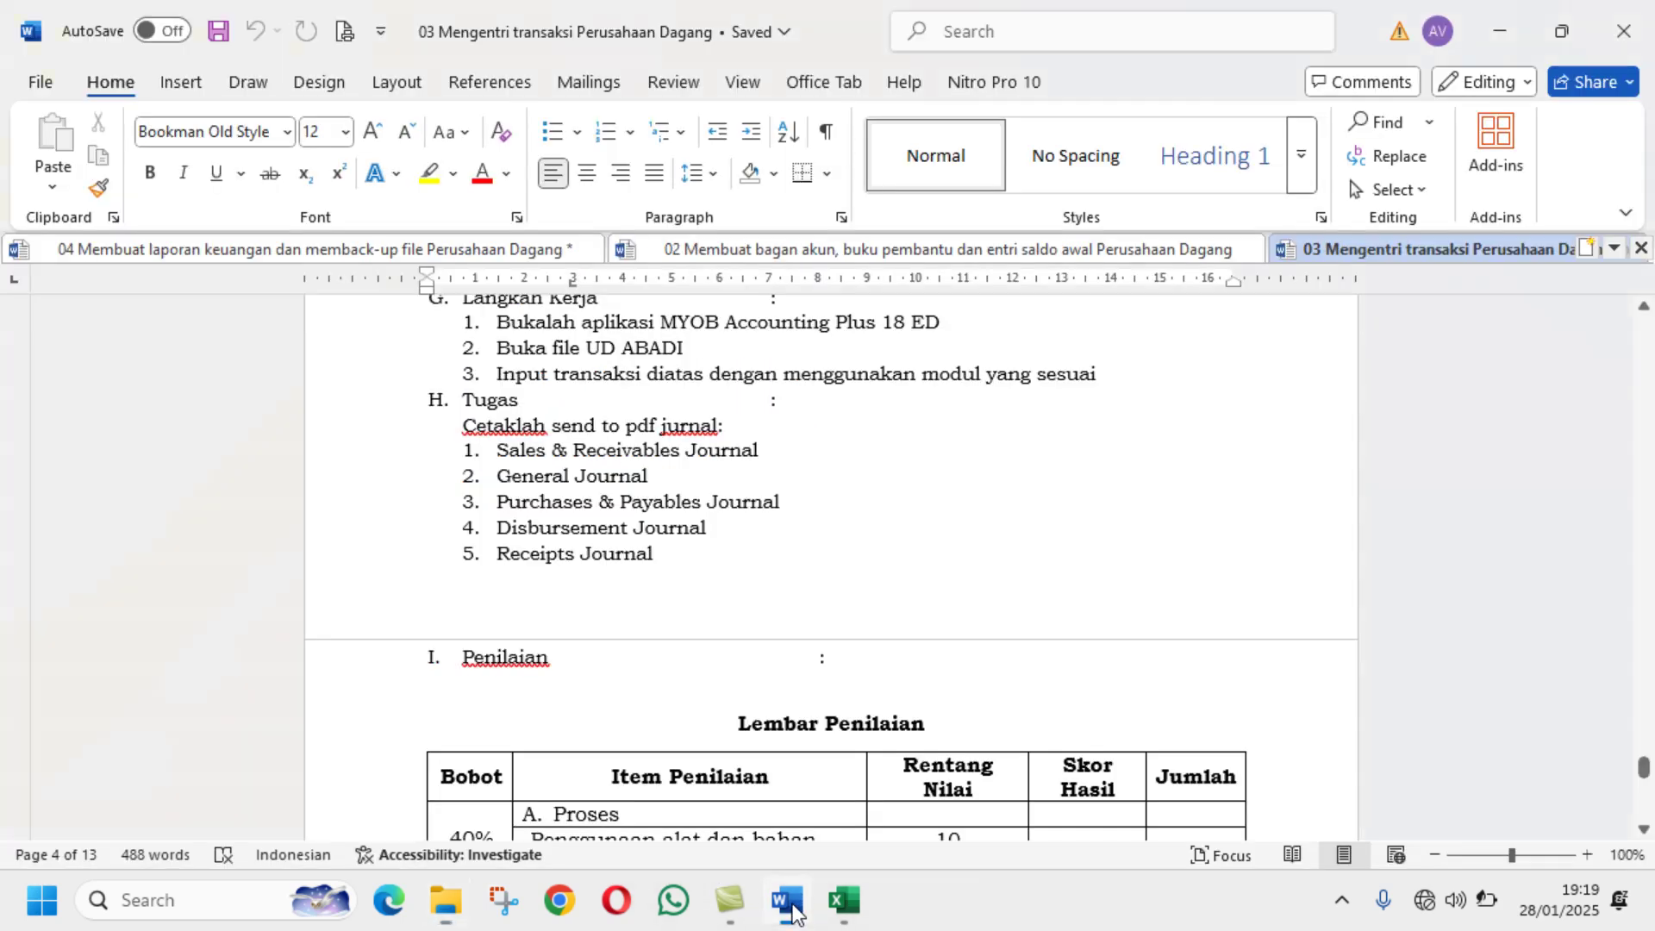
click(793, 910)
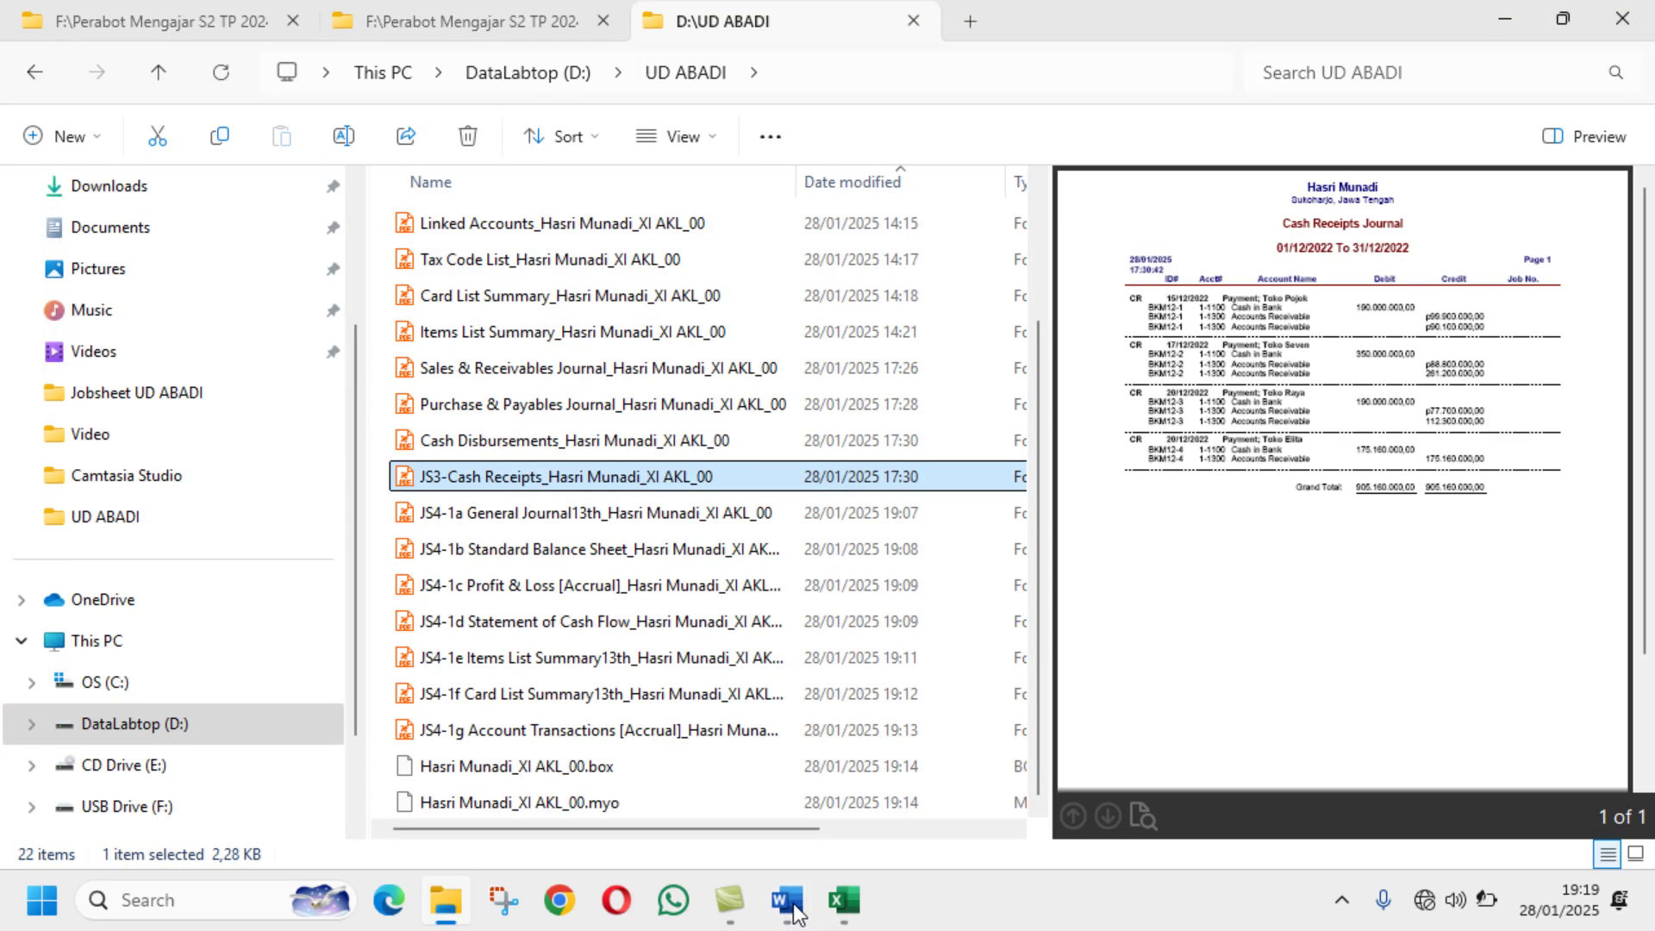
click(789, 904)
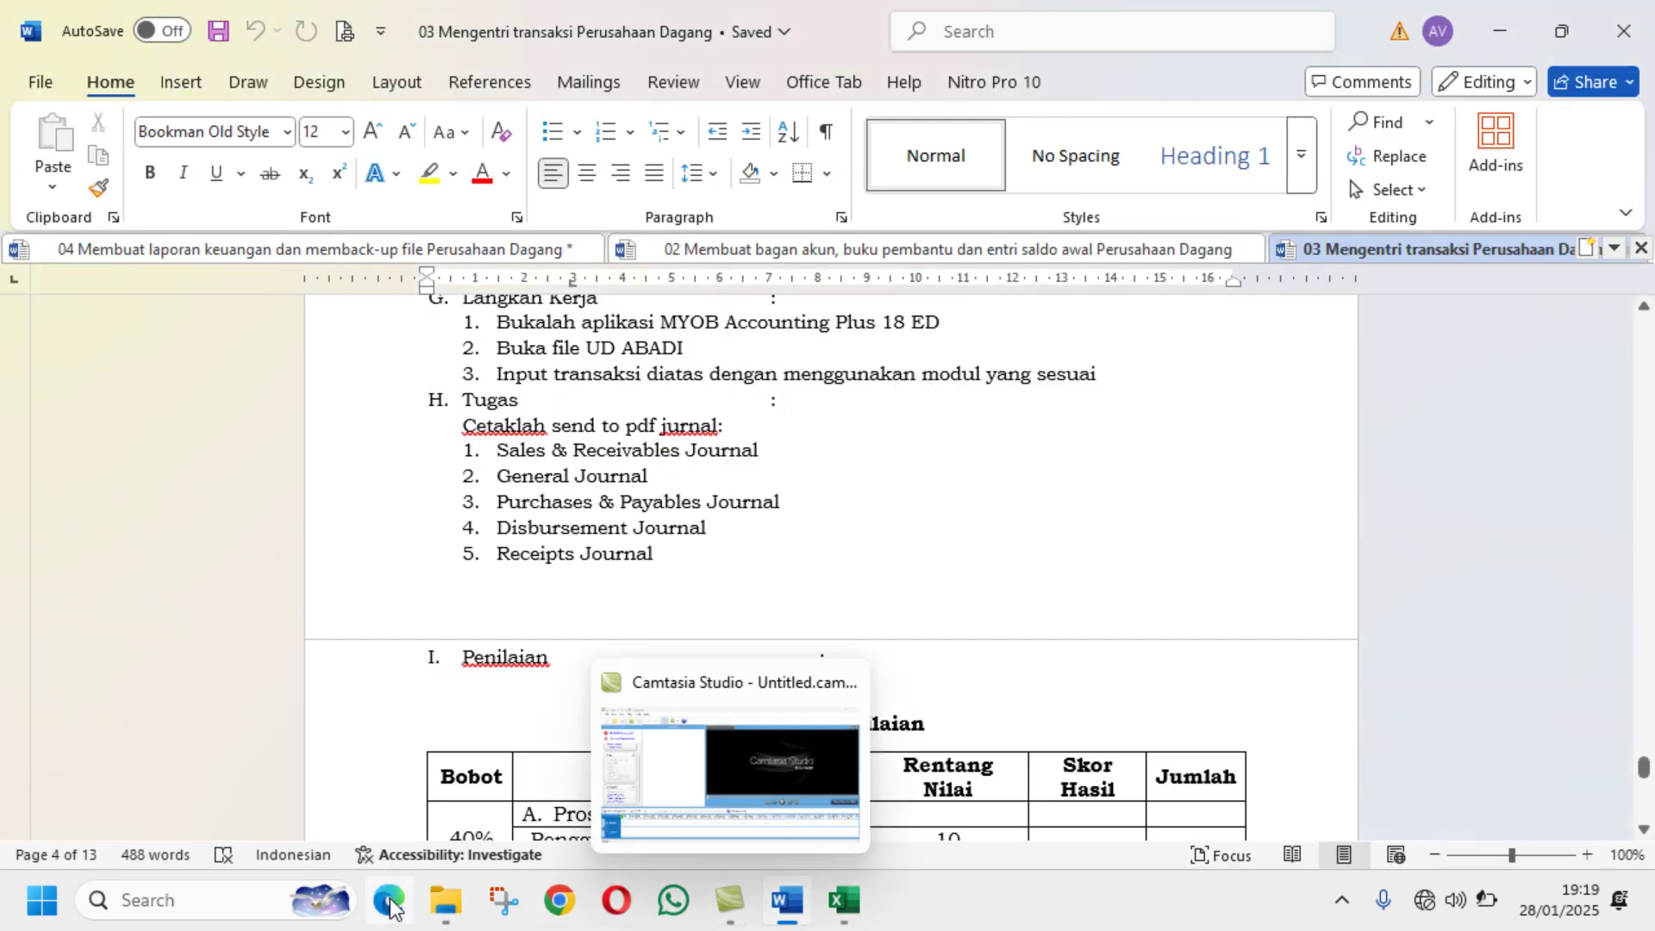
click(442, 904)
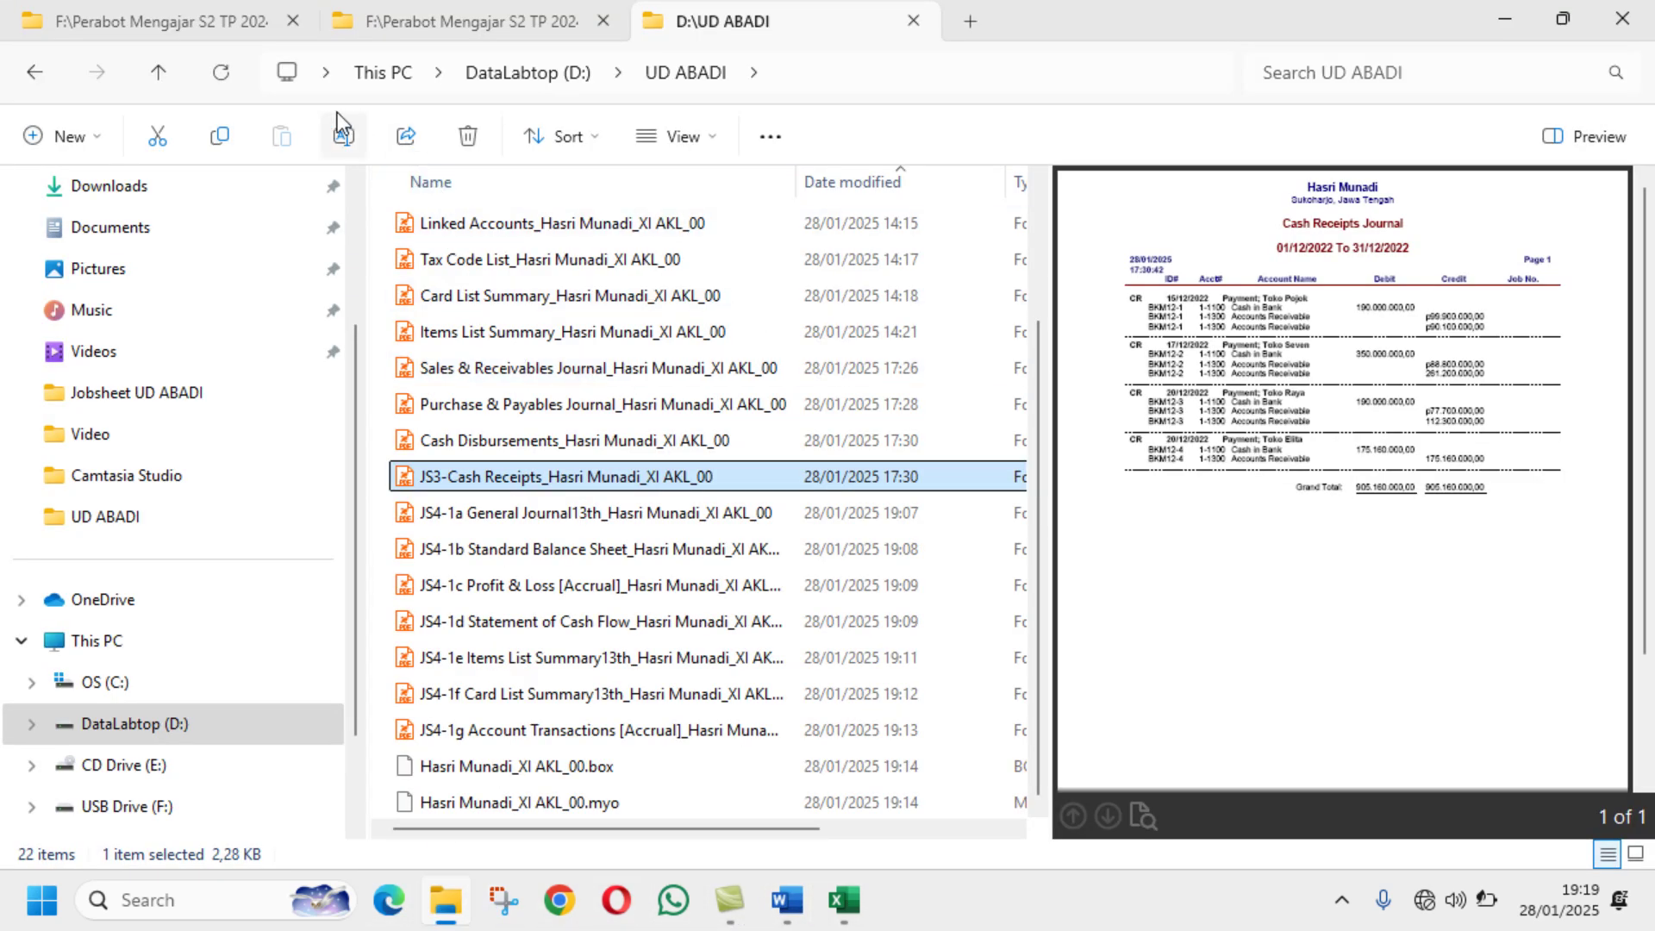
Step: Complete the Cash Receipts prefix as JS3-5, then select the Cash Disbursements report
click(343, 137)
click(447, 477)
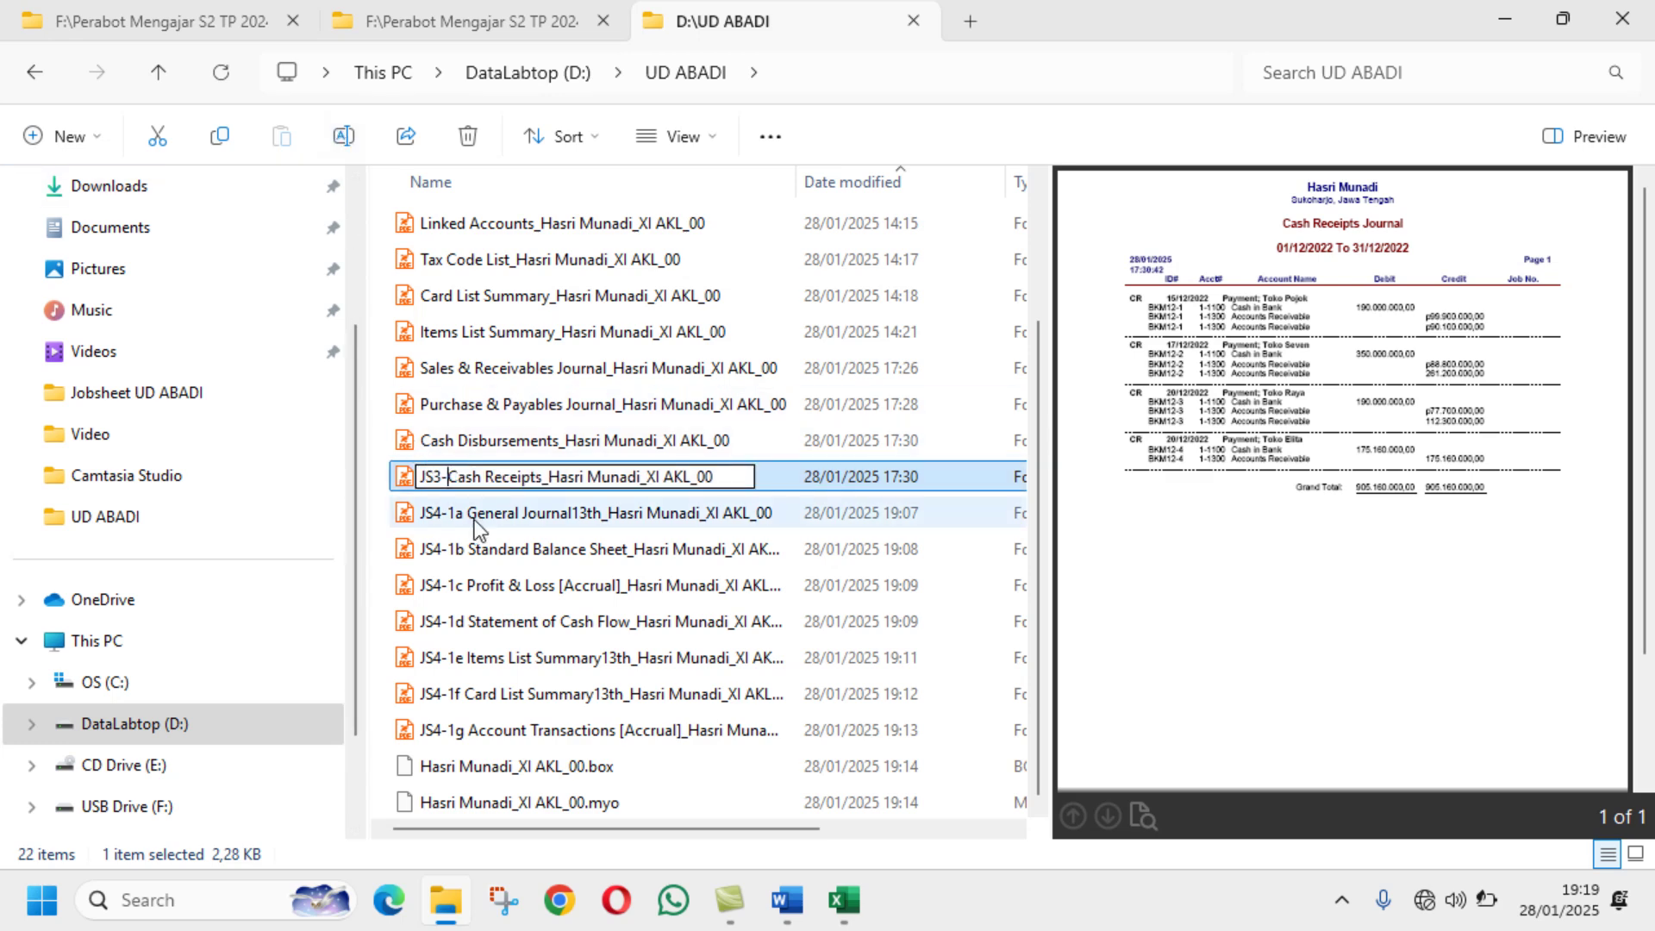
text(5)
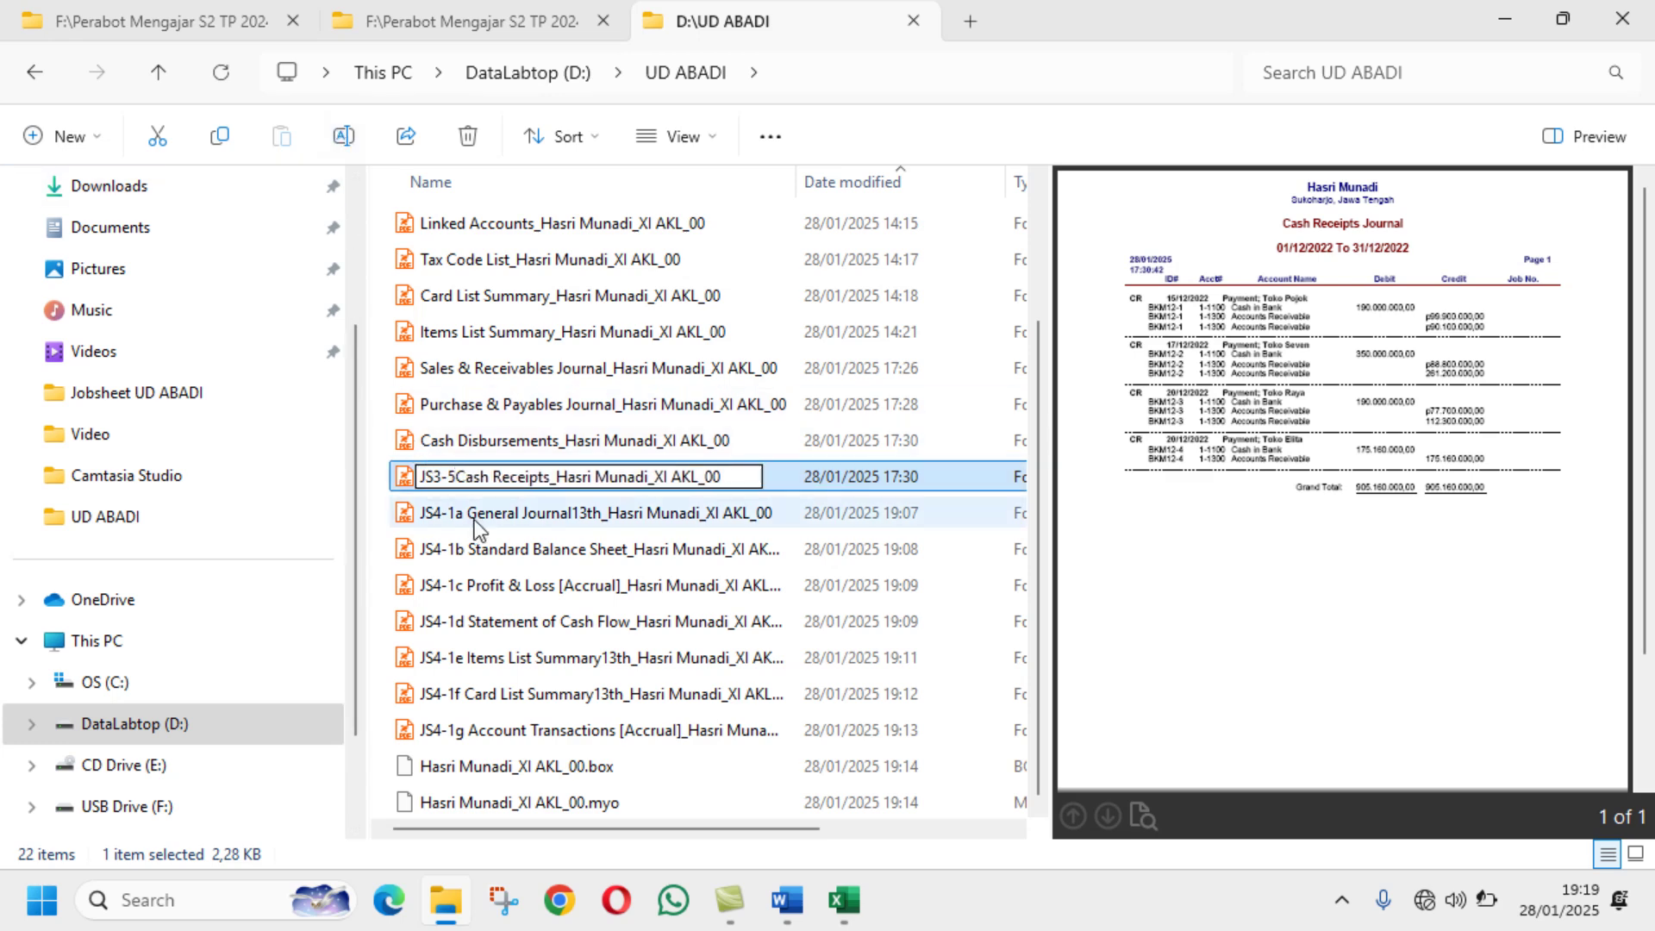
text(B)
key(BackSpace)
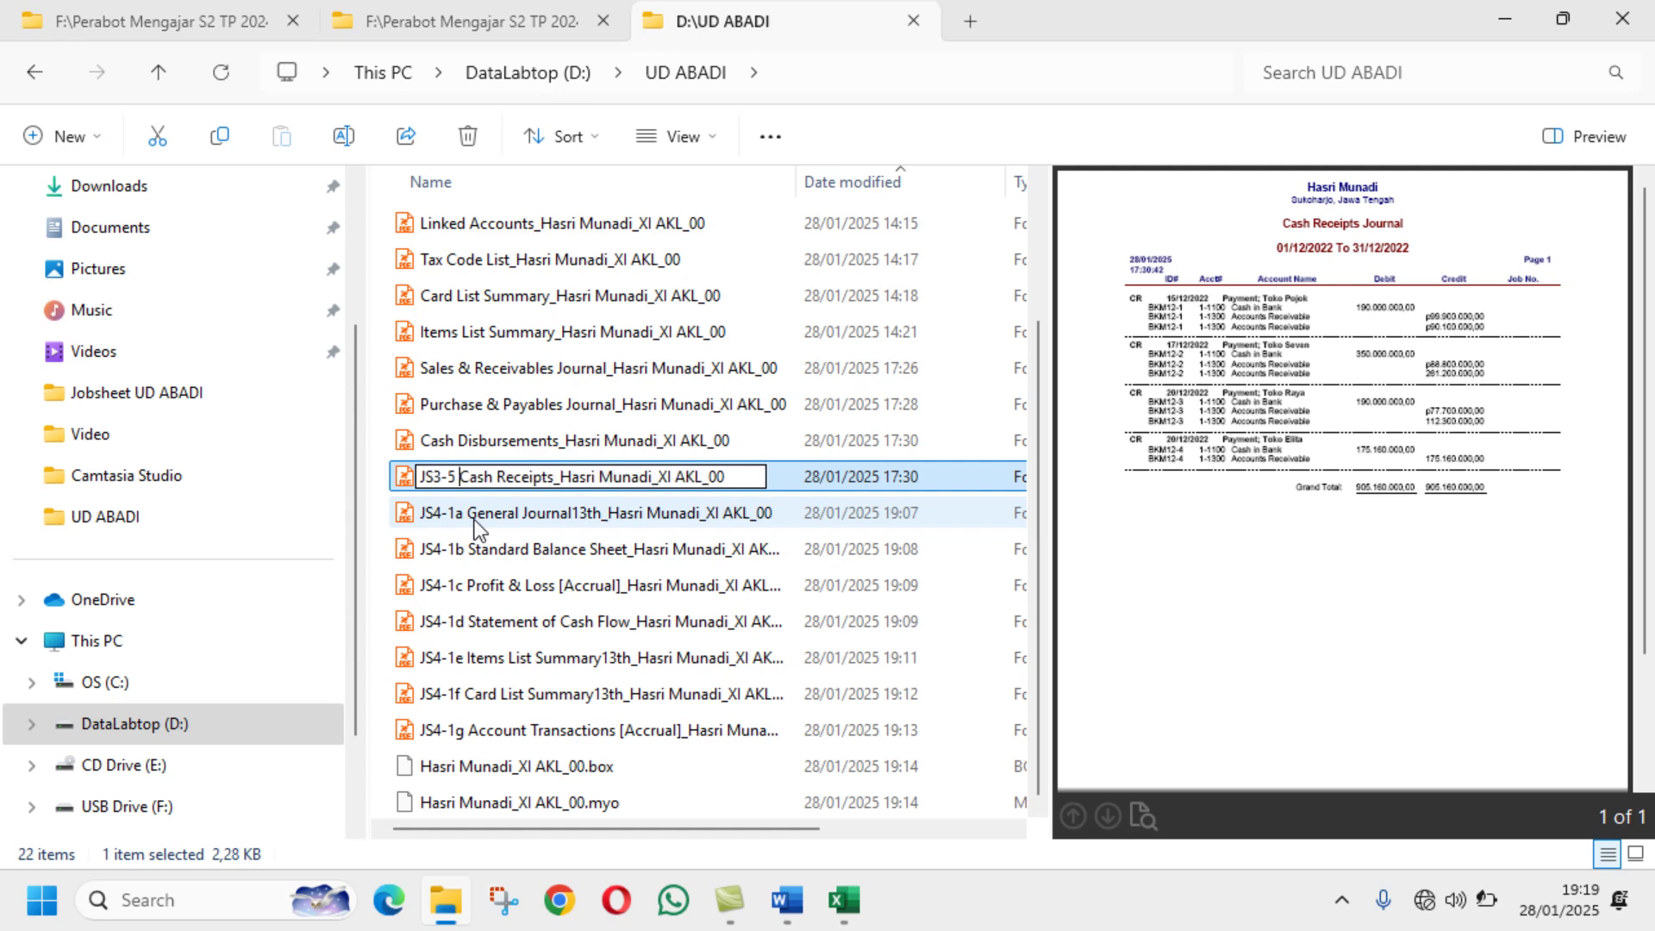
key(Return)
click(478, 444)
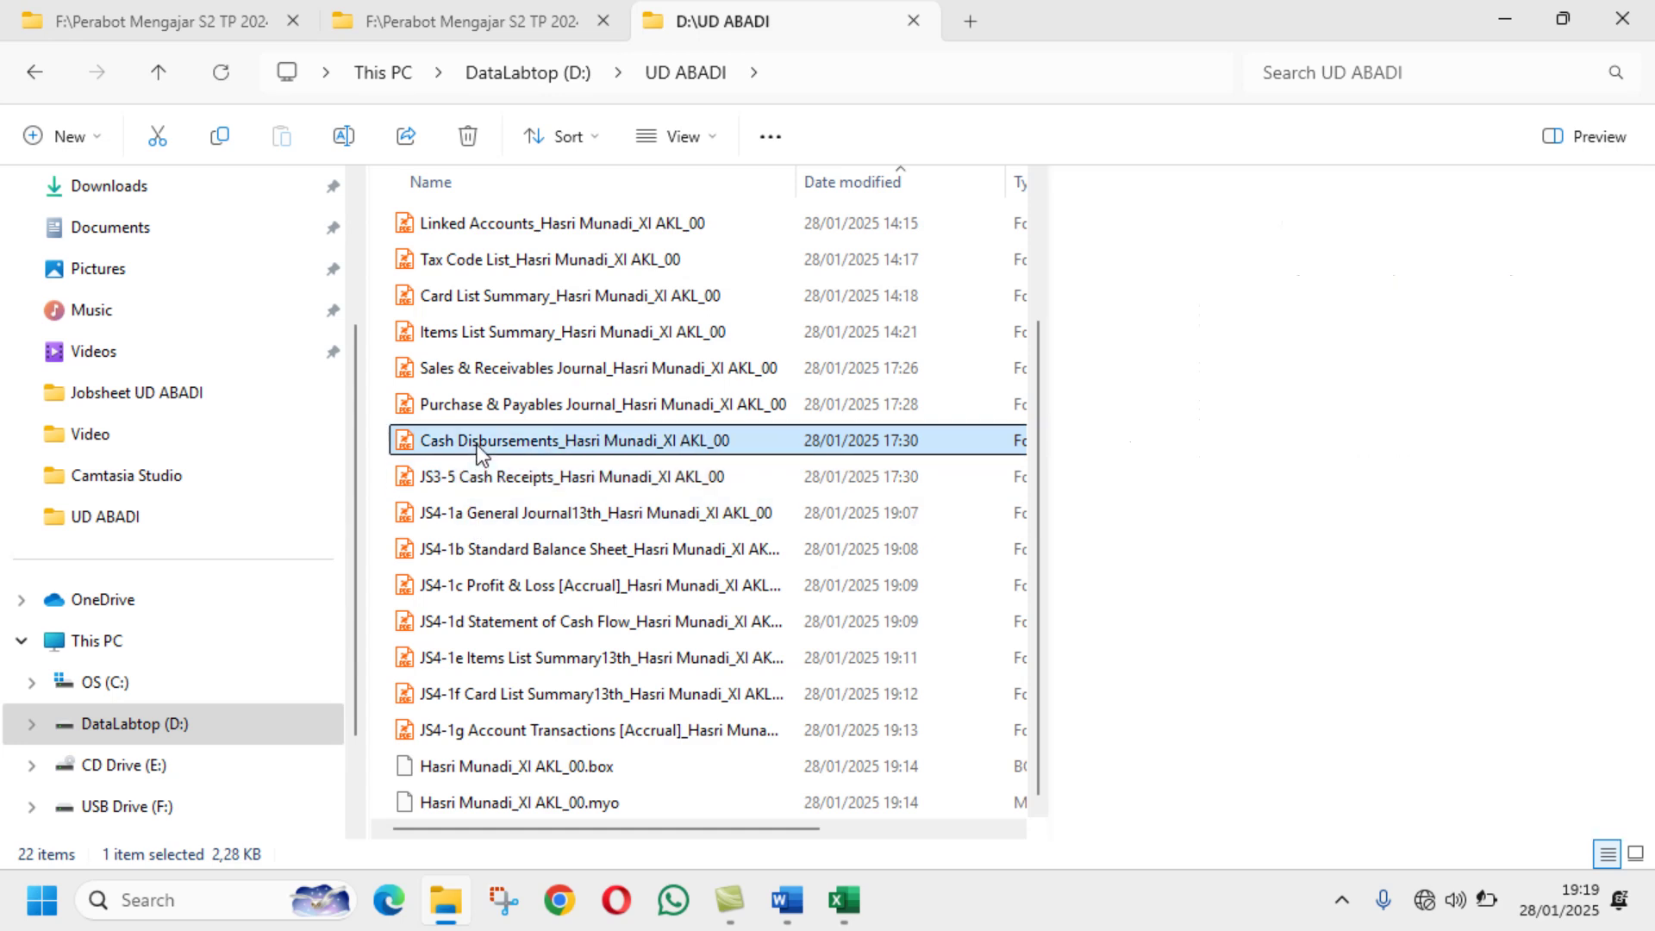
Step: Prefix the Cash Disbursements report PDF with JS3-4
click(785, 907)
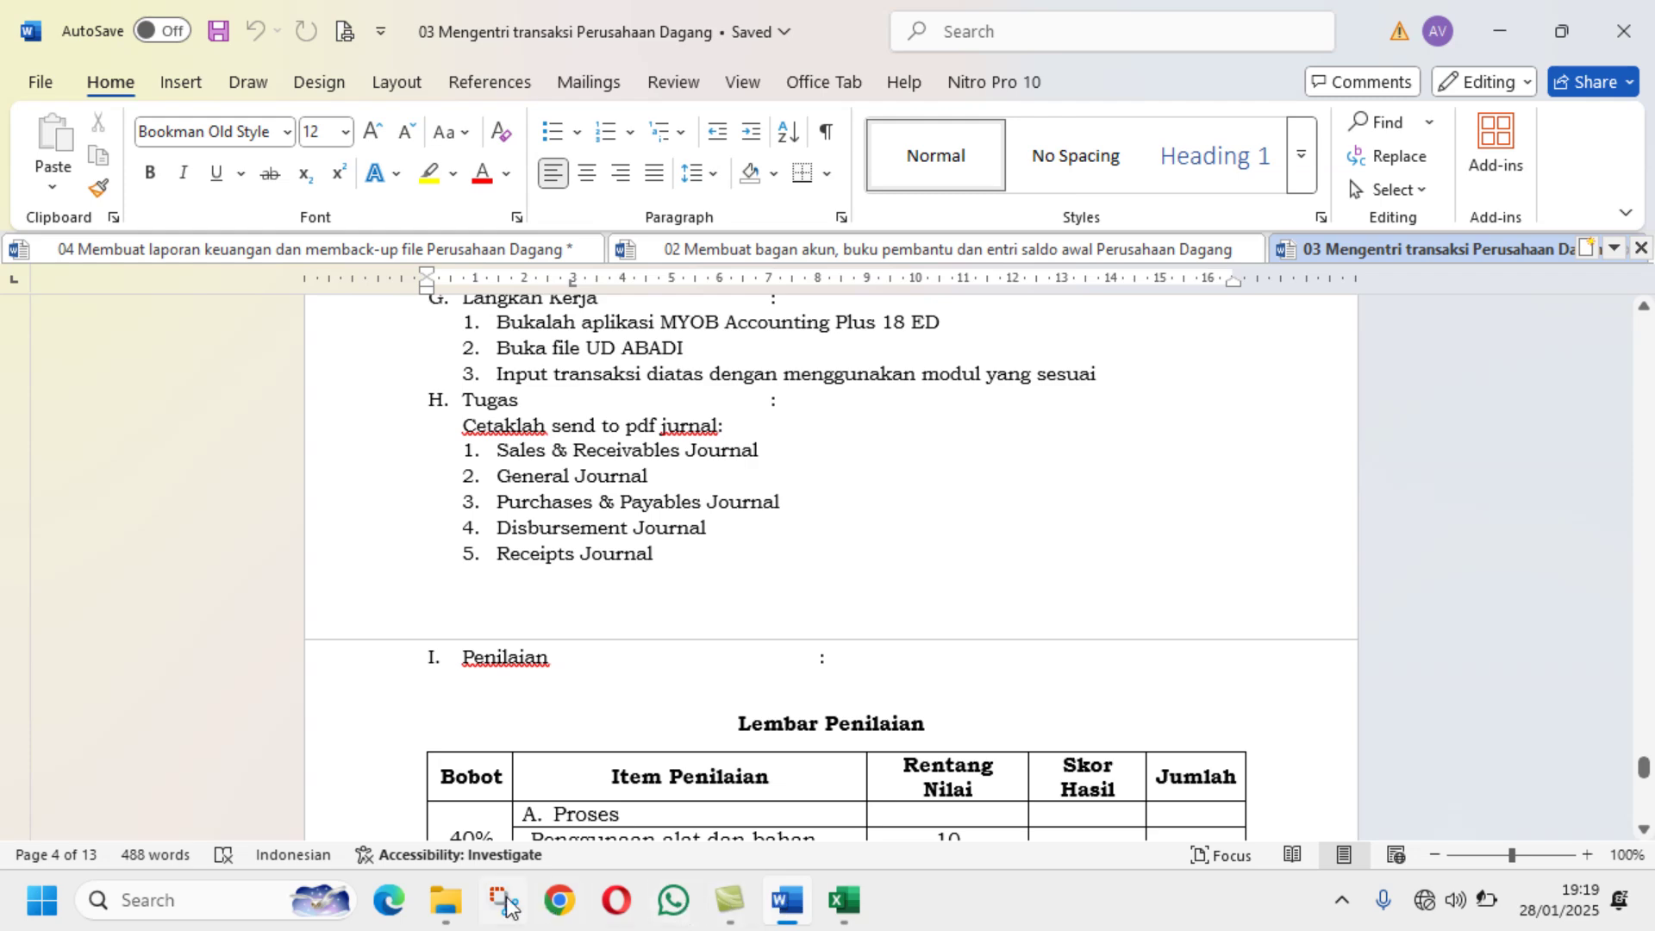
click(456, 901)
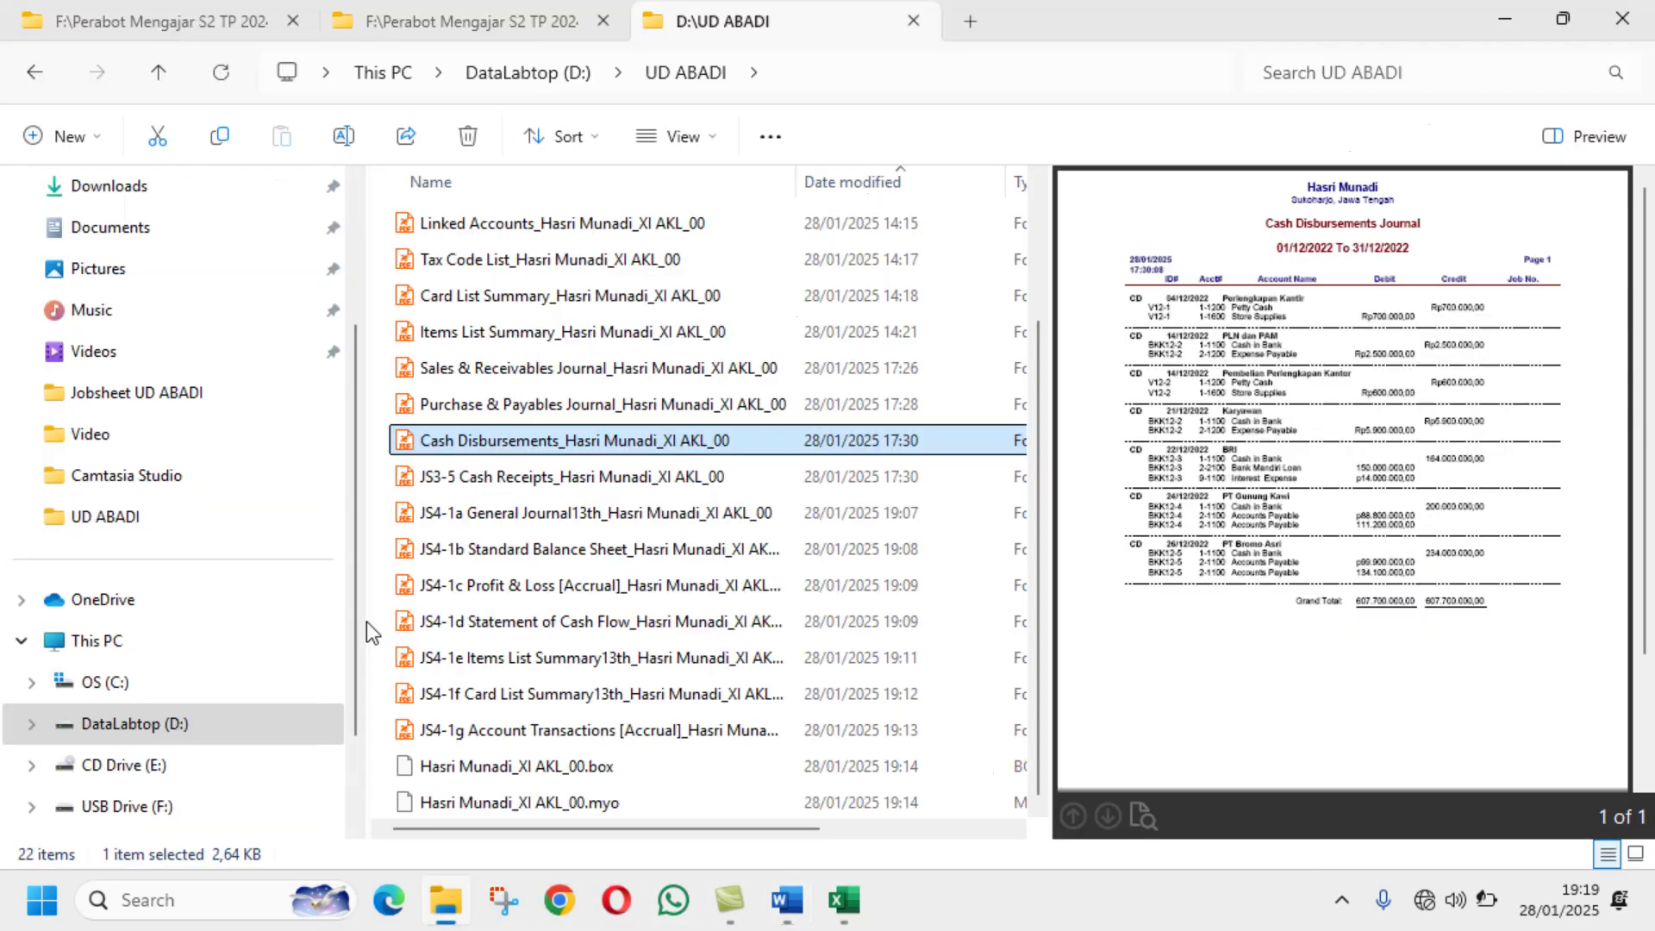
click(337, 141)
click(421, 441)
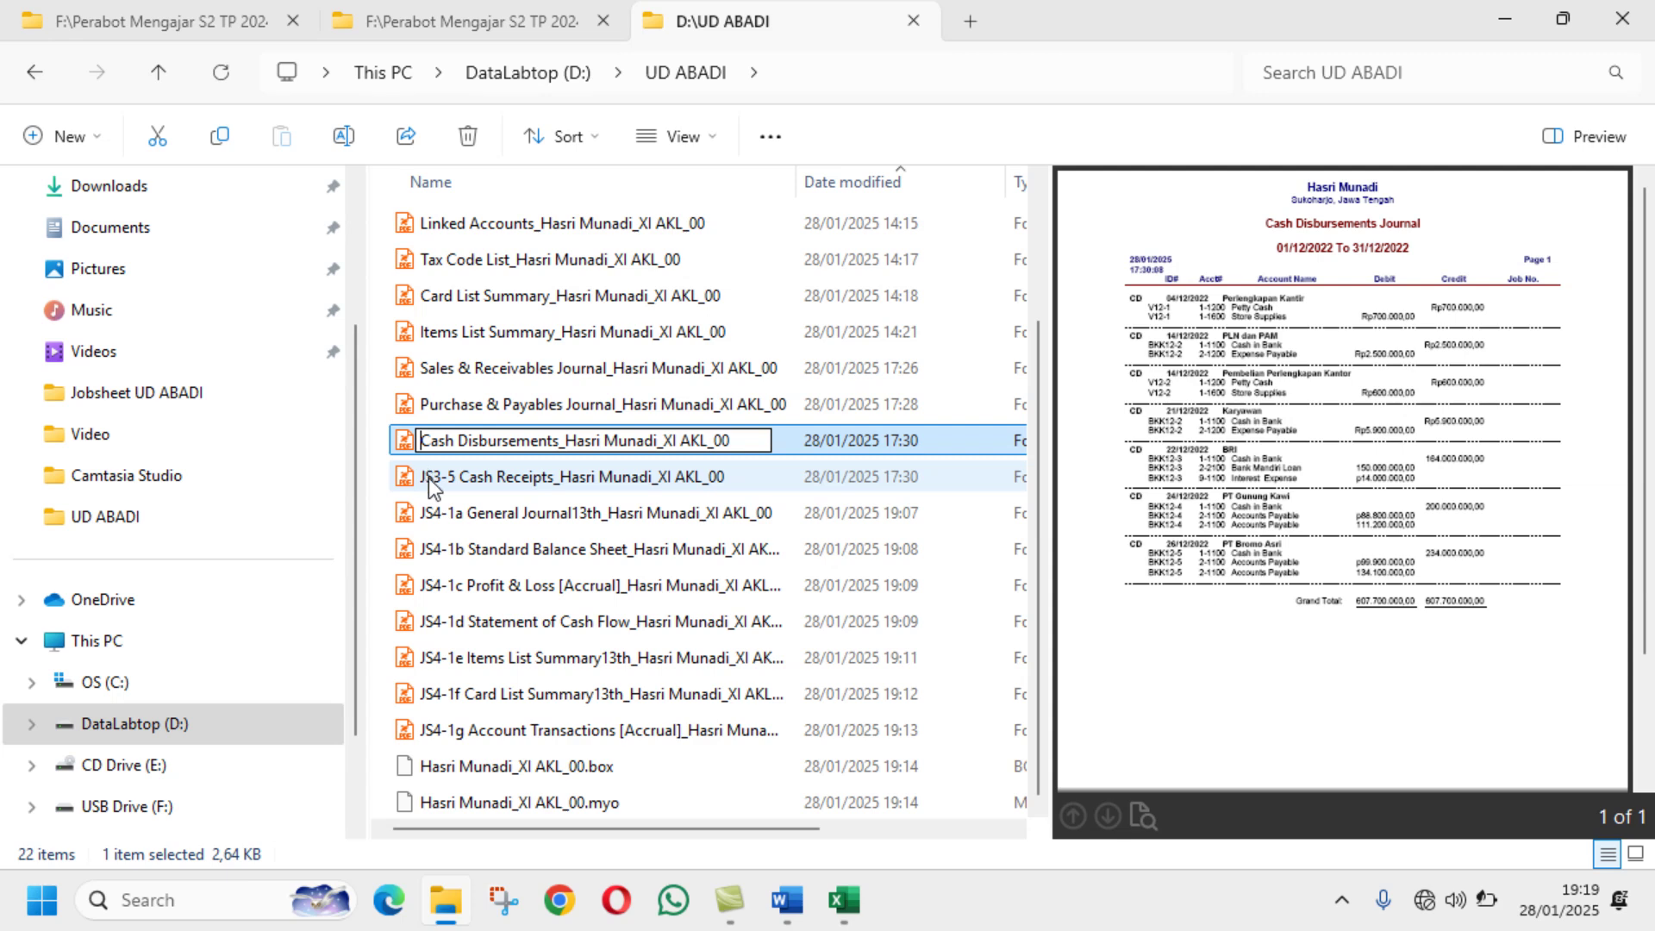
text(JS3)
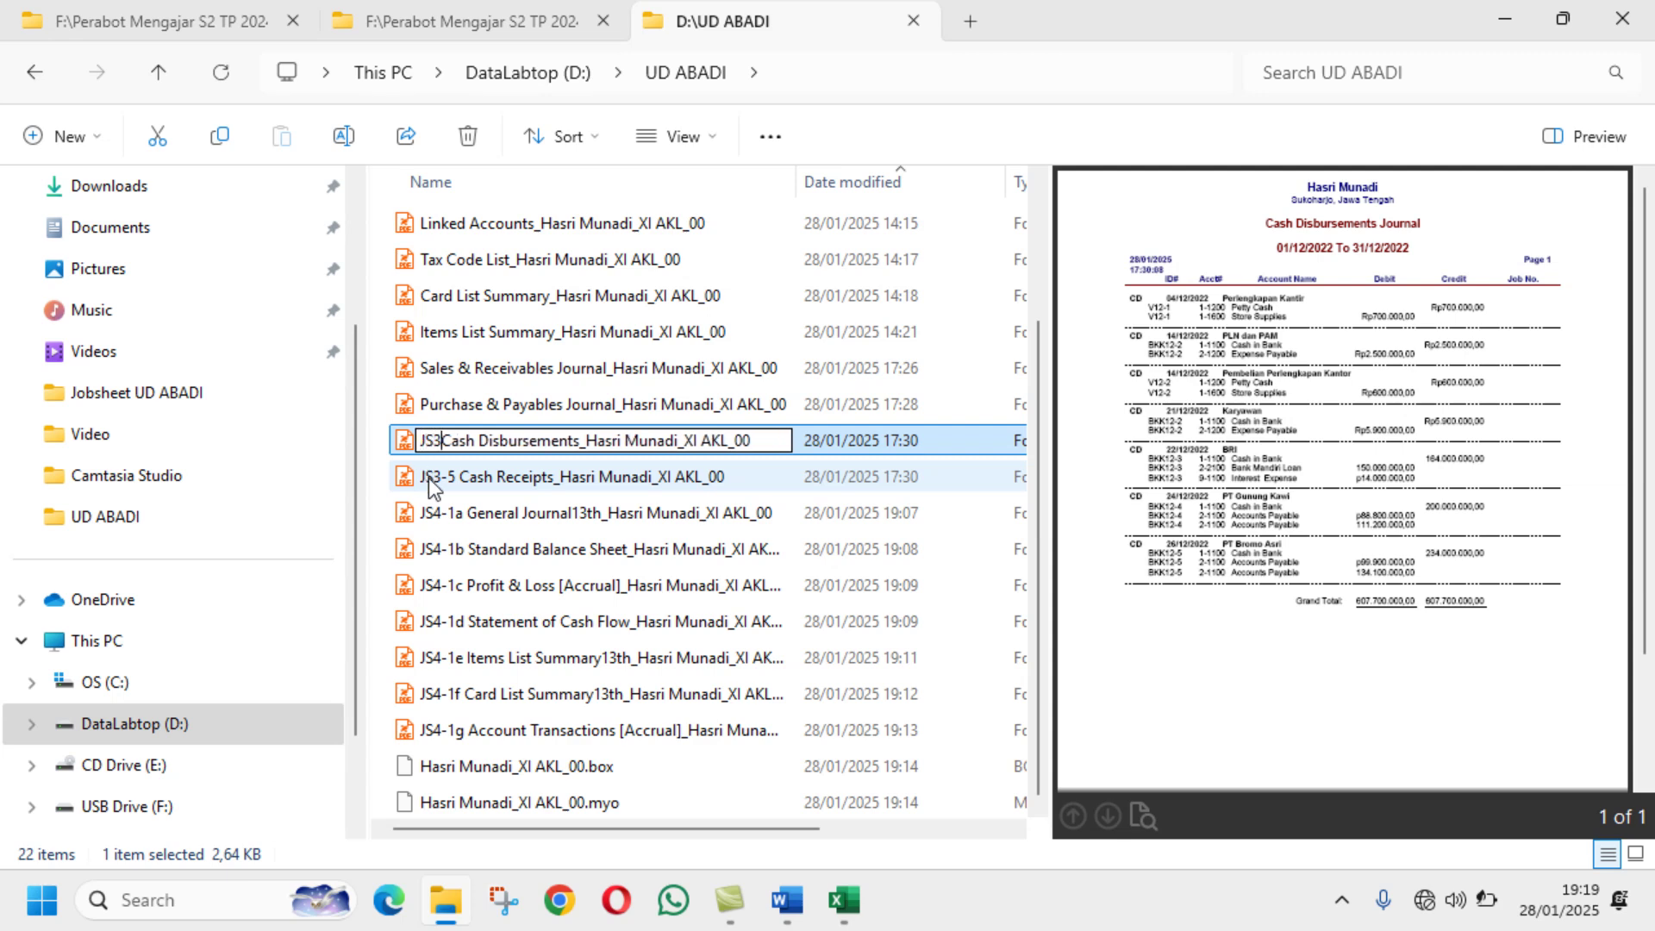
text(-4)
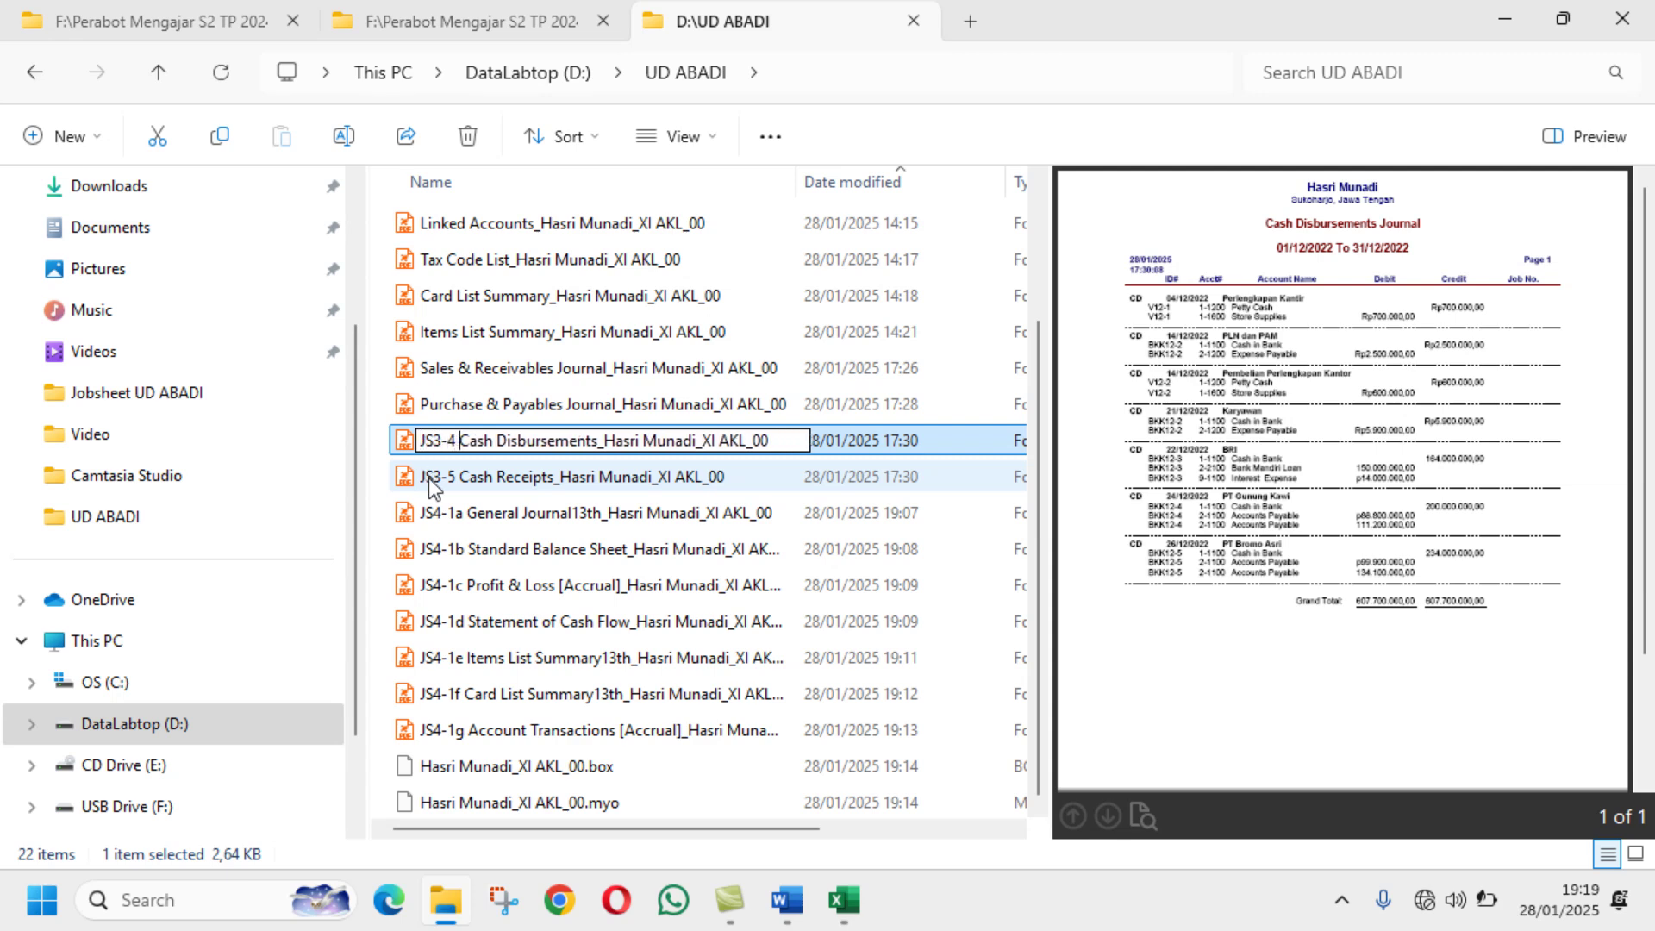
key(Return)
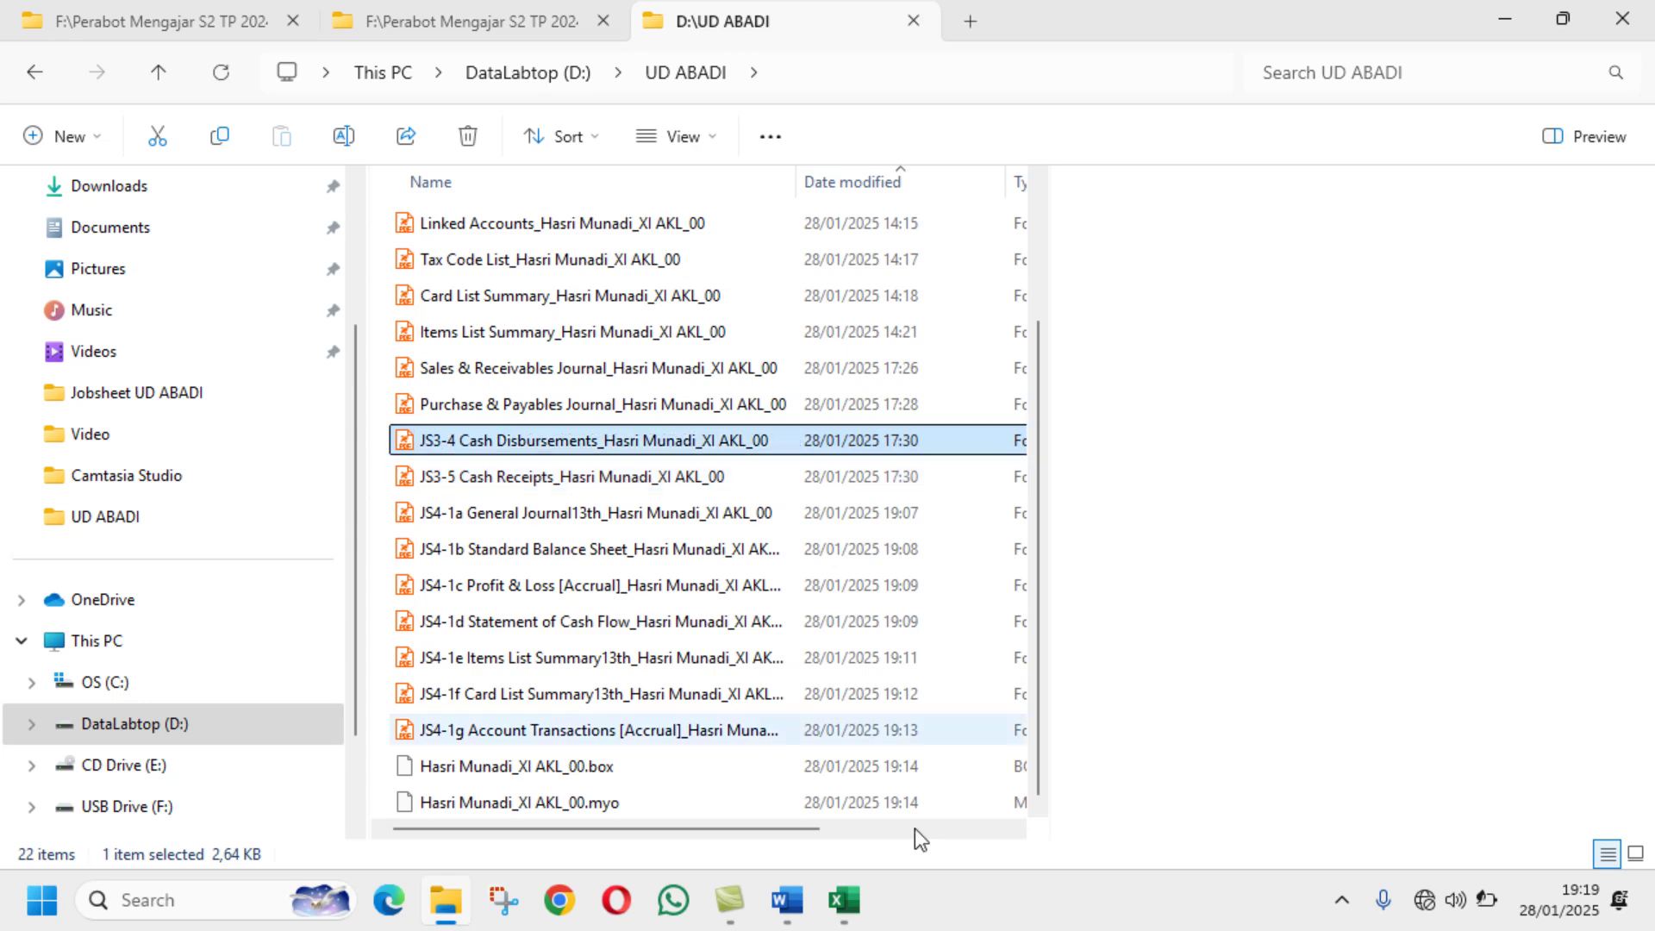
click(801, 902)
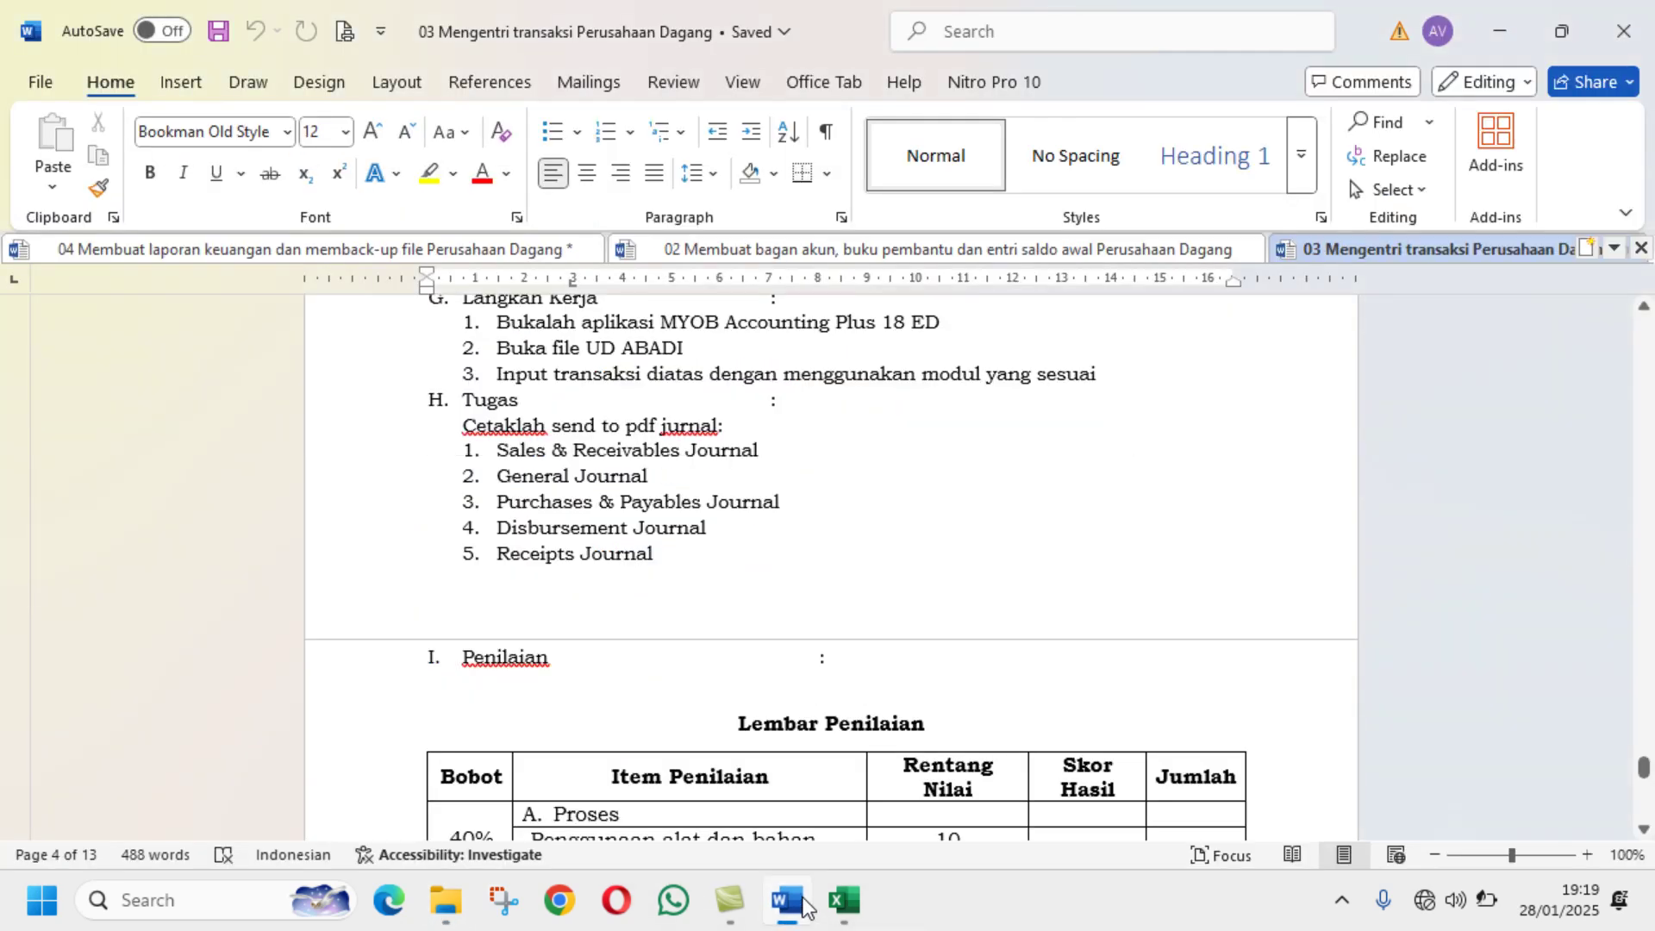
click(445, 900)
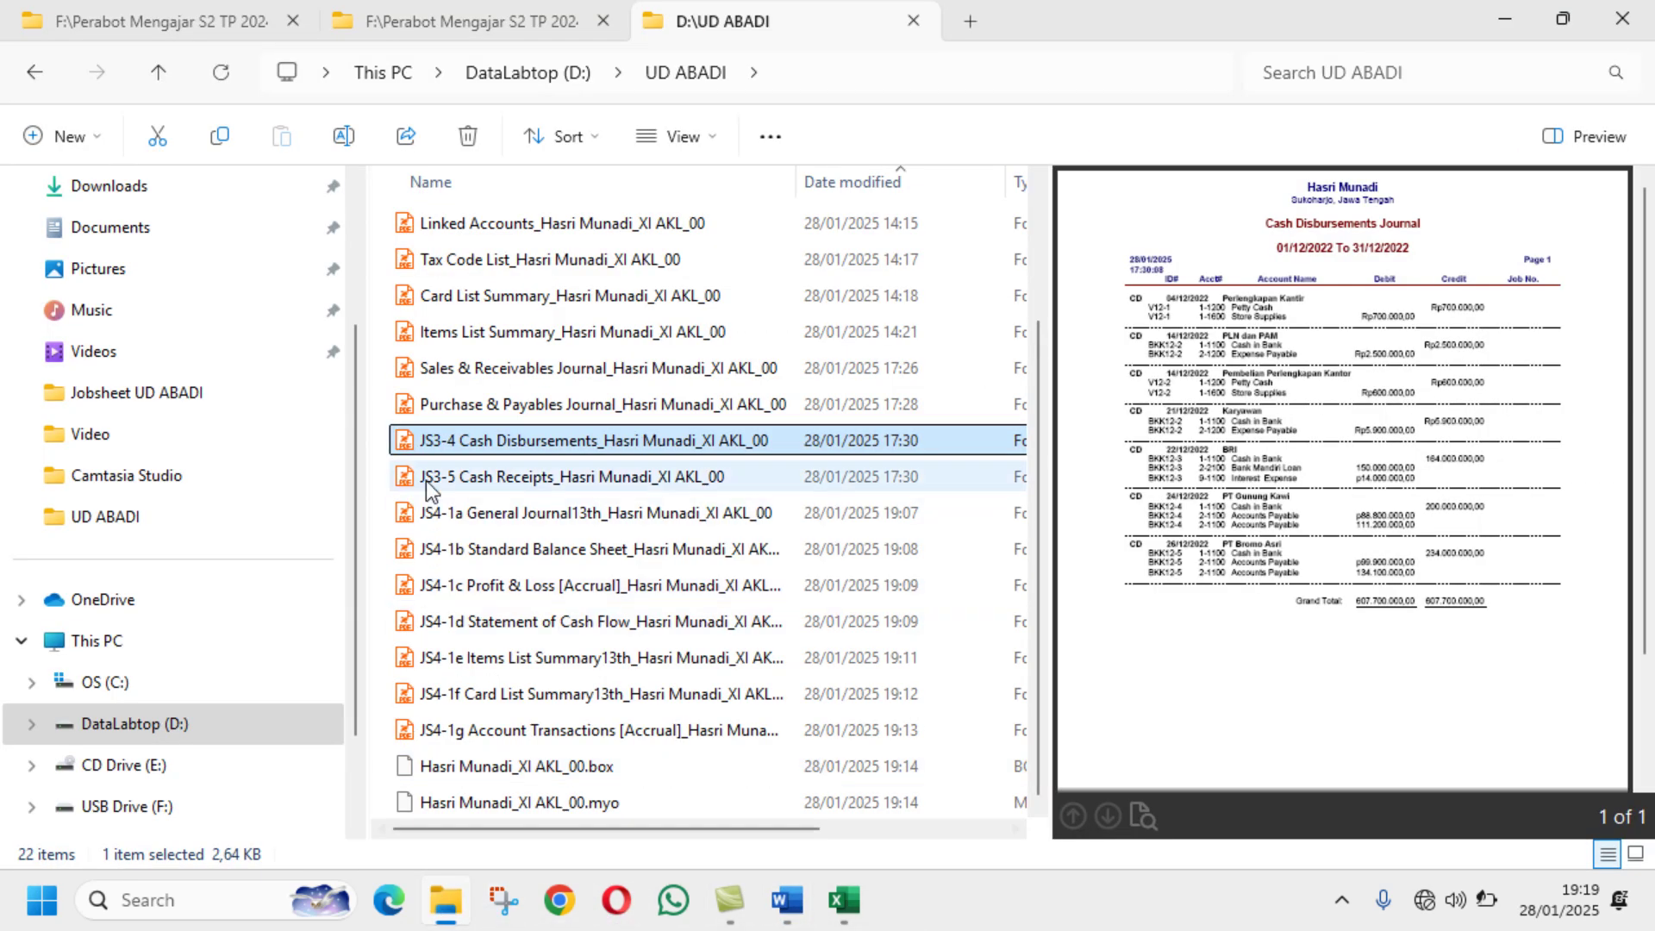
Step: Prefix the Purchase & Payables Journal PDF with JS3-3
click(438, 414)
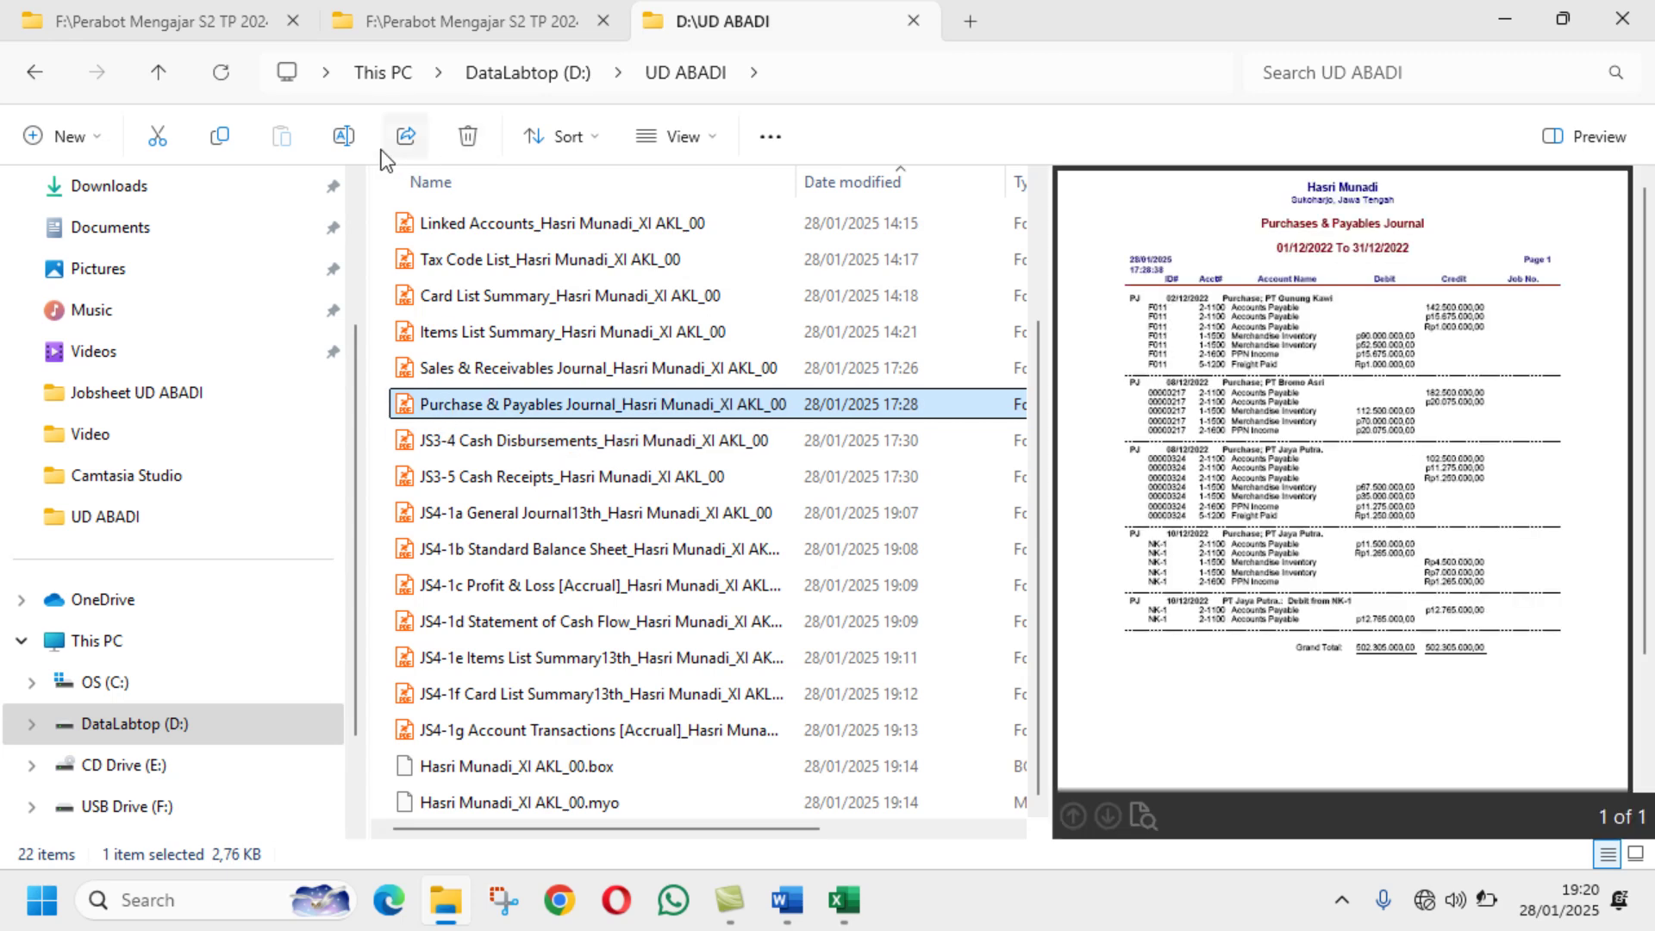
click(343, 136)
click(425, 406)
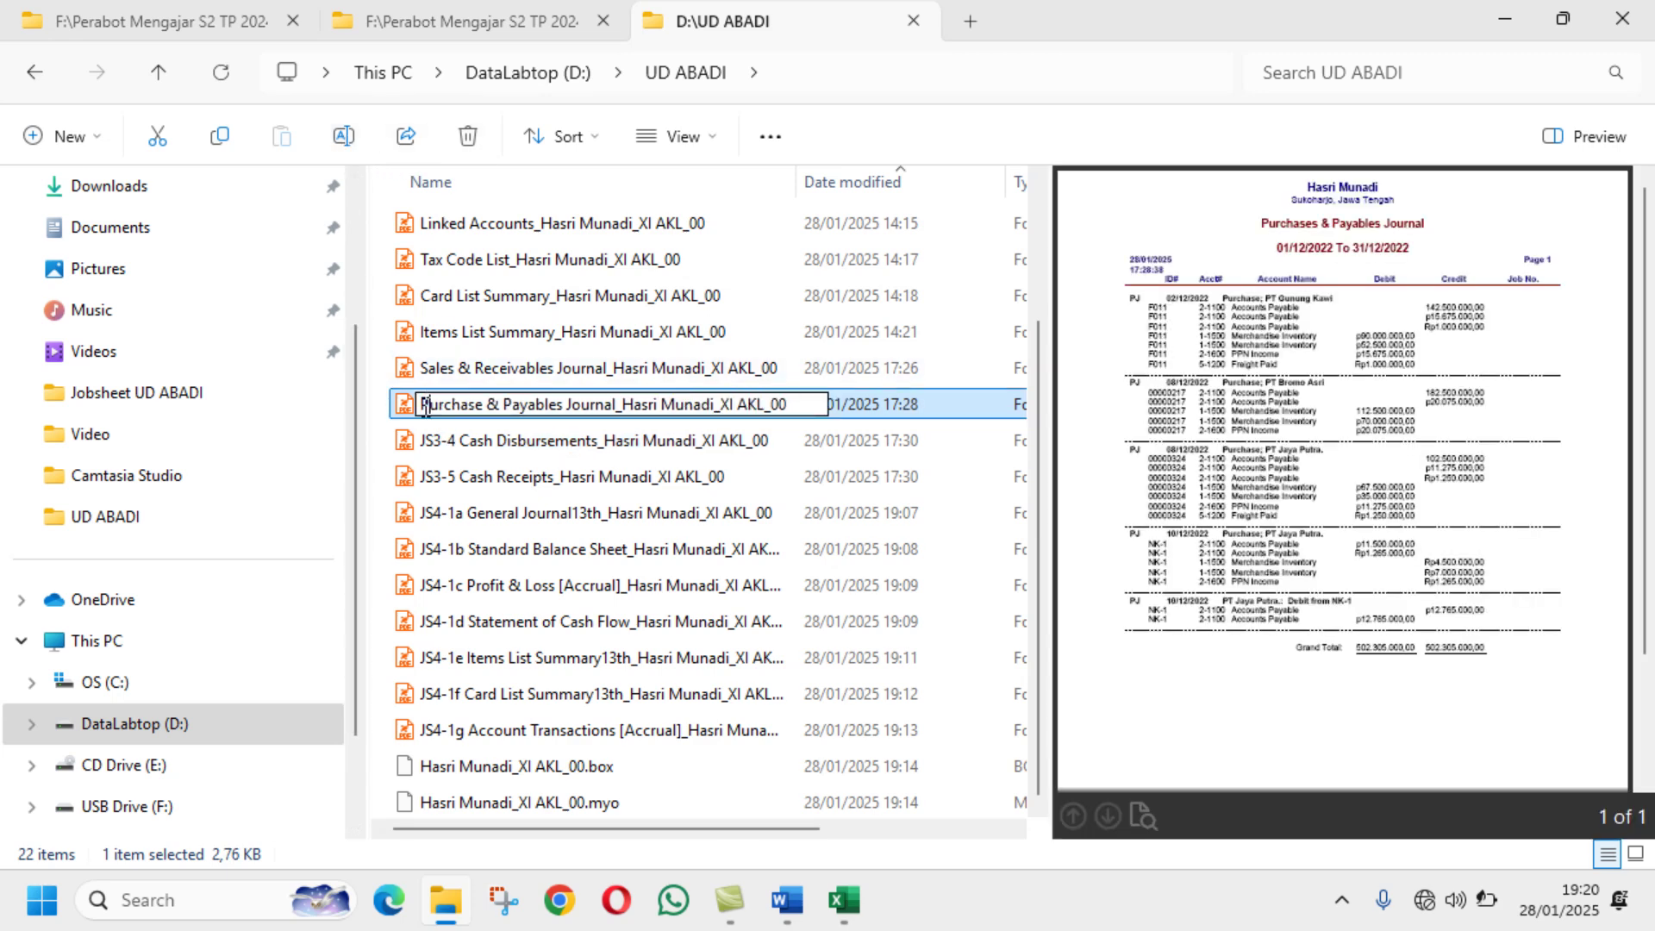
text(JS)
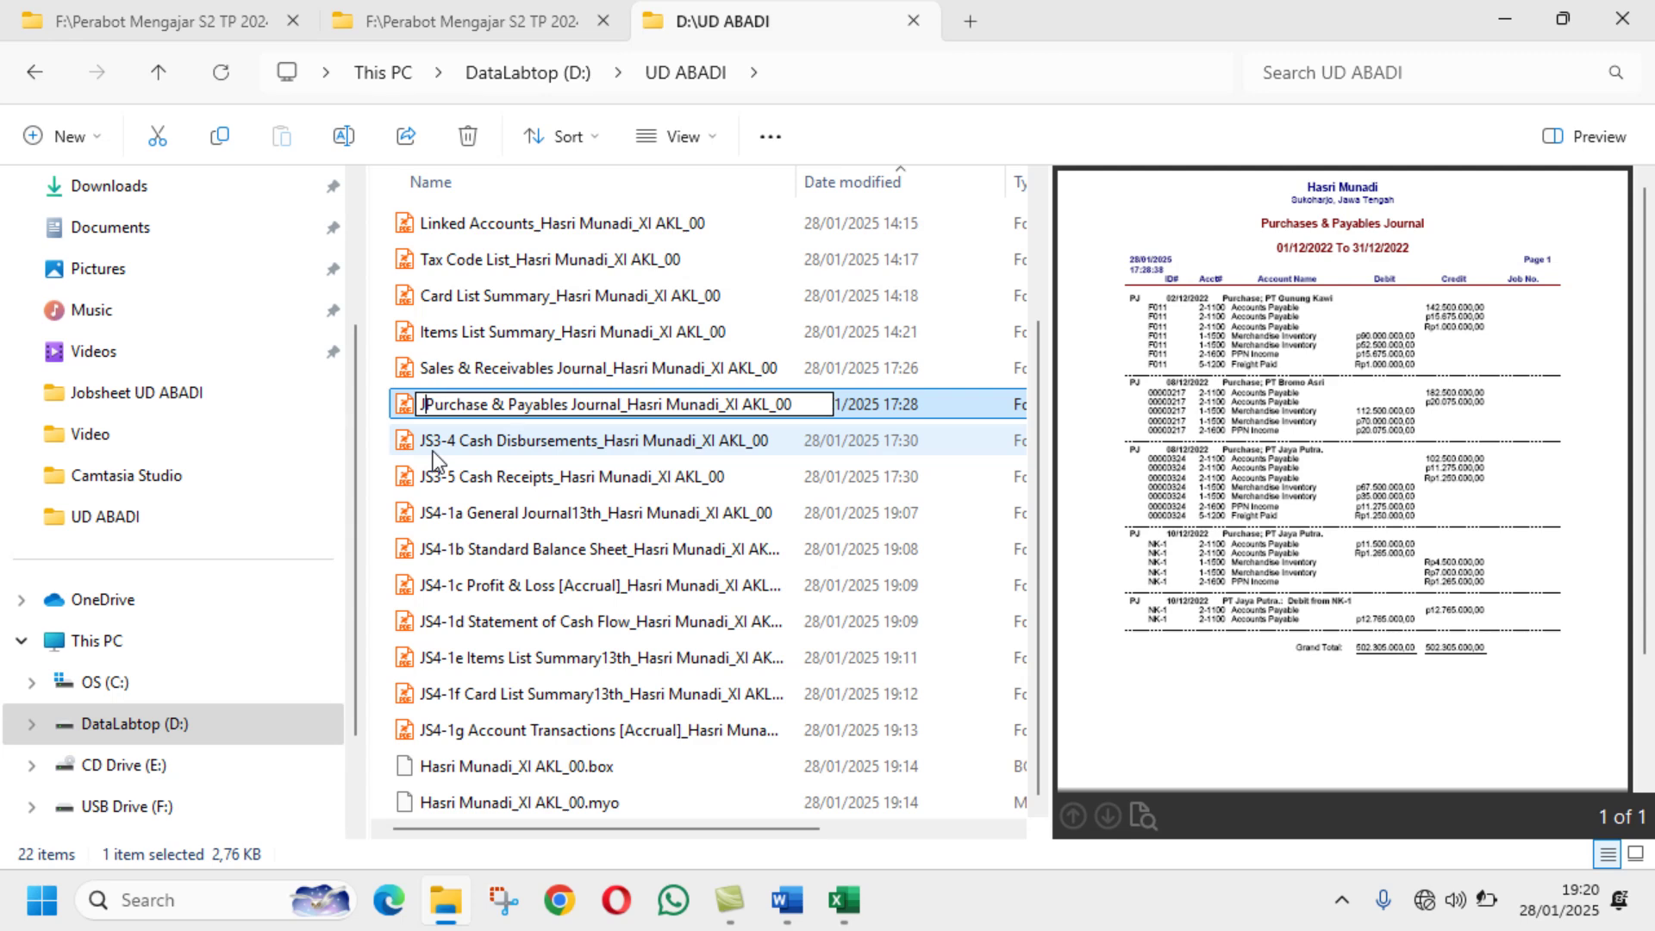
text(3-3)
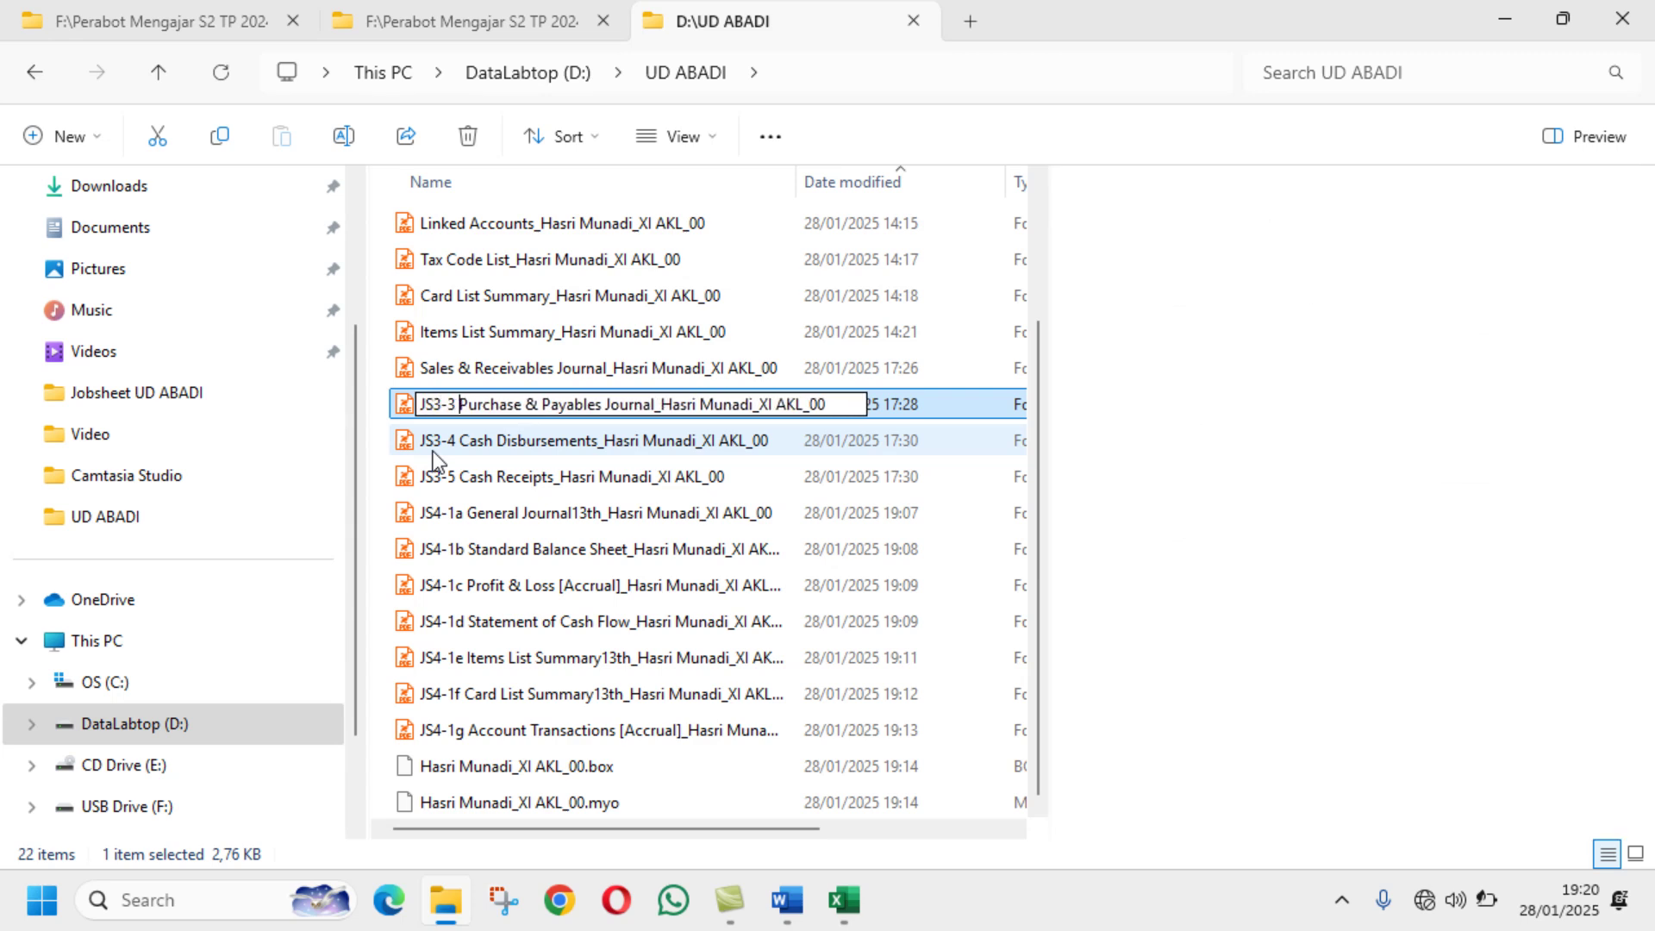
key(Return)
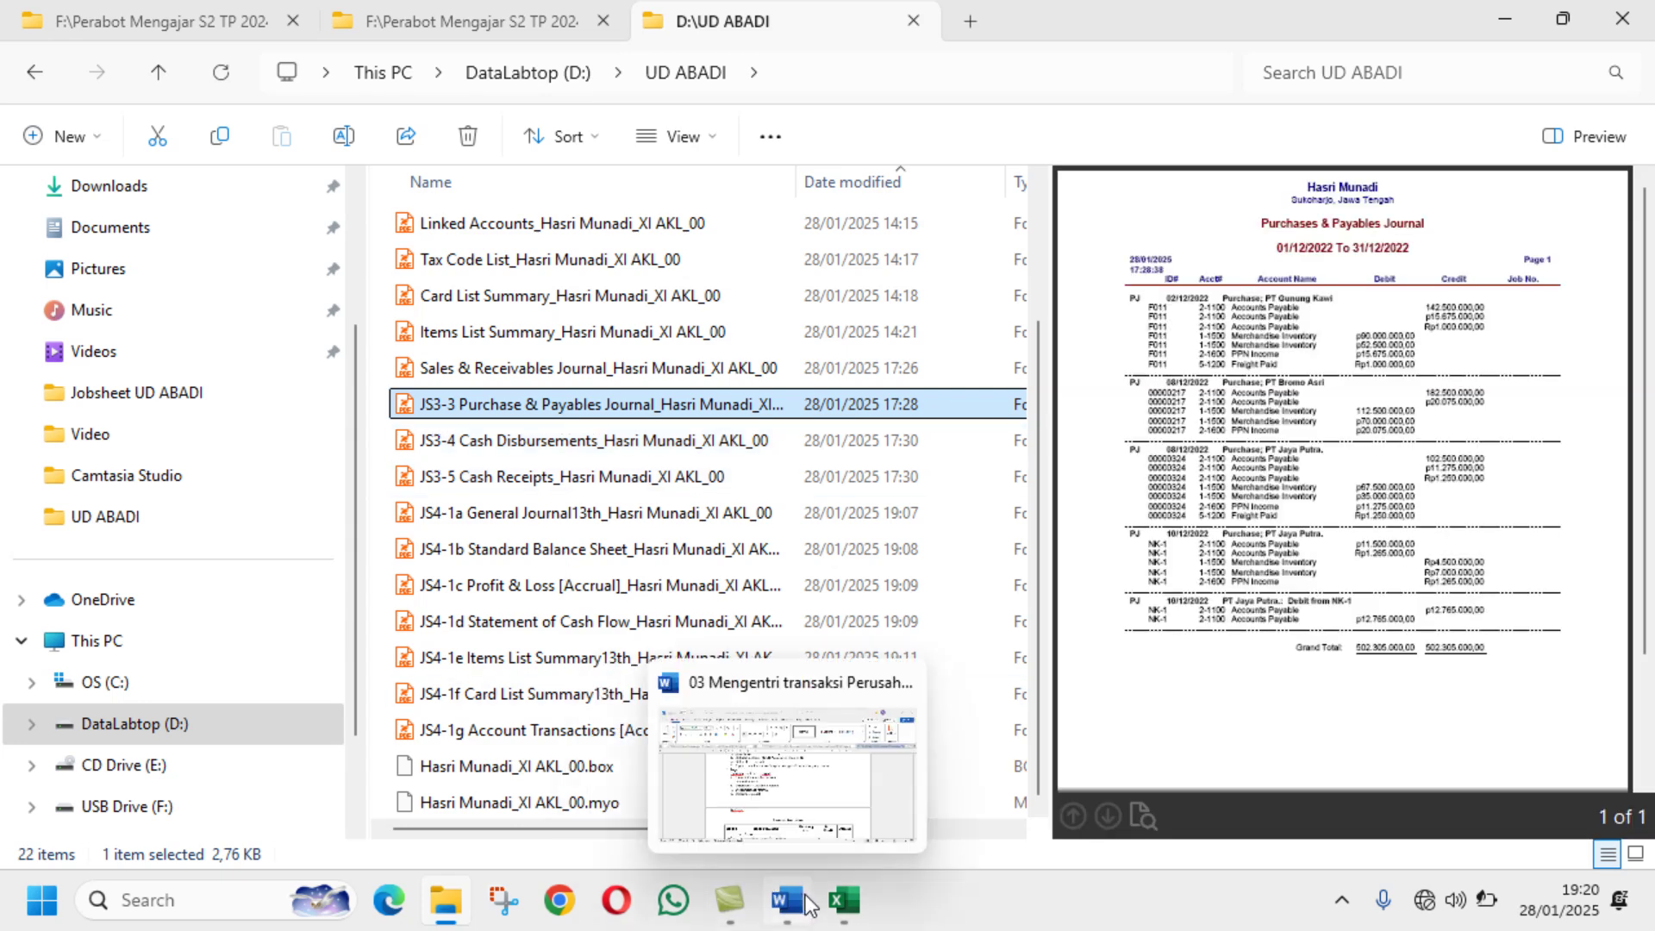
click(787, 900)
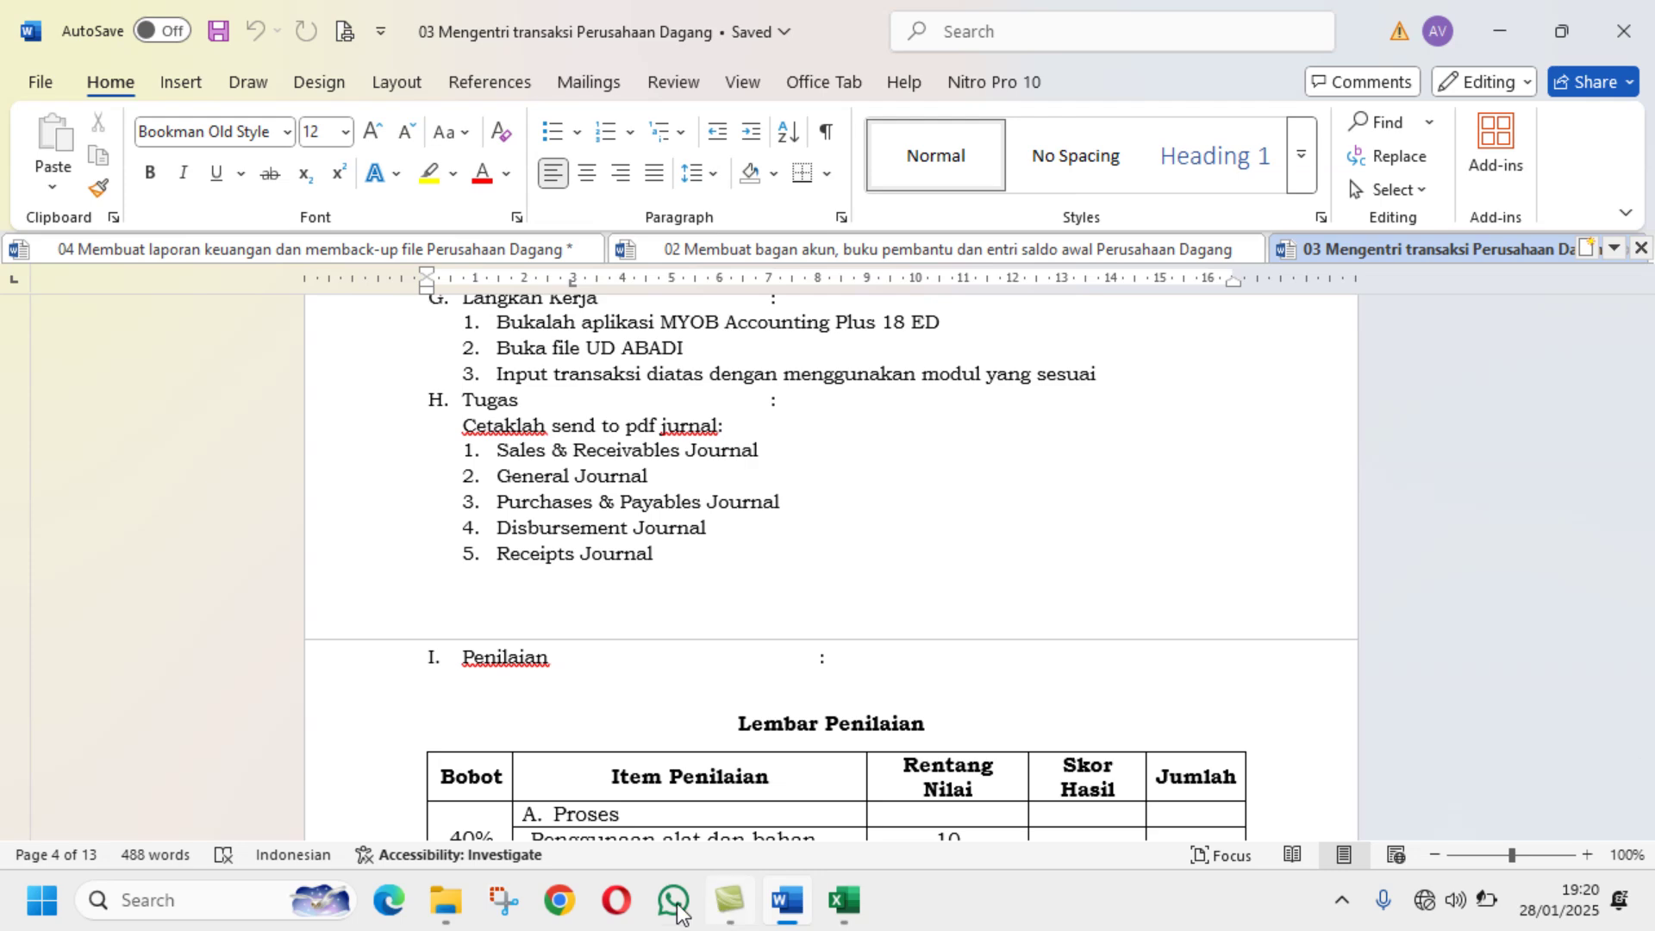
click(446, 900)
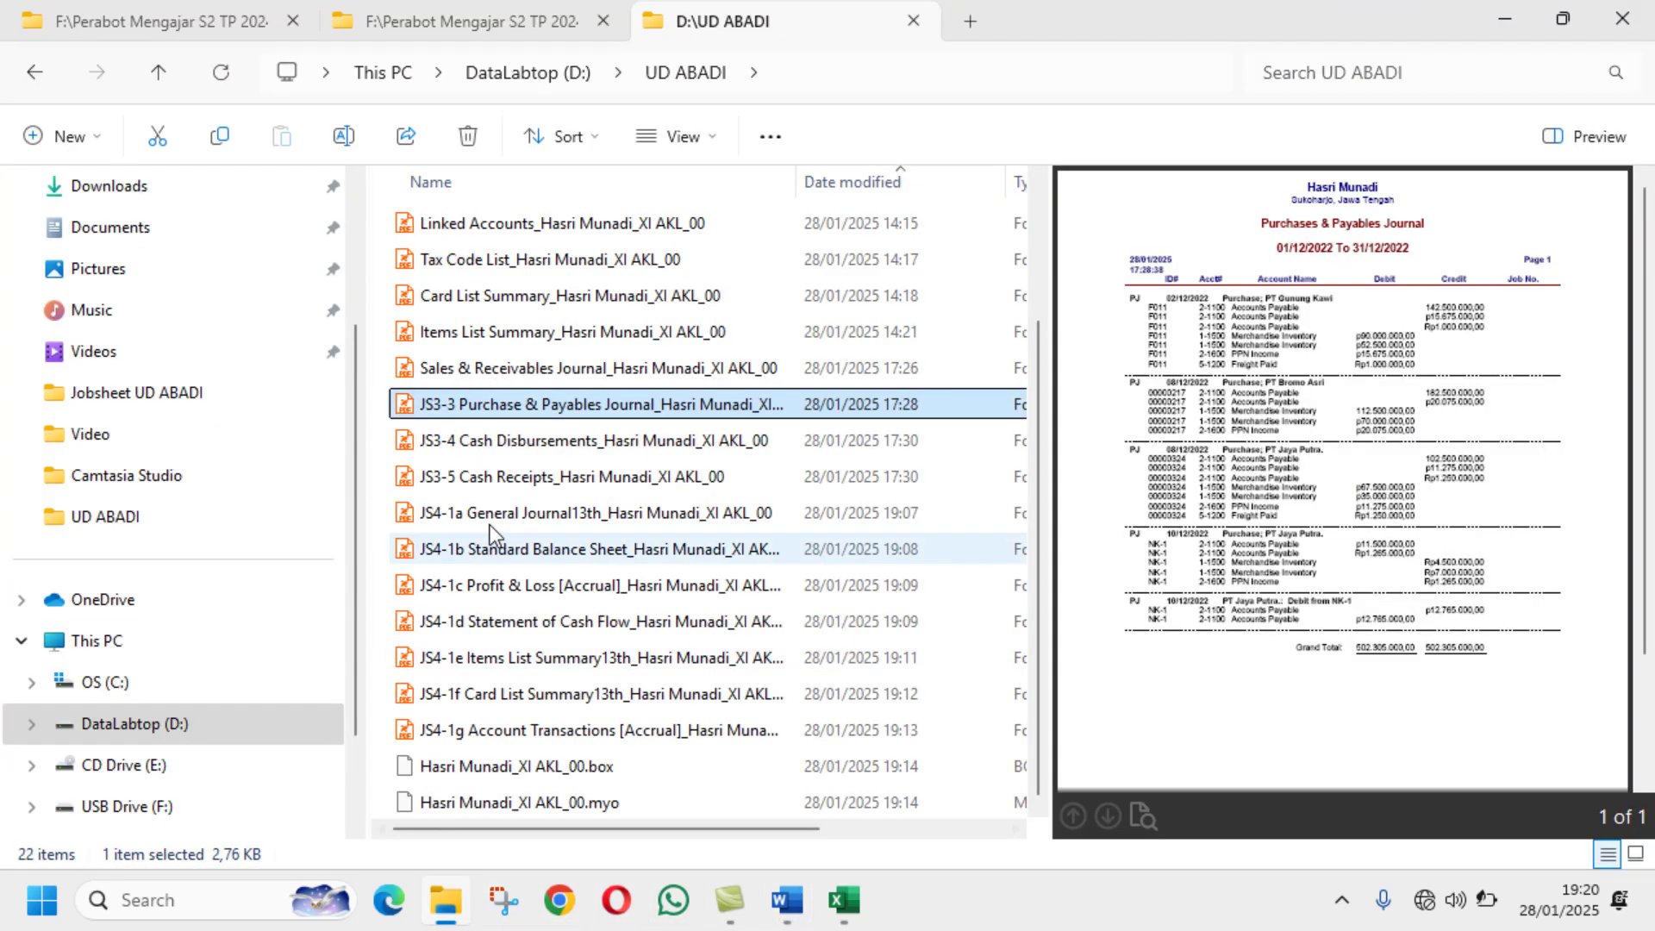
Step: Prefix the Sales & Receivables Journal PDF with JS3-1 and return to the Word document
click(505, 374)
click(344, 136)
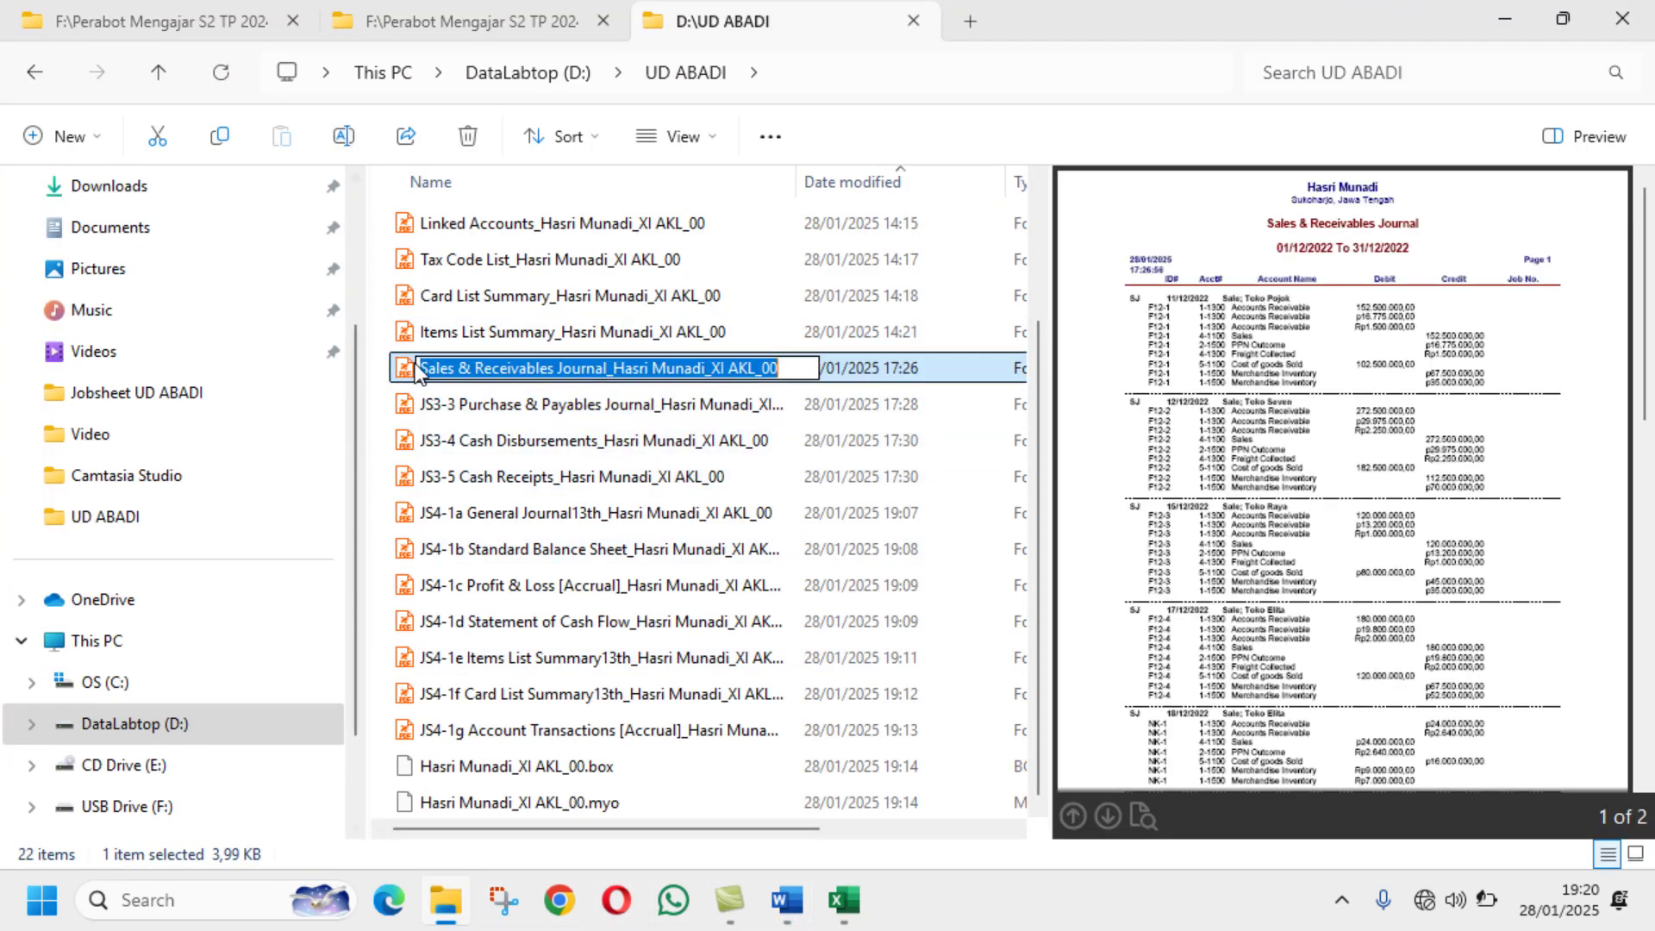
key(Home)
text(J)
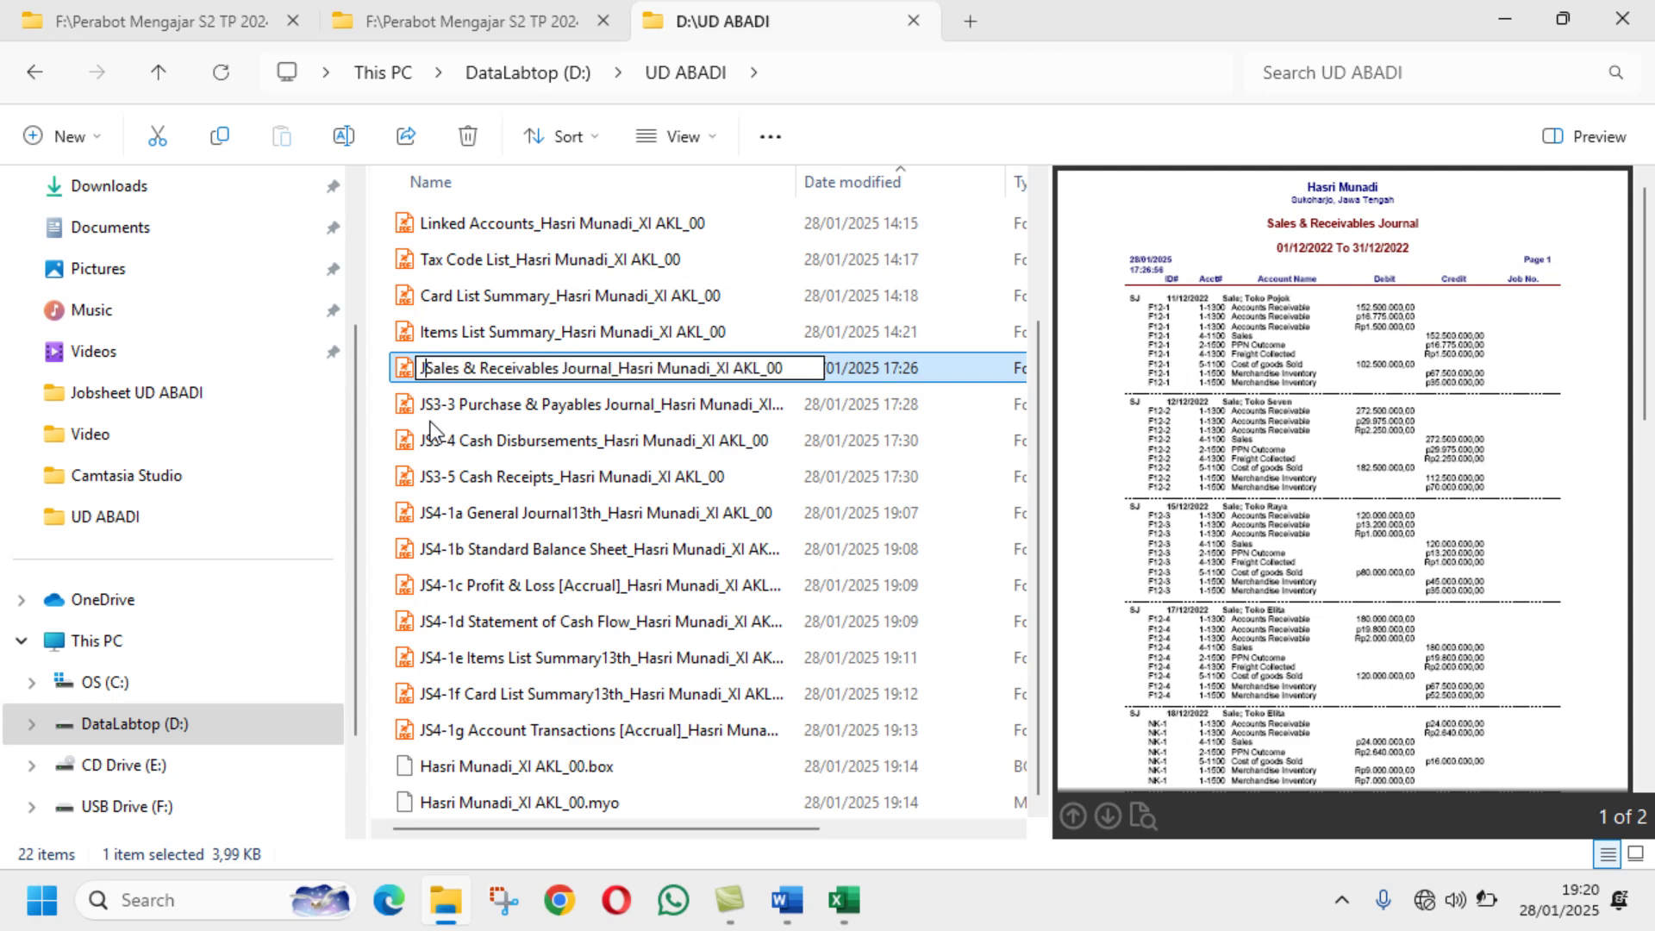
text(S)
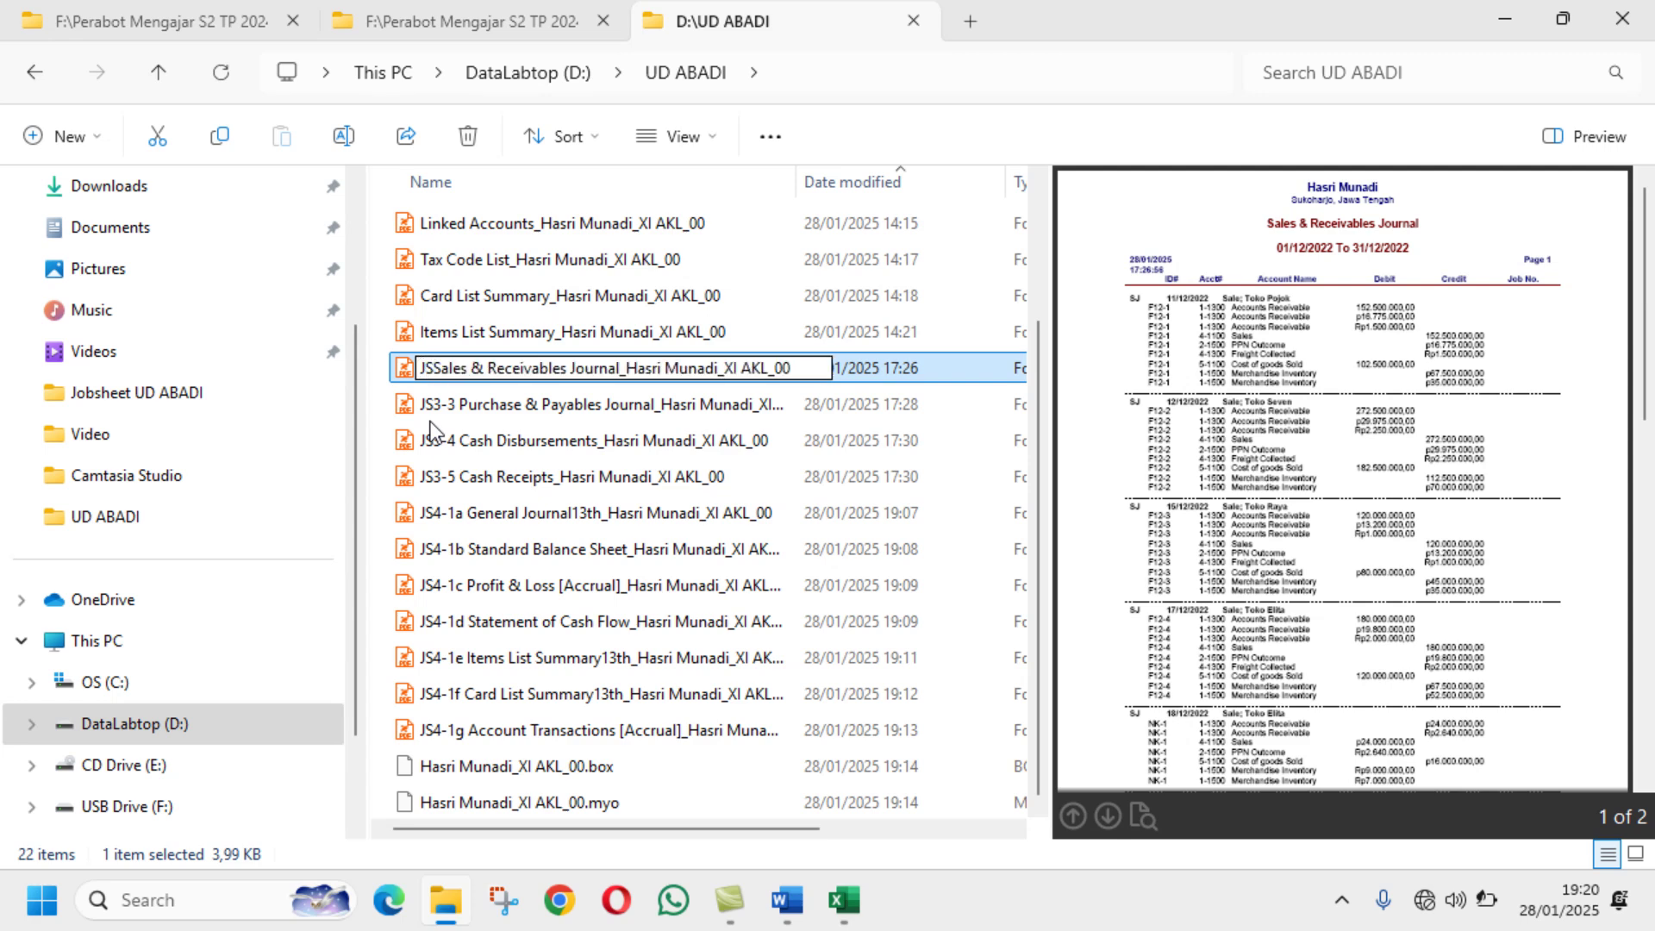
text(3)
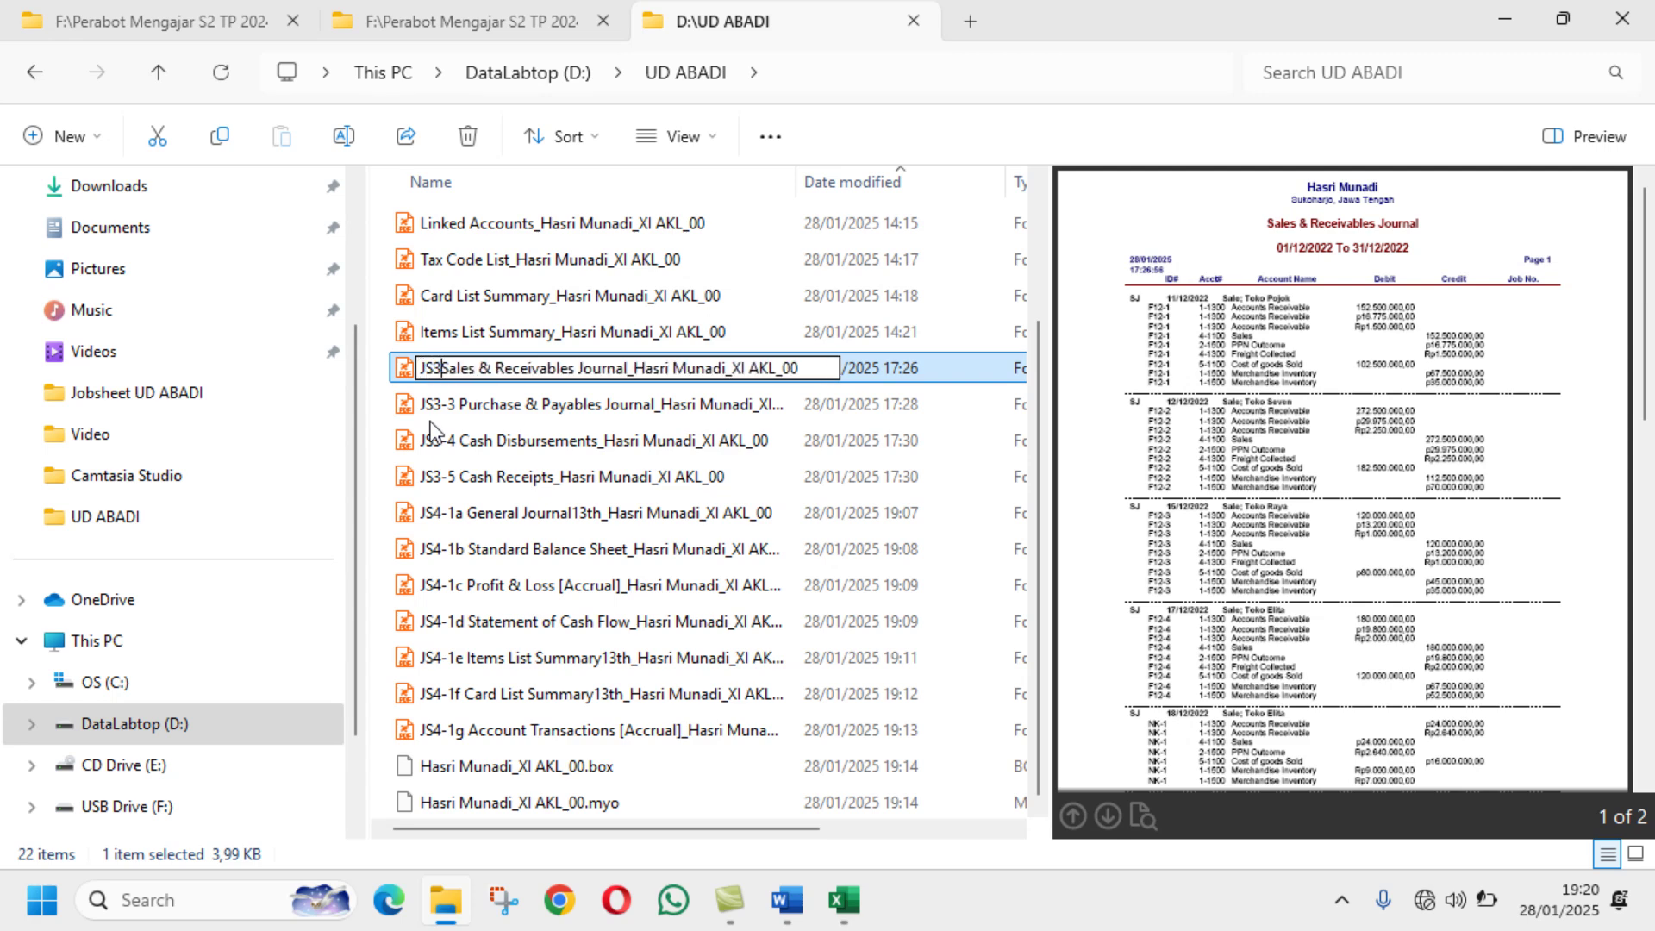
text(-1)
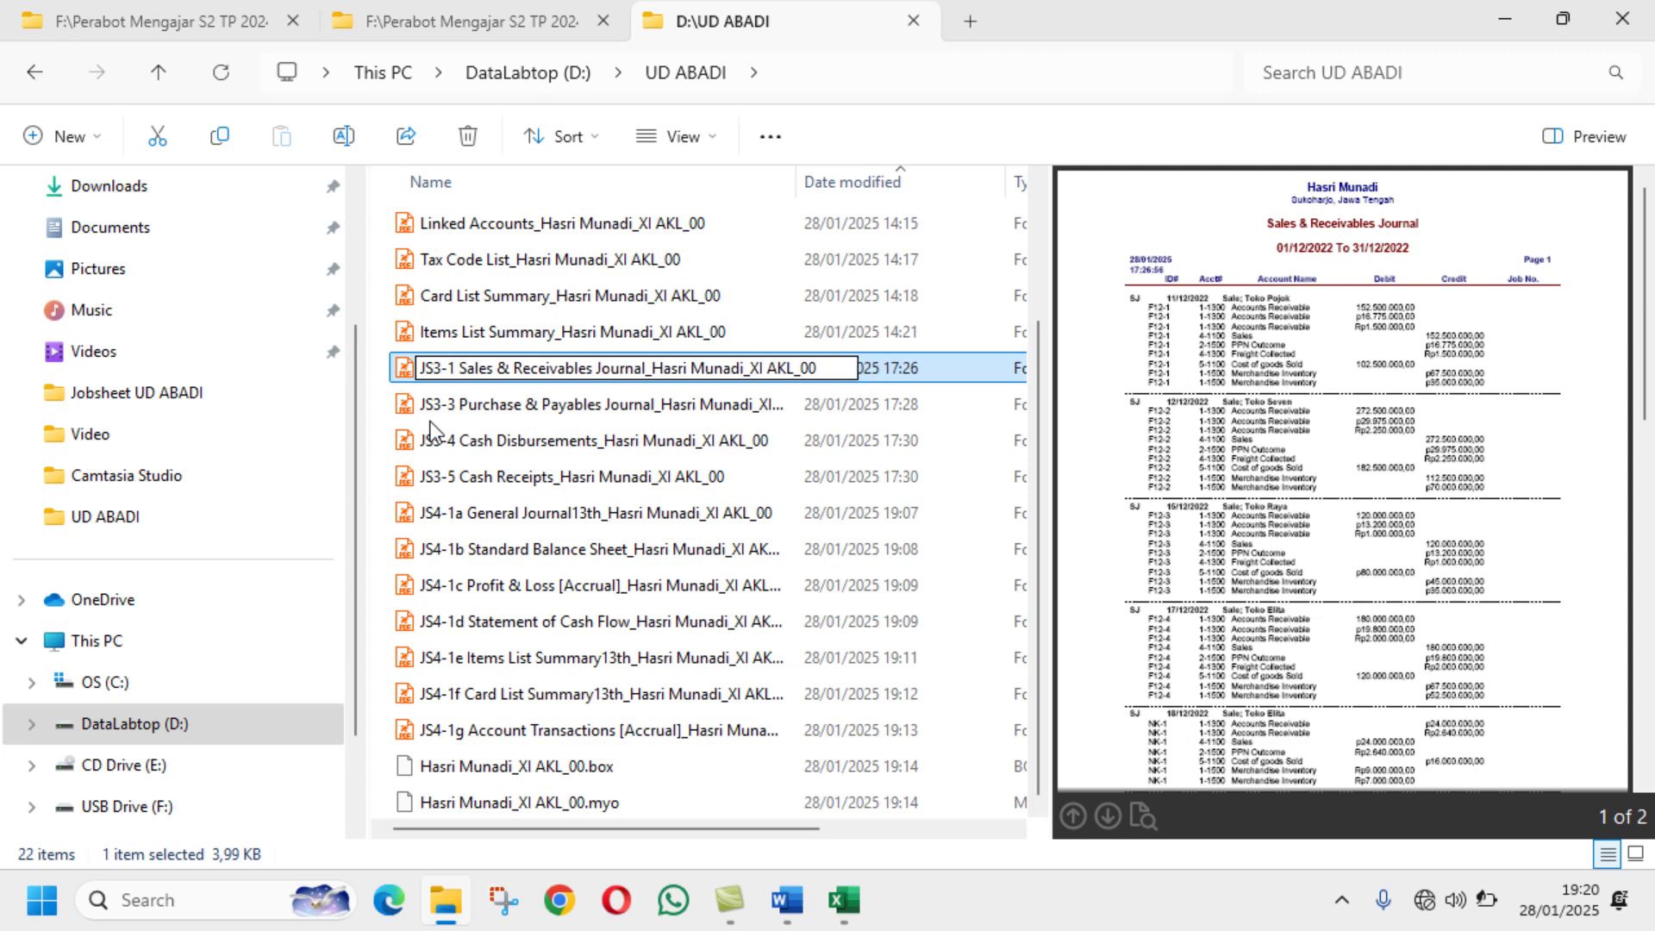
key(Return)
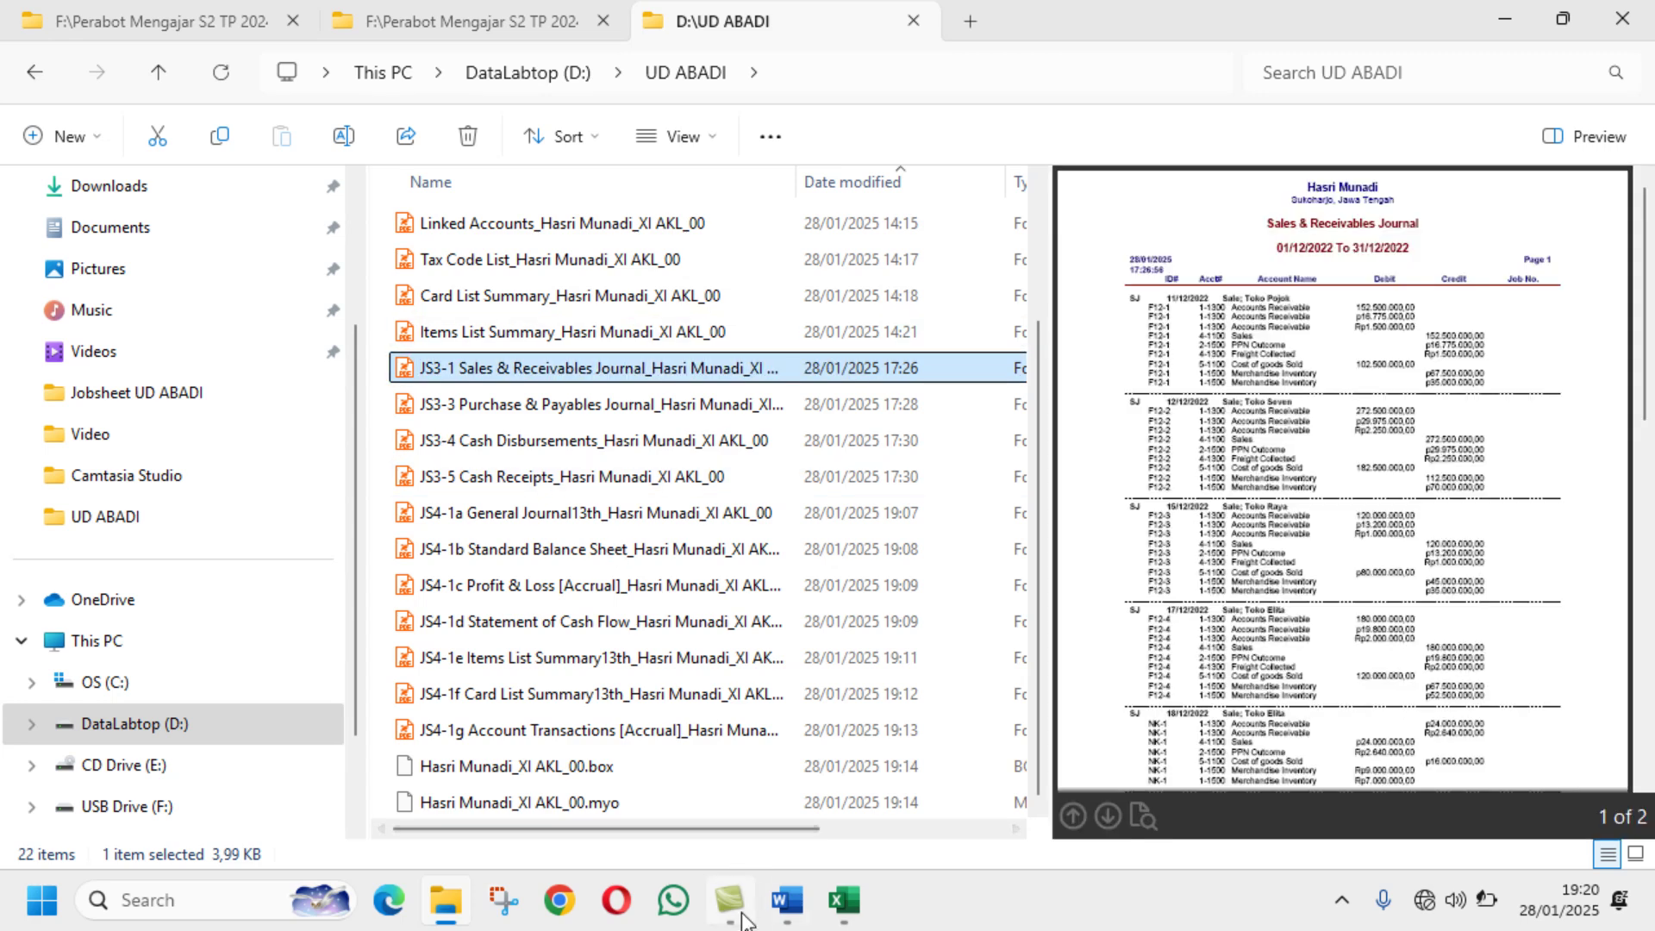
click(787, 900)
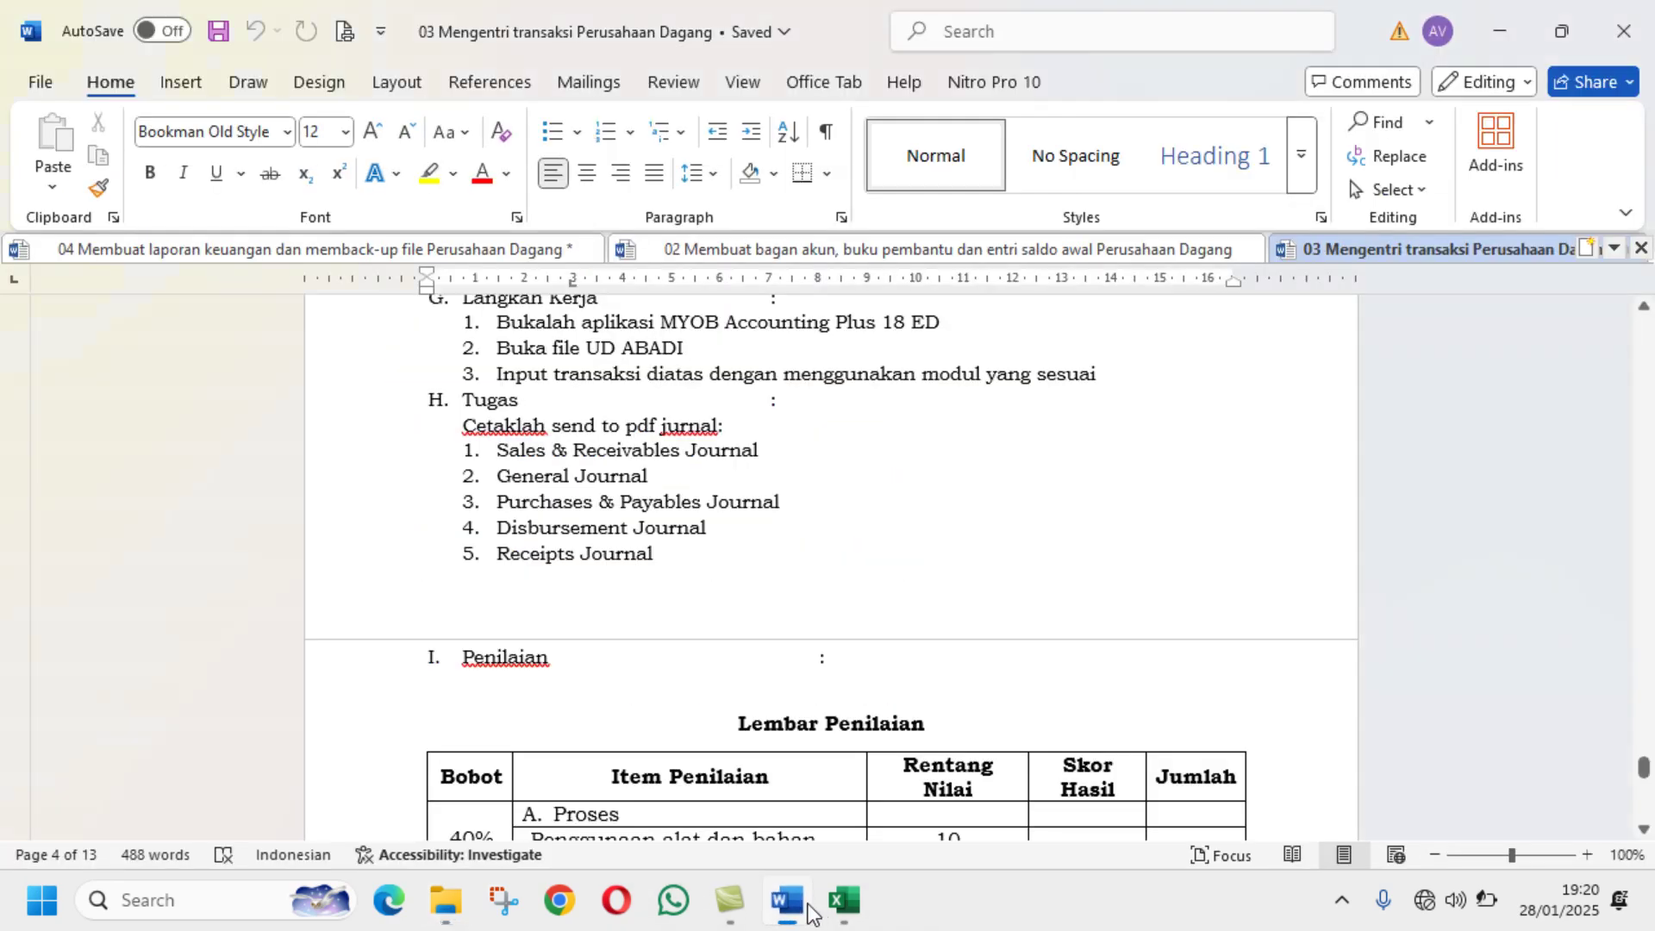
Step: Check the task list in Word, then prefix the Items List Summary PDF with JS2-5
click(878, 252)
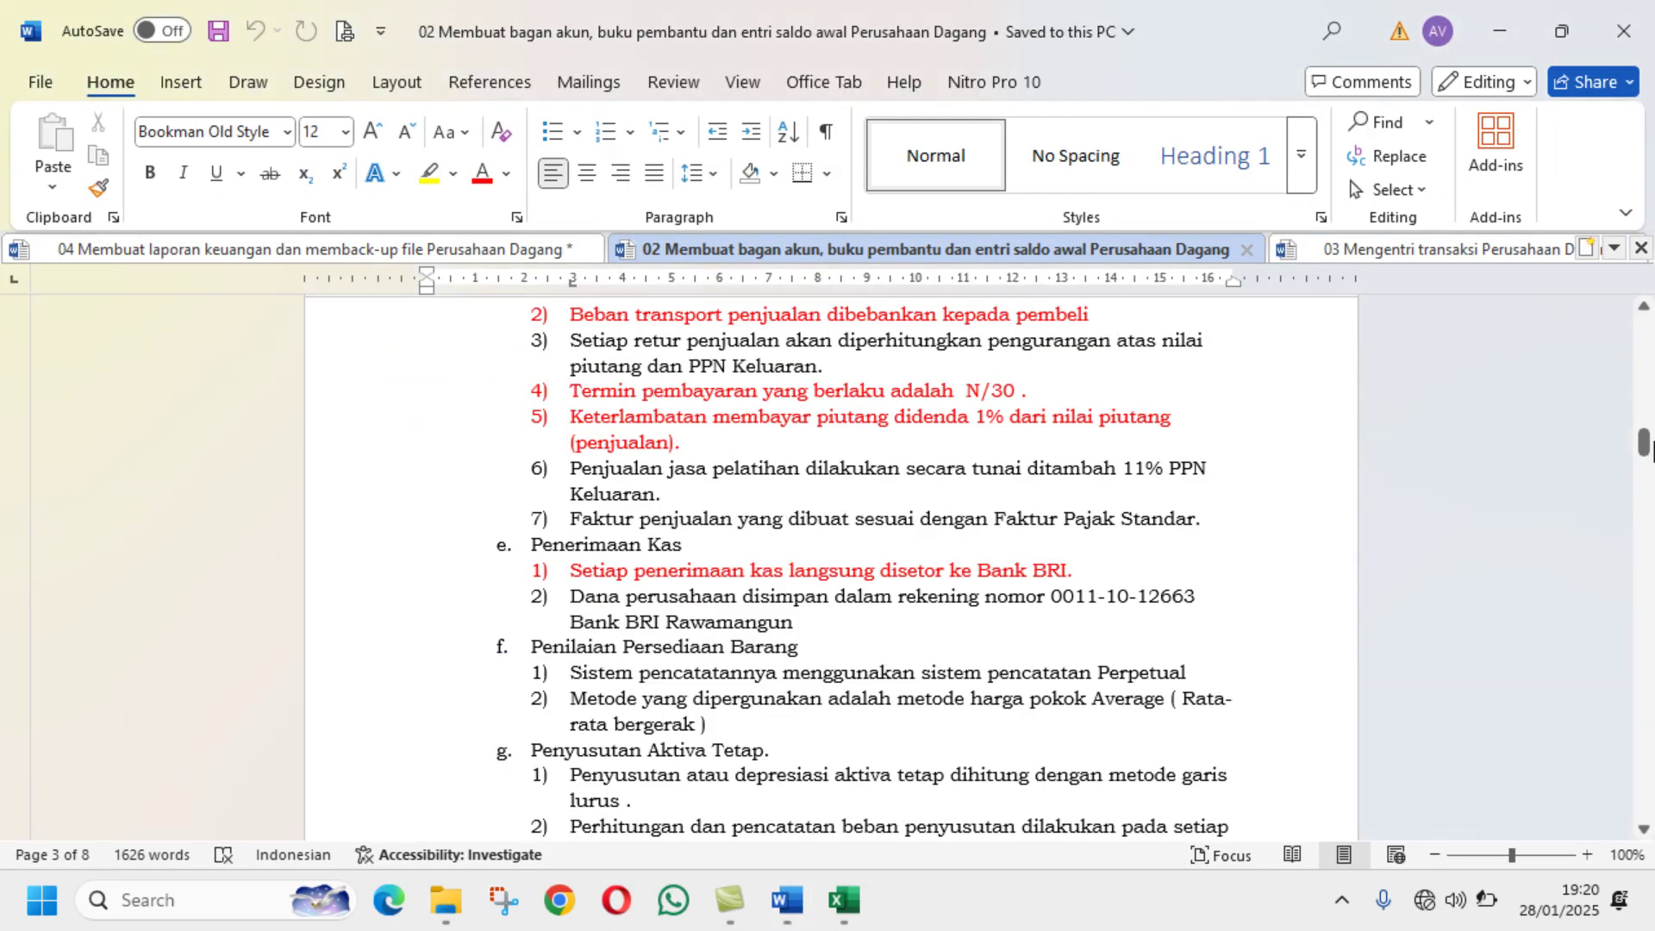
drag(1645, 446, 1420, 698)
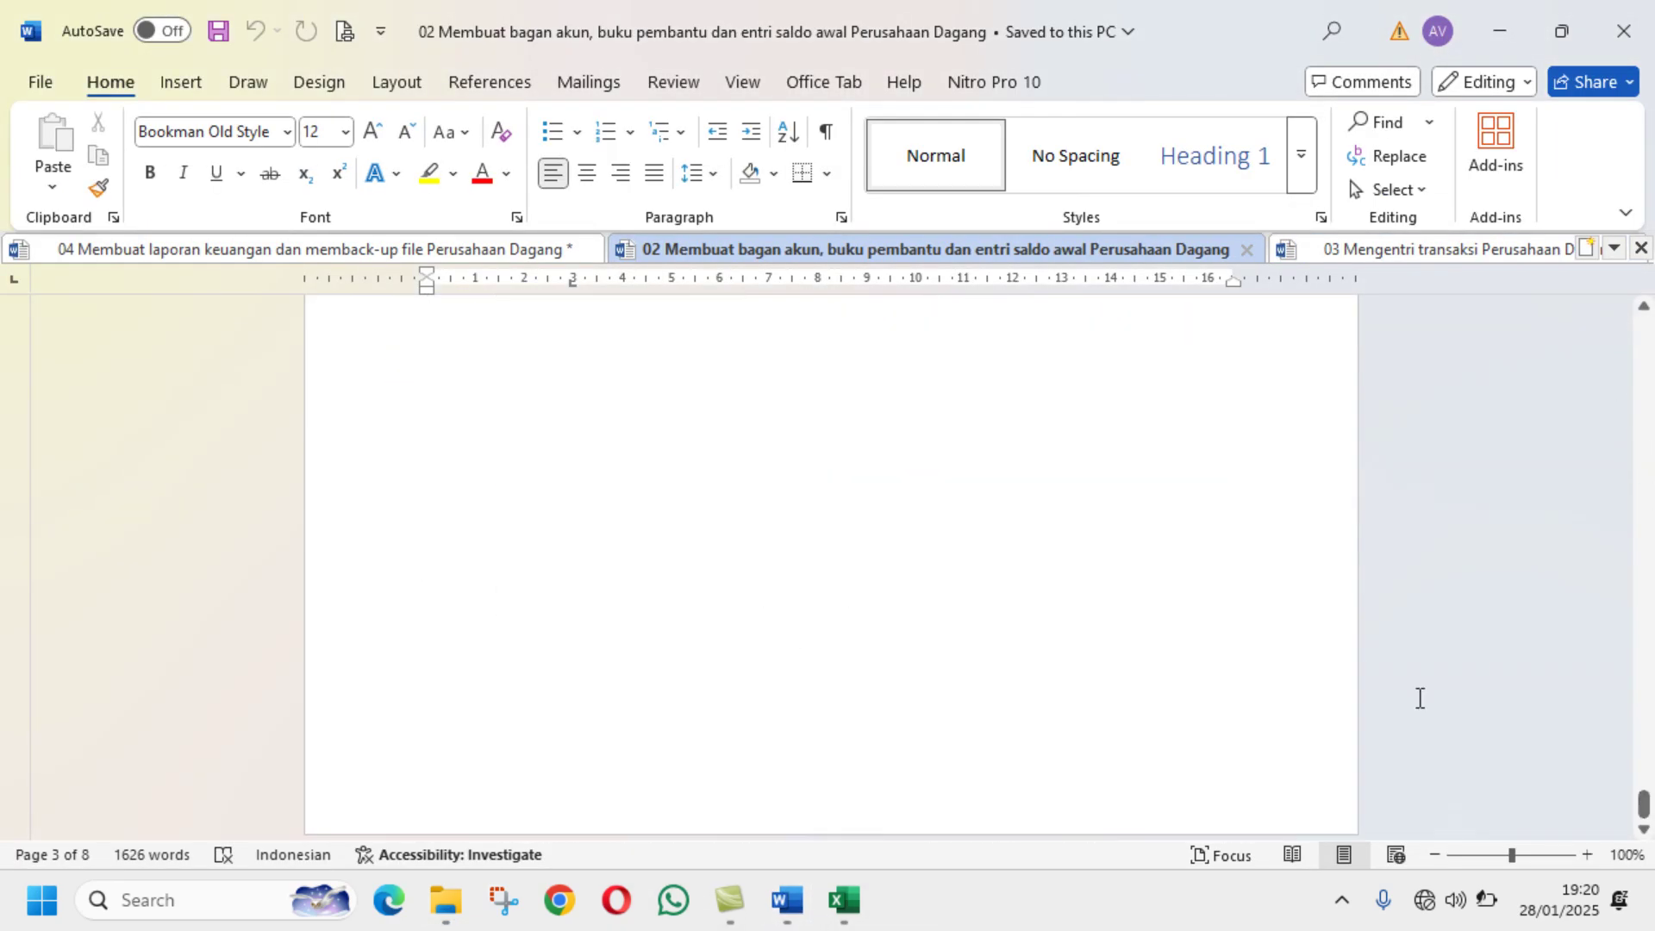
scroll(1134, 554, up, 15)
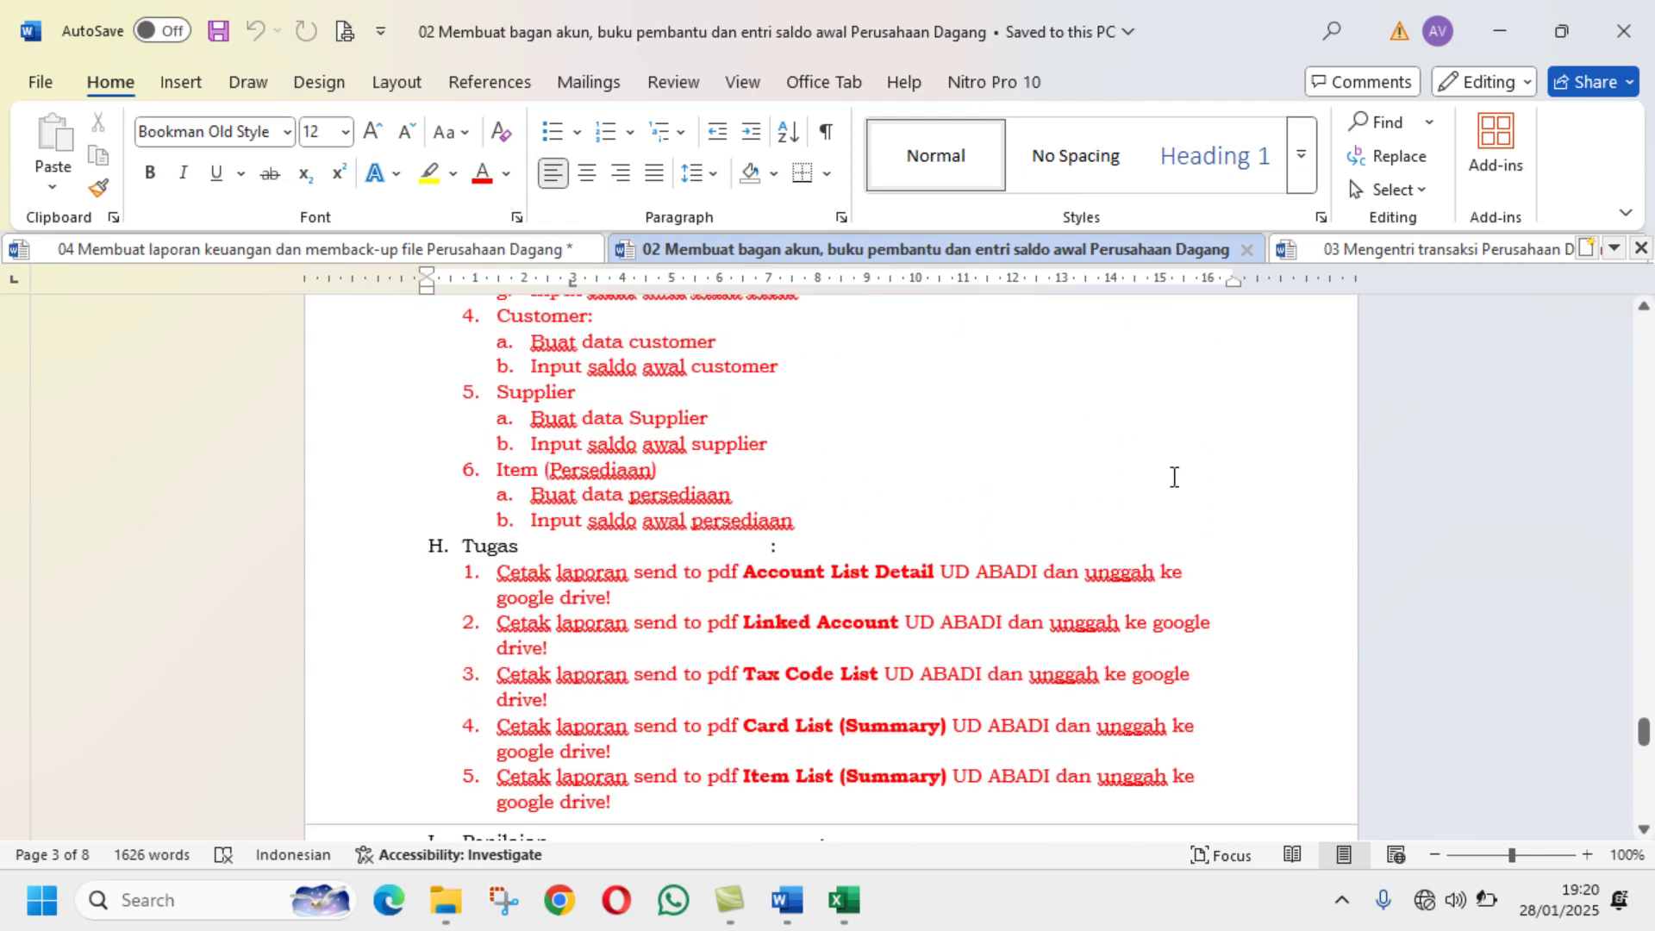
scroll(1189, 465, down, 1)
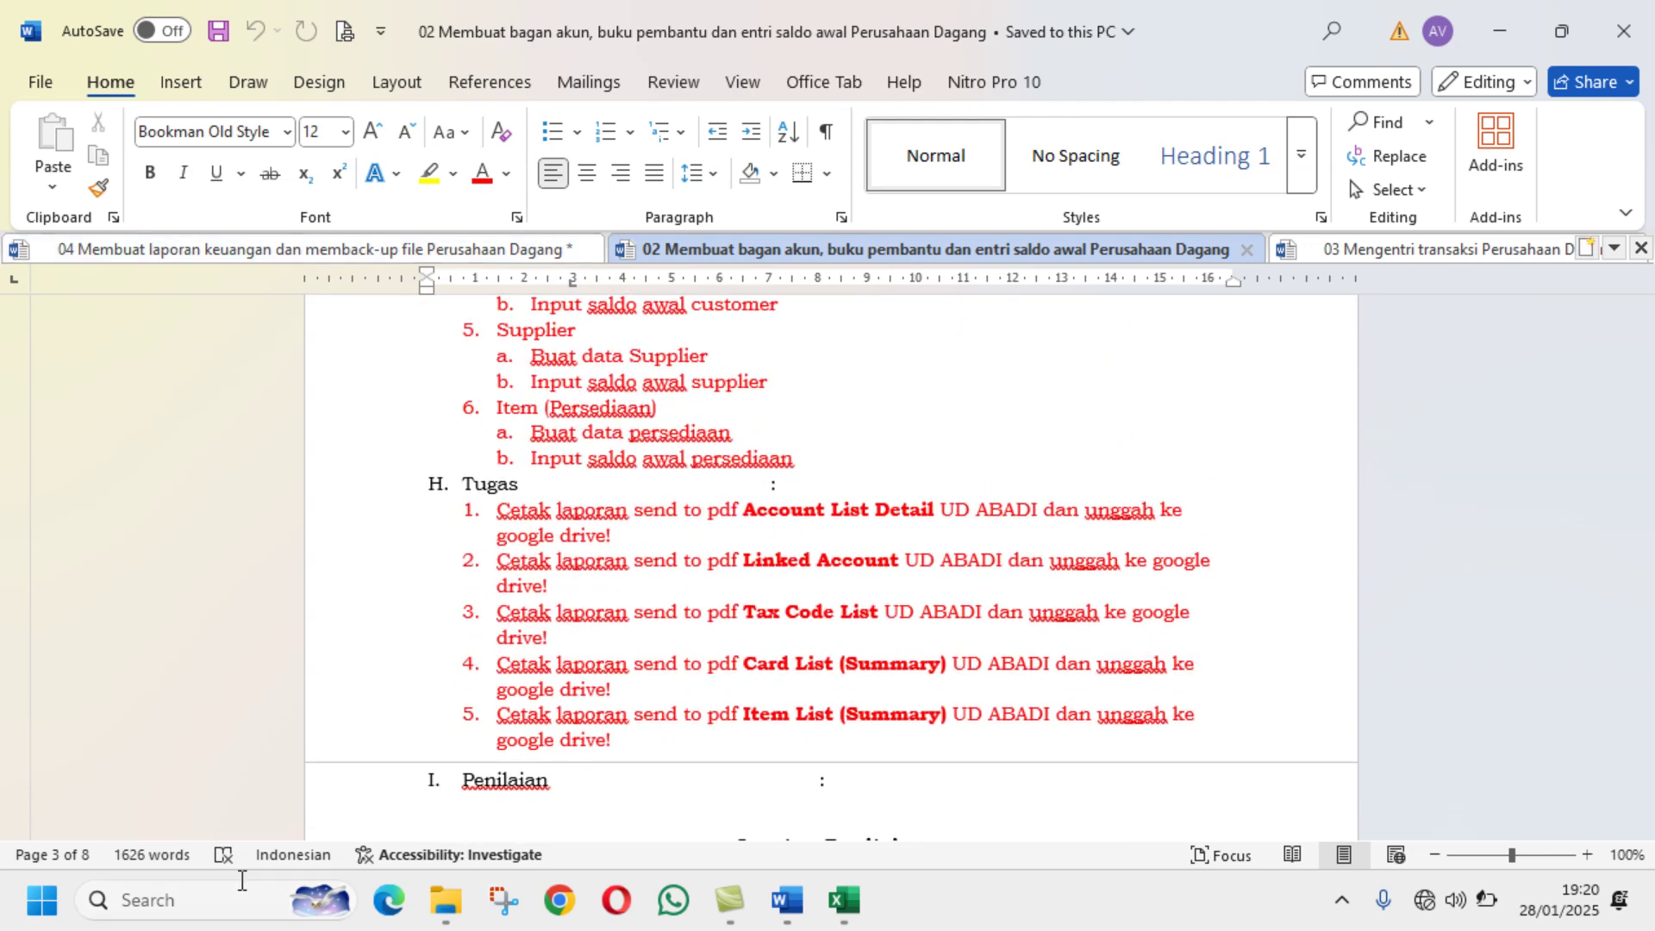
click(444, 917)
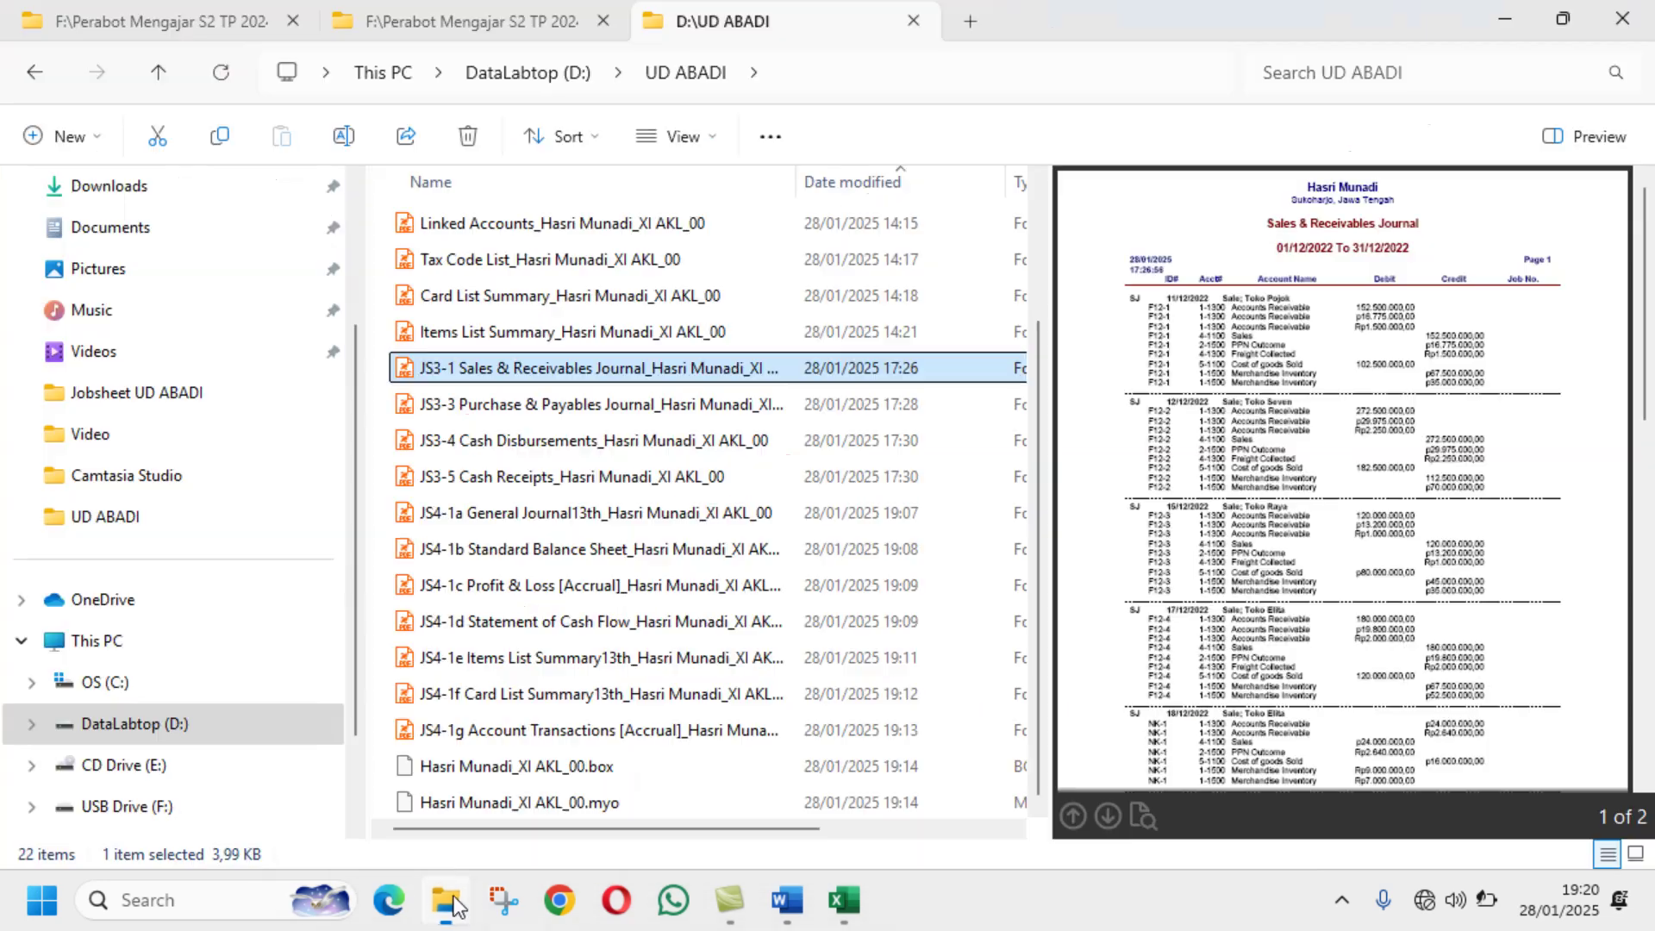
click(498, 332)
click(341, 136)
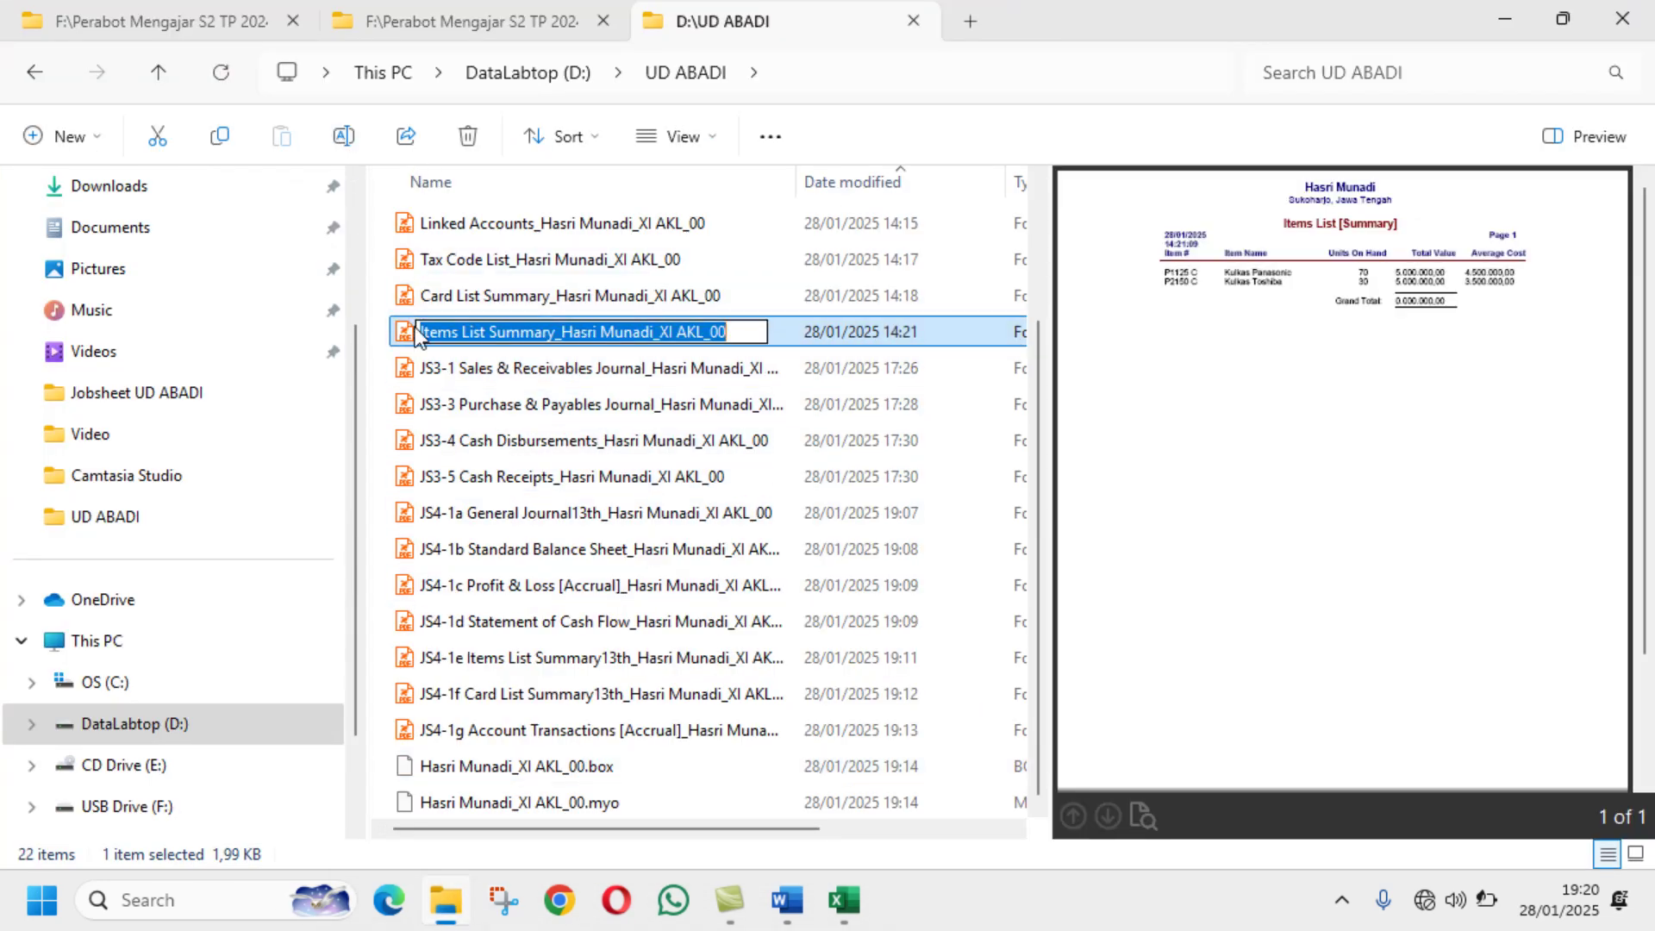
click(420, 332)
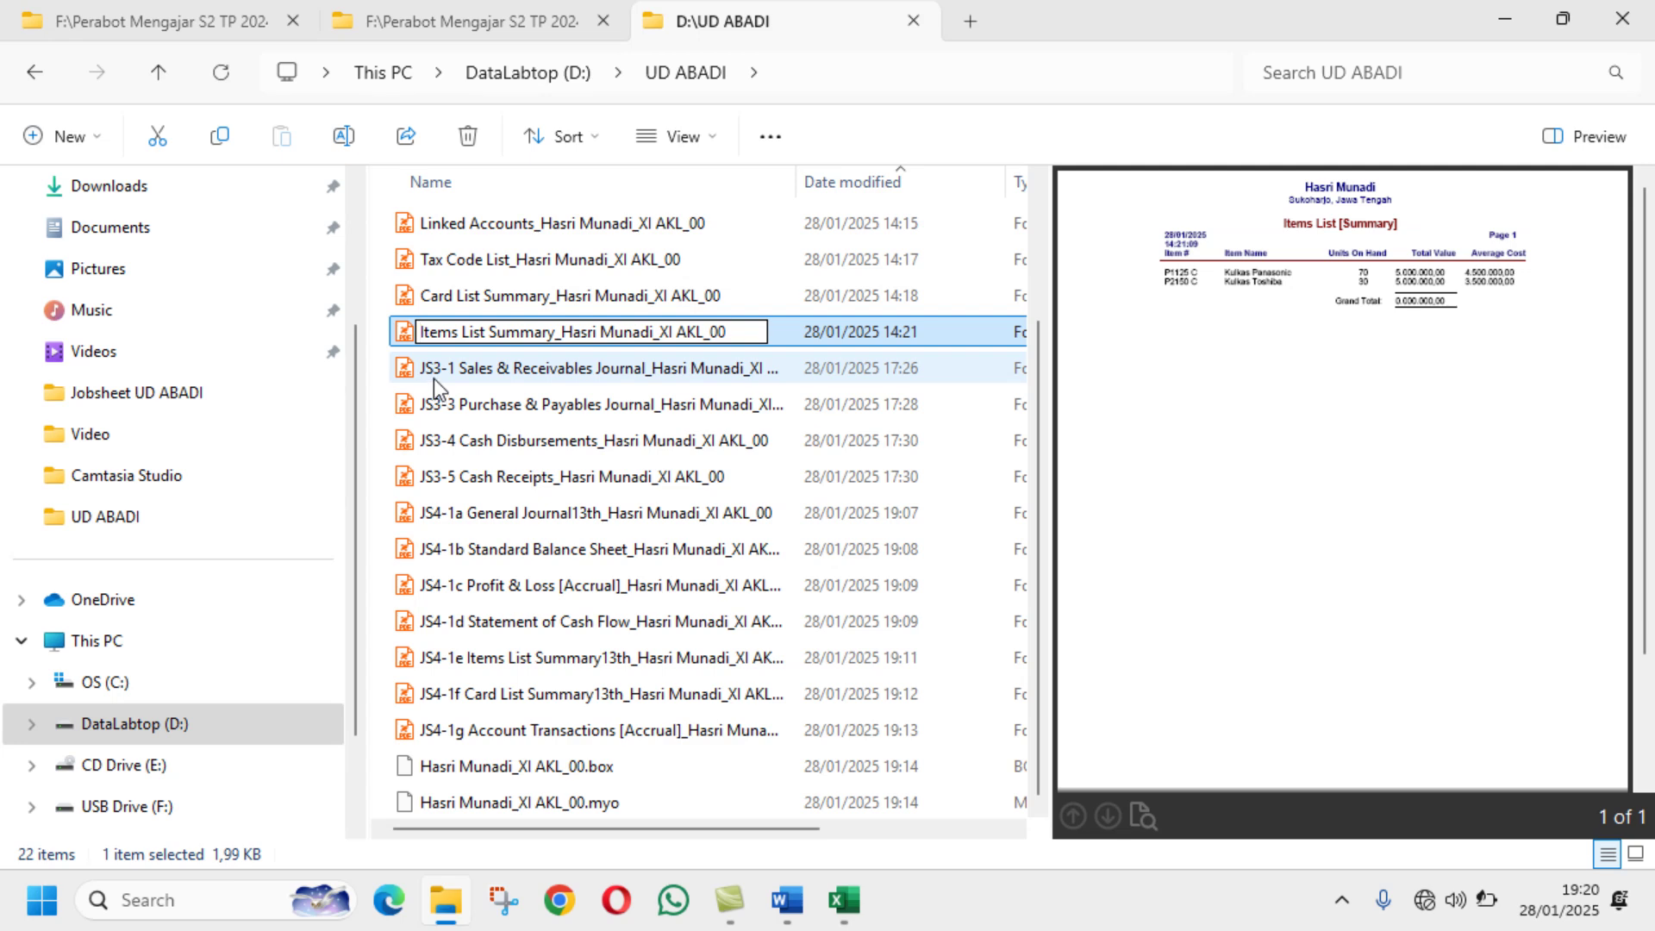
text(JS2-)
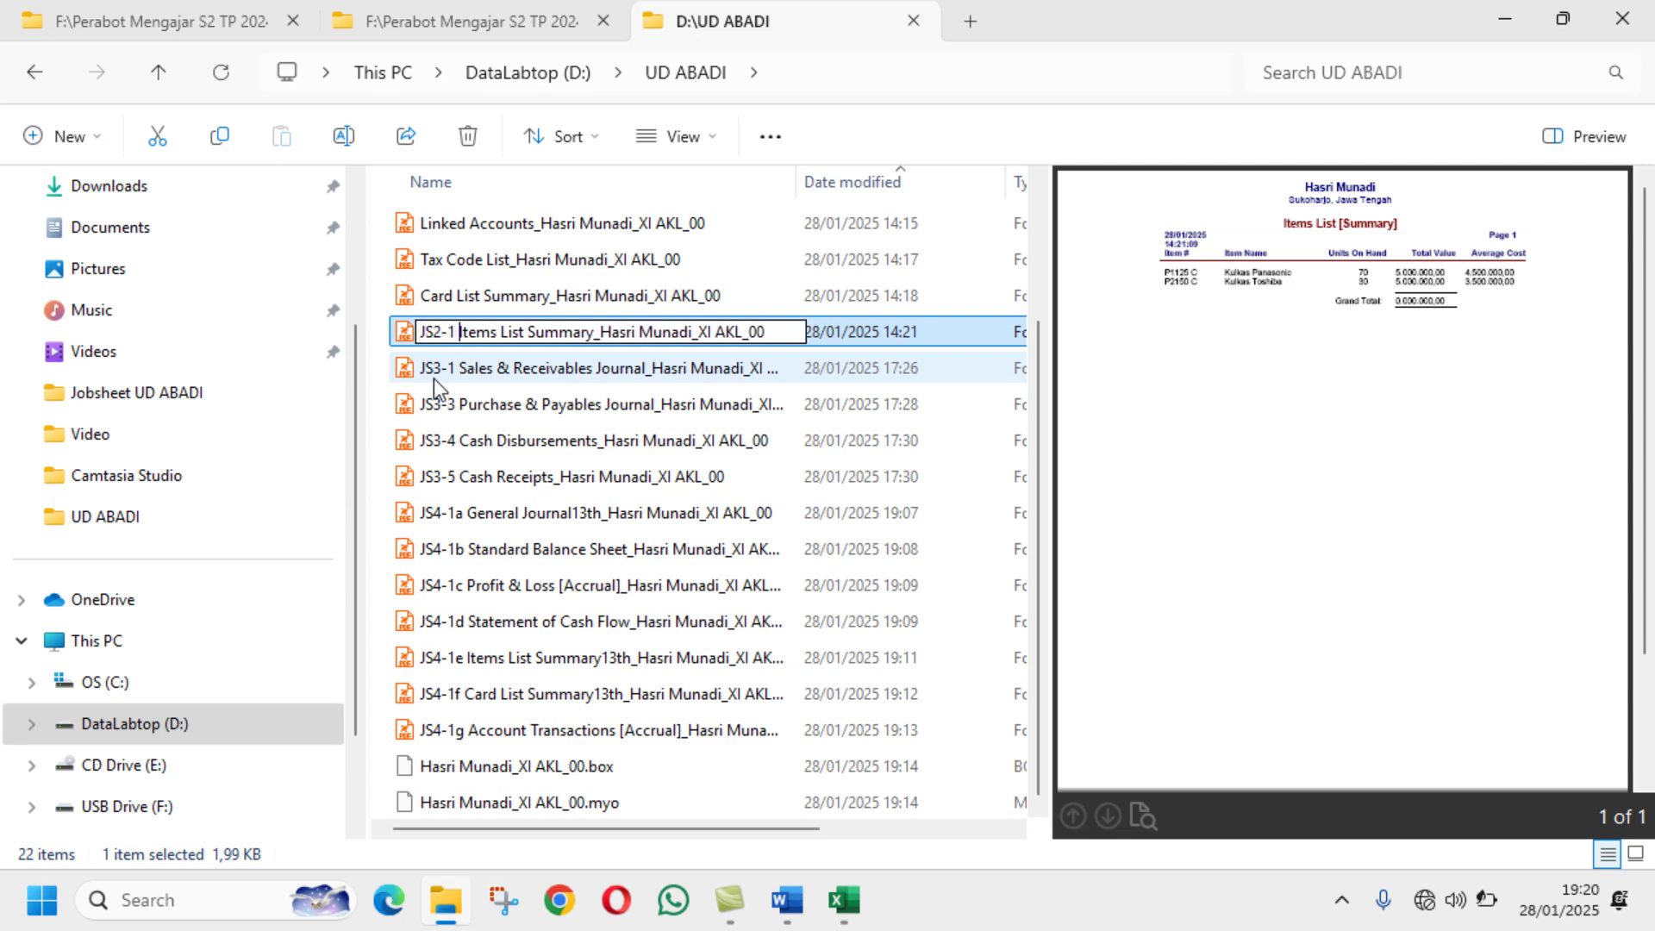
text(5)
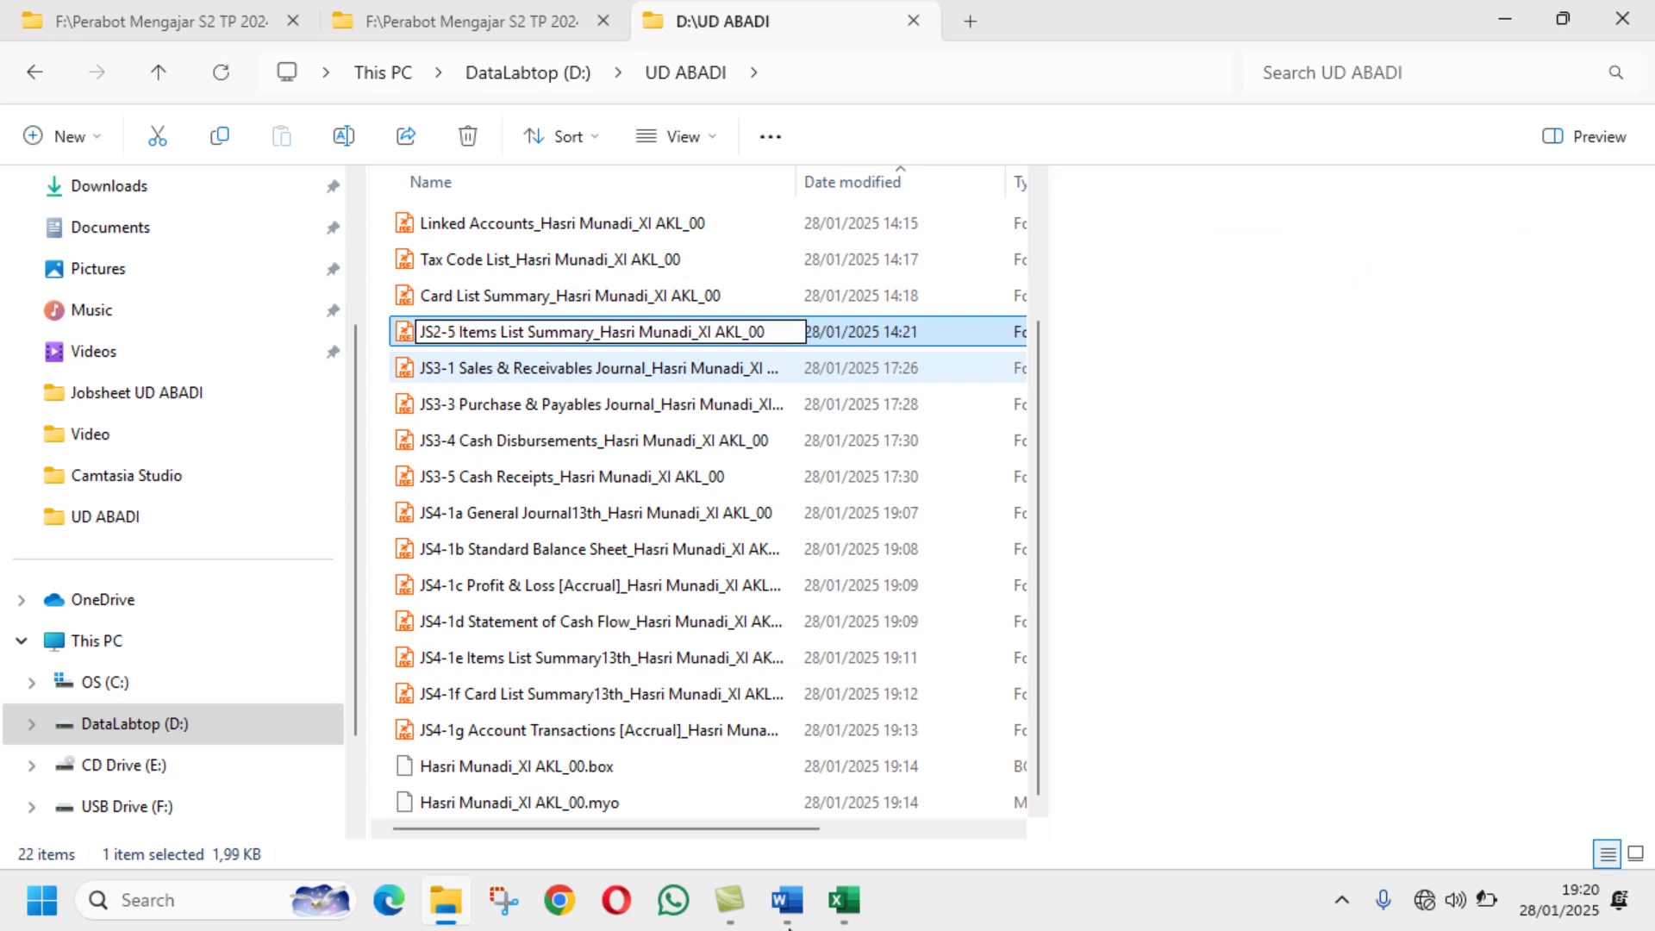
key(Return)
Step: Prefix the Card List Summary PDF with JS2-4
click(784, 901)
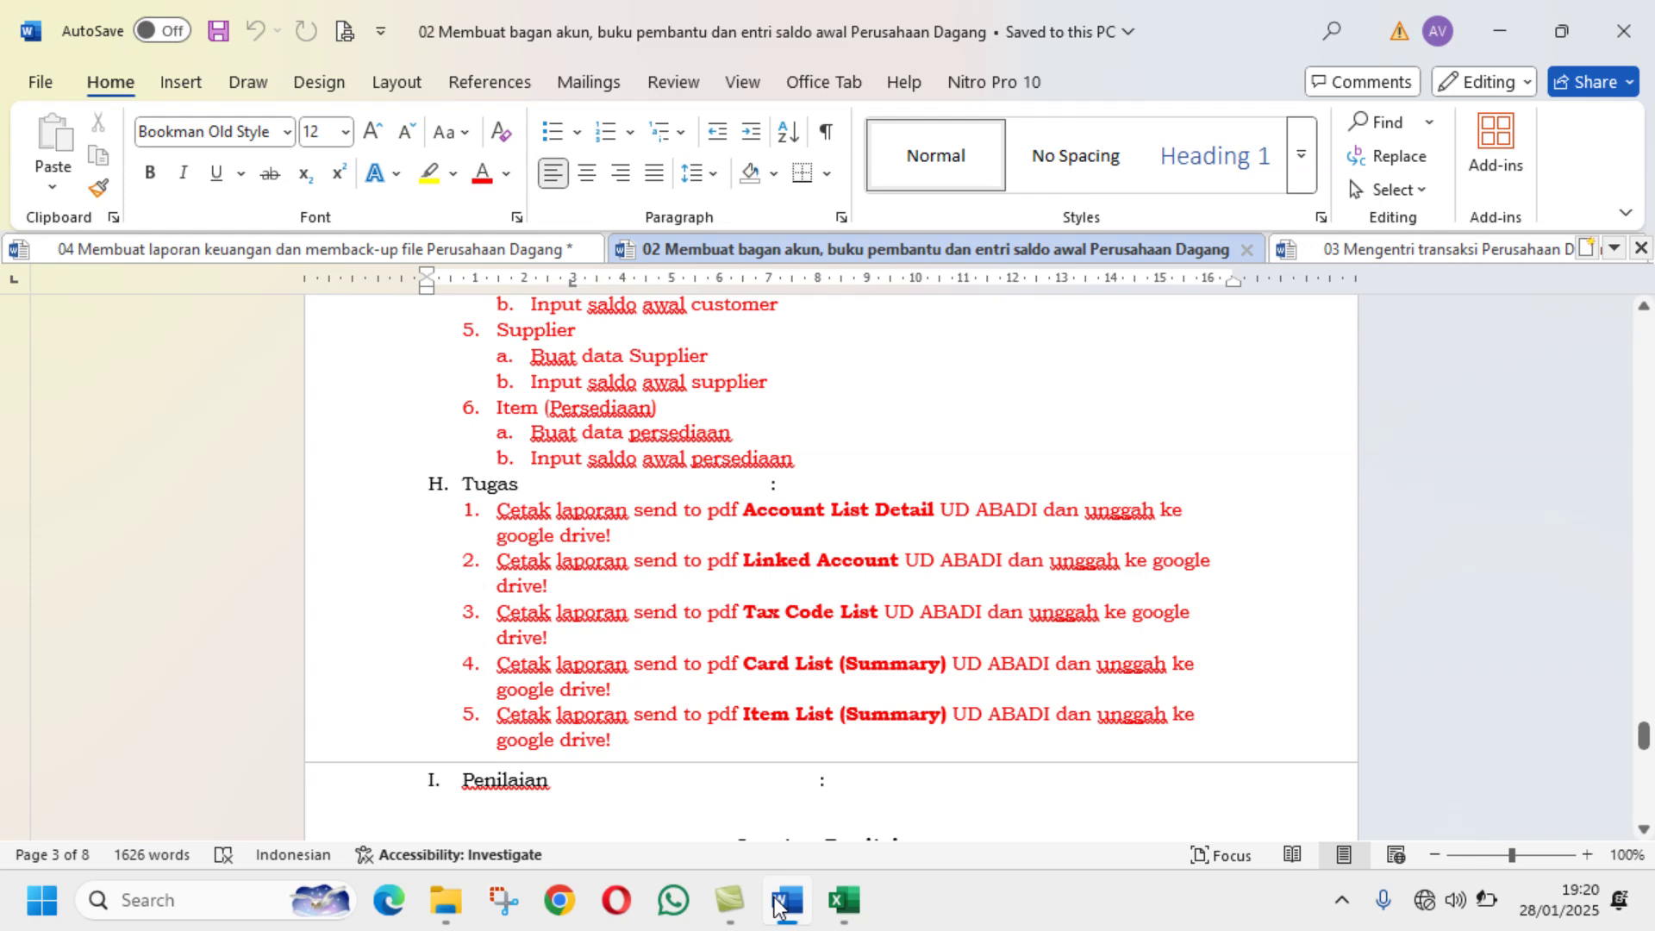
click(446, 901)
click(469, 293)
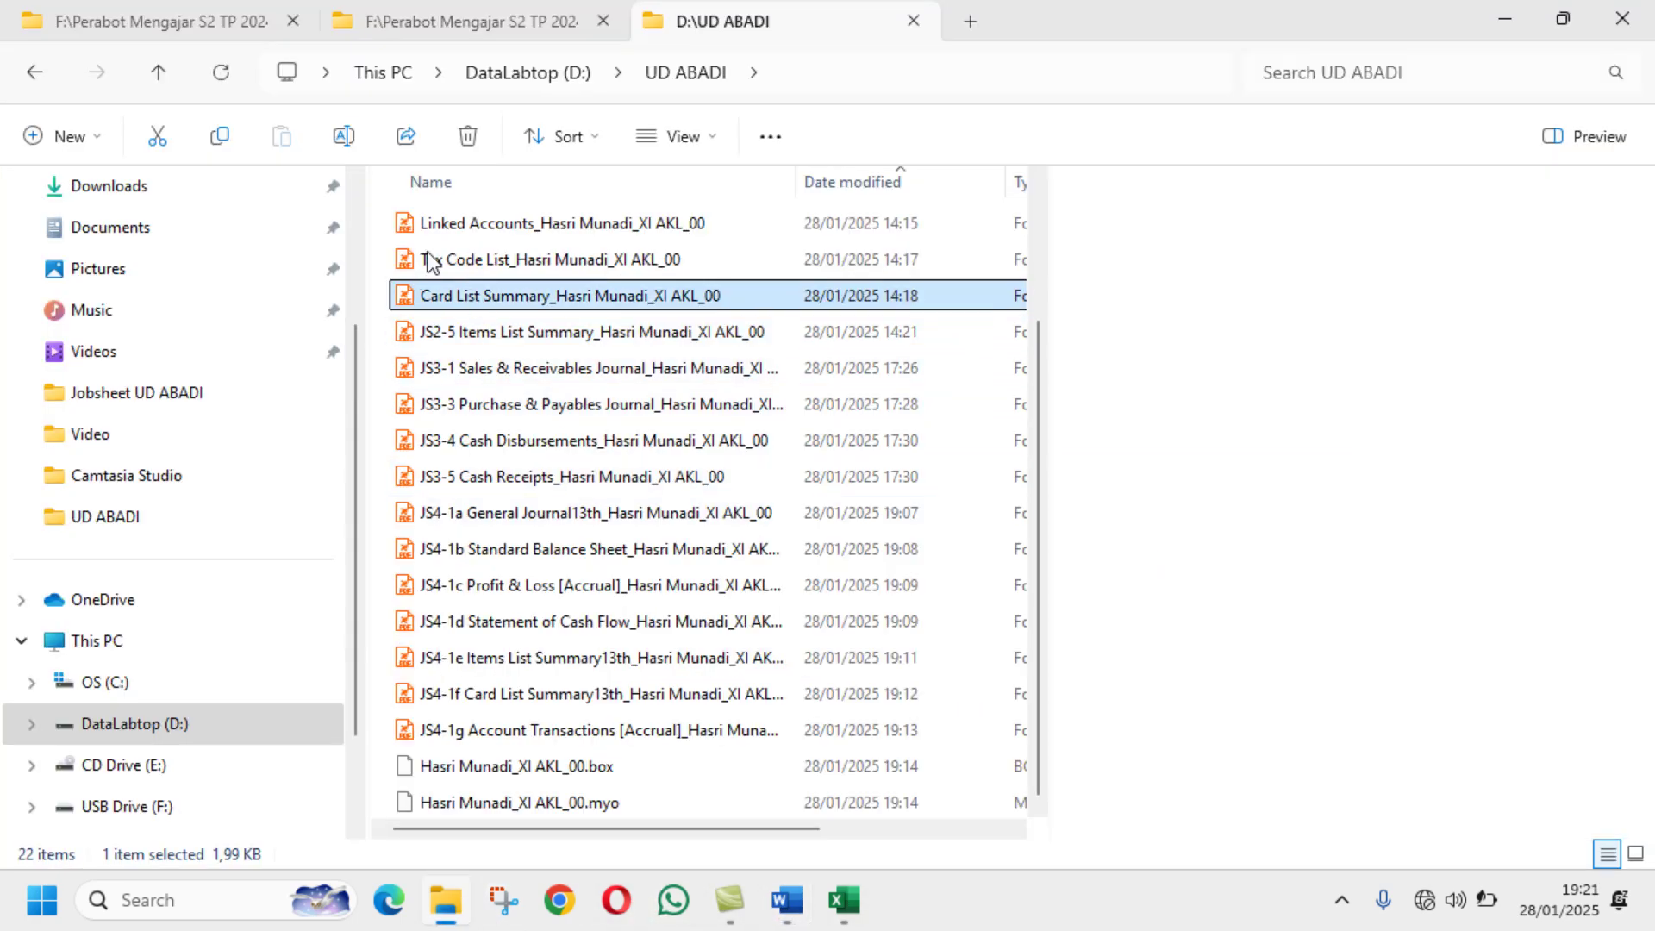
key(alt+p)
click(343, 136)
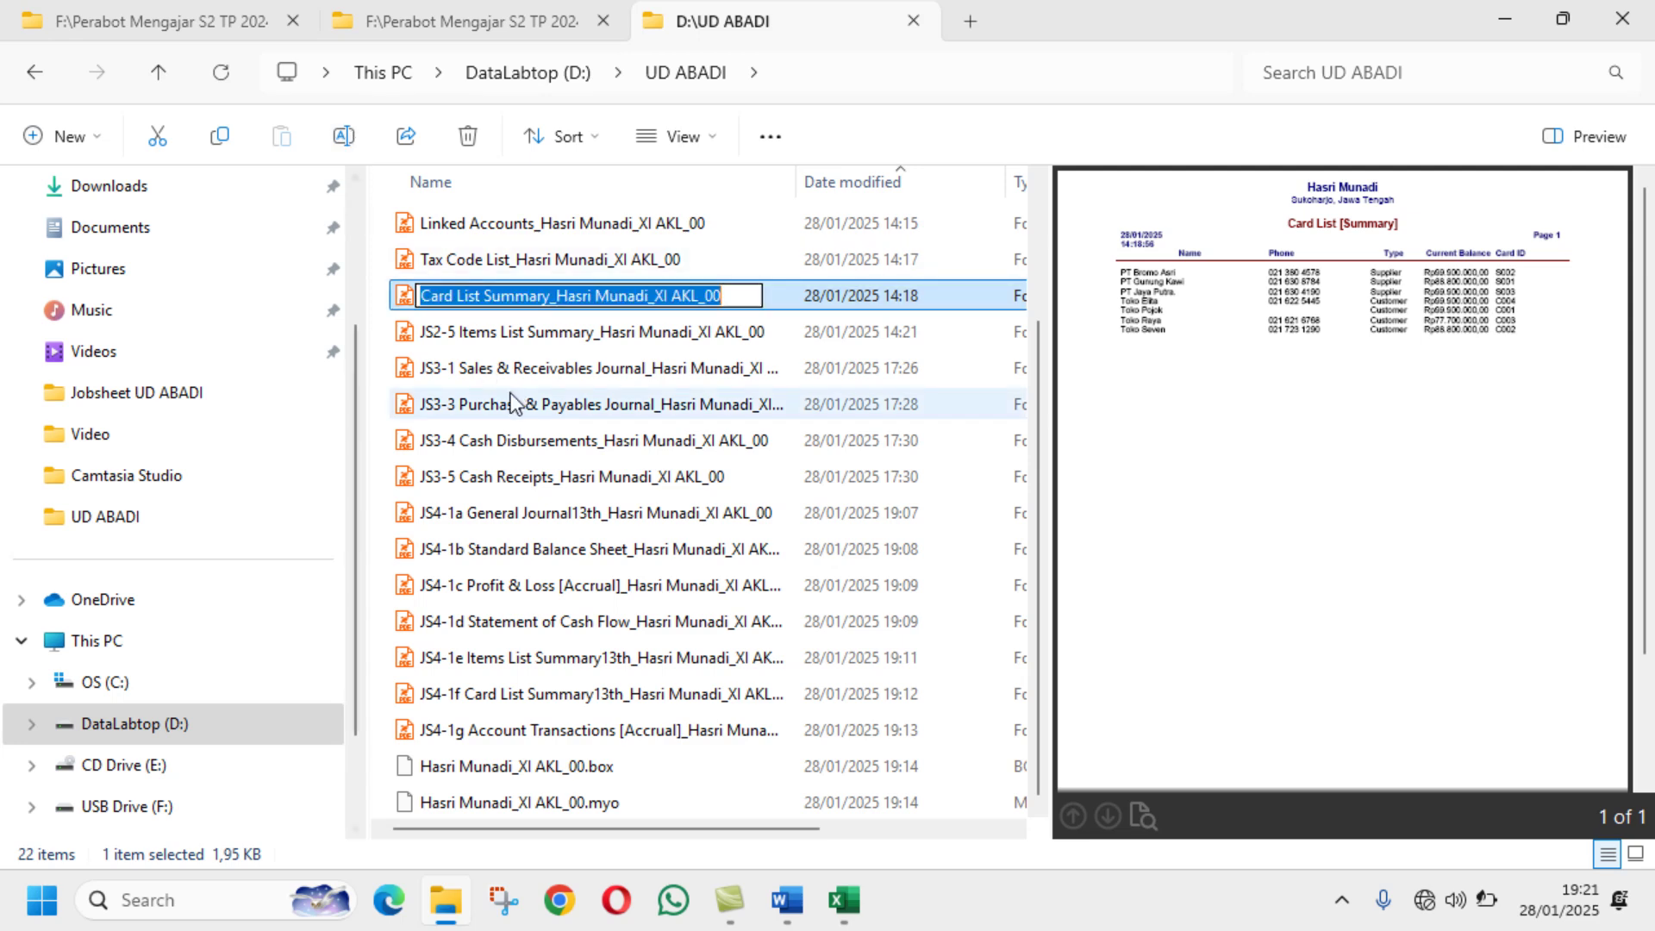
click(422, 296)
text(JS)
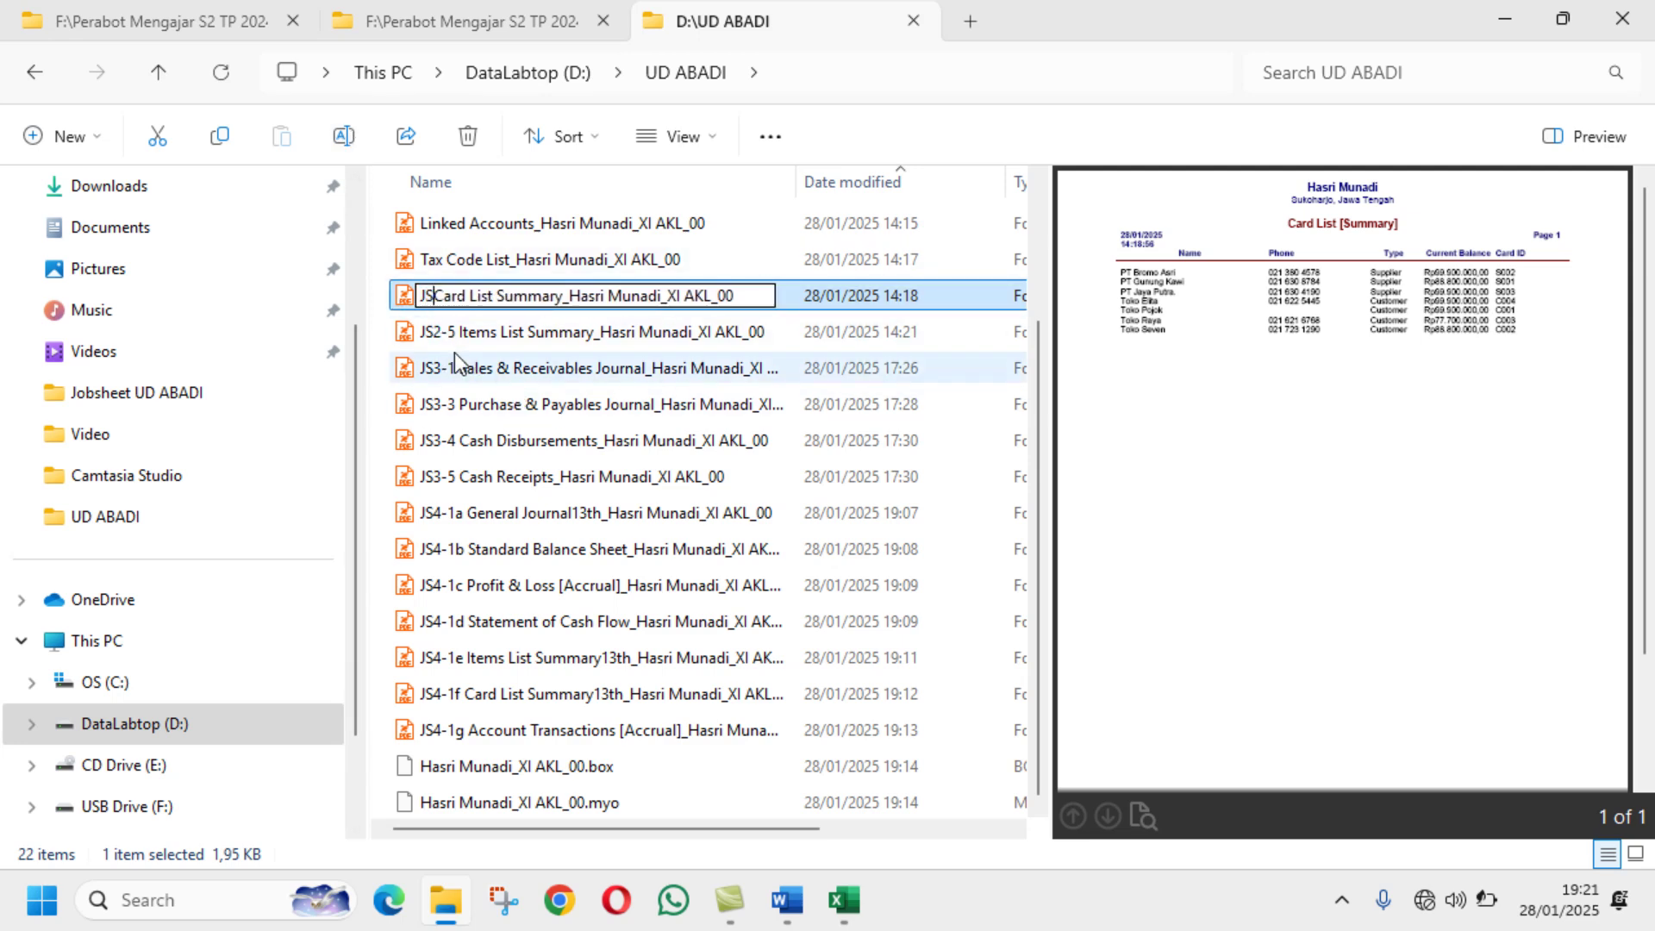
text(2-4)
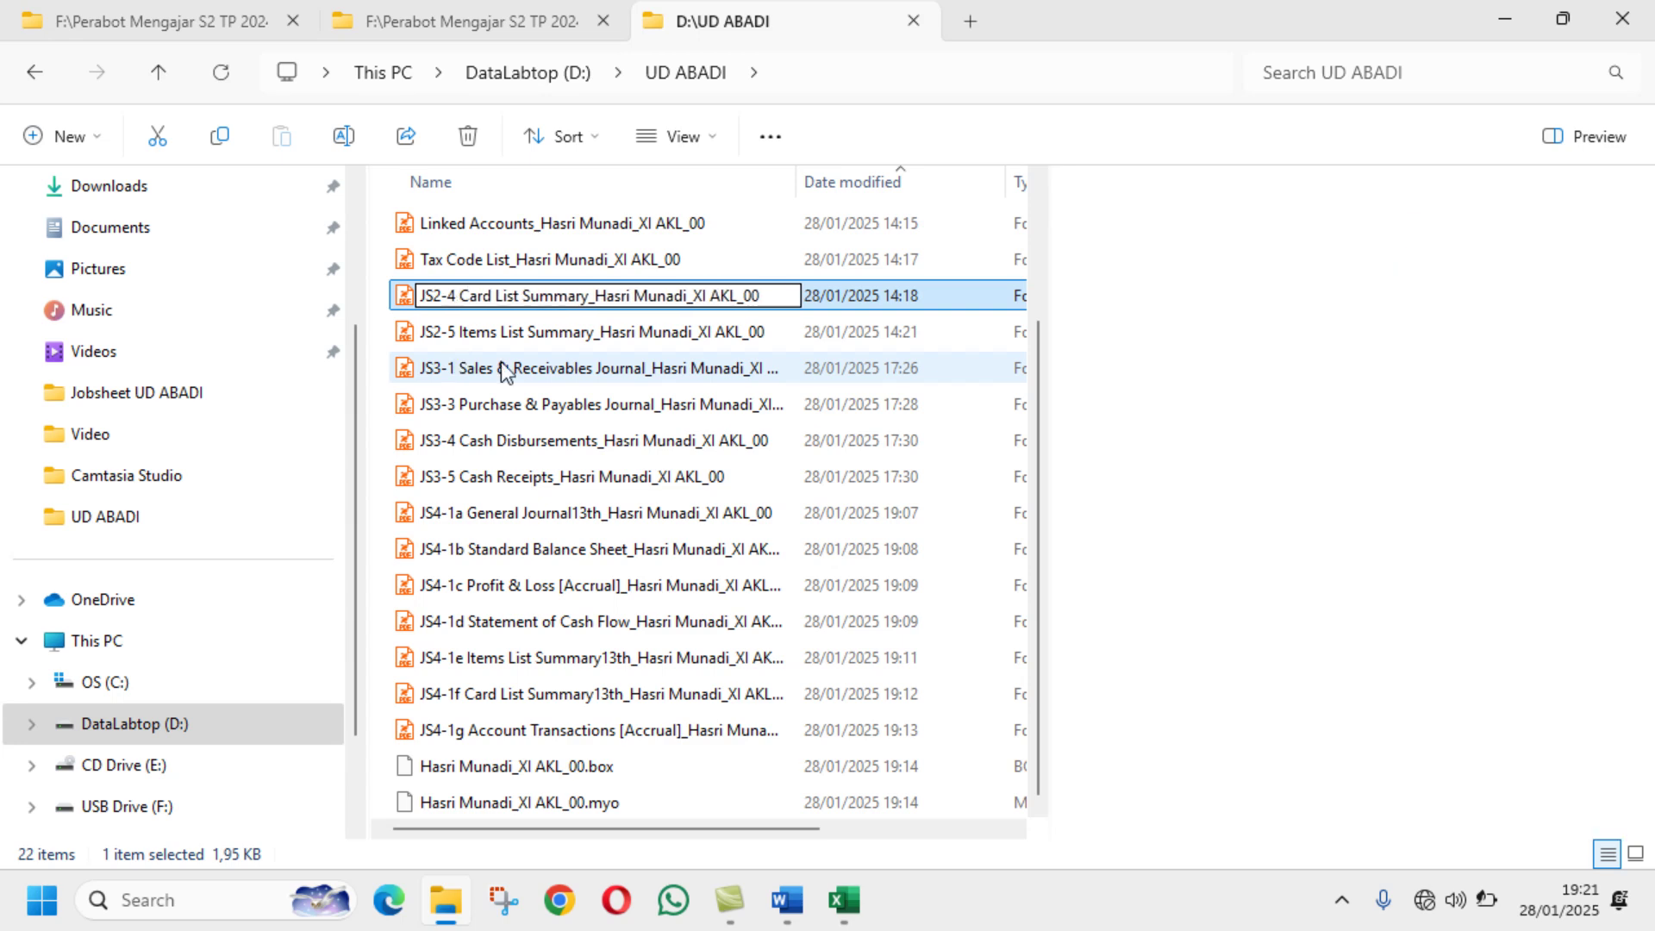
click(500, 265)
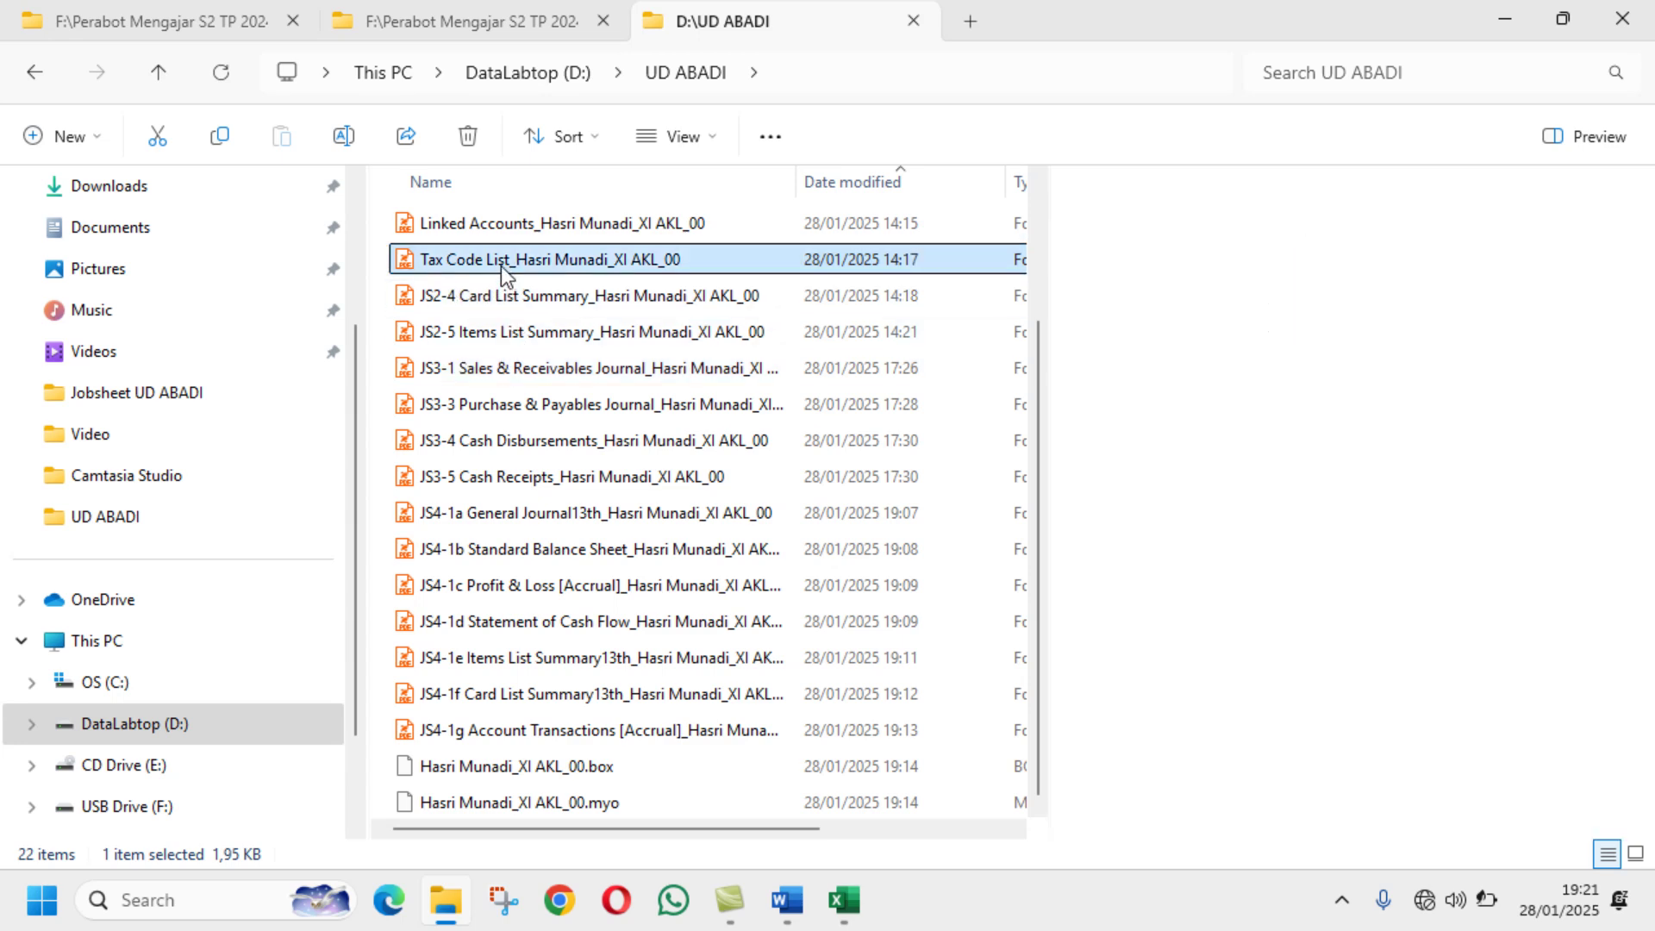
Step: Prefix the Tax Code List PDF with JS2-3
click(783, 902)
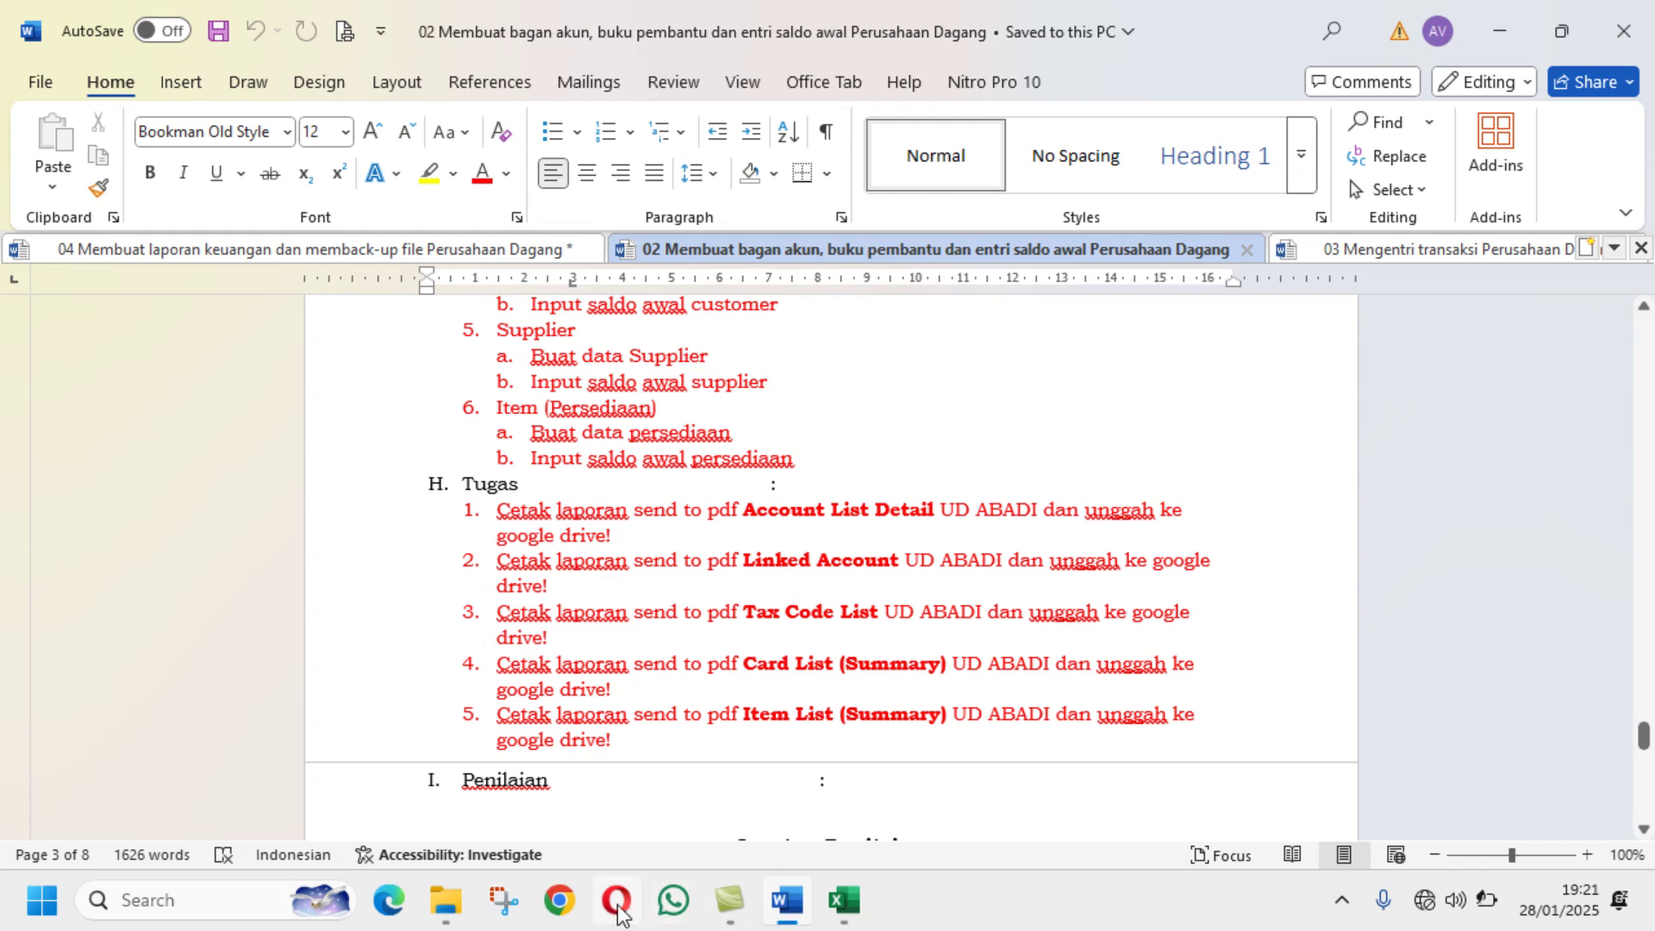
click(446, 899)
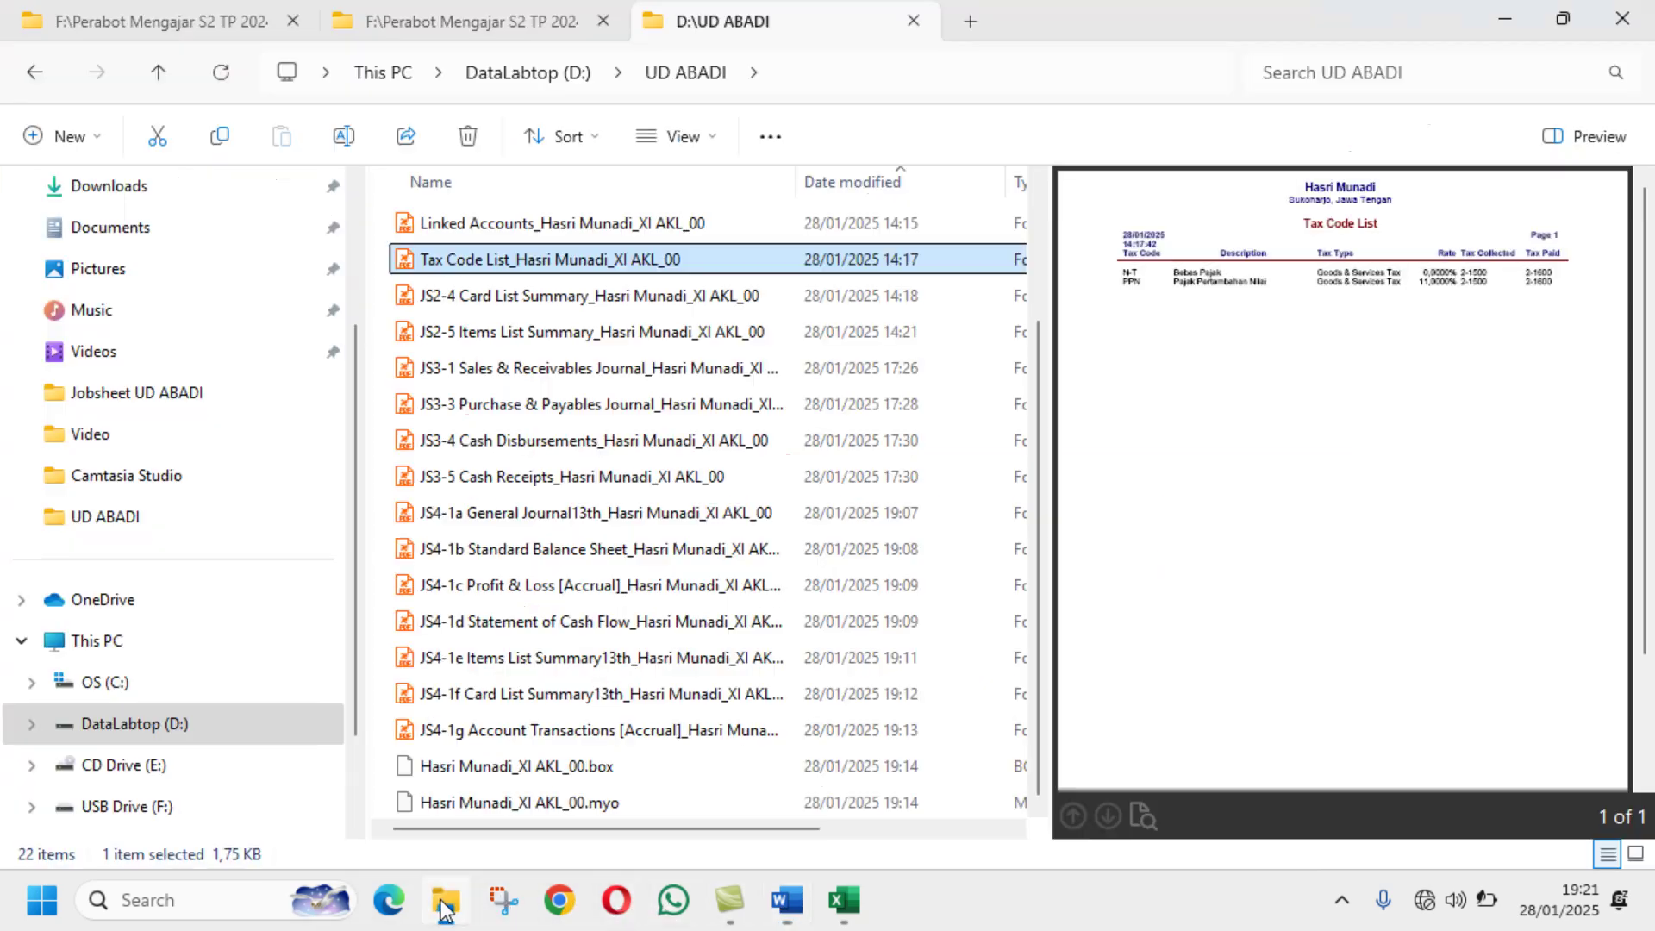
click(344, 136)
drag(422, 260, 433, 295)
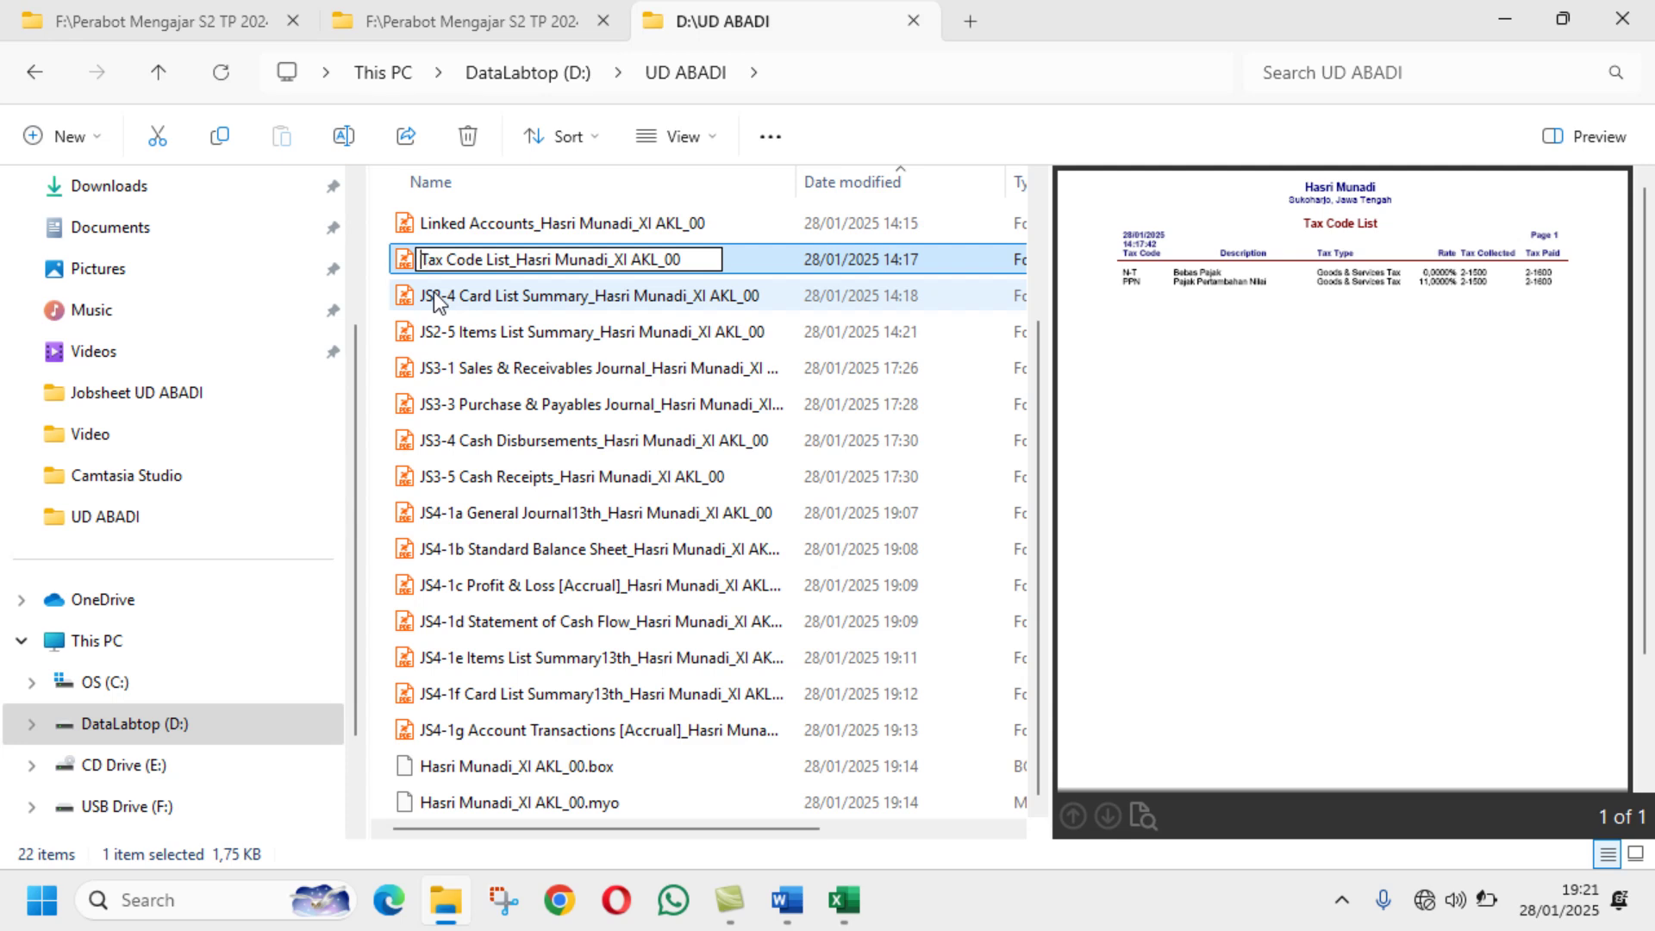
text(JS)
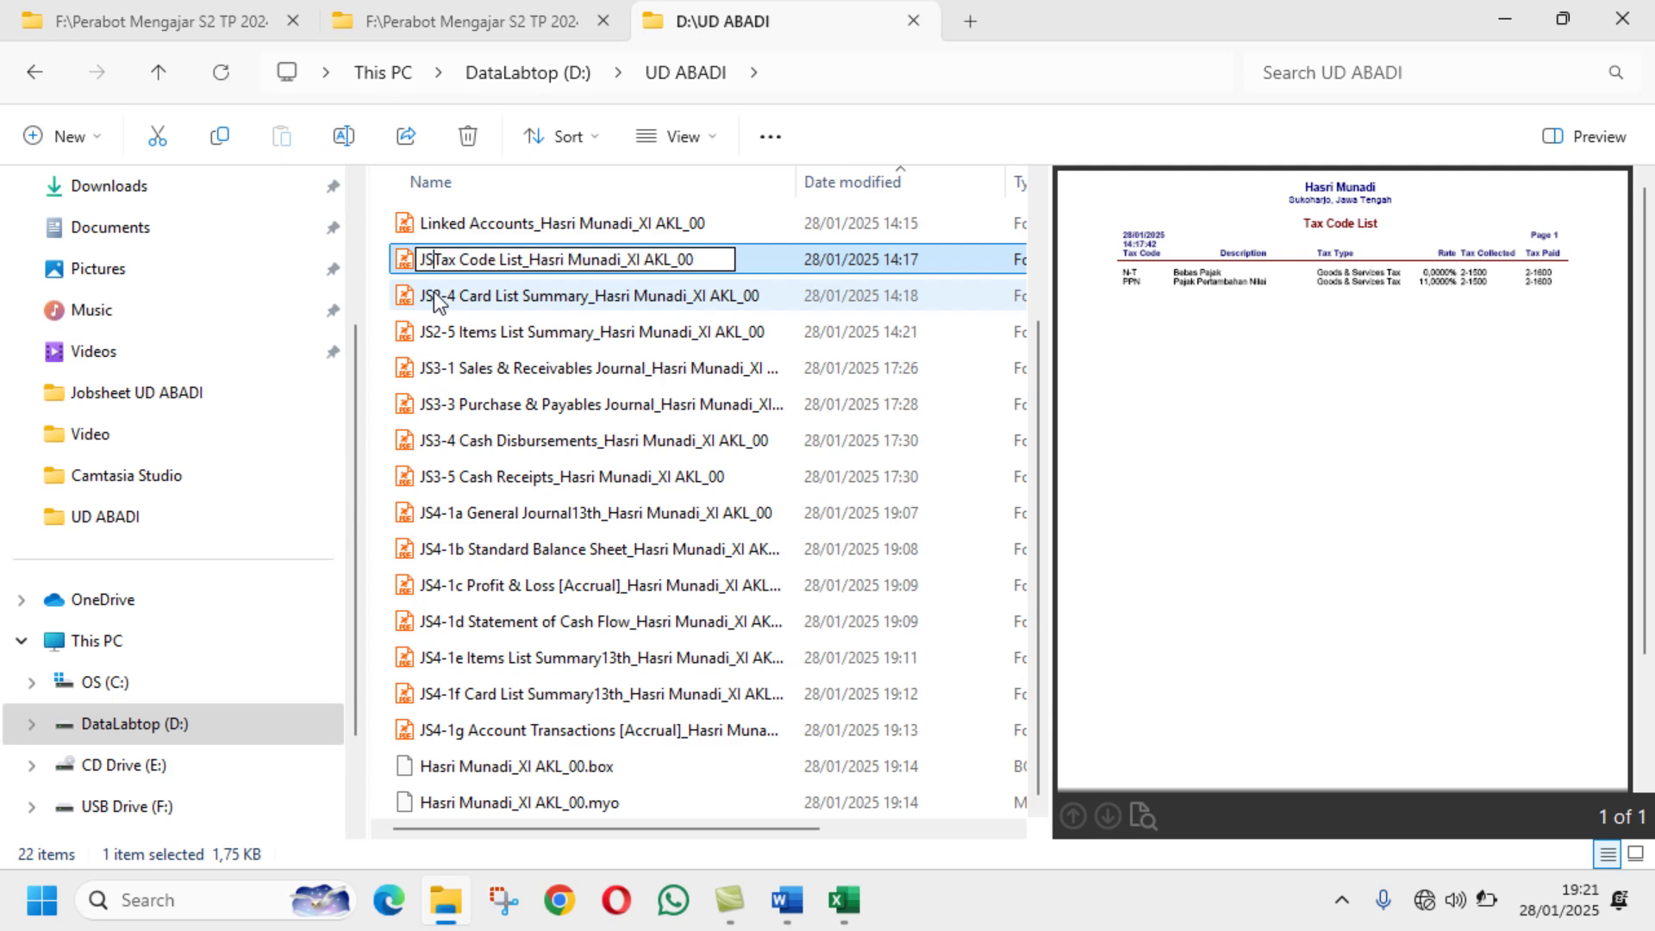
text(2-3)
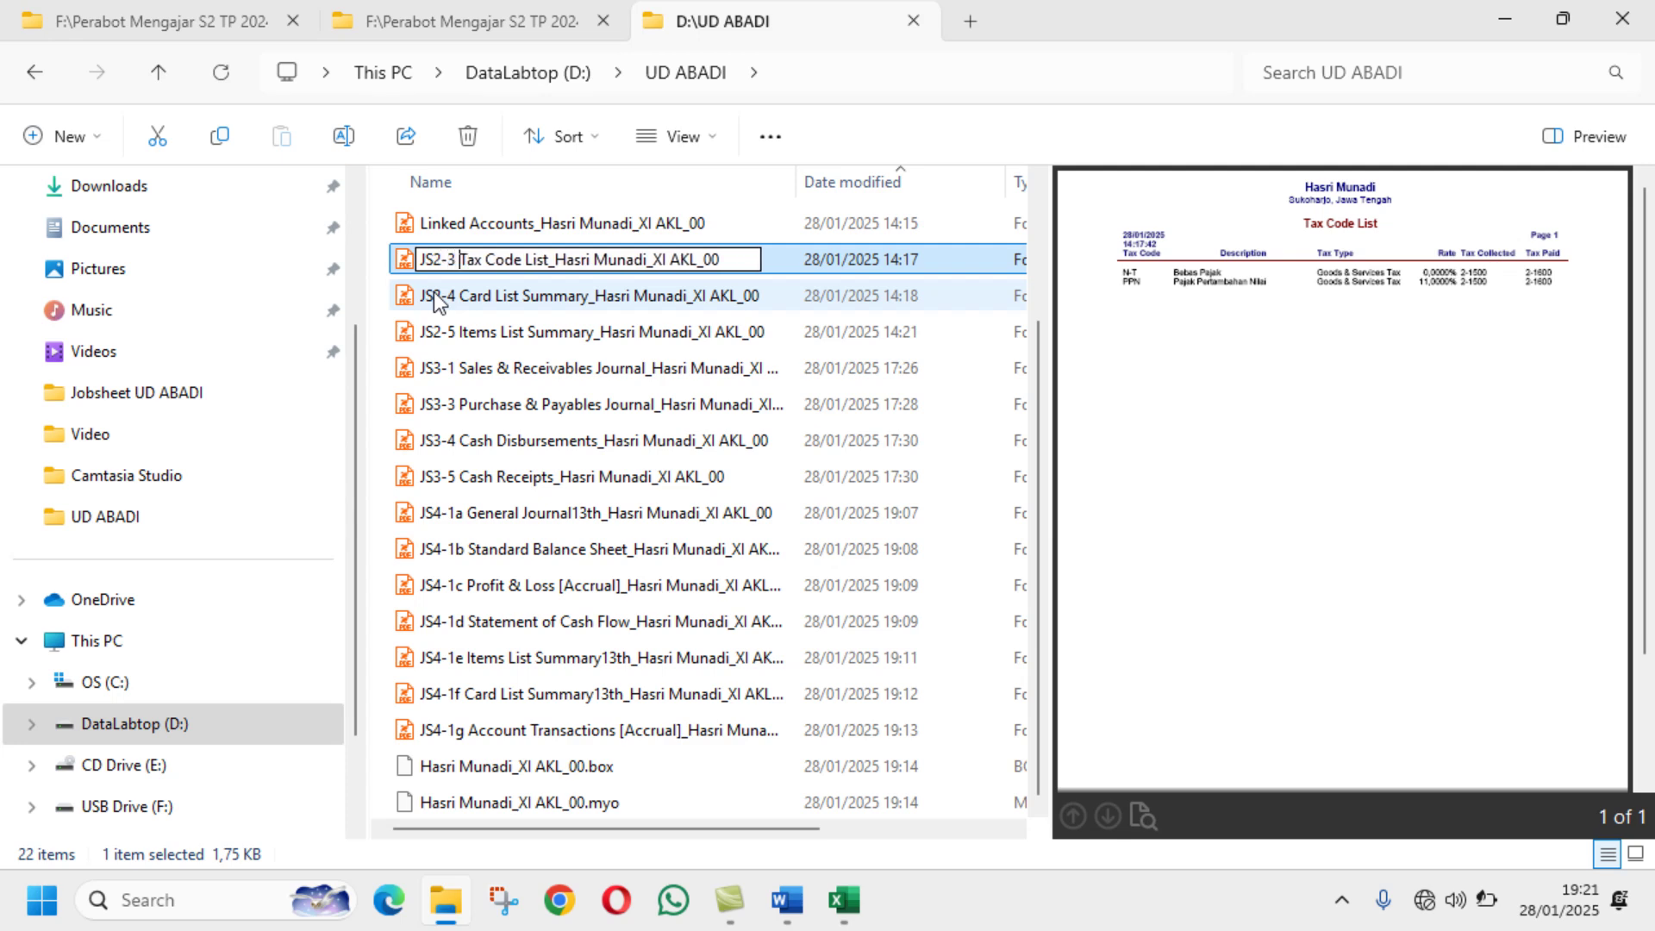
key(Return)
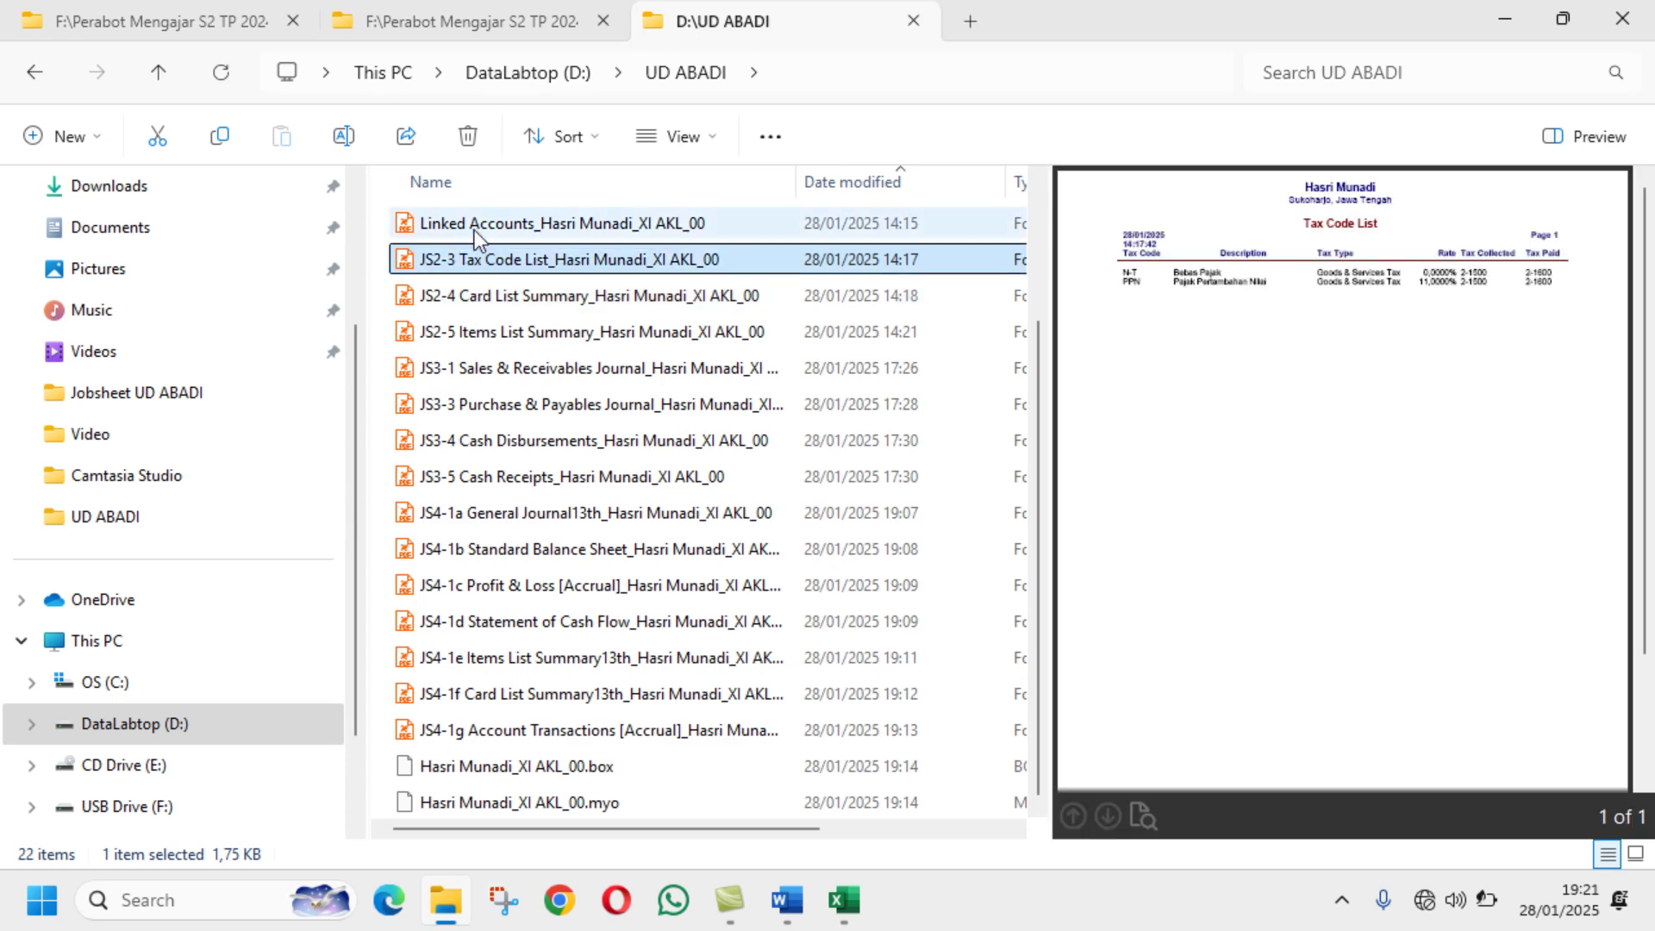
Step: Prefix the Linked Accounts PDF with JS2-2
click(476, 235)
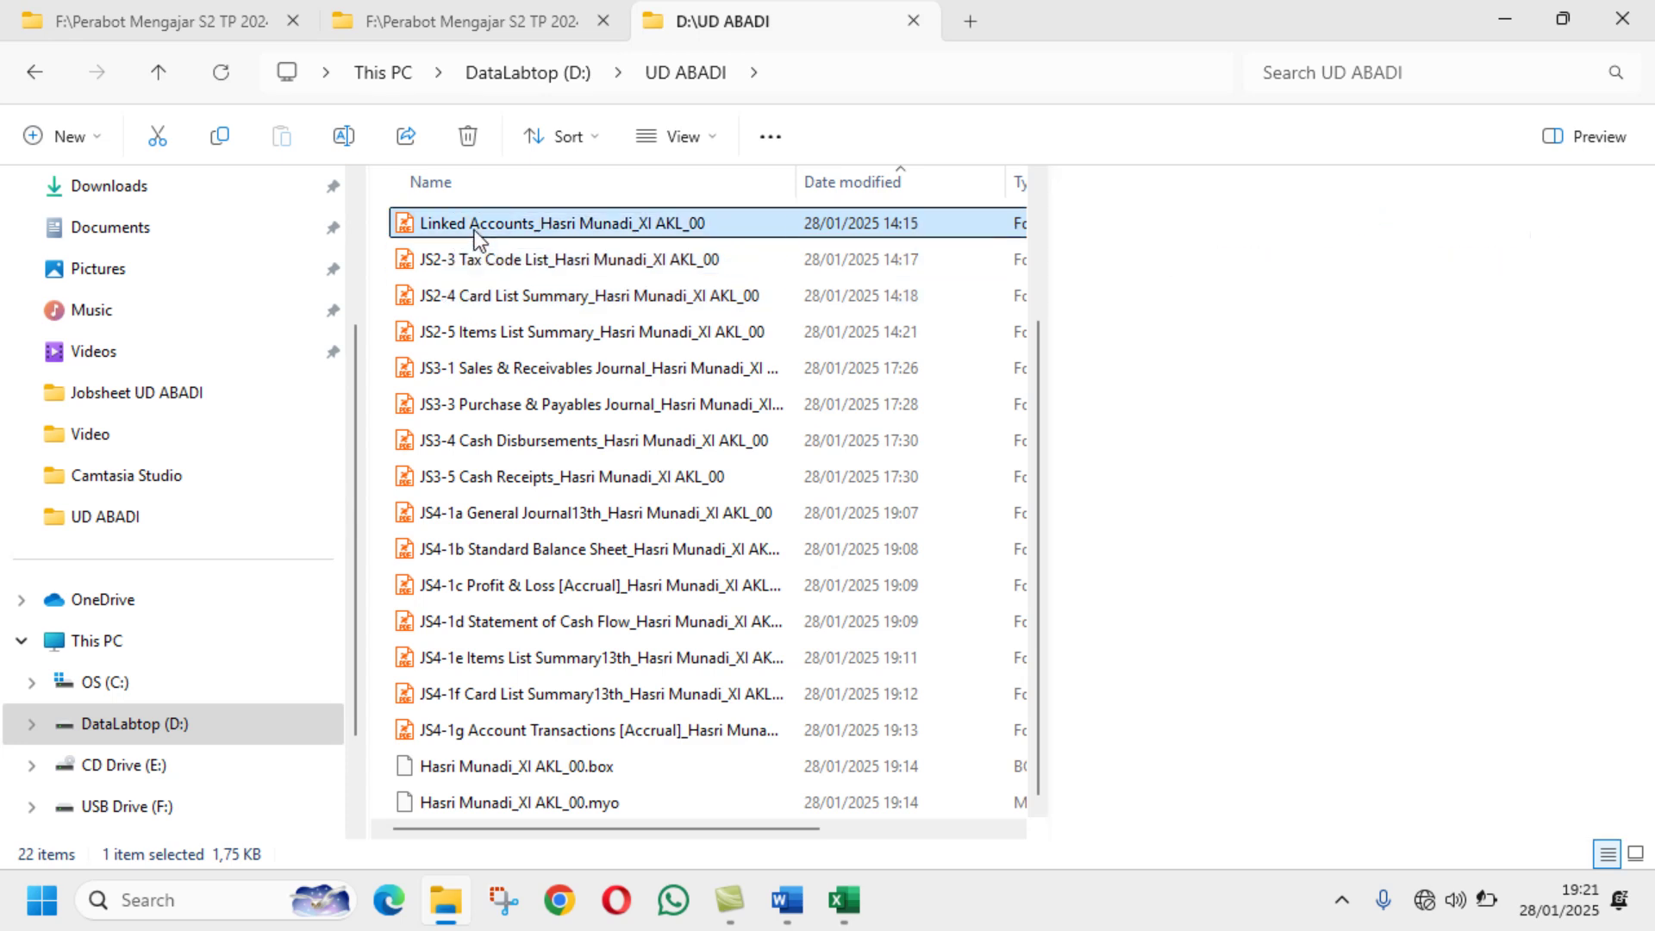
click(793, 897)
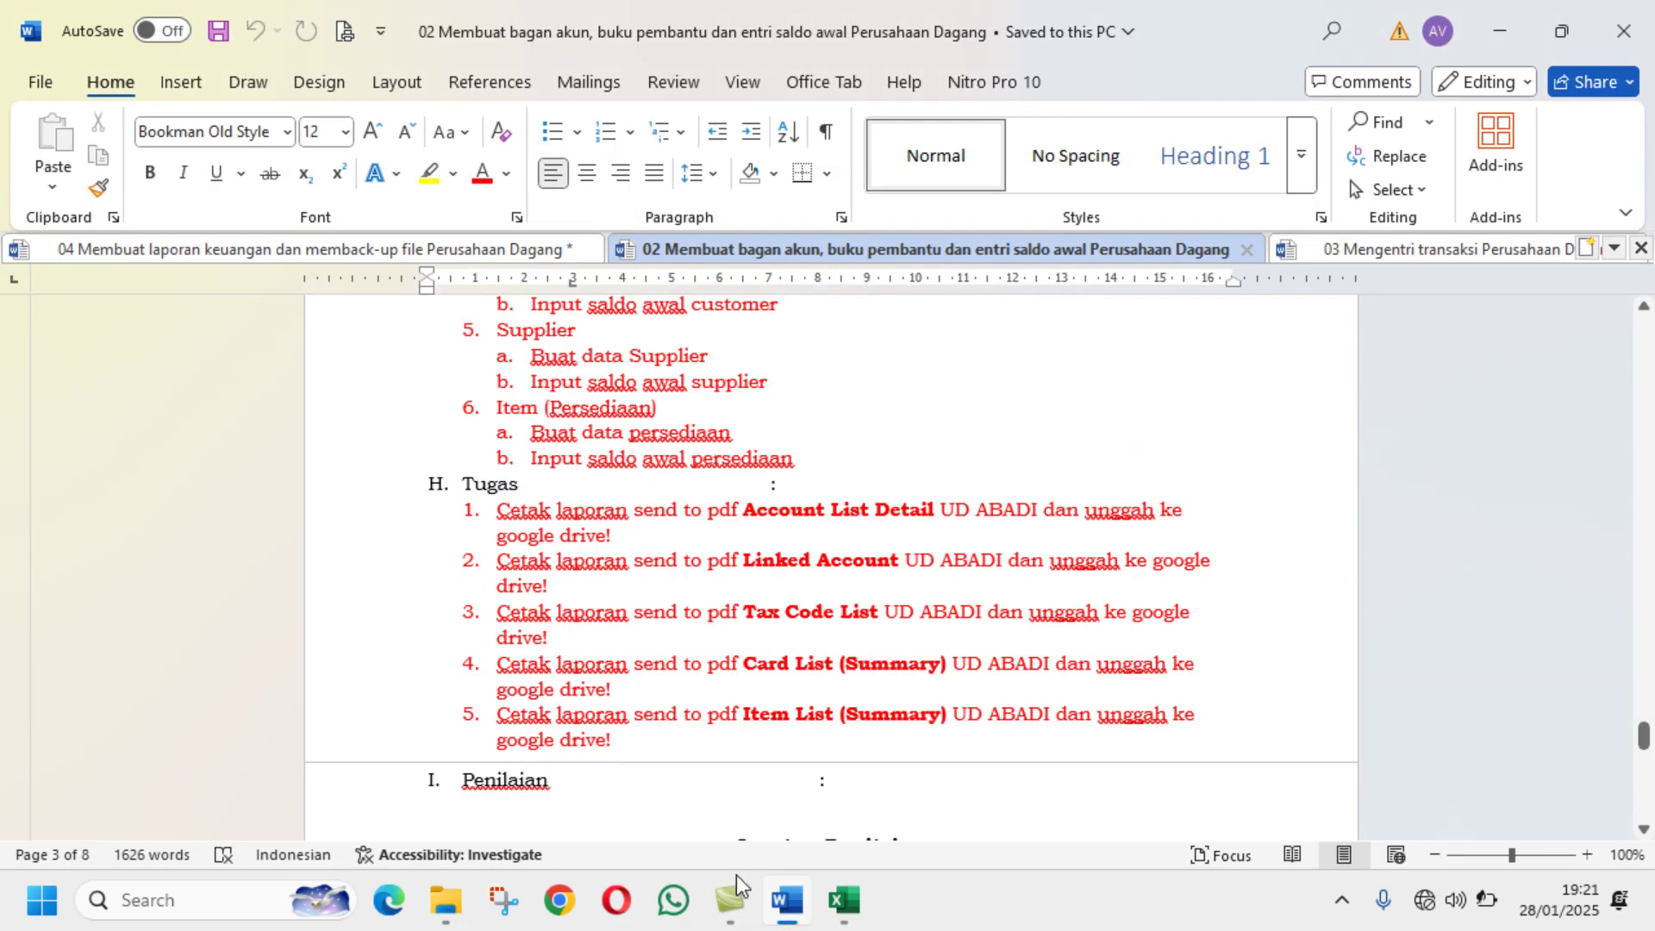
click(454, 906)
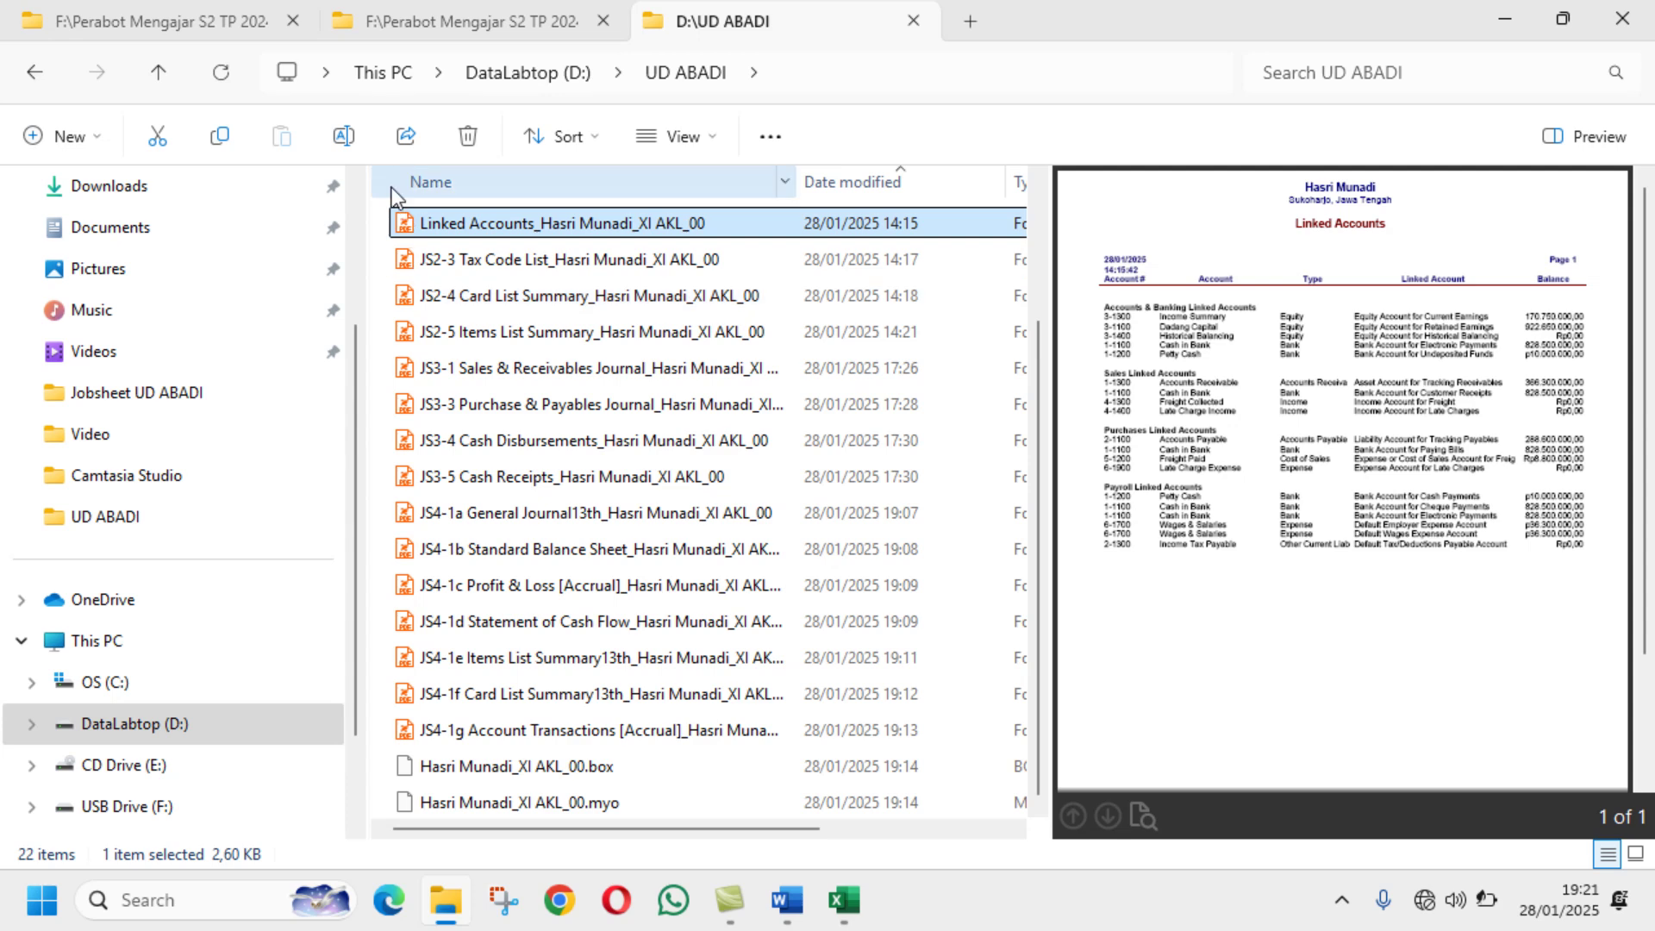
click(343, 138)
click(420, 222)
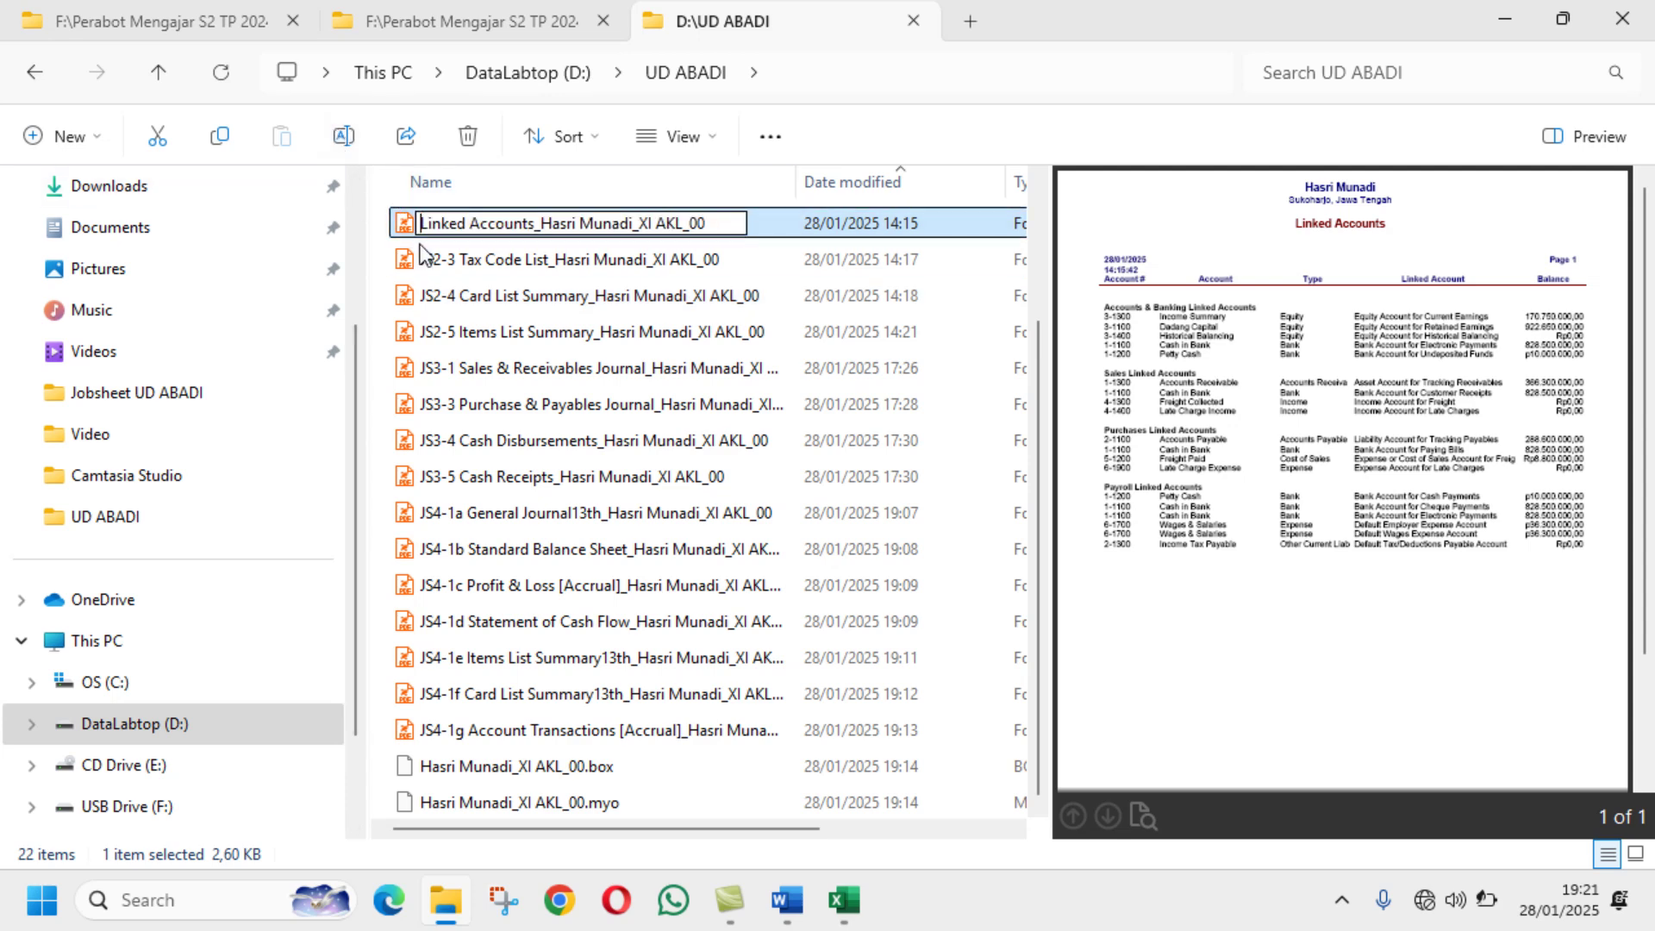
text(JS2)
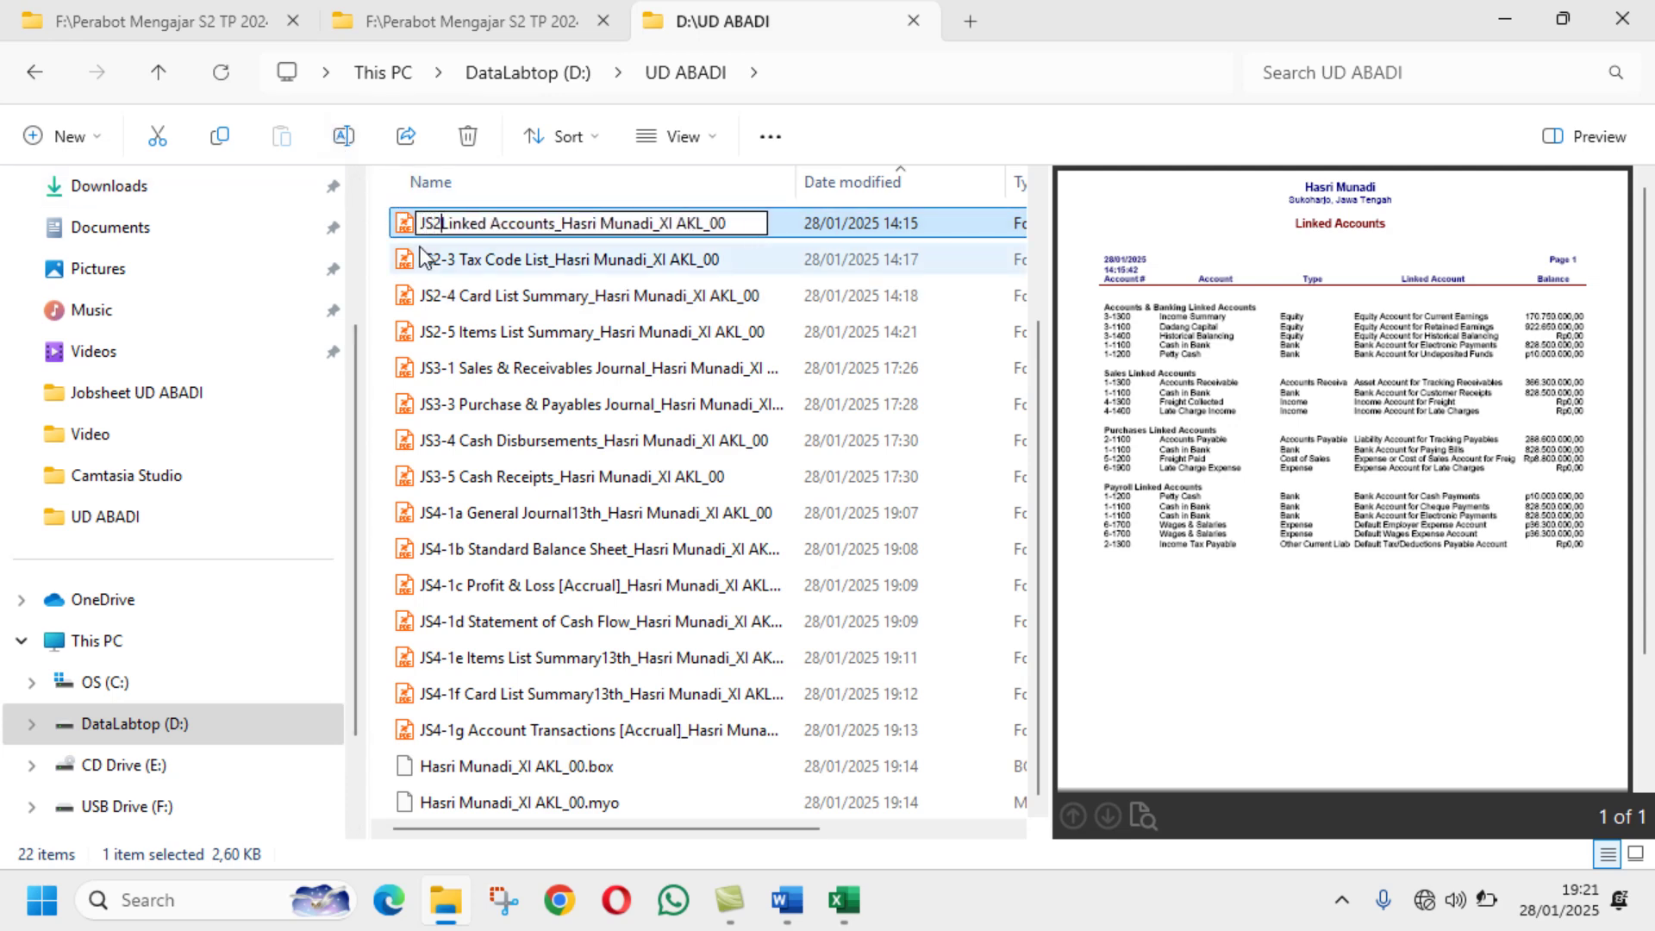
text(-2)
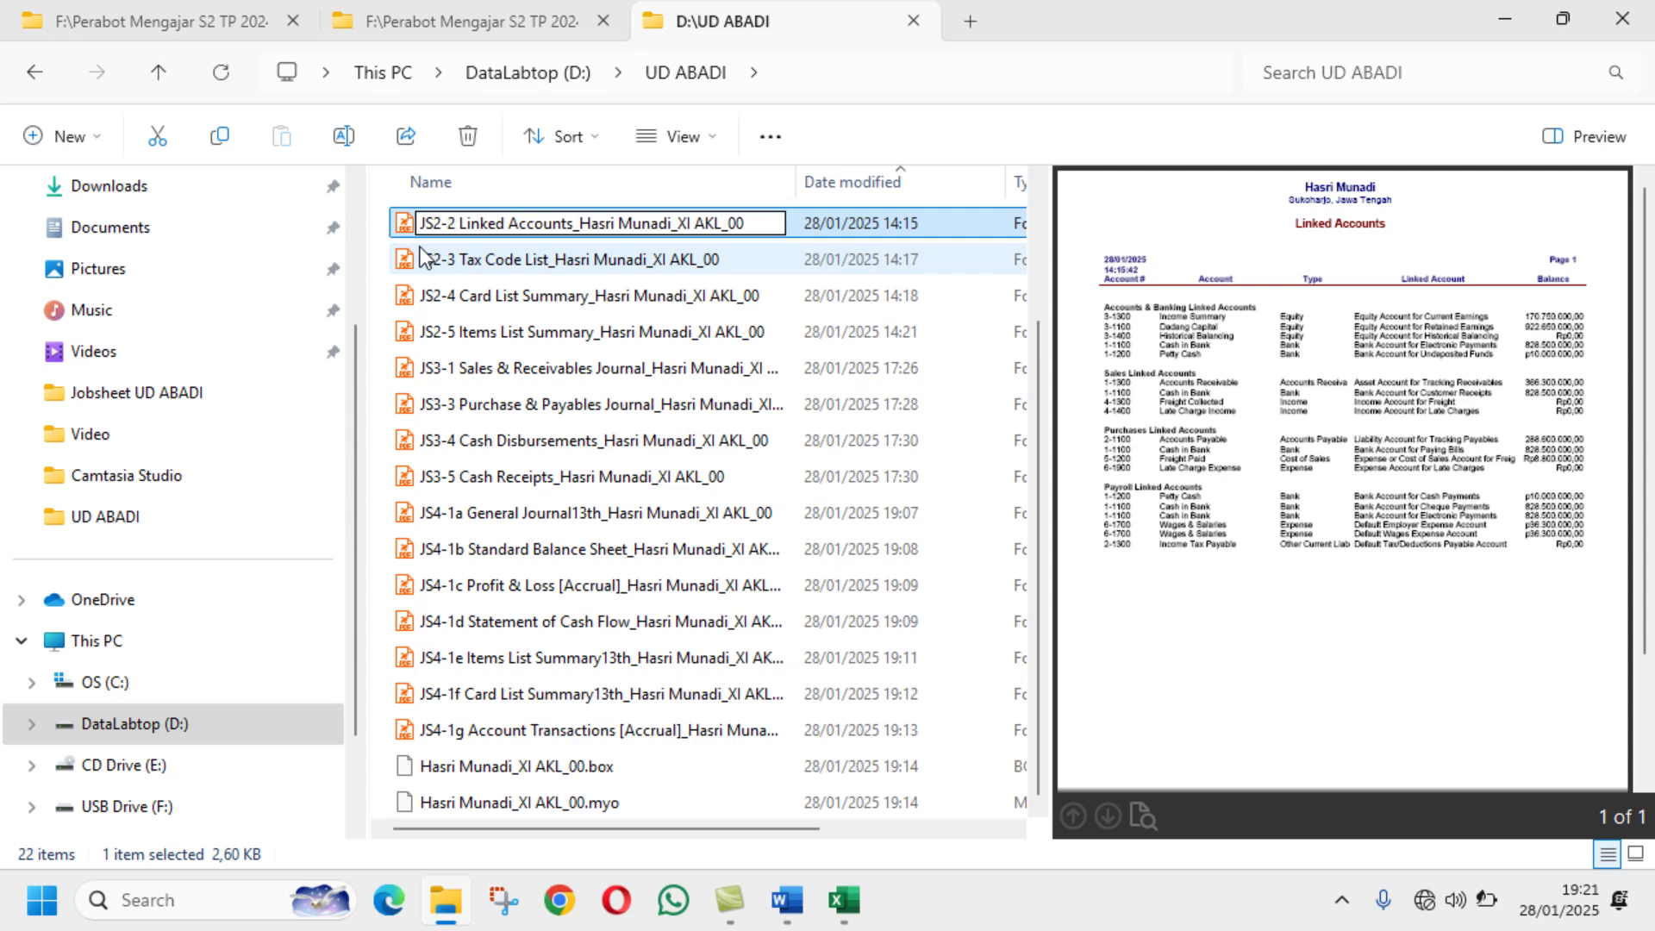
key(Return)
Step: Prefix the Accounts List Detail PDF with JS2-1 and recheck the Word task list
scroll(520, 310, up, 2)
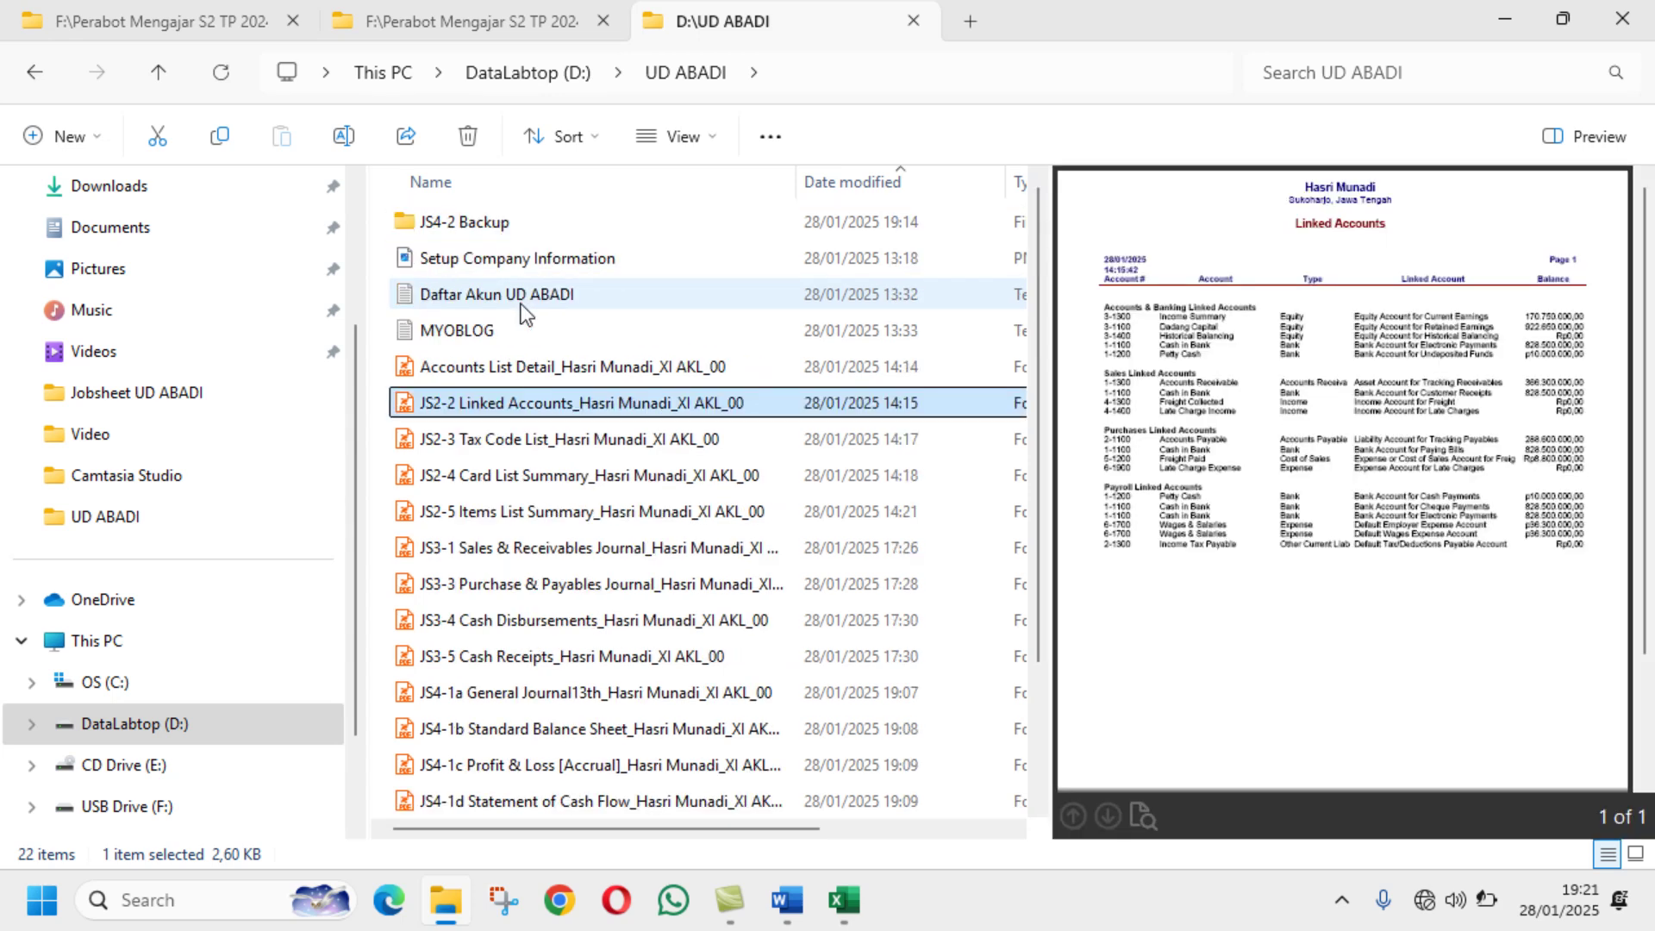
click(586, 374)
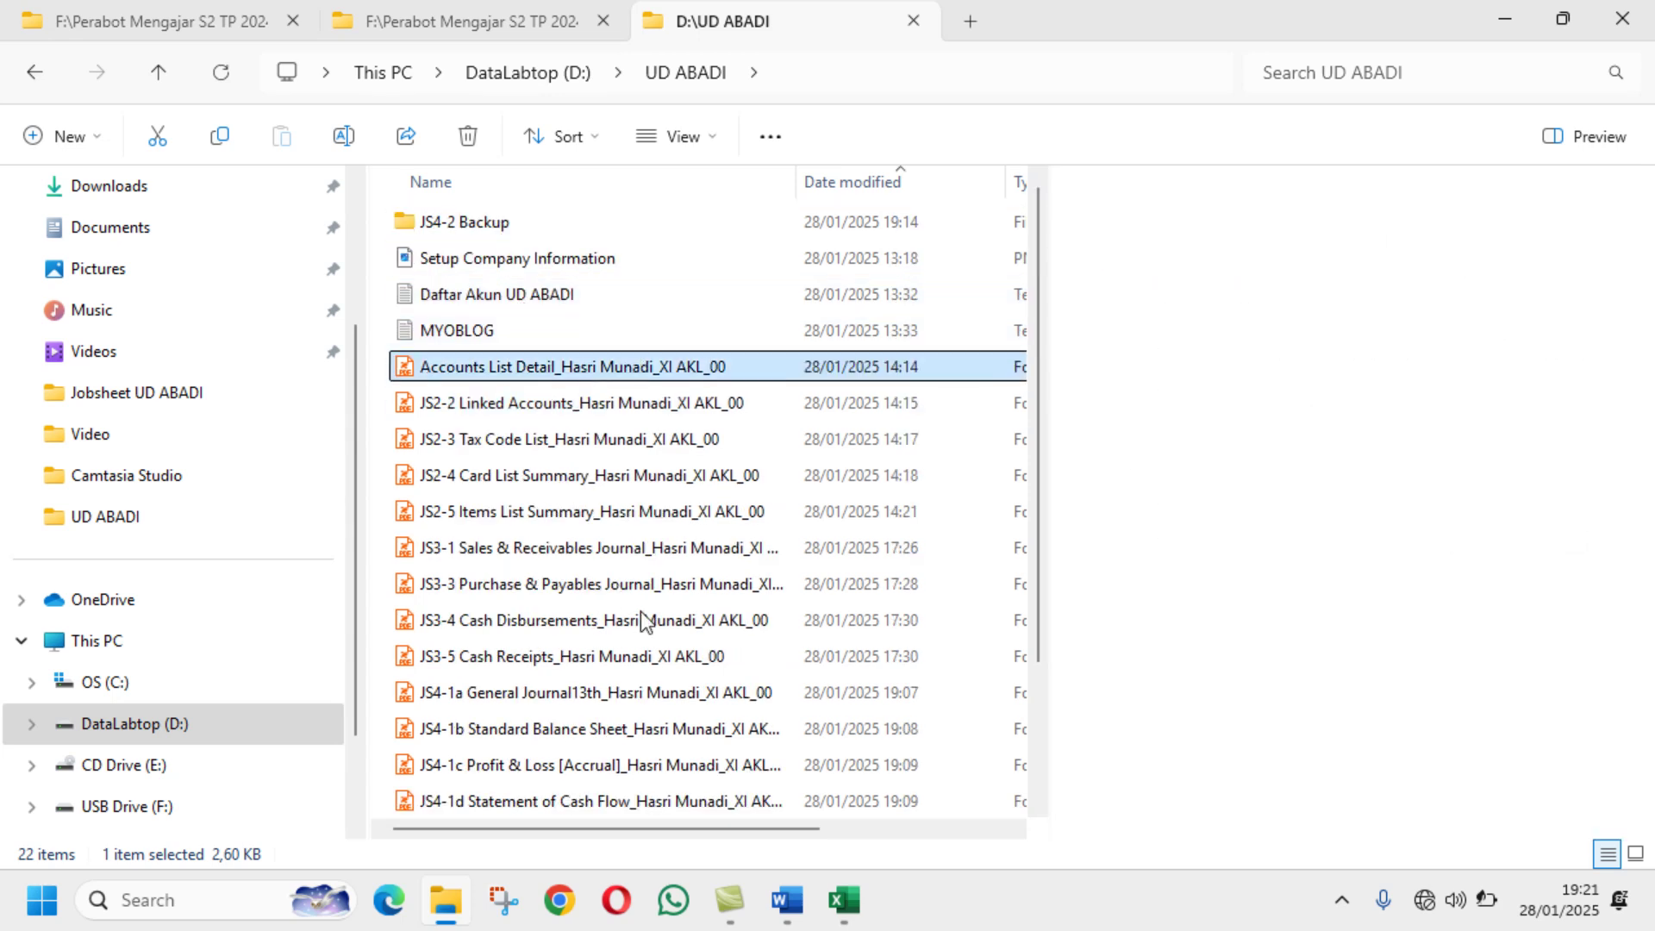
click(788, 901)
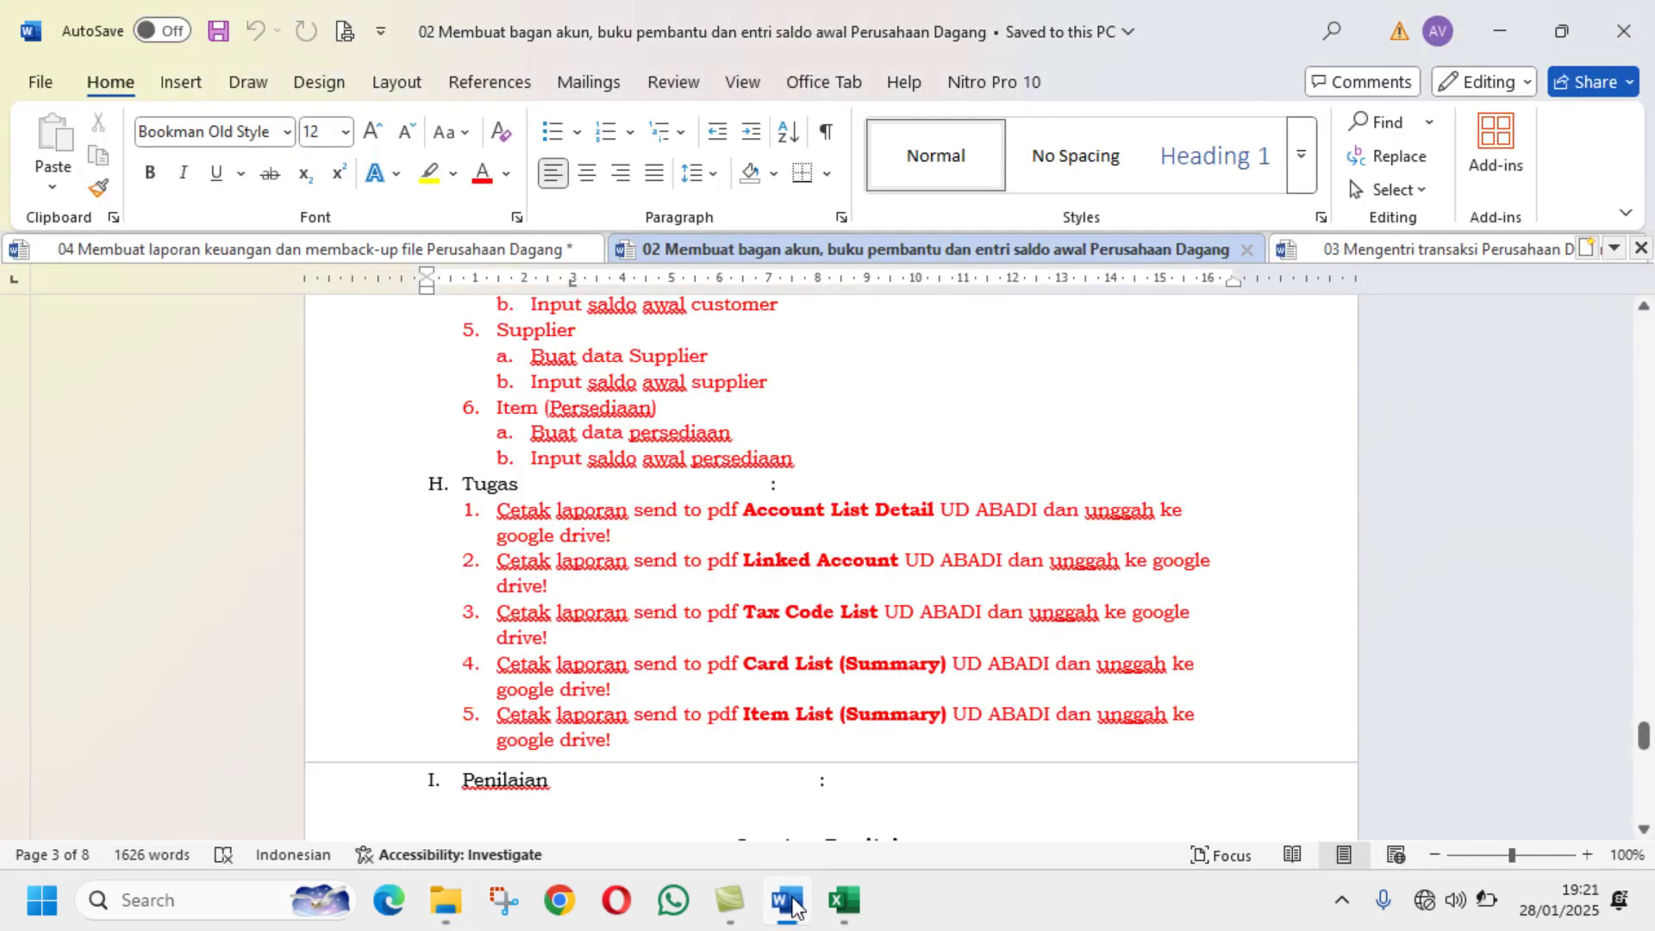
click(447, 901)
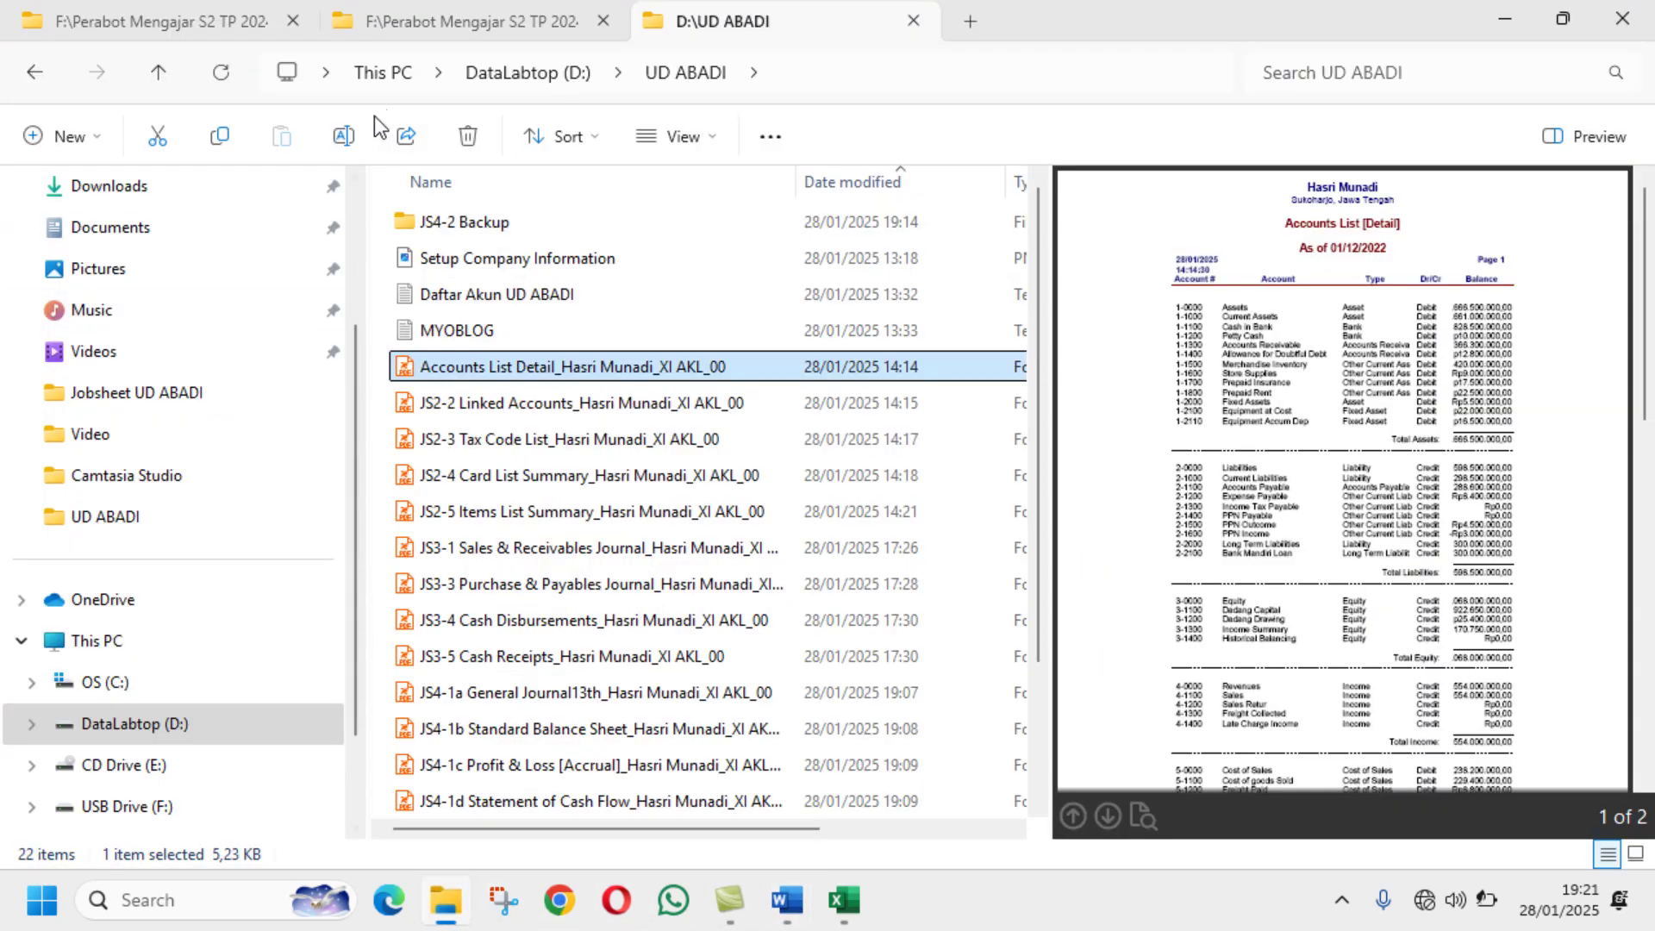
click(342, 145)
key(Home)
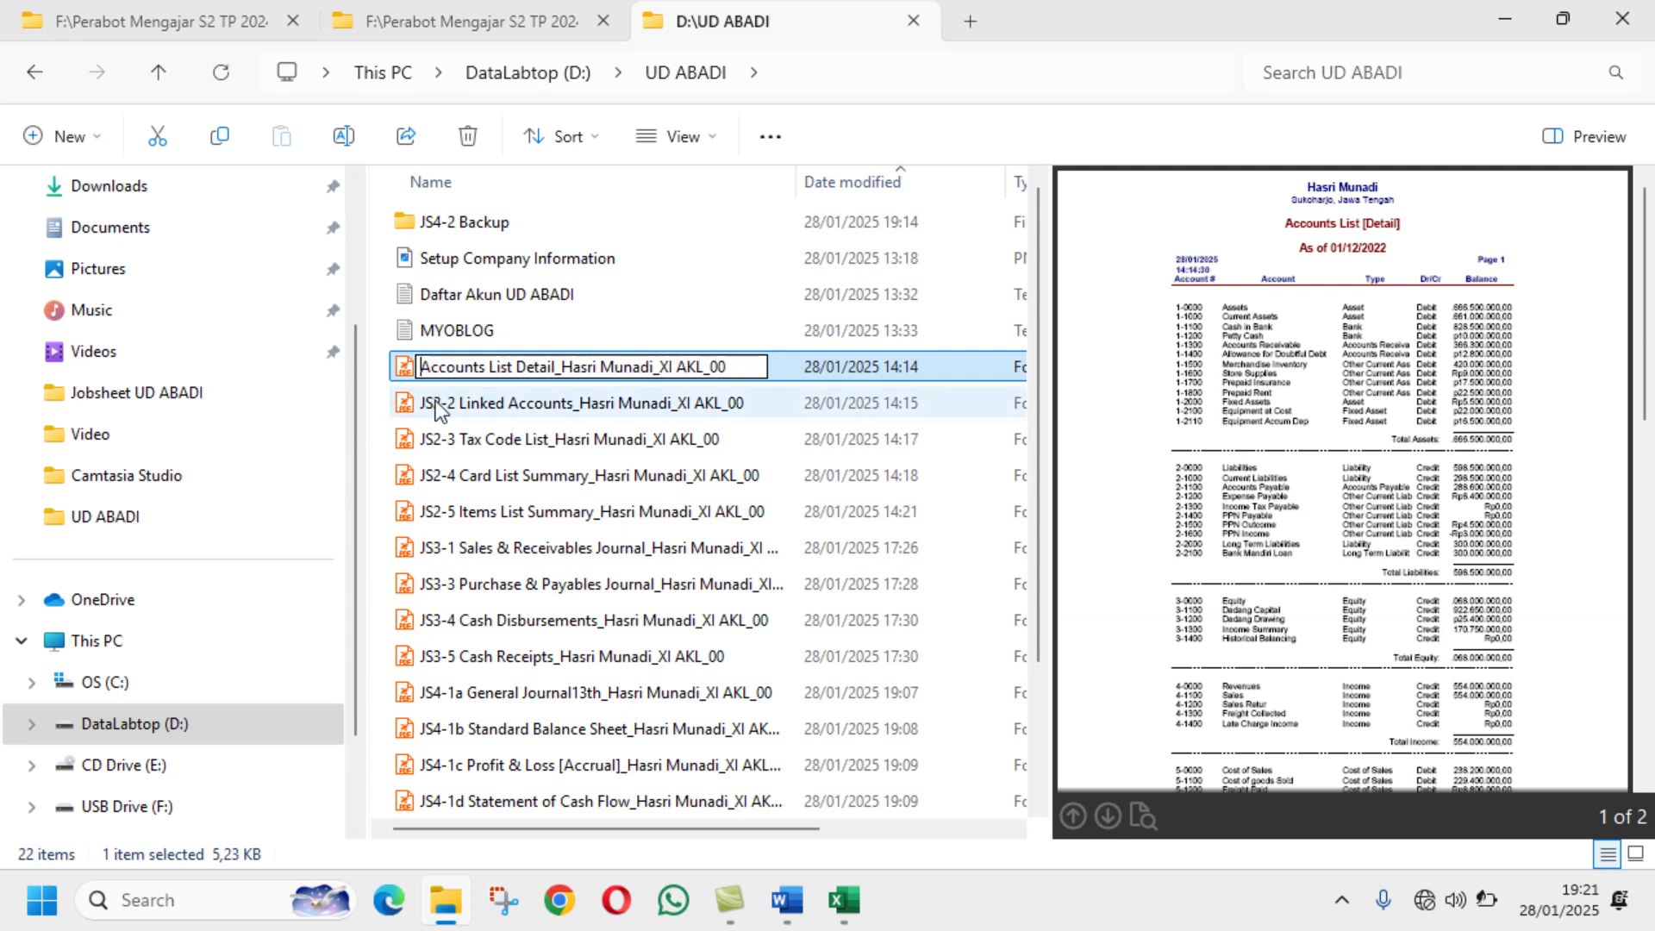
text(JS)
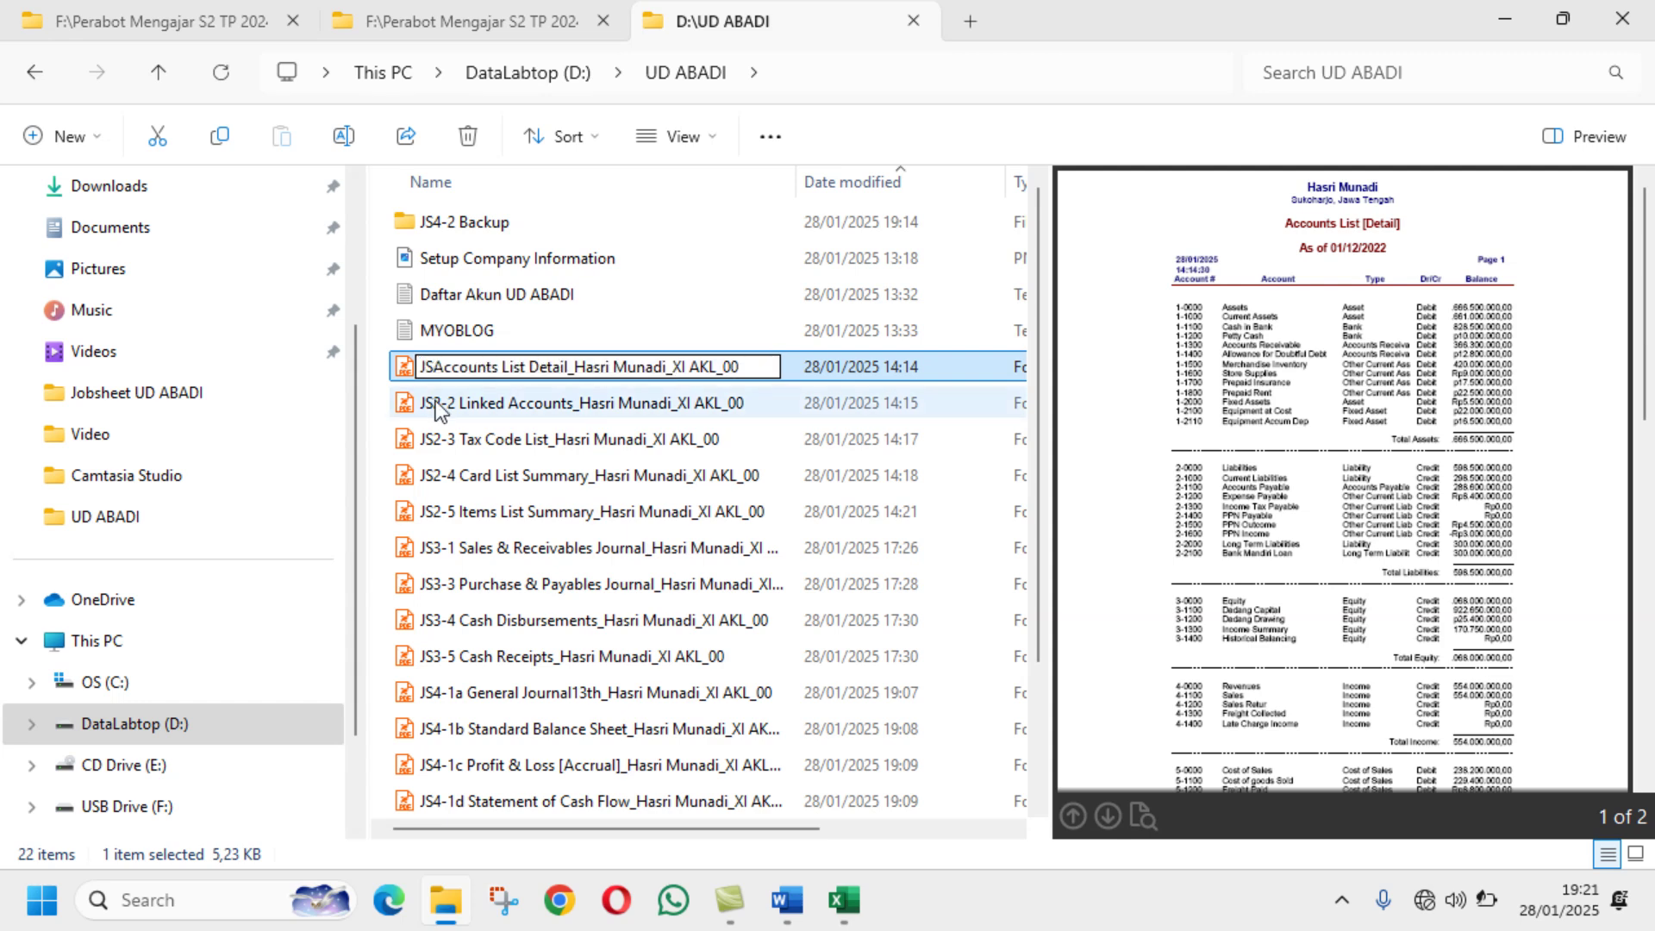
text(2-1)
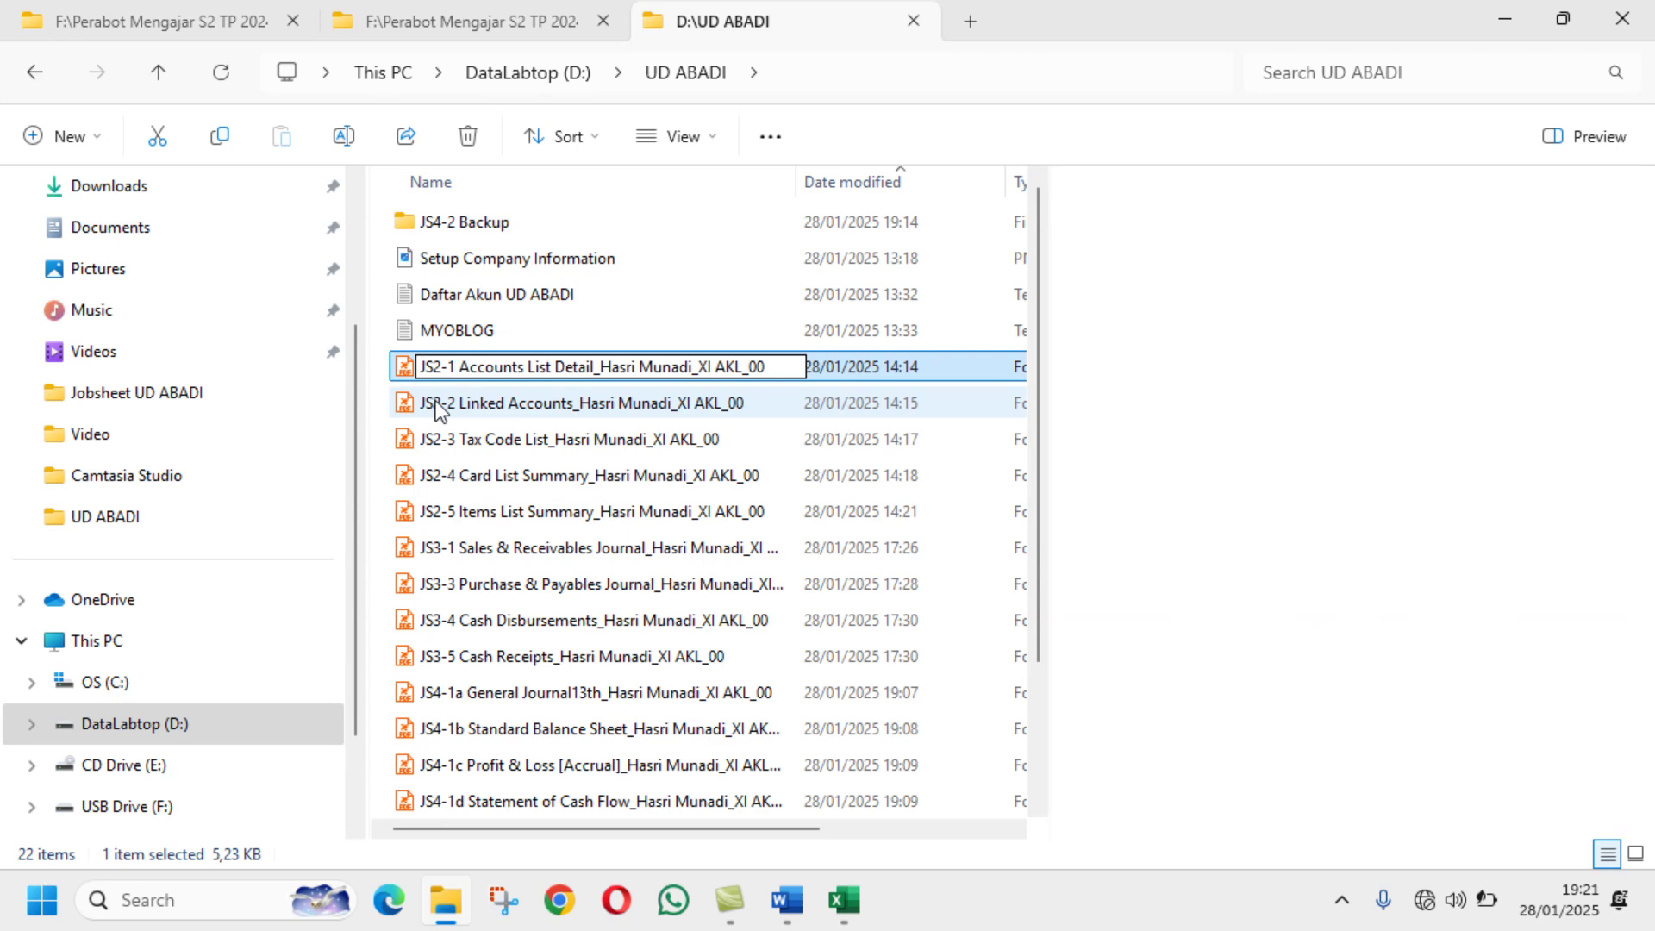
key(Return)
click(787, 899)
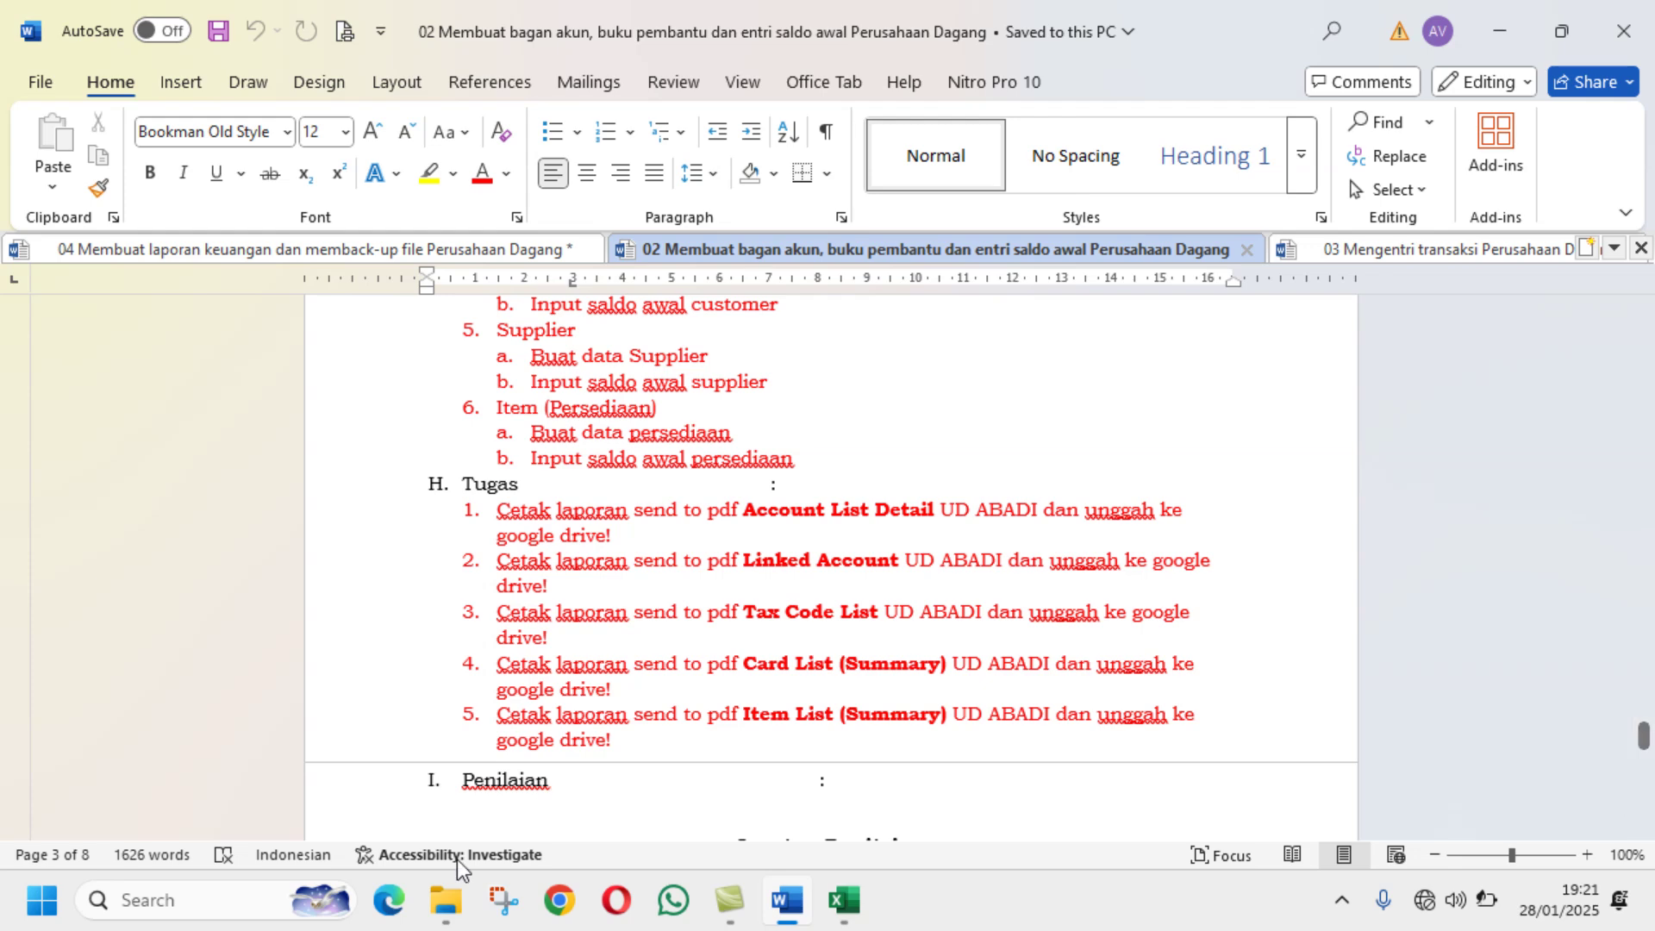
click(446, 900)
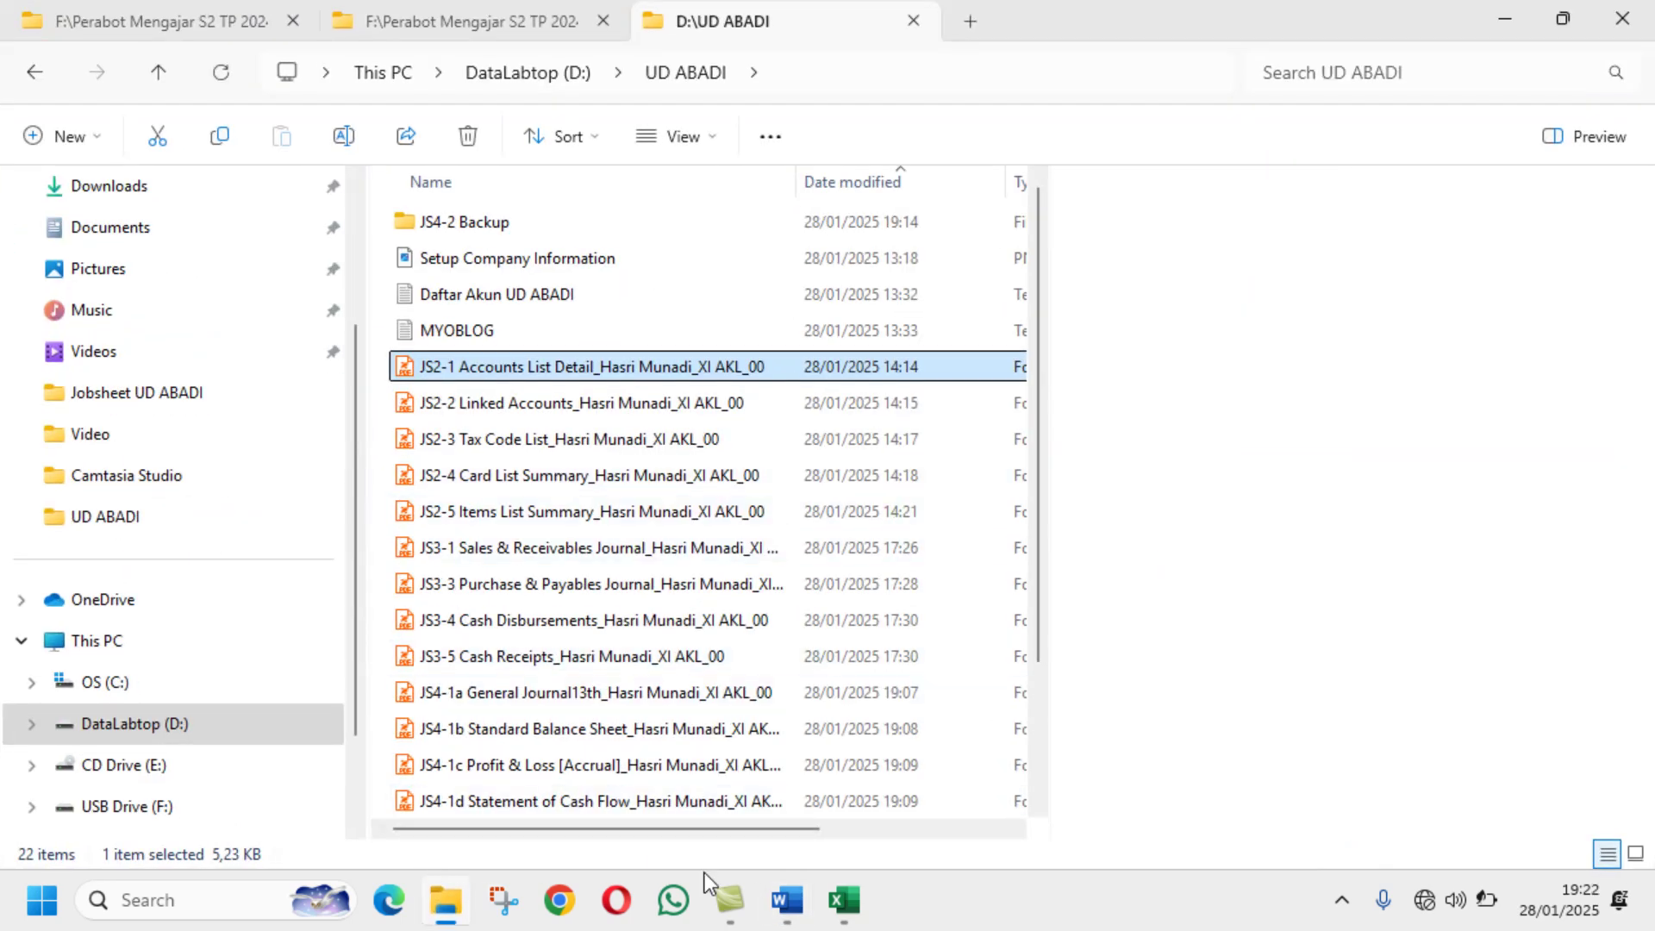
Step: Rename Setup Company Information to 'JS1 Setup Company Information' in UD ABADI
click(782, 905)
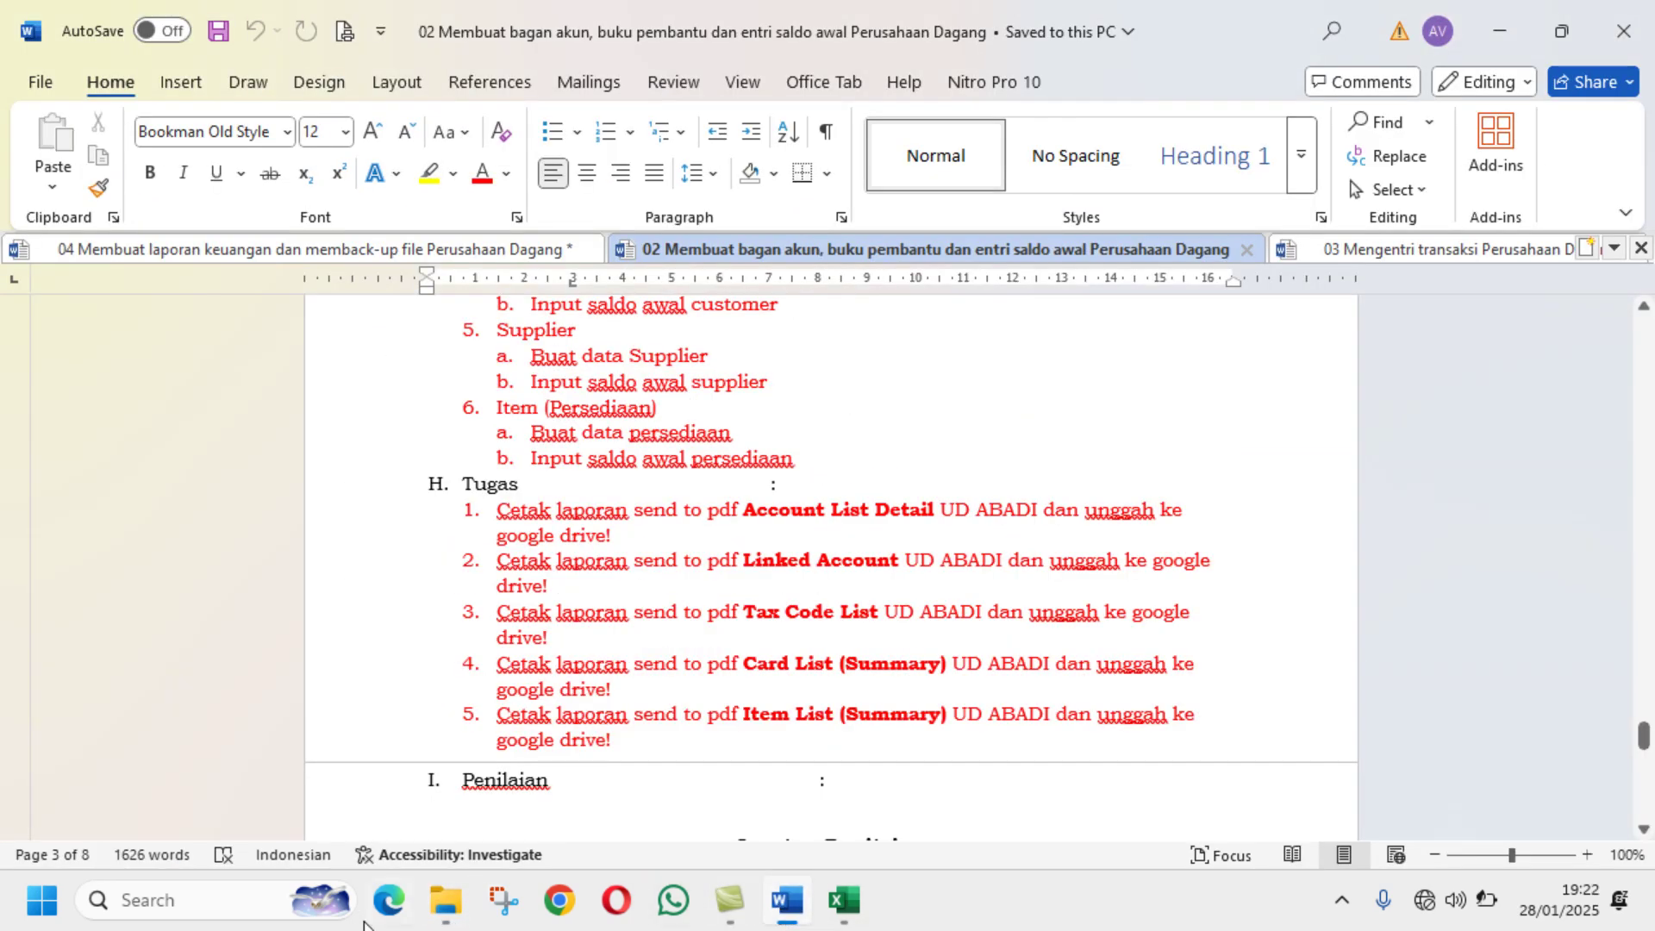
click(445, 900)
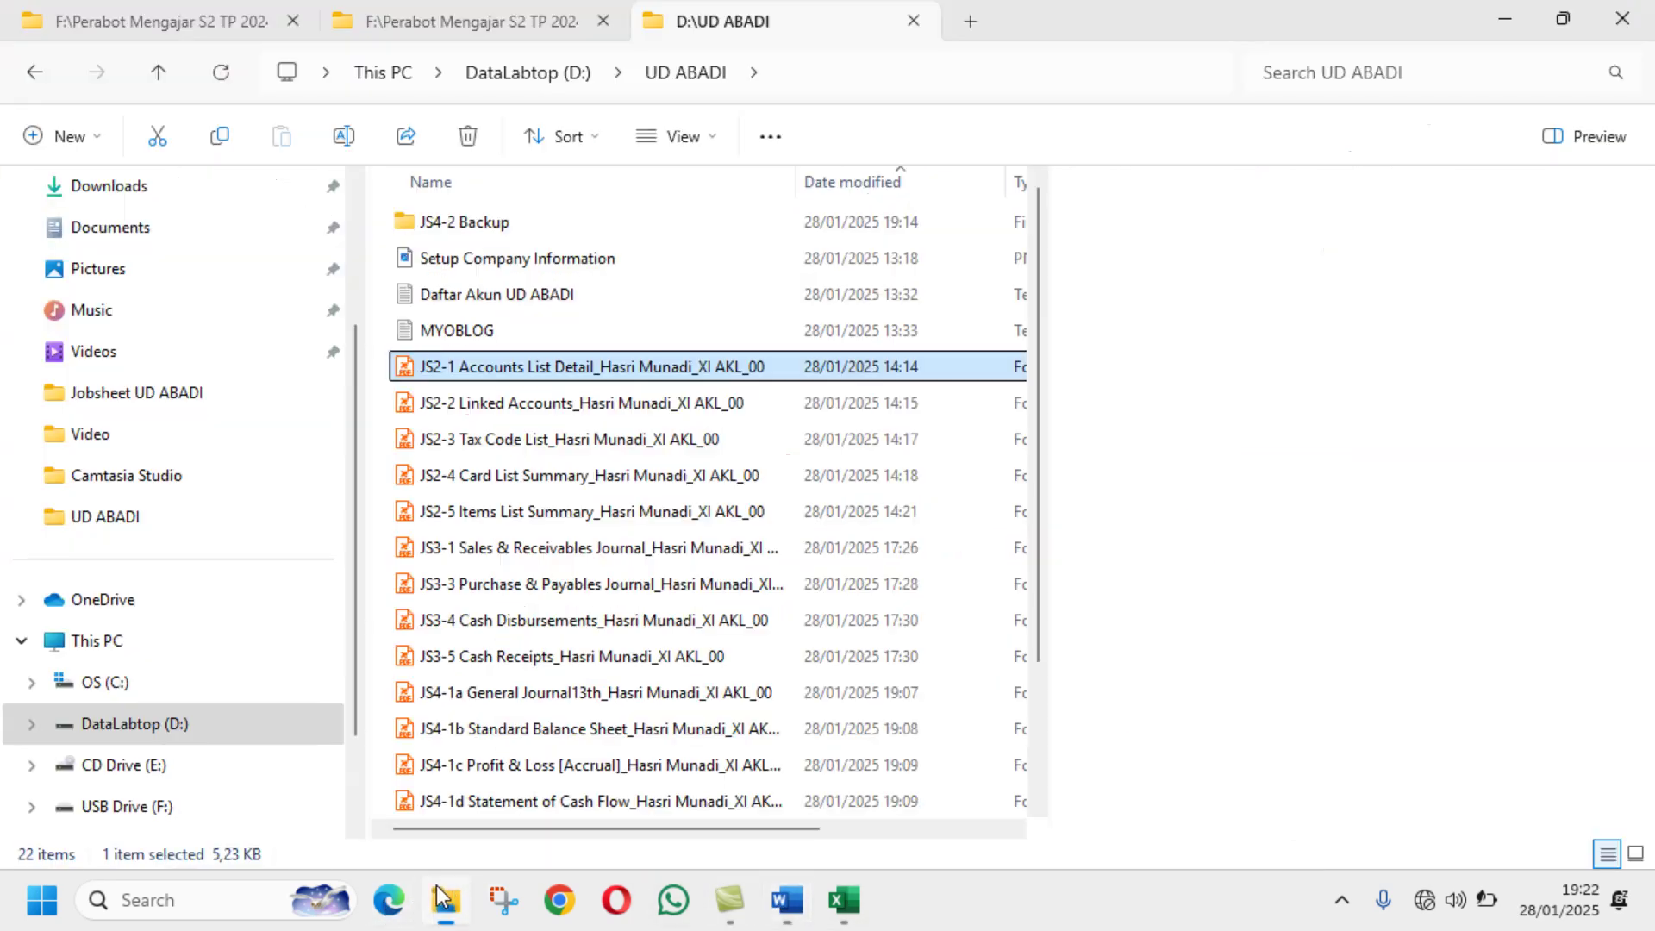
click(472, 269)
click(344, 136)
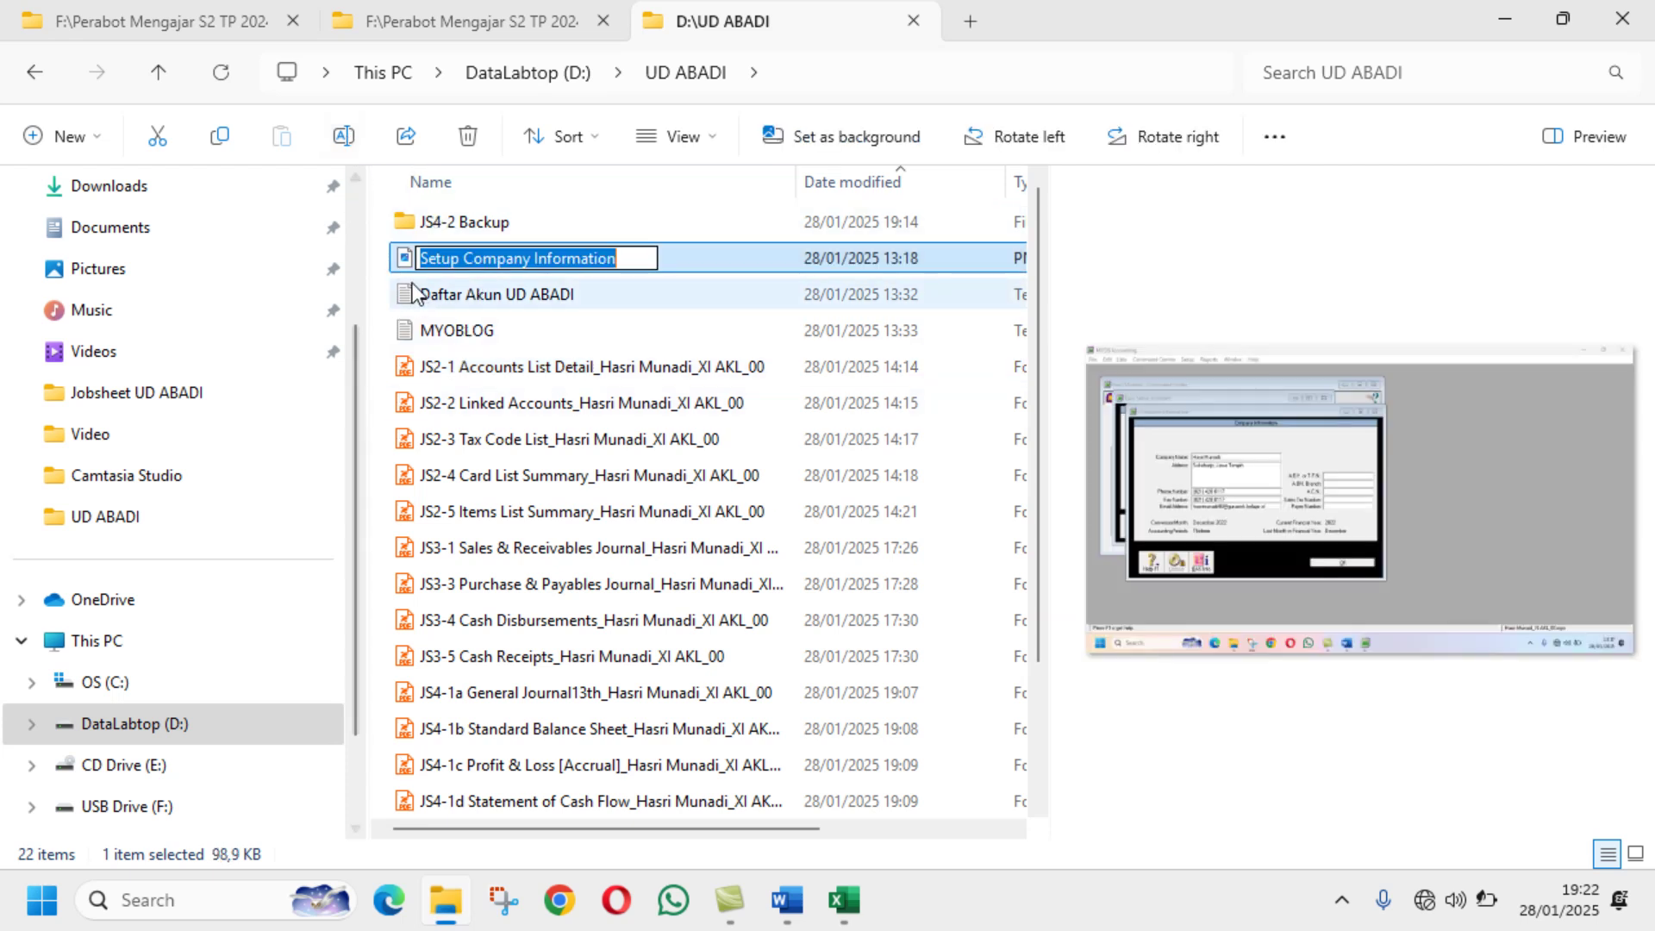
click(413, 268)
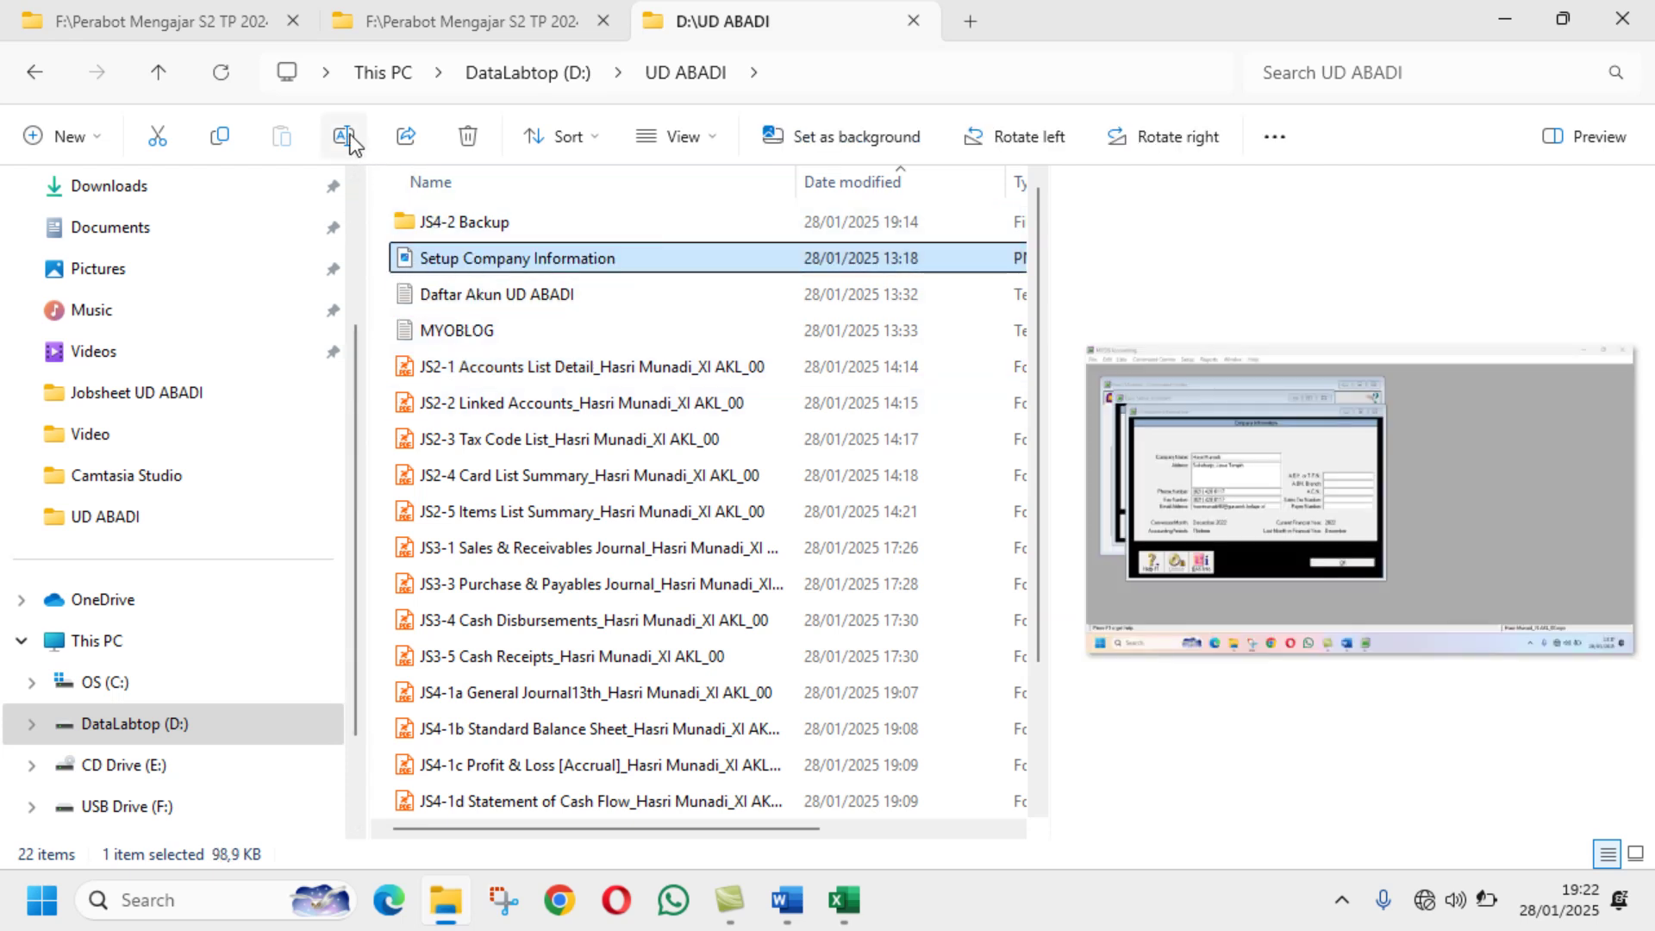
click(350, 135)
click(420, 261)
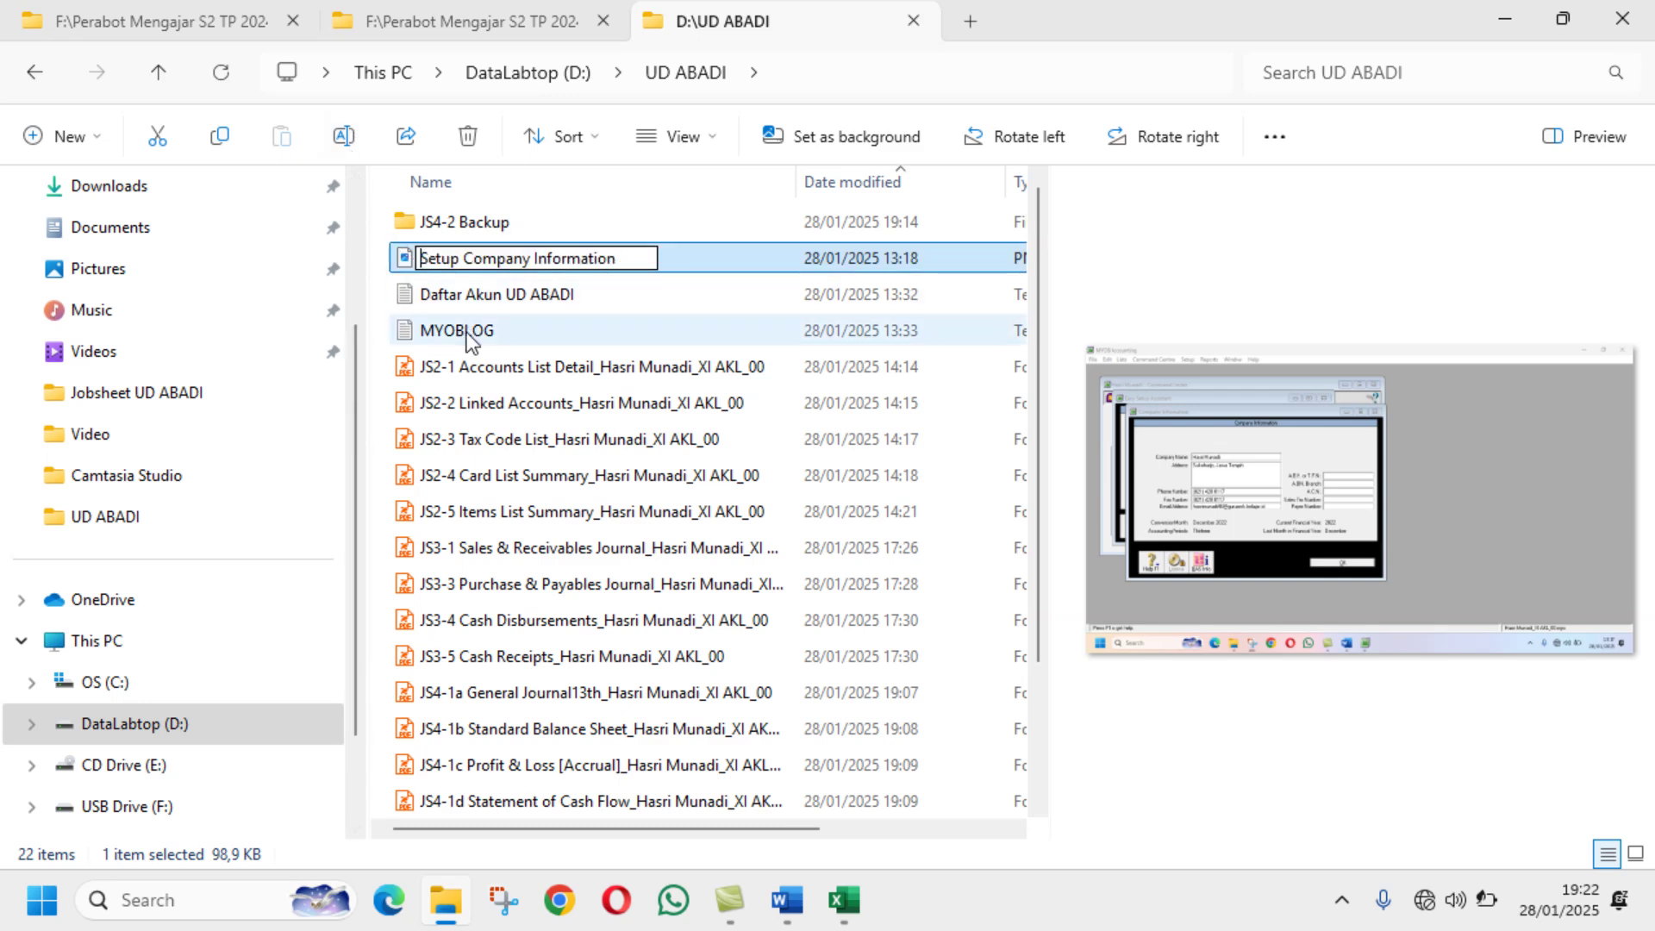
text(JS1-1)
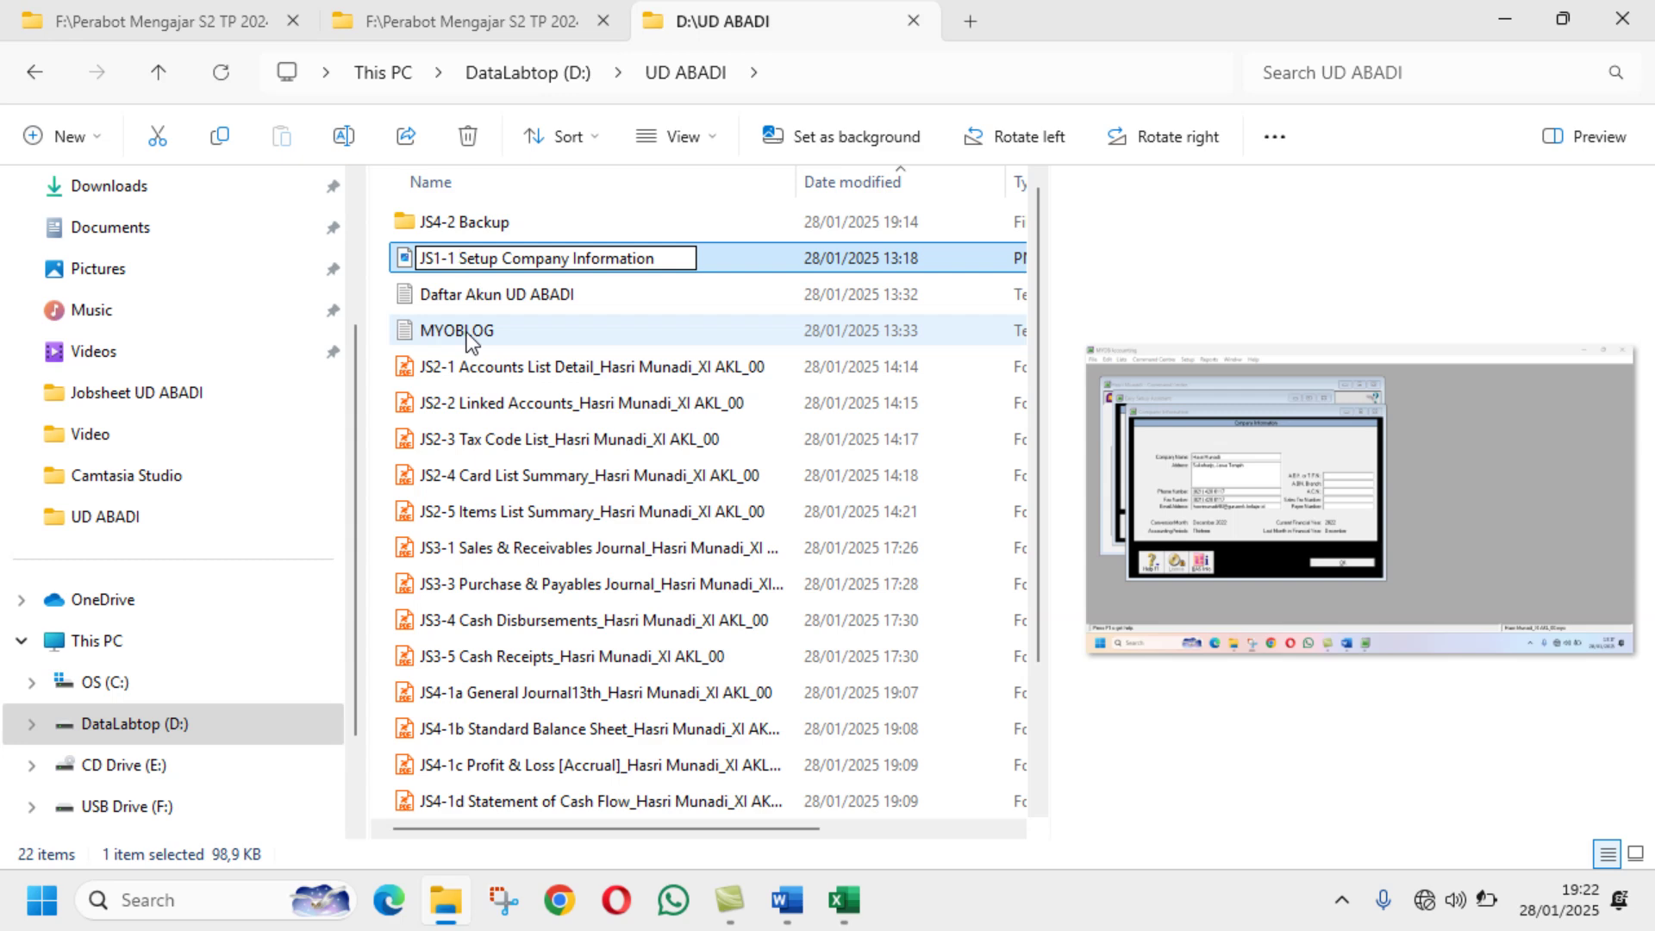
key(BackSpace)
key(BackSpace)
key(BackSpace)
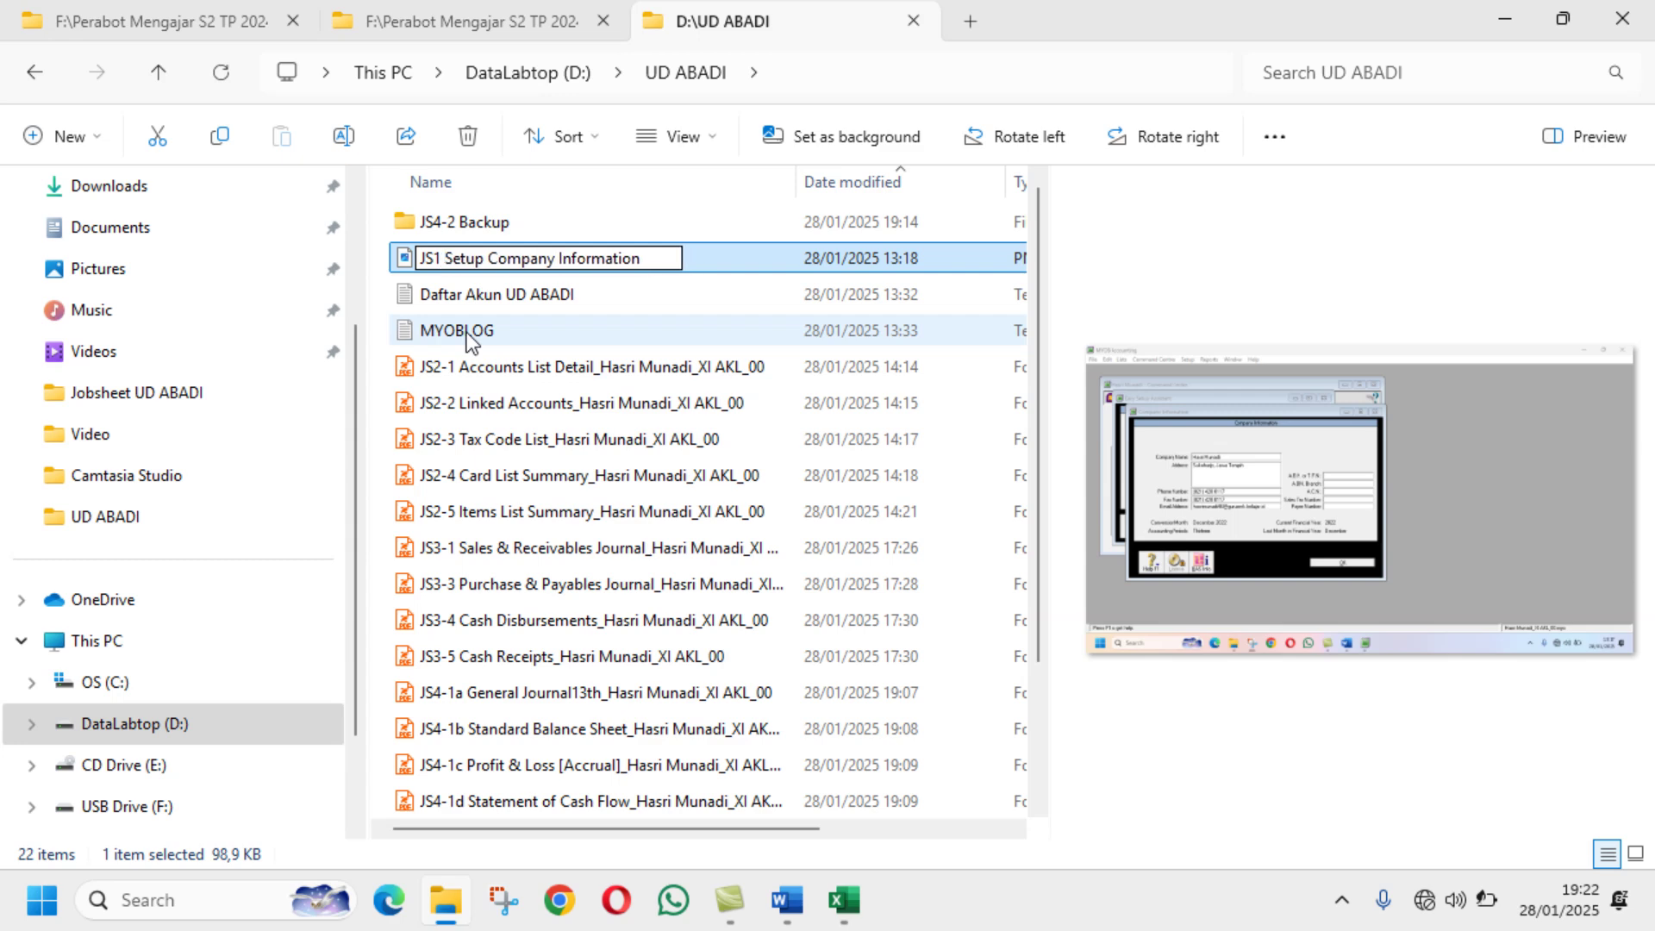
key(Return)
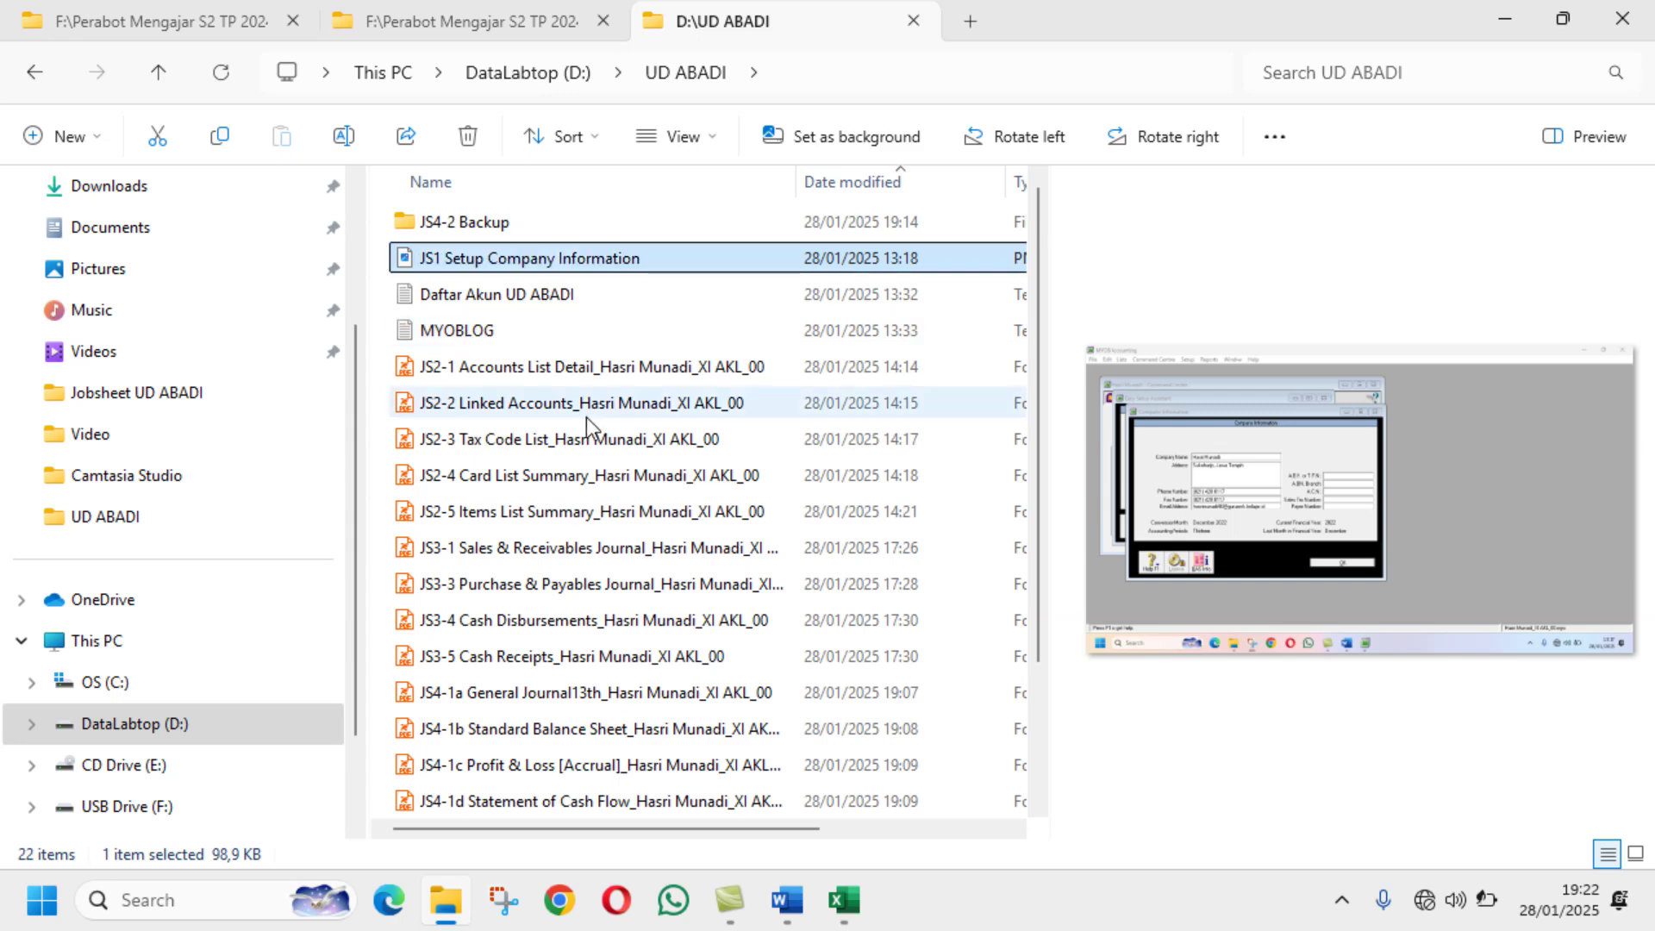
scroll(586, 417, down, 2)
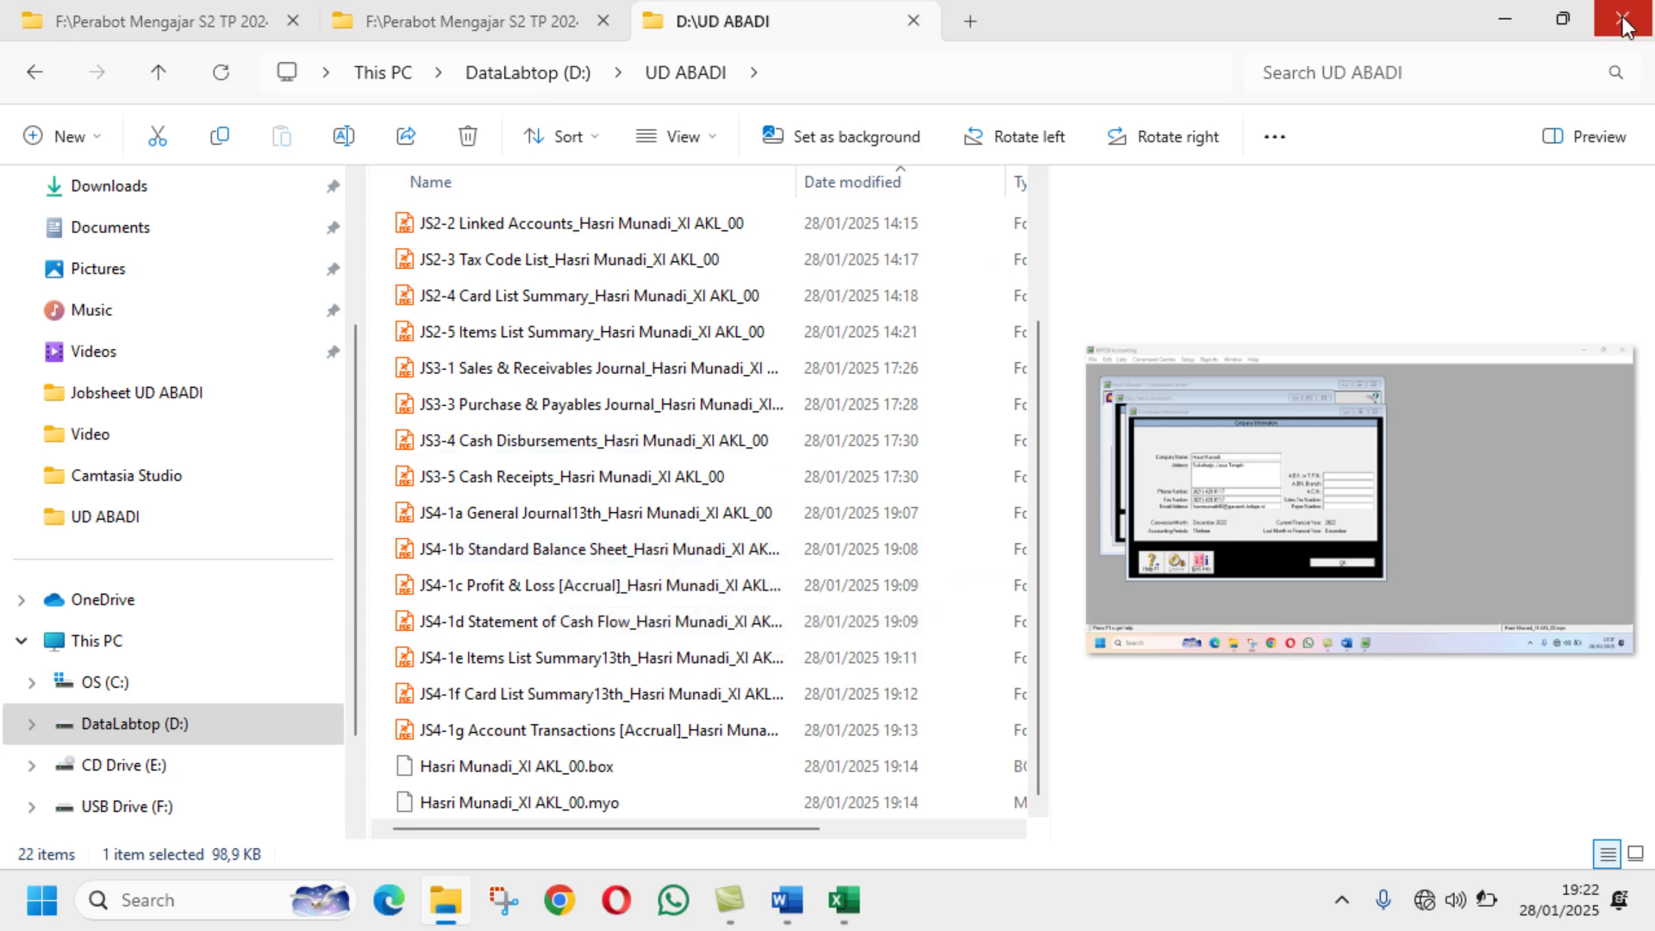
Step: Minimize File Explorer and close Word documents 02, 04 (without saving) and Document15
click(1503, 14)
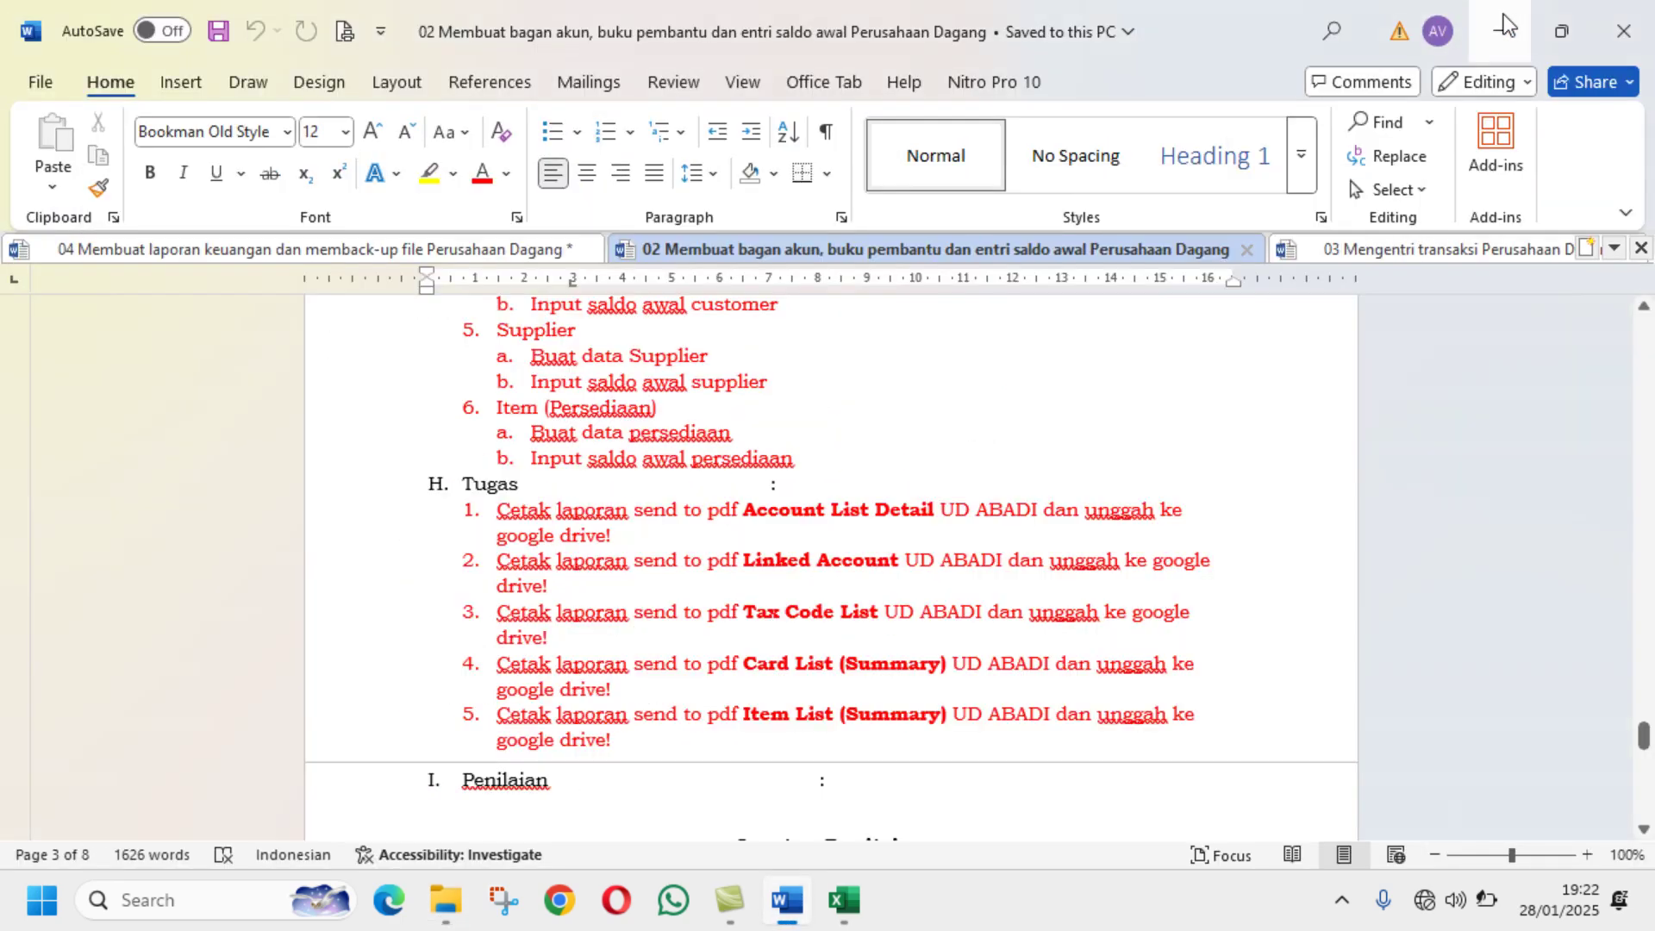
click(1635, 31)
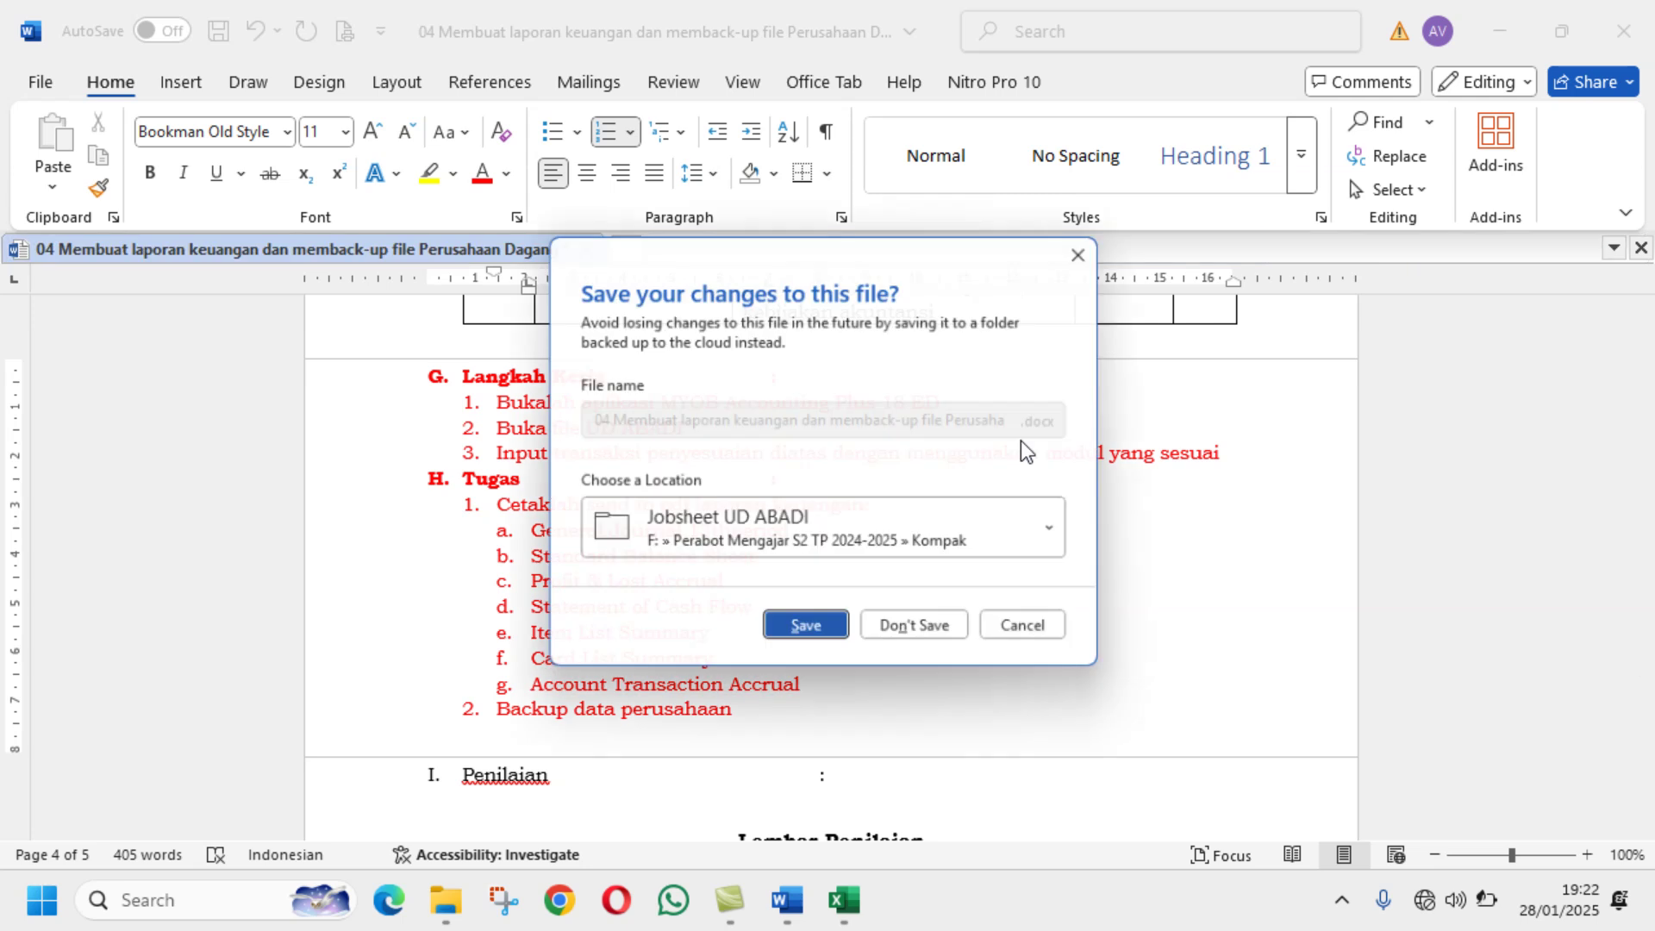
click(931, 638)
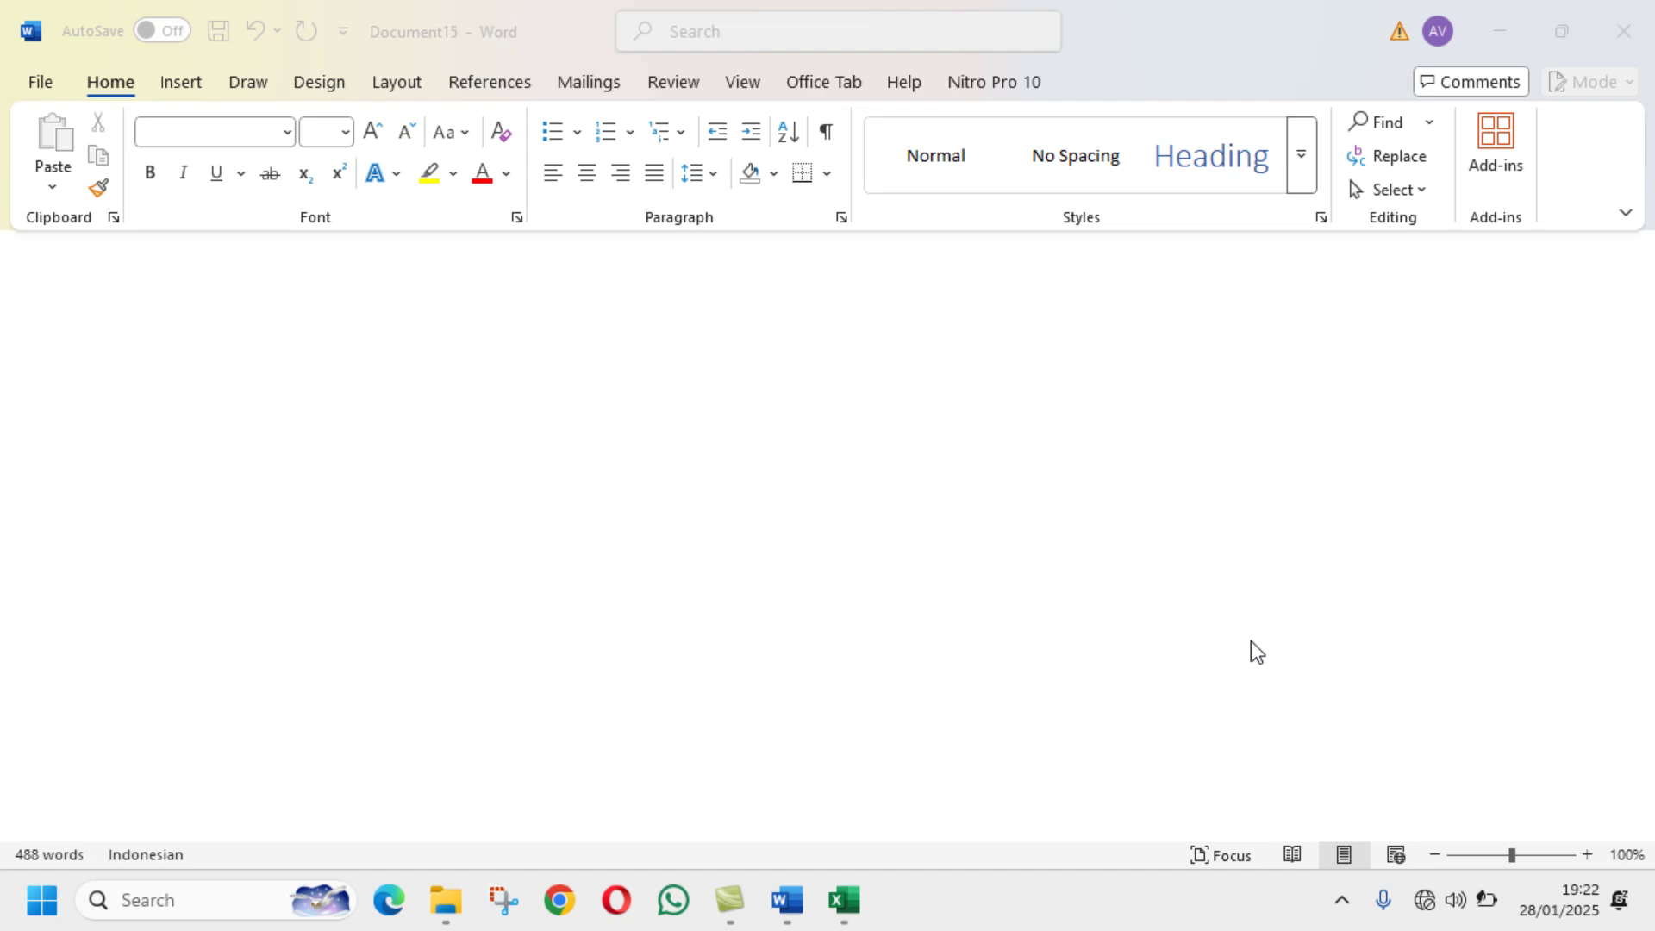
click(1624, 38)
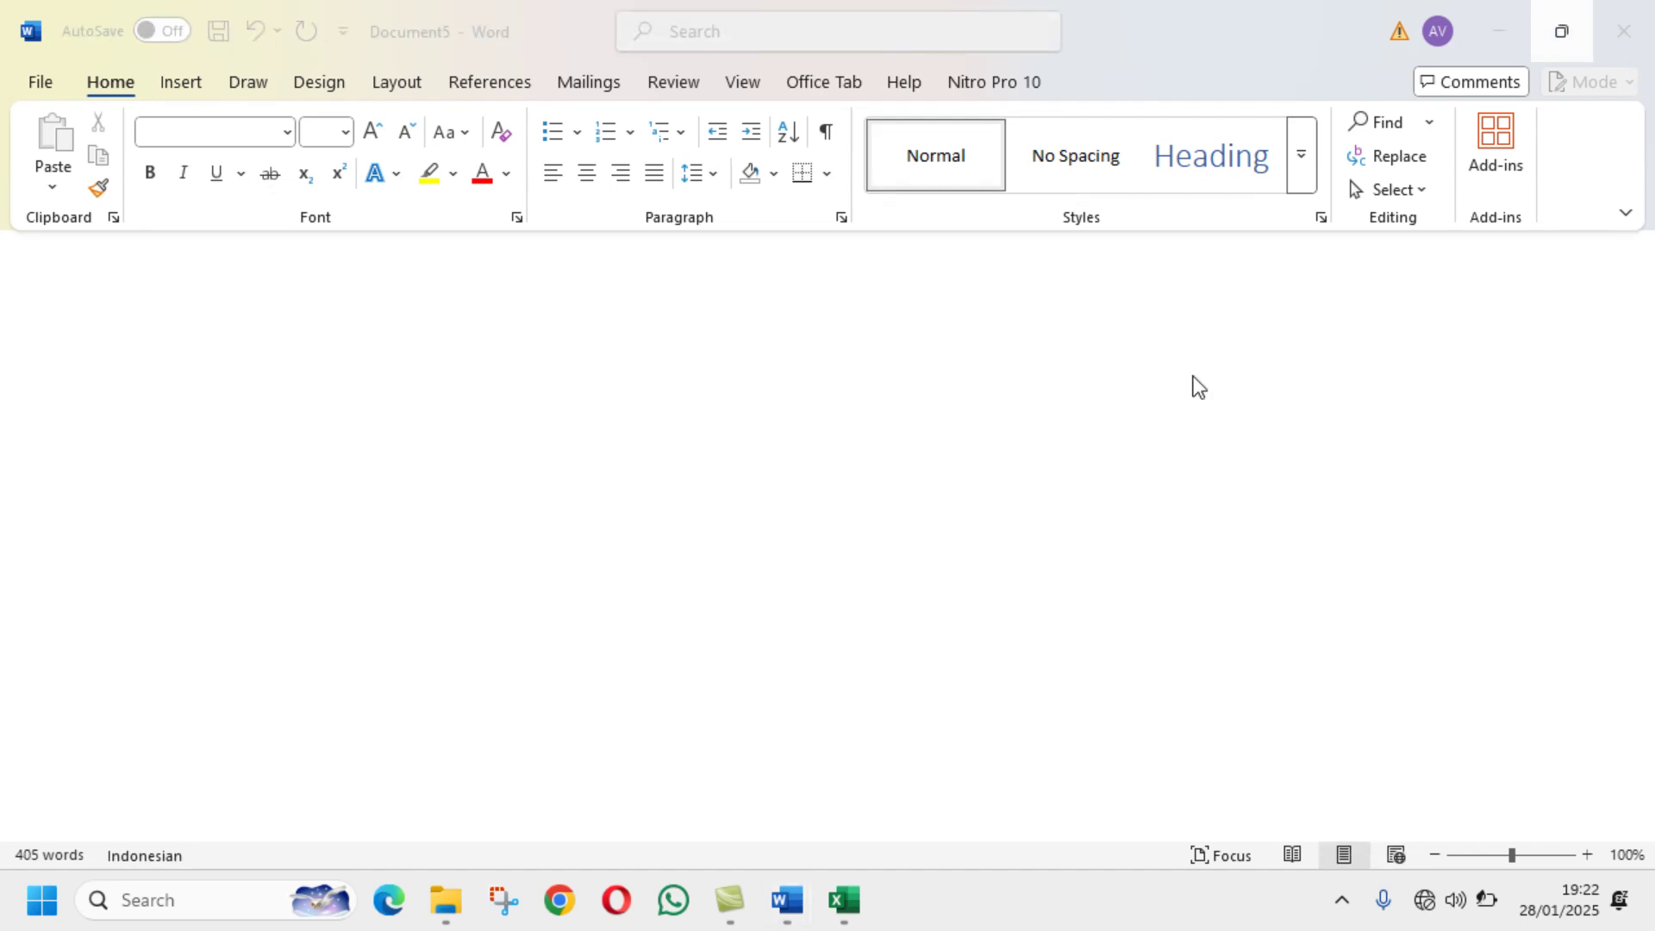
Step: Close Document5, then save the Excel workbook as 'Bantu Hitung UD ABADI' while closing Excel
click(1622, 36)
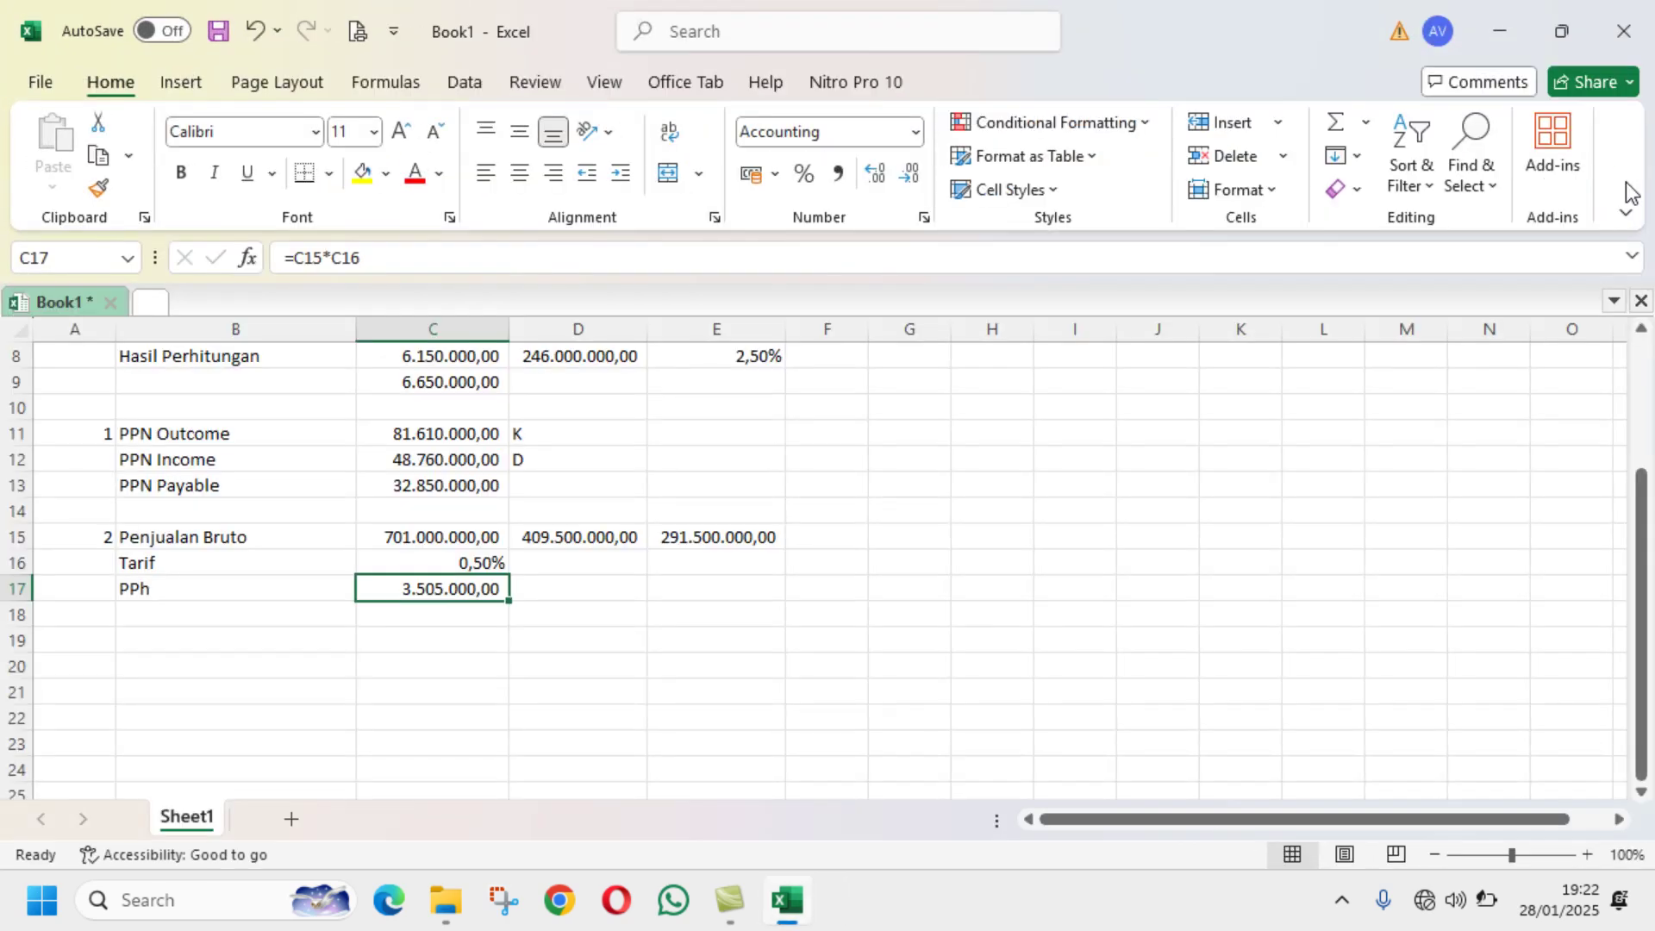
click(1624, 33)
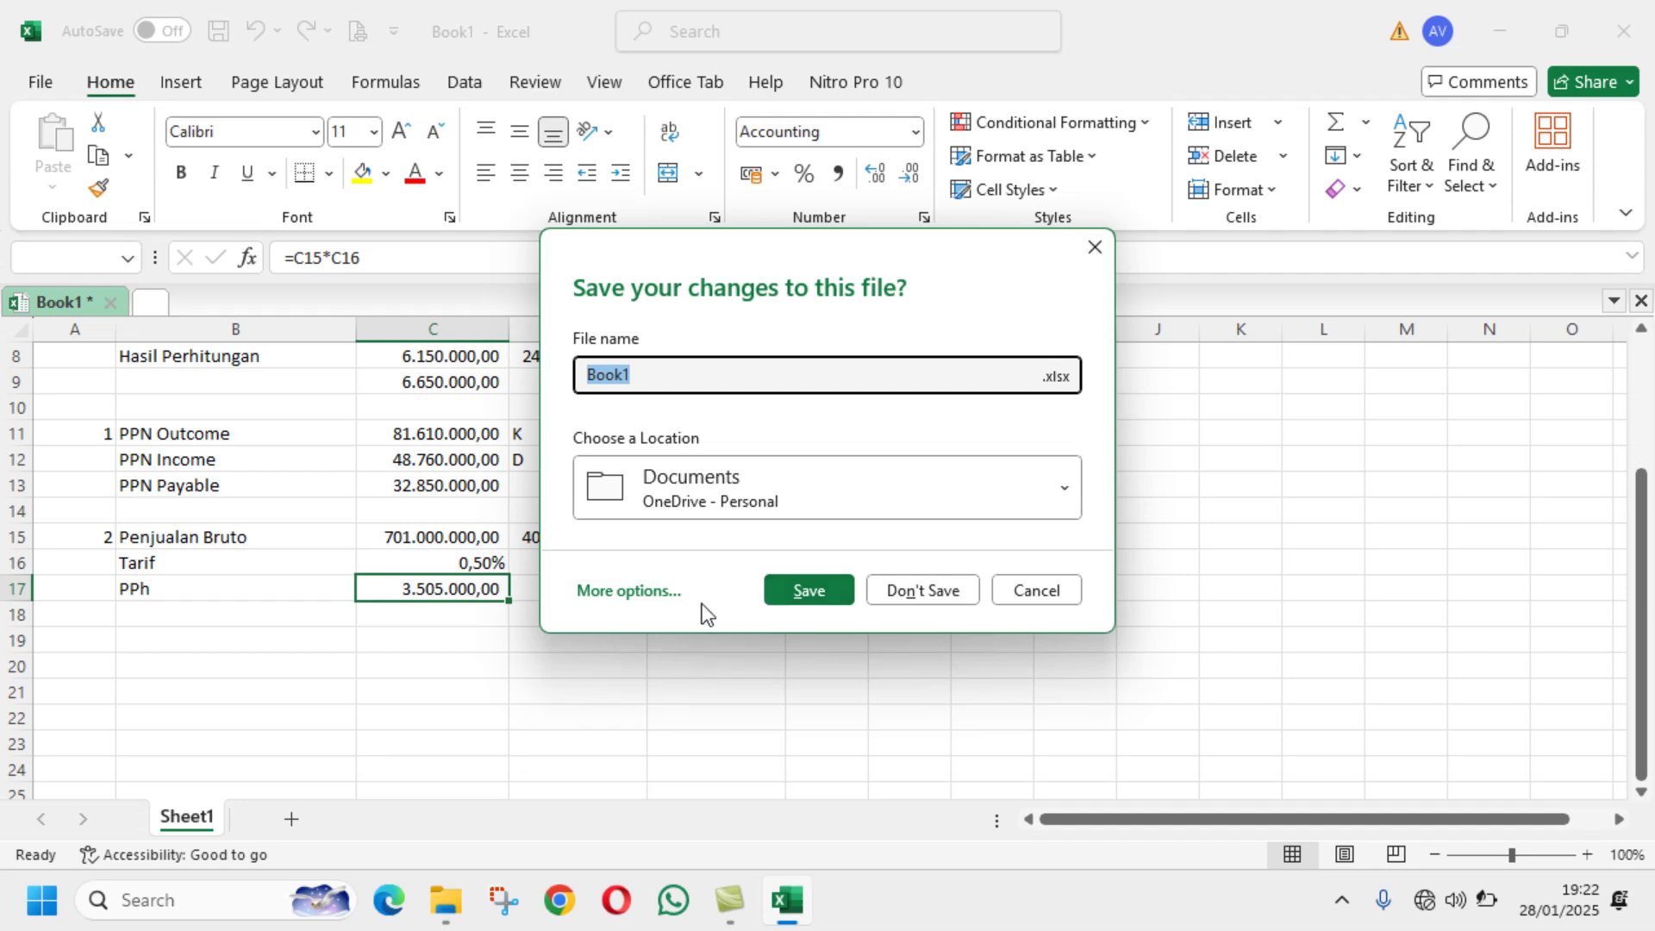
click(652, 598)
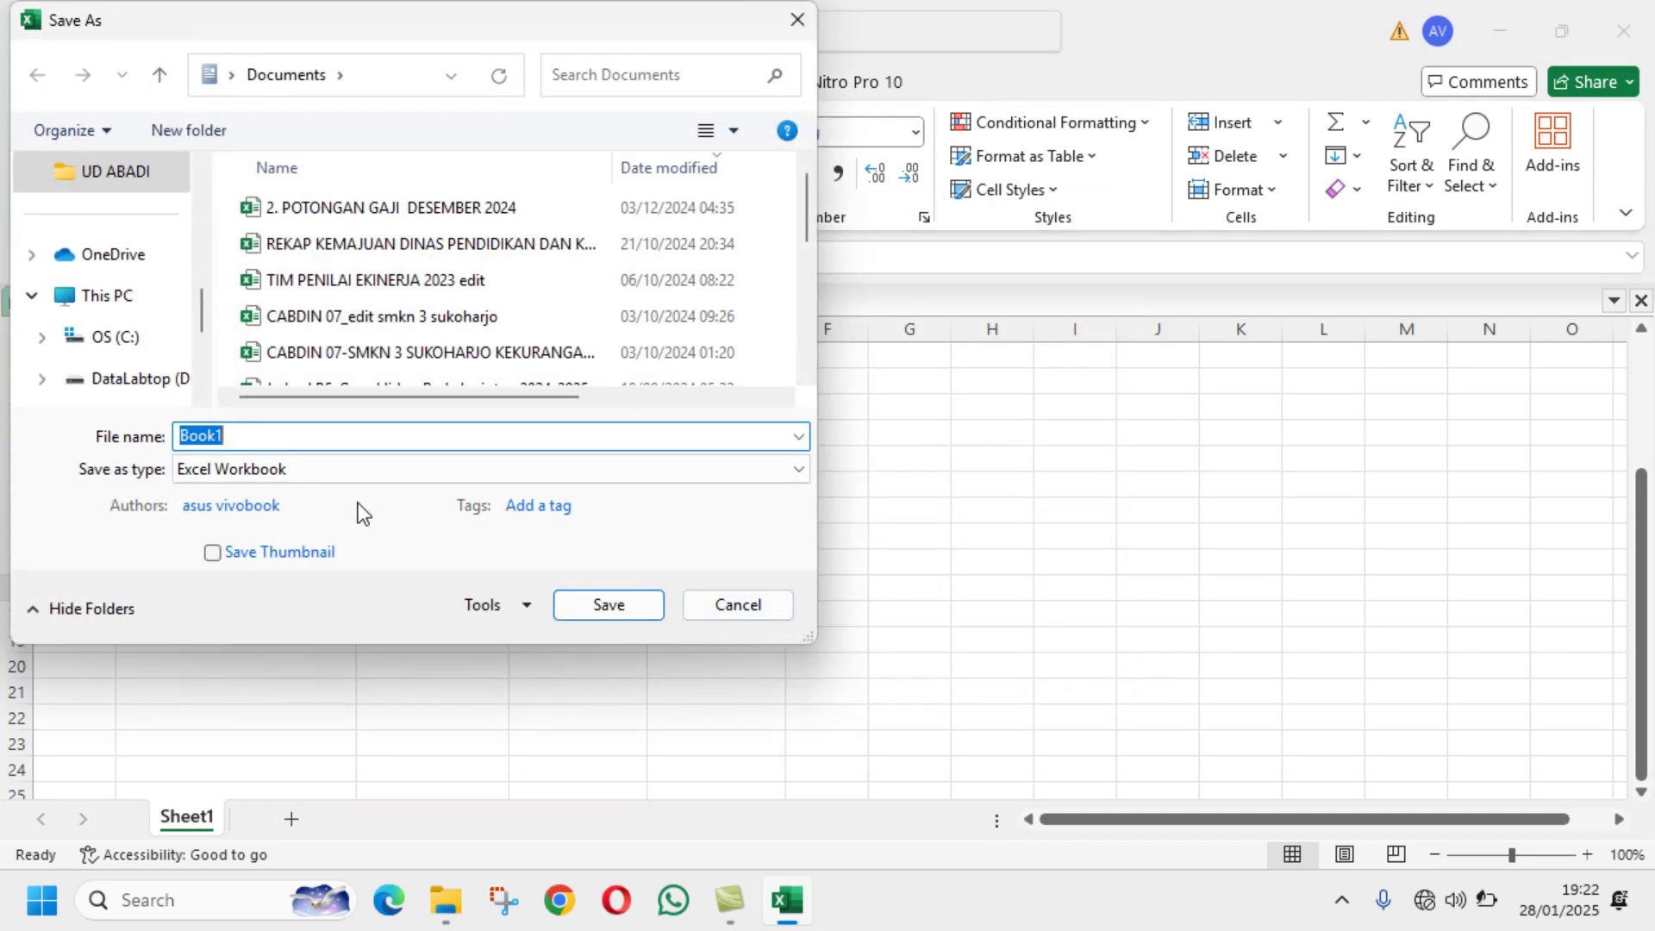
text(Bantu Hitung UD AB)
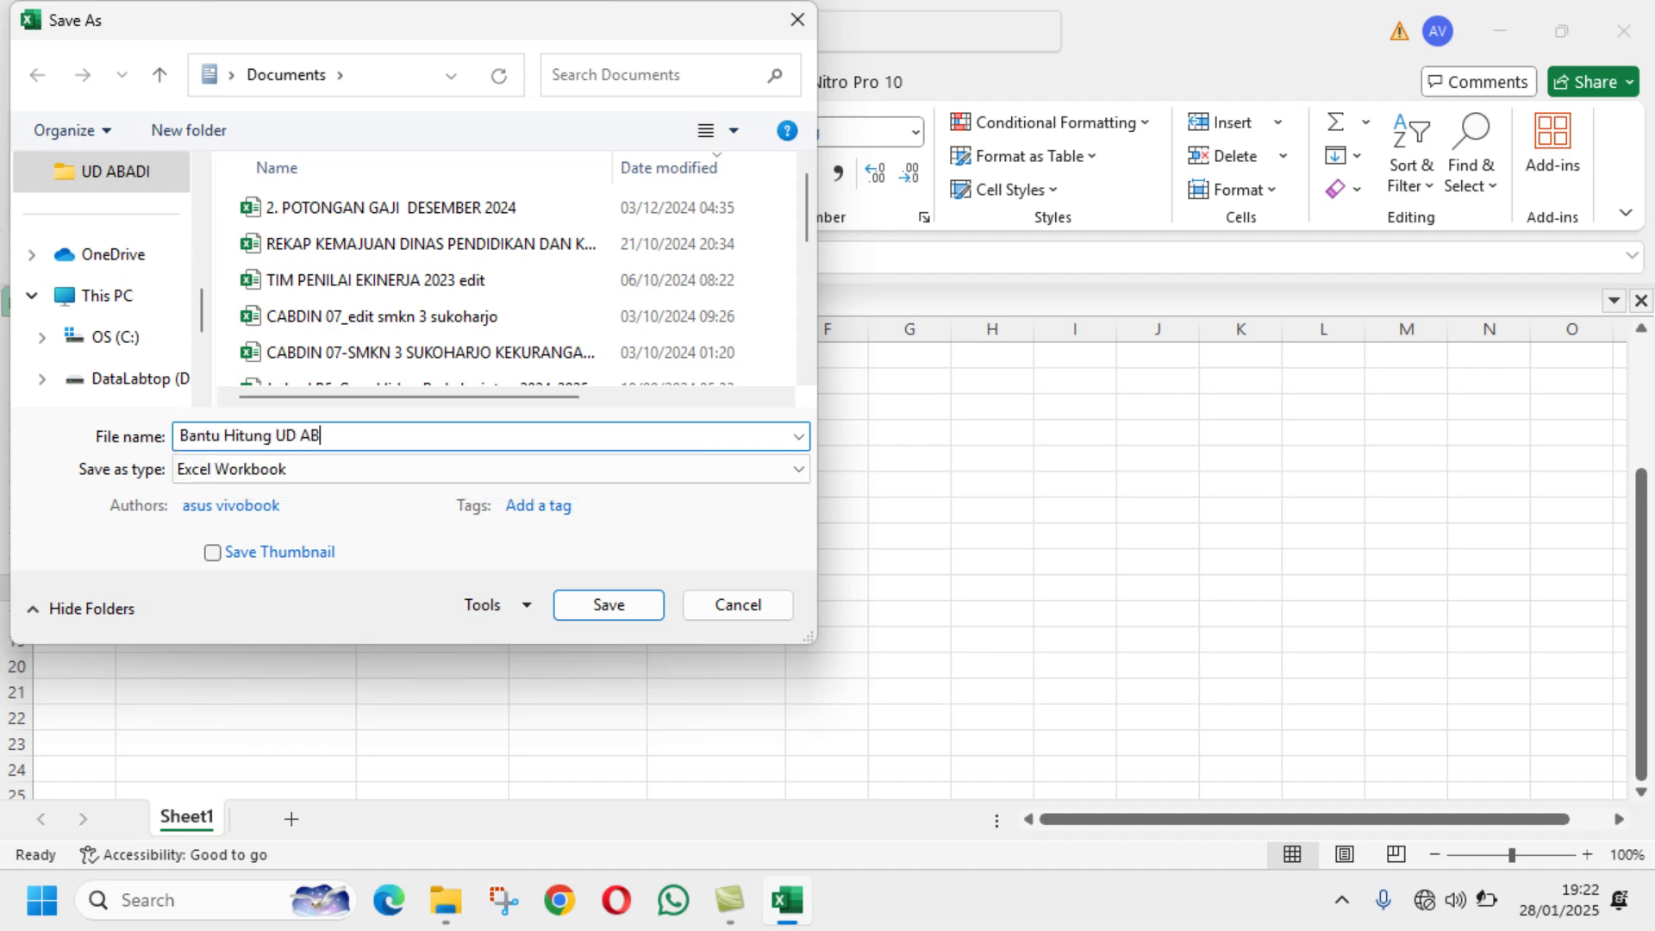
text(ADI)
key(Return)
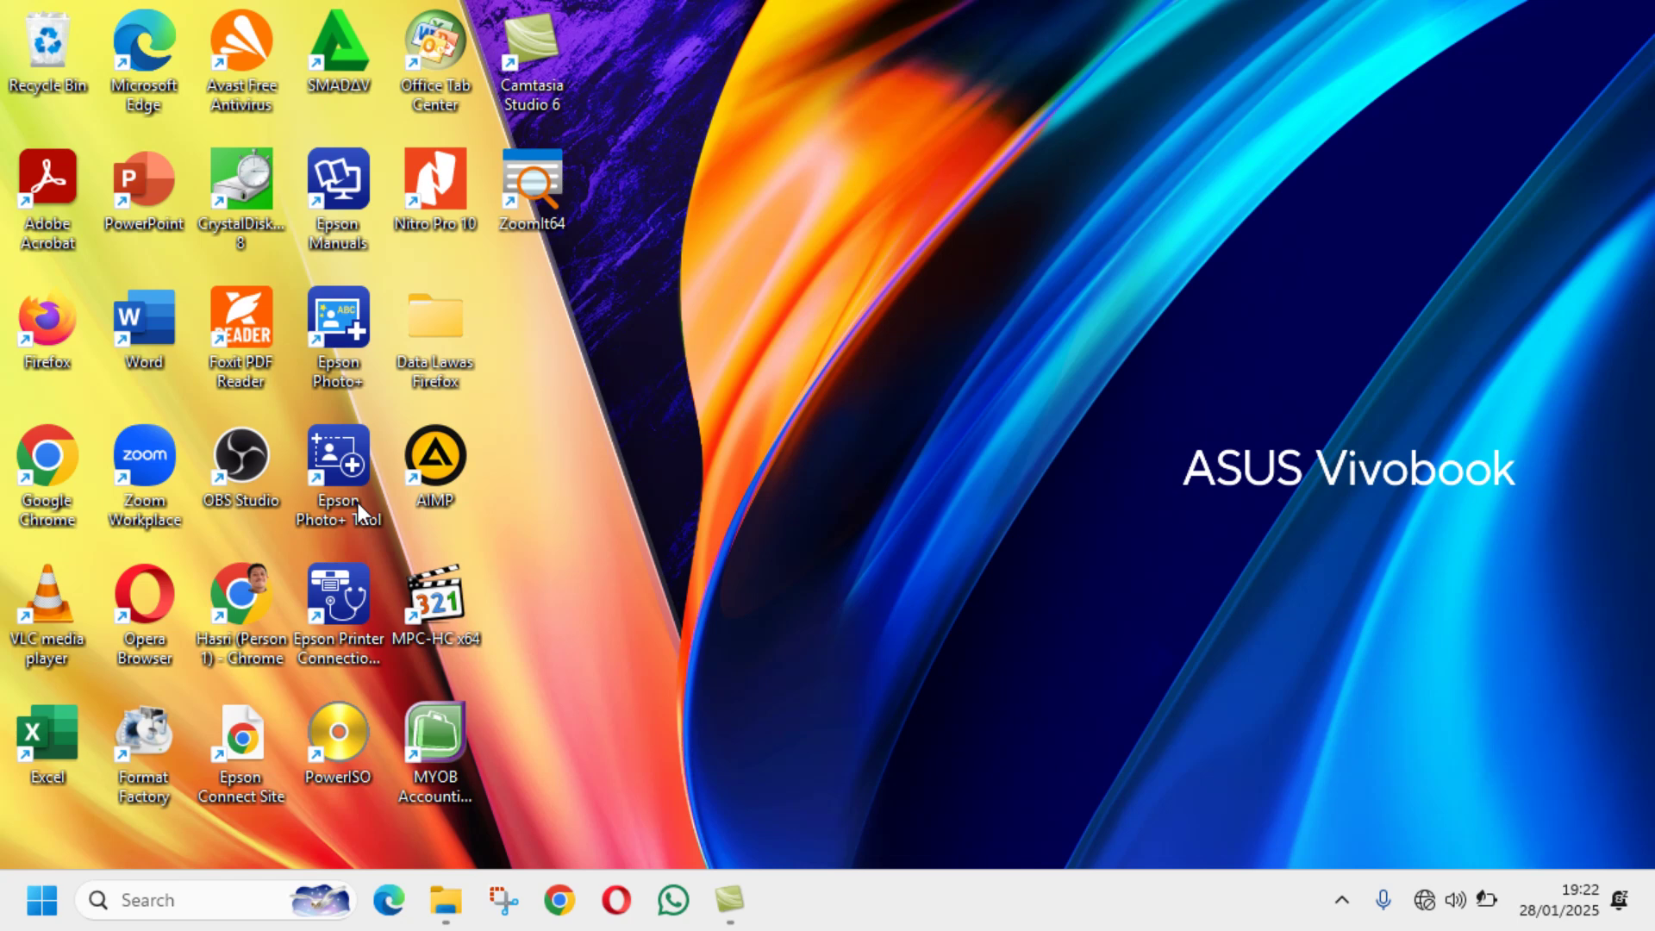